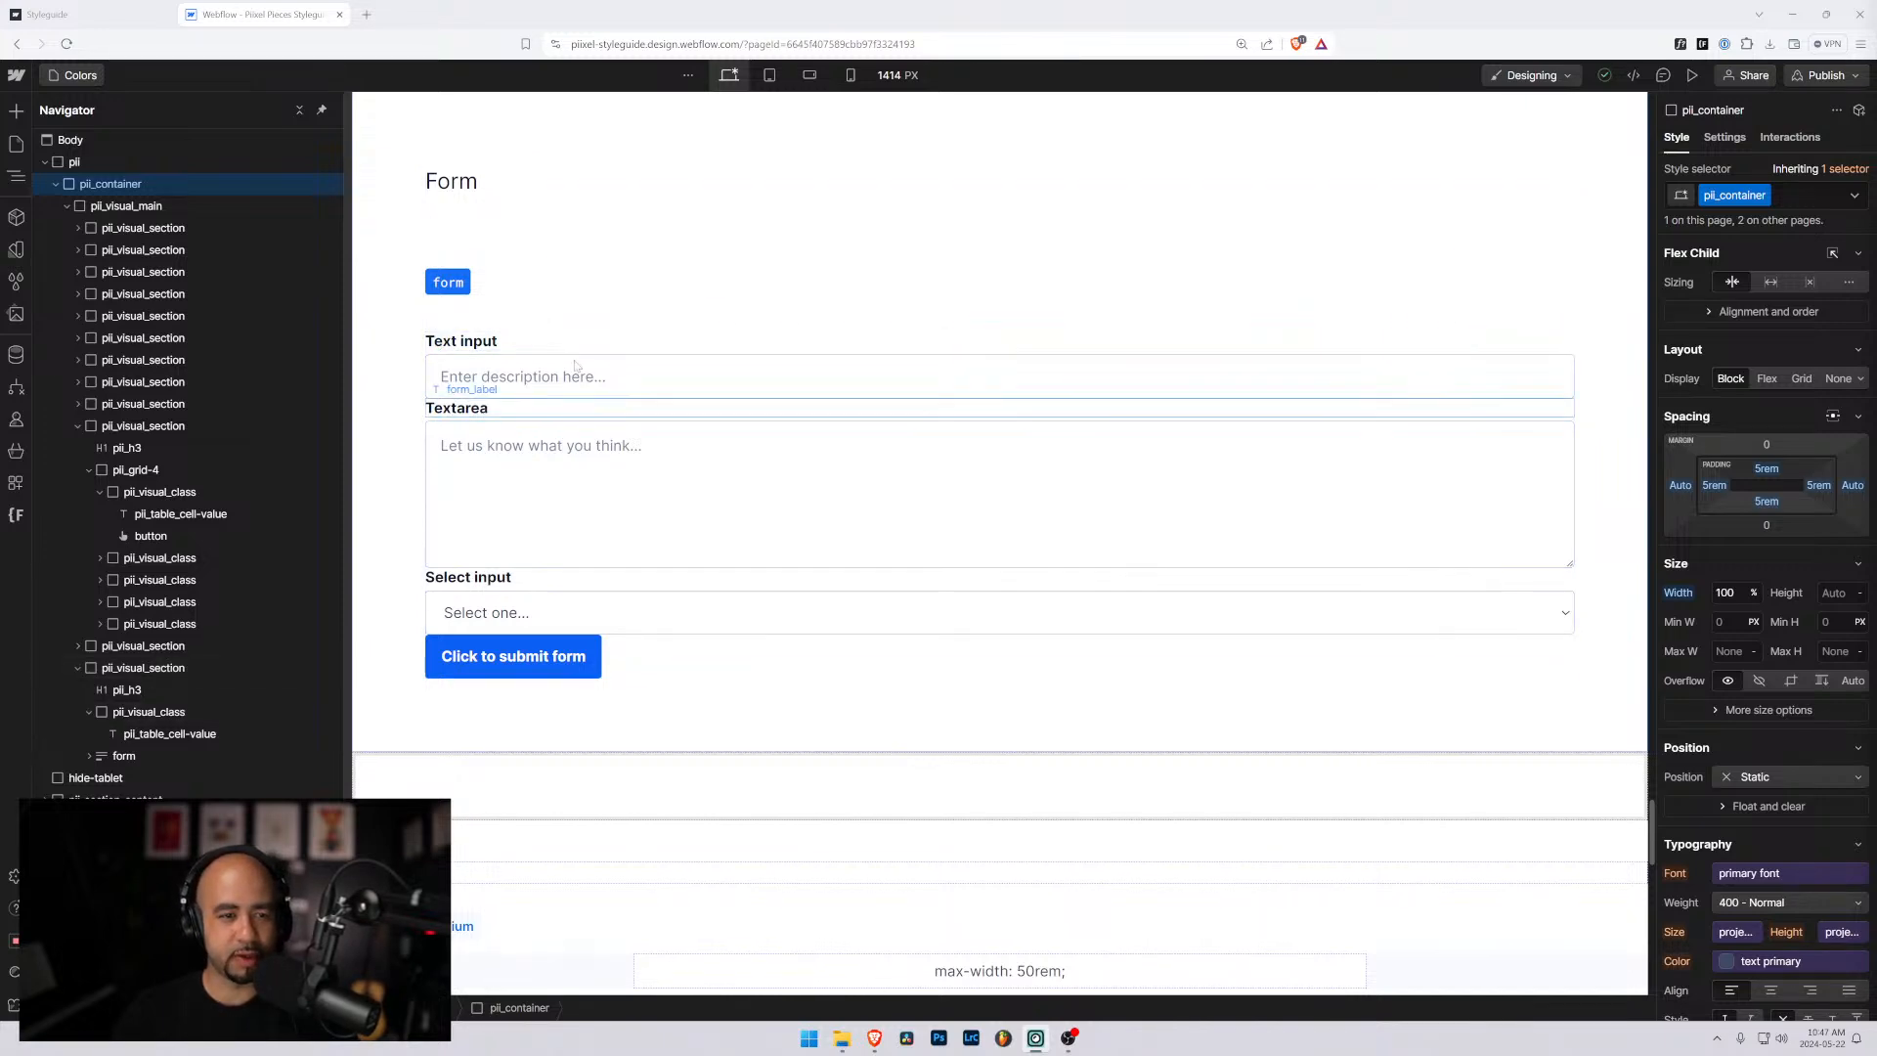
{"action": "scroll", "coordinate": [480, 440], "scroll_direction": "down", "scroll_amount": 2}
{"action": "scroll", "coordinate": [420, 508], "scroll_direction": "up", "scroll_amount": 2}
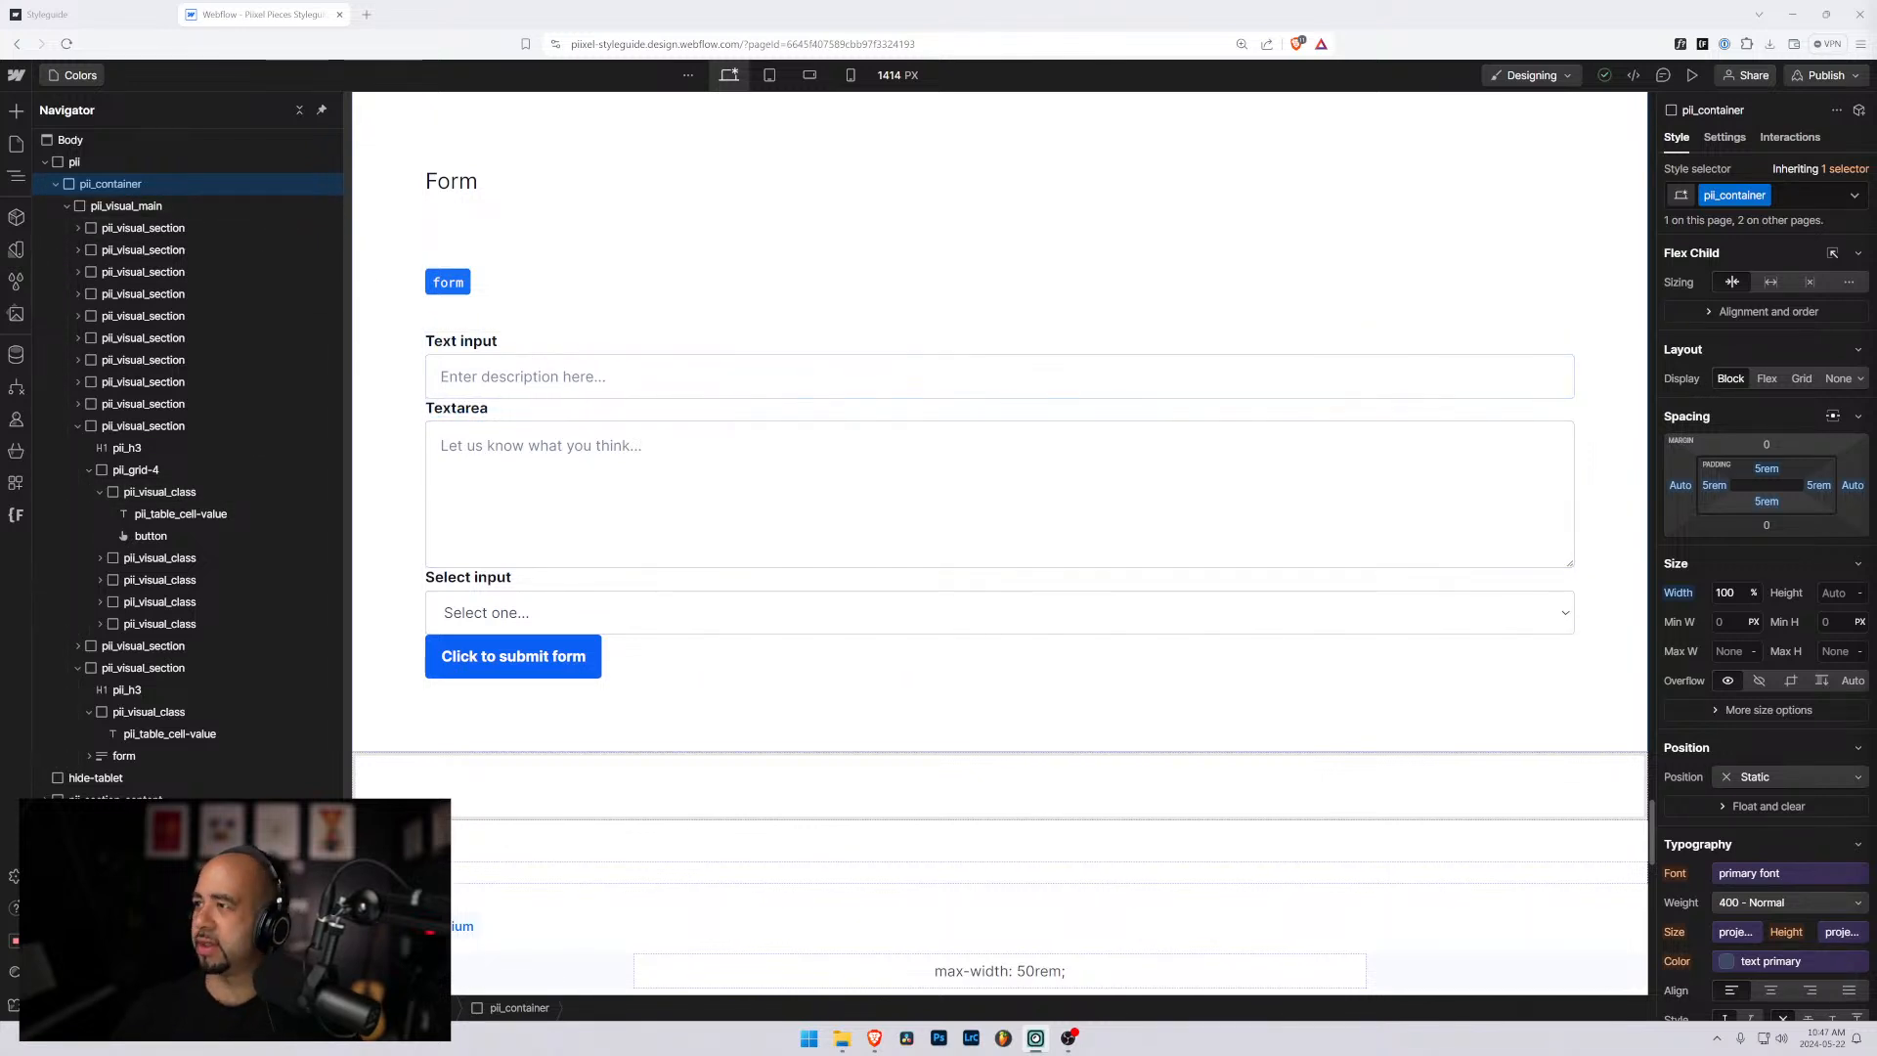
{"action": "key", "text": "alt+Tab"}
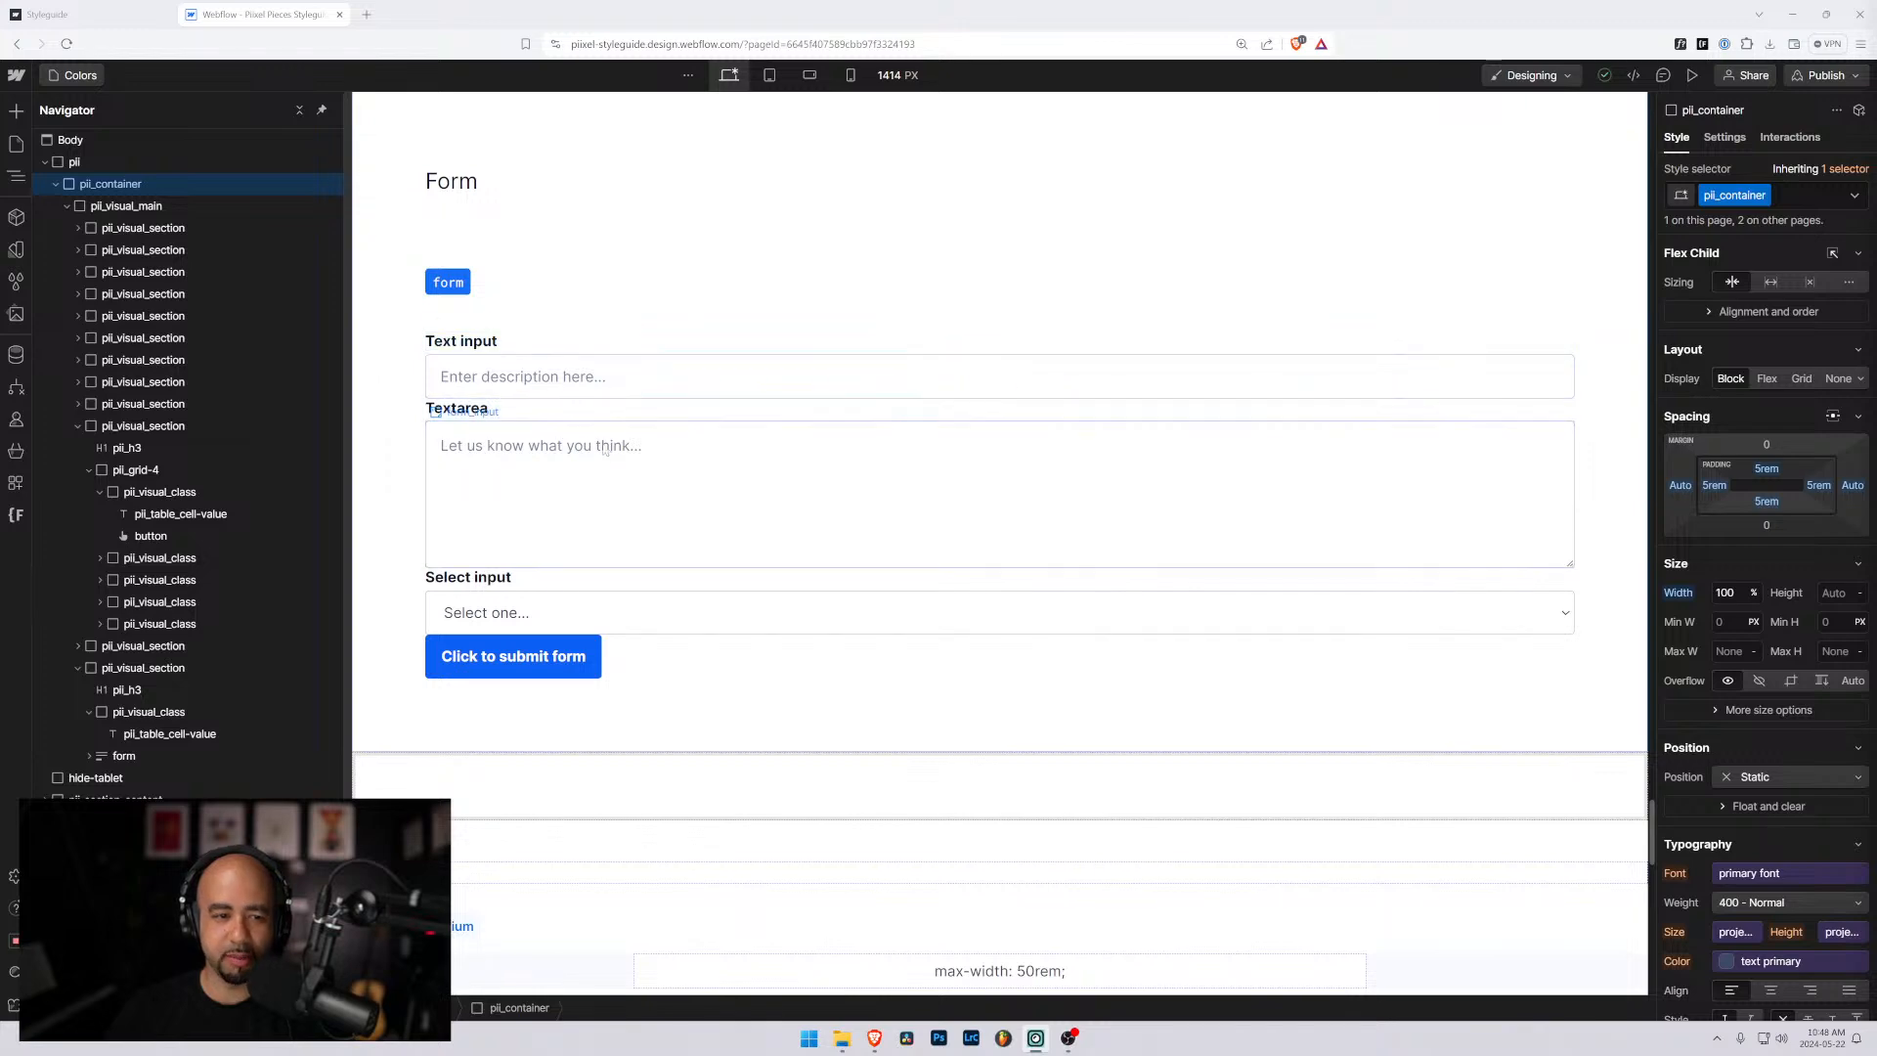
Compare the form components on the published style guide with the text area and select fields in the Webflow form.
{"action": "left_click", "coordinate": [114, 20]}
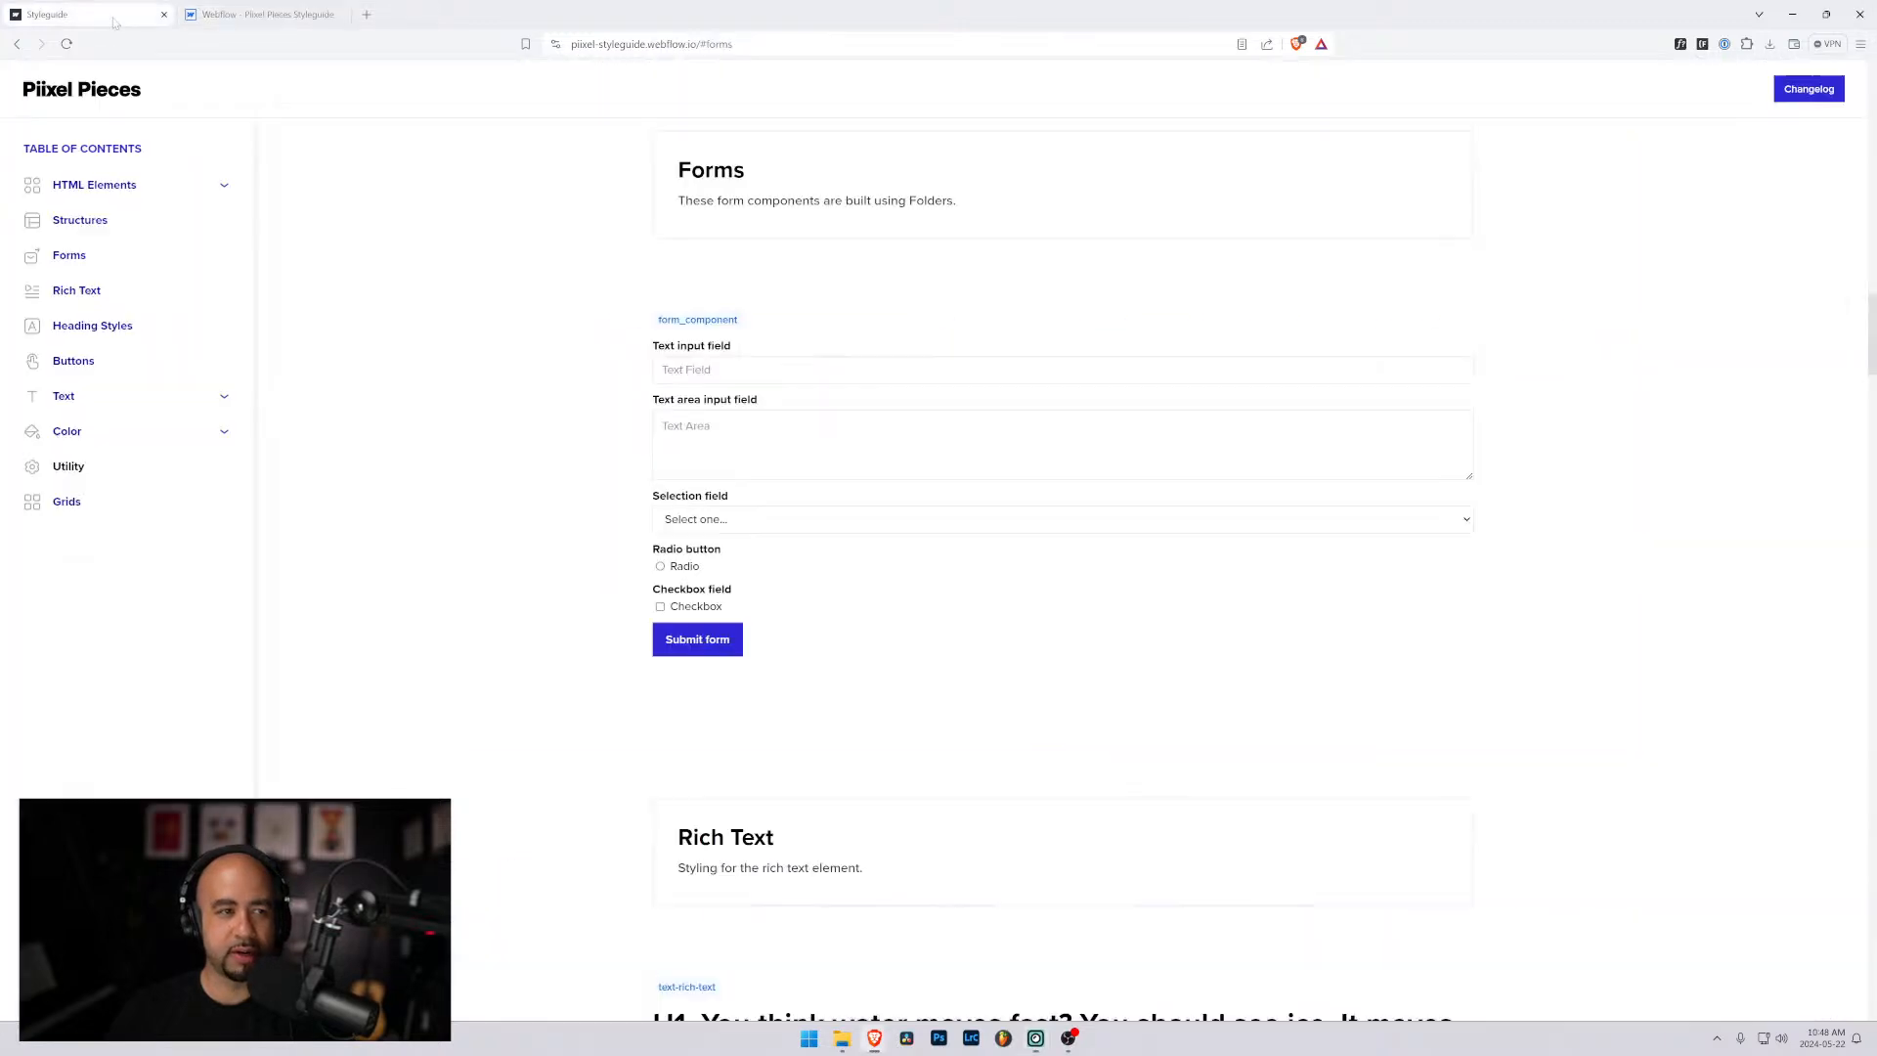
{"action": "scroll", "coordinate": [773, 551], "scroll_direction": "down", "scroll_amount": 1}
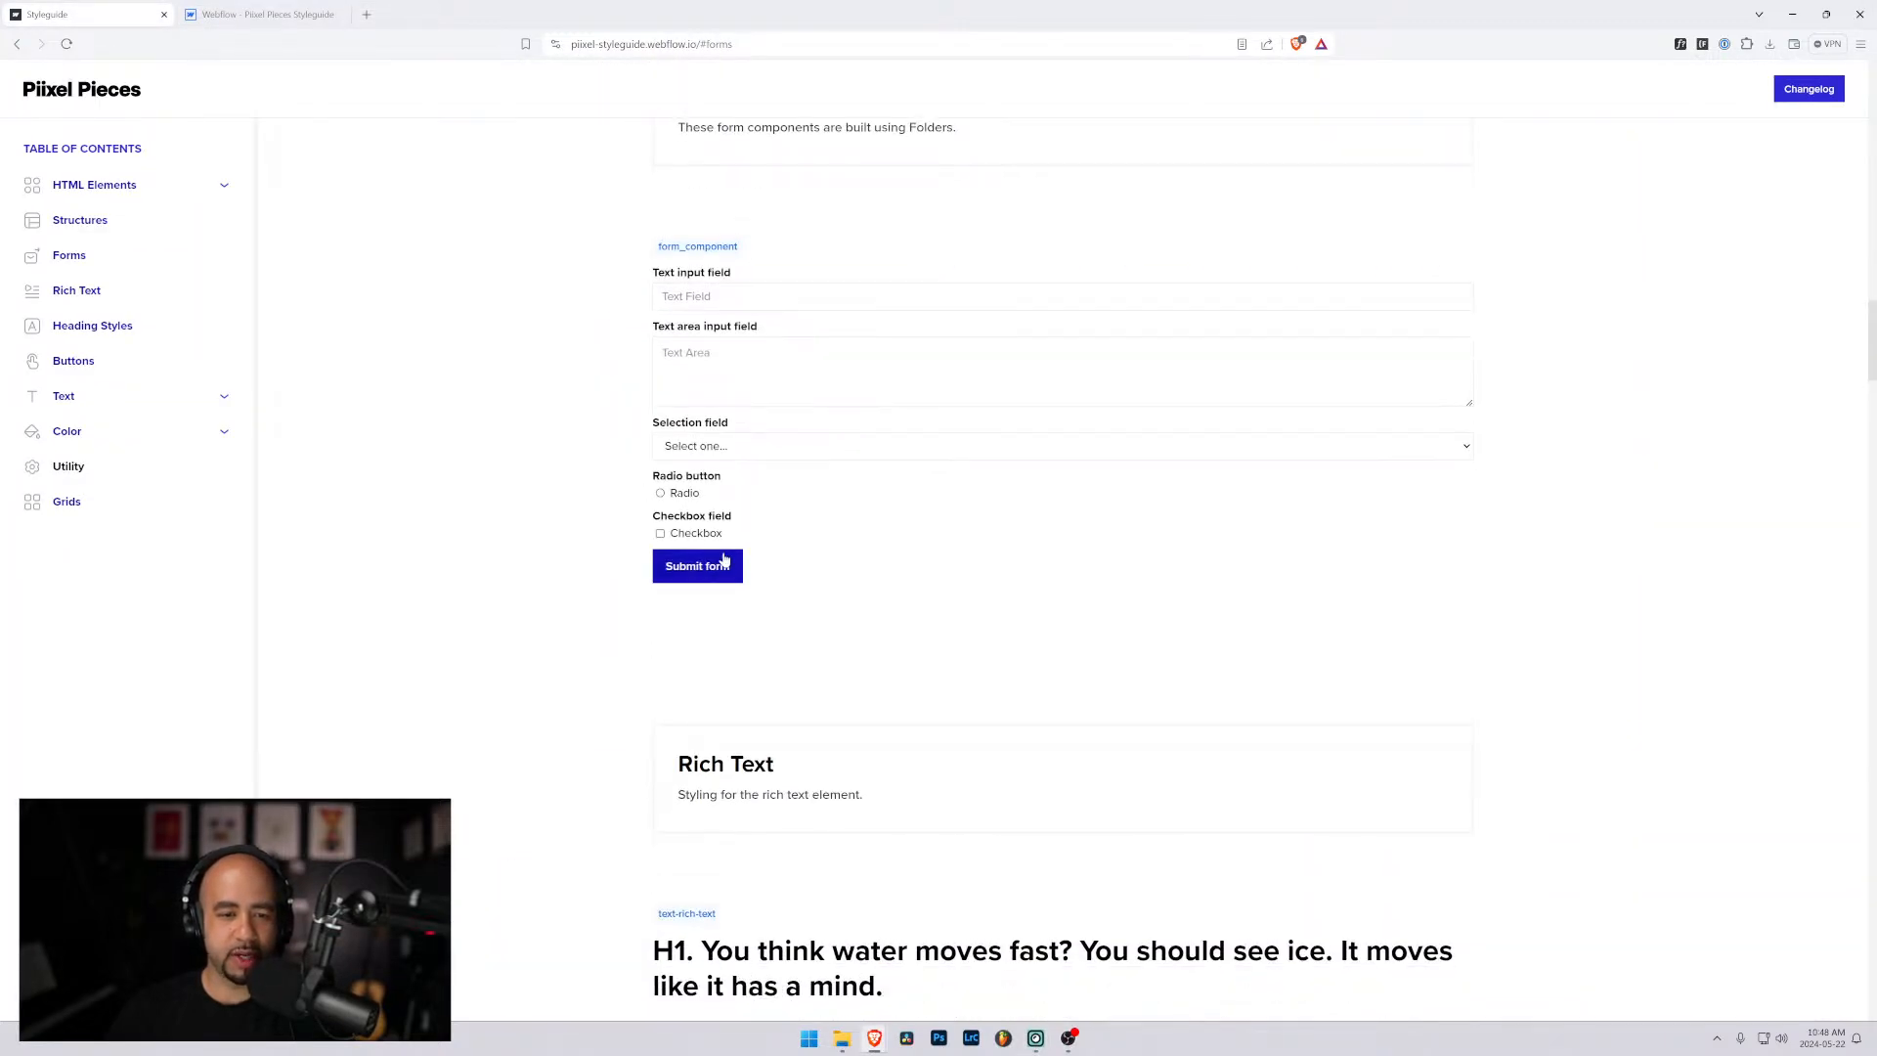
{"action": "left_click", "coordinate": [244, 15]}
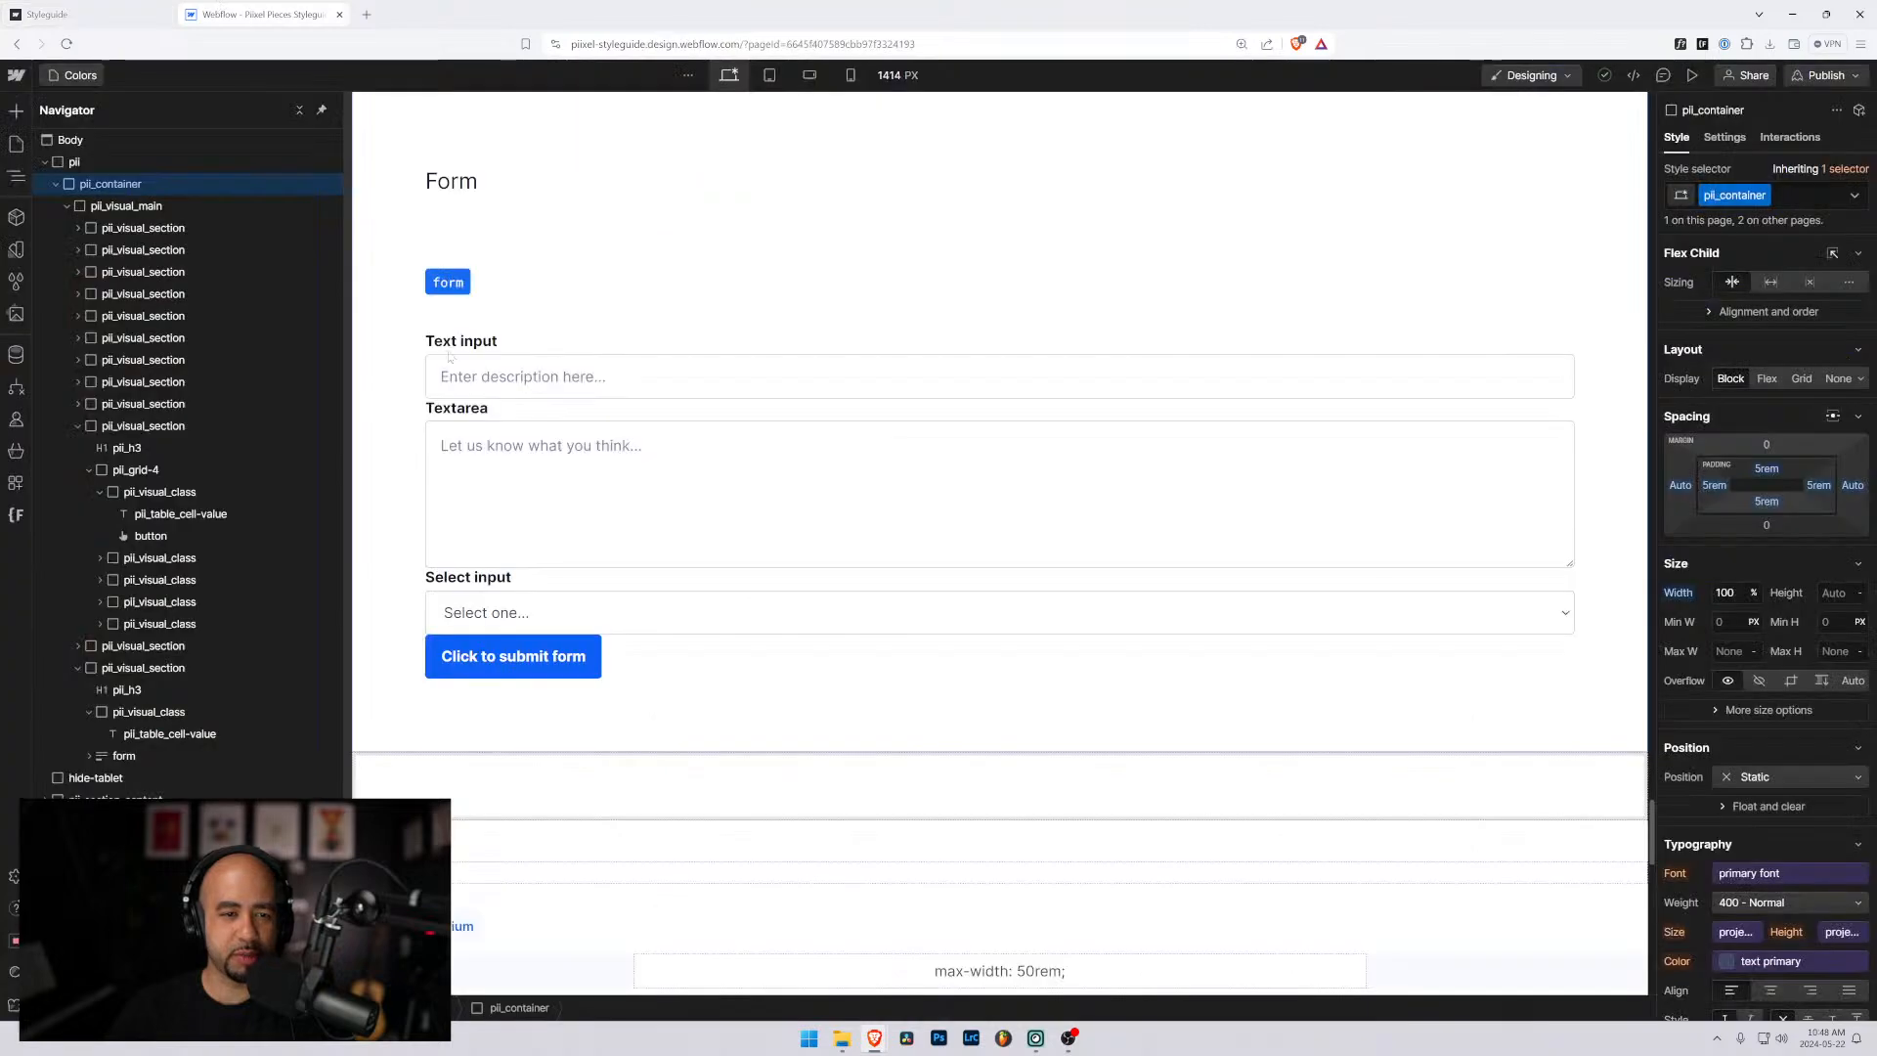
{"action": "left_click", "coordinate": [591, 477]}
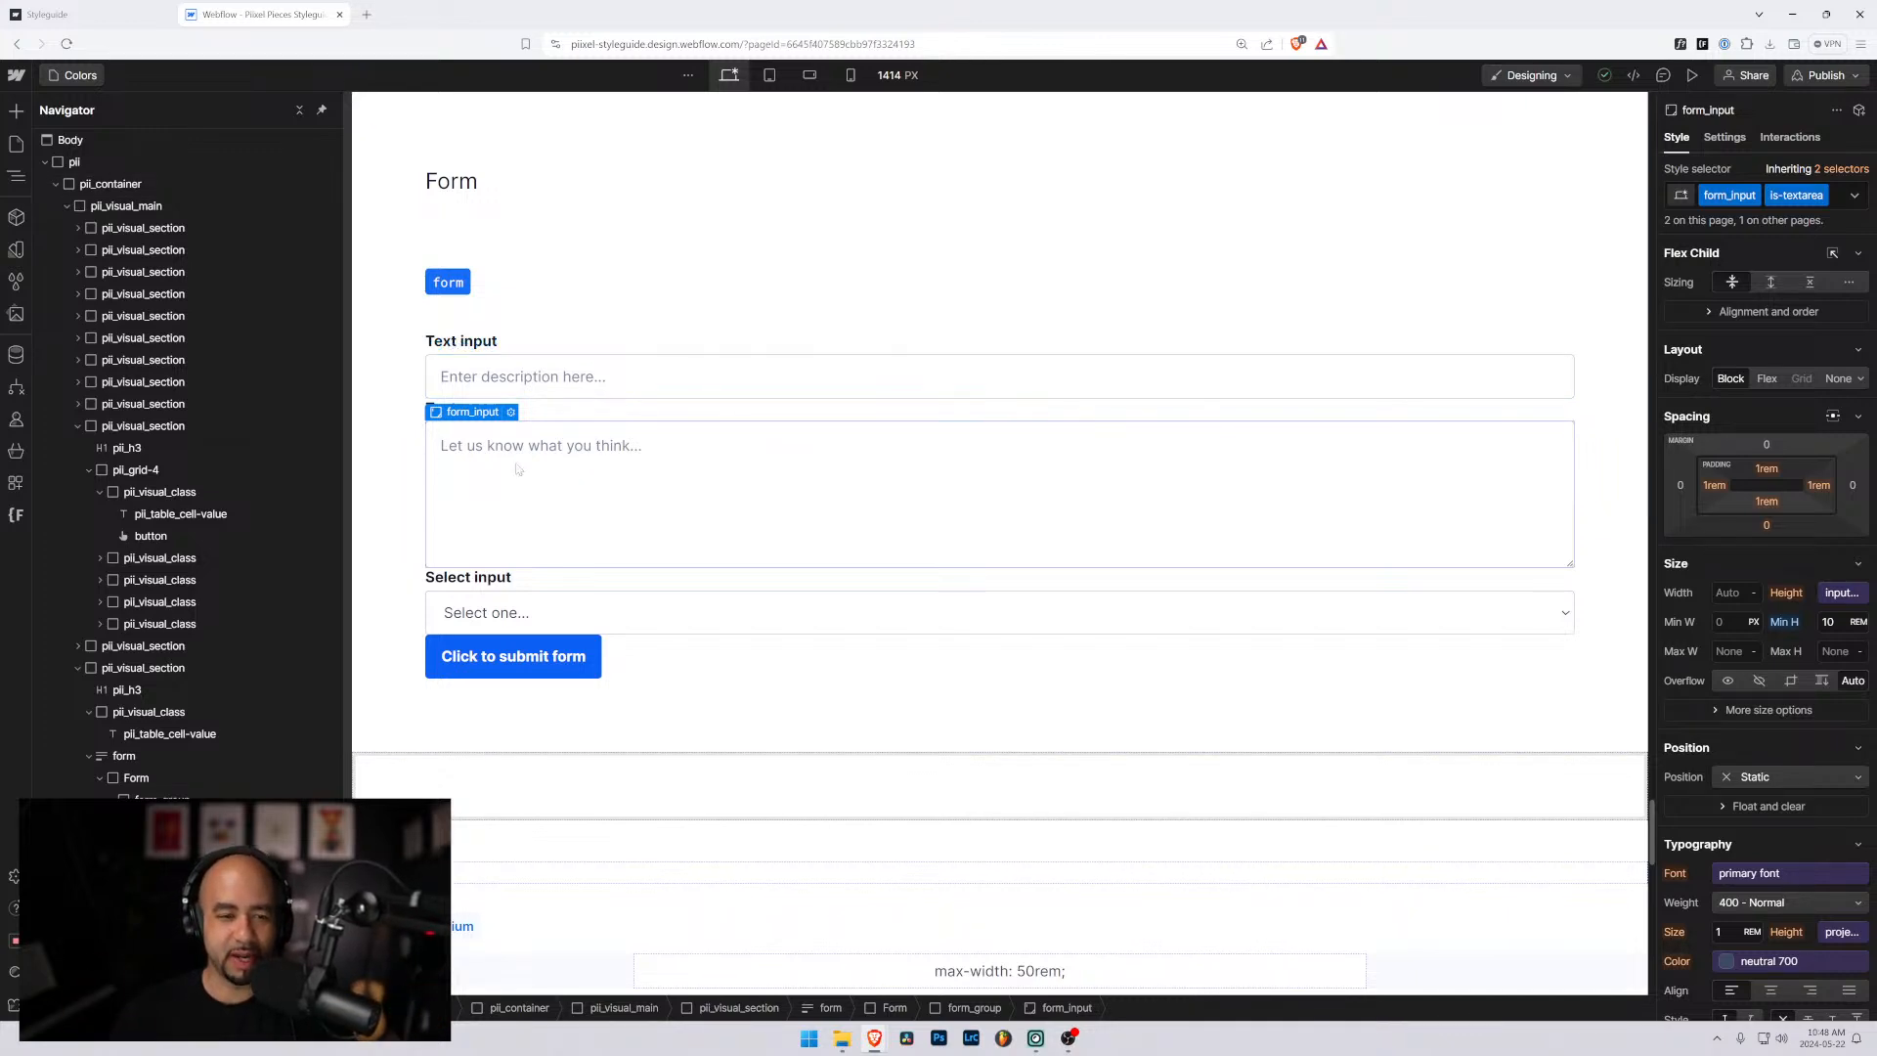
{"action": "left_click", "coordinate": [575, 614]}
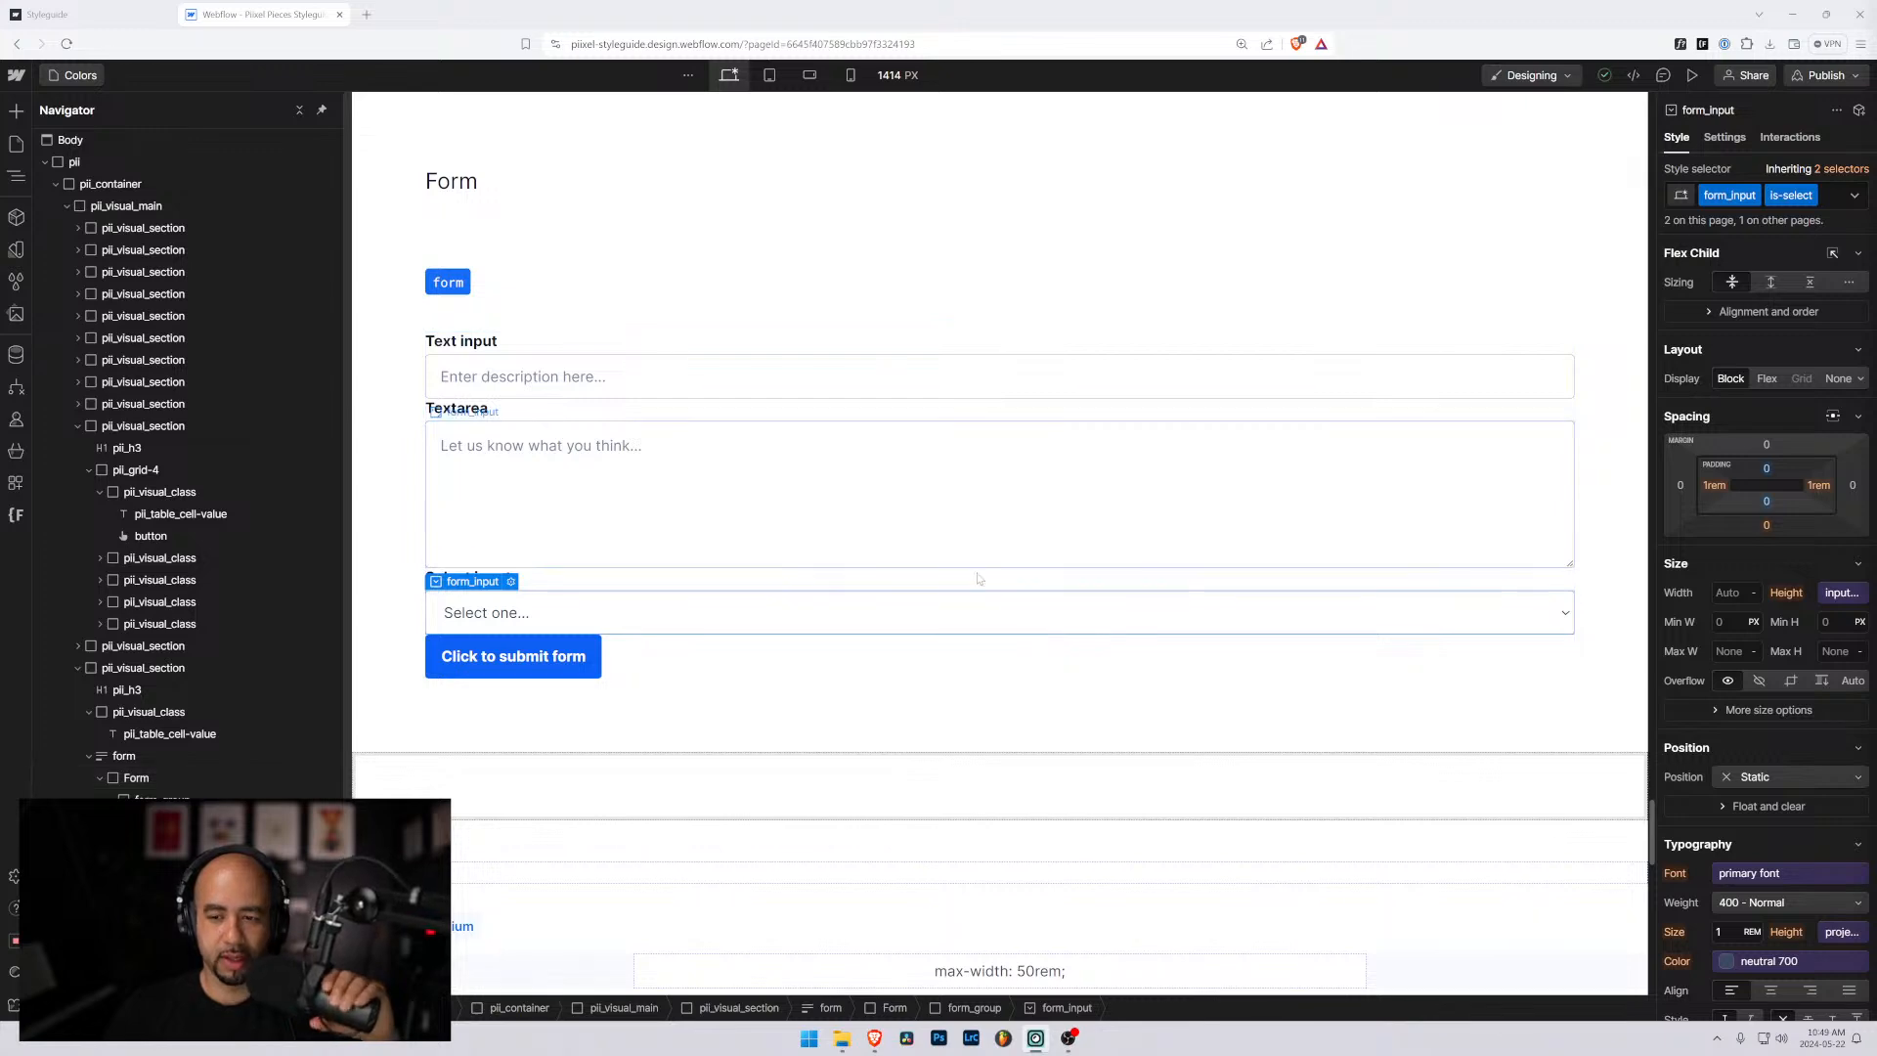
{"action": "scroll", "coordinate": [763, 577], "scroll_direction": "down", "scroll_amount": 2}
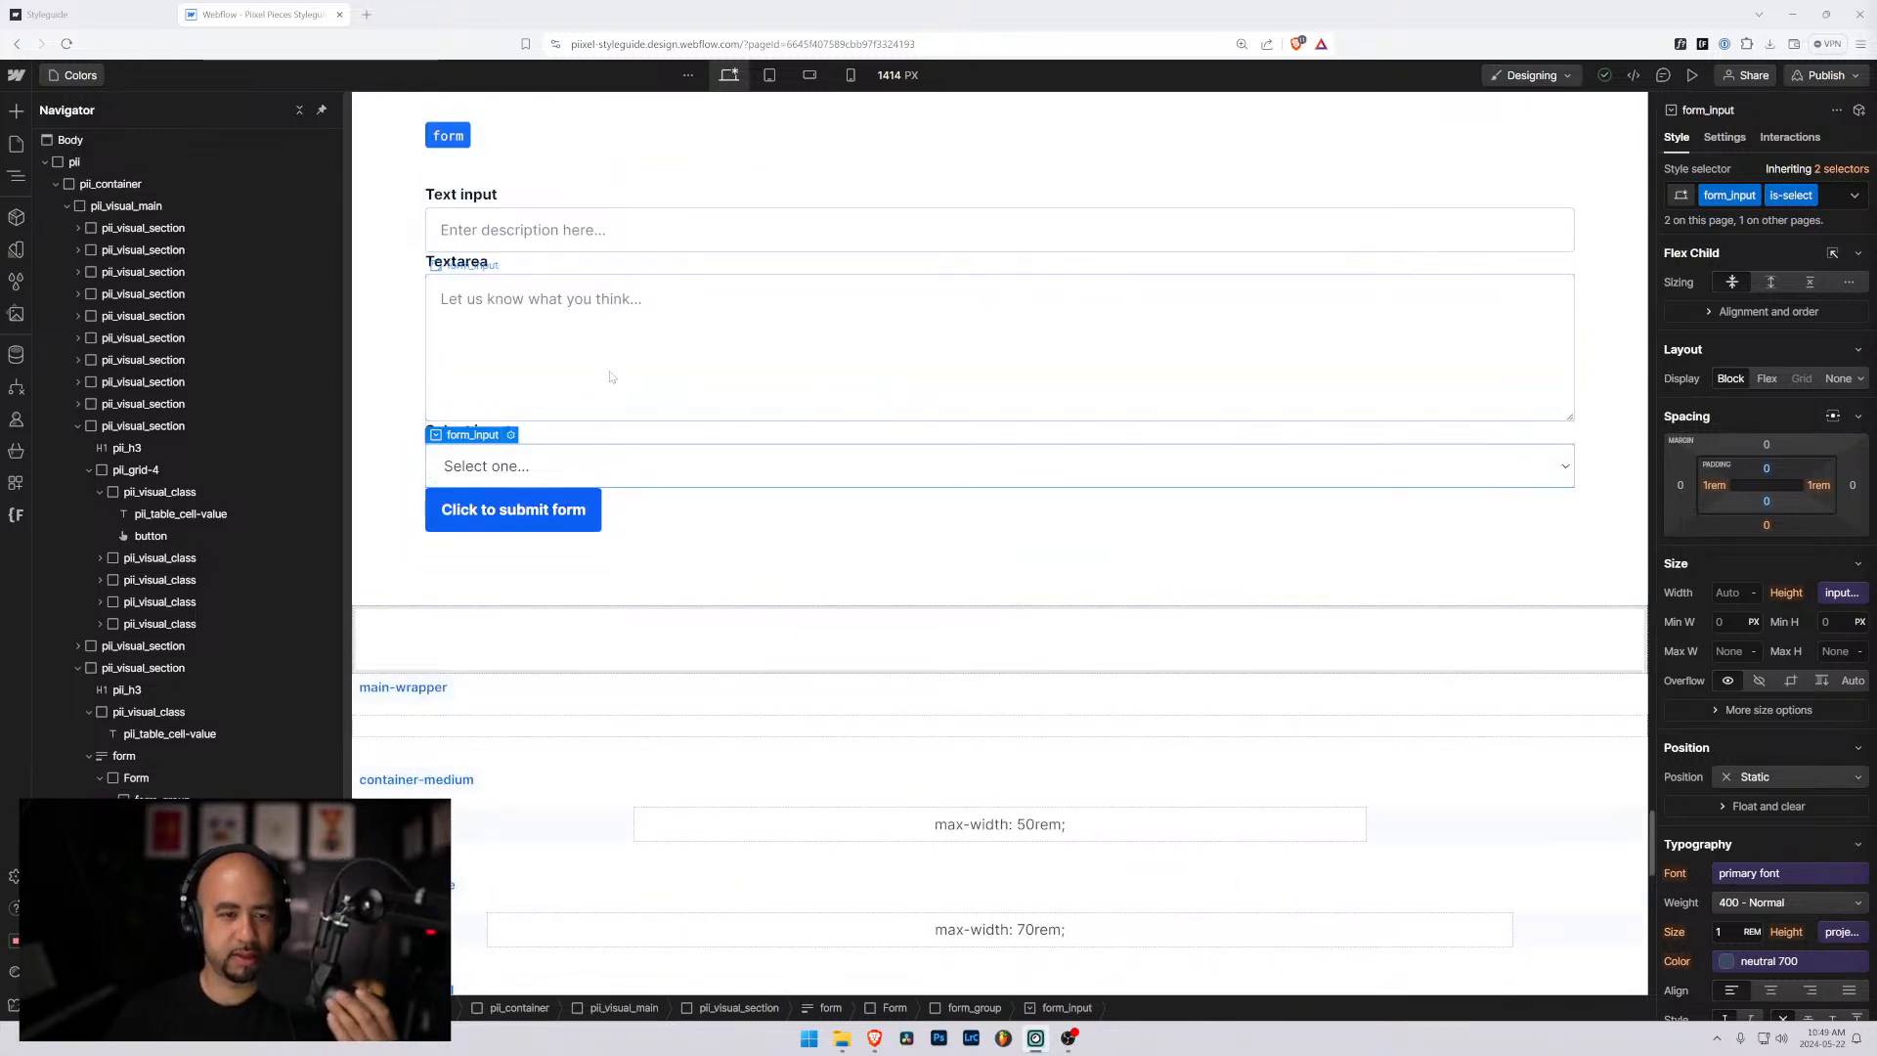
{"action": "scroll", "coordinate": [782, 381], "scroll_direction": "down", "scroll_amount": 3}
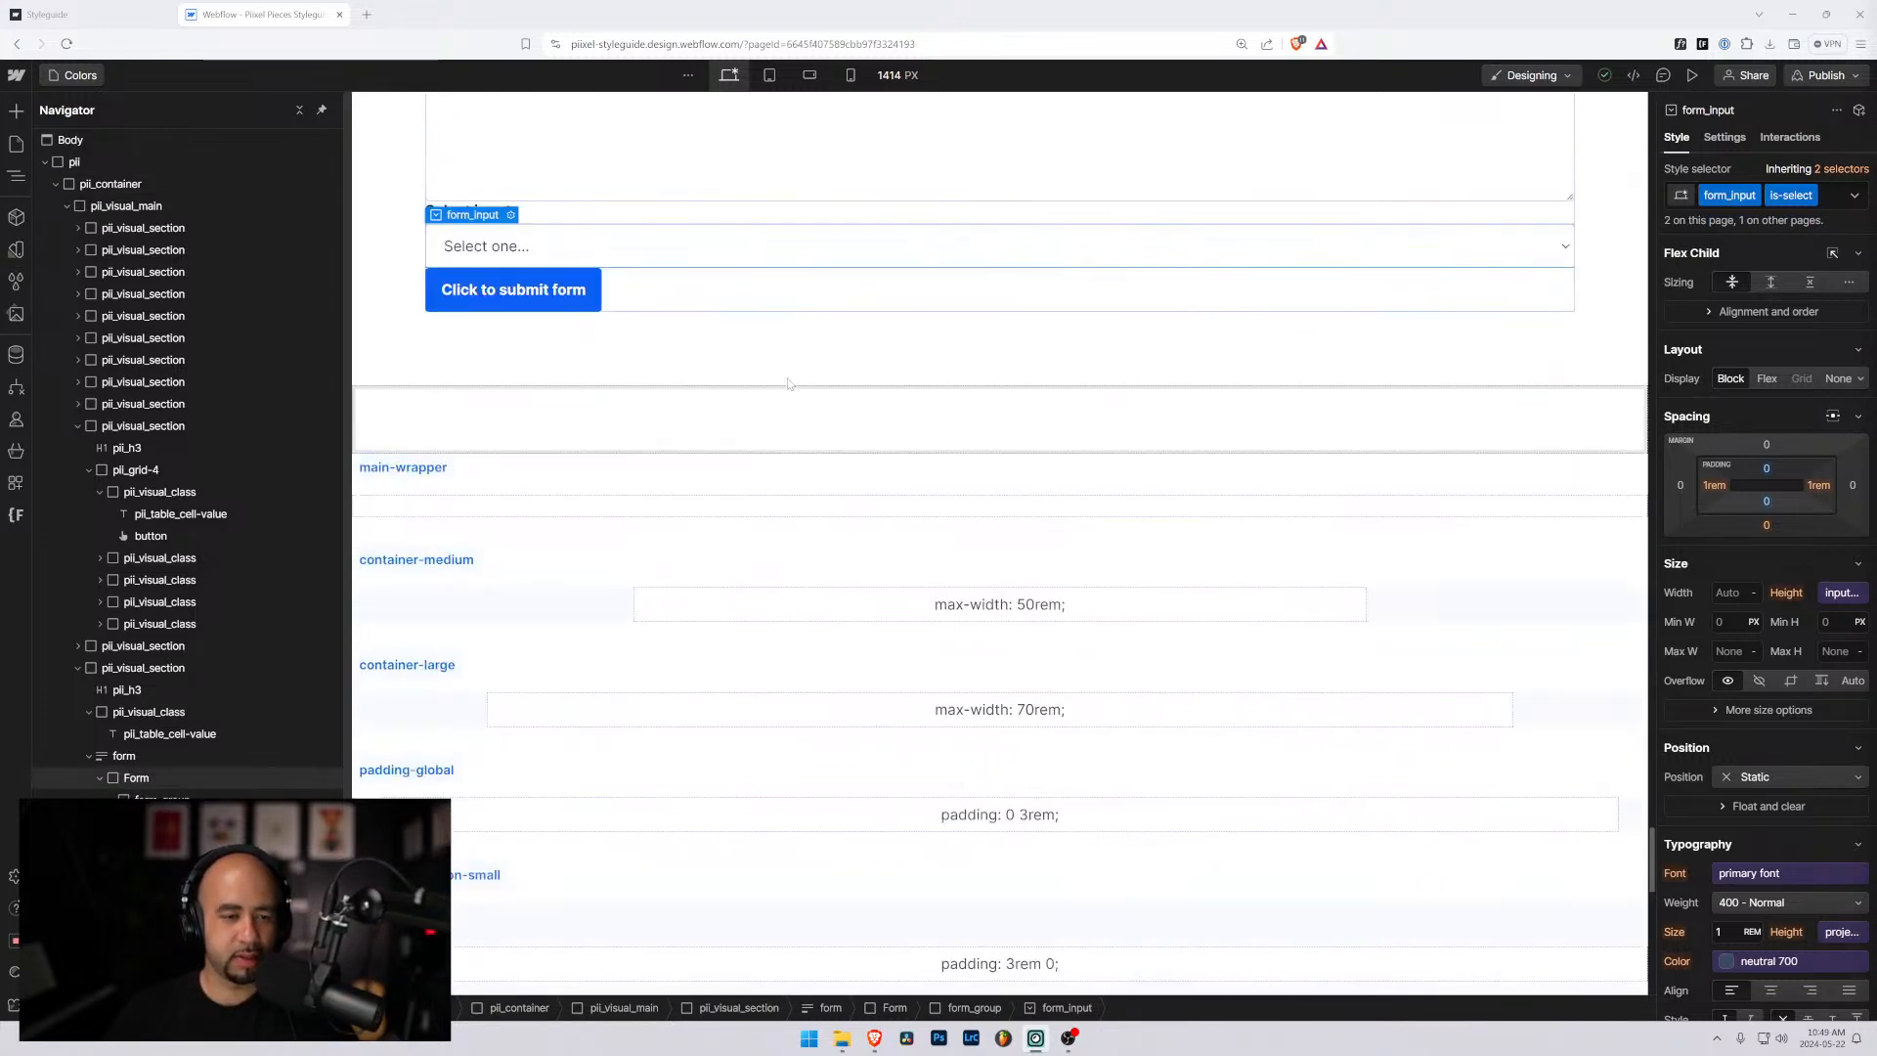
Add a div block inside the form and assign it the existing form_group class.
{"action": "left_click", "coordinate": [114, 779]}
{"action": "key", "text": "ctrl+e"}
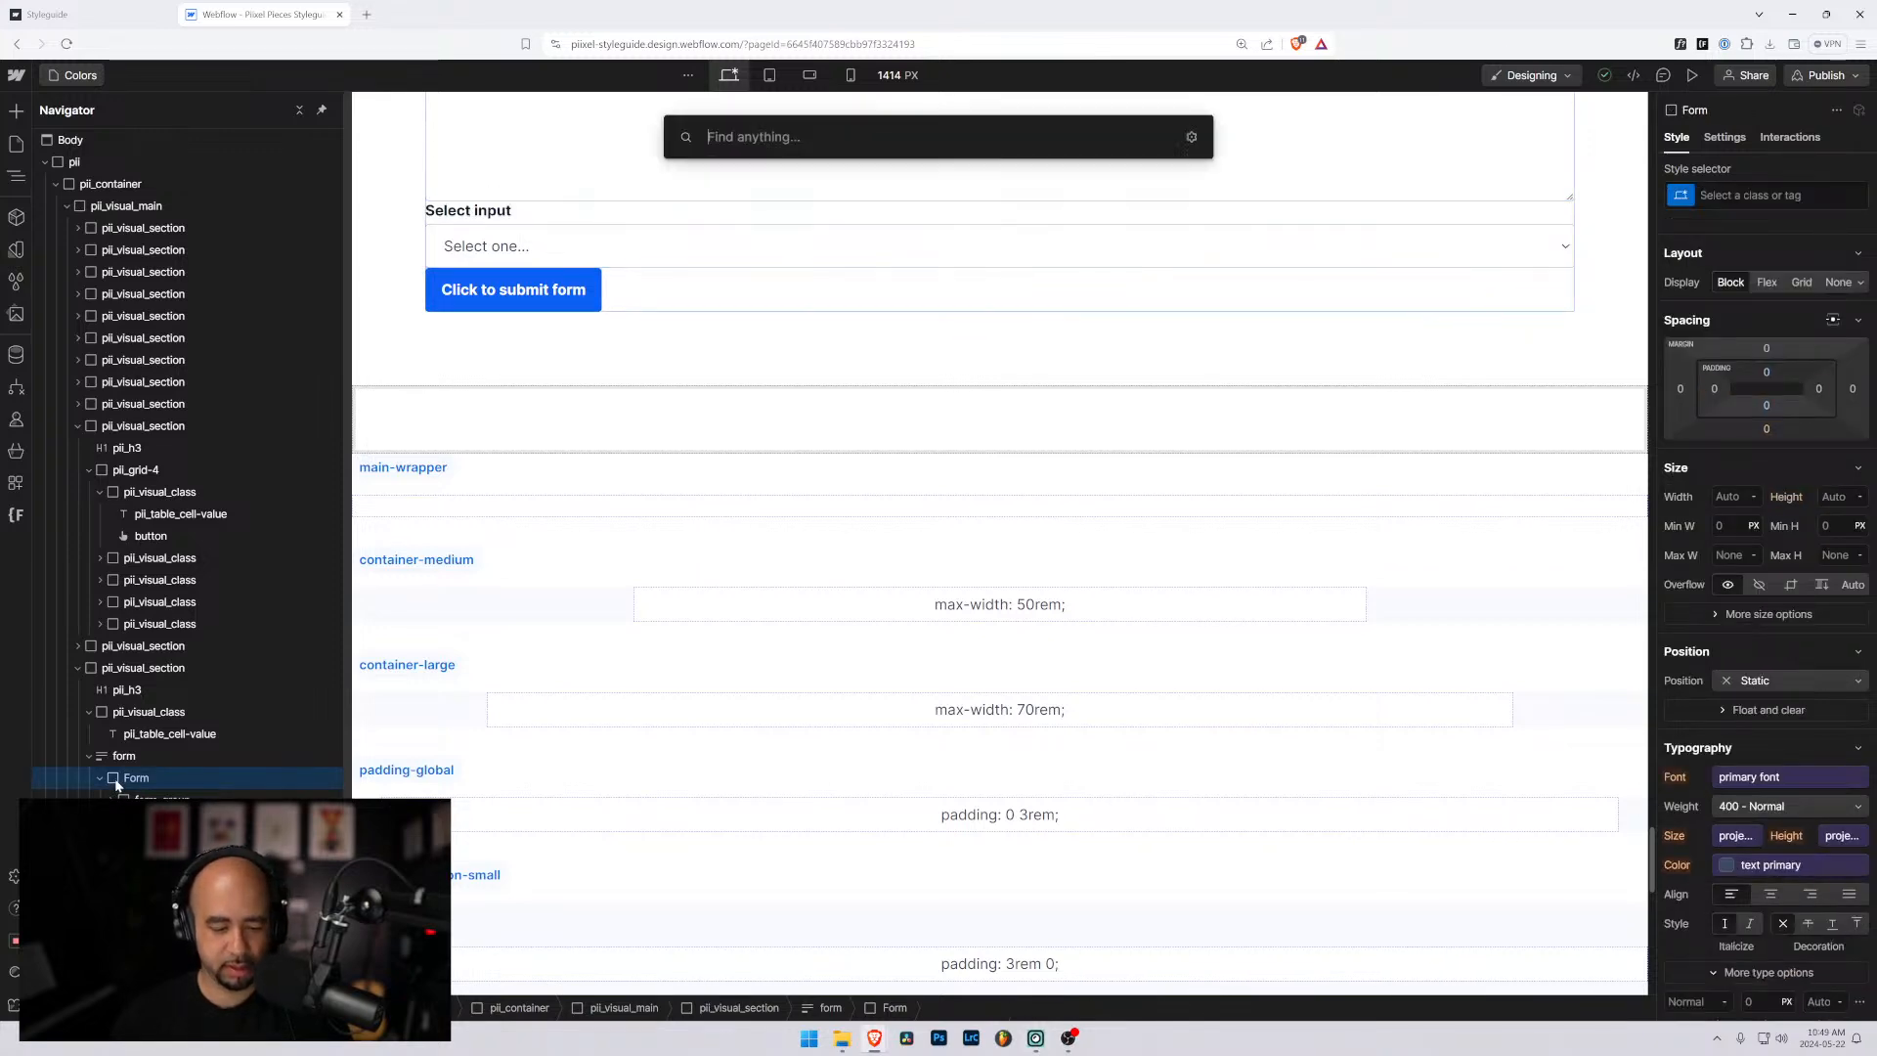
{"action": "type", "text": "div"}
{"action": "key", "text": "Return"}
{"action": "key", "text": "ctrl+Return"}
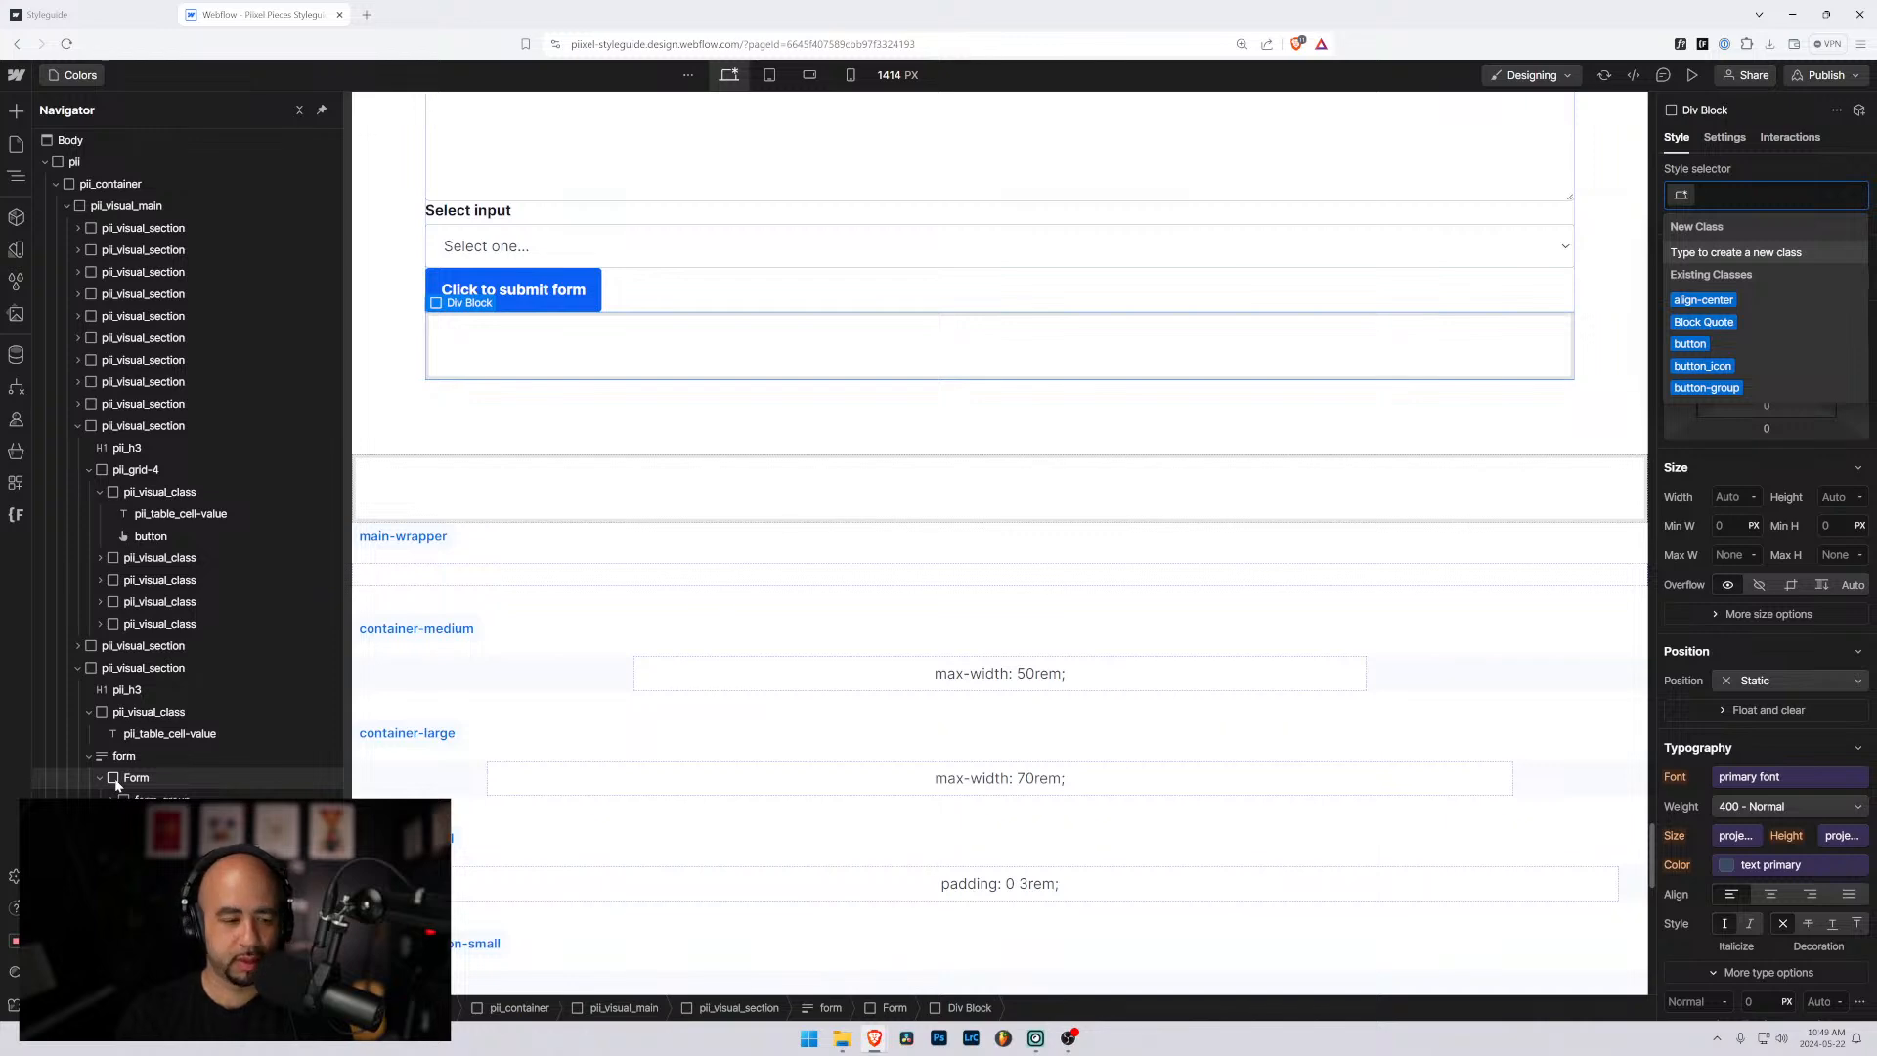
{"action": "type", "text": "form_group"}
{"action": "key", "text": "Down"}
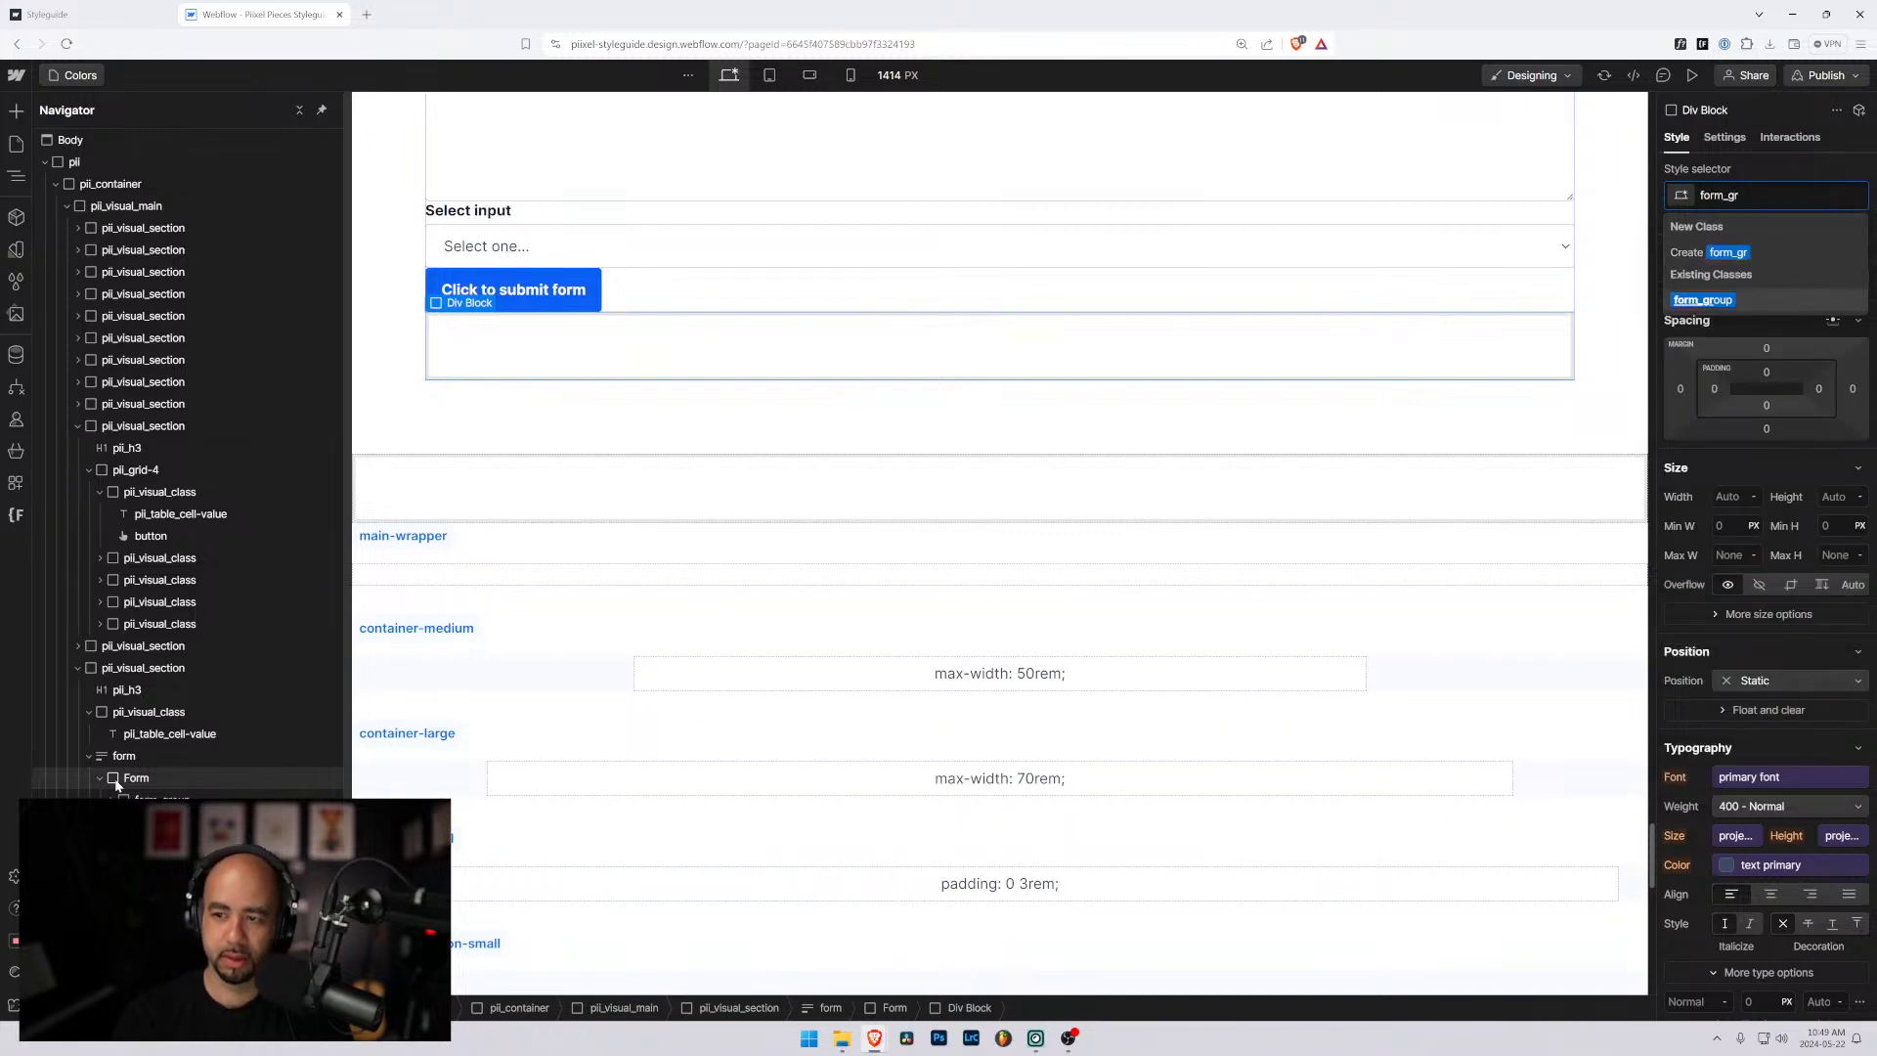
{"action": "key", "text": "Return"}
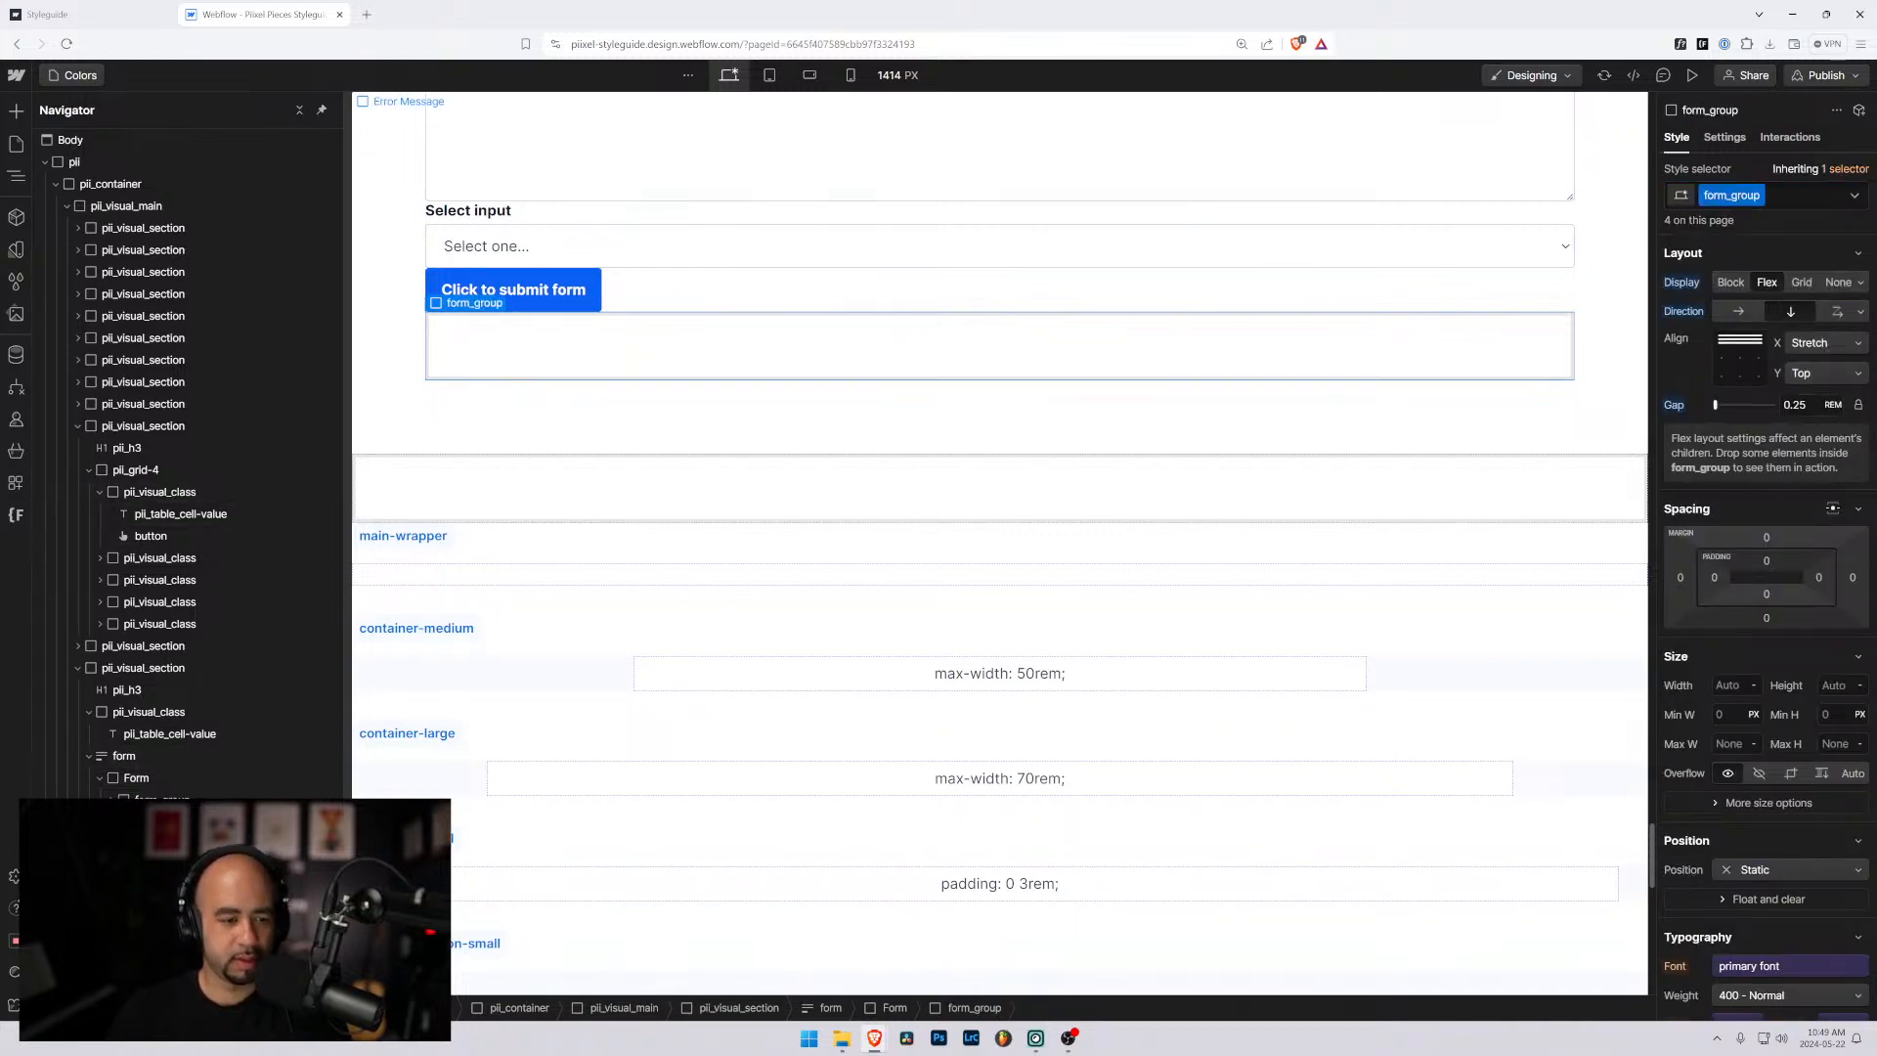
Insert a checkbox field into the new form_group and select its checkbox element.
{"action": "key", "text": "ctrl+e"}
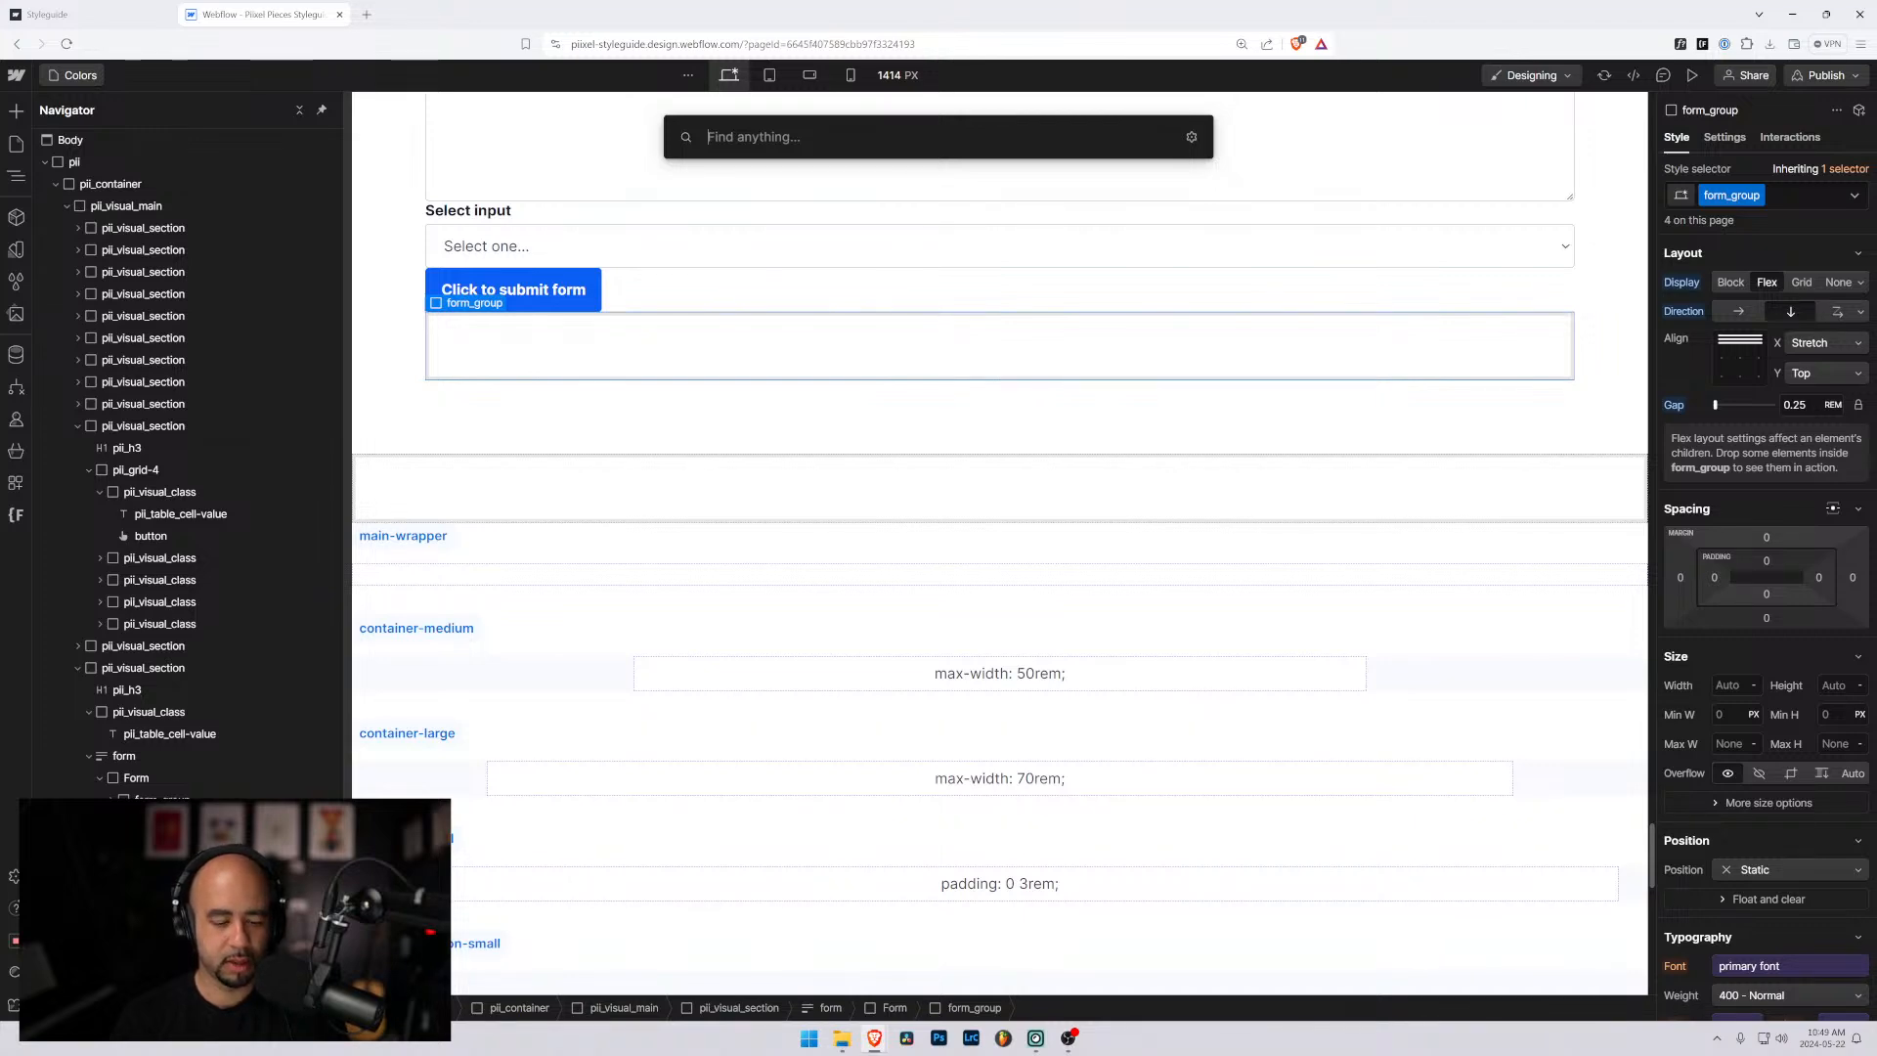
{"action": "type", "text": "check"}
{"action": "key", "text": "Return"}
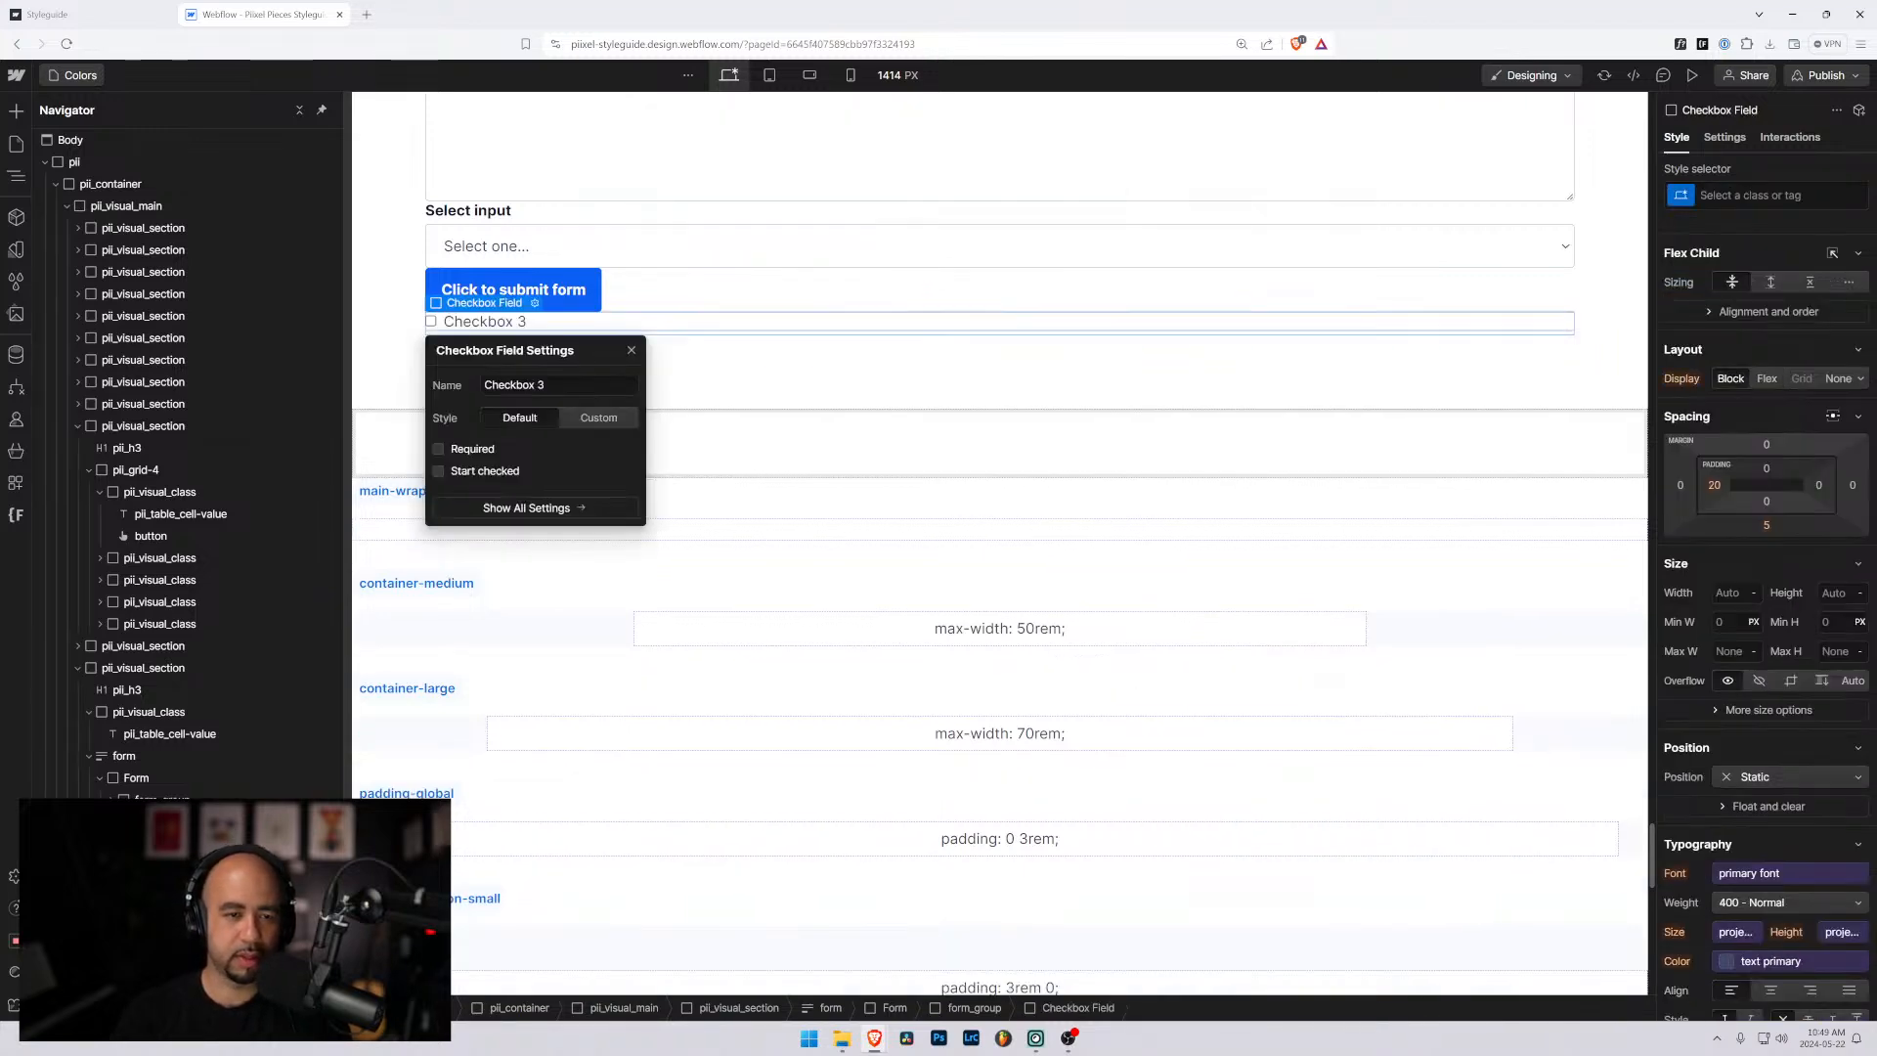
{"action": "left_click", "coordinate": [646, 298]}
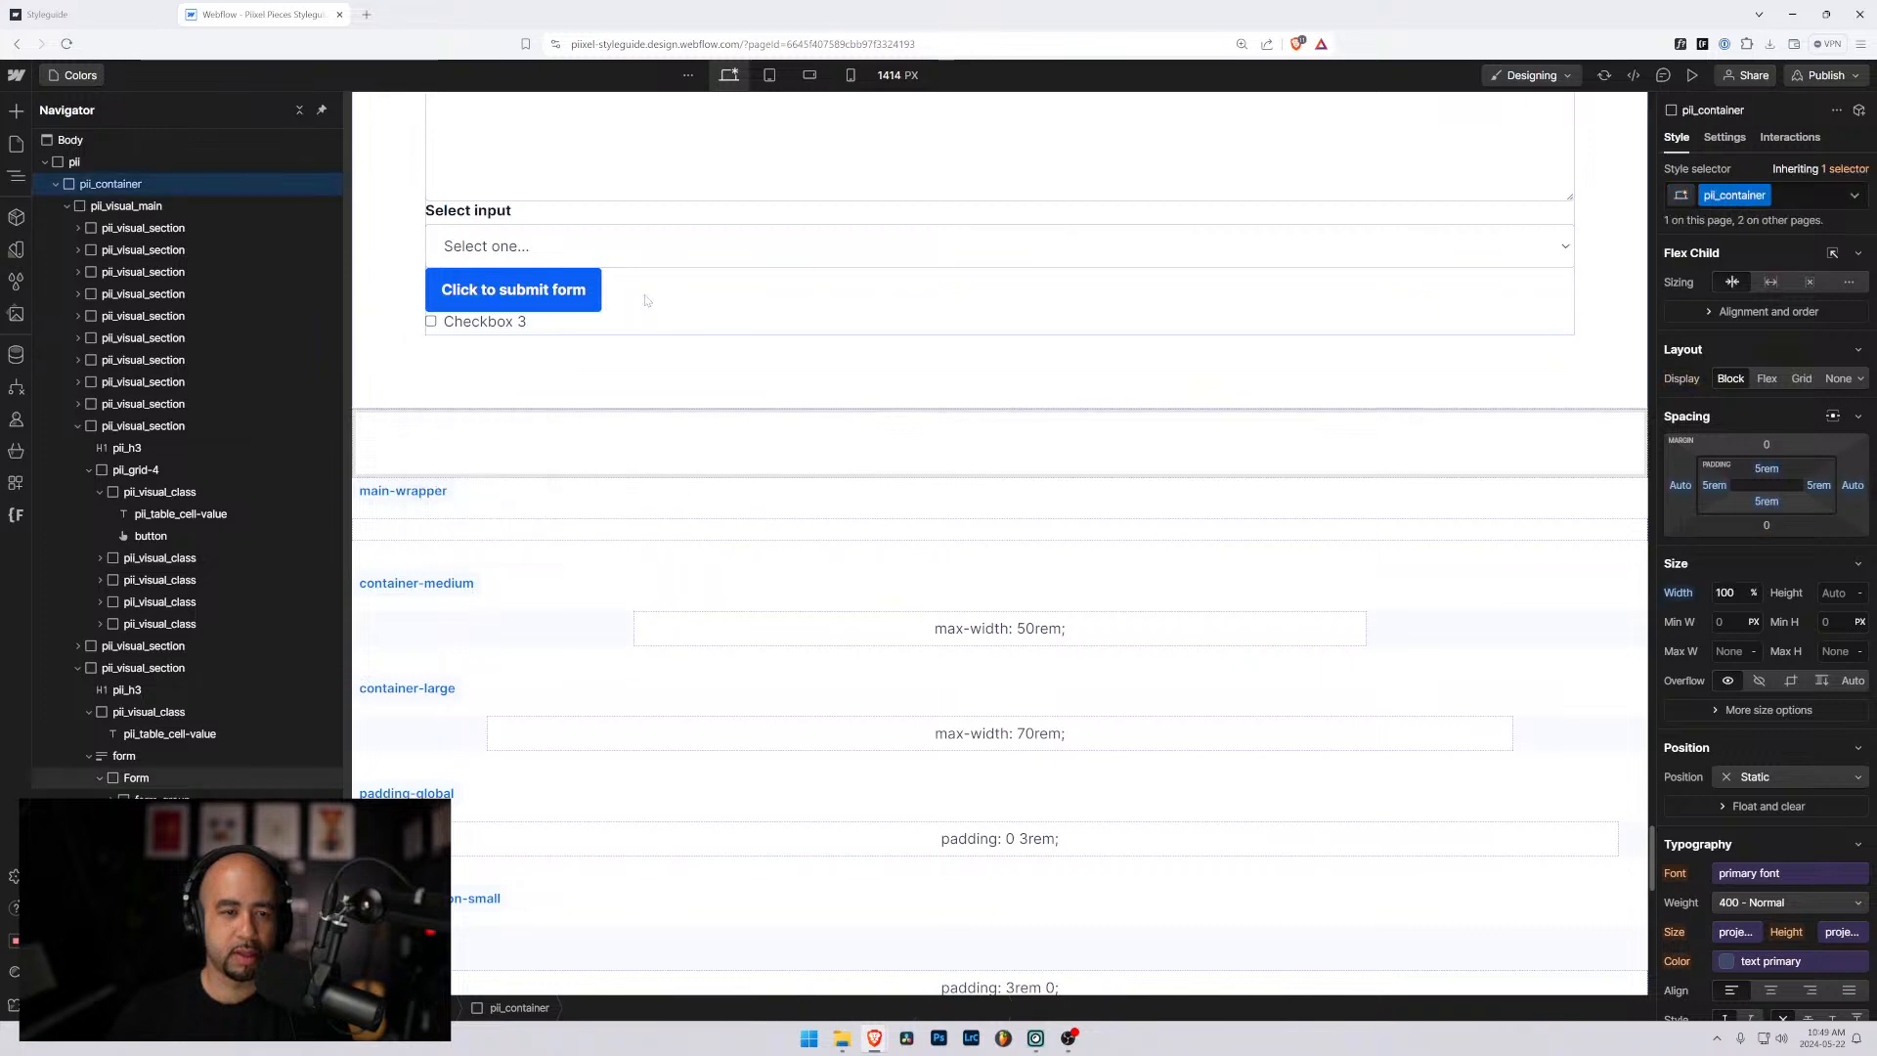
{"action": "left_click", "coordinate": [431, 322]}
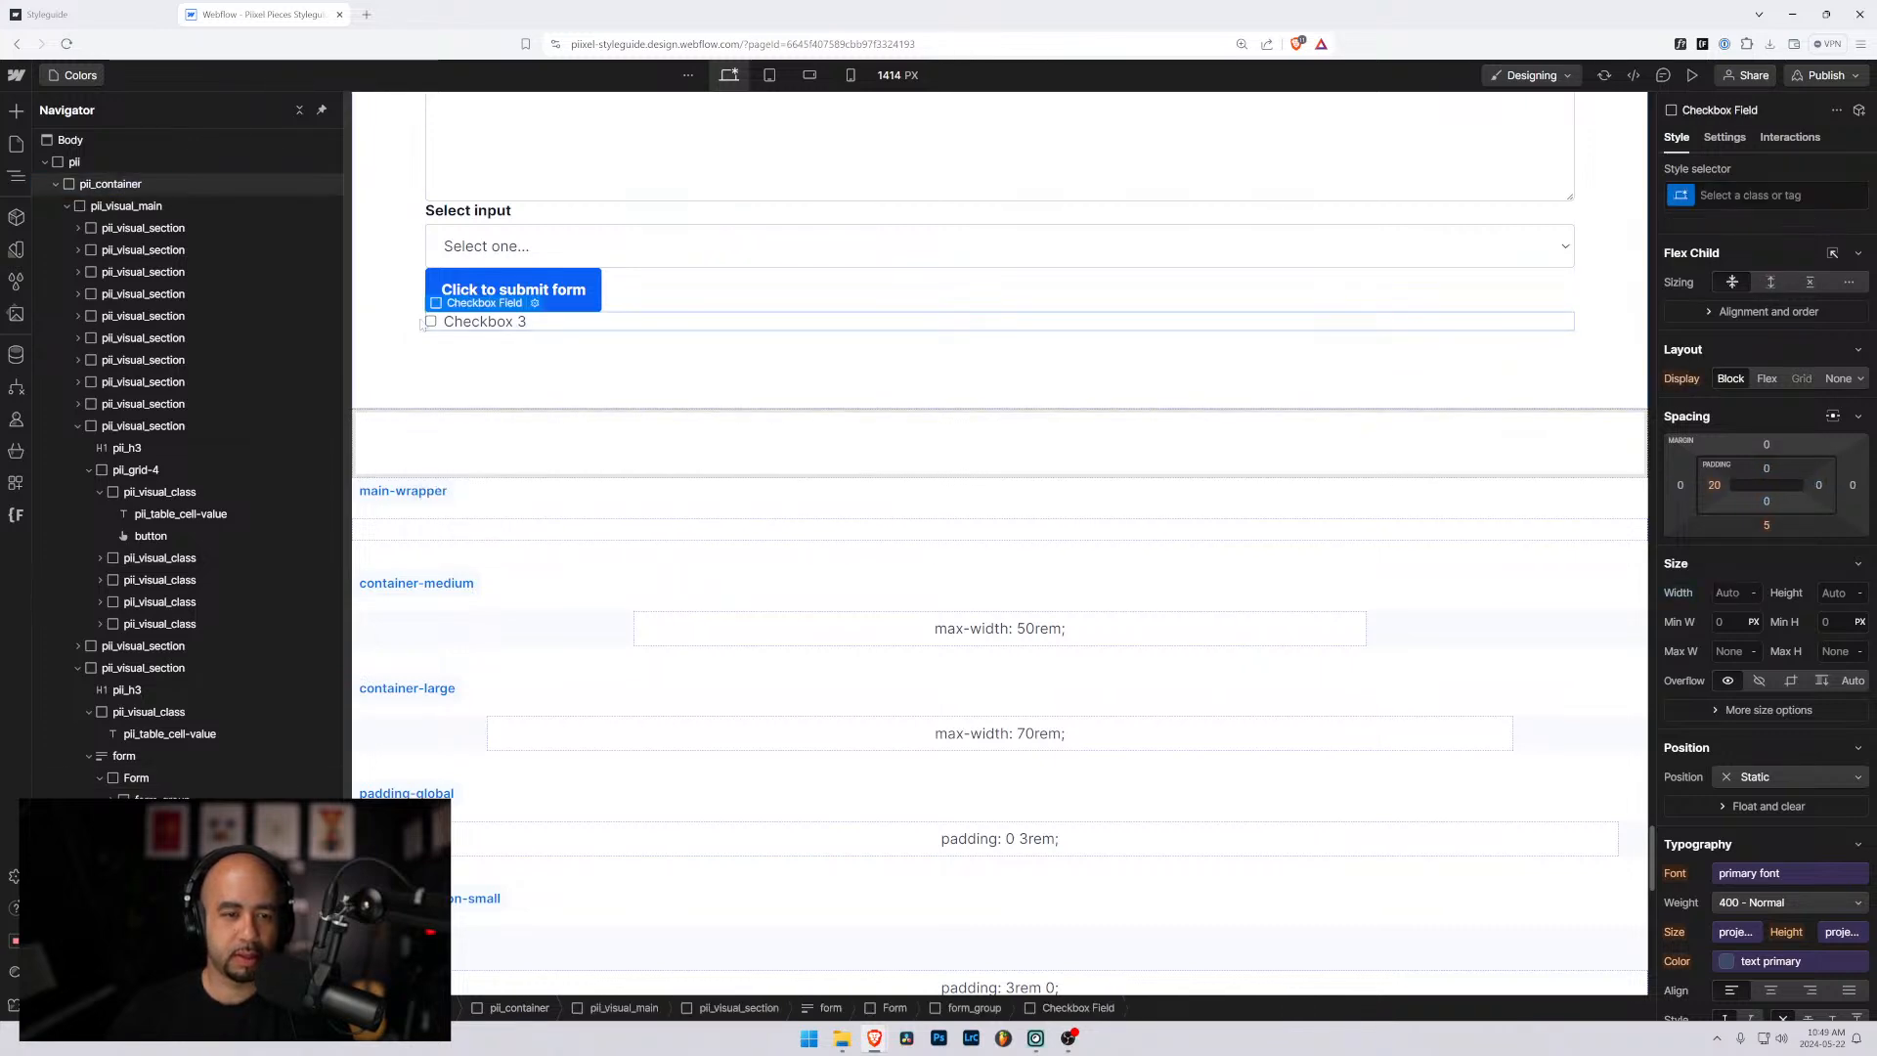
{"action": "left_click", "coordinate": [431, 321]}
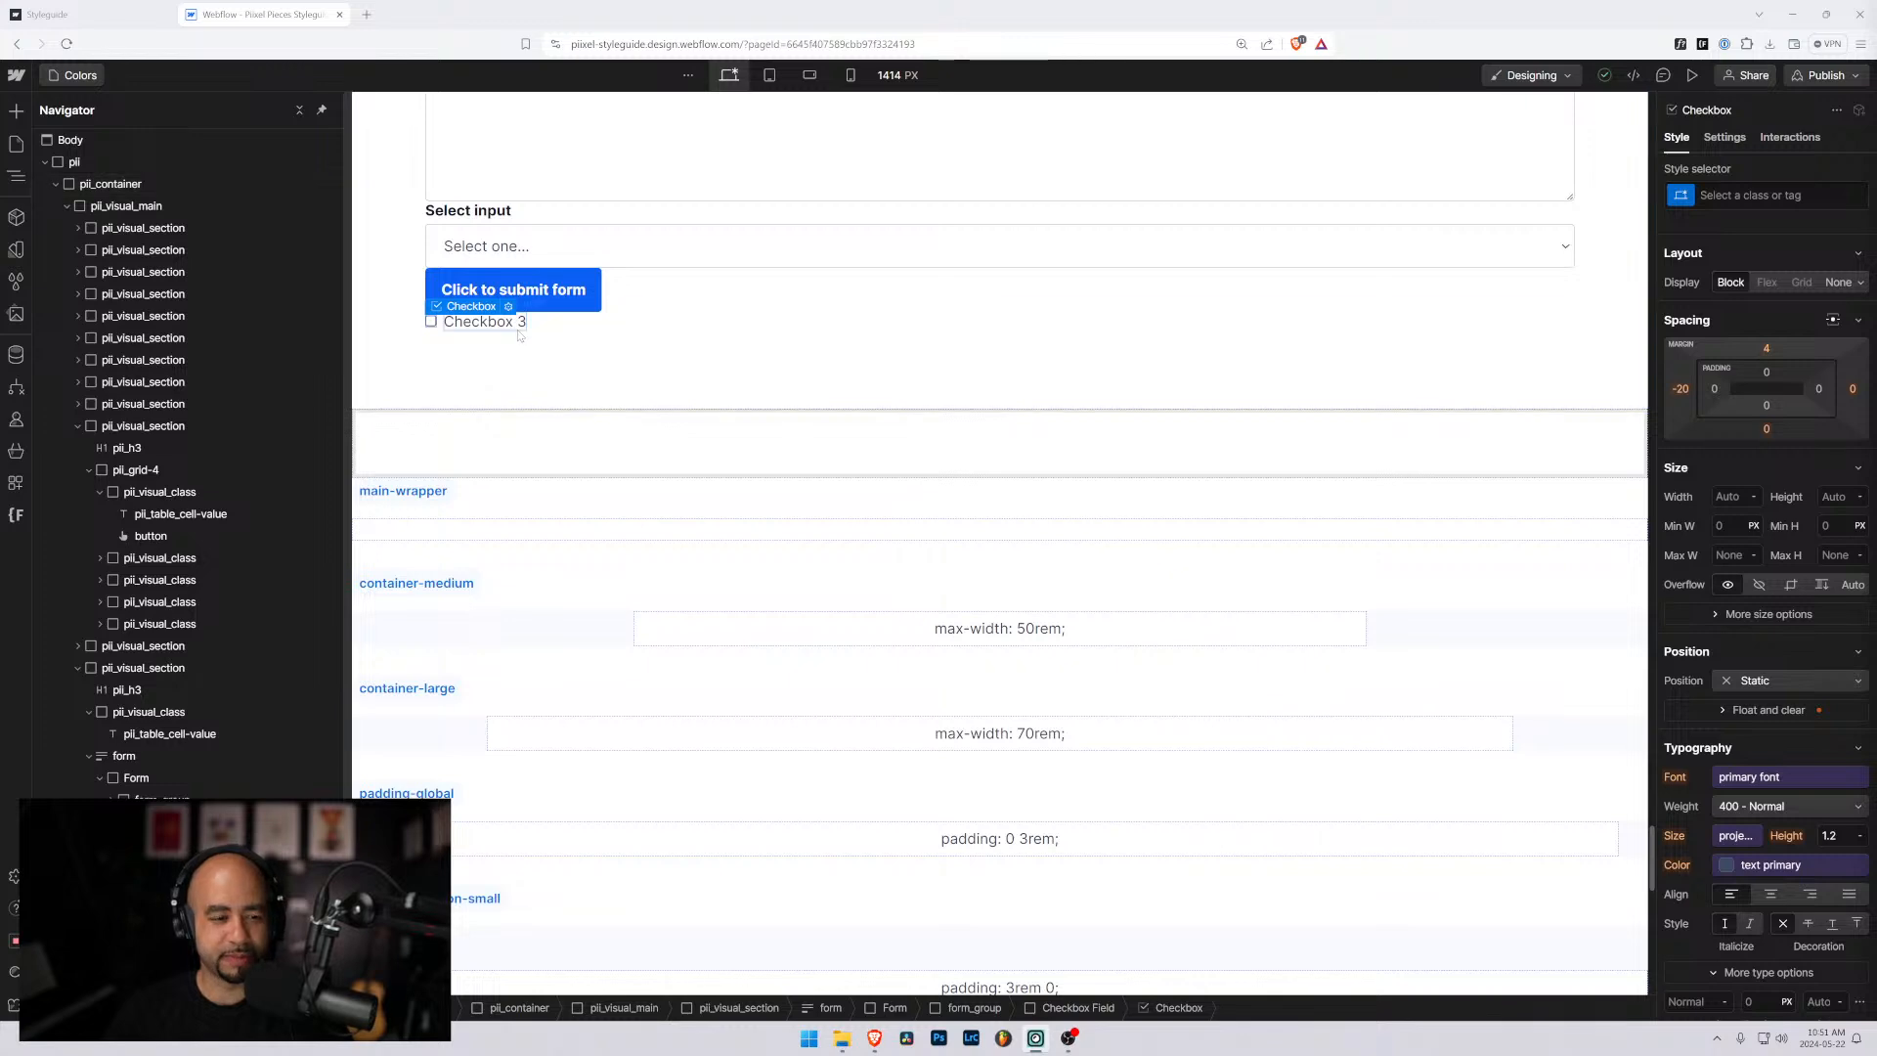
Open the Piixel Components 1 site from the dashboard's Piixel Pieces folder in a separate browser tab.
{"action": "scroll", "coordinate": [558, 369], "scroll_direction": "down", "scroll_amount": 1}
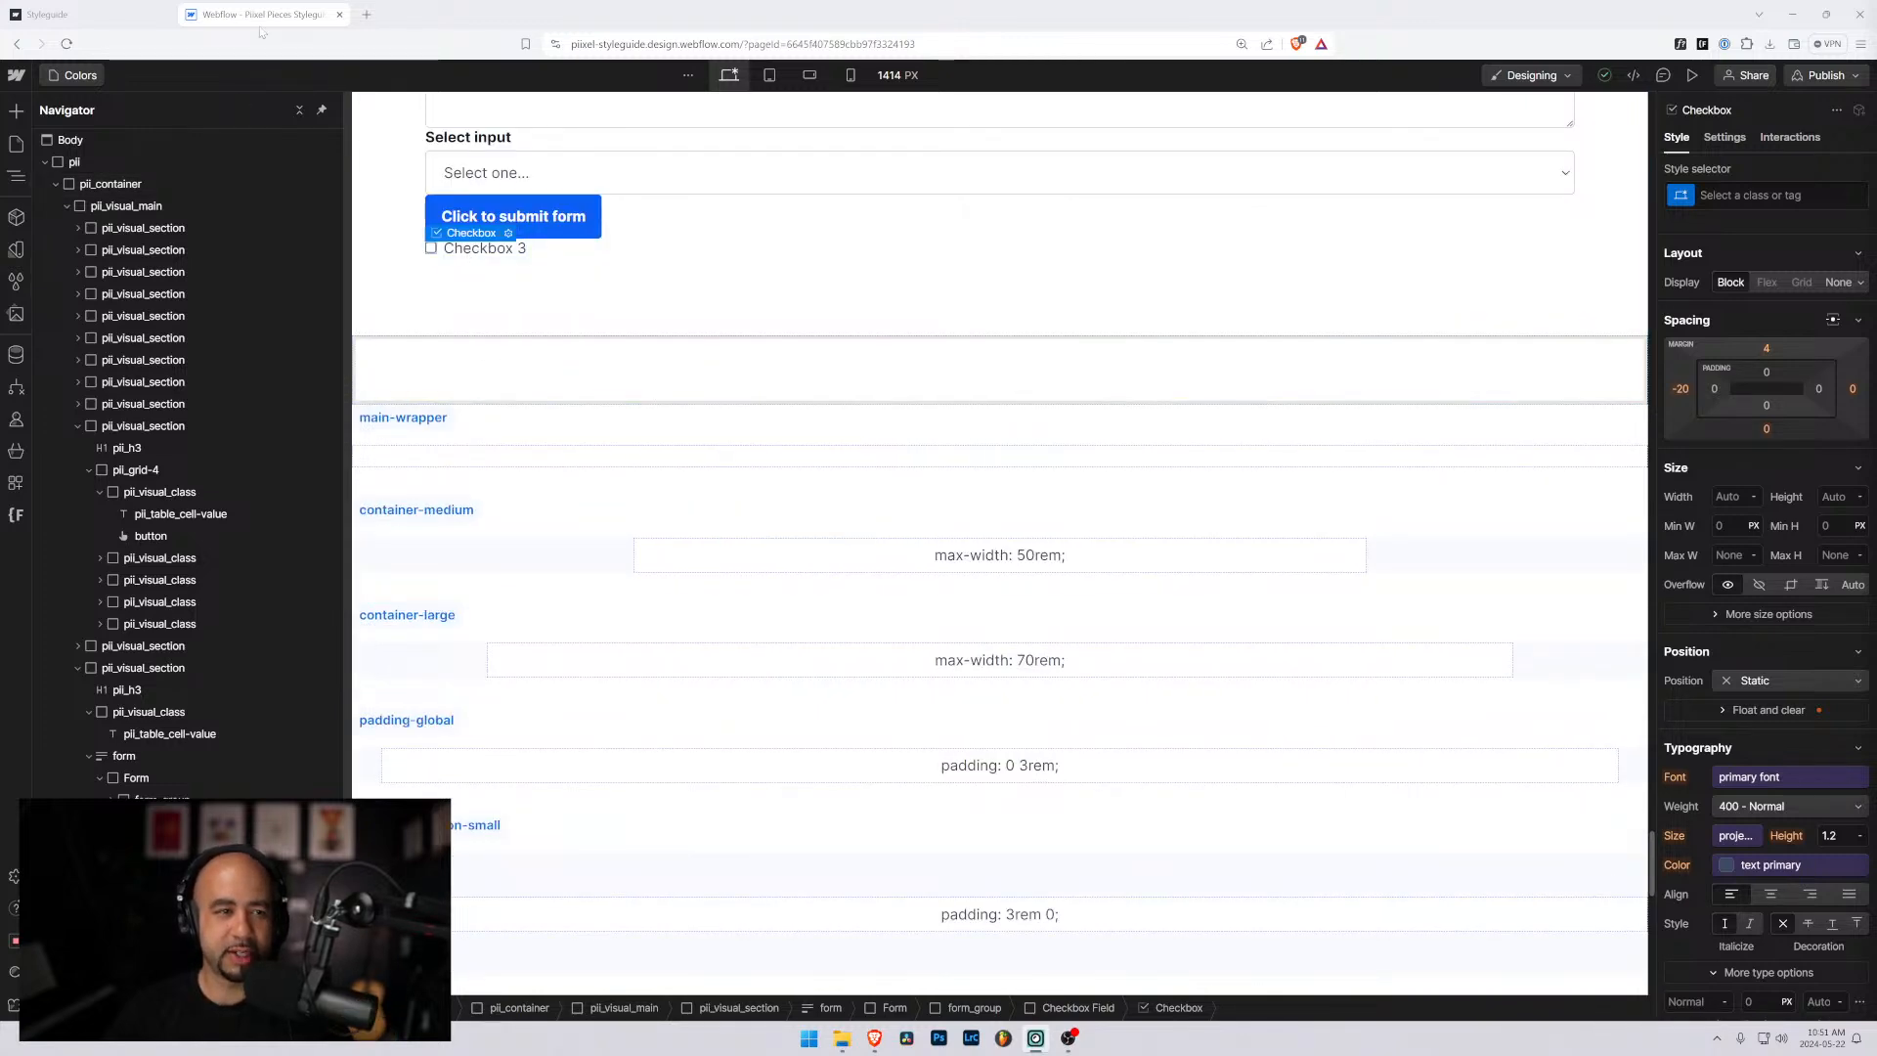
{"action": "left_click", "coordinate": [368, 15]}
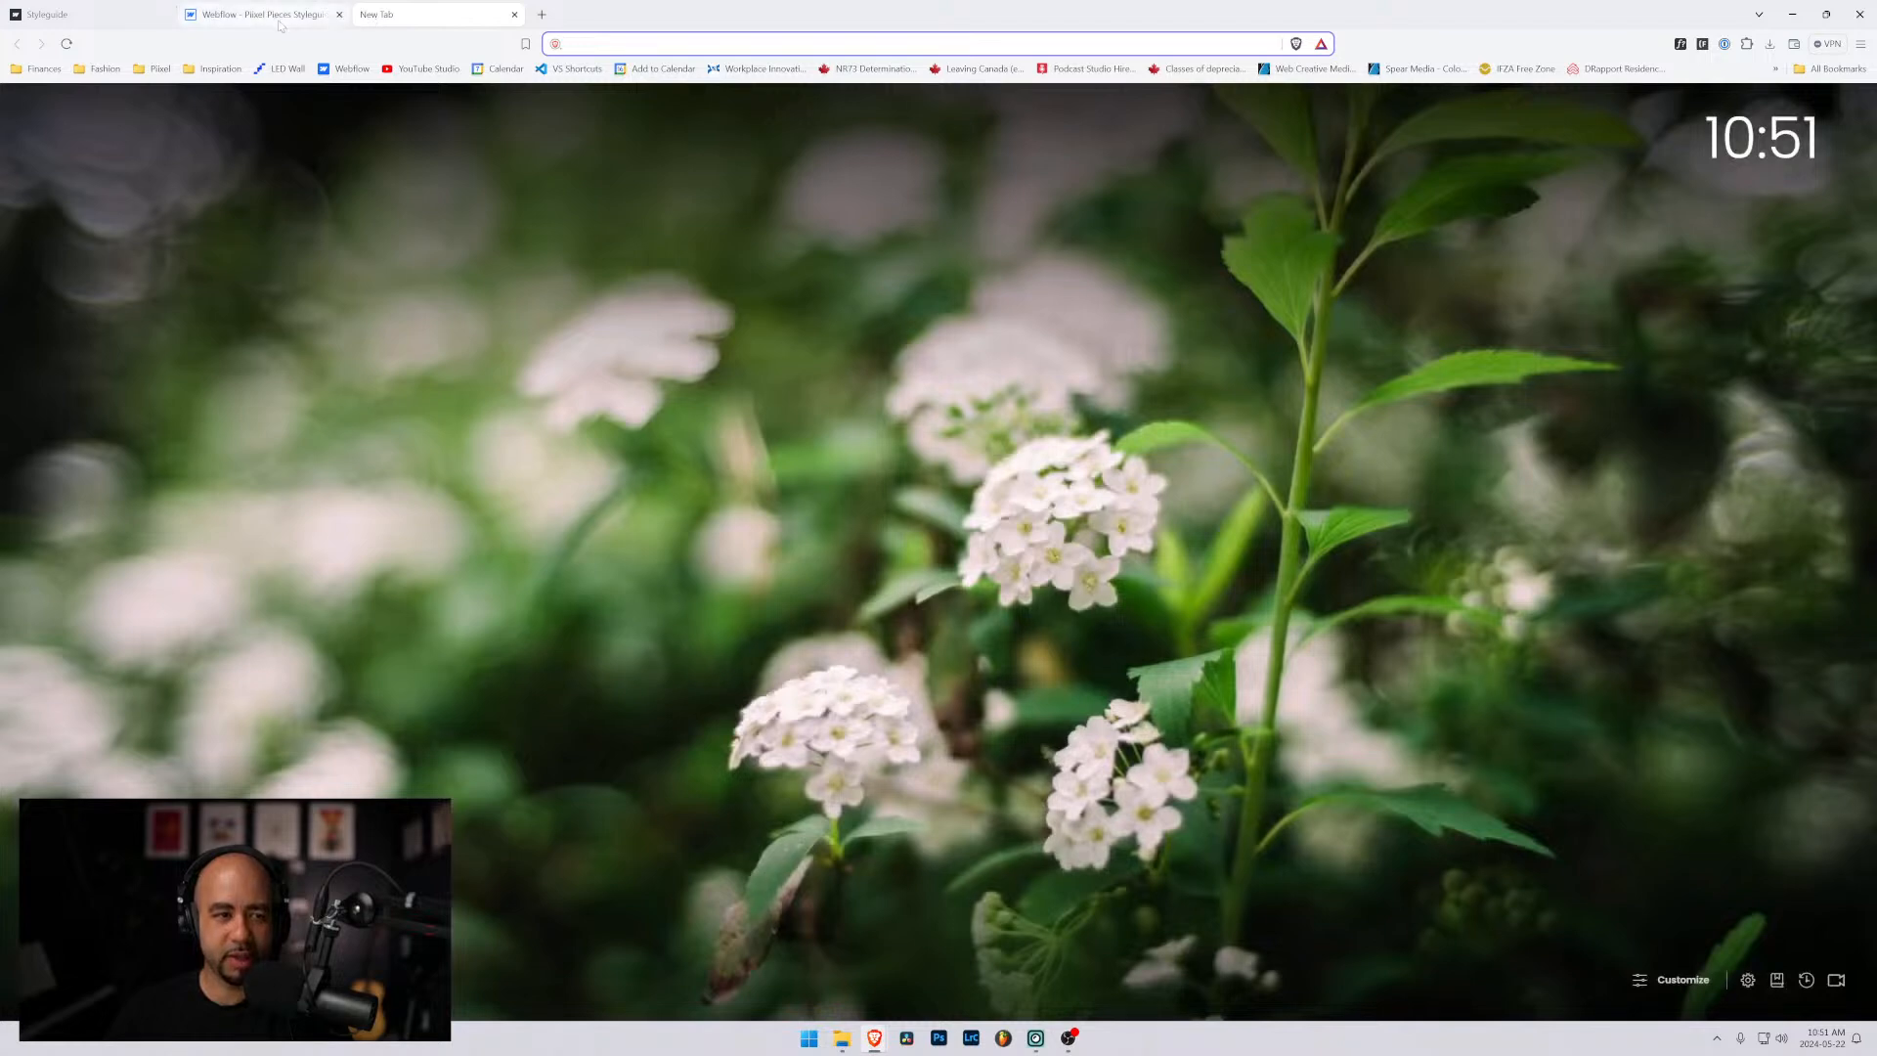
{"action": "left_click", "coordinate": [277, 15]}
{"action": "left_click", "coordinate": [16, 74]}
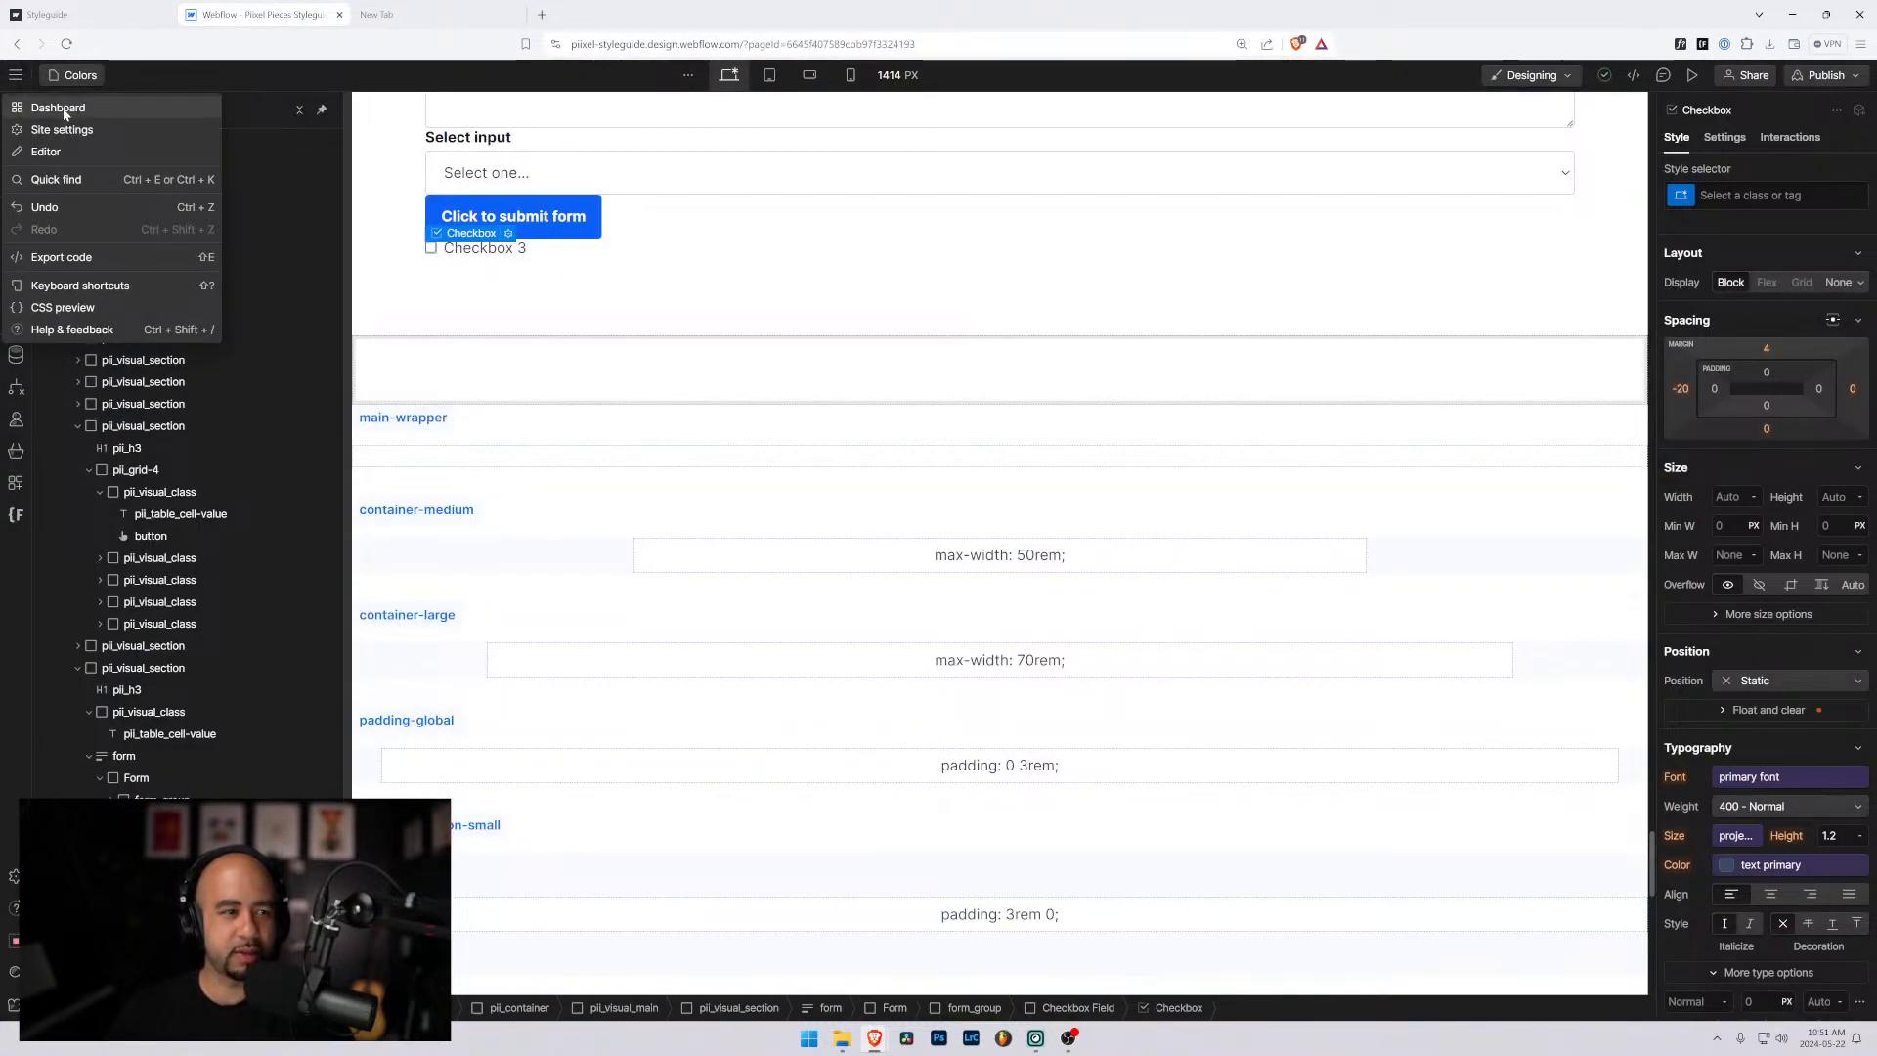
{"action": "middle_click", "coordinate": [58, 107]}
{"action": "left_click", "coordinate": [448, 20]}
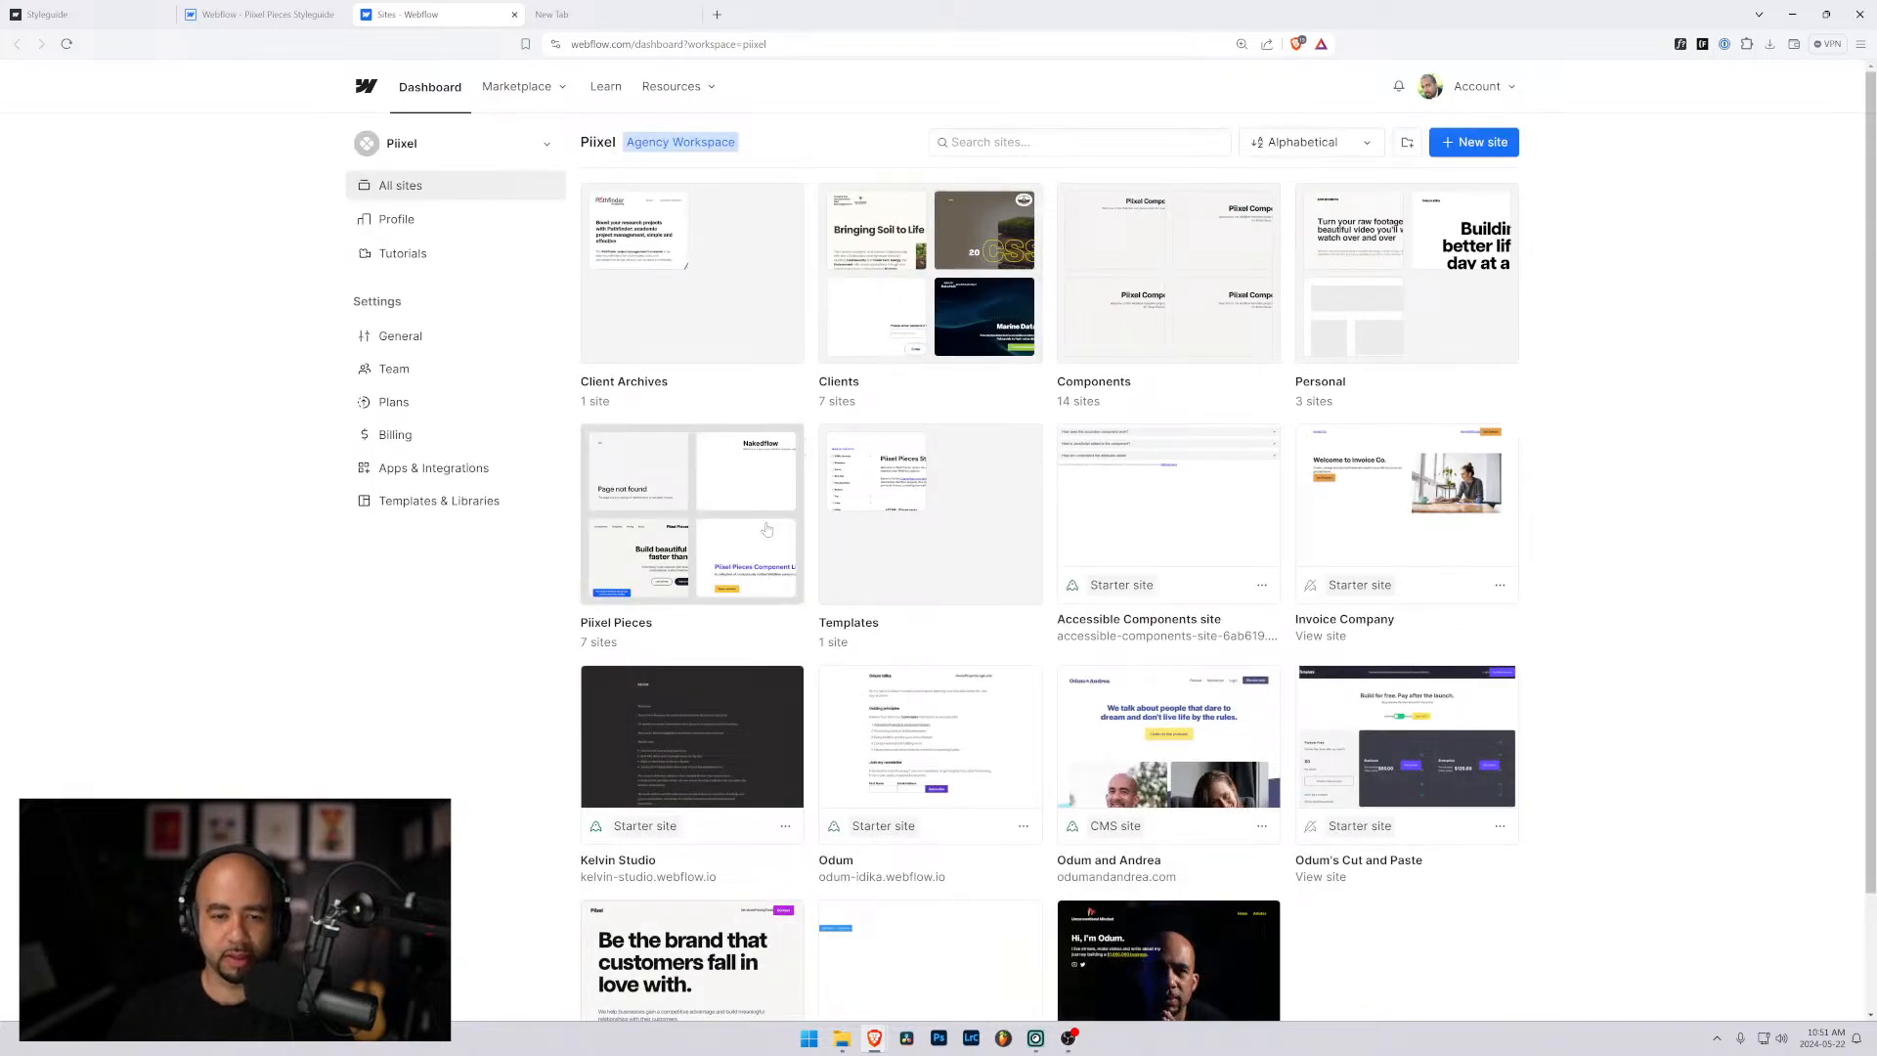
{"action": "left_click", "coordinate": [681, 516]}
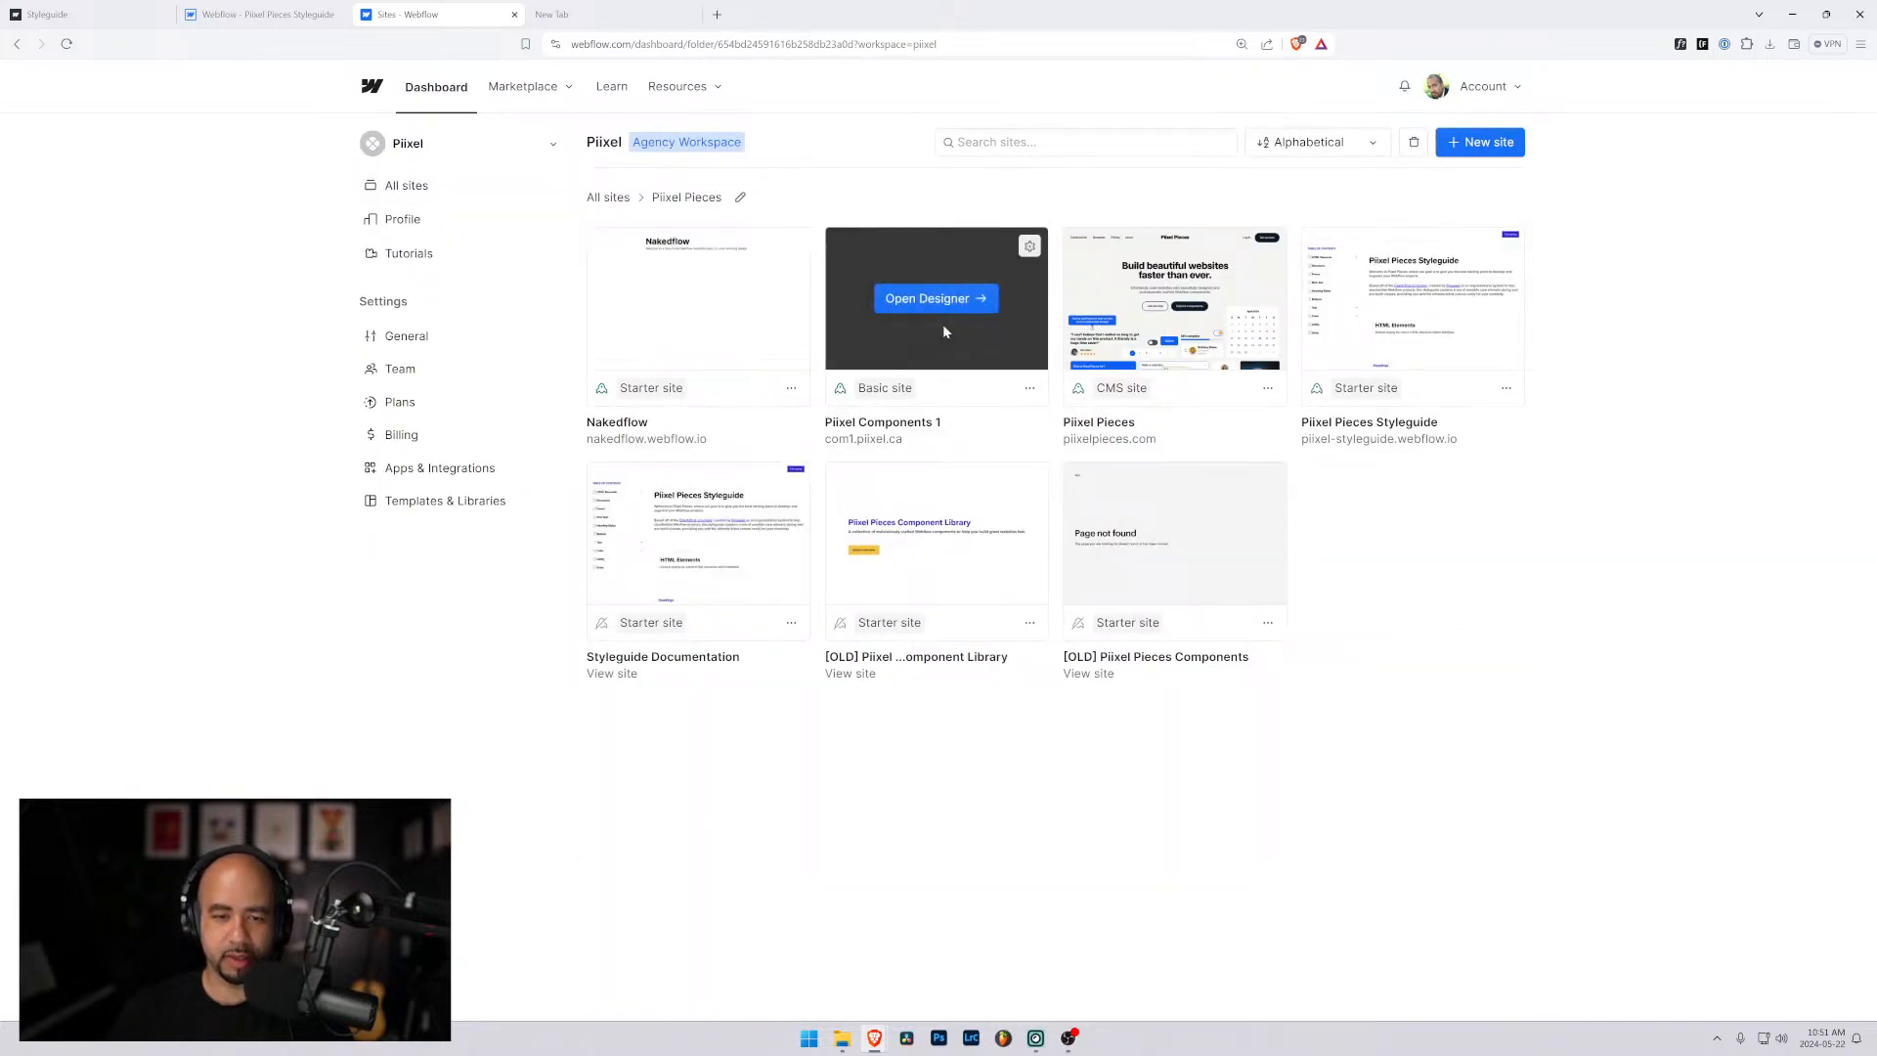
{"action": "left_click", "coordinate": [935, 301]}
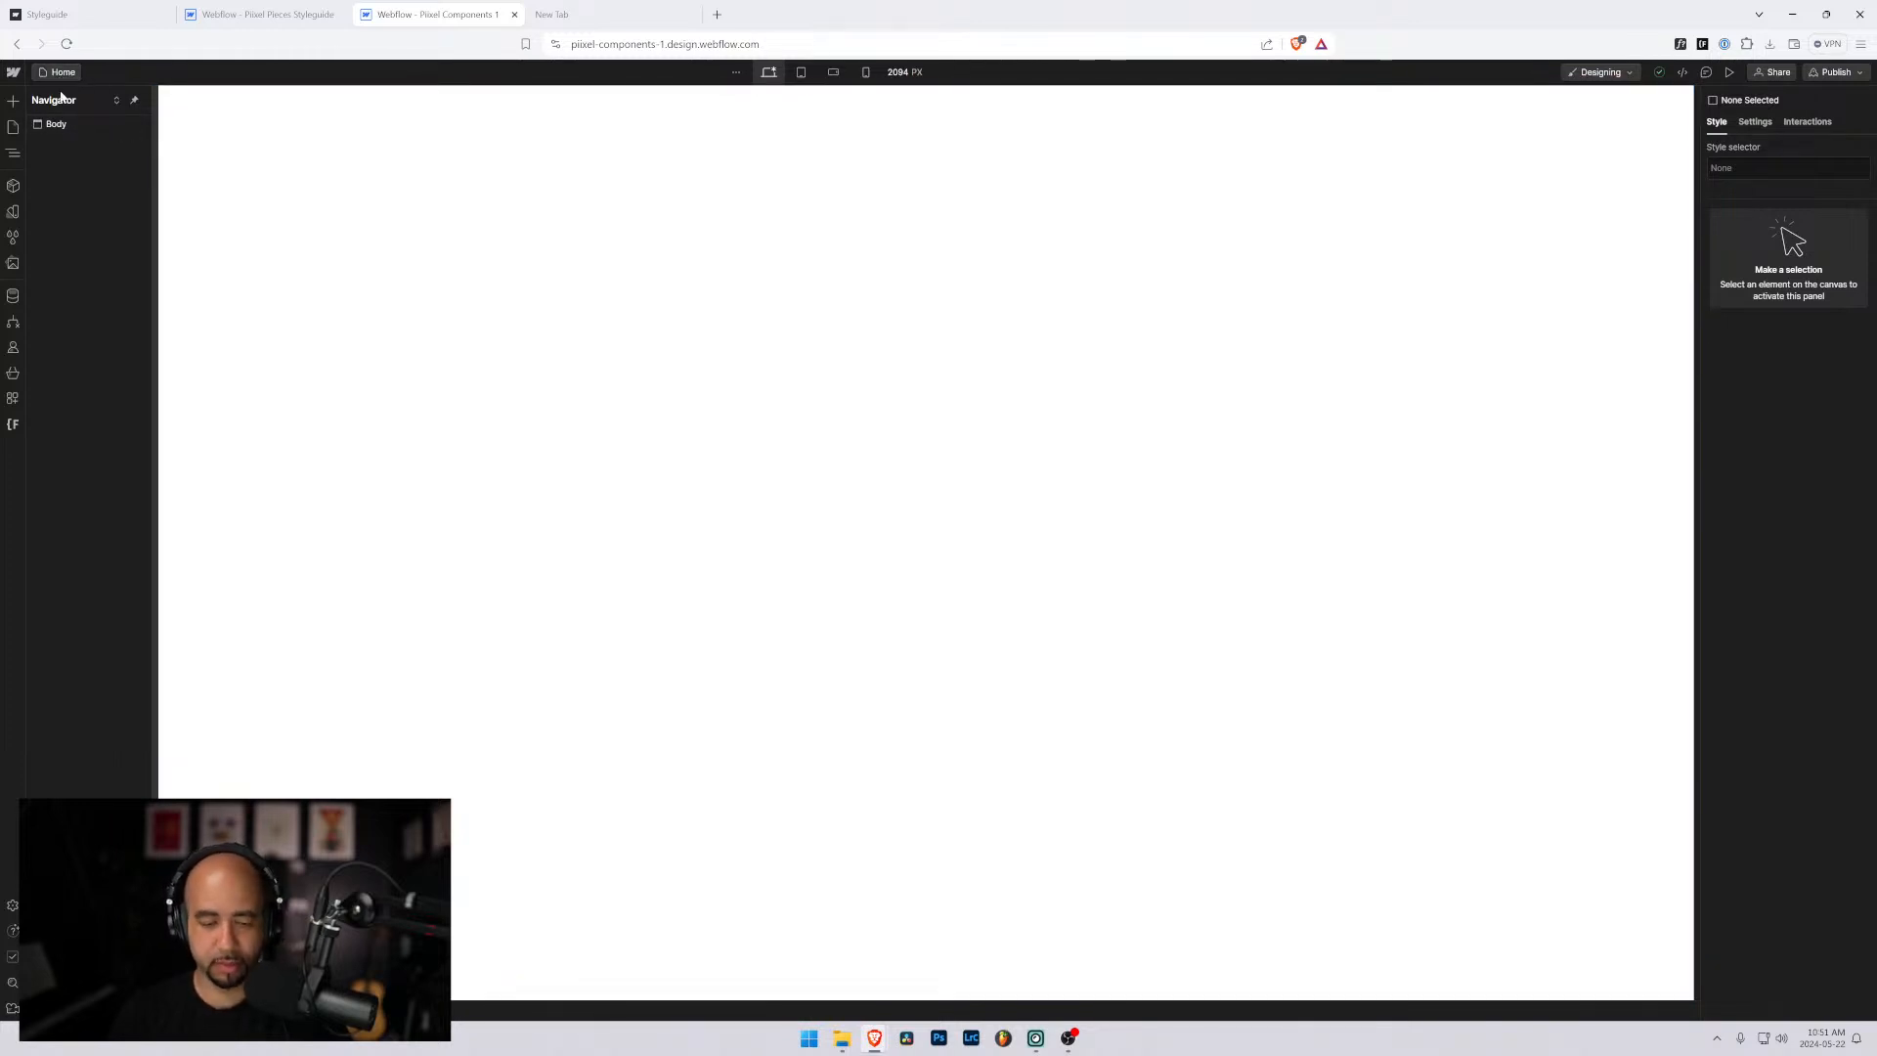
Open the Form 1 page of the Piixel Components 1 site.
{"action": "key", "text": "ctrl+v"}
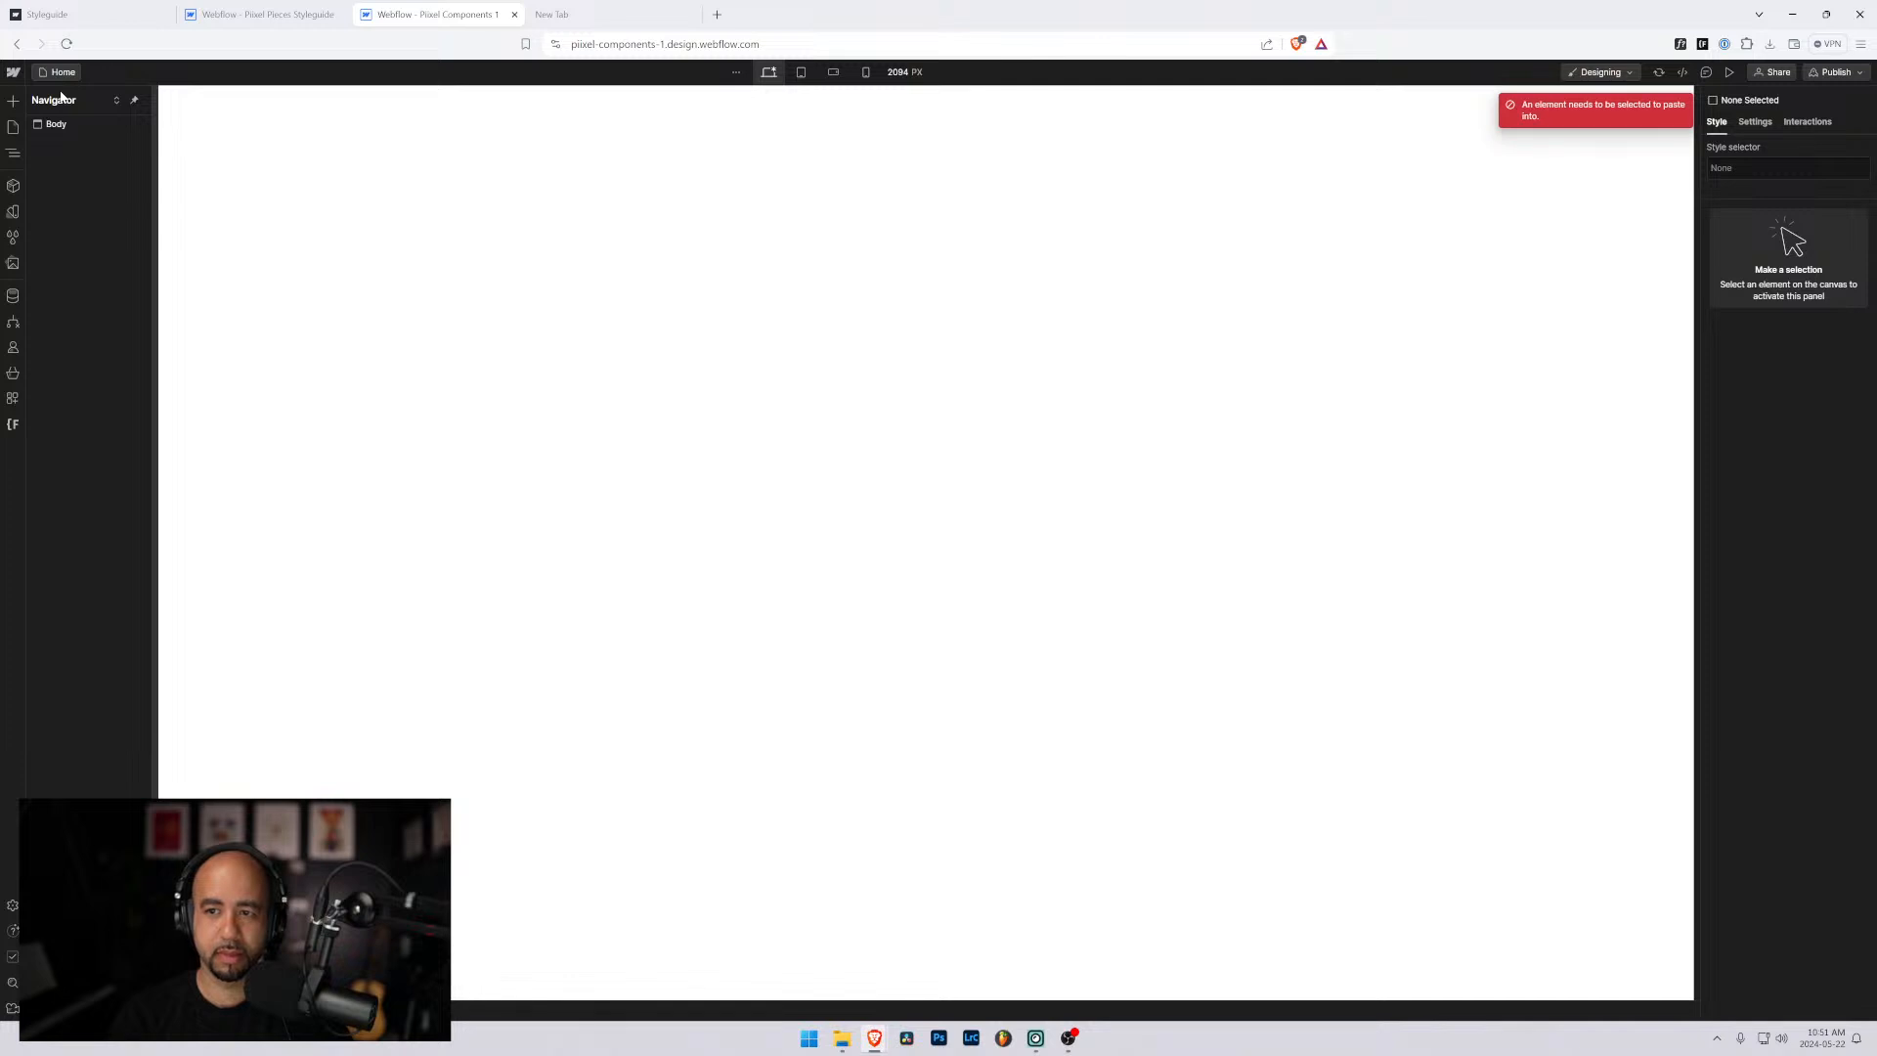
{"action": "key", "text": "ctrl+plus"}
{"action": "key", "text": "ctrl+plus"}
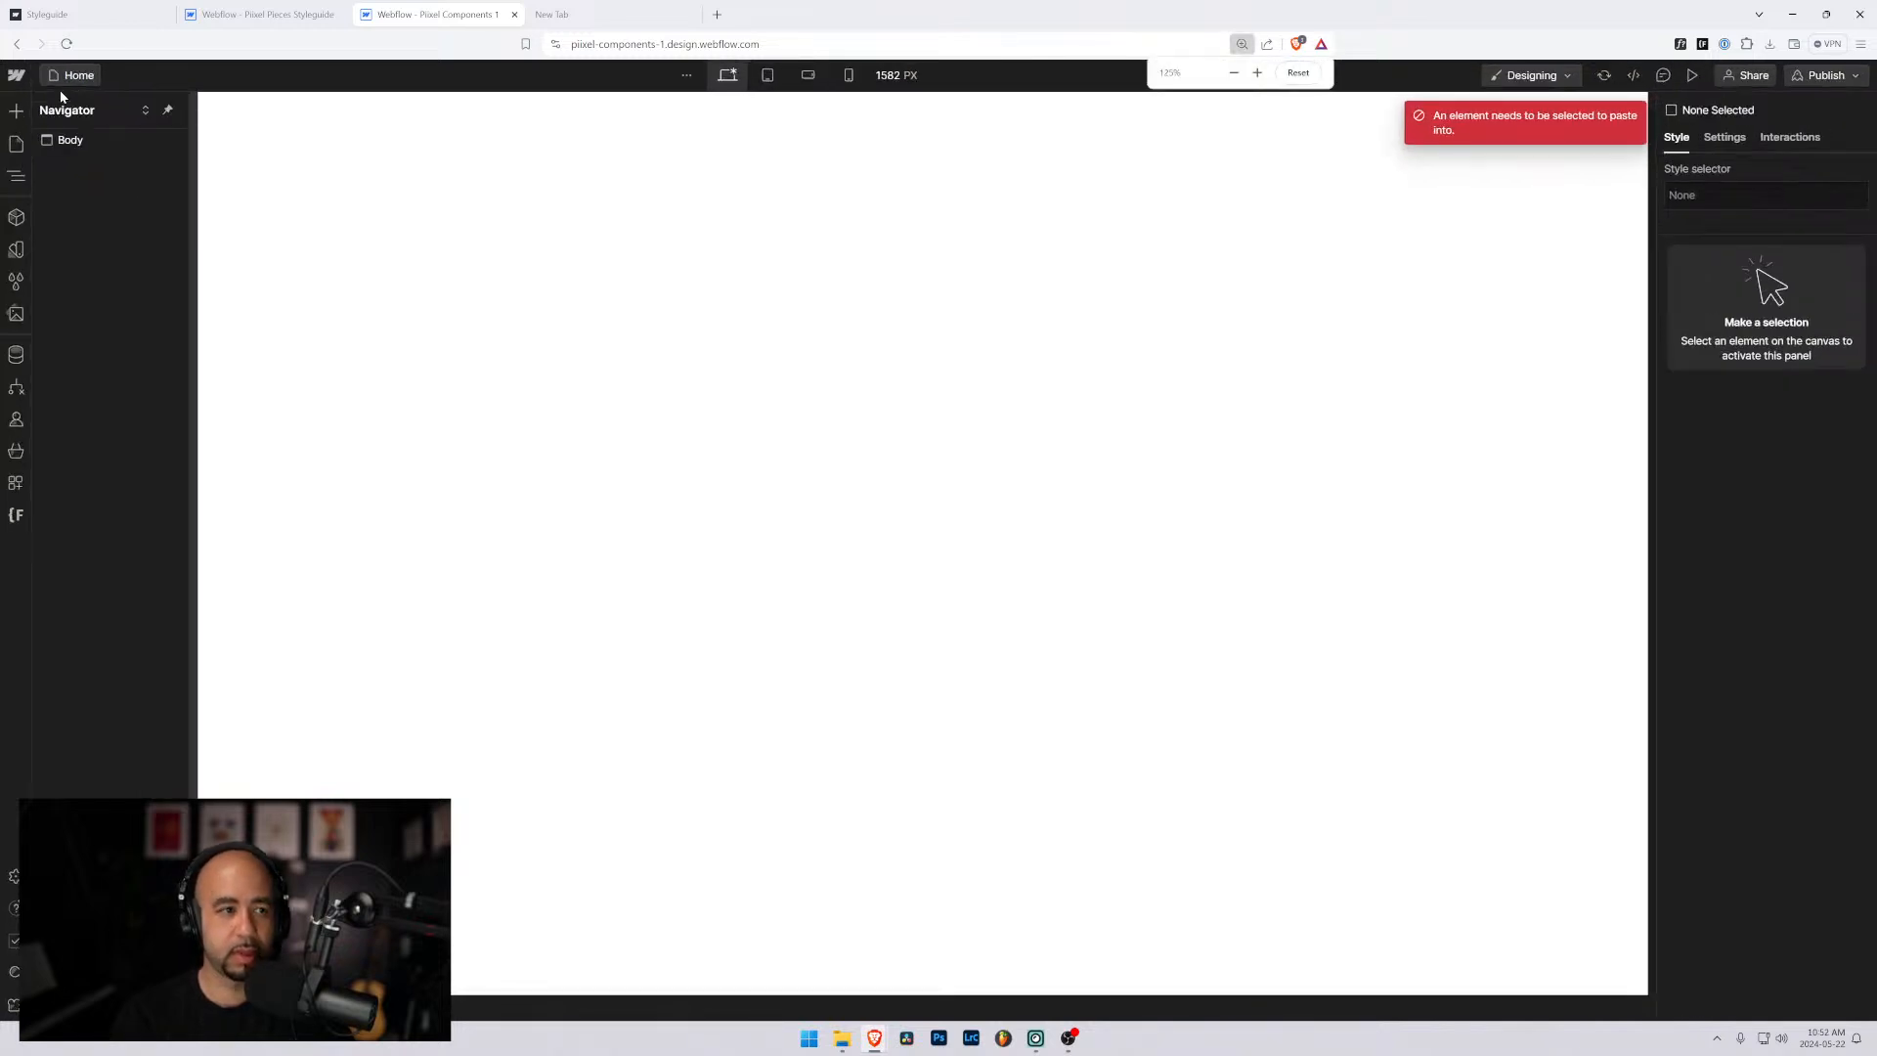
{"action": "left_click", "coordinate": [16, 143]}
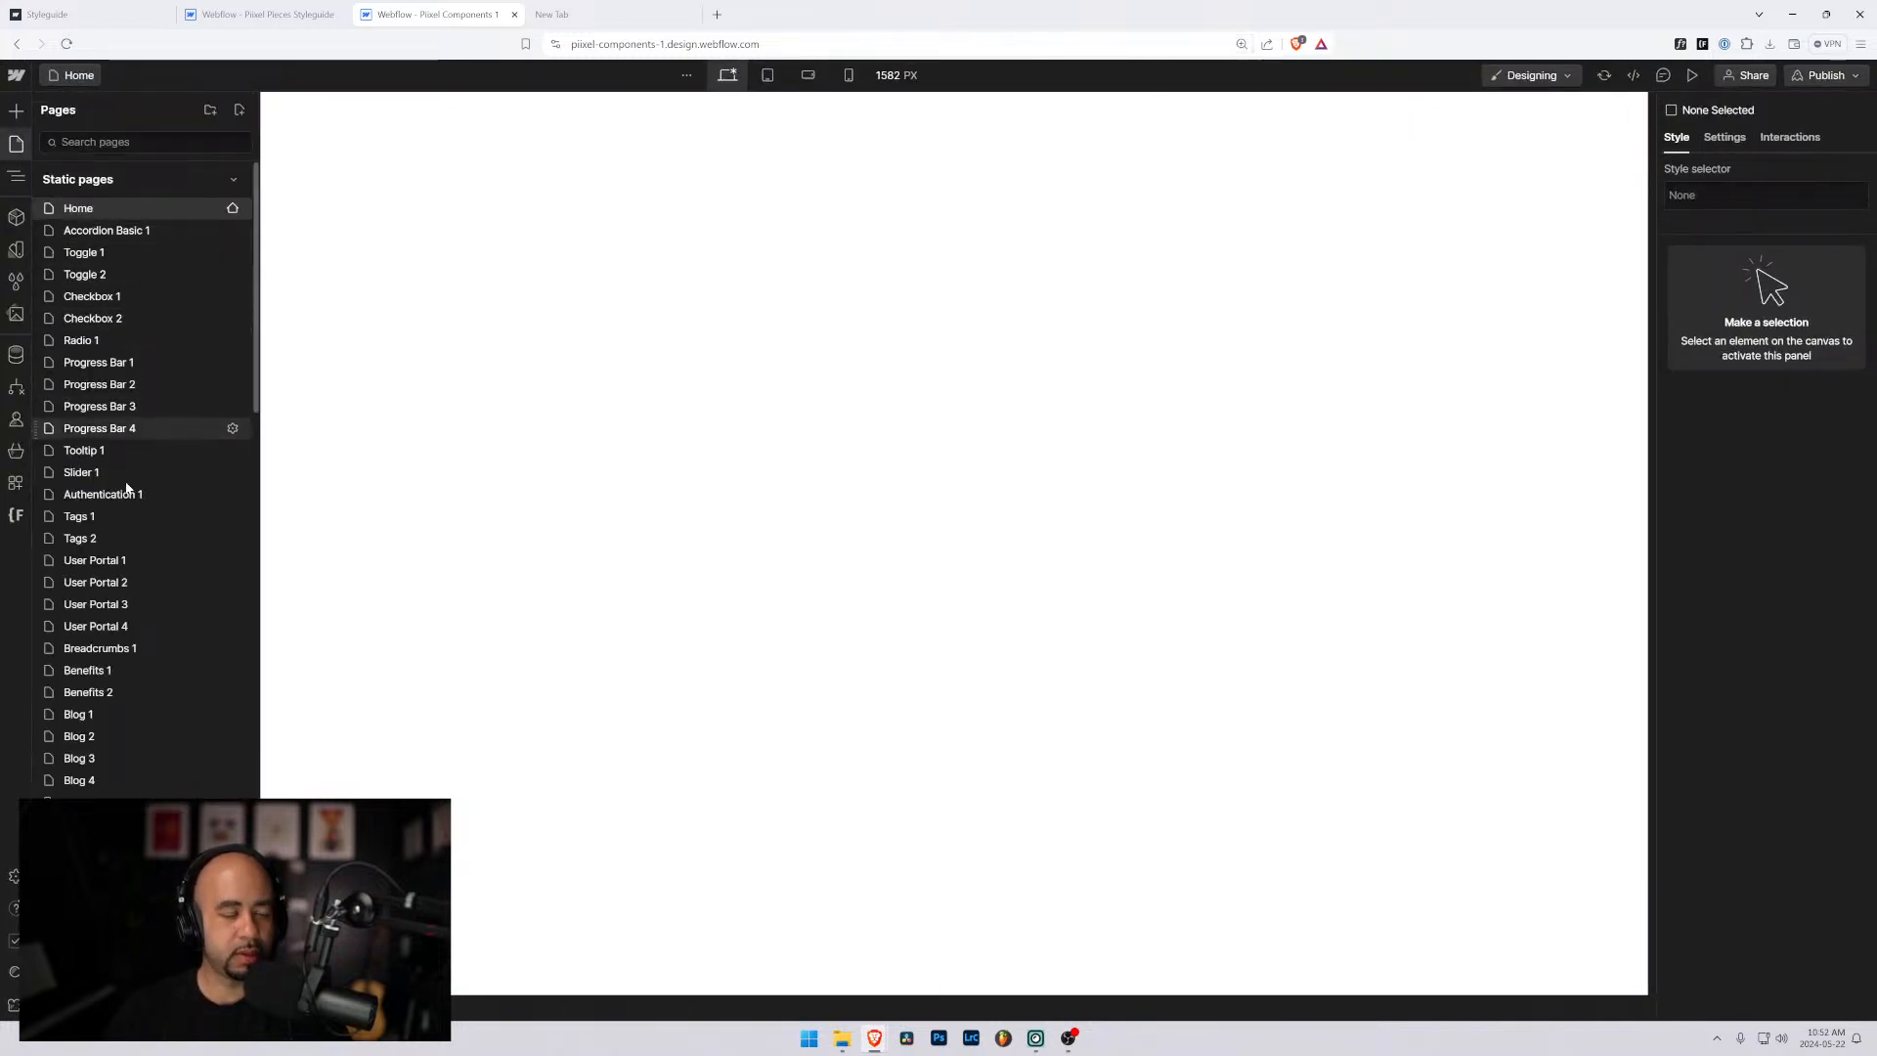
{"action": "scroll", "coordinate": [127, 488], "scroll_direction": "down", "scroll_amount": 10}
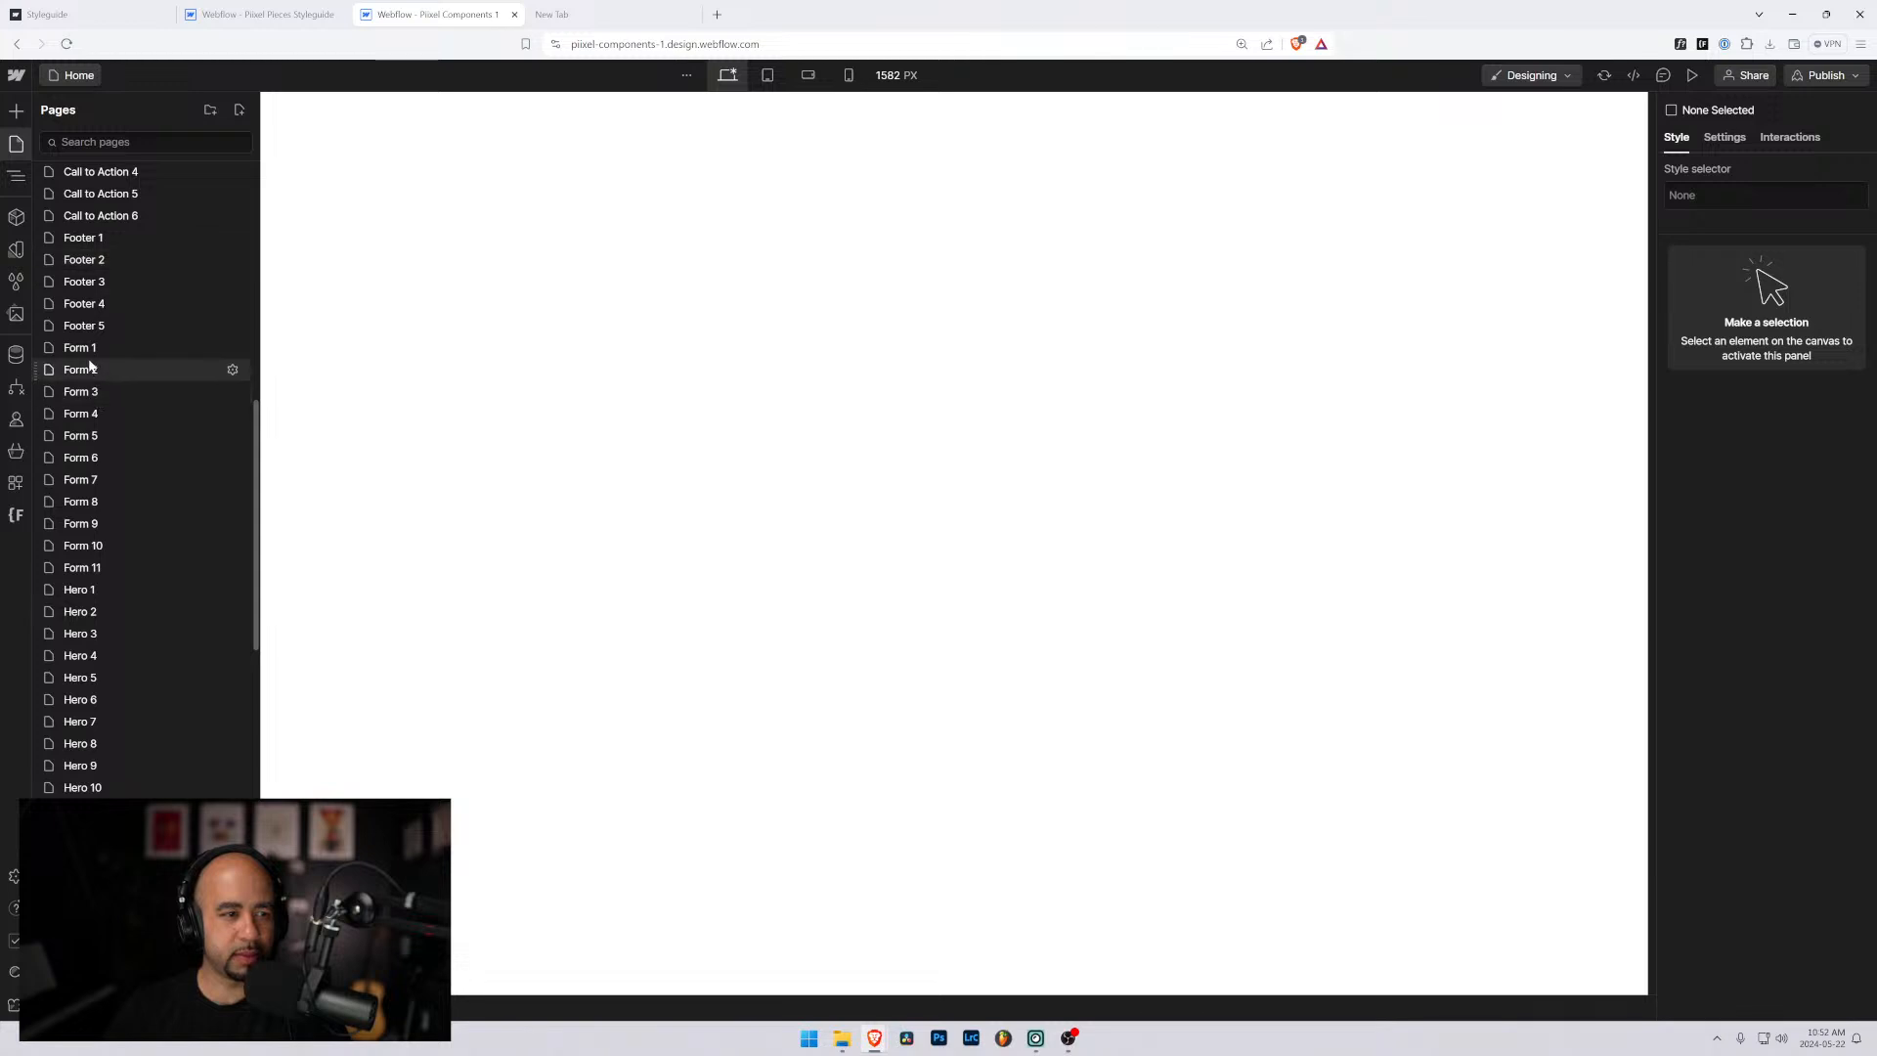
{"action": "left_click", "coordinate": [82, 347]}
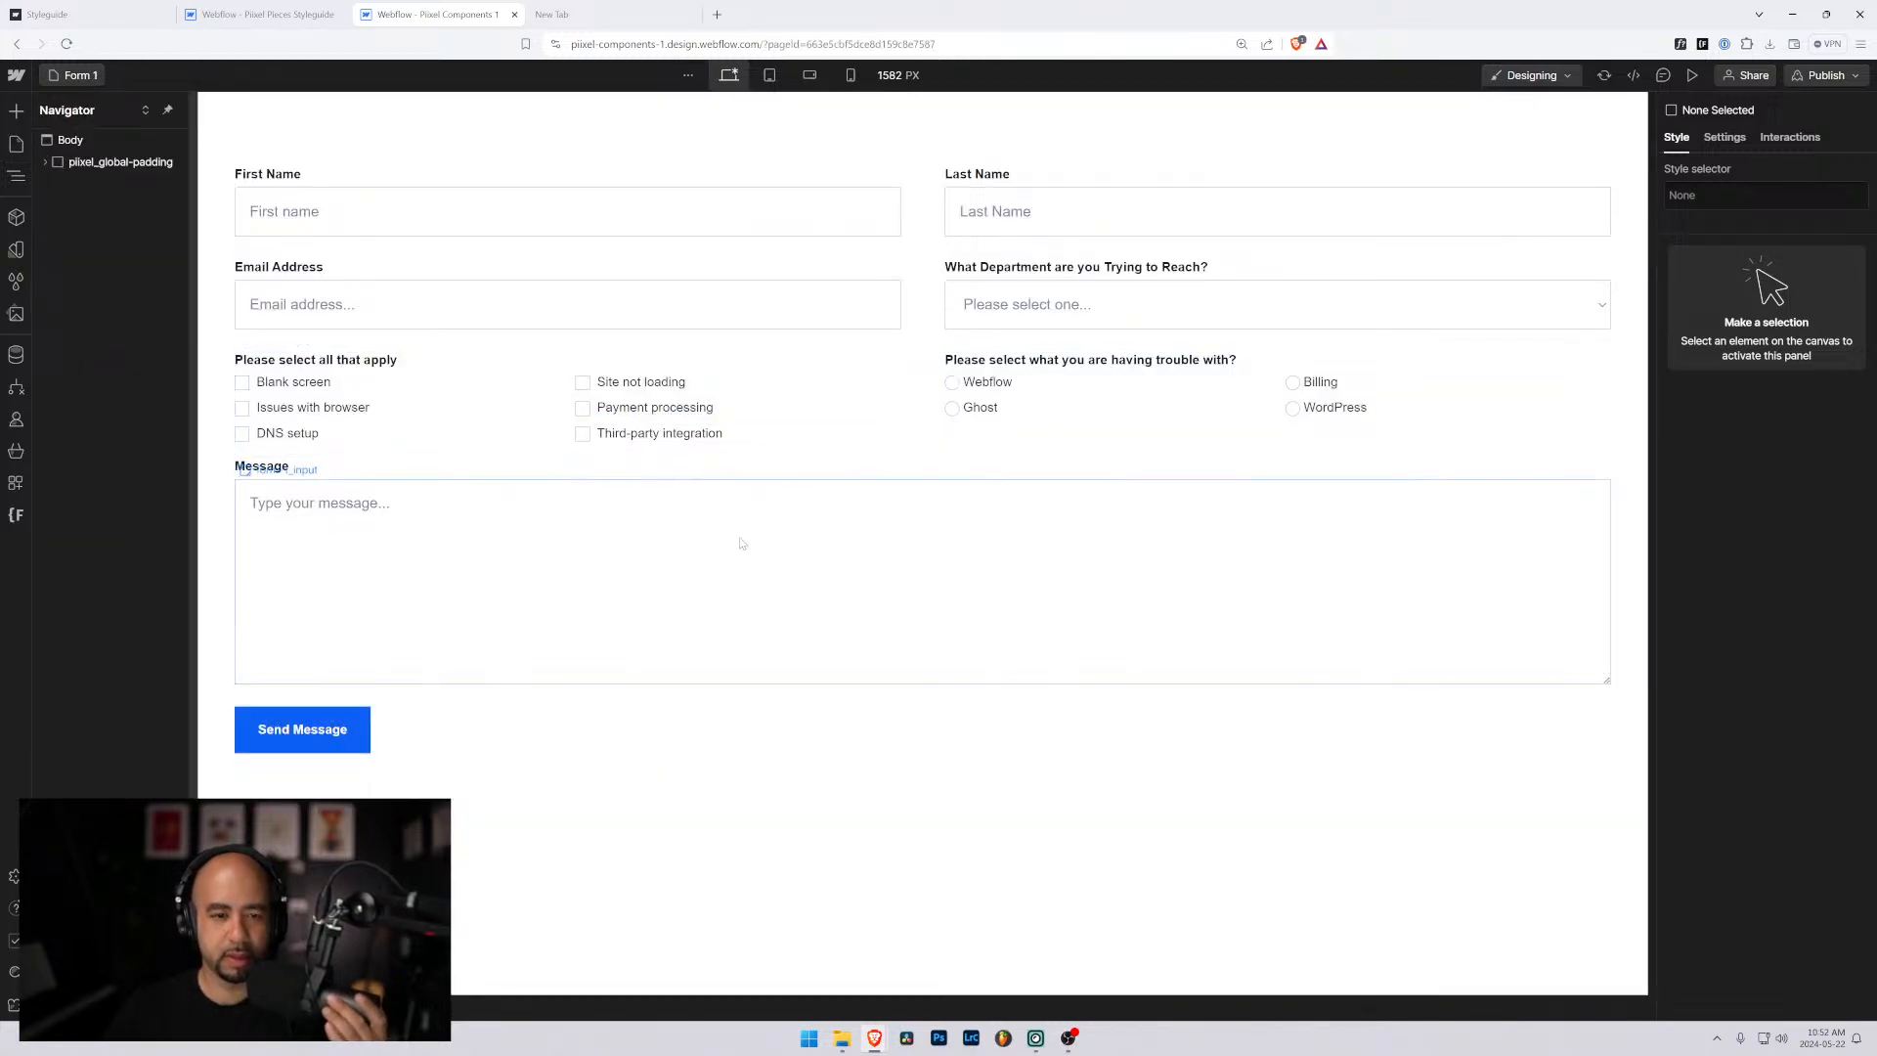
Select the "Blank screen" checkbox field in the form and collapse its child elements.
{"action": "left_click", "coordinate": [253, 387]}
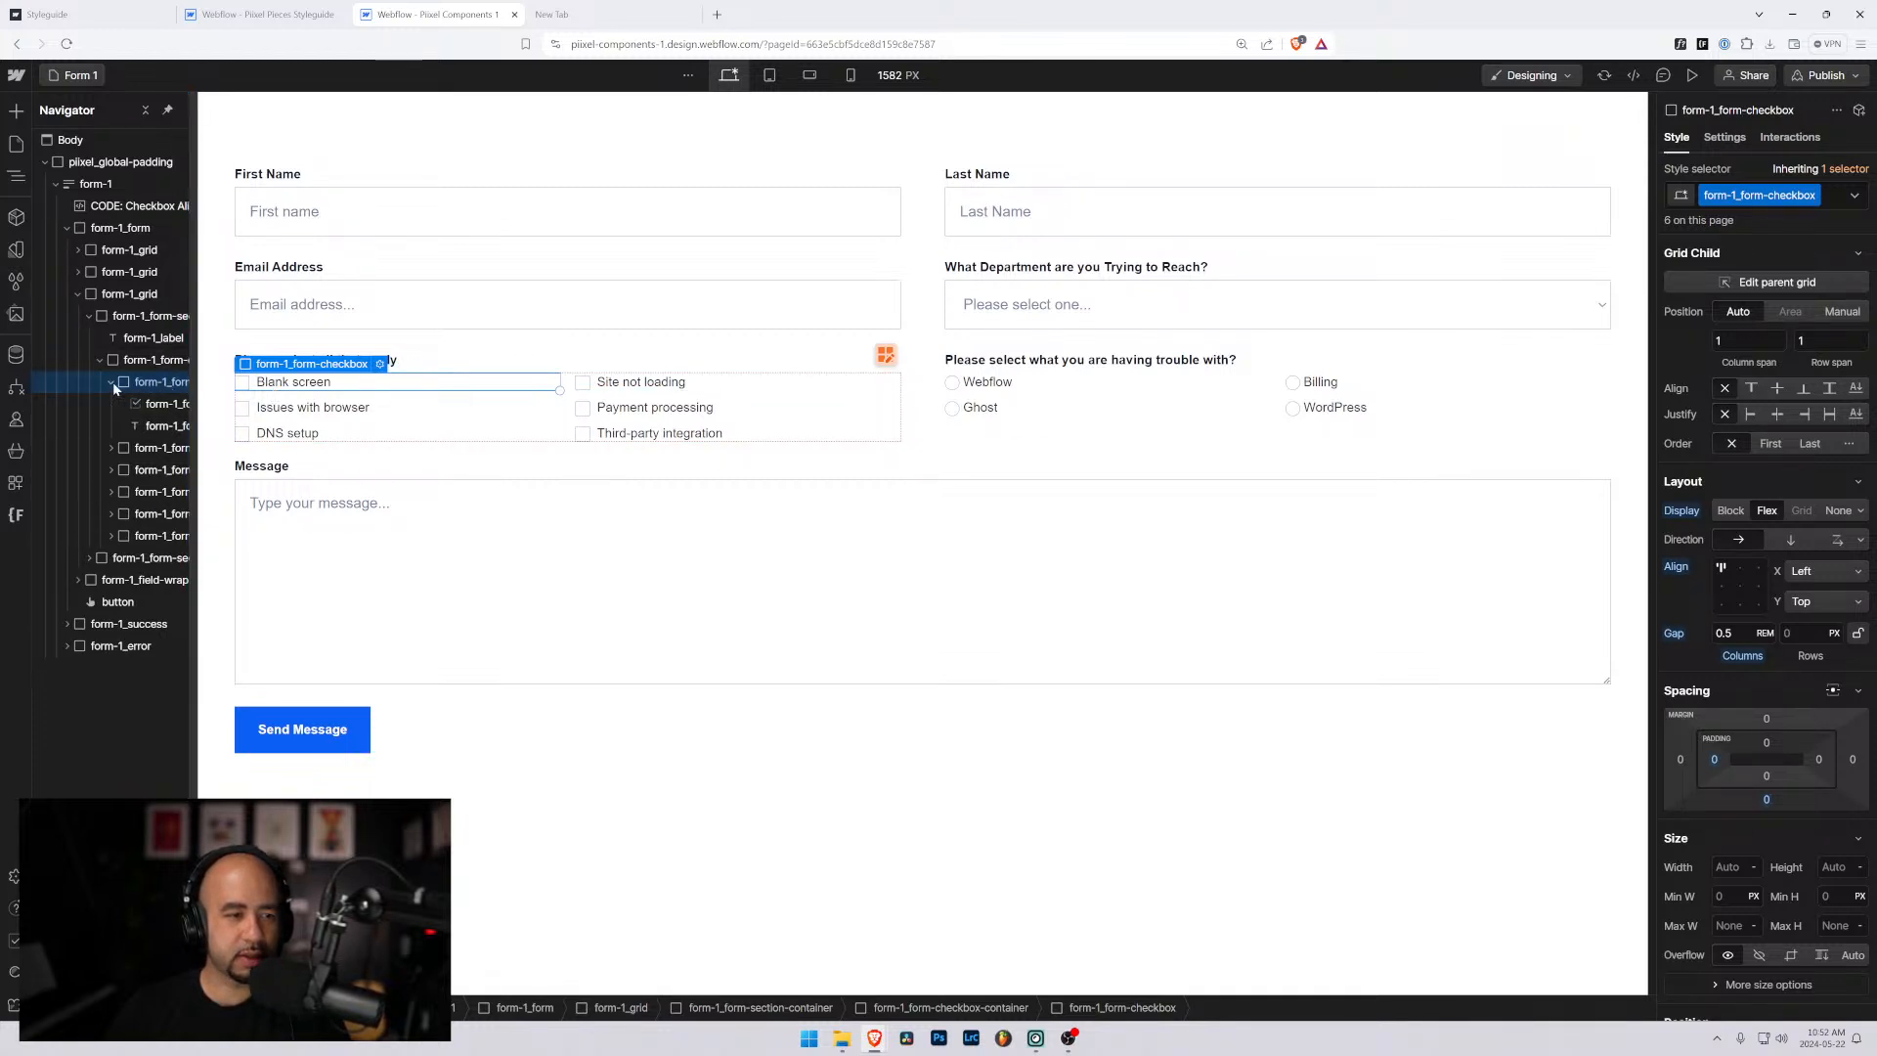
{"action": "left_click", "coordinate": [113, 383]}
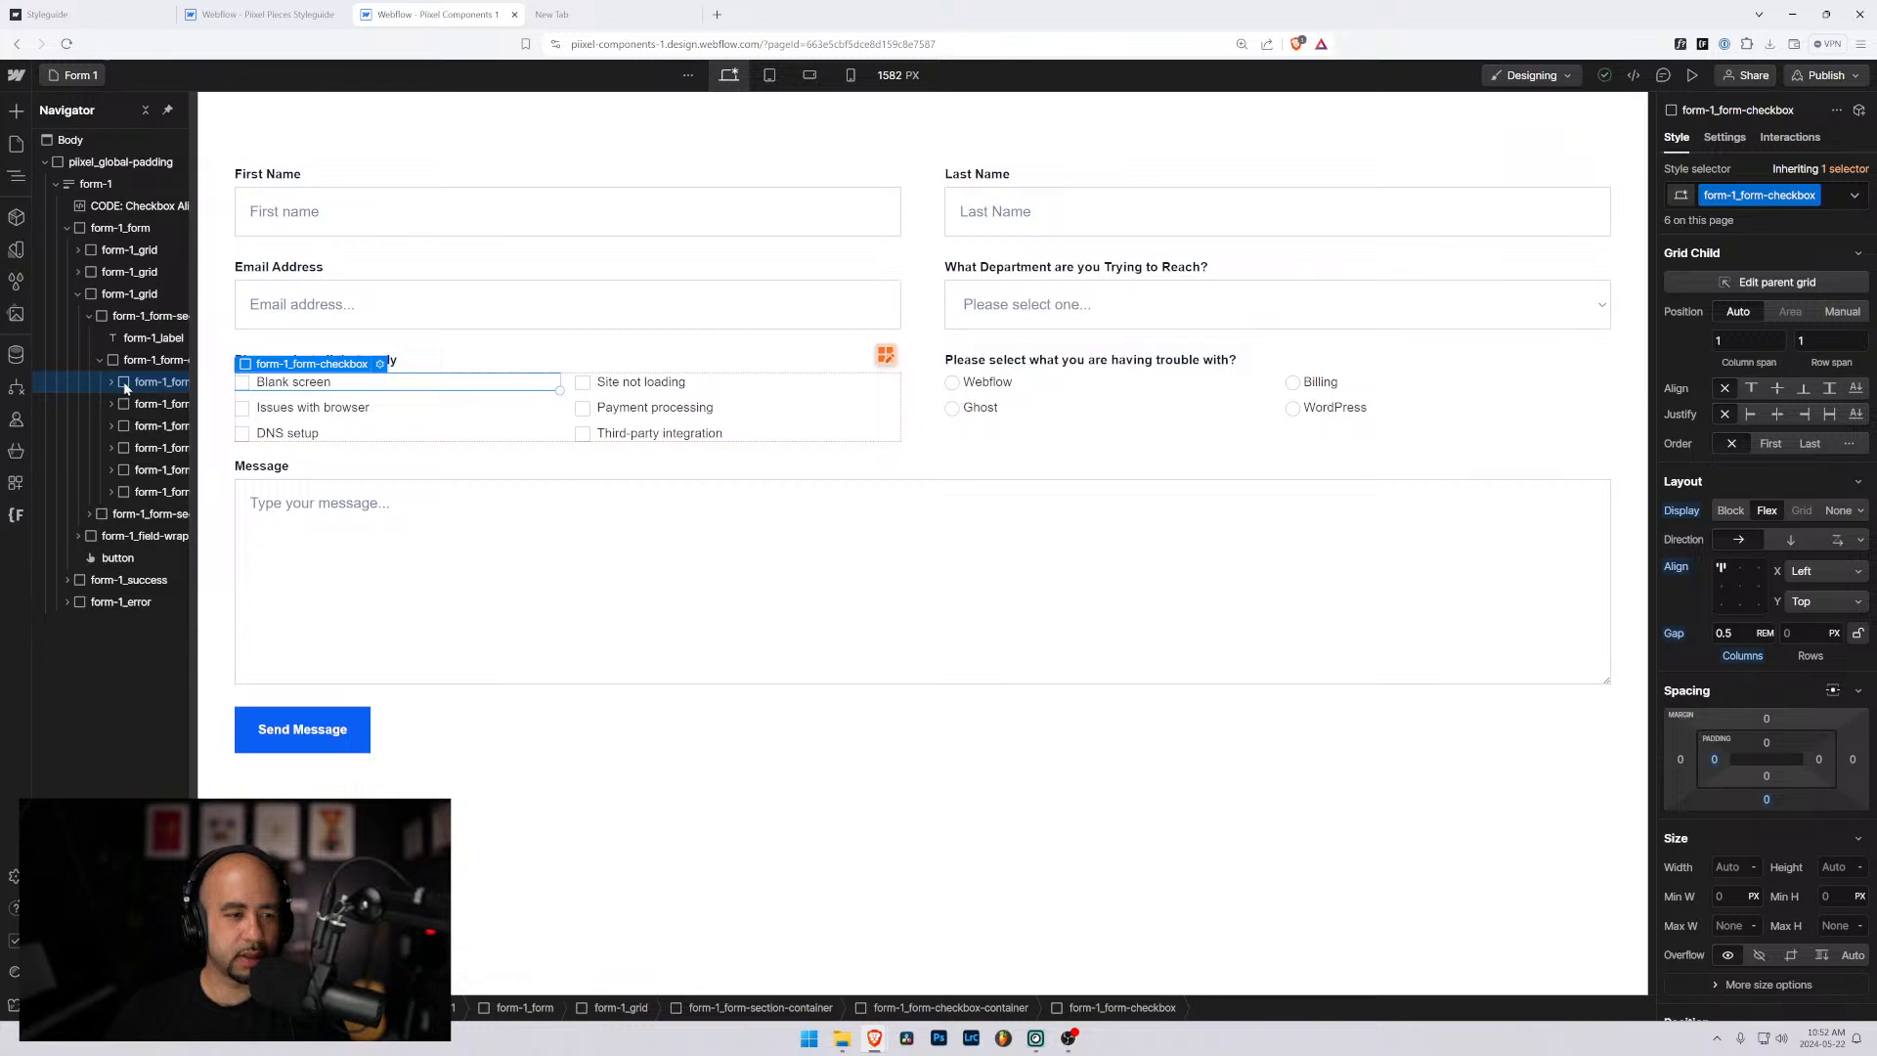
{"action": "left_click", "coordinate": [112, 382]}
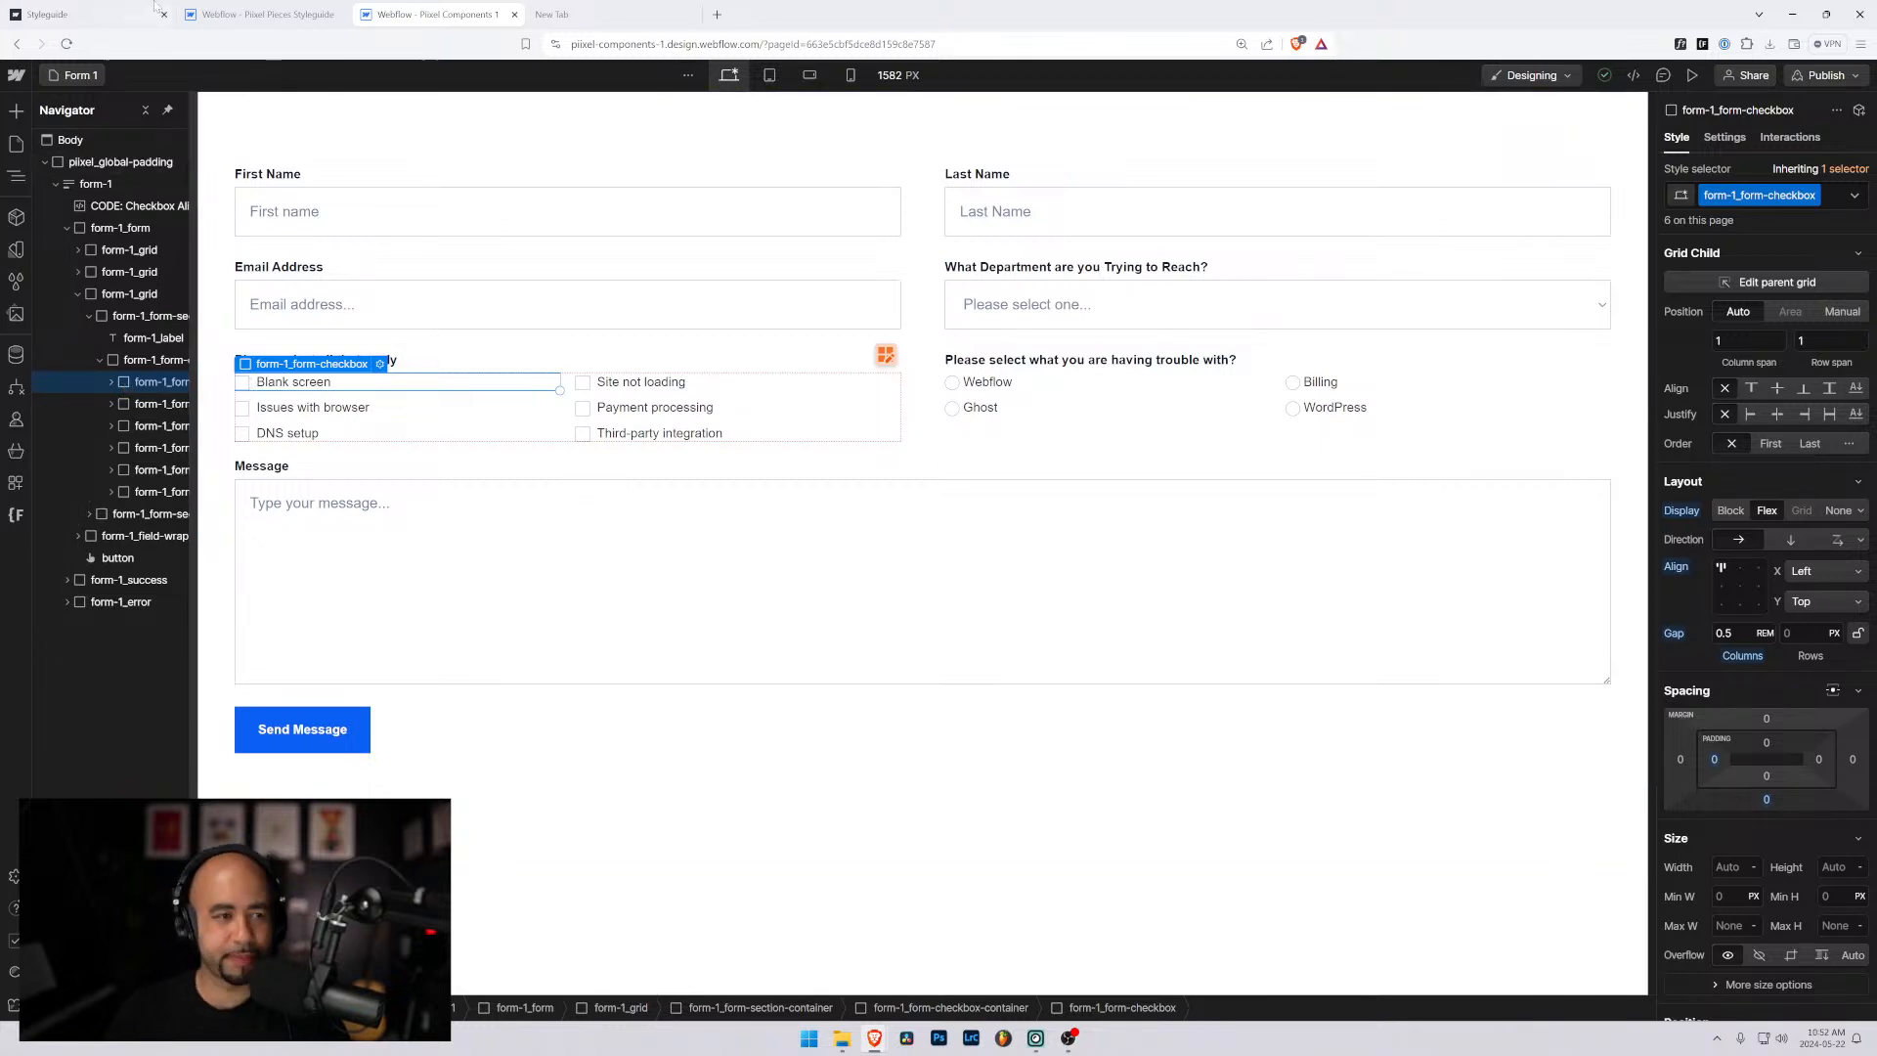
Paste the copied "Blank screen" checkbox field into the style guide's last form_group and select its checkbox icon.
{"action": "left_click", "coordinate": [259, 13]}
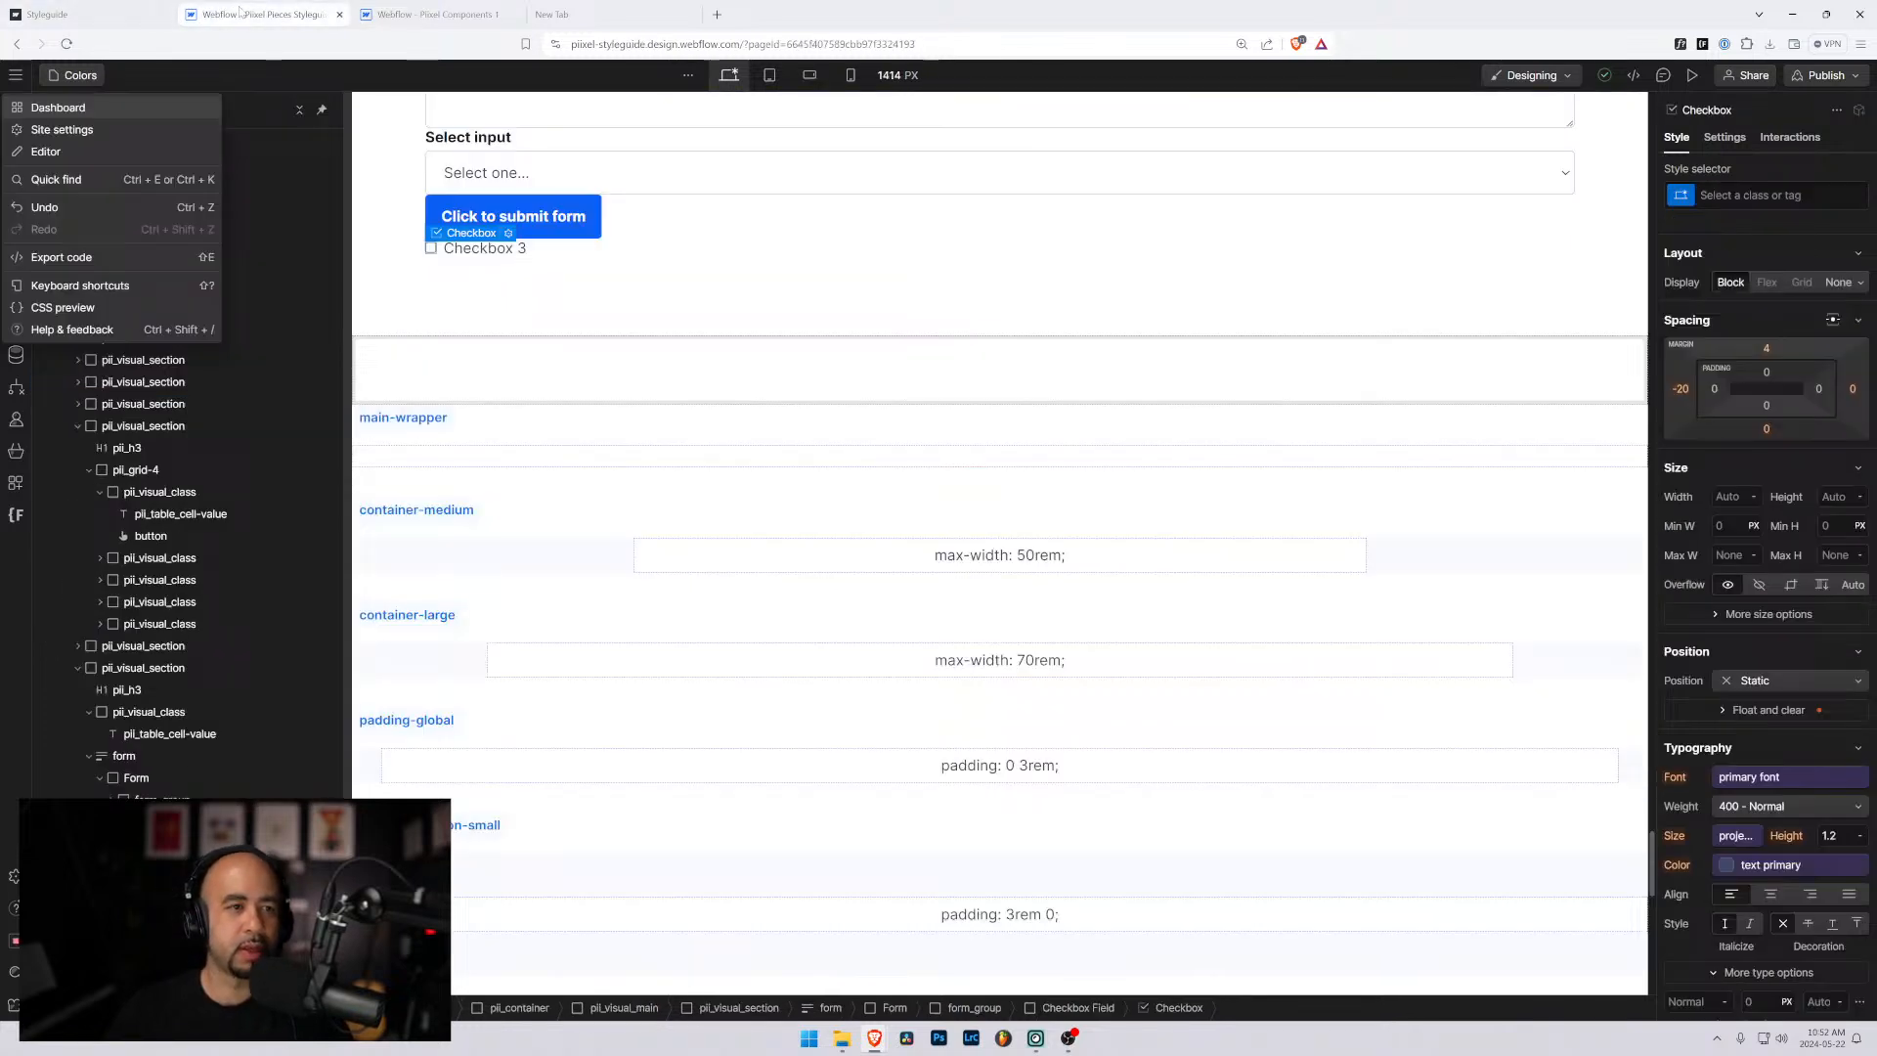
{"action": "left_click", "coordinate": [504, 266]}
{"action": "left_click", "coordinate": [485, 248]}
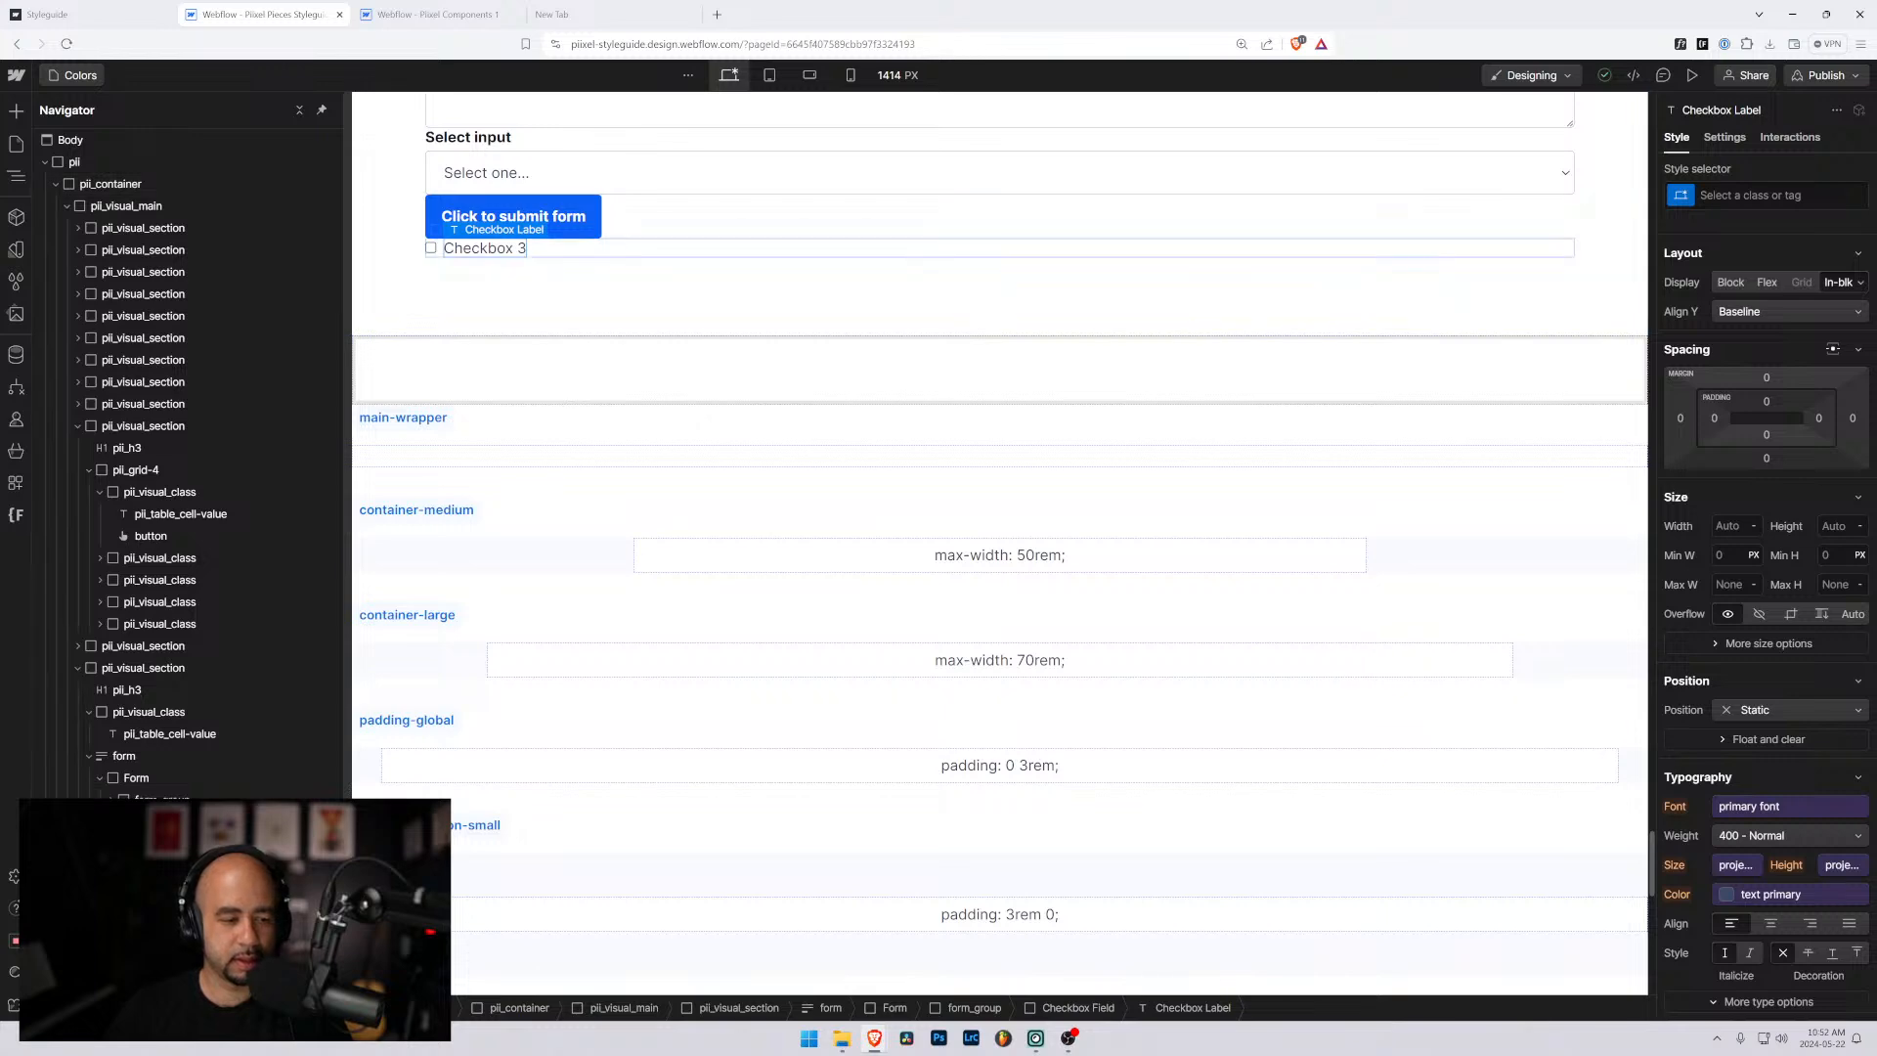
{"action": "scroll", "coordinate": [255, 792], "scroll_direction": "down", "scroll_amount": 1}
{"action": "left_click", "coordinate": [254, 813]}
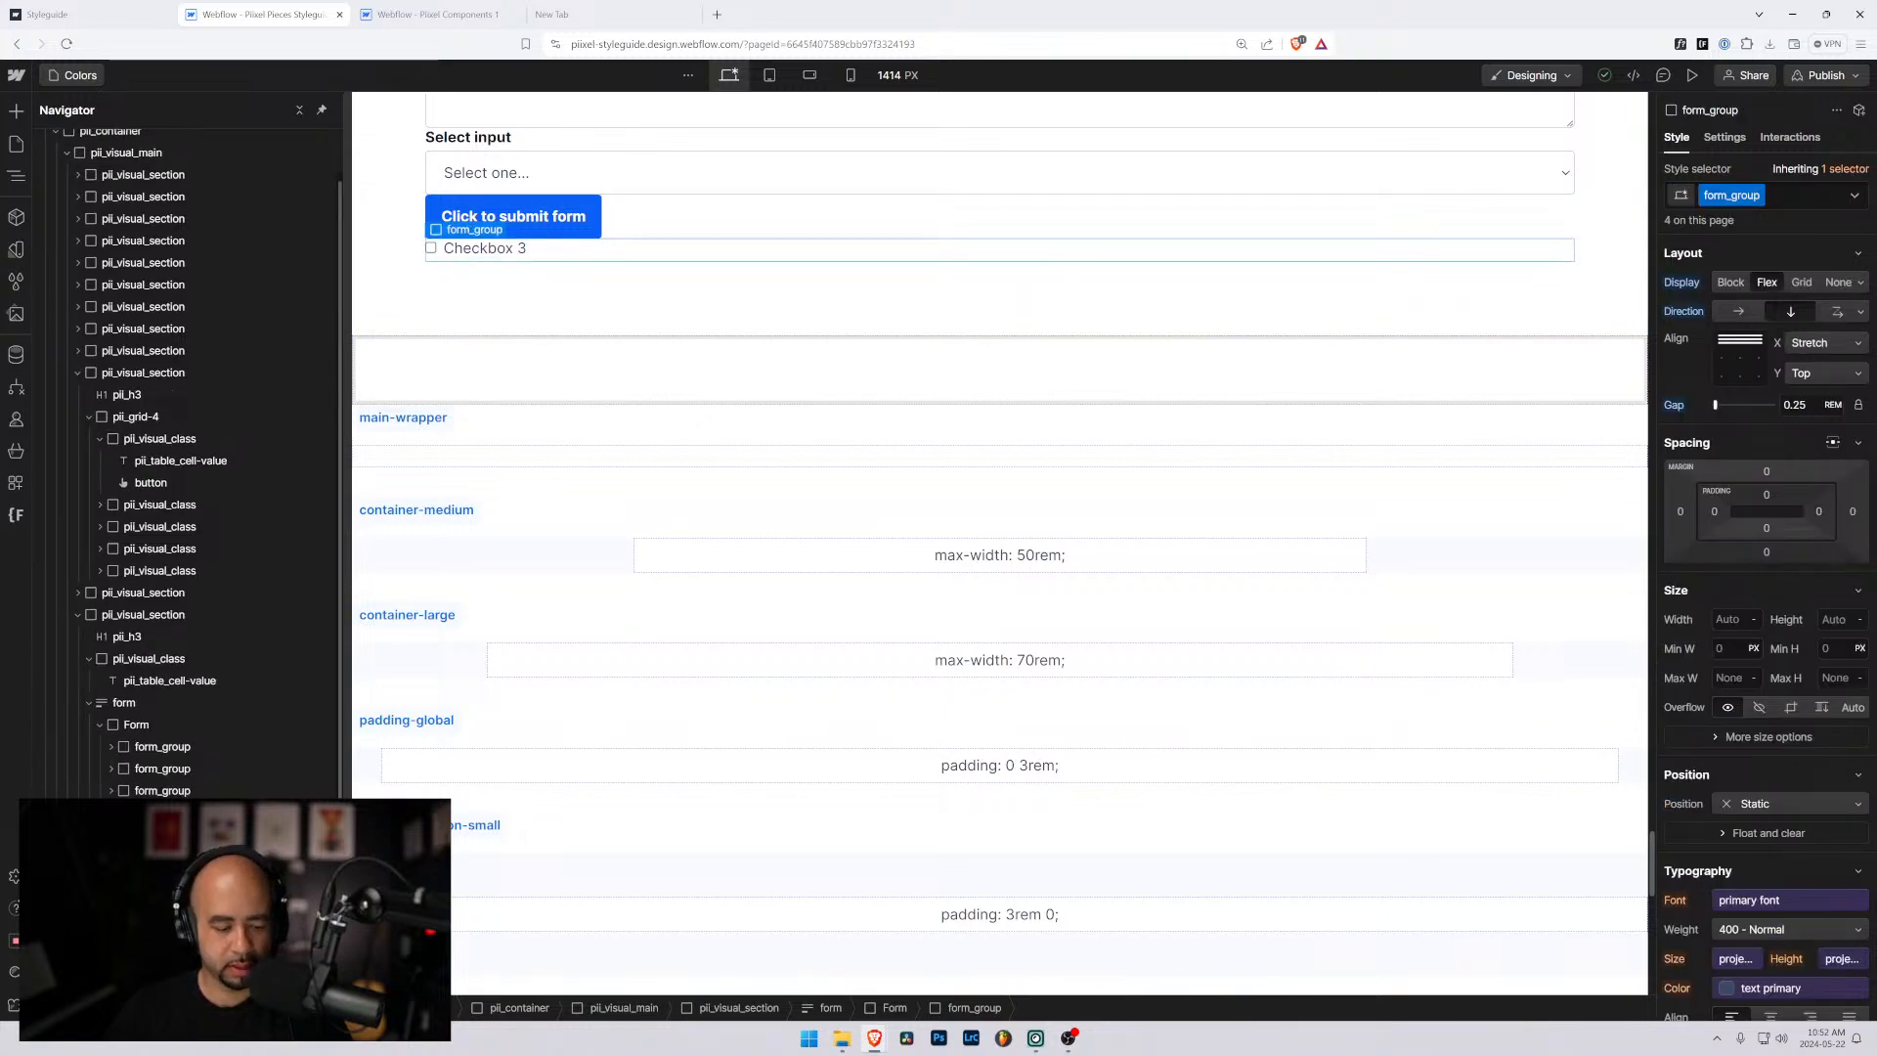
{"action": "key", "text": "ctrl+v"}
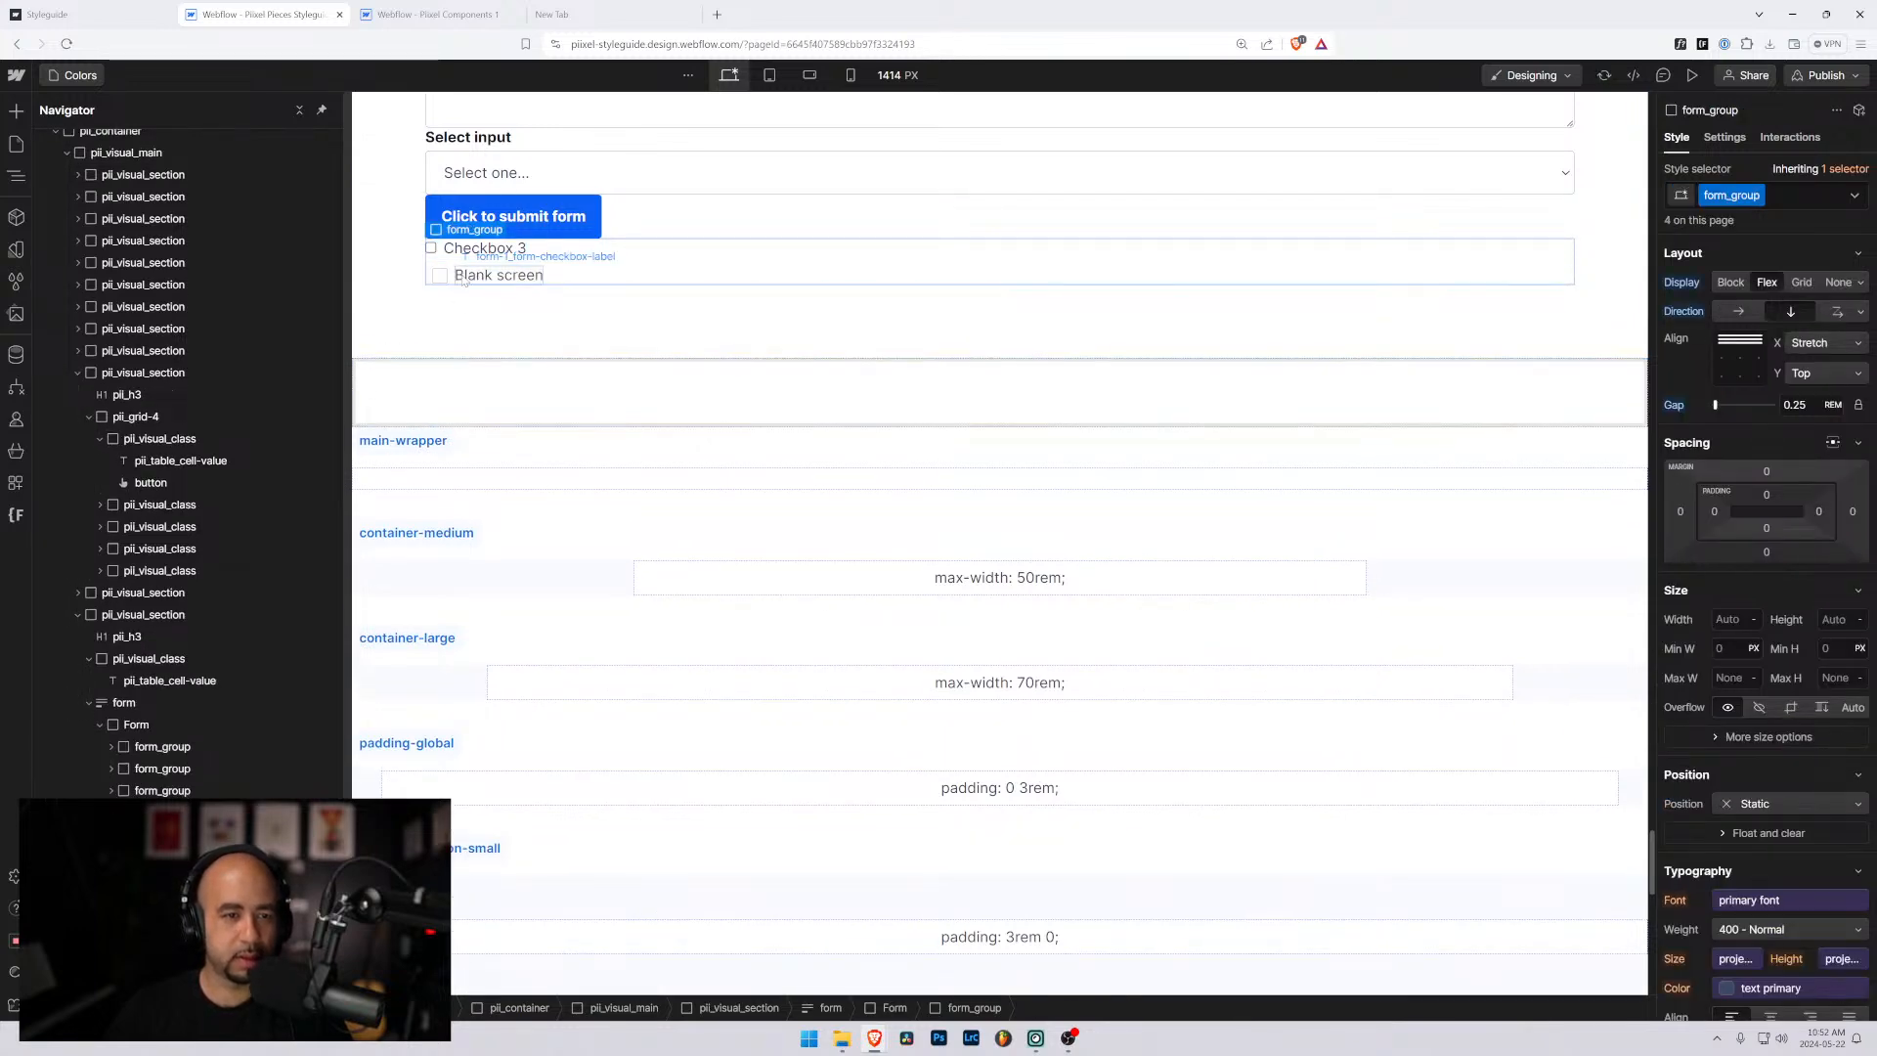
{"action": "left_click", "coordinate": [440, 276]}
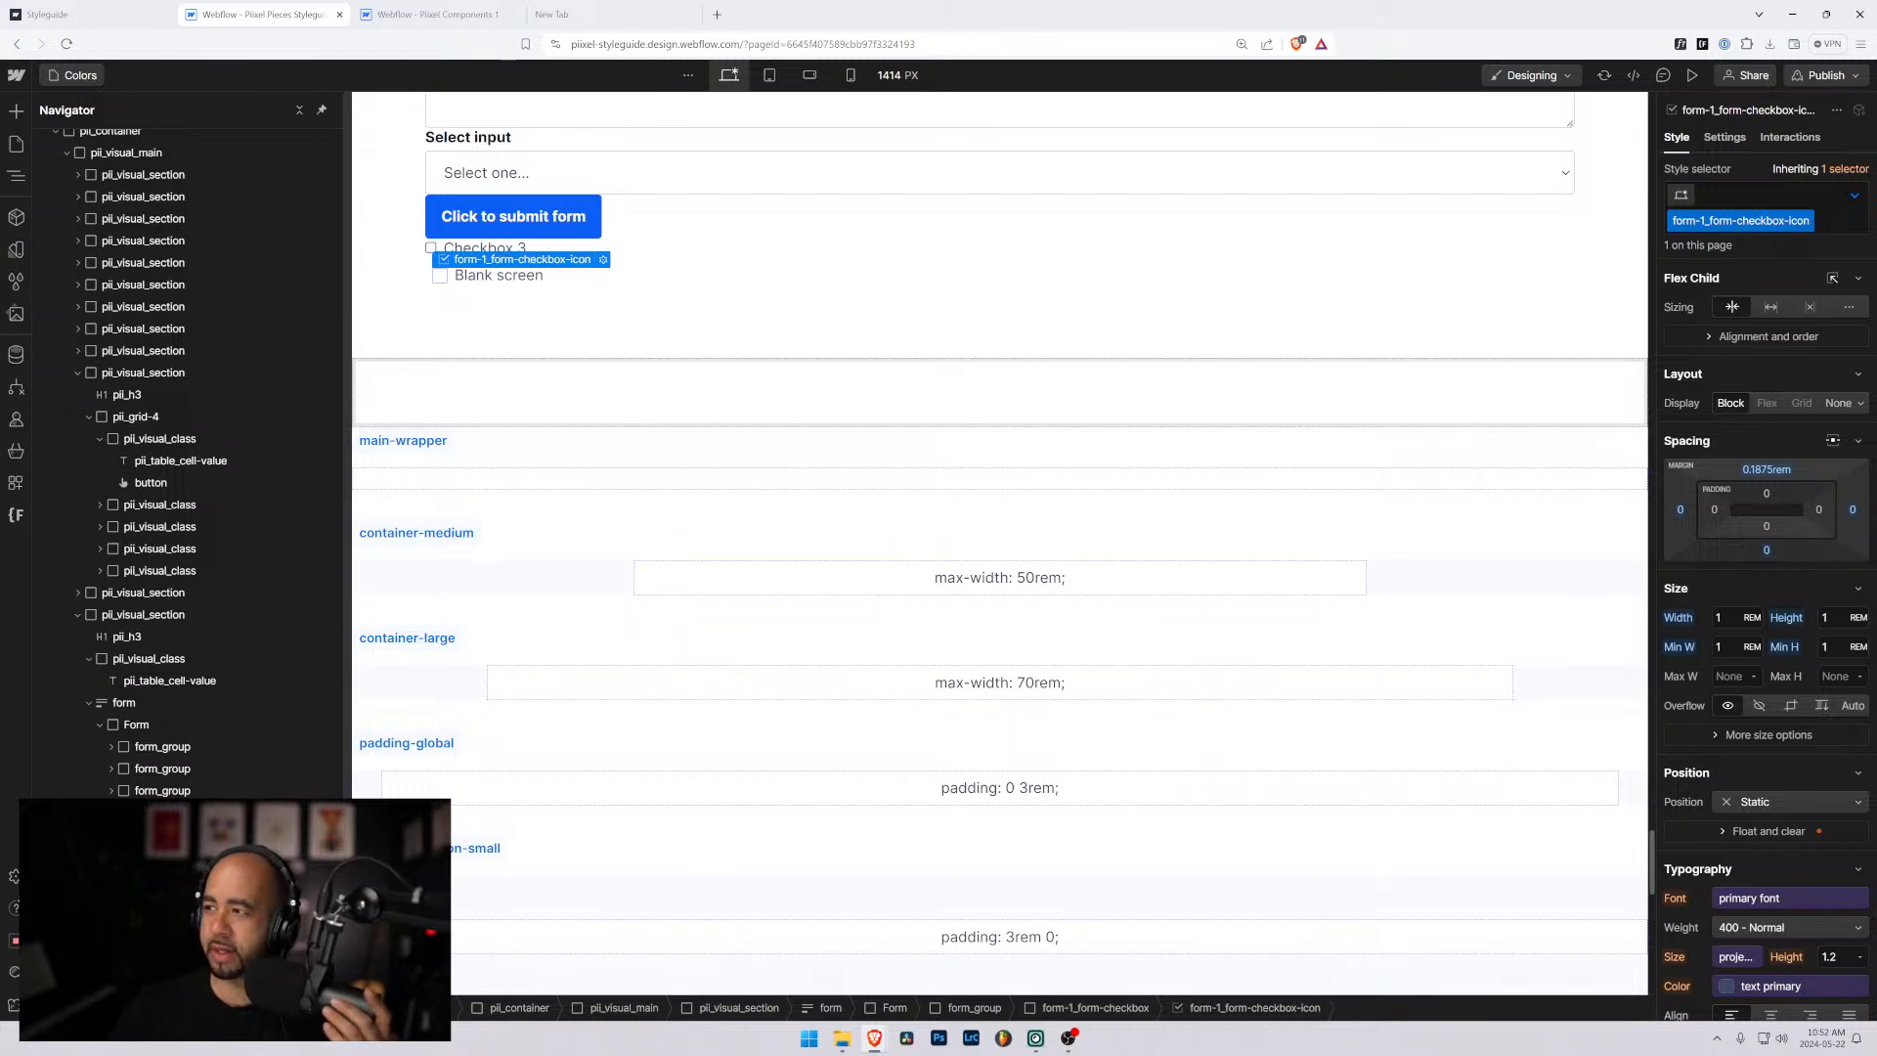
Examine the form_checkbox and form_checkbox-icon properties in the Form section of the Style Guide page in the other browser window.
{"action": "key", "text": "alt+Tab"}
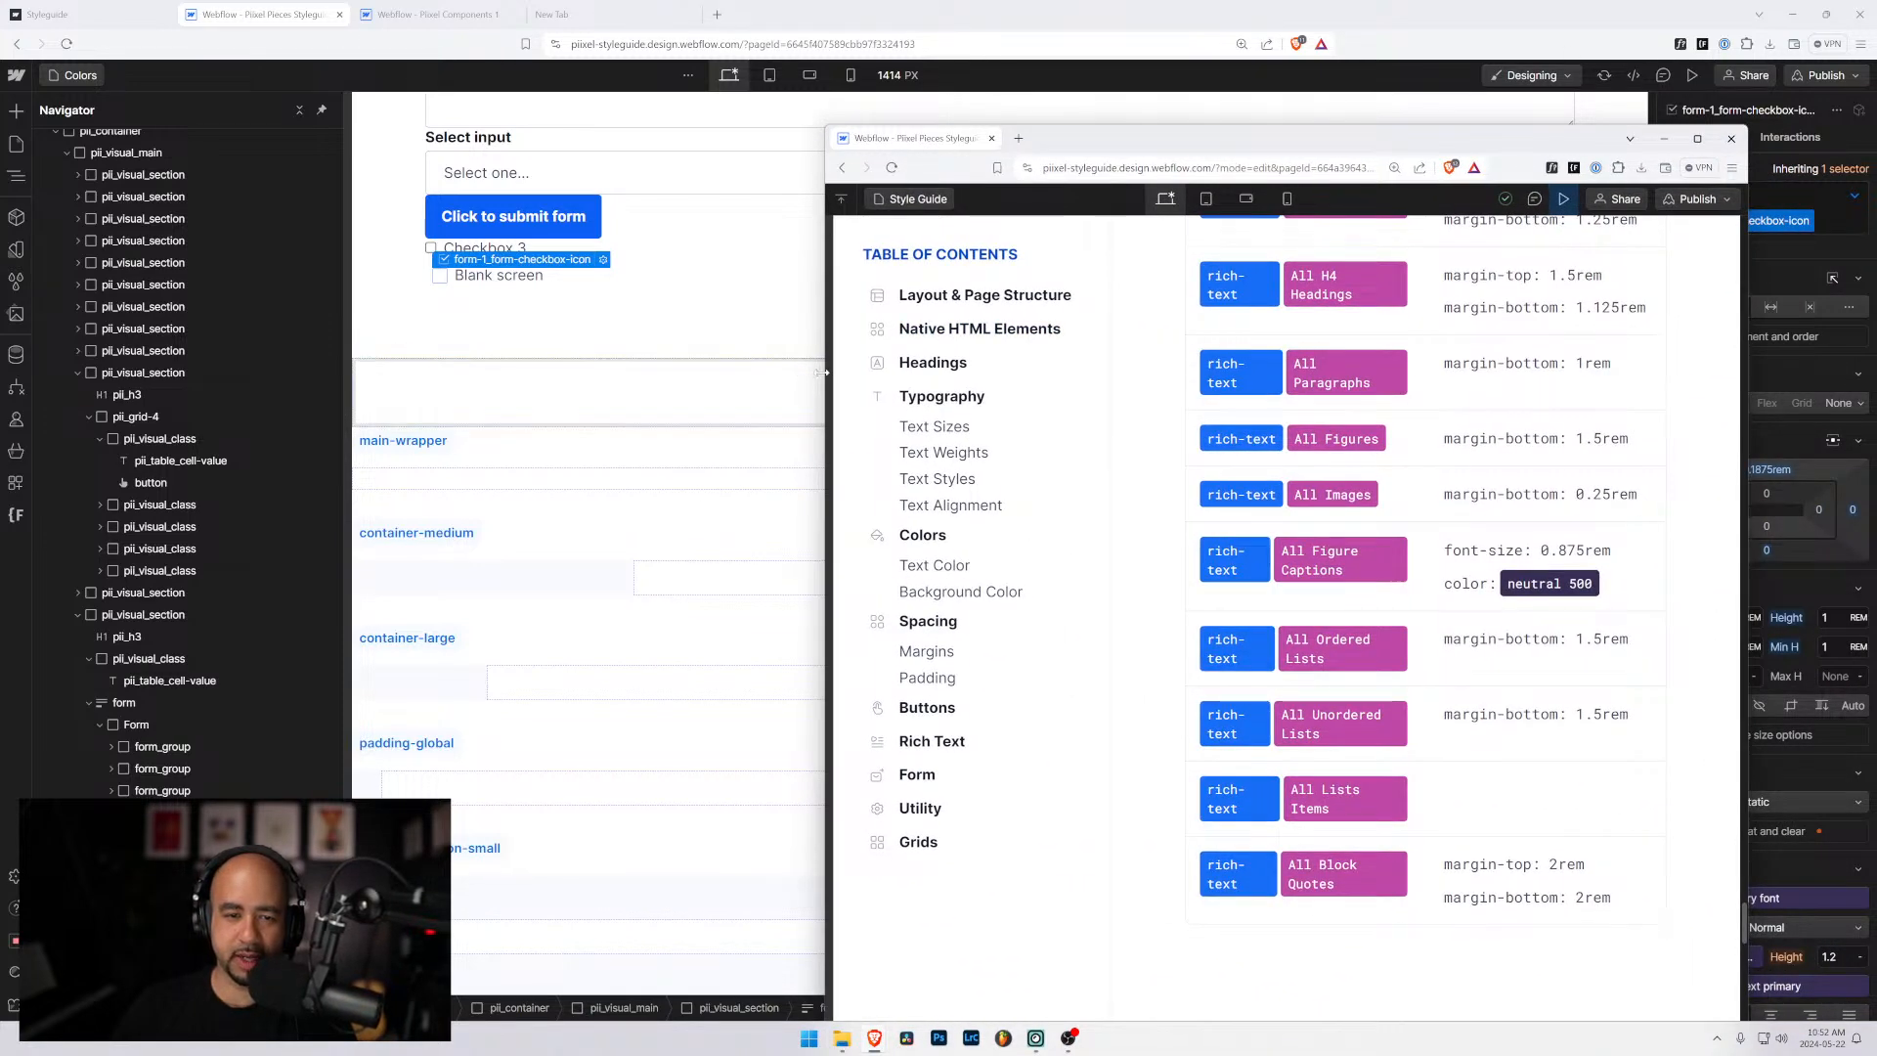
{"action": "left_click_drag", "start_coordinate": [820, 372], "coordinate": [298, 329]}
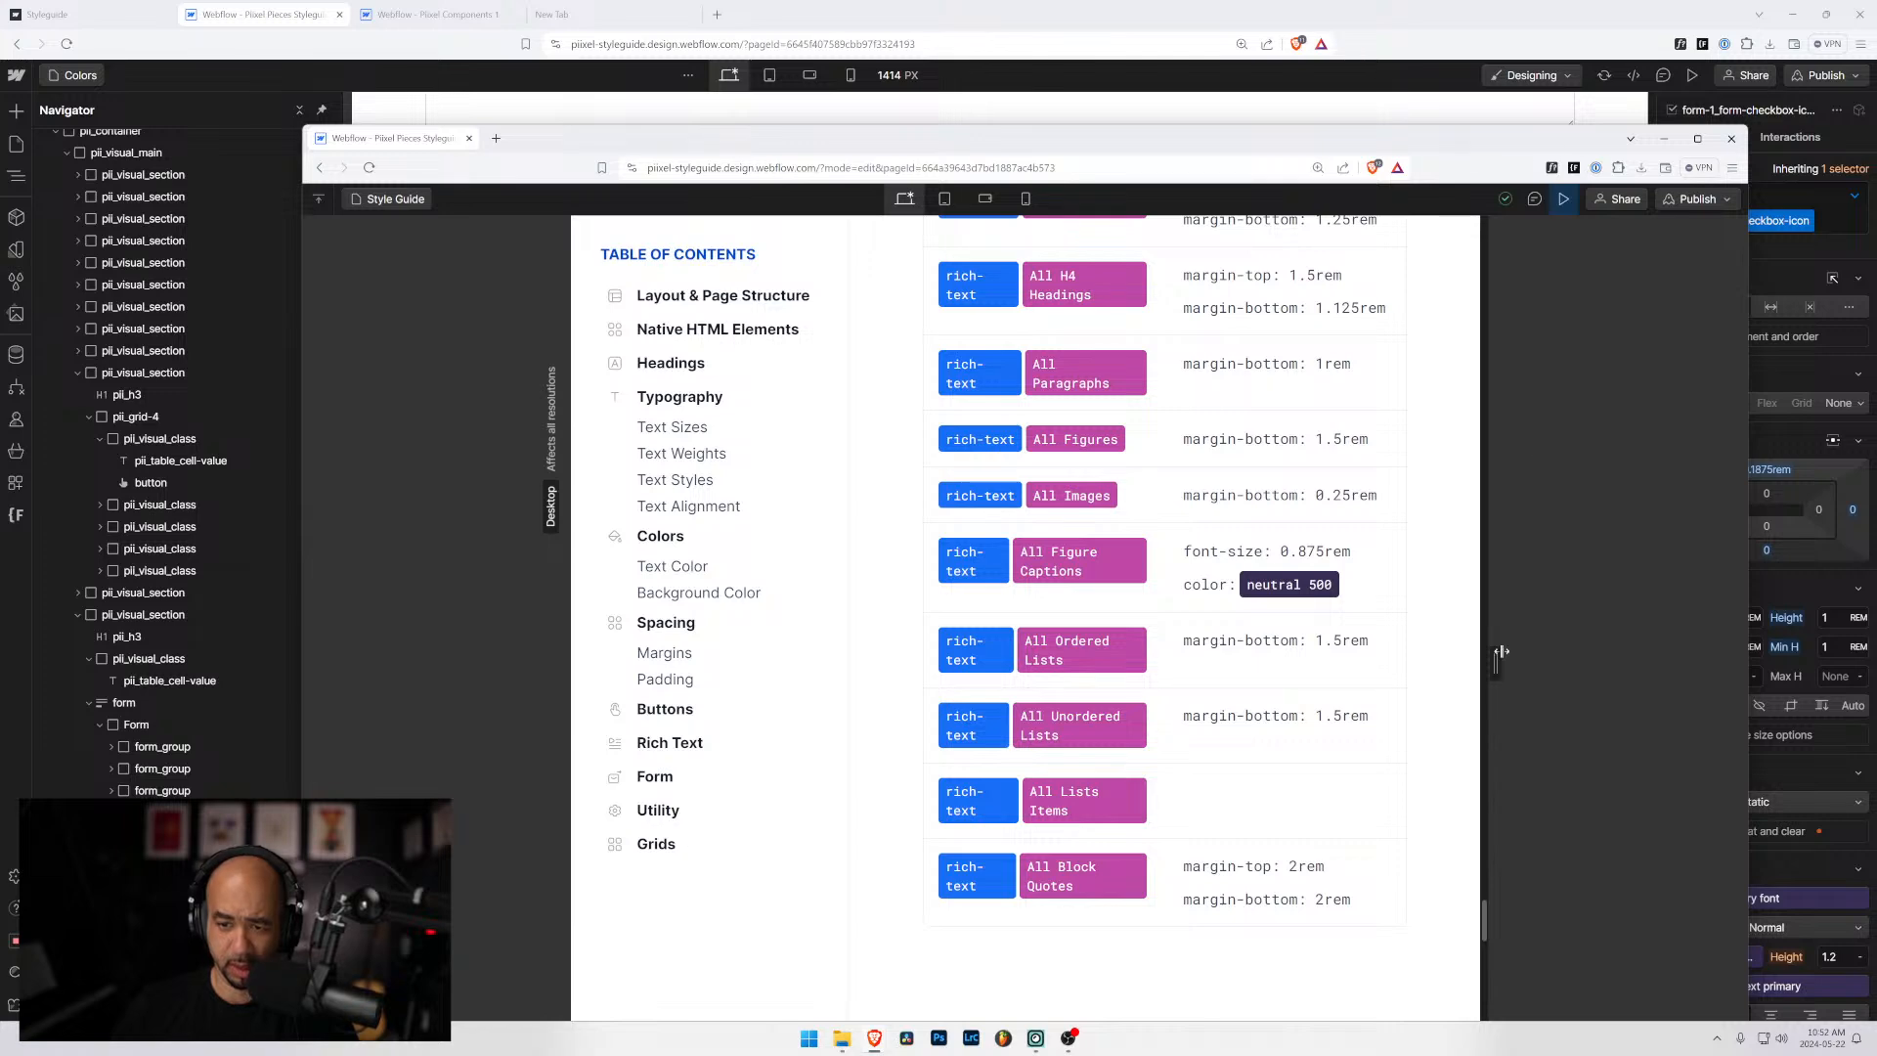
{"action": "left_click_drag", "start_coordinate": [1501, 652], "coordinate": [1702, 663]}
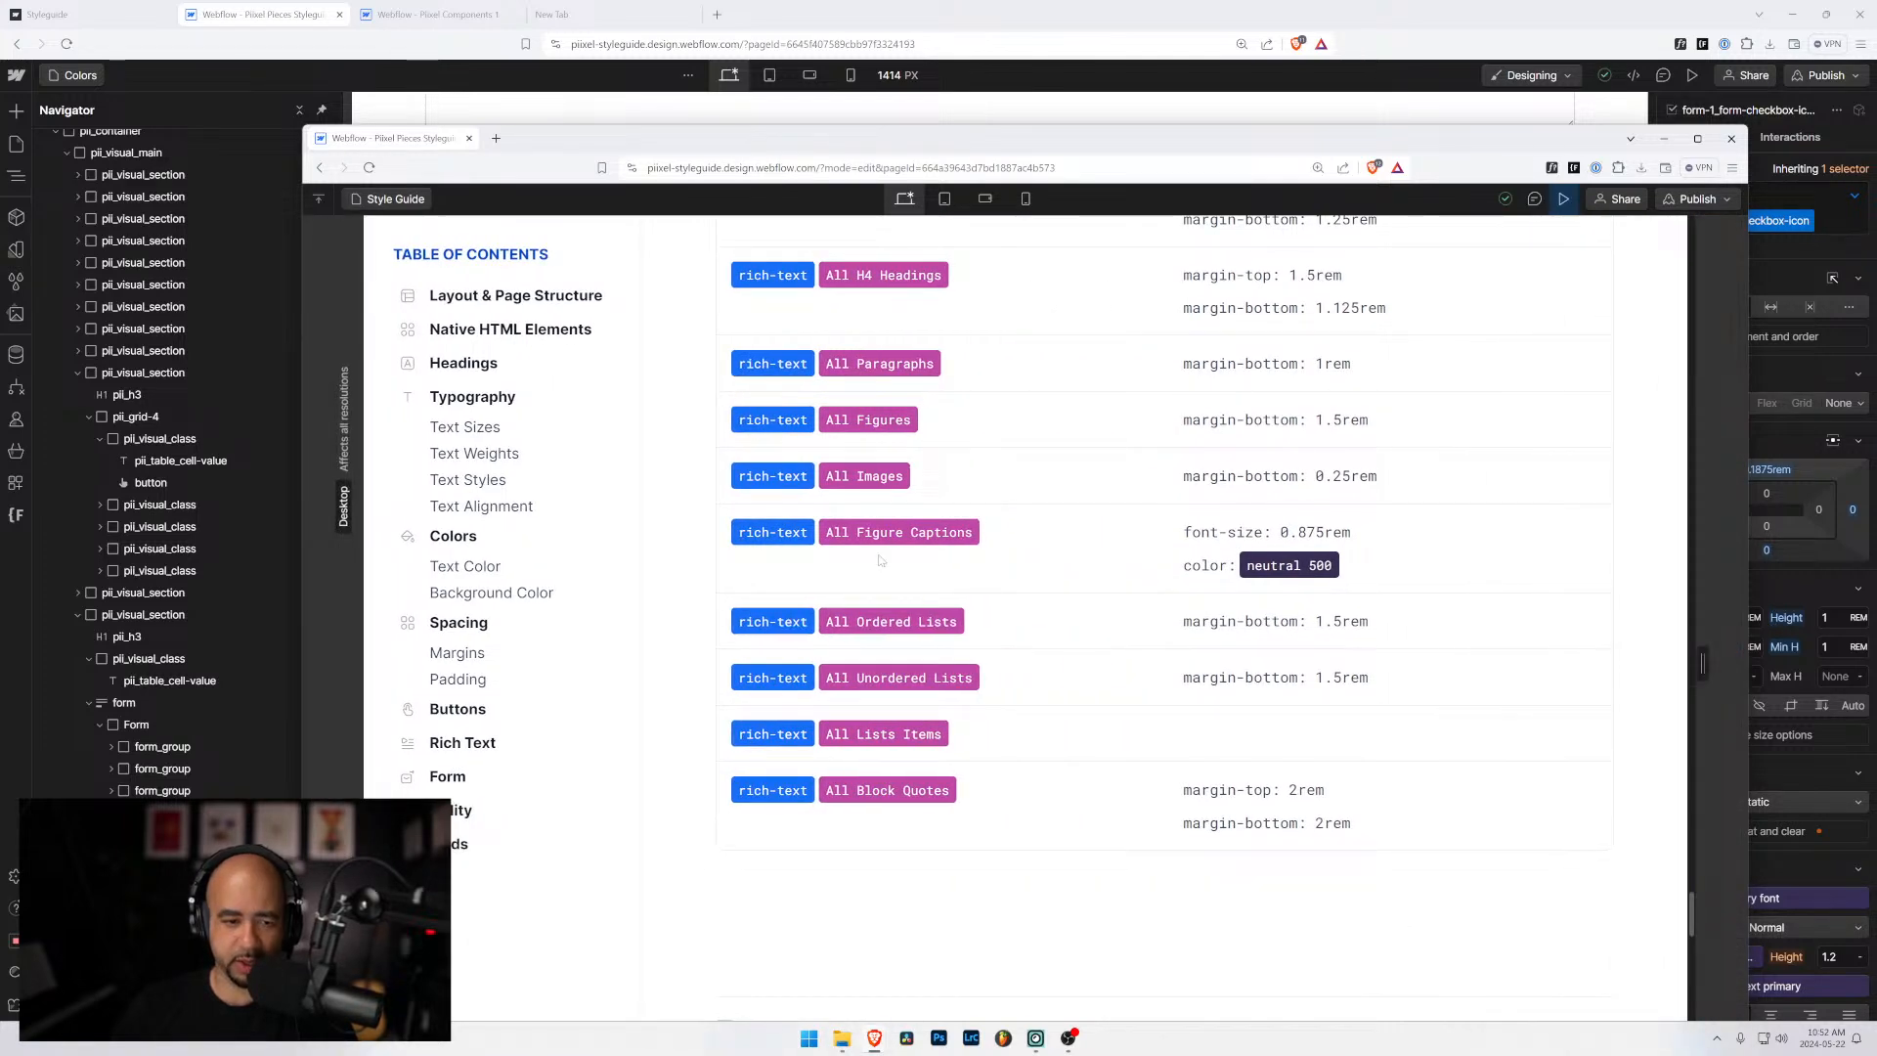
{"action": "scroll", "coordinate": [880, 559], "scroll_direction": "down", "scroll_amount": 2}
{"action": "scroll", "coordinate": [892, 607], "scroll_direction": "down", "scroll_amount": 5}
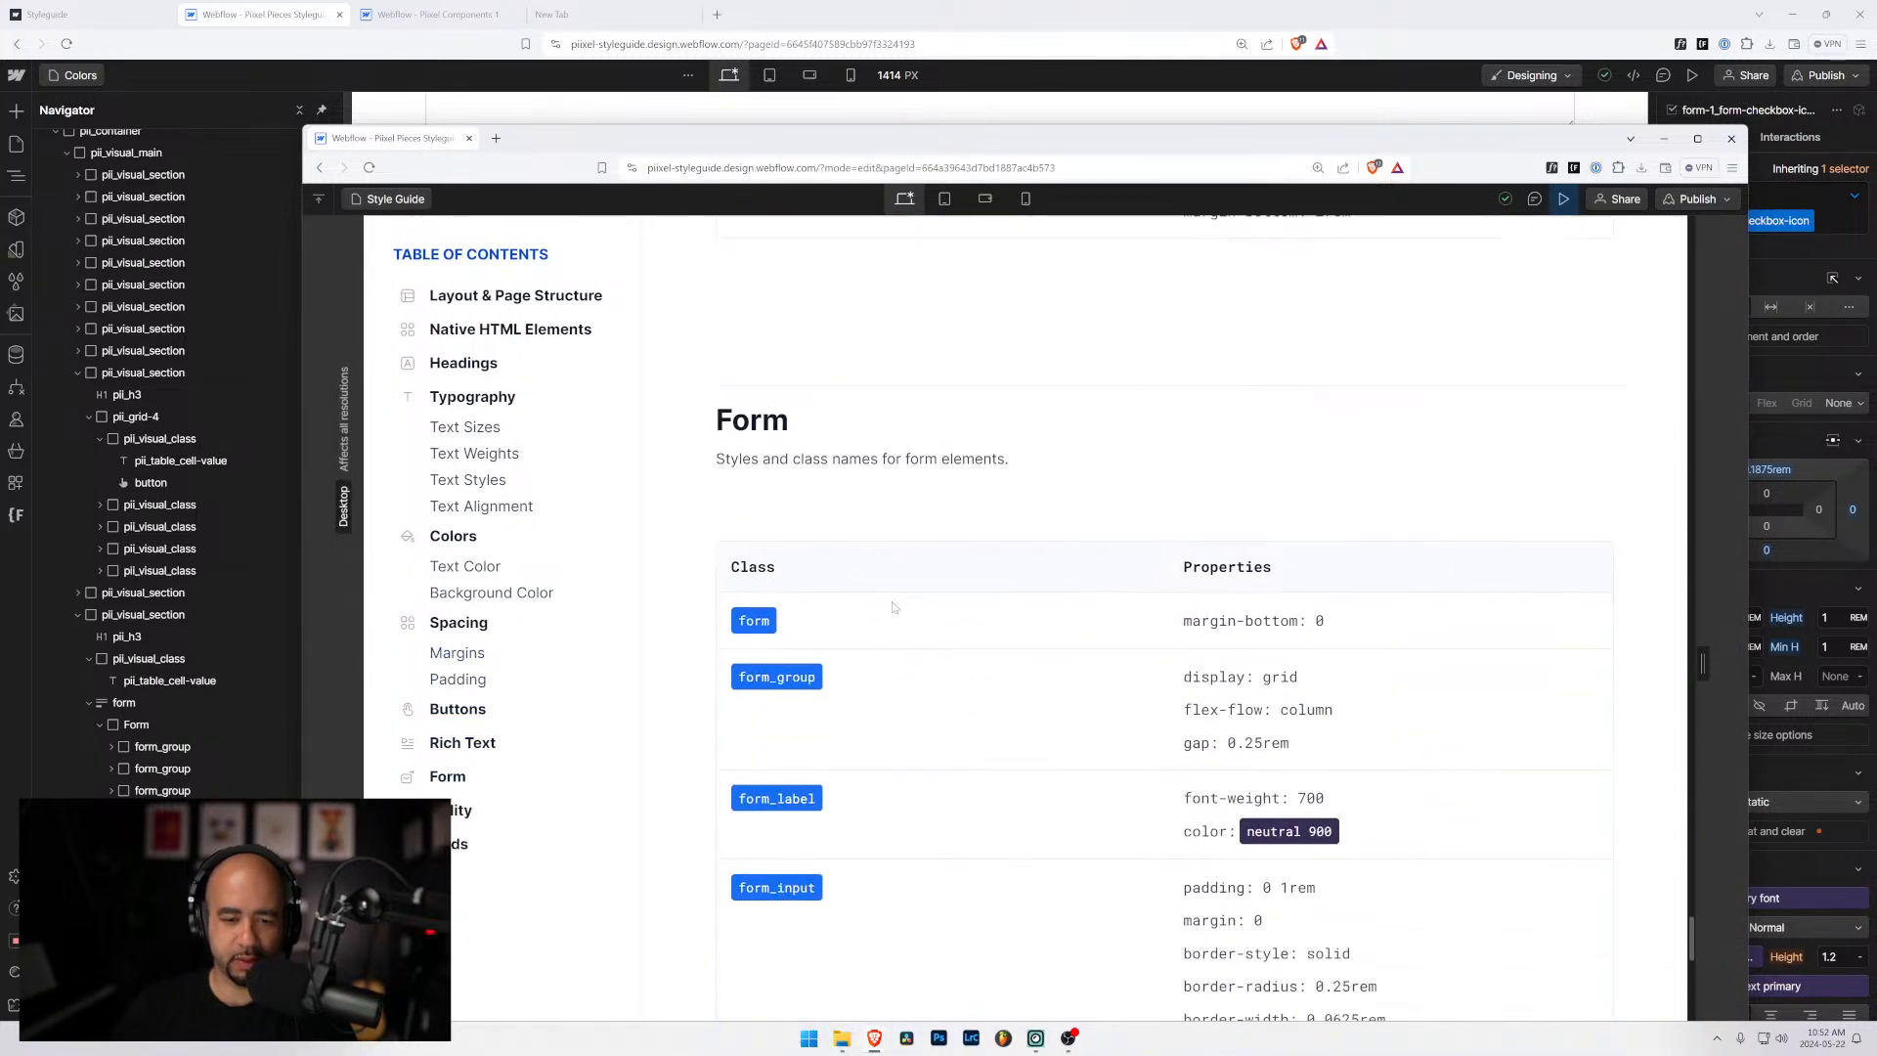
{"action": "scroll", "coordinate": [892, 608], "scroll_direction": "down", "scroll_amount": 8}
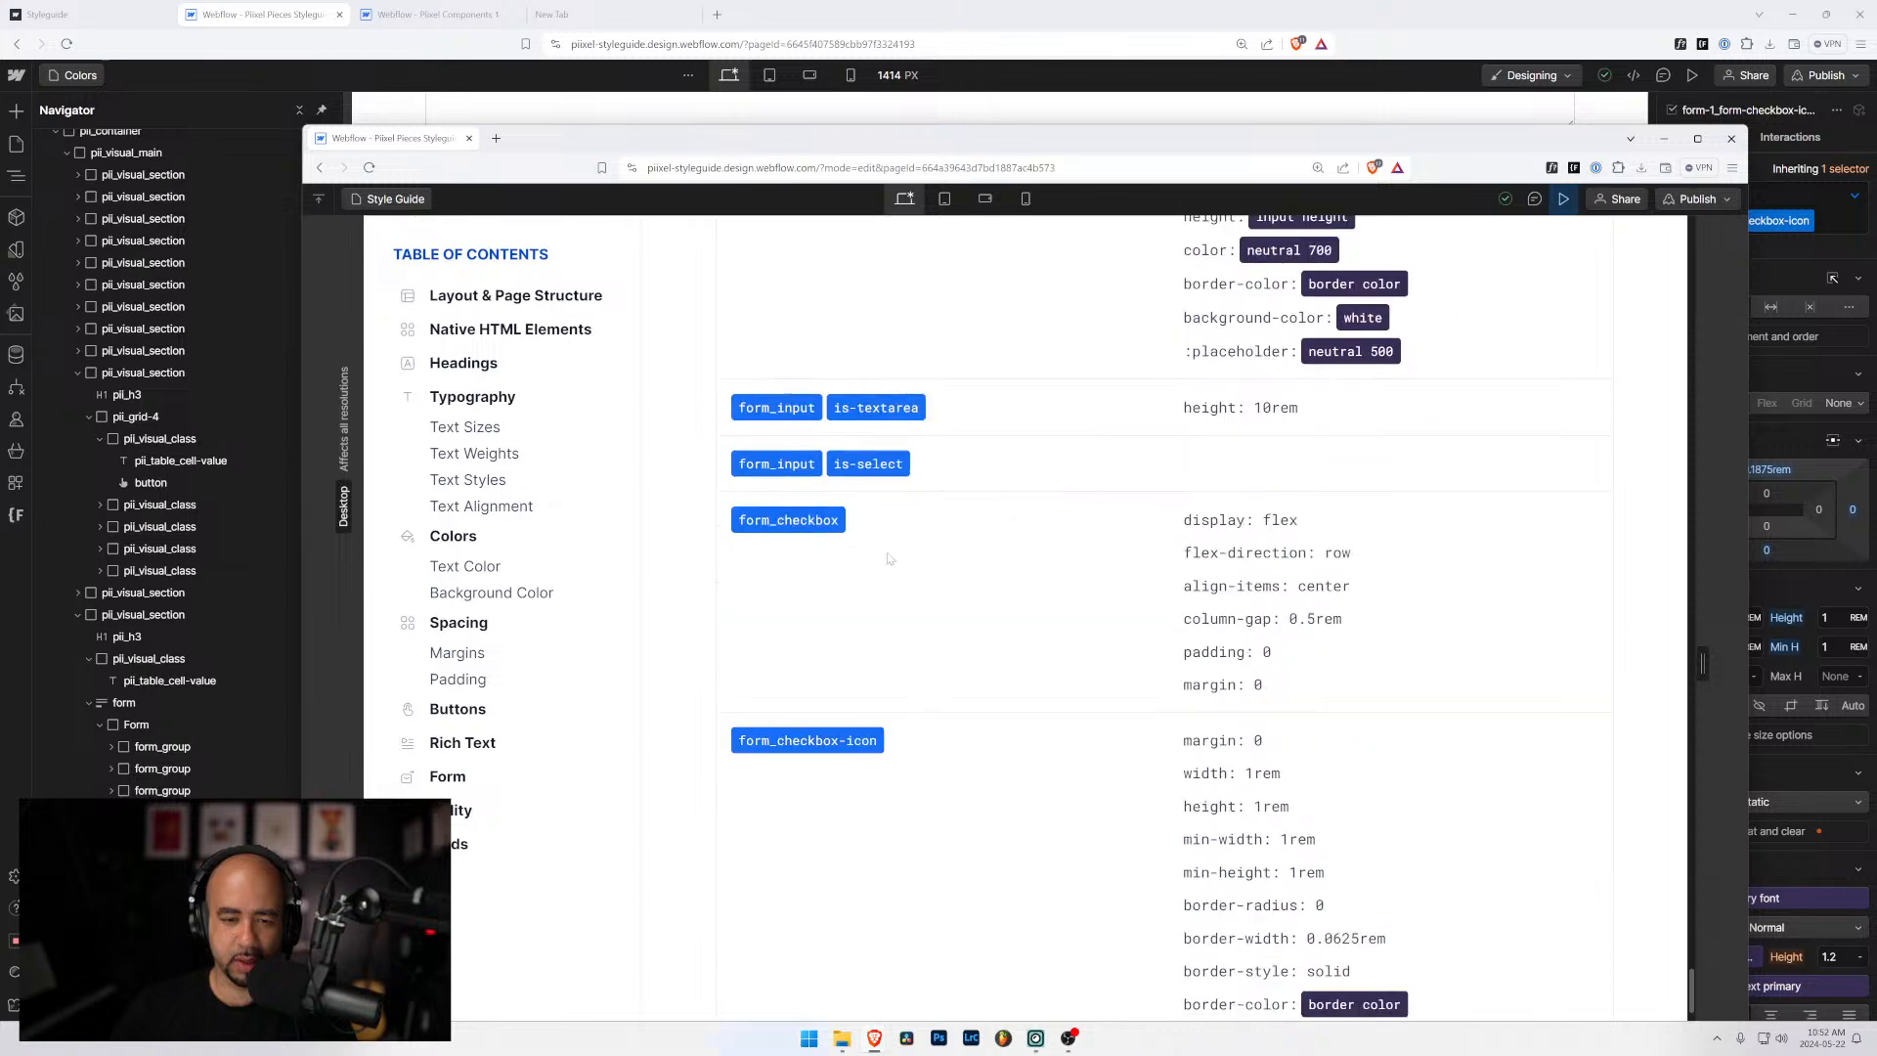
{"action": "scroll", "coordinate": [904, 540], "scroll_direction": "down", "scroll_amount": 2}
{"action": "scroll", "coordinate": [1148, 378], "scroll_direction": "down", "scroll_amount": 1}
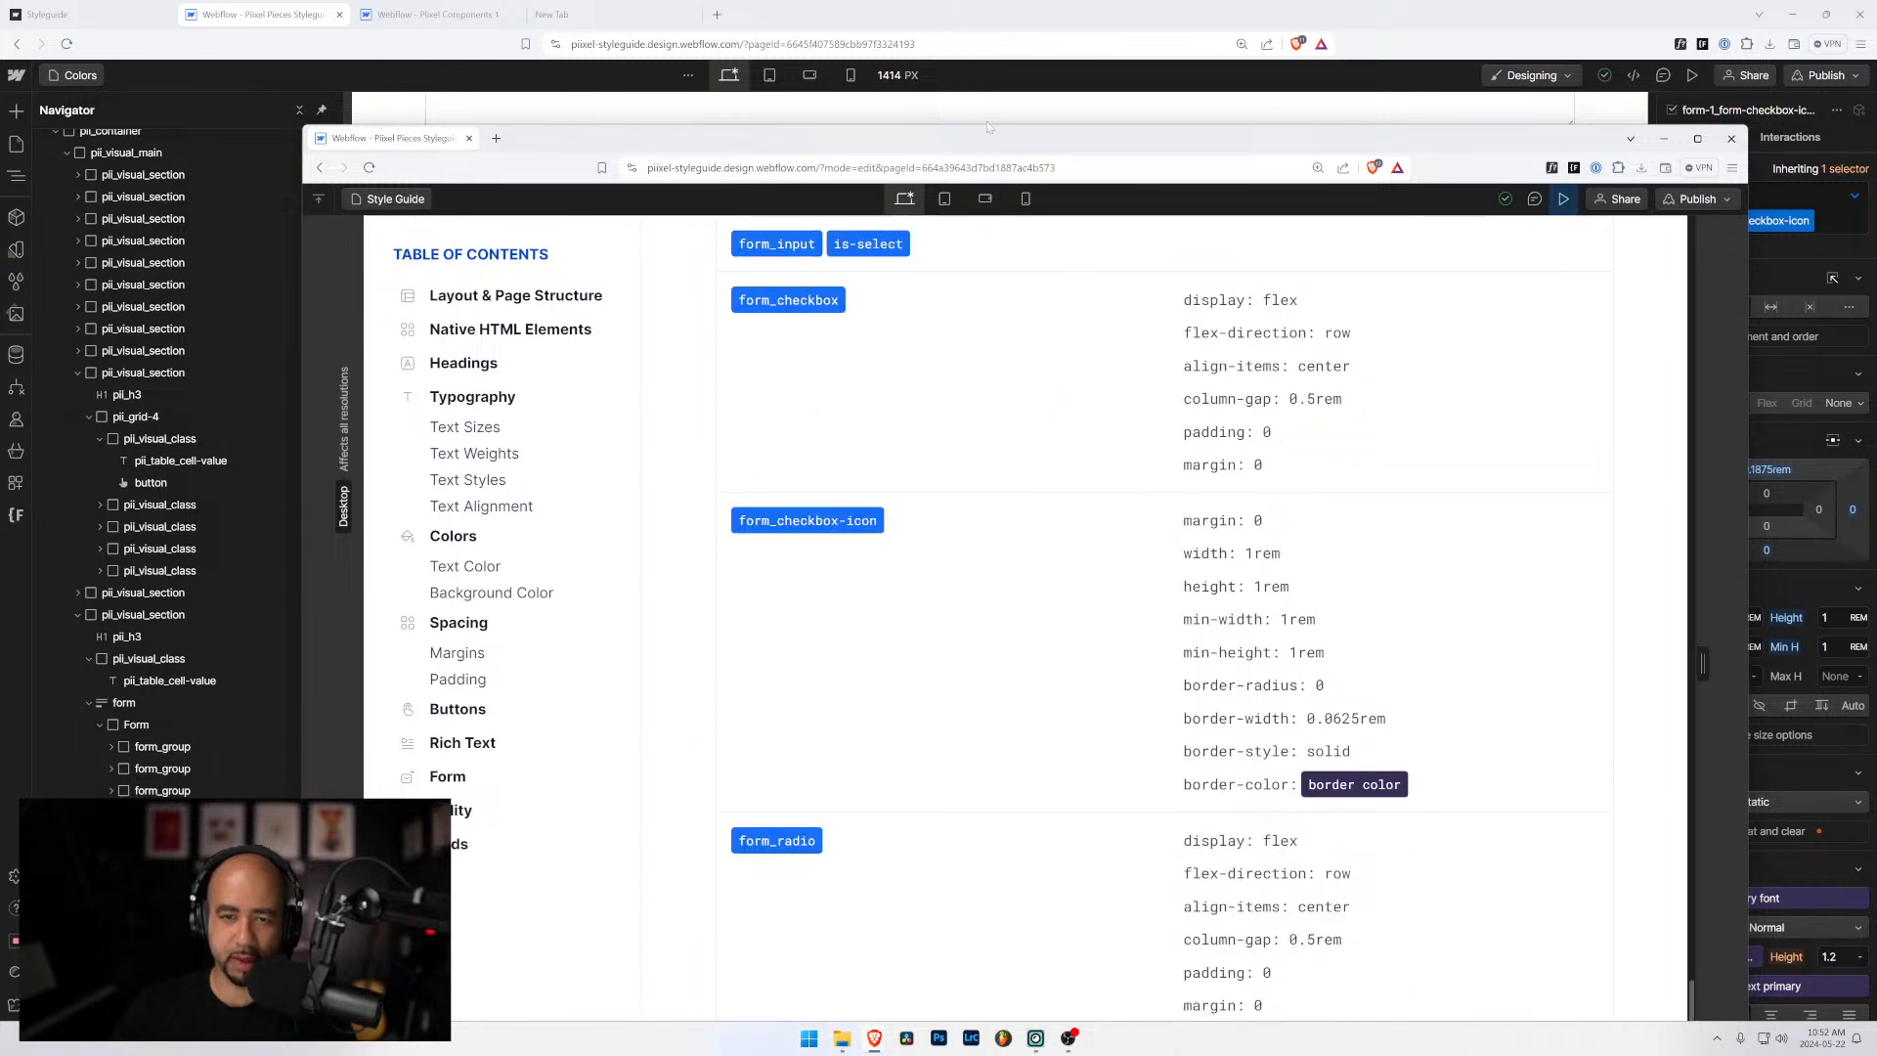
{"action": "left_click_drag", "start_coordinate": [988, 125], "coordinate": [986, 88]}
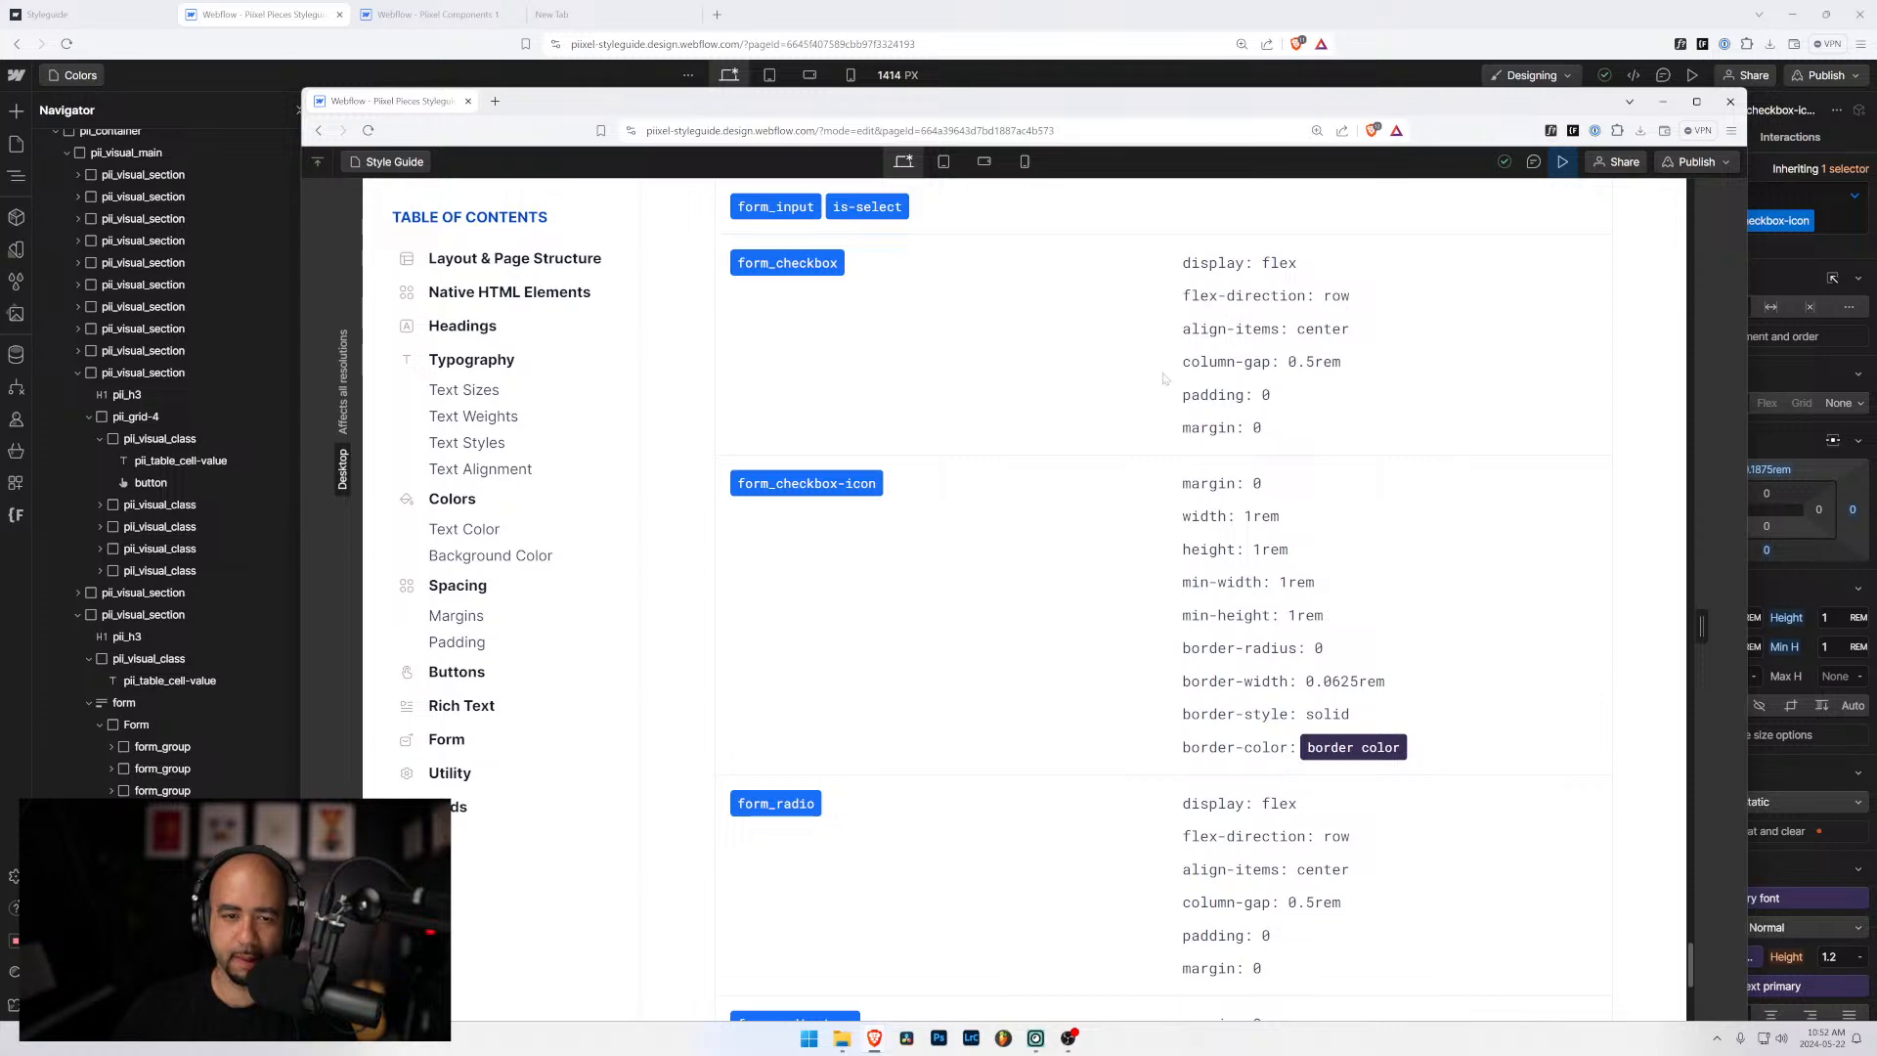
{"action": "scroll", "coordinate": [886, 528], "scroll_direction": "down", "scroll_amount": 2}
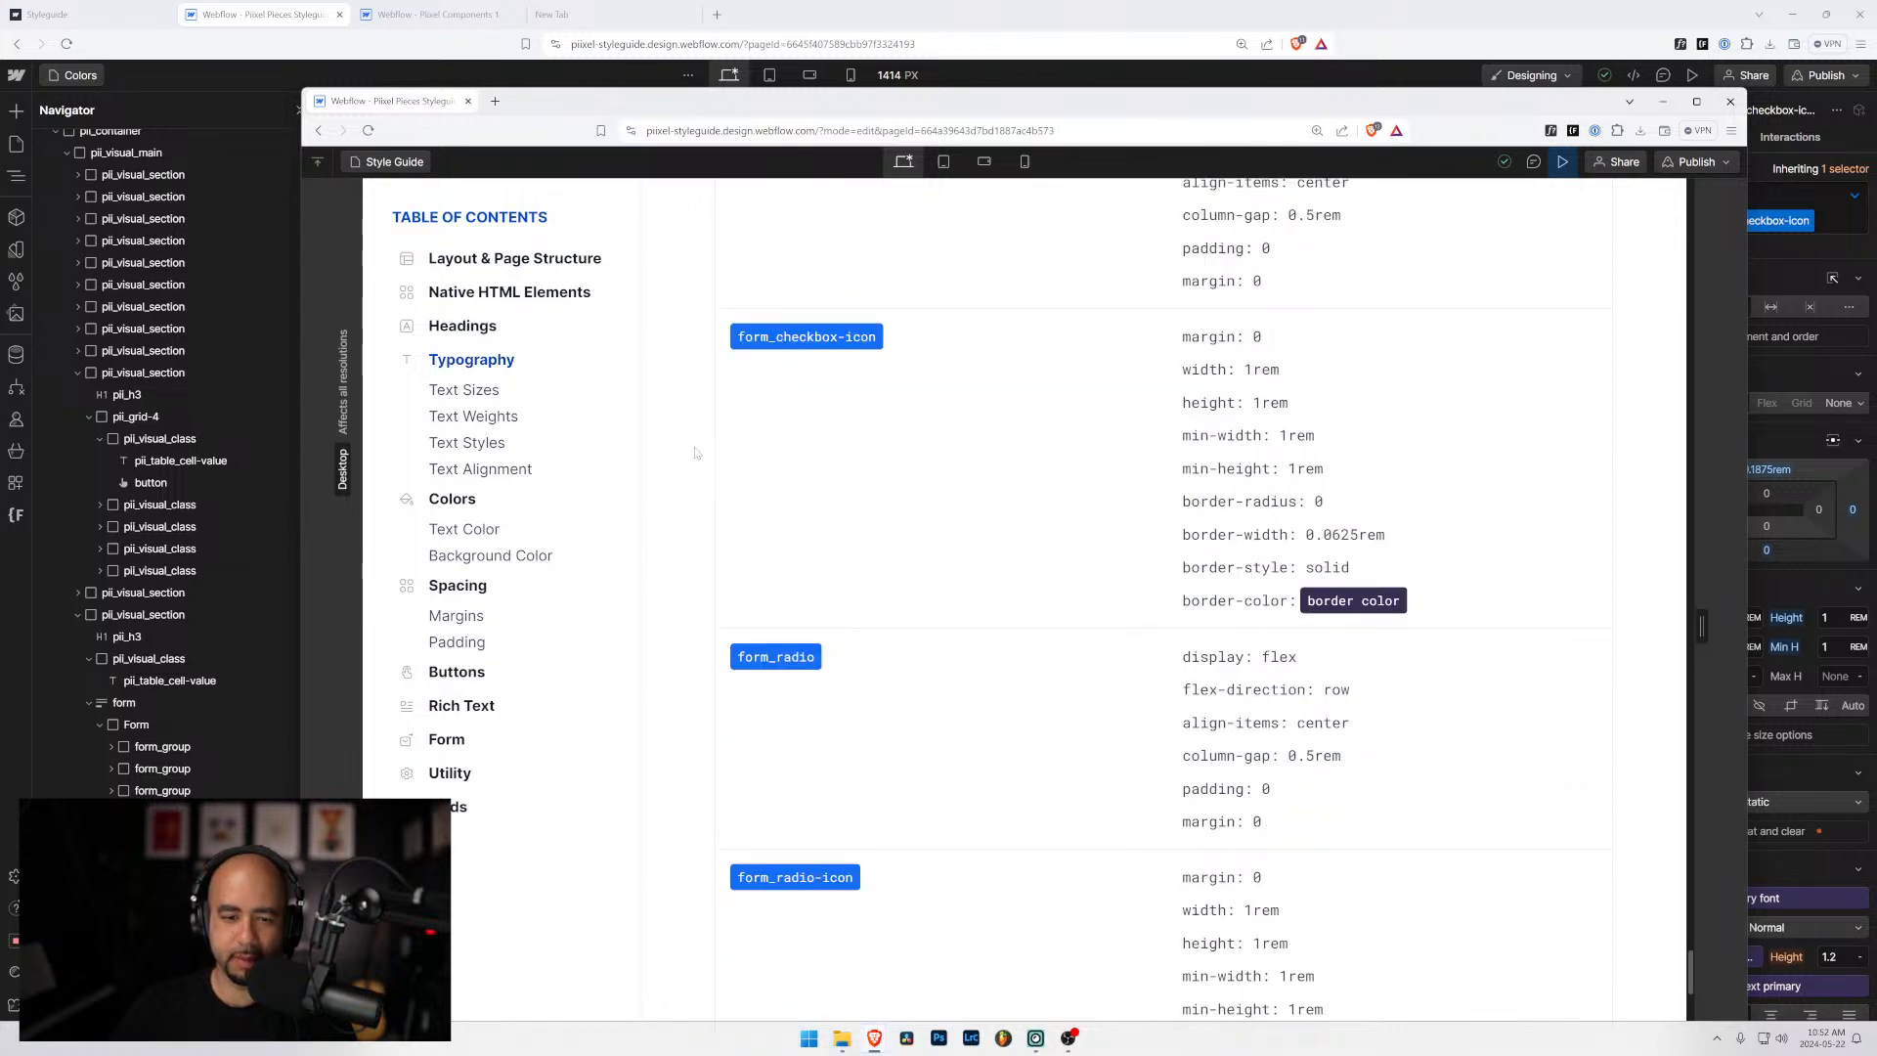
{"action": "scroll", "coordinate": [853, 616], "scroll_direction": "up", "scroll_amount": 3}
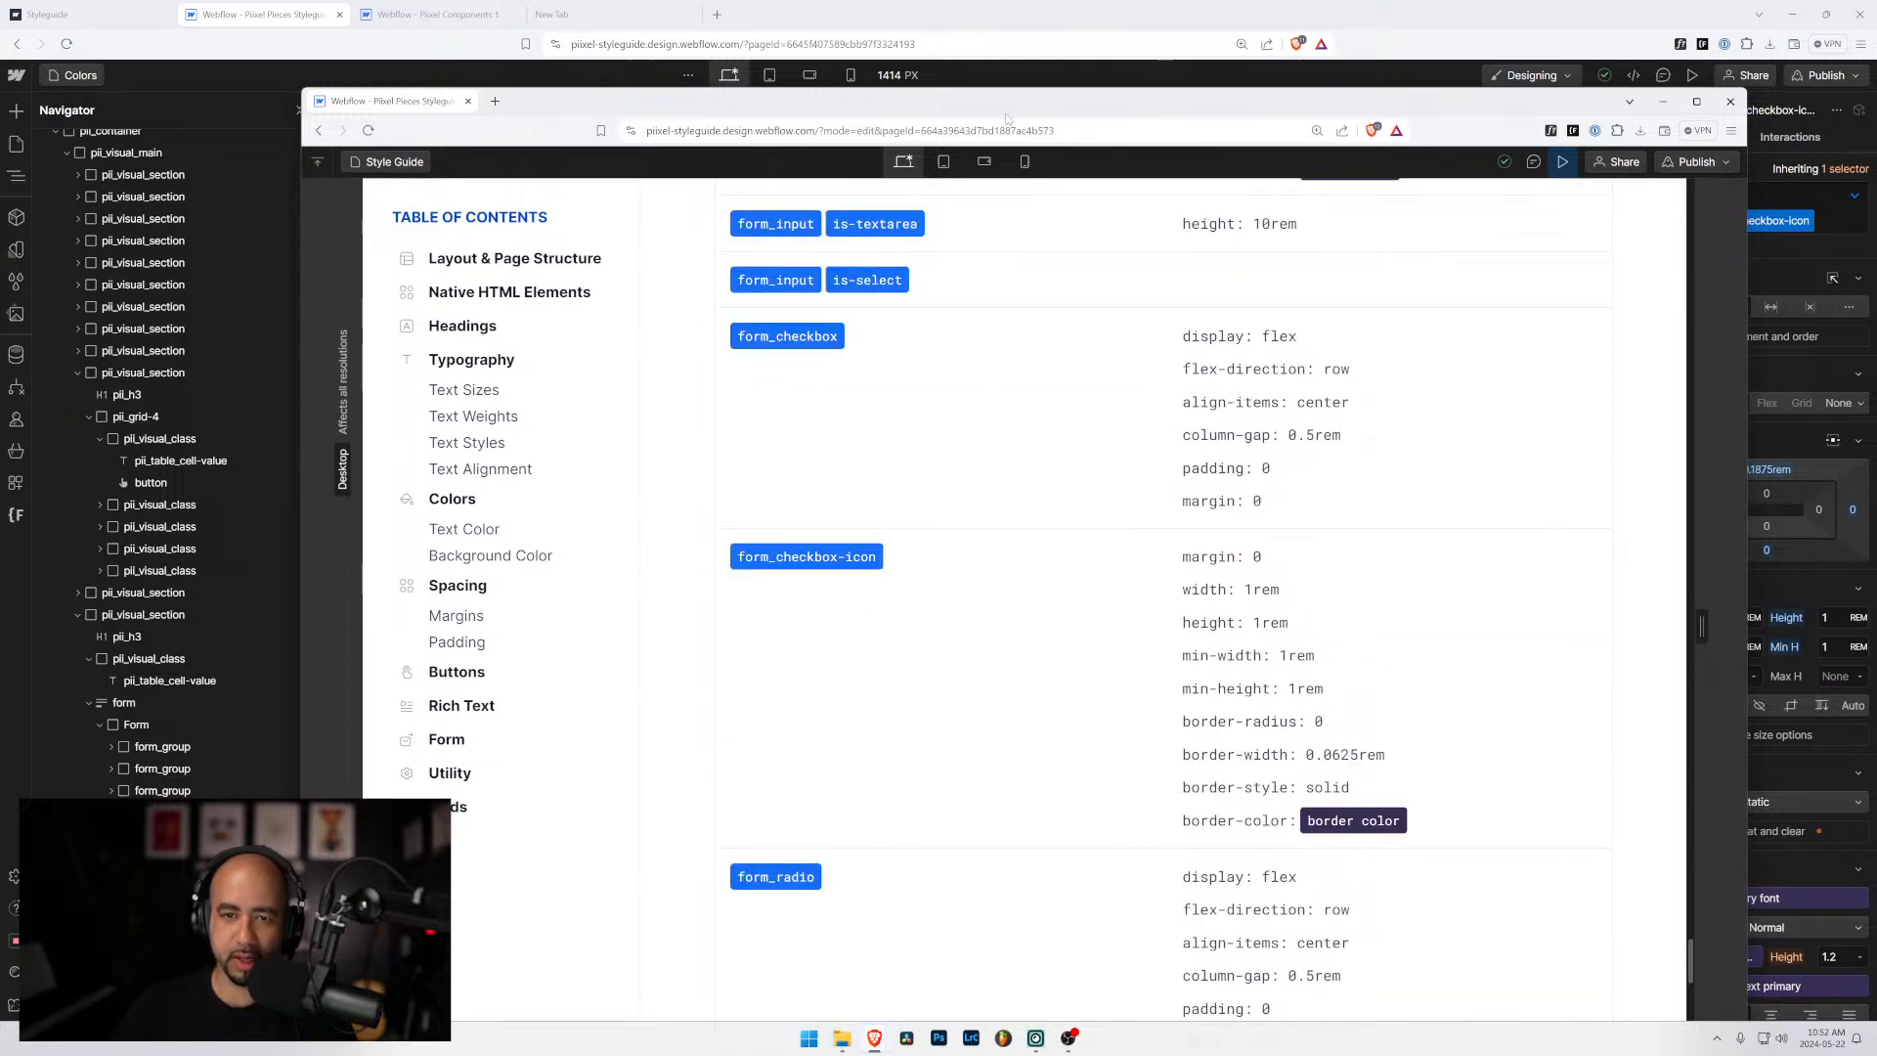
{"action": "left_click_drag", "start_coordinate": [1007, 118], "coordinate": [1876, 235]}
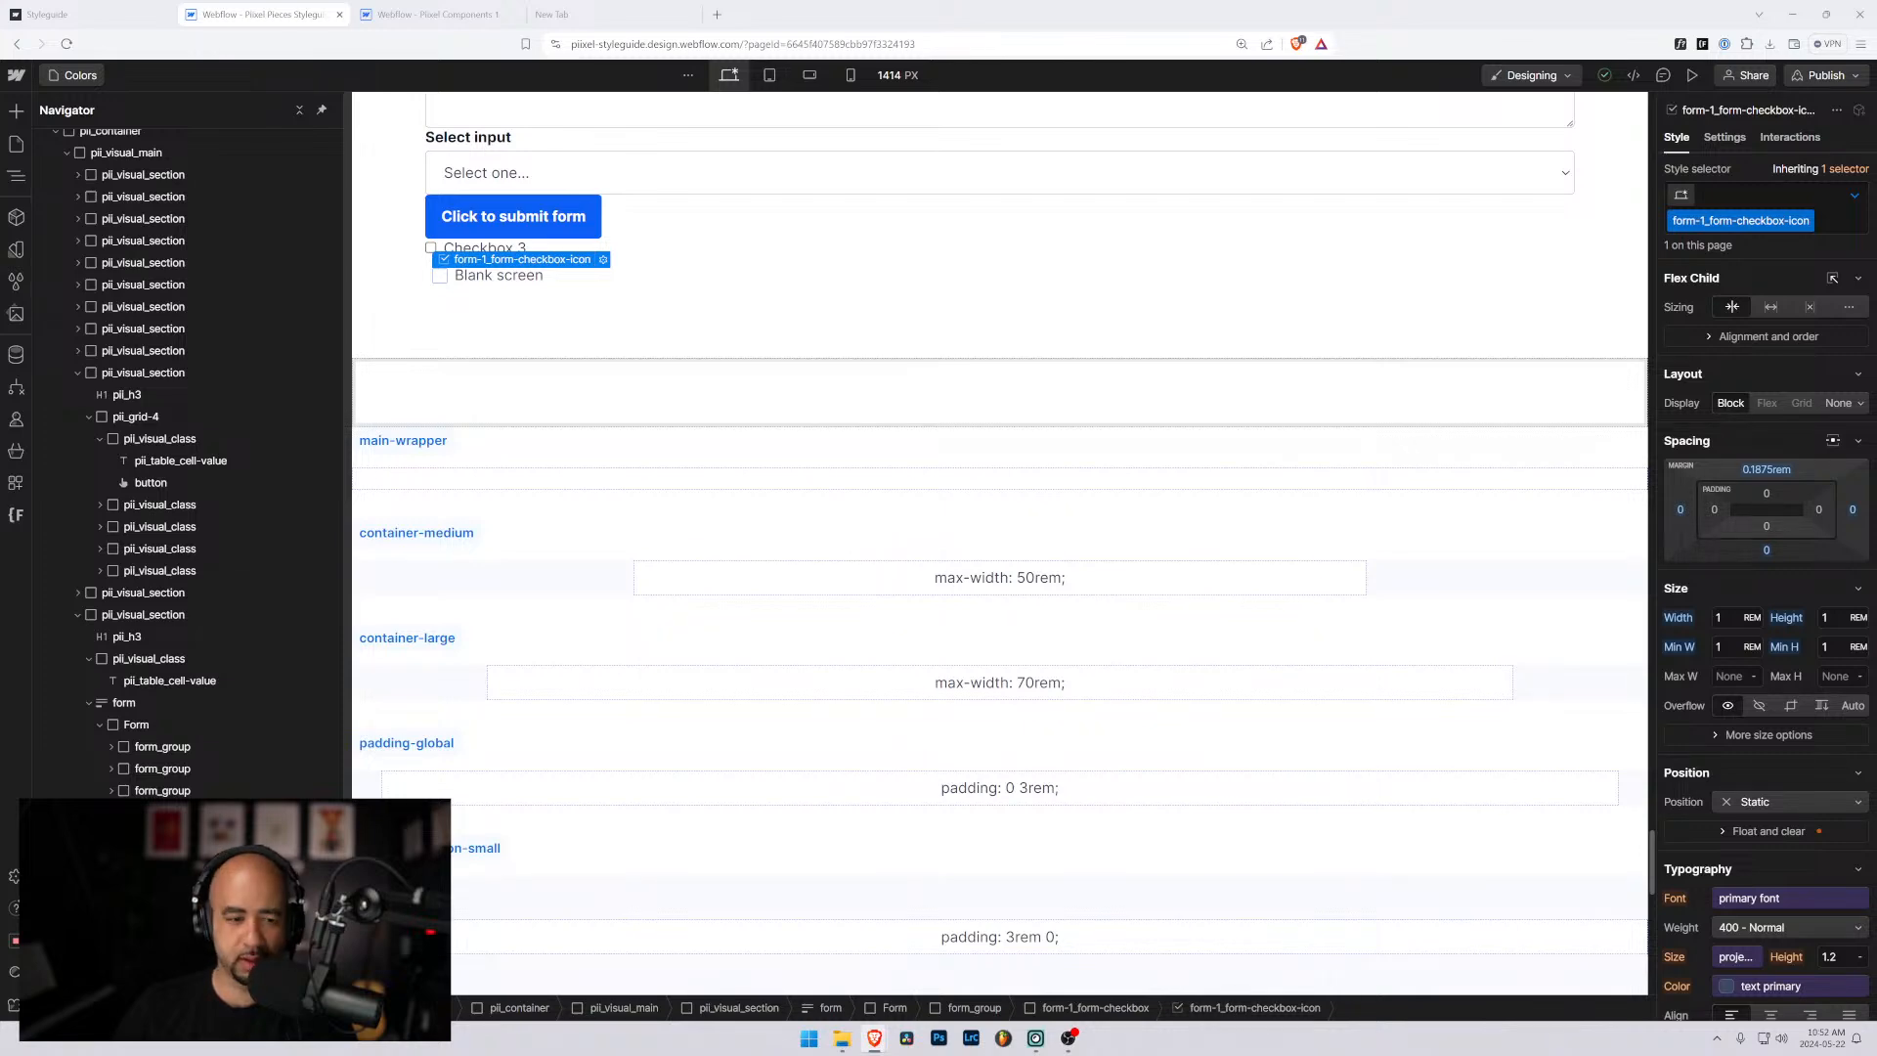
Try to rename the pasted checkbox field's class to form_checkbox.
{"action": "scroll", "coordinate": [452, 360], "scroll_direction": "up", "scroll_amount": 1}
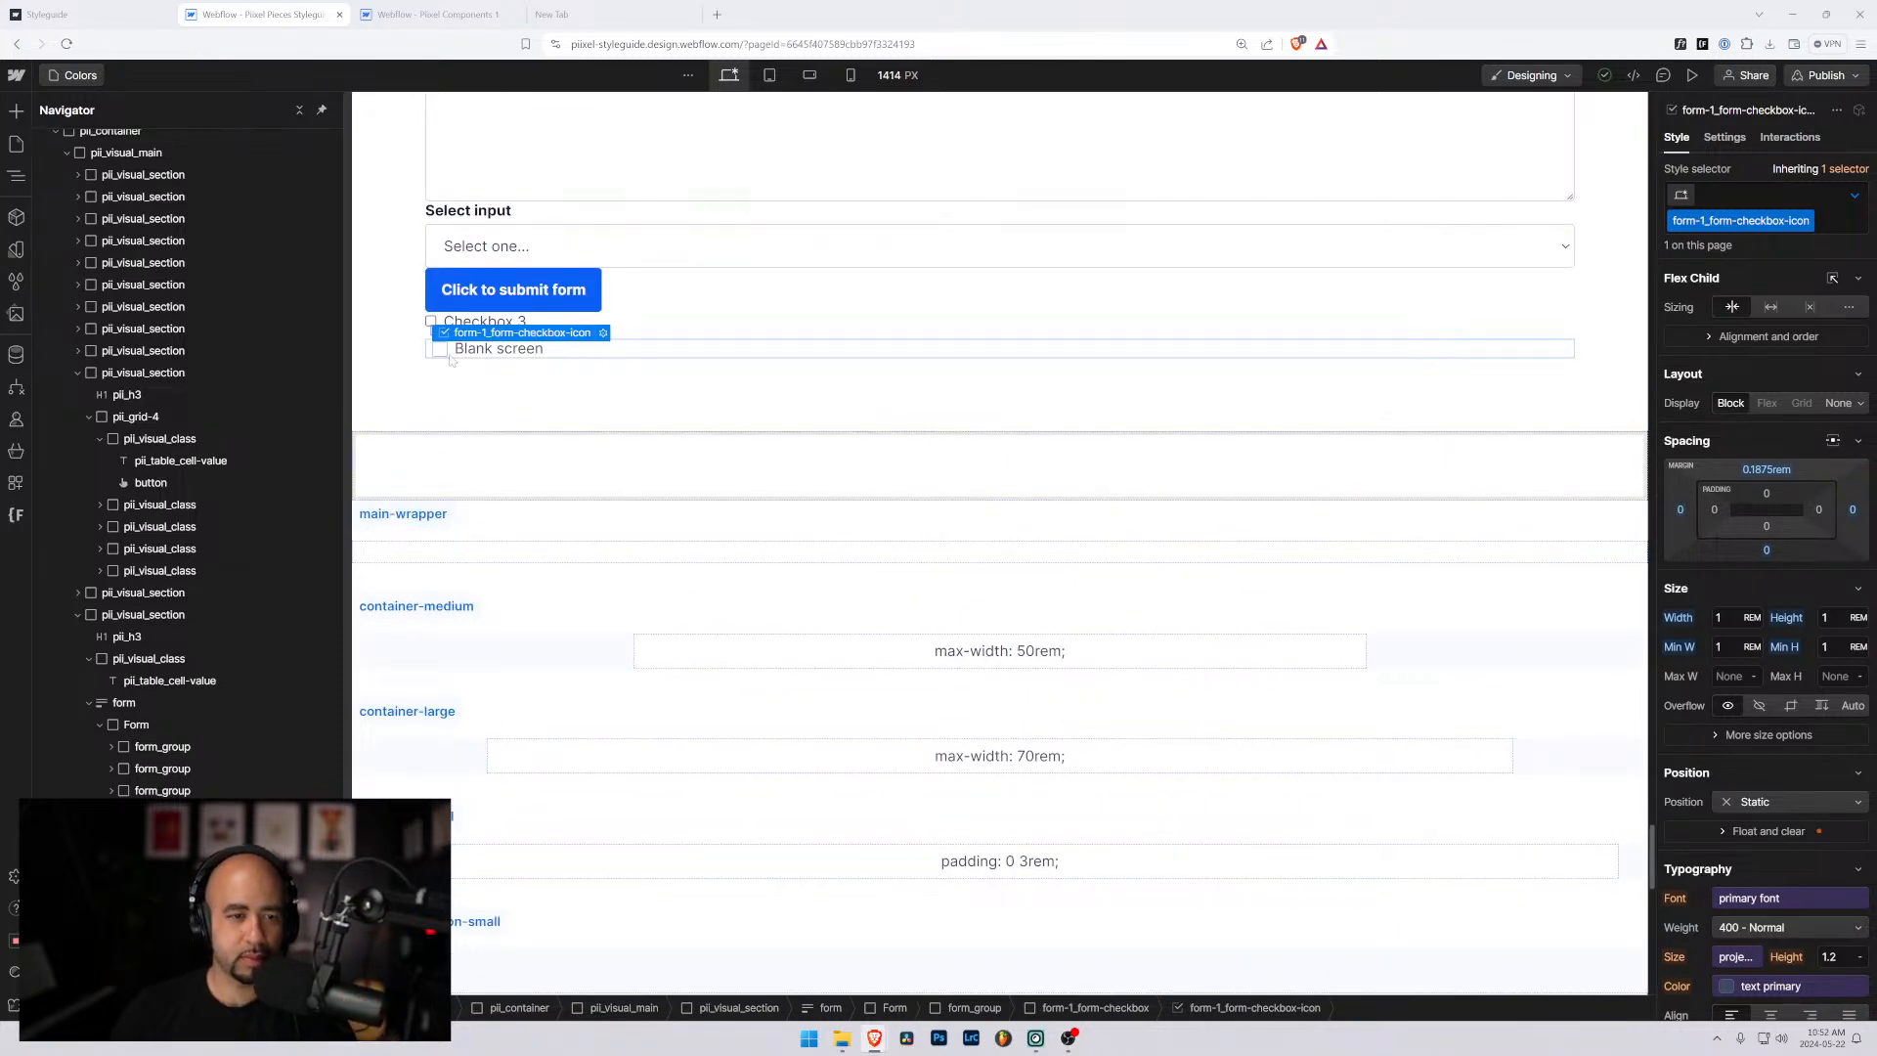
{"action": "left_click", "coordinate": [452, 358]}
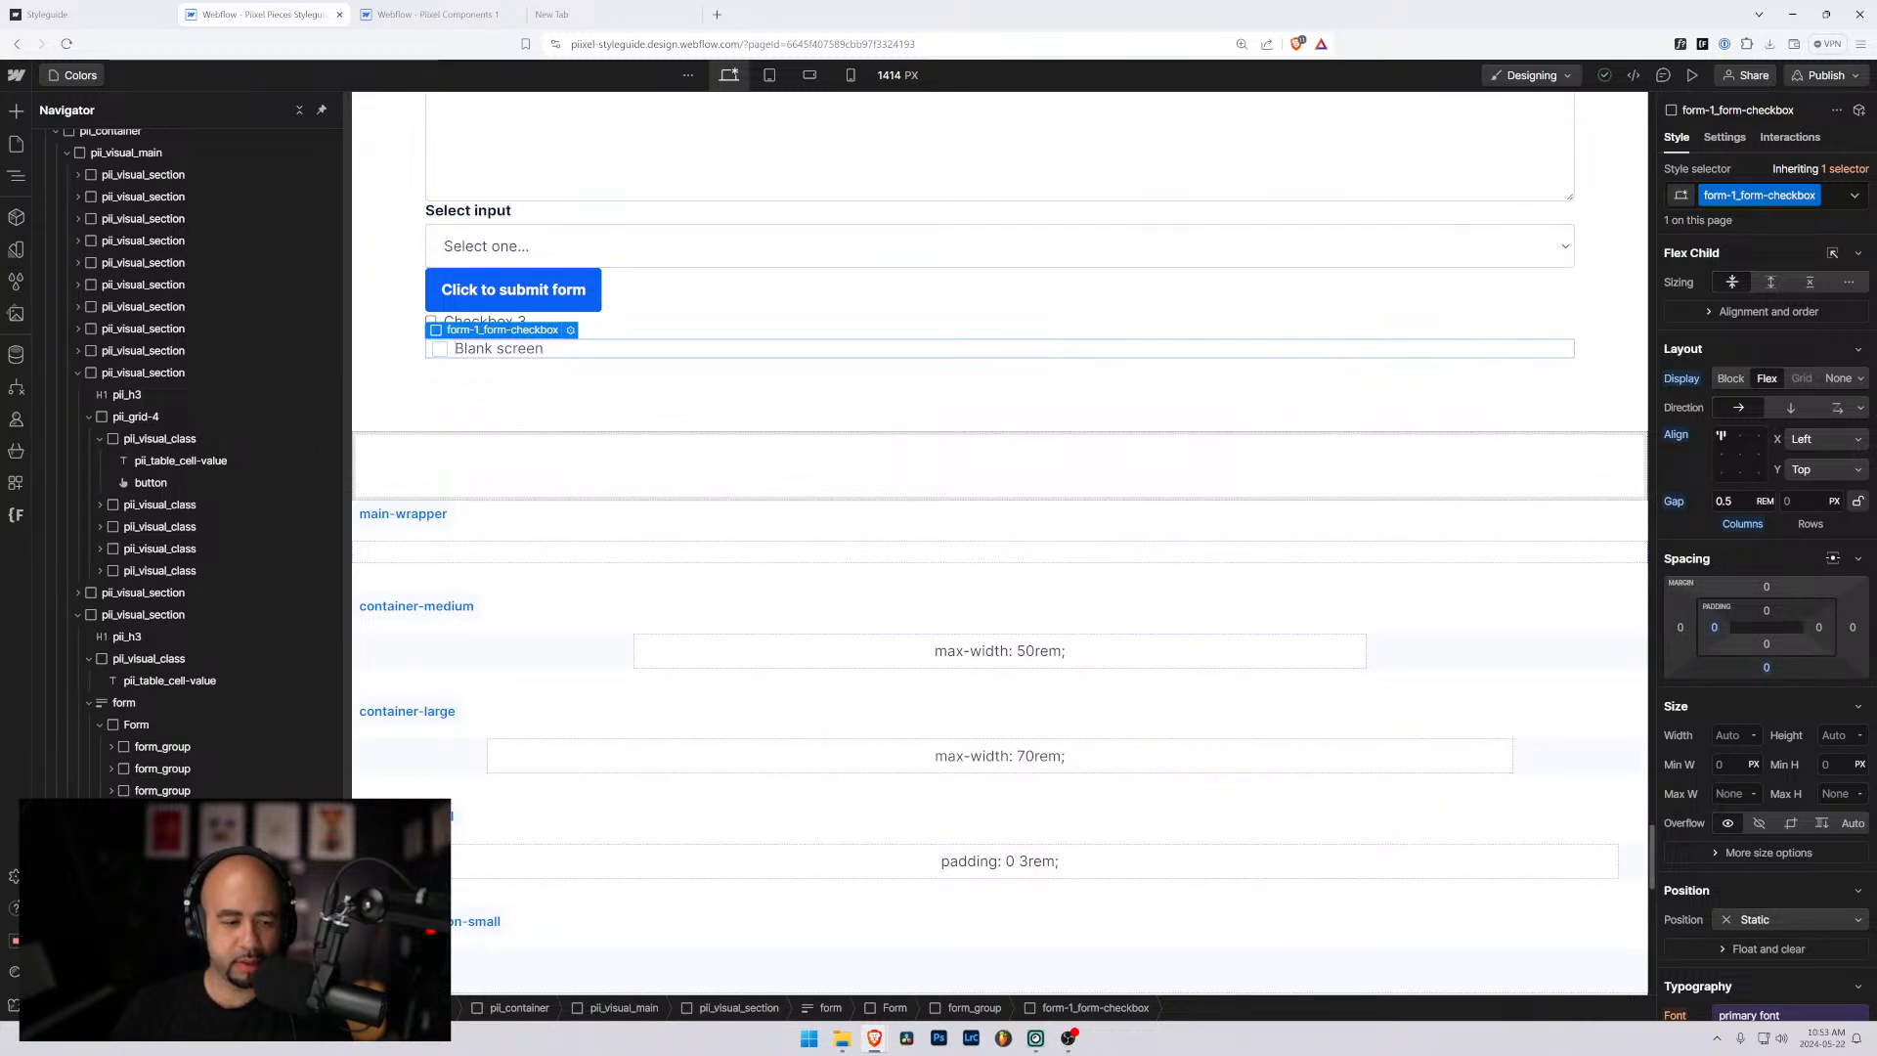
{"action": "left_click", "coordinate": [1814, 196]}
{"action": "left_click", "coordinate": [1762, 221]}
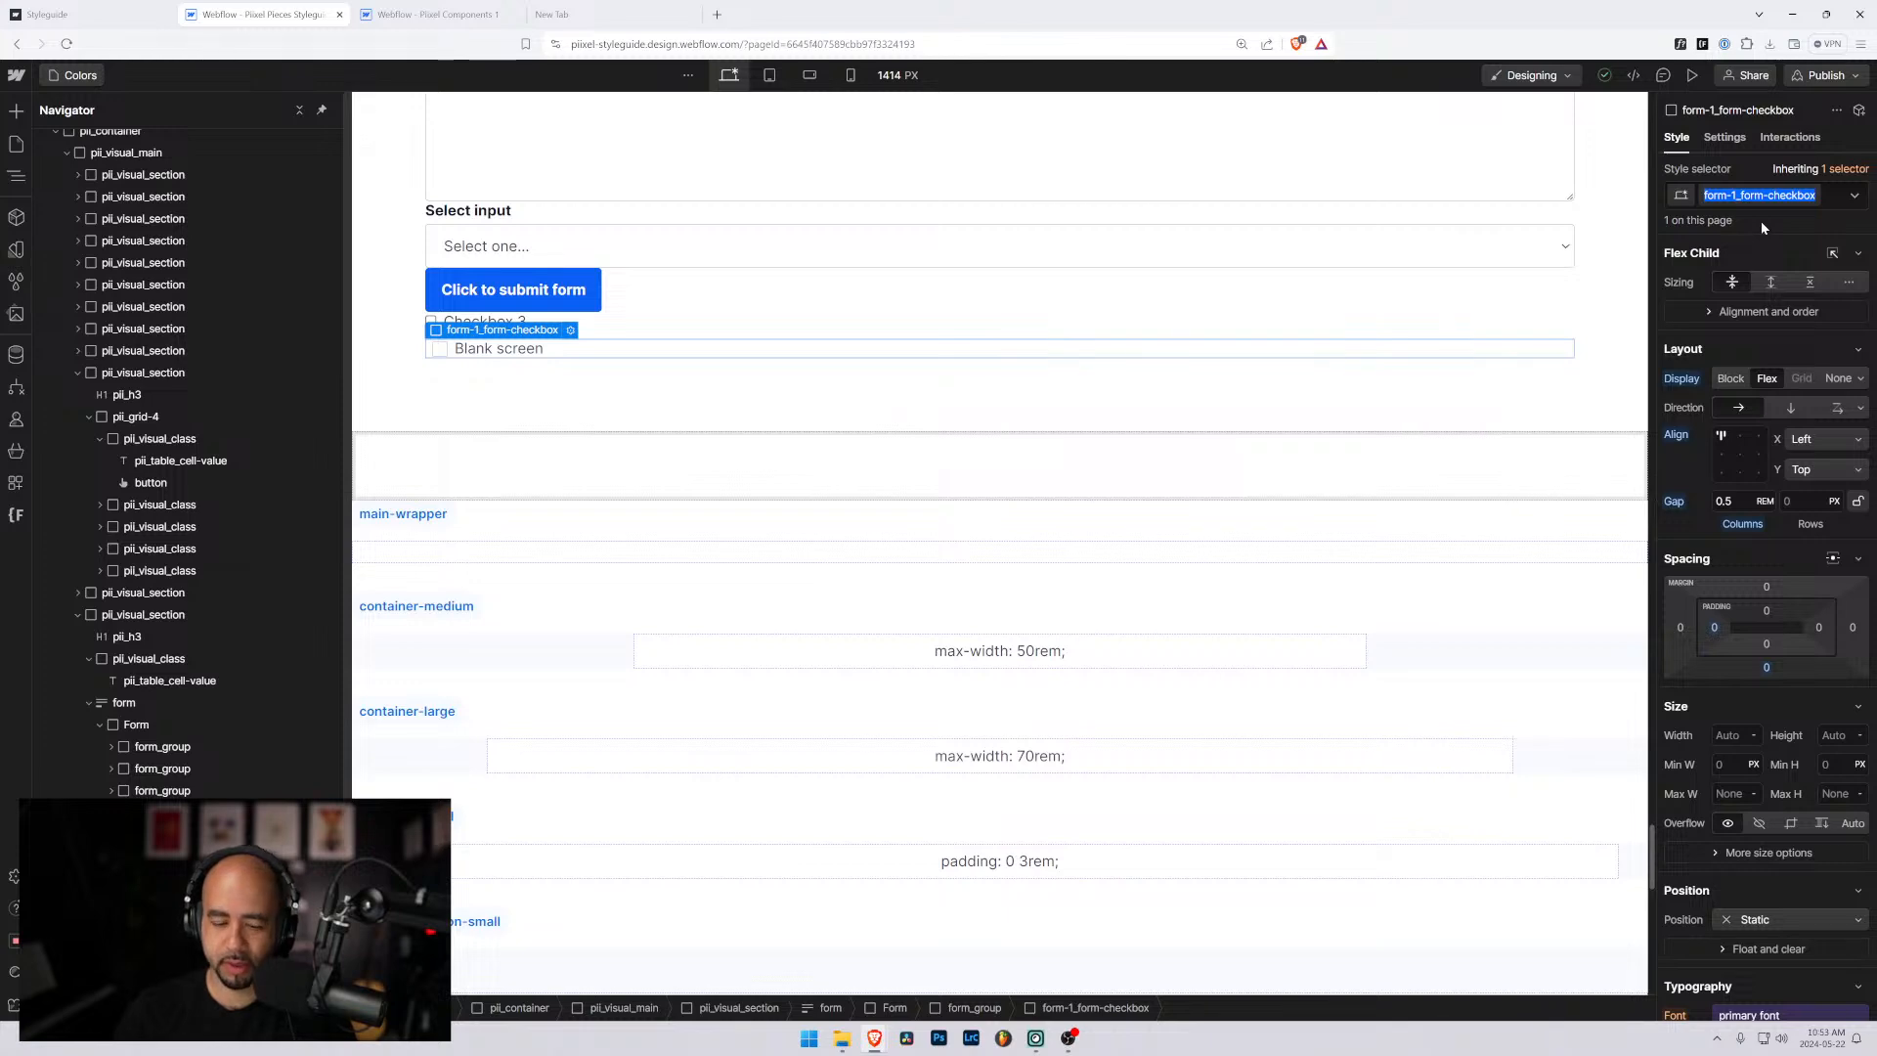
{"action": "type", "text": "form"}
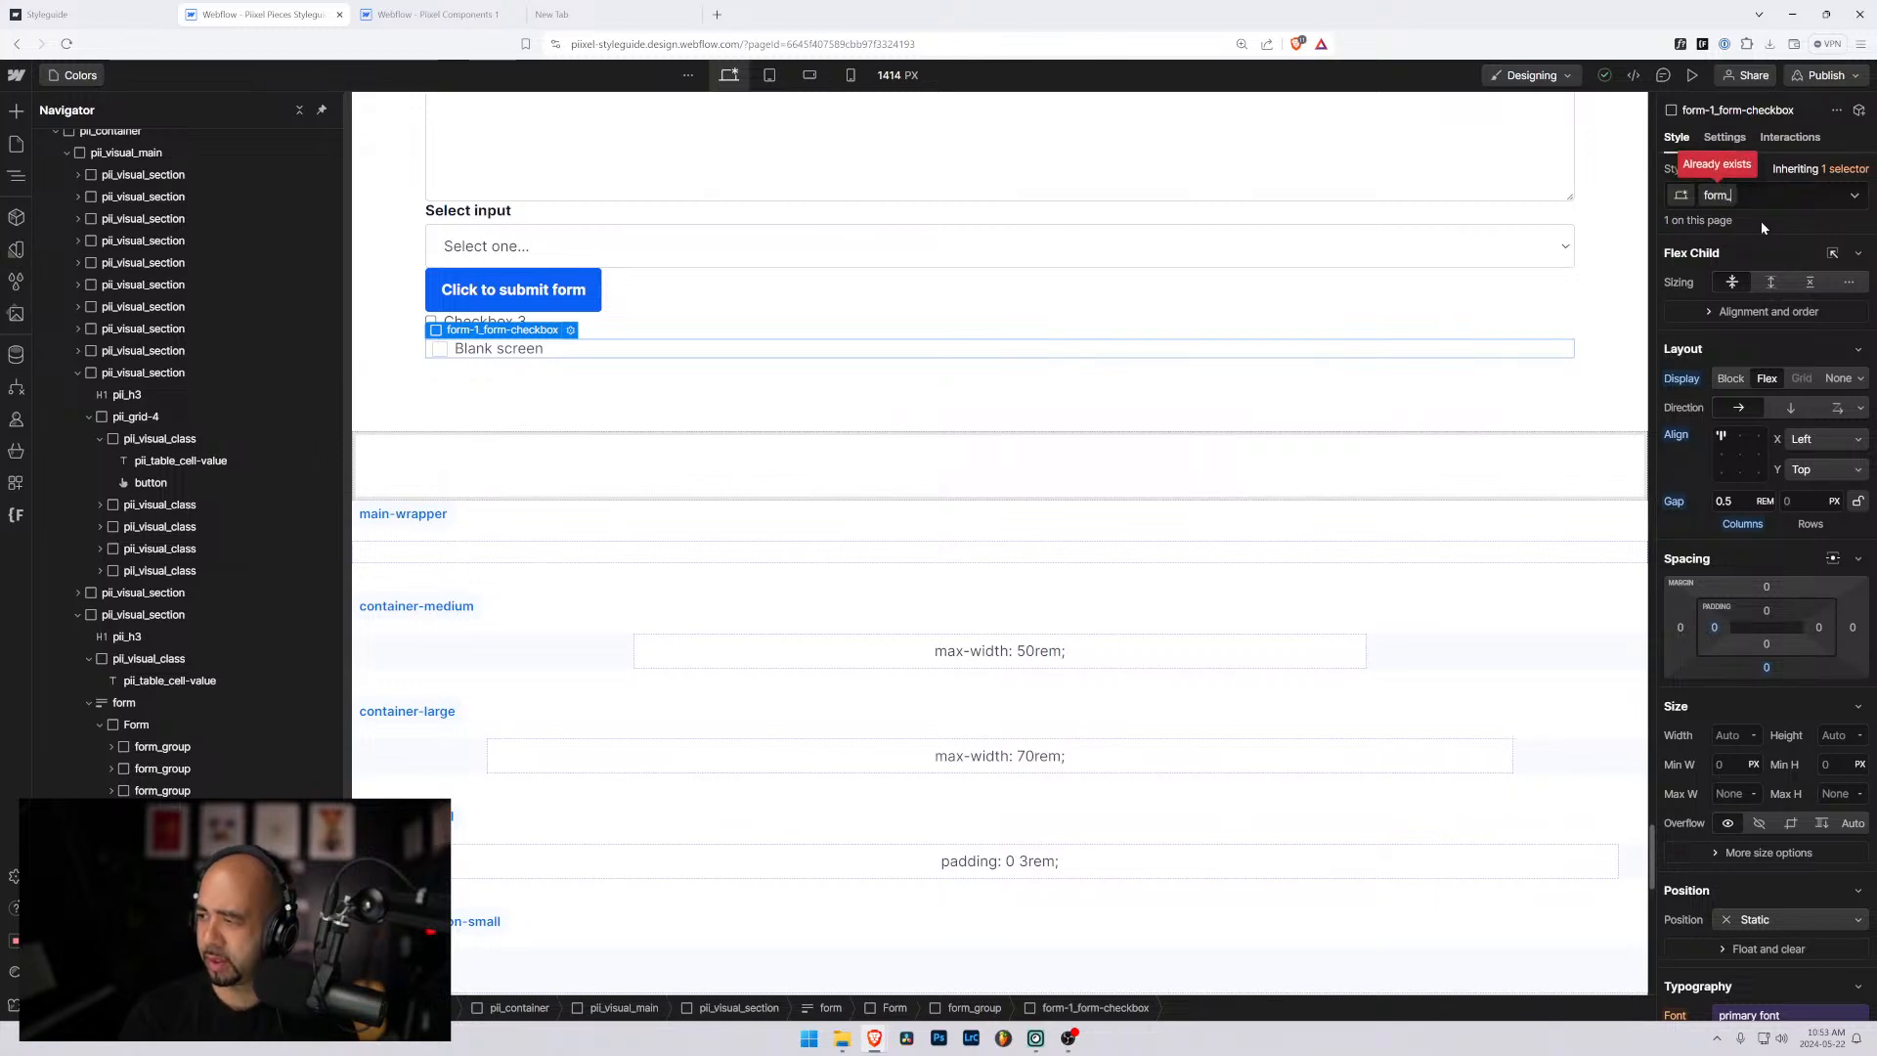
{"action": "type", "text": "_checkbox"}
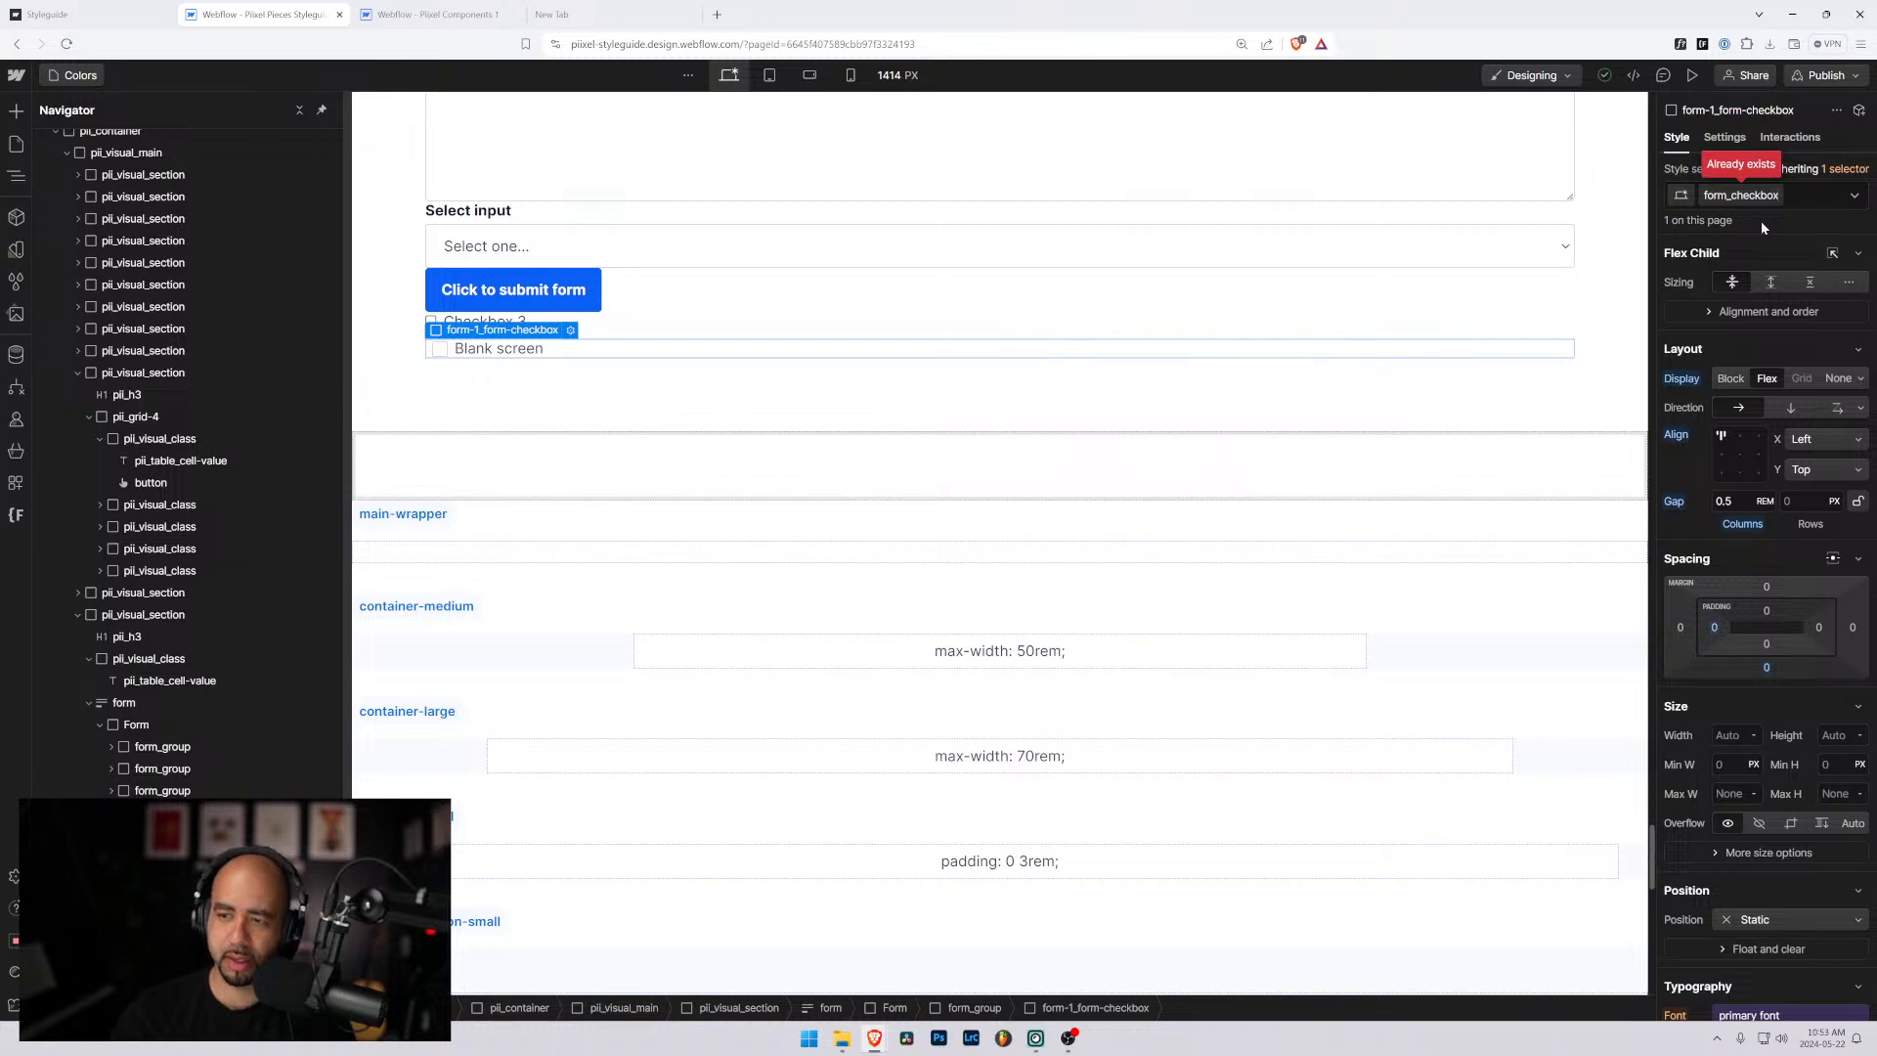
{"action": "key", "text": "Escape"}
Replace the pasted checkbox field's form-1_form-checkbox class with the existing form_checkbox class.
{"action": "left_click", "coordinate": [1855, 195]}
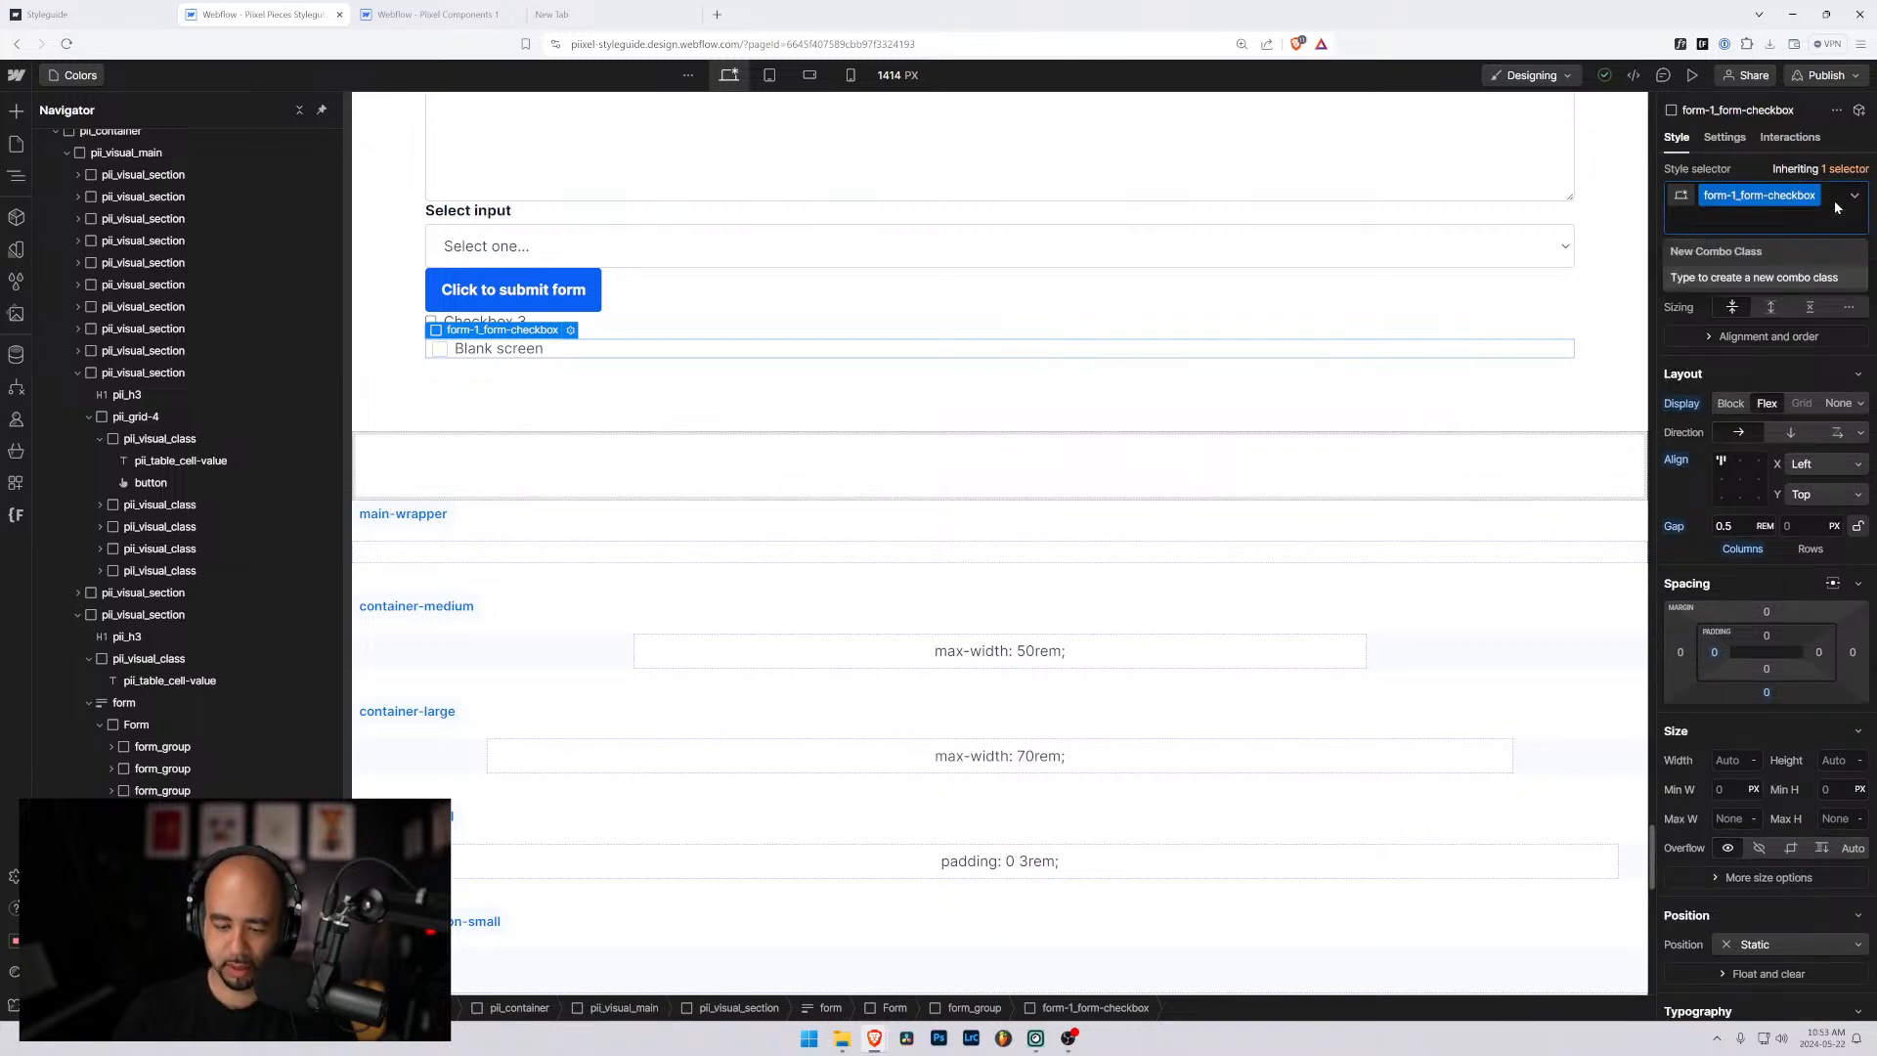
{"action": "left_click", "coordinate": [1721, 284]}
{"action": "type", "text": "form_checkbox"}
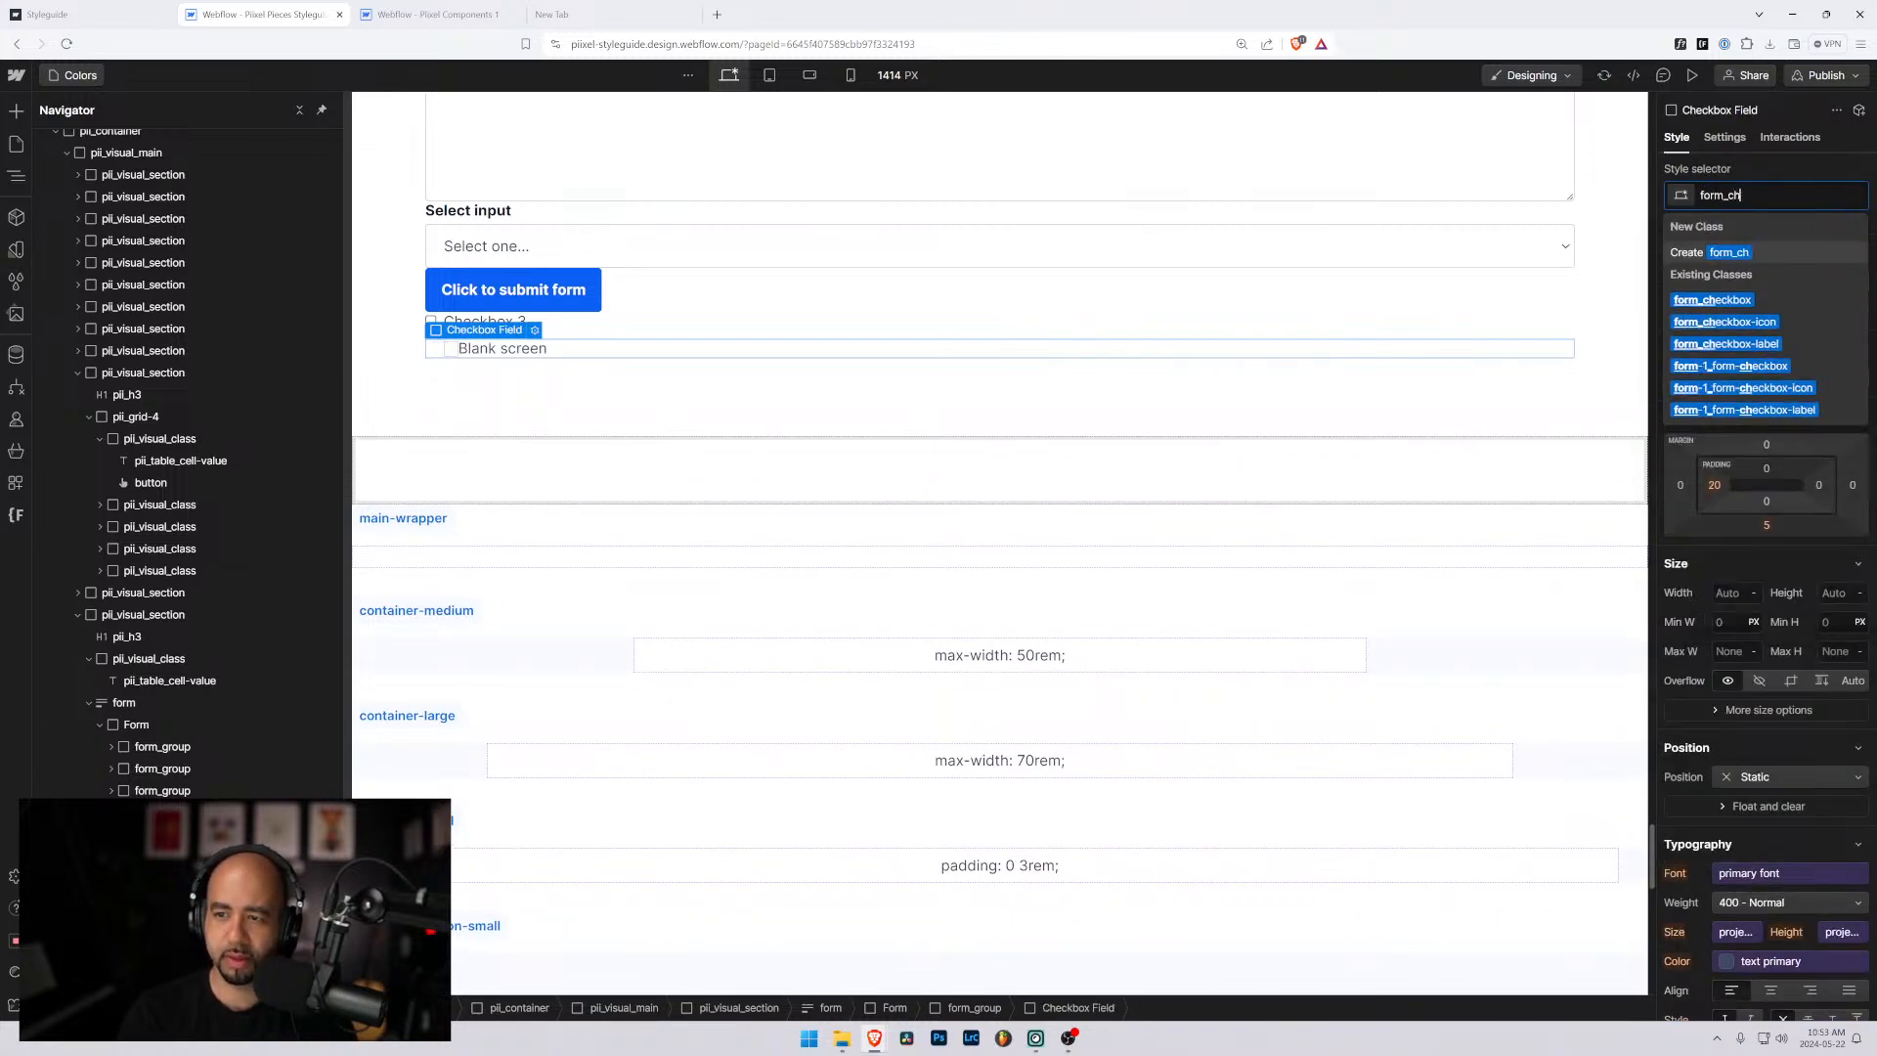
{"action": "key", "text": "Return"}
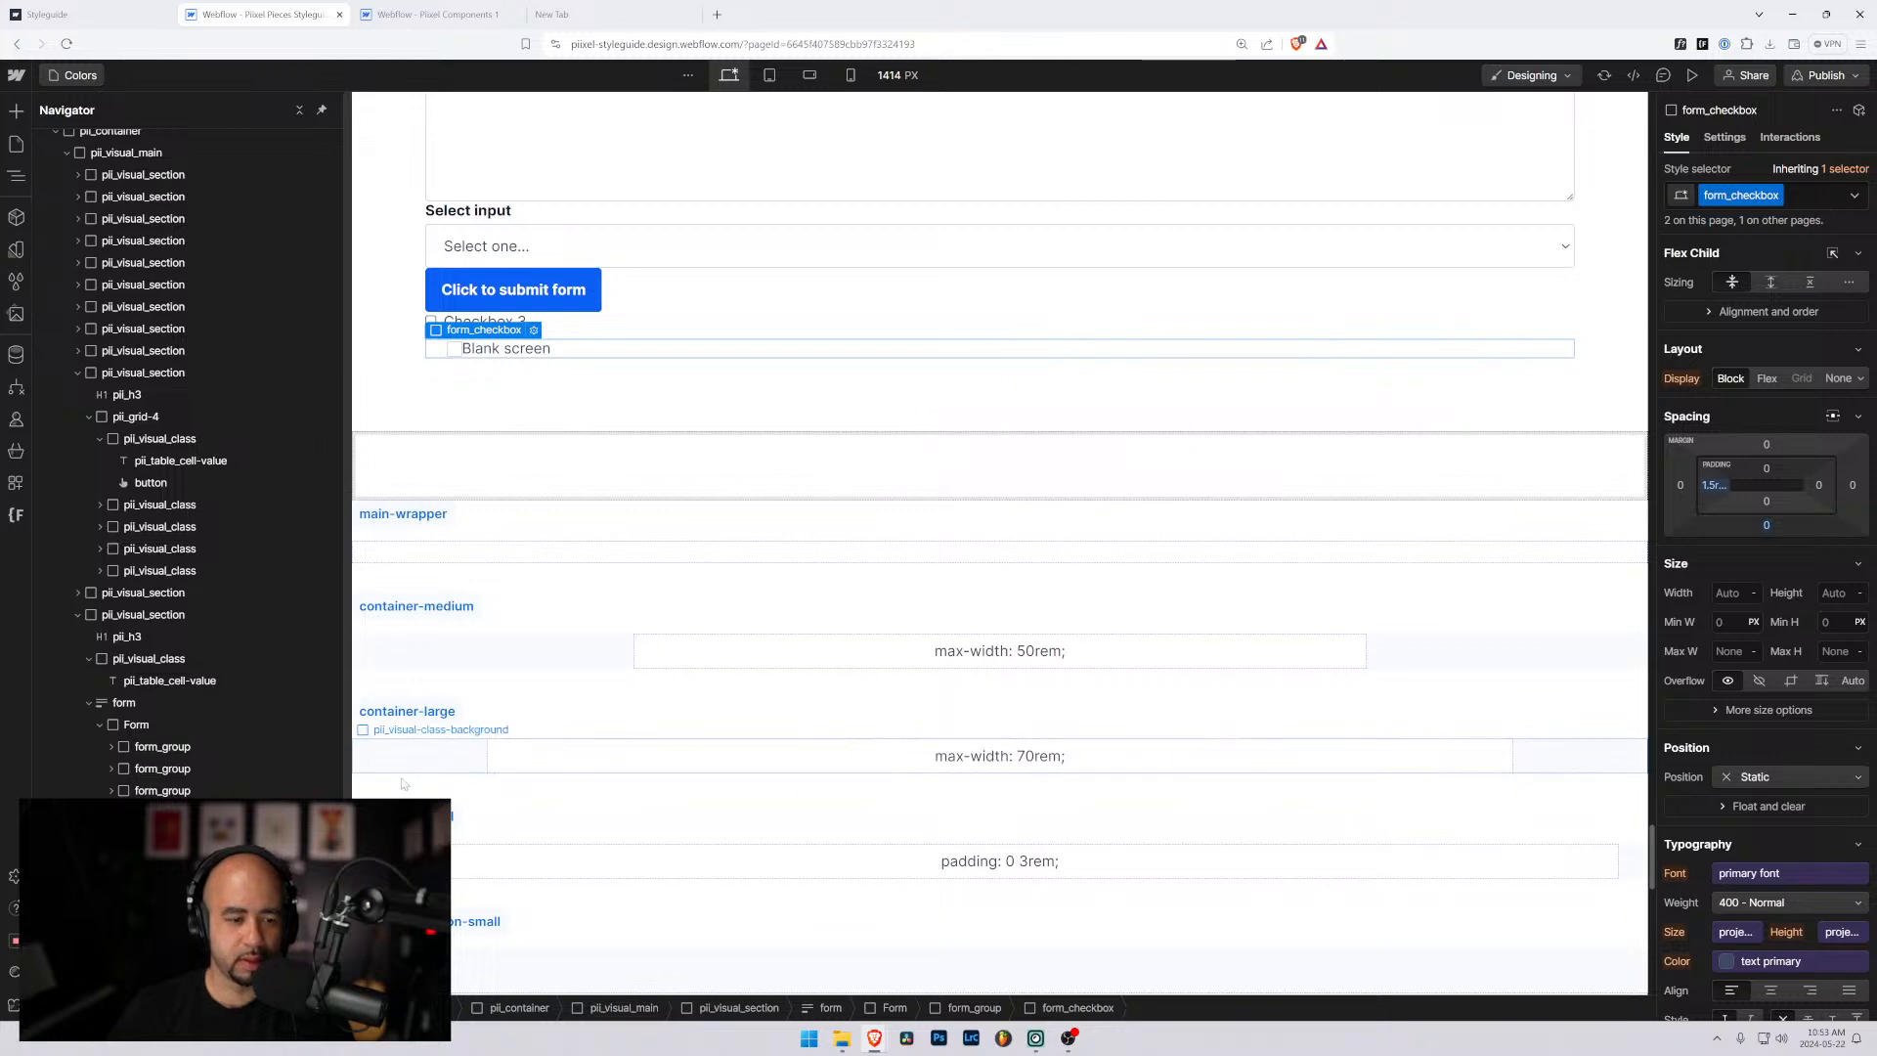
Try removing the form-1_form-checkbox-icon class from the "Blank screen" checkbox icon, and undo the removal.
{"action": "left_click", "coordinate": [455, 350]}
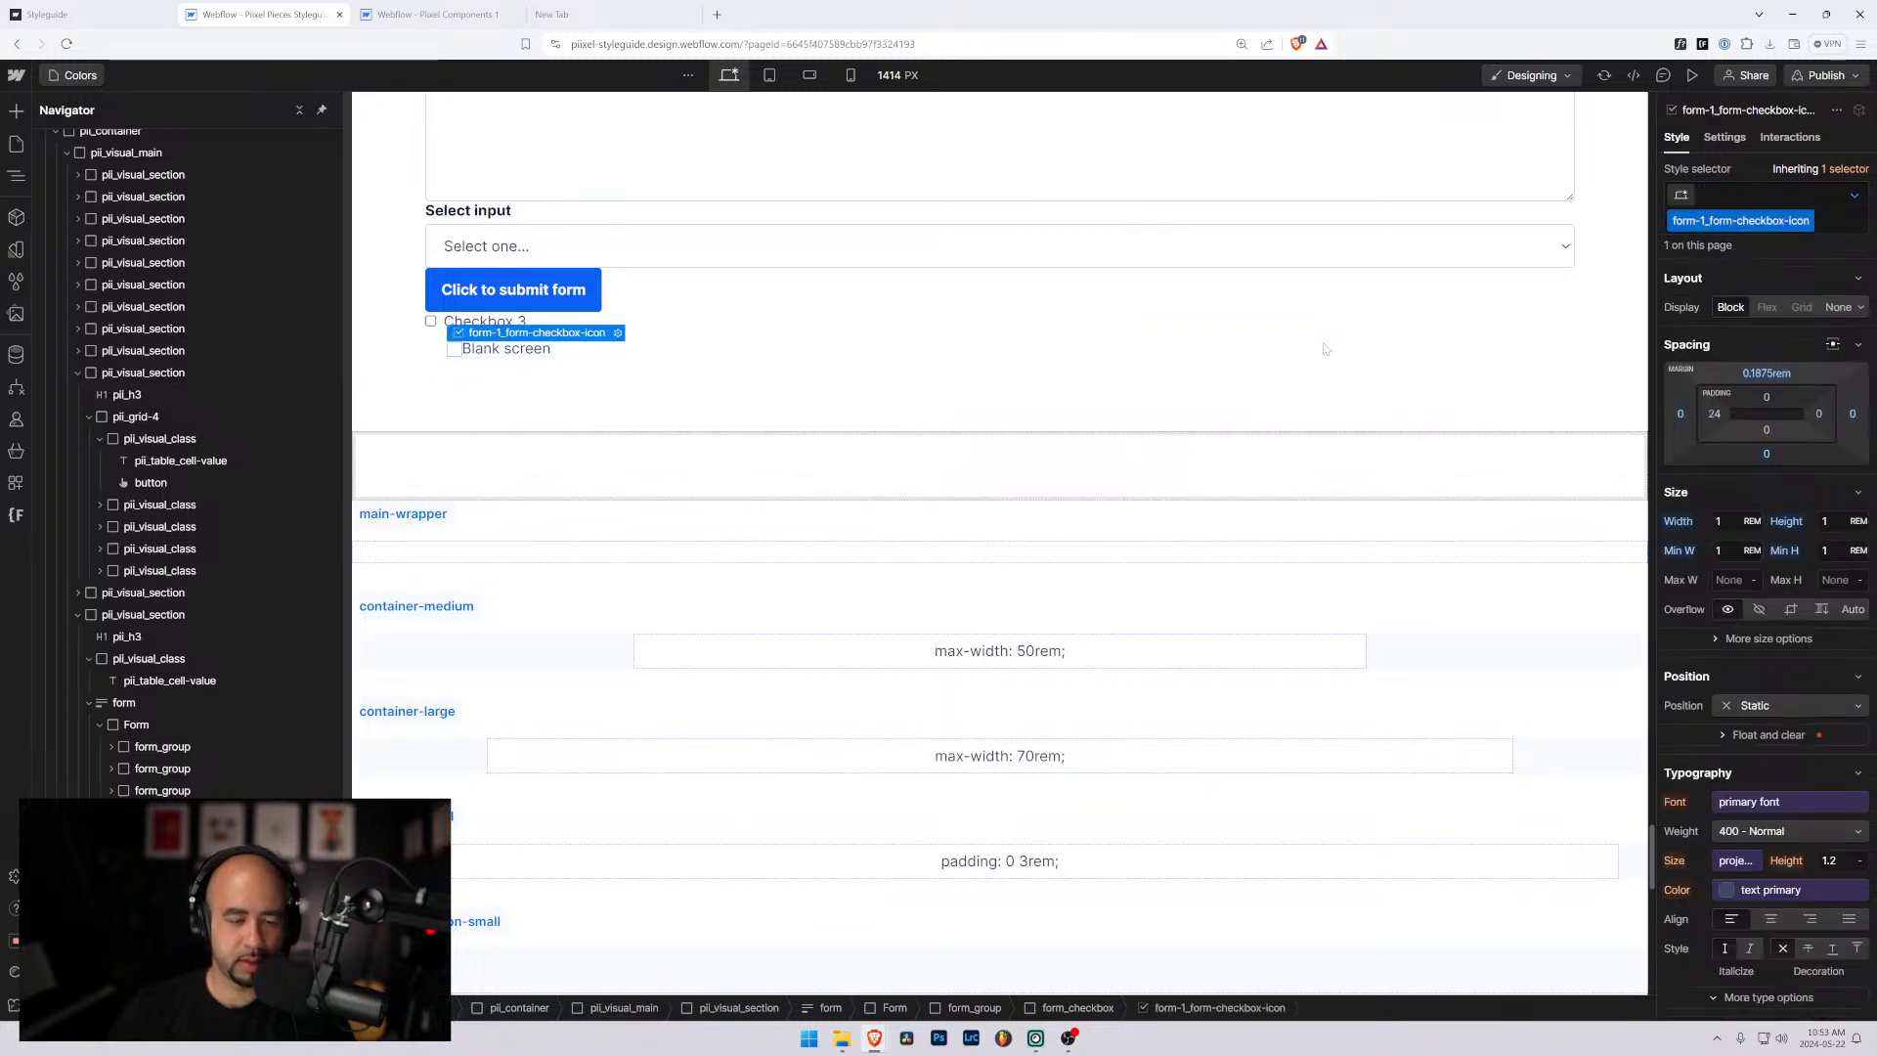
{"action": "left_click", "coordinate": [1833, 227]}
{"action": "key", "text": "BackSpace"}
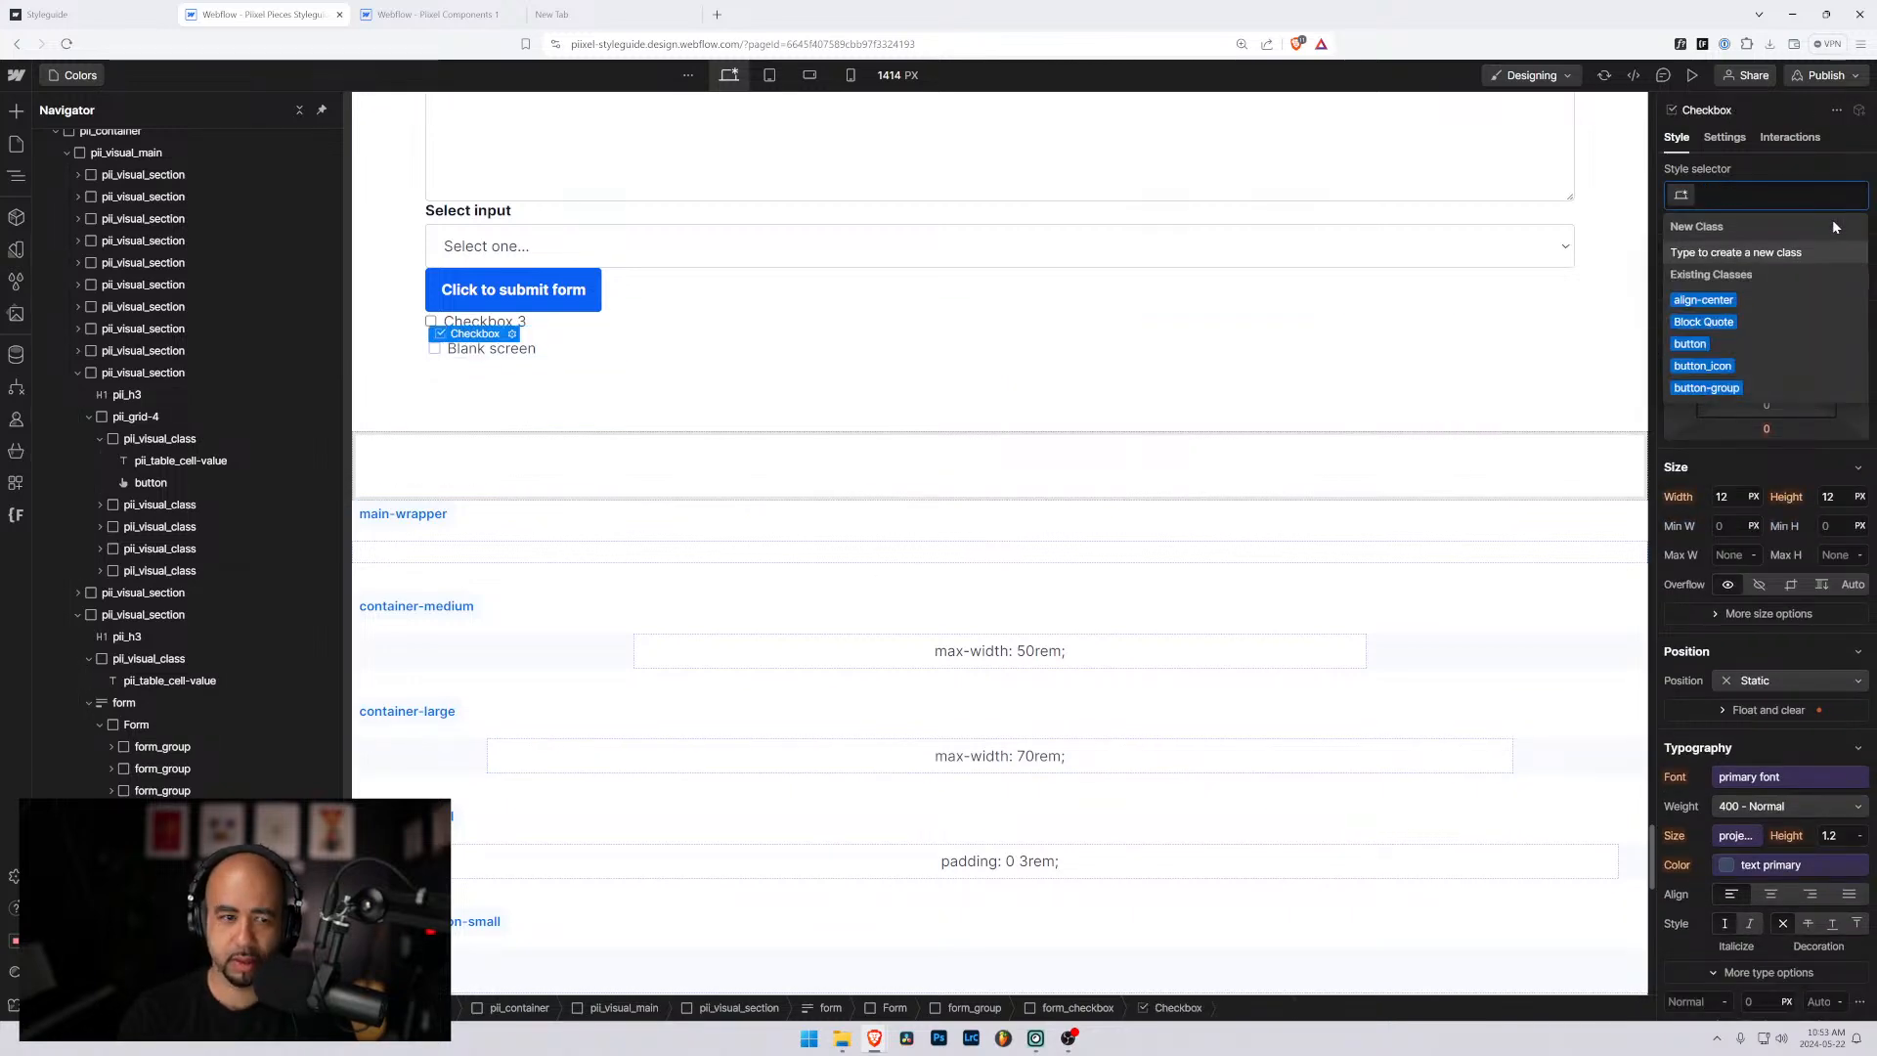
{"action": "key", "text": "ctrl+z"}
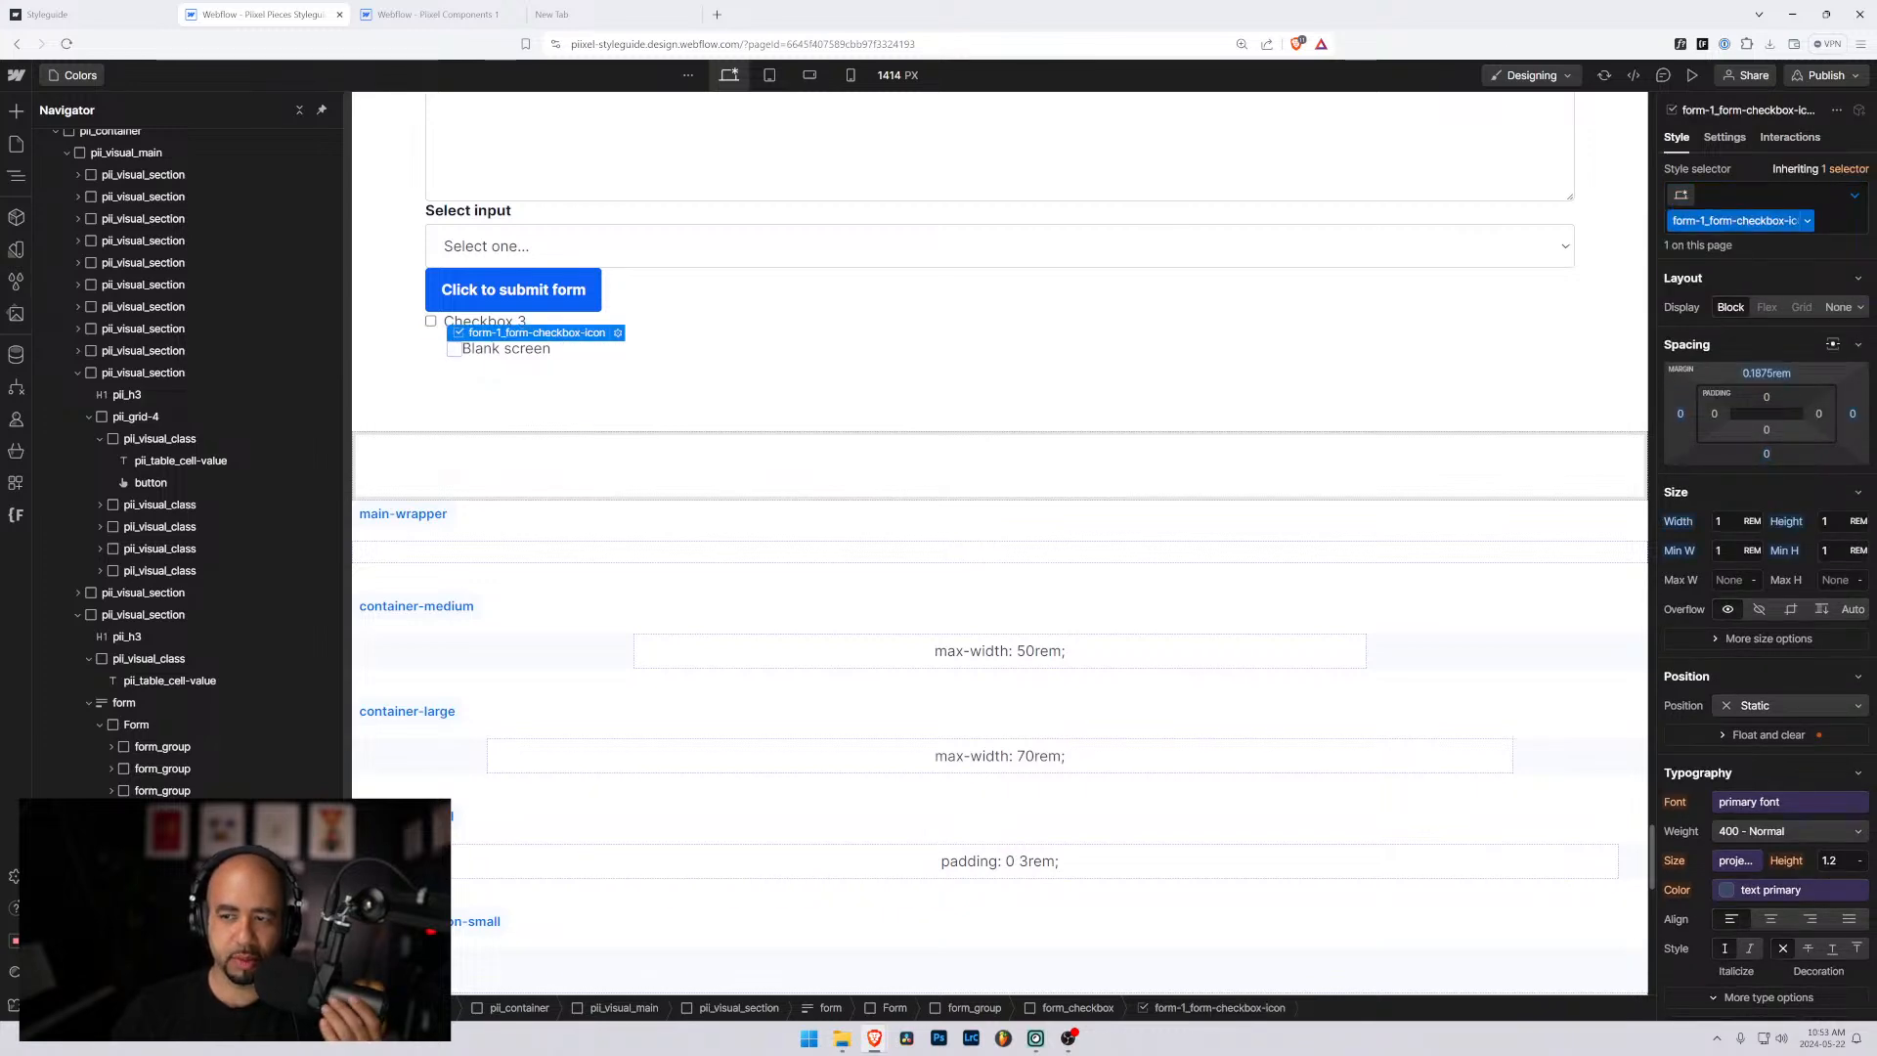
Replace the class on the "Blank screen" checkbox label with the existing form_label class.
{"action": "scroll", "coordinate": [209, 768], "scroll_direction": "down", "scroll_amount": 1}
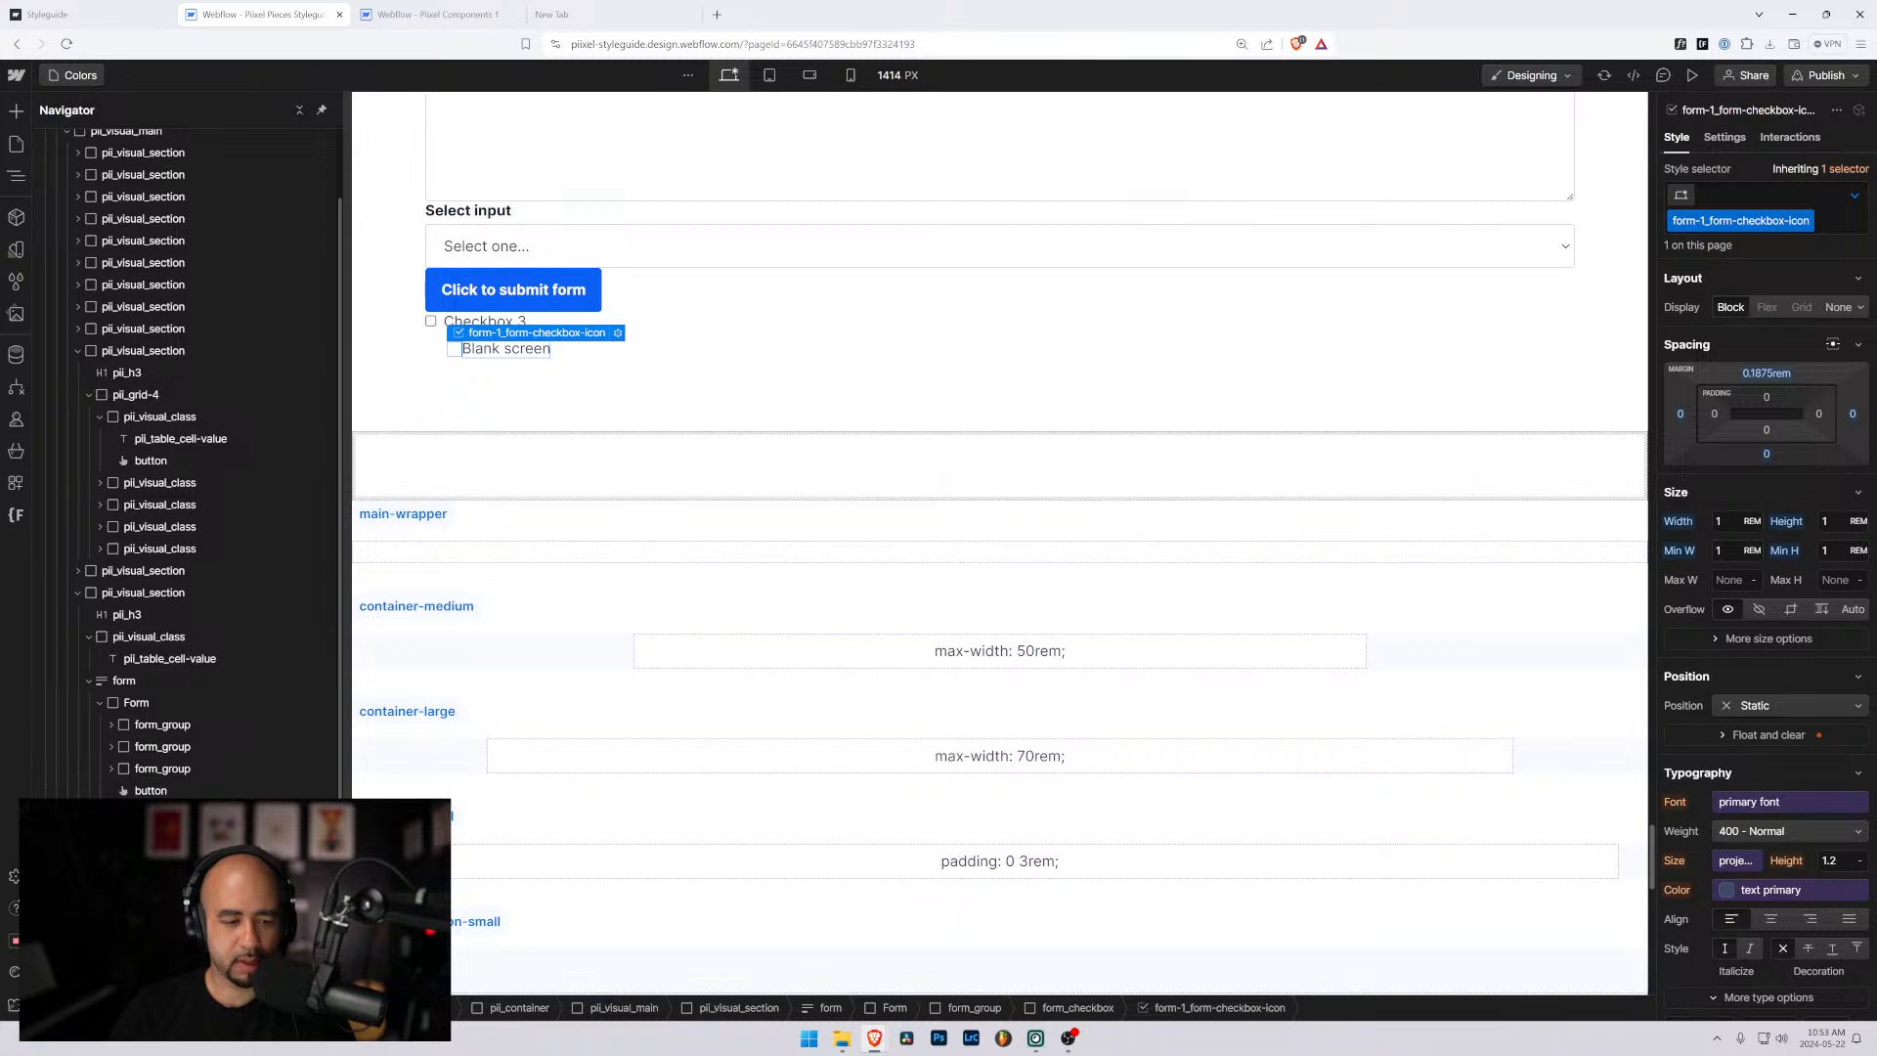
{"action": "left_click", "coordinate": [505, 349]}
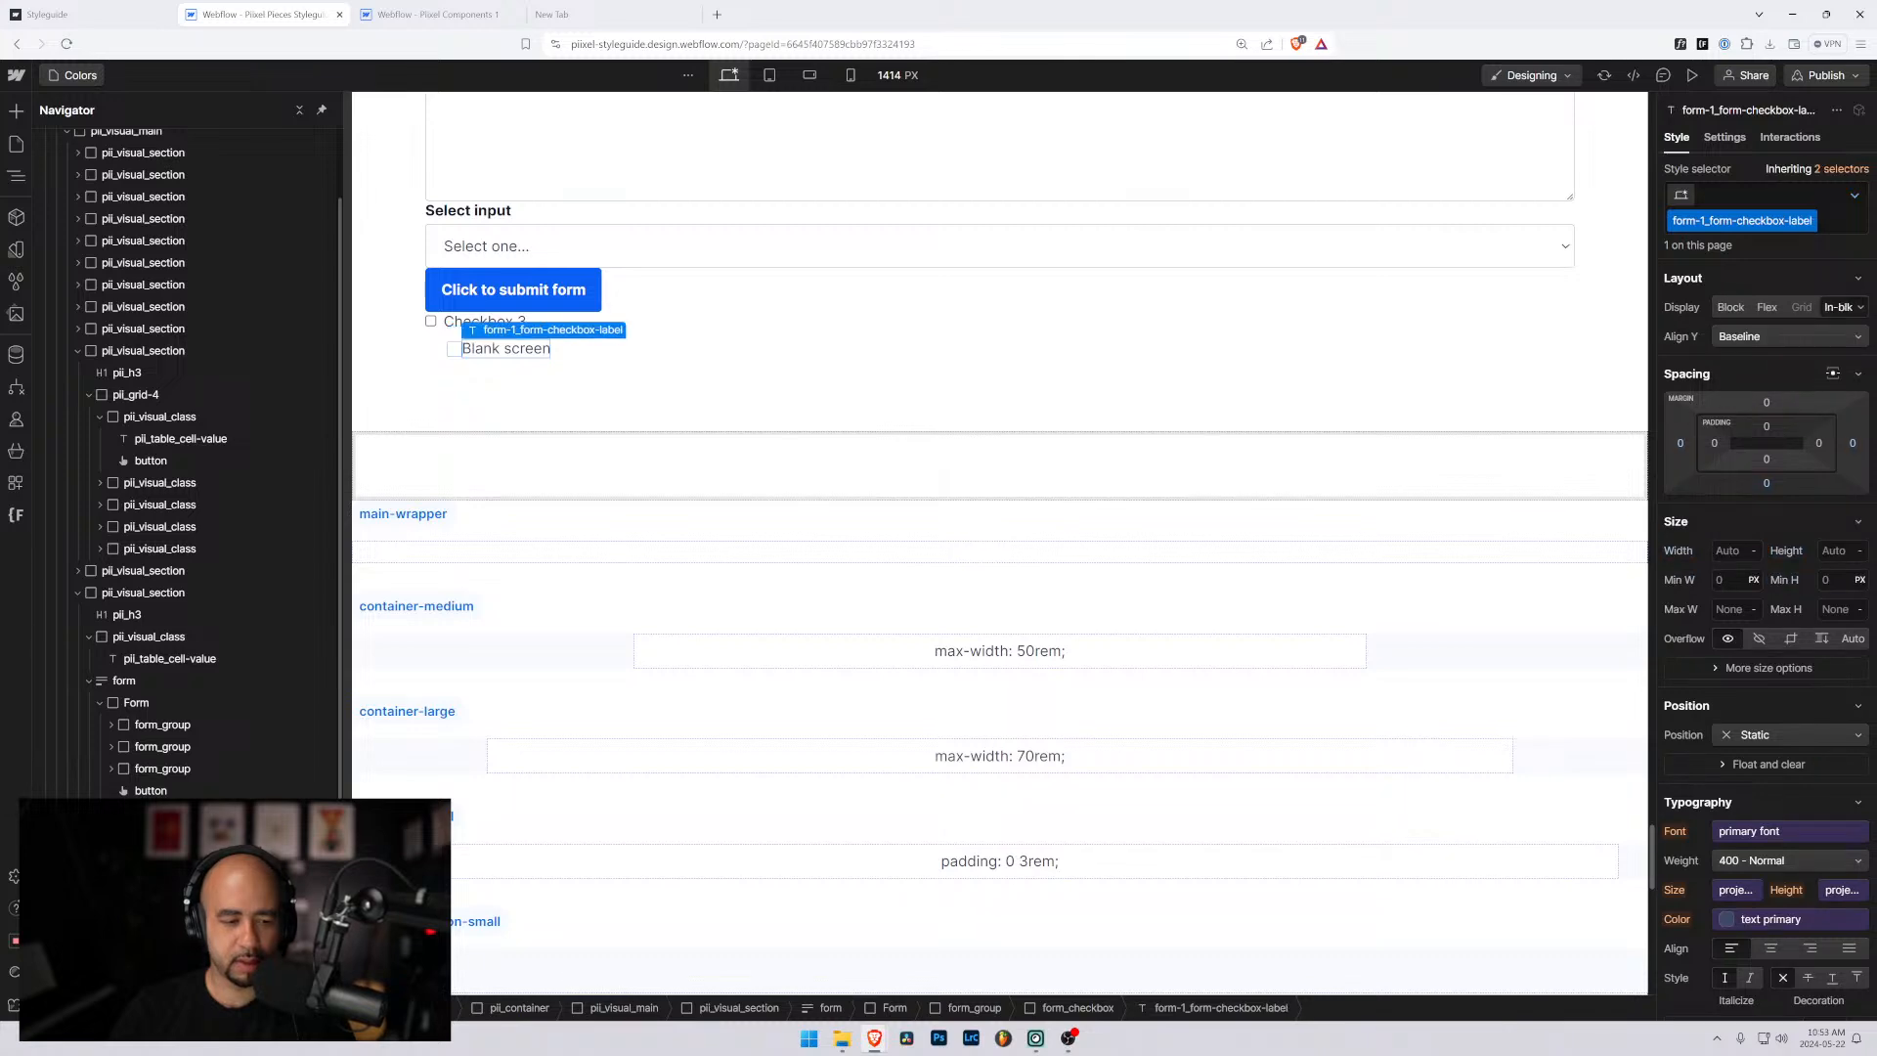
{"action": "left_click", "coordinate": [1831, 232]}
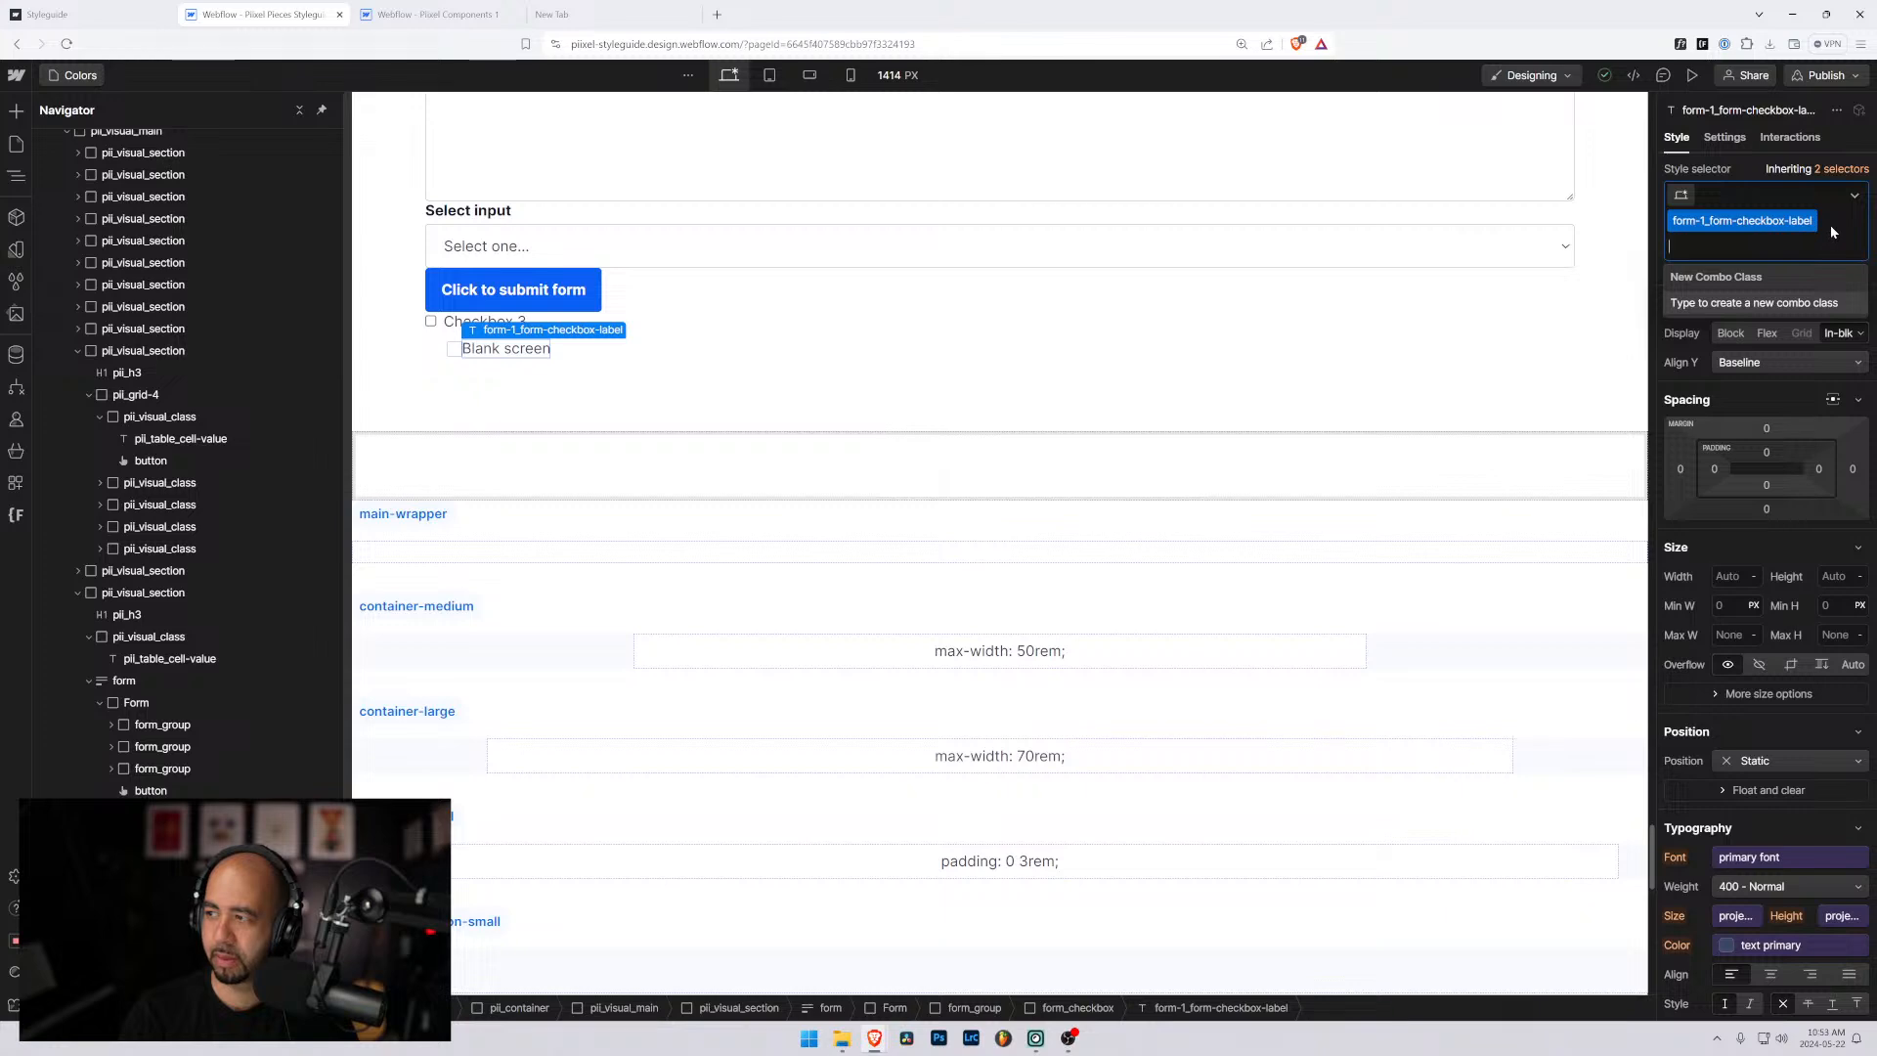
{"action": "key", "text": "BackSpace"}
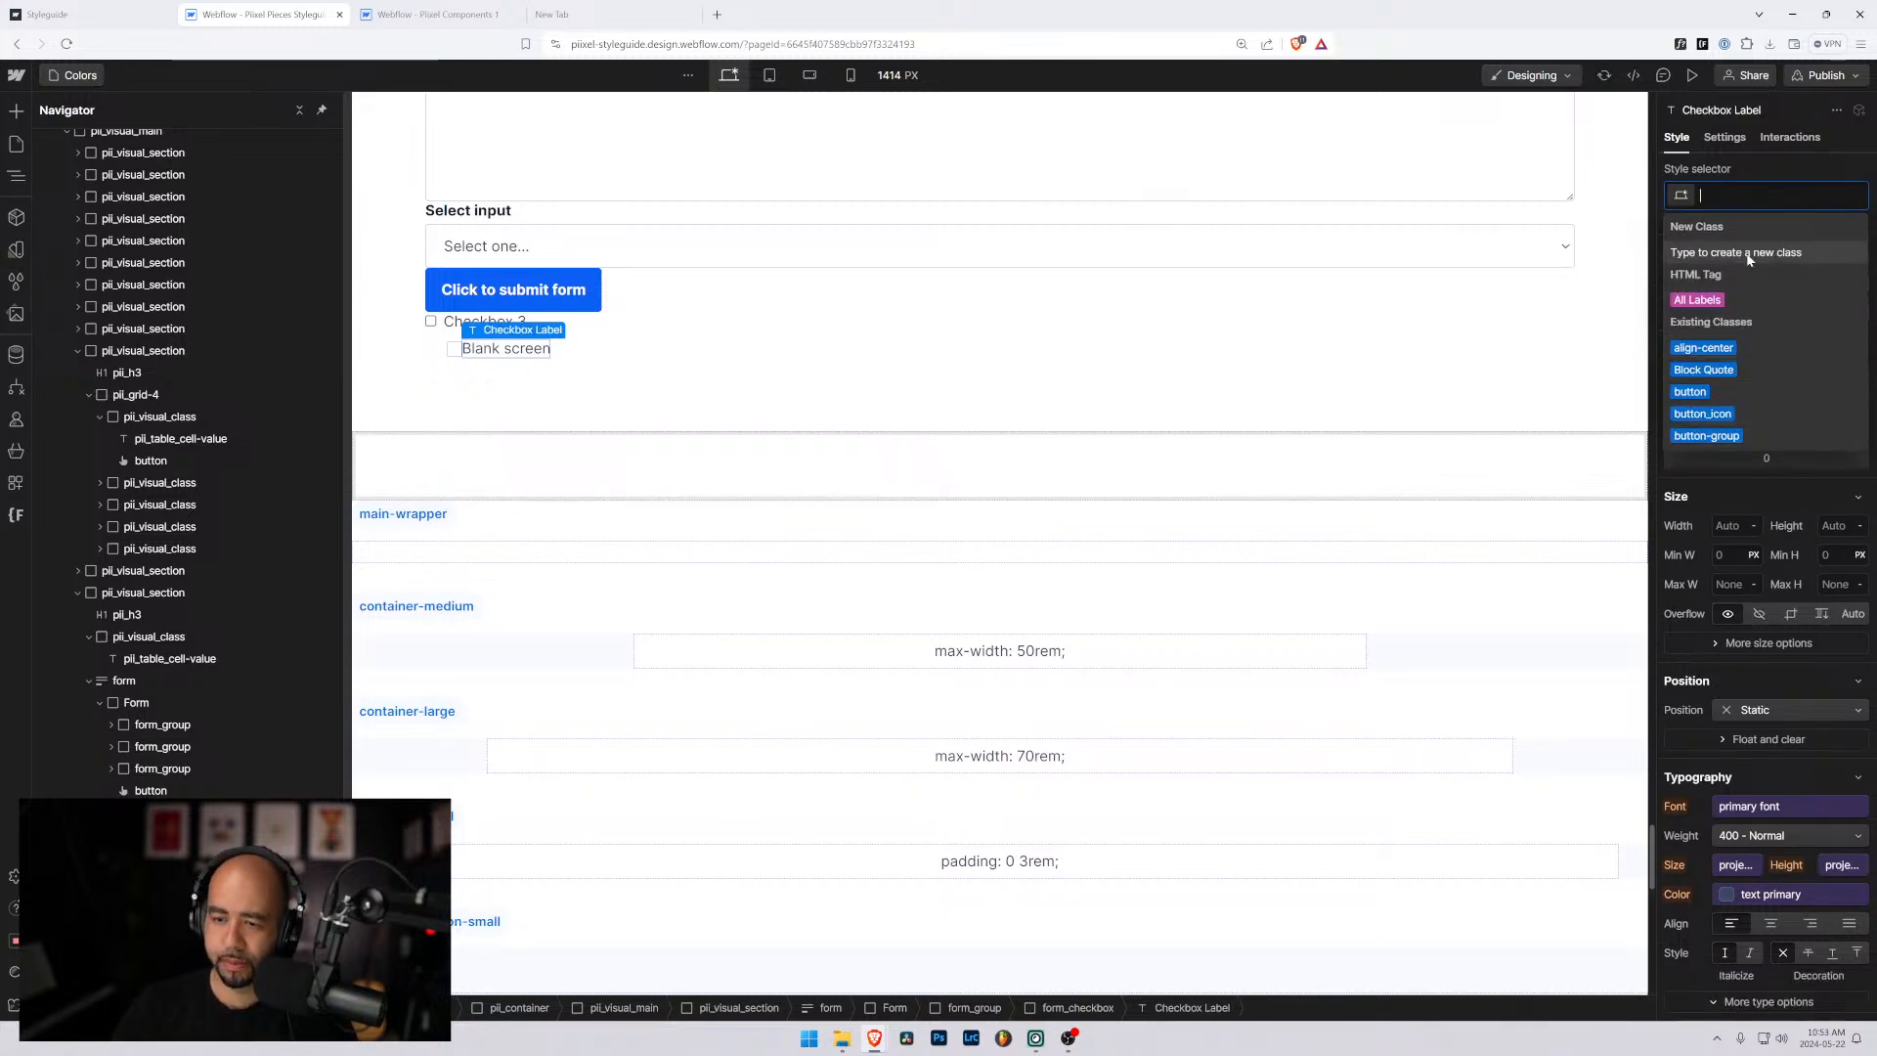
{"action": "type", "text": "form_label"}
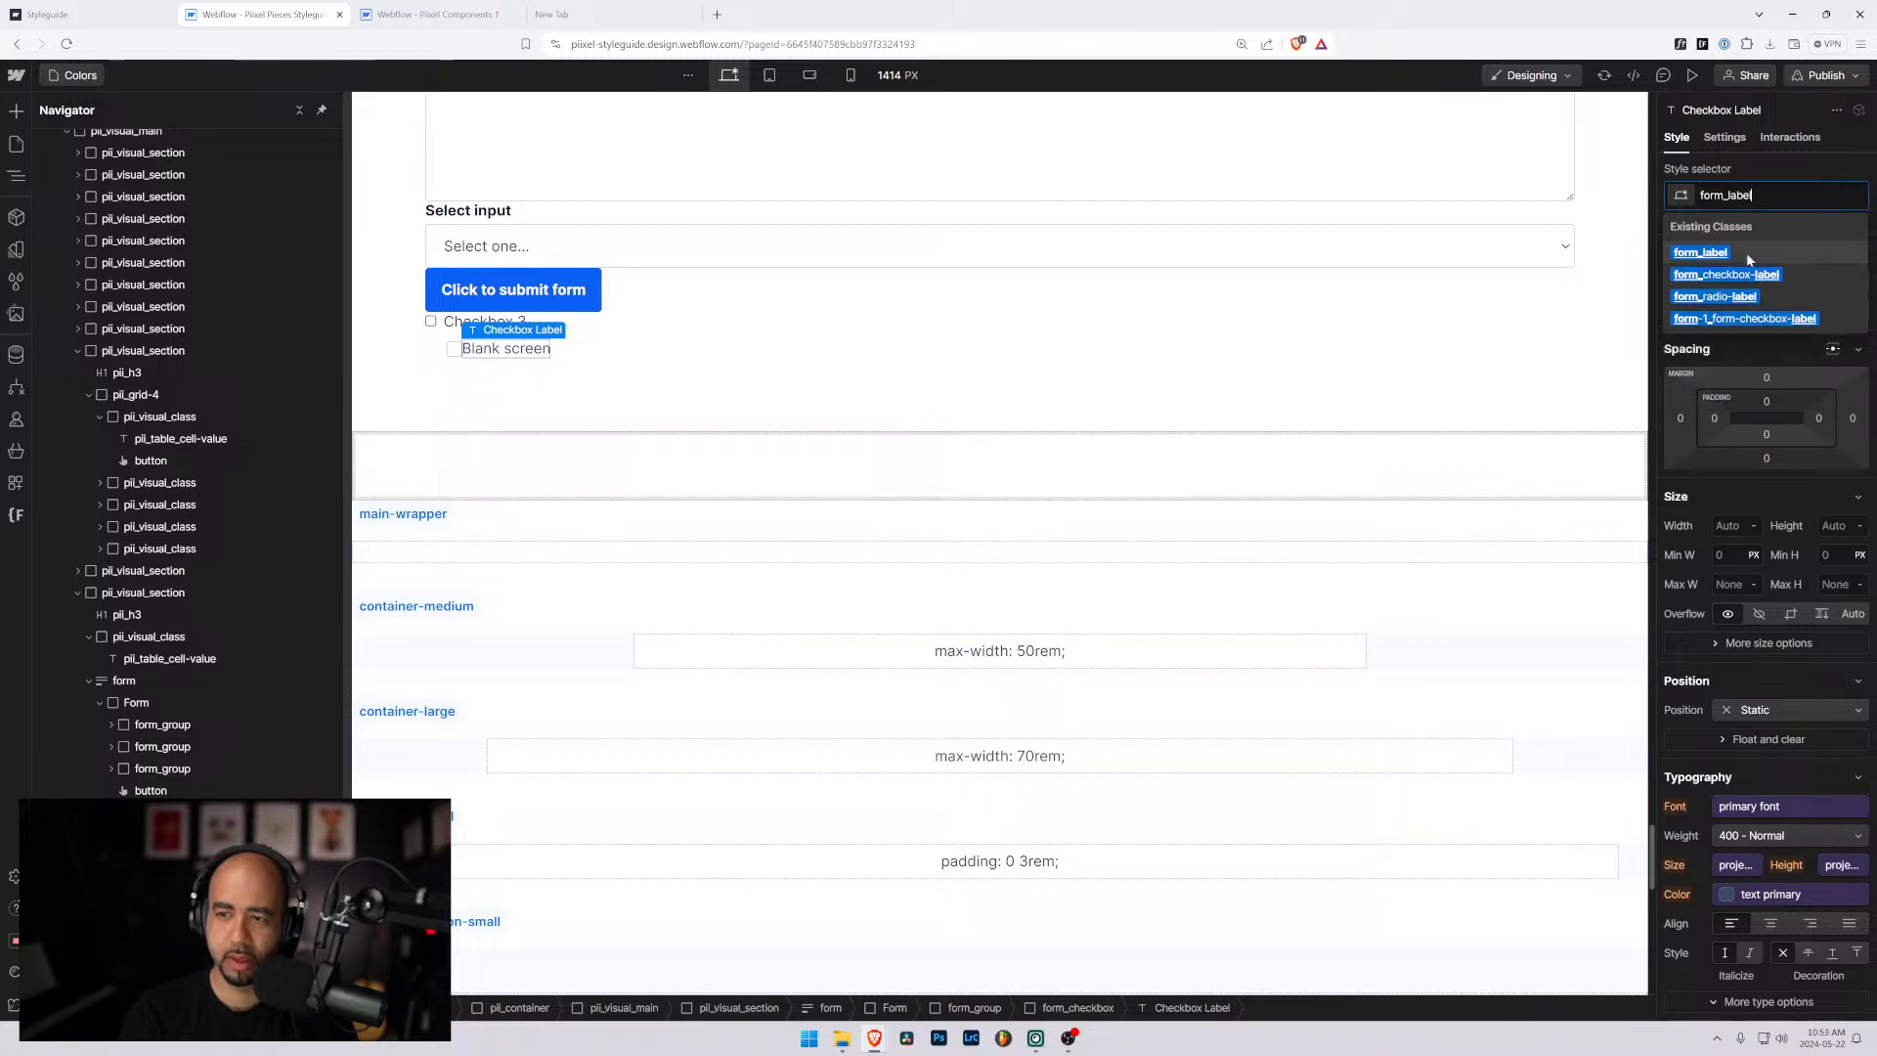
{"action": "key", "text": "Return"}
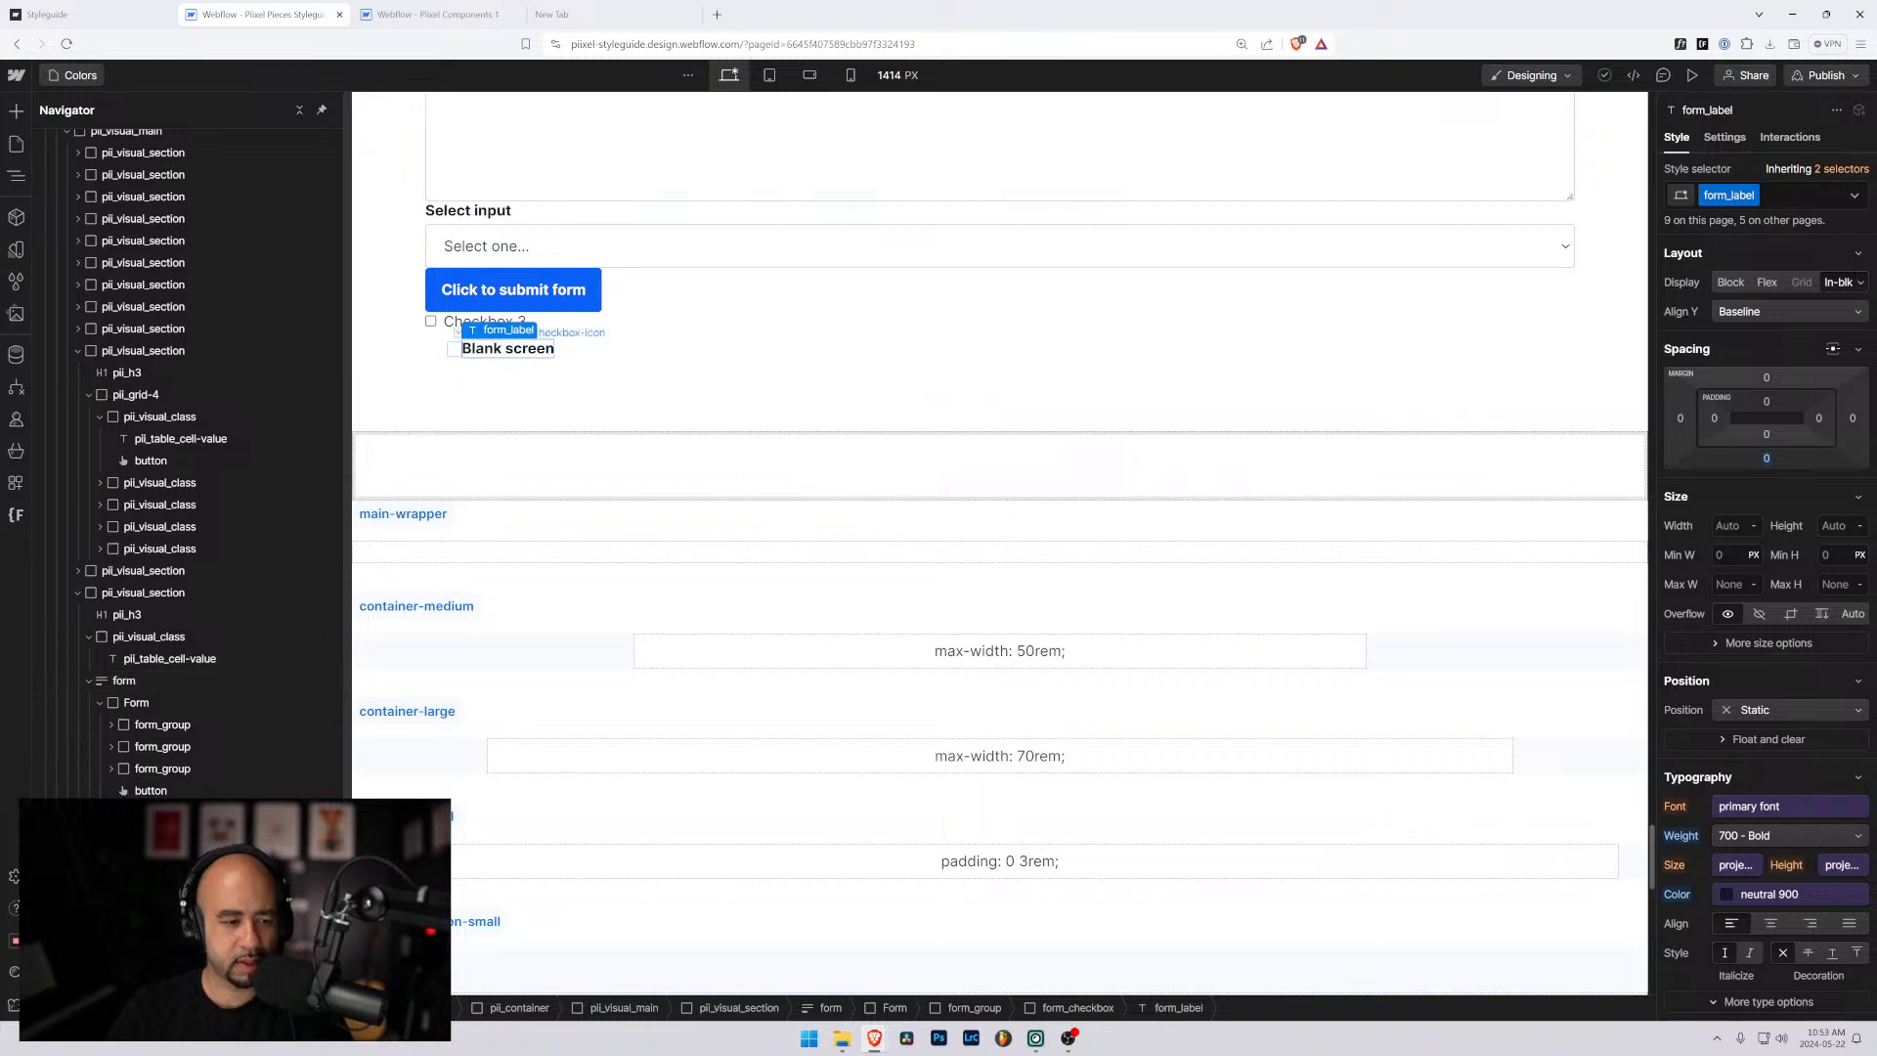
Set the left padding of the form_checkbox class on the "Blank screen" checkbox field to 0.
{"action": "left_click", "coordinate": [453, 349]}
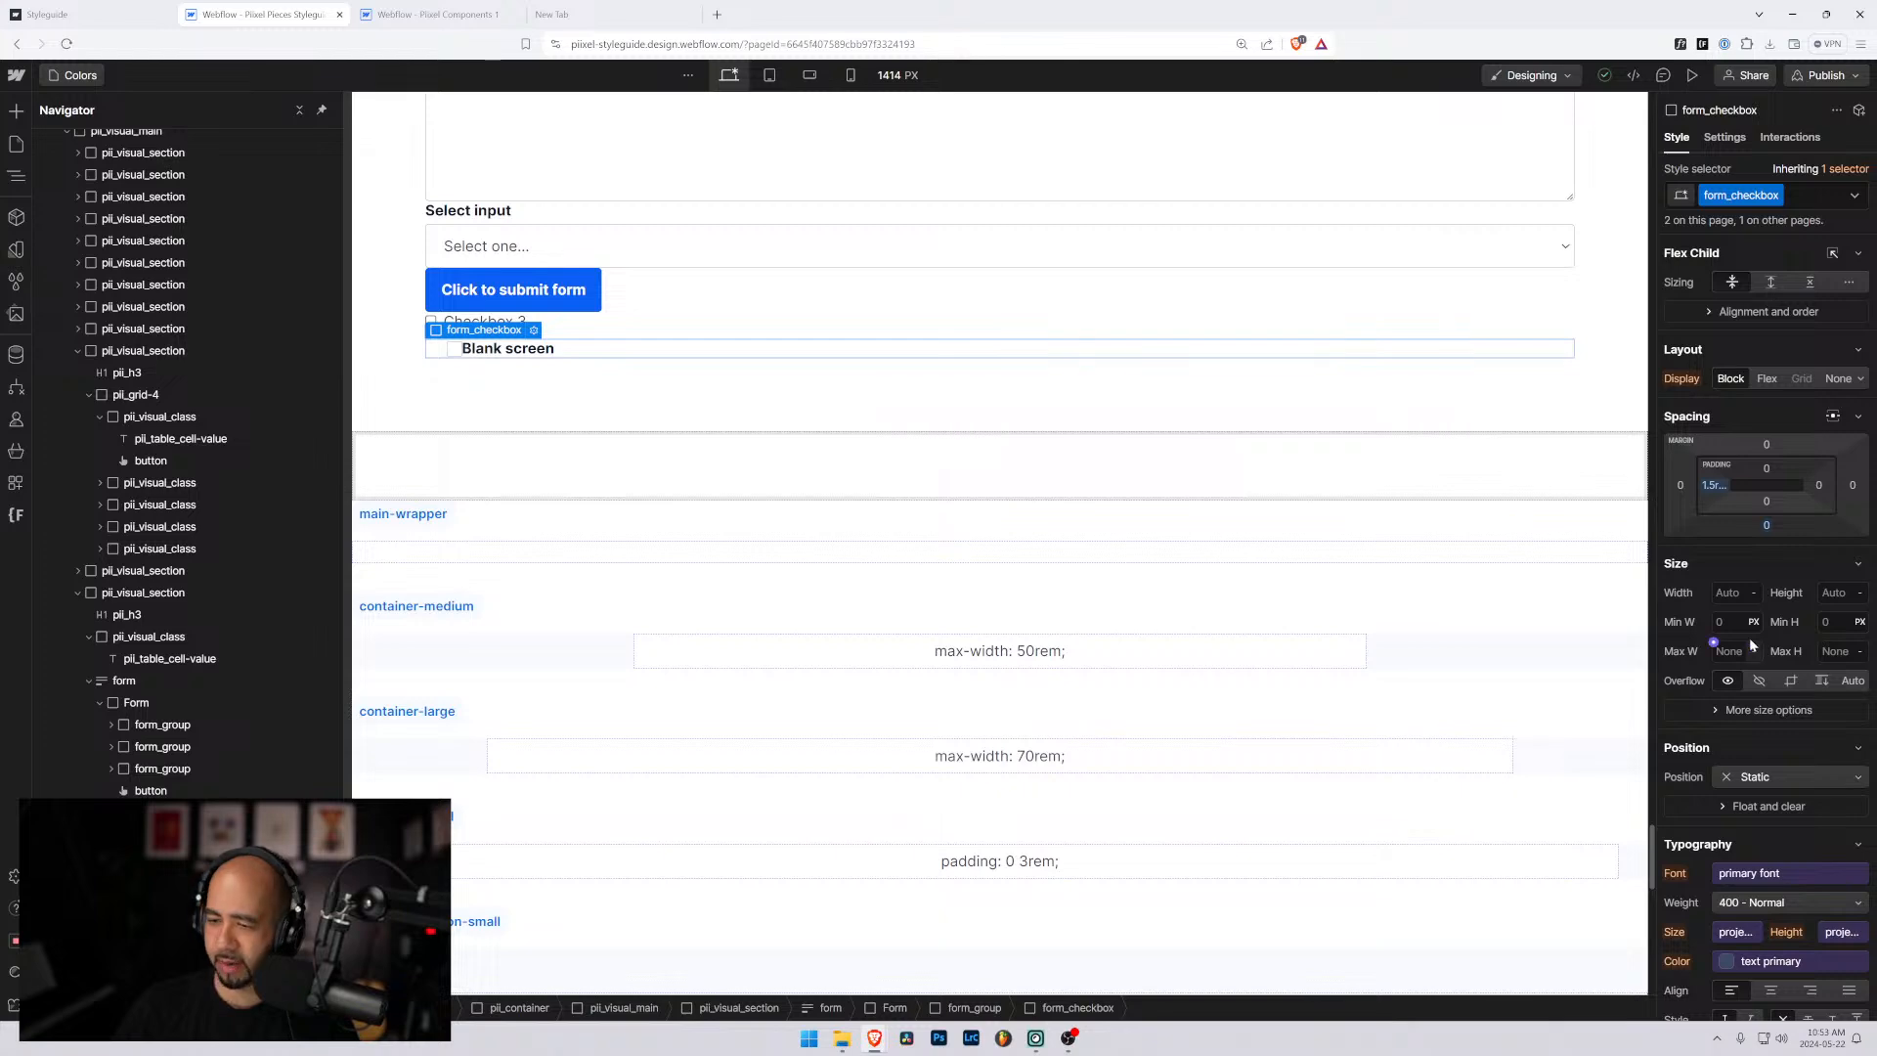
{"action": "left_click_drag", "start_coordinate": [1713, 489], "coordinate": [1707, 491]}
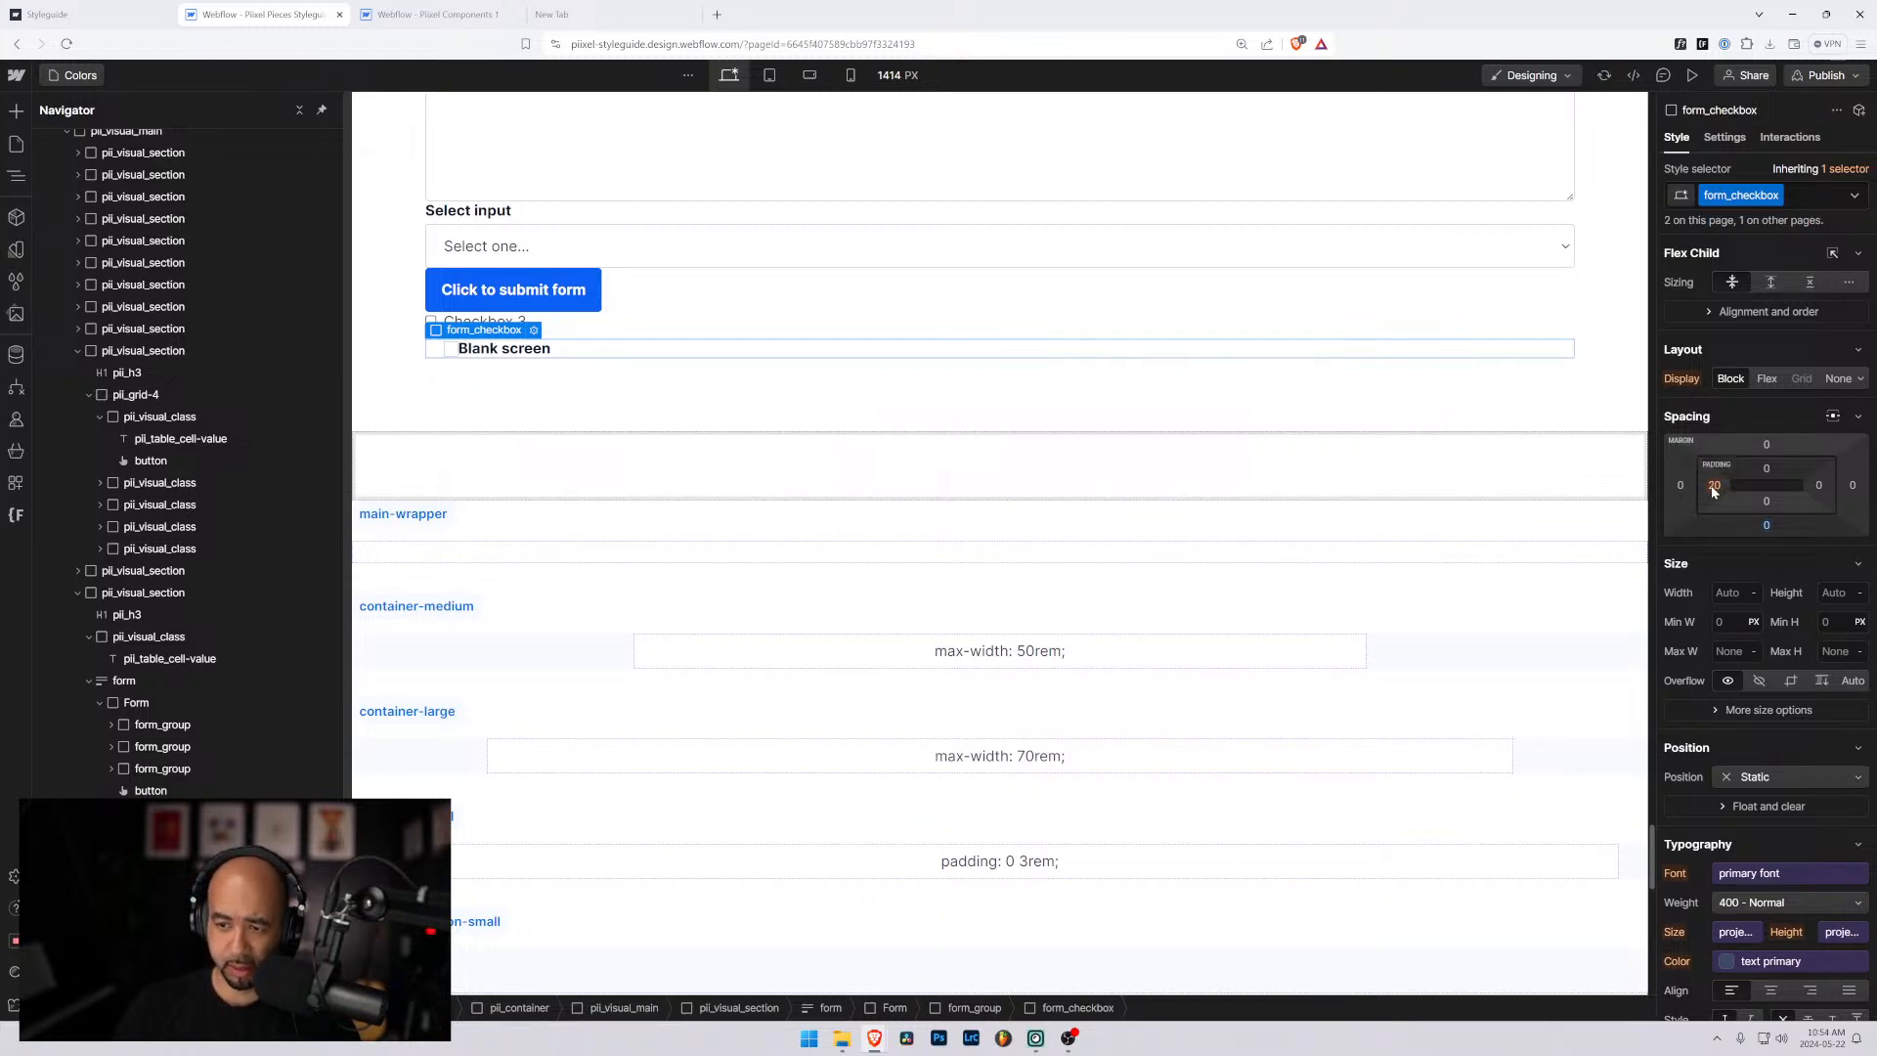
{"action": "left_click", "coordinate": [1714, 485]}
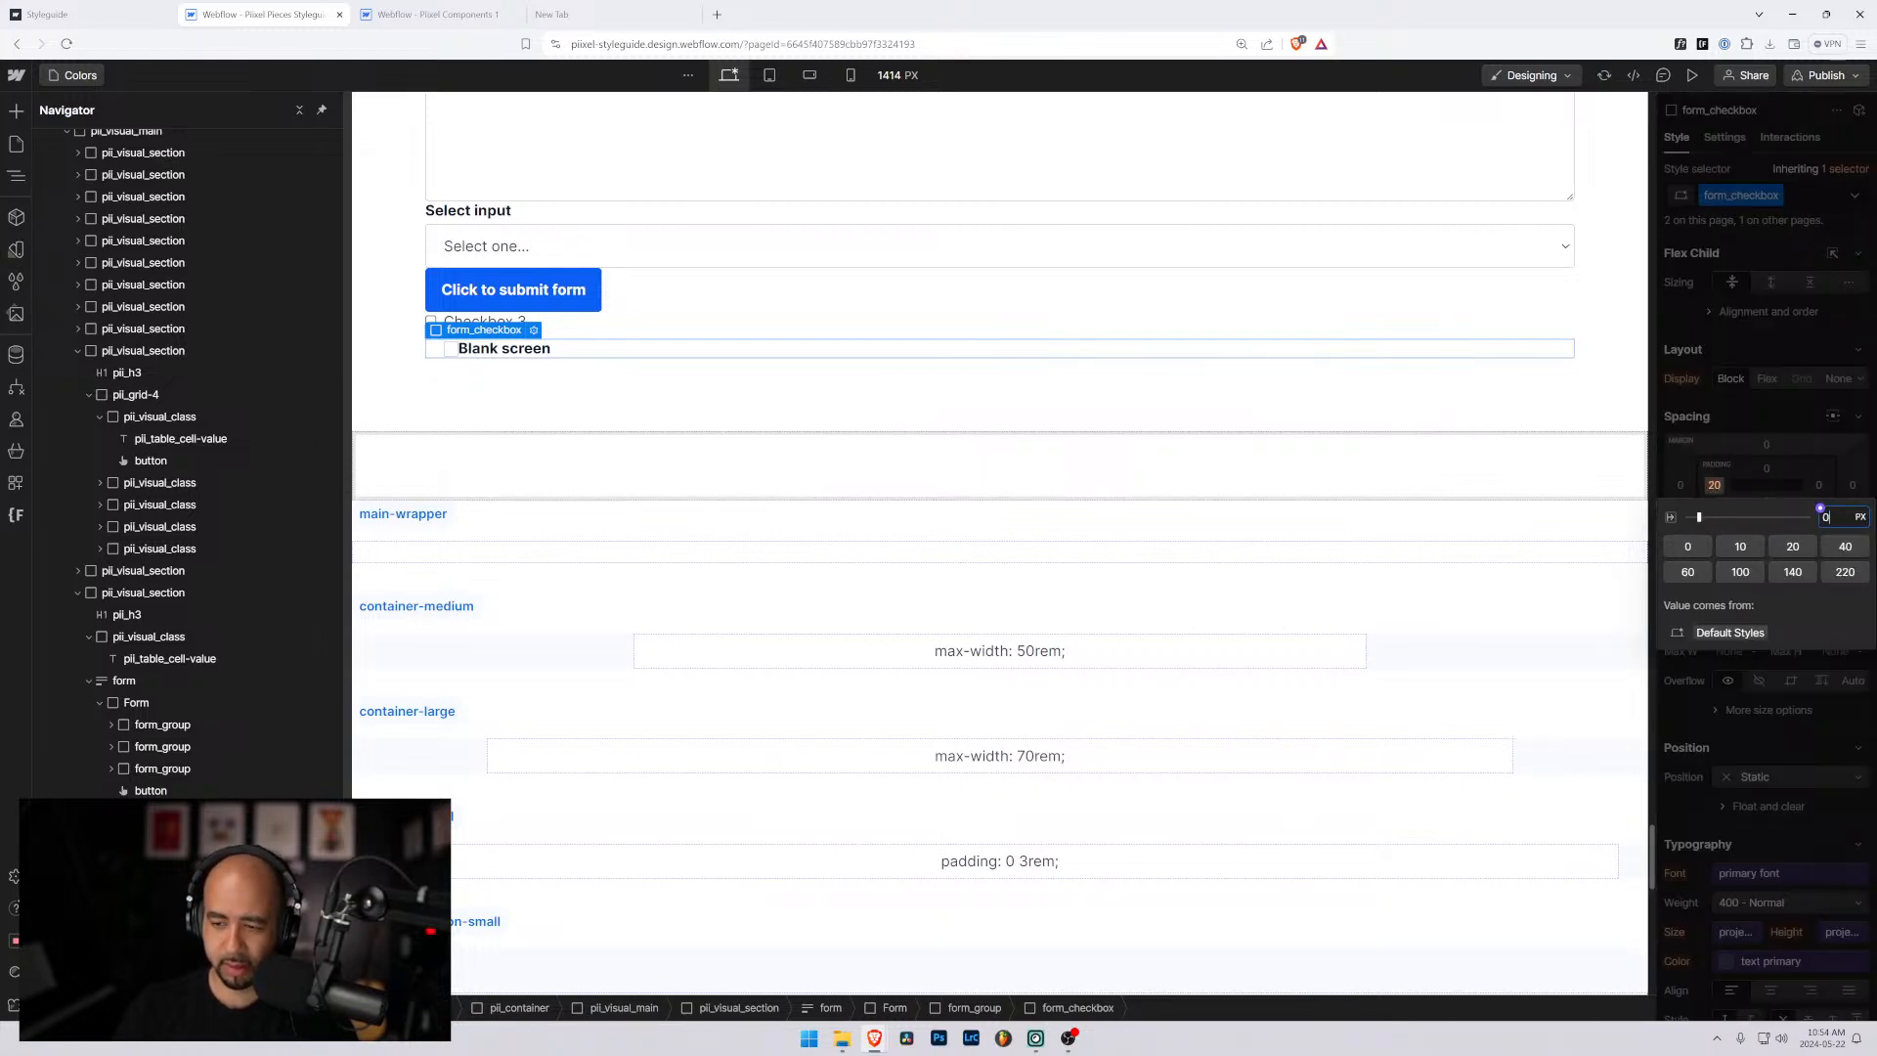
{"action": "key", "text": "Return"}
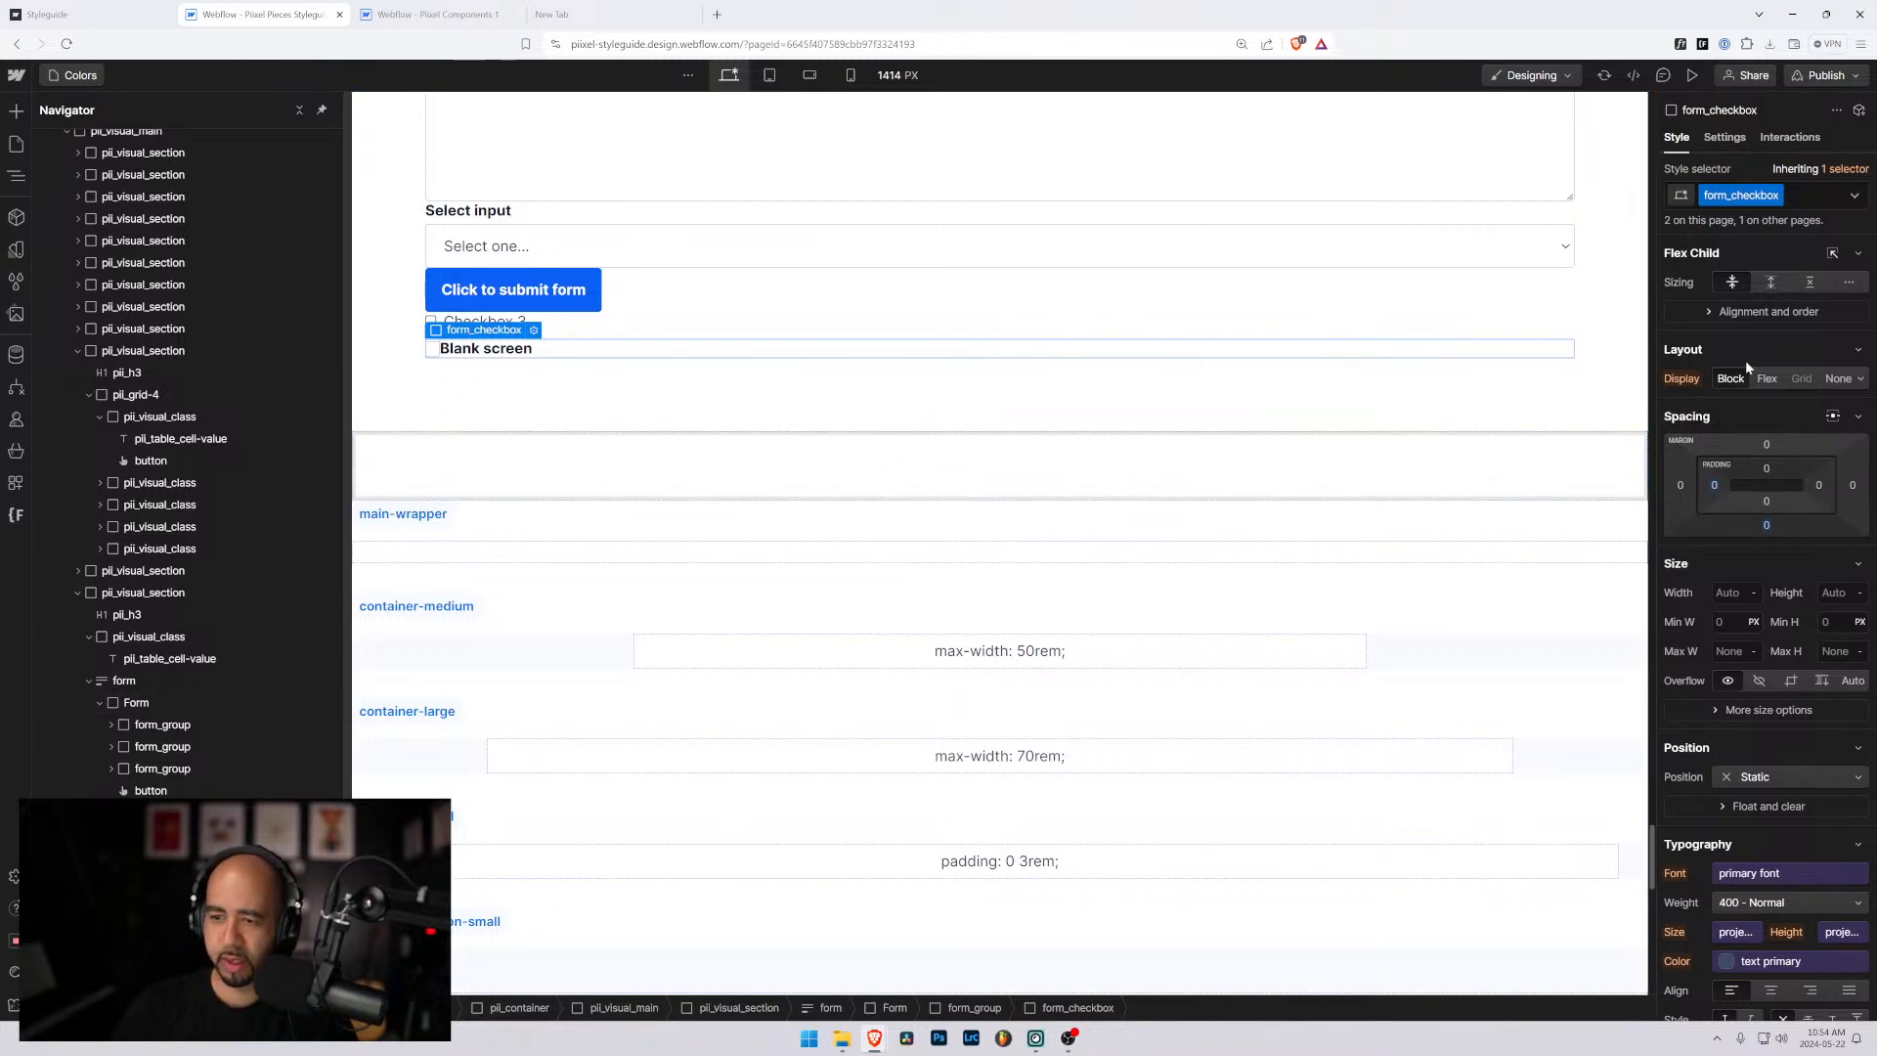
Make the form_checkbox class a horizontal flex layout aligned left and vertically centred, with a 0.5 rem gap.
{"action": "left_click", "coordinate": [1766, 378]}
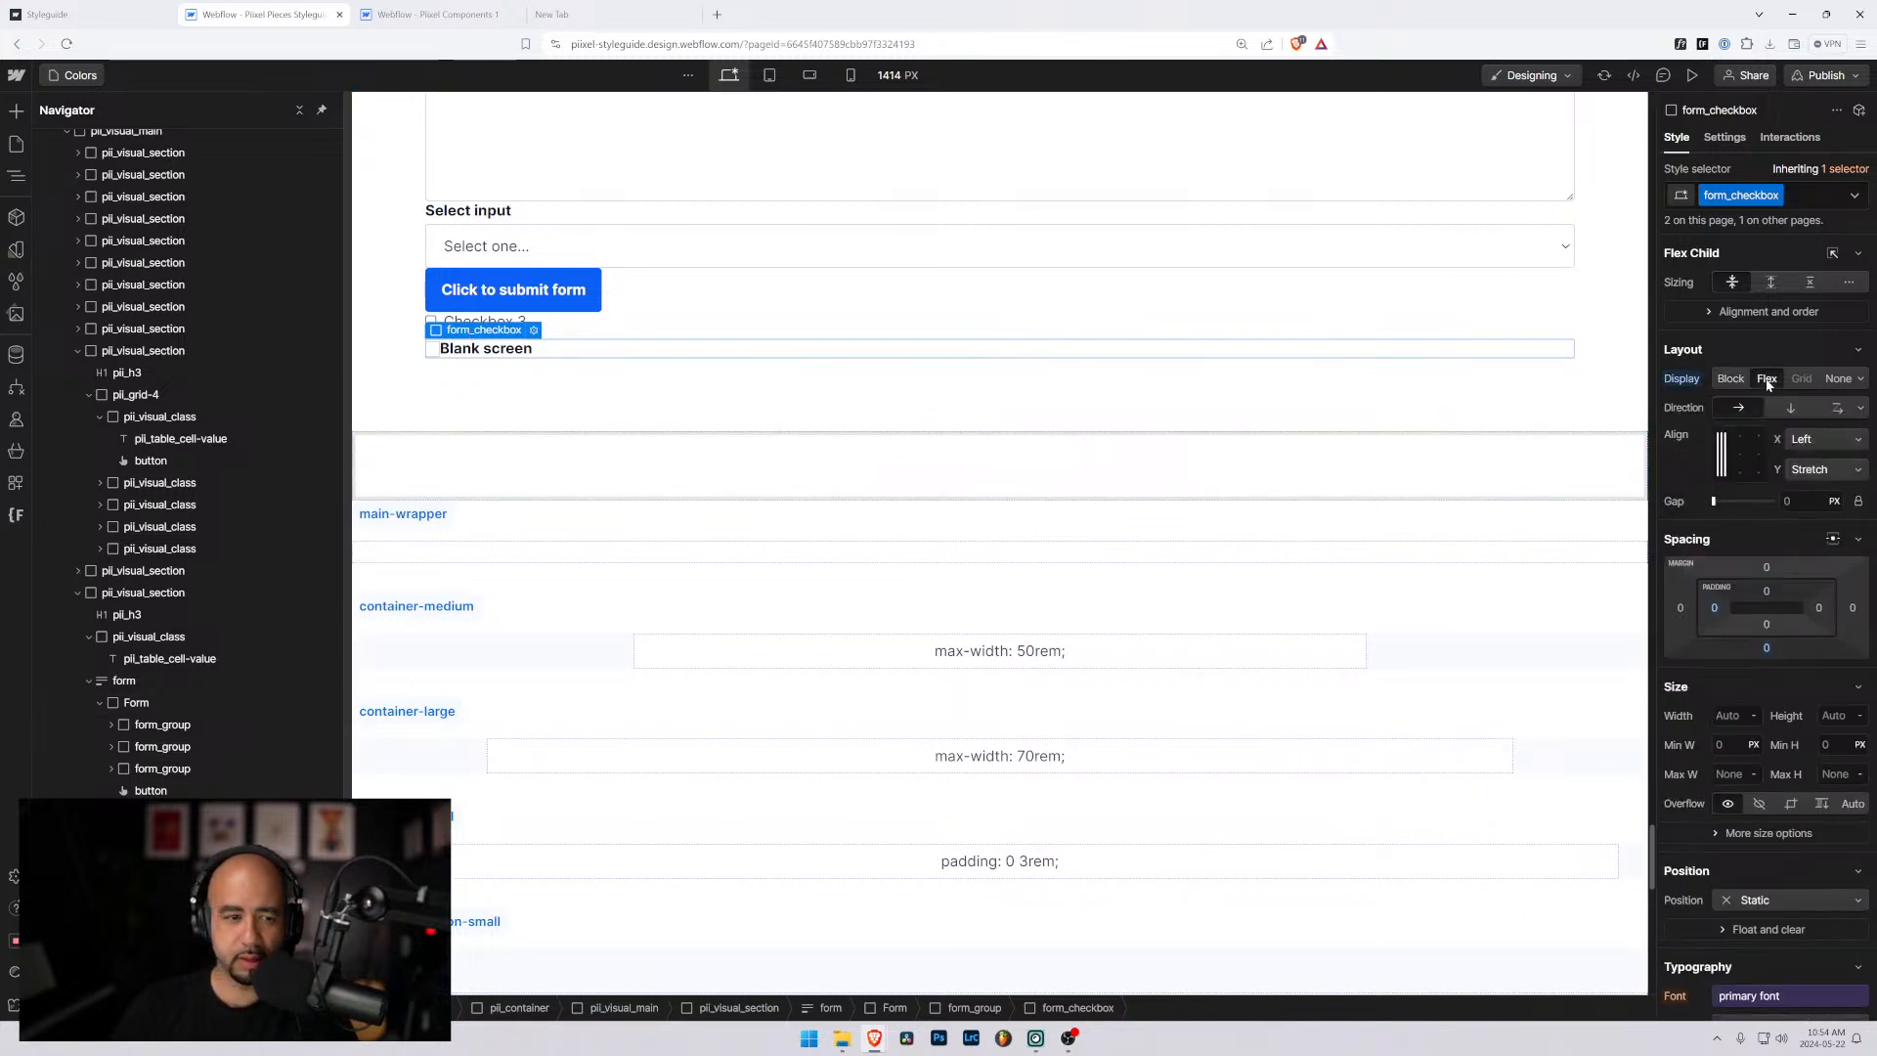
{"action": "left_click", "coordinate": [1720, 454]}
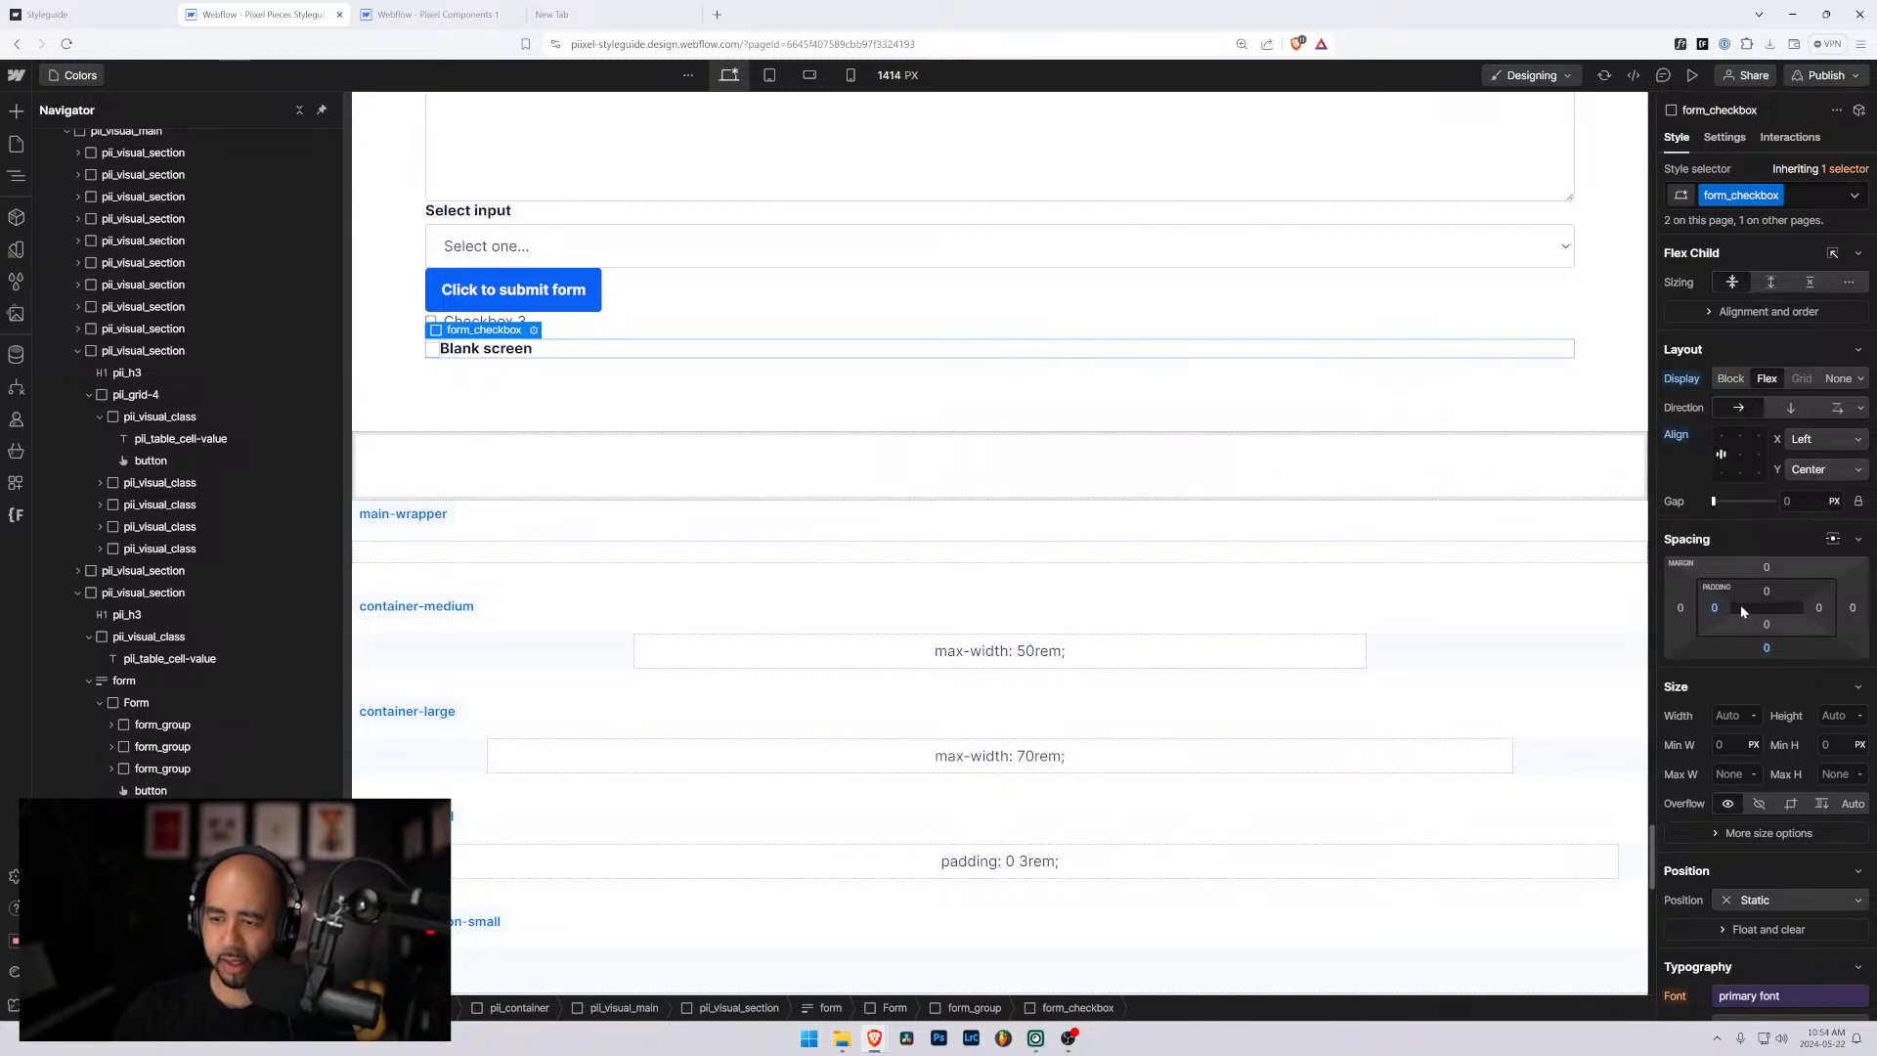
{"action": "type", "text": "0.5rem"}
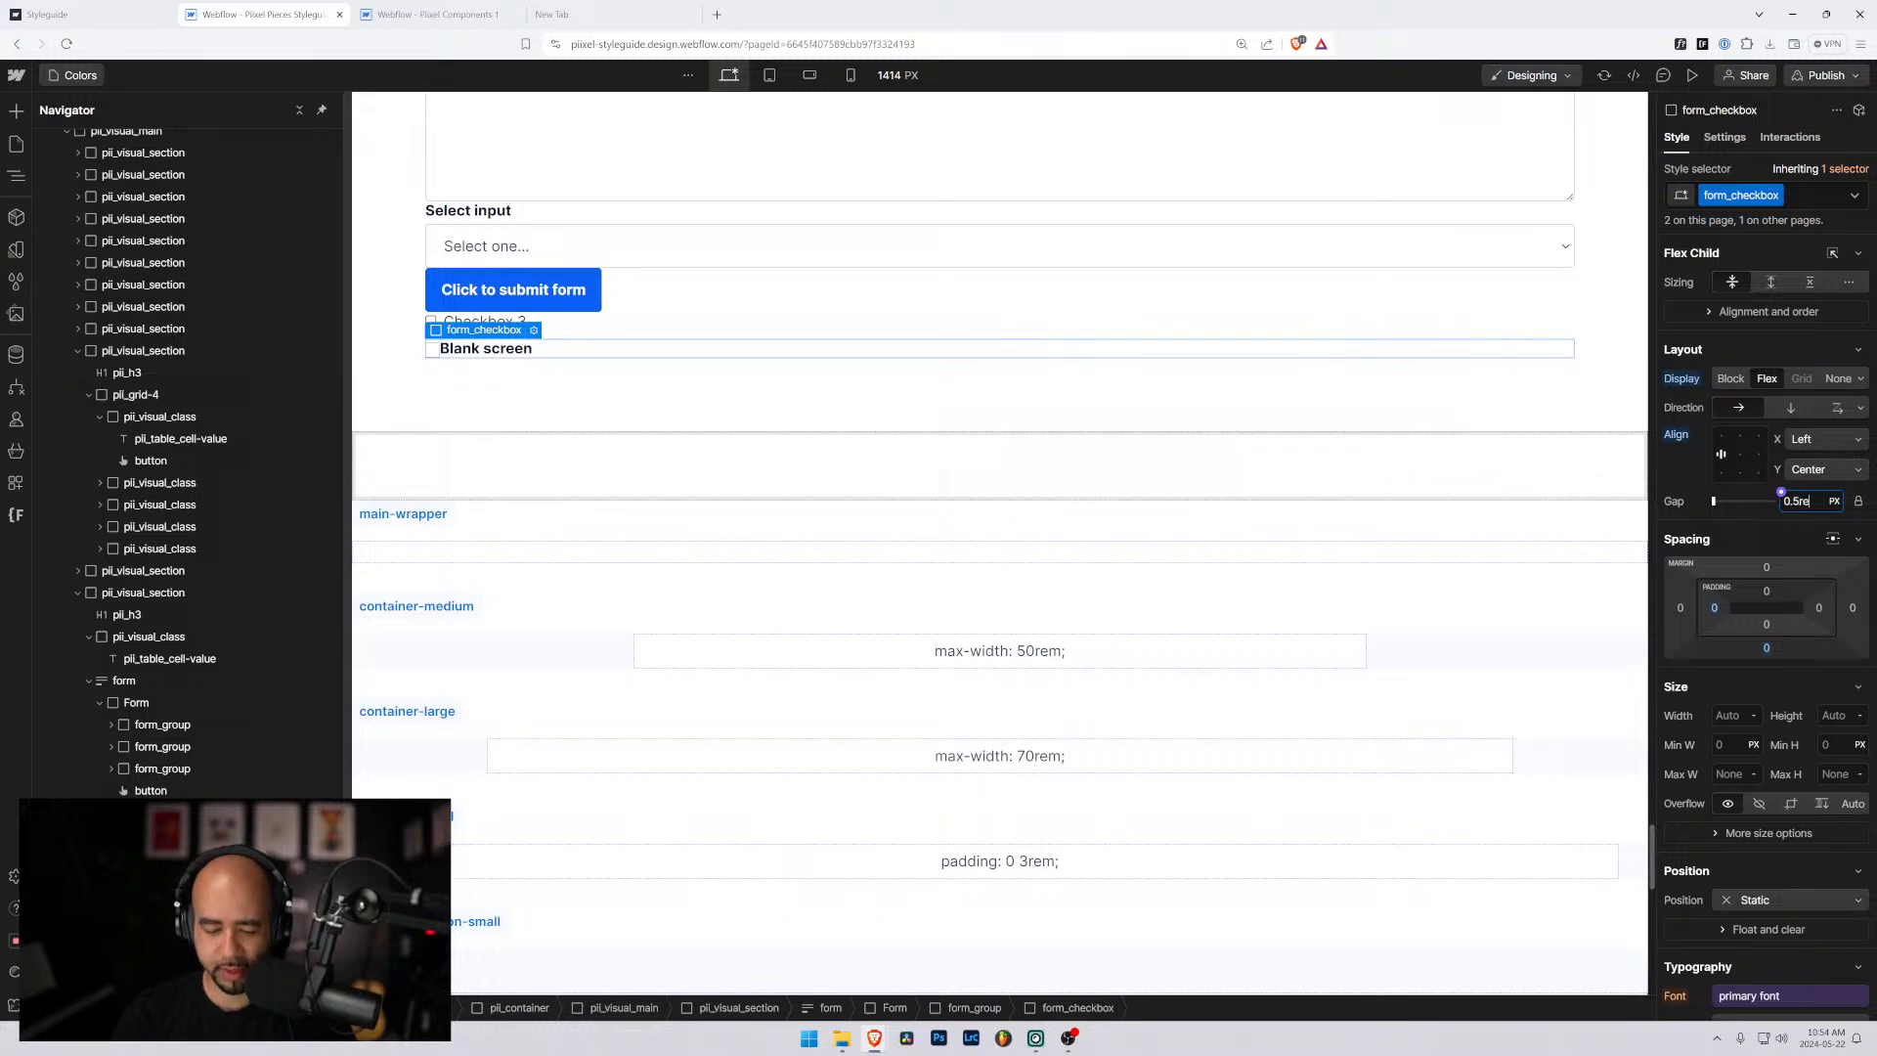
{"action": "key", "text": "Return"}
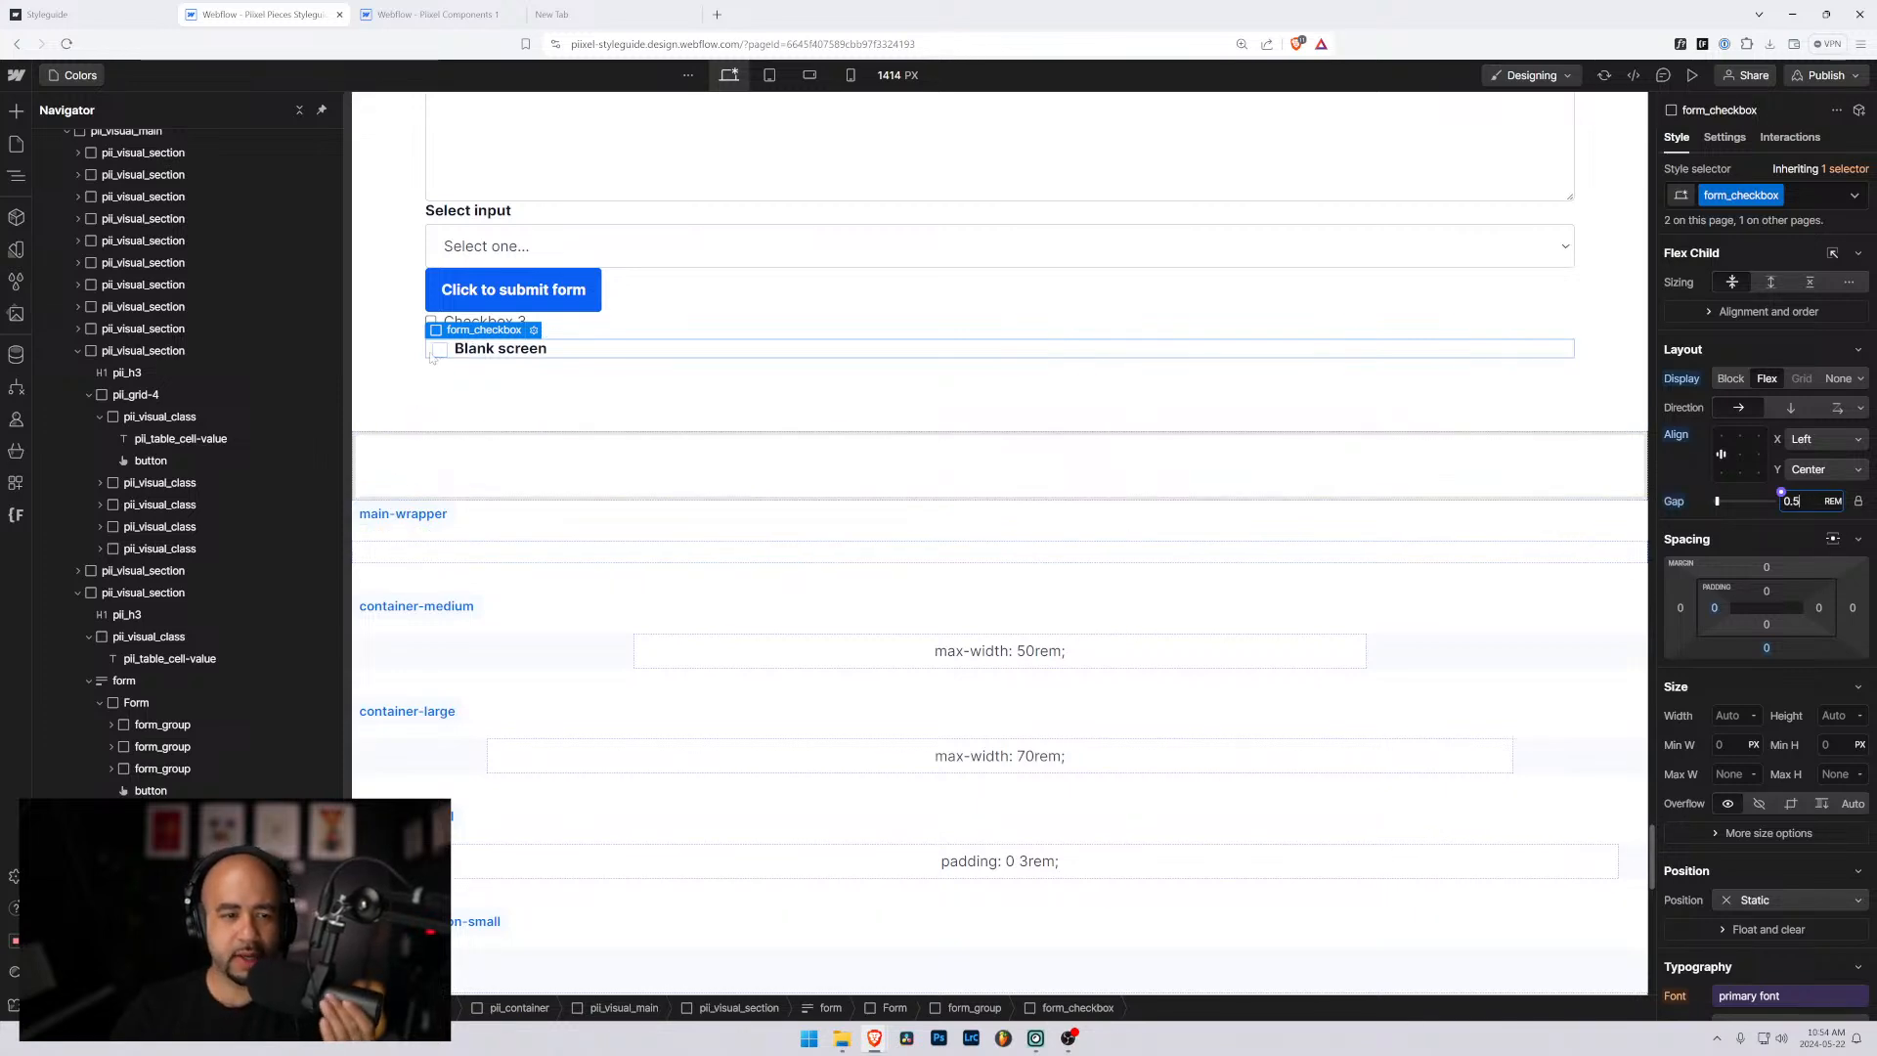
Check the "Blank screen" checkbox icon and label, and increase the form_checkbox gap to 1.3 rem.
{"action": "left_click", "coordinate": [437, 352]}
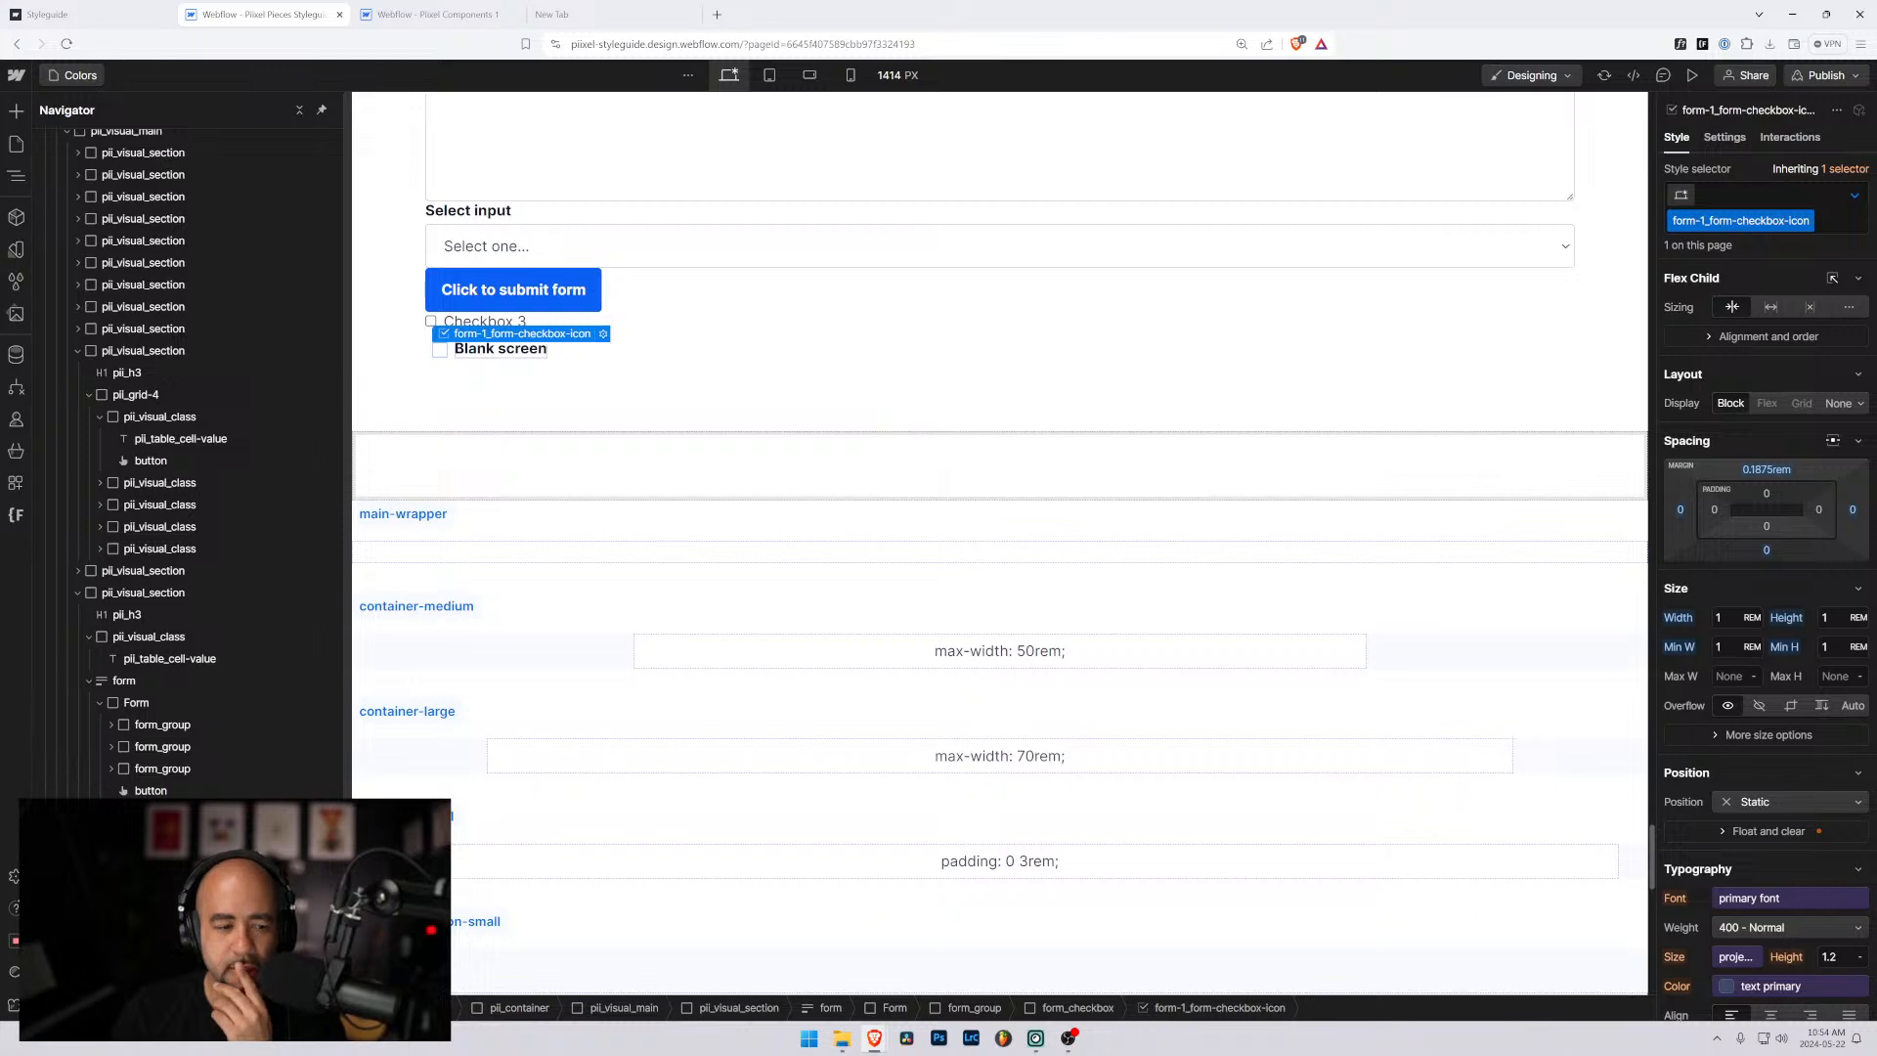
{"action": "left_click", "coordinate": [433, 354]}
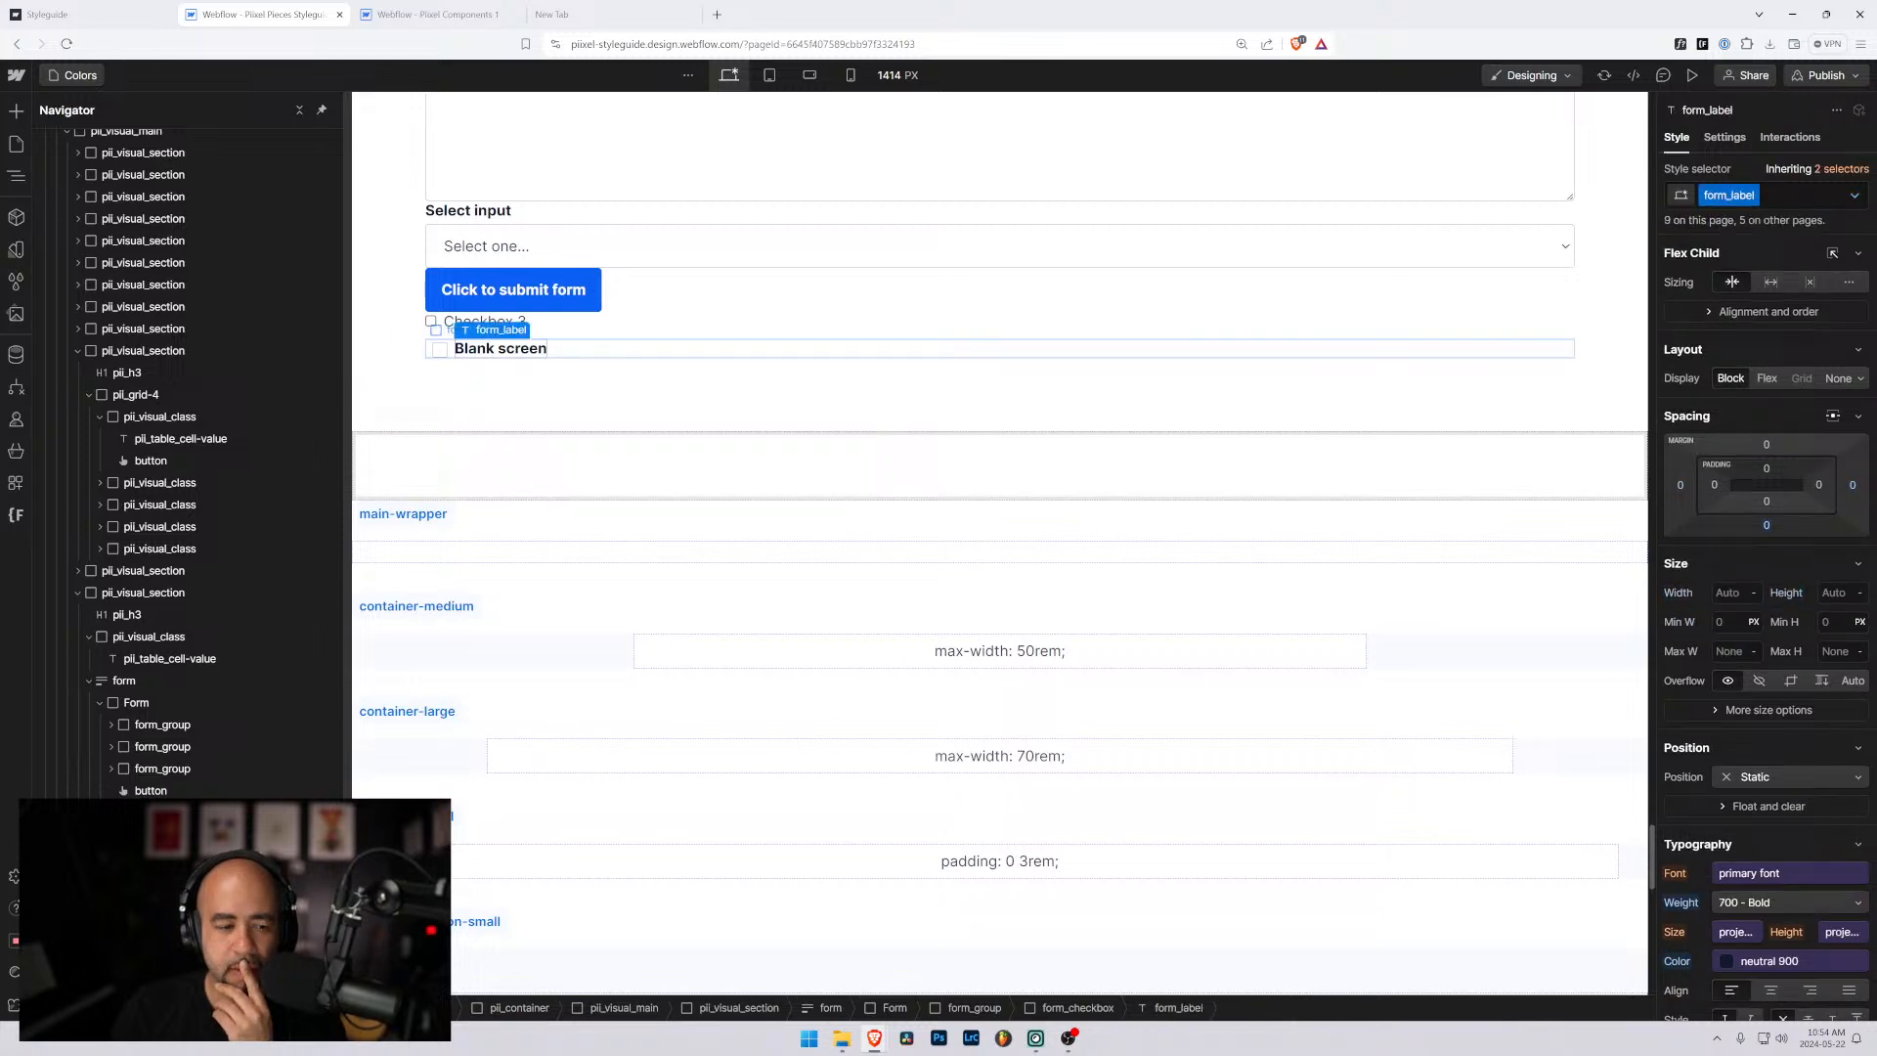
{"action": "left_click", "coordinate": [437, 354]}
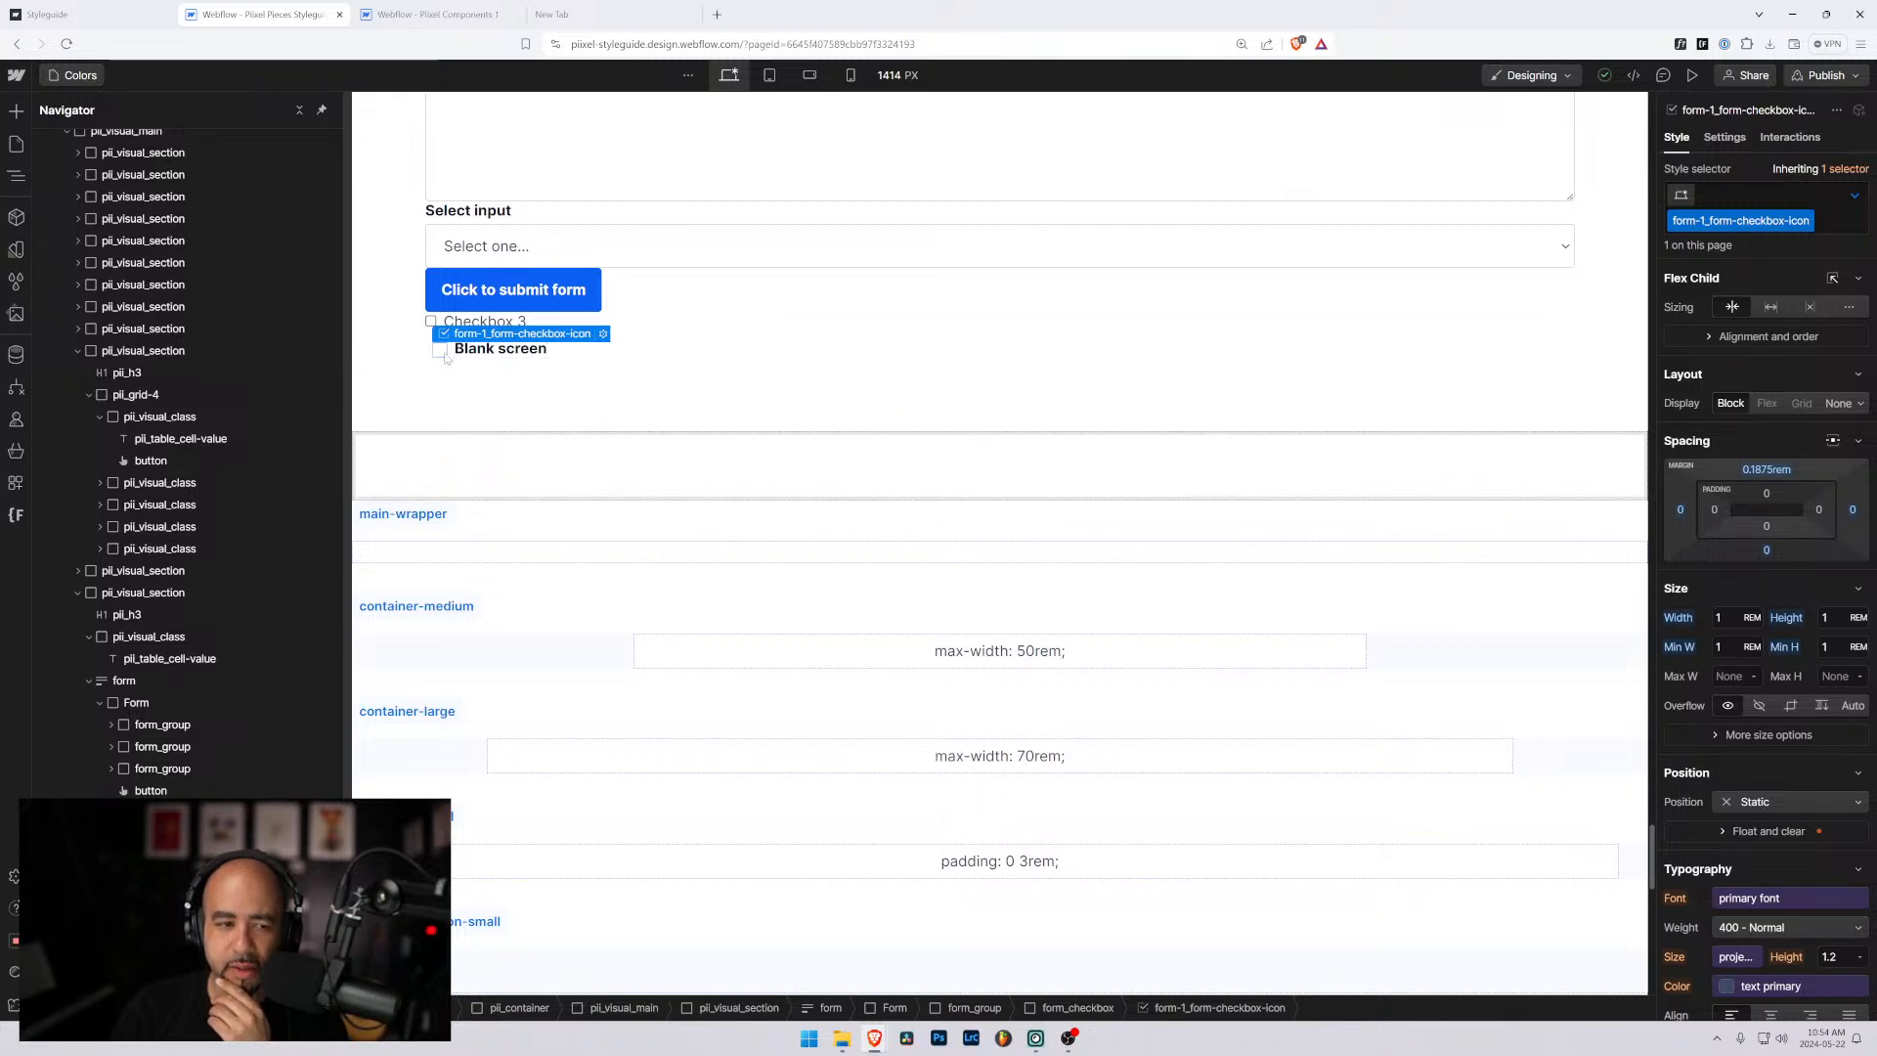
{"action": "left_click", "coordinate": [450, 358]}
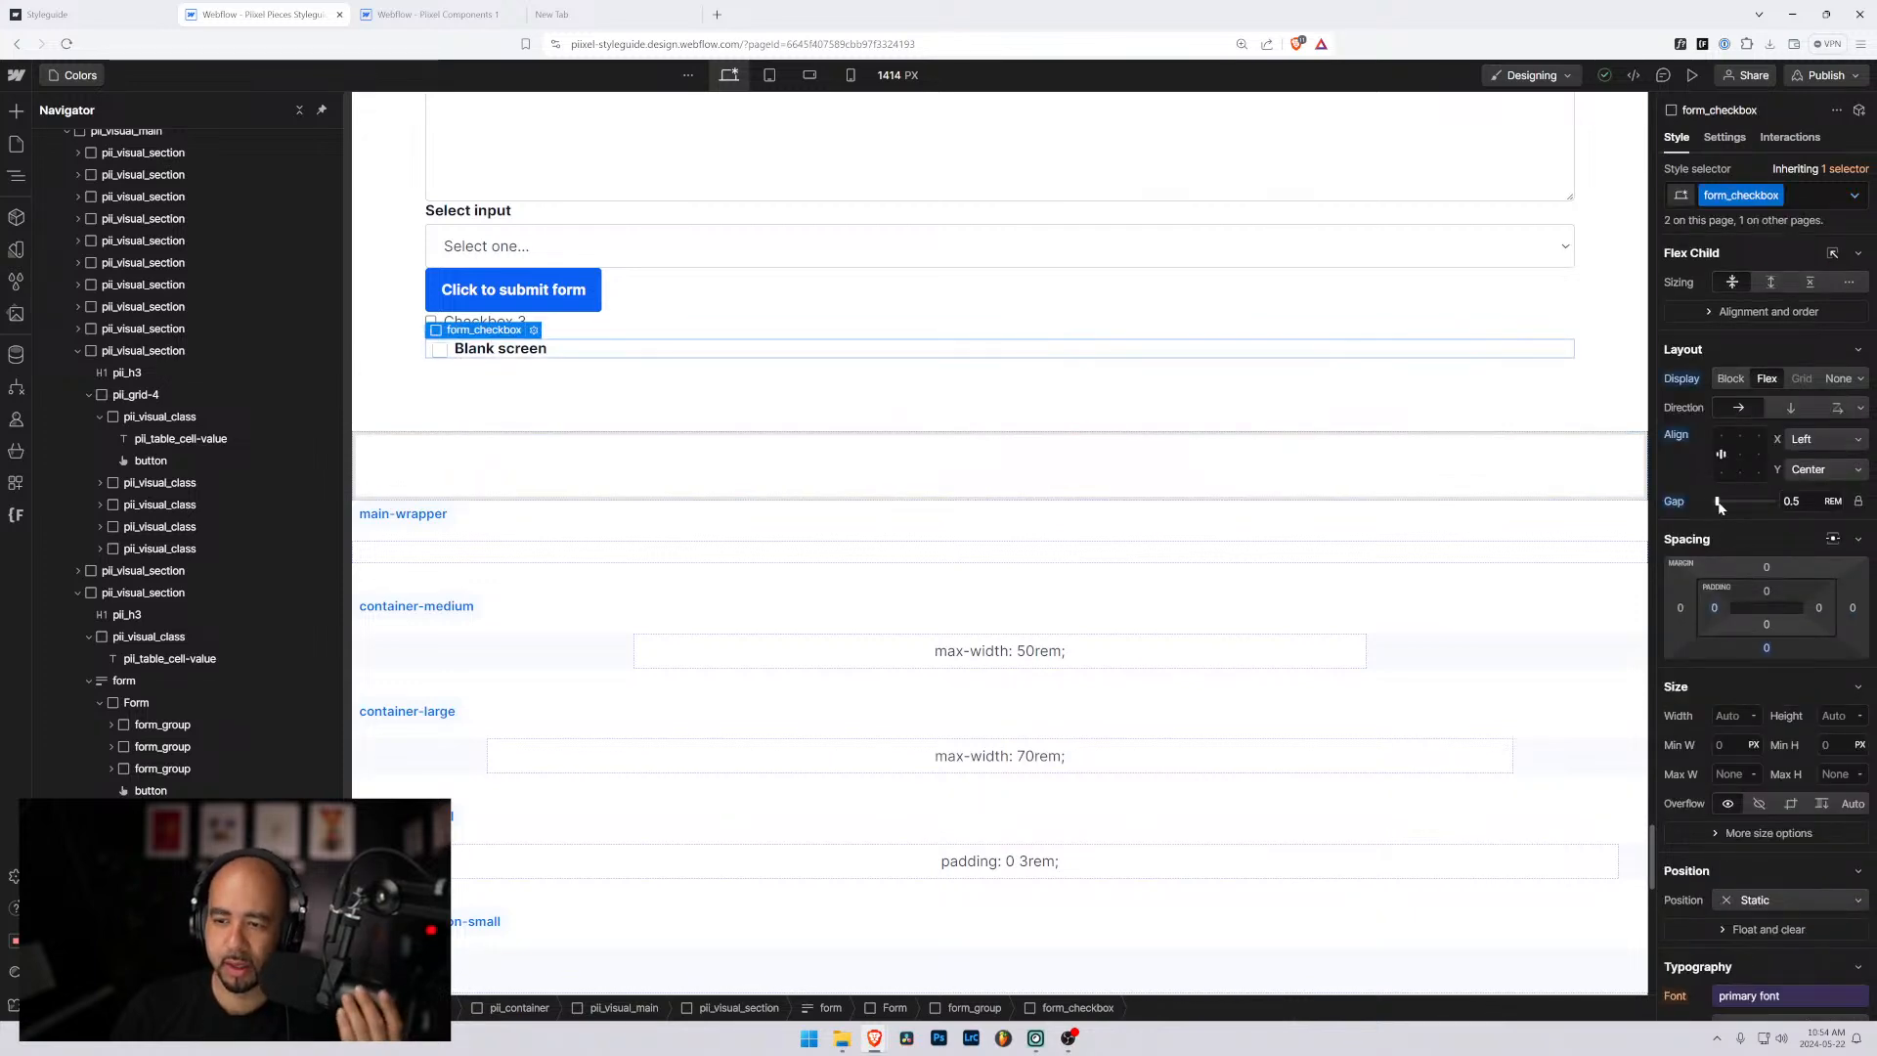
{"action": "left_click_drag", "start_coordinate": [1696, 502], "coordinate": [1726, 513]}
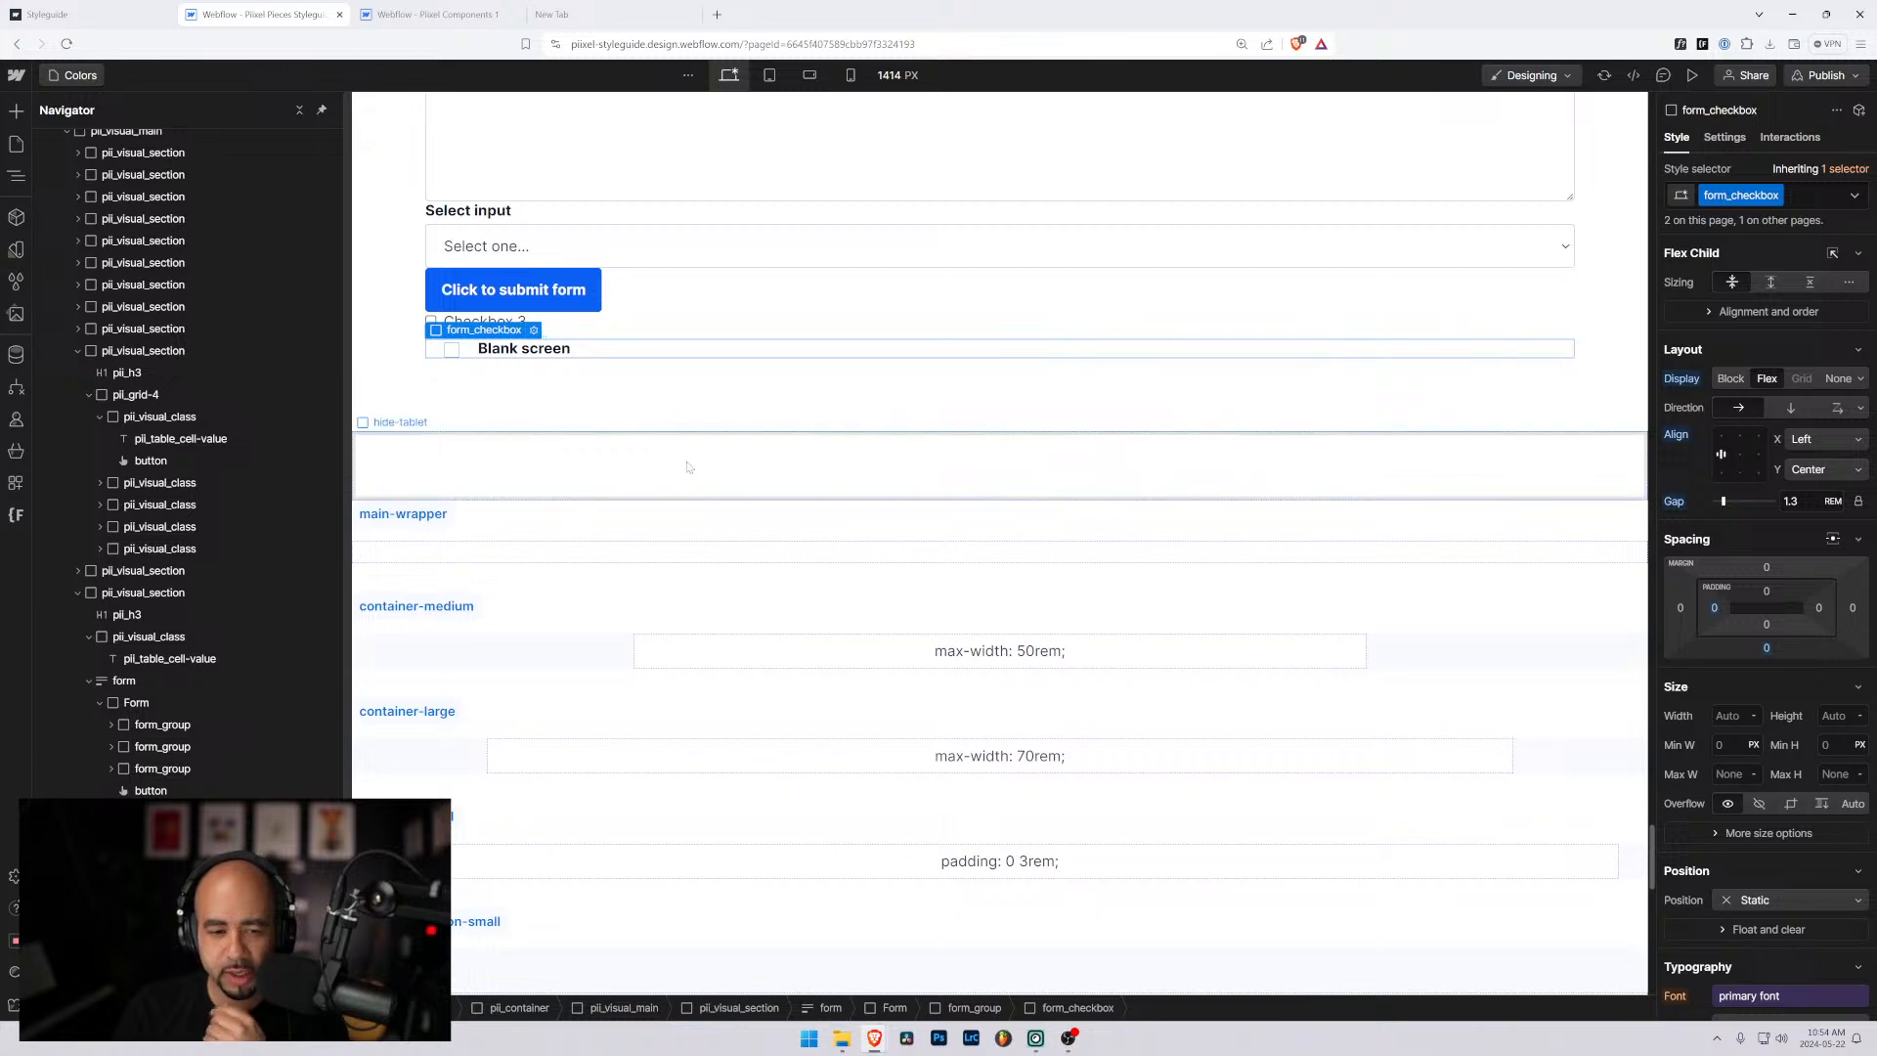
Inspect the "Blank screen" checkbox markup in the browser's developer tools, comparing its form_group, label and input elements and their styles.
{"action": "key", "text": "ctrl+shift+c"}
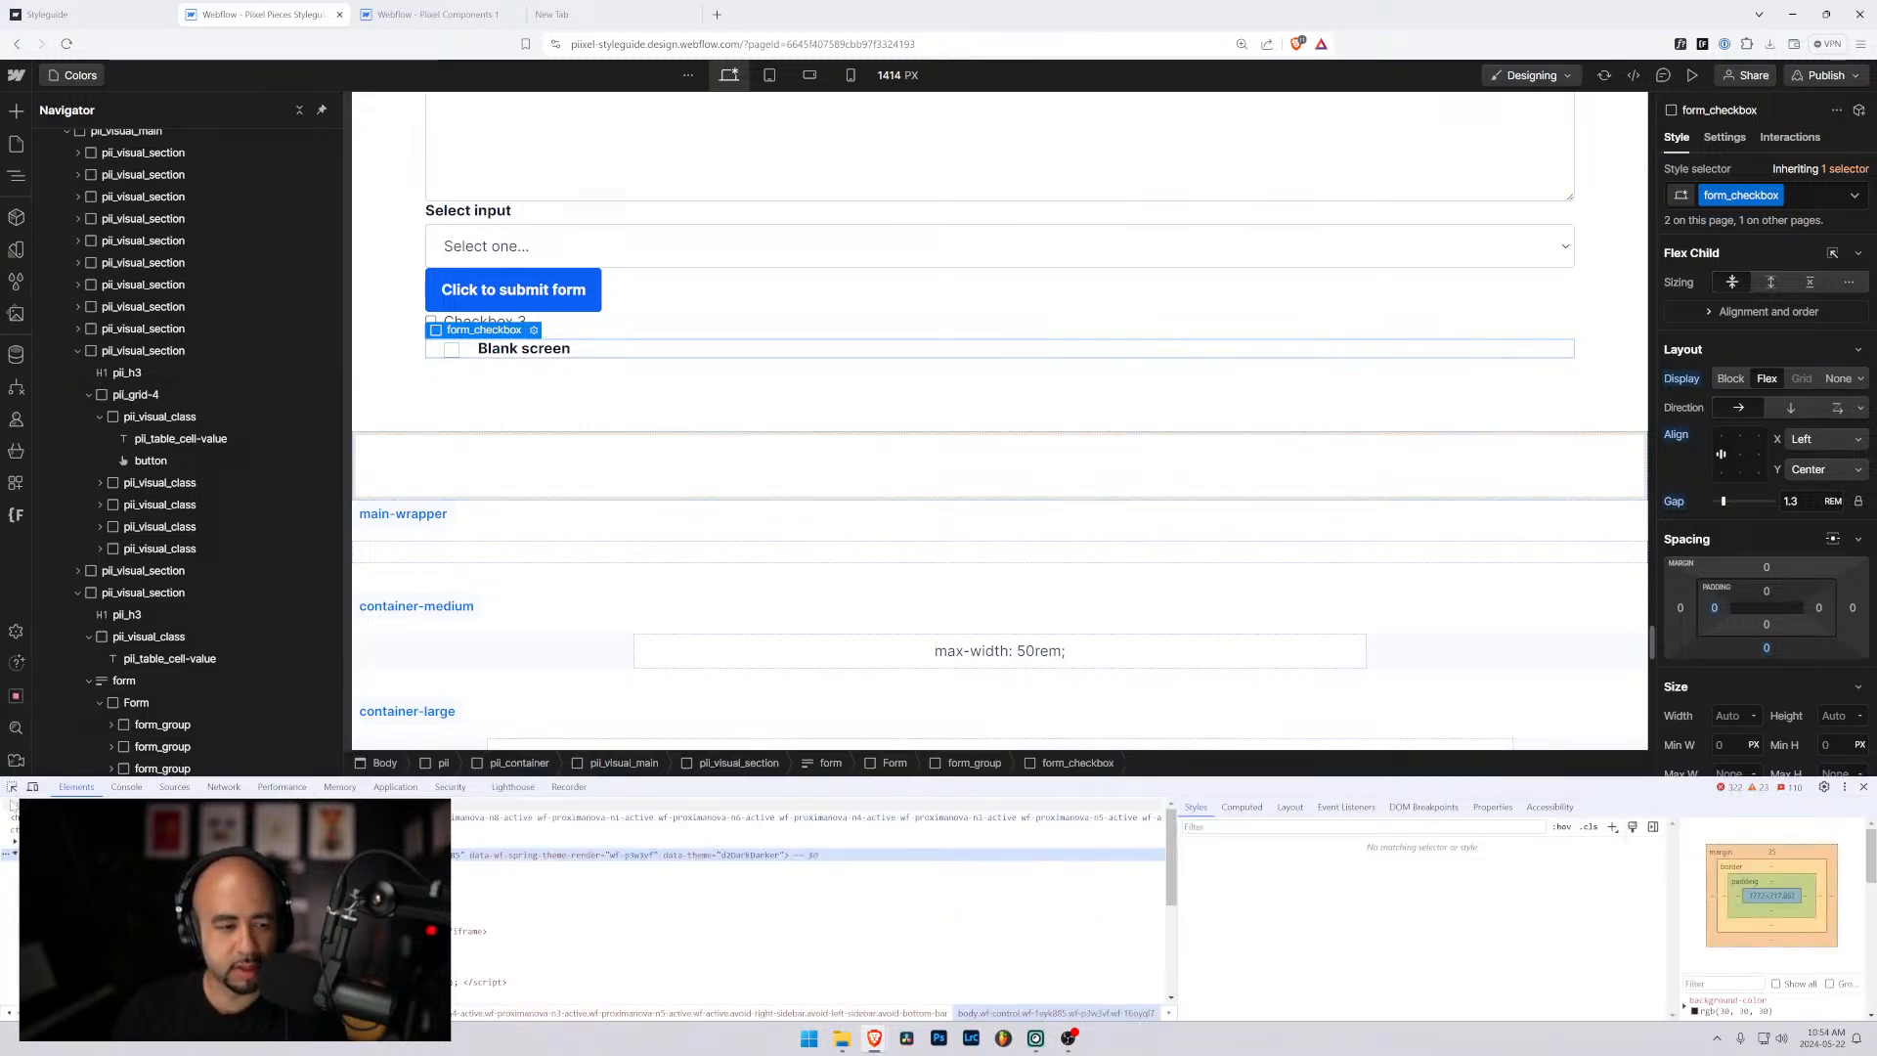
{"action": "left_click", "coordinate": [509, 348]}
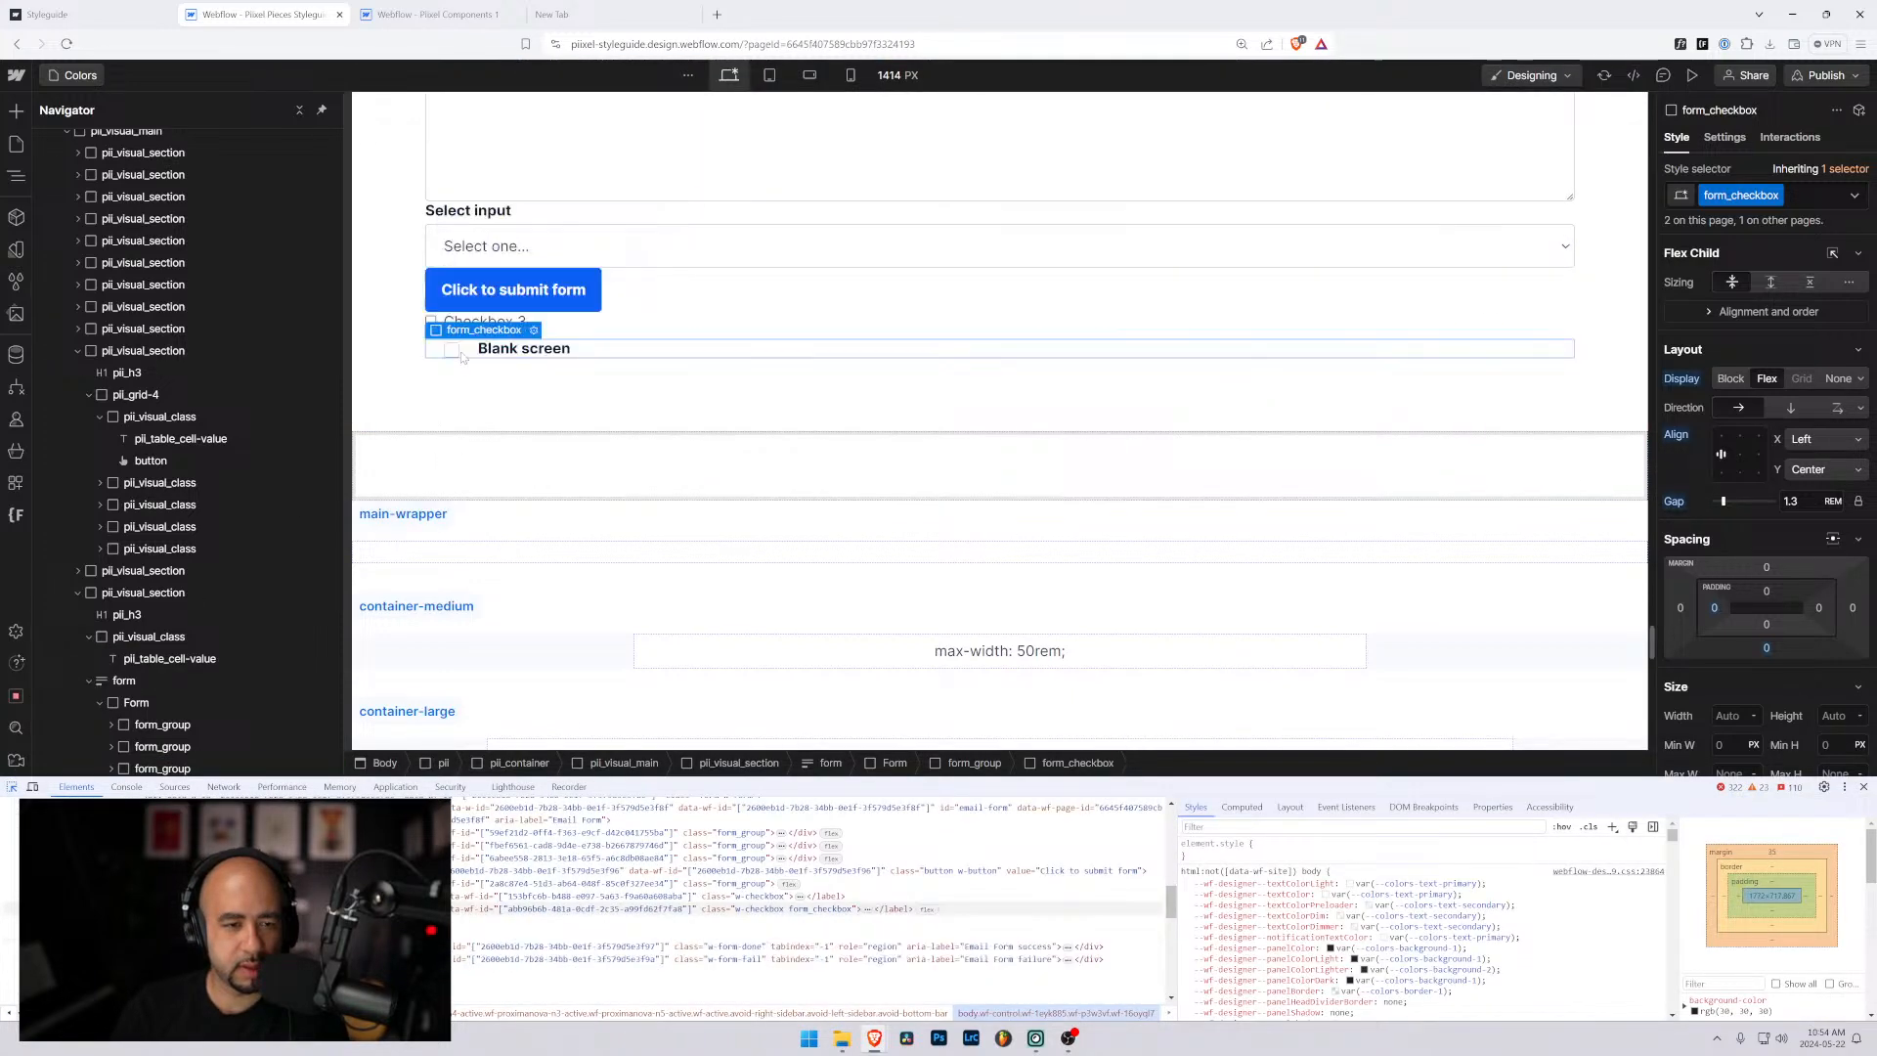
{"action": "left_click", "coordinate": [586, 888]}
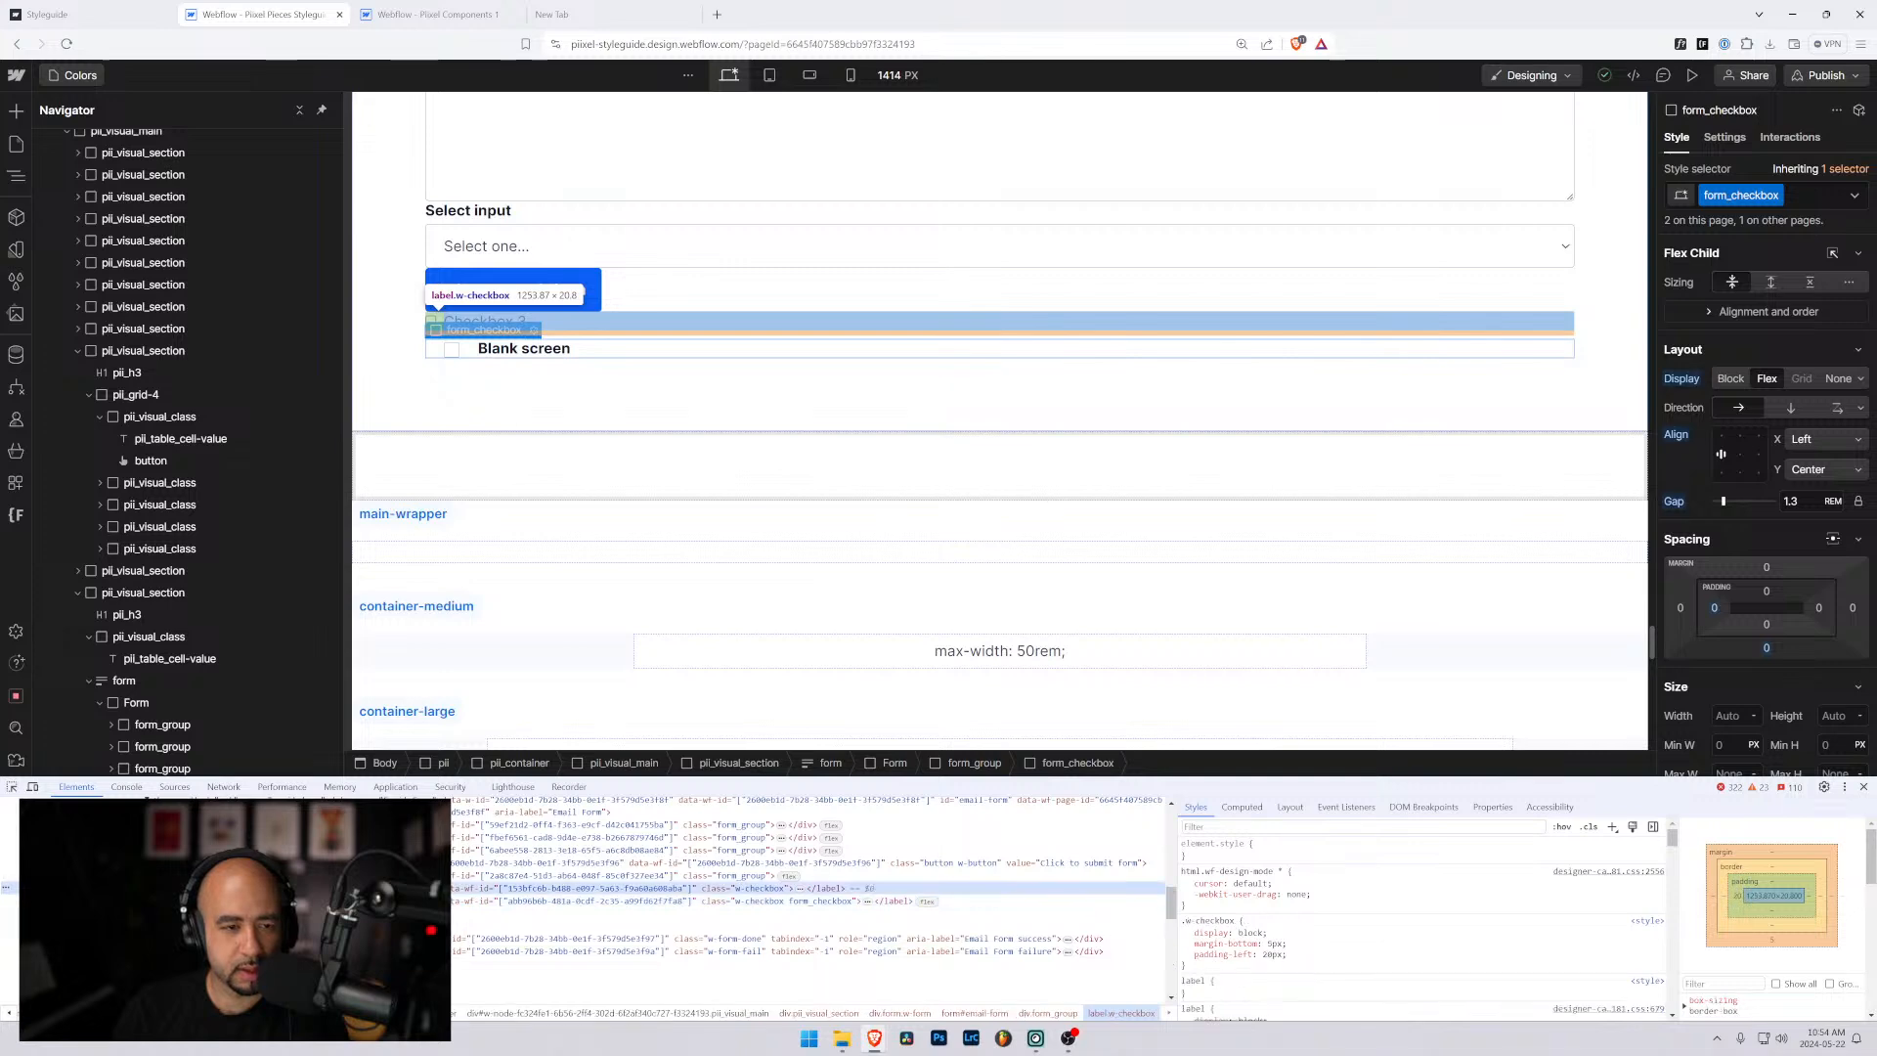
{"action": "left_click", "coordinate": [723, 876]}
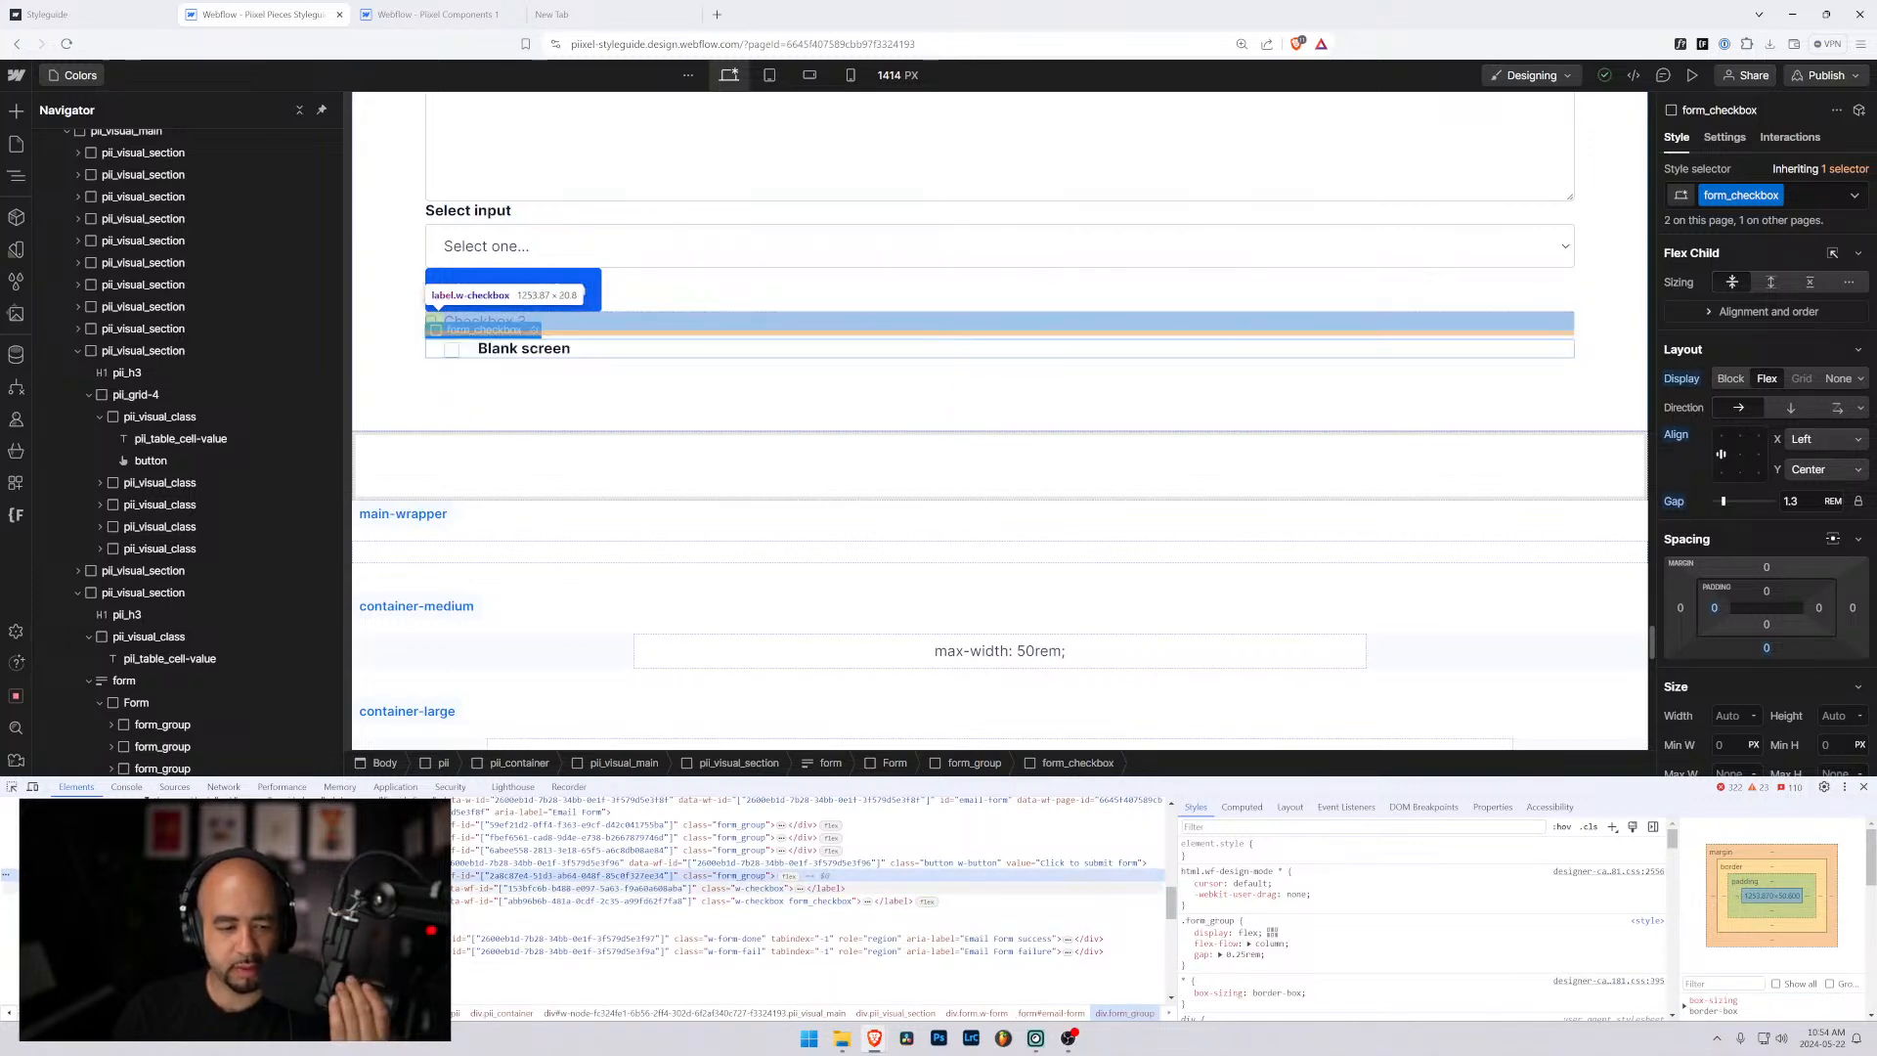
{"action": "left_click", "coordinate": [724, 887]}
{"action": "left_click", "coordinate": [723, 900]}
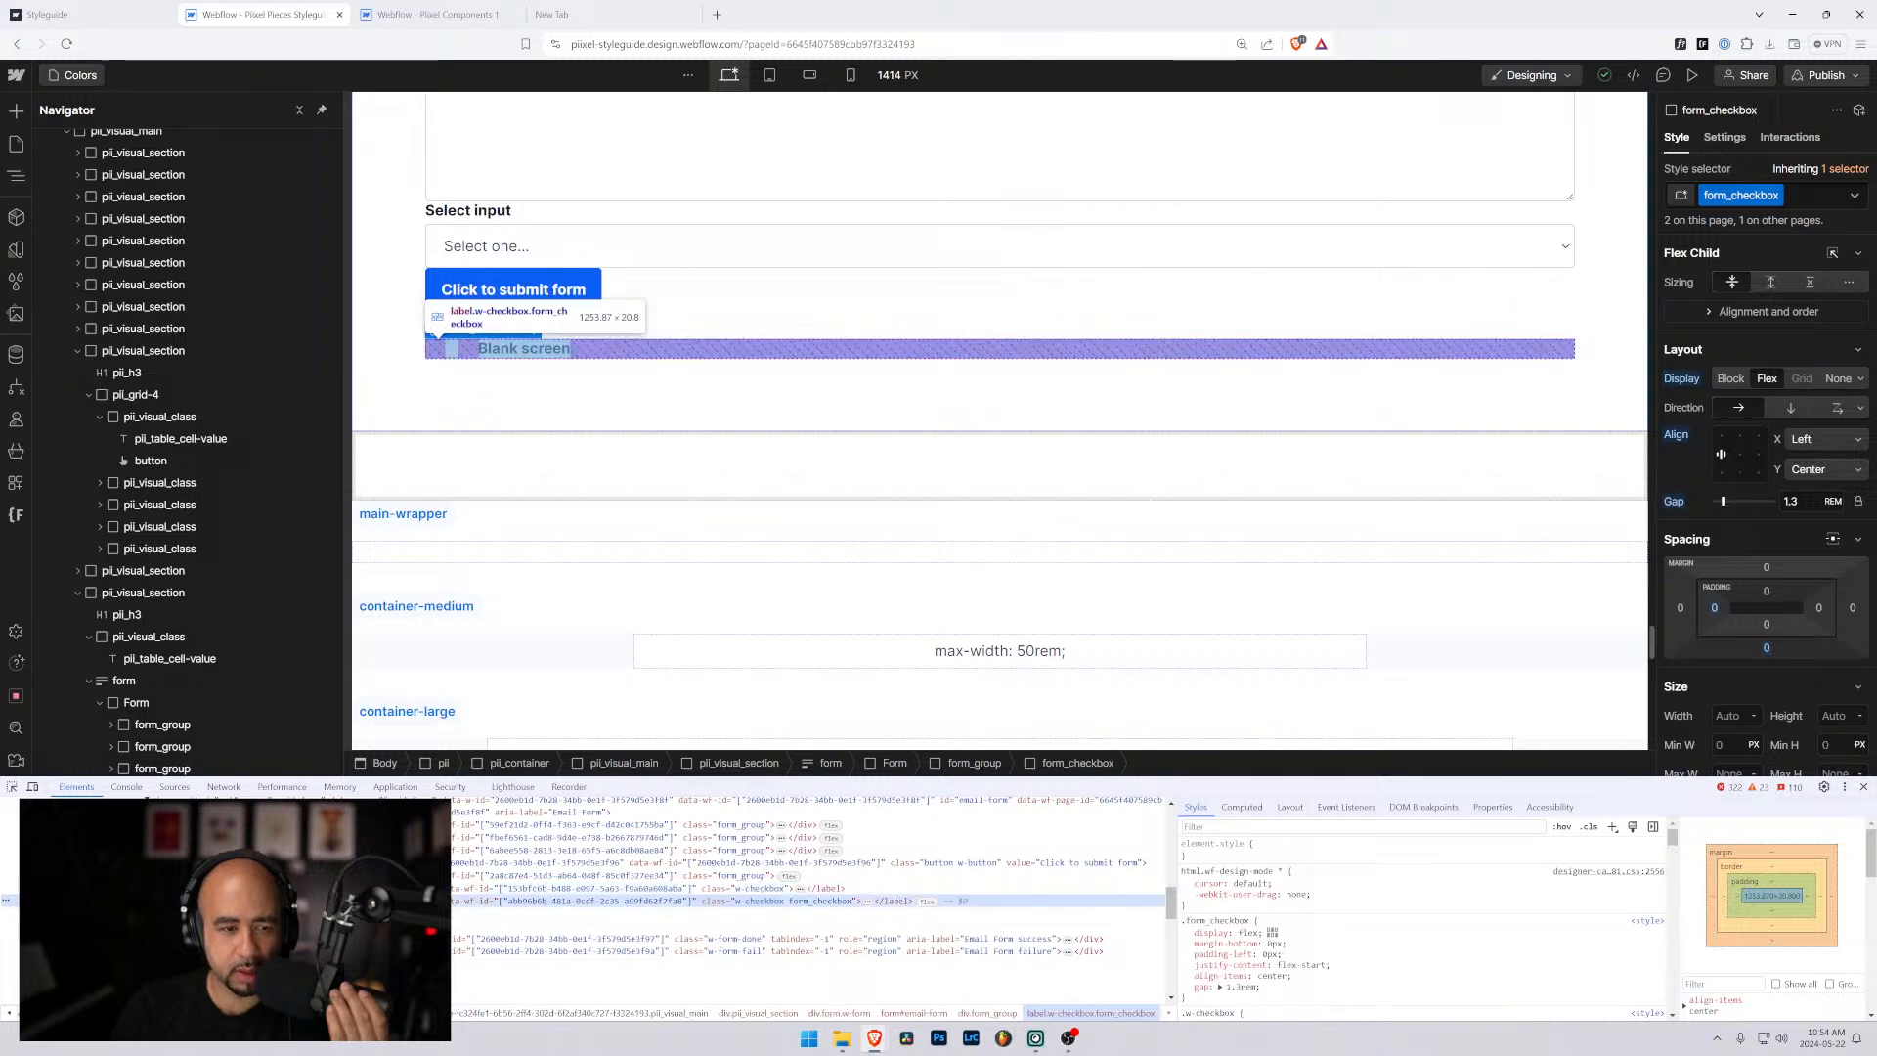
{"action": "key", "text": "Right"}
{"action": "key", "text": "Right"}
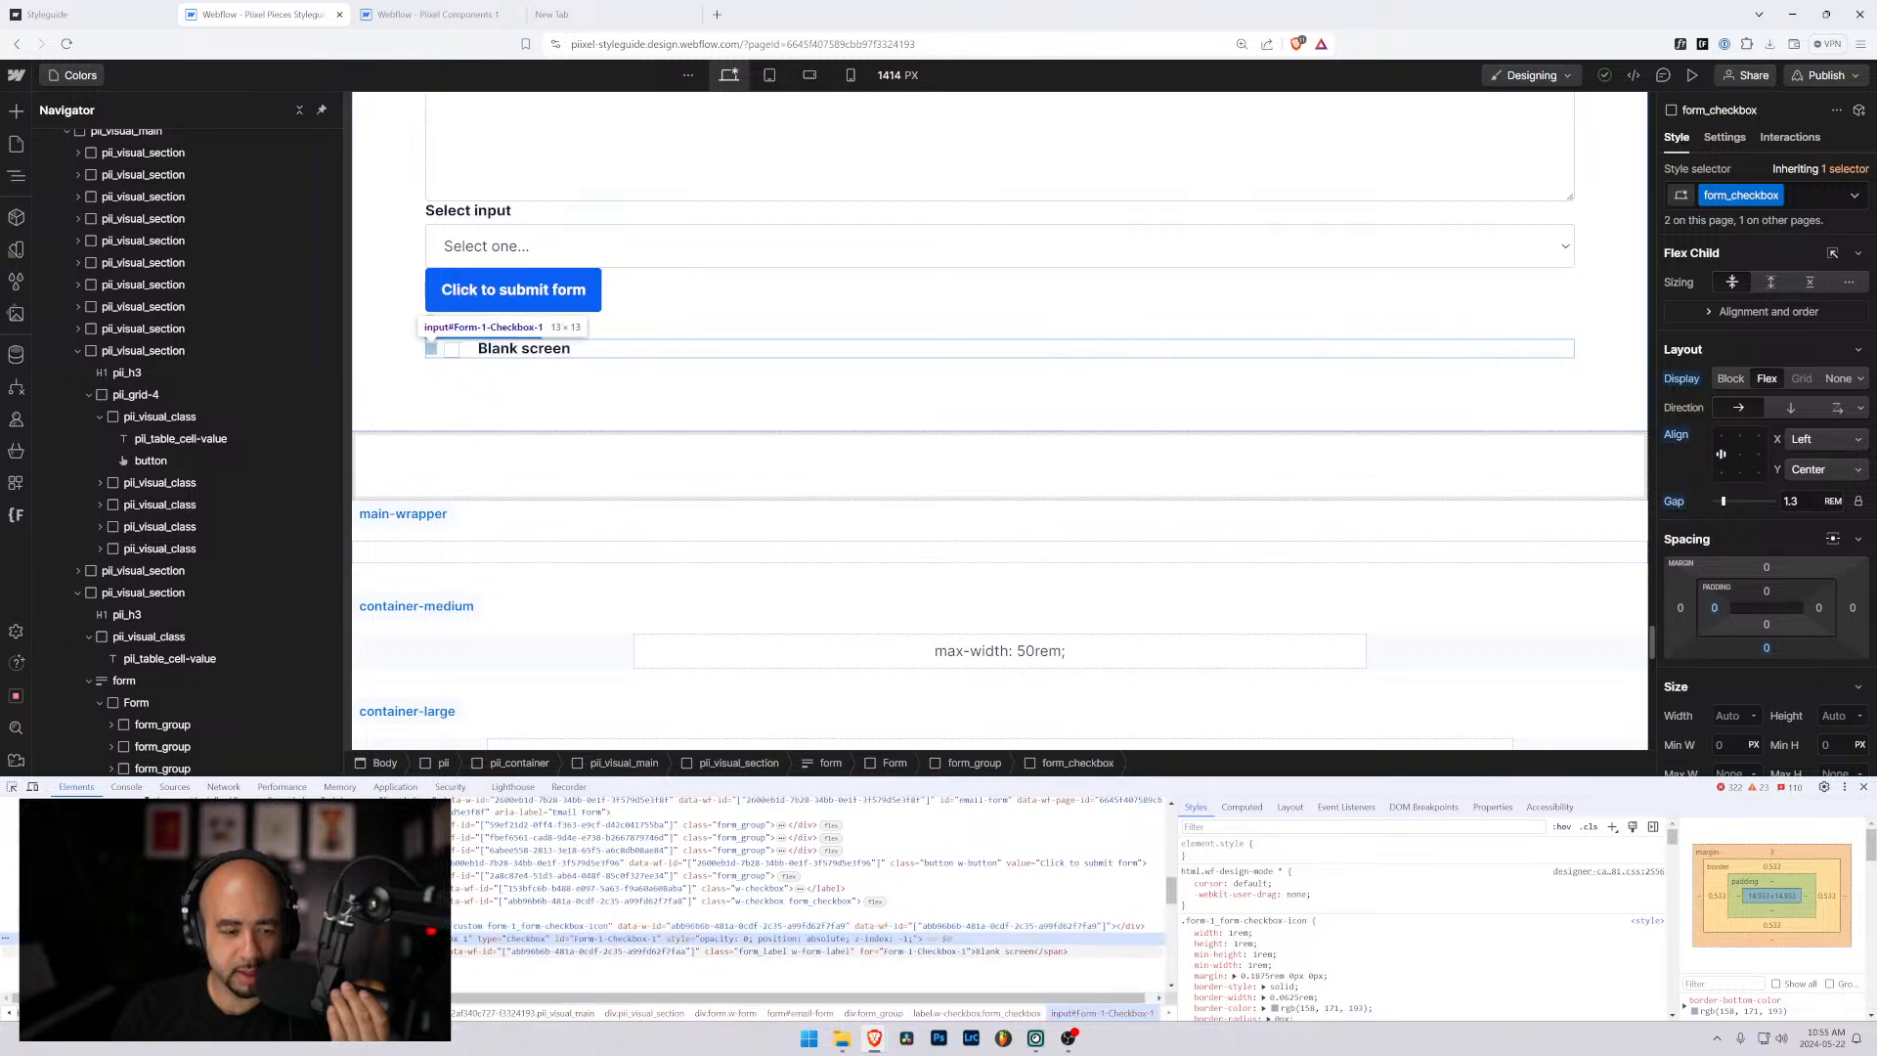
{"action": "left_click", "coordinate": [684, 950]}
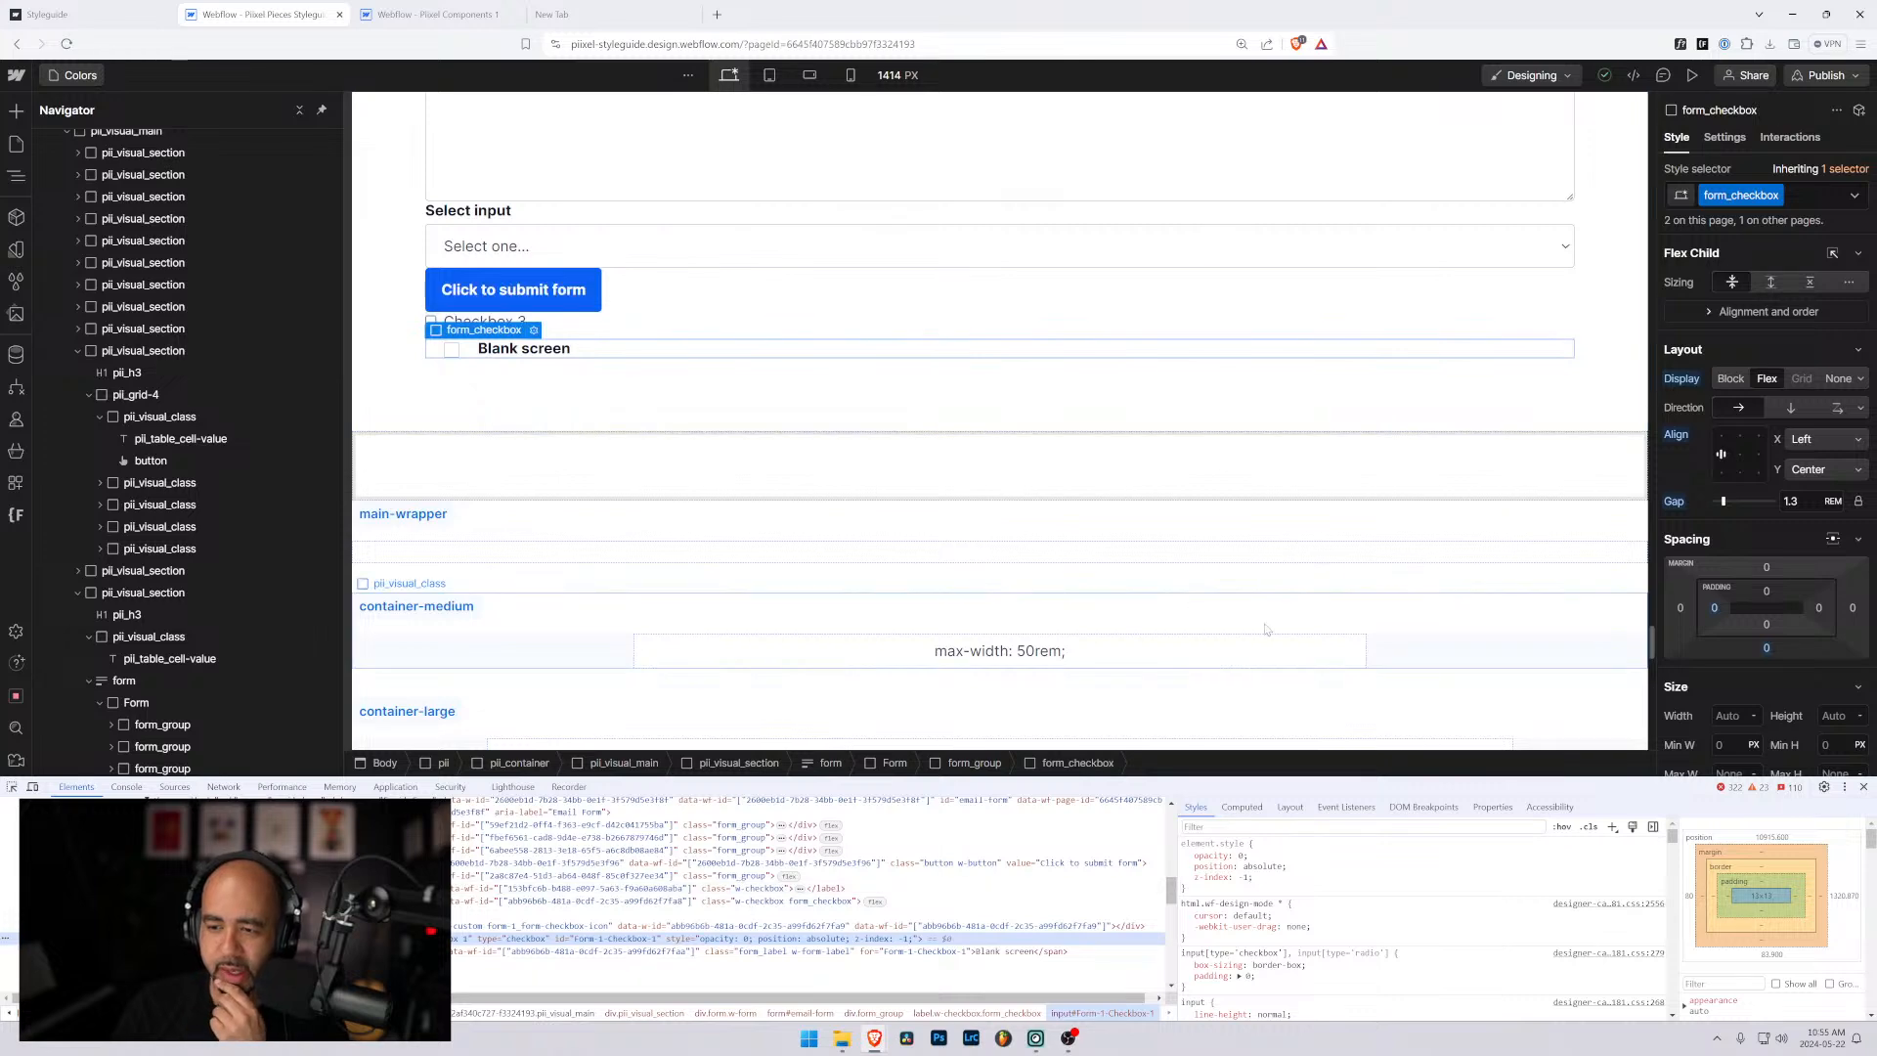
{"action": "left_click", "coordinate": [1862, 788]}
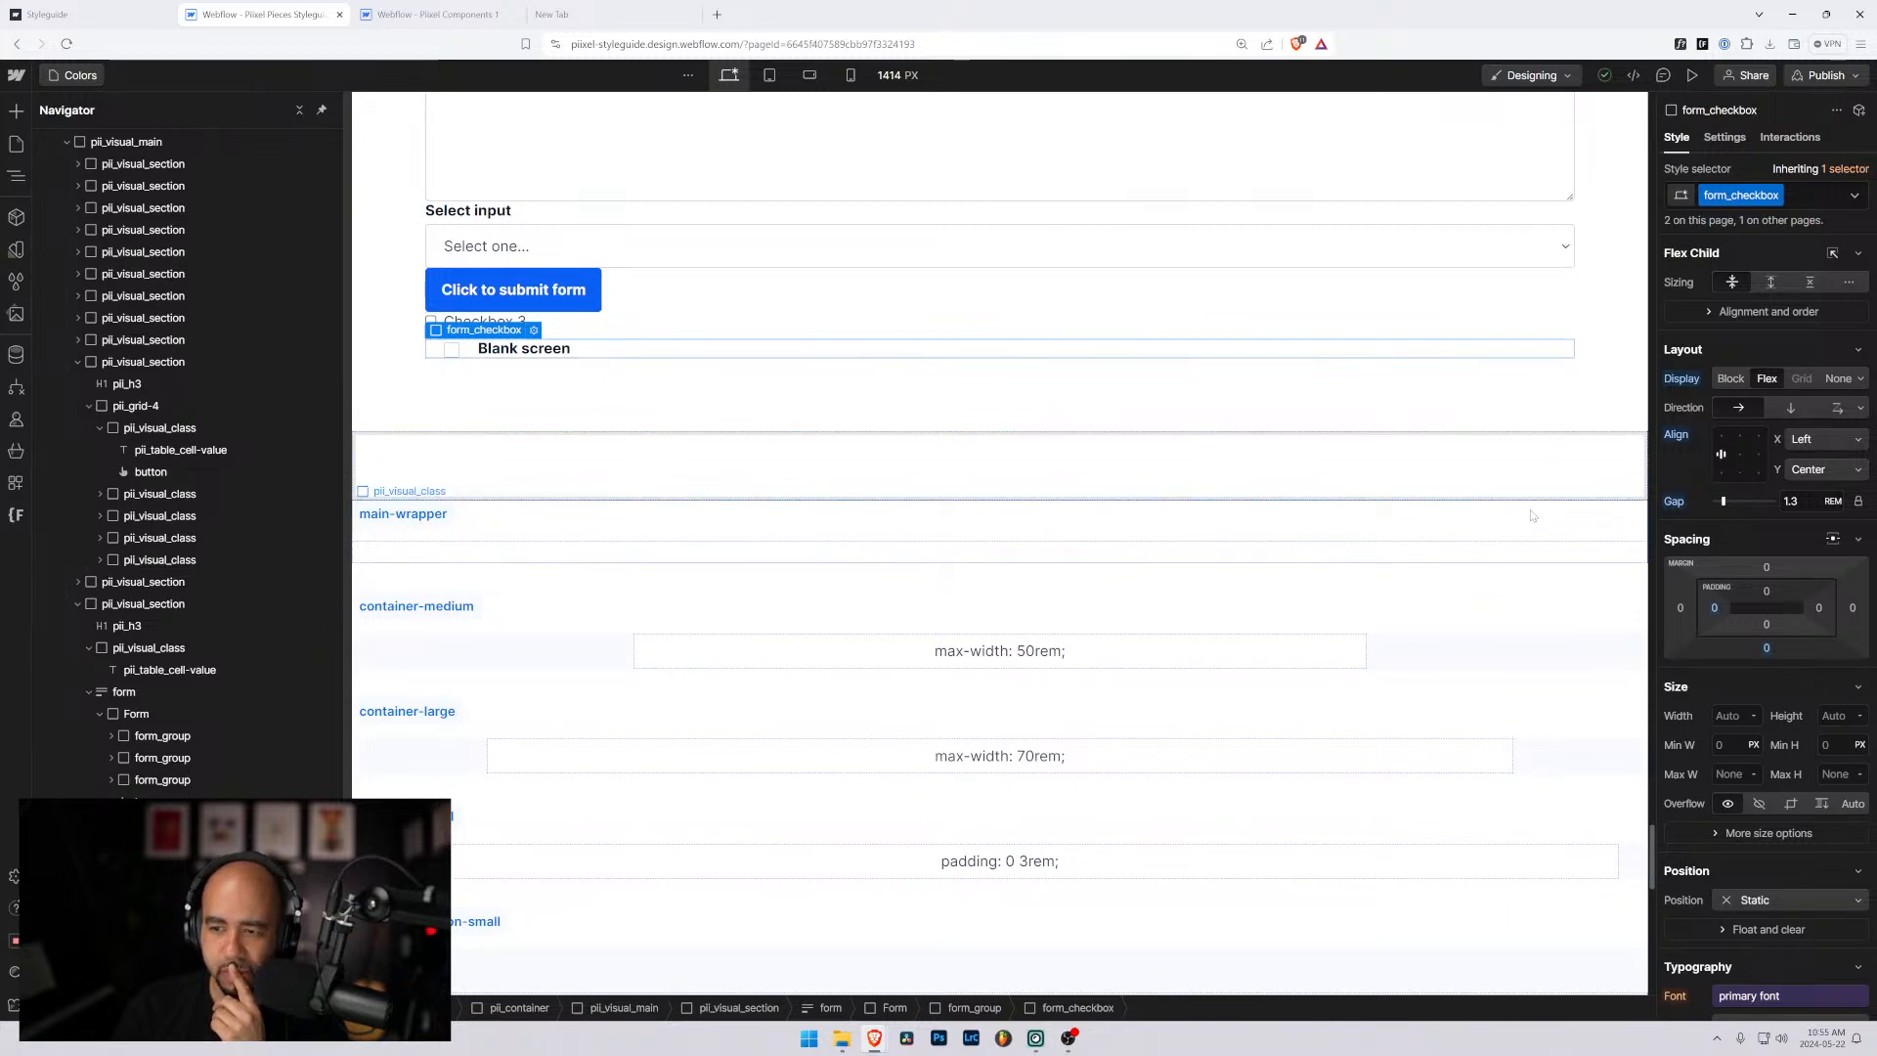
Reset the gap on the form_checkbox class.
{"action": "left_click", "coordinate": [1673, 502]}
{"action": "left_click", "coordinate": [1692, 479]}
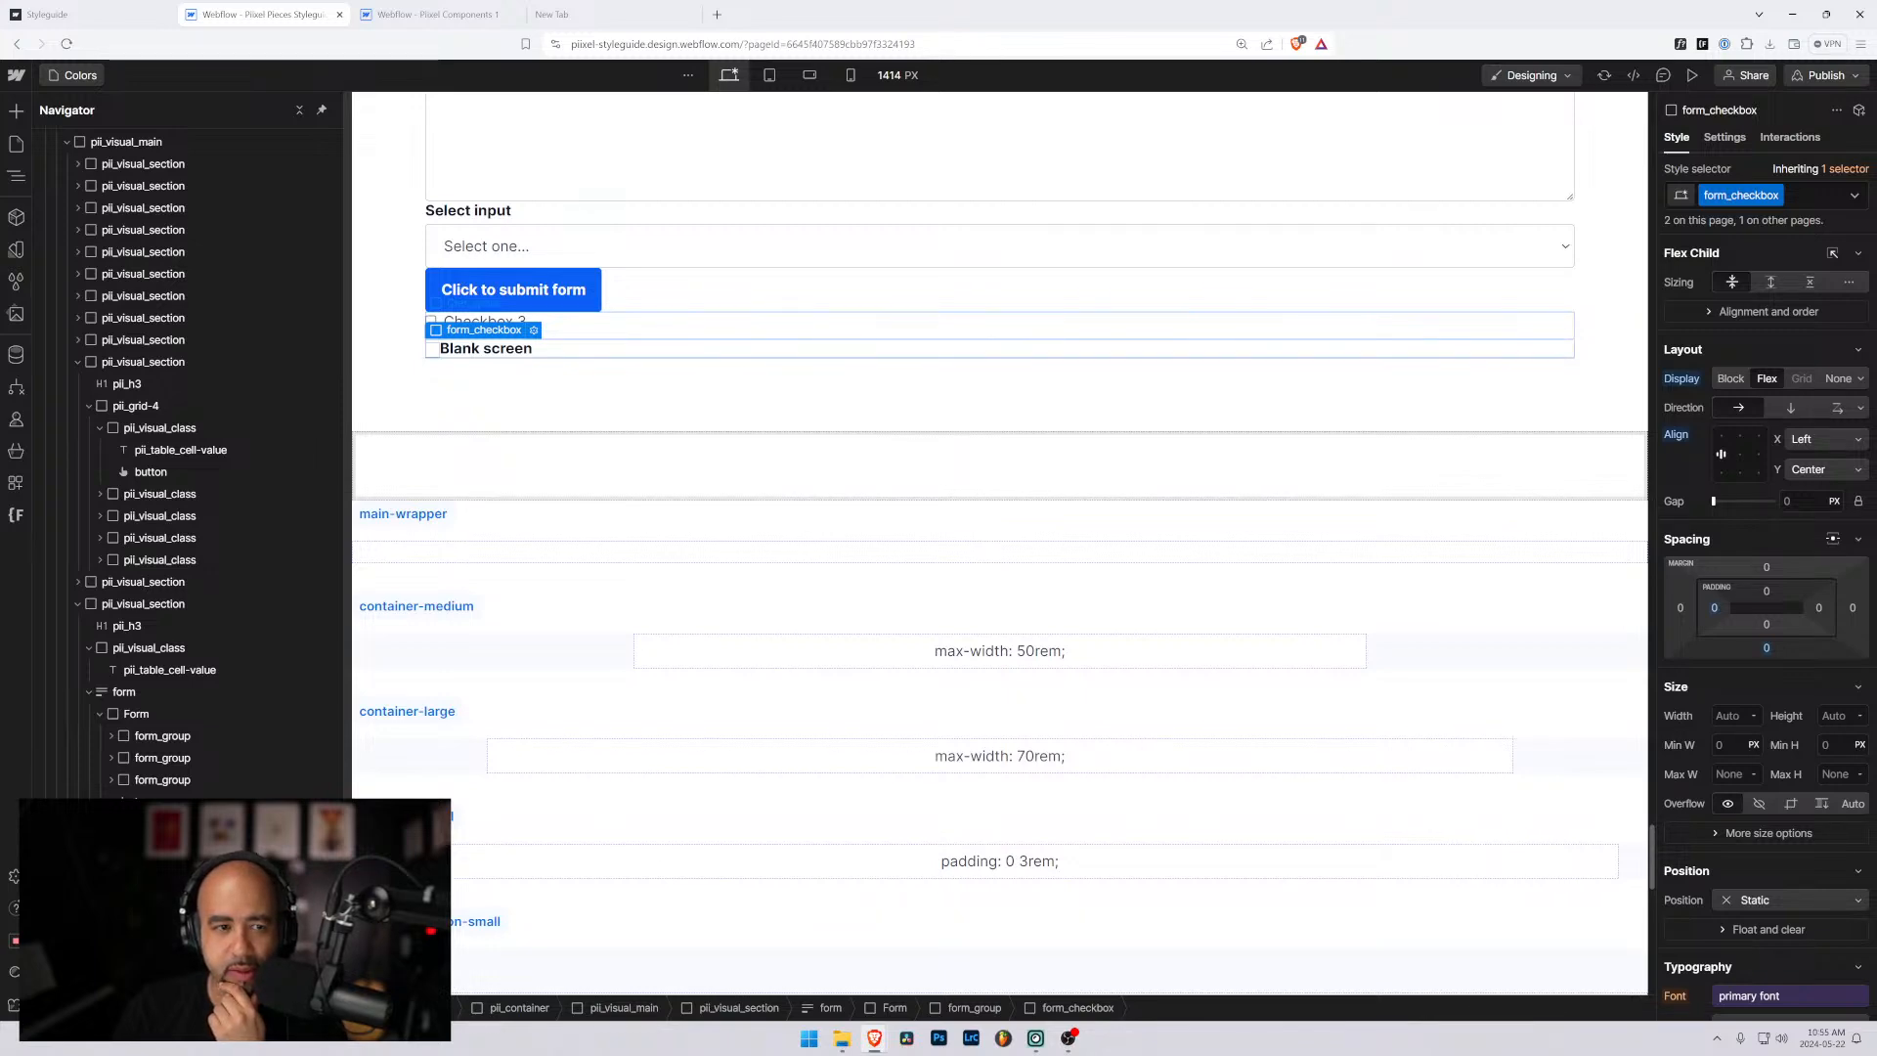
In the Pixel Components 1 project, examine the styles of Form 1's "Blank screen" checkbox field, icon and label.
{"action": "left_click", "coordinate": [430, 14]}
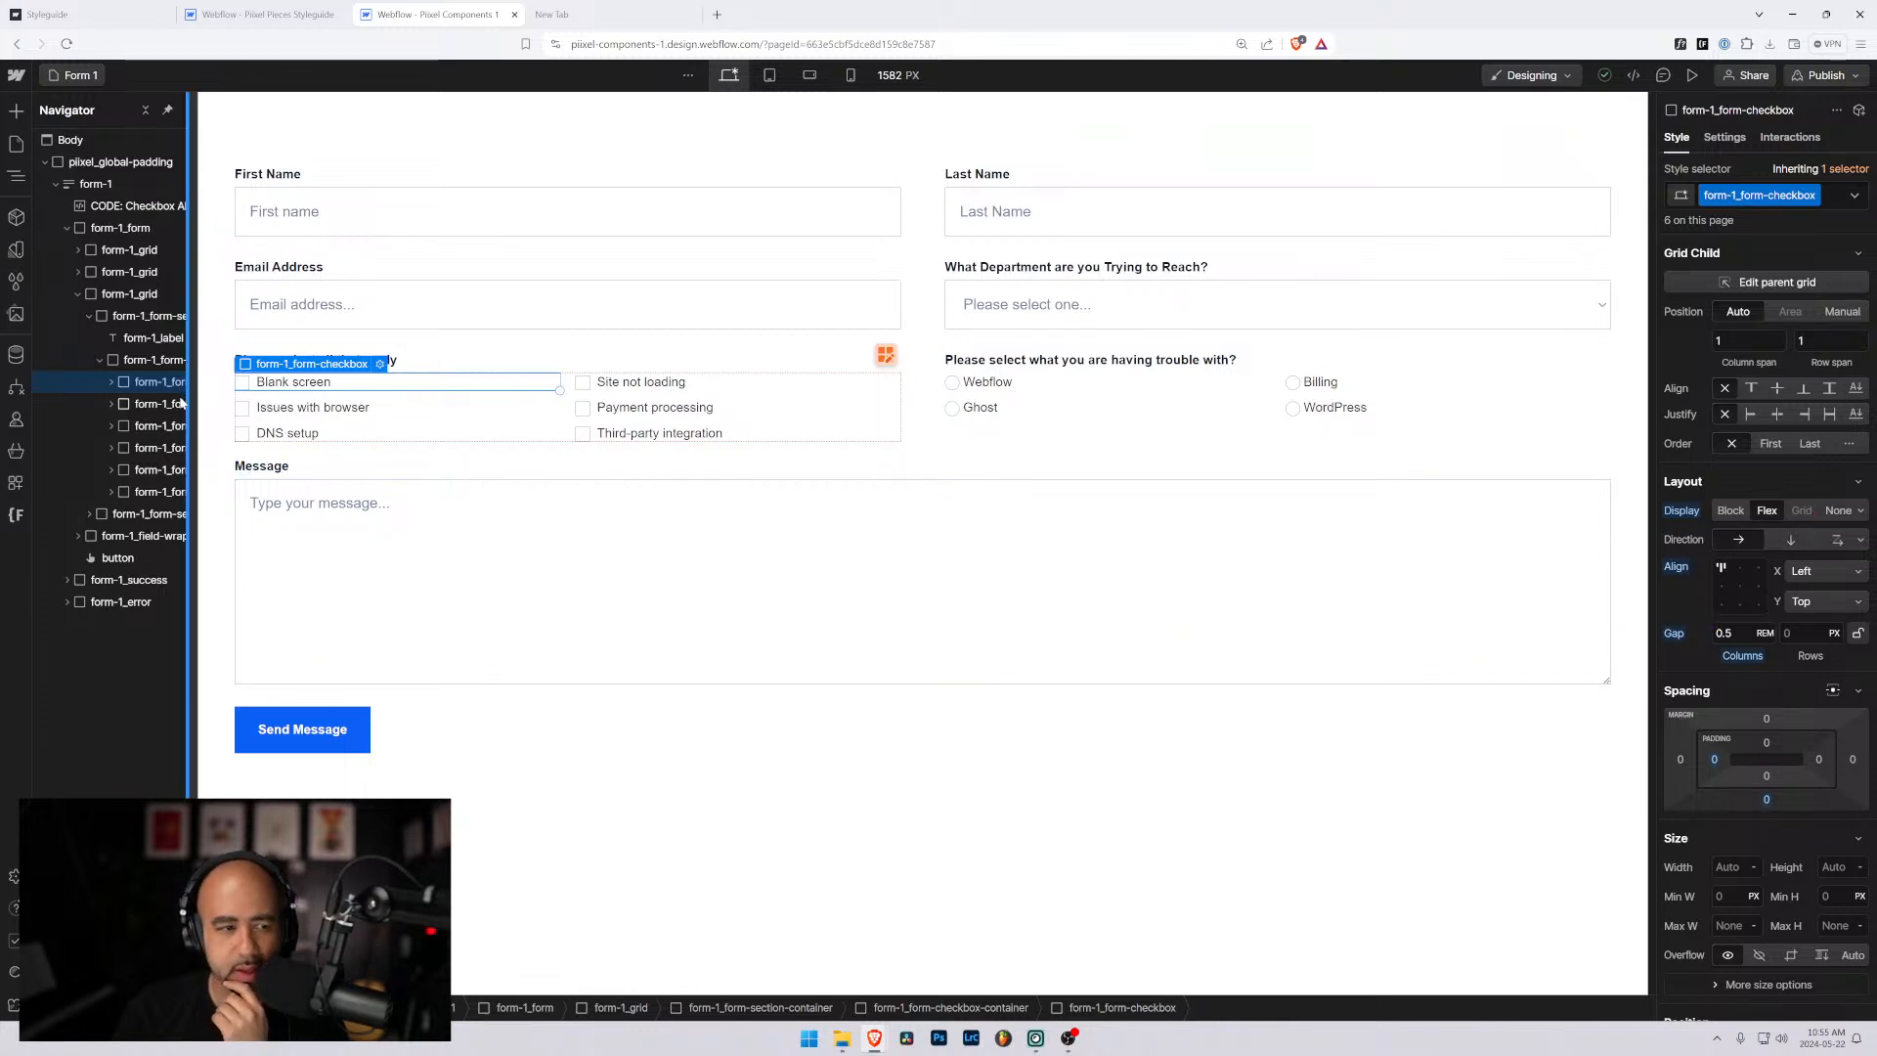
{"action": "left_click", "coordinate": [112, 382]}
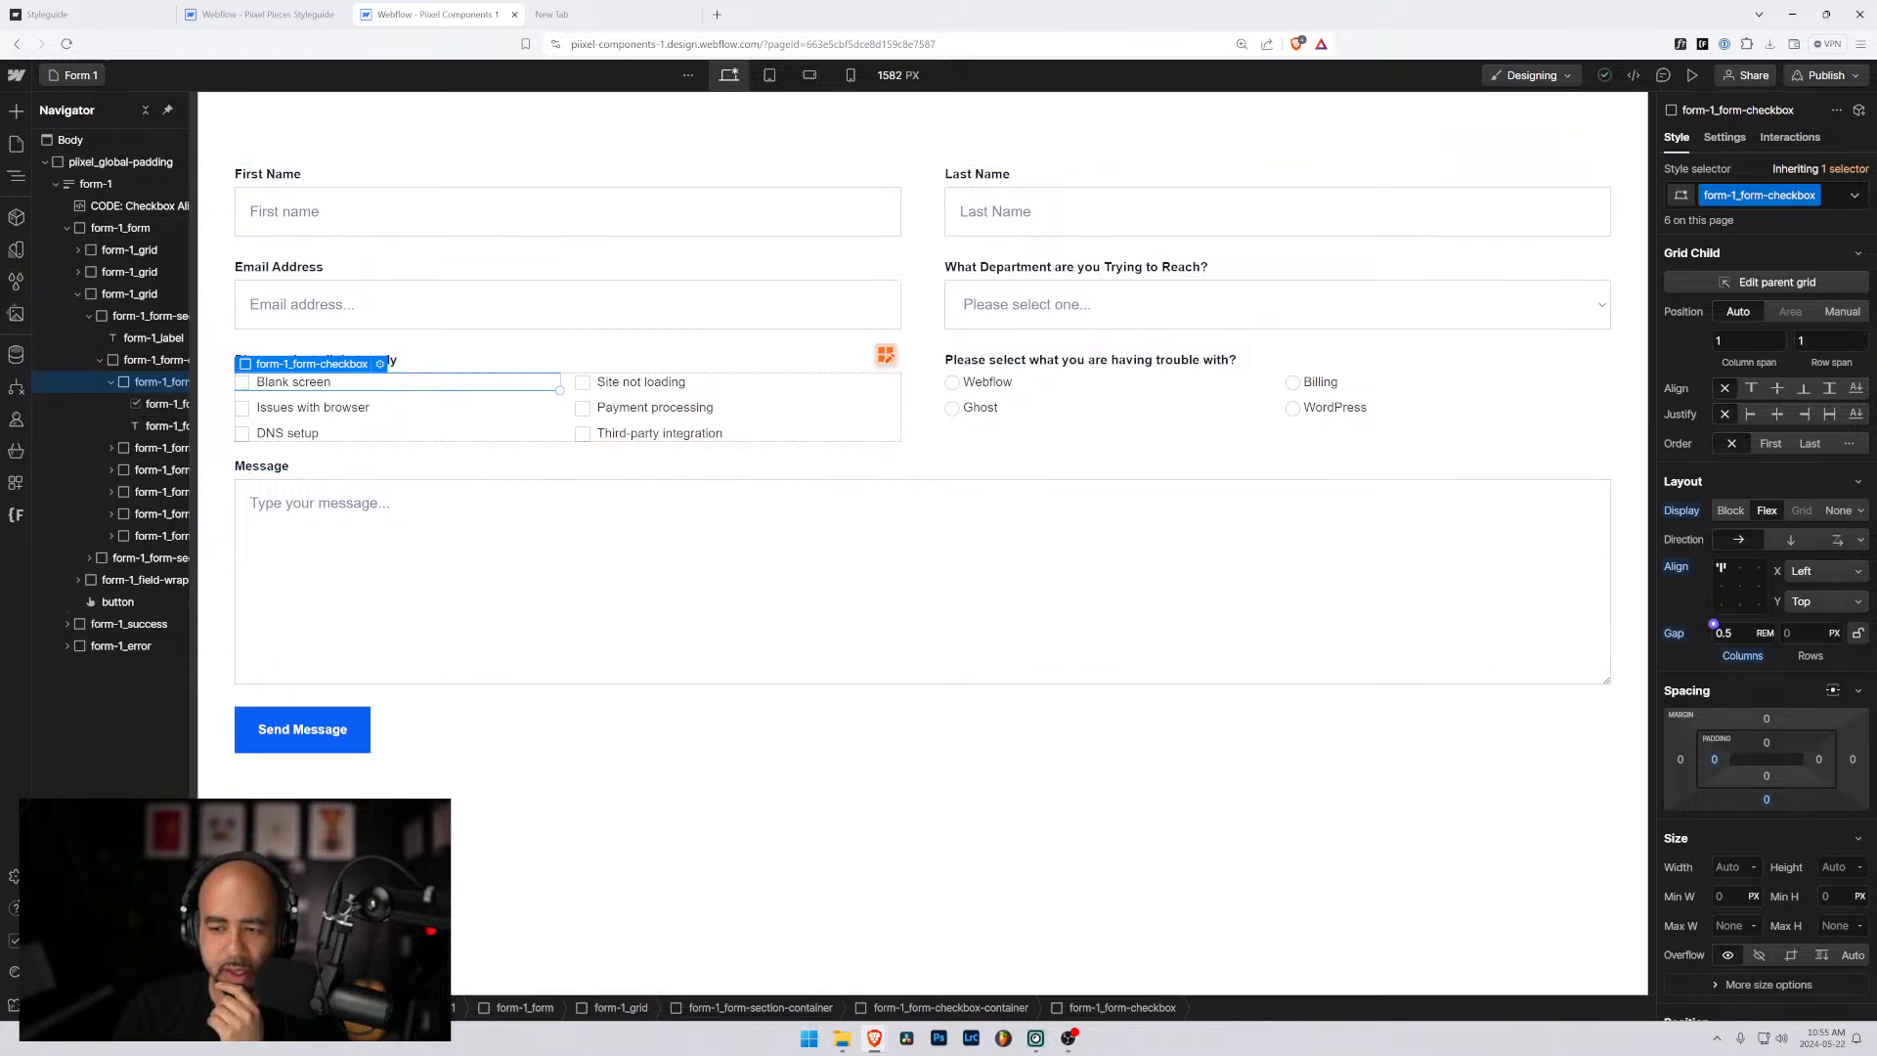
{"action": "left_click", "coordinate": [157, 403]}
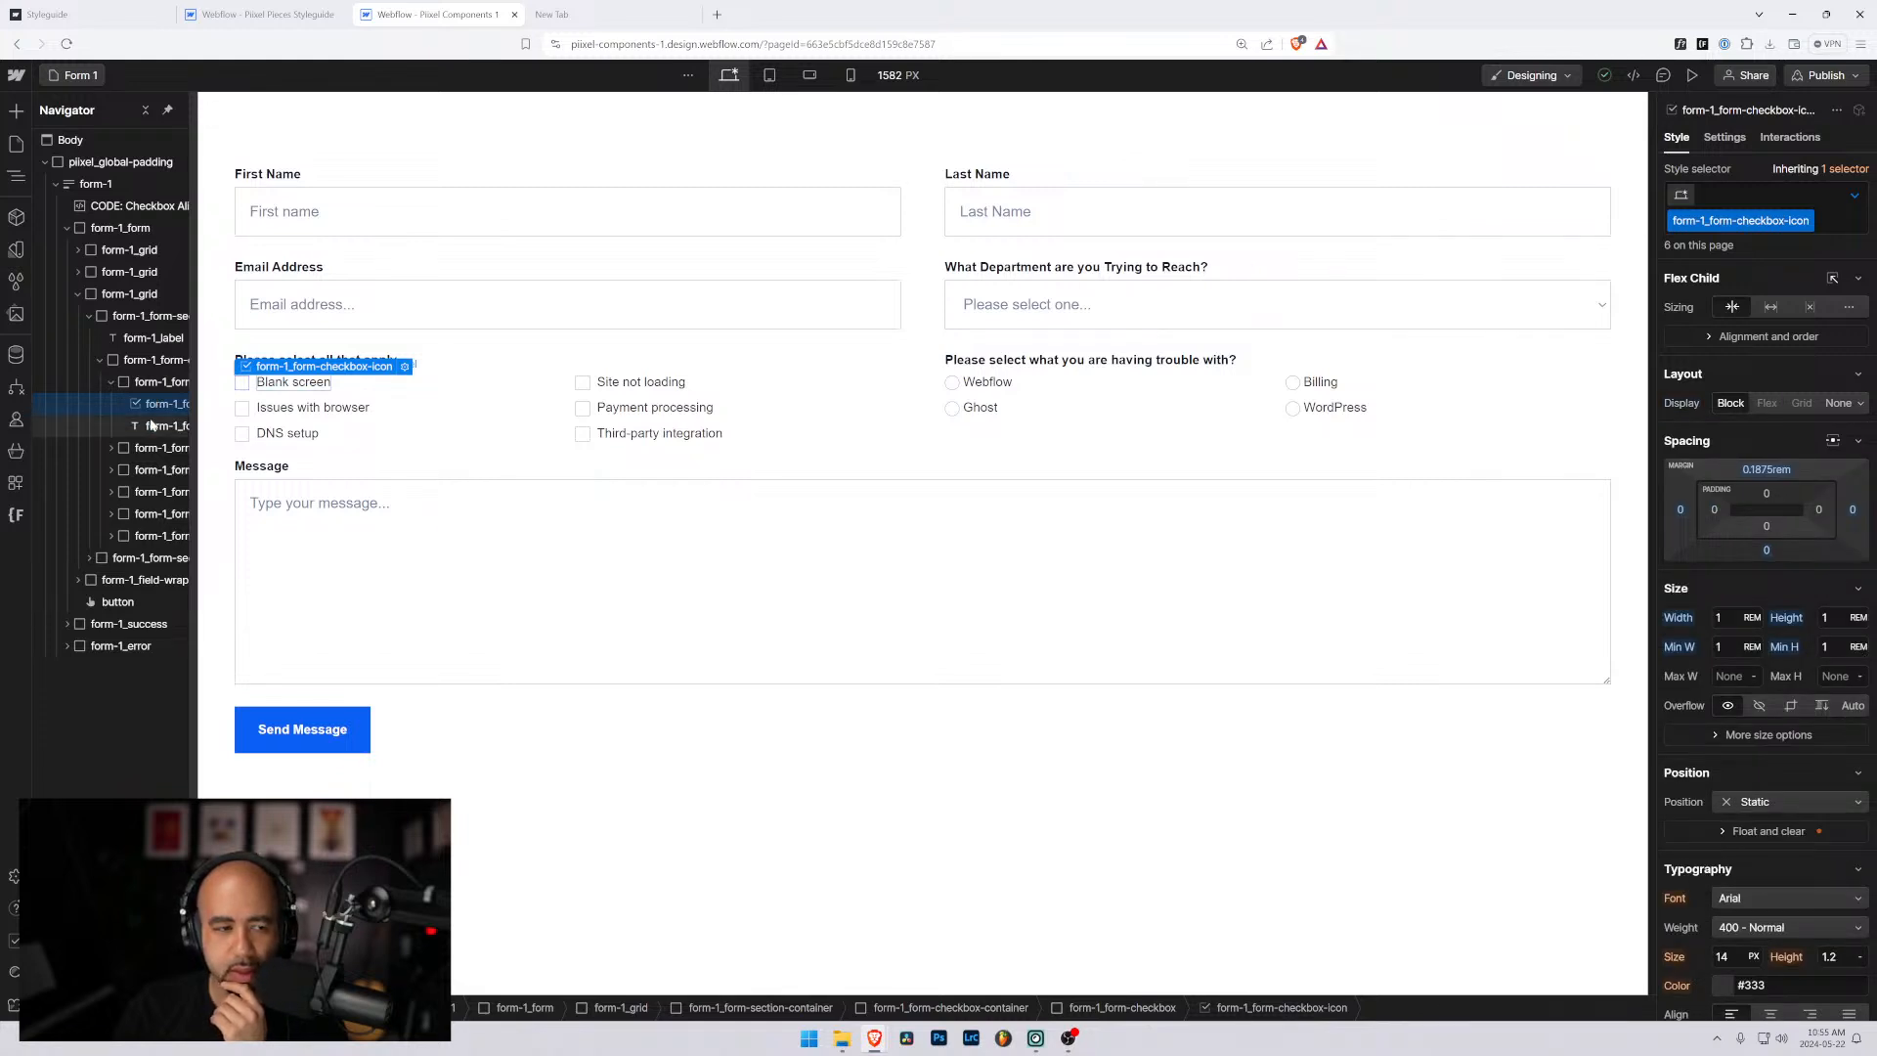
{"action": "left_click", "coordinate": [150, 428]}
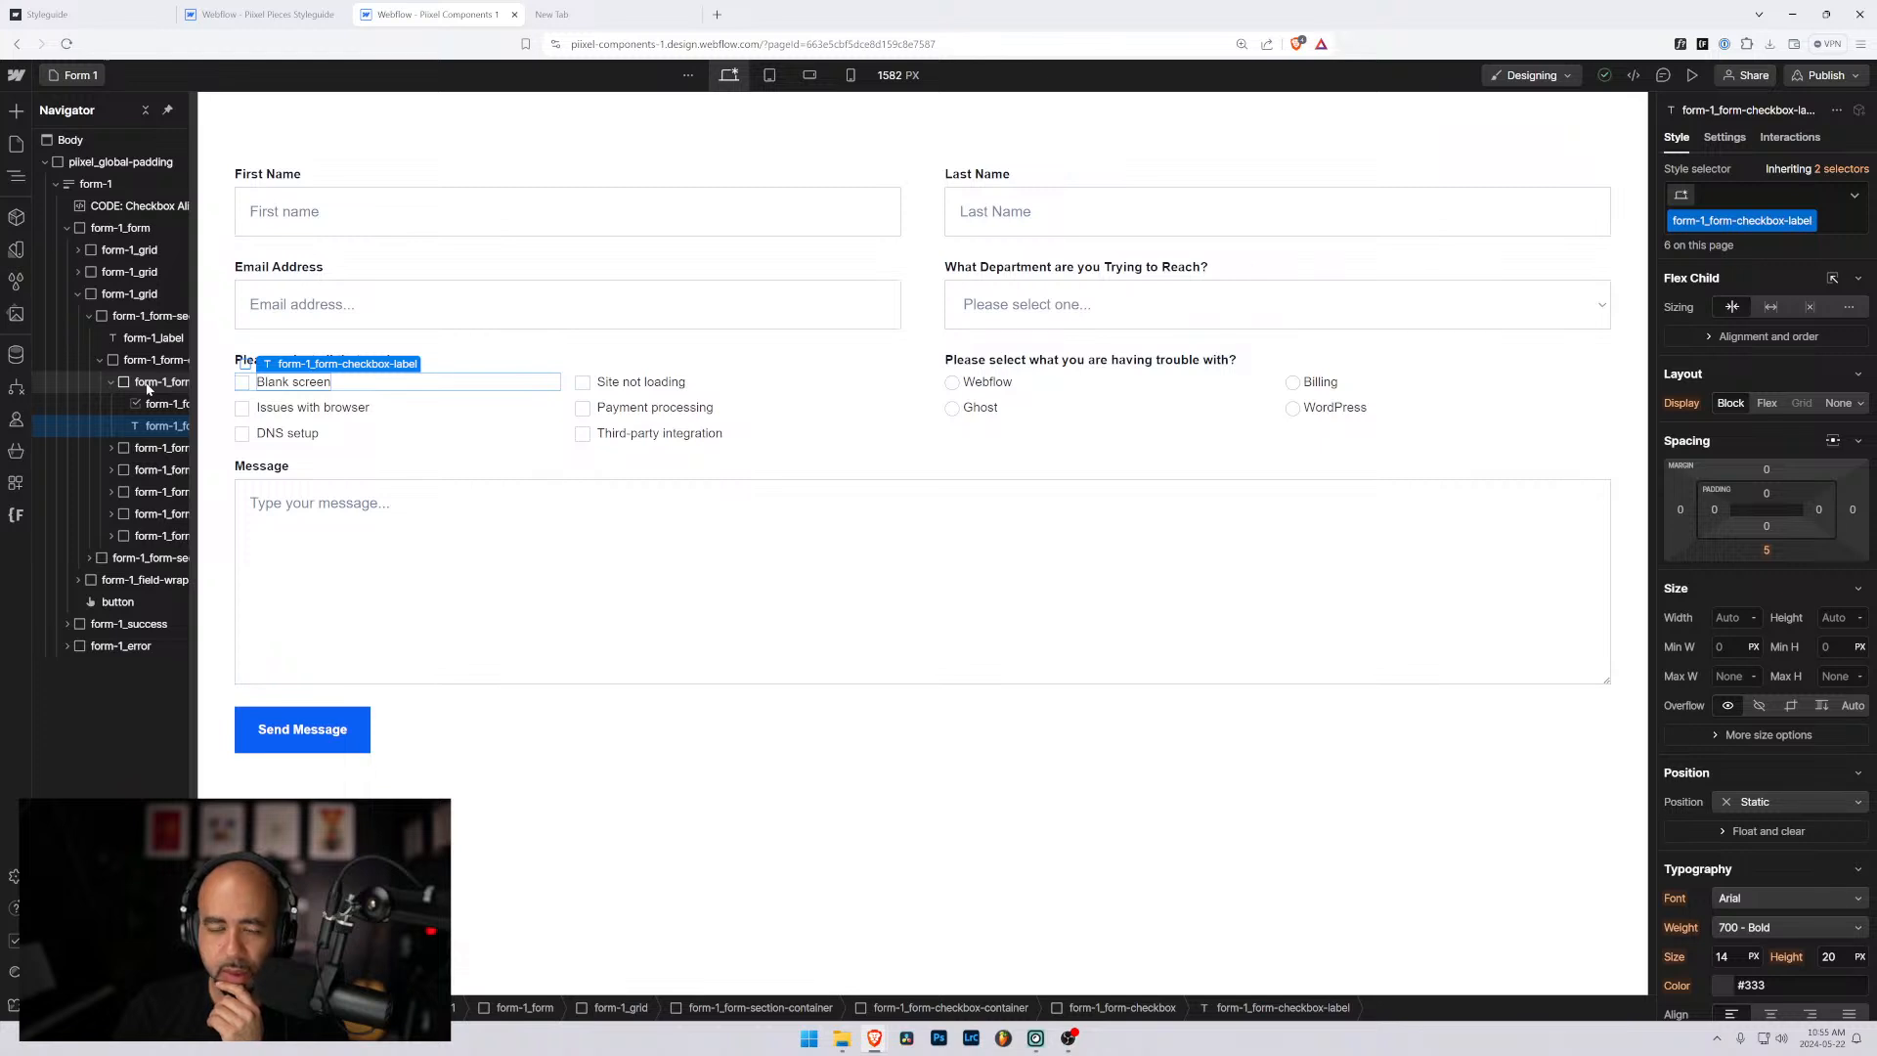
{"action": "left_click", "coordinate": [147, 387]}
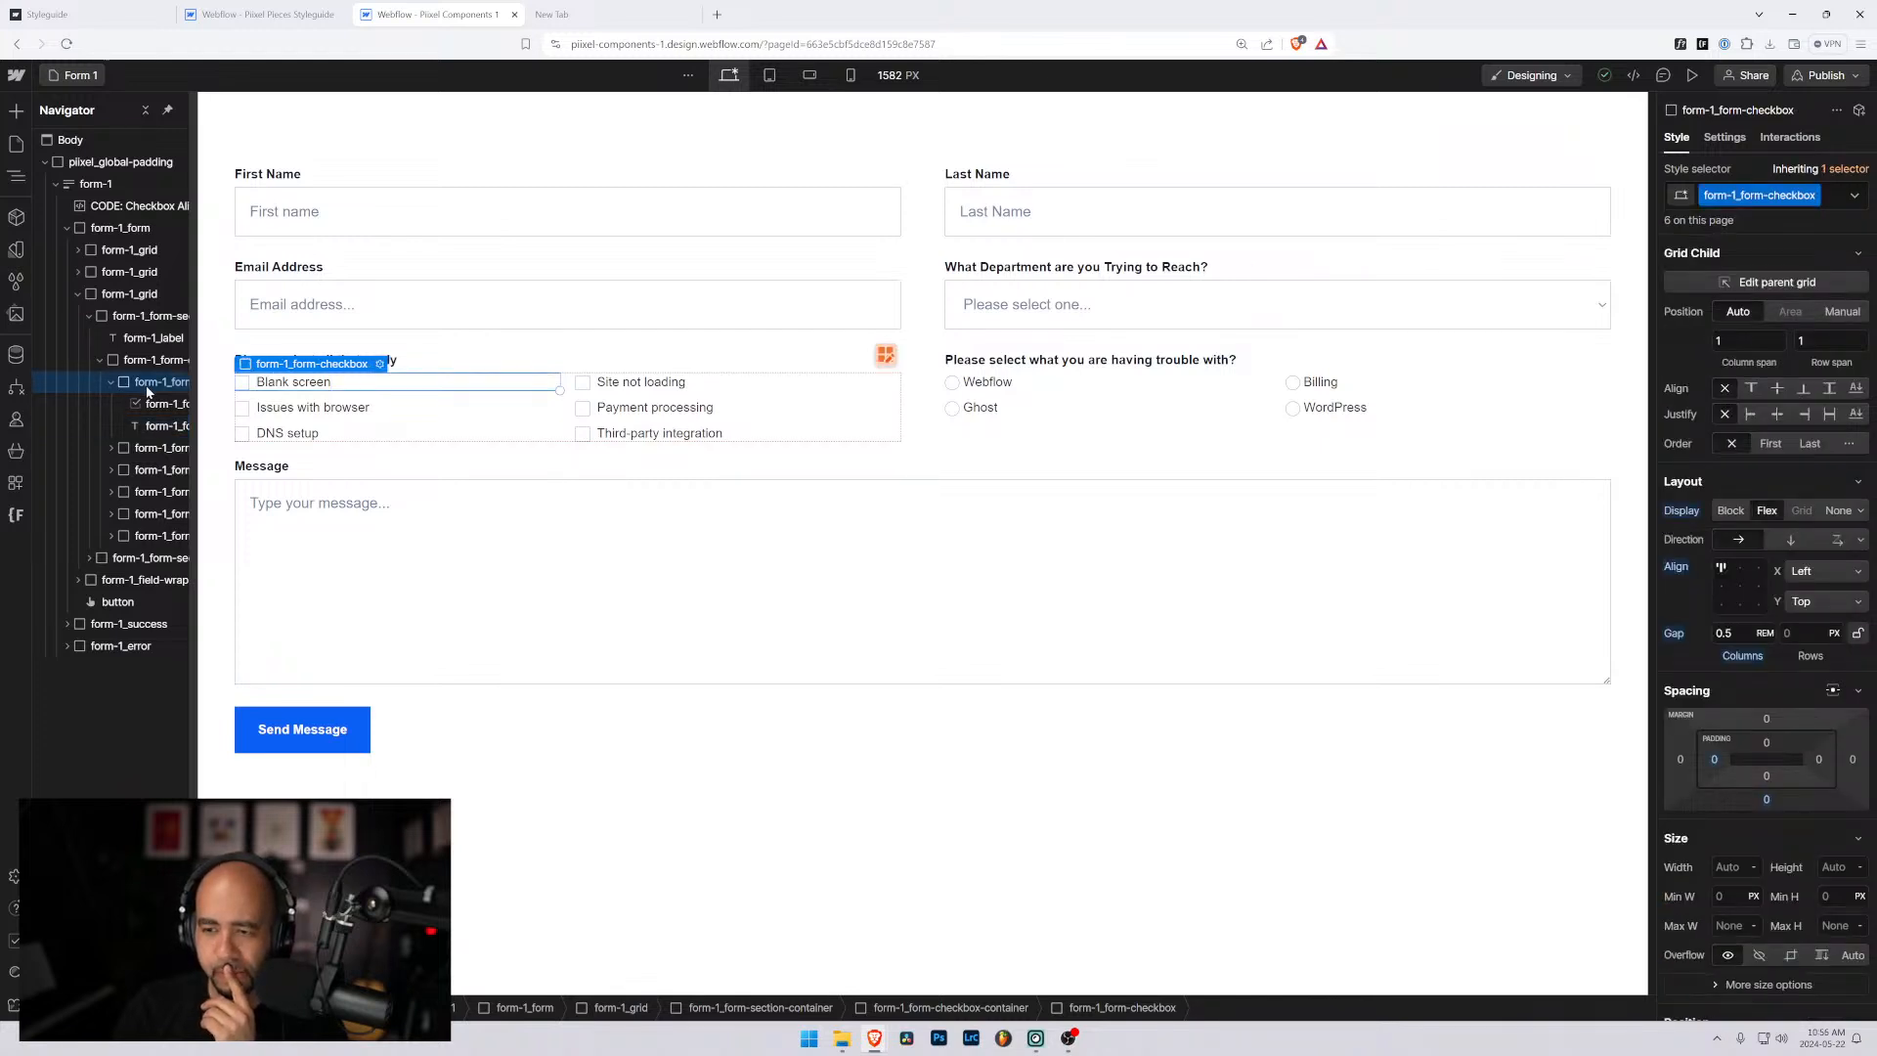
Back in the Pixel Pieces Styleguide project, align the form_checkbox content top left and set its gap to 7 px.
{"action": "left_click", "coordinate": [274, 25]}
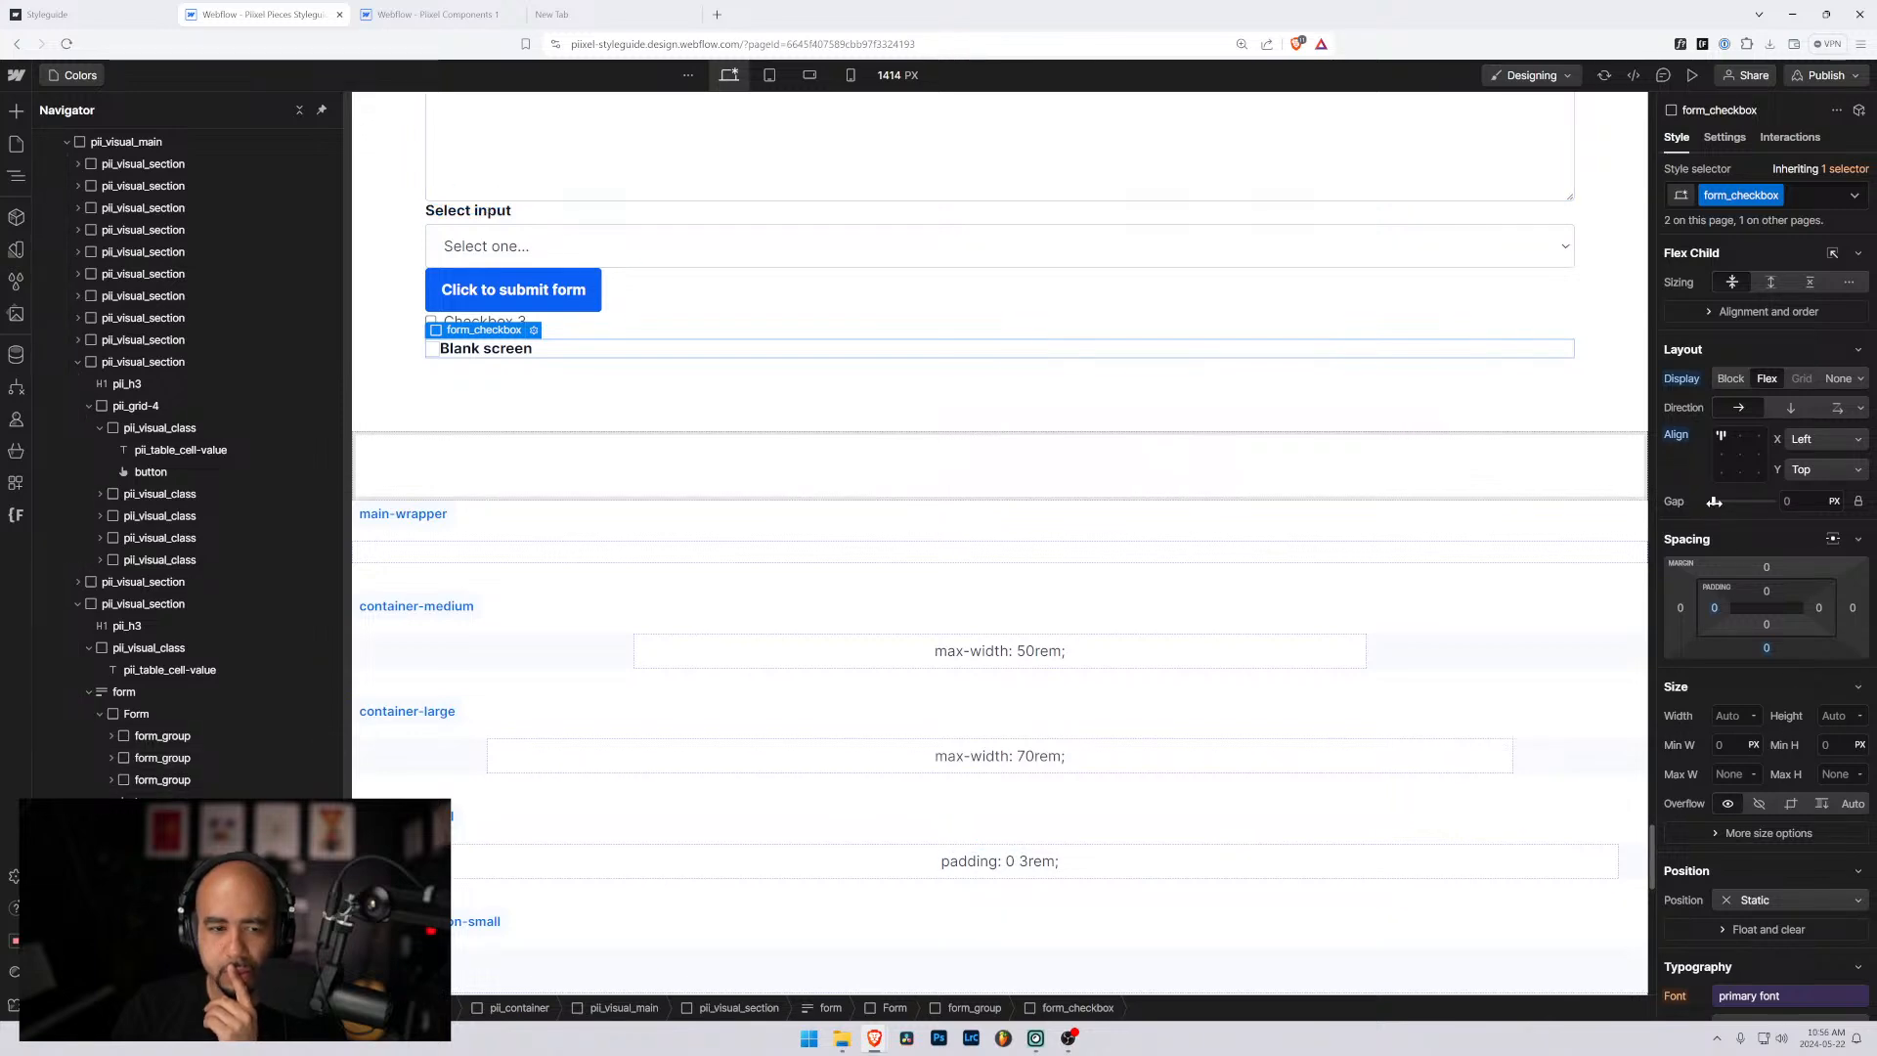
{"action": "left_click_drag", "start_coordinate": [1714, 502], "coordinate": [1719, 501]}
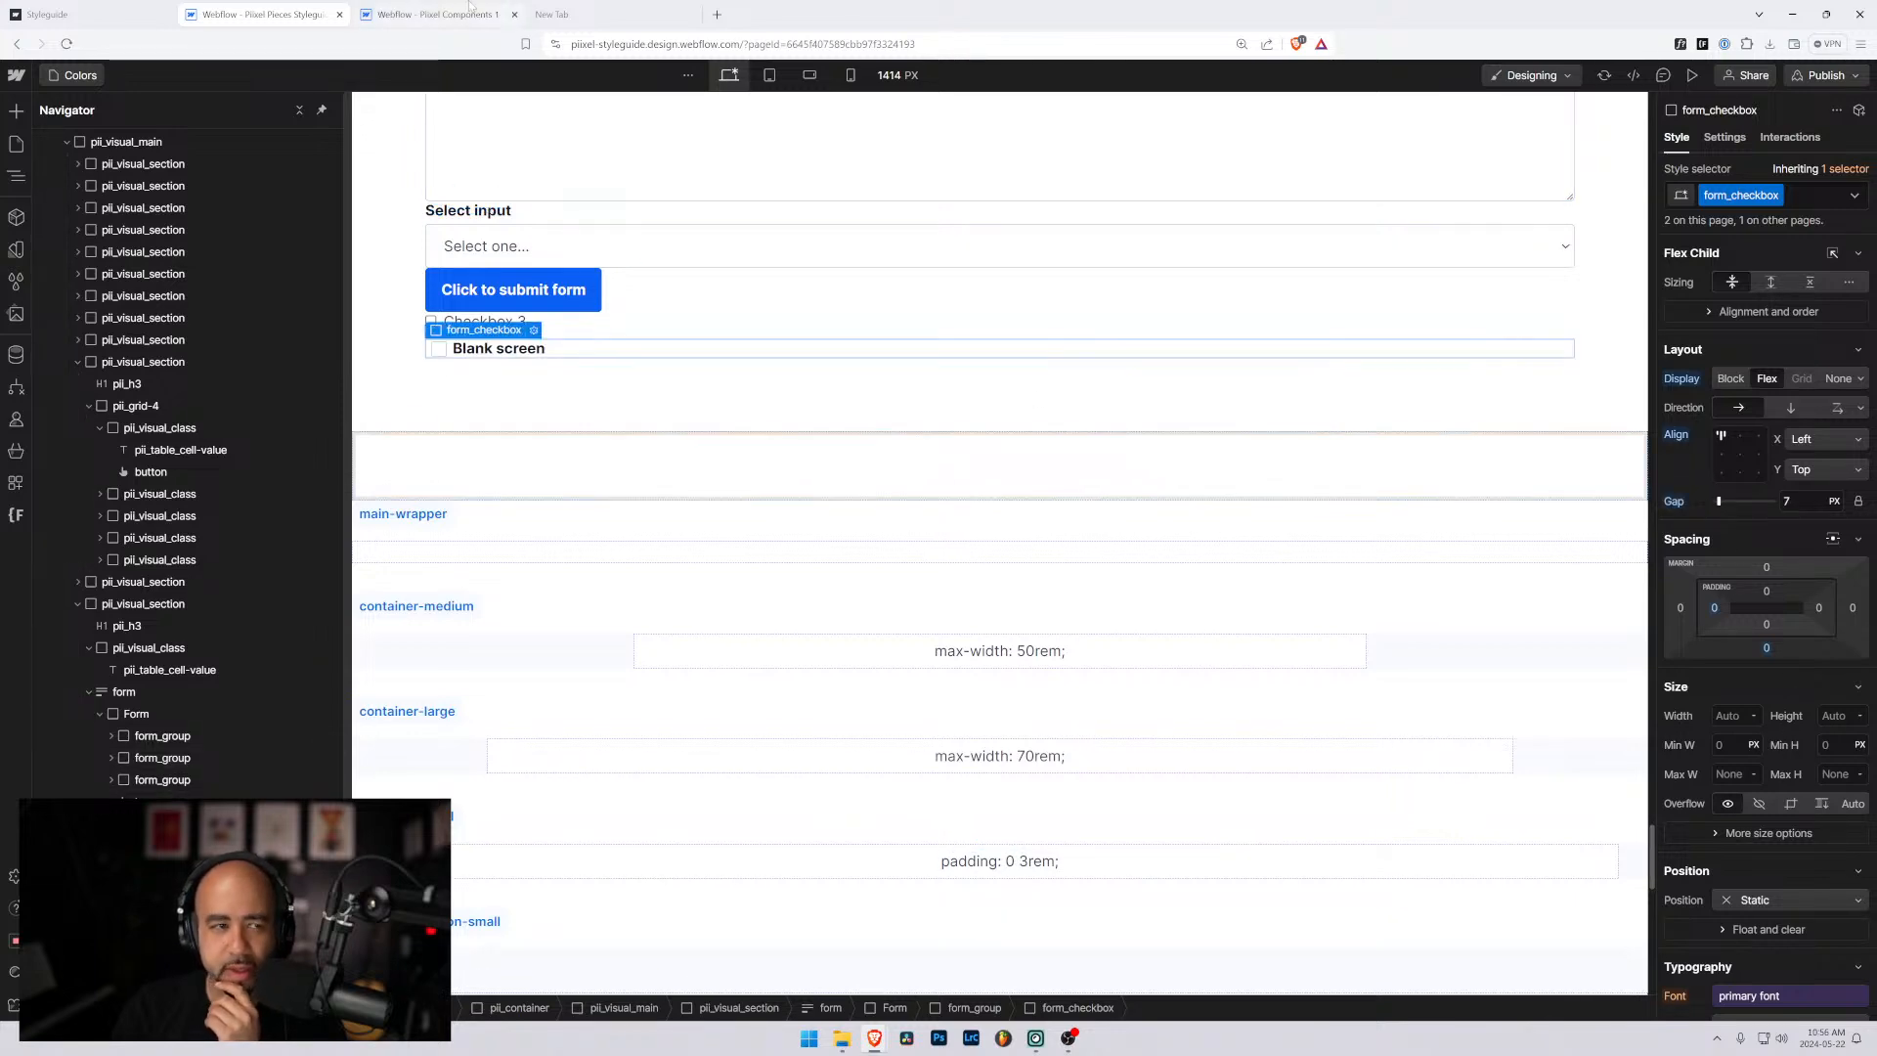
In Pixel Components 1, try a 3.8 rem column gap on the form-1_form-checkbox class, and undo it.
{"action": "left_click", "coordinate": [387, 12]}
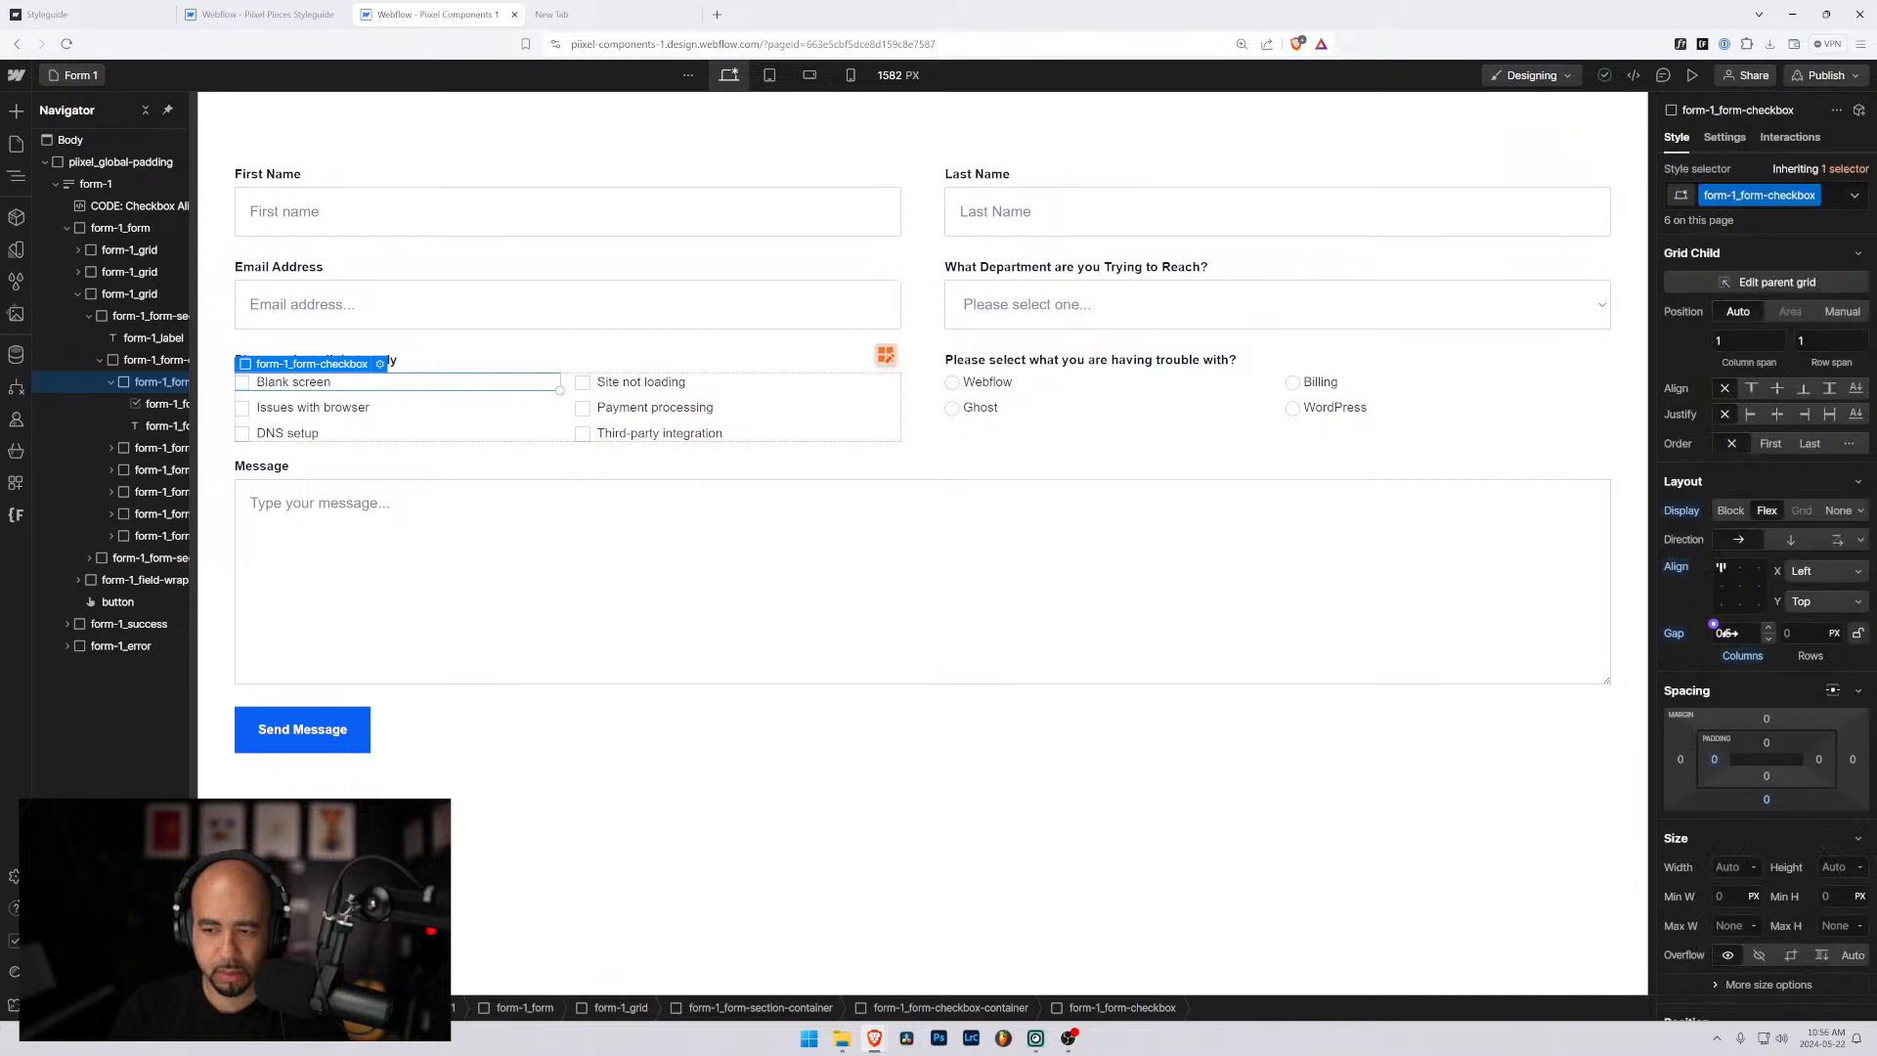
{"action": "left_click_drag", "start_coordinate": [1730, 634], "coordinate": [1751, 634]}
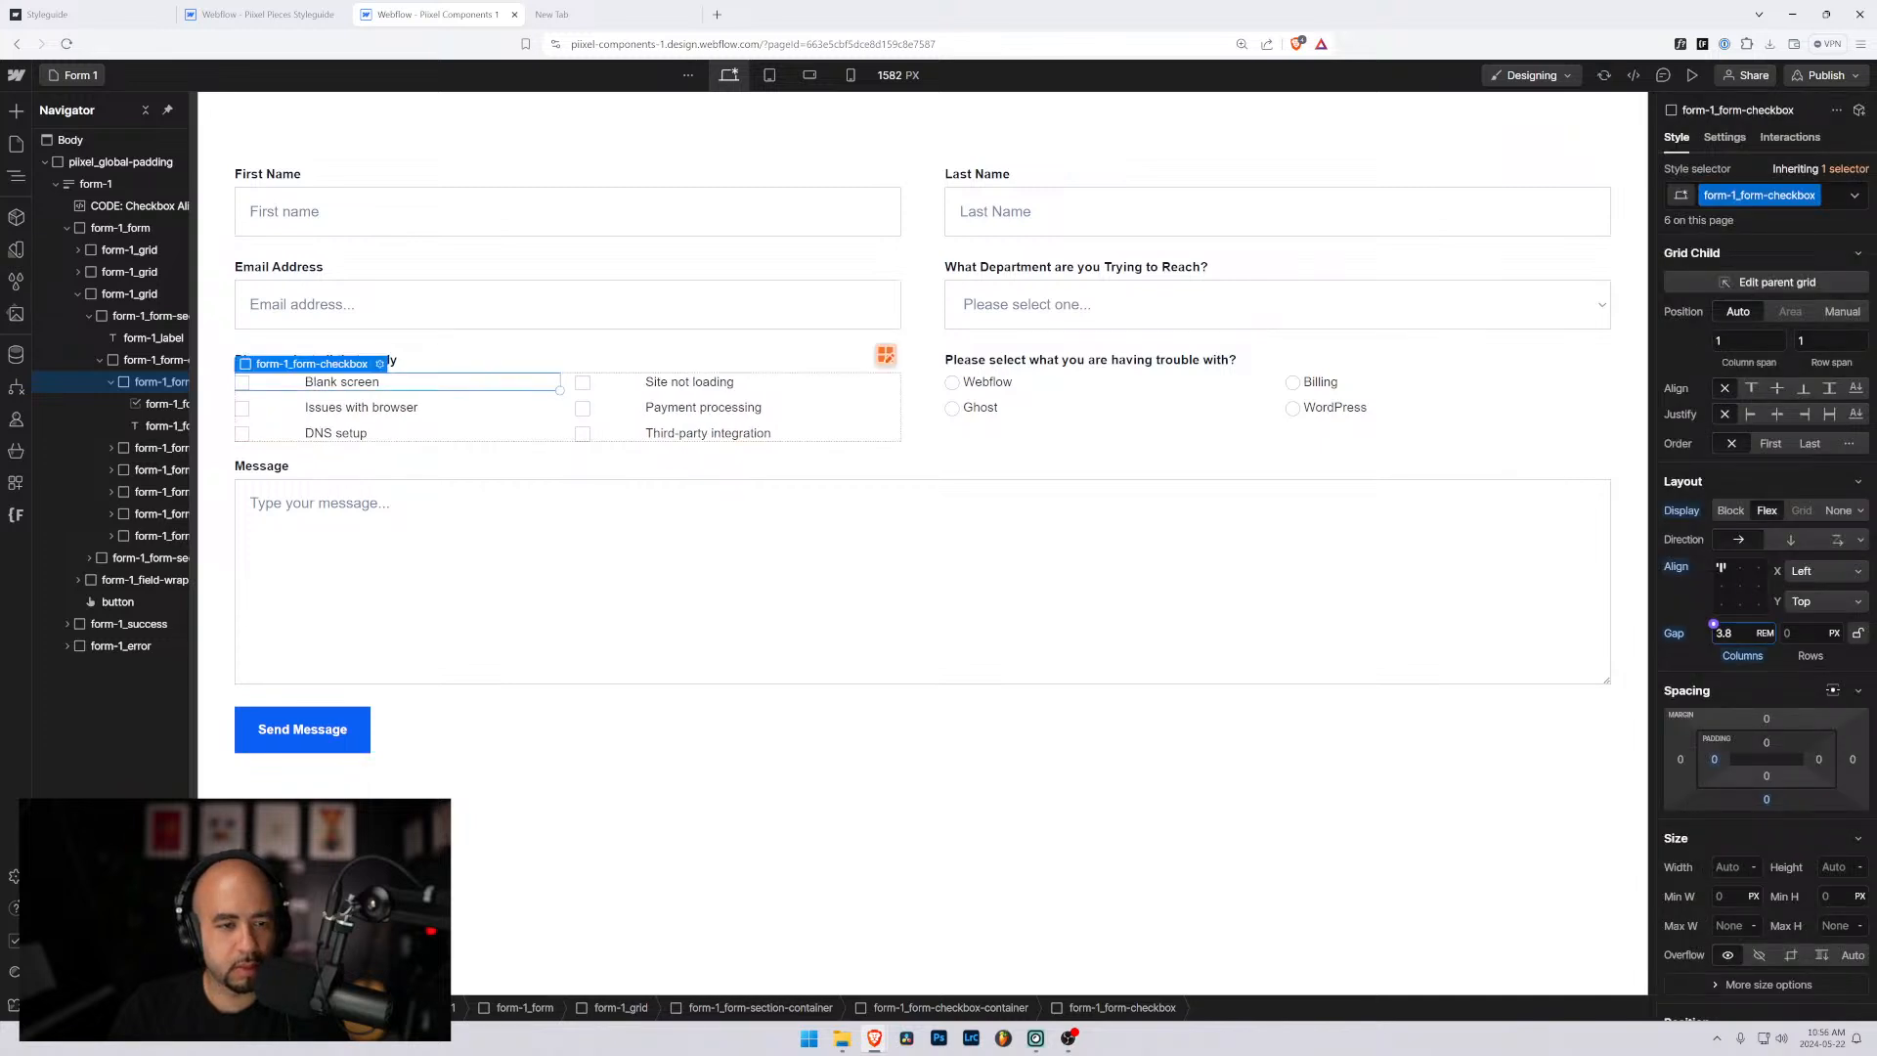
{"action": "key", "text": "ctrl+z"}
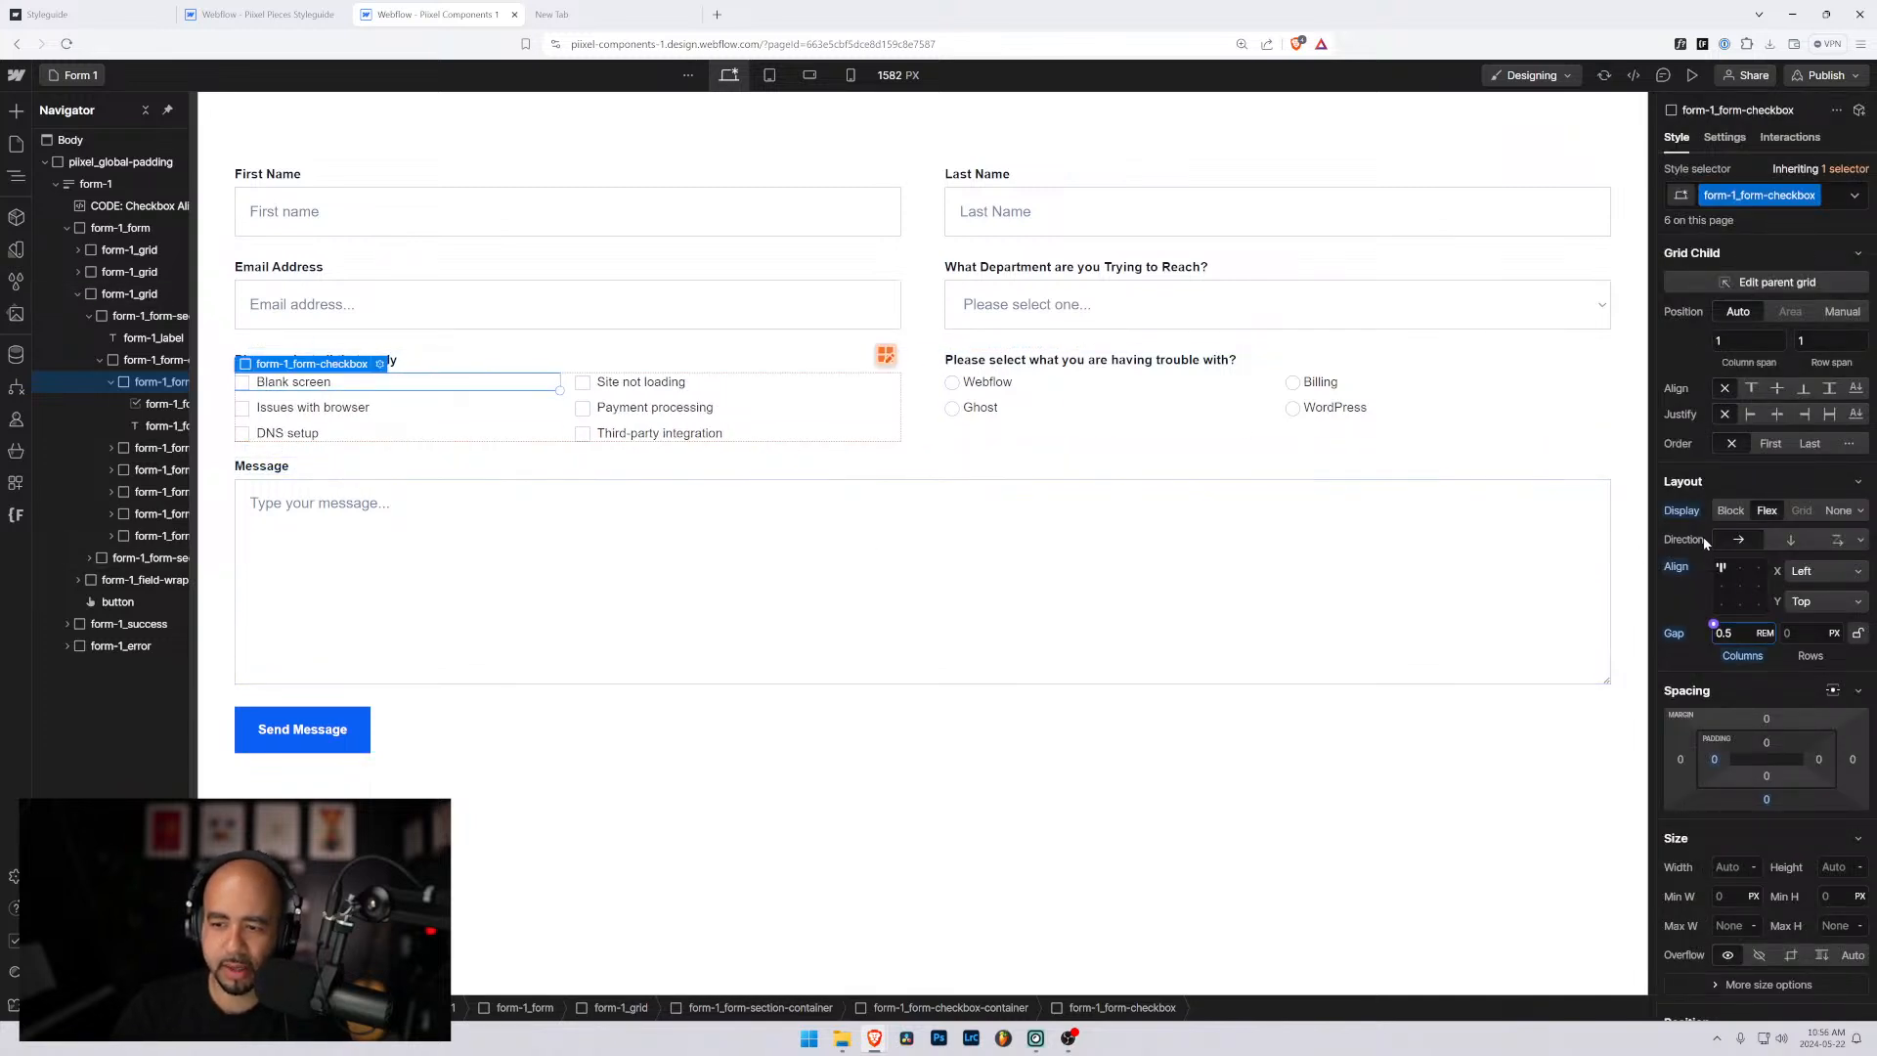
In the Pixel Pieces Styleguide project, set the form_checkbox gap to 27 px.
{"action": "left_click", "coordinate": [269, 16]}
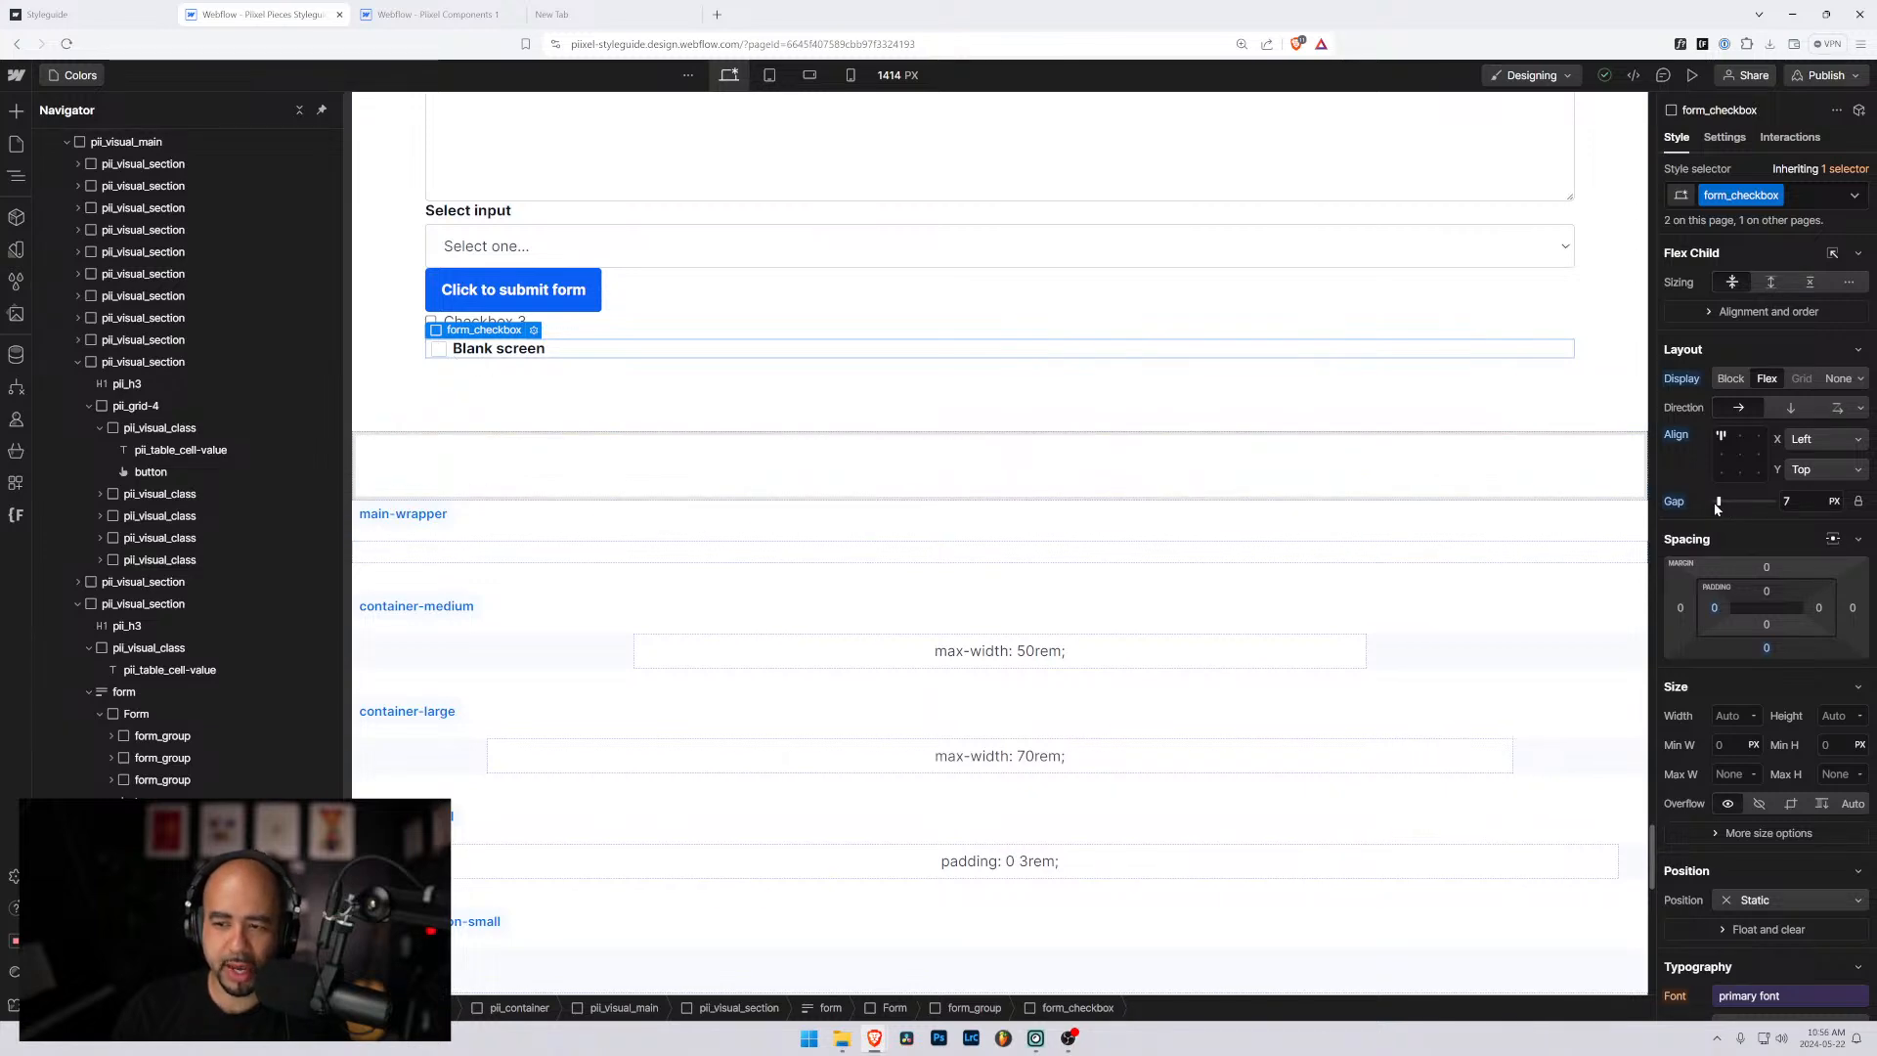
{"action": "left_click_drag", "start_coordinate": [1716, 507], "coordinate": [1734, 503]}
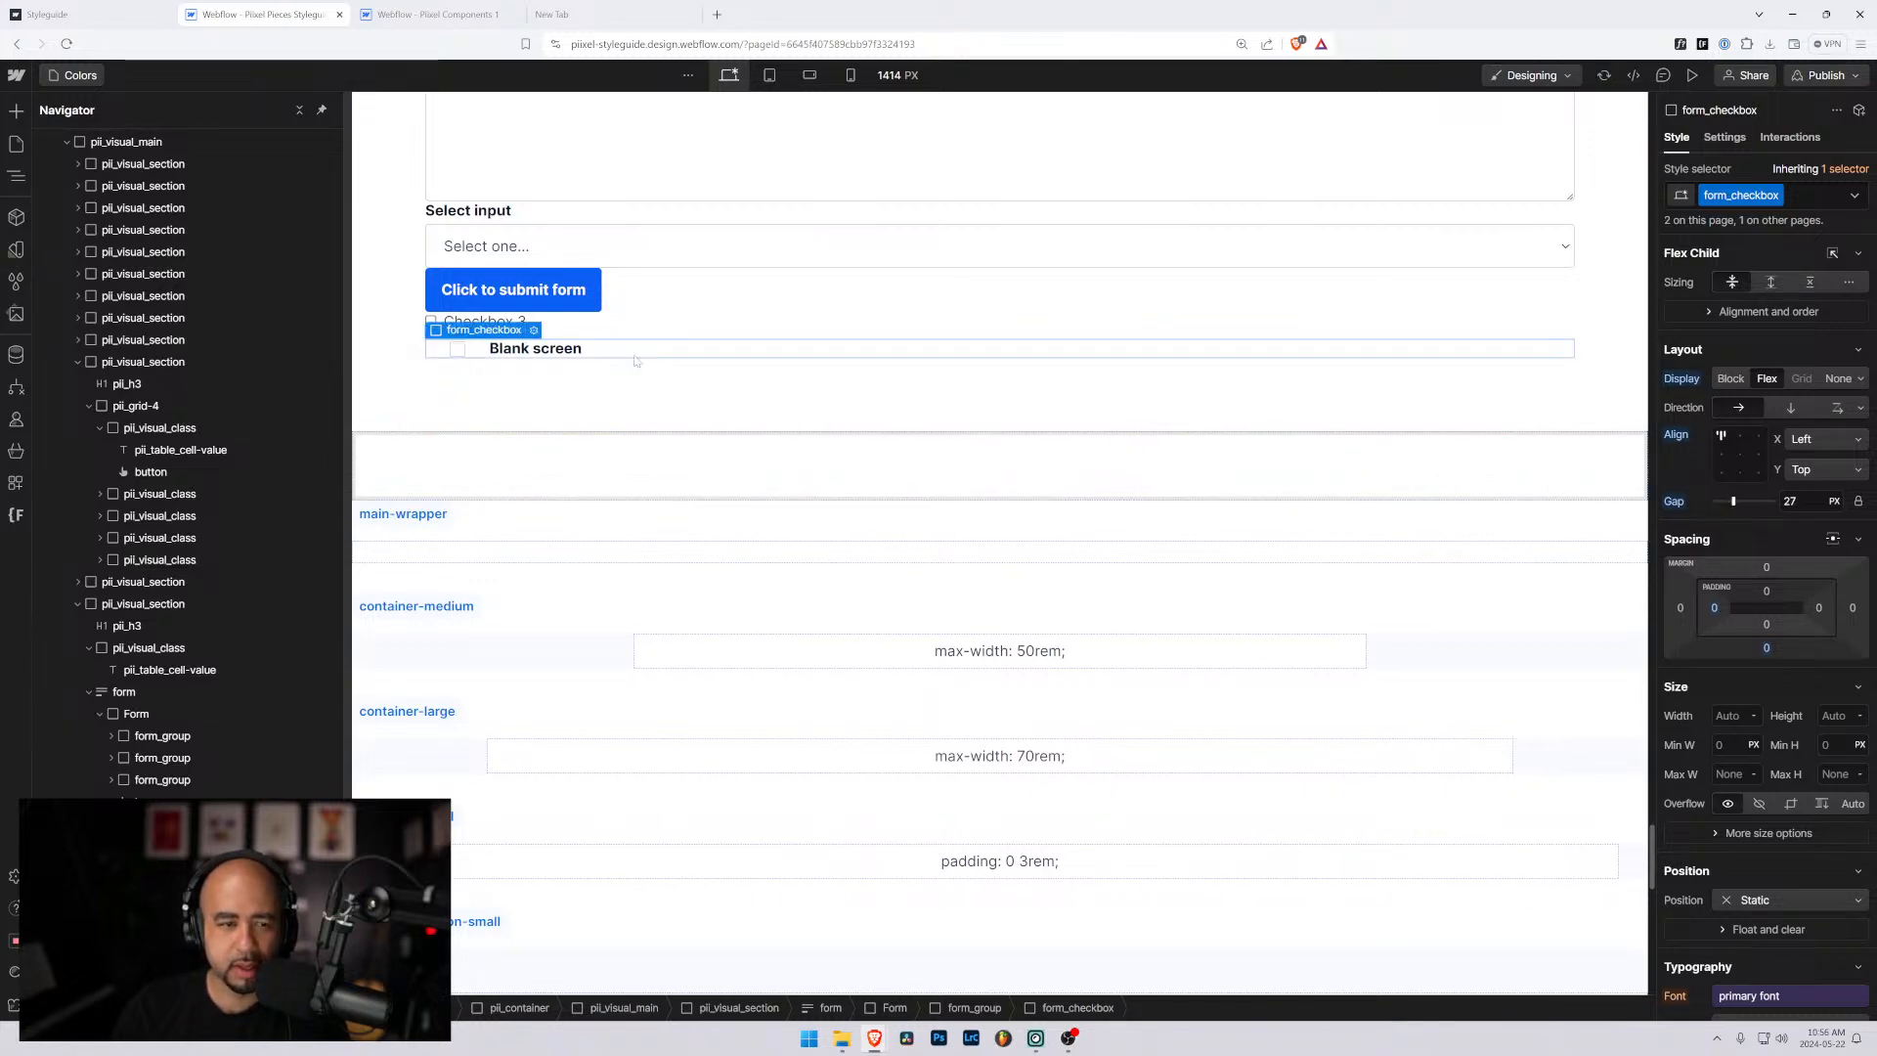
In the Pixel Components 1 project, inspect the markup and CSS of Form 1's "Blank screen" checkbox icon and hidden input with the browser developer tools.
{"action": "left_click", "coordinate": [431, 15]}
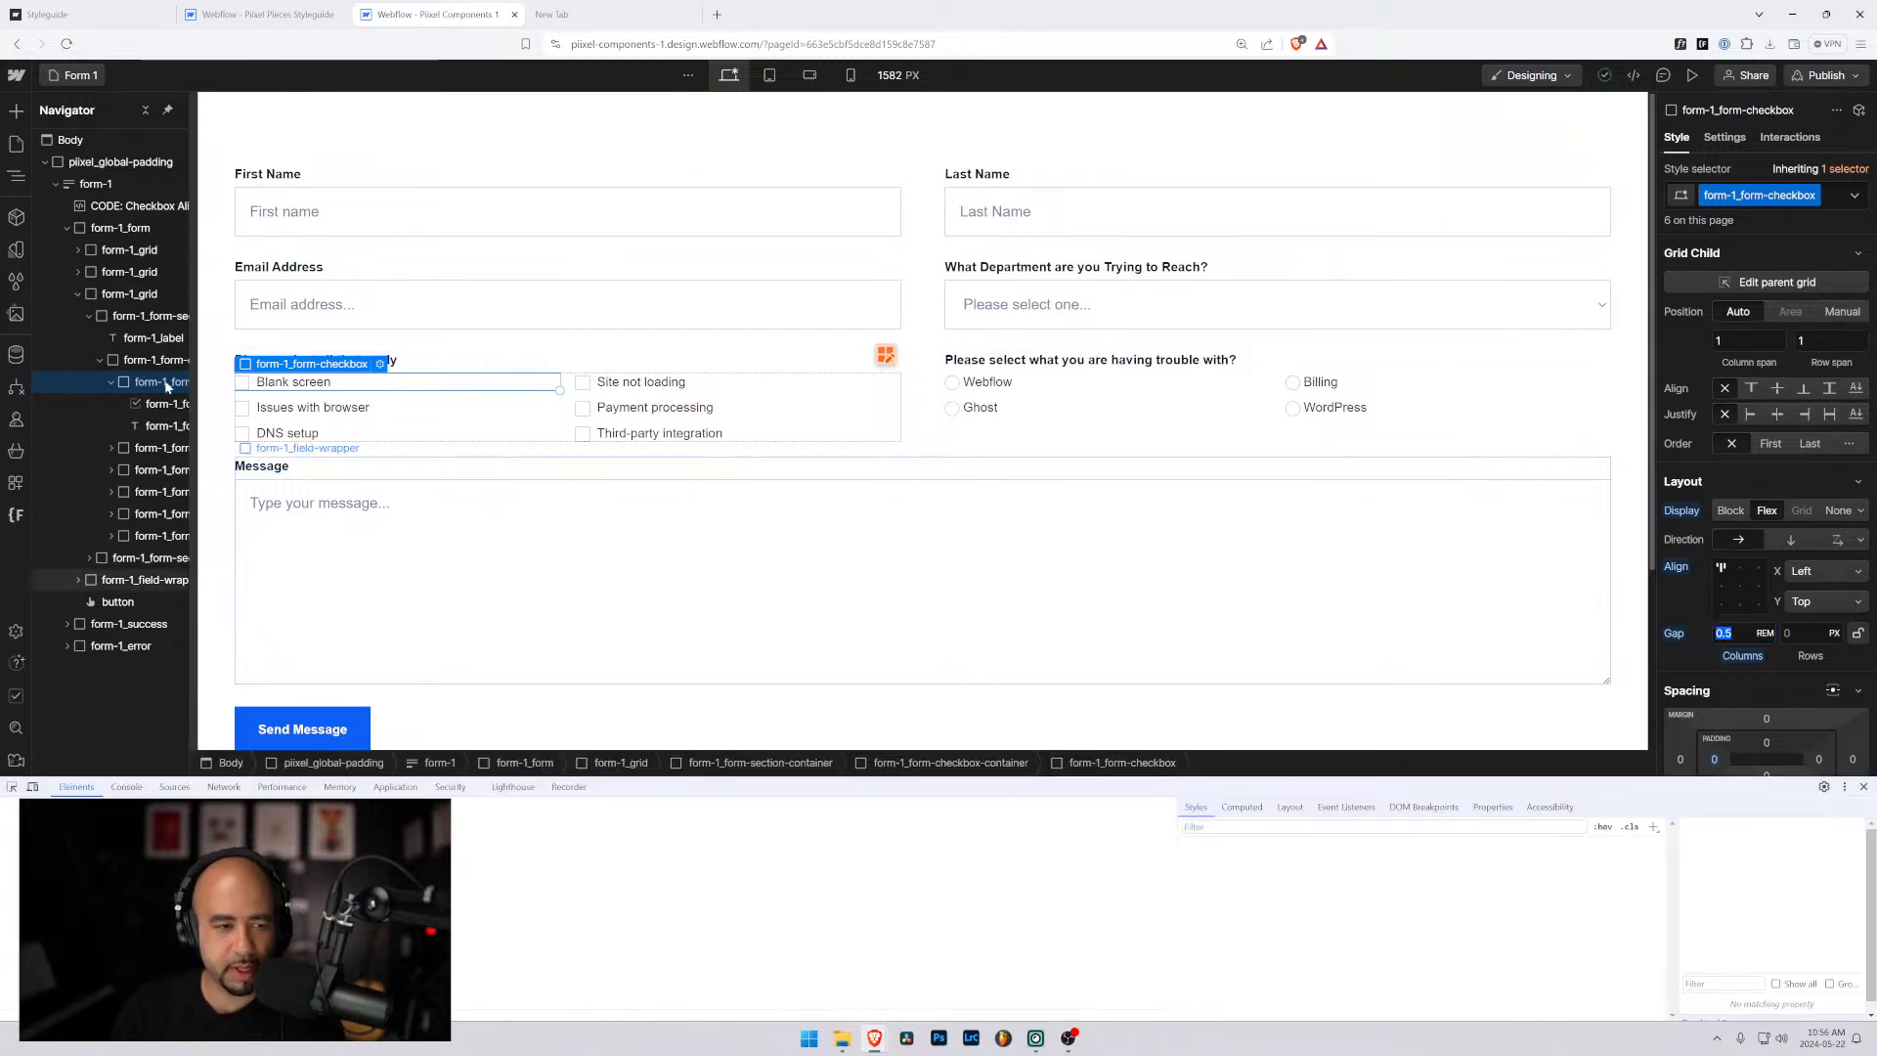
{"action": "key", "text": "ctrl+shift+i"}
{"action": "key", "text": "ctrl+shift+c"}
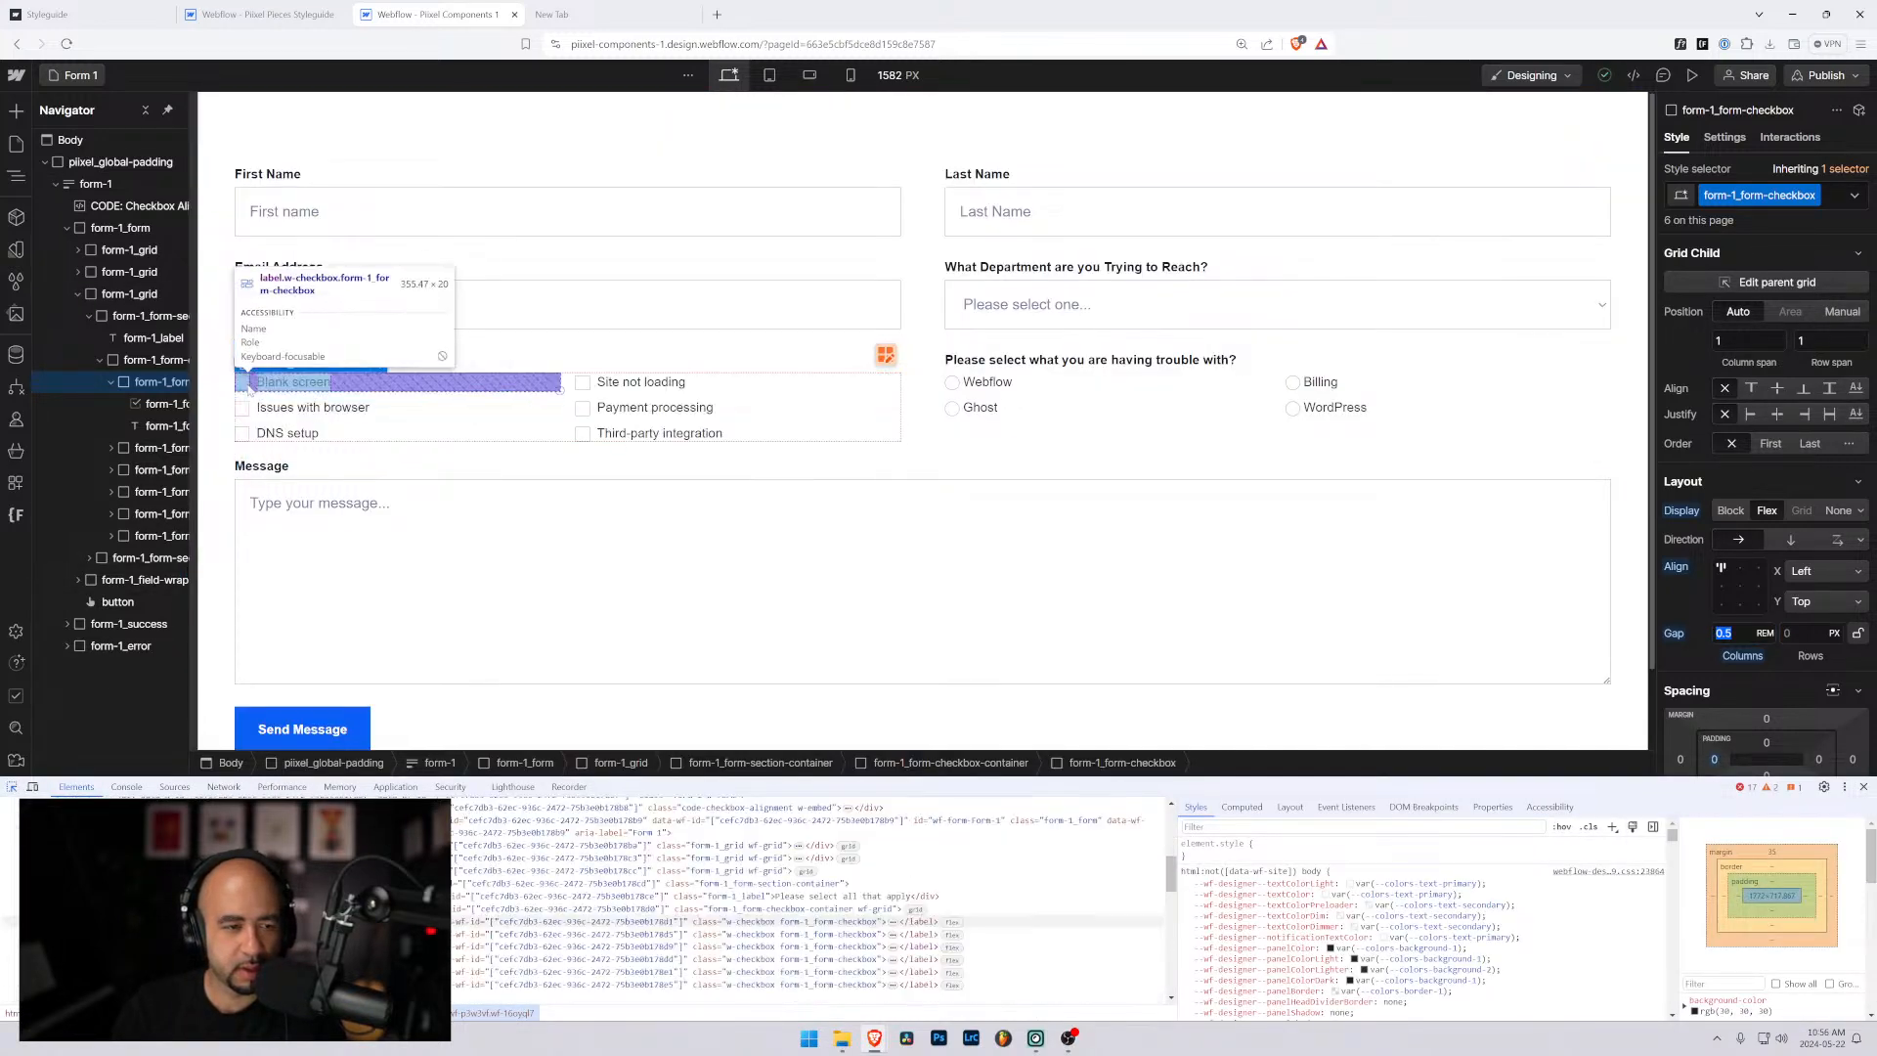
{"action": "left_click", "coordinate": [243, 382]}
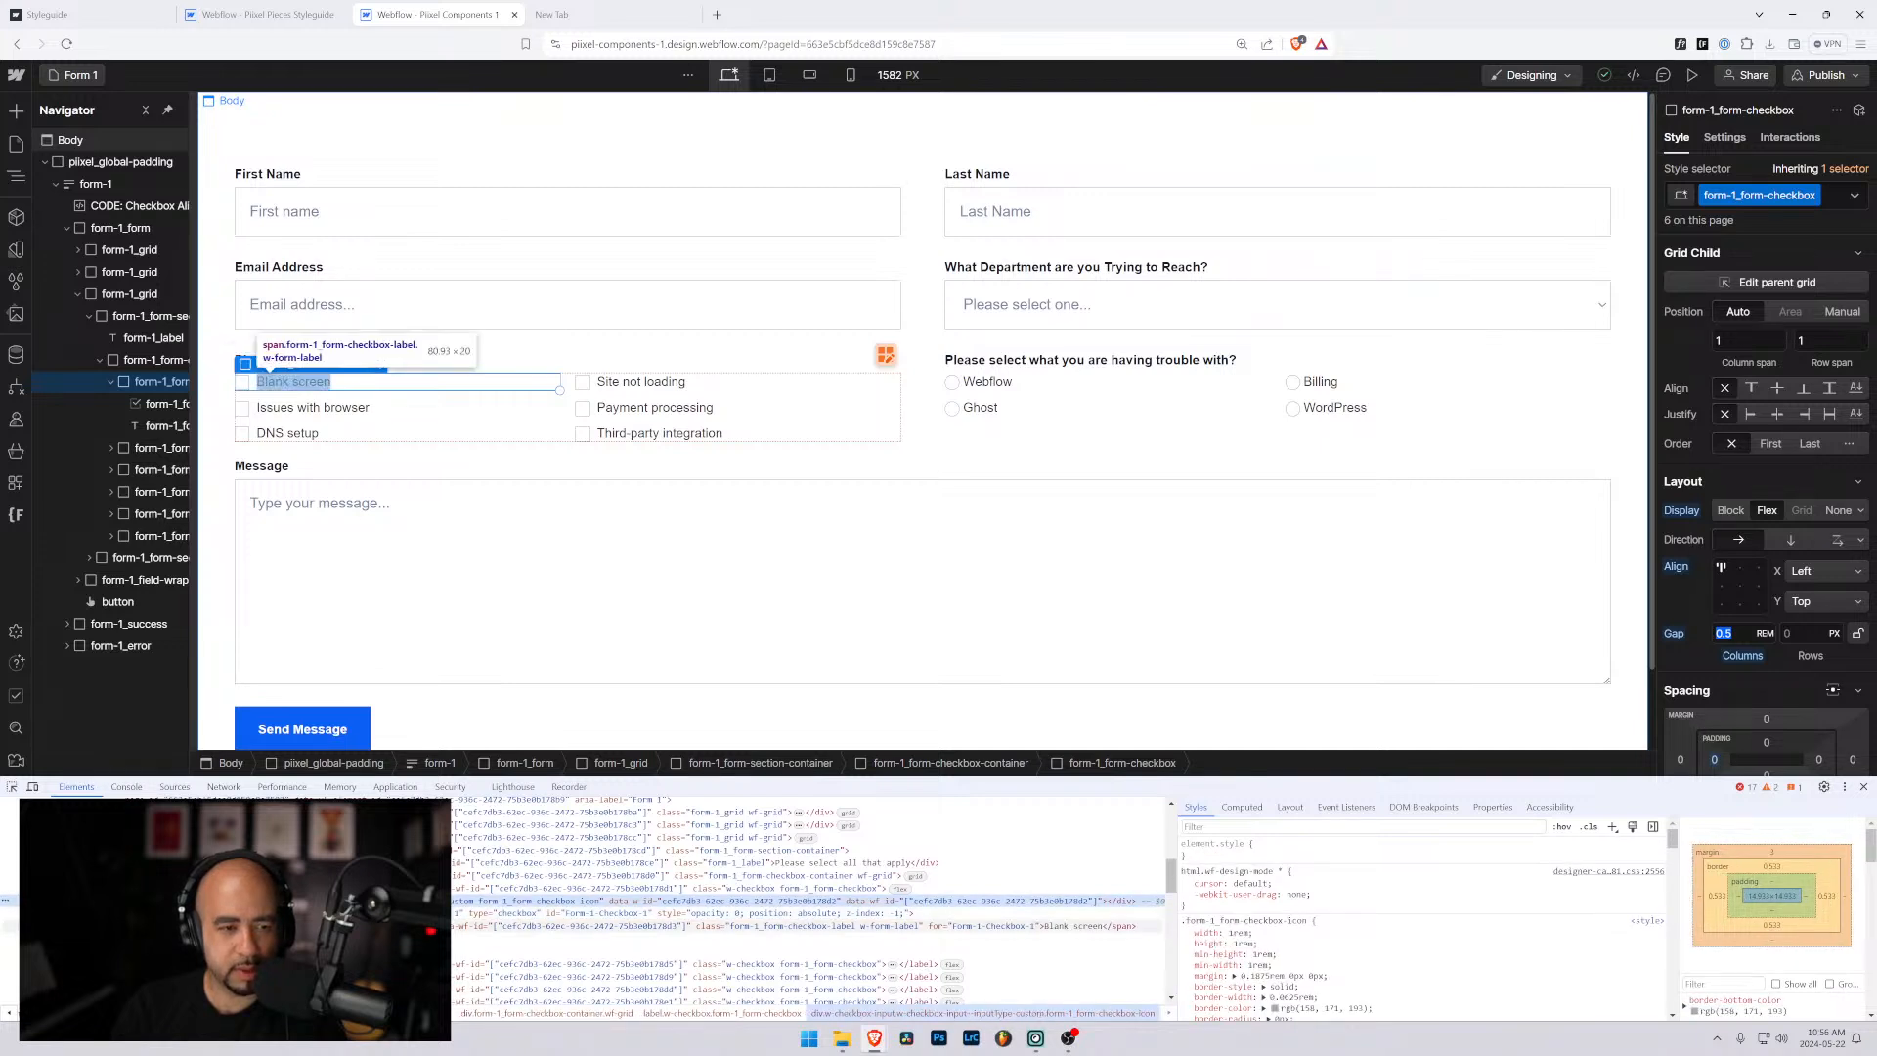
{"action": "left_click", "coordinate": [587, 913]}
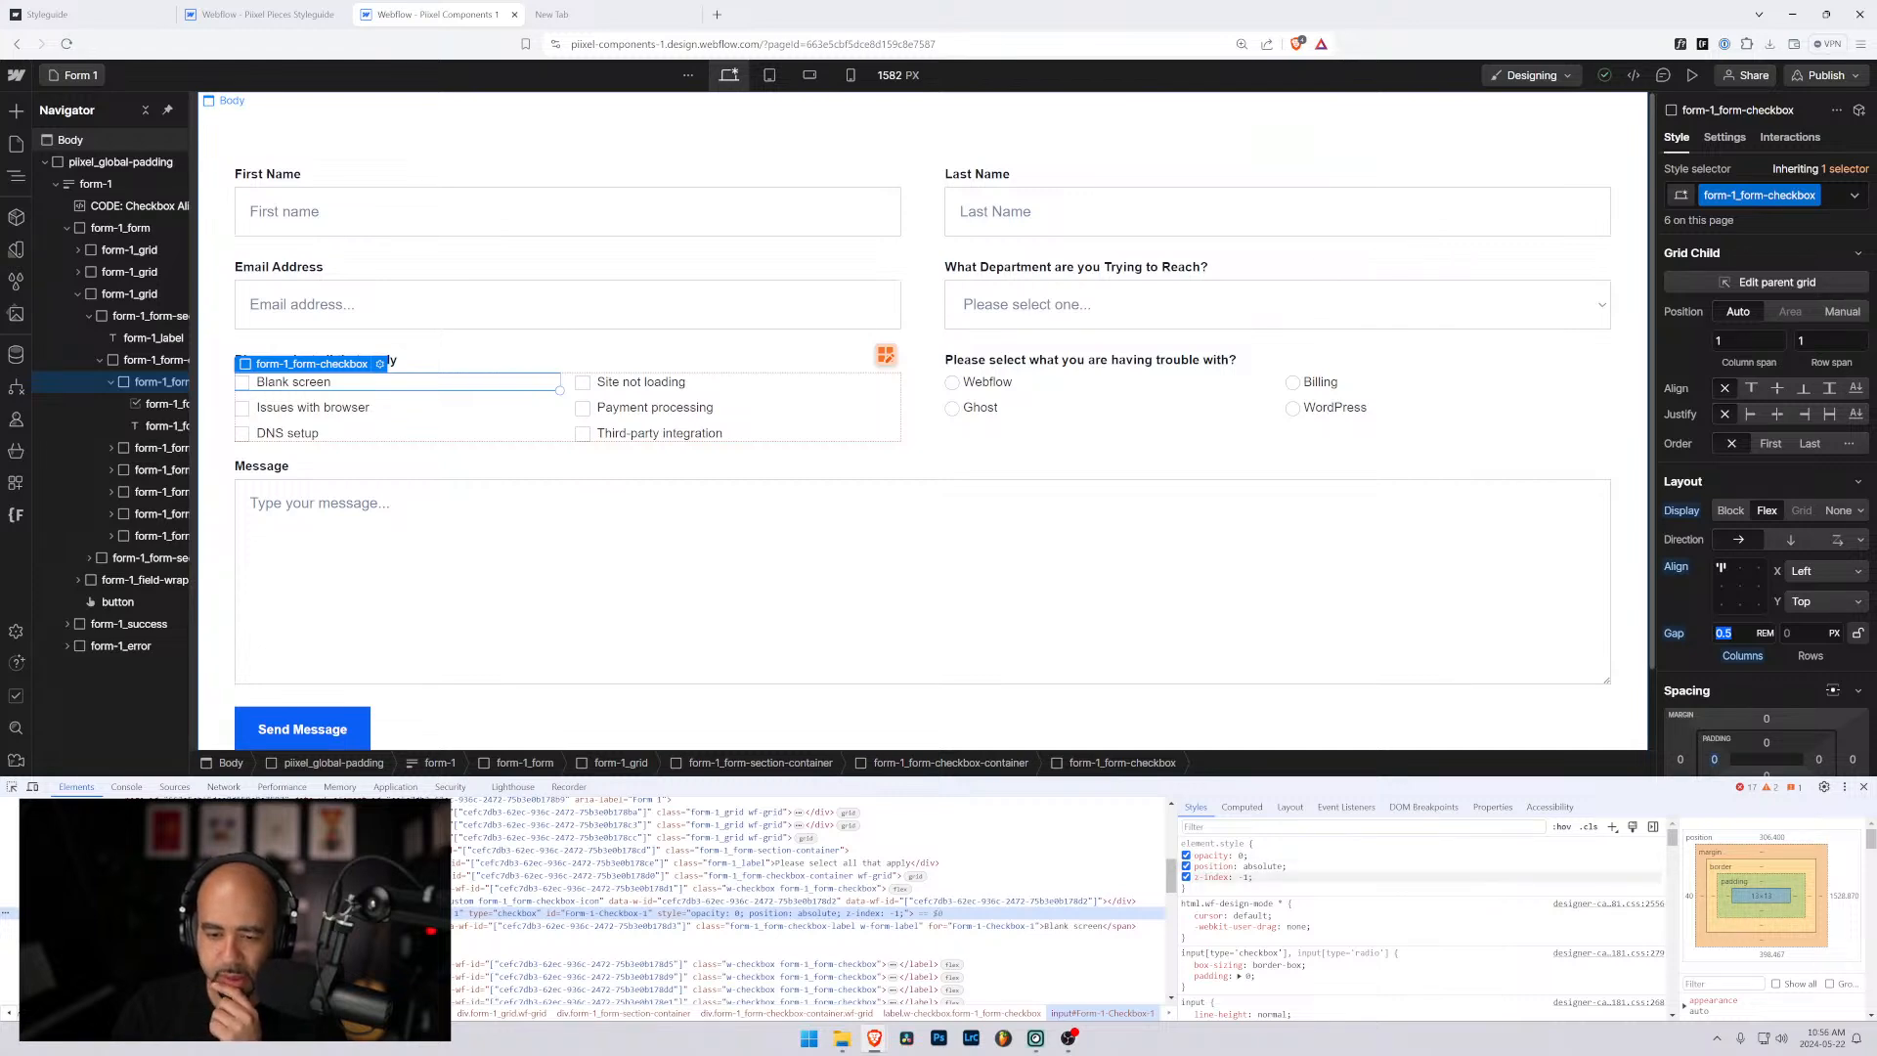
{"action": "scroll", "coordinate": [1418, 929], "scroll_direction": "down", "scroll_amount": 3}
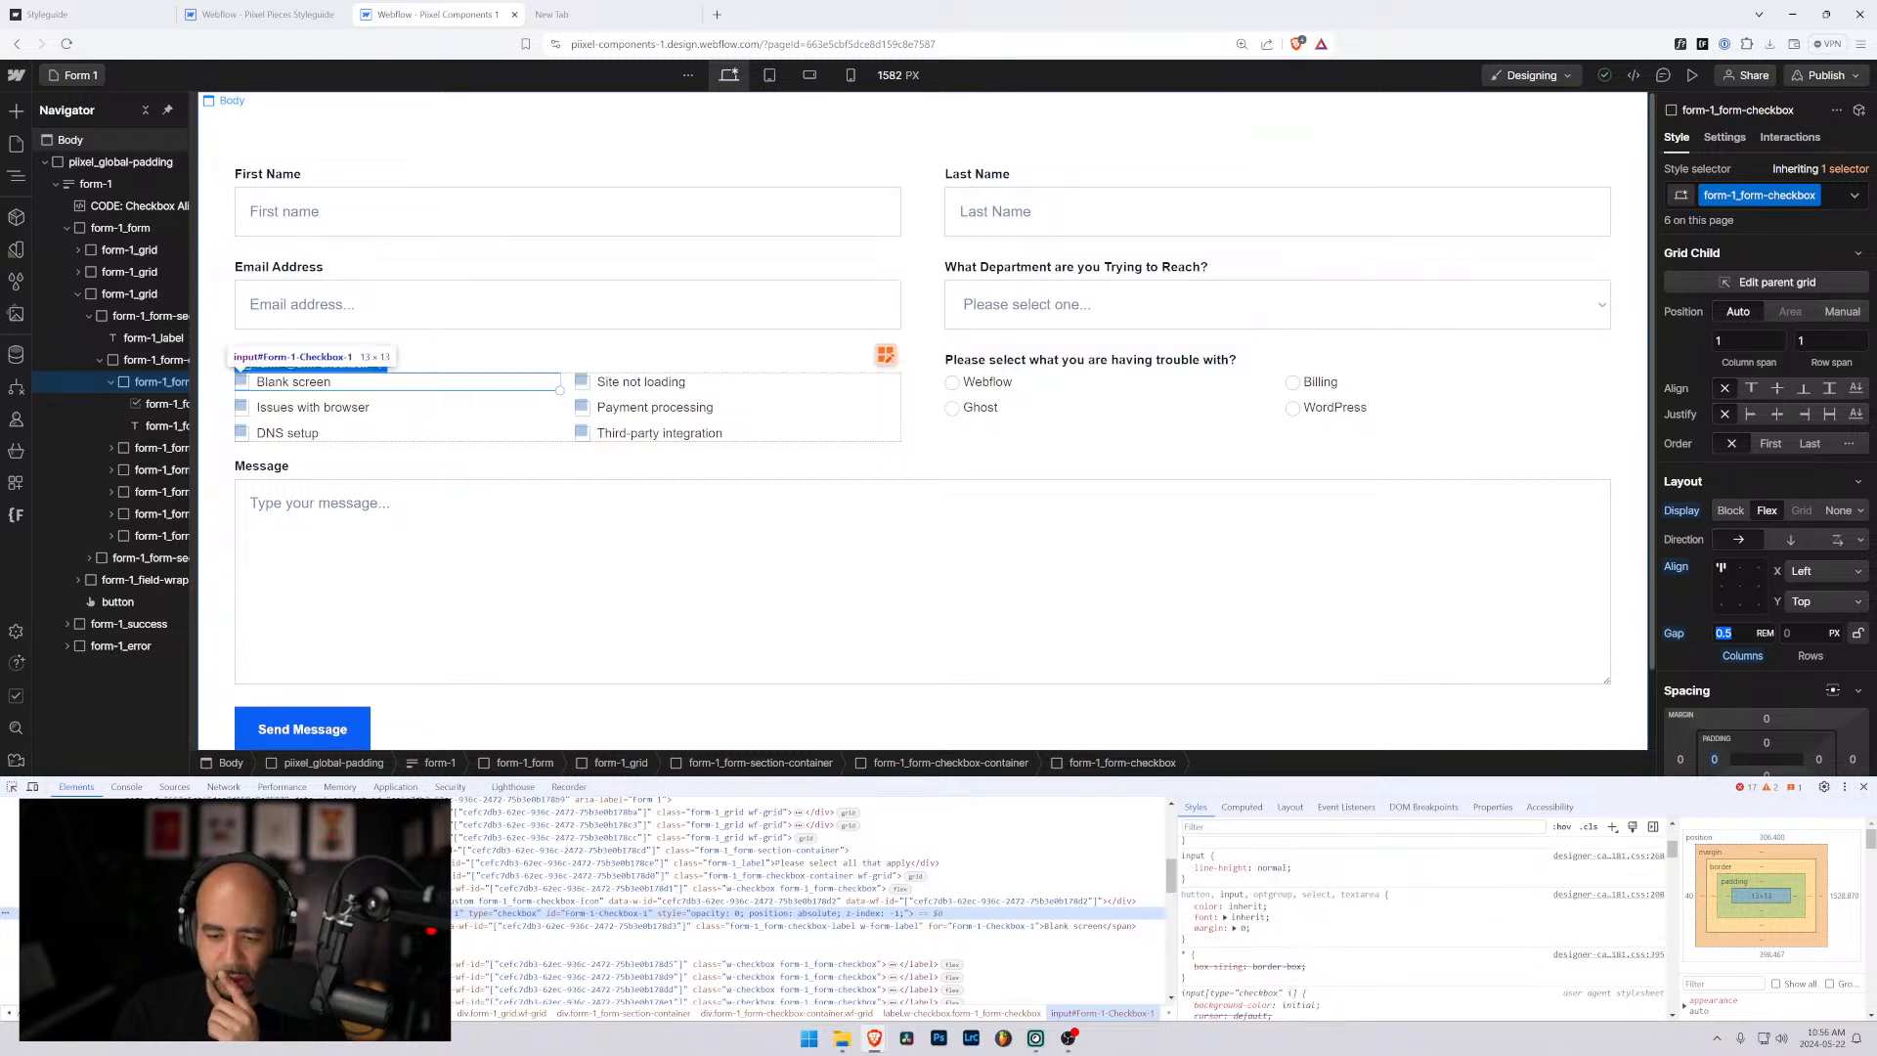
In the Pixel Pieces Styleguide project, inspect the unstyled "Checkbox 3" input and delete that Checkbox Field from the form.
{"action": "left_click", "coordinate": [259, 14]}
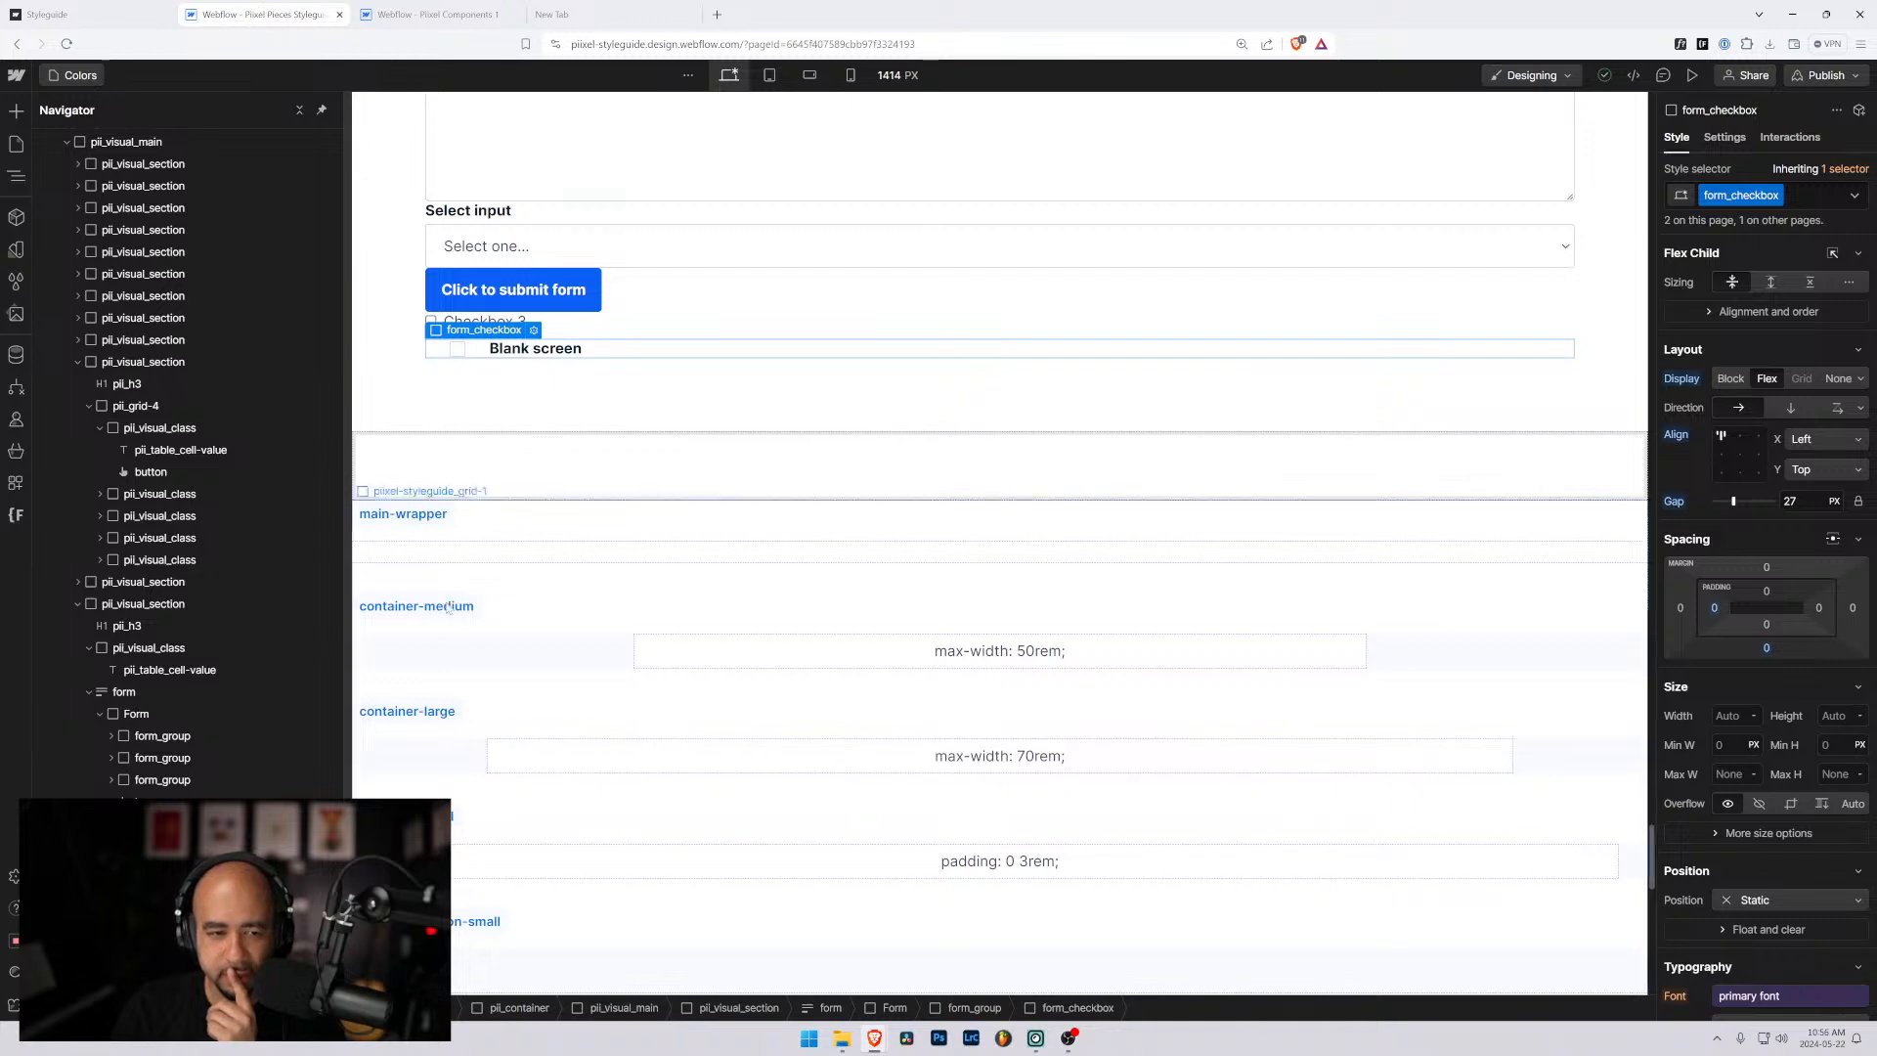
{"action": "key", "text": "ctrl+shift+c"}
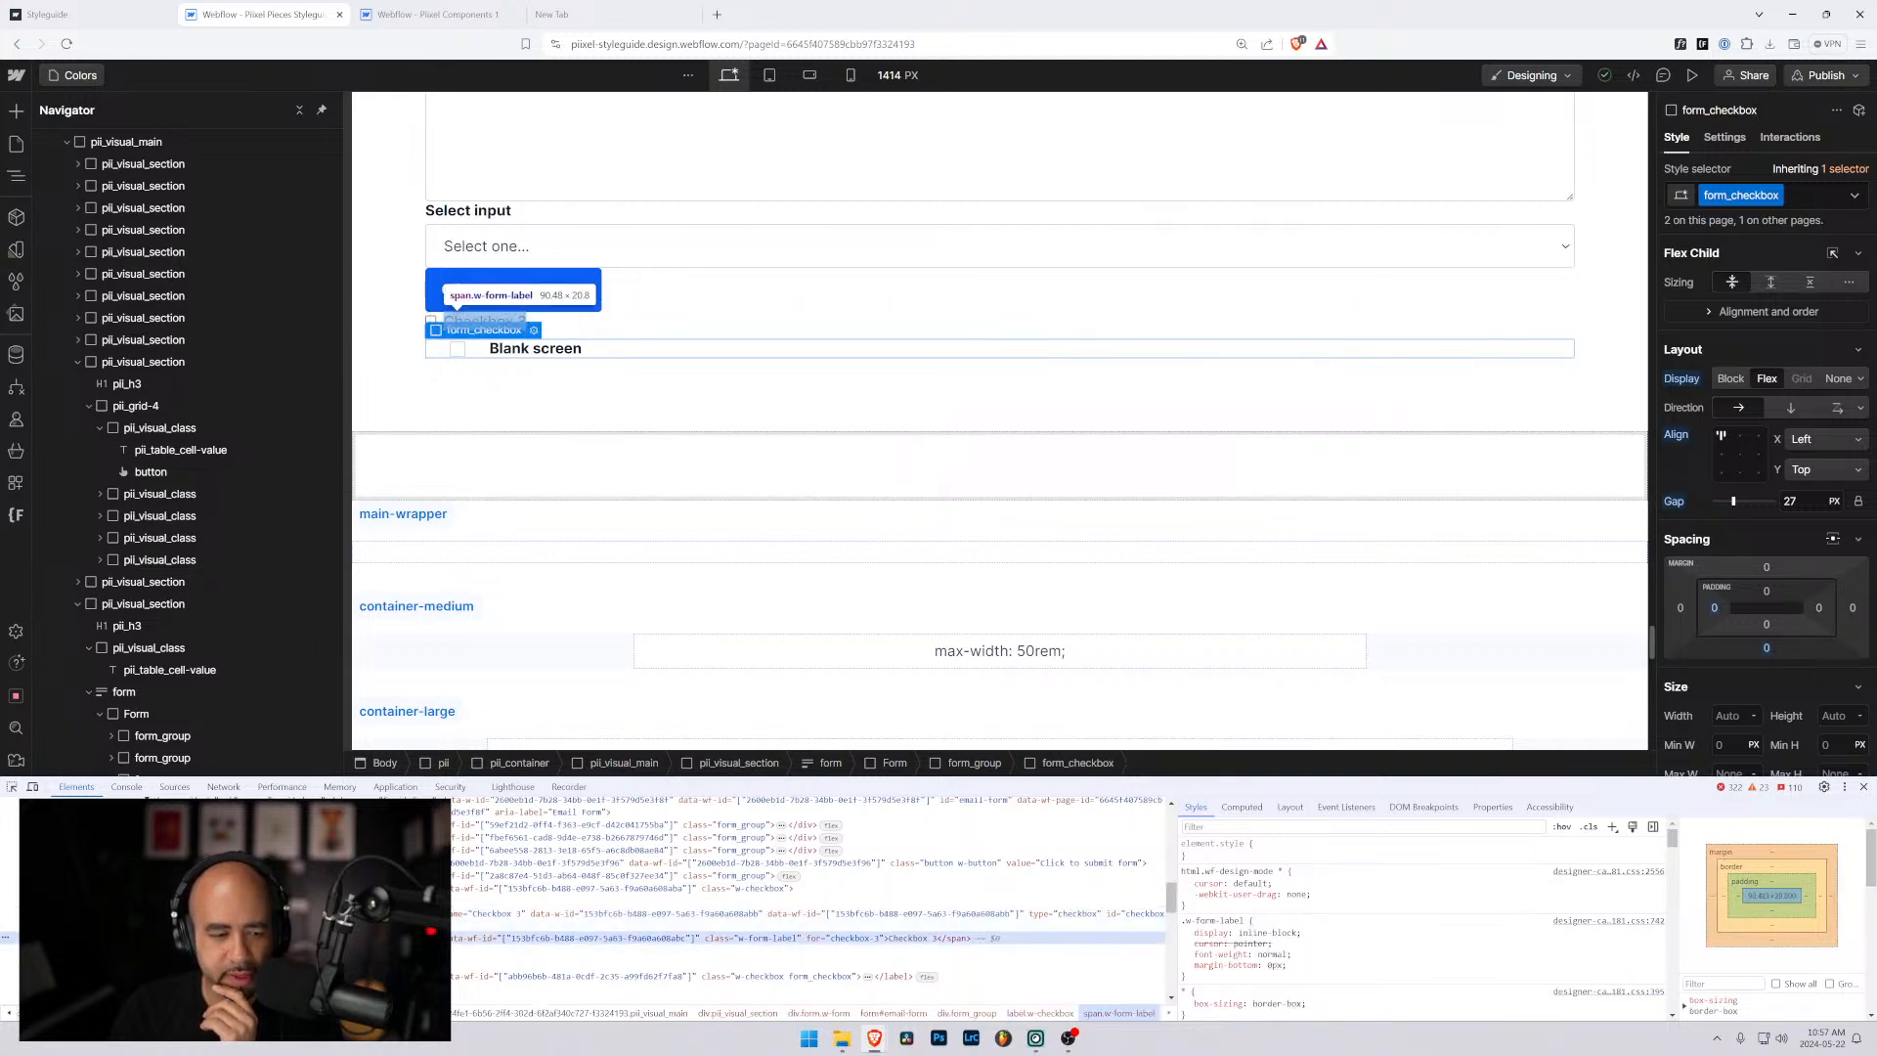
{"action": "left_click", "coordinate": [433, 323]}
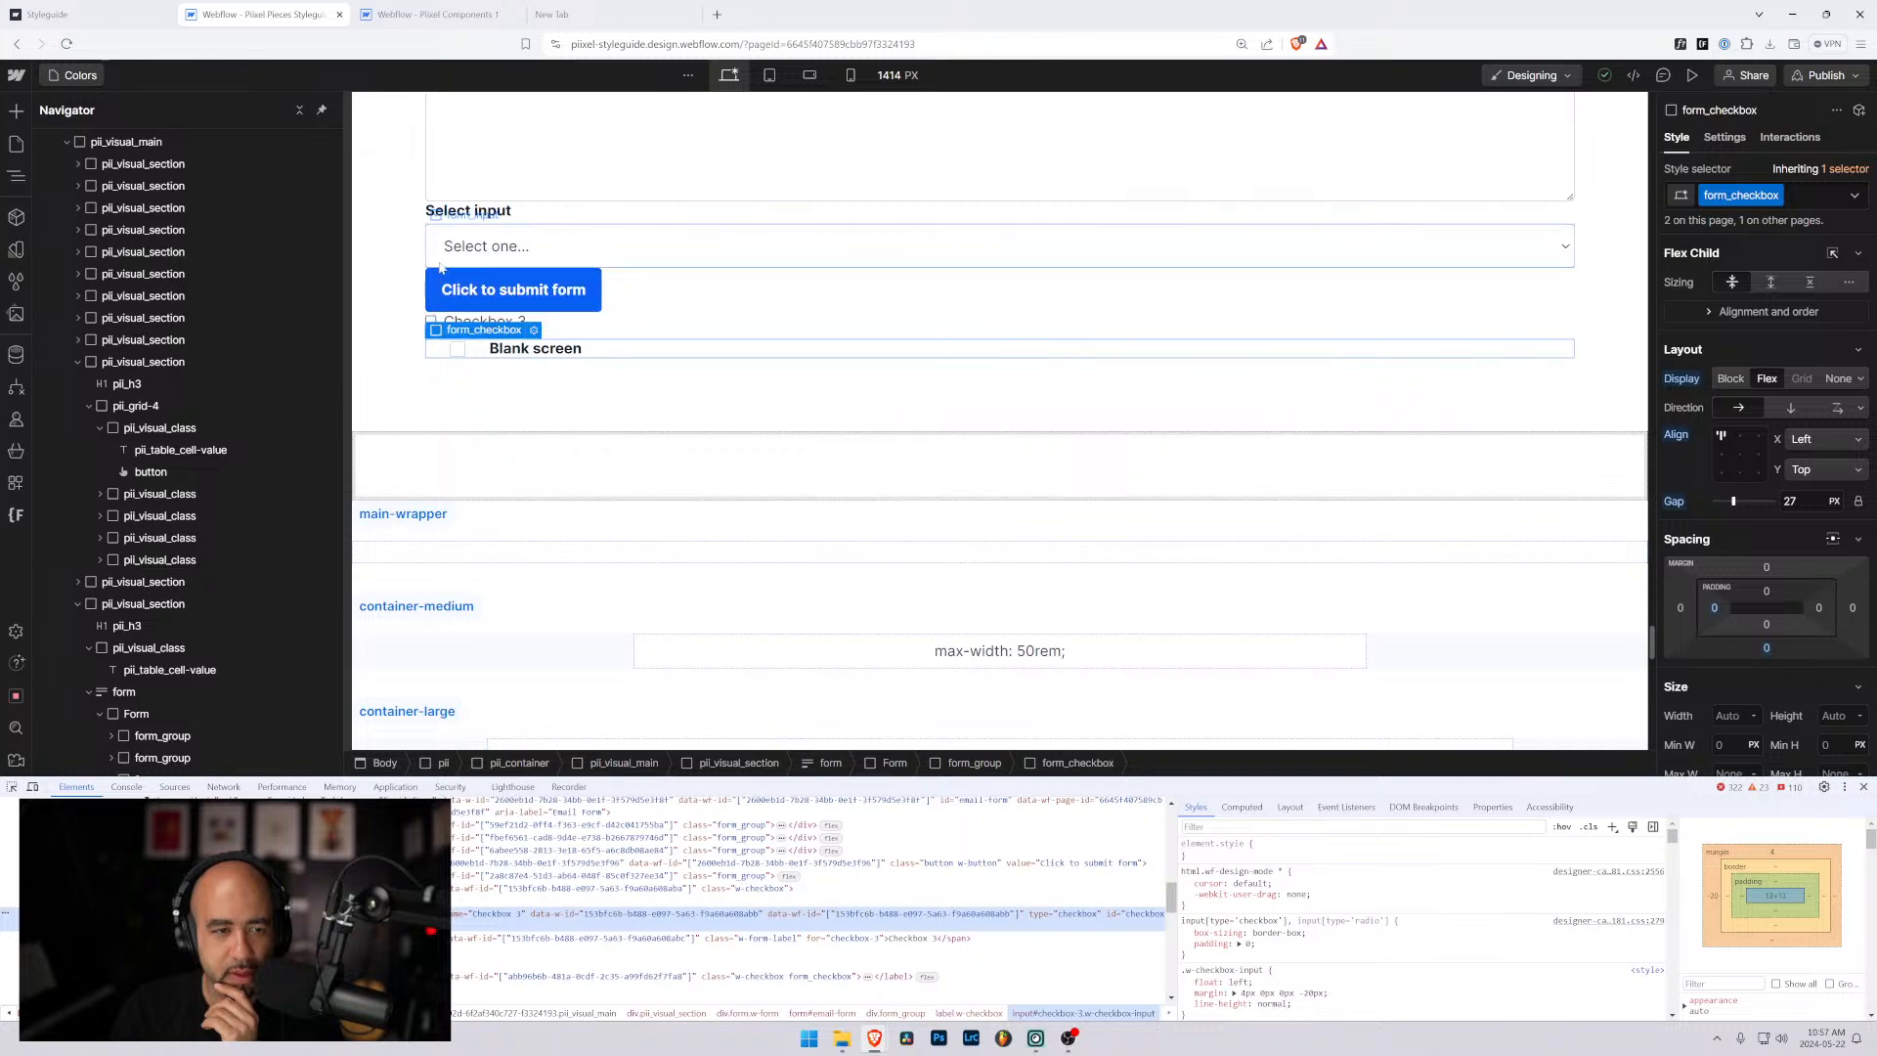
{"action": "left_click", "coordinate": [439, 325]}
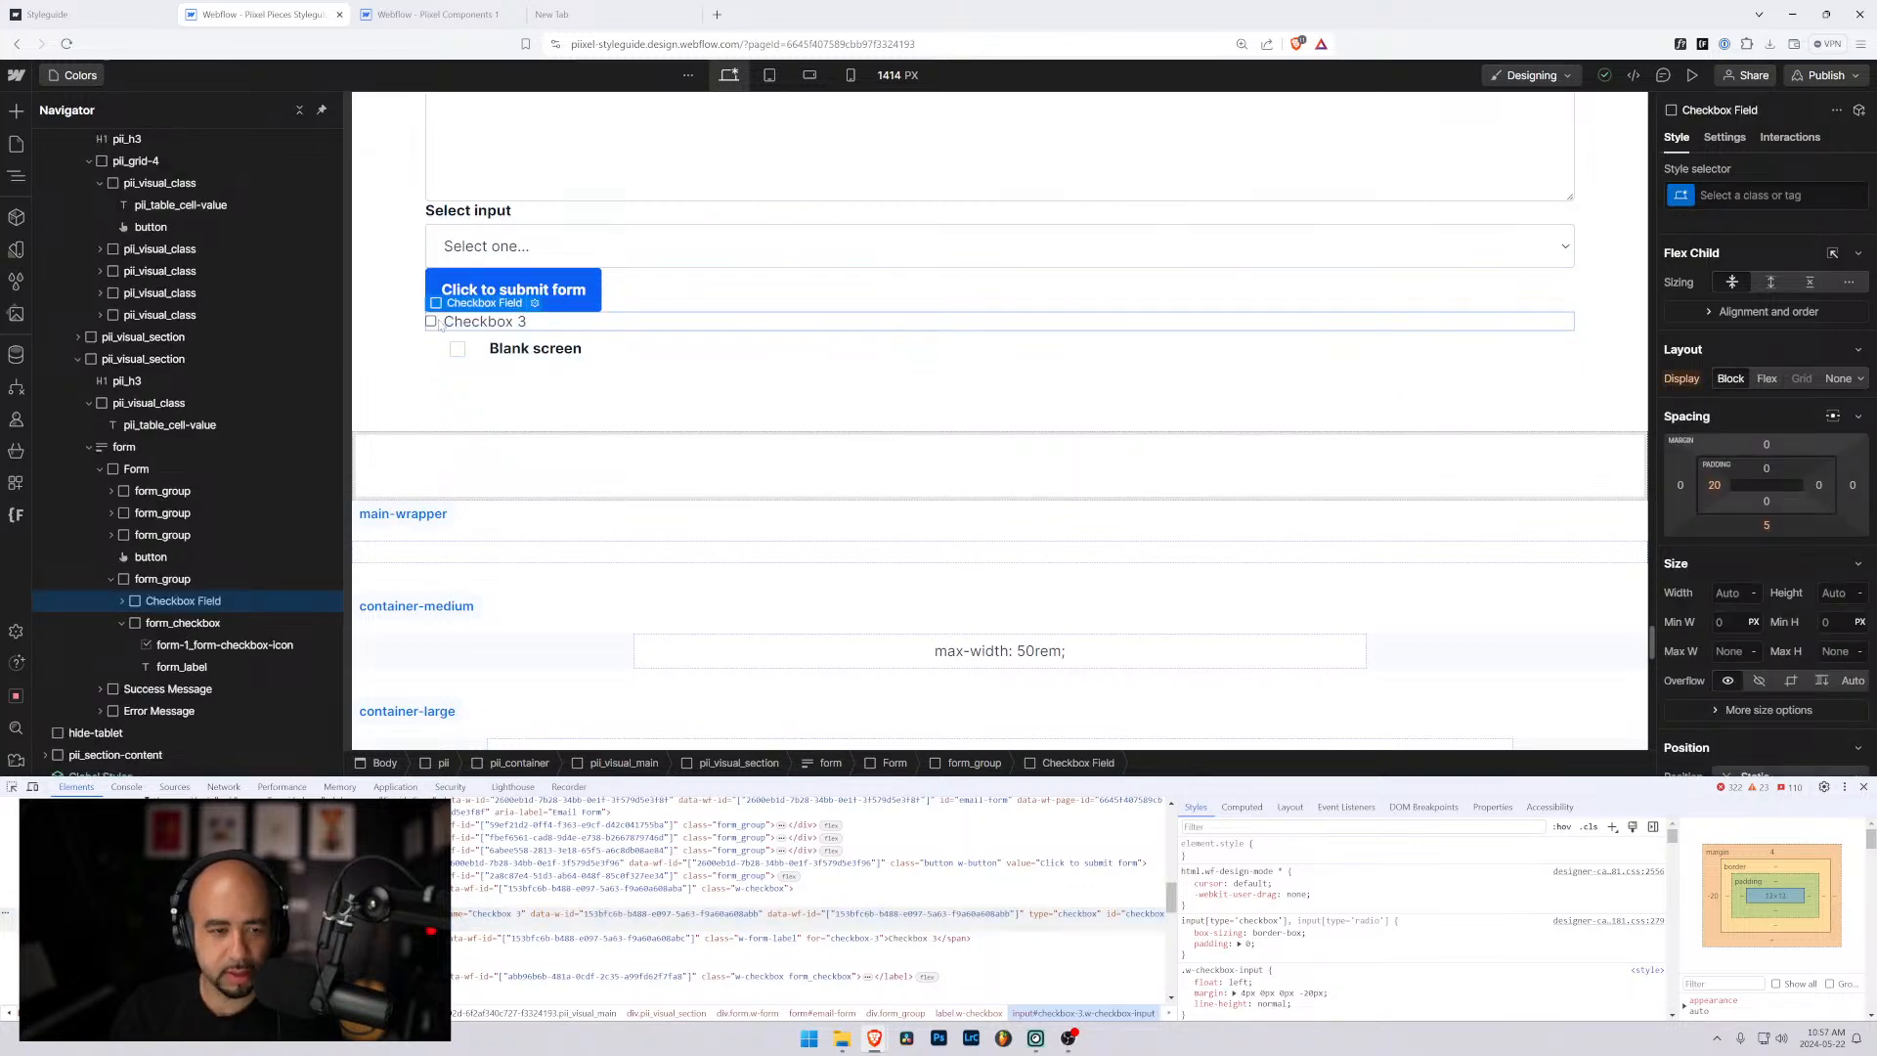
{"action": "key", "text": "Delete"}
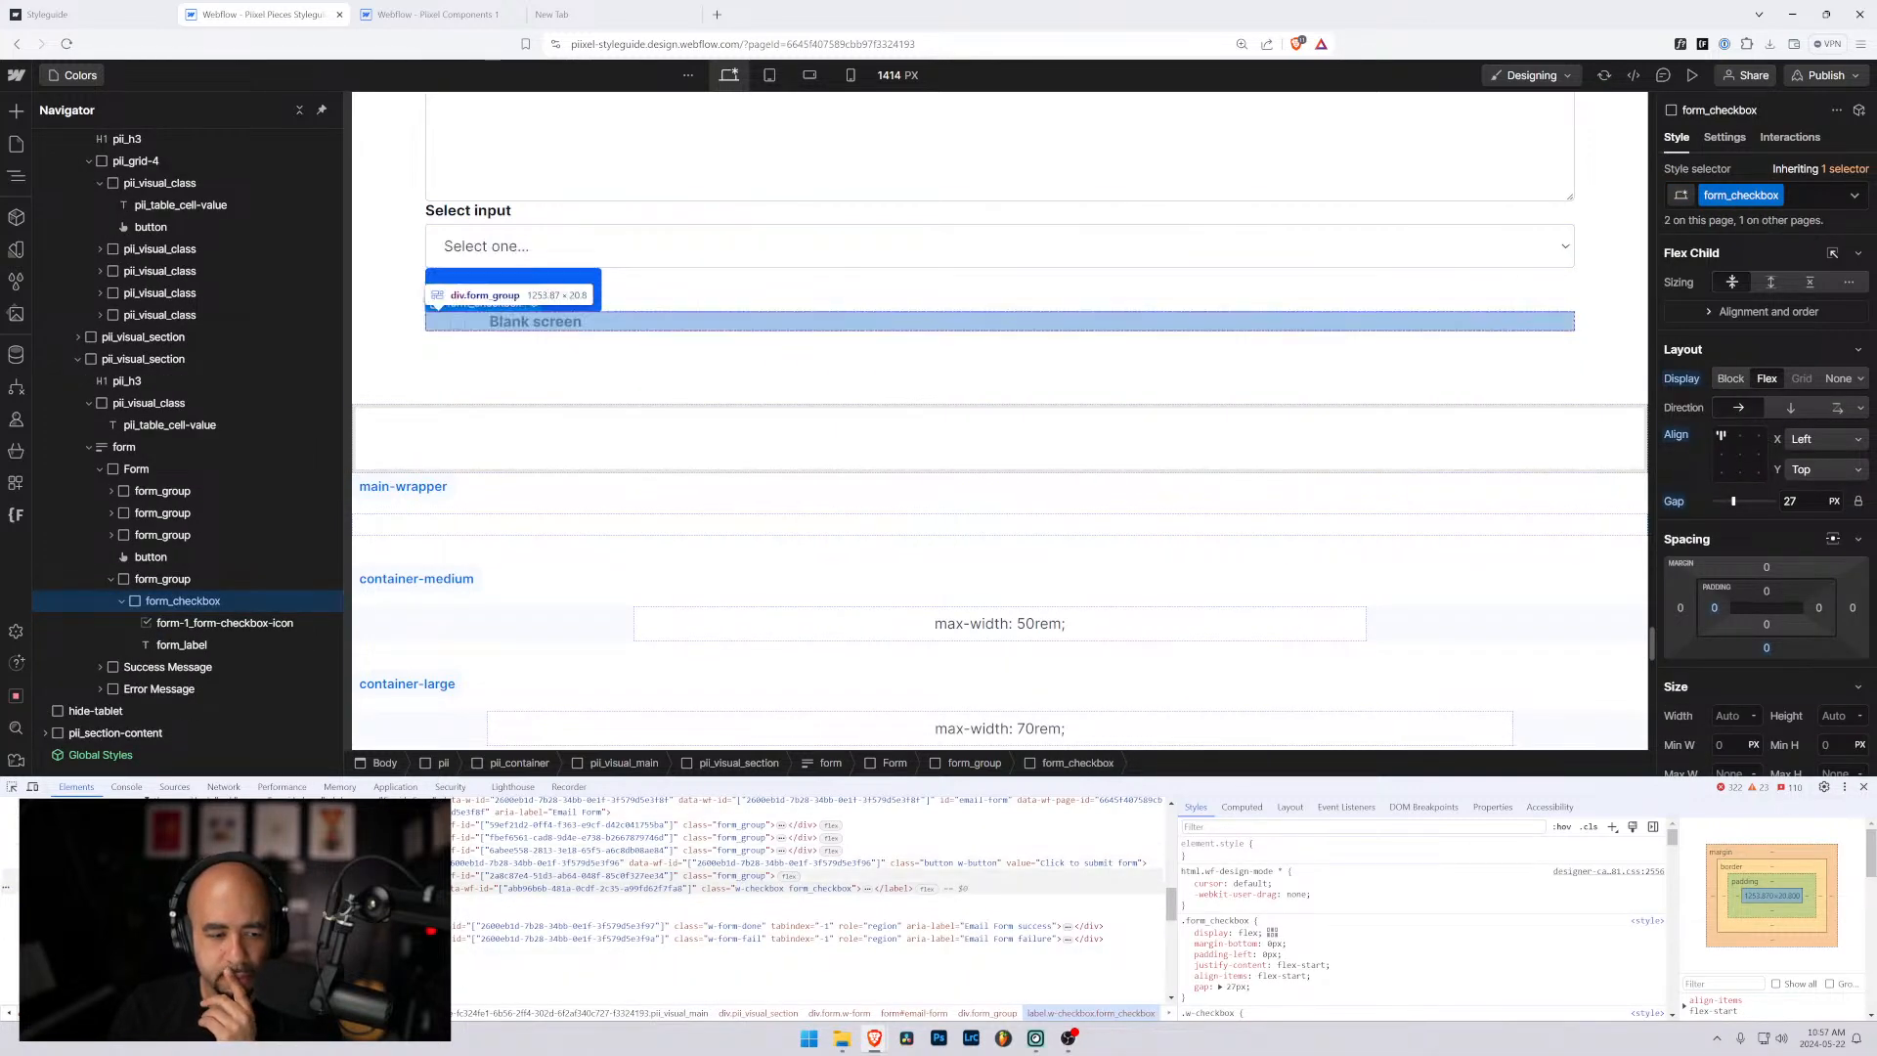
Inspect the form_checkbox input and label code, and compare it with Form 1's checkbox input and label code in Pixel Components 1.
{"action": "left_click", "coordinate": [164, 889]}
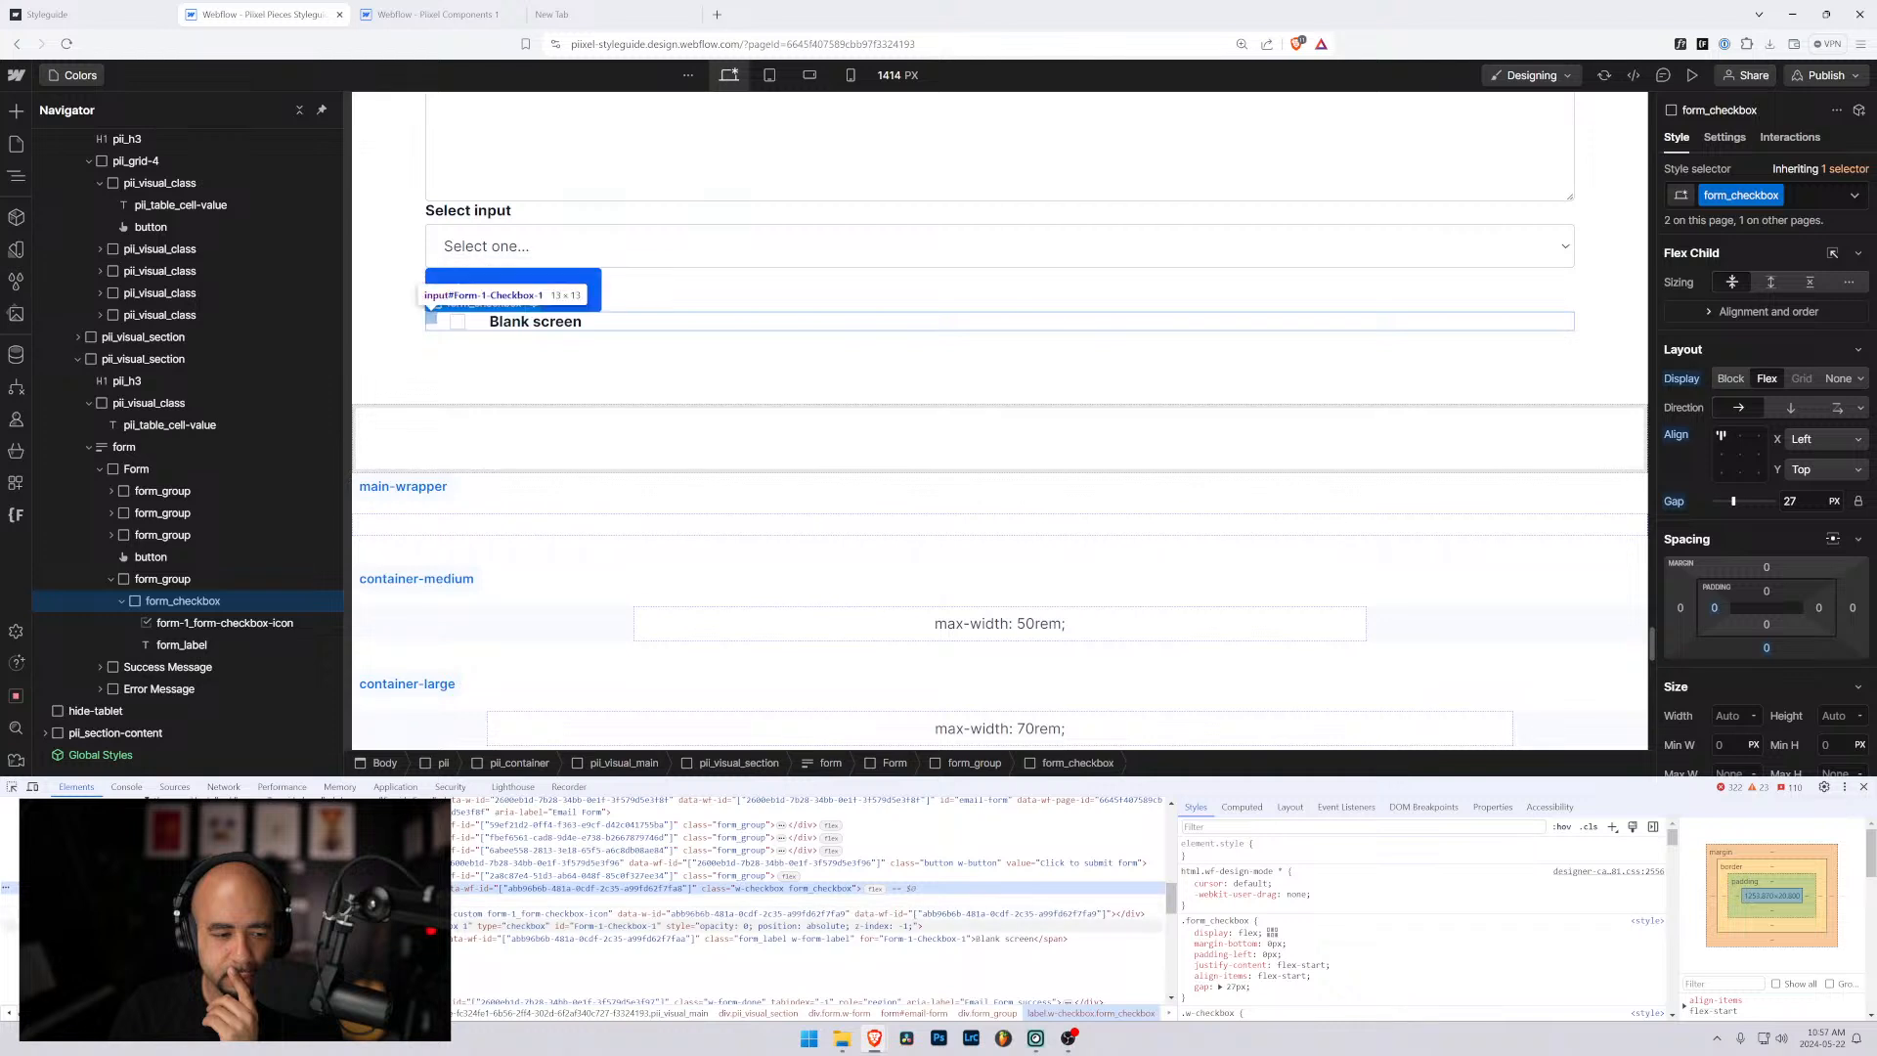
{"action": "left_click", "coordinate": [195, 926]}
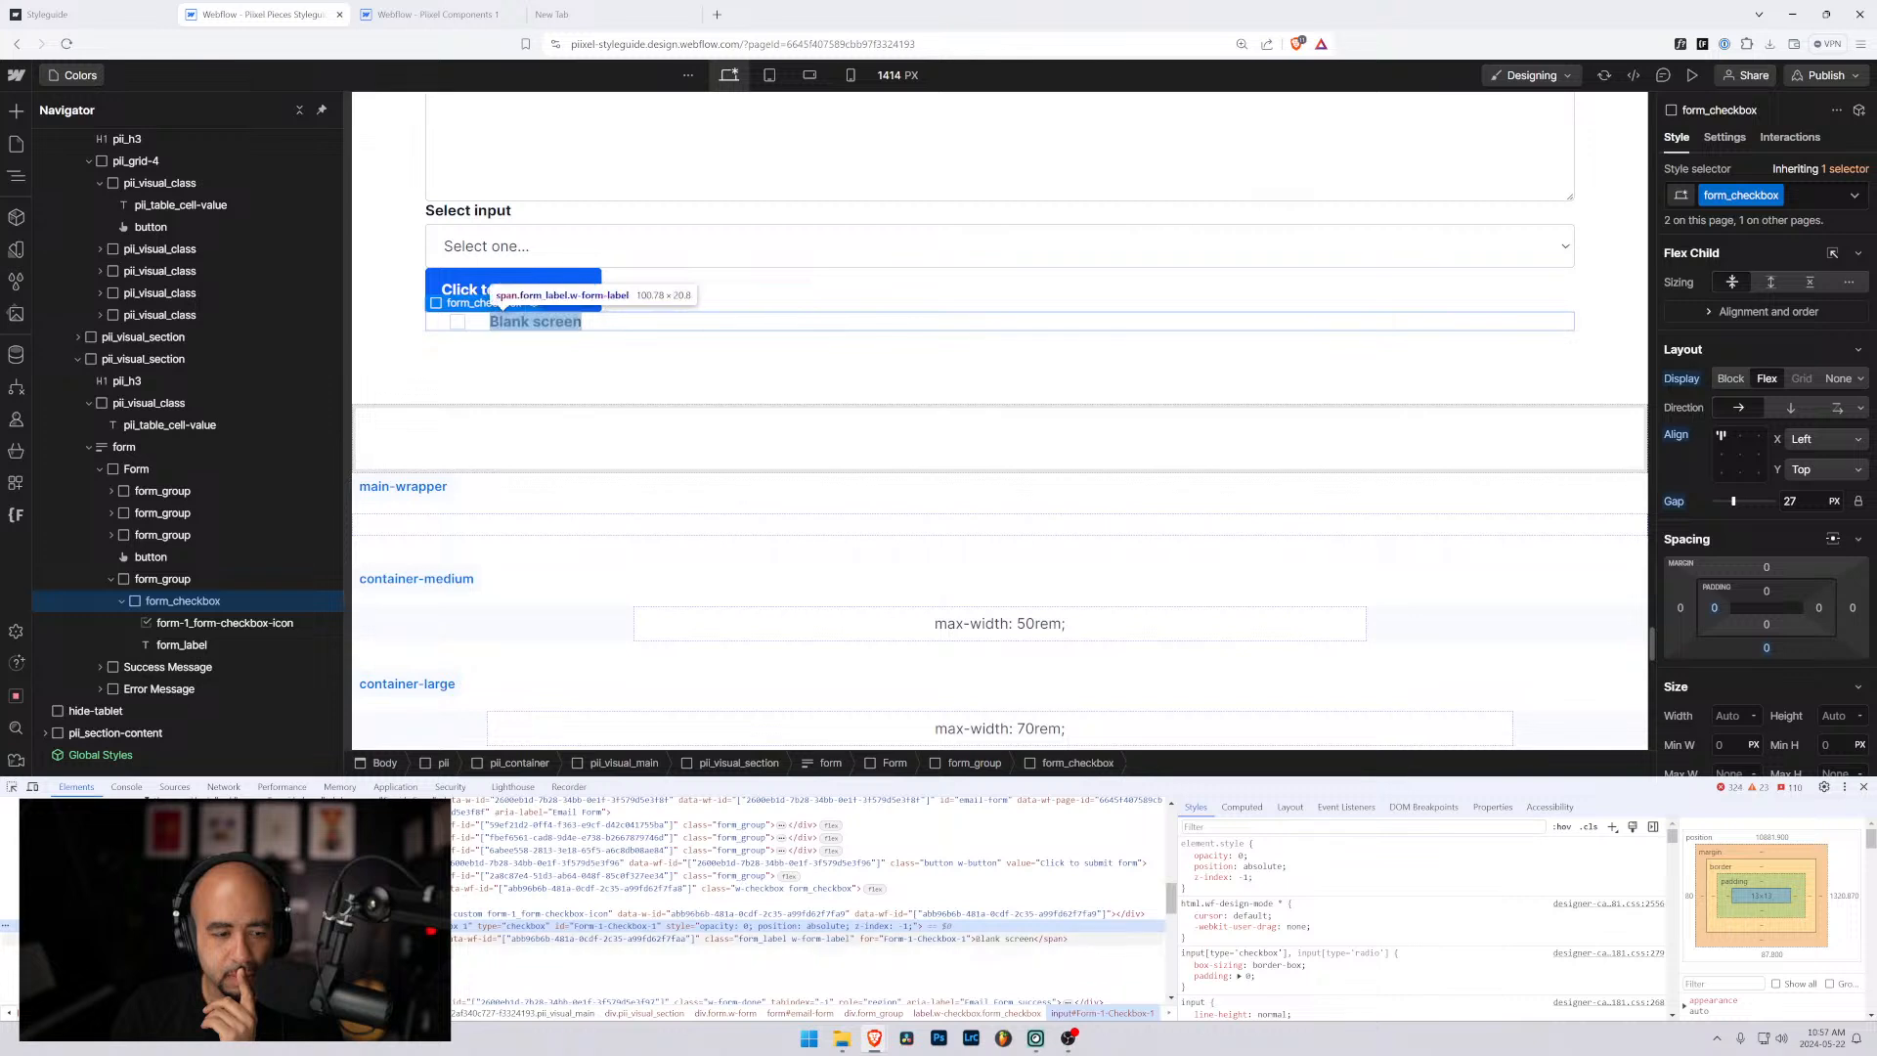
{"action": "left_click", "coordinate": [880, 939]}
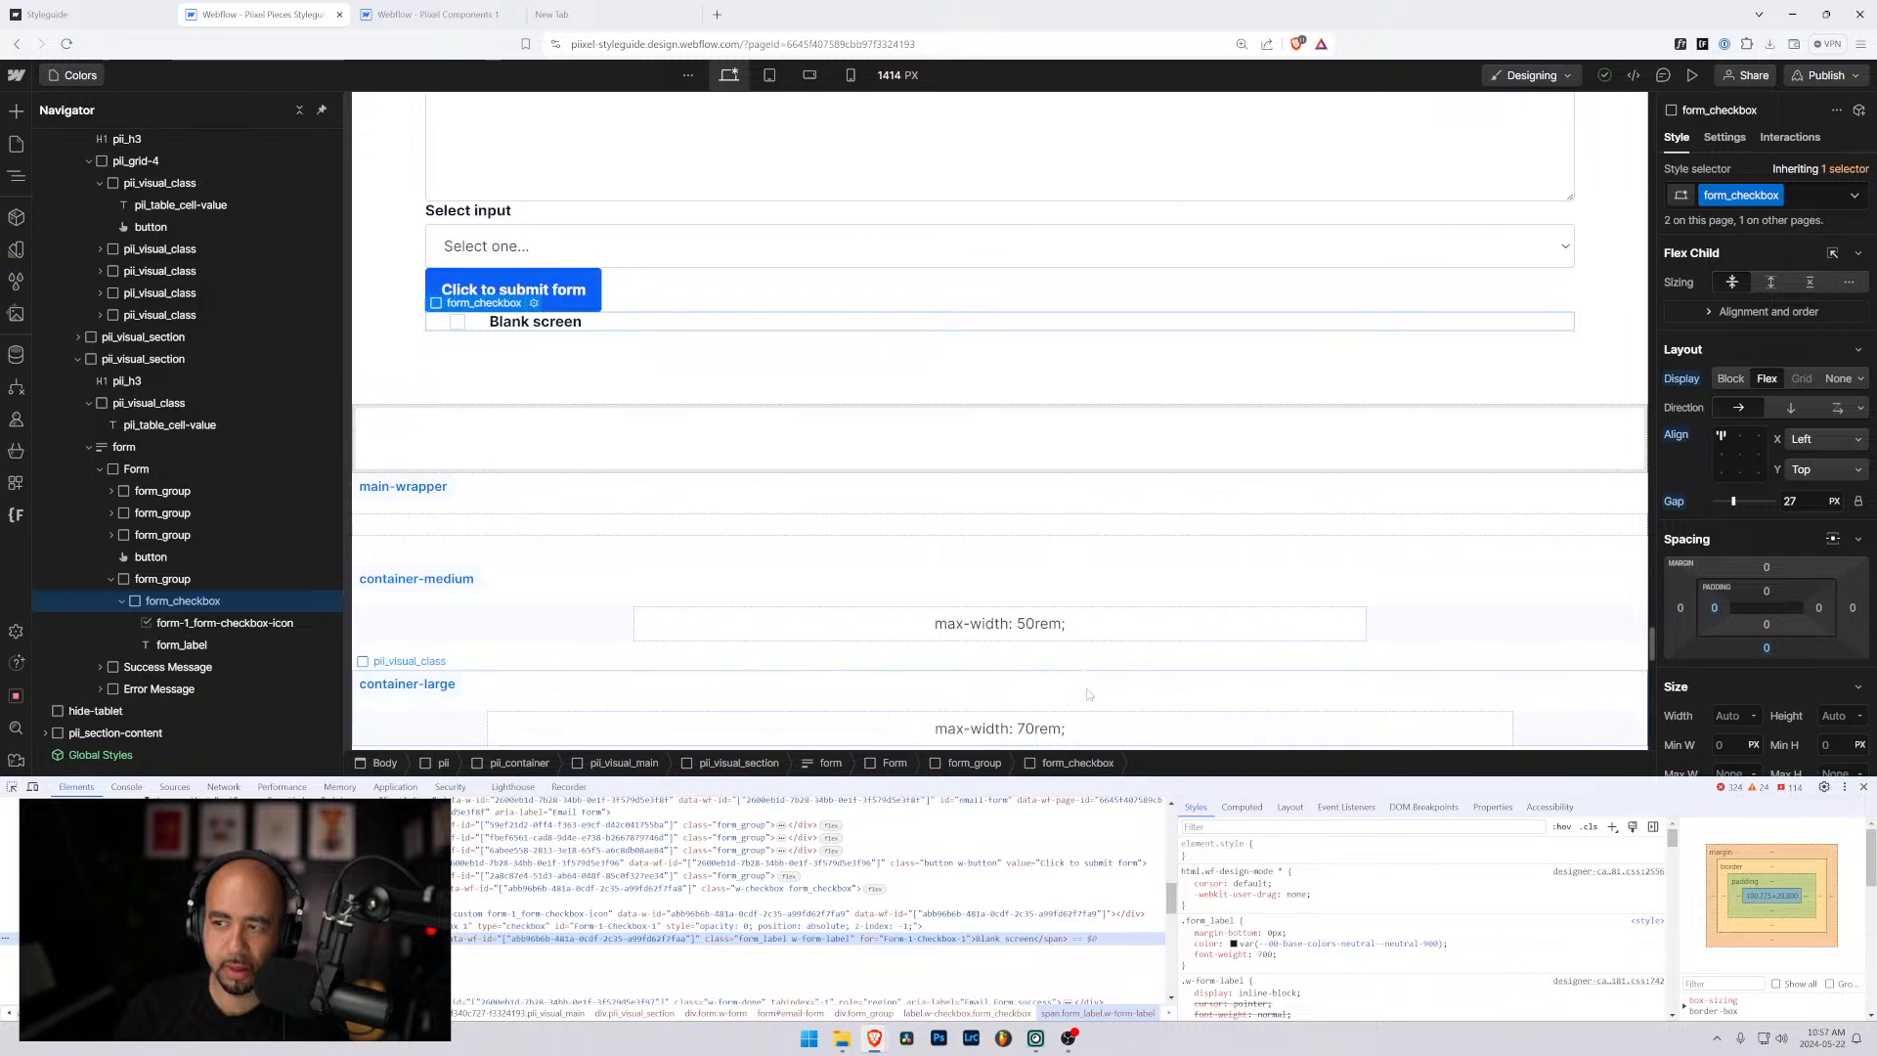
{"action": "left_click", "coordinate": [444, 15]}
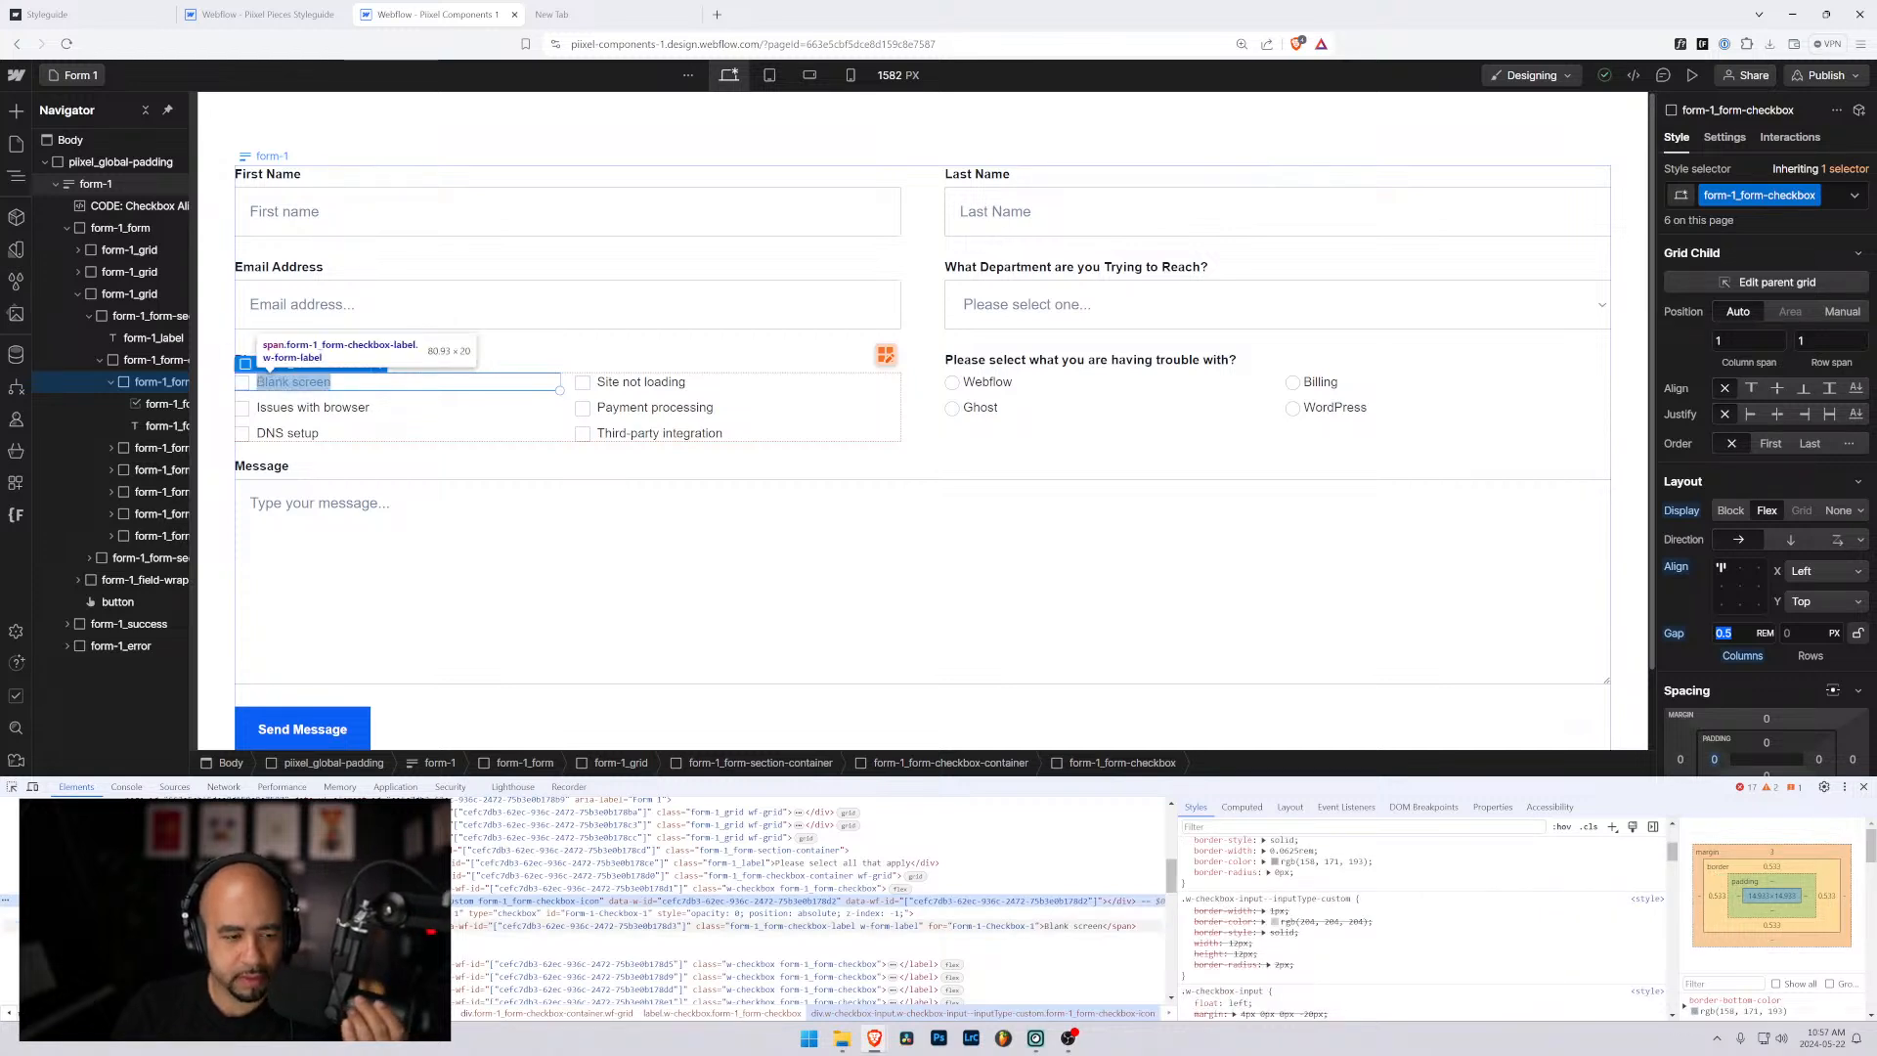
{"action": "left_click", "coordinate": [685, 913]}
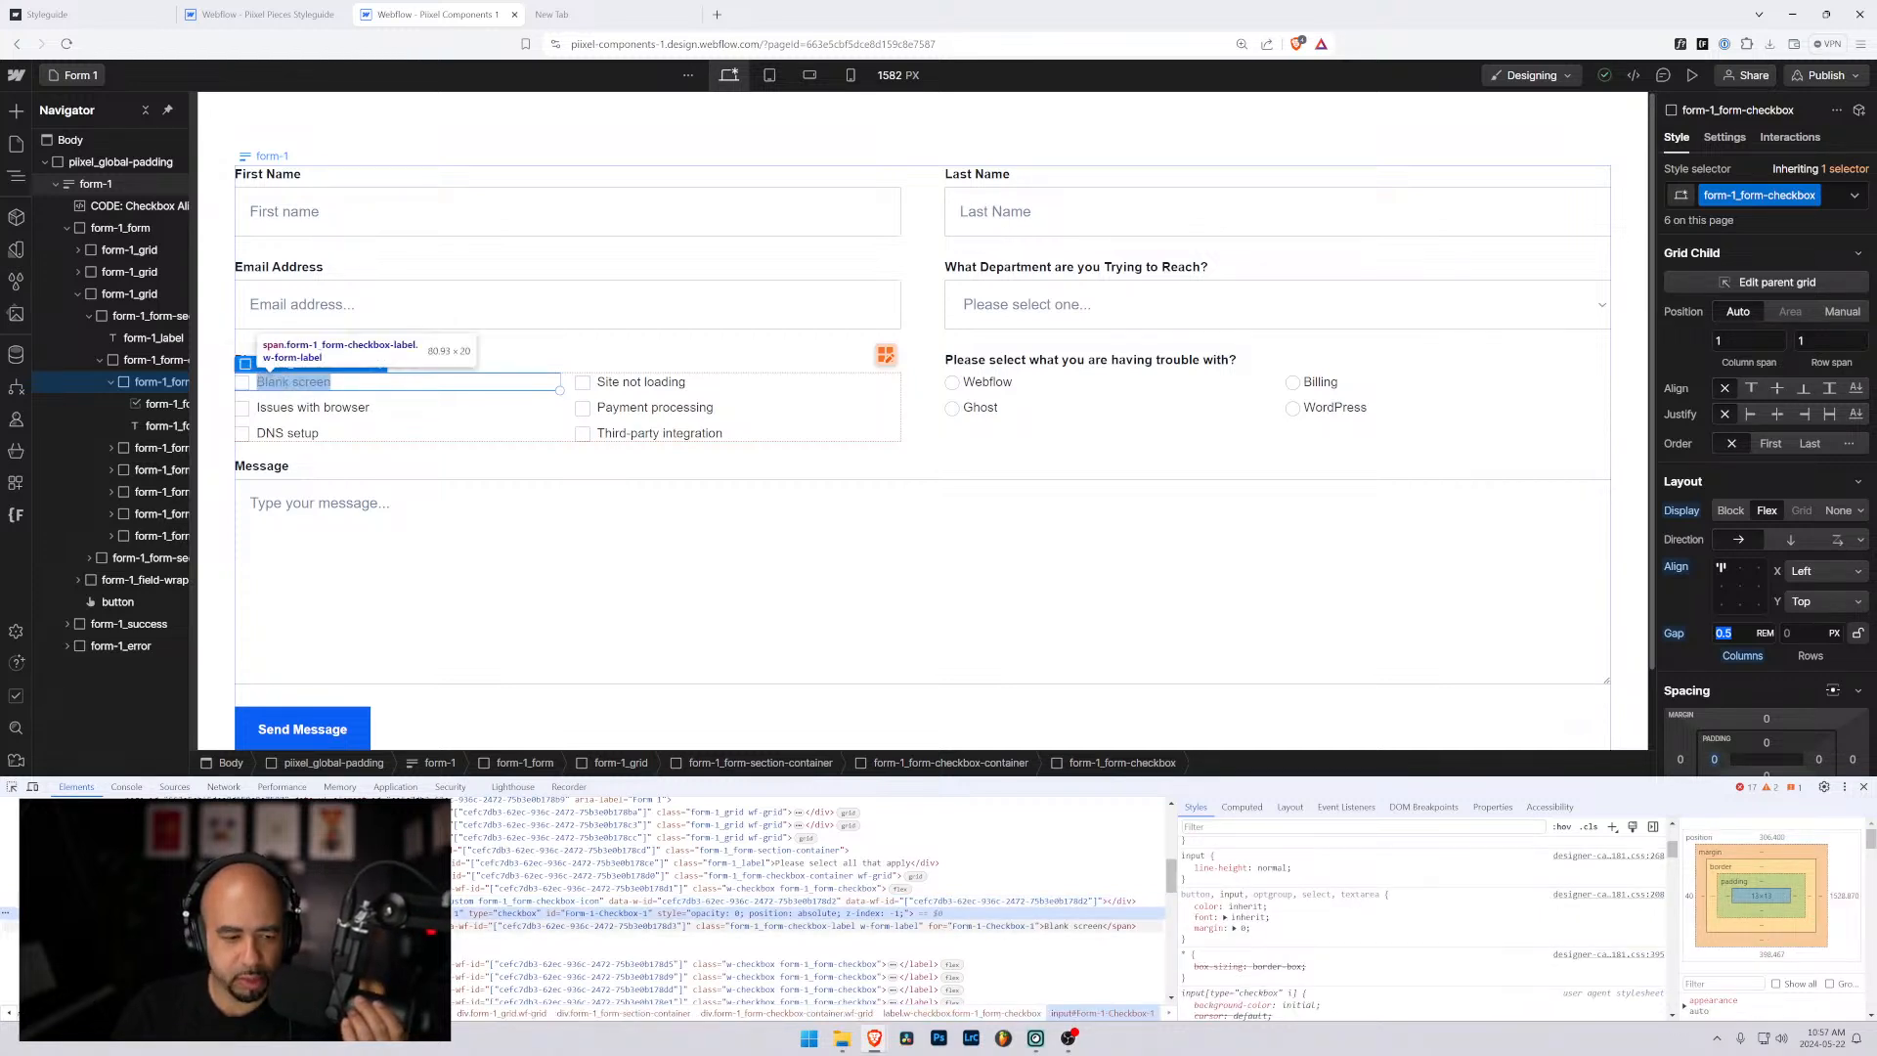
{"action": "left_click", "coordinate": [684, 926]}
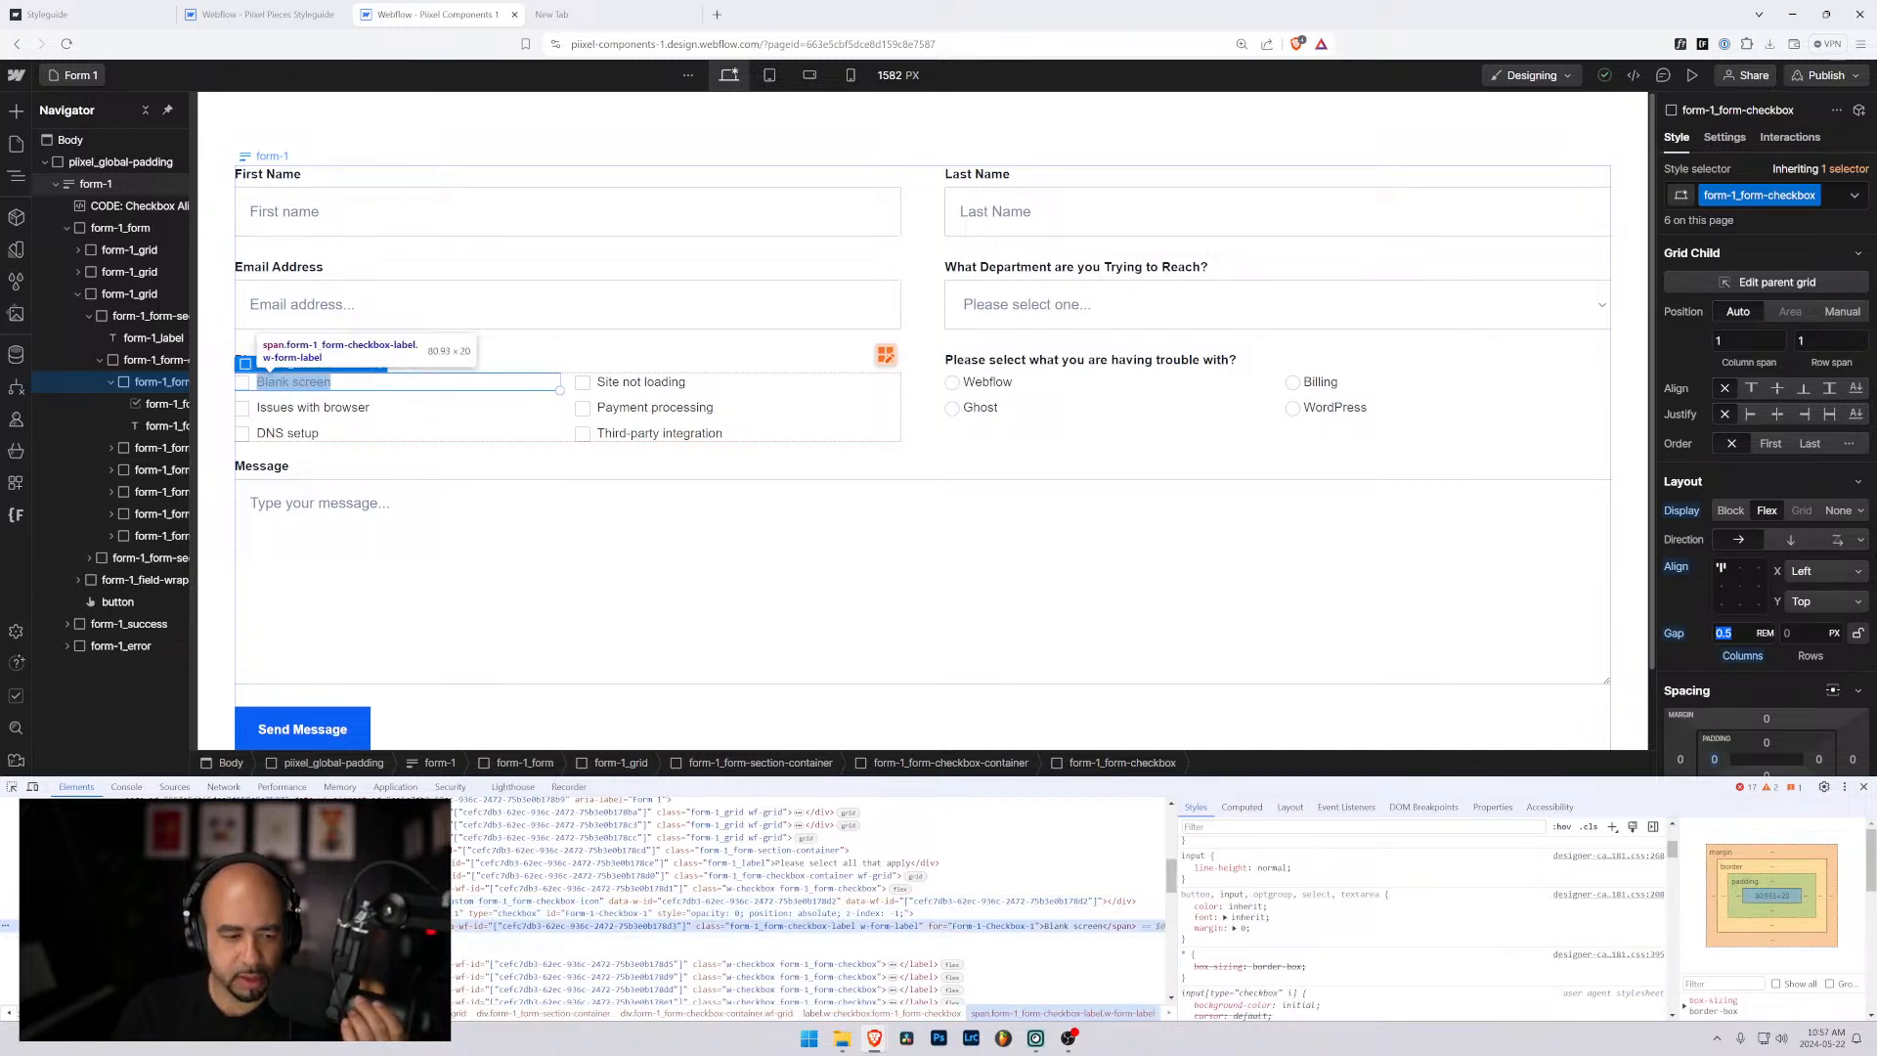
Back in the Pixel Pieces Styleguide project, disable the content declaration of the form_checkbox's .w-checkbox::before rule in the developer tools.
{"action": "left_click", "coordinate": [262, 14]}
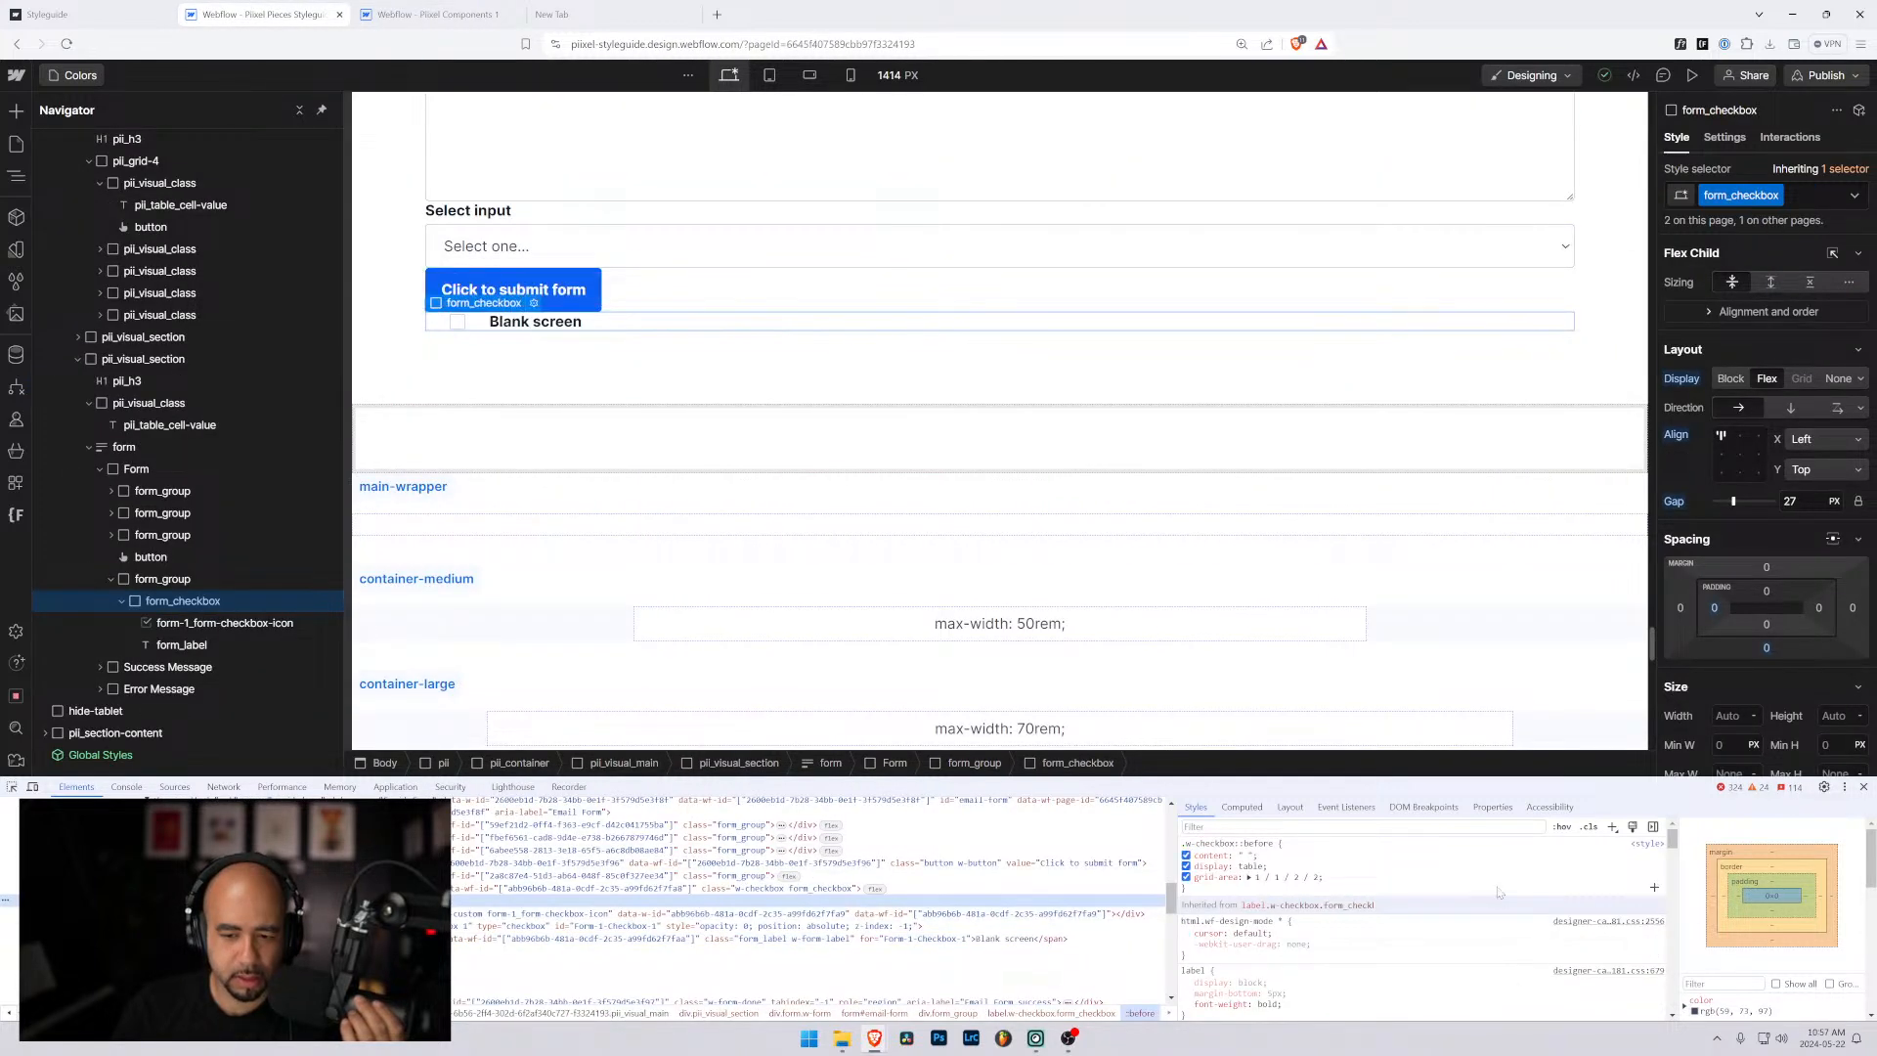
{"action": "left_click", "coordinate": [1186, 855]}
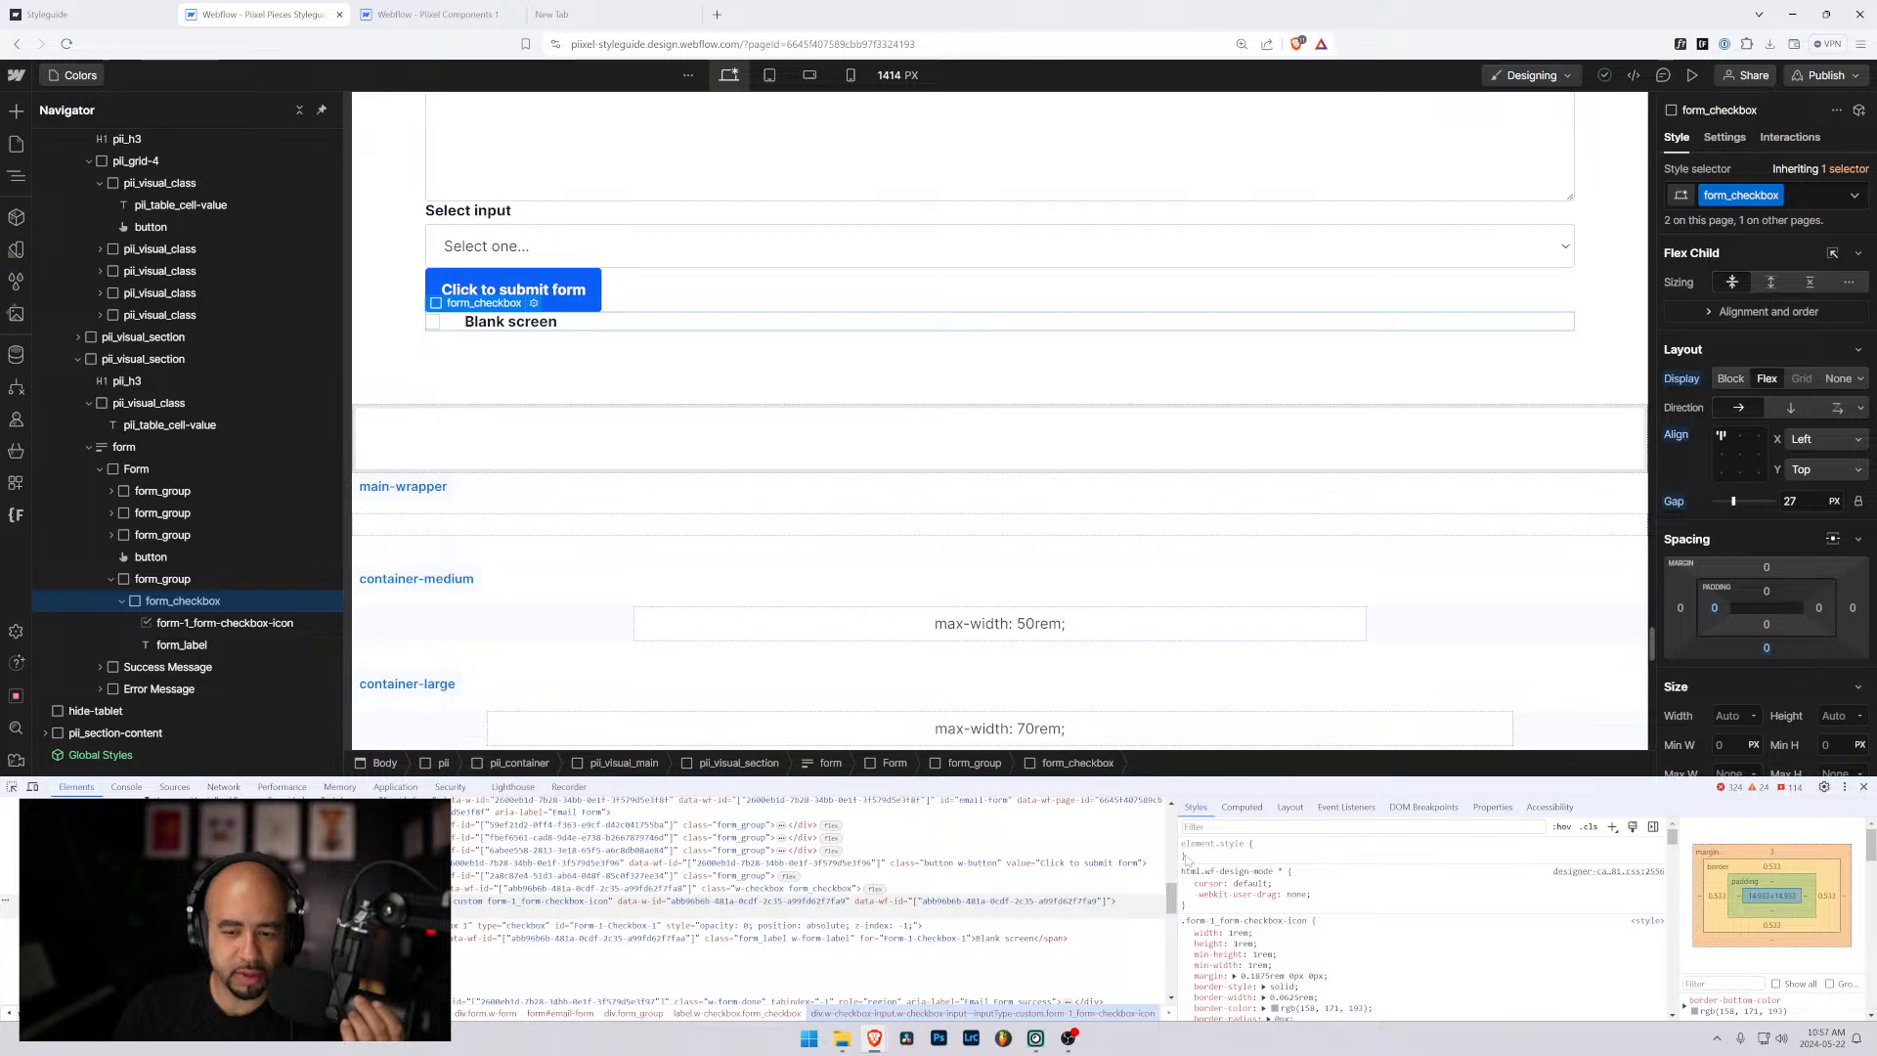
Collapse the pii_visual_section containing pii_grid-4 in the page's element tree.
{"action": "scroll", "coordinate": [166, 337], "scroll_direction": "up", "scroll_amount": 3}
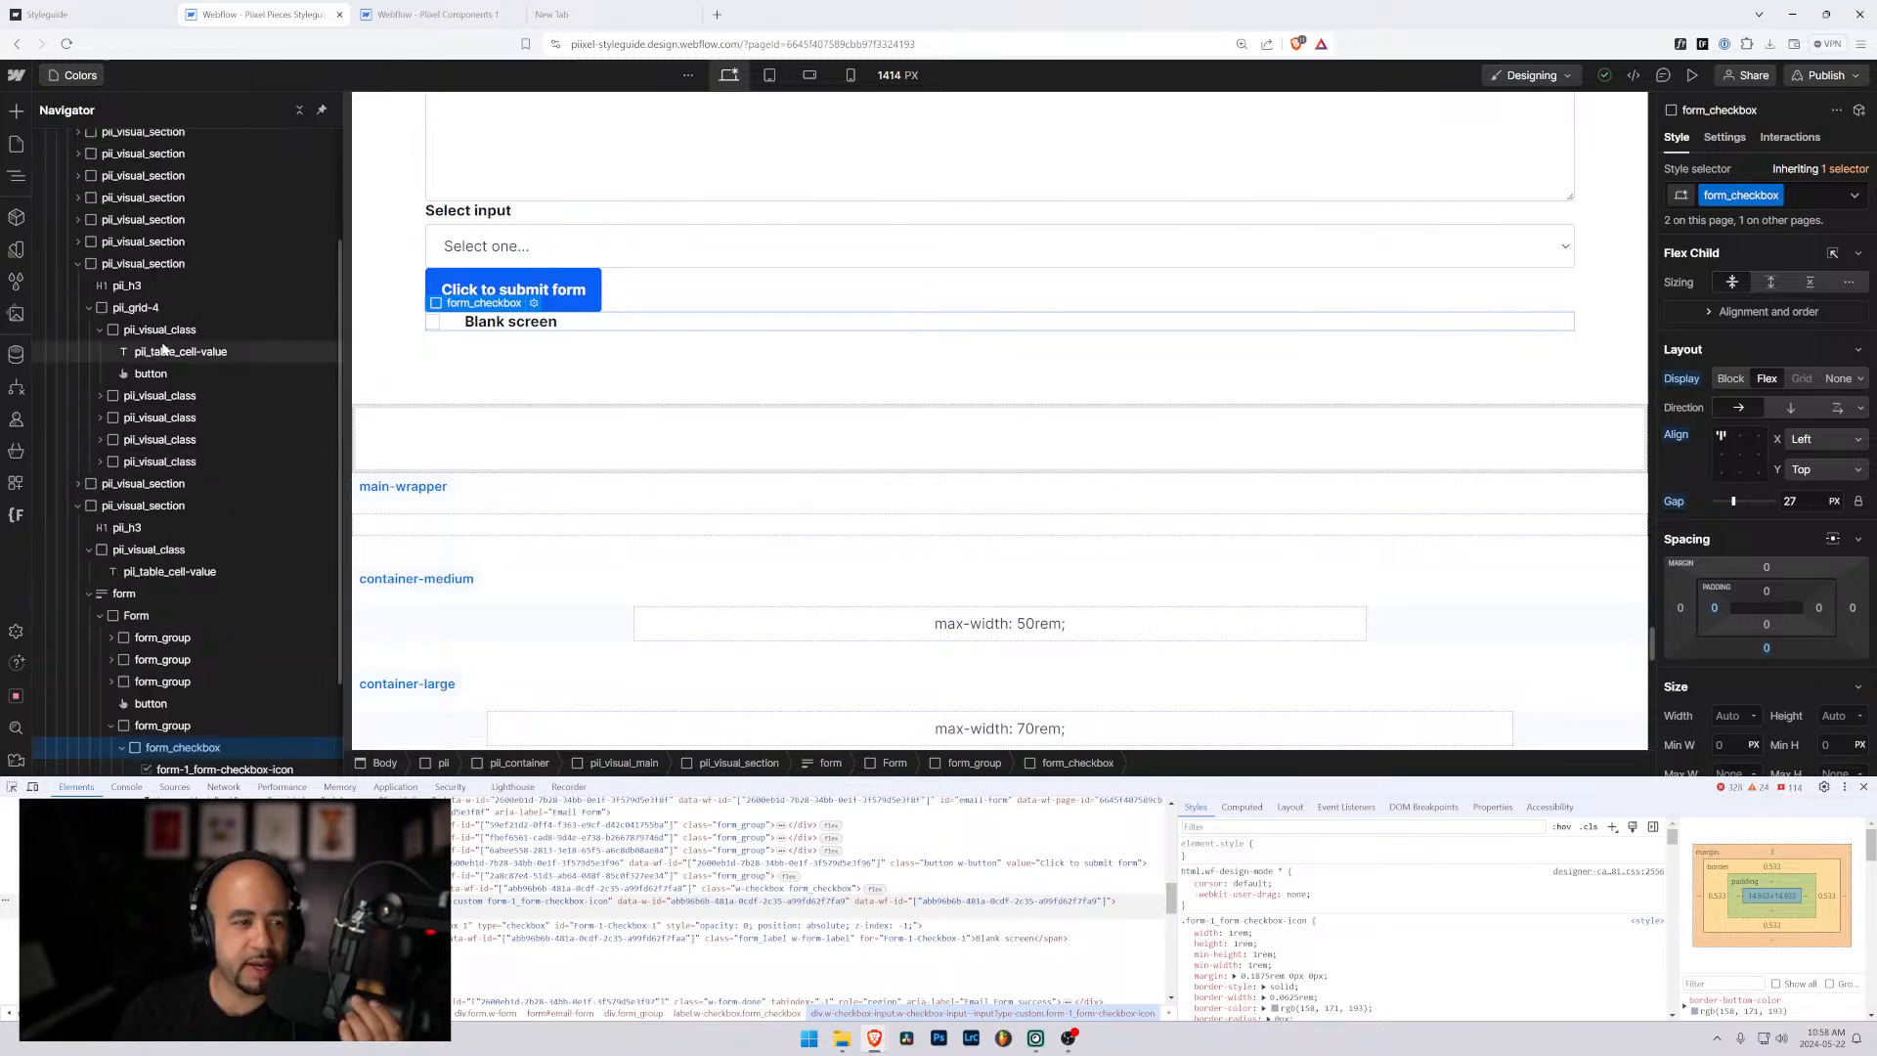
{"action": "scroll", "coordinate": [167, 338], "scroll_direction": "up", "scroll_amount": 2}
{"action": "scroll", "coordinate": [164, 352], "scroll_direction": "down", "scroll_amount": 5}
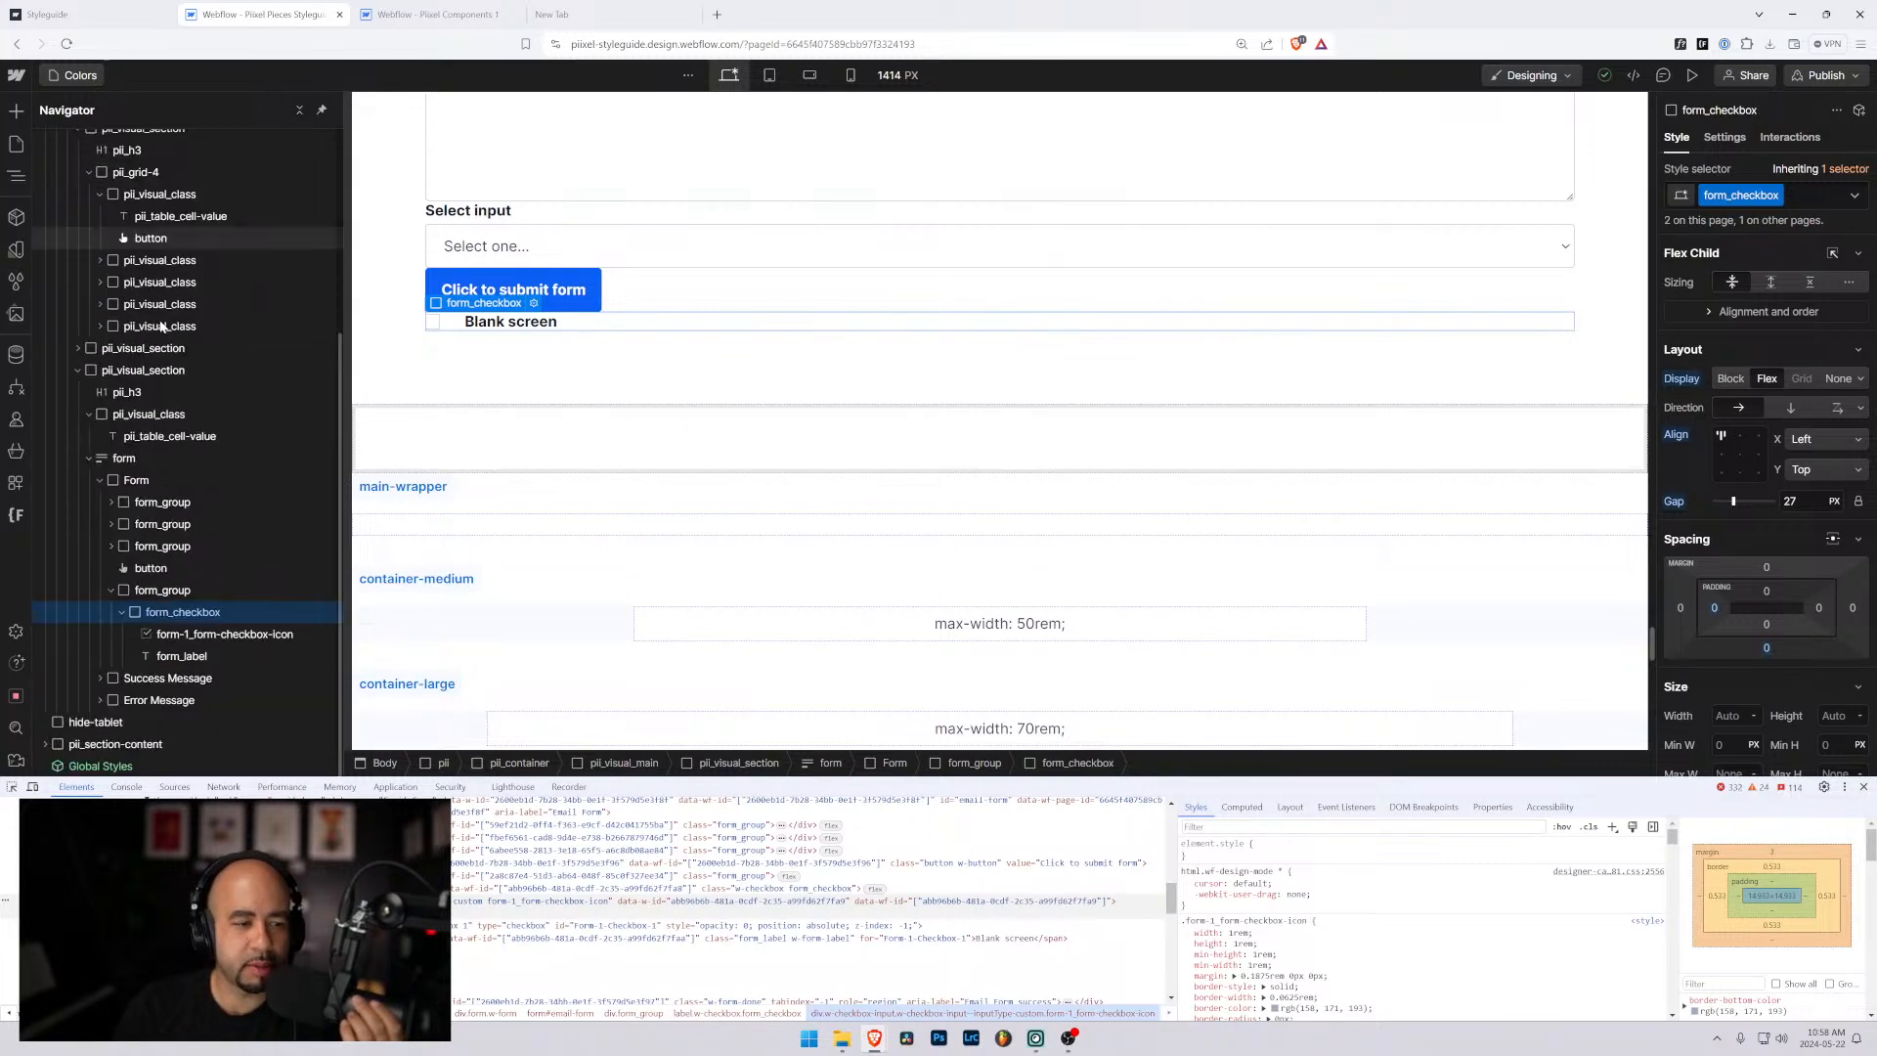
{"action": "scroll", "coordinate": [166, 460], "scroll_direction": "up", "scroll_amount": 6}
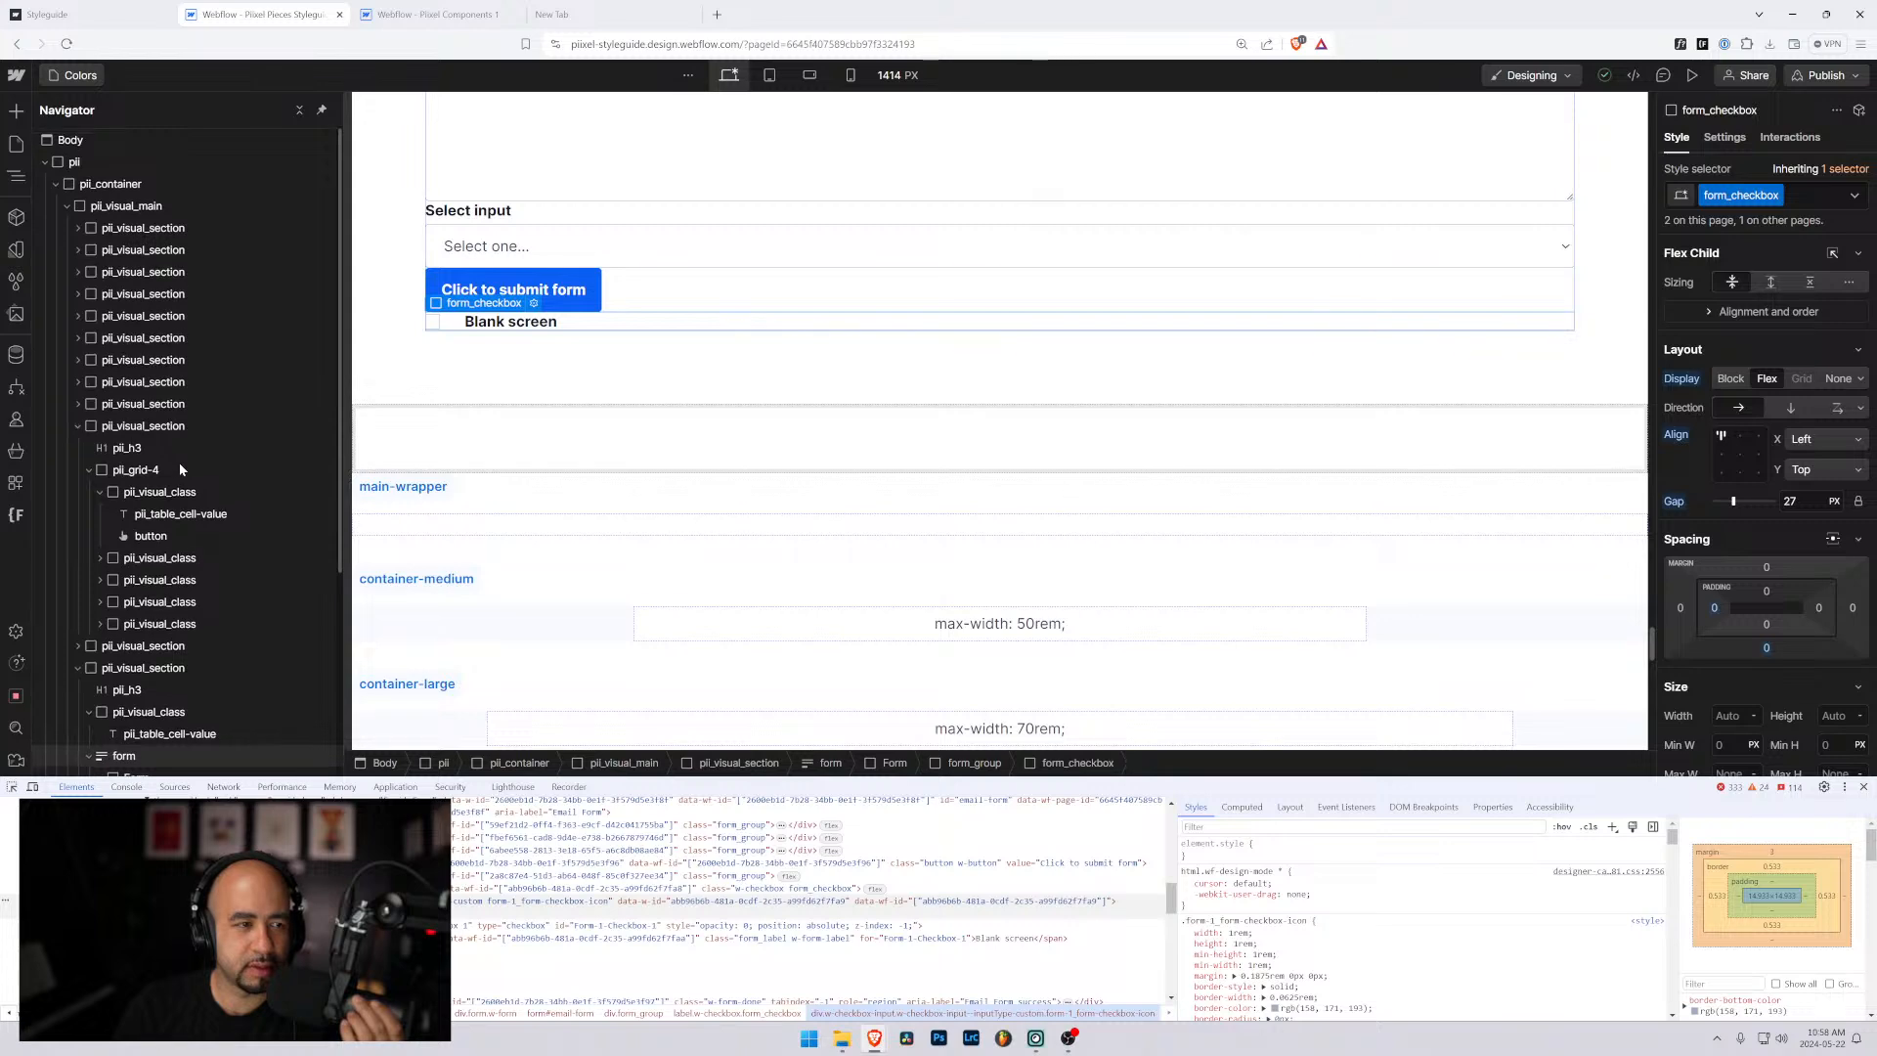
{"action": "left_click", "coordinate": [77, 425]}
{"action": "scroll", "coordinate": [191, 508], "scroll_direction": "down", "scroll_amount": 2}
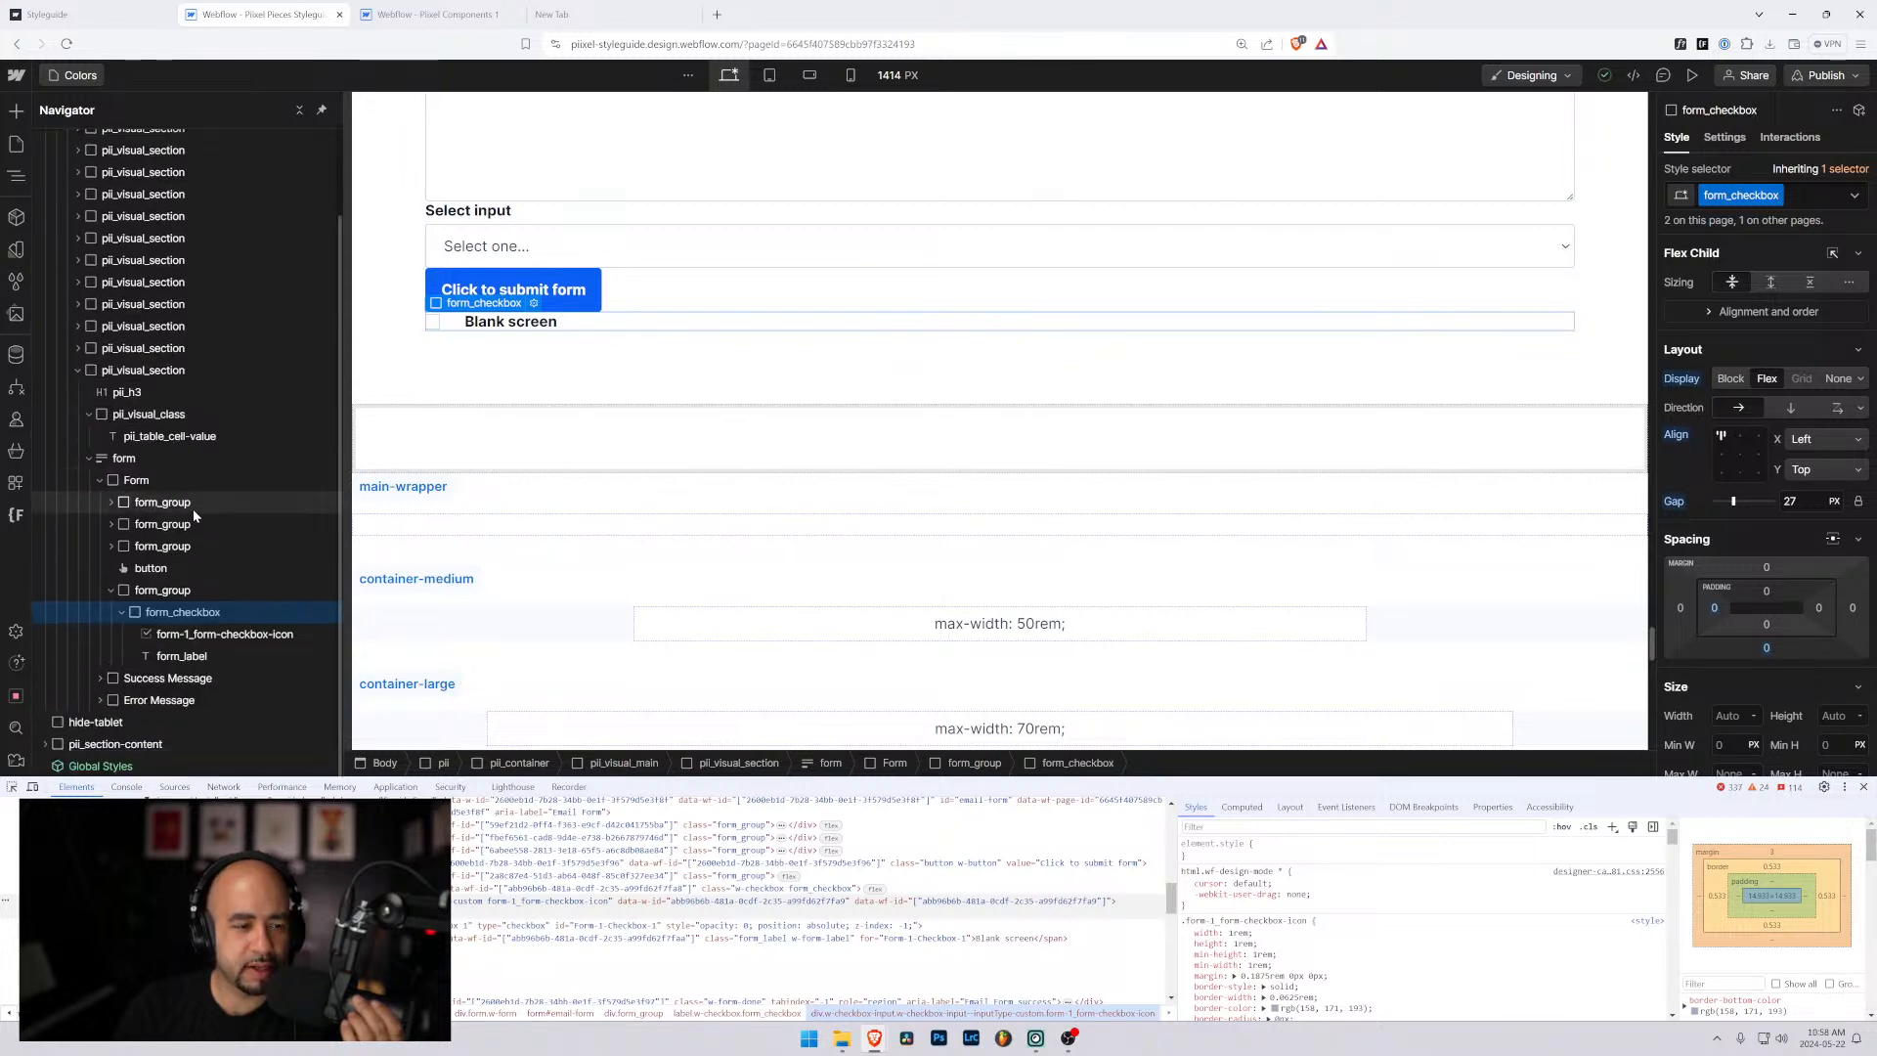
In Pixel Components 1, open the "CODE: Checkbox Alignment" embed of form-1, read its custom code, and close it without changes.
{"action": "left_click", "coordinate": [430, 14]}
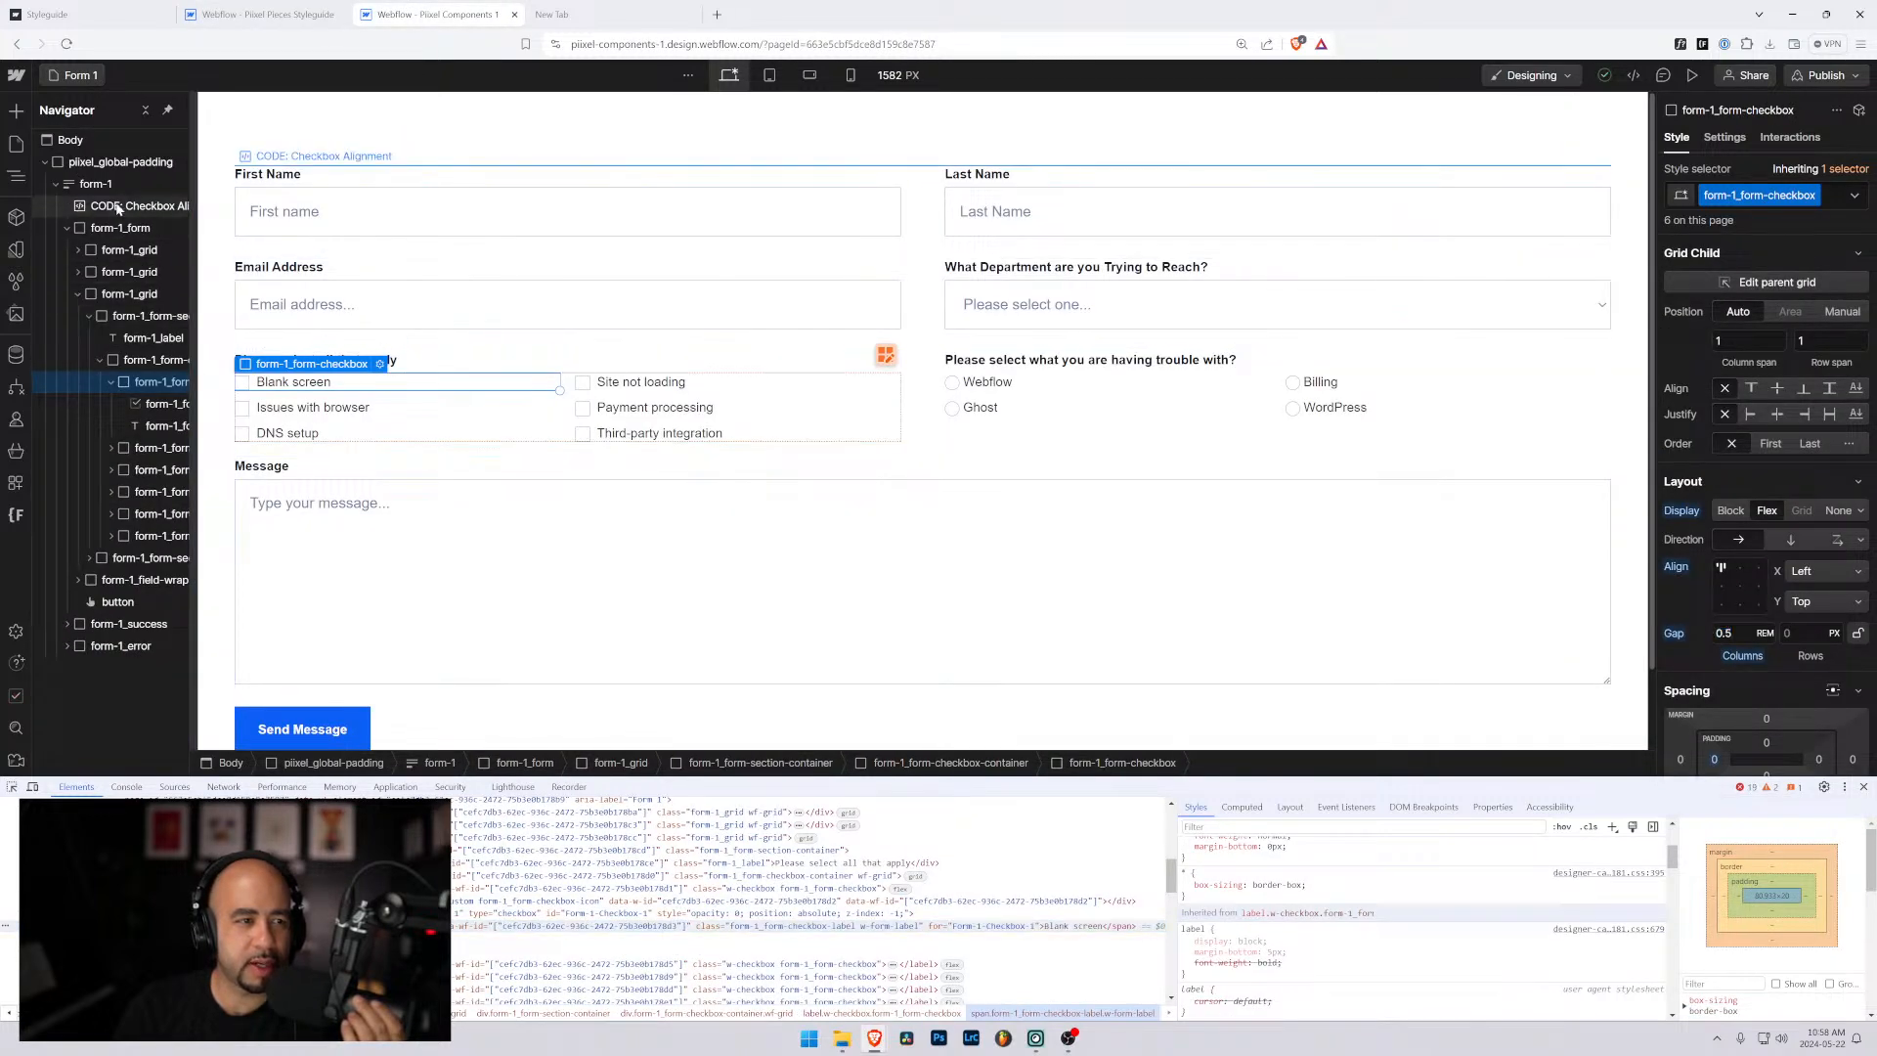
{"action": "left_click", "coordinate": [434, 162]}
{"action": "double_click", "coordinate": [435, 161]}
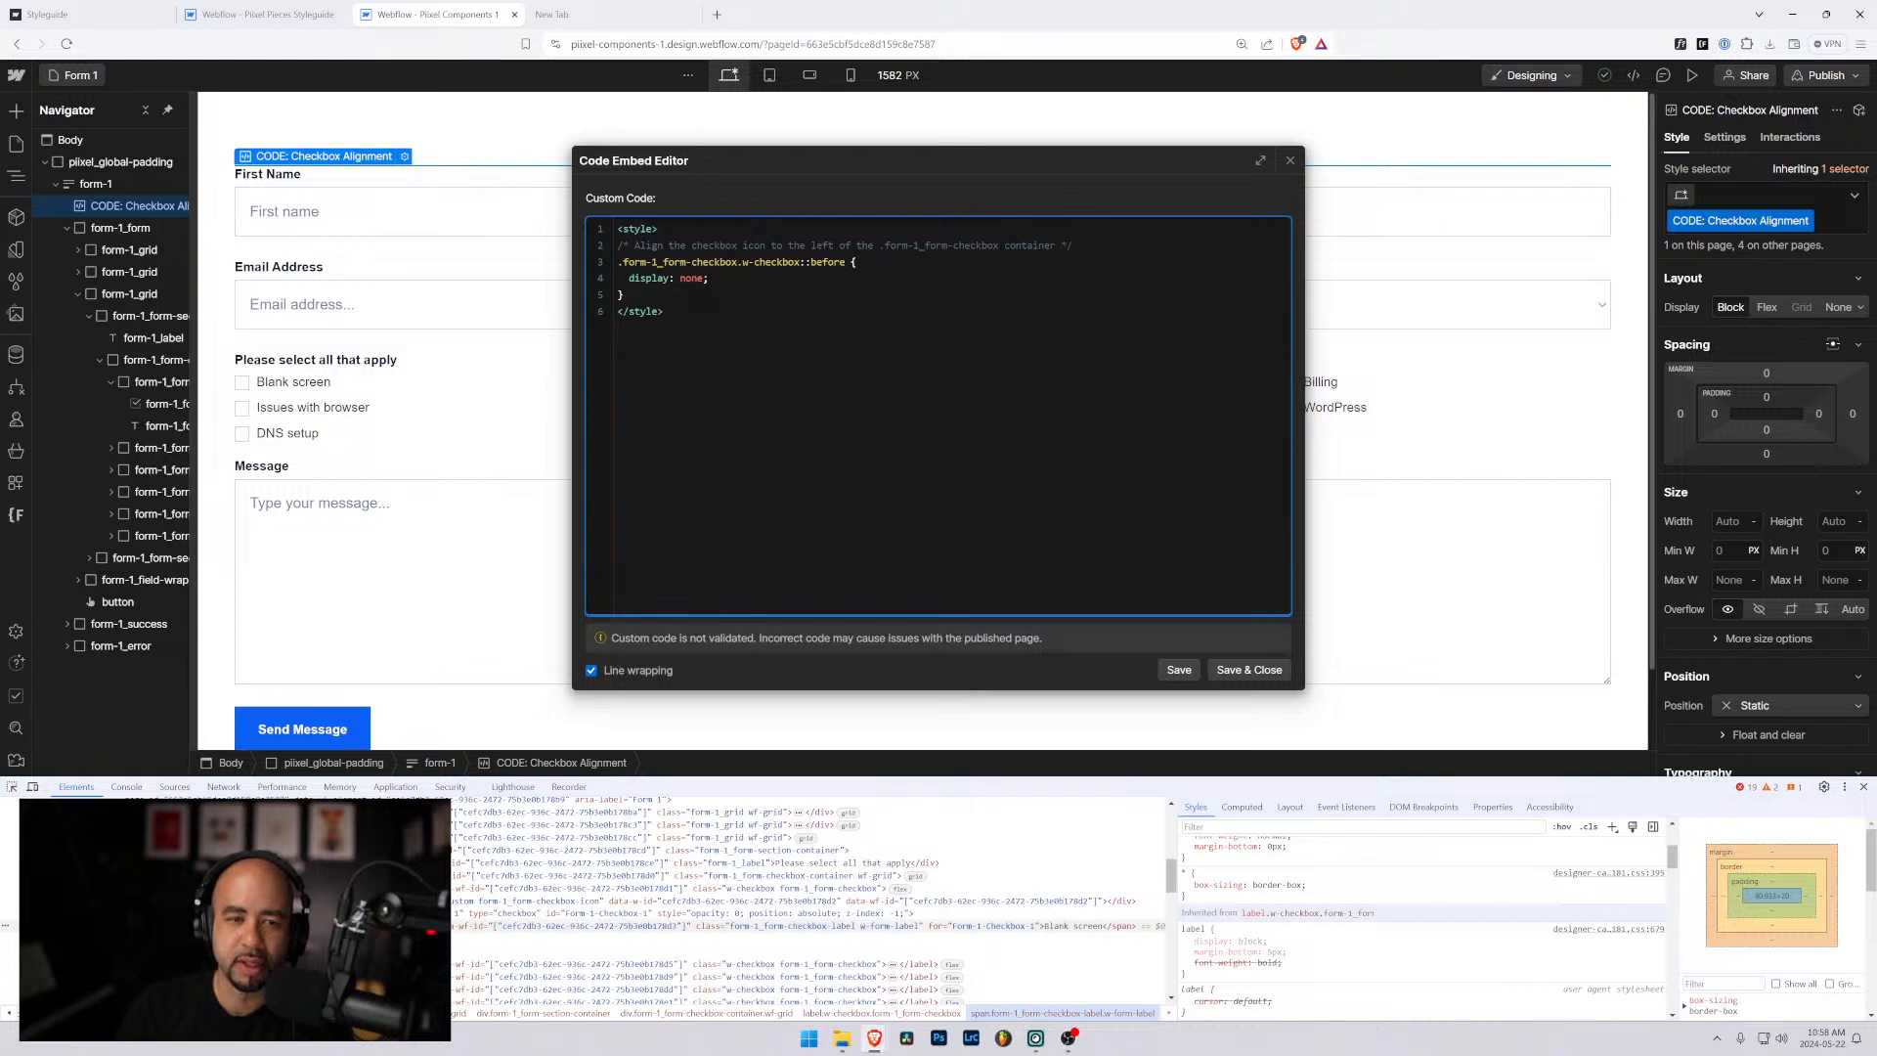
{"action": "key", "text": "ctrl+a"}
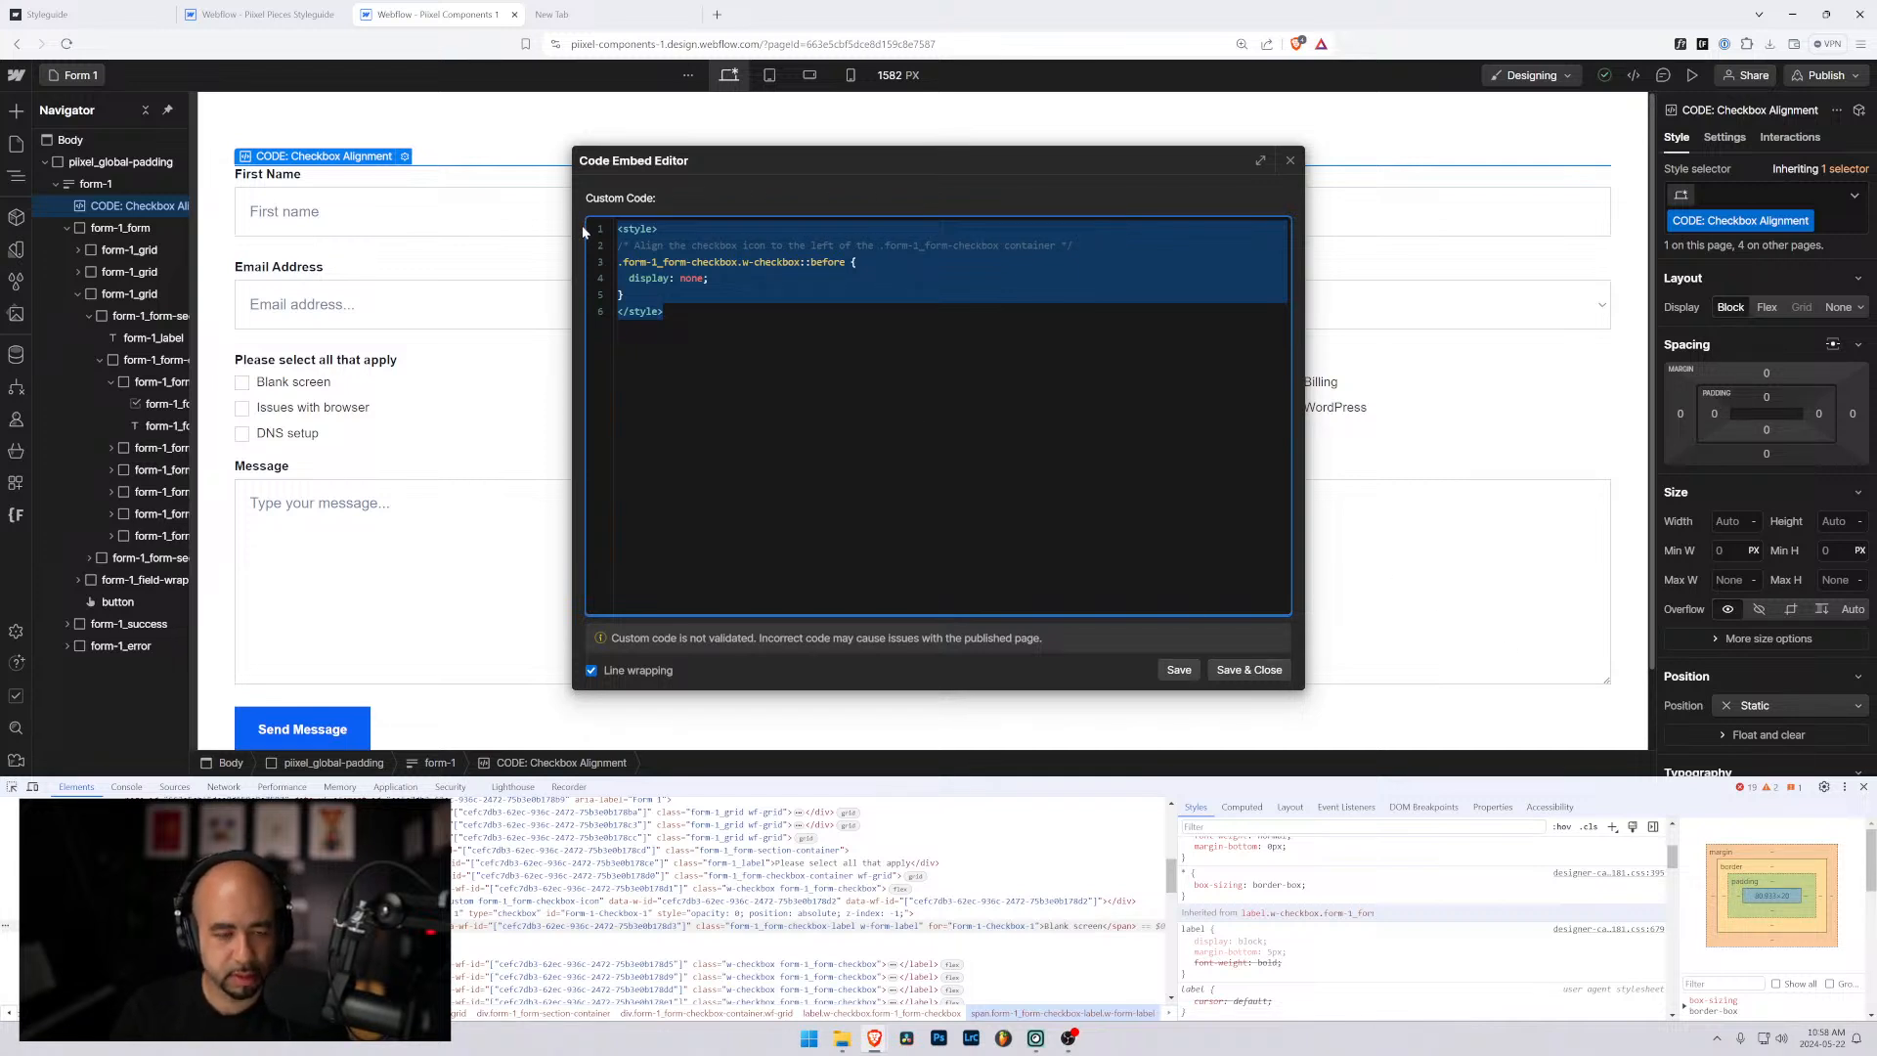
{"action": "left_click", "coordinate": [1291, 162]}
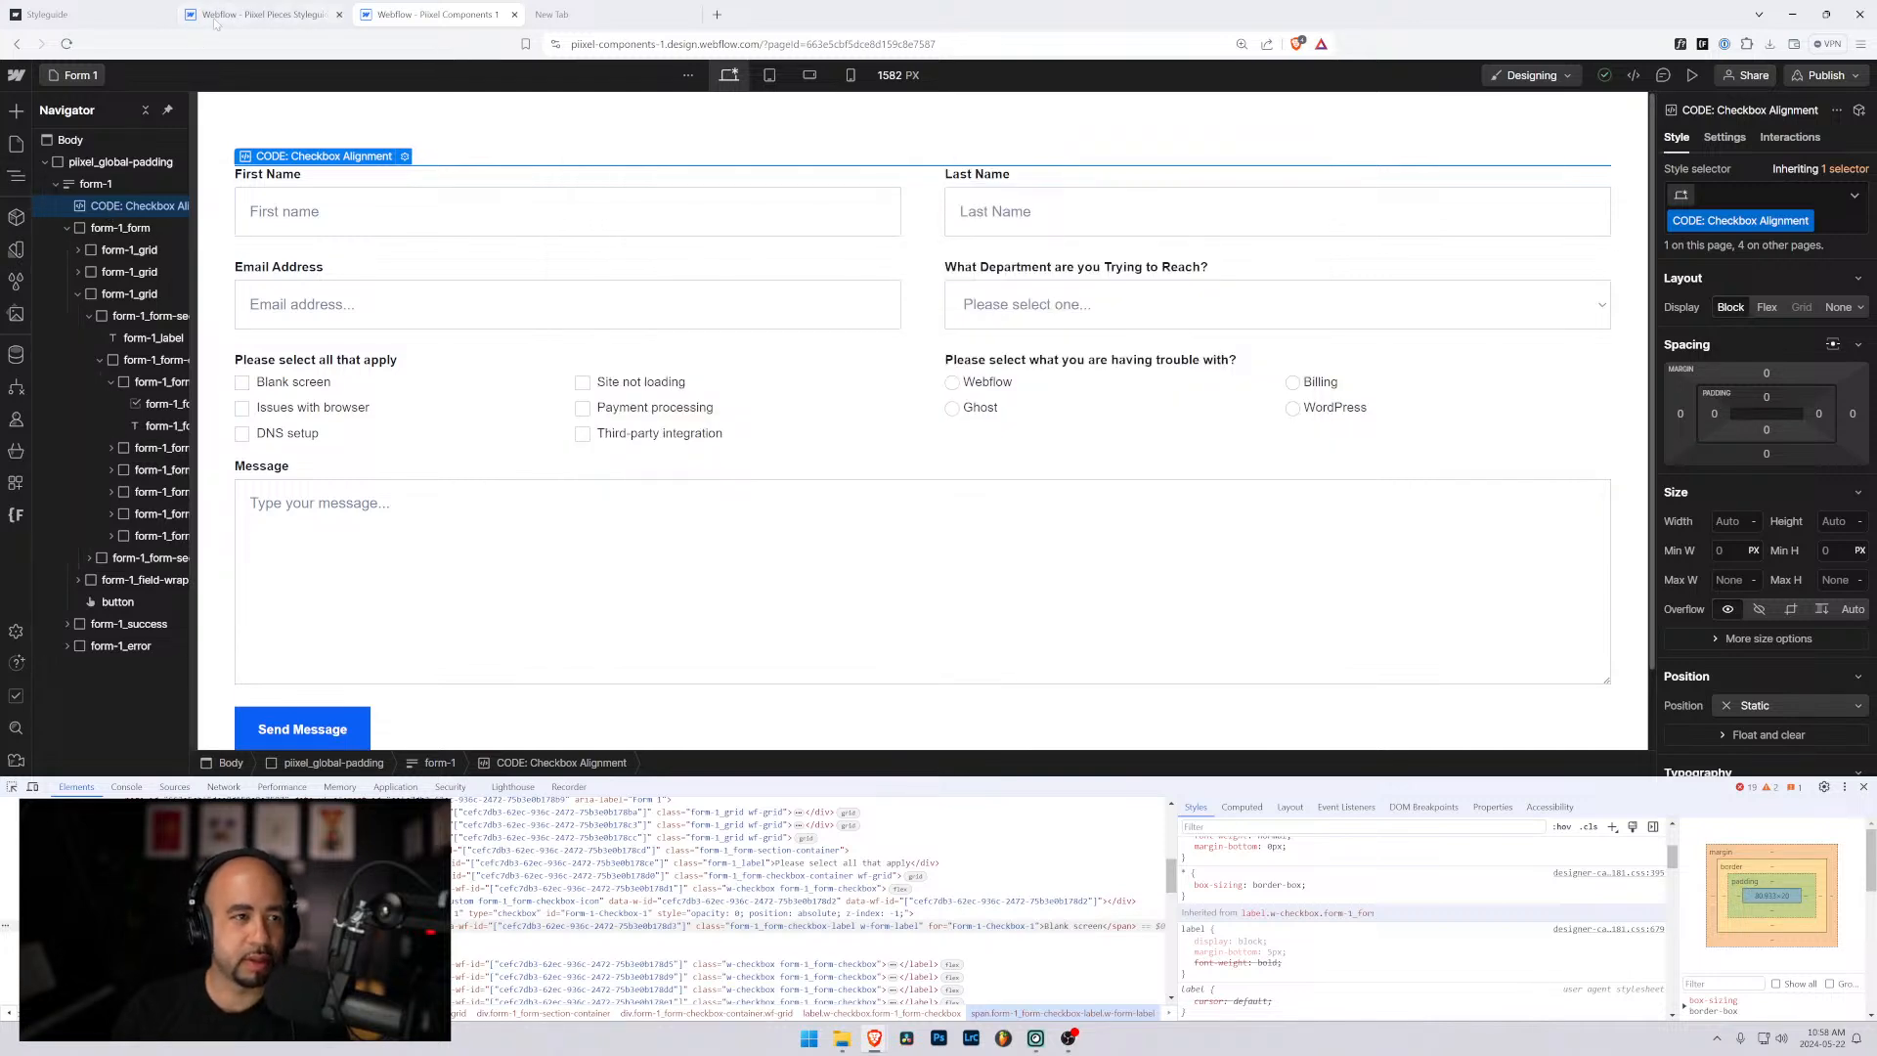
Copy the "CODE: Checkbox Alignment" embed from Pixel Components 1 into the form block of the Pixel Pieces Styleguide project.
{"action": "left_click", "coordinate": [266, 13]}
{"action": "left_click", "coordinate": [89, 8]}
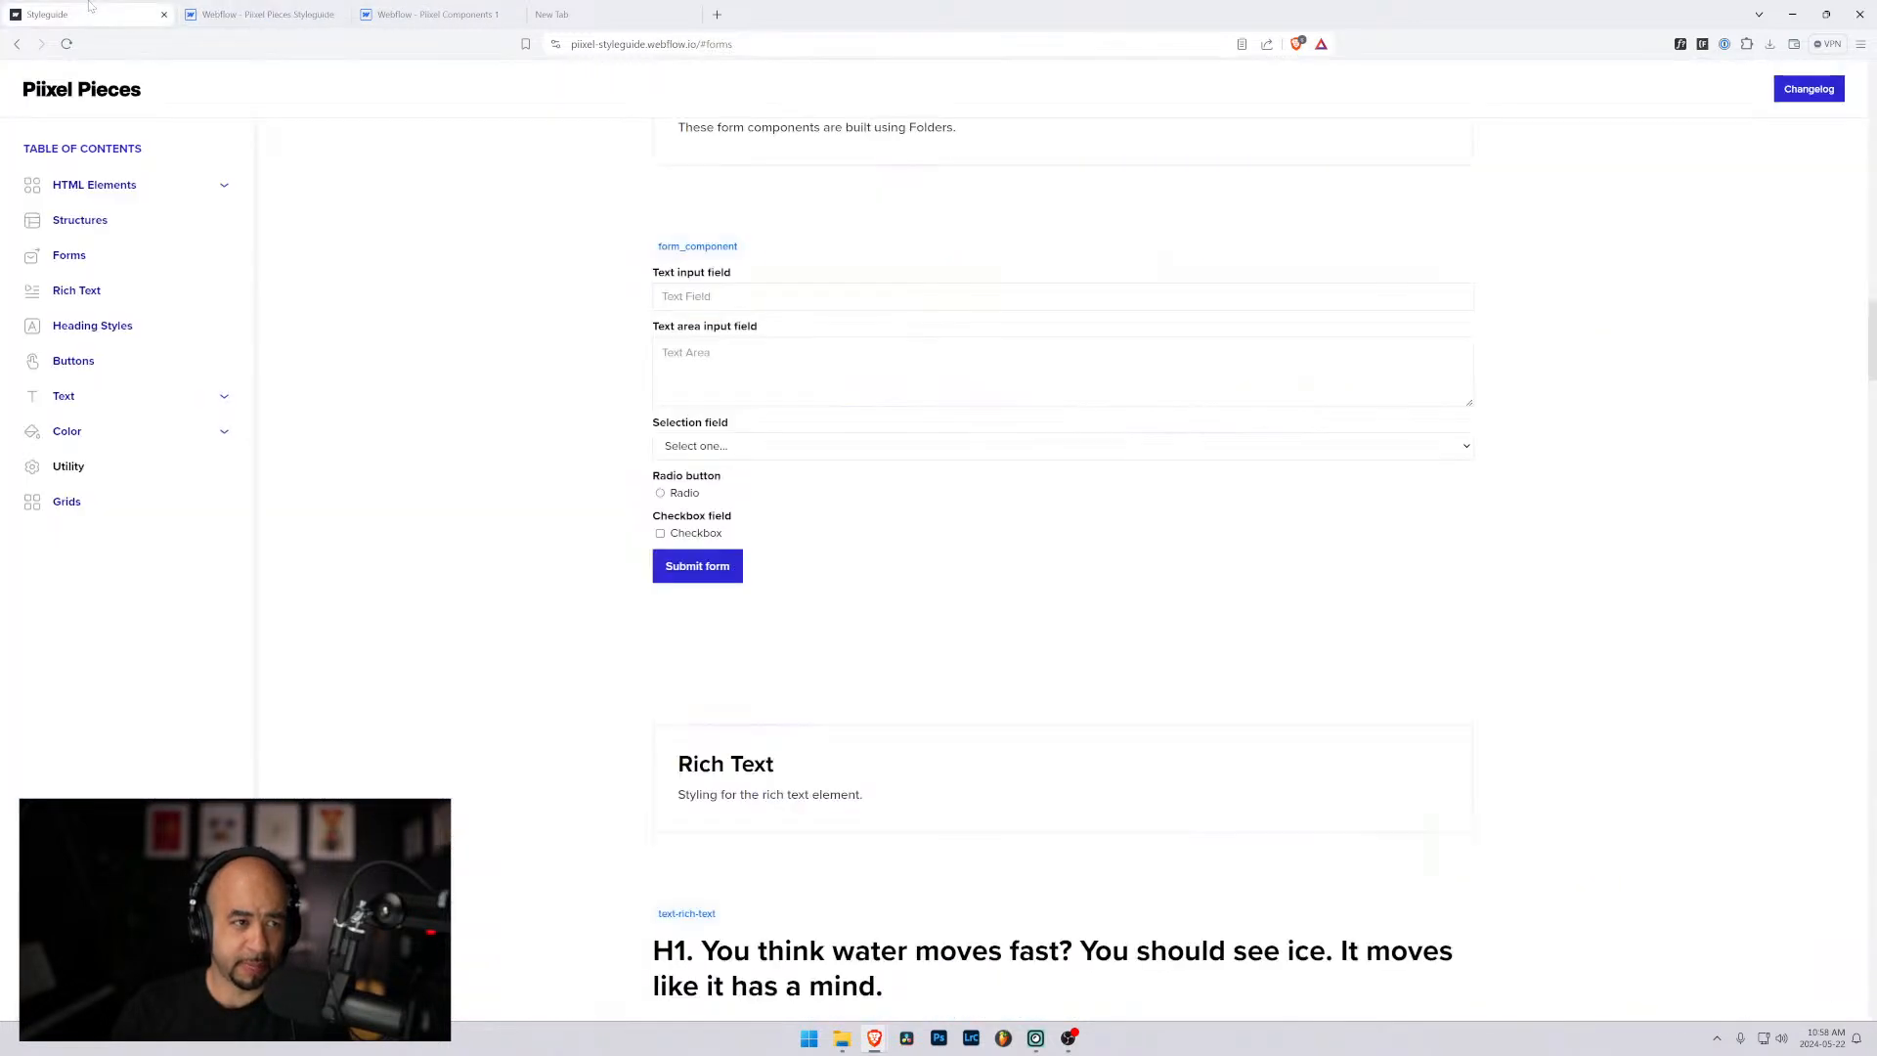
{"action": "left_click", "coordinate": [446, 8]}
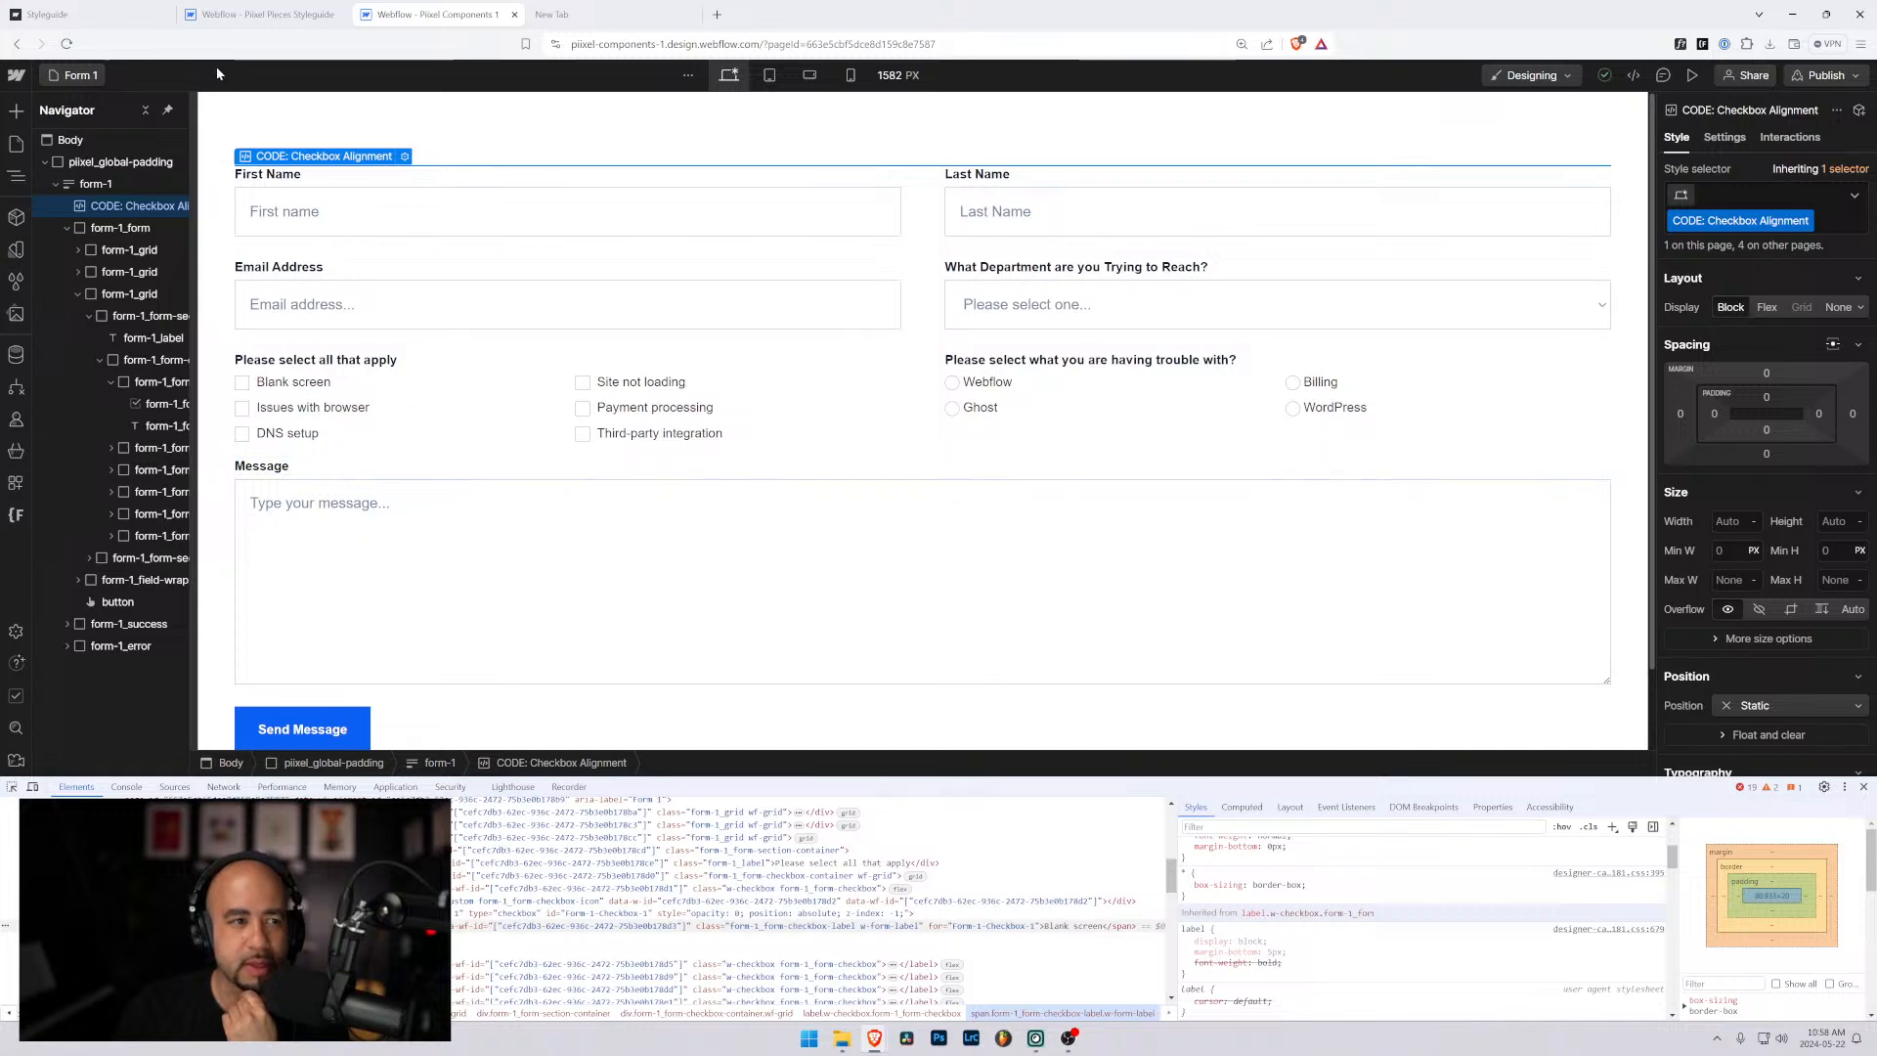
{"action": "left_click", "coordinate": [264, 14]}
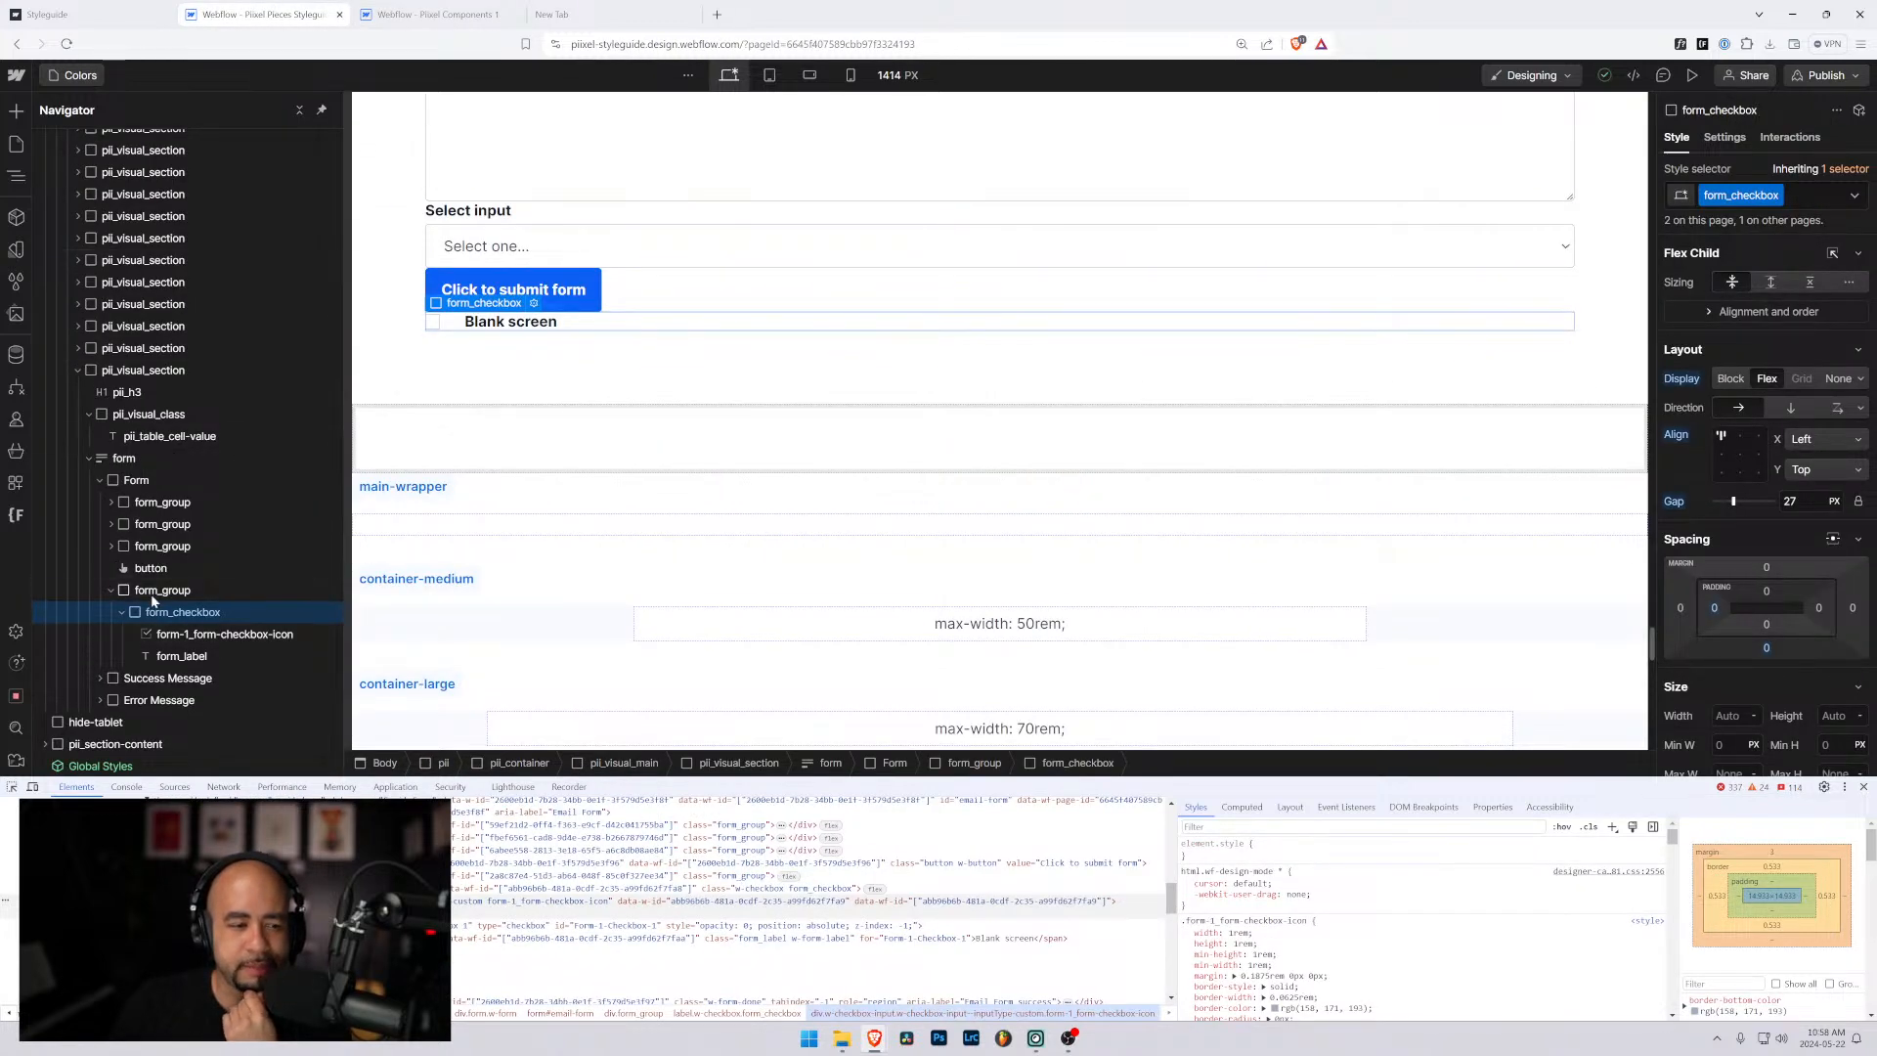
{"action": "left_click", "coordinate": [124, 460]}
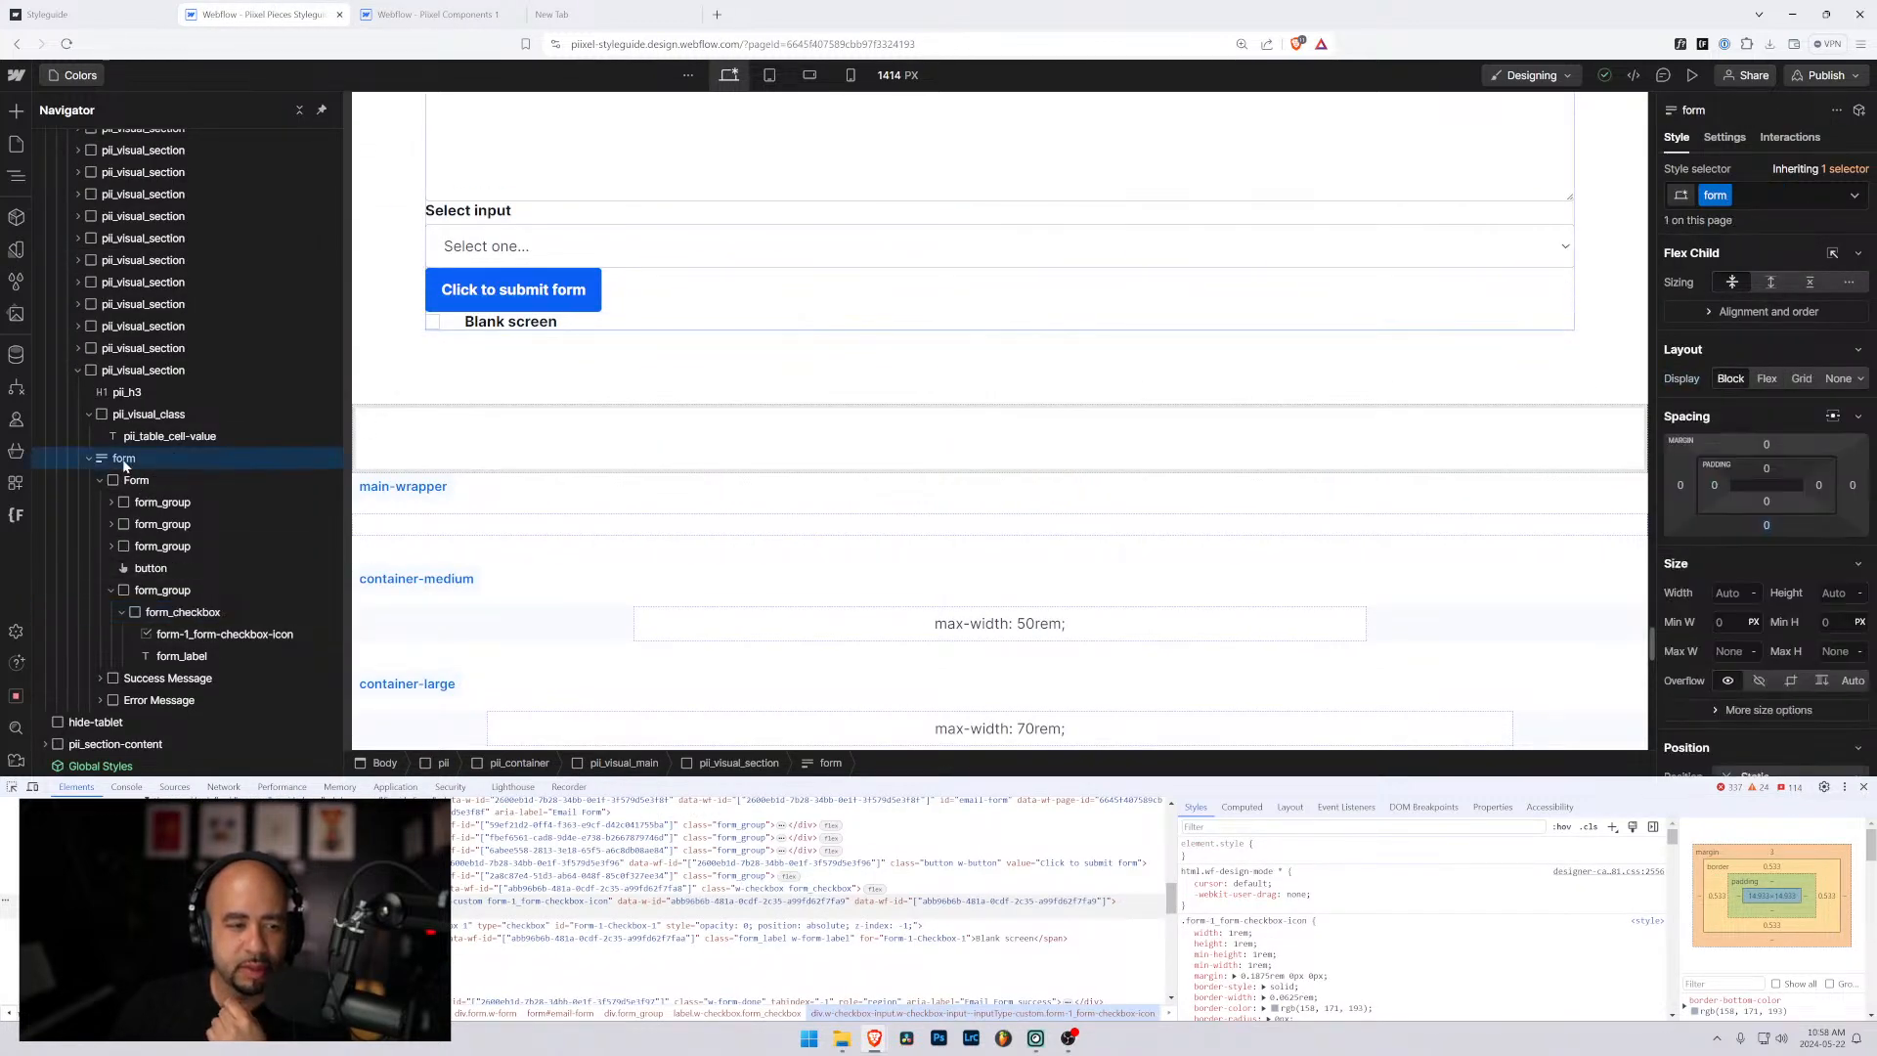
{"action": "key", "text": "ctrl+v"}
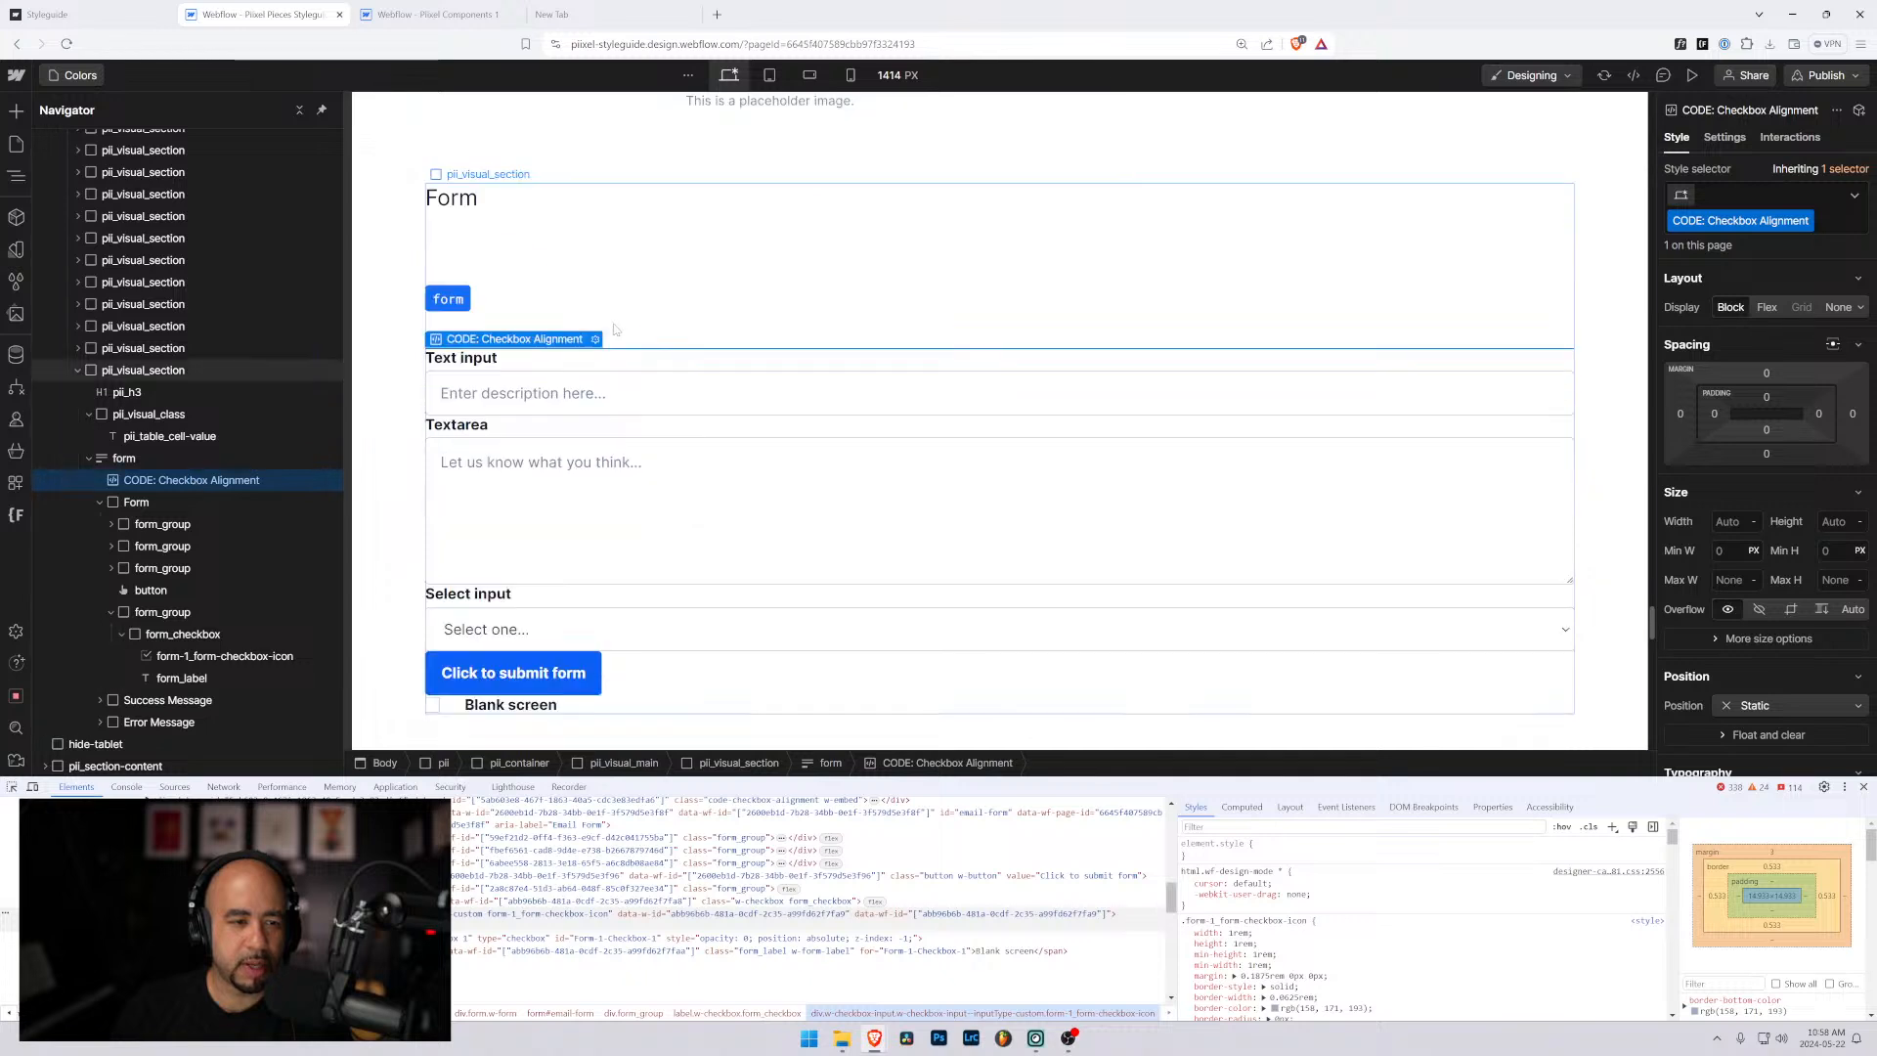
In the "CODE: Checkbox Alignment" embed, change form-1_form-checkbox to form-checkbox in both the rule's selector and its comment.
{"action": "left_click", "coordinate": [595, 412]}
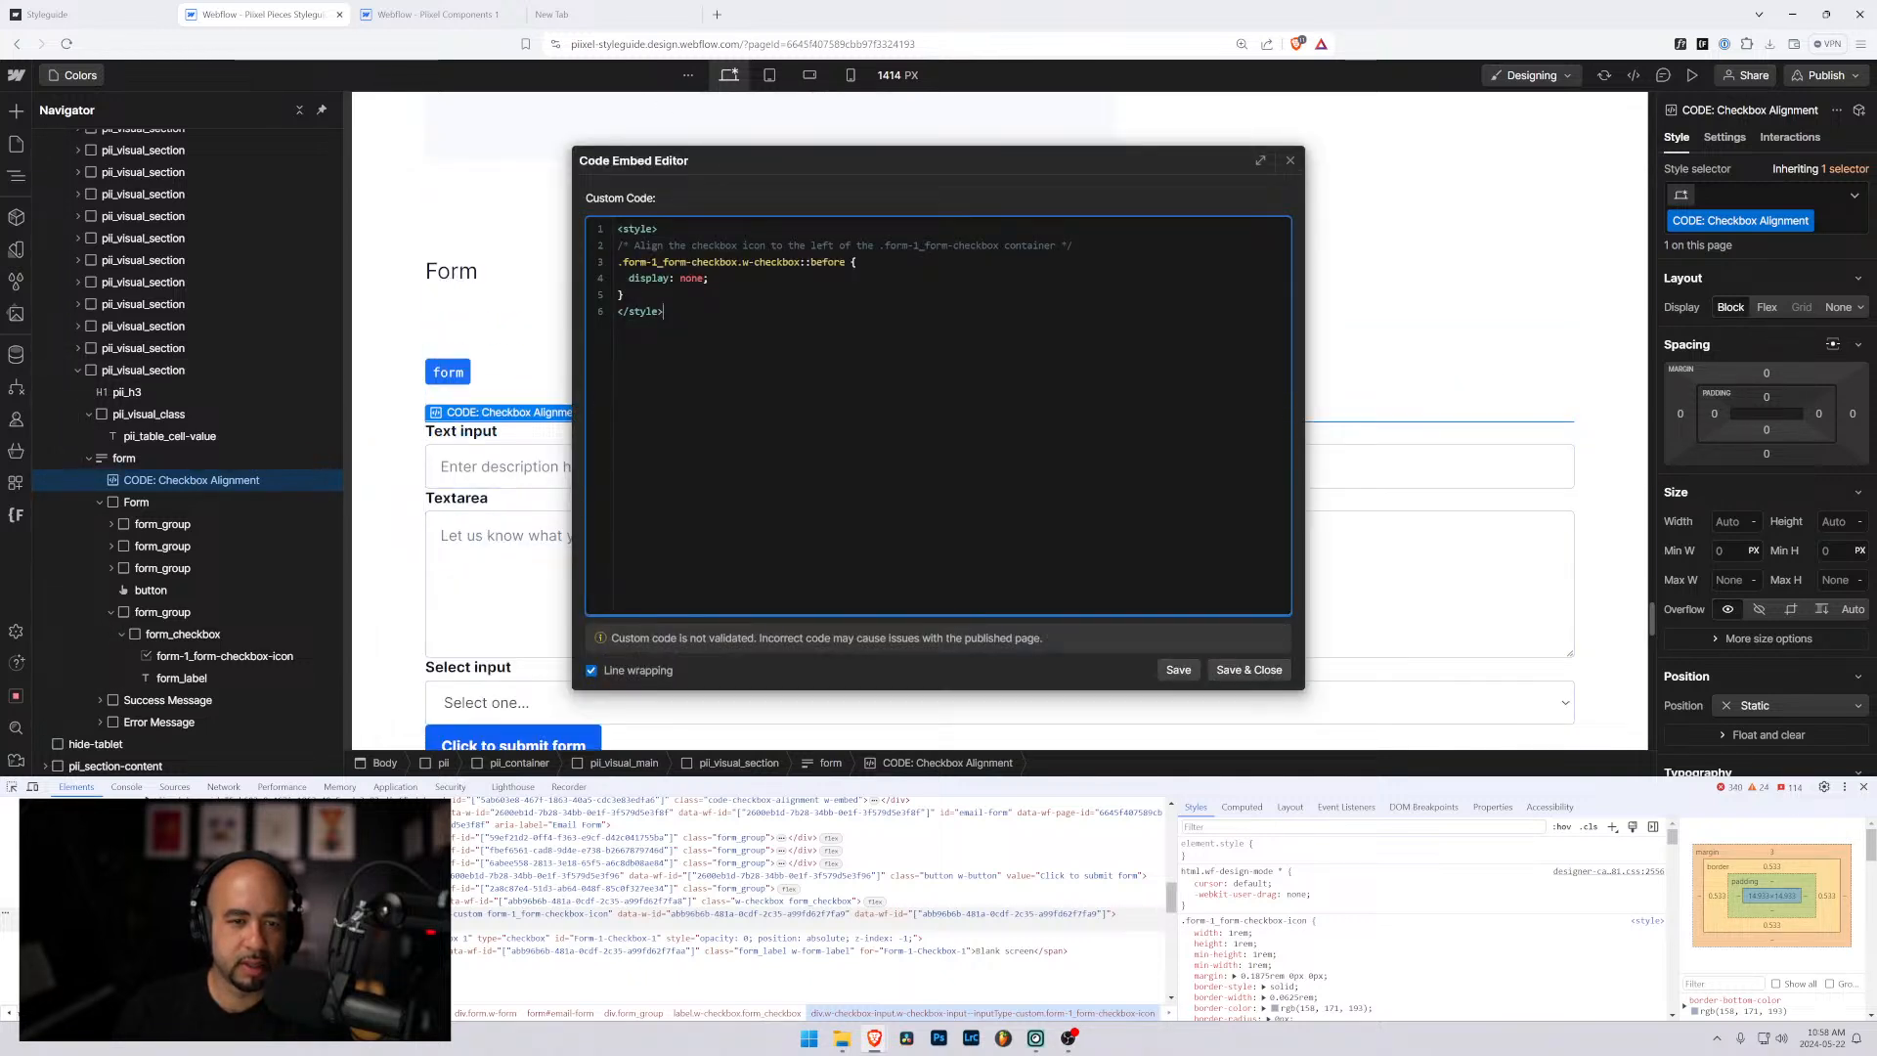
{"action": "key", "text": "shift+Right"}
{"action": "key", "text": "shift+Right"}
{"action": "key", "text": "shift+Right"}
{"action": "key", "text": "shift+Right"}
{"action": "key", "text": "shift+Right"}
{"action": "key", "text": "shift+Right"}
{"action": "key", "text": "shift+Right"}
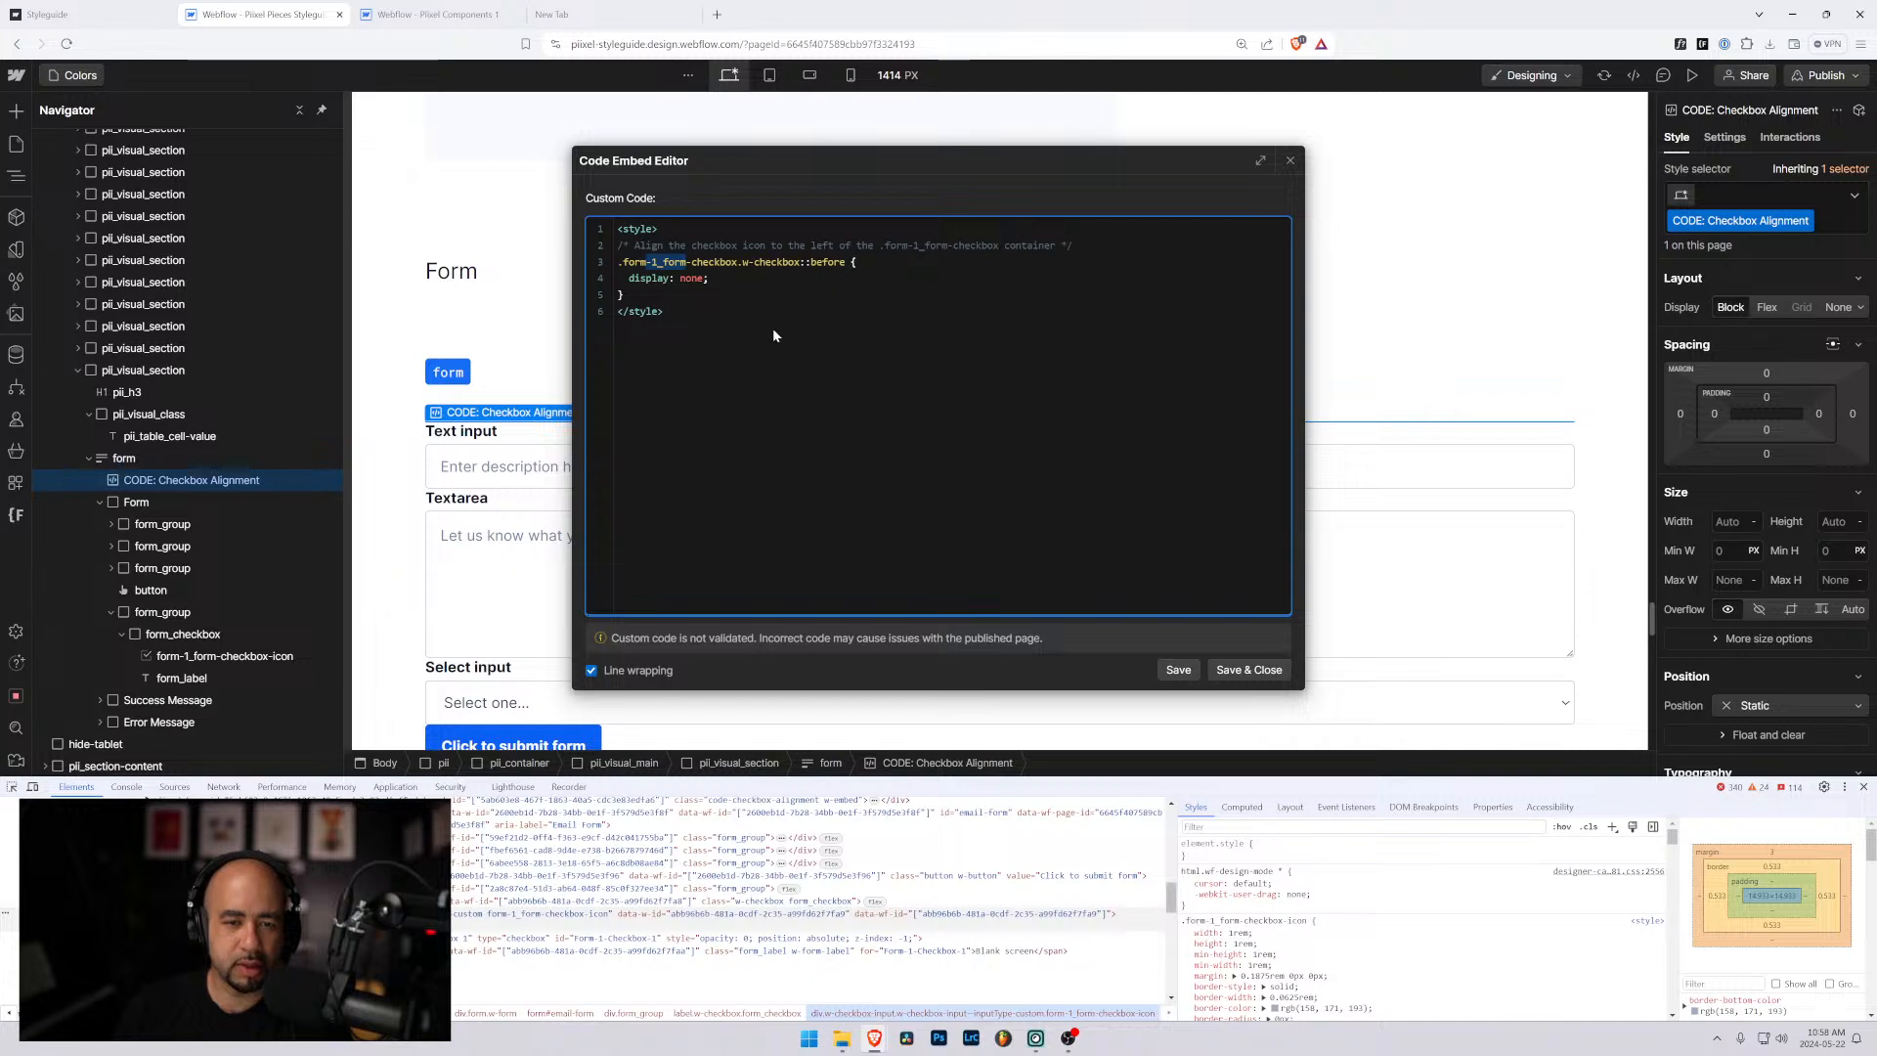
{"action": "key", "text": "Delete"}
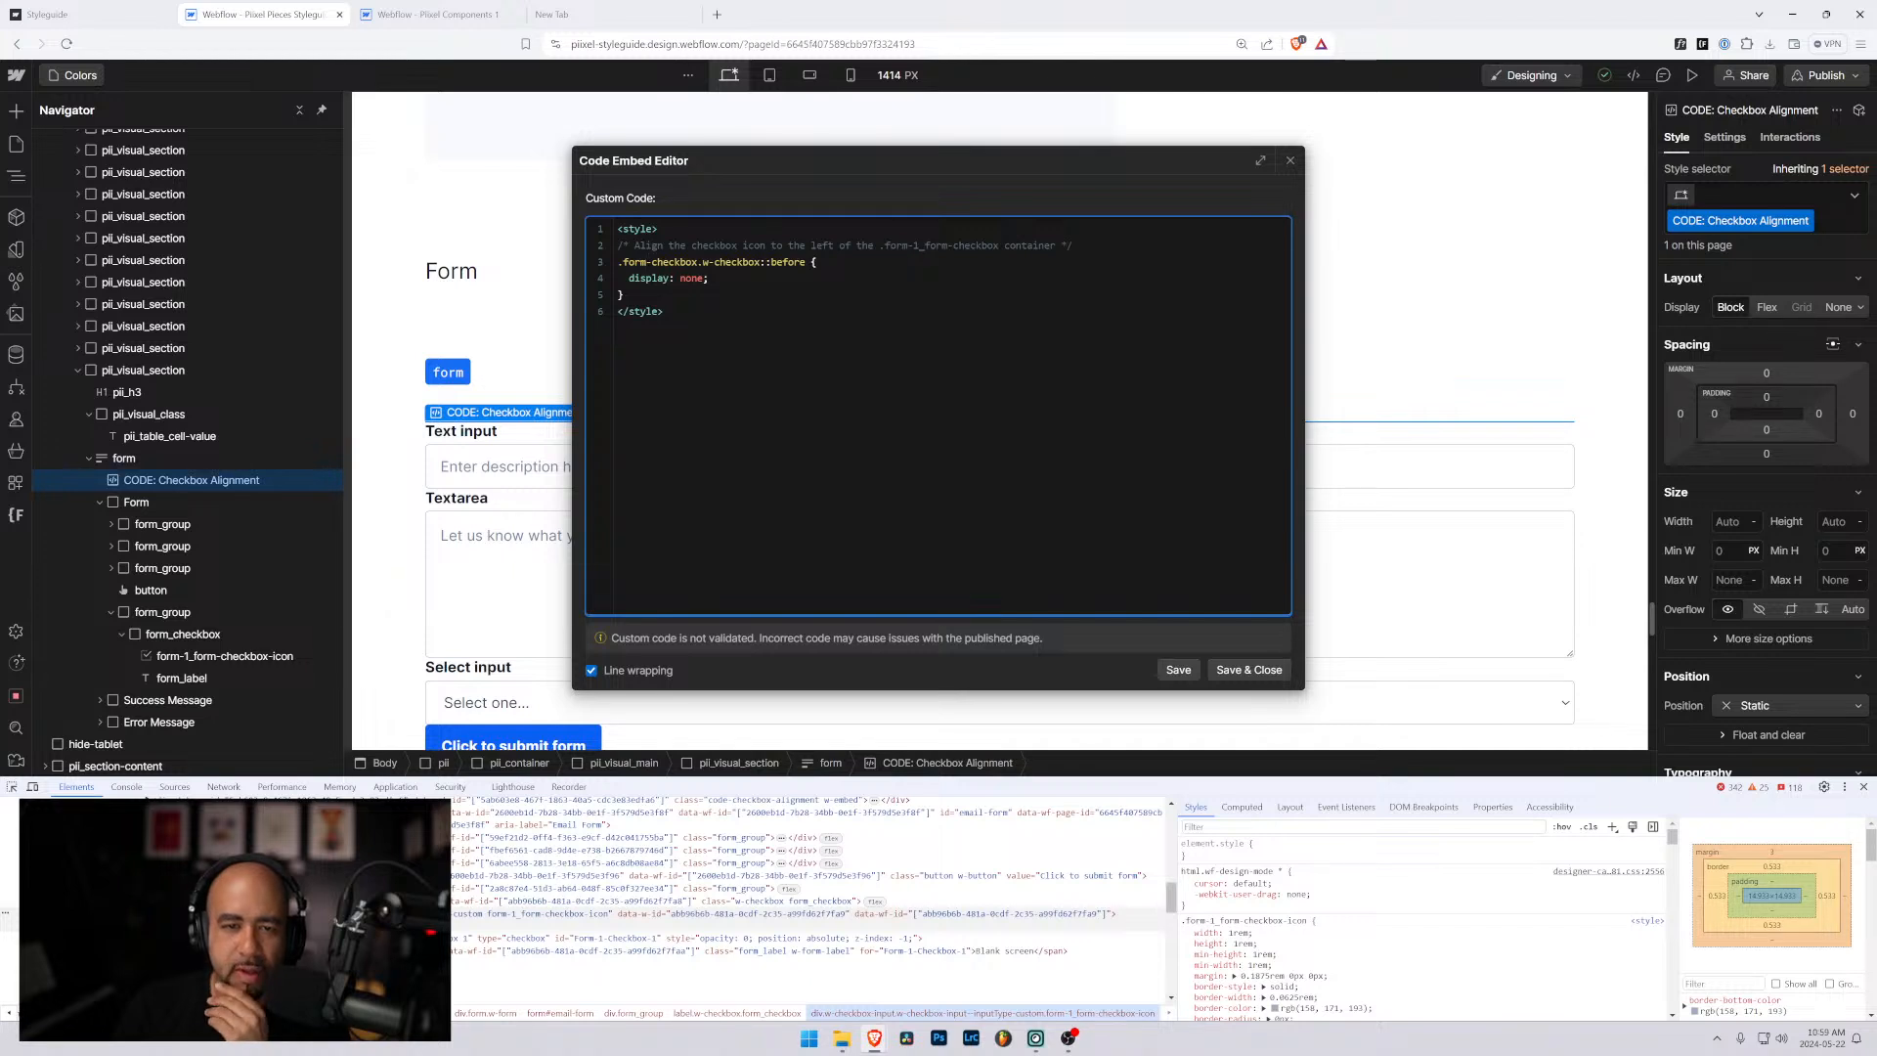
{"action": "left_click_drag", "start_coordinate": [947, 246], "coordinate": [913, 245]}
{"action": "key", "text": "BackSpace"}
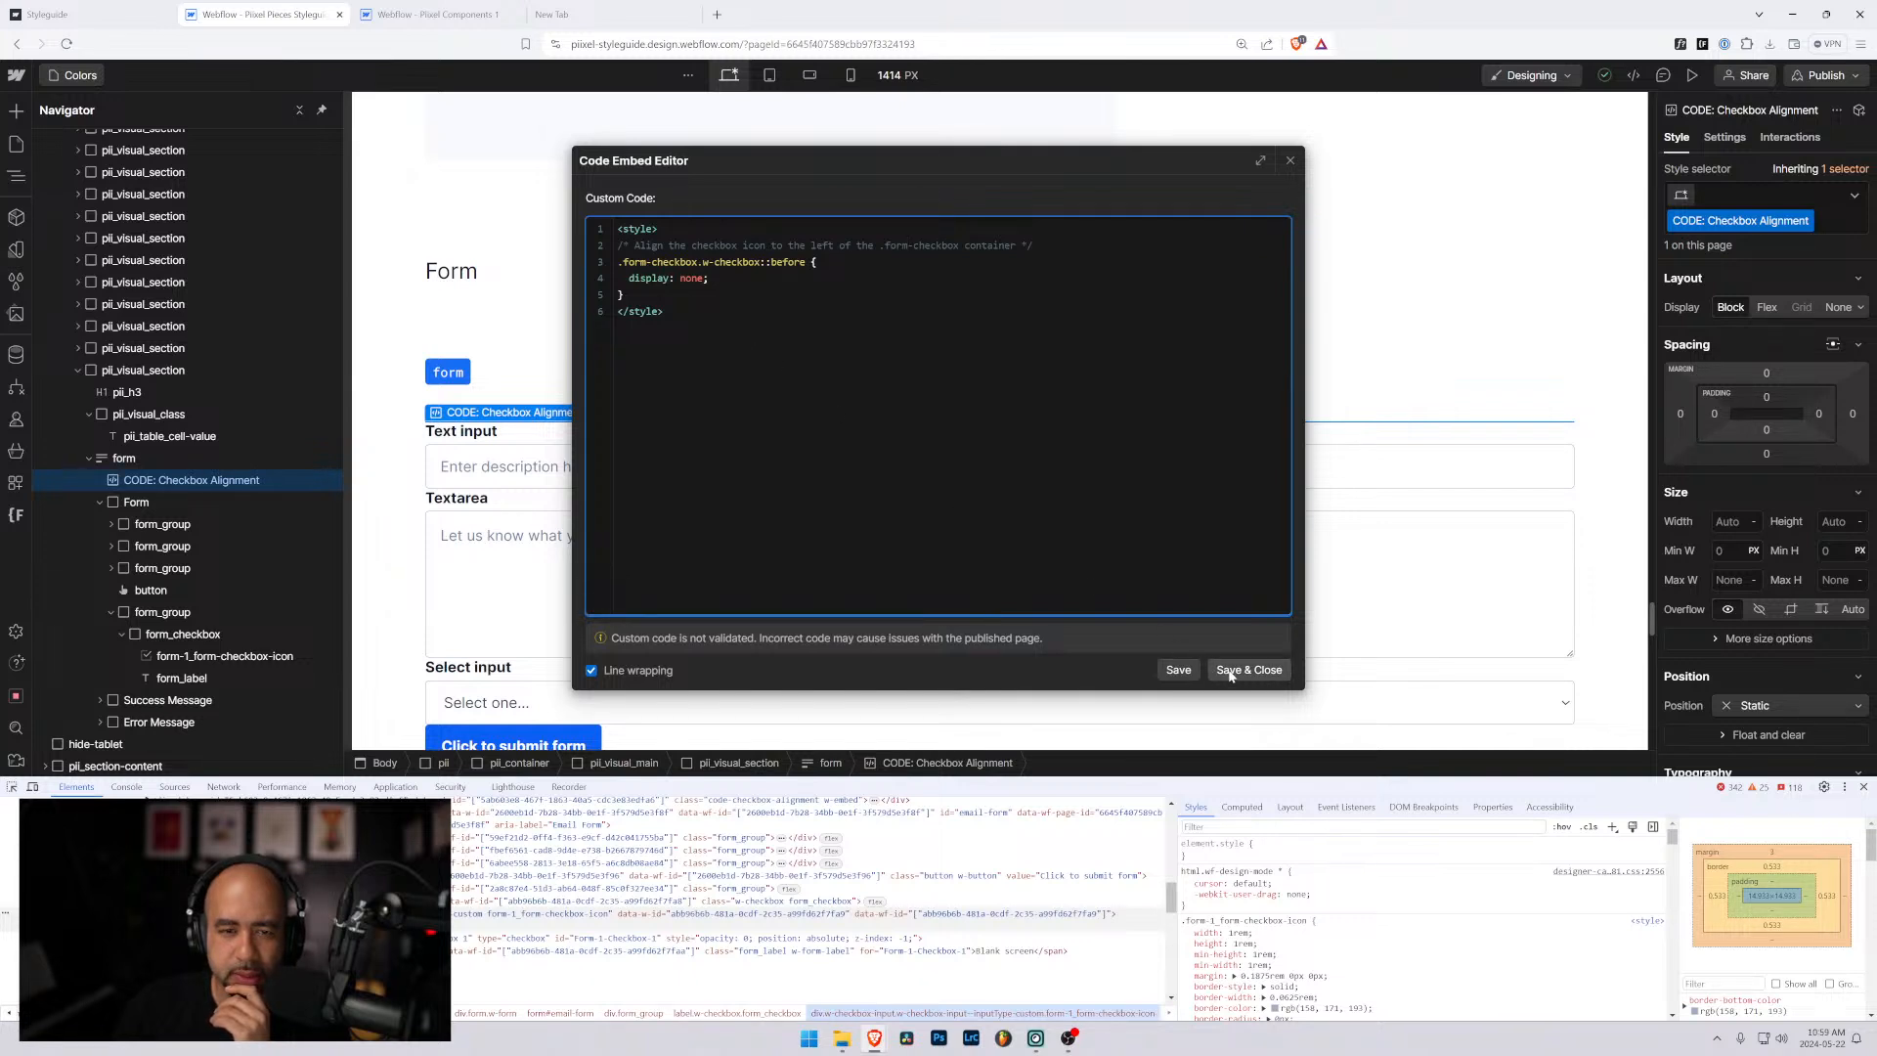
Copy the embed's entire edited code and close its editor, discarding the unsaved changes.
{"action": "key", "text": "ctrl+a"}
{"action": "key", "text": "ctrl+c"}
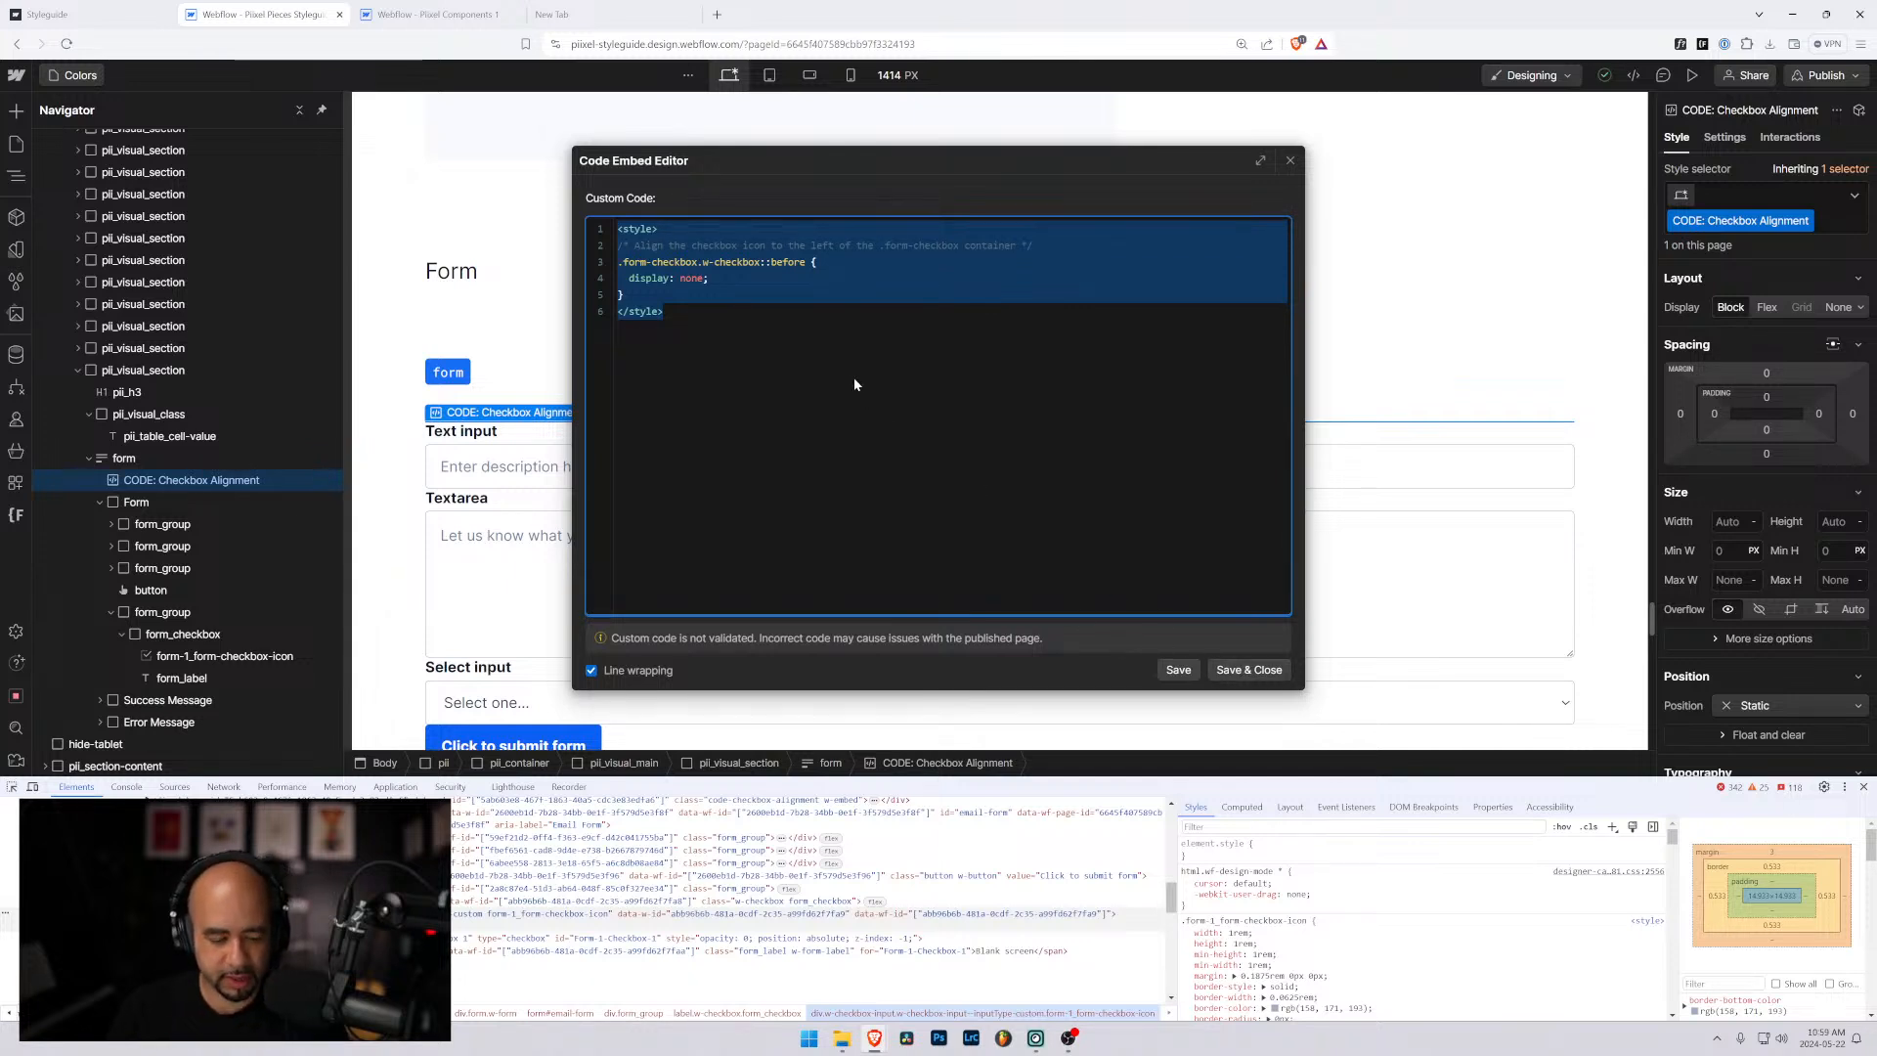
{"action": "key", "text": "BackSpace"}
{"action": "left_click", "coordinate": [1290, 161]}
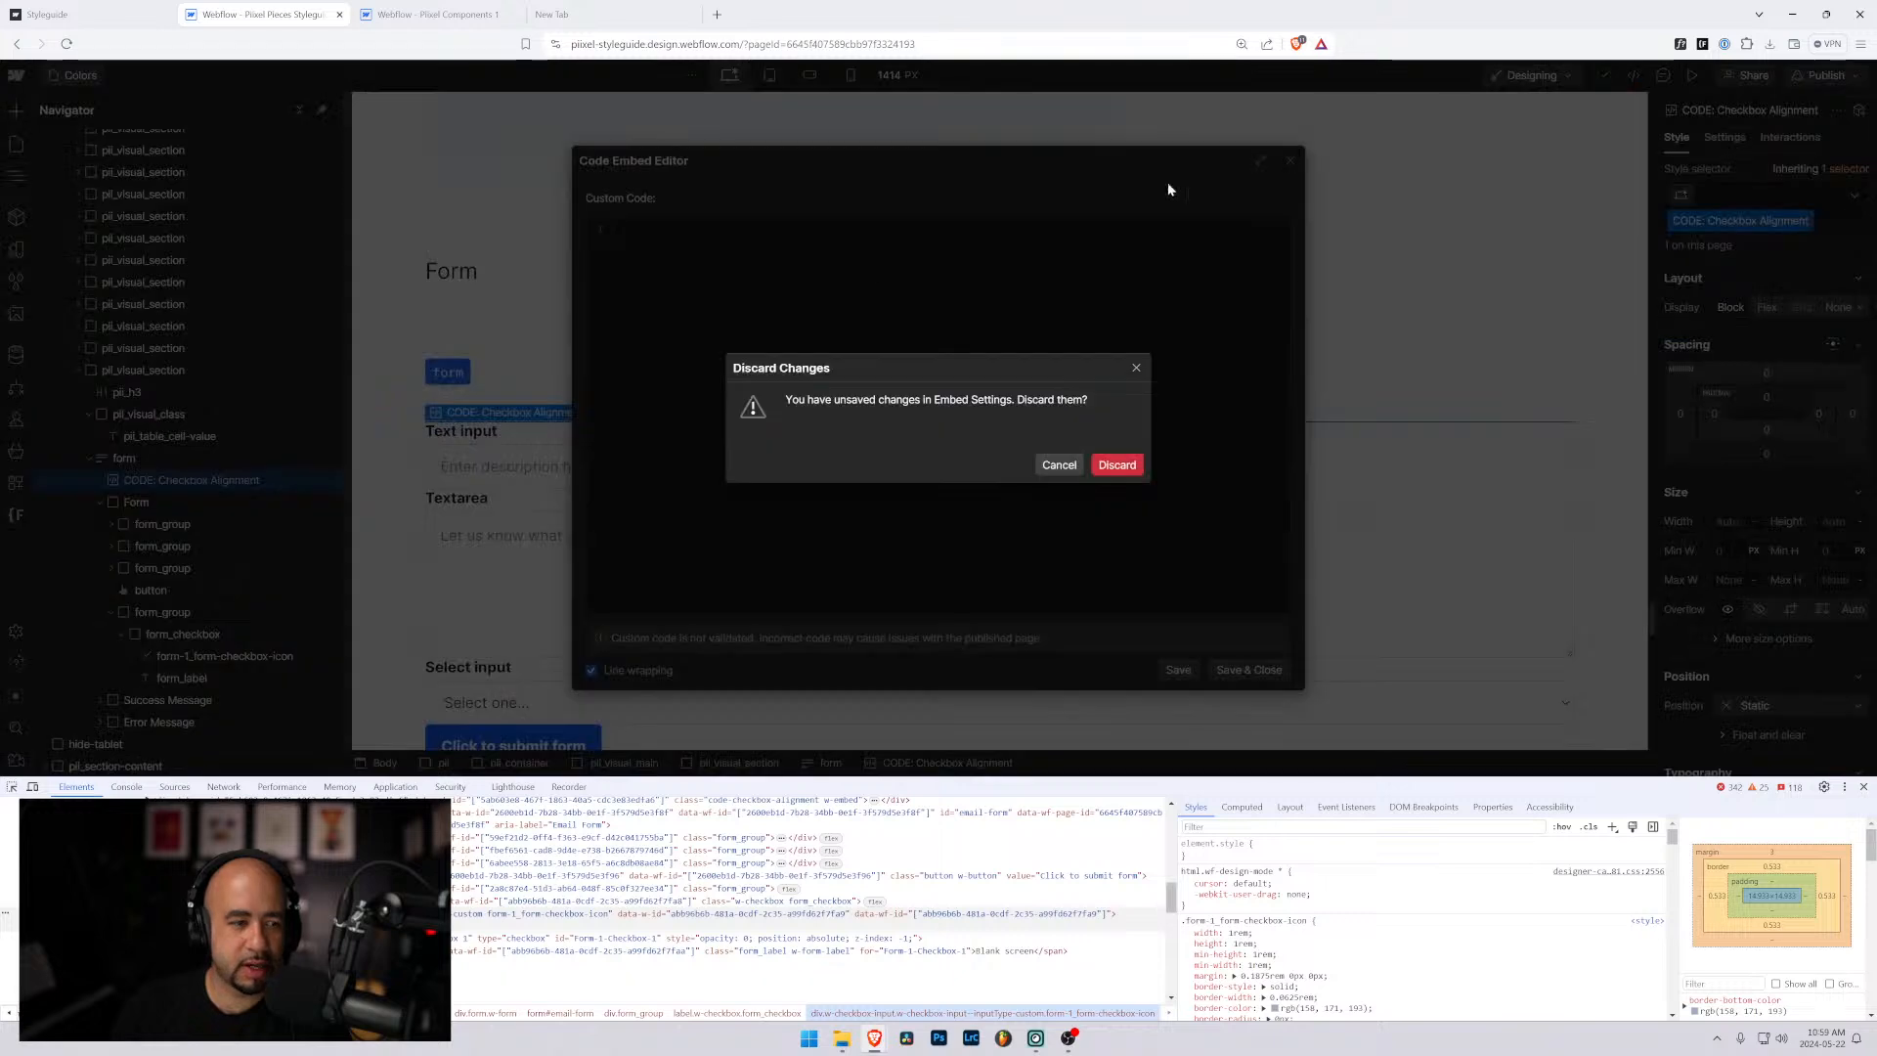
{"action": "left_click", "coordinate": [1117, 466]}
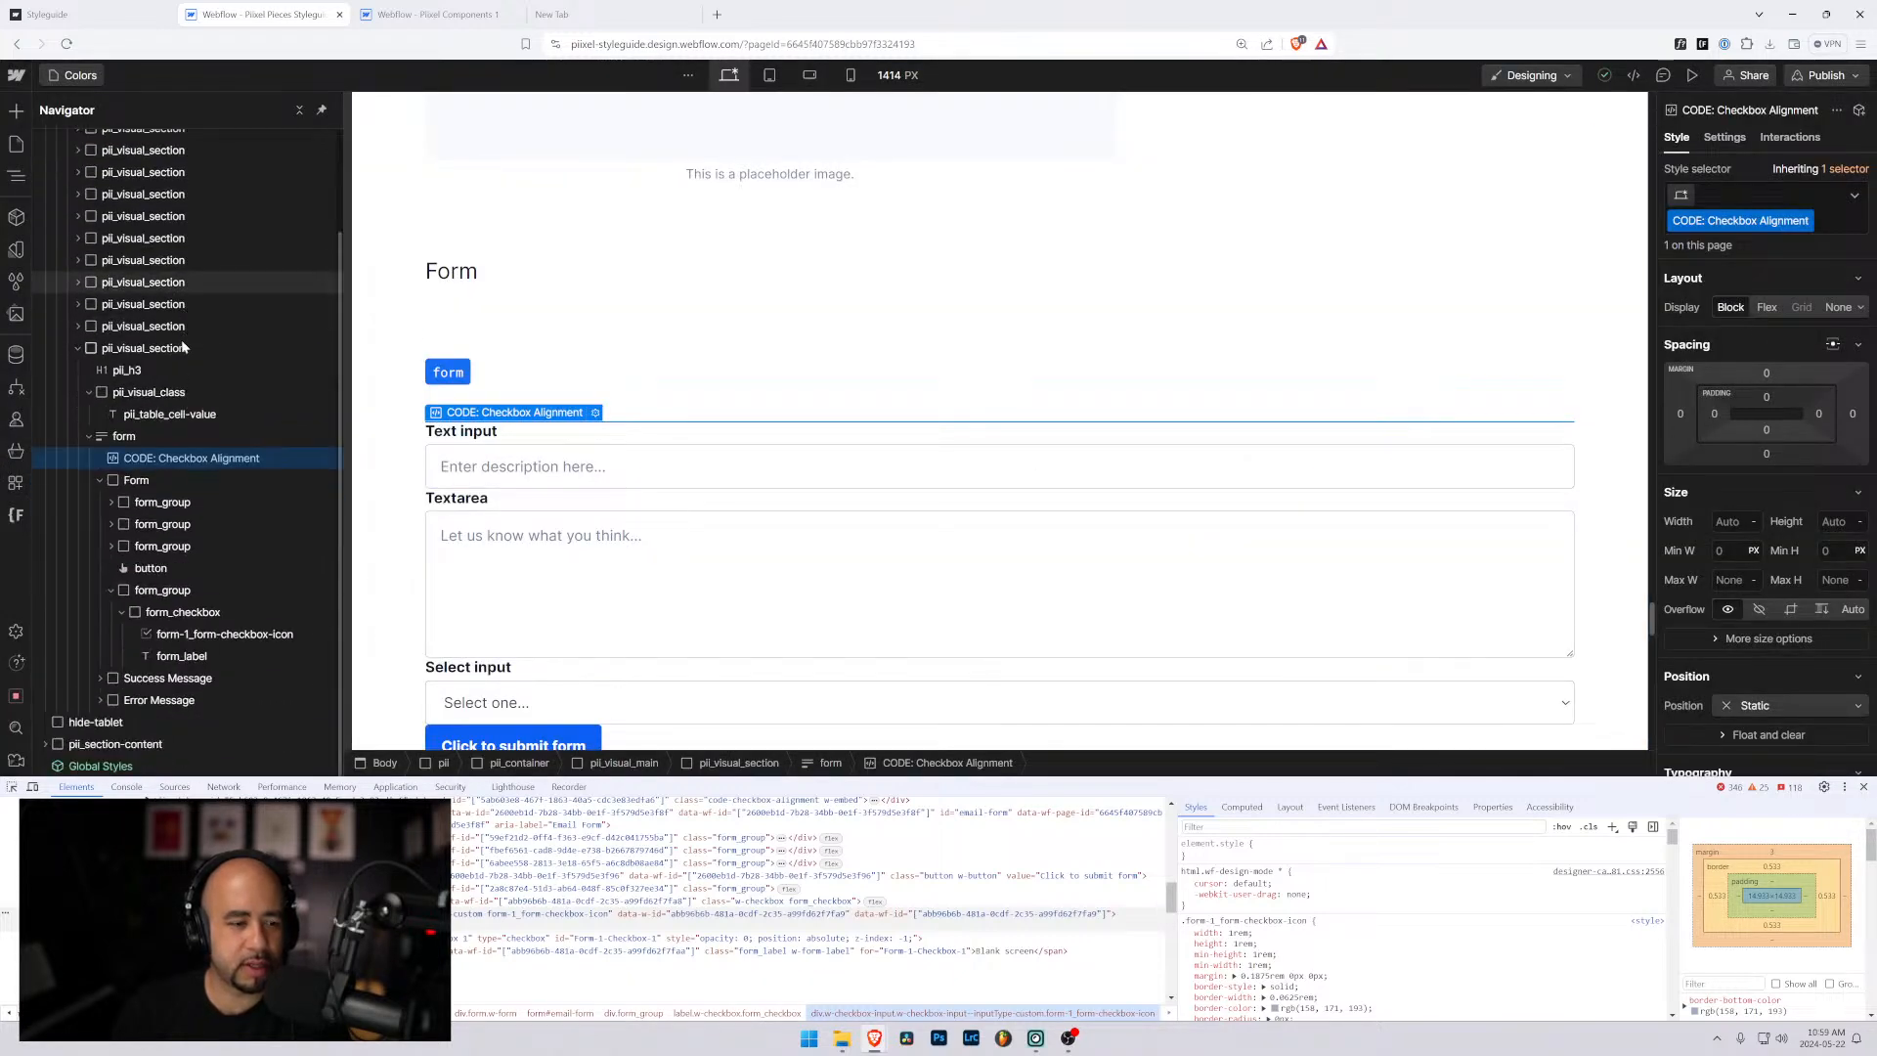
Open the Global Styles component's code embed and paste the copied checkbox rule at the end of its code.
{"action": "left_click", "coordinate": [99, 766]}
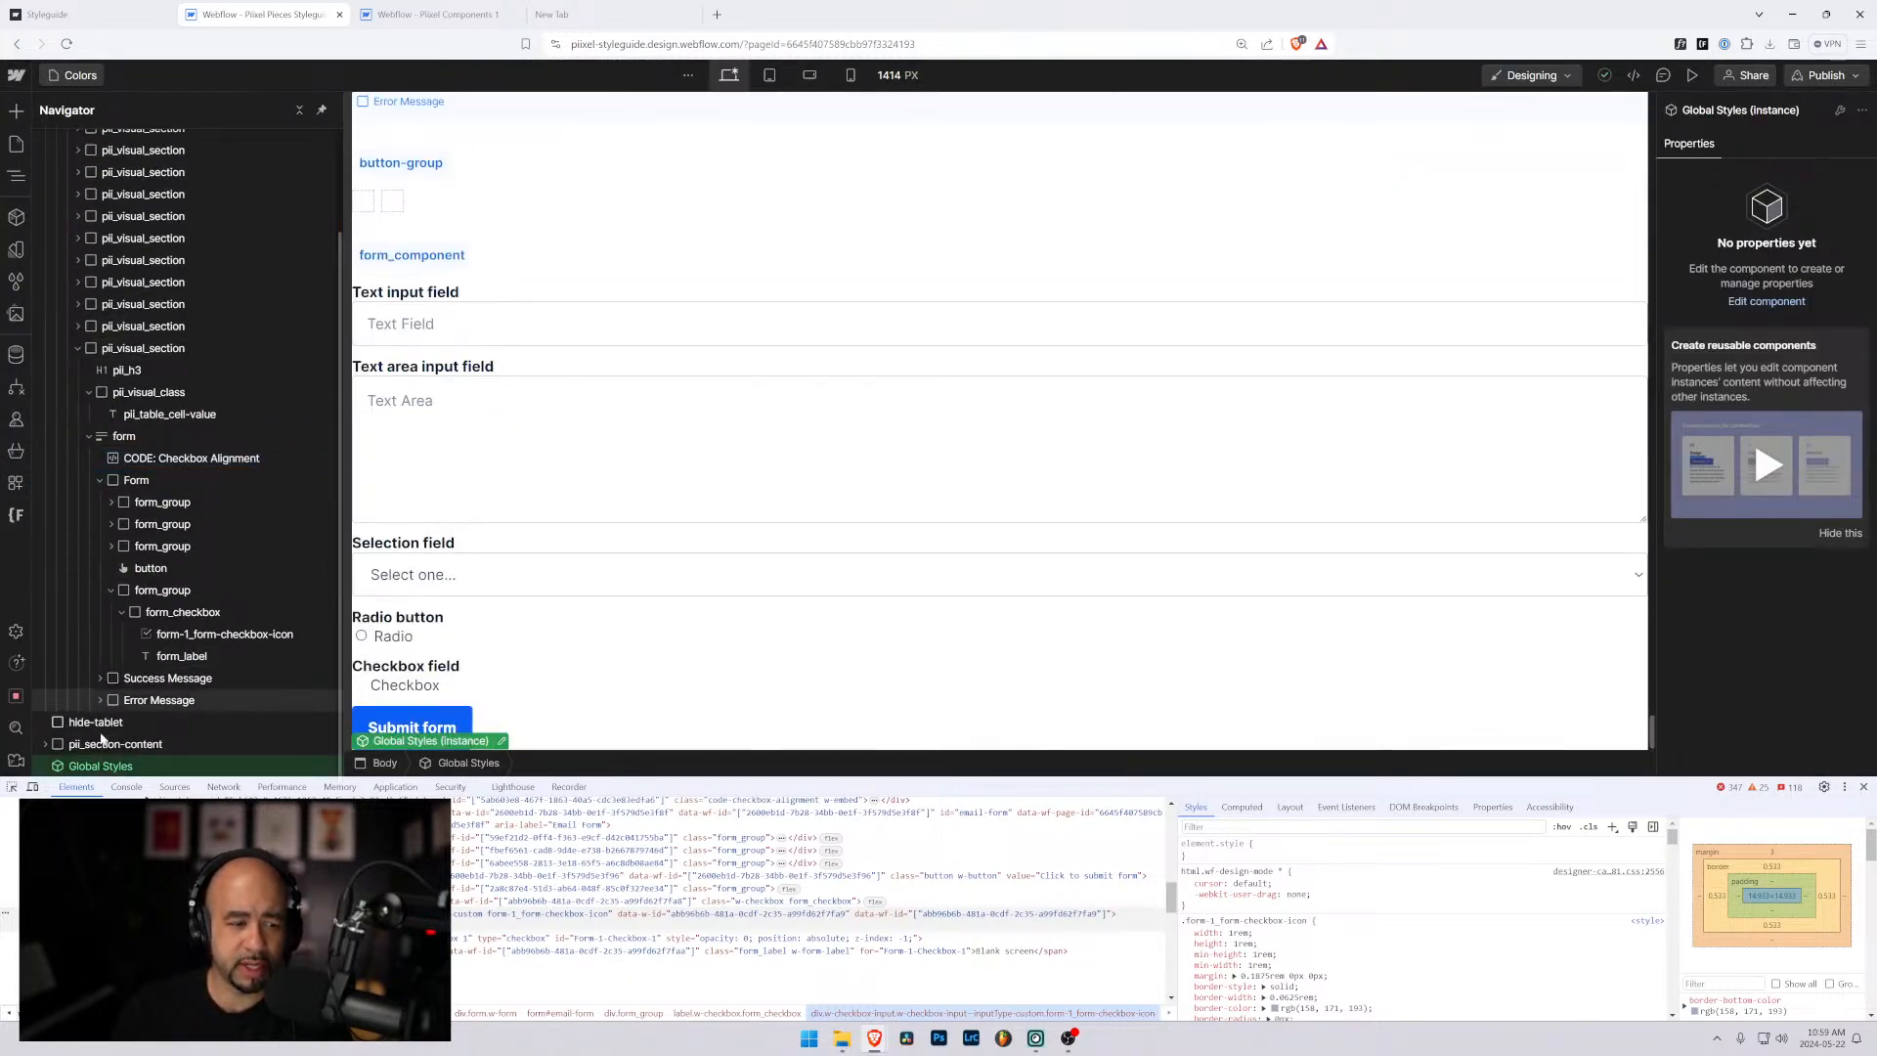
{"action": "left_click", "coordinate": [501, 740]}
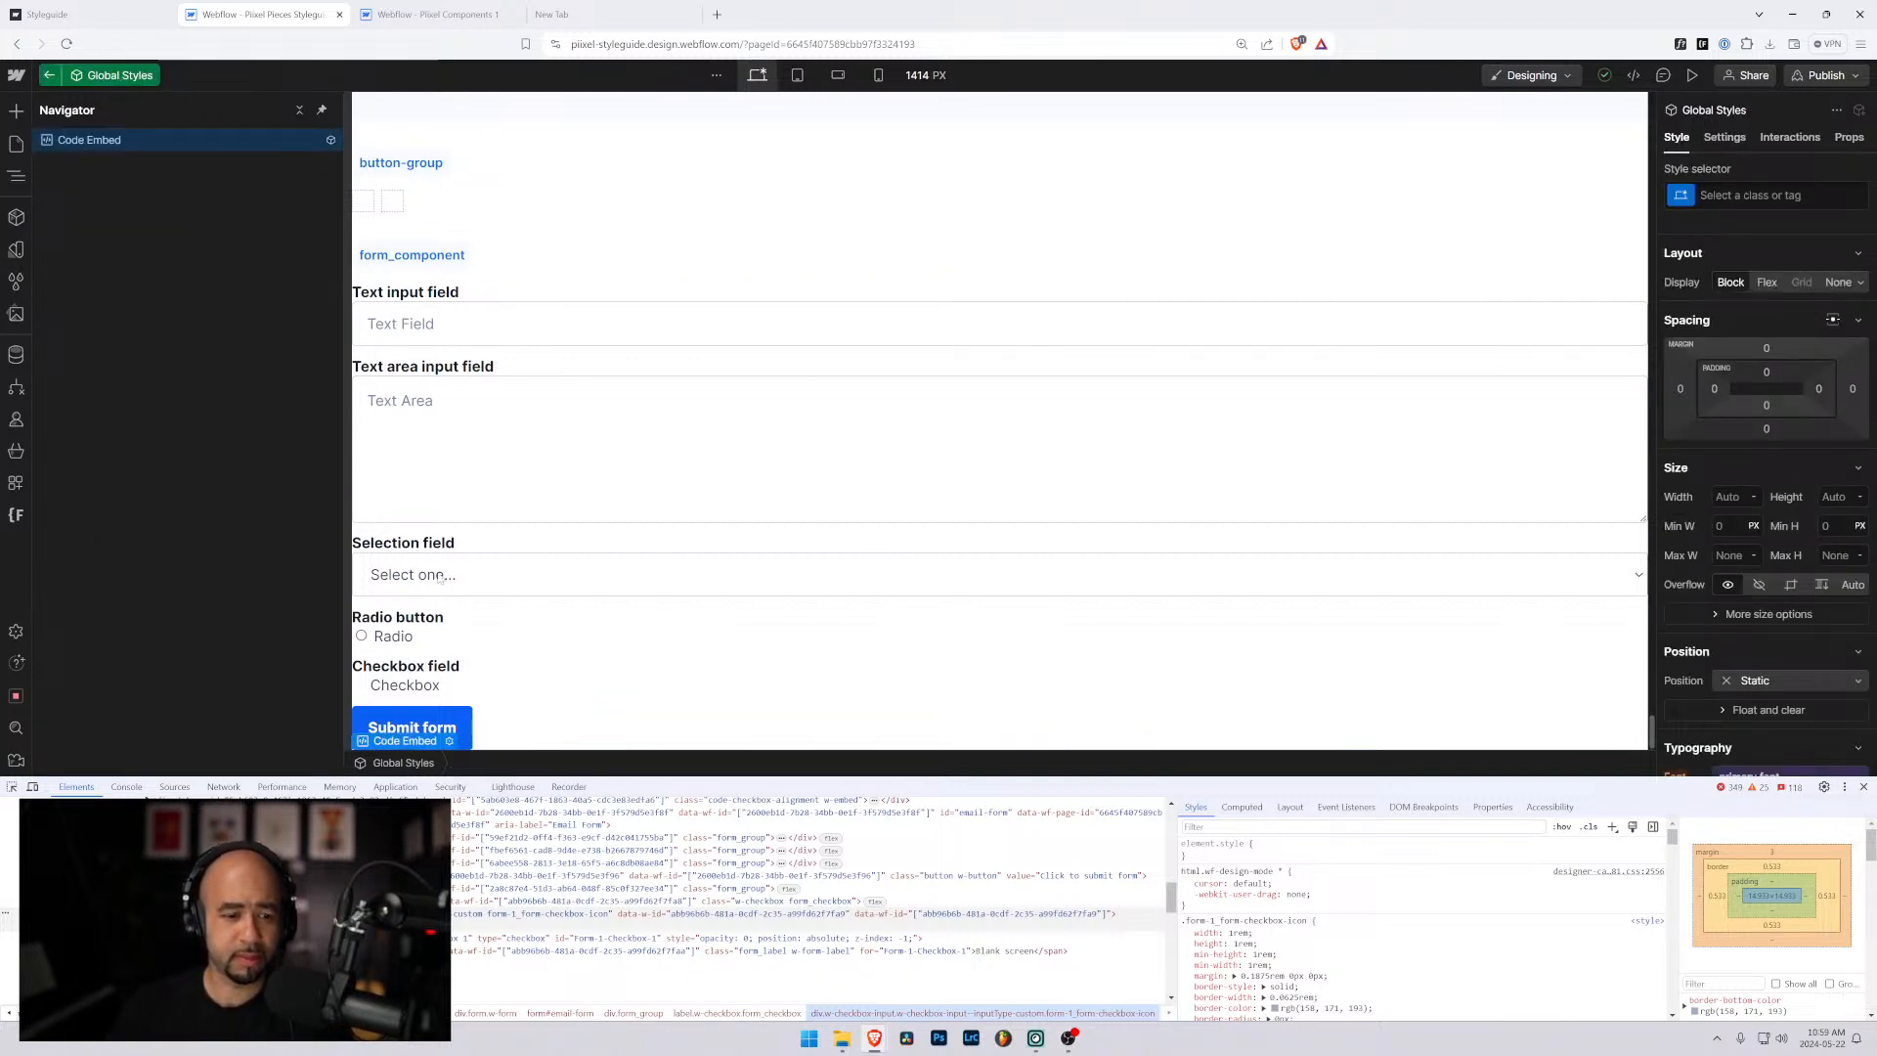
{"action": "left_click", "coordinate": [449, 741]}
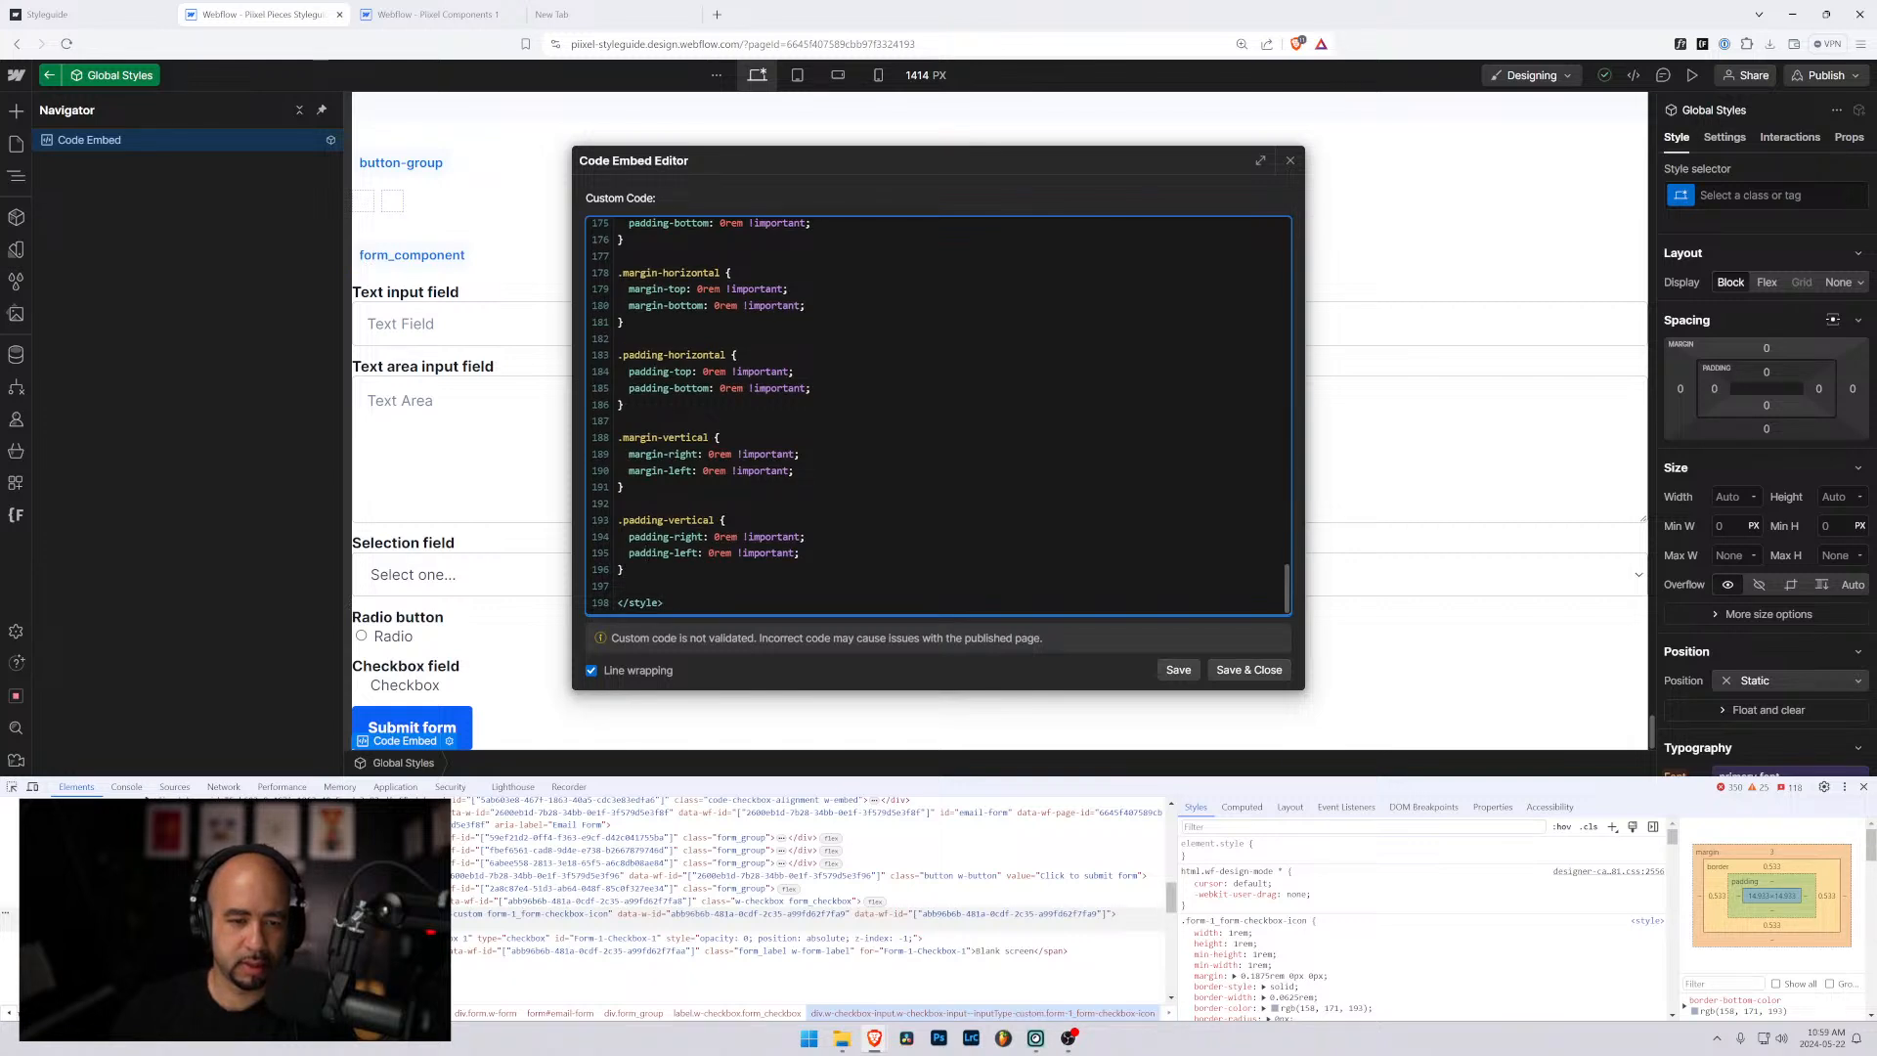
{"action": "key", "text": "Return"}
{"action": "key", "text": "ctrl+v"}
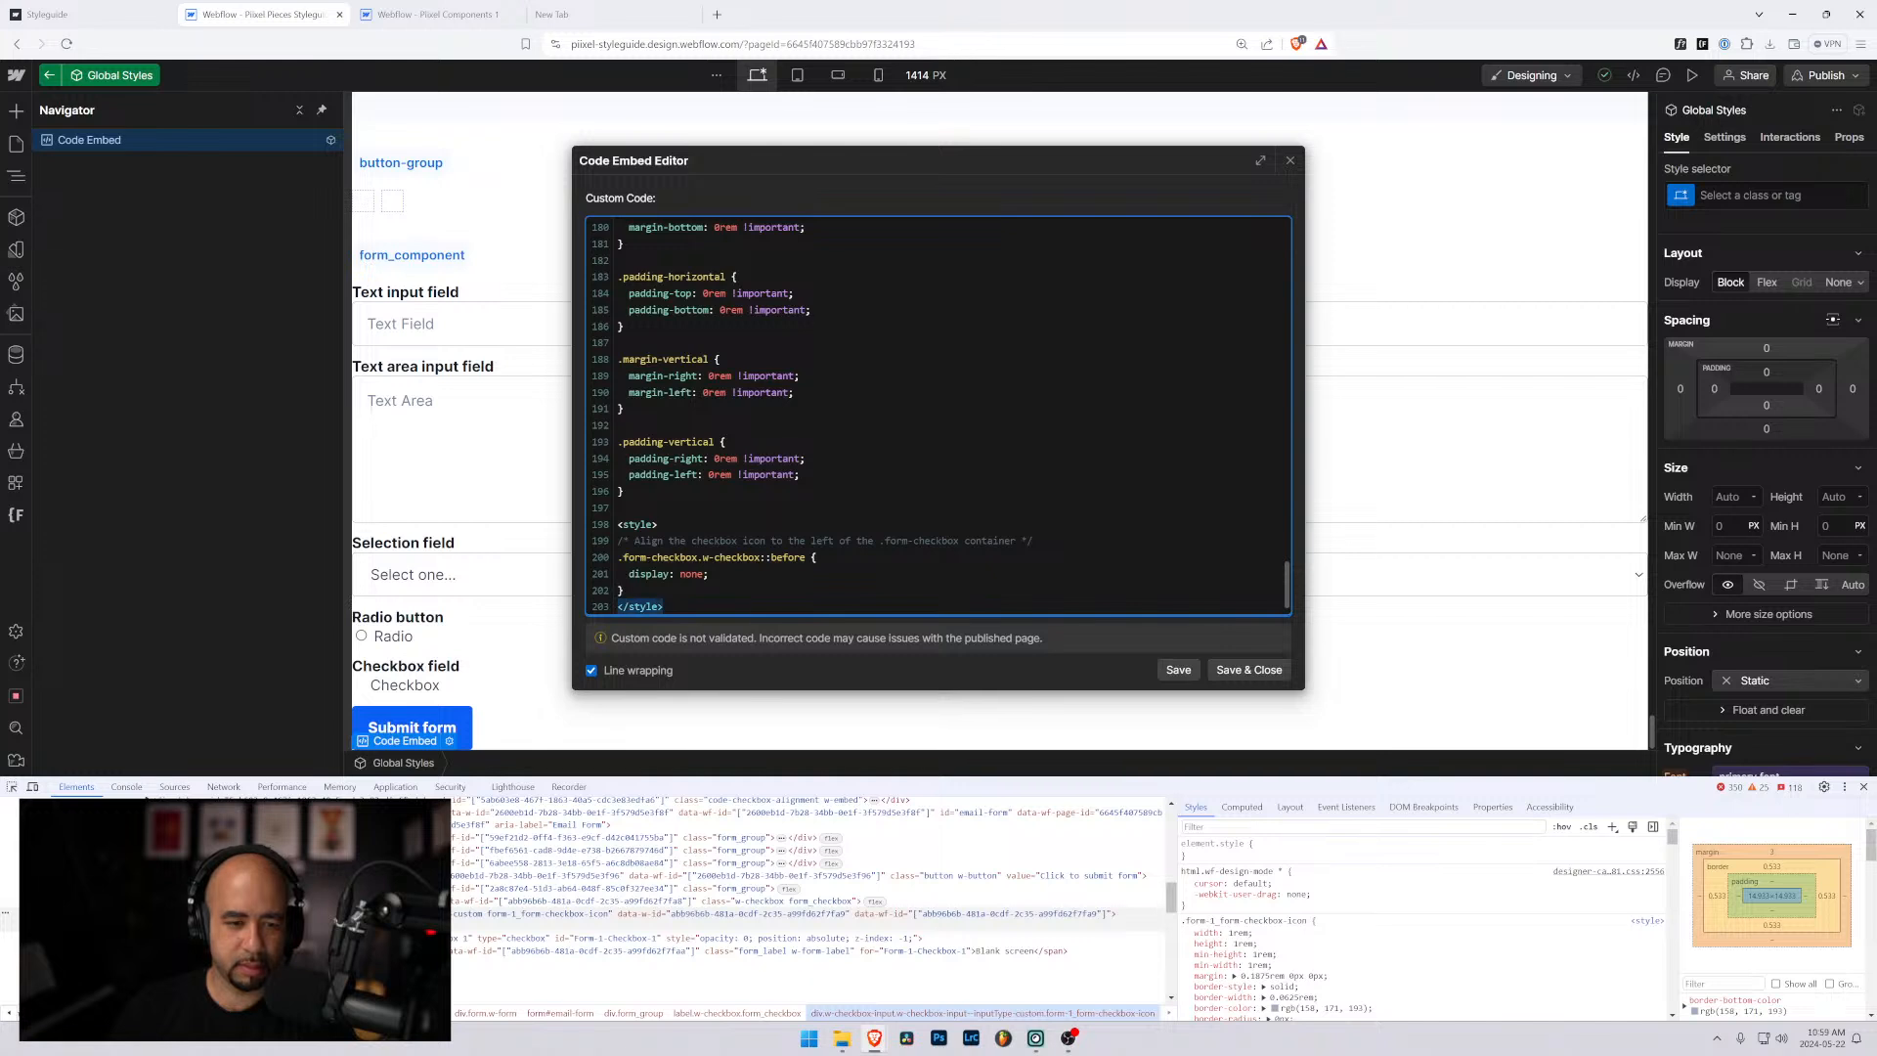
Remove the pasted block's extra style tags so the .form-checkbox.w-checkbox::before rule sits inside the existing style element, and save the embed.
{"action": "key", "text": "Return"}
{"action": "left_click", "coordinate": [663, 570]}
{"action": "key", "text": "BackSpace"}
{"action": "key", "text": "BackSpace"}
{"action": "key", "text": "BackSpace"}
{"action": "key", "text": "BackSpace"}
{"action": "key", "text": "BackSpace"}
{"action": "key", "text": "BackSpace"}
{"action": "key", "text": "BackSpace"}
{"action": "key", "text": "BackSpace"}
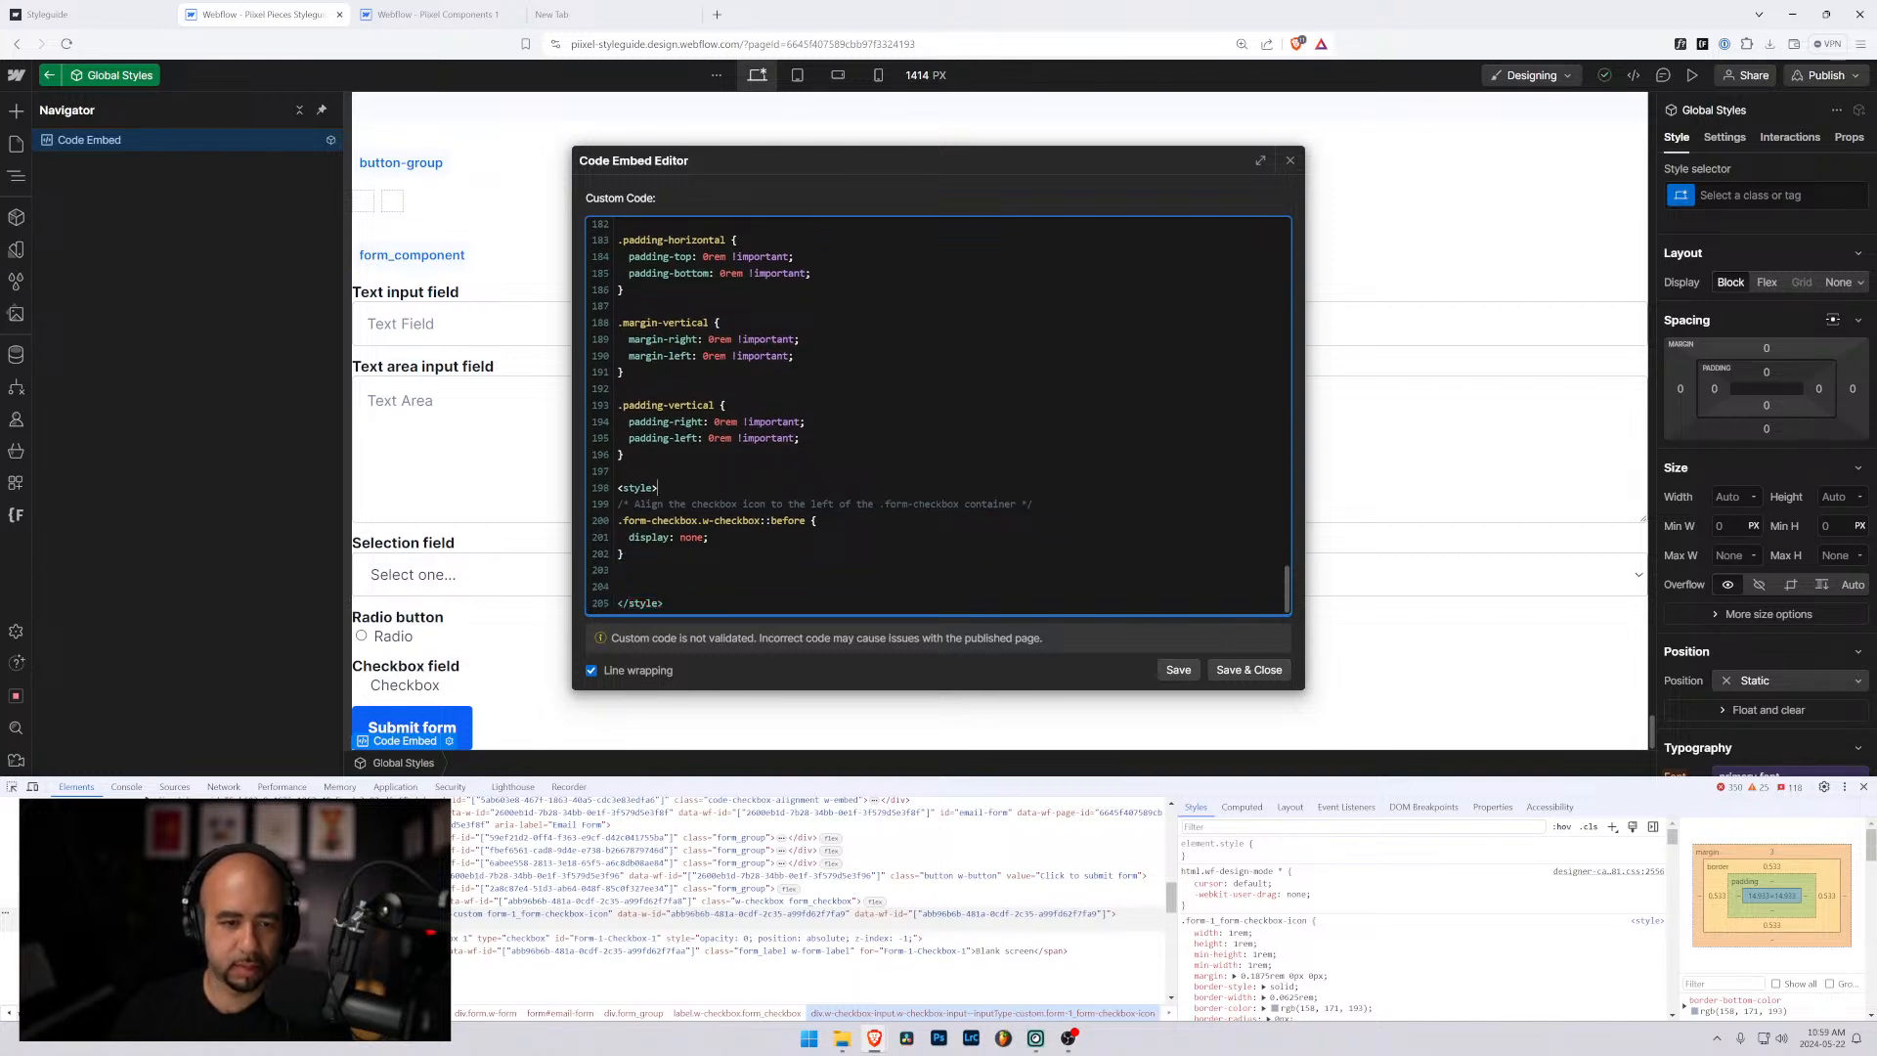
{"action": "left_click", "coordinate": [658, 488]}
{"action": "key", "text": "BackSpace"}
{"action": "key", "text": "BackSpace"}
{"action": "key", "text": "BackSpace"}
{"action": "key", "text": "BackSpace"}
{"action": "key", "text": "BackSpace"}
{"action": "key", "text": "BackSpace"}
{"action": "key", "text": "BackSpace"}
{"action": "key", "text": "BackSpace"}
{"action": "key", "text": "BackSpace"}
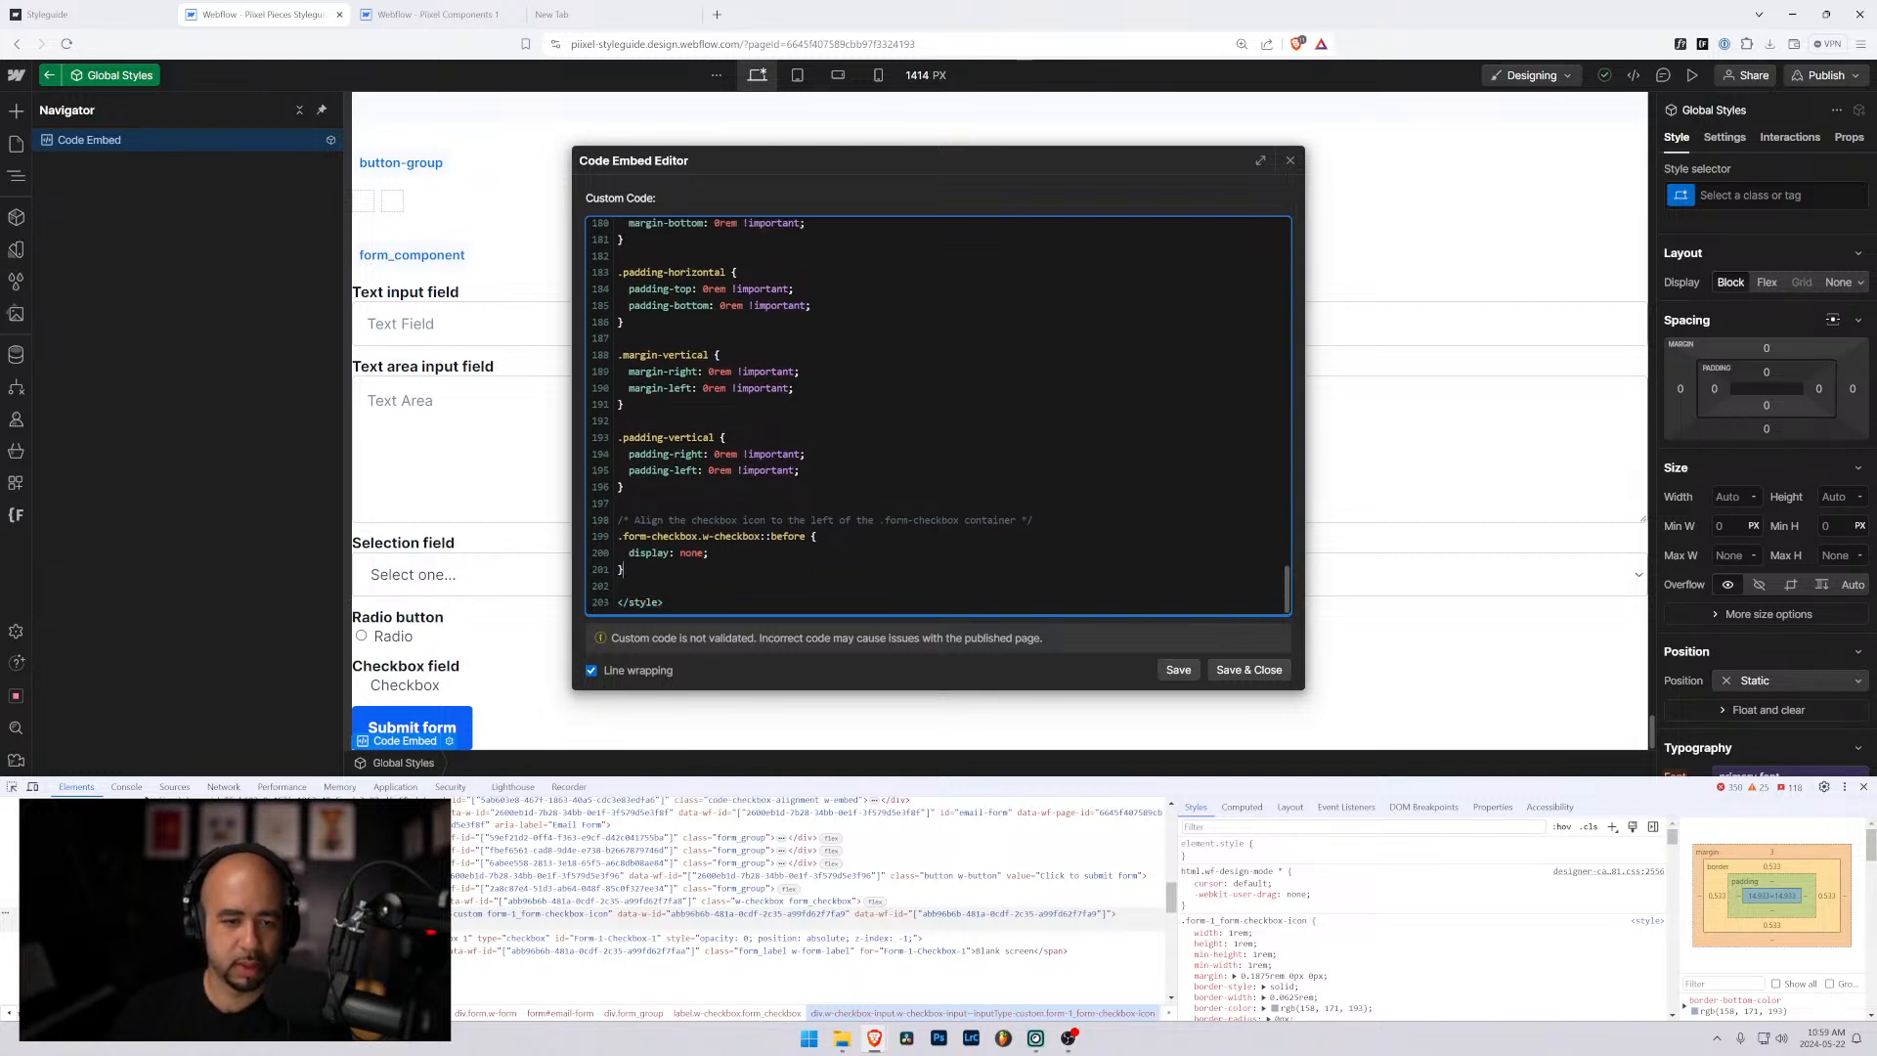
{"action": "left_click", "coordinate": [1249, 671]}
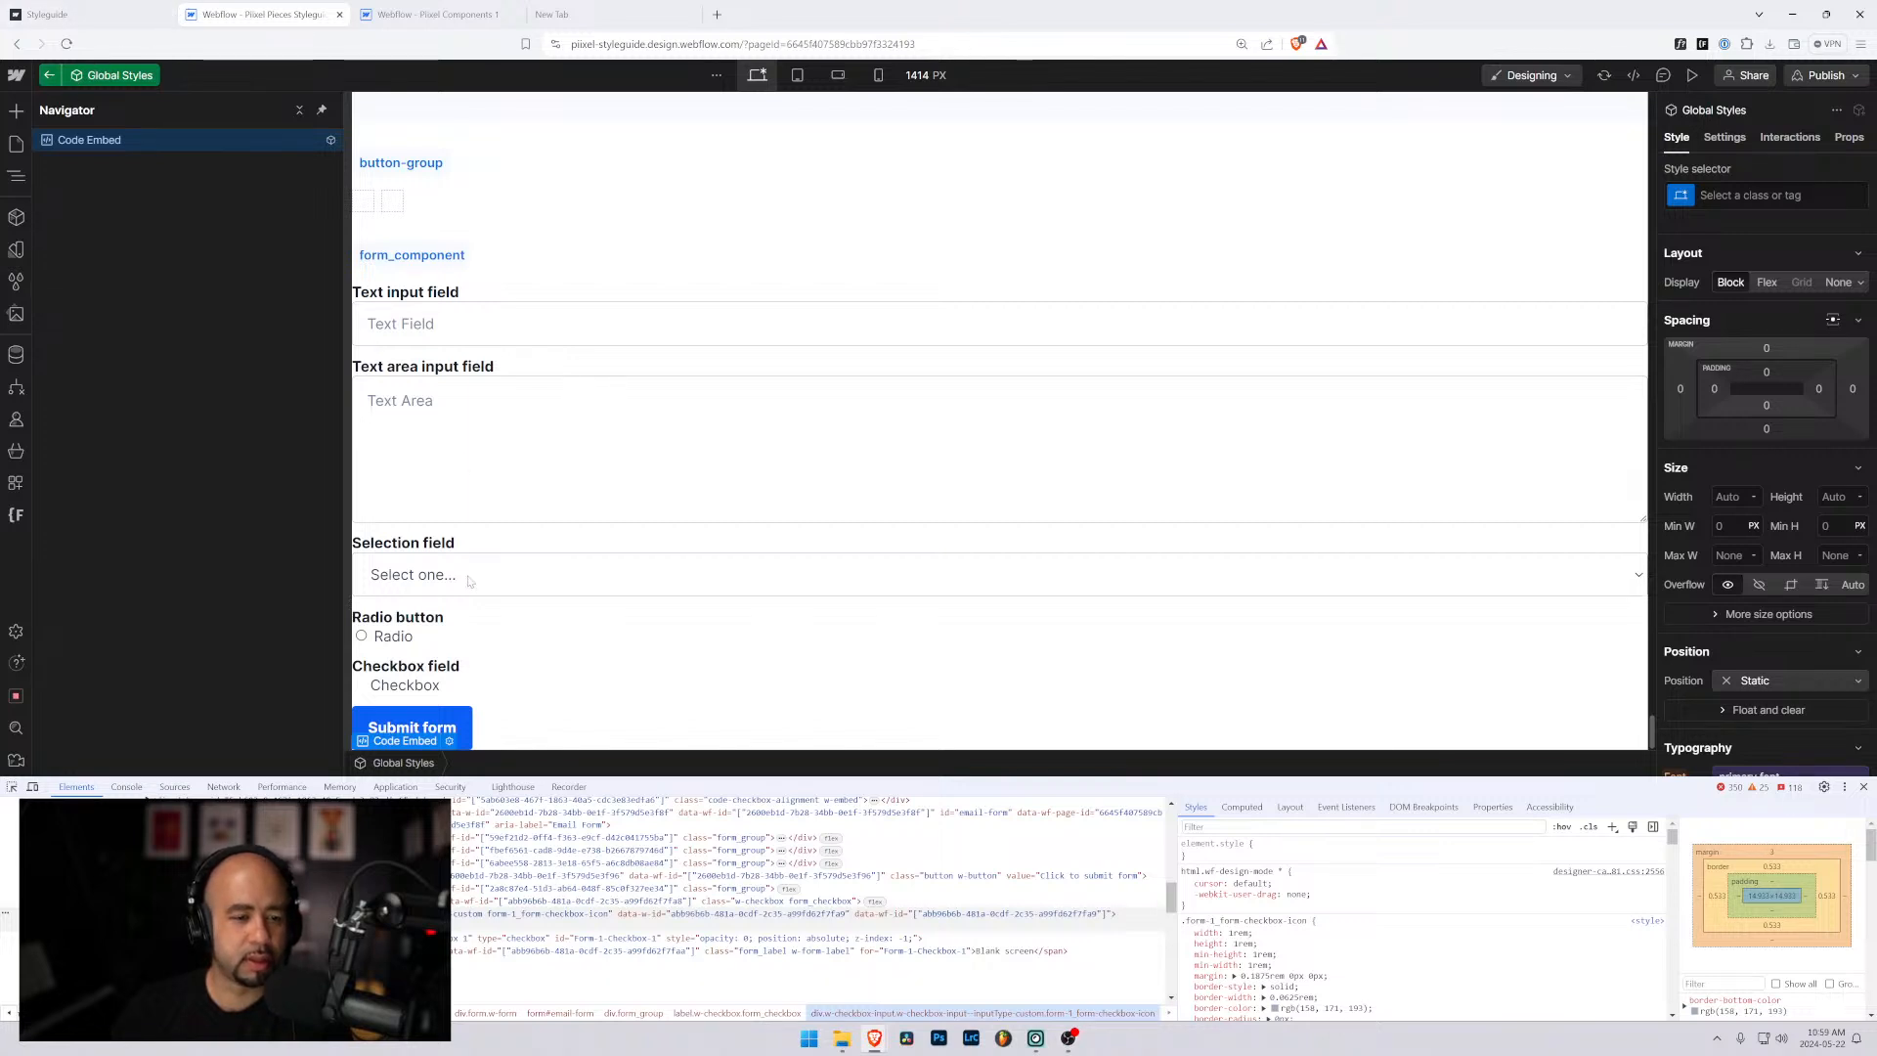
Leave the Global Styles component for the Colors page and close the developer tools.
{"action": "left_click", "coordinate": [49, 76]}
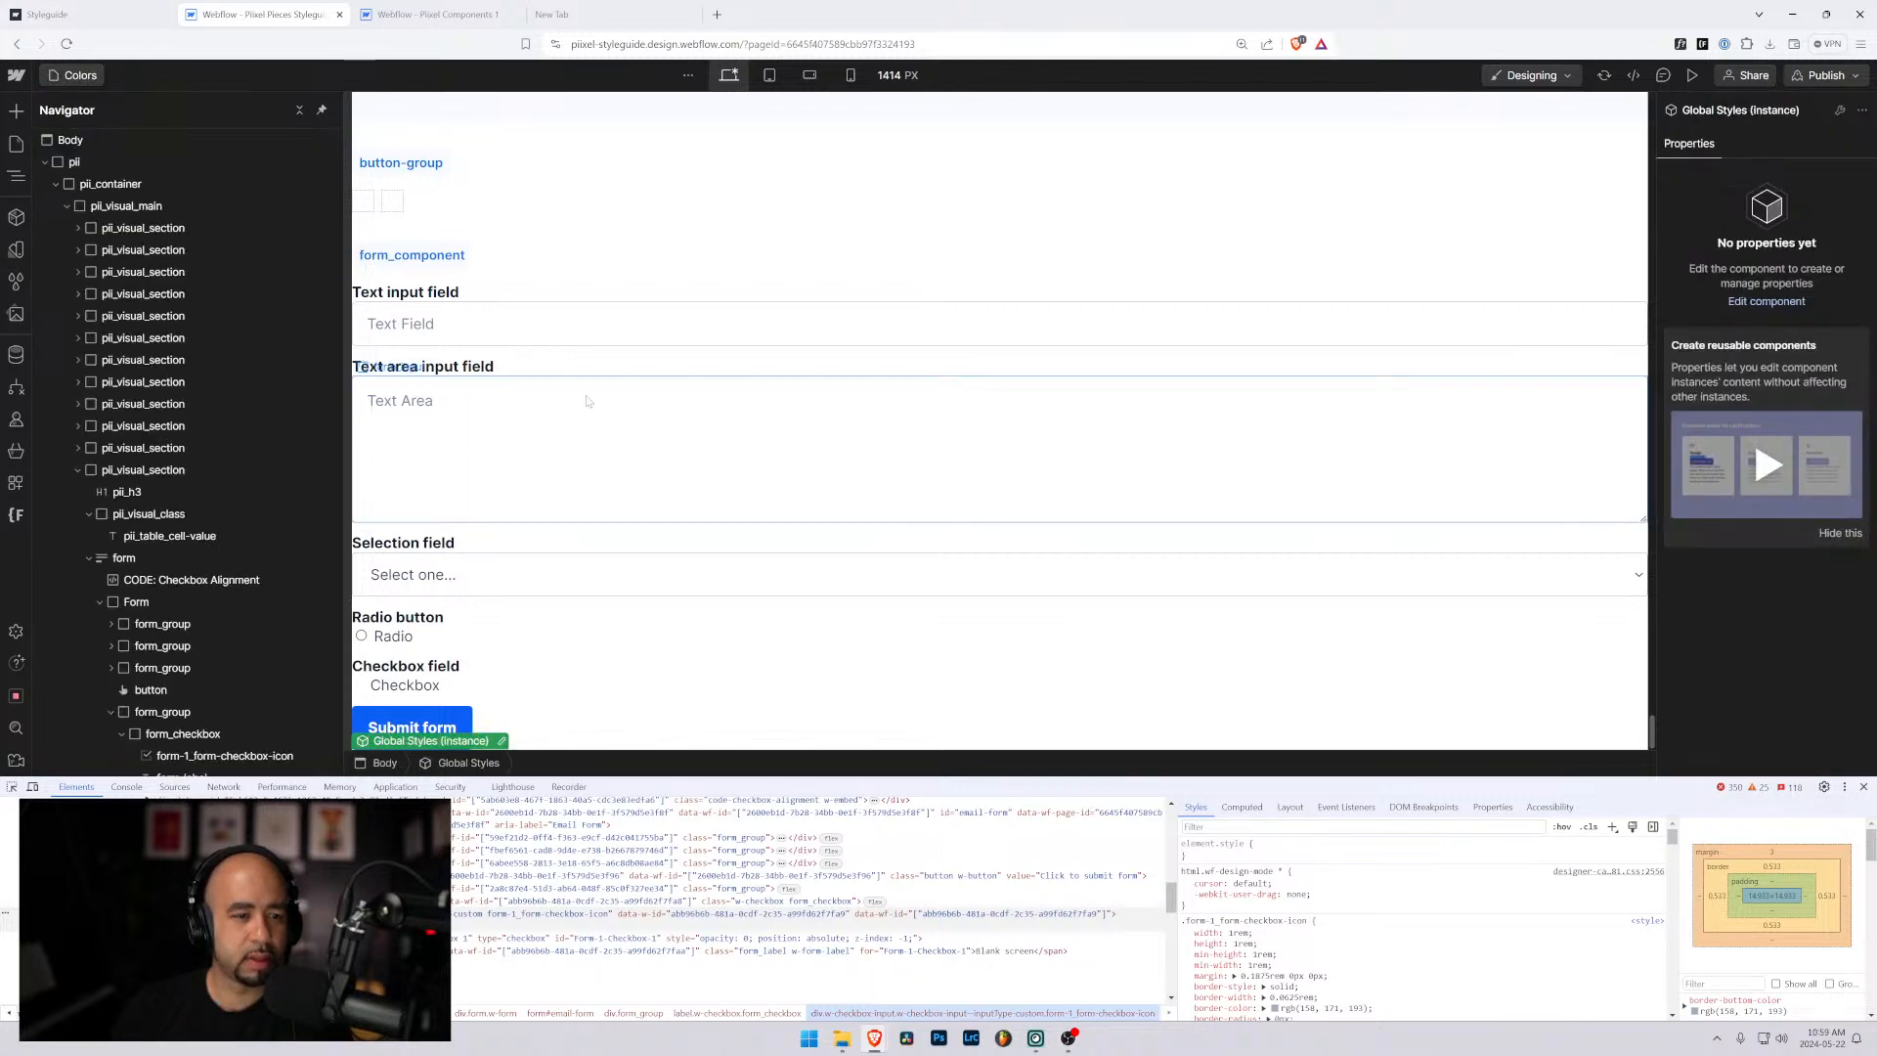
{"action": "left_click", "coordinate": [583, 404]}
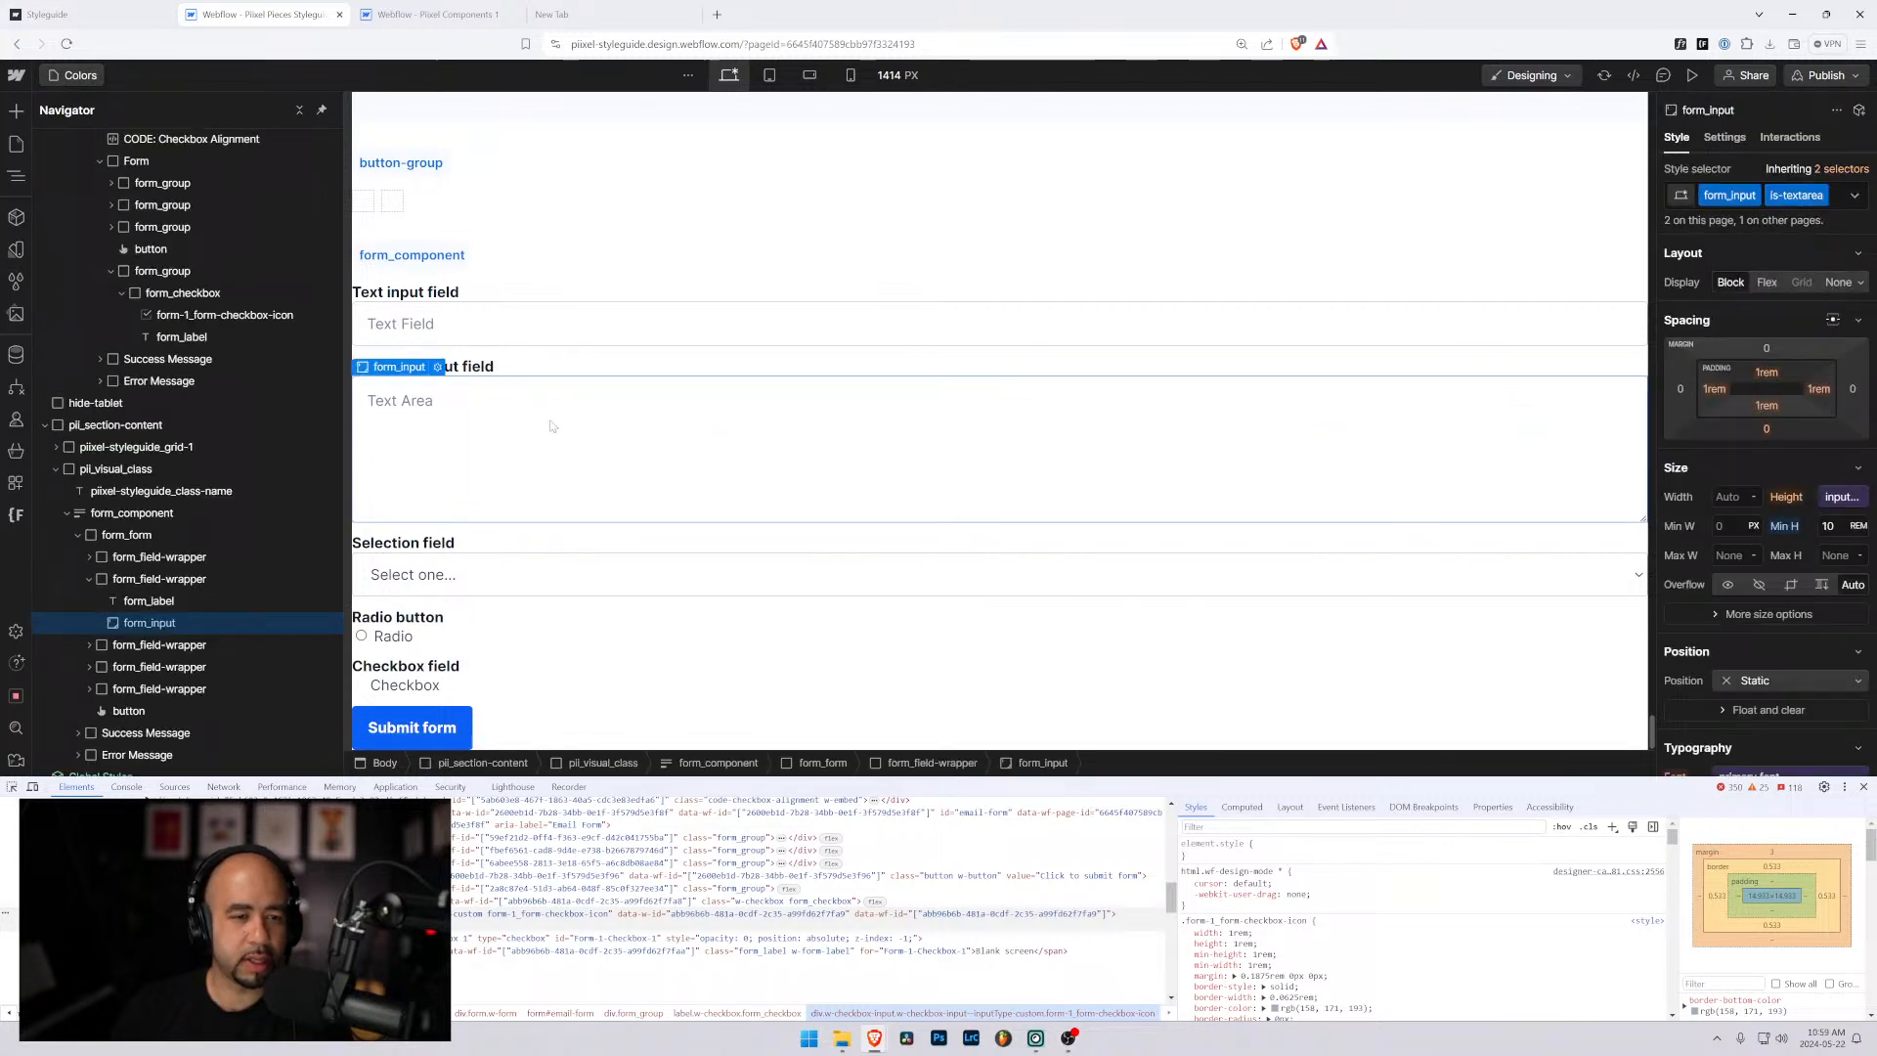
{"action": "left_click", "coordinate": [1862, 787]}
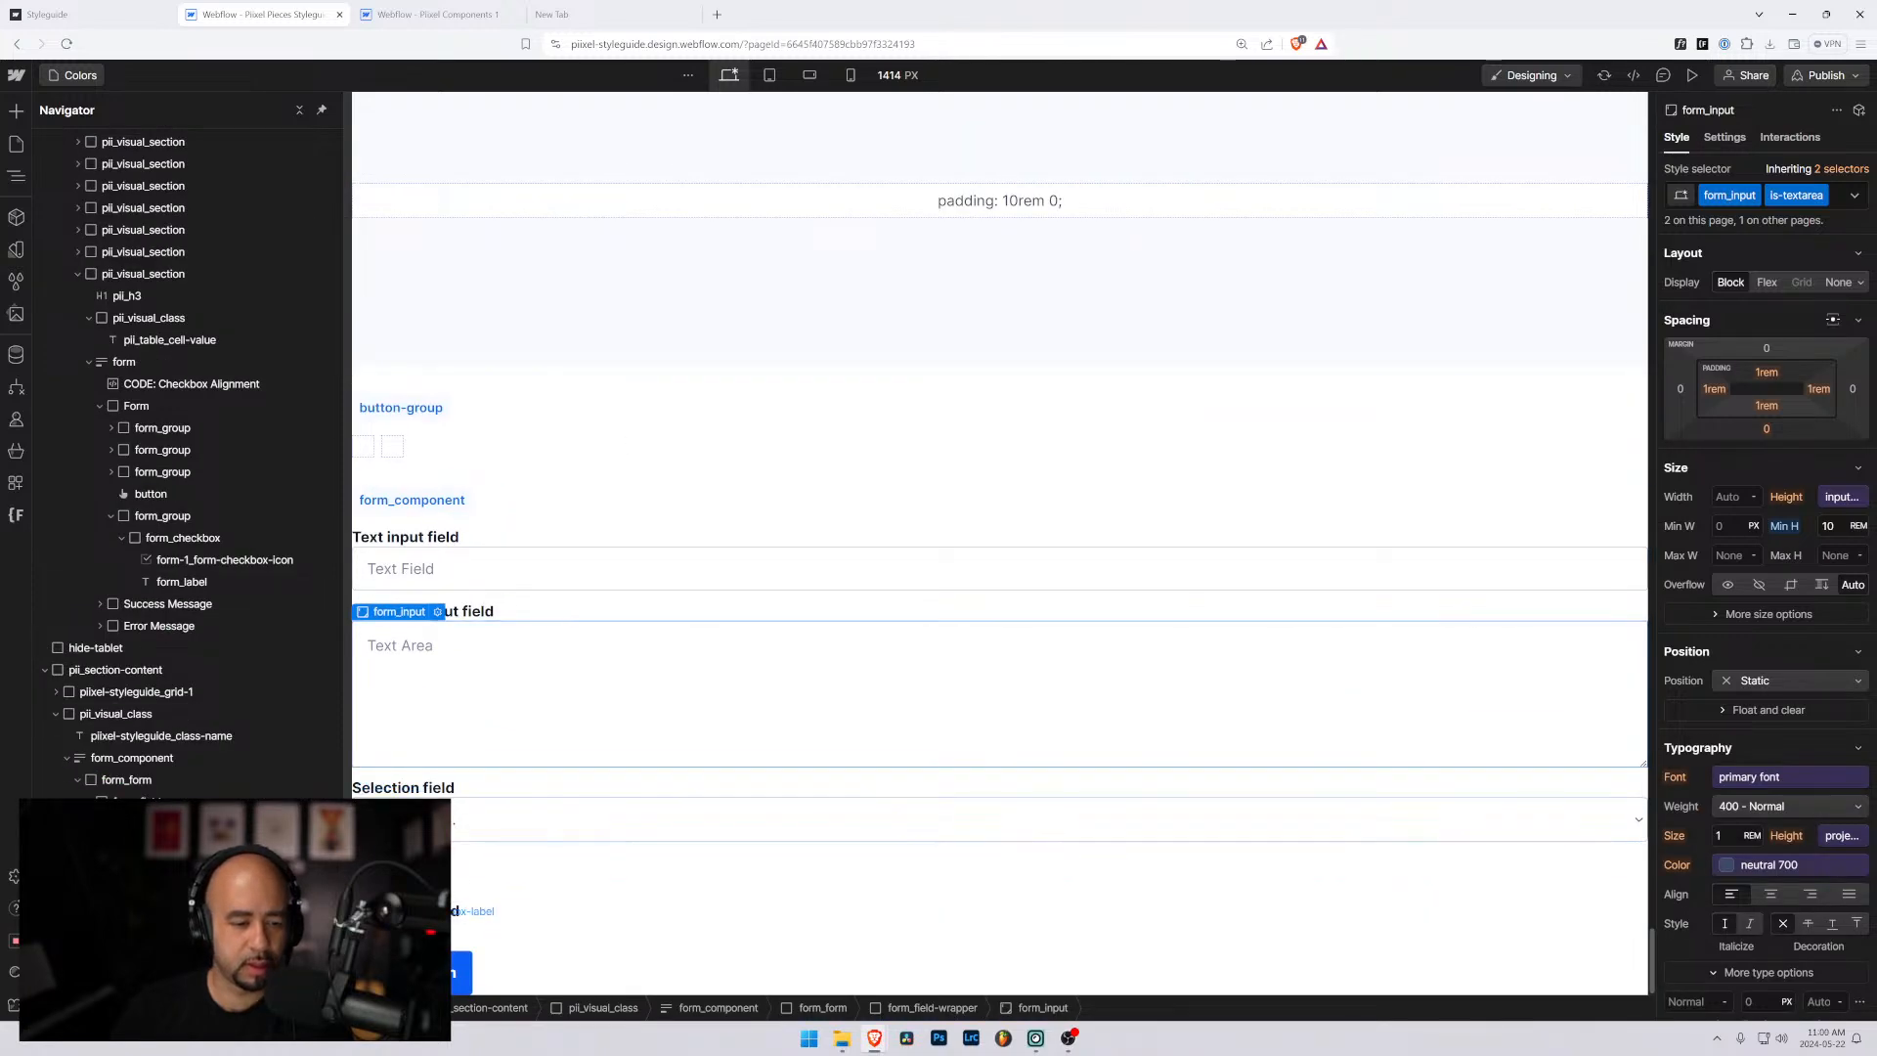
Set the flex gap of the form_checkbox in the style guide's Form section to 0.5 rem.
{"action": "left_click", "coordinate": [454, 911]}
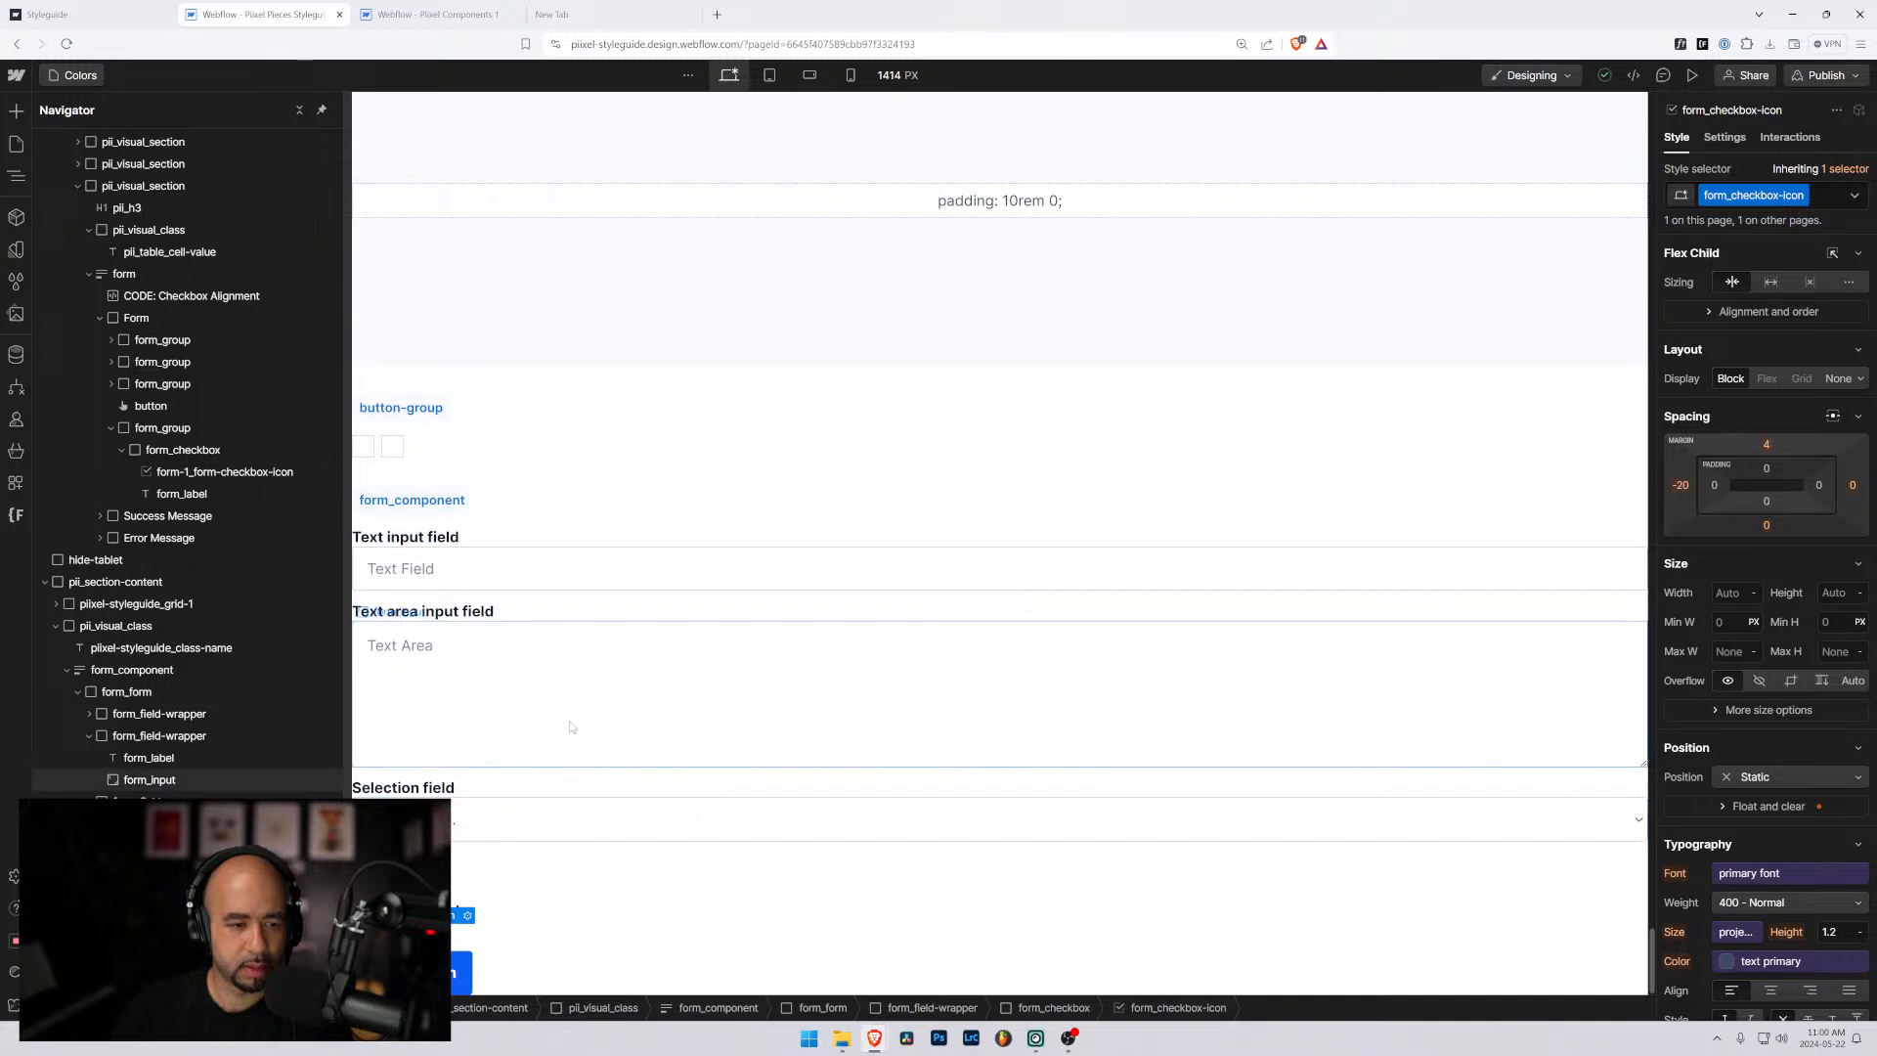
{"action": "scroll", "coordinate": [563, 651], "scroll_direction": "up", "scroll_amount": 15}
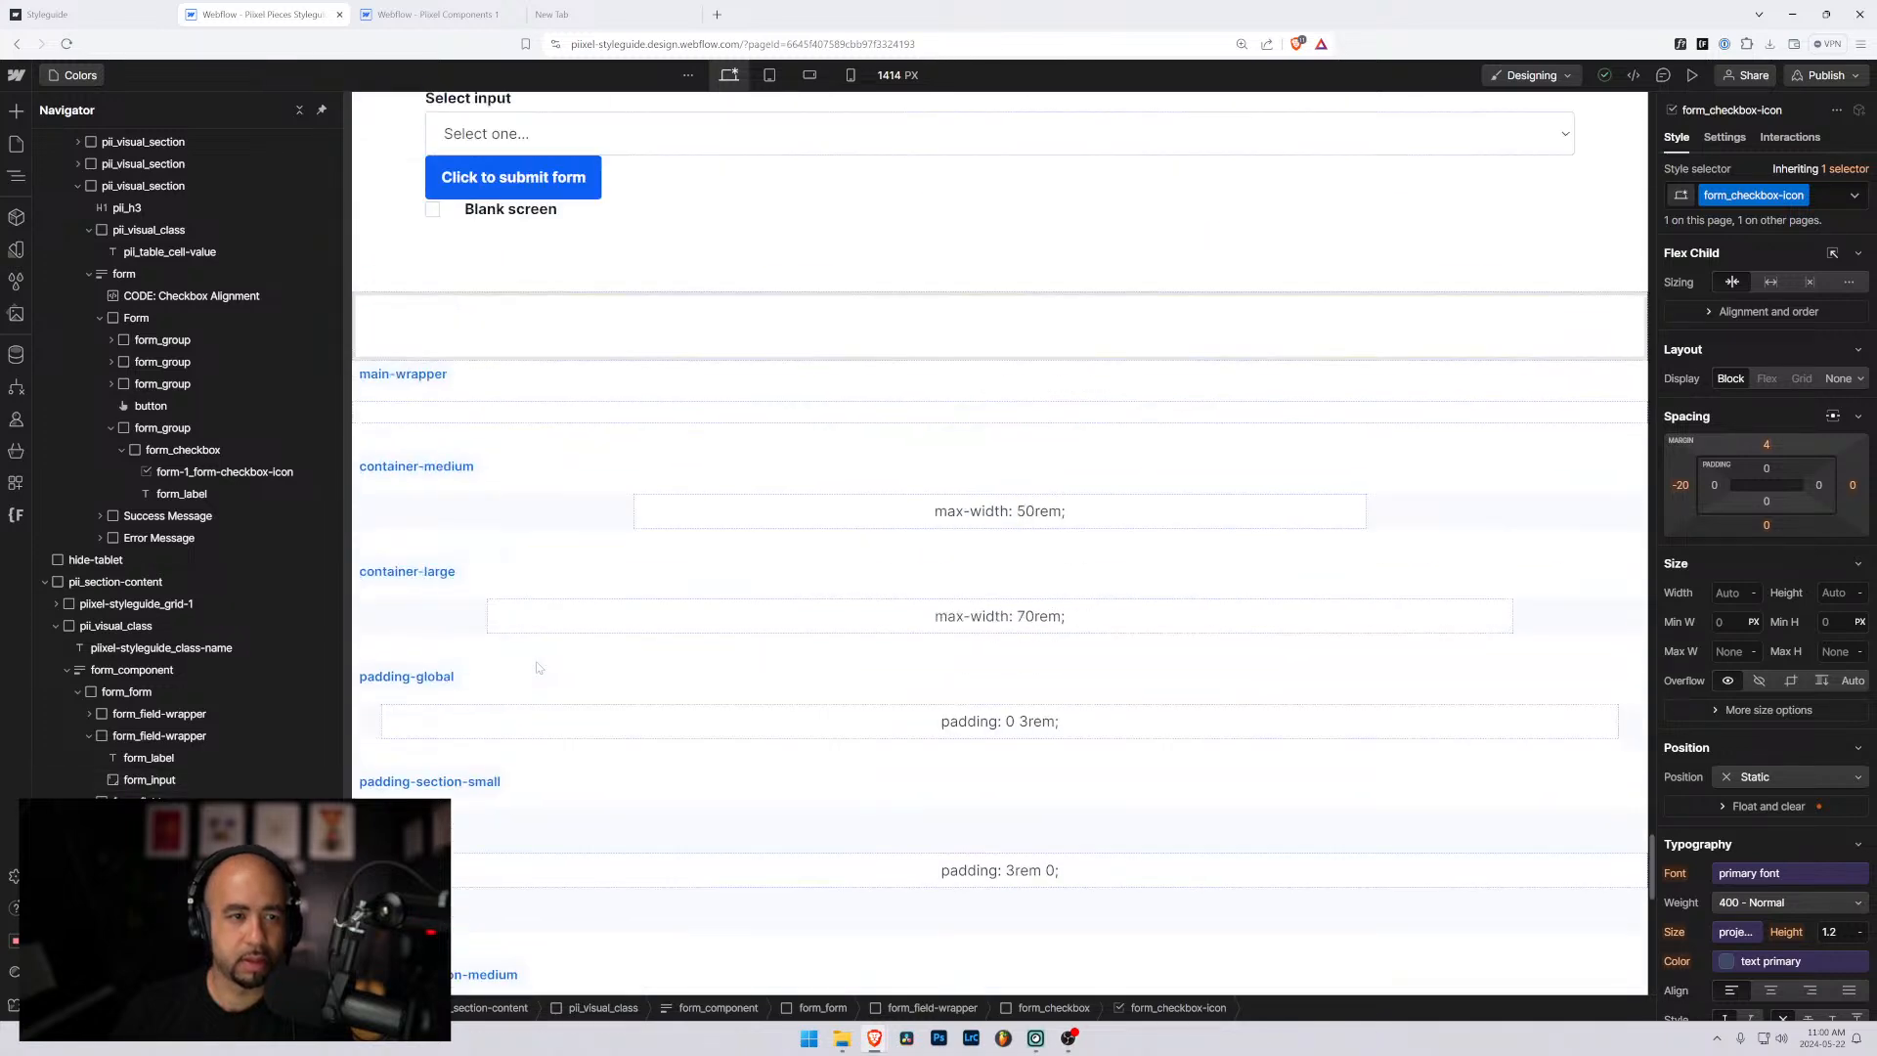
{"action": "scroll", "coordinate": [536, 668], "scroll_direction": "up", "scroll_amount": 3}
{"action": "left_click", "coordinate": [1514, 503]}
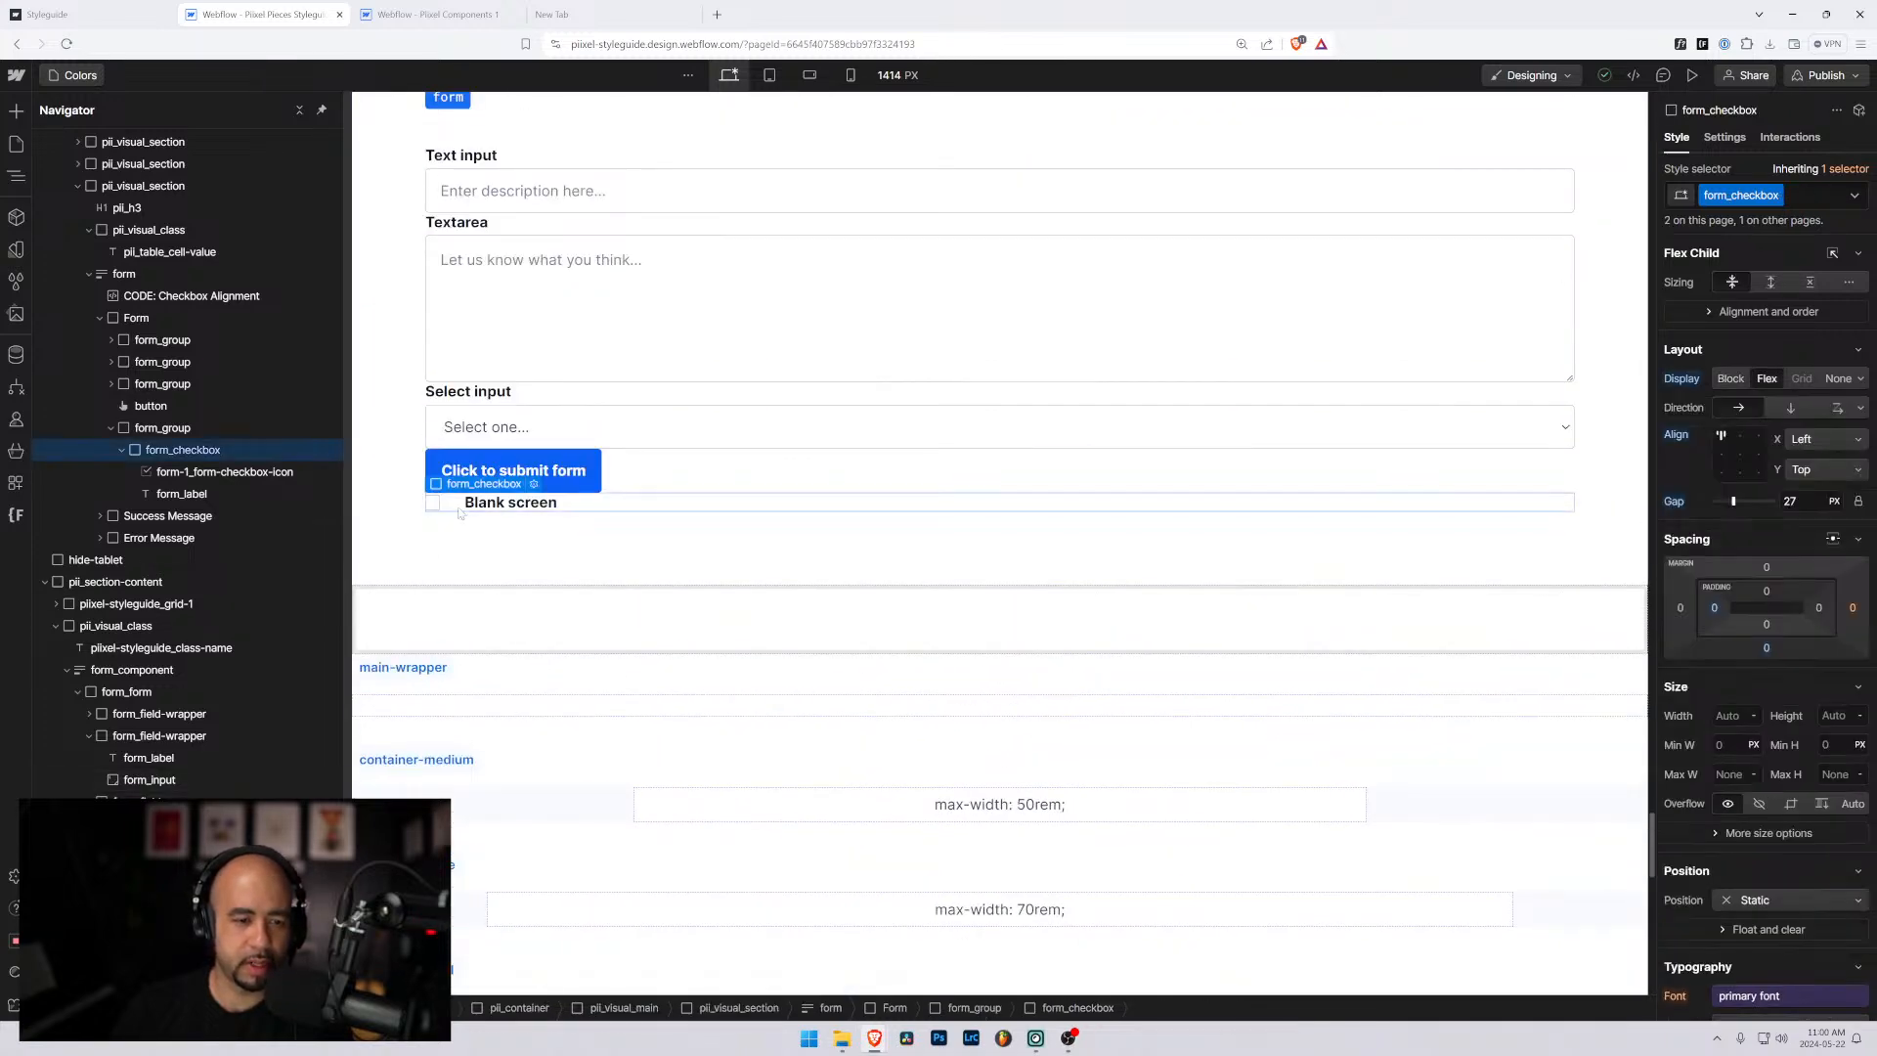
{"action": "left_click", "coordinate": [1789, 503]}
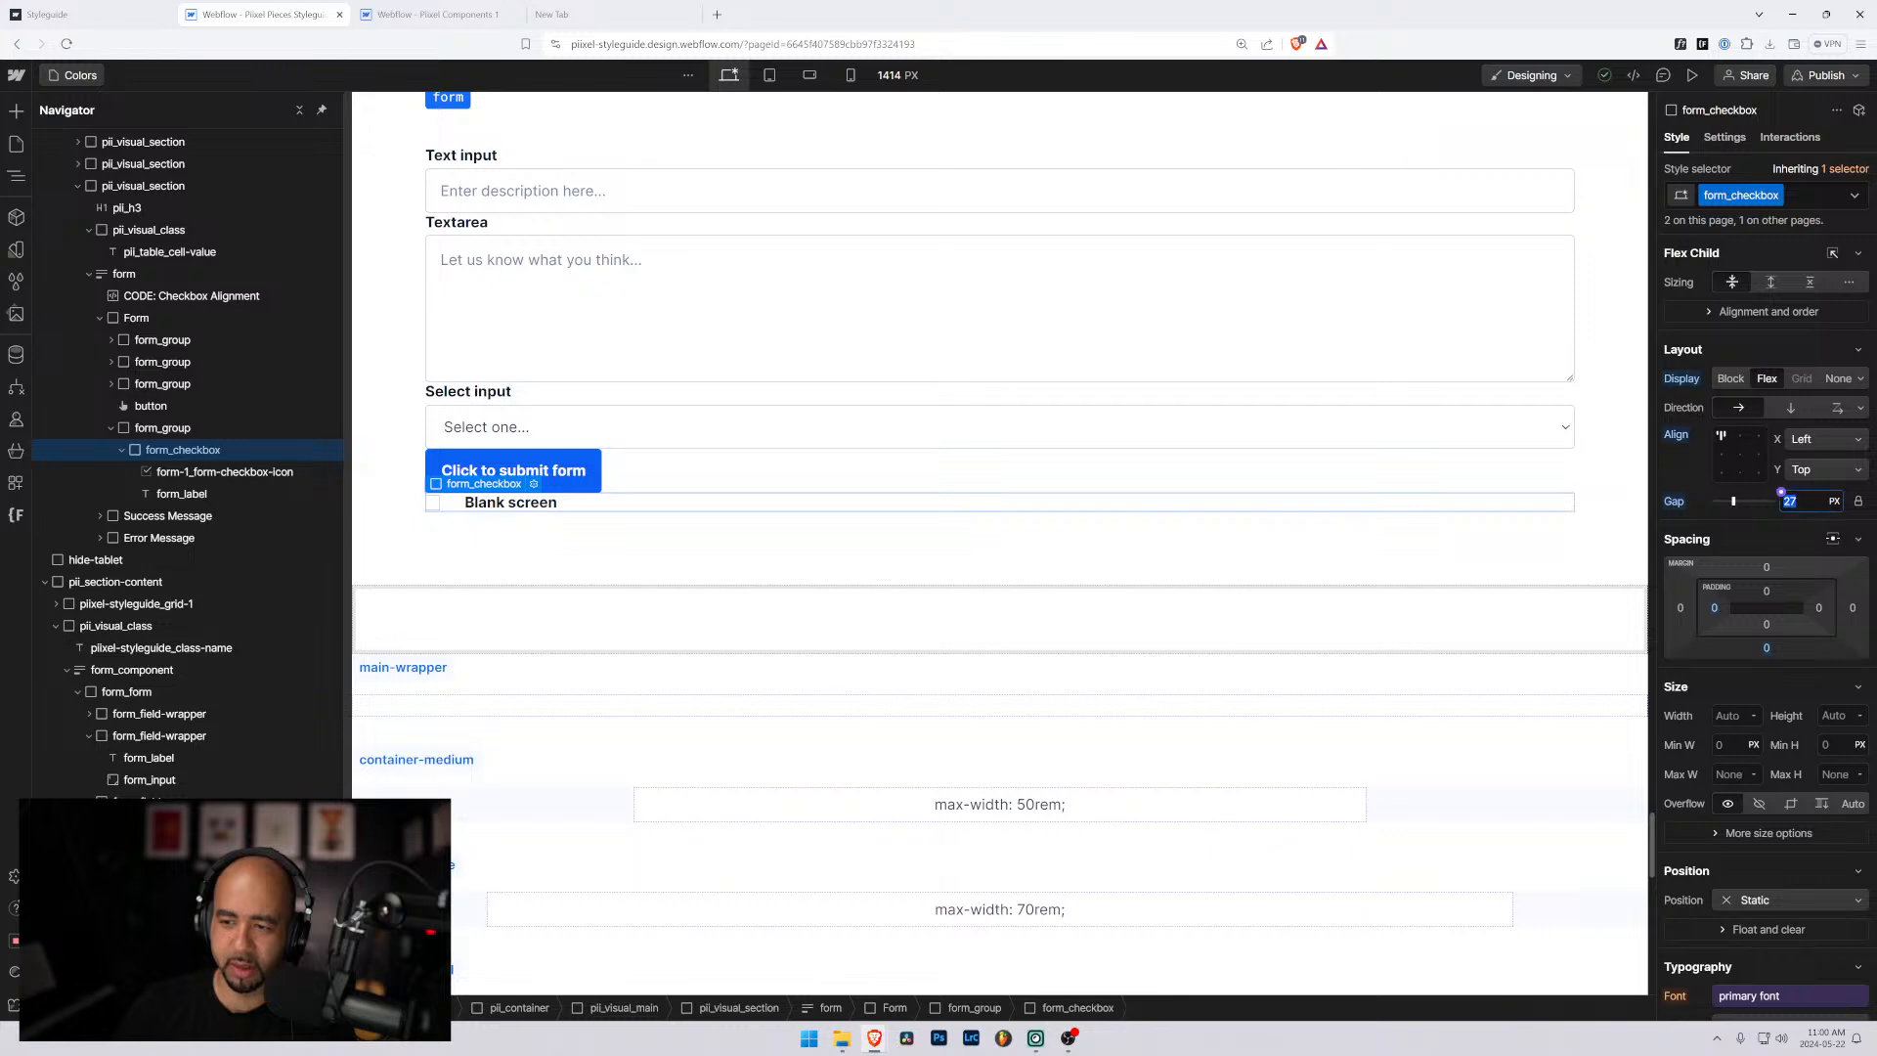
{"action": "type", "text": "0.5rem"}
{"action": "key", "text": "Return"}
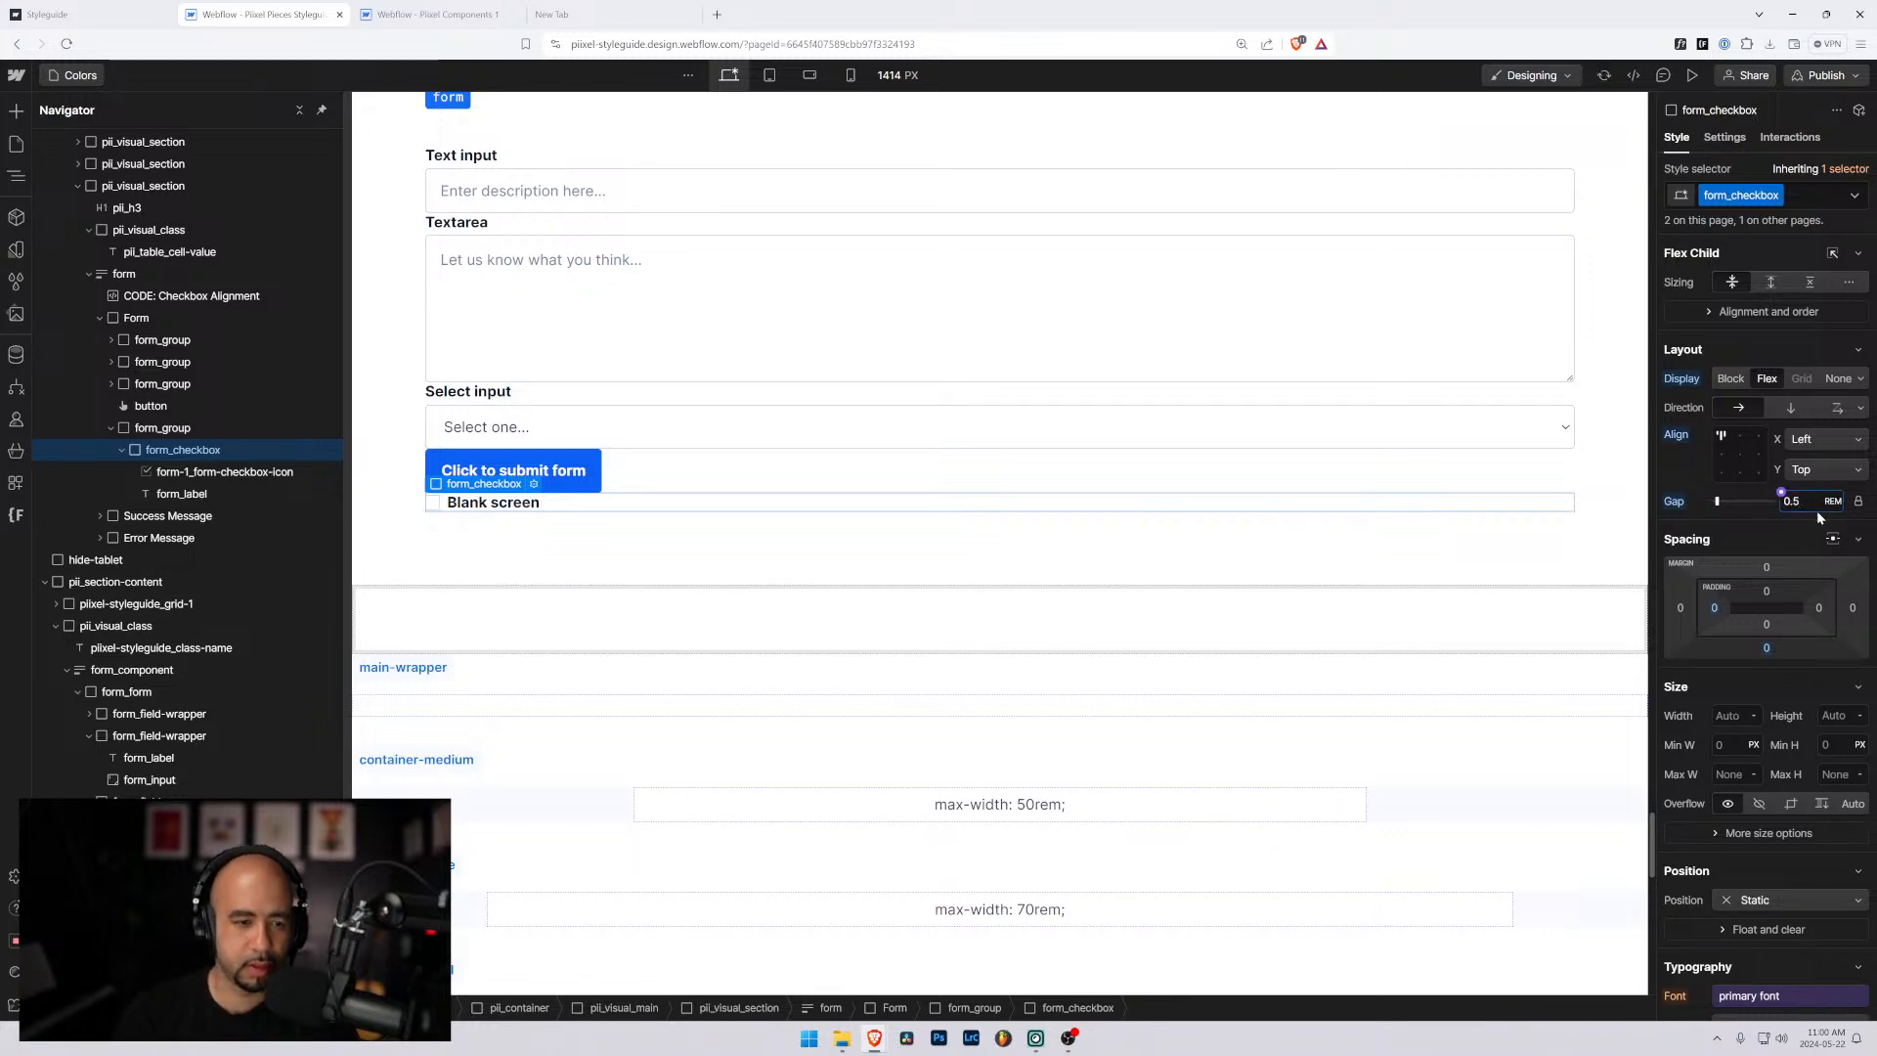
{"action": "left_click", "coordinate": [760, 526]}
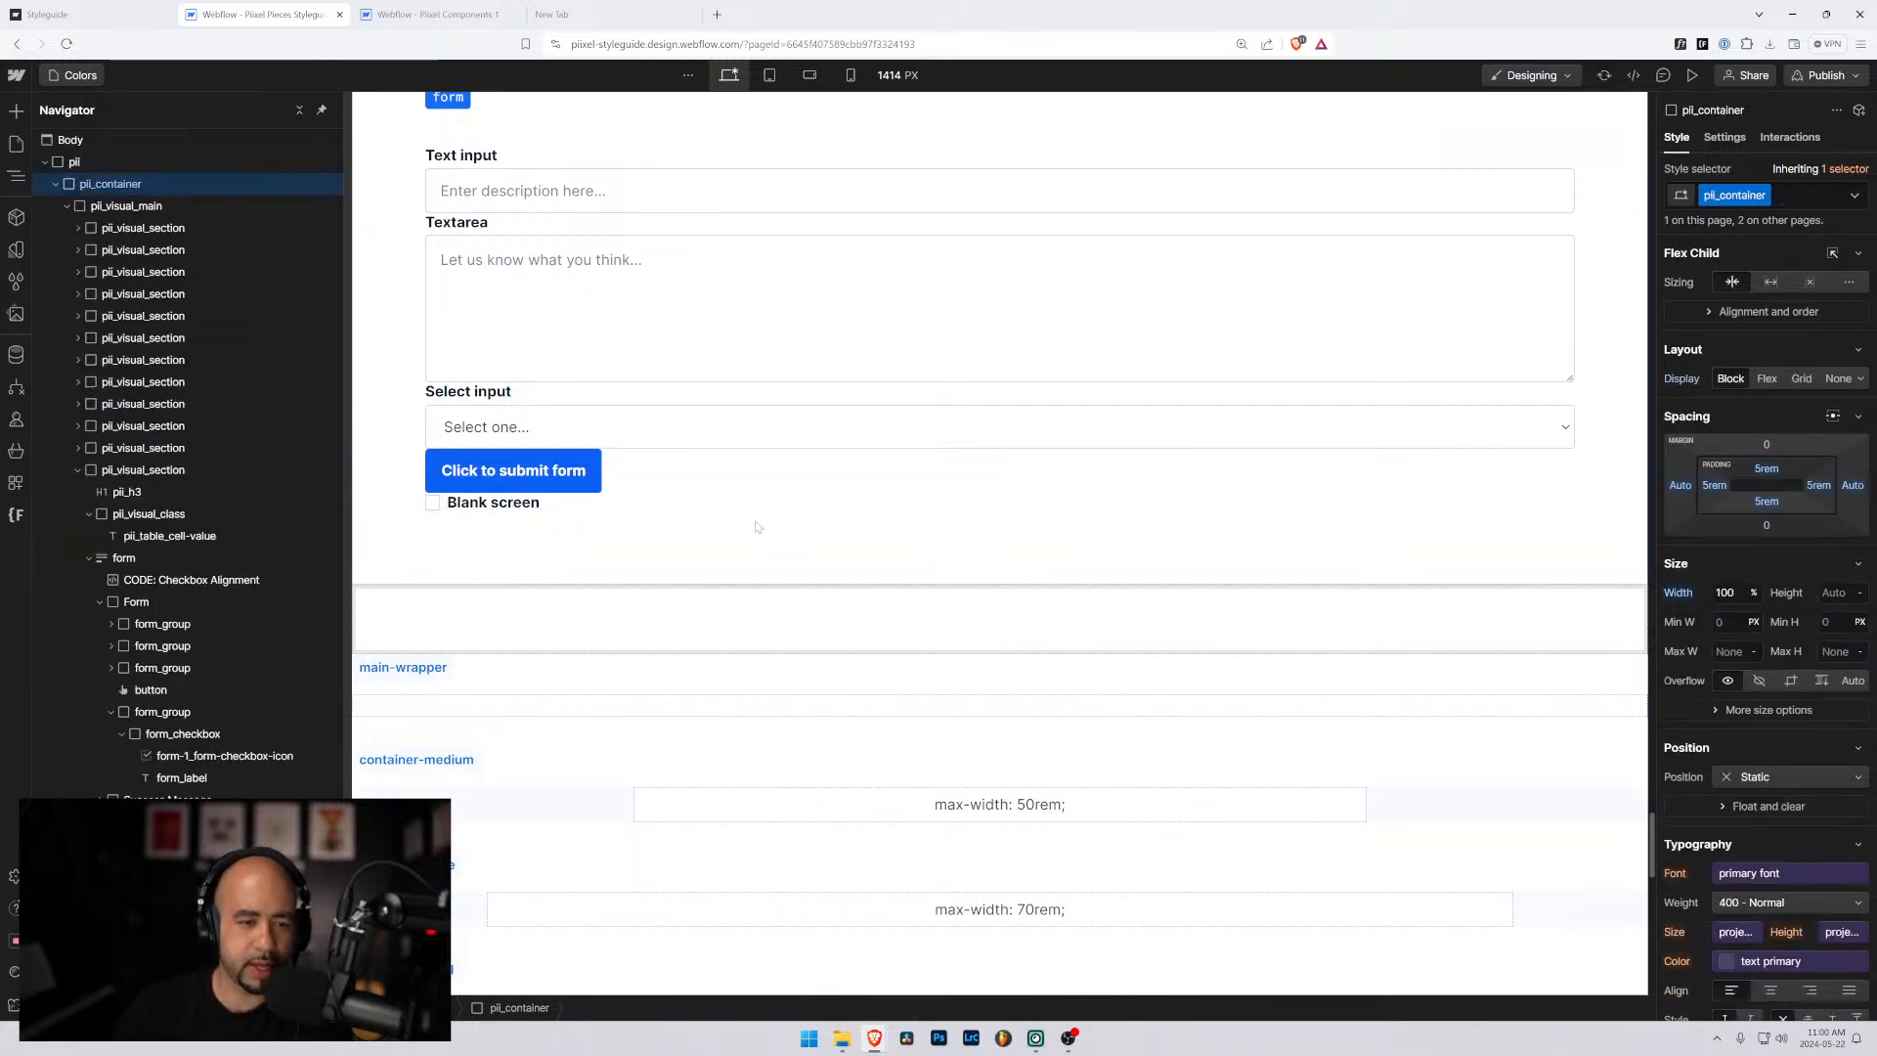
Try left-centre alignment on the form_checkbox and set it back to left and top.
{"action": "left_click", "coordinate": [512, 509]}
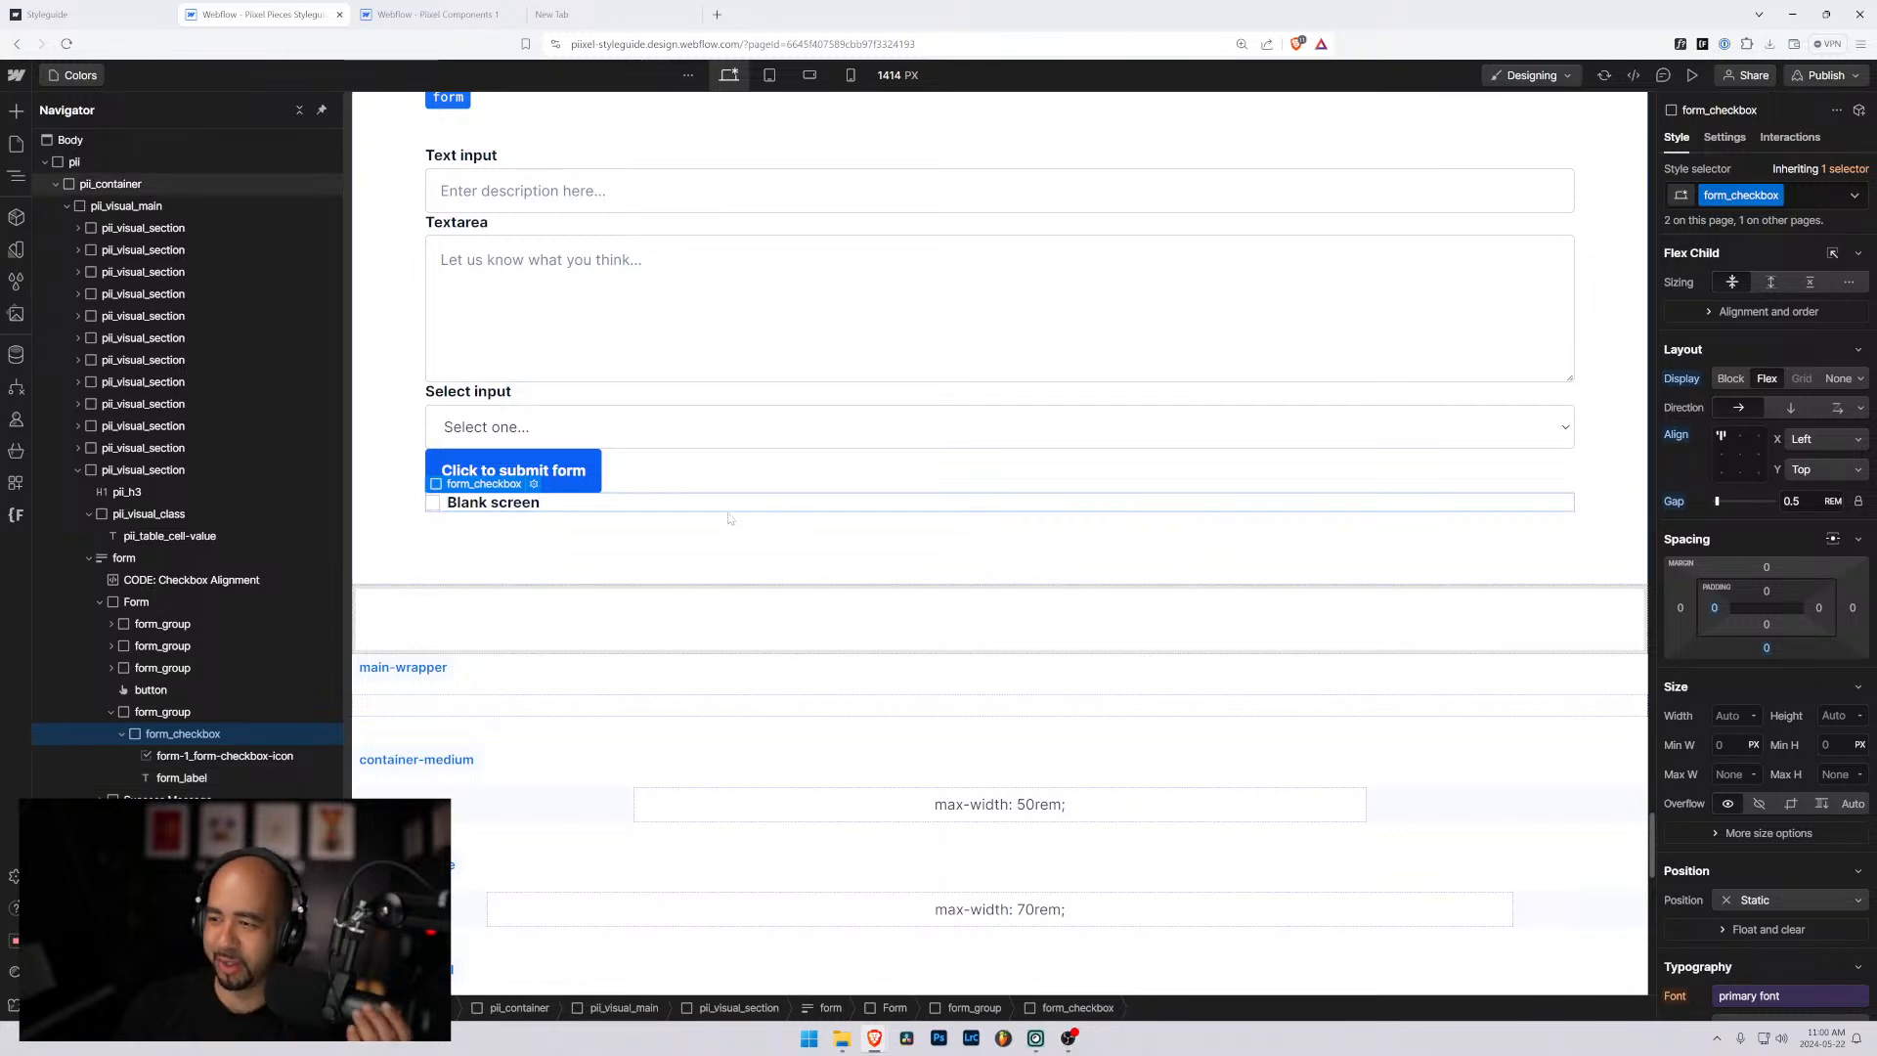
{"action": "left_click", "coordinate": [1723, 454]}
{"action": "left_click", "coordinate": [1723, 439]}
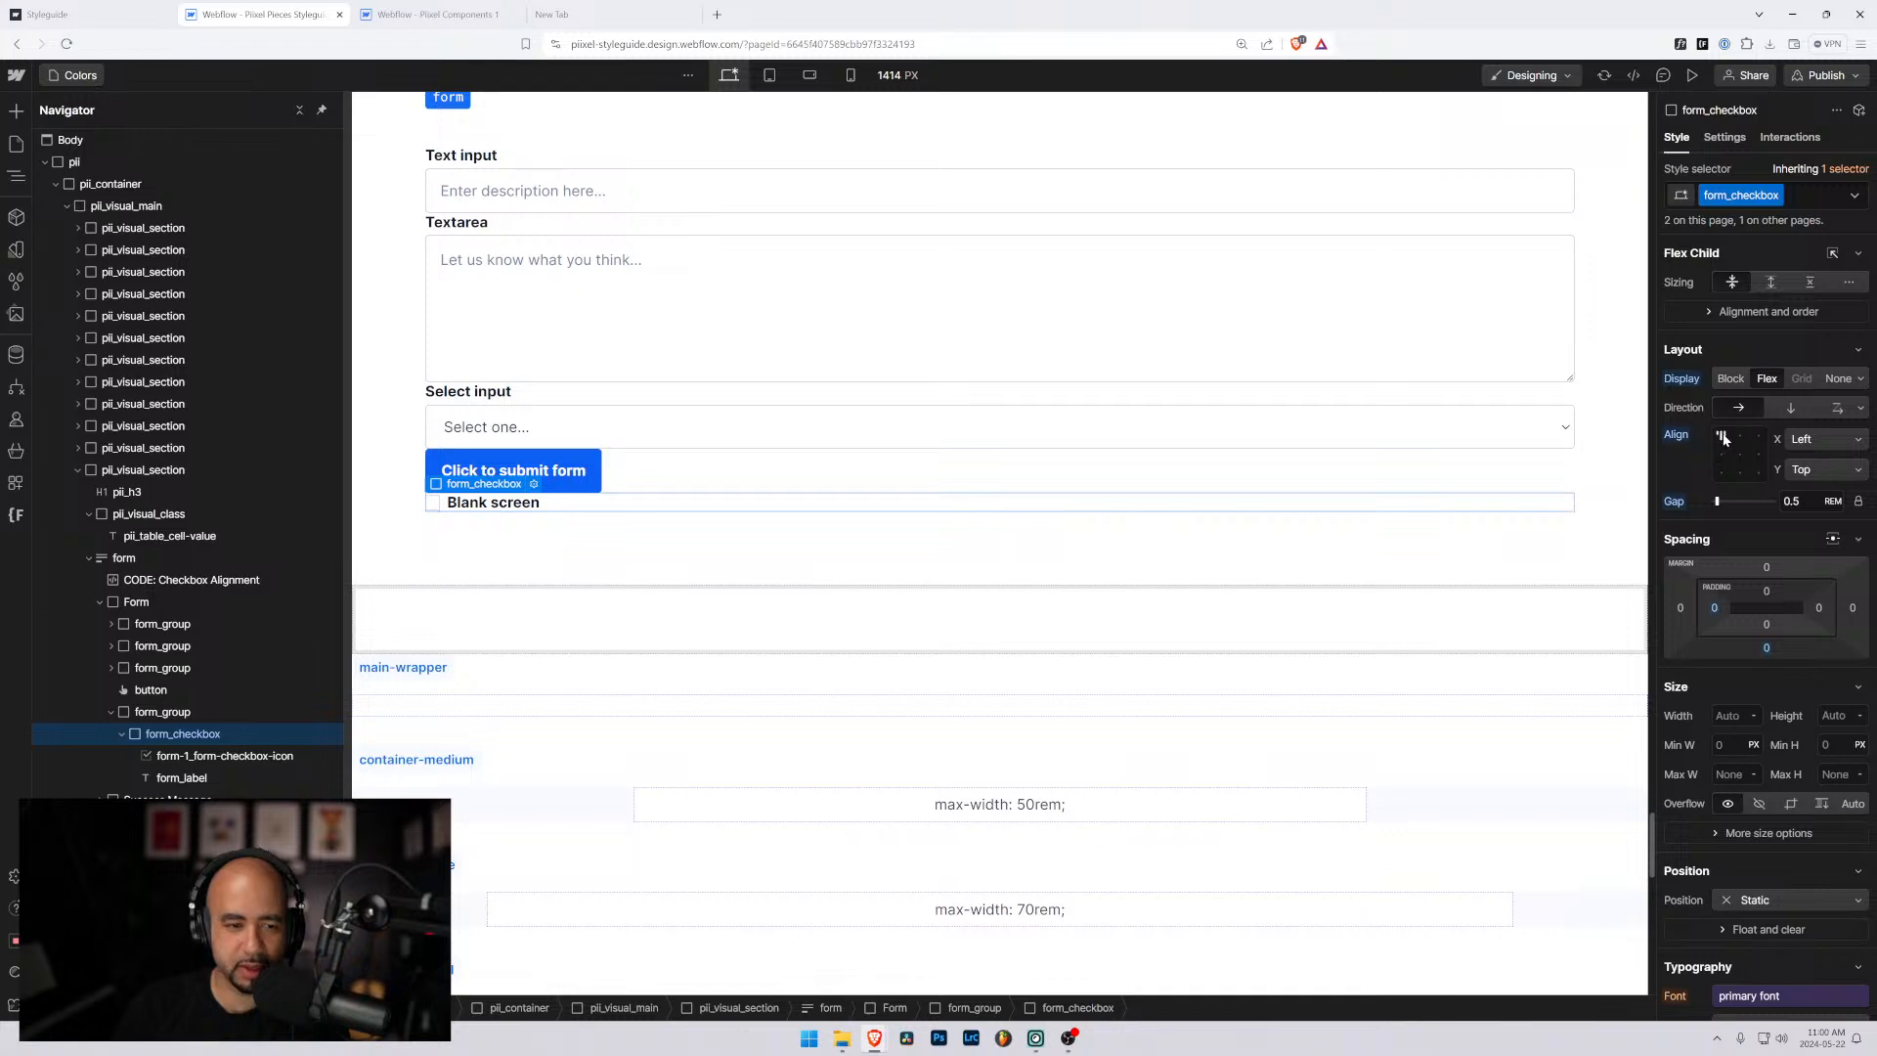
{"action": "left_click", "coordinate": [484, 504]}
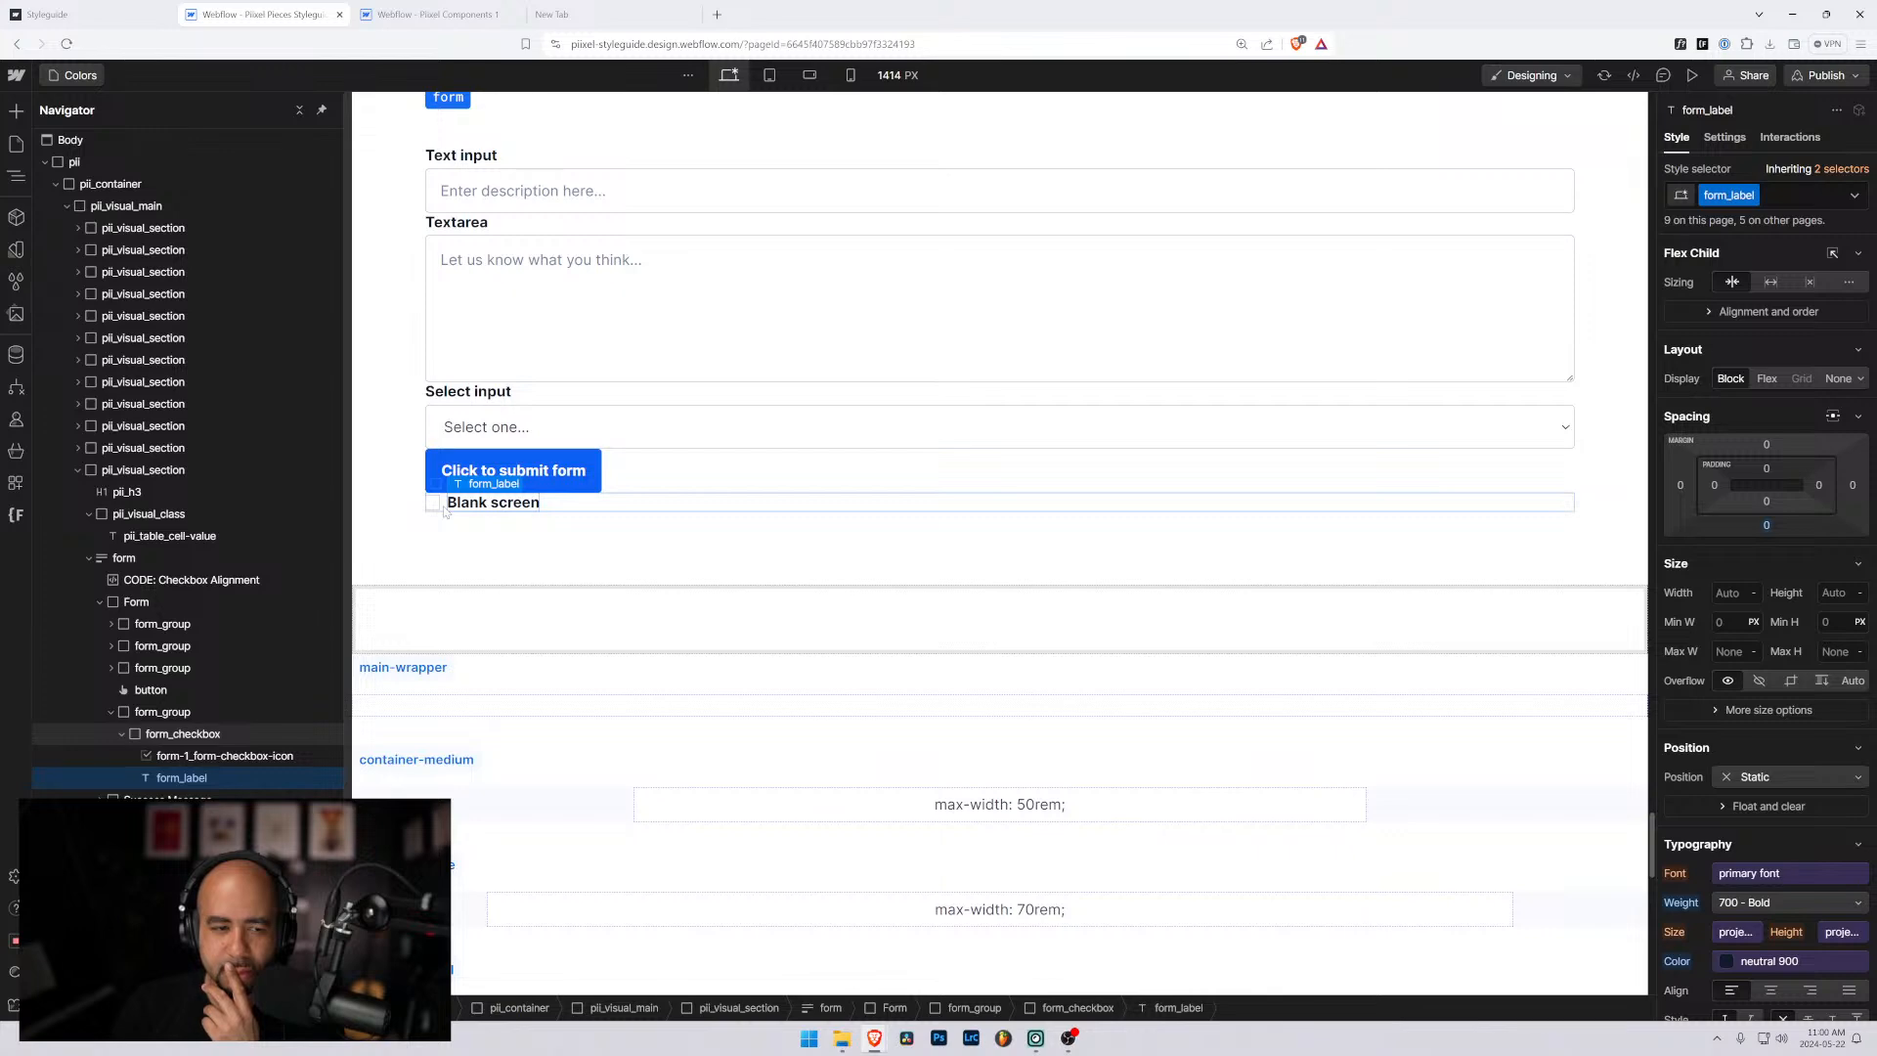
{"action": "left_click", "coordinate": [445, 510]}
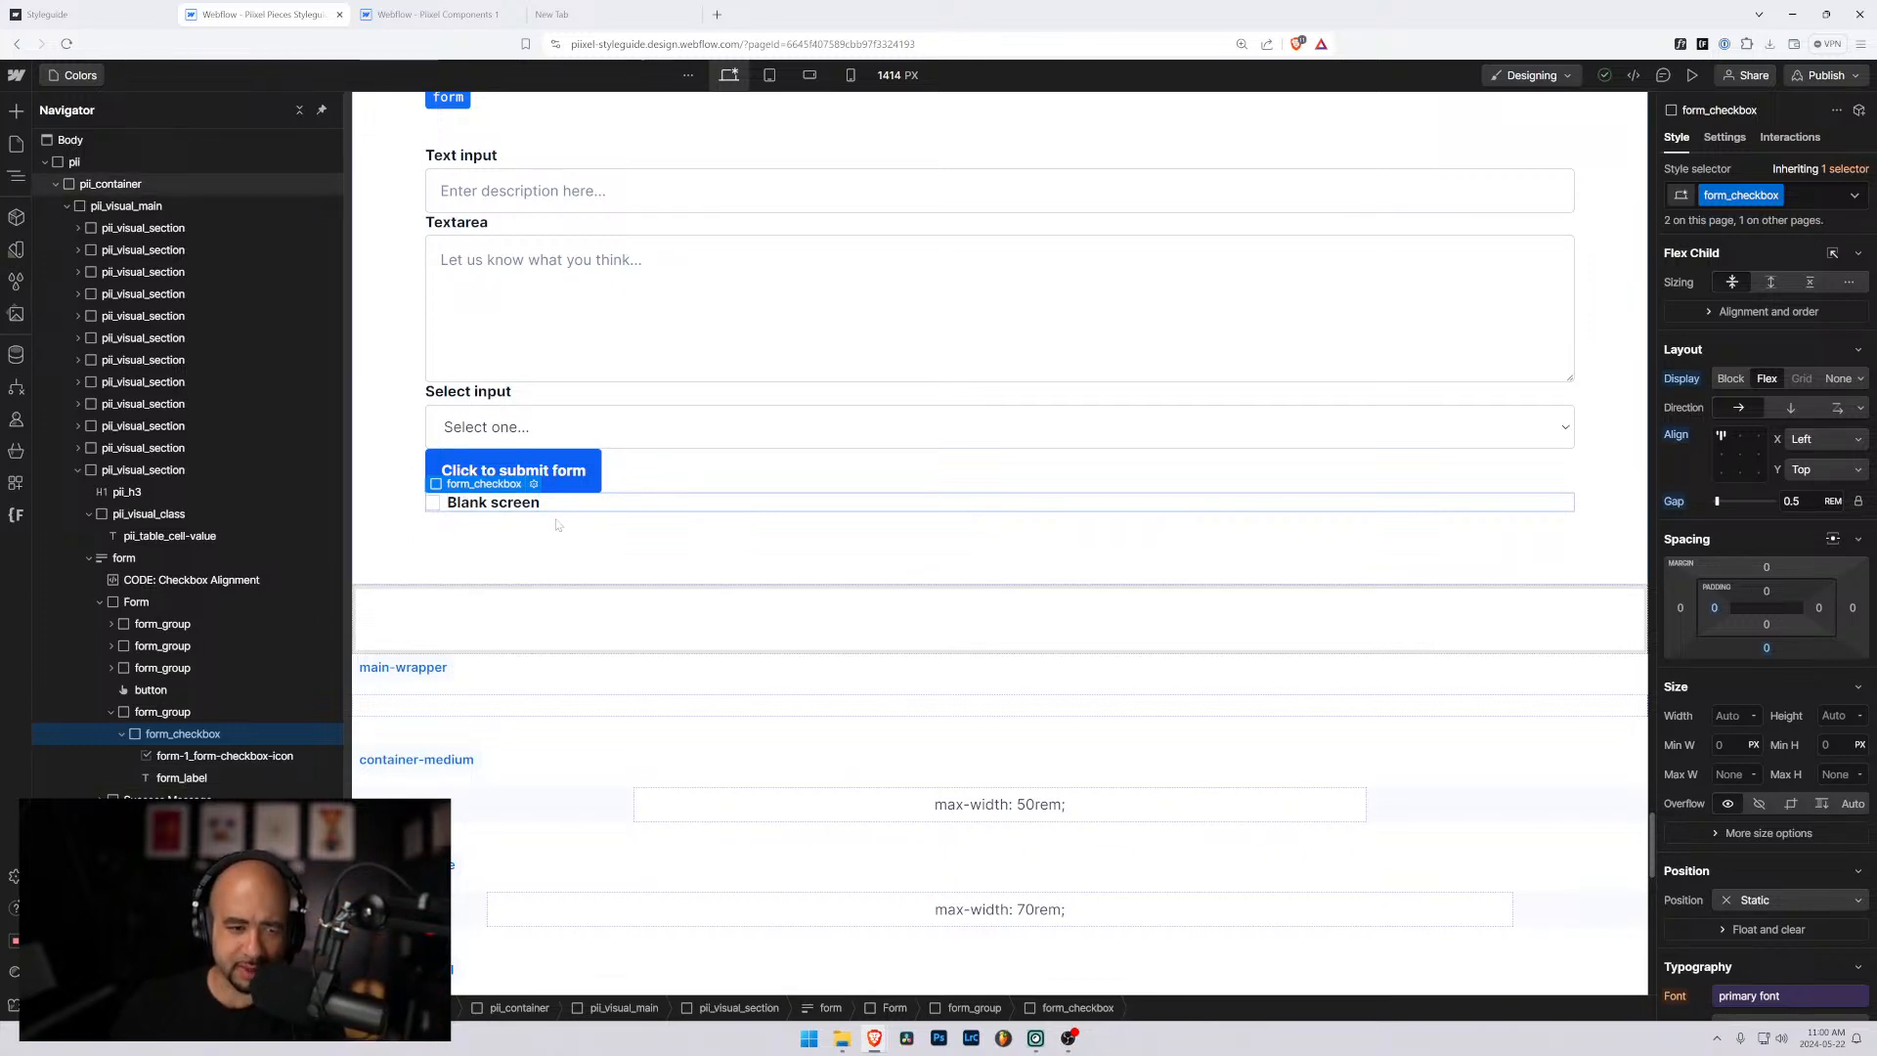
{"action": "left_click", "coordinate": [121, 735]}
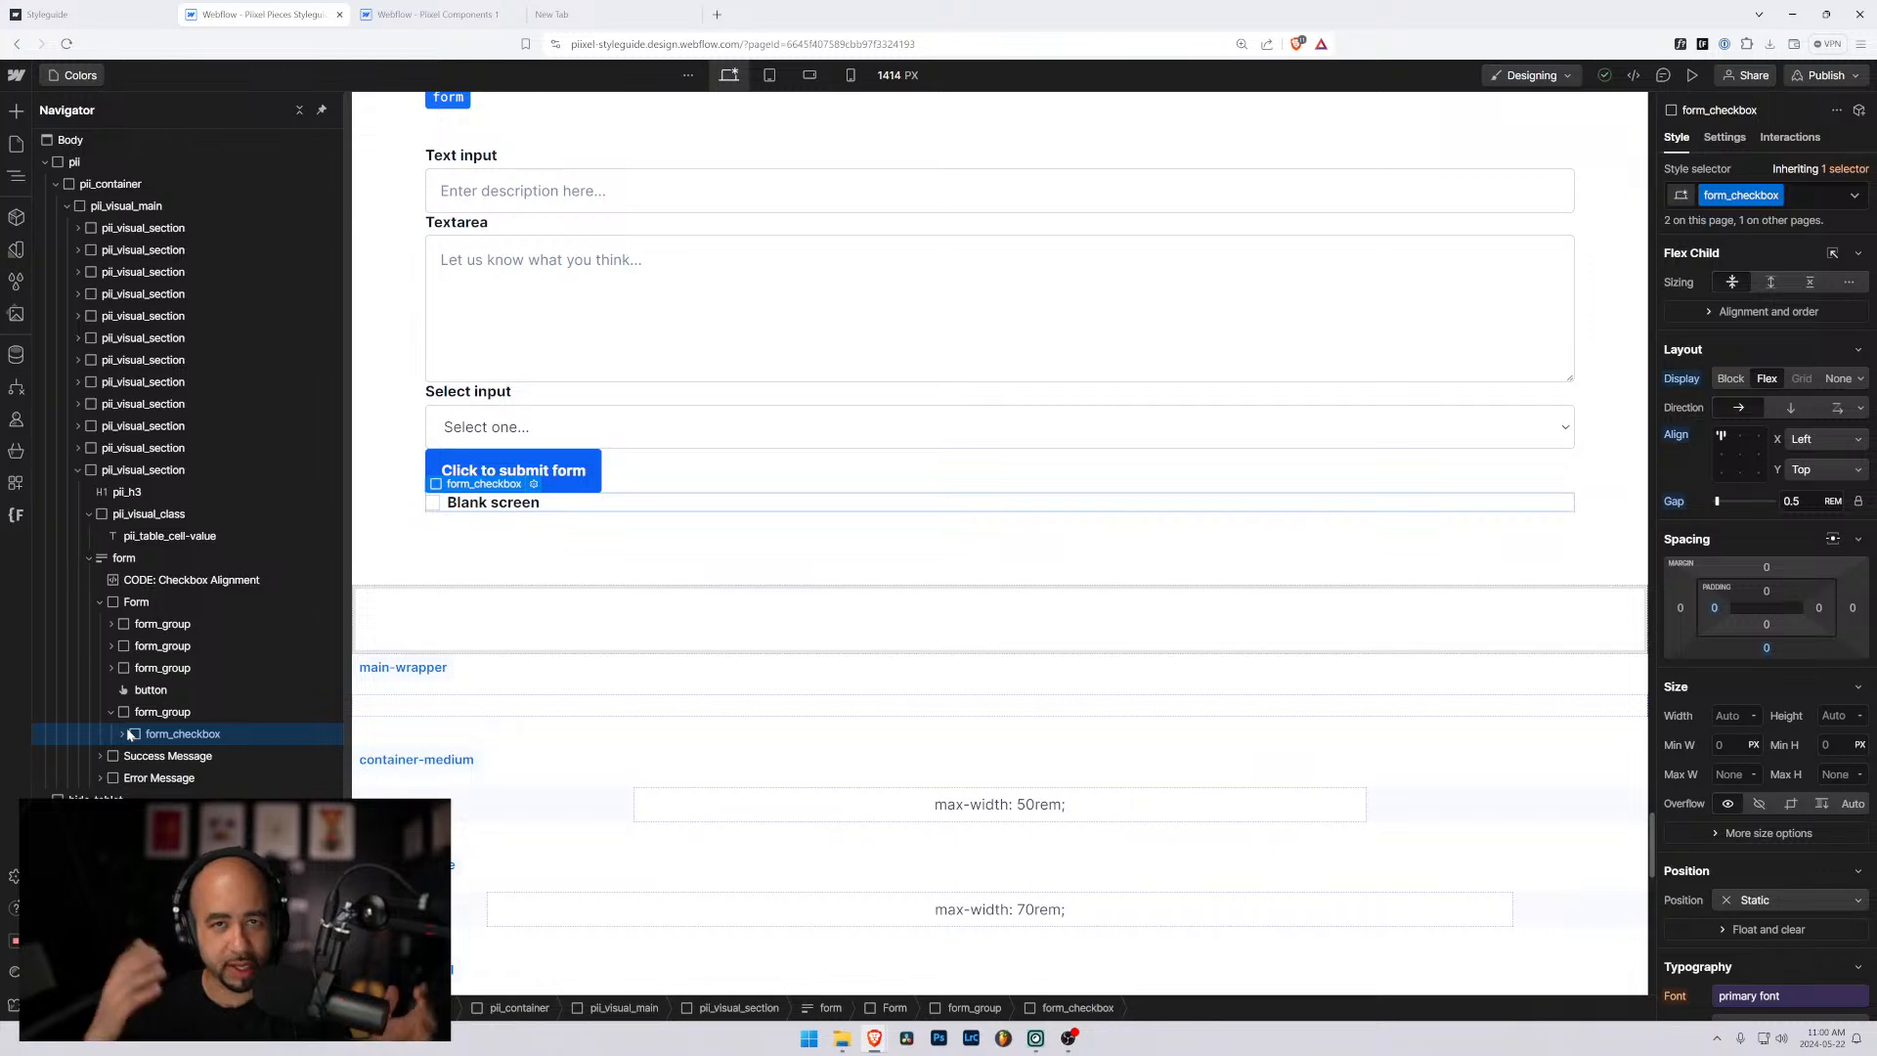
Change the checkbox's label text to "Checkbox item" and collapse form_checkbox in the element tree.
{"action": "left_click", "coordinate": [122, 733]}
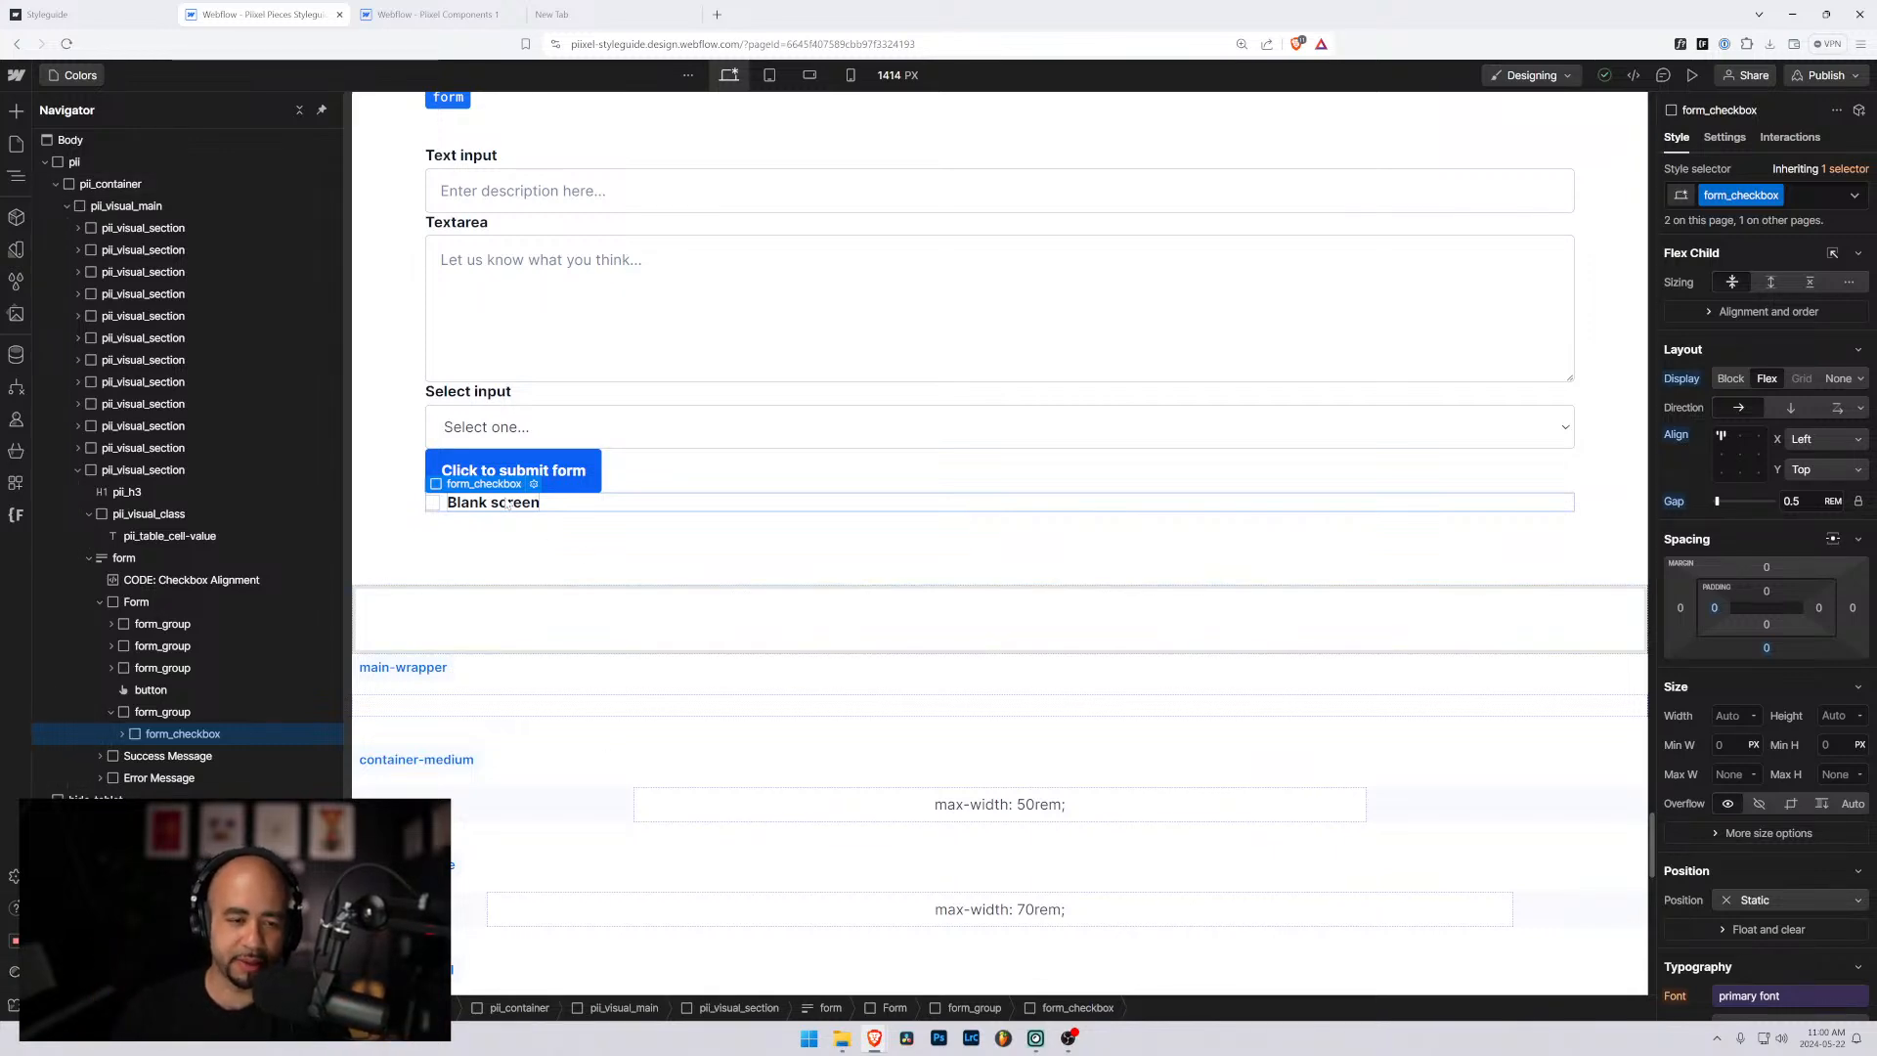
{"action": "left_click", "coordinate": [180, 777]}
{"action": "key", "text": "Return"}
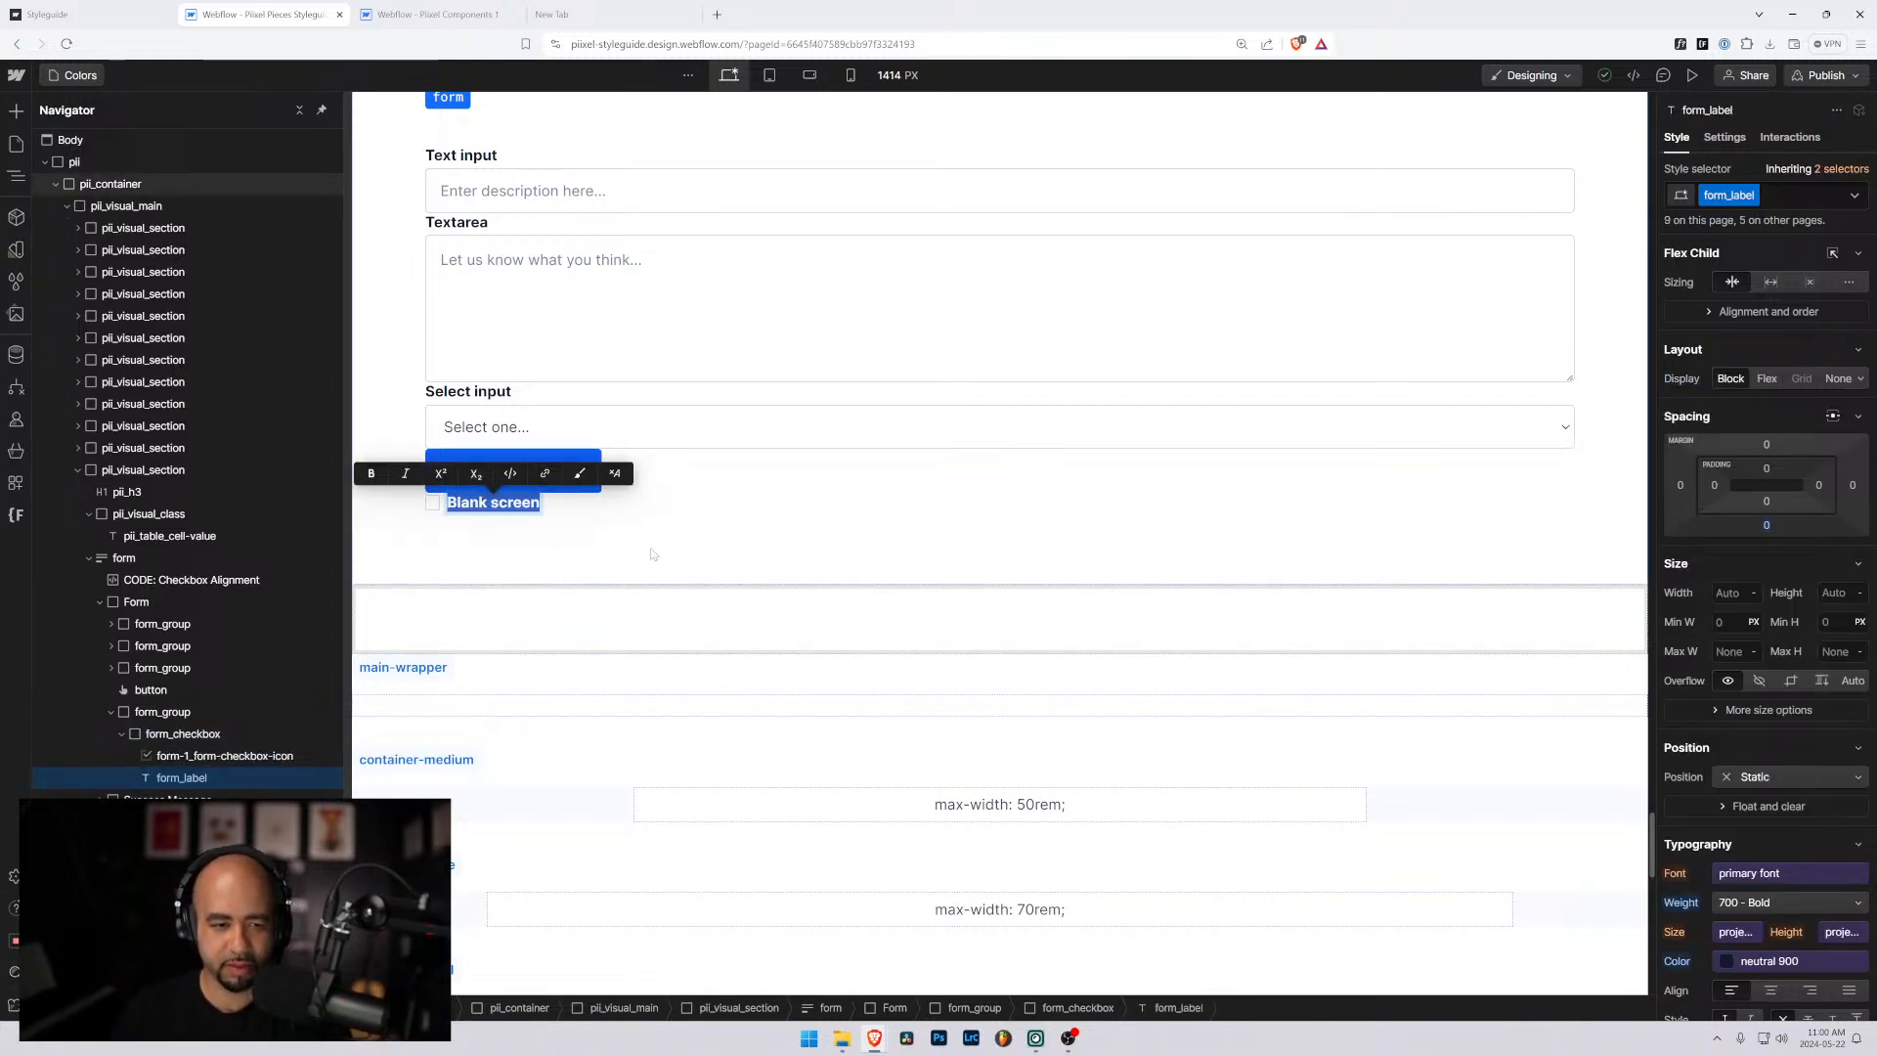
{"action": "type", "text": "Check"}
{"action": "key", "text": "BackSpace"}
{"action": "key", "text": "BackSpace"}
{"action": "key", "text": "BackSpace"}
{"action": "key", "text": "BackSpace"}
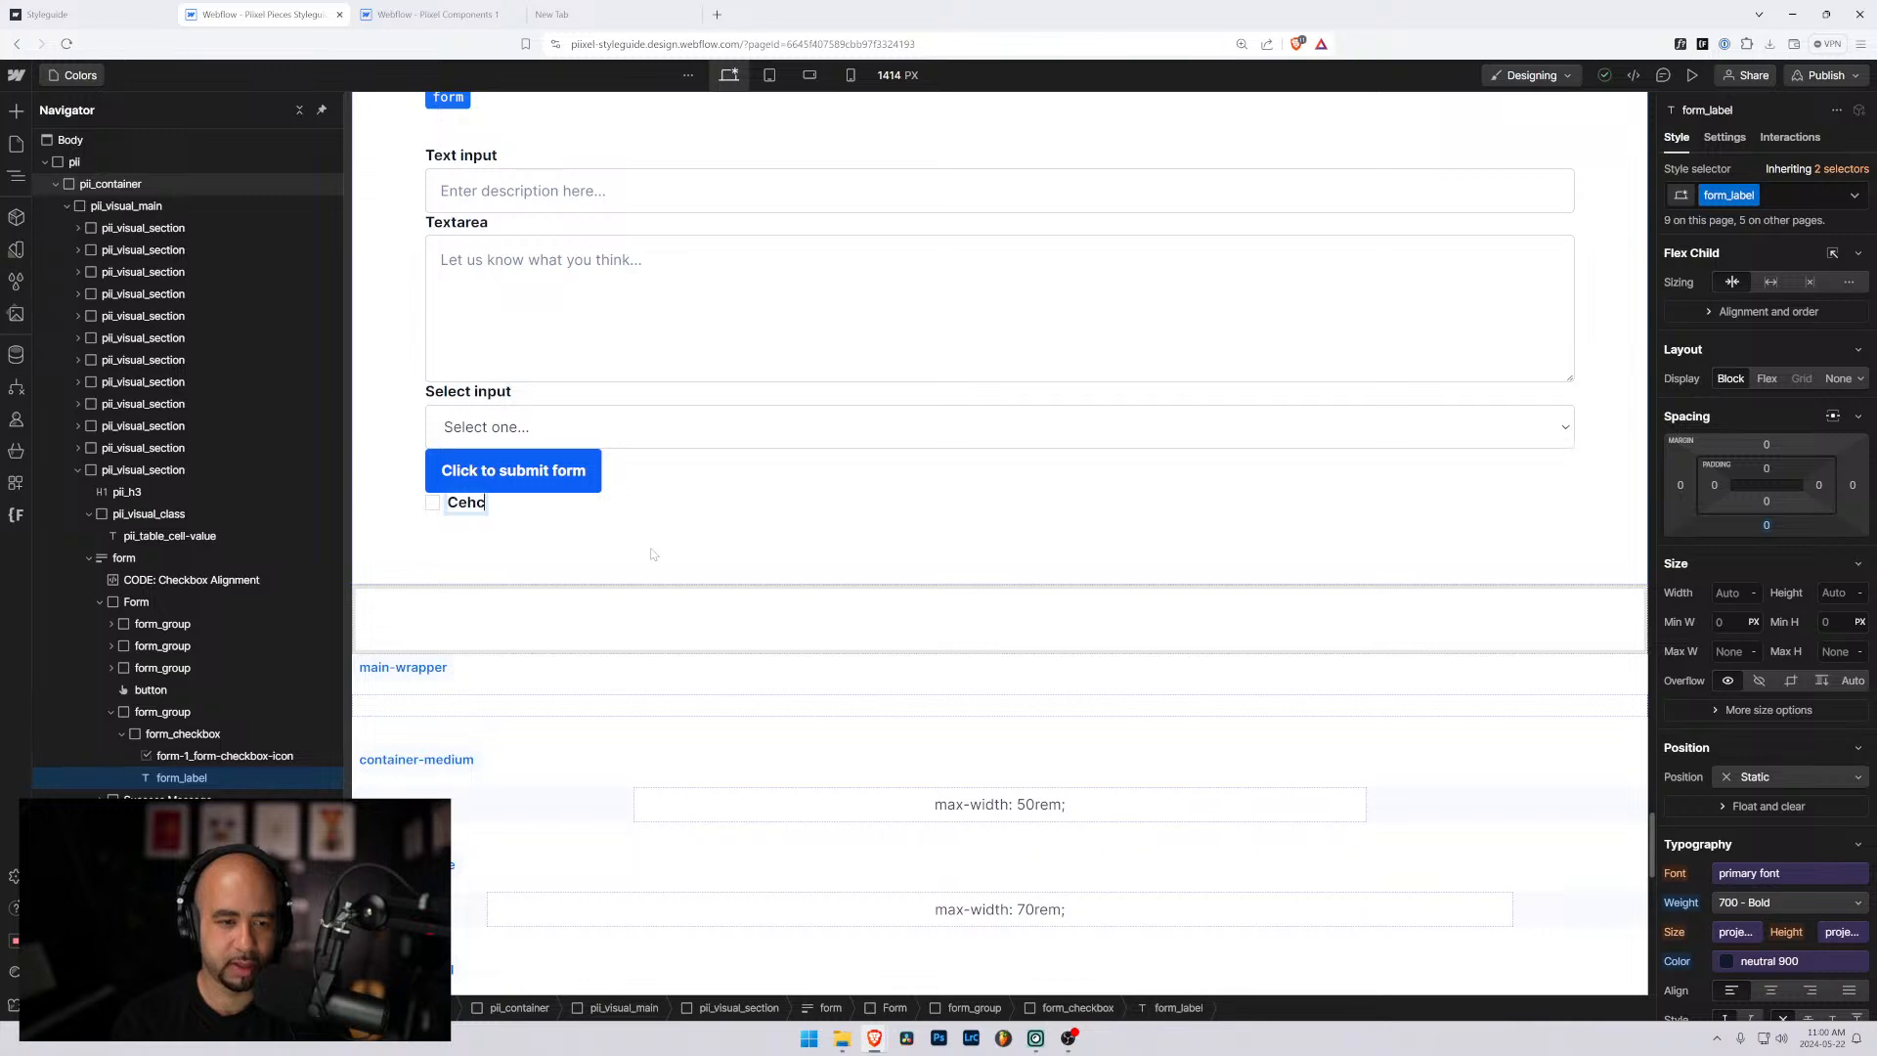
{"action": "type", "text": "heck"}
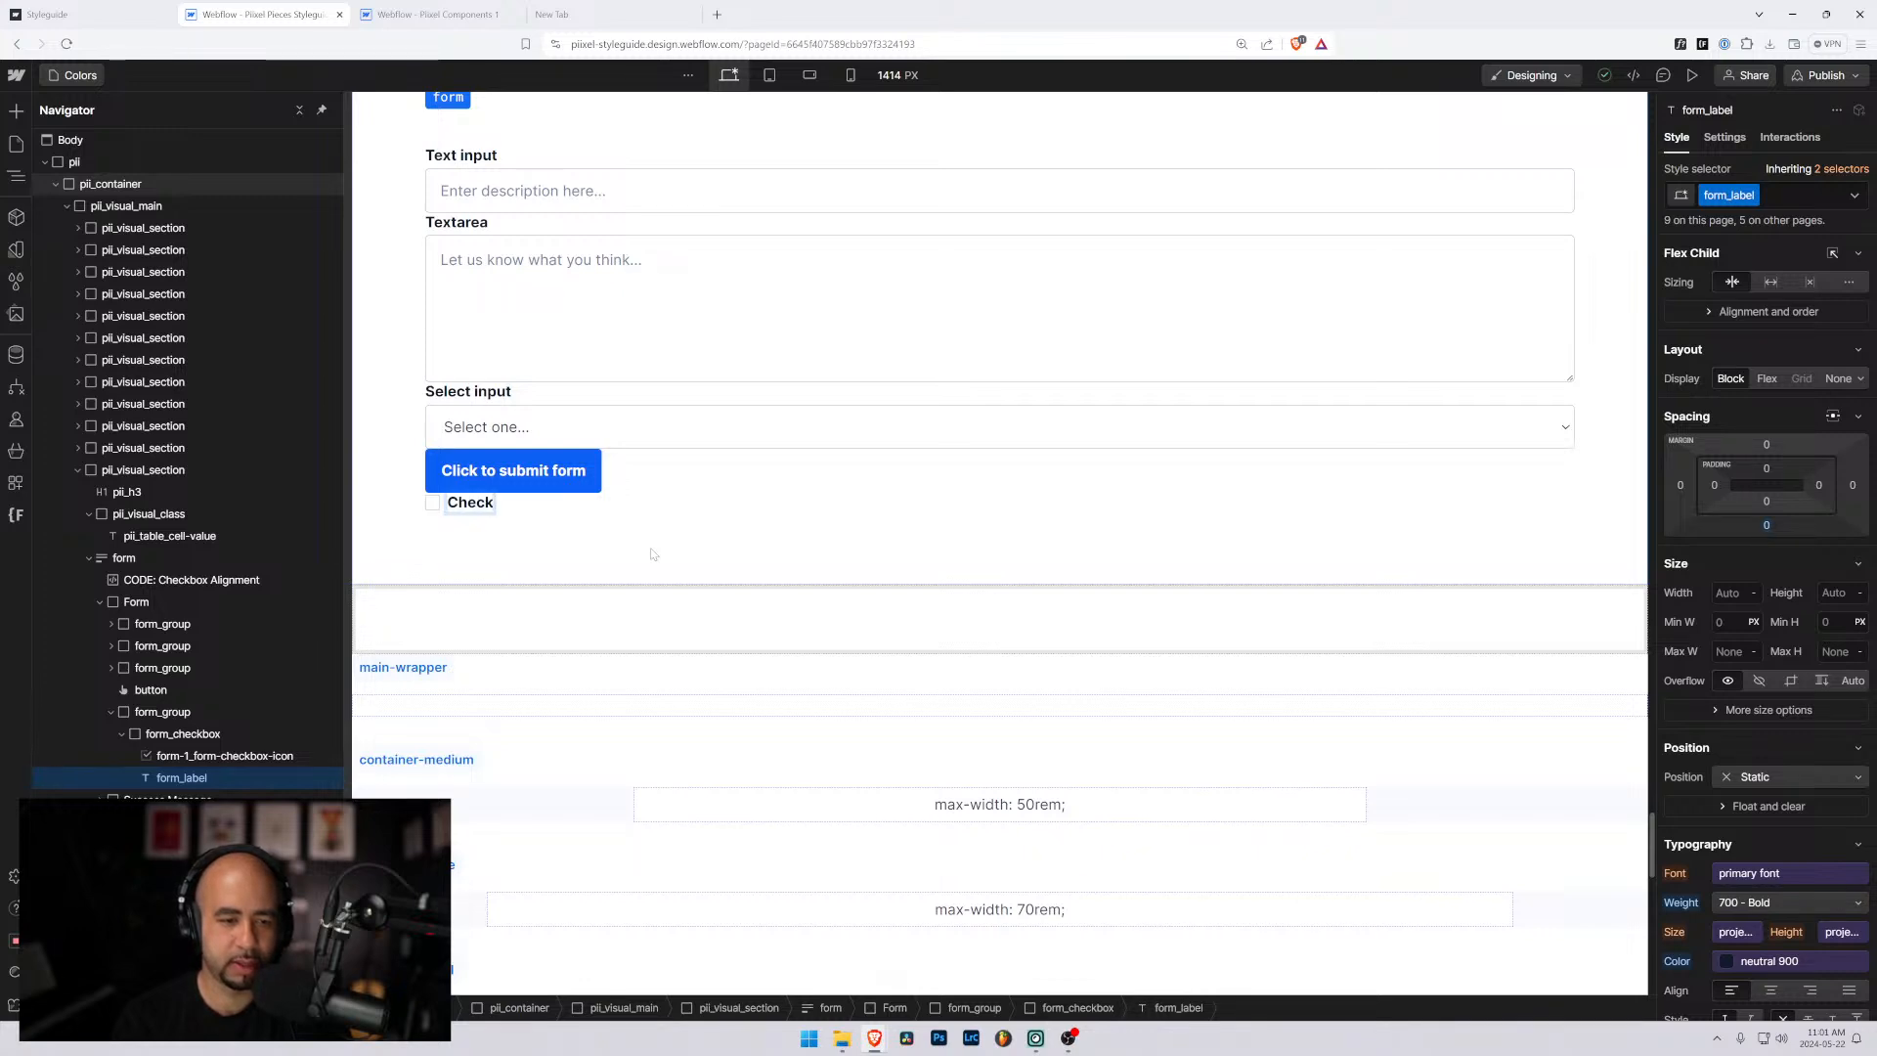
{"action": "type", "text": "box"}
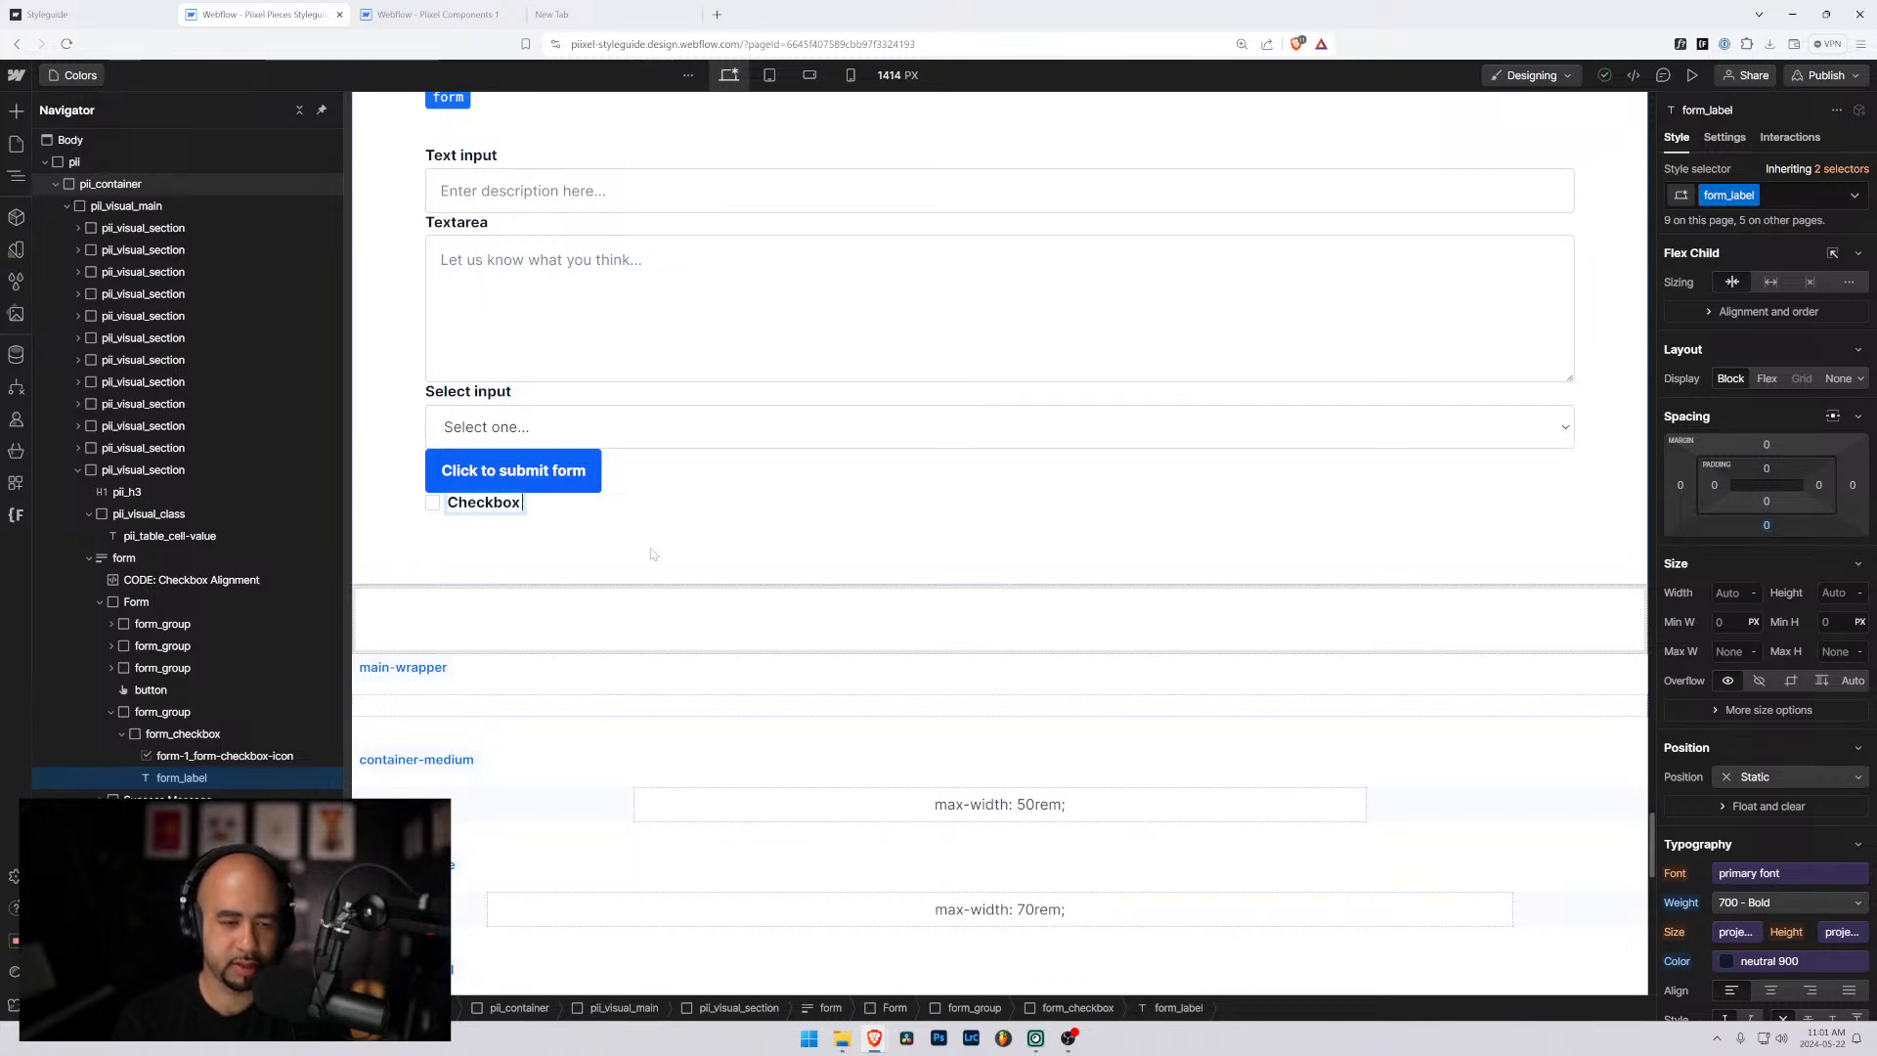
{"action": "type", "text": " item"}
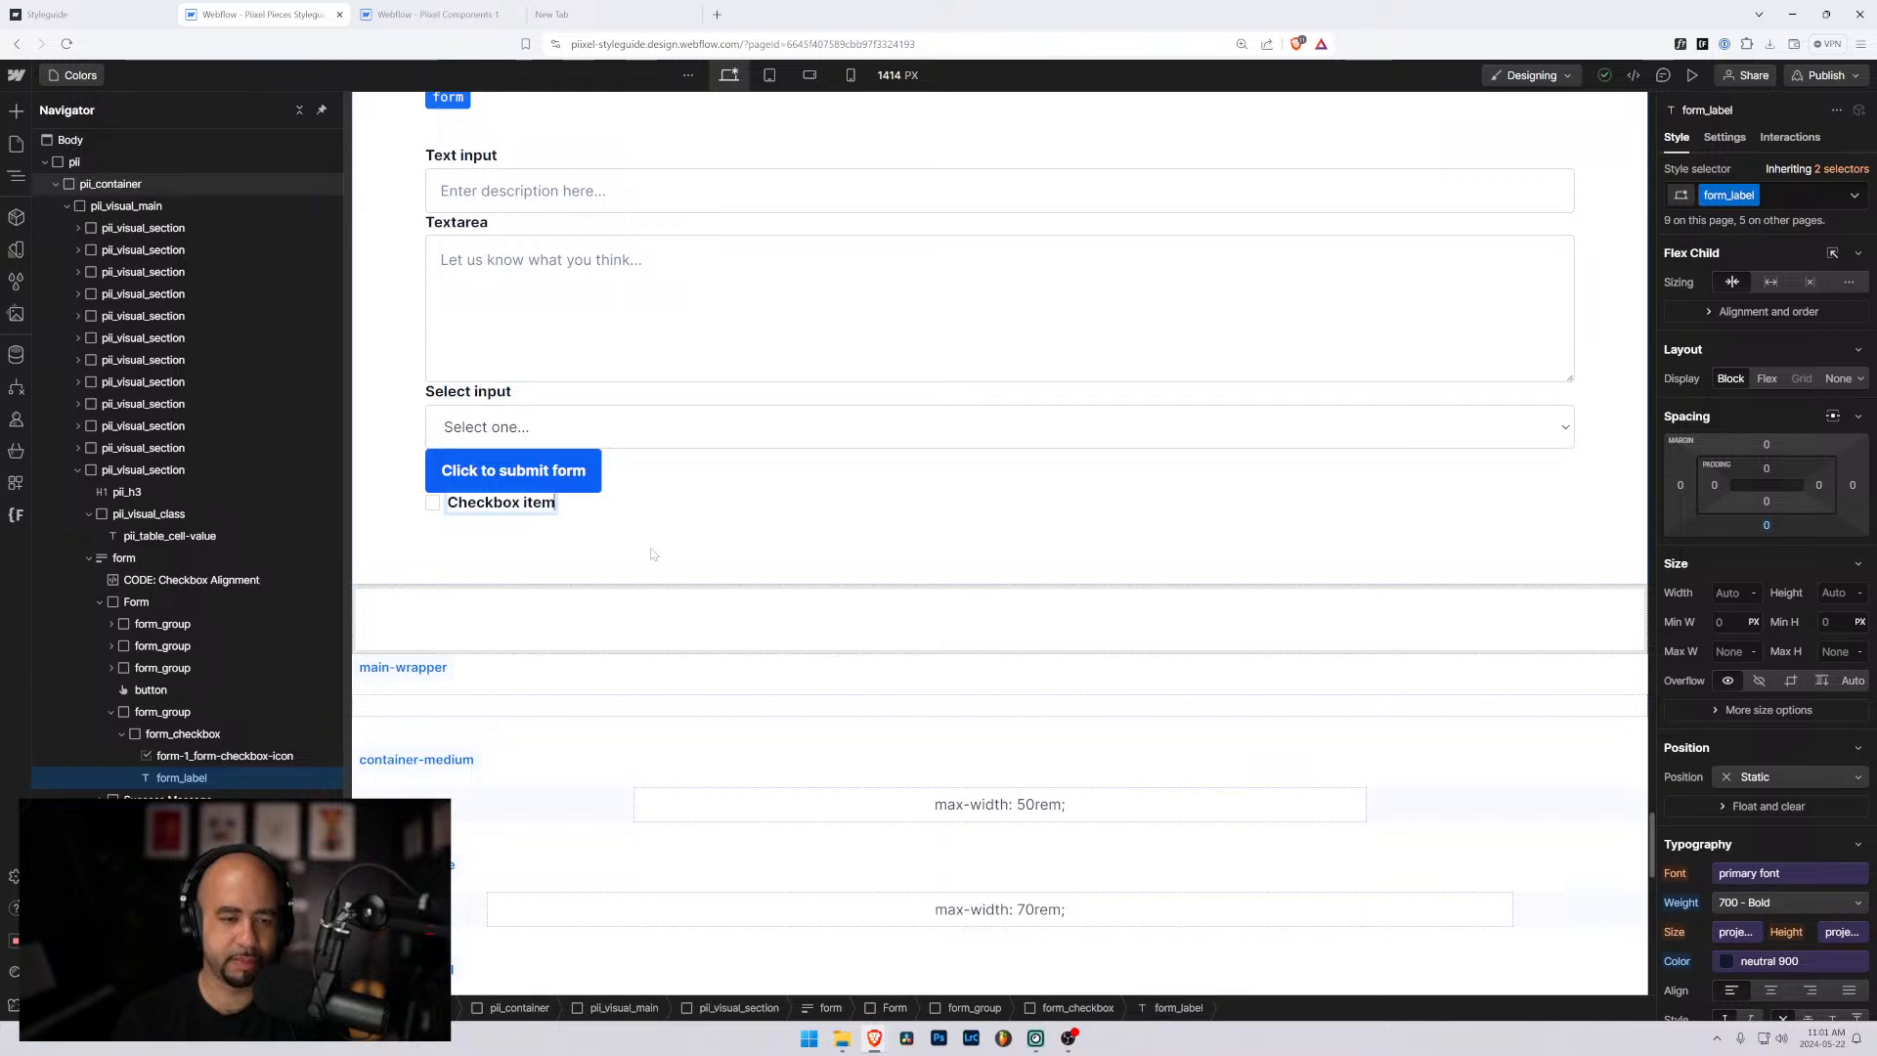
{"action": "left_click", "coordinate": [121, 735]}
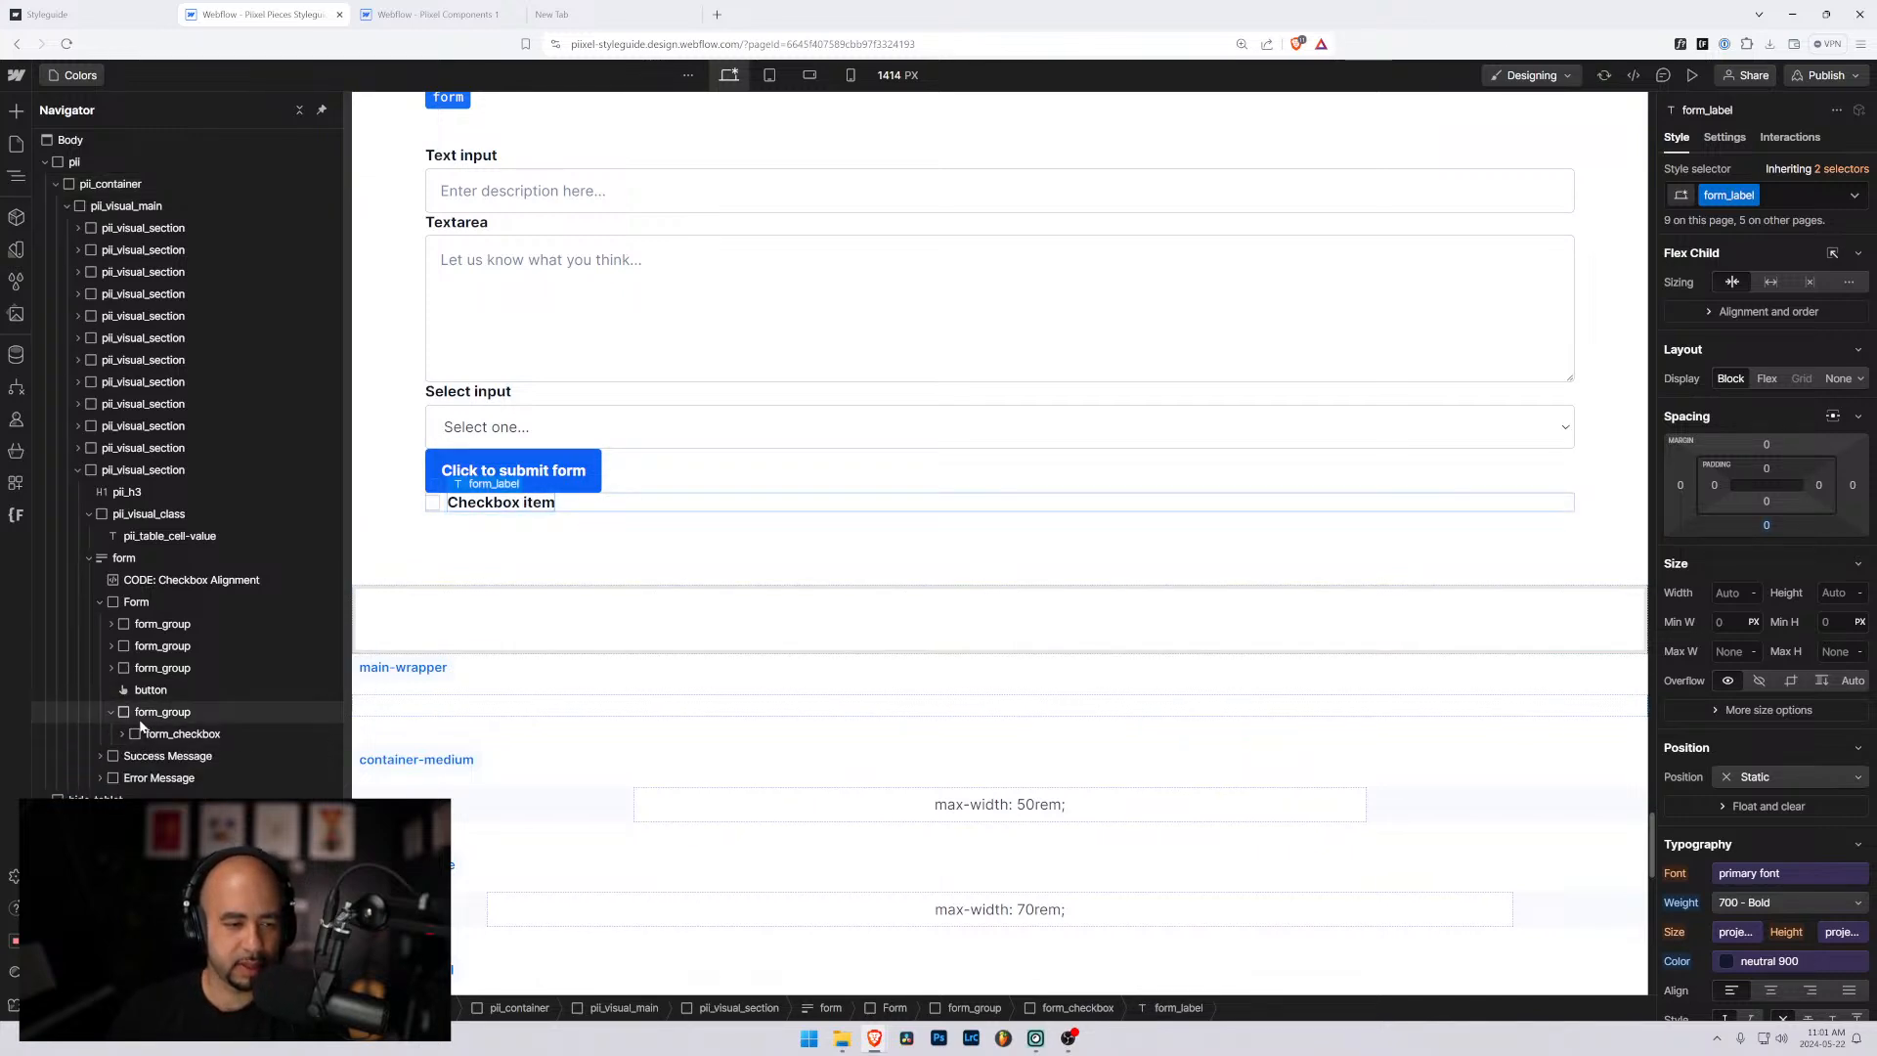
Duplicate the checkbox's form_group at the end of the form and delete the form_checkbox from the last copy.
{"action": "left_click", "coordinate": [138, 717]}
{"action": "left_click", "coordinate": [119, 714]}
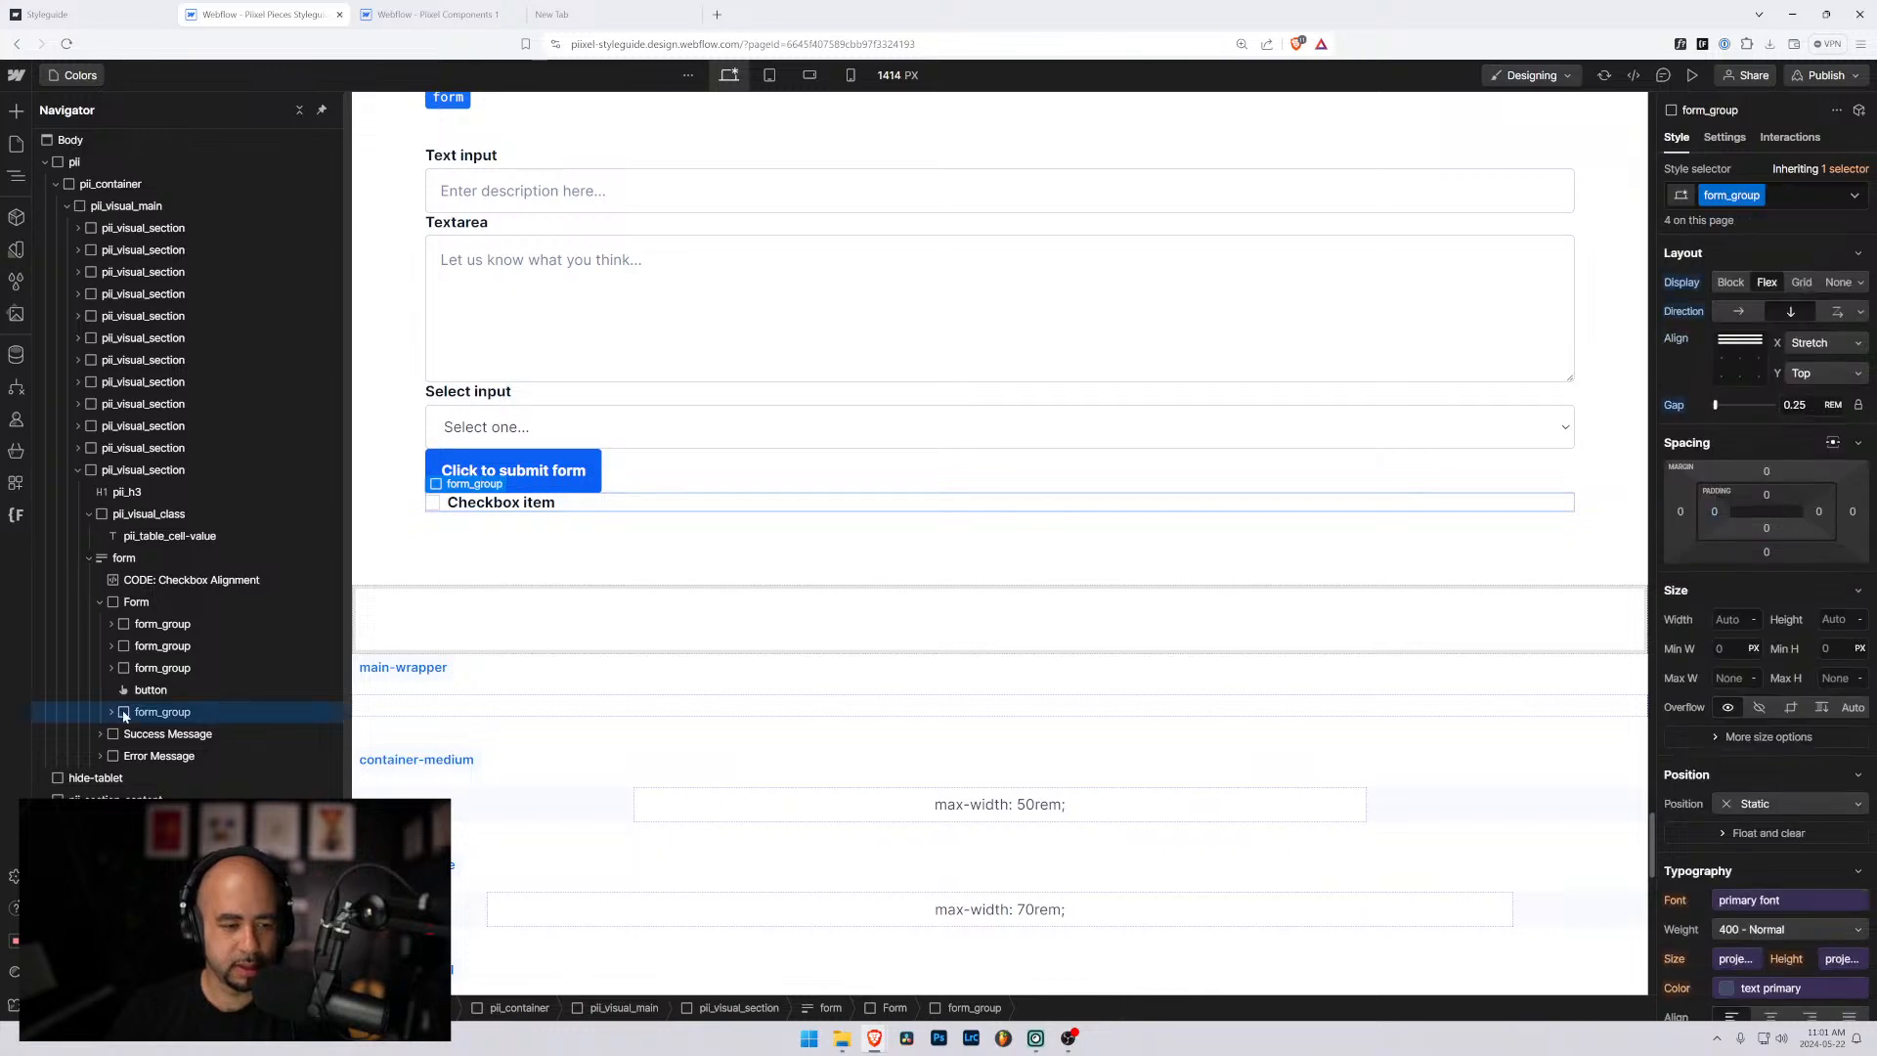
{"action": "key", "text": "ctrl+d"}
{"action": "left_click", "coordinate": [111, 733]}
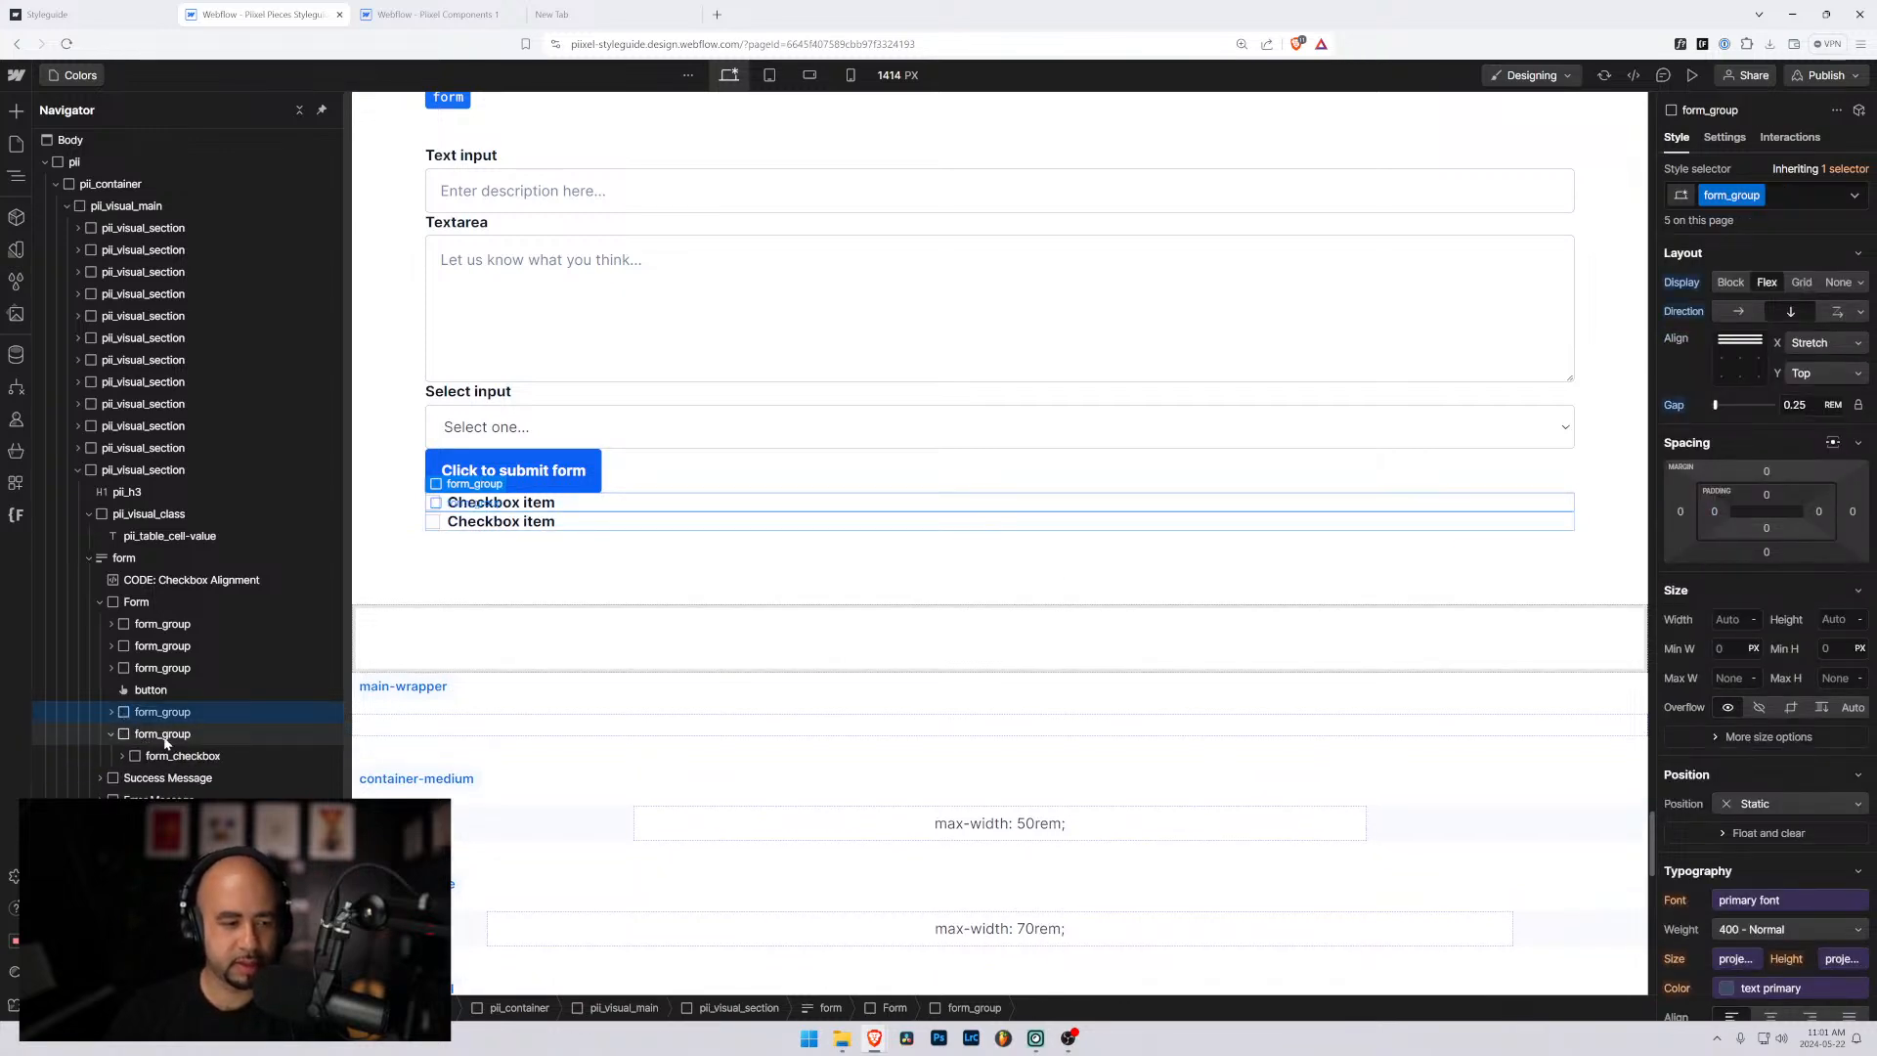
{"action": "left_click", "coordinate": [166, 758]}
{"action": "key", "text": "Delete"}
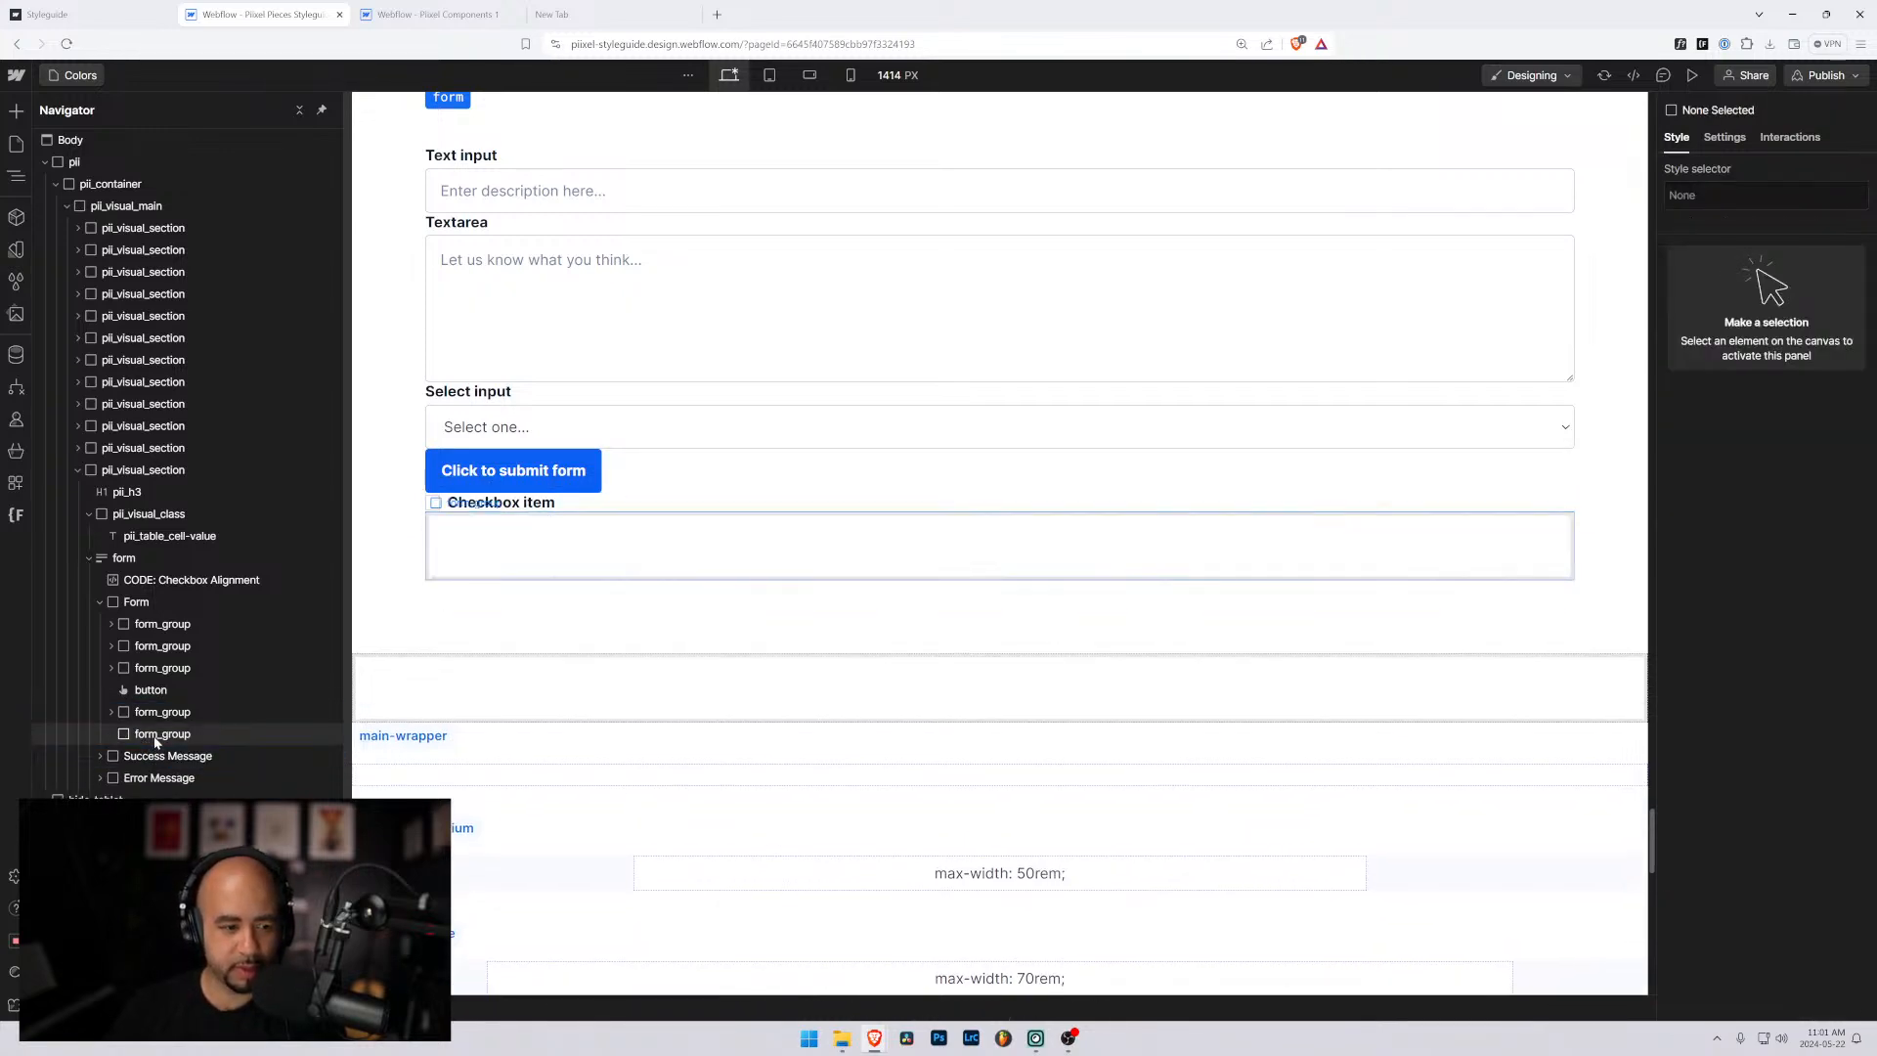
Insert a Radio Button element into the empty last form_group.
{"action": "left_click", "coordinate": [156, 741]}
{"action": "key", "text": "ctrl+e"}
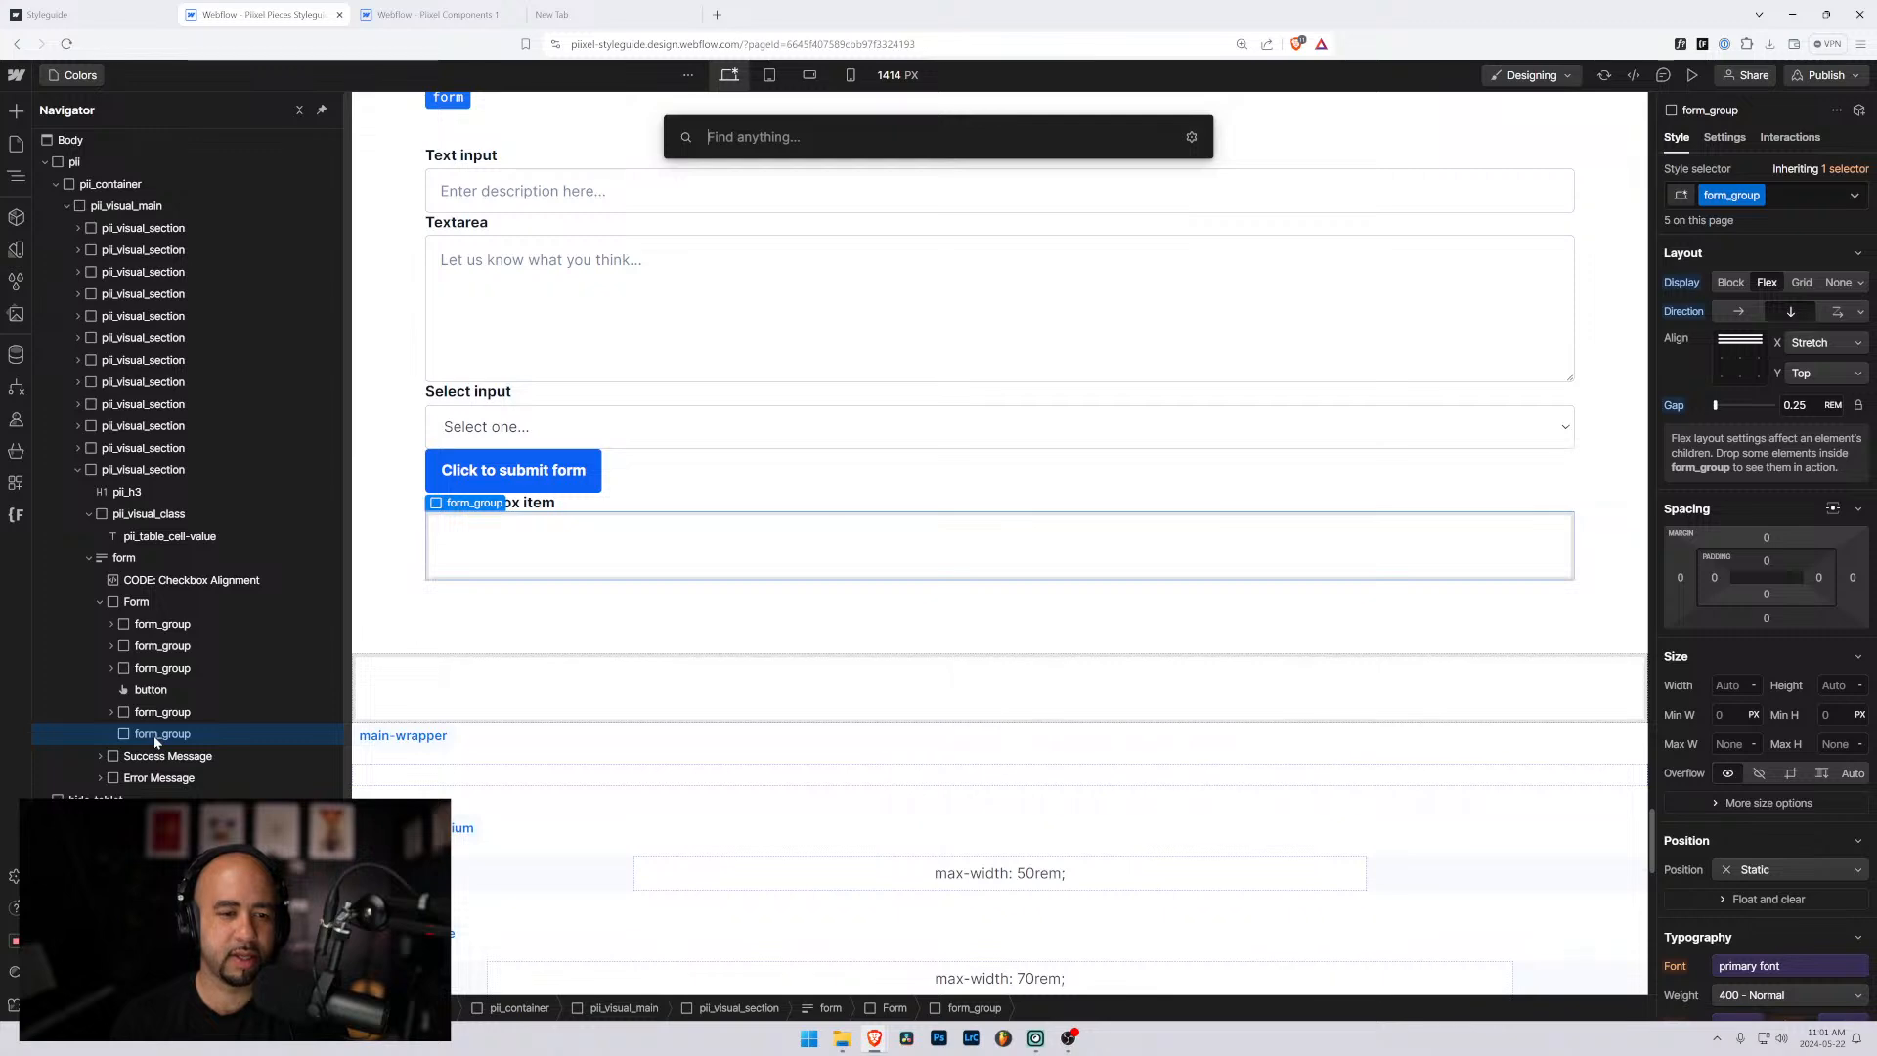
{"action": "type", "text": "radi"}
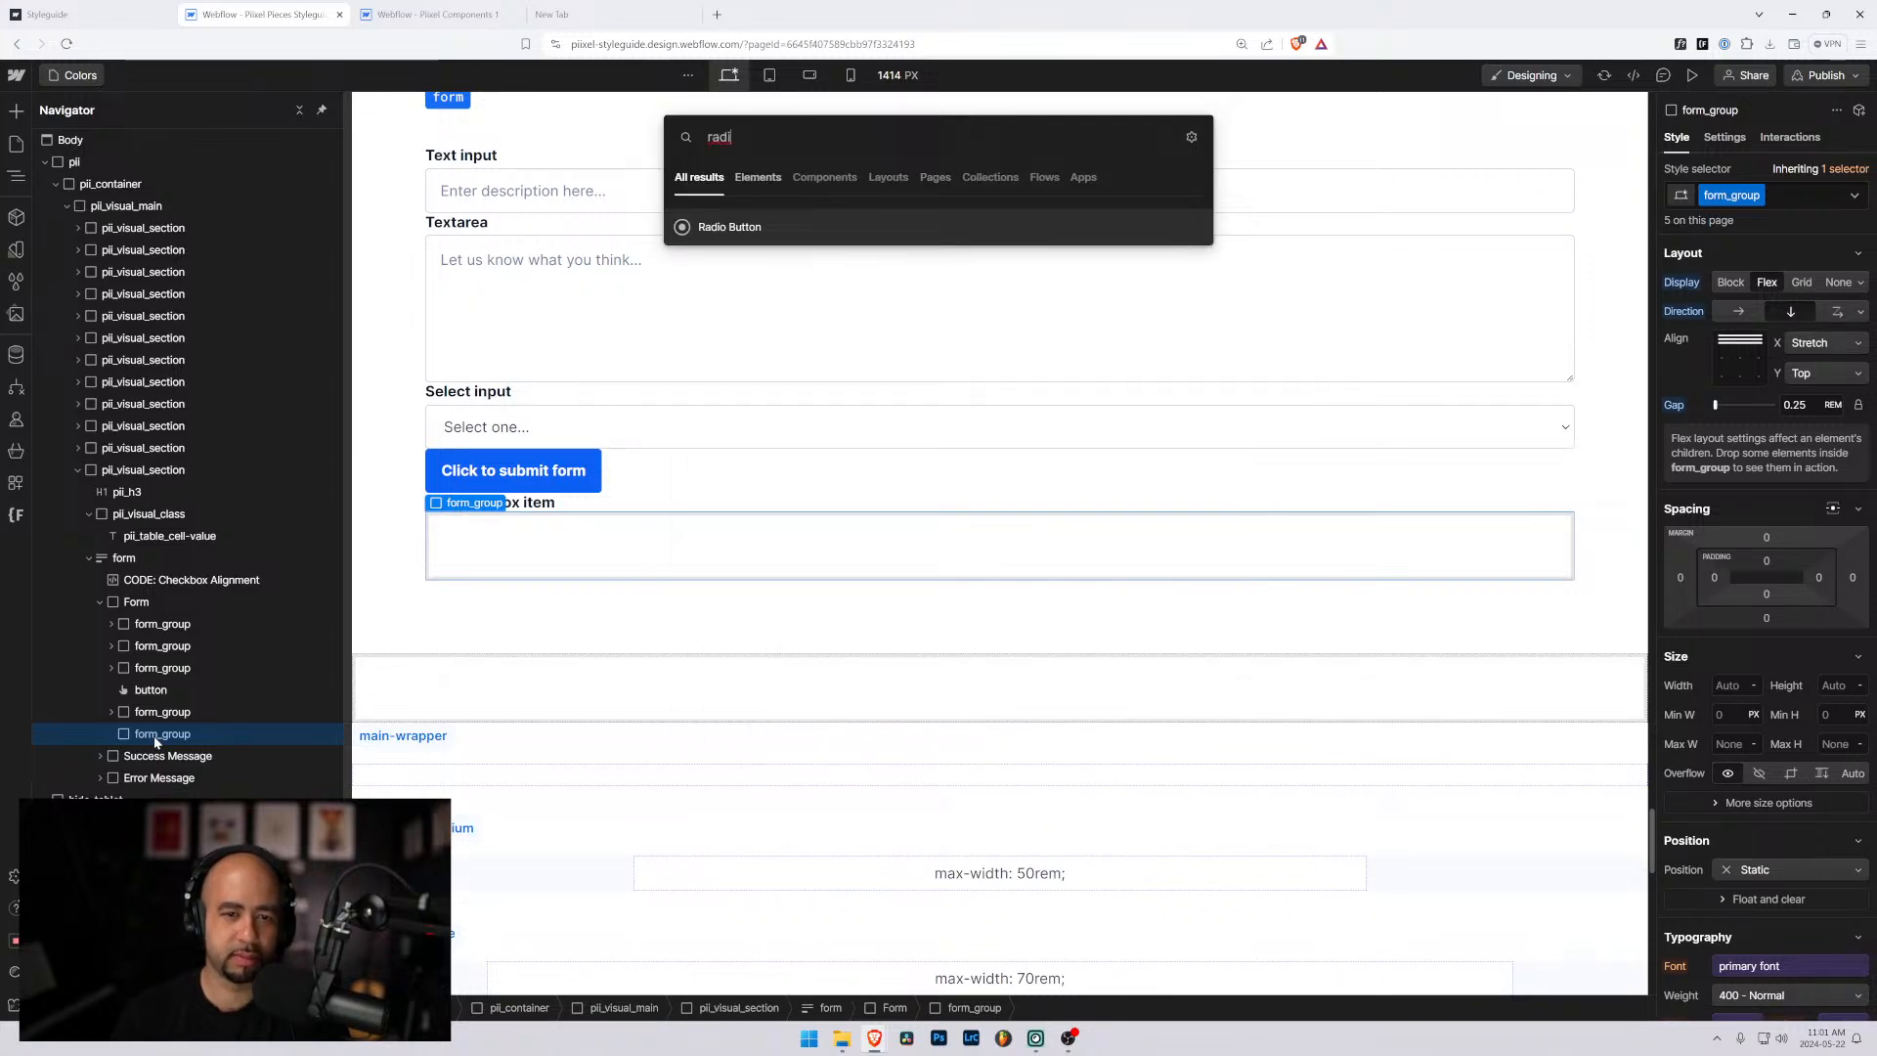
{"action": "key", "text": "Return"}
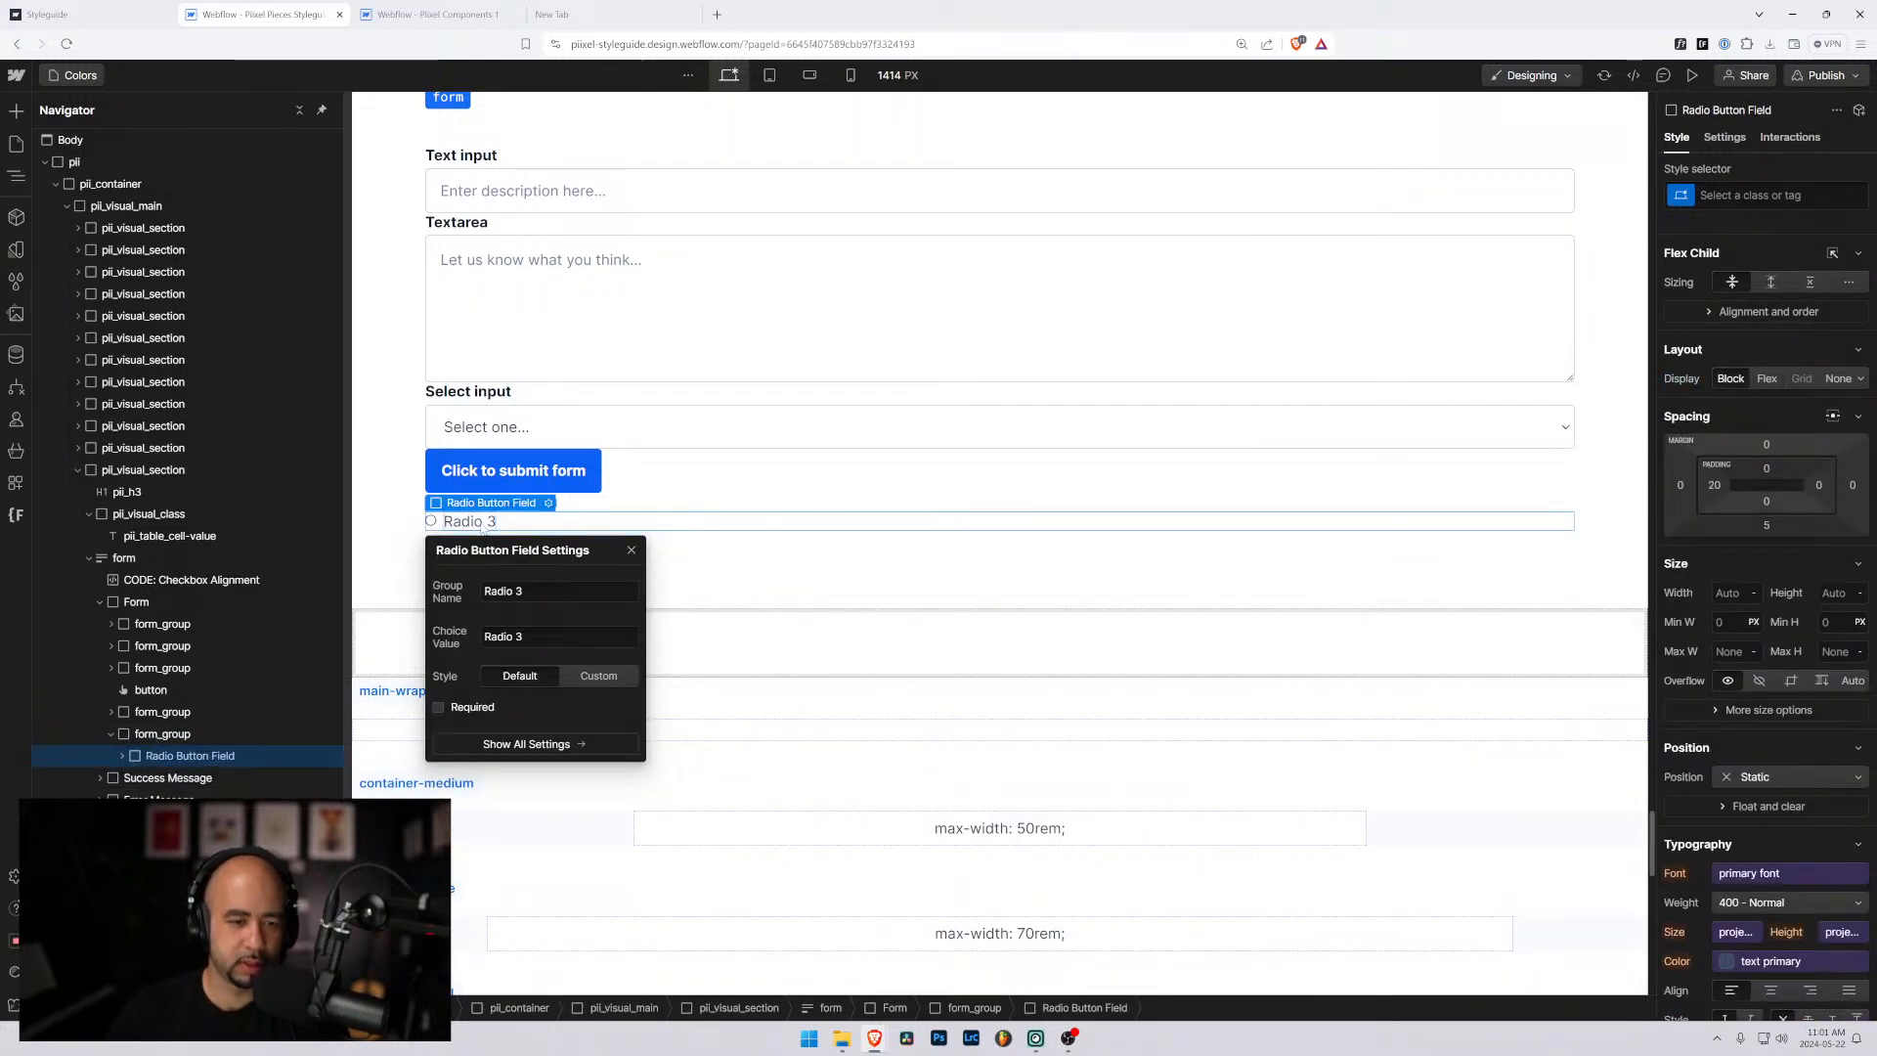
Set the radio field's group name to "Radio Section" and its choice value to "Radio option 1".
{"action": "key", "text": "shift+Left"}
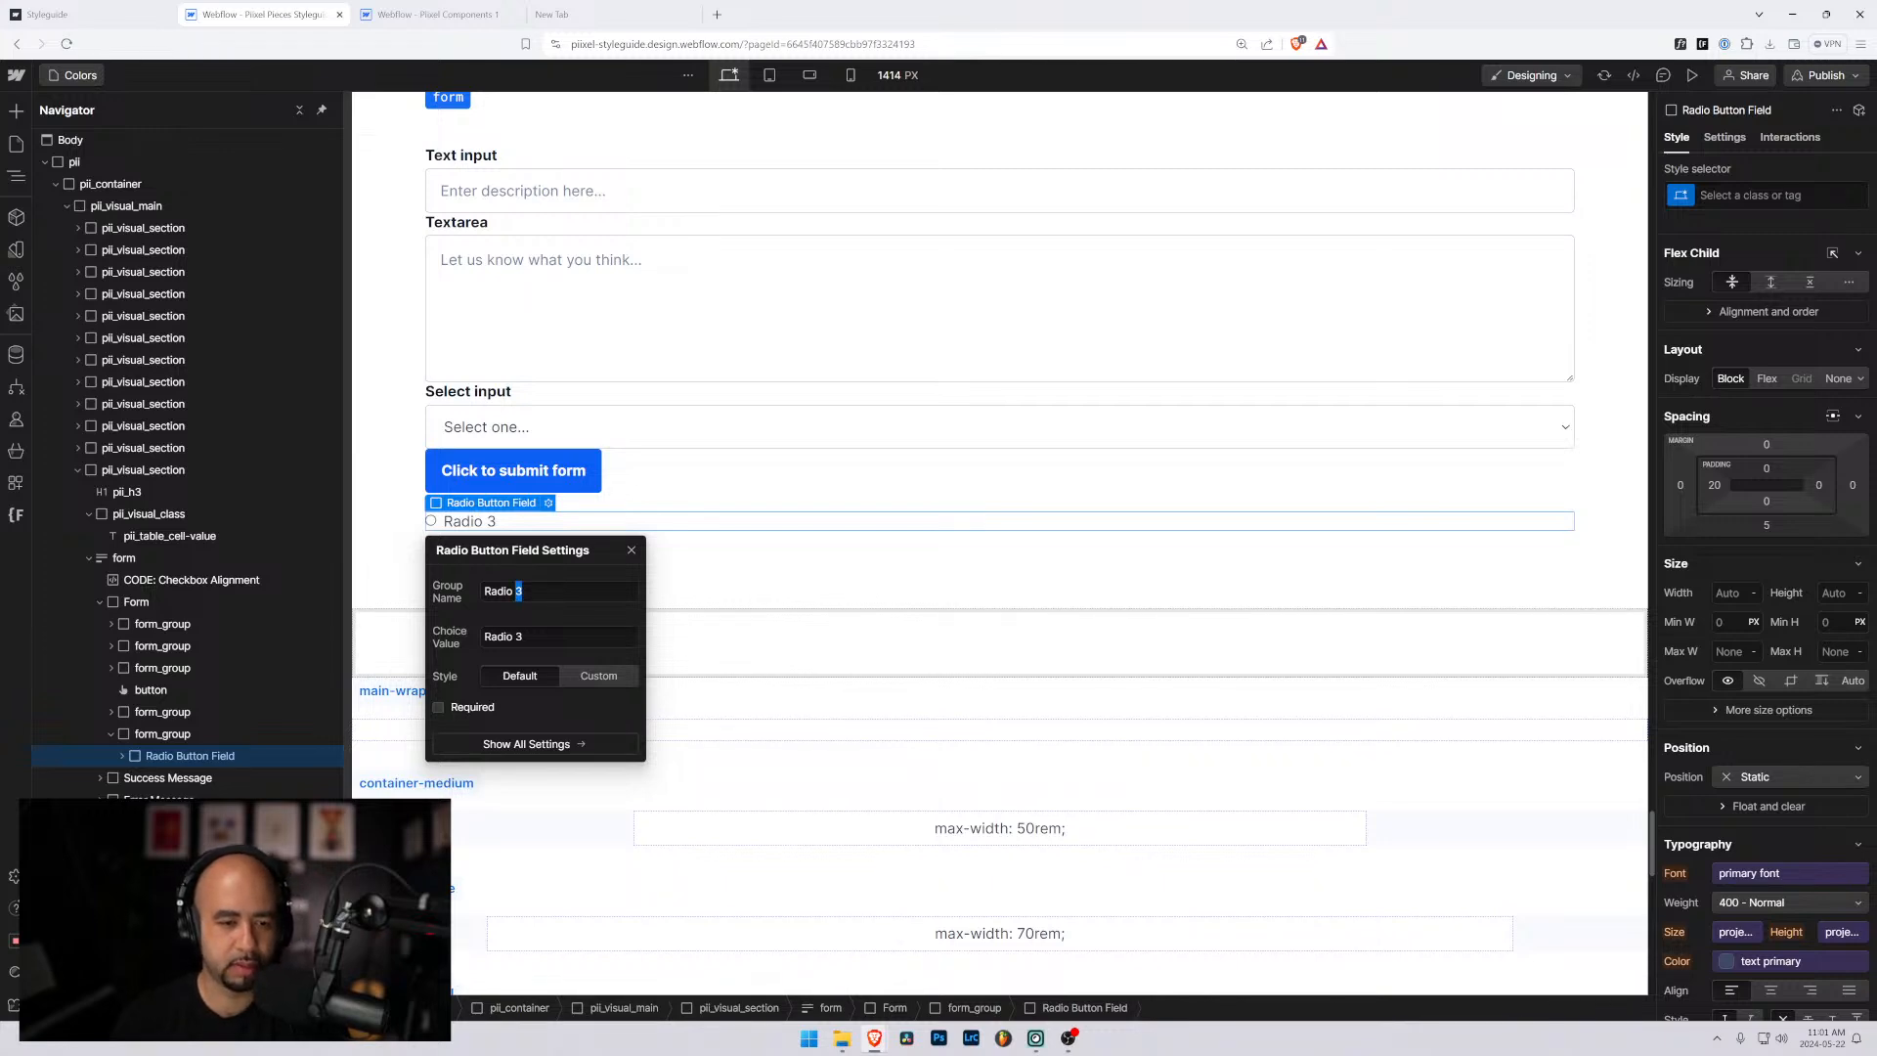
{"action": "type", "text": "Section"}
{"action": "key", "text": "Tab"}
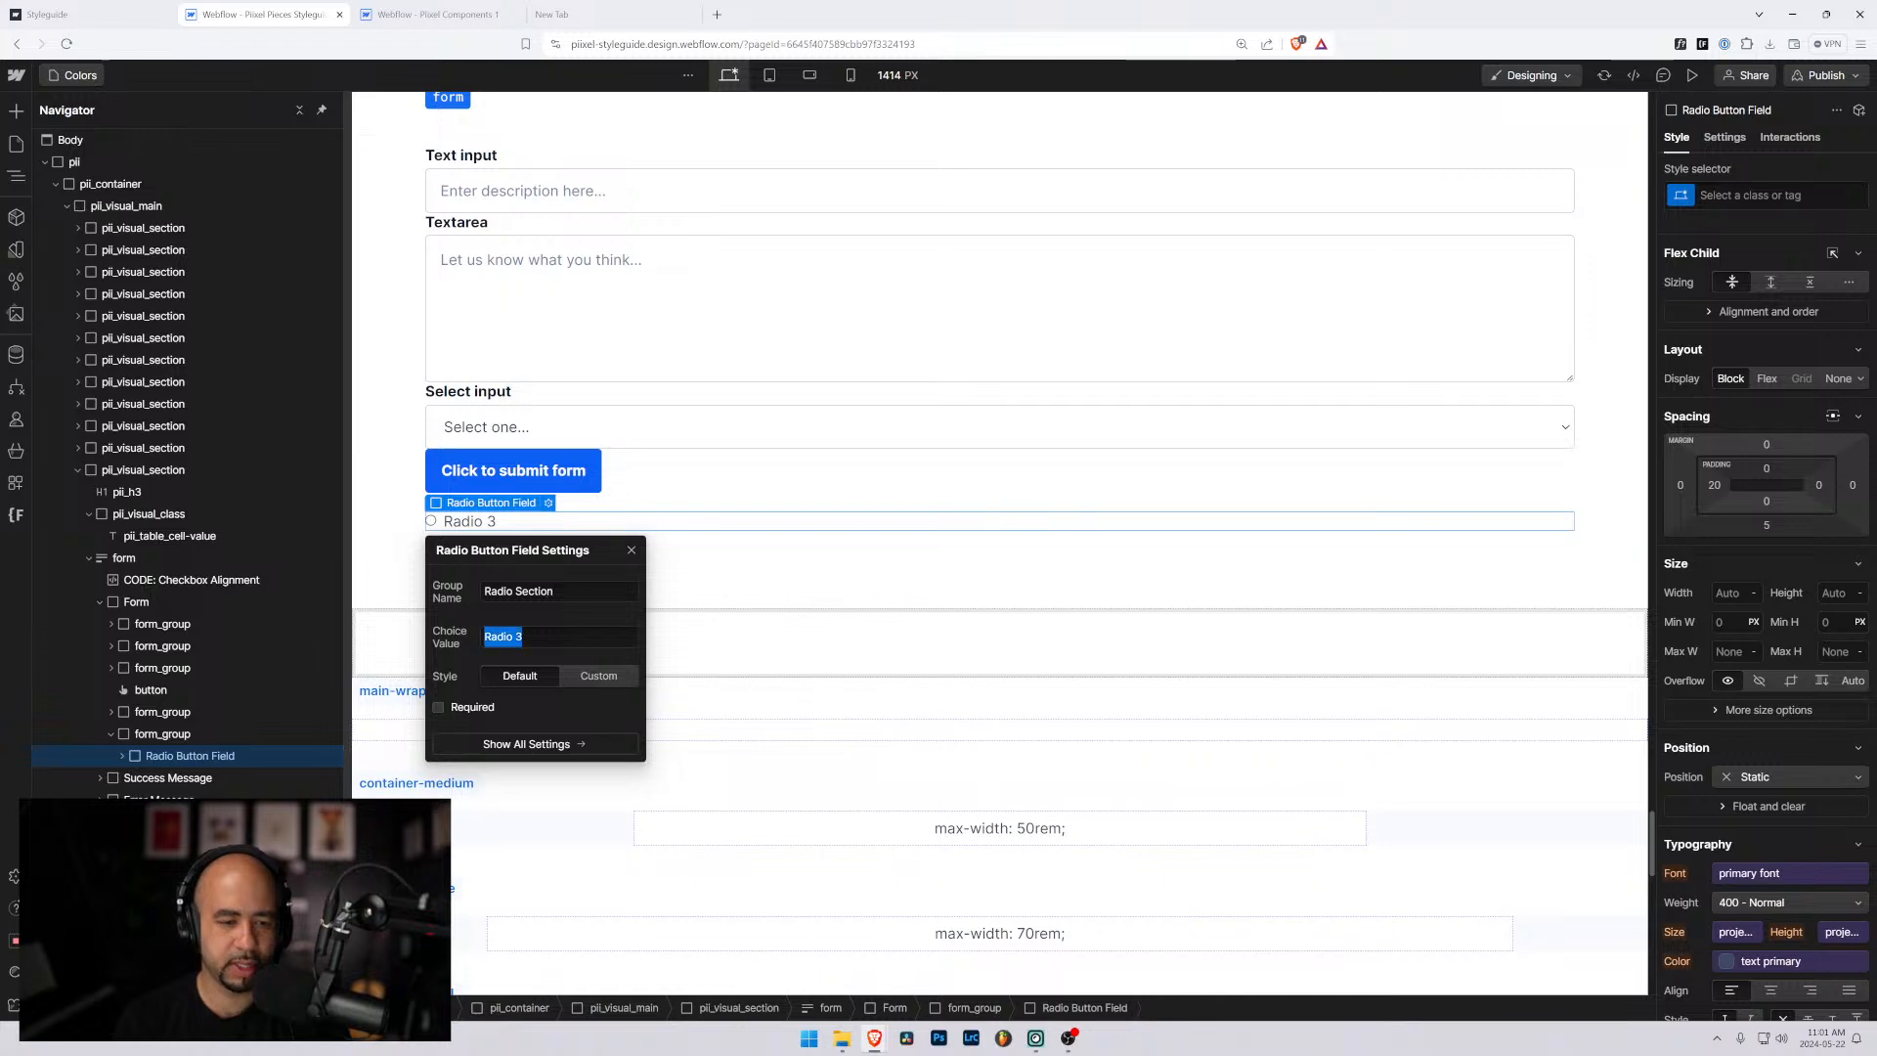
{"action": "type", "text": "Radio s"}
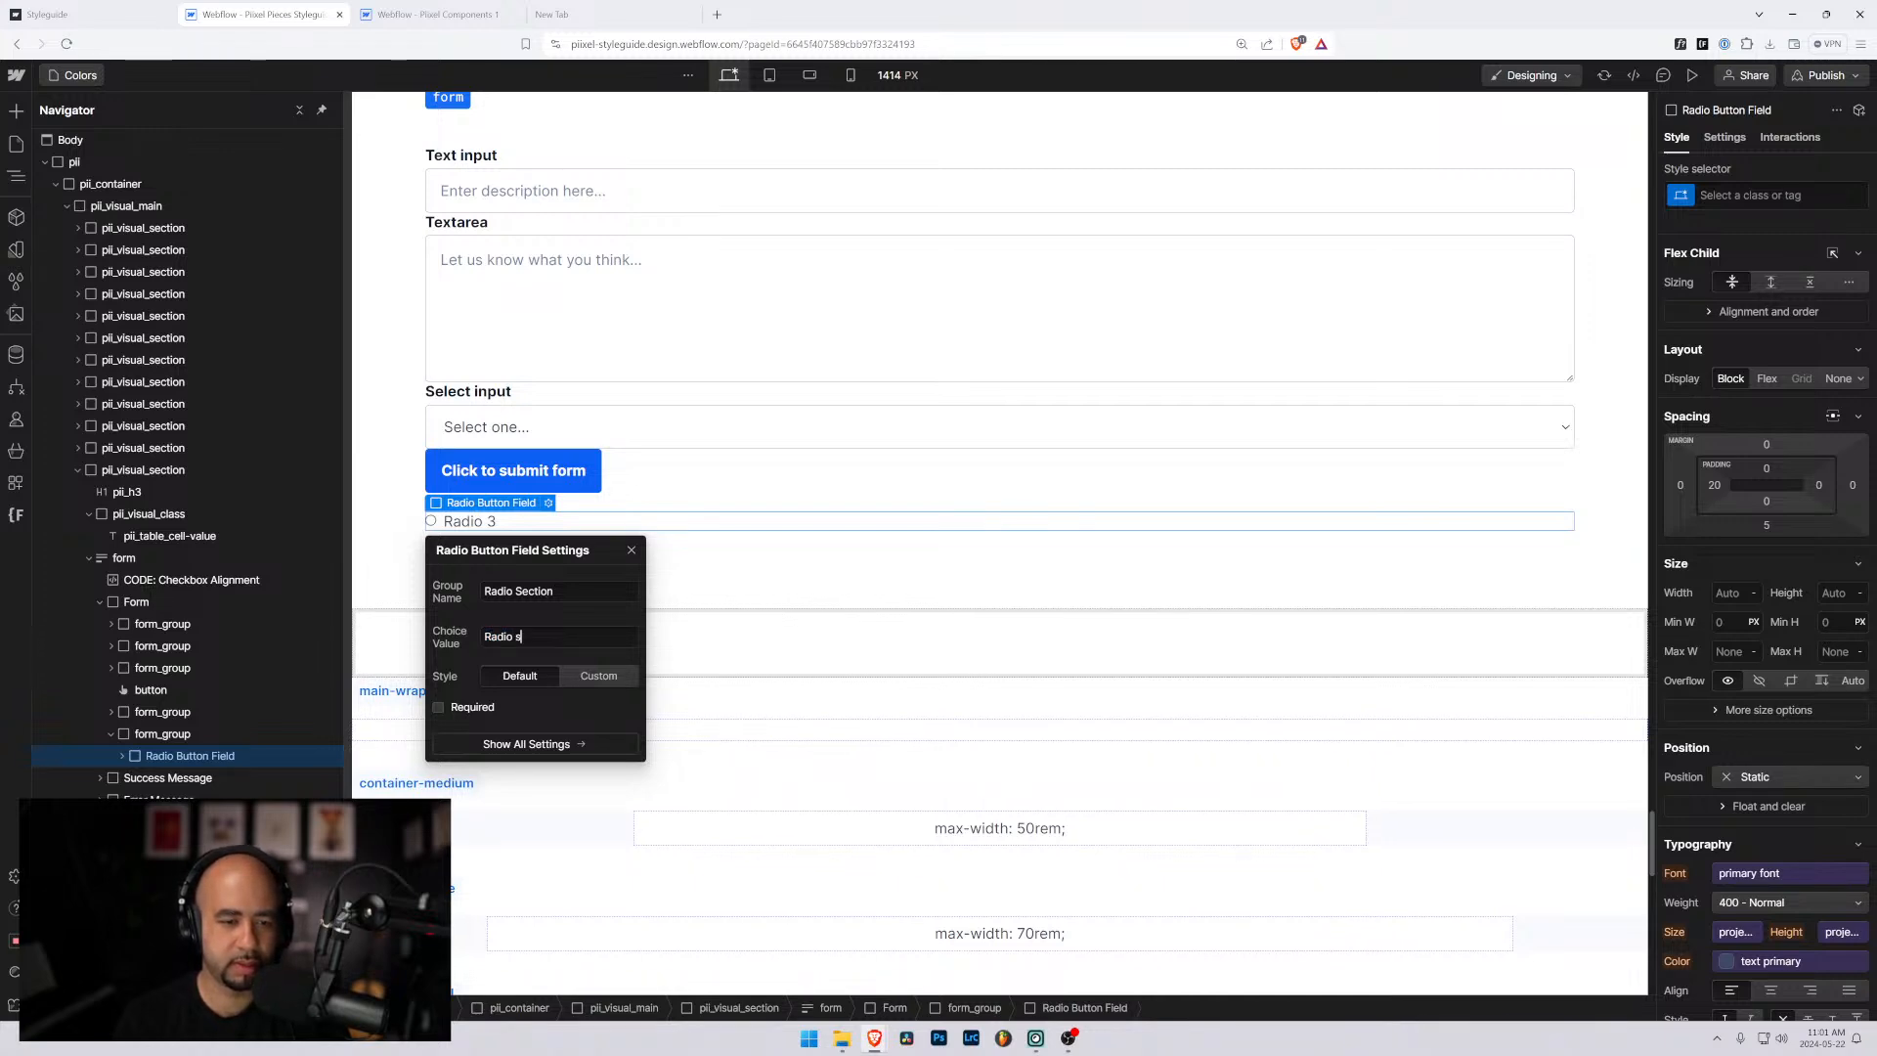
{"action": "type", "text": "el"}
{"action": "key", "text": "BackSpace"}
{"action": "key", "text": "BackSpace"}
{"action": "key", "text": "BackSpace"}
{"action": "type", "text": "option"}
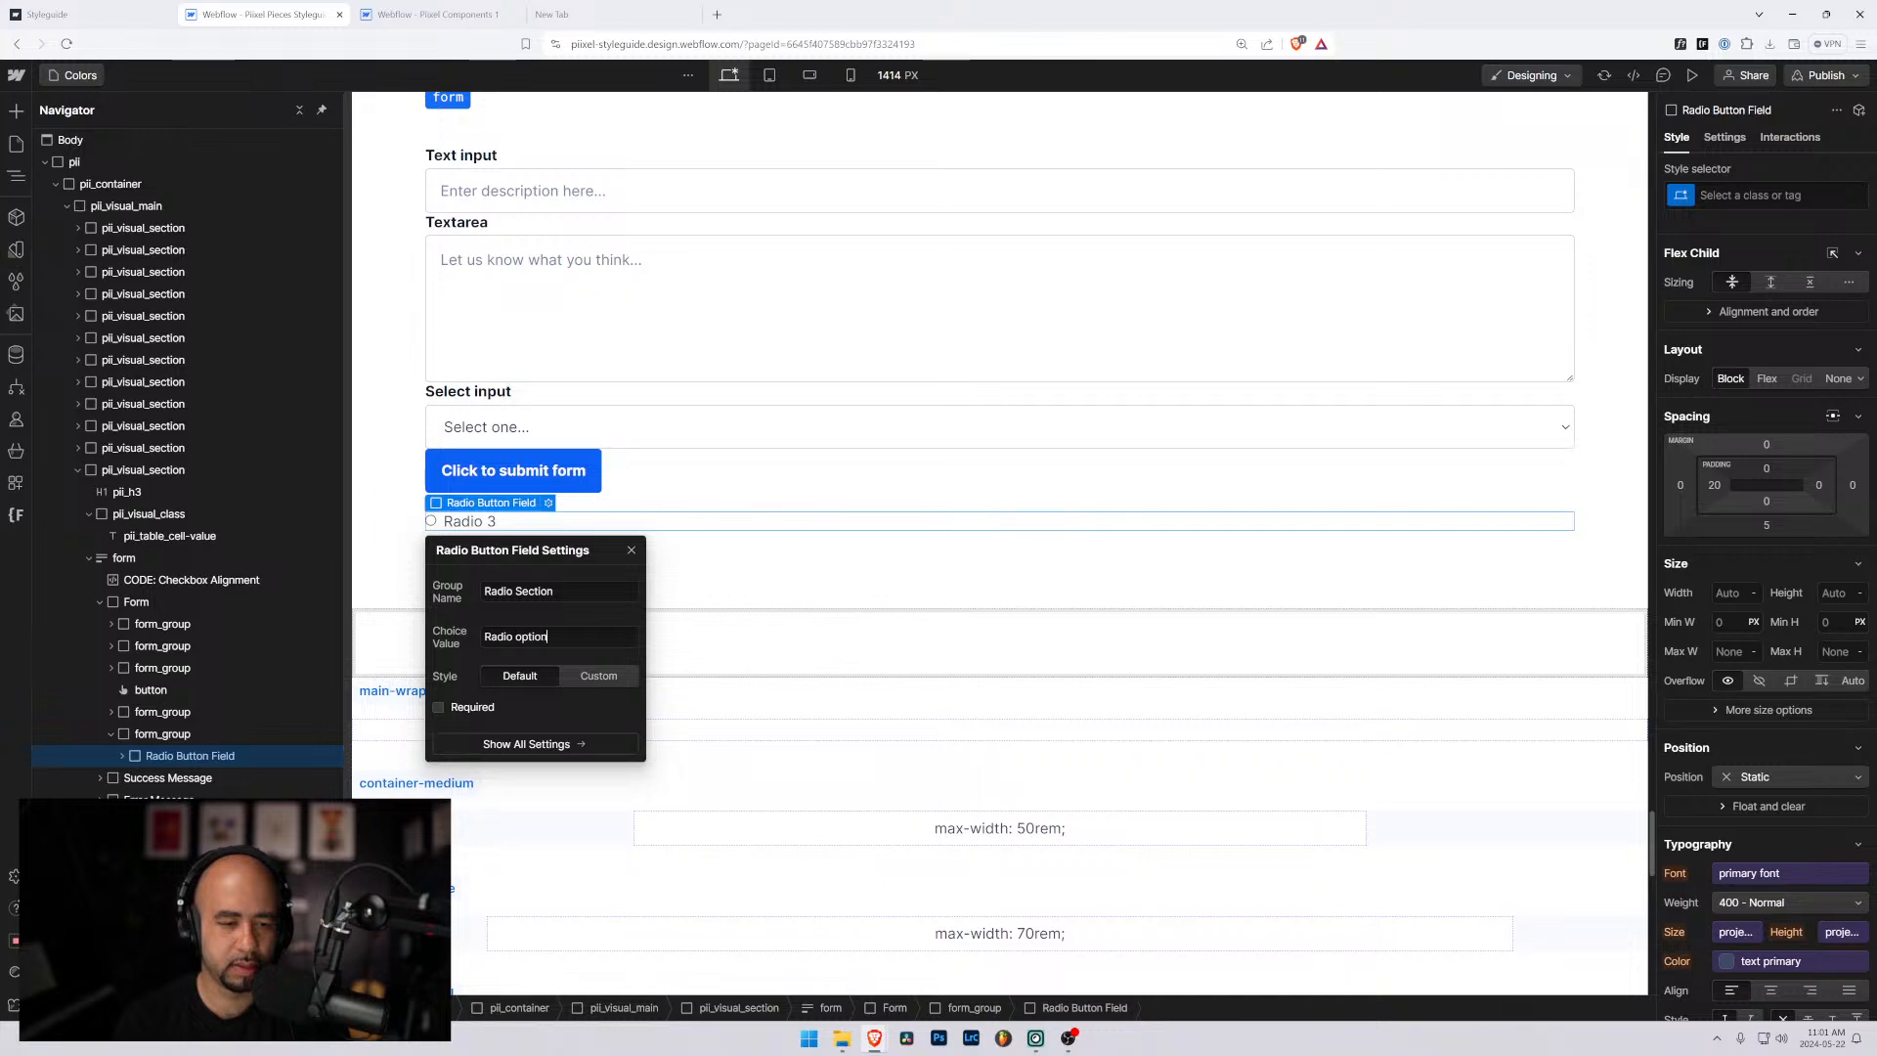
{"action": "type", "text": " 1"}
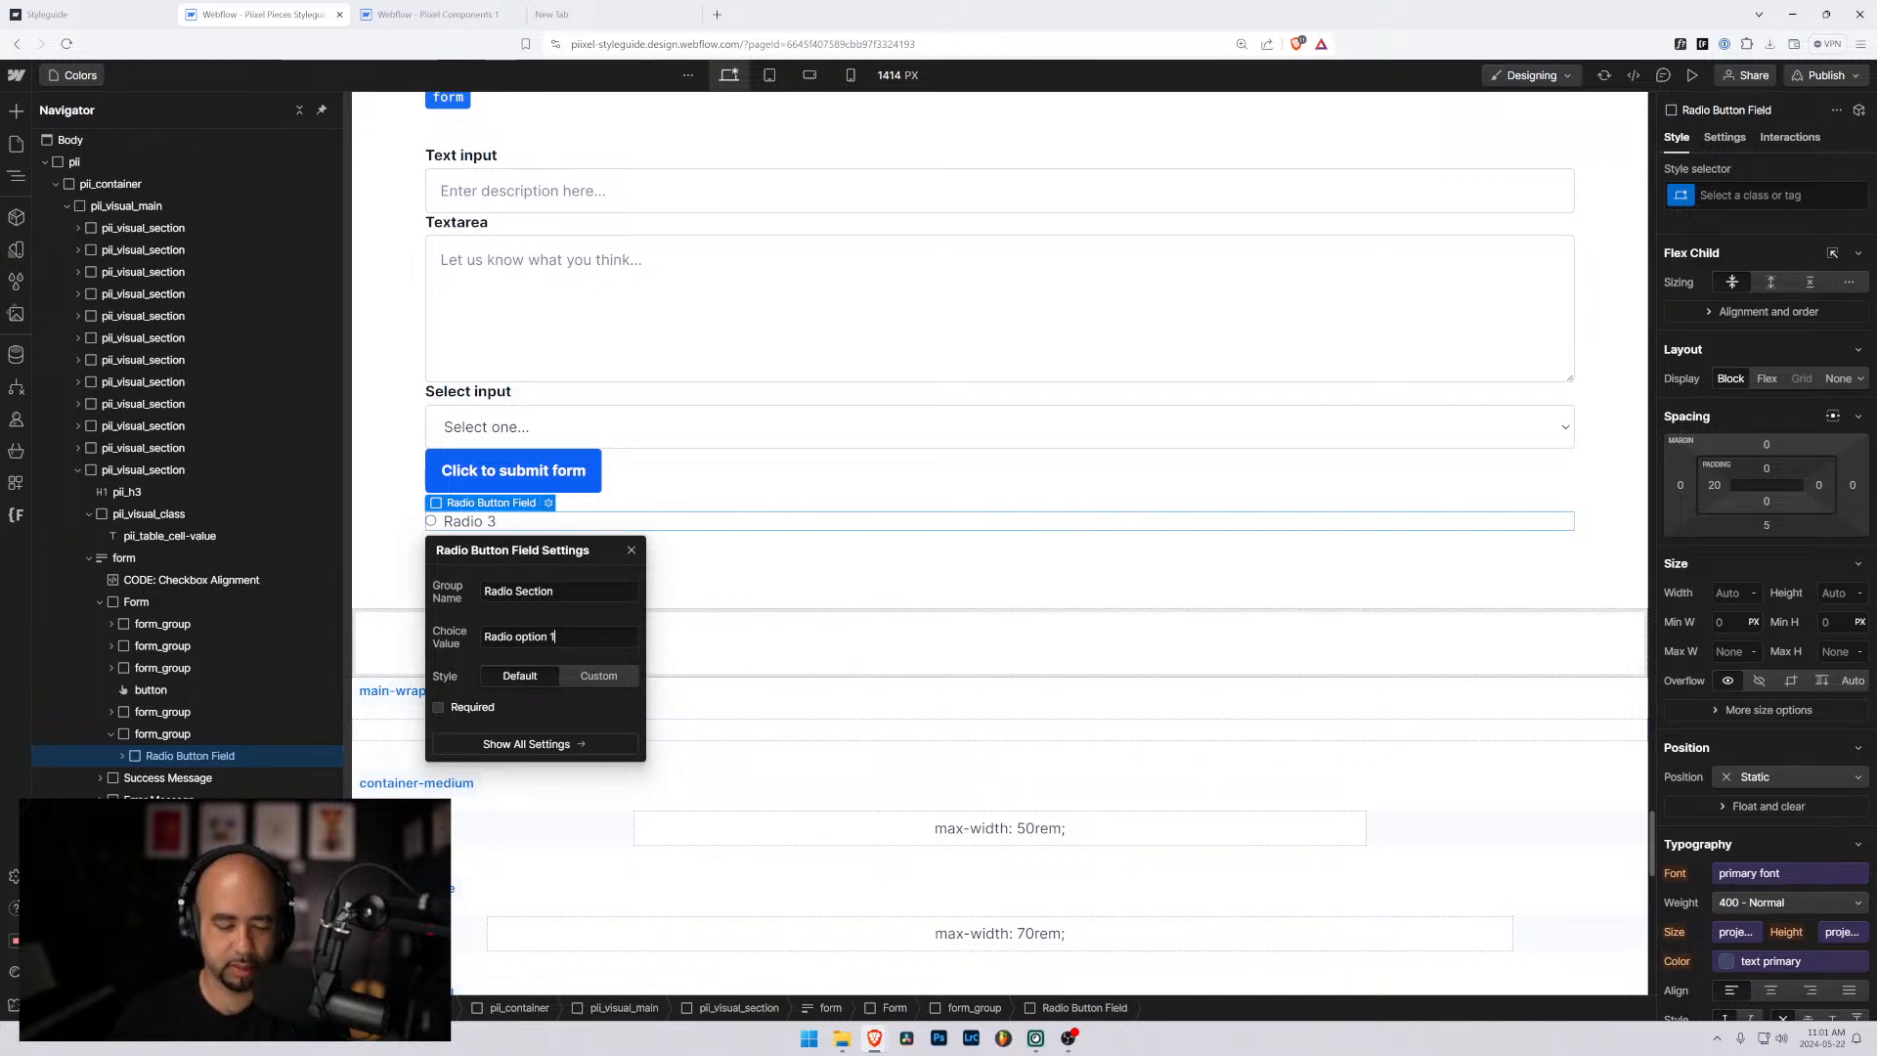
{"action": "left_click", "coordinate": [555, 534]}
Change the radio button's label text to "Radio option 1".
{"action": "left_click", "coordinate": [519, 521]}
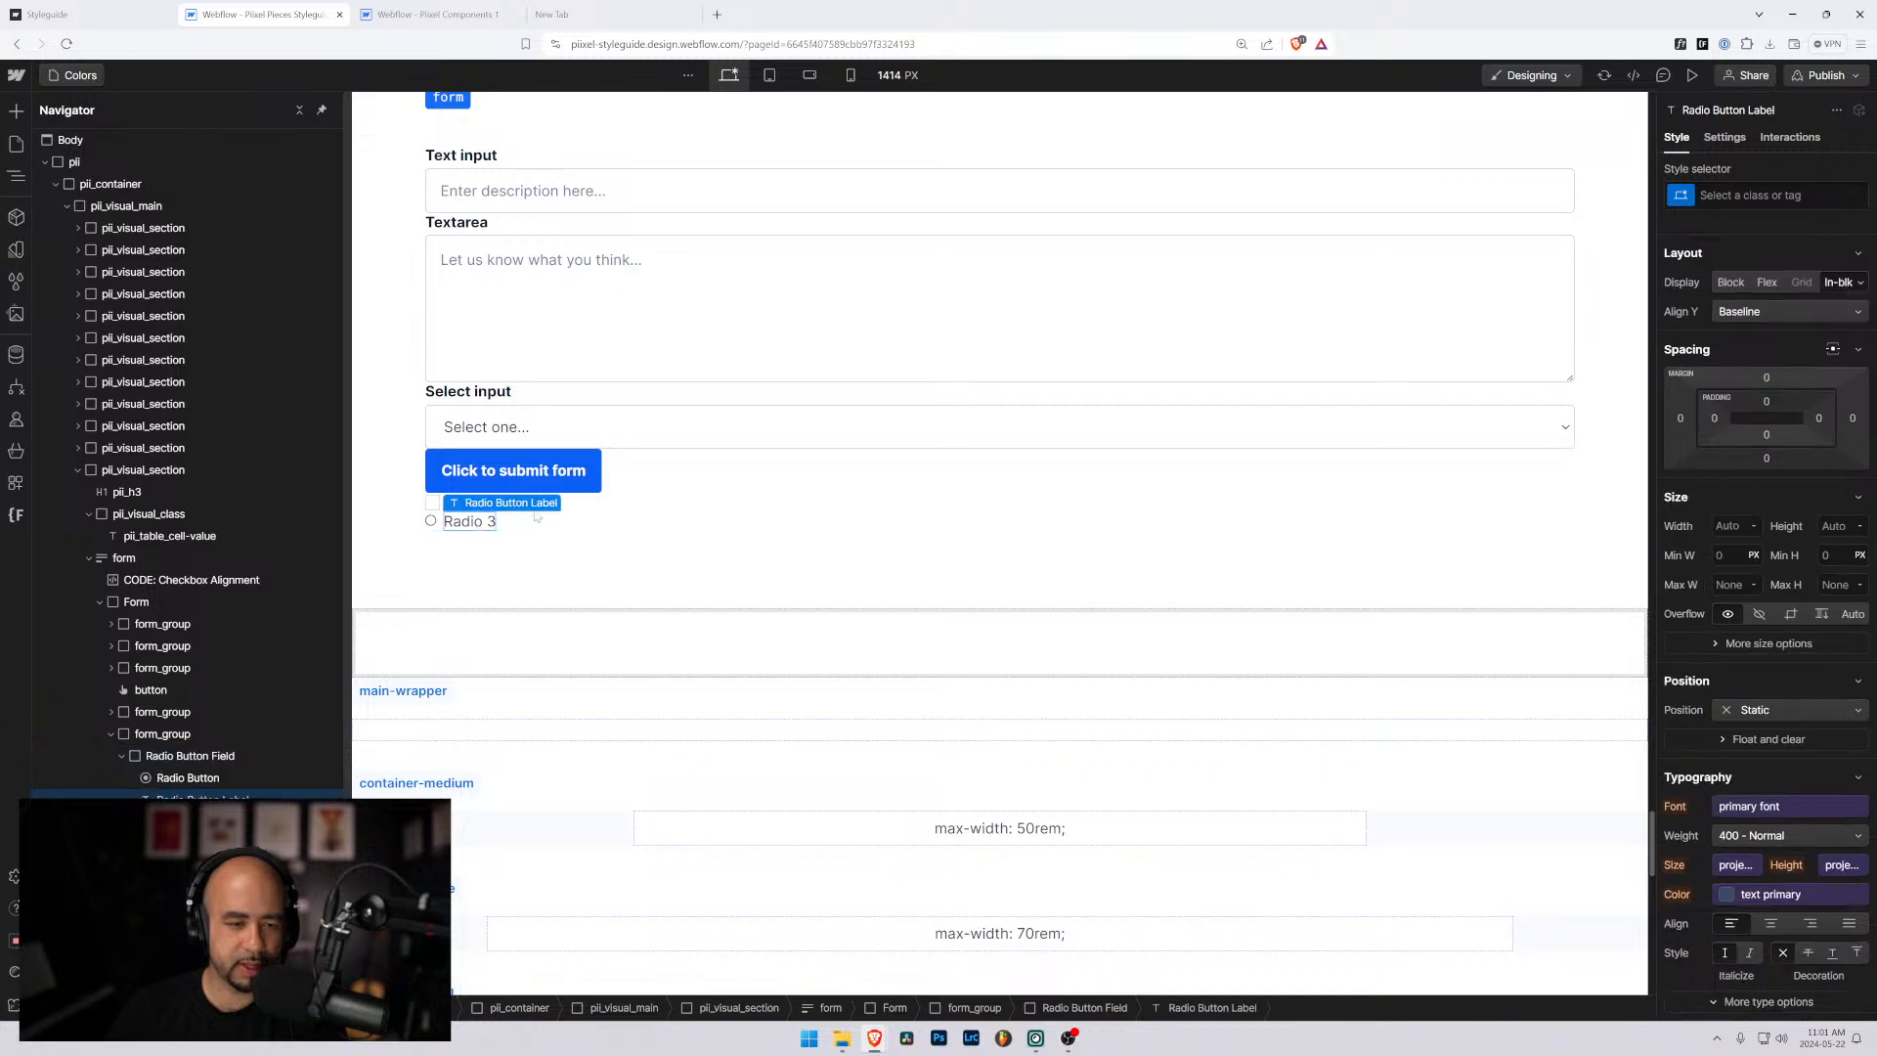
{"action": "left_click", "coordinate": [435, 529]}
{"action": "left_click", "coordinate": [549, 502]}
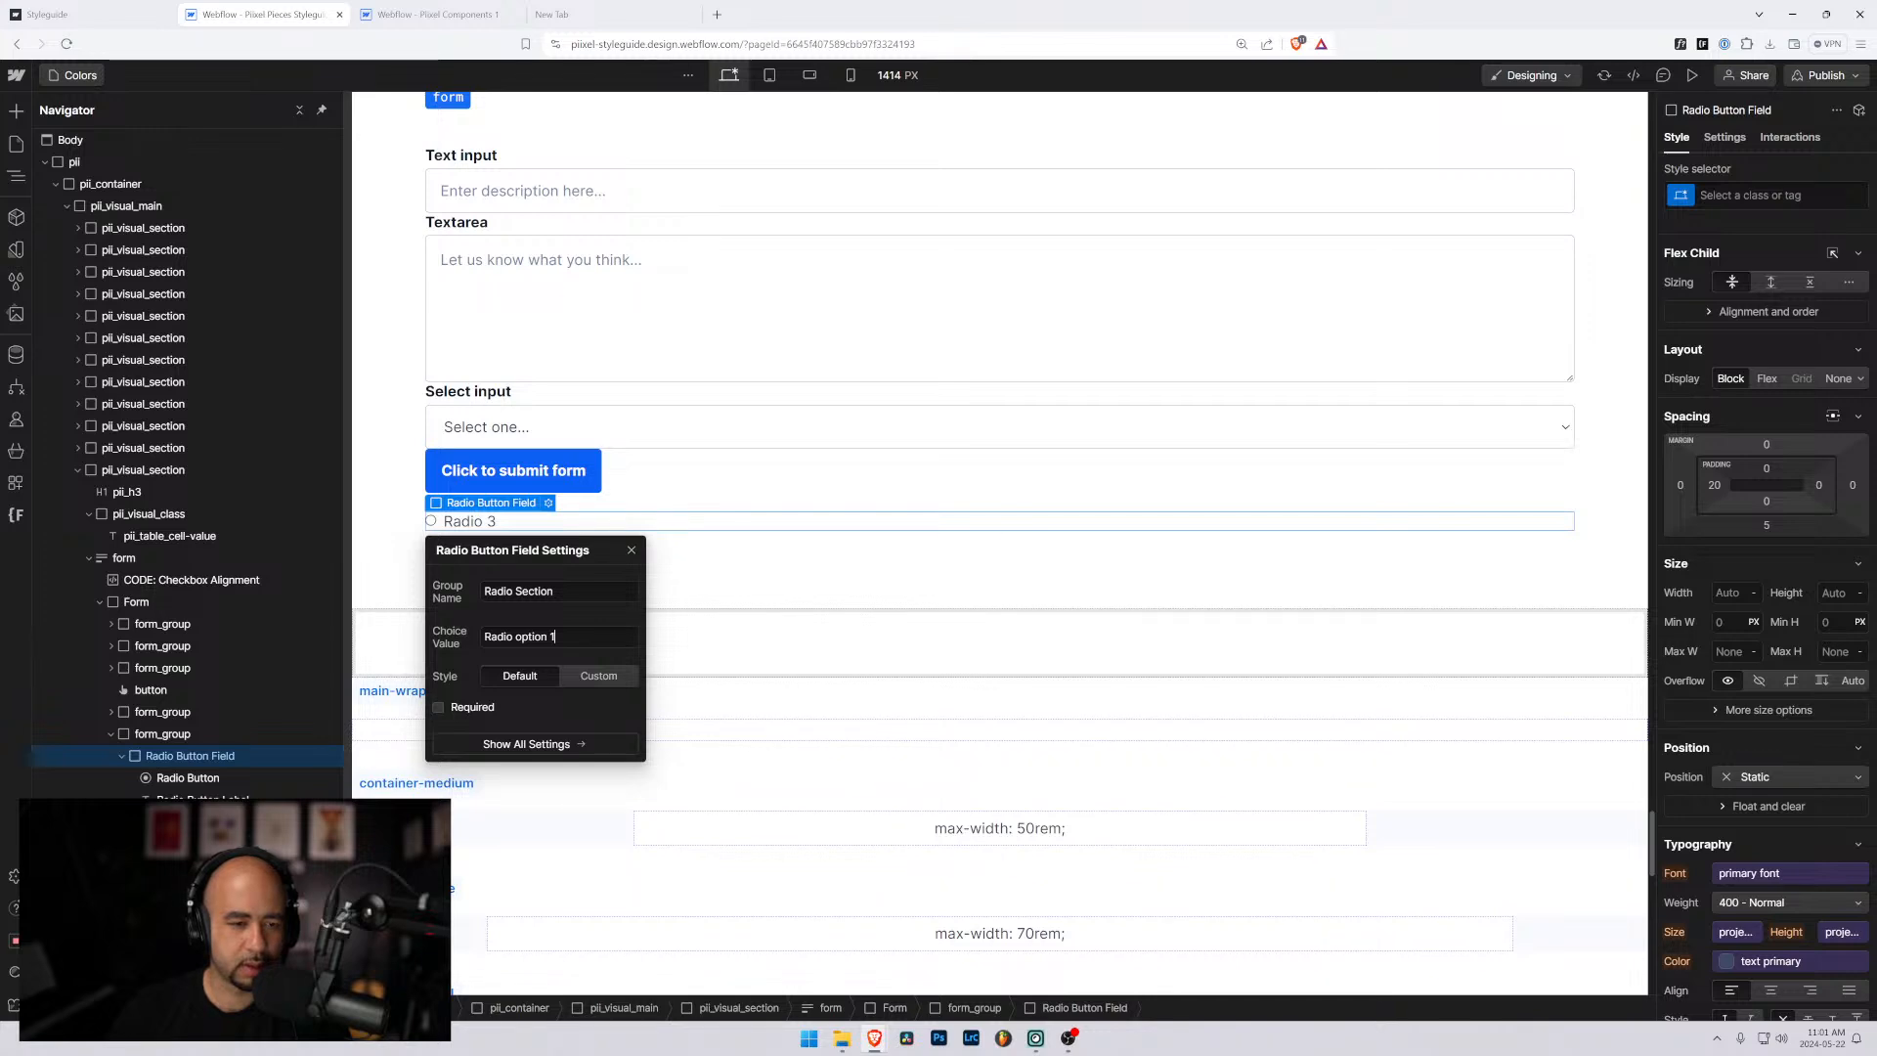
{"action": "left_click", "coordinate": [494, 523]}
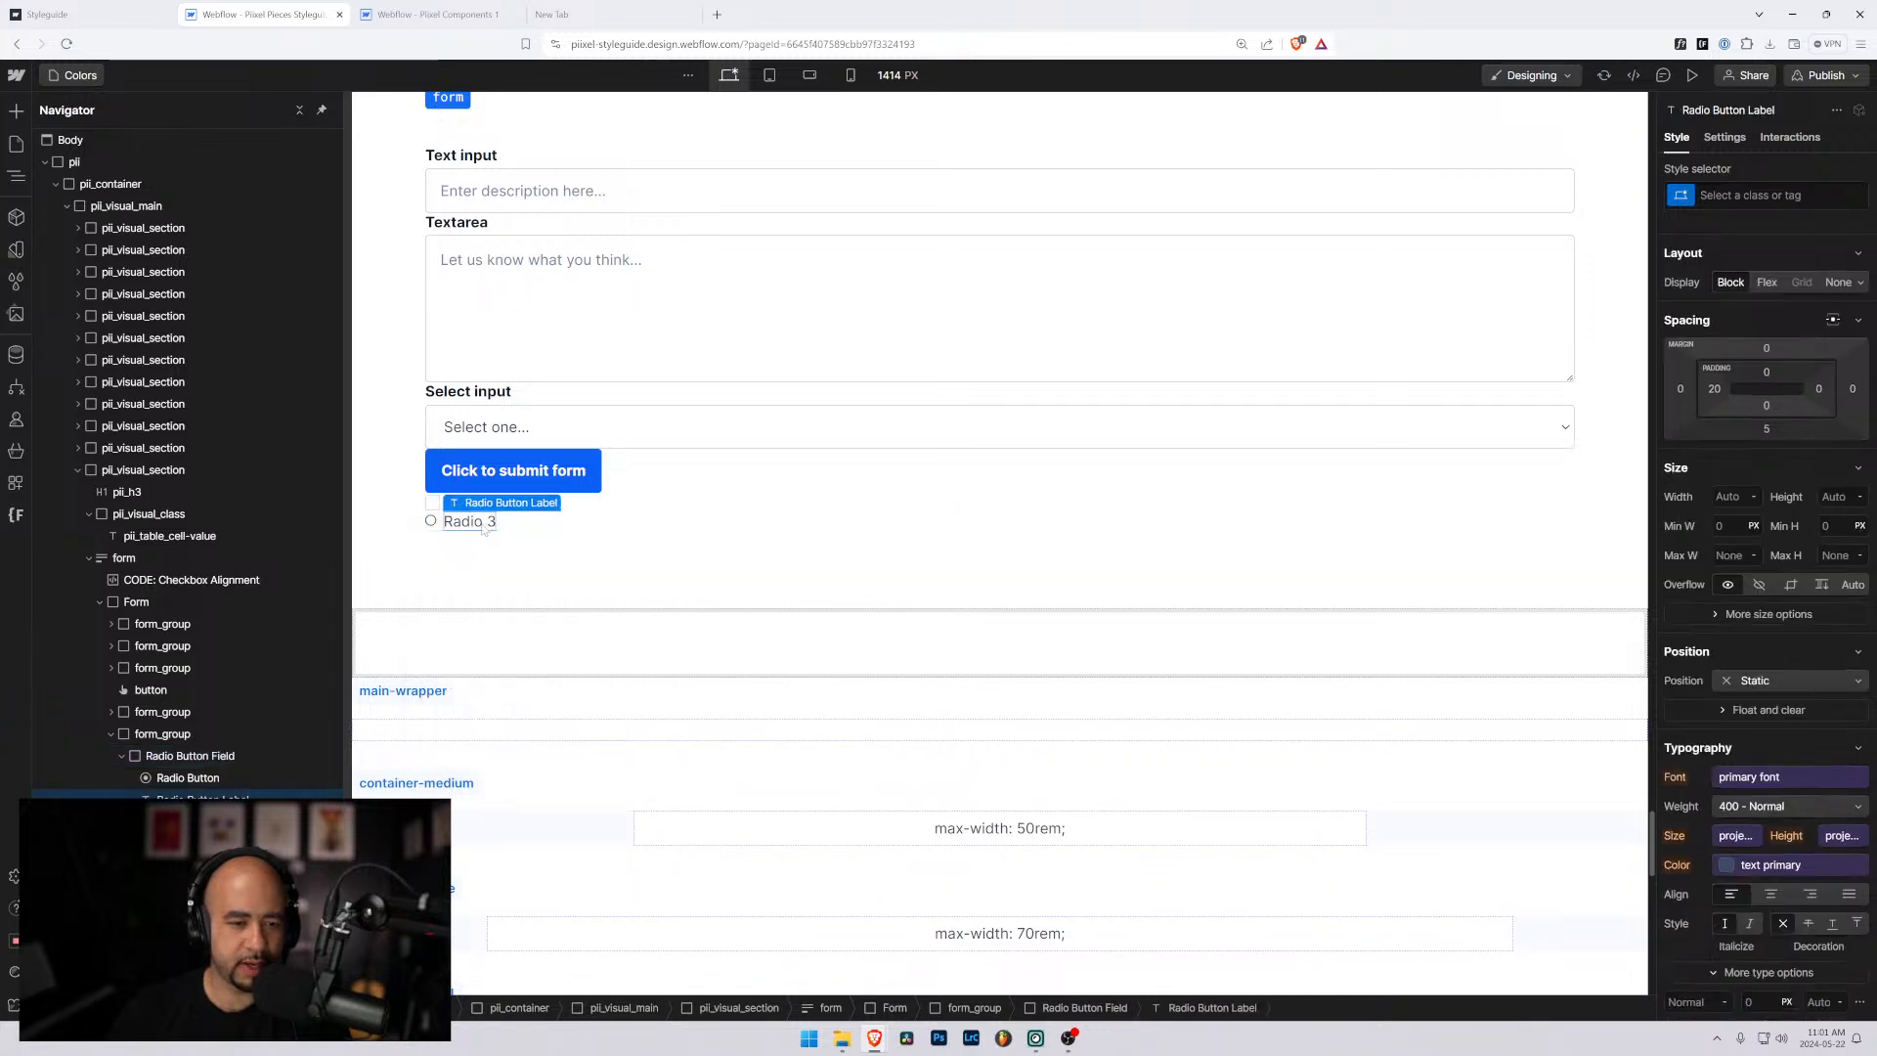
{"action": "double_click", "coordinate": [492, 523]}
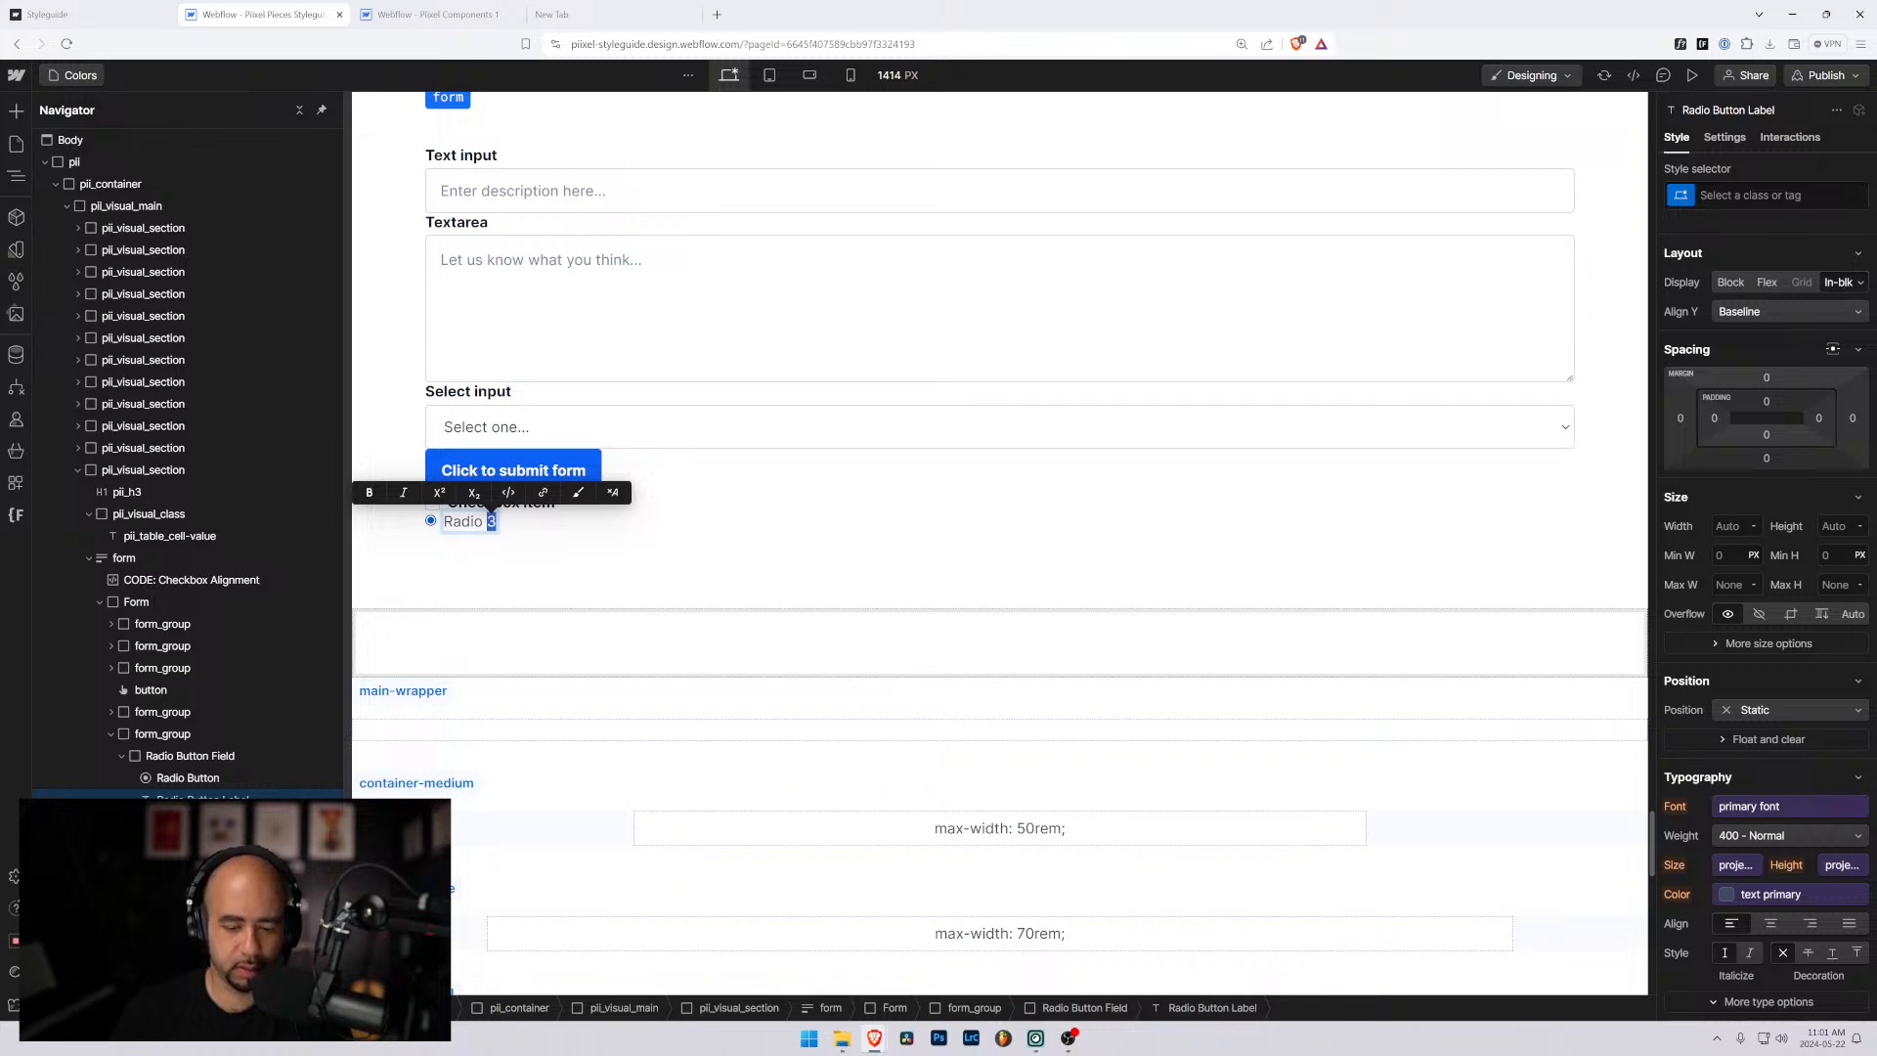
{"action": "type", "text": "option 1"}
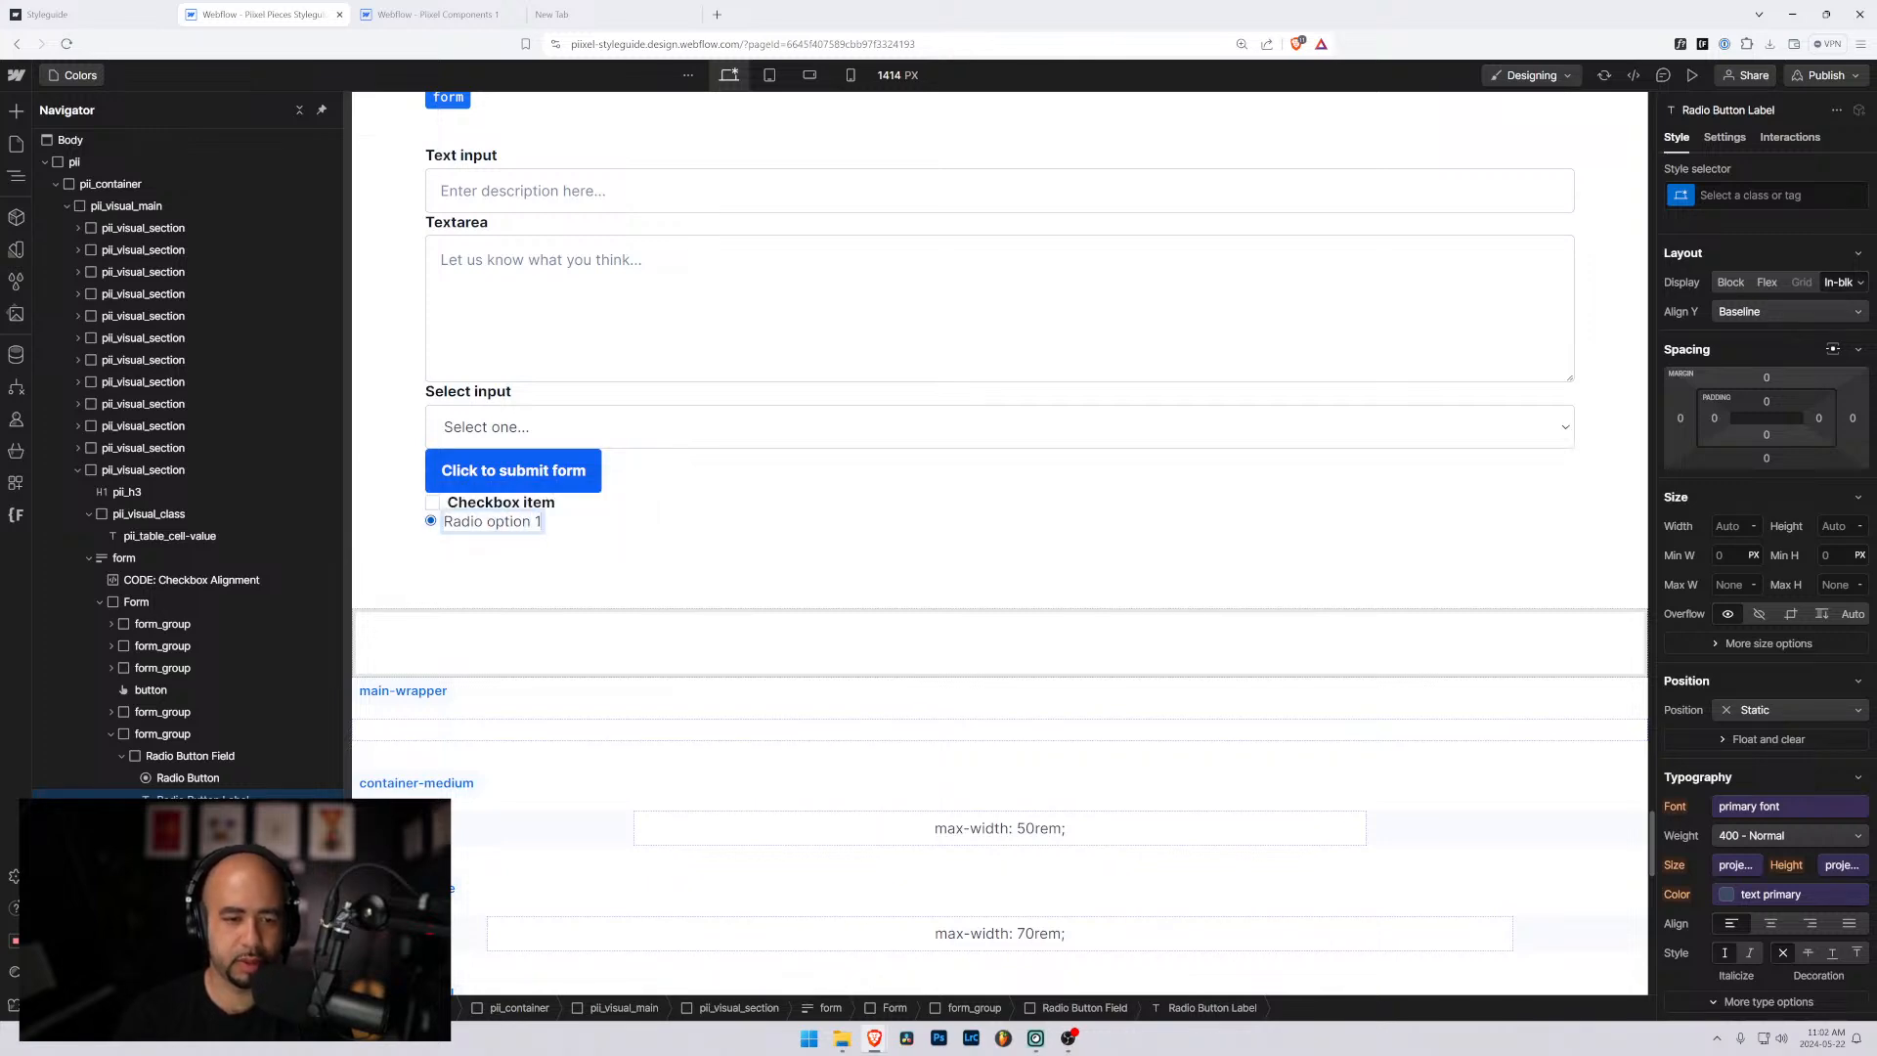
Change the checkbox's label to "Checkbox item 1" and duplicate form_checkbox inside its form_group.
{"action": "left_click", "coordinate": [525, 502]}
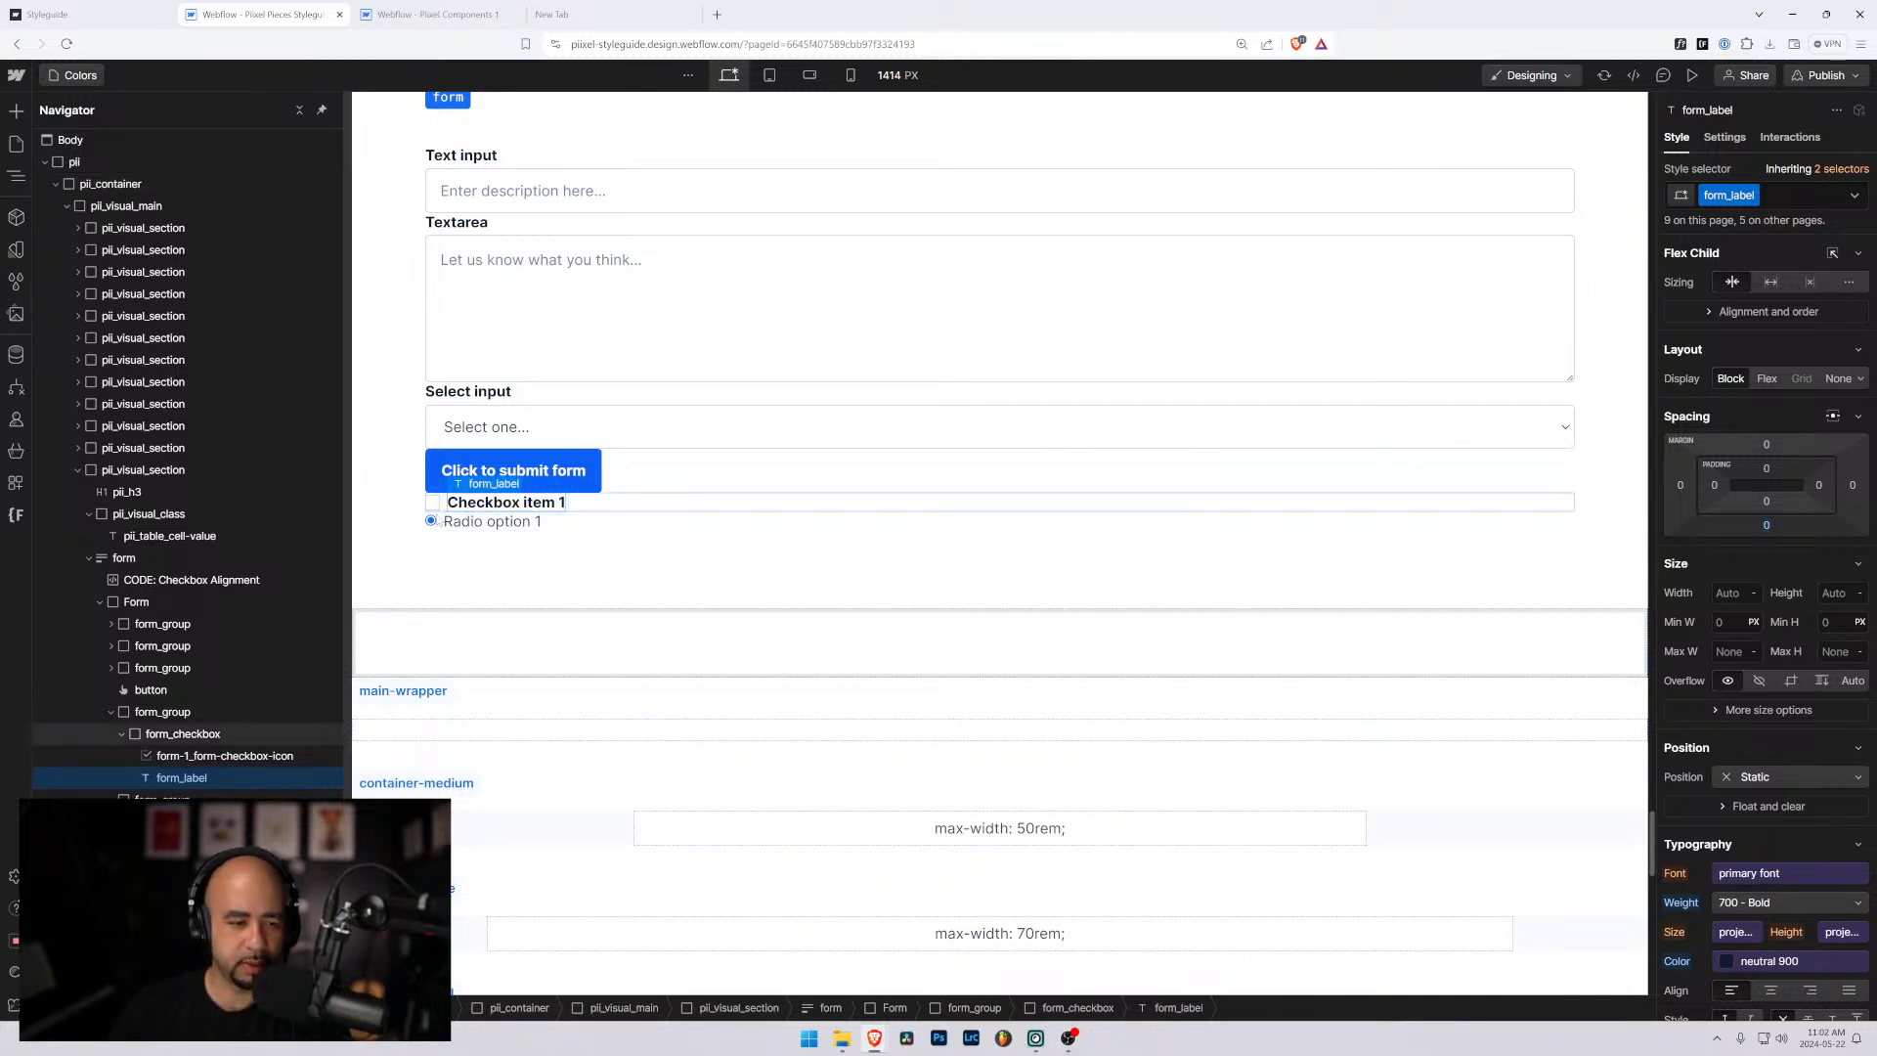
{"action": "left_click", "coordinate": [433, 502]}
{"action": "left_click", "coordinate": [122, 736]}
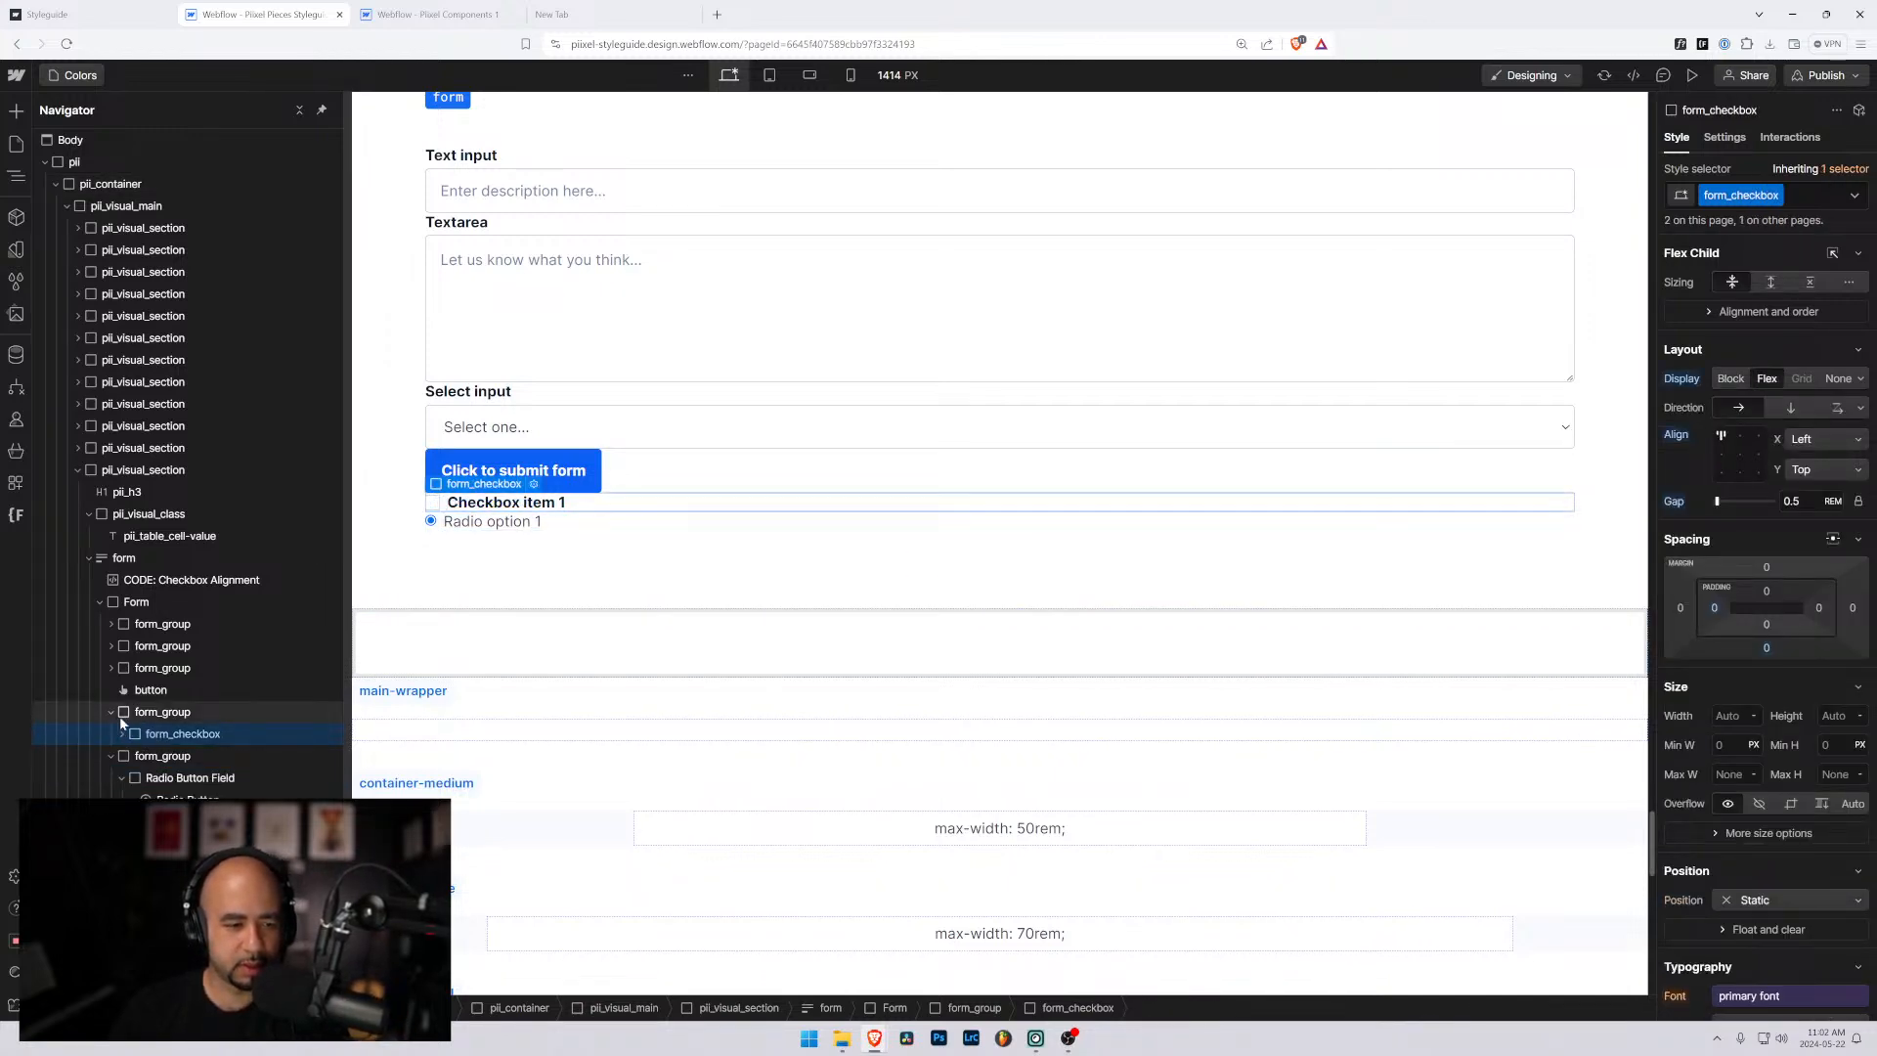
{"action": "key", "text": "ctrl+d"}
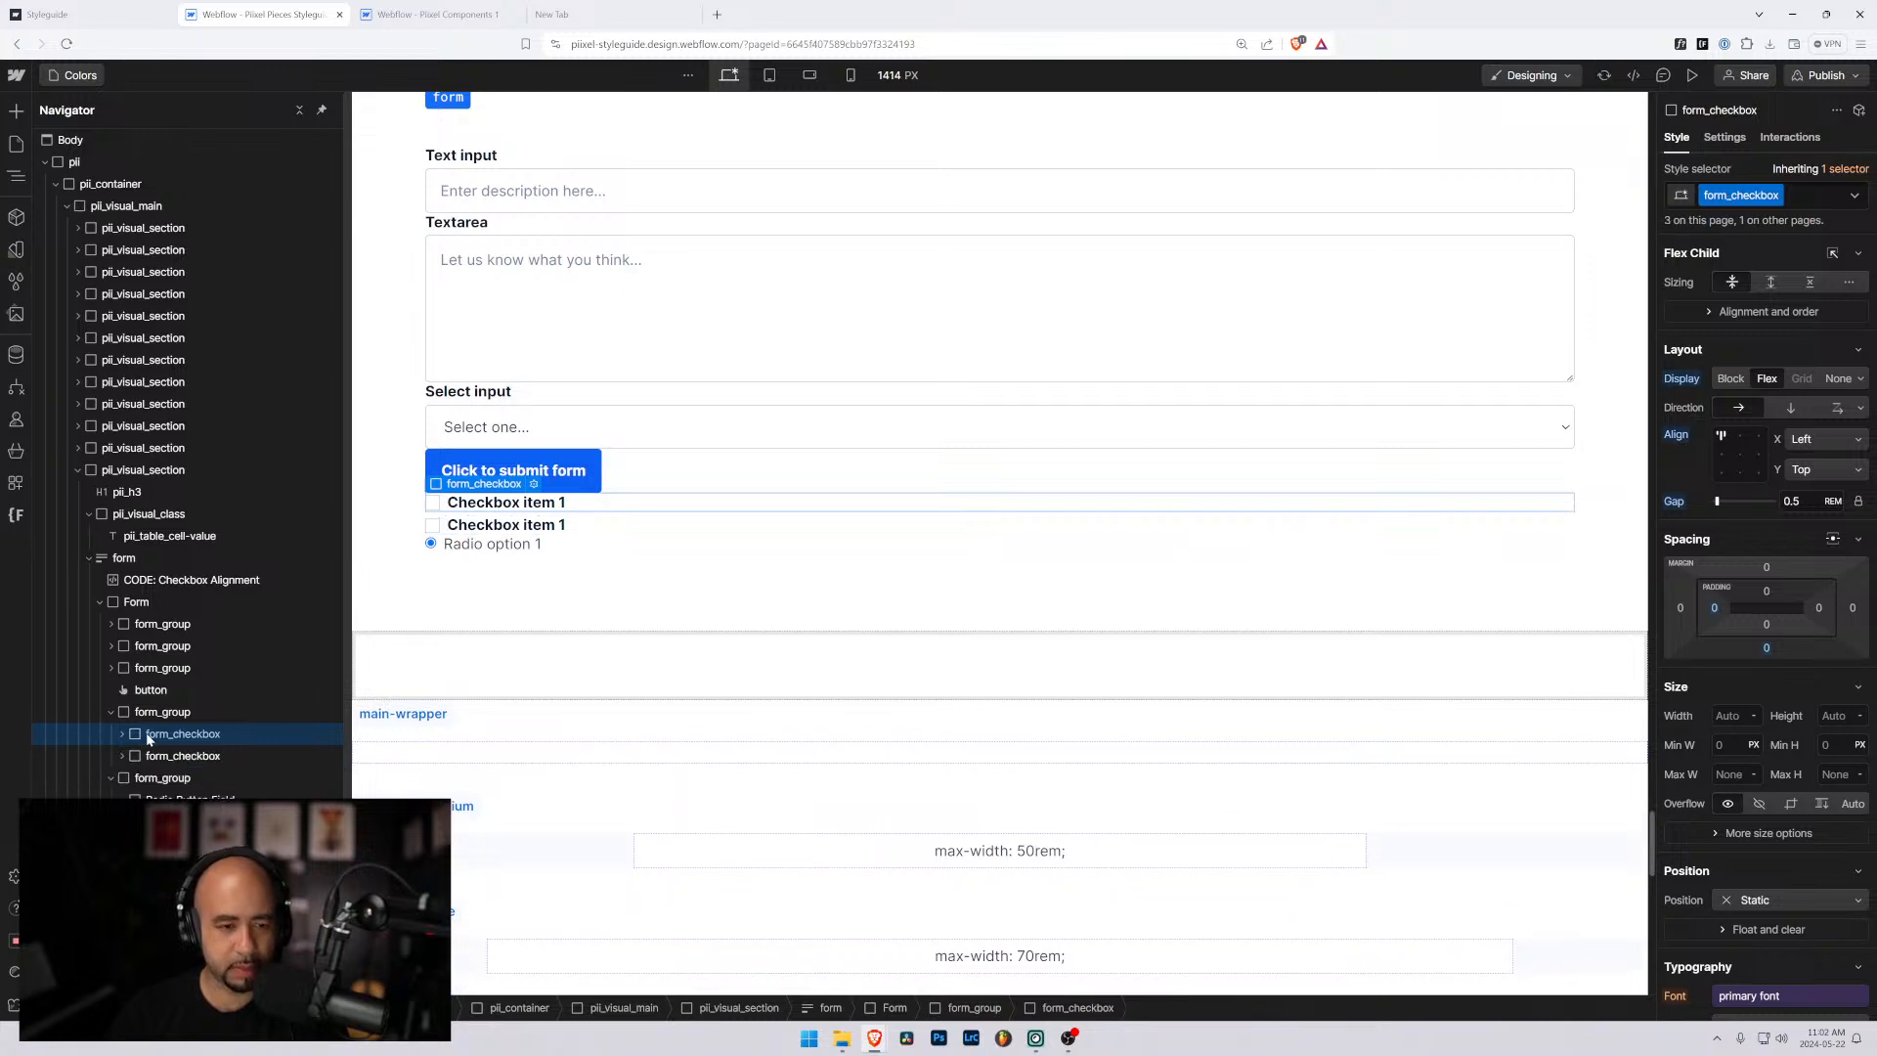
Change the second checkbox's label text to "Checkbox item 2".
{"action": "left_click", "coordinate": [485, 529]}
{"action": "double_click", "coordinate": [485, 529]}
{"action": "double_click", "coordinate": [561, 525]}
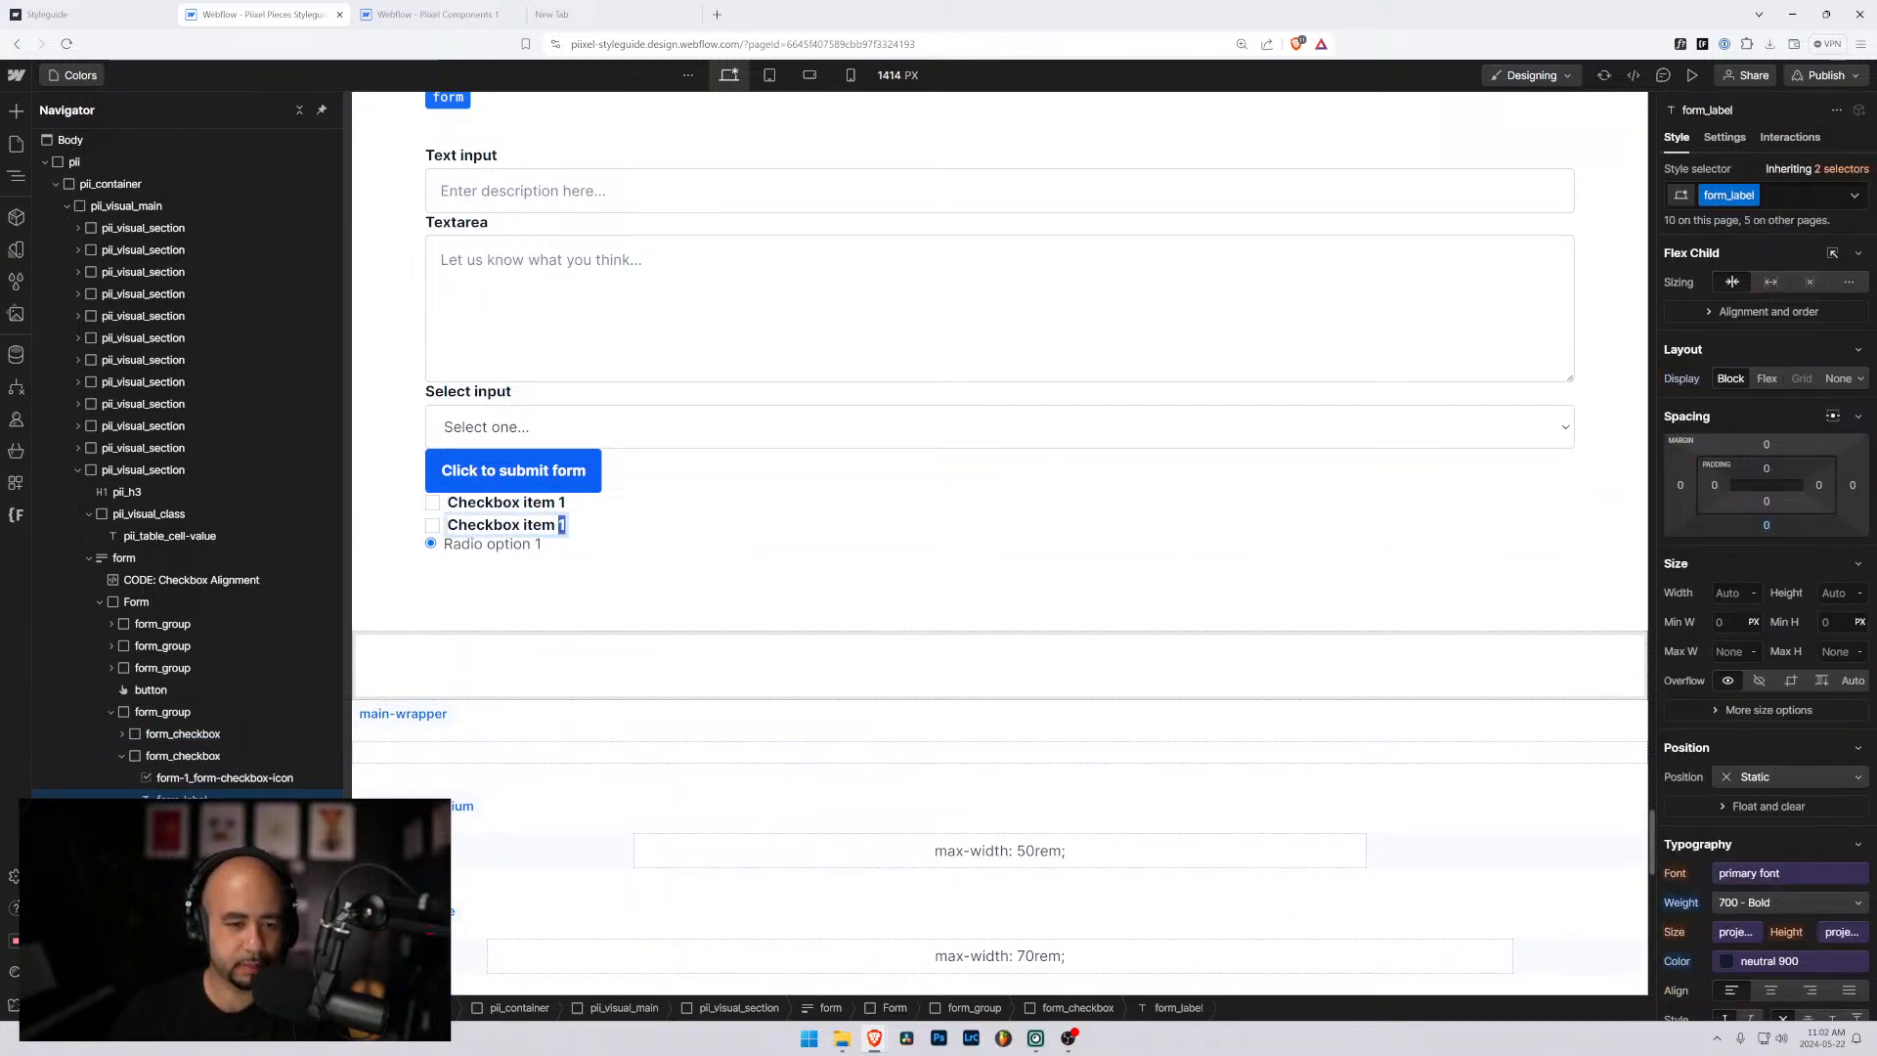
{"action": "type", "text": "2"}
{"action": "key", "text": "Escape"}
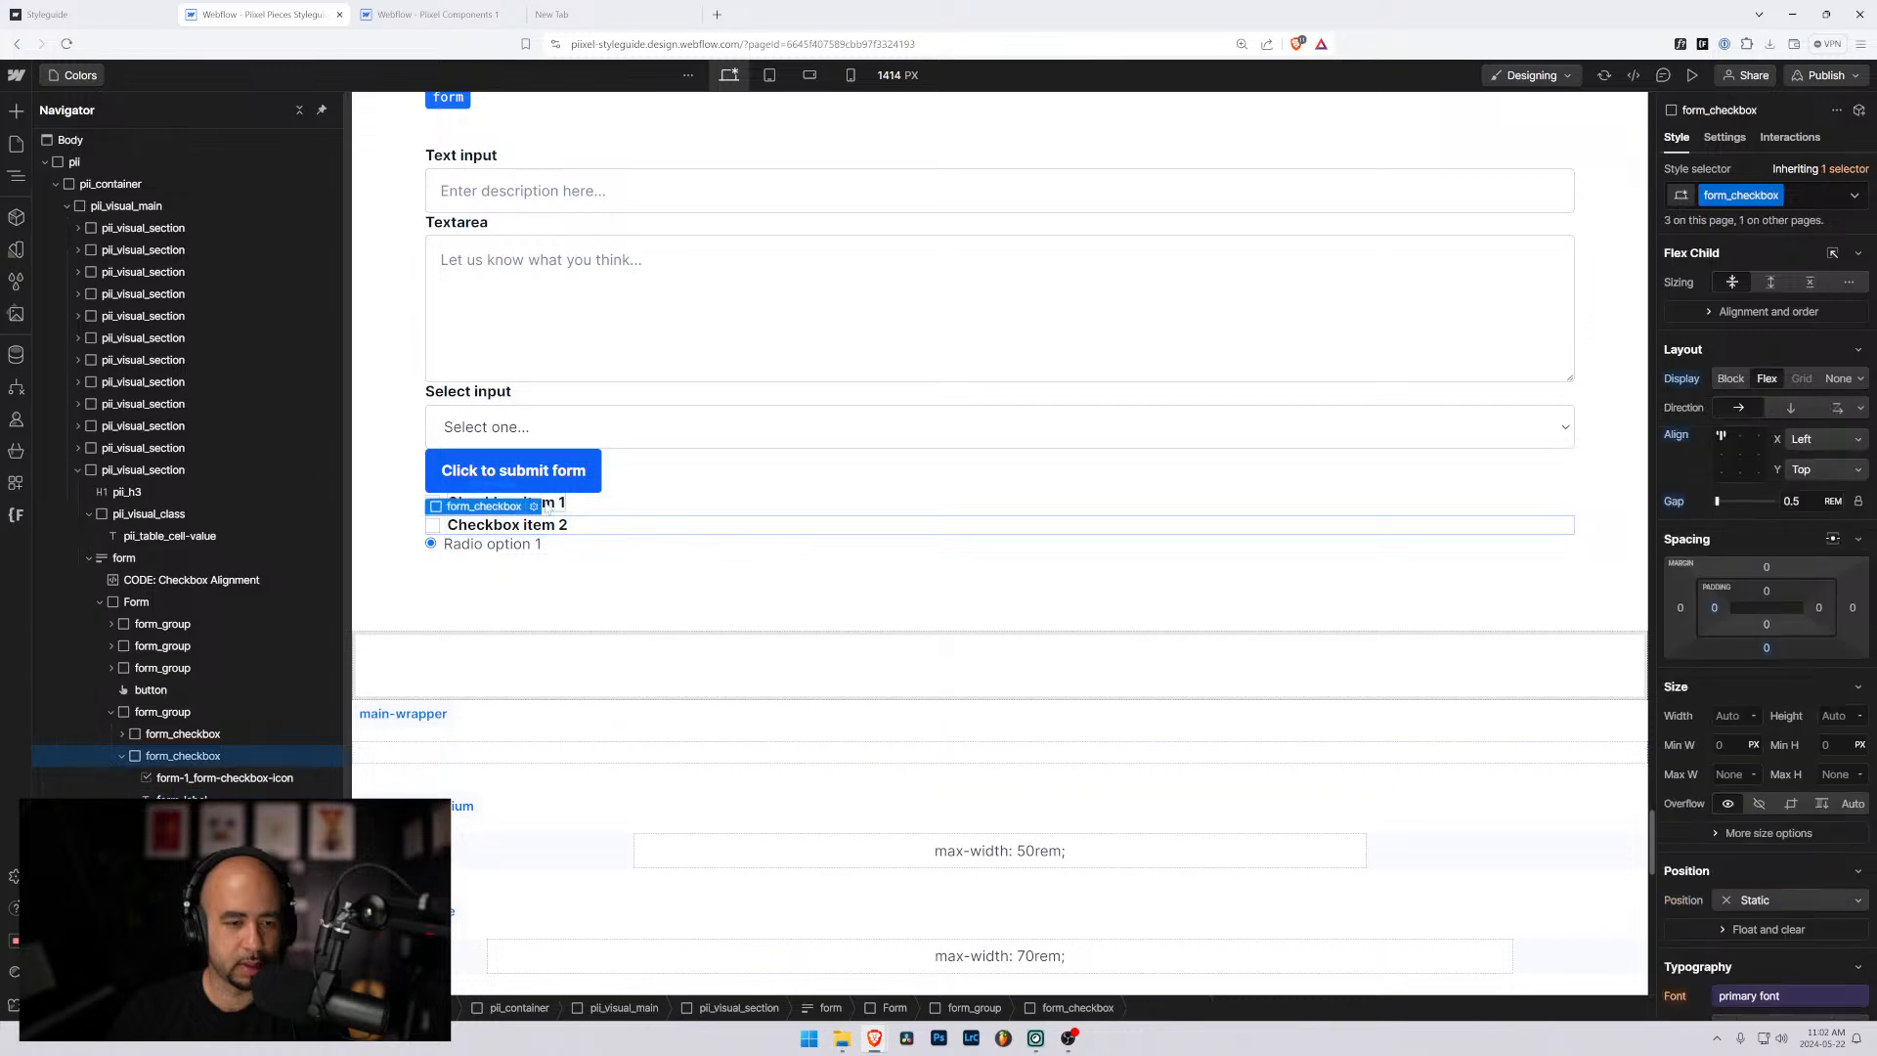
Set the second checkbox field's name to "Form Checkbox 2" in its settings.
{"action": "left_click", "coordinate": [534, 505]}
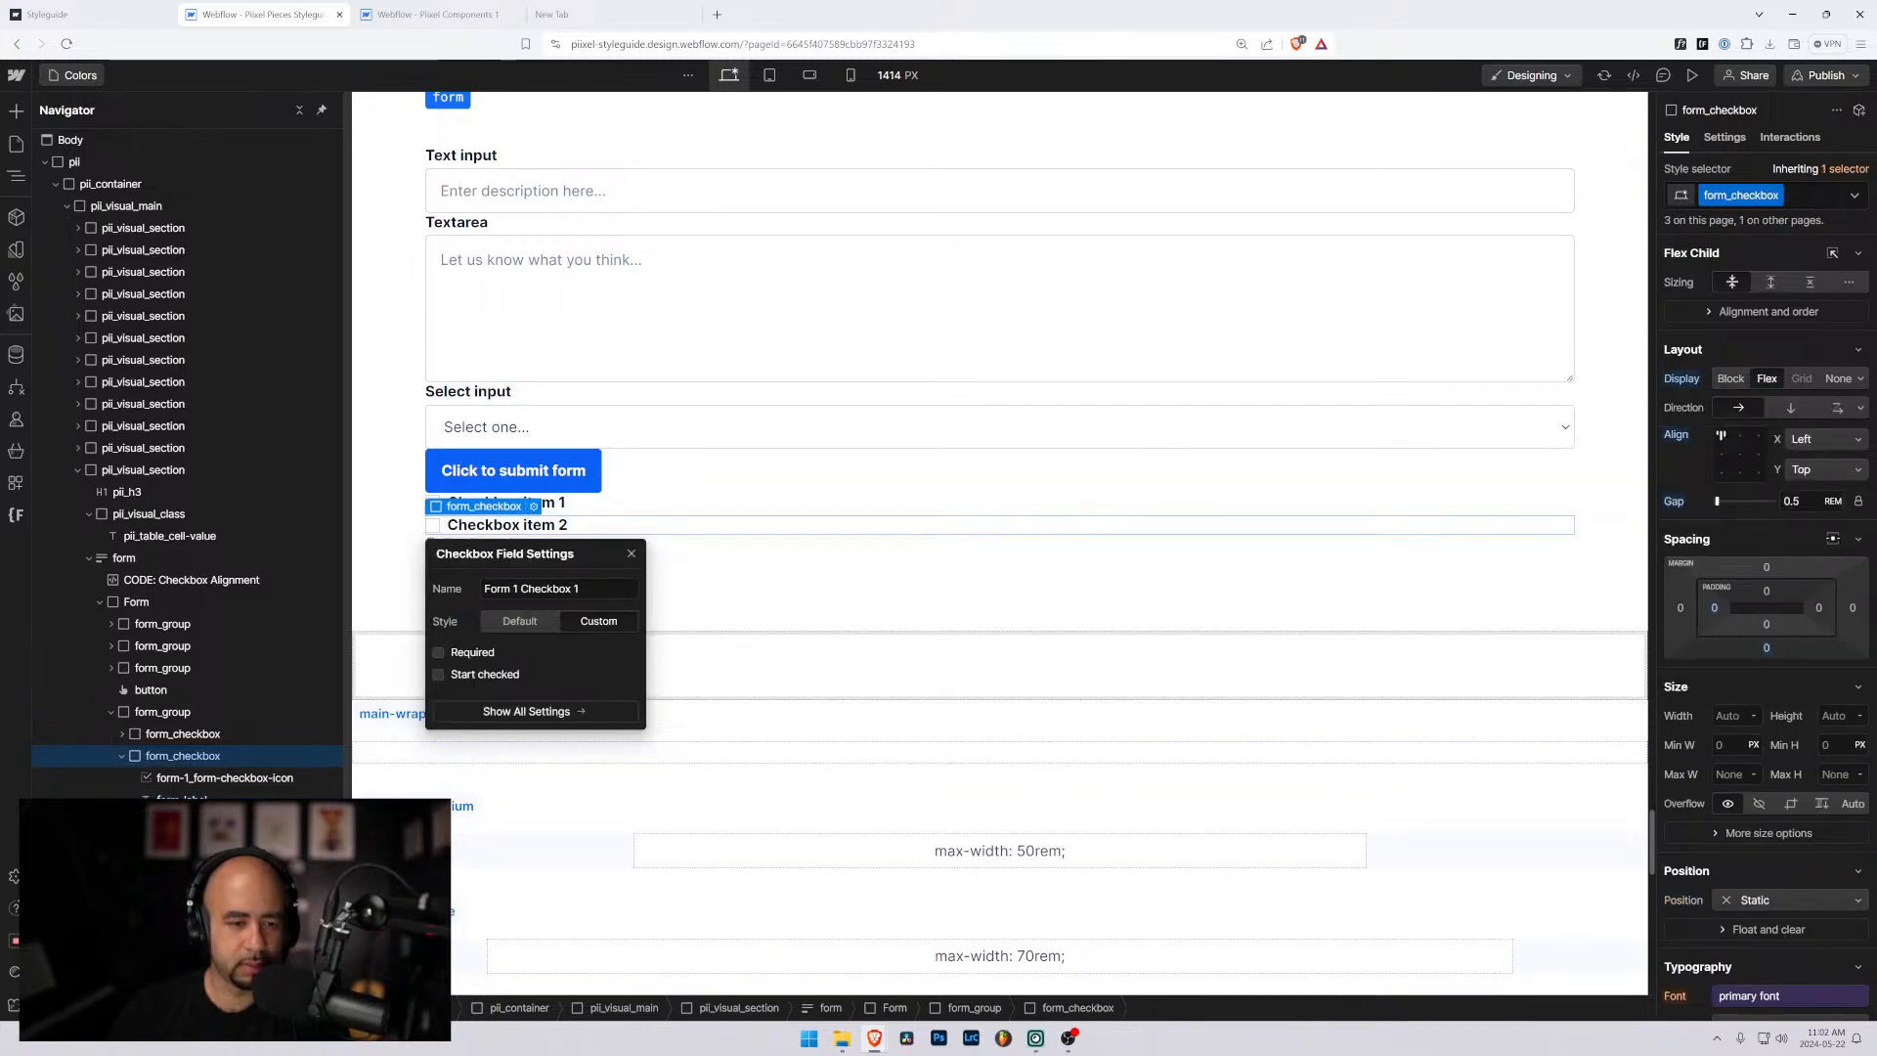
{"action": "double_click", "coordinate": [515, 588]}
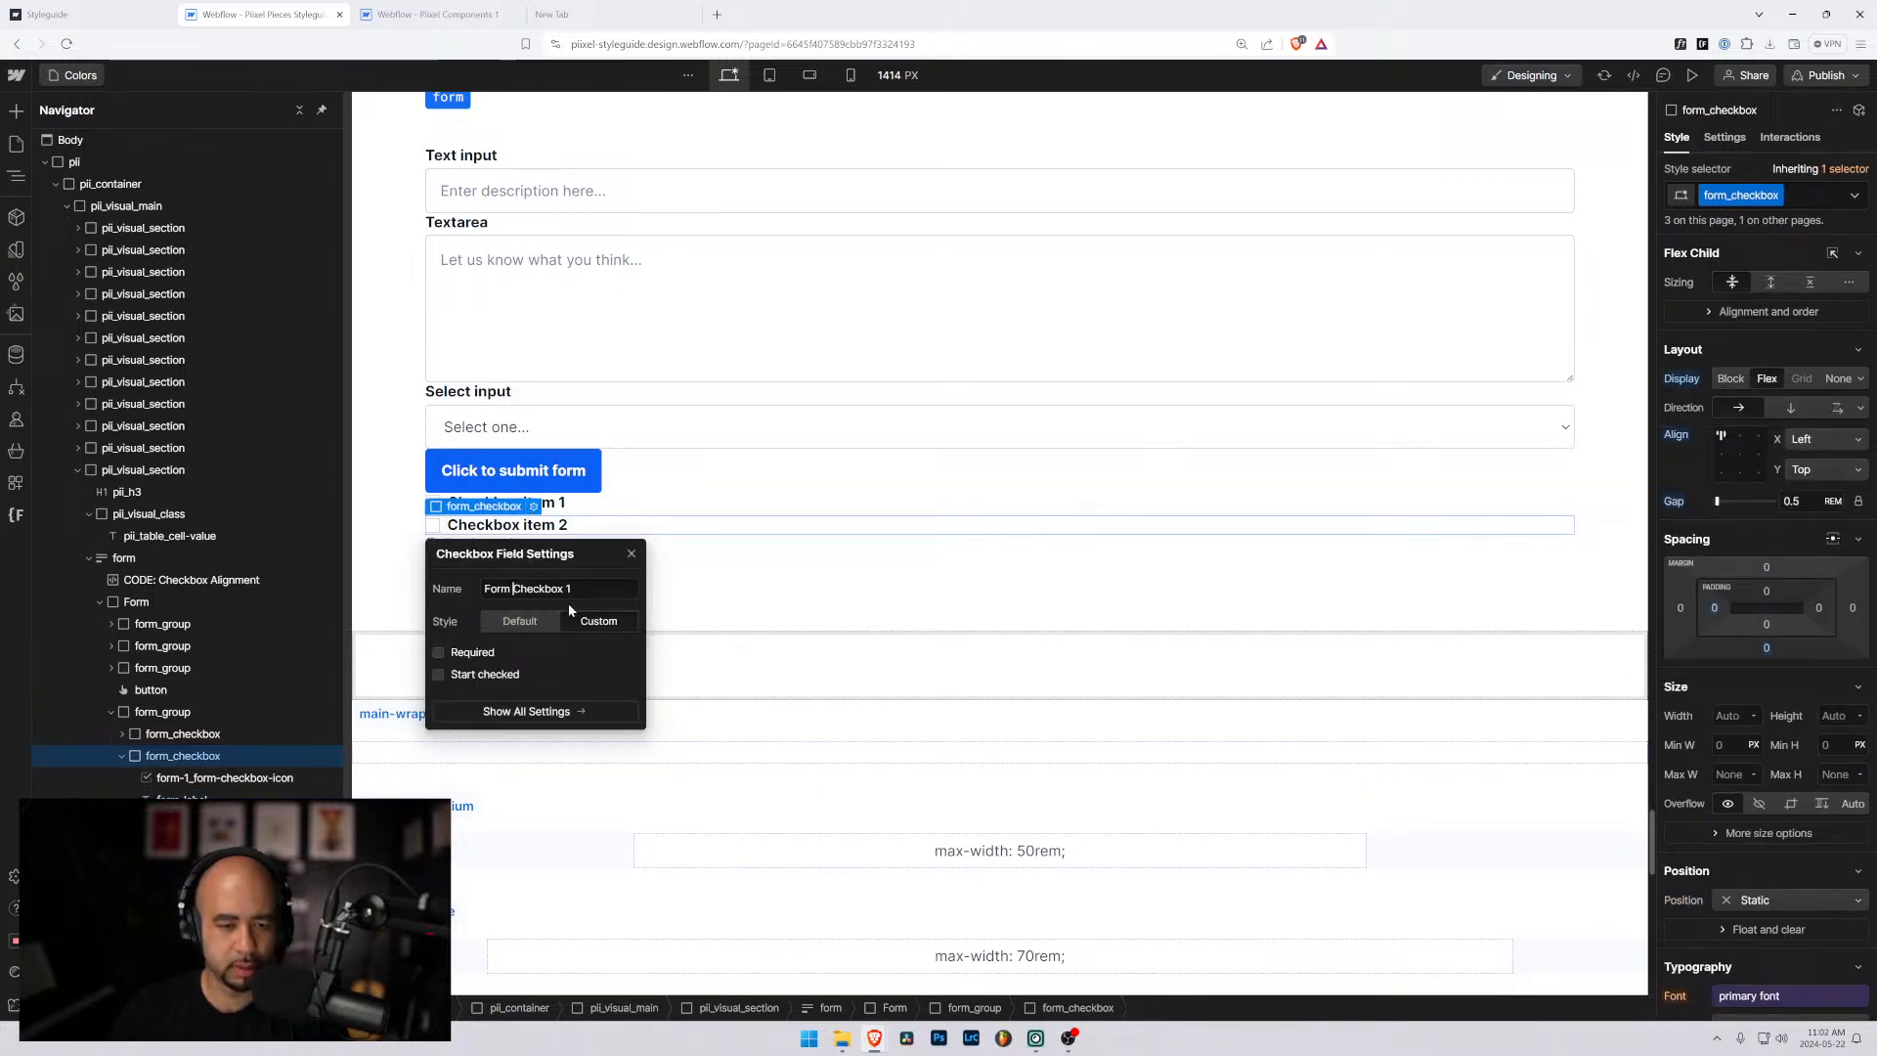
{"action": "type", "text": "2"}
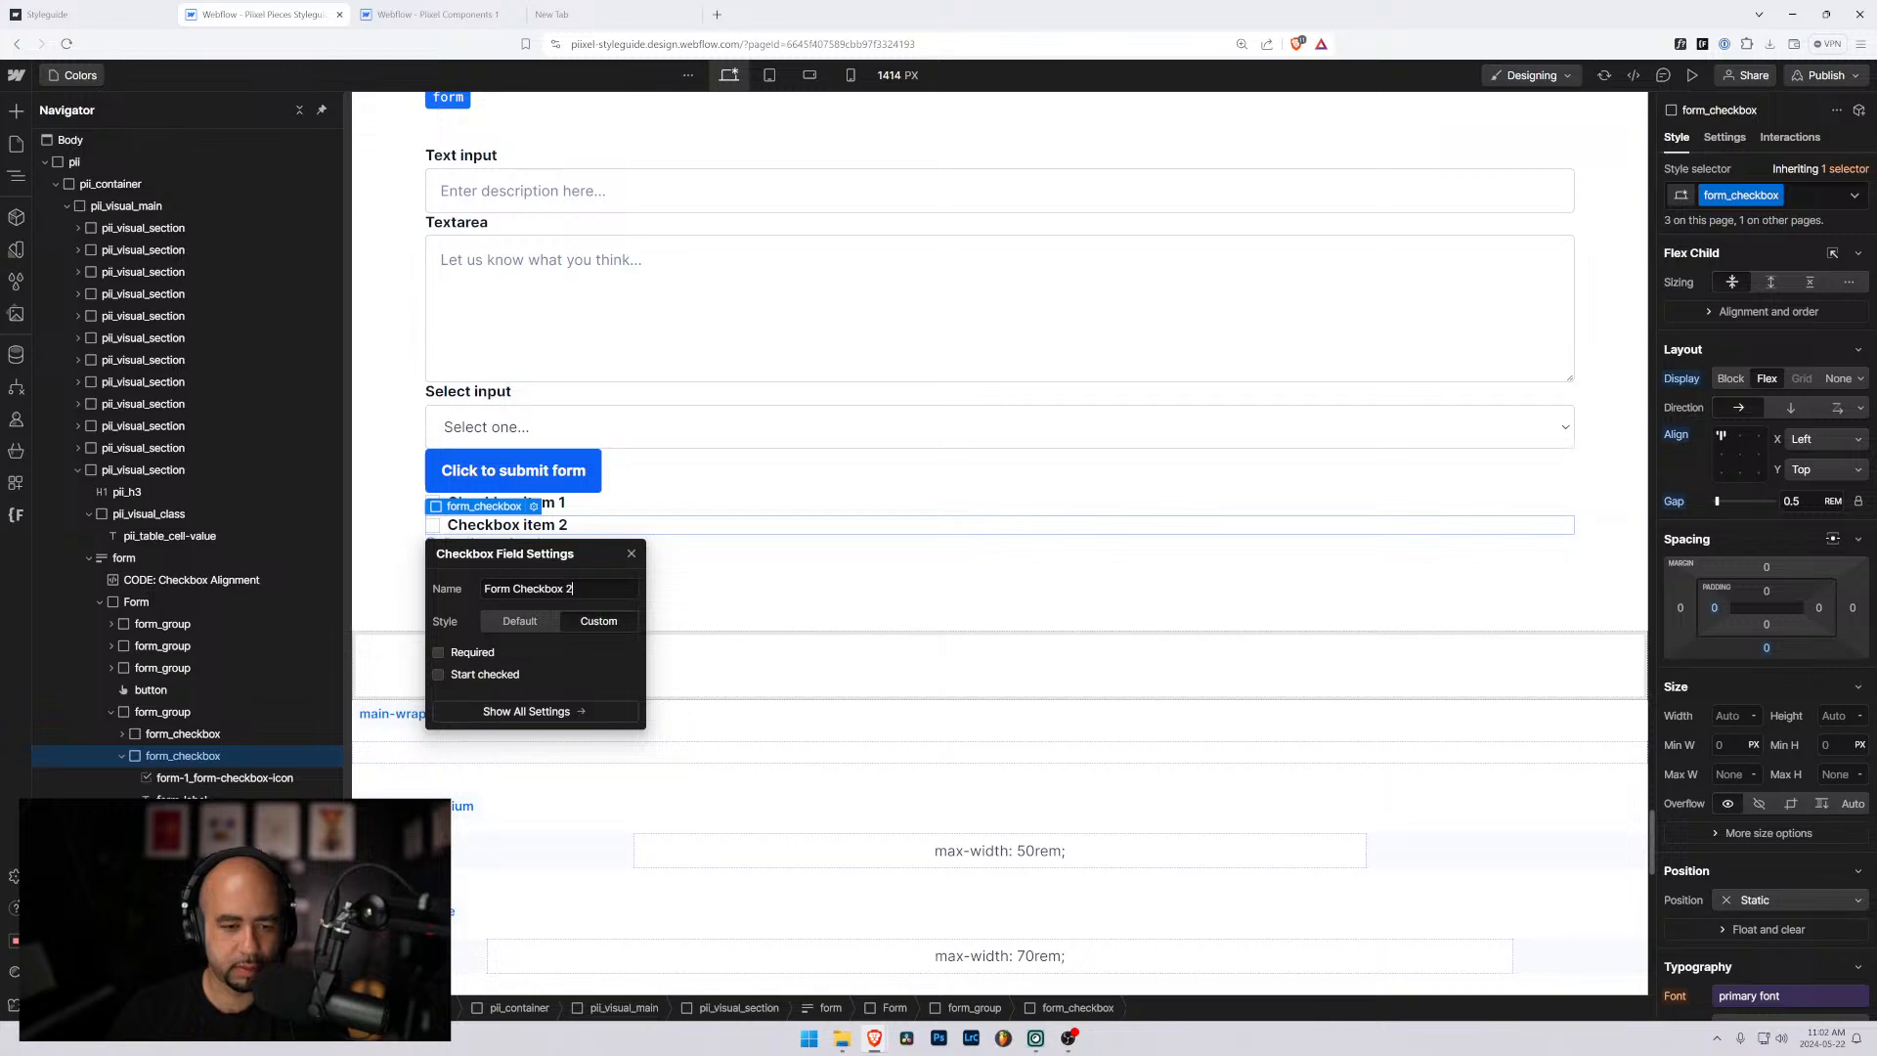
Set the first checkbox field's name to "Form Checkbox 1" and select its form_group.
{"action": "left_click", "coordinate": [581, 503]}
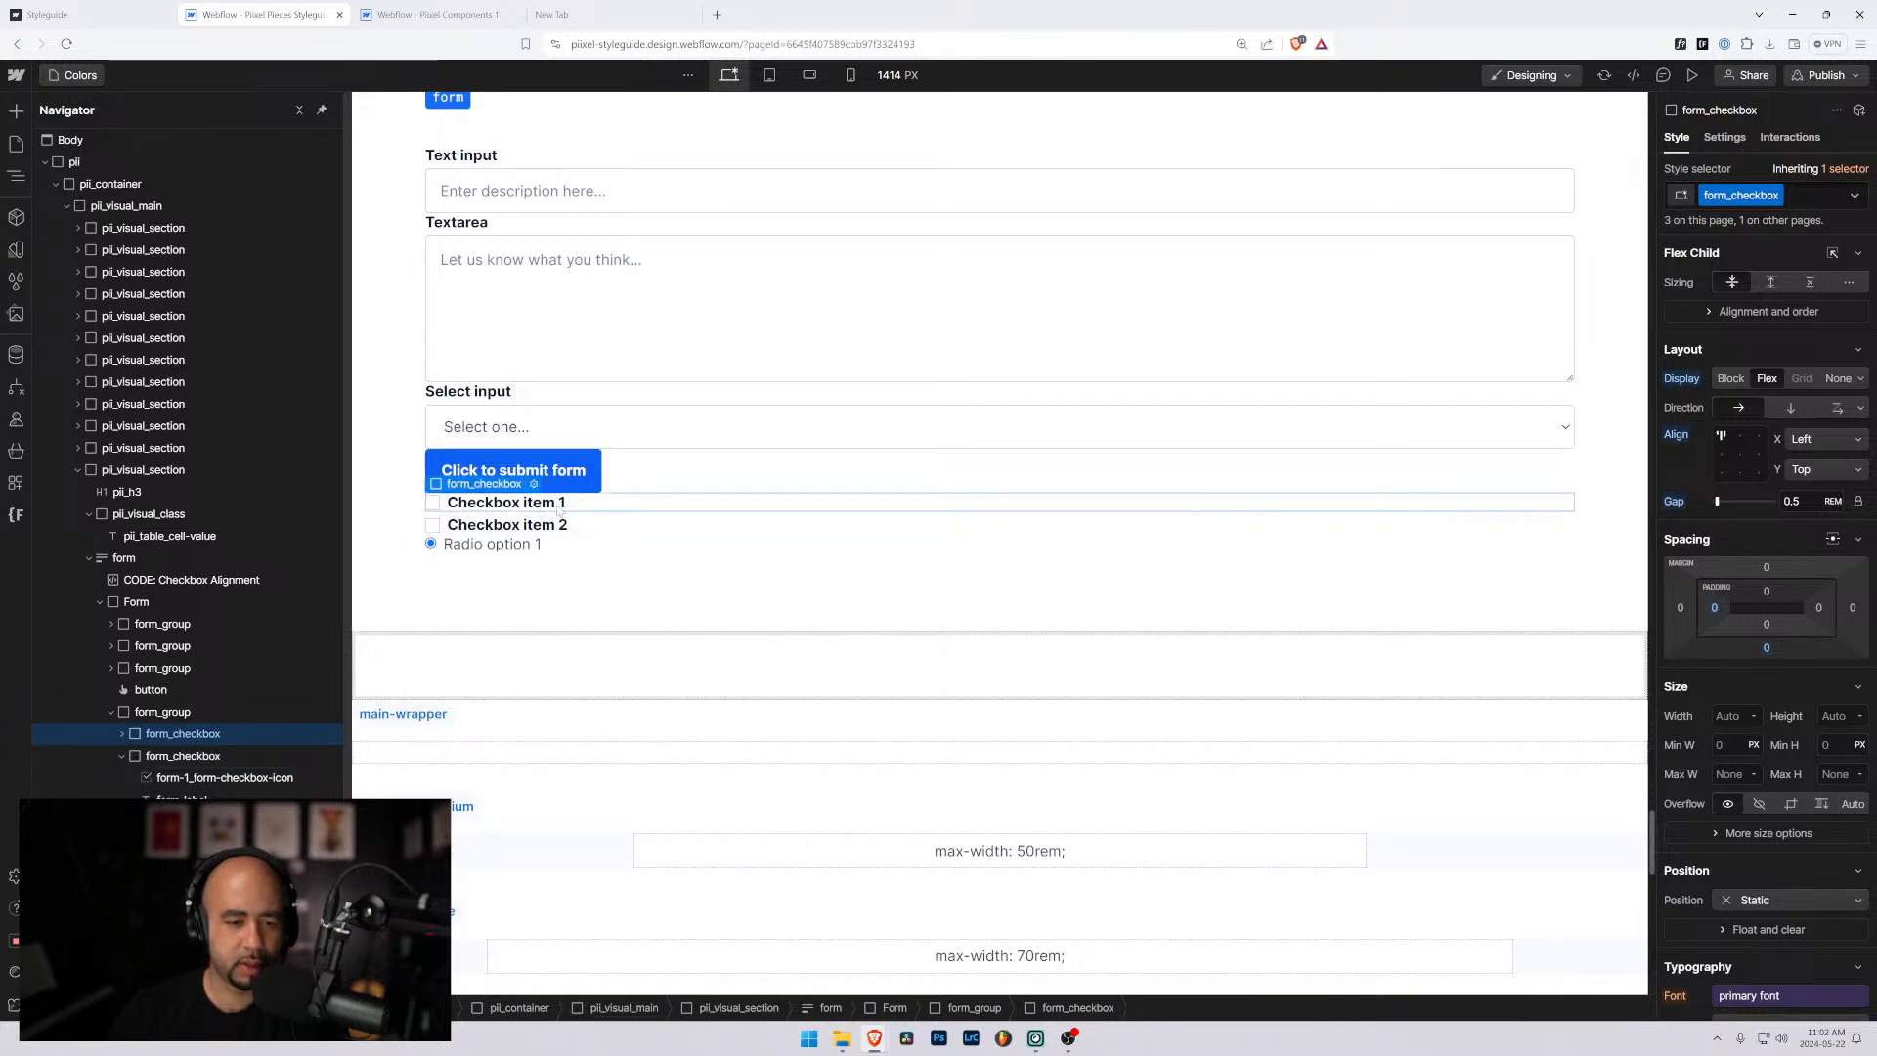
{"action": "left_click", "coordinate": [533, 485]}
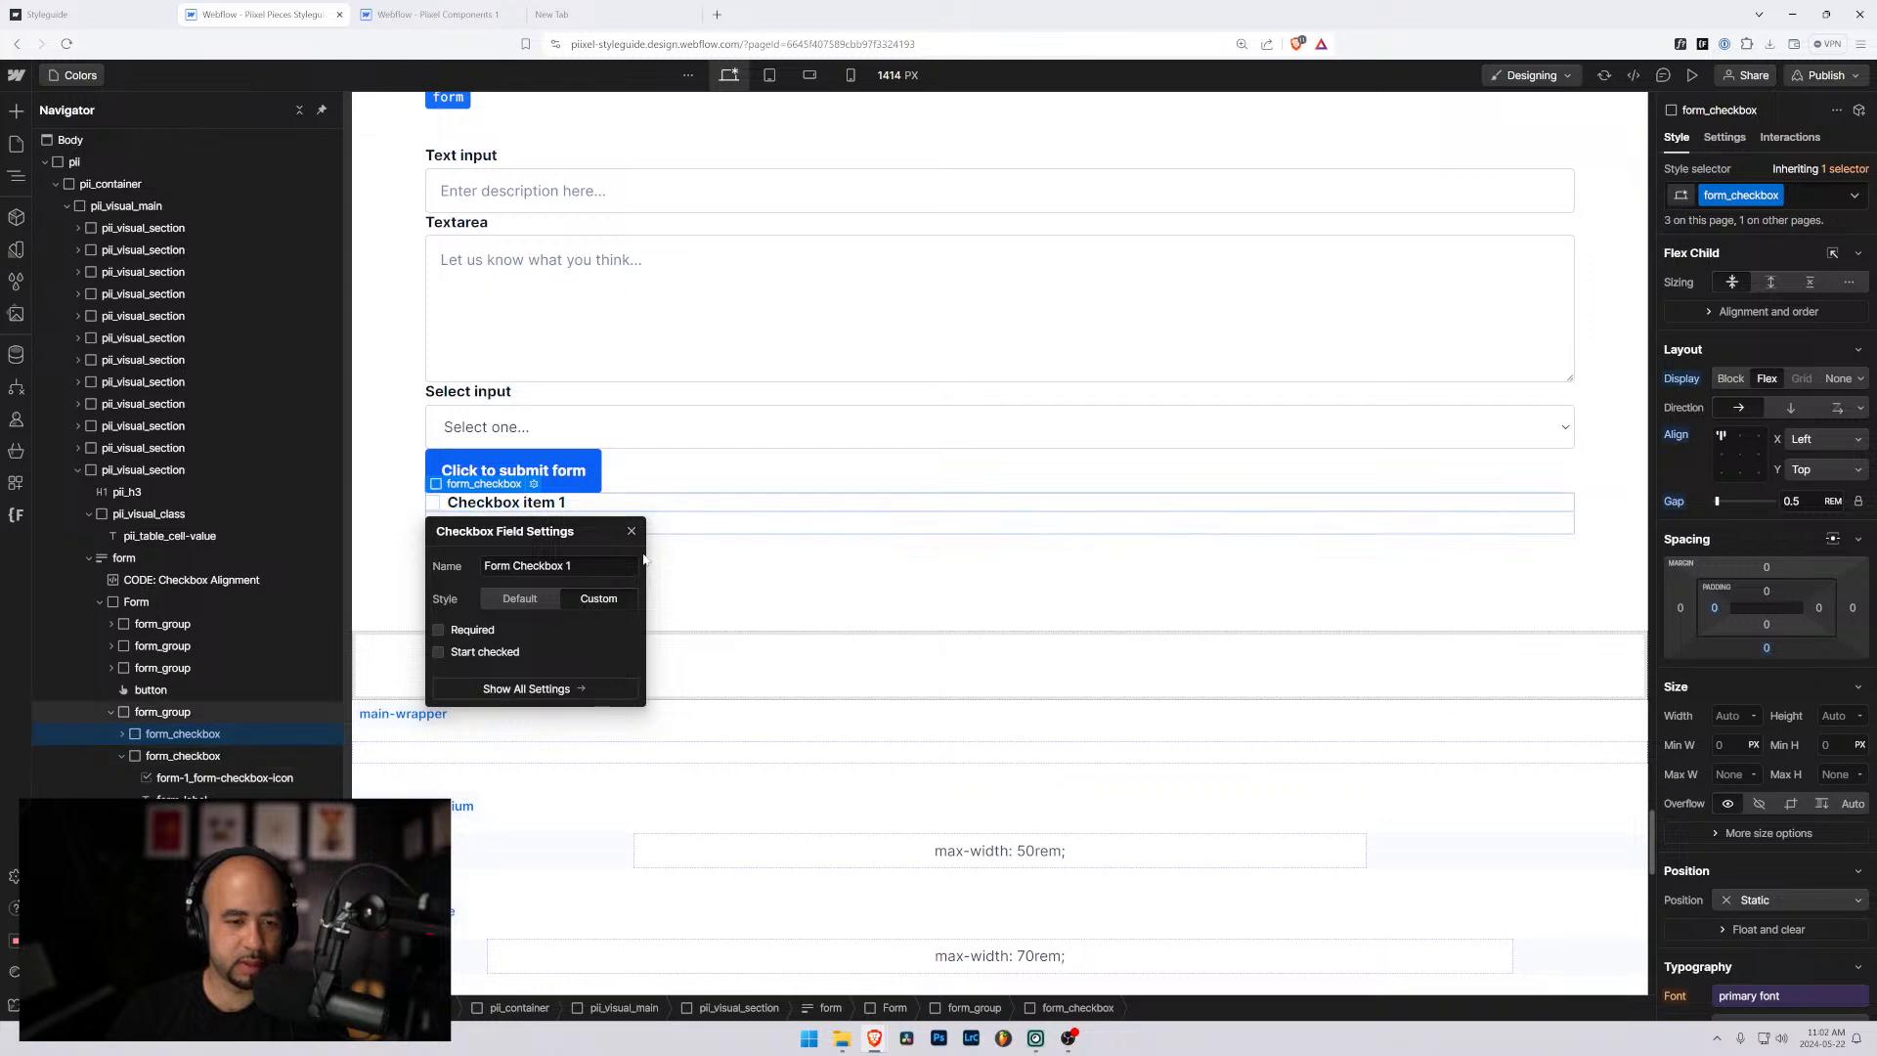
{"action": "left_click", "coordinate": [165, 713]}
Create the class radio_form on the Radio Button Field.
{"action": "left_click", "coordinate": [528, 548]}
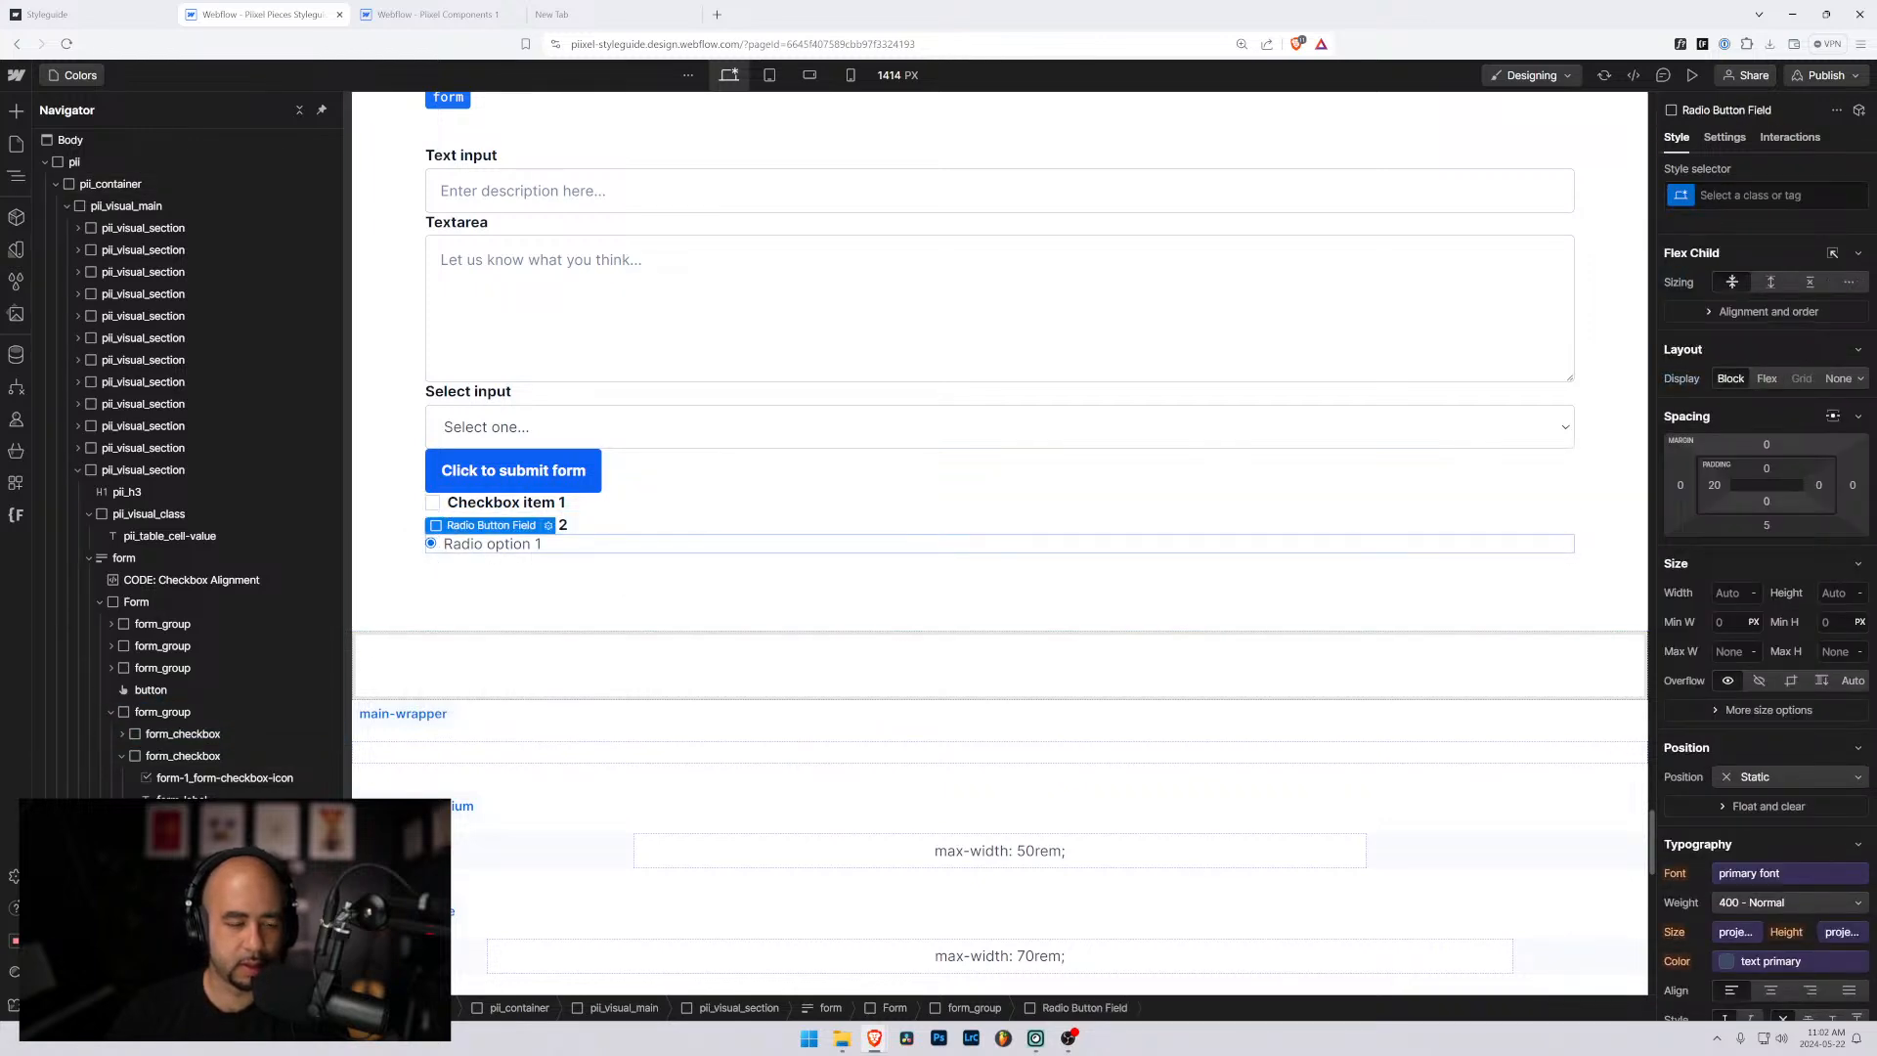
{"action": "left_click", "coordinate": [1760, 194]}
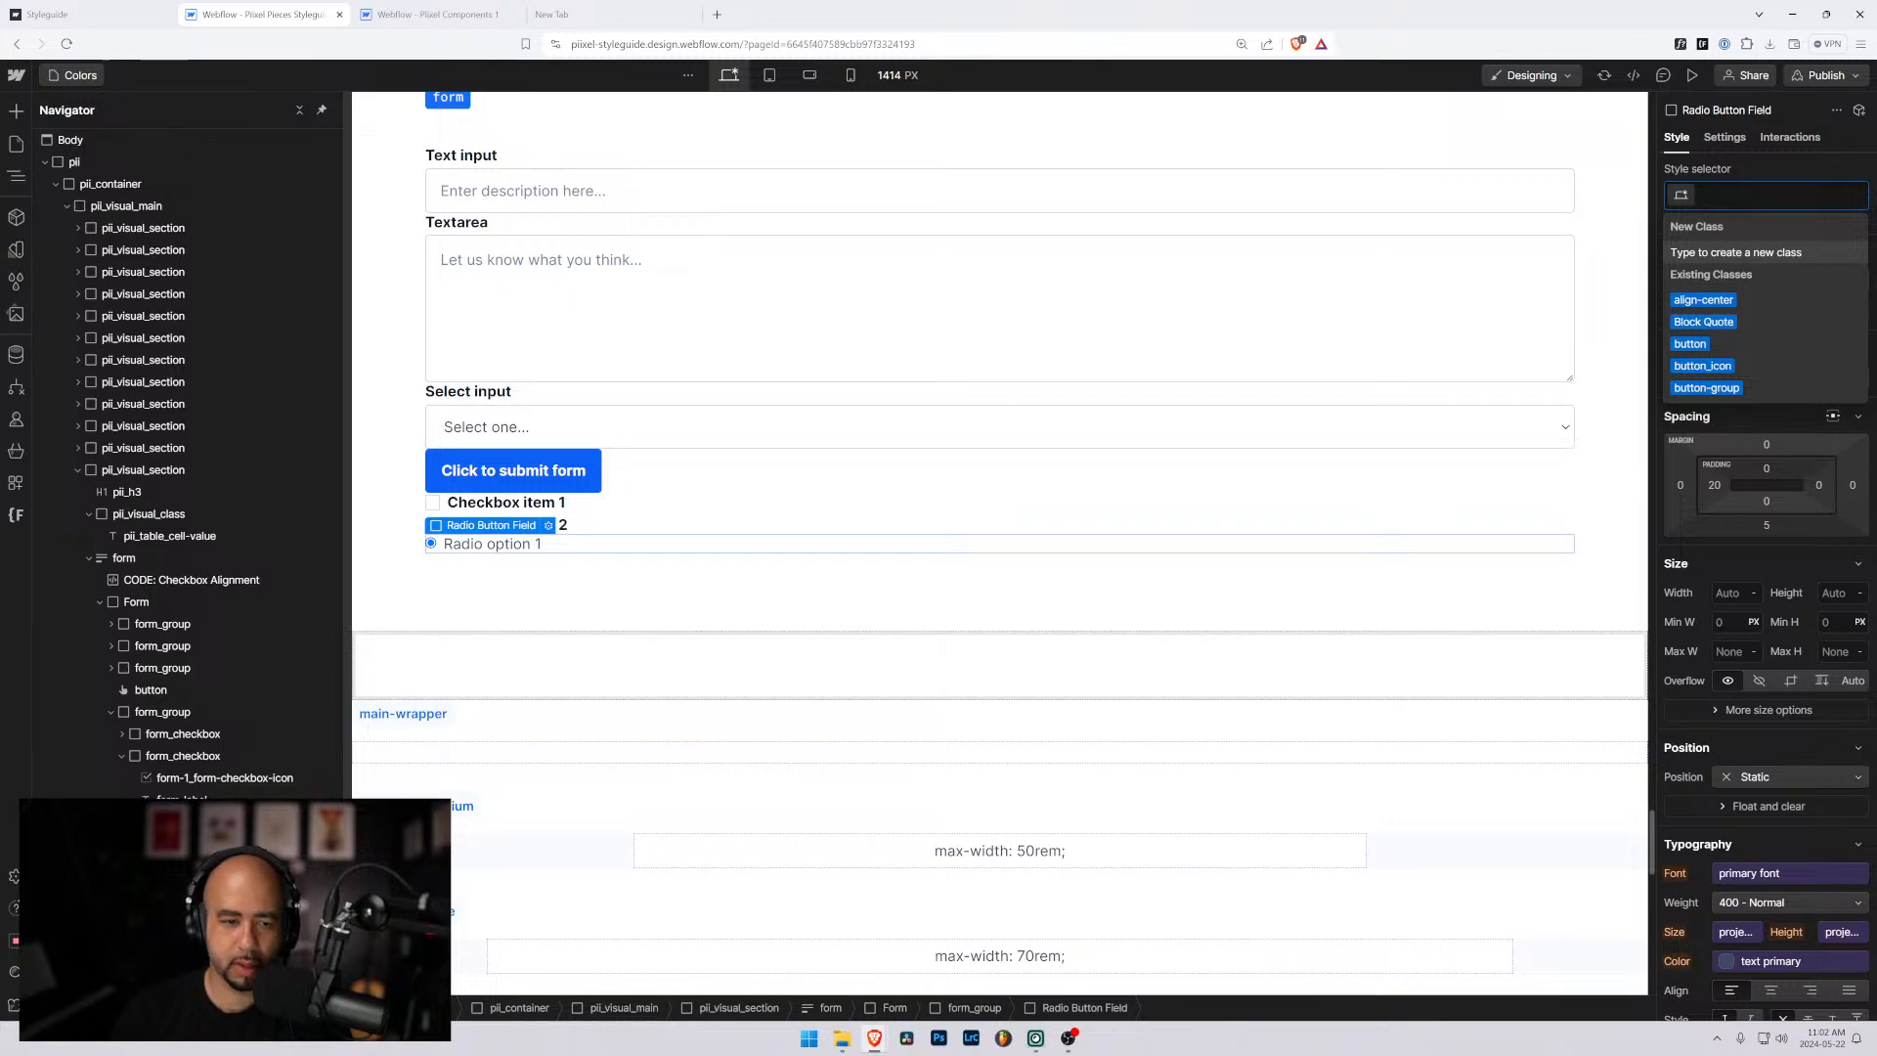
{"action": "type", "text": "radio_"}
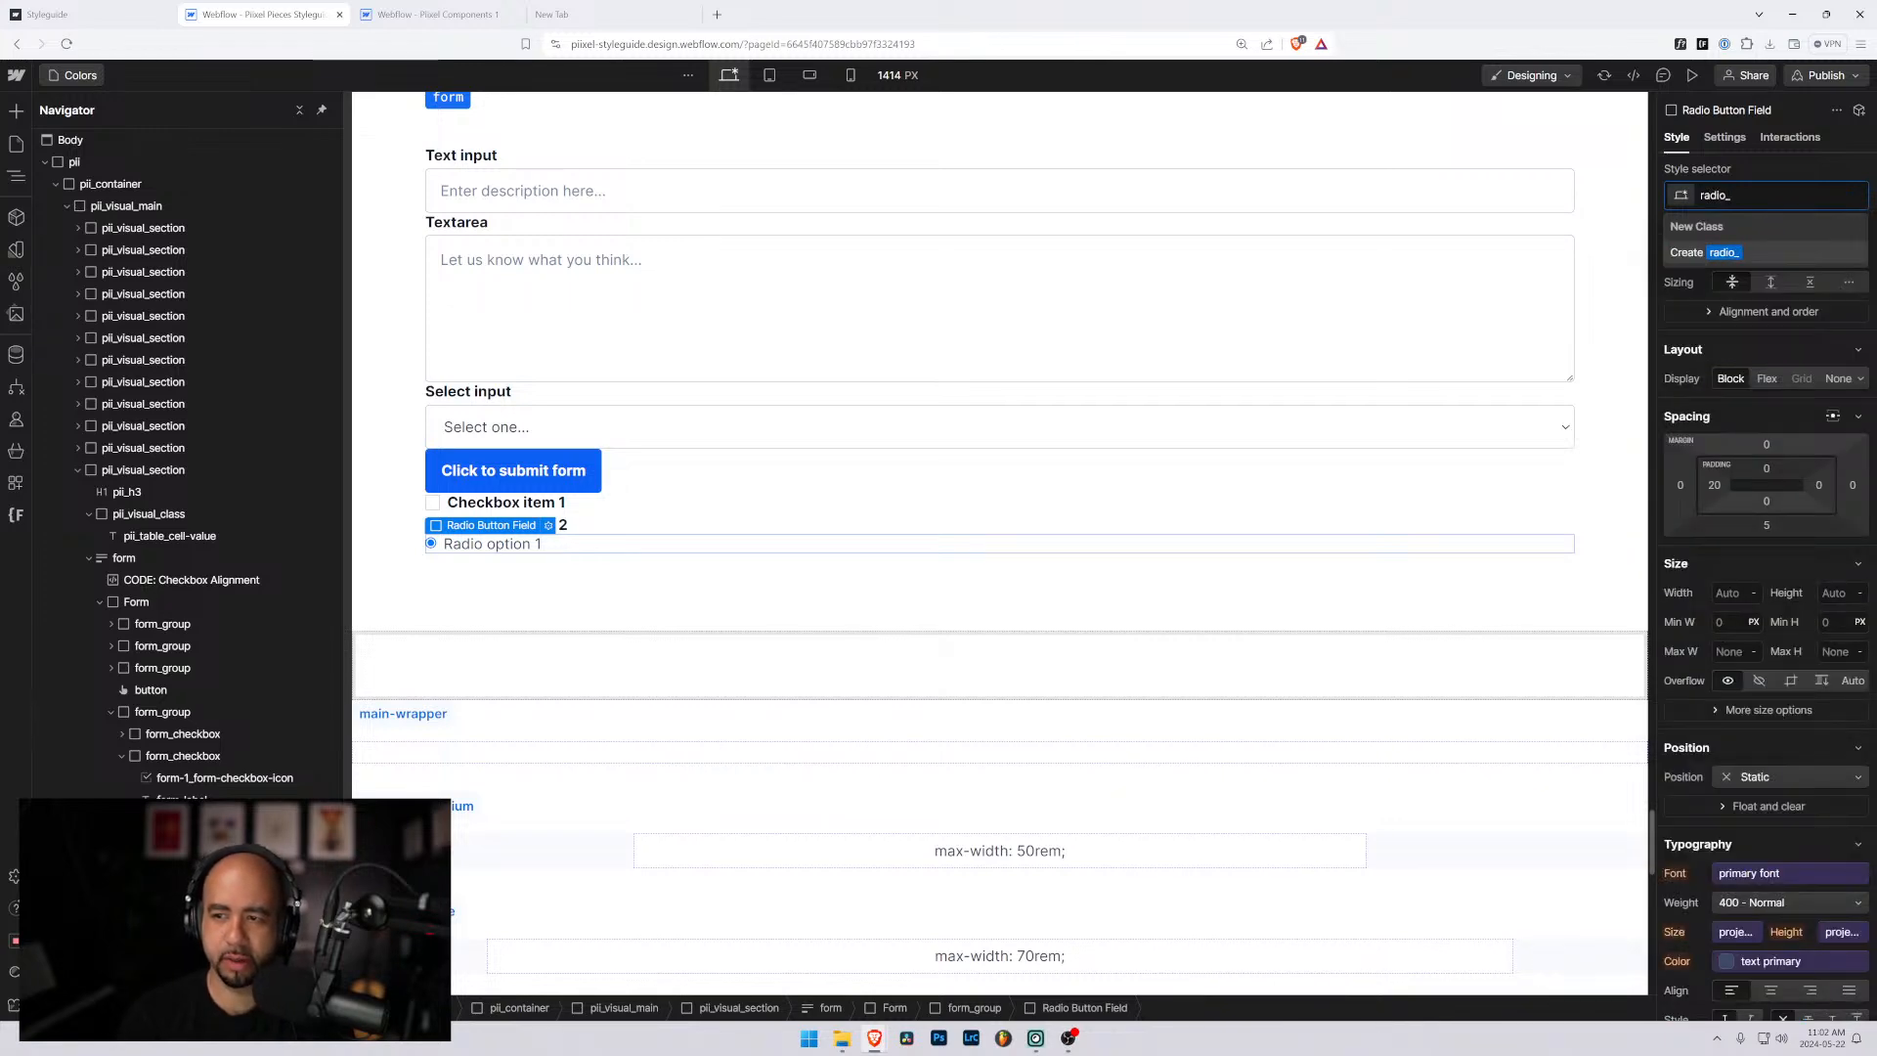
{"action": "type", "text": "form"}
{"action": "key", "text": "Return"}
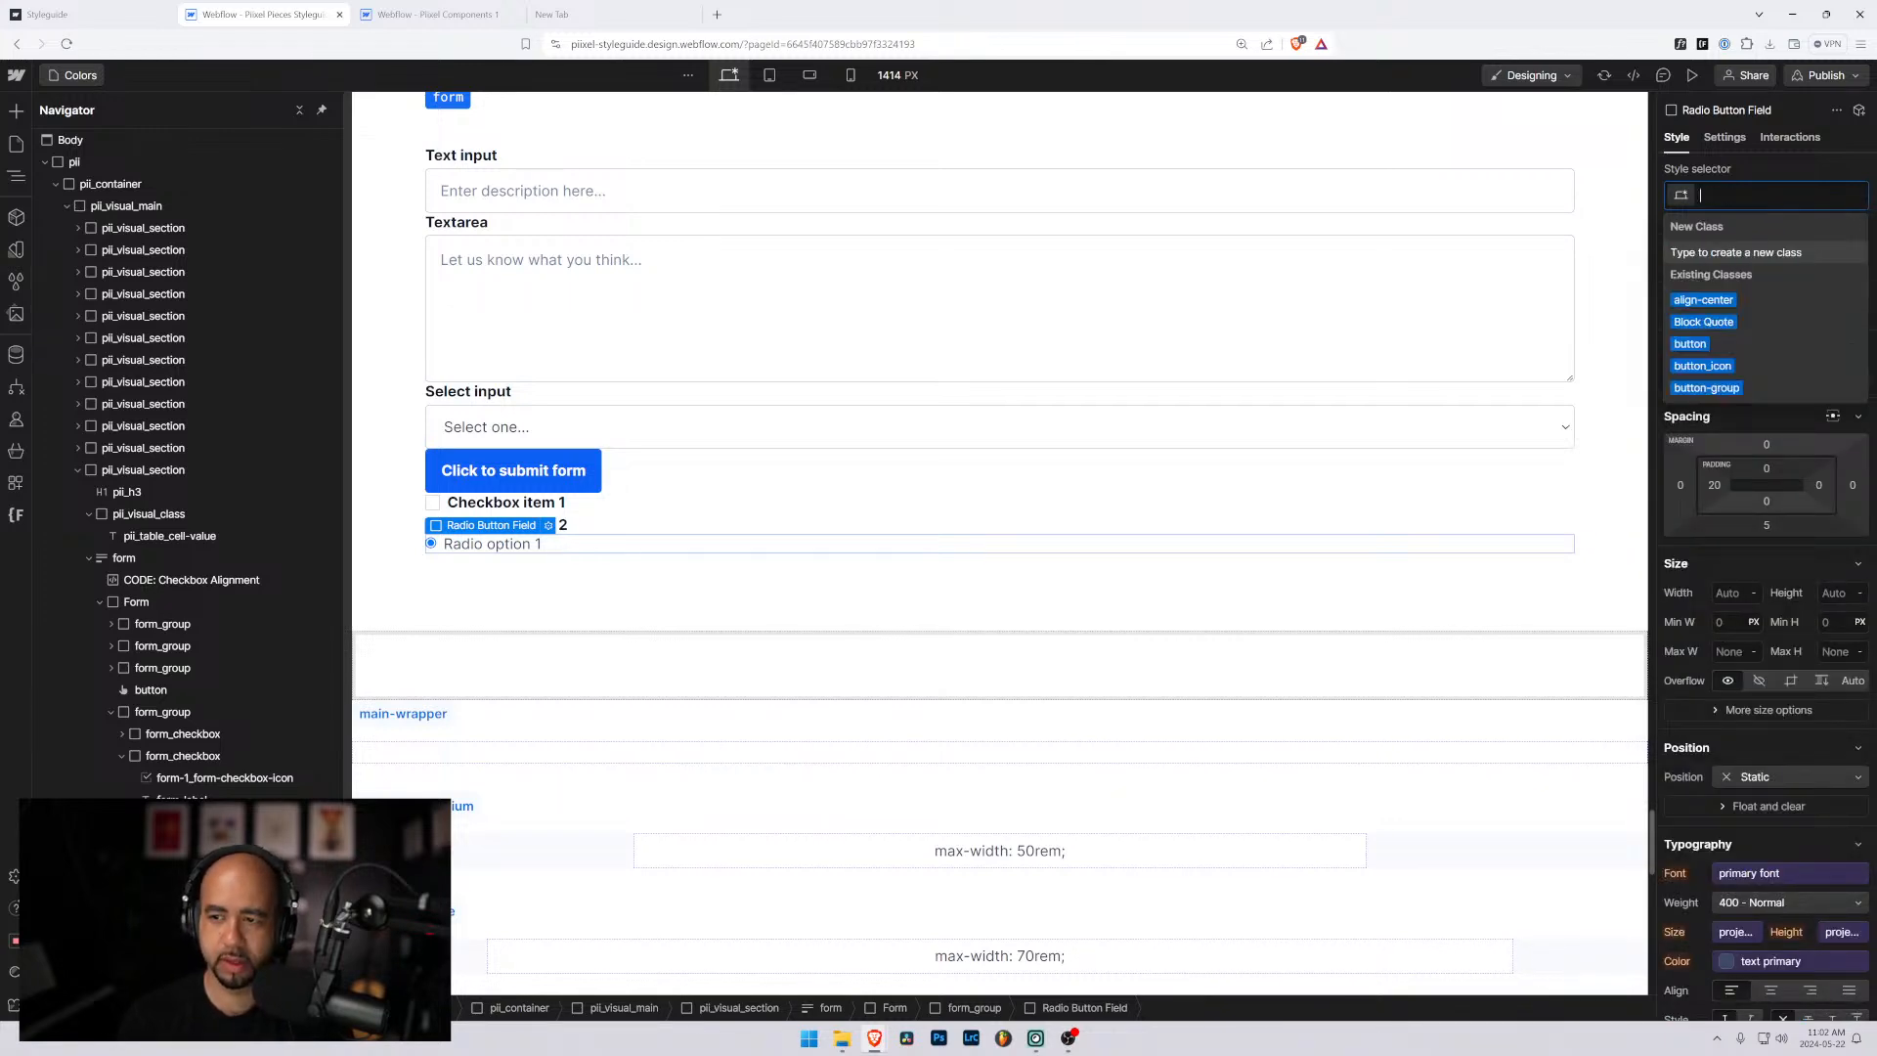
{"action": "key", "text": "Escape"}
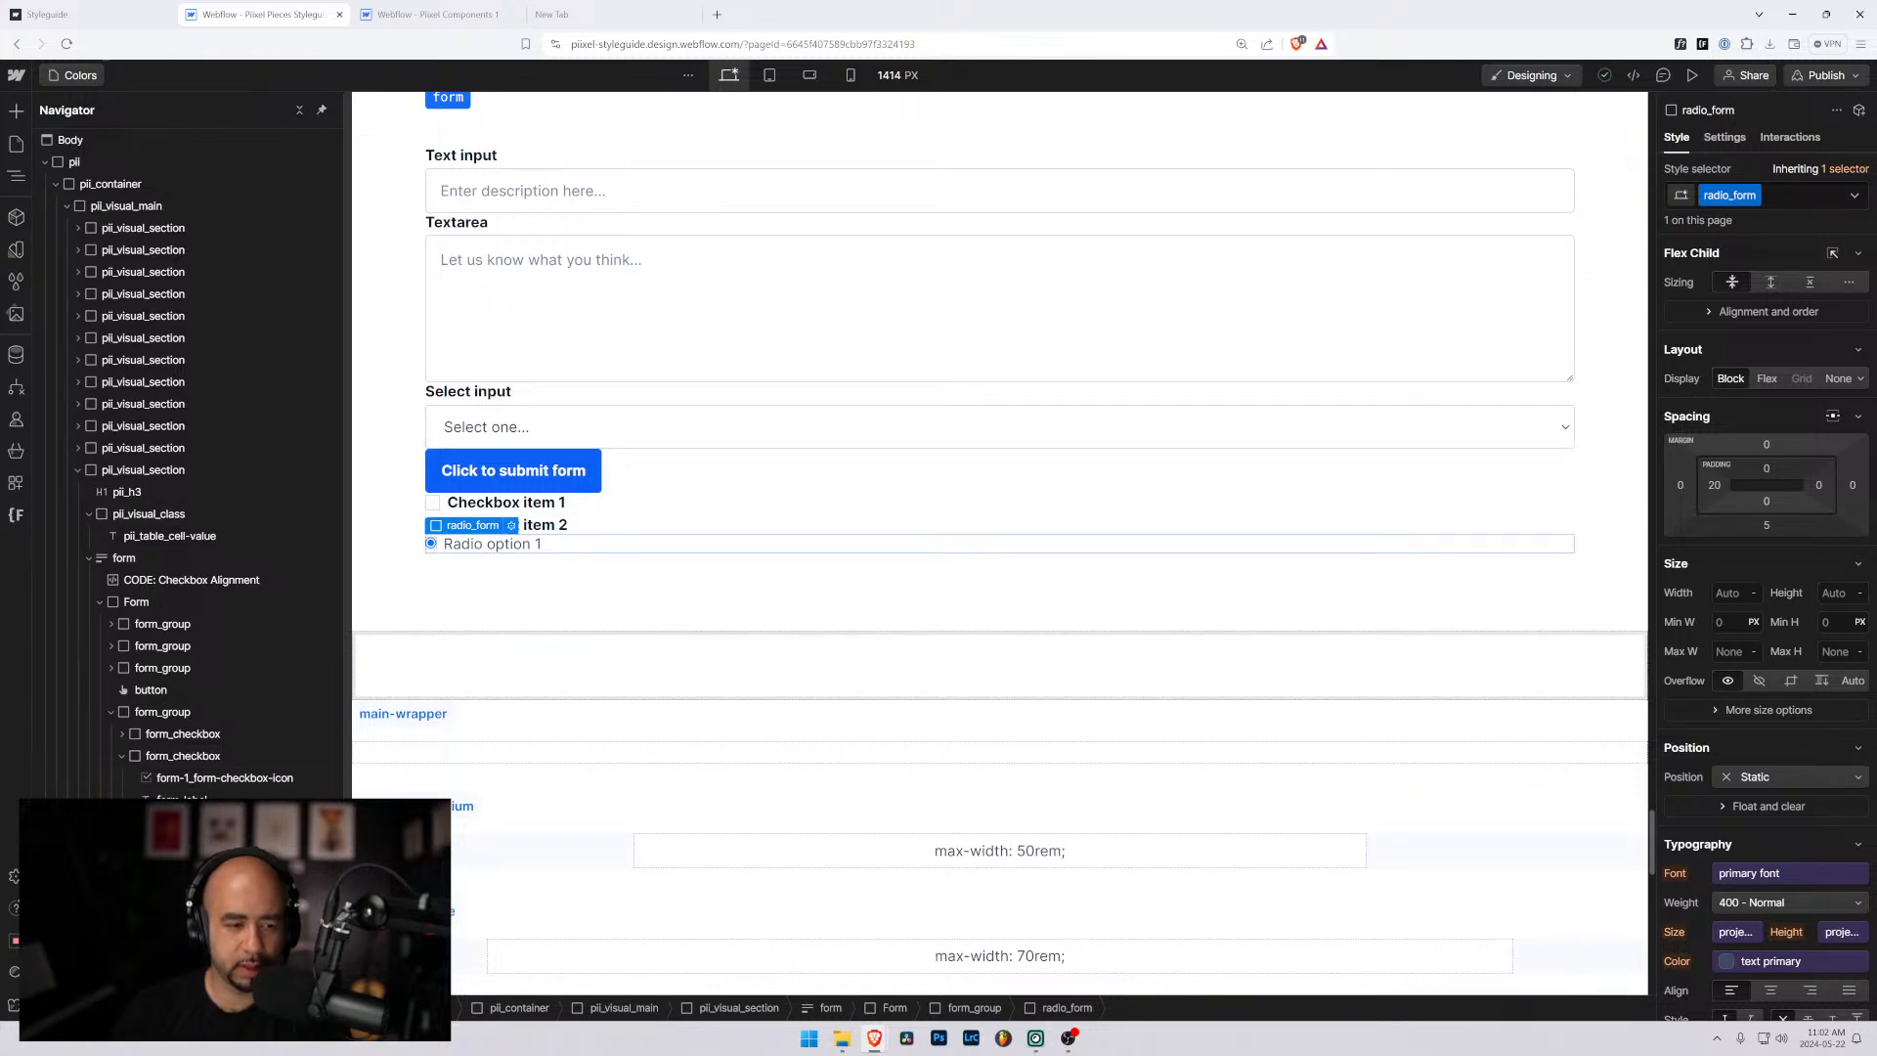
{"action": "left_click", "coordinate": [190, 866]}
{"action": "left_click", "coordinate": [1775, 196]}
{"action": "type", "text": "radio"}
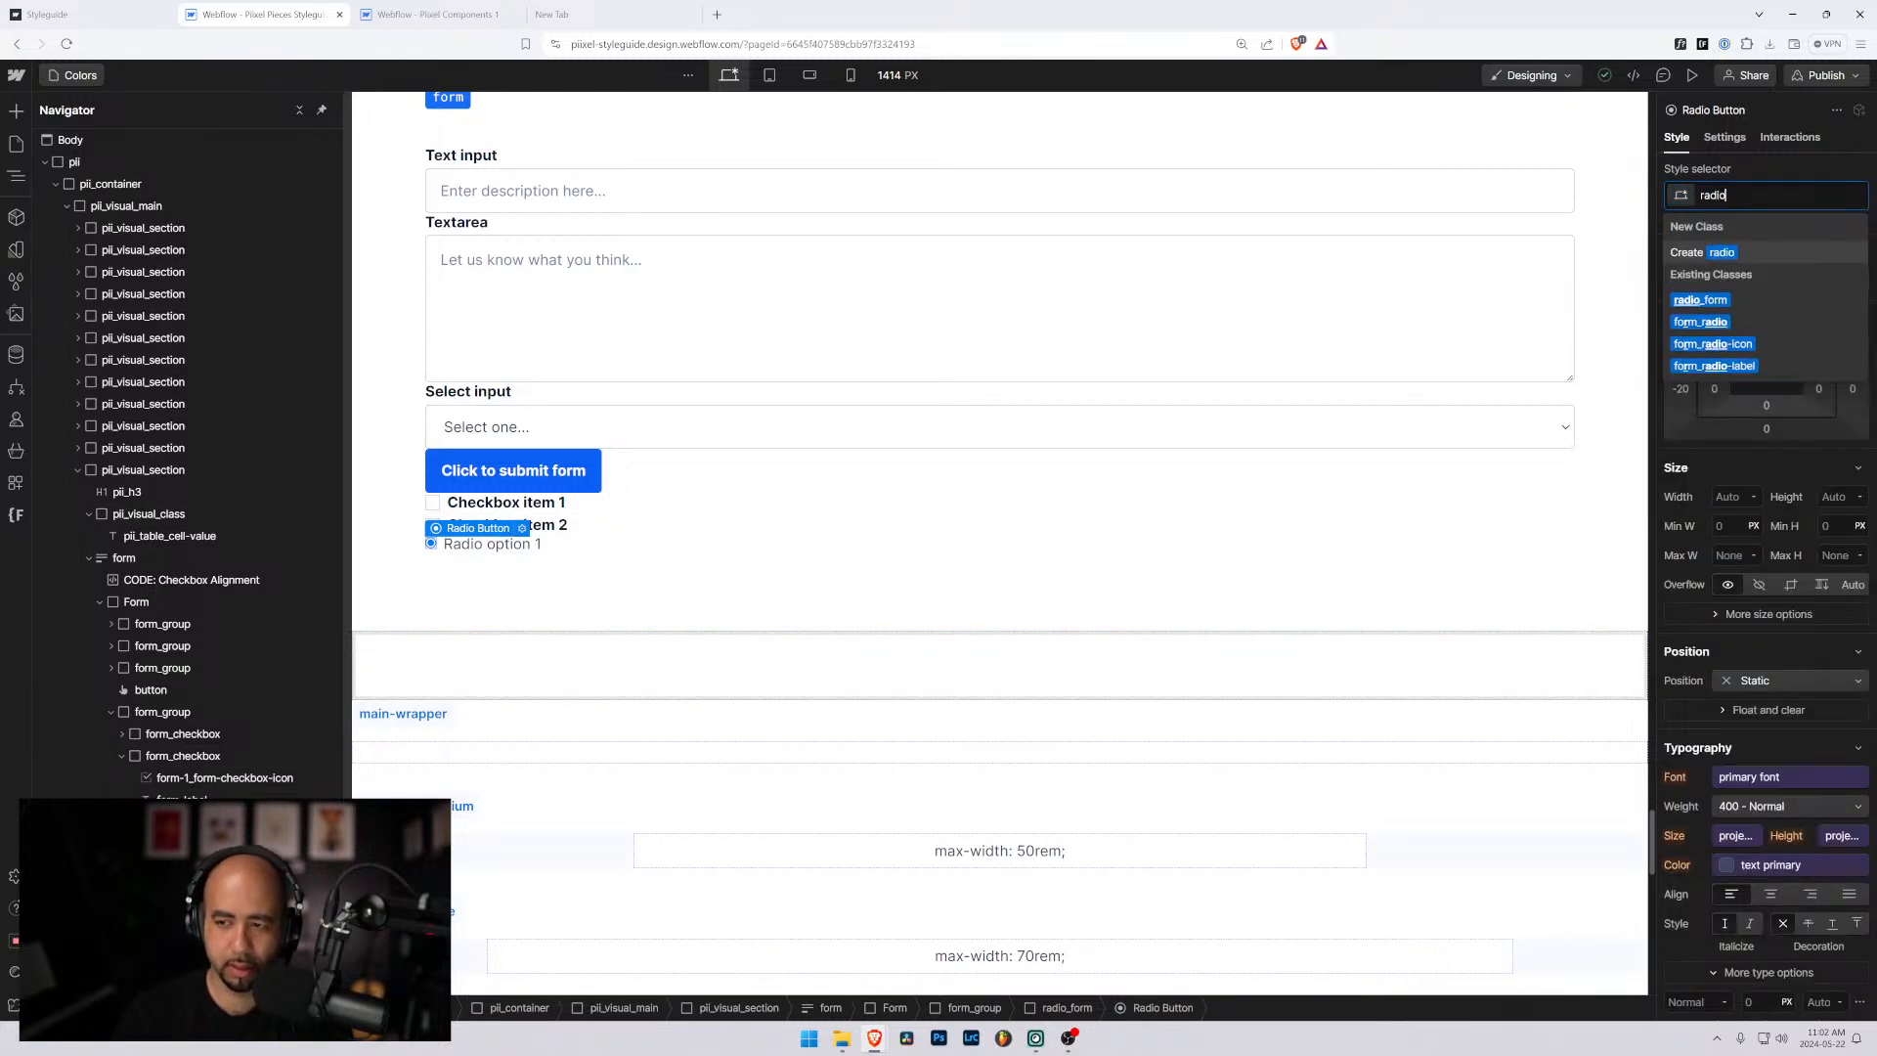
{"action": "type", "text": "_"}
{"action": "key", "text": "BackSpace"}
{"action": "key", "text": "BackSpace"}
{"action": "key", "text": "BackSpace"}
{"action": "key", "text": "BackSpace"}
{"action": "key", "text": "BackSpace"}
{"action": "key", "text": "BackSpace"}
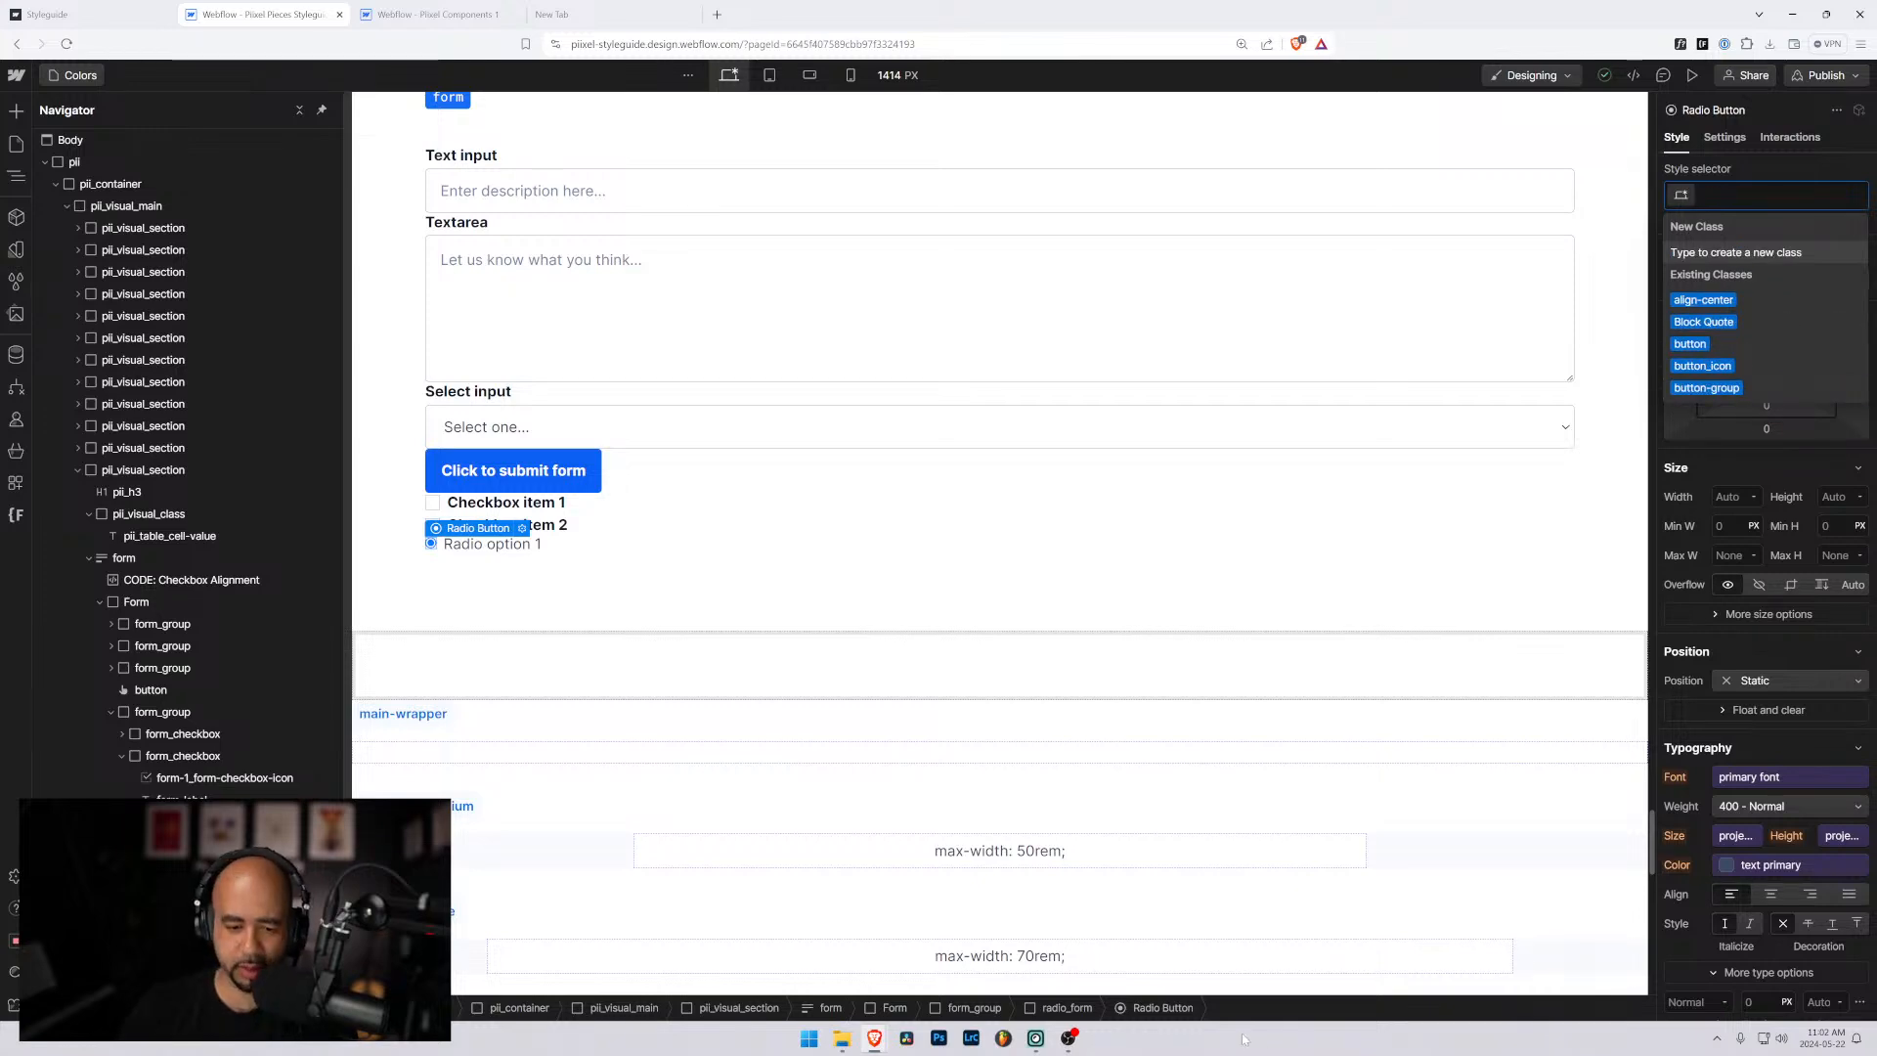
Check the radio class names in the reference style guide window and replace the Radio Button Field's radio_form class with form_radio.
{"action": "mouse_move", "coordinate": [911, 1012]}
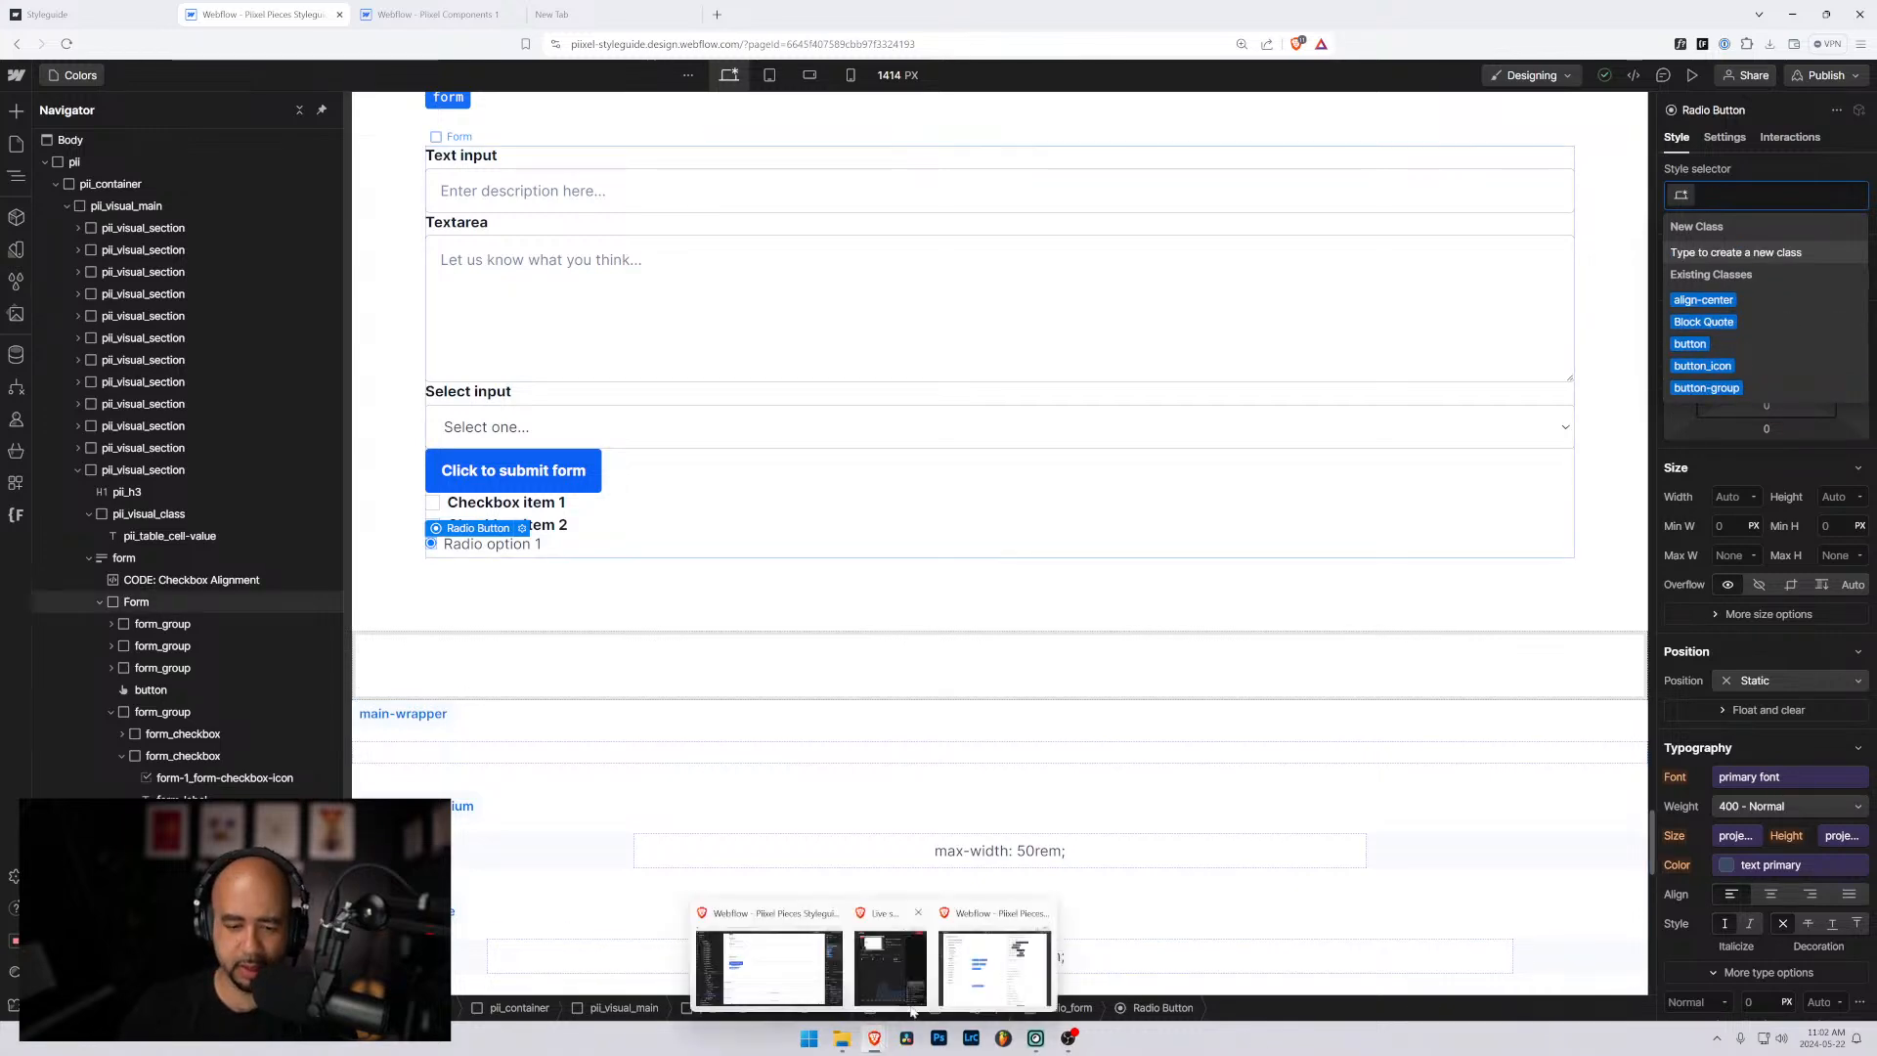
{"action": "left_click", "coordinate": [973, 954]}
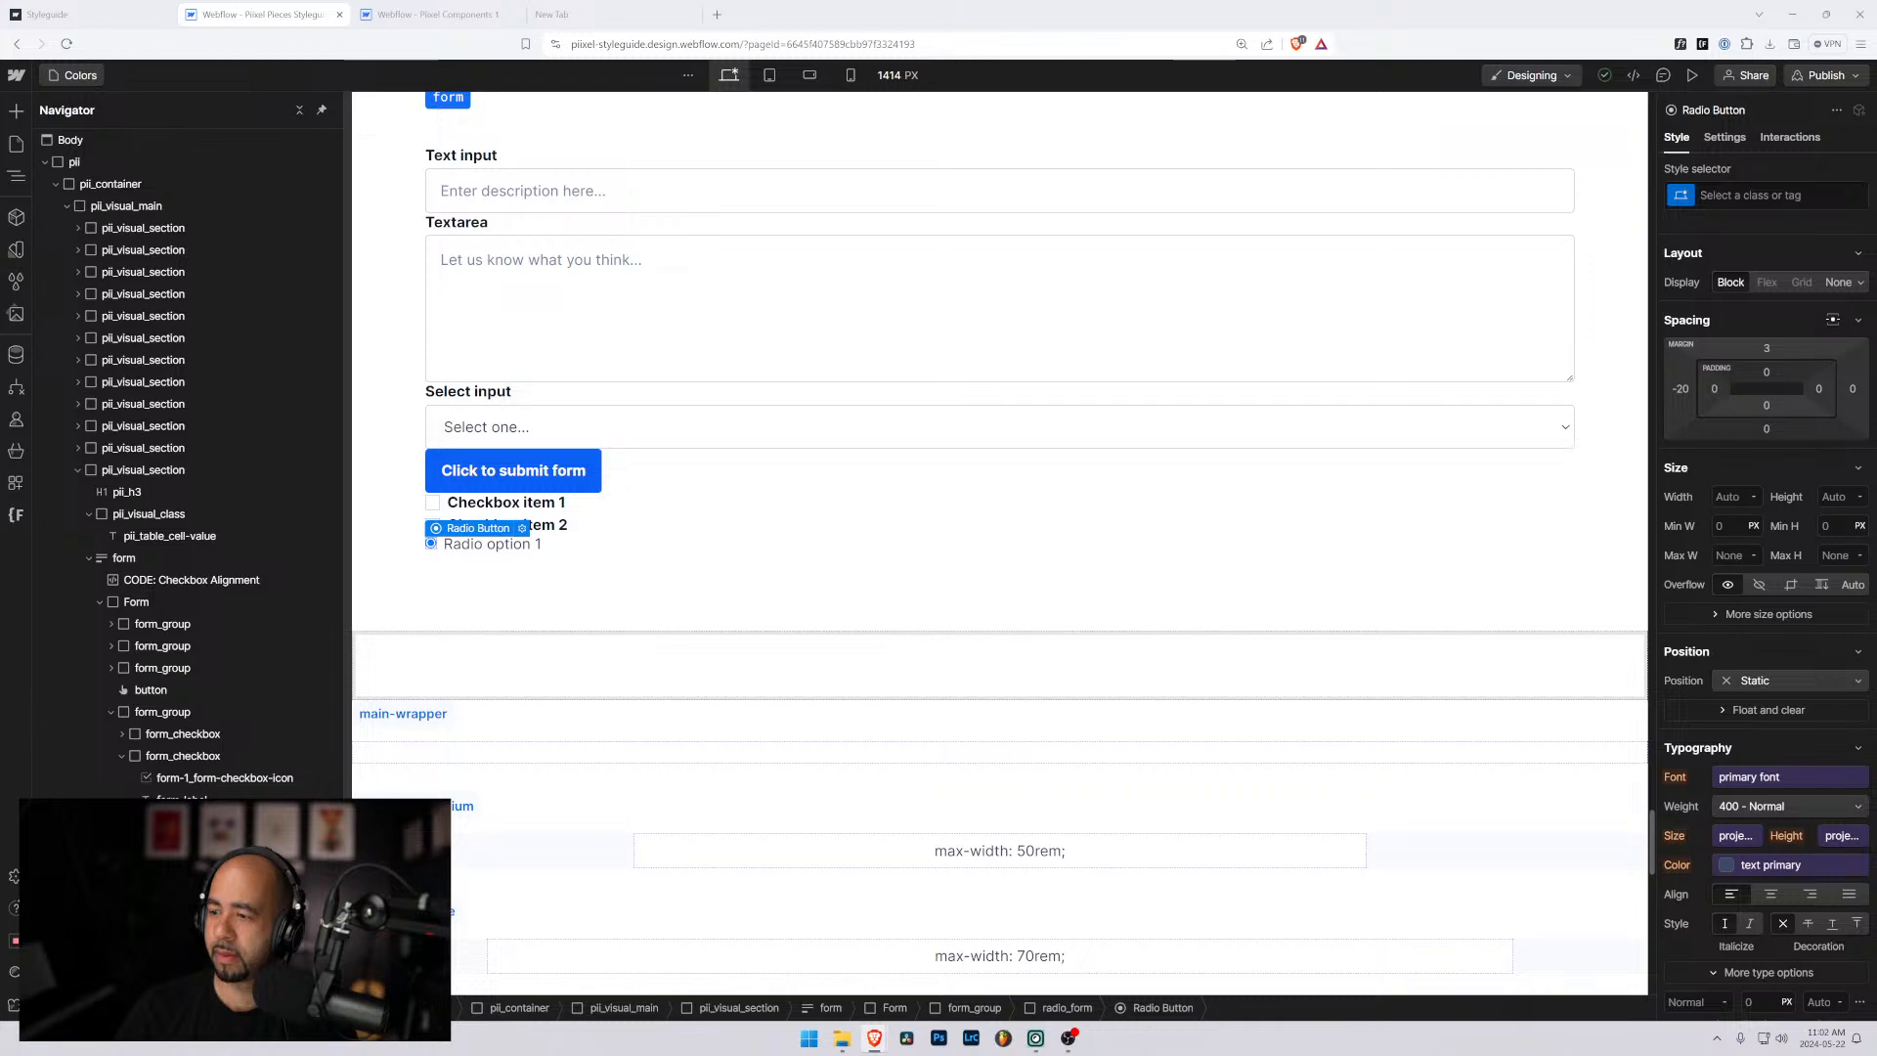
{"action": "scroll", "coordinate": [1040, 629], "scroll_direction": "down", "scroll_amount": 5}
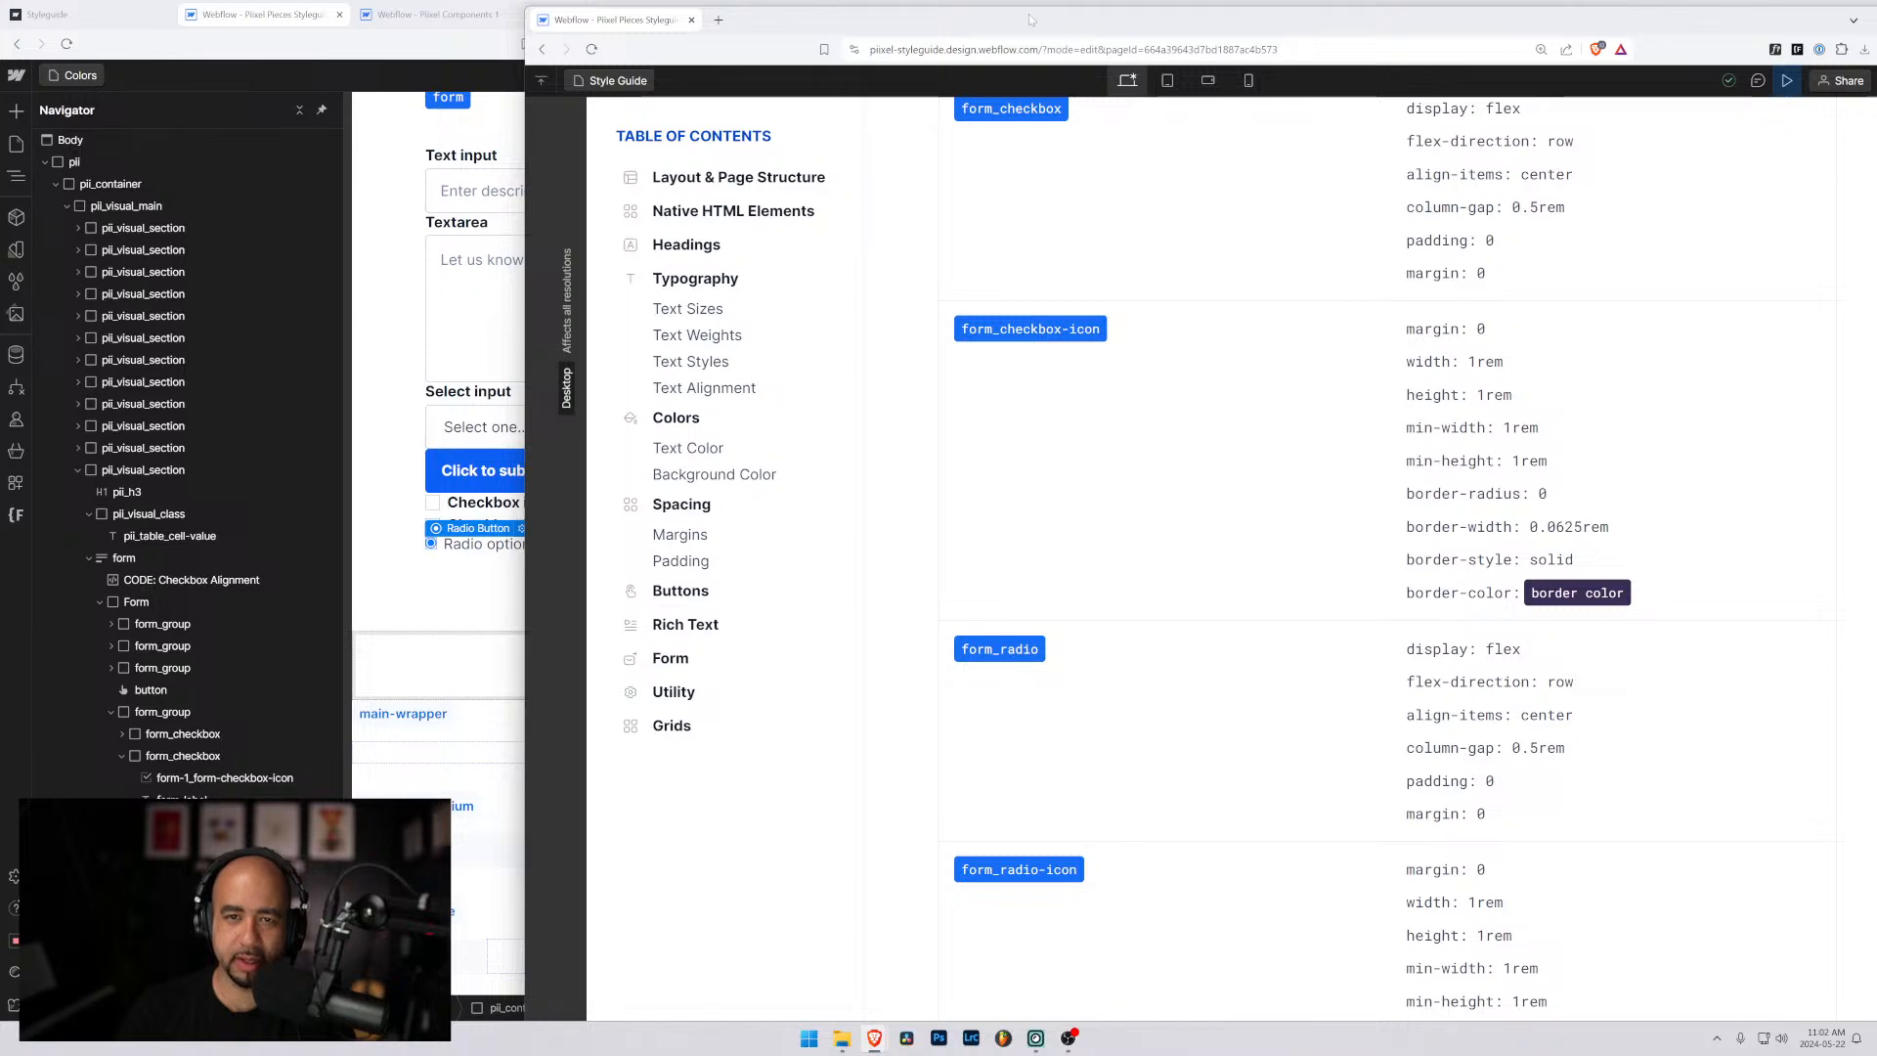
{"action": "key", "text": "alt+Tab"}
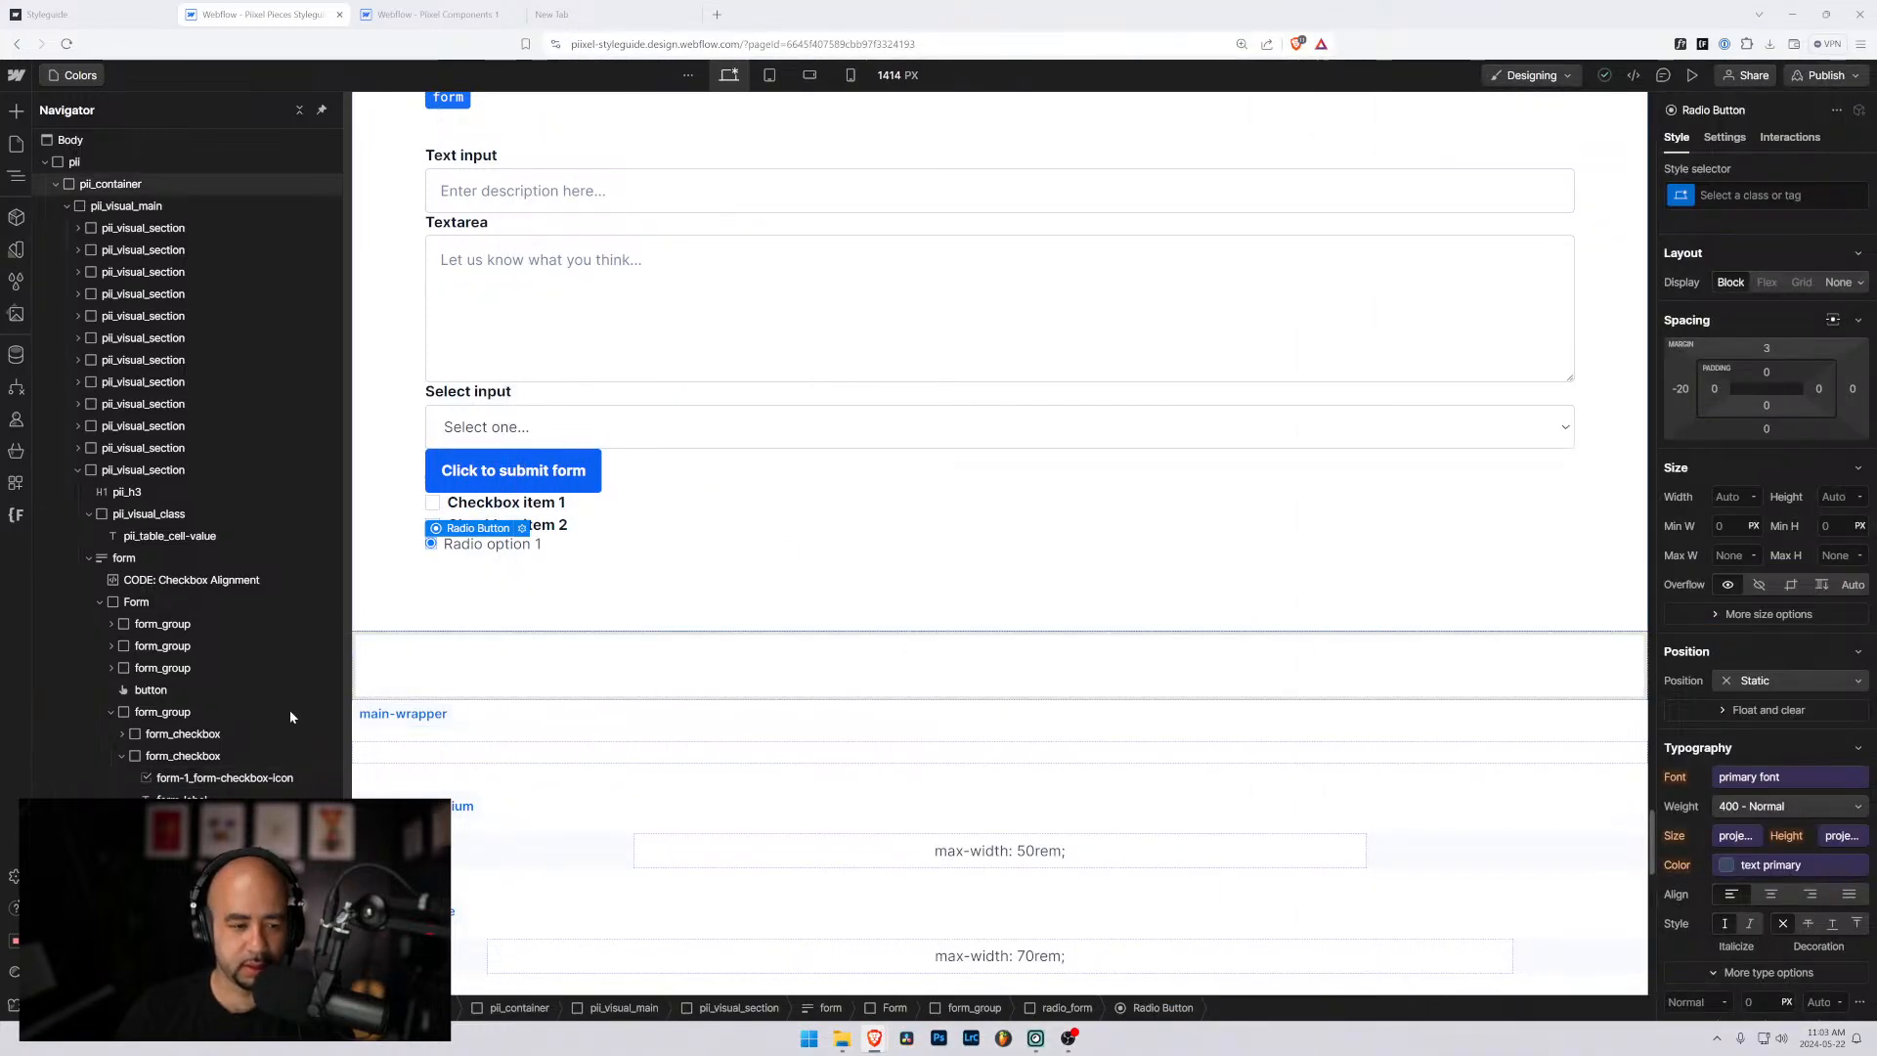
{"action": "left_click", "coordinate": [608, 545]}
{"action": "left_click", "coordinate": [1787, 197]}
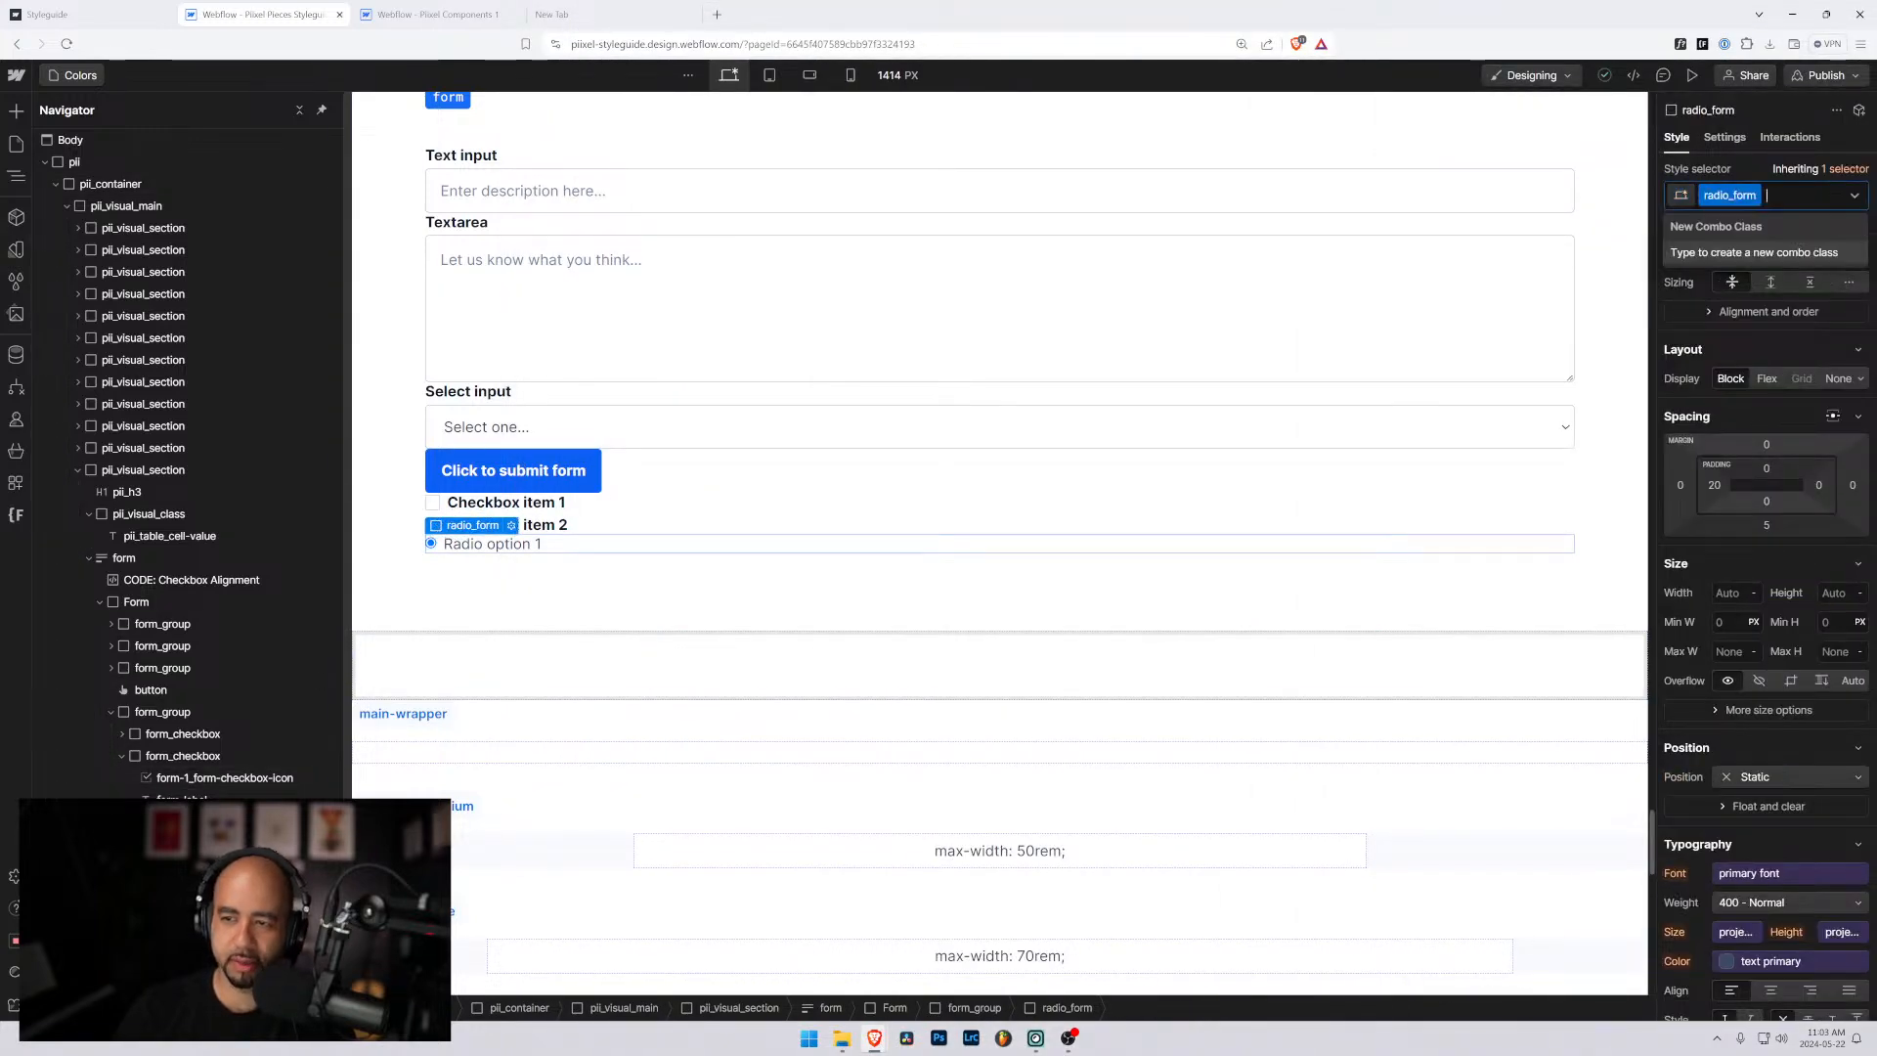
{"action": "key", "text": "BackSpace"}
{"action": "type", "text": "form_radio"}
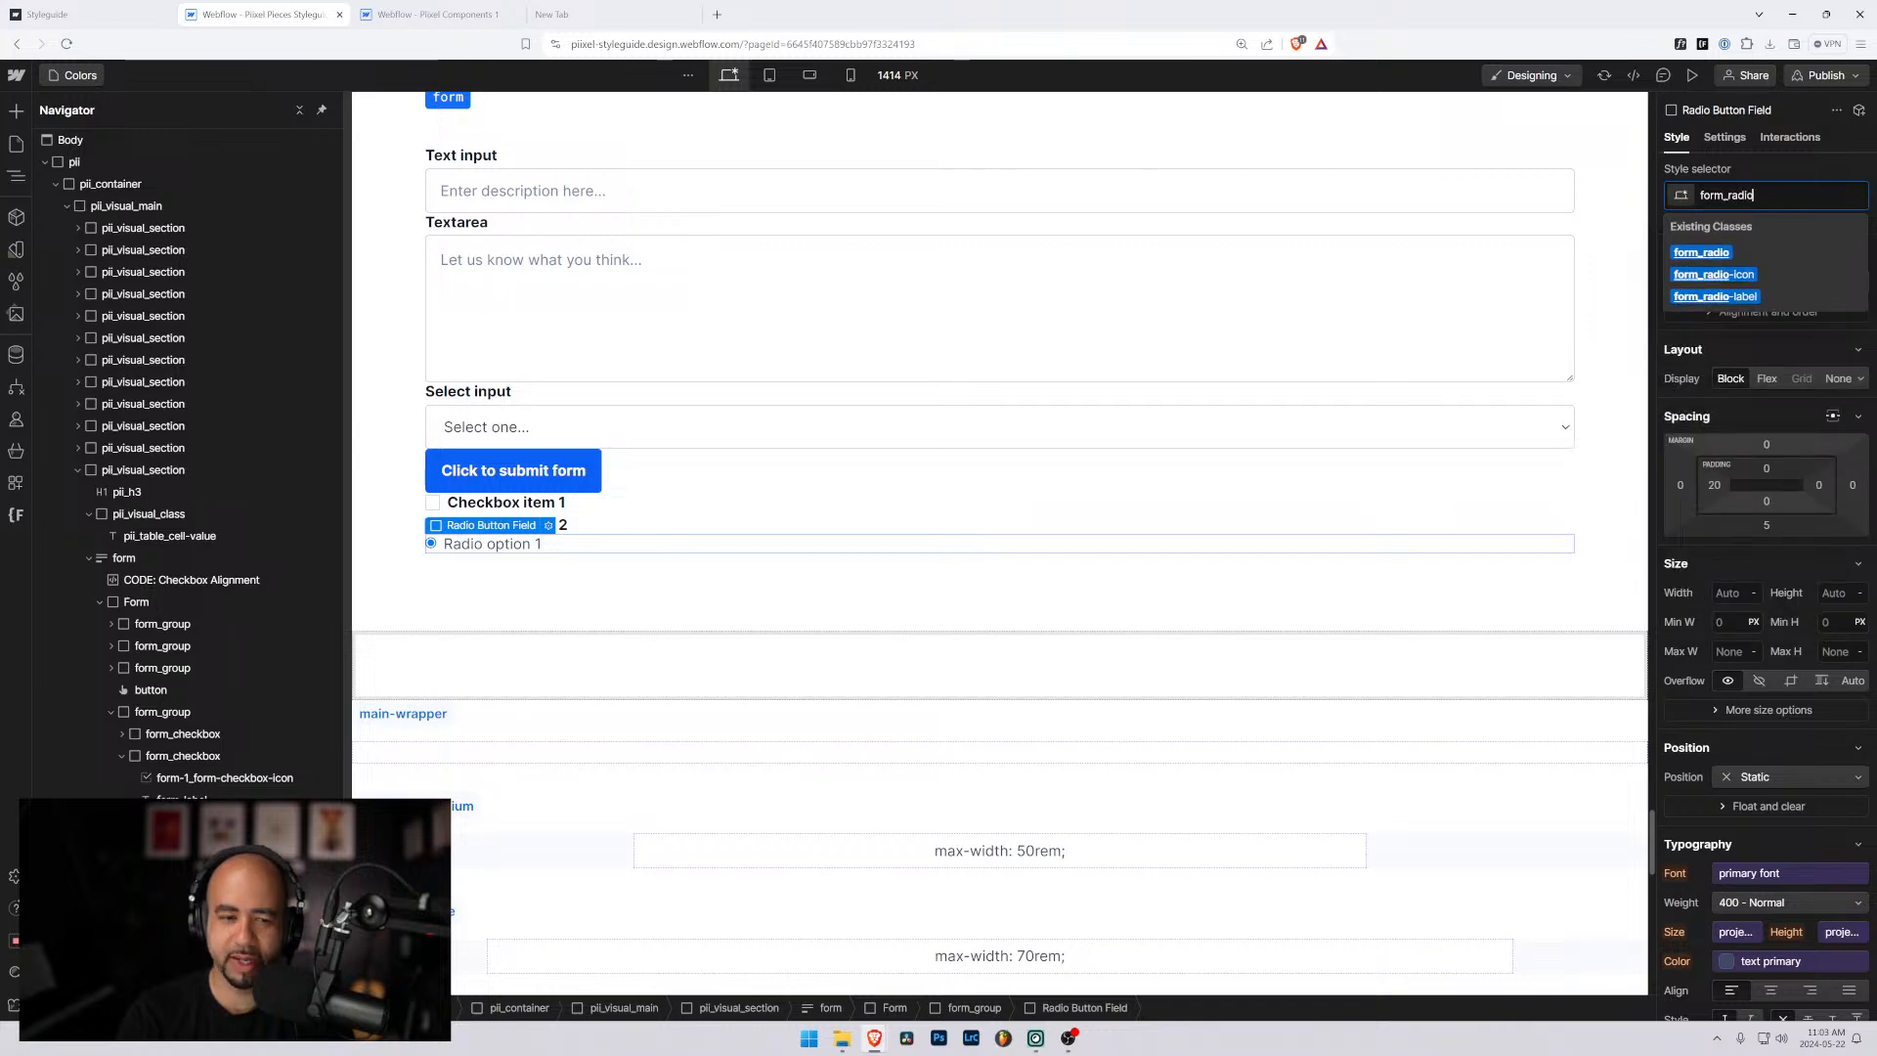
{"action": "key", "text": "Return"}
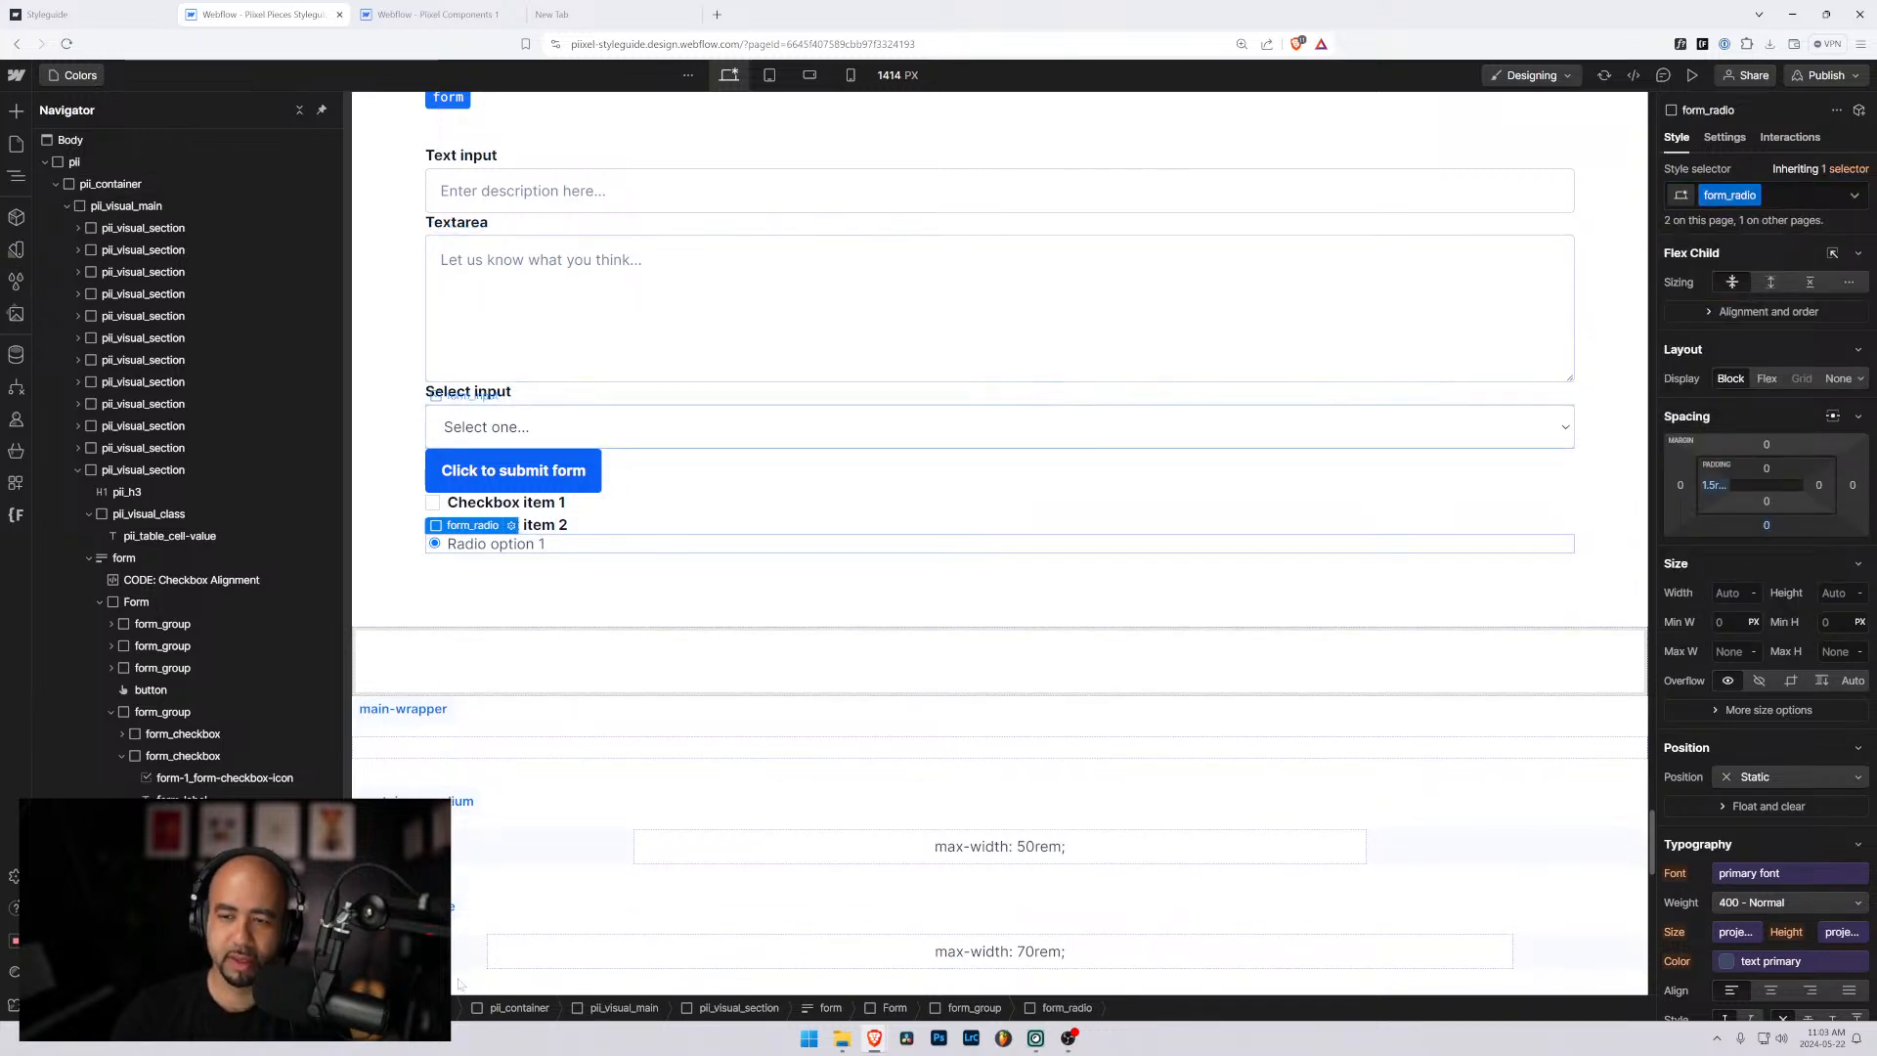
Apply the existing class radio_form to the Radio Button element inside the form_radio field.
{"action": "left_click", "coordinate": [434, 543]}
{"action": "key", "text": "ctrl+Return"}
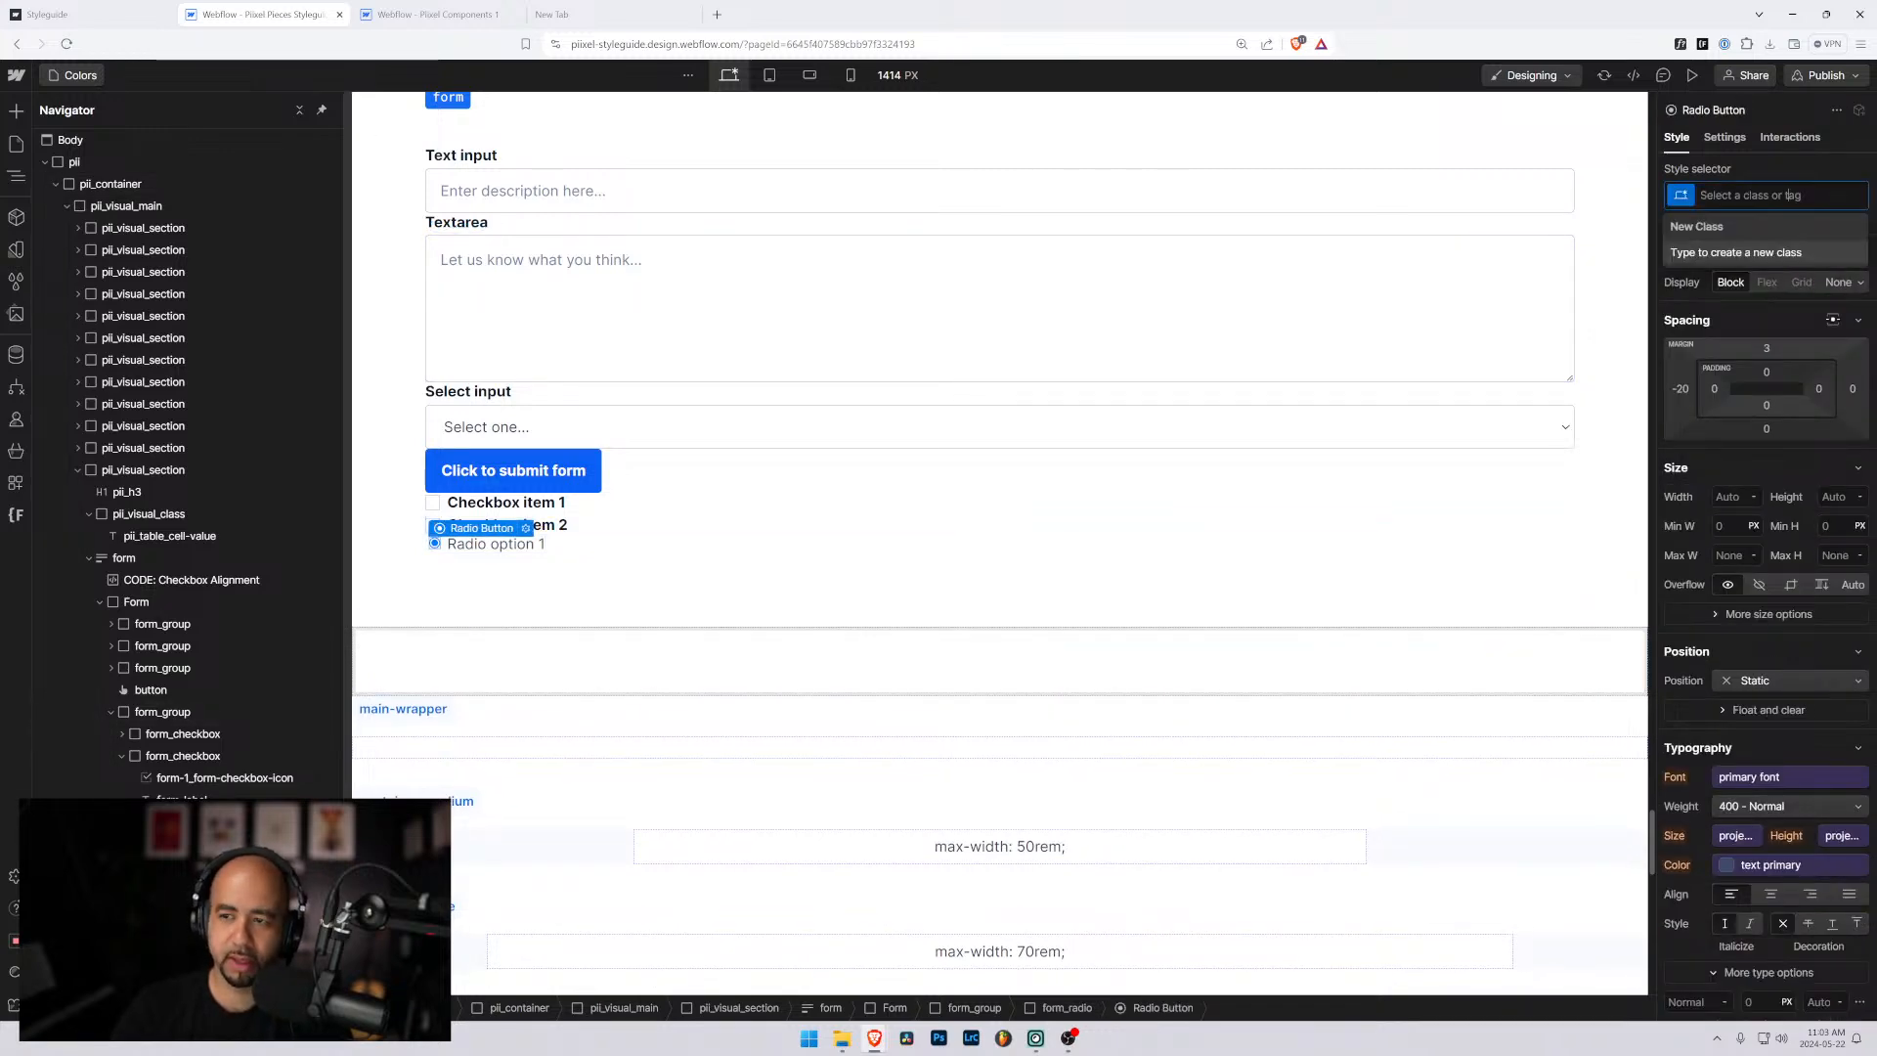
{"action": "type", "text": "radio_f"}
{"action": "key", "text": "Return"}
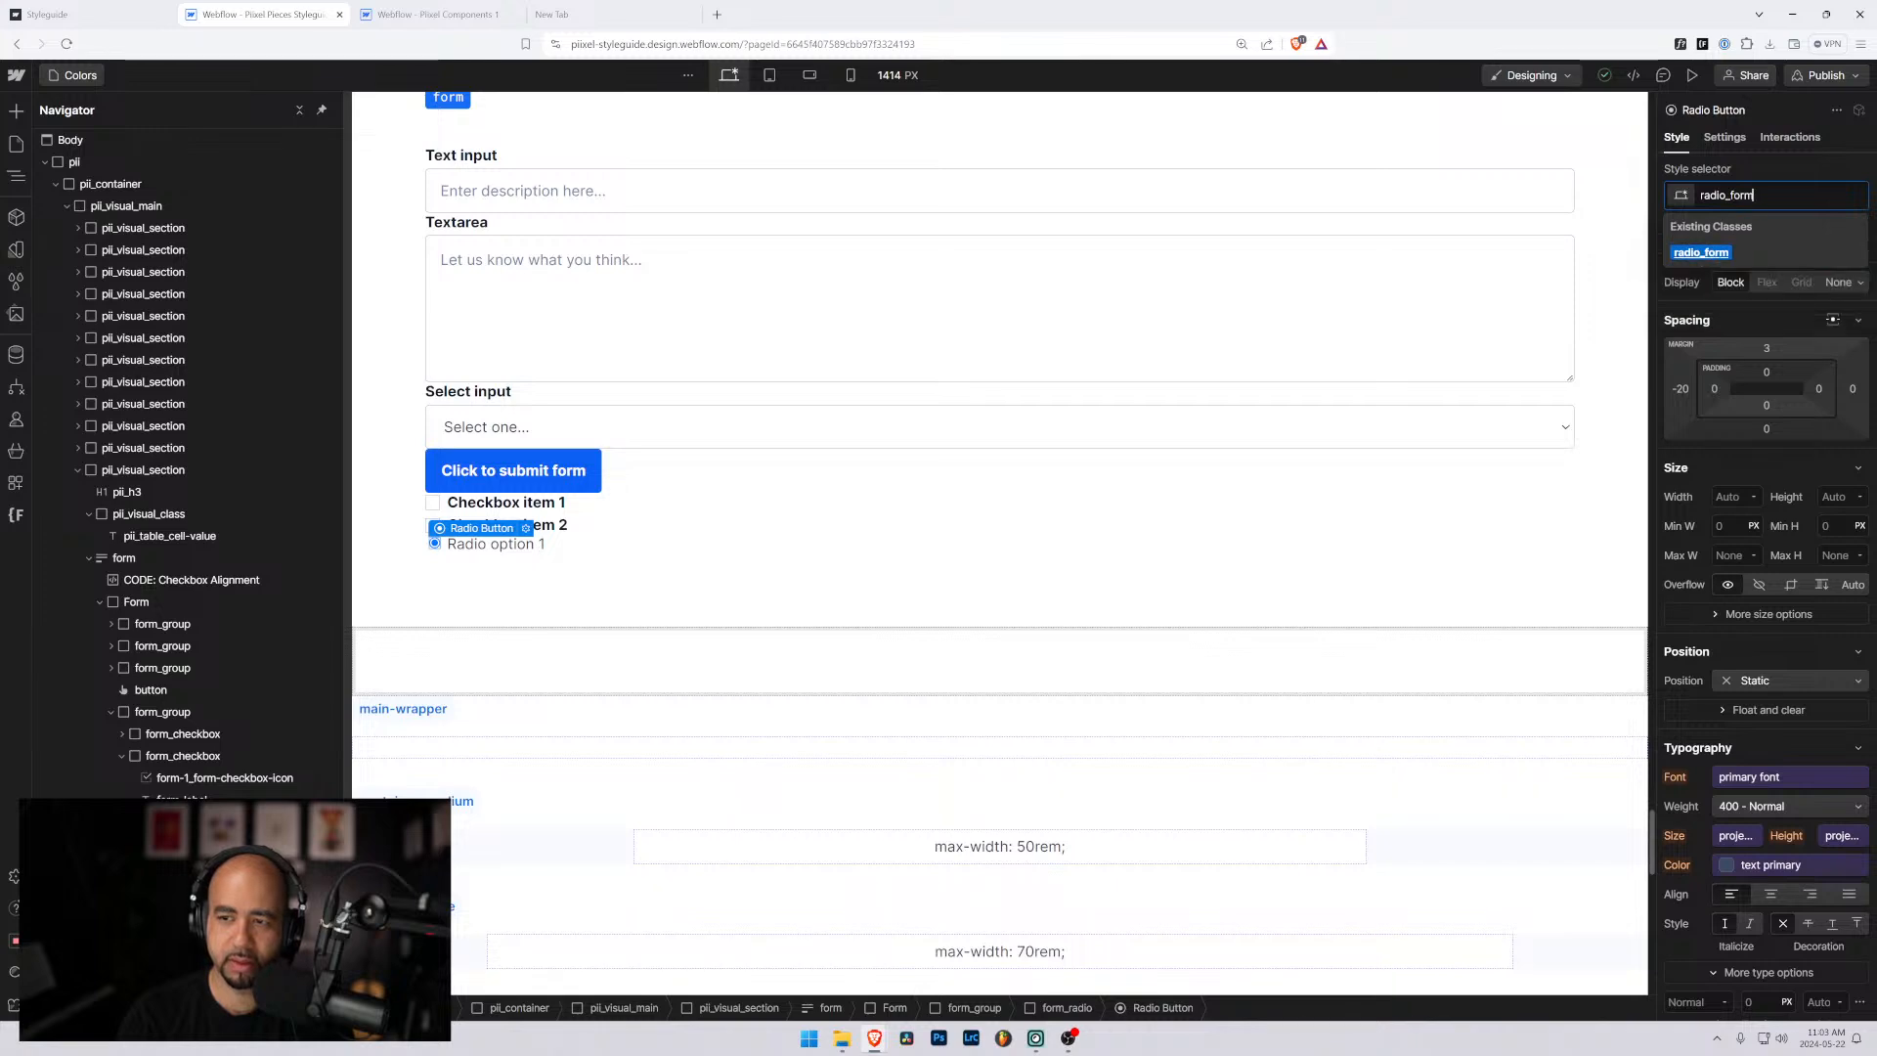
{"action": "left_click", "coordinate": [1785, 197]}
{"action": "key", "text": "Escape"}
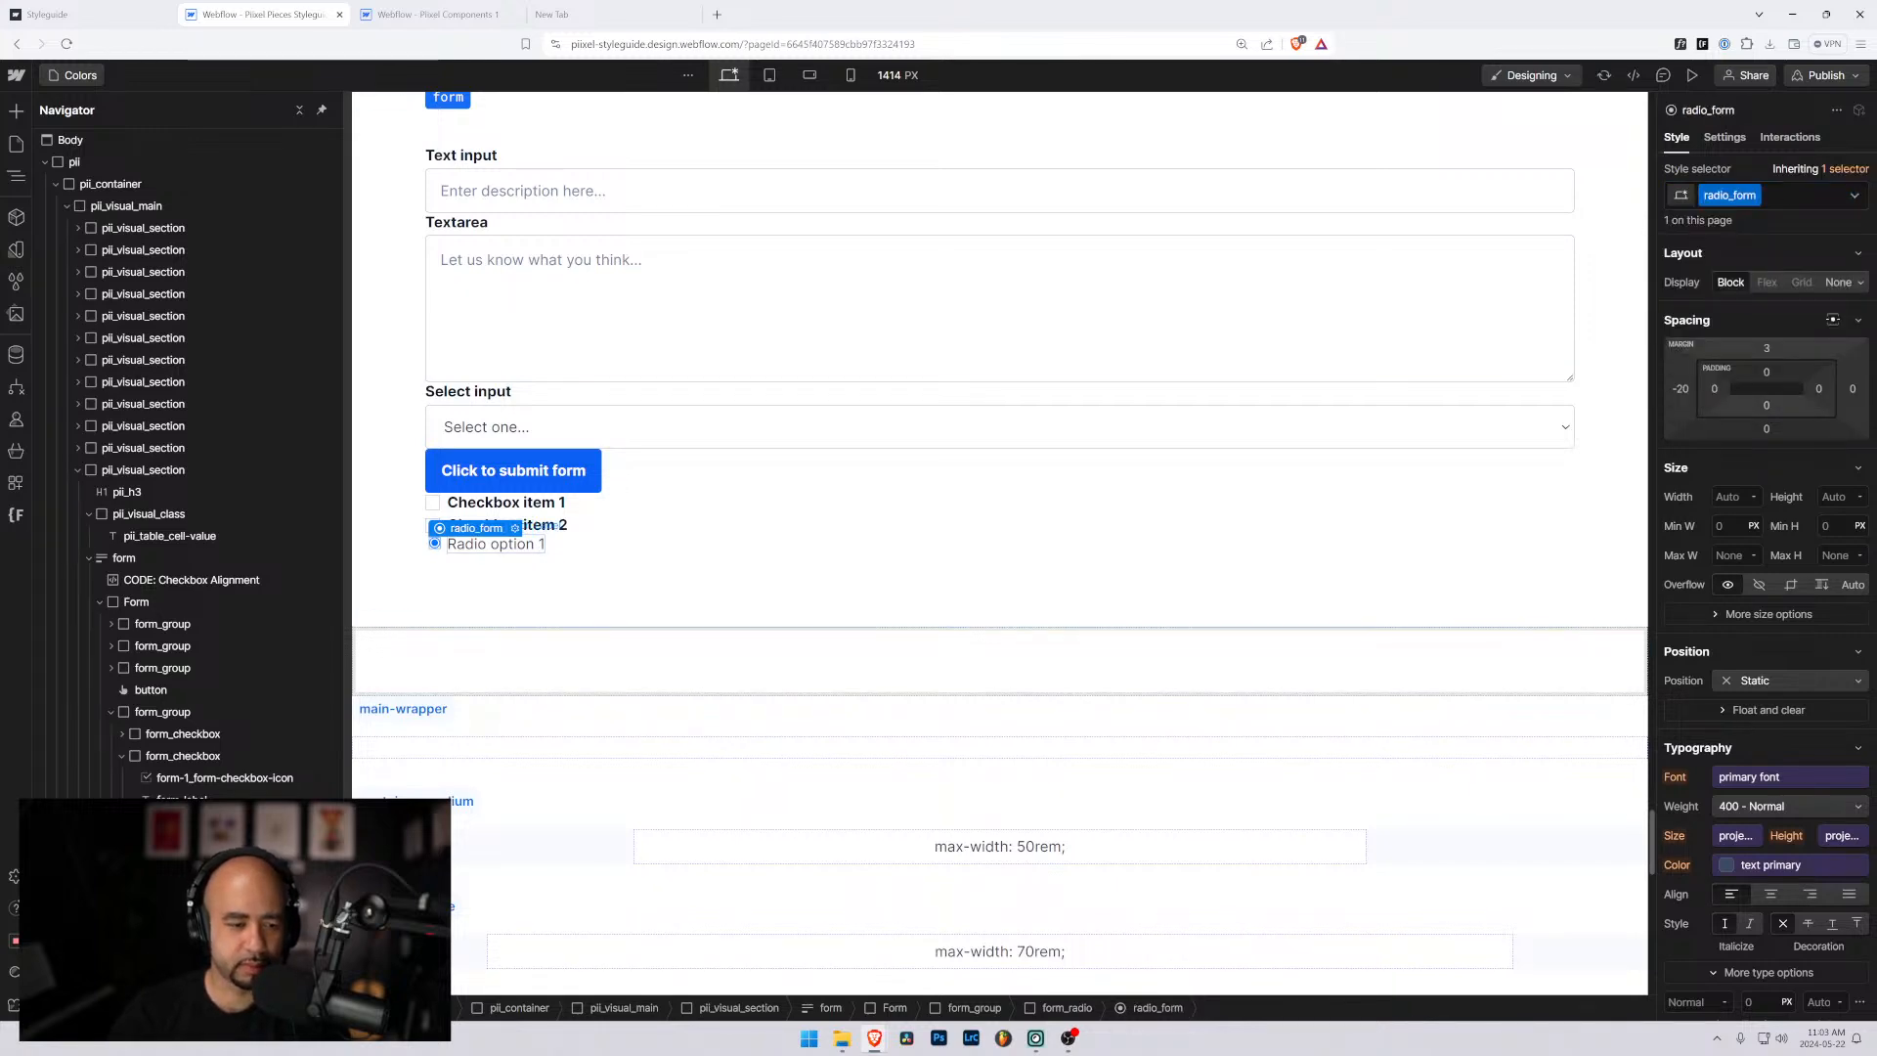
Apply the existing class form_label to the "Radio option 1" label.
{"action": "left_click", "coordinate": [494, 544]}
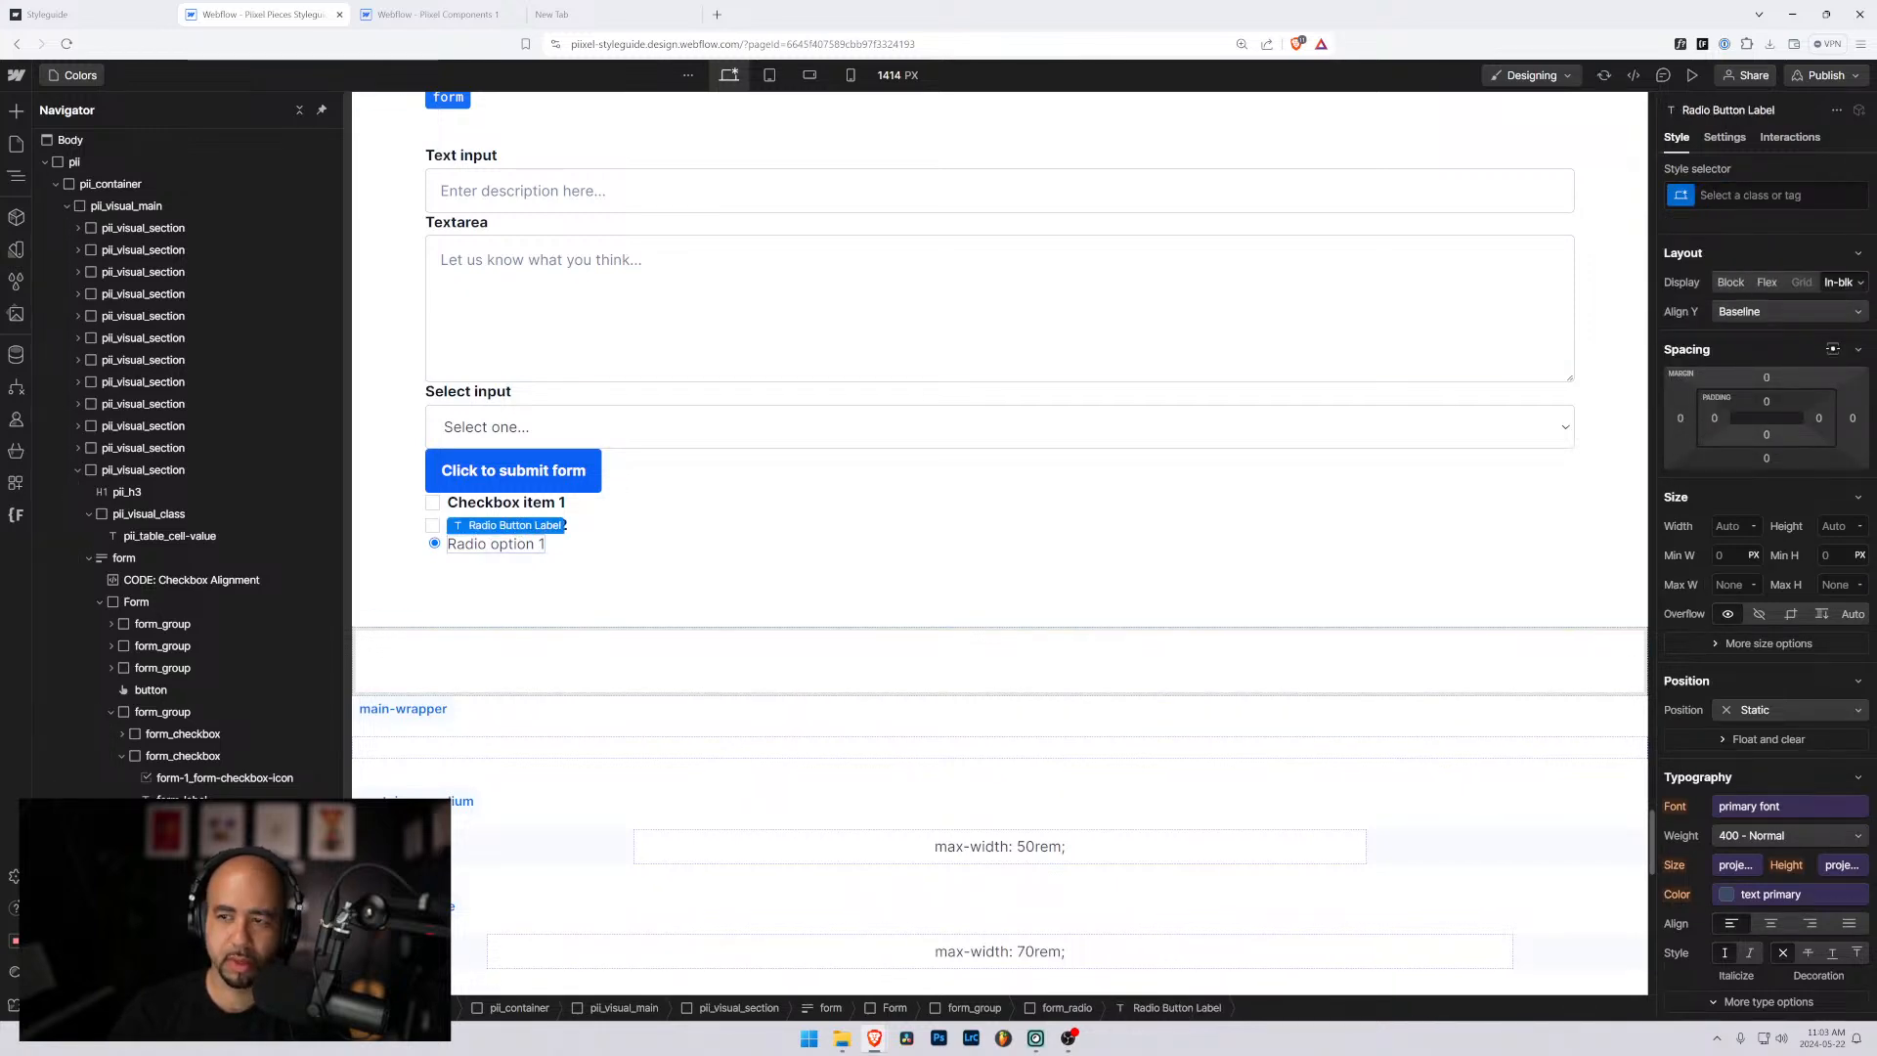
{"action": "key", "text": "ctrl+Return"}
{"action": "type", "text": "fo"}
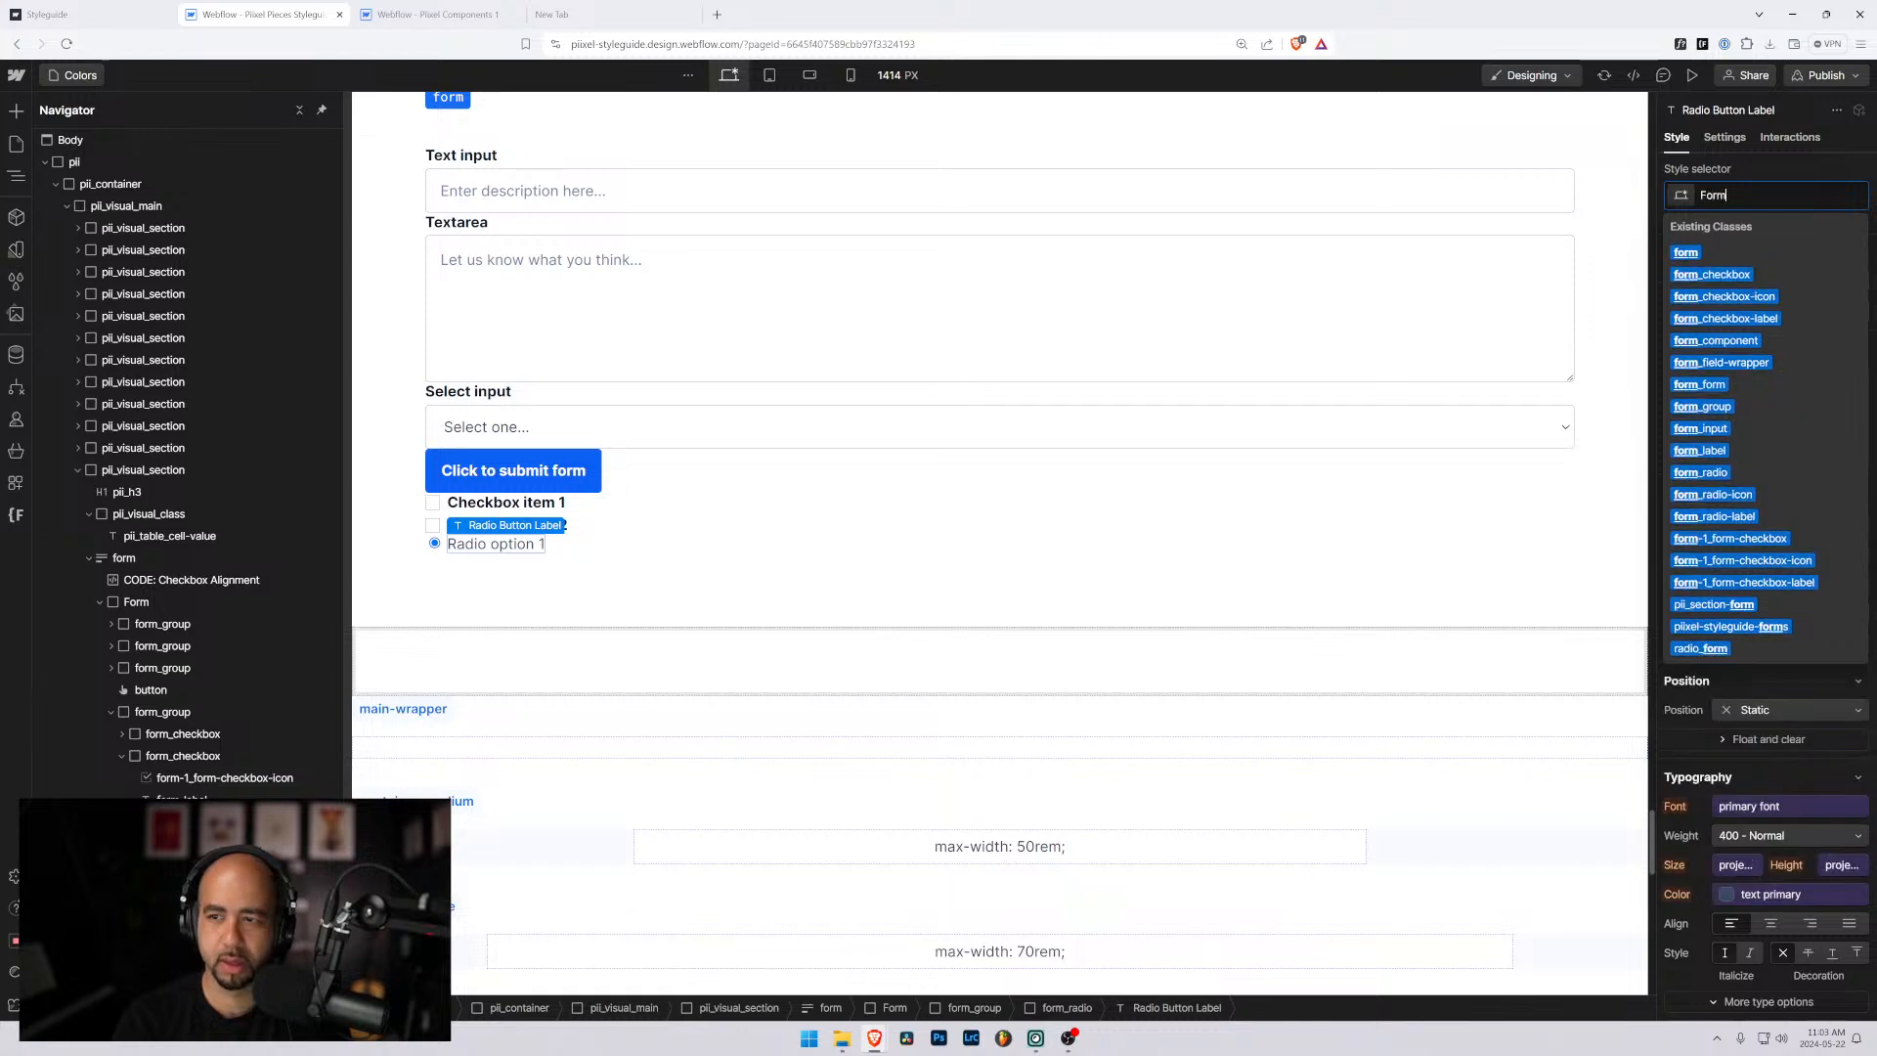
{"action": "key", "text": "BackSpace"}
{"action": "key", "text": "BackSpace"}
{"action": "type", "text": "form_label"}
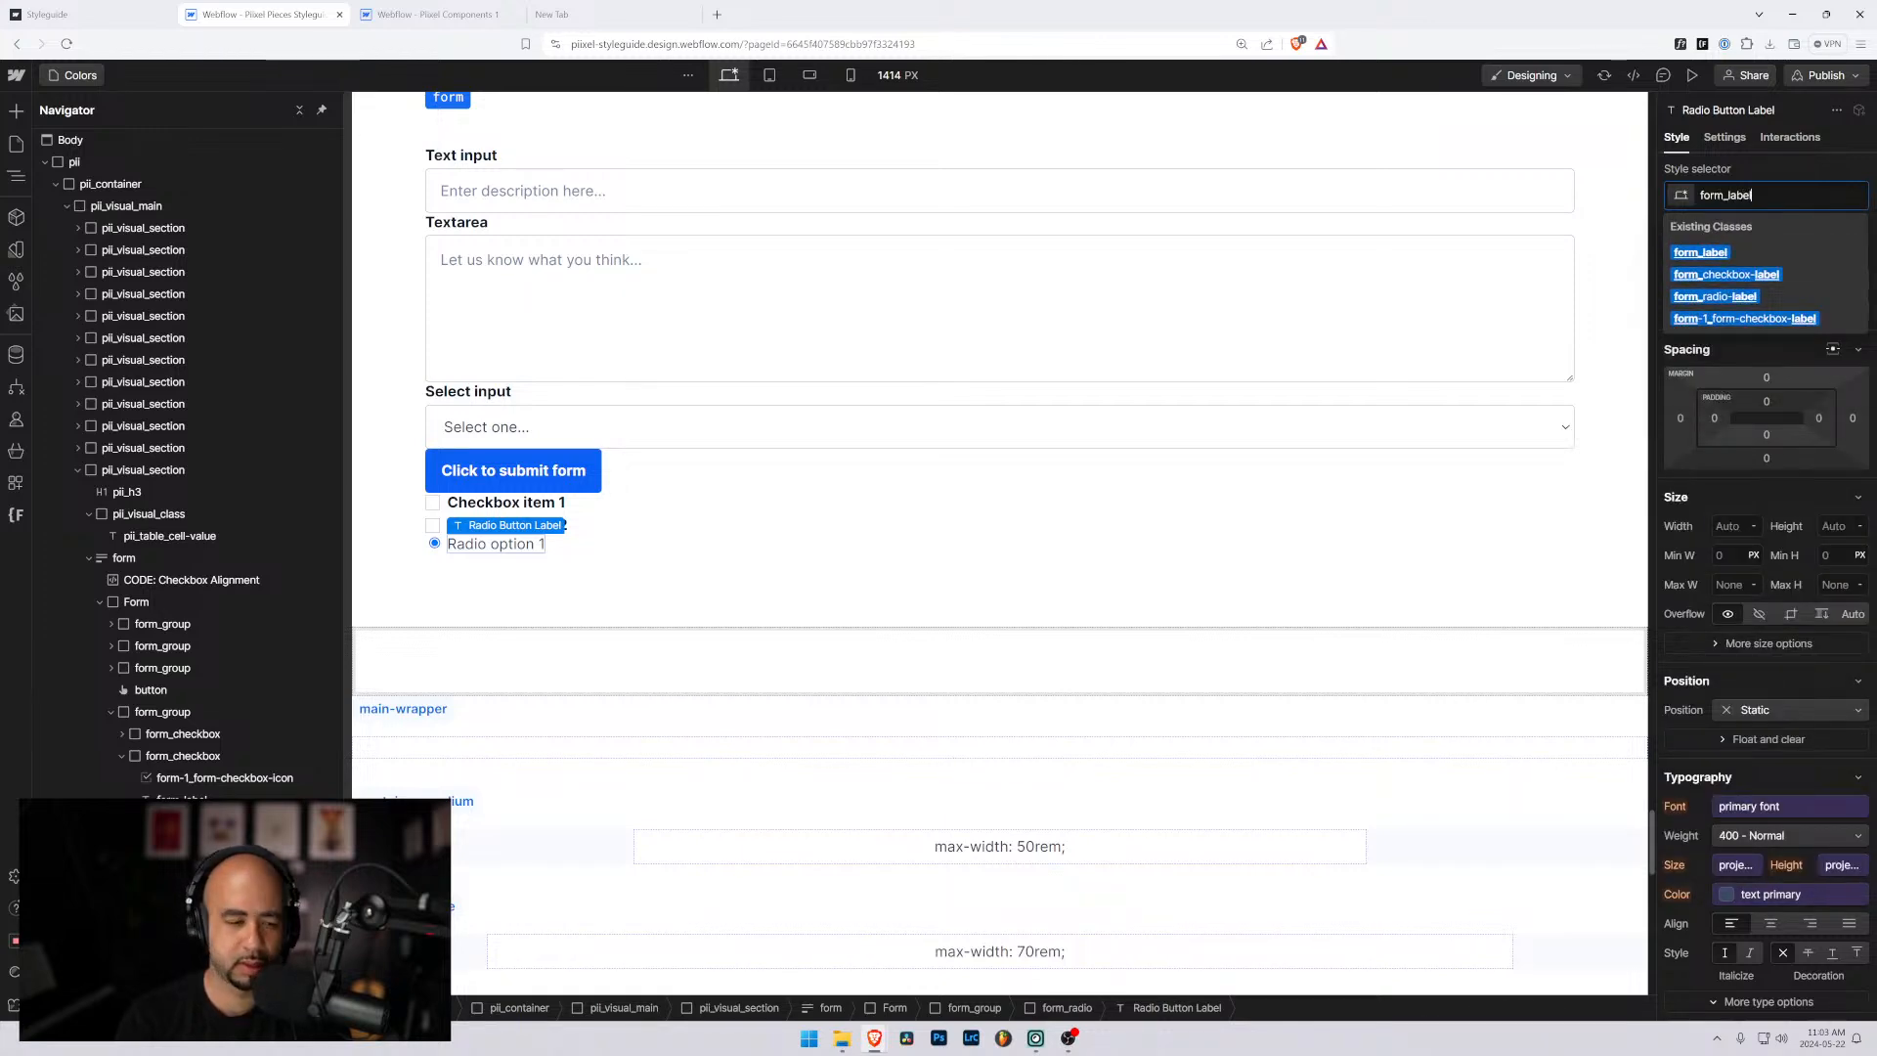
{"action": "key", "text": "Return"}
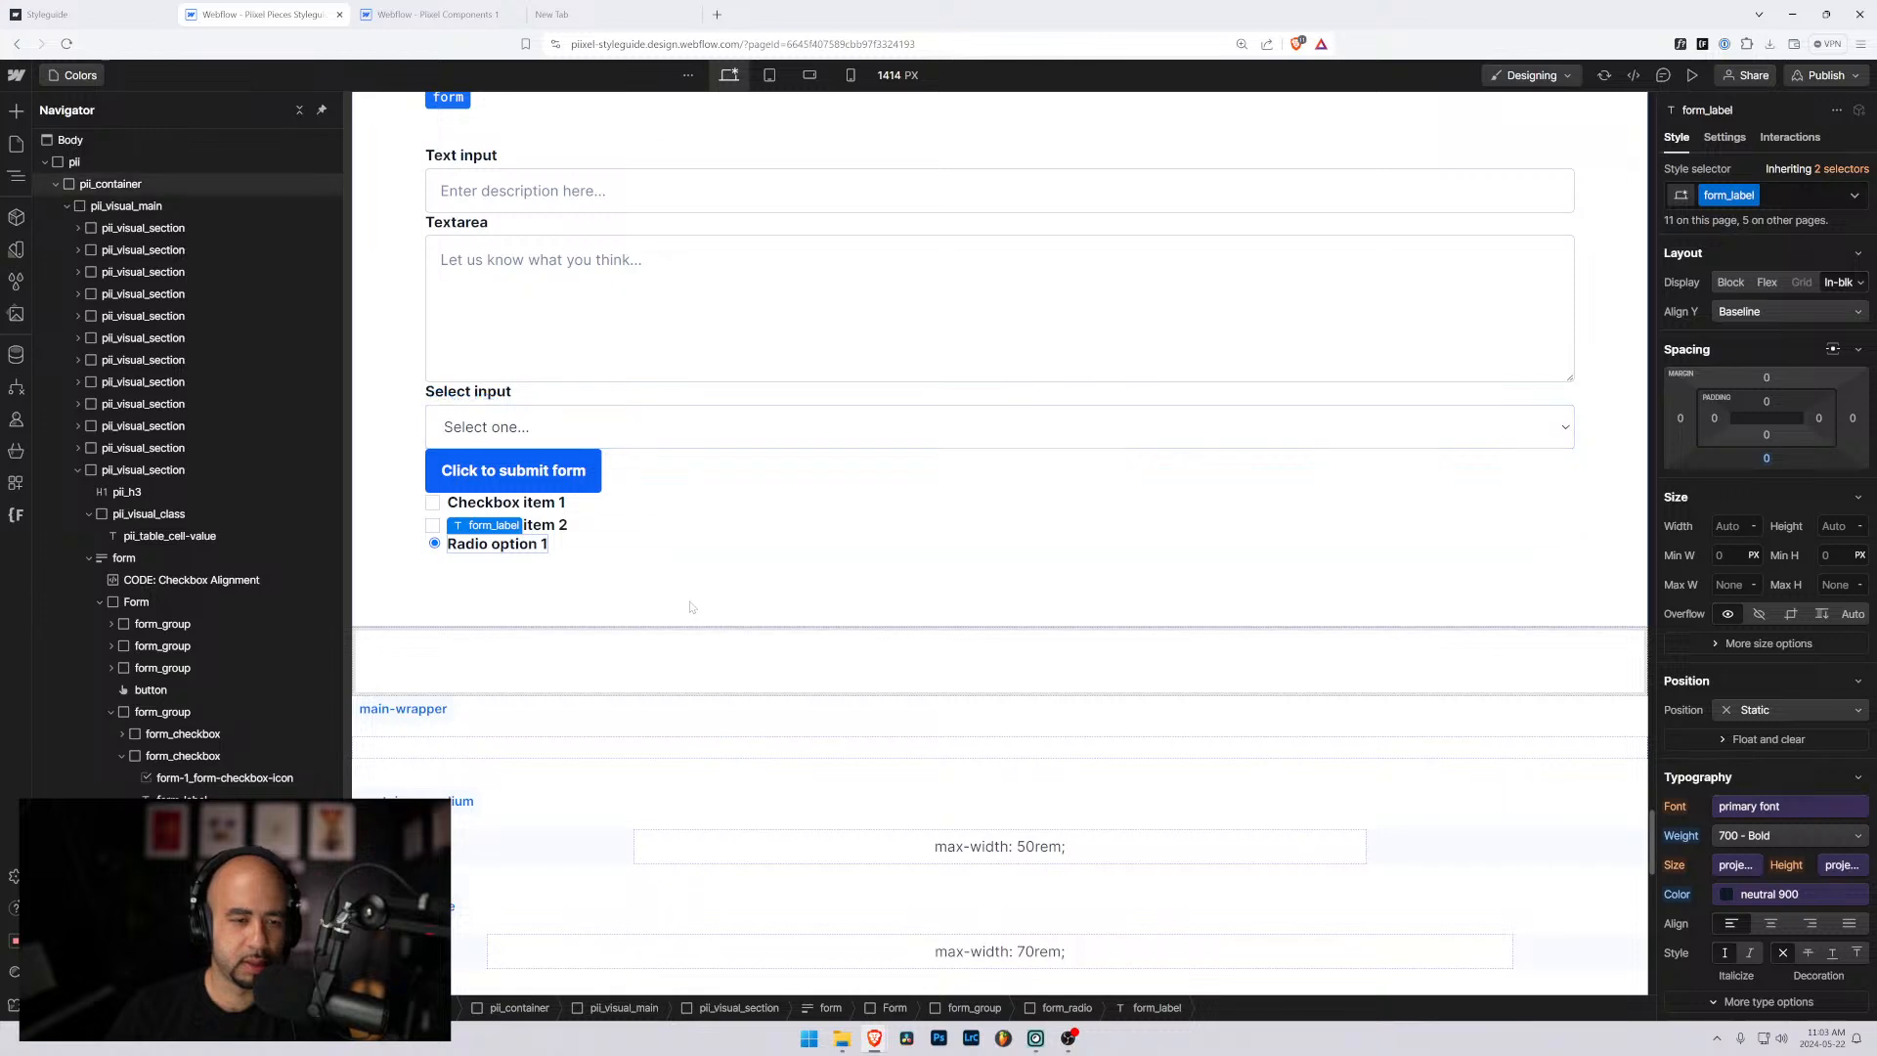
{"action": "left_click", "coordinate": [691, 607]}
Examine the radio icon styling in the Pixel Components 1 form and the form_radio-icon properties in the reference style guide.
{"action": "left_click", "coordinate": [435, 544]}
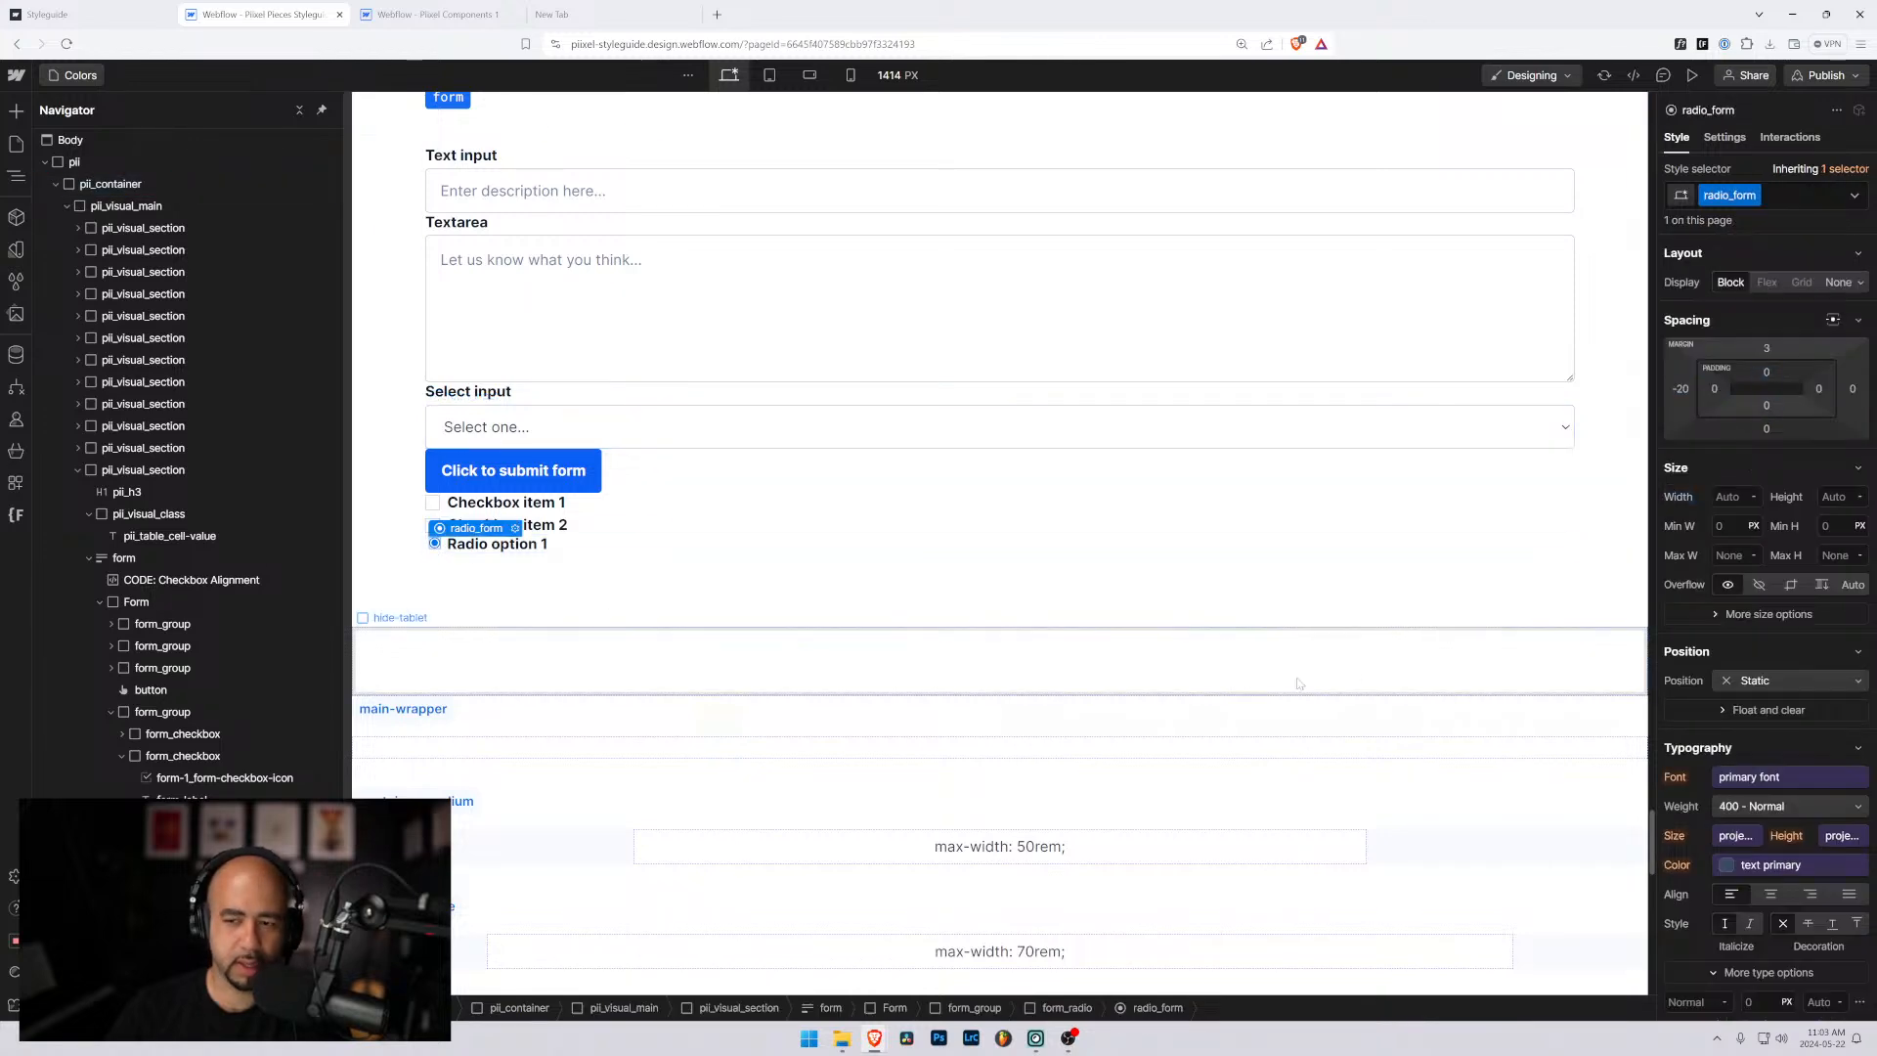
{"action": "left_click", "coordinate": [430, 14]}
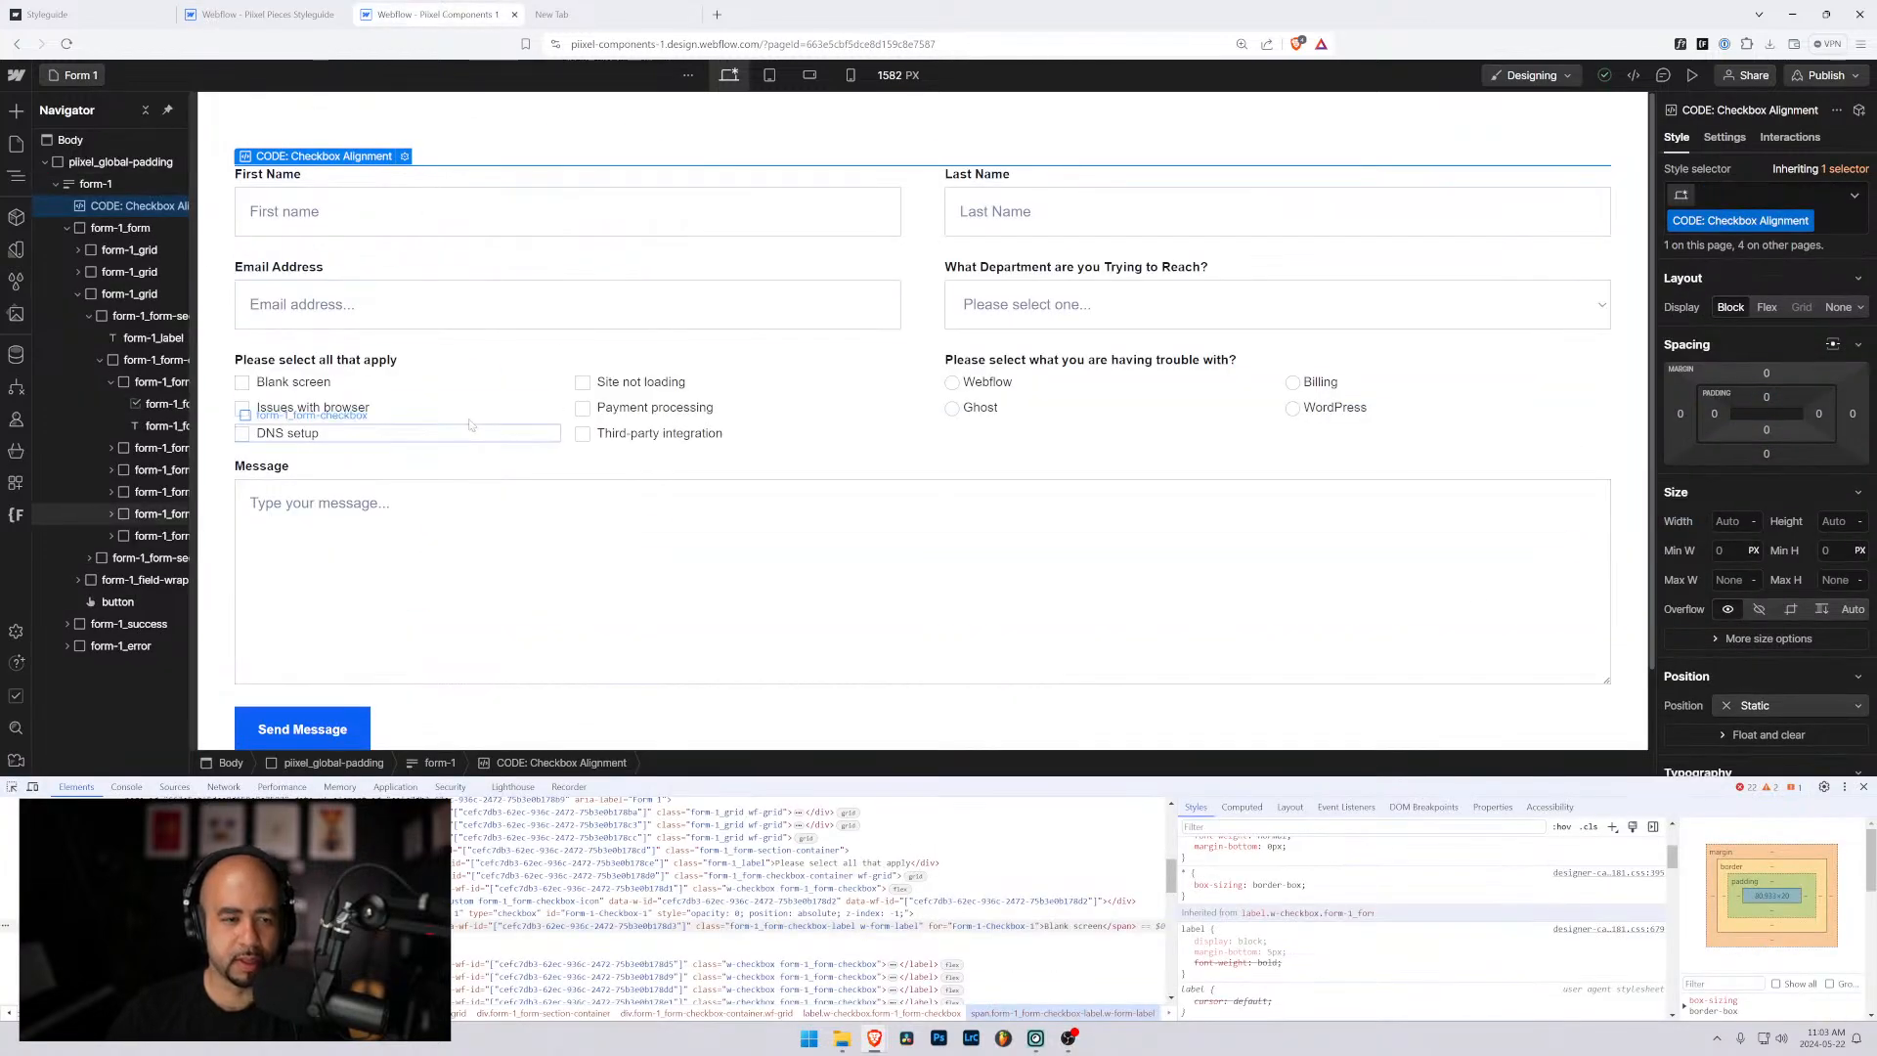
{"action": "left_click", "coordinate": [952, 382]}
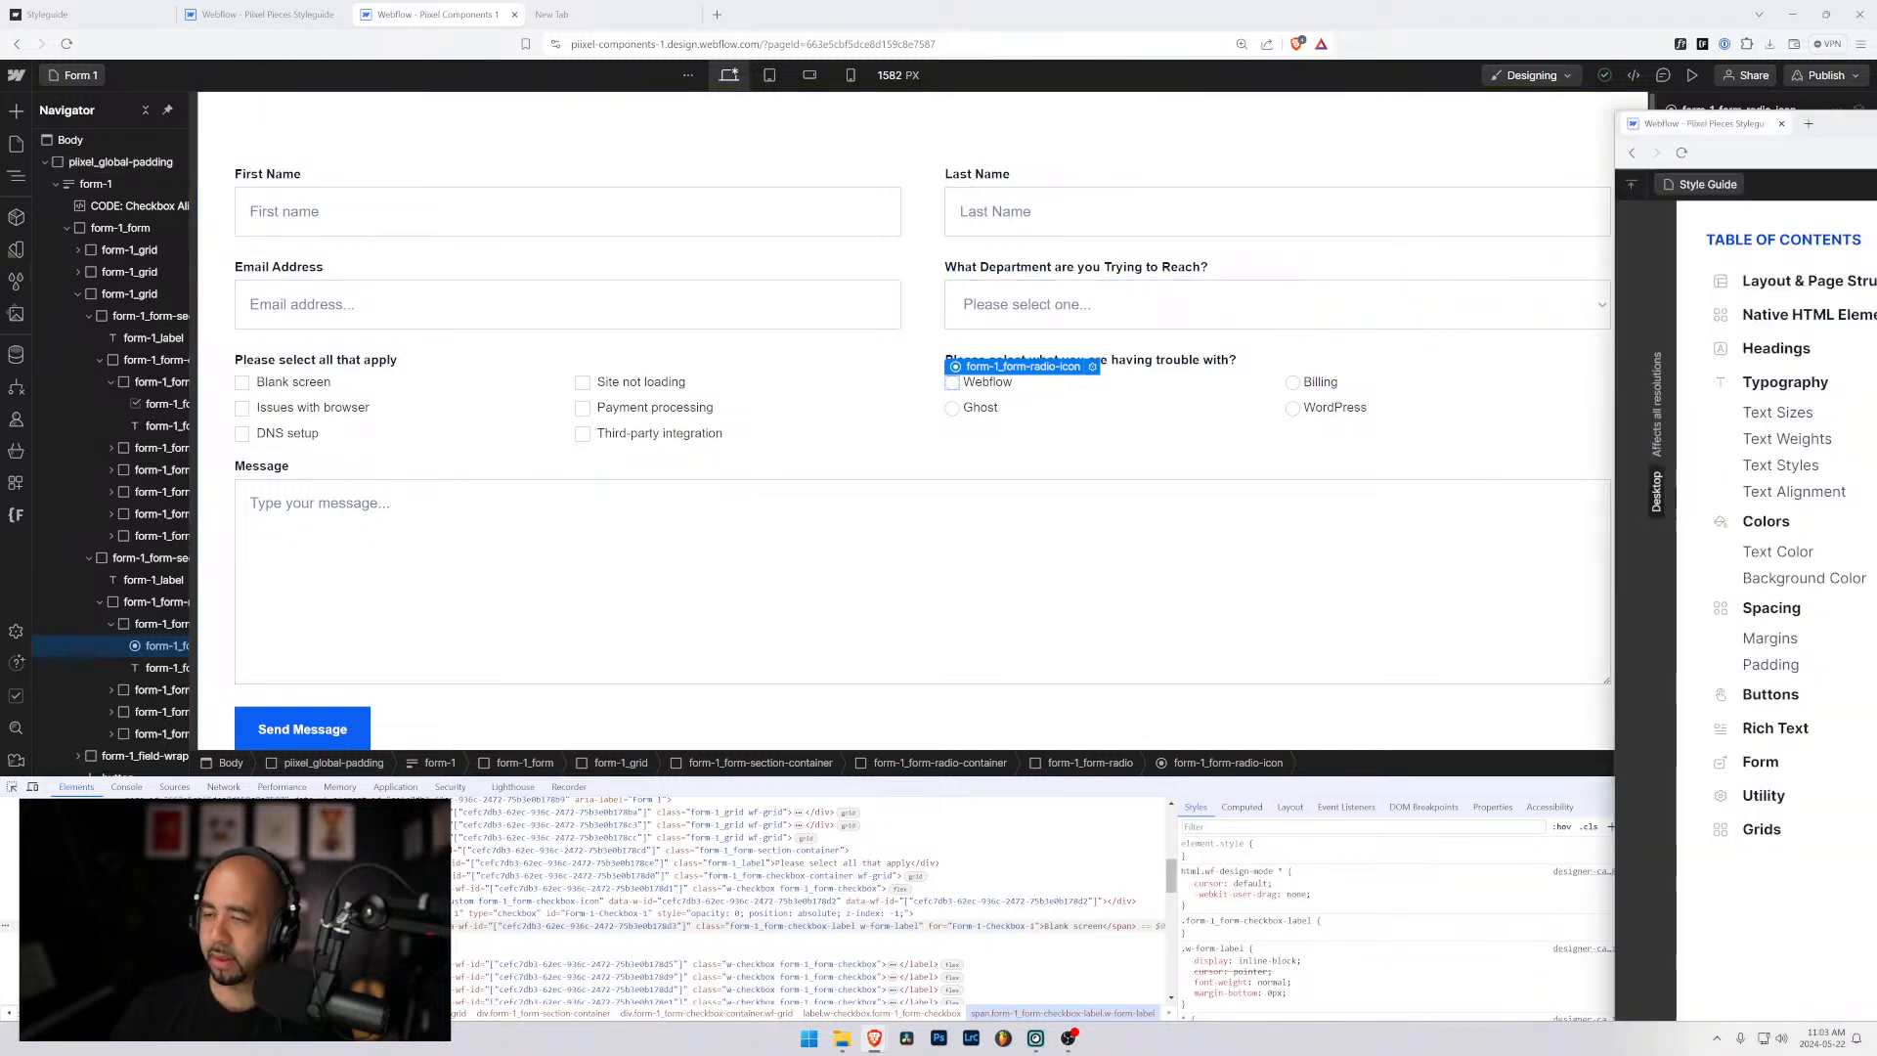
{"action": "left_click_drag", "start_coordinate": [1720, 58], "coordinate": [427, 83]}
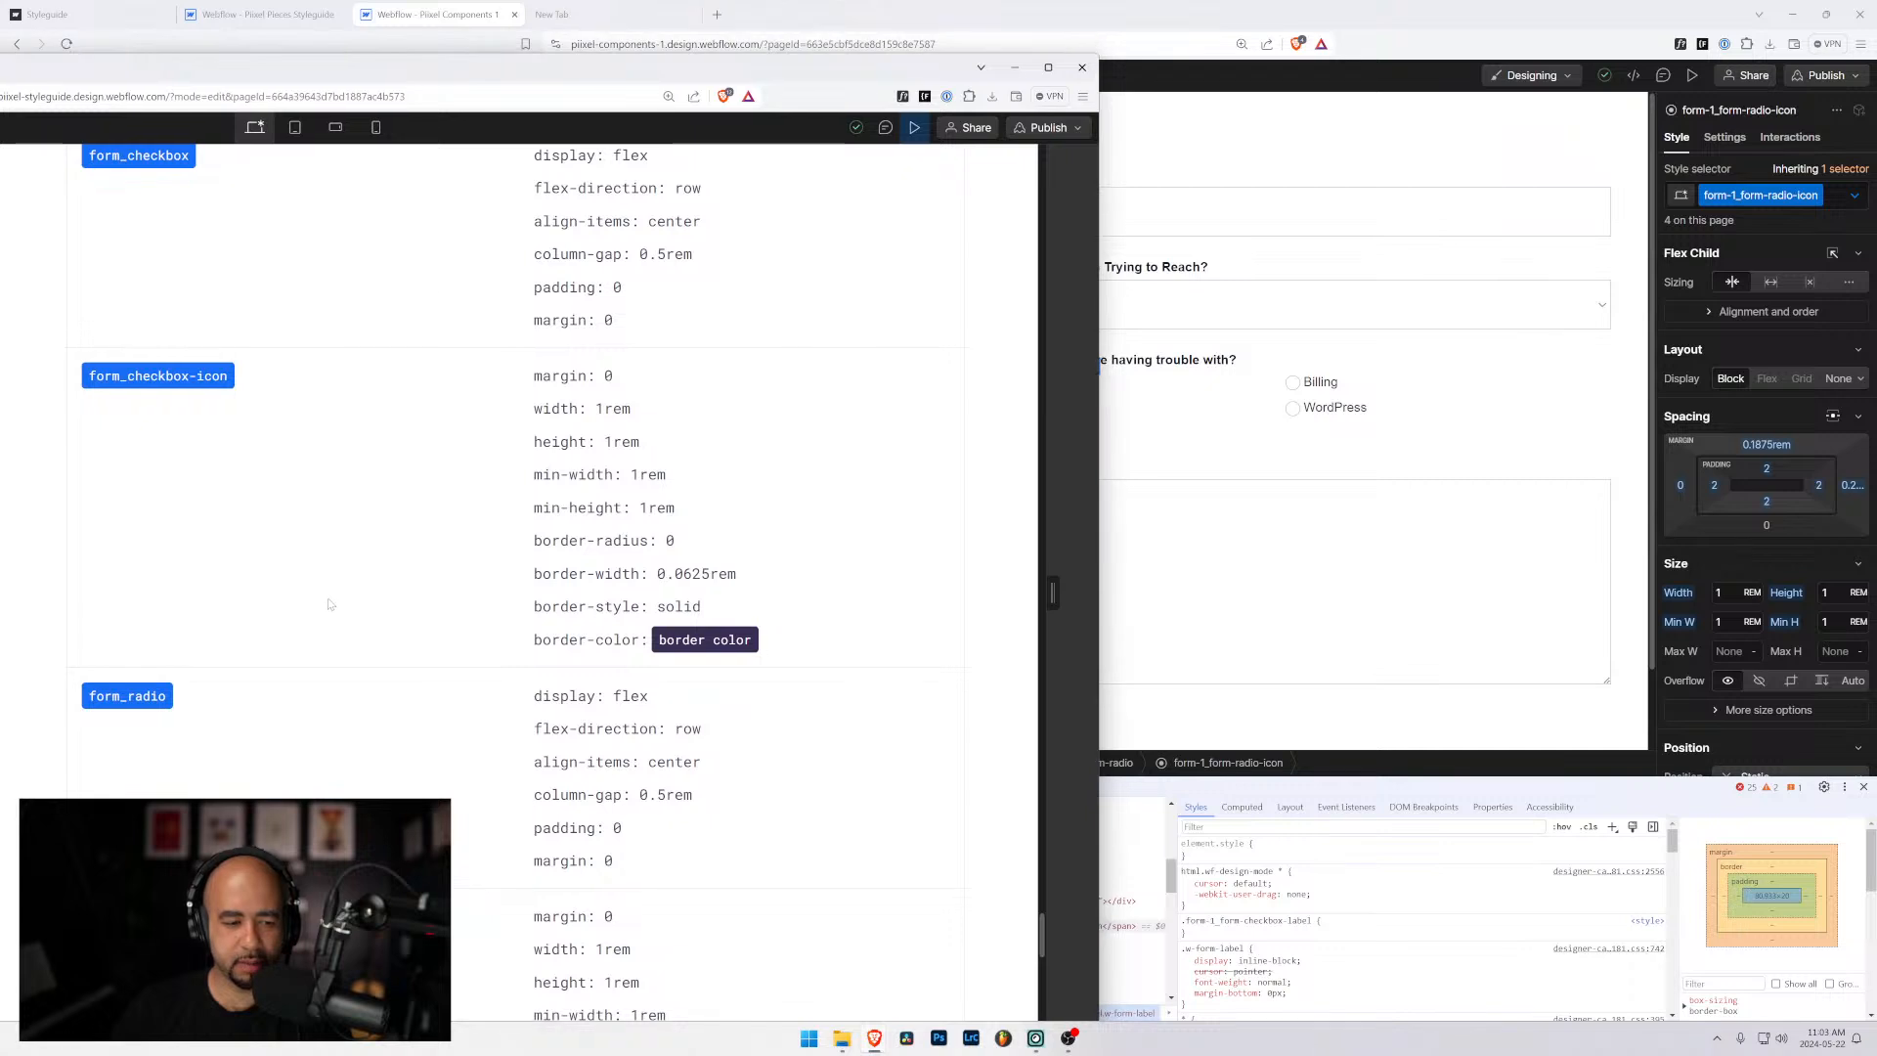
{"action": "scroll", "coordinate": [526, 554], "scroll_direction": "down", "scroll_amount": 5}
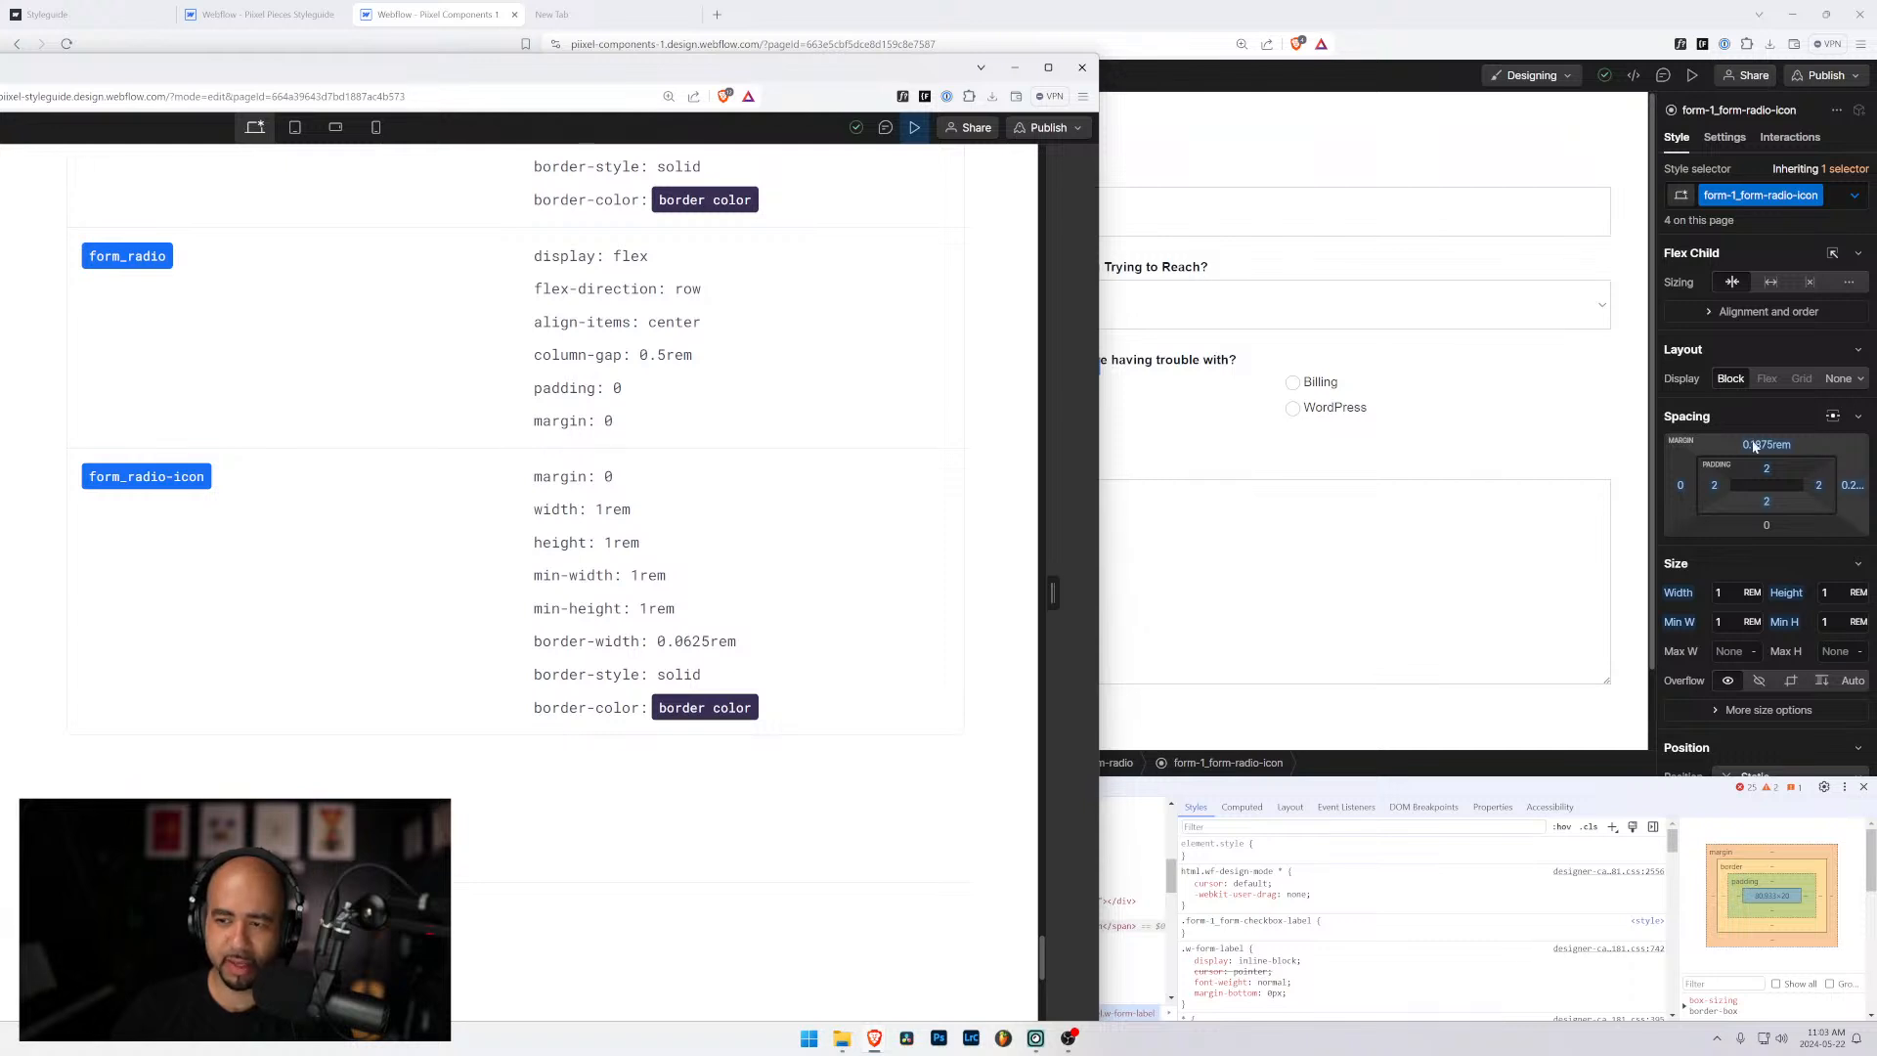
{"action": "scroll", "coordinate": [1760, 587], "scroll_direction": "down", "scroll_amount": 3}
{"action": "scroll", "coordinate": [1761, 604], "scroll_direction": "up", "scroll_amount": 3}
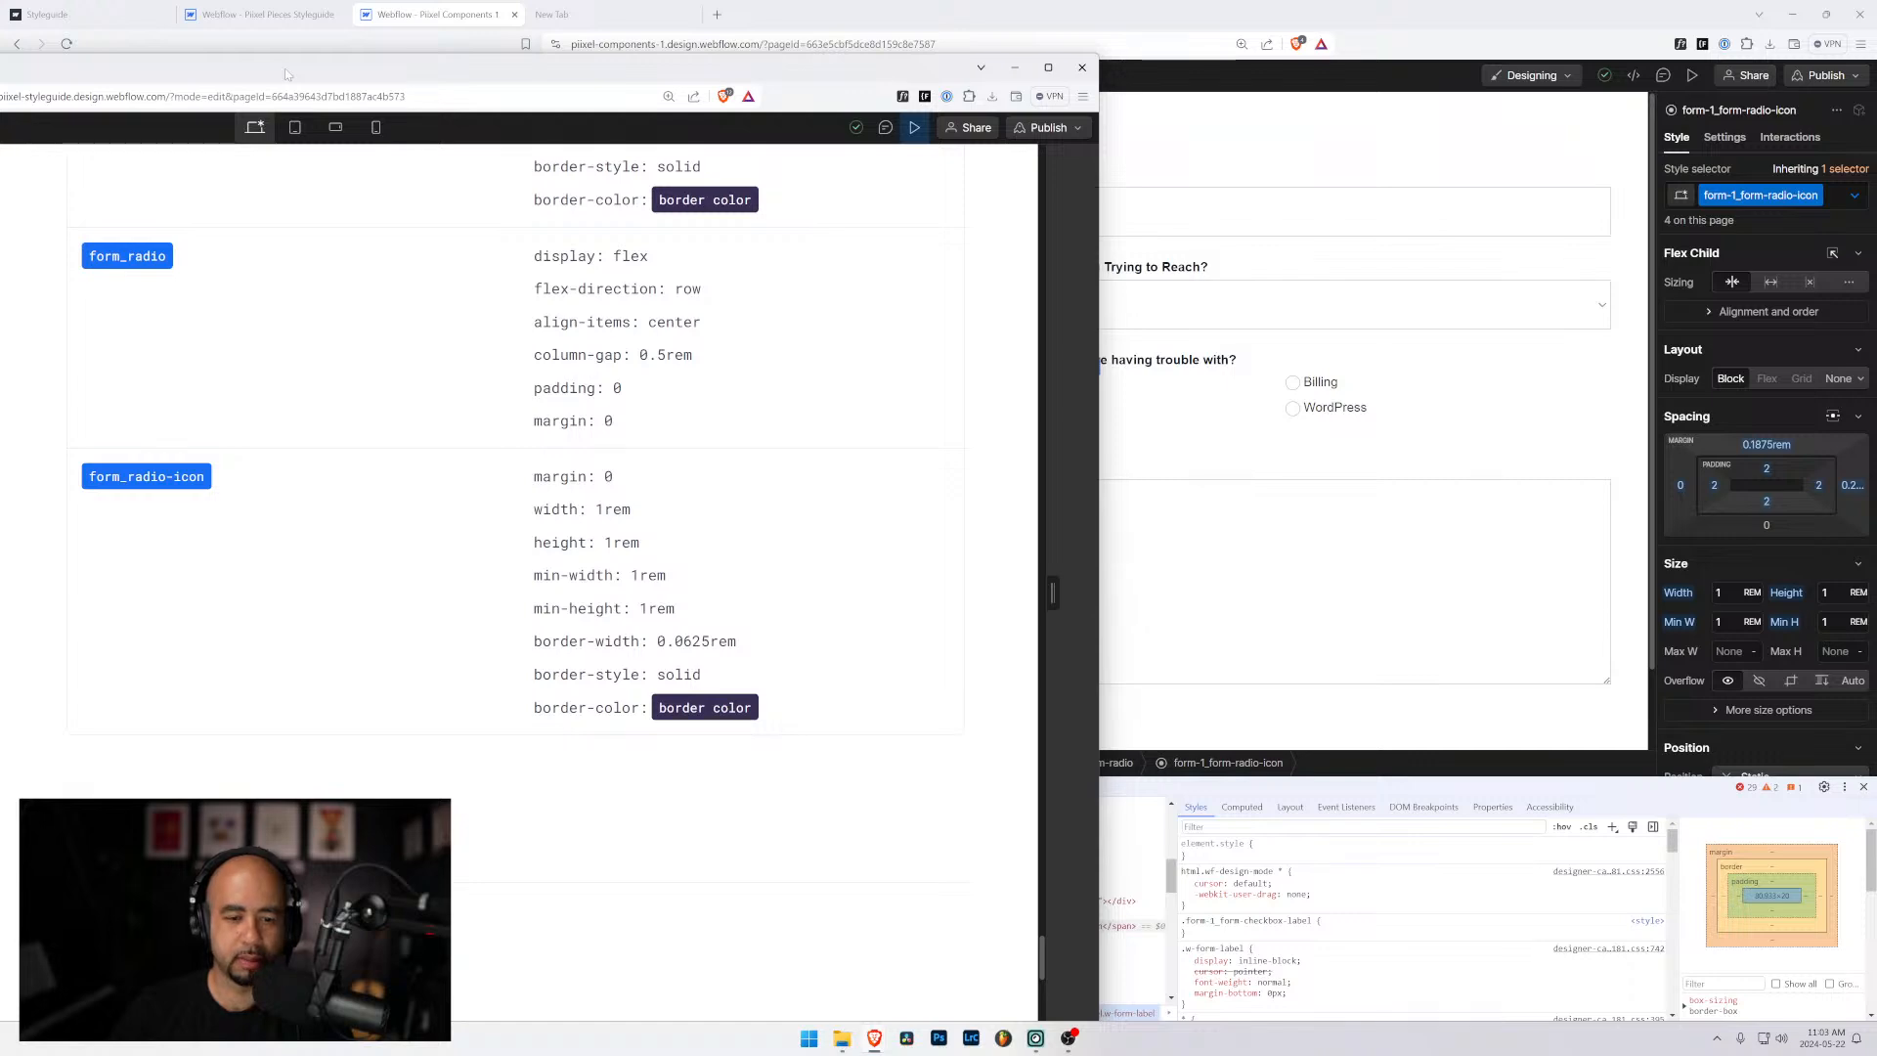
{"action": "key", "text": "alt+Tab"}
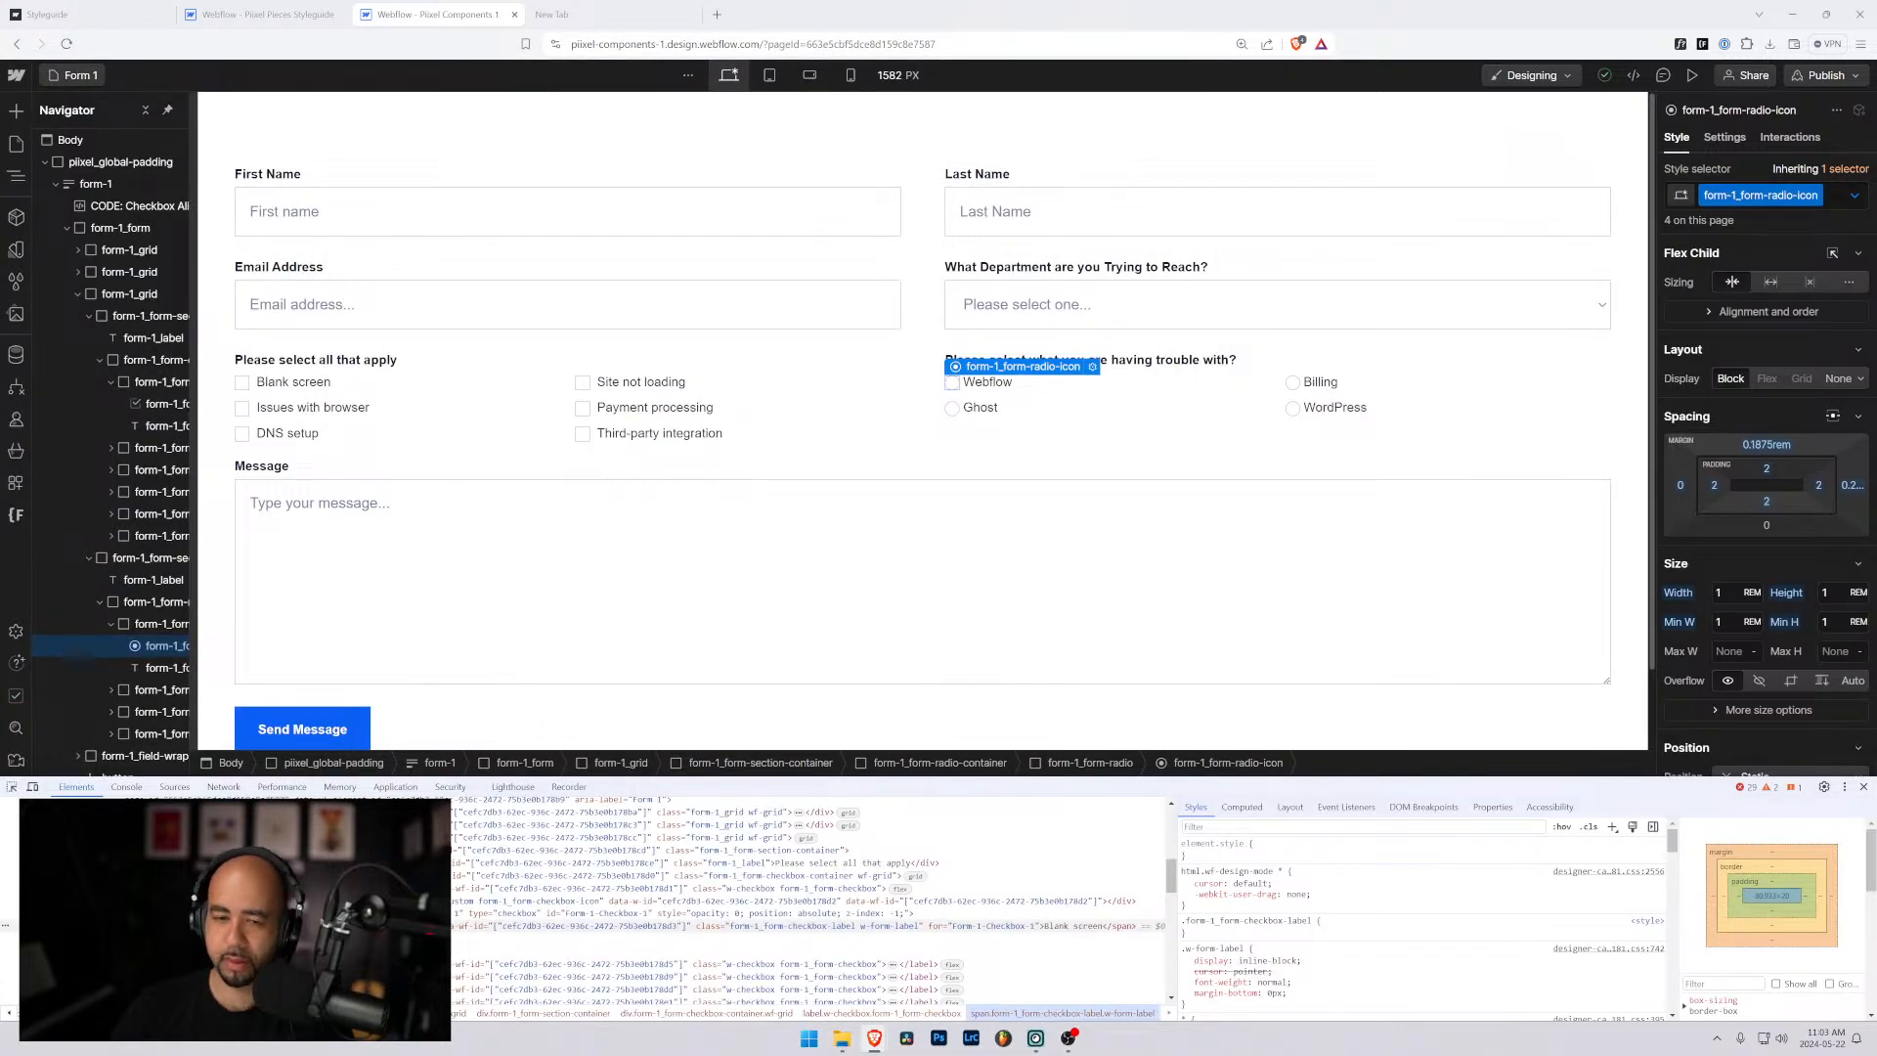
{"action": "left_click", "coordinate": [260, 7]}
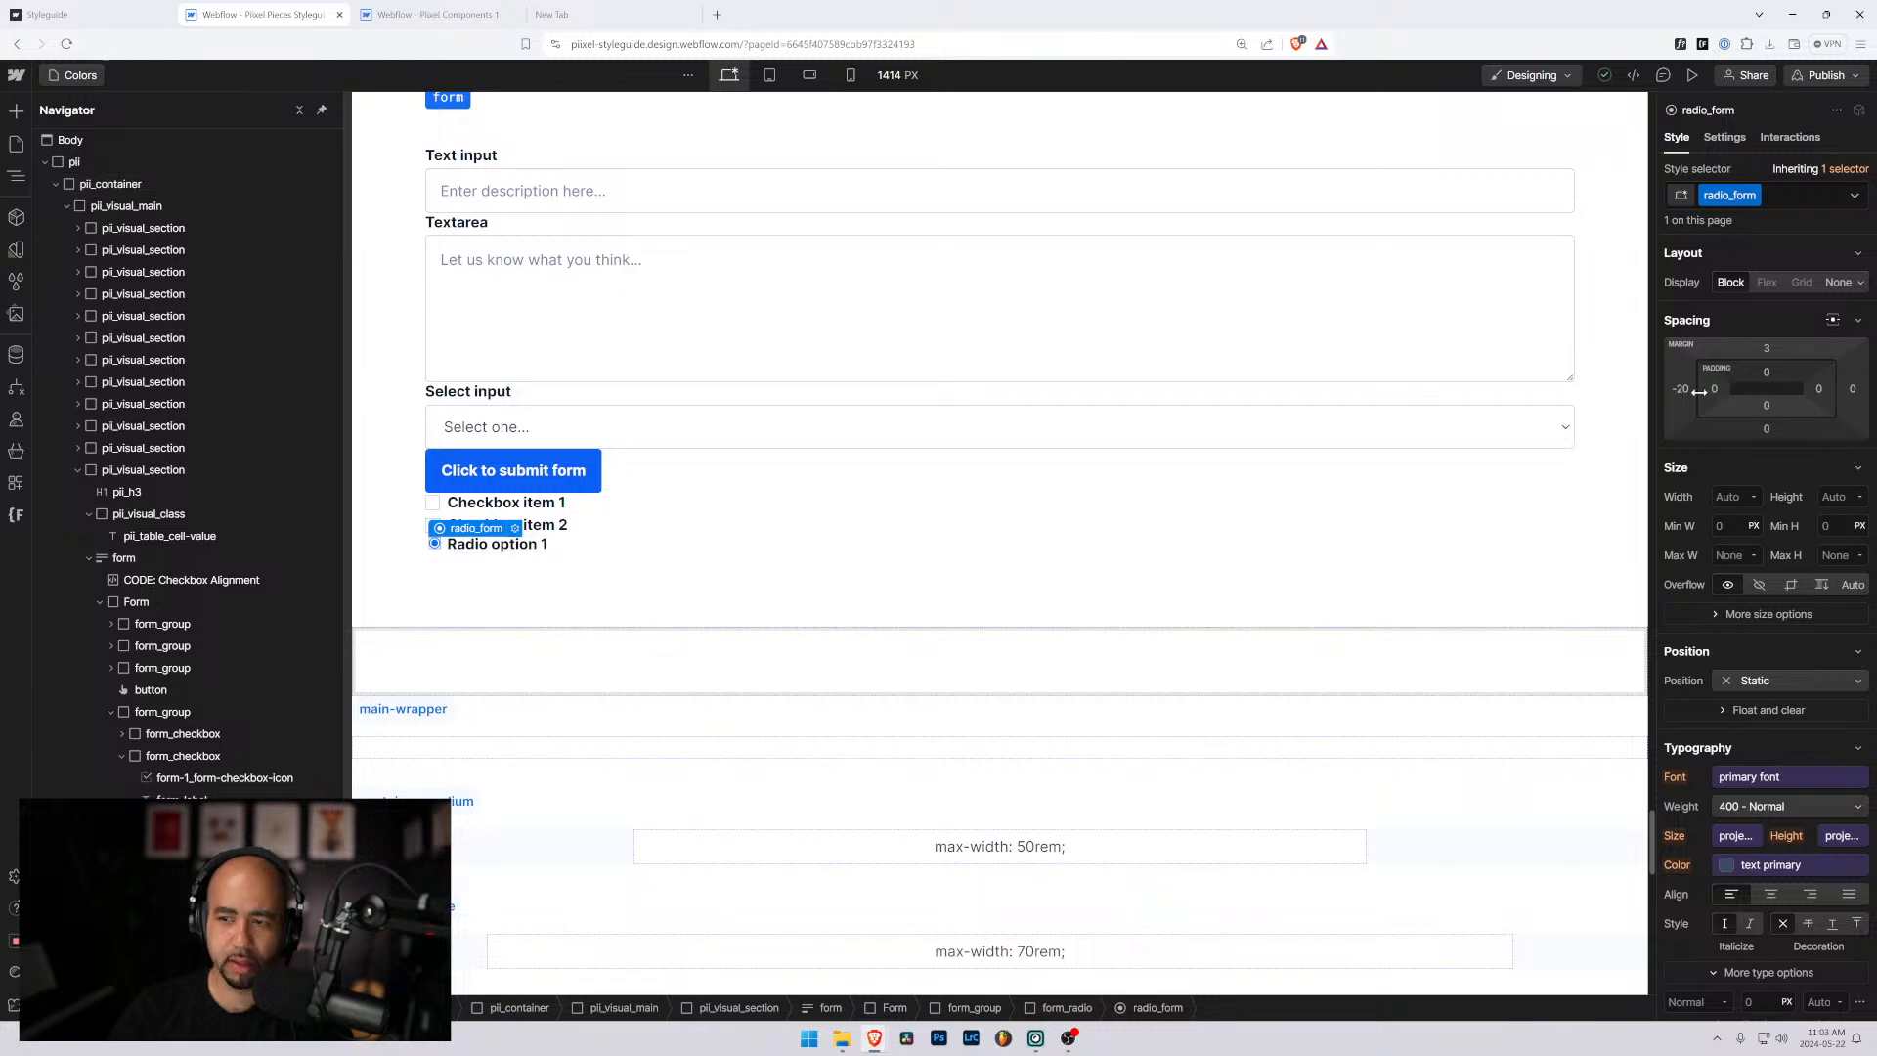
{"action": "left_click", "coordinate": [1768, 373]}
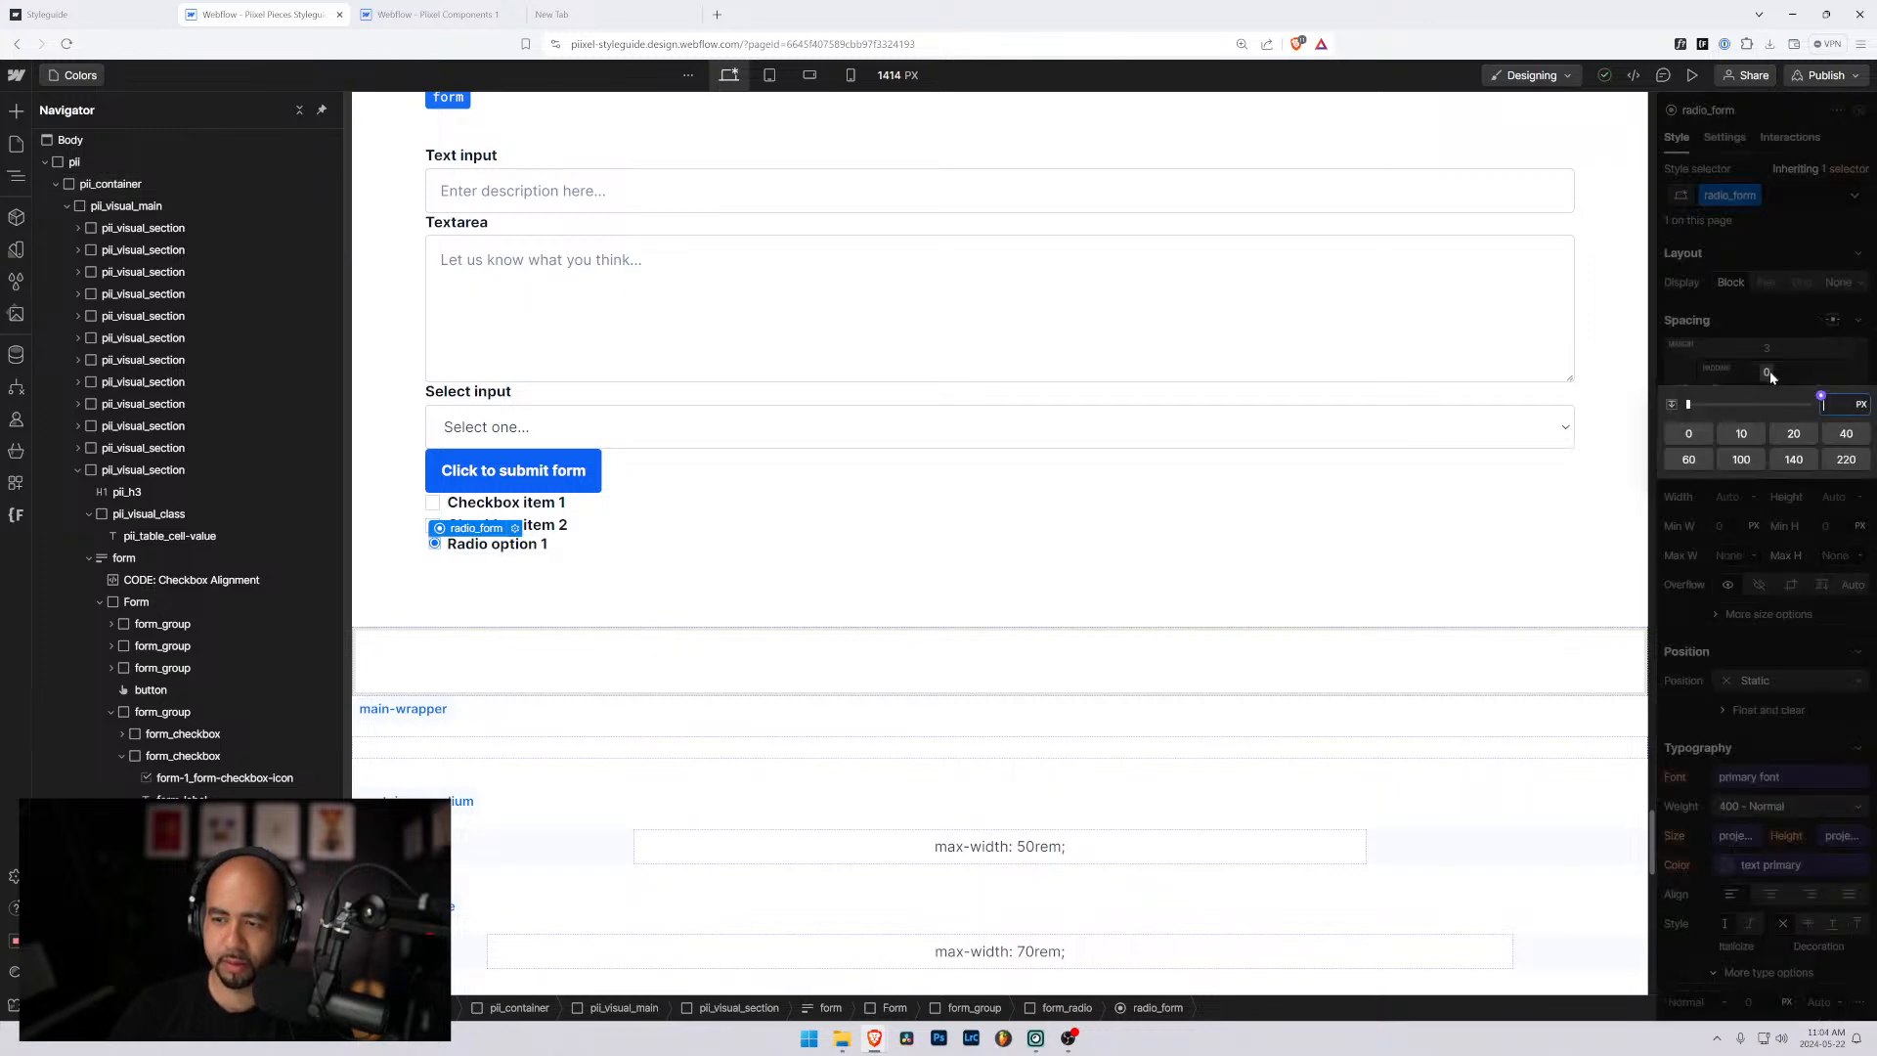
{"action": "type", "text": "1rem"}
{"action": "key", "text": "Return"}
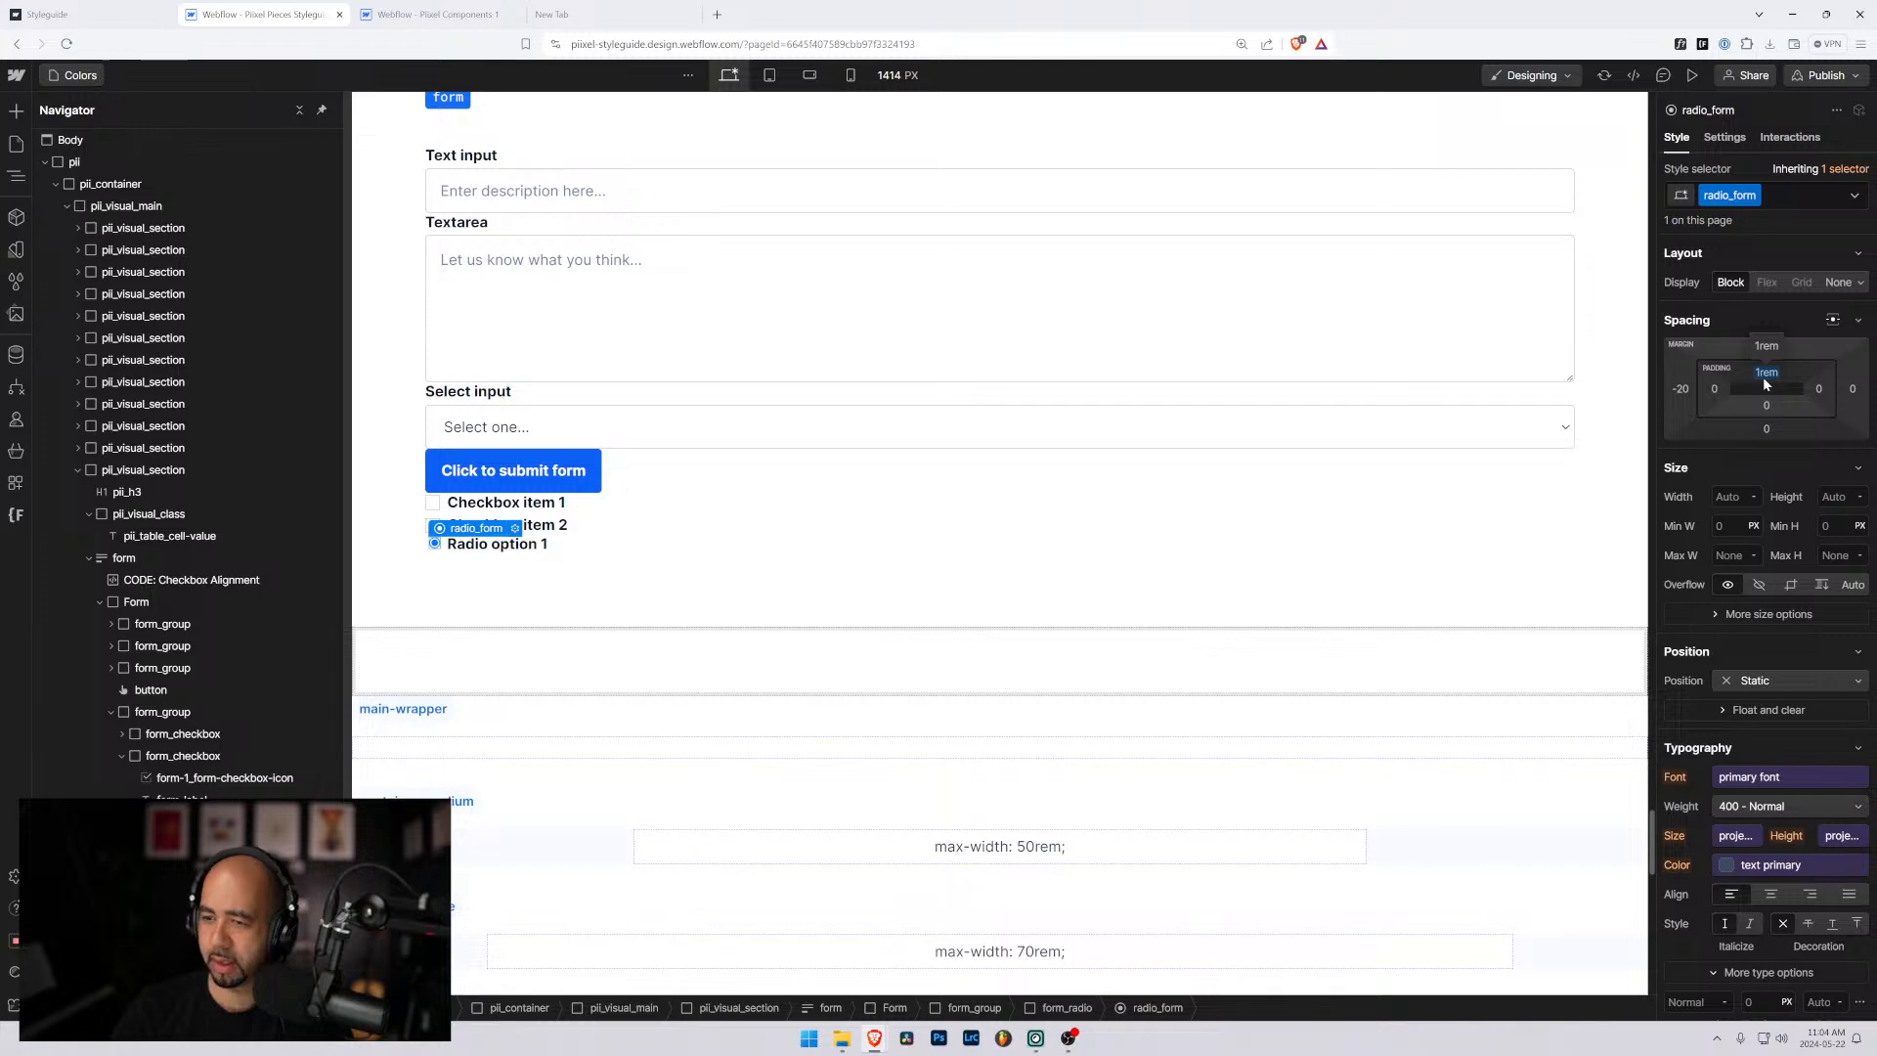
{"action": "left_click", "coordinate": [1765, 376]}
{"action": "key", "text": "BackSpace"}
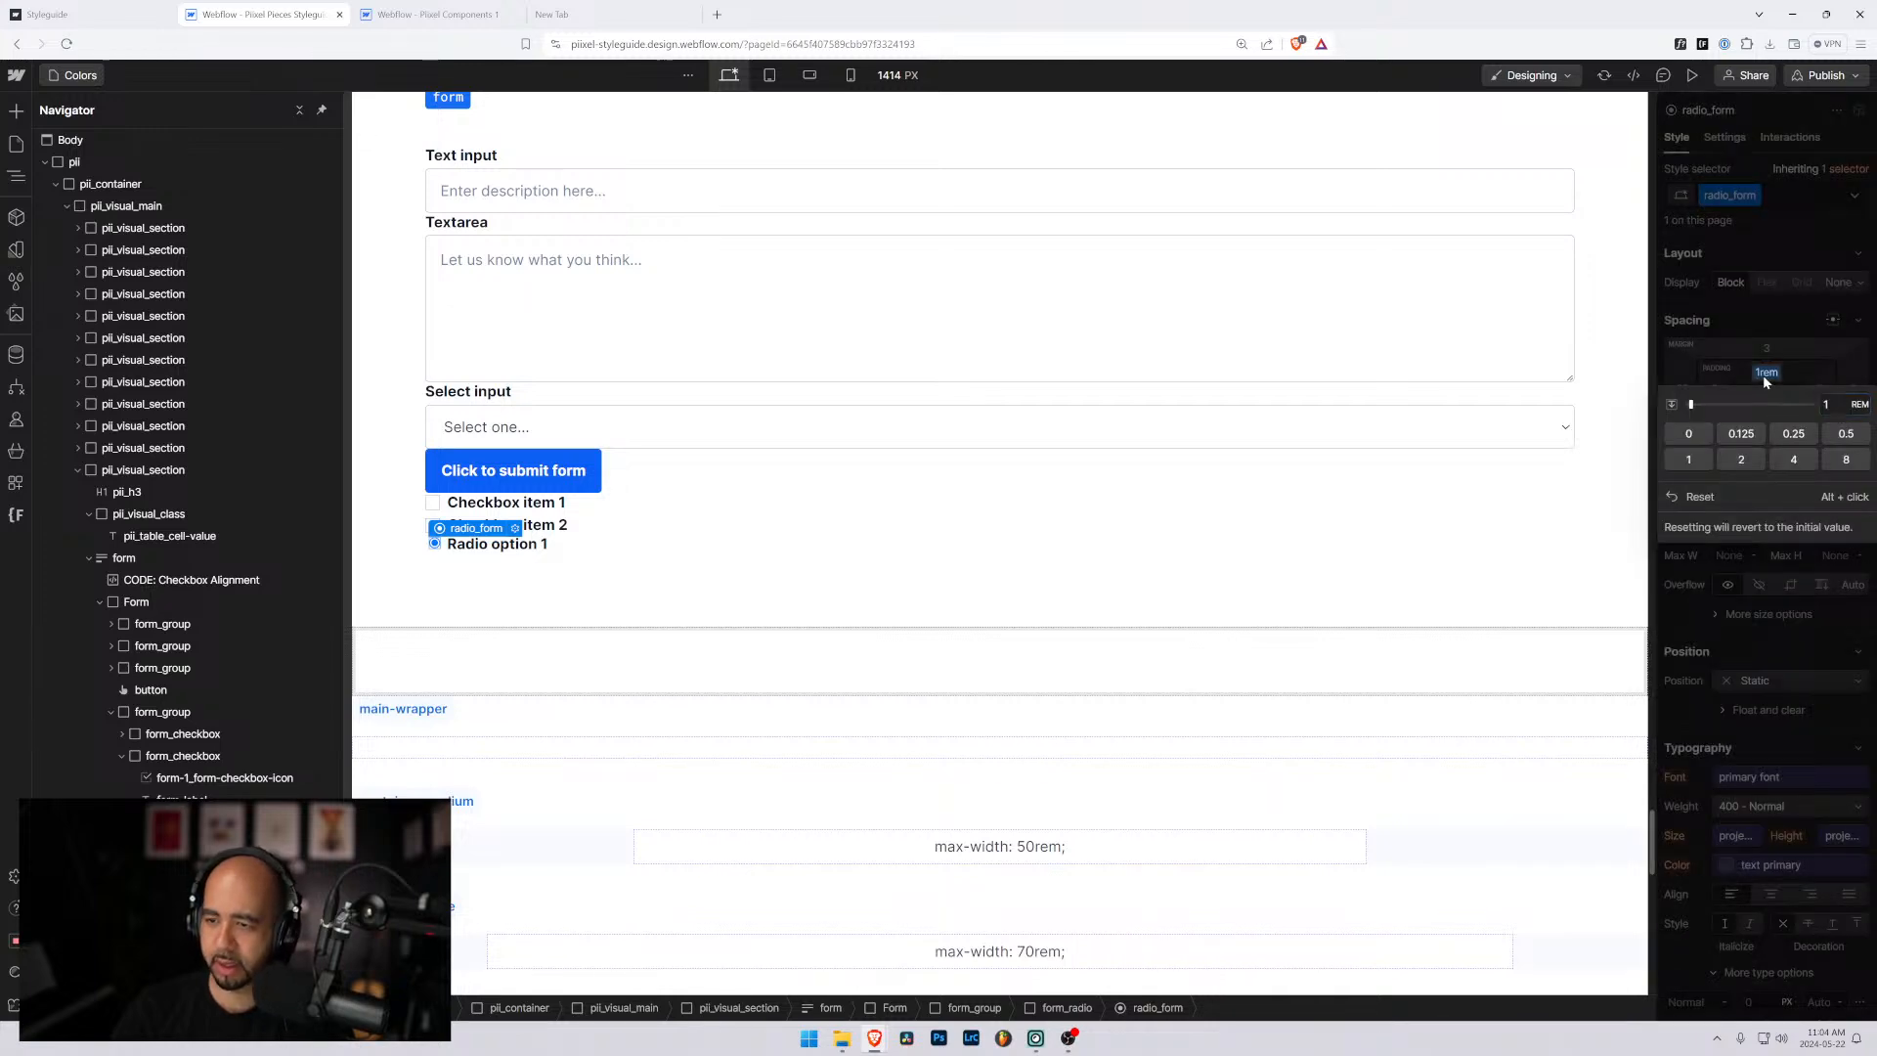
{"action": "key", "text": "Return"}
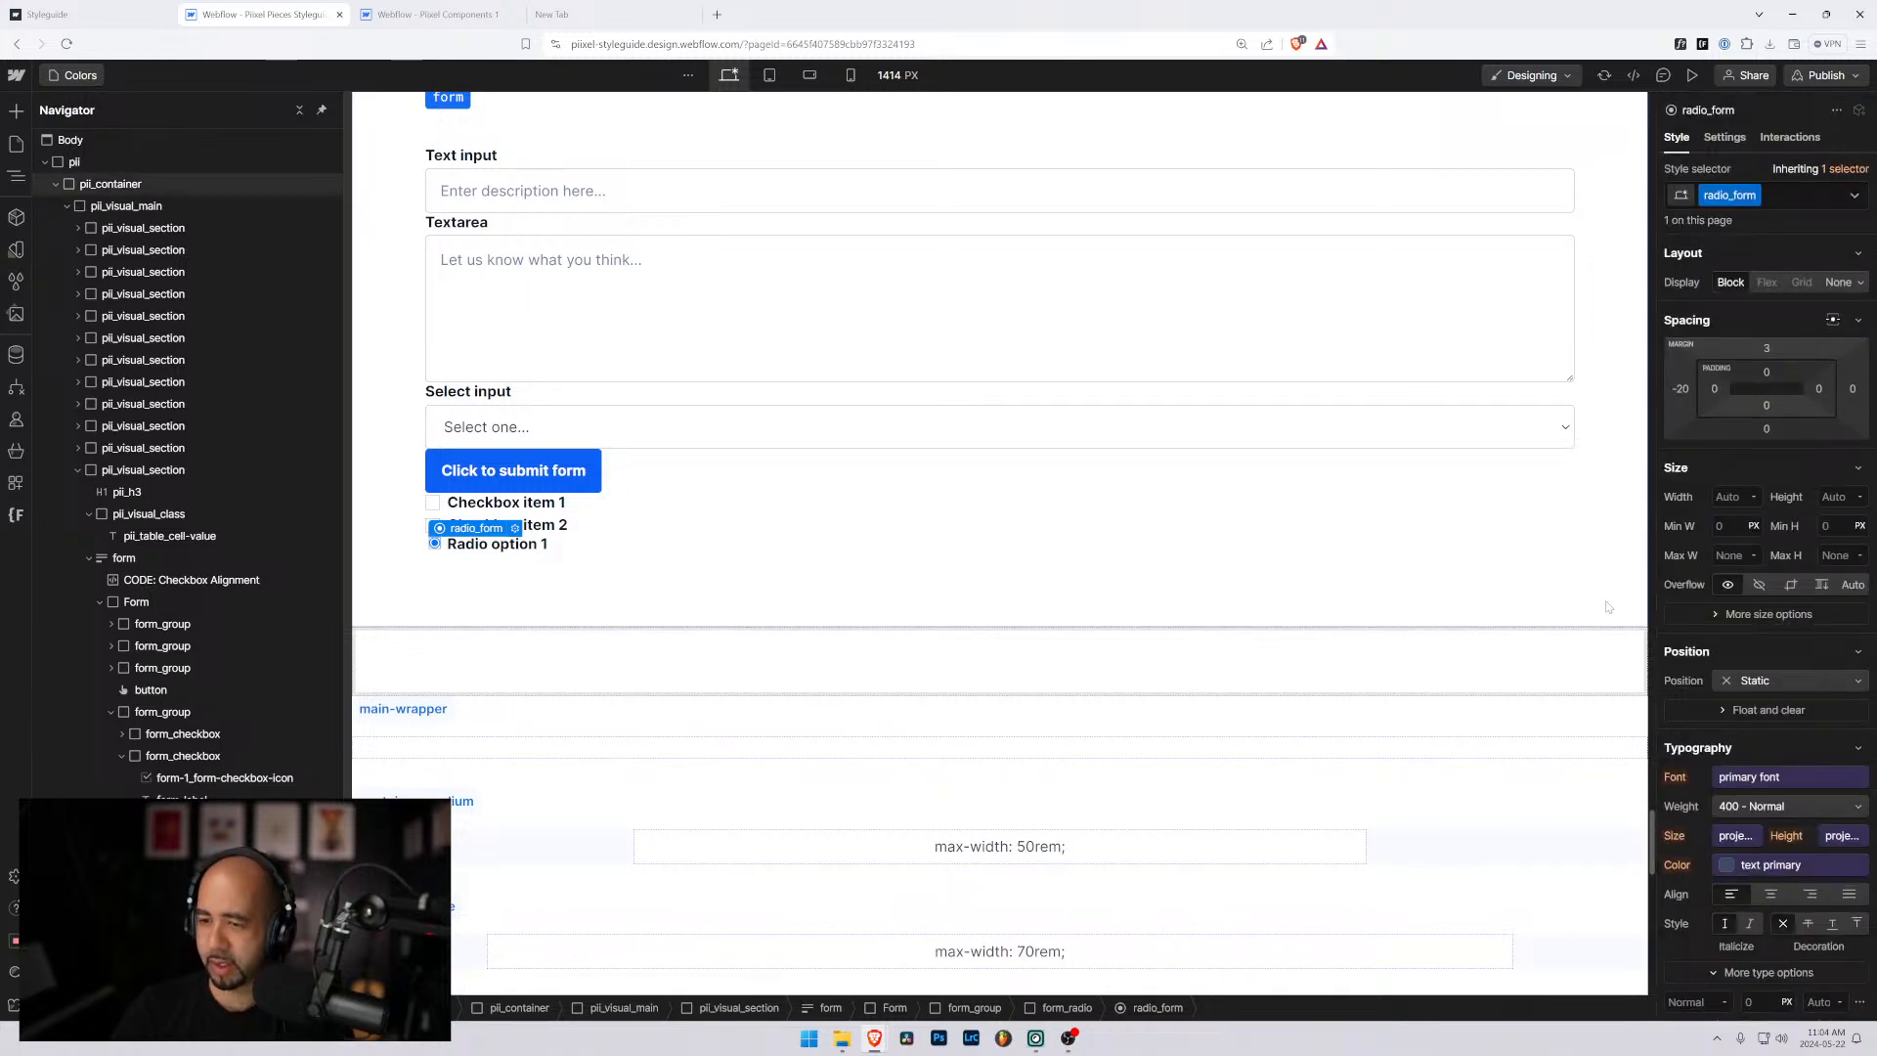
Set the radio button's width and height to 1rem.
{"action": "left_click", "coordinate": [1712, 488]}
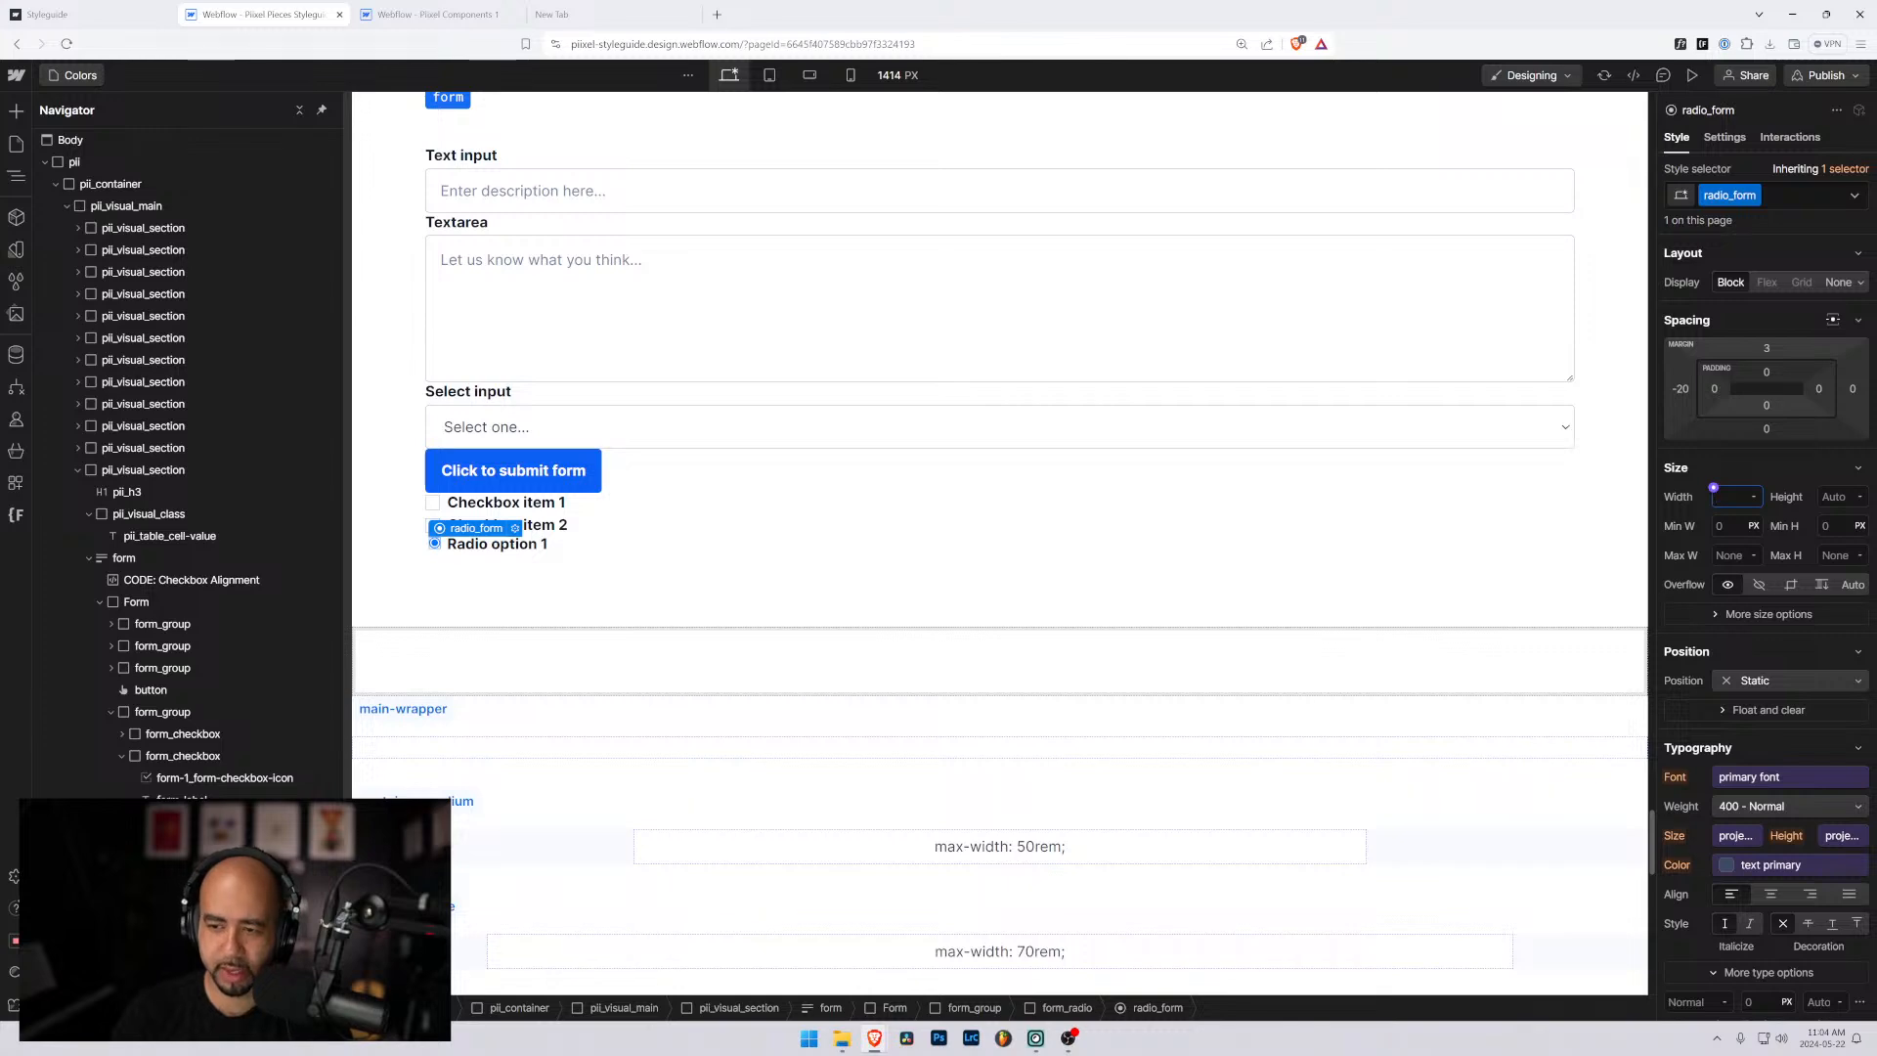
{"action": "type", "text": "1rem"}
{"action": "key", "text": "Return"}
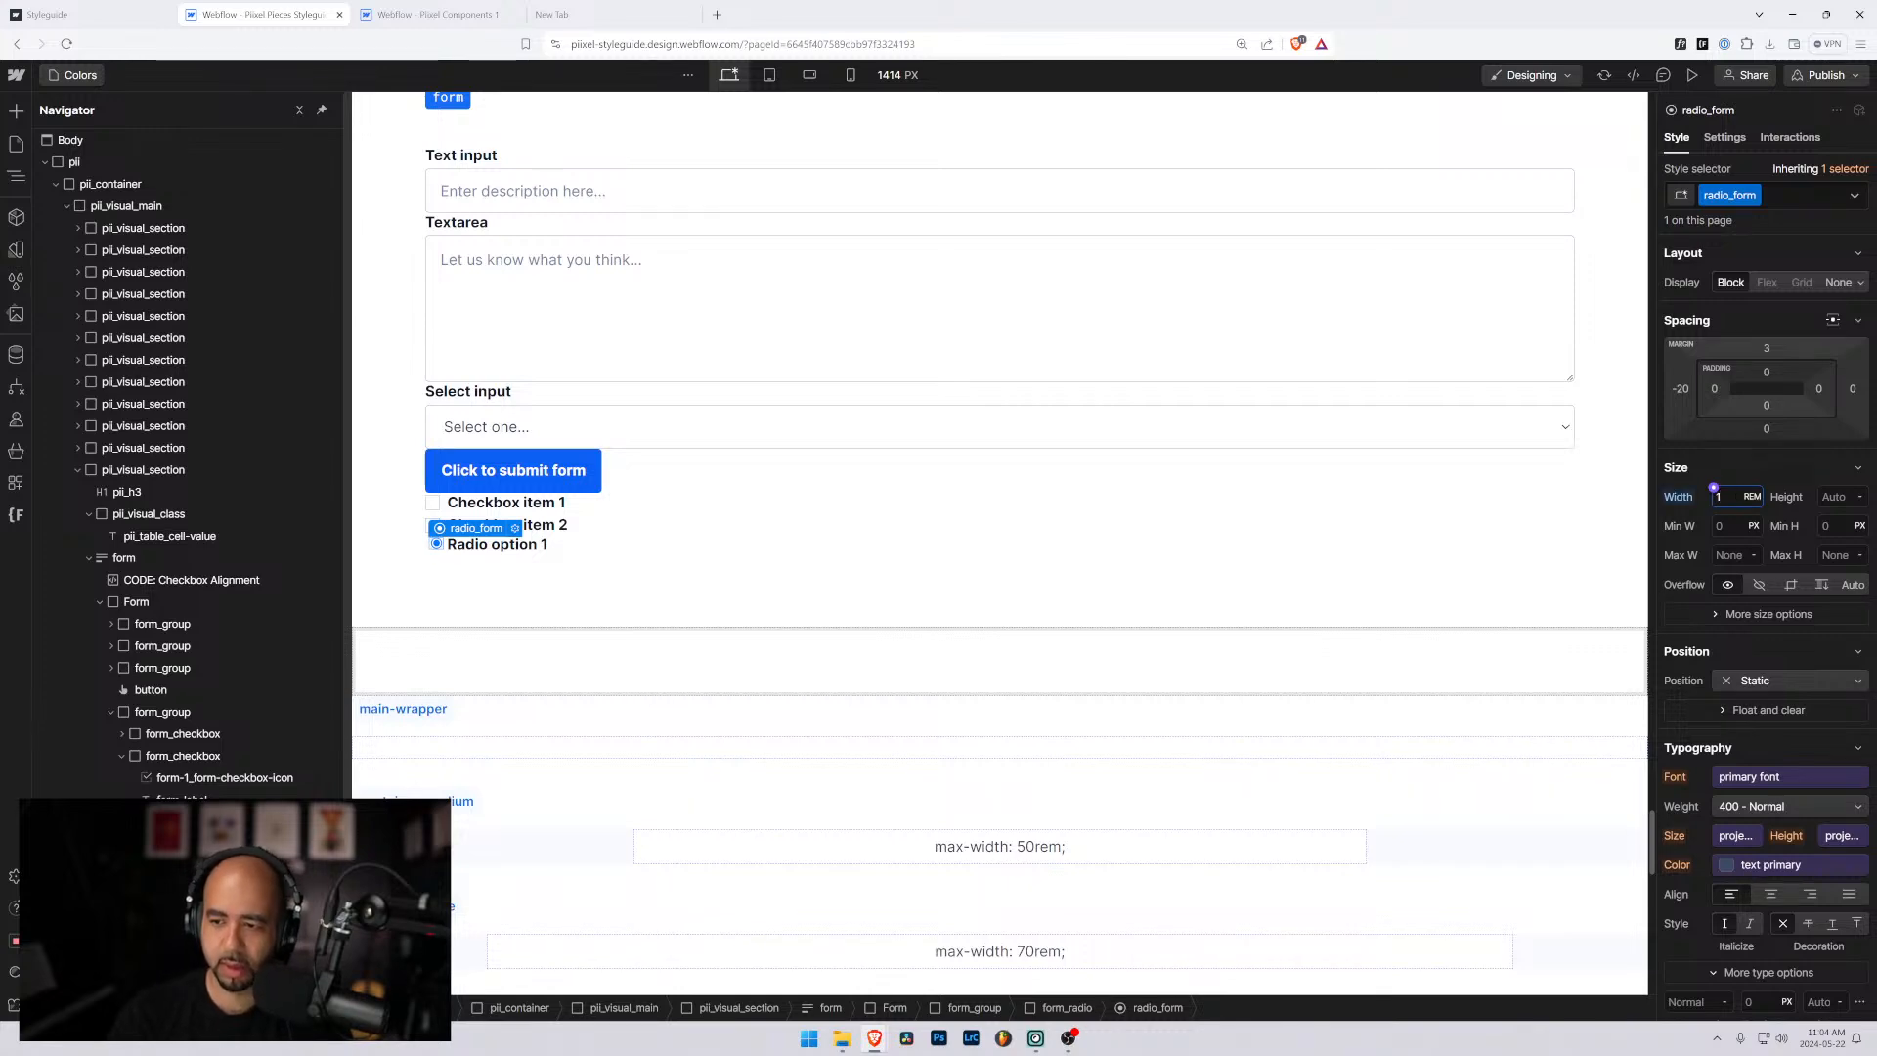
{"action": "left_click", "coordinate": [1820, 496]}
{"action": "type", "text": "1rem"}
{"action": "key", "text": "Return"}
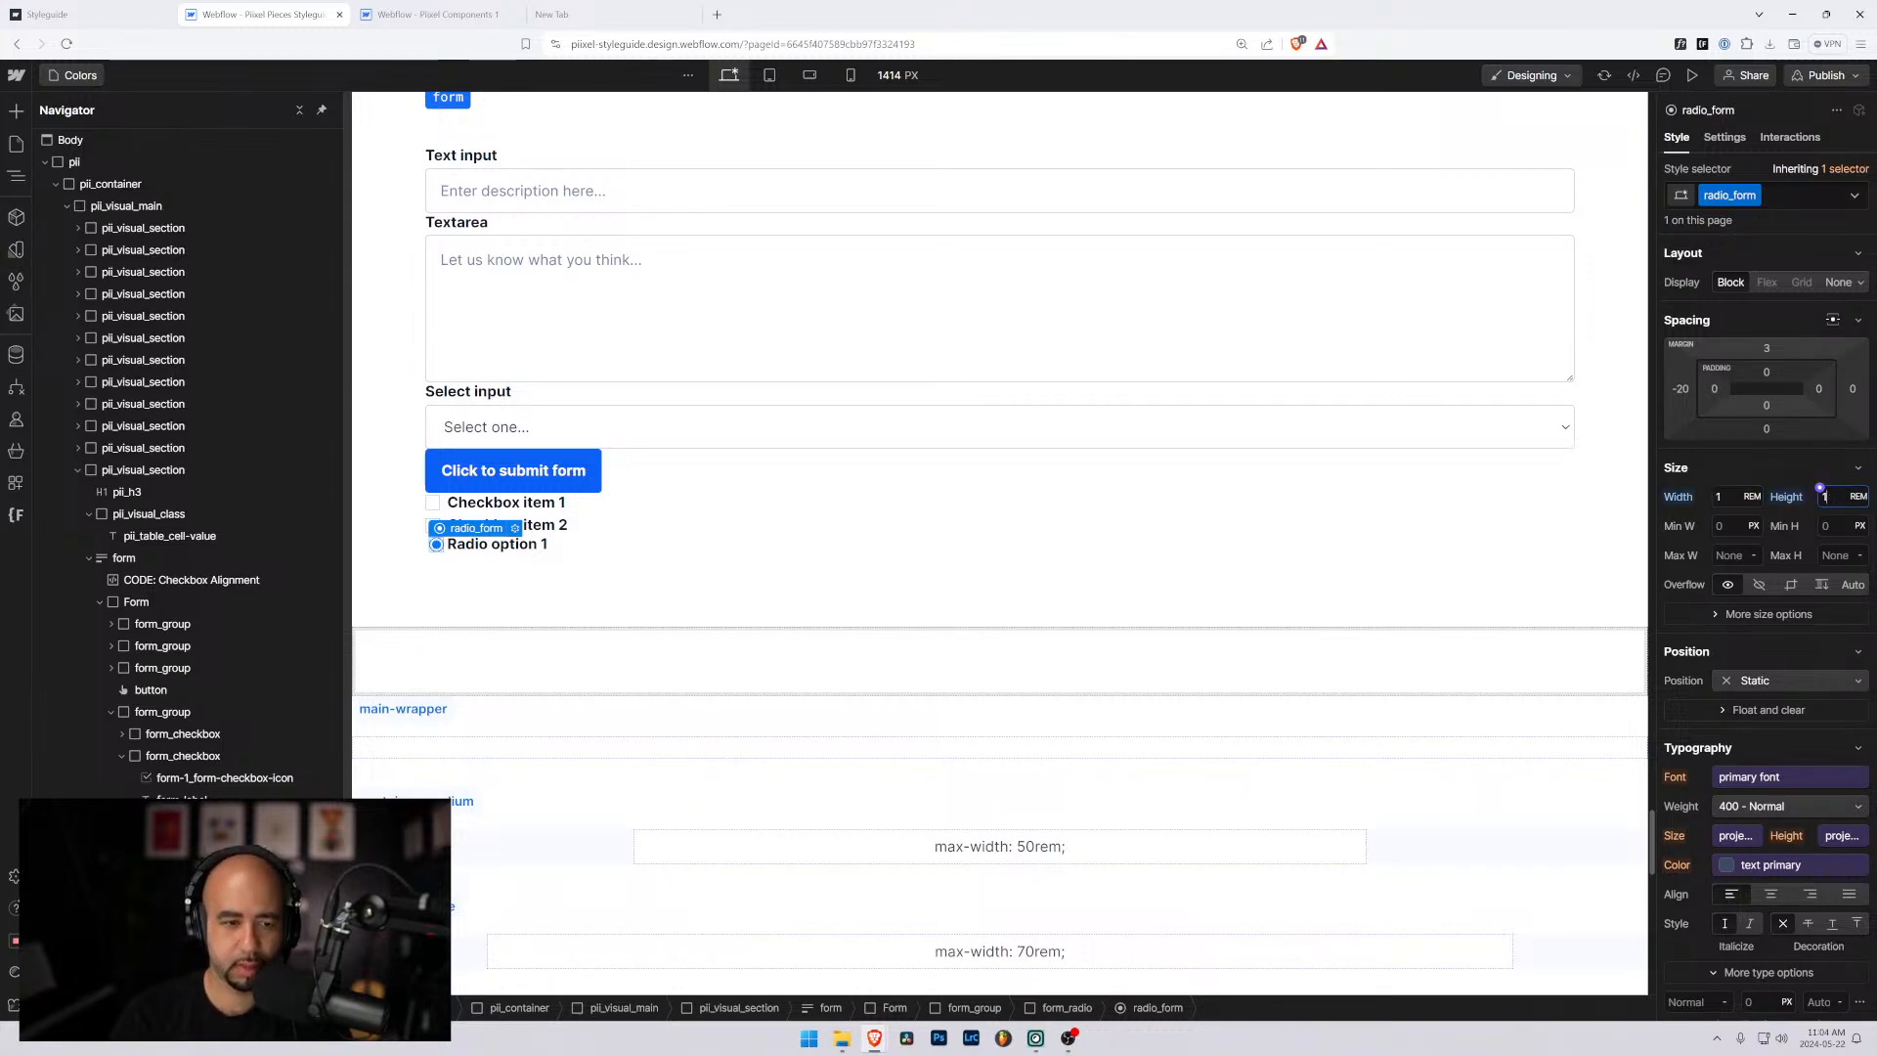
Set the radio button's minimum width and minimum height to 1rem.
{"action": "left_click", "coordinate": [1718, 526]}
{"action": "type", "text": "1rem"}
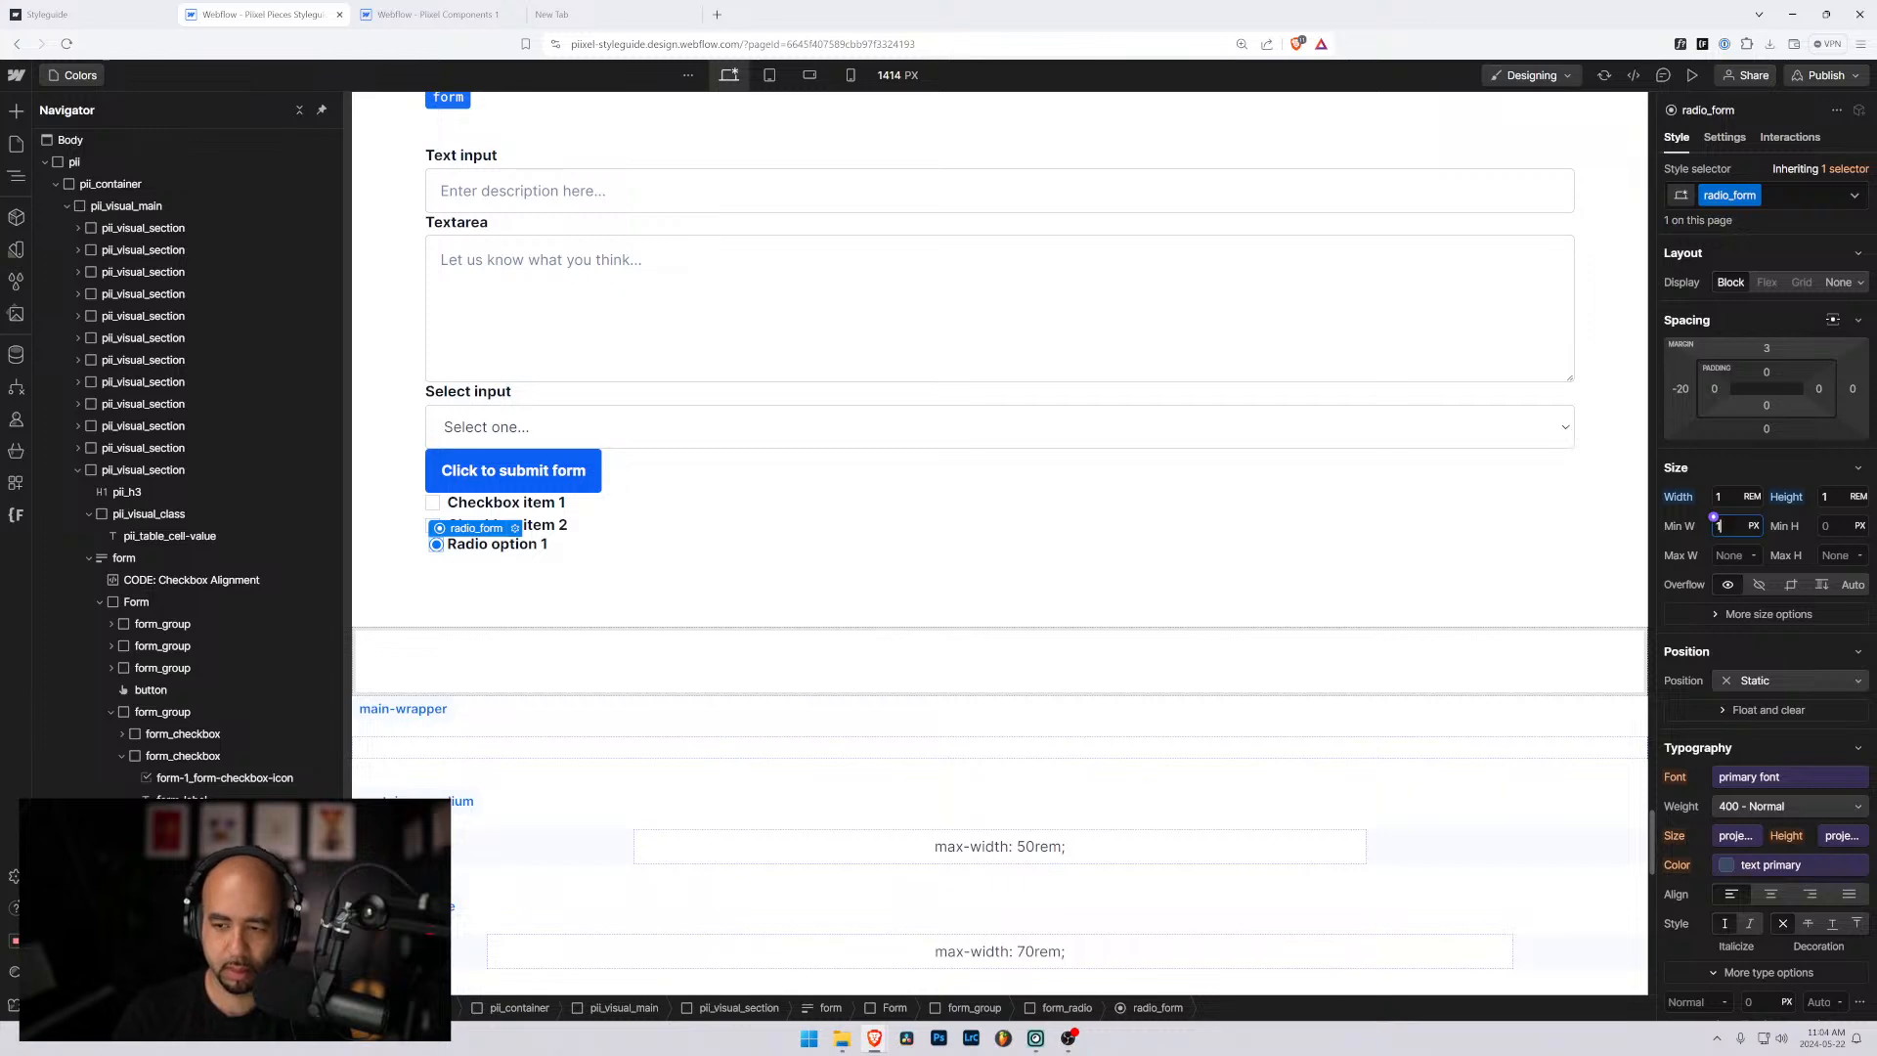
{"action": "key", "text": "Return"}
{"action": "left_click", "coordinate": [1824, 526]}
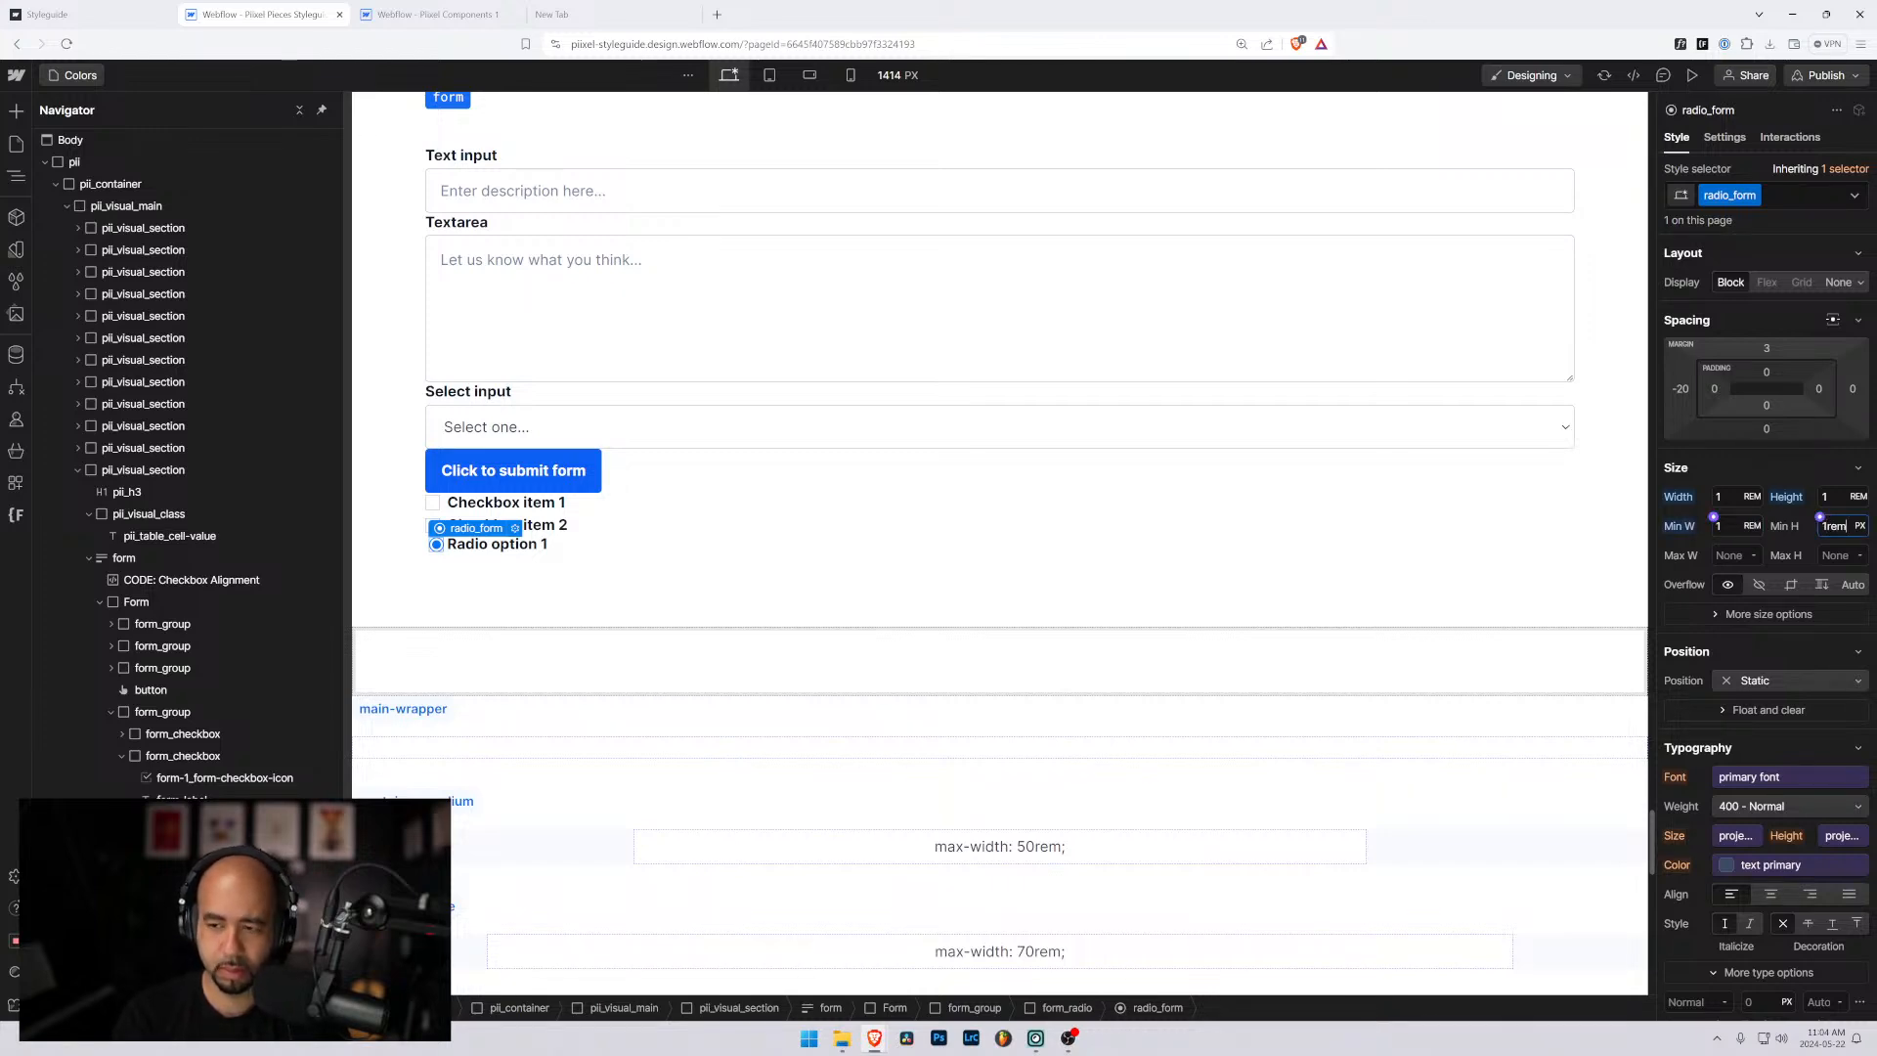
{"action": "key", "text": "Return"}
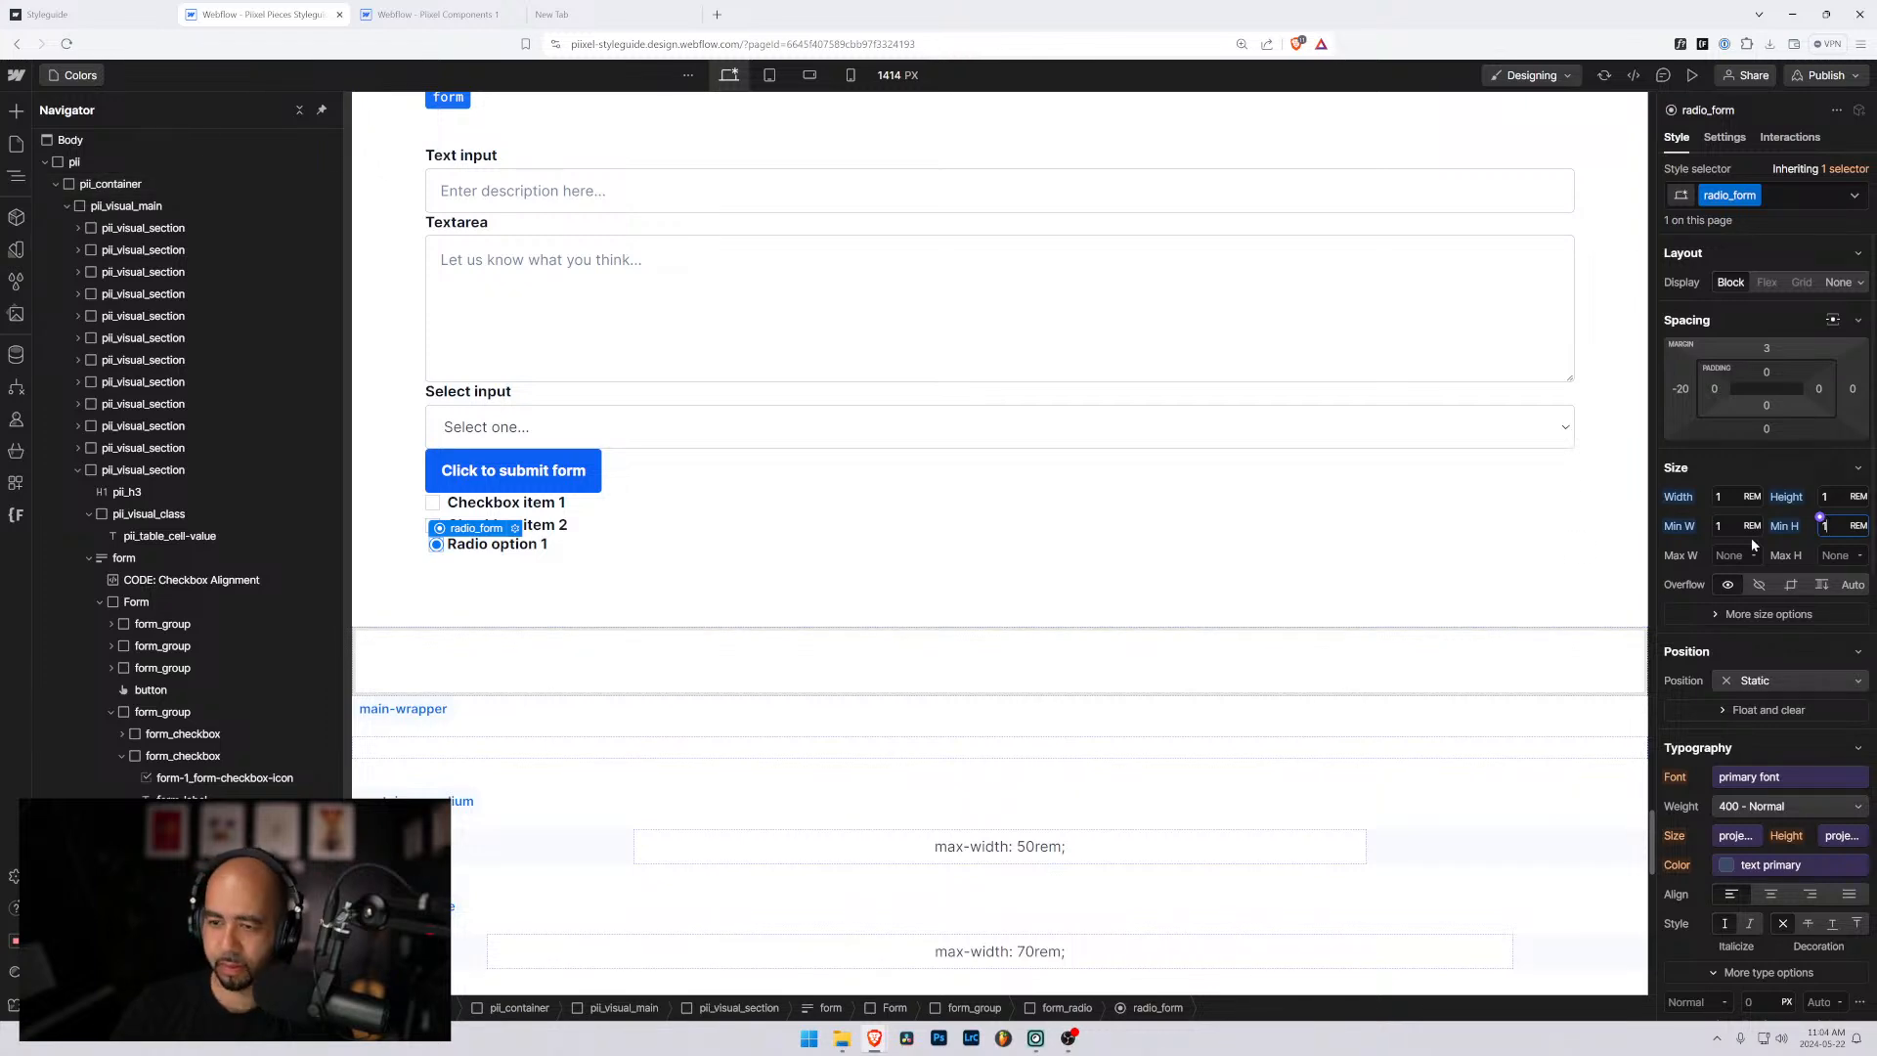
Set the radio button's left margin to 0.
{"action": "left_click", "coordinate": [1681, 390]}
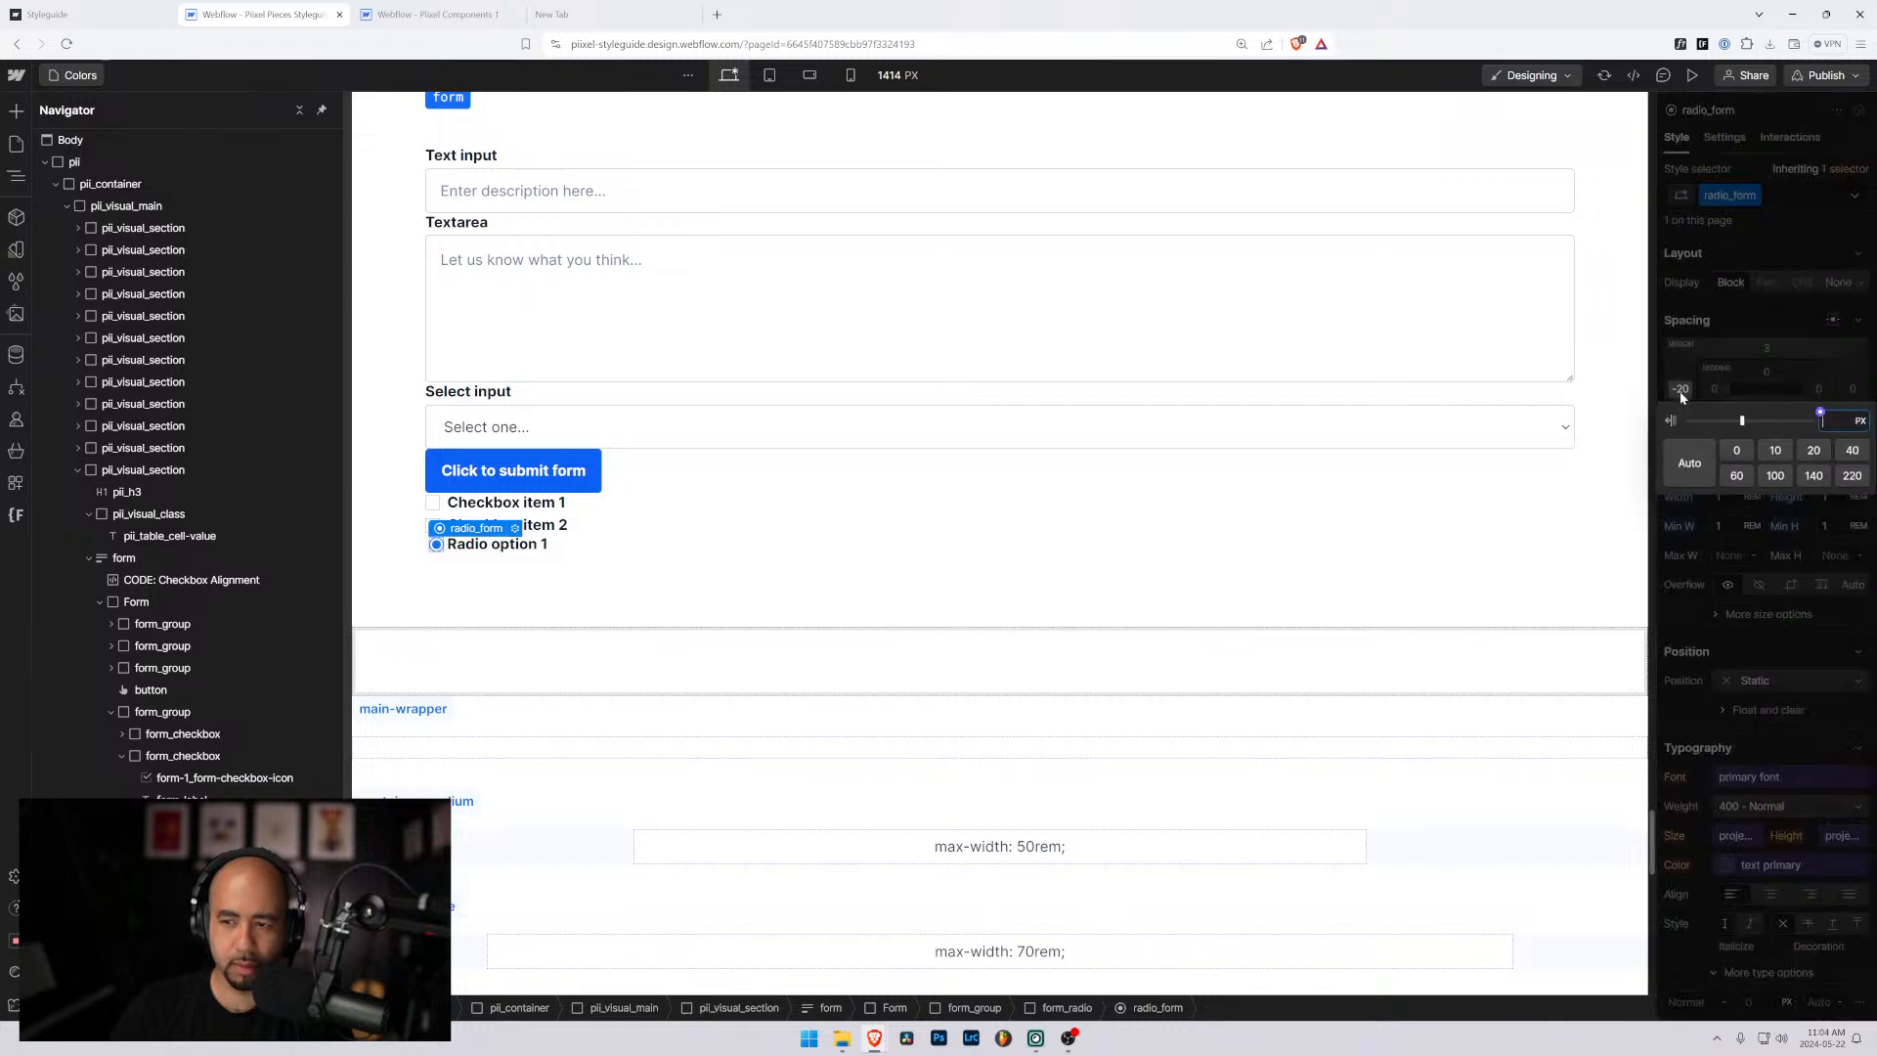
{"action": "left_click", "coordinate": [1737, 451]}
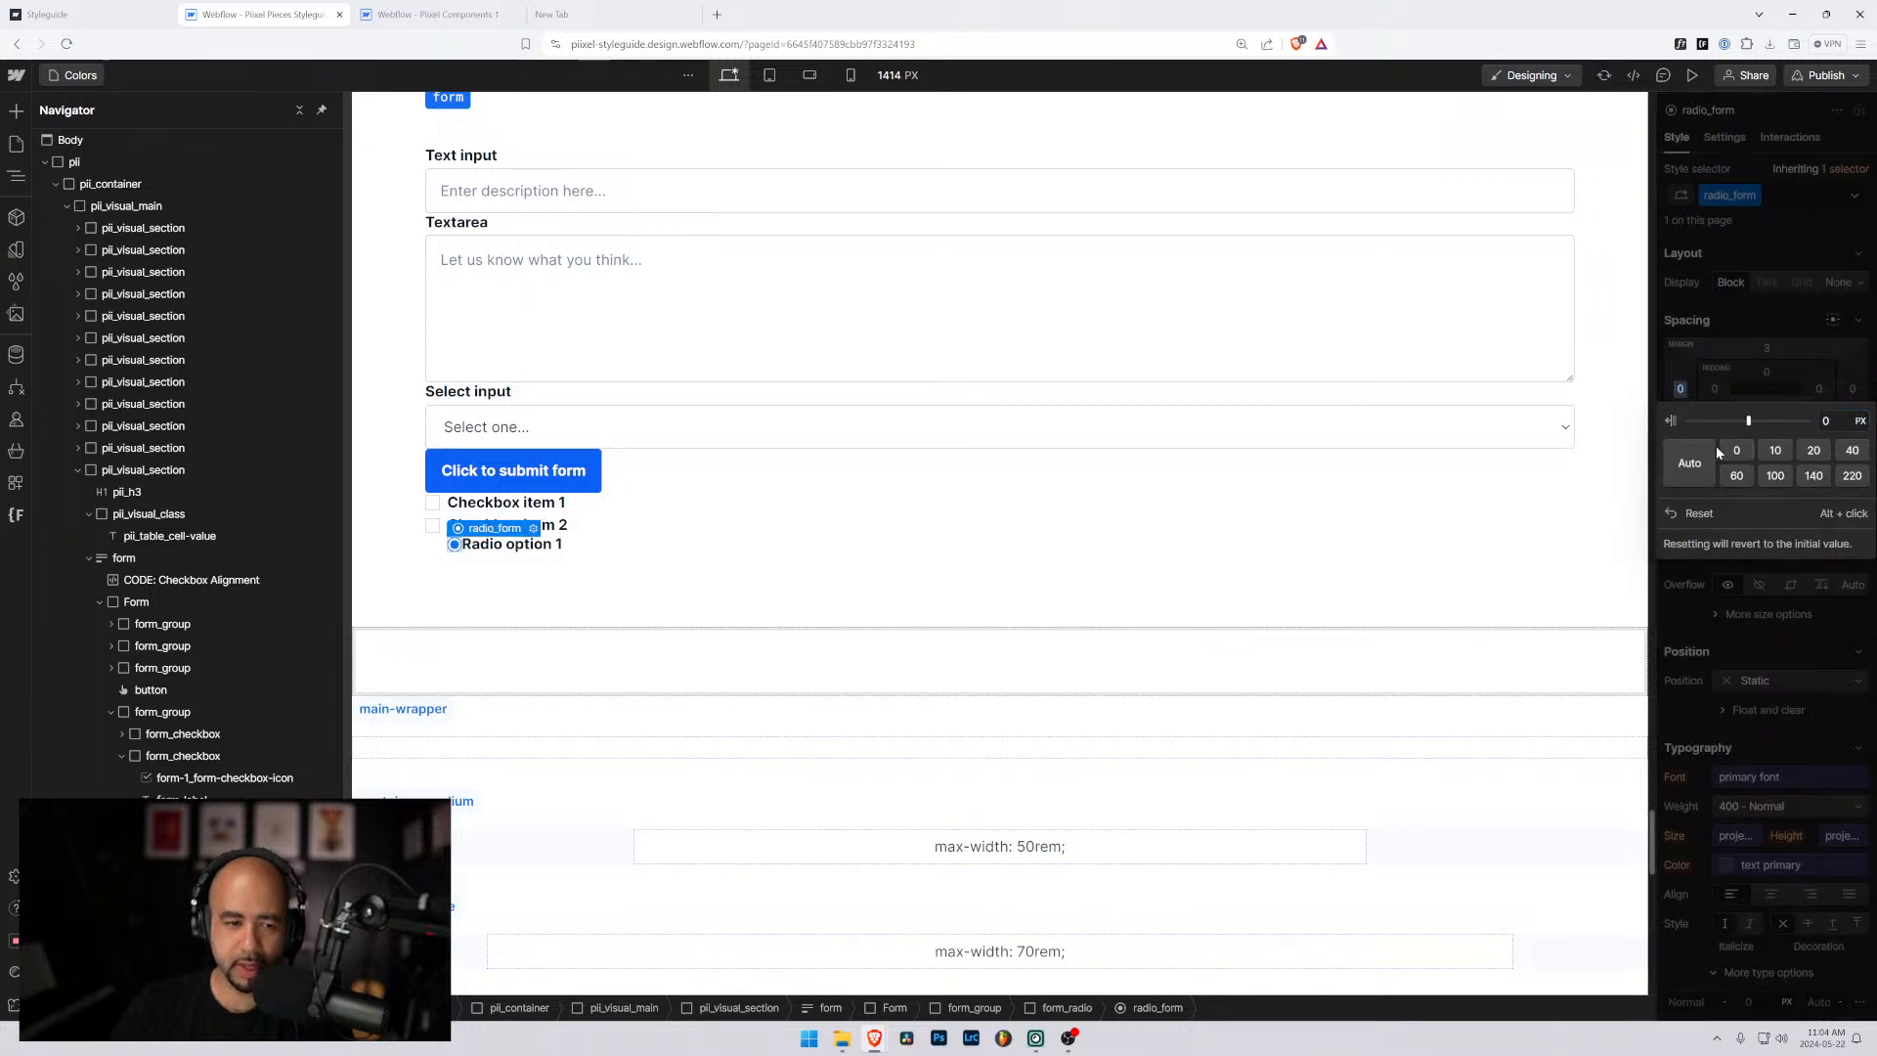
{"action": "left_click", "coordinate": [1718, 308]}
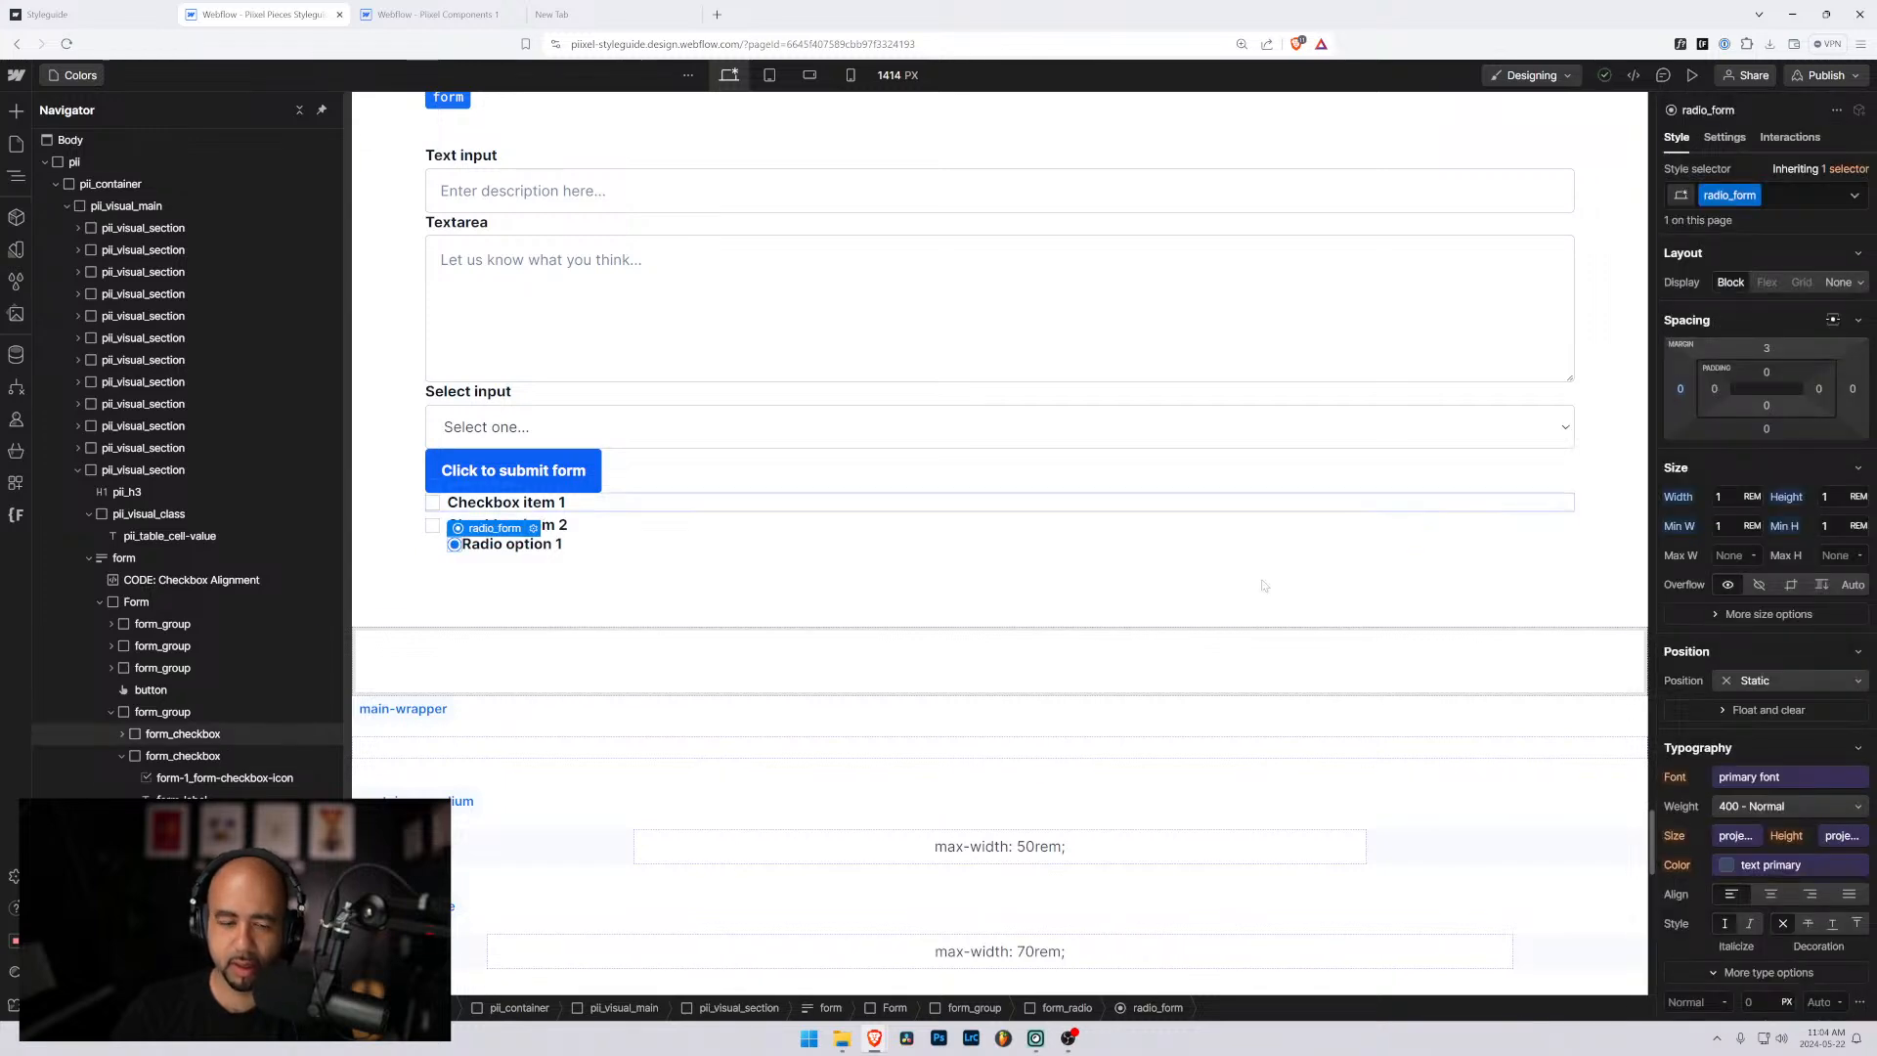
Set the form_radio wrapper's left padding to 0 and make it a flex layout aligned left and top.
{"action": "left_click", "coordinate": [436, 545]}
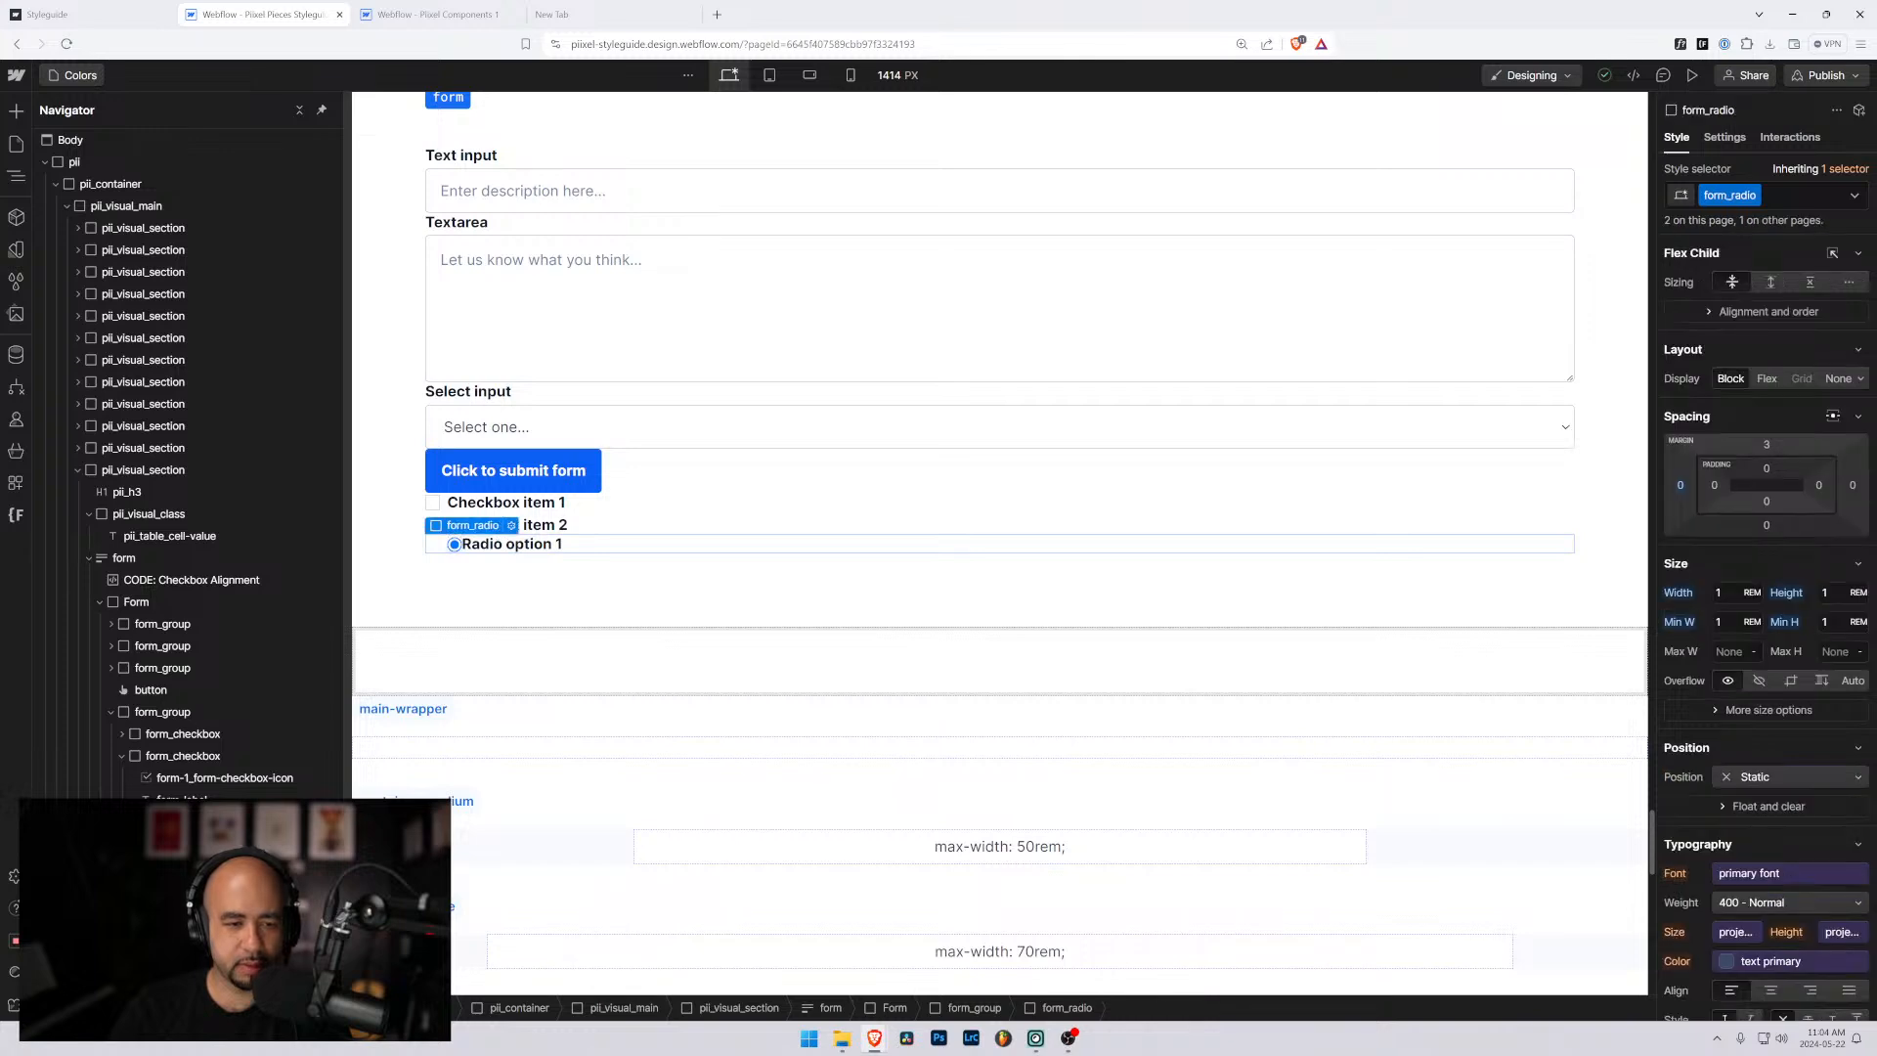
{"action": "left_click", "coordinate": [1713, 486], "text": "alt"}
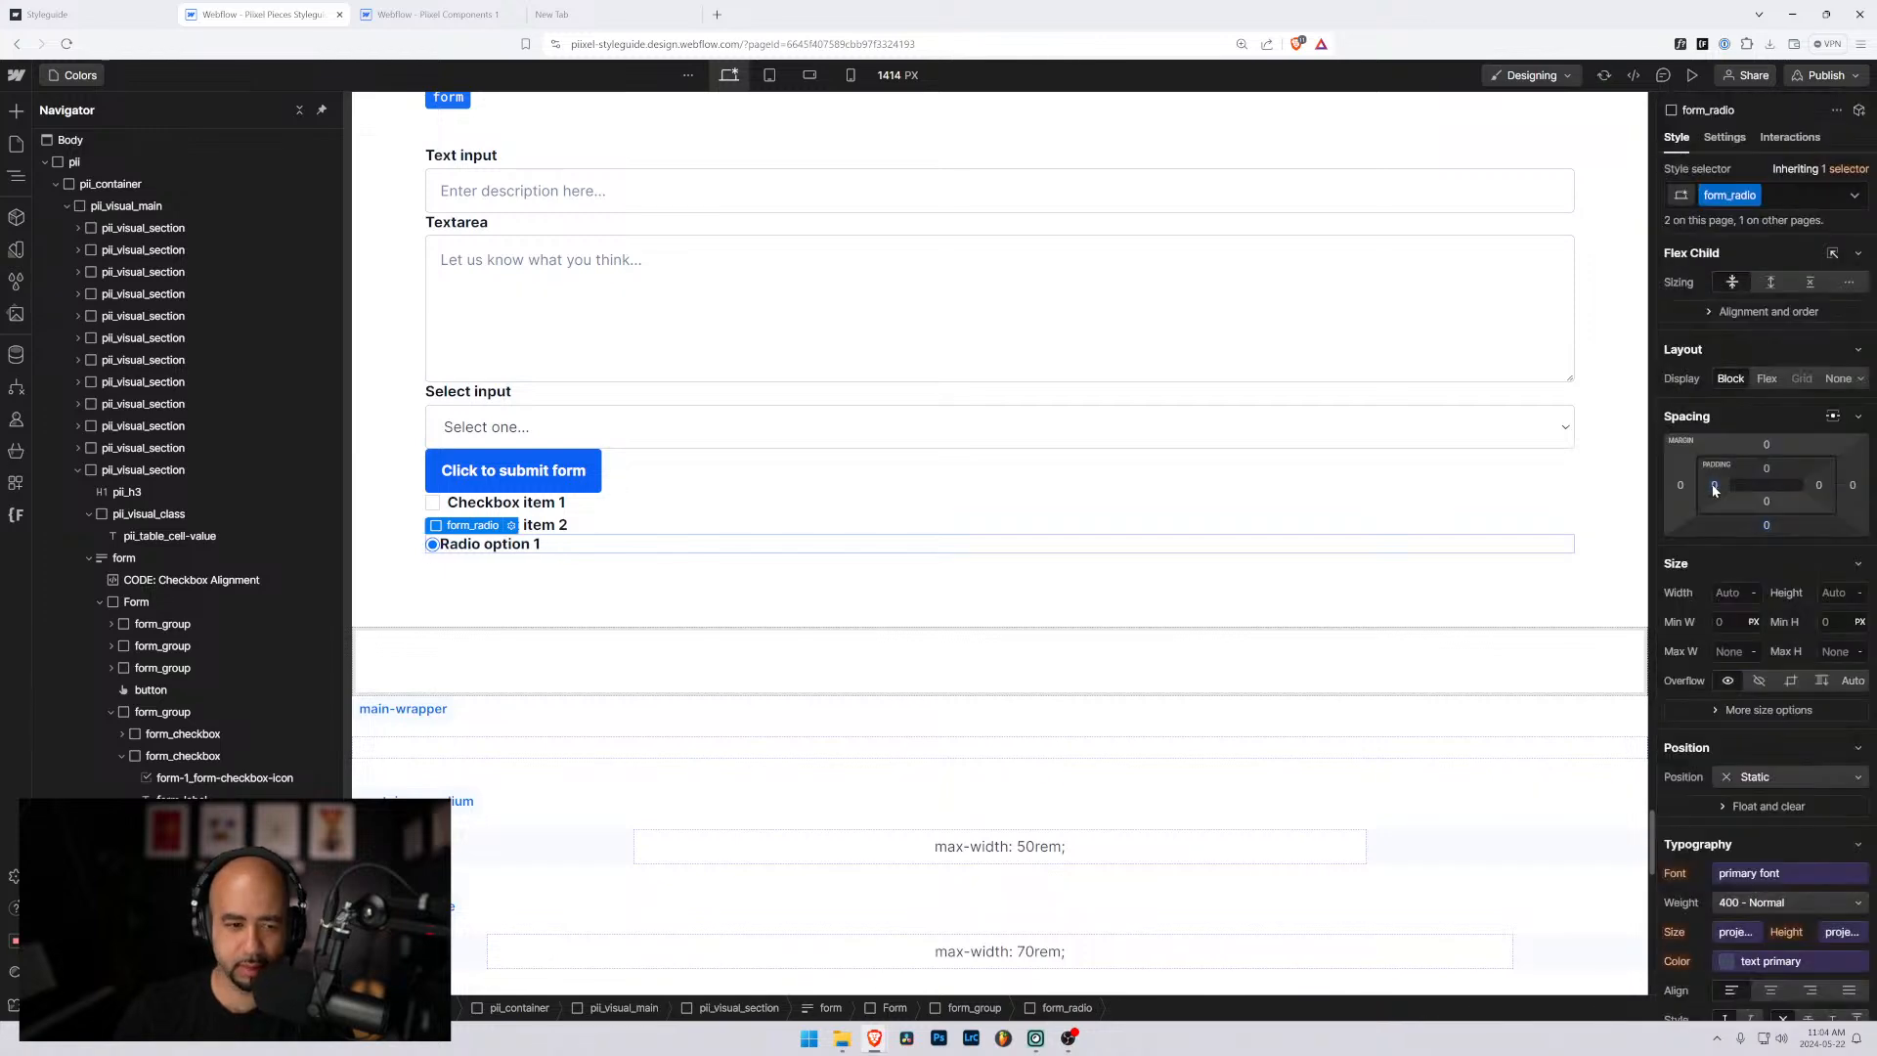
{"action": "left_click", "coordinate": [1766, 379]}
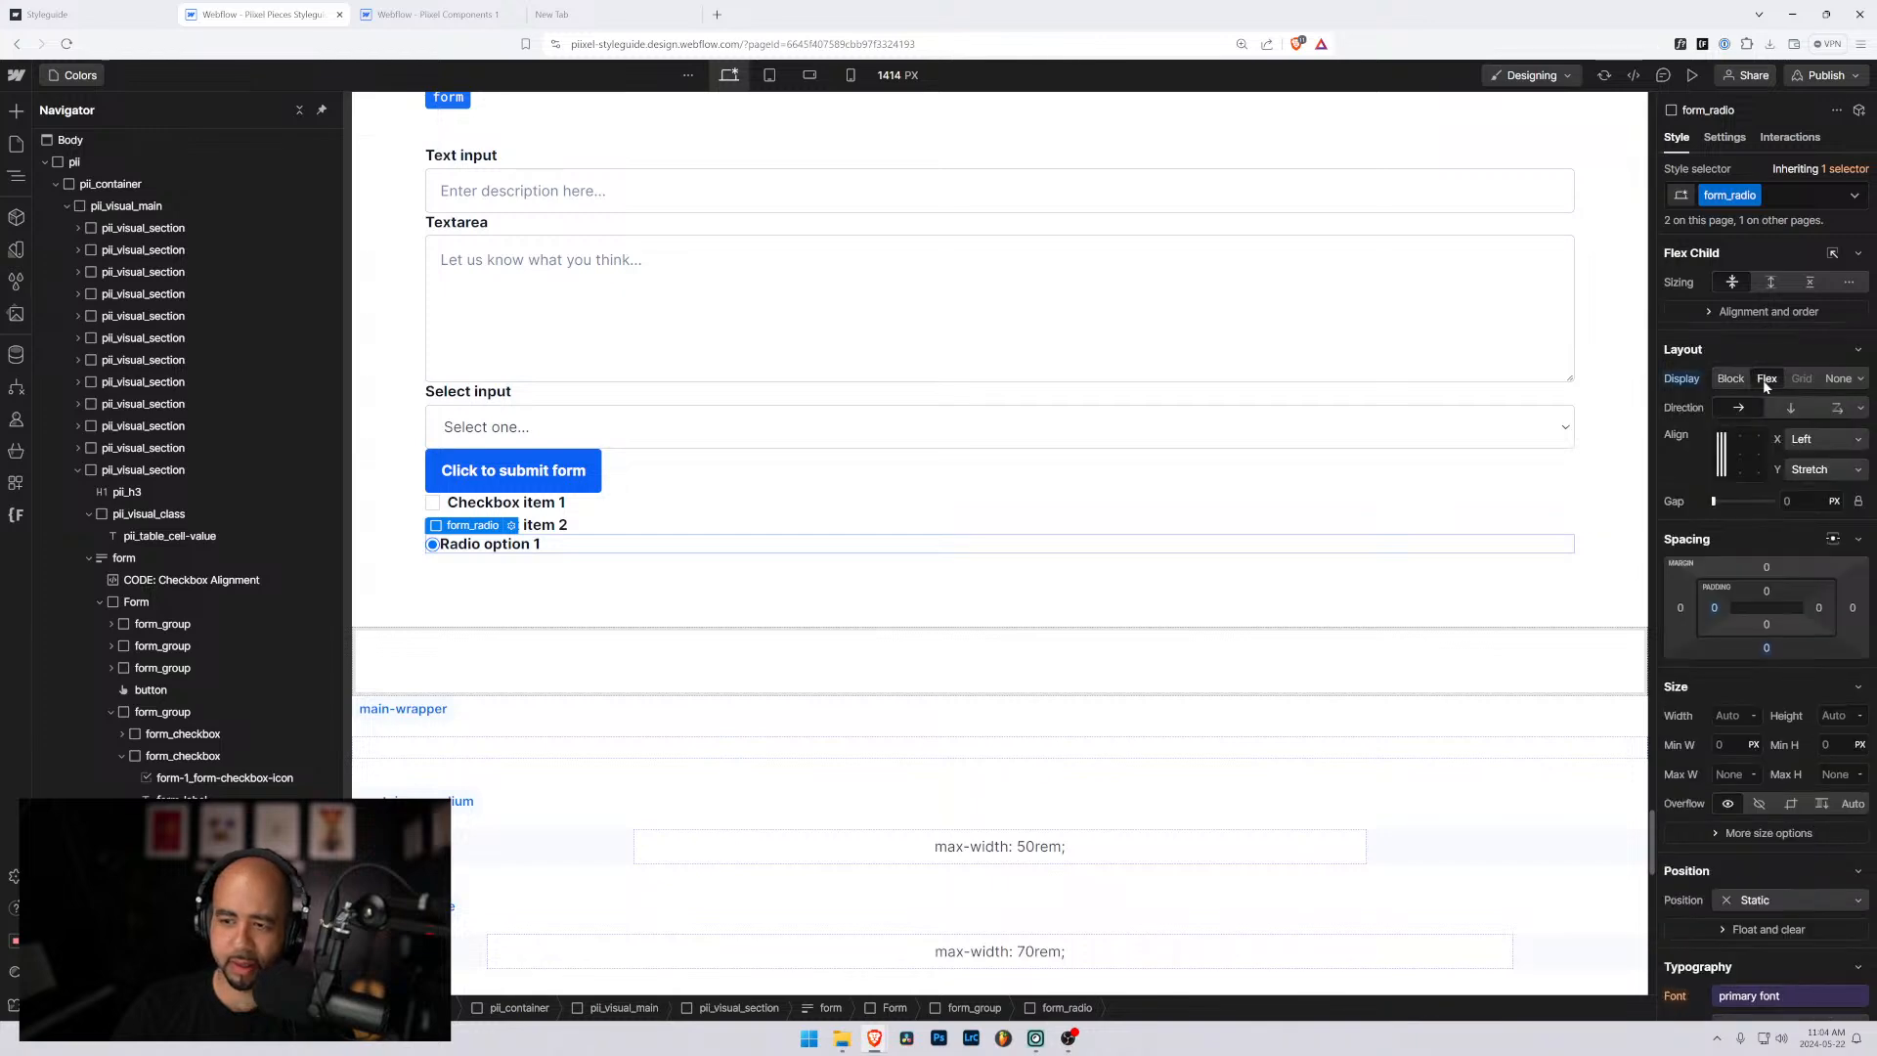
{"action": "left_click", "coordinate": [1723, 453]}
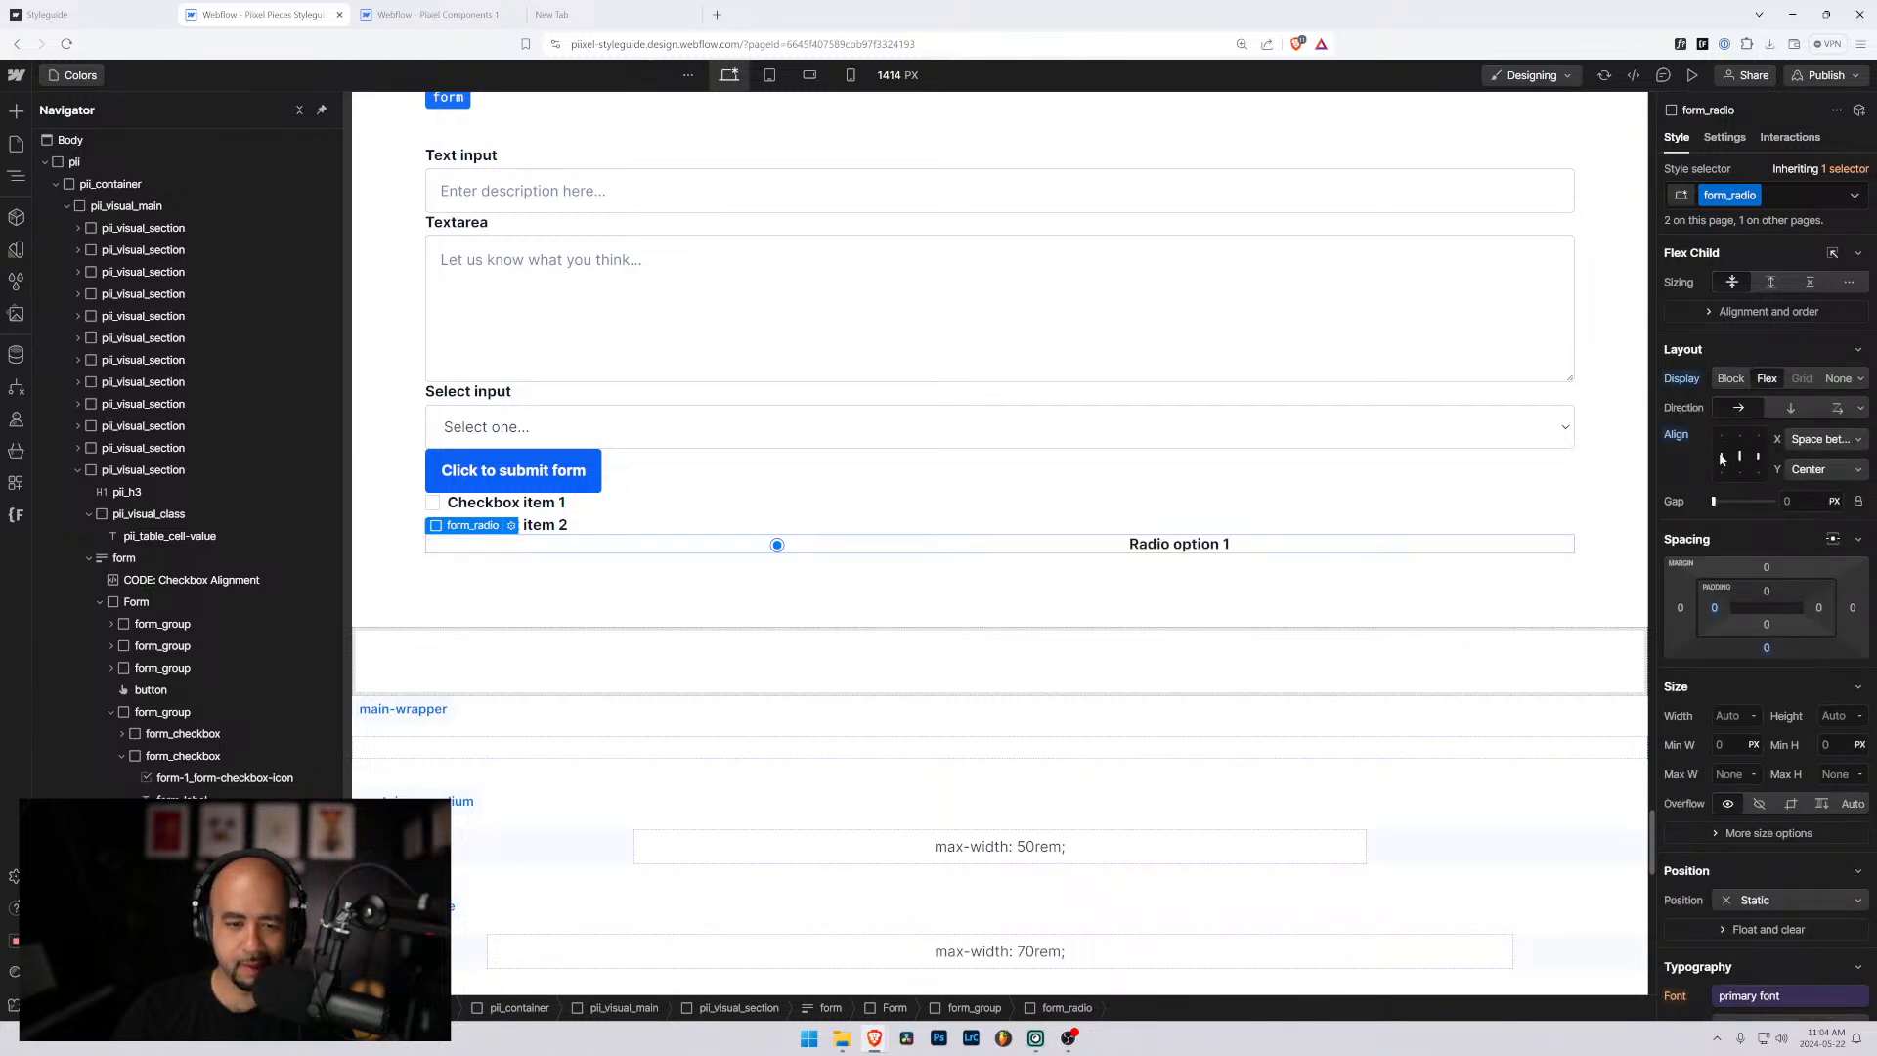
{"action": "left_click", "coordinate": [1723, 455]}
{"action": "left_click", "coordinate": [1722, 437]}
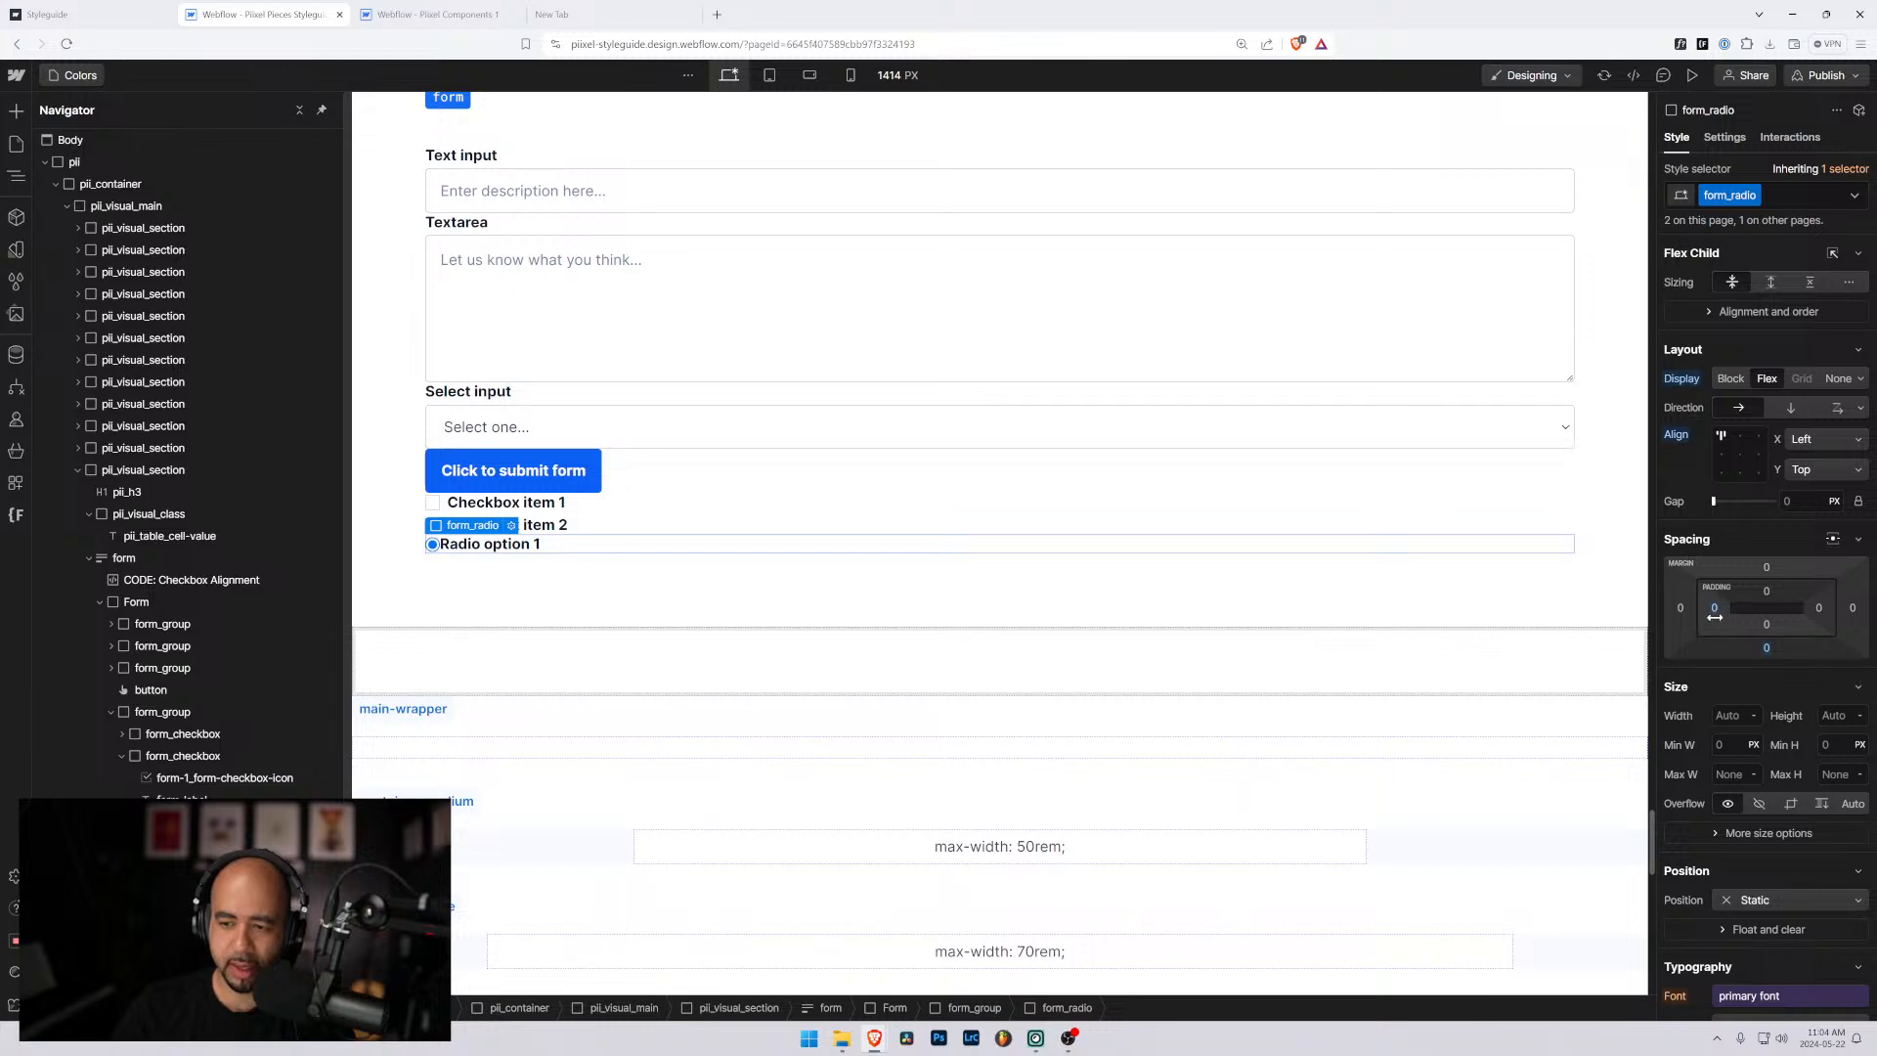
Set the form_radio wrapper's flex gap to 0.5rem.
{"action": "left_click", "coordinate": [1785, 501]}
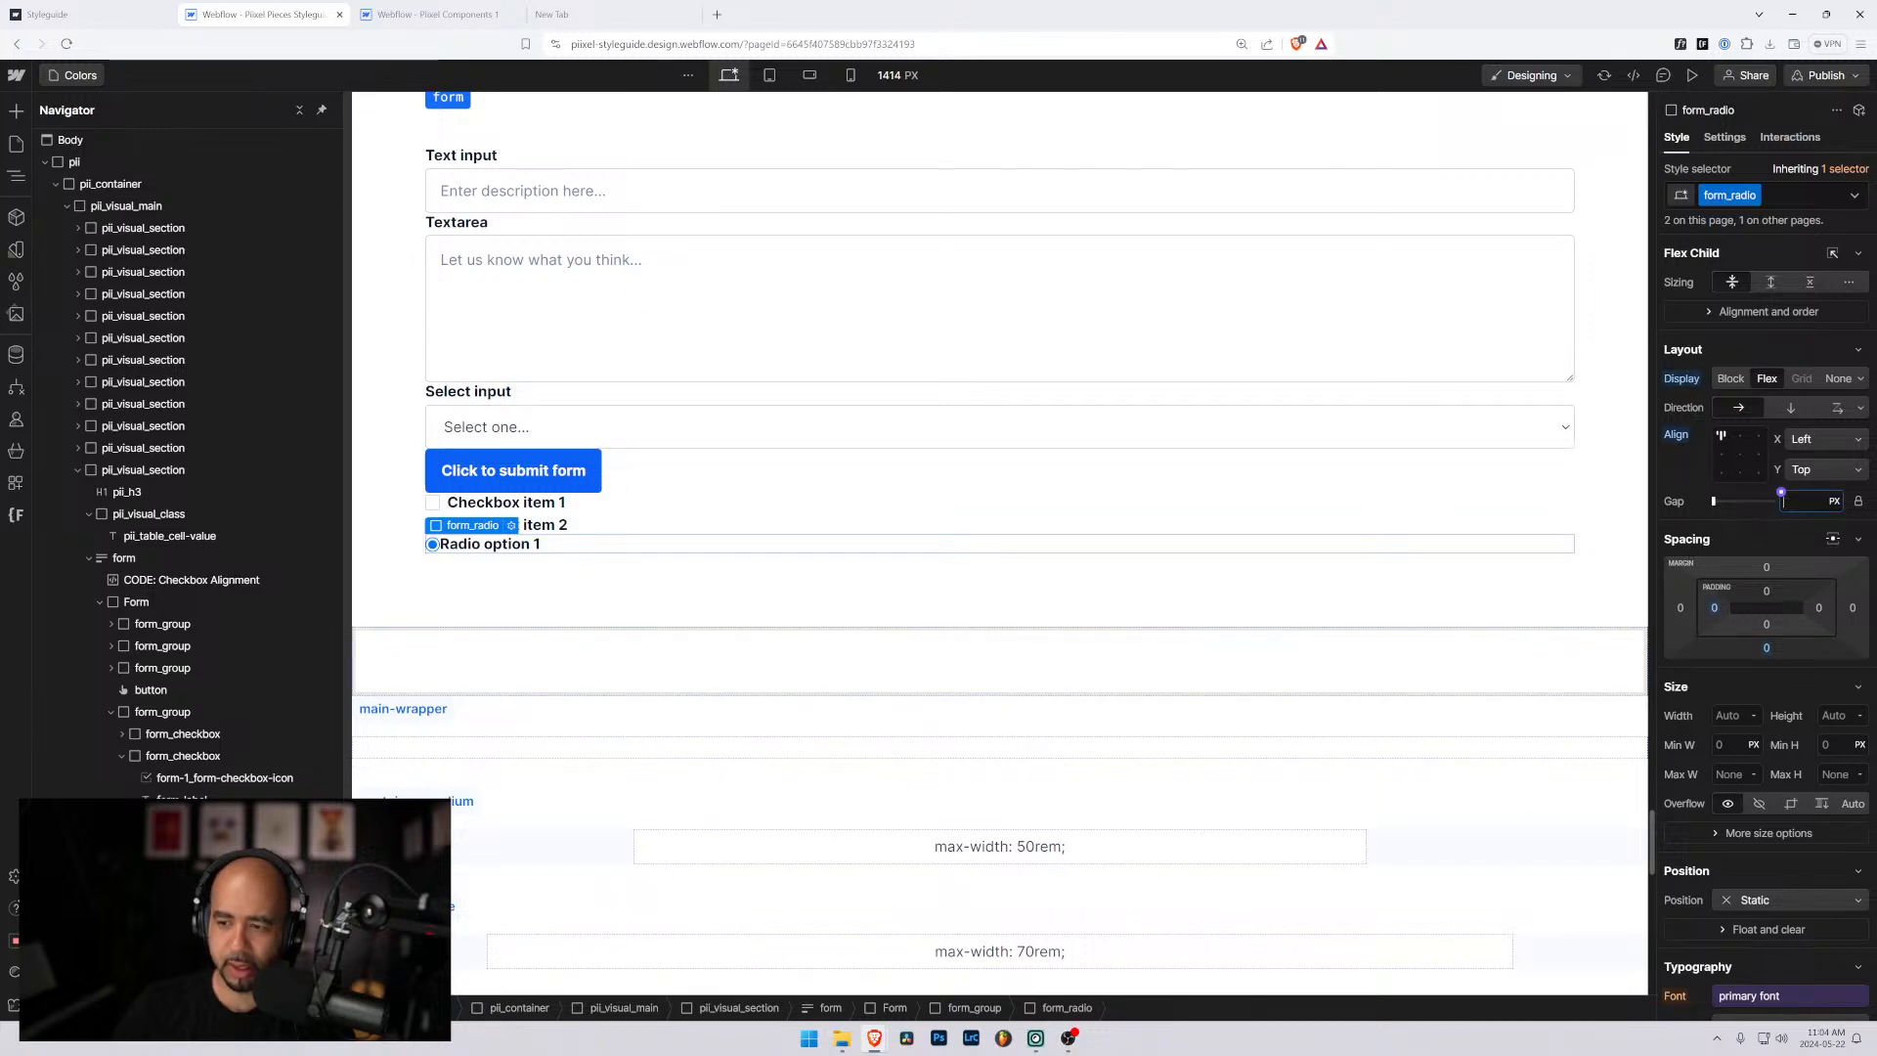
{"action": "type", "text": "0.5rem"}
{"action": "key", "text": "Return"}
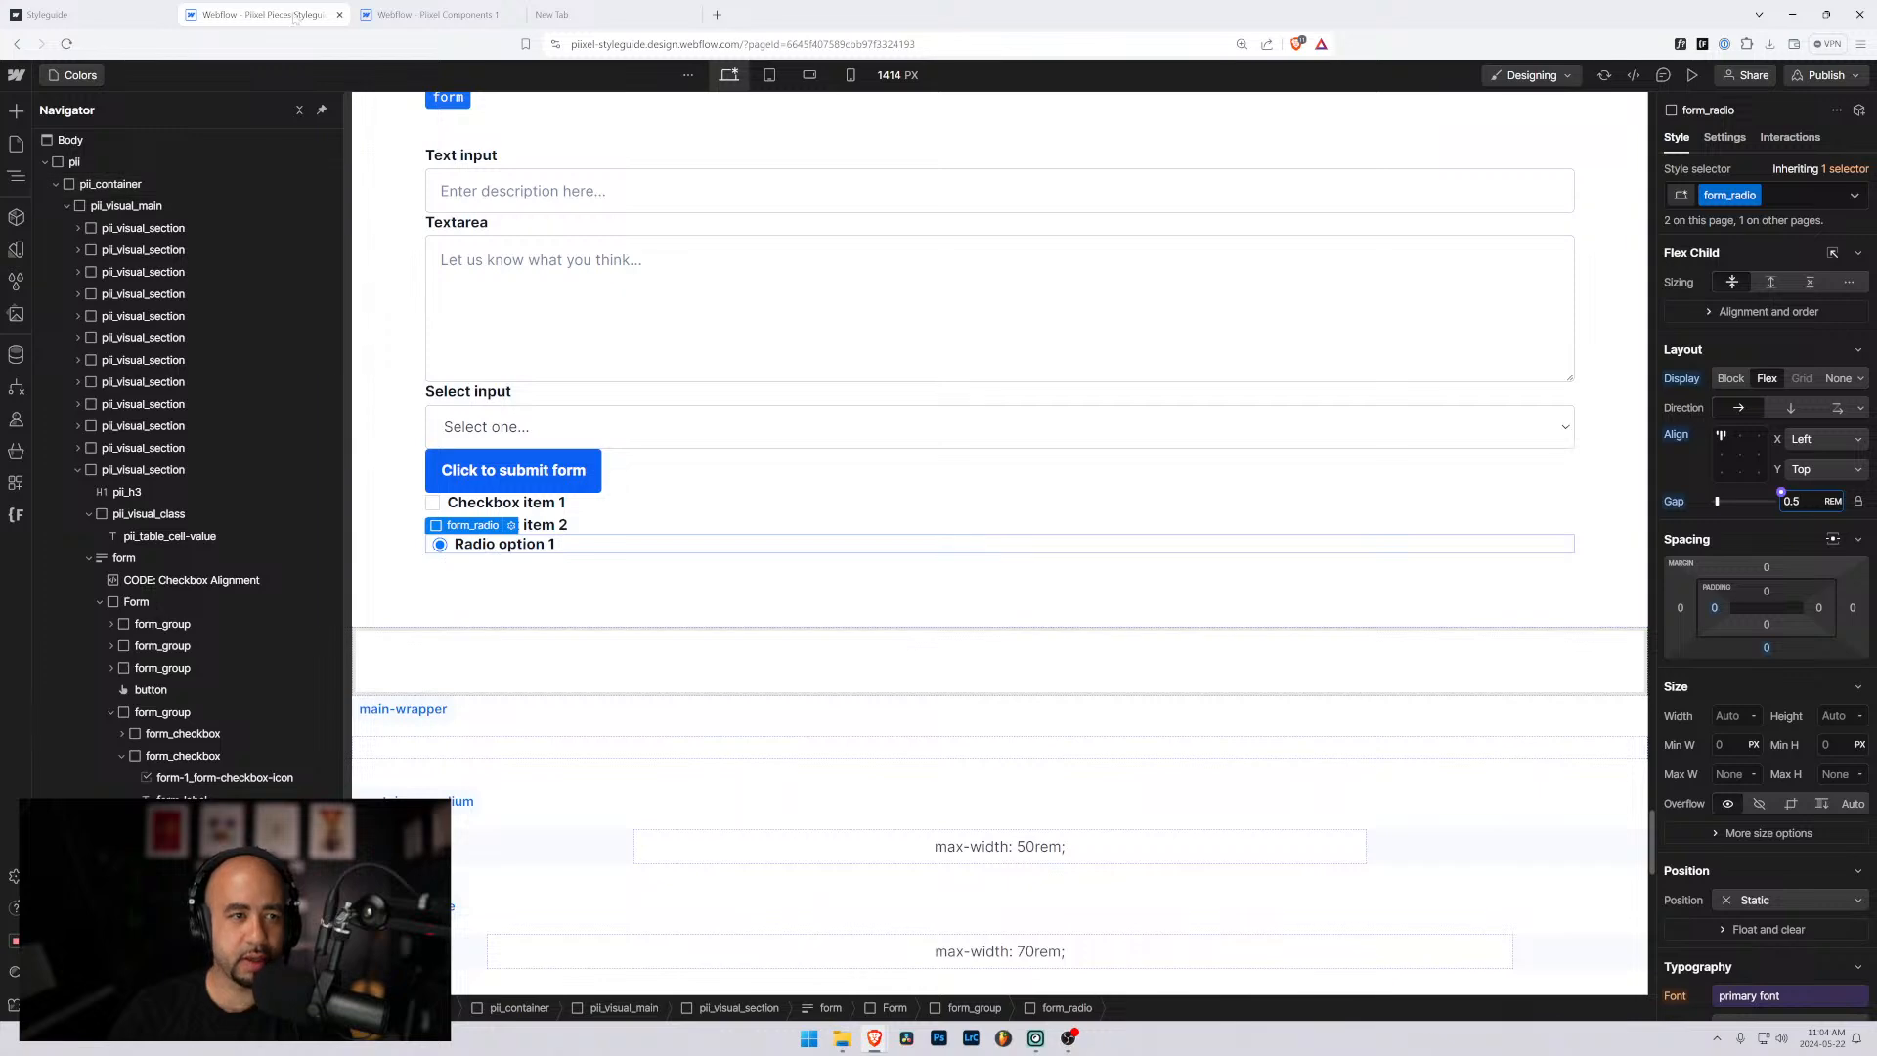
Check the checkbox alignment embed in Pixel Components 1, and inspect Radio option 1 and its ::before pseudo-element with the style guide's developer tools.
{"action": "left_click", "coordinate": [419, 18]}
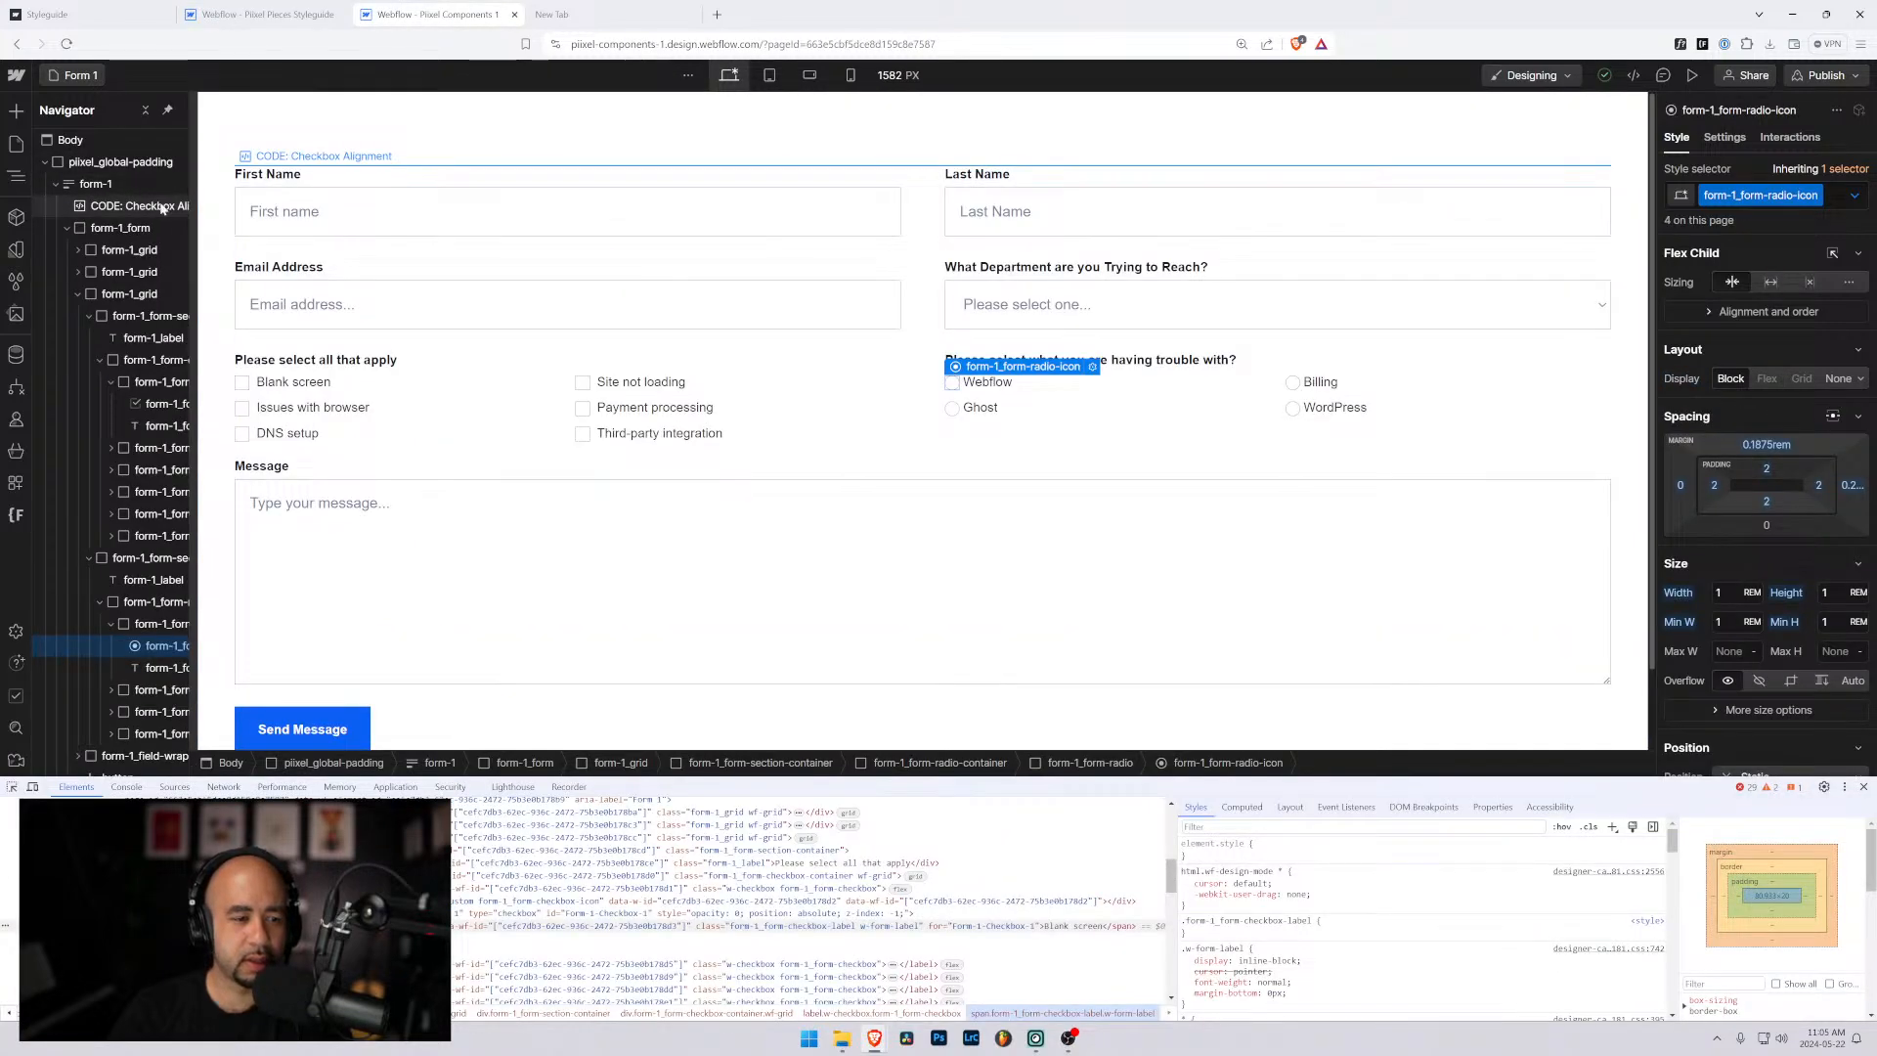
{"action": "left_click", "coordinate": [239, 8]}
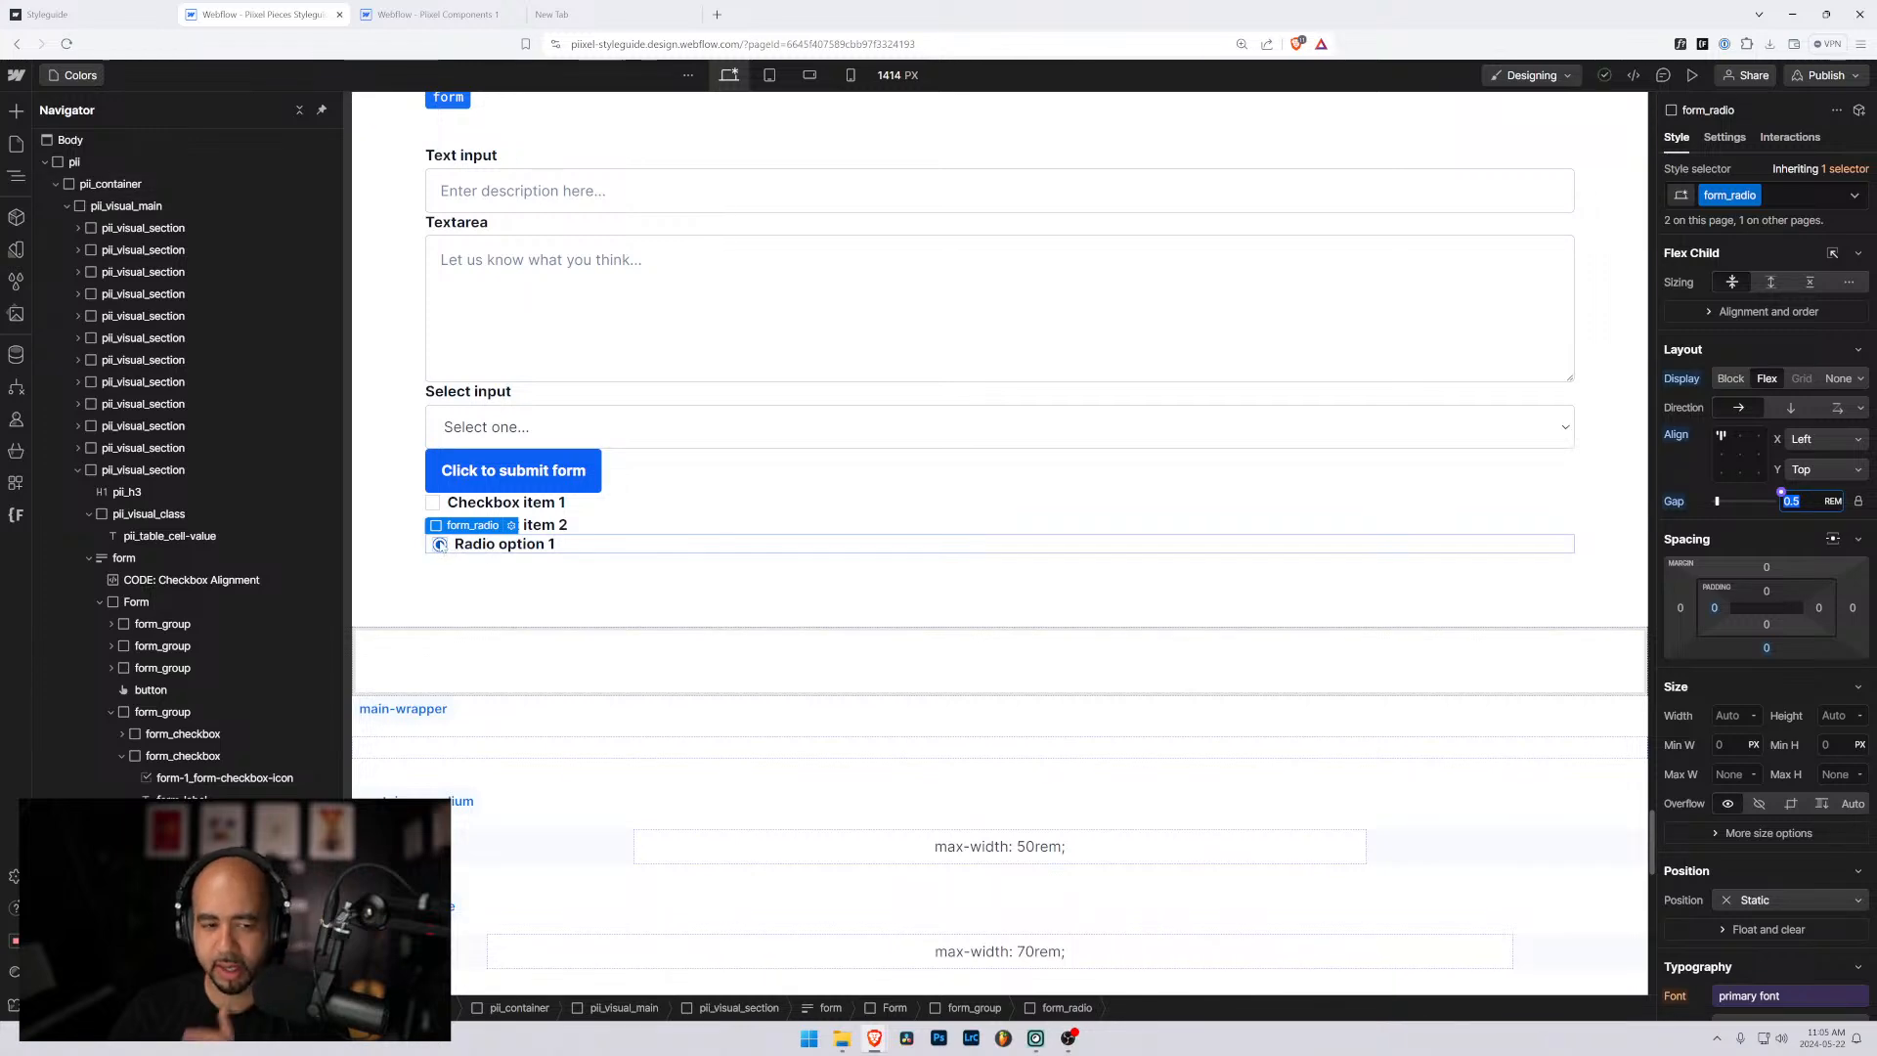
{"action": "left_click", "coordinate": [440, 545]}
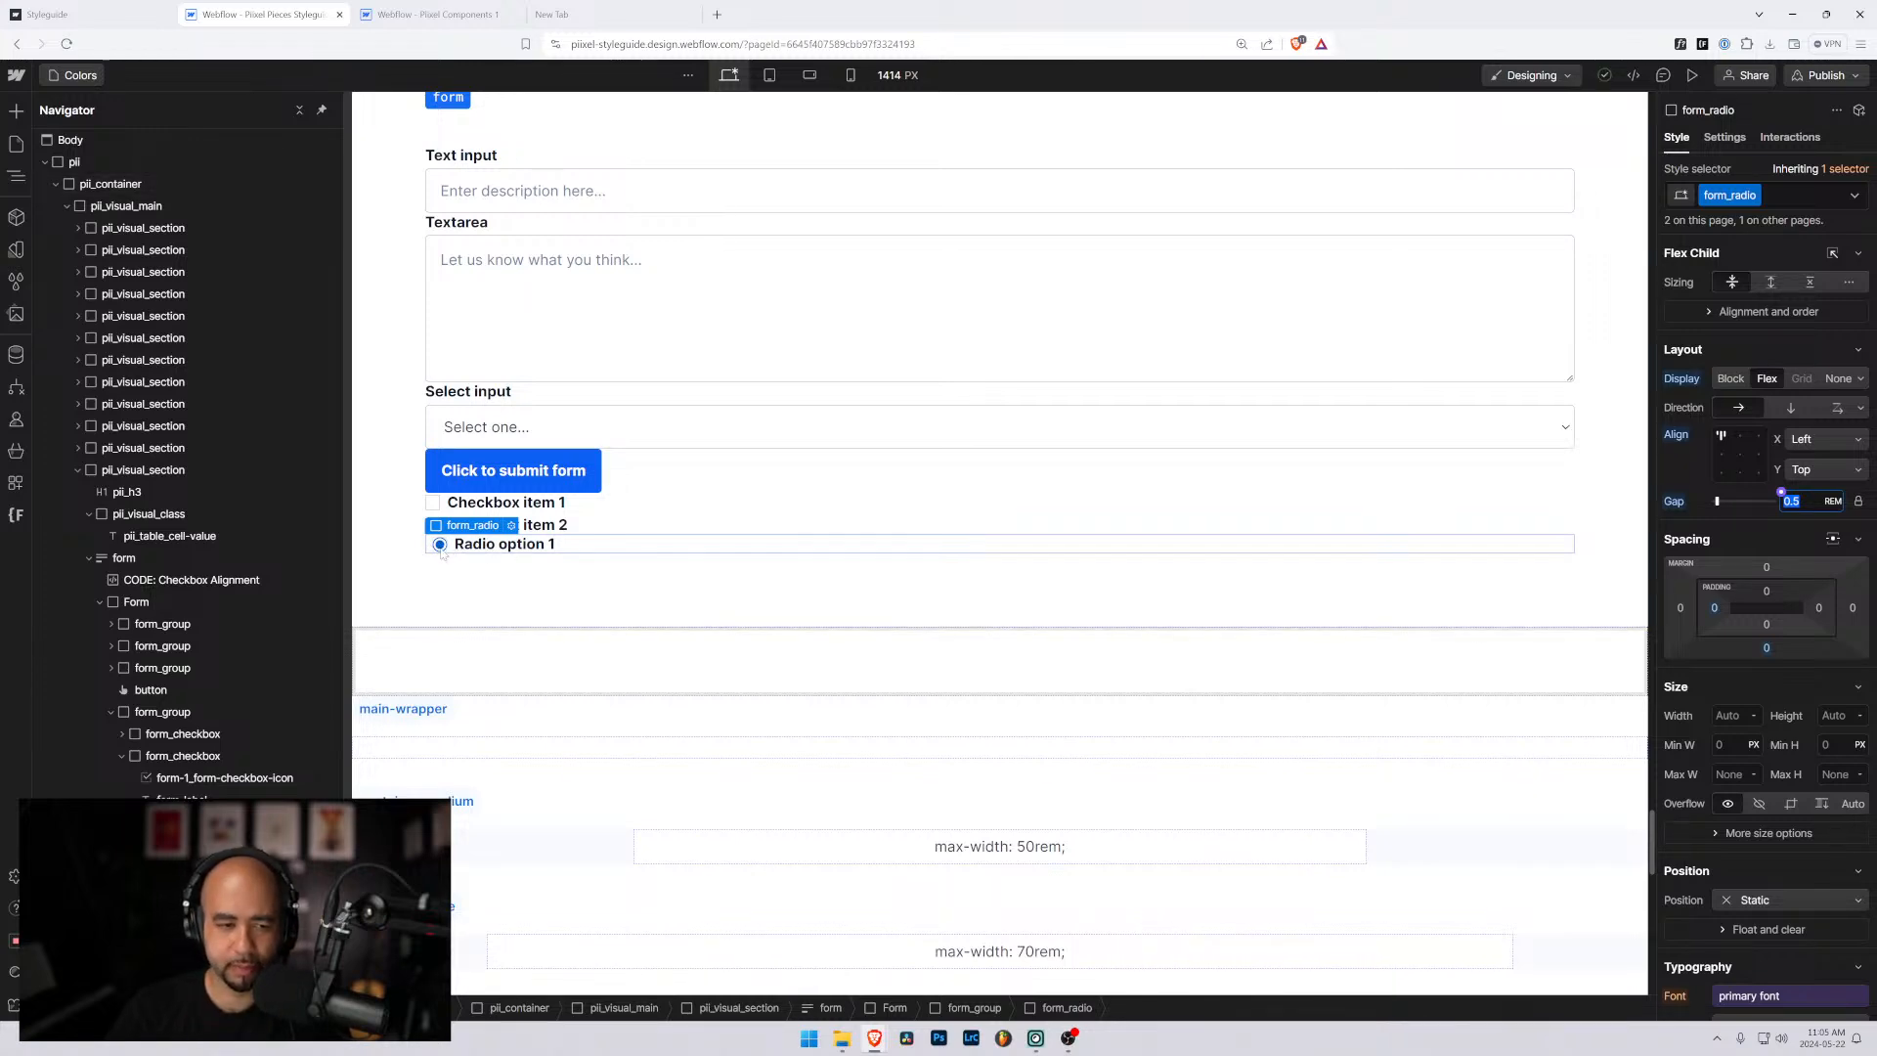
{"action": "key", "text": "ctrl+shift+i"}
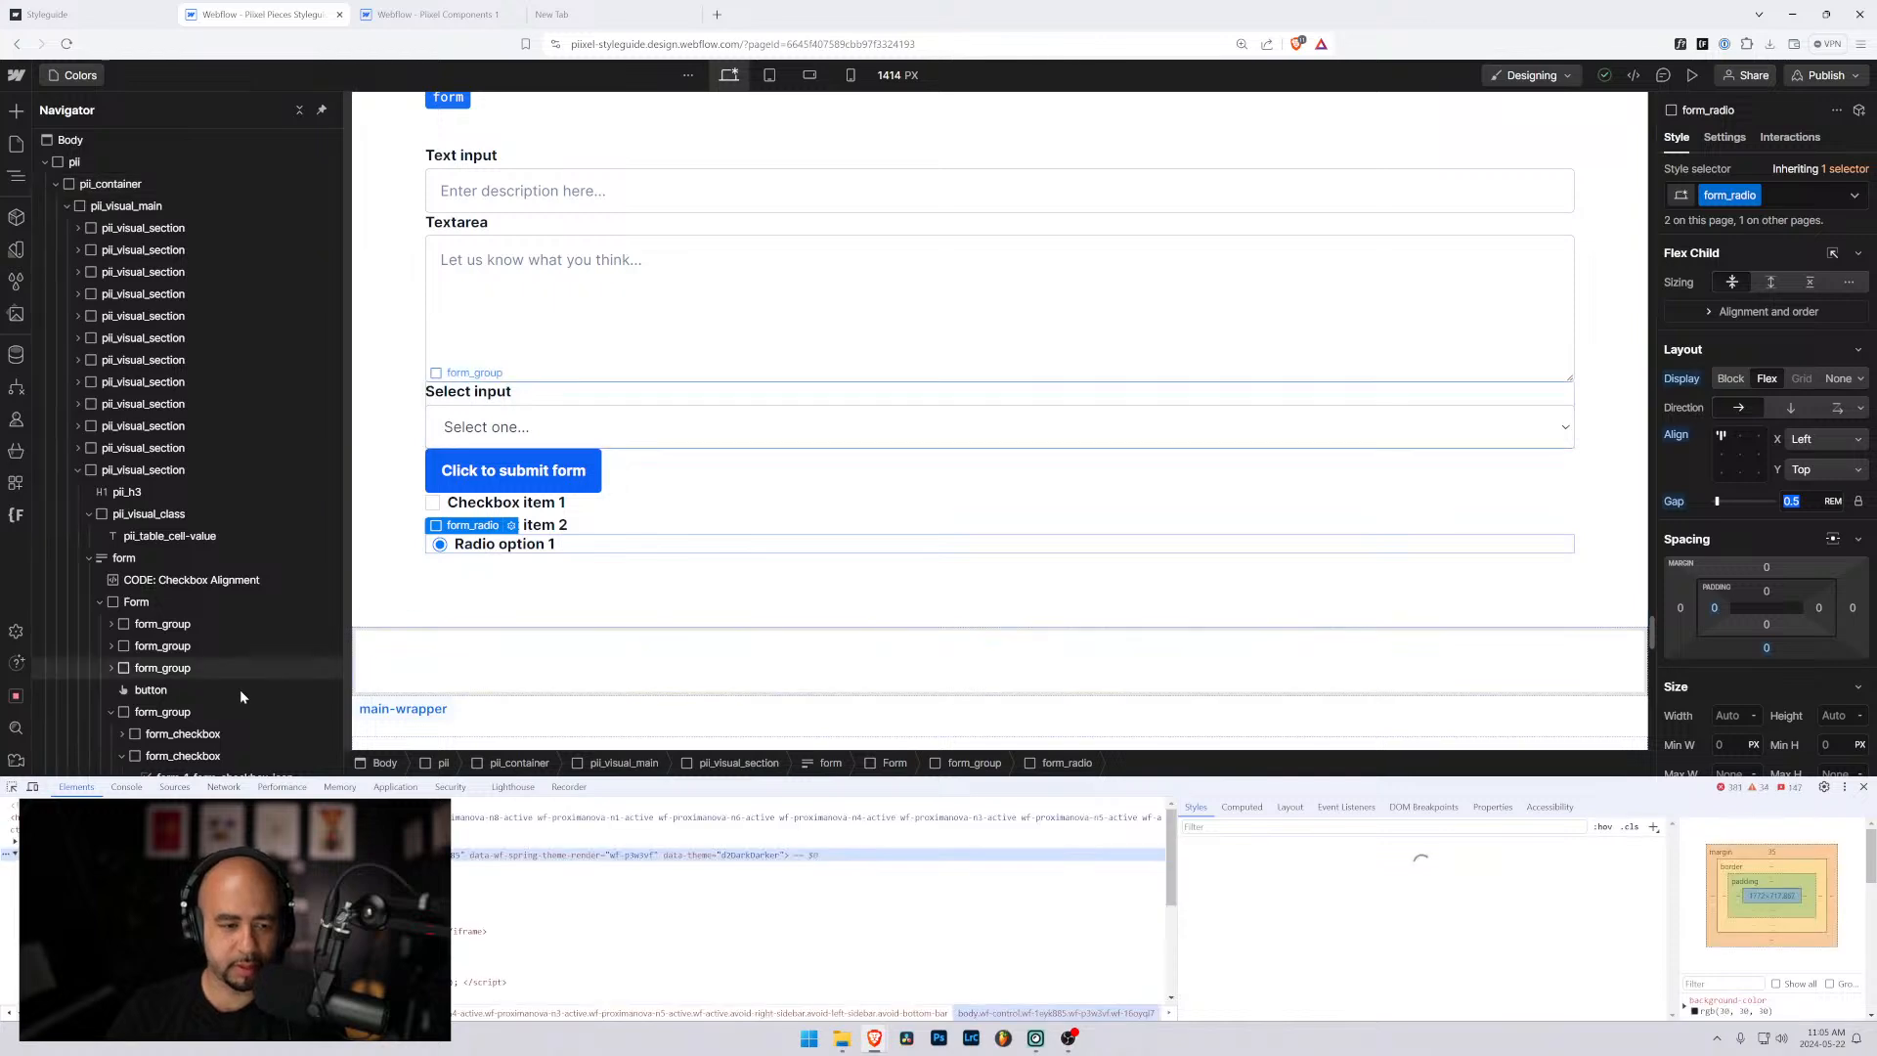
{"action": "key", "text": "ctrl+shift+c"}
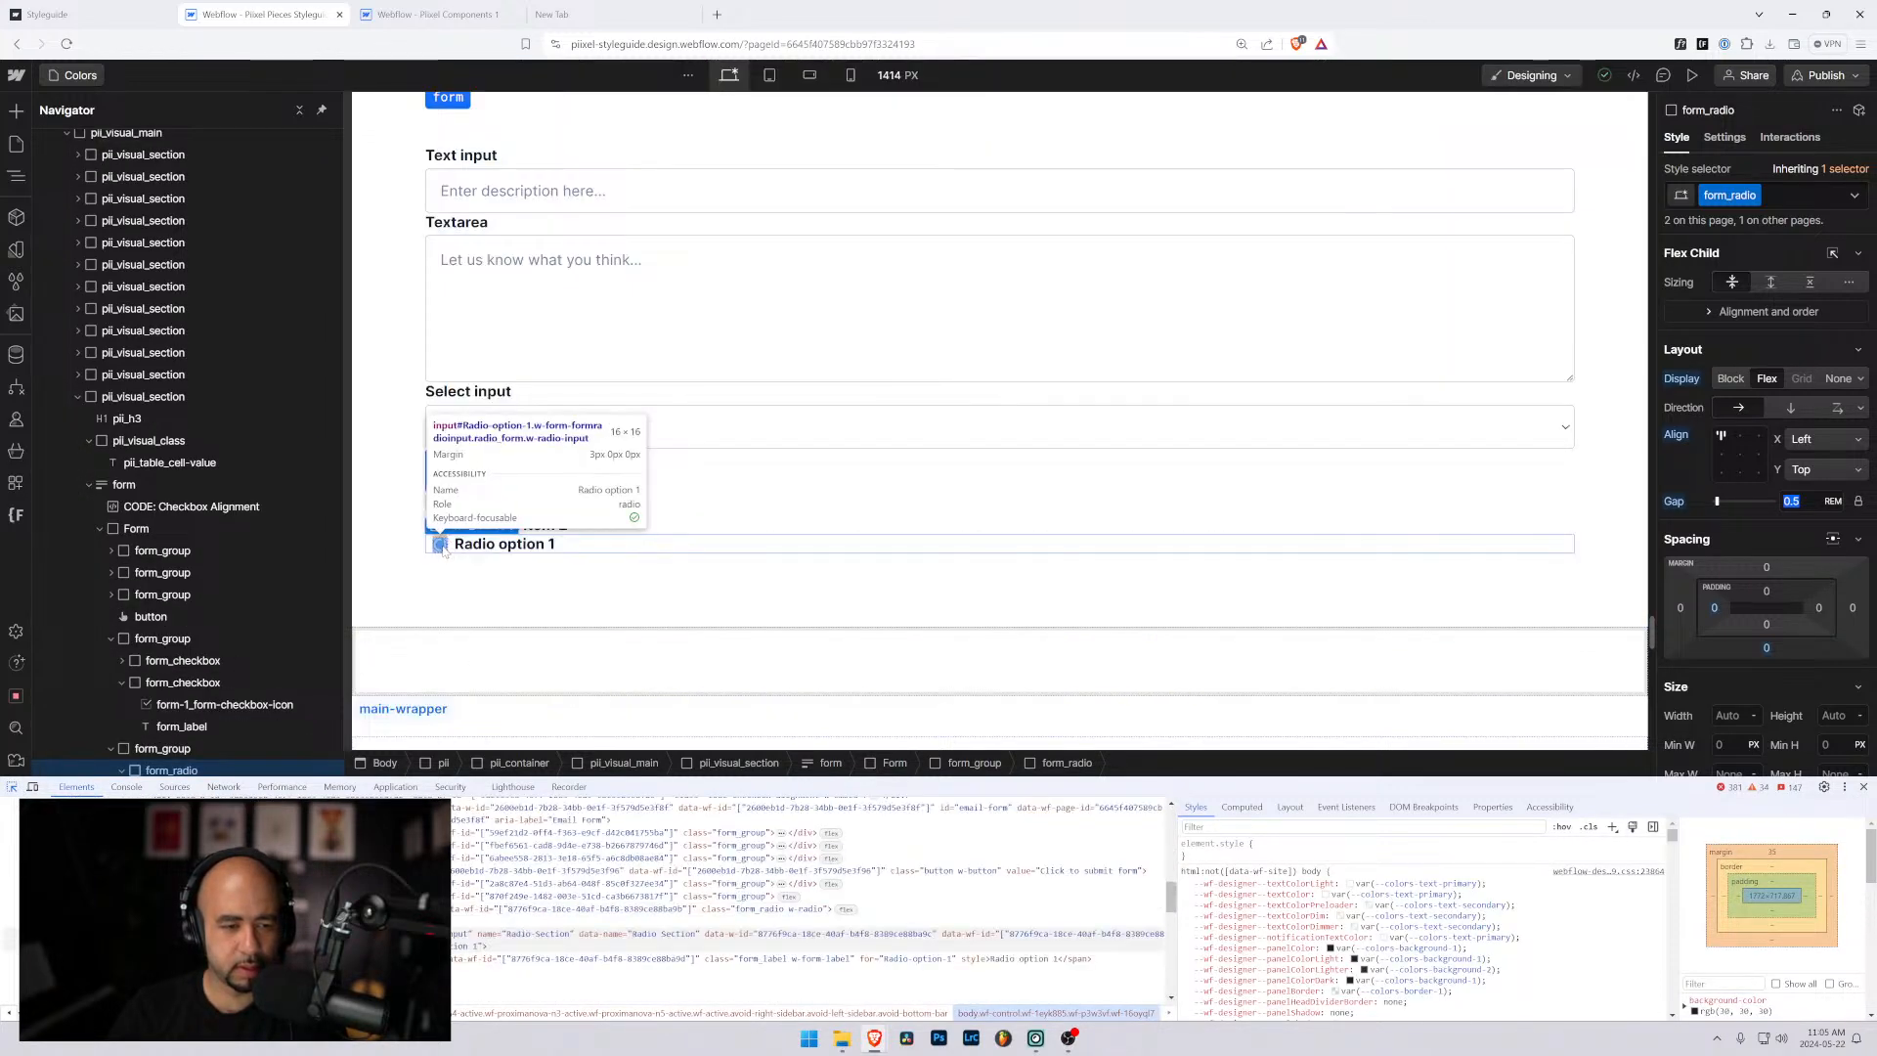
{"action": "left_click", "coordinate": [442, 547]}
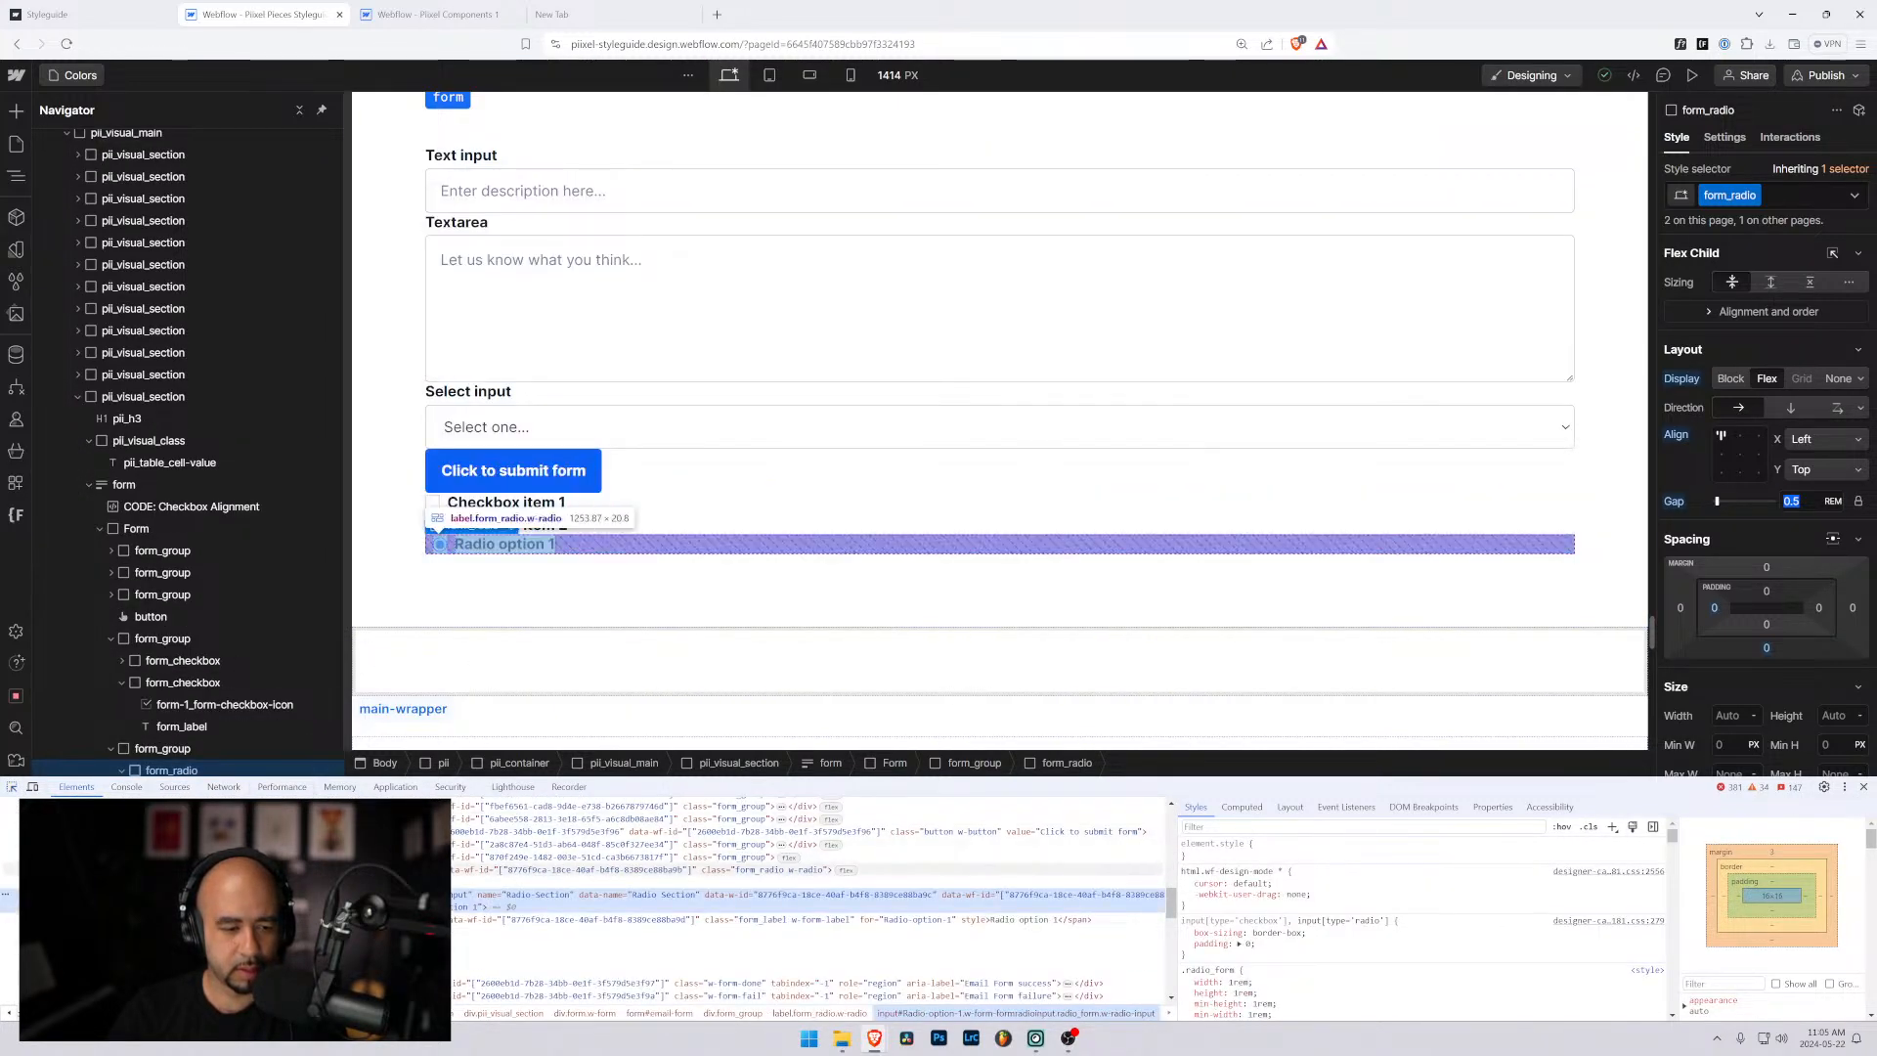
{"action": "left_click", "coordinate": [391, 882]}
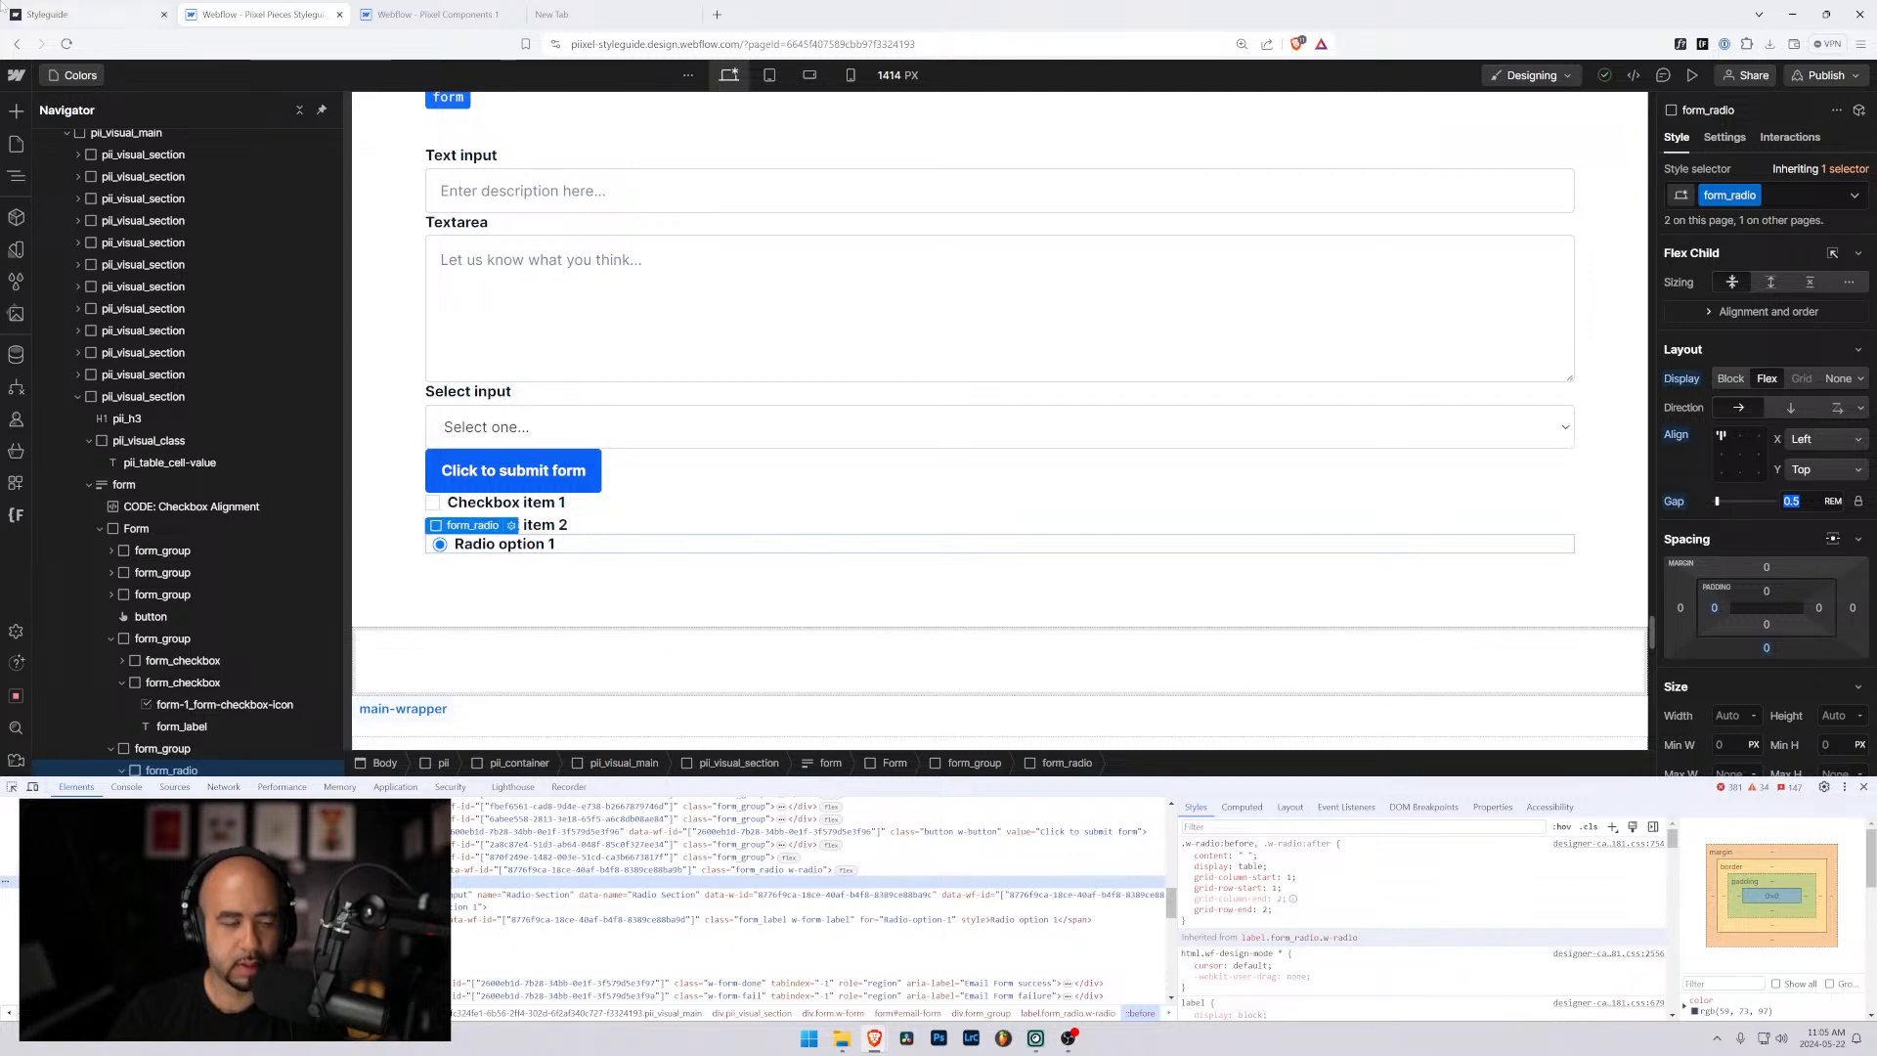
{"action": "scroll", "coordinate": [169, 251], "scroll_direction": "up", "scroll_amount": 2}
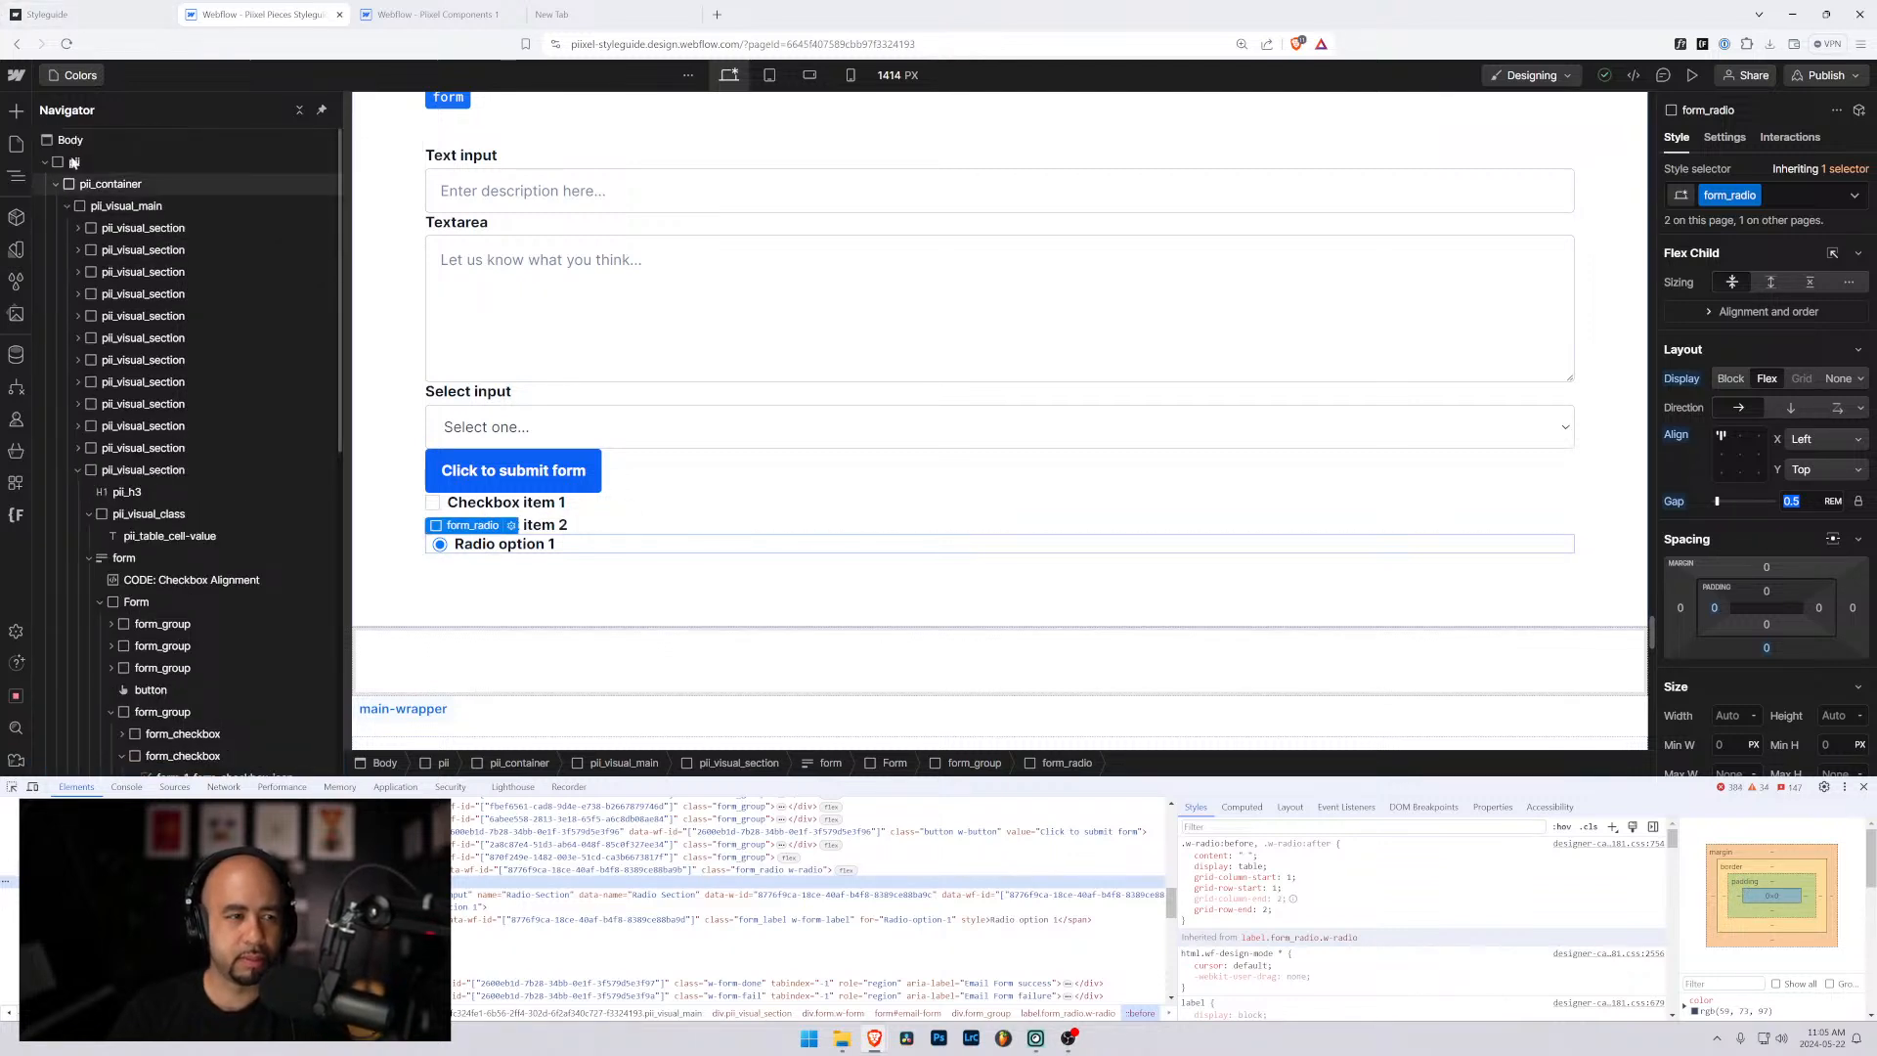
Delete the CODE: Checkbox Alignment embed from the style guide's form.
{"action": "left_click", "coordinate": [169, 581]}
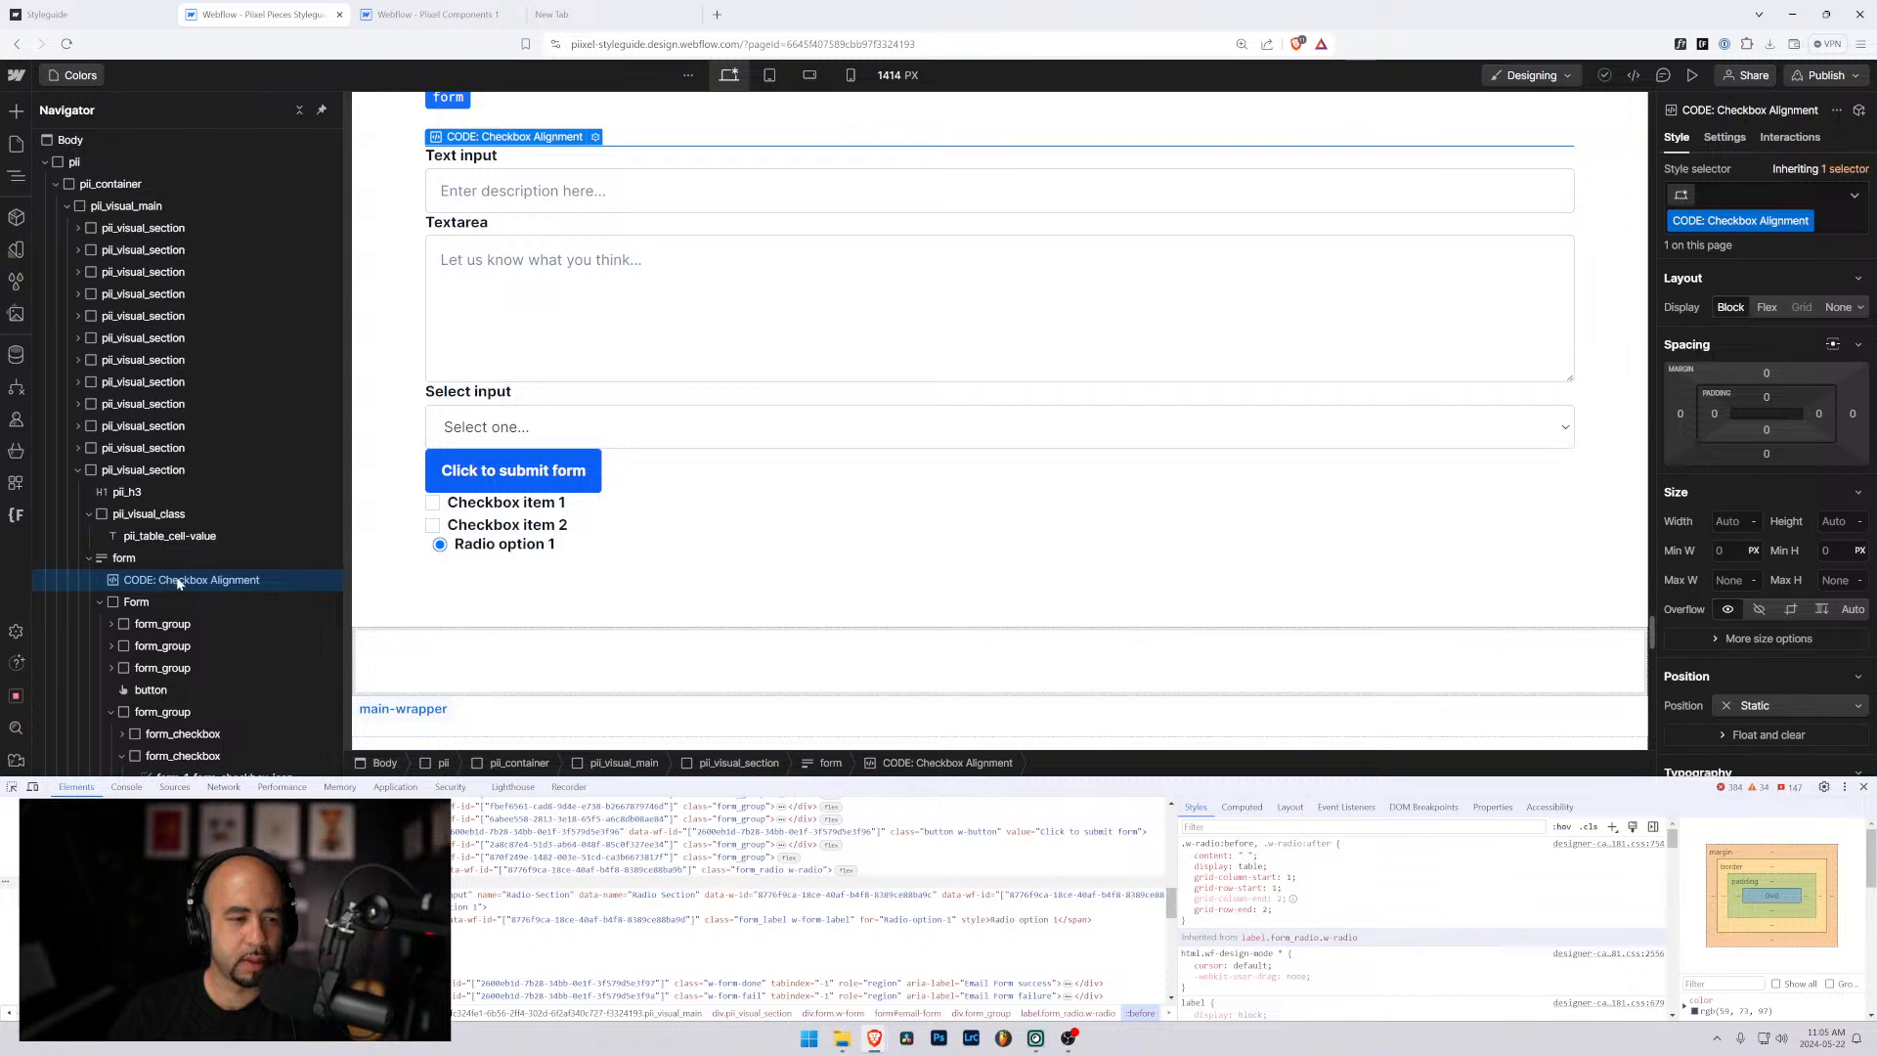
{"action": "scroll", "coordinate": [171, 572], "scroll_direction": "down", "scroll_amount": 3}
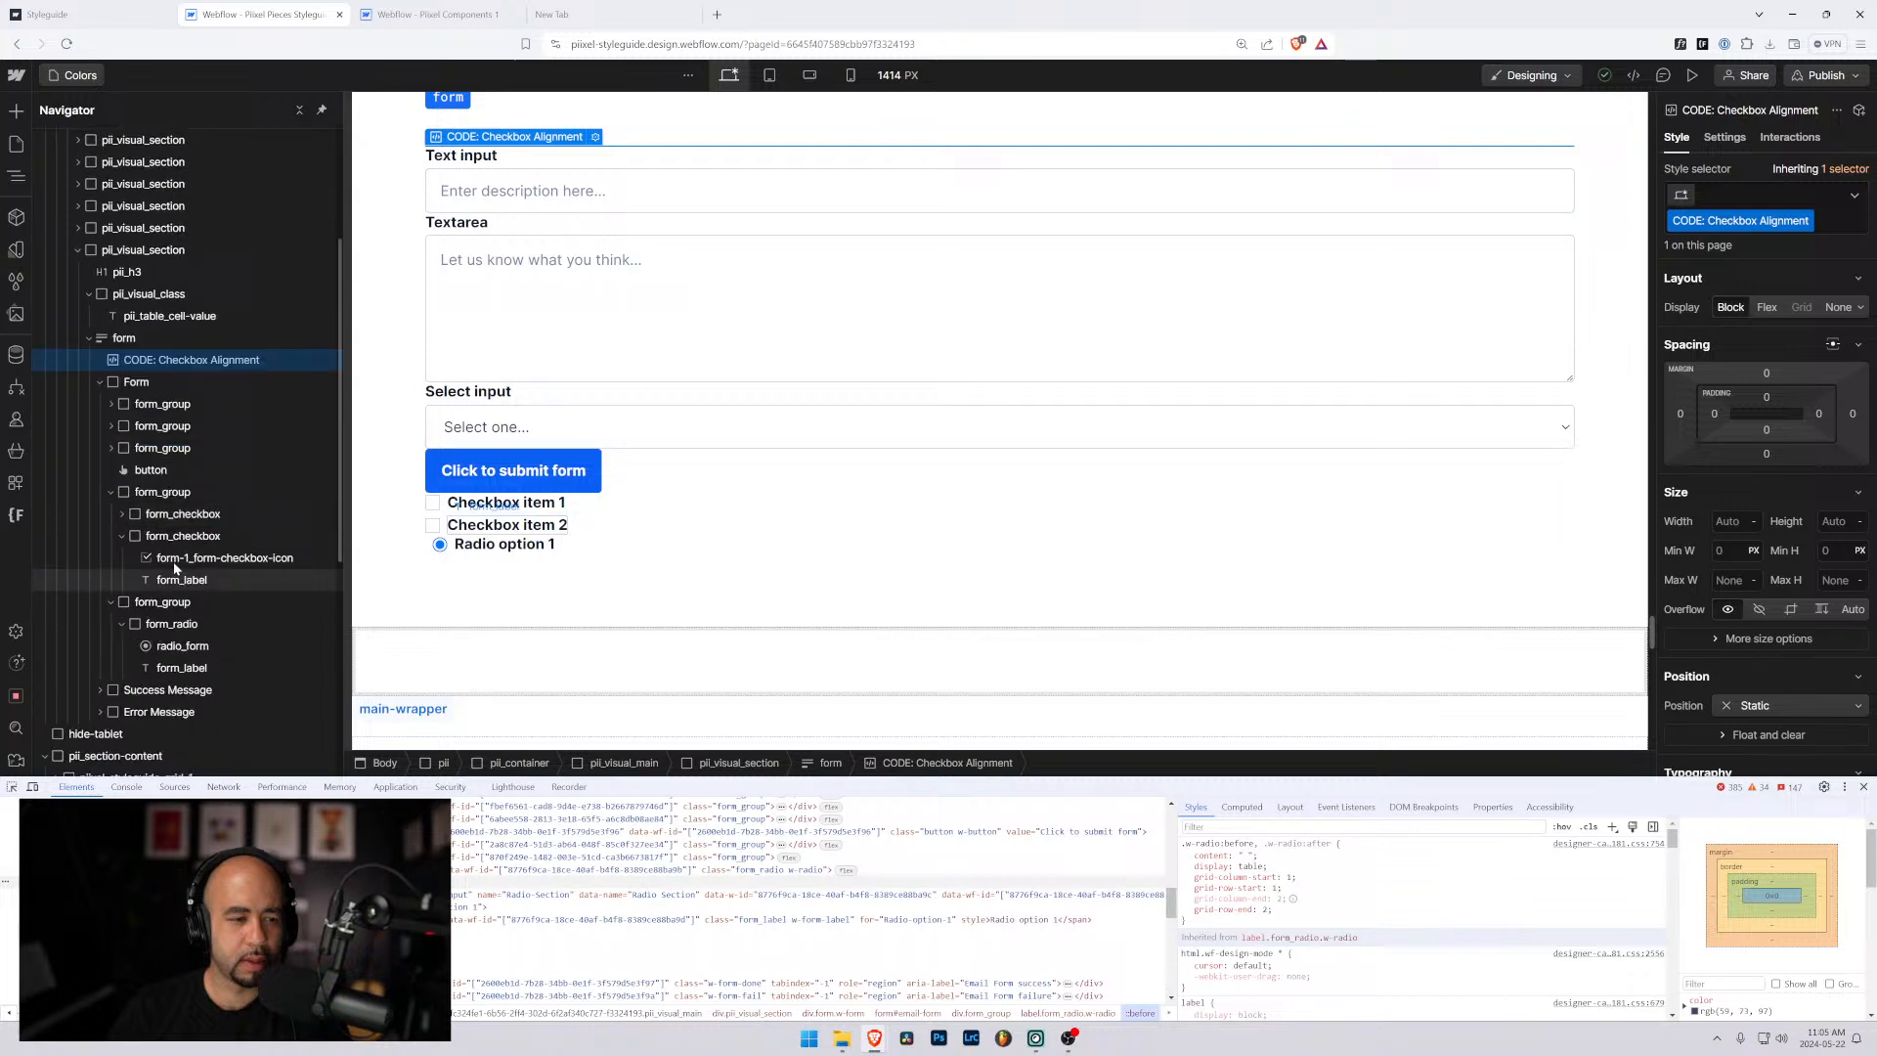
{"action": "left_click", "coordinate": [214, 381]}
Open the code embed inside the Global Styles component for editing.
{"action": "scroll", "coordinate": [156, 587], "scroll_direction": "down", "scroll_amount": 6}
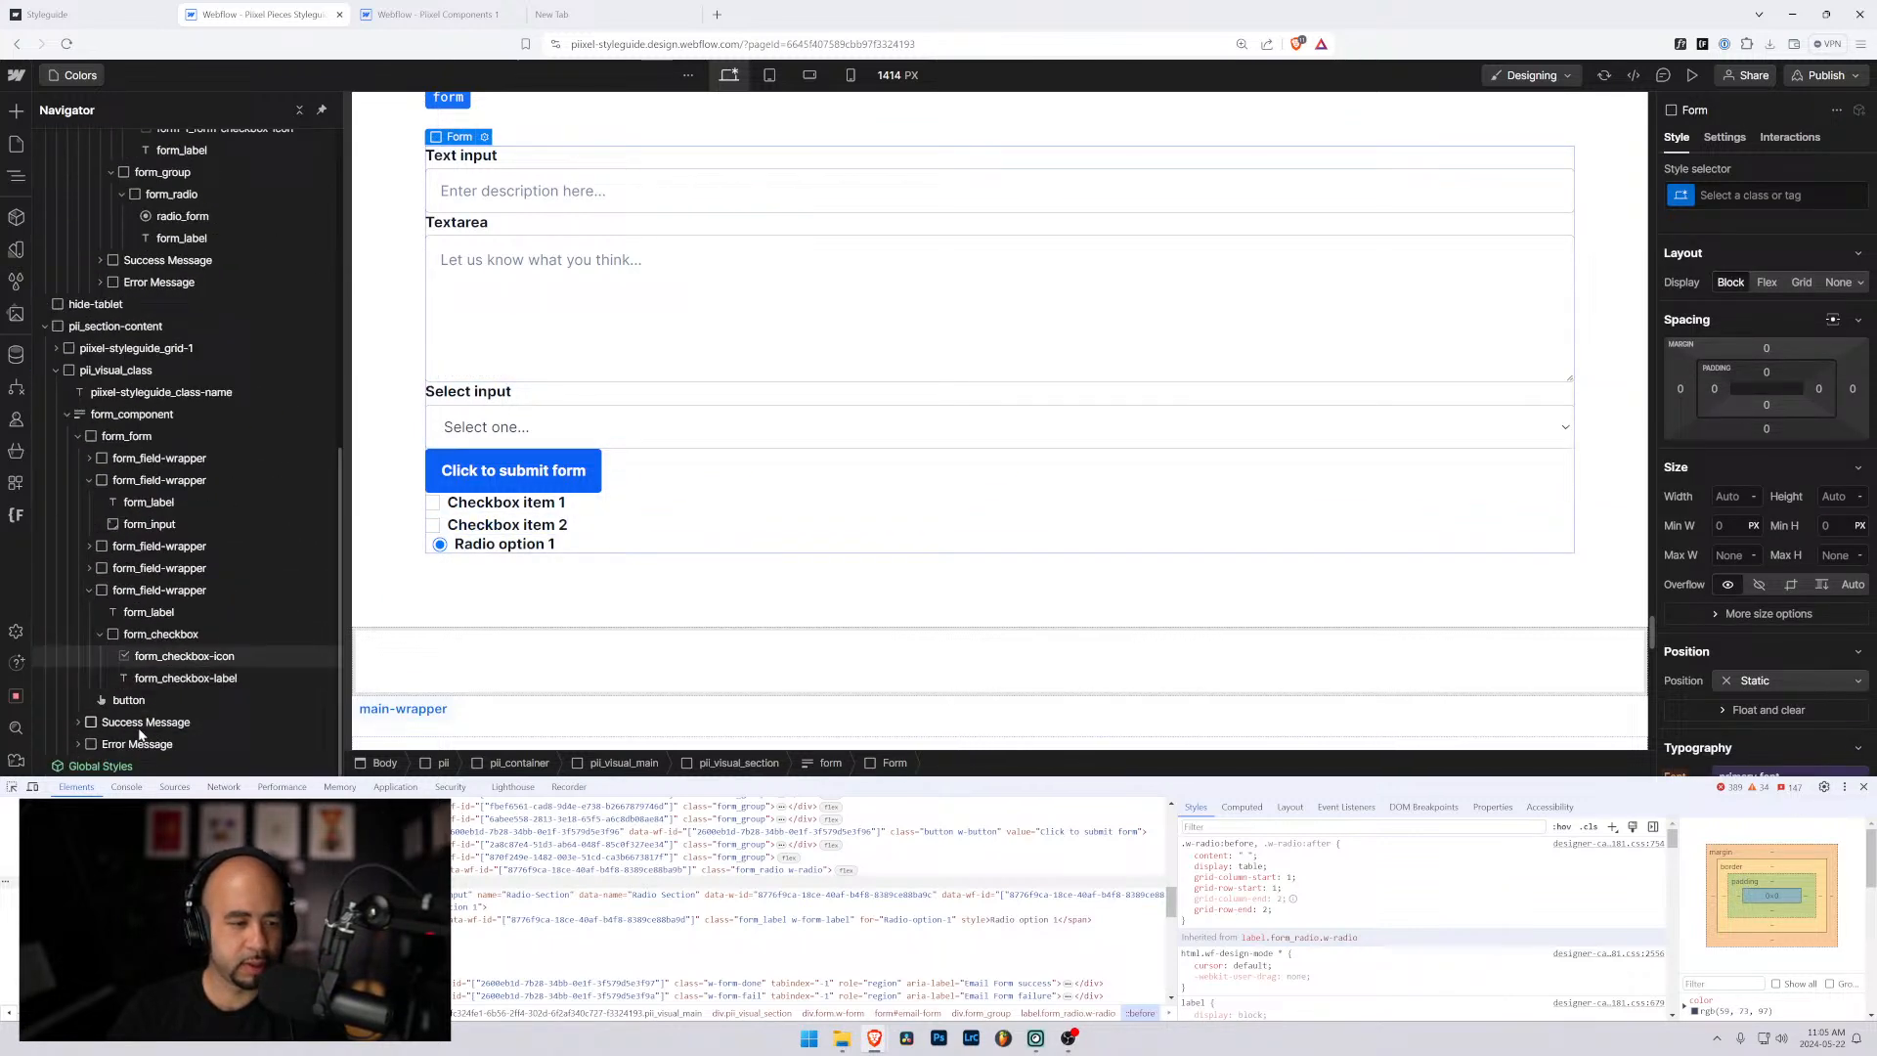
{"action": "left_click", "coordinate": [100, 765]}
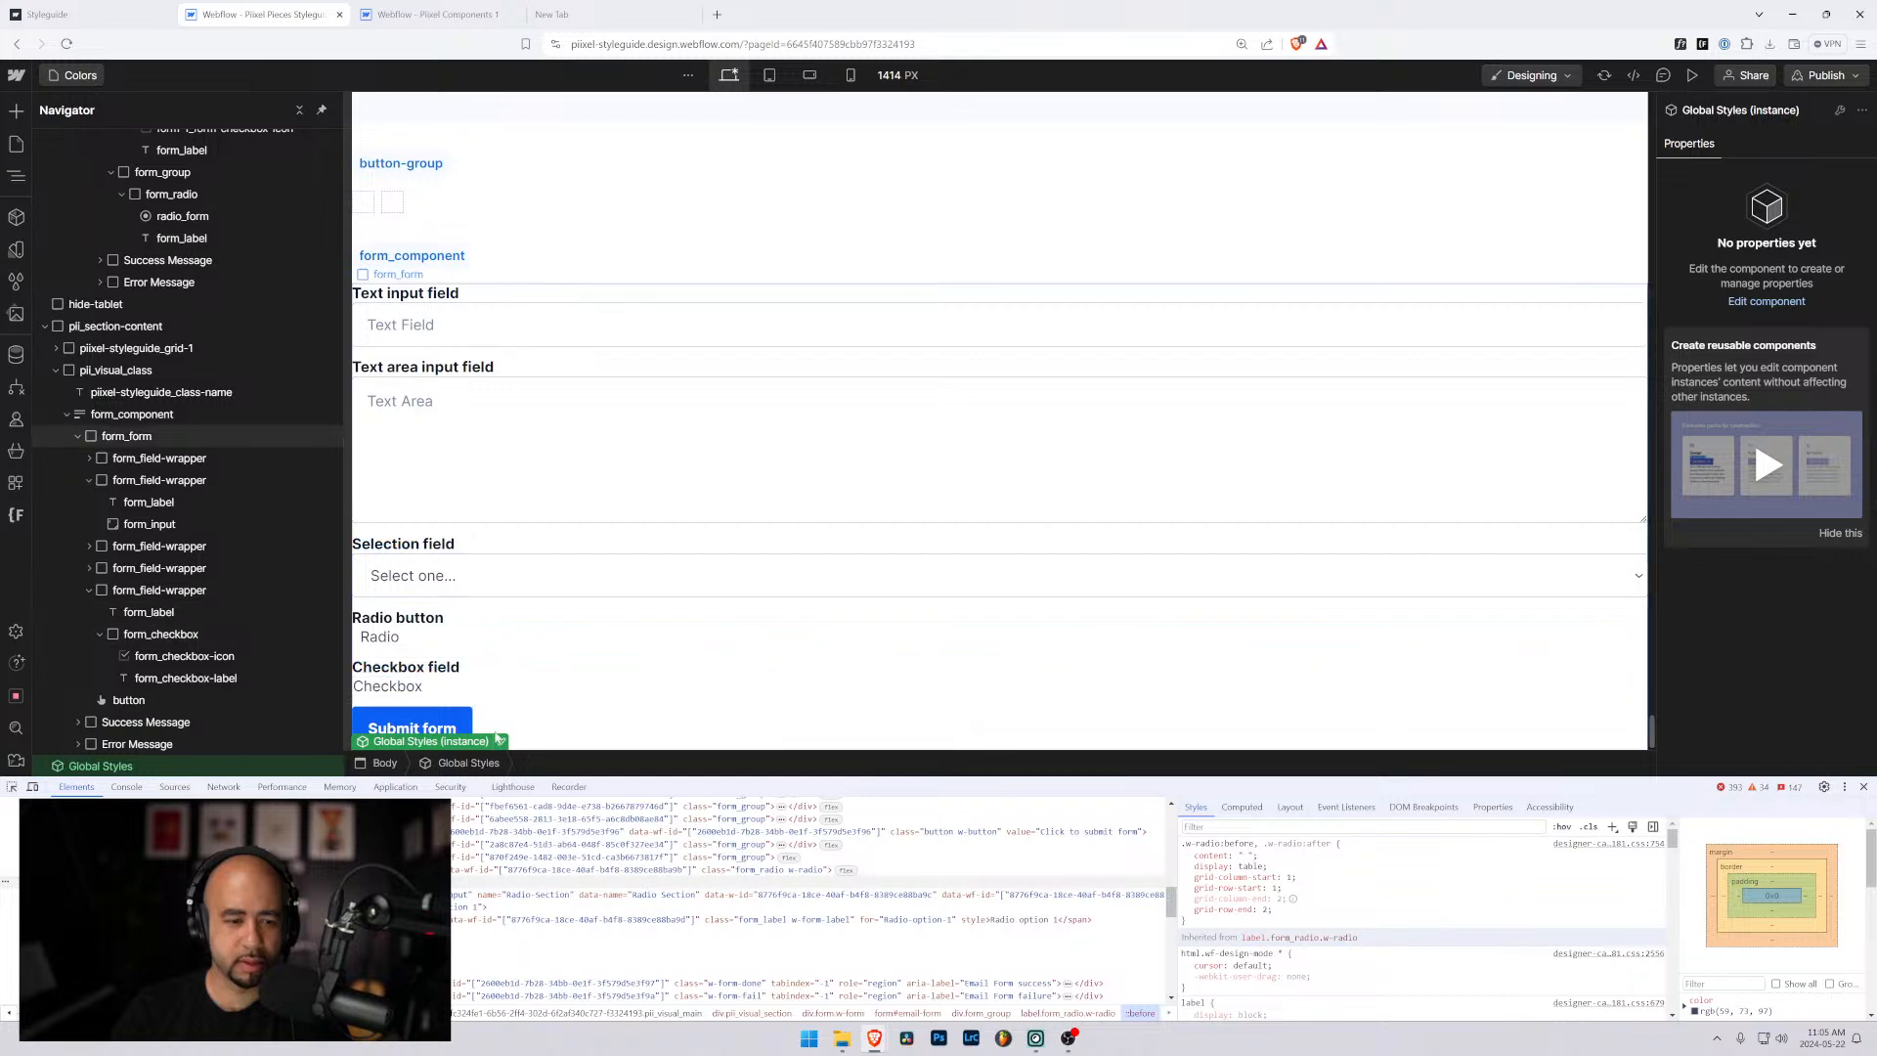
{"action": "key", "text": "Return"}
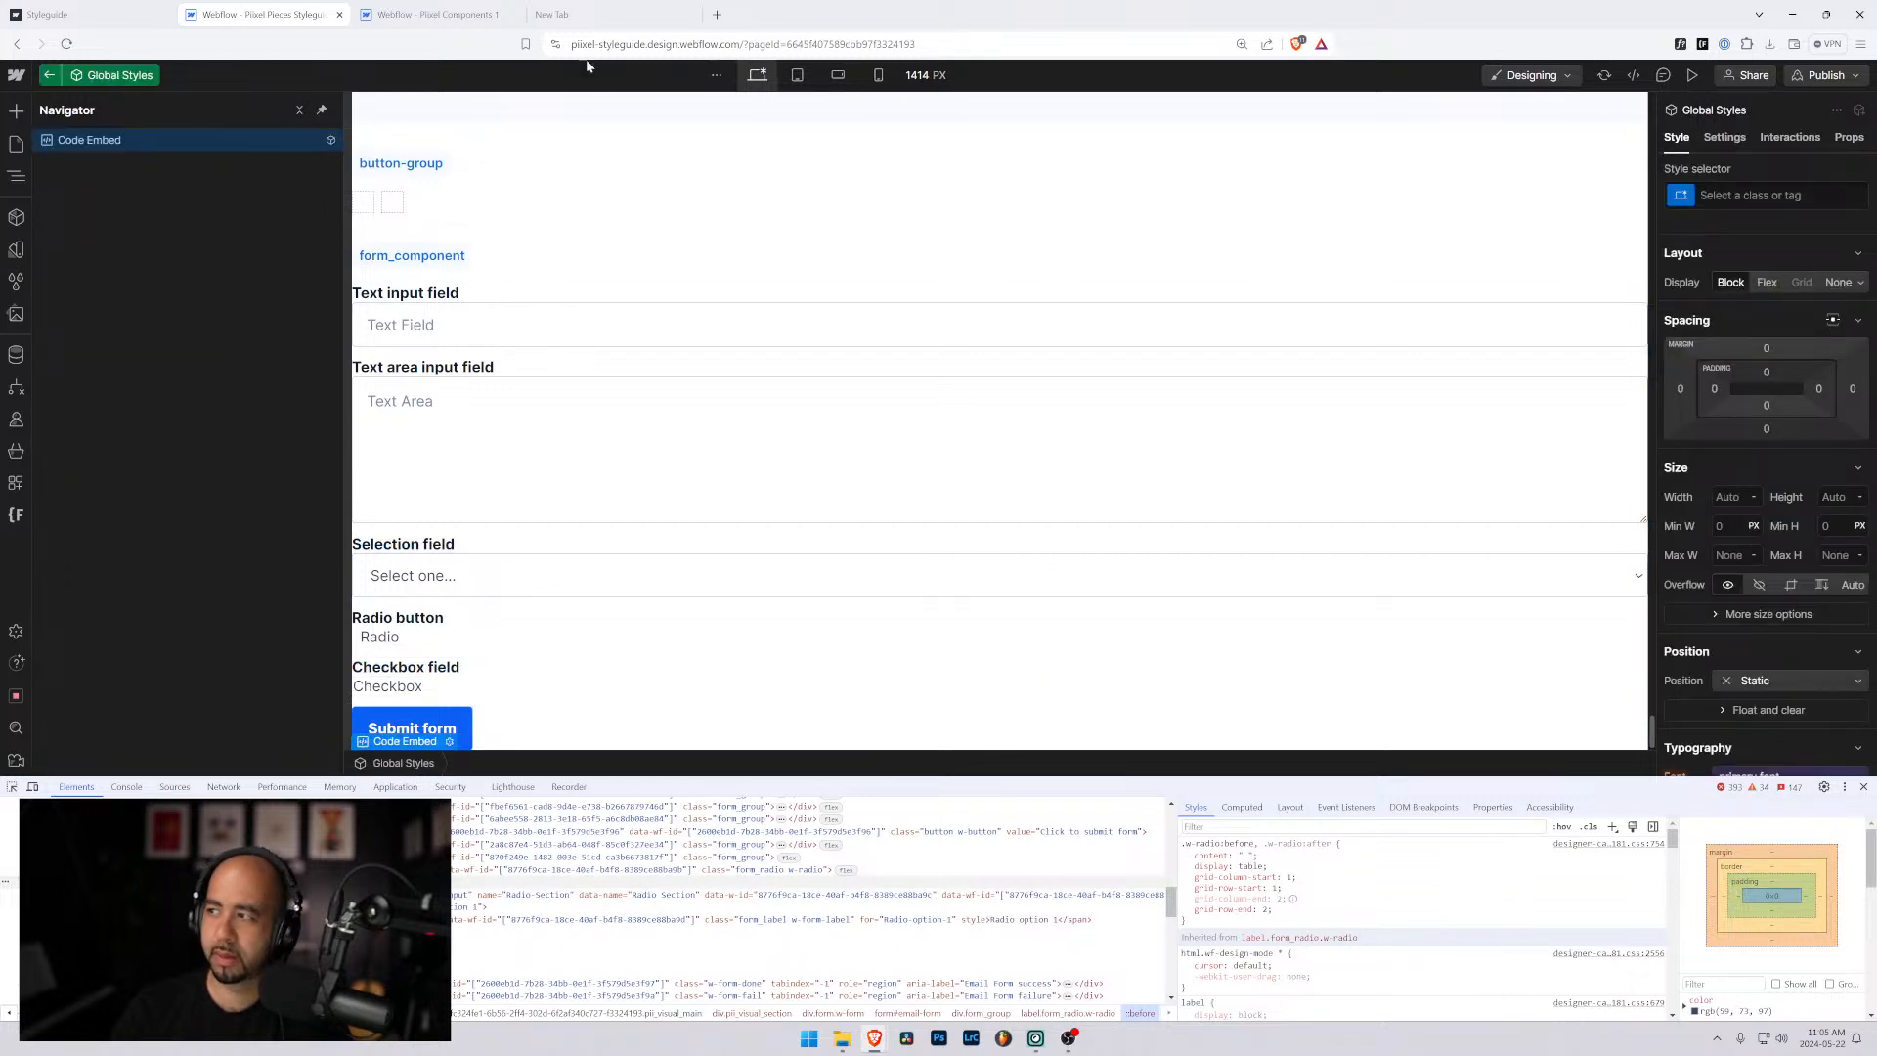
{"action": "left_click", "coordinate": [450, 741]}
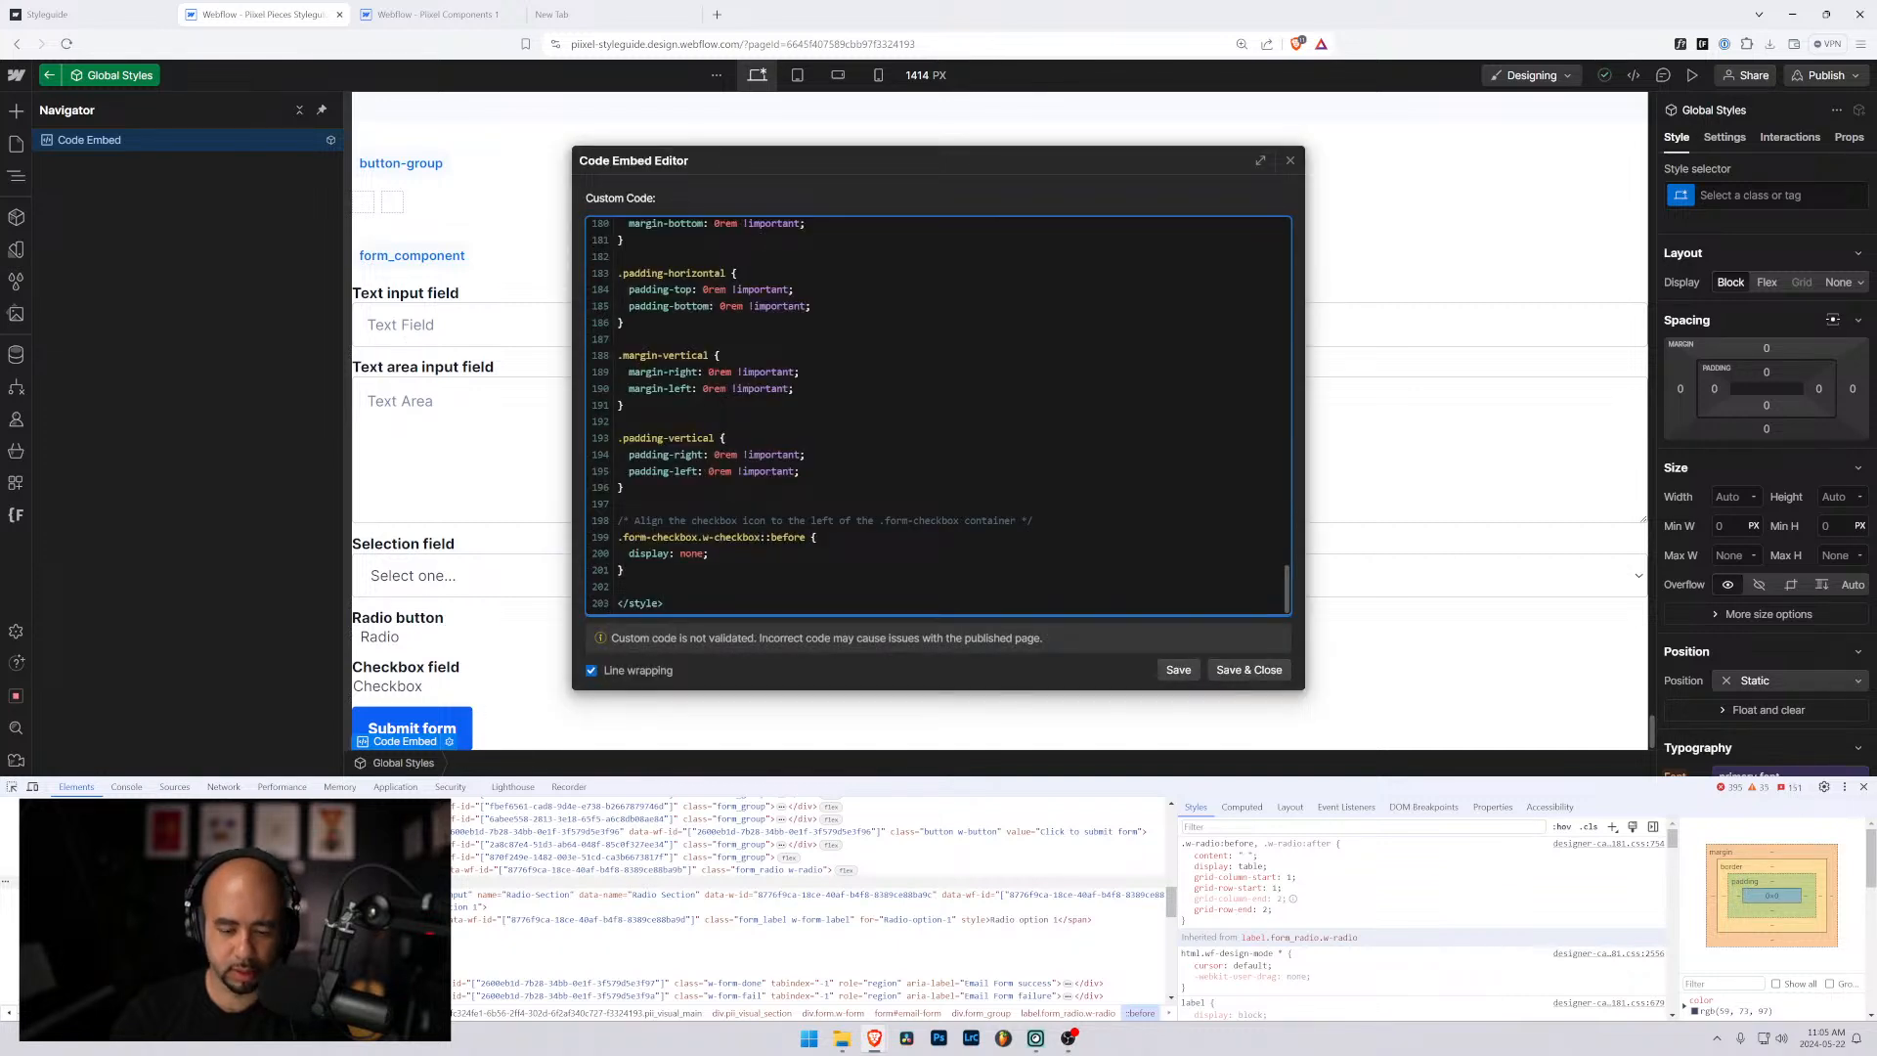
{"action": "key", "text": "BackSpace"}
{"action": "key", "text": "BackSpace"}
{"action": "key", "text": "BackSpace"}
{"action": "key", "text": "BackSpace"}
{"action": "key", "text": "BackSpace"}
{"action": "key", "text": "BackSpace"}
{"action": "key", "text": "BackSpace"}
{"action": "key", "text": "BackSpace"}
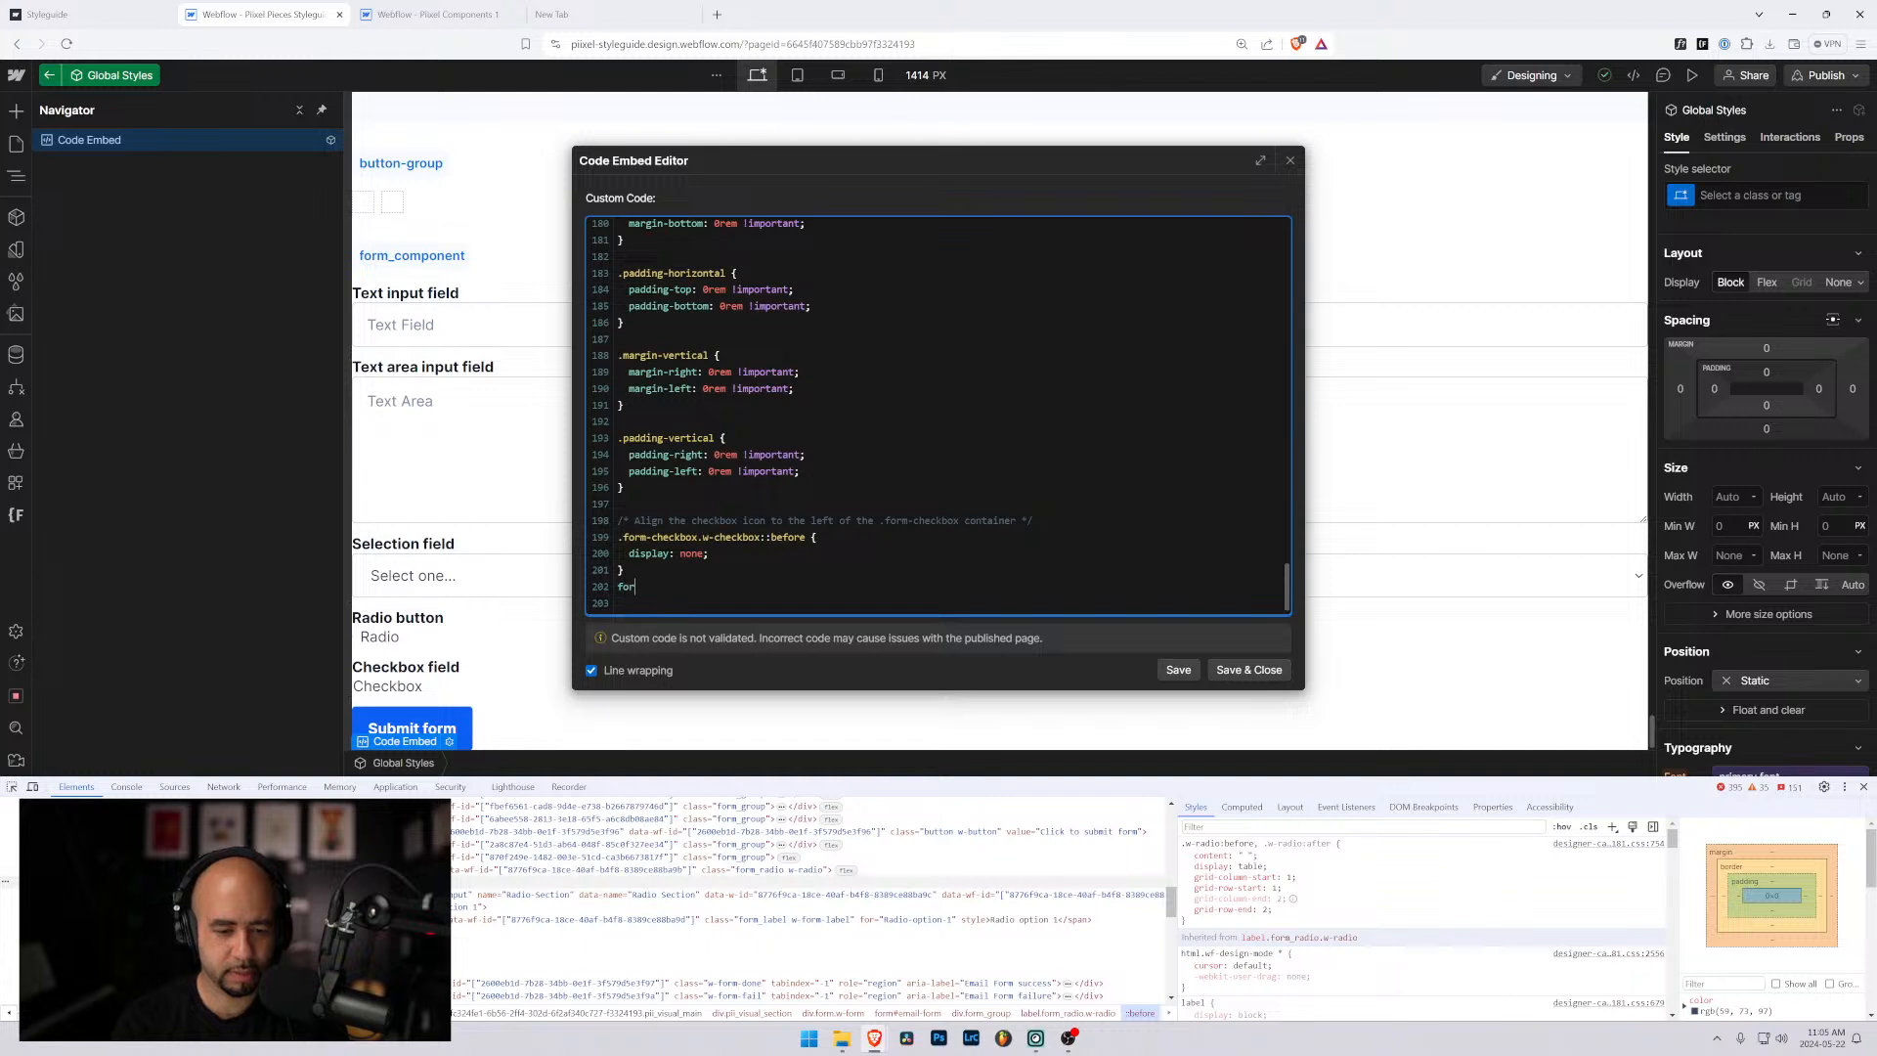
{"action": "key", "text": "BackSpace"}
{"action": "key", "text": "BackSpace"}
{"action": "key", "text": "BackSpace"}
{"action": "key", "text": "BackSpace"}
{"action": "key", "text": "BackSpace"}
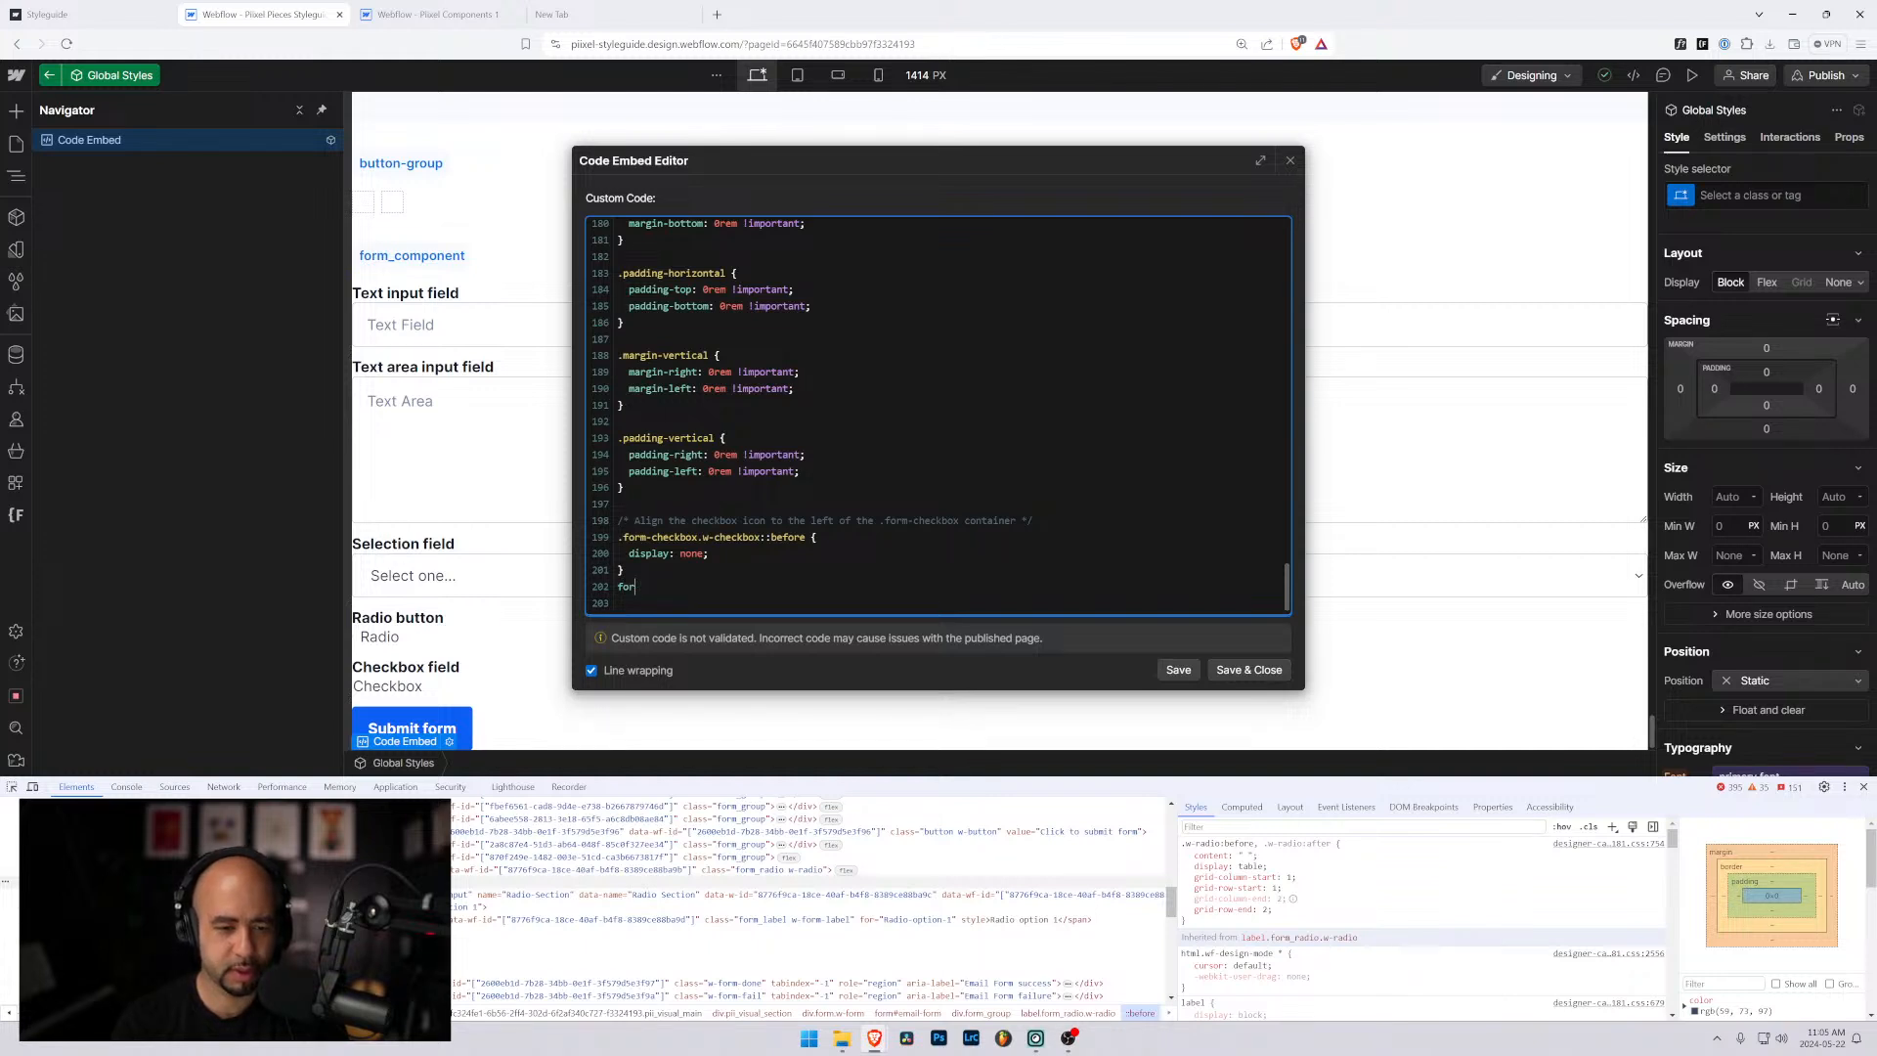
{"action": "key", "text": "ctrl+z"}
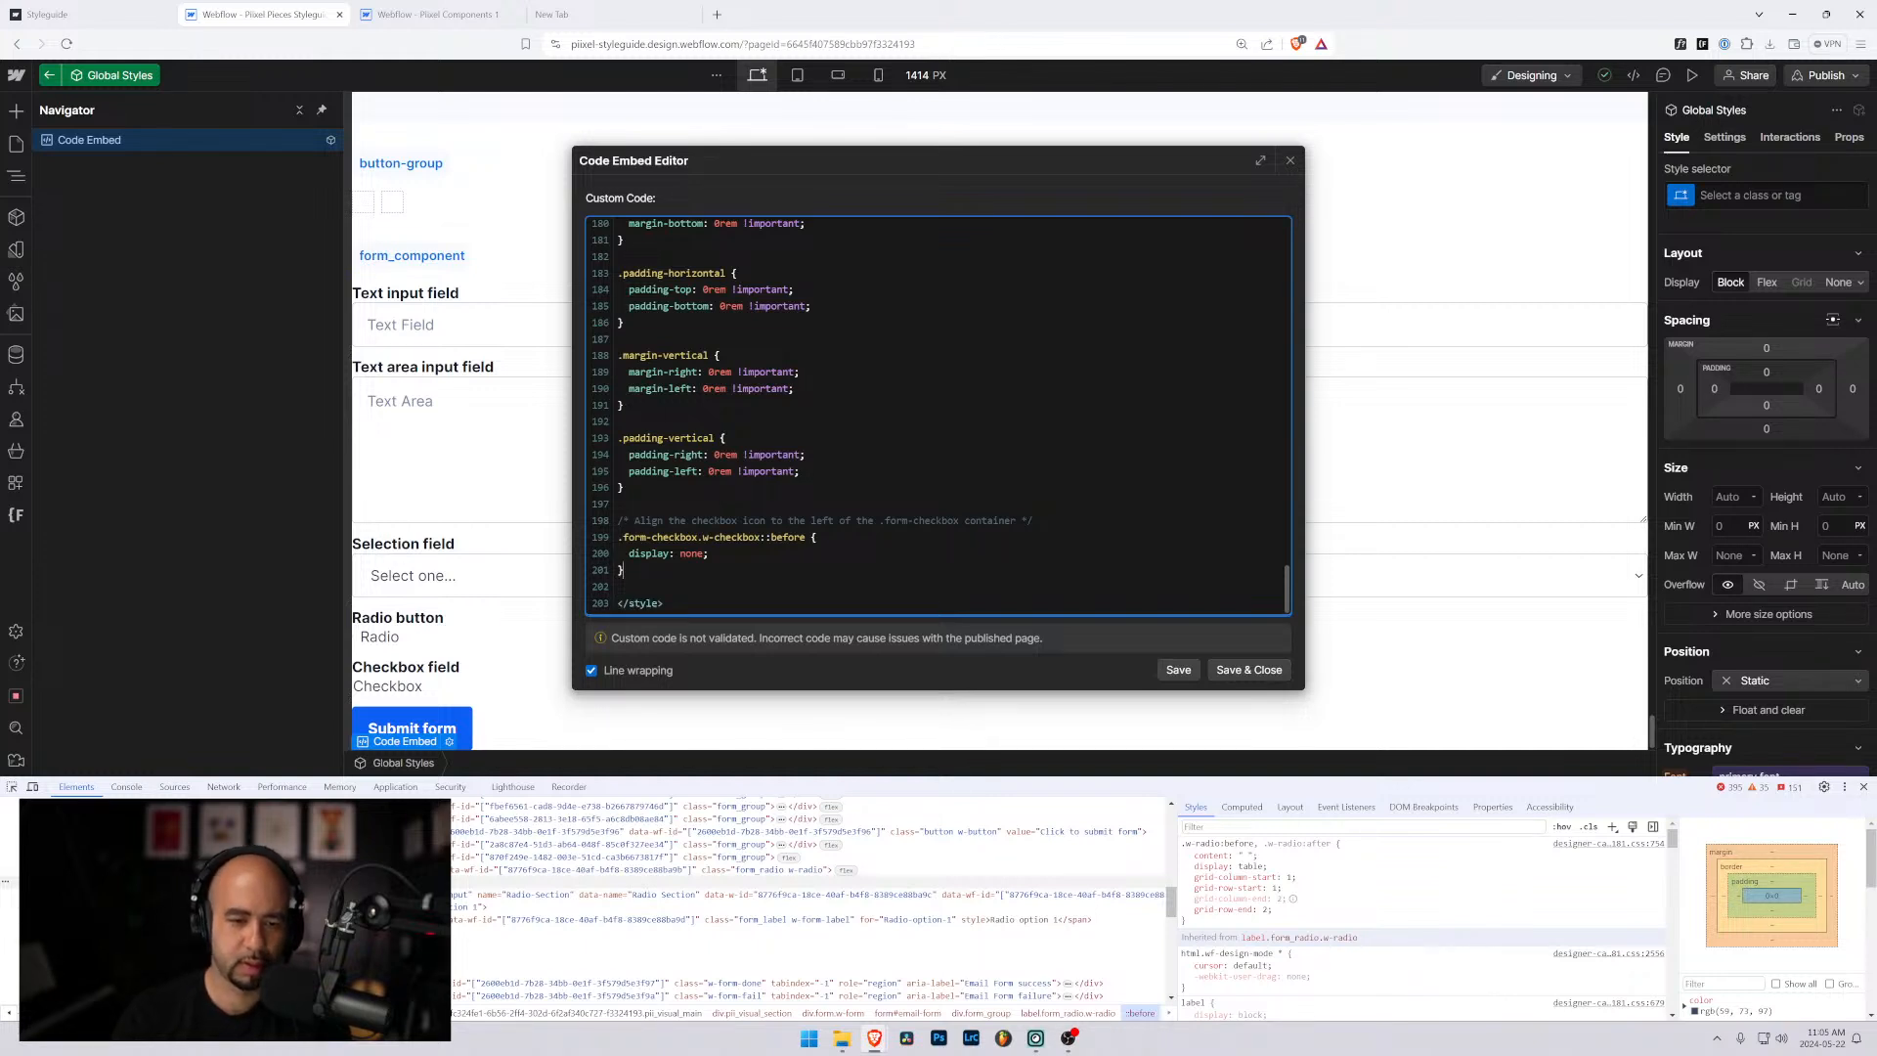
Add the selector .form-radio.w-radio::before to the .form-checkbox.w-checkbox::before rule, save the embed and leave the Global Styles component.
{"action": "type", "text": ","}
{"action": "key", "text": "Return"}
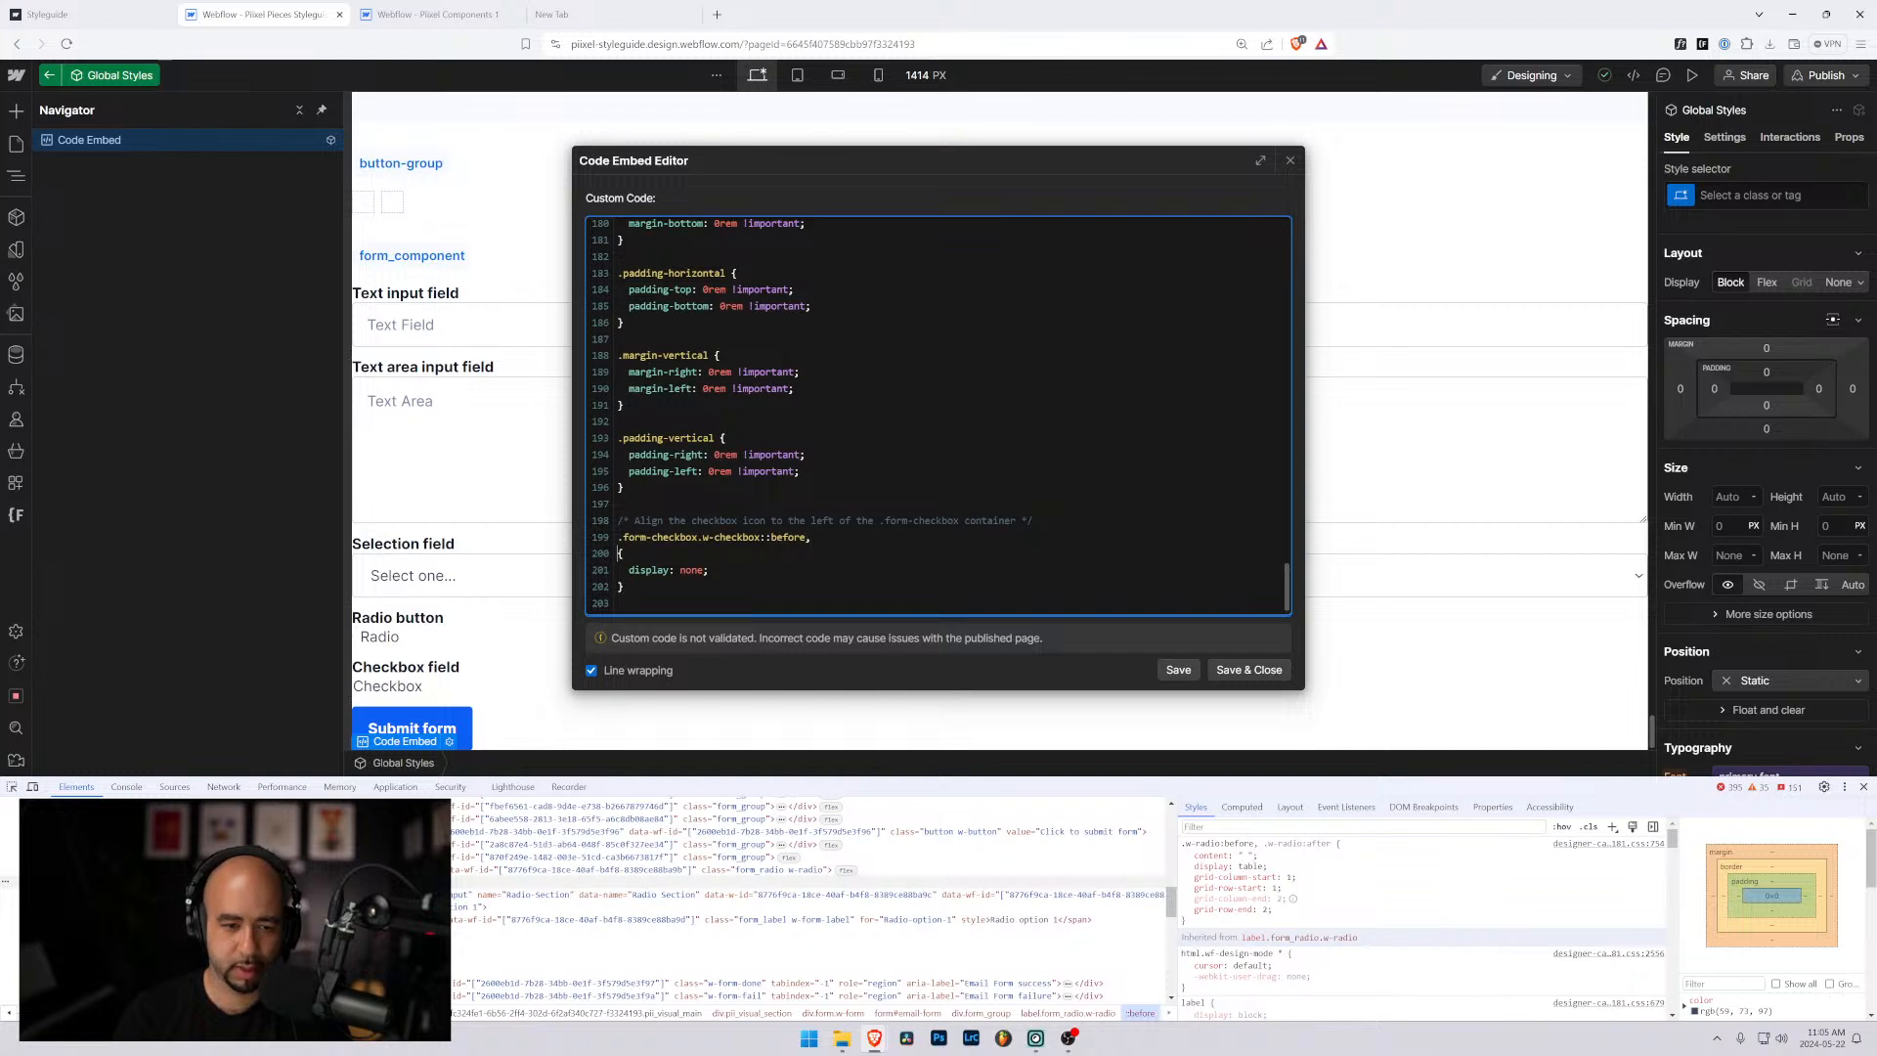
{"action": "type", "text": ".form-radio."}
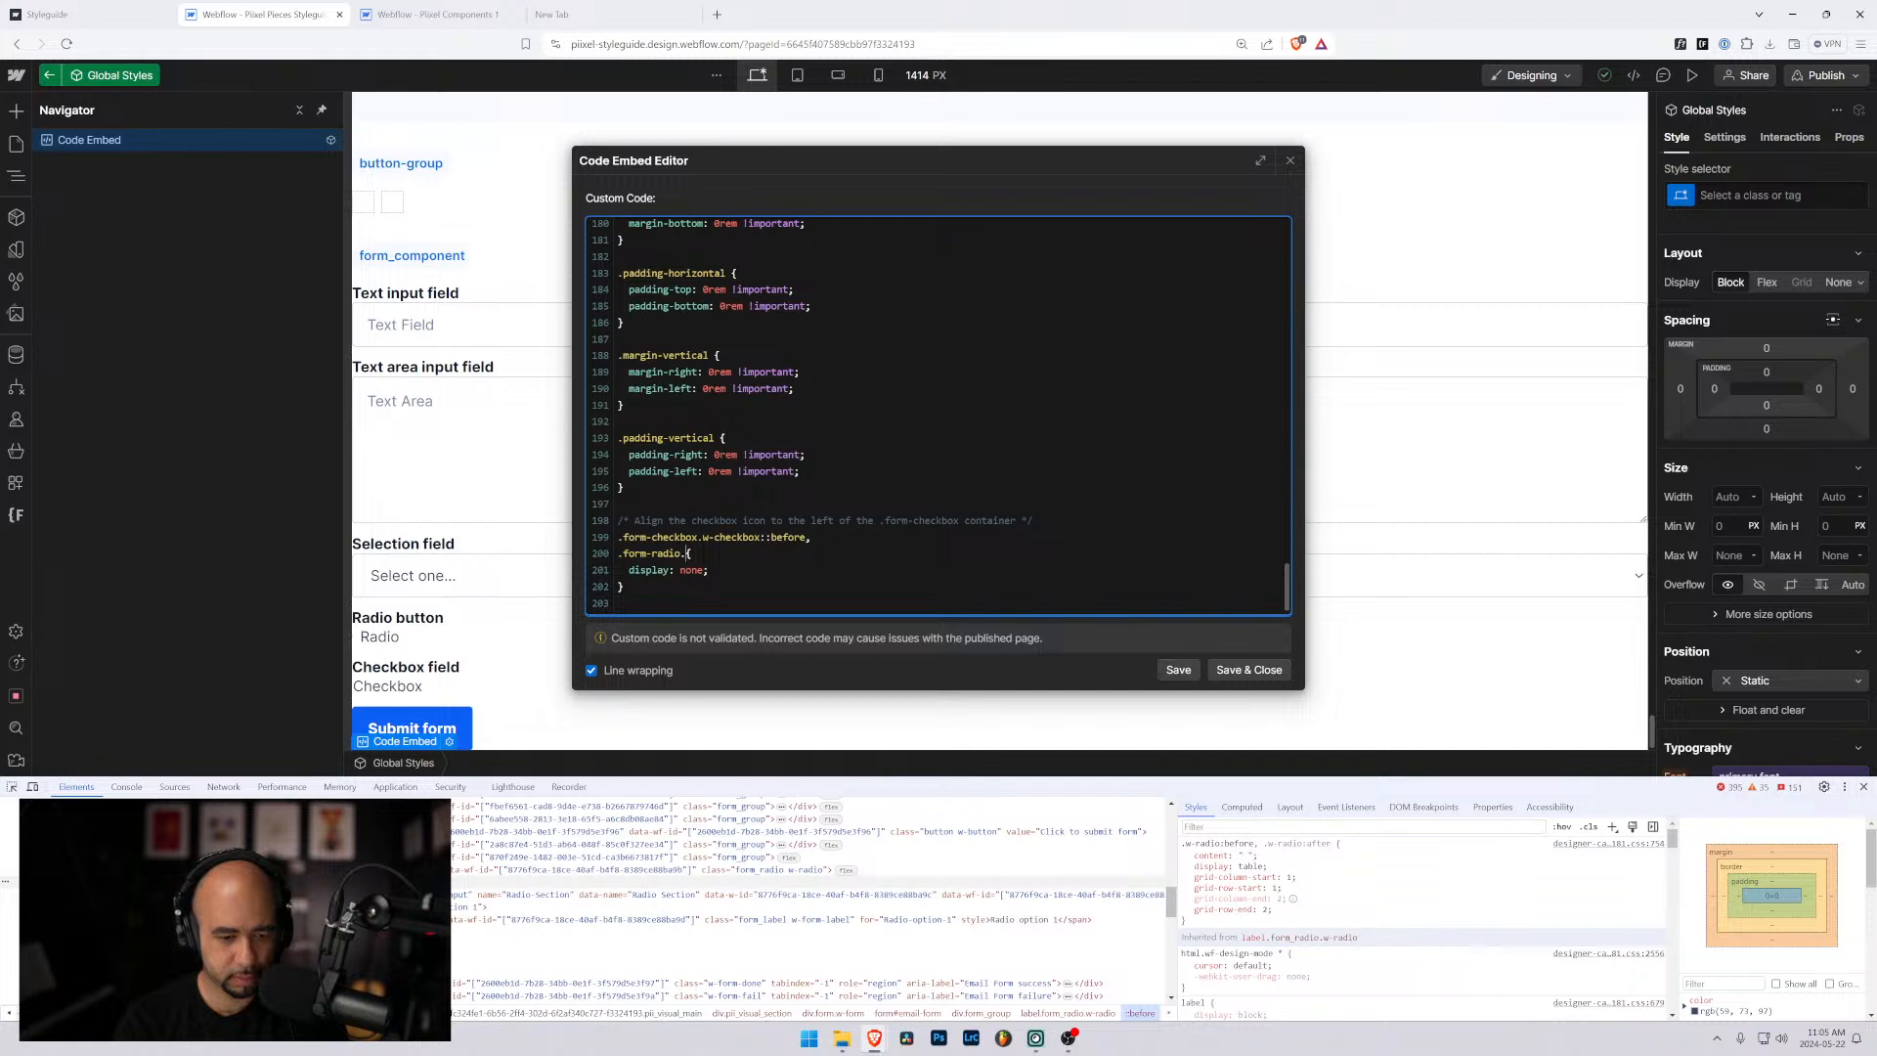
{"action": "type", "text": "w-radio"}
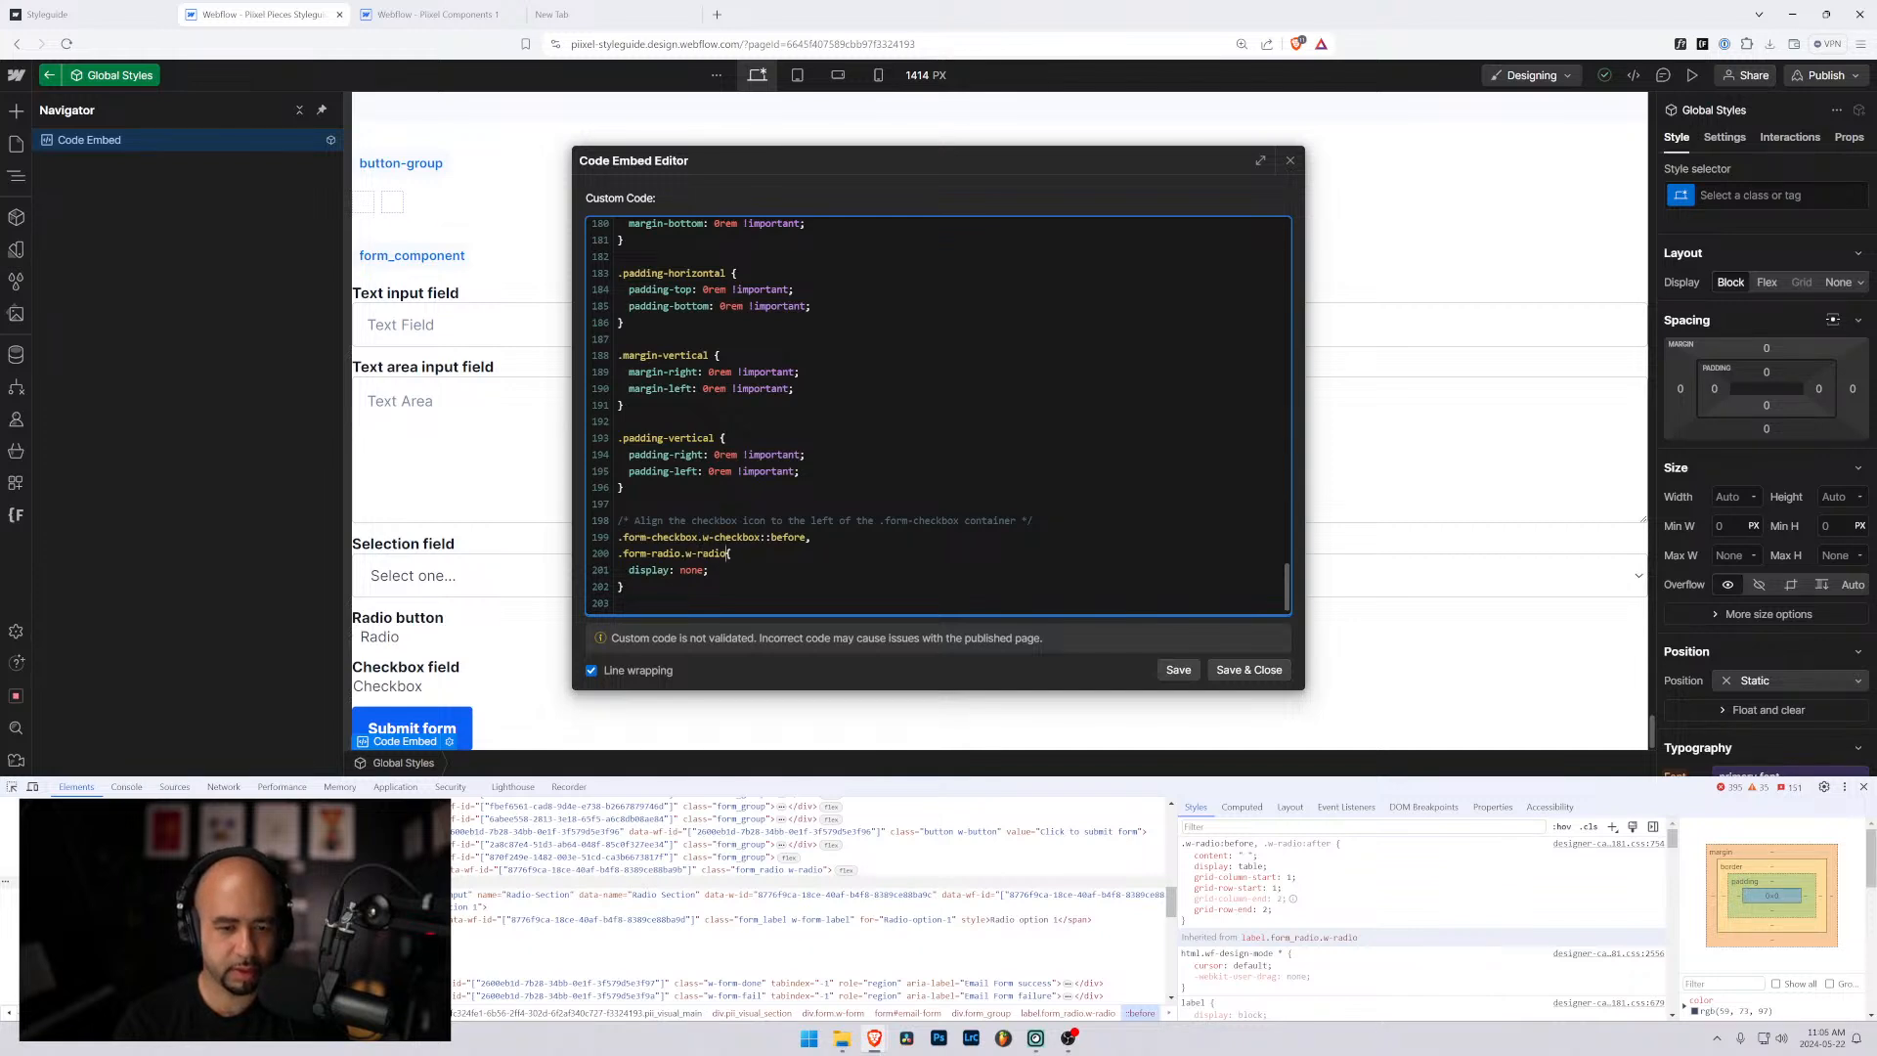
{"action": "key", "text": "BackSpace"}
{"action": "key", "text": "BackSpace"}
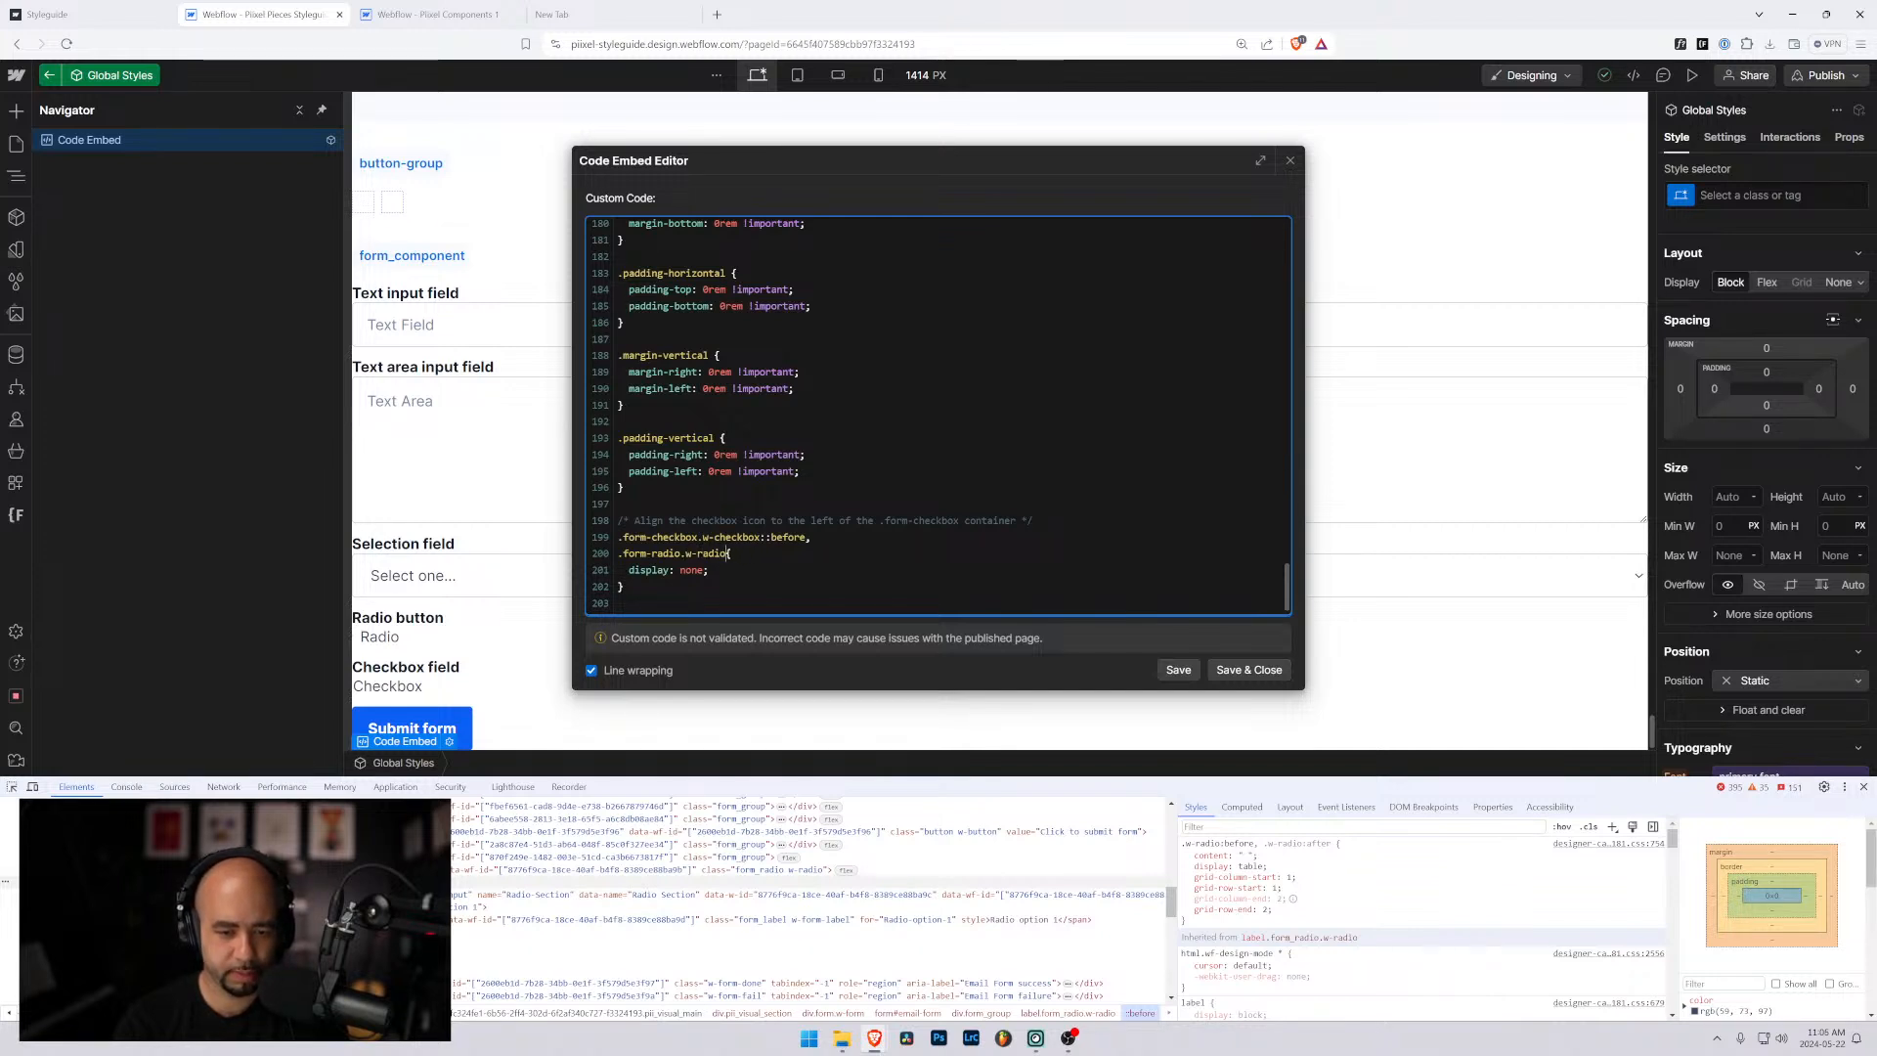
{"action": "type", "text": "::before"}
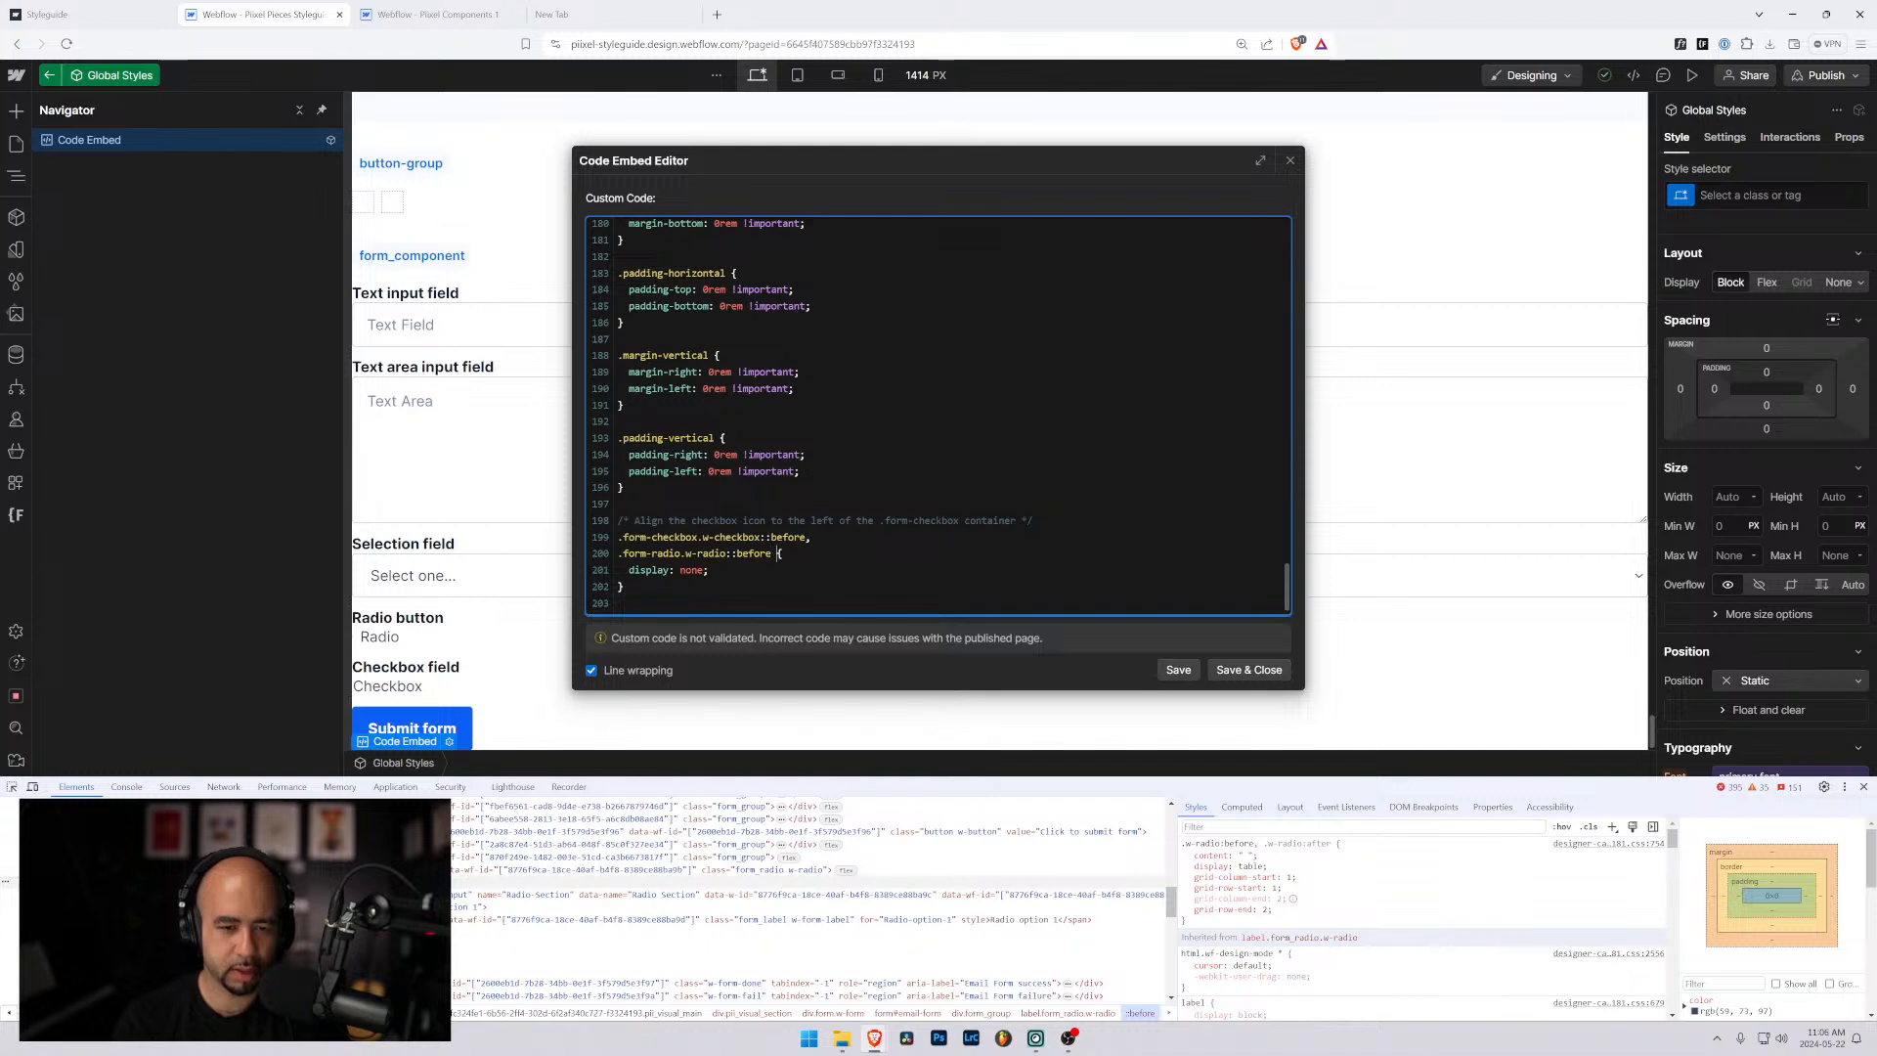
{"action": "left_click", "coordinate": [1249, 670]}
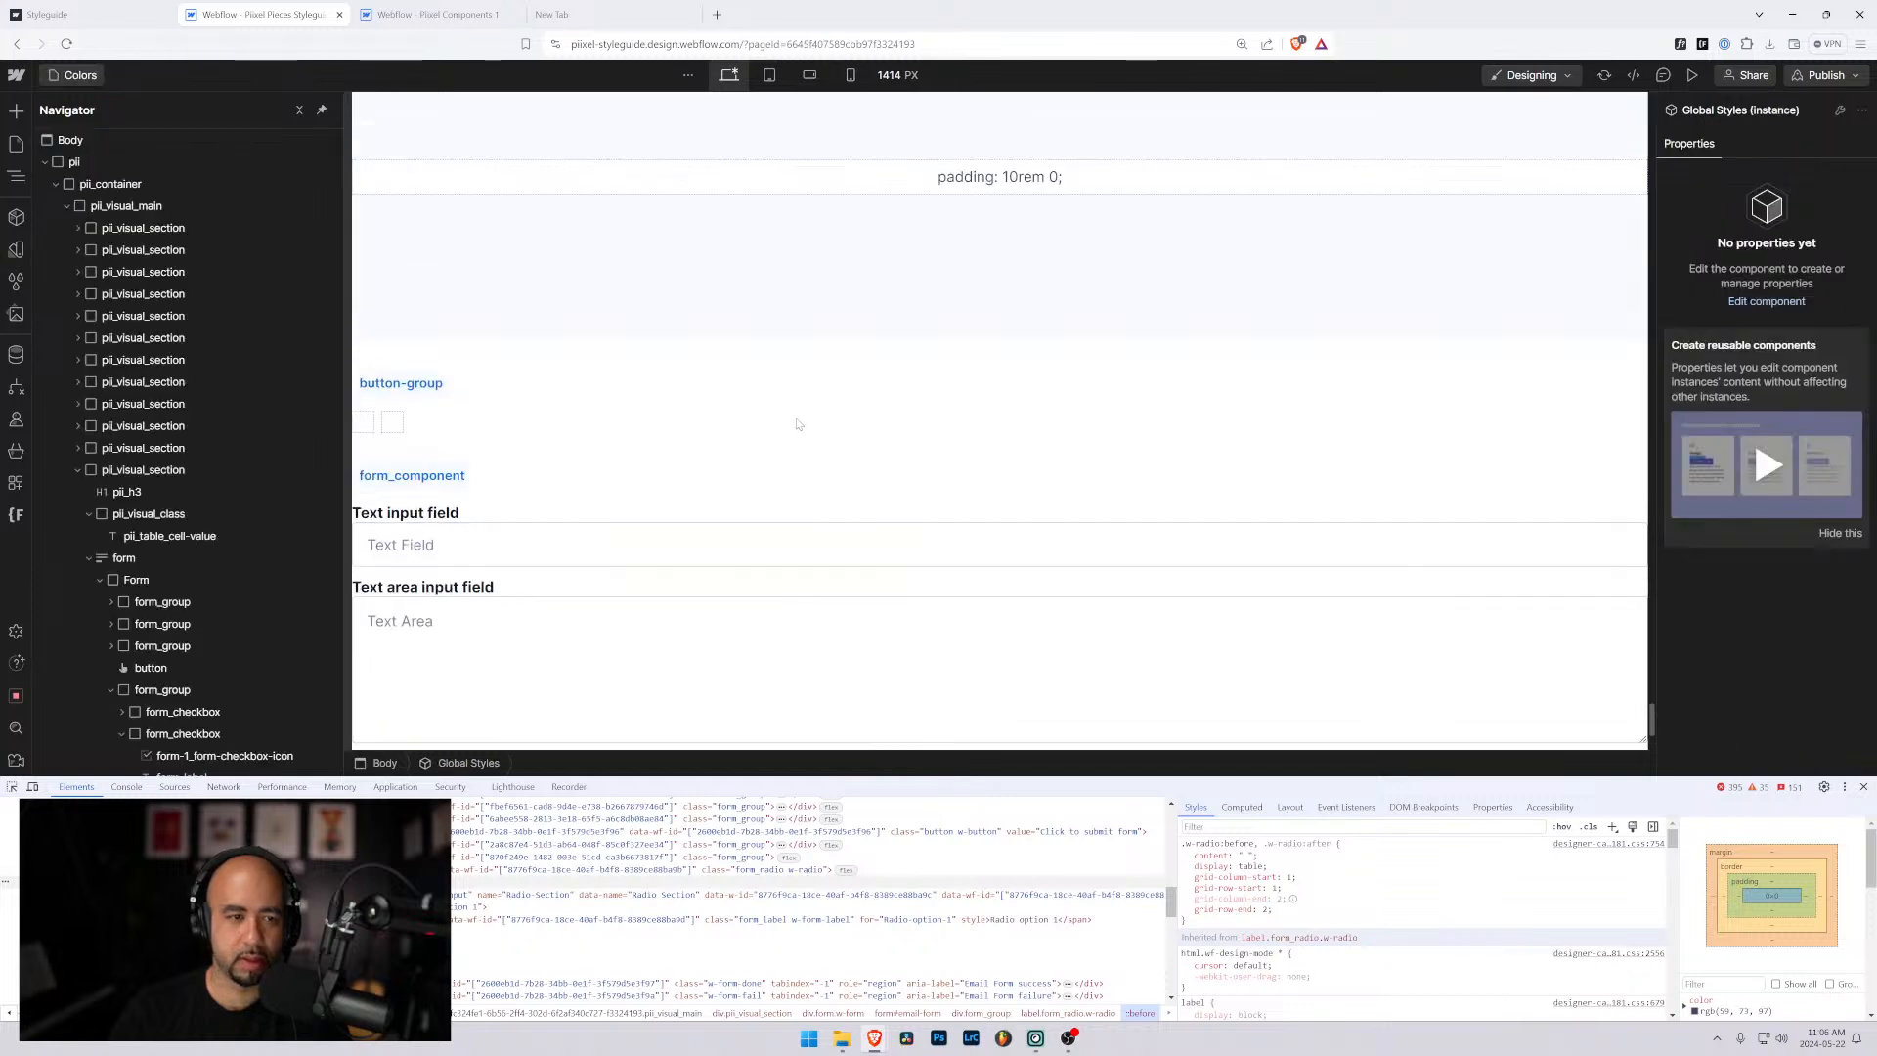
{"action": "key", "text": "Escape"}
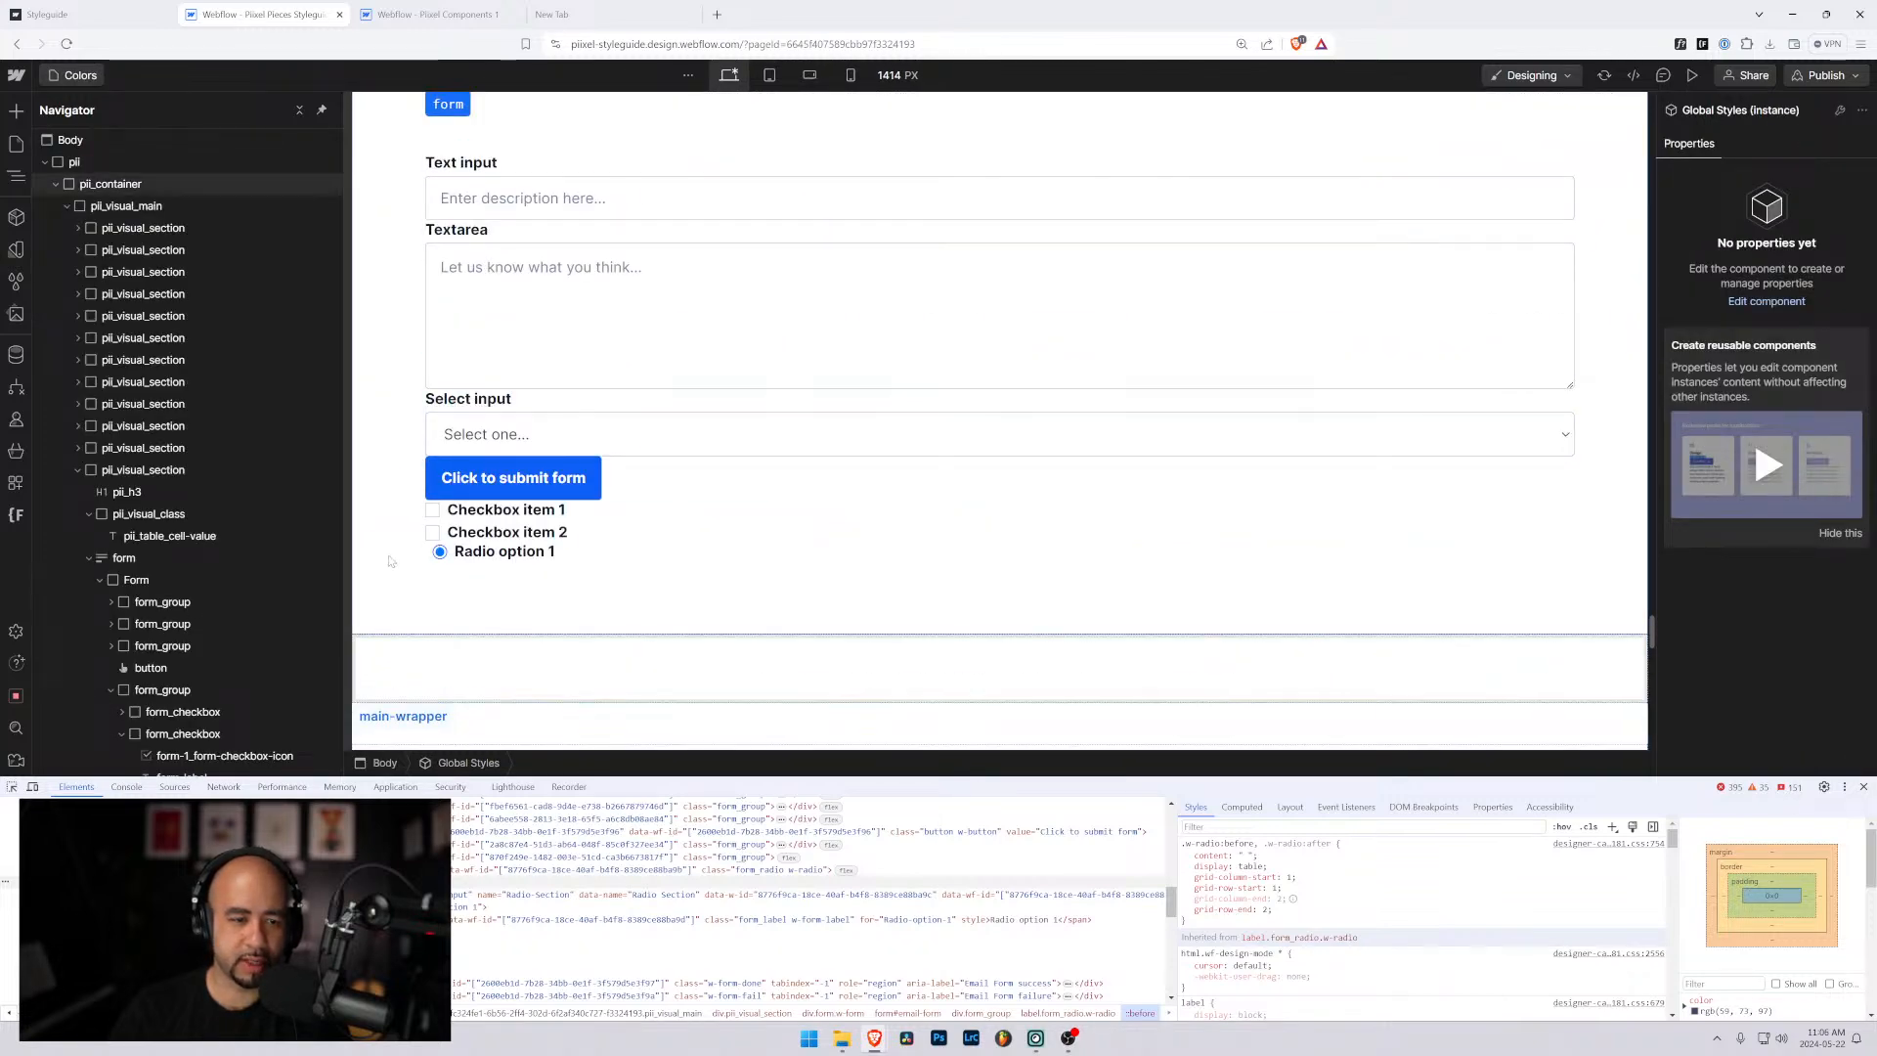
Inspect the form_radio label of Radio option 1 and the CSS applied to its ::before pseudo-element.
{"action": "left_click", "coordinate": [439, 553]}
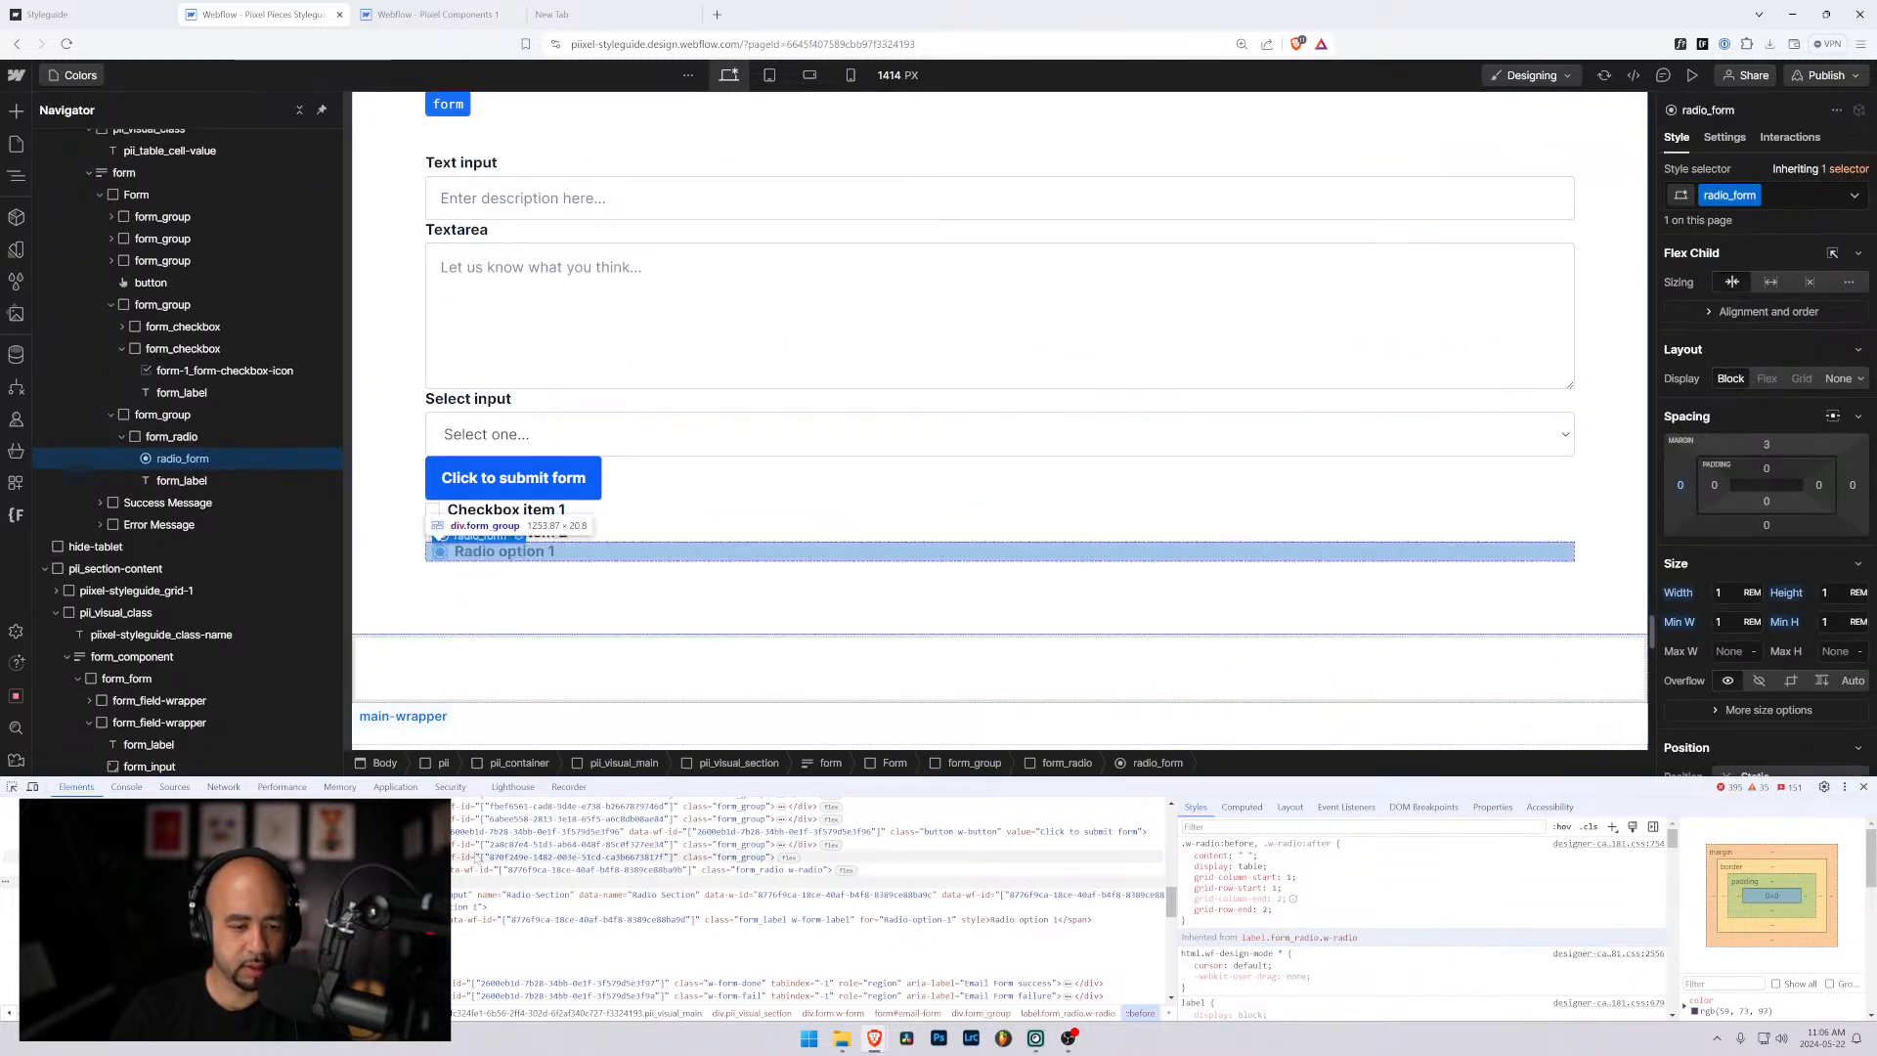
{"action": "left_click", "coordinate": [797, 873]}
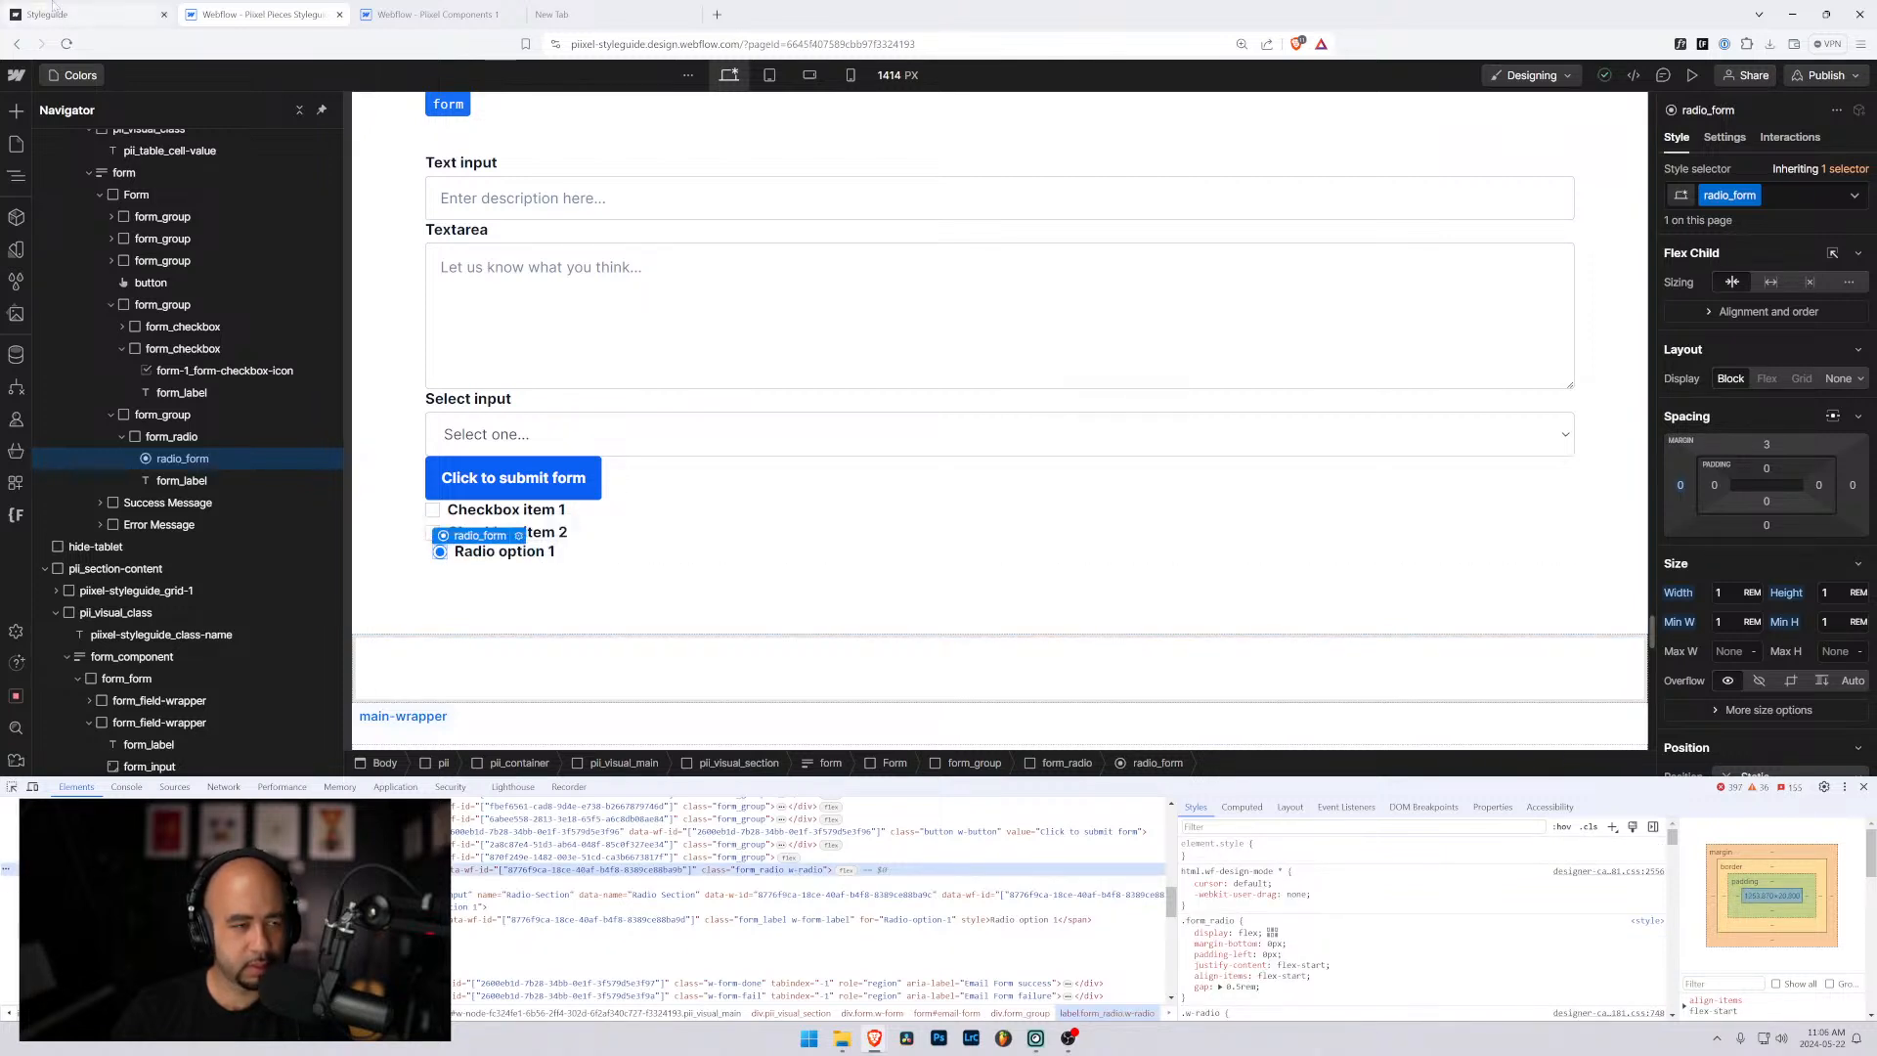
{"action": "scroll", "coordinate": [254, 256], "scroll_direction": "up", "scroll_amount": 4}
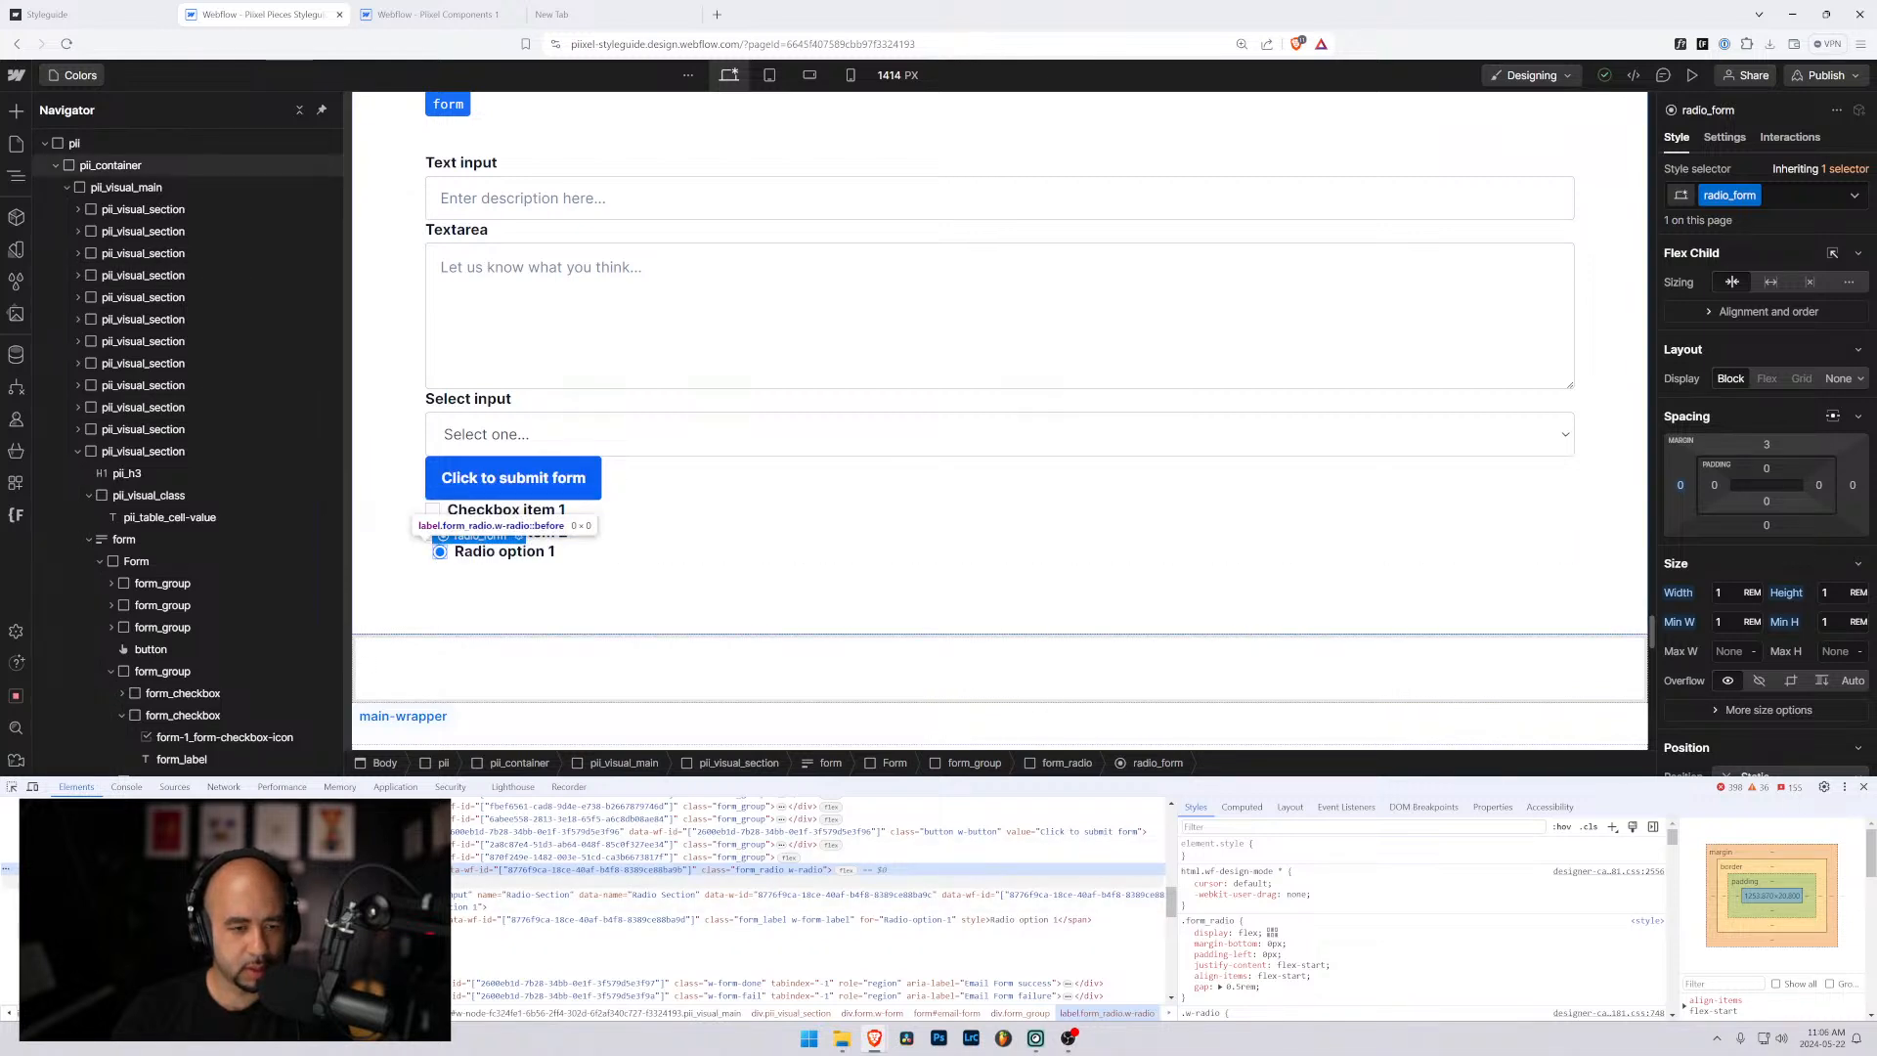
{"action": "left_click", "coordinate": [488, 881]}
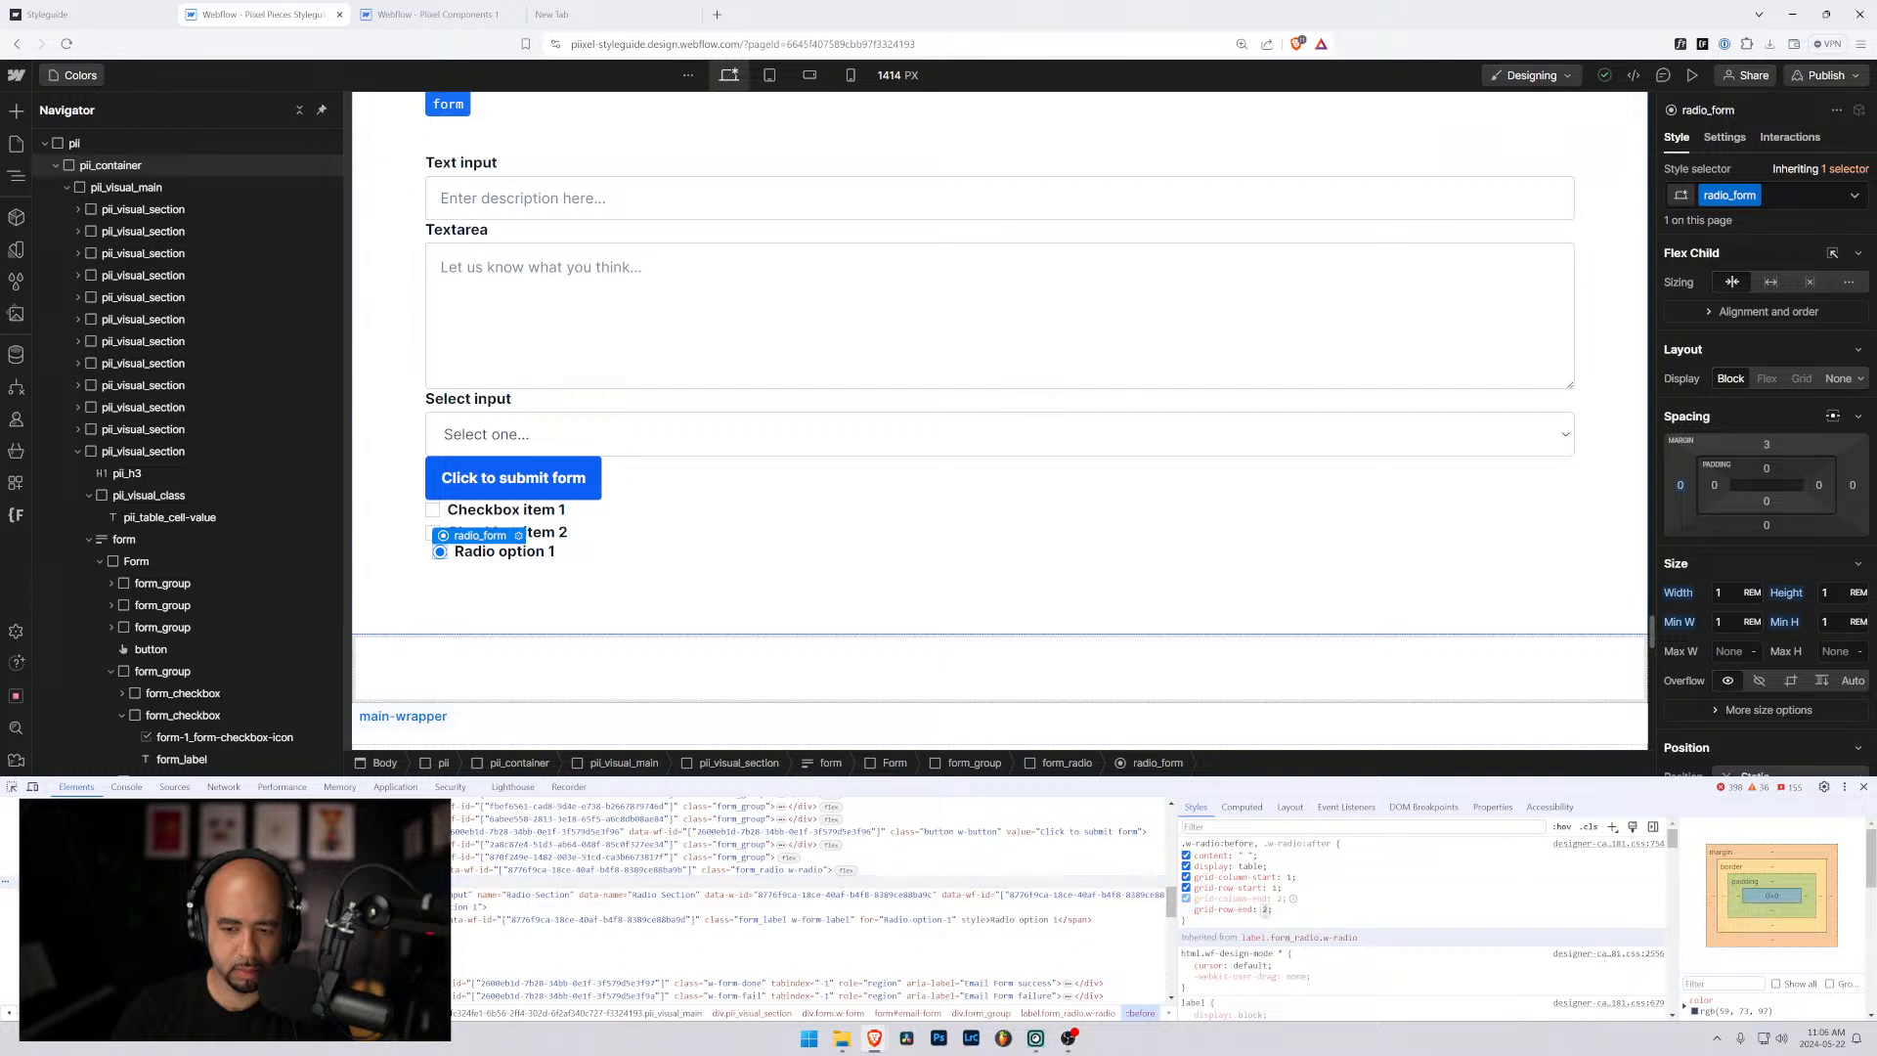
Add display: none to the .w-radio:before, .w-radio:after rule in the browser inspector.
{"action": "left_click", "coordinate": [1290, 917]}
{"action": "type", "text": "display:none"}
{"action": "key", "text": "Return"}
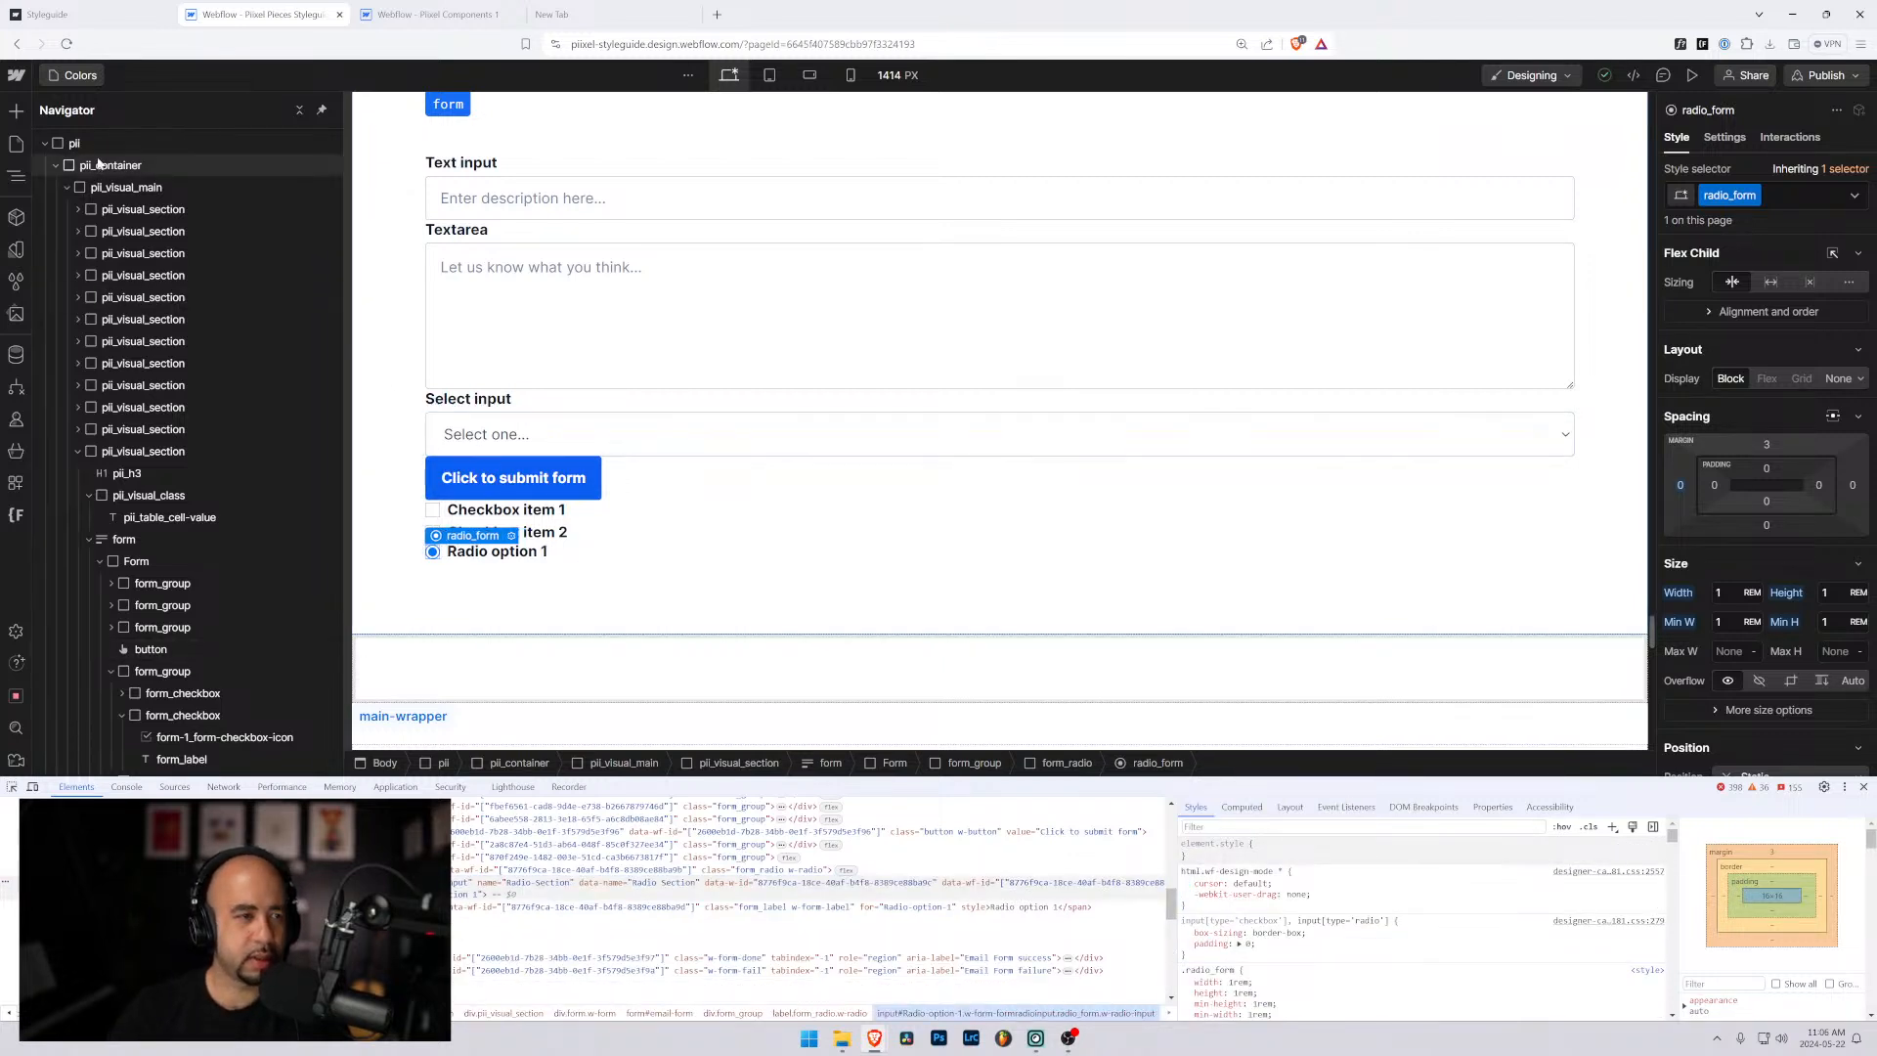
{"action": "left_click", "coordinate": [16, 144]}
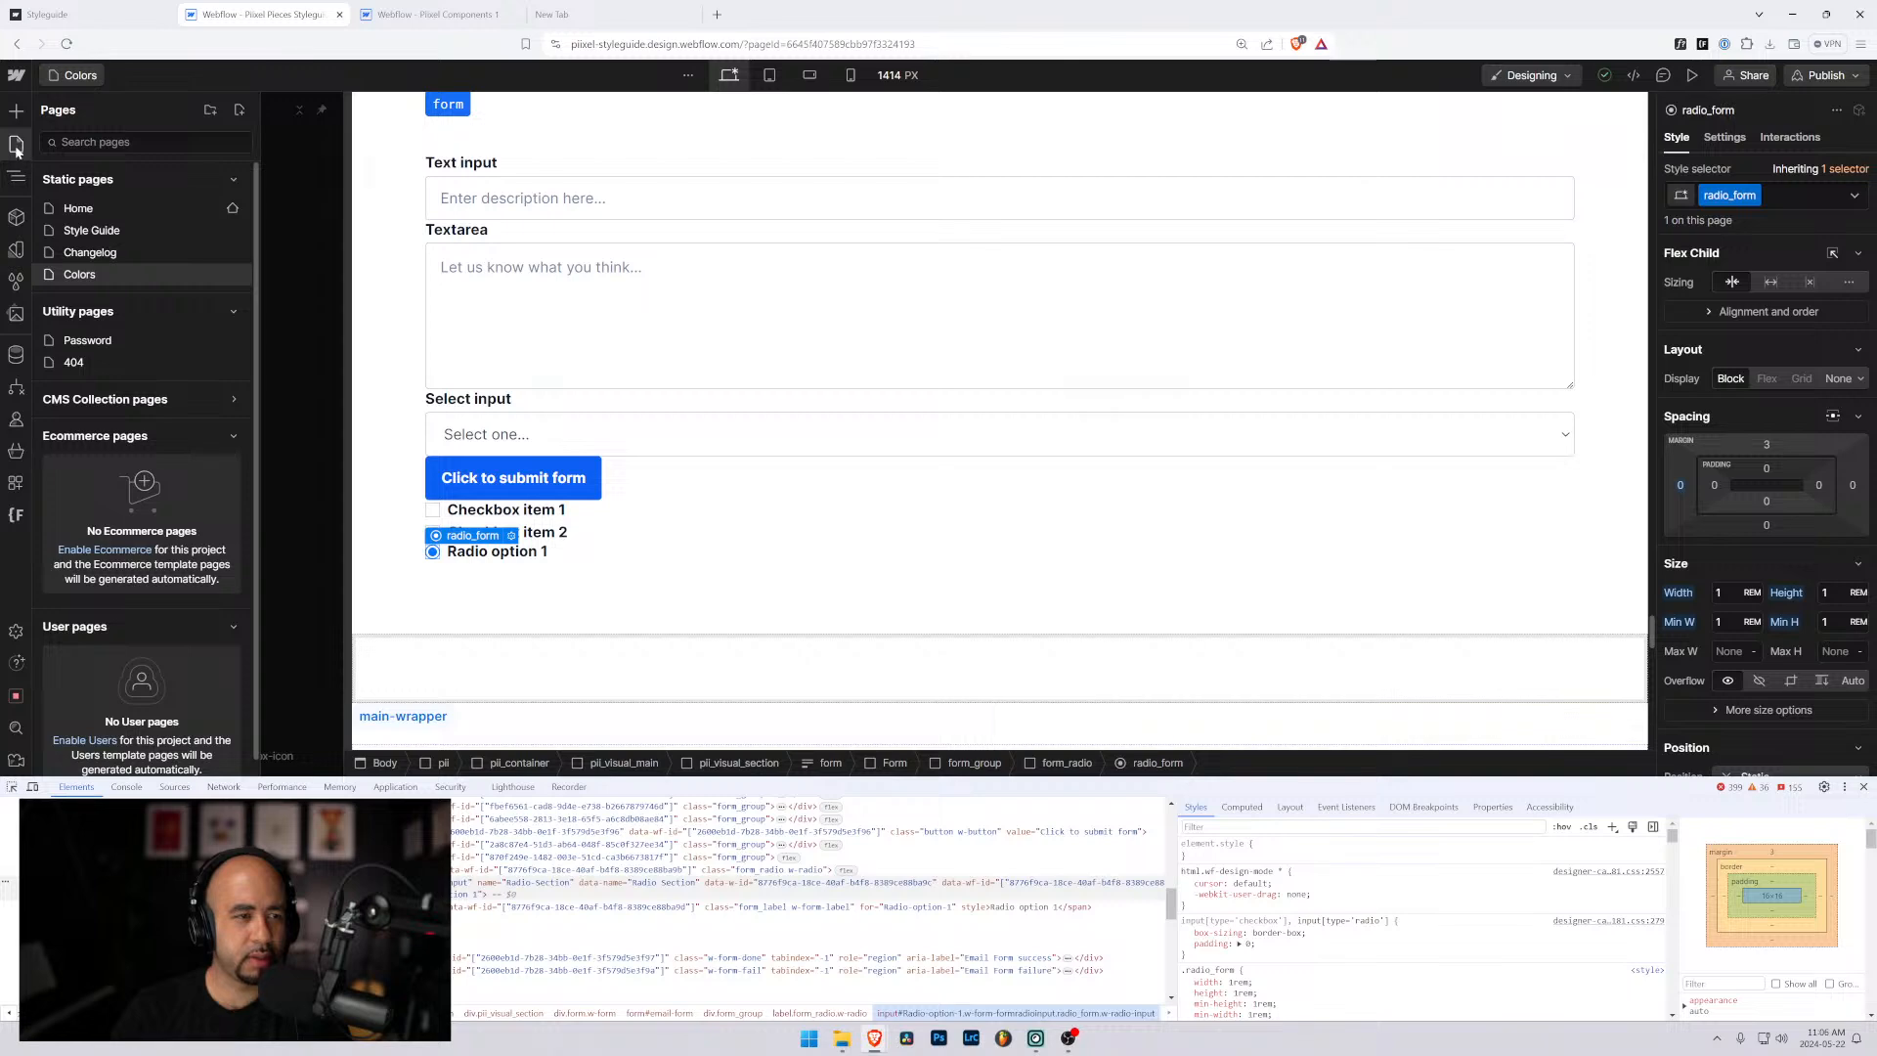
{"action": "left_click", "coordinate": [290, 205]}
{"action": "scroll", "coordinate": [202, 345], "scroll_direction": "down", "scroll_amount": 10}
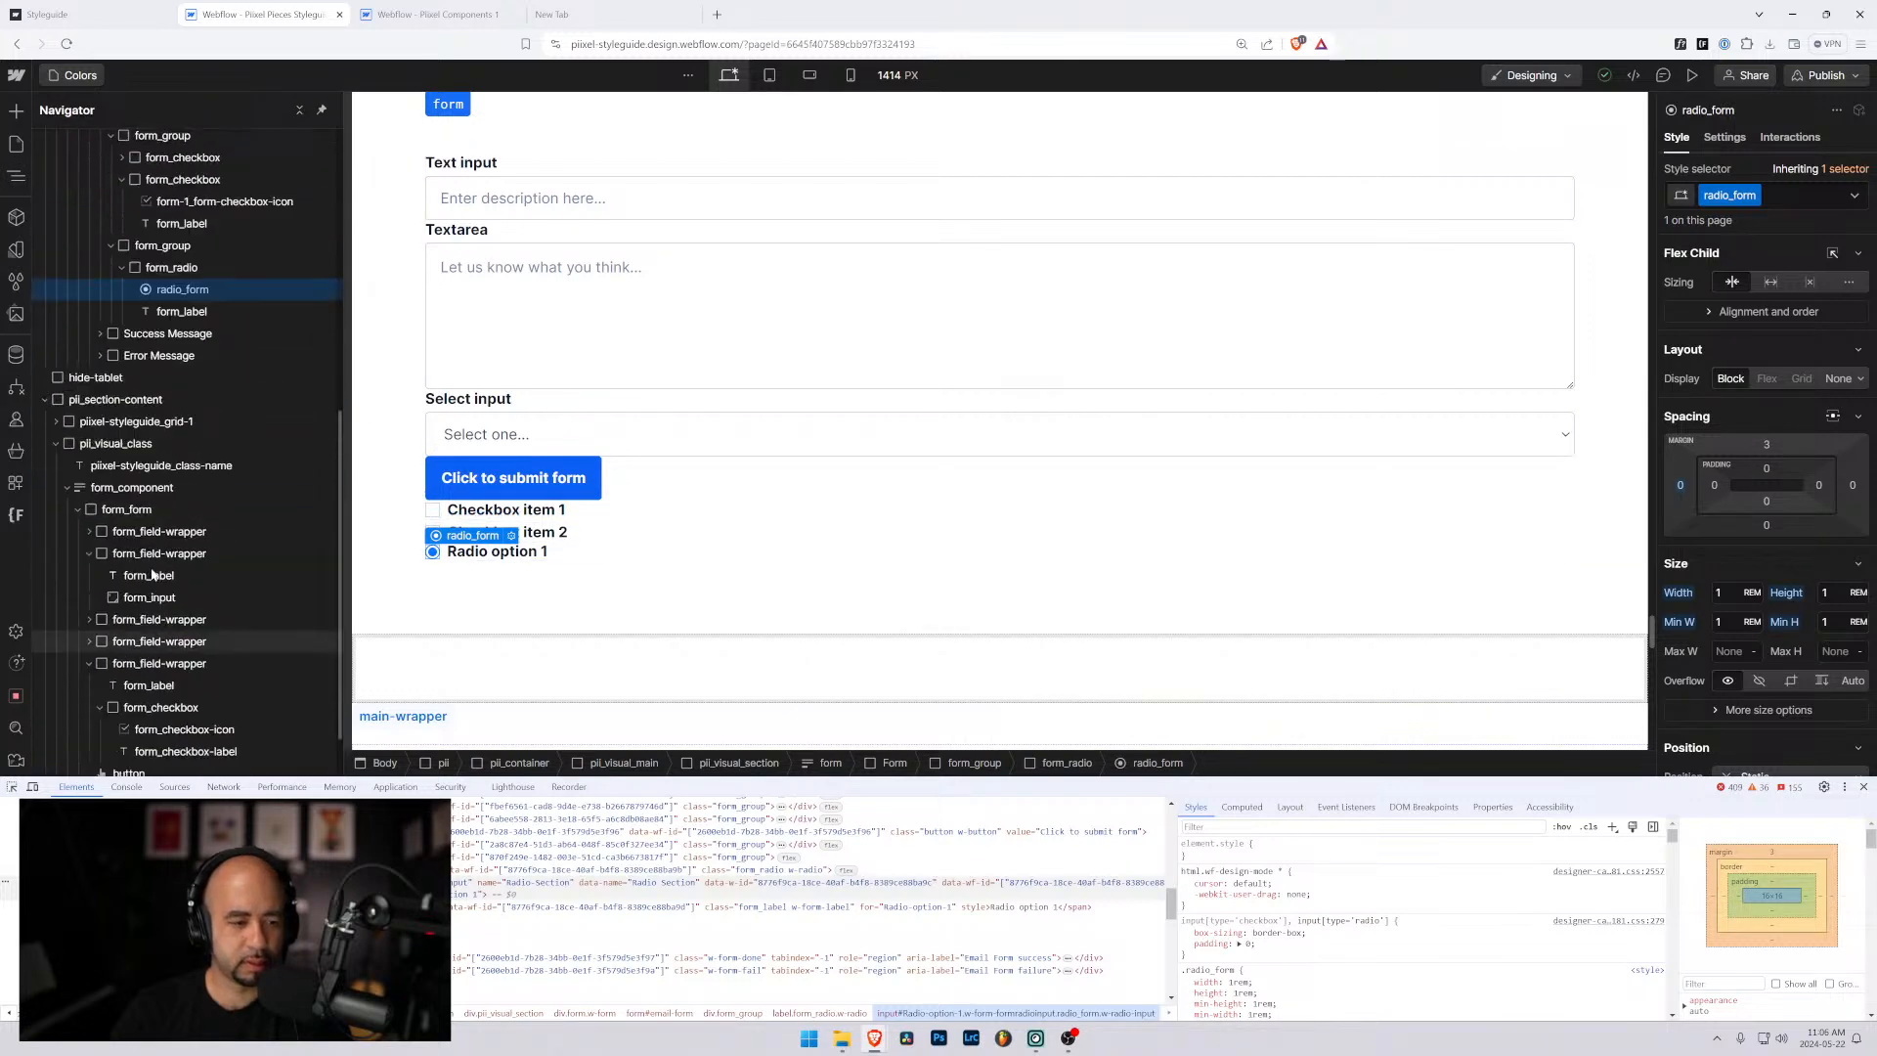
{"action": "left_click", "coordinate": [98, 766]}
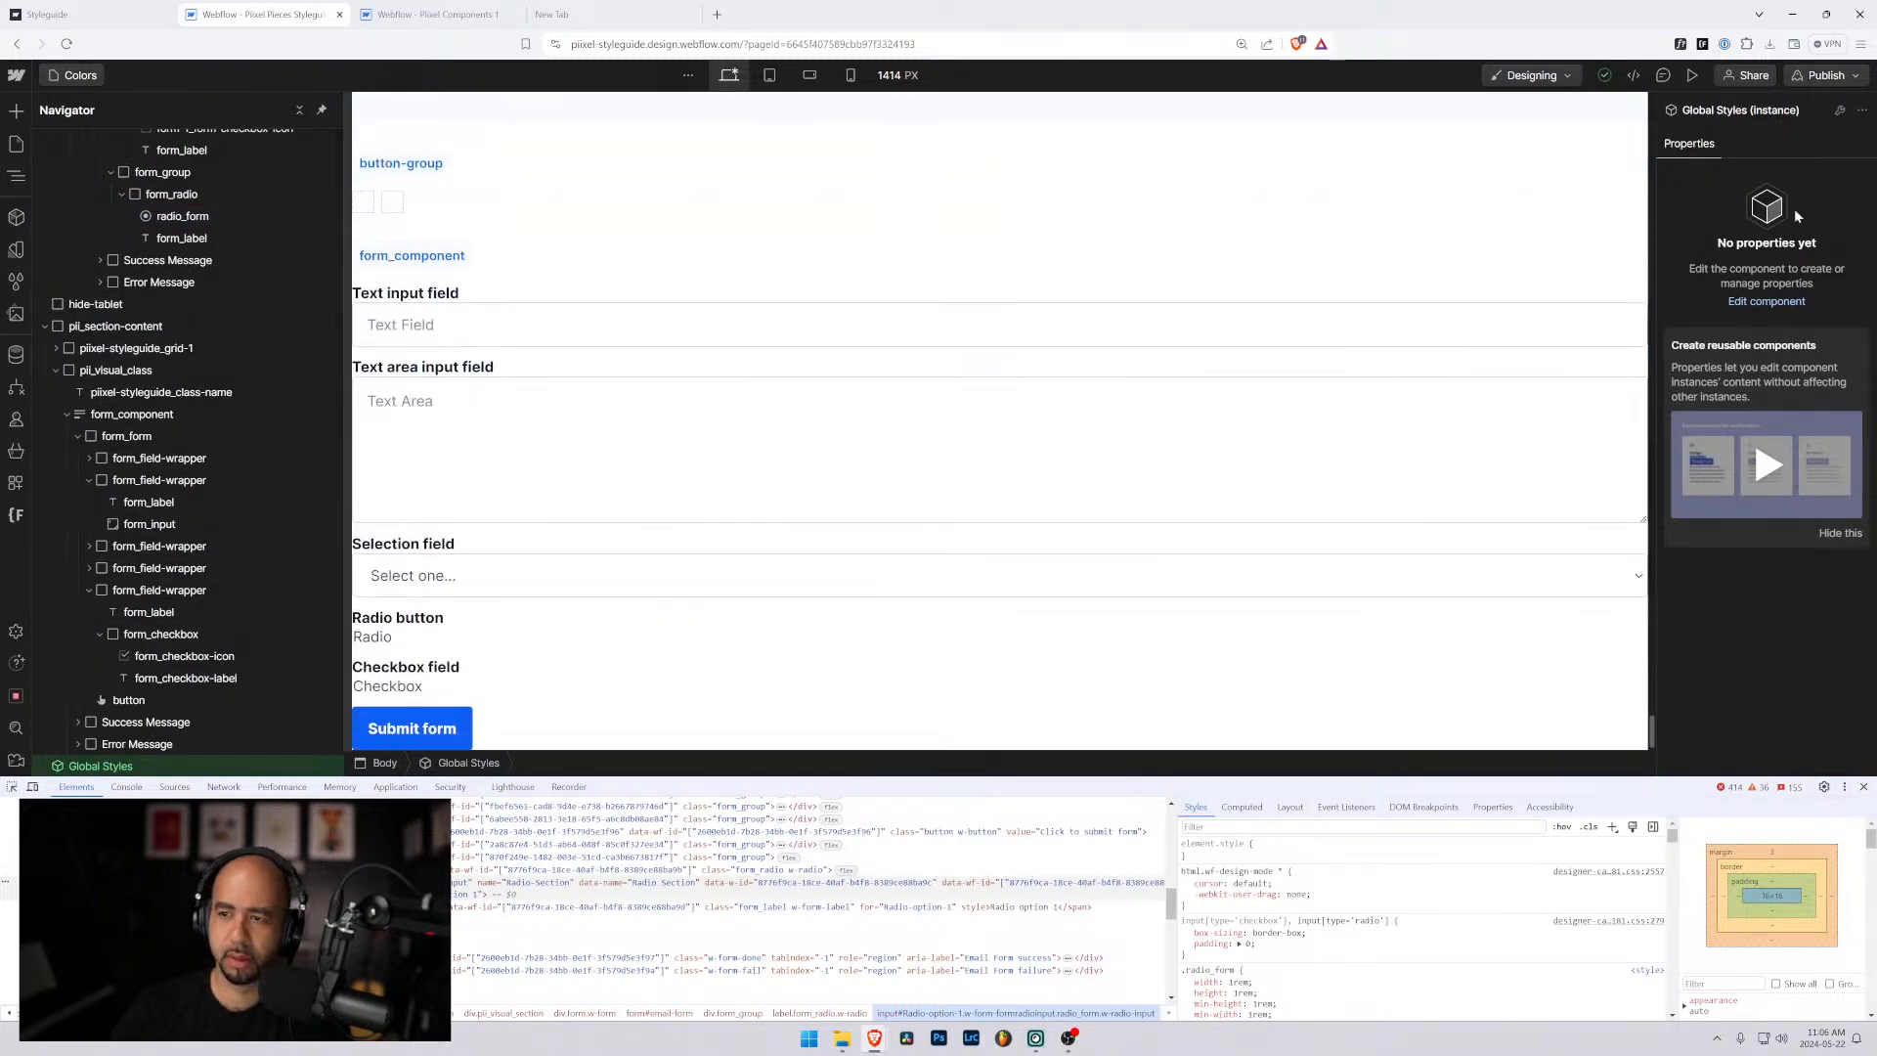
{"action": "double_click", "coordinate": [587, 606]}
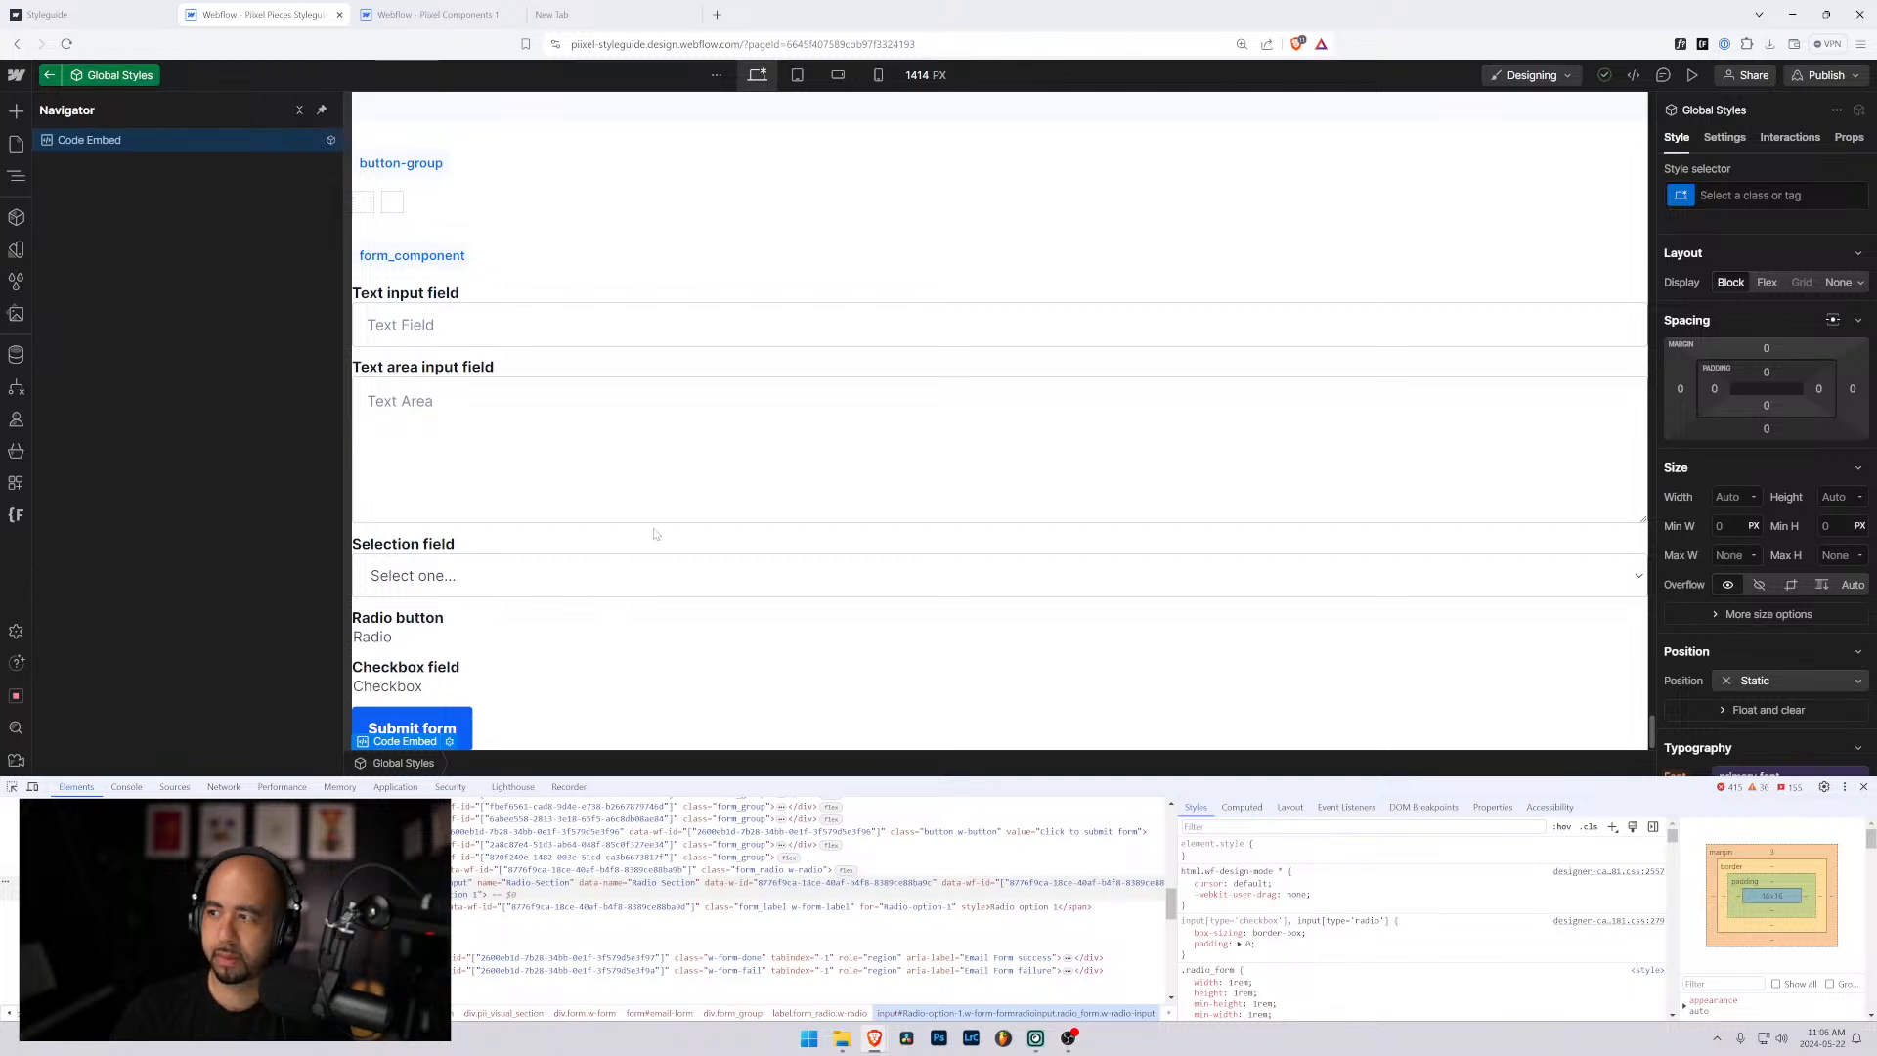
{"action": "scroll", "coordinate": [586, 293], "scroll_direction": "up", "scroll_amount": 15}
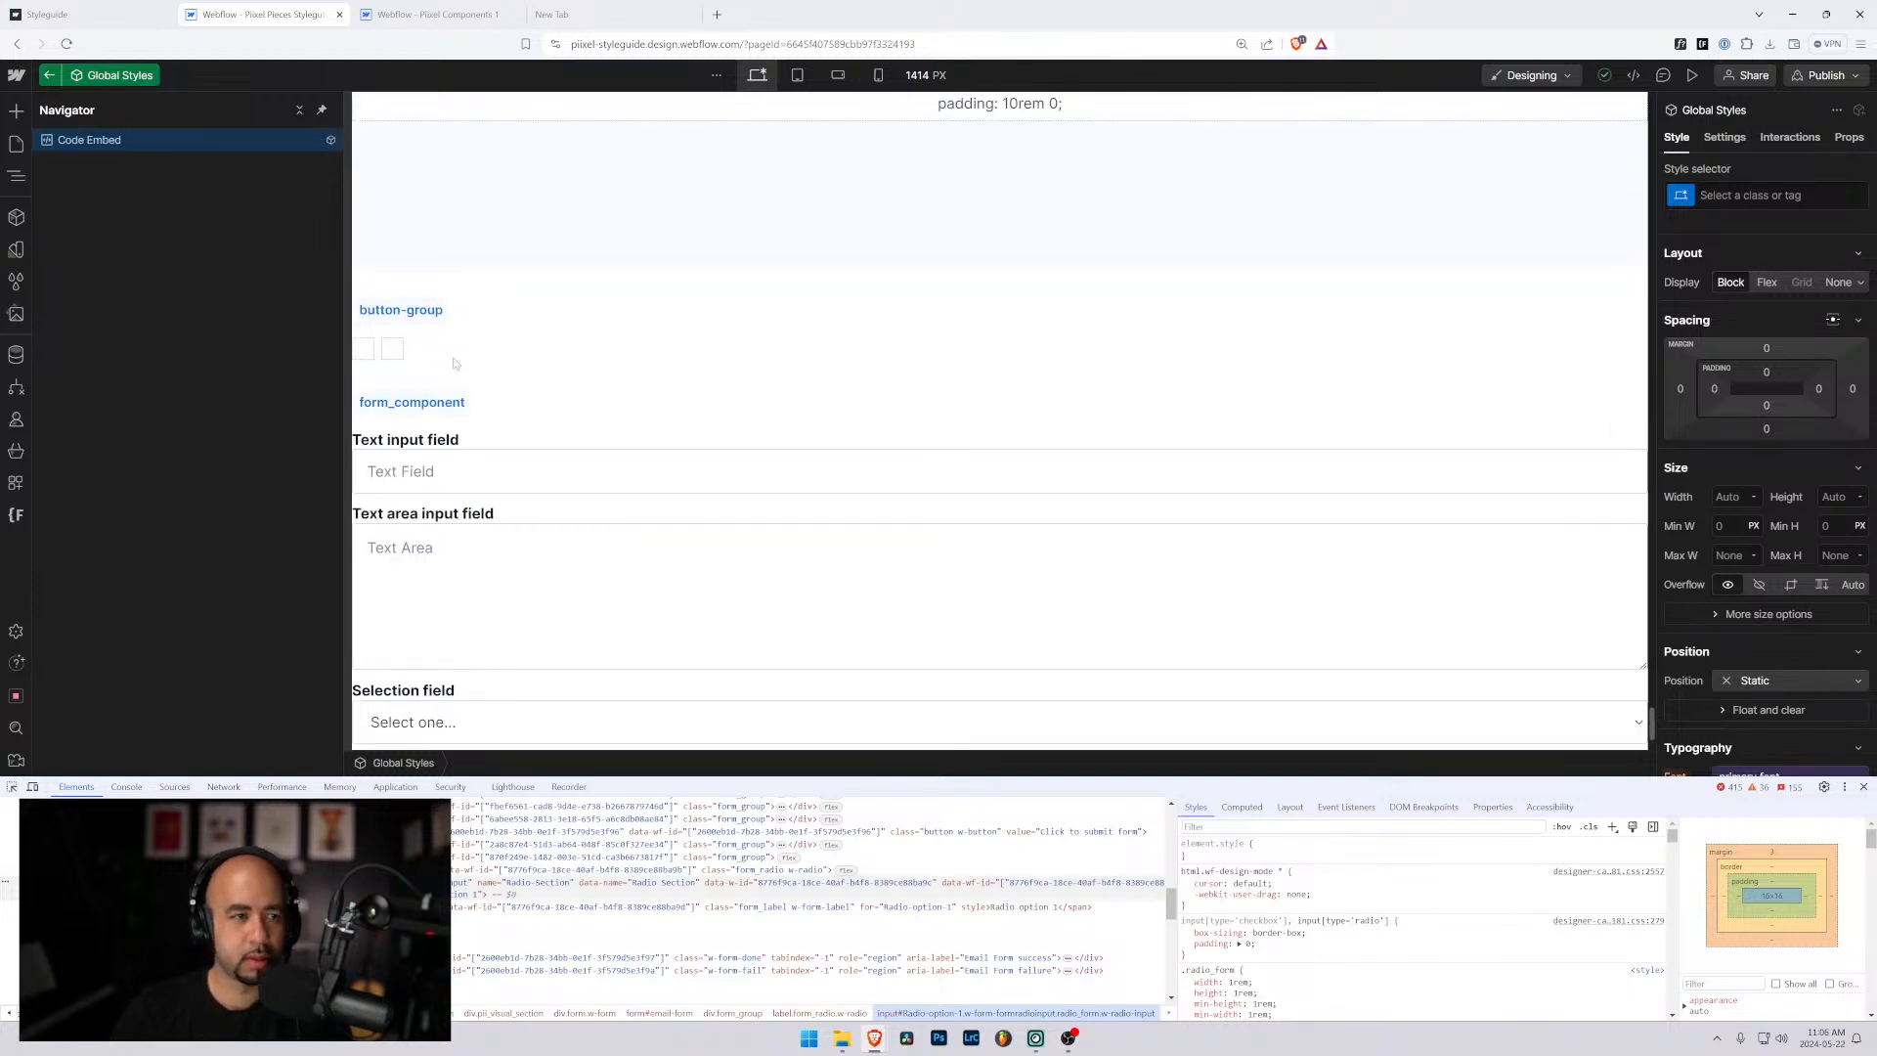
{"action": "scroll", "coordinate": [526, 380], "scroll_direction": "up", "scroll_amount": 4}
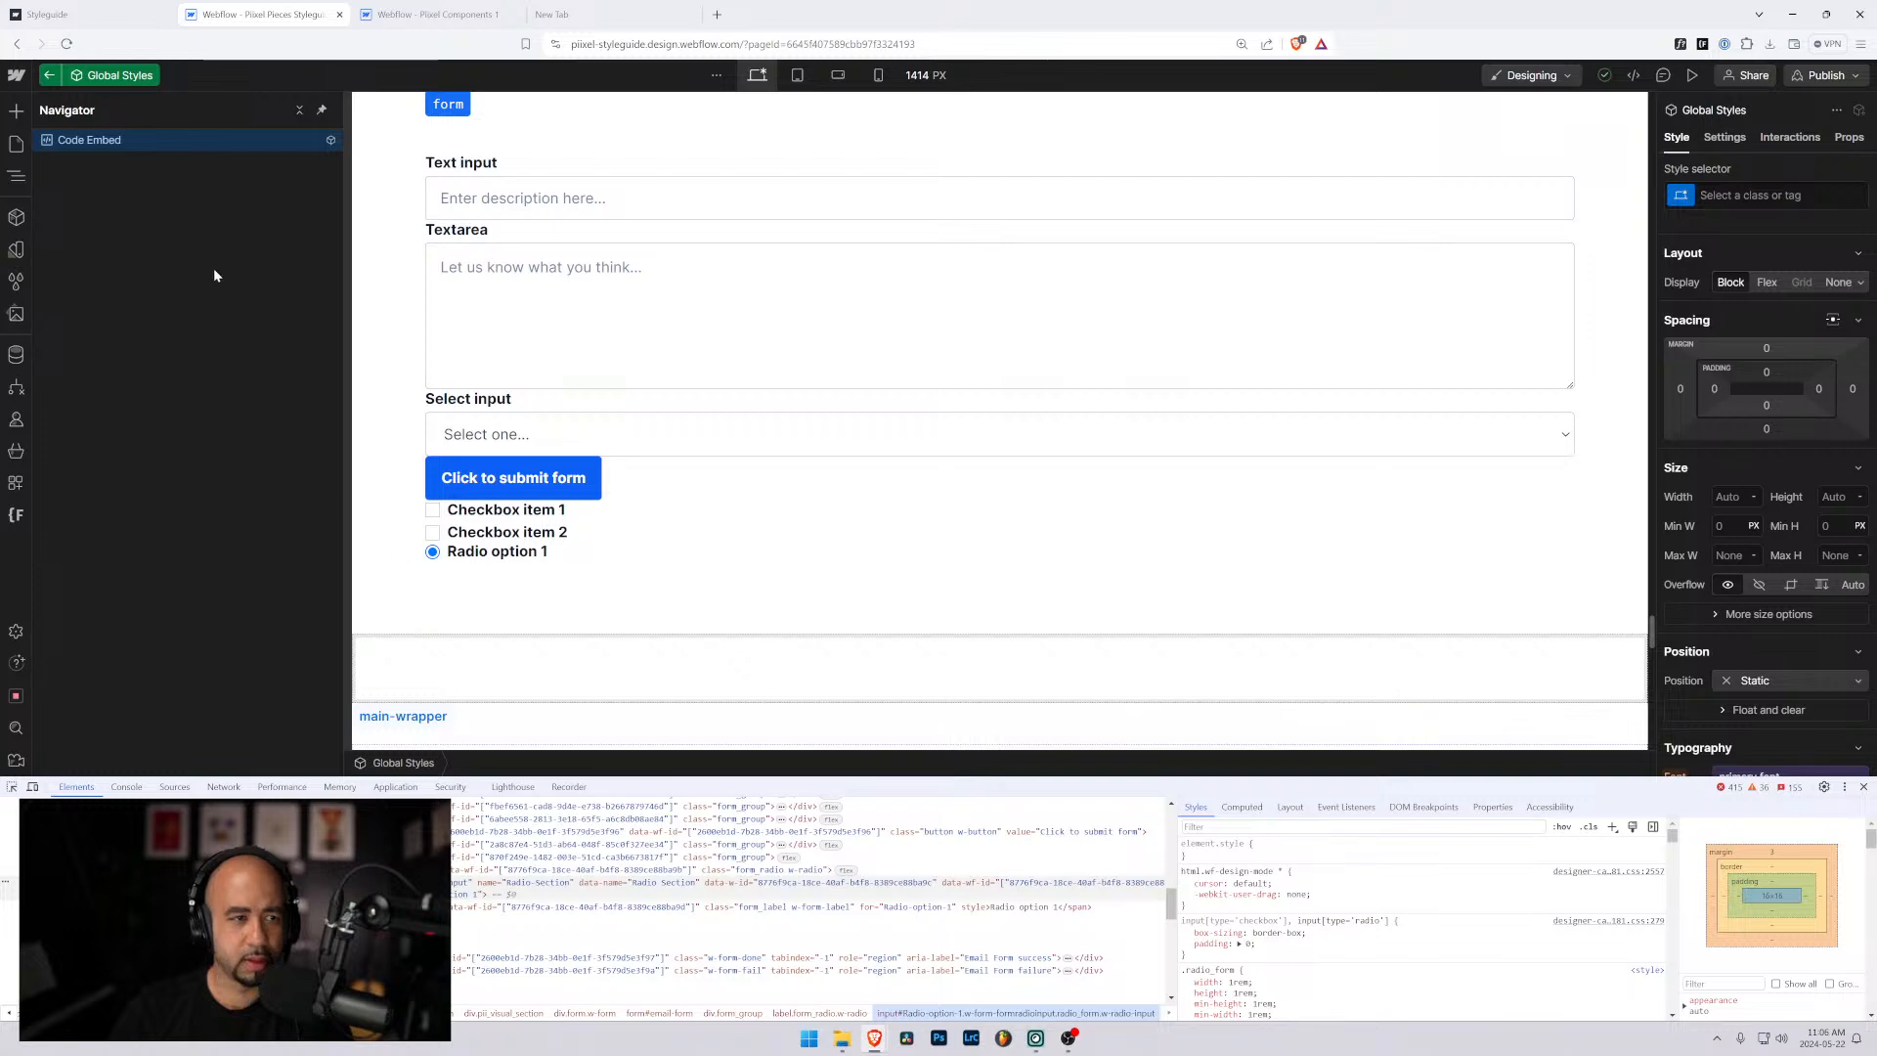
{"action": "key", "text": "Escape"}
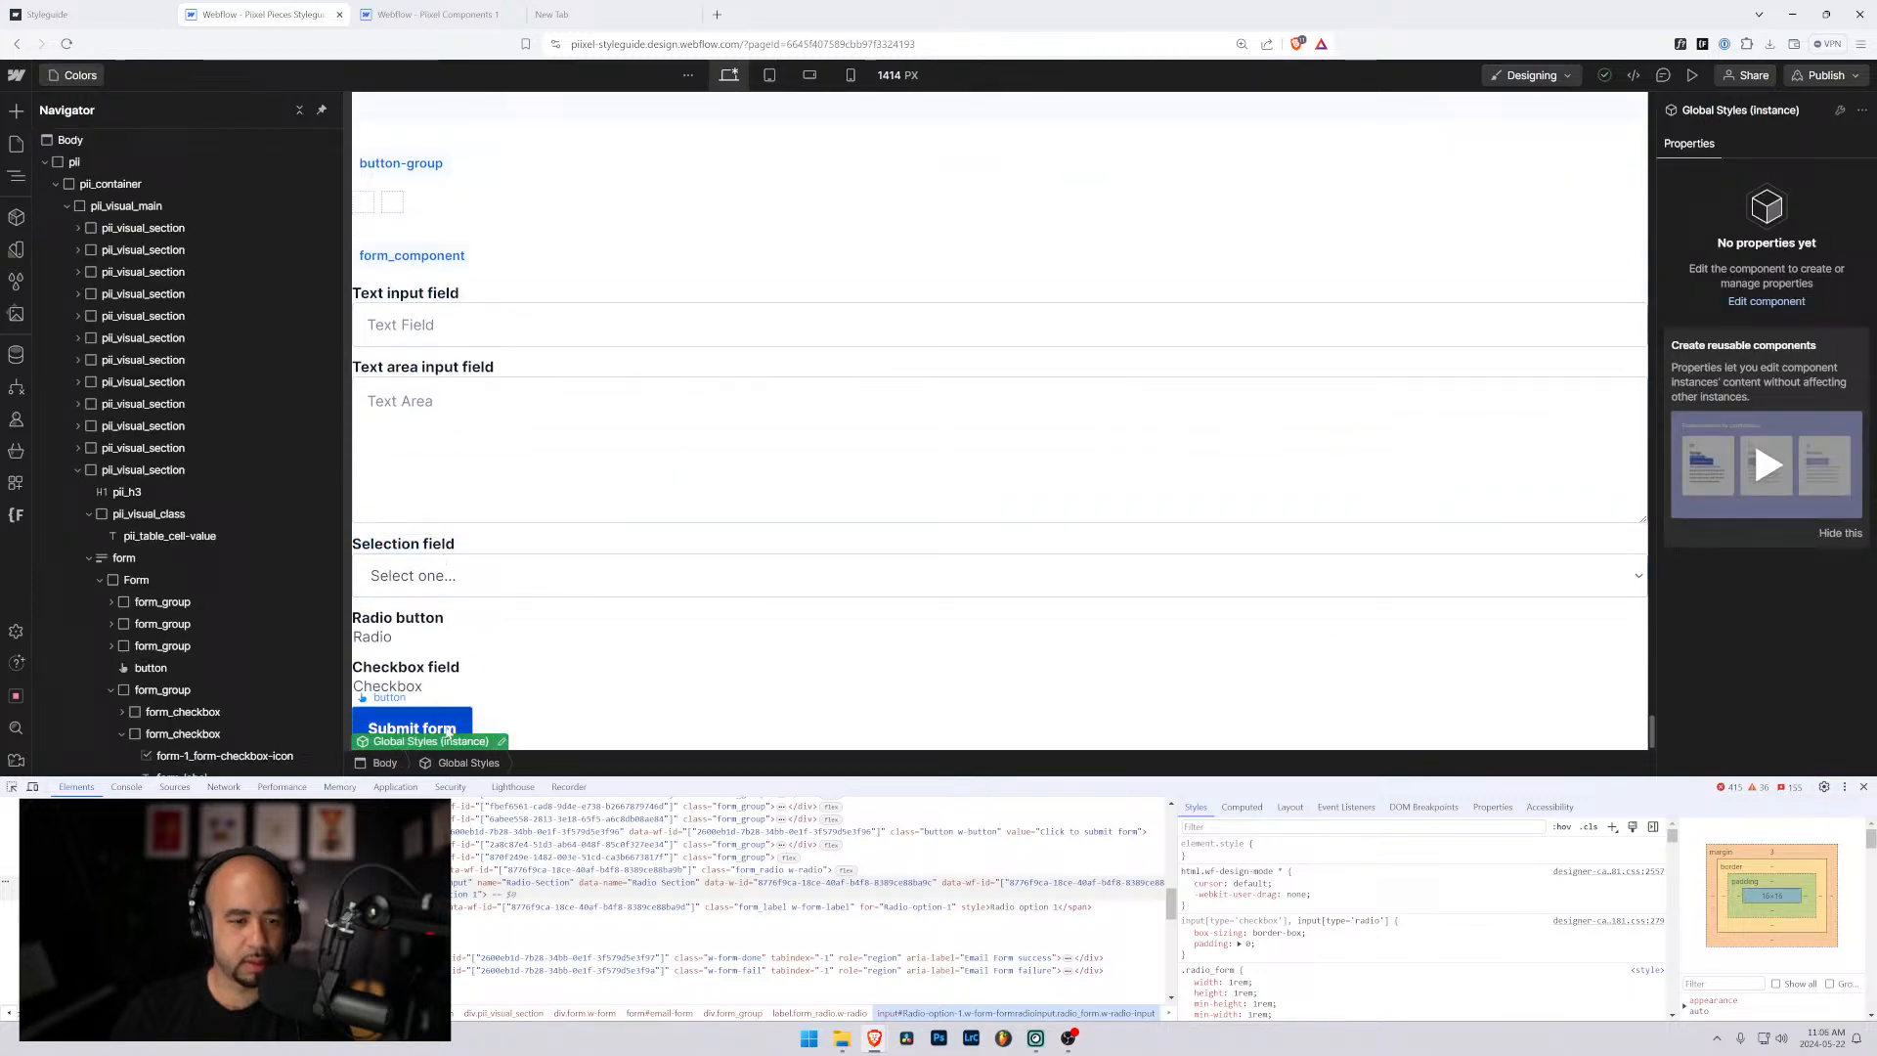
Review the .form-checkbox and .form-radio ::before rule in the Global Styles code embed, save it and leave the component.
{"action": "left_click", "coordinate": [501, 741]}
{"action": "left_click", "coordinate": [451, 742]}
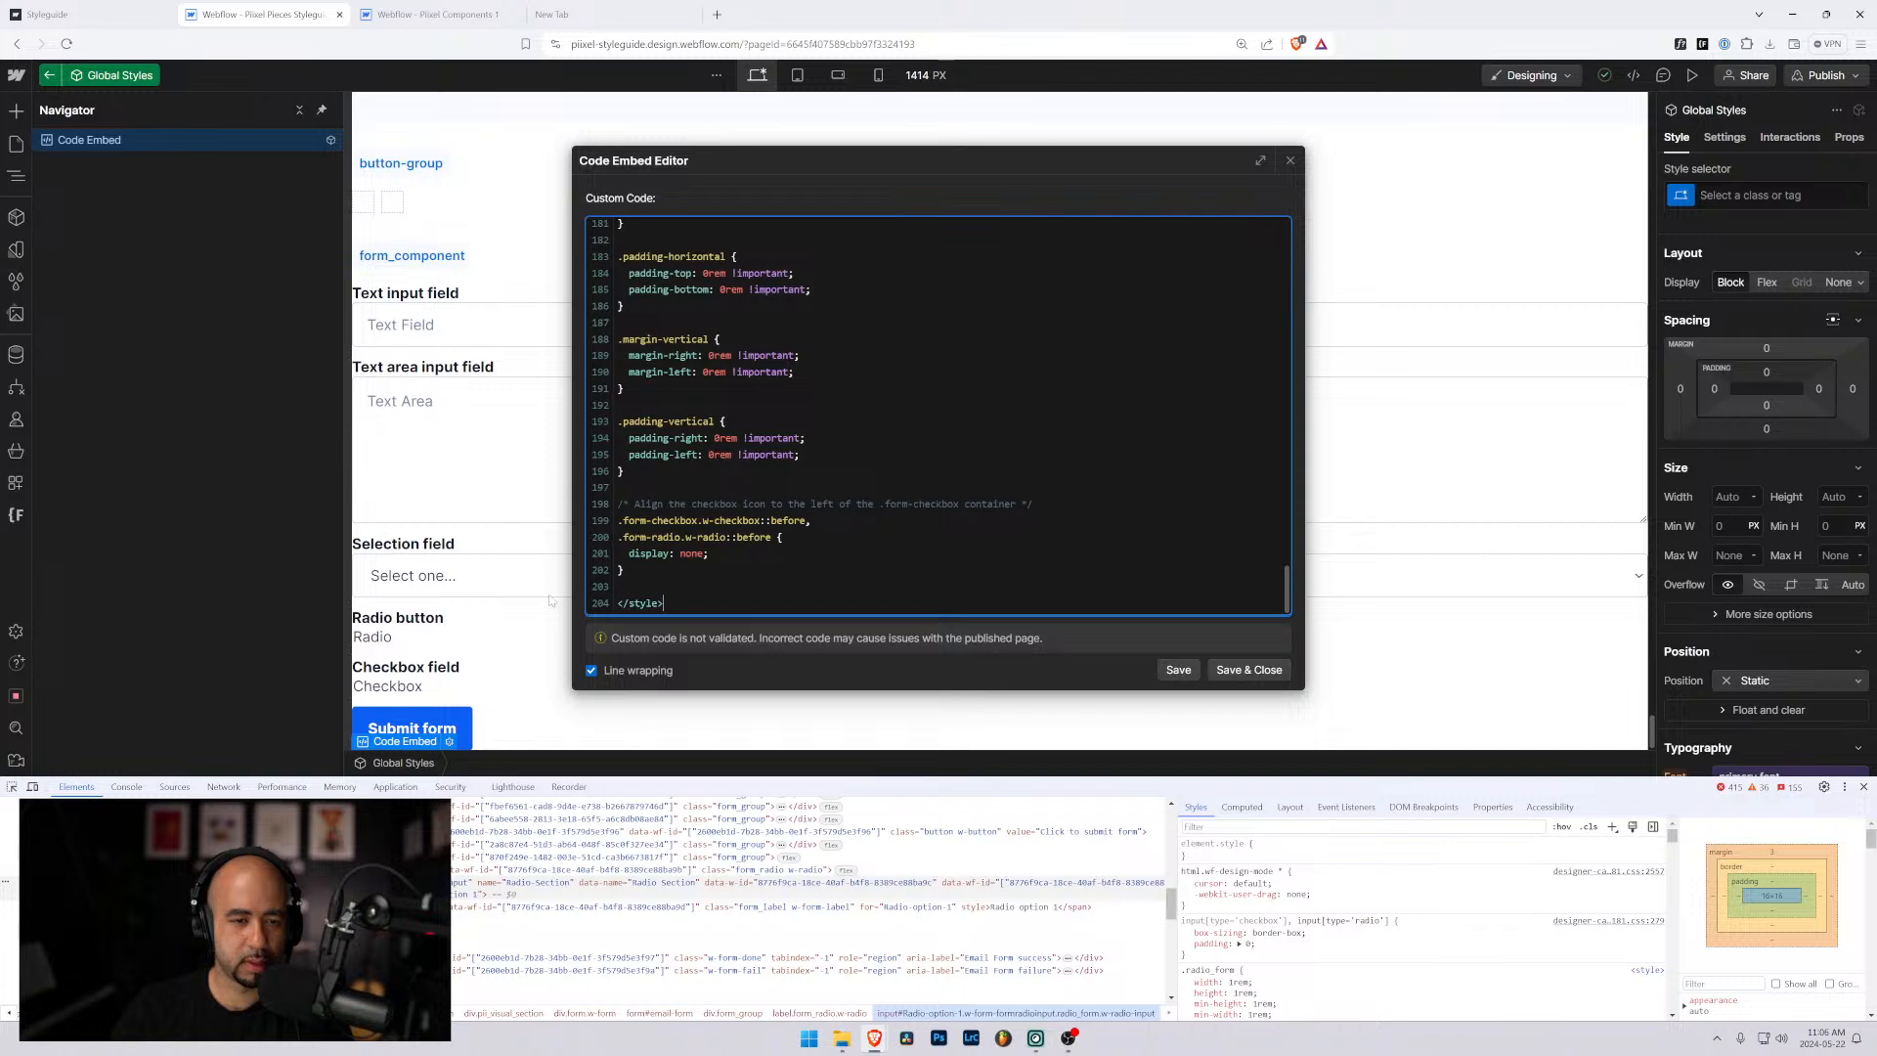
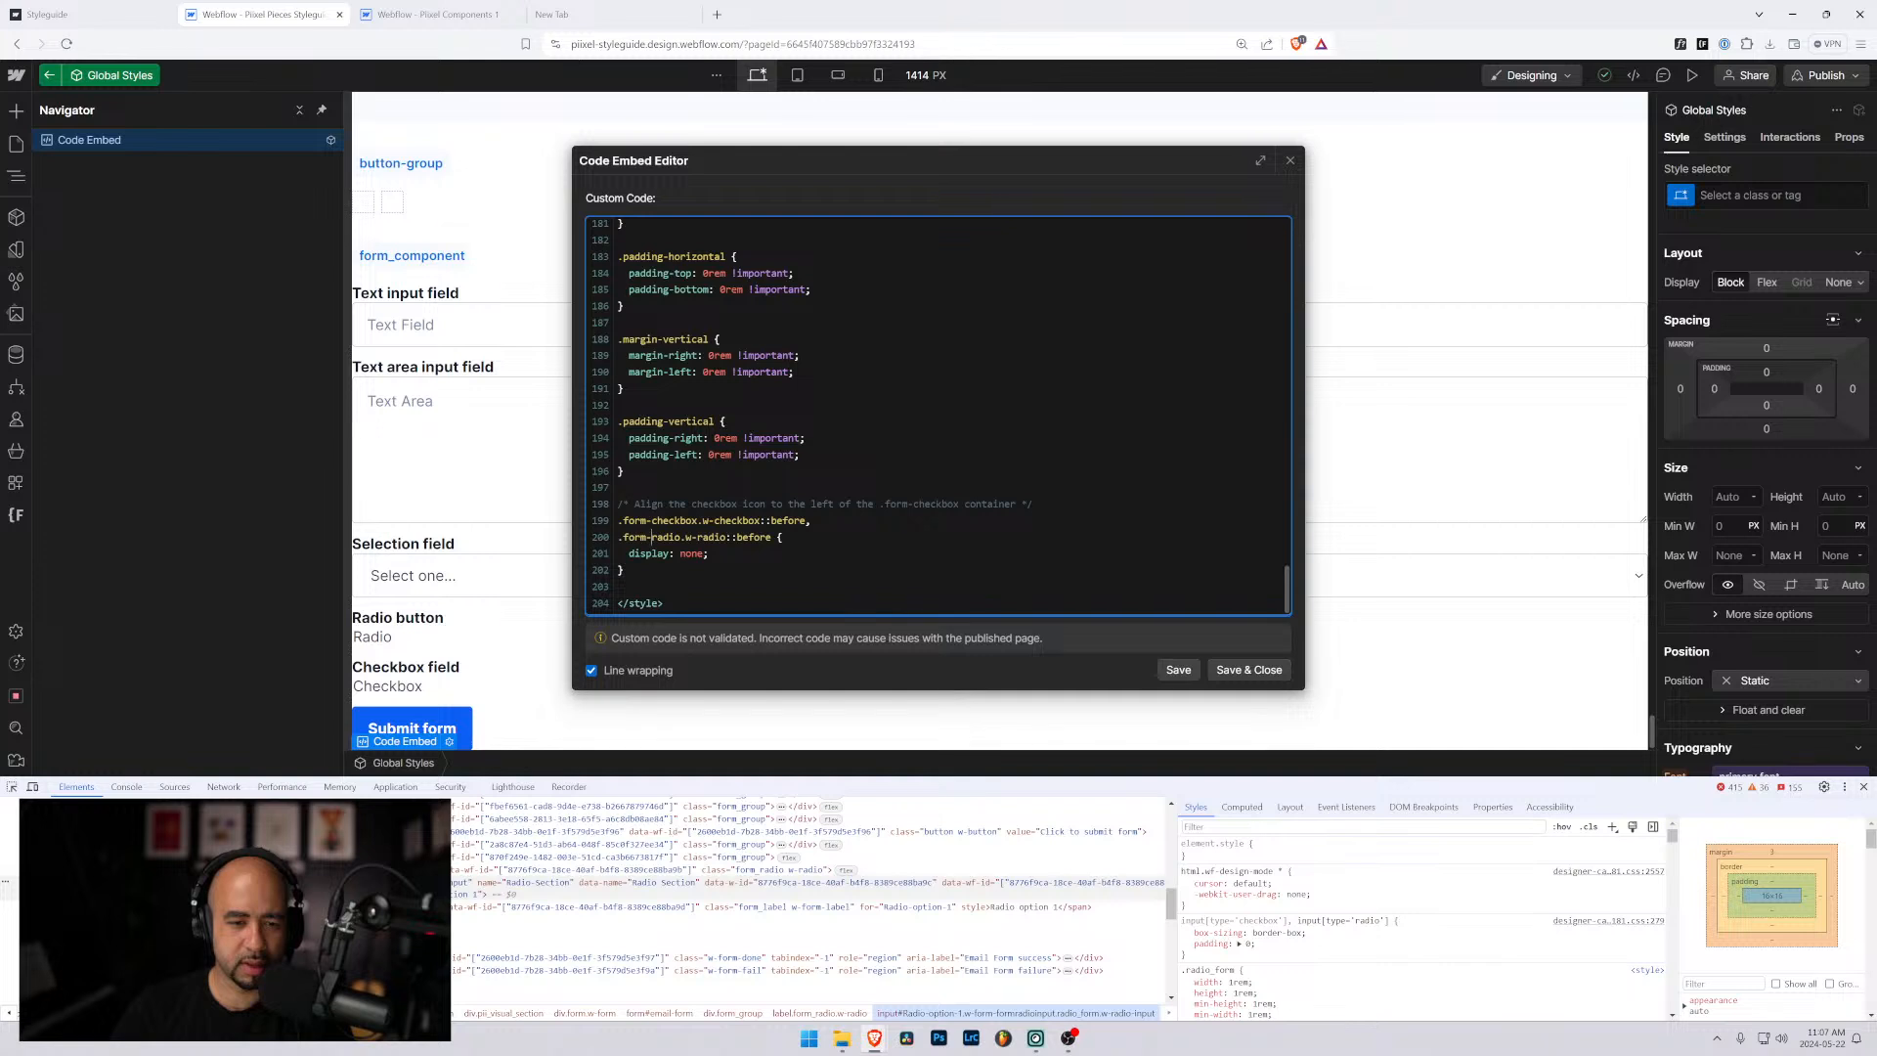
{"action": "left_click", "coordinate": [1246, 670]}
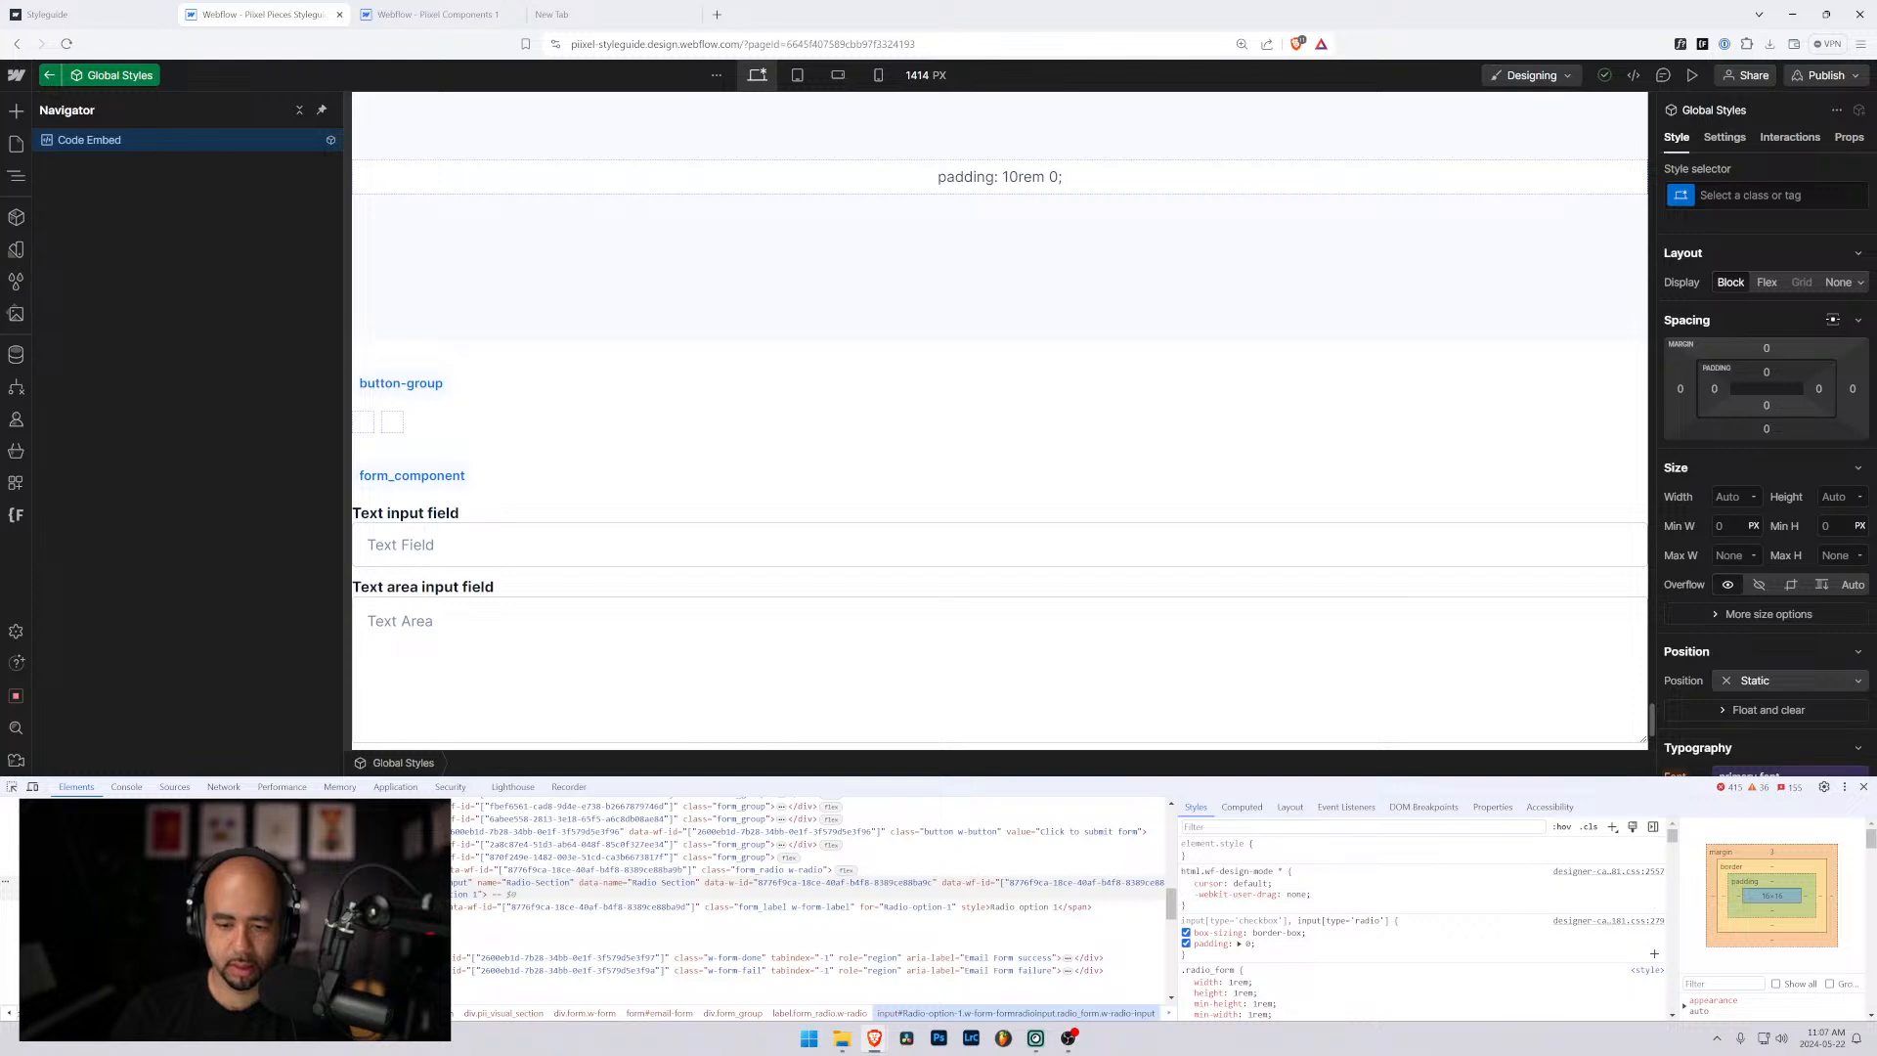
{"action": "scroll", "coordinate": [425, 444], "scroll_direction": "down", "scroll_amount": 3}
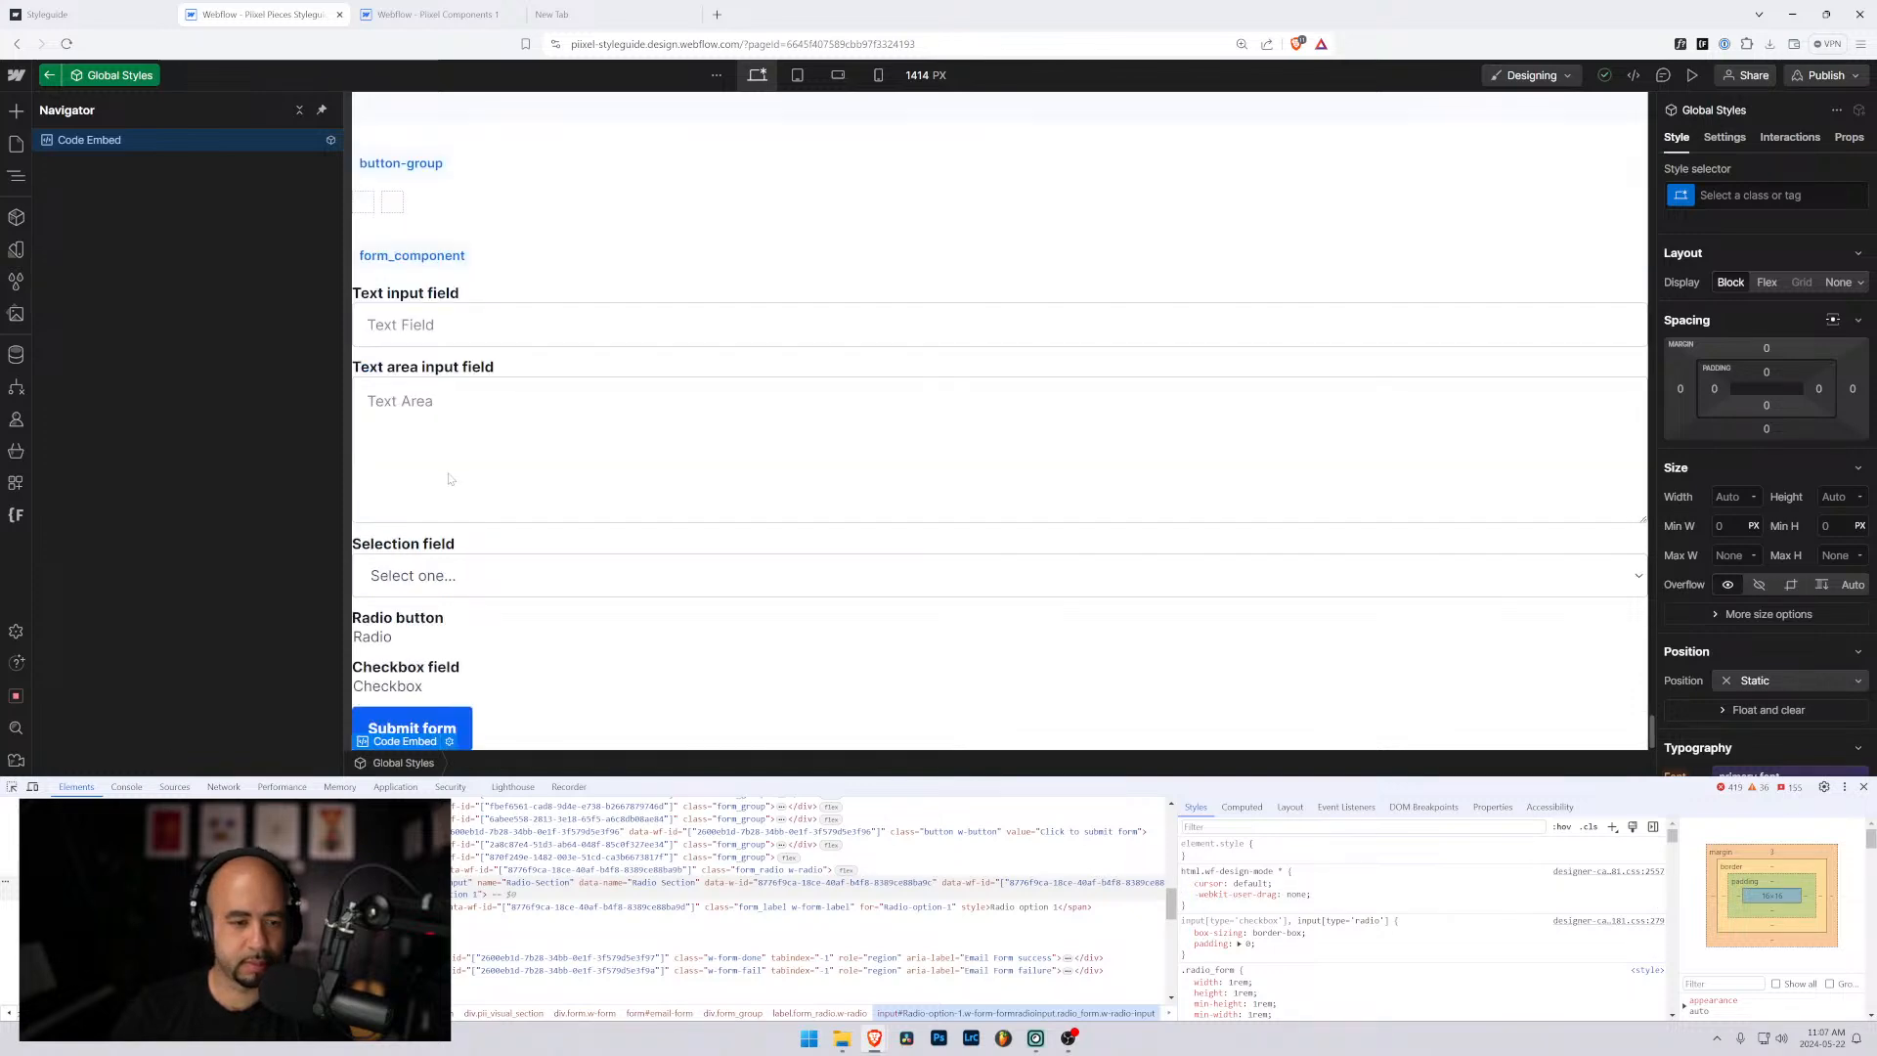
{"action": "scroll", "coordinate": [449, 479], "scroll_direction": "down", "scroll_amount": 10}
{"action": "scroll", "coordinate": [449, 479], "scroll_direction": "up", "scroll_amount": 8}
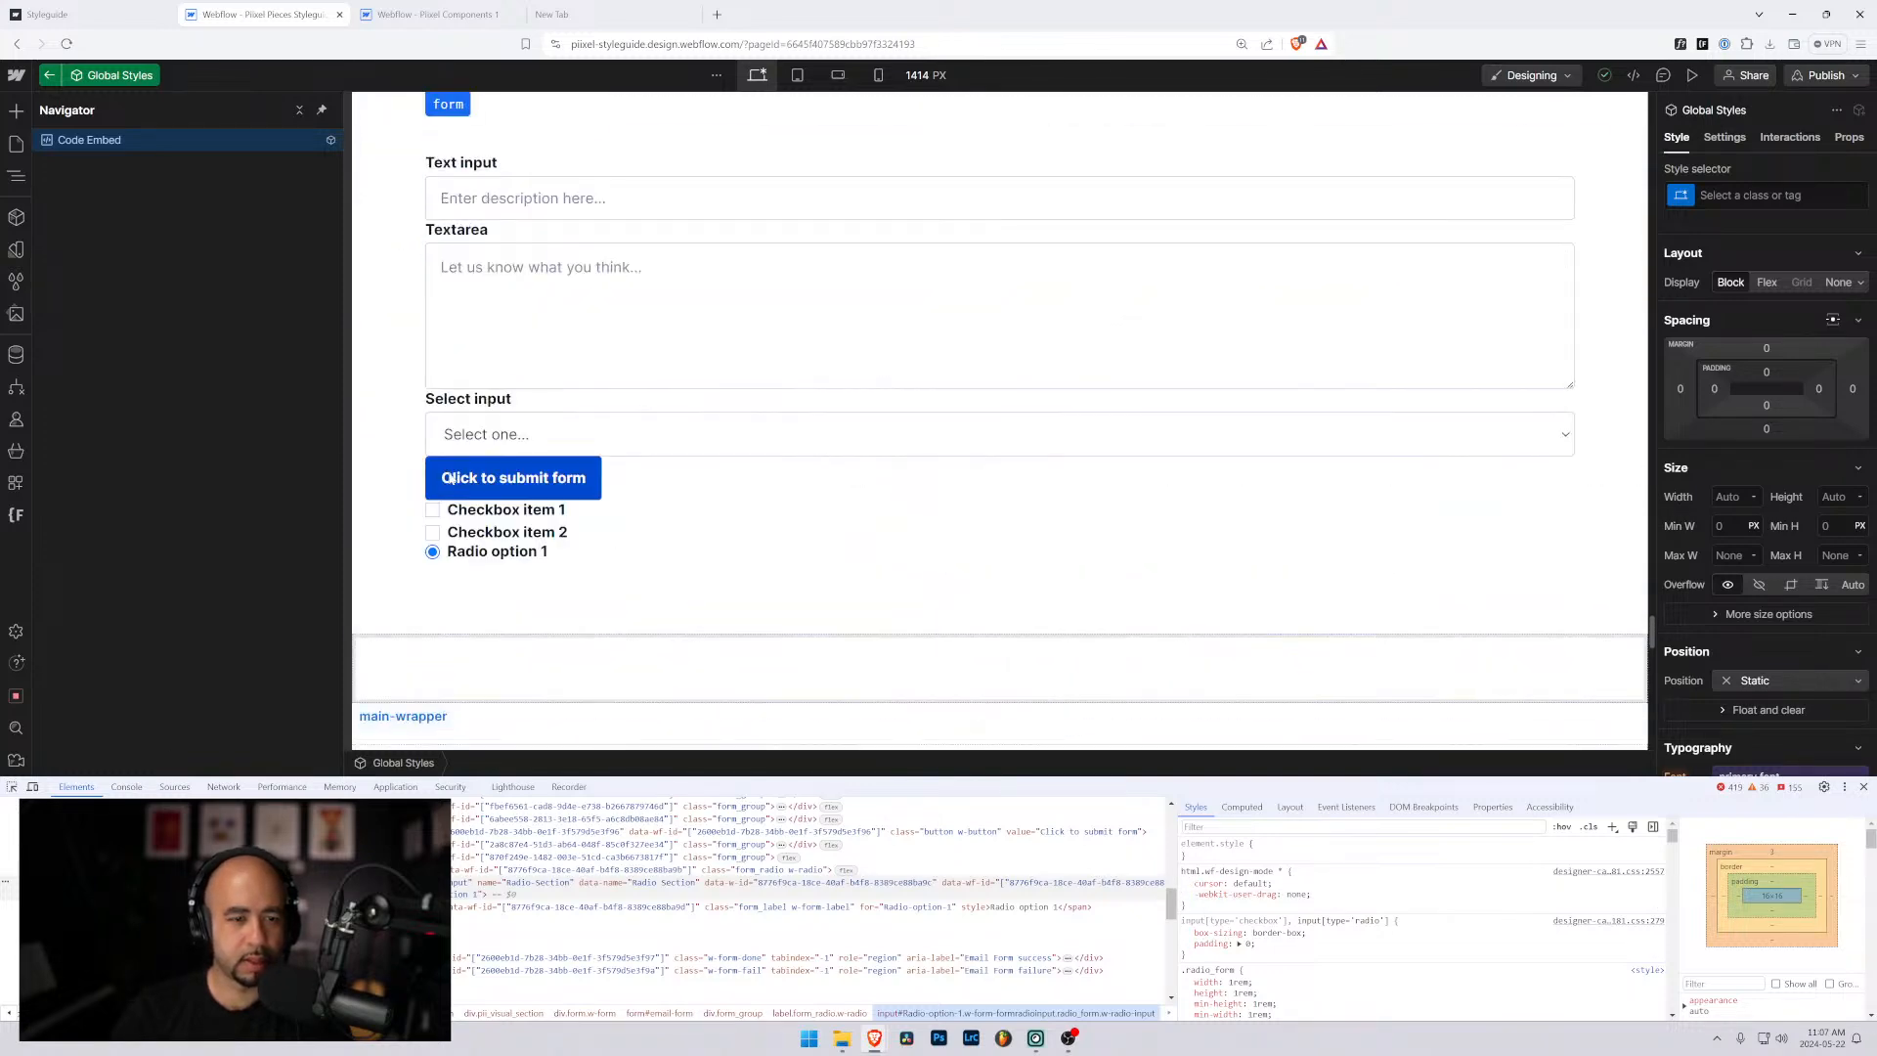
{"action": "key", "text": "Escape"}
Inspect the Radio option 1 input and check the class on the icon of the second form_checkbox.
{"action": "key", "text": "ctrl+shift+c"}
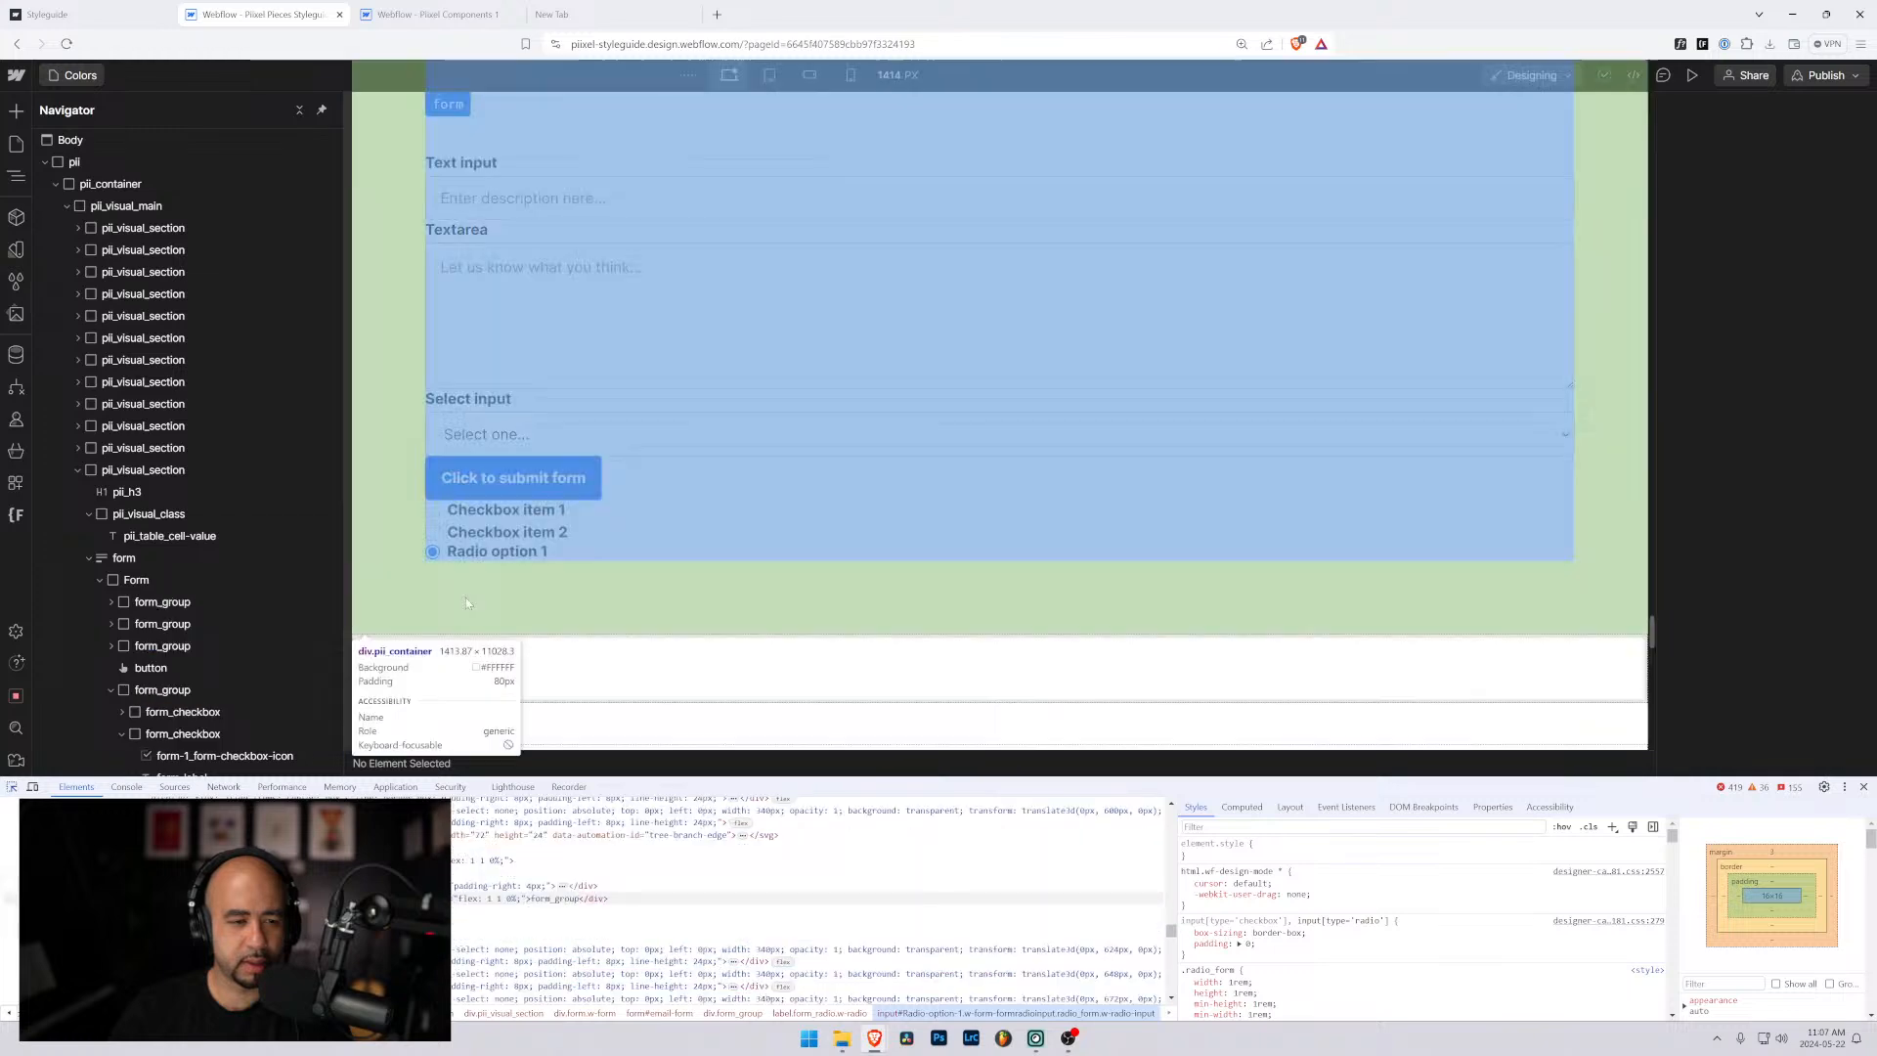
{"action": "left_click", "coordinate": [433, 553]}
{"action": "scroll", "coordinate": [244, 625], "scroll_direction": "down", "scroll_amount": 2}
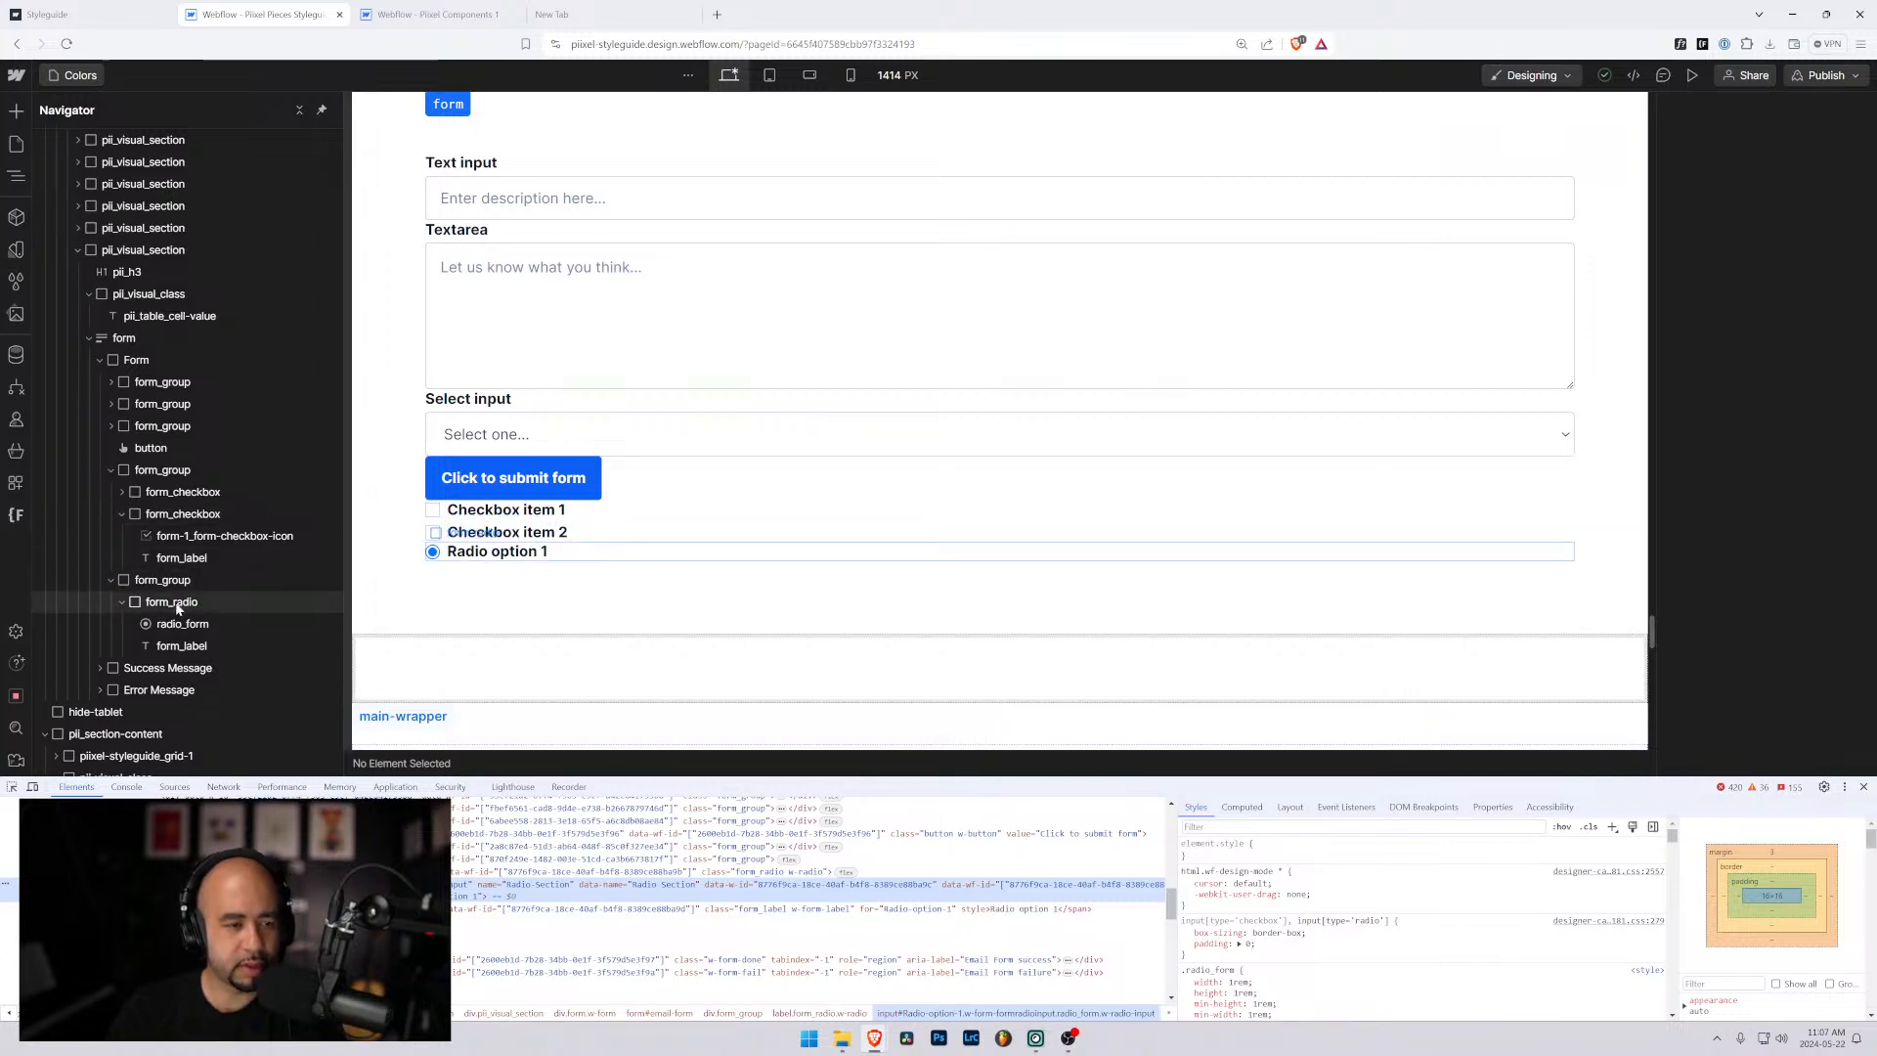
{"action": "left_click", "coordinate": [196, 537]}
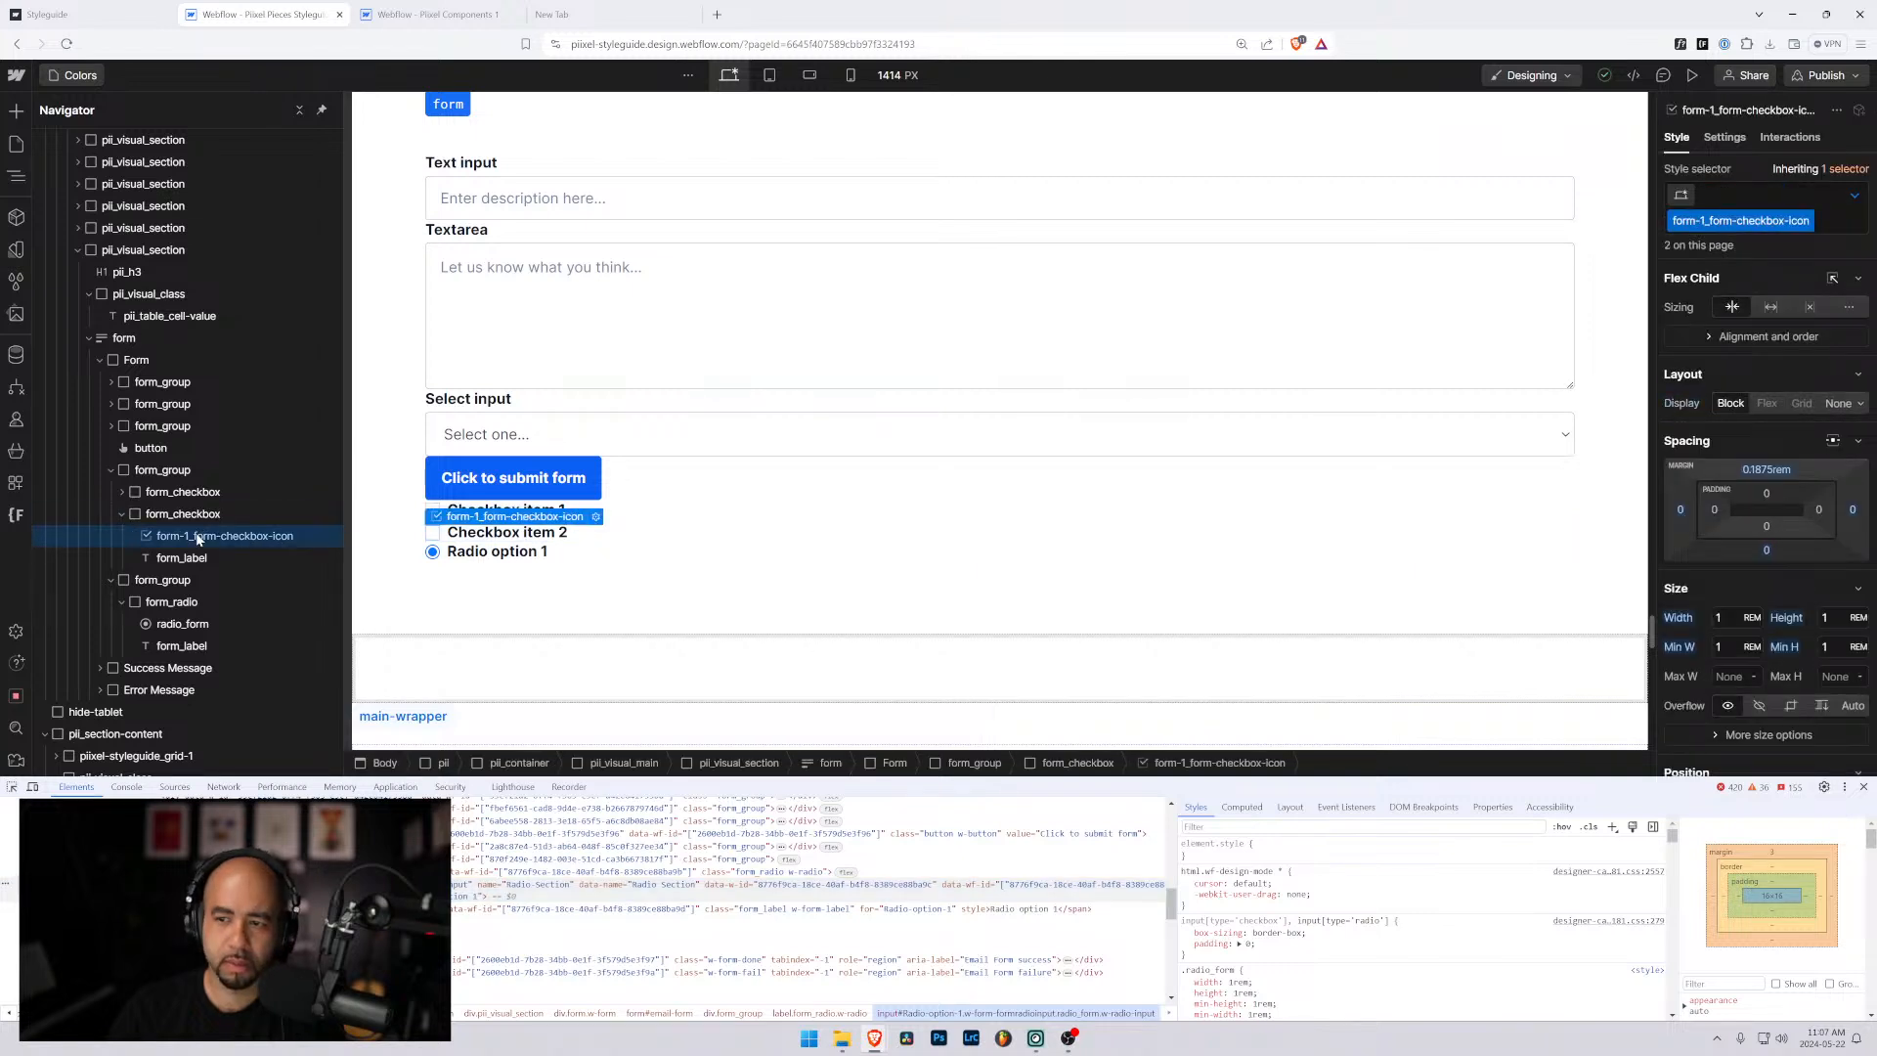
Replace the radio_form class on the Radio option 1 button with the existing form_radio-icon class.
{"action": "left_click", "coordinate": [179, 625]}
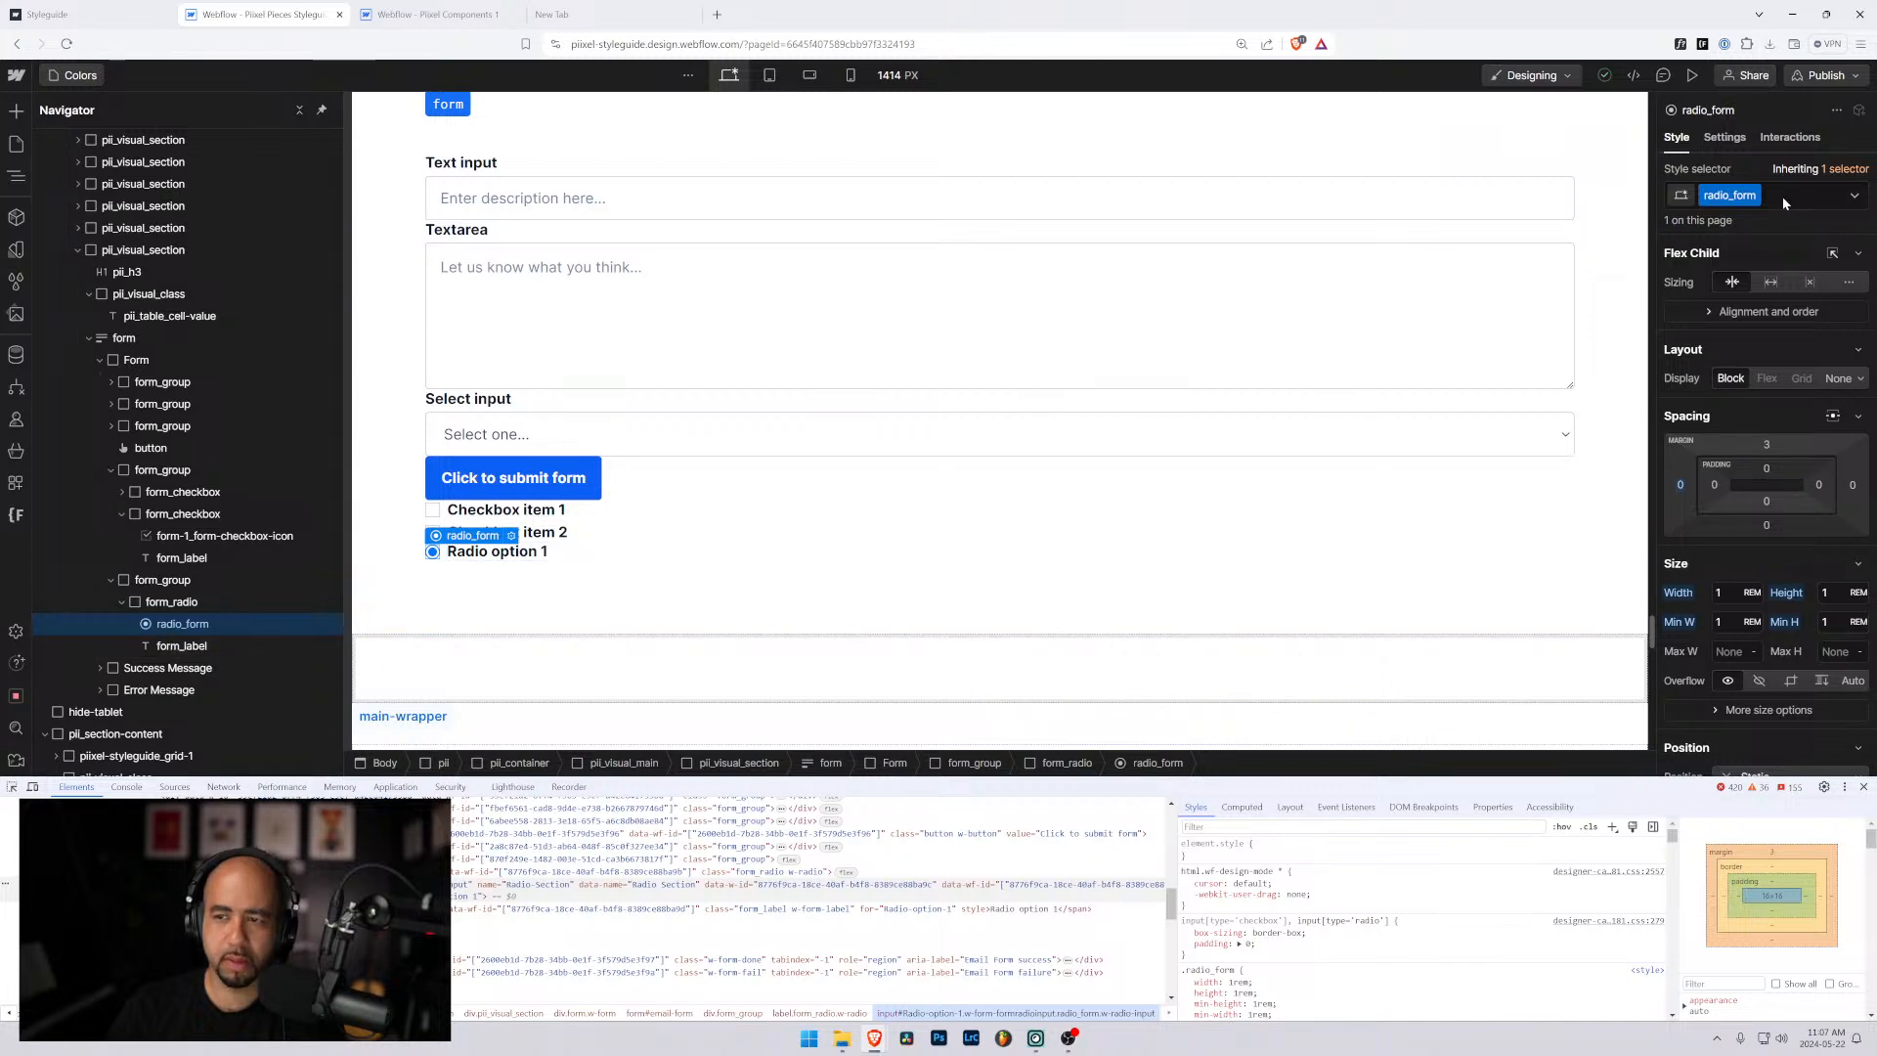
{"action": "left_click", "coordinate": [1755, 196]}
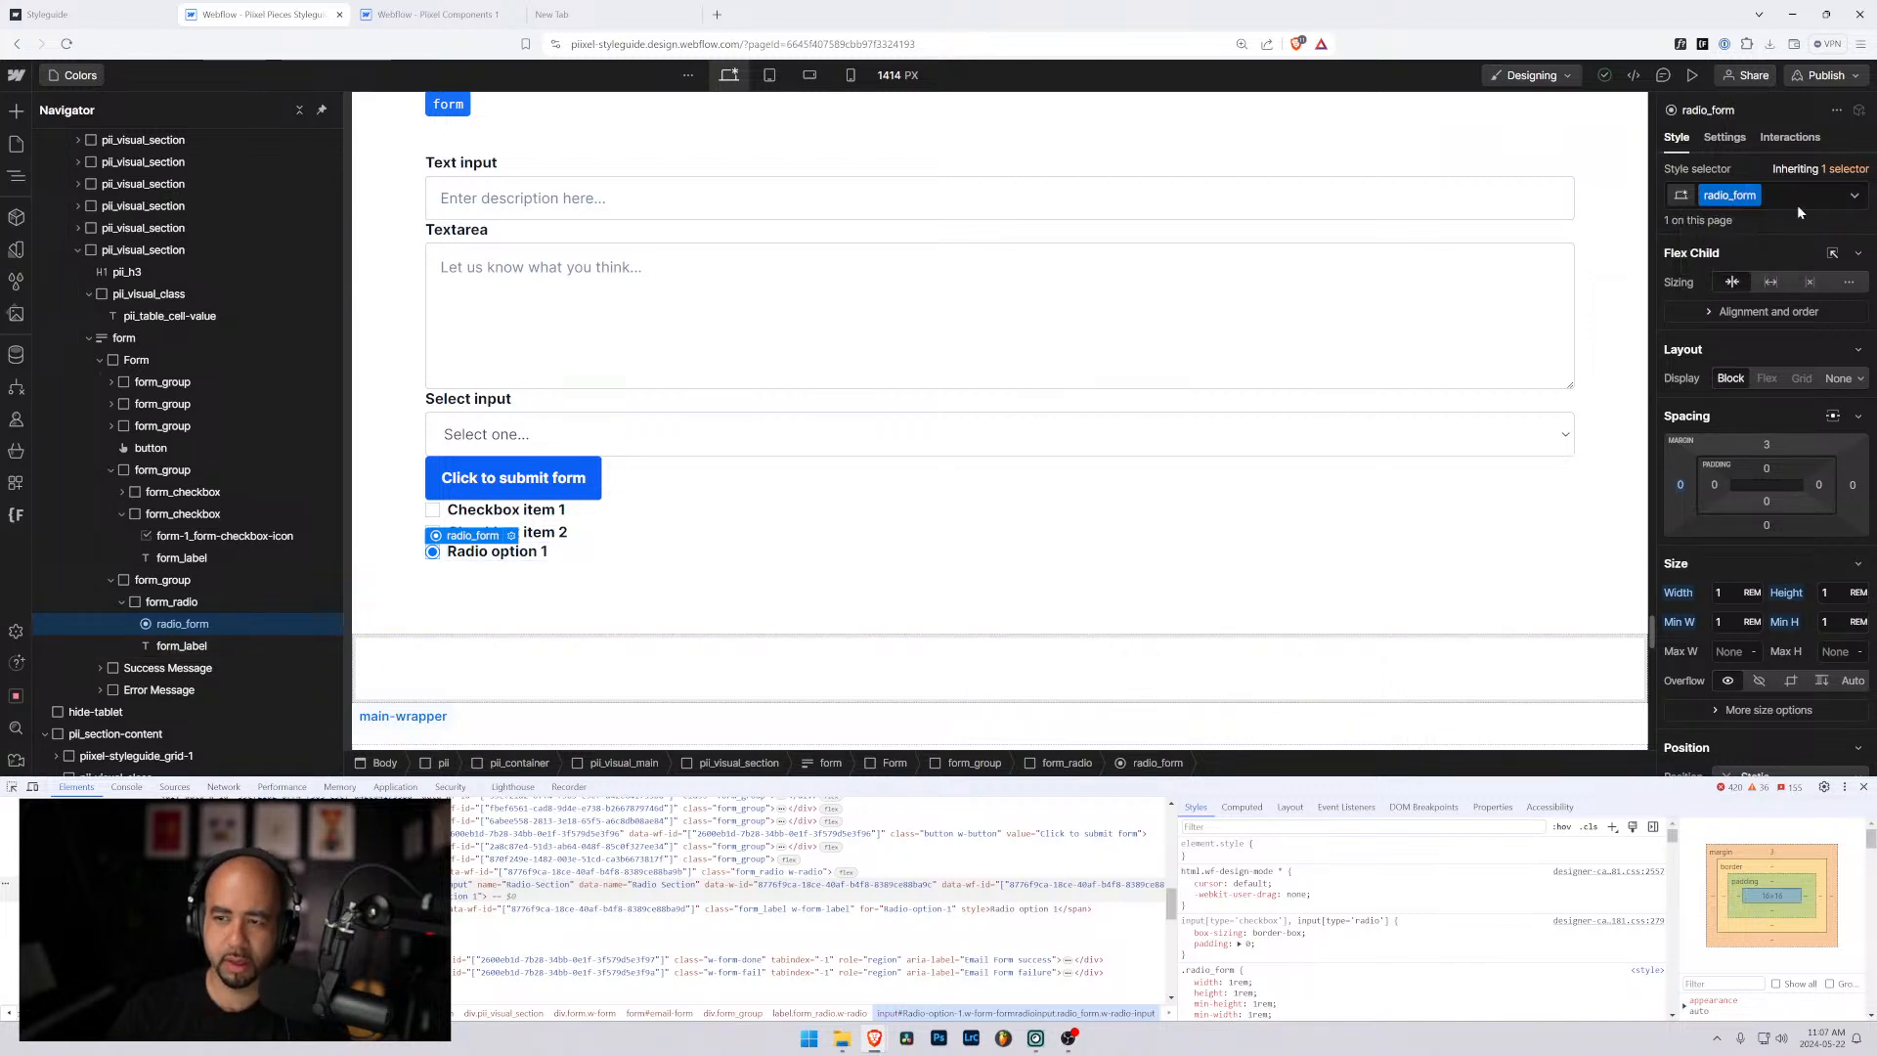
{"action": "left_click", "coordinate": [1797, 206]}
{"action": "key", "text": "BackSpace"}
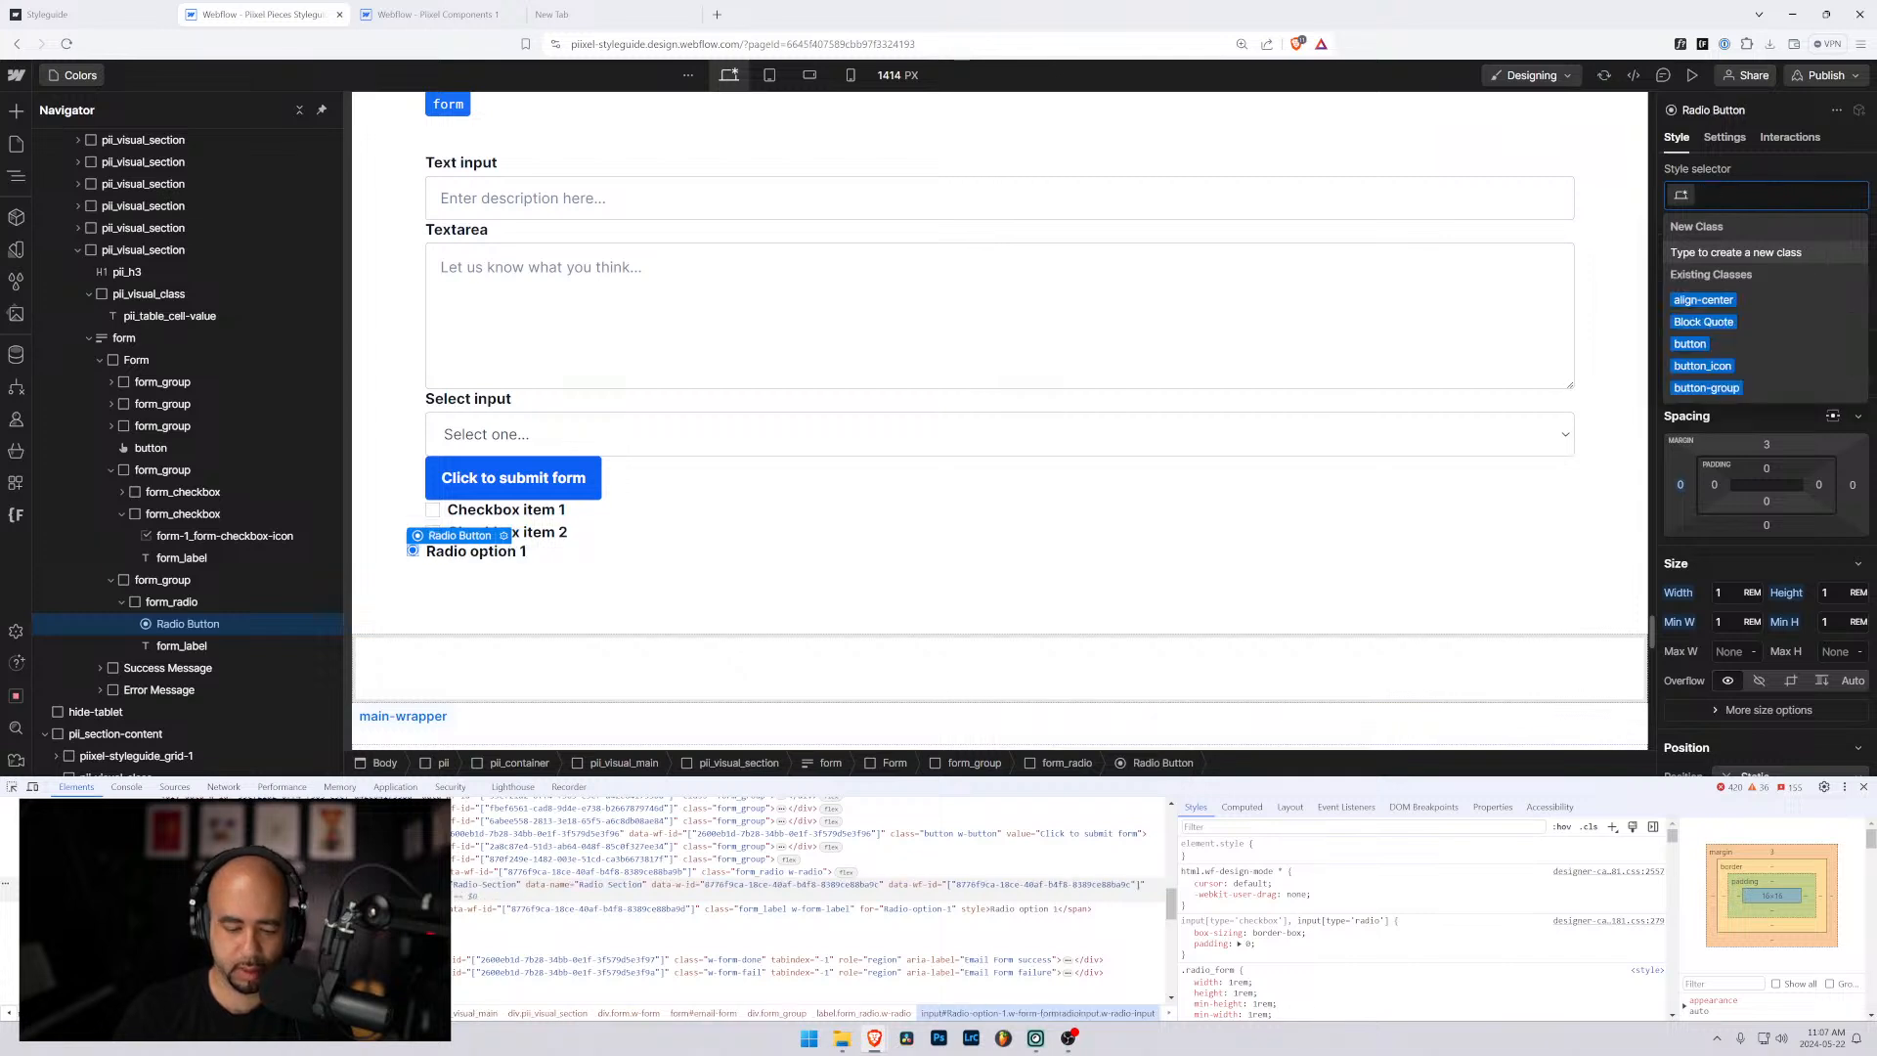
{"action": "type", "text": "form_radio-"}
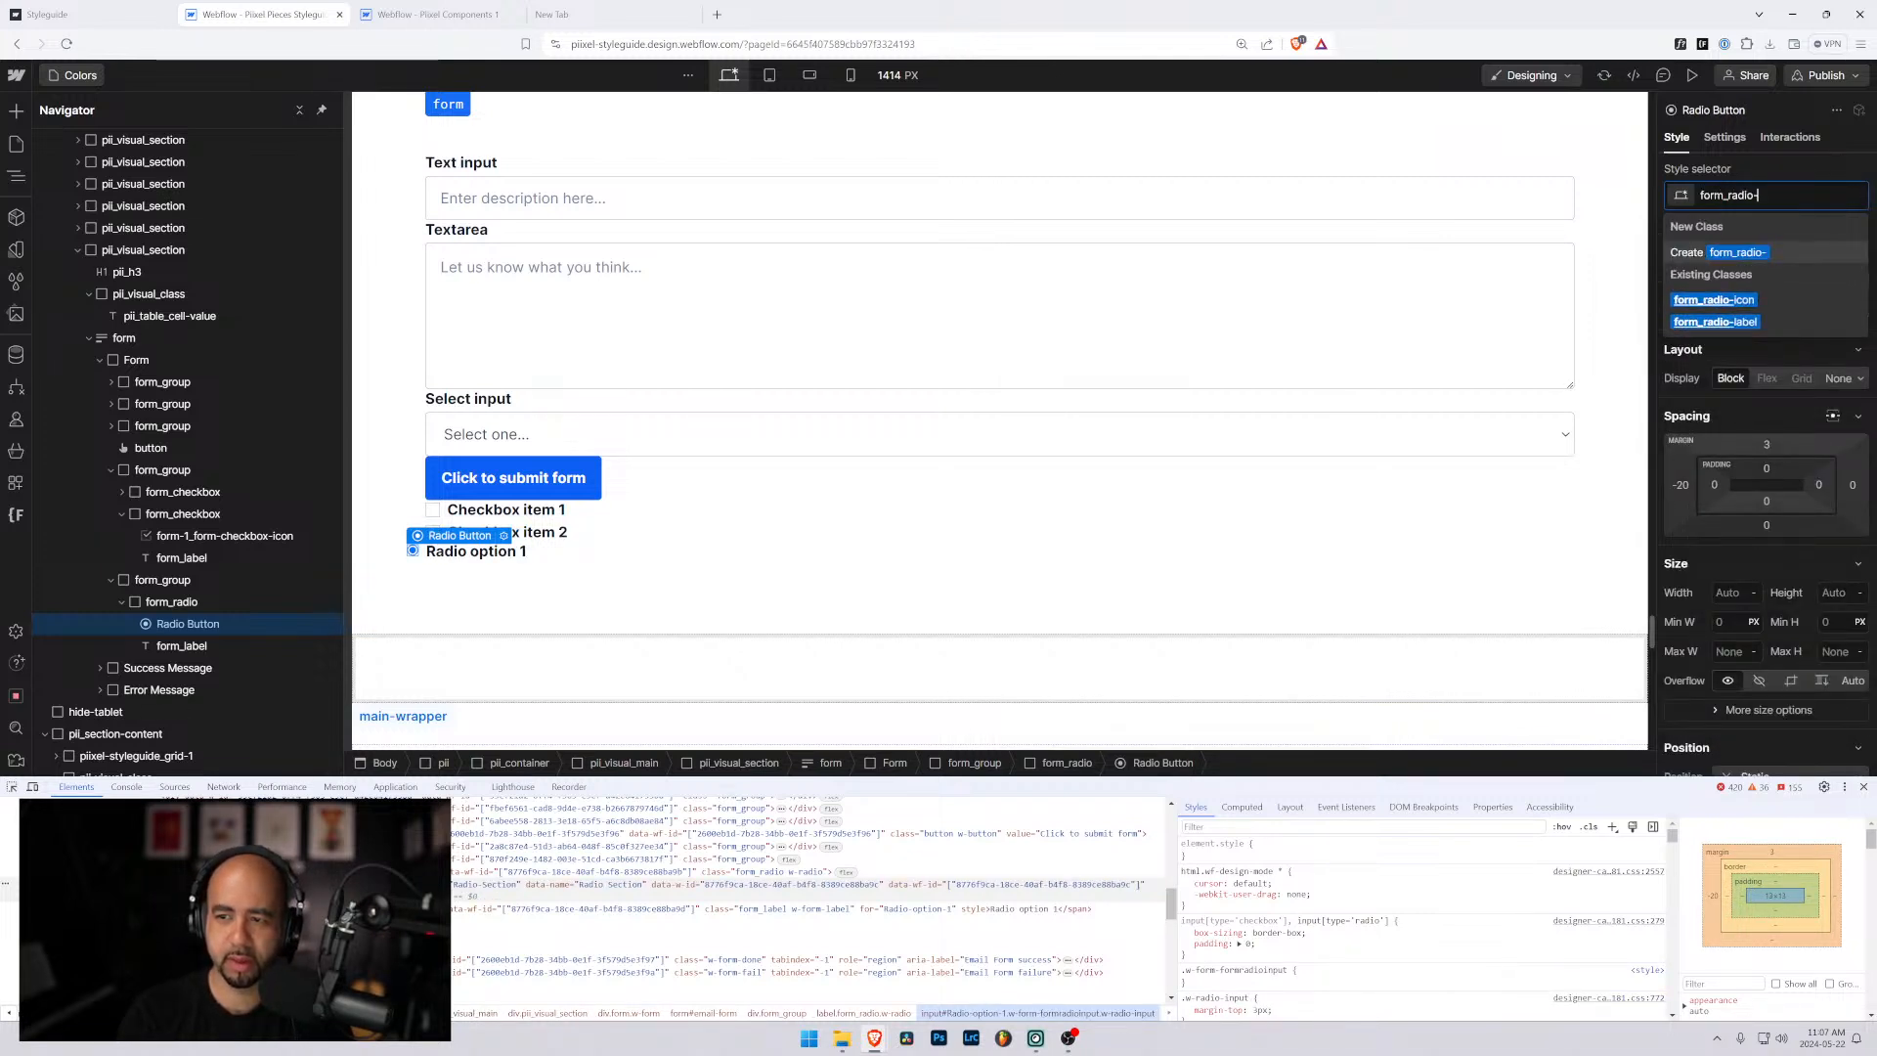
{"action": "key", "text": "Down"}
{"action": "key", "text": "Return"}
{"action": "key", "text": "Escape"}
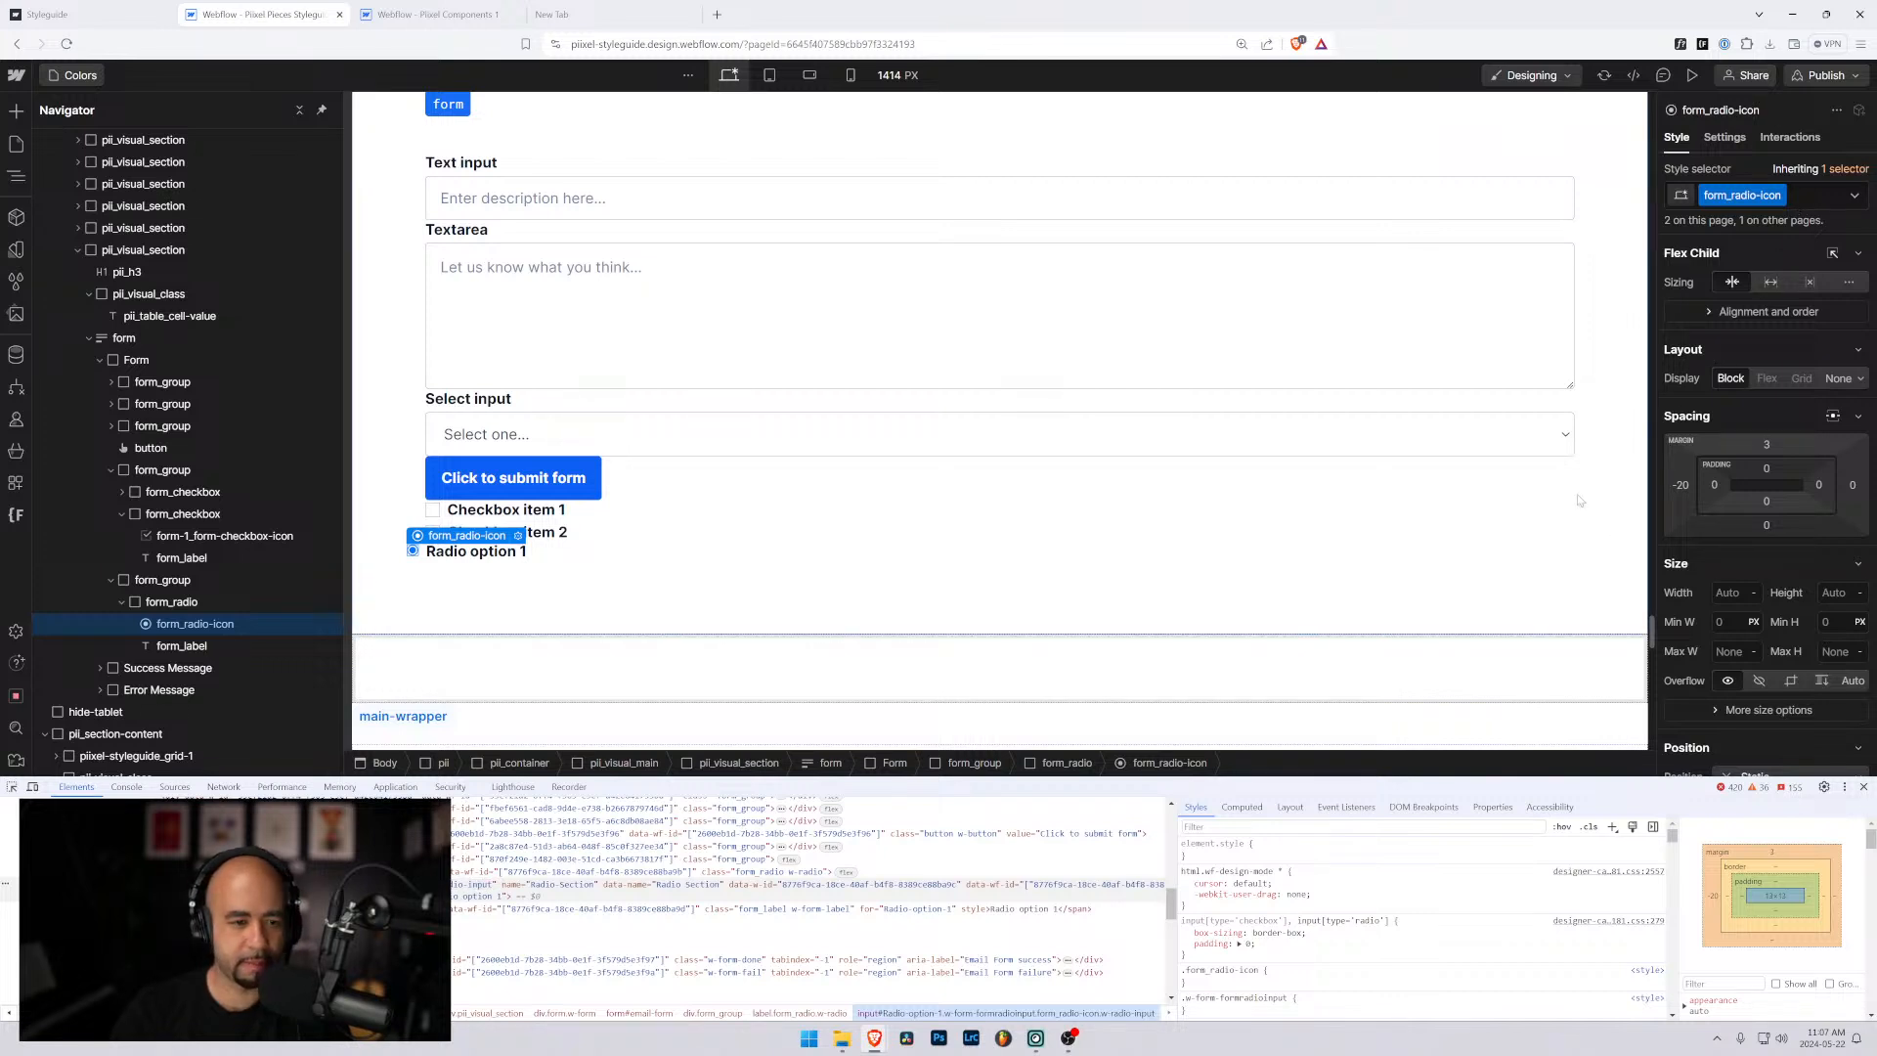
Set the form_radio-icon class to a left margin of 0 and a width and height of 1 rem.
{"action": "left_click", "coordinate": [1679, 485]}
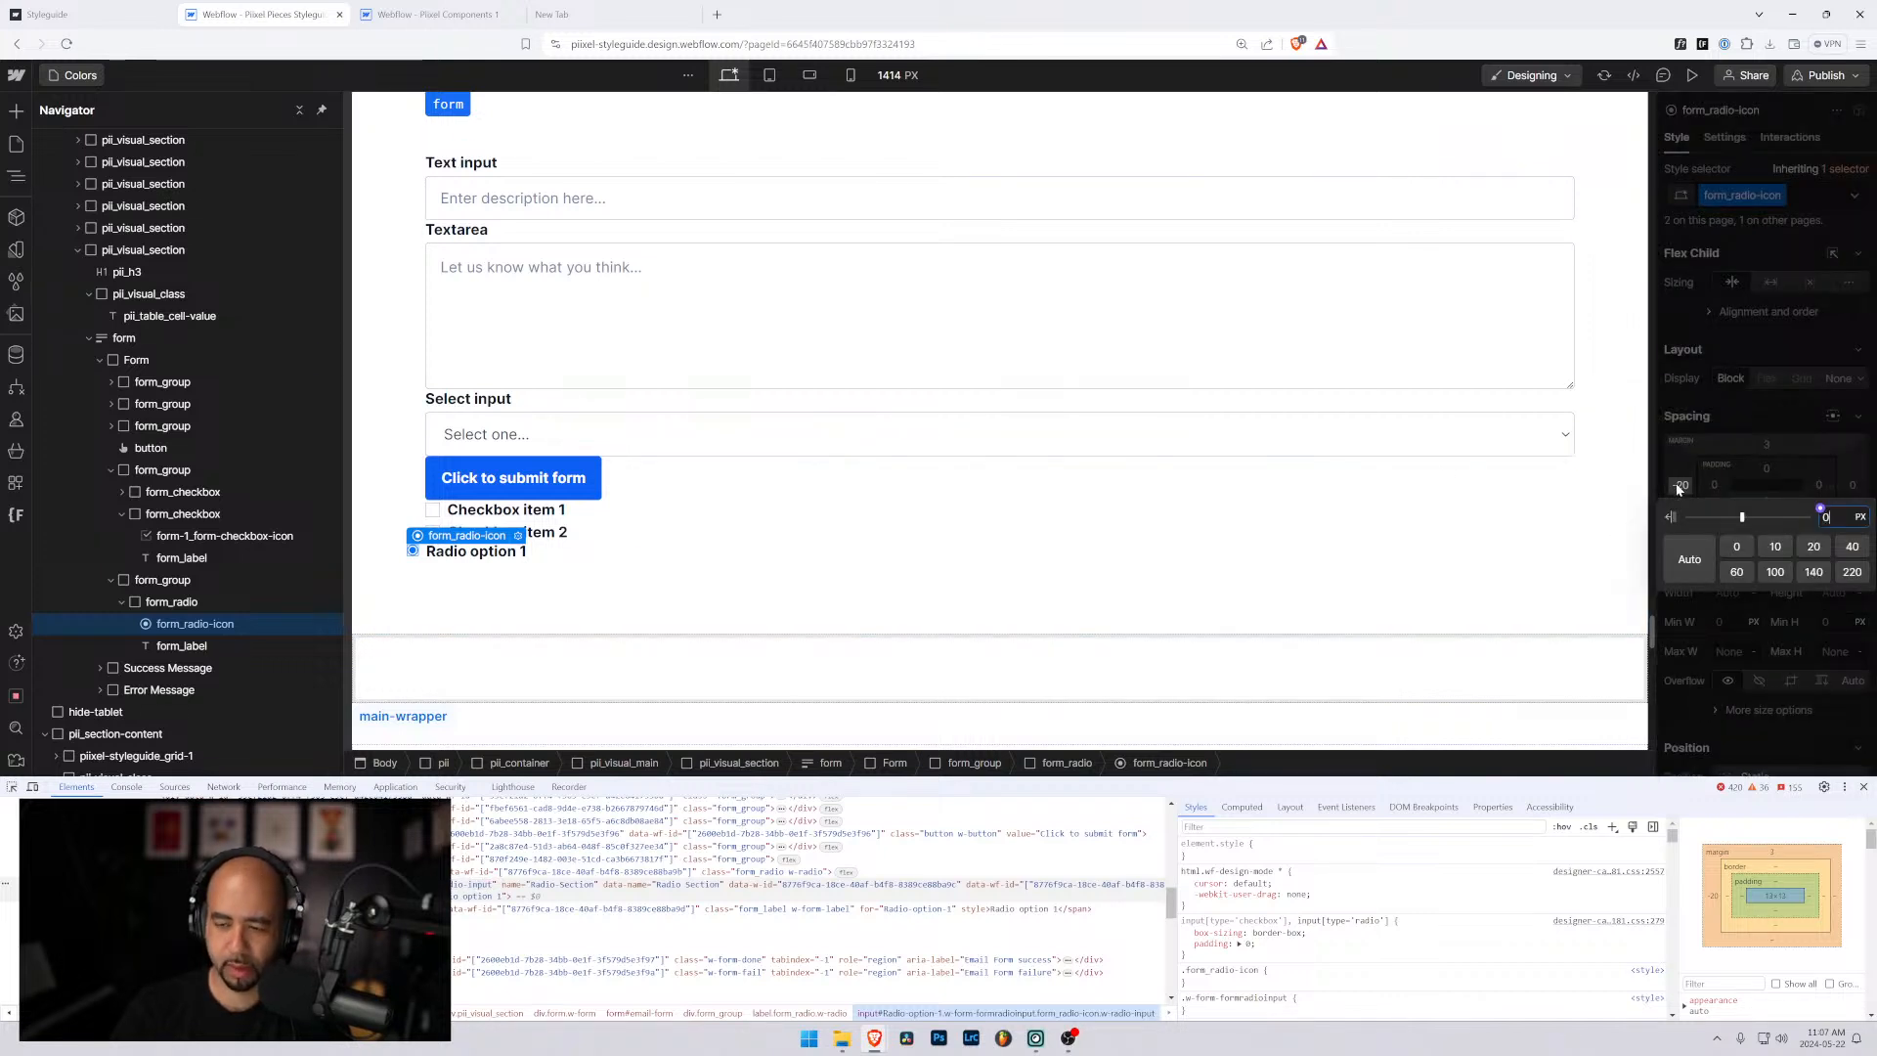
{"action": "key", "text": "Return"}
{"action": "left_click", "coordinate": [1731, 592]}
{"action": "type", "text": "1"}
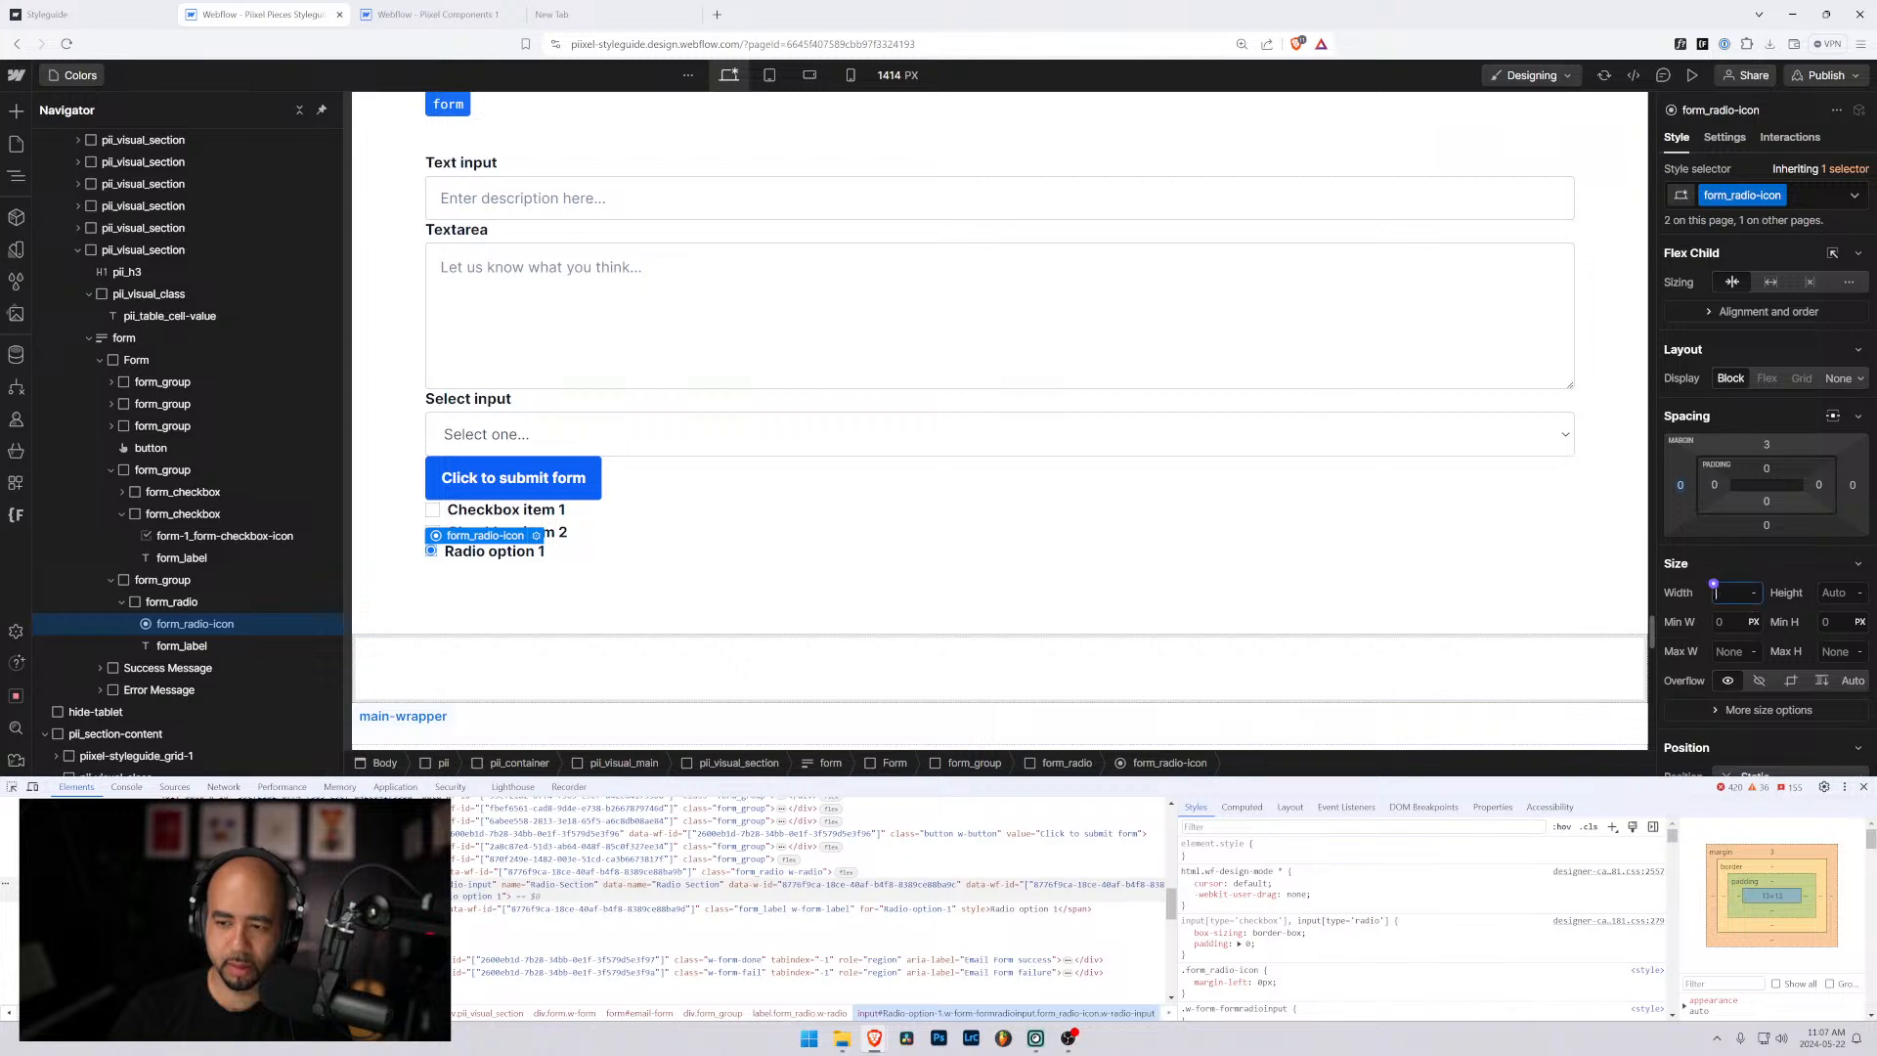
{"action": "key", "text": "Tab"}
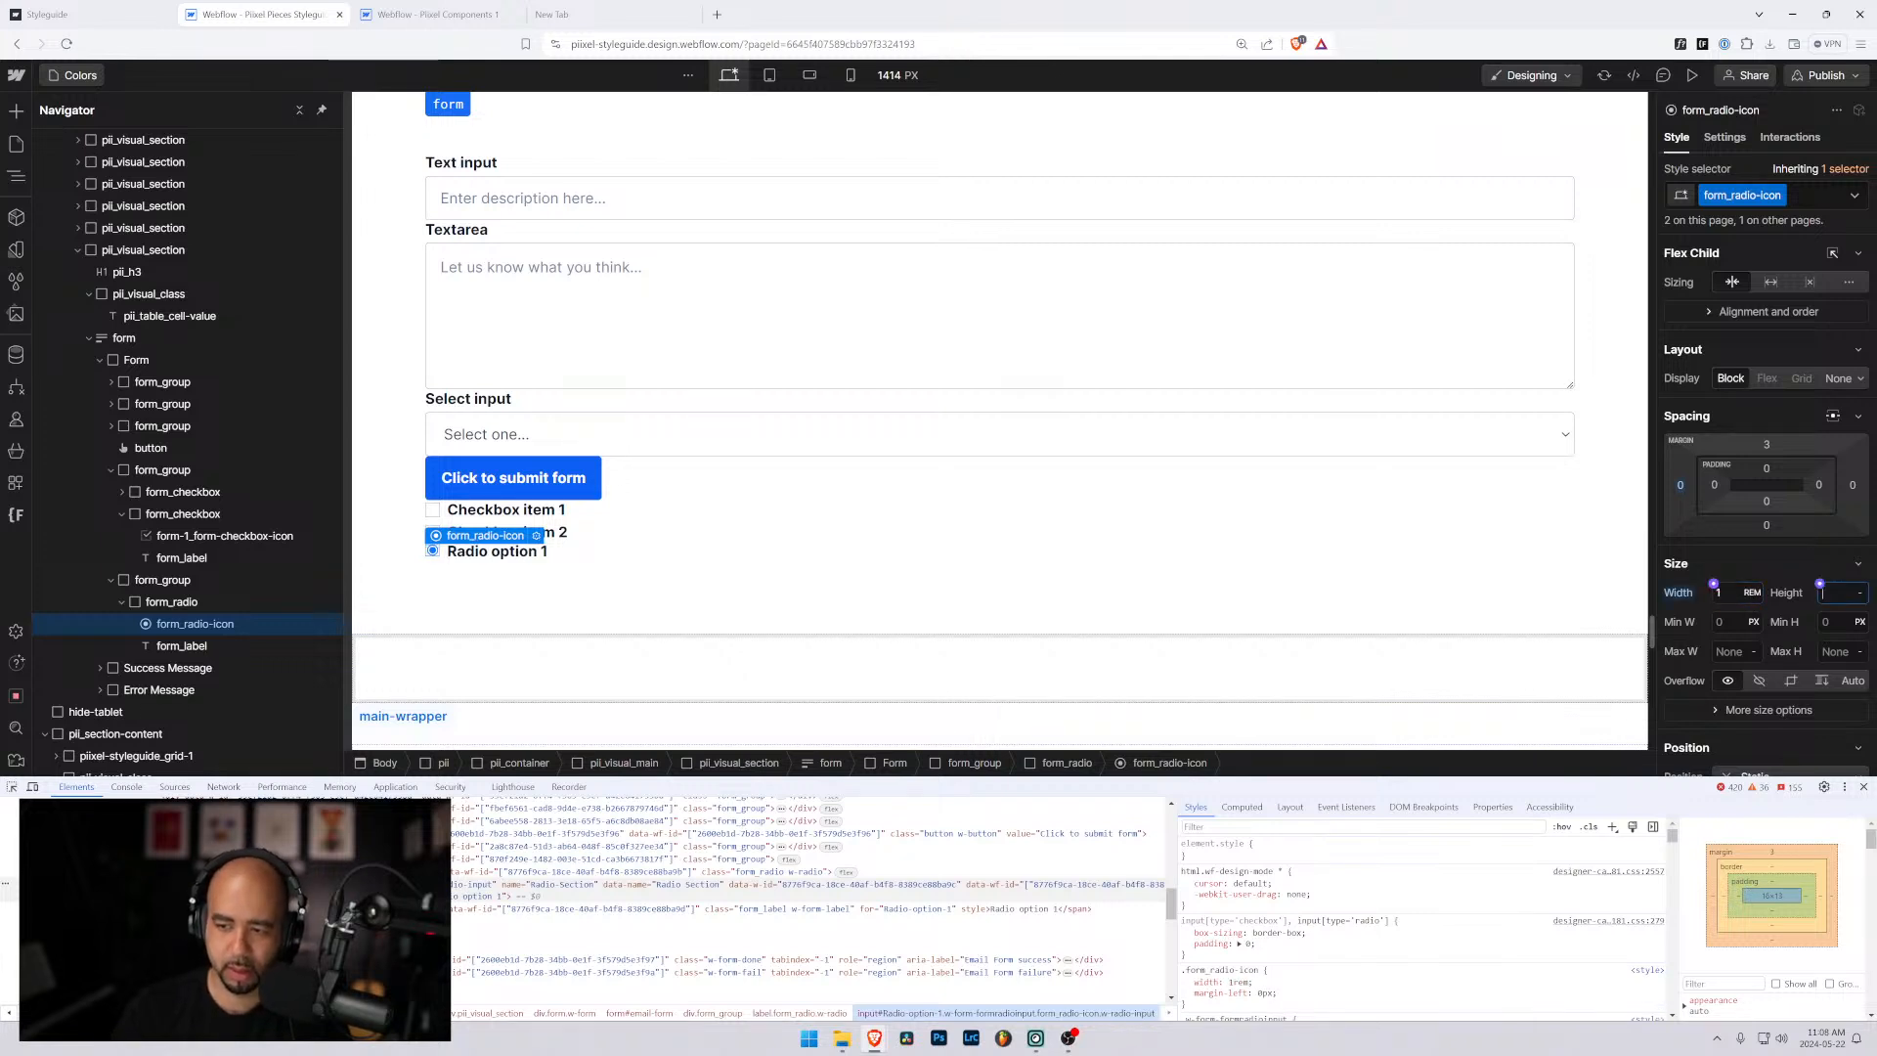
{"action": "type", "text": "1"}
{"action": "key", "text": "Tab"}
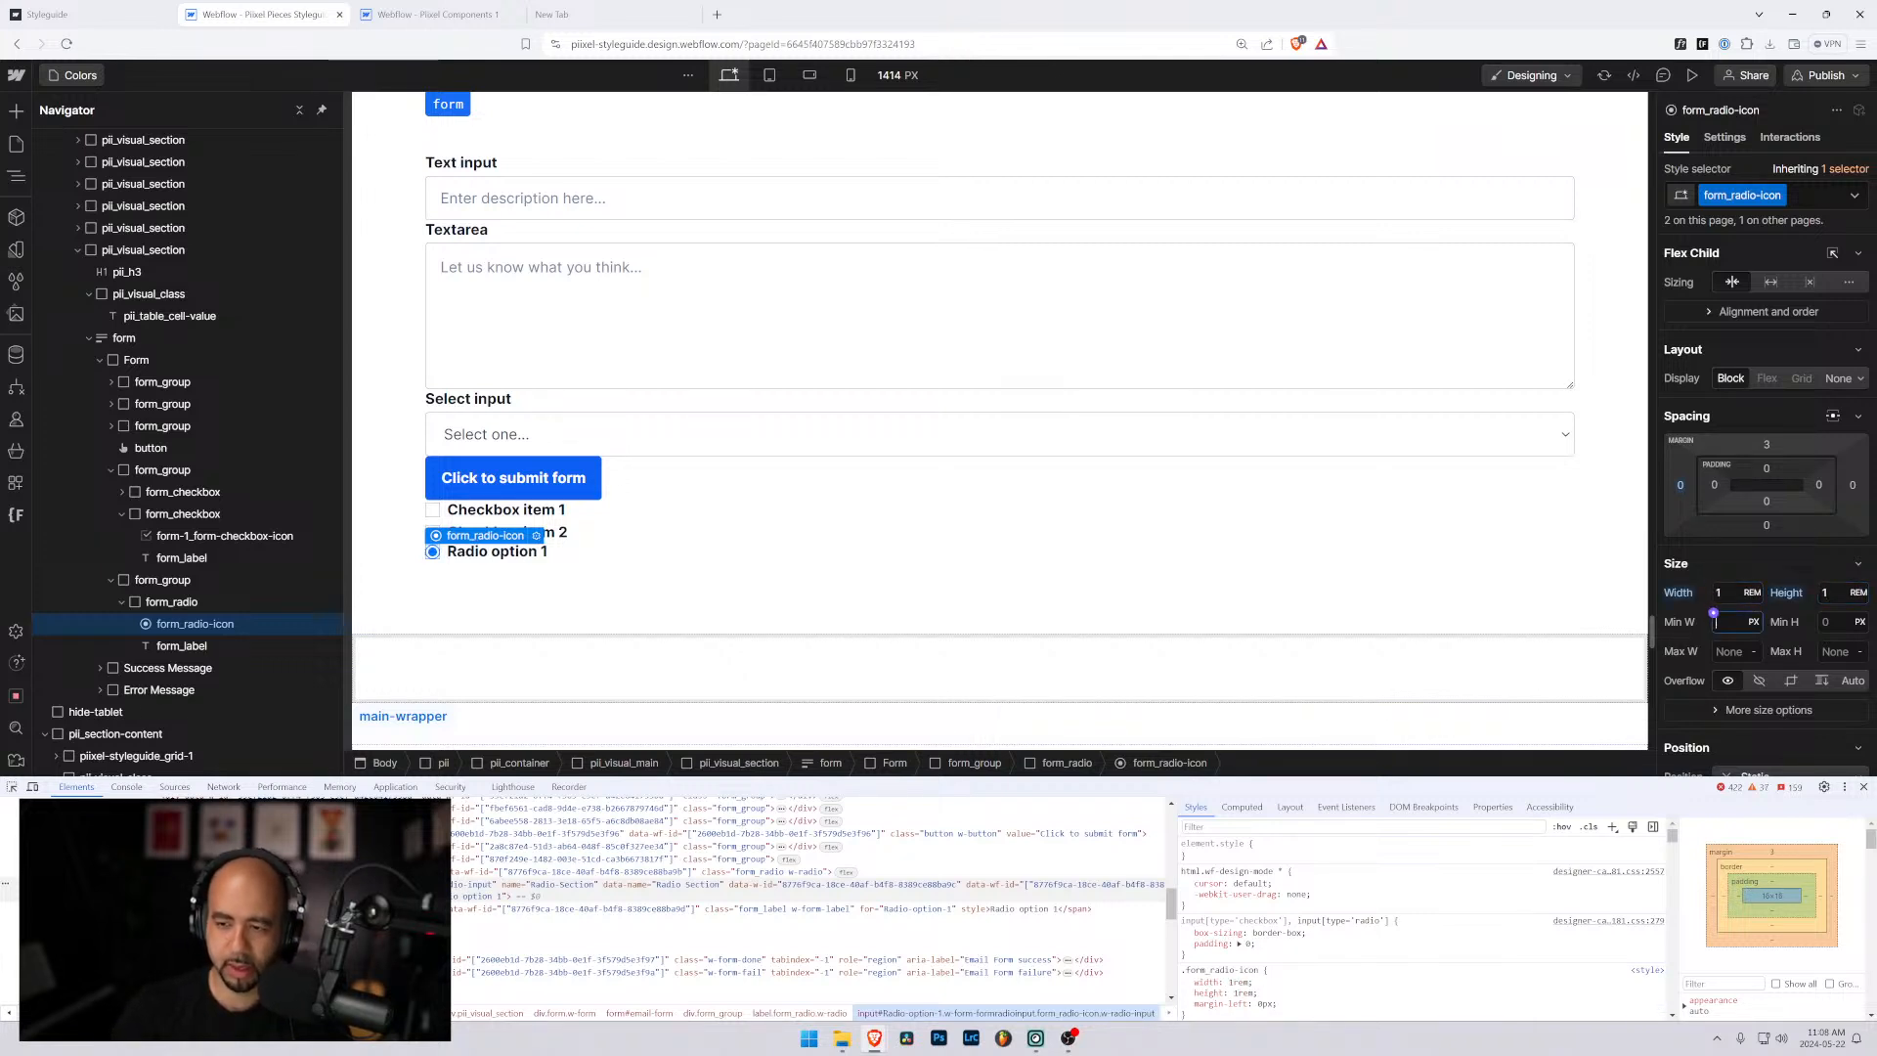
Set the minimum width and minimum height of form_radio-icon to 1 rem.
{"action": "type", "text": "rem"}
{"action": "left_click", "coordinate": [1715, 624]}
{"action": "type", "text": "1"}
{"action": "key", "text": "Tab"}
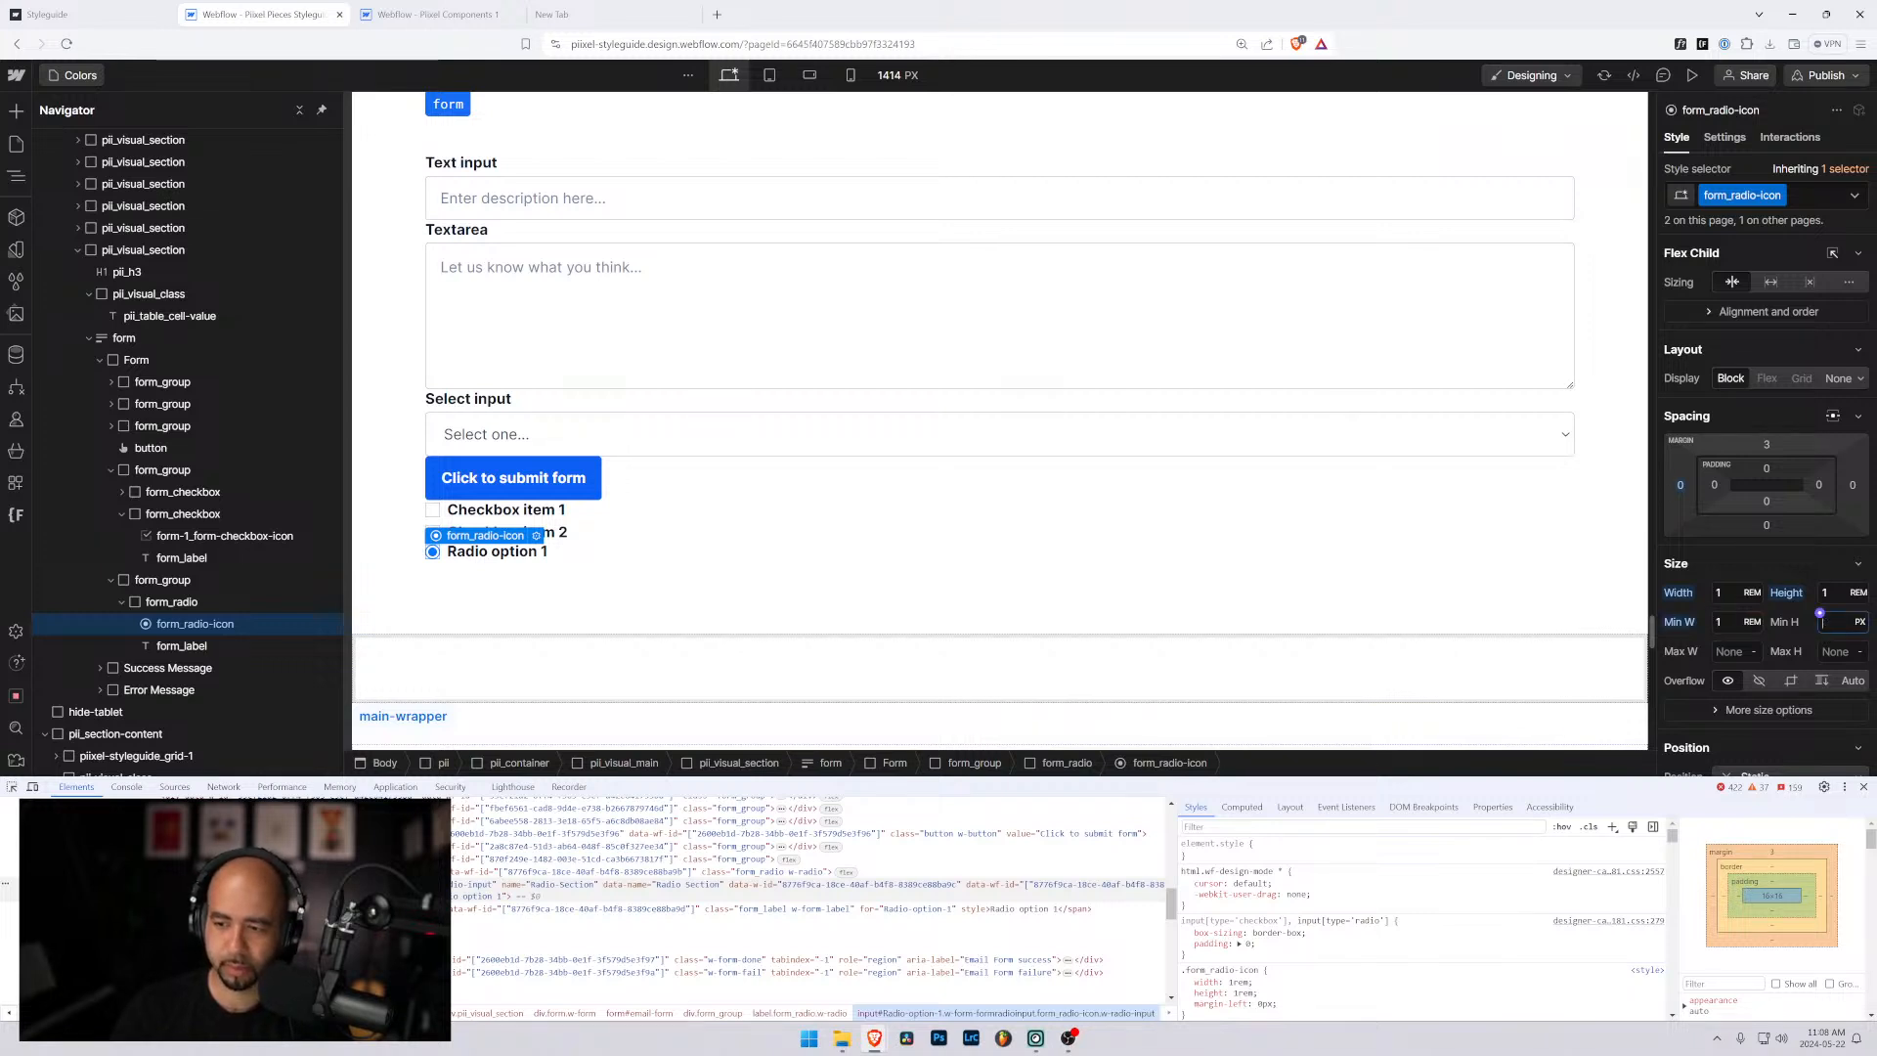
{"action": "type", "text": "1"}
{"action": "key", "text": "Return"}
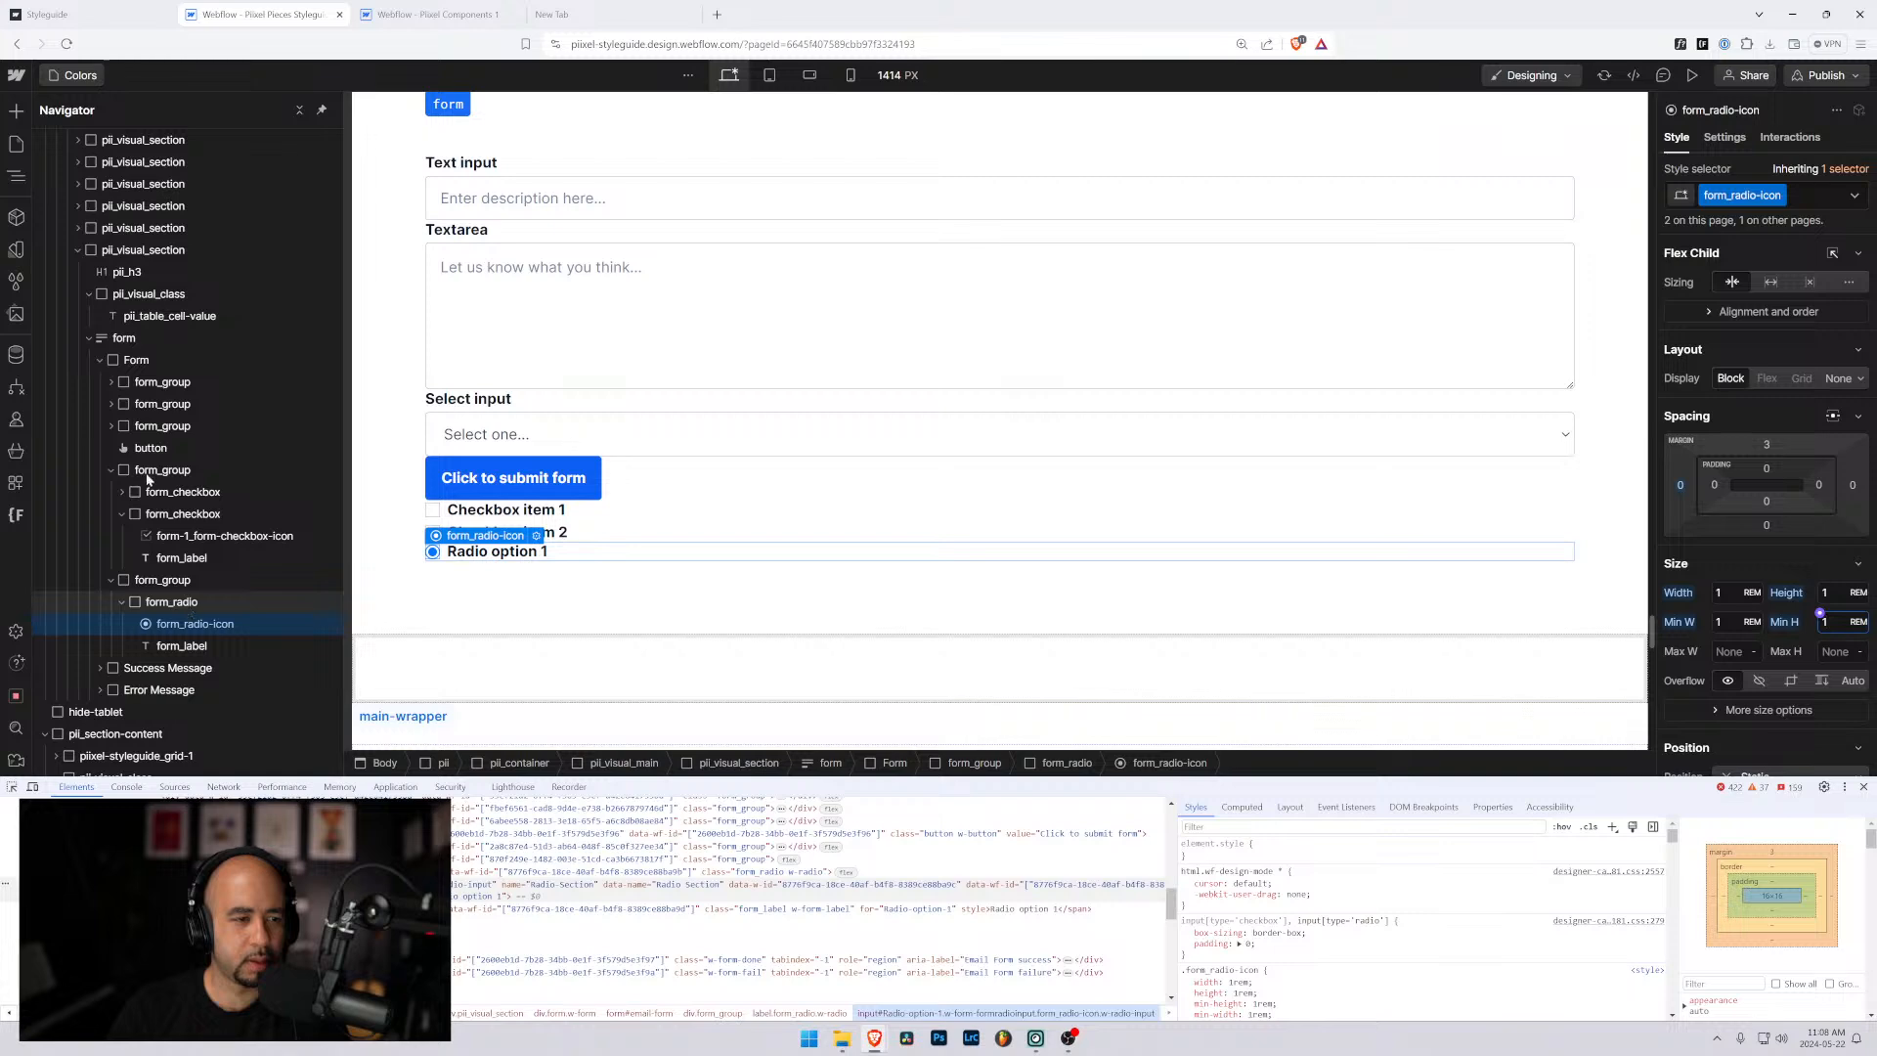
Change the ::before rule's selectors in the Global Styles embed to .form_checkbox.w-checkbox::before and .form_radio.w-radio::before, and save the embed.
{"action": "scroll", "coordinate": [147, 741], "scroll_direction": "down", "scroll_amount": 8}
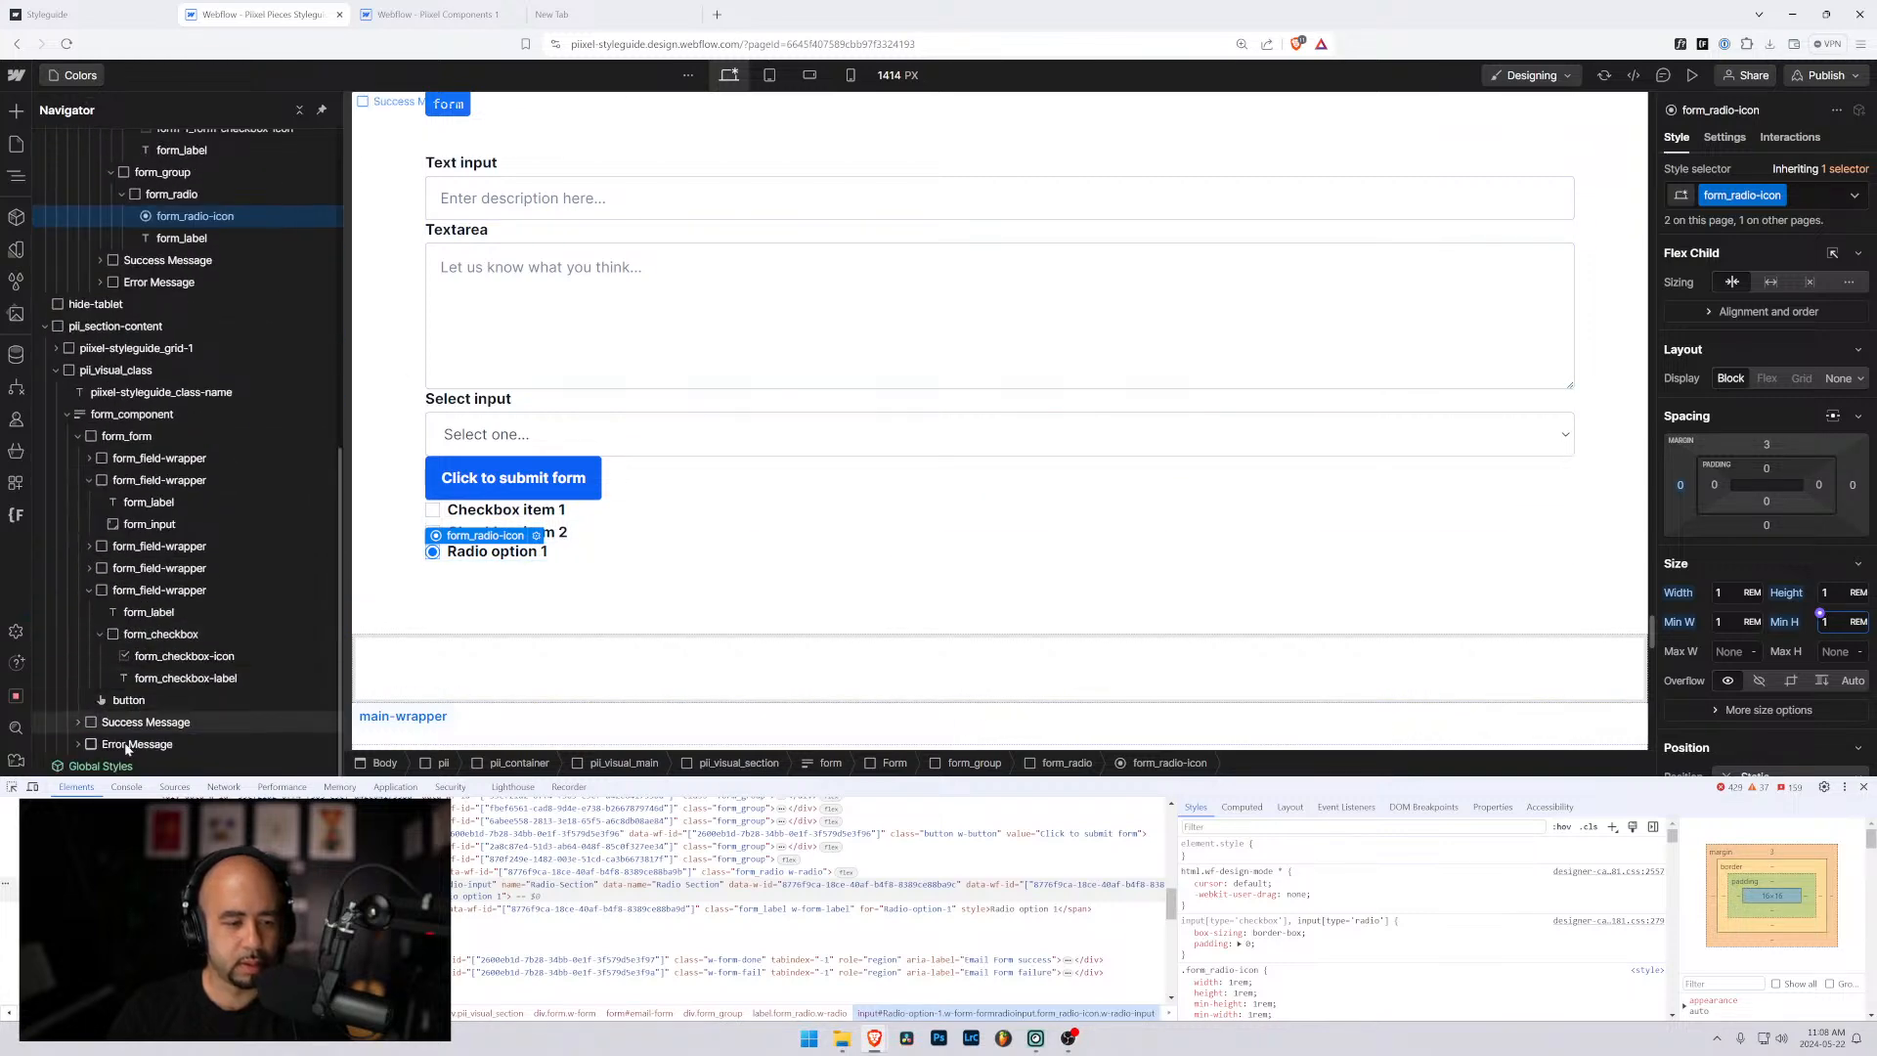
{"action": "left_click", "coordinate": [98, 766]}
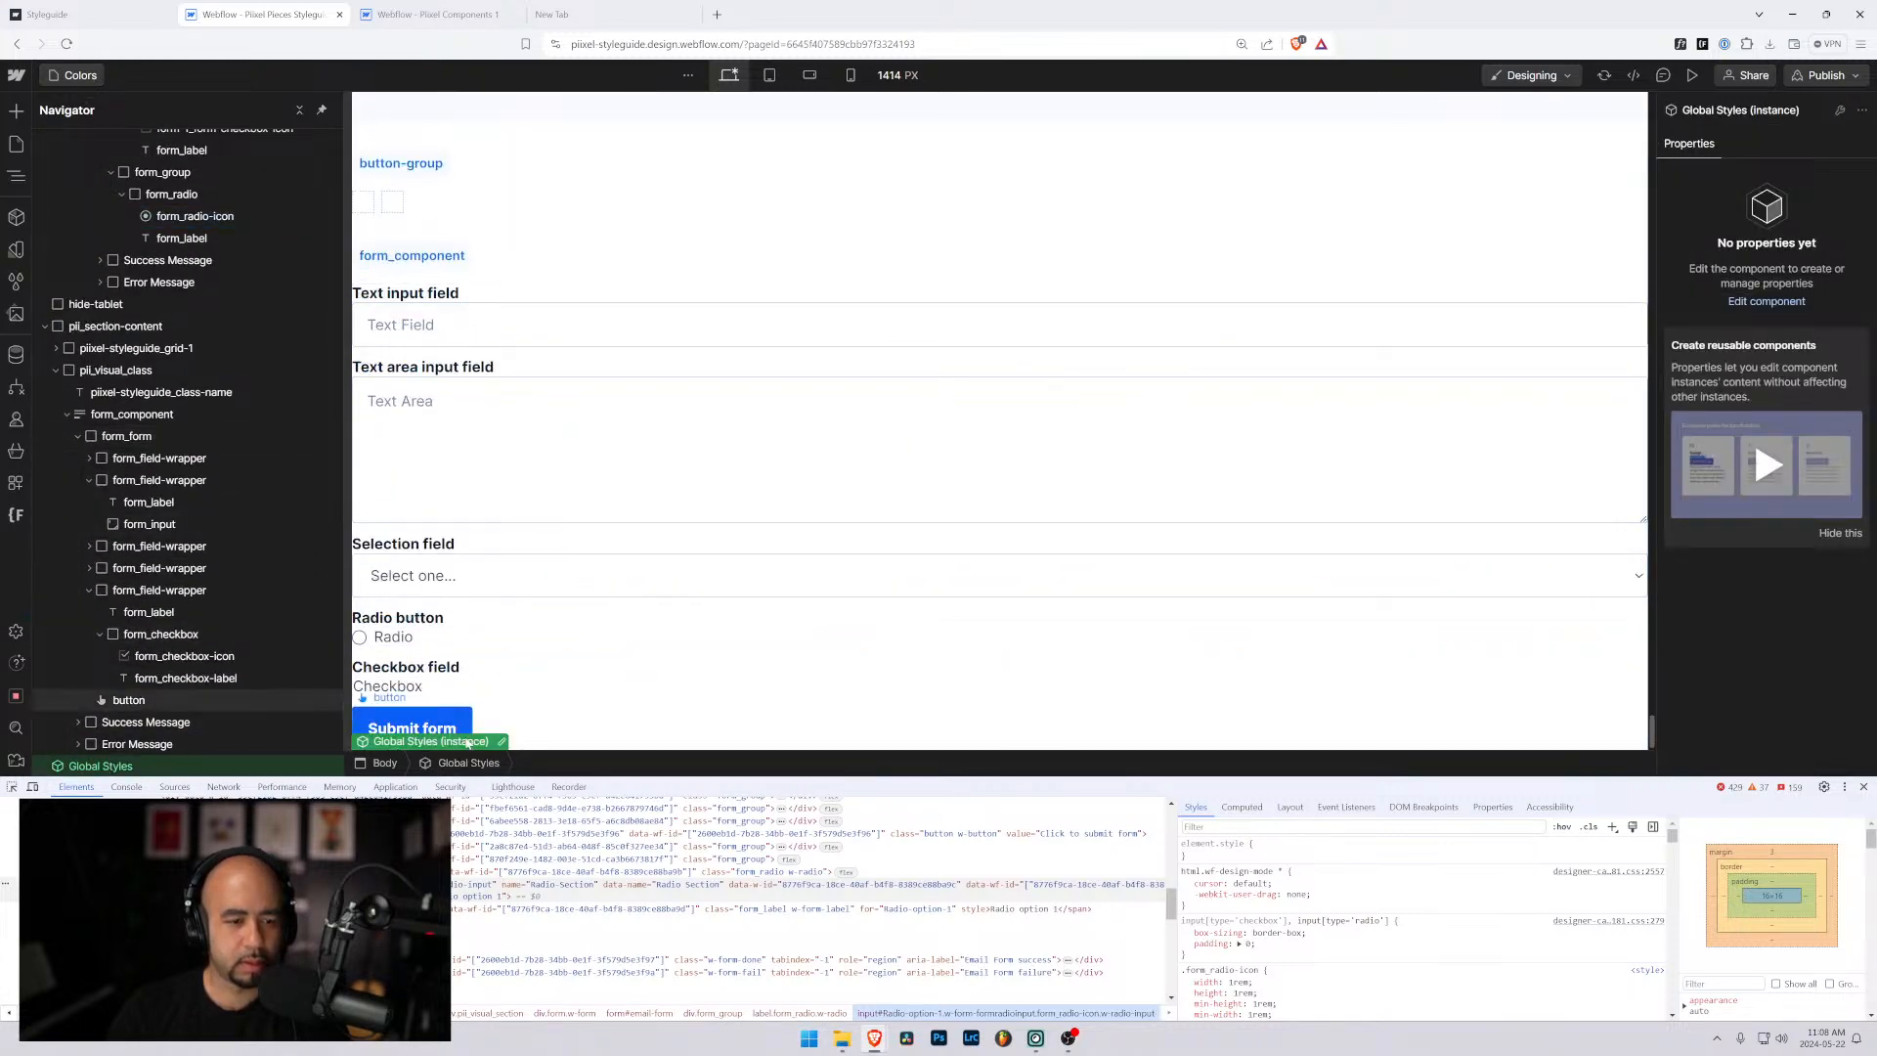
{"action": "double_click", "coordinate": [501, 743]}
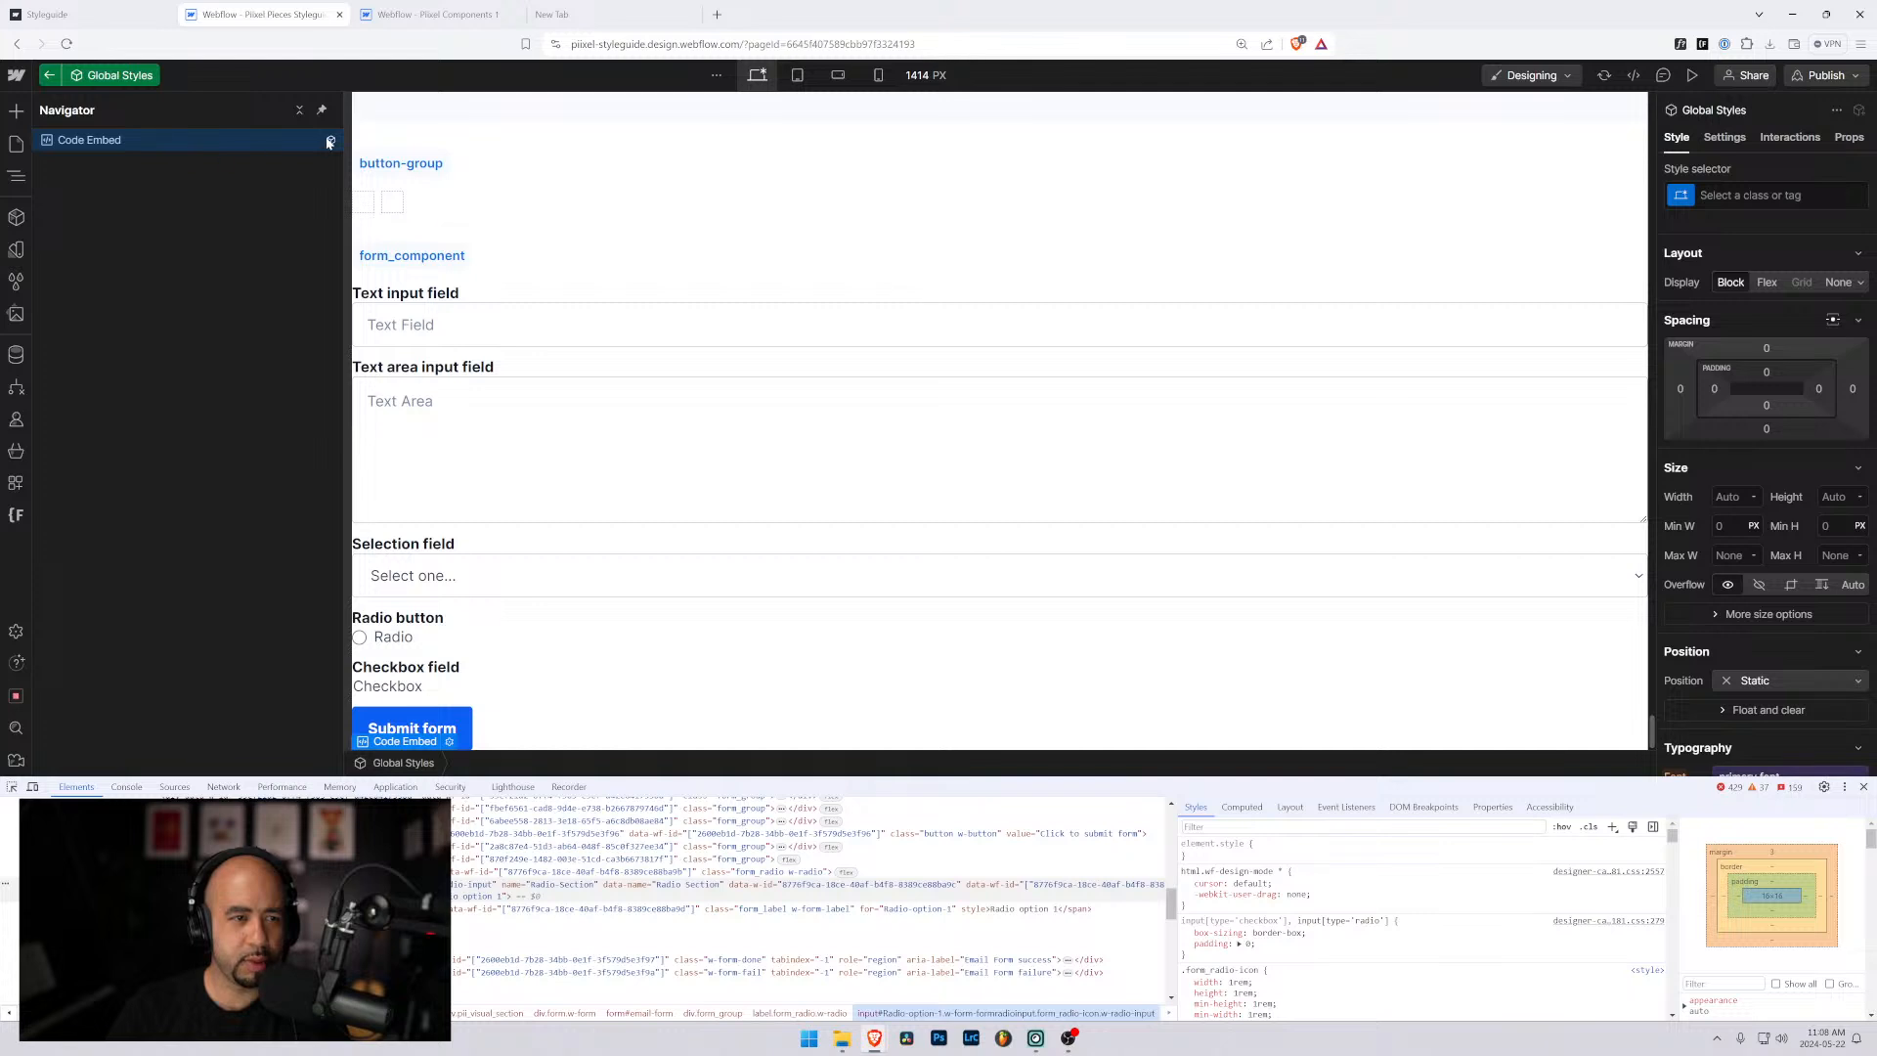
{"action": "left_click", "coordinate": [449, 741]}
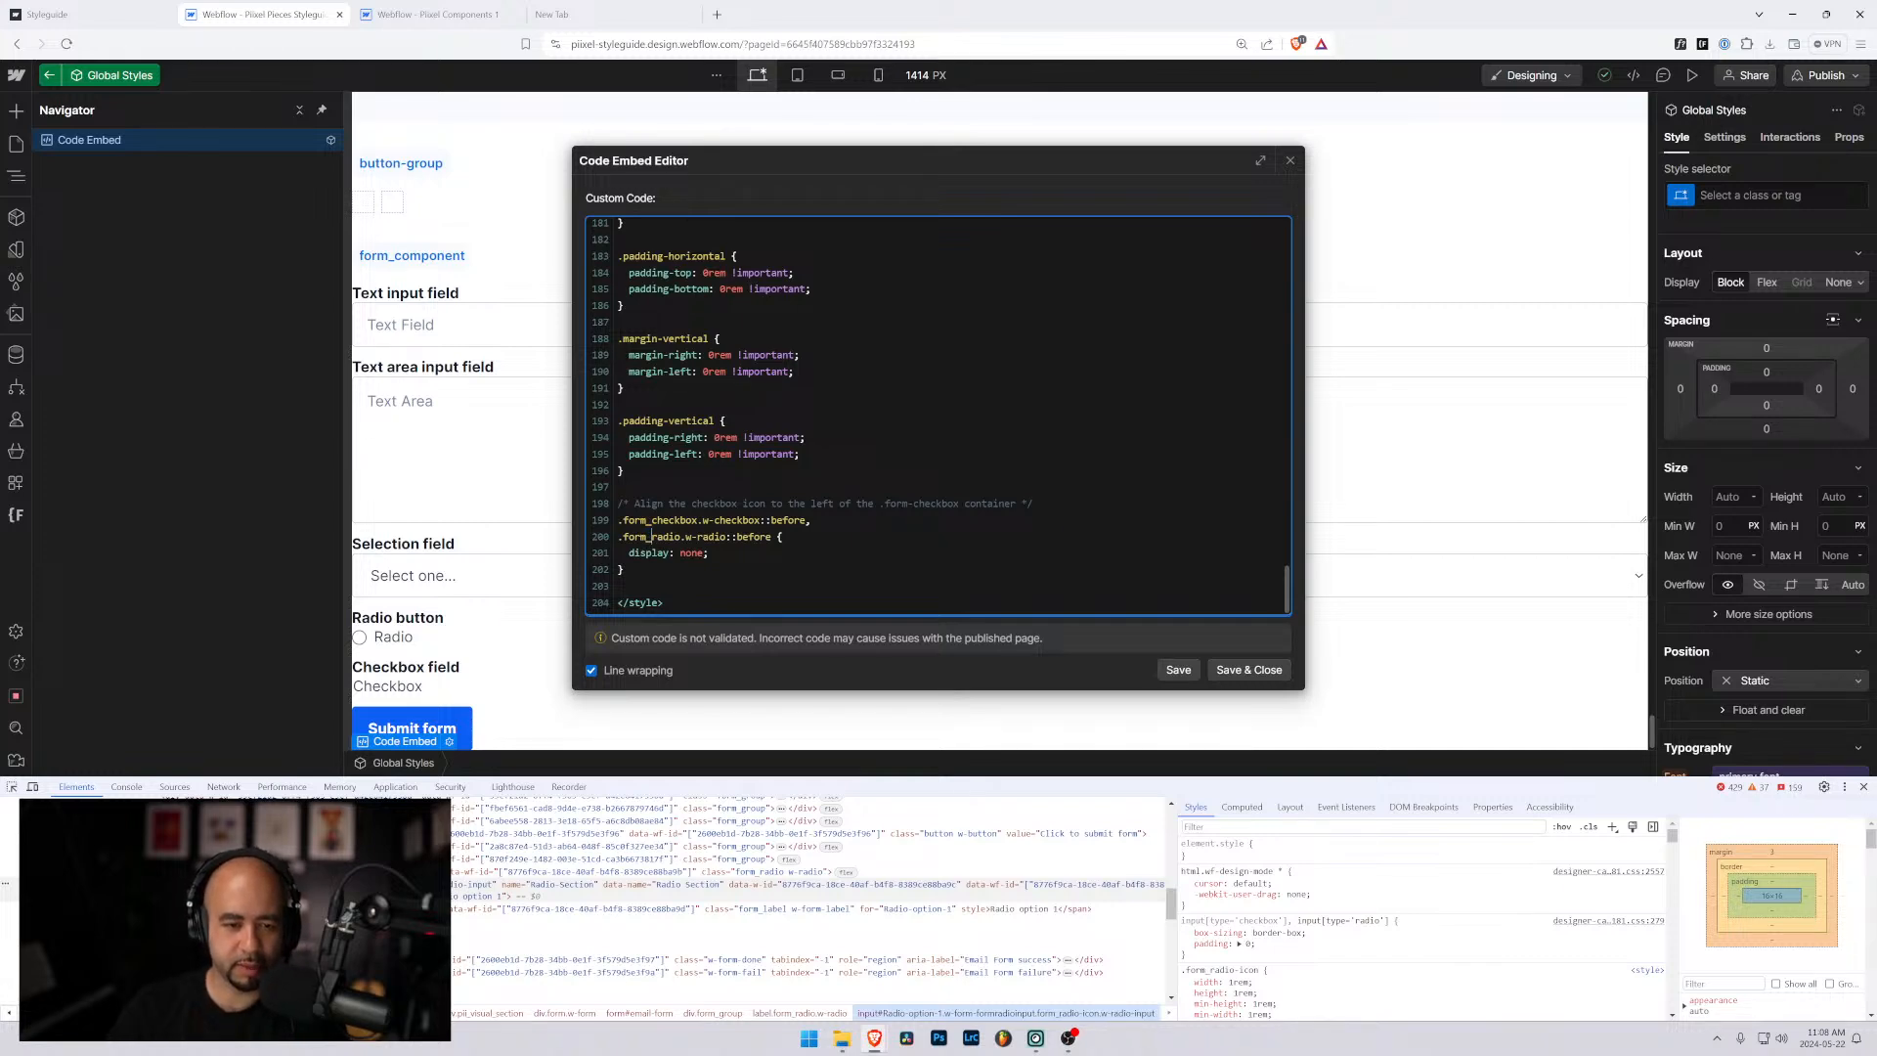
{"action": "left_click", "coordinate": [1249, 670]}
Leave the Global Styles component and select the form_radio element of Radio option 1.
{"action": "scroll", "coordinate": [576, 426], "scroll_direction": "up", "scroll_amount": 15}
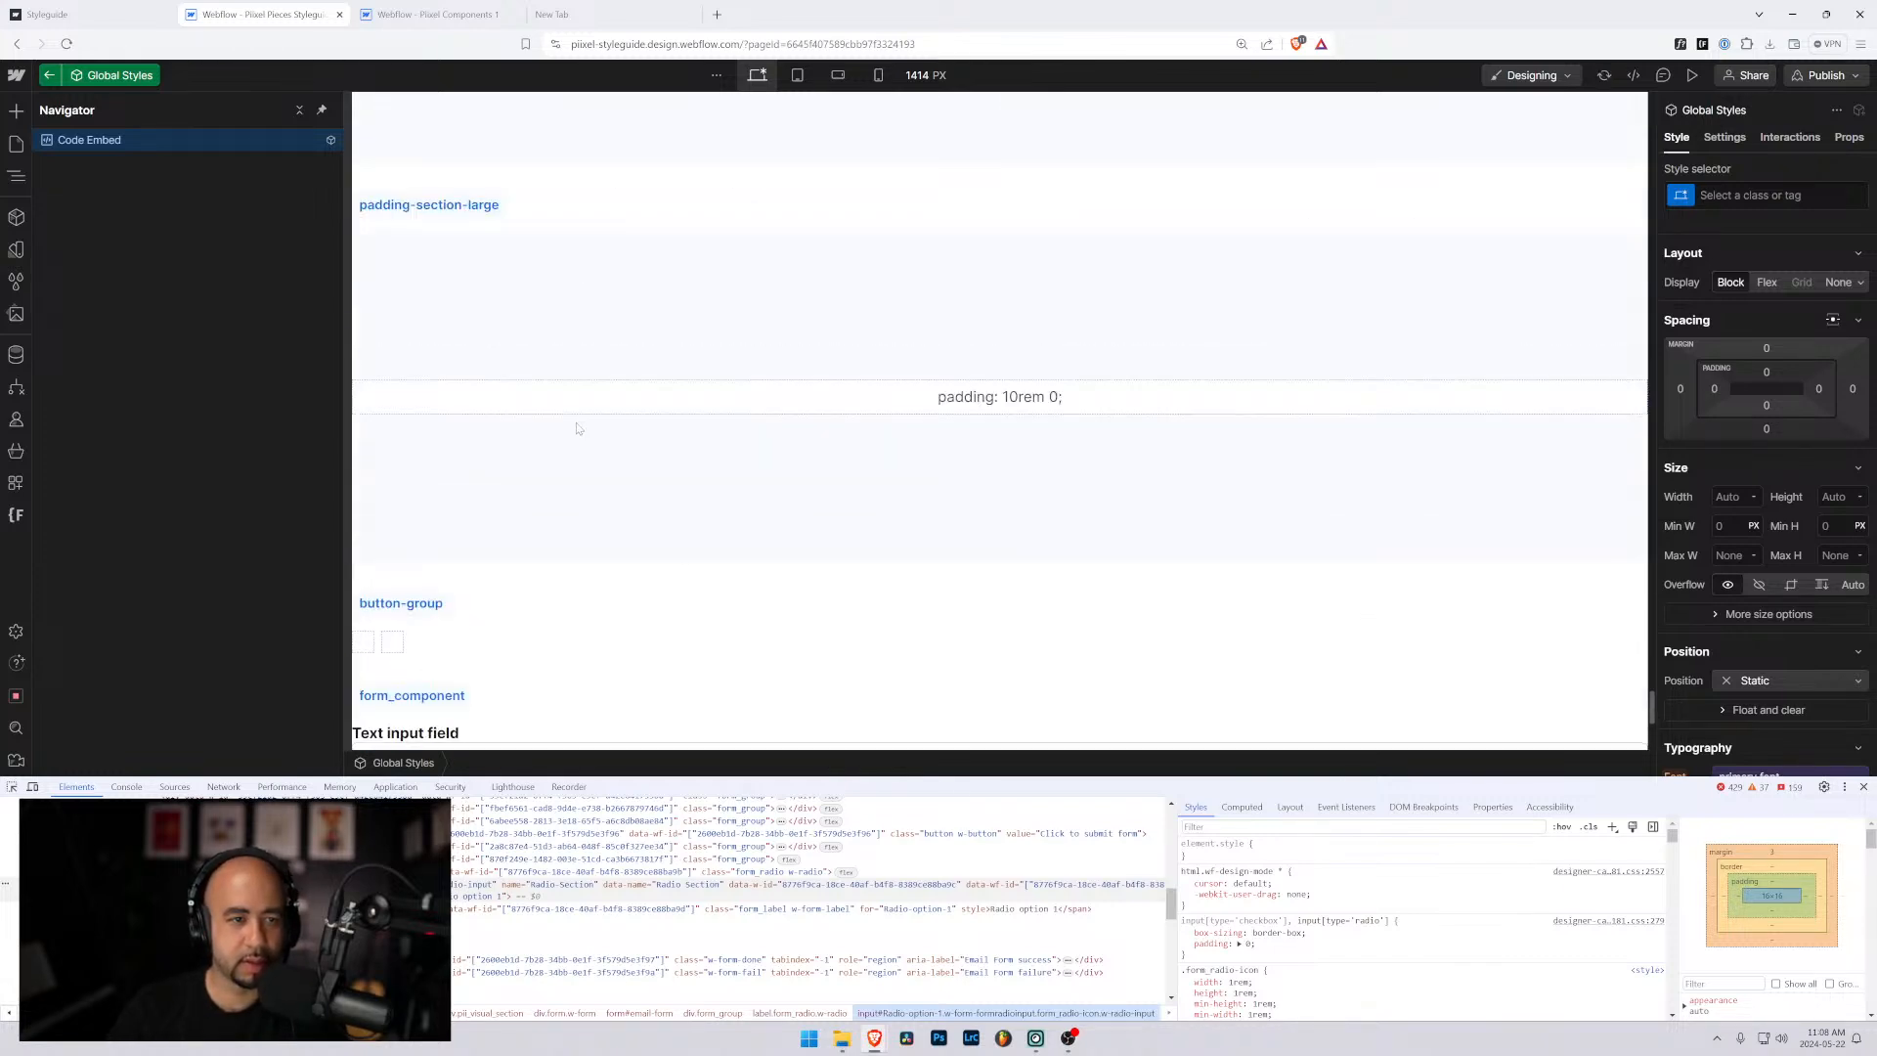
{"action": "scroll", "coordinate": [577, 426], "scroll_direction": "up", "scroll_amount": 3}
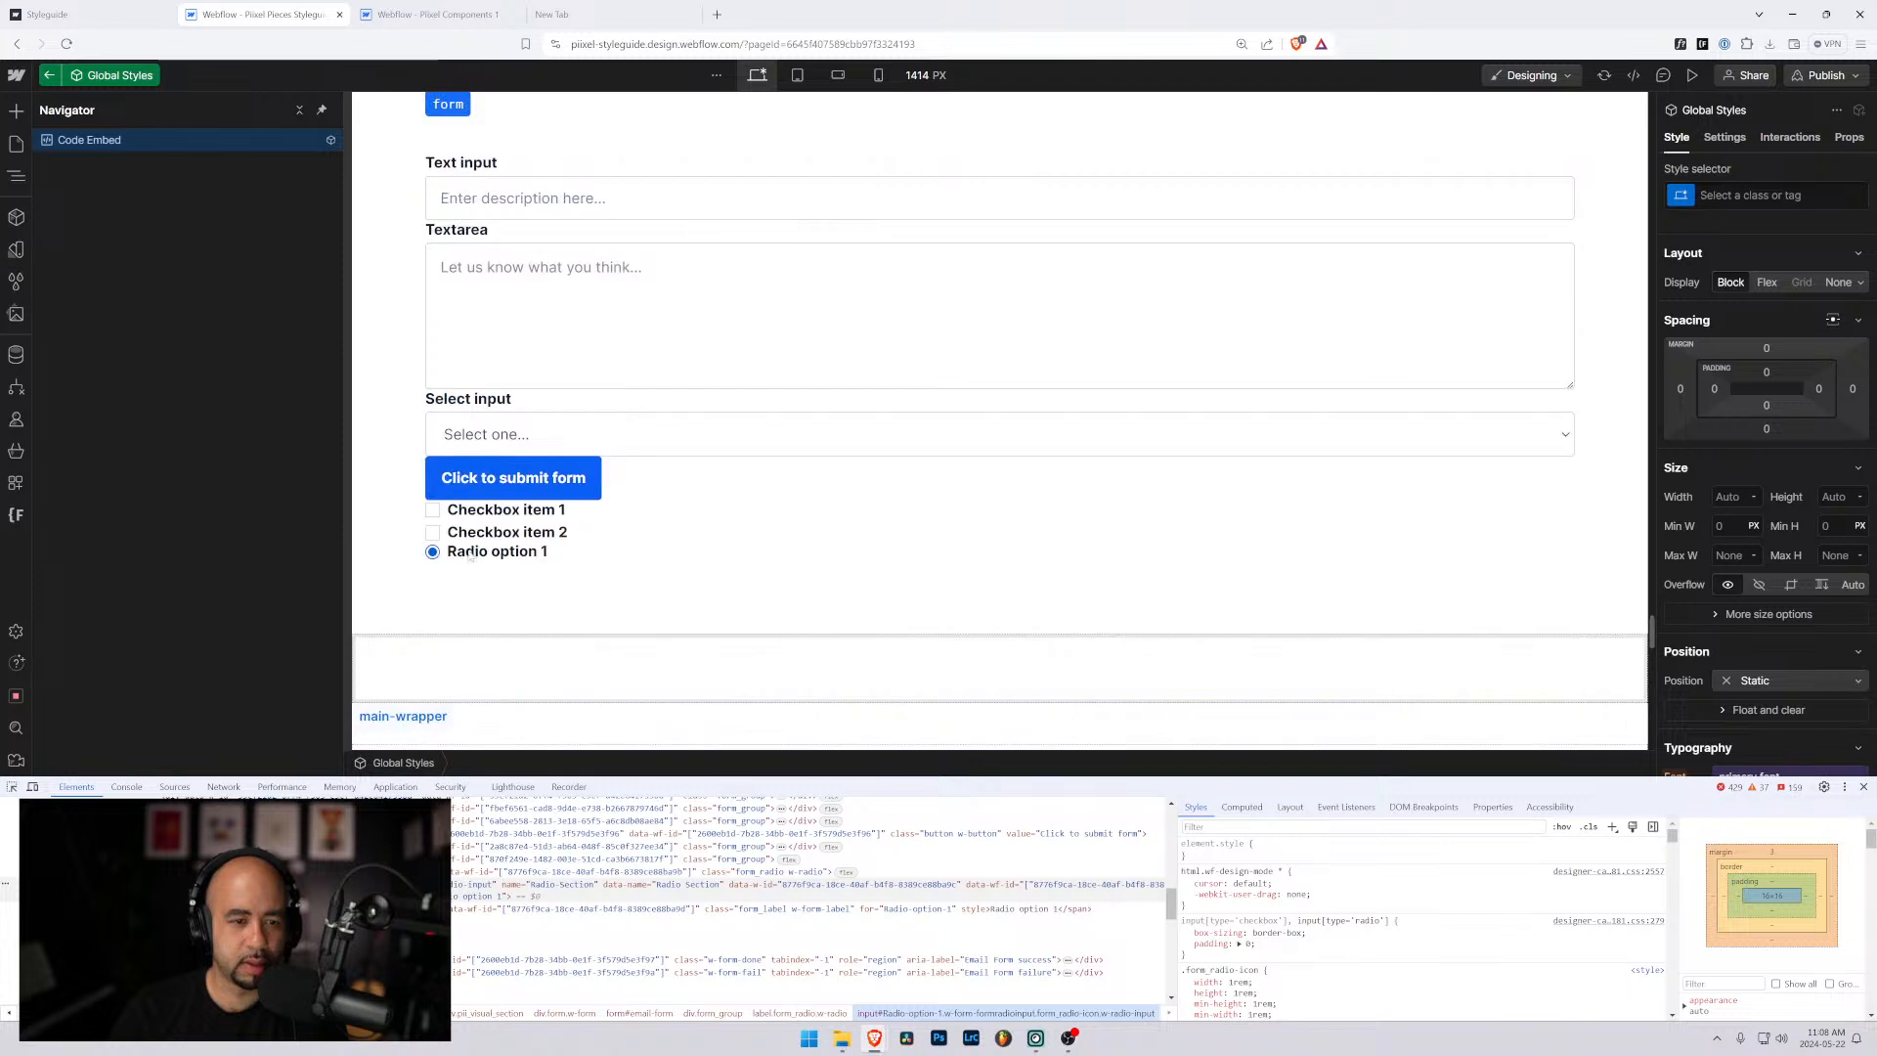
{"action": "left_click", "coordinate": [454, 558]}
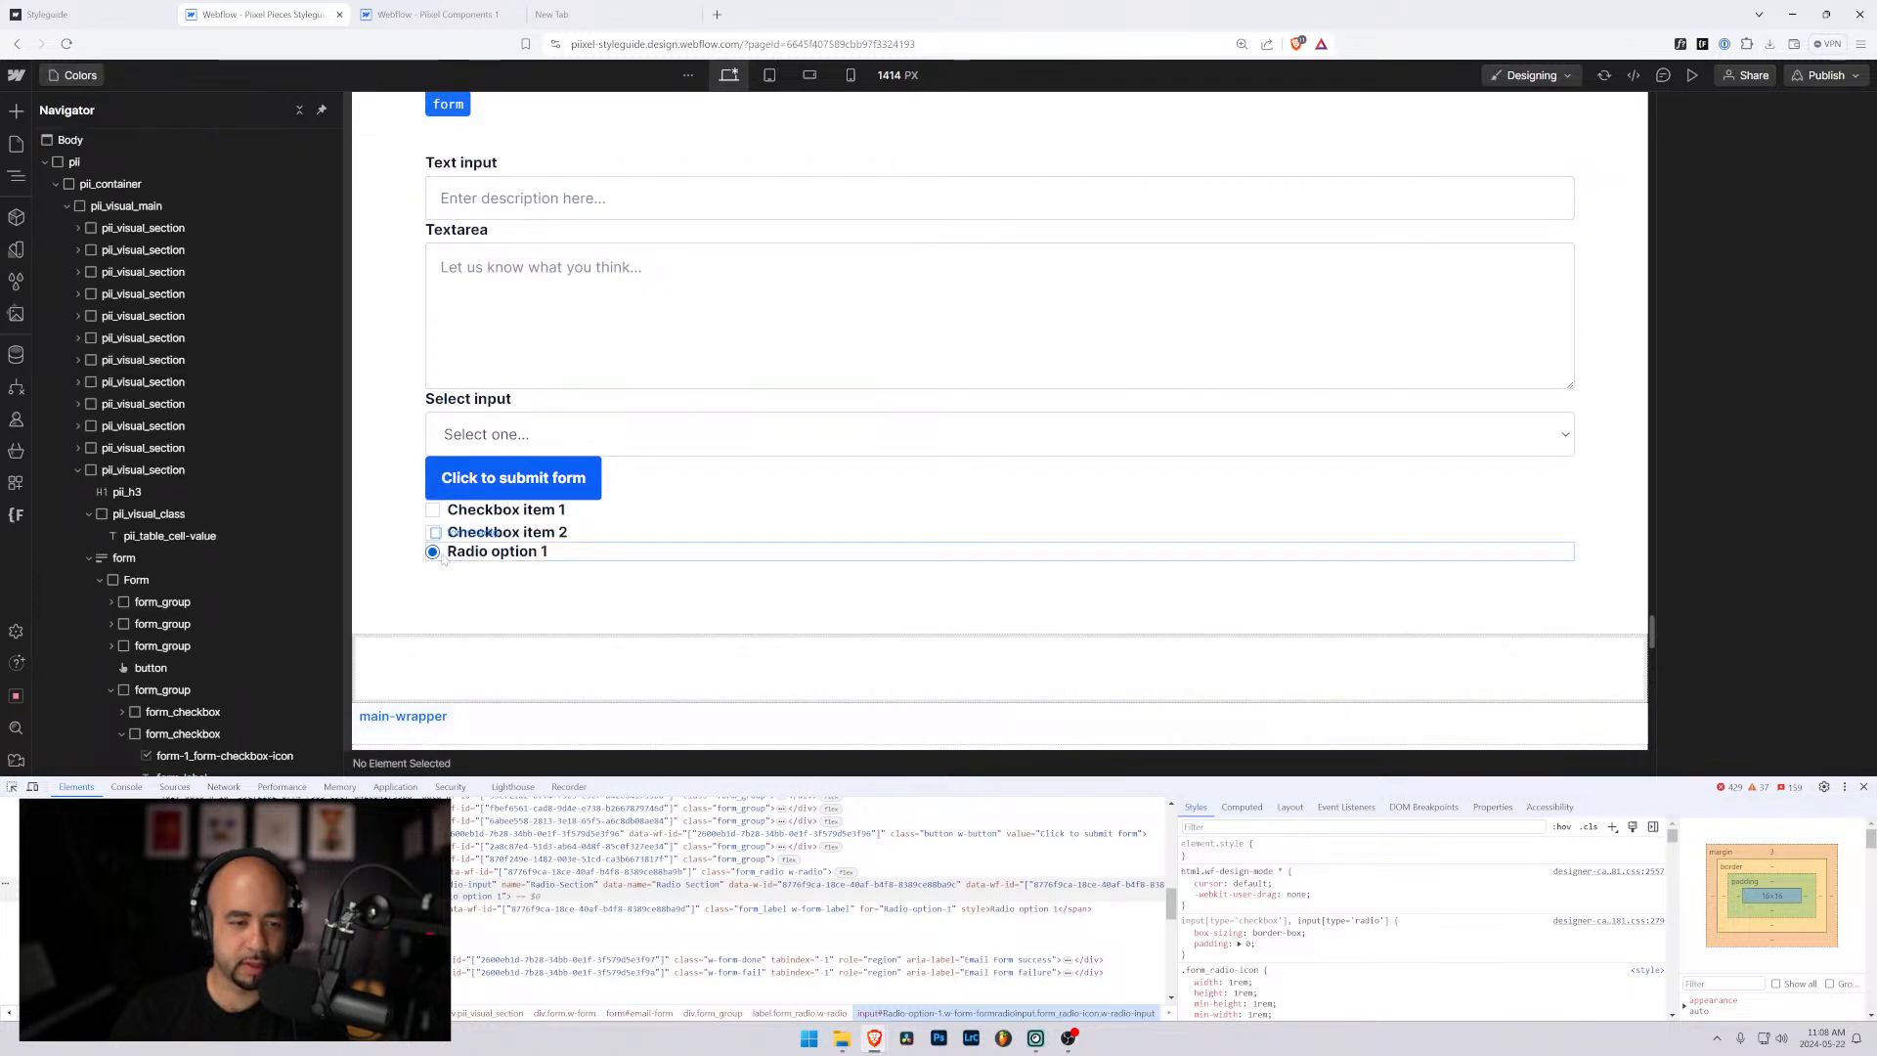
{"action": "left_click", "coordinate": [443, 557]}
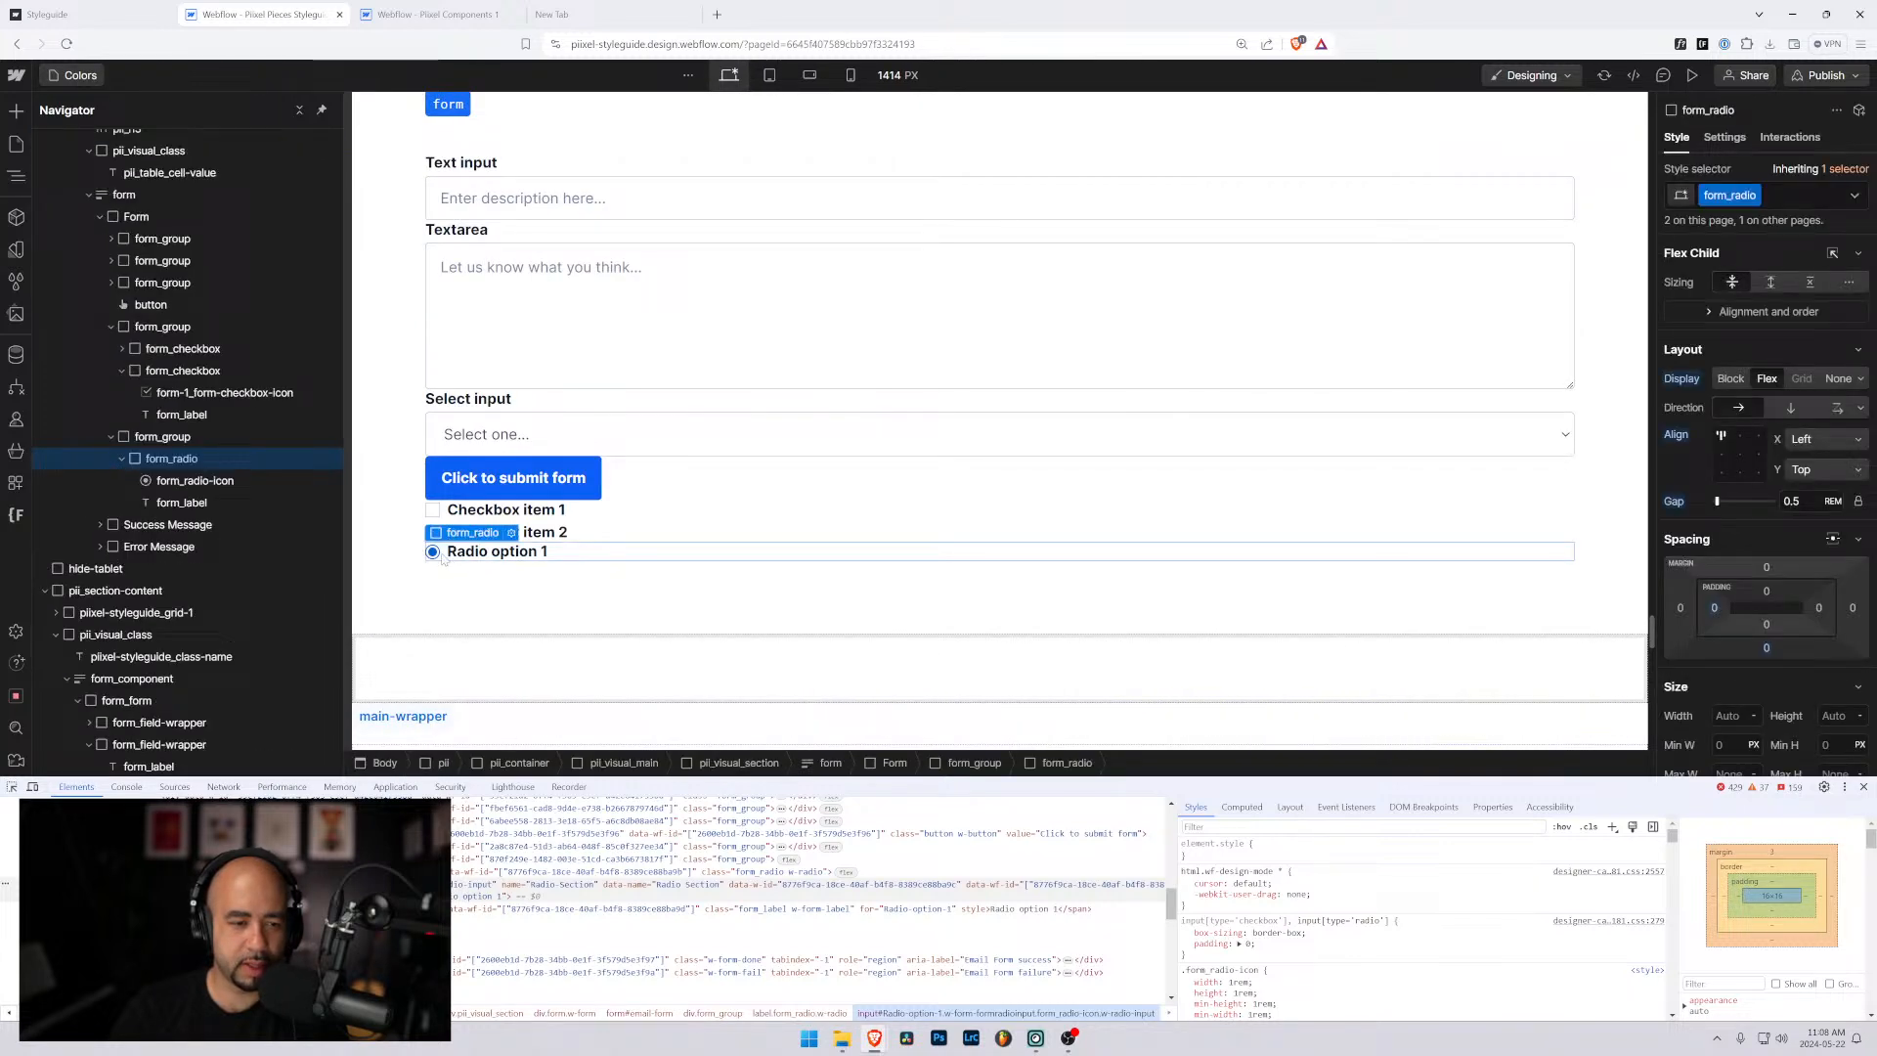
Duplicate the form_radio element of Radio option 1 inside its form_group and open the page in preview mode.
{"action": "left_click", "coordinate": [123, 460]}
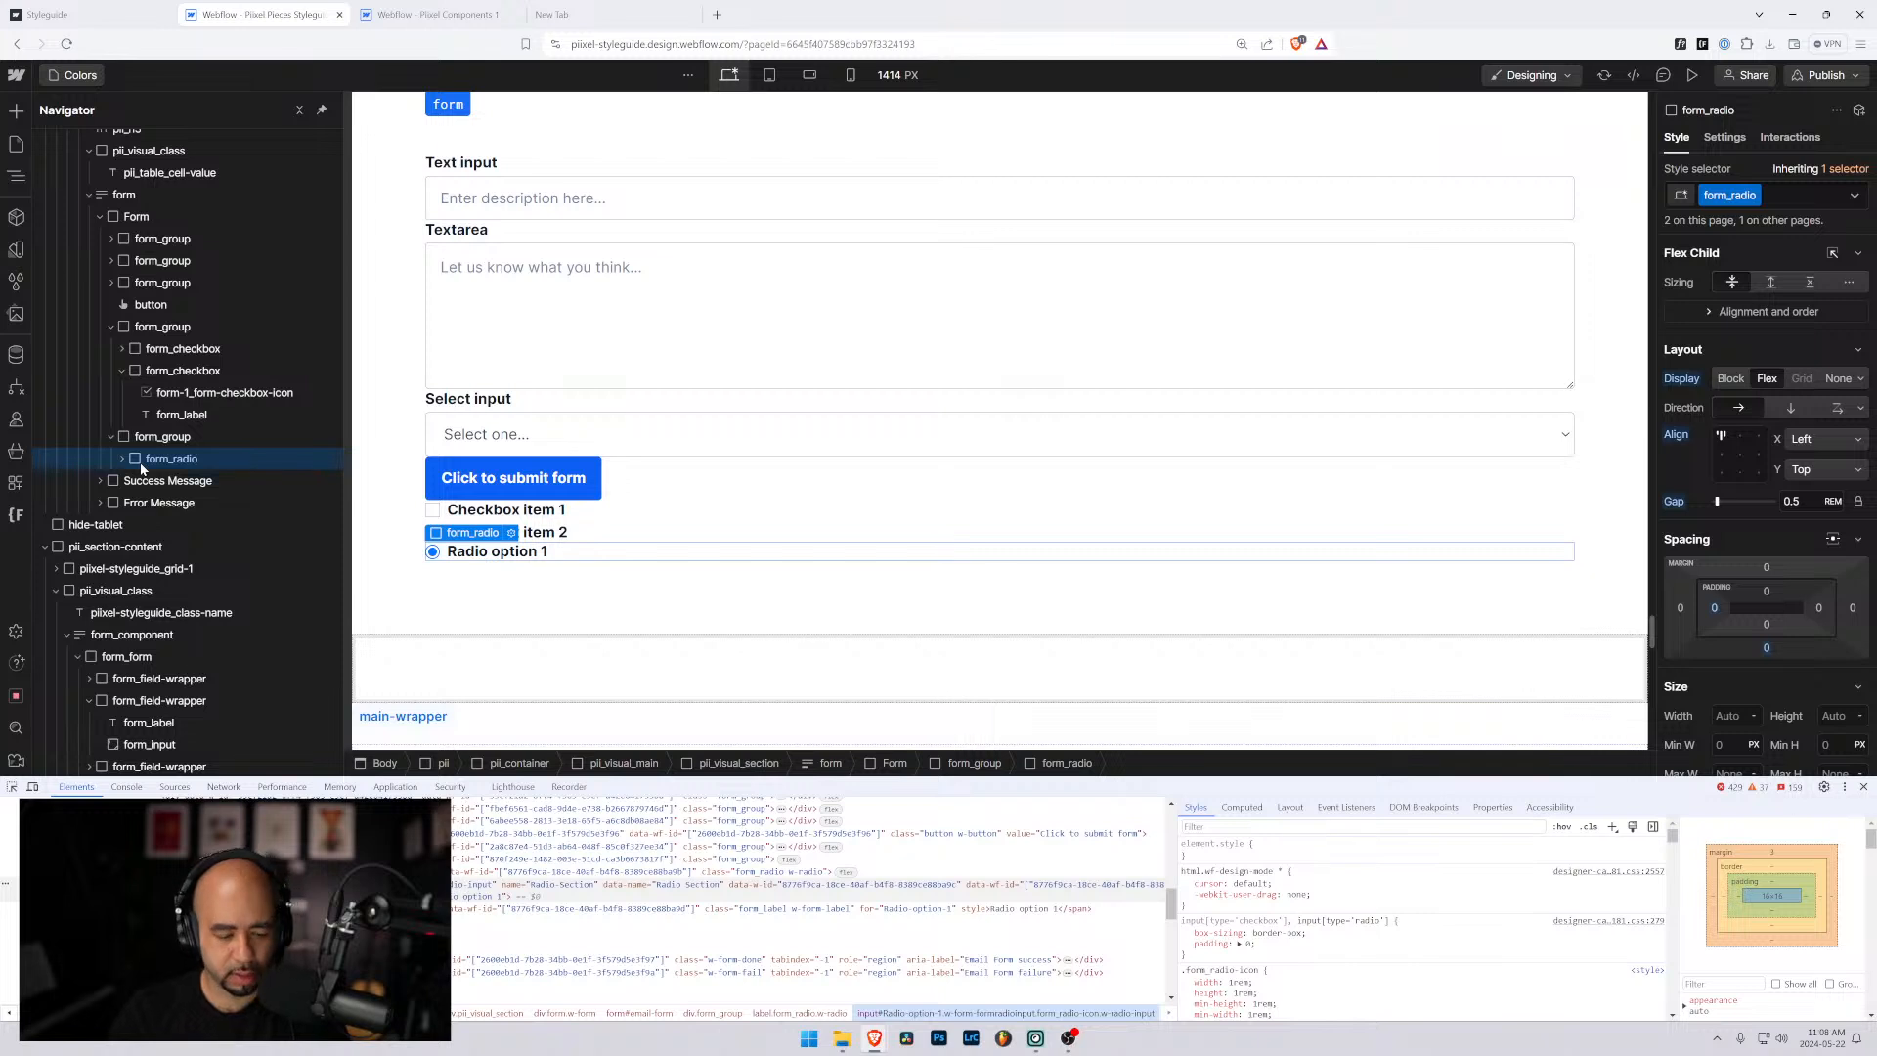
{"action": "key", "text": "ctrl+d"}
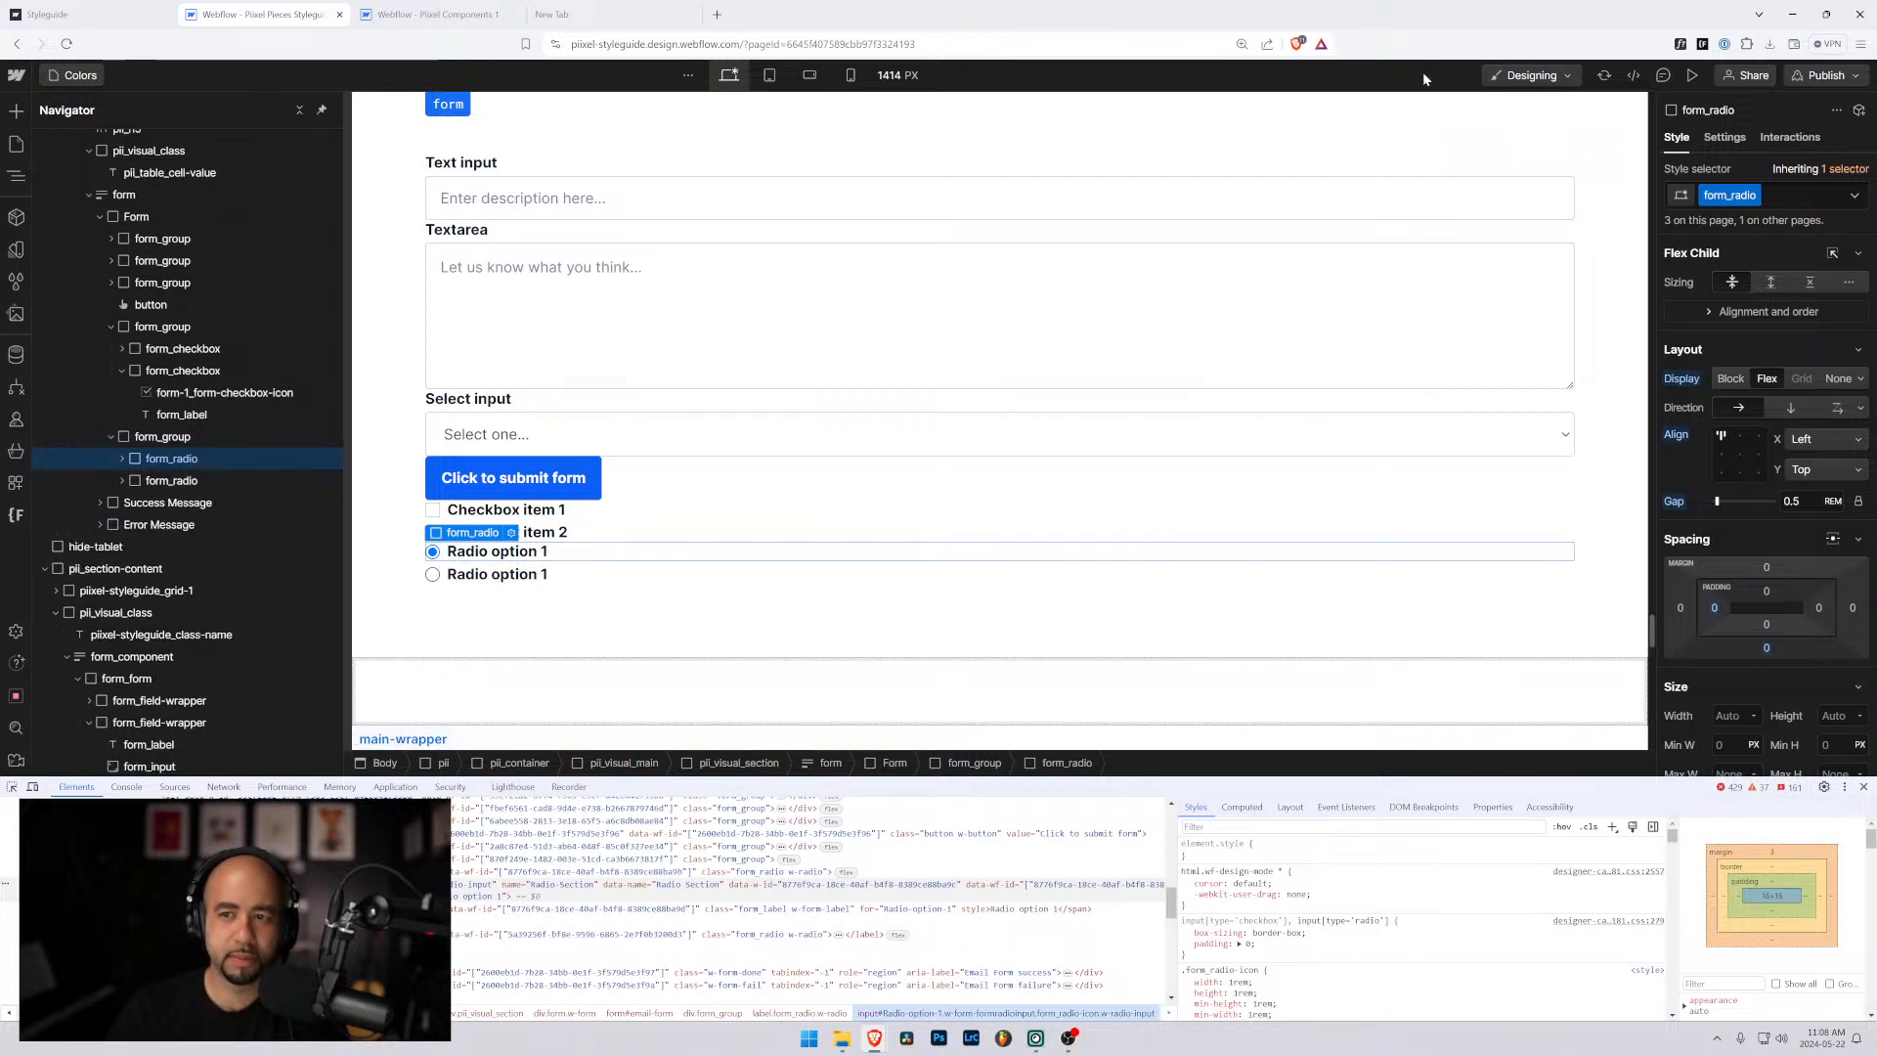
{"action": "left_click", "coordinate": [1693, 75]}
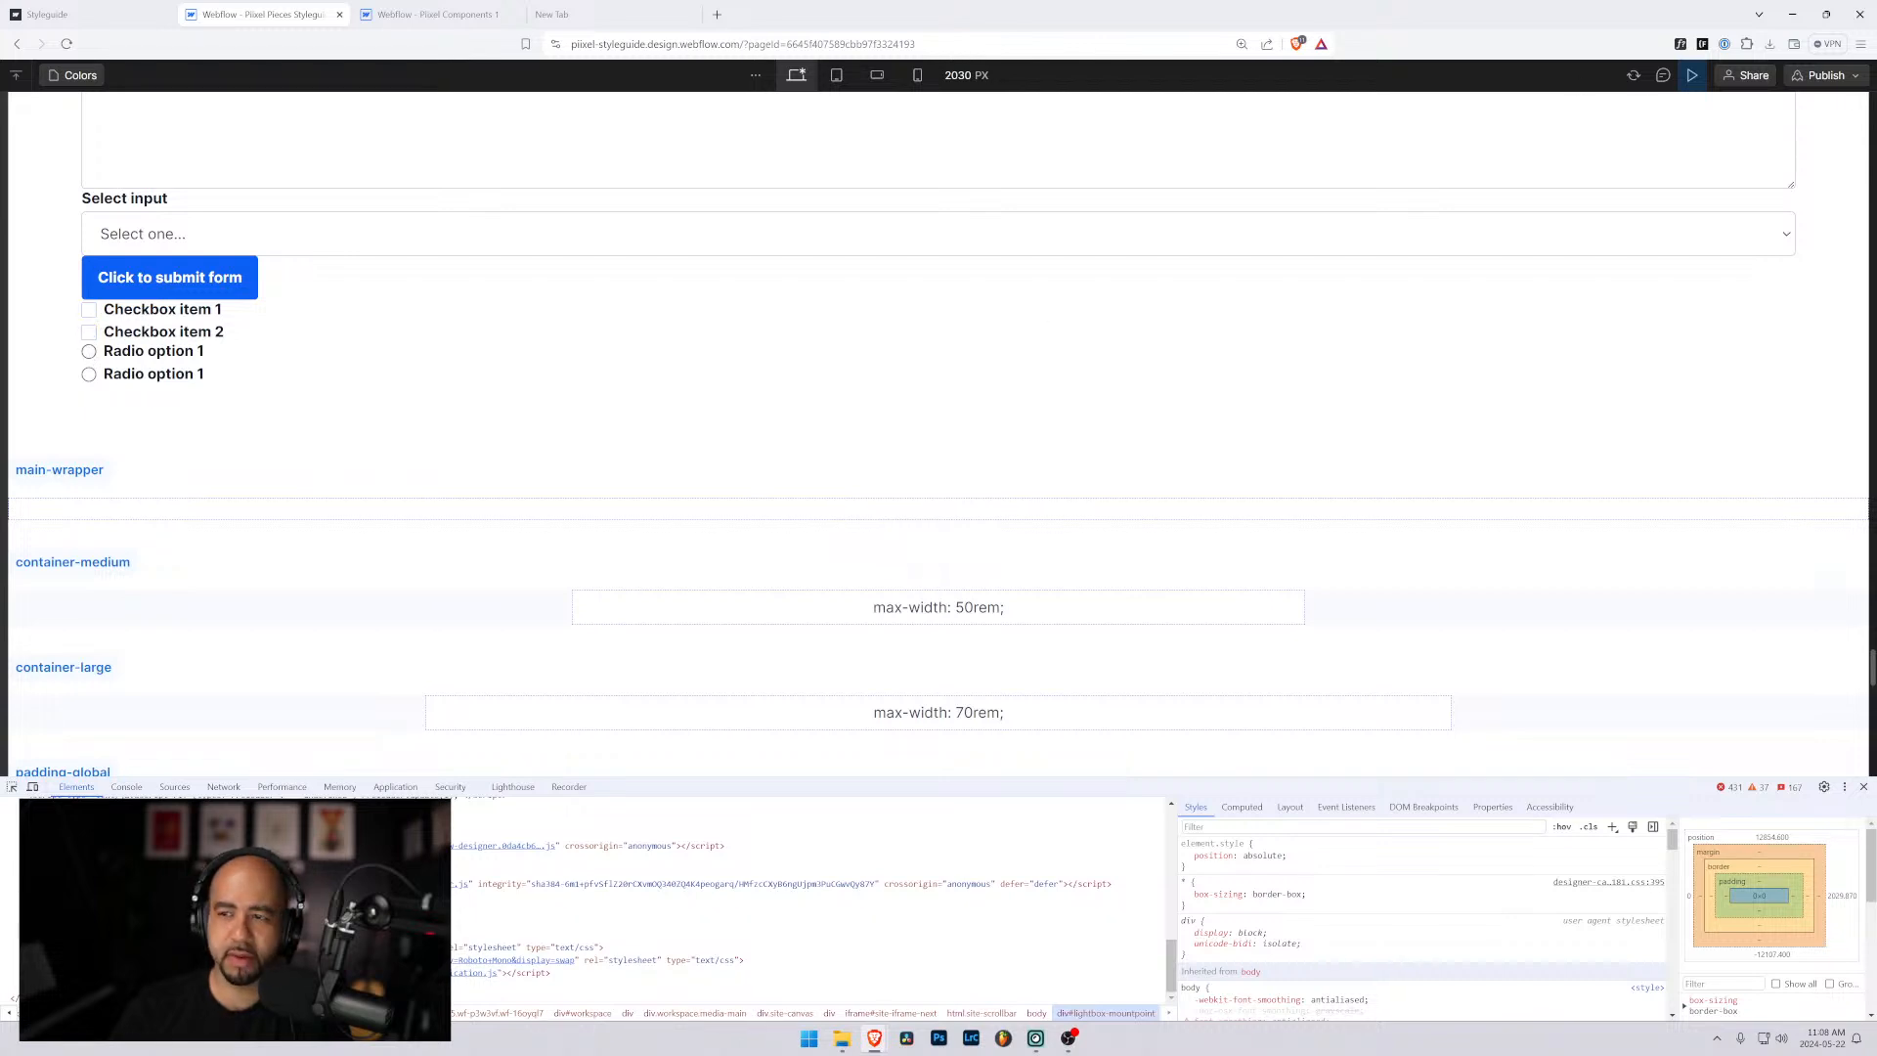
{"action": "key", "text": "ctrl+shift+p"}
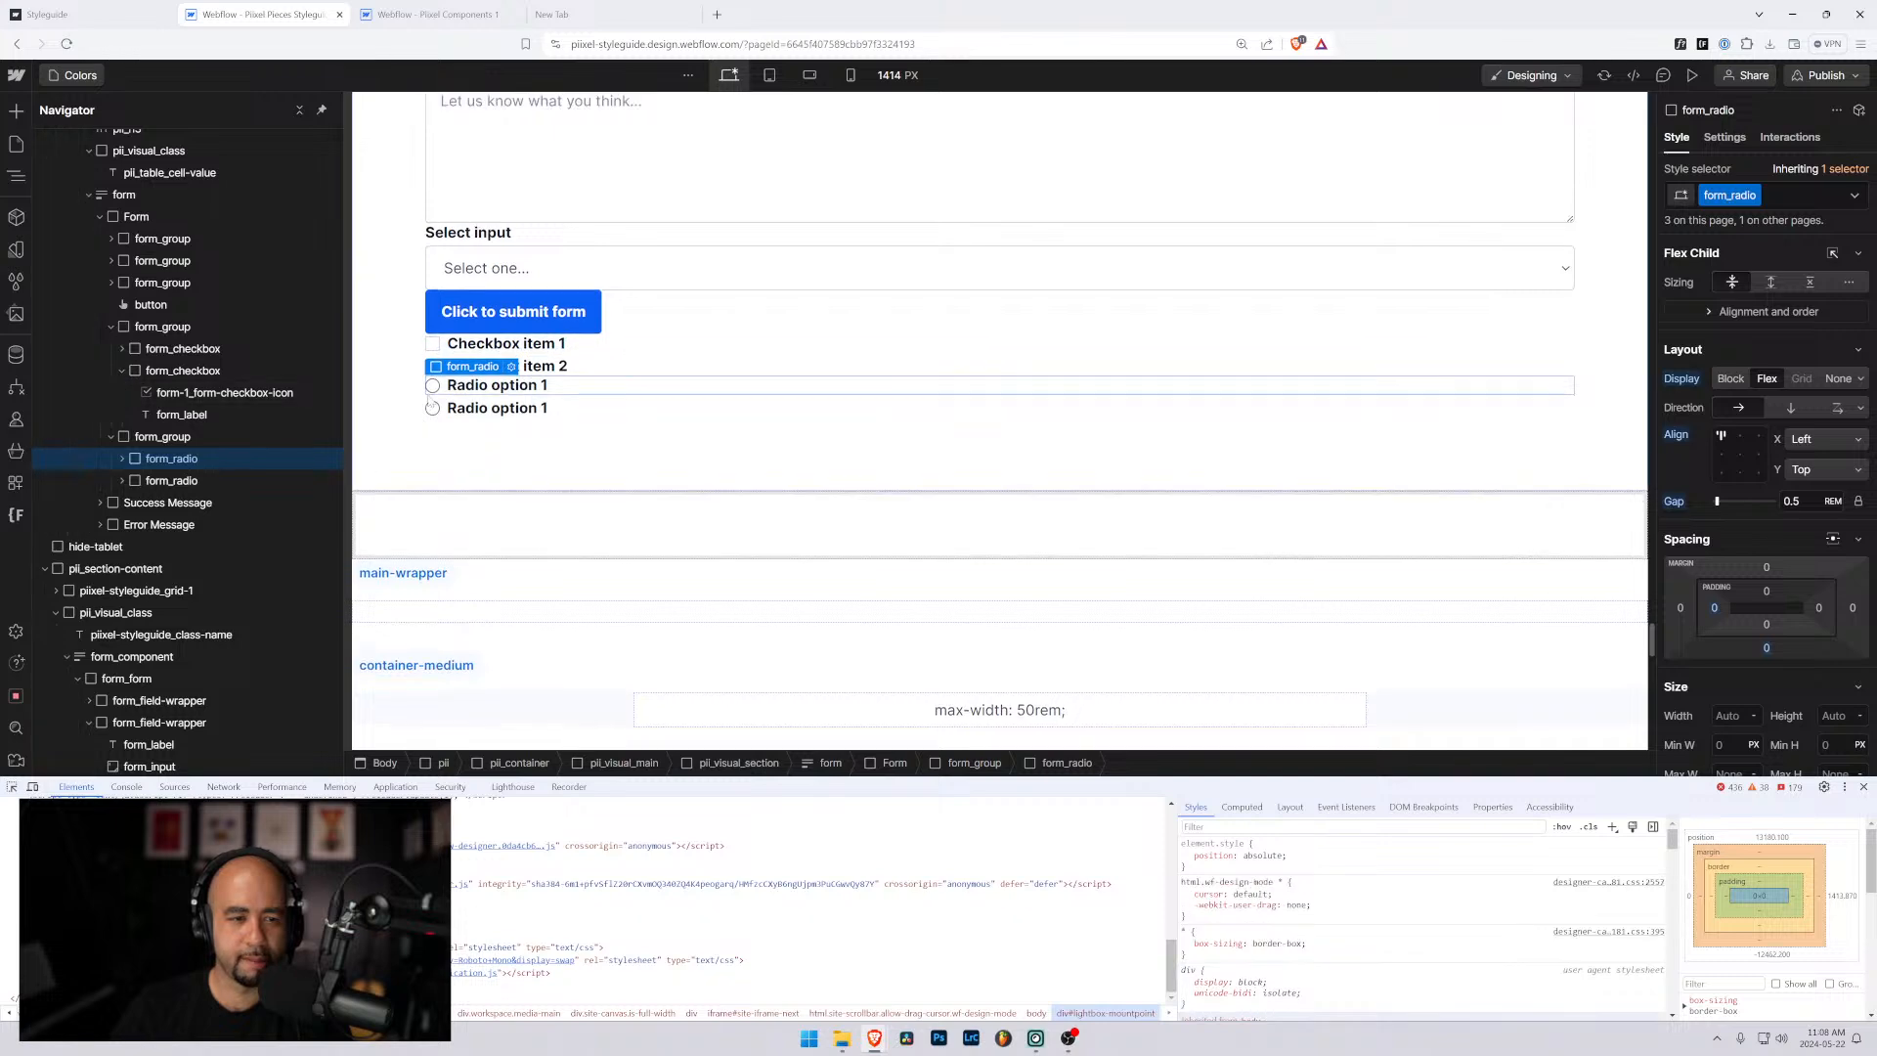
{"action": "key", "text": "ctrl+shift+p"}
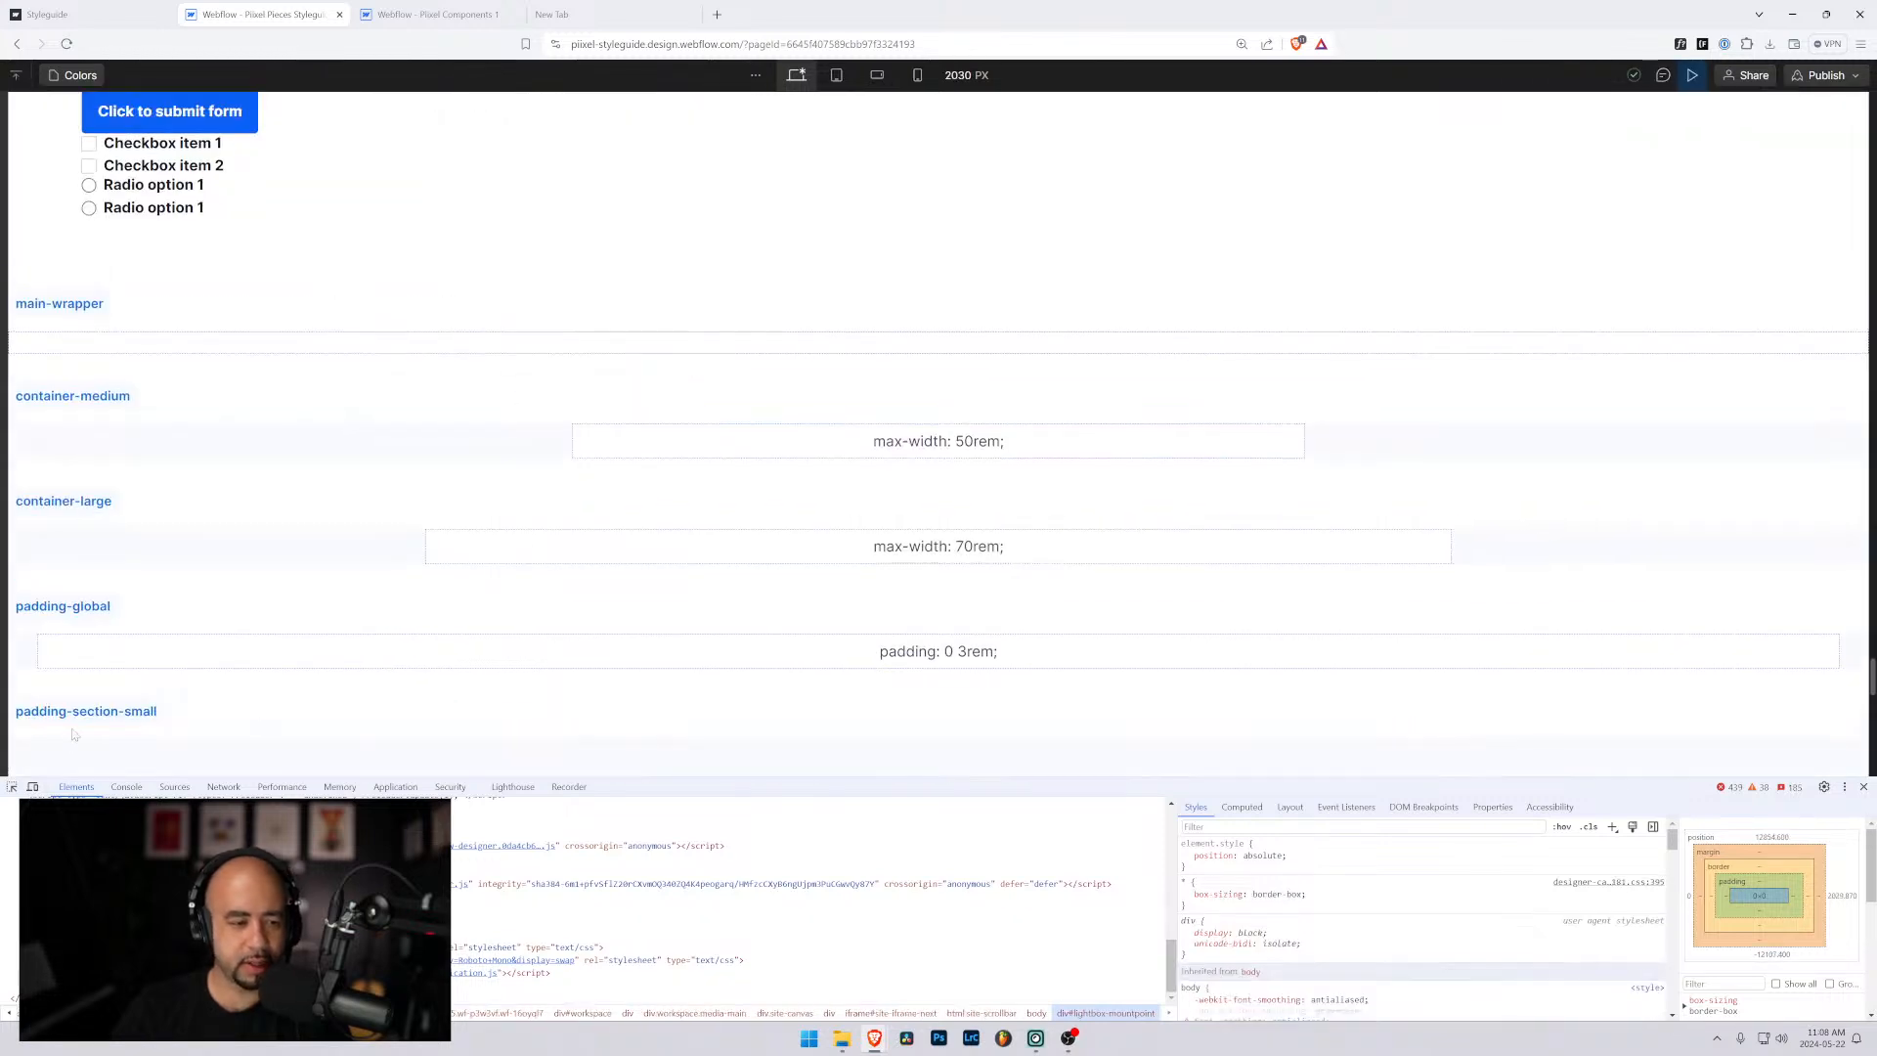
Inspect the styles of the second radio button and the Checkbox item 2 icon, toggling the checkbox to compare its checked and unchecked states.
{"action": "left_click", "coordinate": [11, 787]}
{"action": "left_click", "coordinate": [89, 207]}
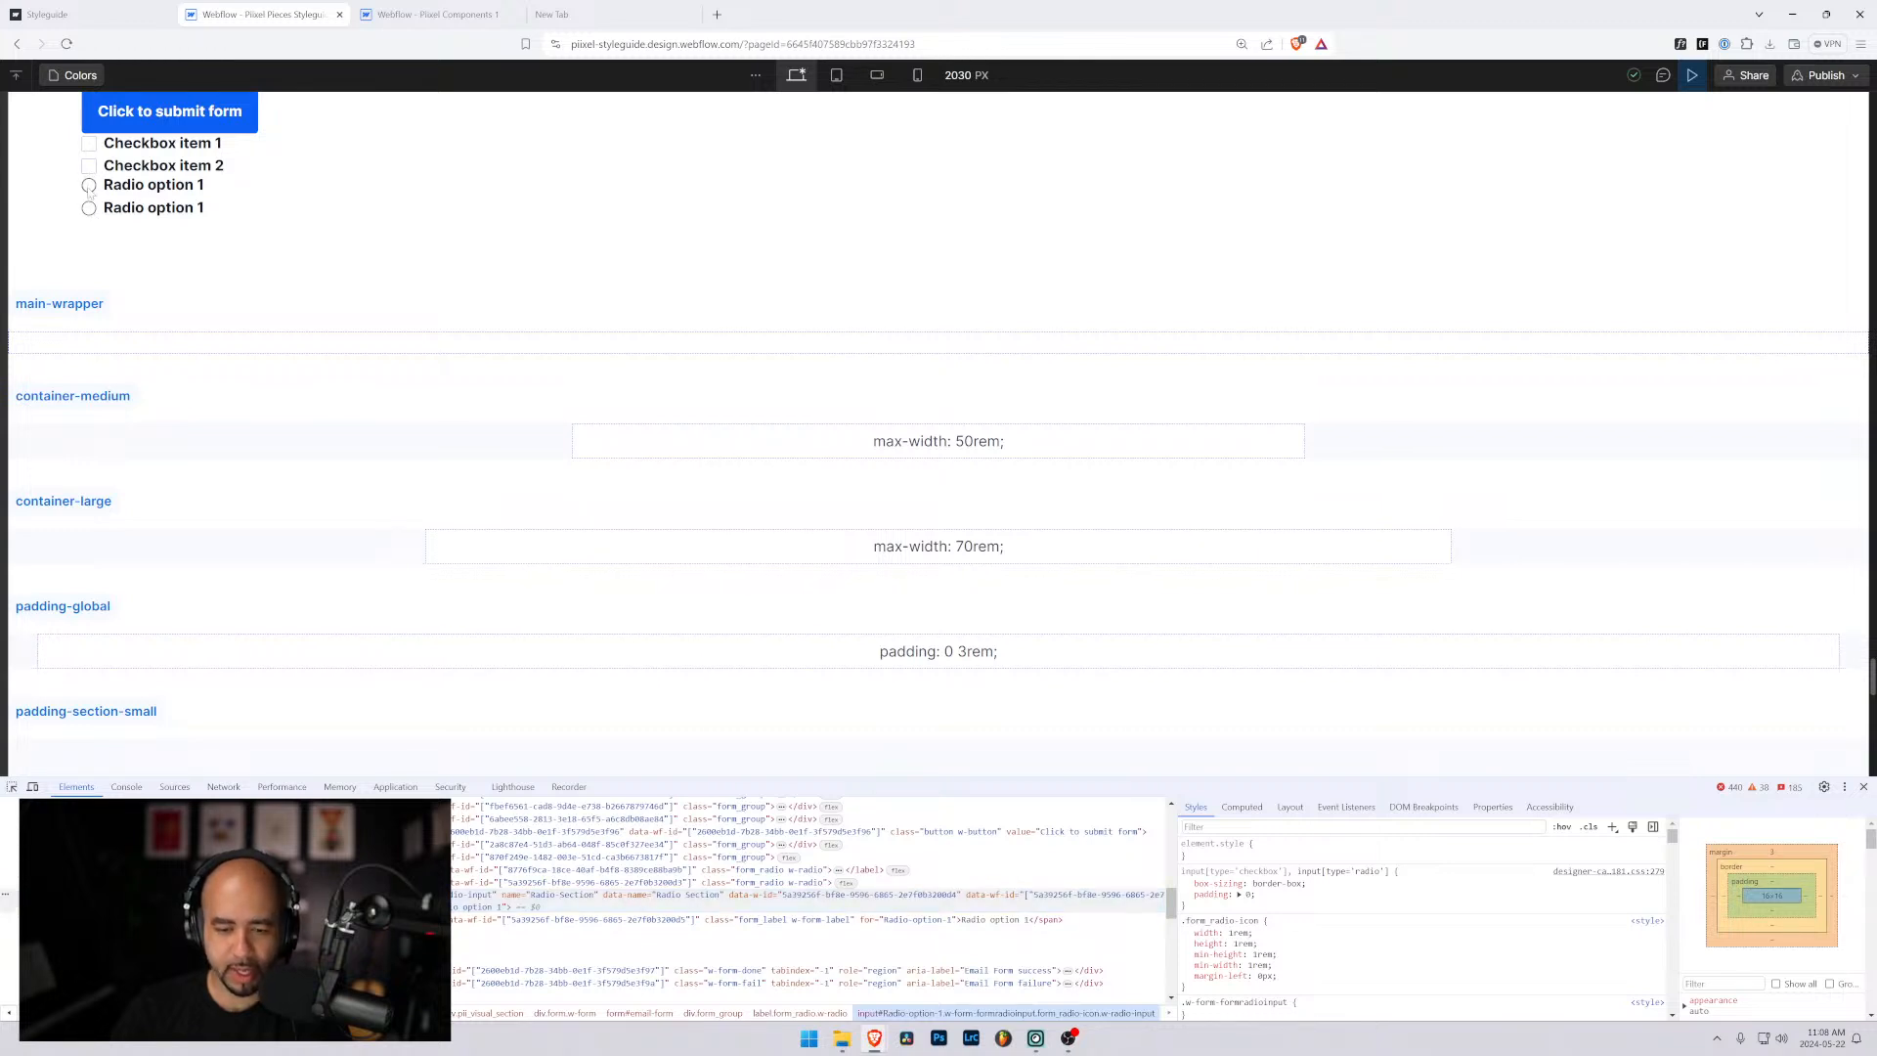
{"action": "left_click", "coordinate": [89, 166]}
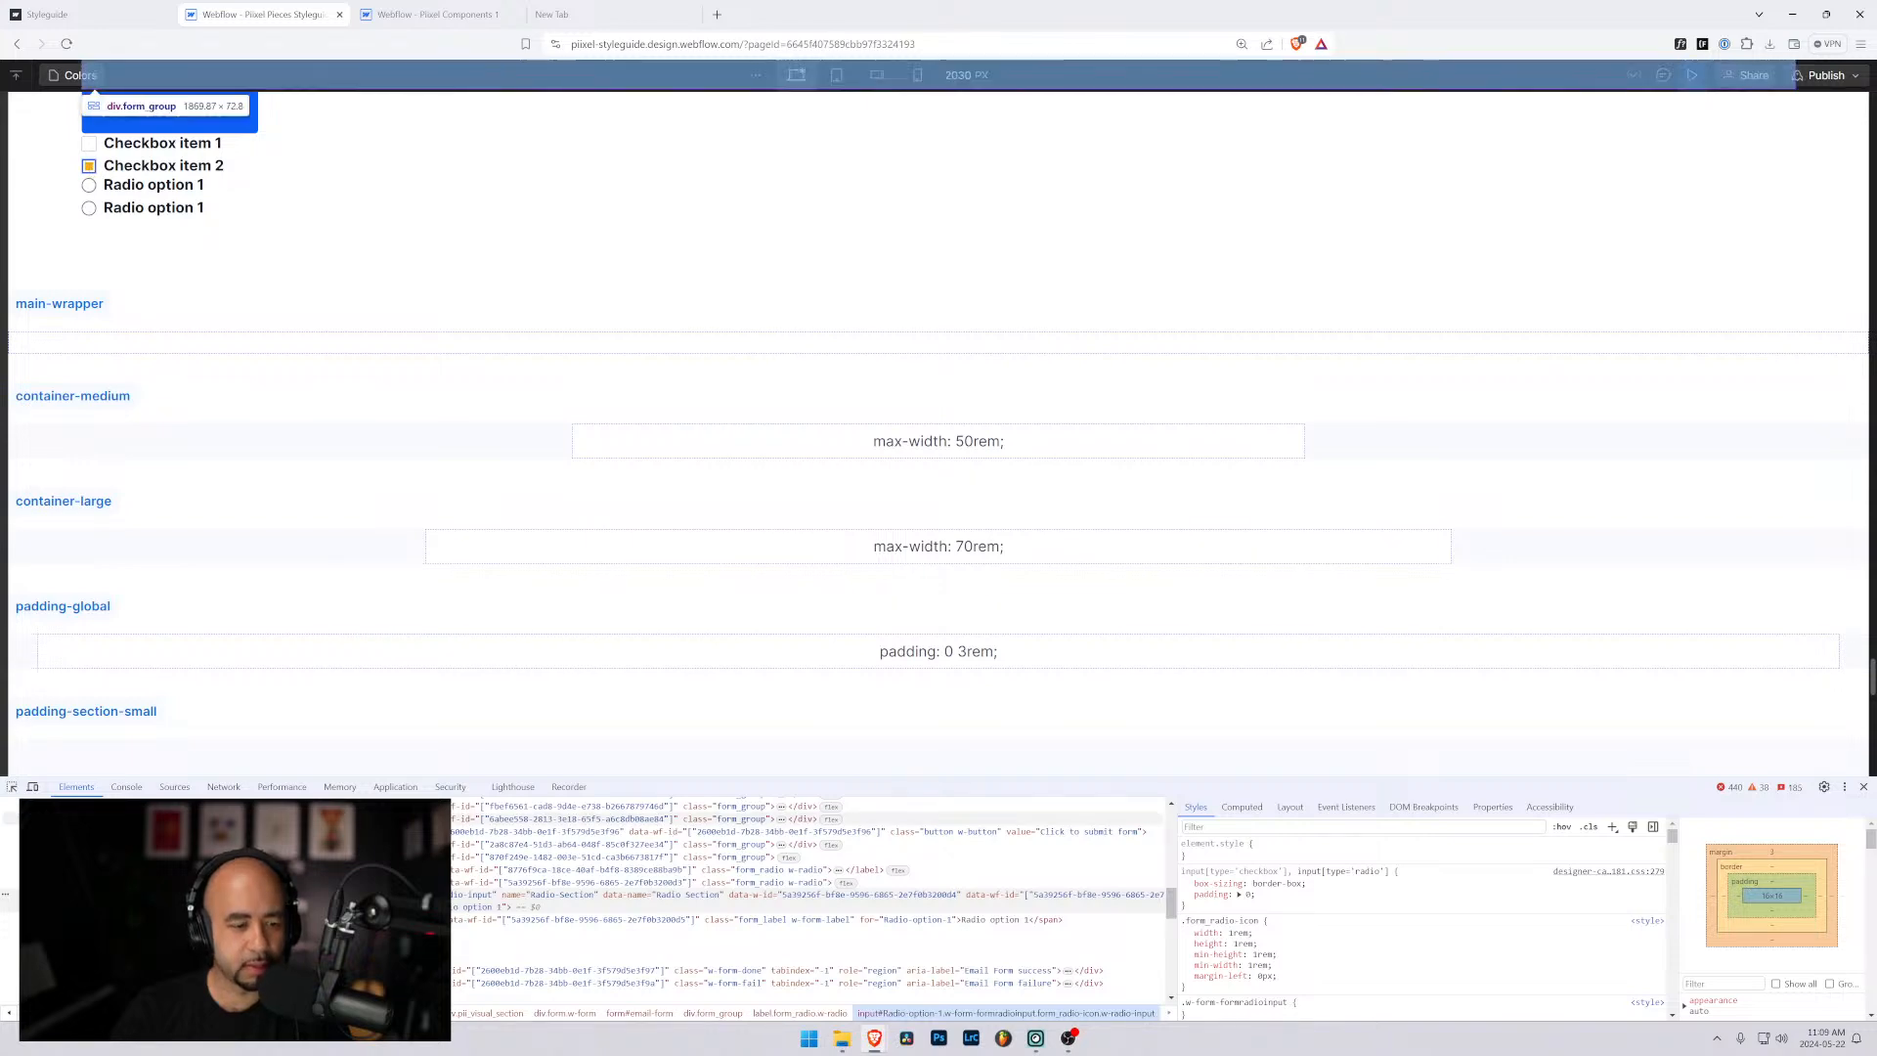
{"action": "key", "text": "ctrl+shift+c"}
{"action": "left_click", "coordinate": [89, 166]}
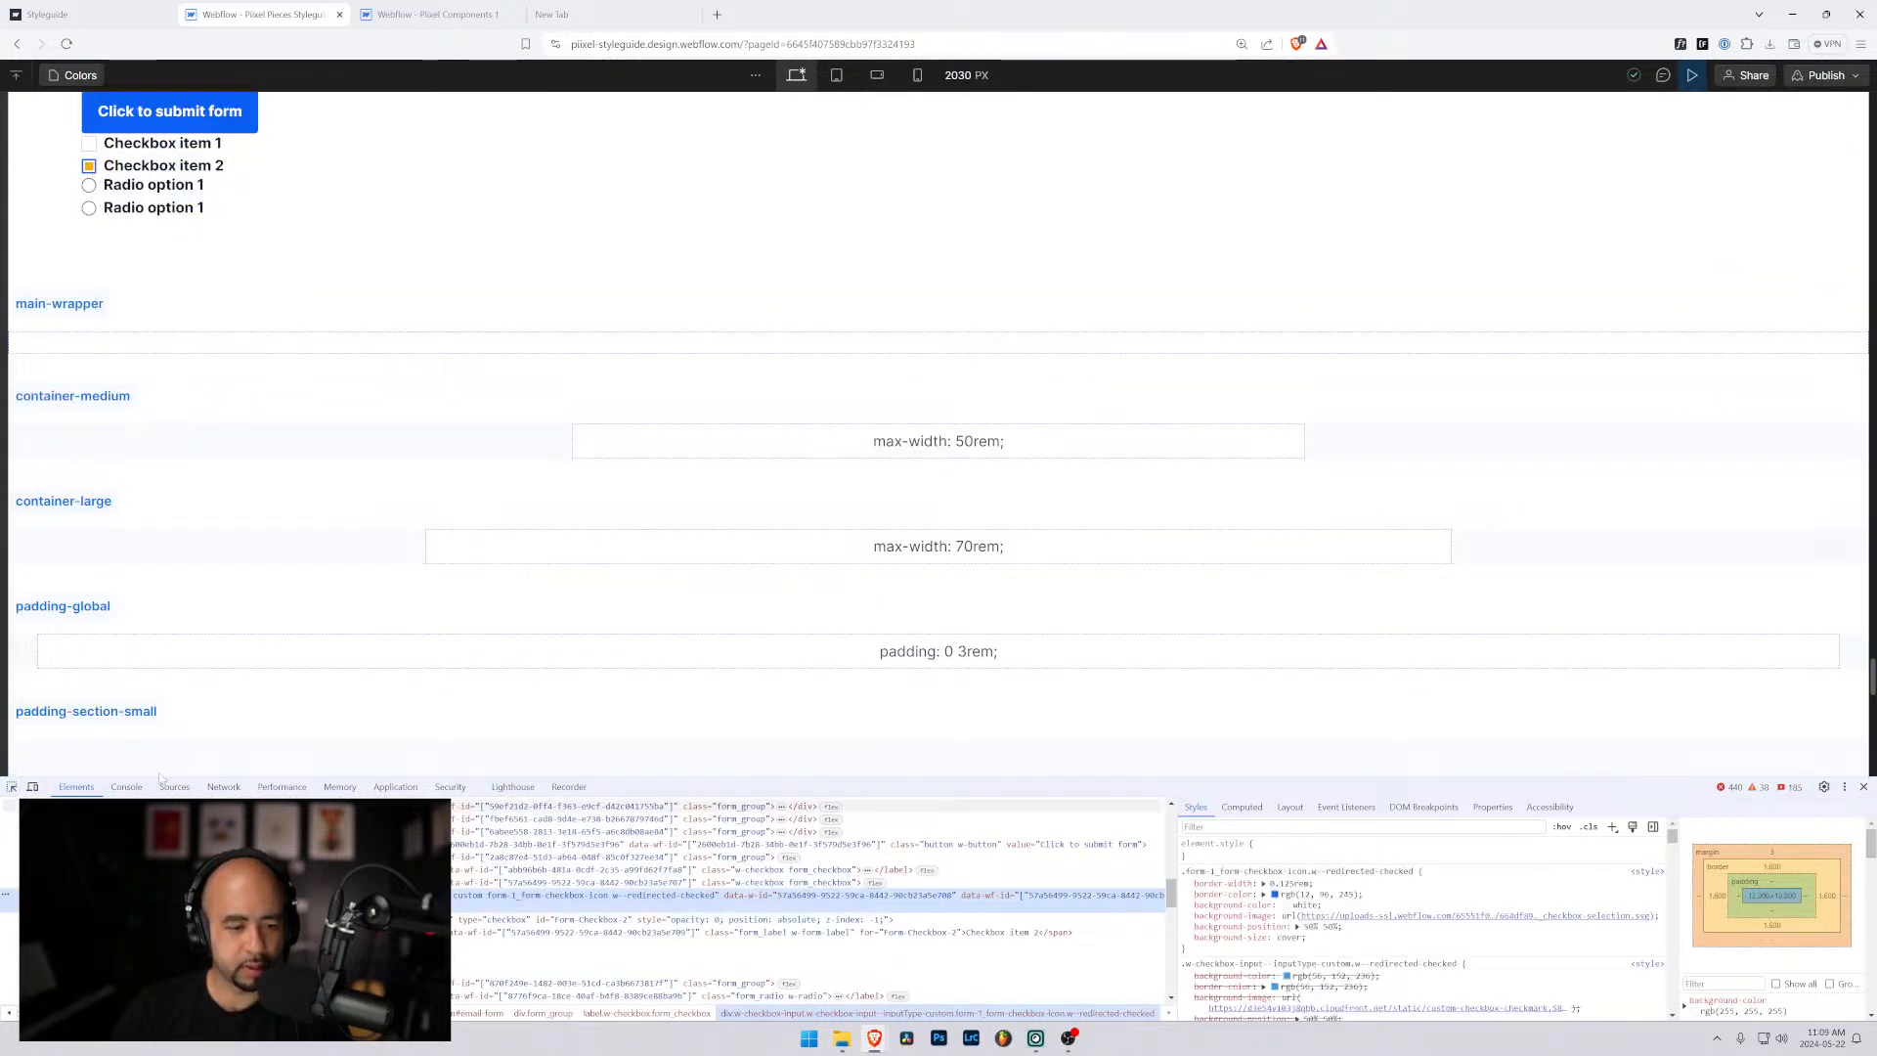
{"action": "left_click", "coordinate": [89, 167]}
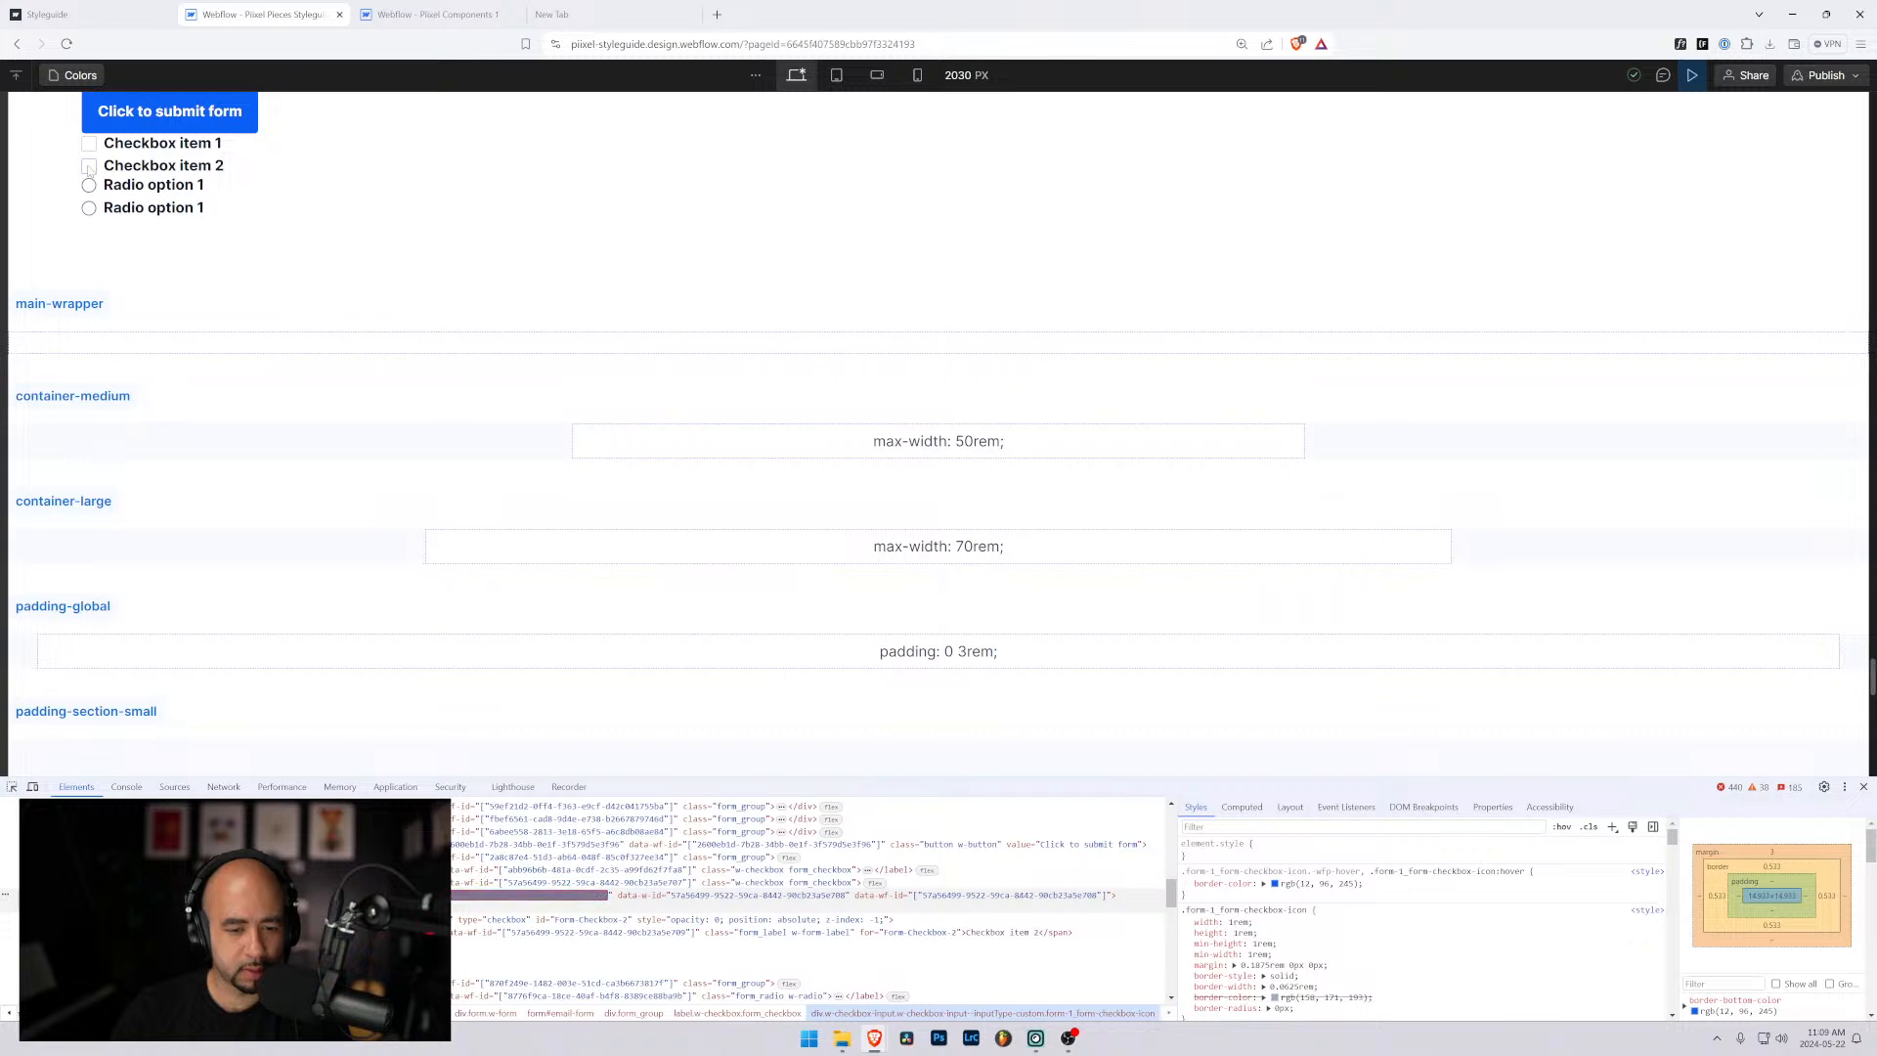
{"action": "left_click", "coordinate": [89, 167]}
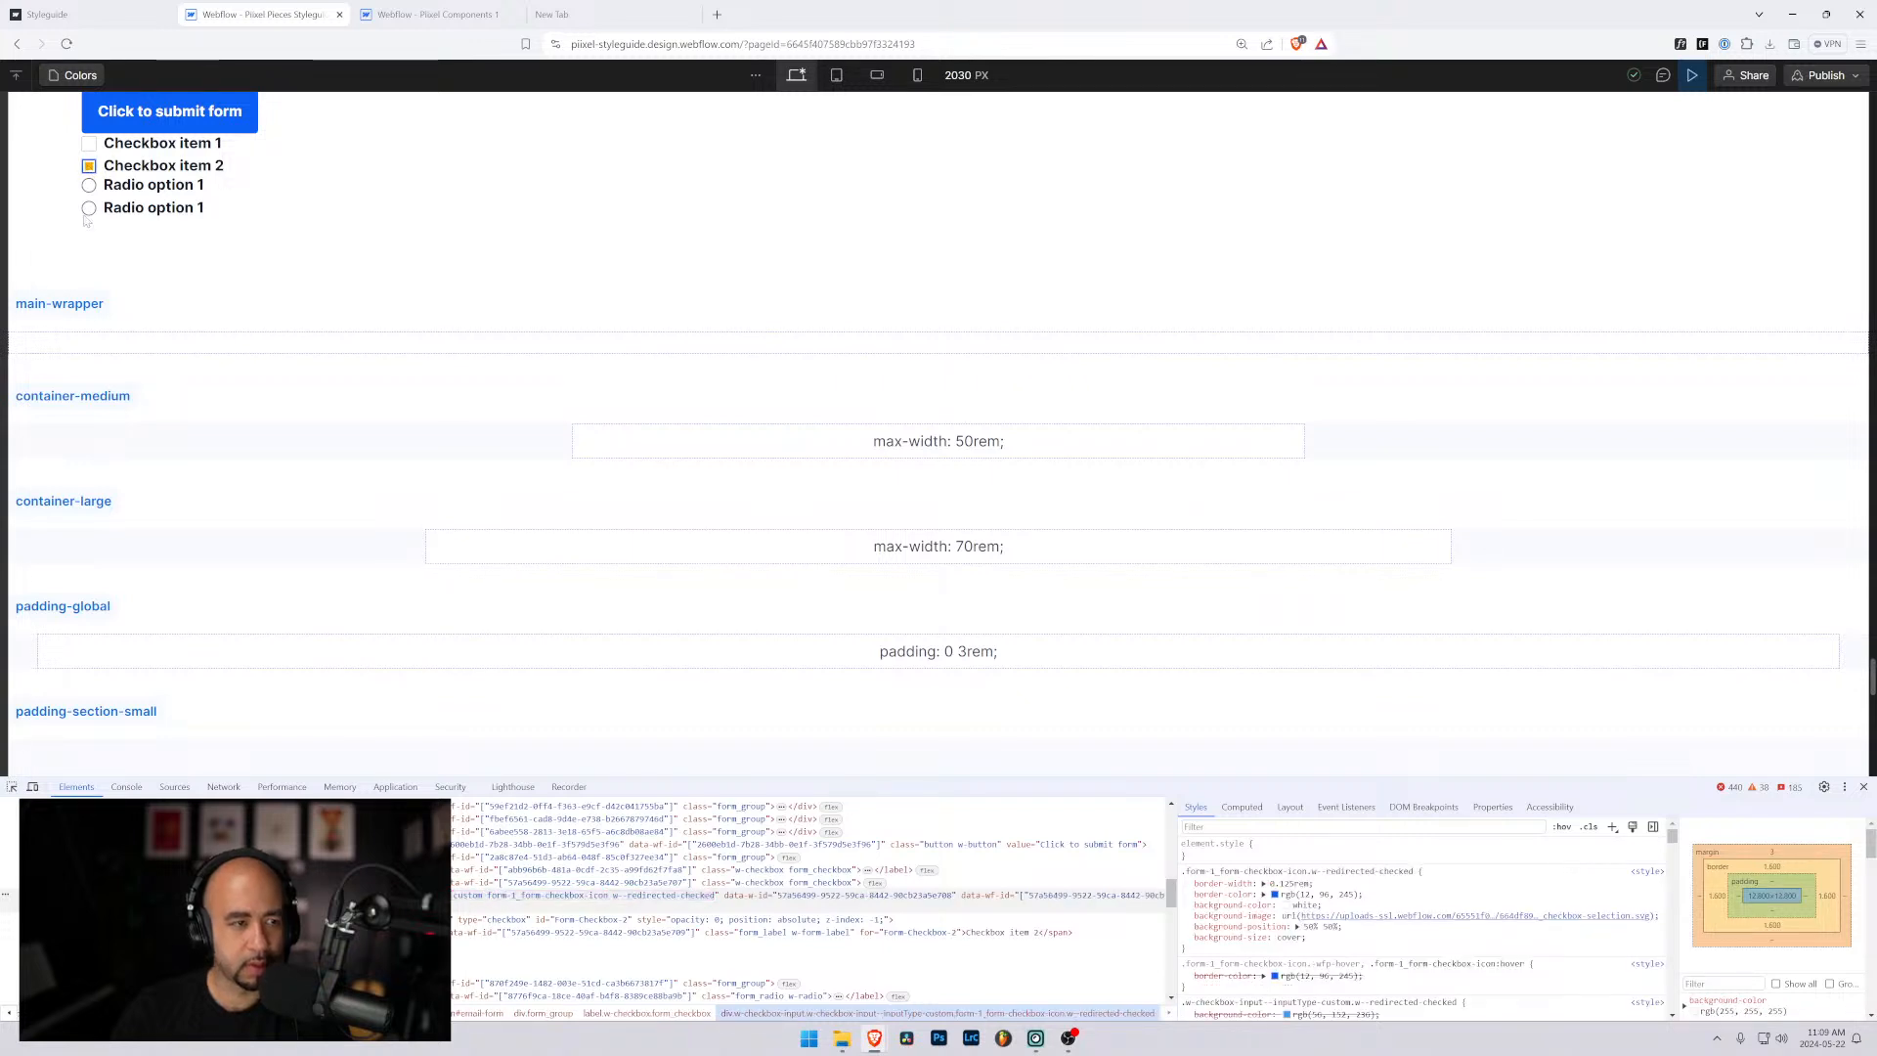
Try removing the .form_radio.w-radio::before selector from the checkbox alignment rule in the Global Styles code embed and save it.
{"action": "left_click", "coordinate": [1692, 75]}
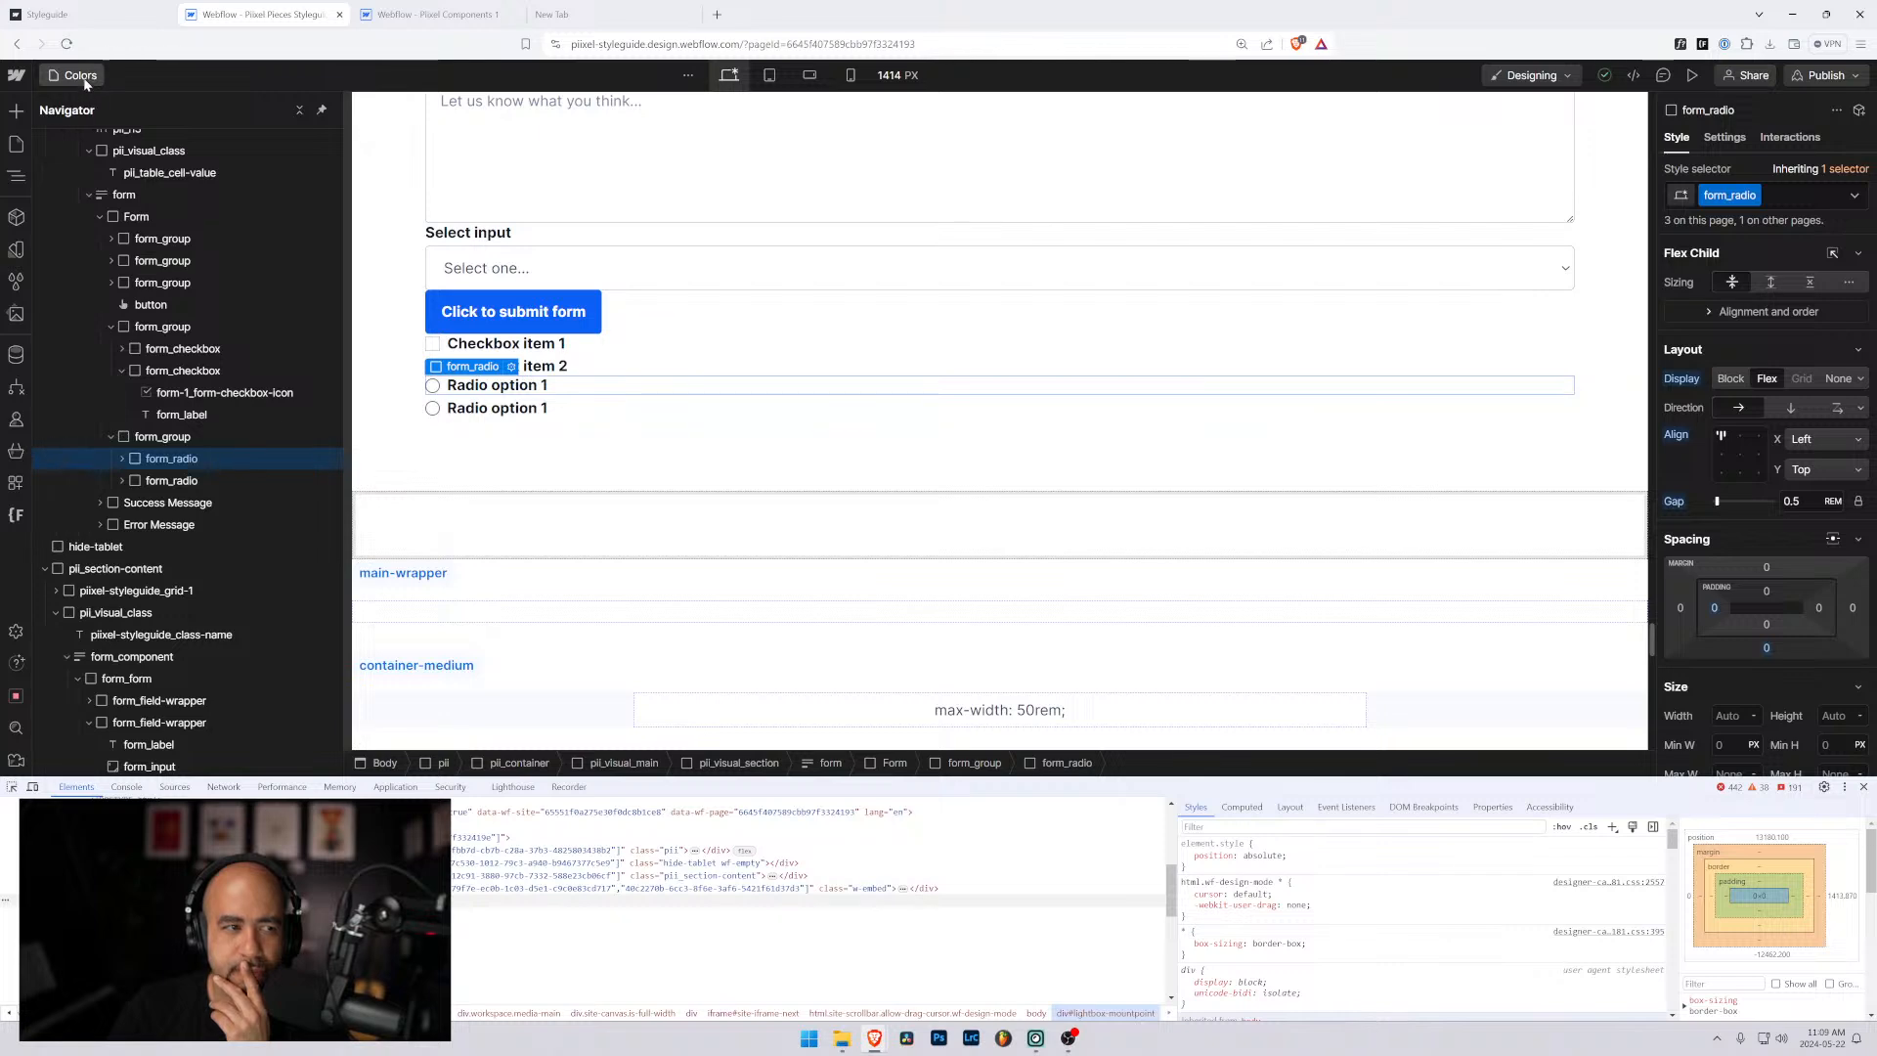
{"action": "scroll", "coordinate": [185, 440], "scroll_direction": "down", "scroll_amount": 5}
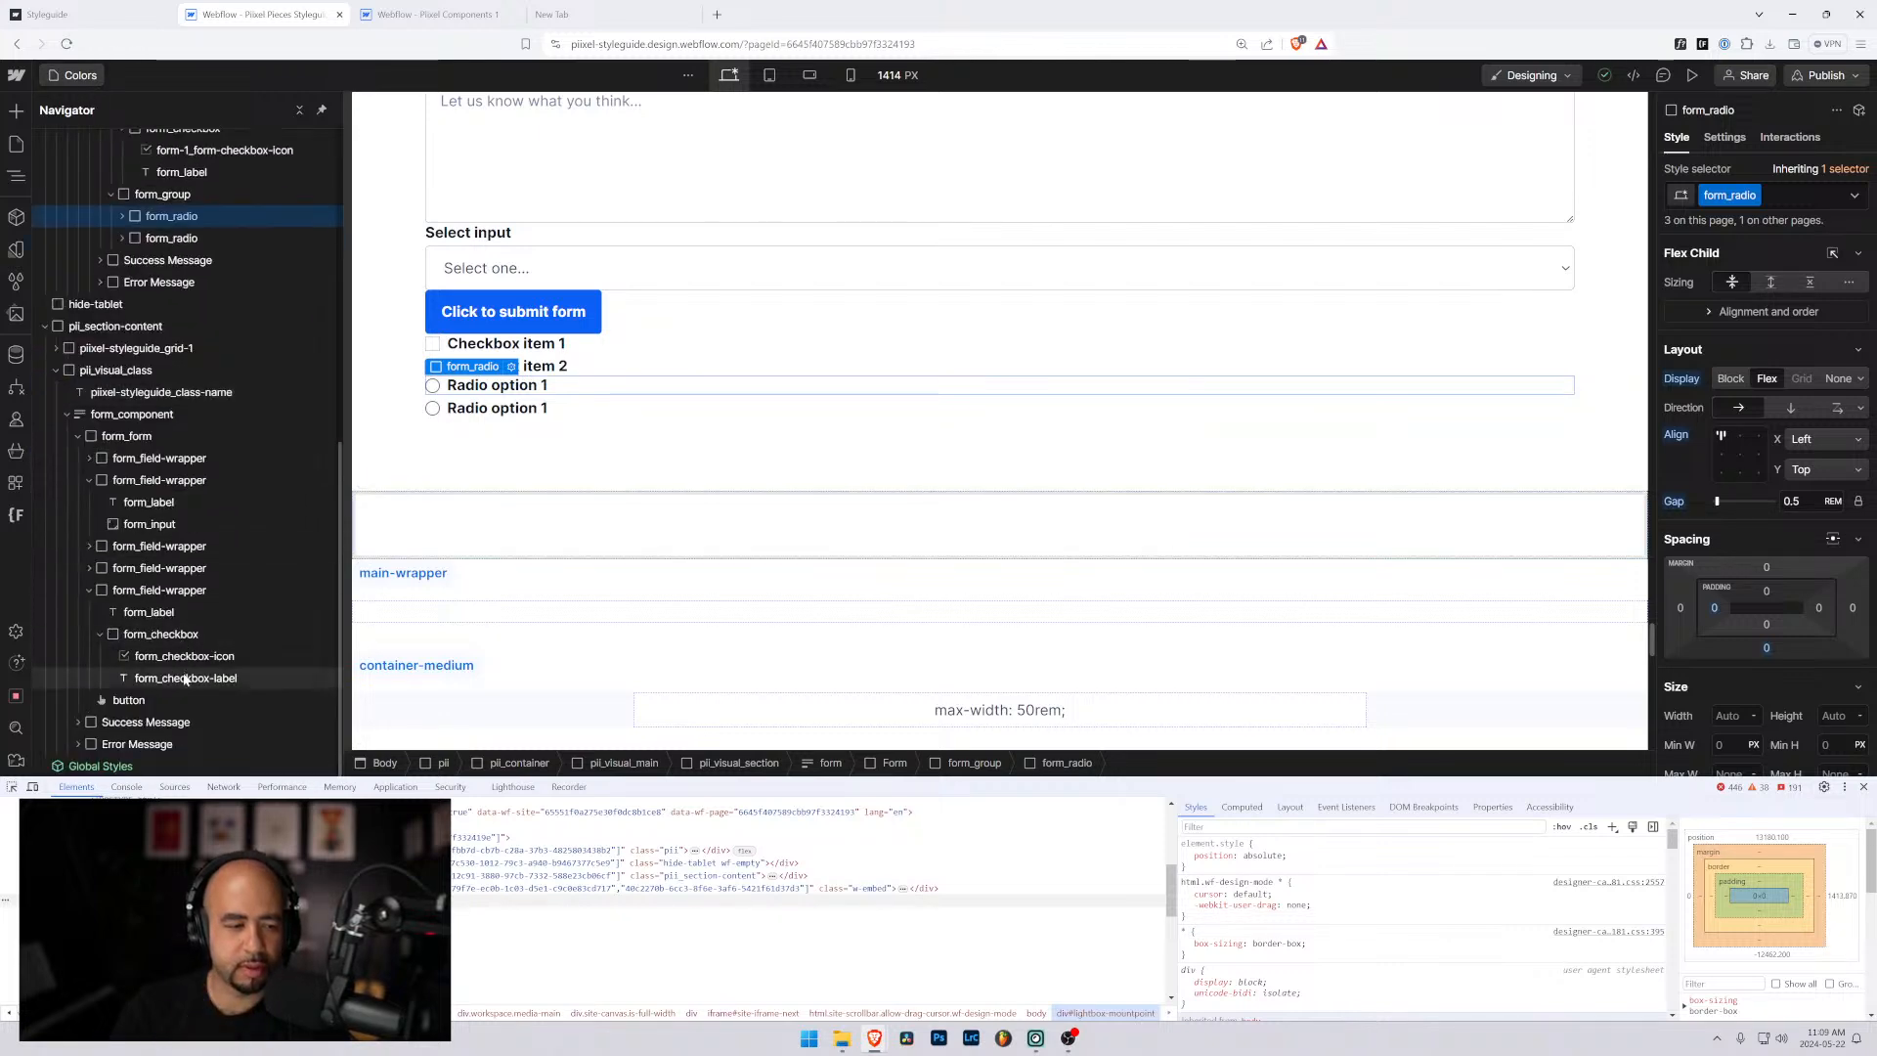
{"action": "left_click", "coordinate": [101, 765]}
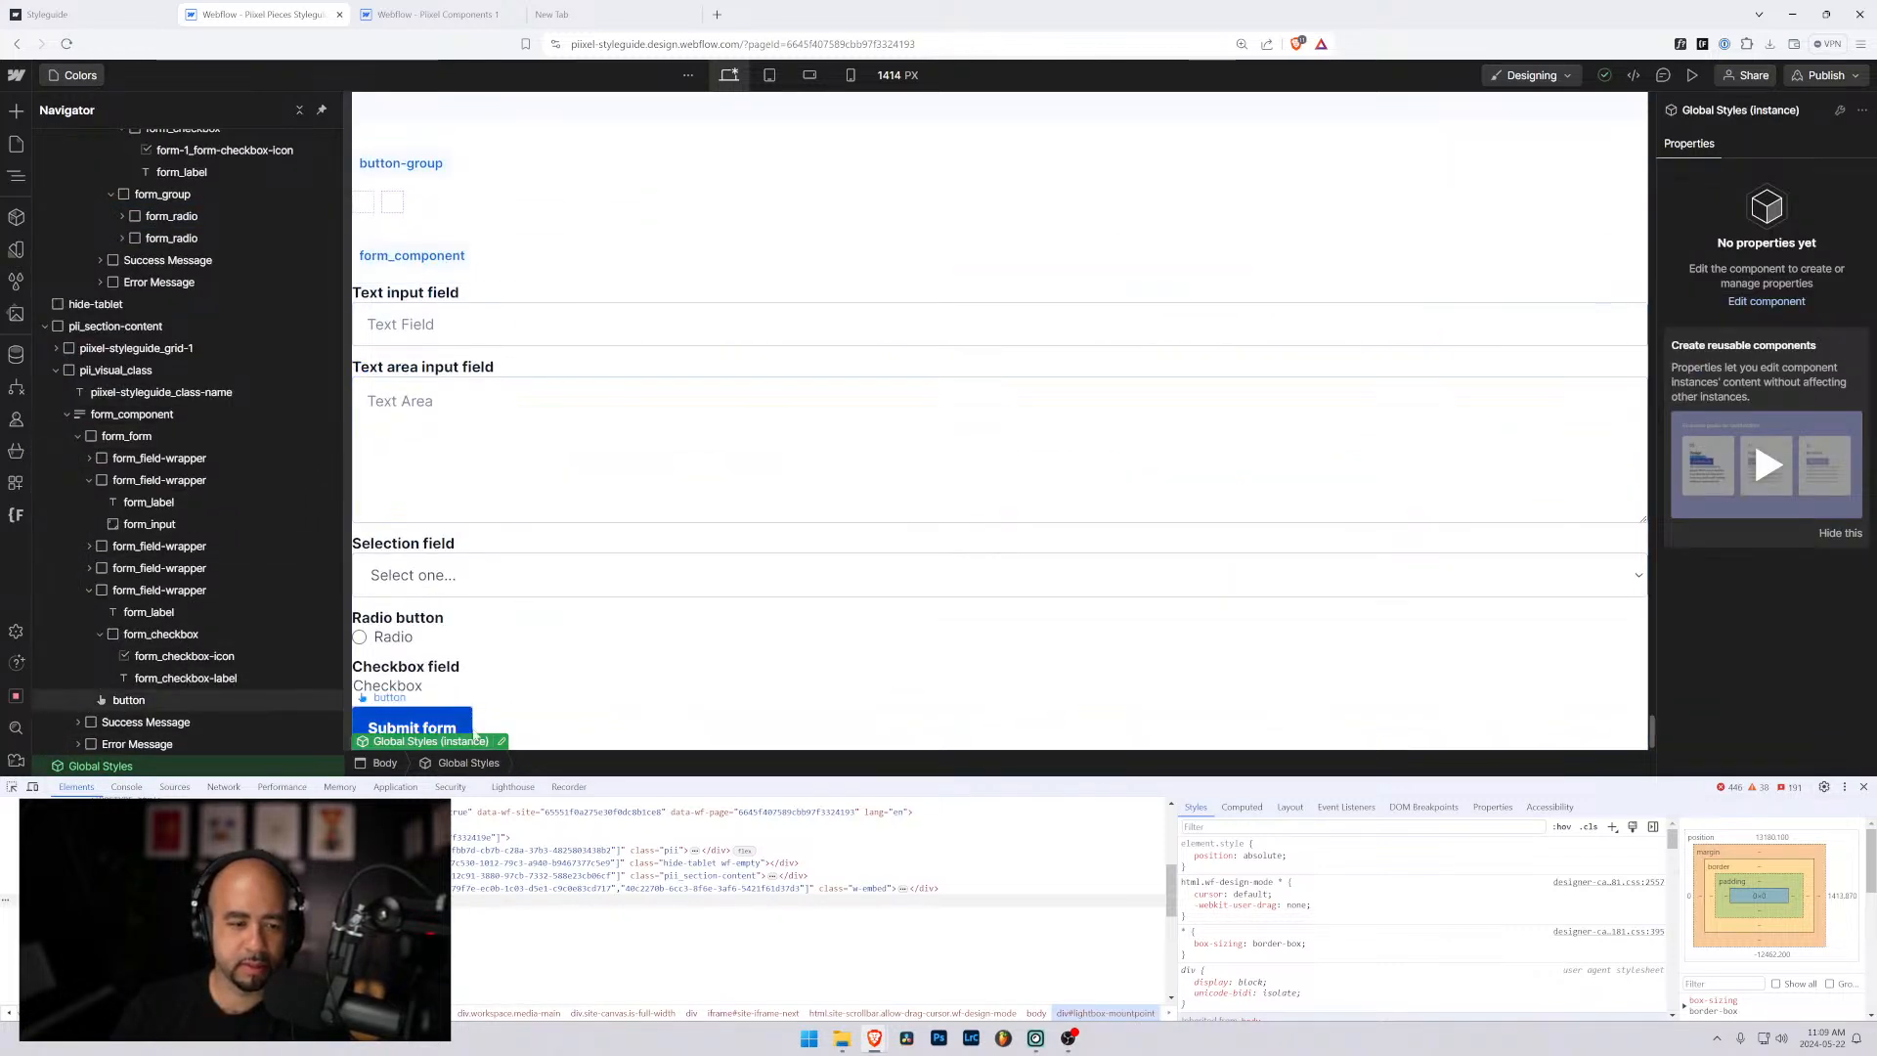
{"action": "double_click", "coordinate": [101, 766]}
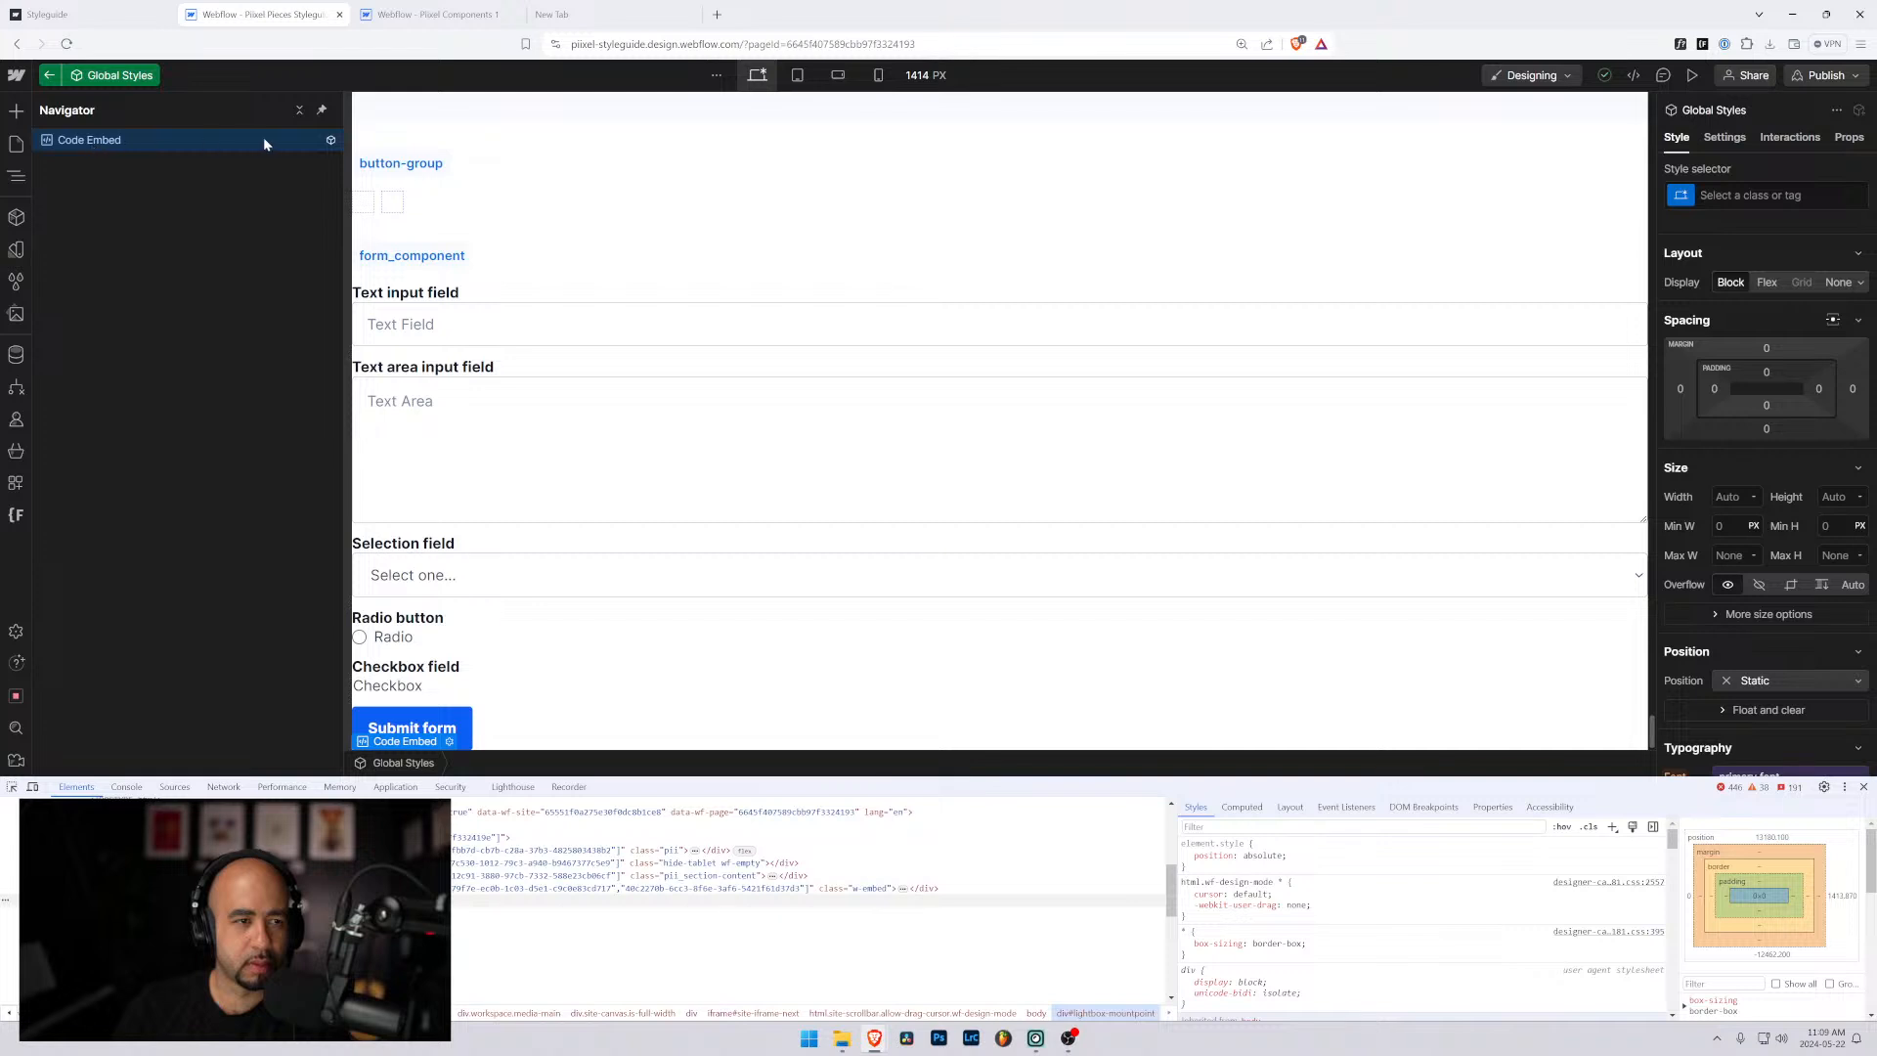
{"action": "left_click", "coordinate": [449, 741]}
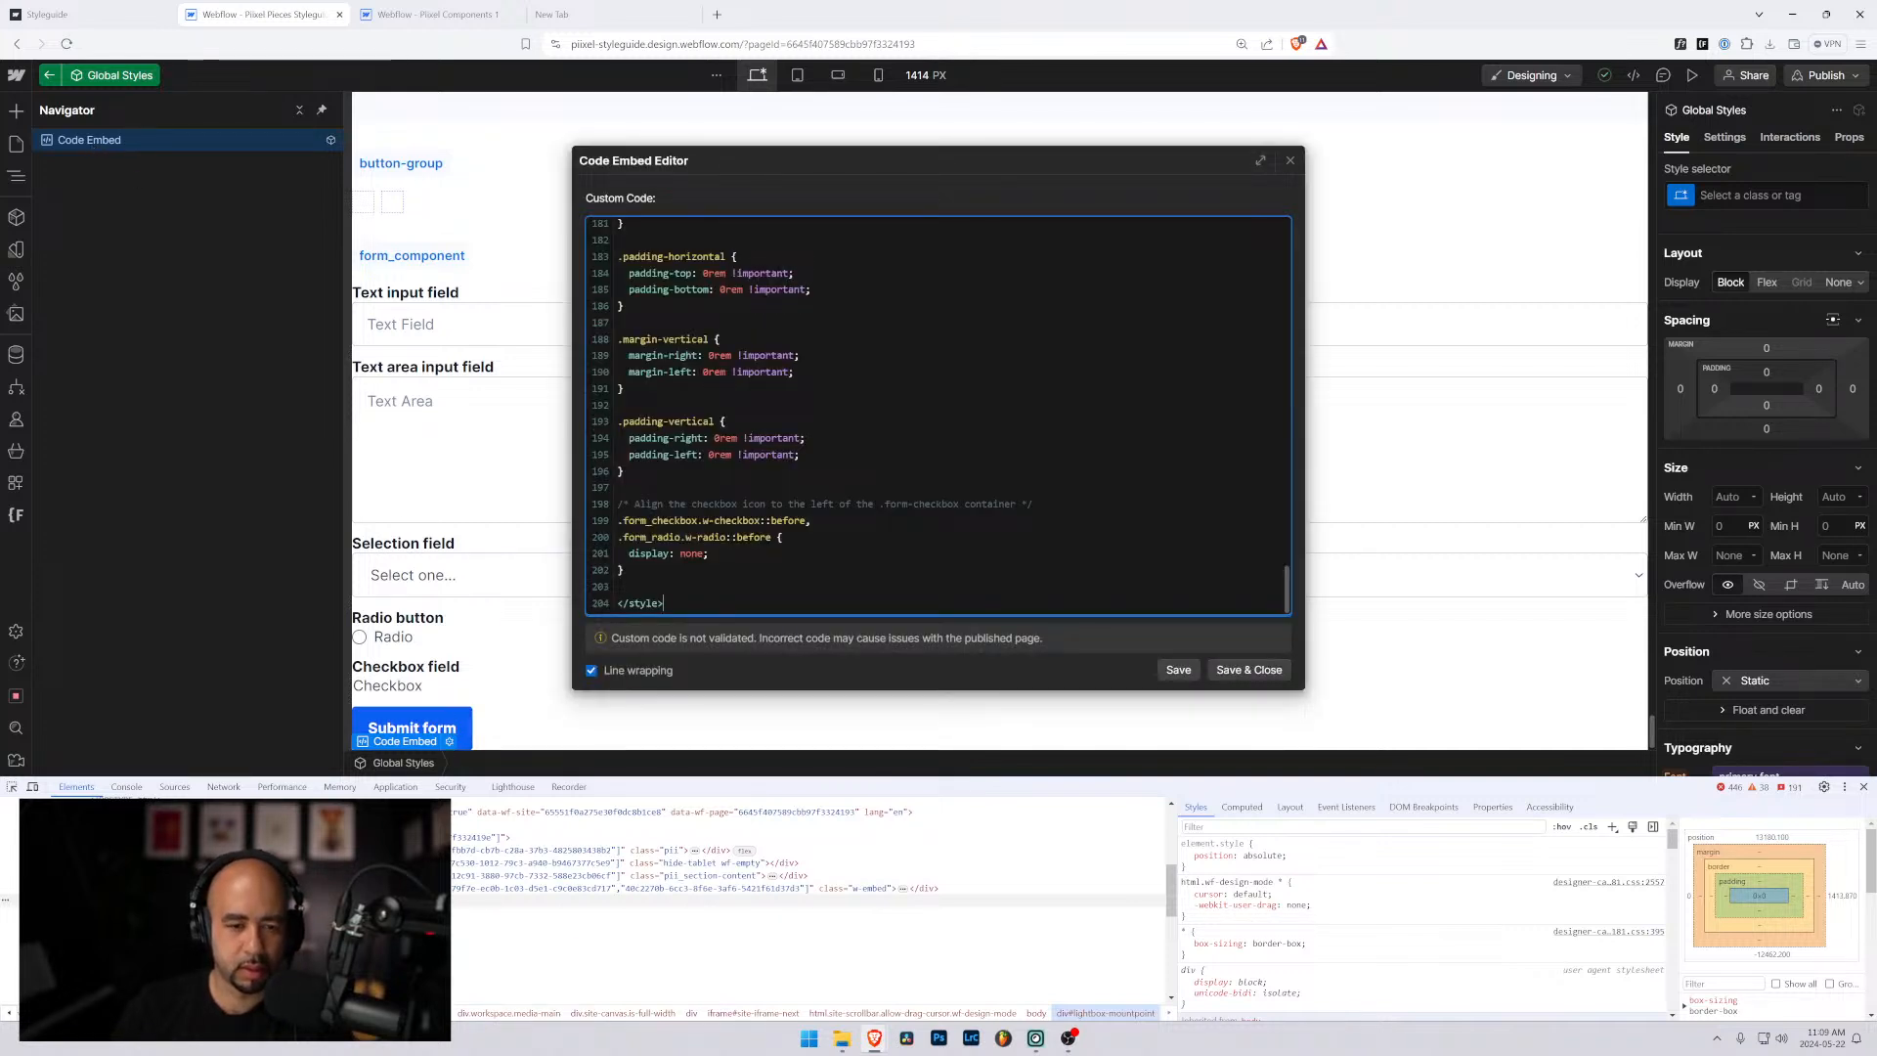
{"action": "left_click_drag", "start_coordinate": [618, 520], "coordinate": [772, 537]}
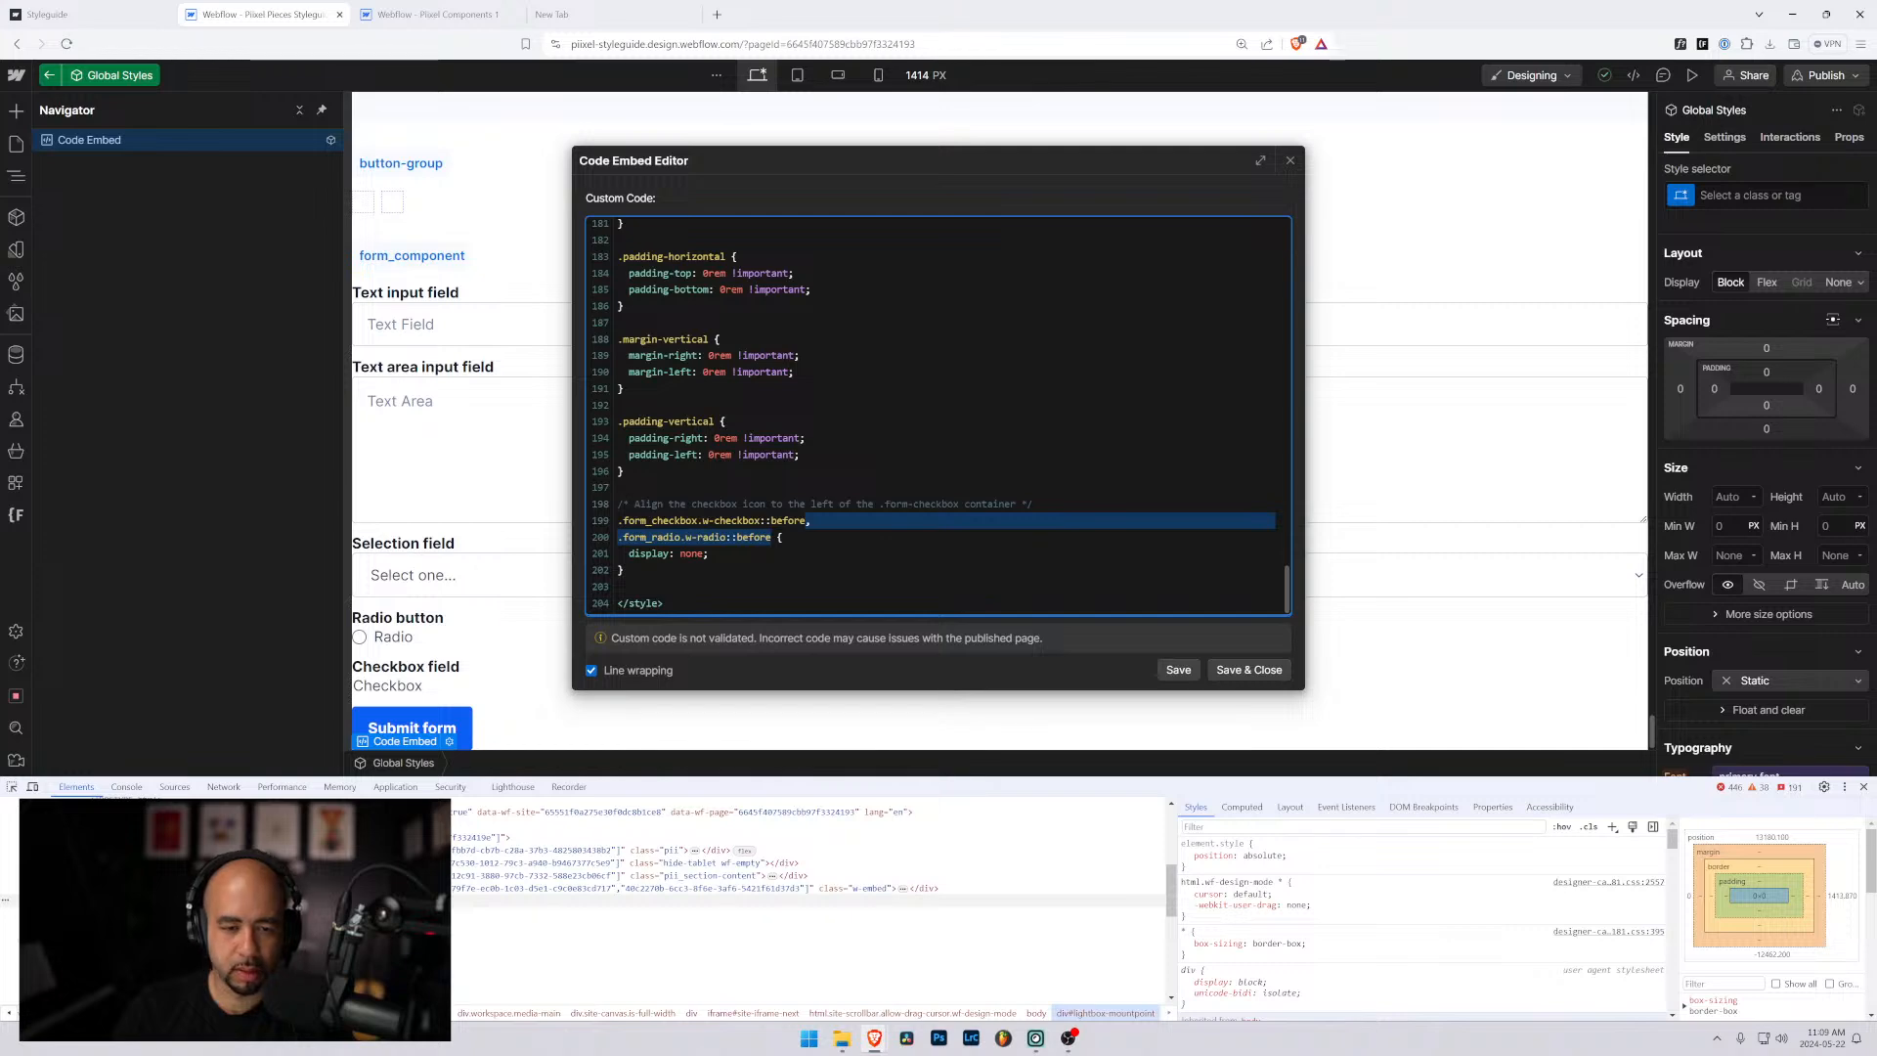
{"action": "key", "text": "BackSpace"}
{"action": "left_click", "coordinate": [1248, 671]}
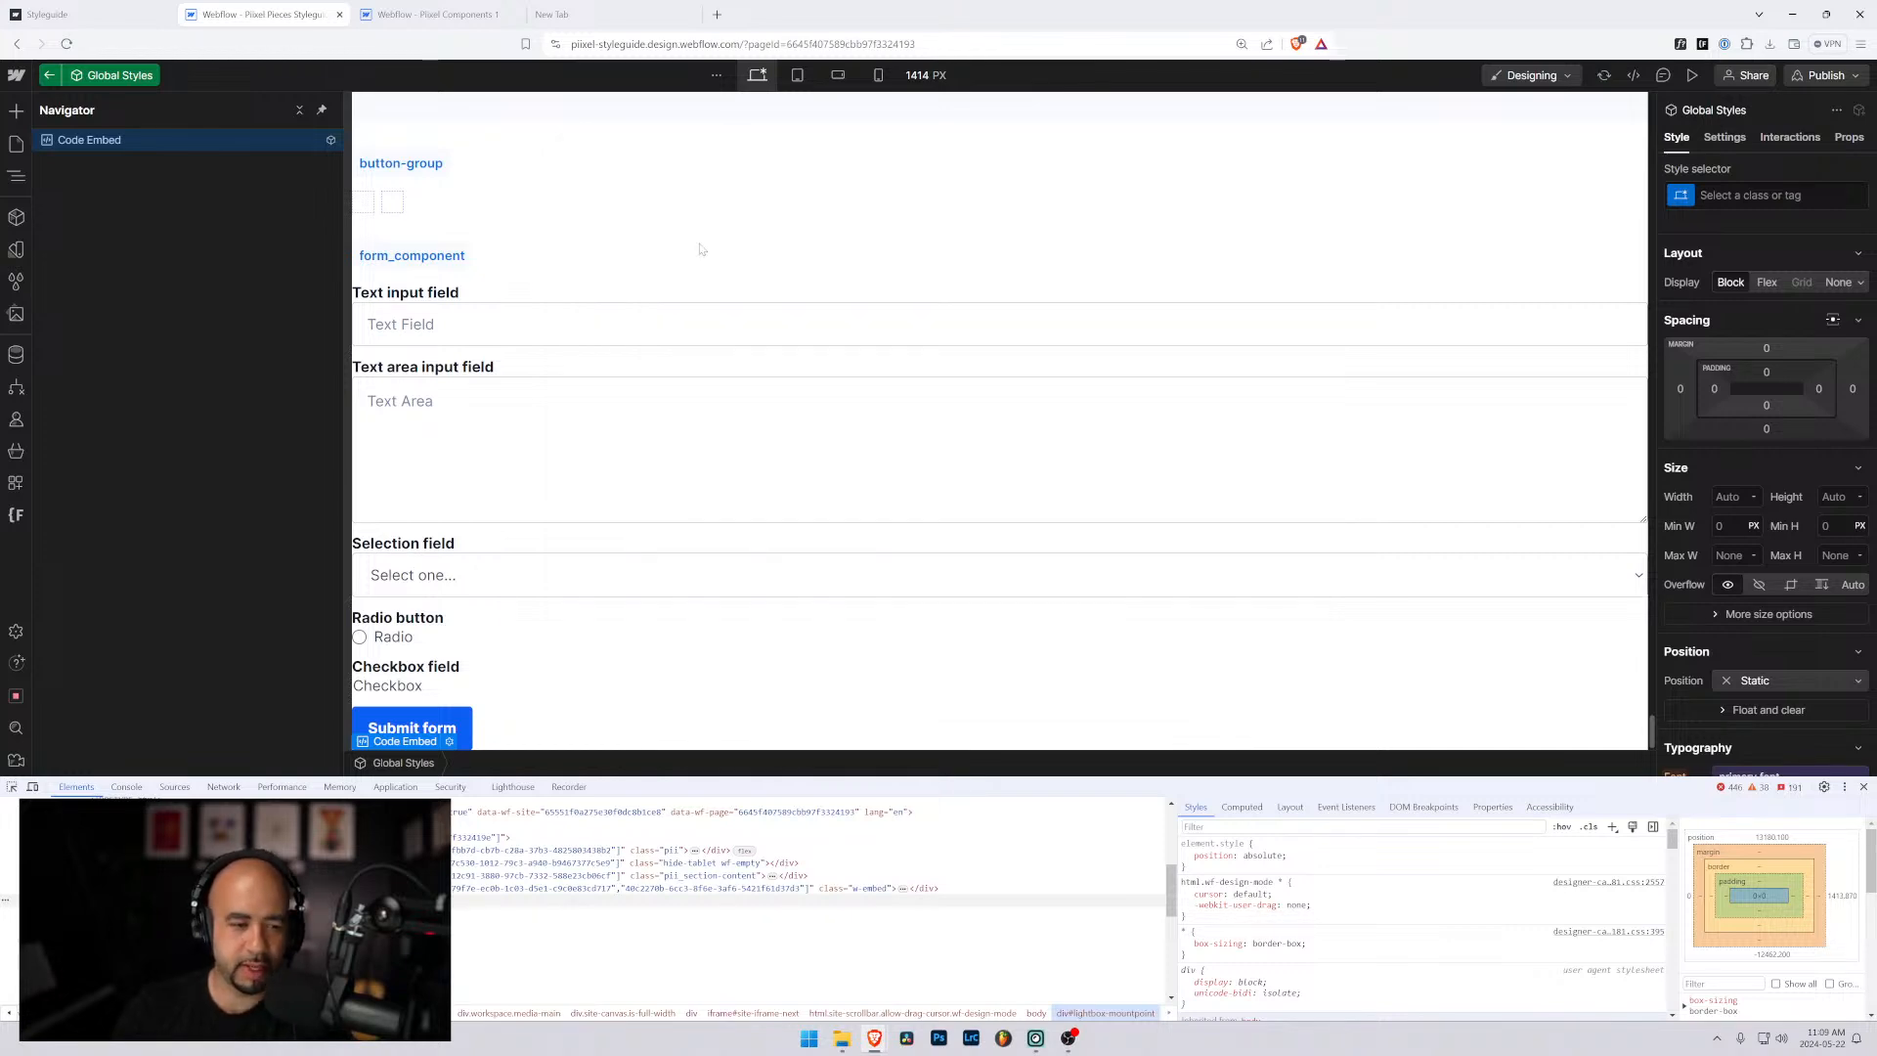
Preview the page and tick Checkbox item 1 and Checkbox item 2 in the Form section.
{"action": "left_click", "coordinate": [1692, 75]}
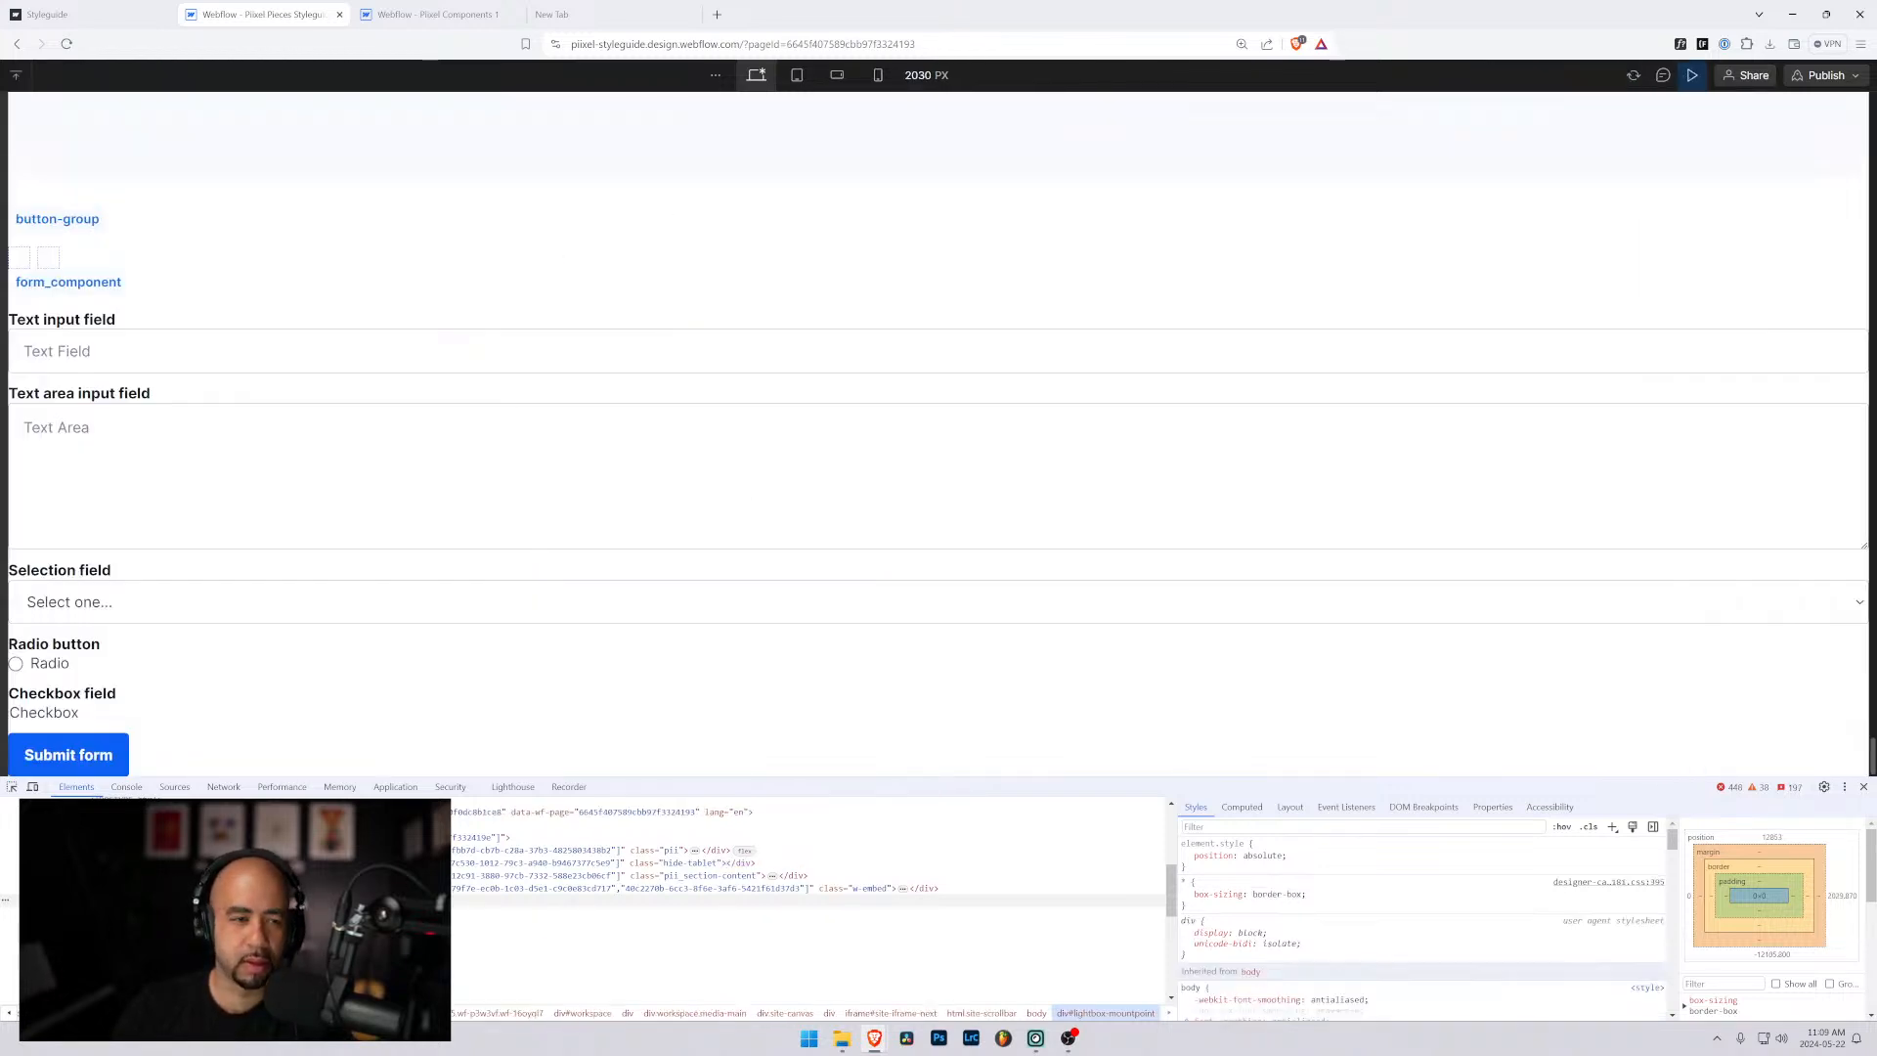
{"action": "scroll", "coordinate": [434, 445], "scroll_direction": "up", "scroll_amount": 15}
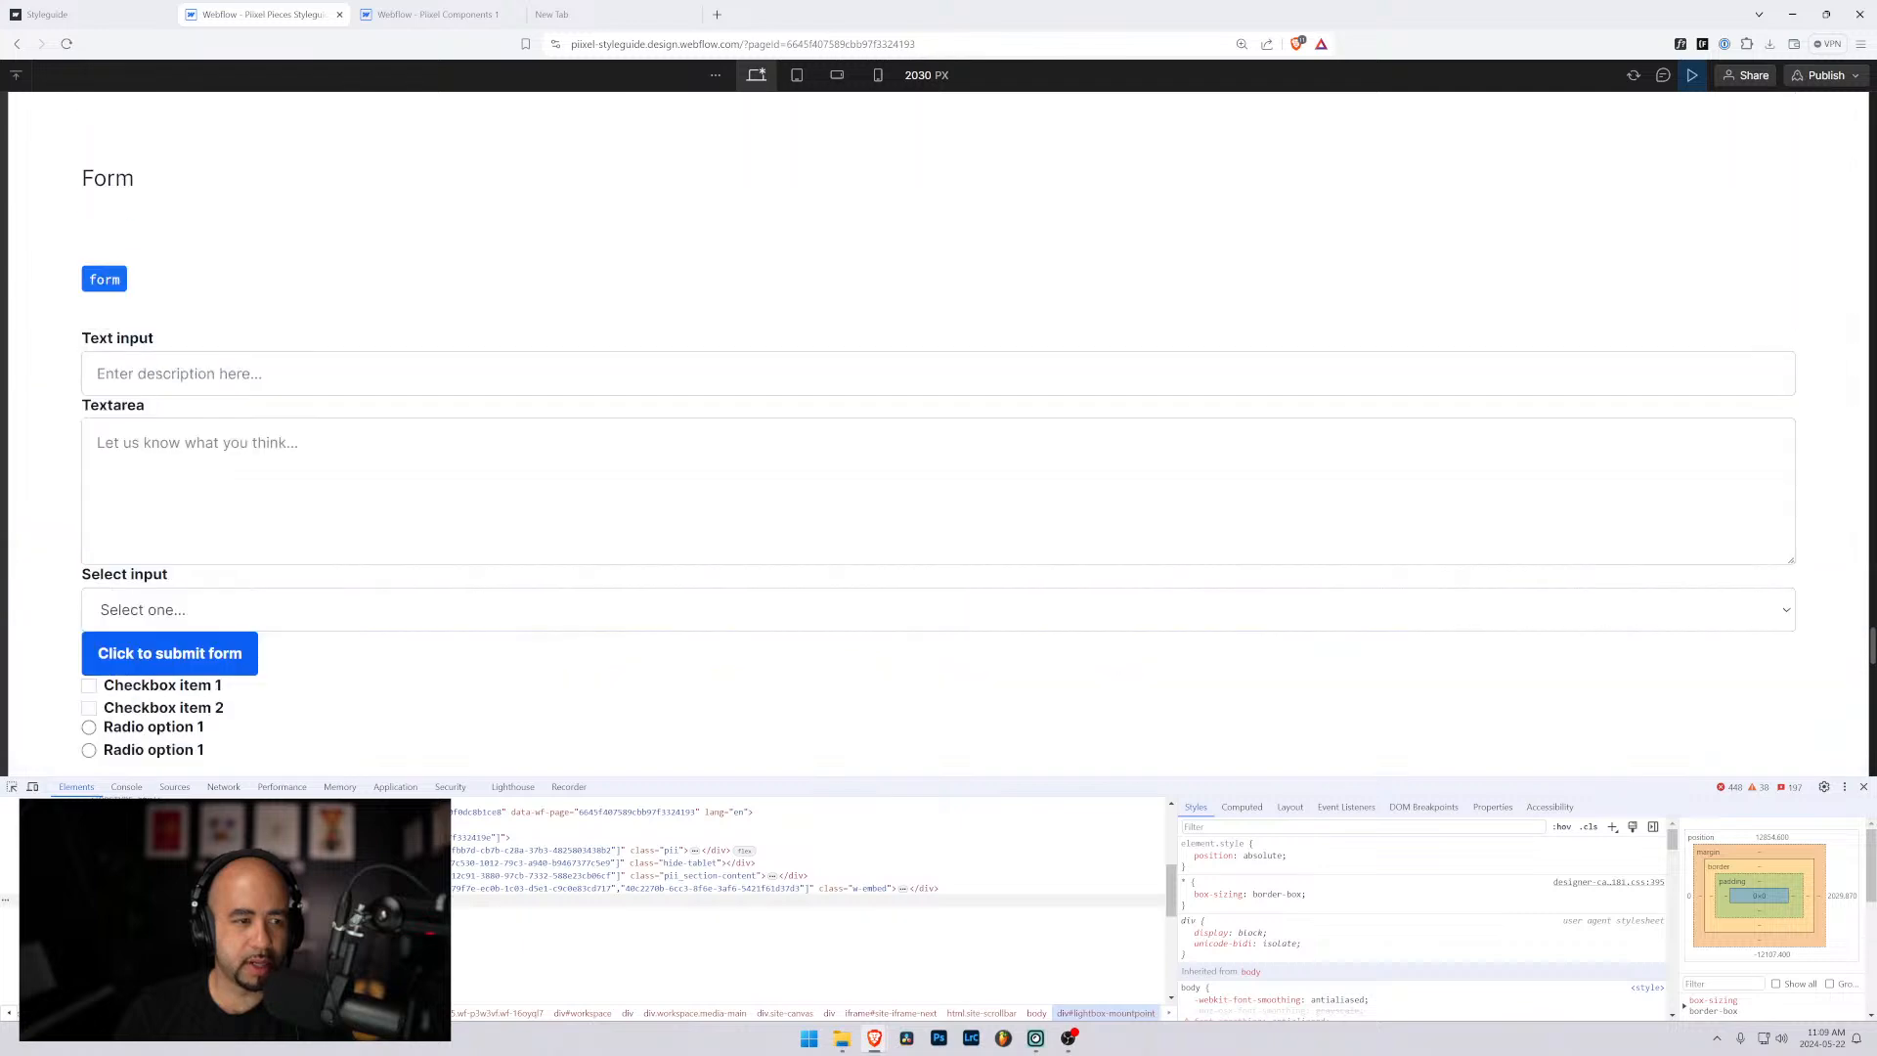
{"action": "scroll", "coordinate": [156, 533], "scroll_direction": "down", "scroll_amount": 3}
{"action": "scroll", "coordinate": [90, 367], "scroll_direction": "down", "scroll_amount": 10}
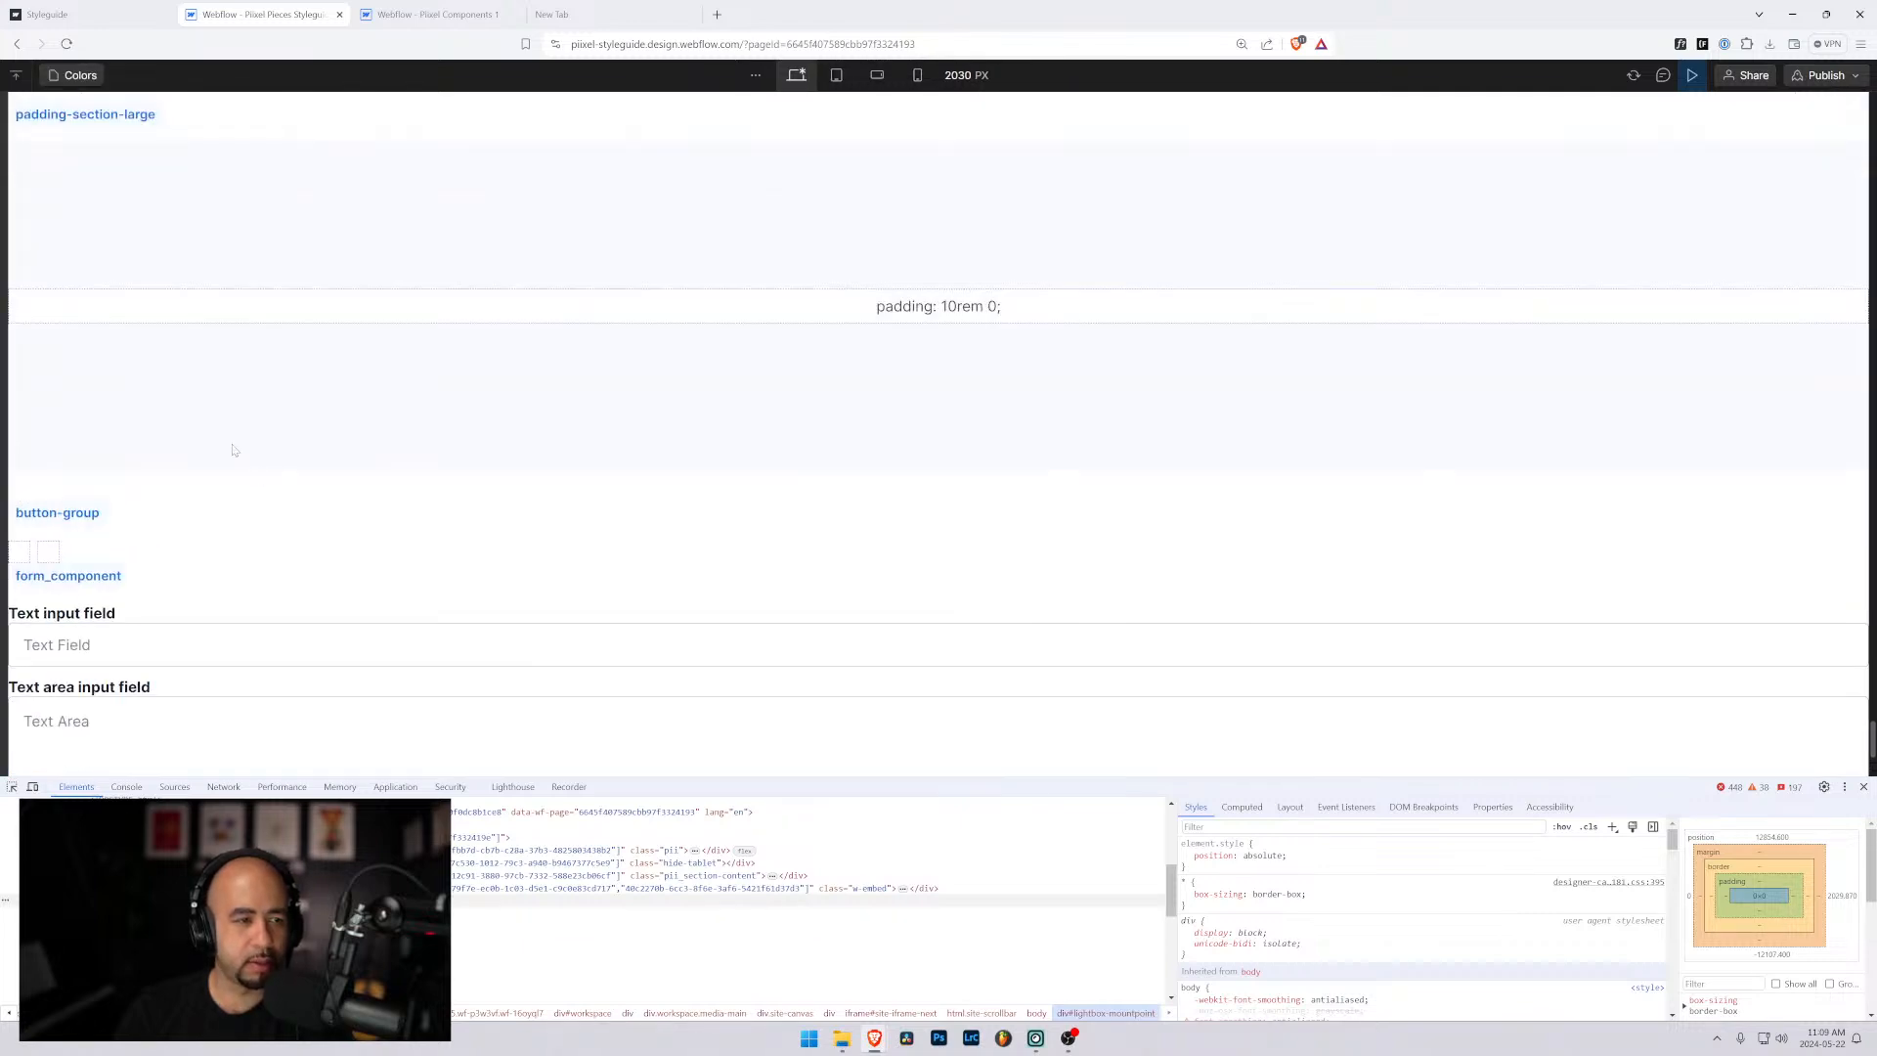
{"action": "scroll", "coordinate": [231, 447], "scroll_direction": "up", "scroll_amount": 15}
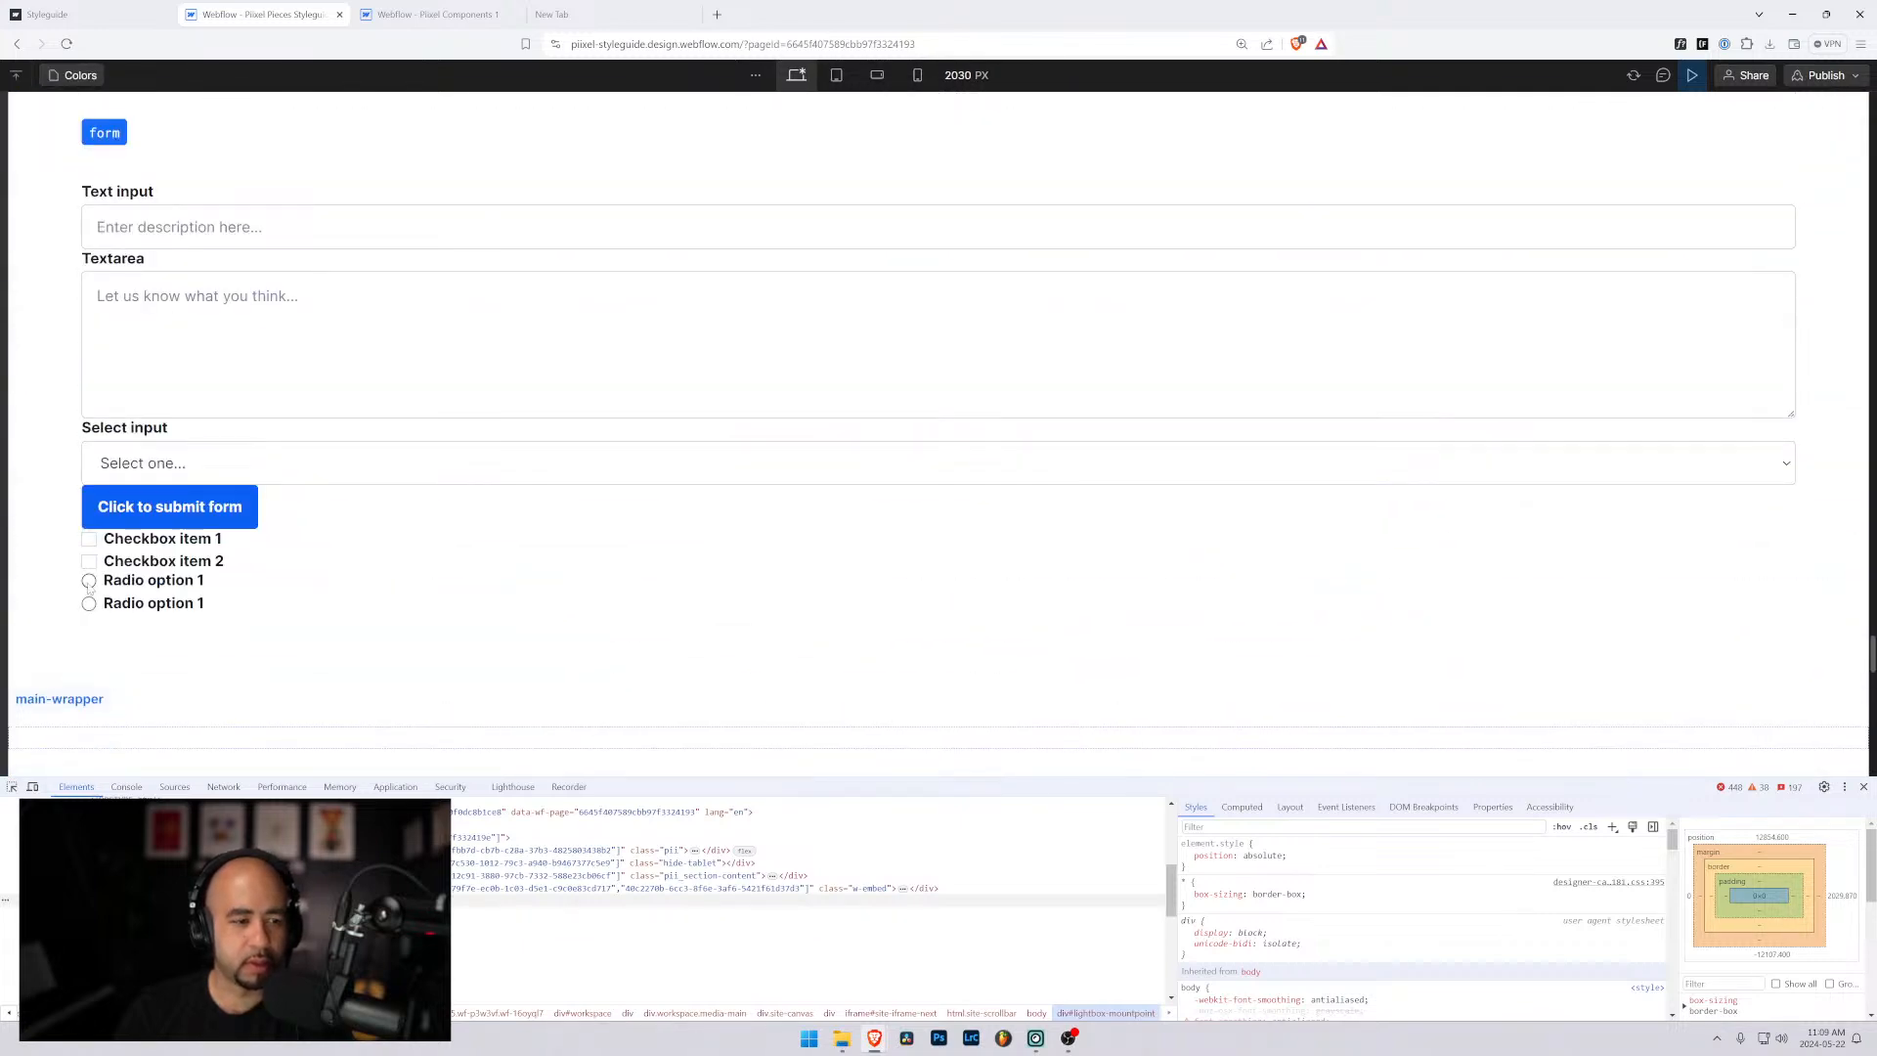
{"action": "left_click", "coordinate": [89, 561]}
{"action": "left_click", "coordinate": [89, 539]}
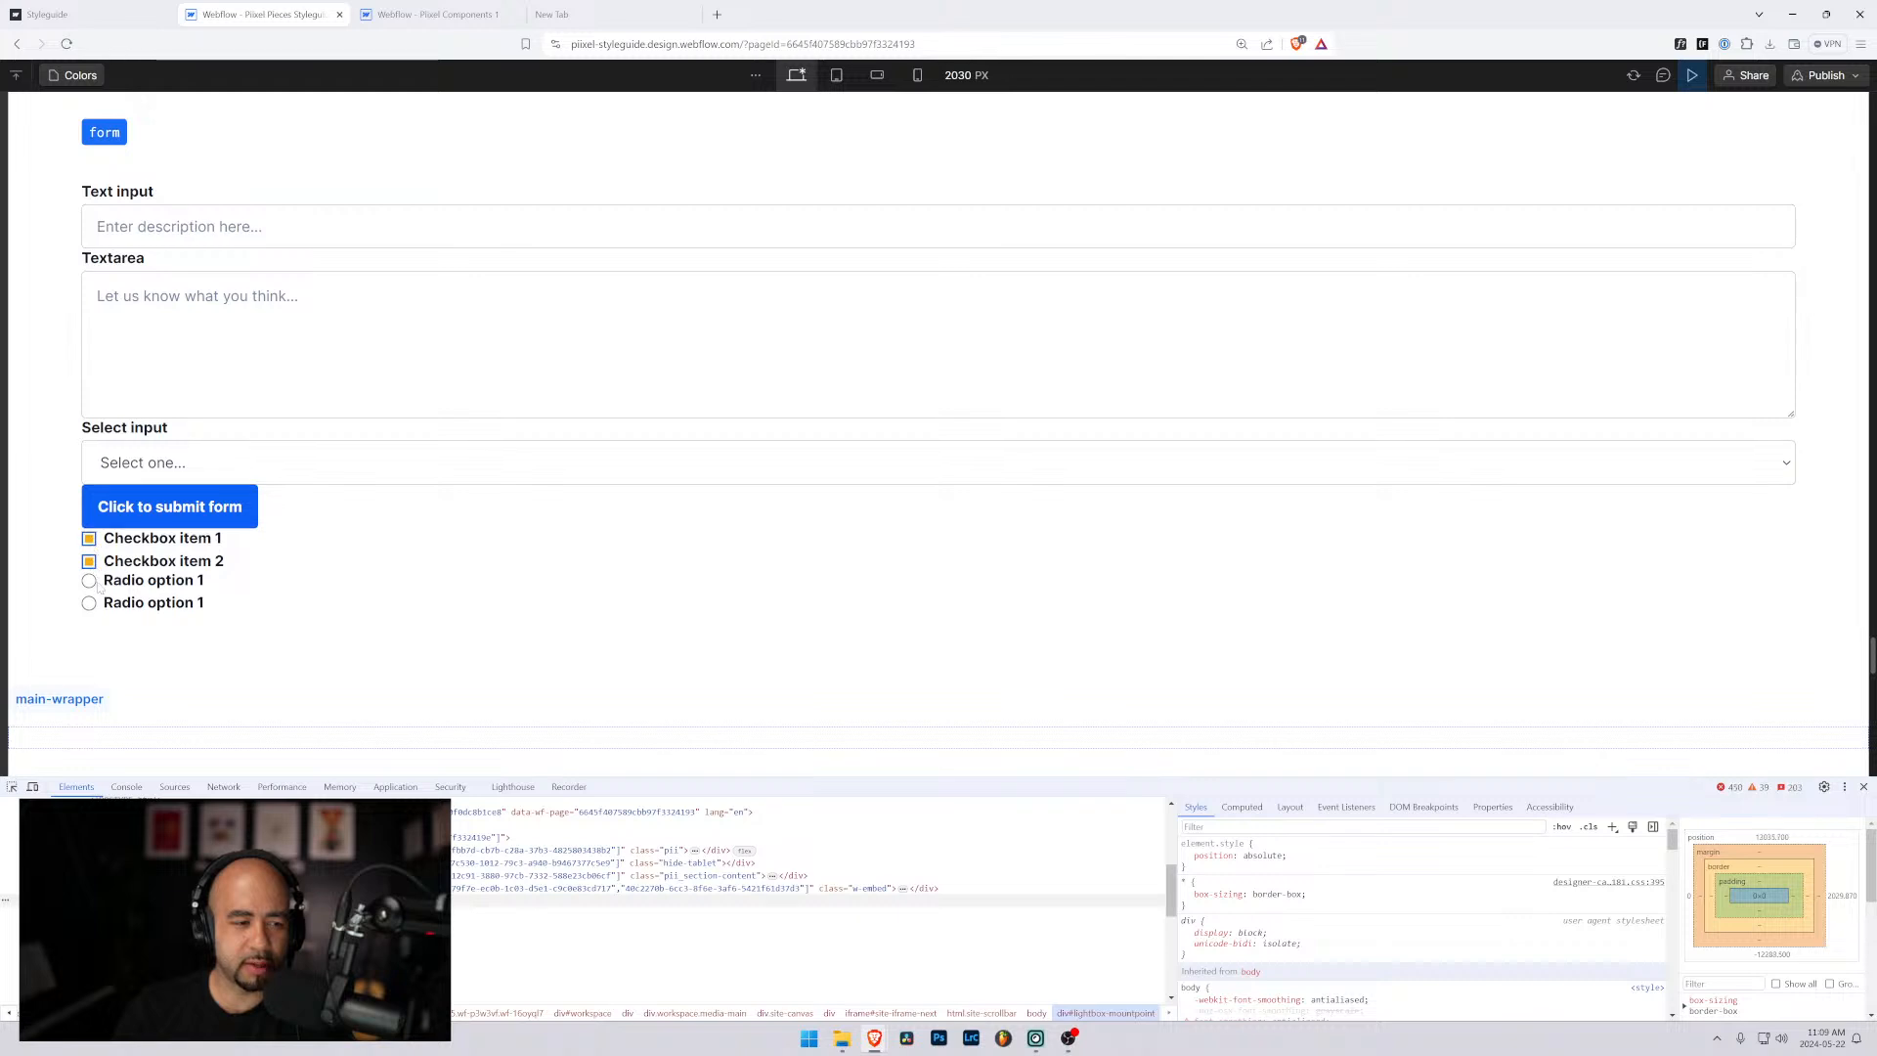
Test submitting the form and picking Second choice in the select input, and compare with the published styleguide's form.
{"action": "left_click", "coordinate": [157, 504]}
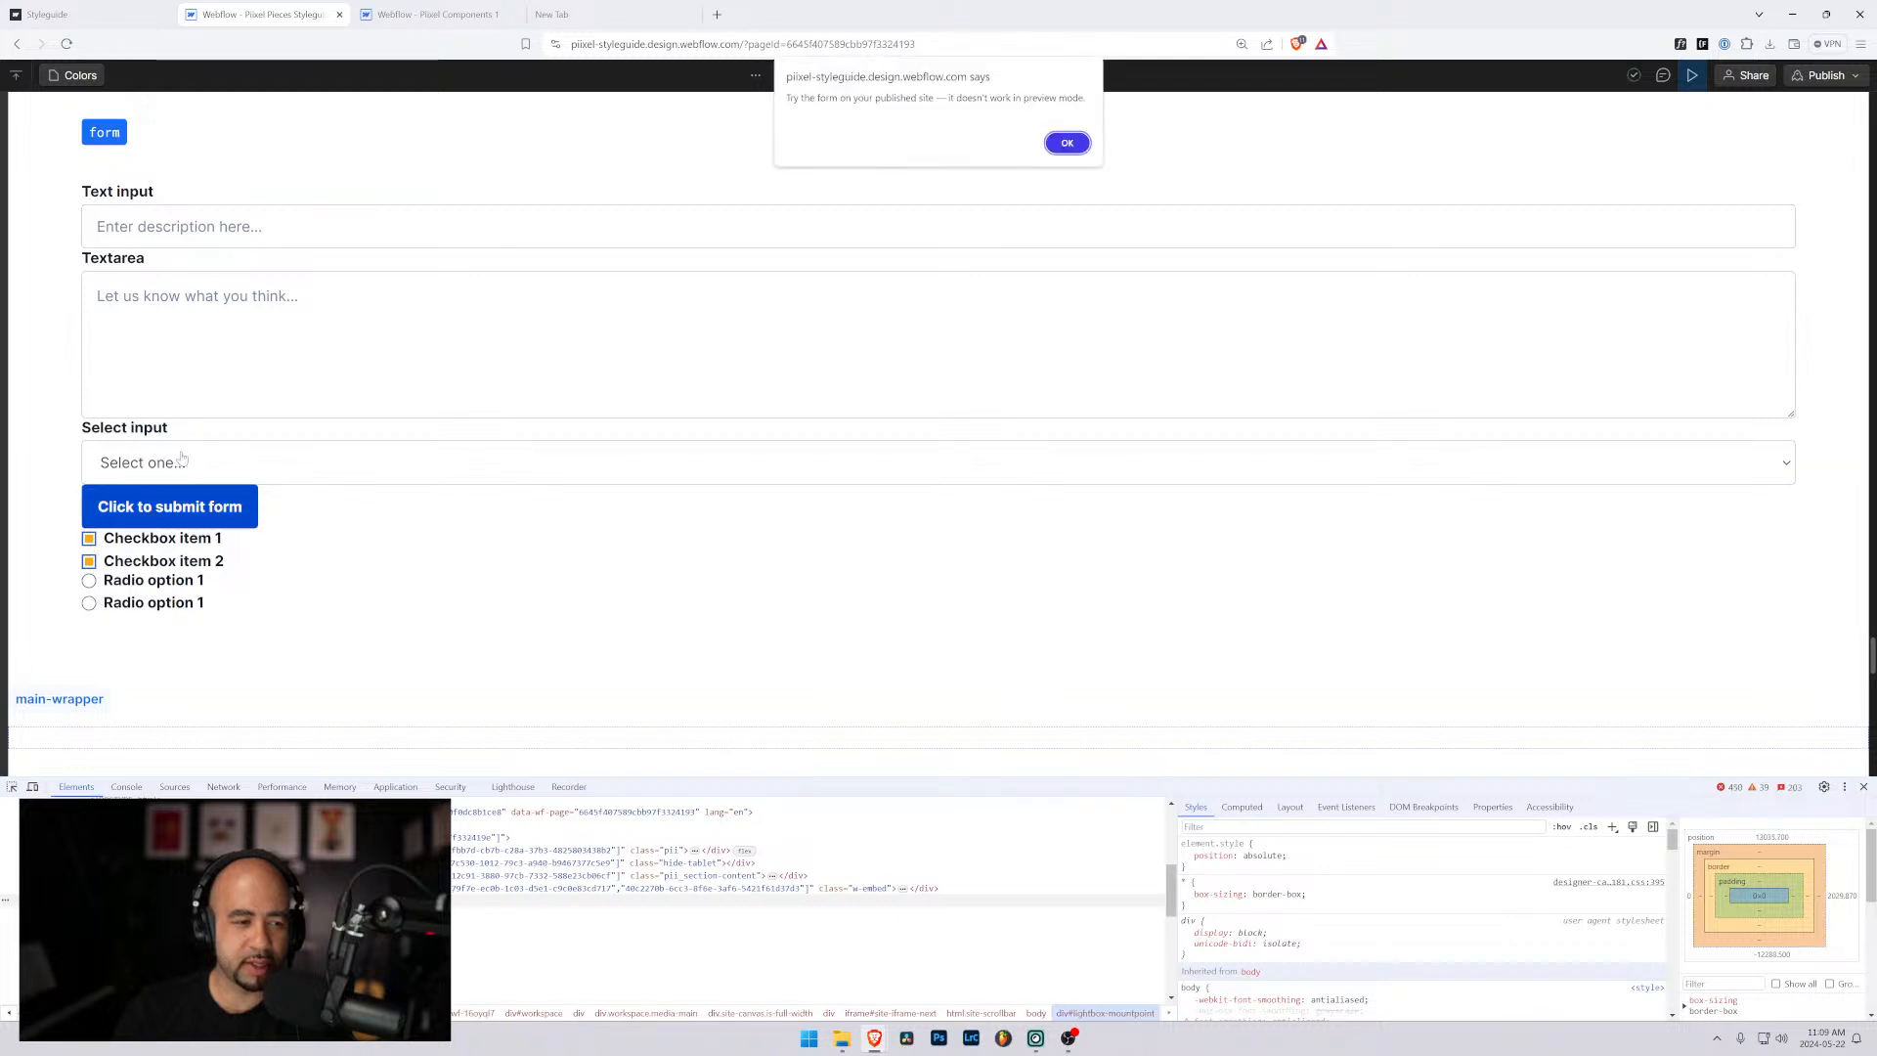
{"action": "left_click", "coordinate": [1067, 146]}
{"action": "left_click", "coordinate": [333, 466]}
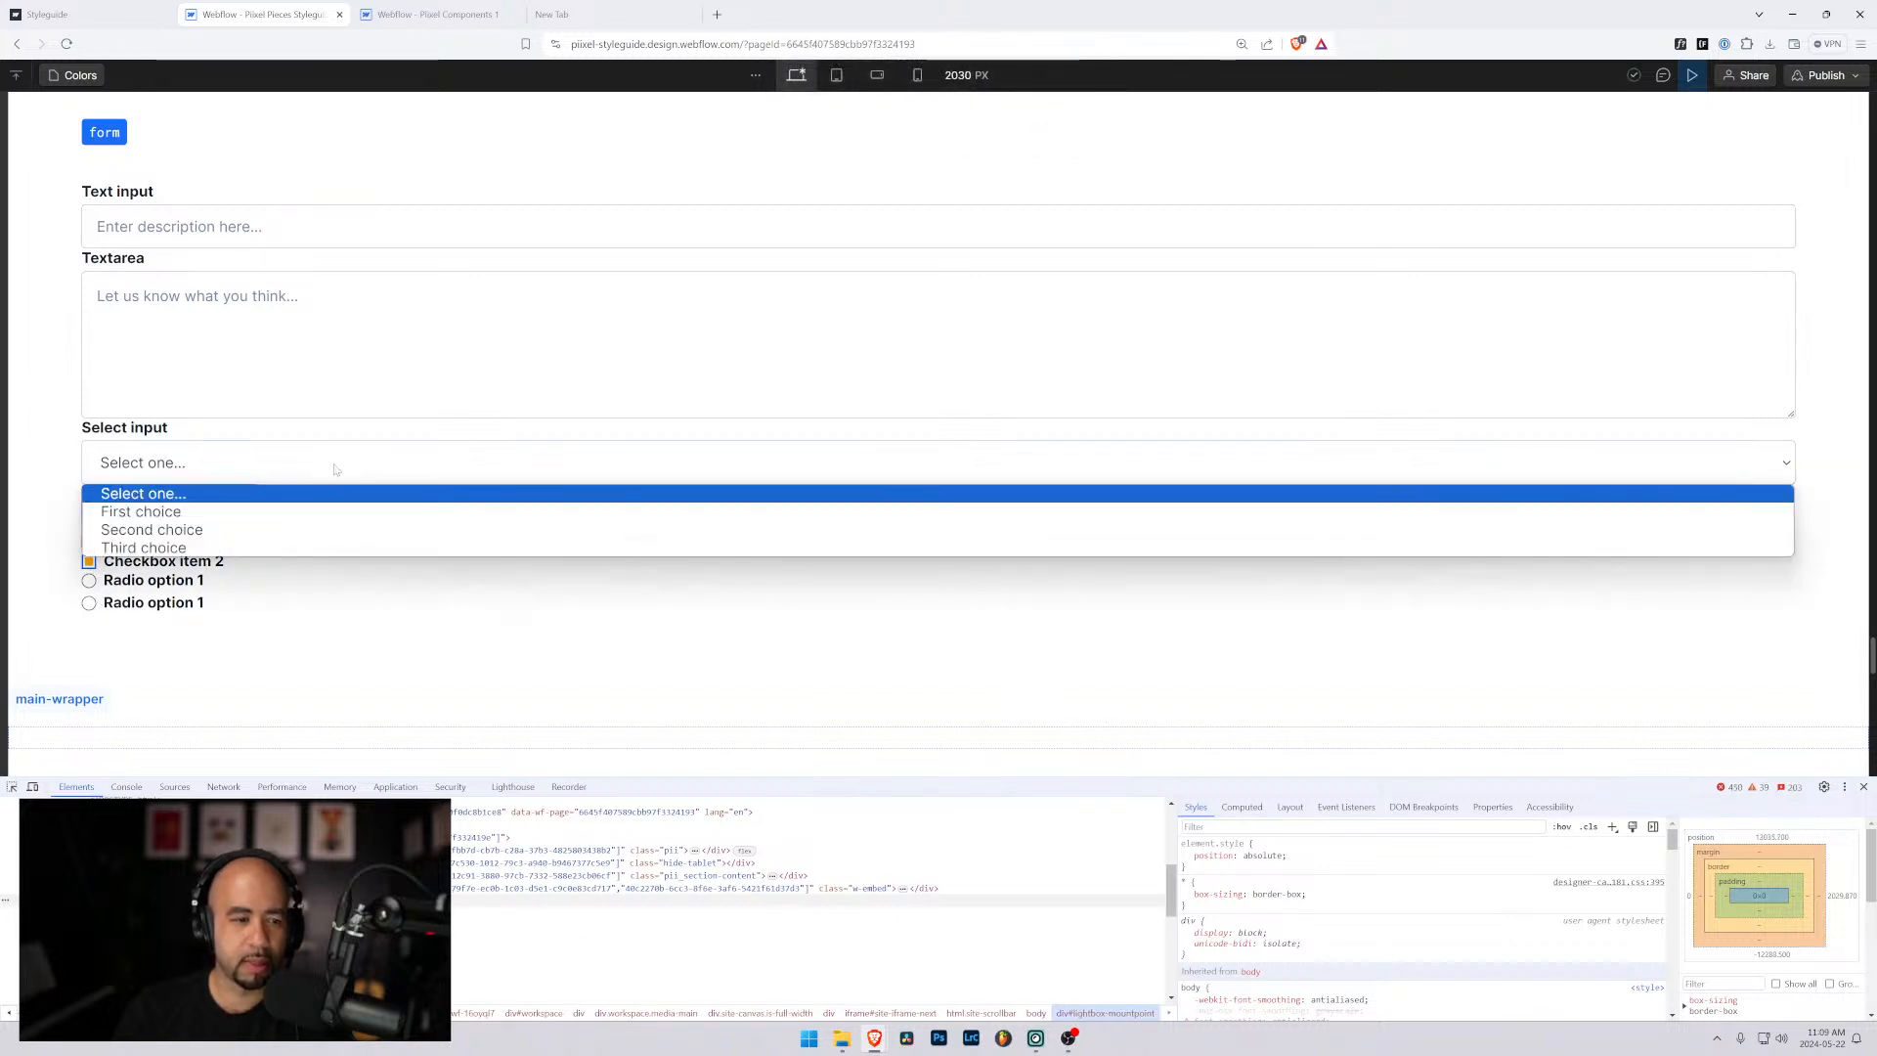
{"action": "left_click", "coordinate": [146, 528]}
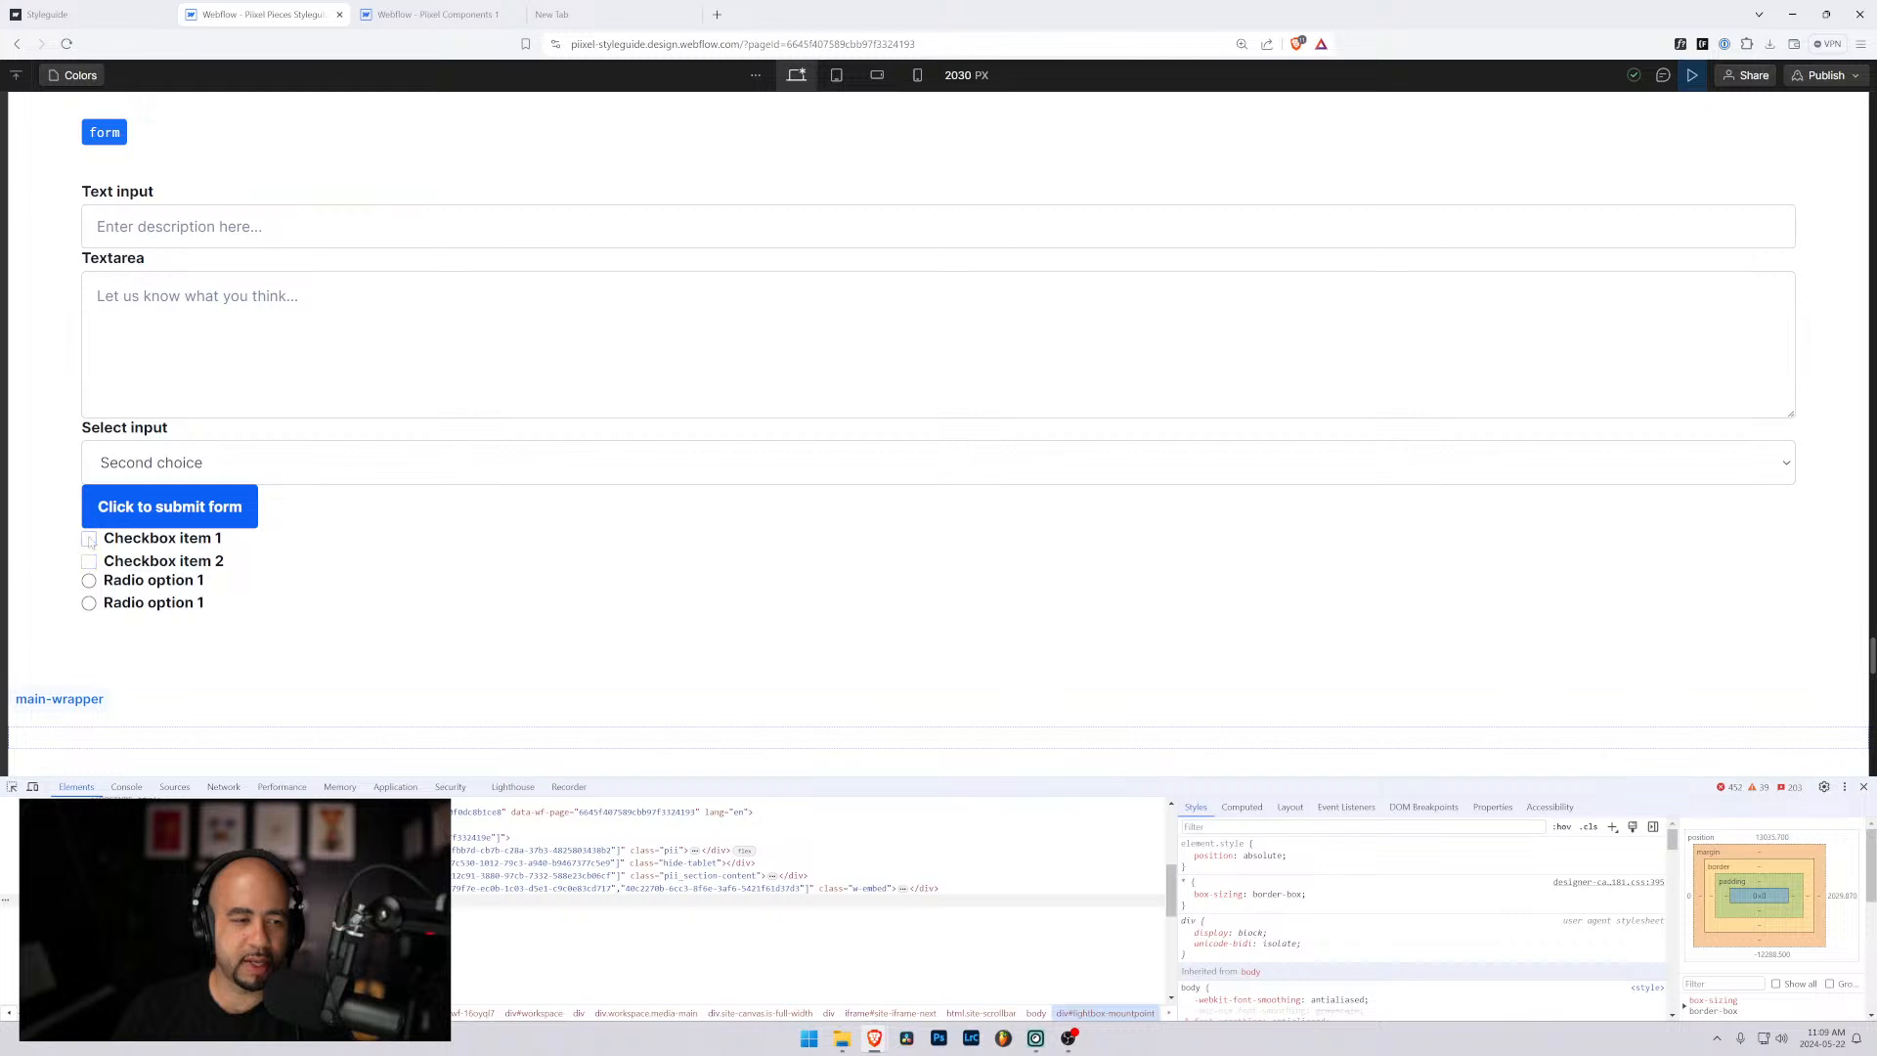
{"action": "key", "text": "ctrl+1"}
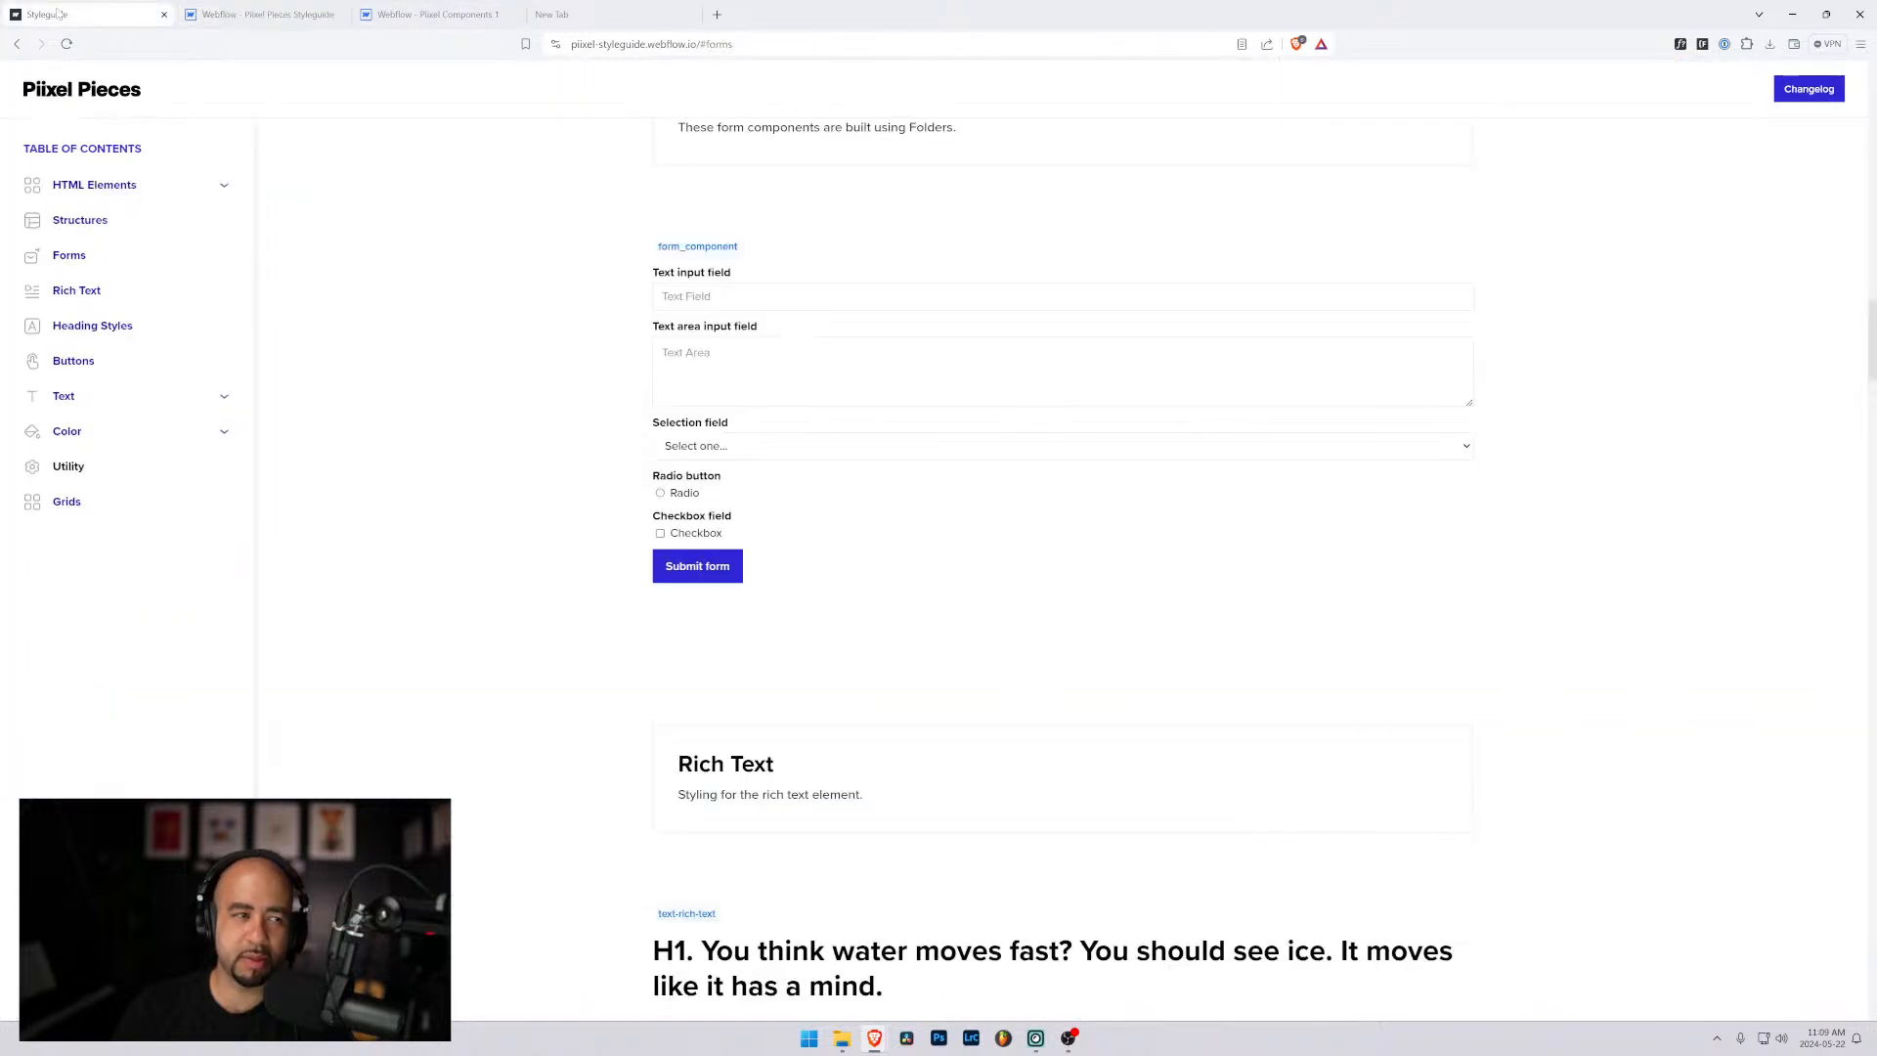
{"action": "left_click", "coordinate": [283, 13]}
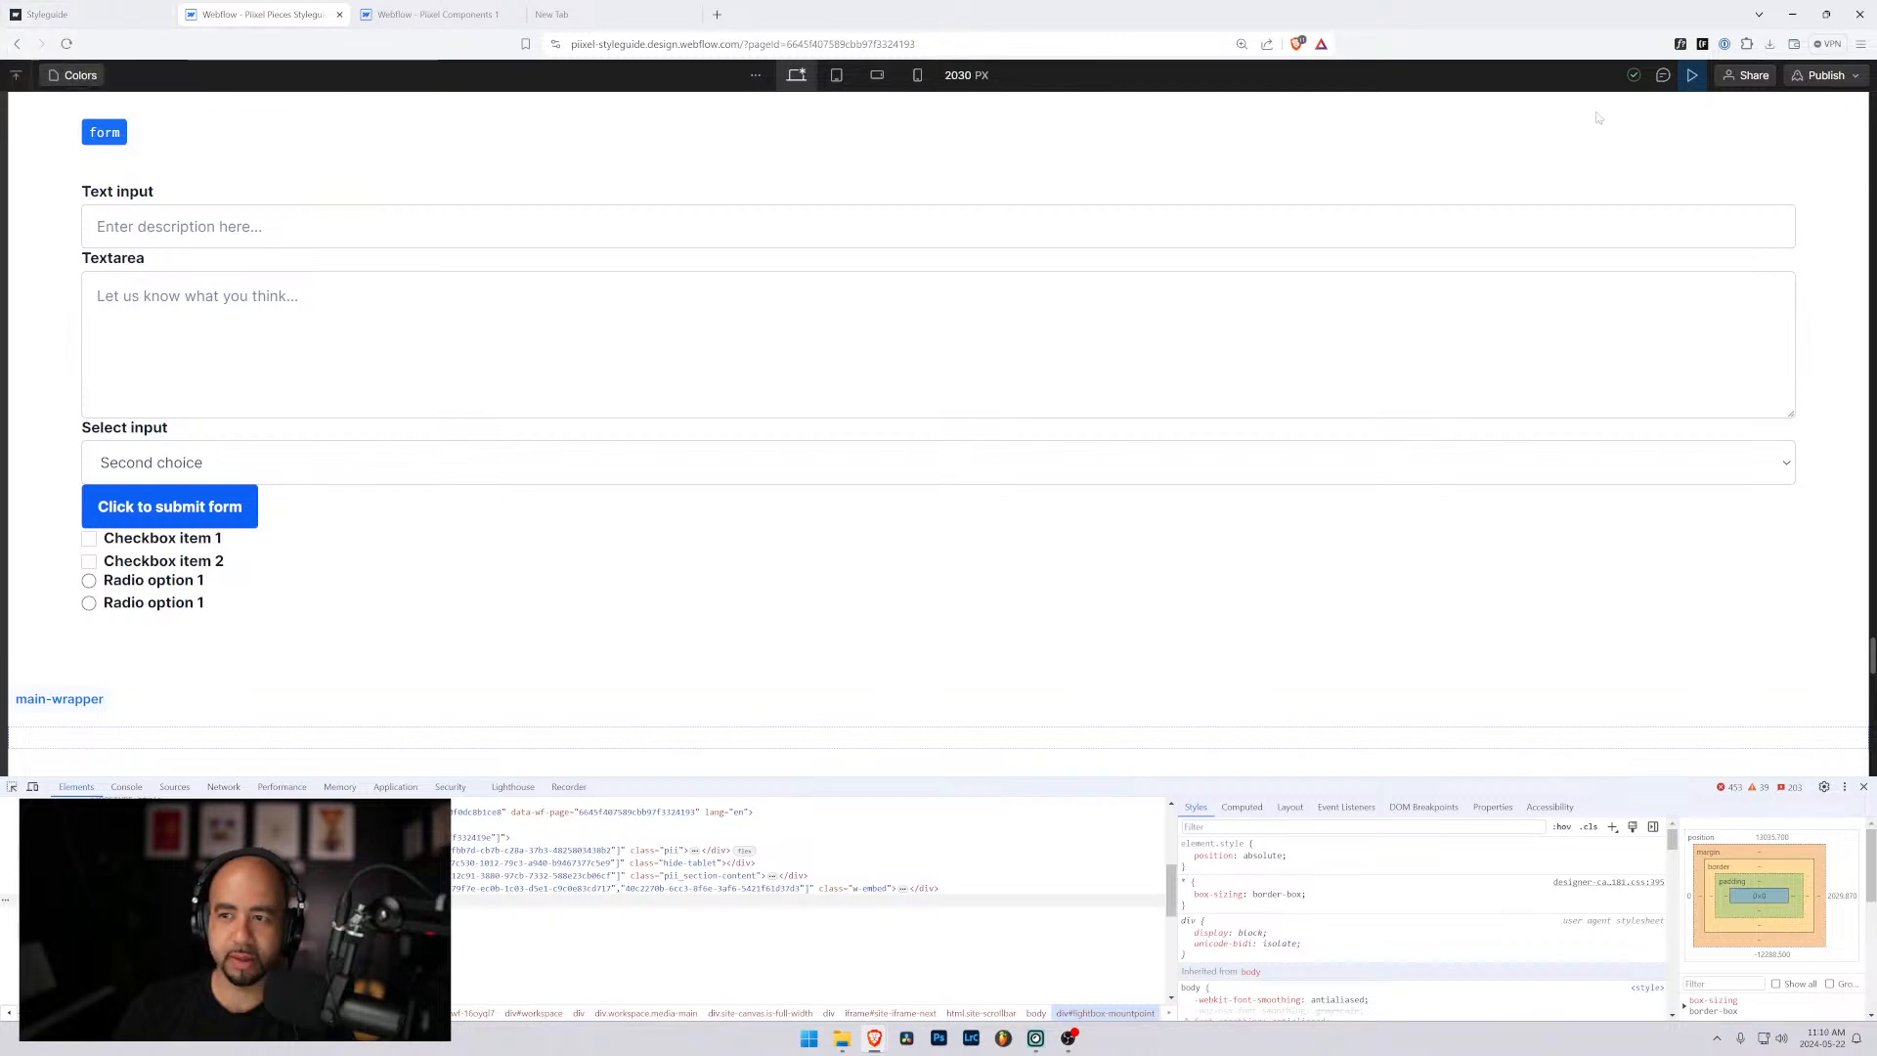
Add the .form_radio.w-radio::before selector after .form_checkbox.w-checkbox::before in the Global Styles code embed and save it.
{"action": "left_click", "coordinate": [1692, 75]}
{"action": "scroll", "coordinate": [244, 440], "scroll_direction": "down", "scroll_amount": 5}
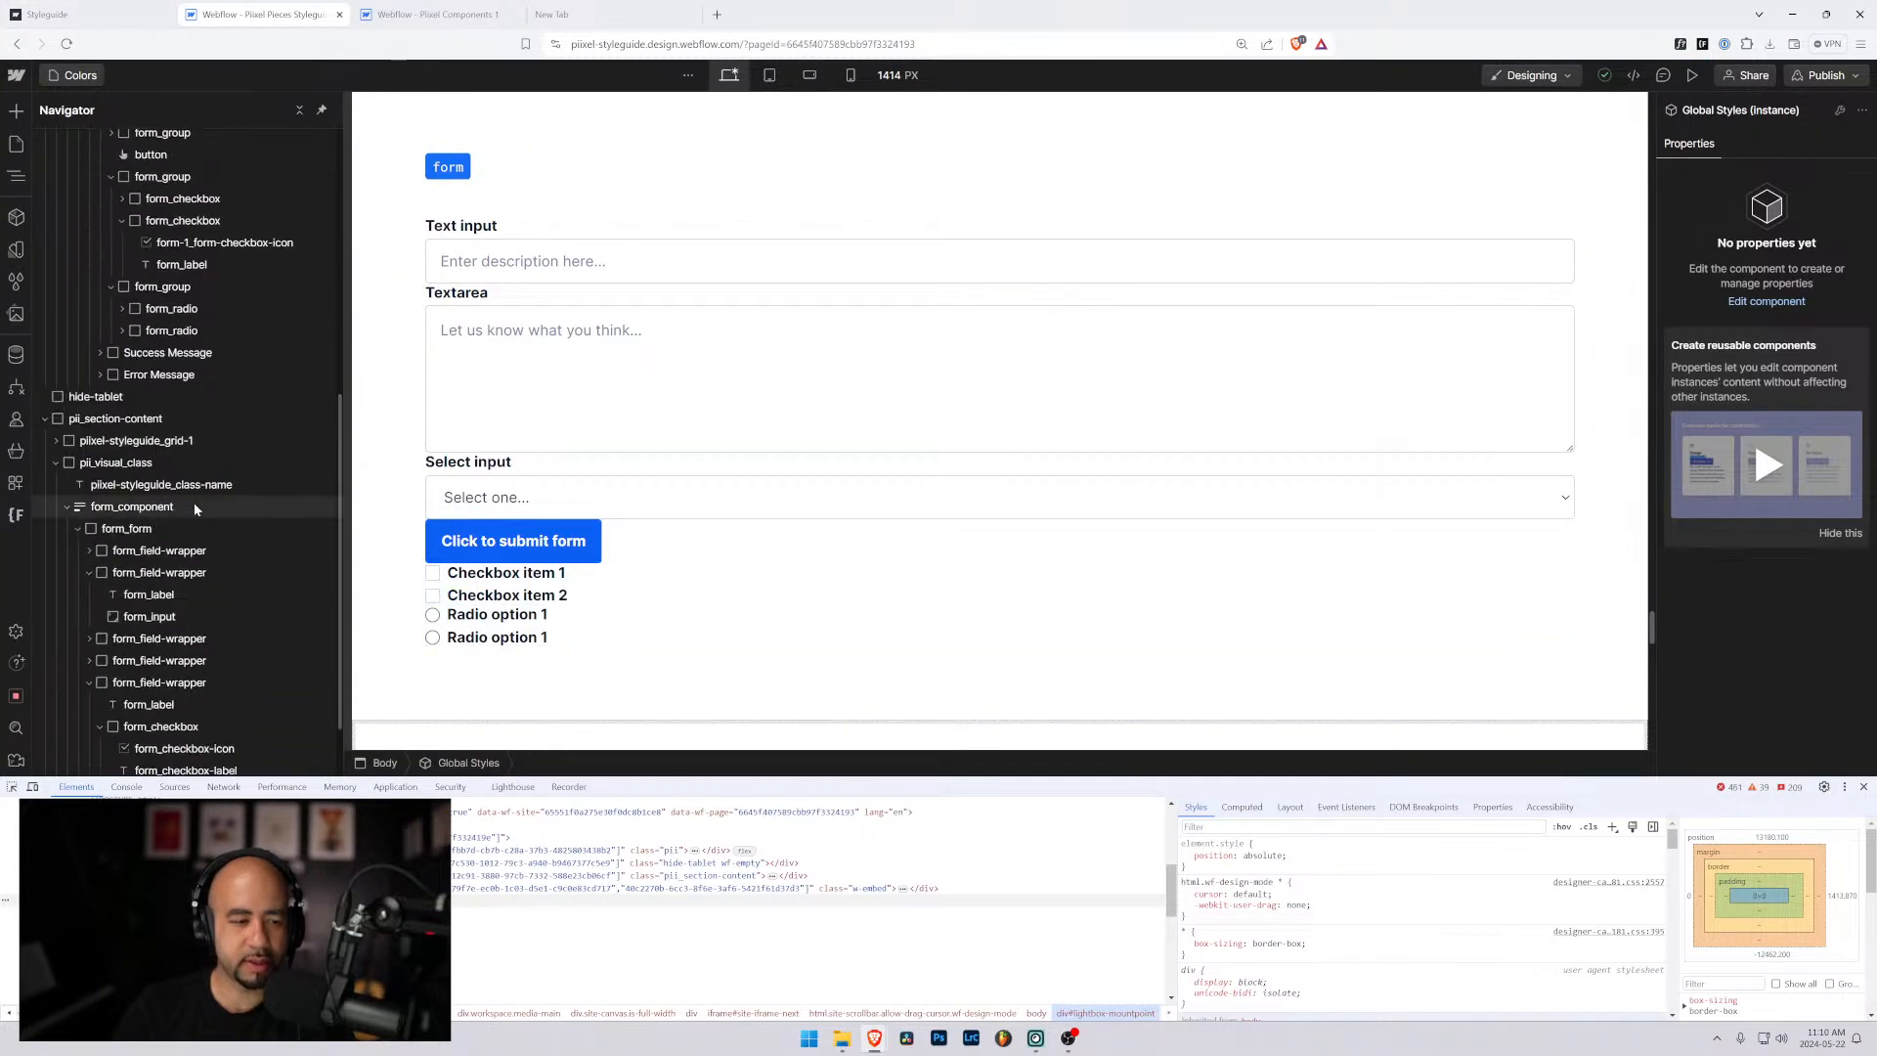
{"action": "scroll", "coordinate": [200, 512], "scroll_direction": "down", "scroll_amount": 3}
{"action": "double_click", "coordinate": [132, 765]}
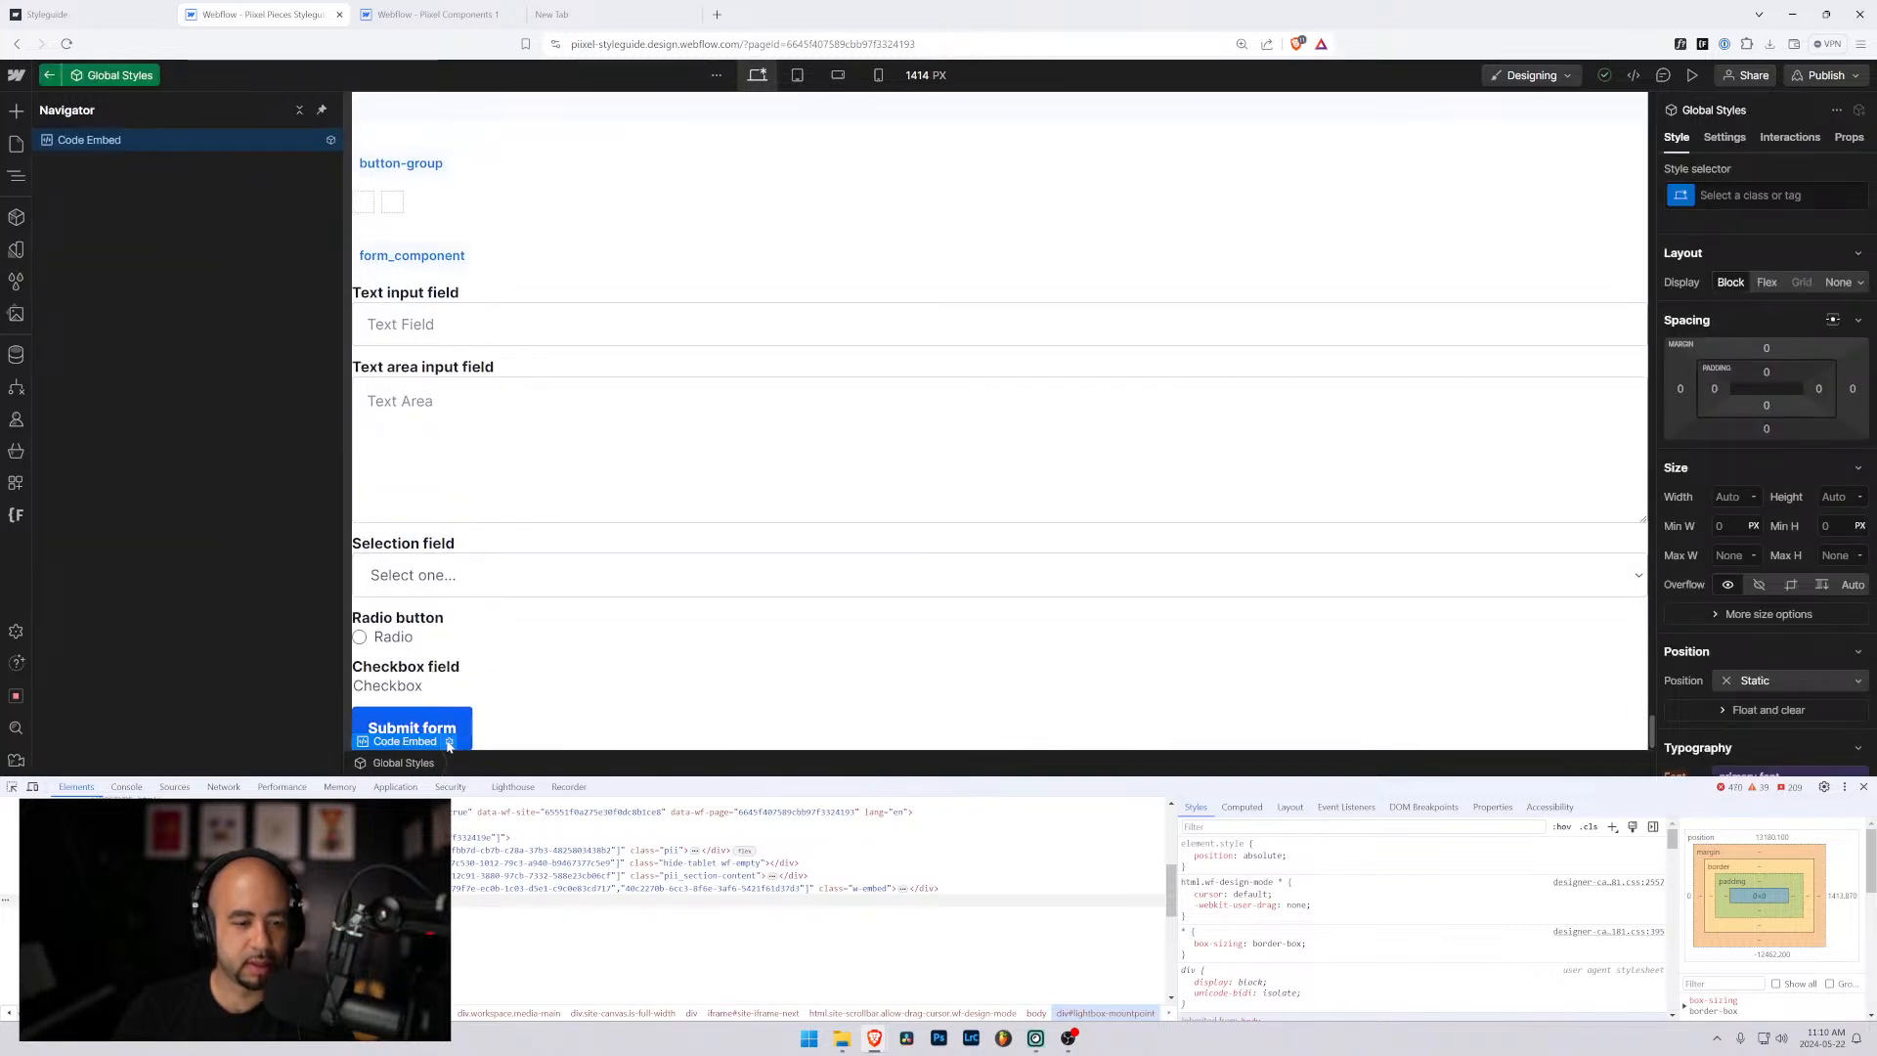
{"action": "left_click", "coordinate": [449, 741]}
{"action": "left_click", "coordinate": [804, 536]}
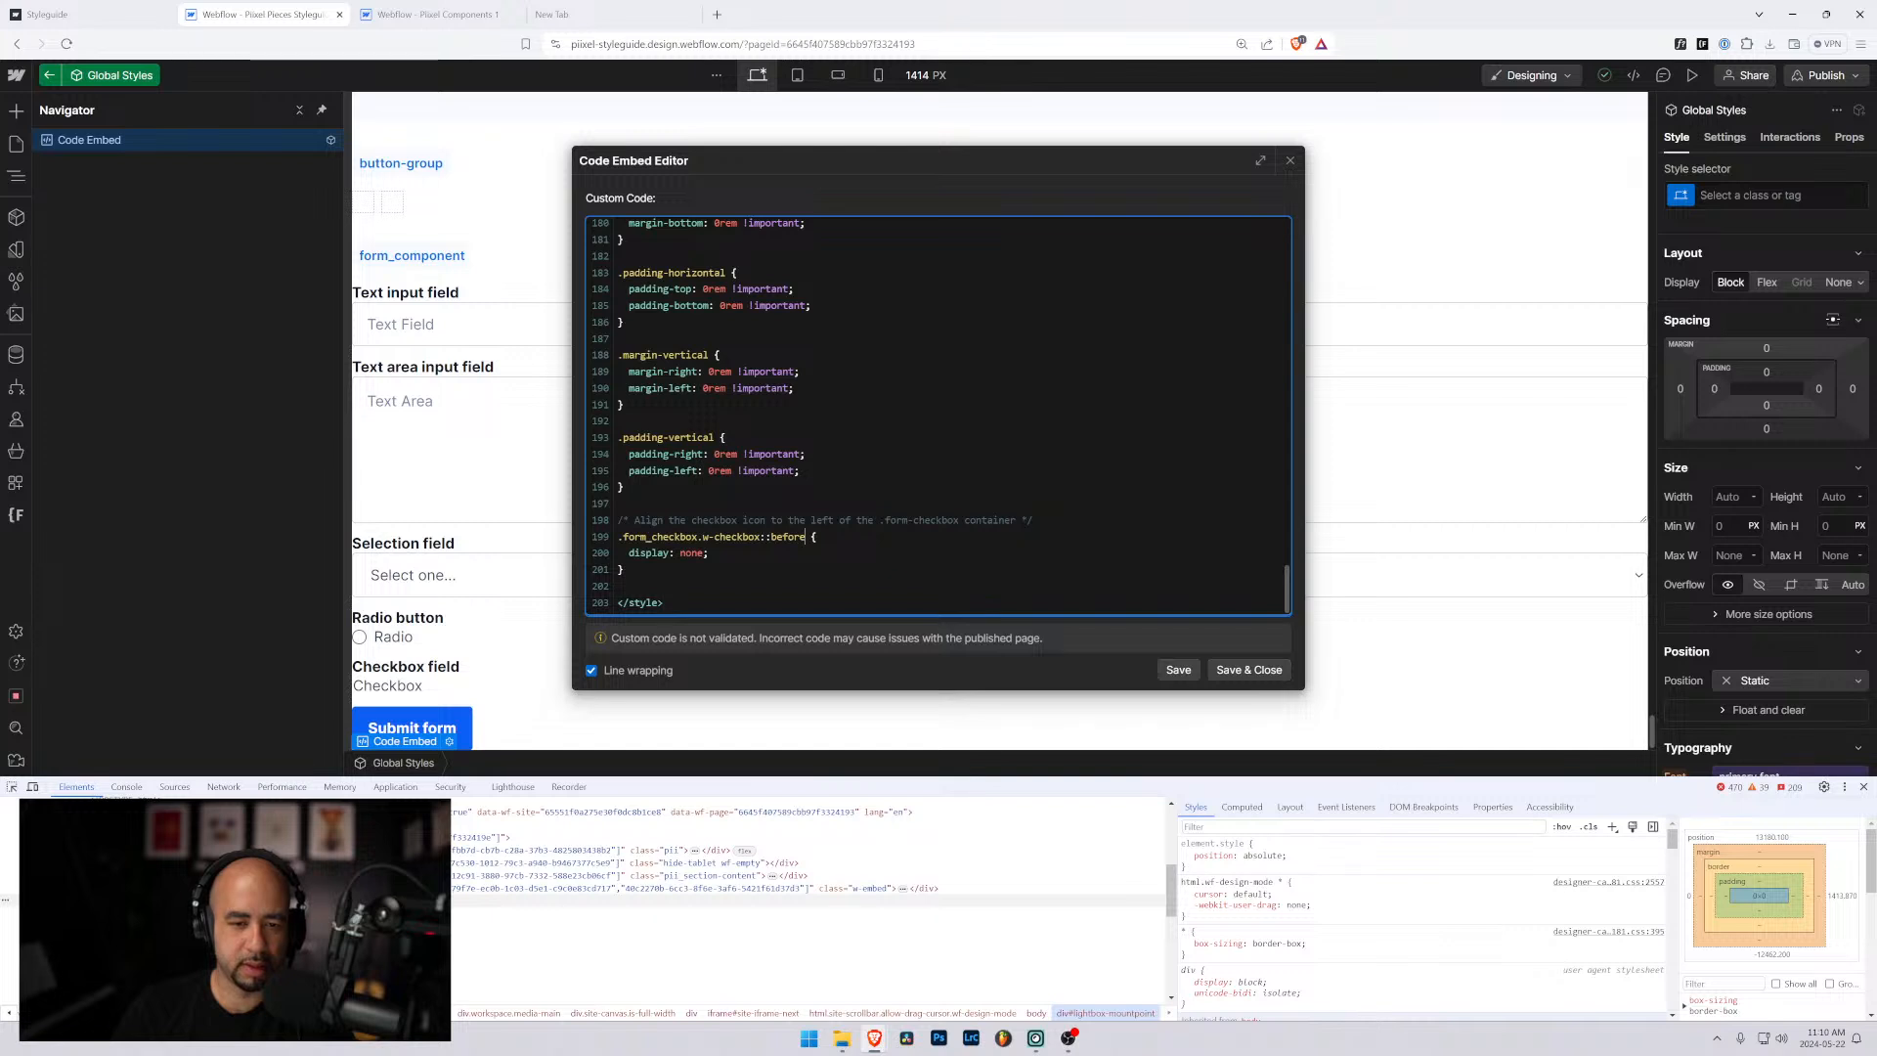
{"action": "type", "text": ","}
{"action": "key", "text": "Return"}
{"action": "type", "text": "."}
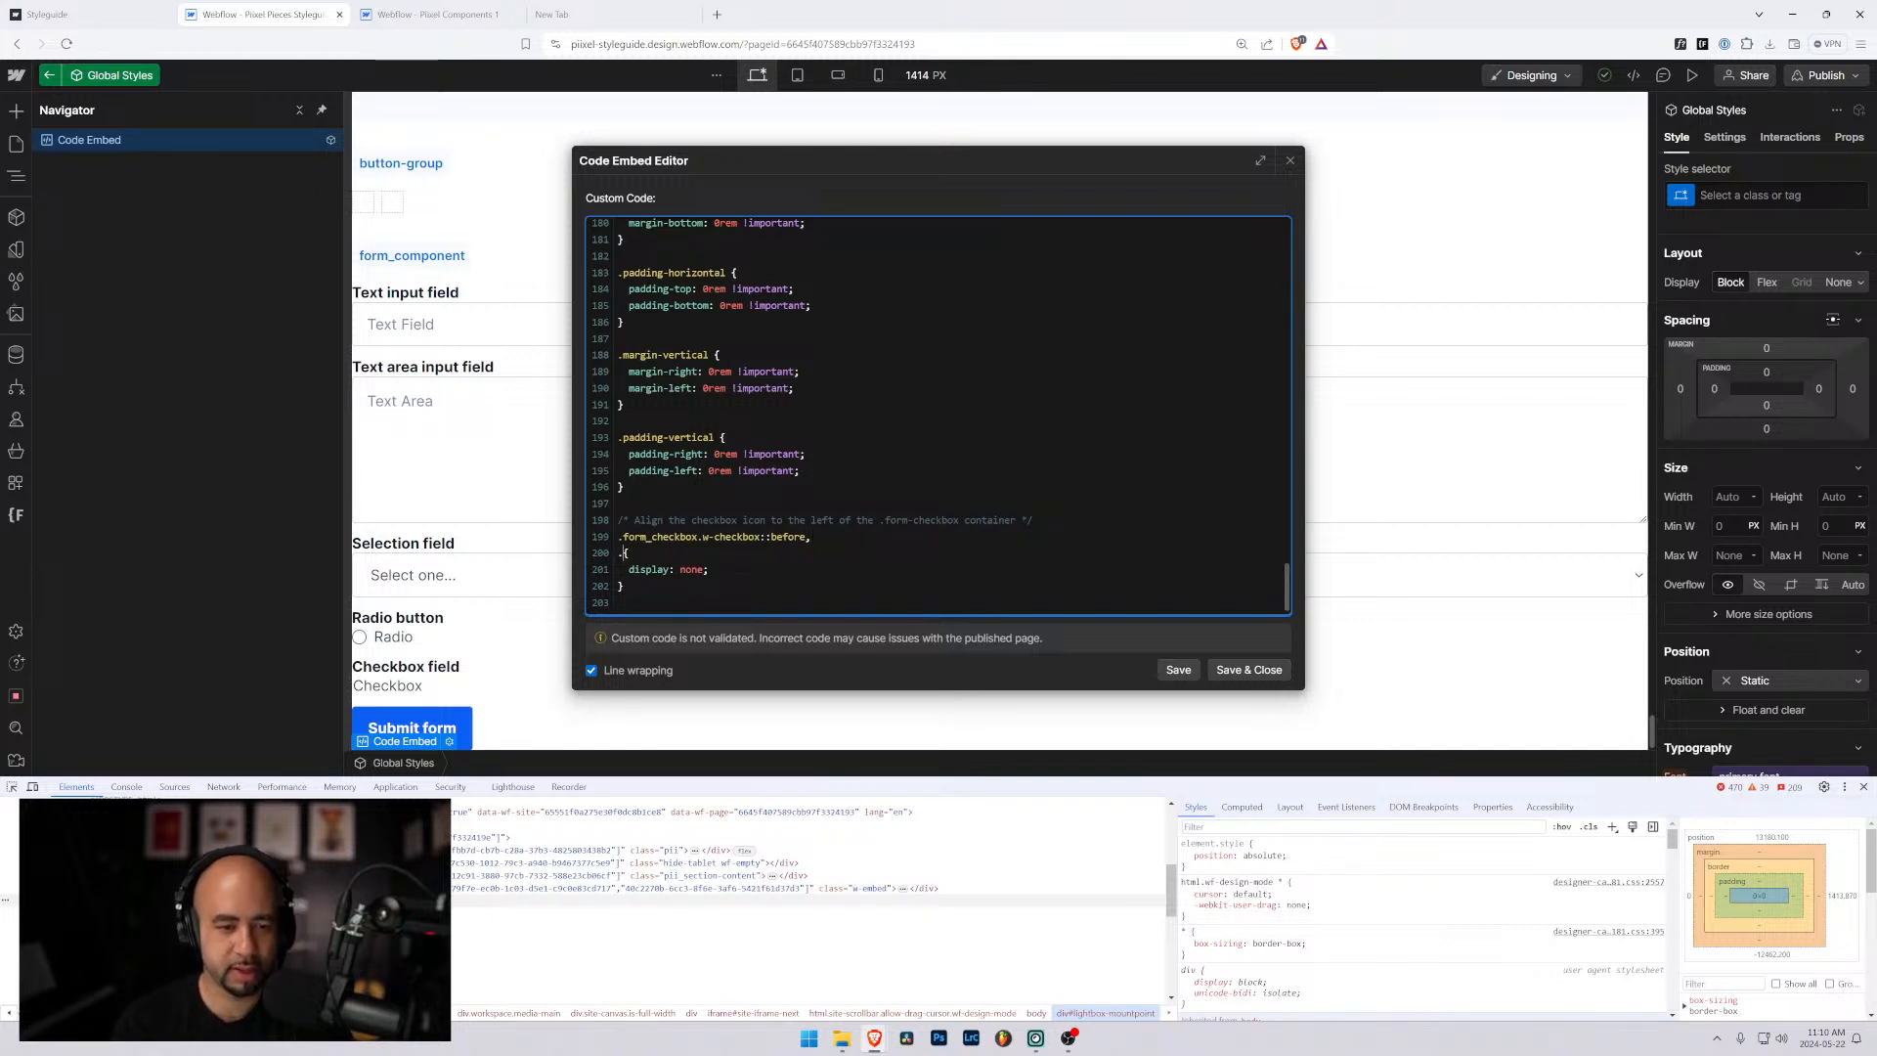
{"action": "type", "text": "form_radi"}
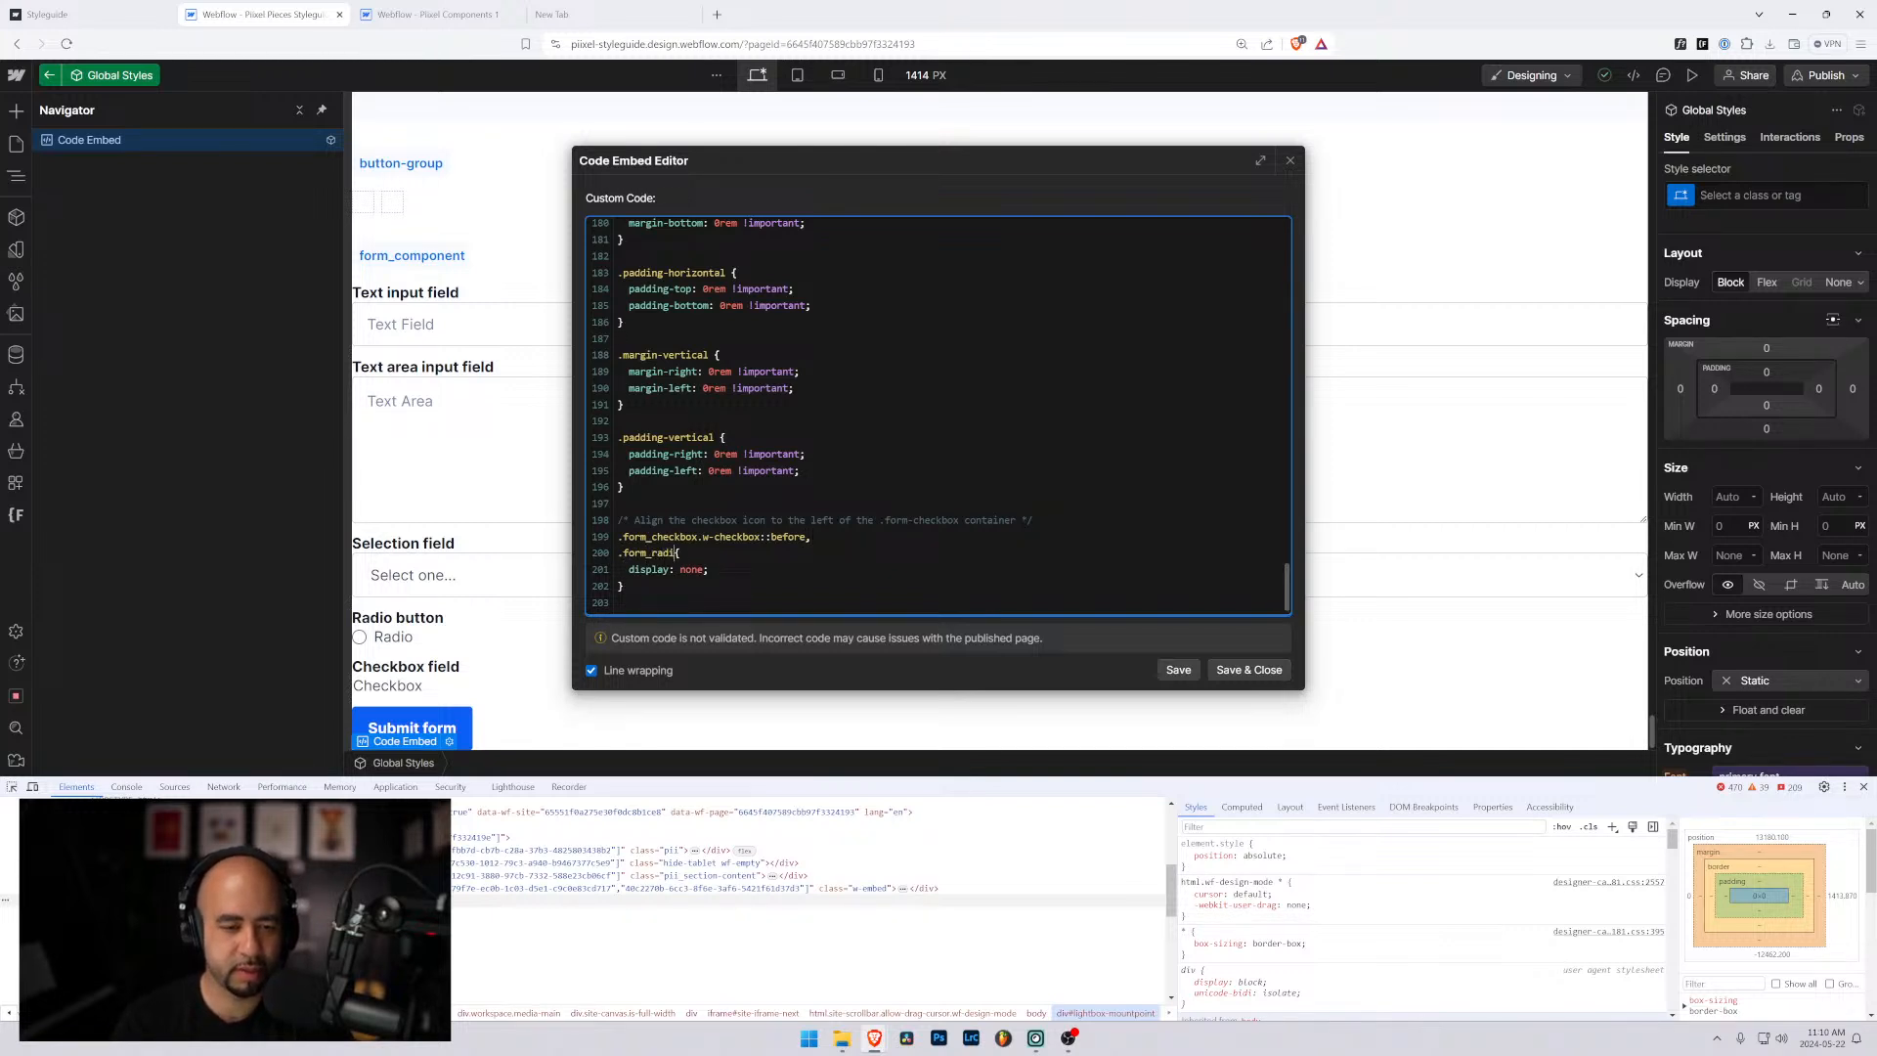
{"action": "type", "text": "o.w-radio::before"}
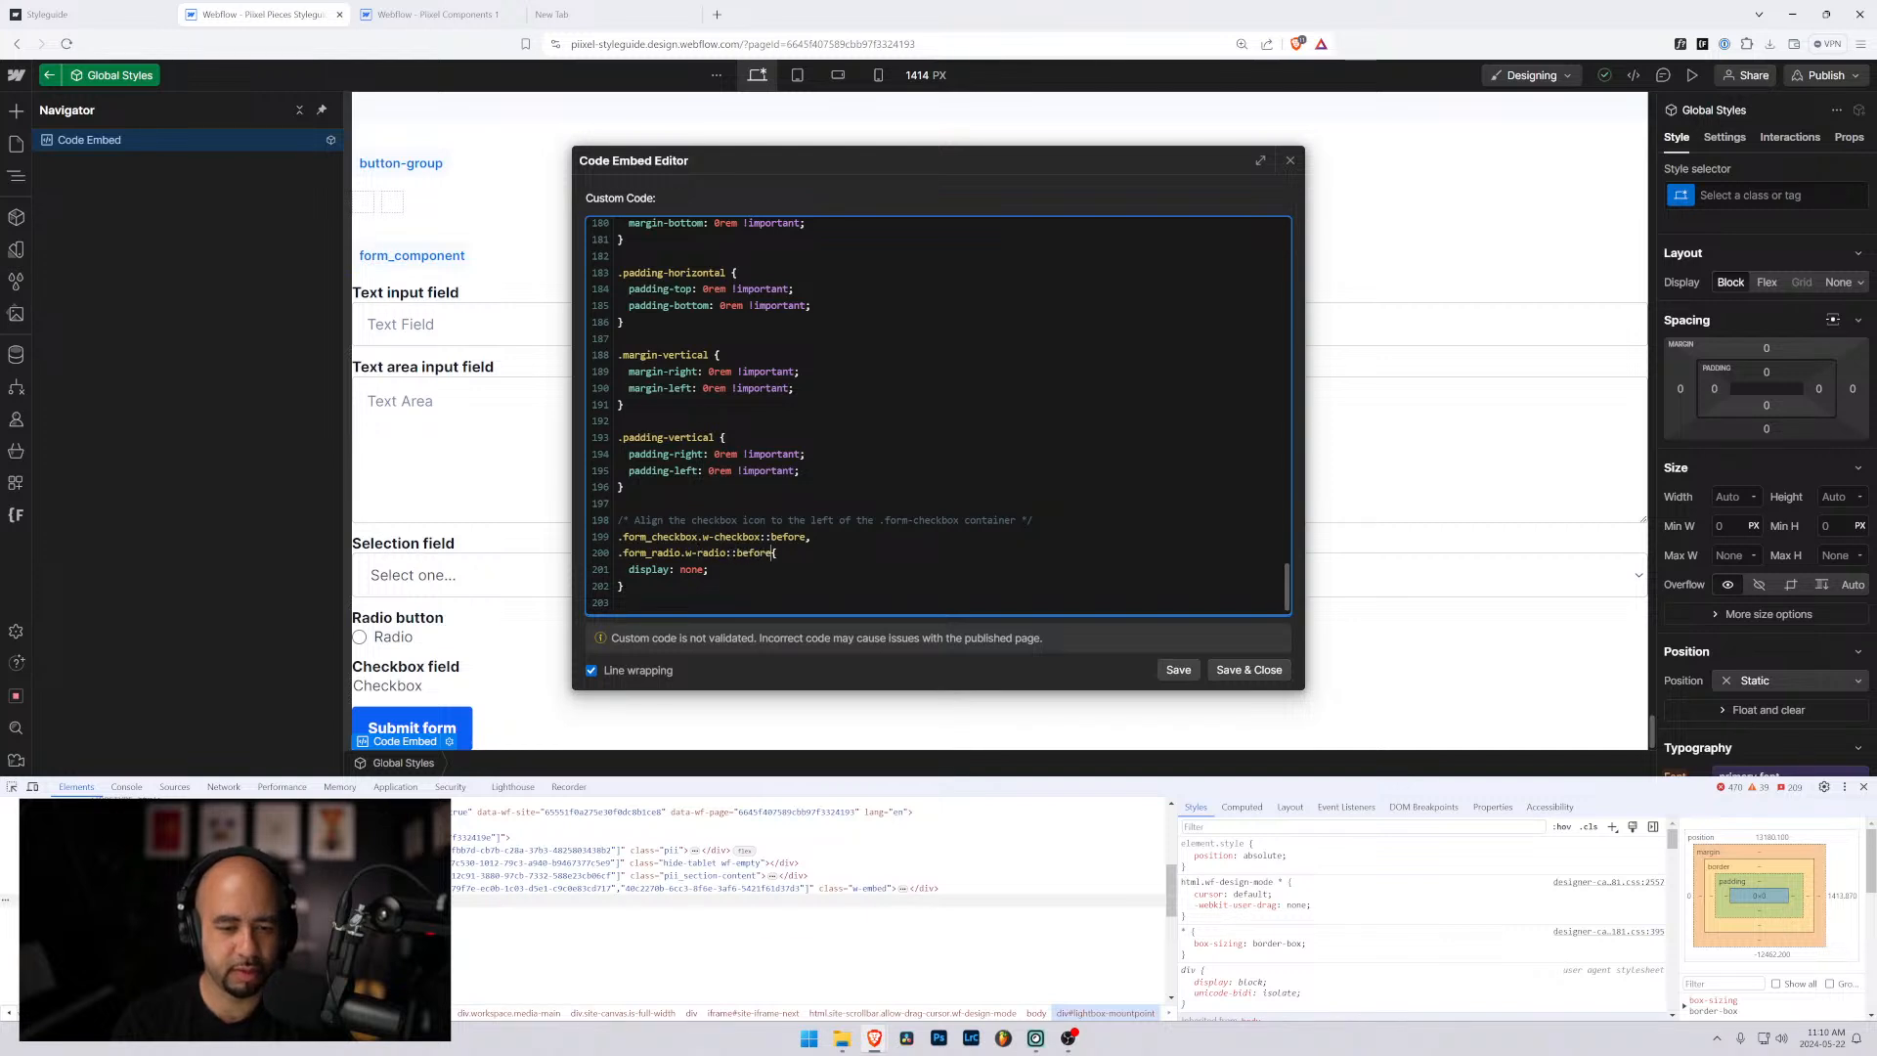
{"action": "left_click", "coordinate": [1243, 670]}
Compare the checkbox and radio icon styles on the Pixel Components Form 1 page with the styleguide form's radio icon.
{"action": "left_click", "coordinate": [430, 14]}
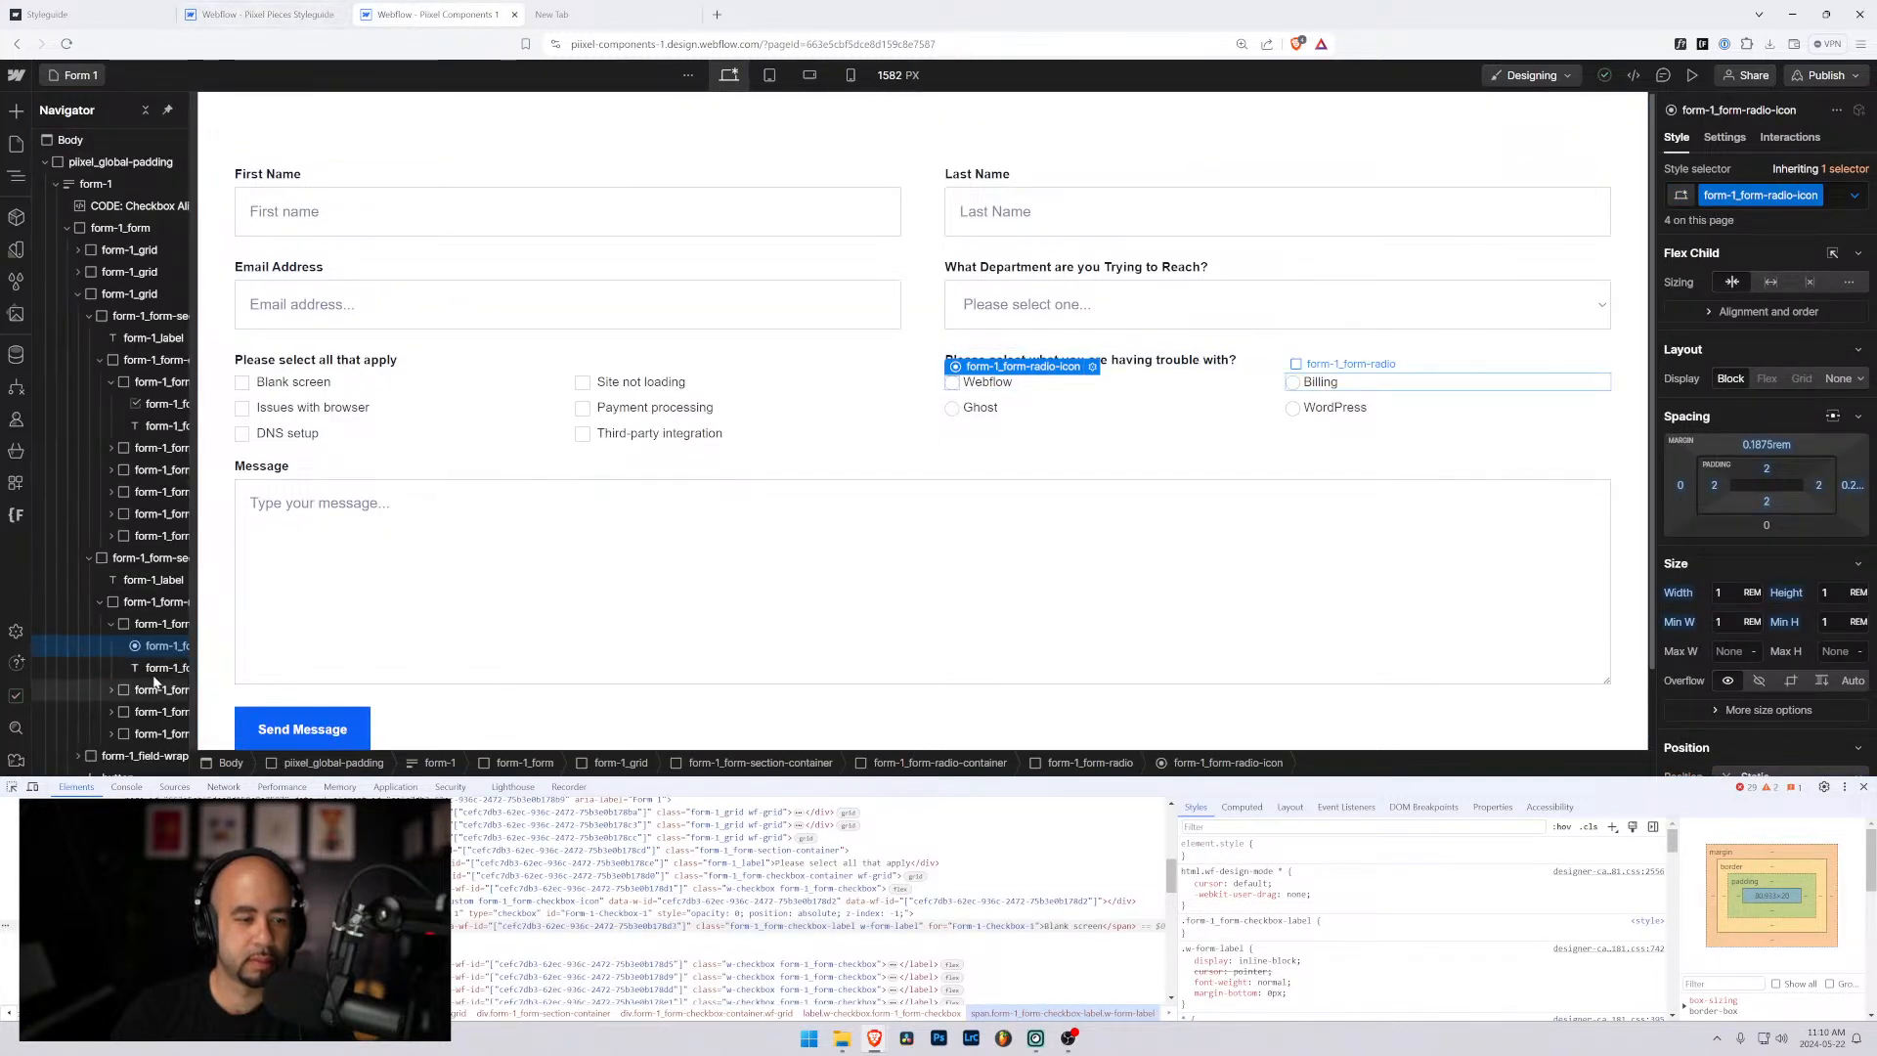
{"action": "left_click", "coordinate": [583, 382]}
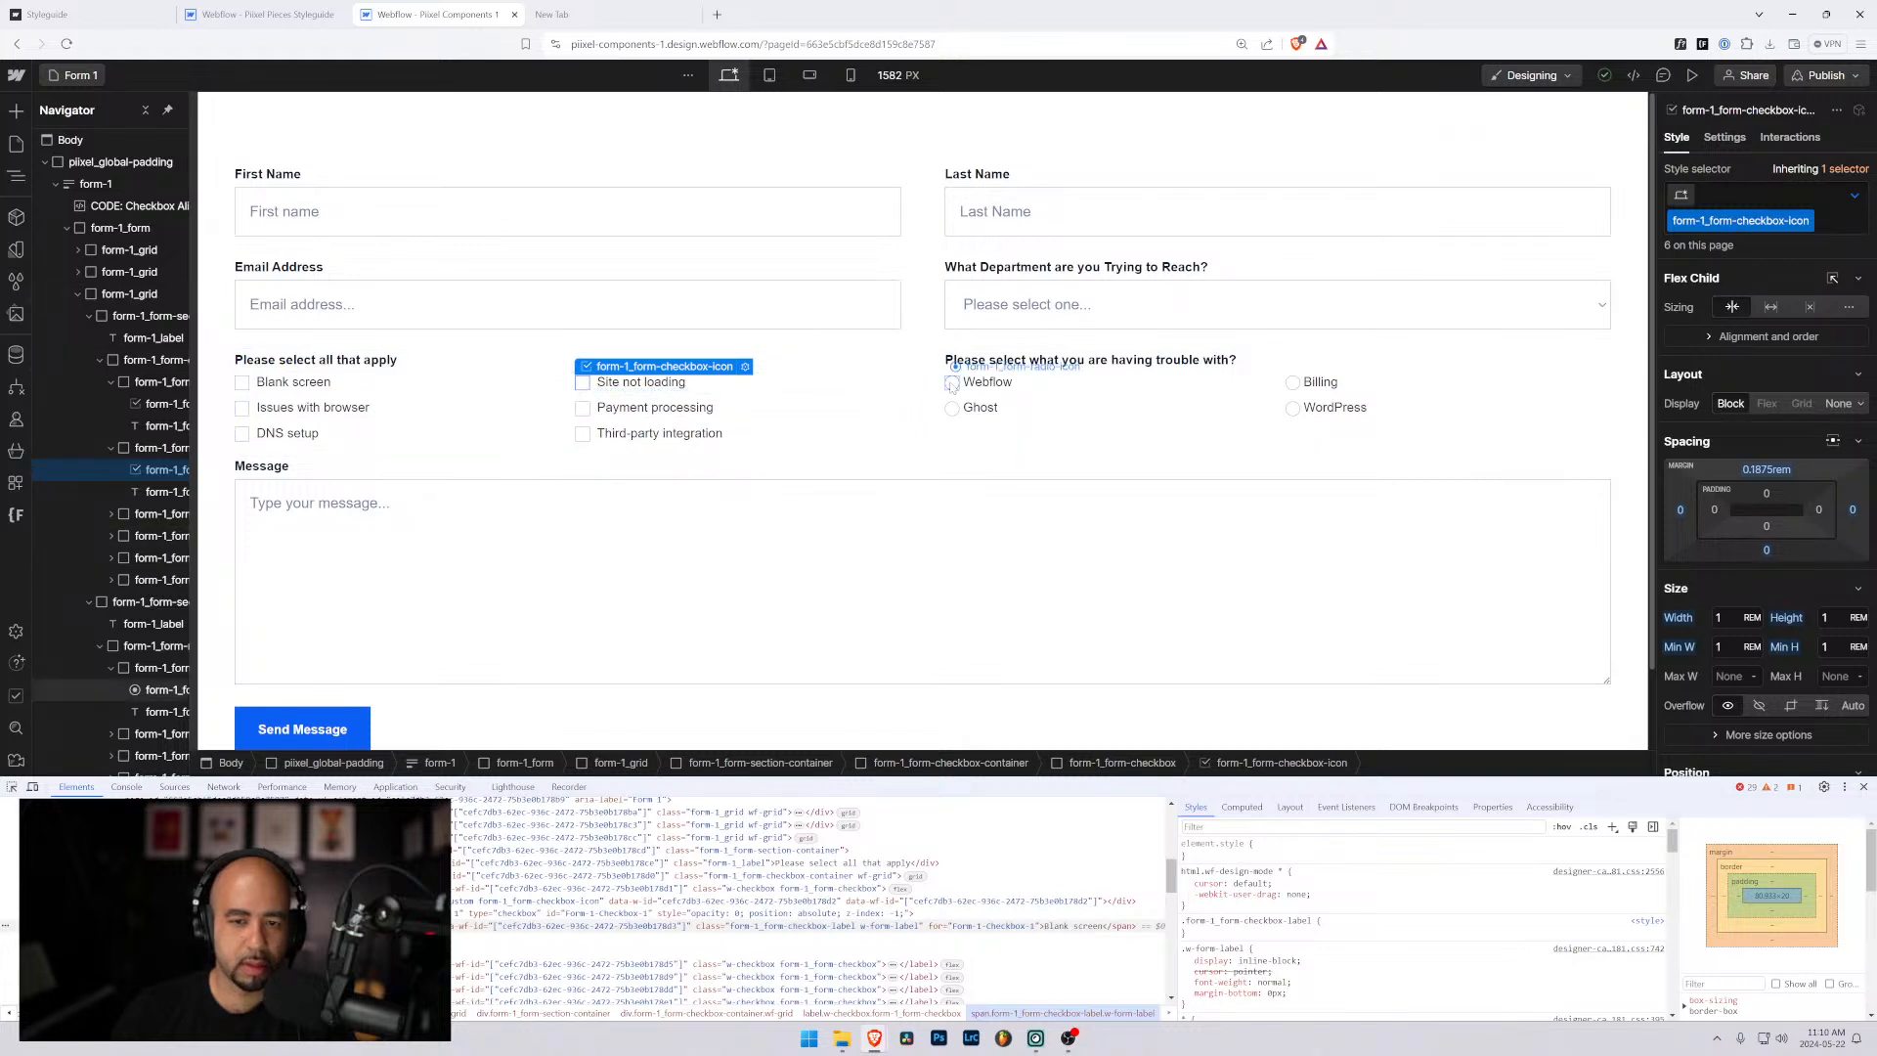
{"action": "left_click", "coordinate": [952, 385]}
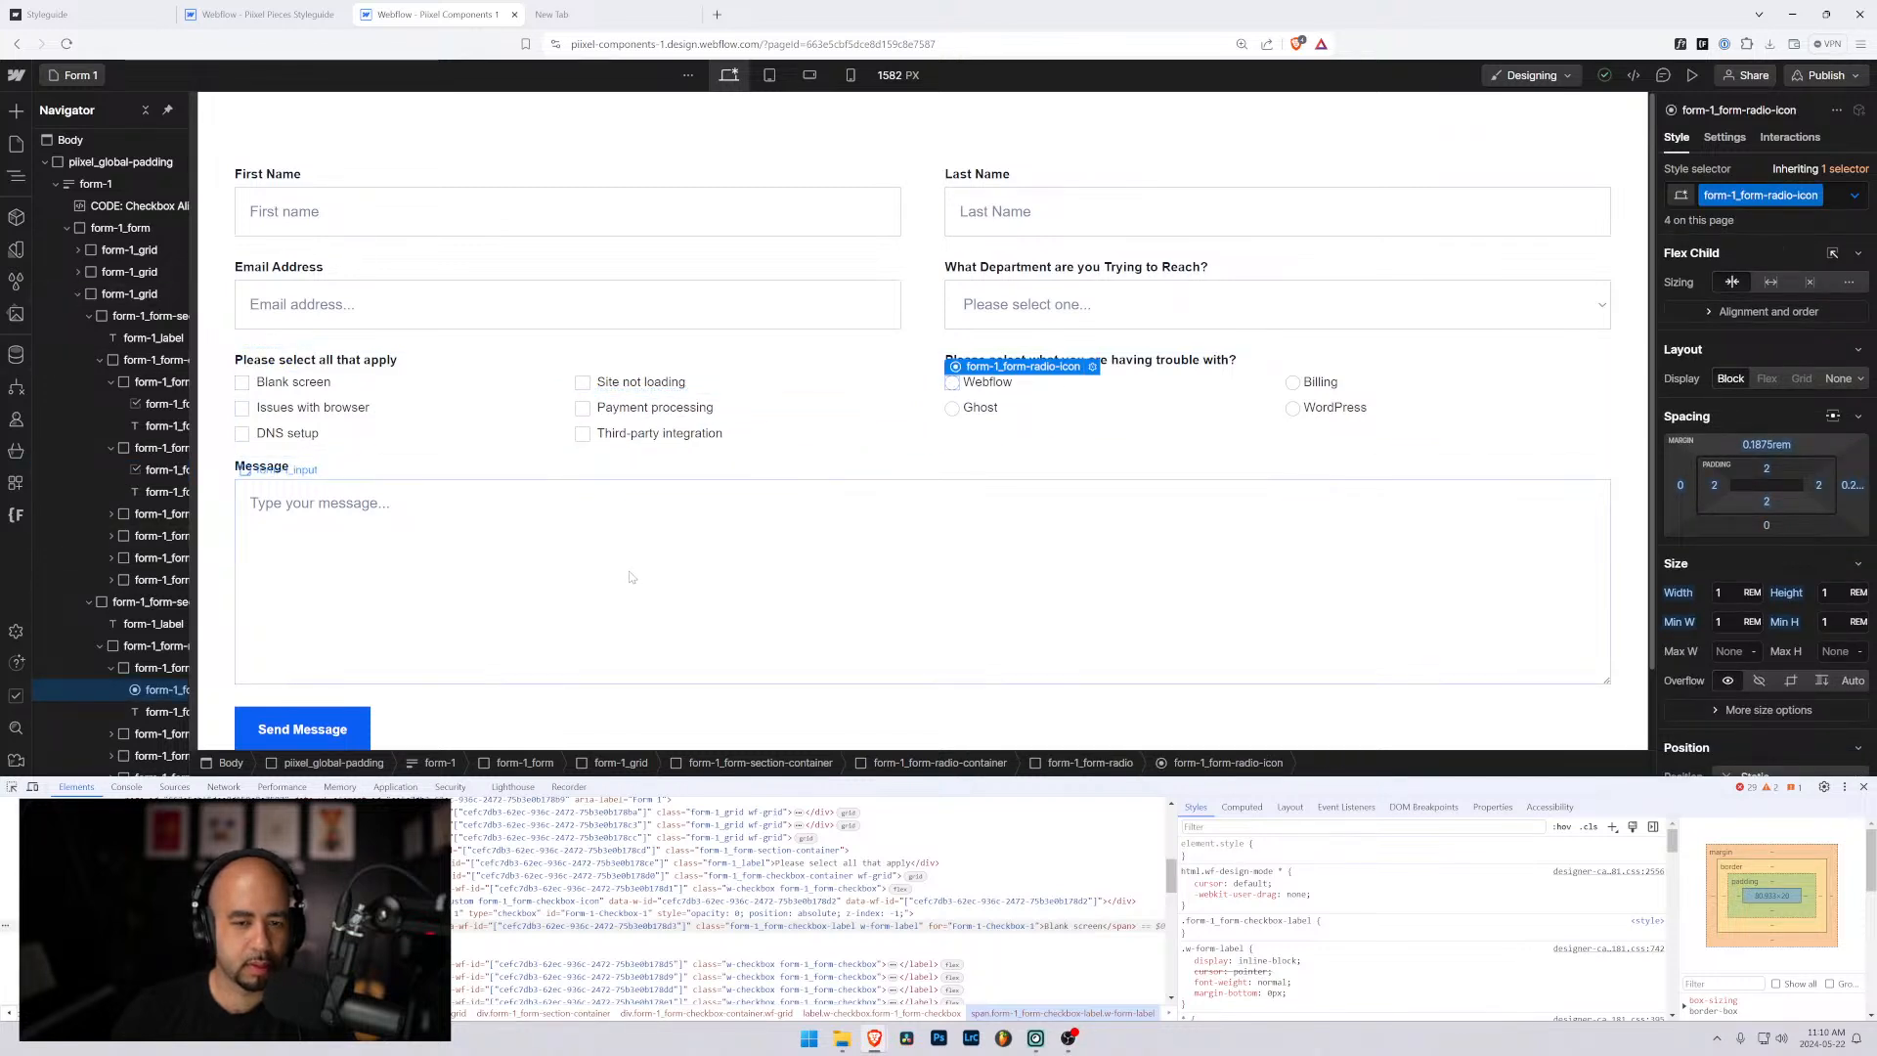
{"action": "left_click", "coordinate": [264, 13]}
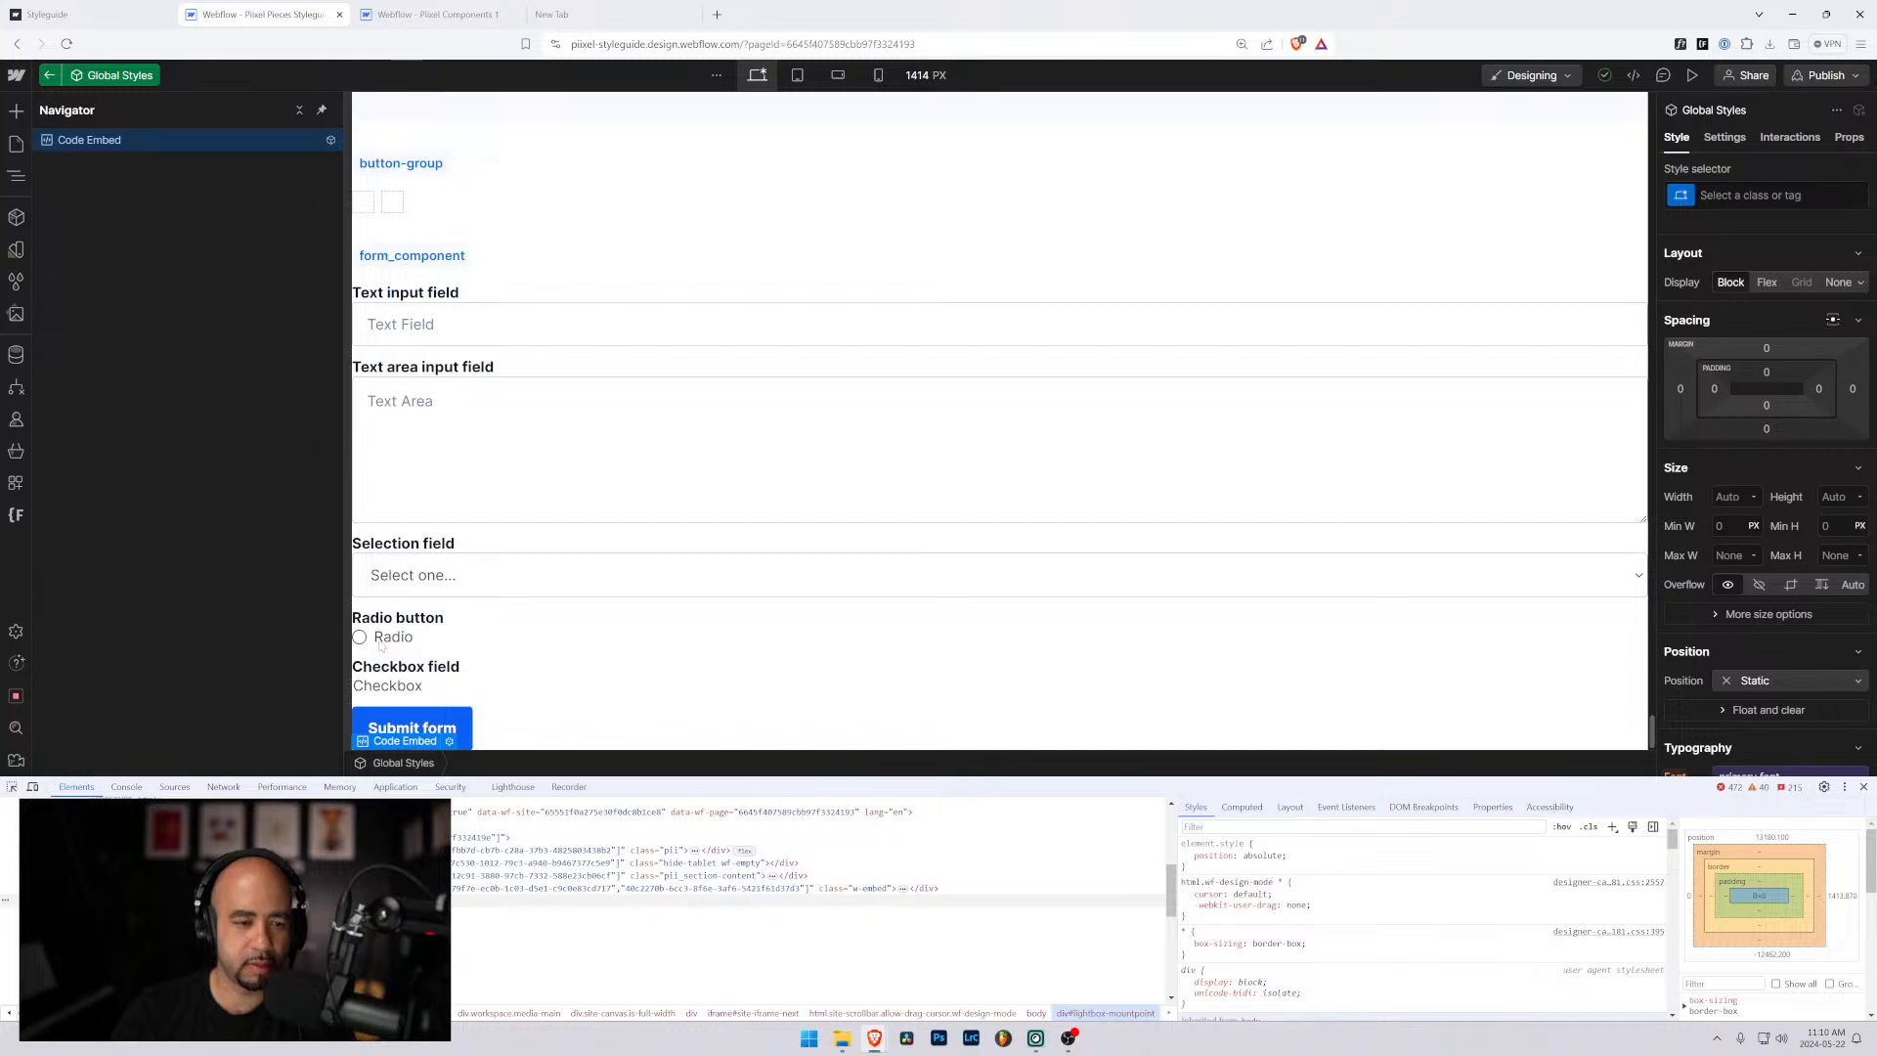
{"action": "left_click", "coordinate": [359, 638]}
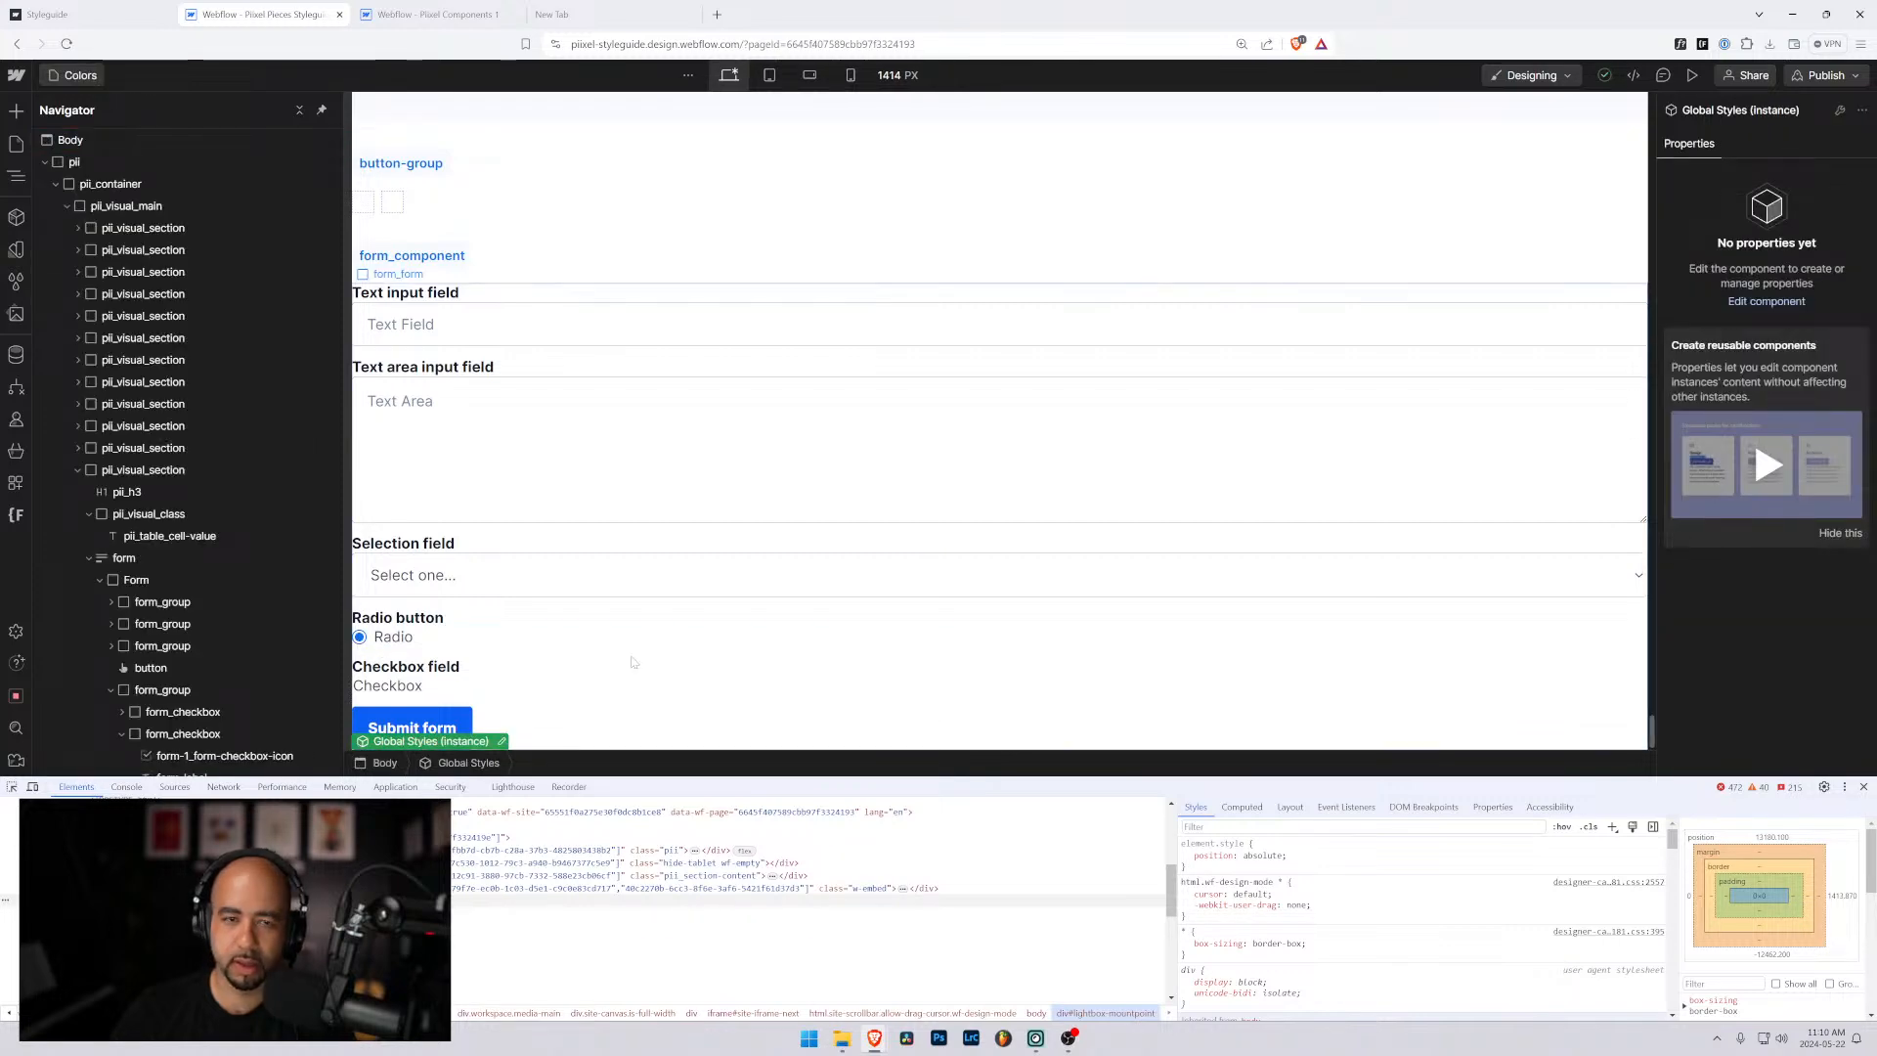
{"action": "scroll", "coordinate": [371, 653], "scroll_direction": "up", "scroll_amount": 15}
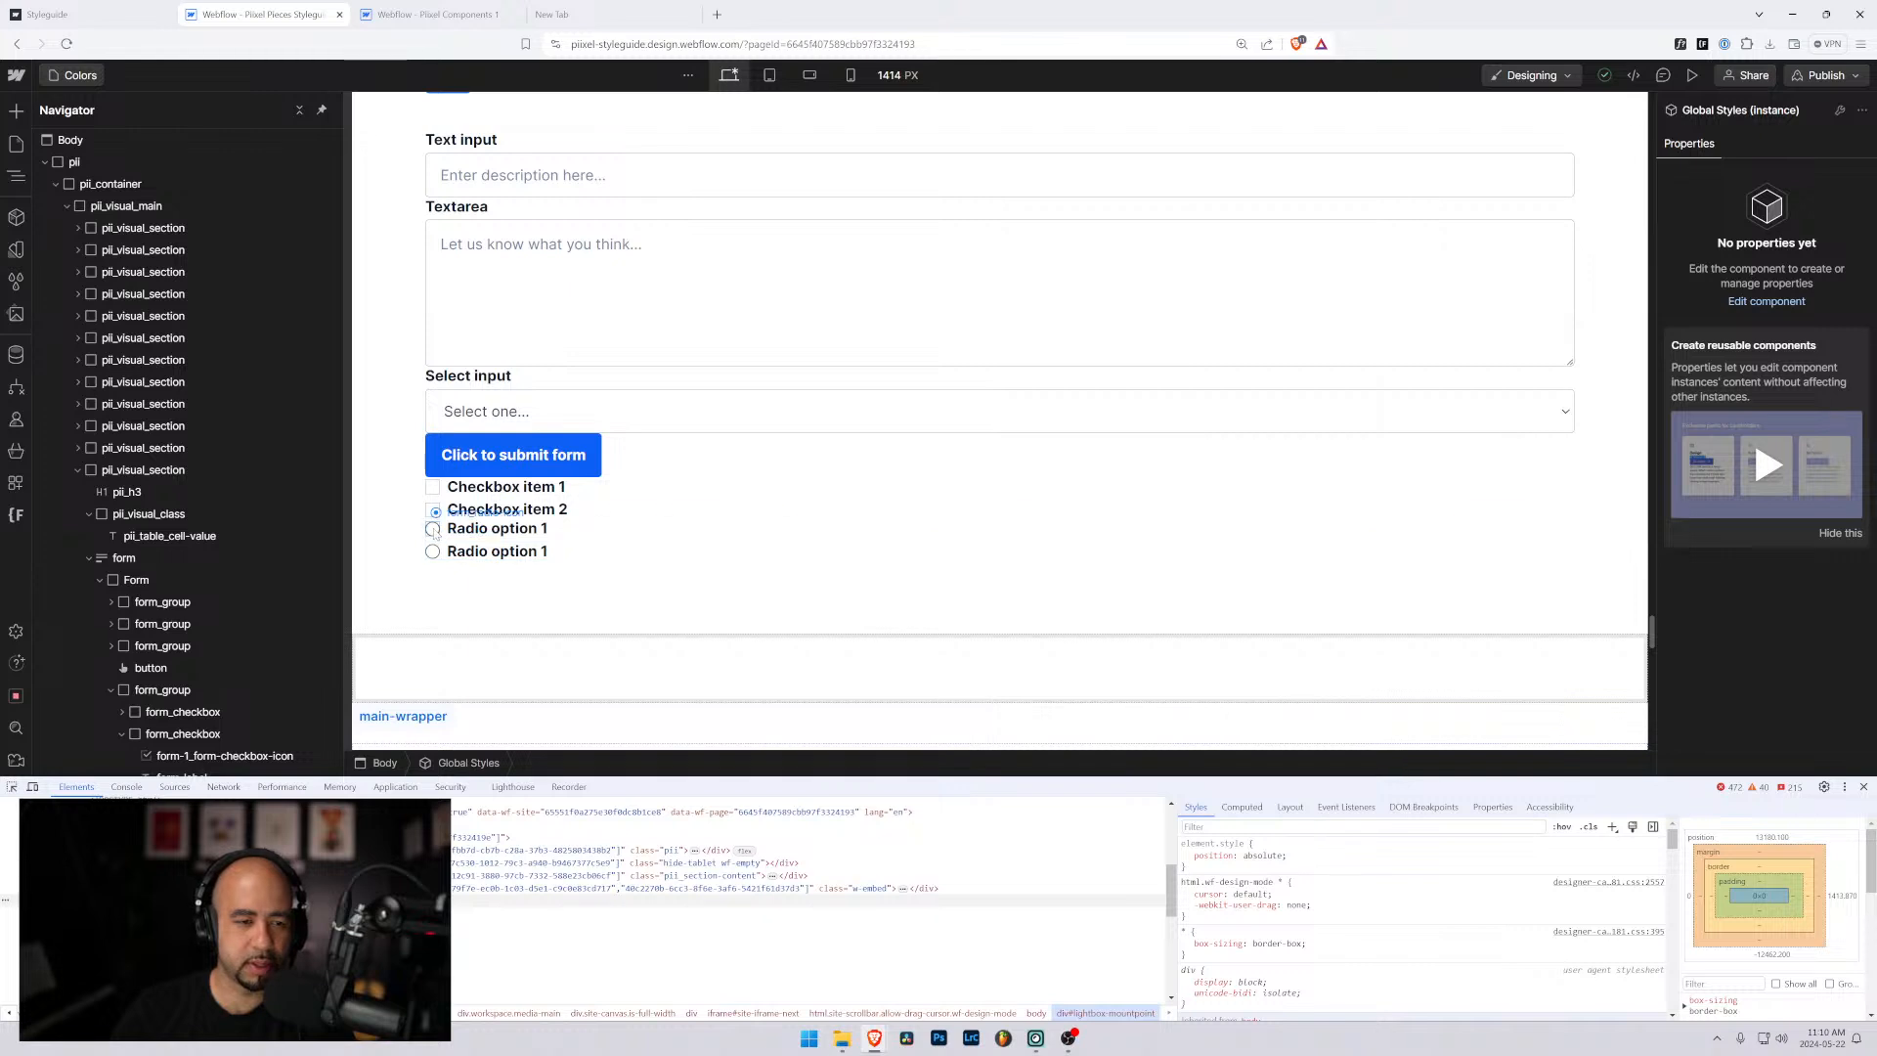
{"action": "left_click", "coordinate": [435, 530]}
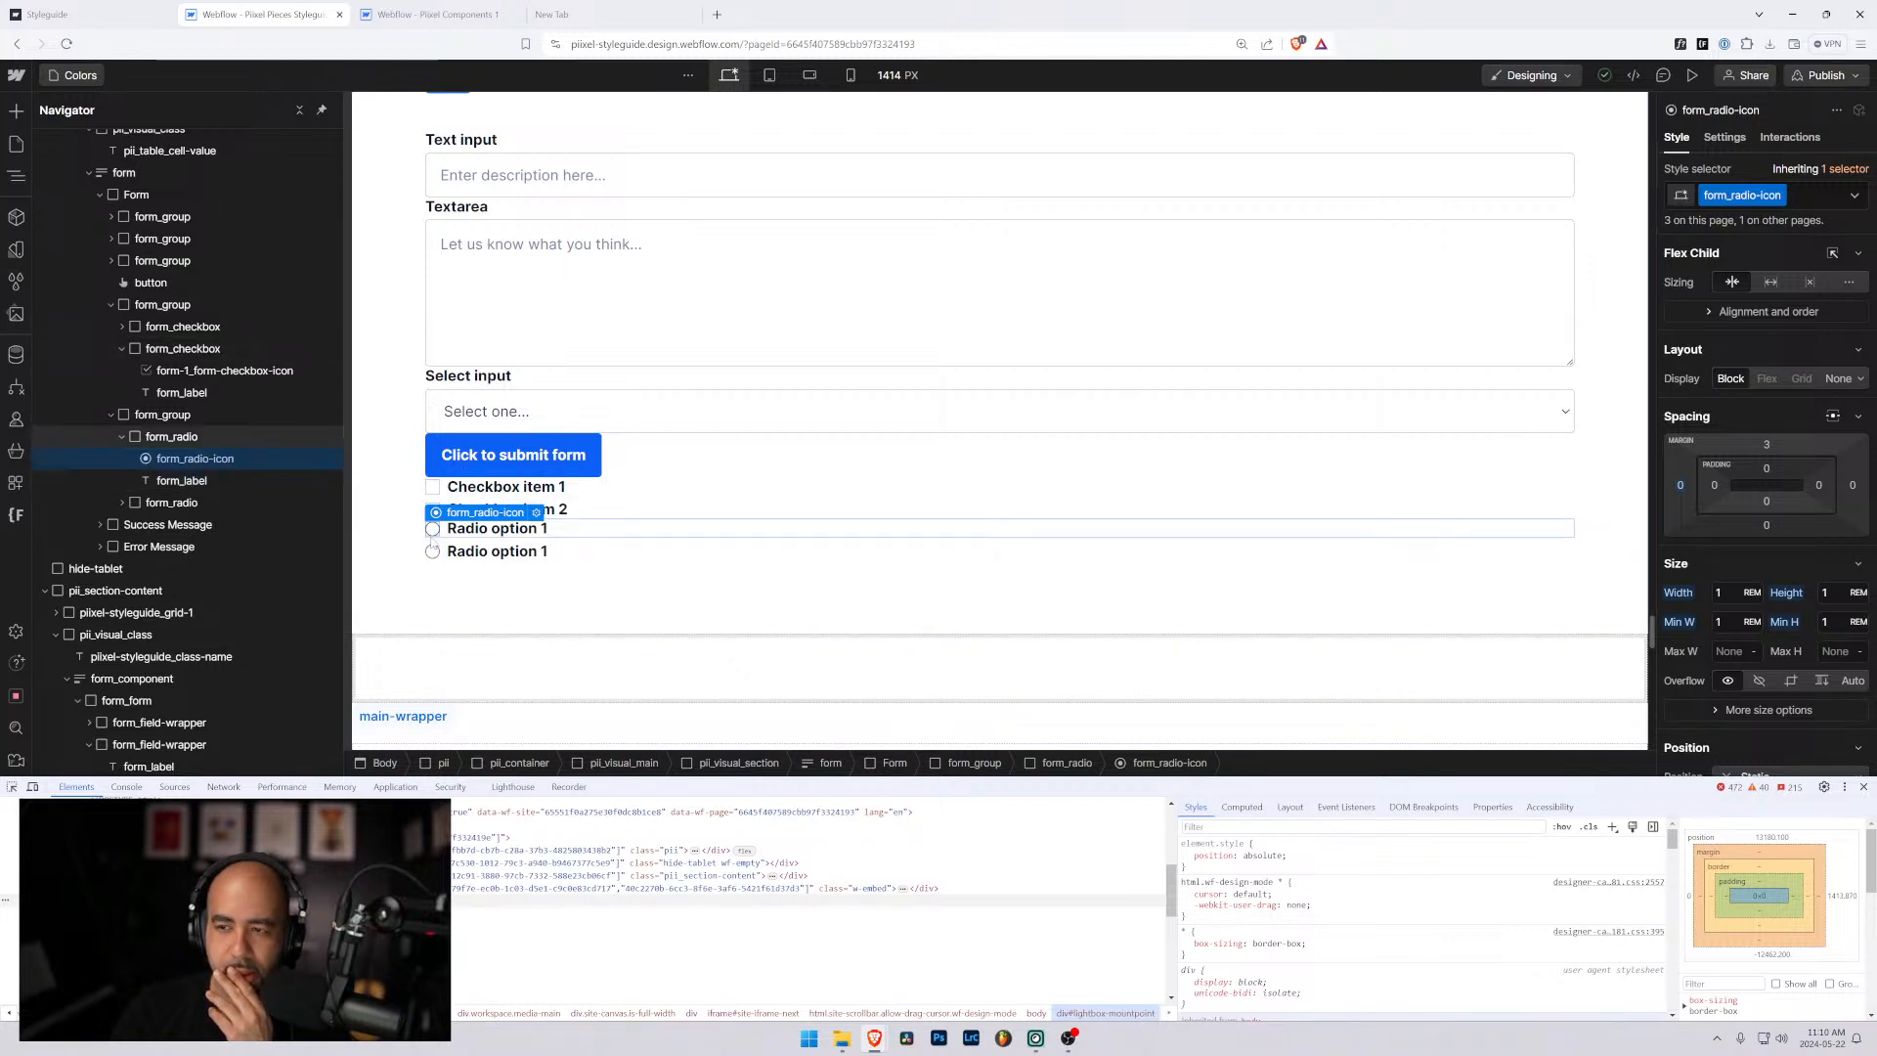
Copy the Webflow radio option from the Pixel Components form into the styleguide's radio form_group and select its radio icon.
{"action": "key", "text": "ctrl+Tab"}
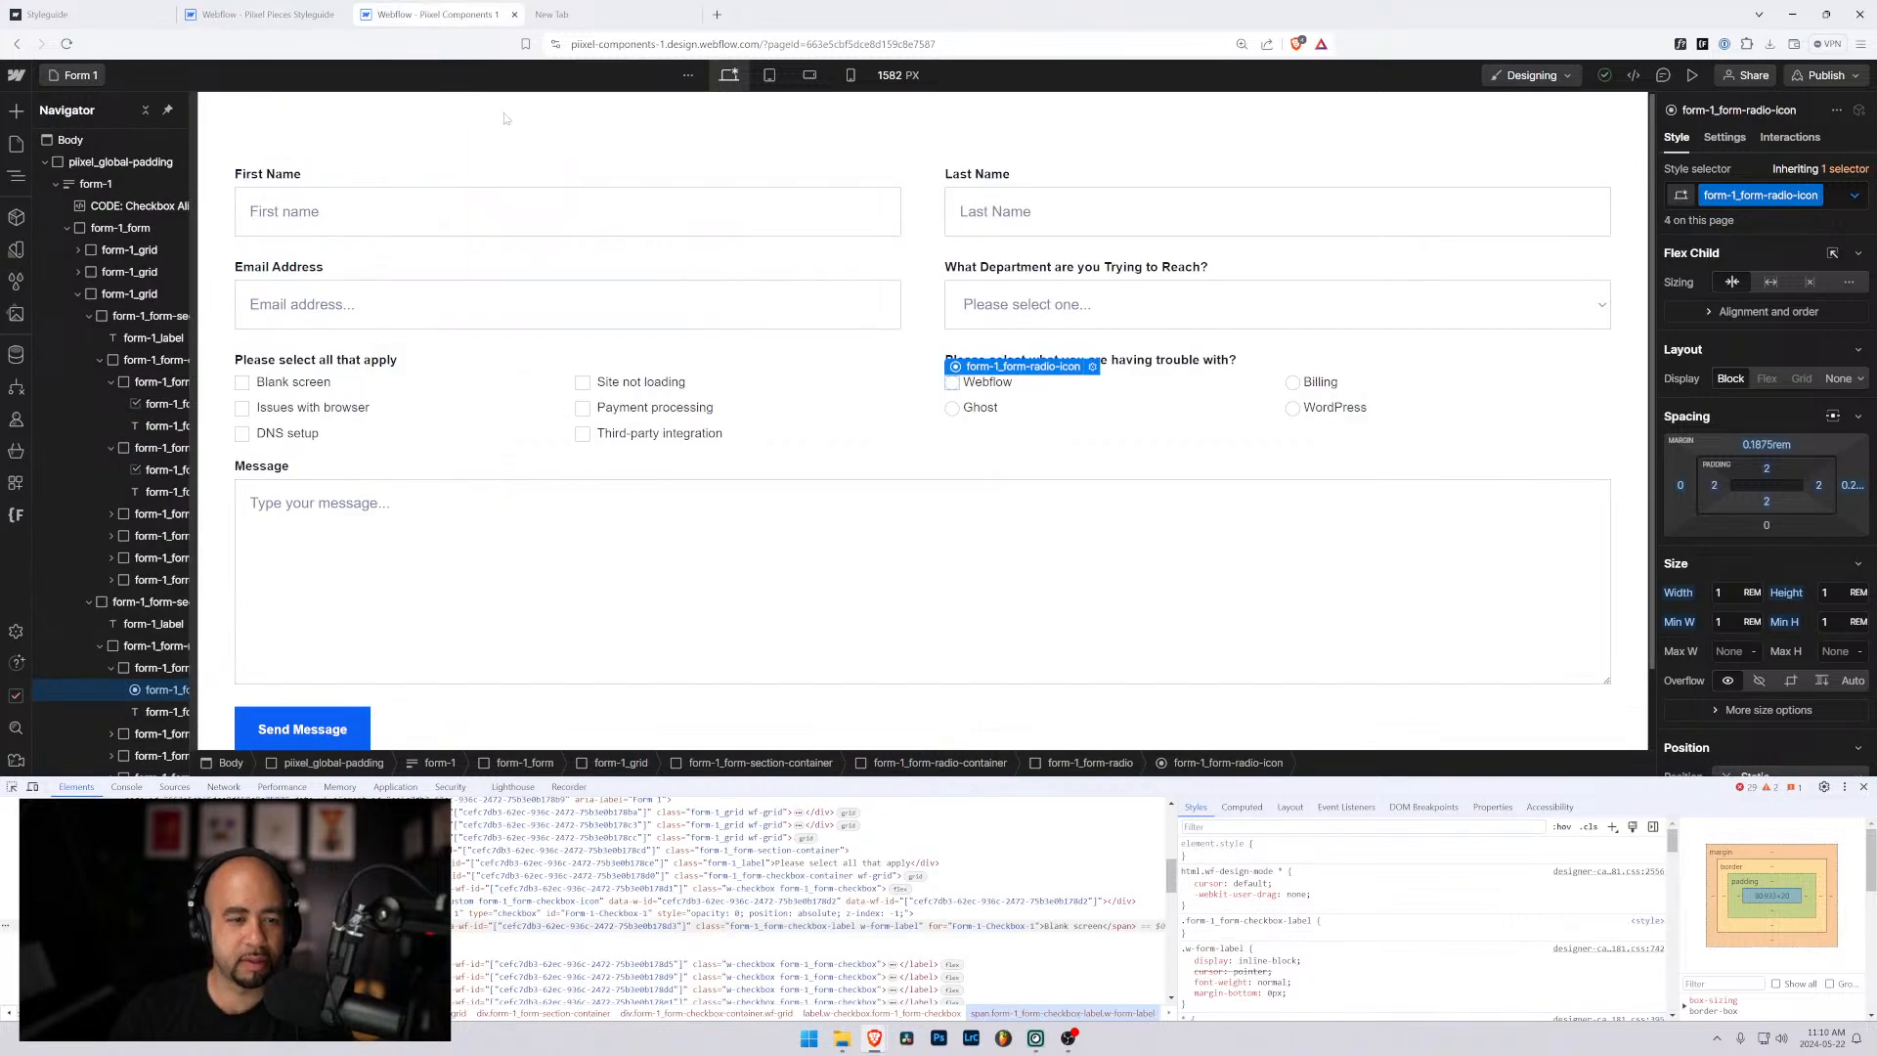
{"action": "left_click", "coordinate": [147, 668]}
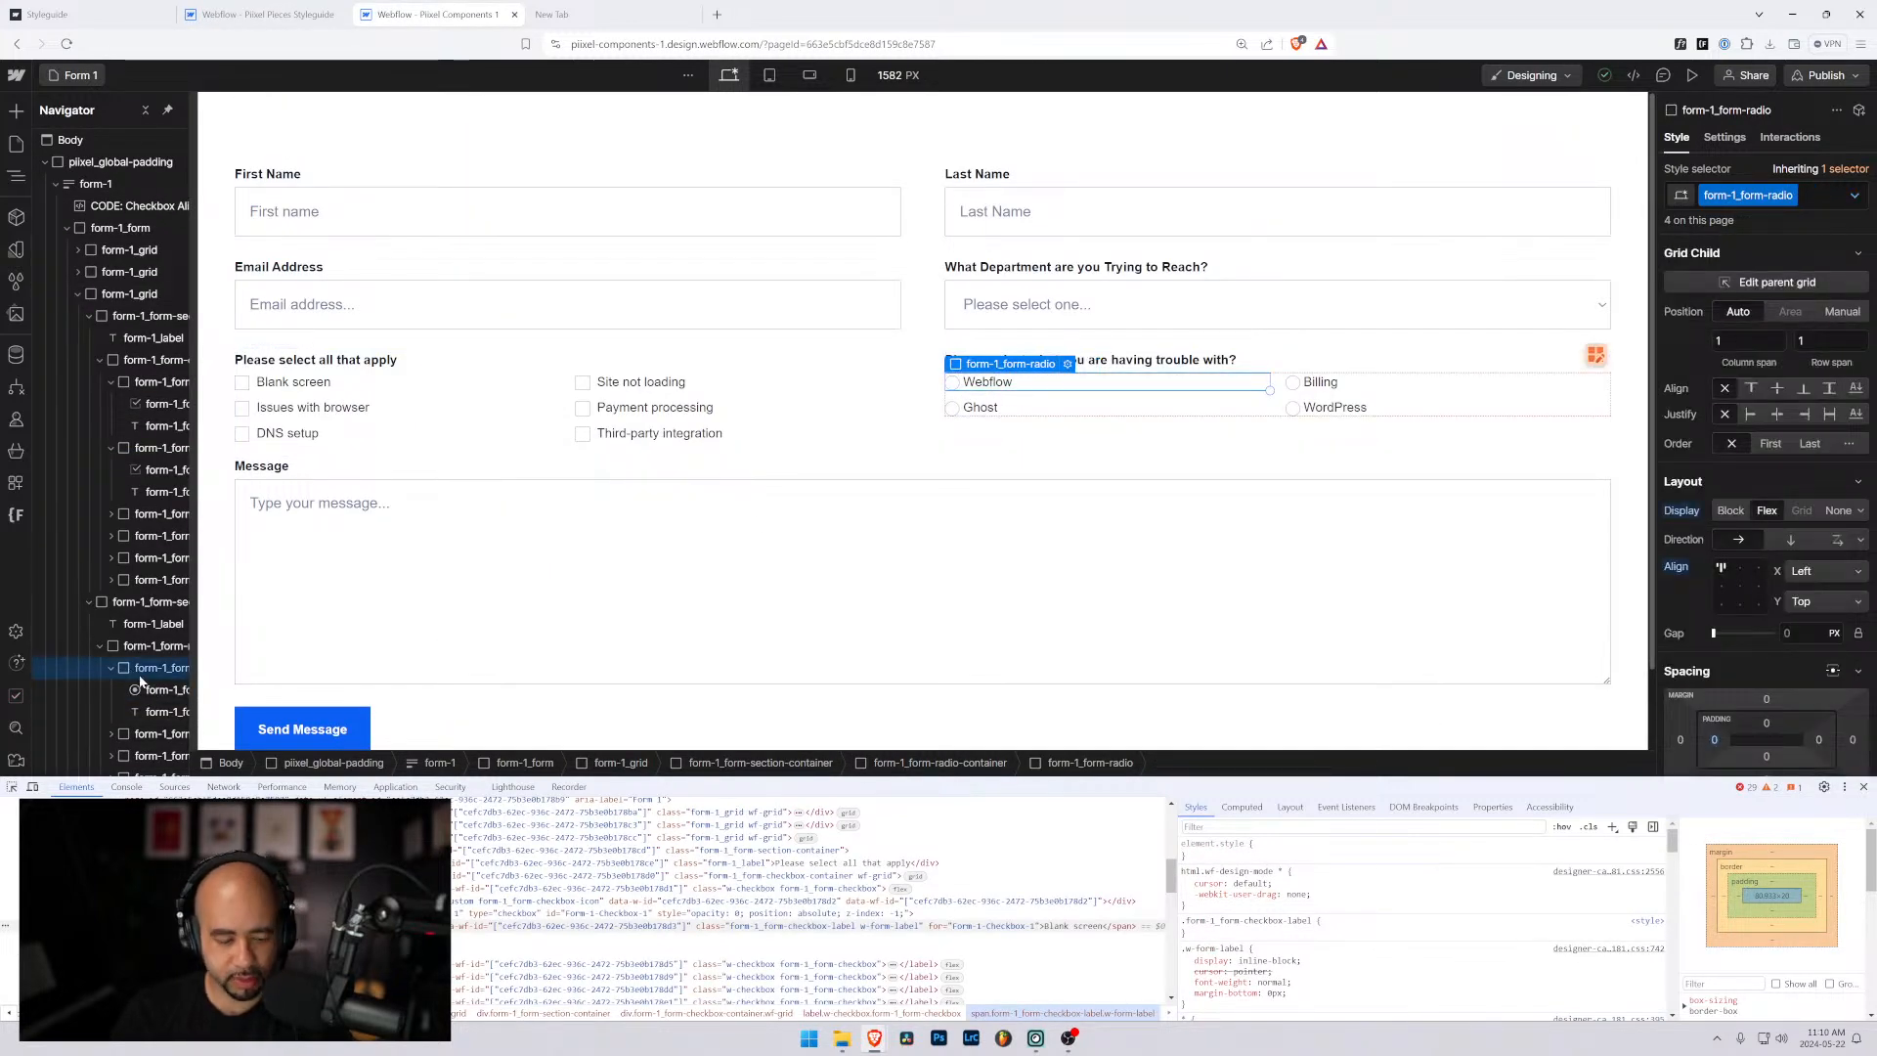
{"action": "key", "text": "ctrl+shift+Tab"}
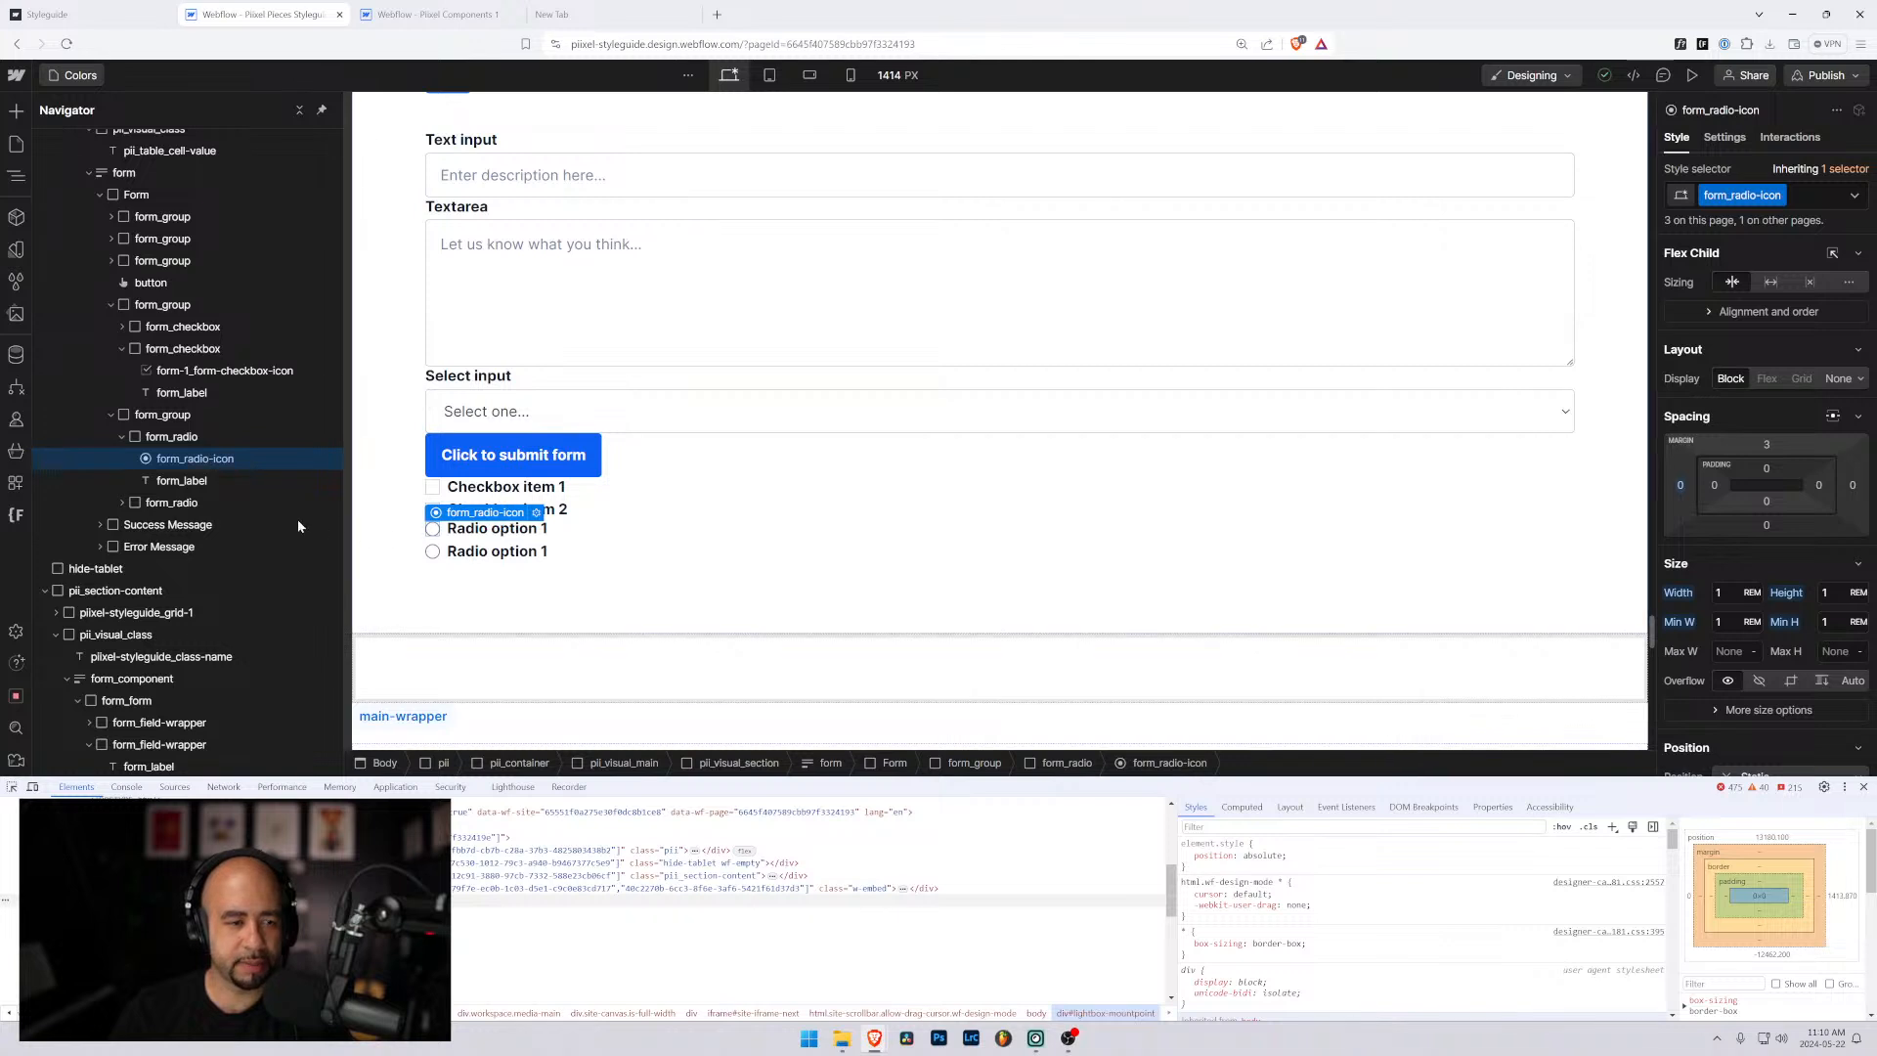
{"action": "left_click", "coordinate": [134, 416]}
{"action": "key", "text": "ctrl+v"}
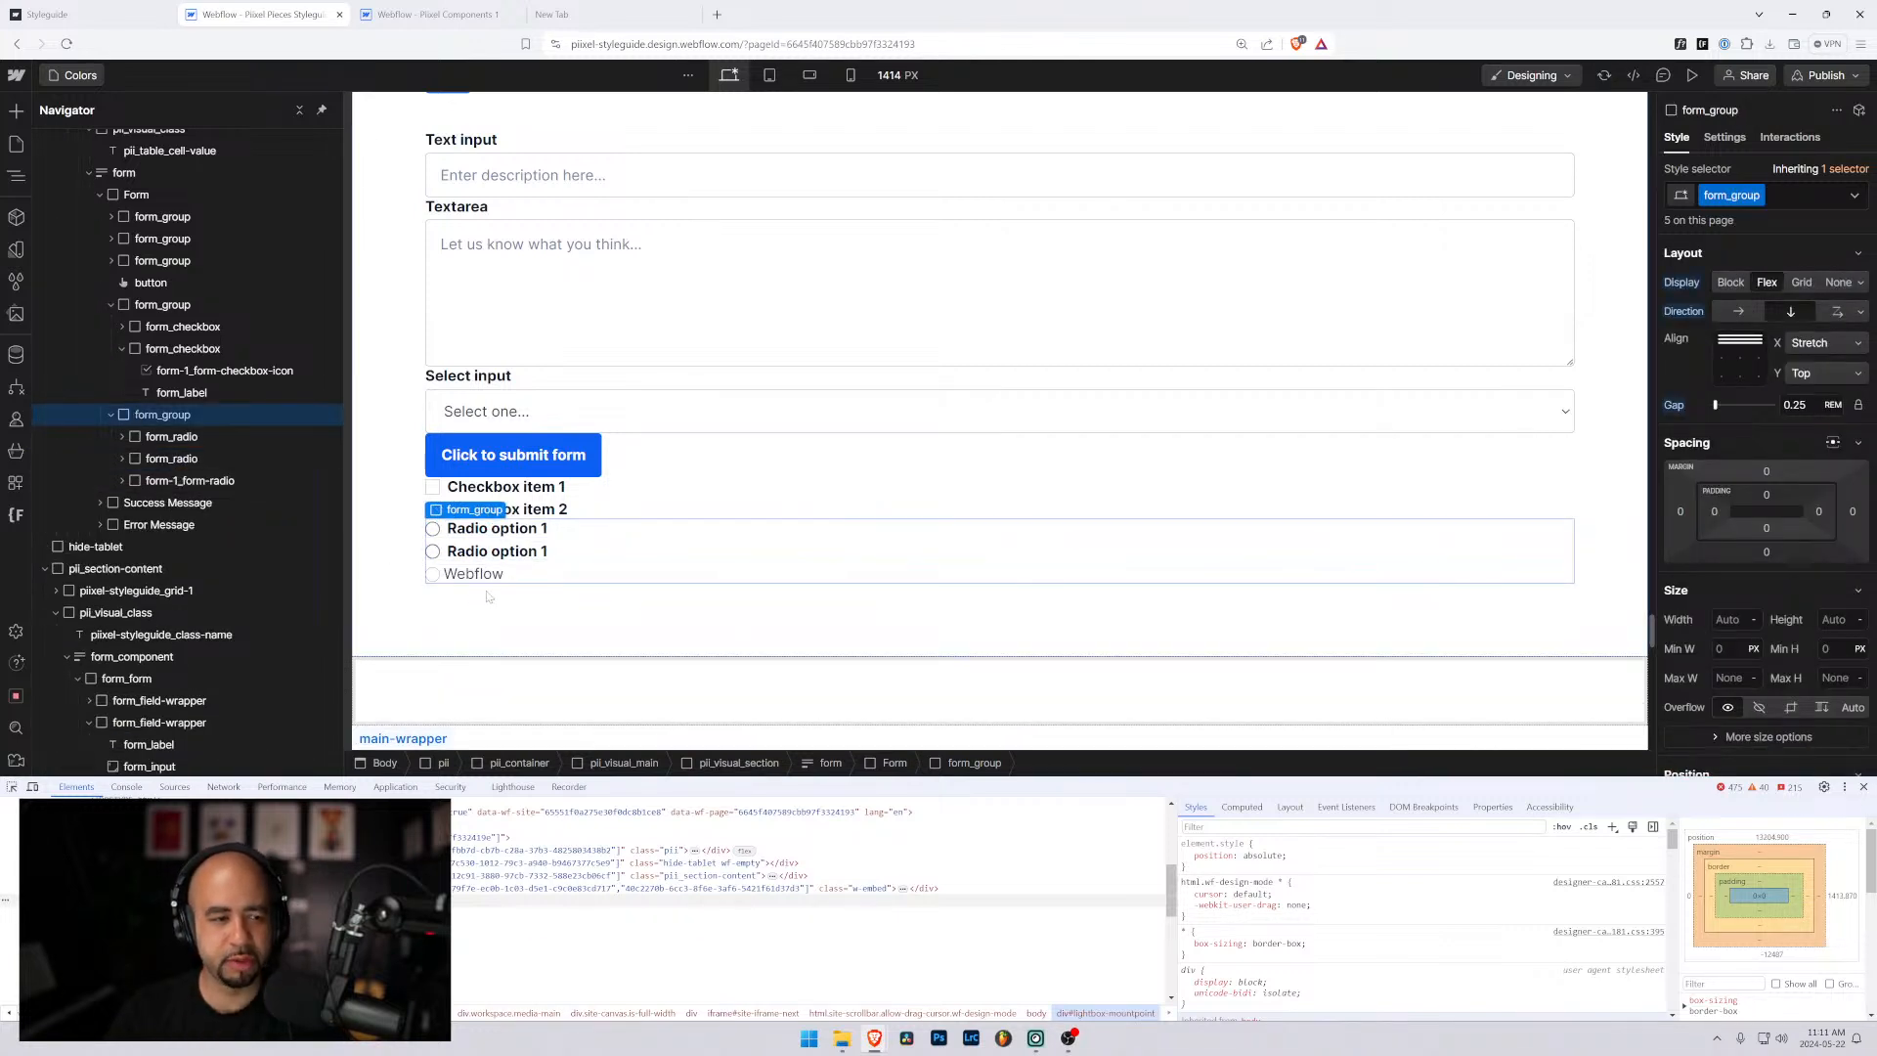
{"action": "left_click", "coordinate": [433, 575]}
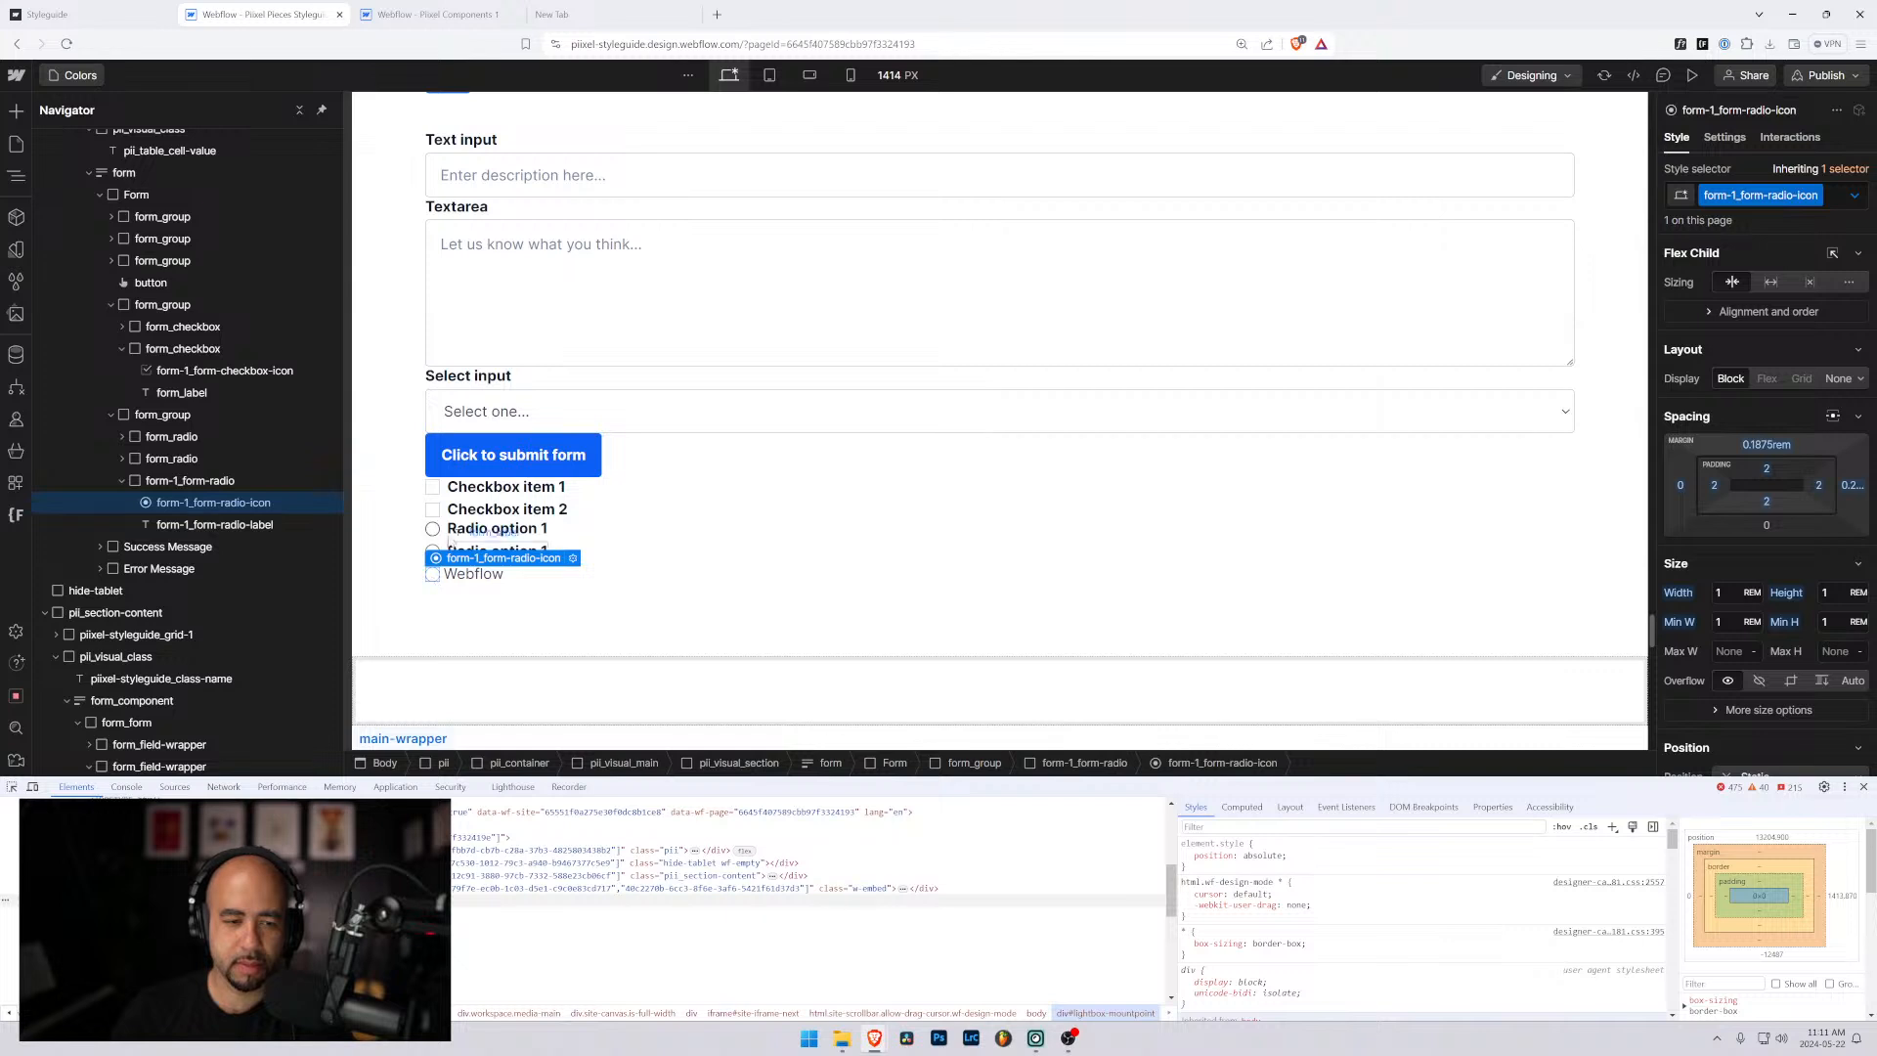
Compare the radio and checkbox elements in the form with the documented form_radio and form_radio-icon properties in the other styleguide window.
{"action": "left_click", "coordinate": [442, 536]}
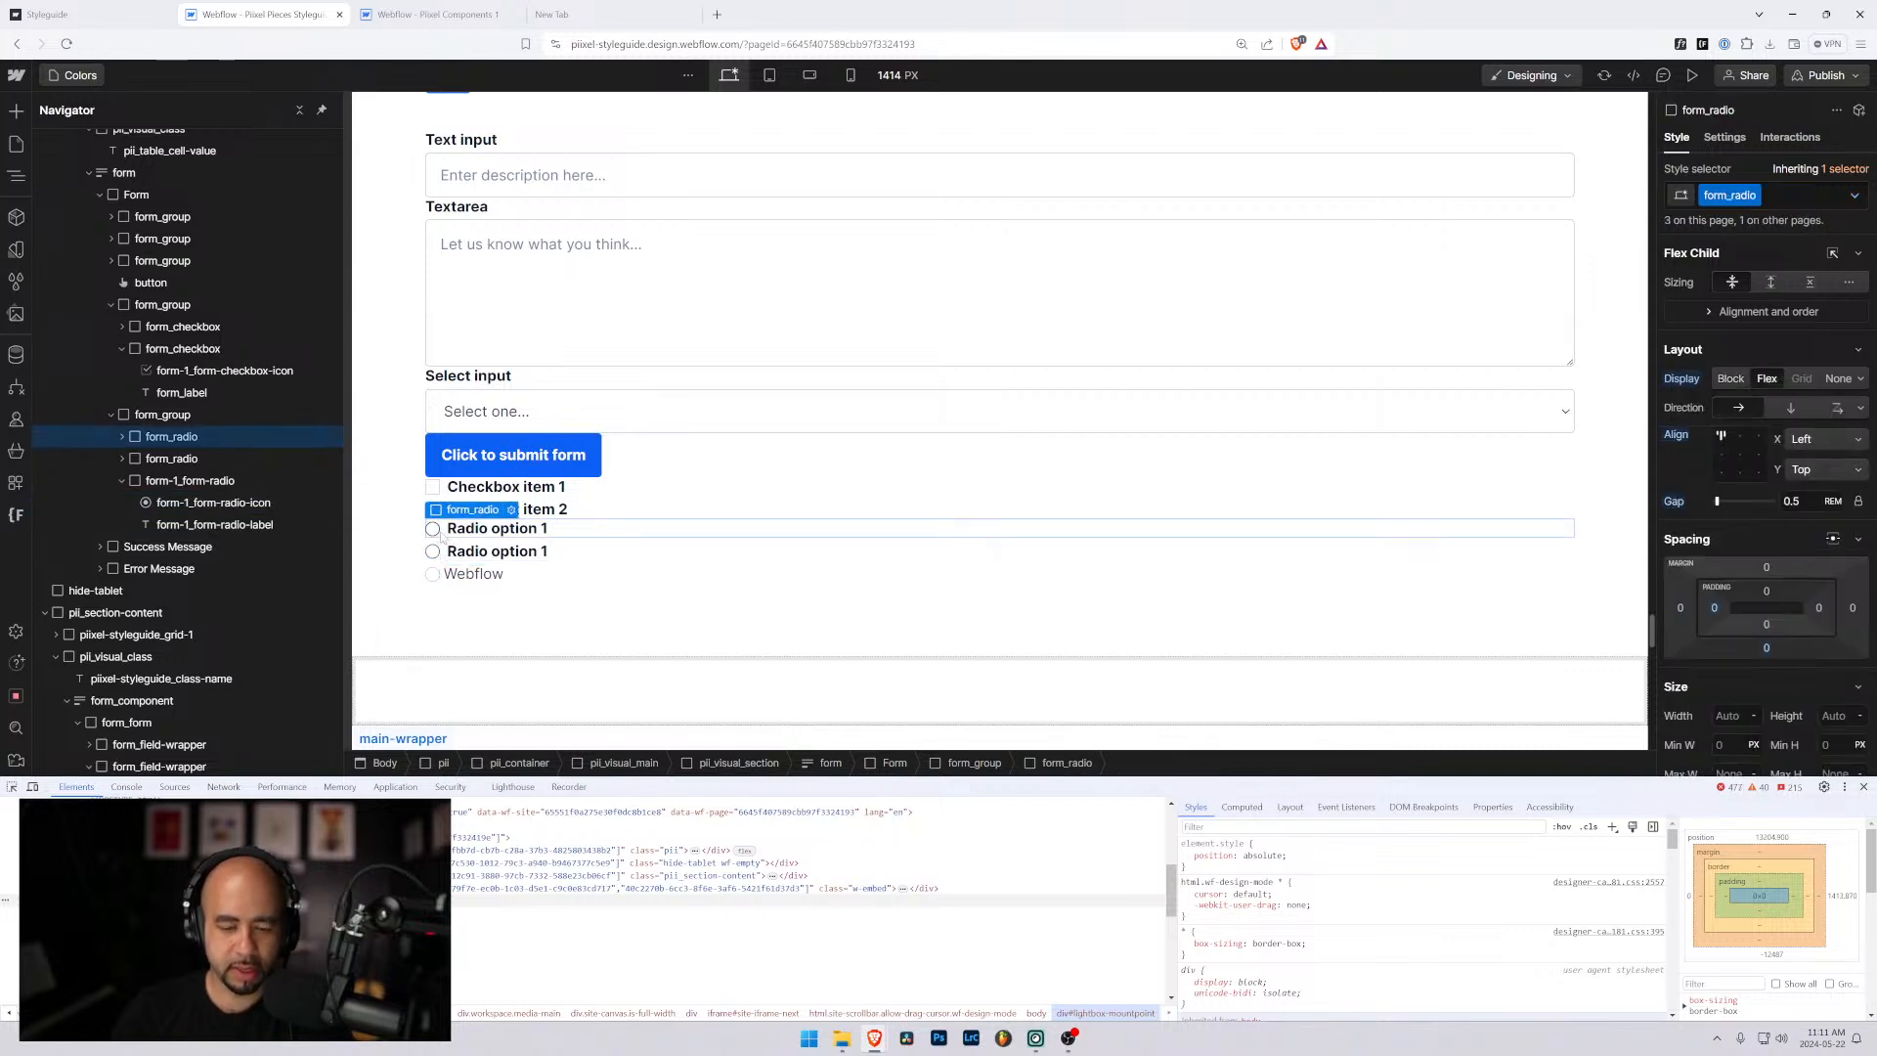
{"action": "left_click", "coordinate": [433, 575]}
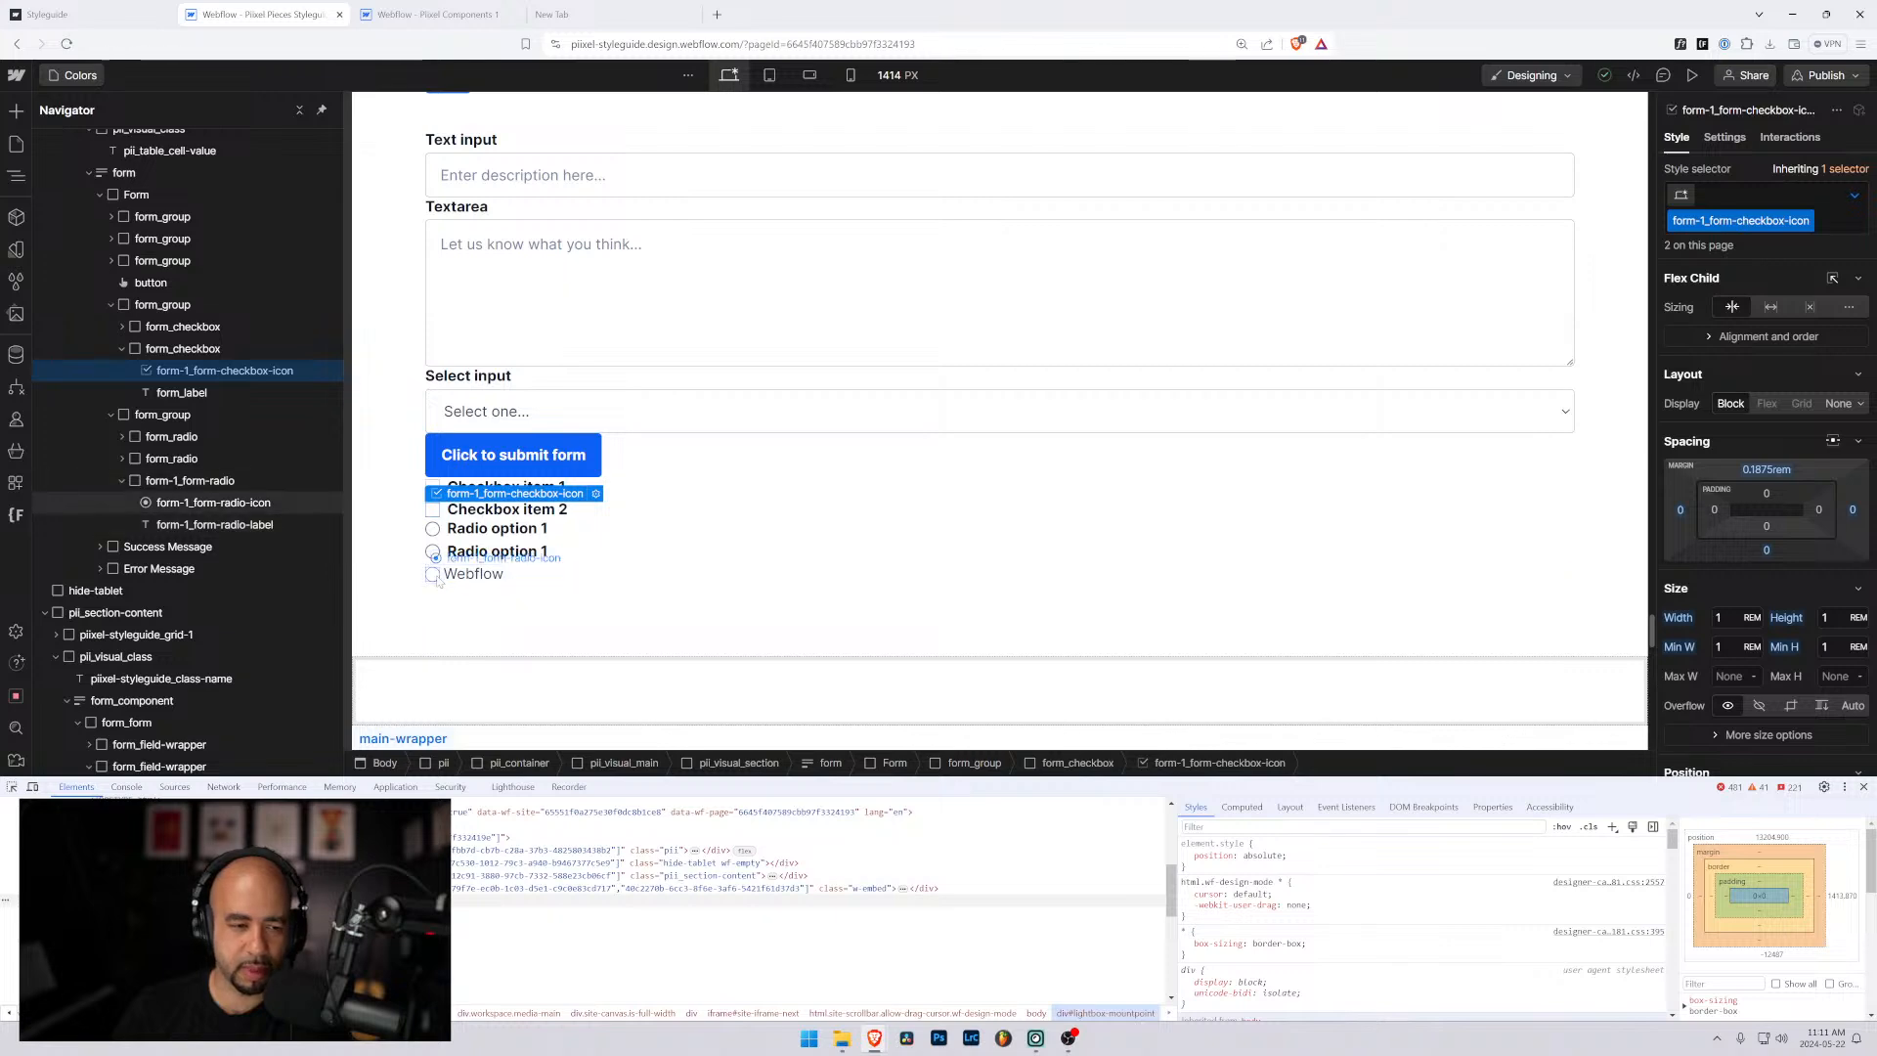
{"action": "left_click", "coordinate": [529, 546]}
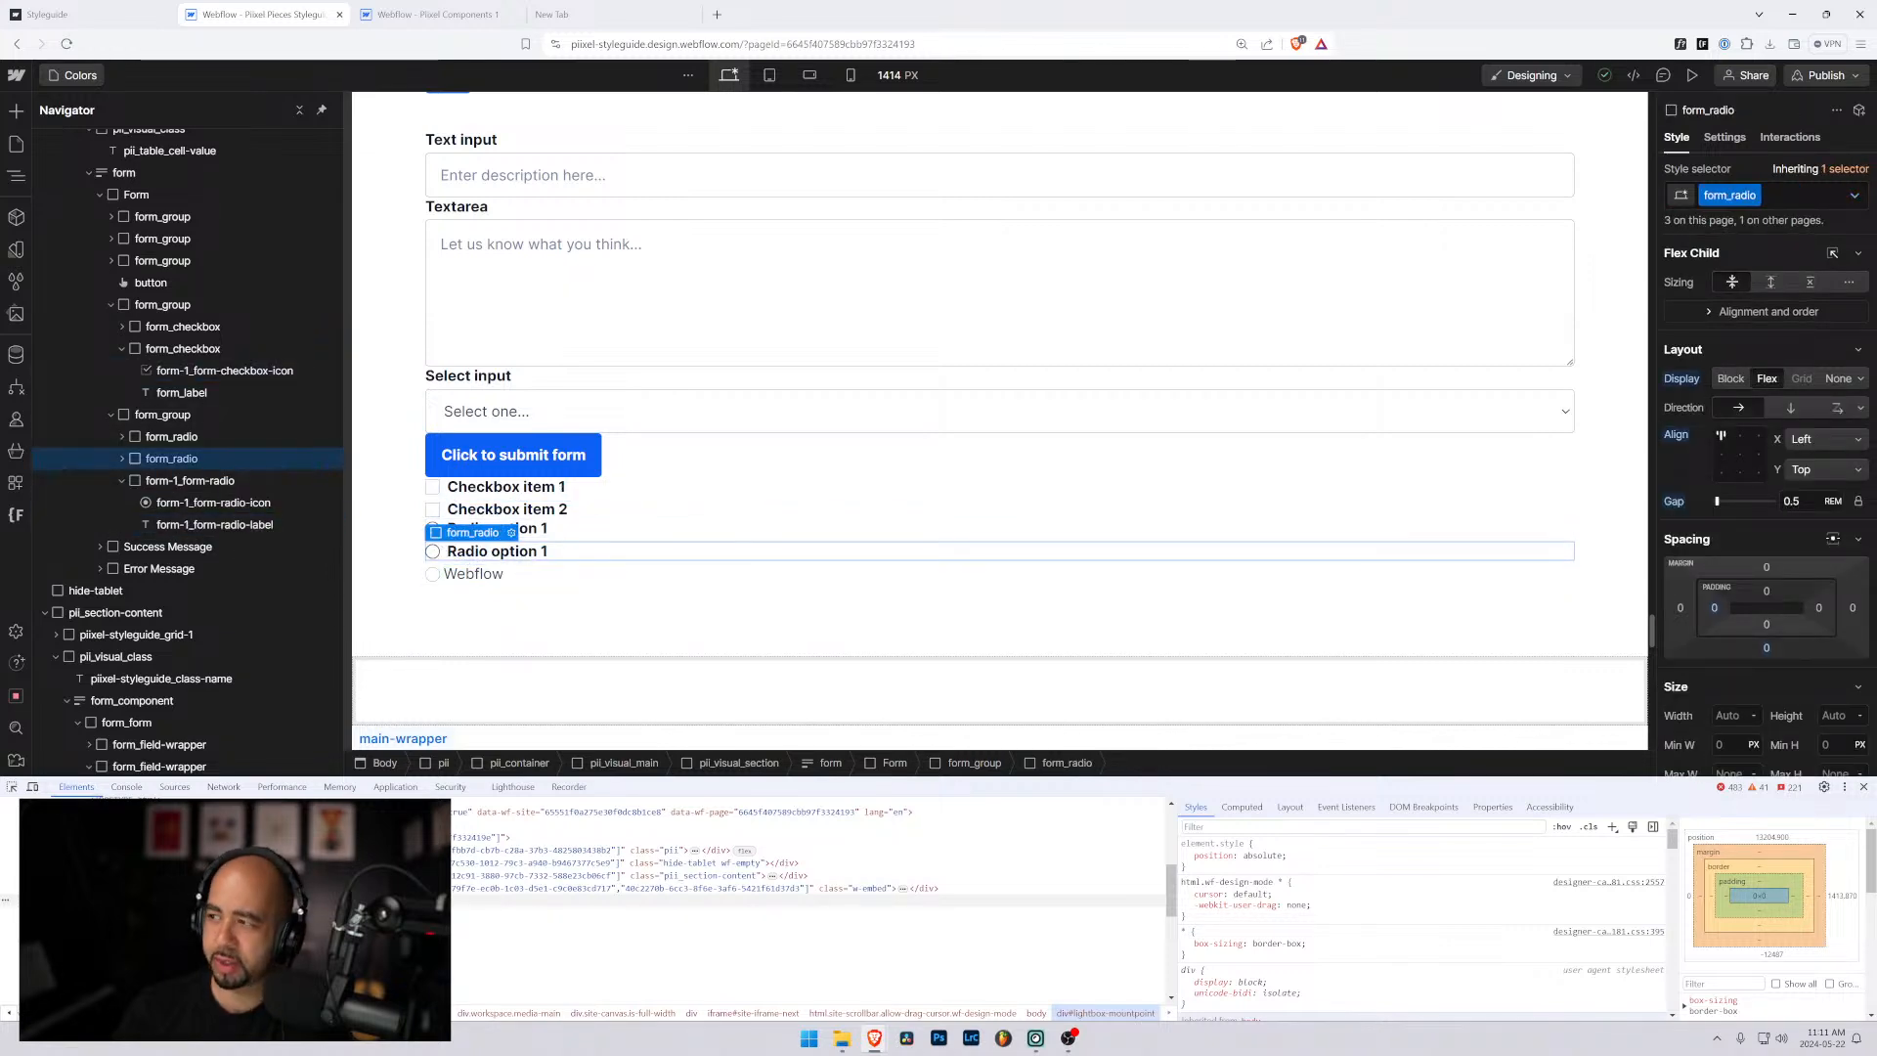
{"action": "key", "text": "alt+Tab"}
{"action": "left_click_drag", "start_coordinate": [449, 139], "coordinate": [513, 139]}
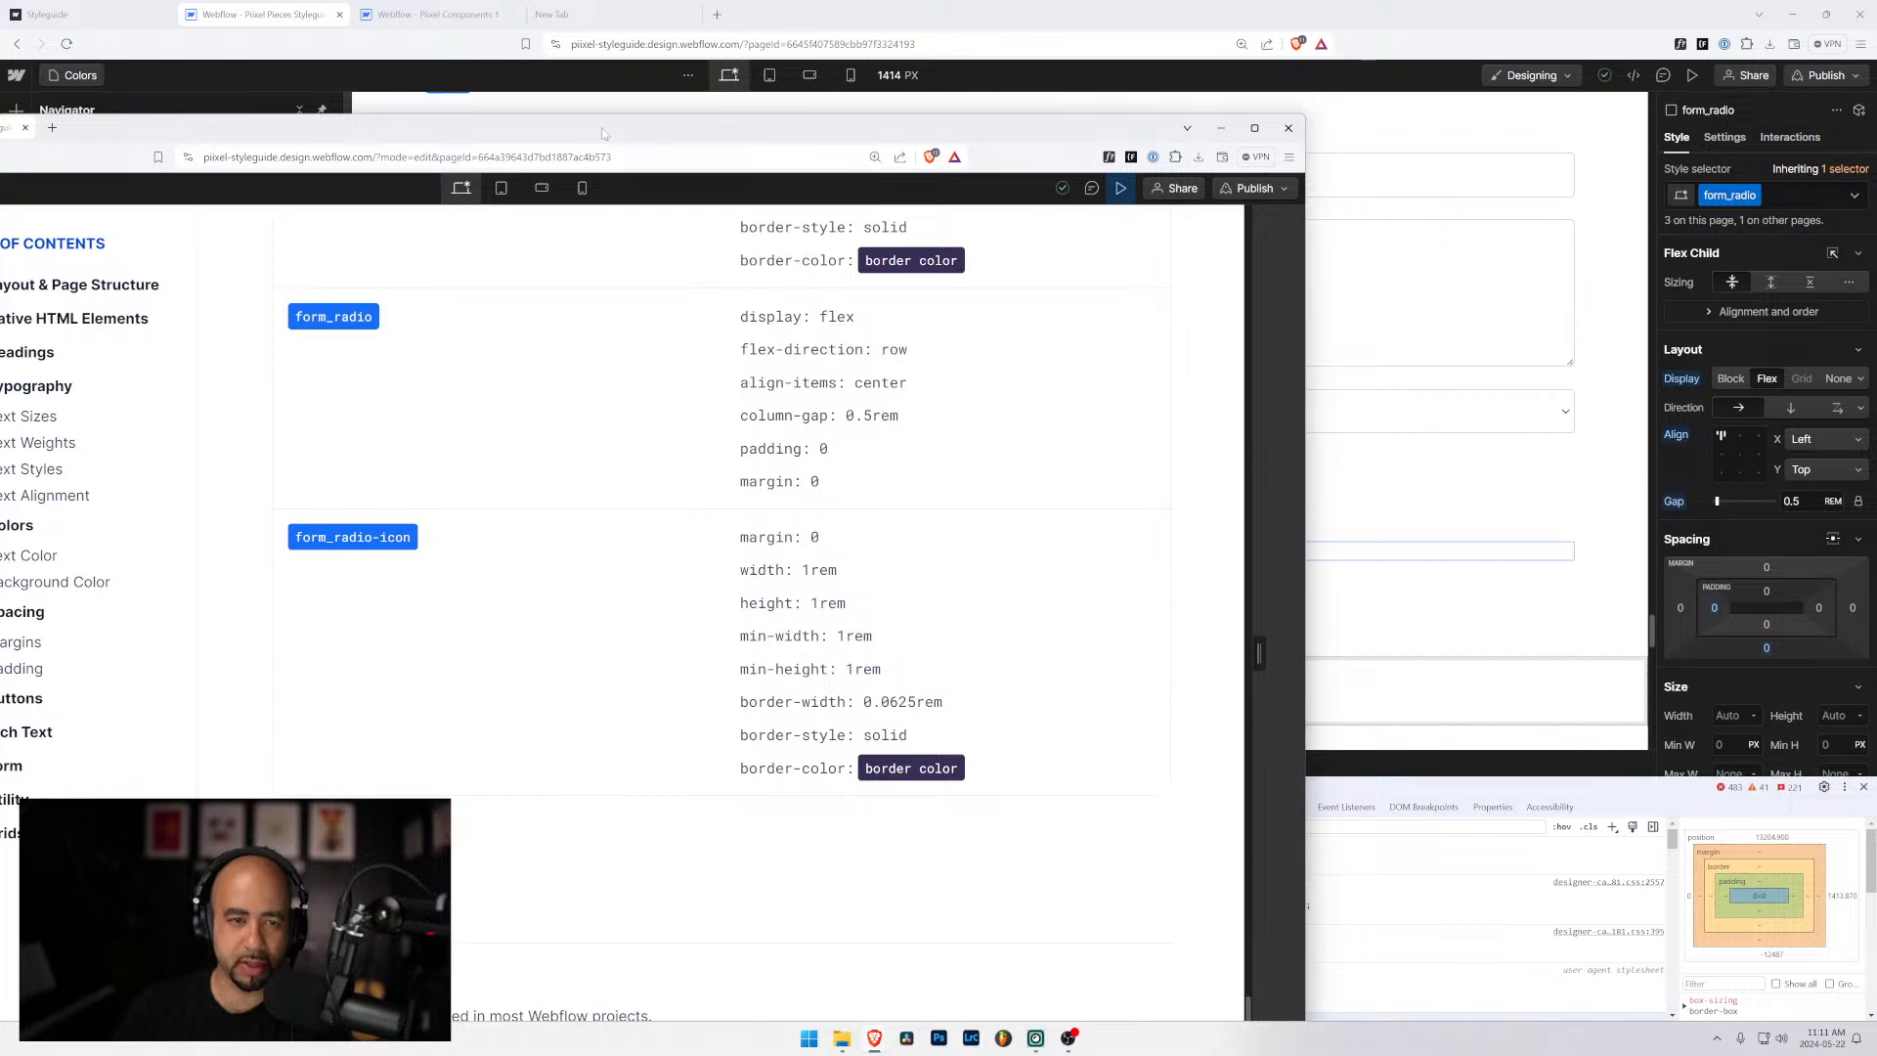
Delete both form_radio options from the radio form_group, keeping only the pasted form-1_form-radio.
{"action": "key", "text": "alt+Tab"}
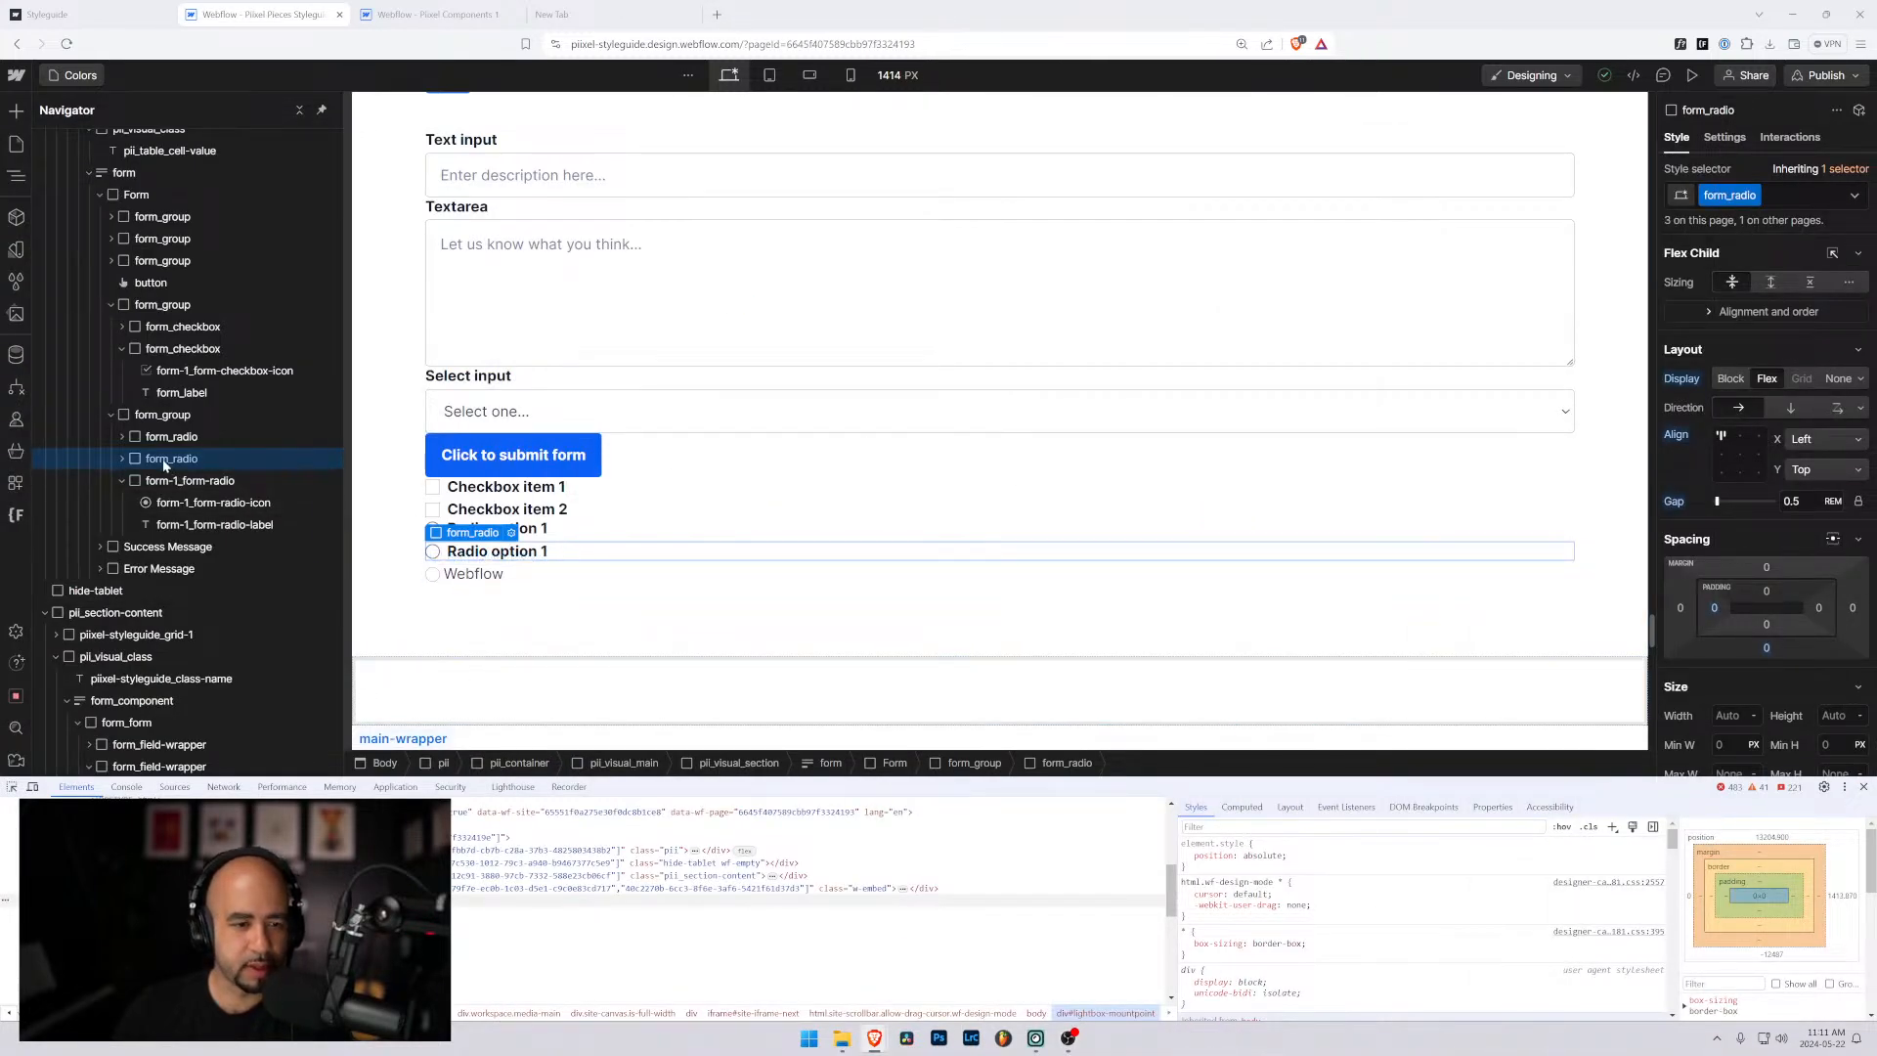
{"action": "key", "text": "Delete"}
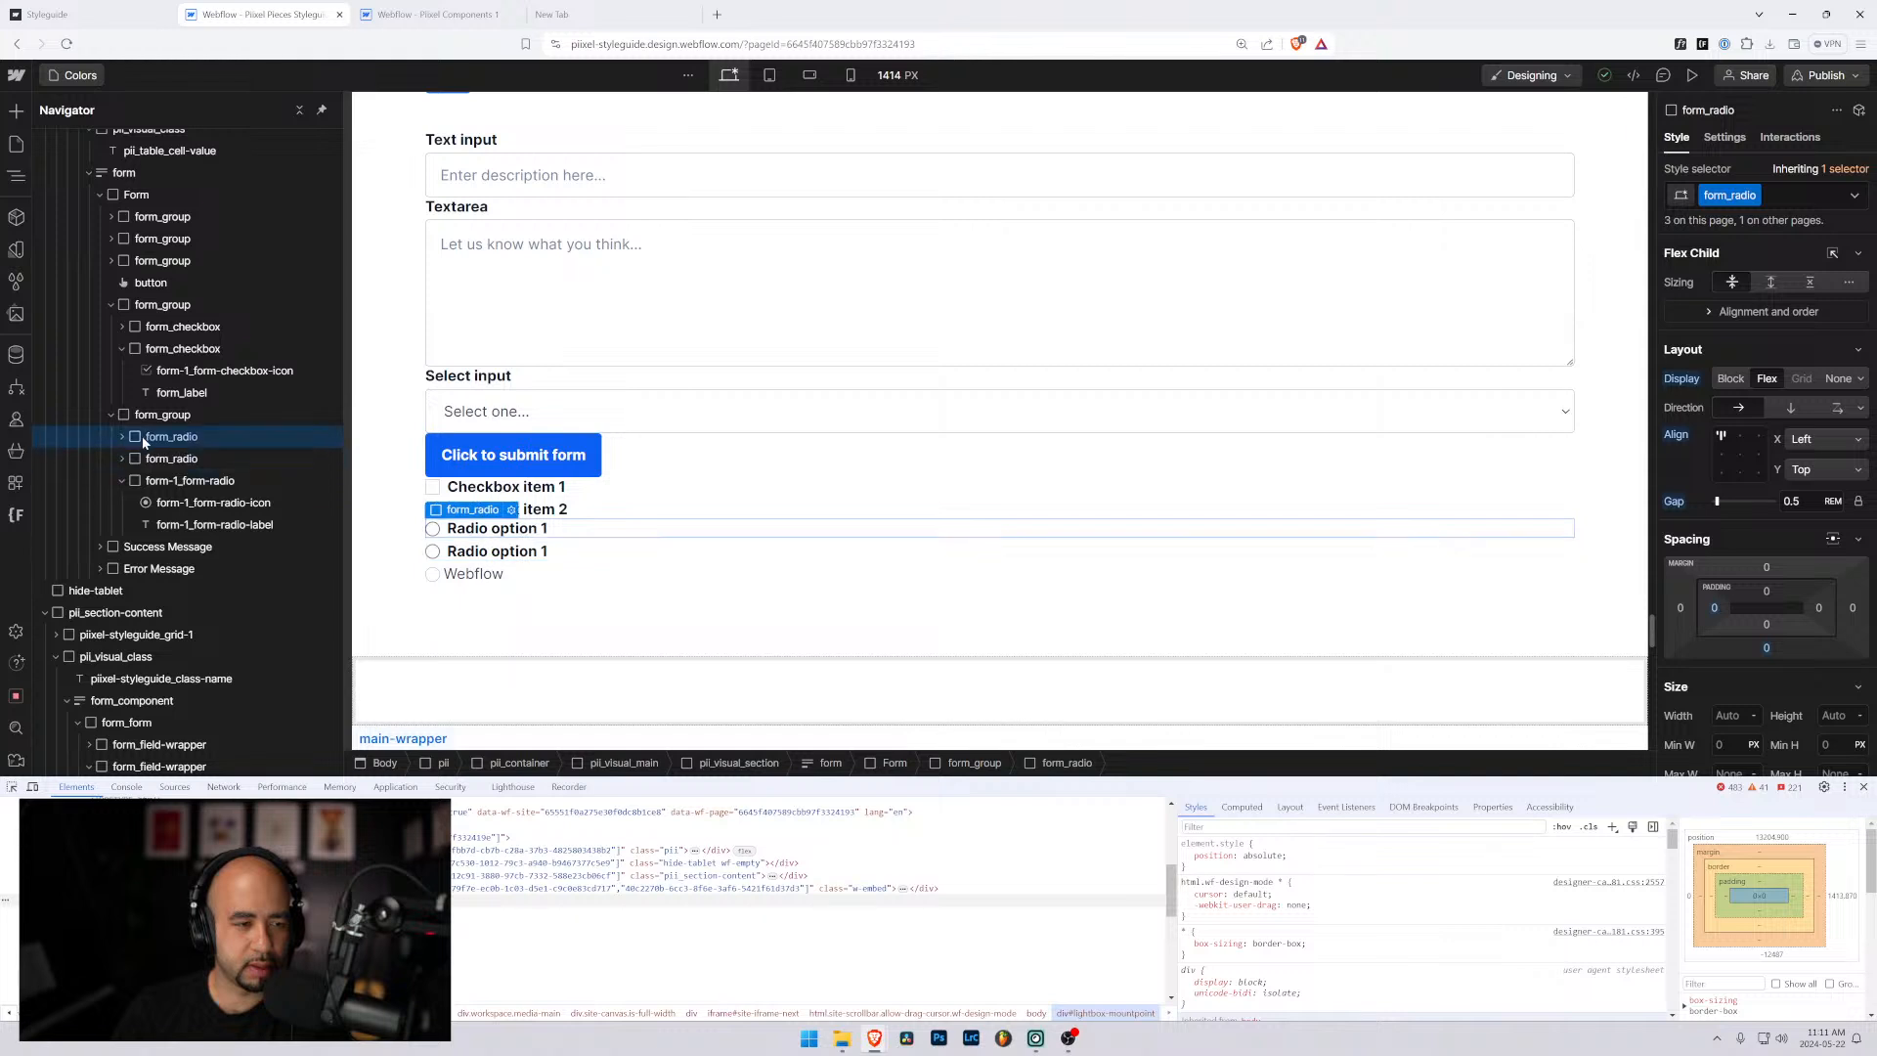
{"action": "key", "text": "Delete"}
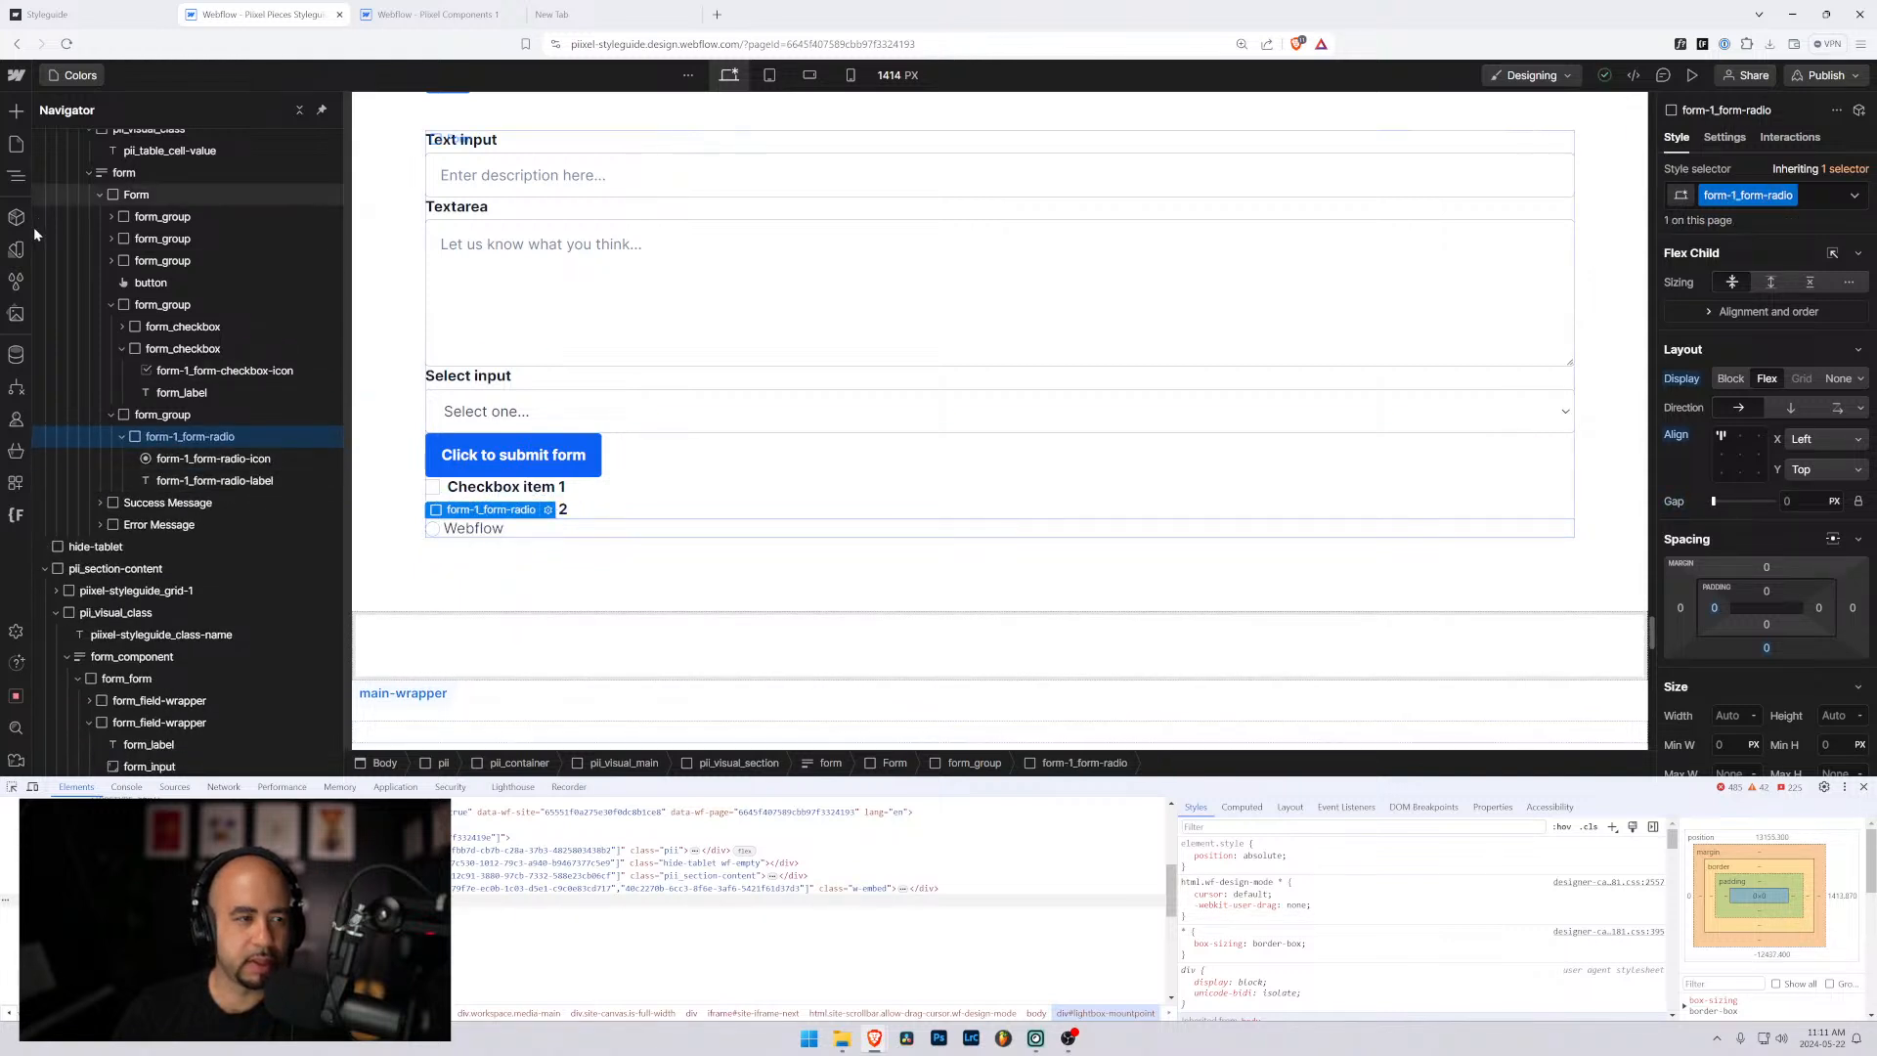
Remove all unused style selectors from the project, including form-1_form-checkbox and form-1_form-checkbox-label.
{"action": "left_click", "coordinate": [11, 286]}
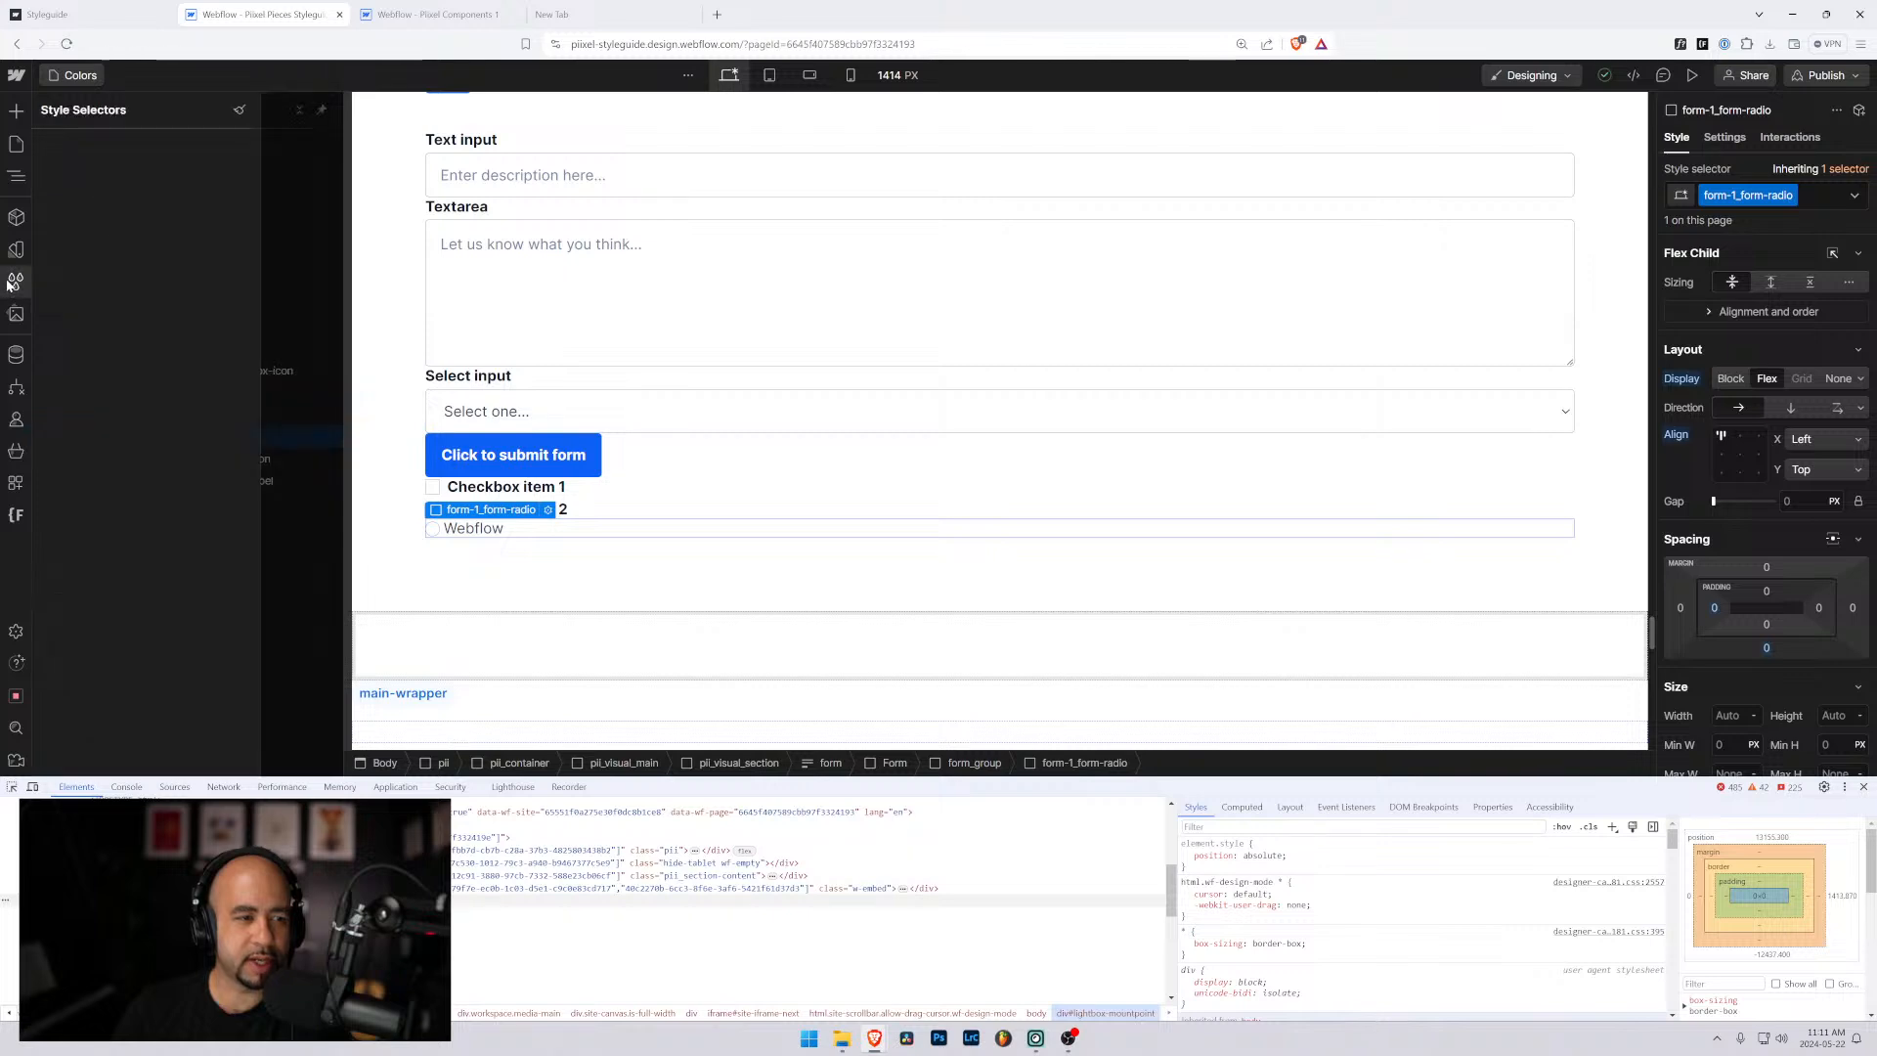
{"action": "left_click", "coordinate": [240, 112]}
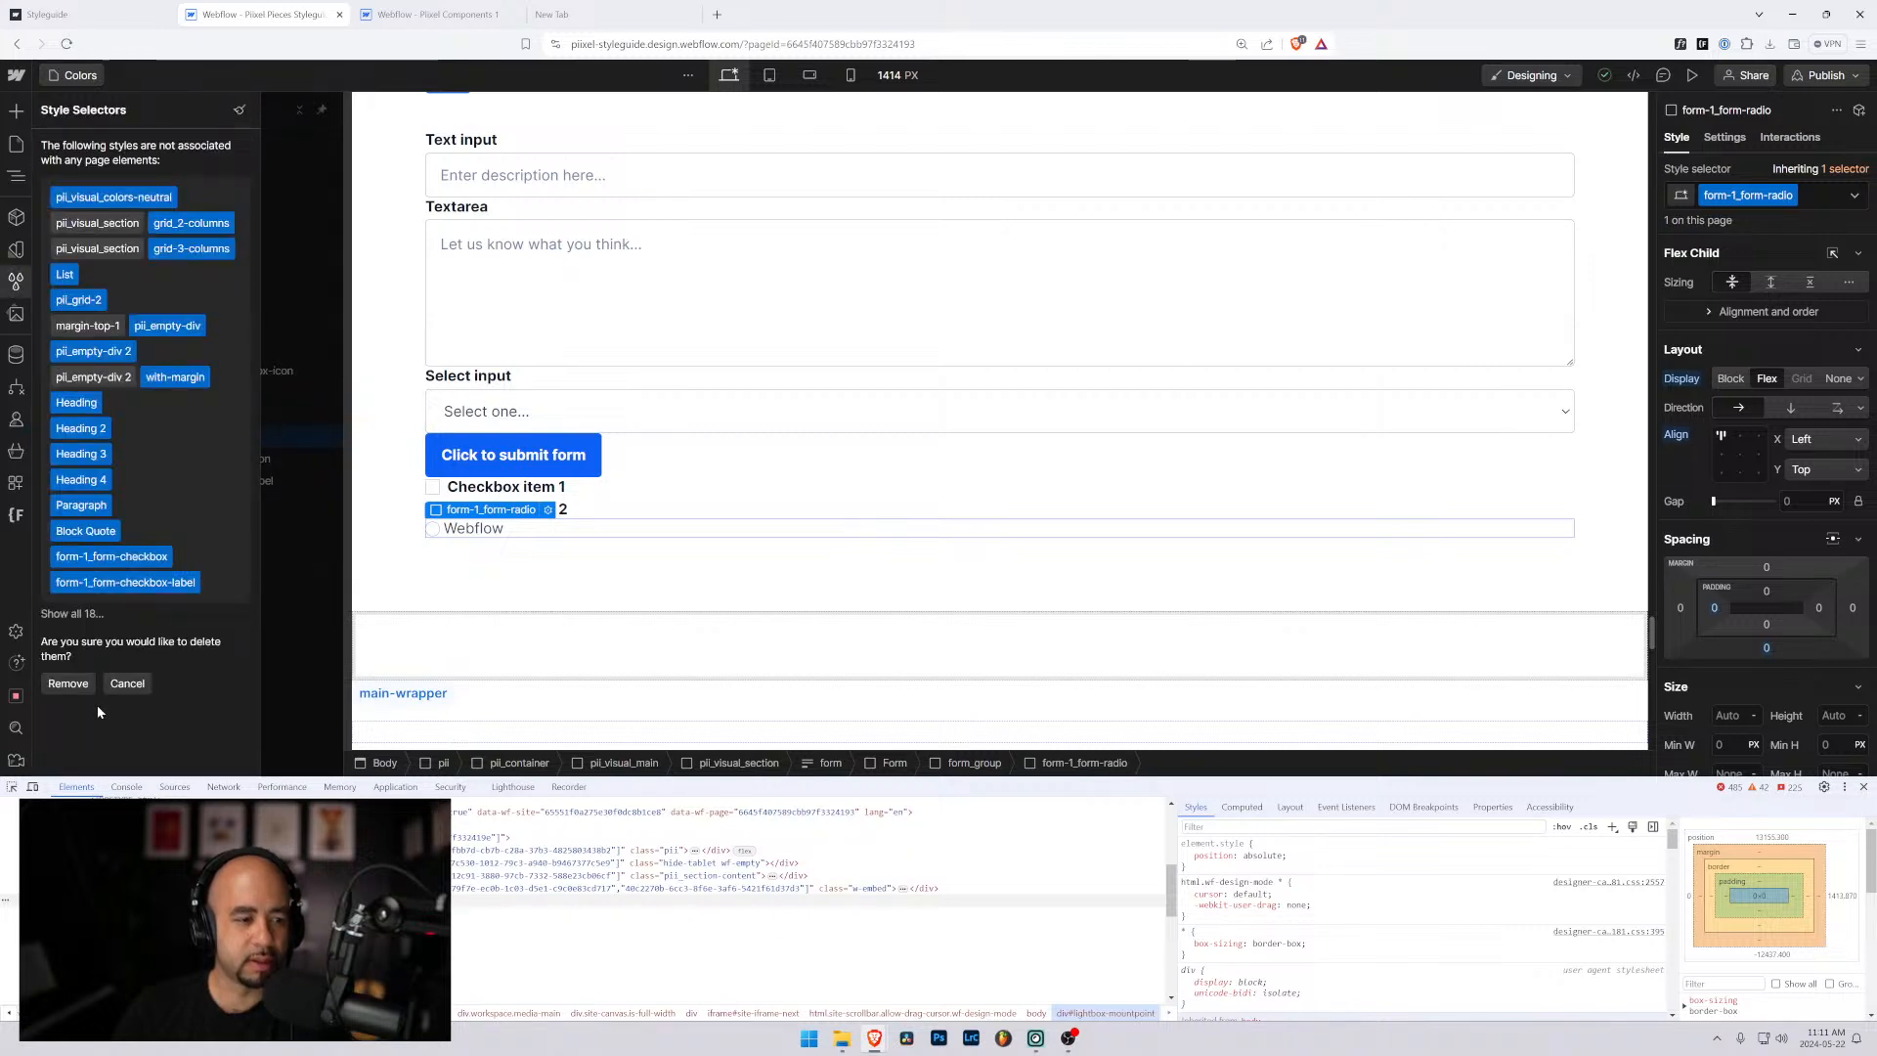
{"action": "left_click", "coordinate": [68, 685]}
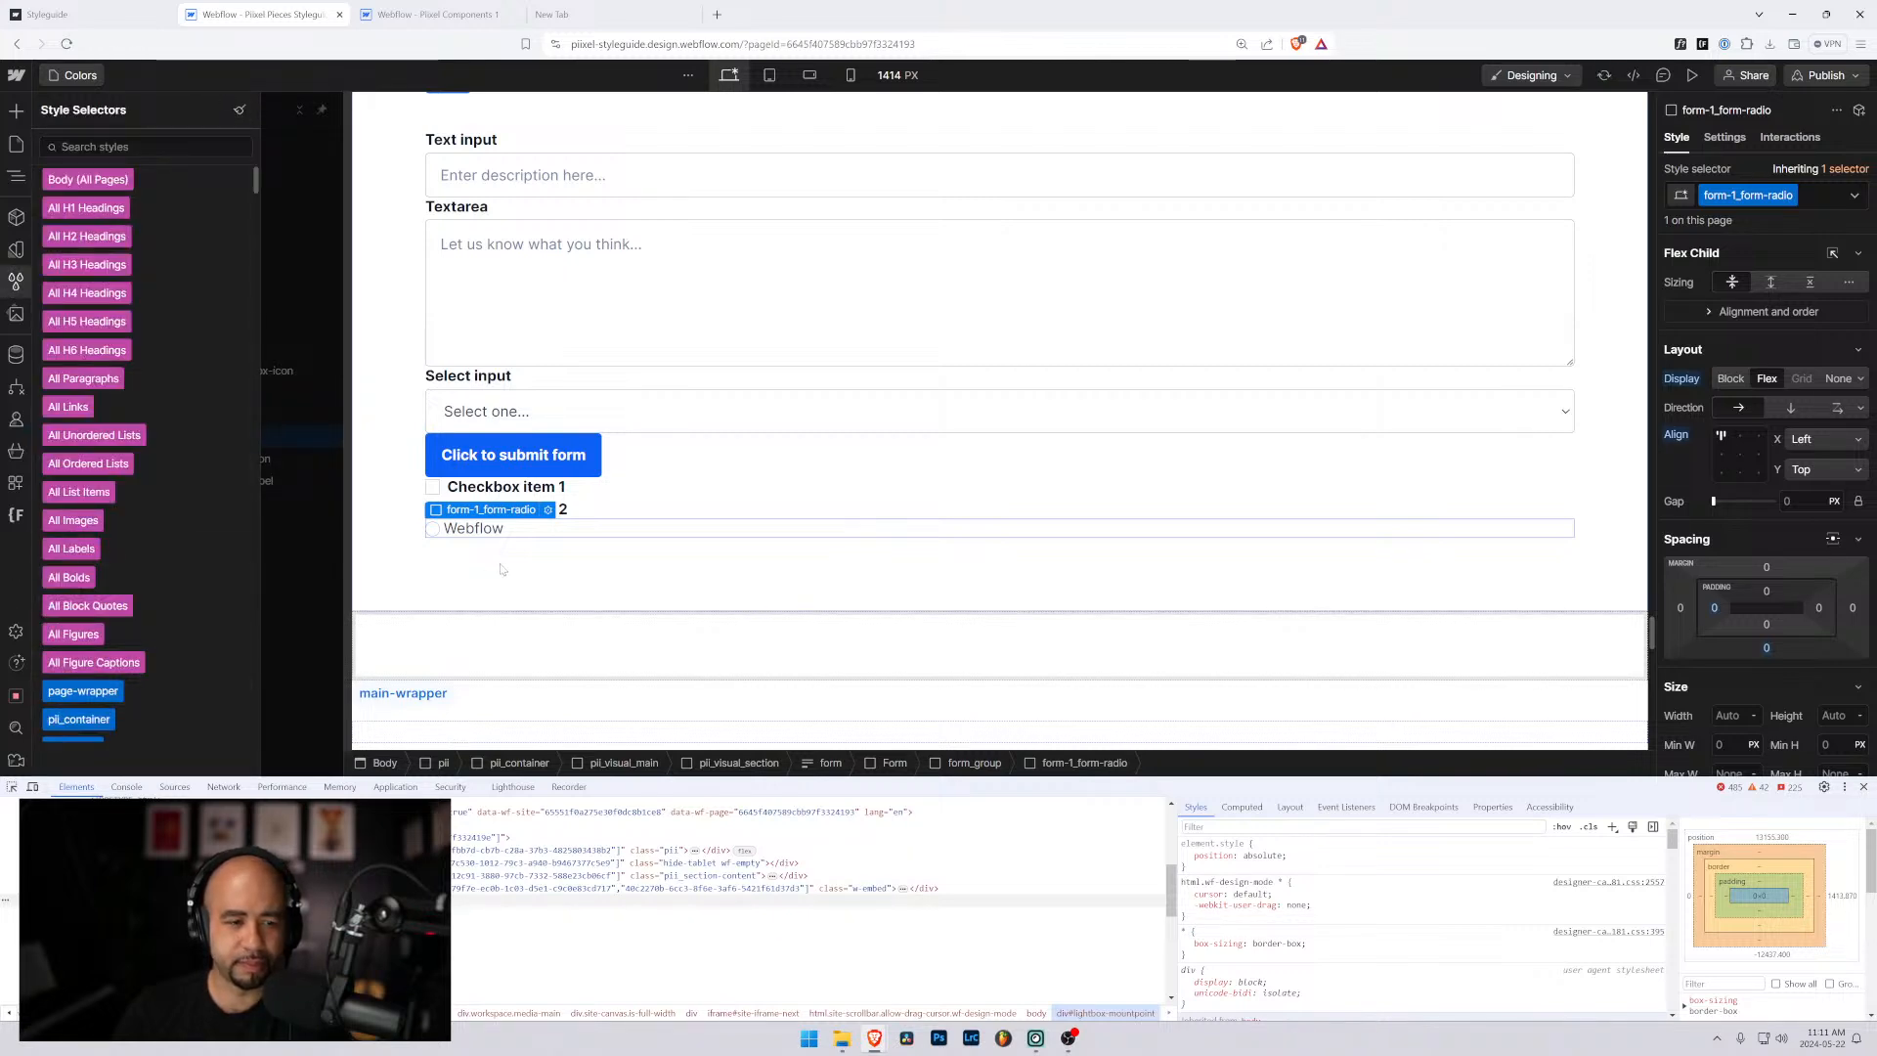
Delete the old form_component and its pii_visual_class wrapper from pii_section-content on the Colors page.
{"action": "scroll", "coordinate": [452, 587], "scroll_direction": "down", "scroll_amount": 15}
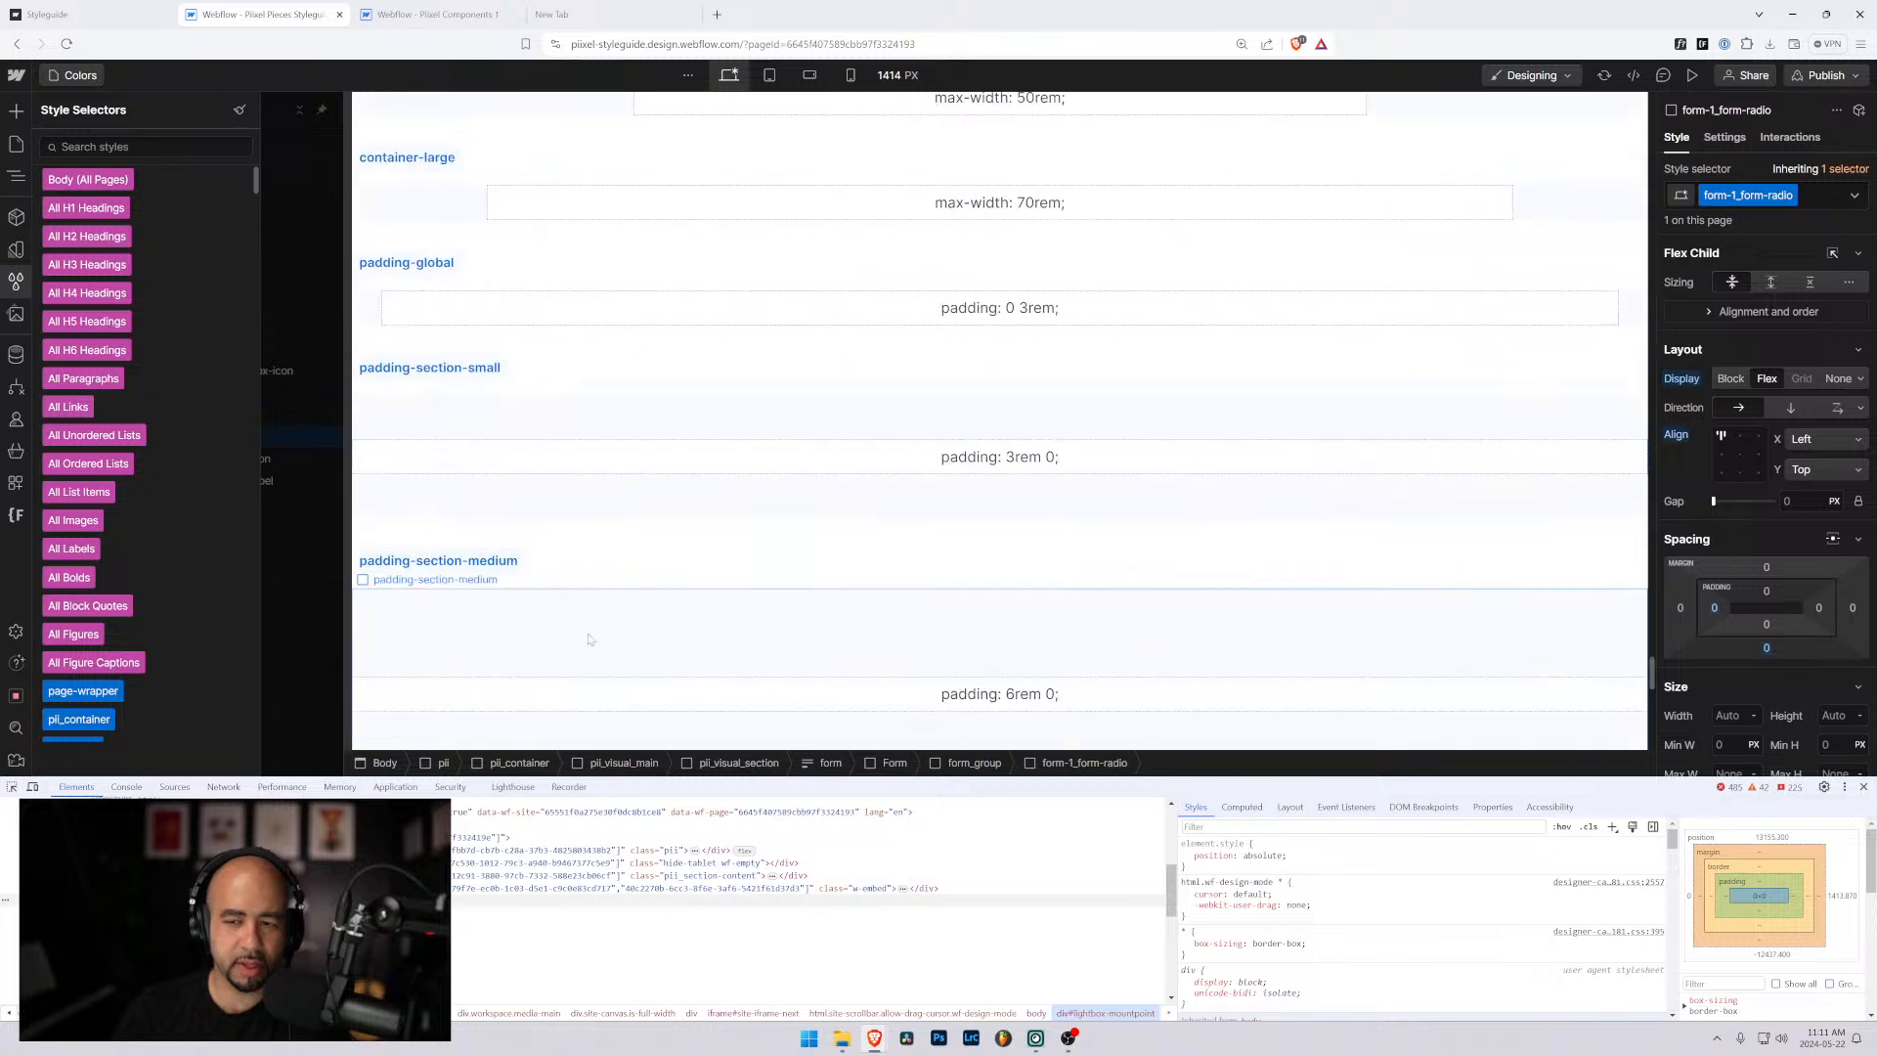
{"action": "scroll", "coordinate": [589, 641], "scroll_direction": "down", "scroll_amount": 1}
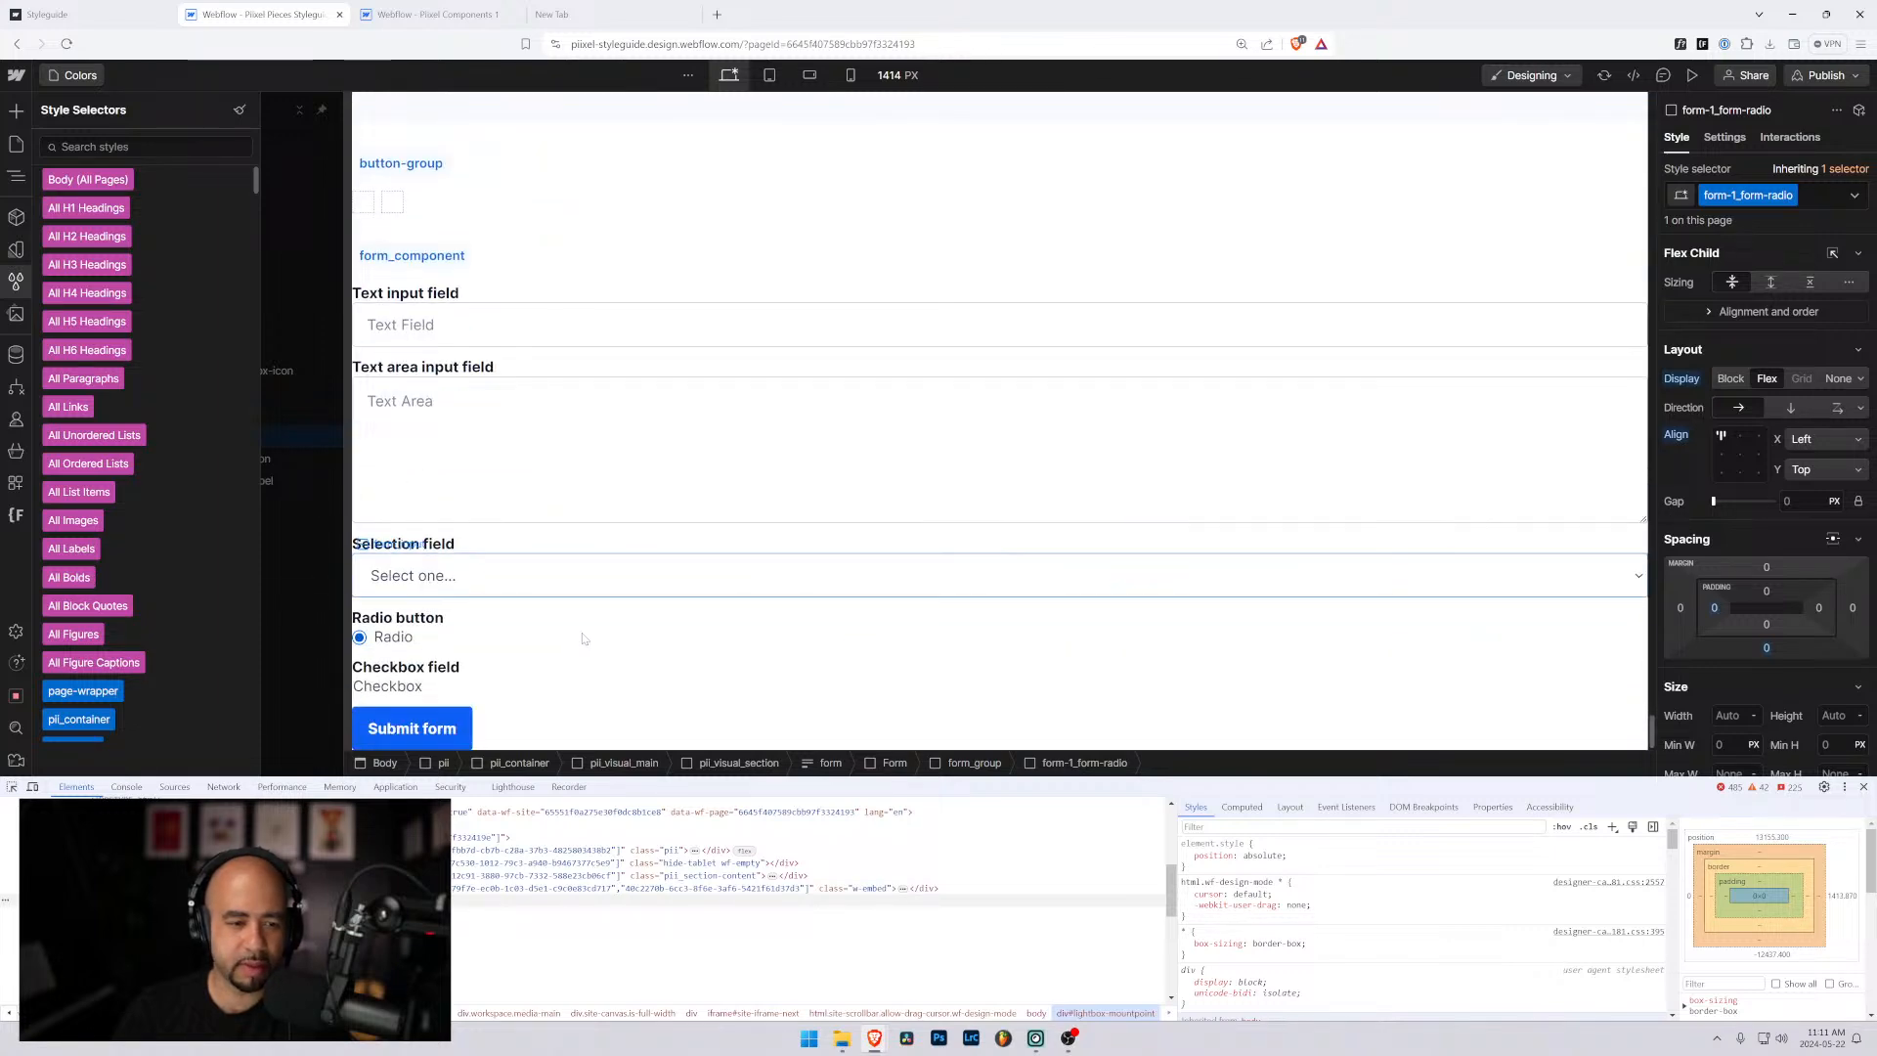
{"action": "left_click", "coordinate": [468, 530]}
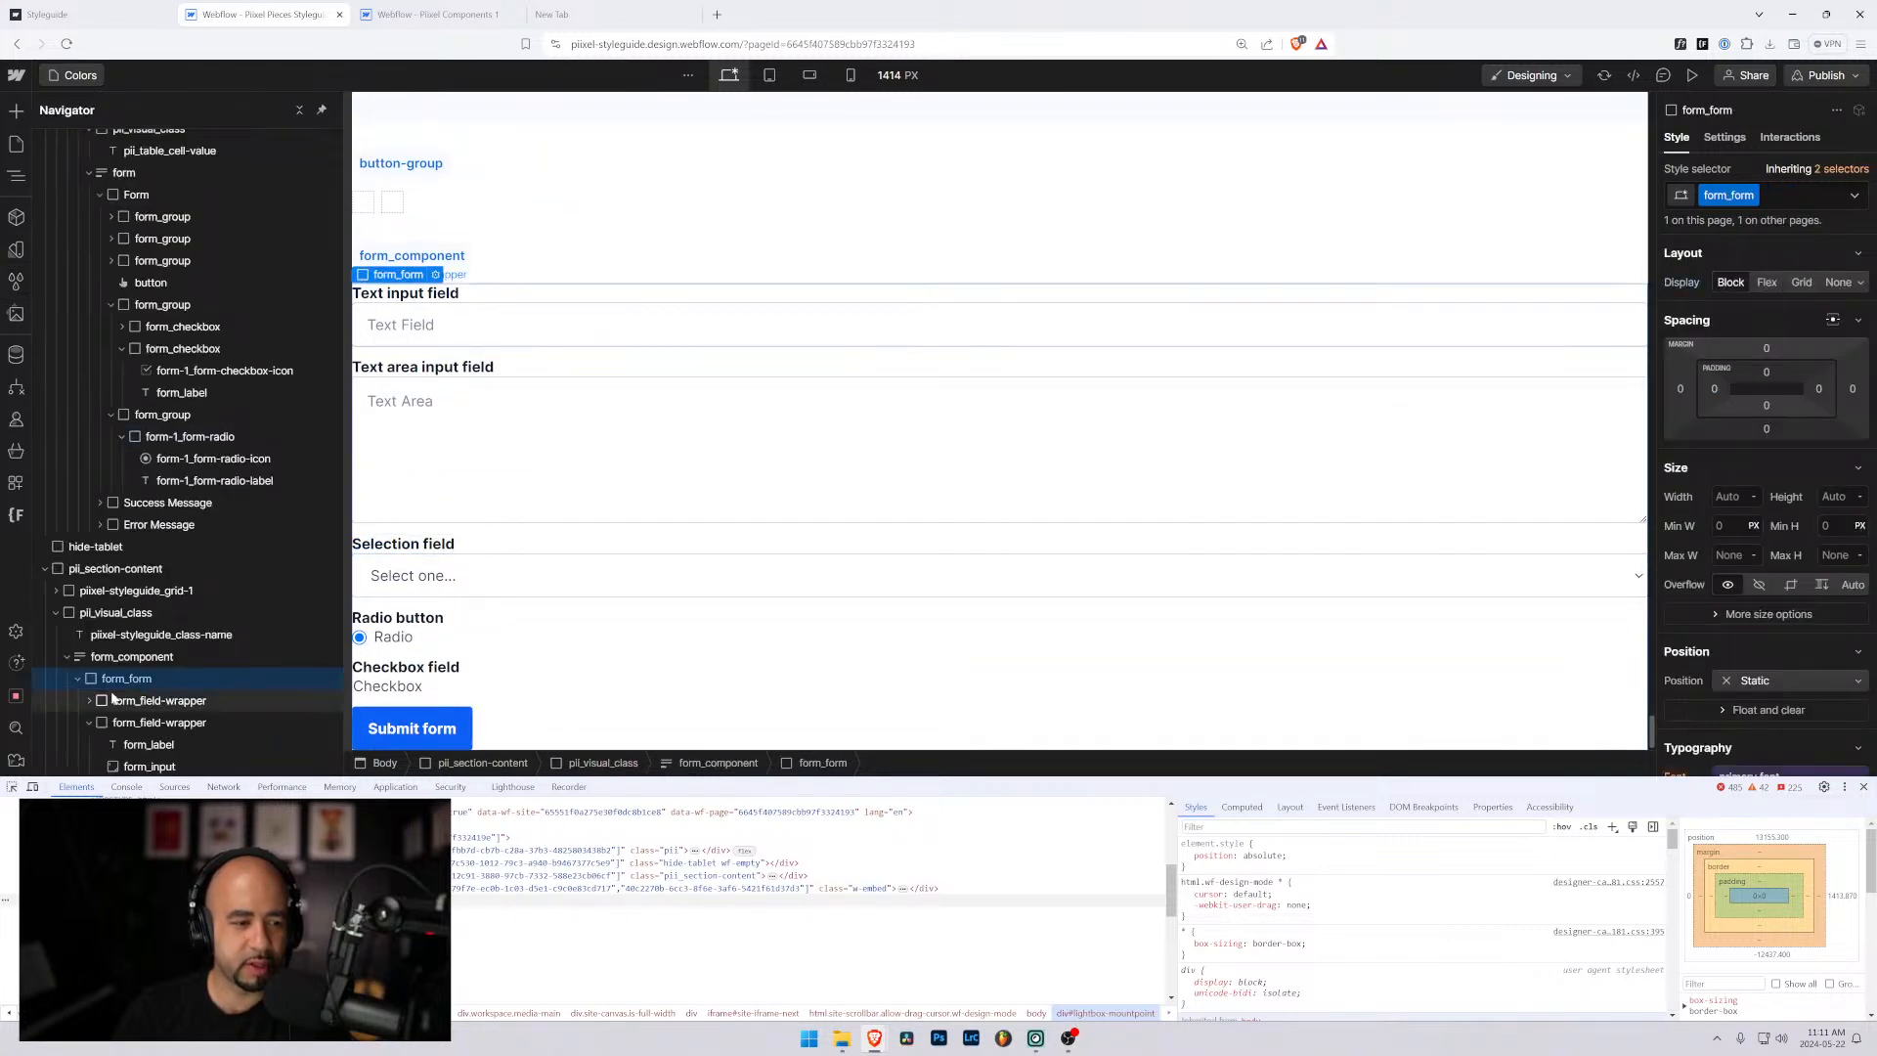
{"action": "left_click", "coordinate": [113, 658]}
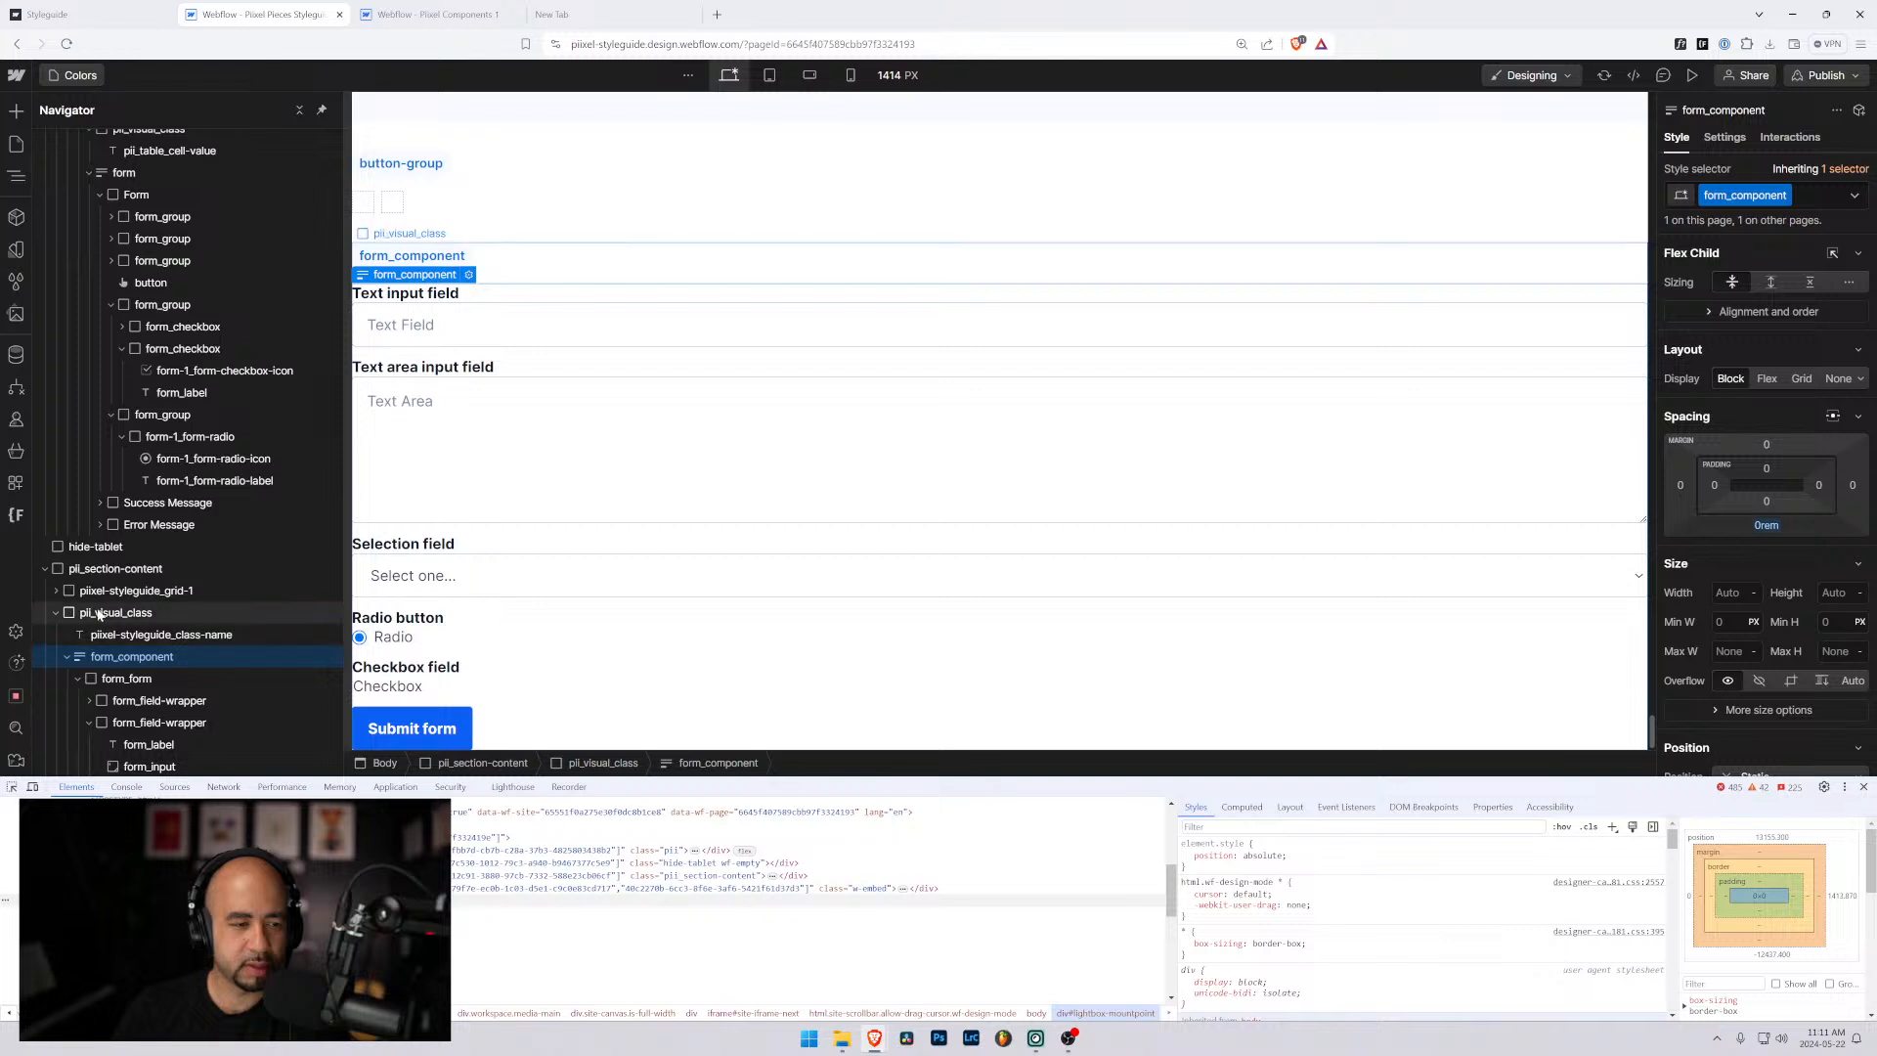
{"action": "left_click", "coordinate": [88, 572]}
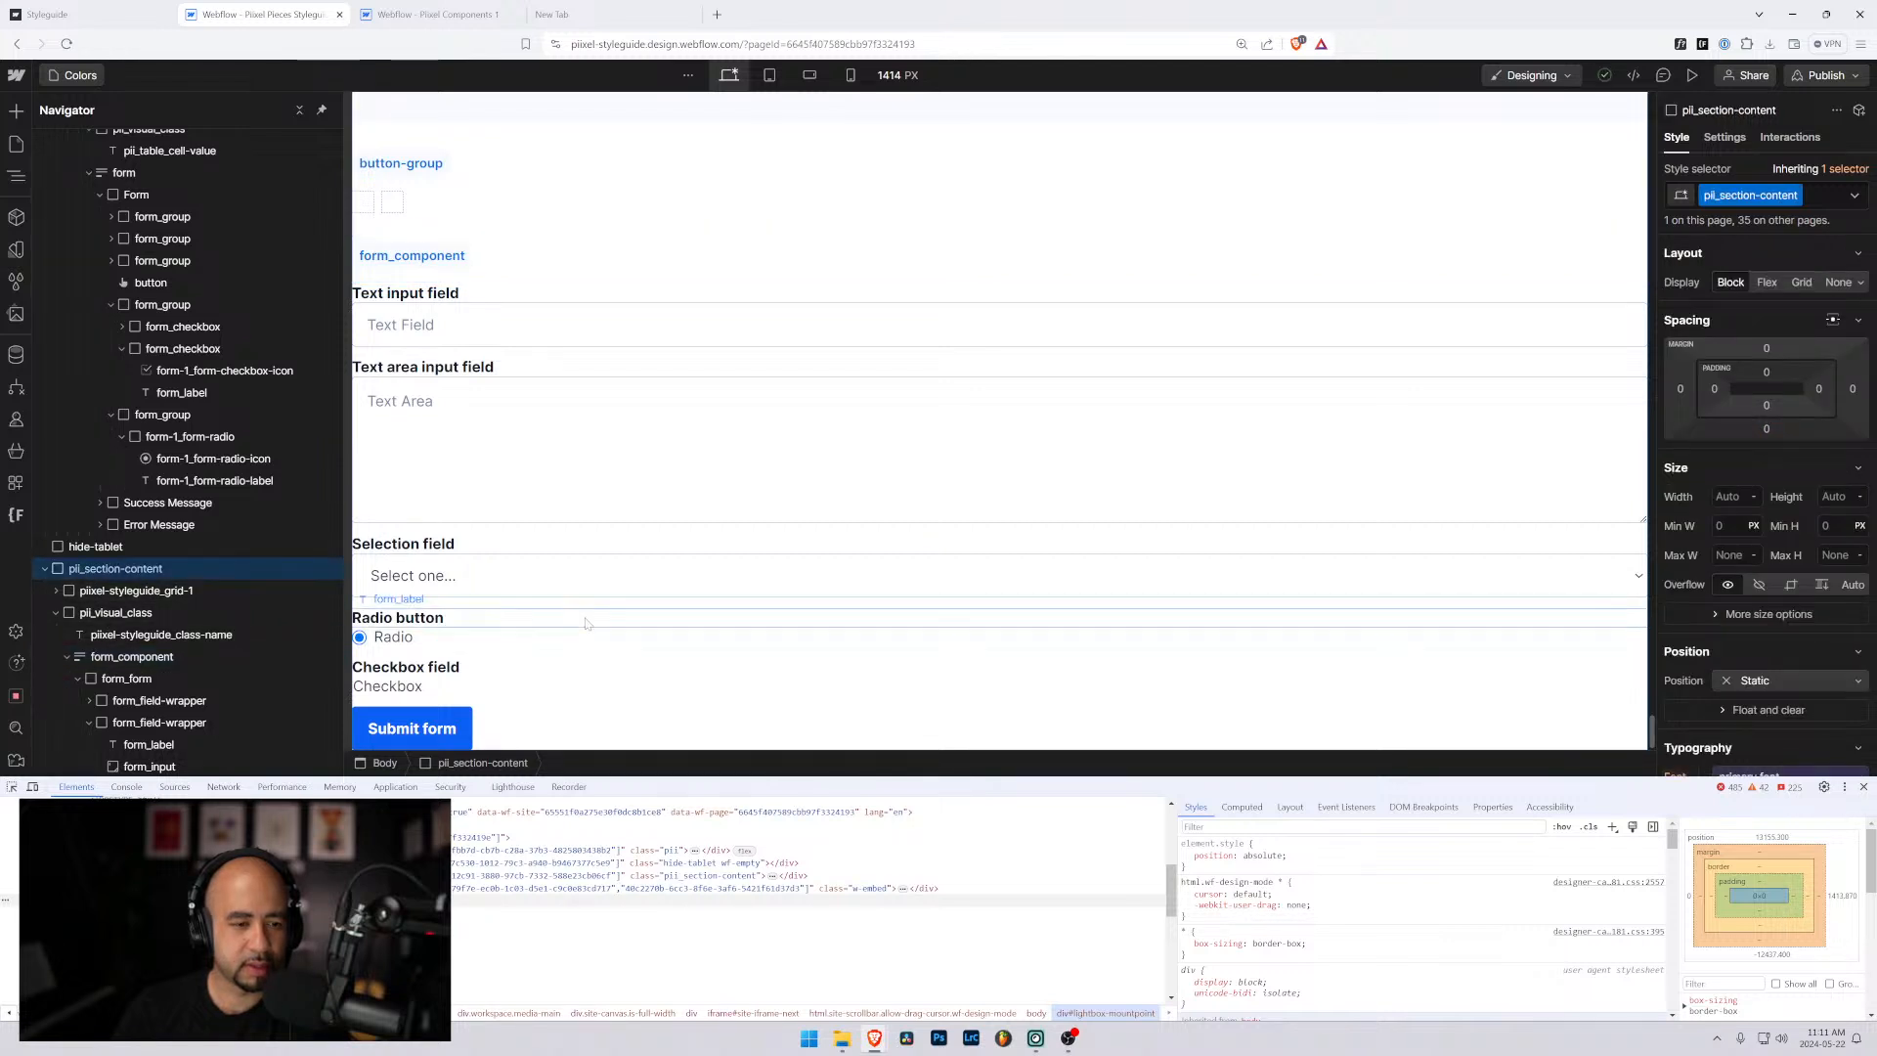
{"action": "left_click", "coordinate": [91, 660]}
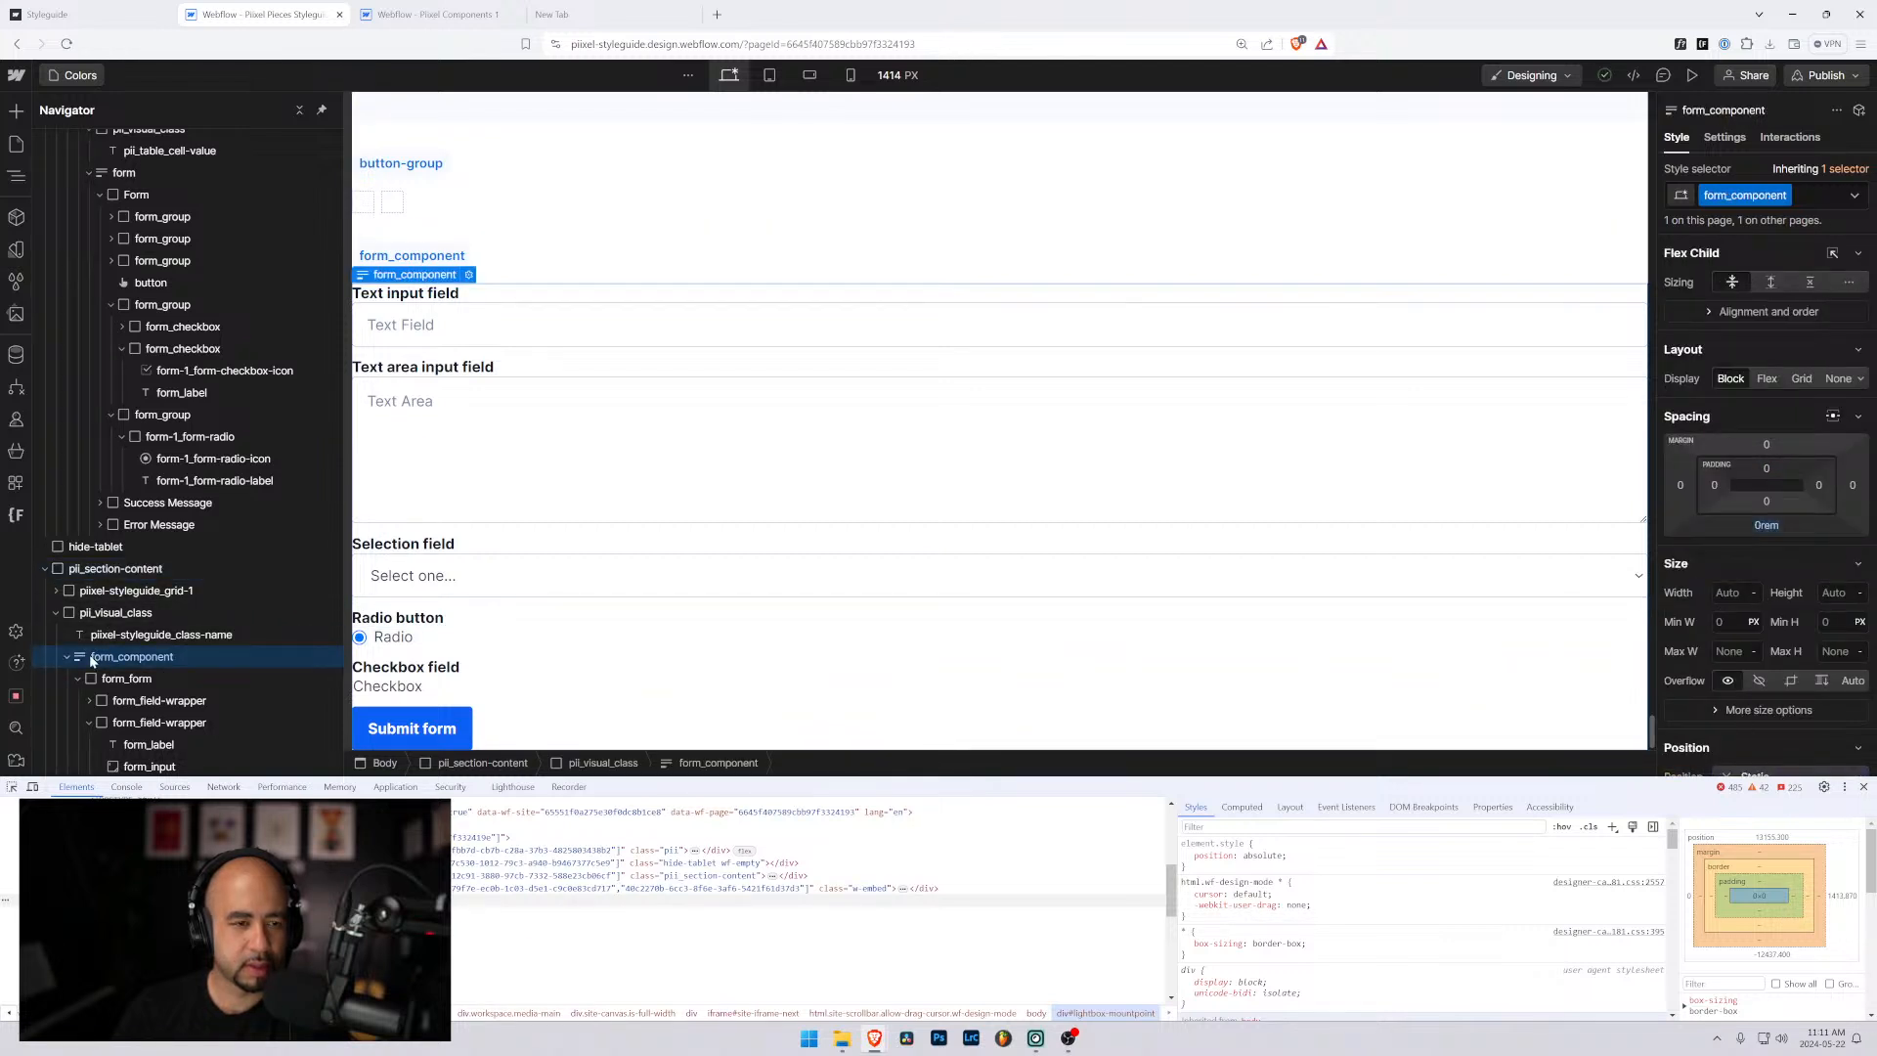
{"action": "key", "text": "Delete"}
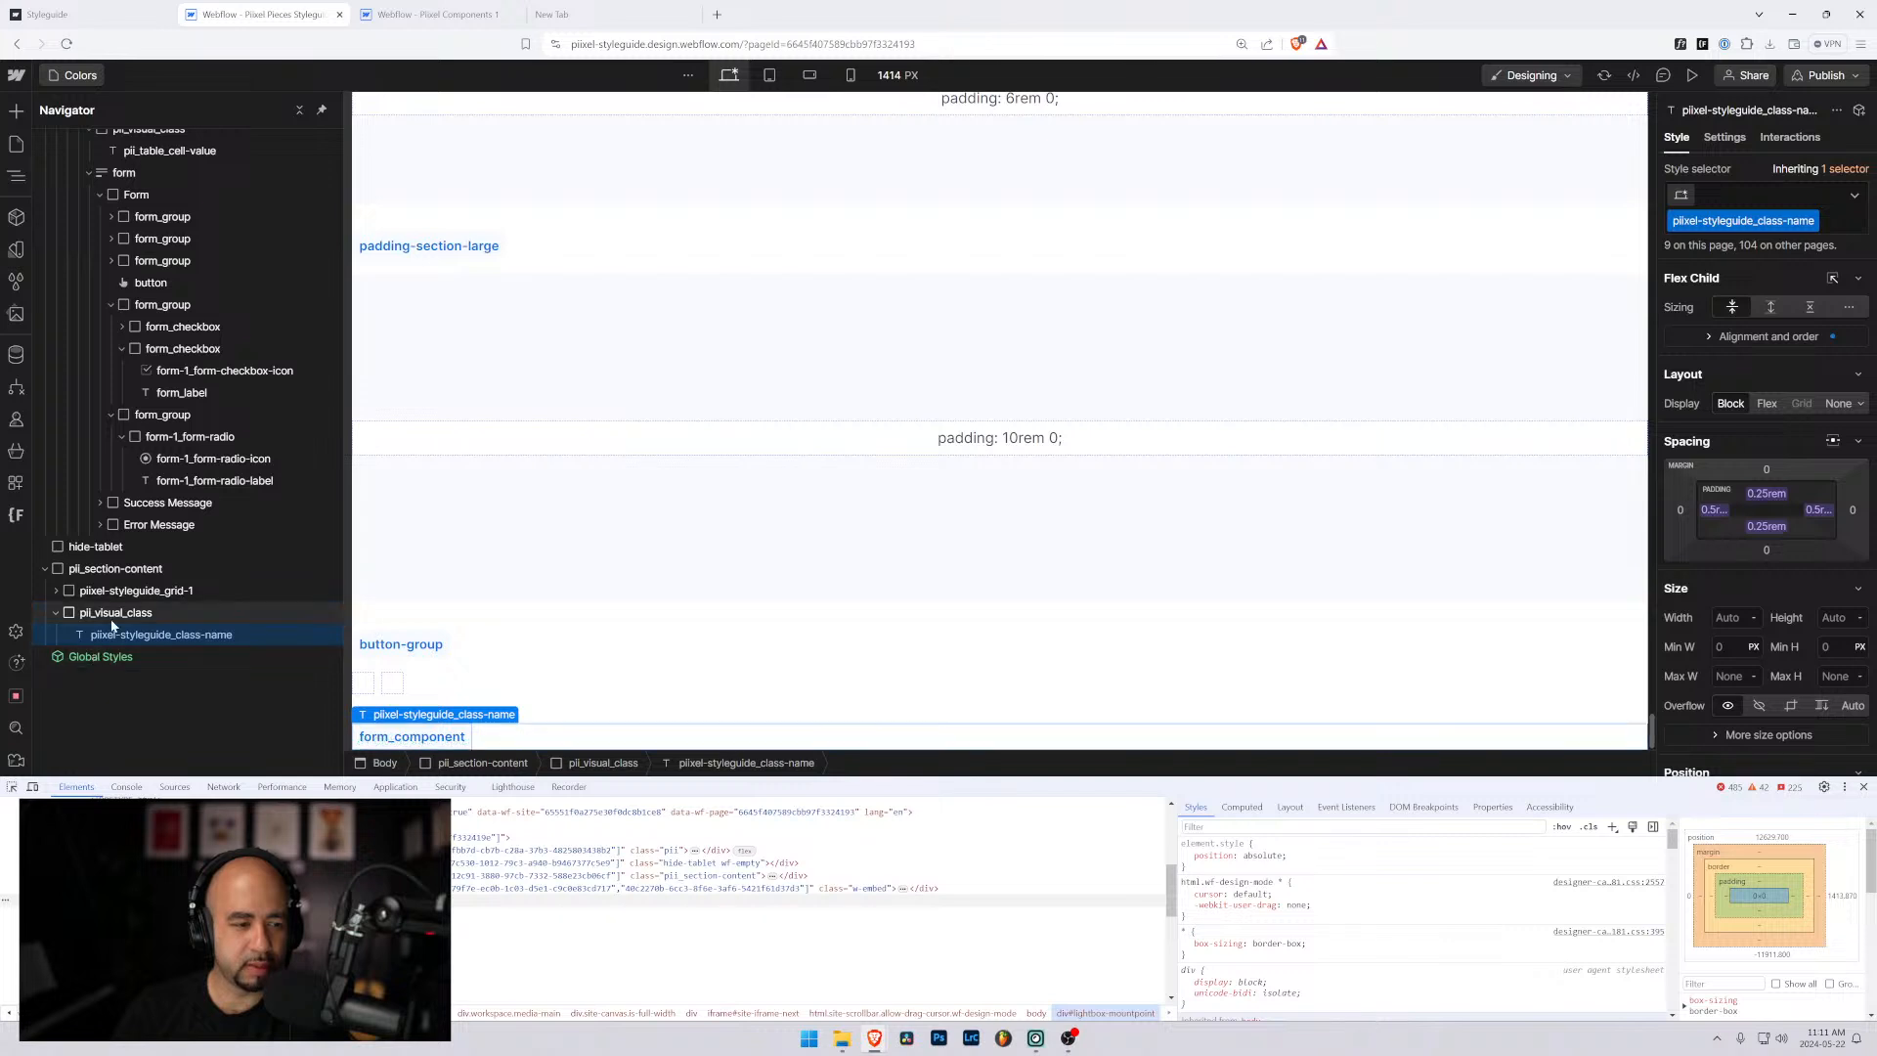
{"action": "left_click", "coordinate": [98, 613]}
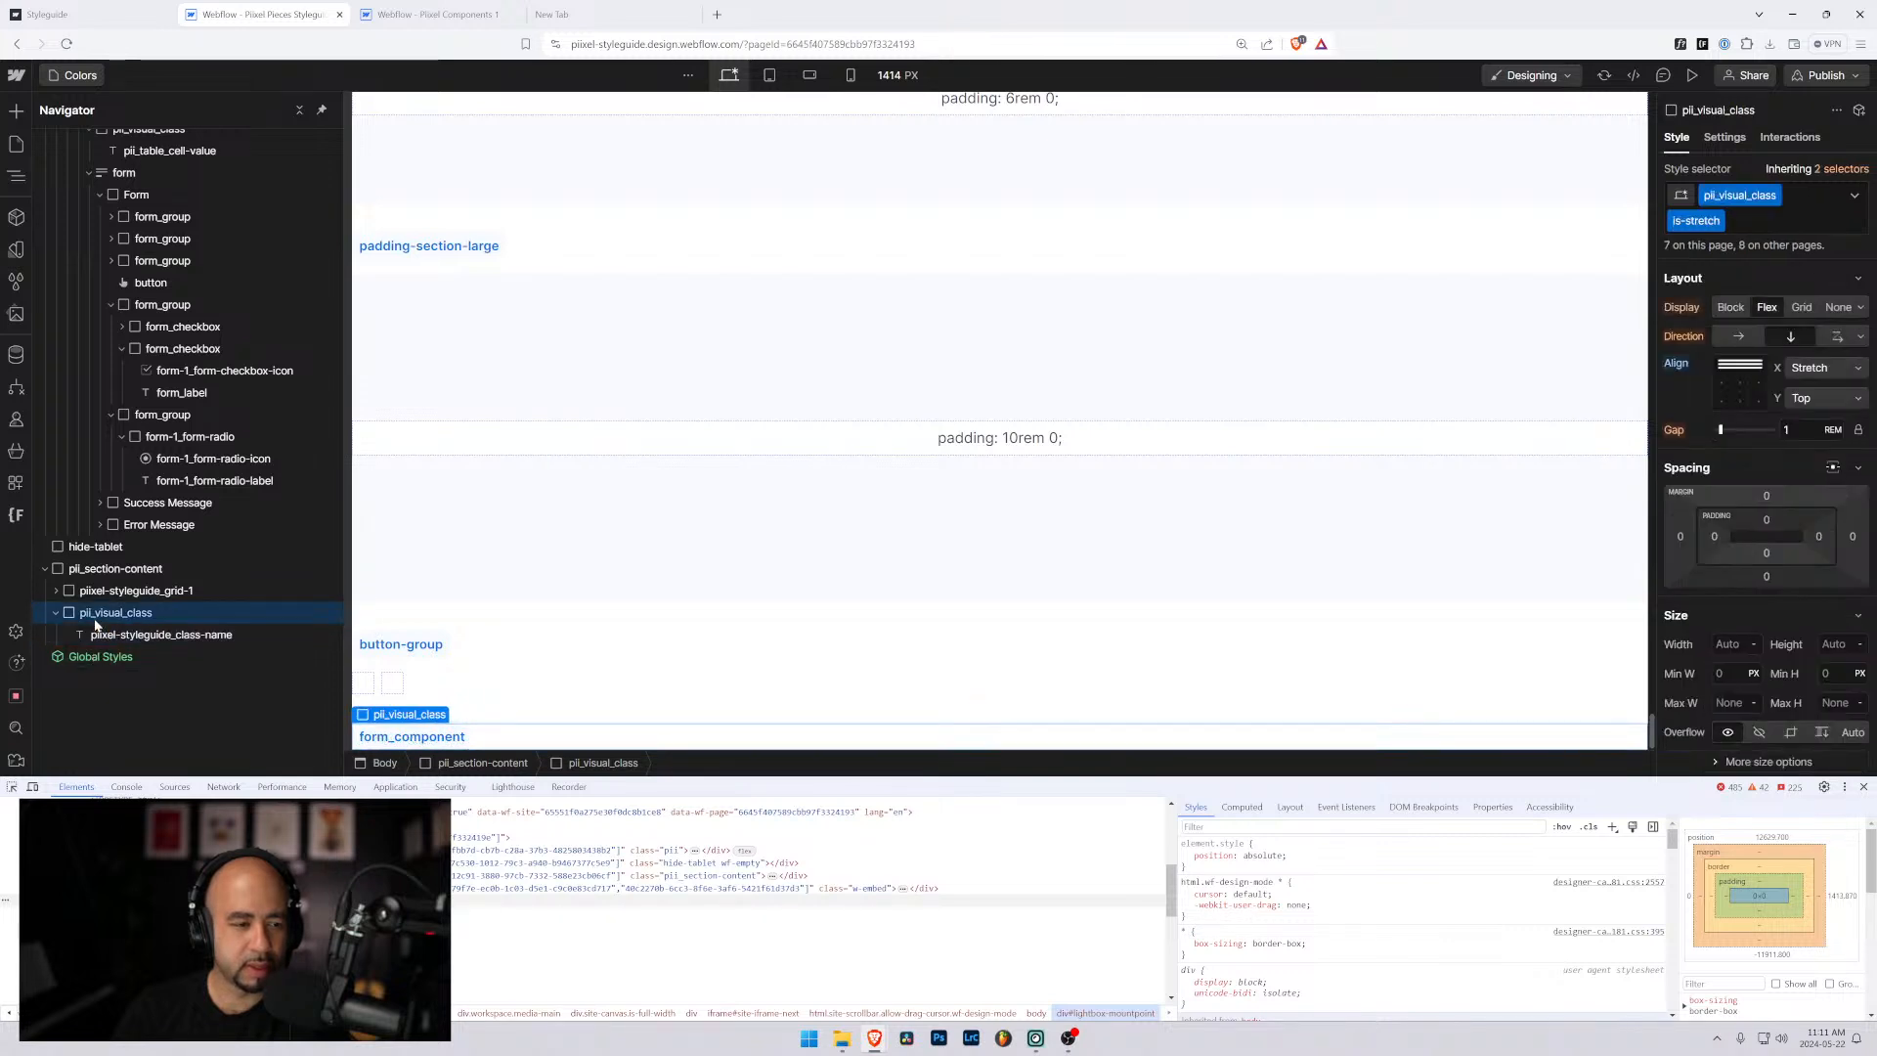
{"action": "key", "text": "Delete"}
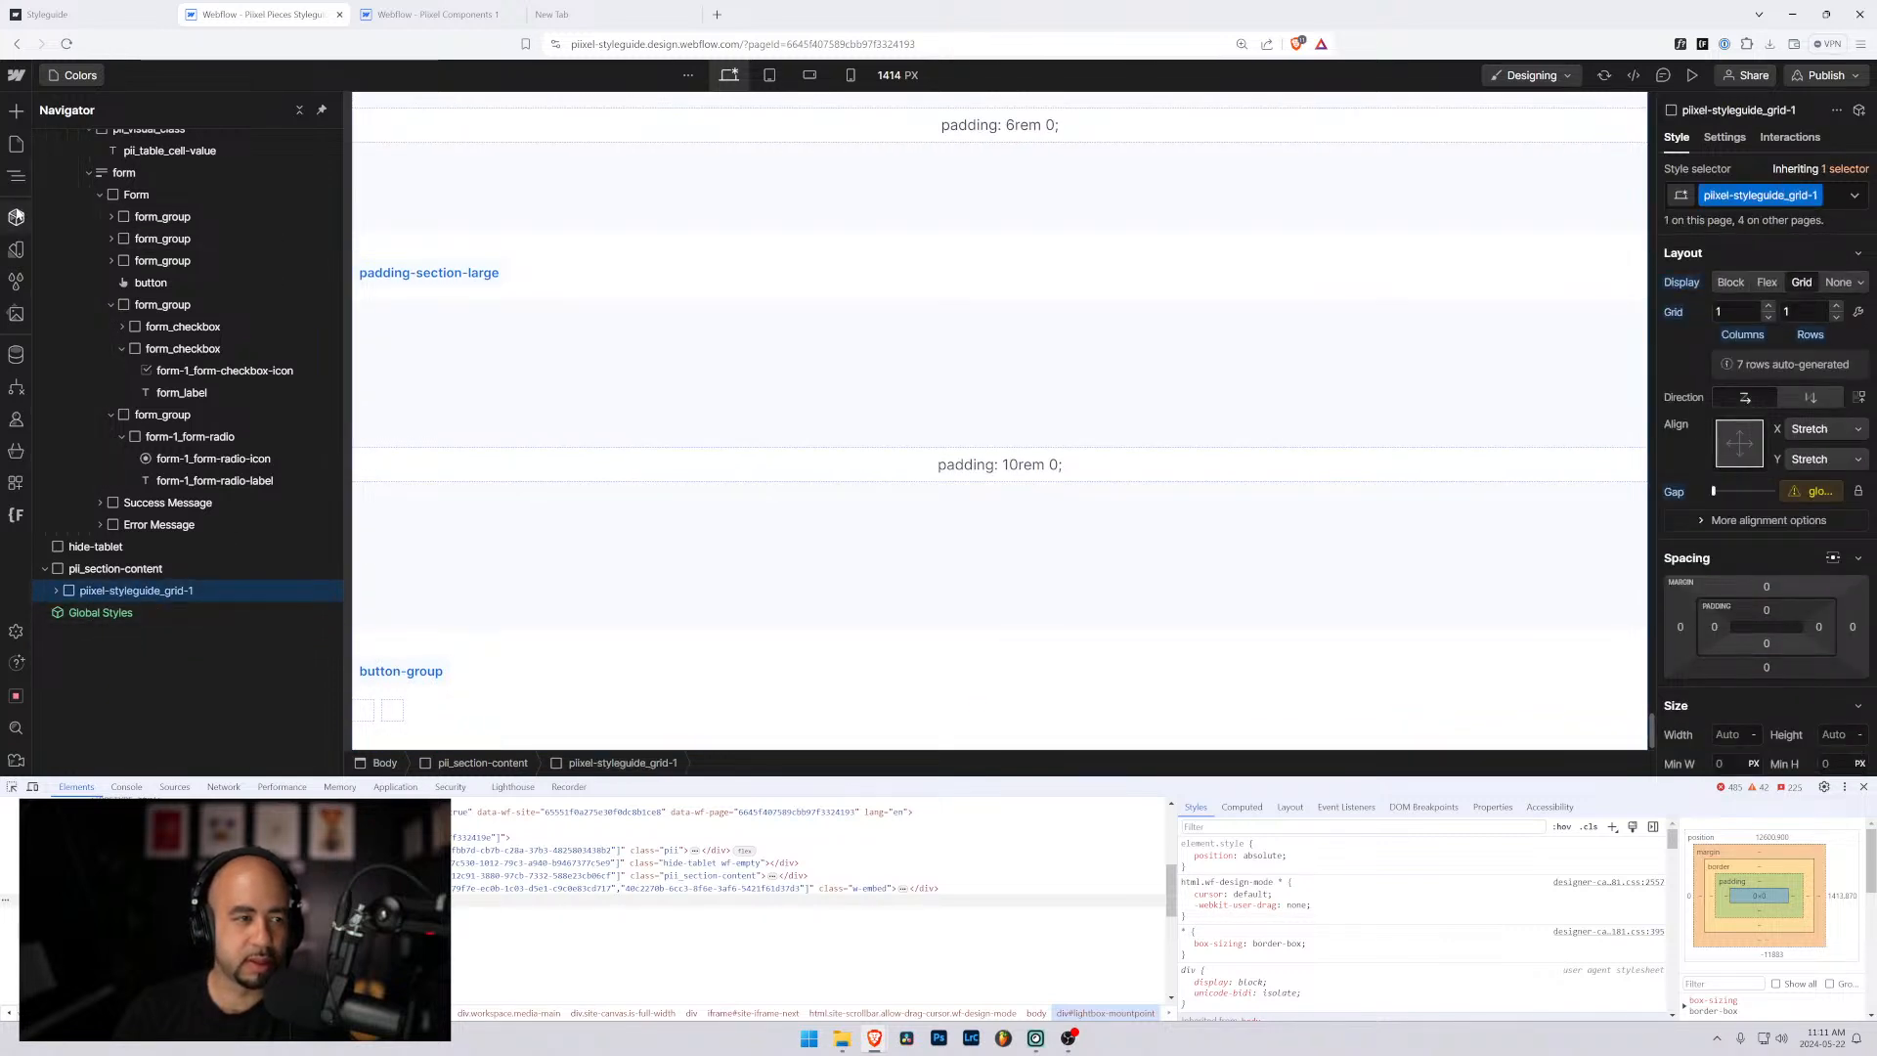
Check the project again for unused style selectors to clean up.
{"action": "left_click", "coordinate": [16, 281]}
{"action": "left_click", "coordinate": [239, 109]}
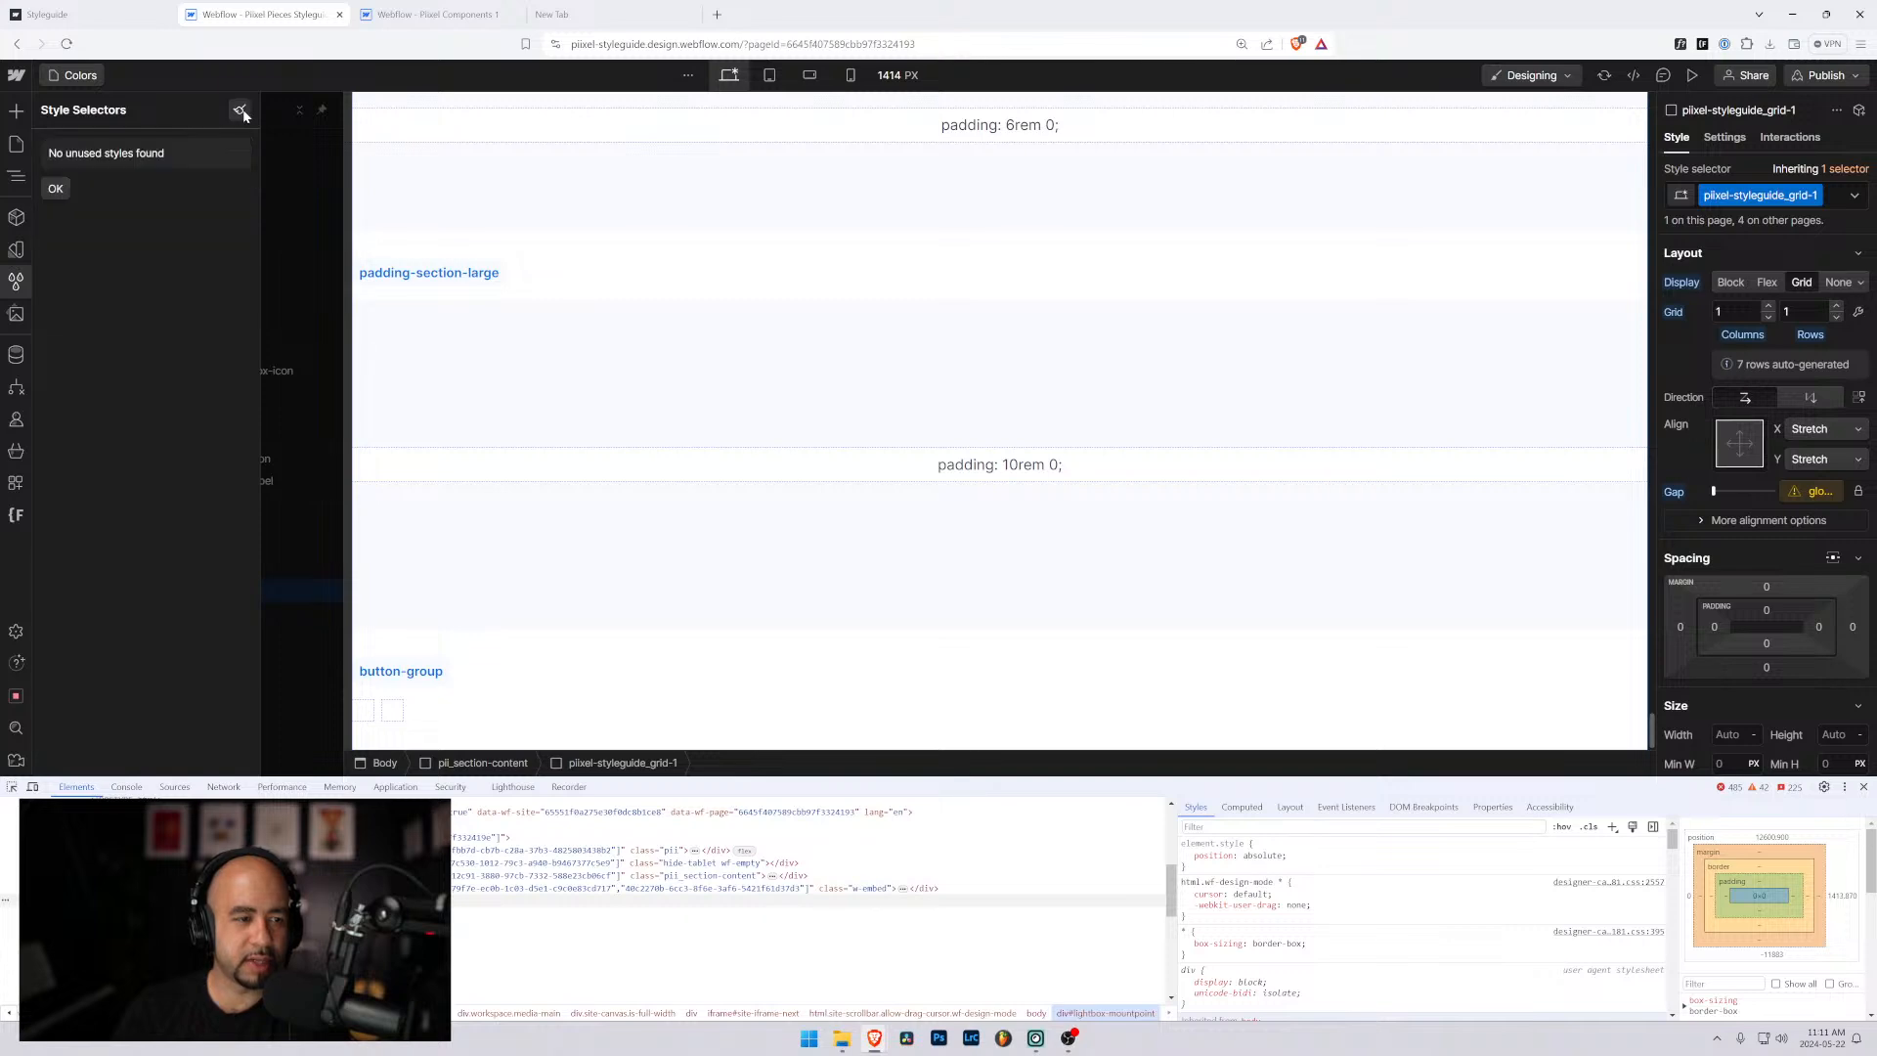
{"action": "left_click", "coordinate": [55, 188]}
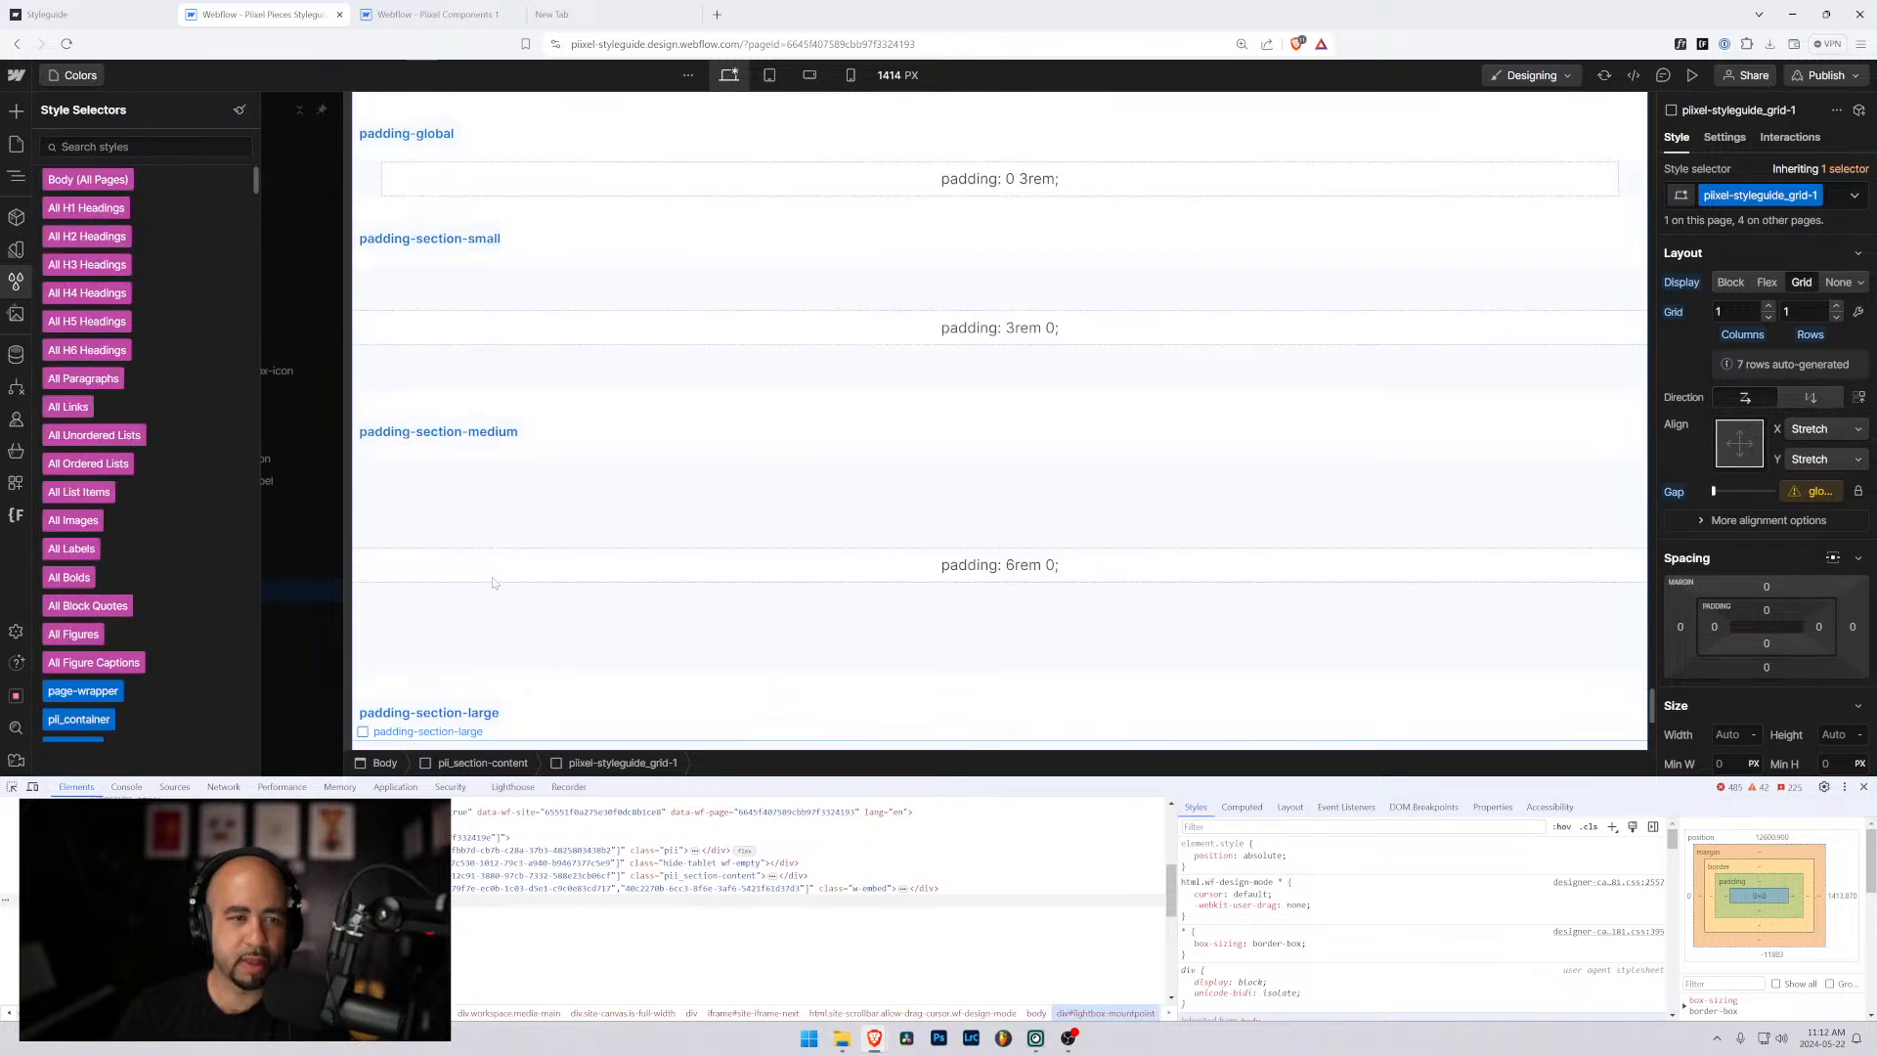
Open the Home page and delete the piixel-styleguide-forms section from pii_main.
{"action": "left_click", "coordinate": [71, 74]}
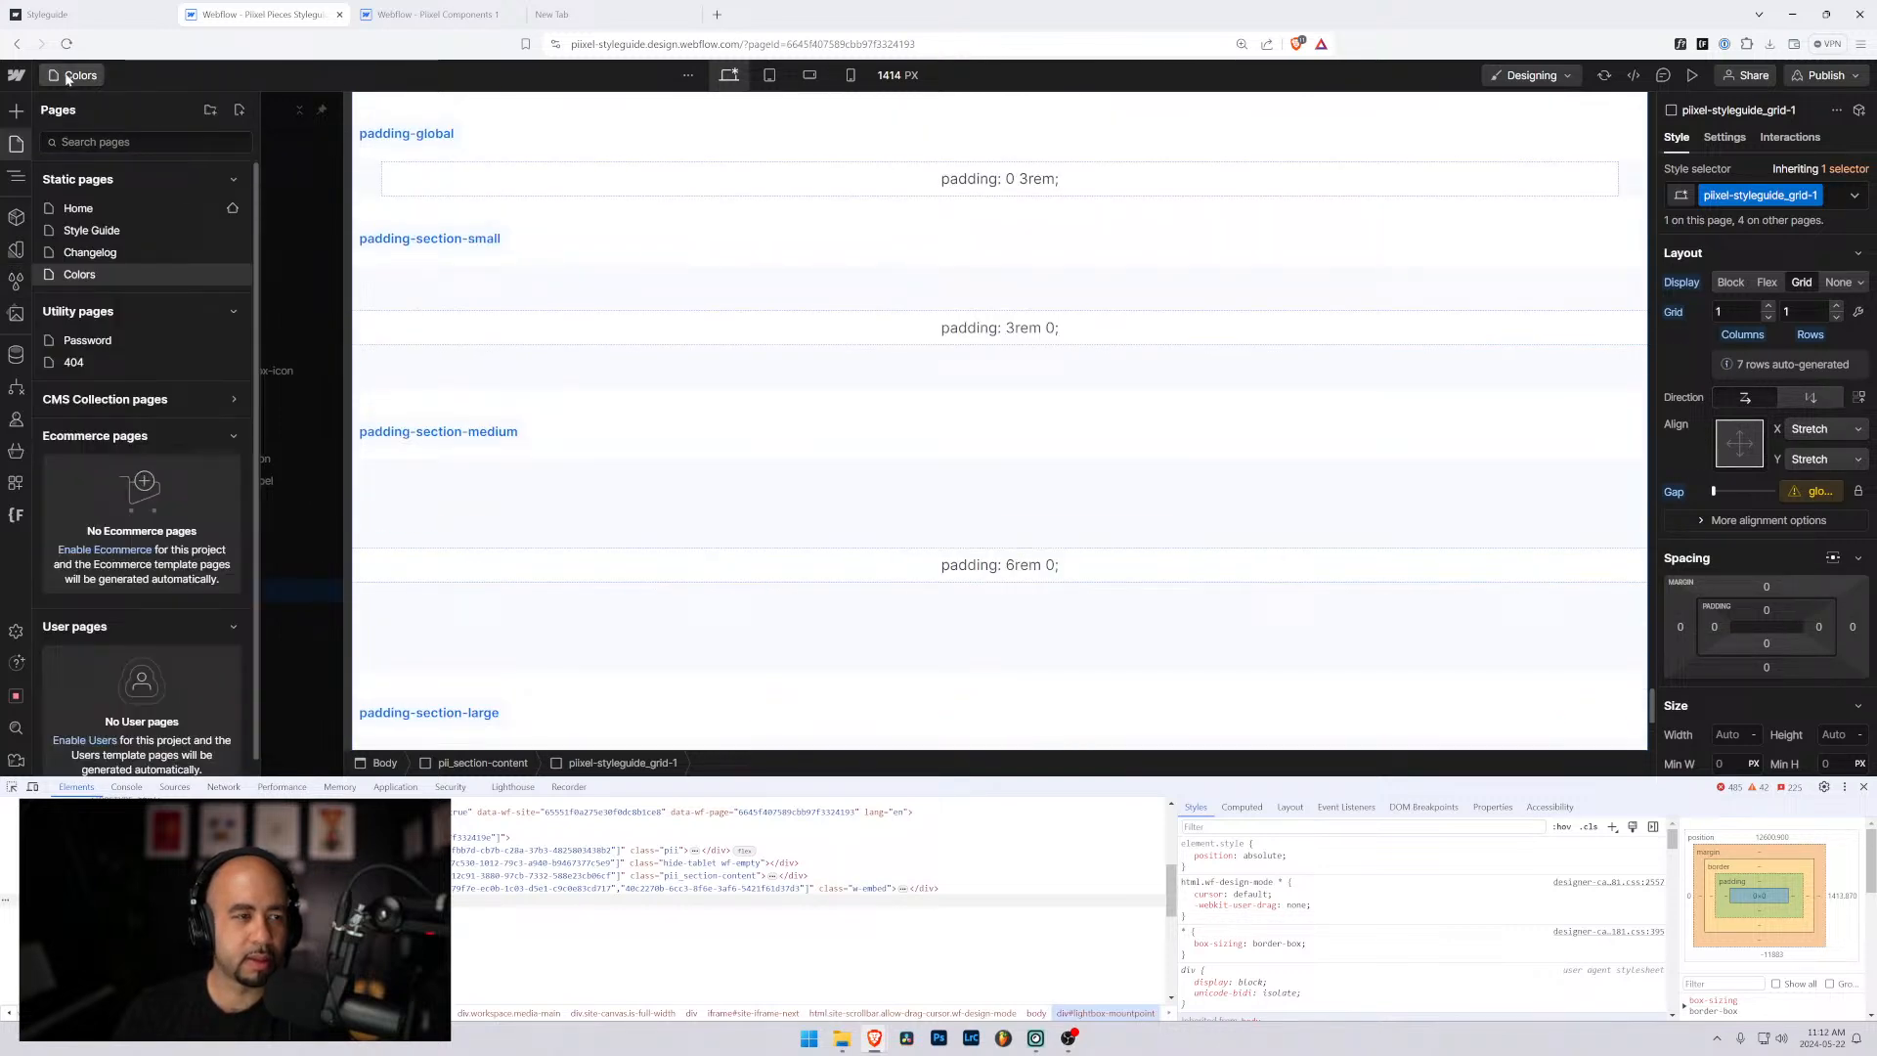
{"action": "left_click", "coordinate": [92, 232]}
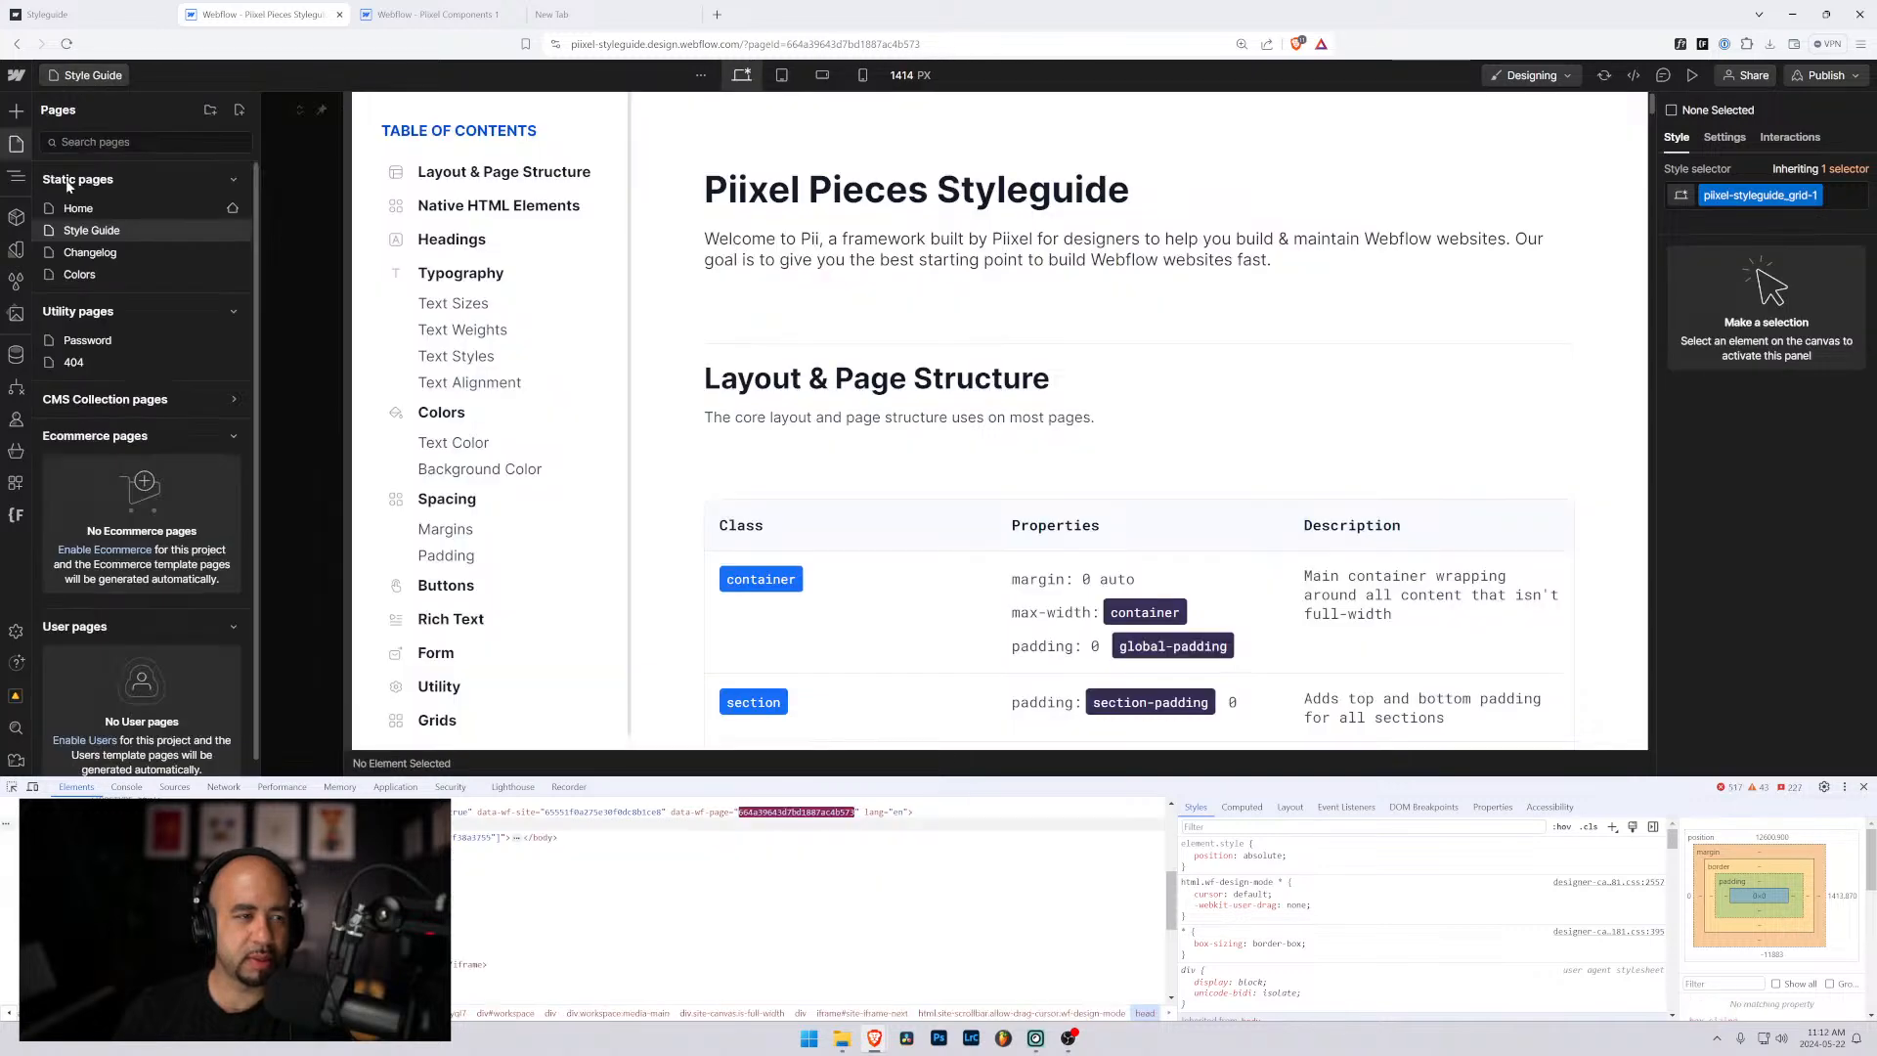
{"action": "left_click", "coordinate": [76, 208]}
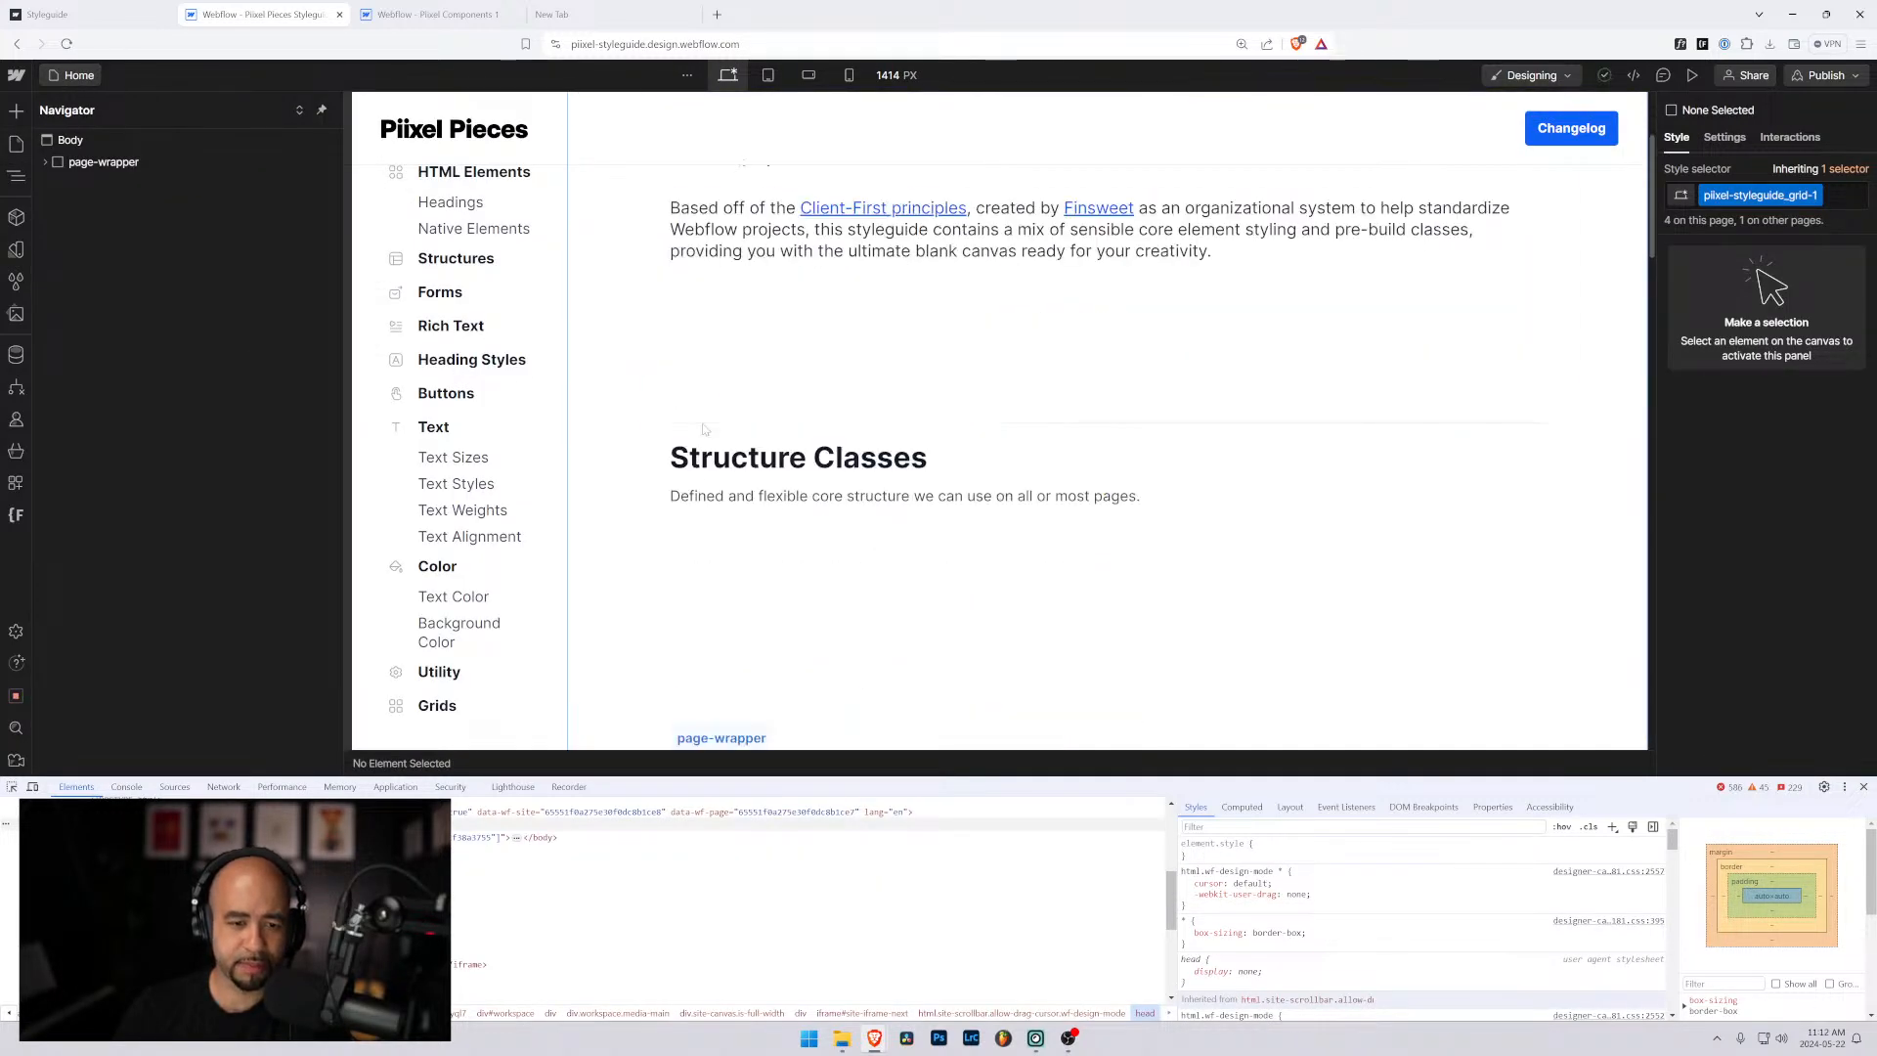
{"action": "left_click_drag", "start_coordinate": [1652, 191], "coordinate": [1643, 606]}
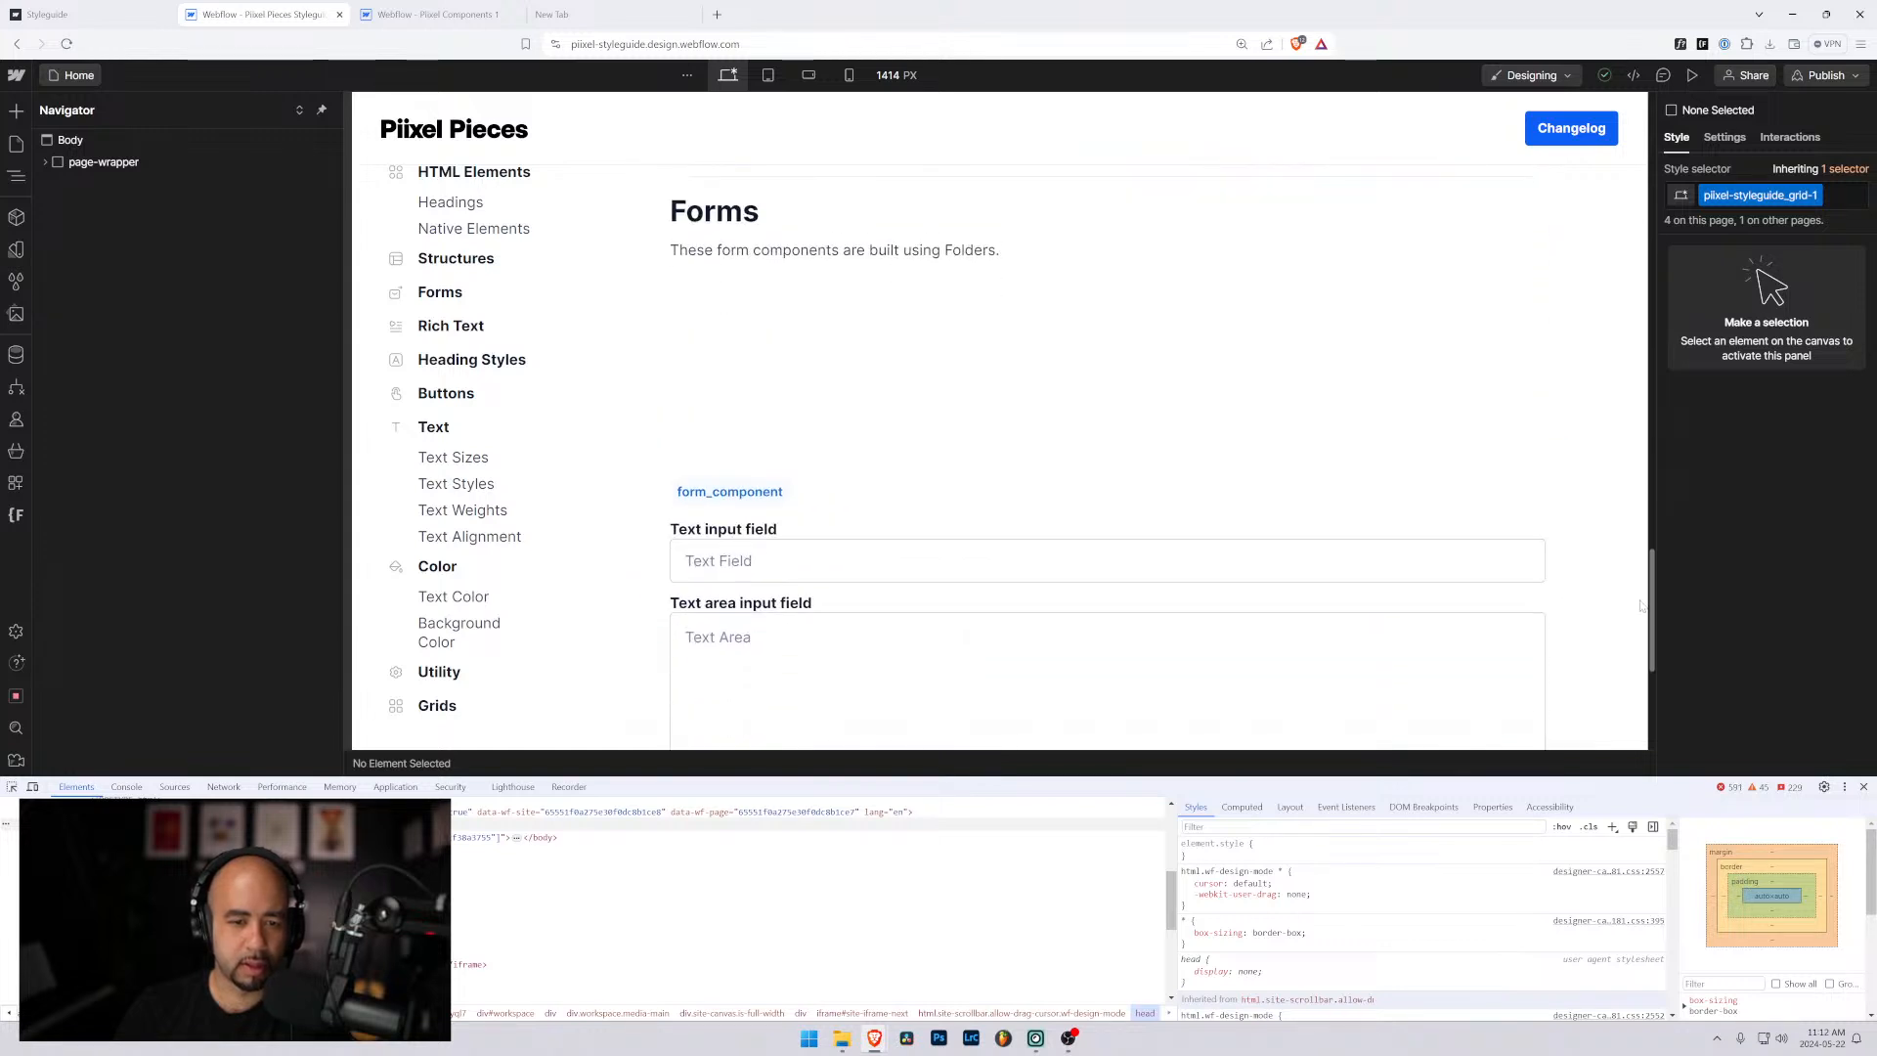
{"action": "left_click", "coordinate": [953, 277]}
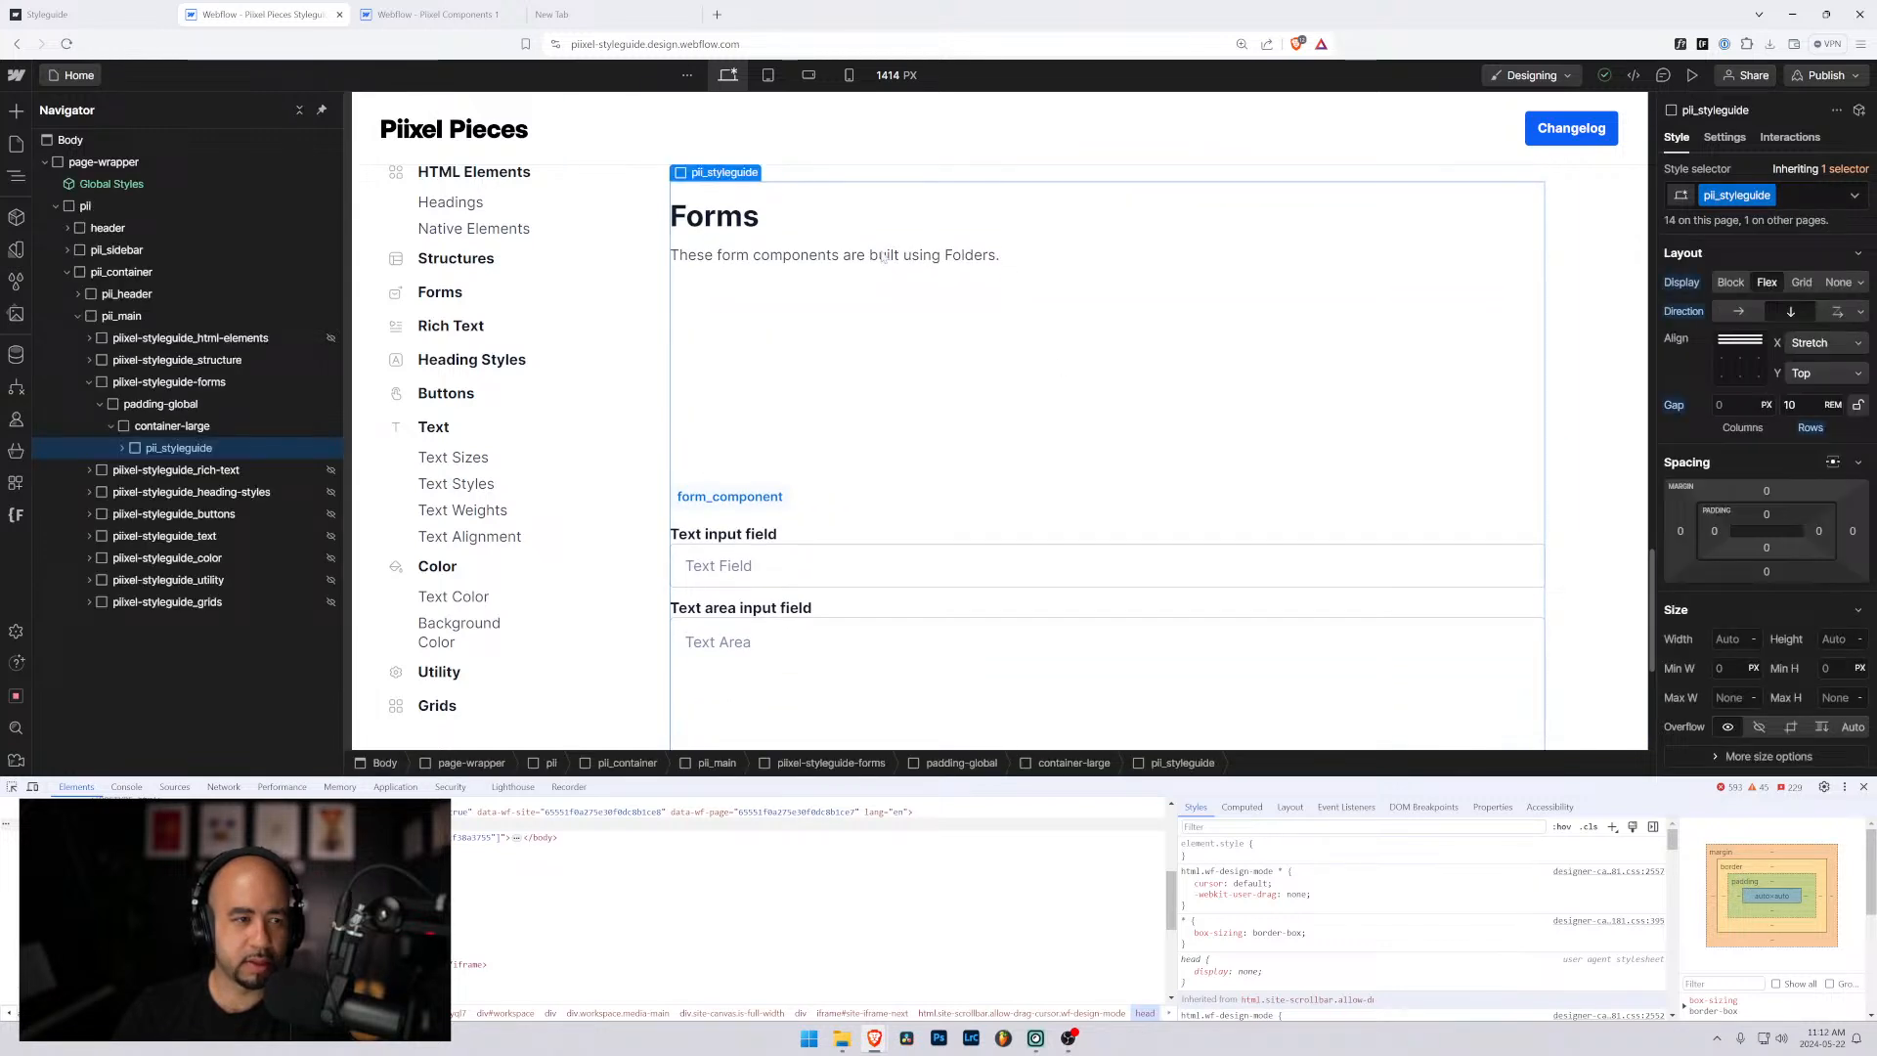
{"action": "left_click", "coordinate": [166, 389]}
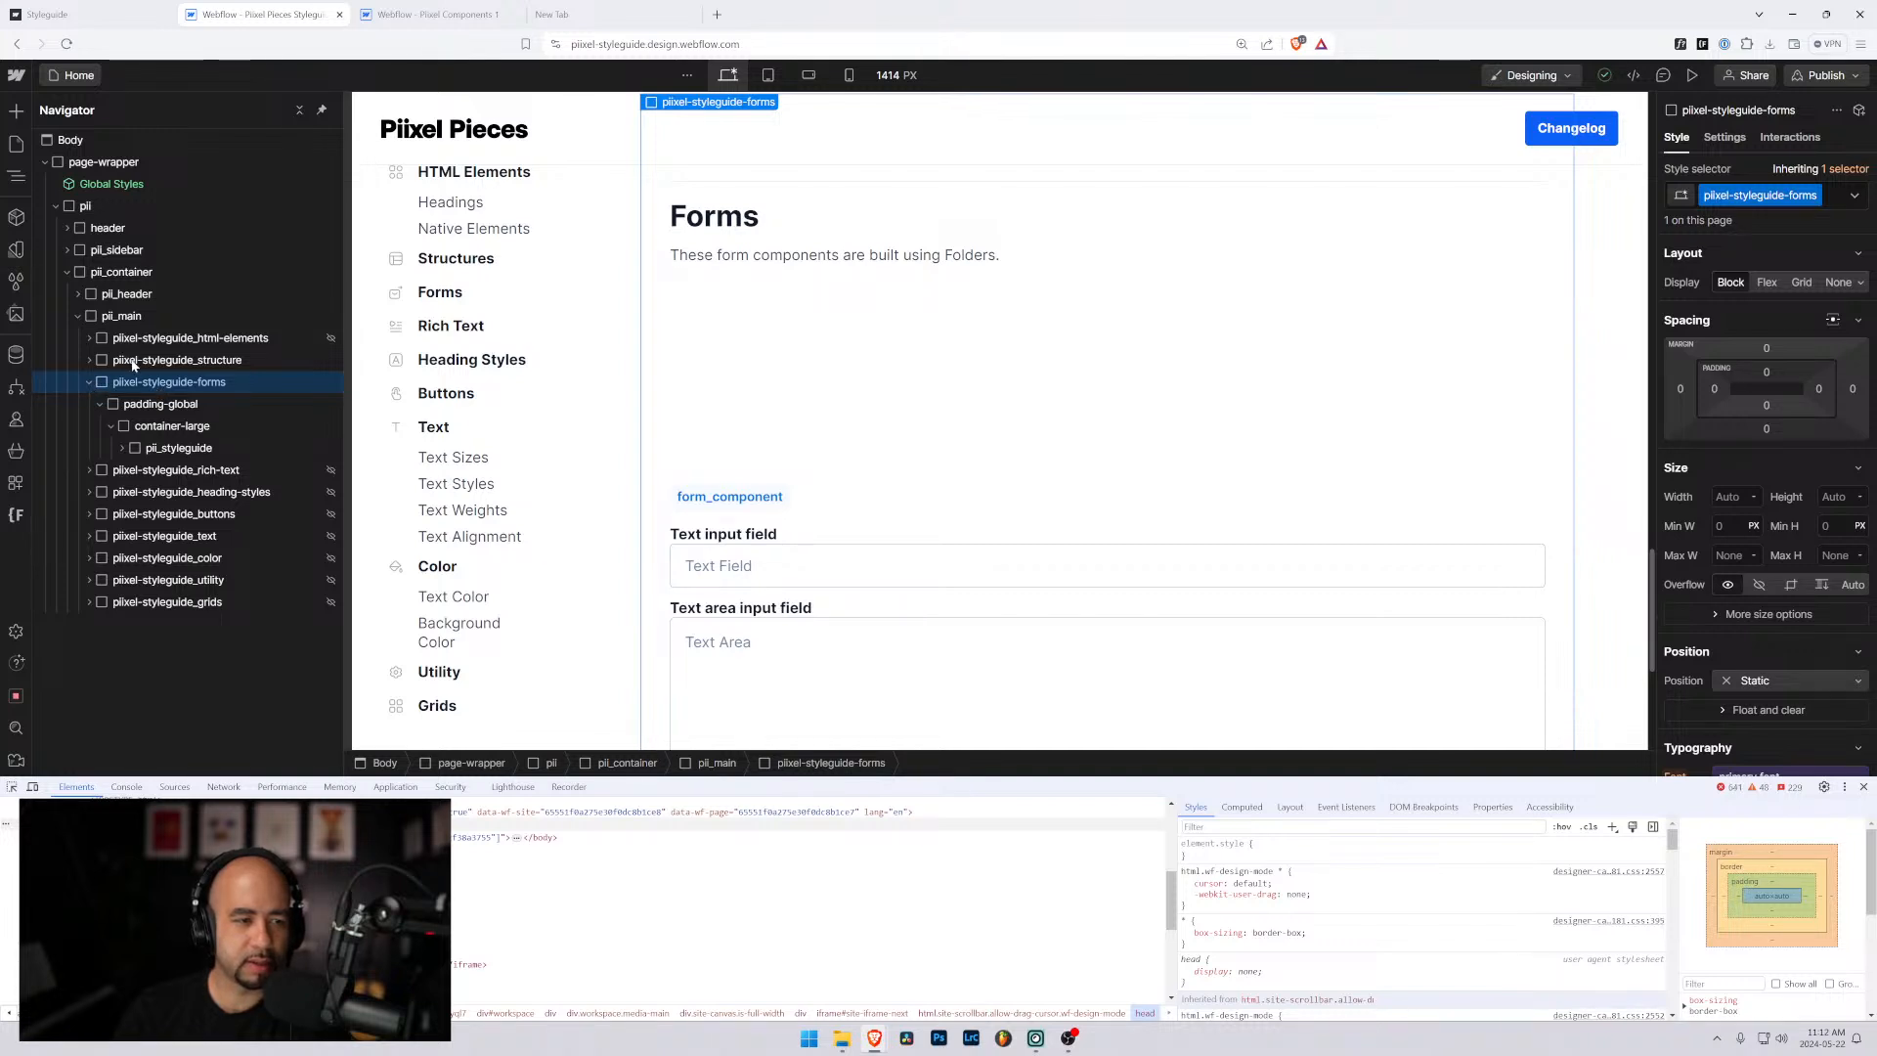
{"action": "left_click", "coordinate": [176, 469]}
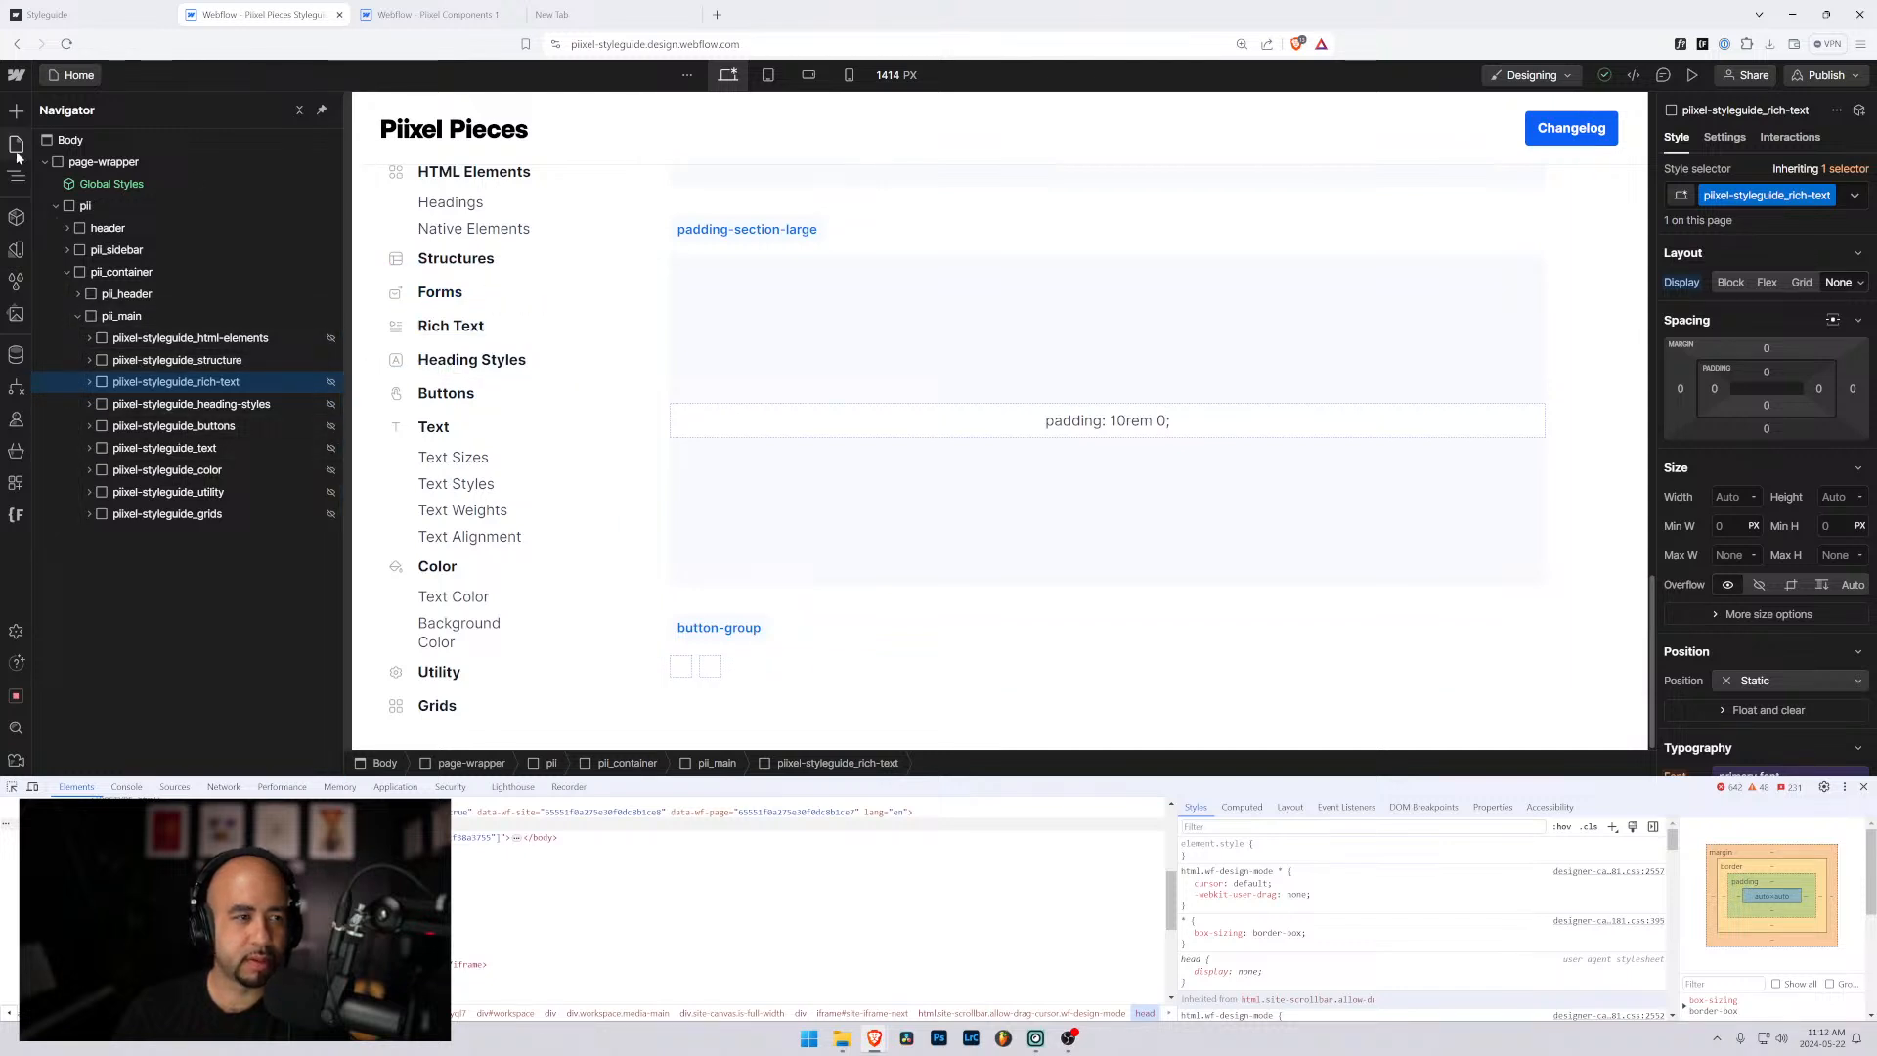
Remove the unused form style selectors, including form_component, form_radio, form_radio-icon, form_checkbox-icon and form_field-wrapper.
{"action": "left_click", "coordinate": [16, 280]}
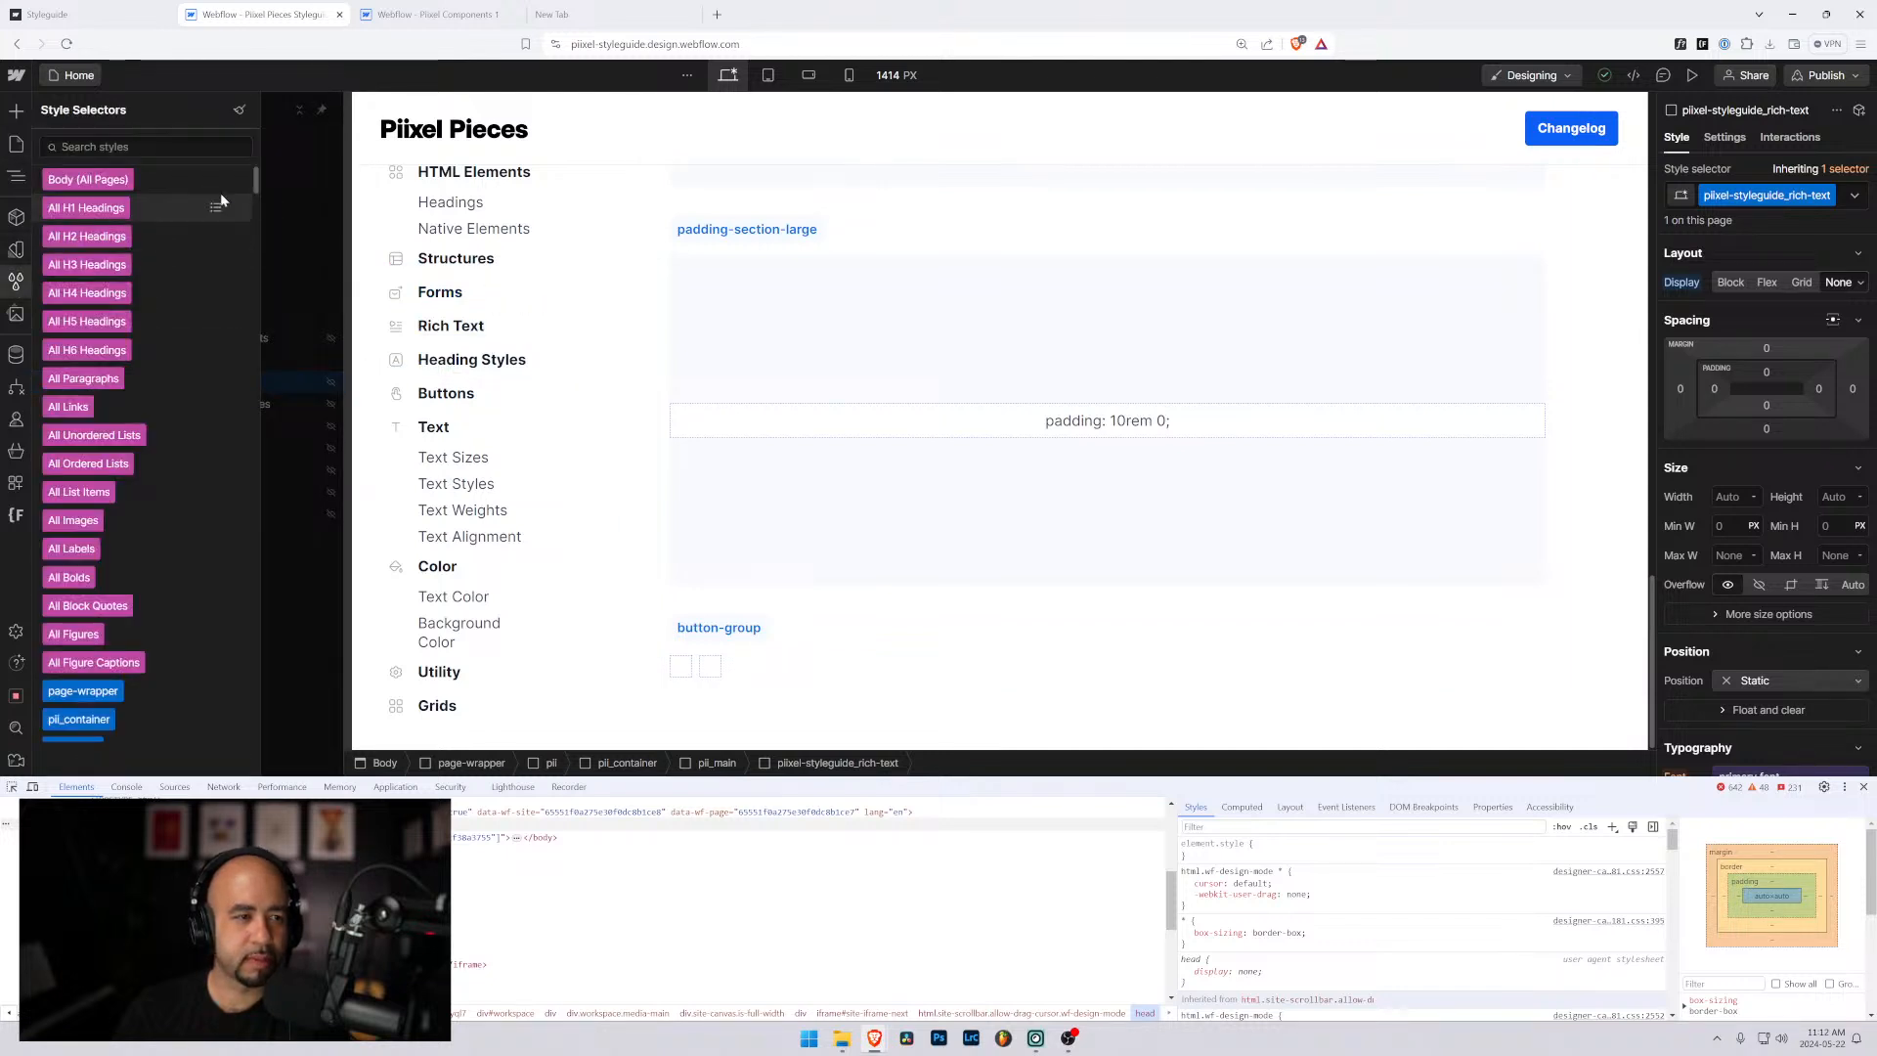
{"action": "left_click", "coordinate": [238, 111]}
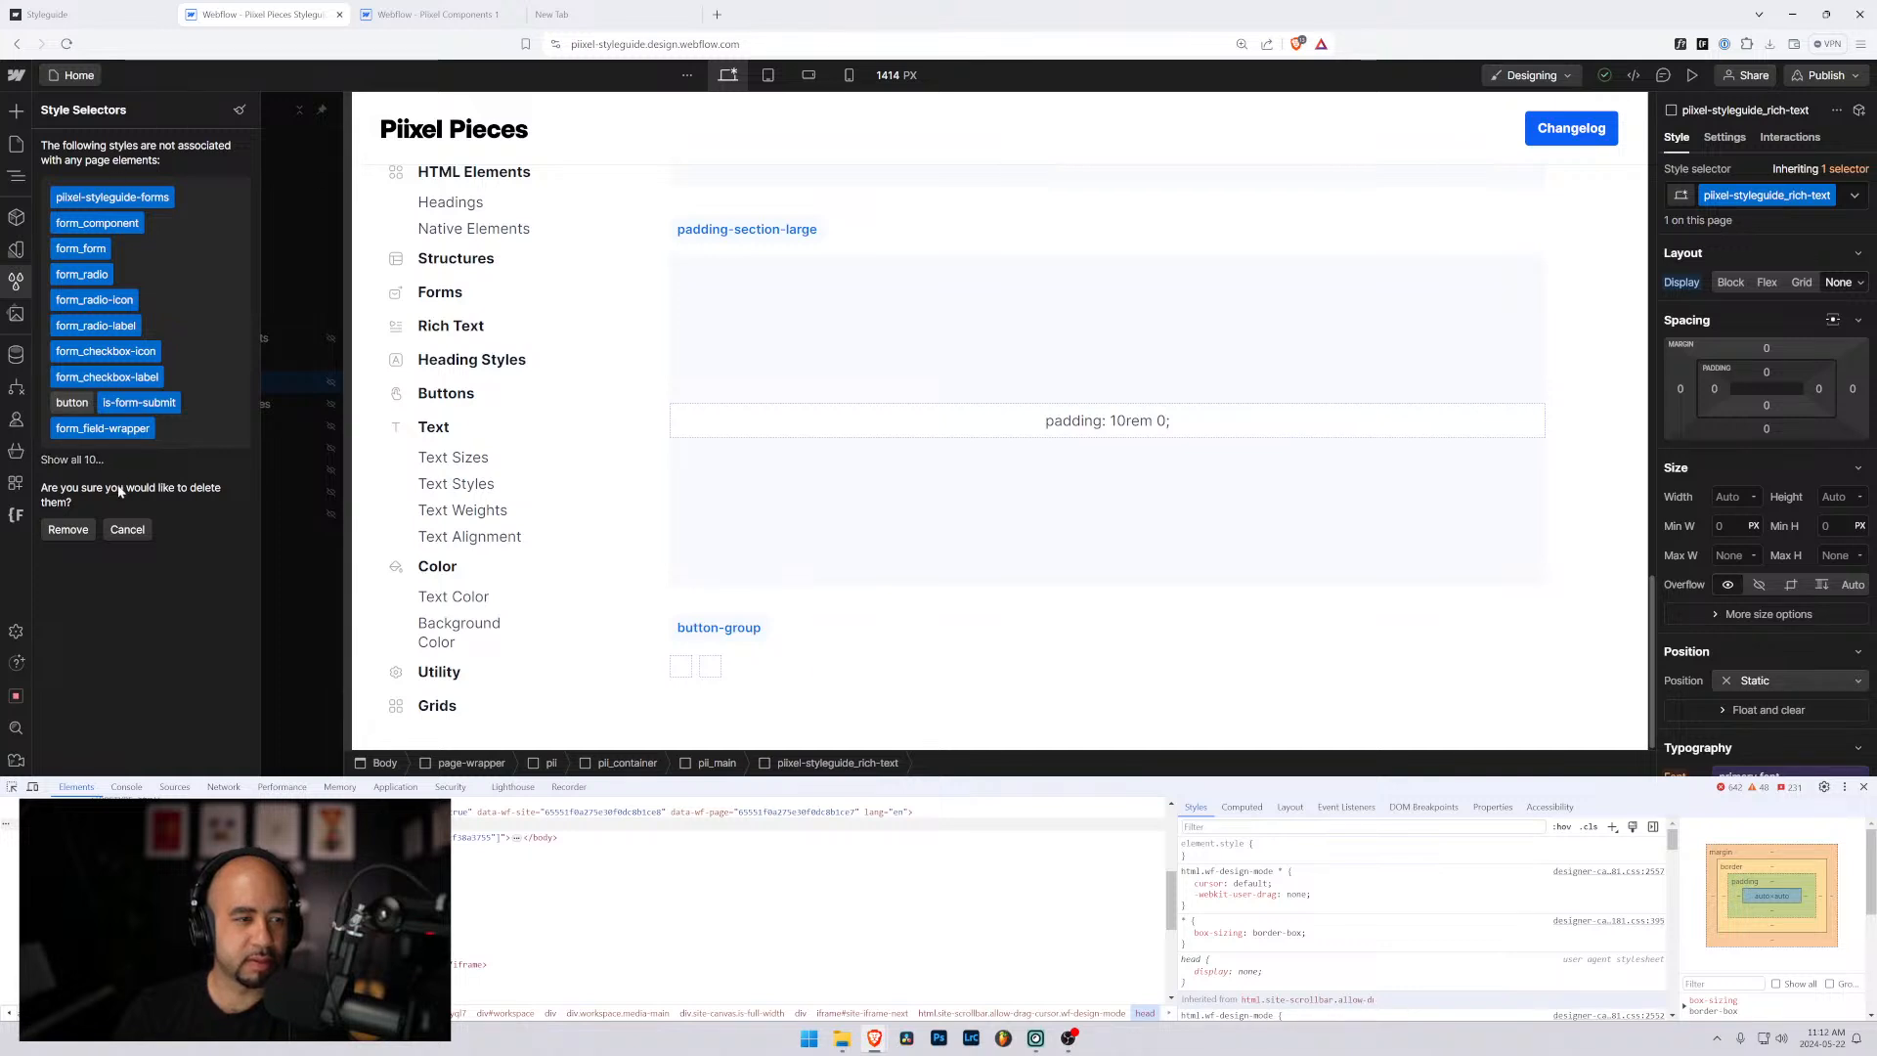
{"action": "left_click", "coordinate": [68, 529]}
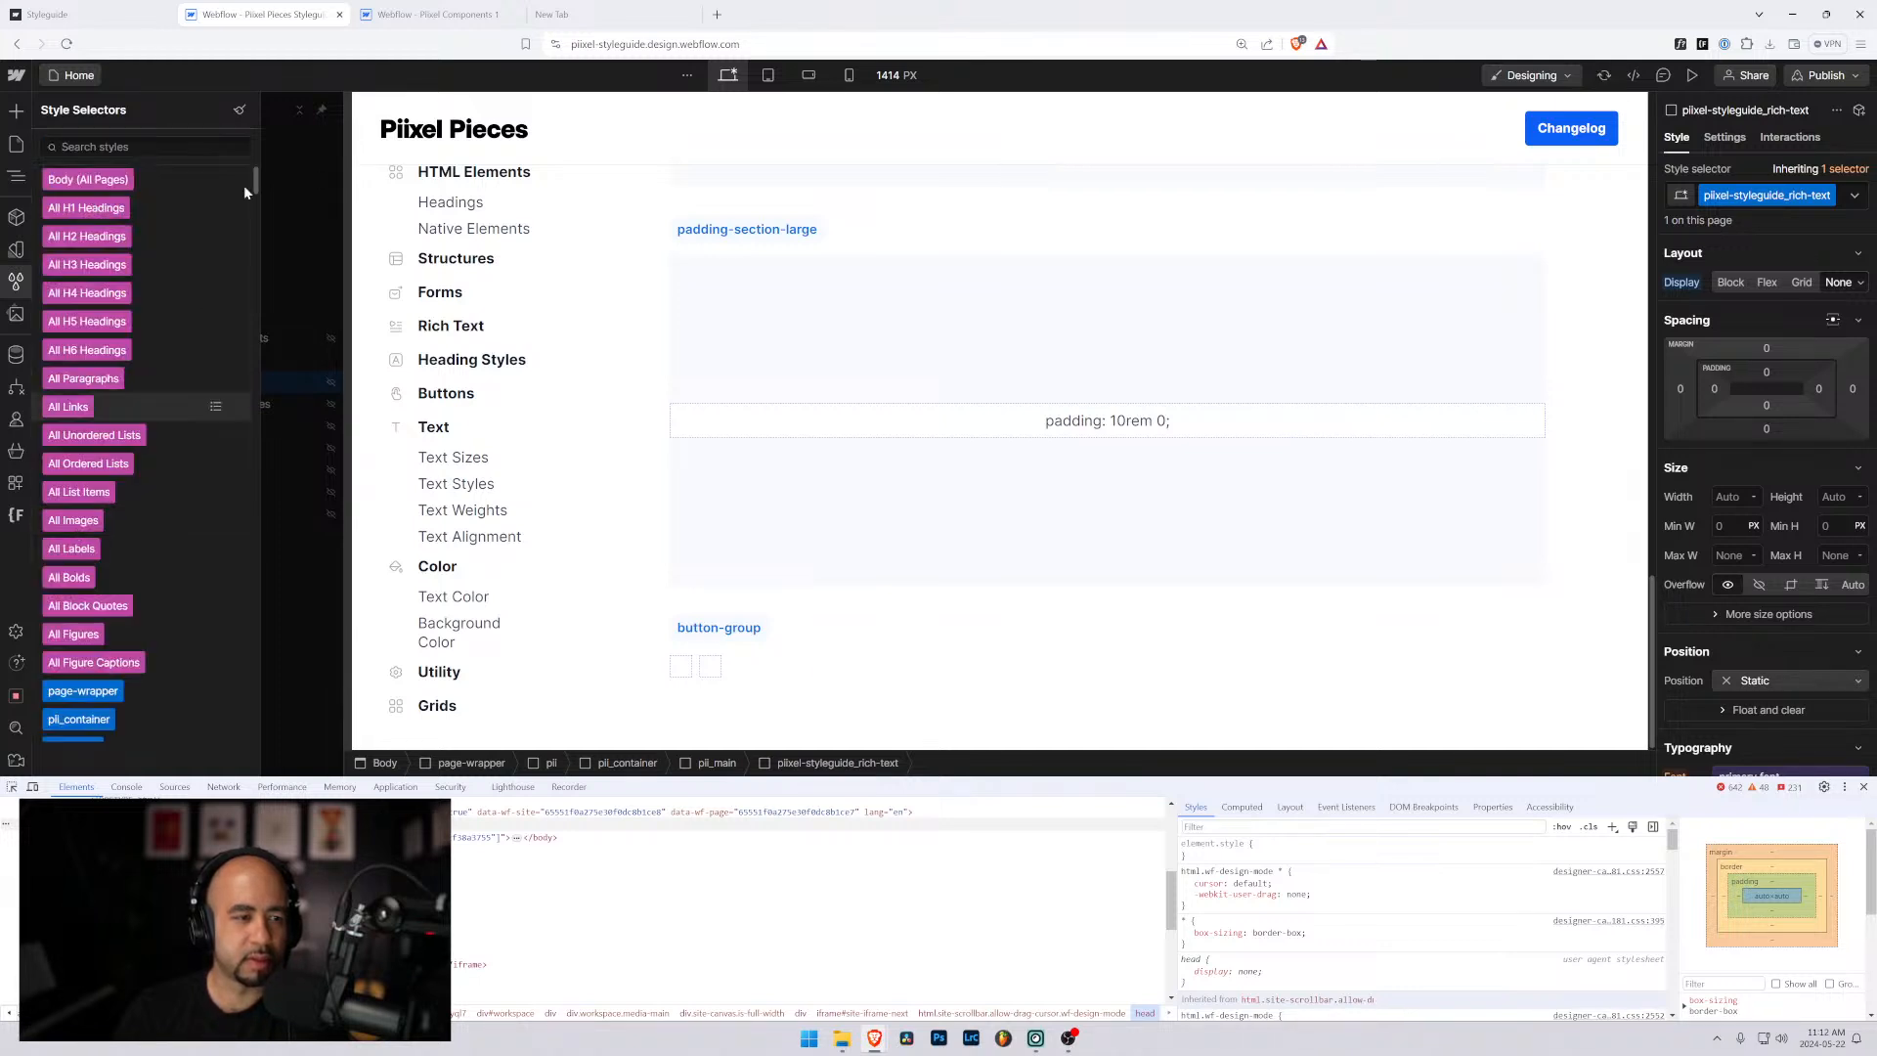
Switch to the Pixel Components Form 1 page and rename the Webflow option's radio icon class to form_radio-icon.
{"action": "left_click", "coordinate": [17, 144]}
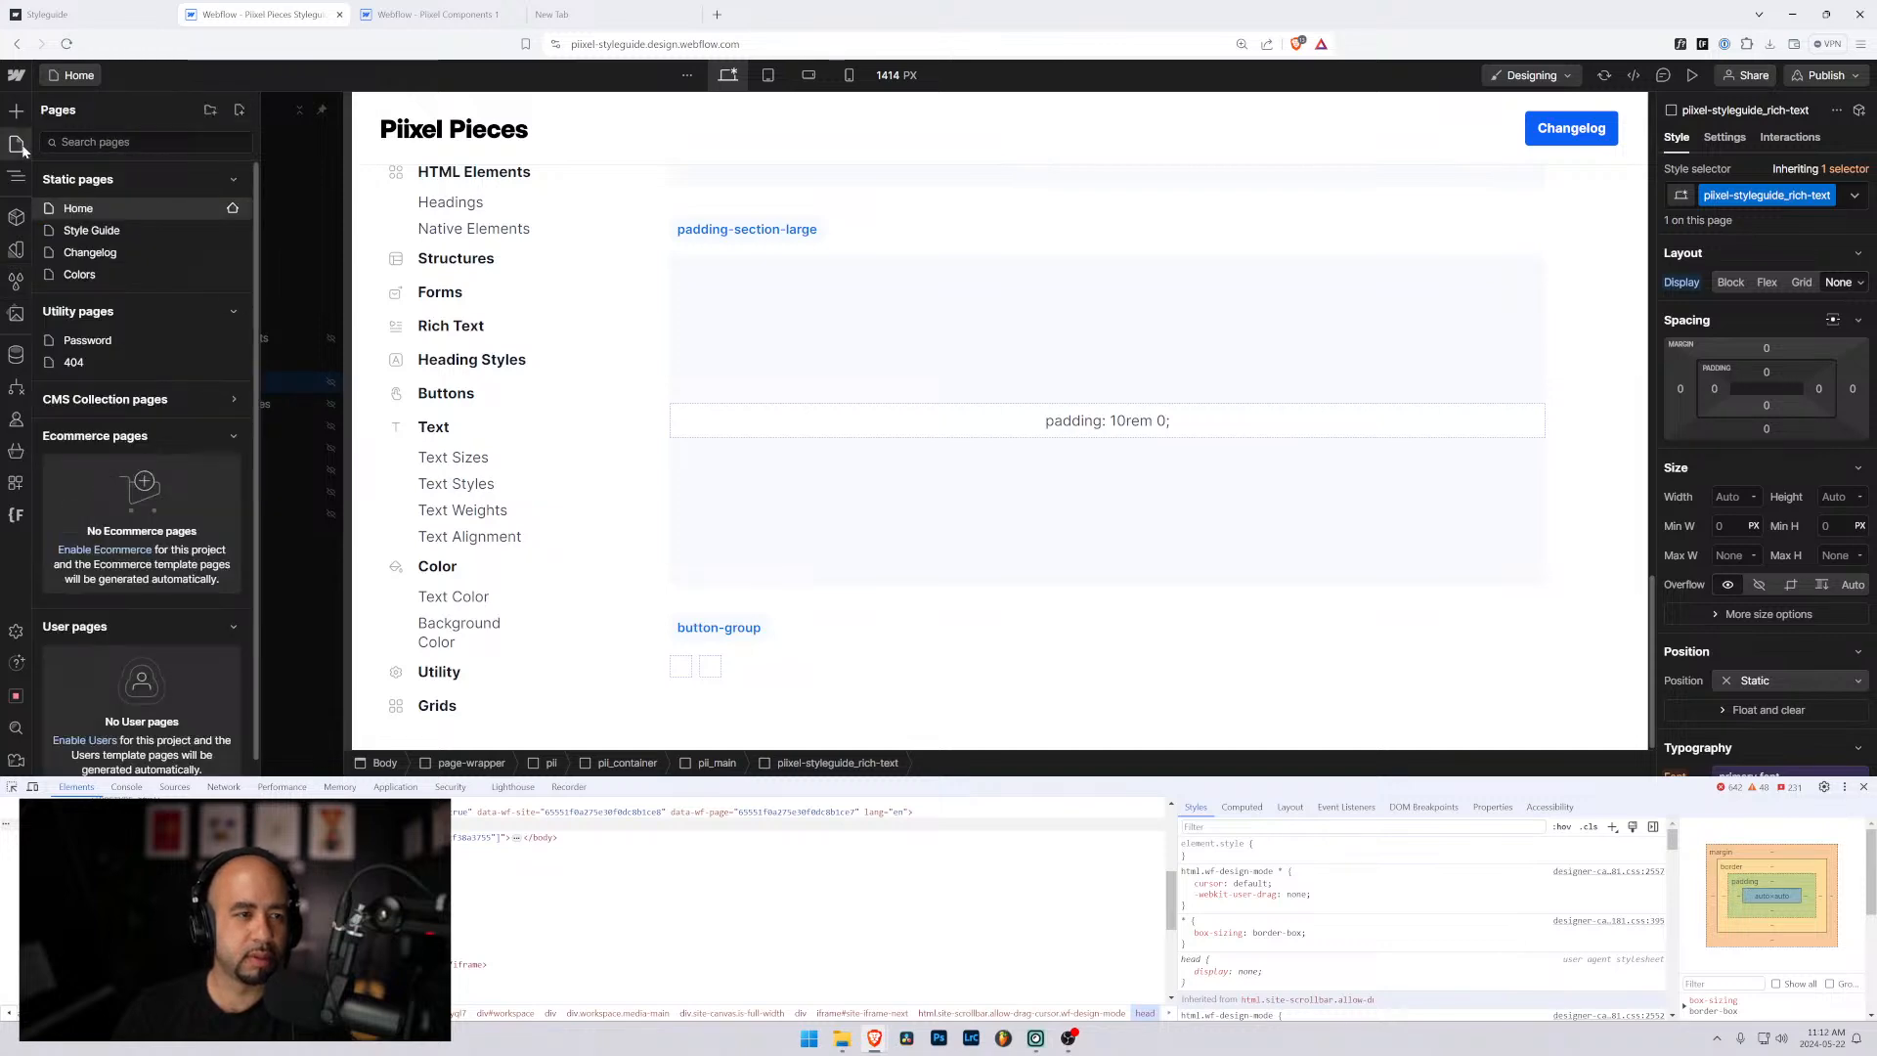
{"action": "left_click", "coordinate": [422, 17]}
{"action": "left_click", "coordinate": [952, 382]}
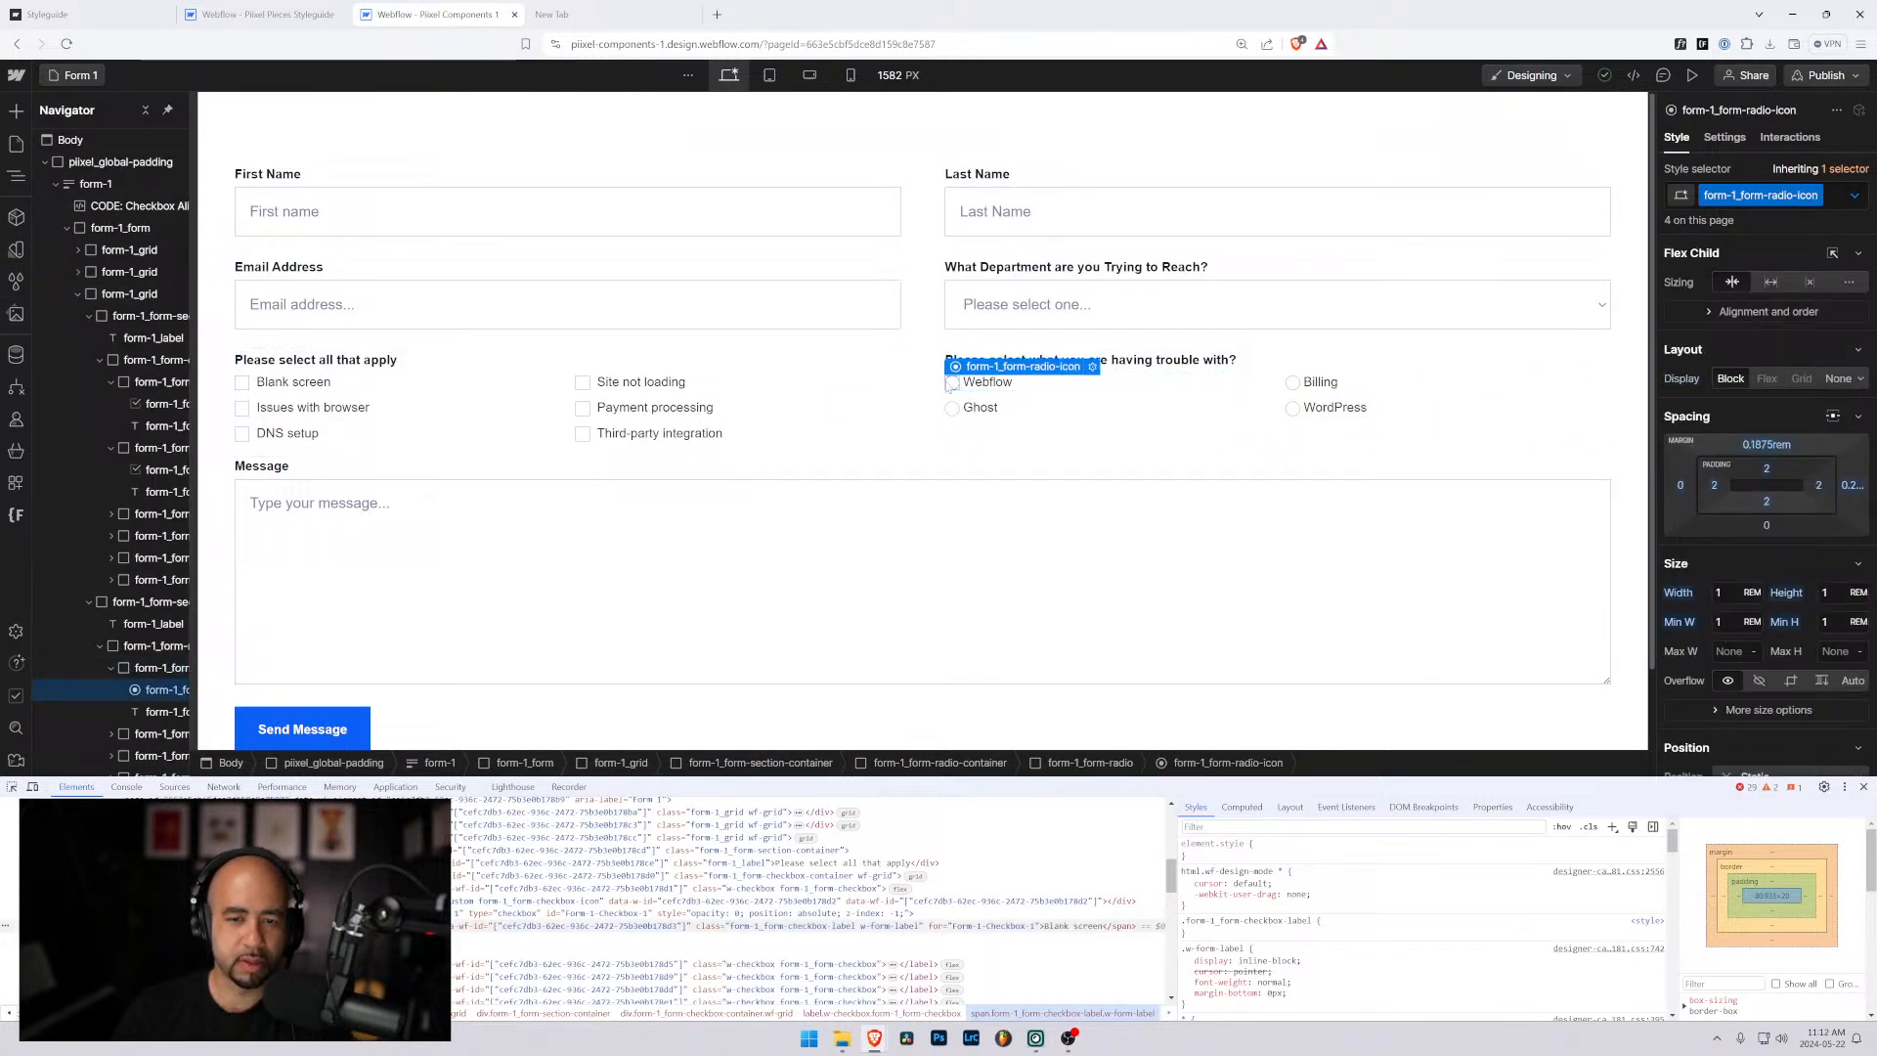
{"action": "left_click", "coordinate": [1817, 196]}
{"action": "left_click", "coordinate": [1773, 219]}
{"action": "type", "text": "for"}
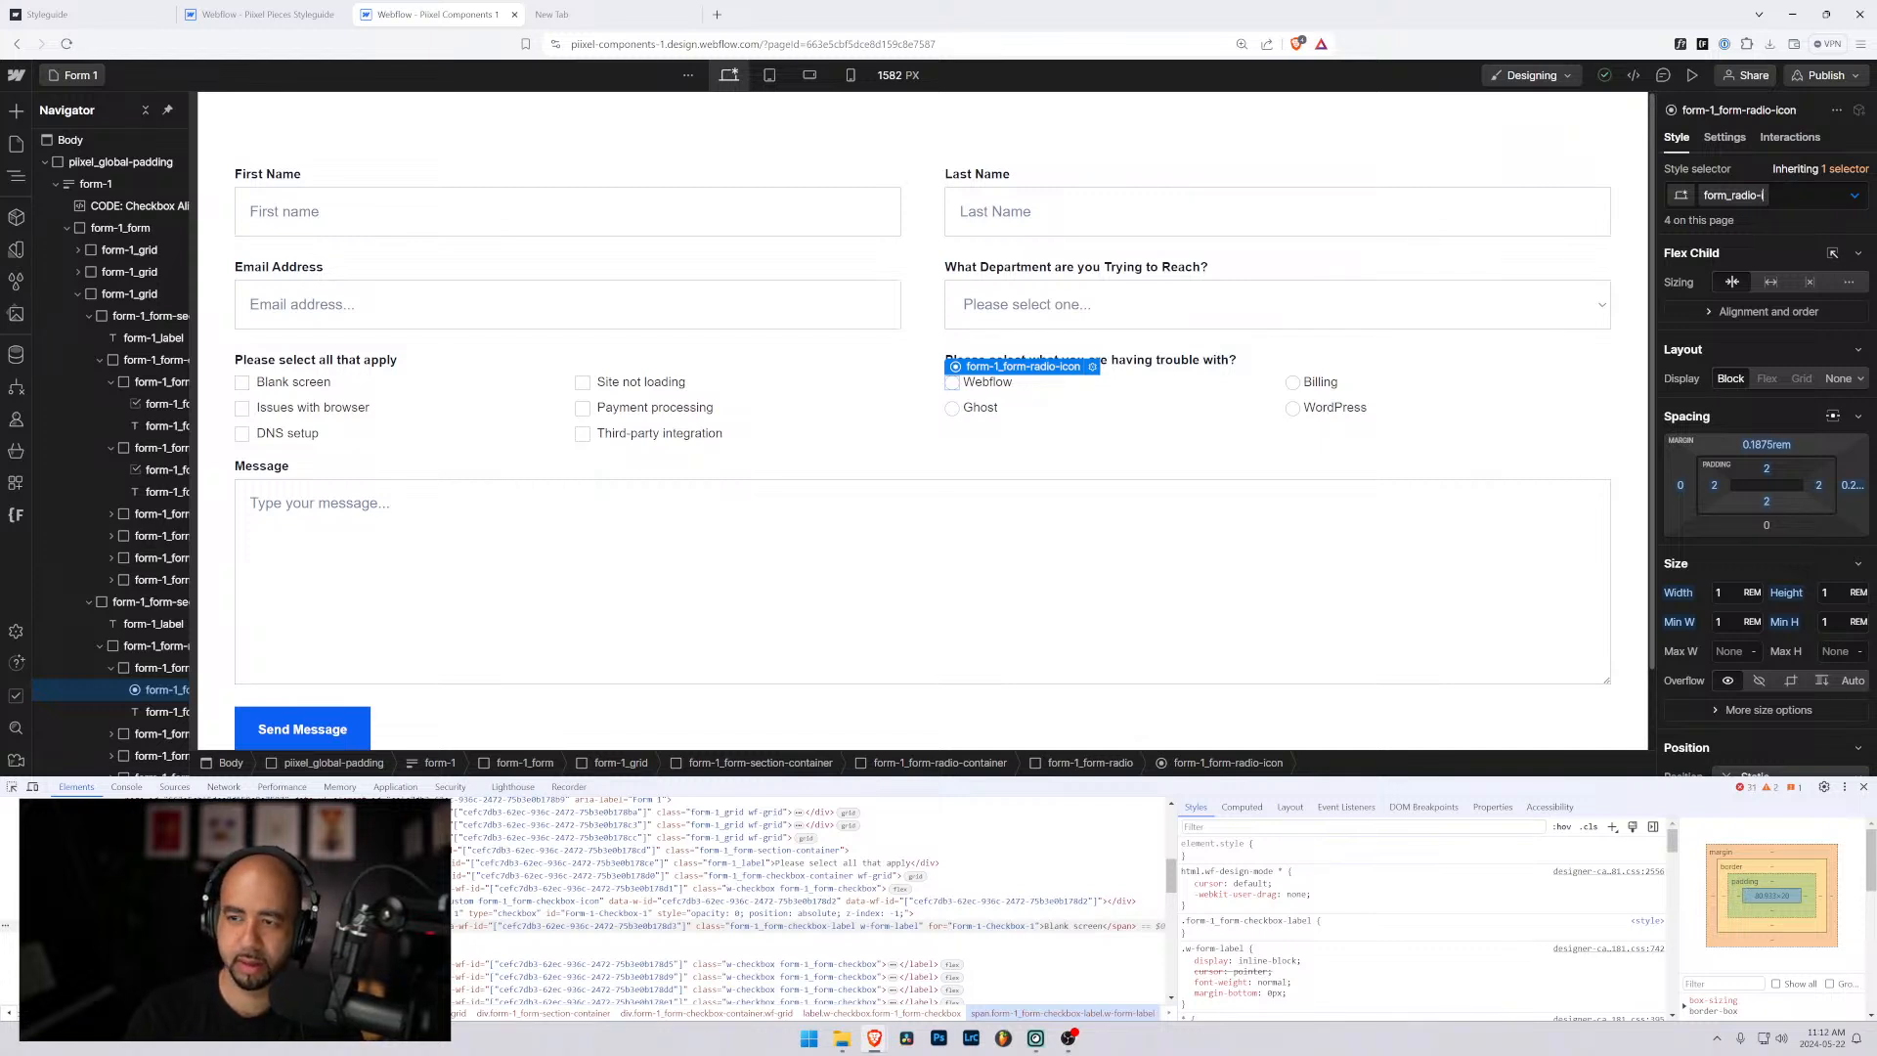
{"action": "key", "text": "Return"}
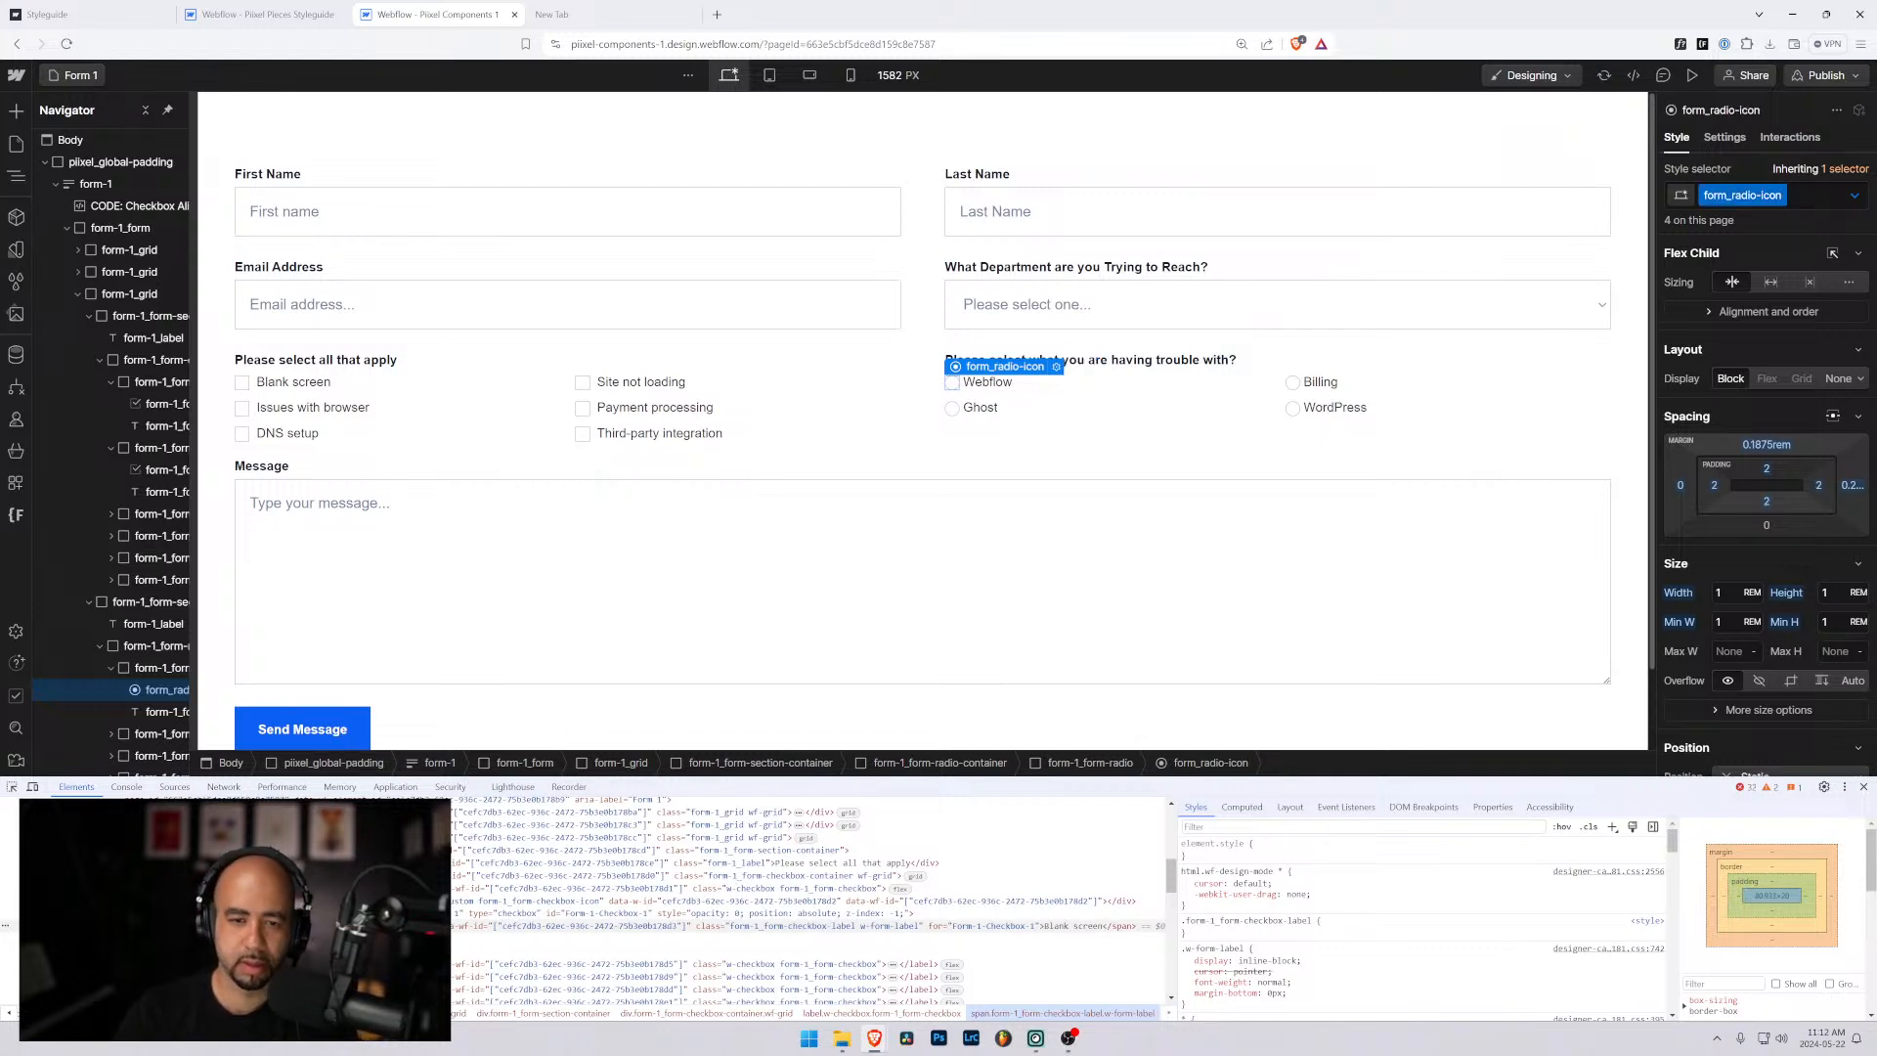
Rename the Site not loading option's checkbox icon class to form_checkbox-icon.
{"action": "left_click", "coordinate": [583, 381]}
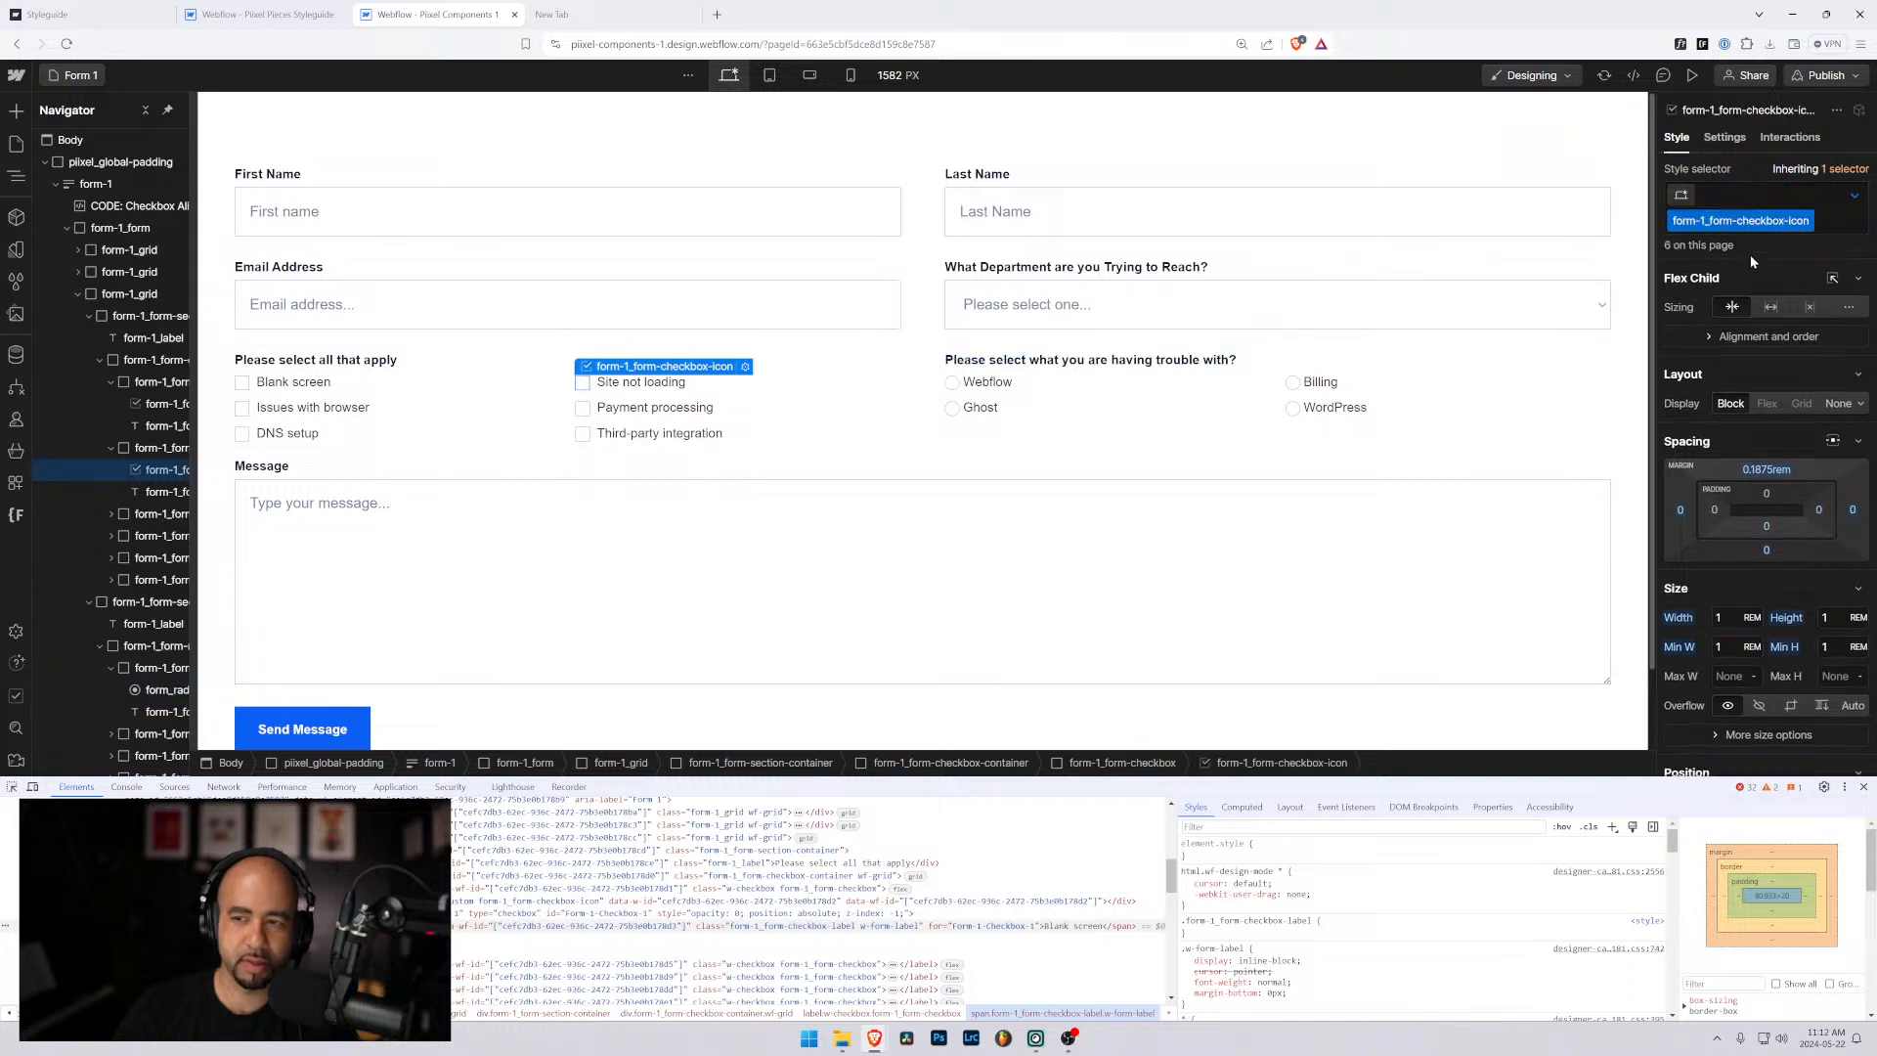
{"action": "left_click", "coordinate": [1807, 221]}
{"action": "left_click", "coordinate": [1762, 249]}
{"action": "type", "text": "form"}
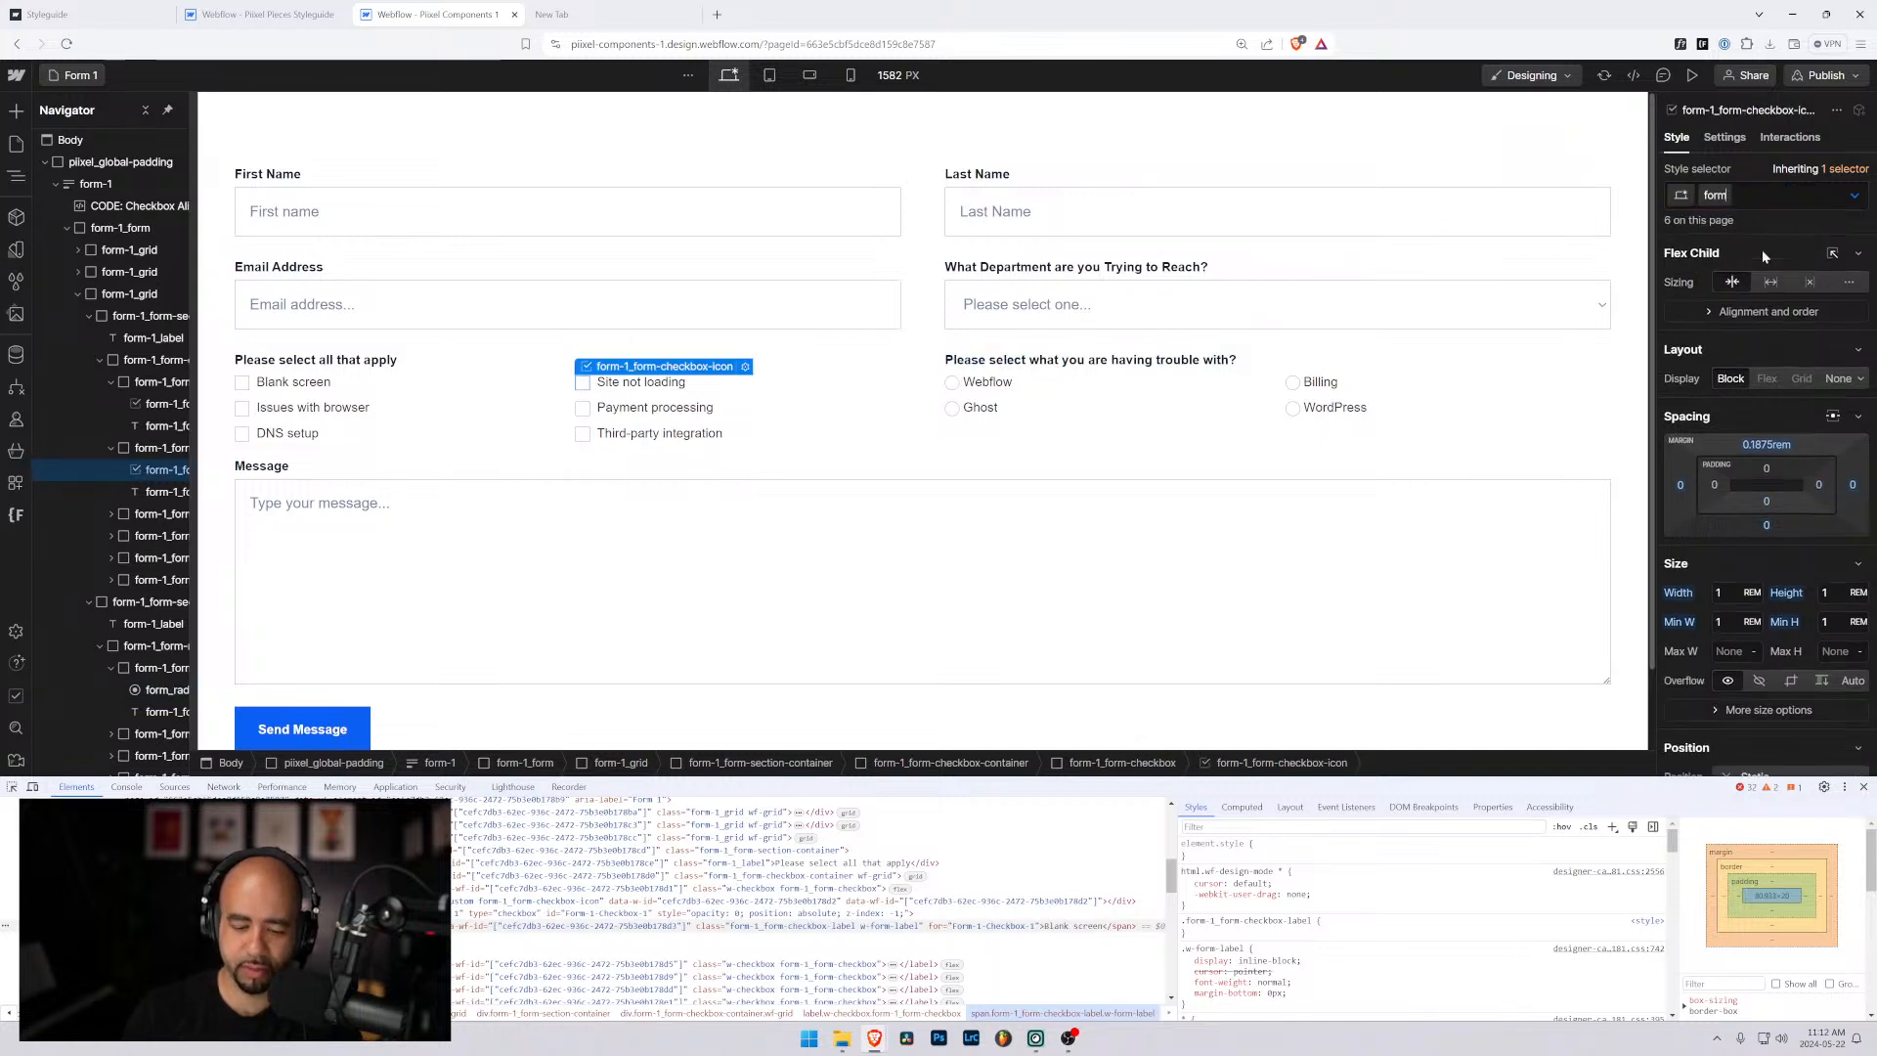
{"action": "type", "text": "_"}
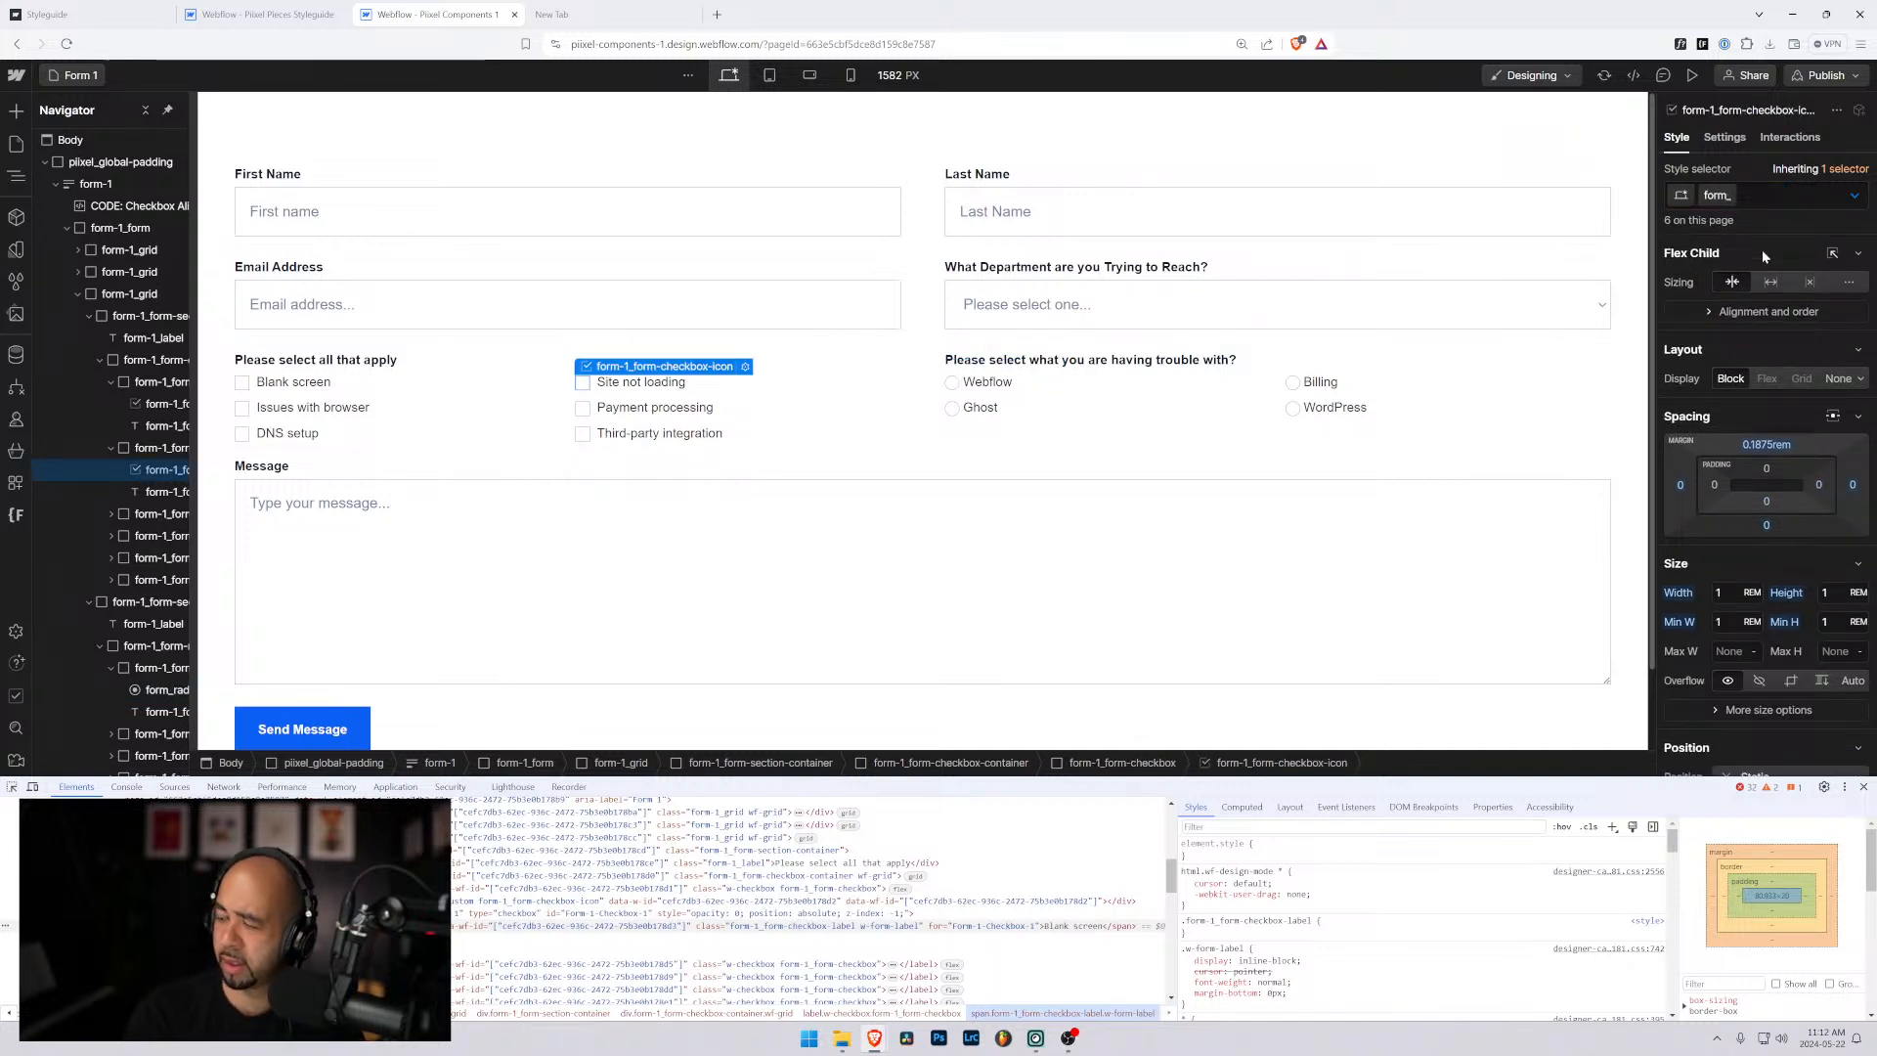
{"action": "type", "text": "checkbox-icon"}
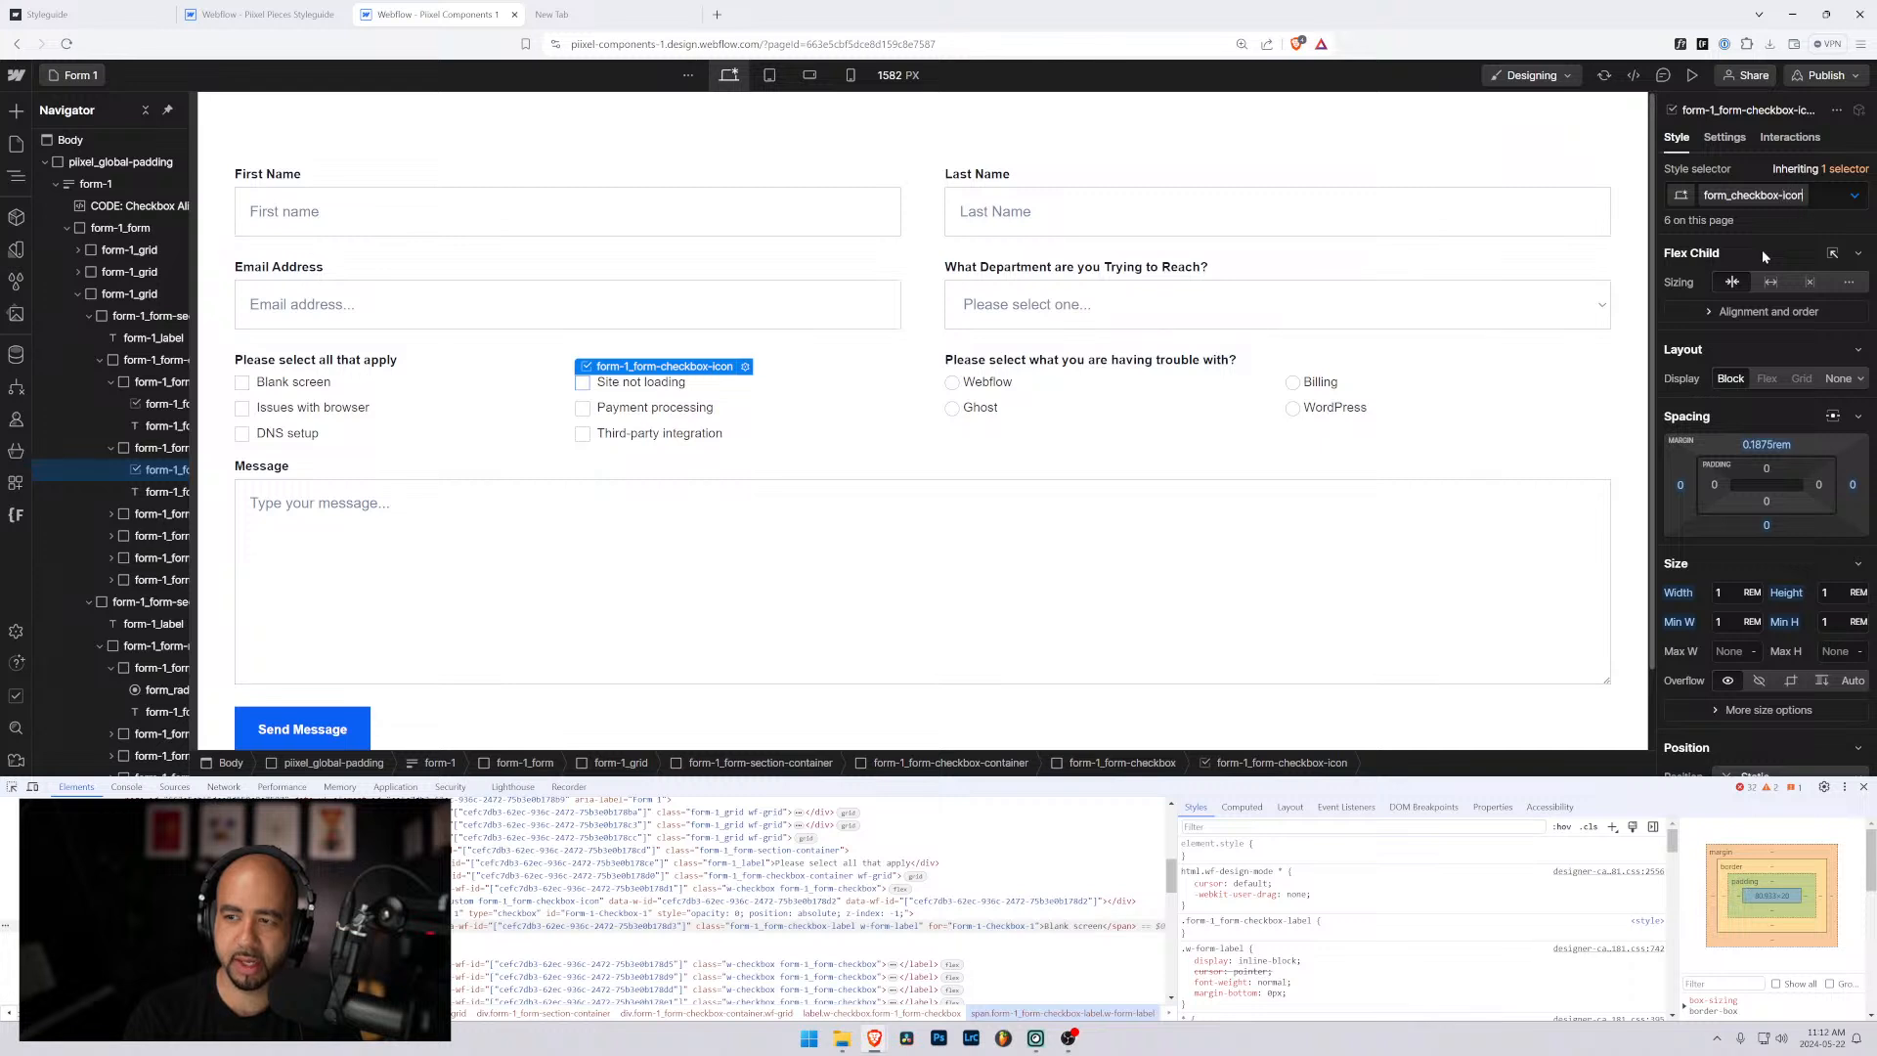
{"action": "key", "text": "Return"}
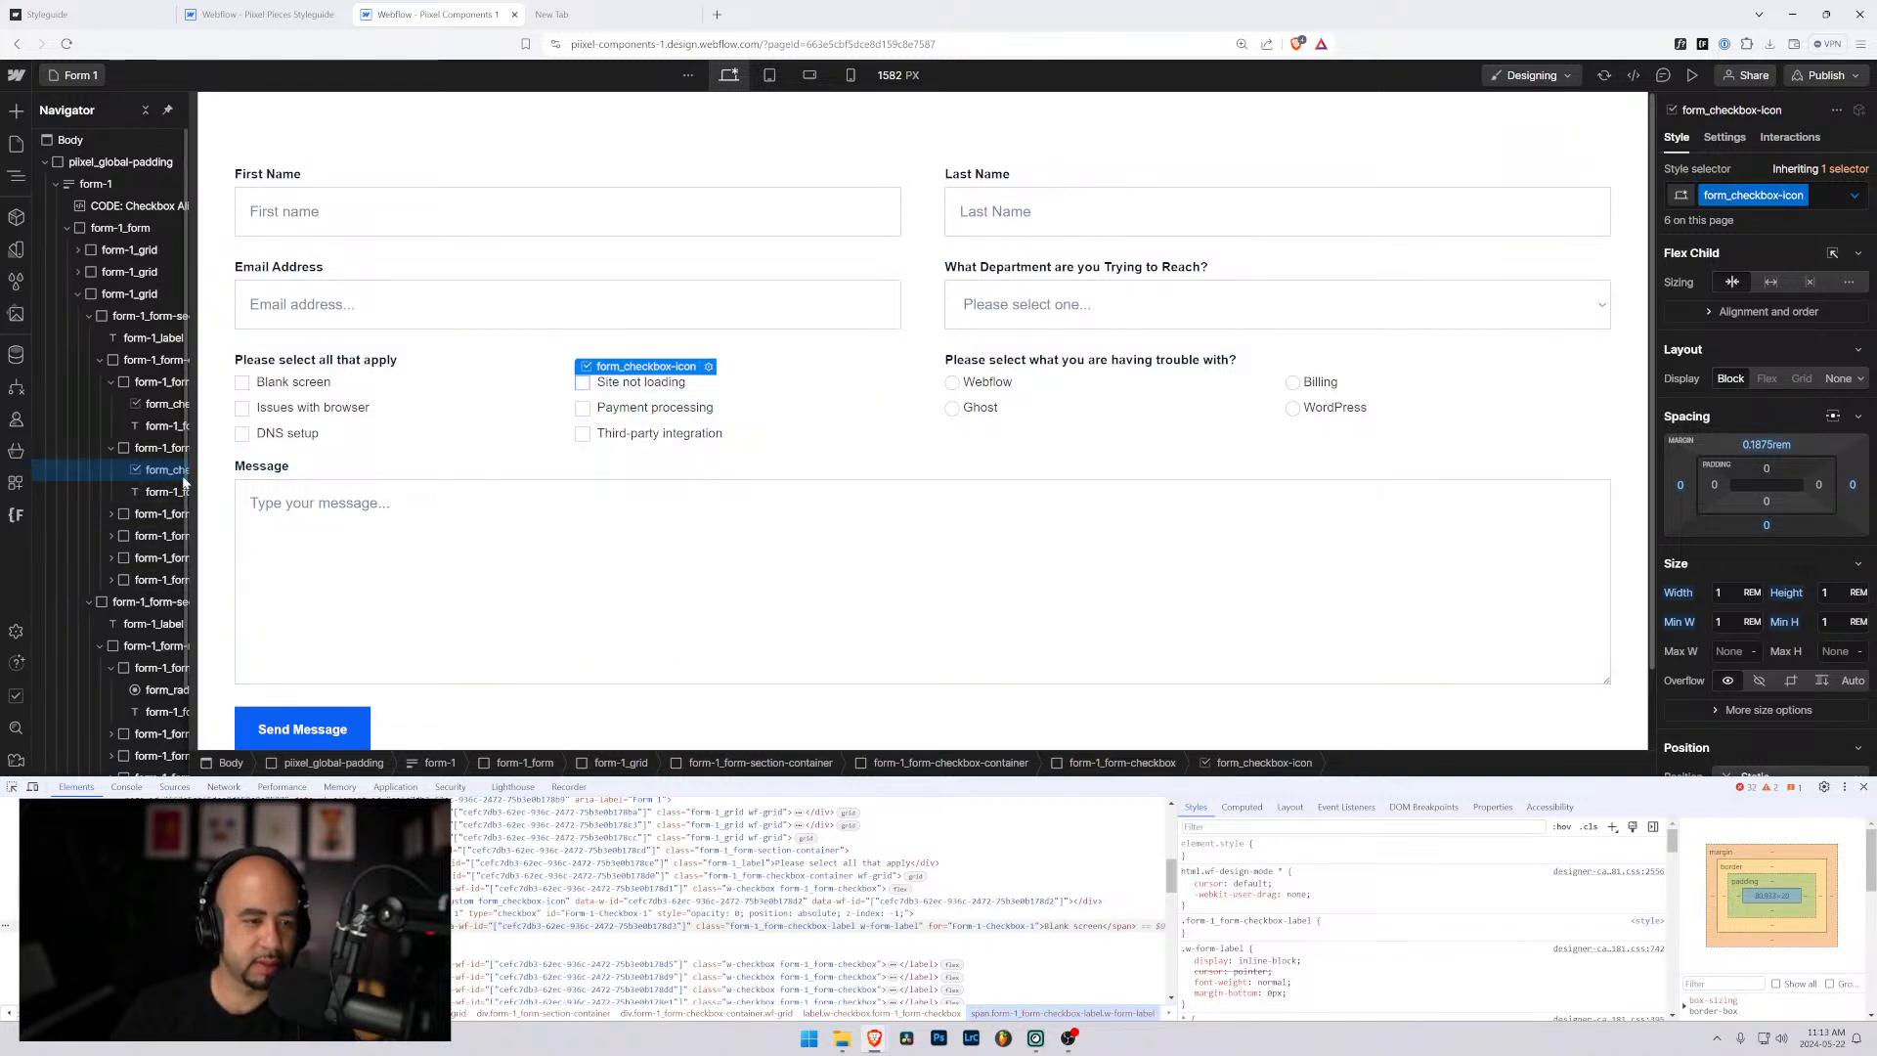
Widen the Navigator and undo the checkbox and radio icon class renames on the Form 1 page.
{"action": "left_click", "coordinate": [1864, 786]}
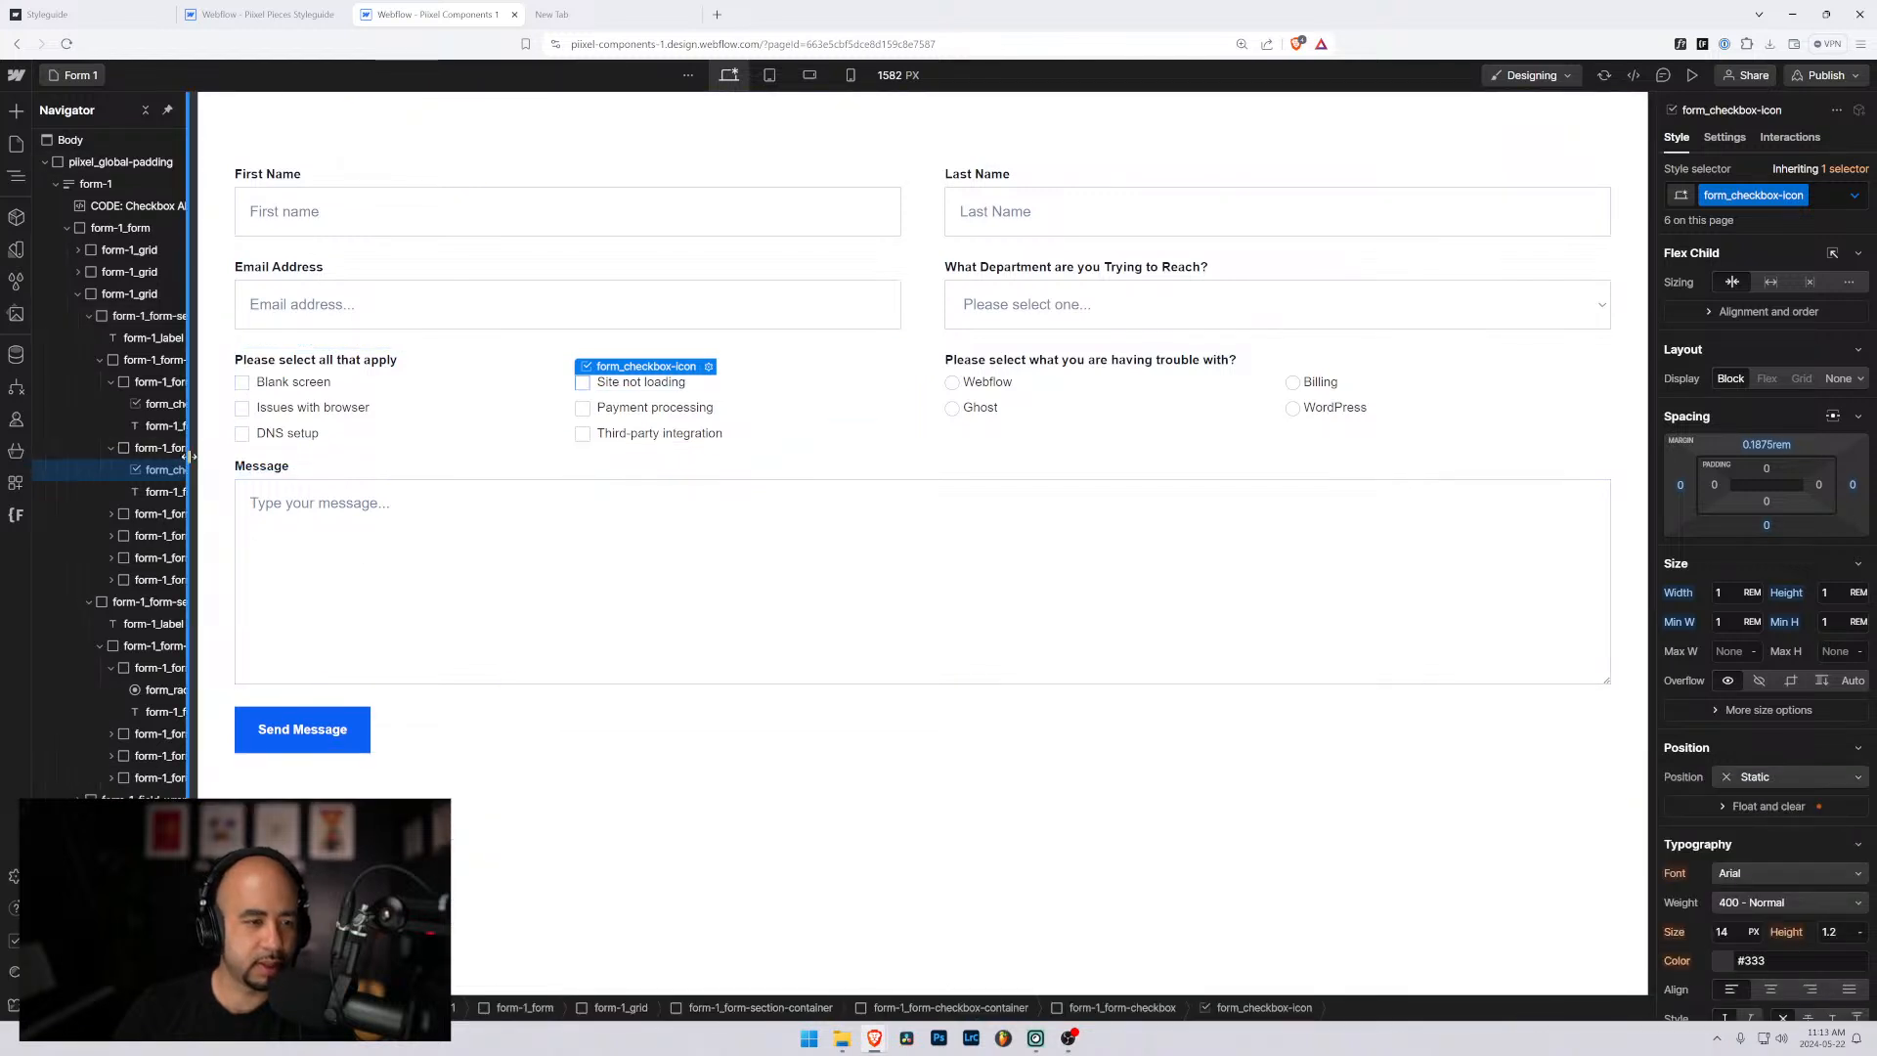
{"action": "left_click_drag", "start_coordinate": [189, 456], "coordinate": [329, 458]}
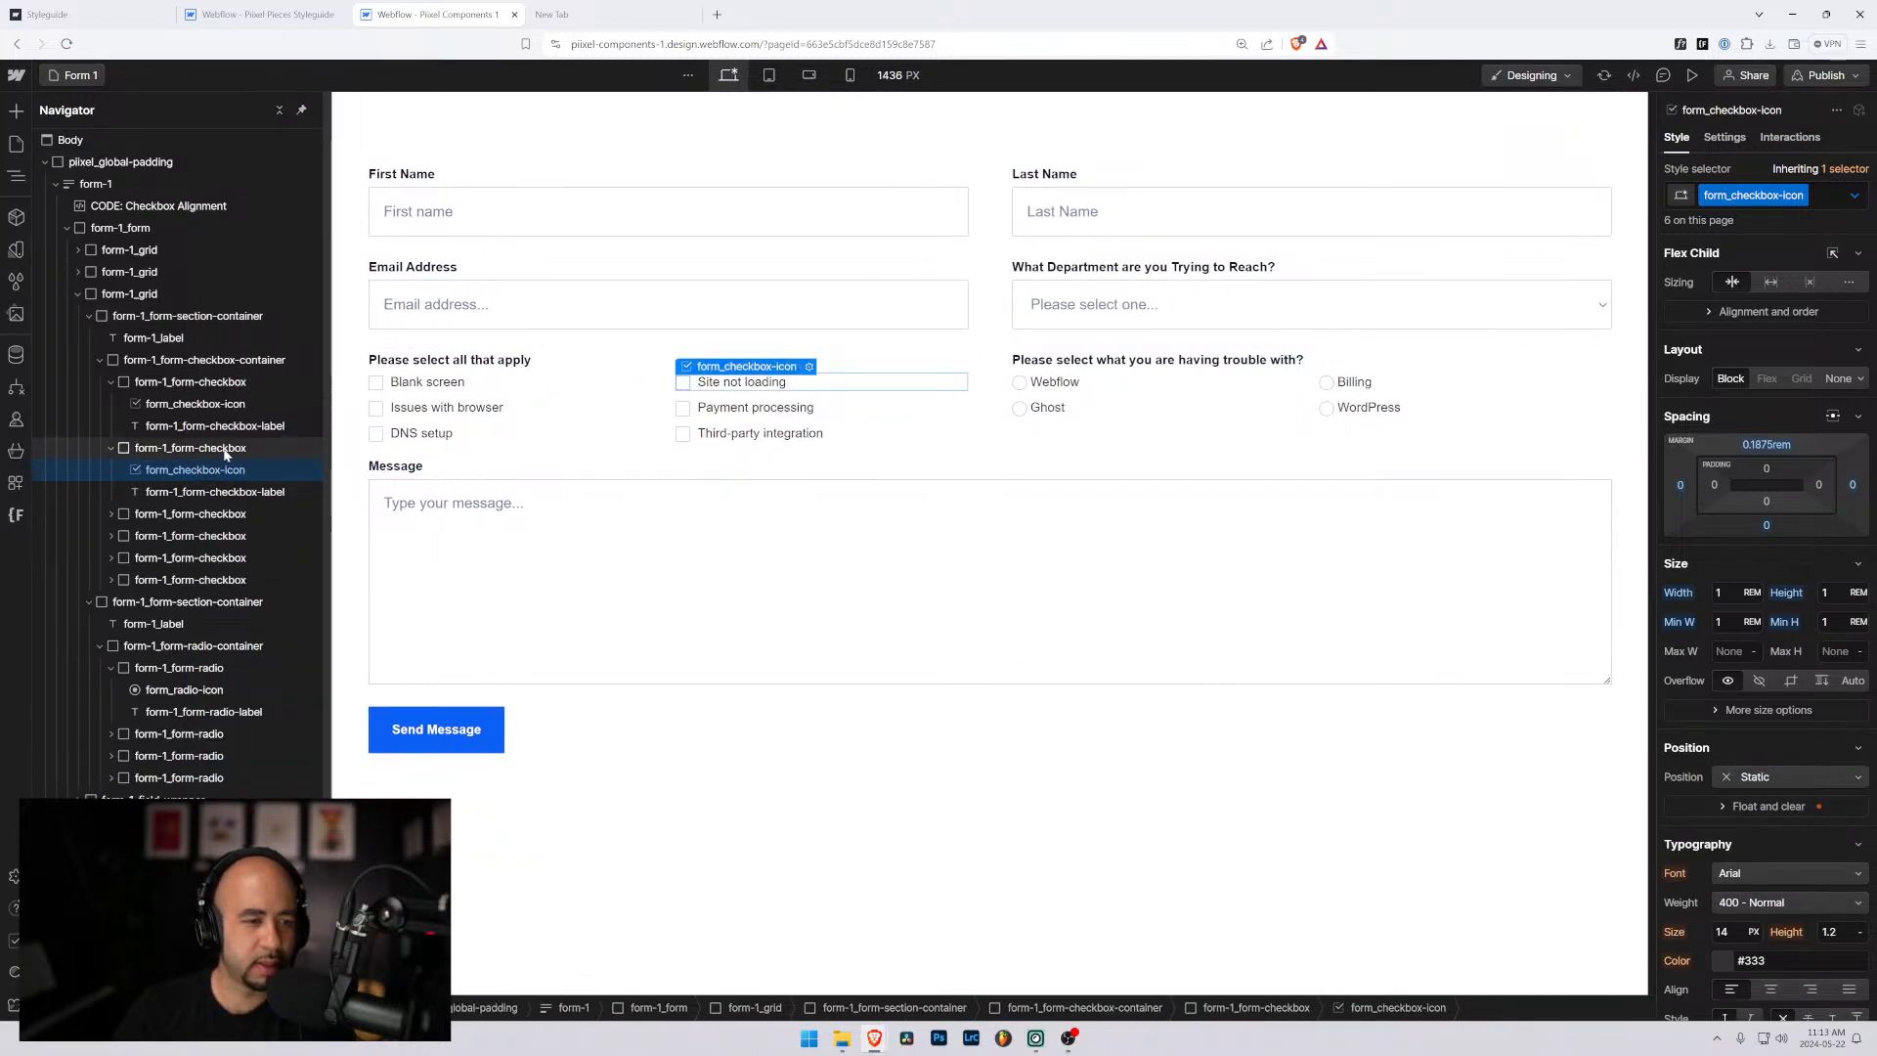
{"action": "left_click", "coordinate": [226, 450]}
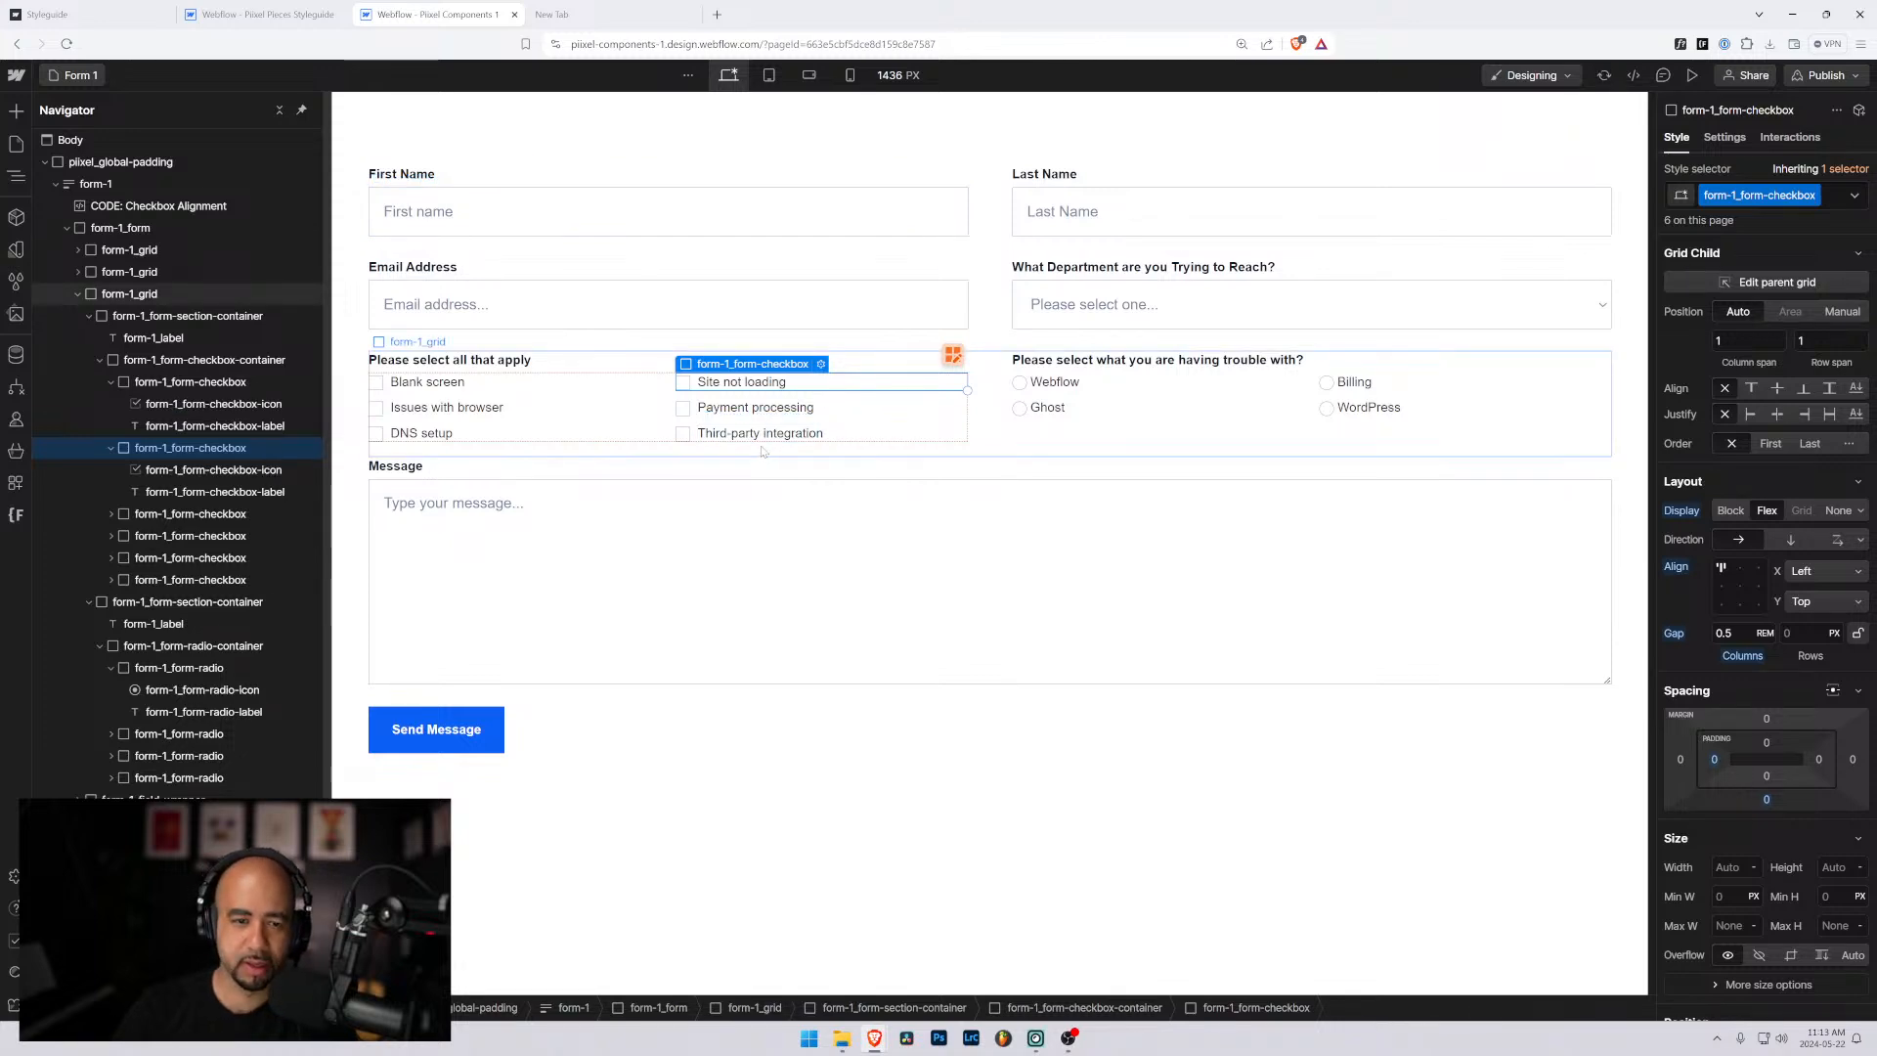
{"action": "key", "text": "ctrl+z"}
{"action": "key", "text": "ctrl+z"}
{"action": "key", "text": "ctrl+z"}
Switch to the Pixel Pieces Styleguide project and open the Colors page at its form section.
{"action": "left_click", "coordinate": [259, 14]}
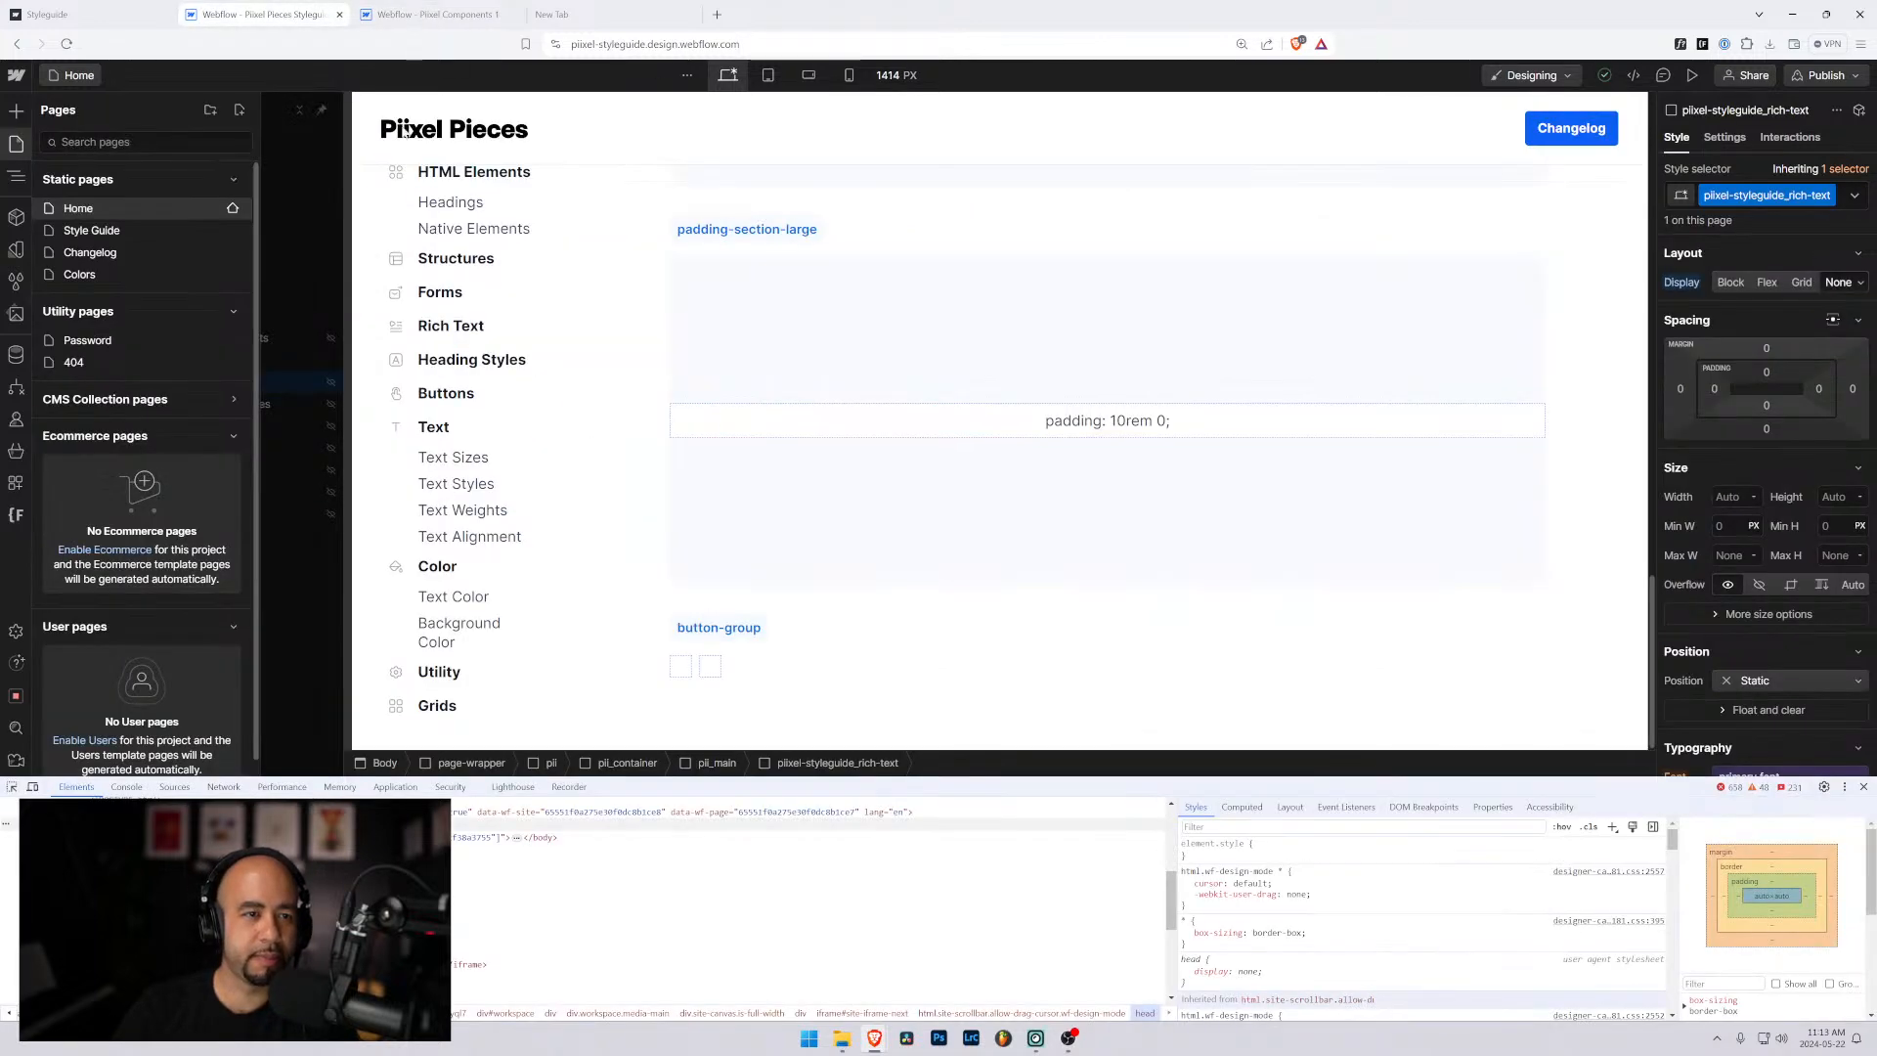
{"action": "left_click", "coordinate": [1864, 787]}
{"action": "scroll", "coordinate": [1641, 604], "scroll_direction": "up", "scroll_amount": 4}
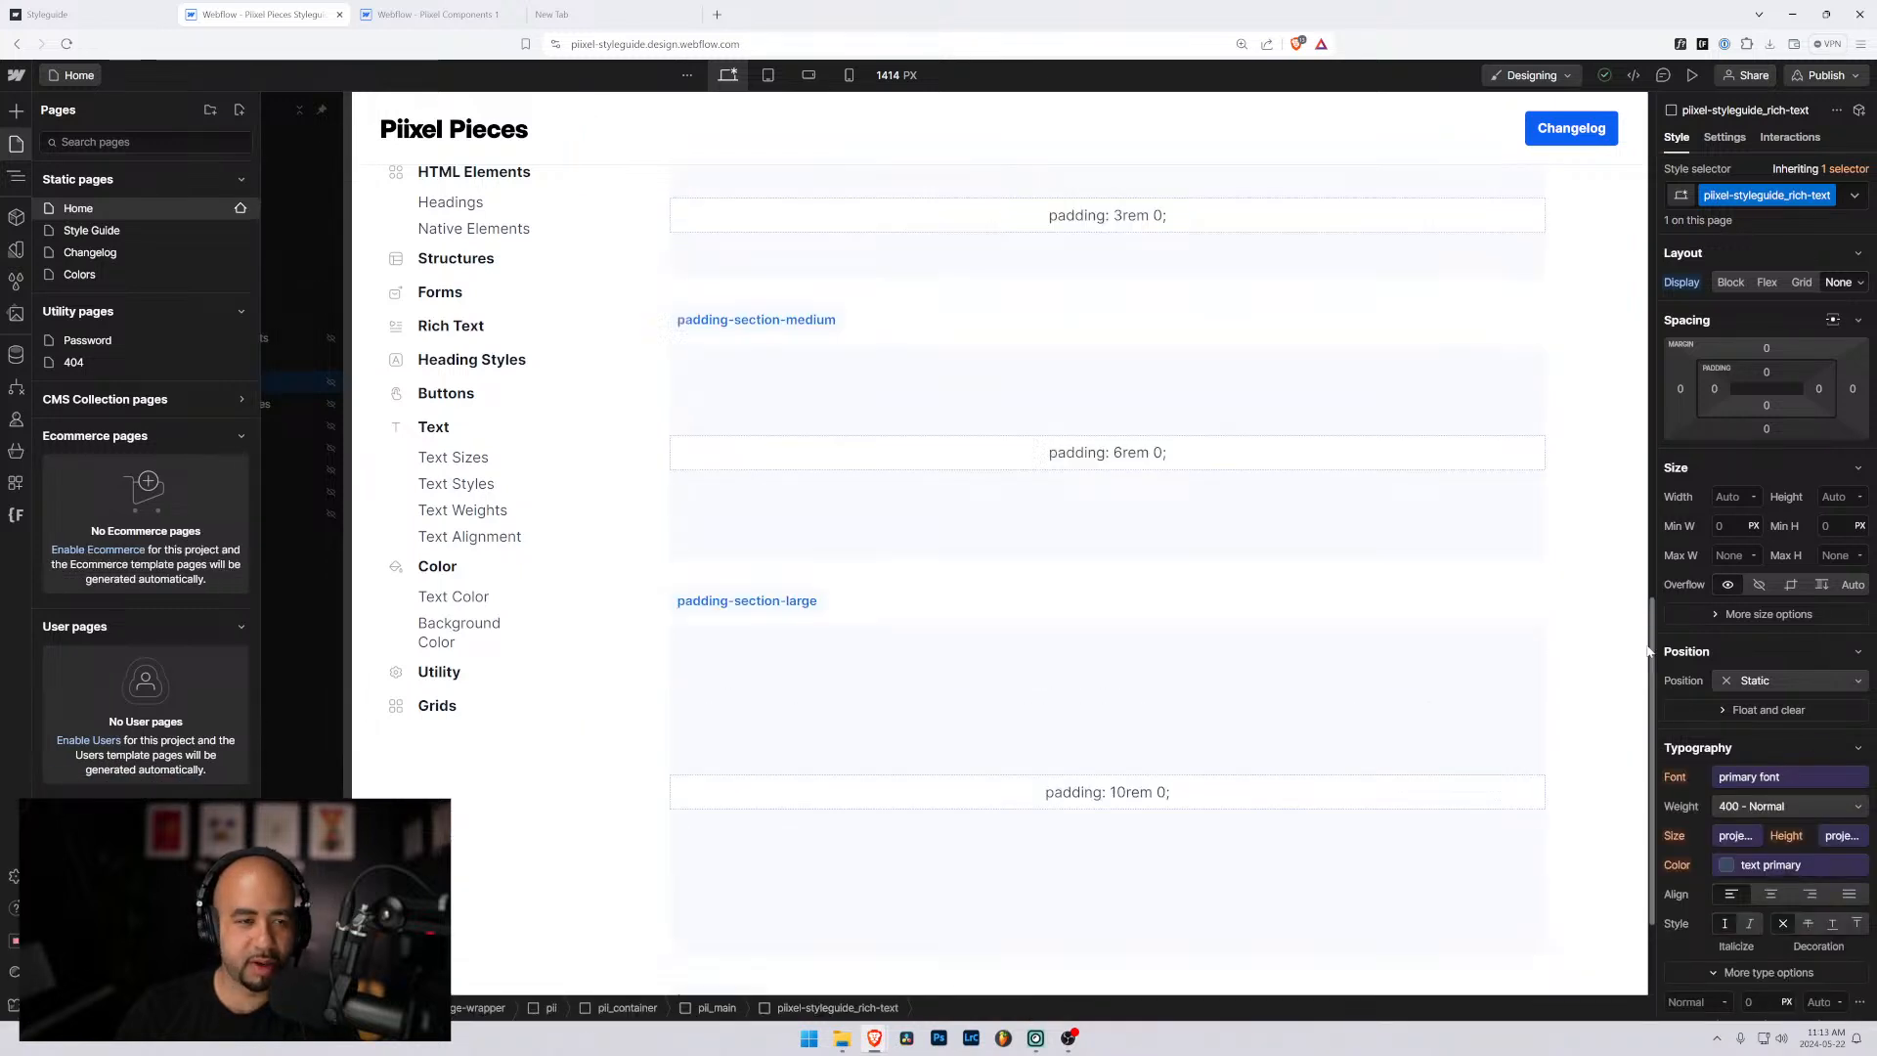
{"action": "scroll", "coordinate": [1640, 603], "scroll_direction": "up", "scroll_amount": 8}
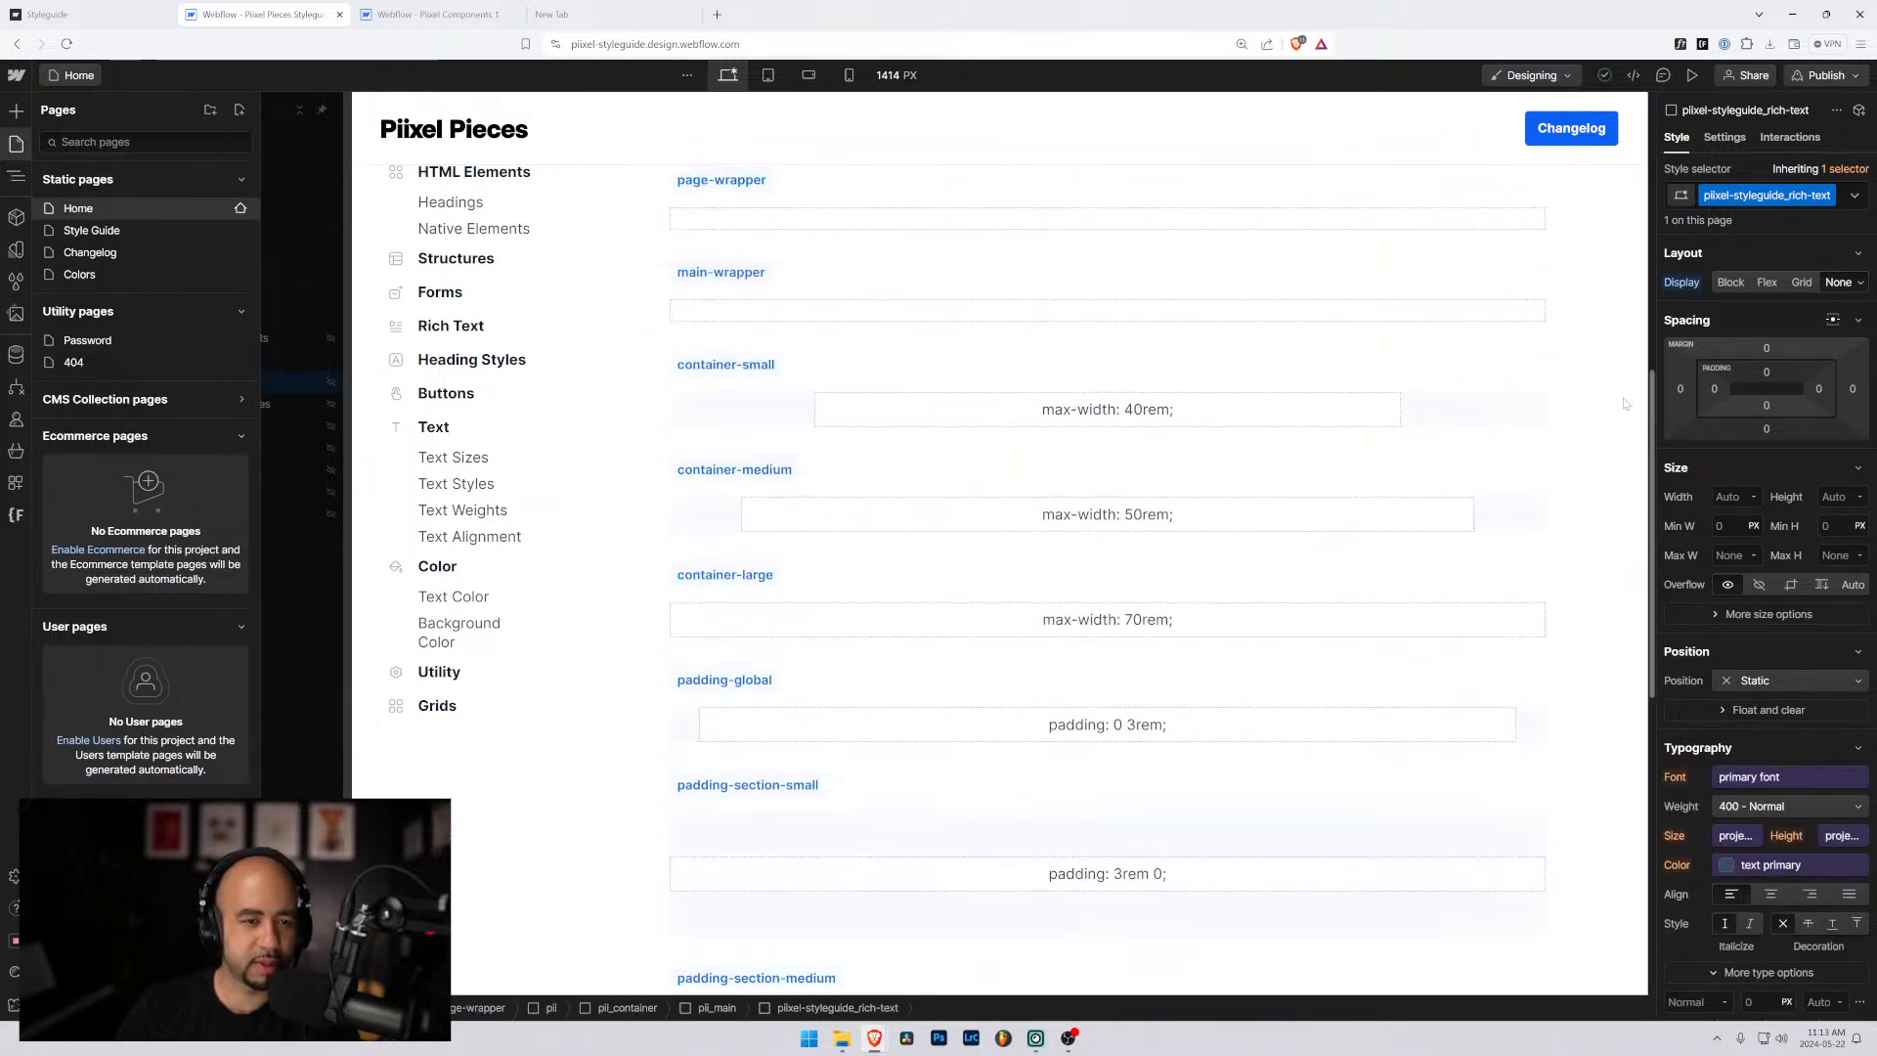
{"action": "left_click", "coordinate": [88, 276]}
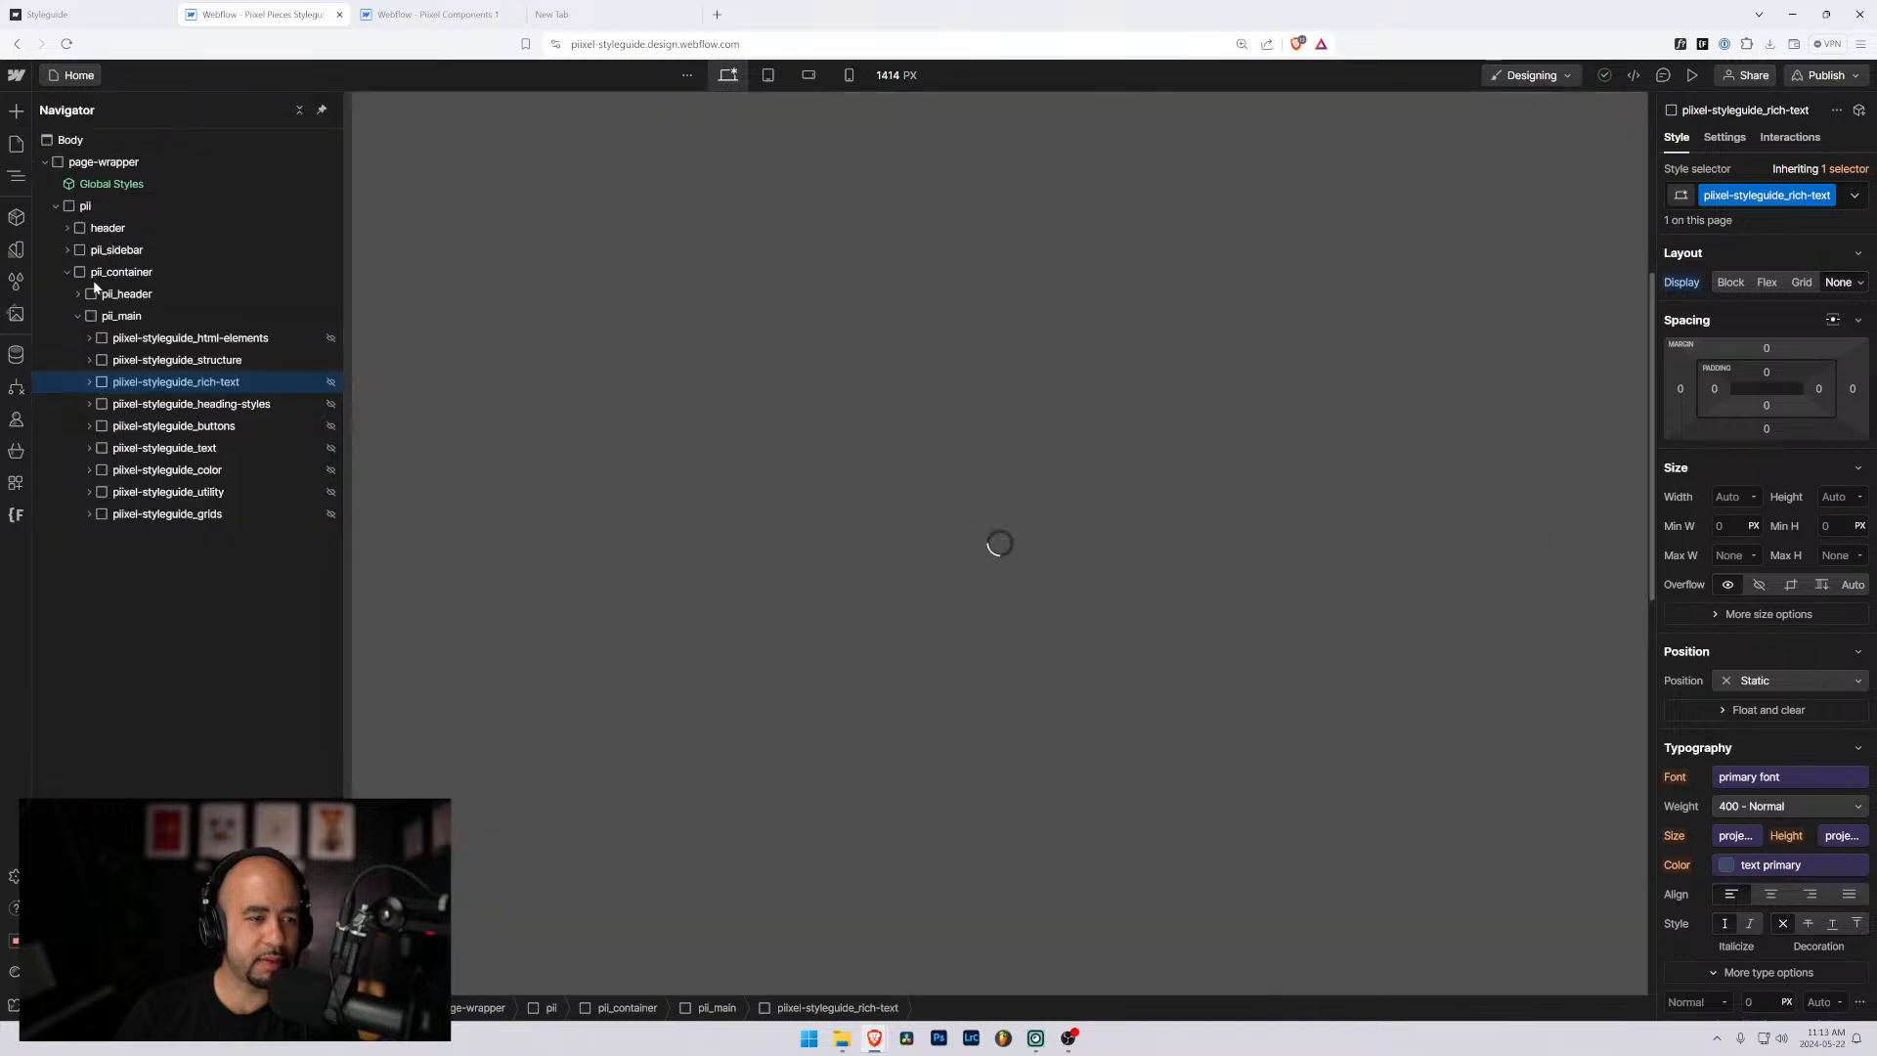
{"action": "scroll", "coordinate": [1102, 591], "scroll_direction": "down", "scroll_amount": 5}
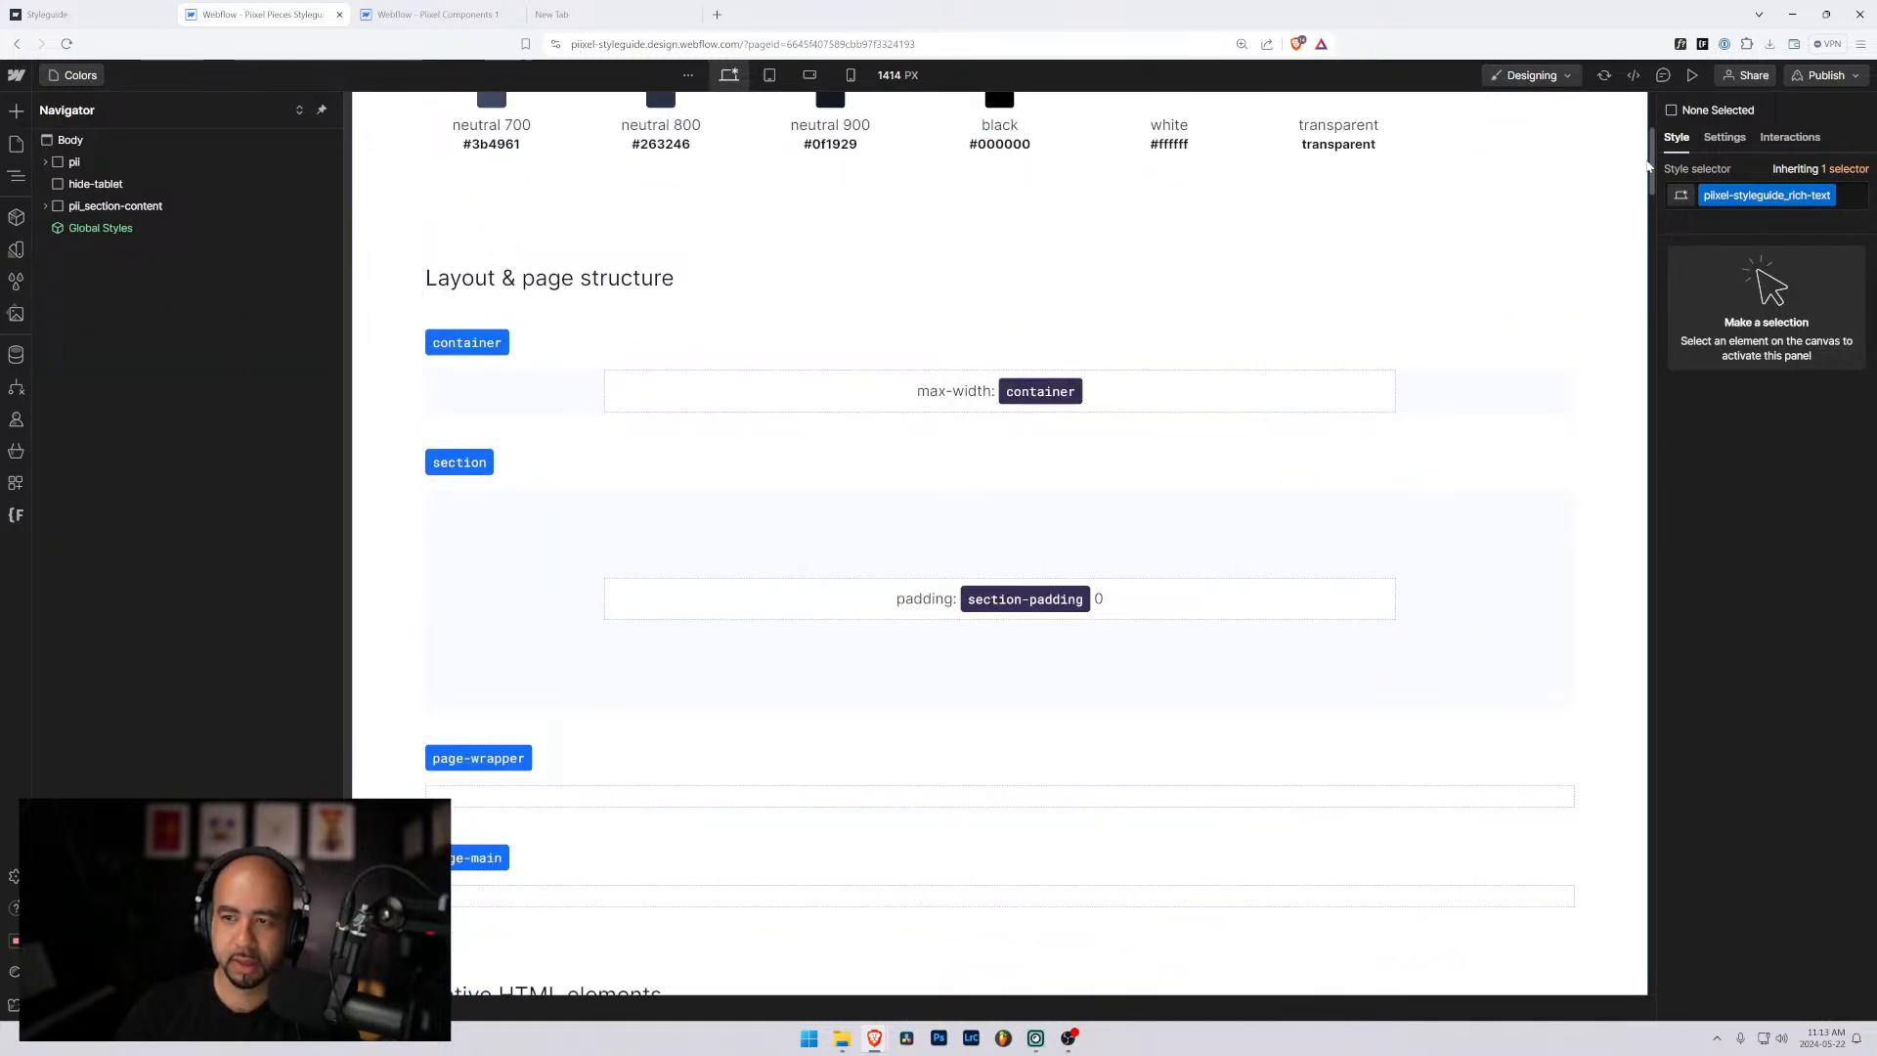
{"action": "left_click_drag", "start_coordinate": [1652, 172], "coordinate": [1713, 890]}
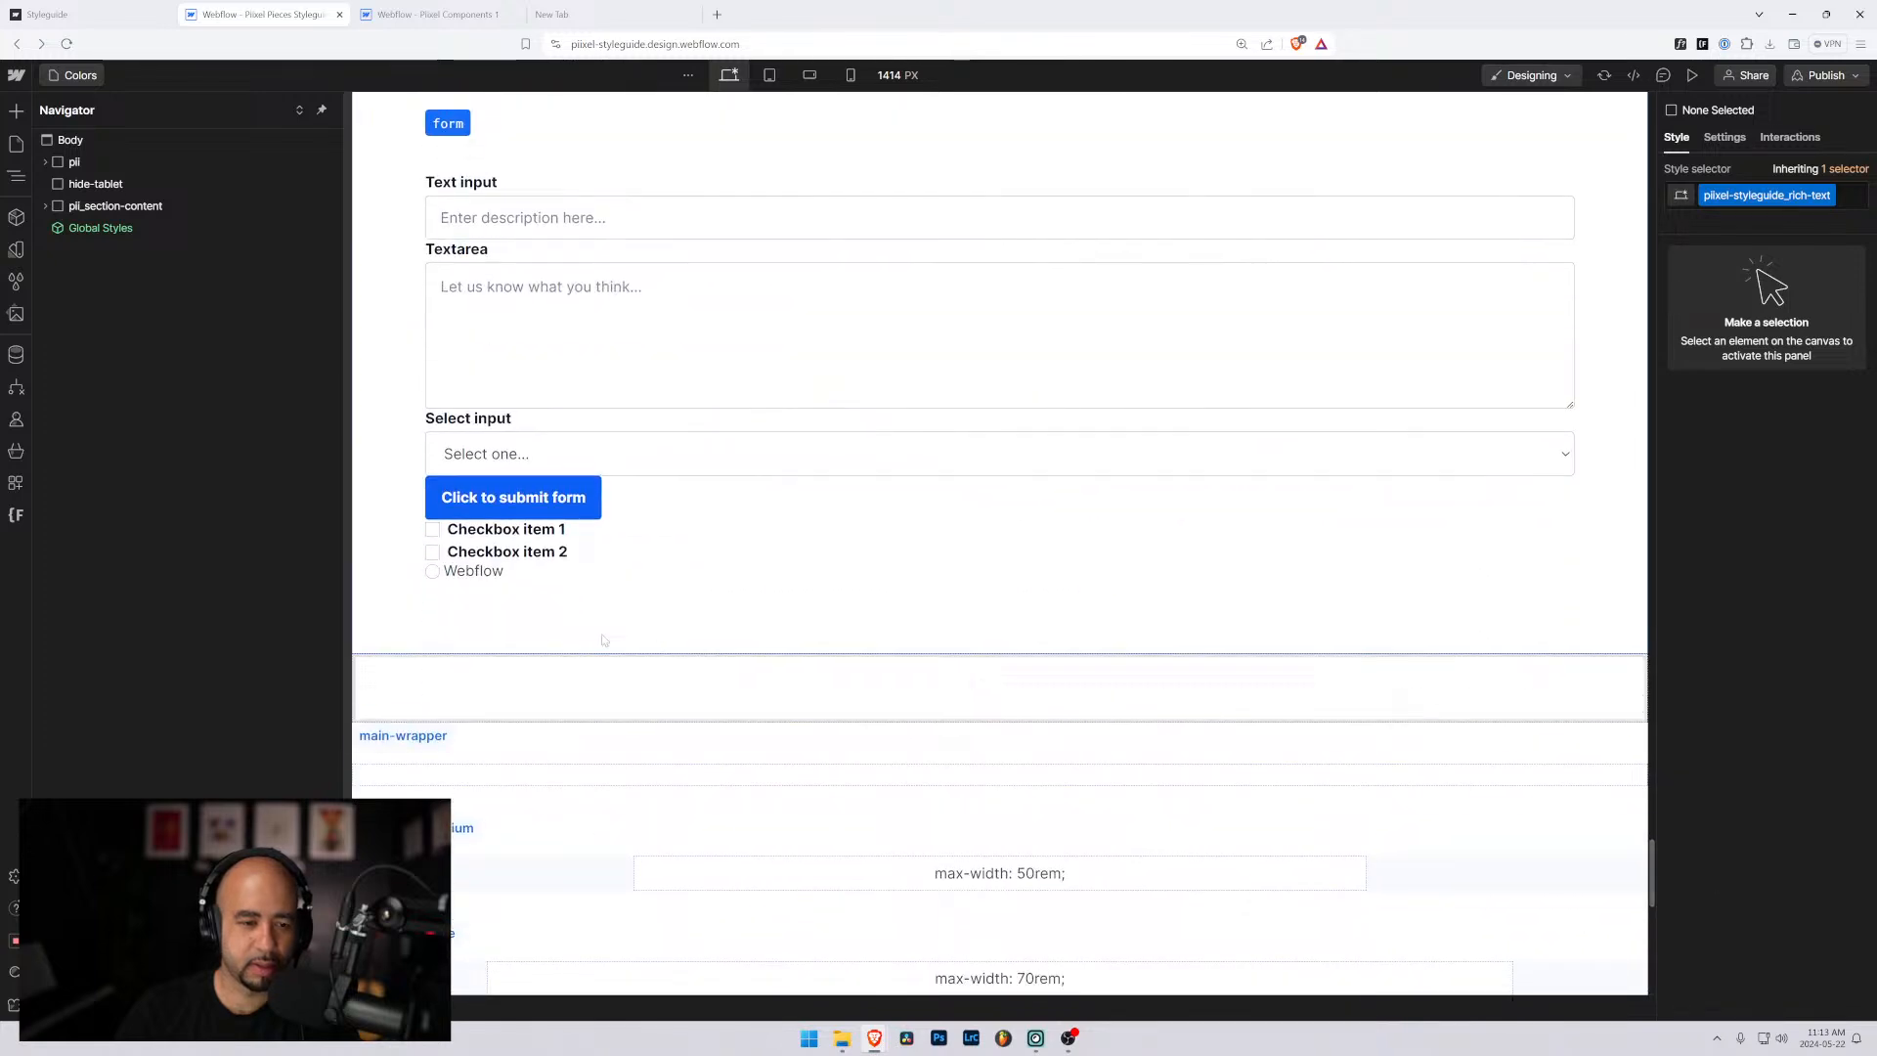
Select the Checkbox item 2 icon and check the project for unused style selectors.
{"action": "left_click", "coordinate": [433, 555]}
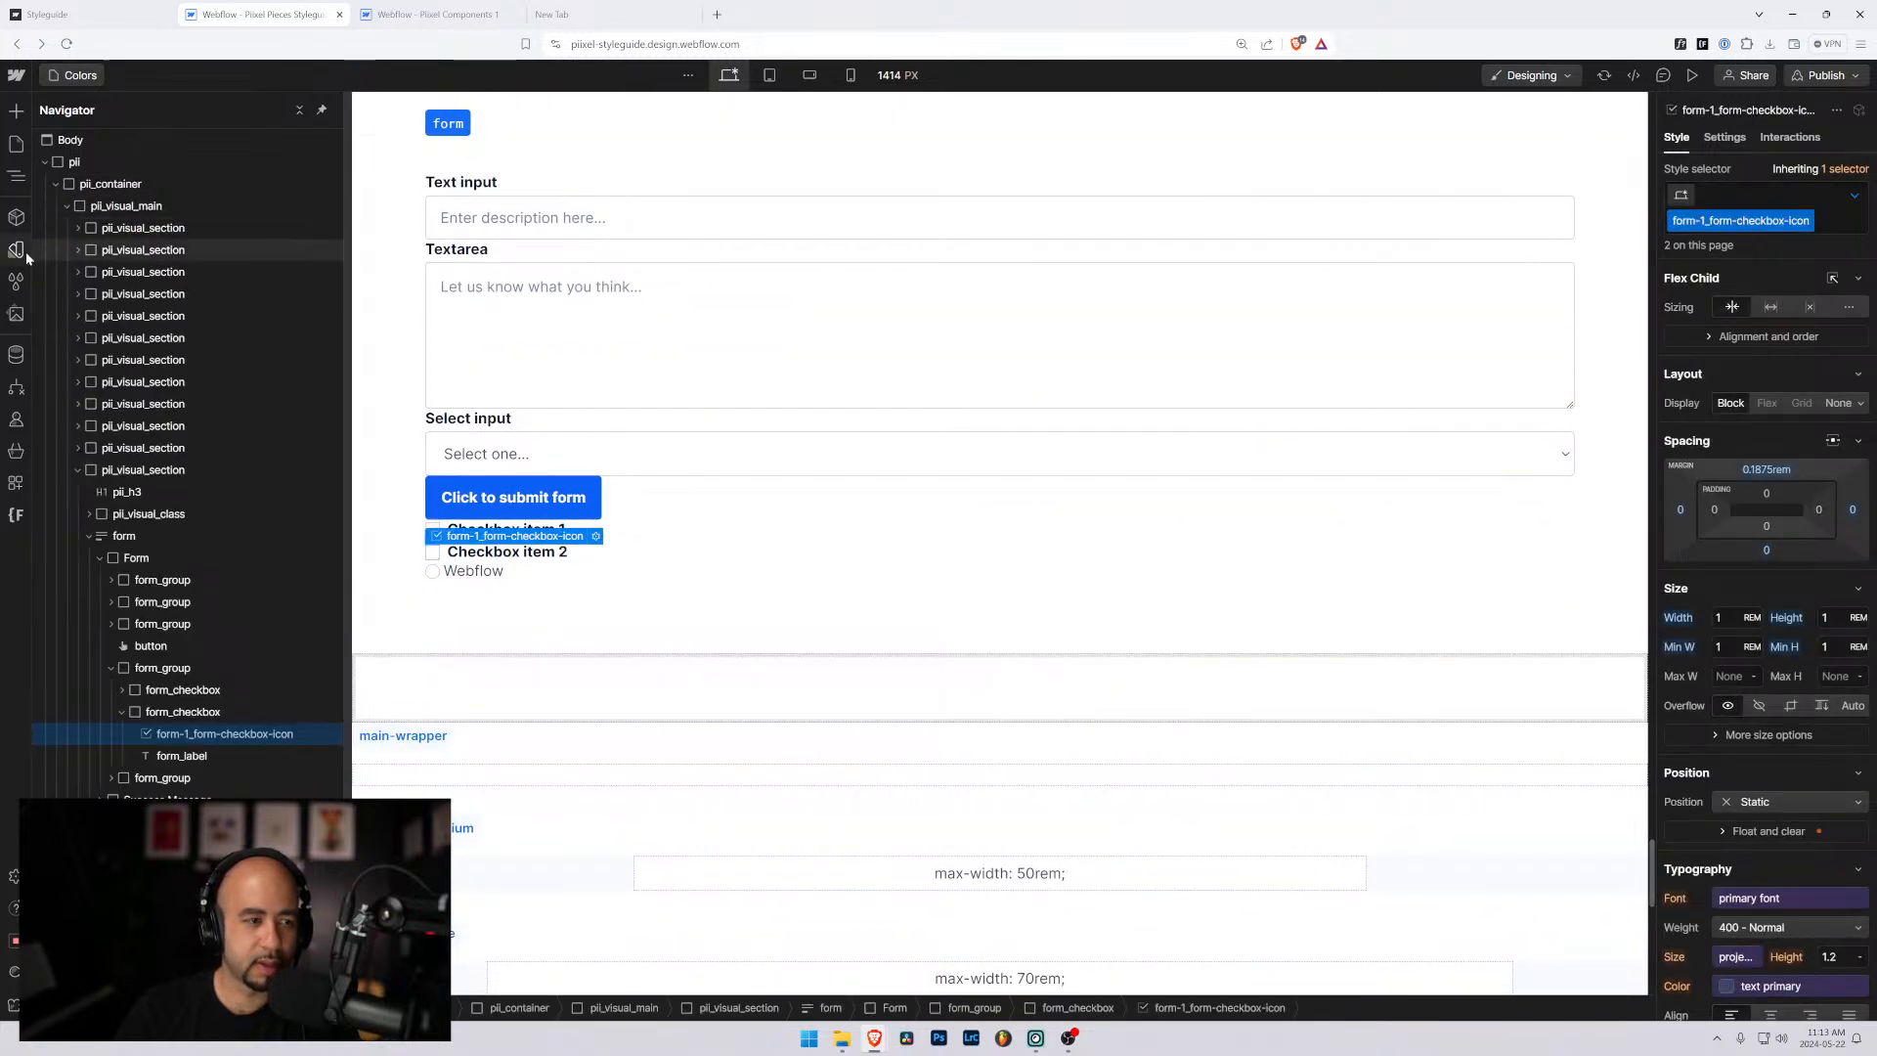
{"action": "left_click", "coordinate": [17, 284]}
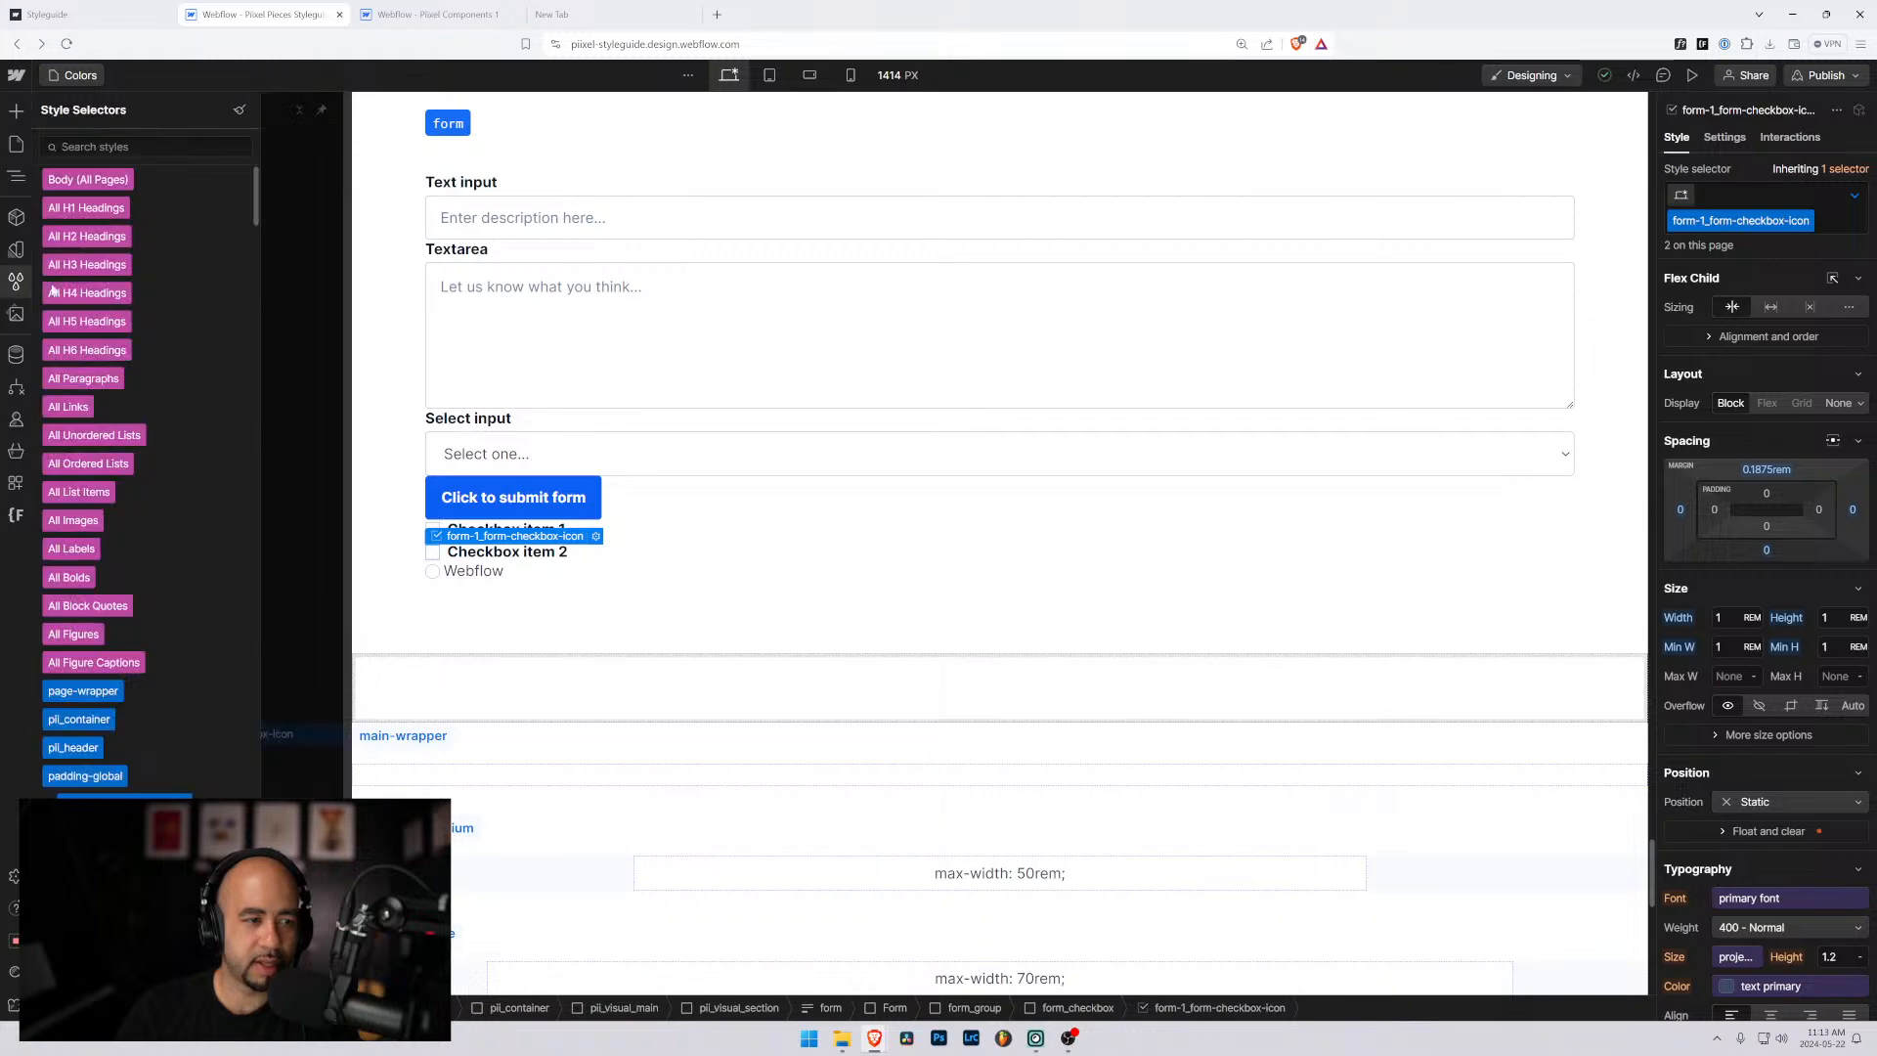
{"action": "left_click", "coordinate": [239, 111]}
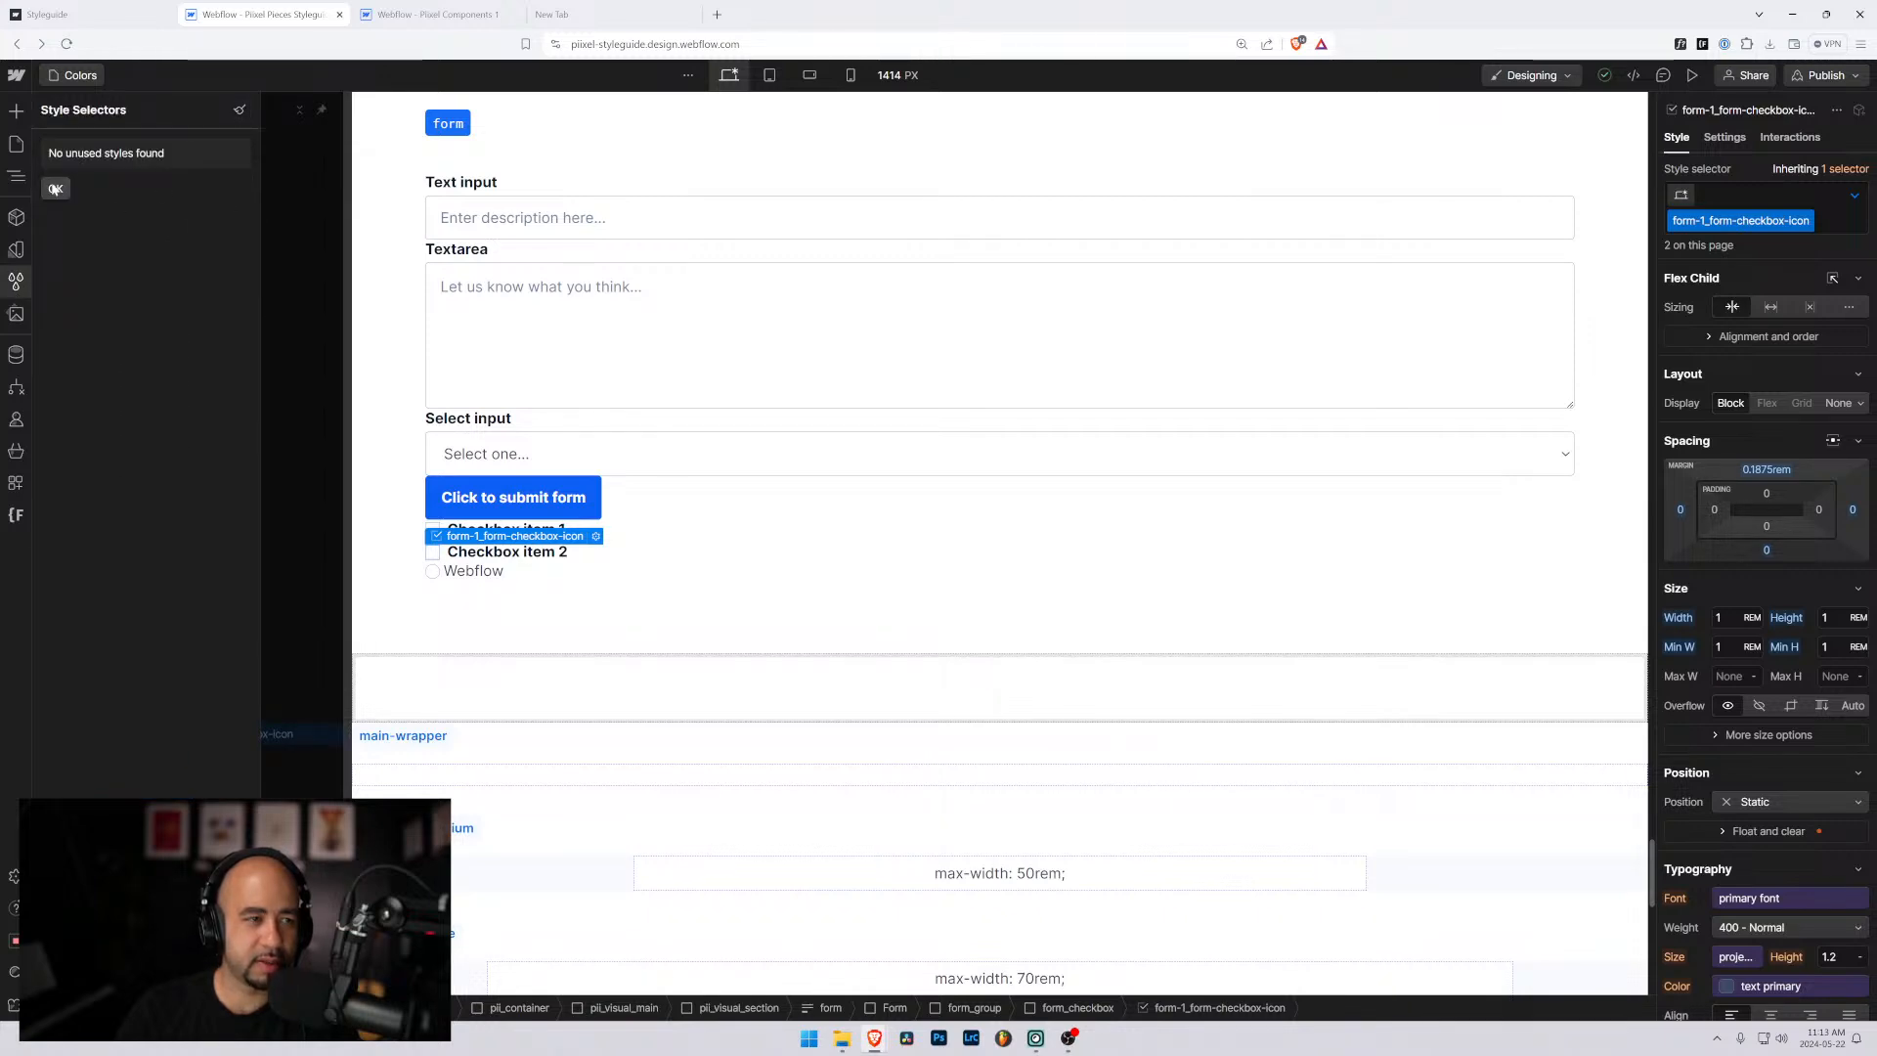
Rename the Webflow radio option's icon class to form_radio-icon.
{"action": "left_click", "coordinate": [432, 571]}
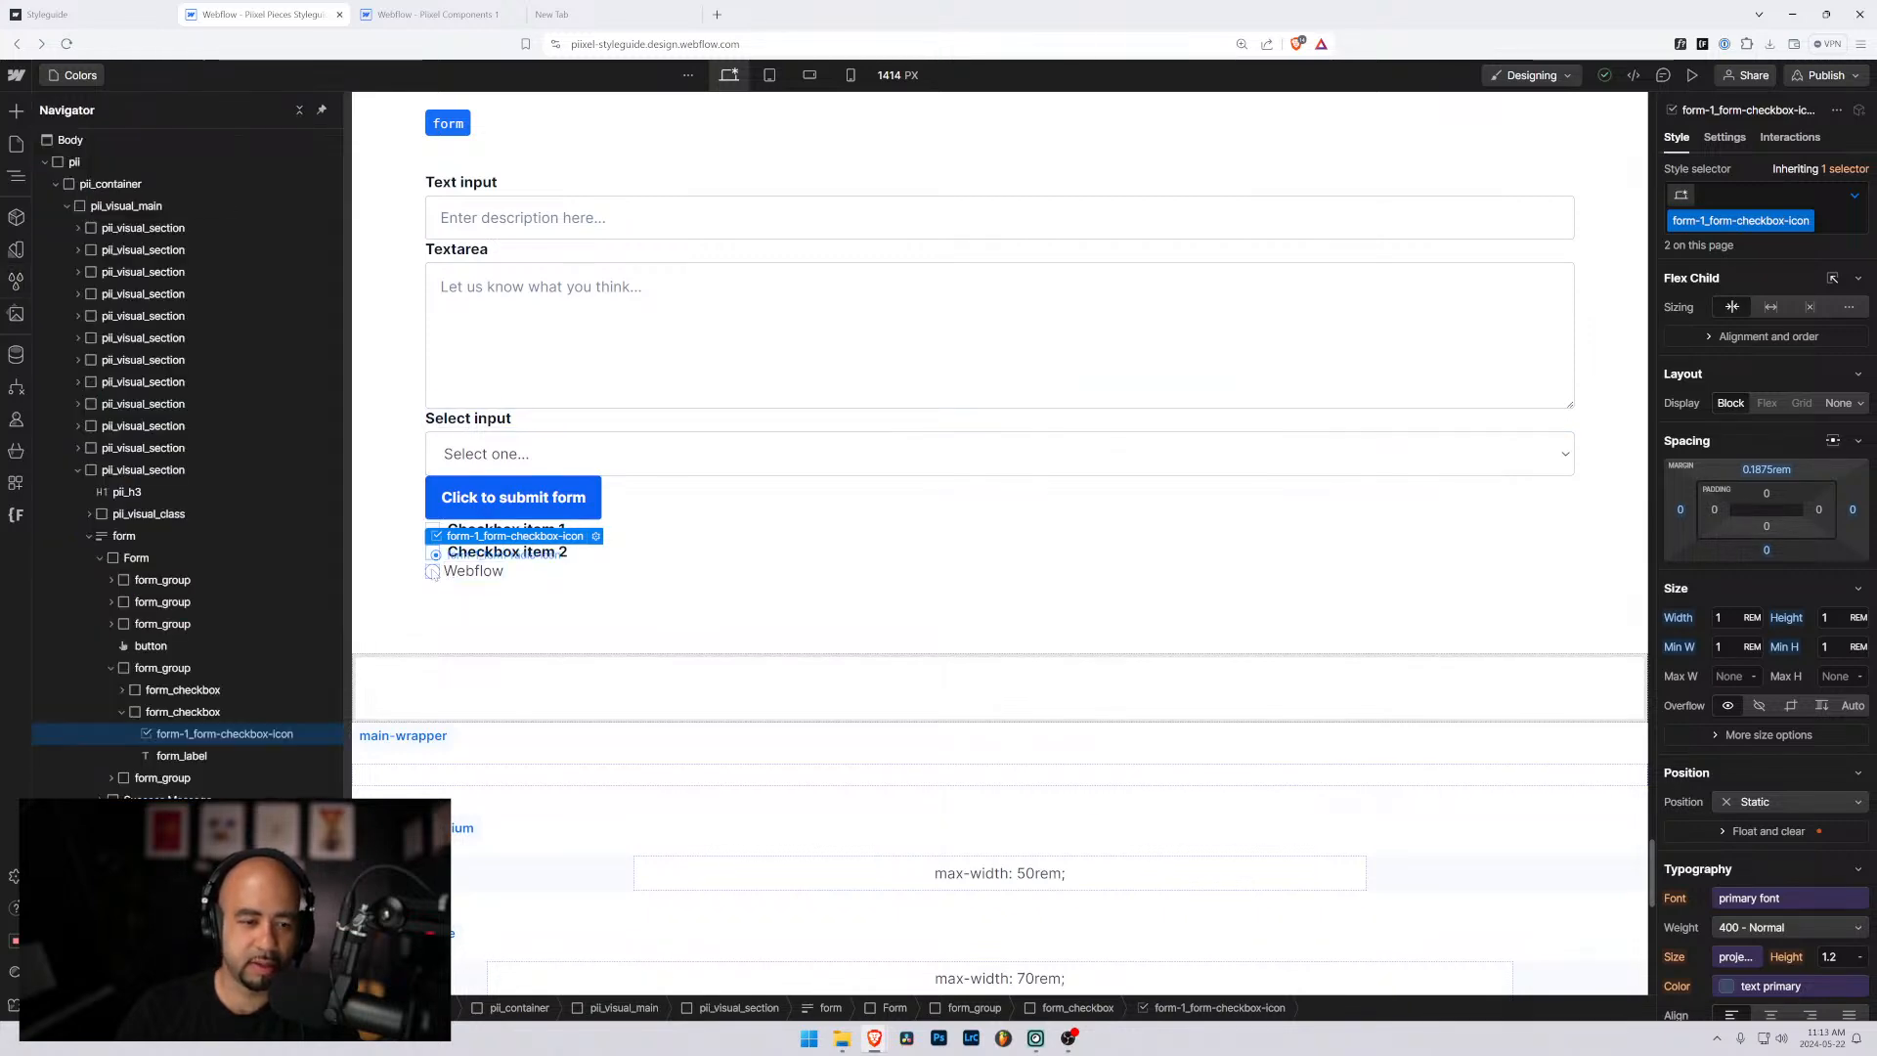
{"action": "left_click", "coordinate": [1816, 195]}
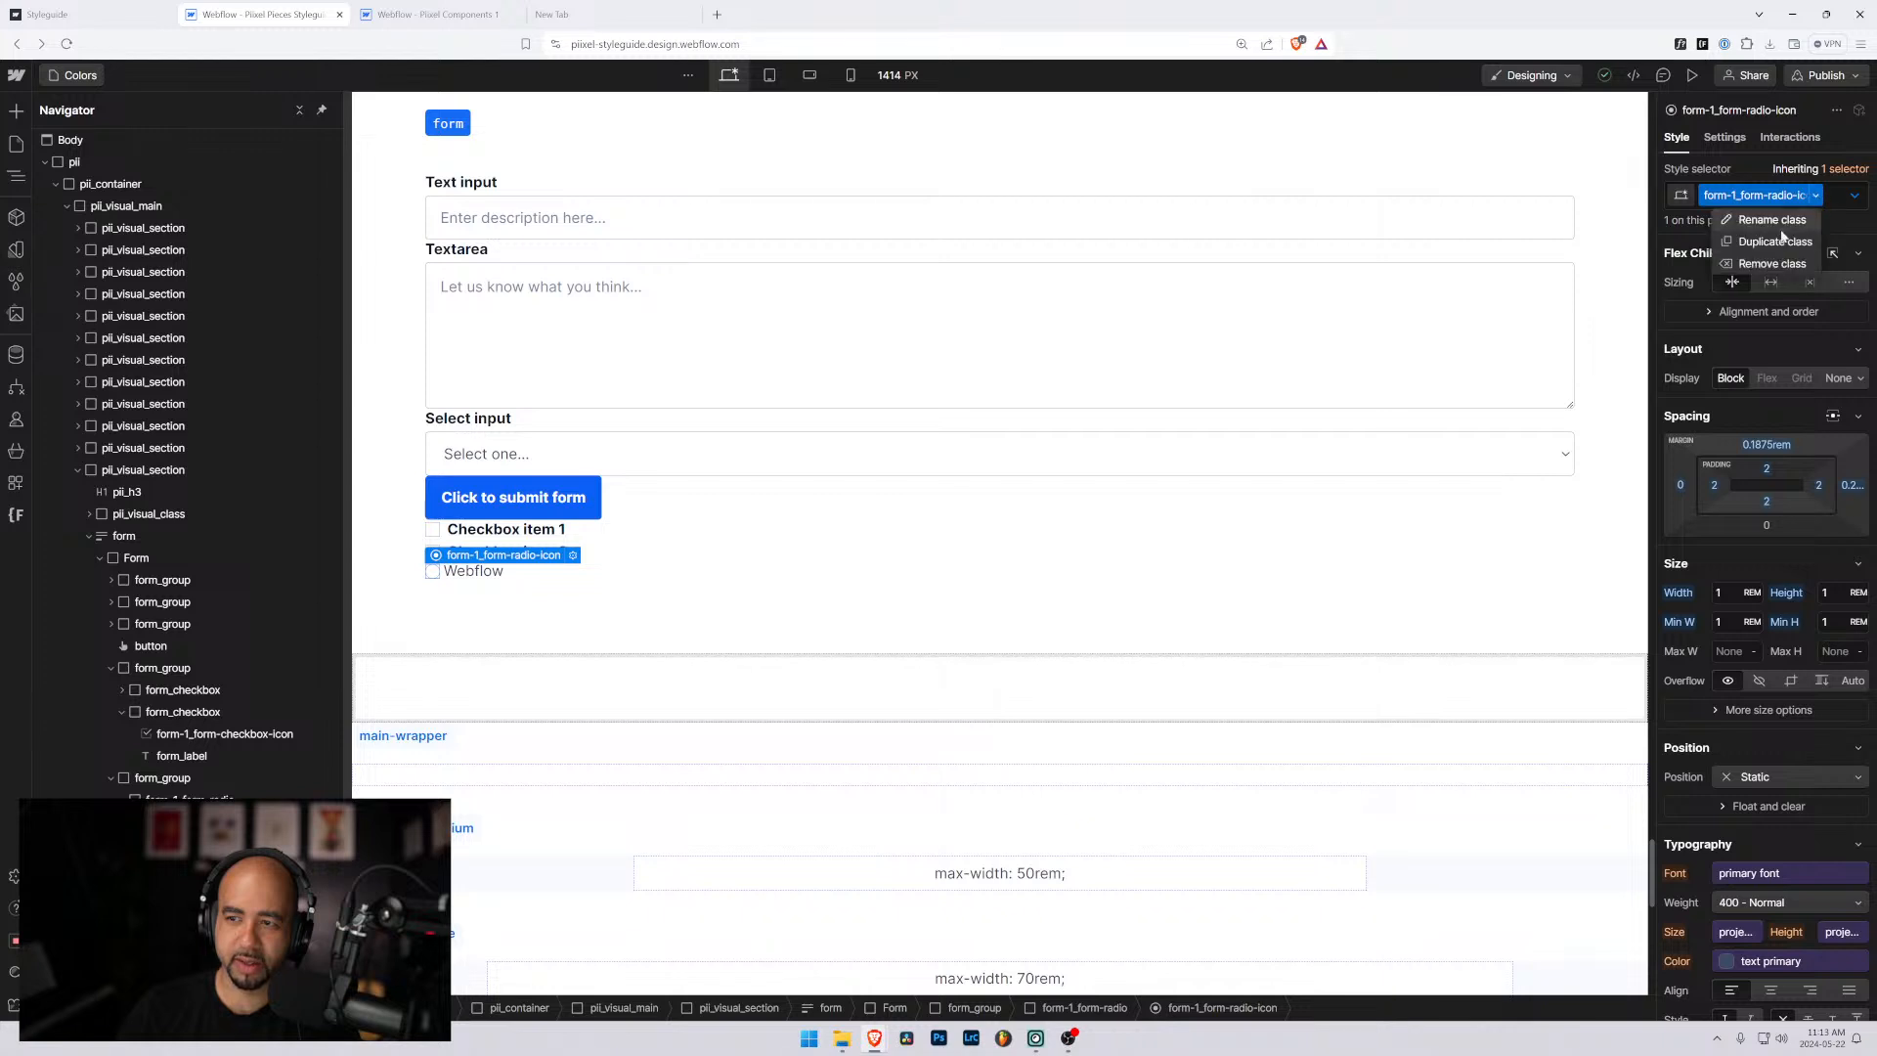
{"action": "left_click", "coordinate": [1764, 219]}
{"action": "type", "text": "form_"}
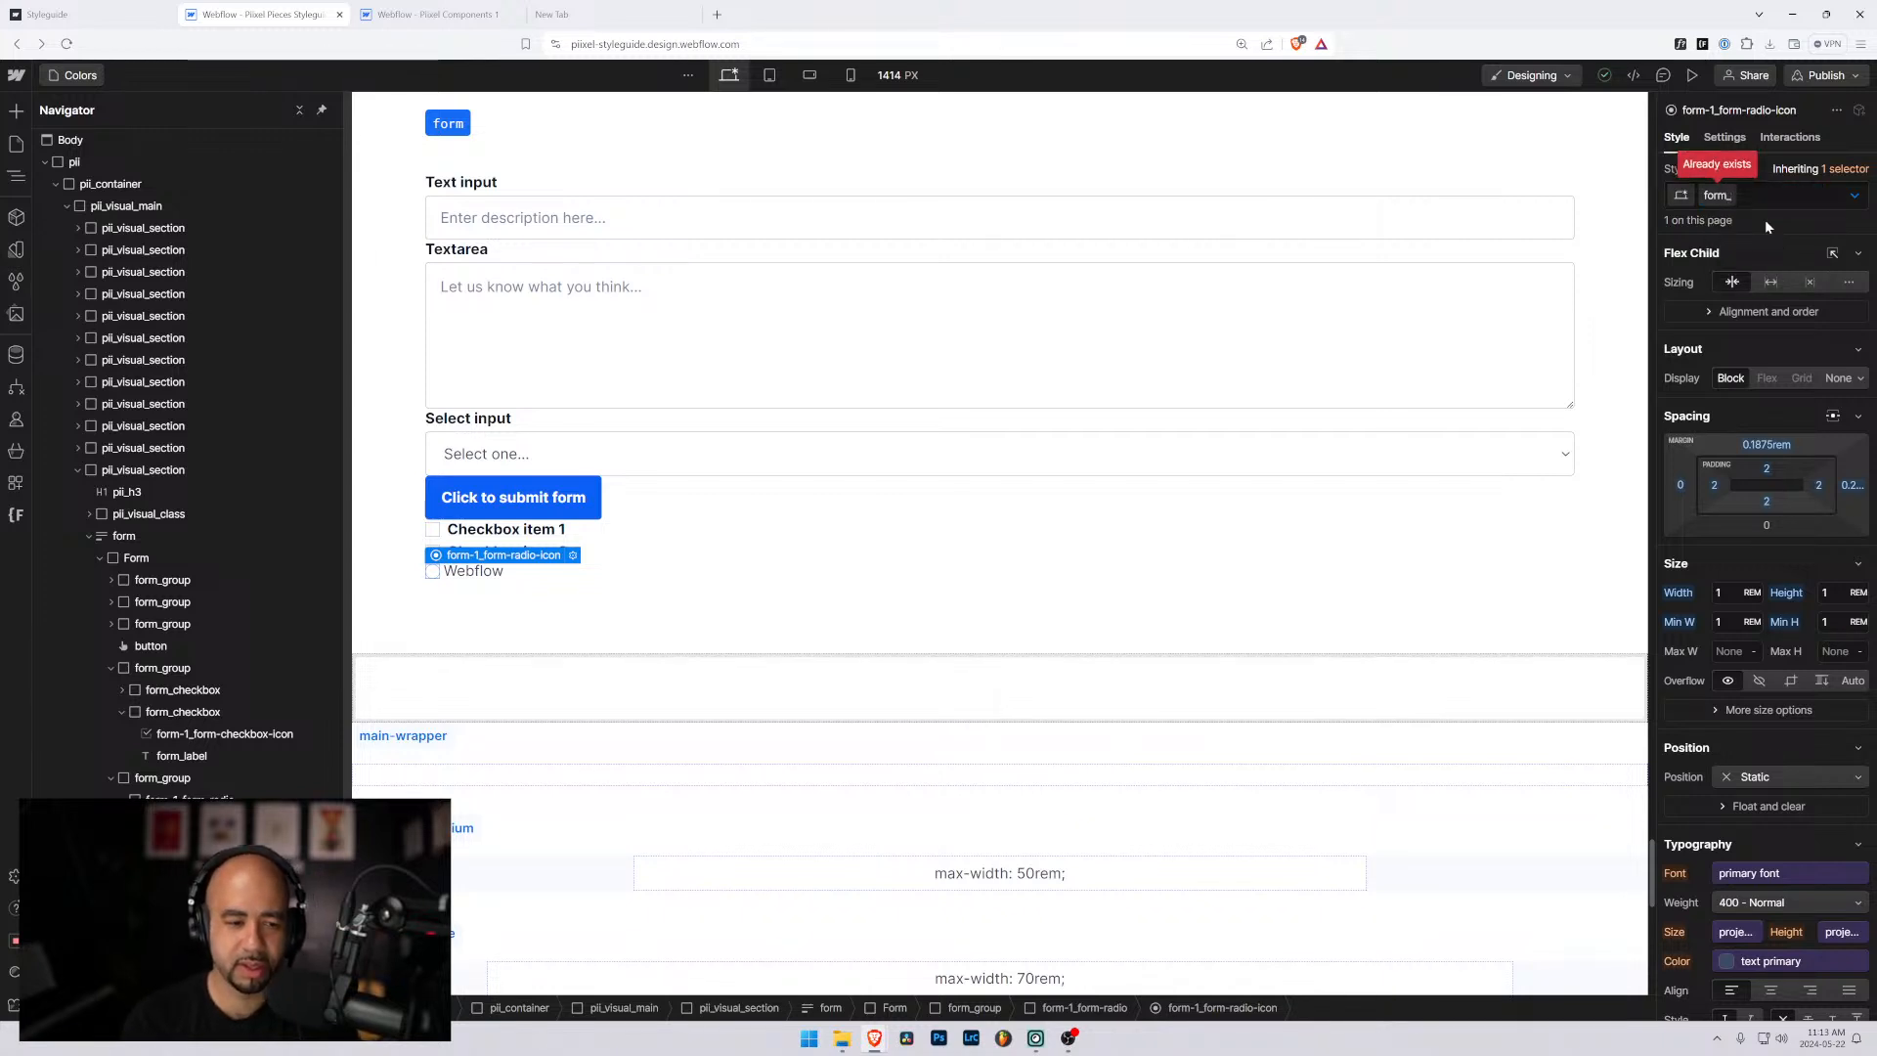
{"action": "type", "text": "radio-"}
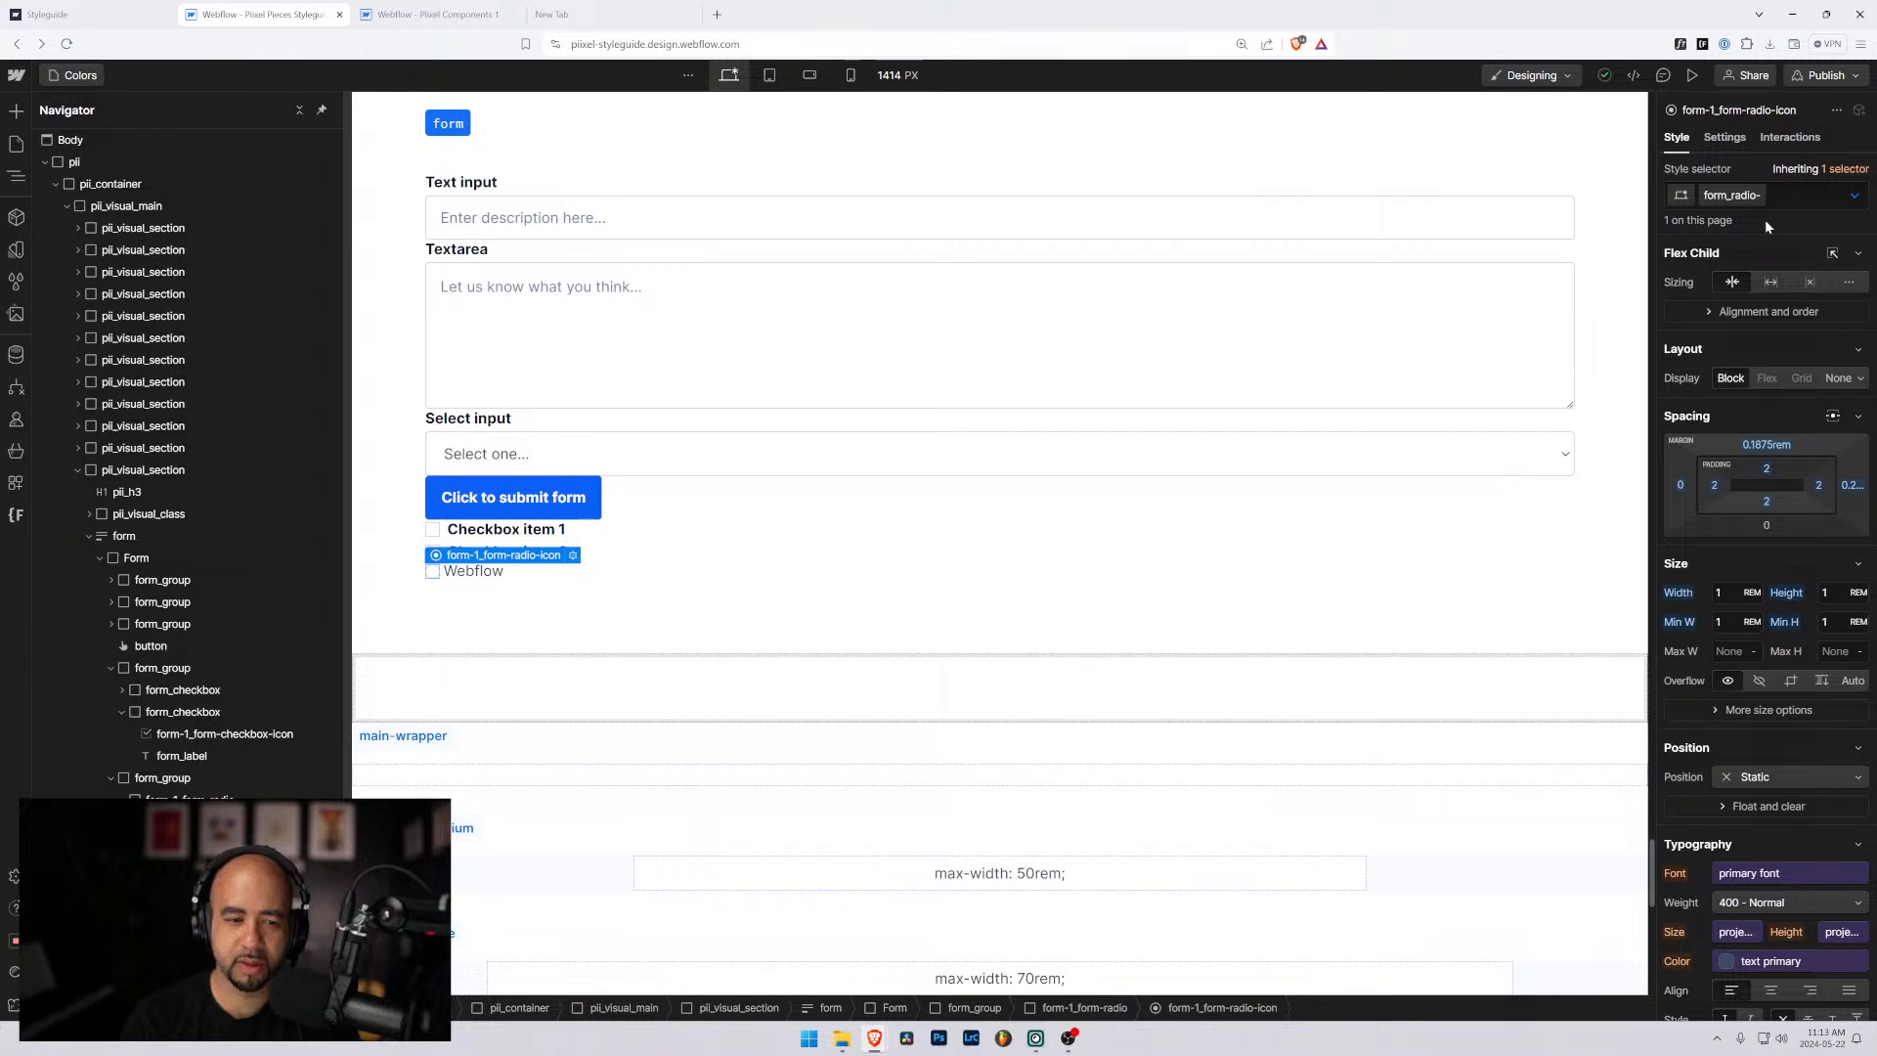
{"action": "type", "text": "icon"}
{"action": "key", "text": "Return"}
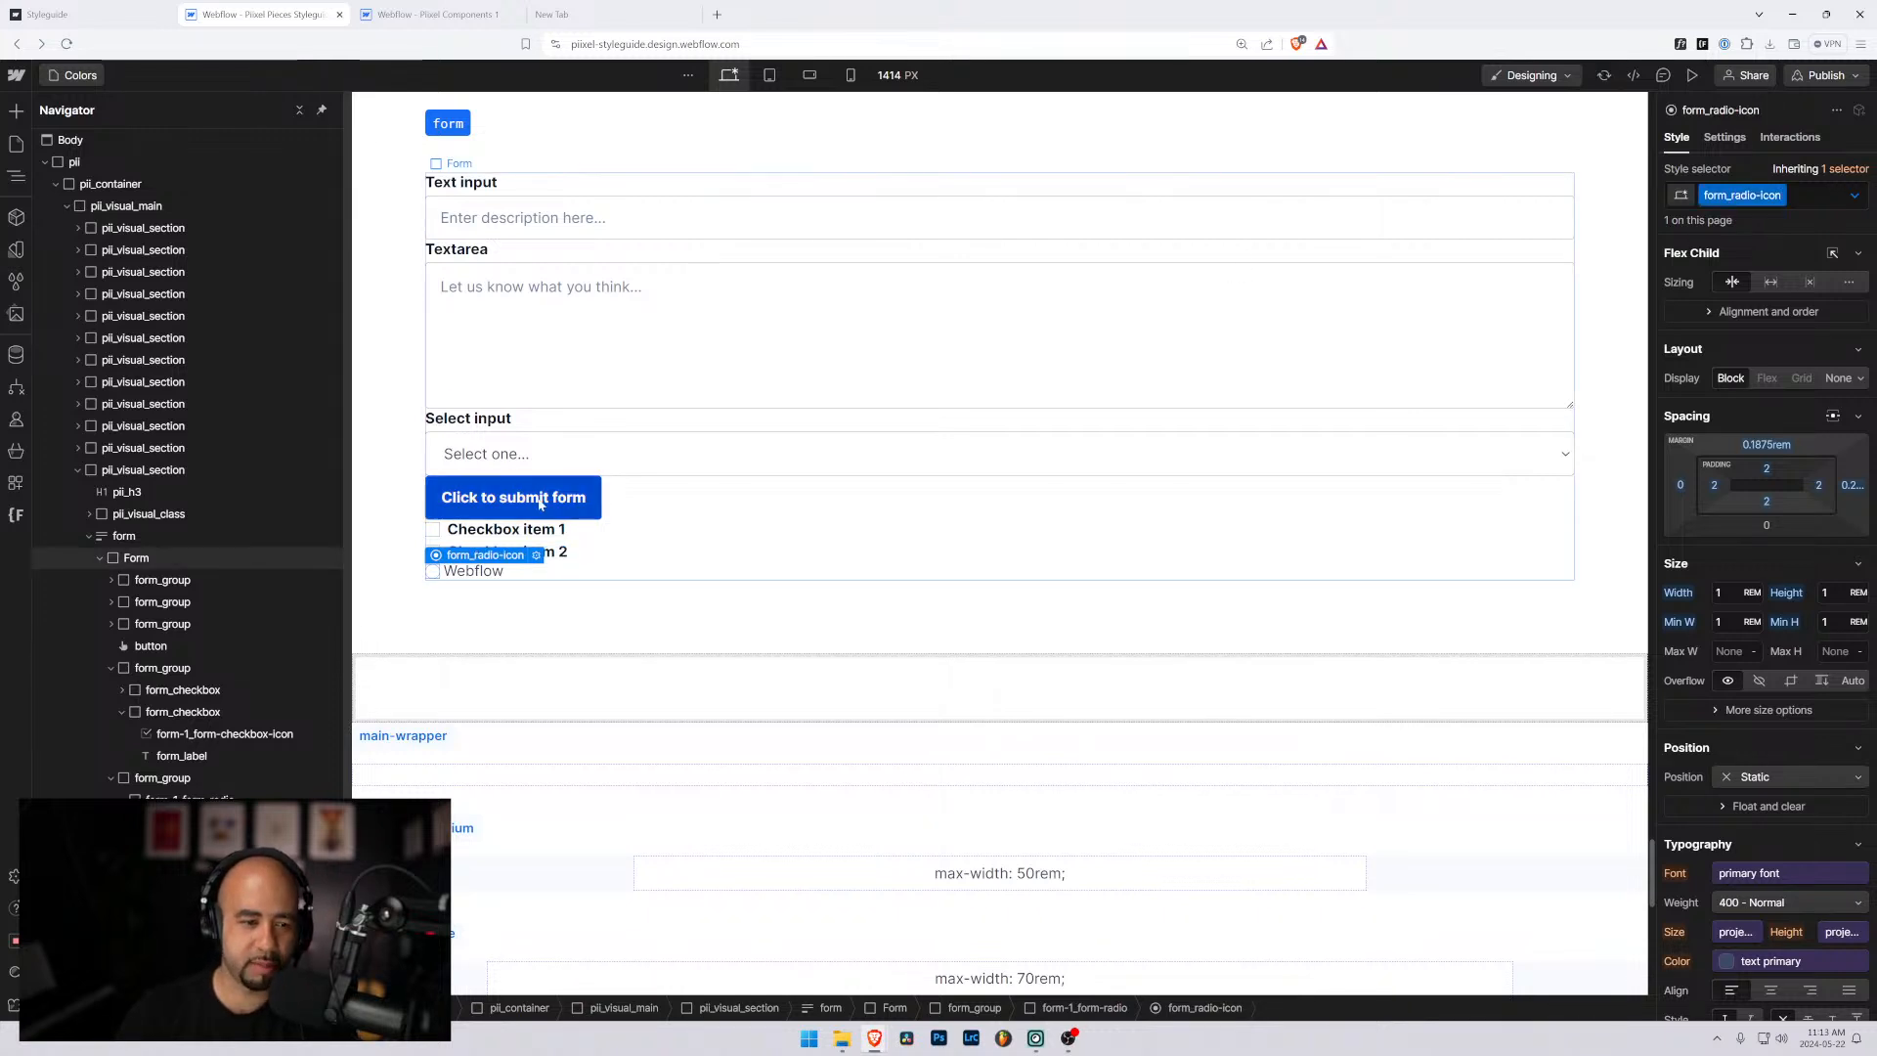
Rename the Checkbox item 1 icon's class to form_checkbox-icon.
{"action": "left_click", "coordinate": [432, 529]}
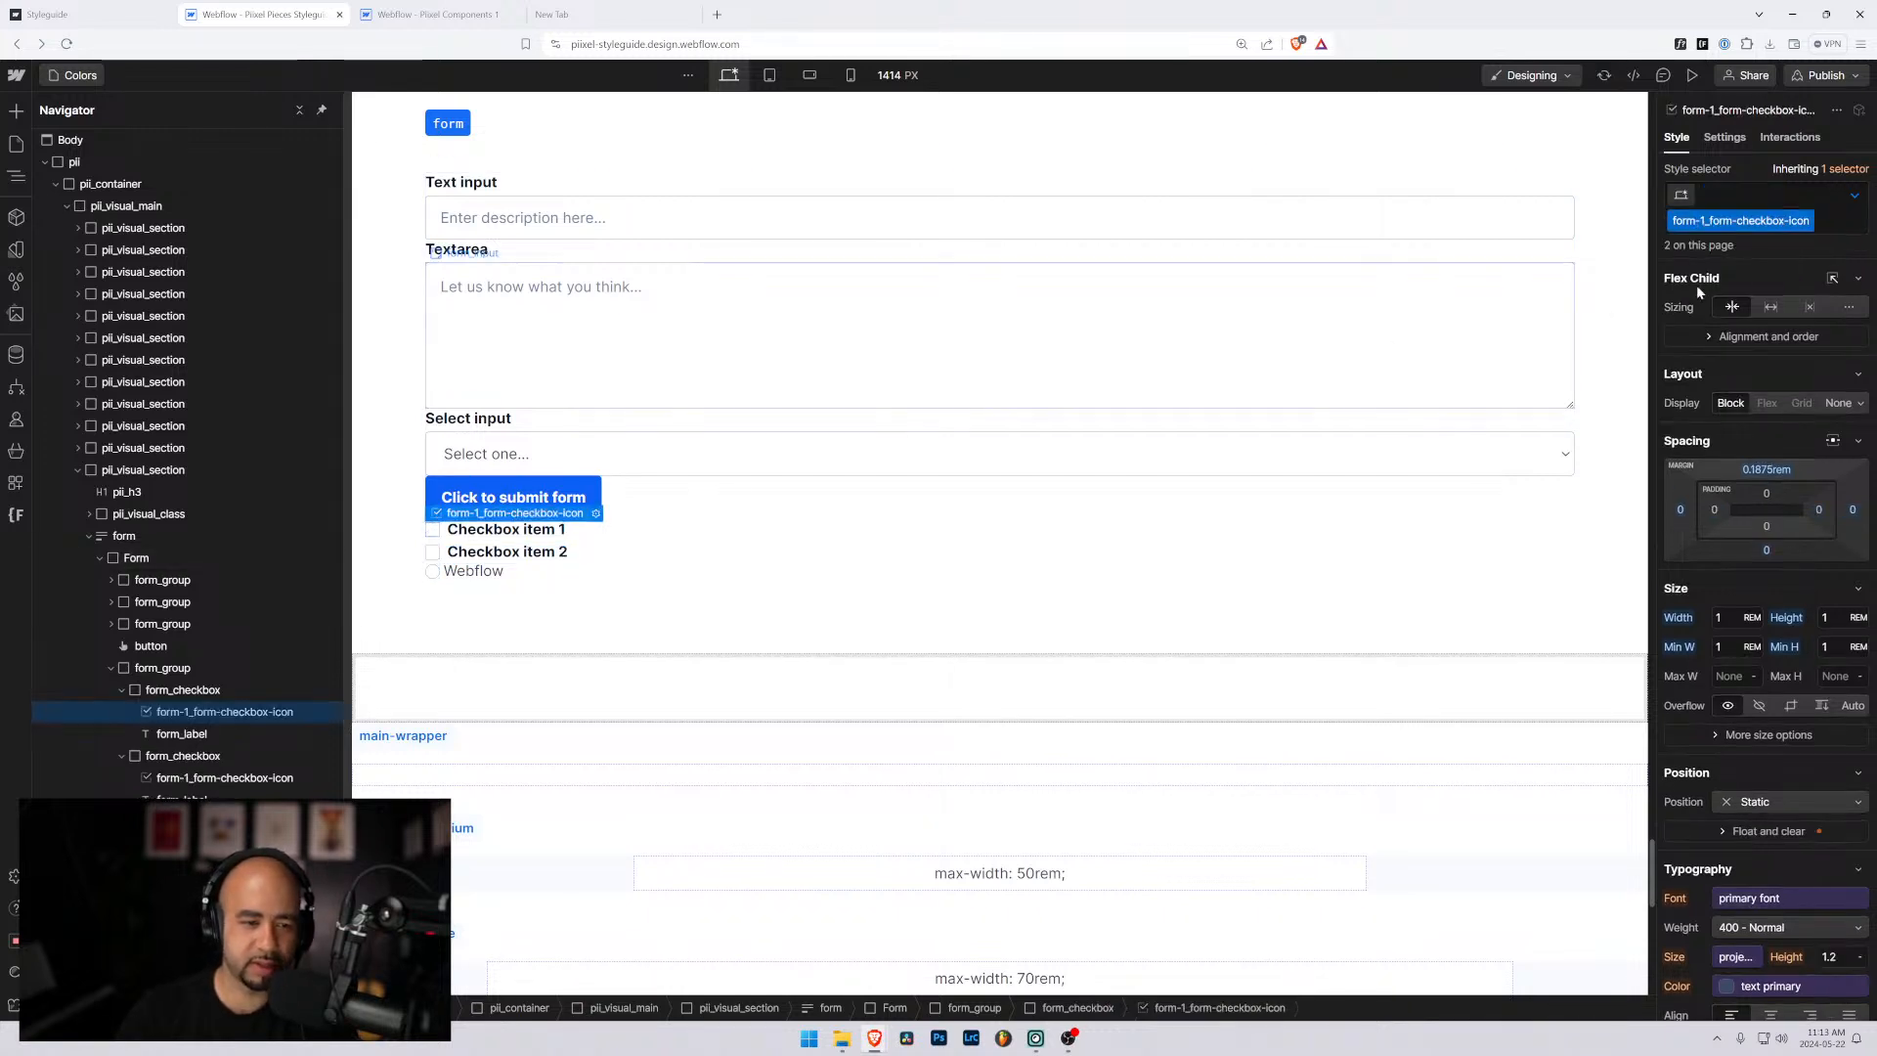
{"action": "left_click", "coordinate": [1807, 221]}
{"action": "left_click", "coordinate": [1757, 243]}
{"action": "type", "text": "form_"}
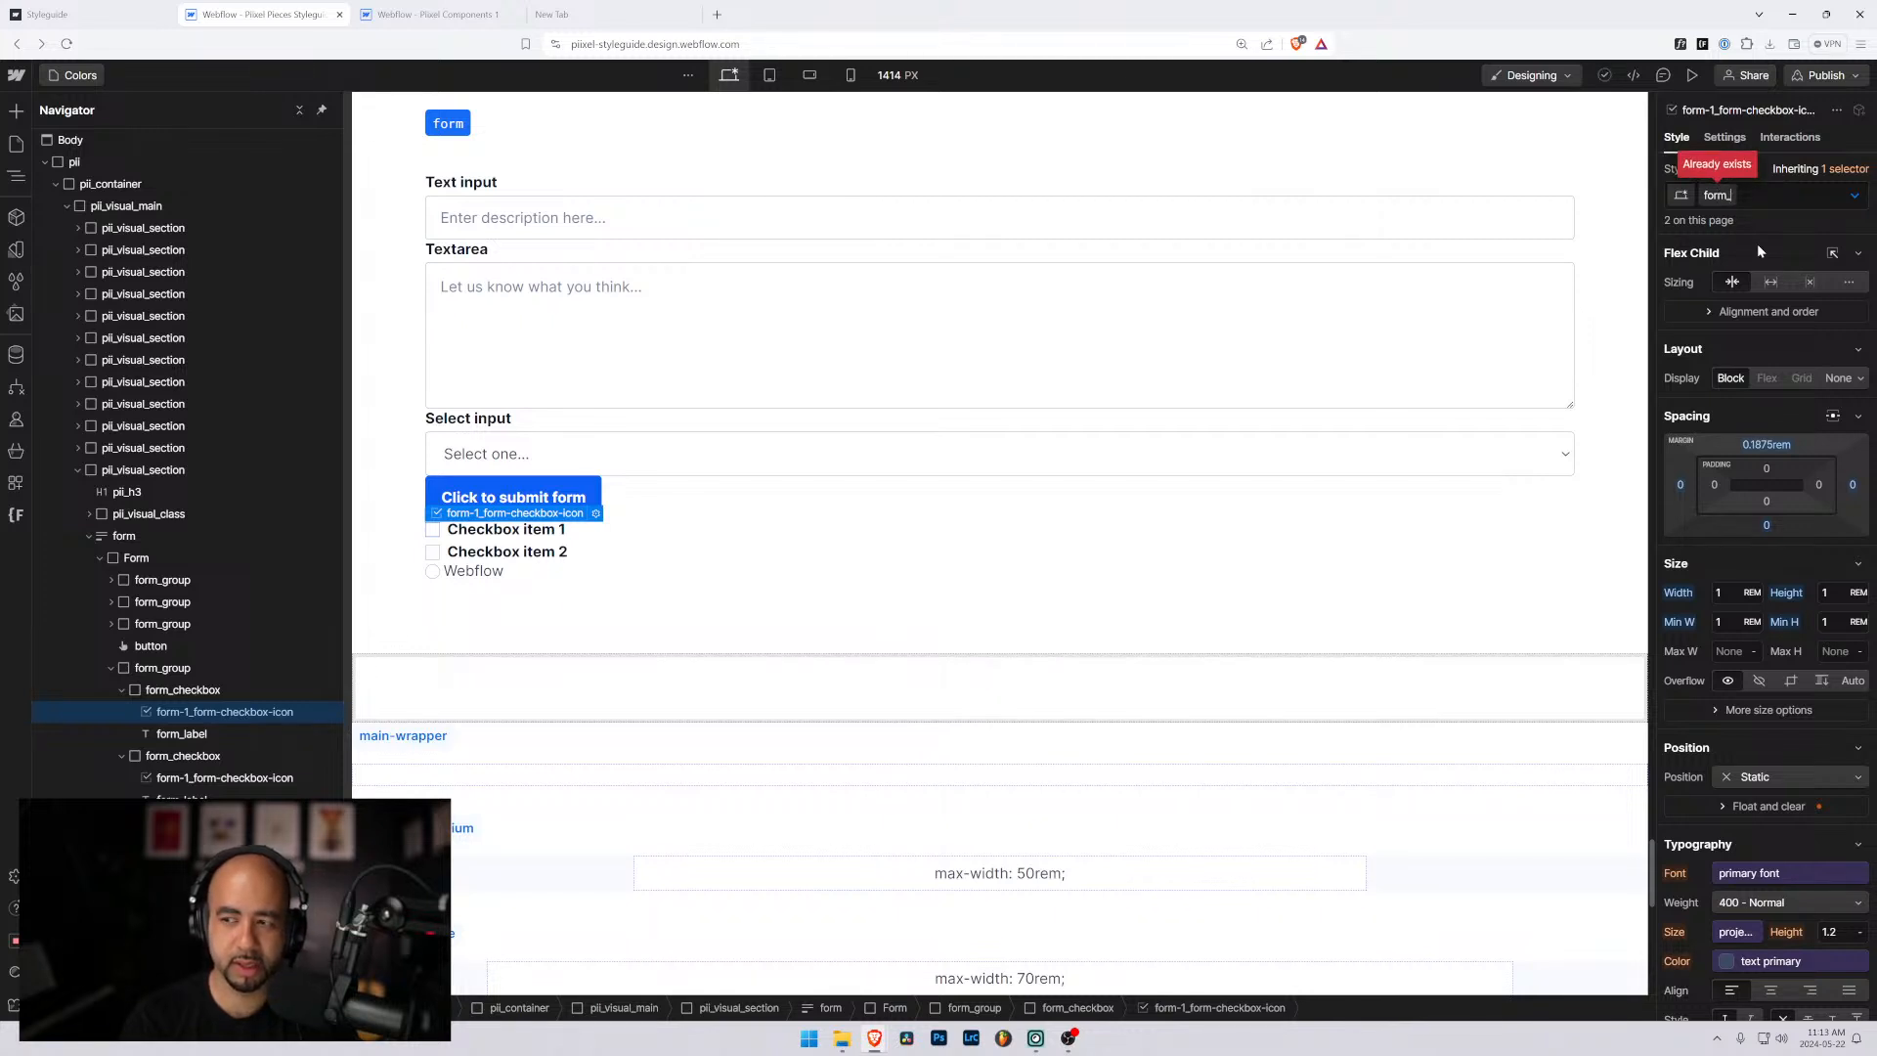
{"action": "type", "text": "checko"}
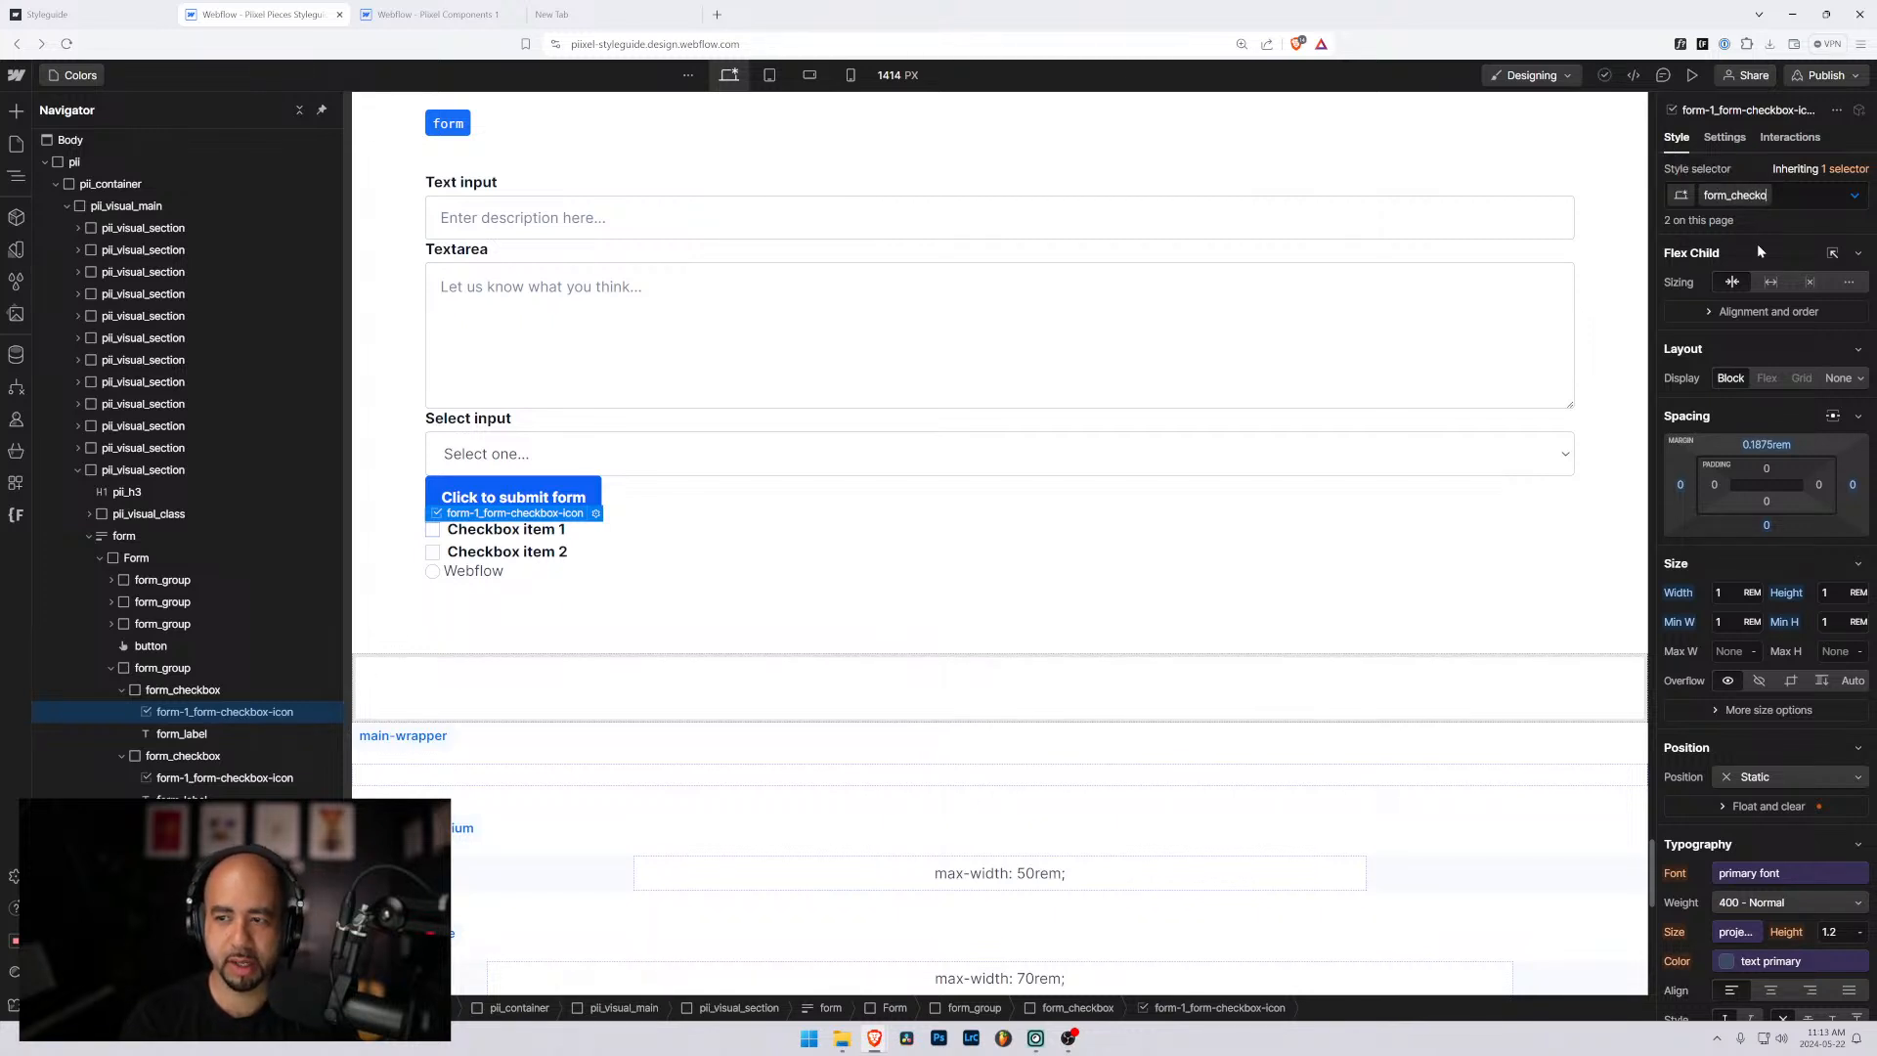
{"action": "key", "text": "BackSpace"}
{"action": "type", "text": "box-"}
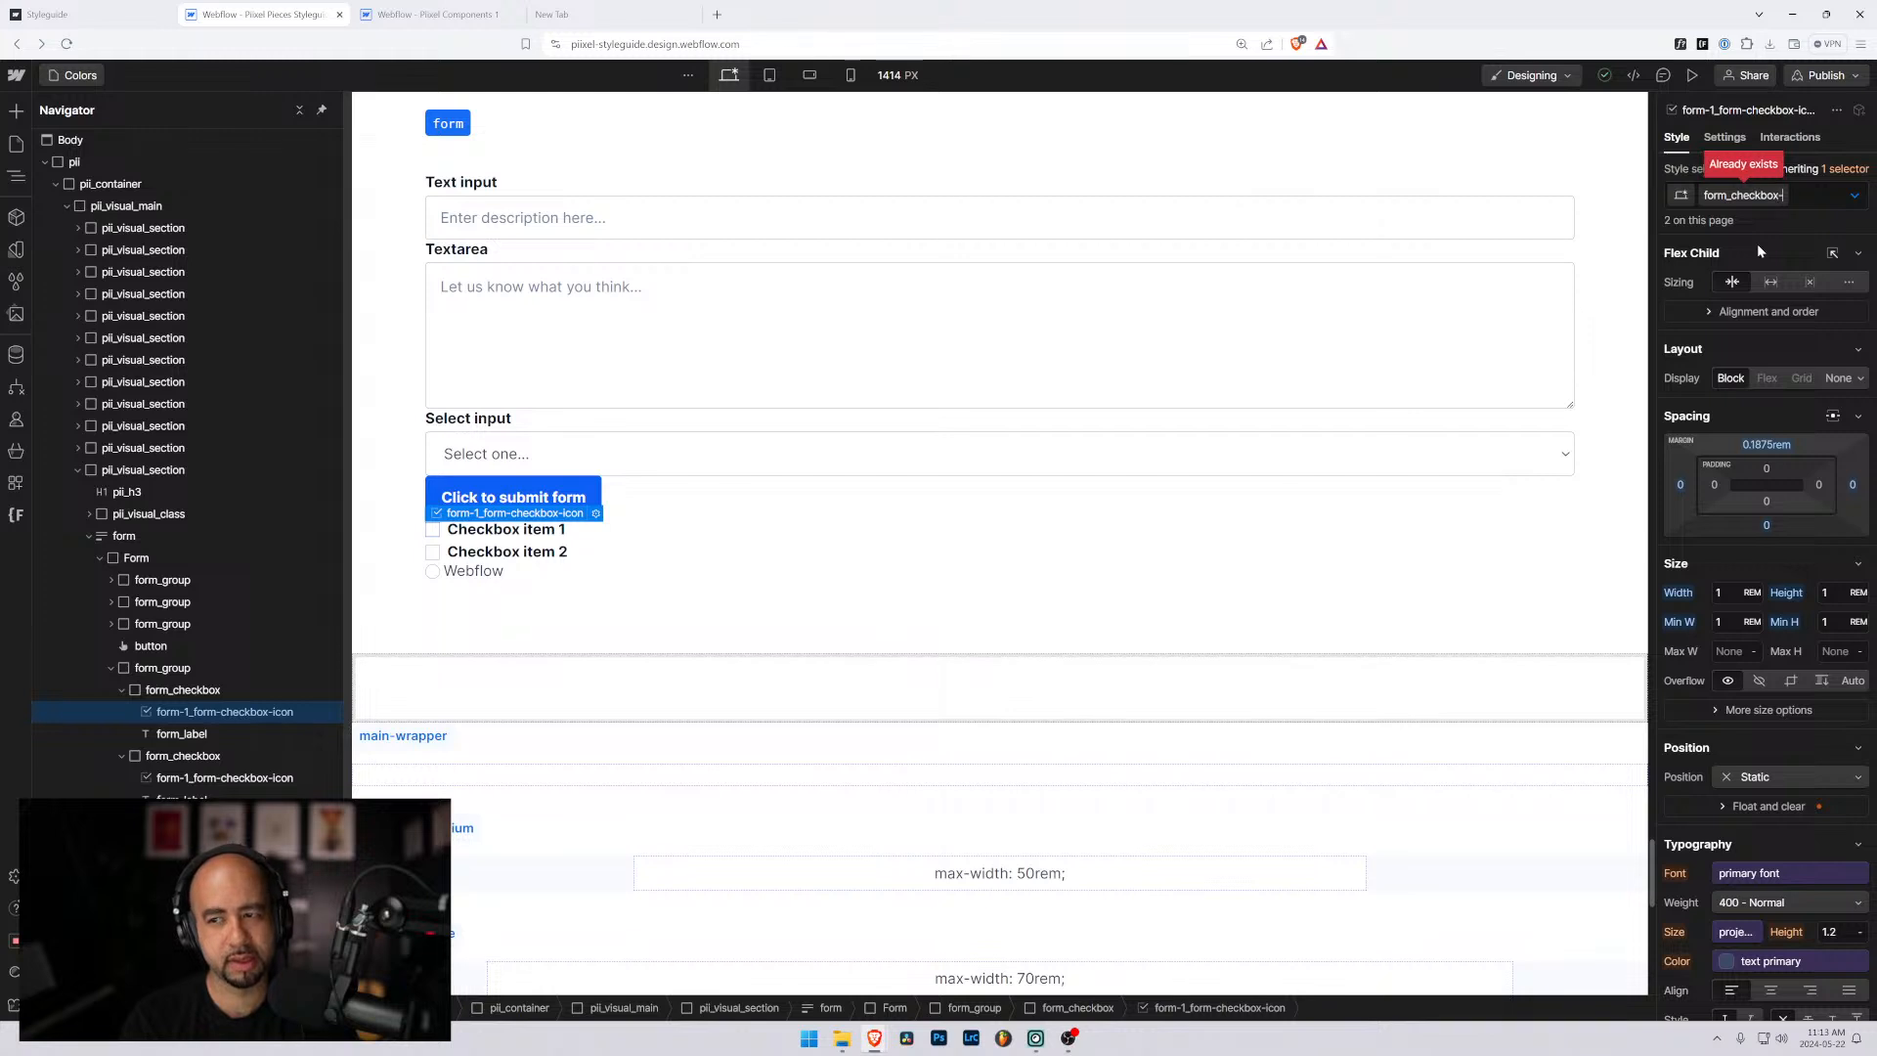
{"action": "type", "text": "icon"}
{"action": "key", "text": "Return"}
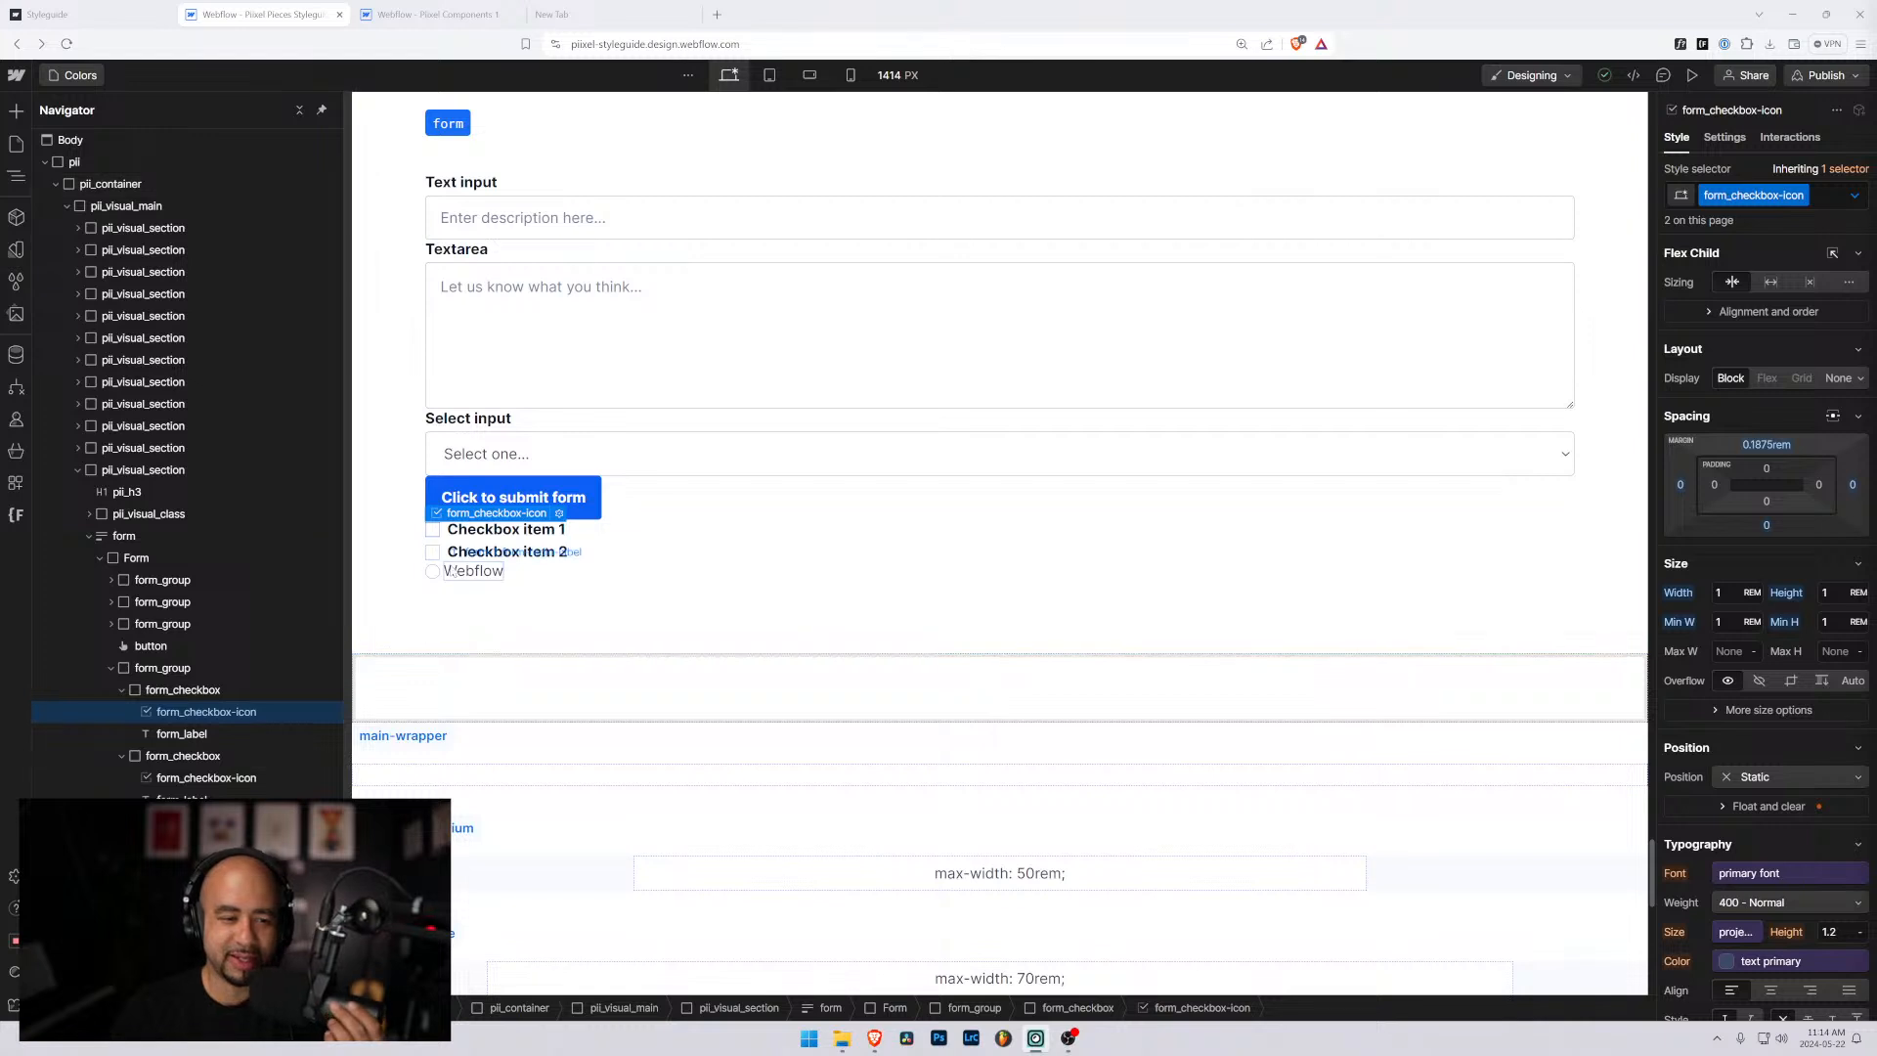
Rename the class of the Webflow radio option's wrapper to form_radio.
{"action": "left_click", "coordinate": [442, 575]}
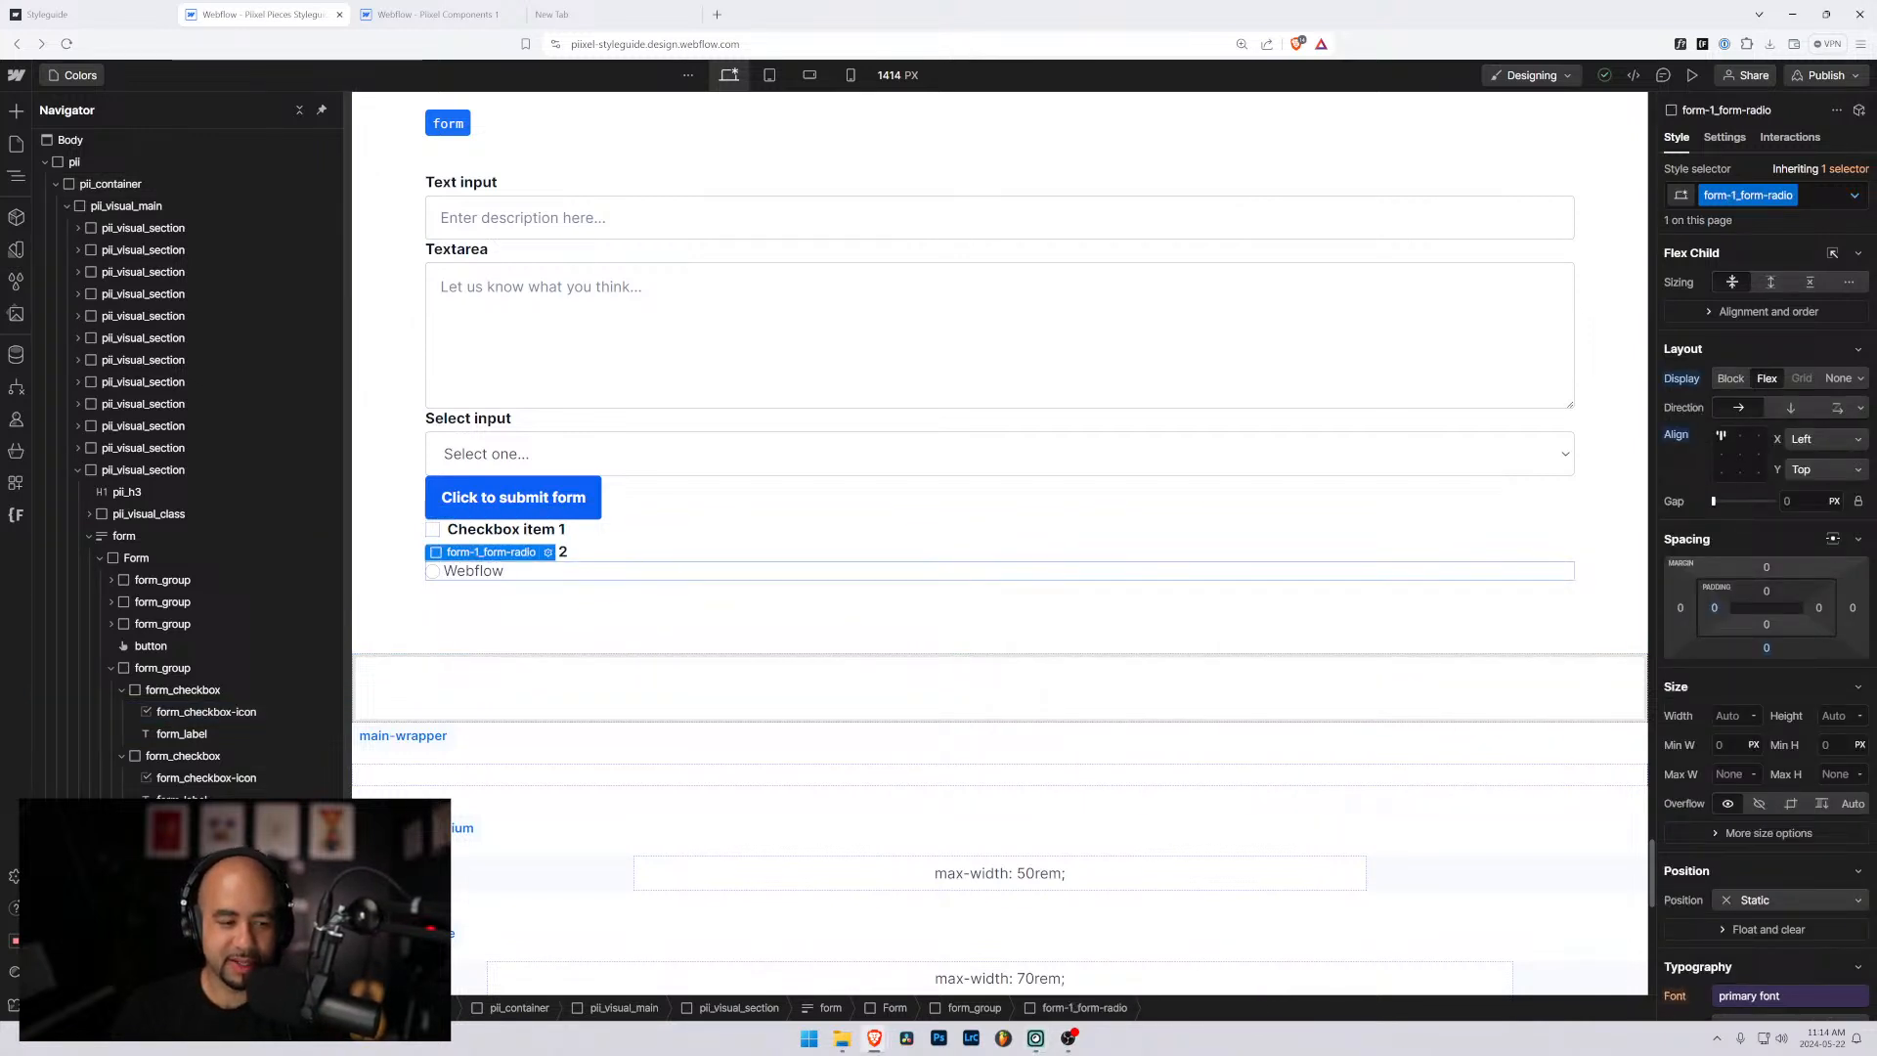
{"action": "left_click", "coordinate": [1787, 195]}
{"action": "left_click", "coordinate": [1768, 225]}
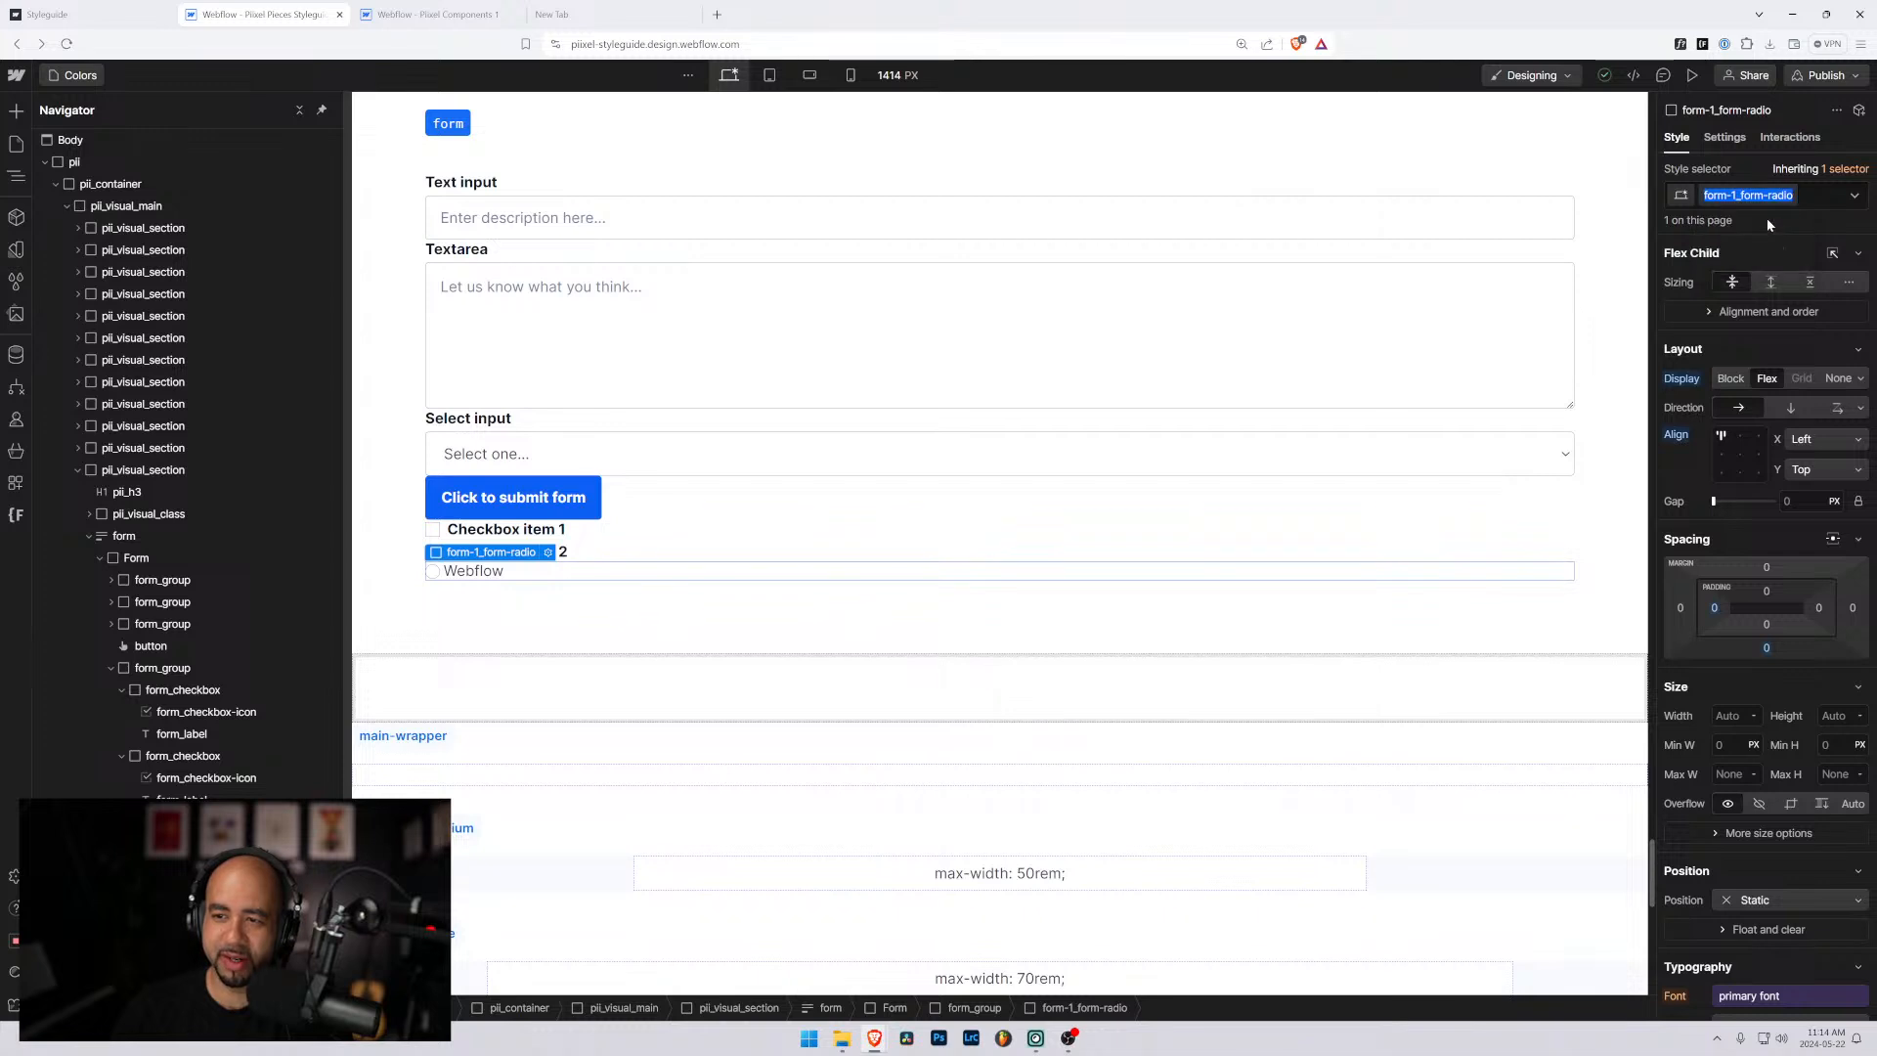
{"action": "type", "text": "form_"}
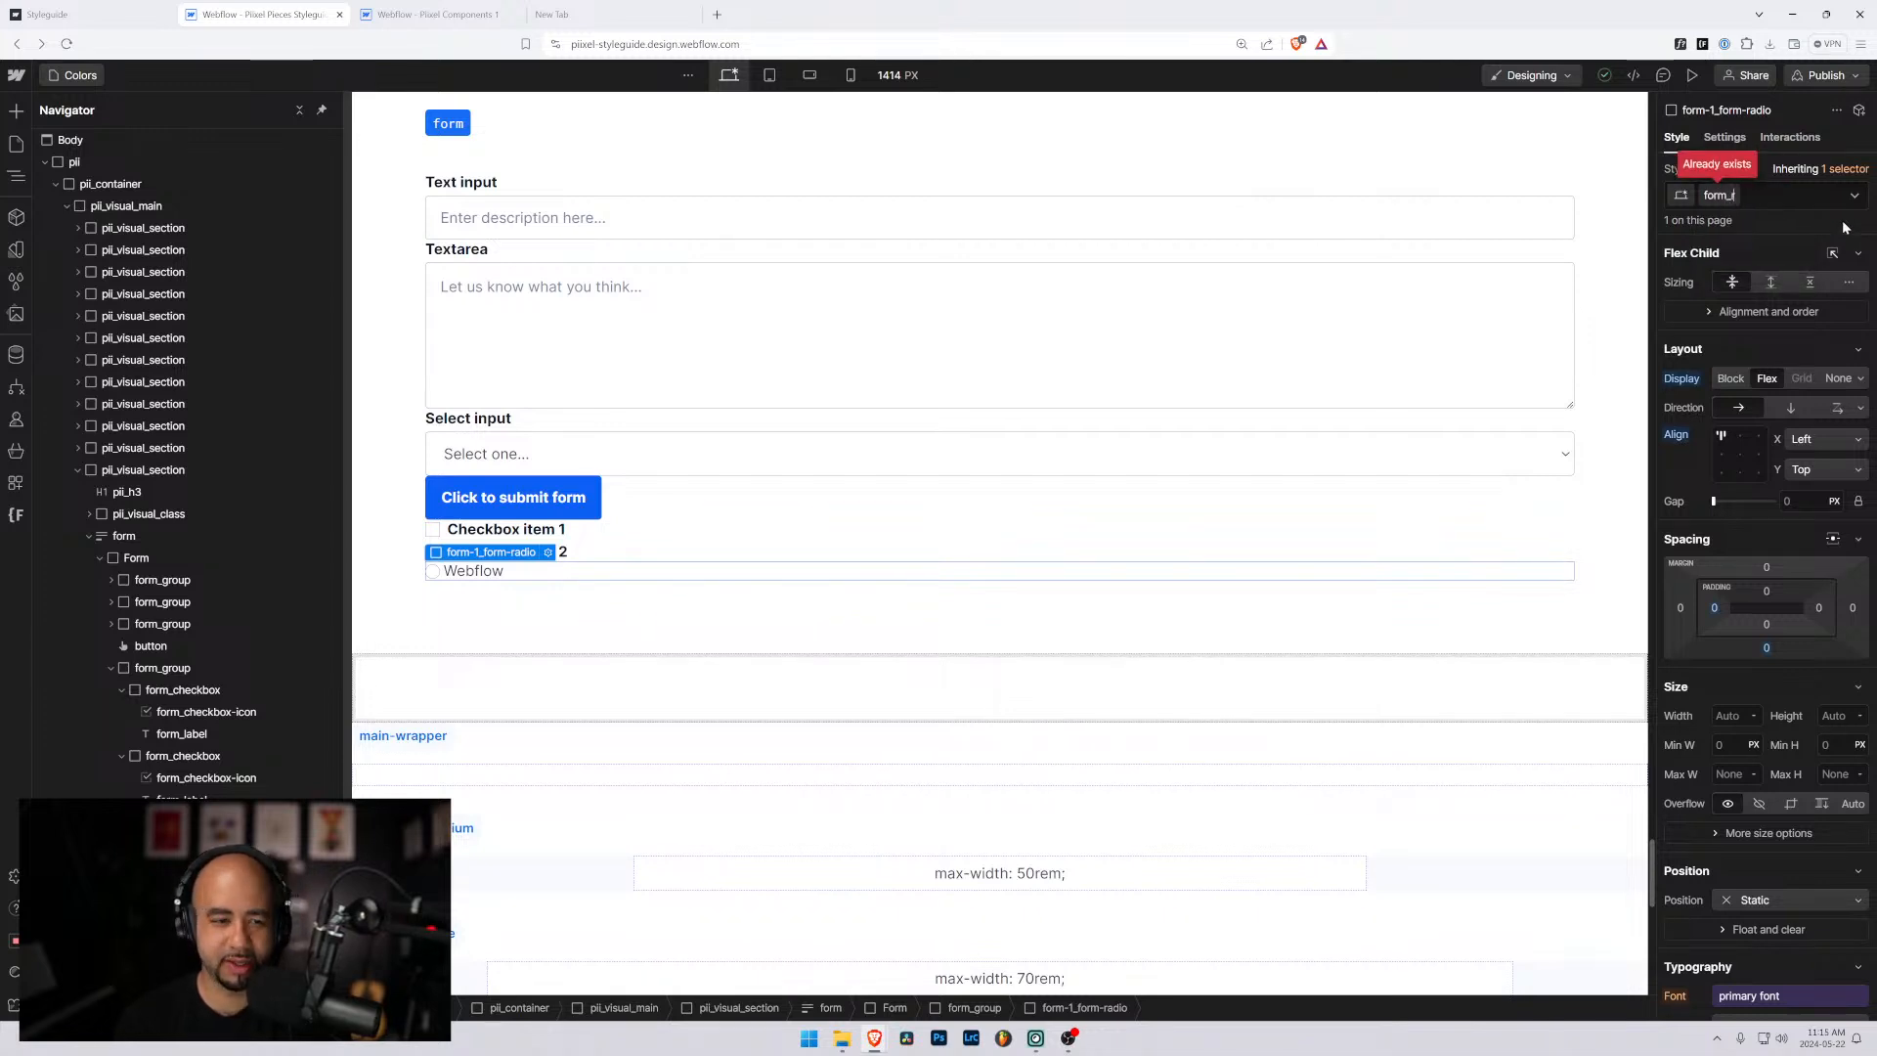
{"action": "type", "text": "radio"}
{"action": "key", "text": "Return"}
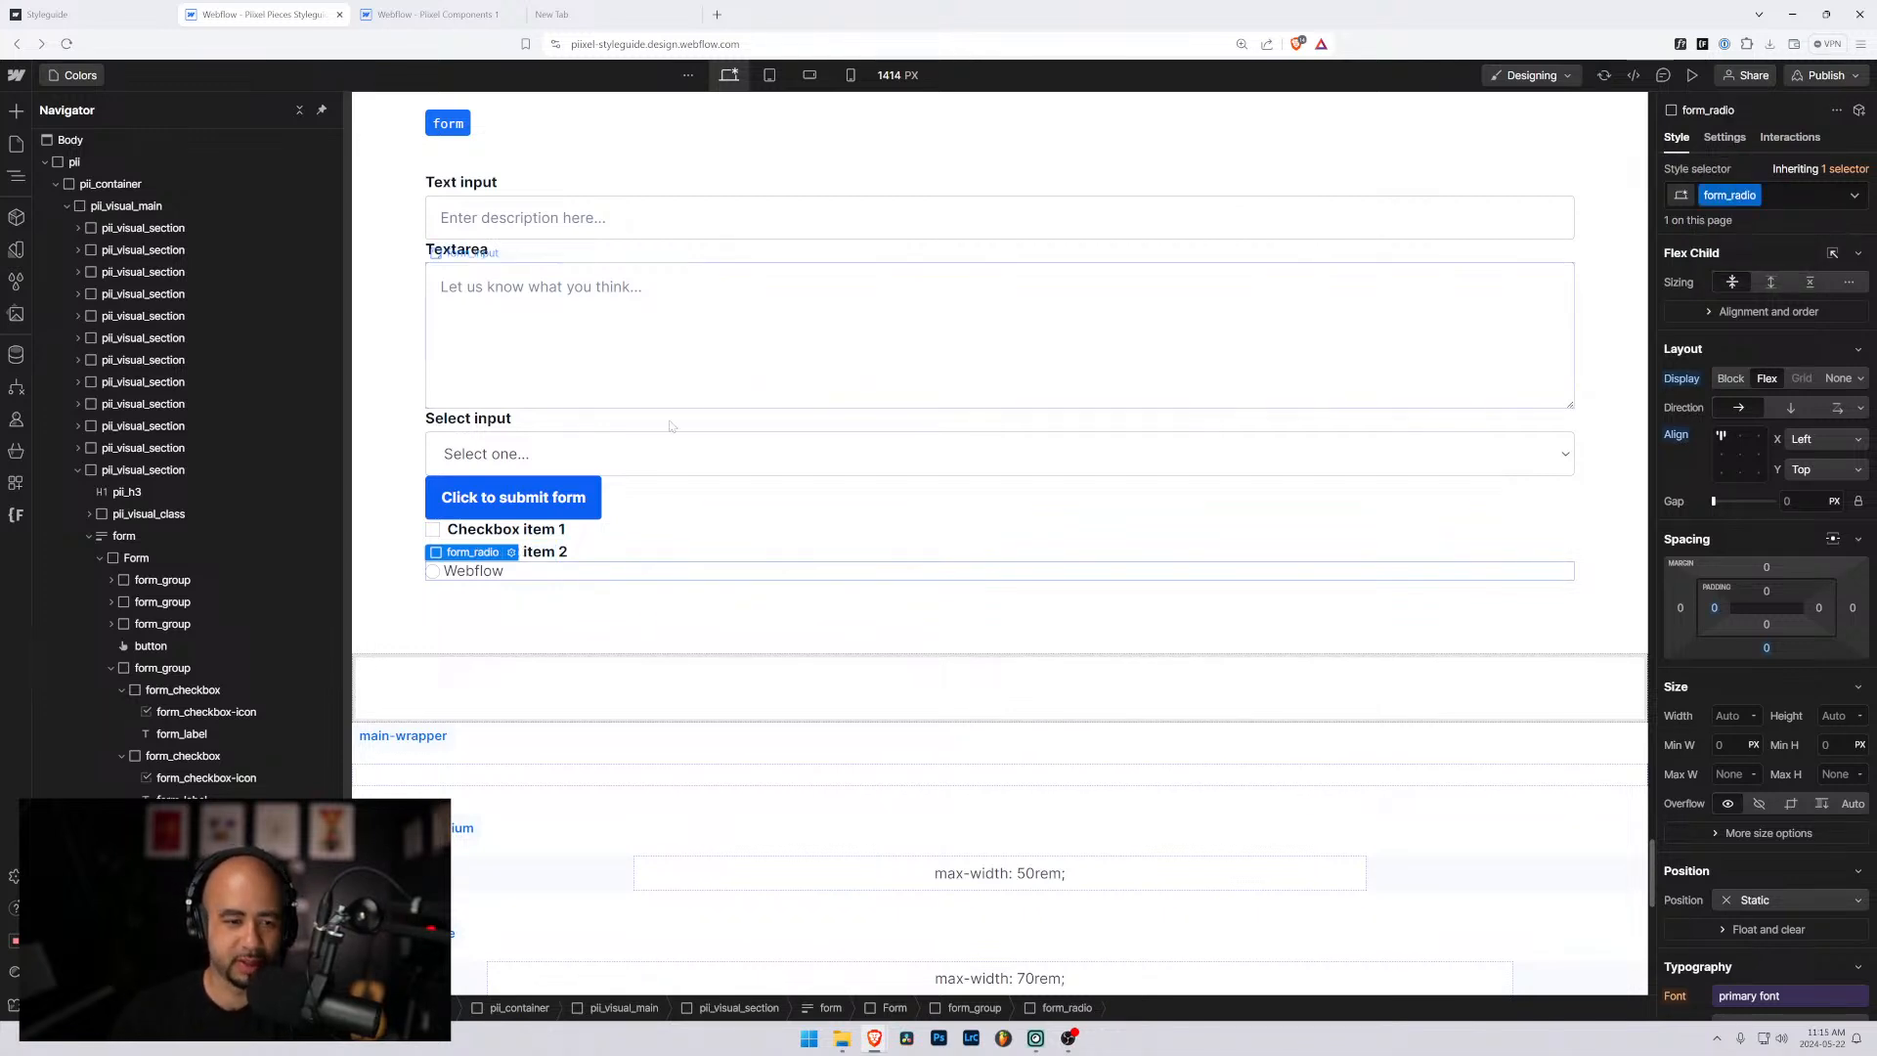
Set the form_radio wrapper's flex gap to 0.5 rem, matching the form_checkbox wrapper.
{"action": "left_click", "coordinate": [183, 690]}
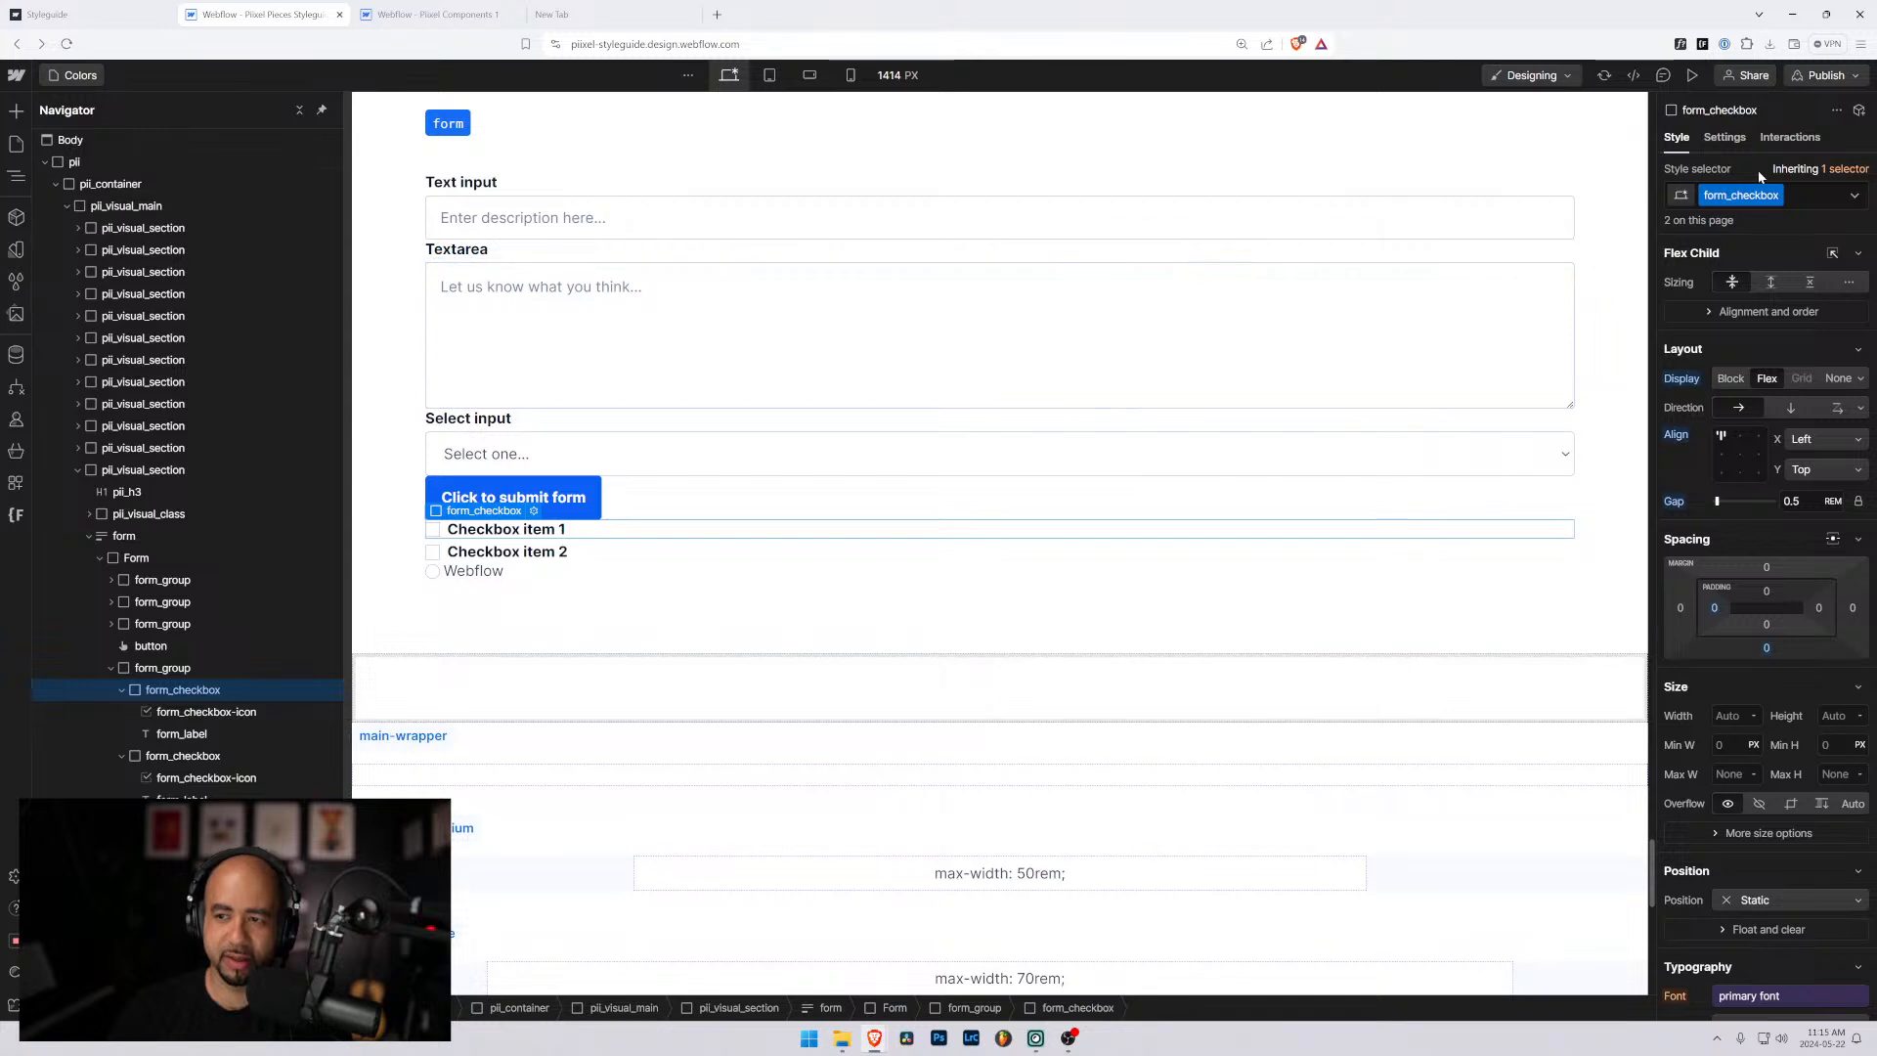
{"action": "left_click", "coordinate": [449, 575]}
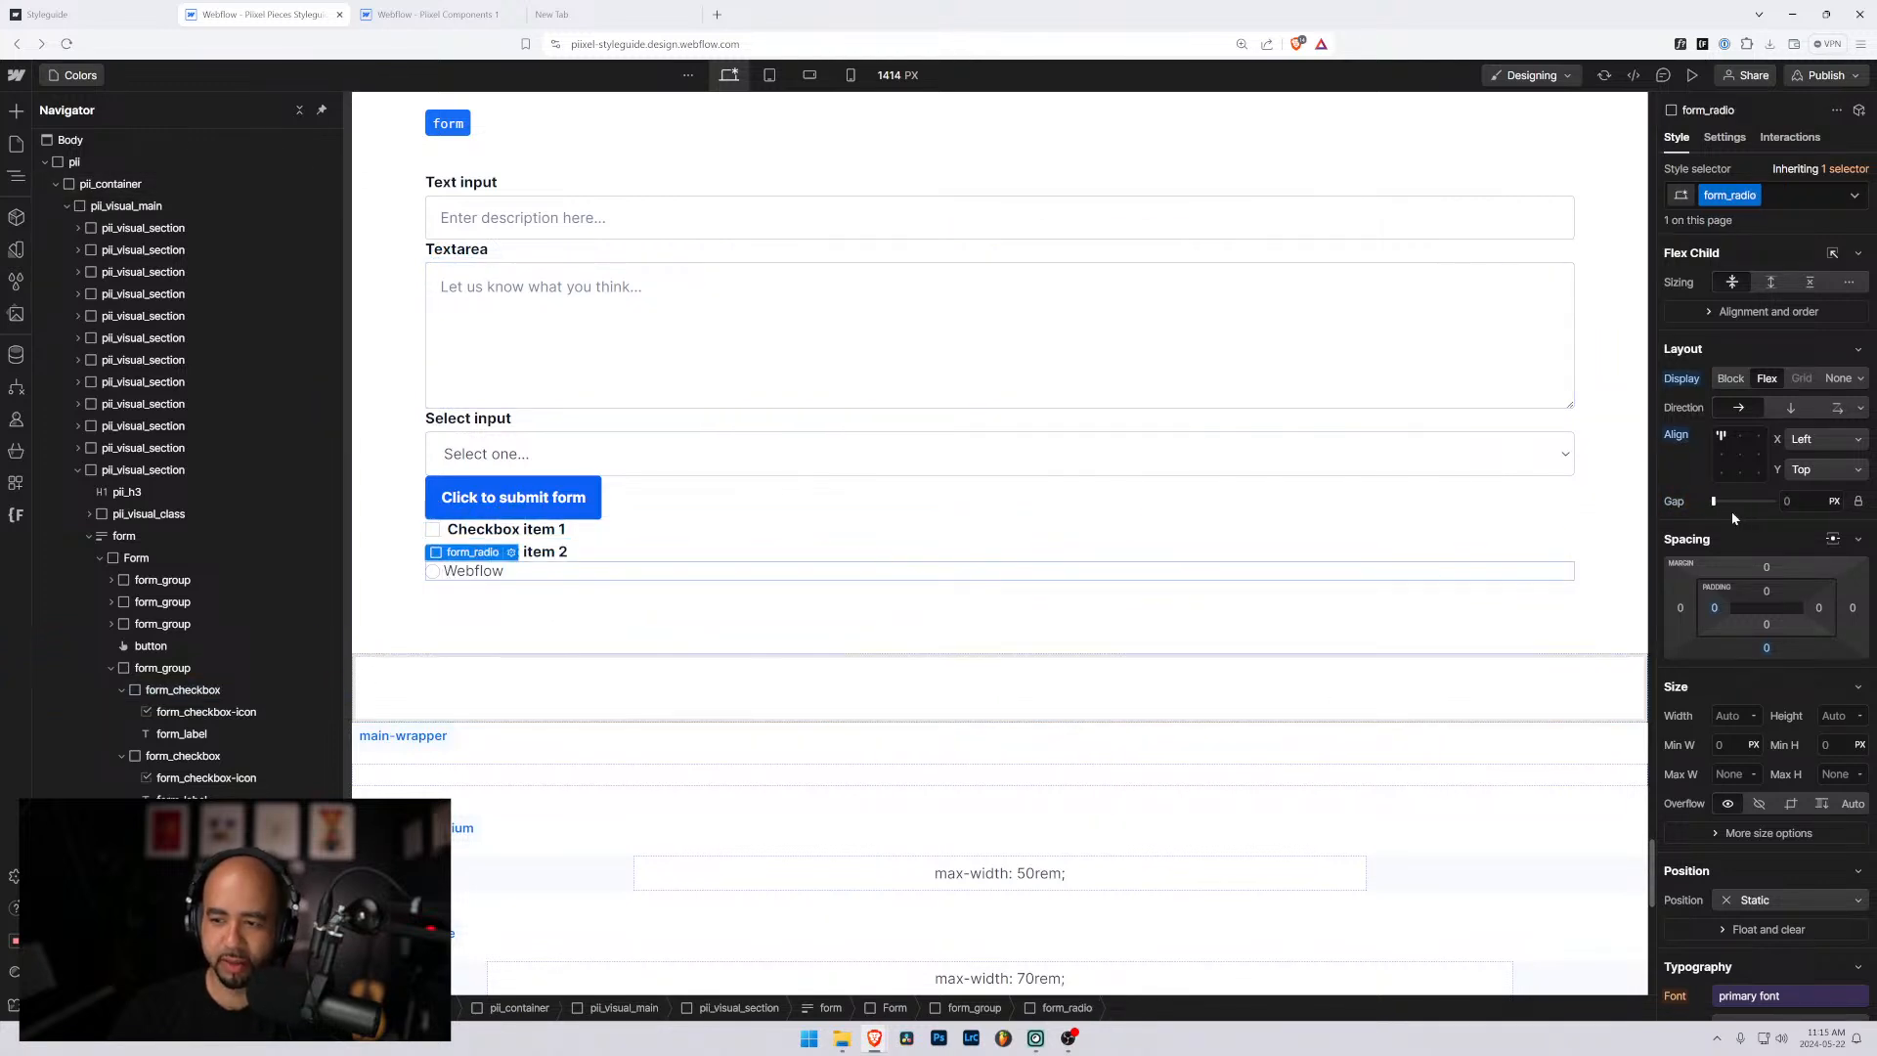
{"action": "left_click_drag", "start_coordinate": [1714, 501], "coordinate": [1722, 501]}
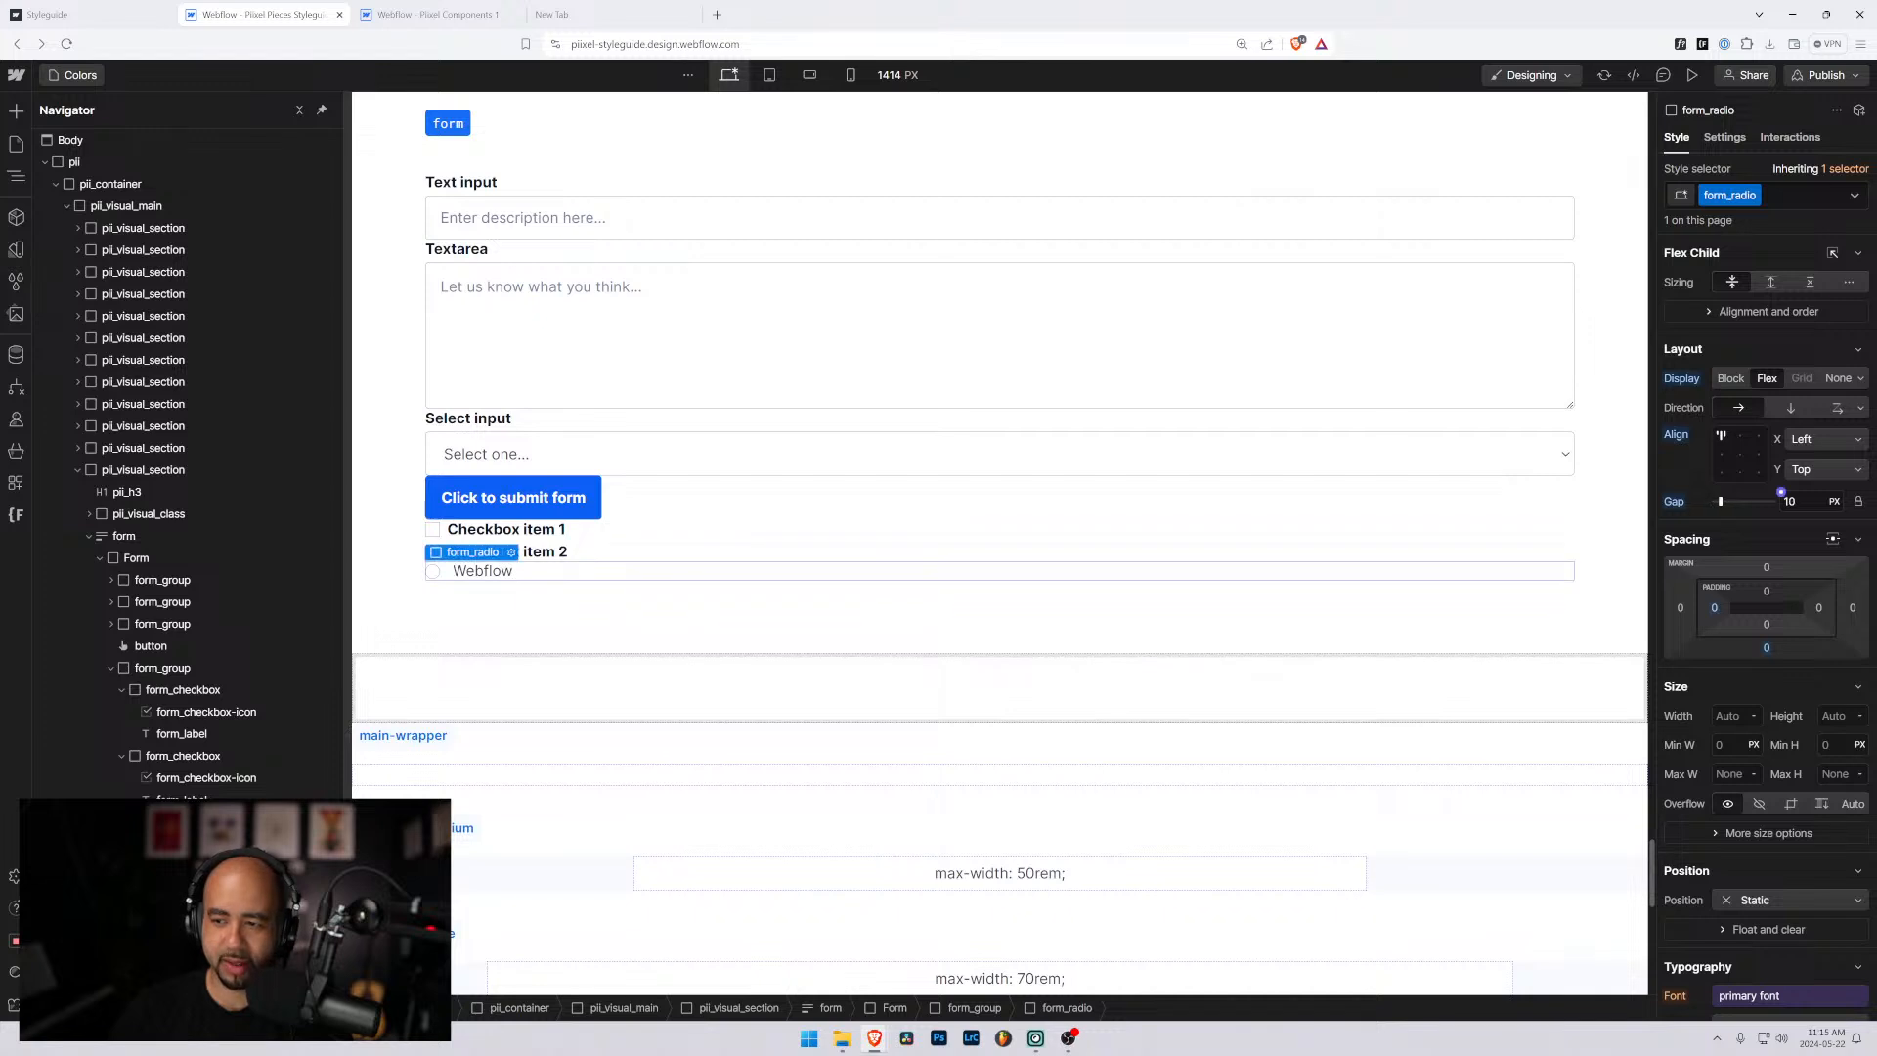
{"action": "left_click", "coordinate": [1782, 499]}
{"action": "type", "text": "0.5"}
{"action": "key", "text": "Return"}
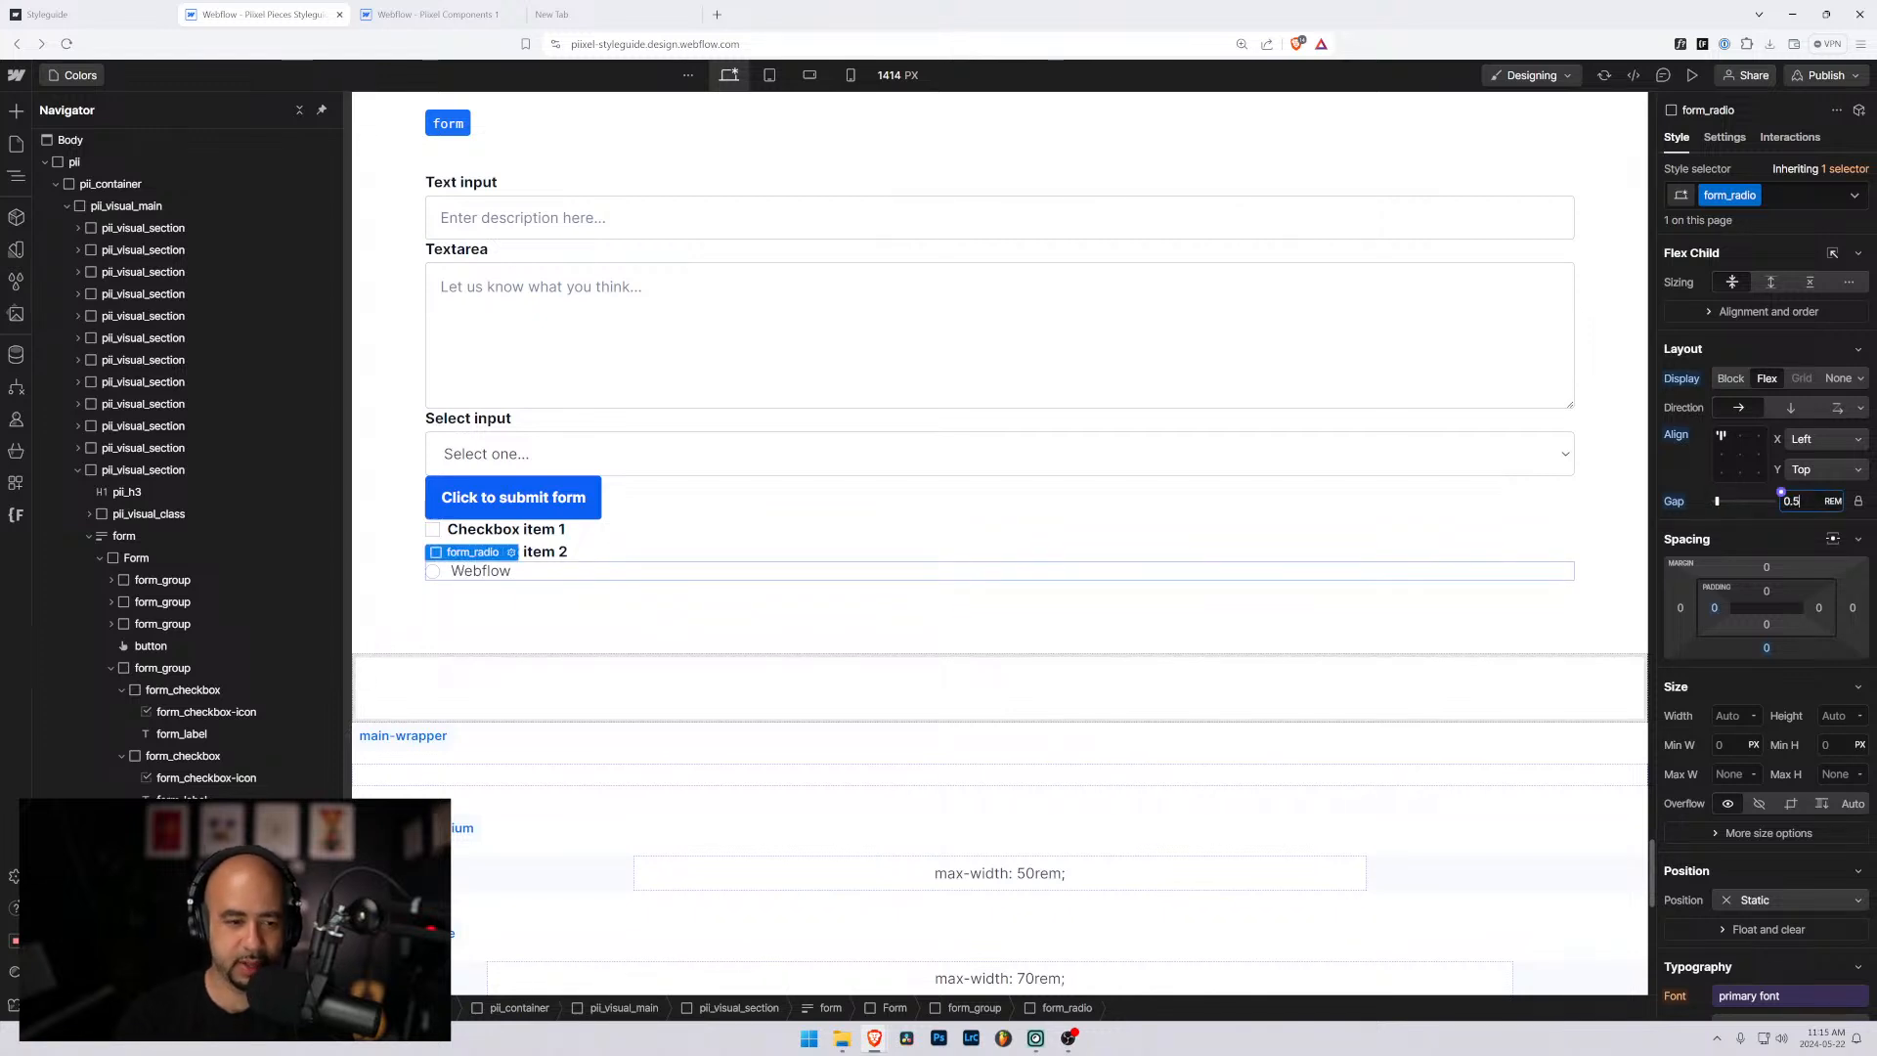
Replace the Webflow radio label's form-1_form-radio-label class with the existing form_label class.
{"action": "left_click", "coordinate": [413, 624]}
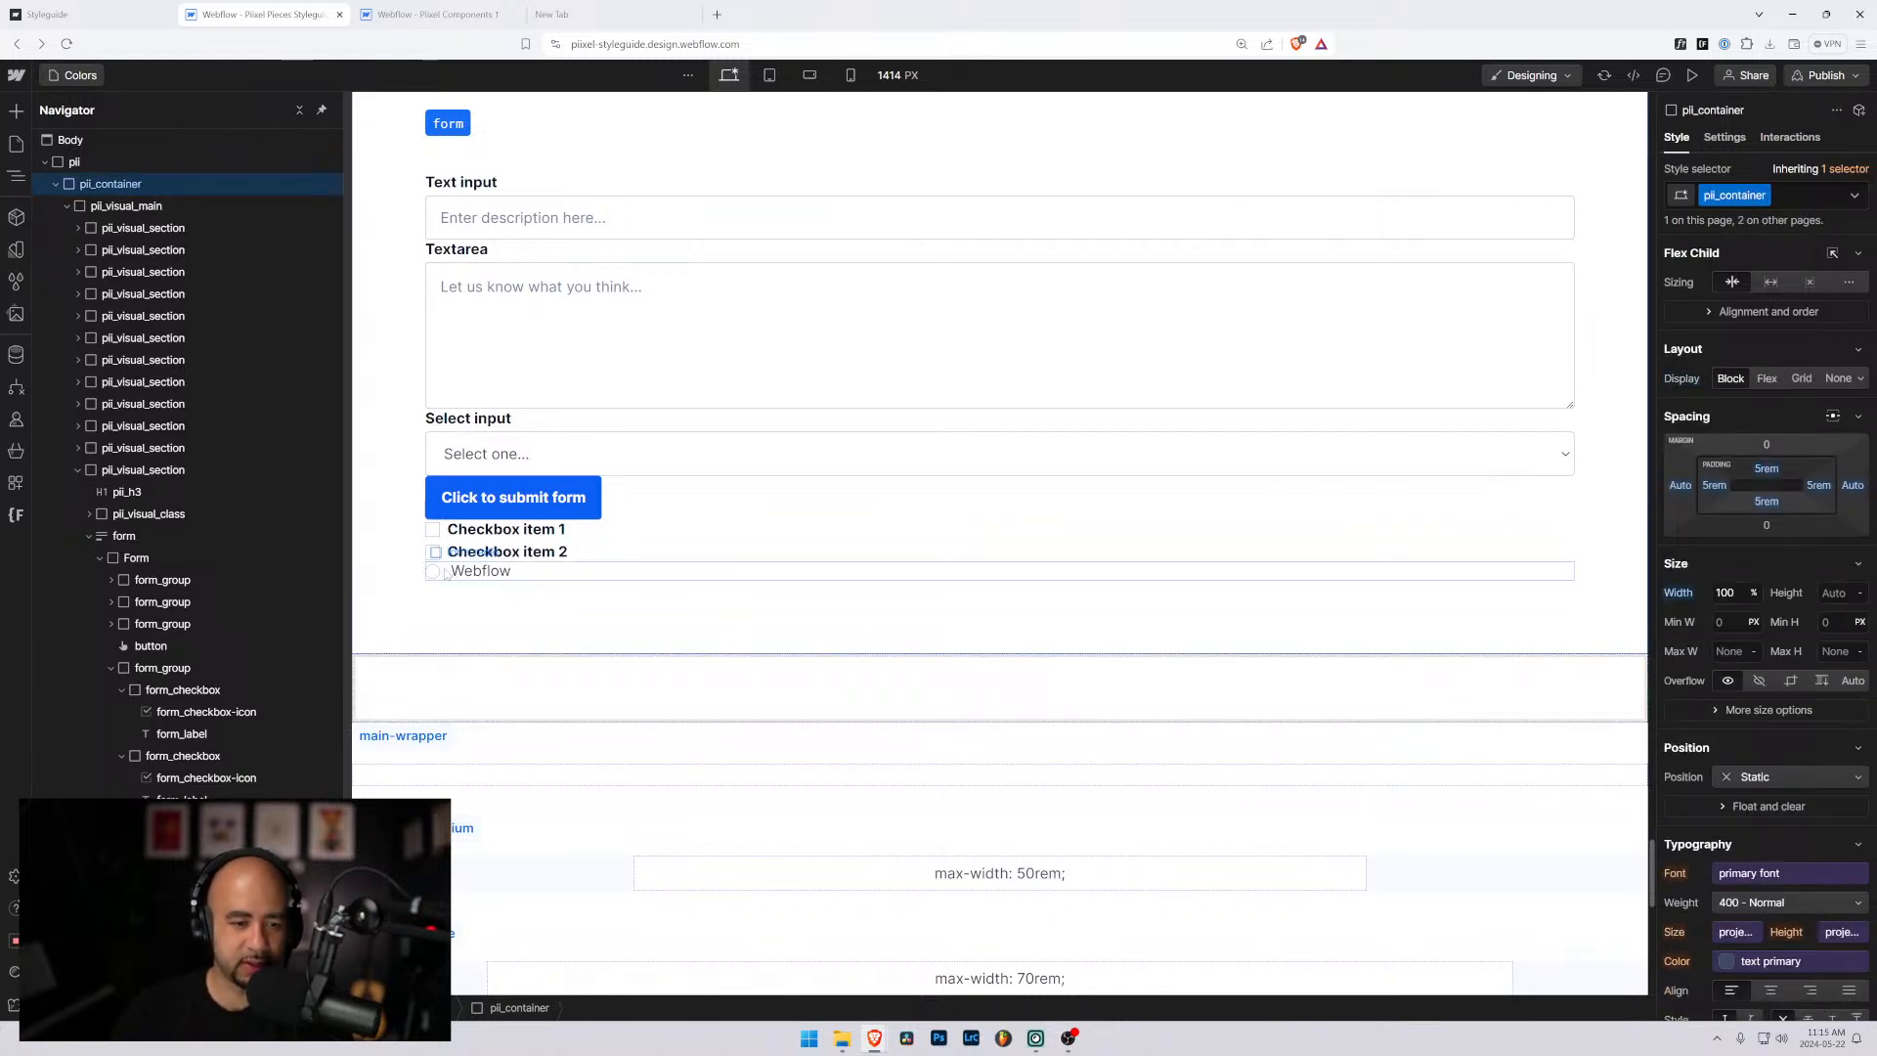
{"action": "left_click", "coordinate": [482, 572]}
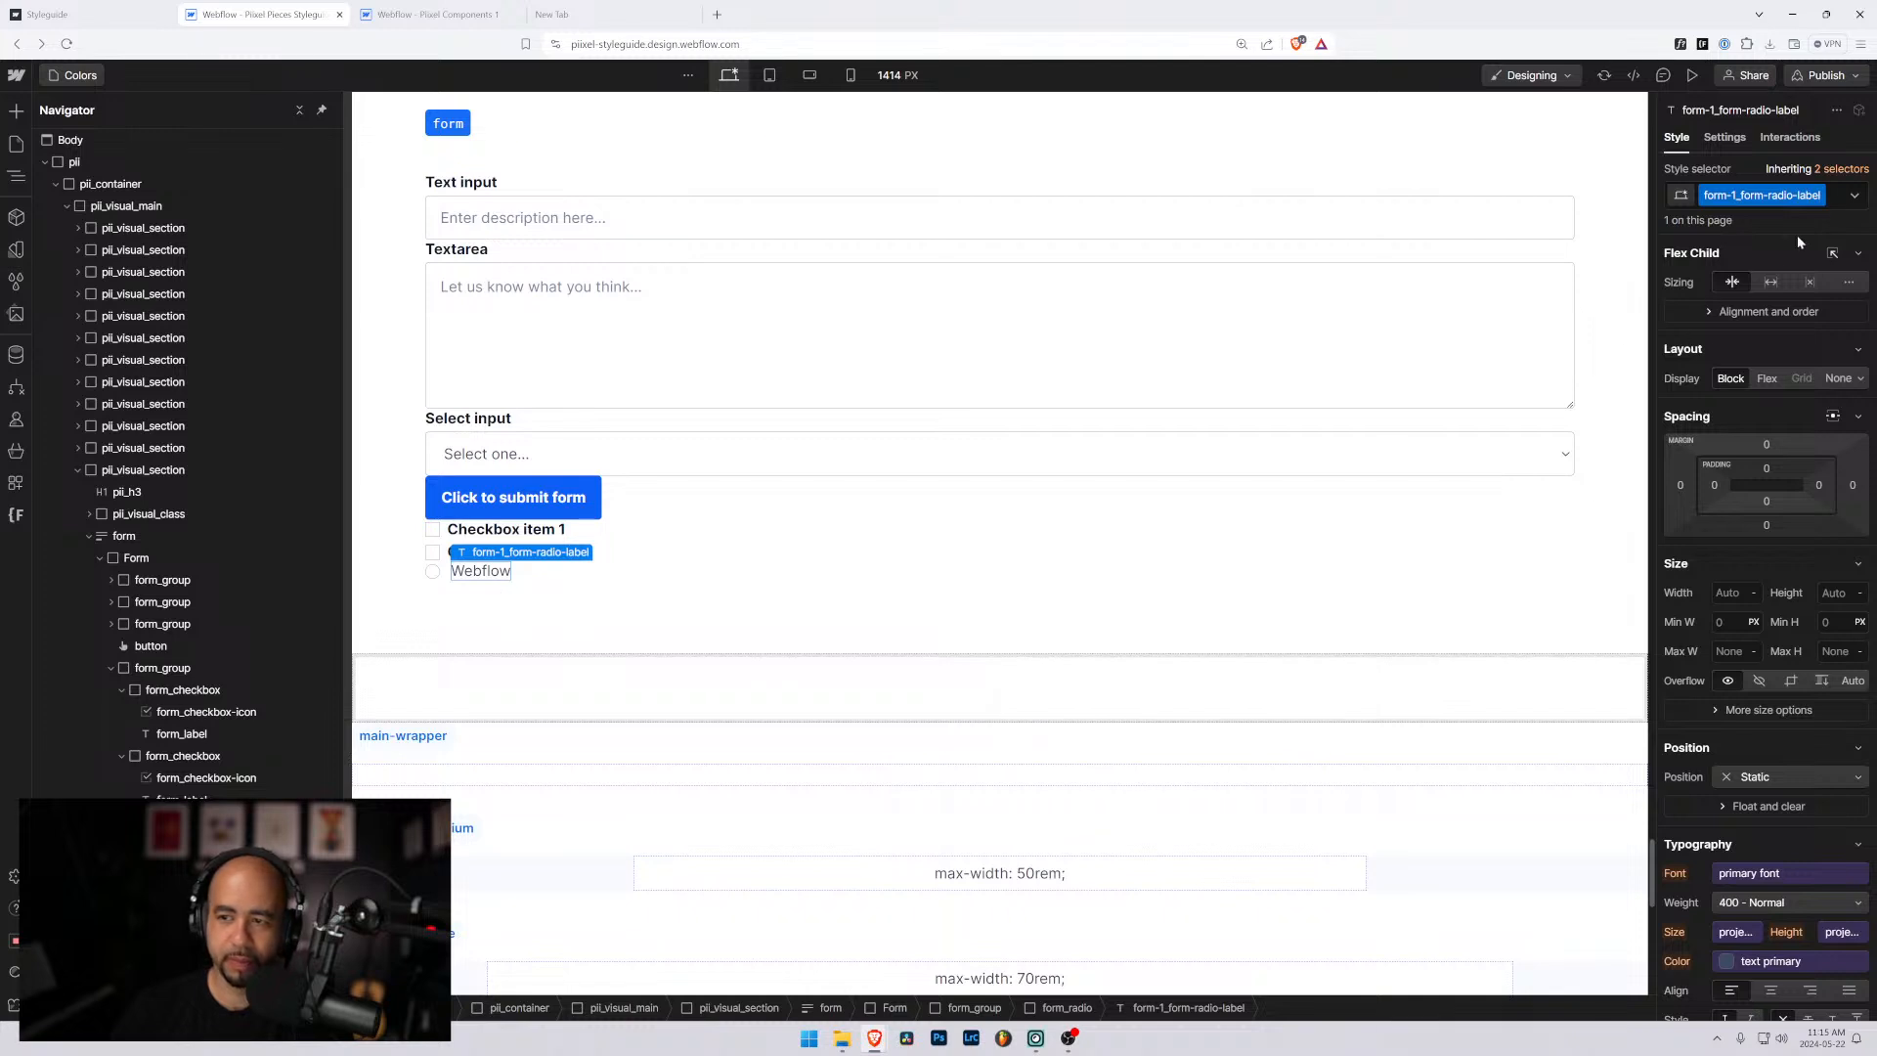
{"action": "left_click", "coordinate": [1816, 195]}
{"action": "left_click", "coordinate": [1795, 221]}
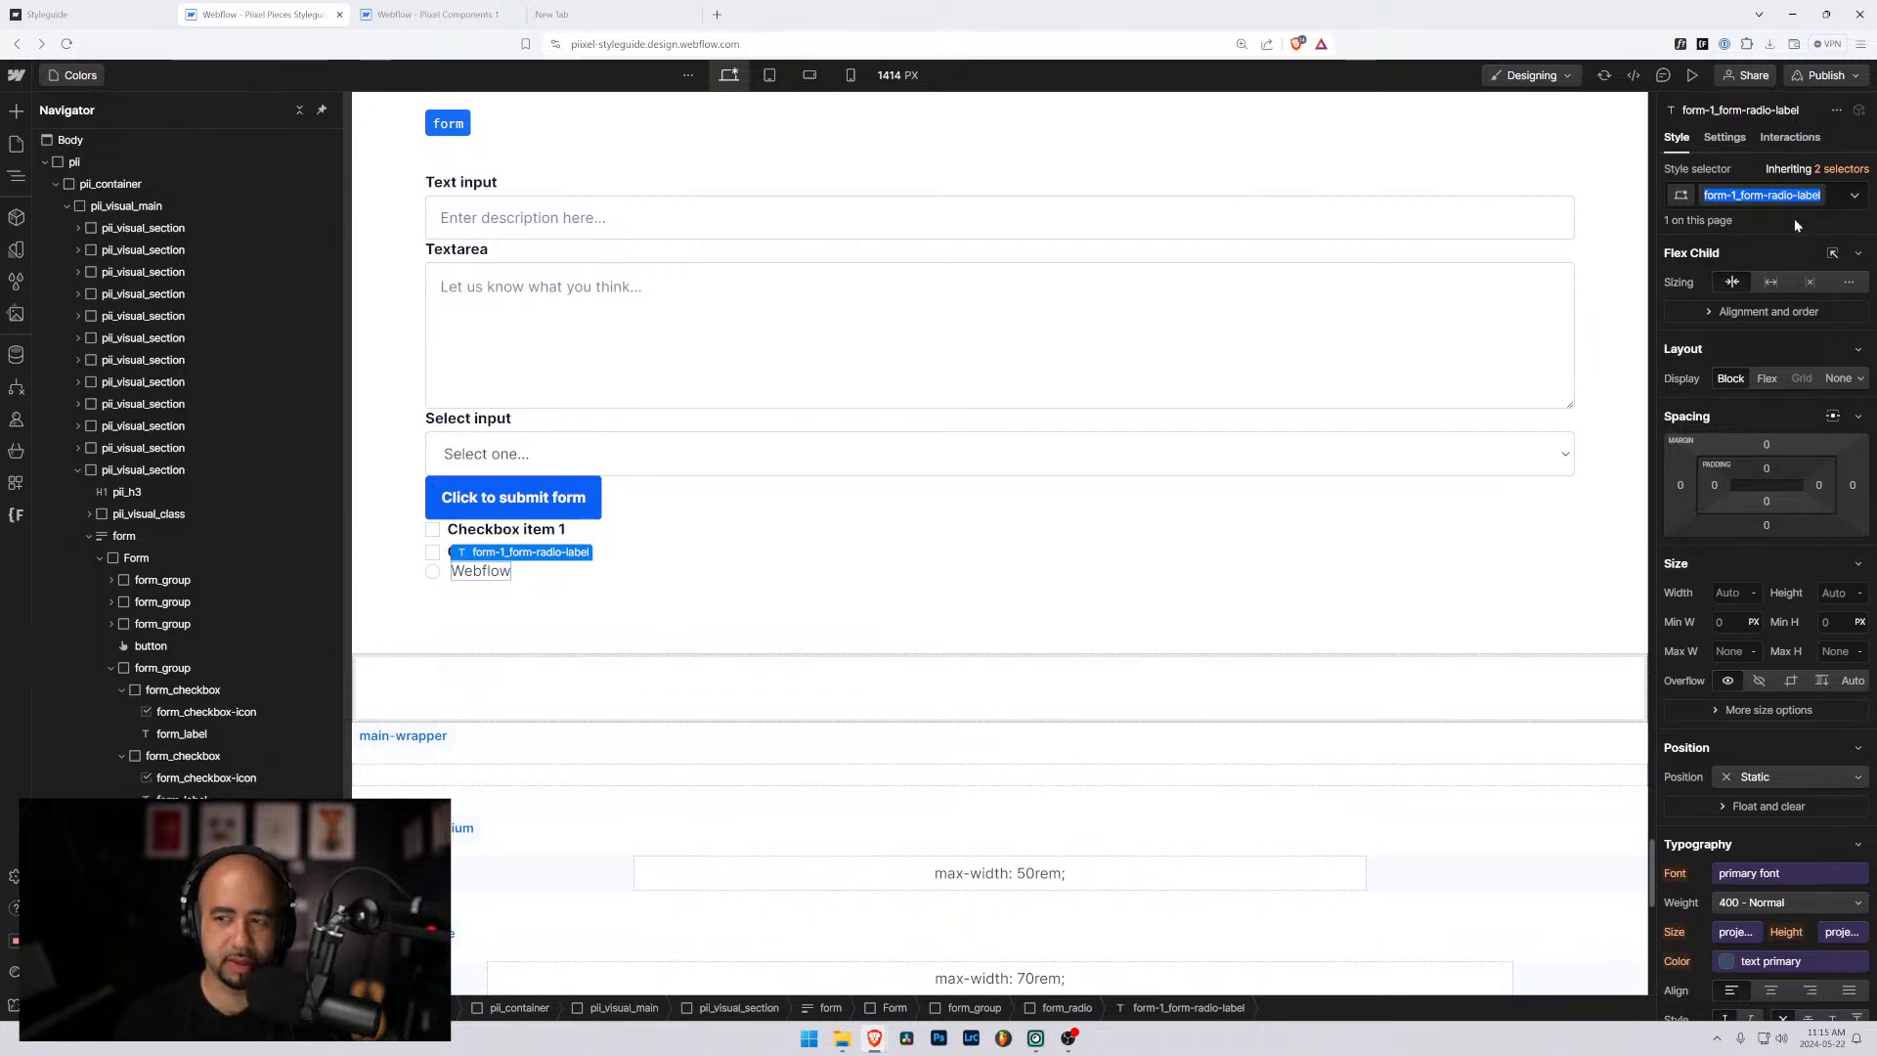
{"action": "key", "text": "Return"}
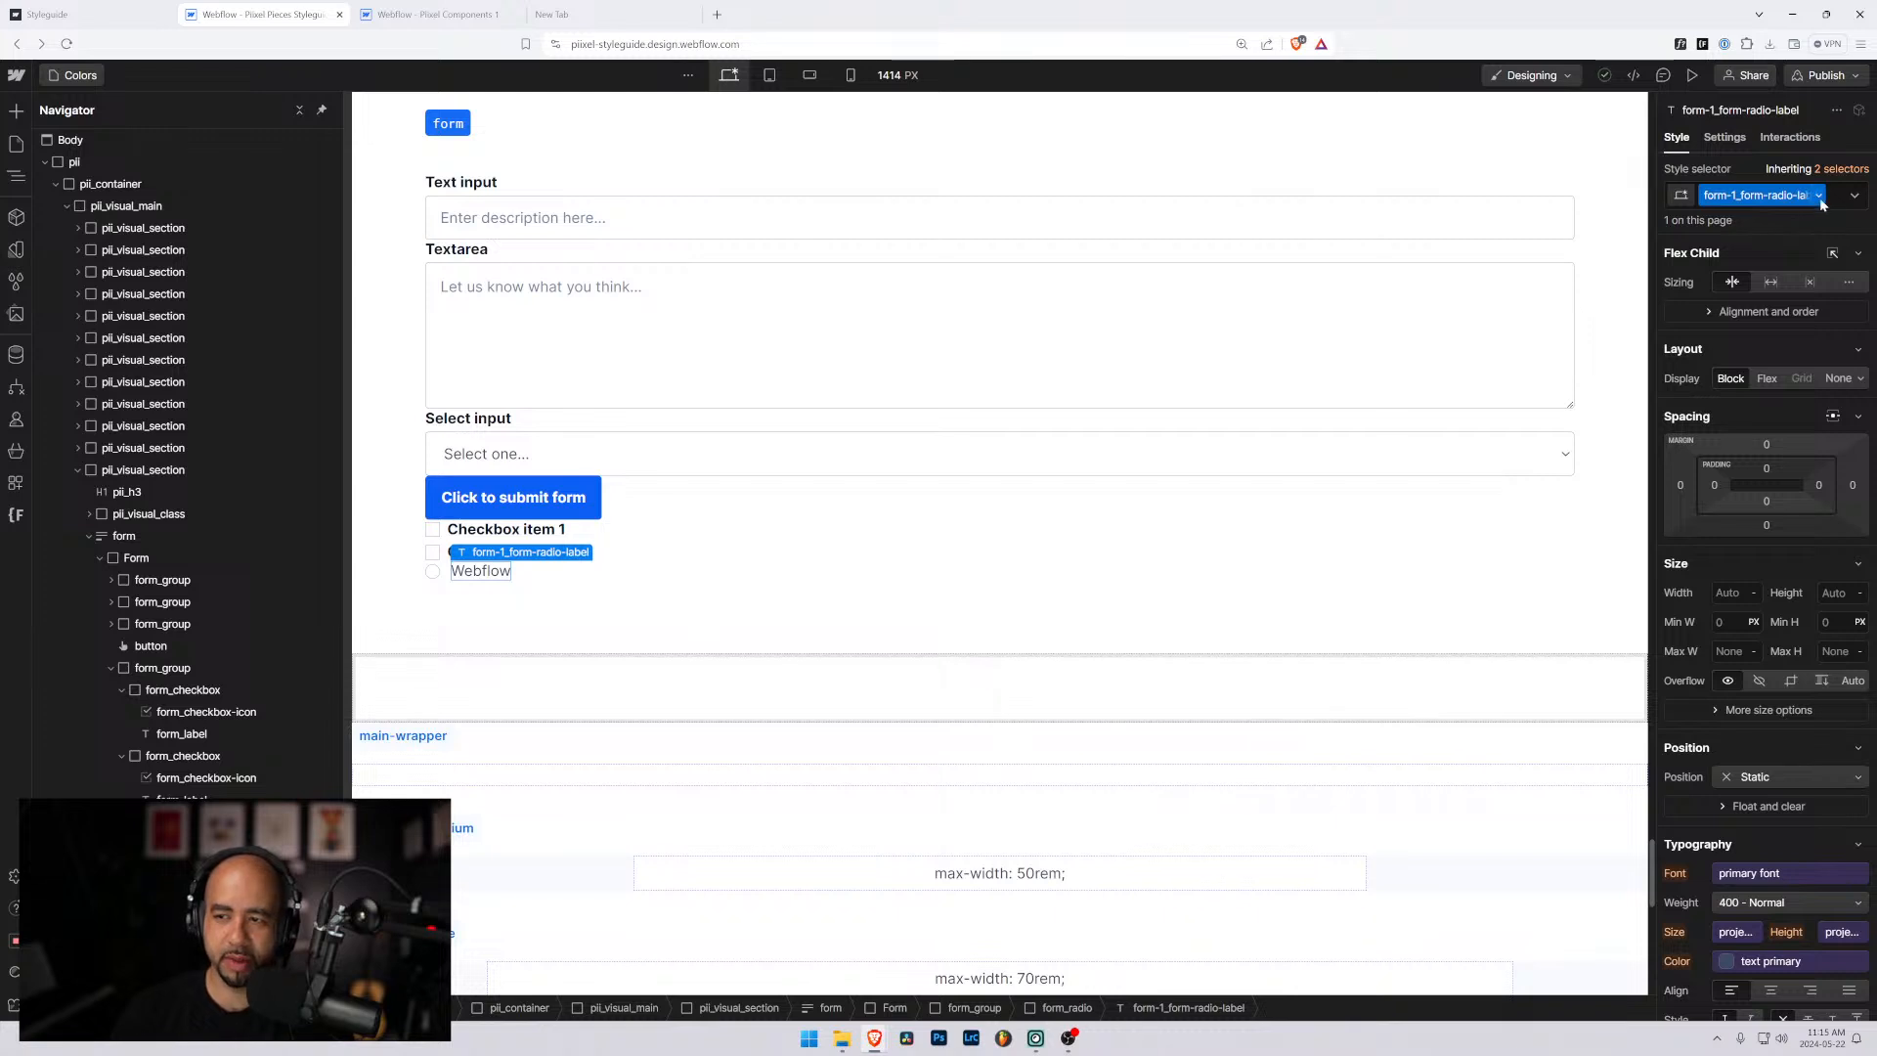
{"action": "left_click", "coordinate": [1837, 198]}
{"action": "key", "text": "BackSpace"}
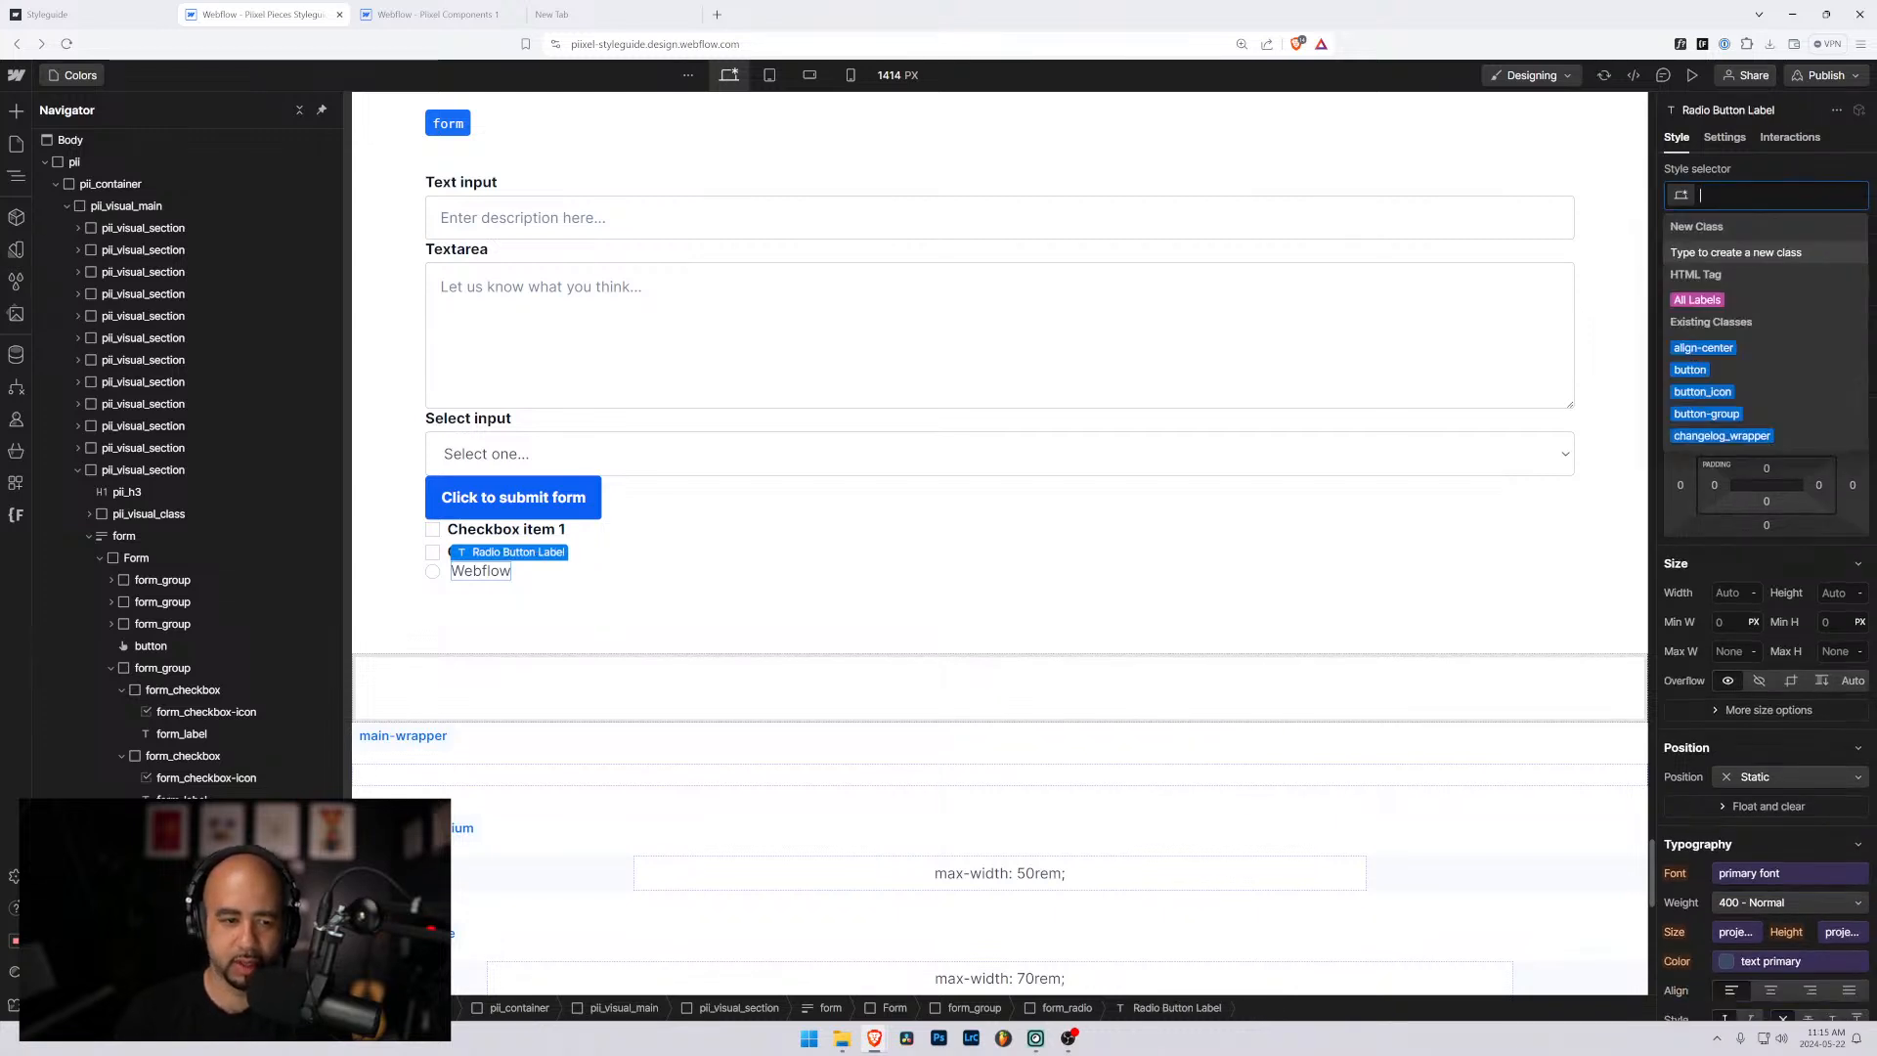
{"action": "type", "text": "form_labe"}
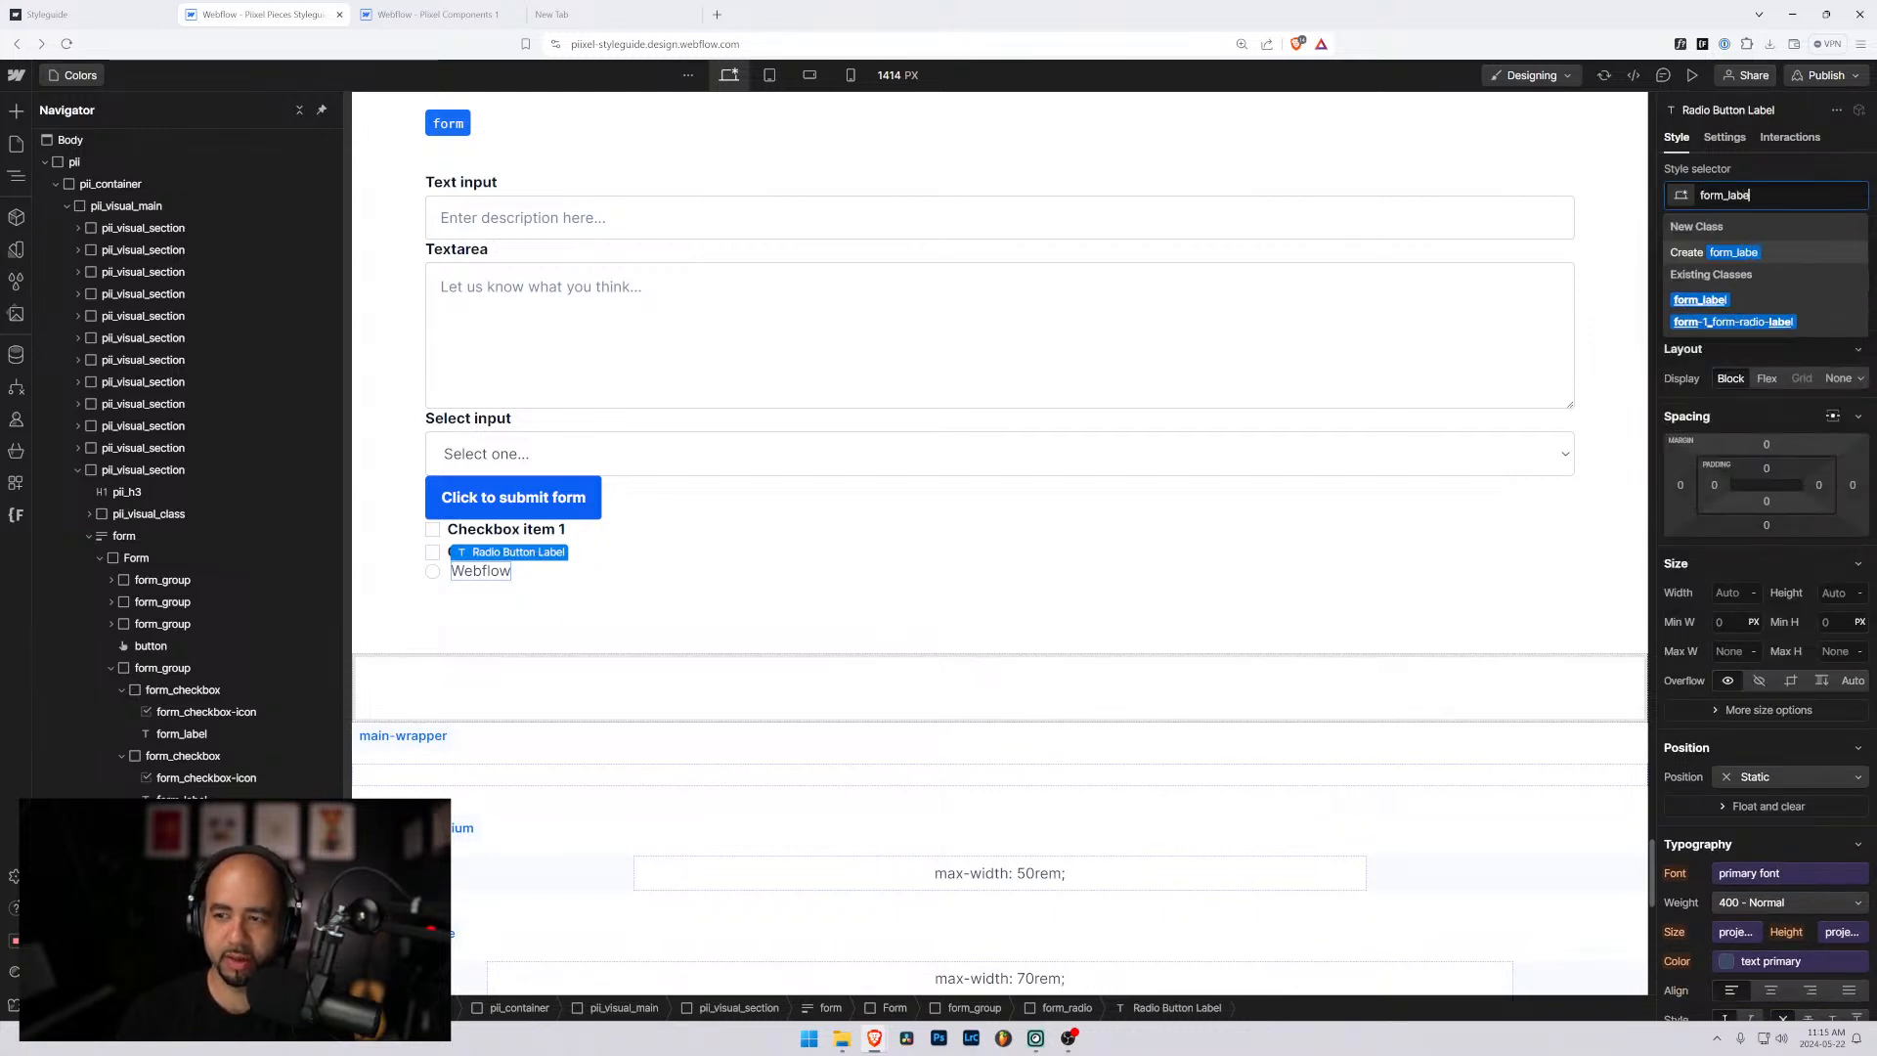
{"action": "key", "text": "Return"}
{"action": "key", "text": "Escape"}
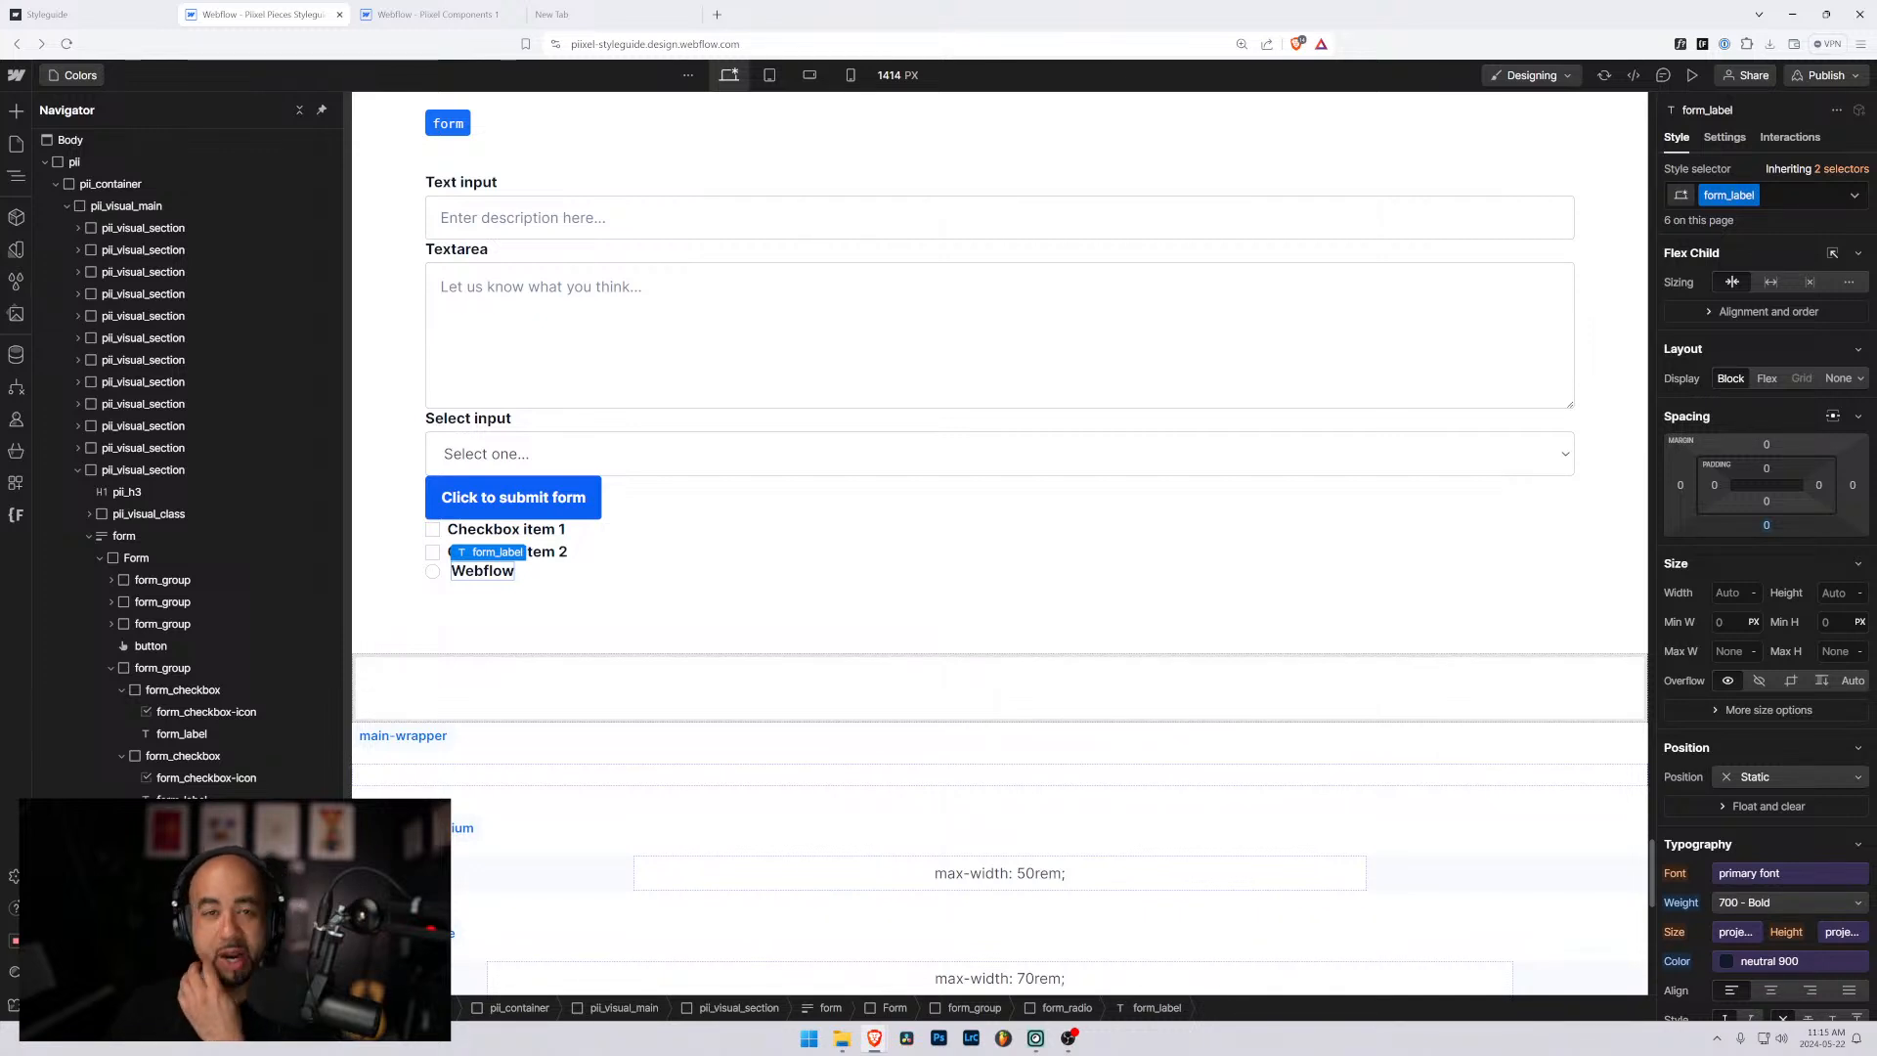
Change the Webflow radio field's group name to "Form Radio".
{"action": "left_click", "coordinate": [408, 590]}
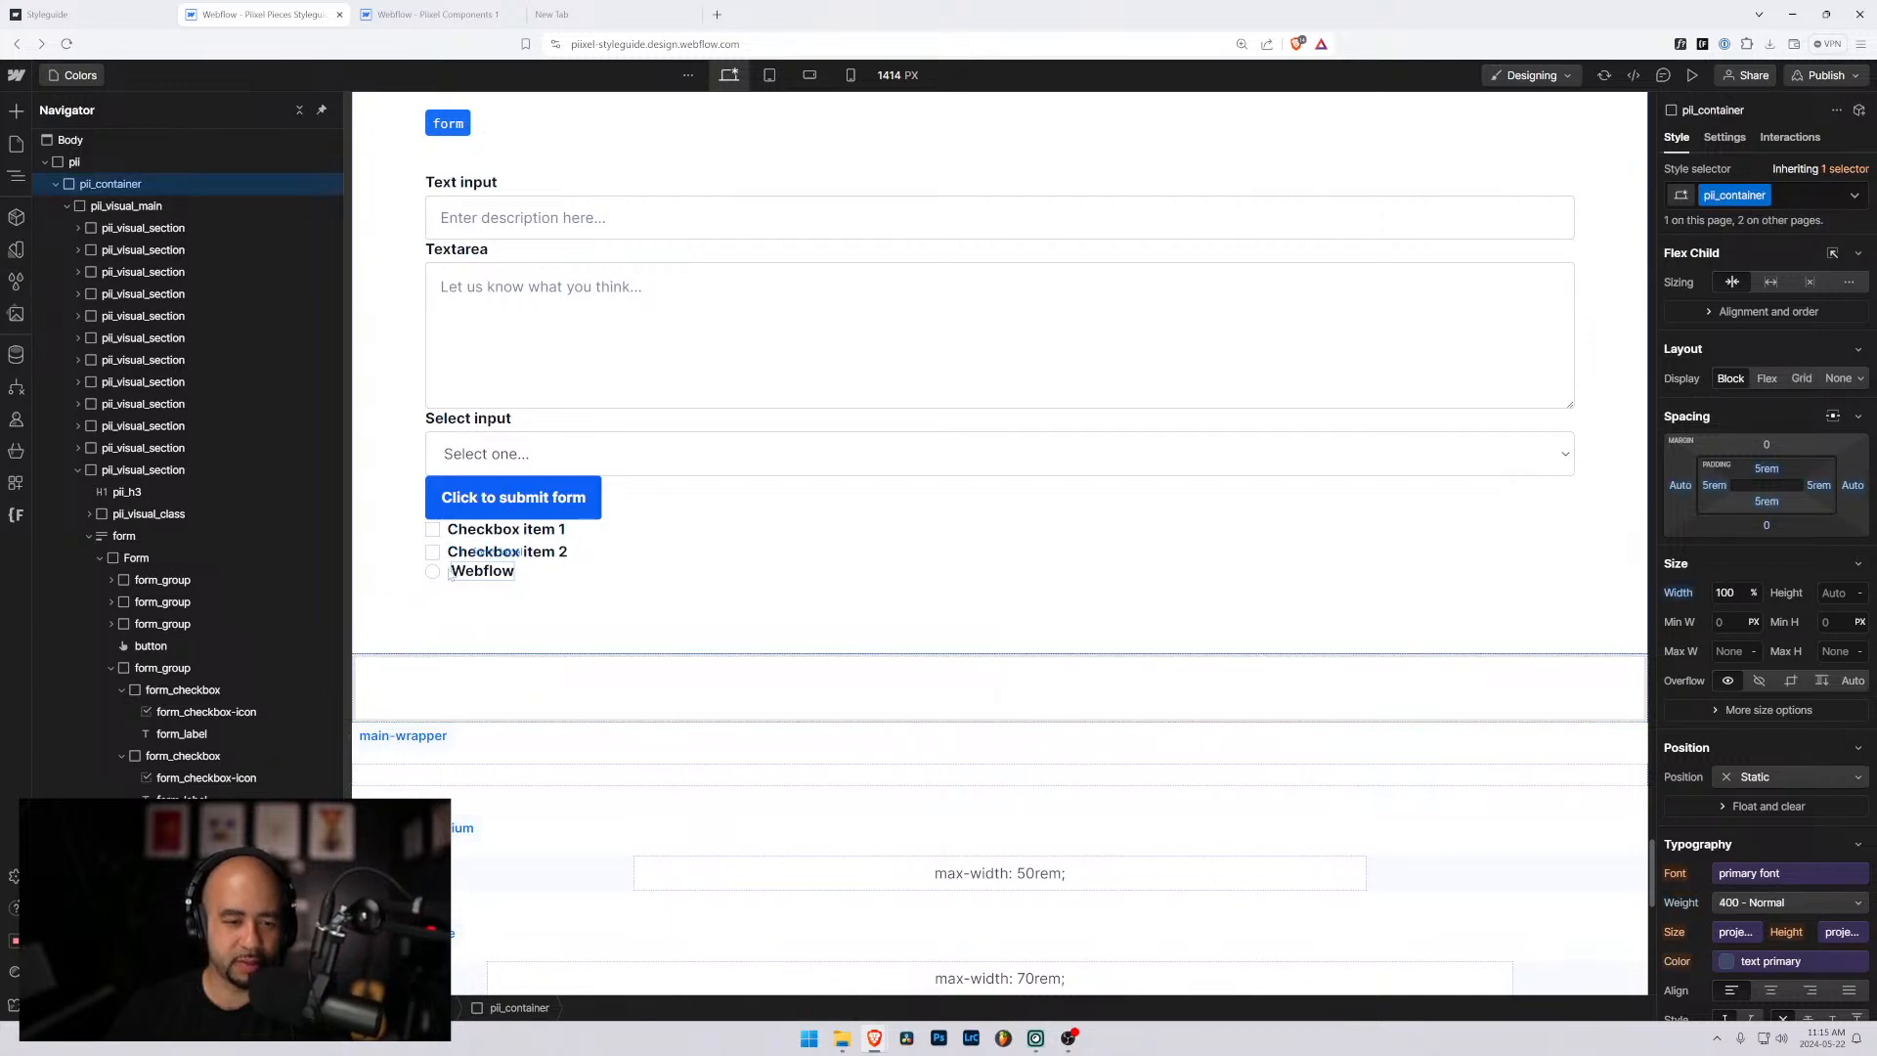
{"action": "left_click", "coordinate": [450, 574]}
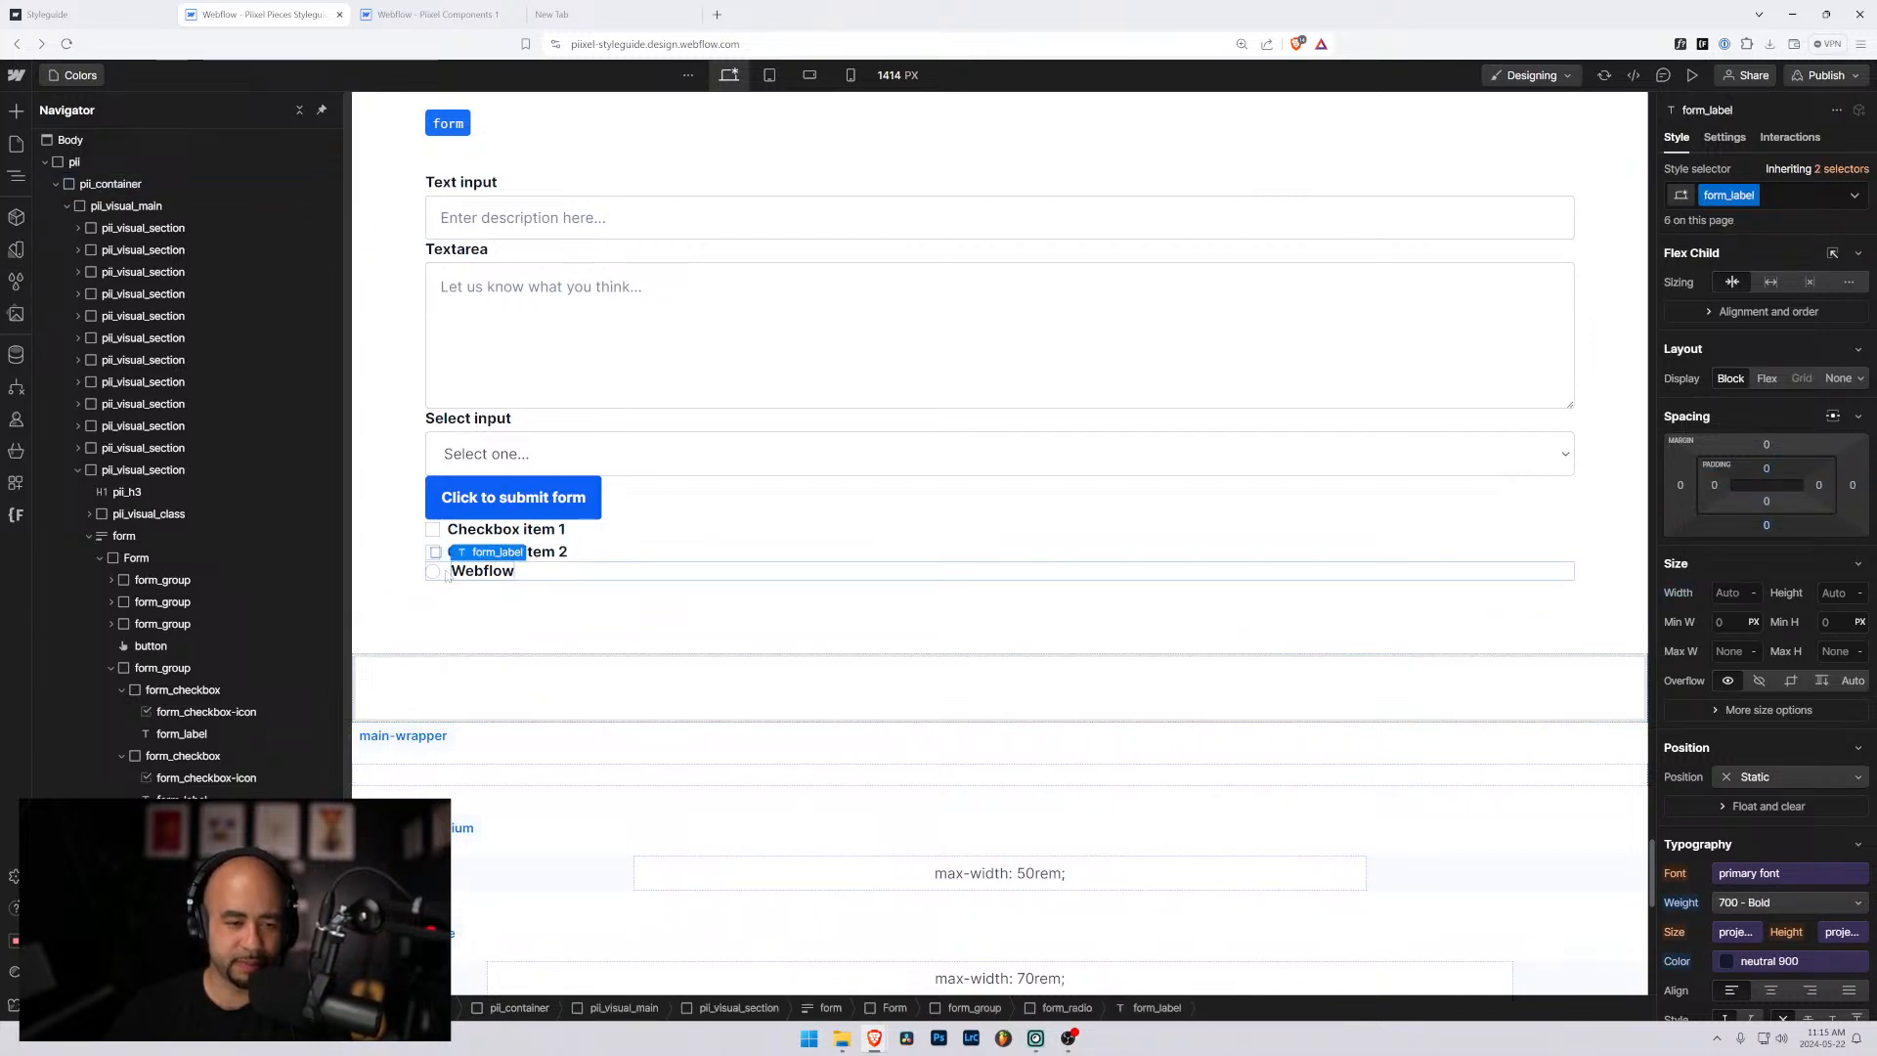
{"action": "left_click", "coordinate": [394, 633]}
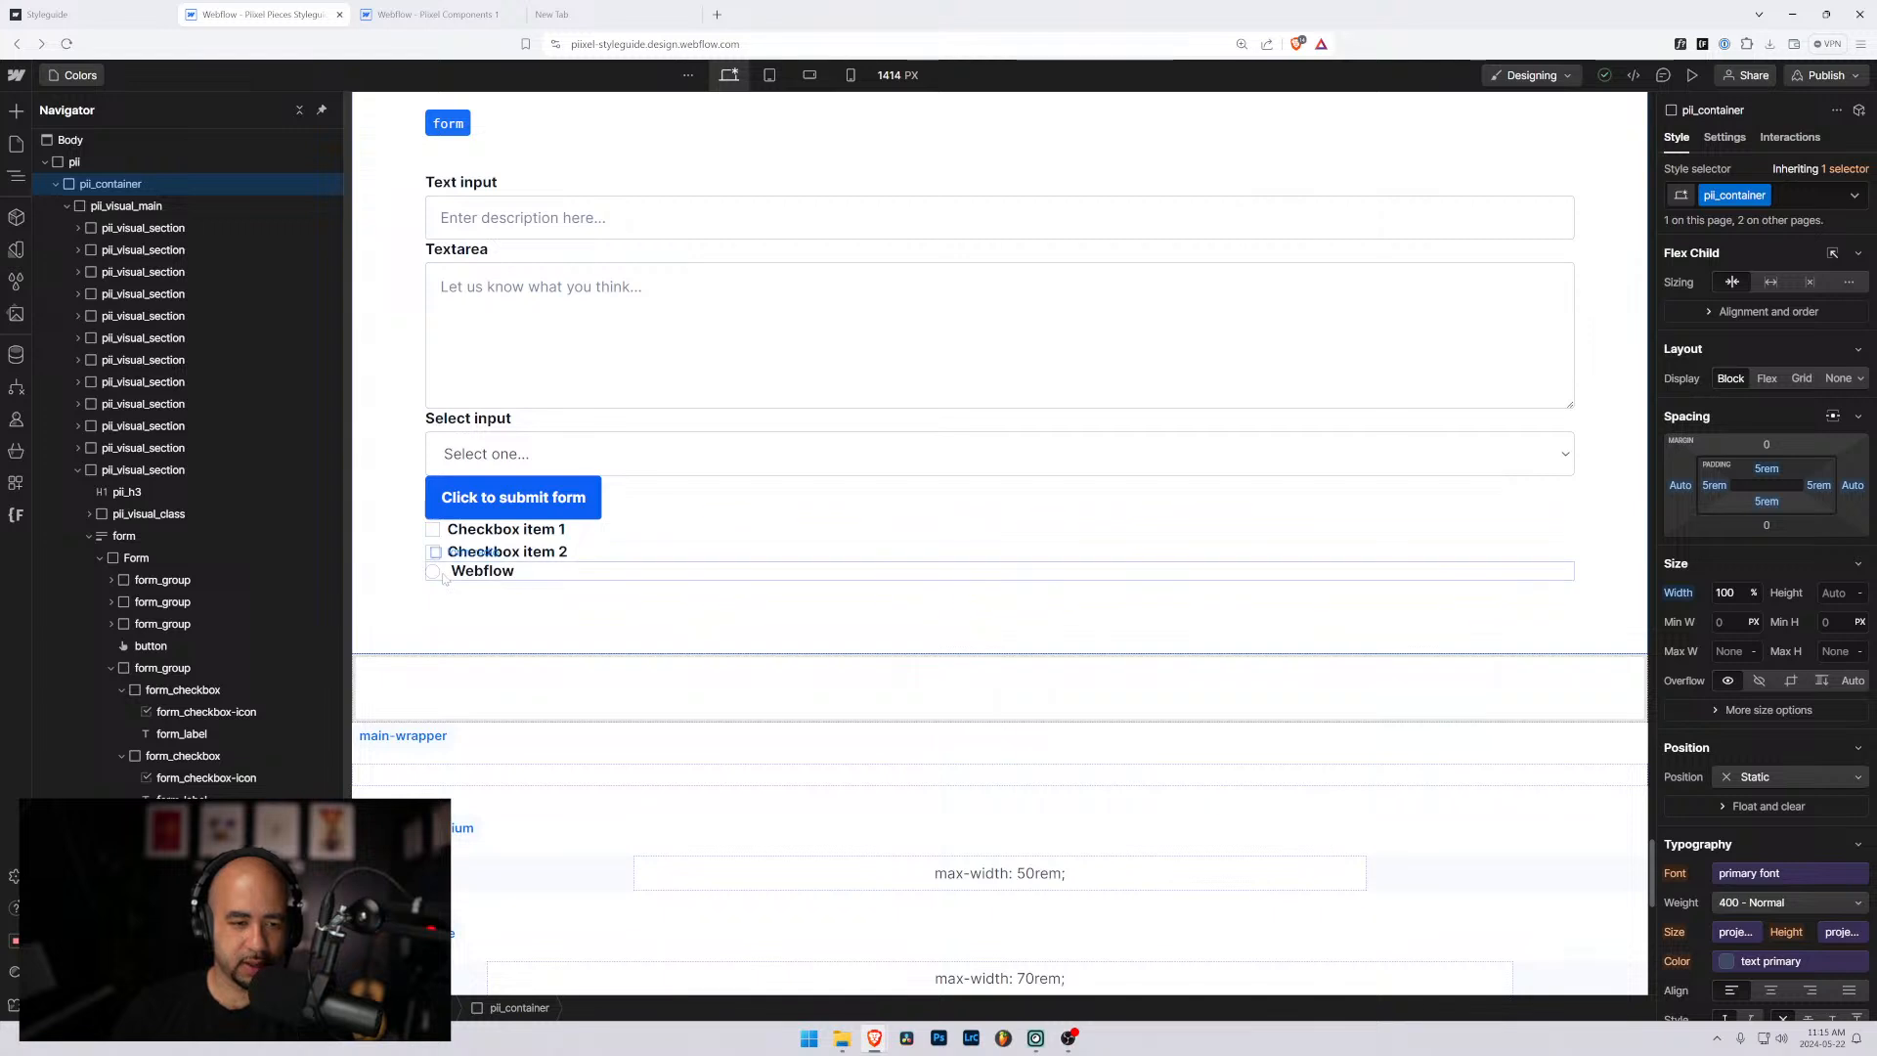
{"action": "left_click", "coordinate": [443, 577]}
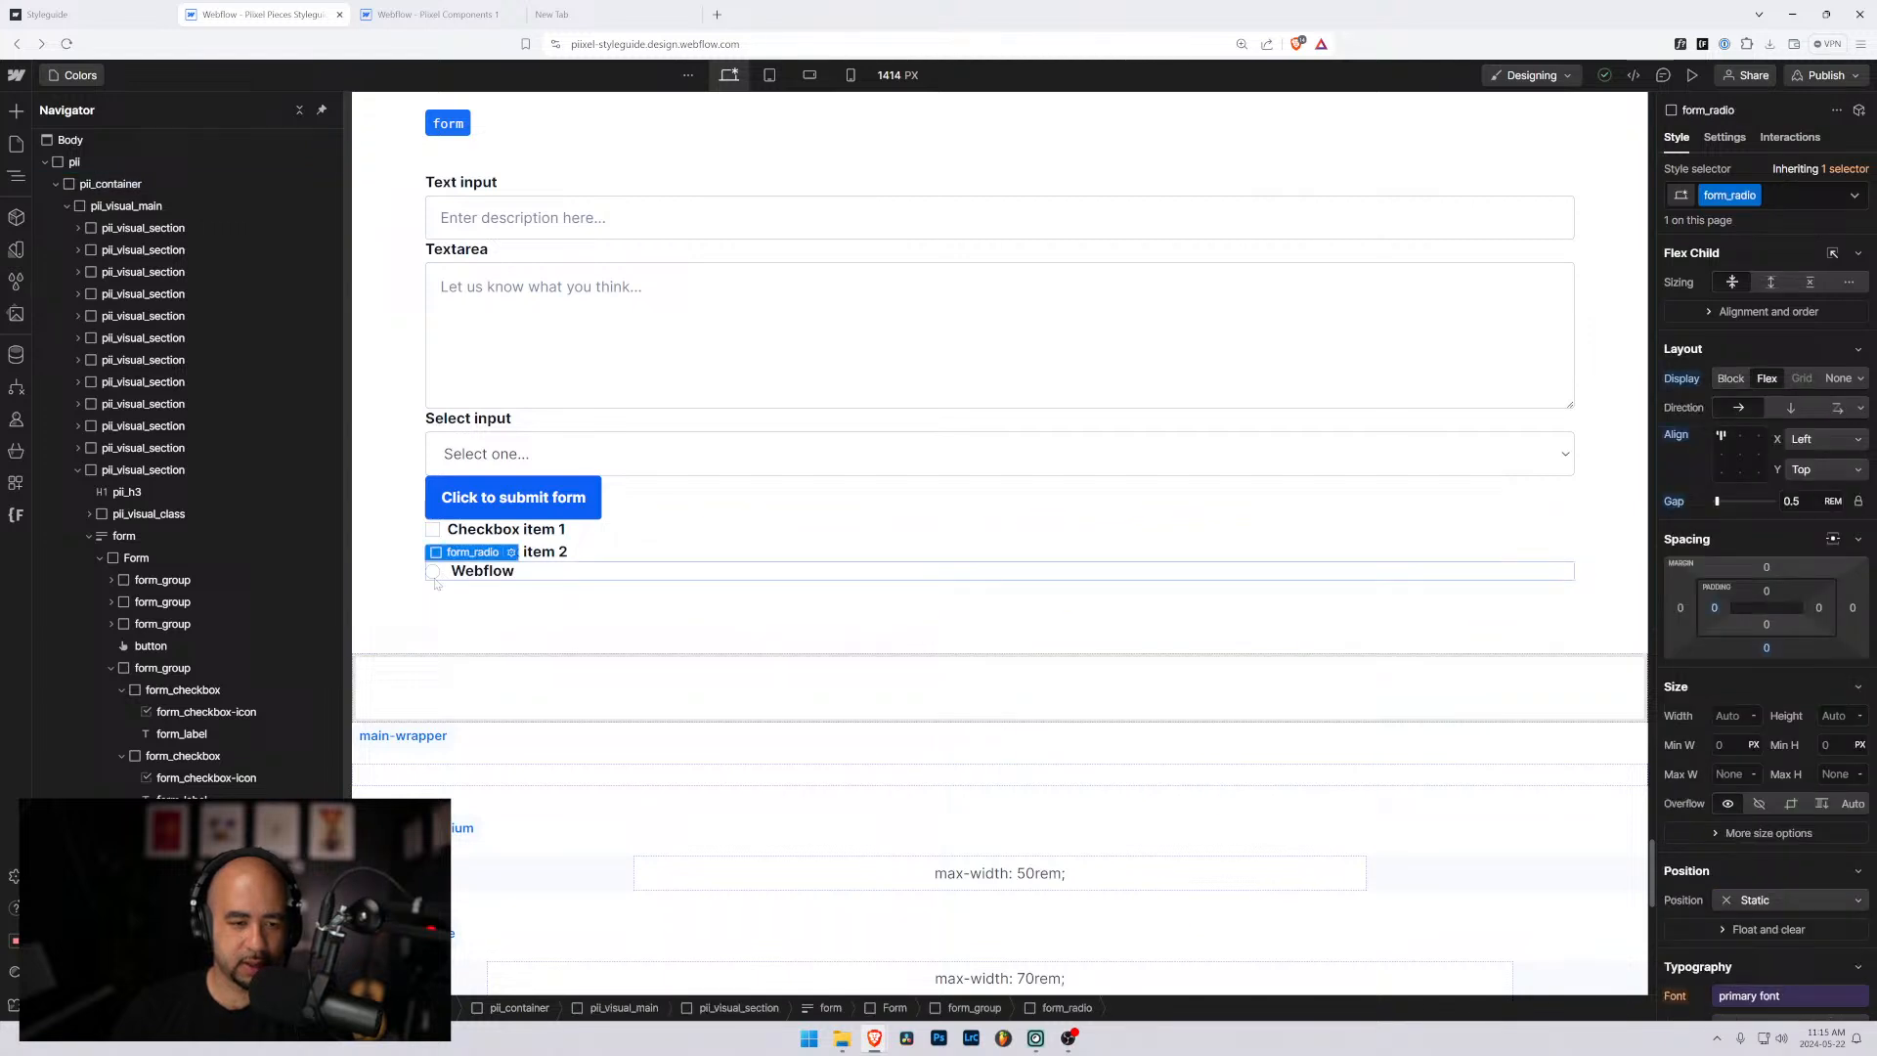
{"action": "left_click", "coordinate": [512, 552]}
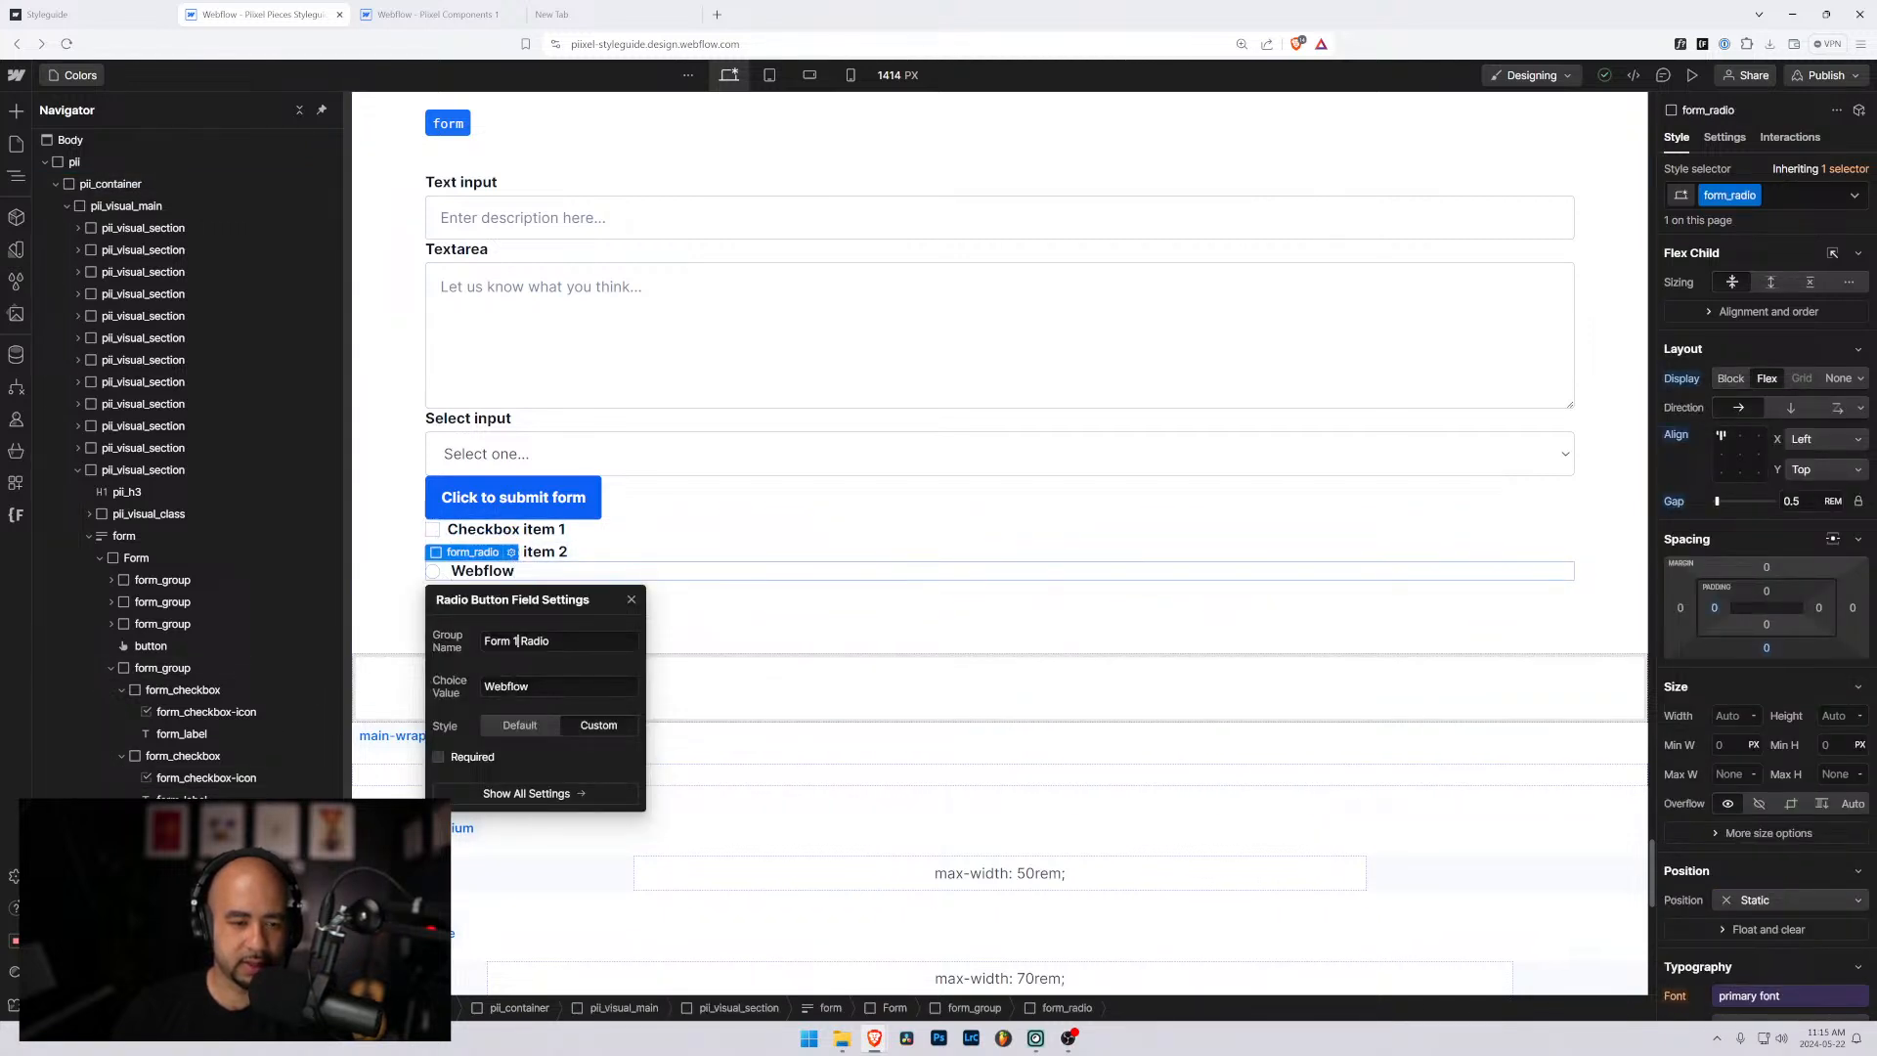
{"action": "key", "text": "BackSpace"}
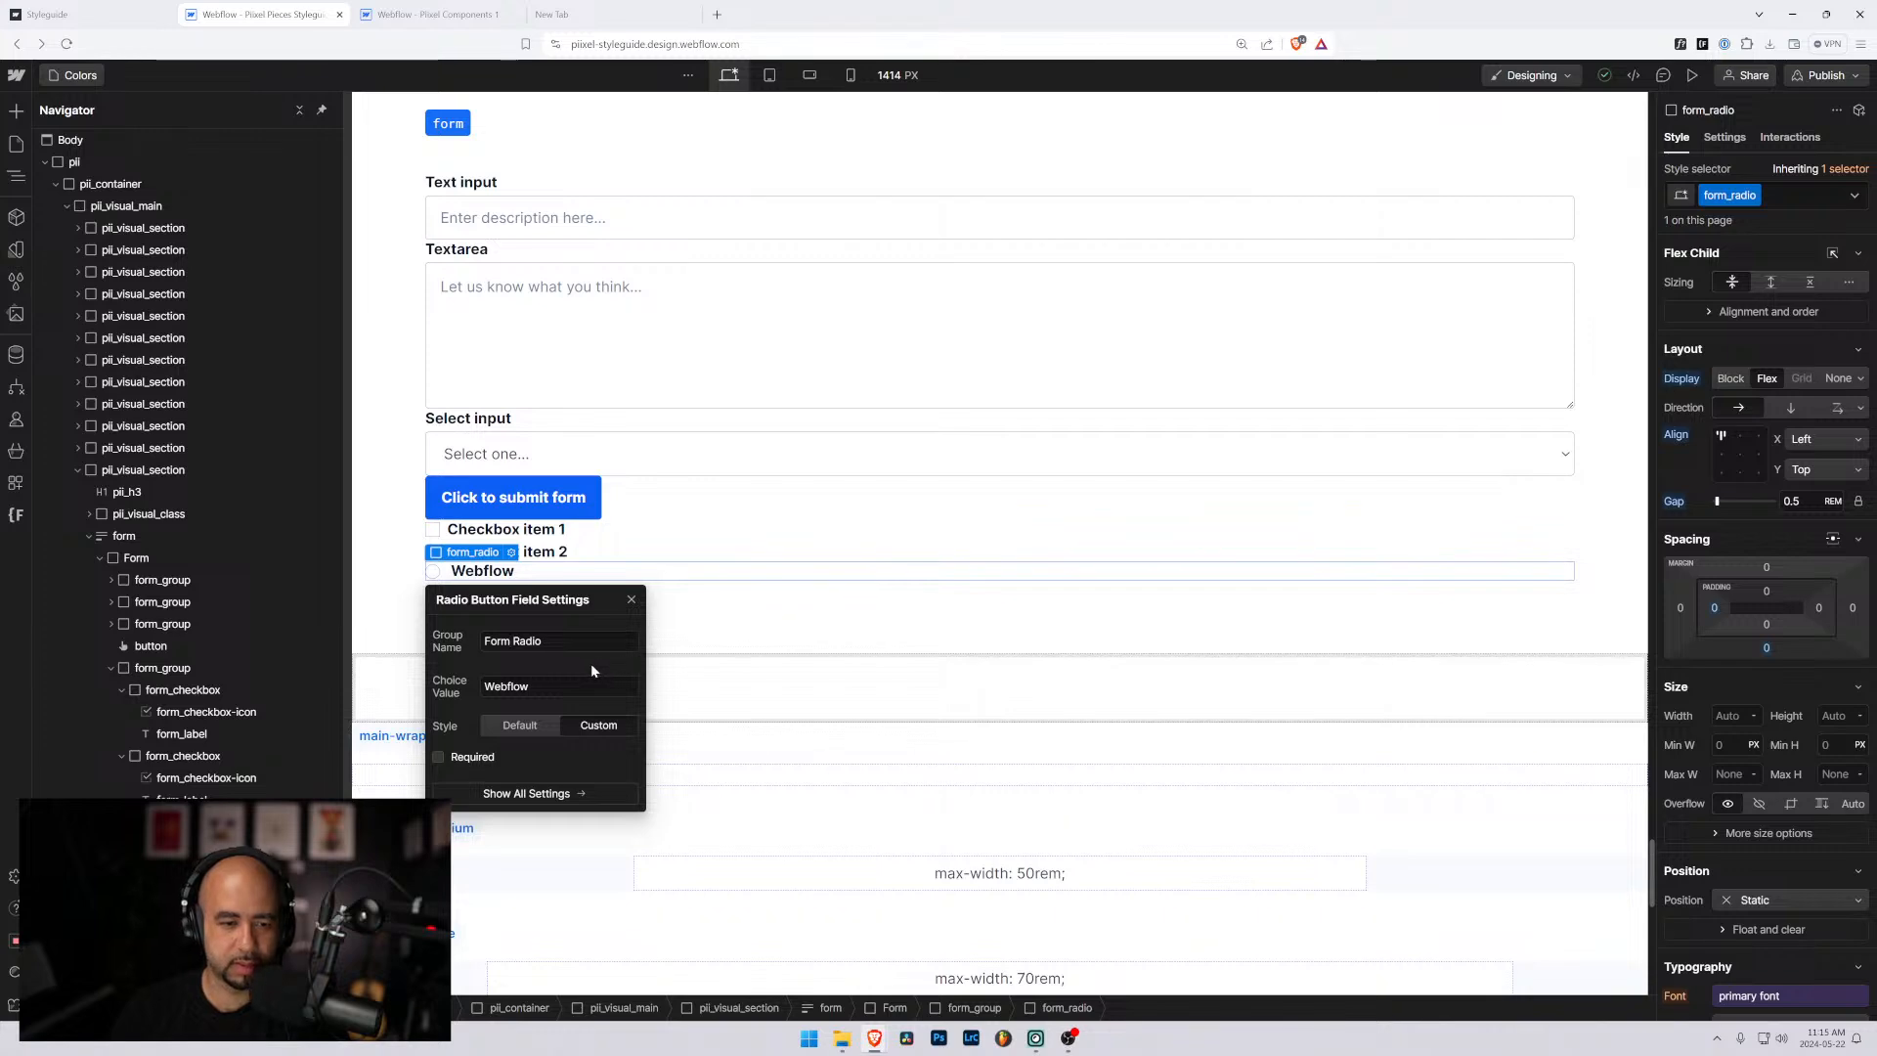
{"action": "left_click", "coordinate": [687, 610]}
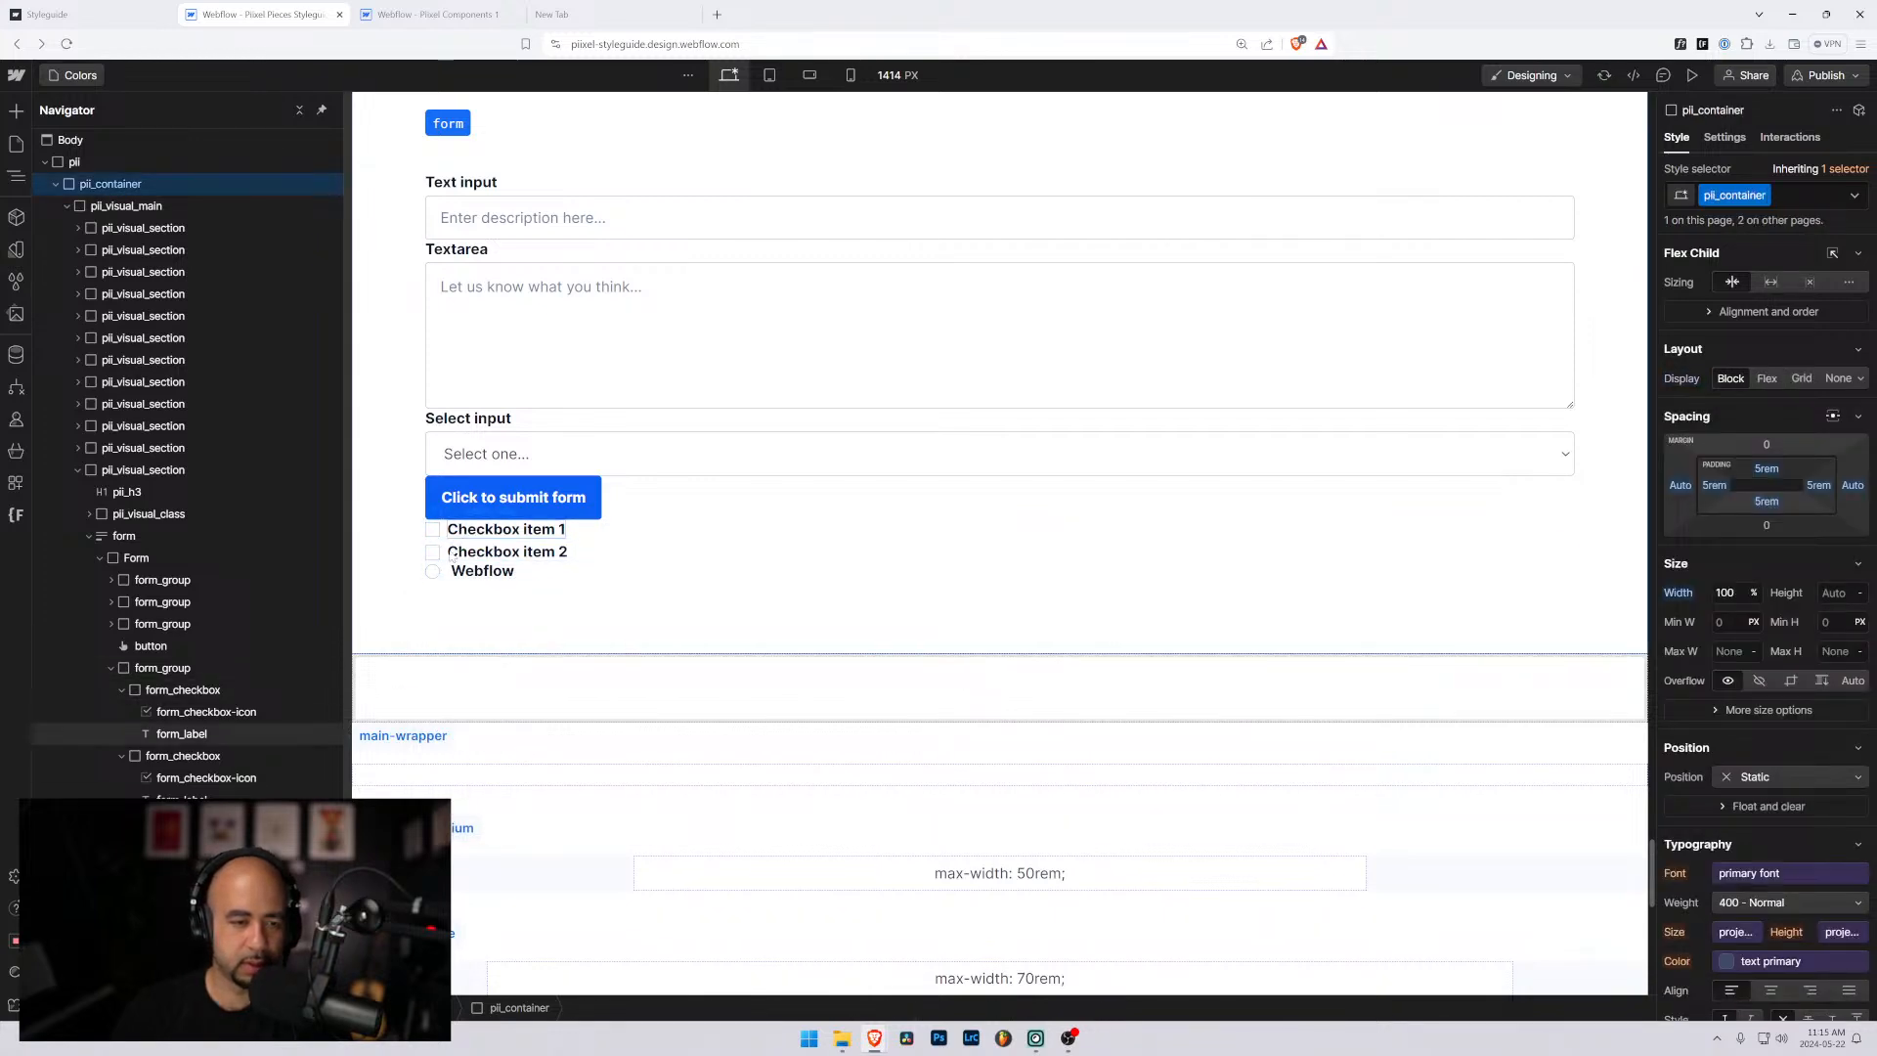
Duplicate the Webflow radio option and set the copy's choice value to "Framer".
{"action": "left_click", "coordinate": [446, 575]}
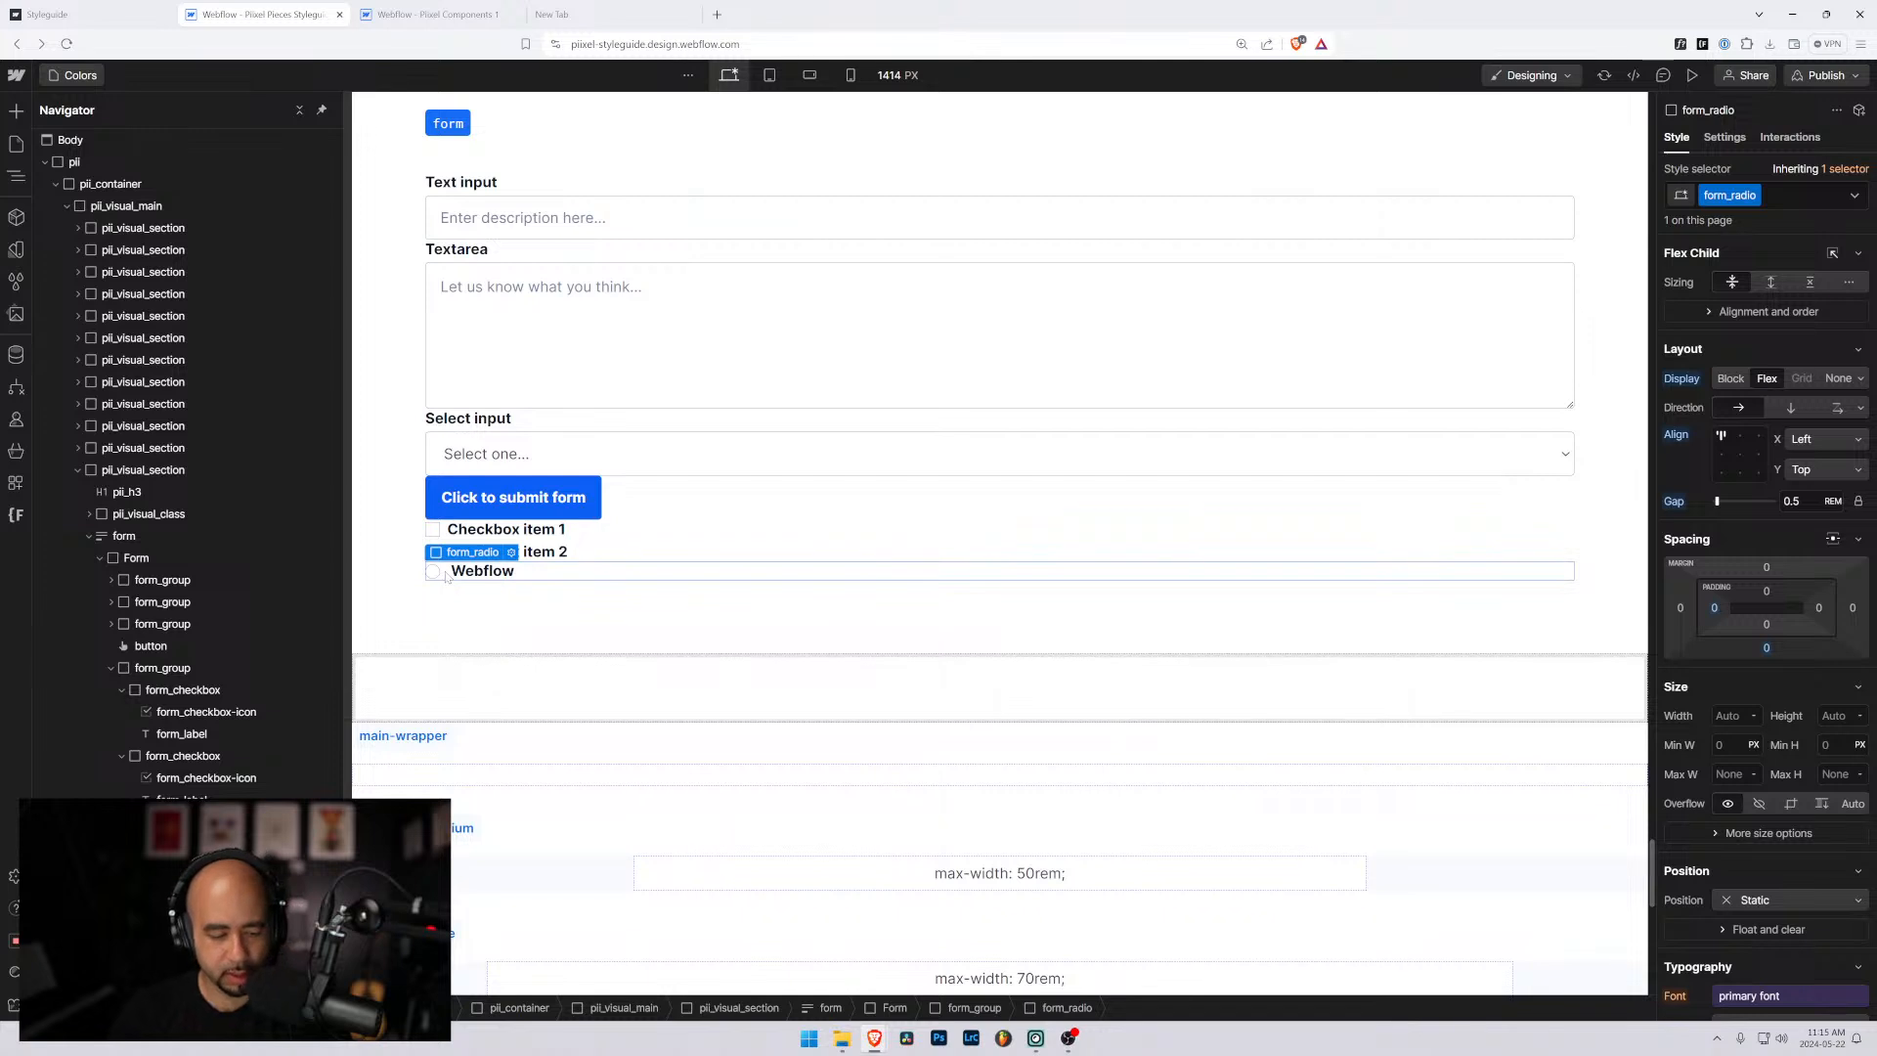
{"action": "key", "text": "ctrl+d"}
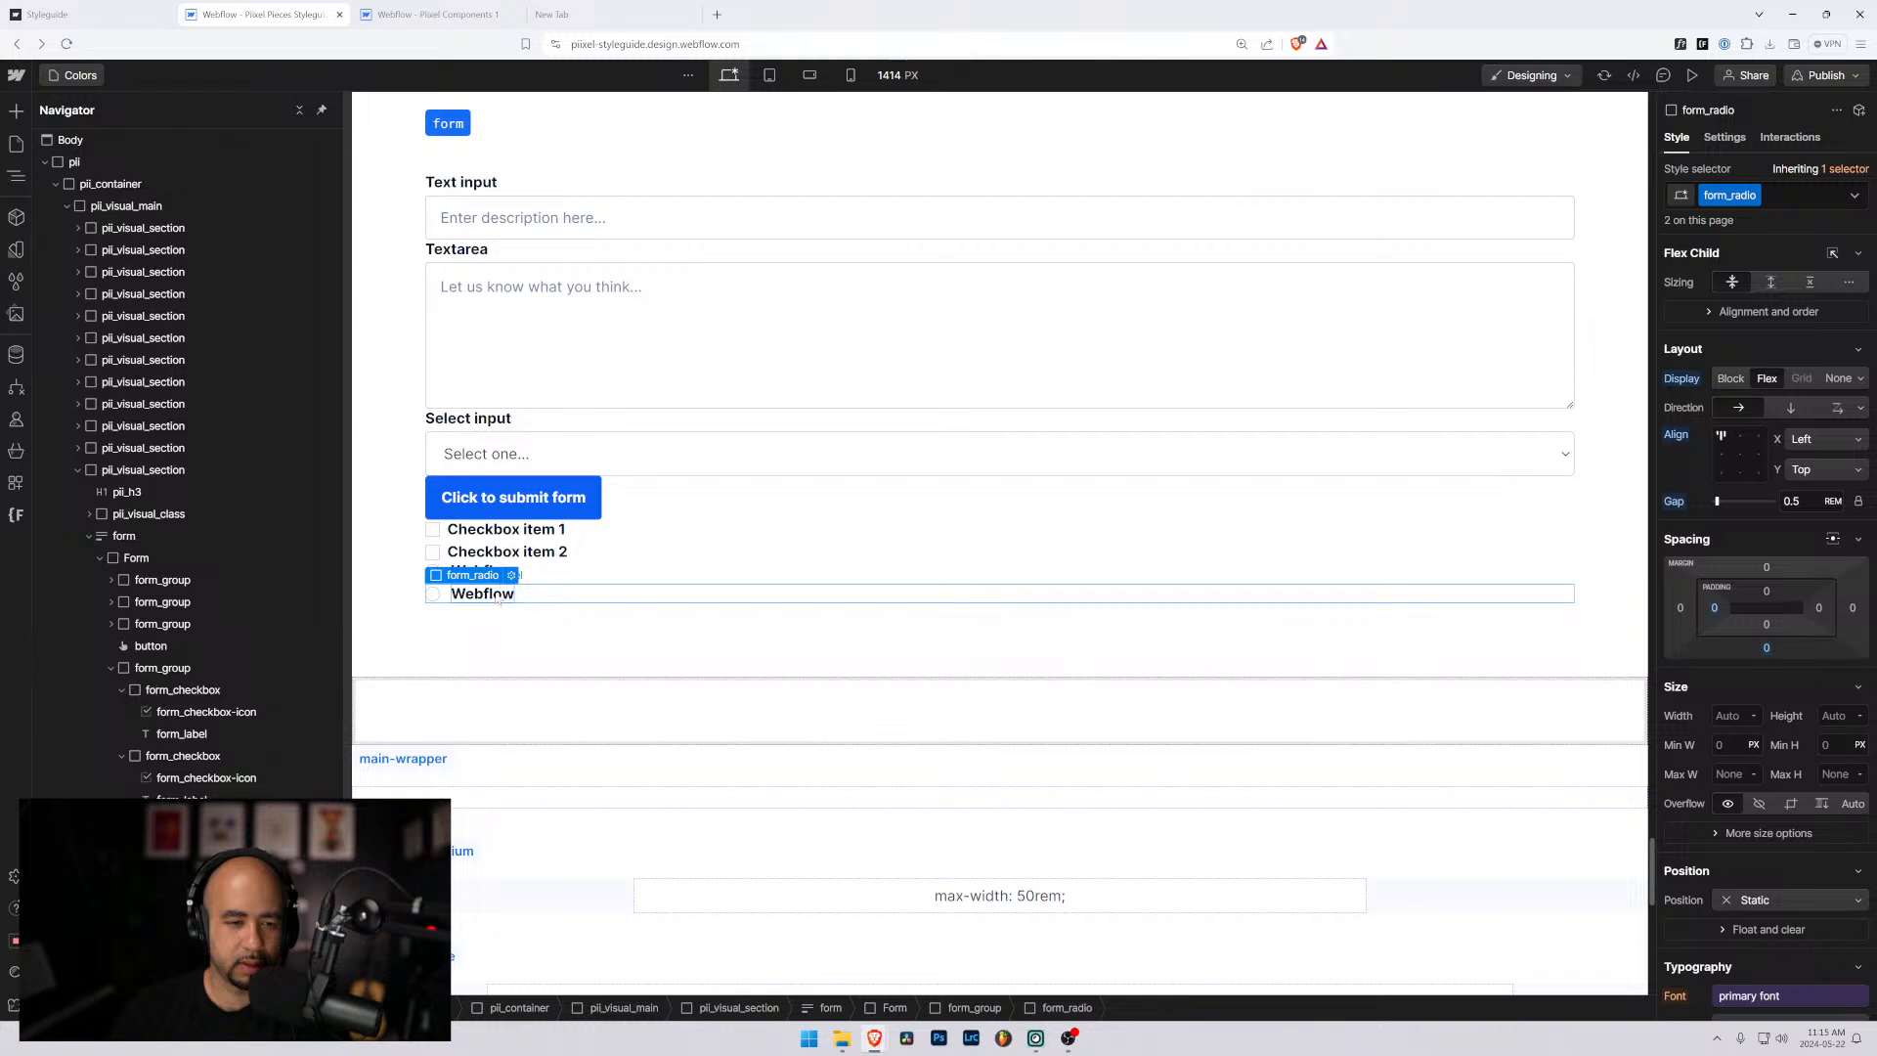
{"action": "left_click", "coordinate": [512, 575]}
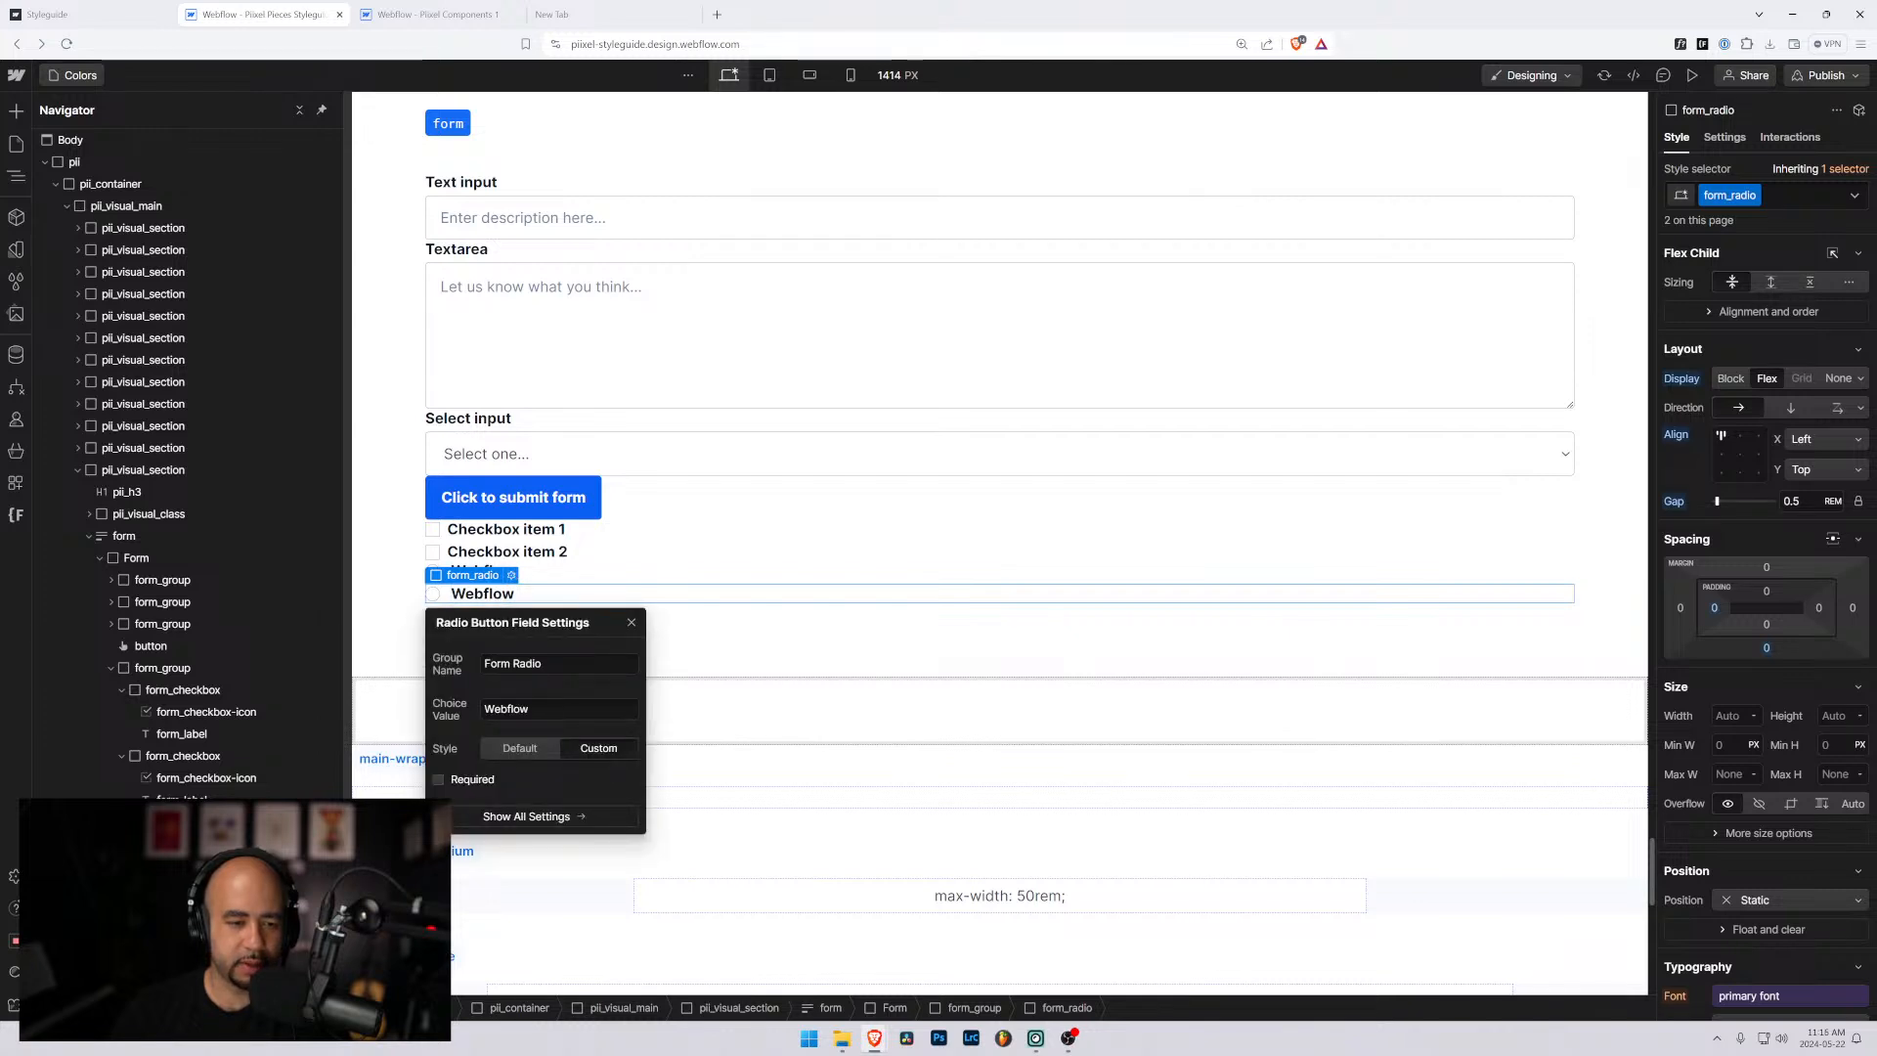
{"action": "left_click_drag", "start_coordinate": [529, 708], "coordinate": [488, 704]}
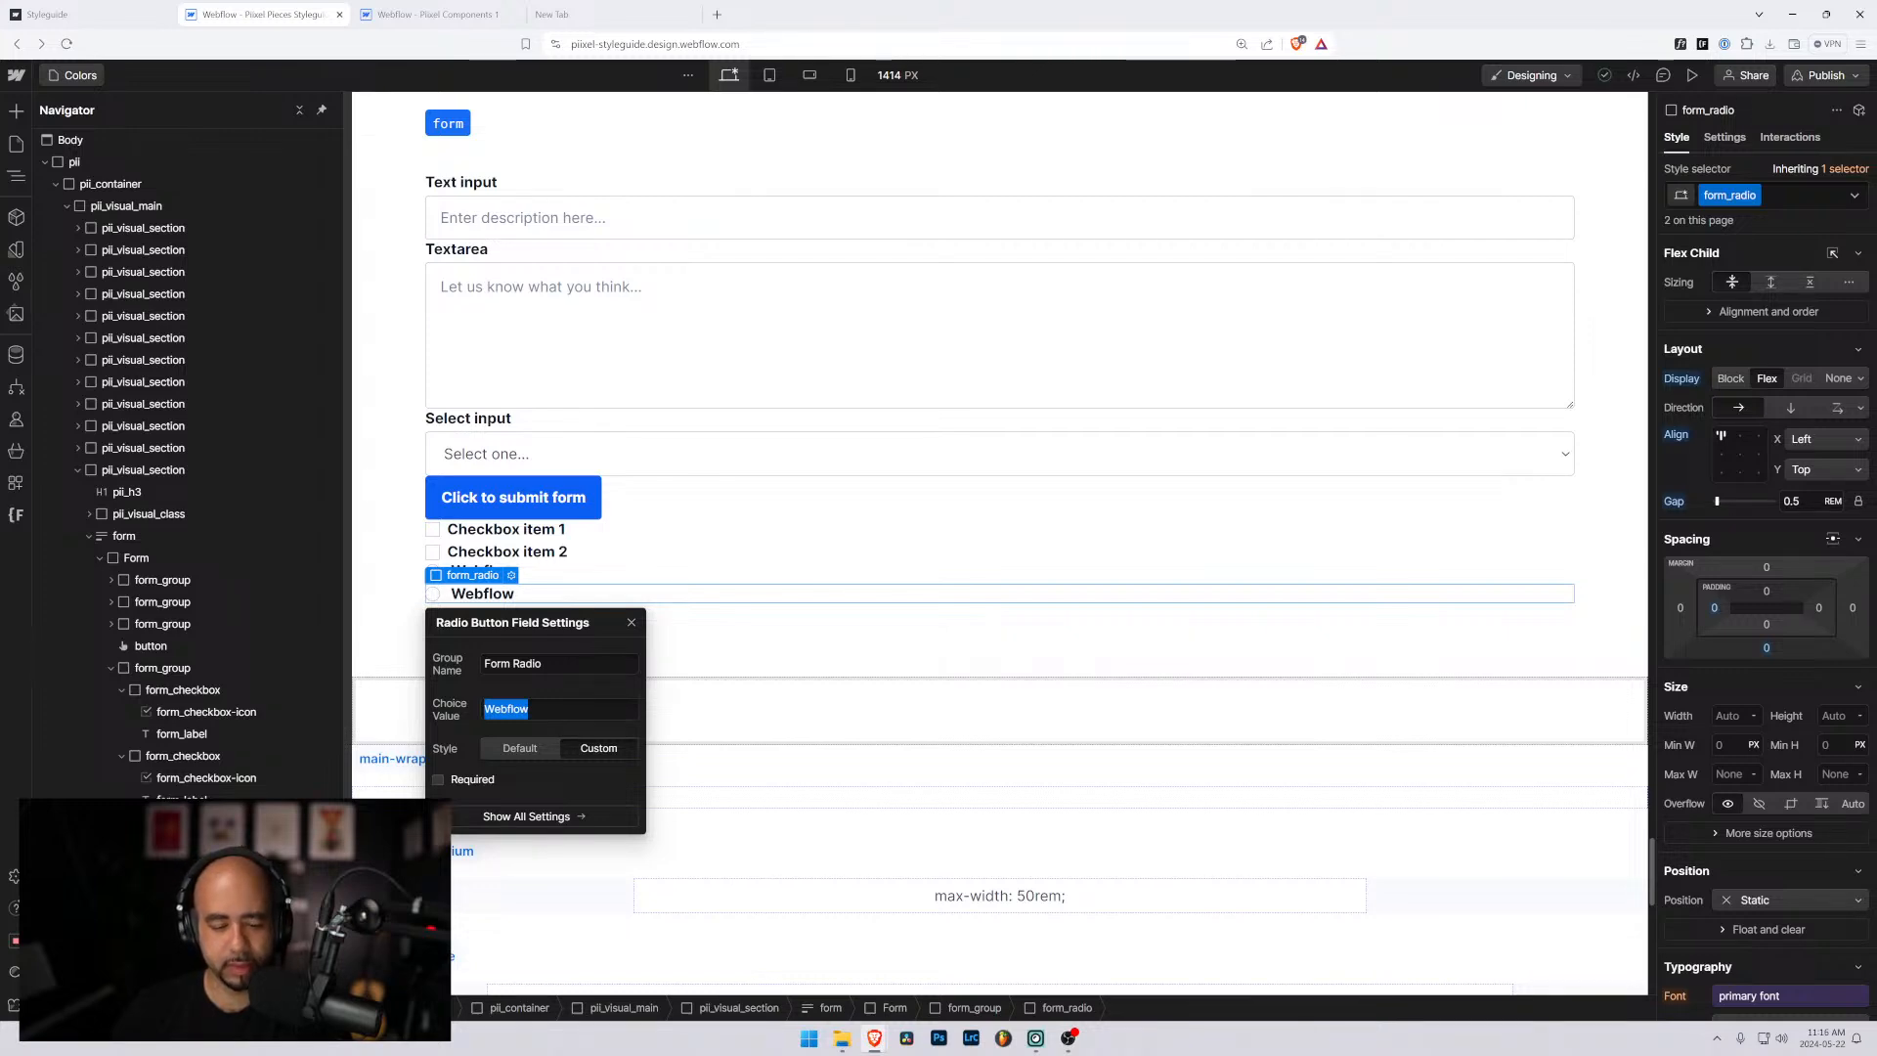
{"action": "type", "text": "Framer"}
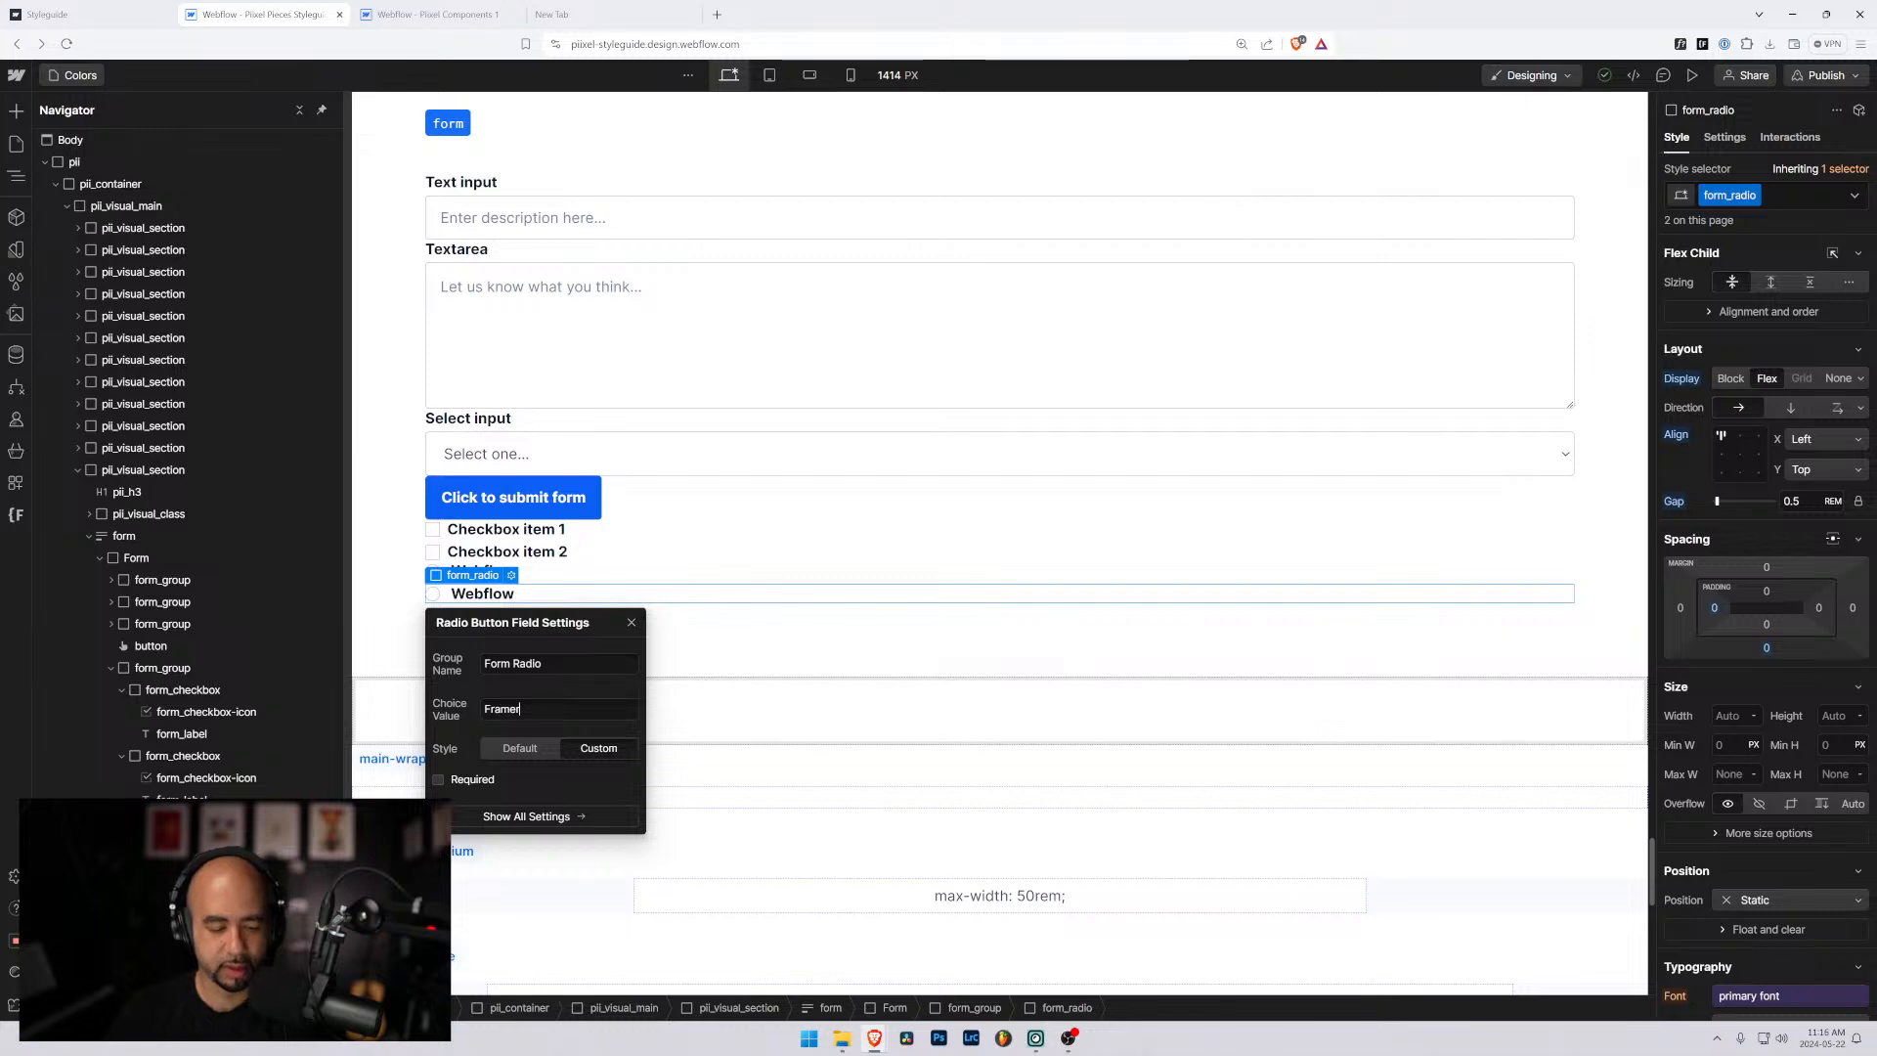
Change the duplicated radio option's label text to "Framer".
{"action": "left_click", "coordinate": [492, 608]}
{"action": "double_click", "coordinate": [484, 595]}
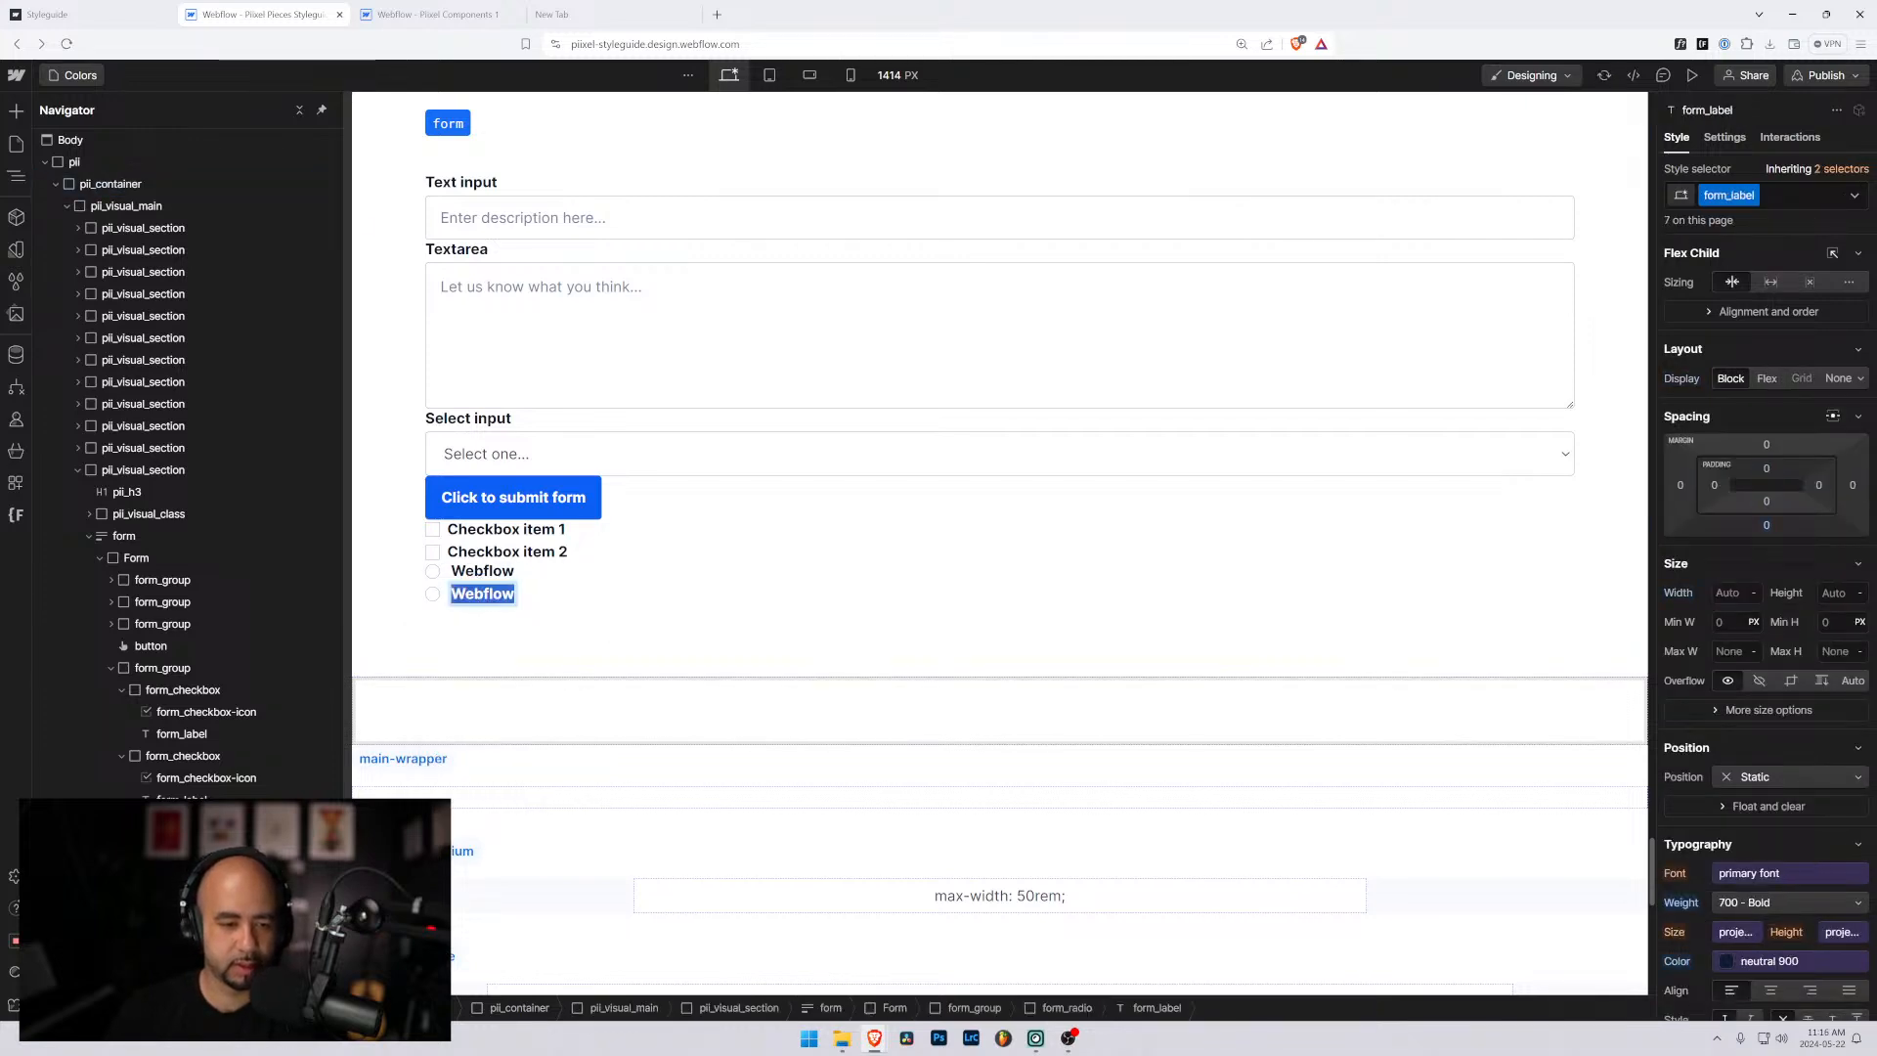
{"action": "type", "text": "Framer"}
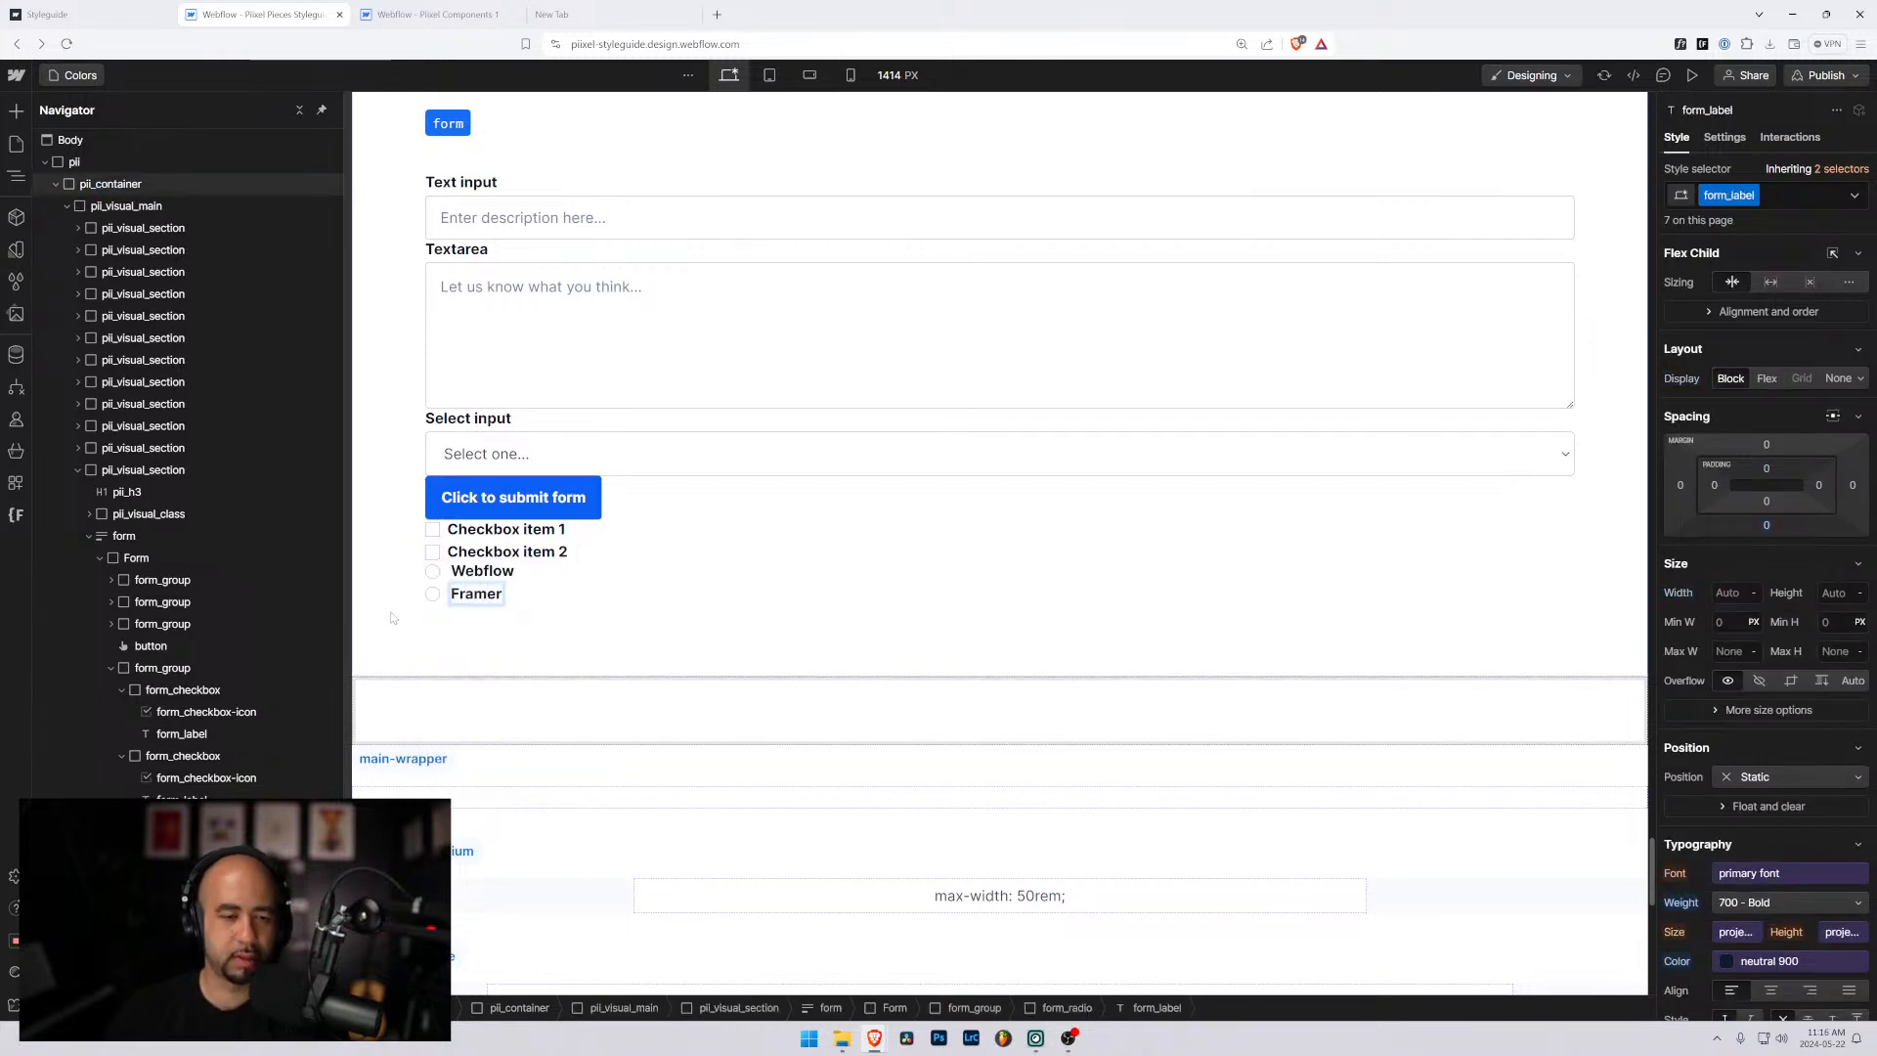
{"action": "left_click", "coordinate": [586, 635]}
Preview the page and test checking and unchecking Checkbox item 1 and Checkbox item 2.
{"action": "left_click", "coordinate": [1693, 76]}
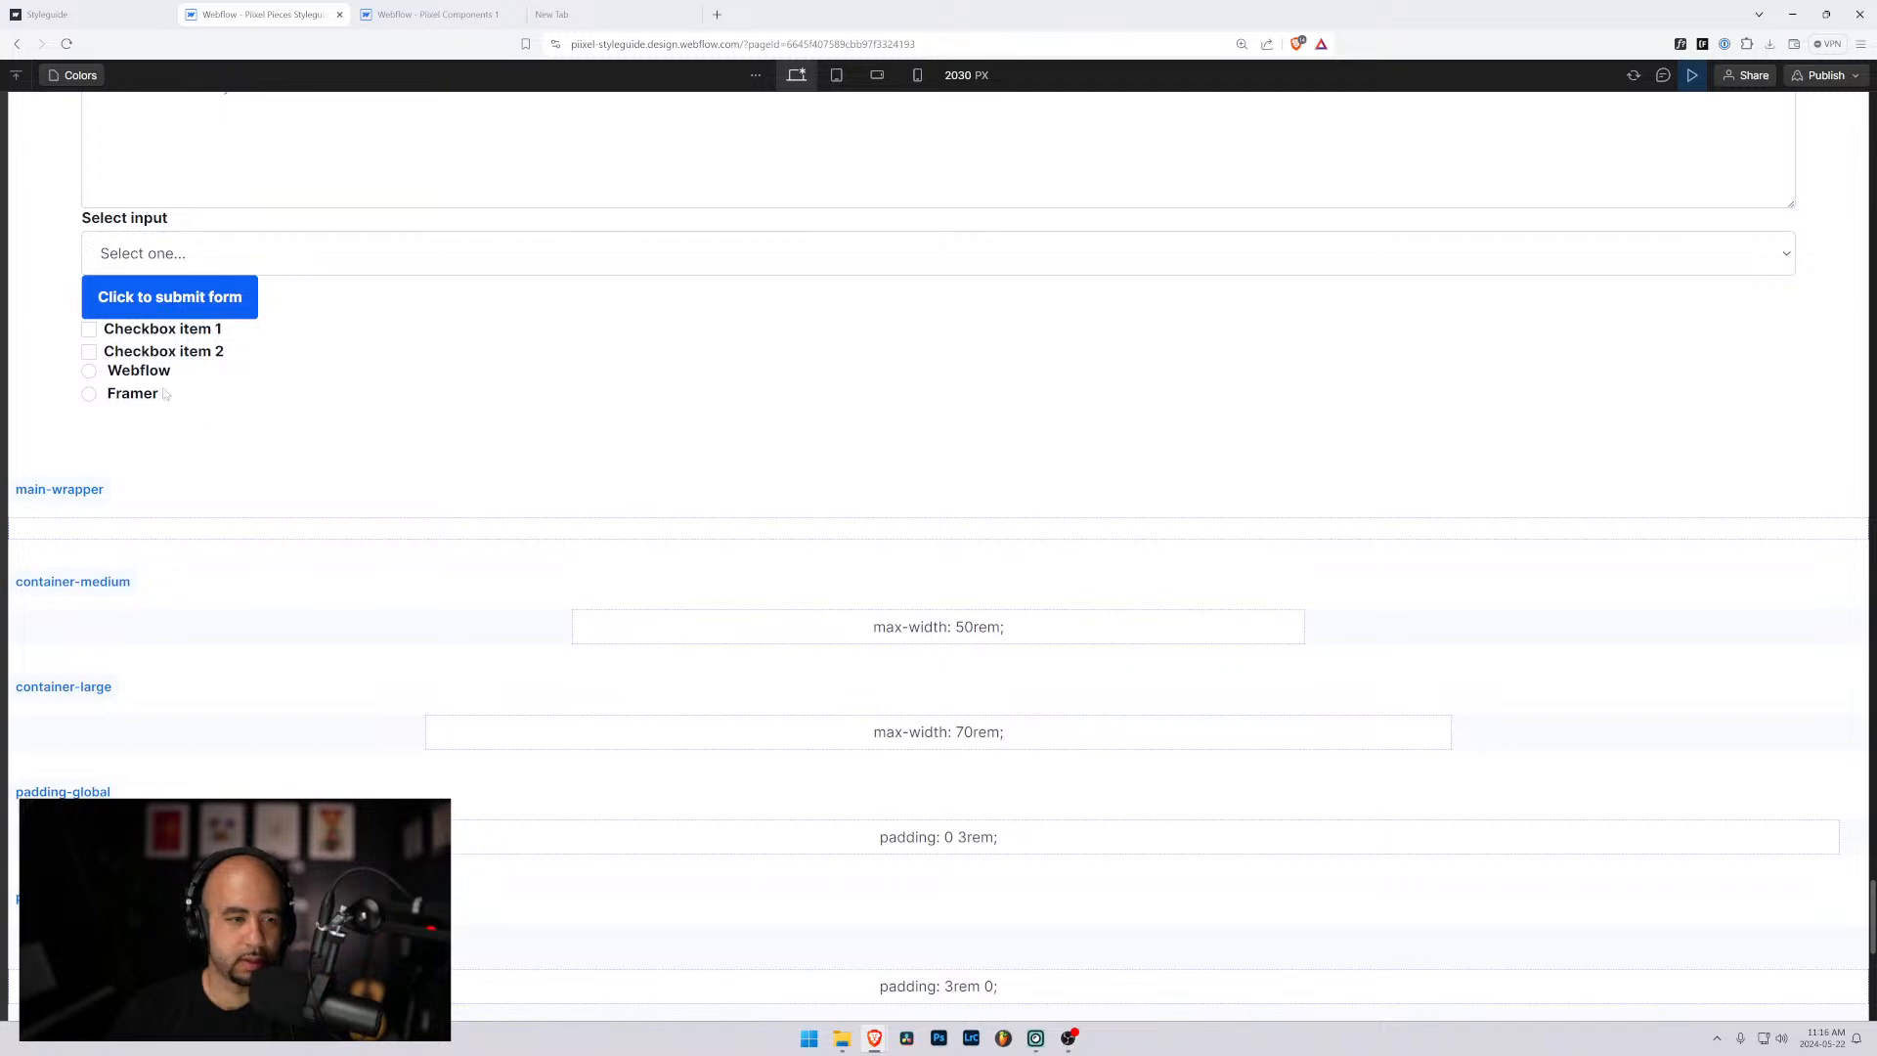
{"action": "left_click", "coordinate": [89, 330]}
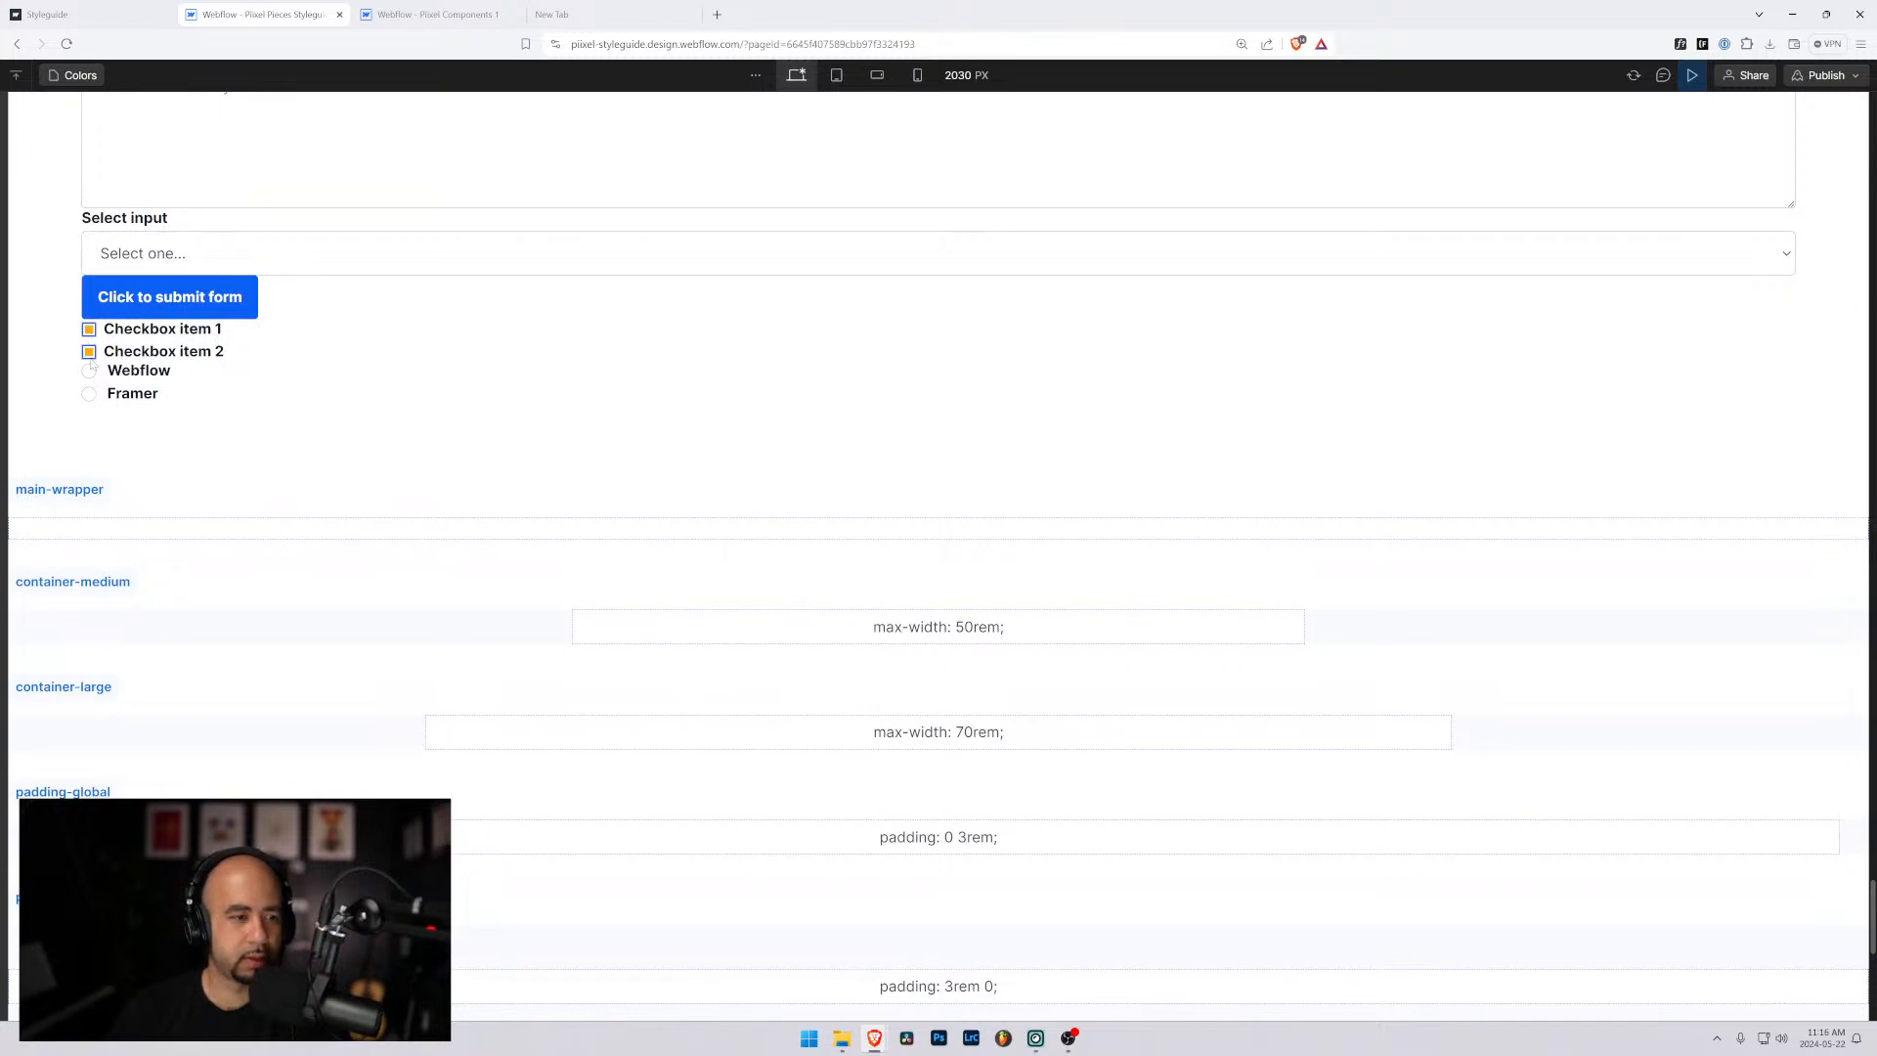
{"action": "left_click", "coordinate": [89, 329]}
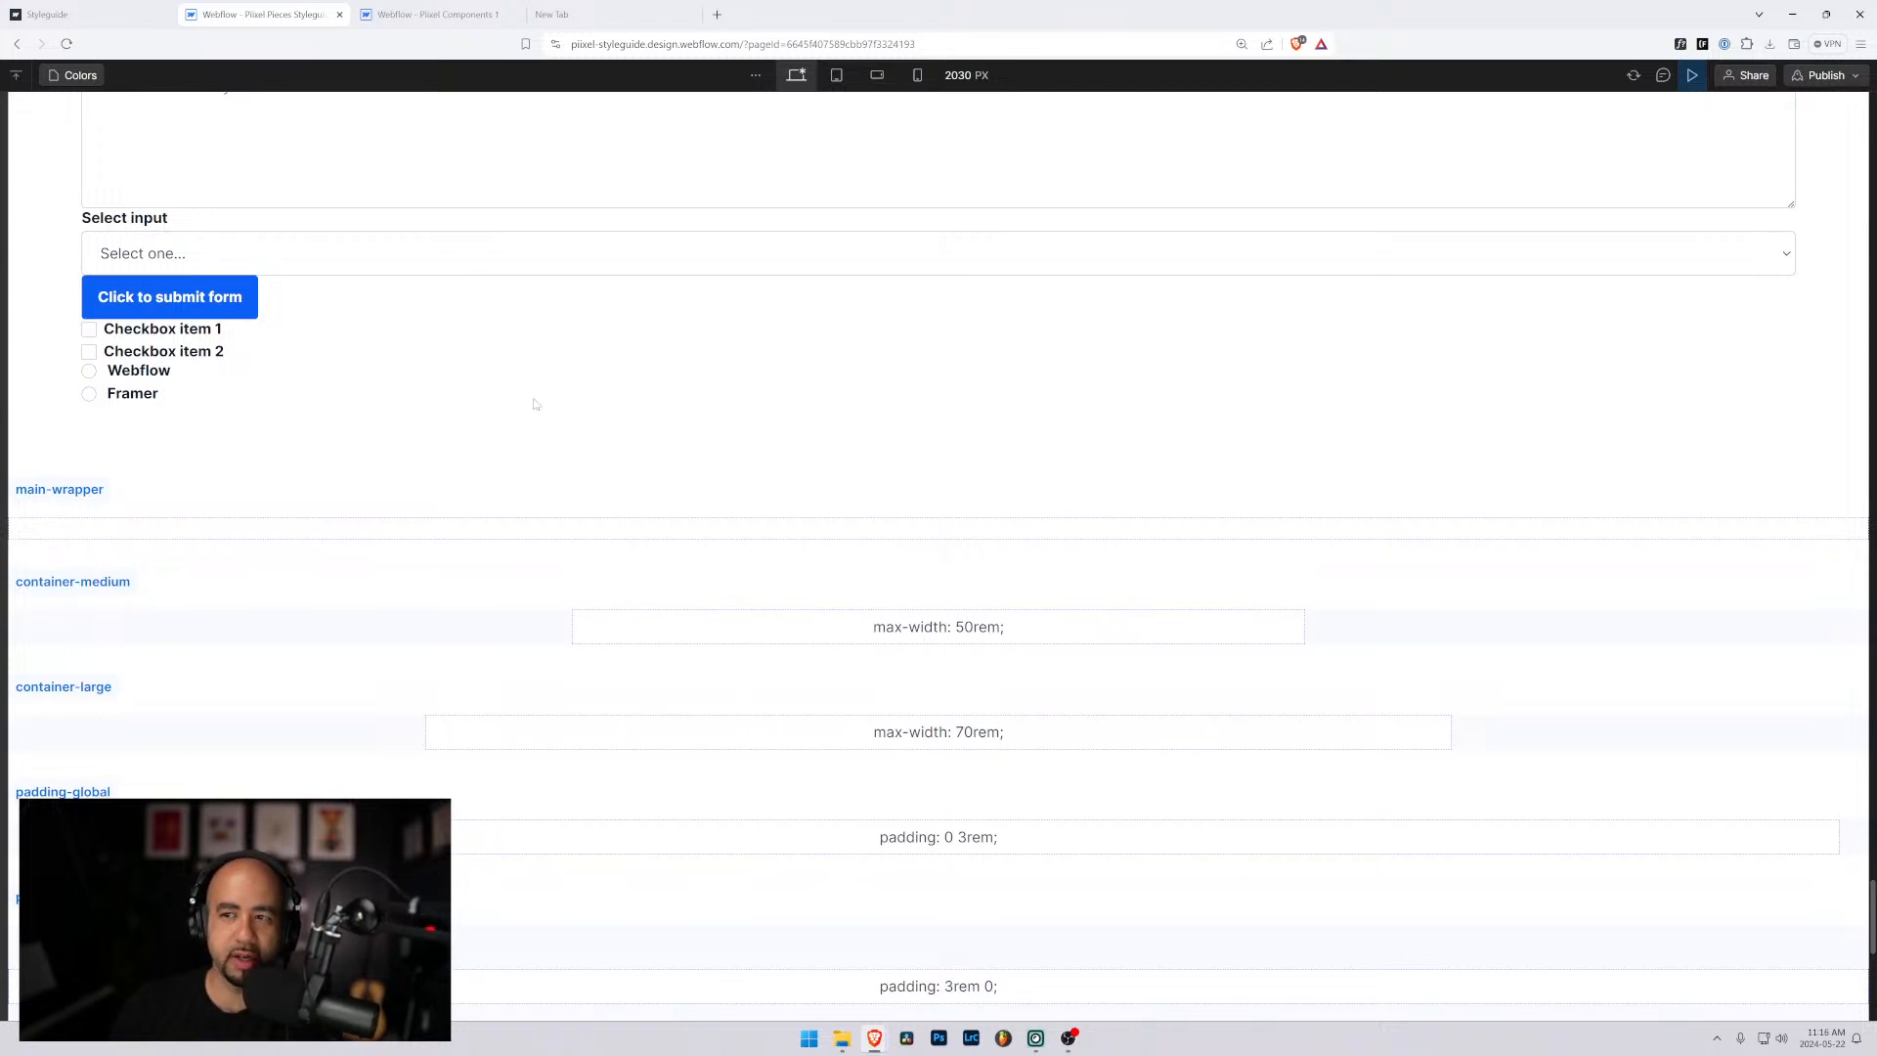
{"action": "scroll", "coordinate": [1721, 165], "scroll_direction": "up", "scroll_amount": 2}
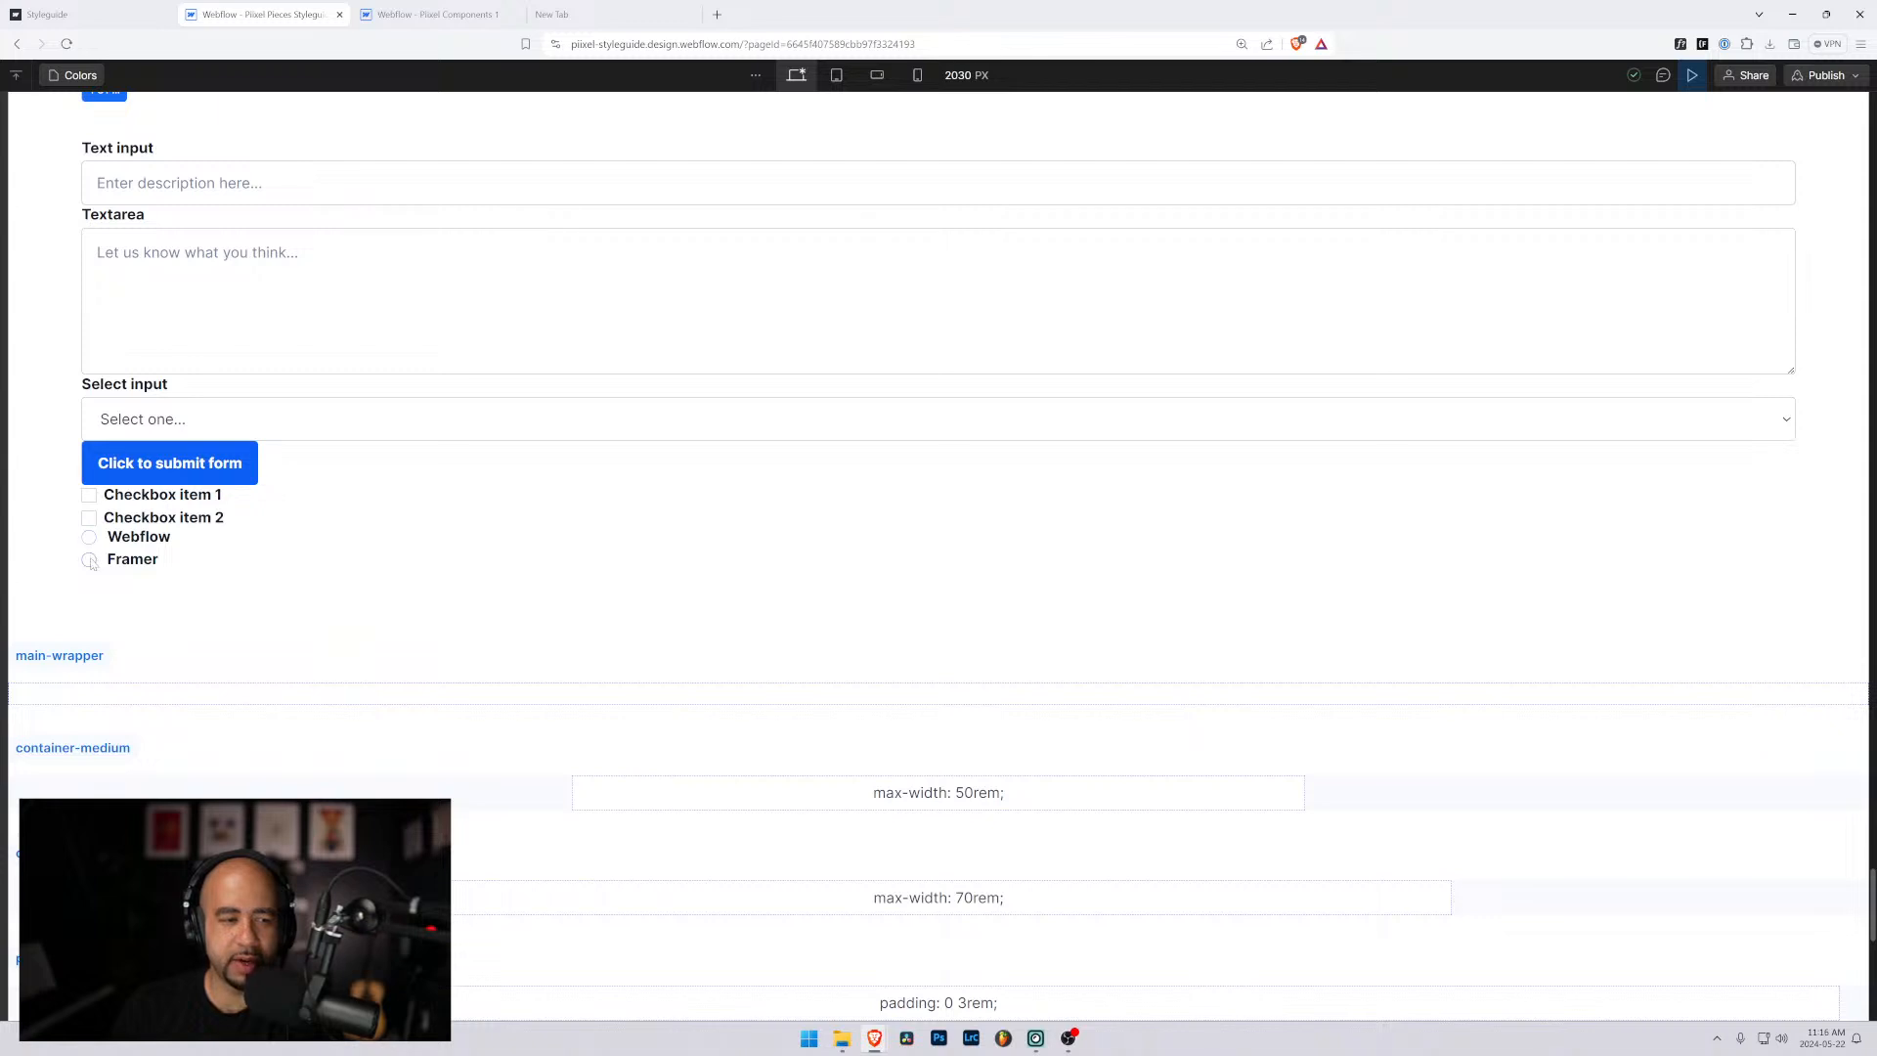
{"action": "left_click", "coordinate": [89, 518]}
{"action": "left_click", "coordinate": [89, 495]}
{"action": "left_click", "coordinate": [89, 495]}
{"action": "left_click", "coordinate": [89, 518]}
Test the select input by choosing "Second choice", and return from the preview to the design view.
{"action": "left_click", "coordinate": [234, 418]}
{"action": "left_click", "coordinate": [195, 486]}
{"action": "left_click", "coordinate": [243, 418]}
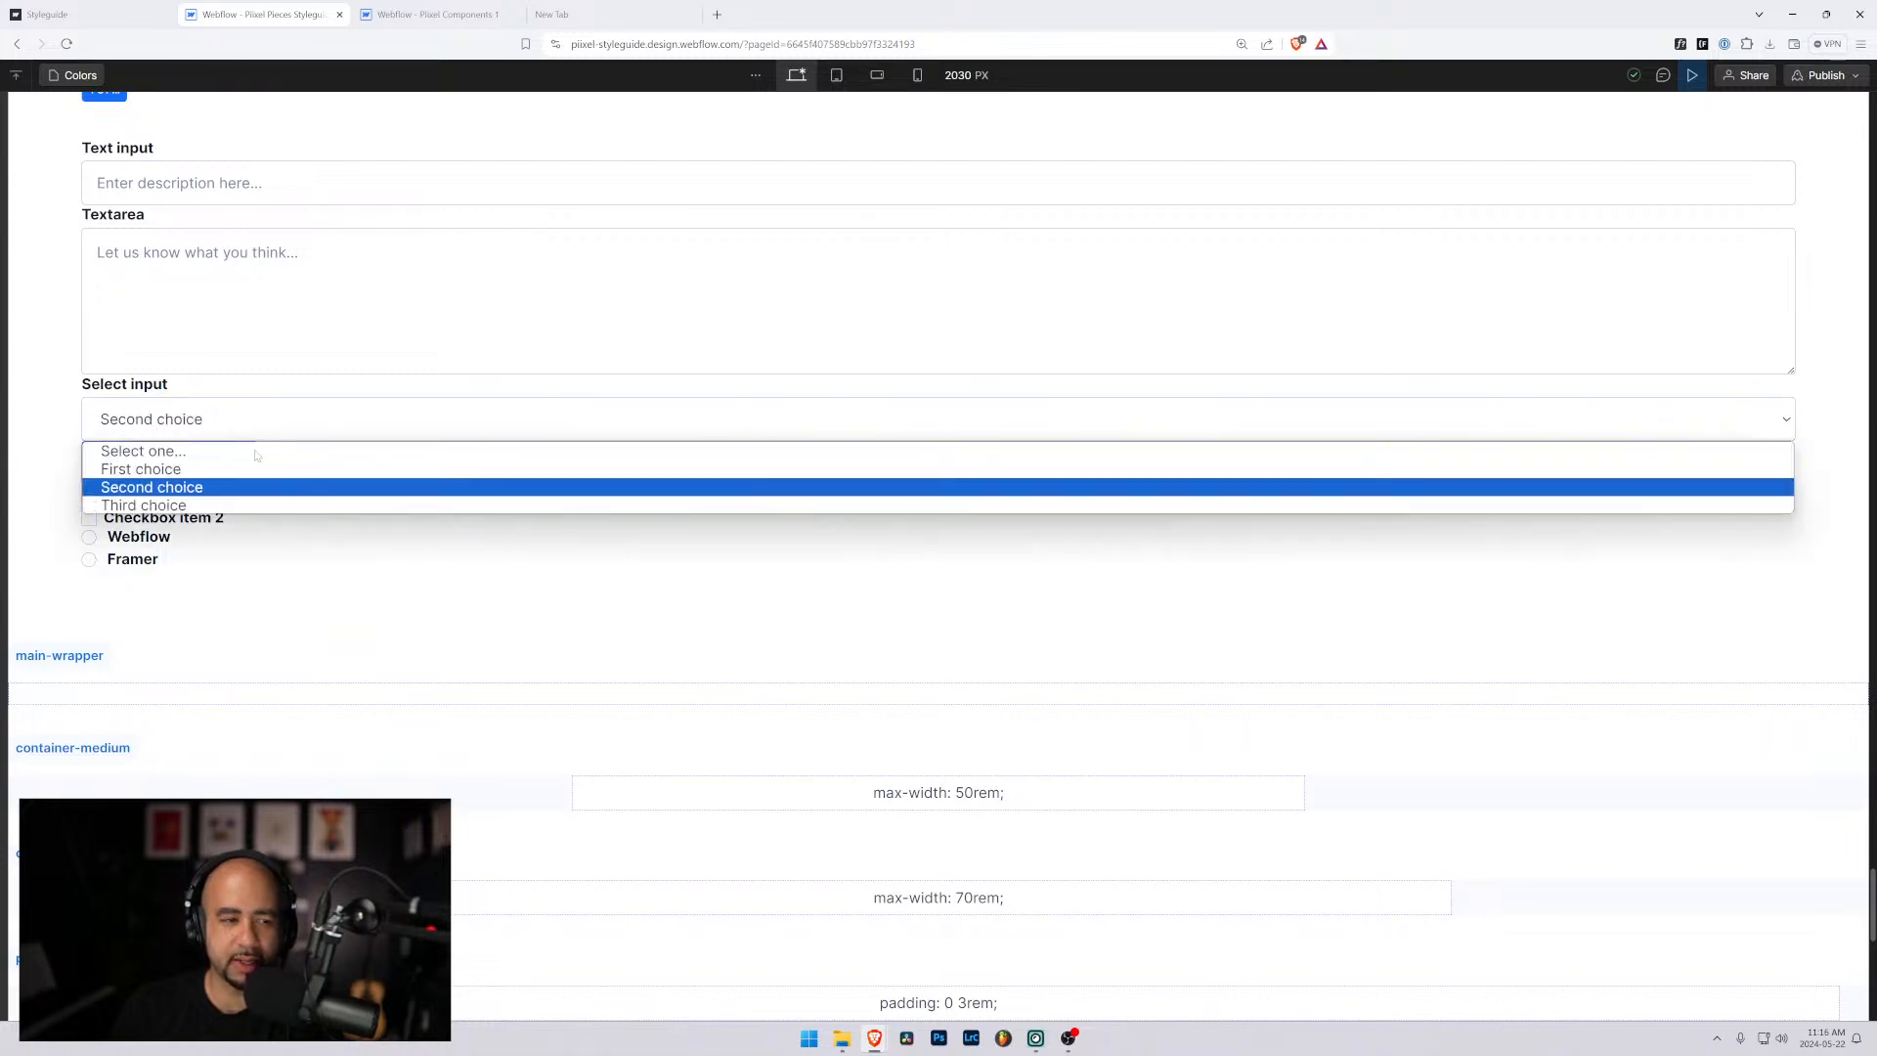
{"action": "left_click", "coordinate": [254, 492]}
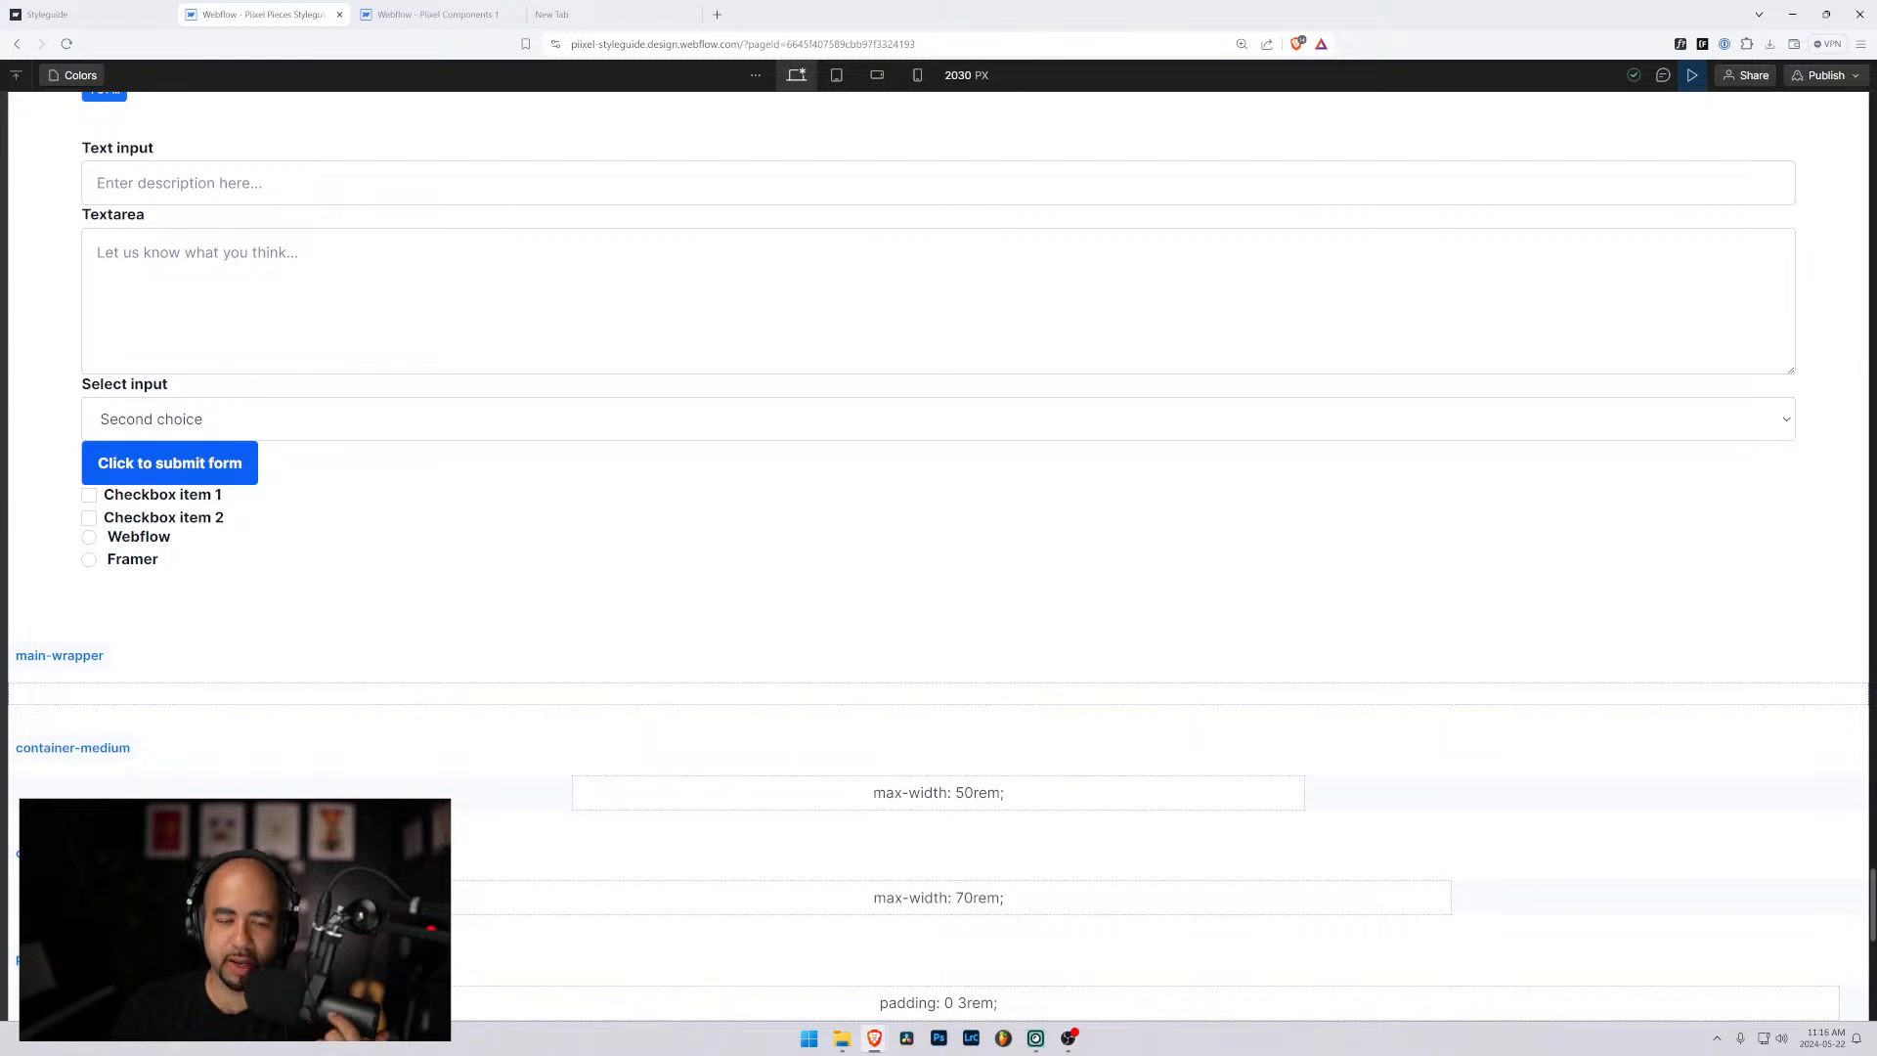
{"action": "left_click", "coordinate": [1690, 78]}
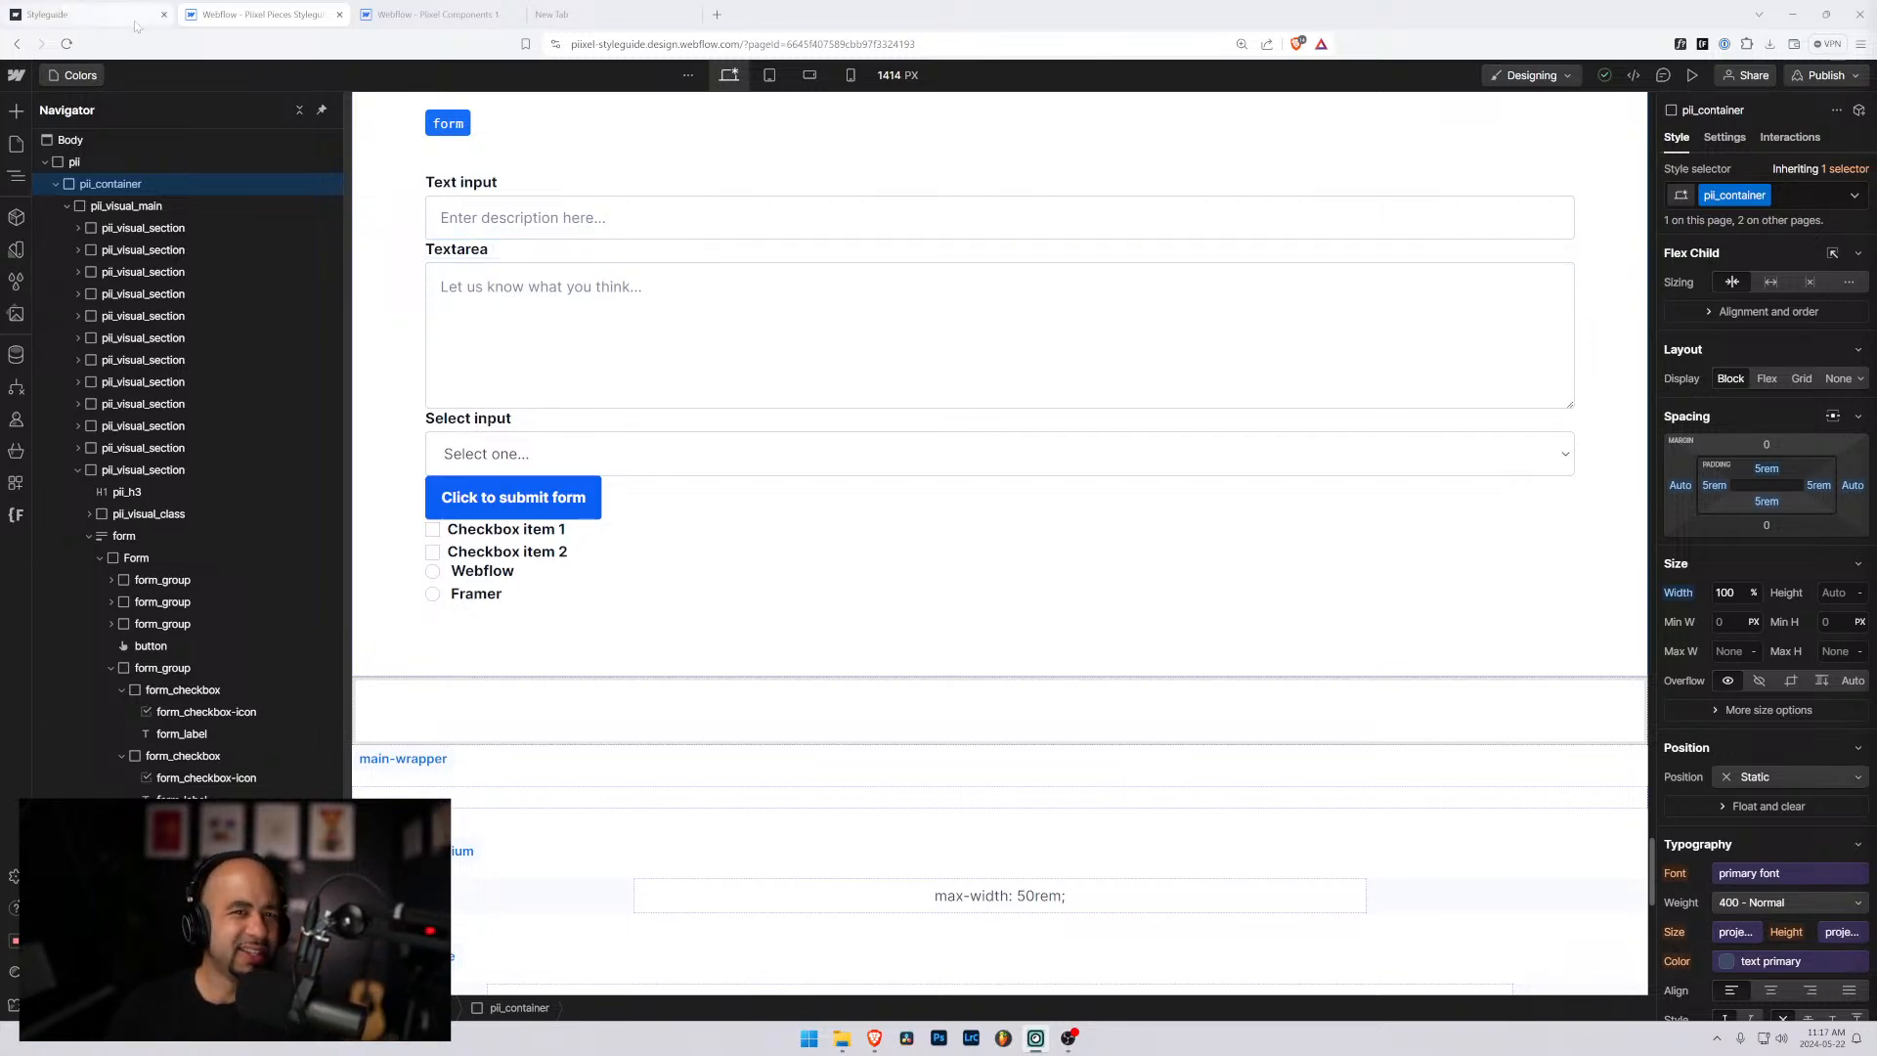
Look up a Celsius to Fahrenheit converter in a new browser tab, convert 45 °C, and close that tab.
{"action": "left_click", "coordinate": [718, 15]}
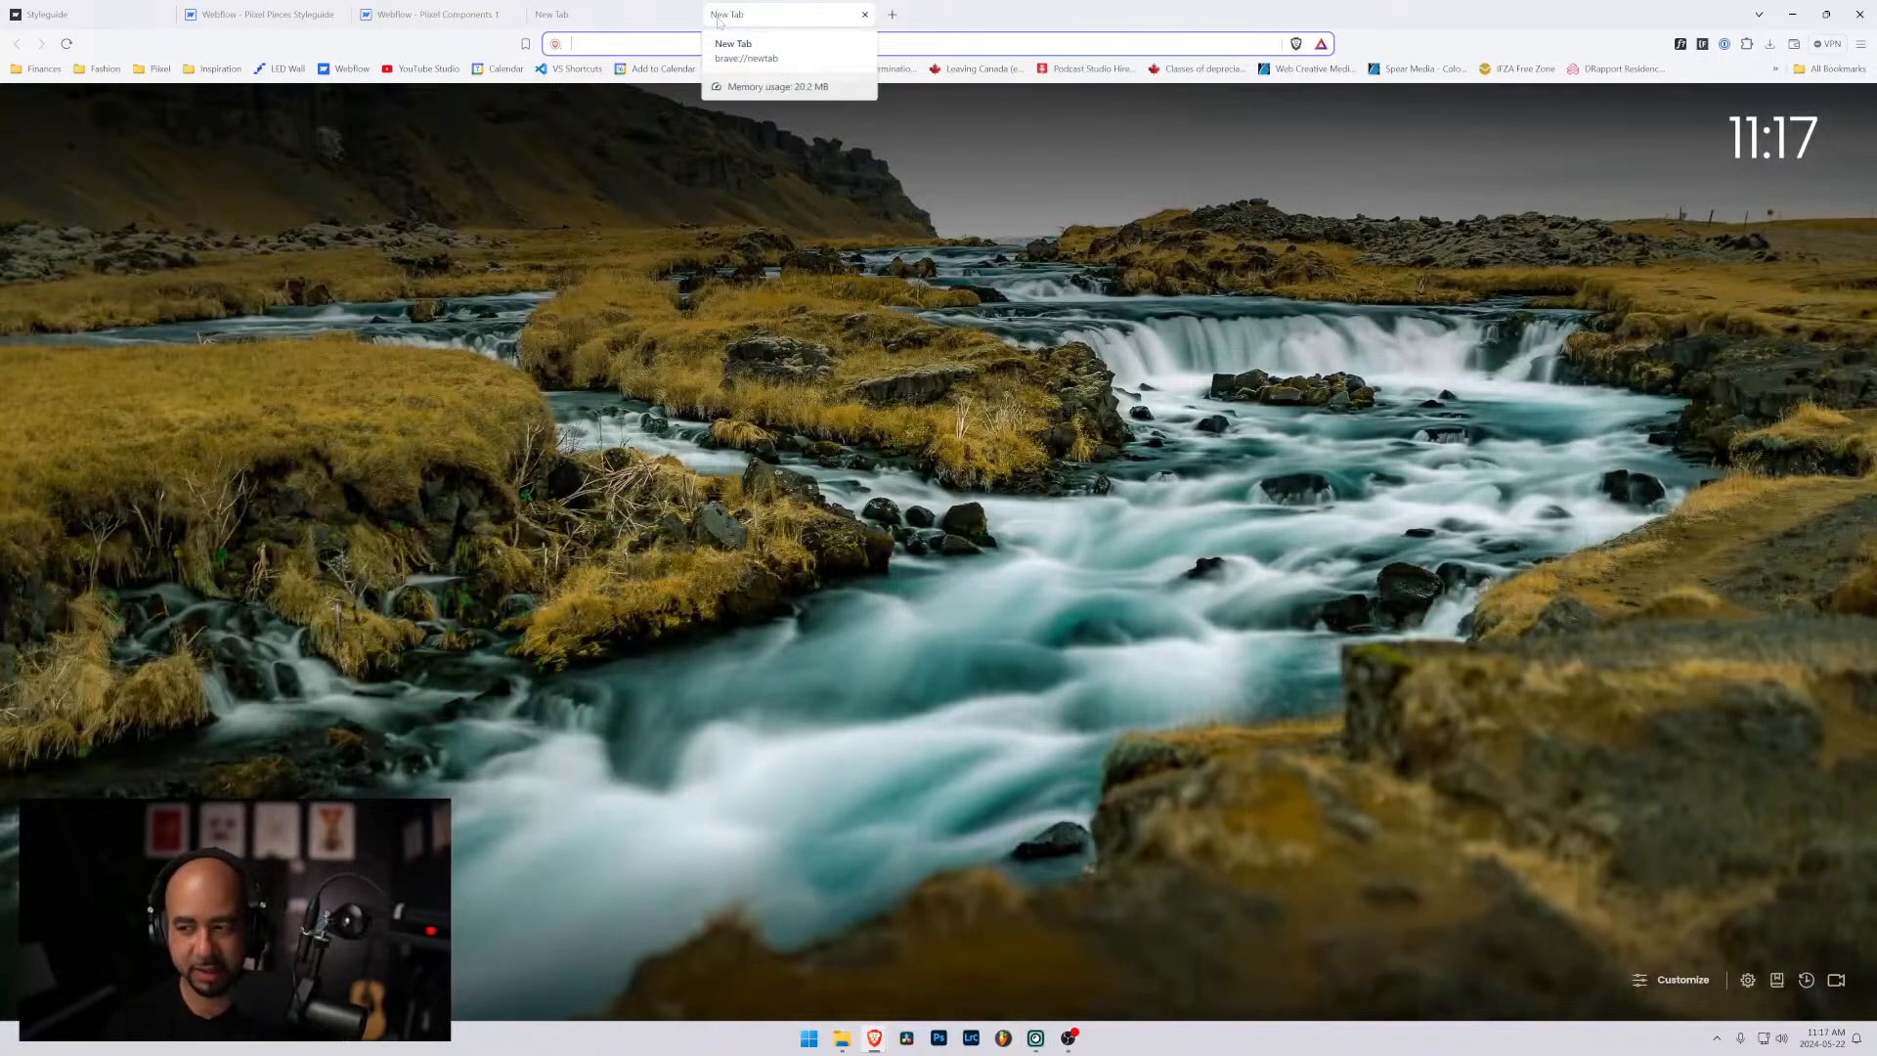
{"action": "type", "text": "celciu"}
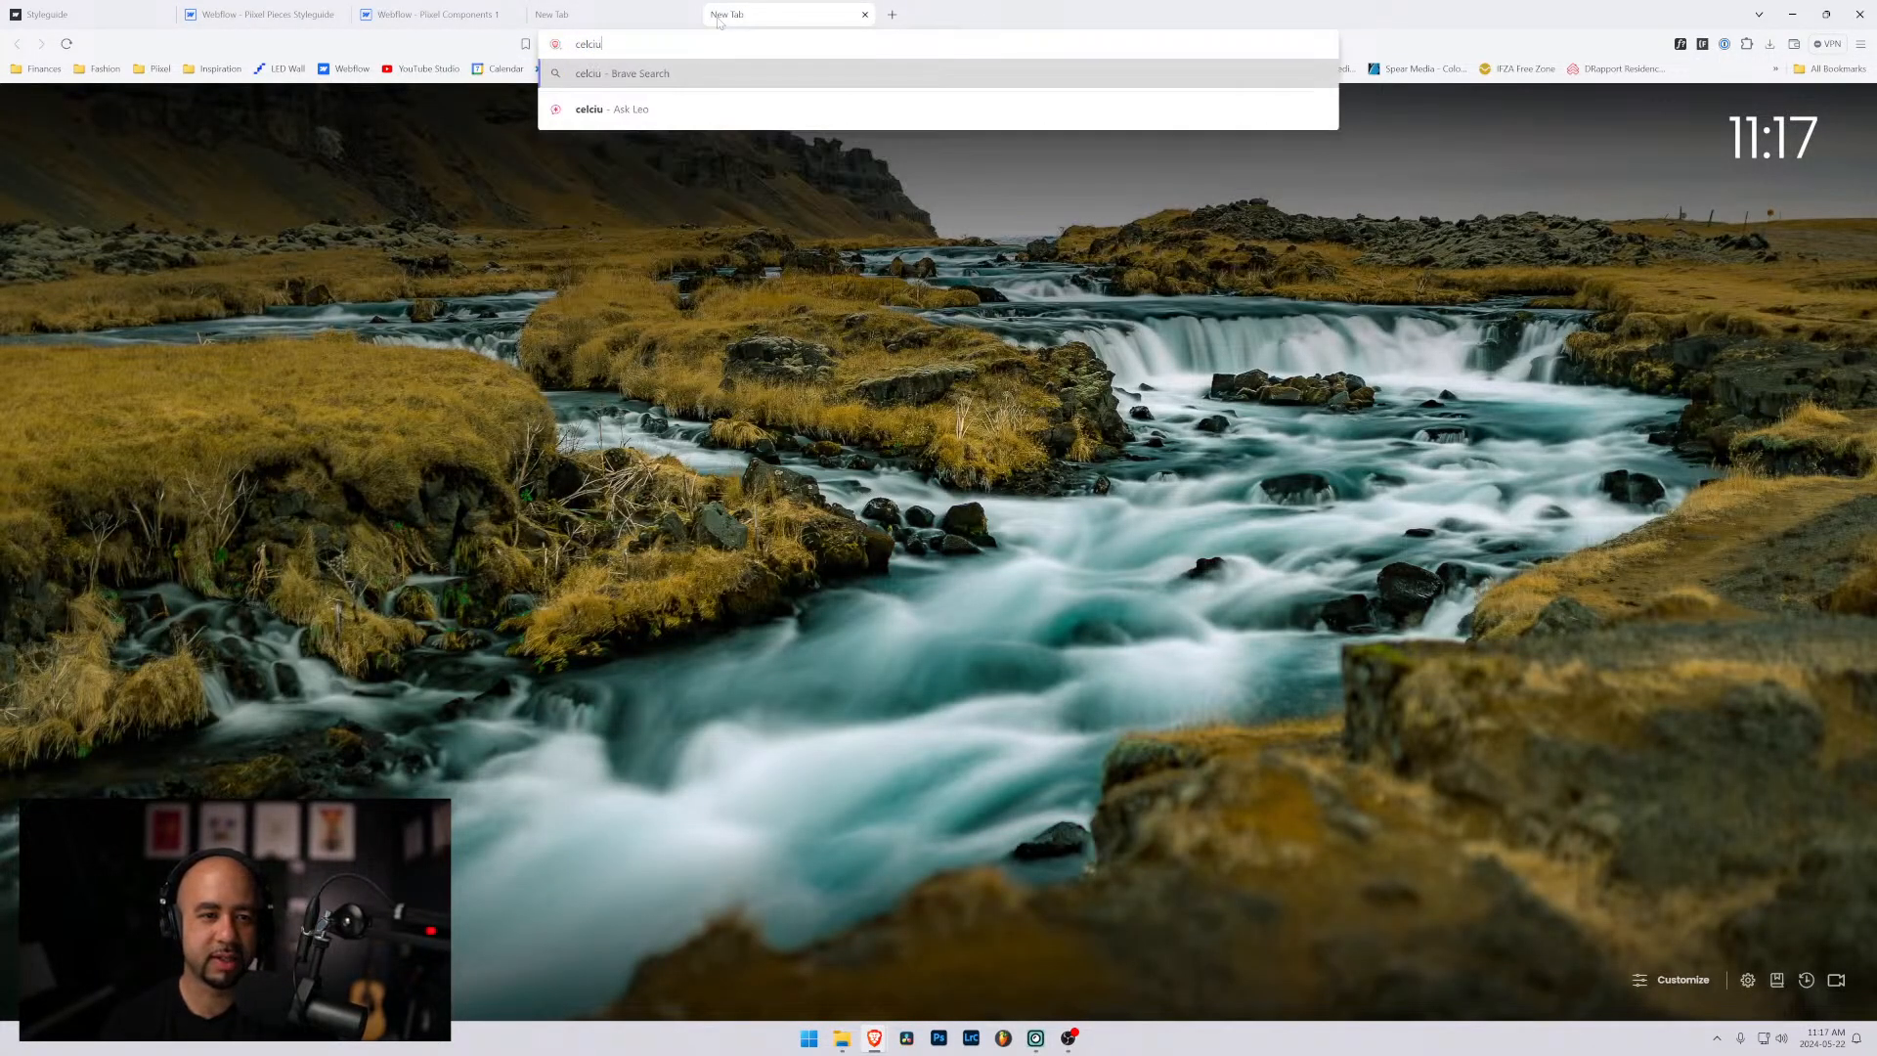
{"action": "type", "text": "s to faren"}
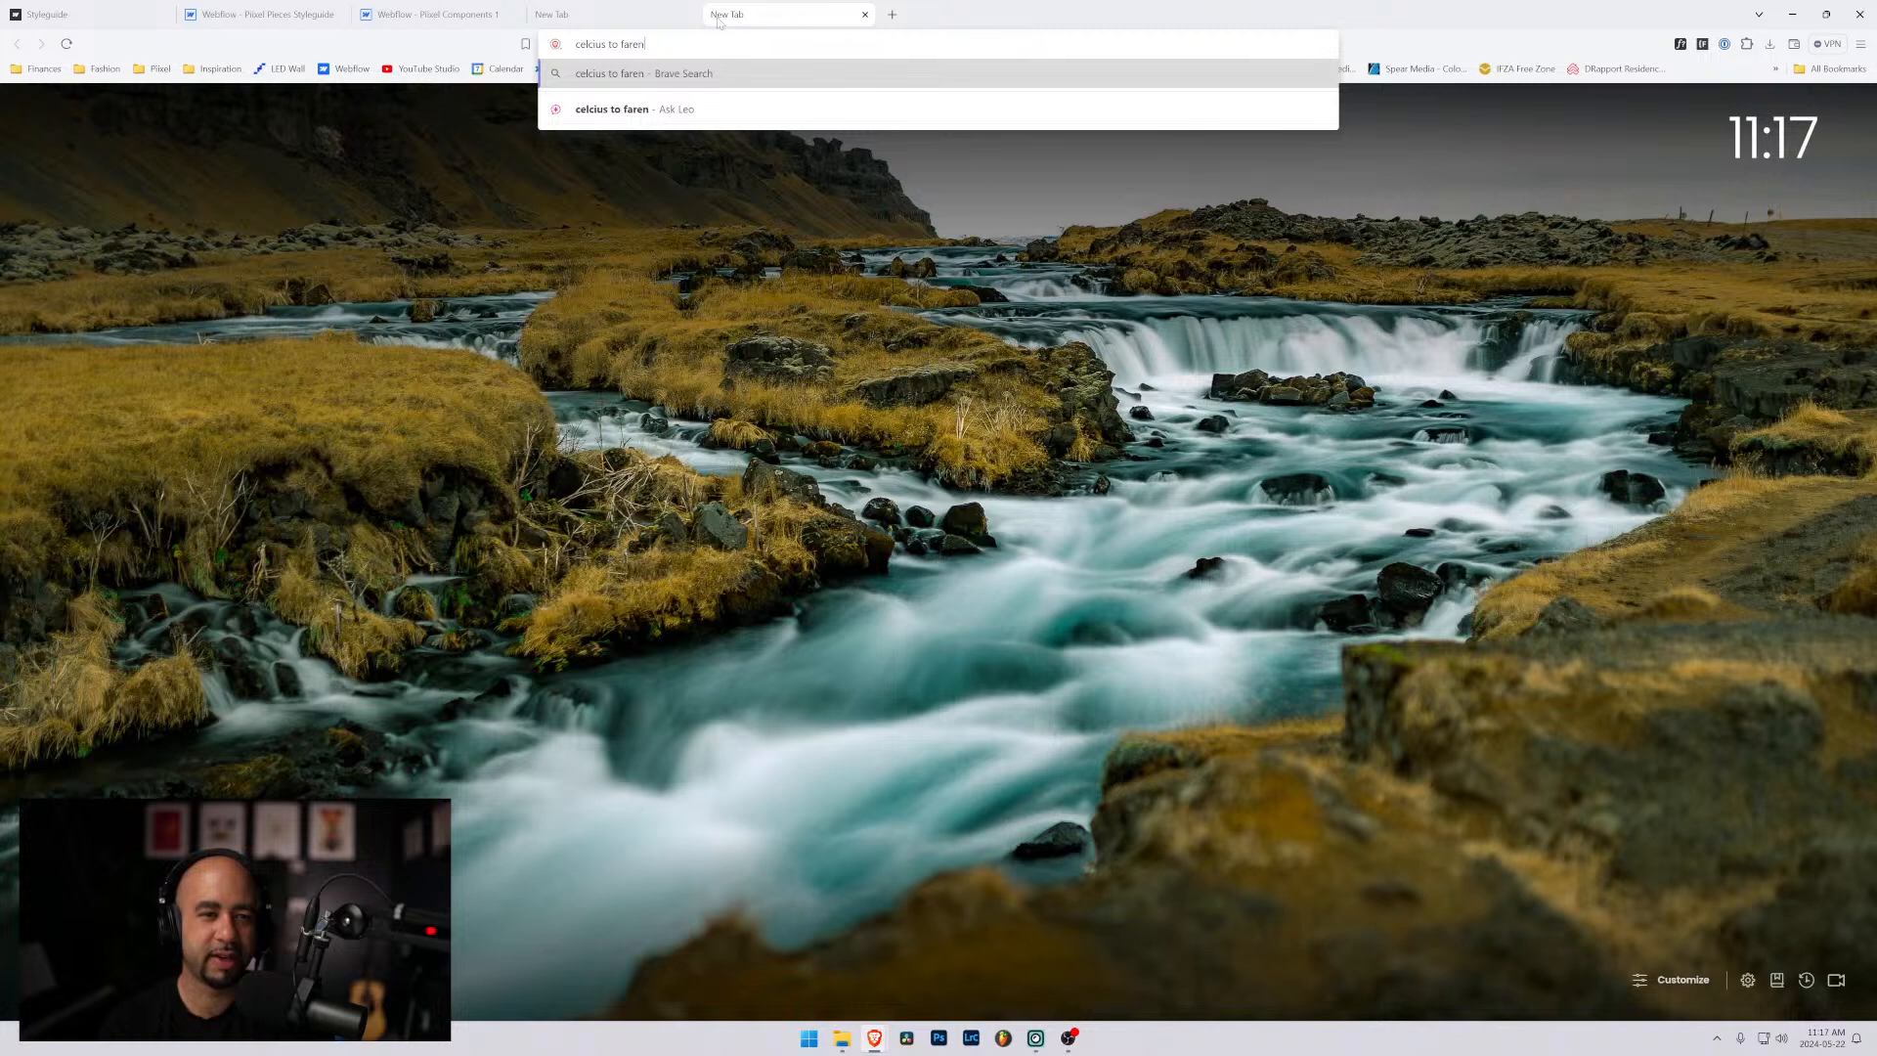
{"action": "type", "text": "heit"}
{"action": "key", "text": "Return"}
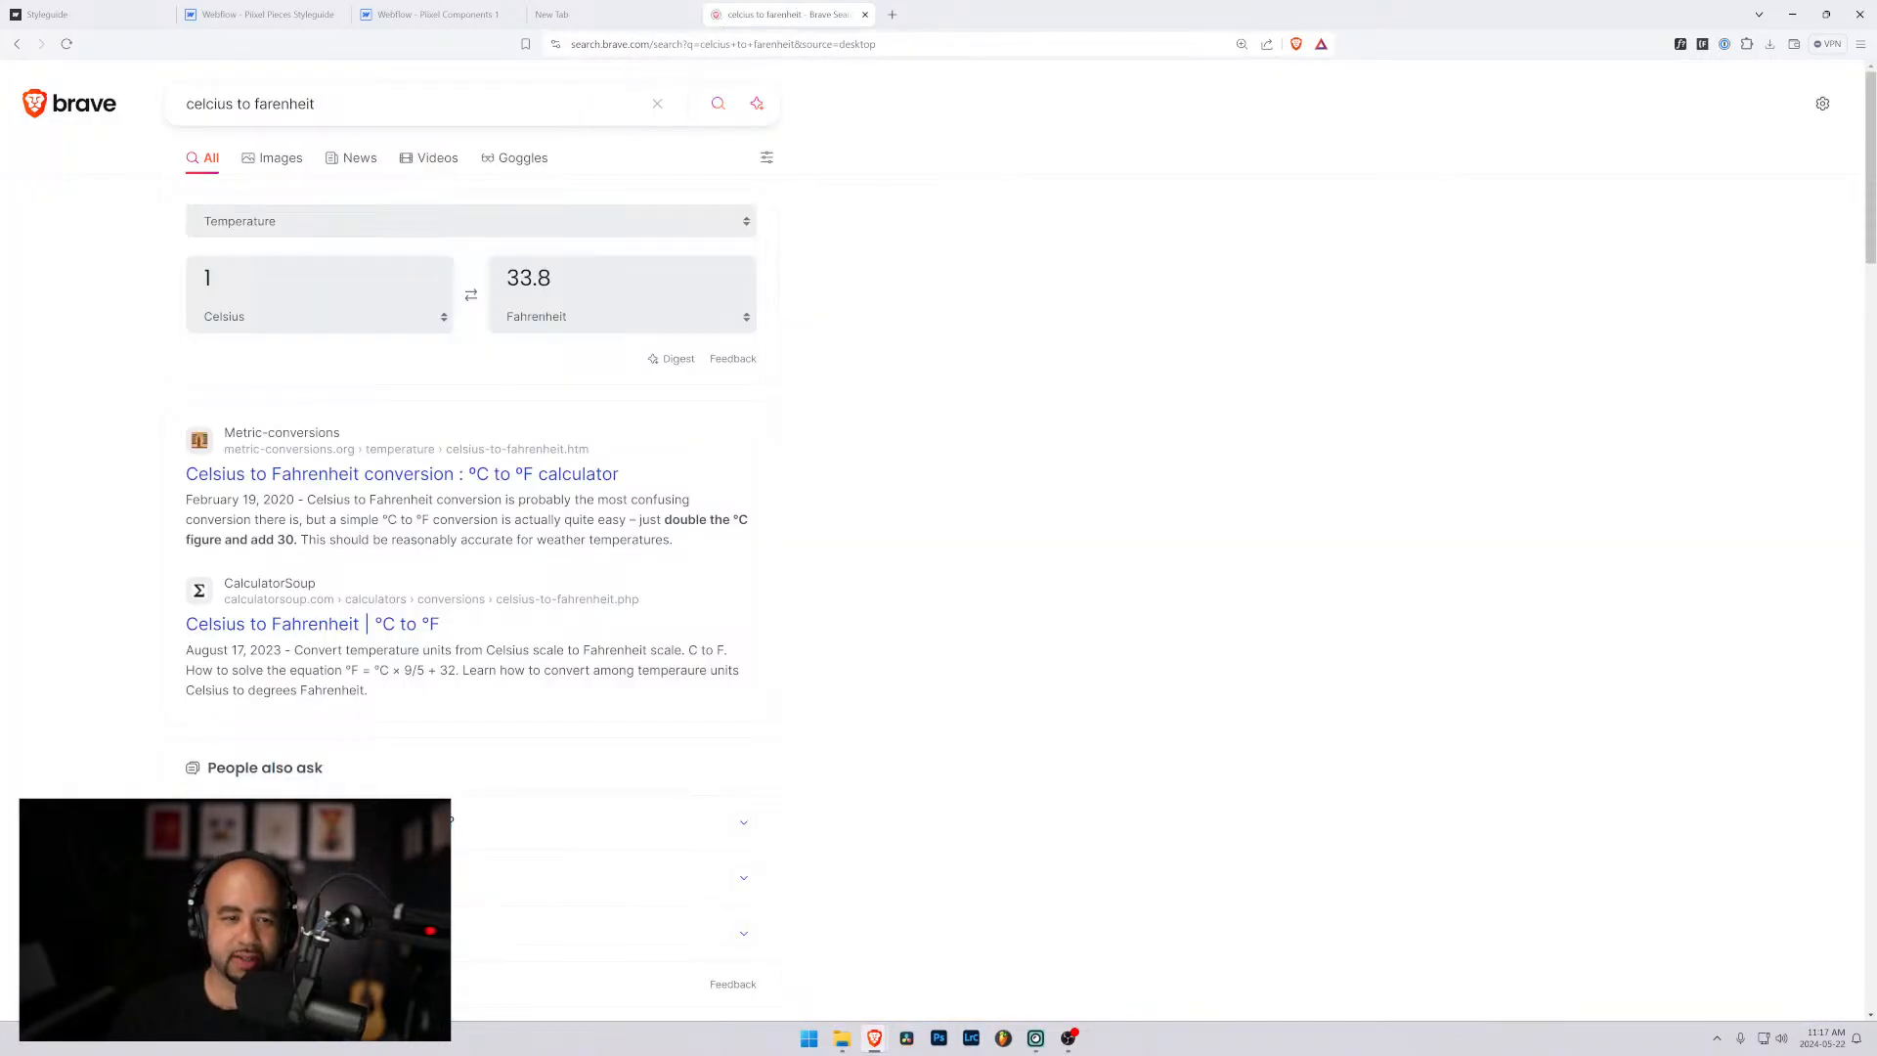
{"action": "left_click_drag", "start_coordinate": [234, 279], "coordinate": [135, 277]}
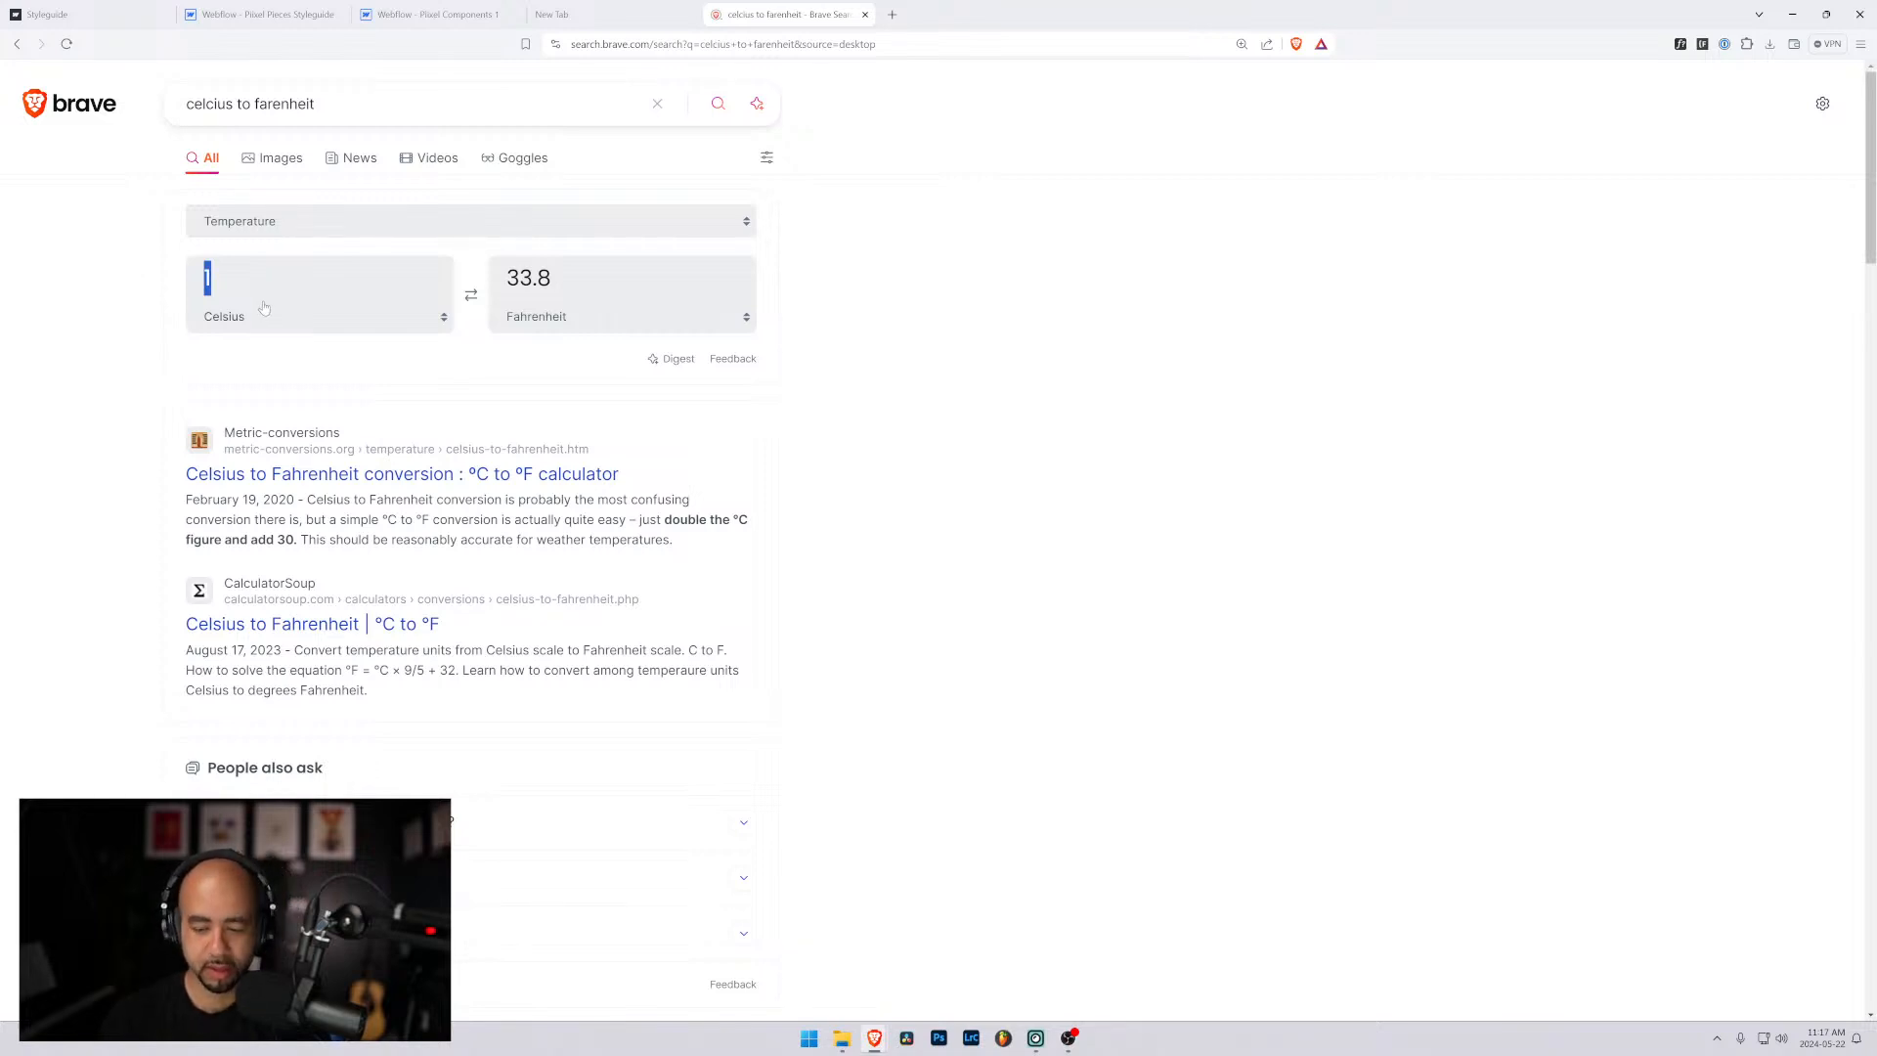
{"action": "type", "text": "45"}
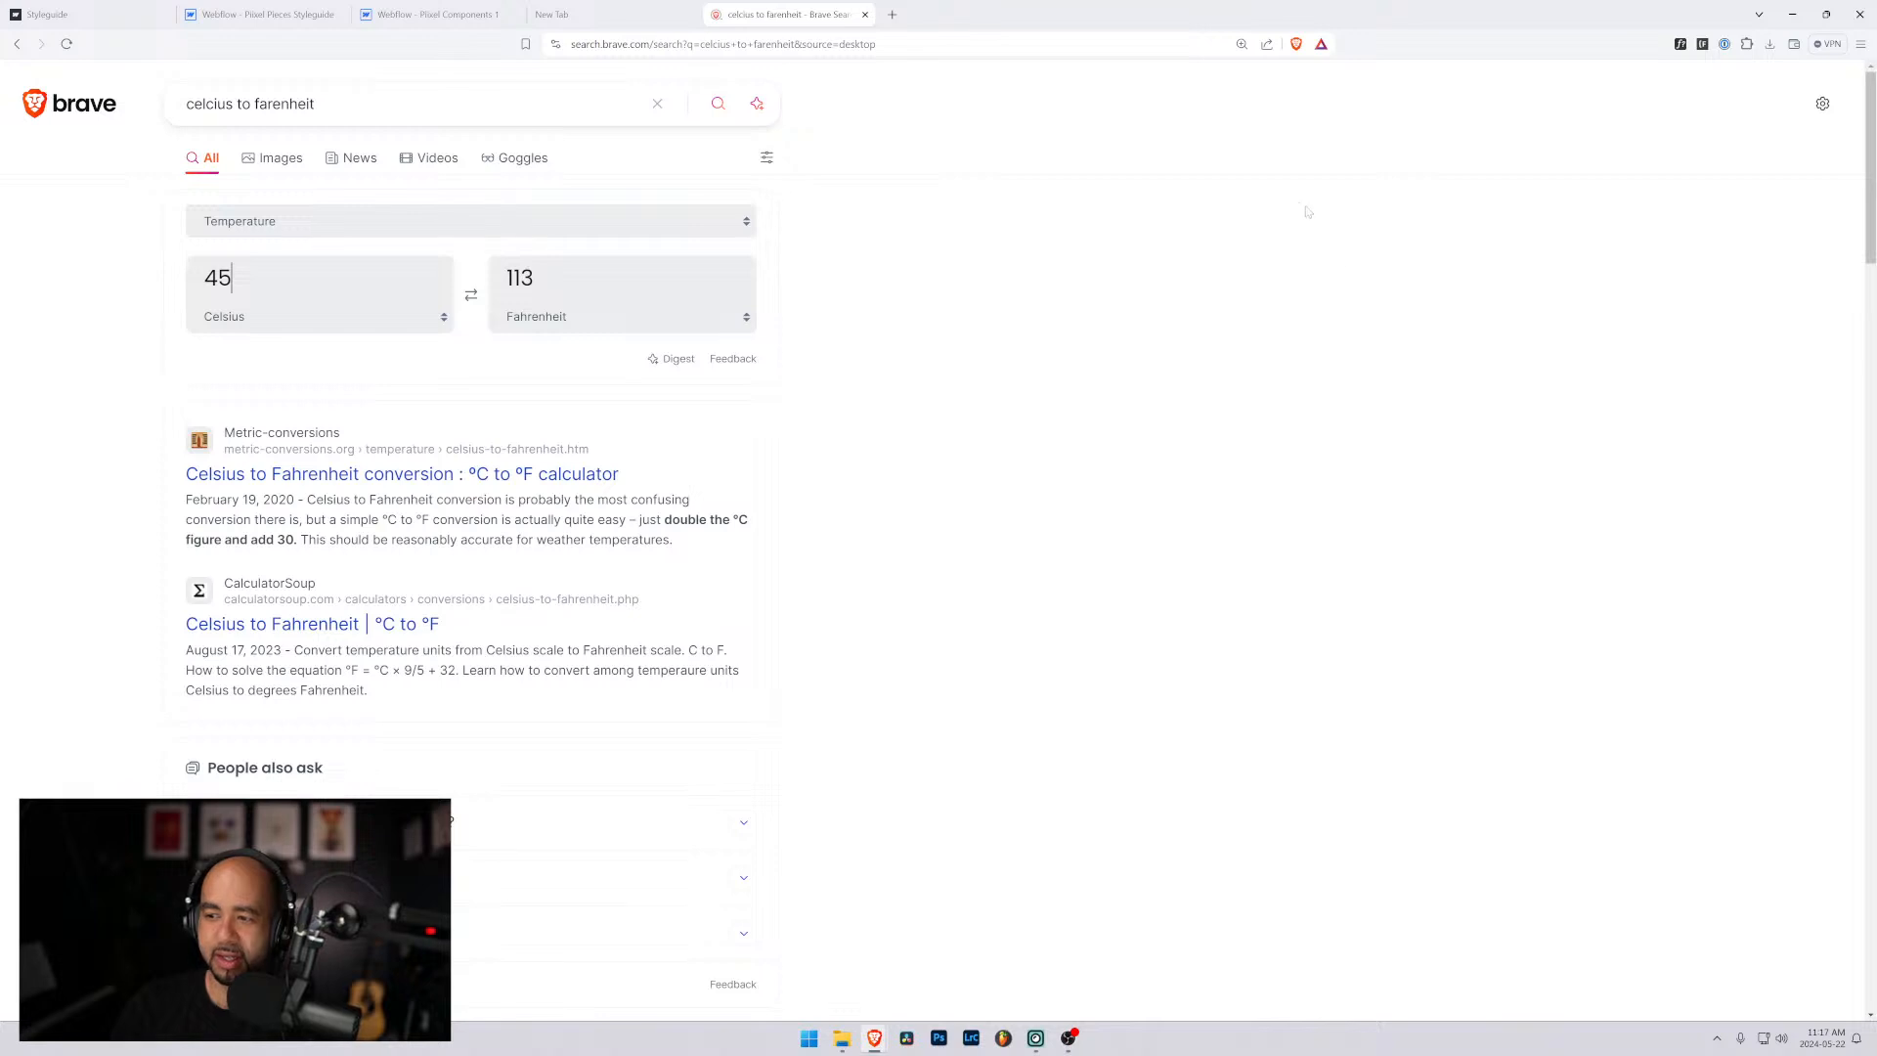
{"action": "left_click", "coordinate": [864, 14]}
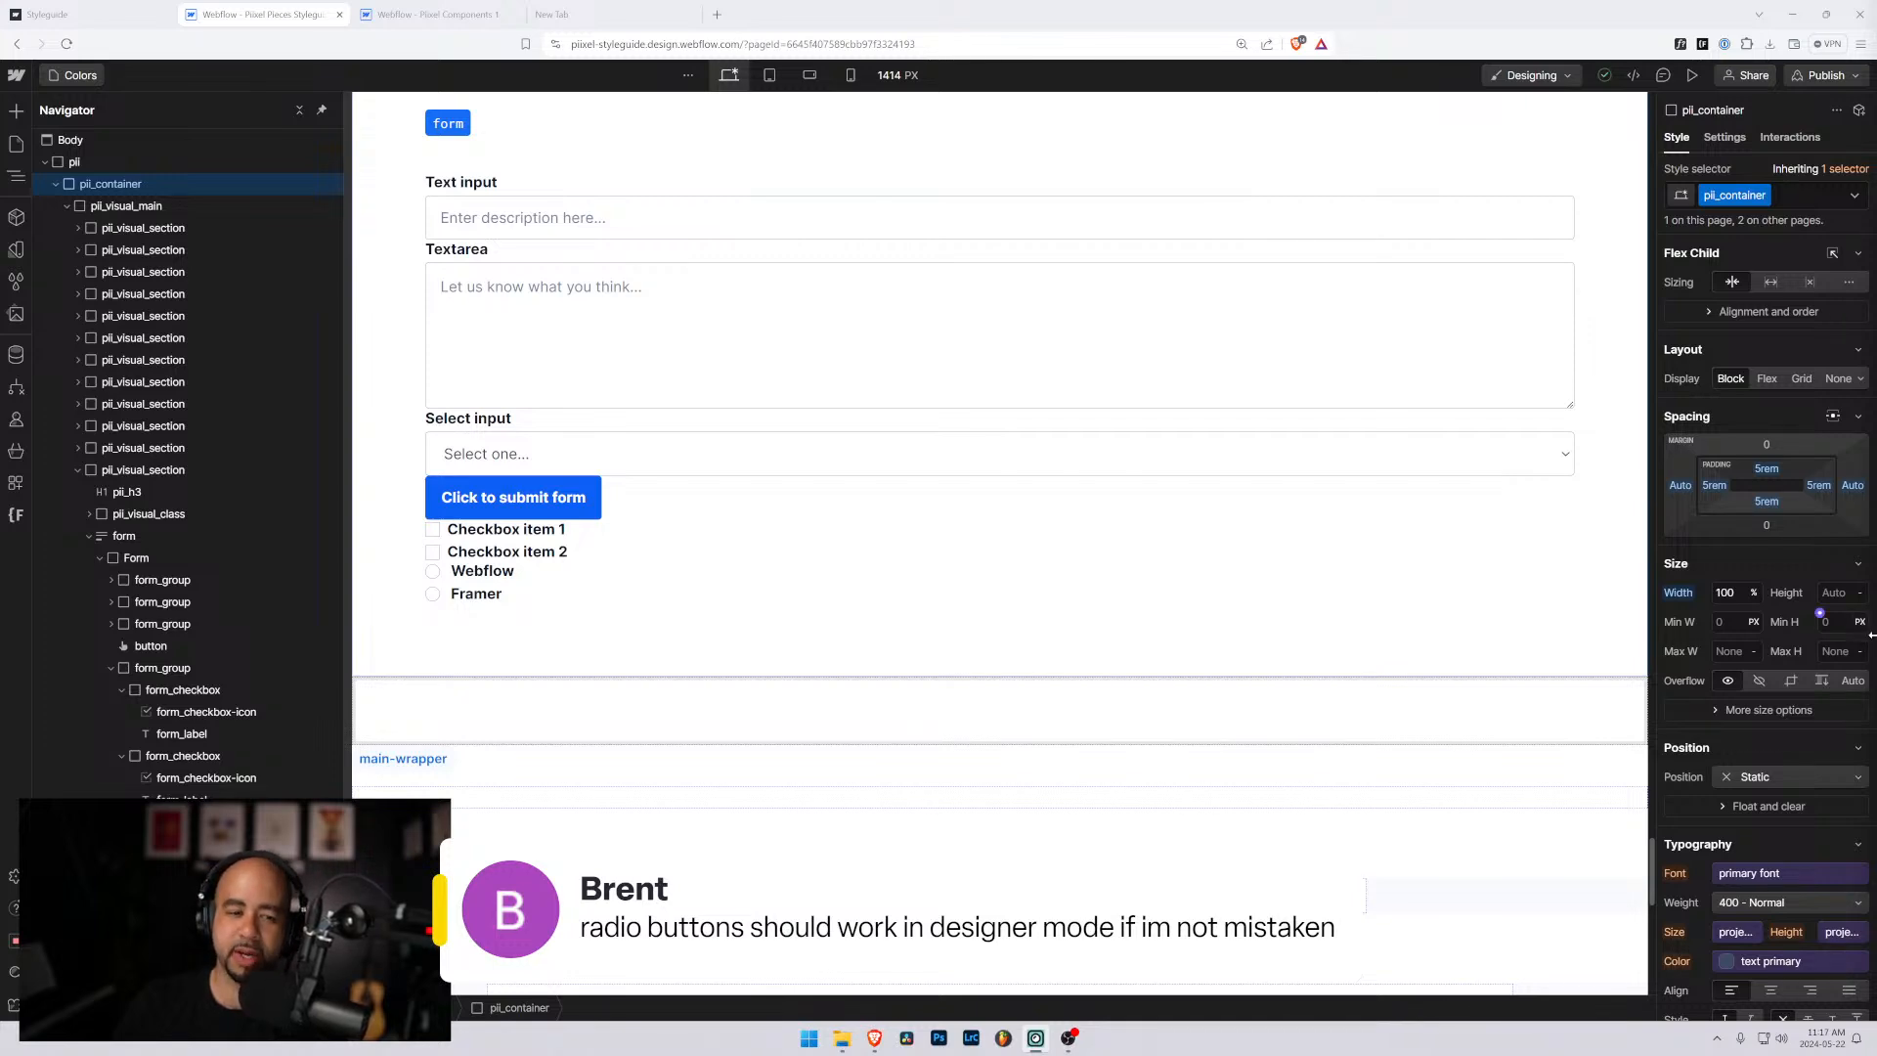
Switch to the Pixel Components 1 project, preview its Form 1 page, and test toggling the "Site not loading" and "Payment processing" checkboxes.
{"action": "left_click", "coordinate": [459, 14]}
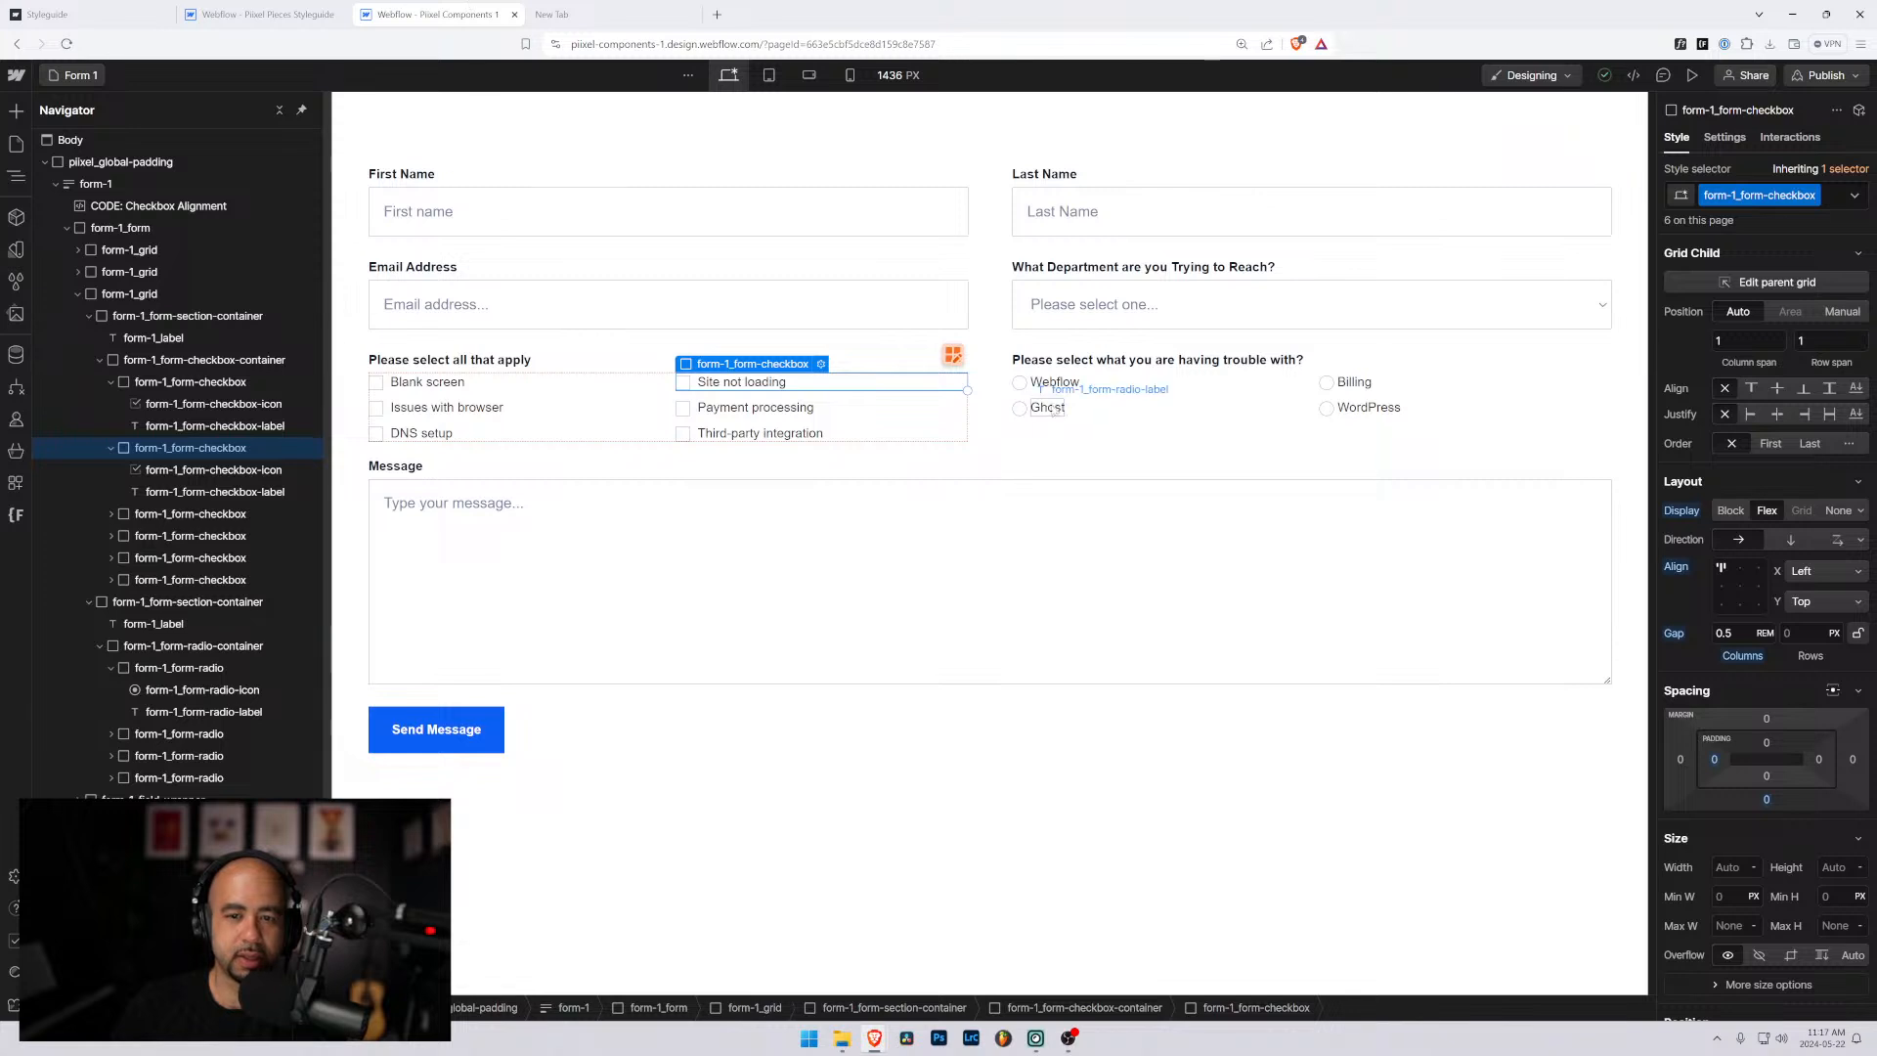
{"action": "left_click", "coordinate": [1694, 78]}
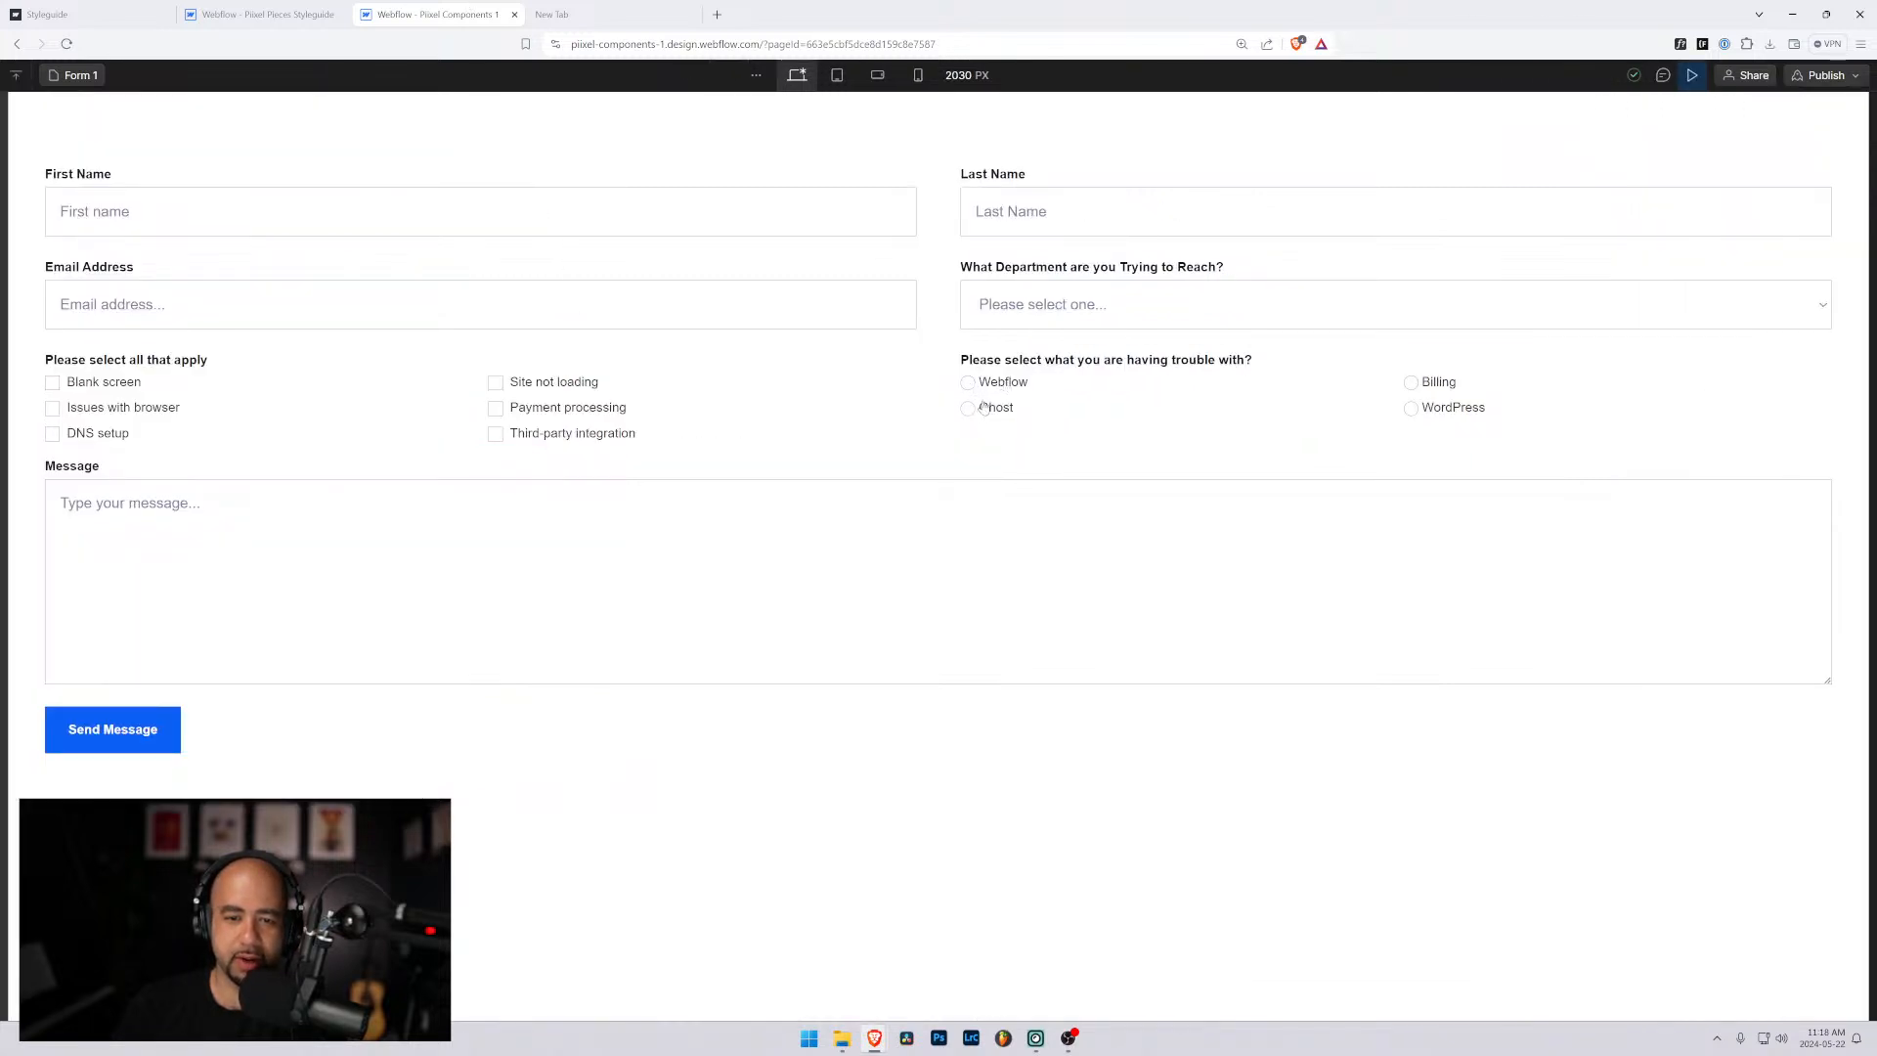
{"action": "left_click", "coordinate": [538, 382]}
{"action": "left_click", "coordinate": [538, 407]}
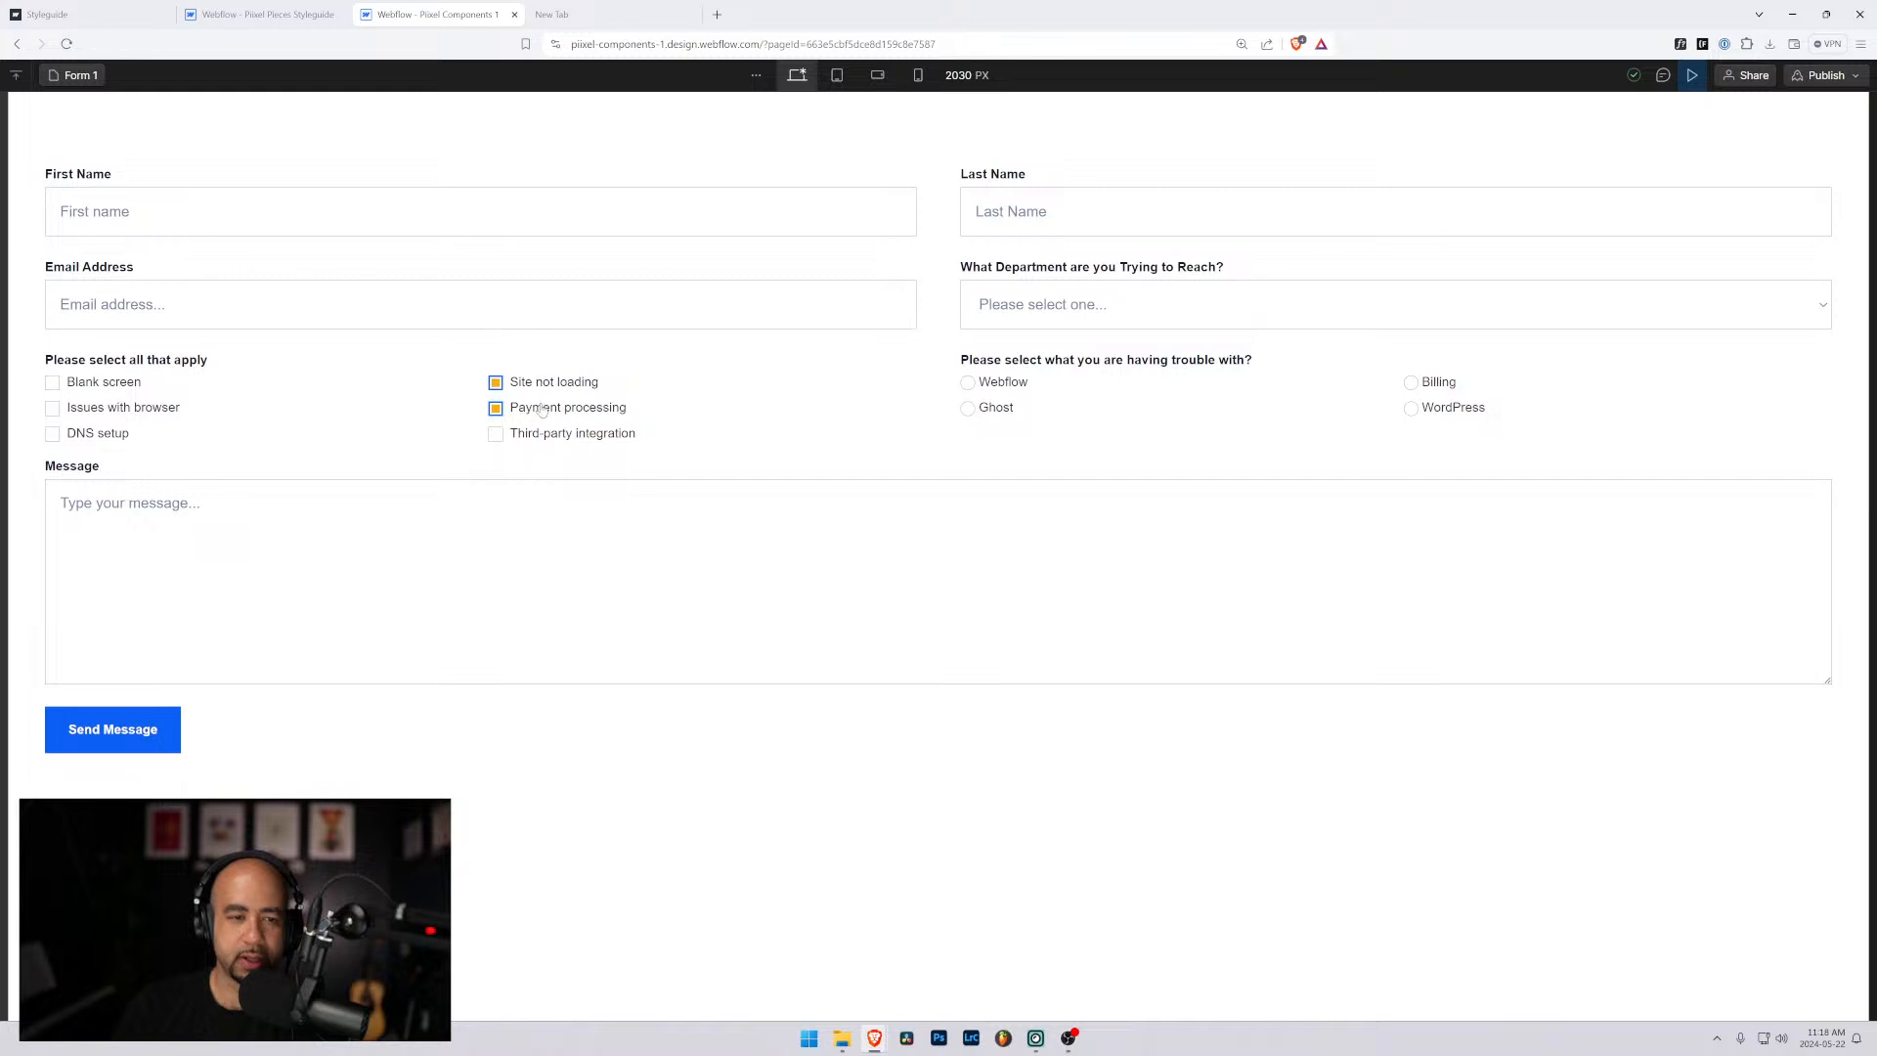
{"action": "left_click", "coordinate": [538, 407]}
{"action": "left_click", "coordinate": [538, 382]}
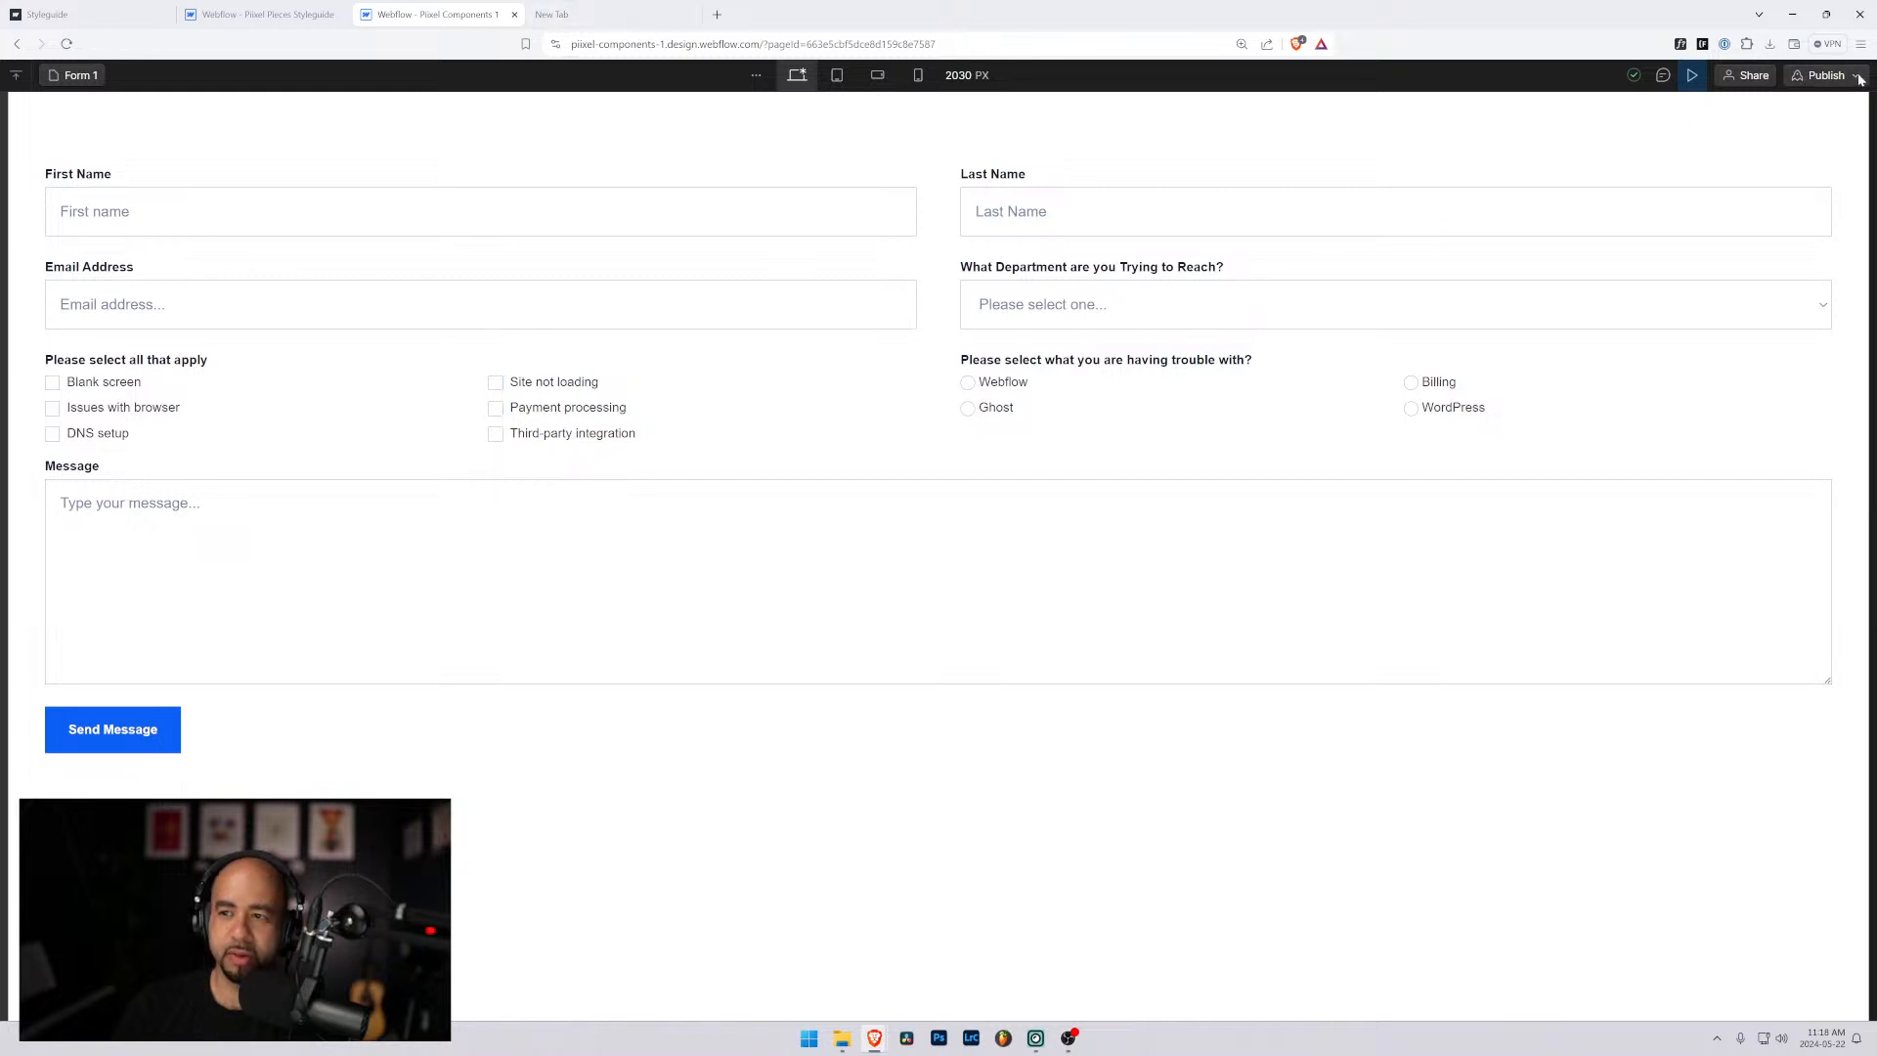
Open the published com1.pixel.ca site and test switching between the Webflow, Ghost, WordPress and Billing radio options.
{"action": "left_click", "coordinate": [1826, 75]}
{"action": "left_click", "coordinate": [1611, 237]}
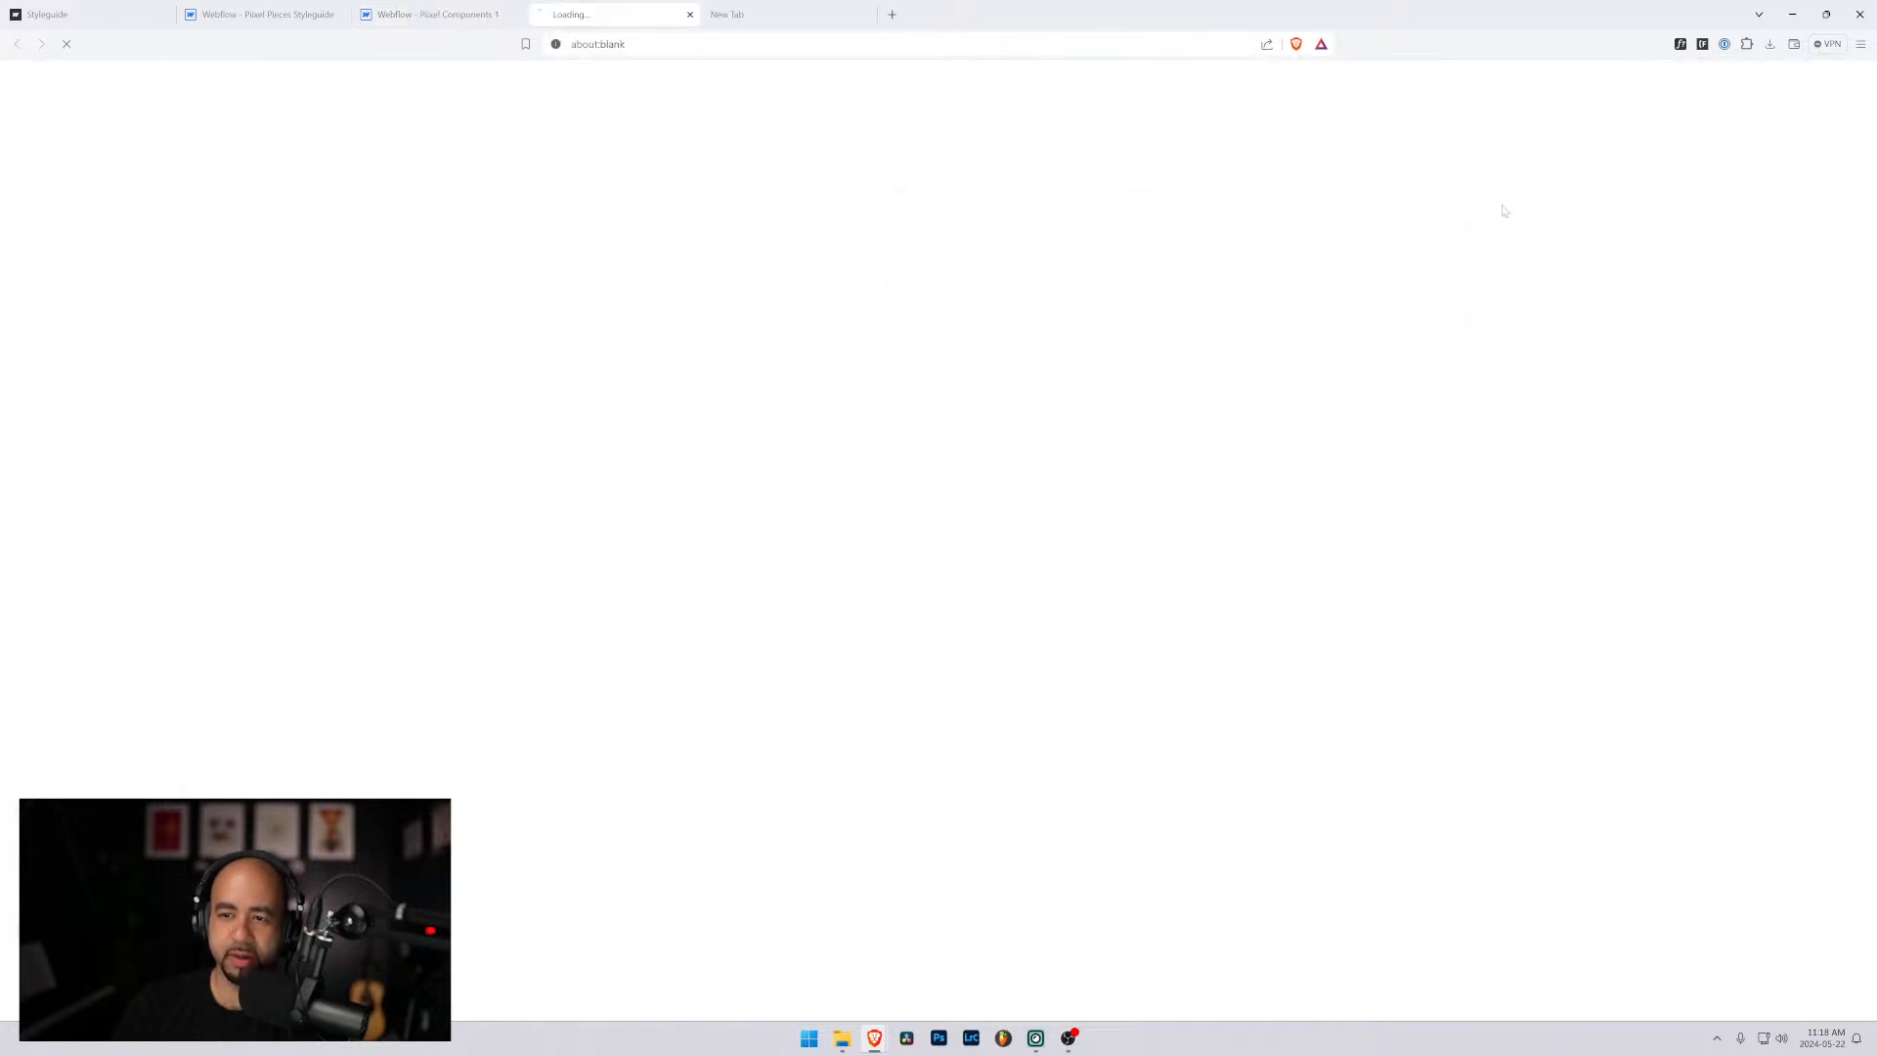
{"action": "left_click", "coordinate": [977, 295]}
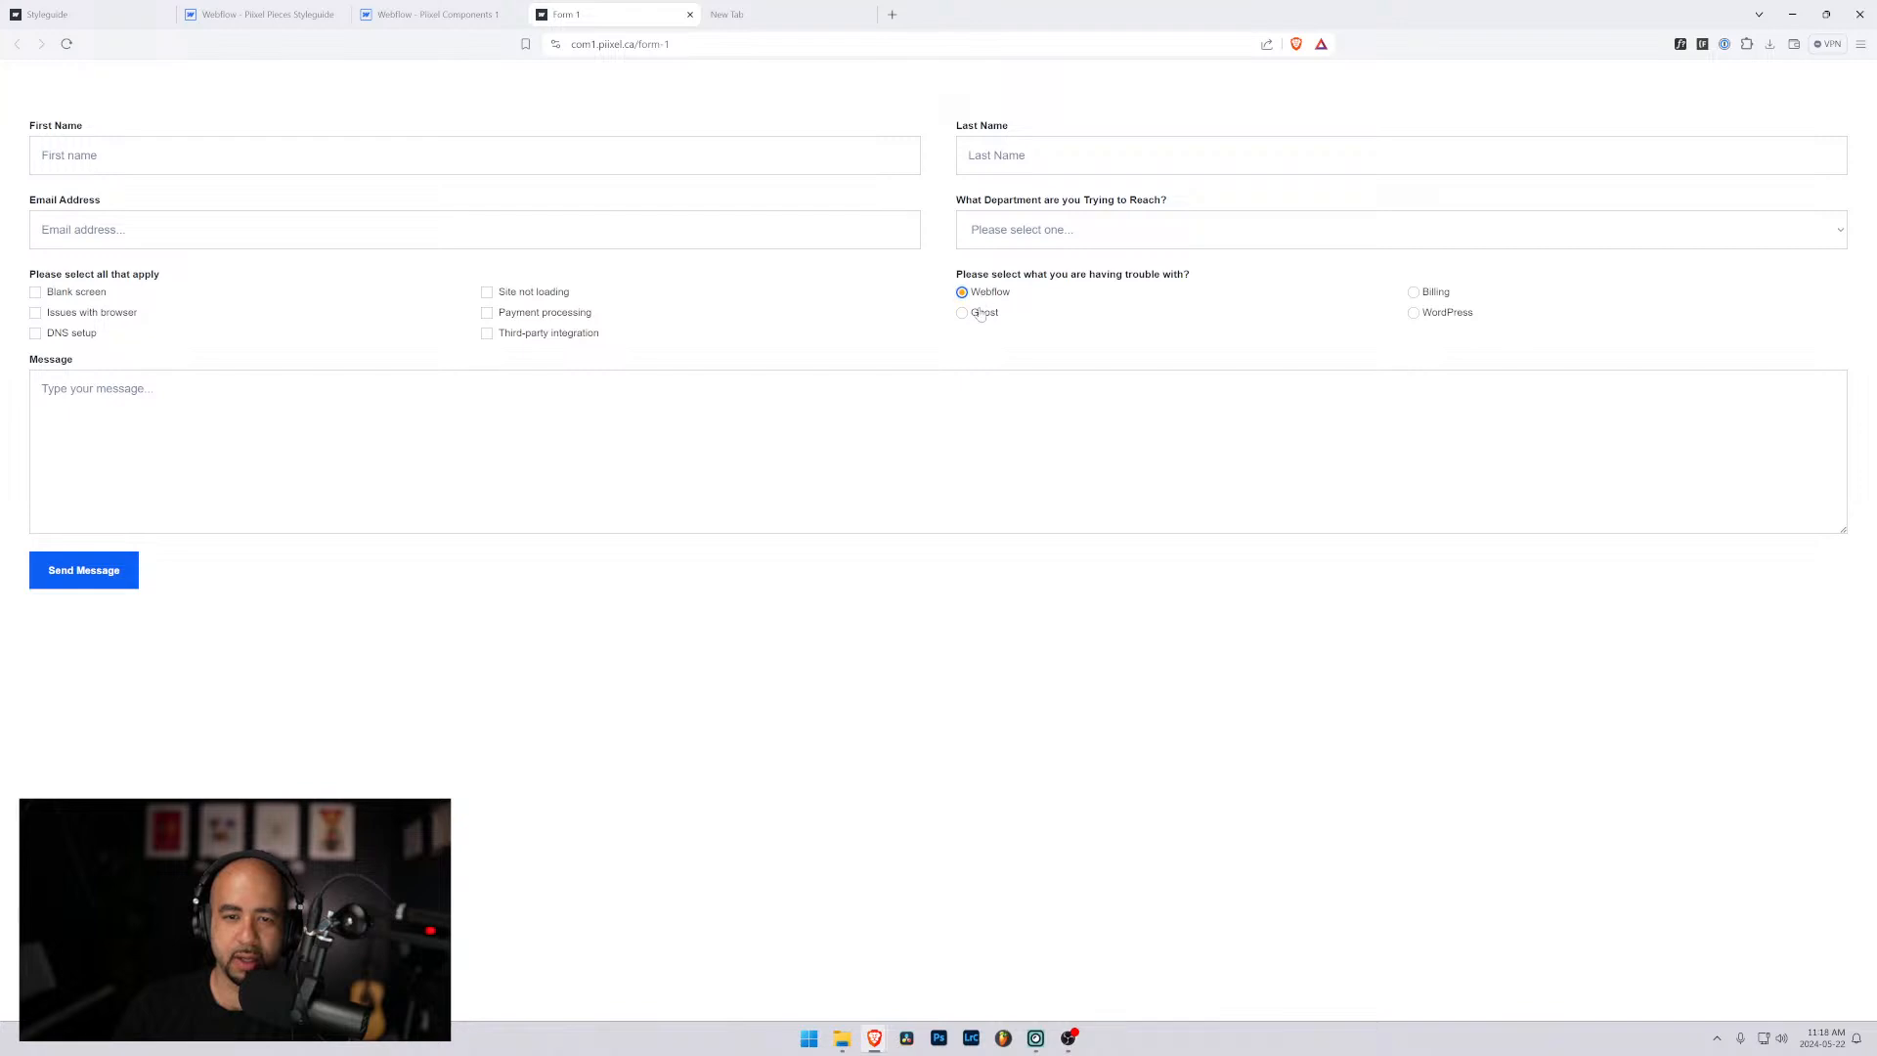
{"action": "left_click", "coordinate": [977, 312]}
{"action": "left_click", "coordinate": [1415, 313]}
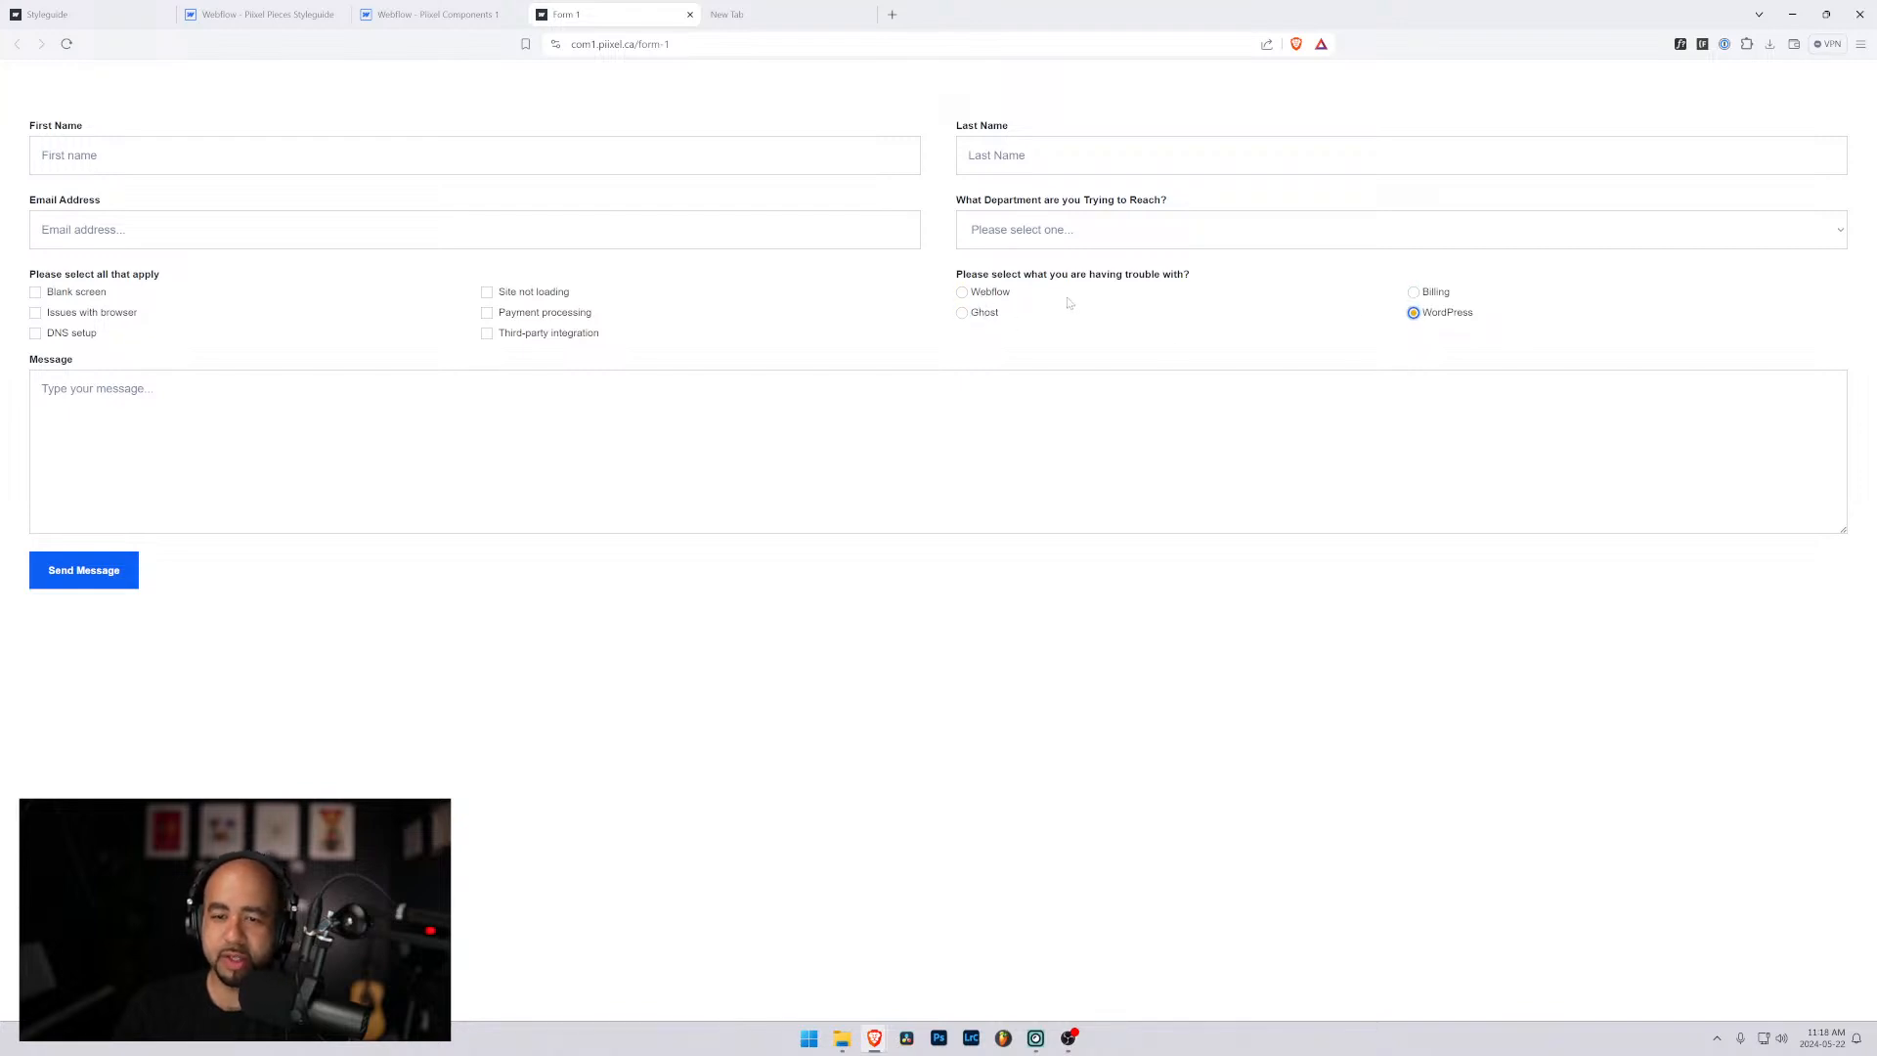
{"action": "left_click", "coordinate": [990, 293]}
{"action": "left_click", "coordinate": [985, 311]}
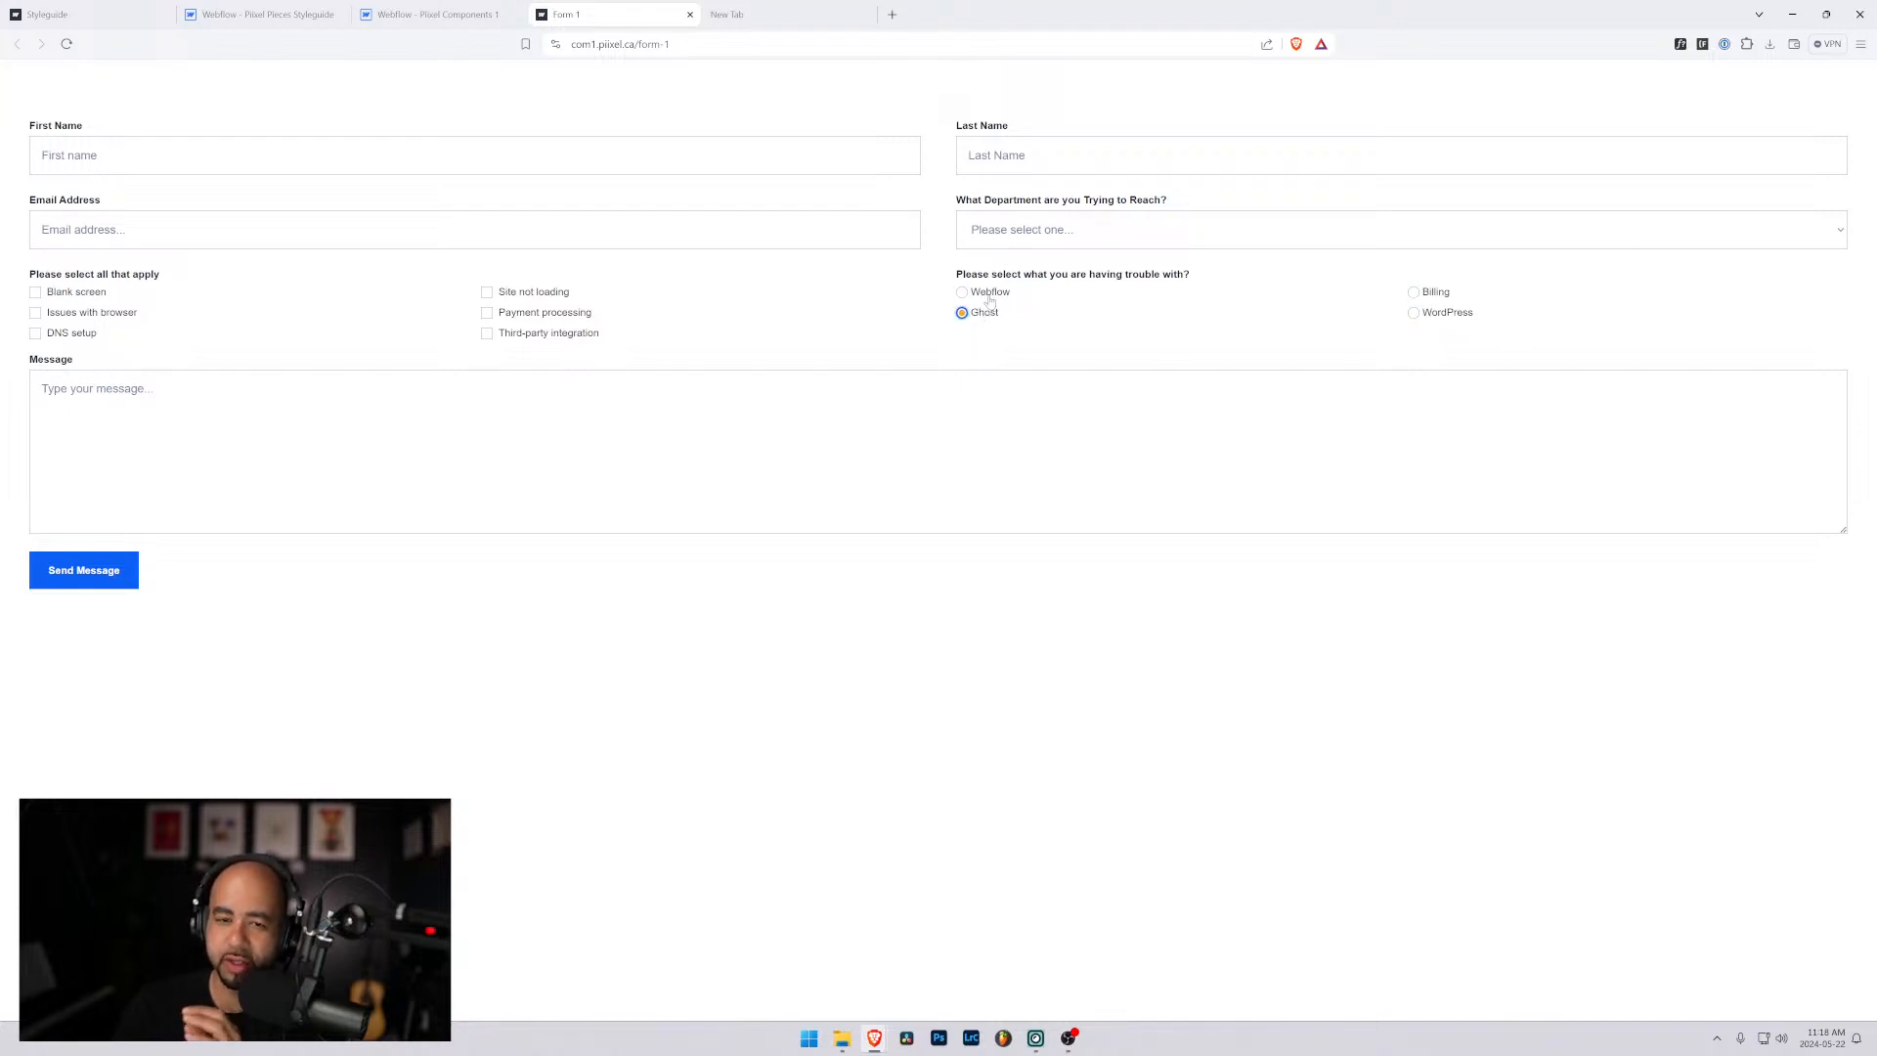
{"action": "left_click", "coordinate": [988, 295]}
{"action": "left_click", "coordinate": [1445, 293]}
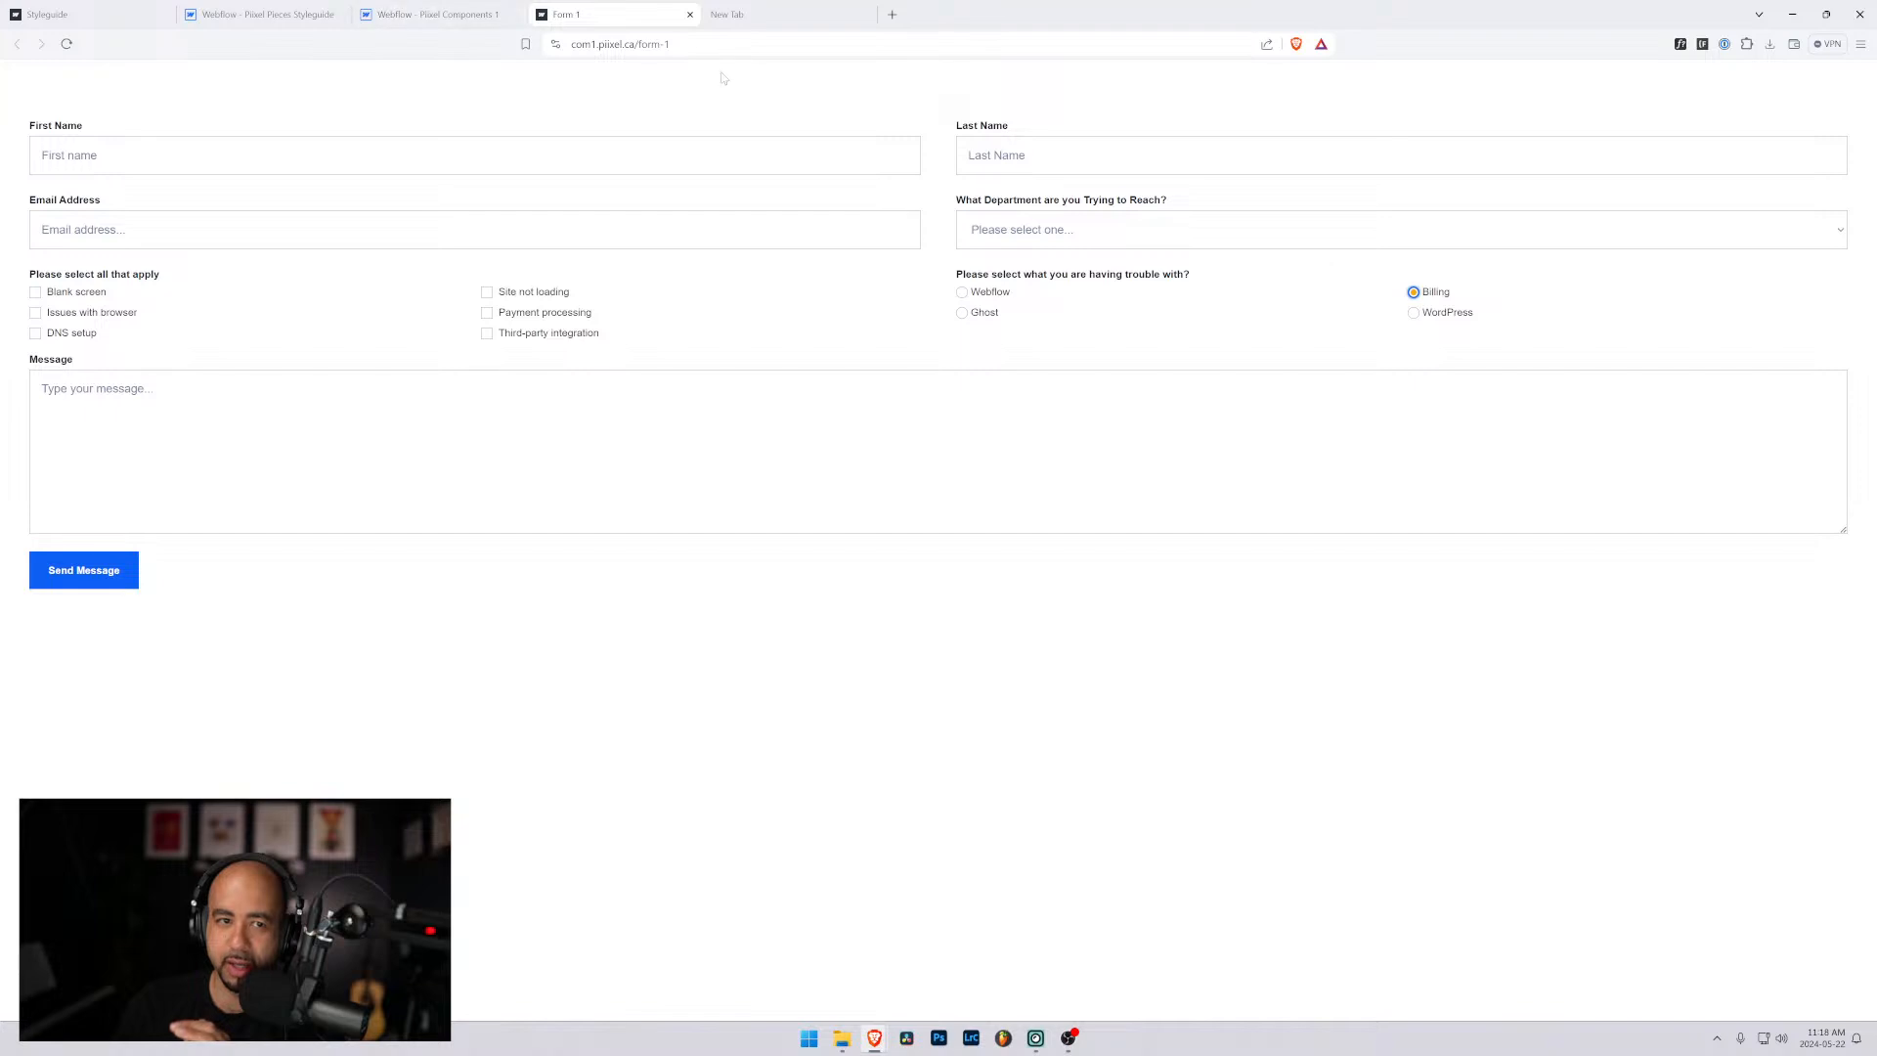
On the live form, choose the Webflow radio option and tick the "Site not loading" and "Payment processing" checkboxes.
{"action": "left_click", "coordinate": [704, 44]}
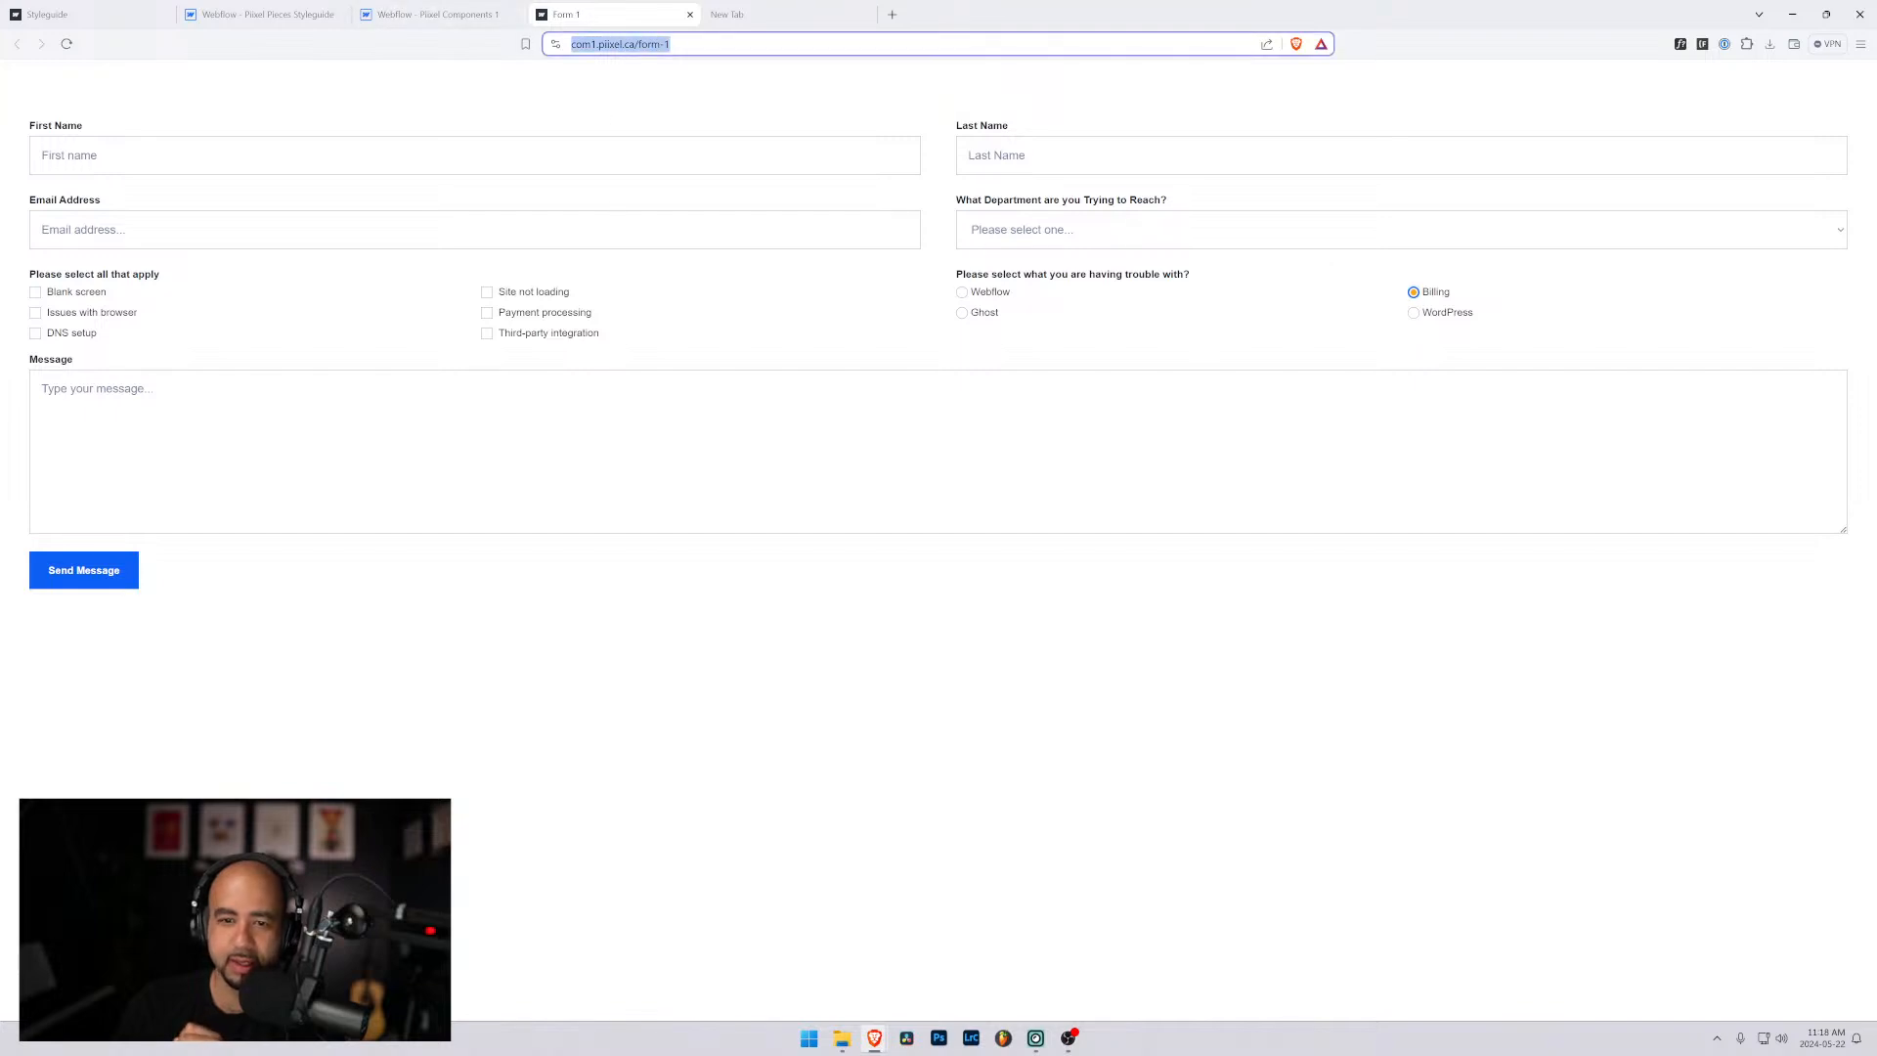
{"action": "left_click", "coordinate": [962, 292]}
{"action": "left_click", "coordinate": [533, 293]}
{"action": "left_click", "coordinate": [536, 313]}
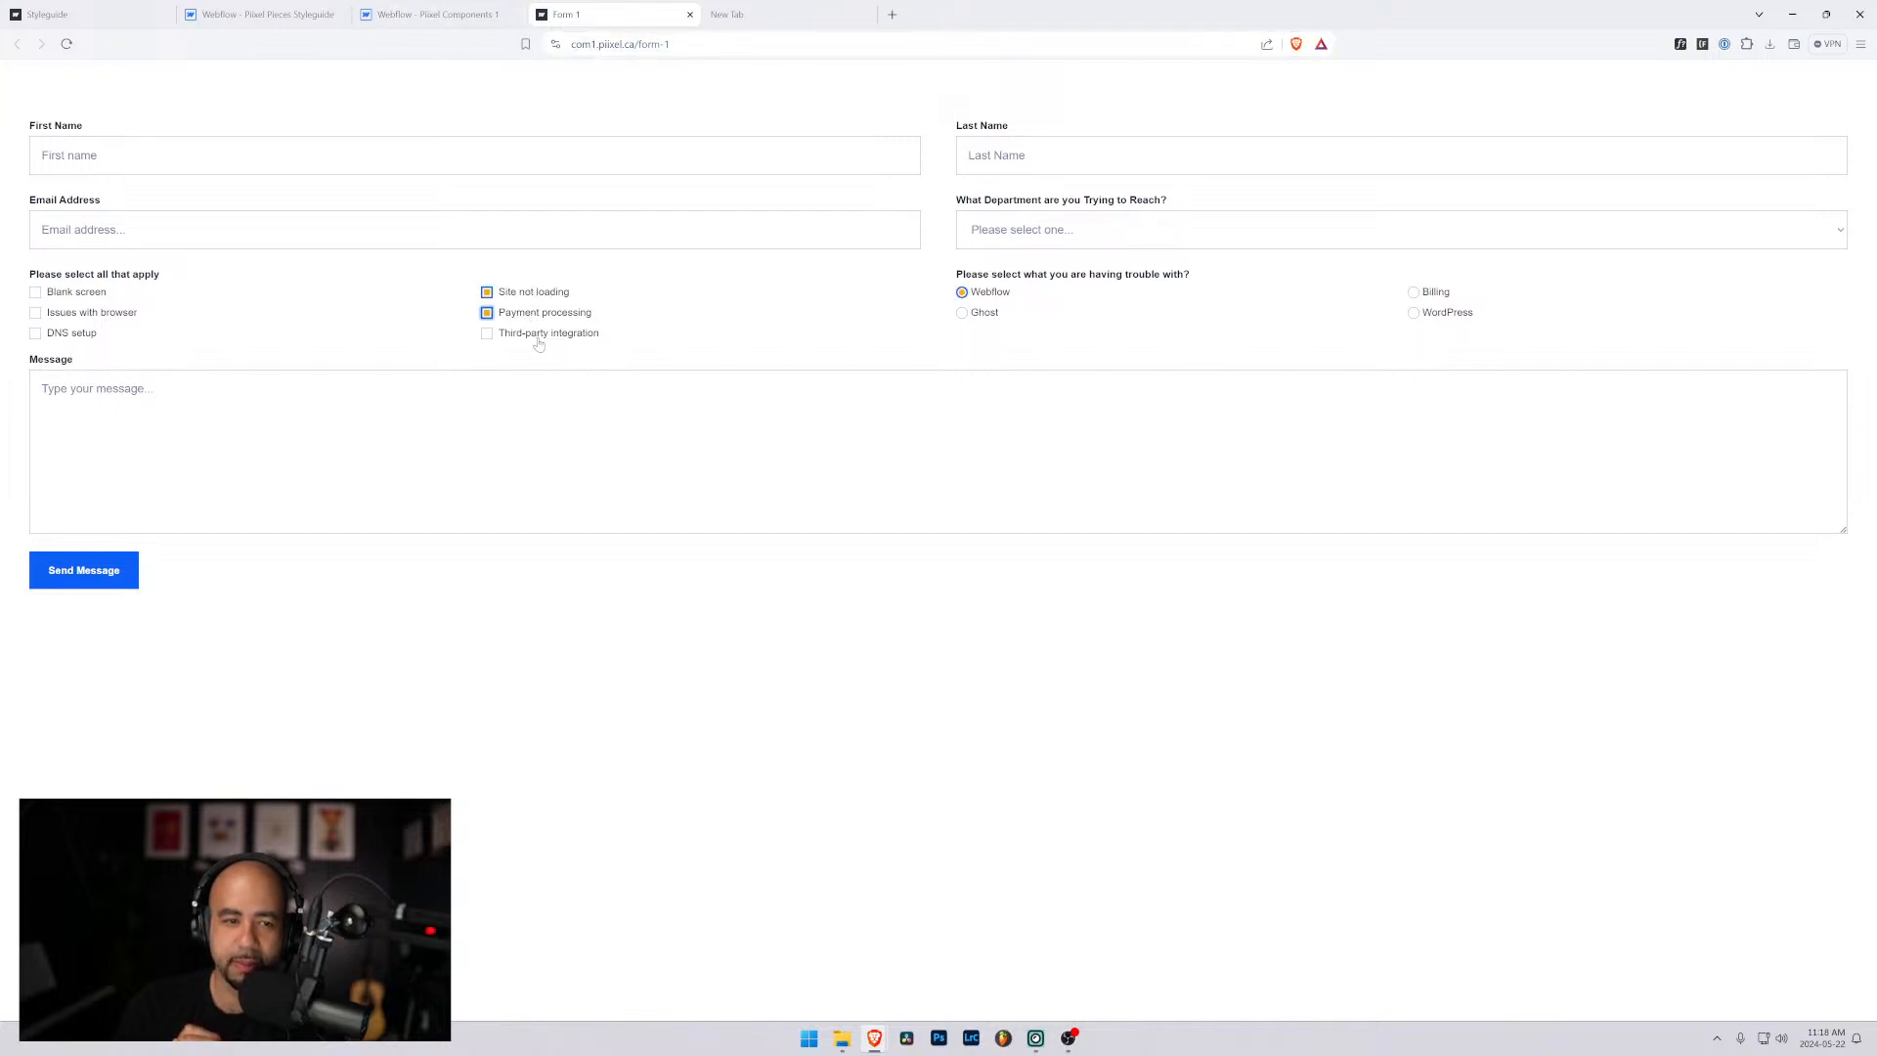
Return to the components project, dismiss its publish options, exit the preview, and switch back to the Pixel Pieces Styleguide project.
{"action": "left_click", "coordinate": [435, 14]}
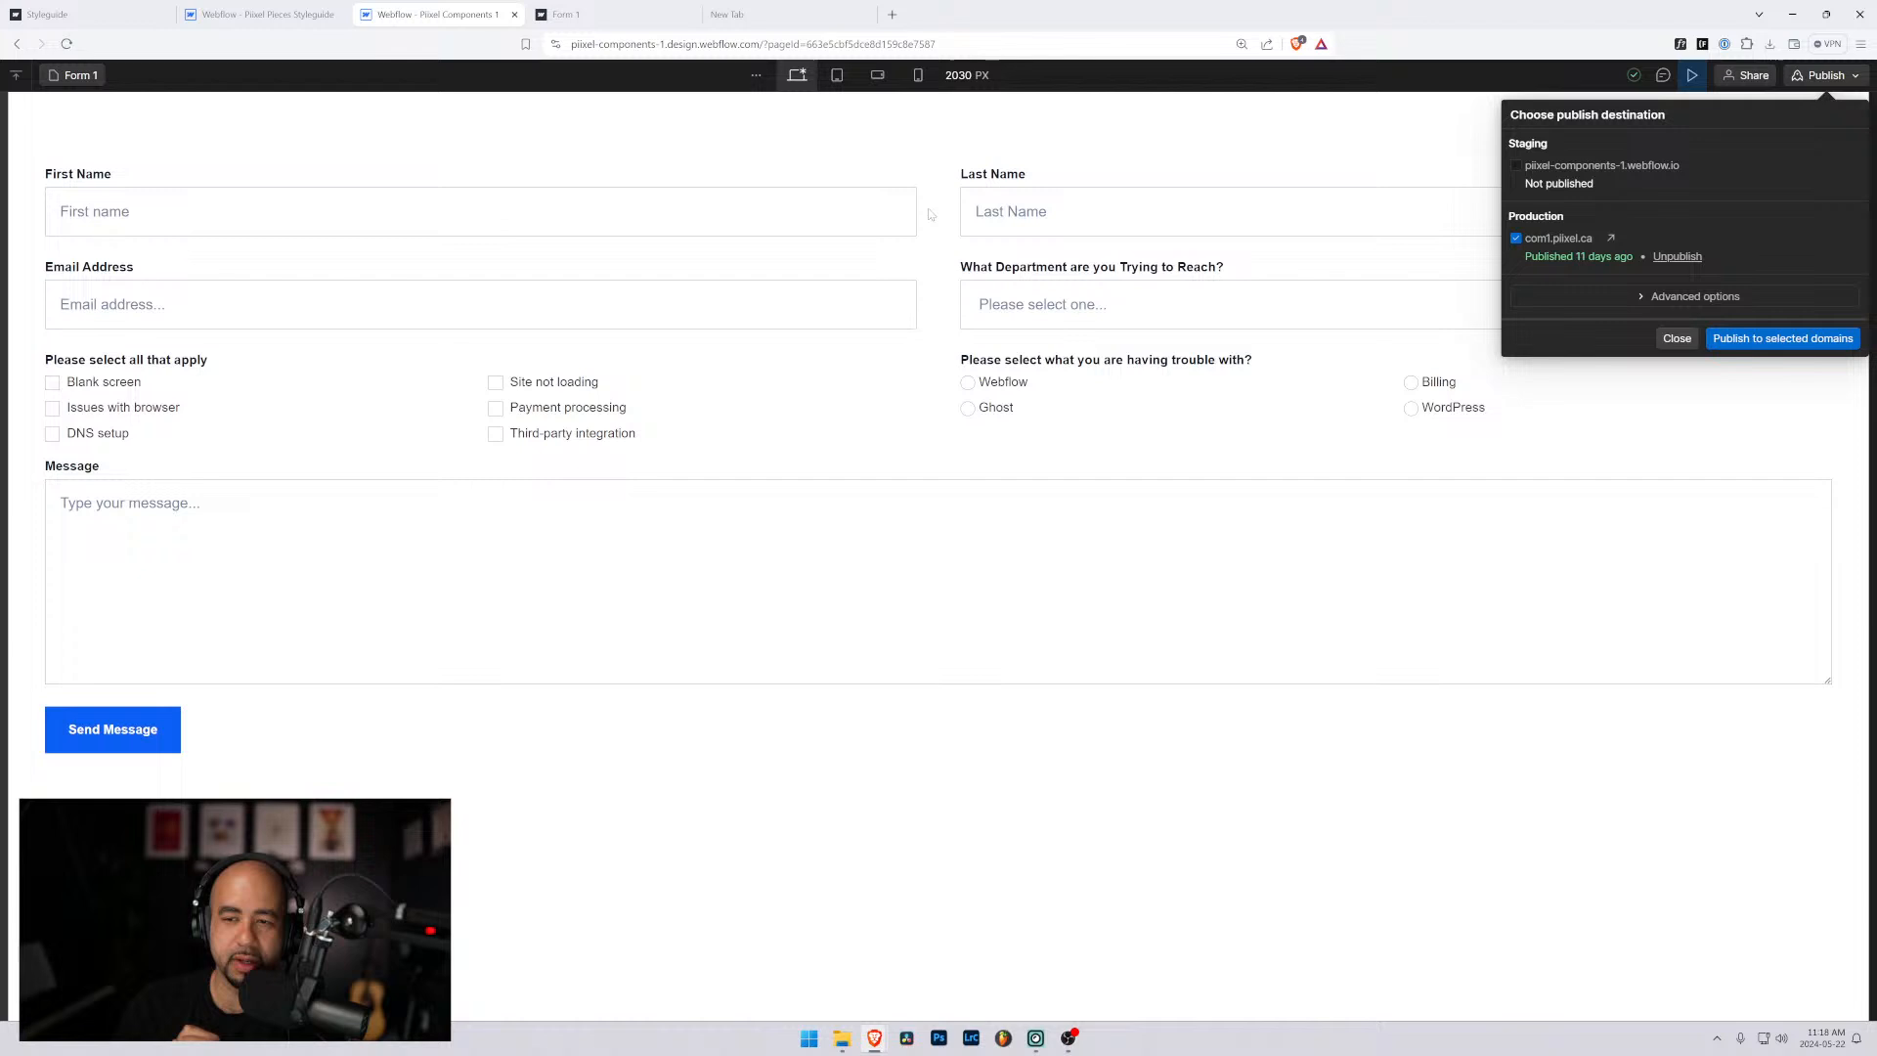
{"action": "left_click", "coordinate": [1667, 338]}
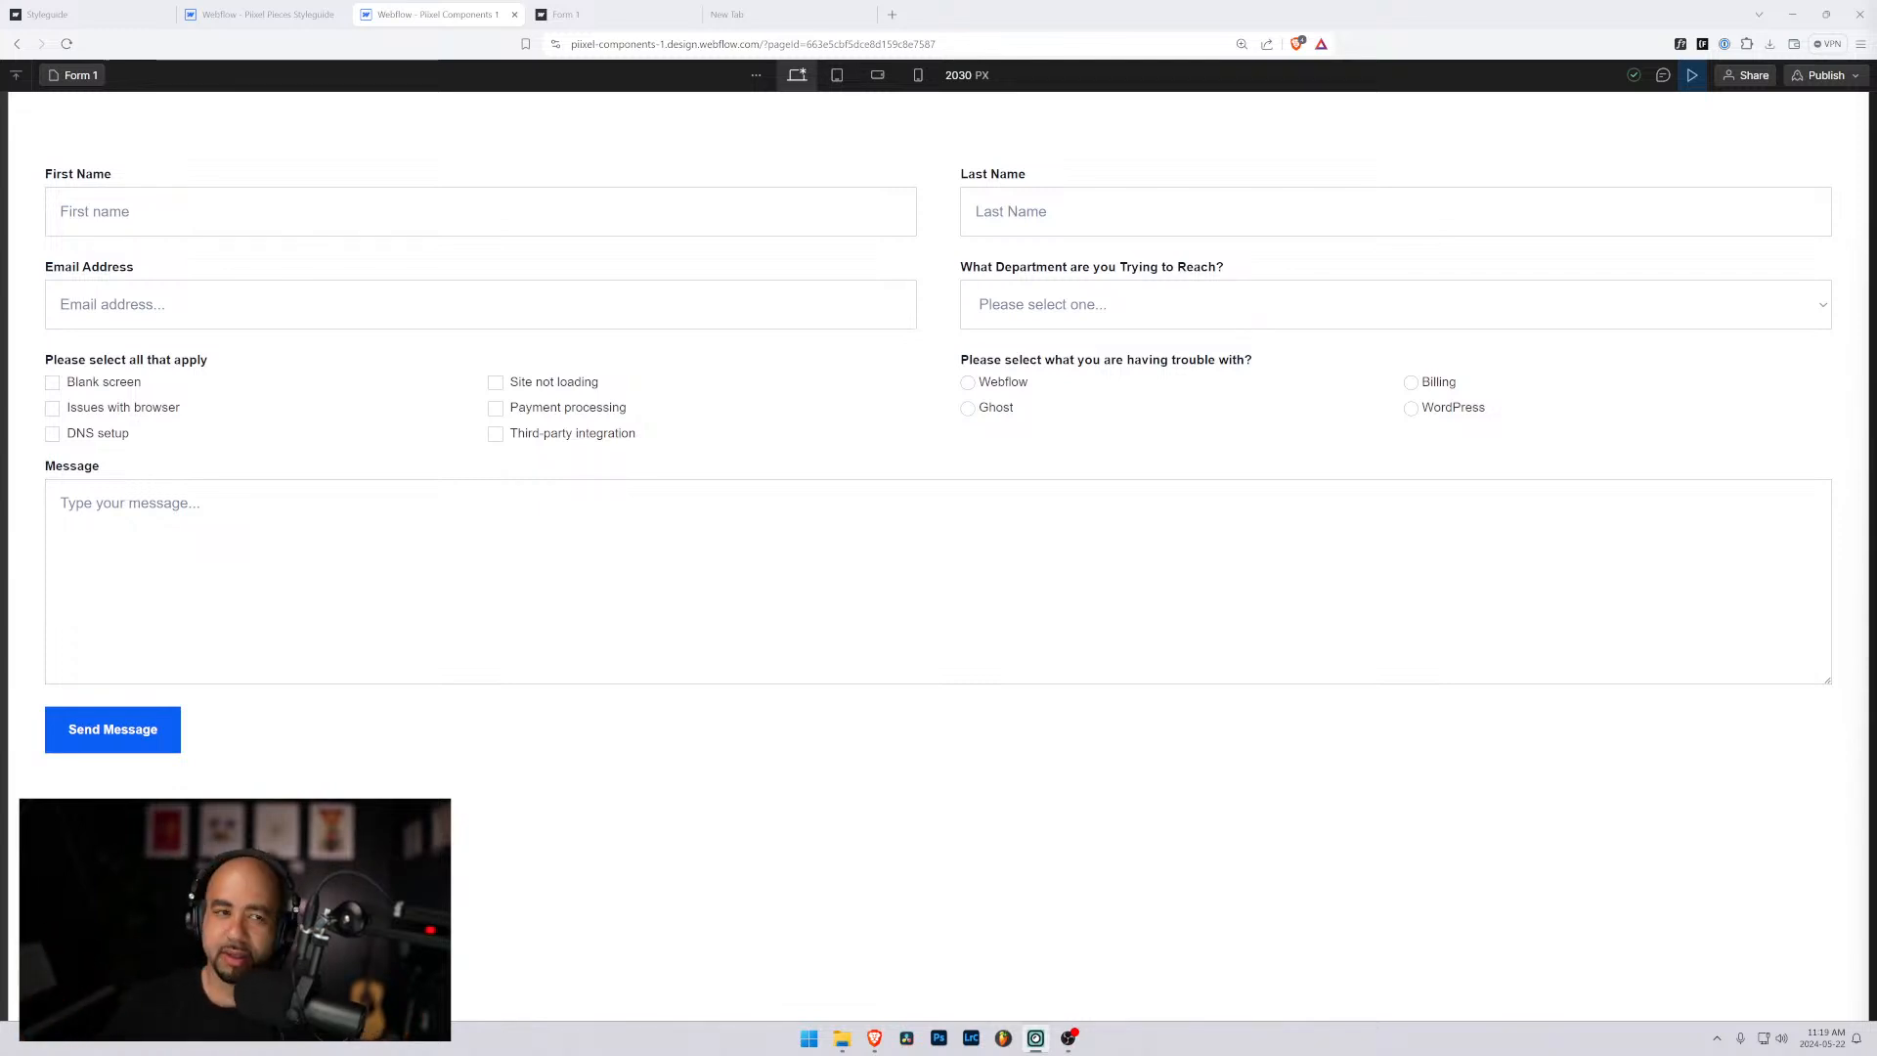
{"action": "left_click", "coordinate": [1694, 76]}
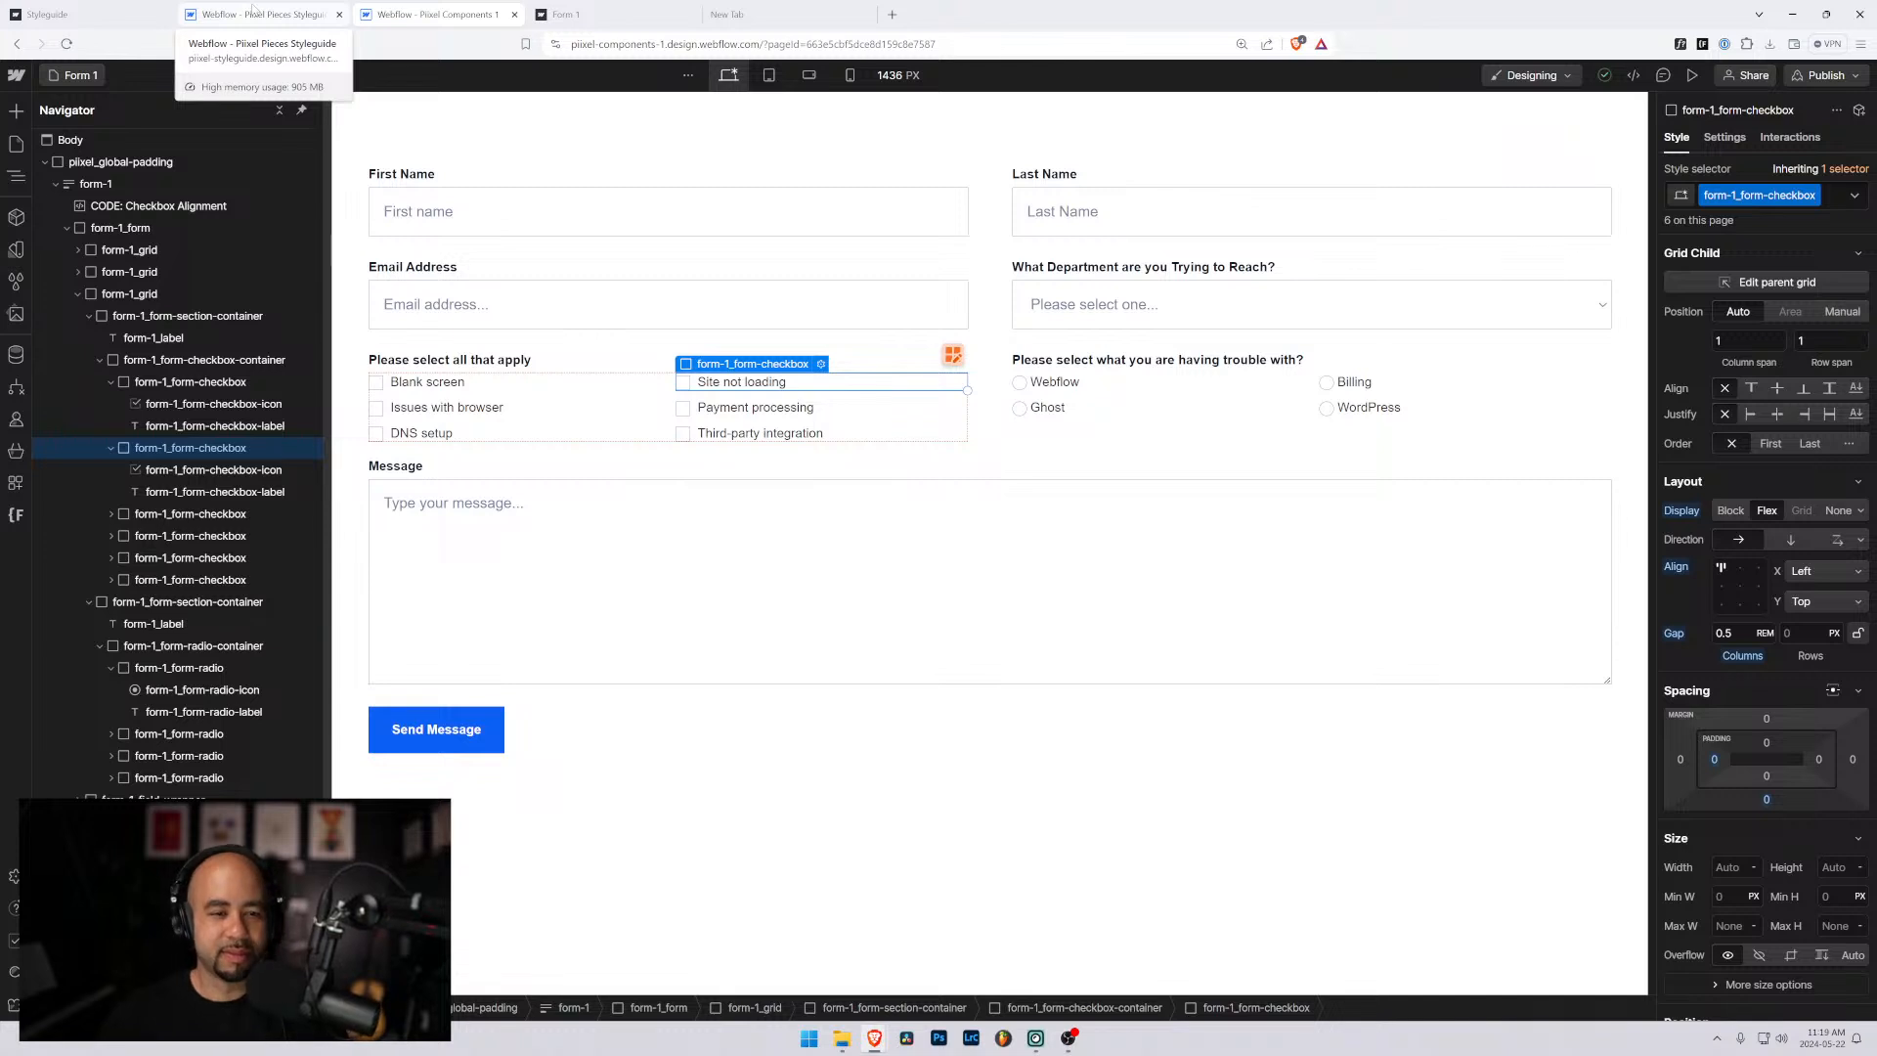
{"action": "left_click", "coordinate": [252, 11]}
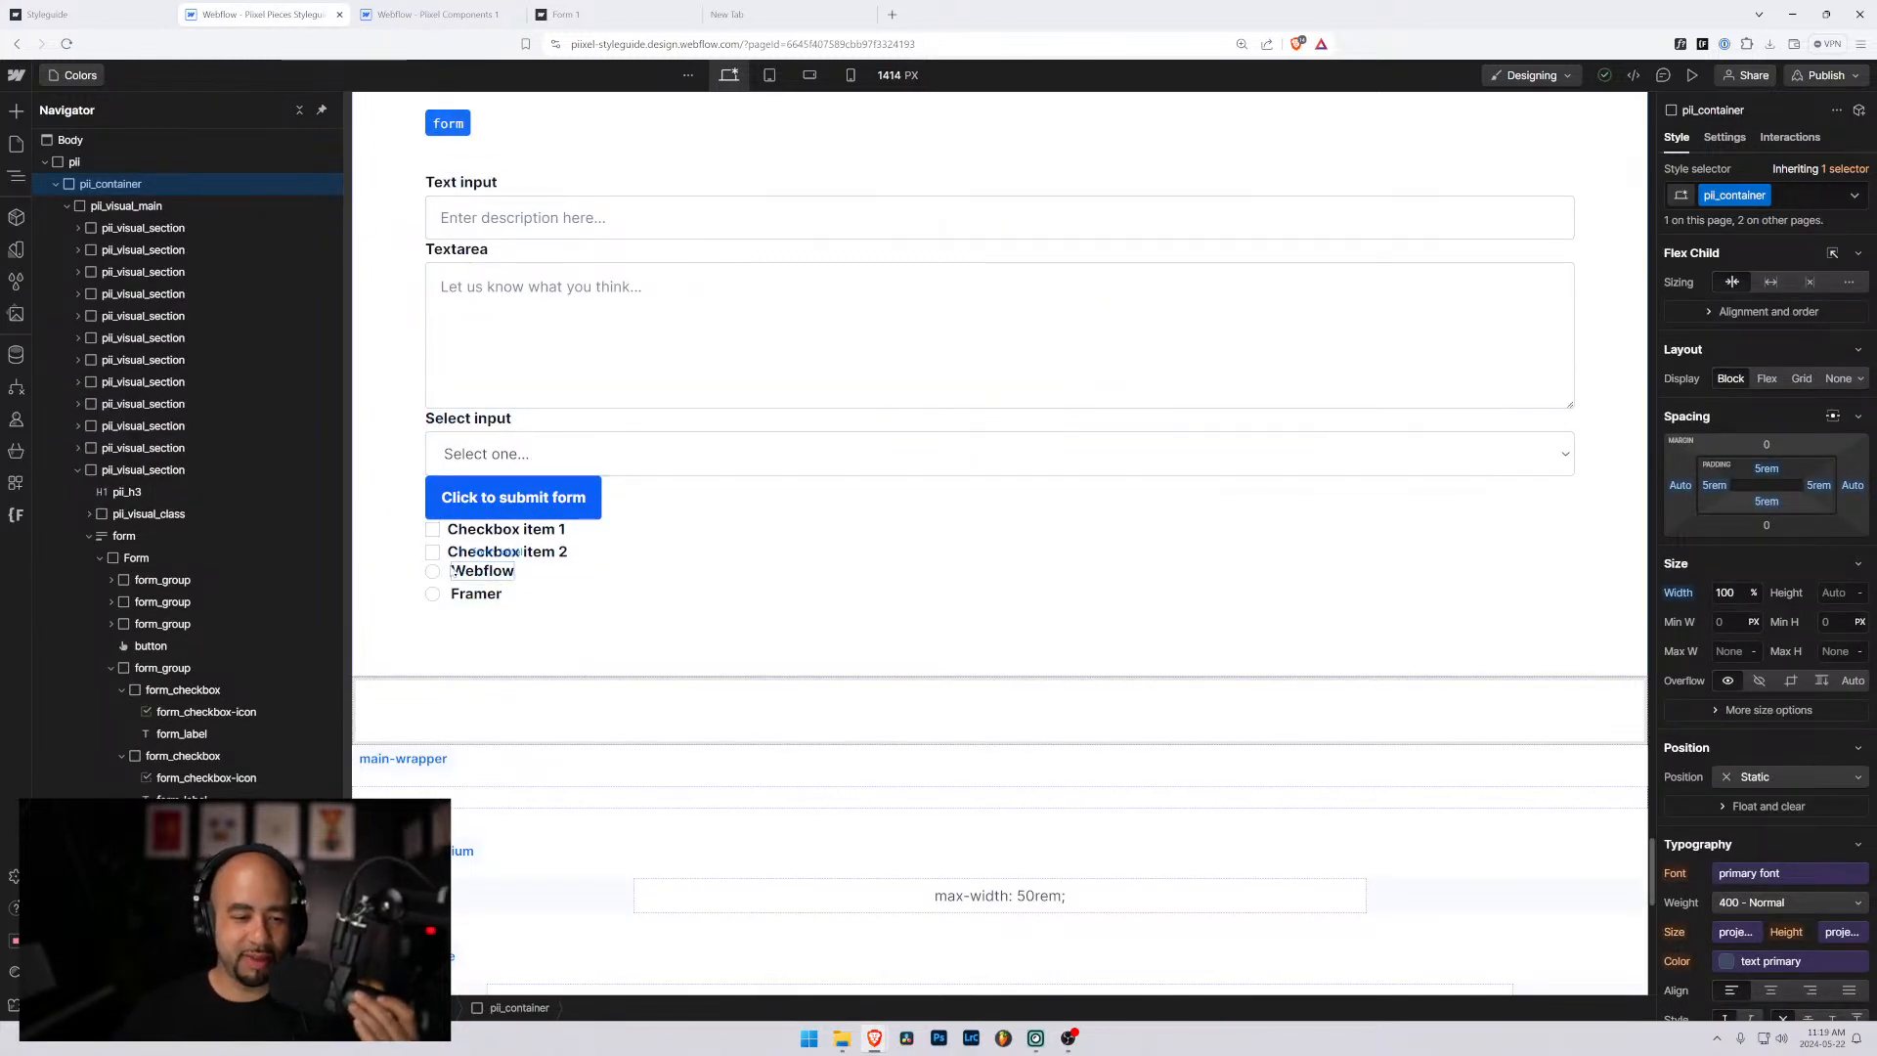
{"action": "left_click", "coordinate": [548, 571]}
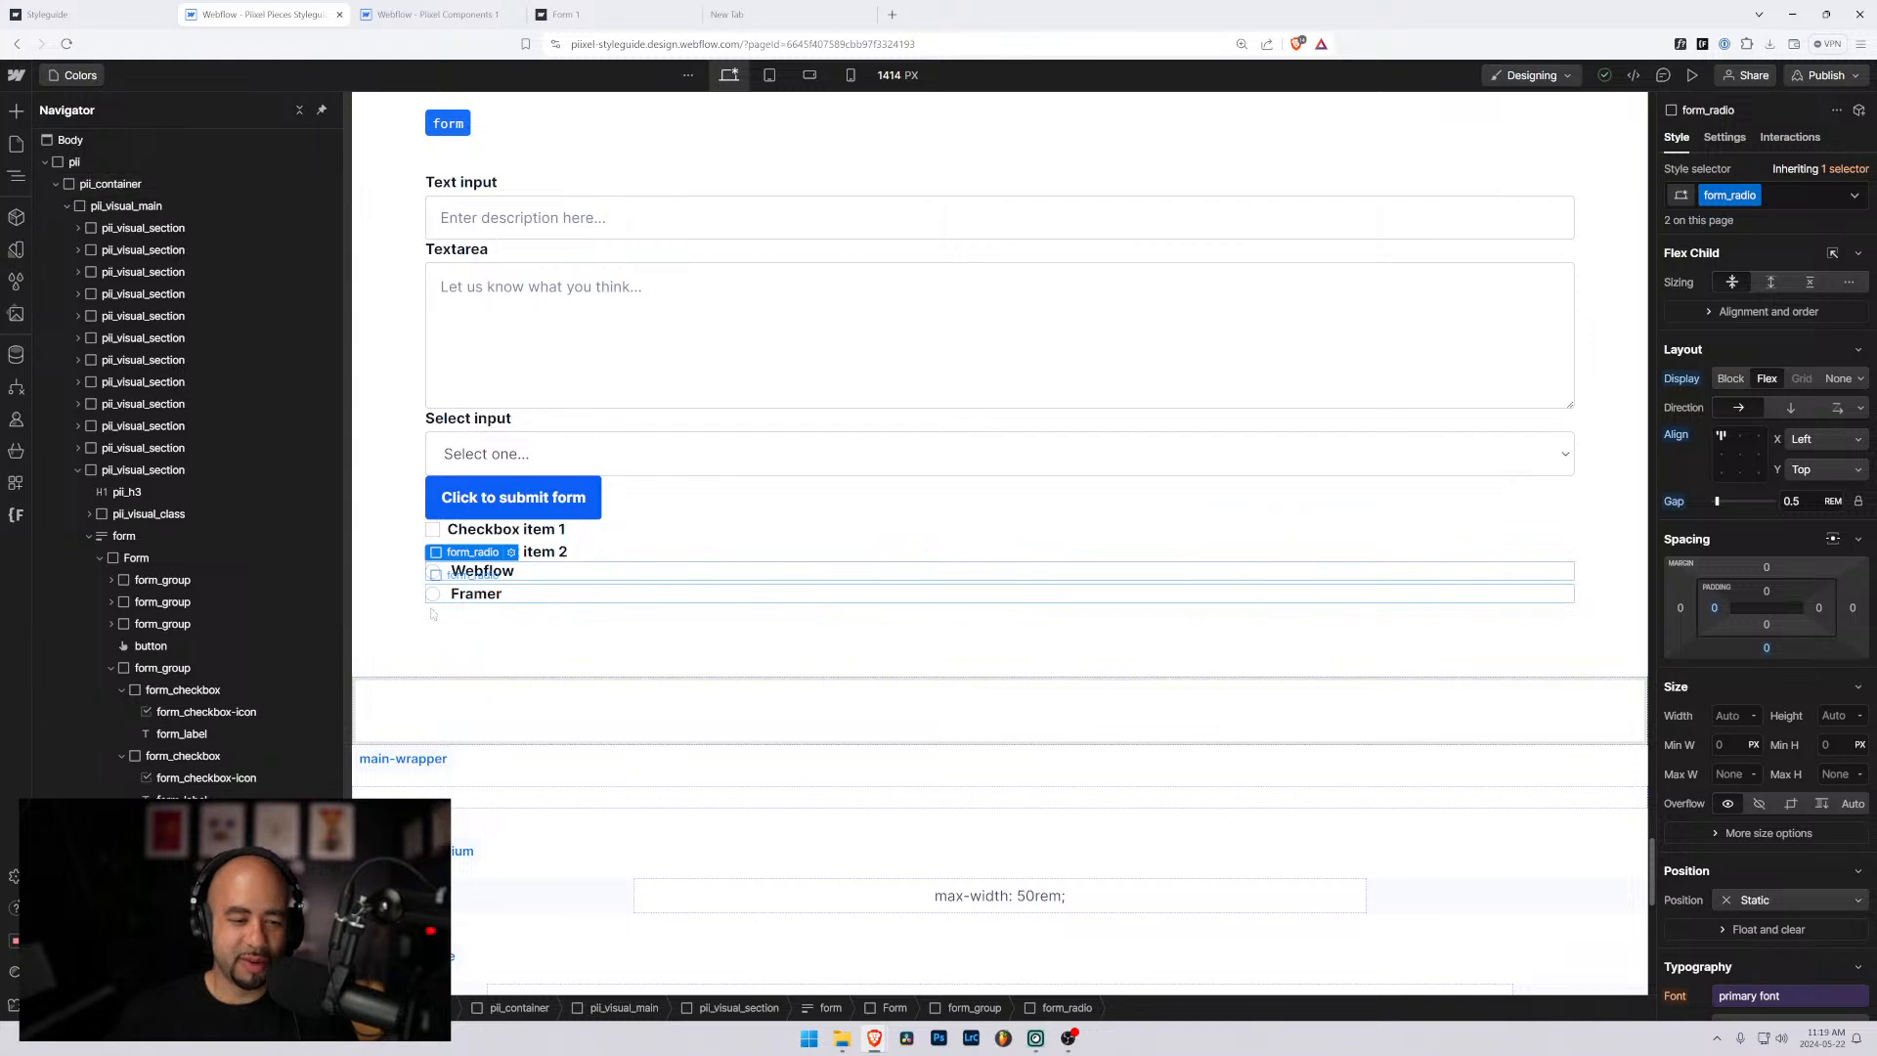
{"action": "left_click", "coordinate": [386, 577]}
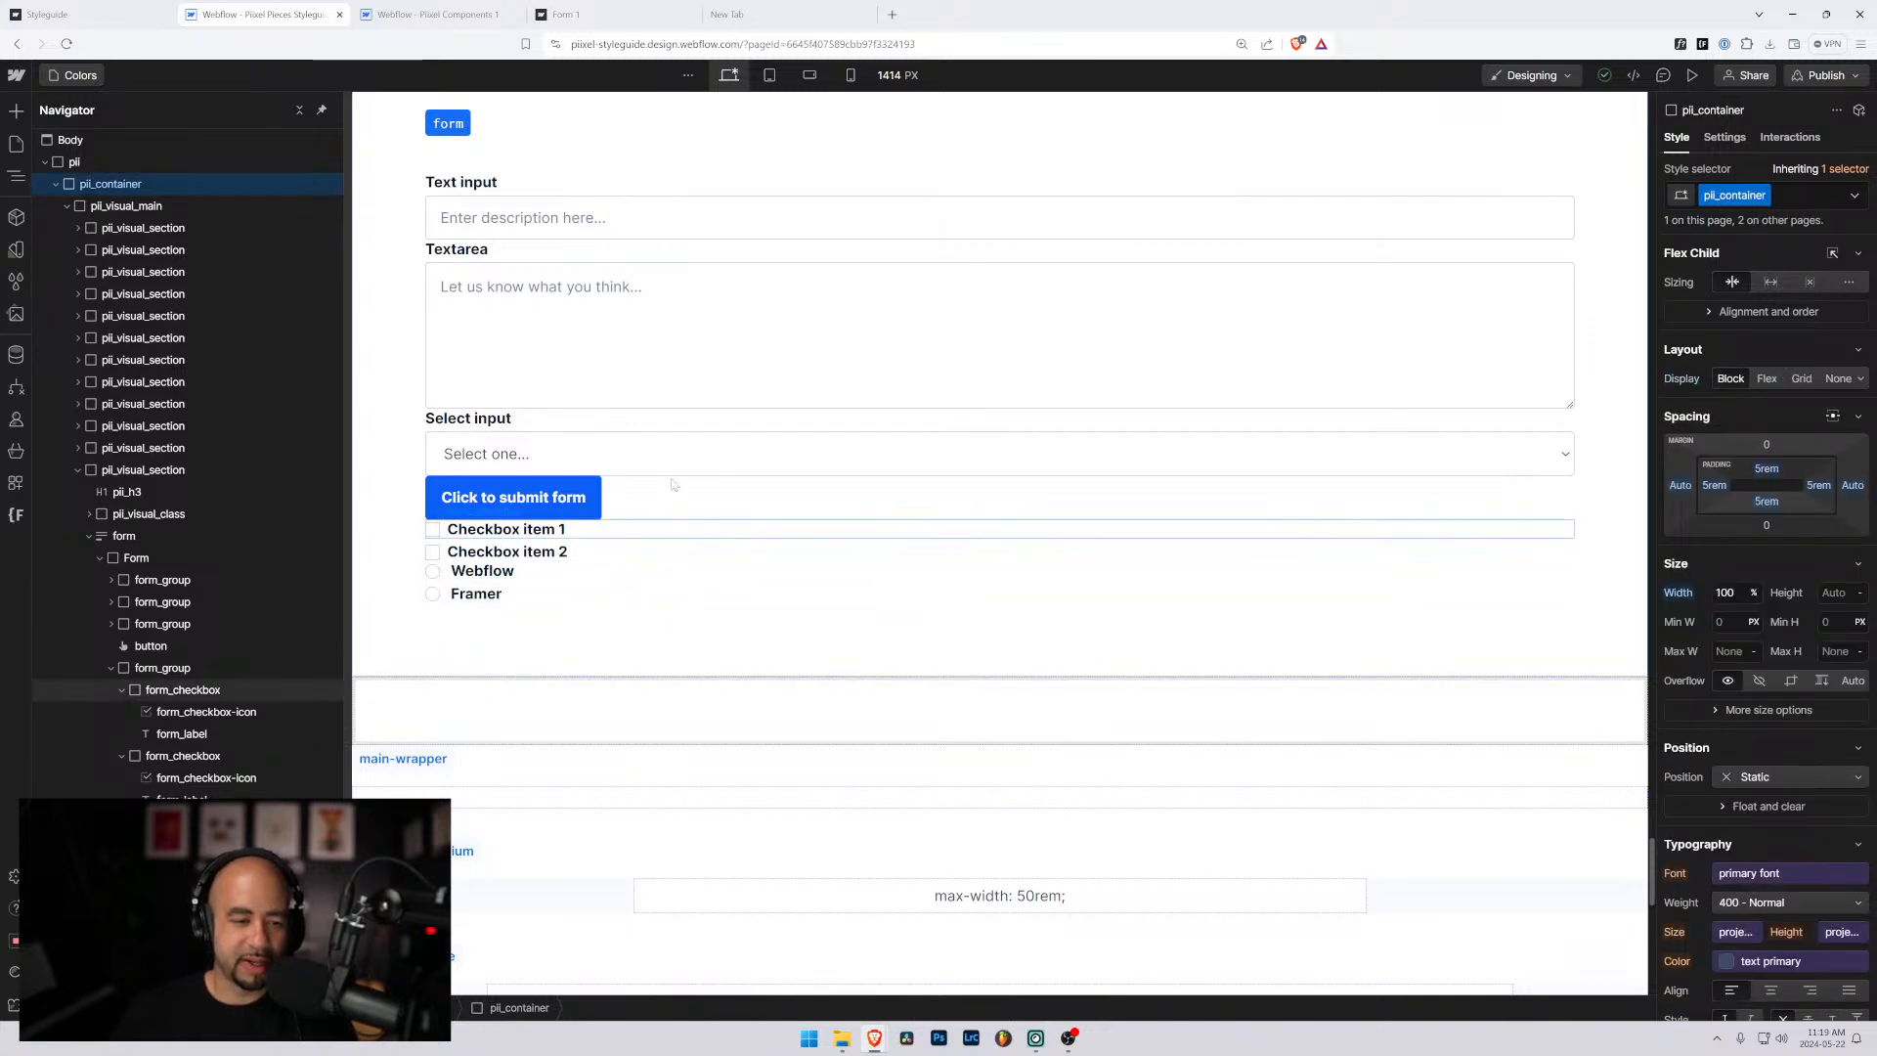
{"action": "left_click", "coordinate": [551, 552]}
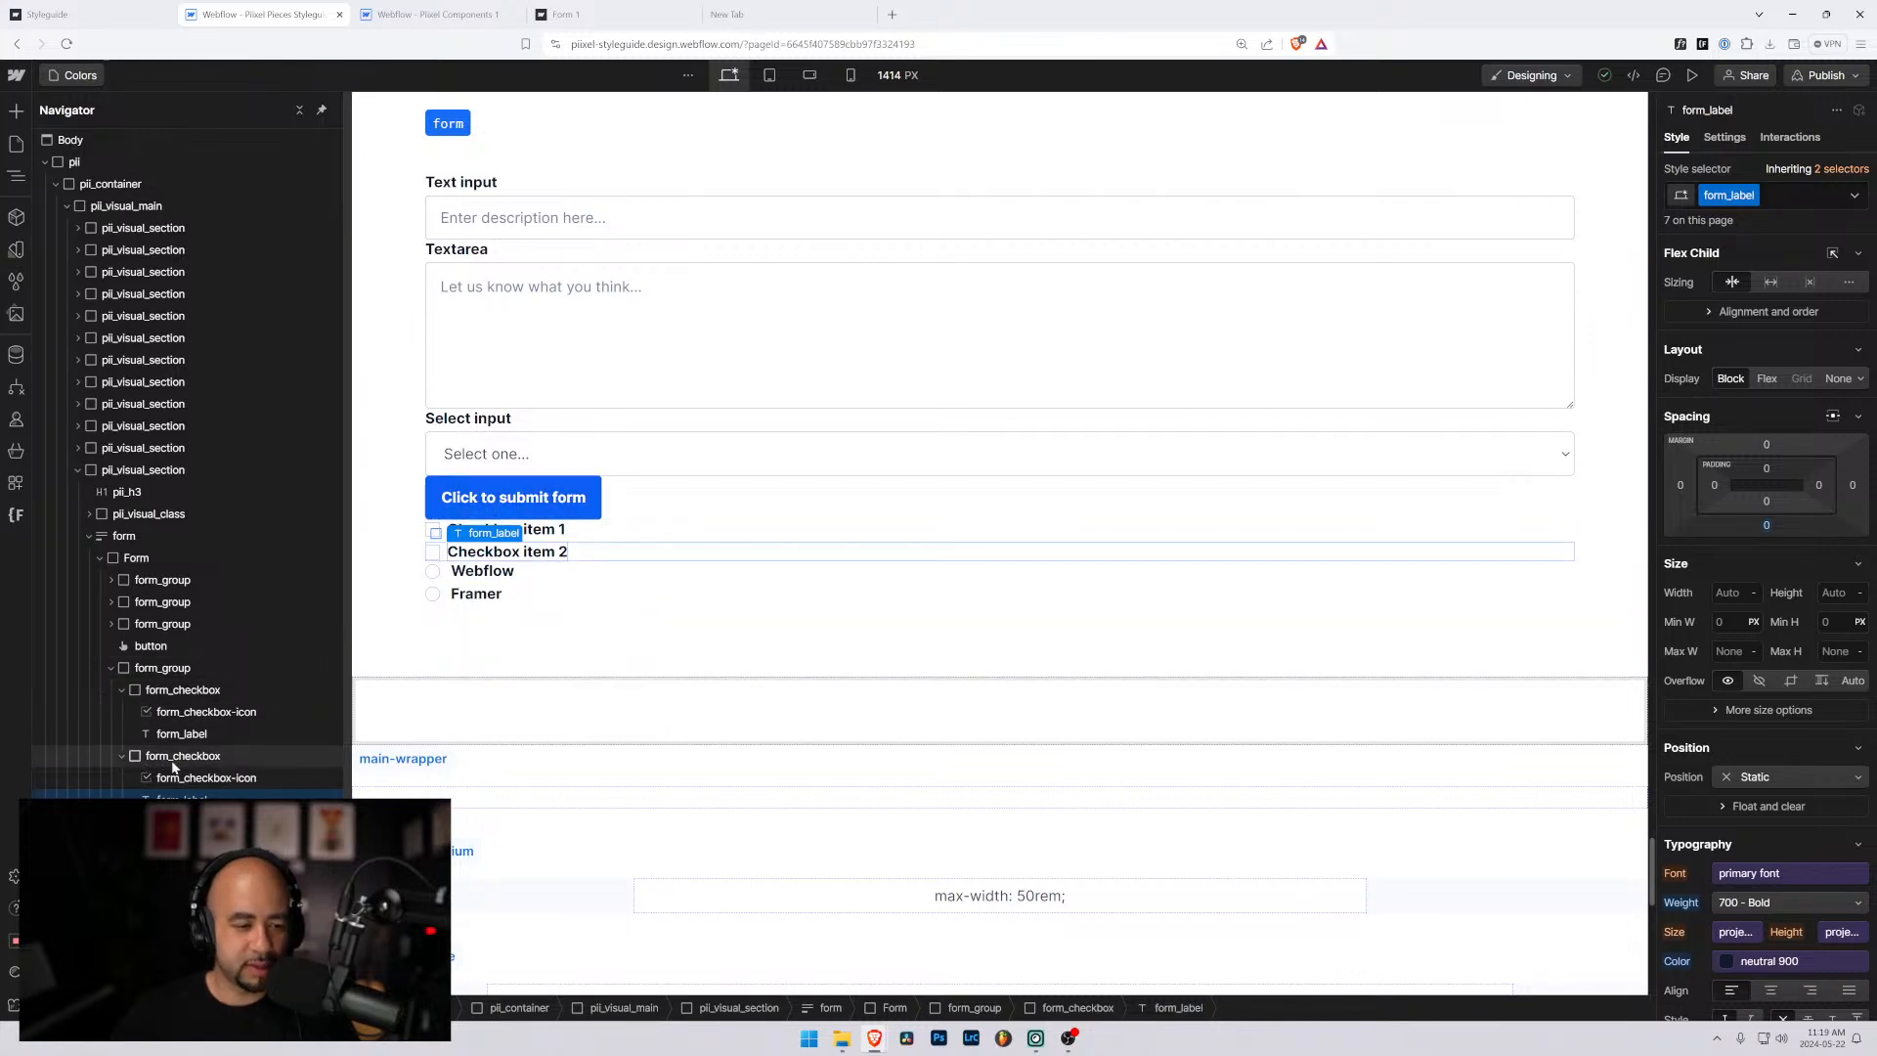
Select the form_radio-icon of the Framer radio option and reset its right margin.
{"action": "scroll", "coordinate": [172, 768], "scroll_direction": "down", "scroll_amount": 1}
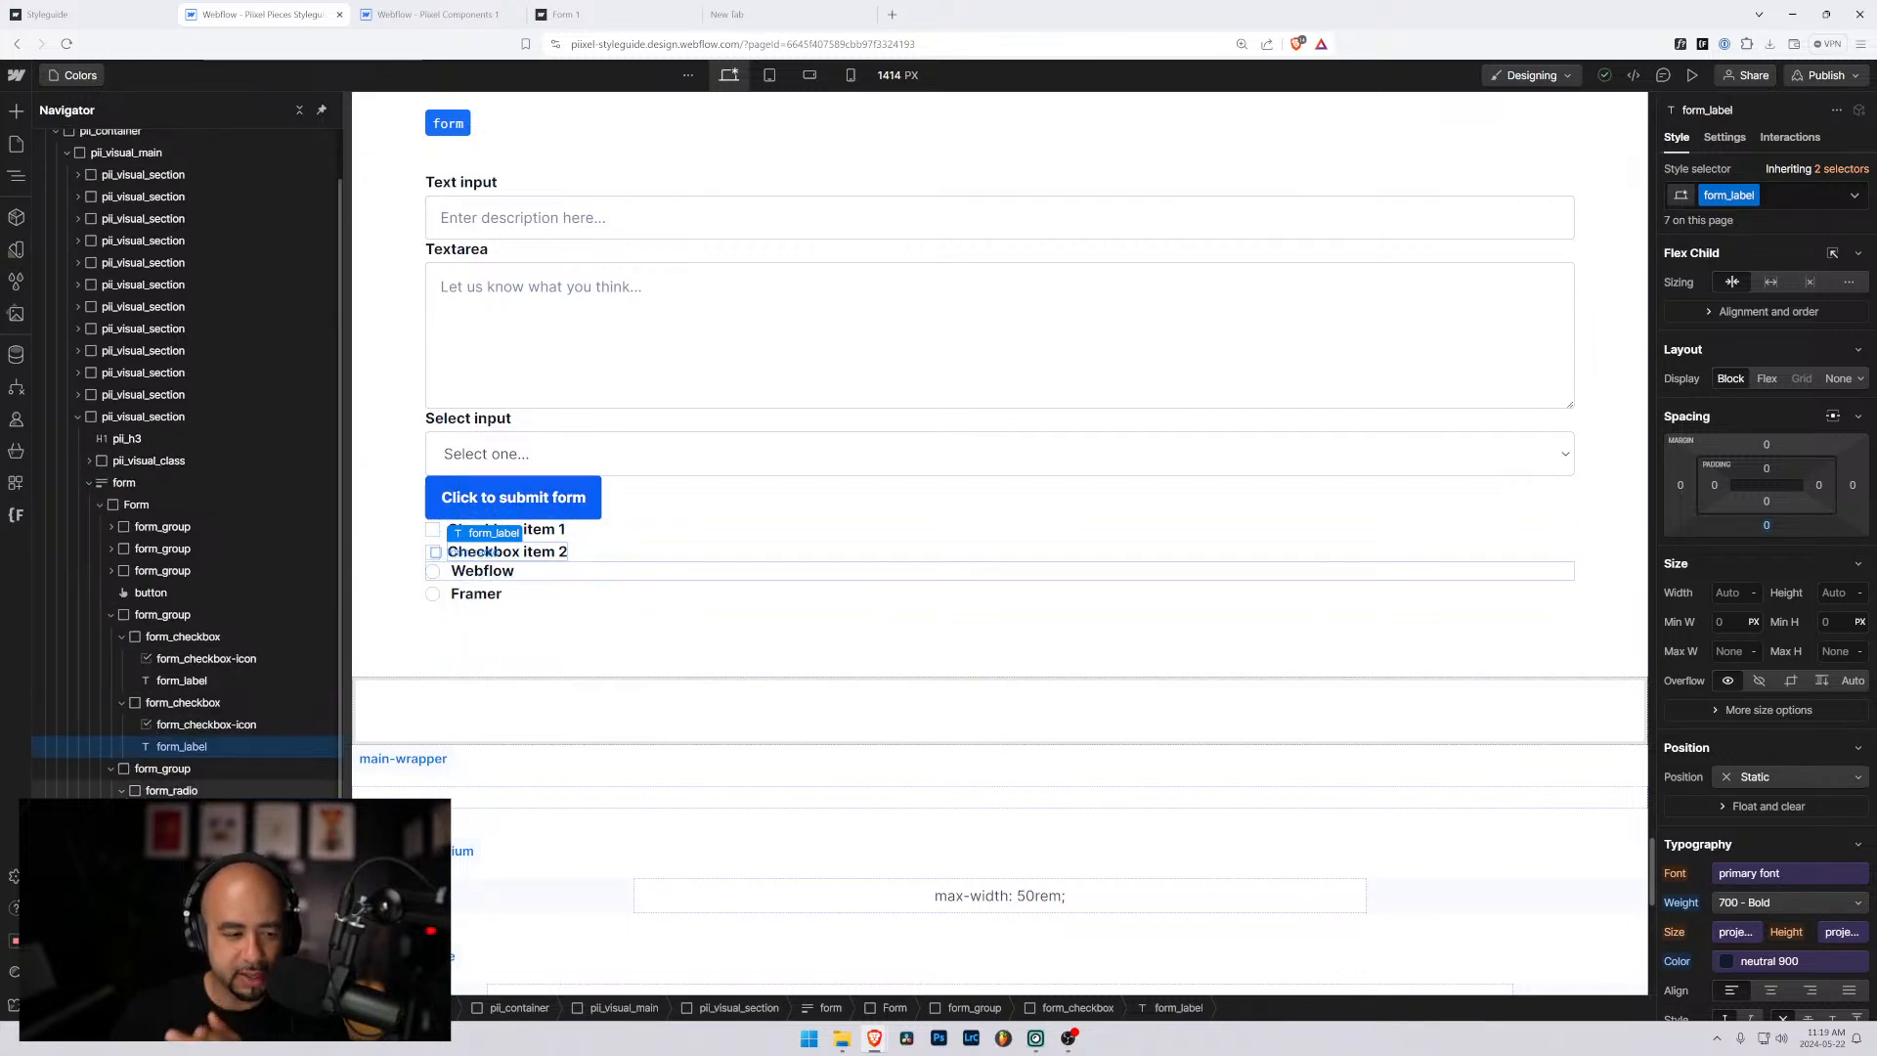
{"action": "left_click", "coordinate": [121, 702]}
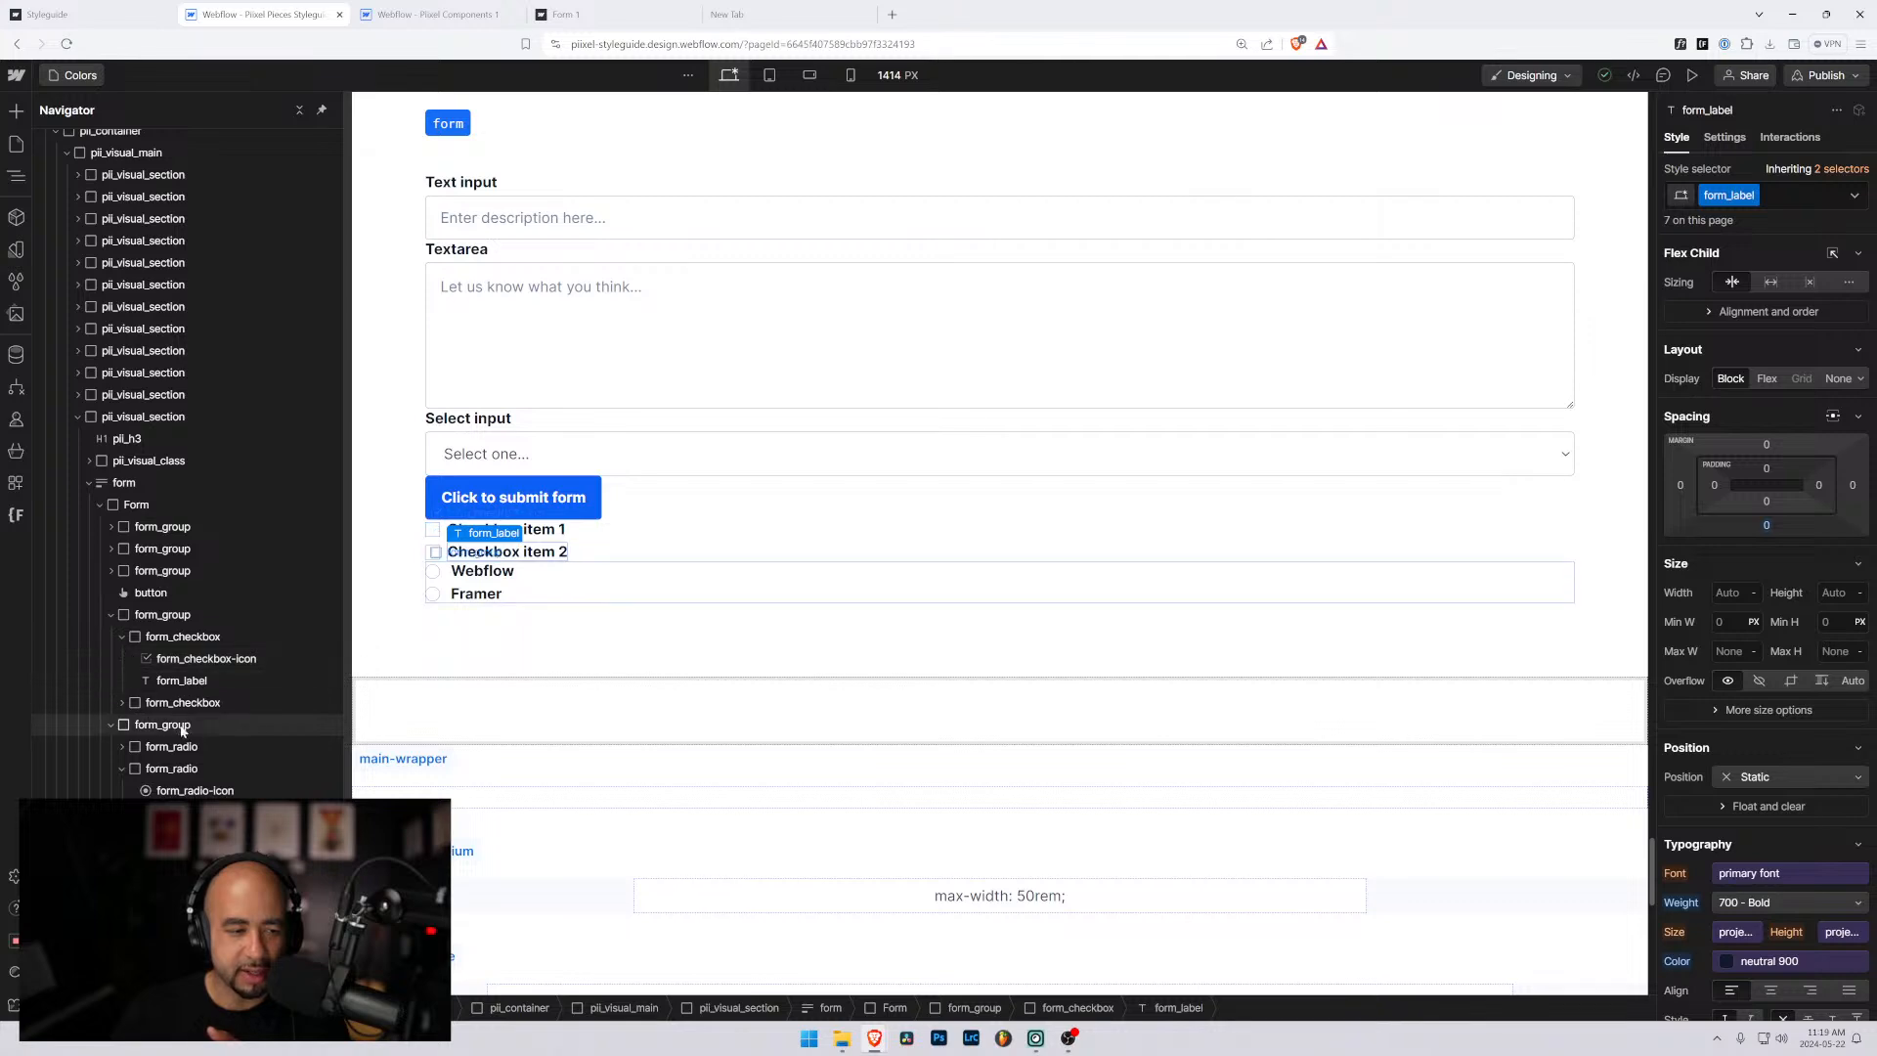
{"action": "left_click", "coordinate": [186, 790]}
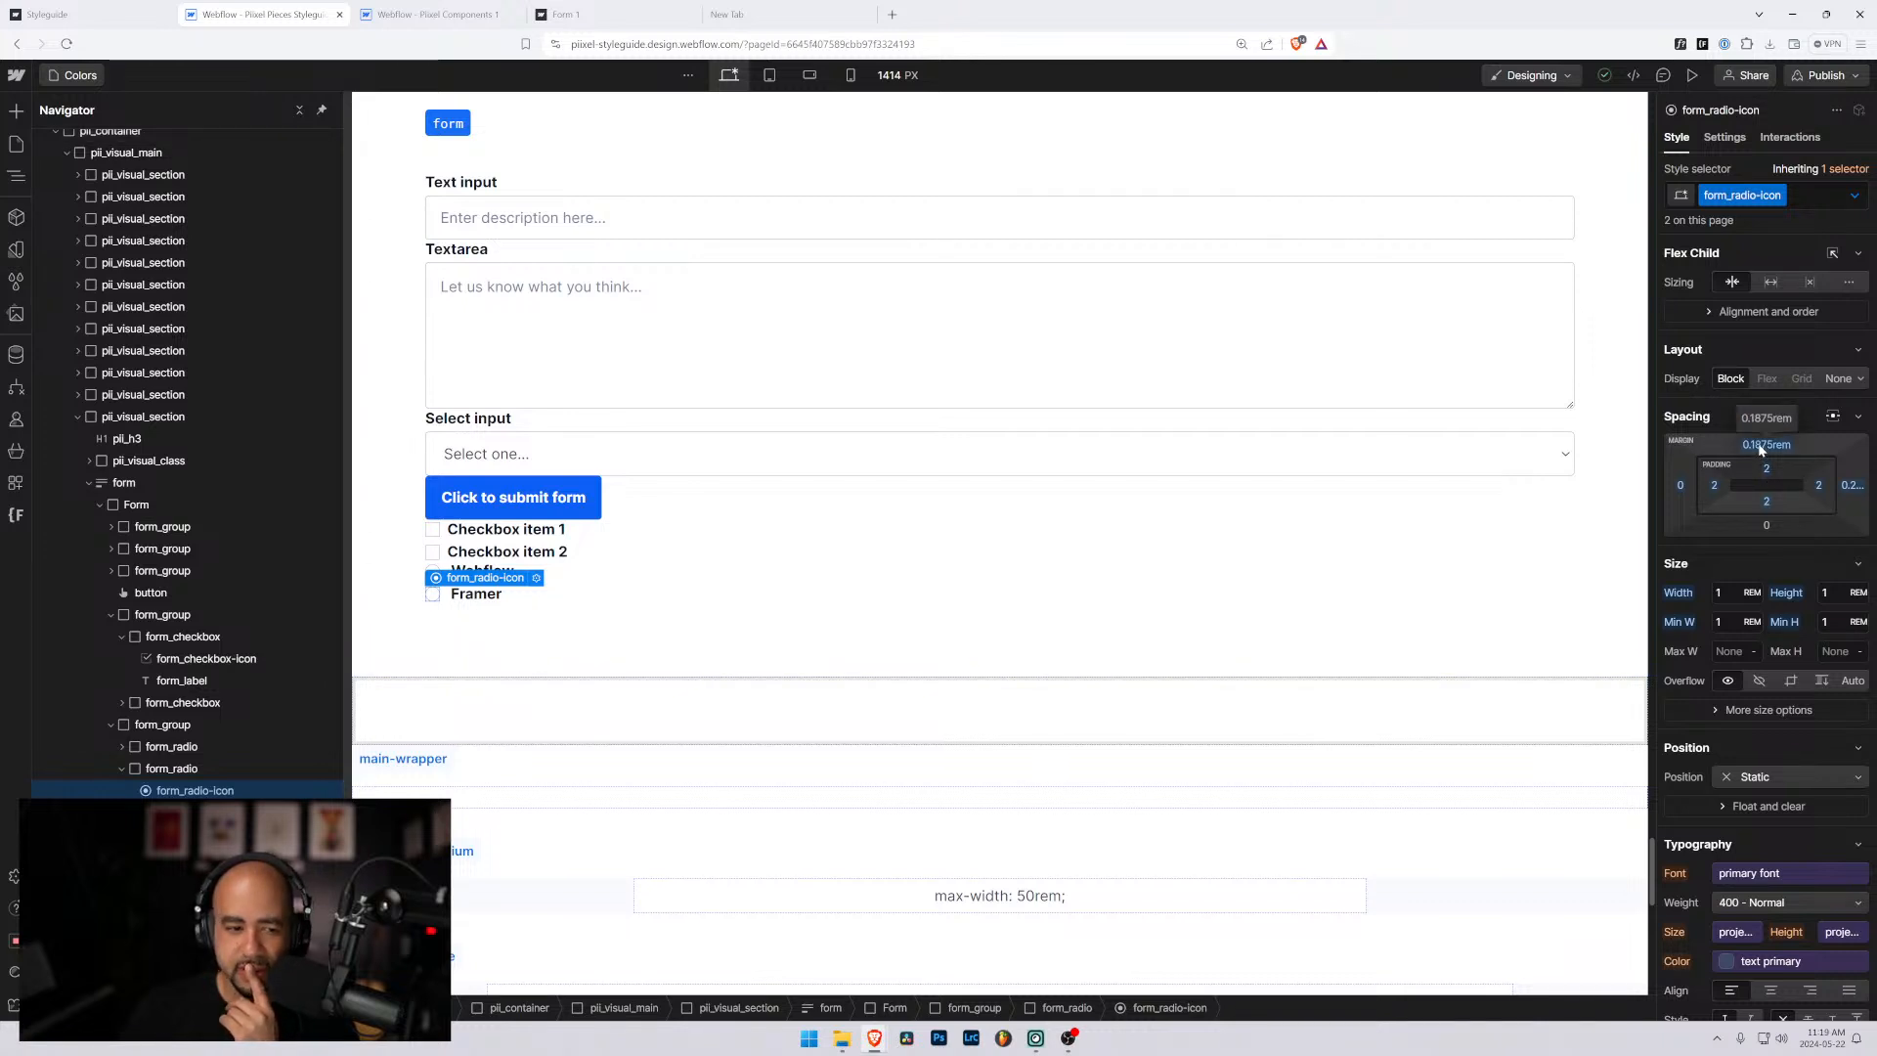
{"action": "left_click", "coordinate": [1851, 486], "text": "alt"}
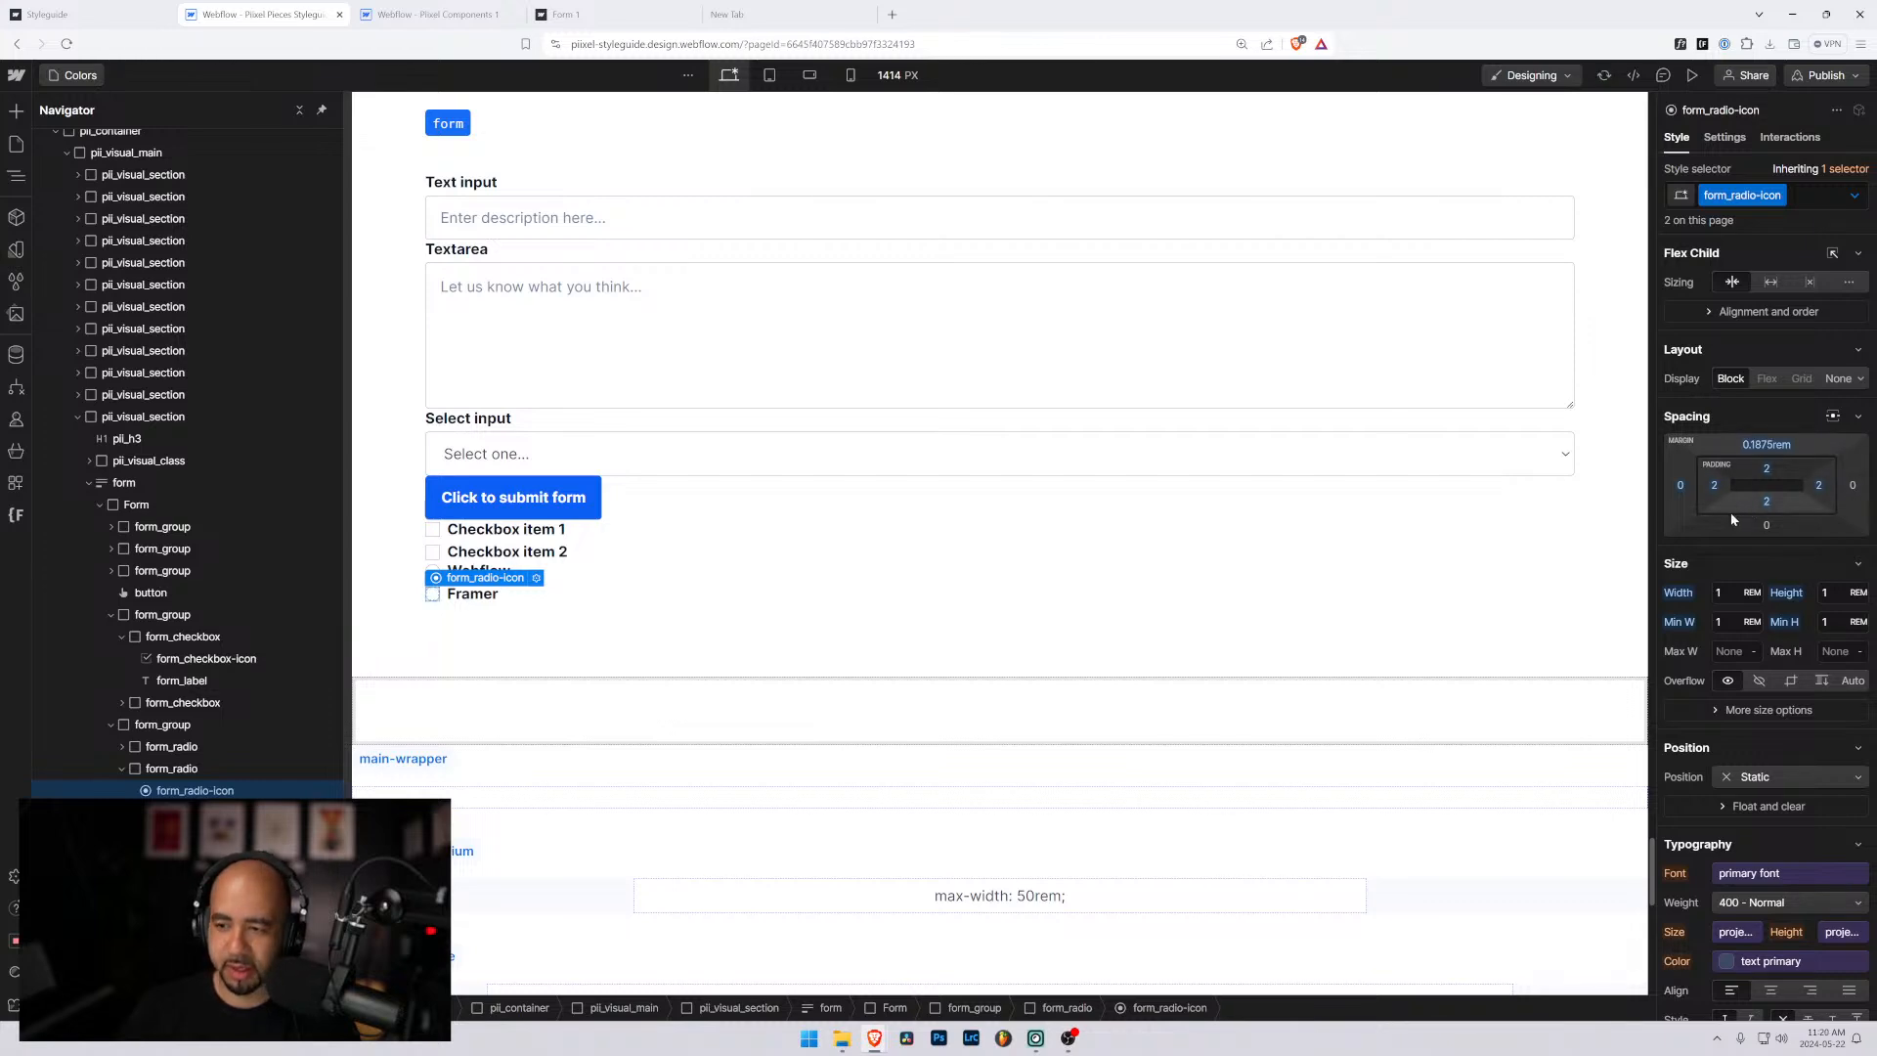
{"action": "left_click", "coordinate": [1682, 486]}
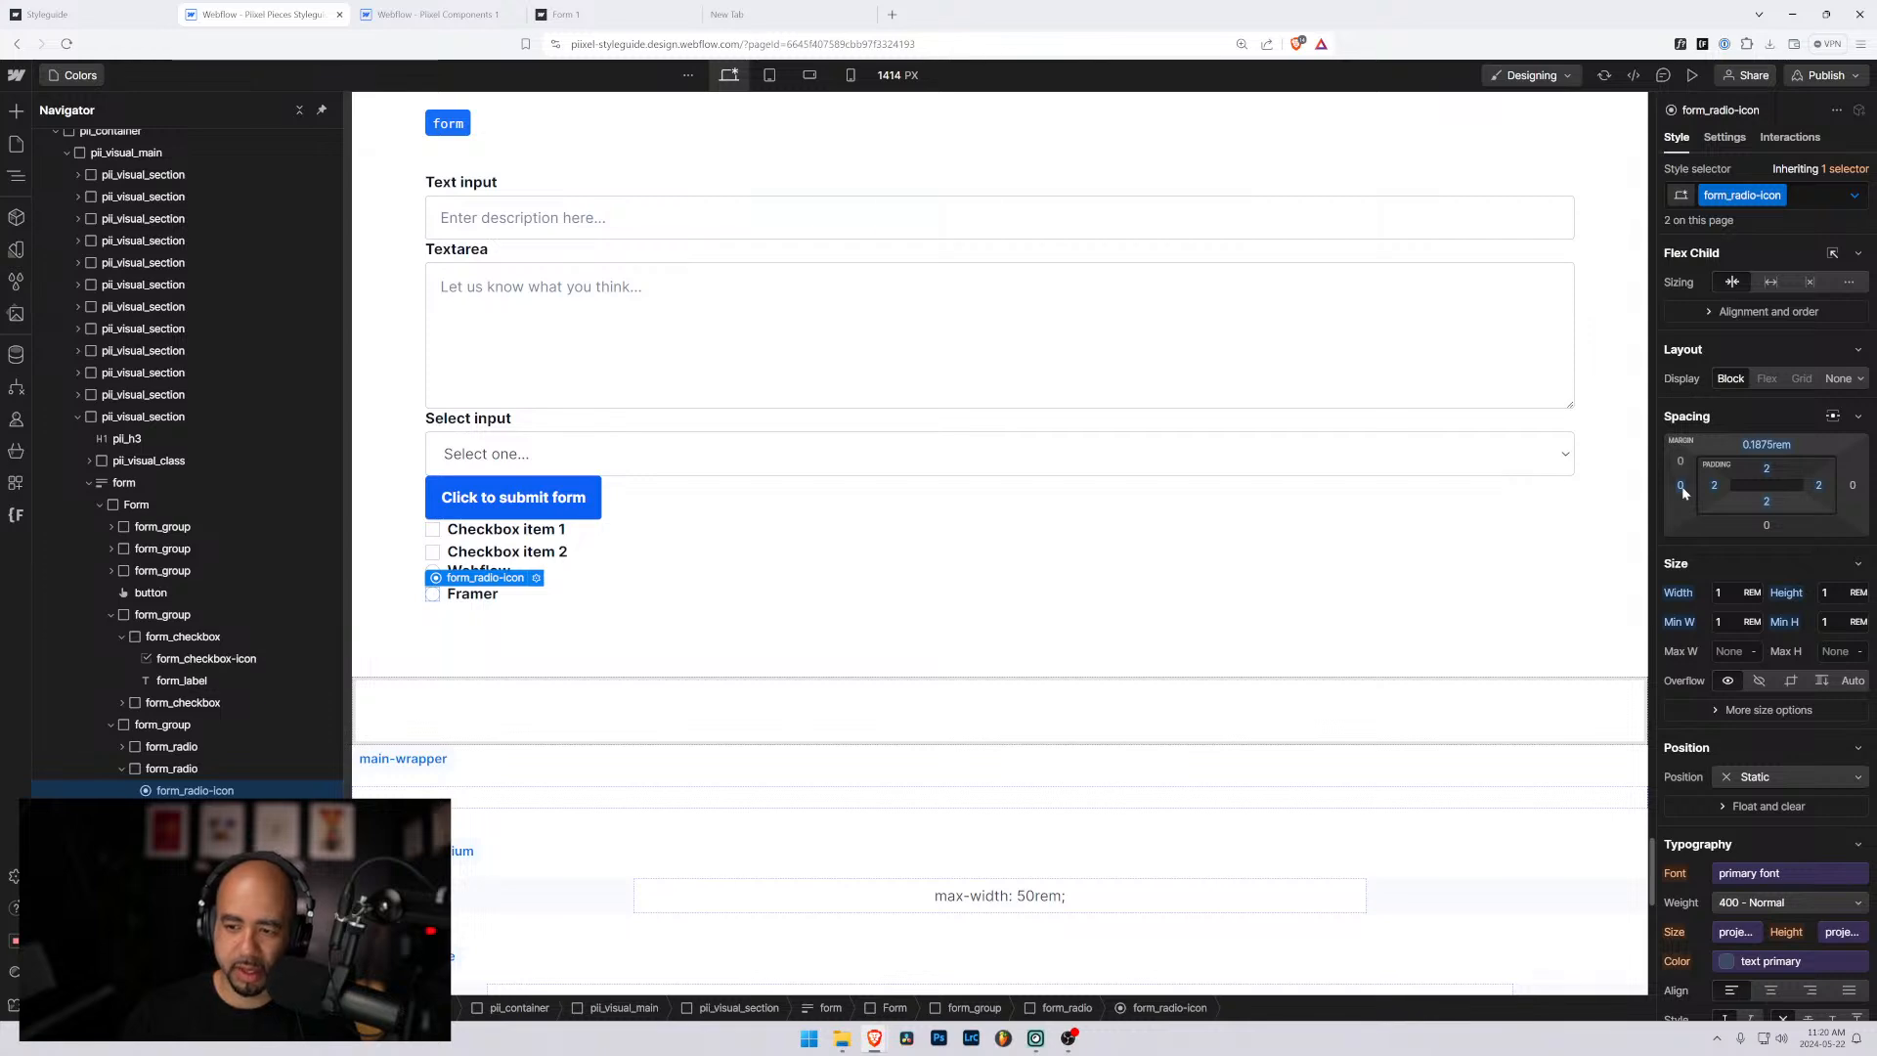
Set the form_radio-icon's border color to the neutral 400 variable.
{"action": "scroll", "coordinate": [1724, 614], "scroll_direction": "down", "scroll_amount": 10}
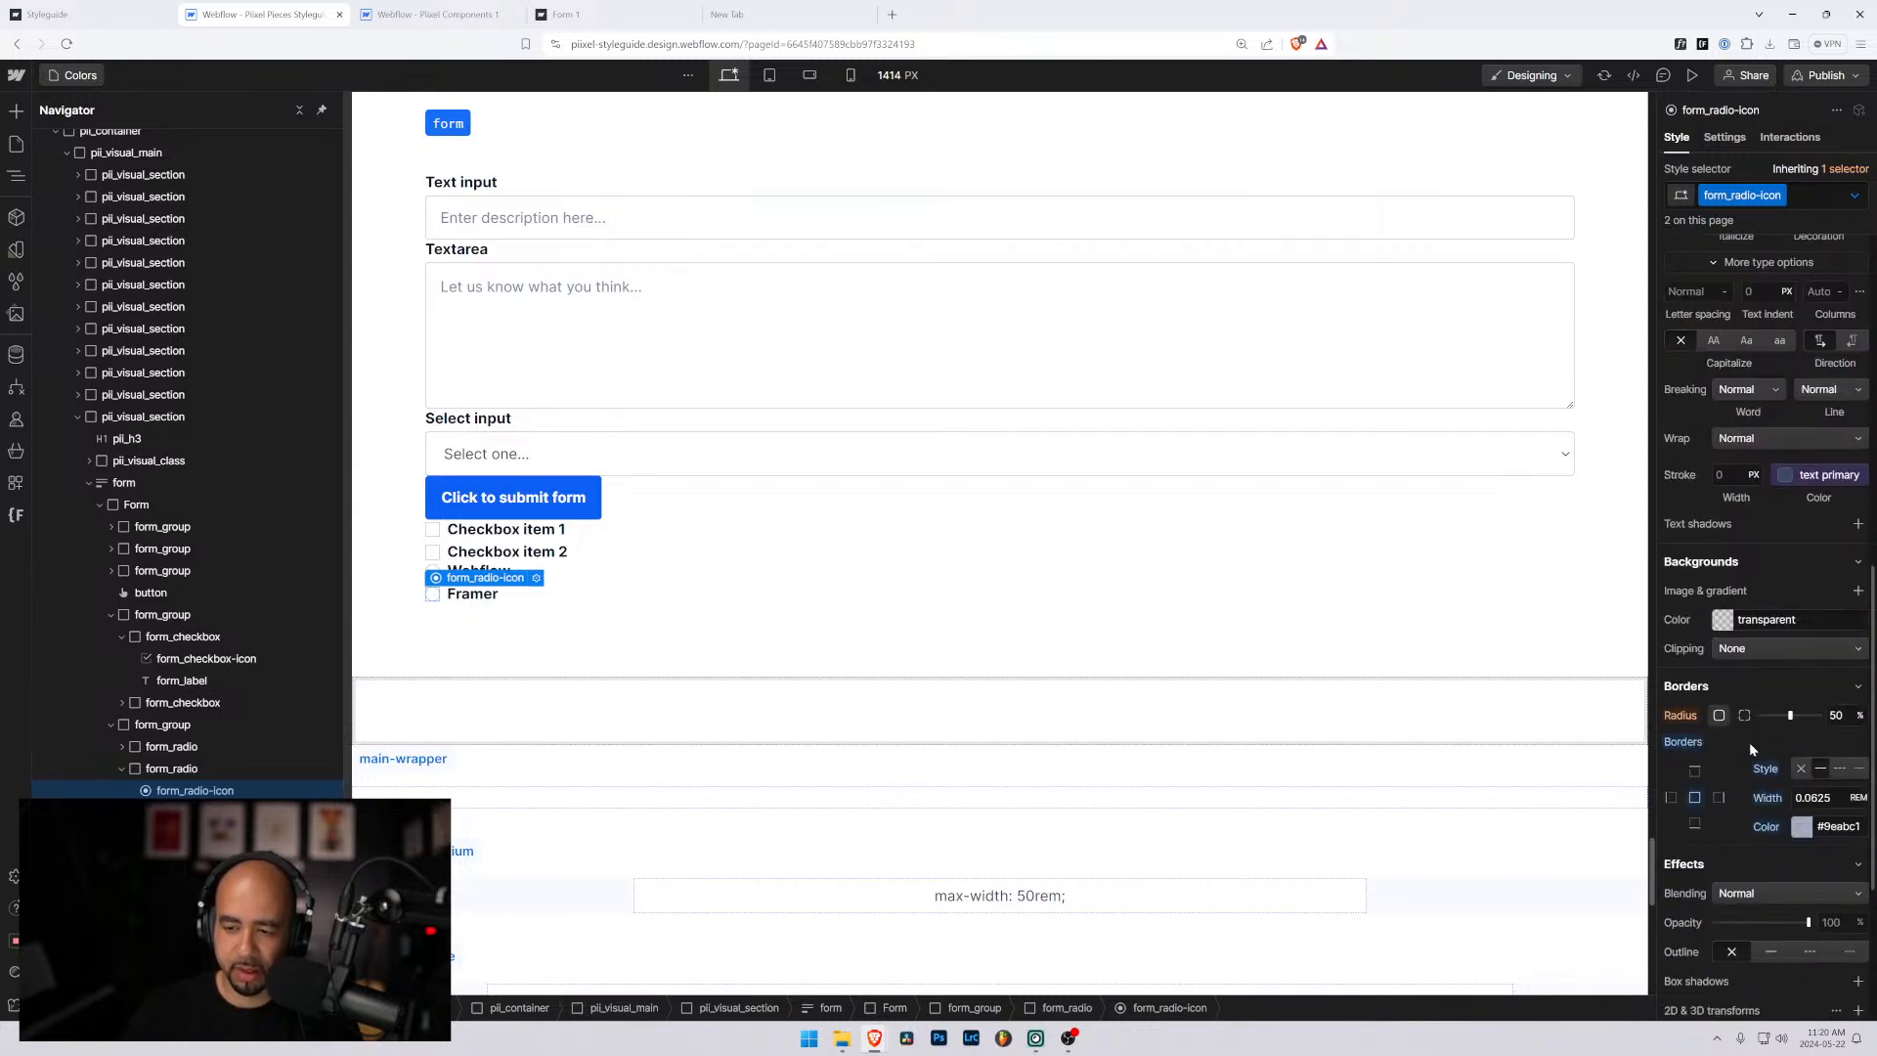
{"action": "left_click", "coordinate": [1794, 819]}
{"action": "scroll", "coordinate": [1723, 714], "scroll_direction": "down", "scroll_amount": 3}
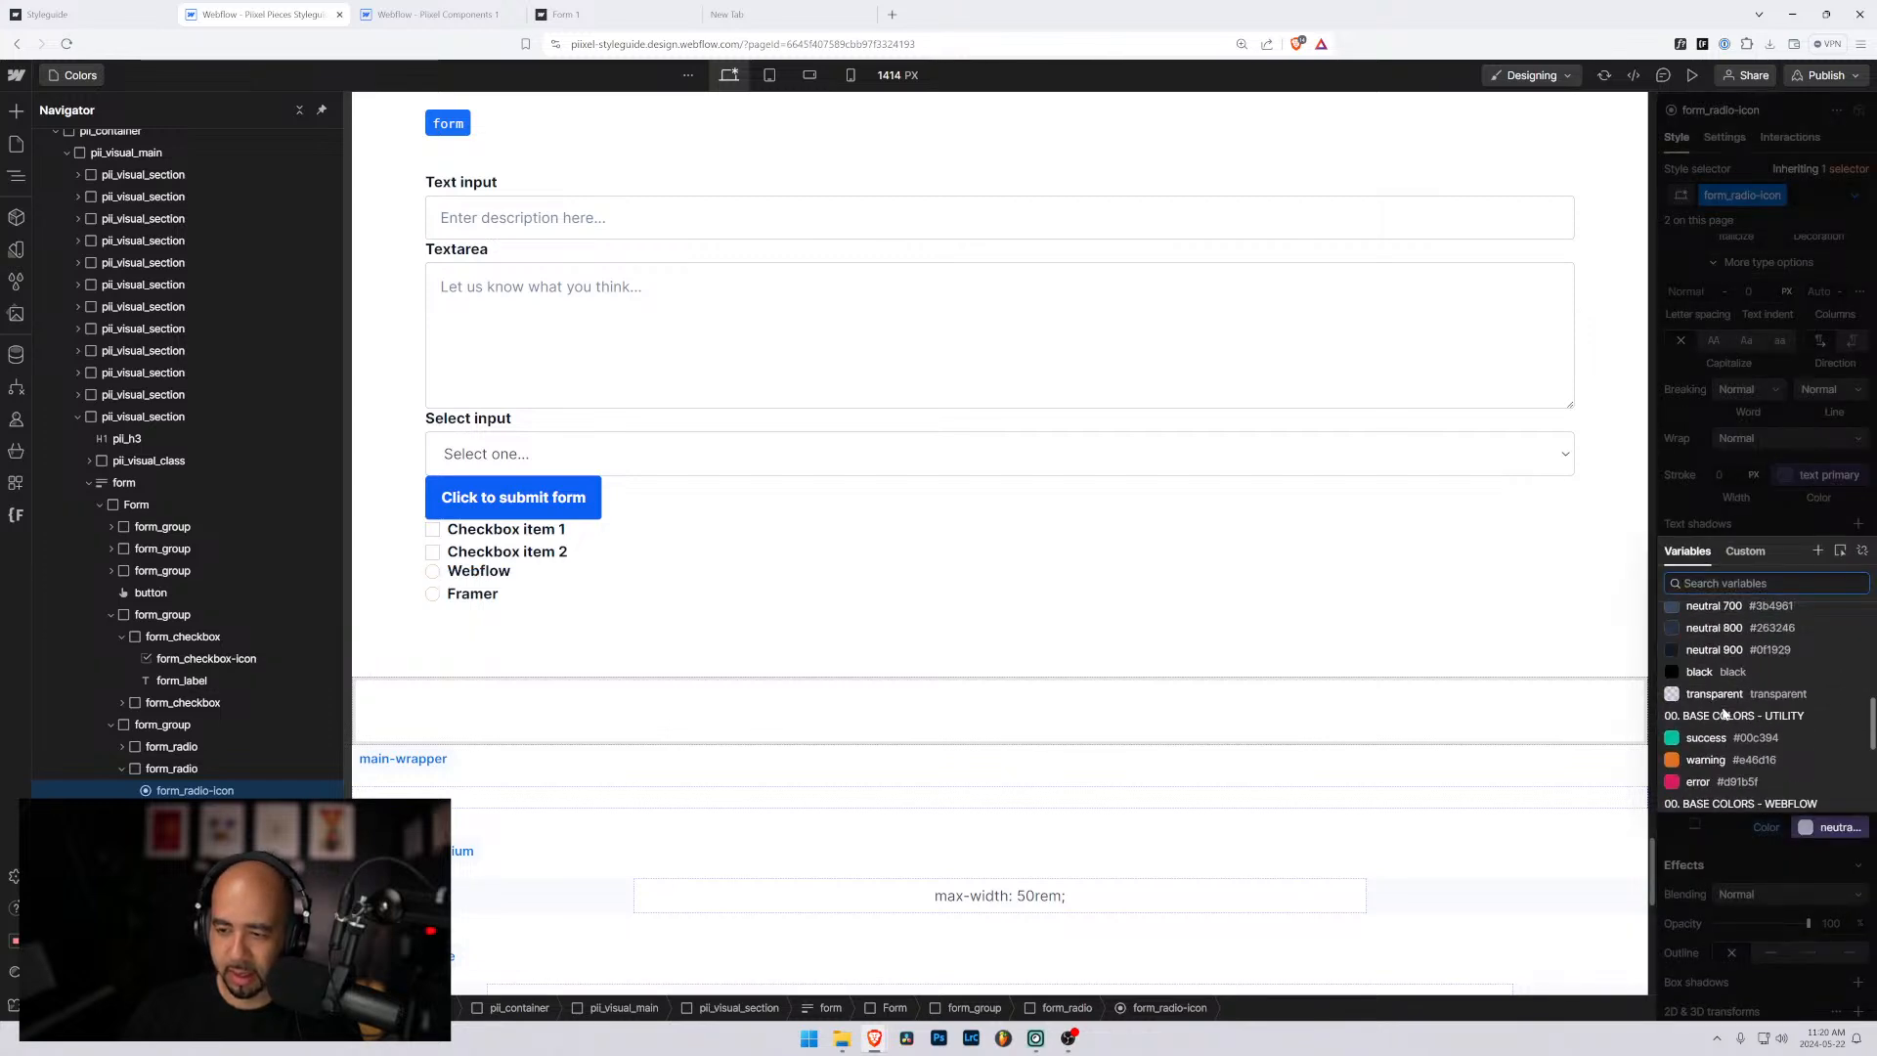
{"action": "scroll", "coordinate": [1750, 684], "scroll_direction": "up", "scroll_amount": 3}
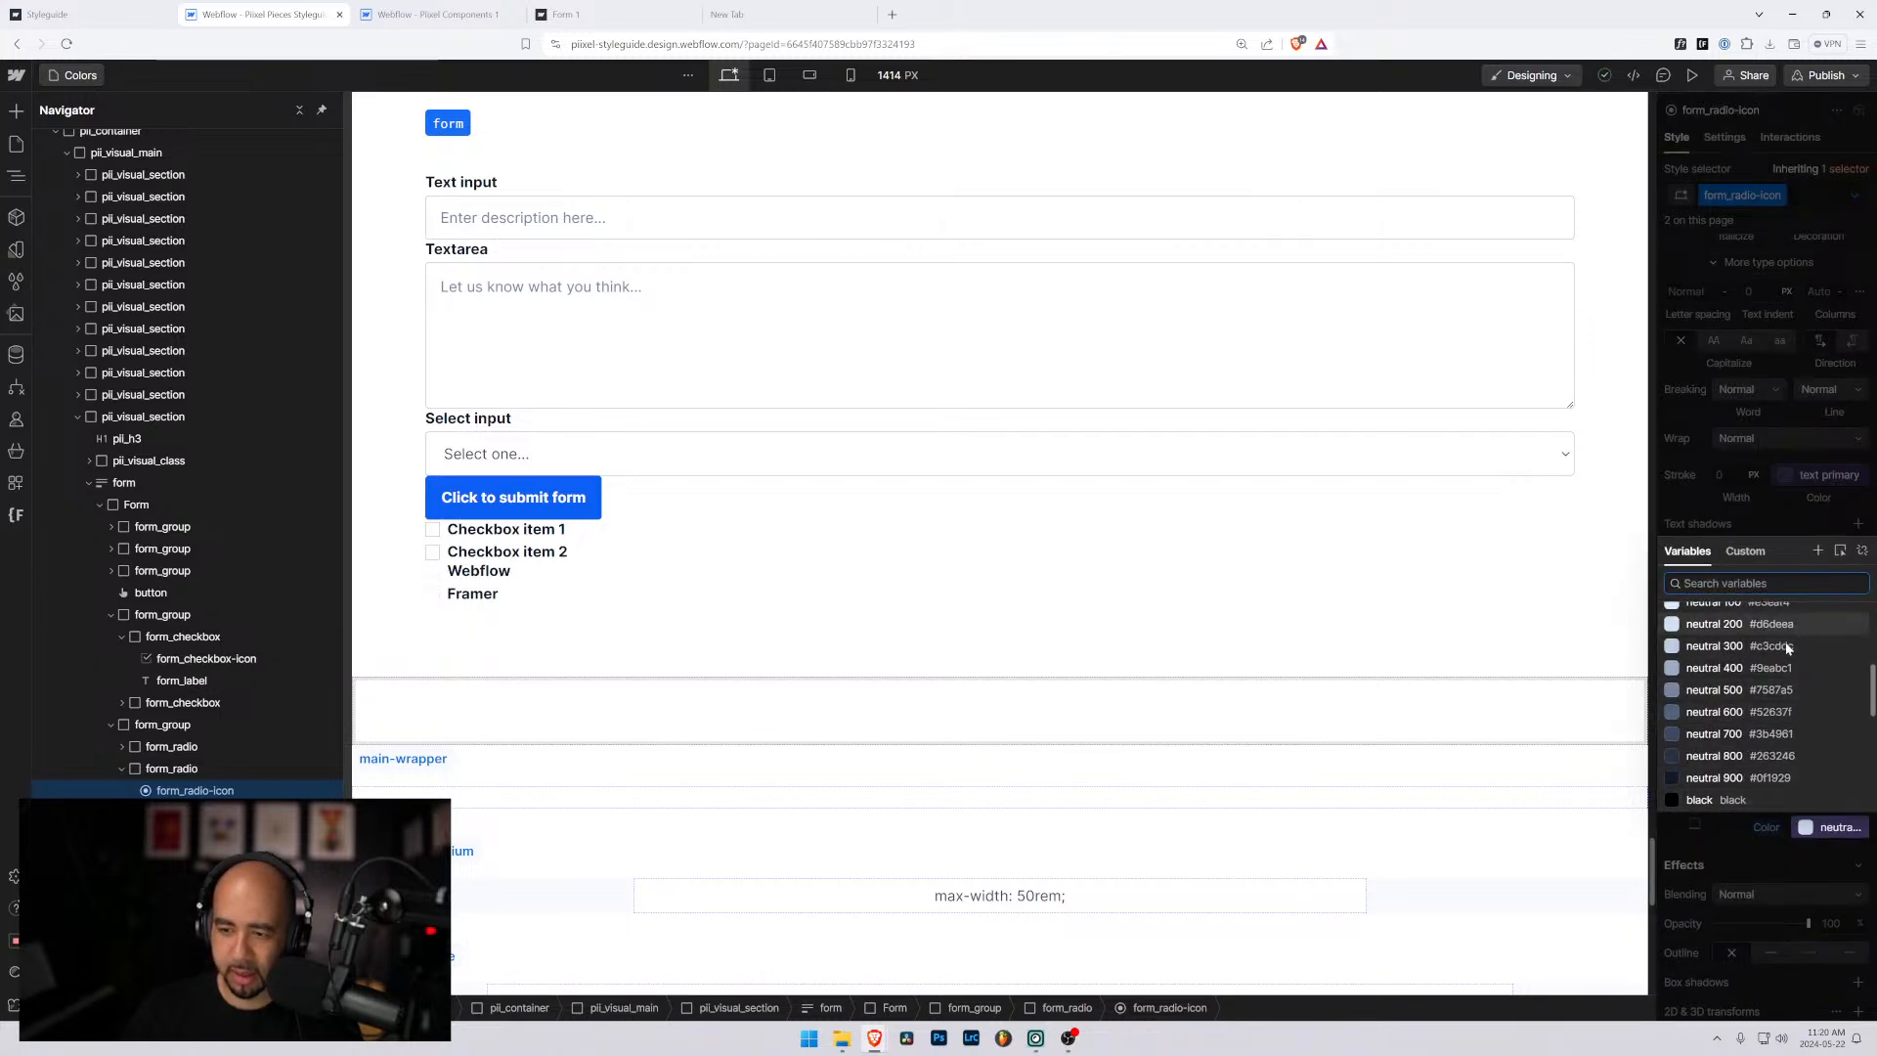
{"action": "left_click", "coordinate": [1719, 671]}
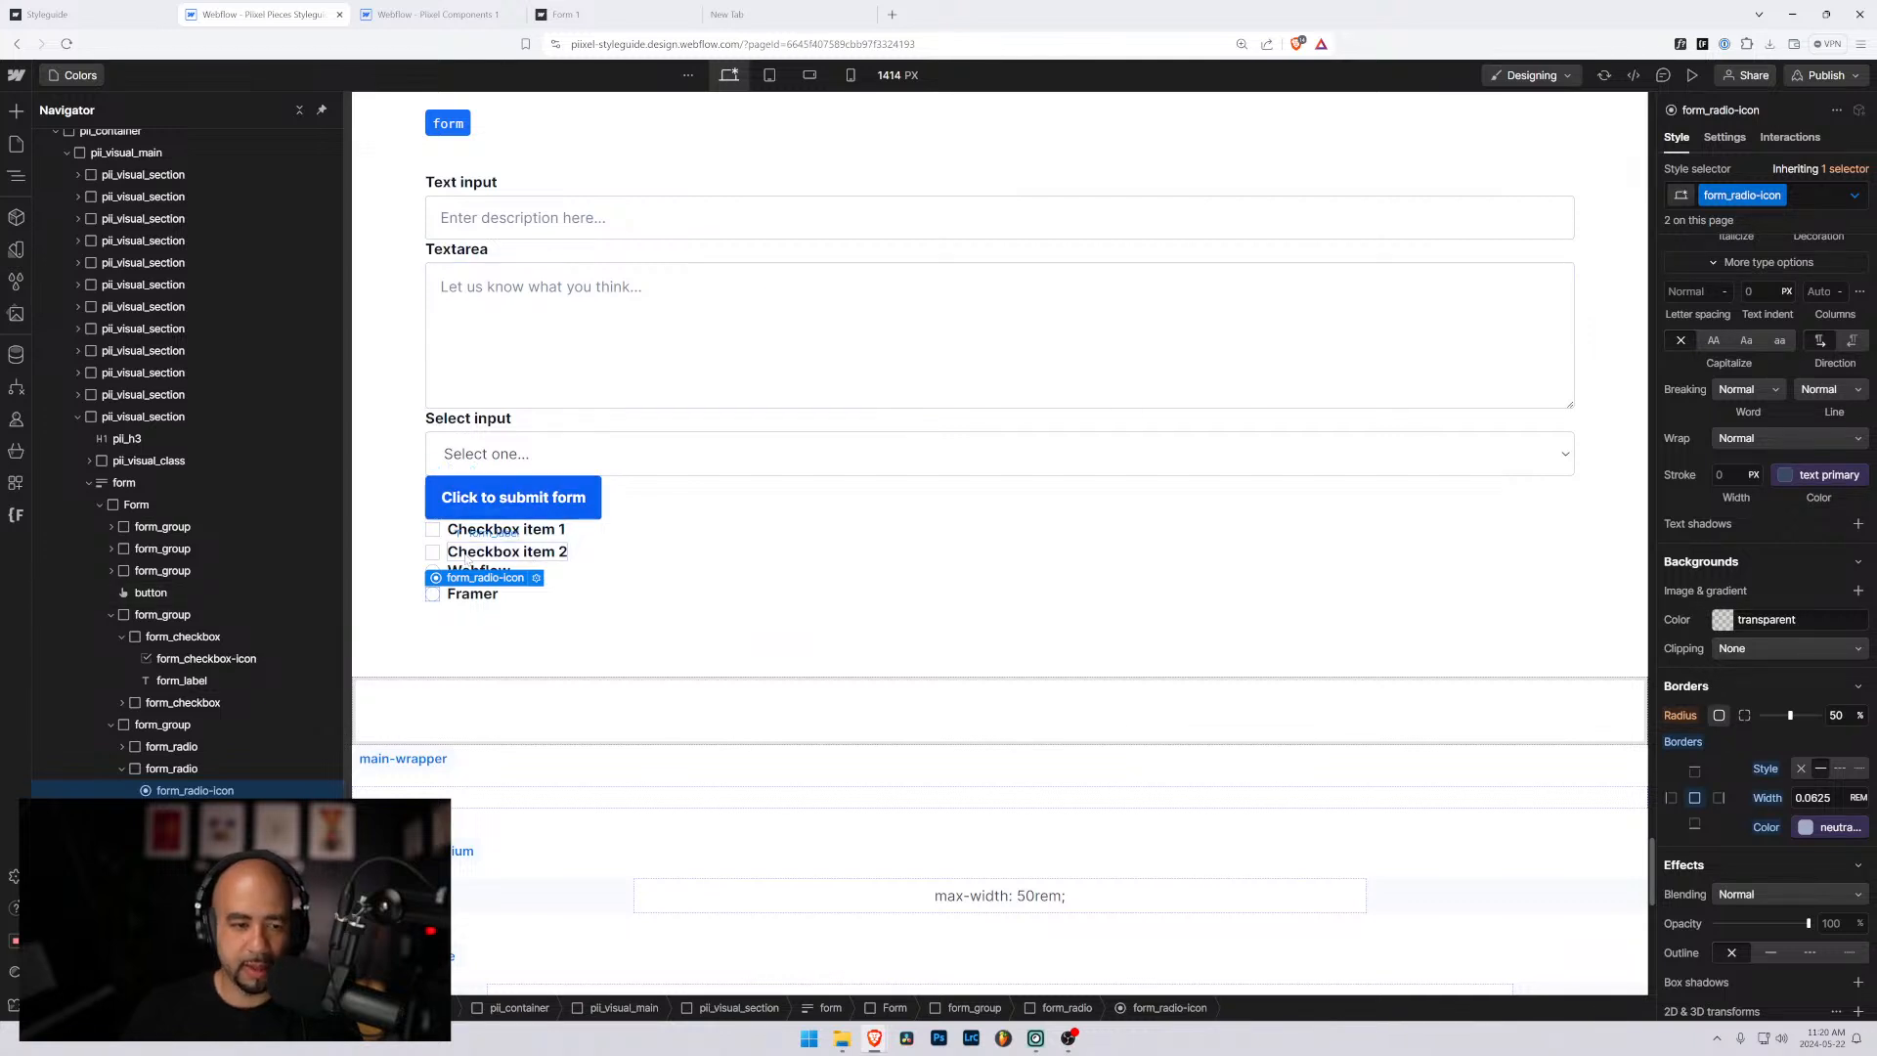
Set the form_checkbox-icon's border color to the neutral 400 variable.
{"action": "left_click", "coordinate": [437, 554]}
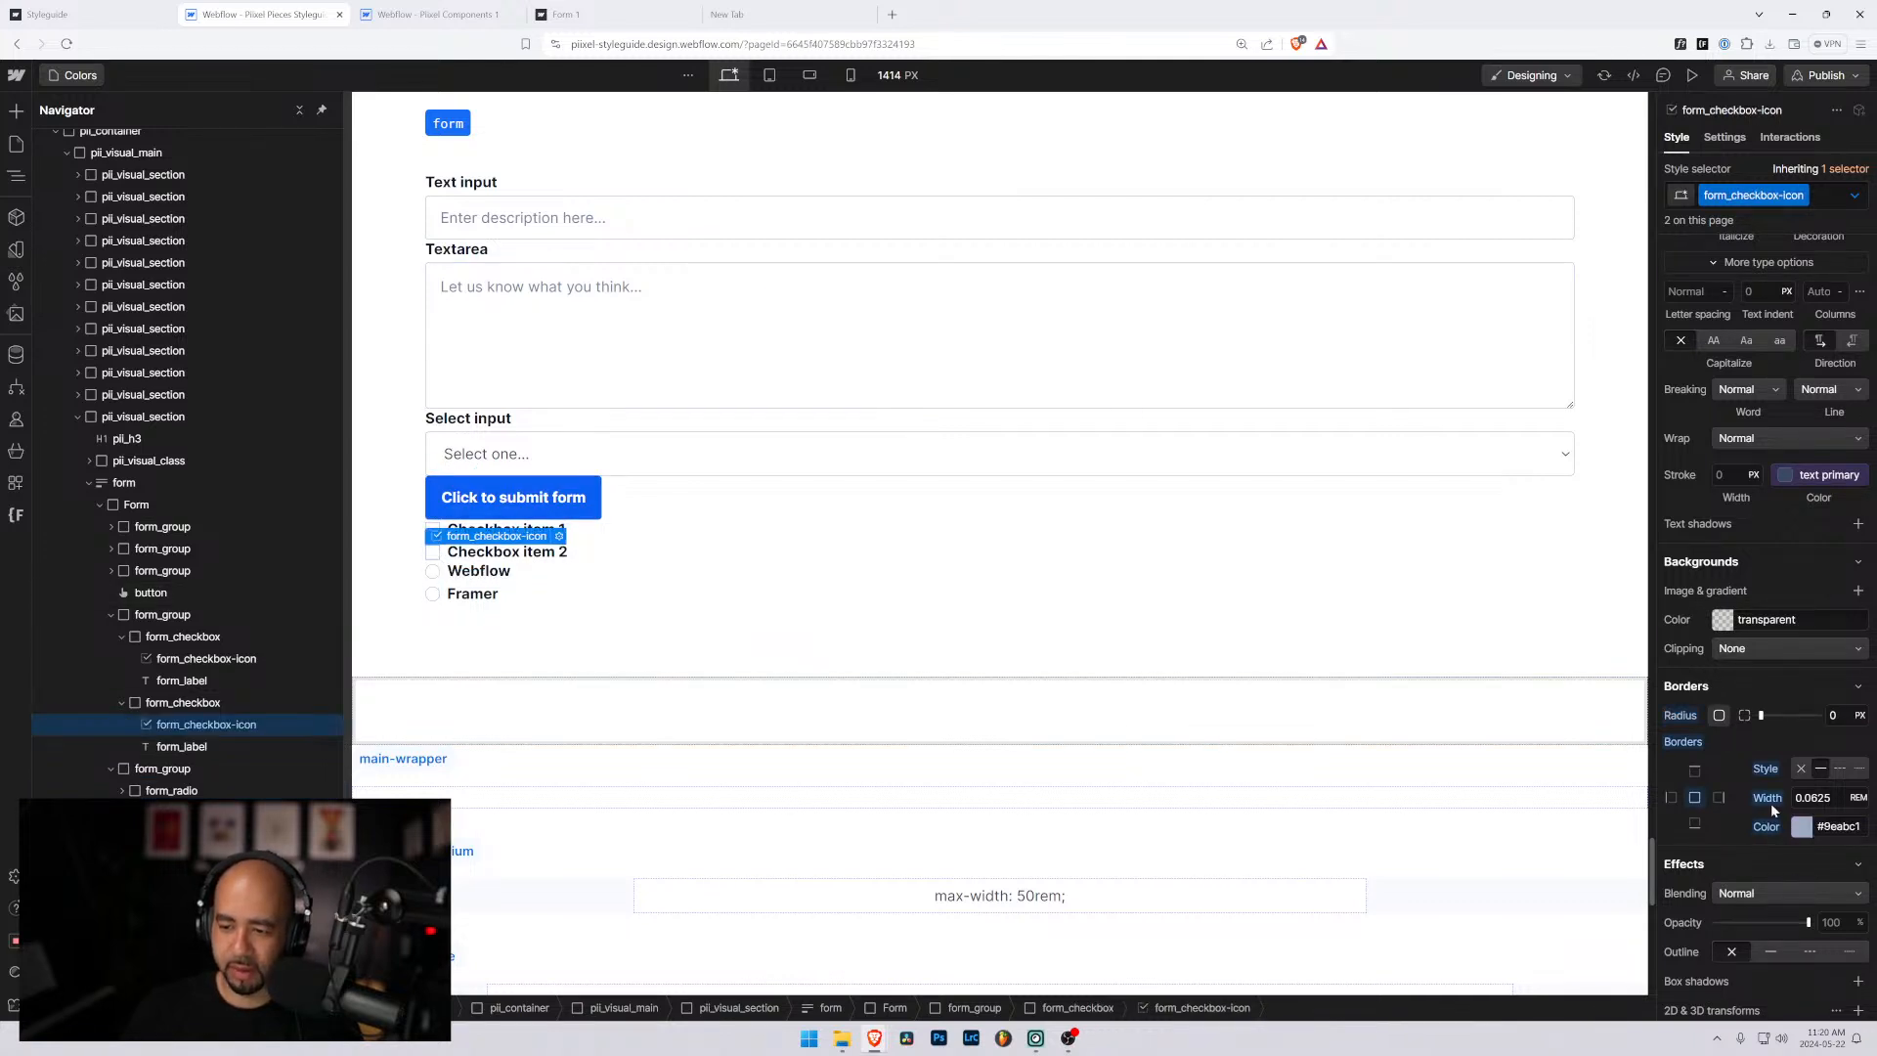
{"action": "left_click", "coordinate": [1797, 826]}
{"action": "scroll", "coordinate": [1721, 704], "scroll_direction": "down", "scroll_amount": 3}
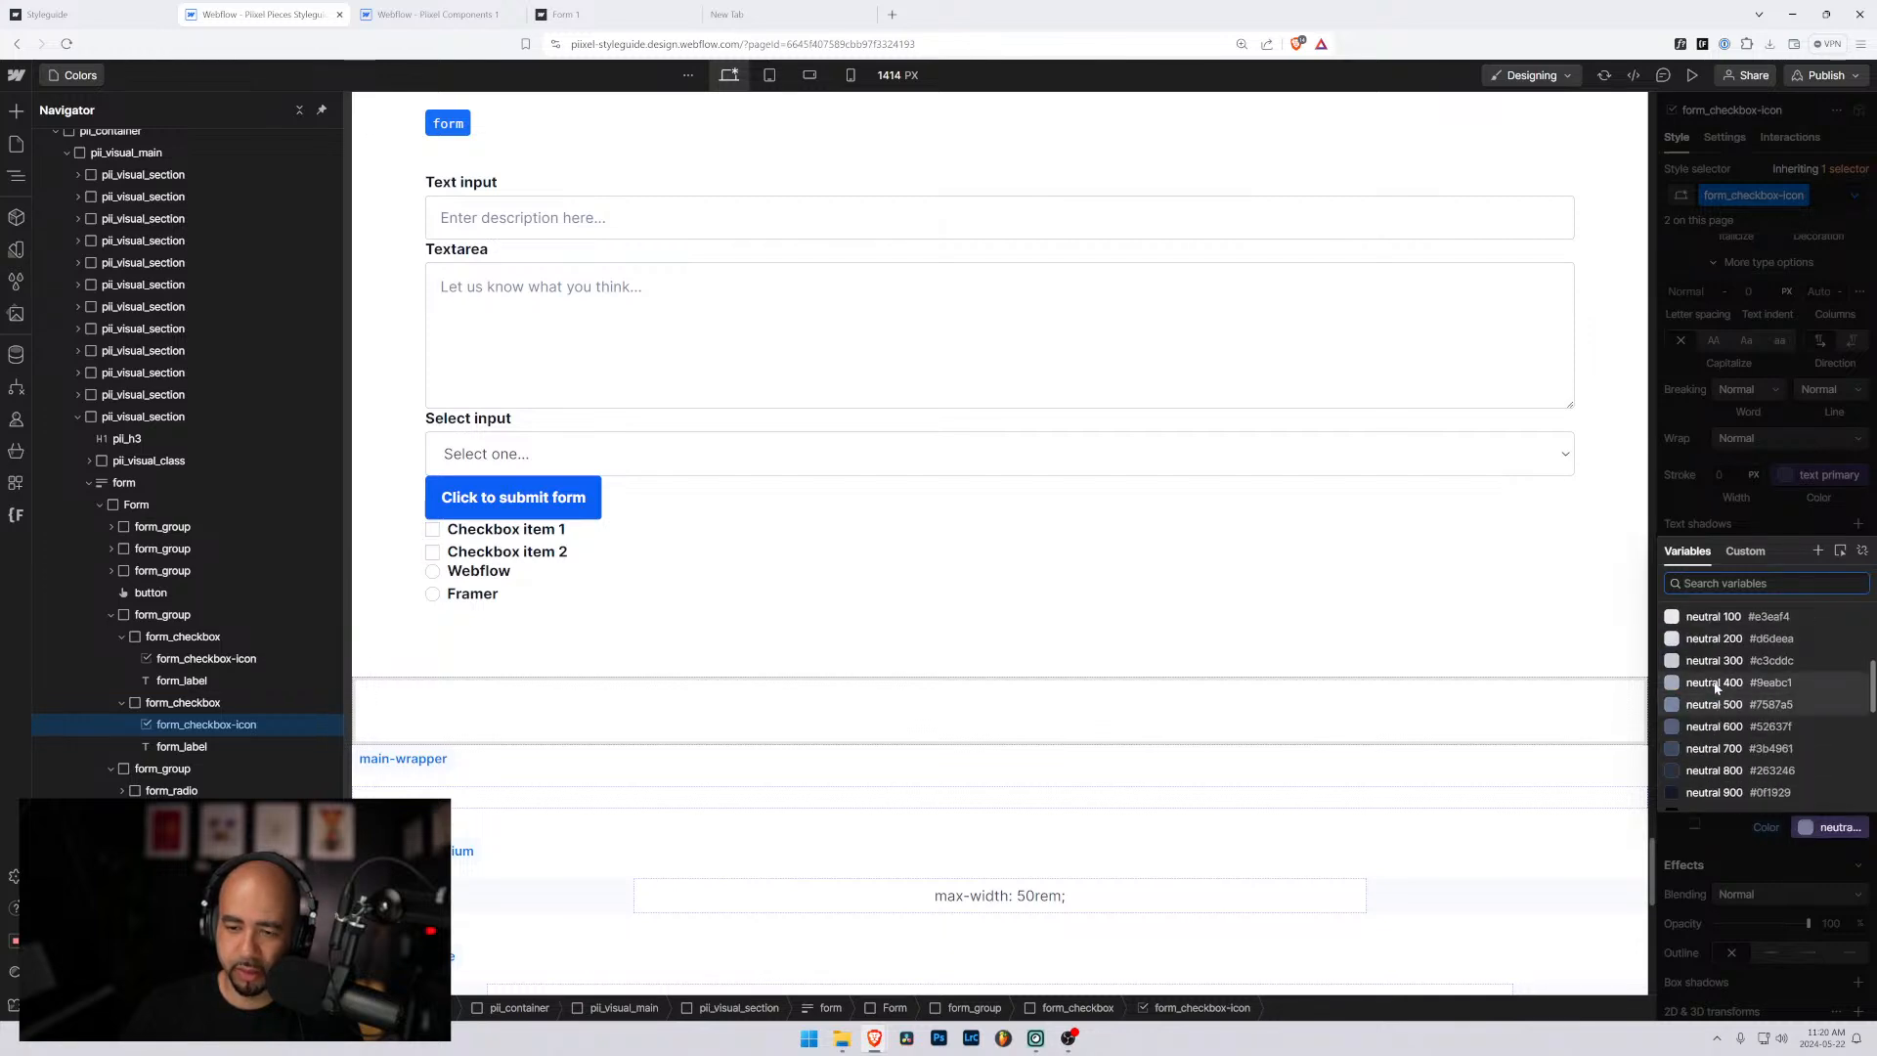
{"action": "left_click", "coordinate": [1713, 685]}
{"action": "scroll", "coordinate": [1792, 715], "scroll_direction": "up", "scroll_amount": 10}
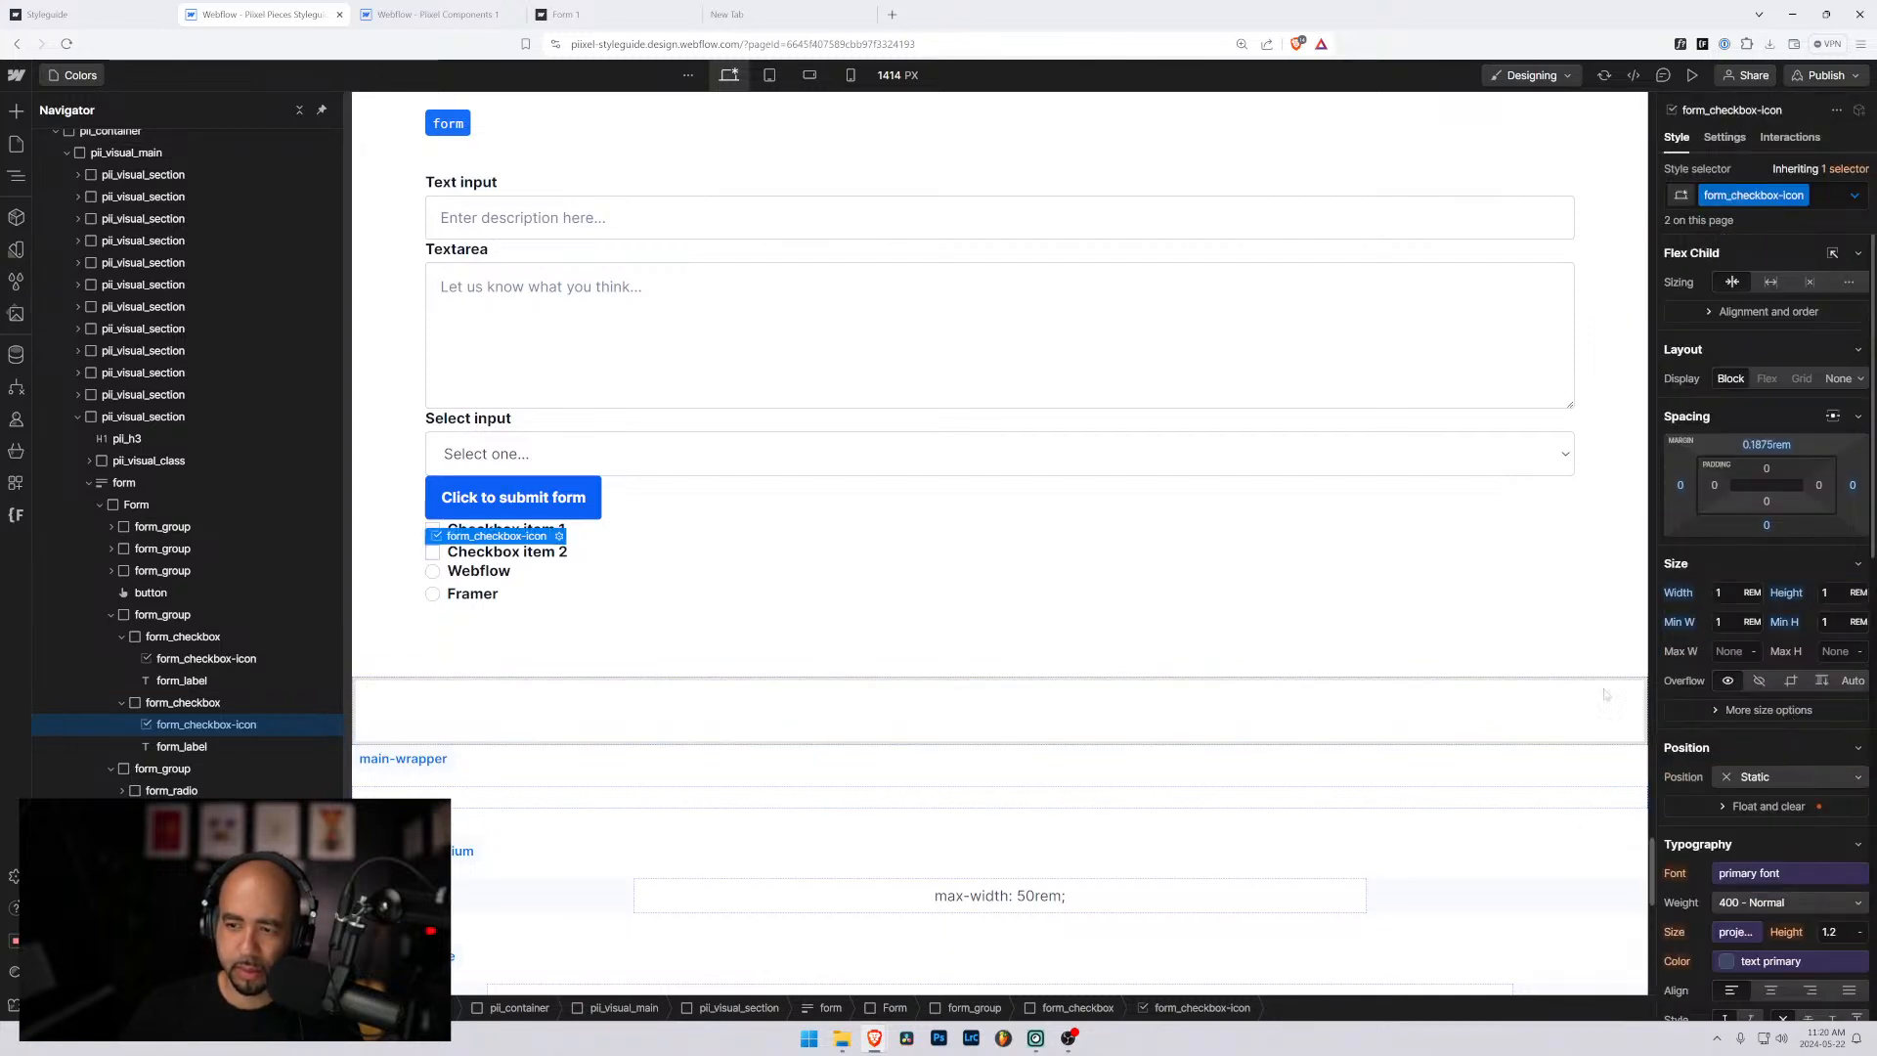
Compare the spacing of the checkbox and radio icons, and set the form_radio-icon's top margin to 0.
{"action": "left_click", "coordinate": [714, 595]}
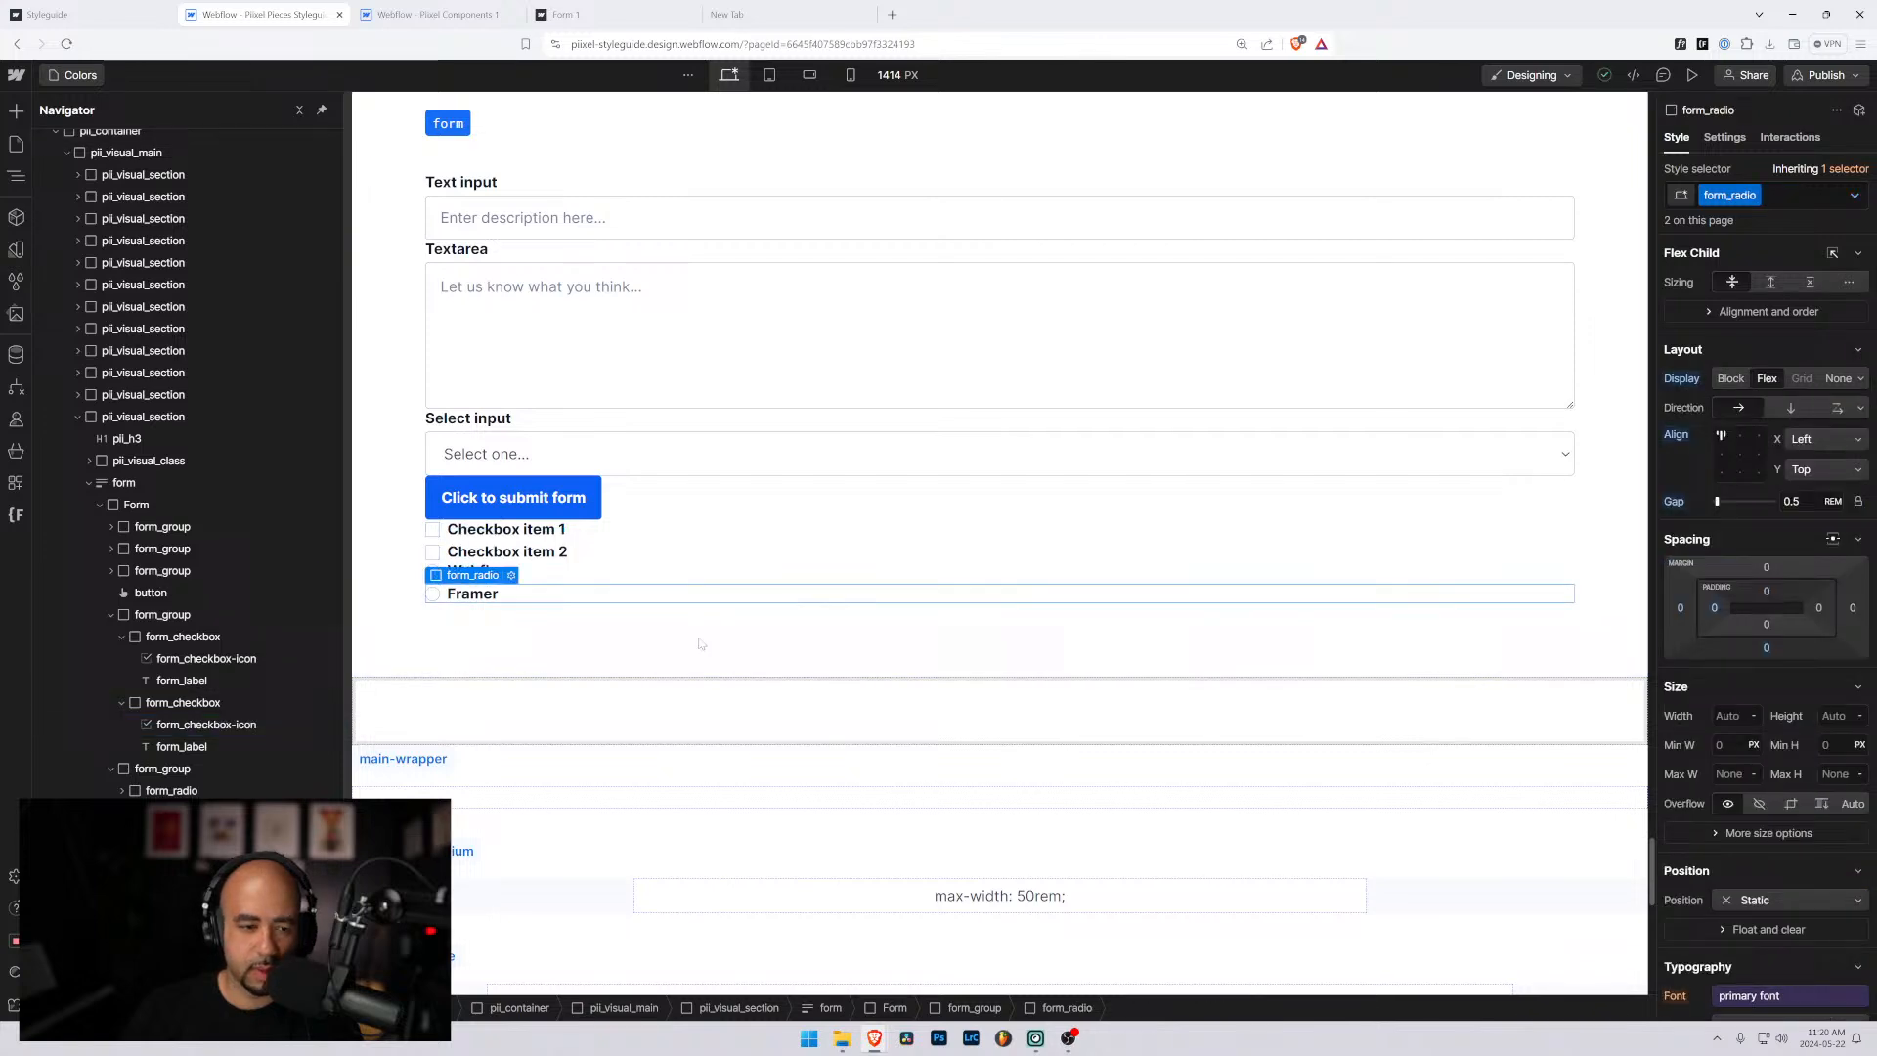
{"action": "left_click", "coordinate": [432, 533]}
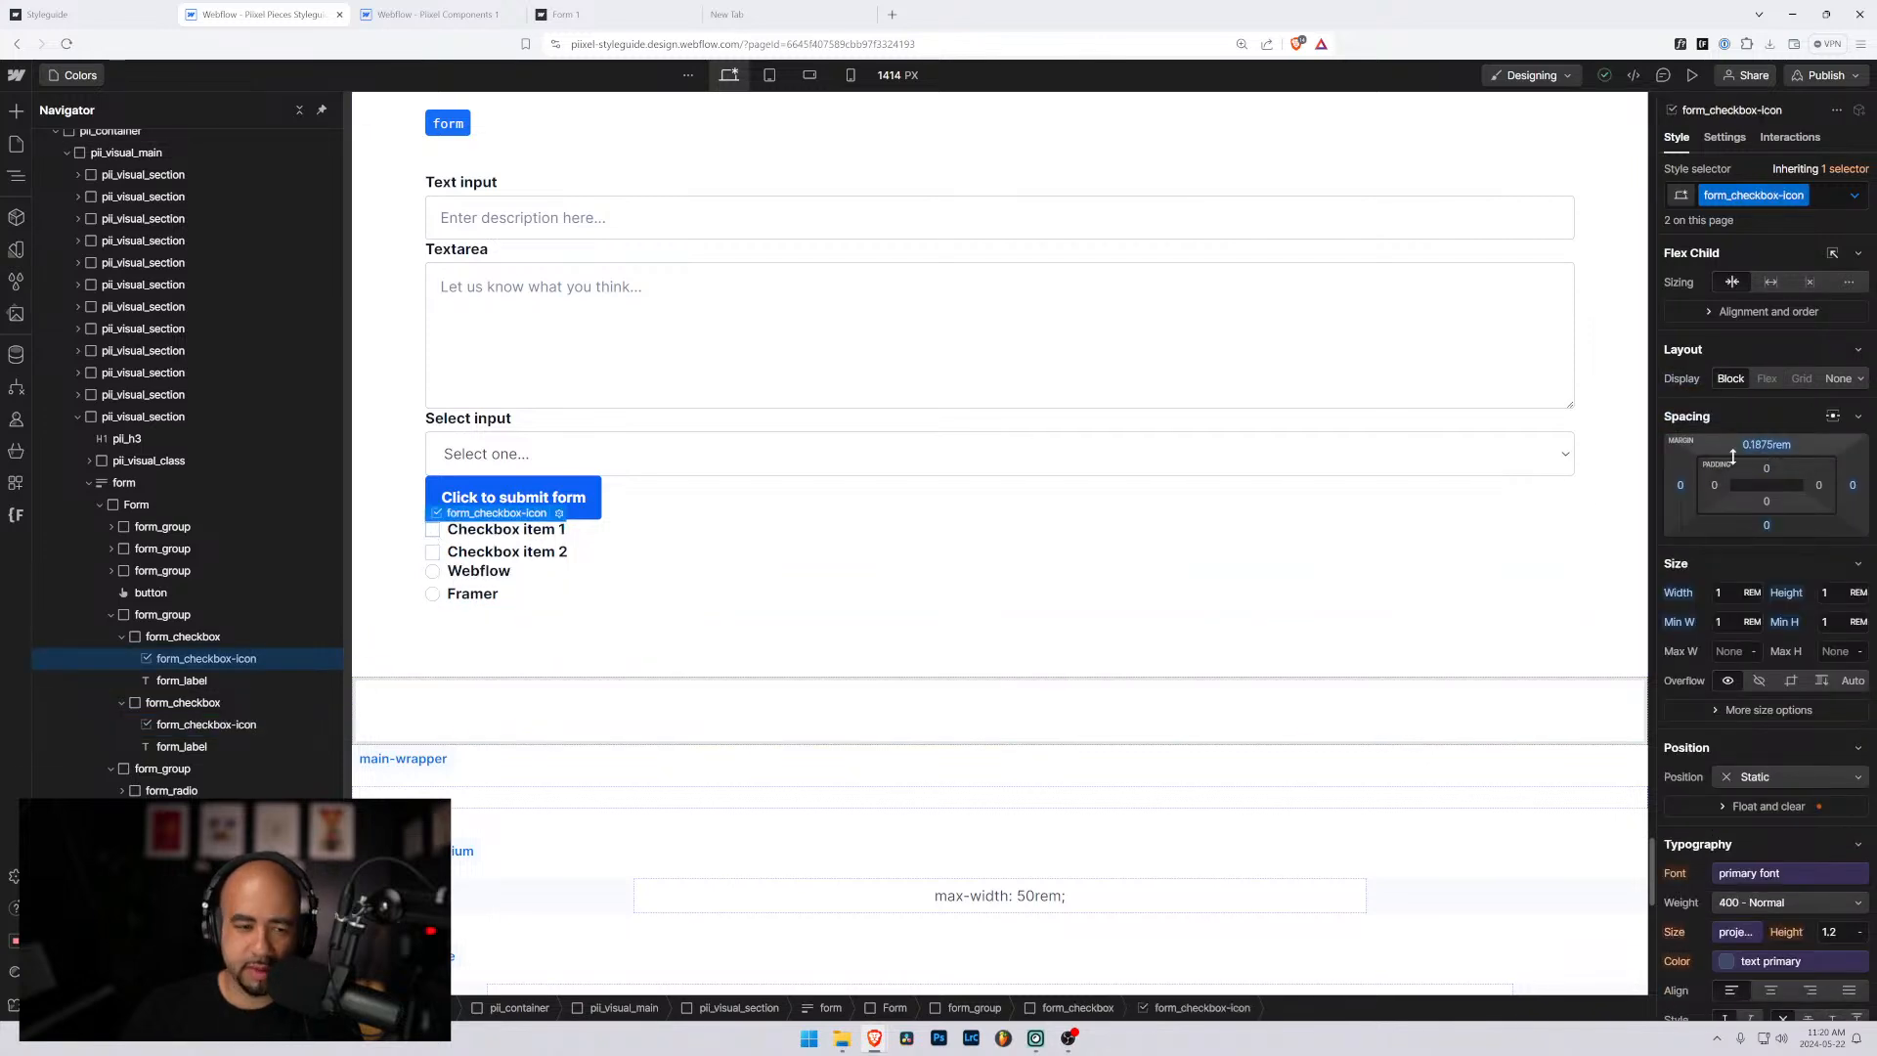
{"action": "left_click", "coordinate": [434, 574]}
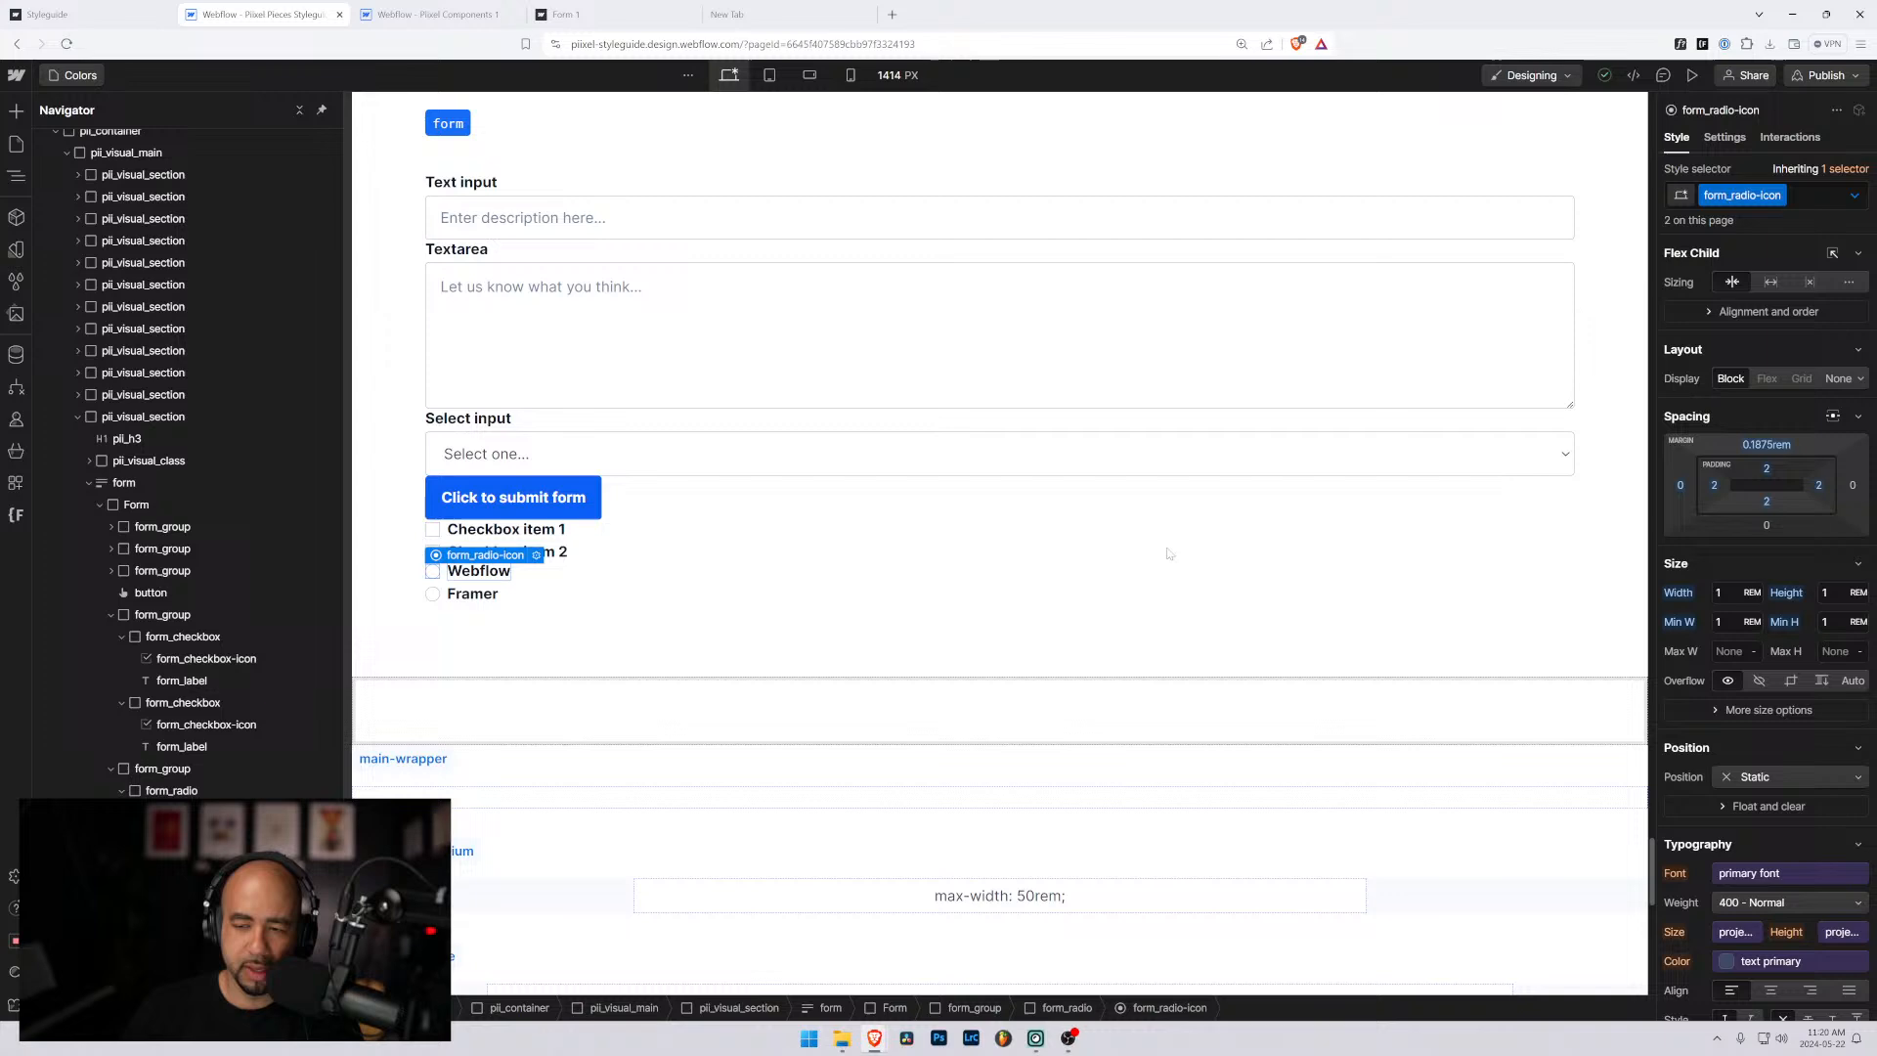
{"action": "left_click", "coordinate": [1766, 444]}
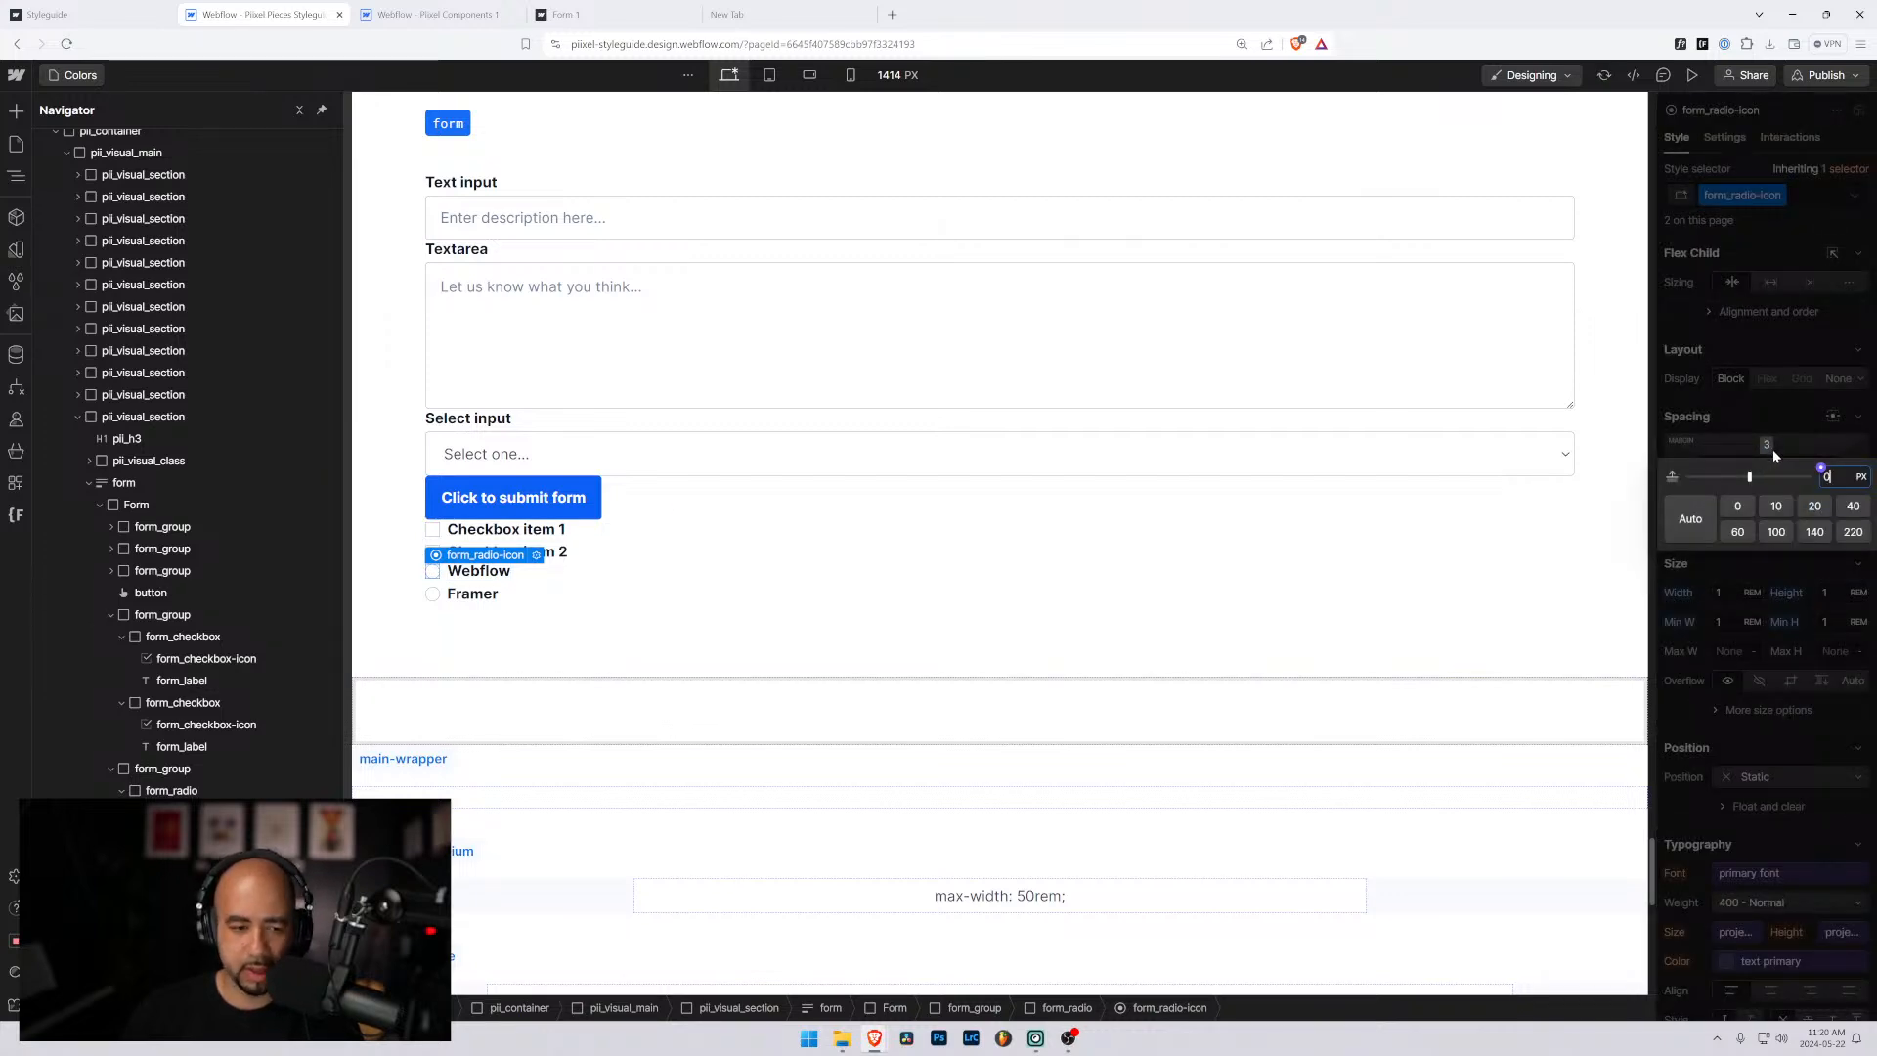
{"action": "type", "text": "0"}
{"action": "key", "text": "Return"}
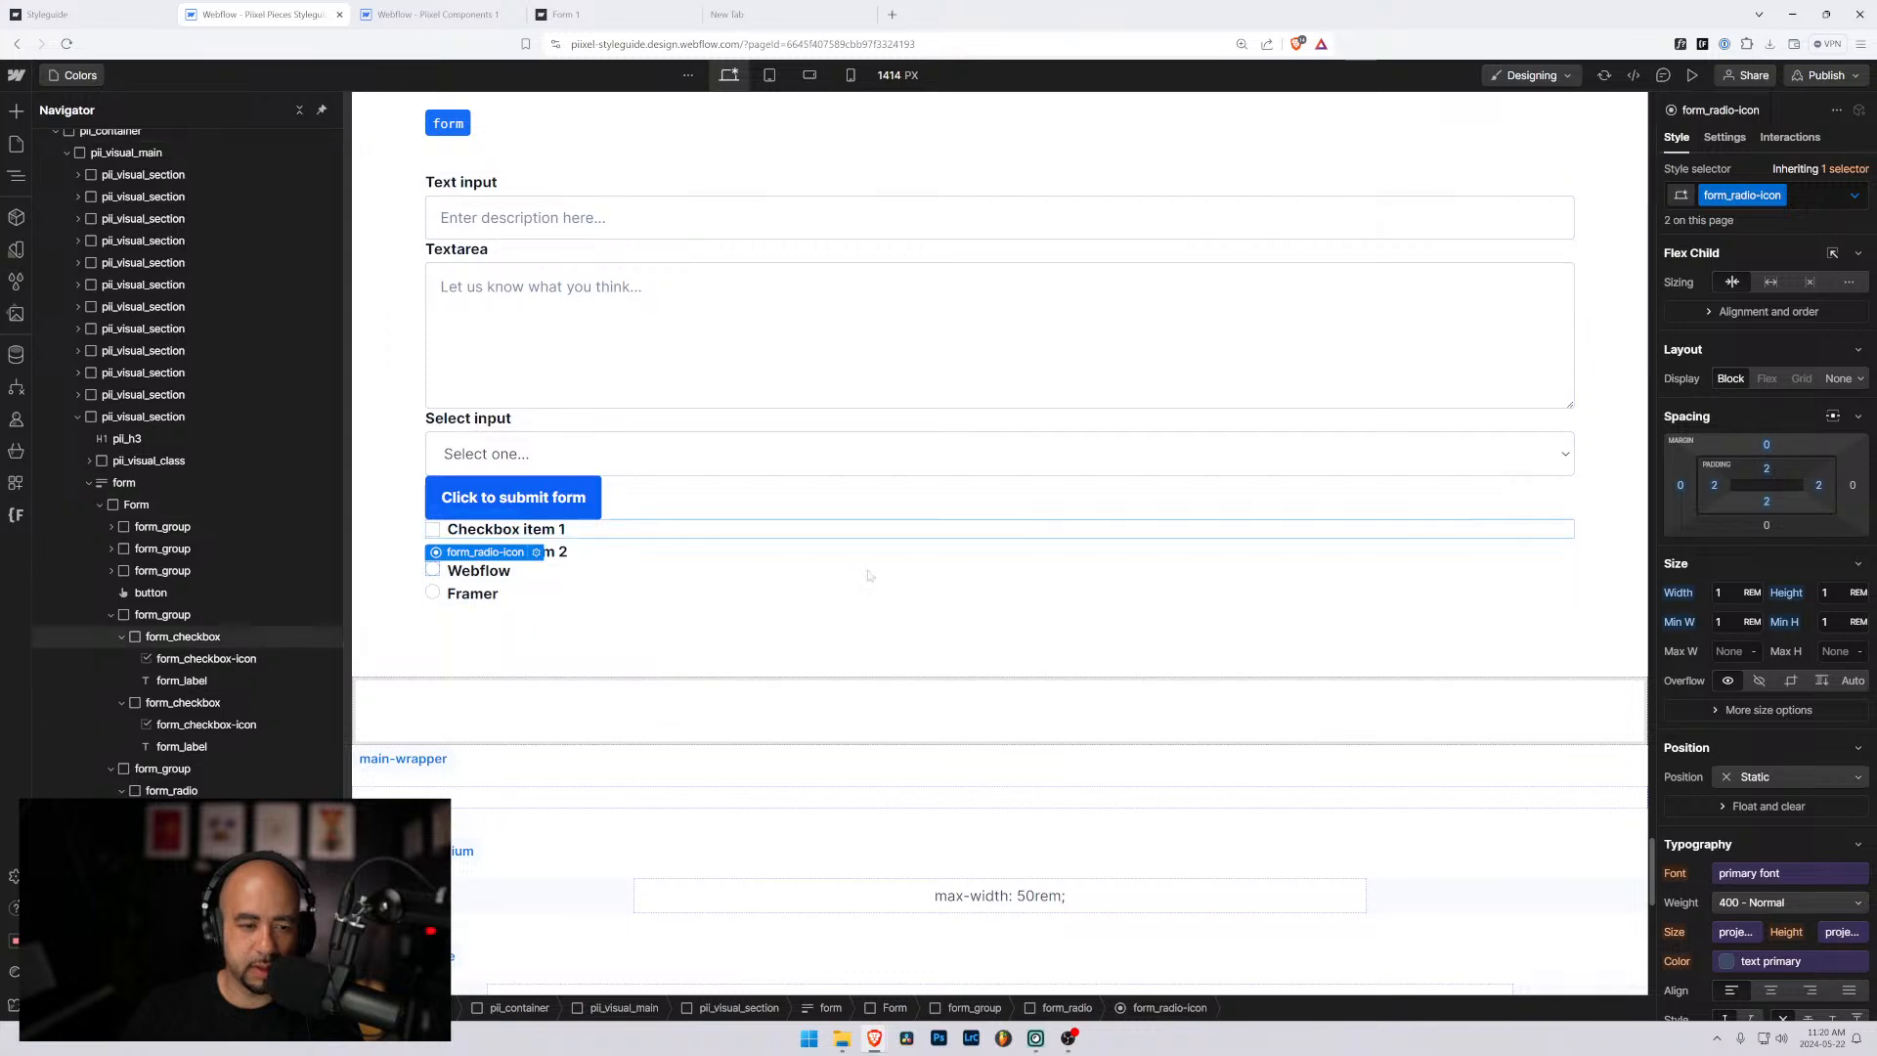
Set the form_checkbox-icon's top margin to 0 on the Checkbox item 1 option.
{"action": "left_click", "coordinate": [433, 534]}
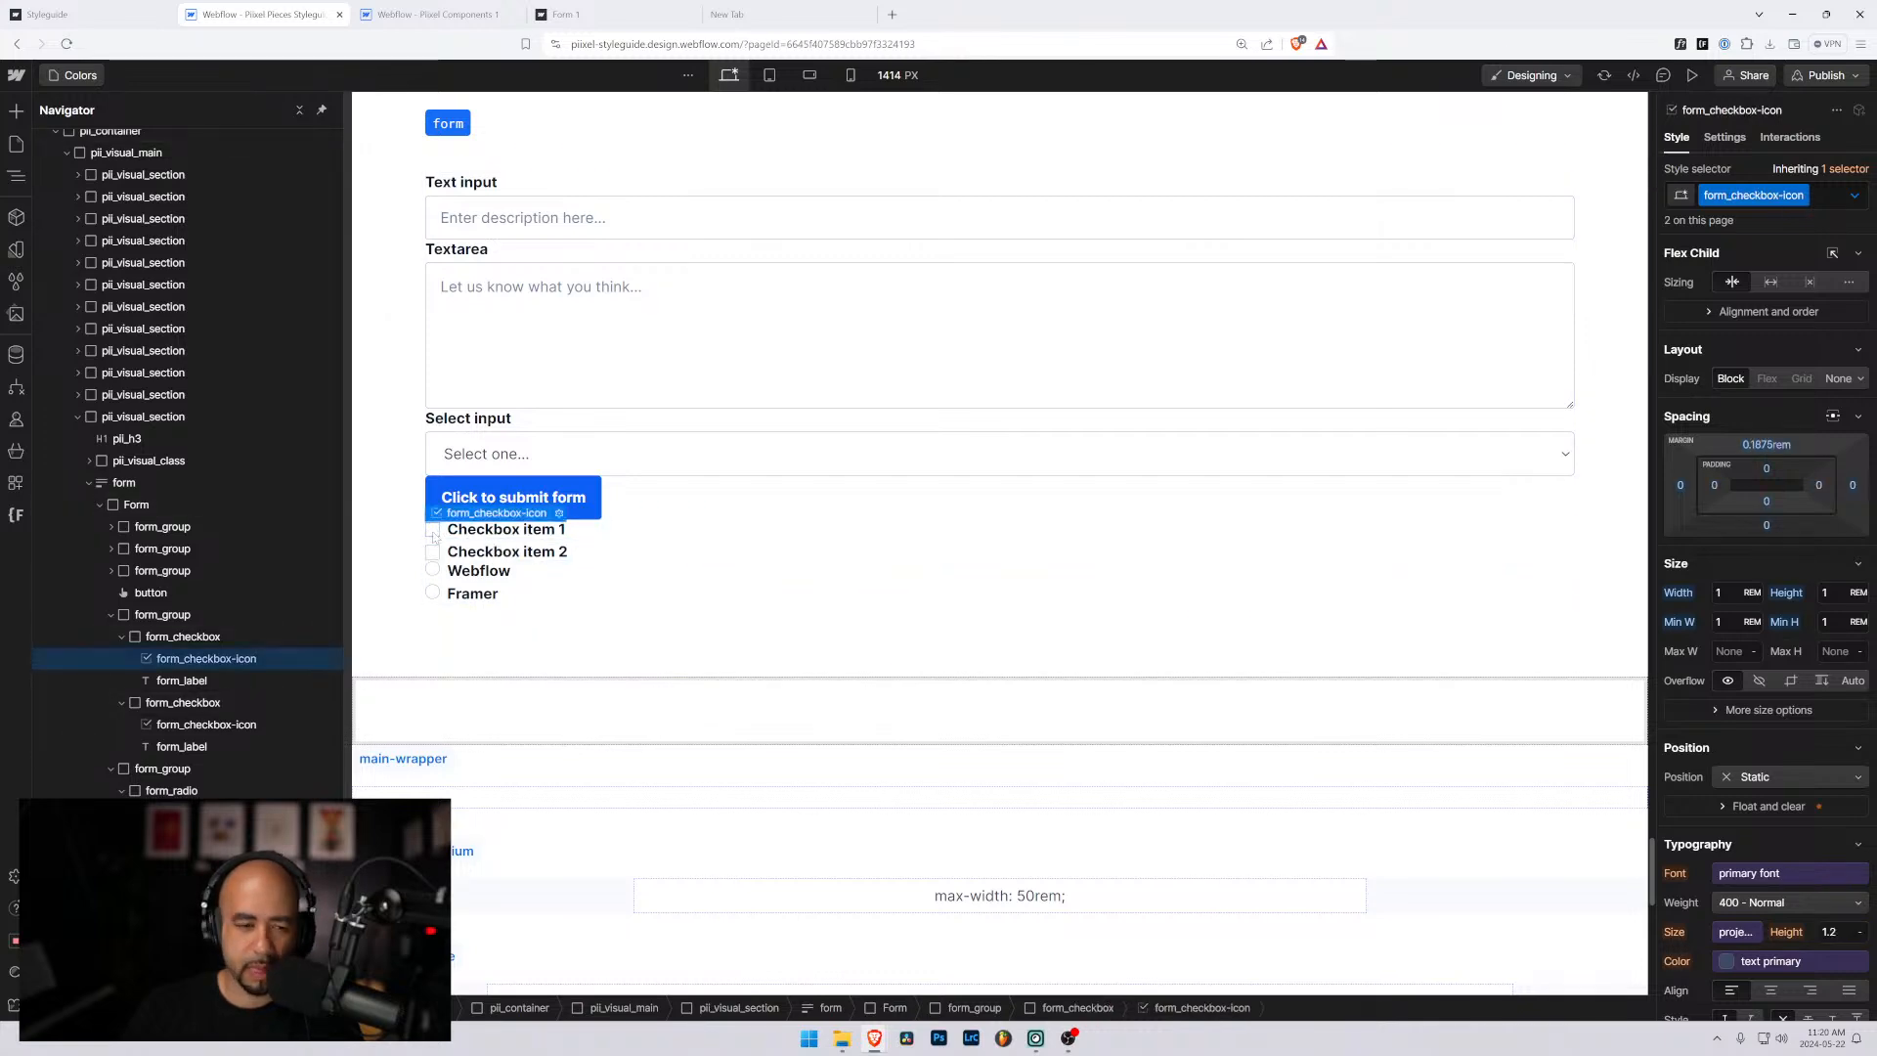
{"action": "left_click", "coordinate": [1768, 446]}
{"action": "type", "text": "0"}
{"action": "key", "text": "Return"}
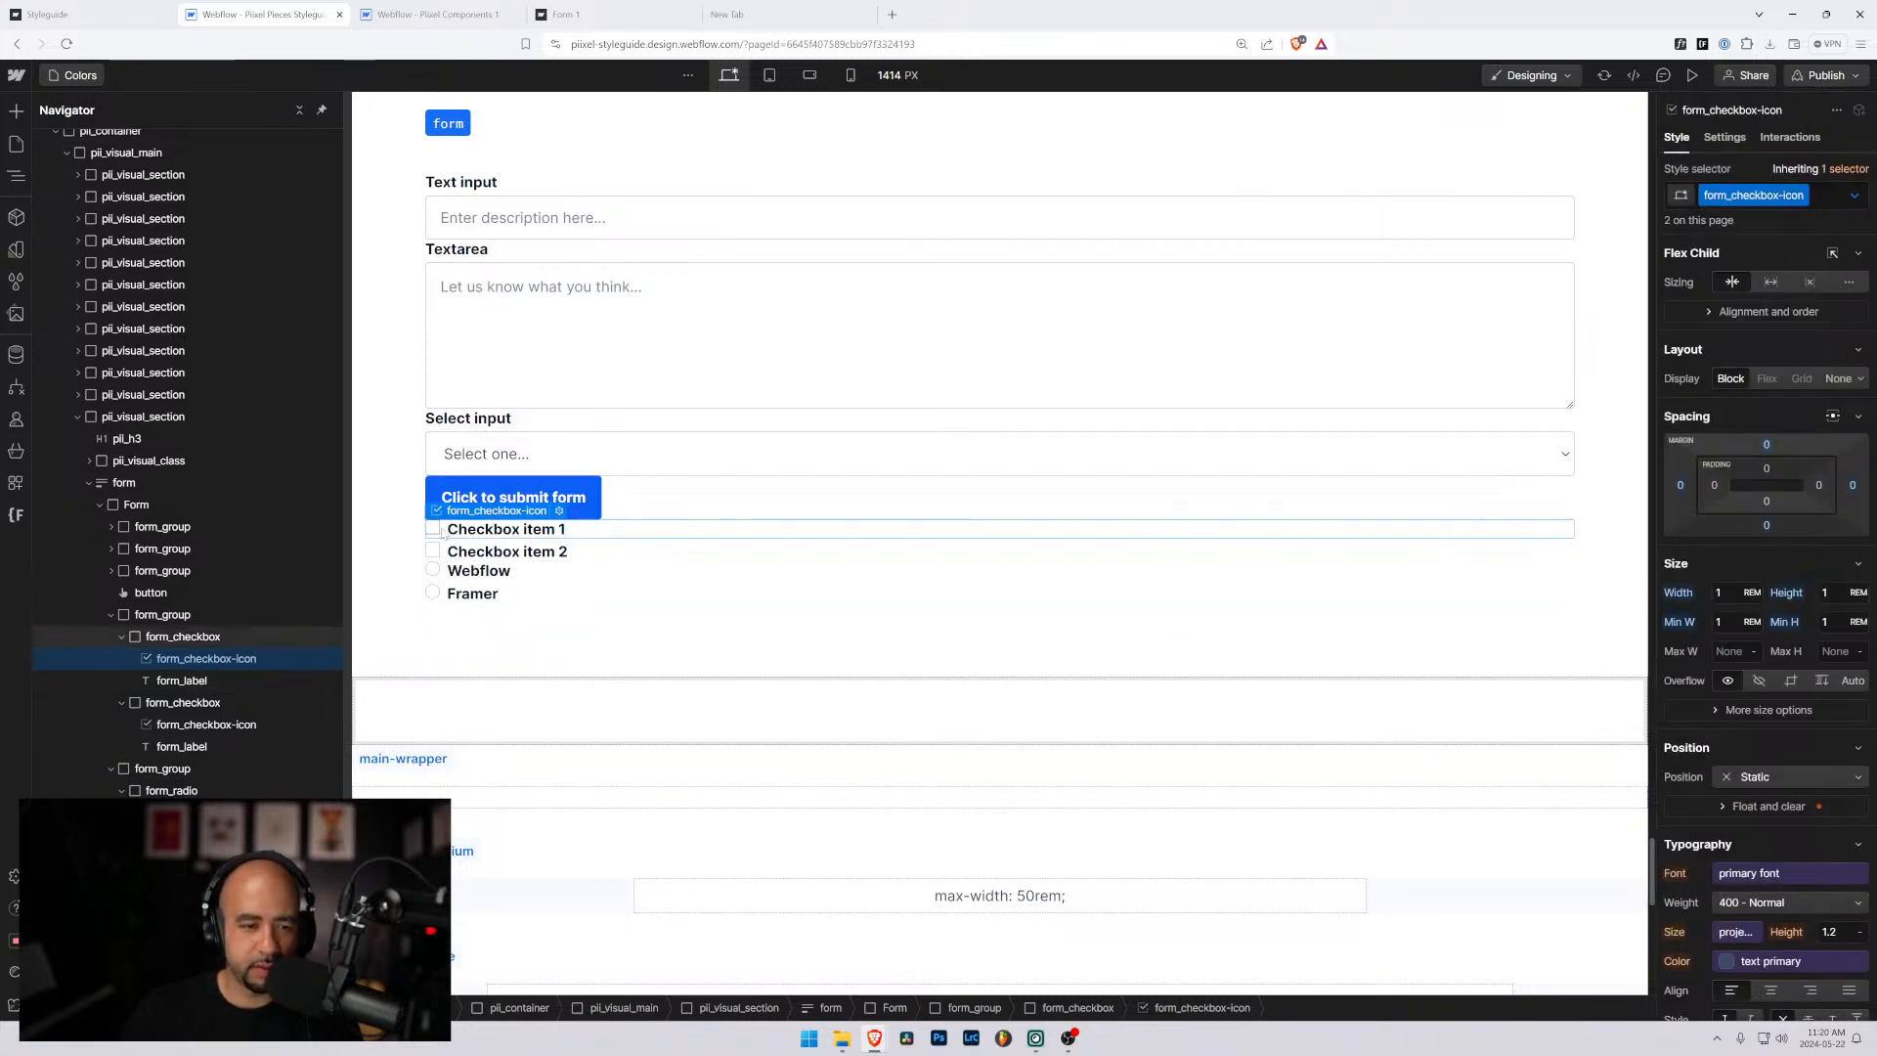
Align the contents of form_checkbox and form_radio to the left horizontally and the center vertically.
{"action": "left_click", "coordinate": [1134, 529]}
{"action": "left_click", "coordinate": [1721, 455]}
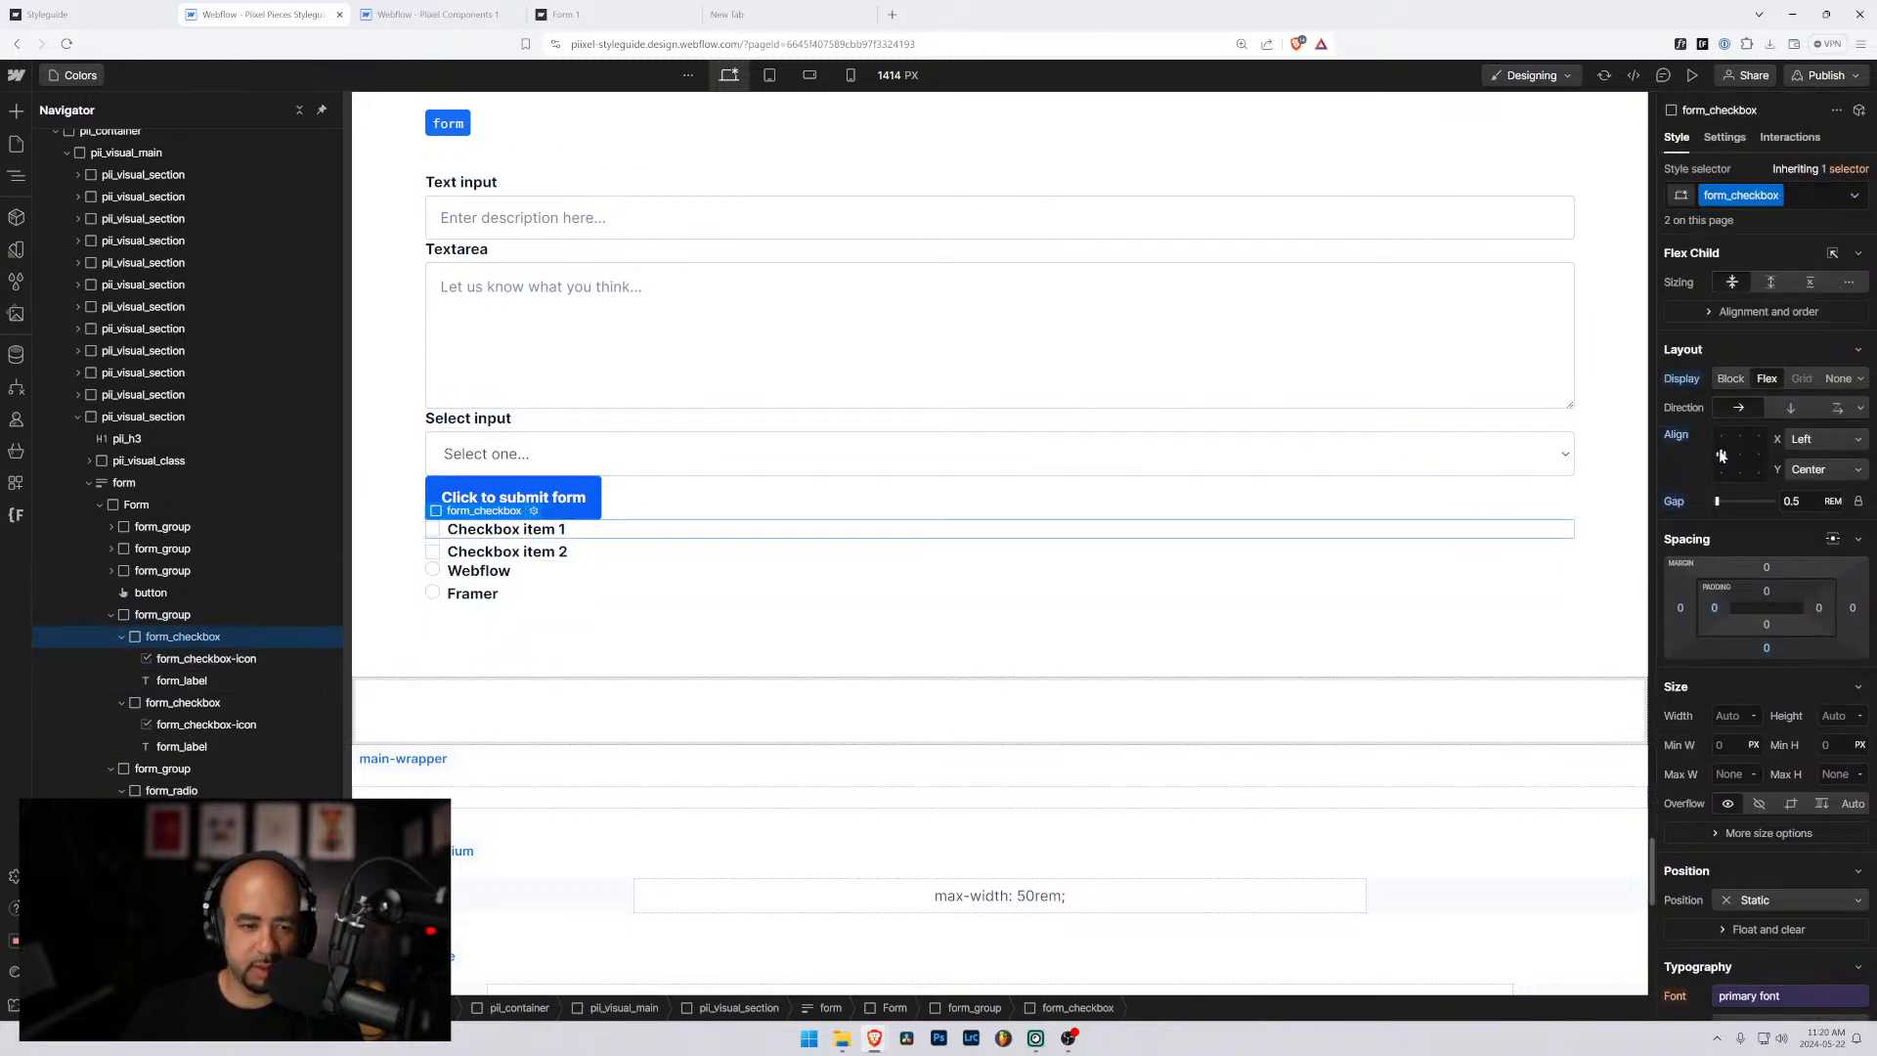
{"action": "left_click", "coordinate": [1300, 571]}
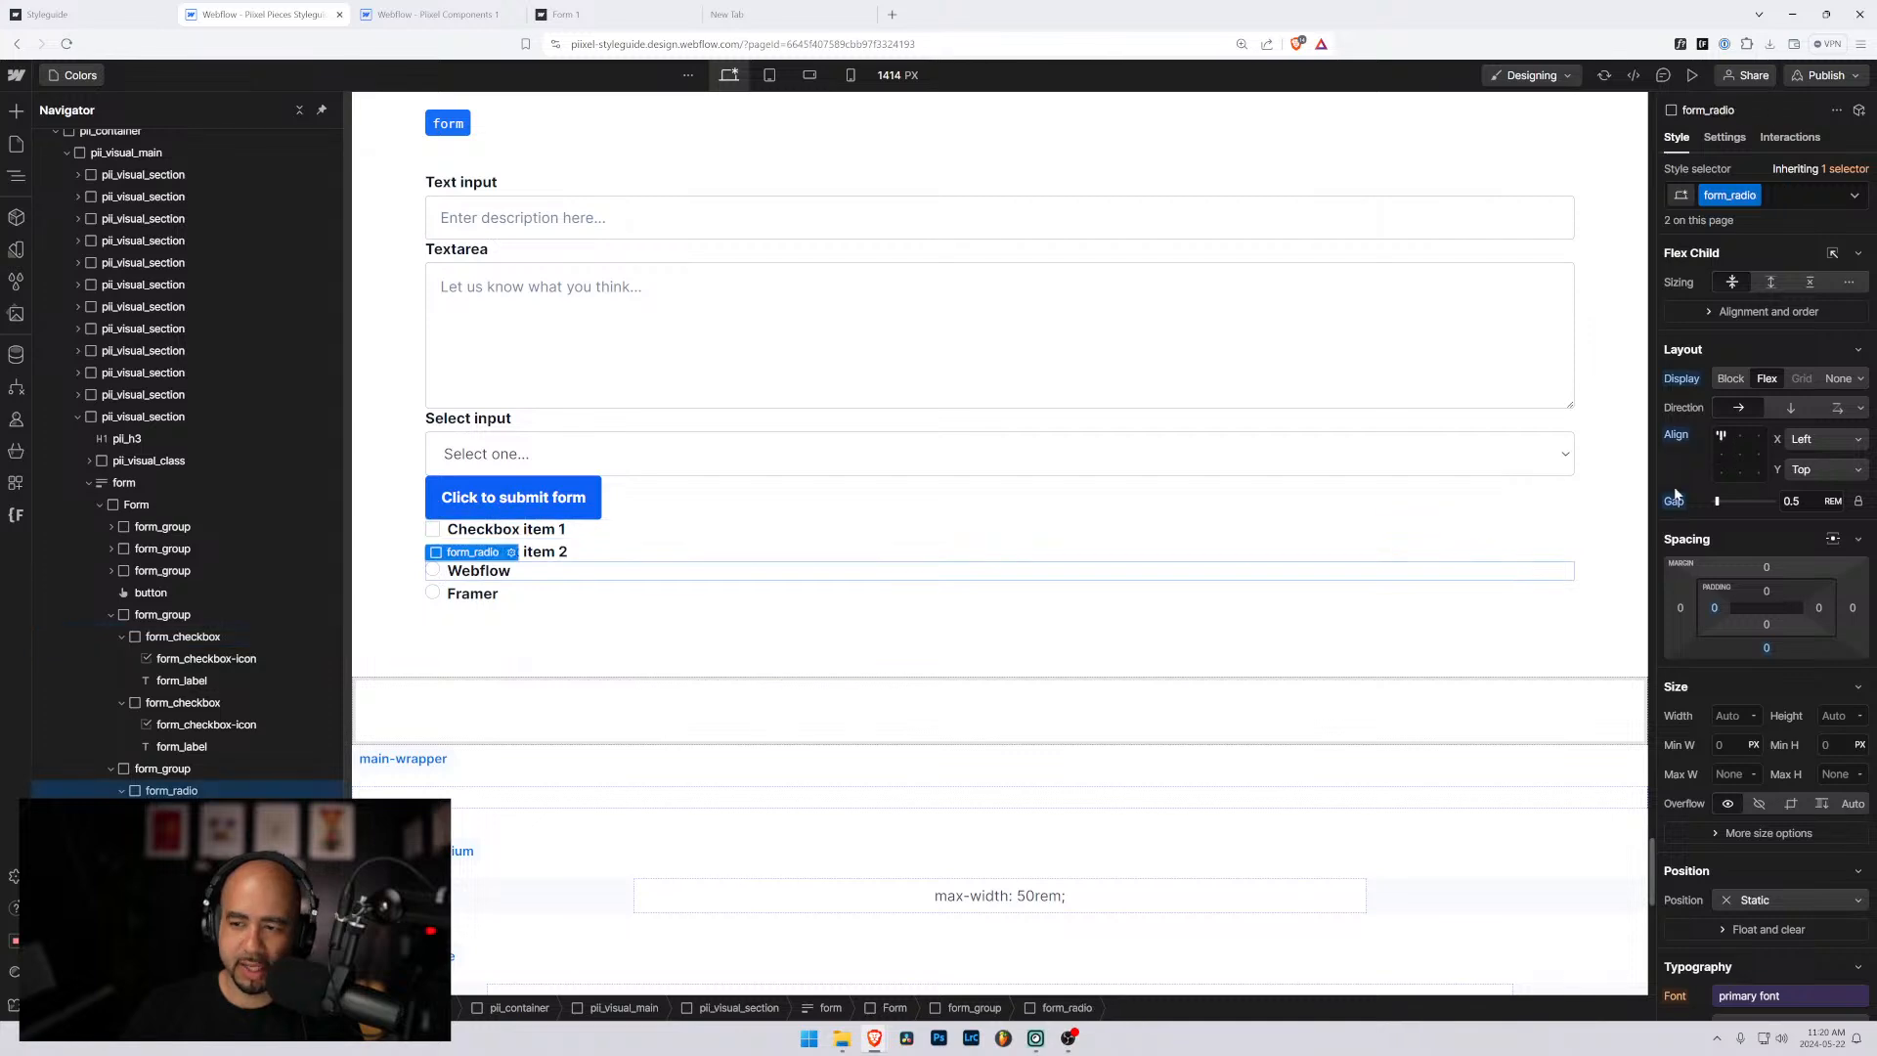
{"action": "left_click", "coordinate": [1719, 453]}
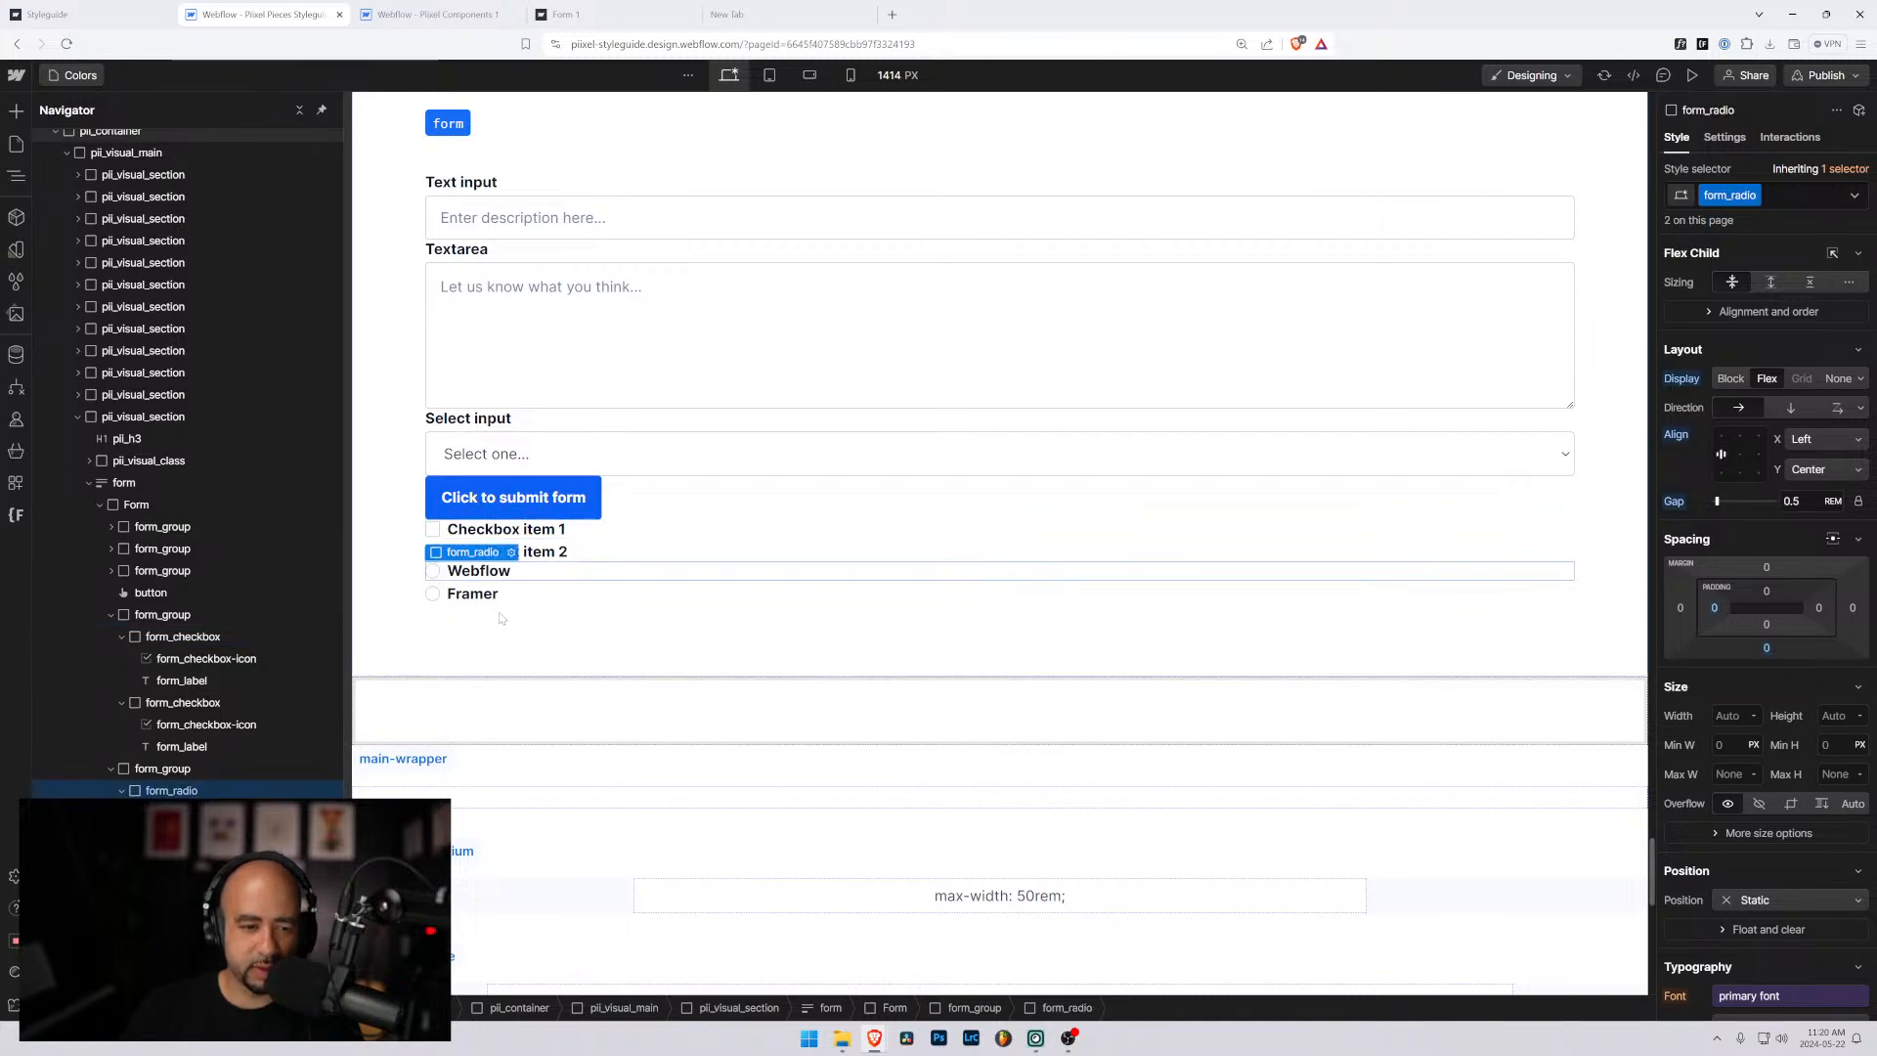
{"action": "left_click", "coordinate": [729, 712]}
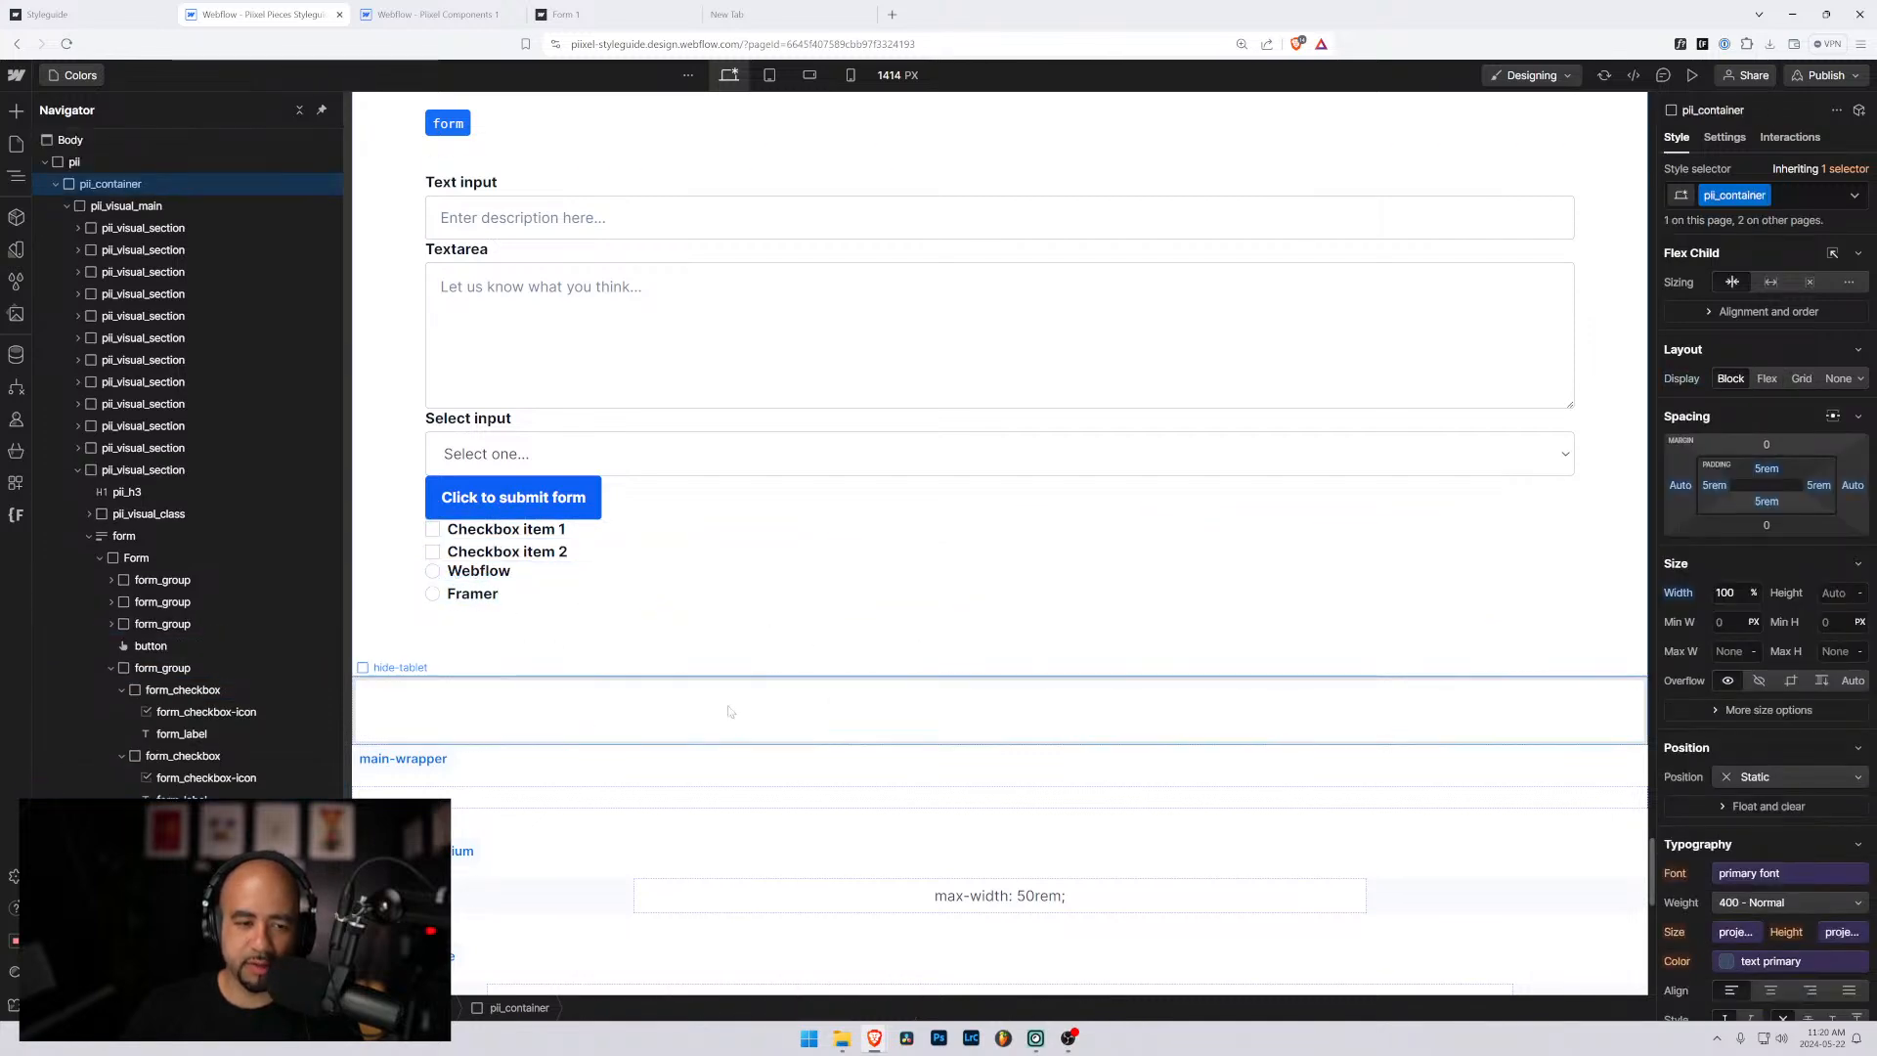
{"action": "left_click", "coordinate": [432, 529]}
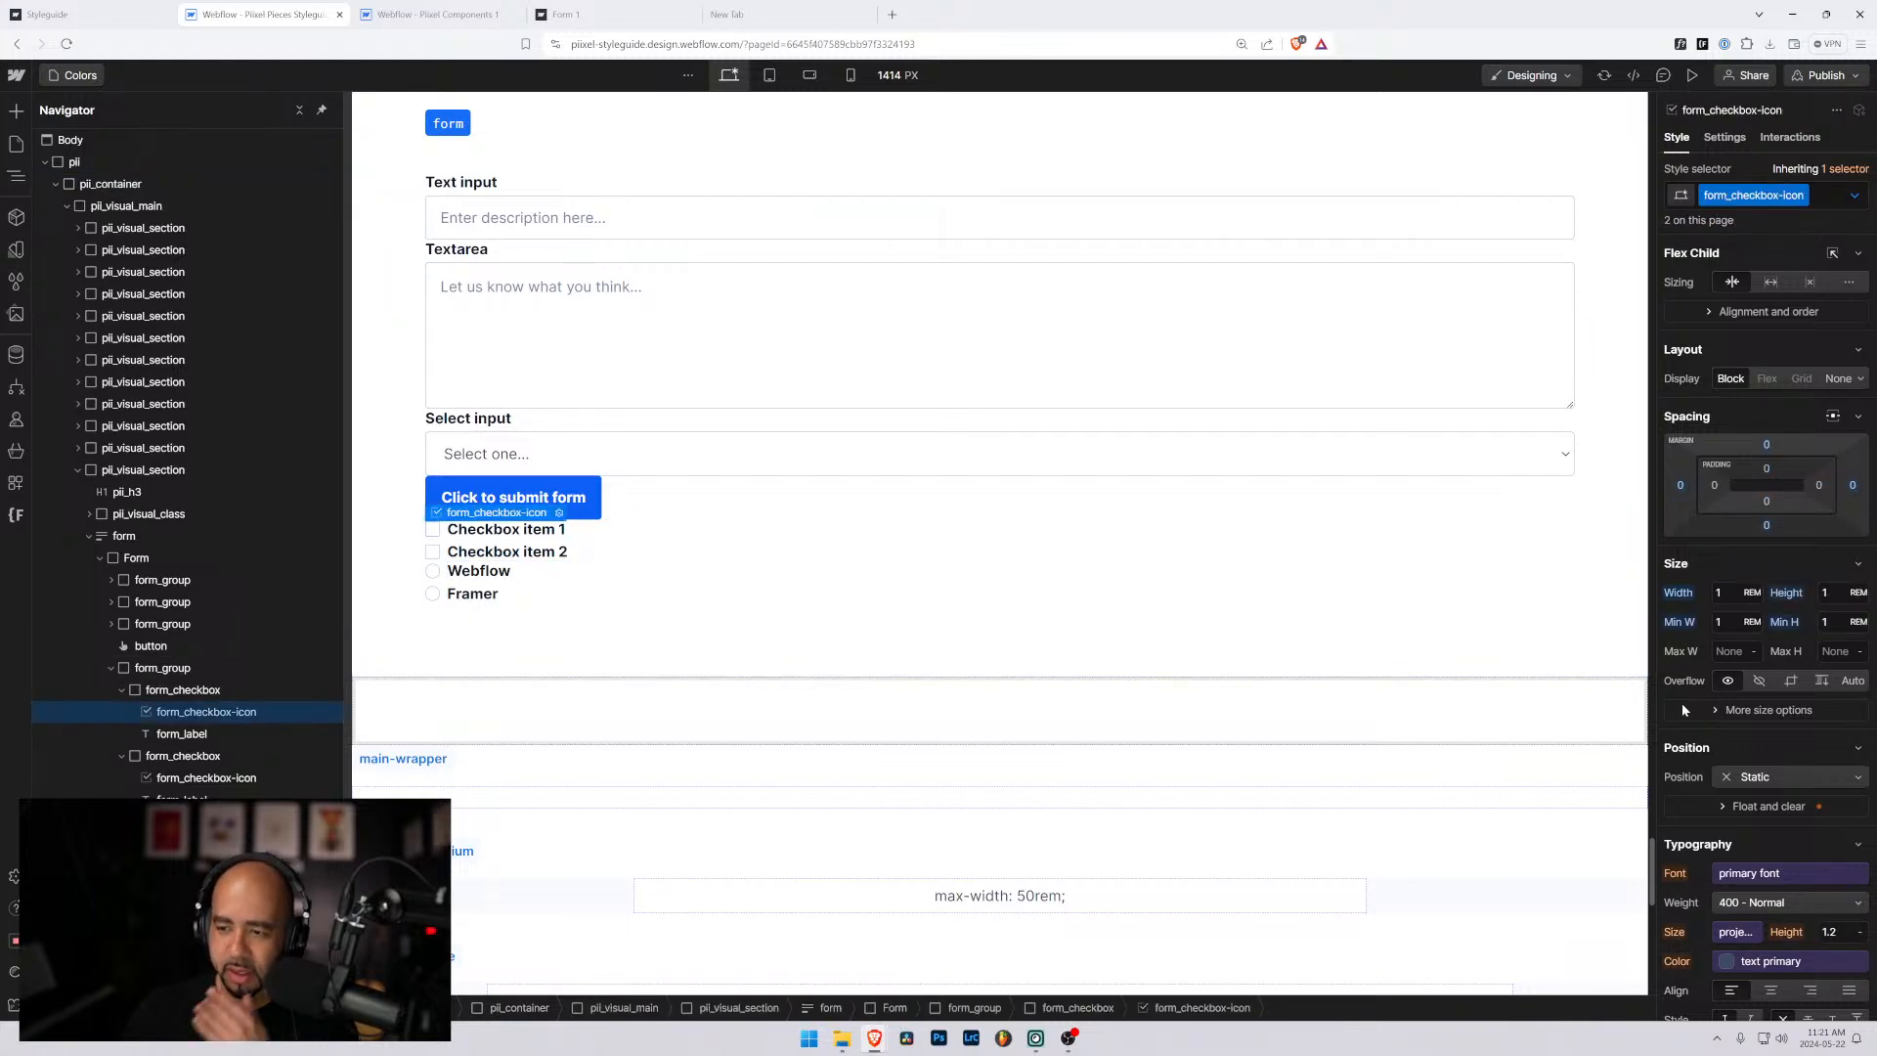
{"action": "scroll", "coordinate": [1756, 700], "scroll_direction": "down", "scroll_amount": 5}
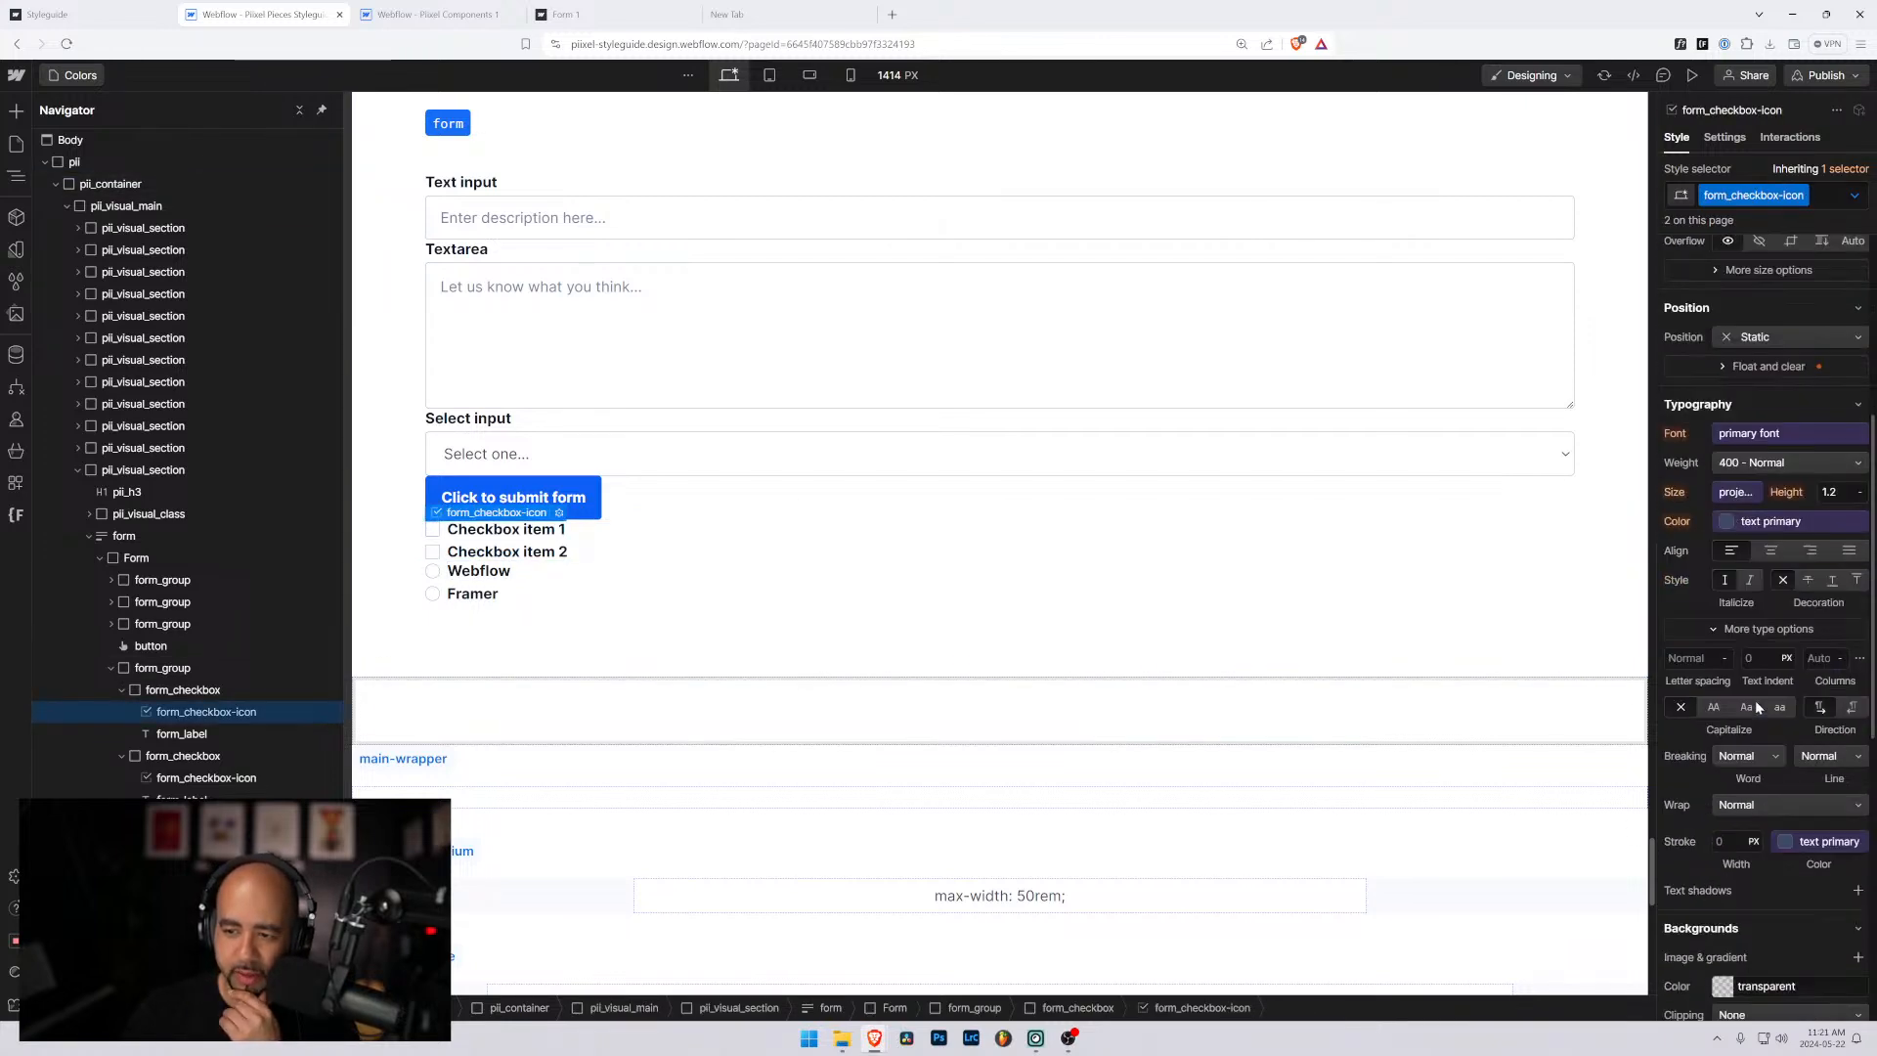
{"action": "scroll", "coordinate": [1756, 700], "scroll_direction": "up", "scroll_amount": 4}
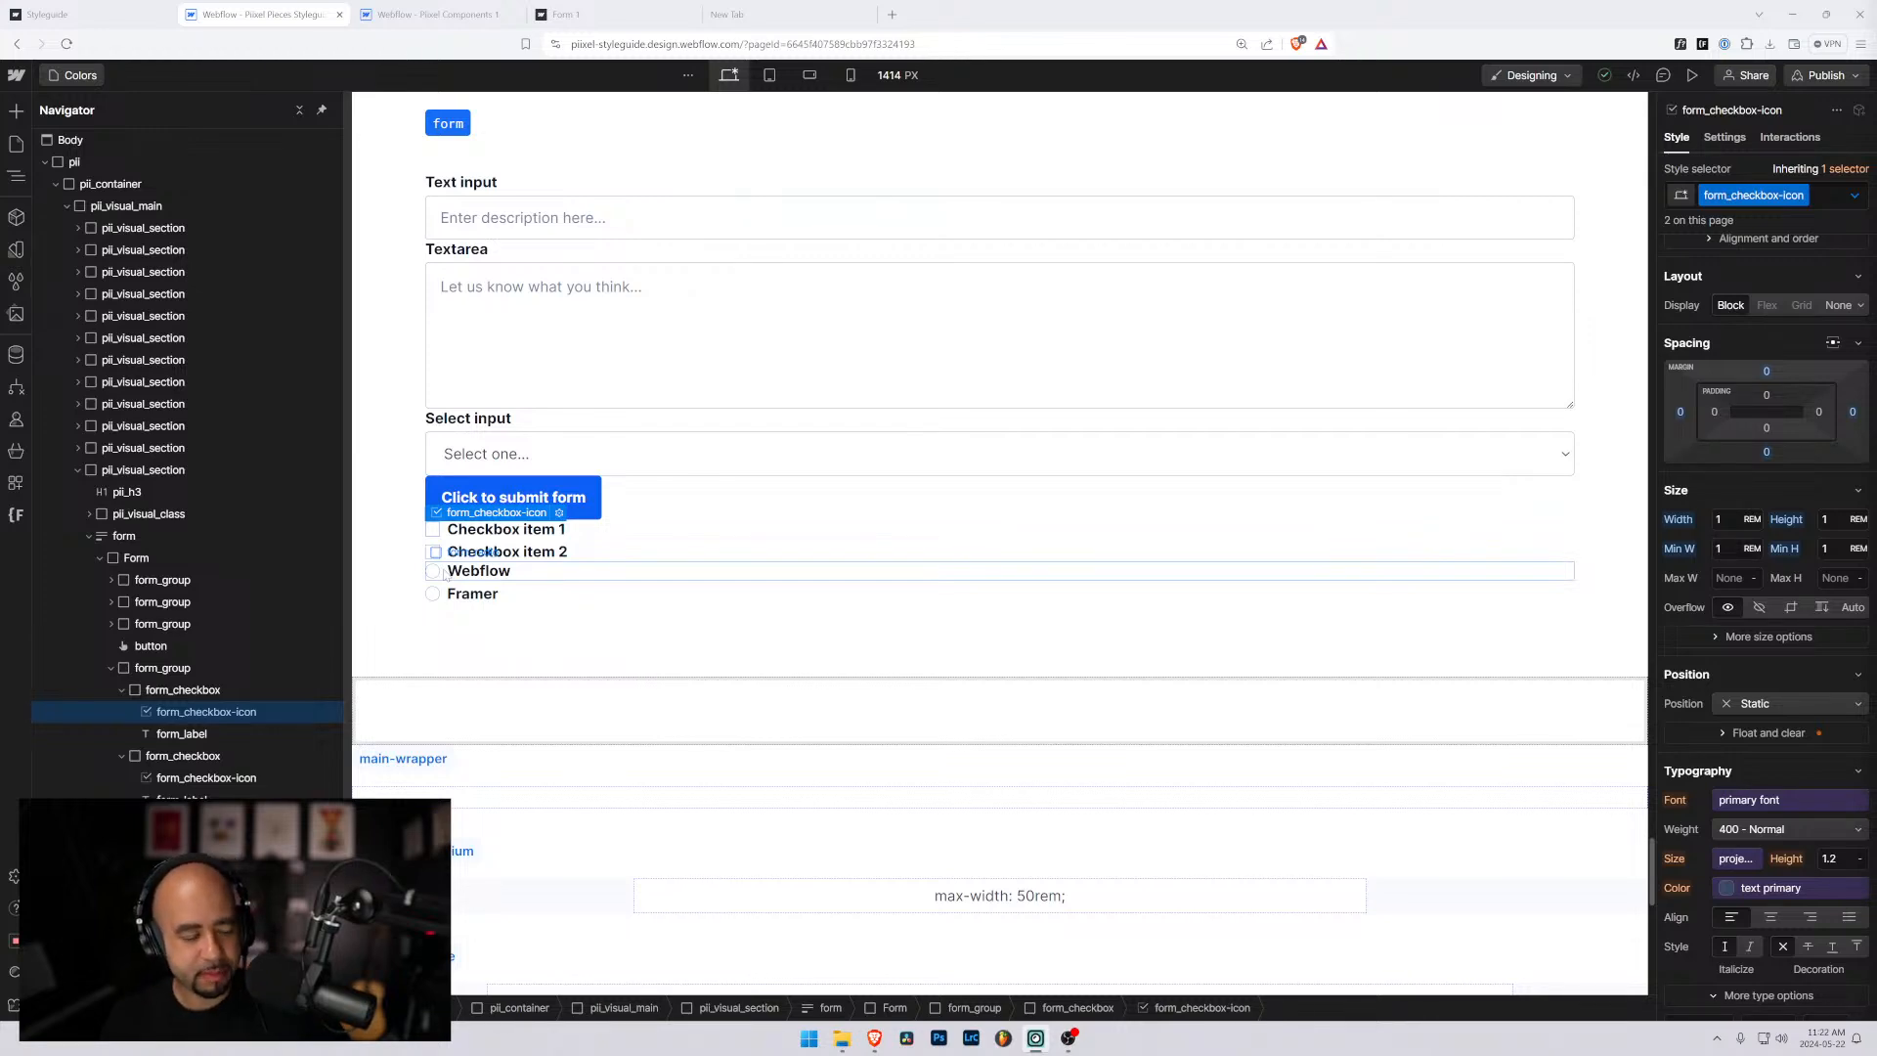
{"action": "left_click", "coordinate": [807, 671]}
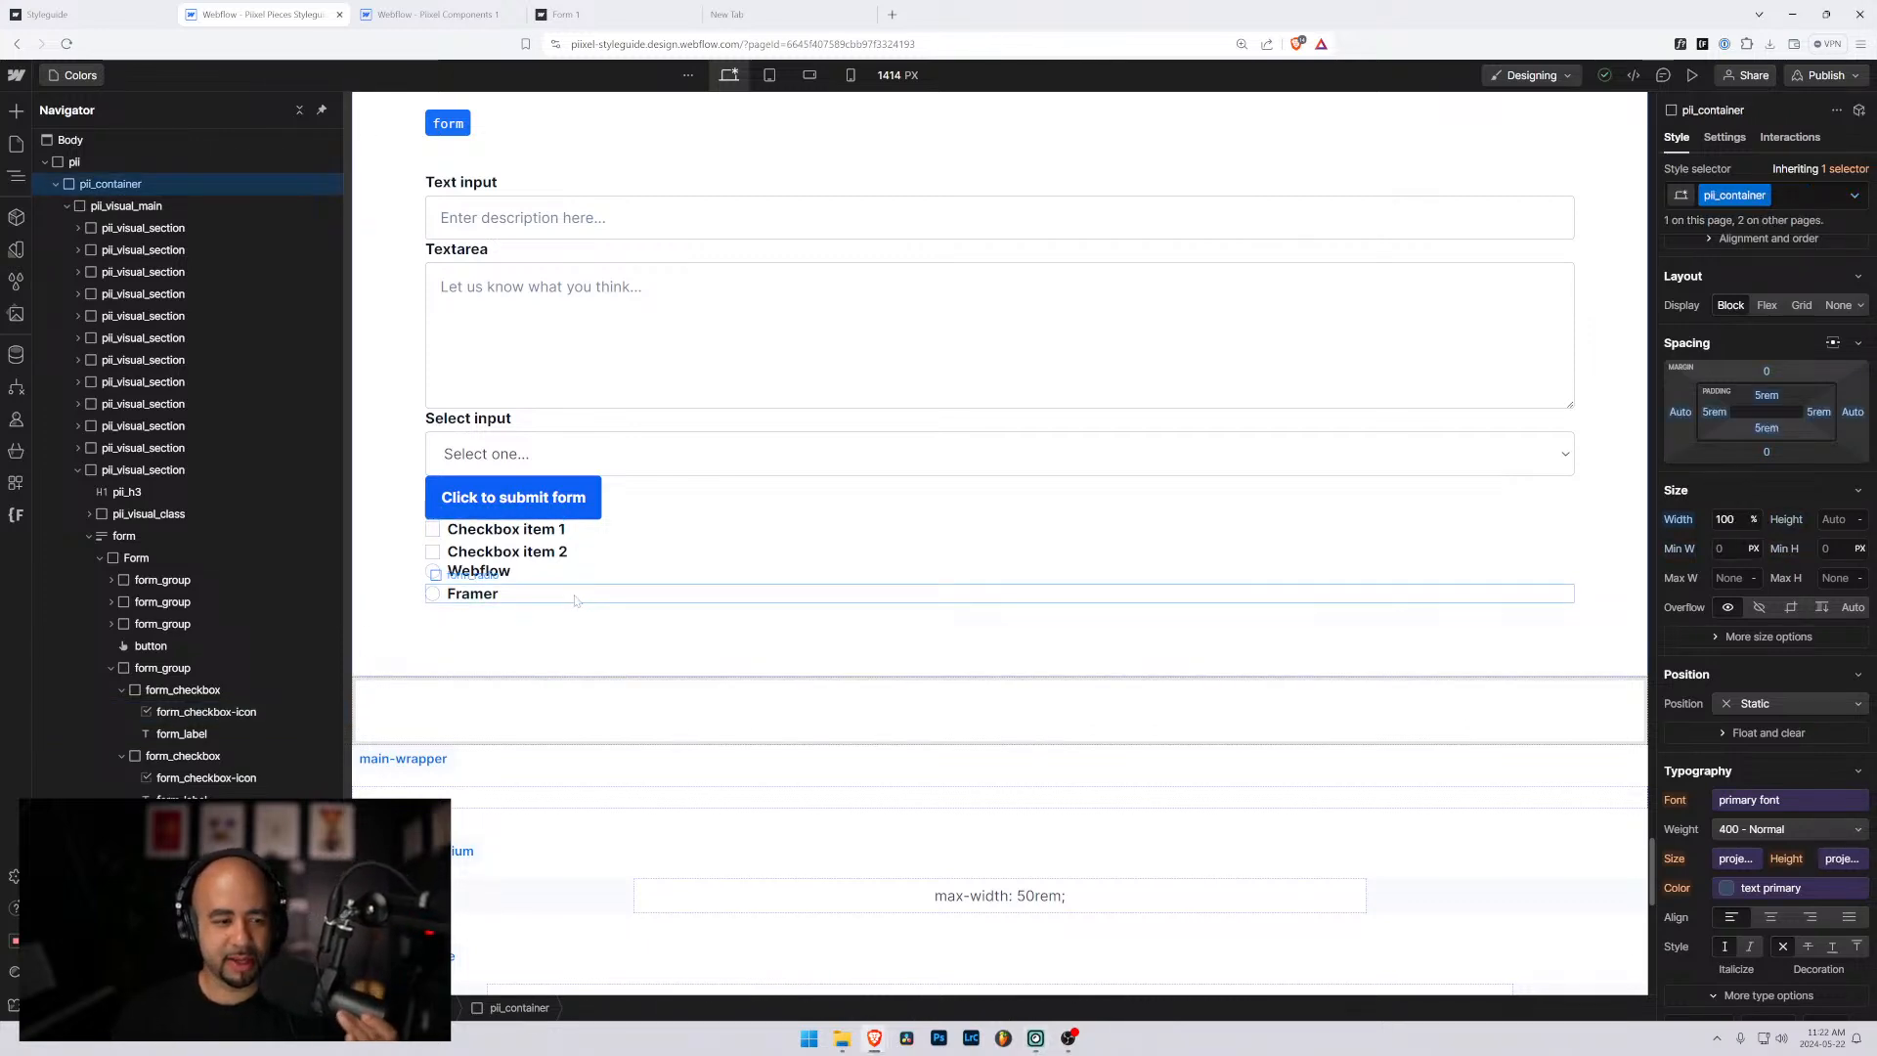
Collapse the checkbox and radio groups in the element tree and move the submit button below them, to the end of the form.
{"action": "left_click", "coordinate": [121, 690]}
{"action": "left_click", "coordinate": [121, 712]}
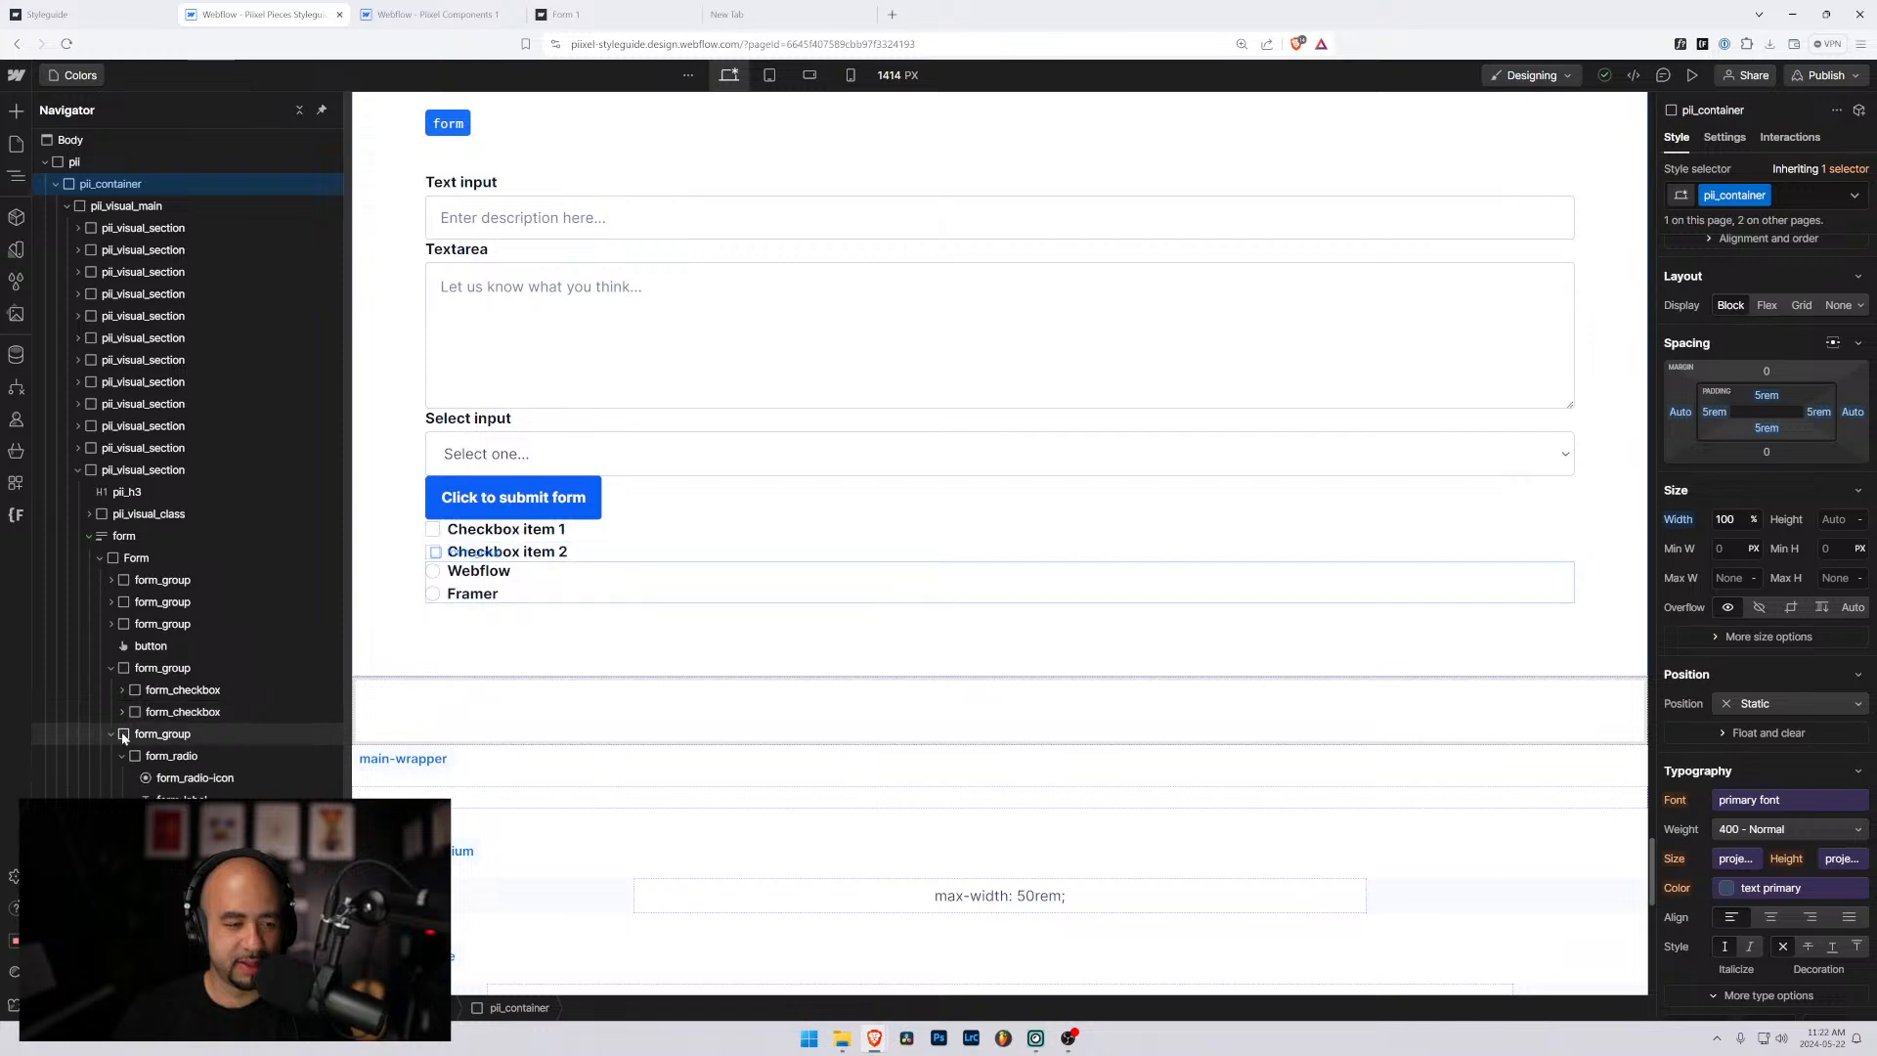
{"action": "left_click", "coordinate": [109, 733]}
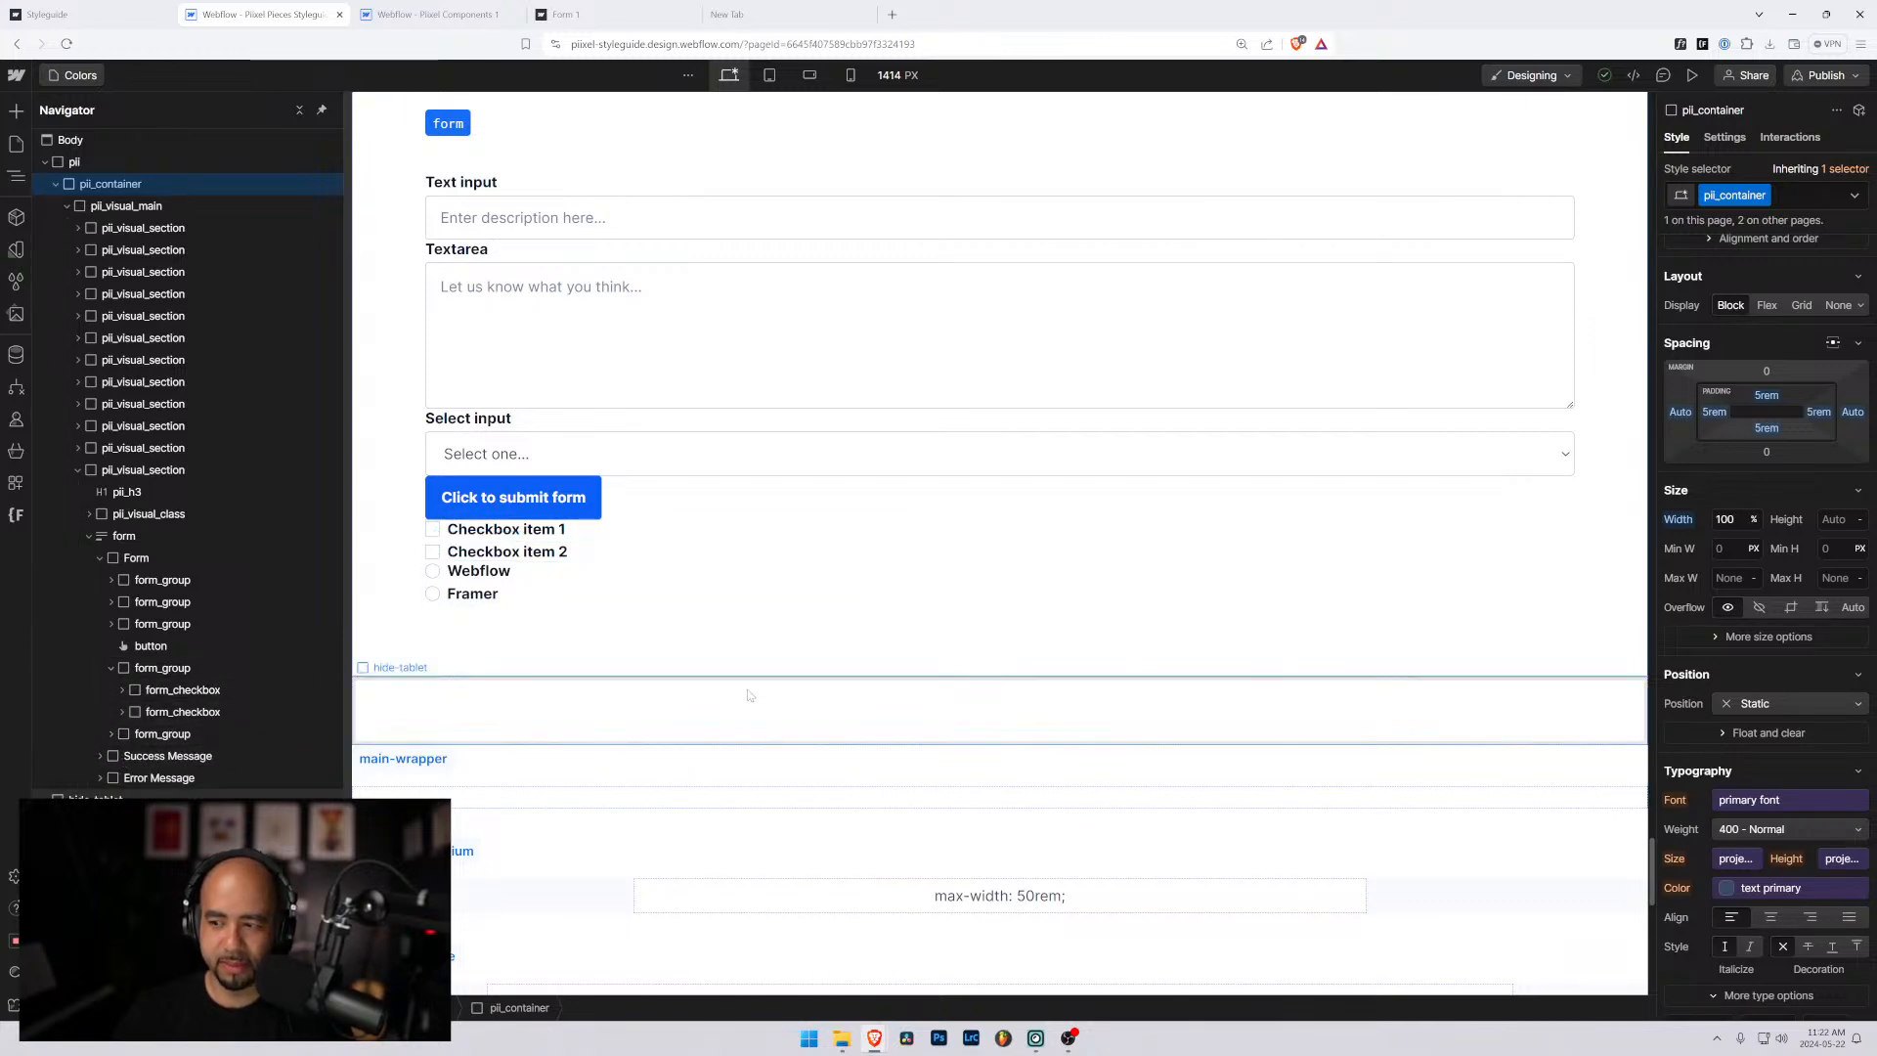
{"action": "left_click", "coordinate": [113, 670]}
{"action": "mouse_move", "coordinate": [138, 647]}
{"action": "left_mouse_down"}
{"action": "mouse_move", "coordinate": [144, 696]}
{"action": "mouse_move", "coordinate": [115, 709]}
{"action": "mouse_move", "coordinate": [115, 657]}
{"action": "mouse_move", "coordinate": [125, 674]}
{"action": "left_mouse_up"}
{"action": "left_click", "coordinate": [125, 690]}
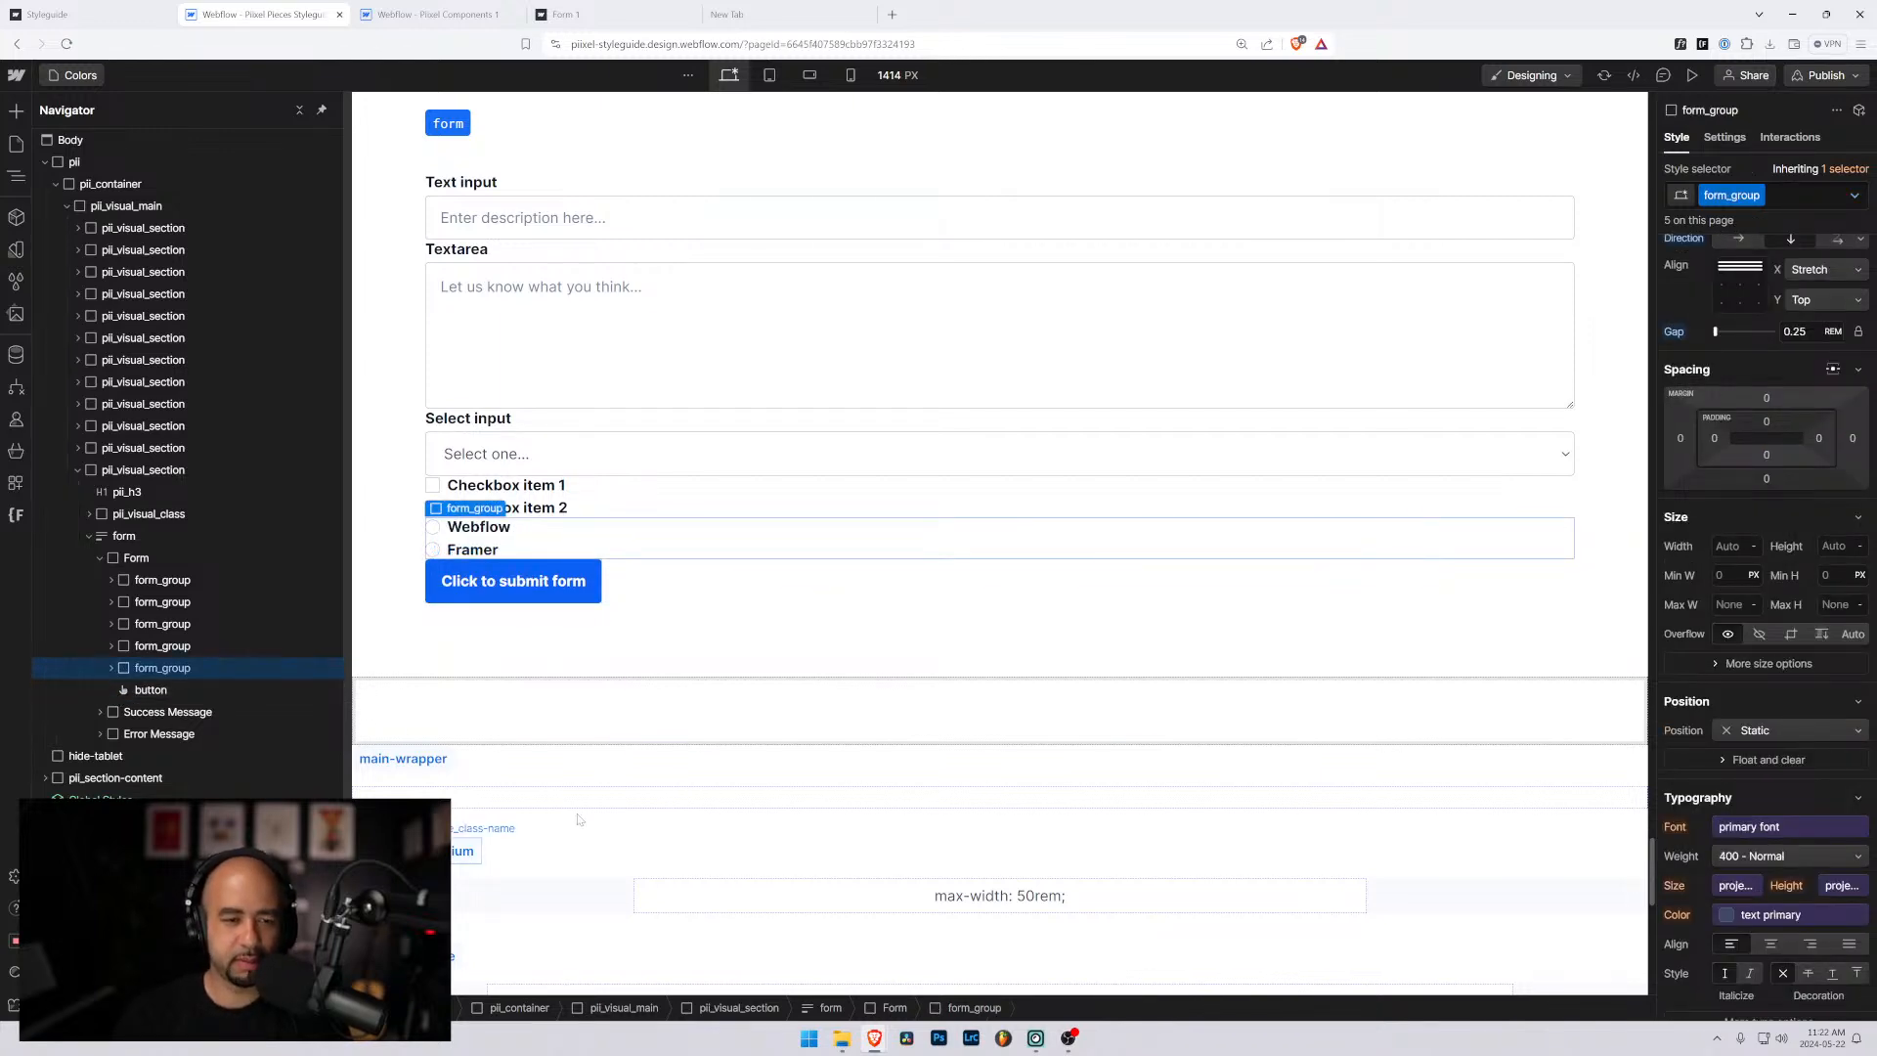
Select the inner Form element, check its settings and interactions, and look over the form's fields.
{"action": "left_click", "coordinate": [181, 564]}
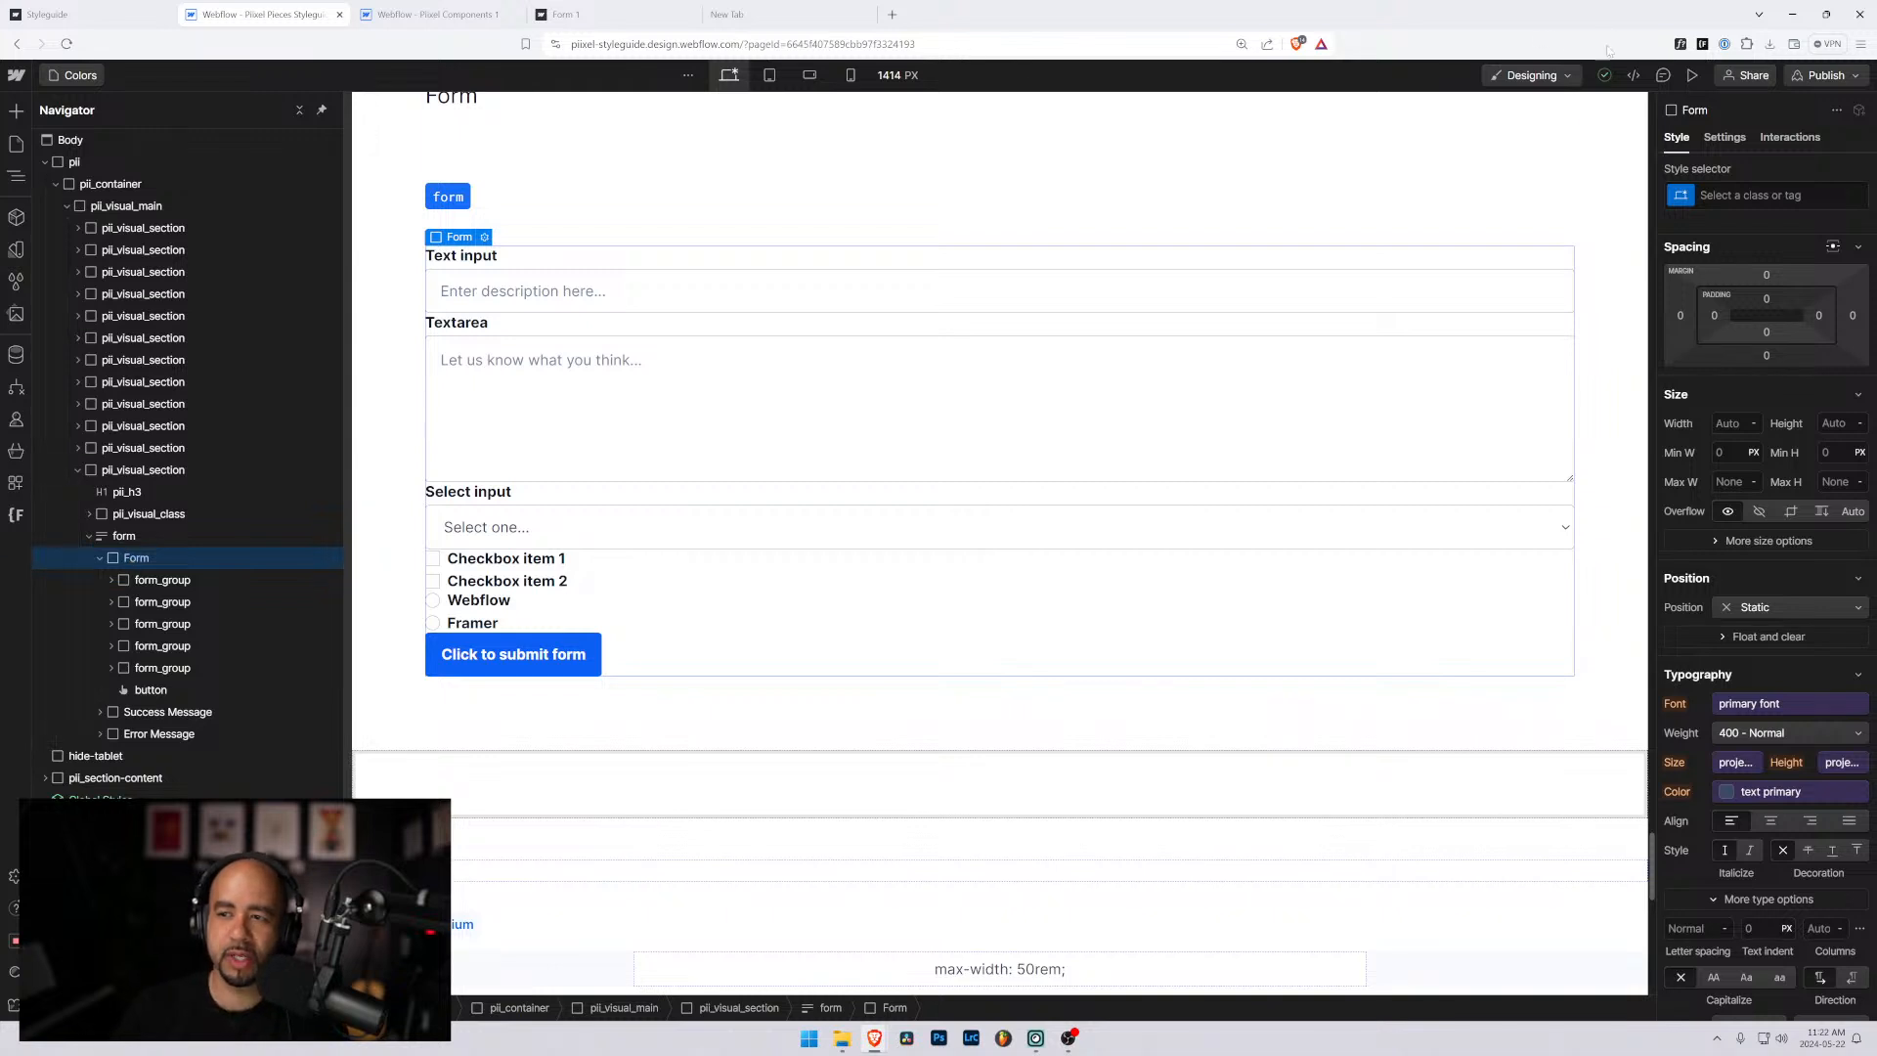
{"action": "left_click", "coordinate": [1727, 139]}
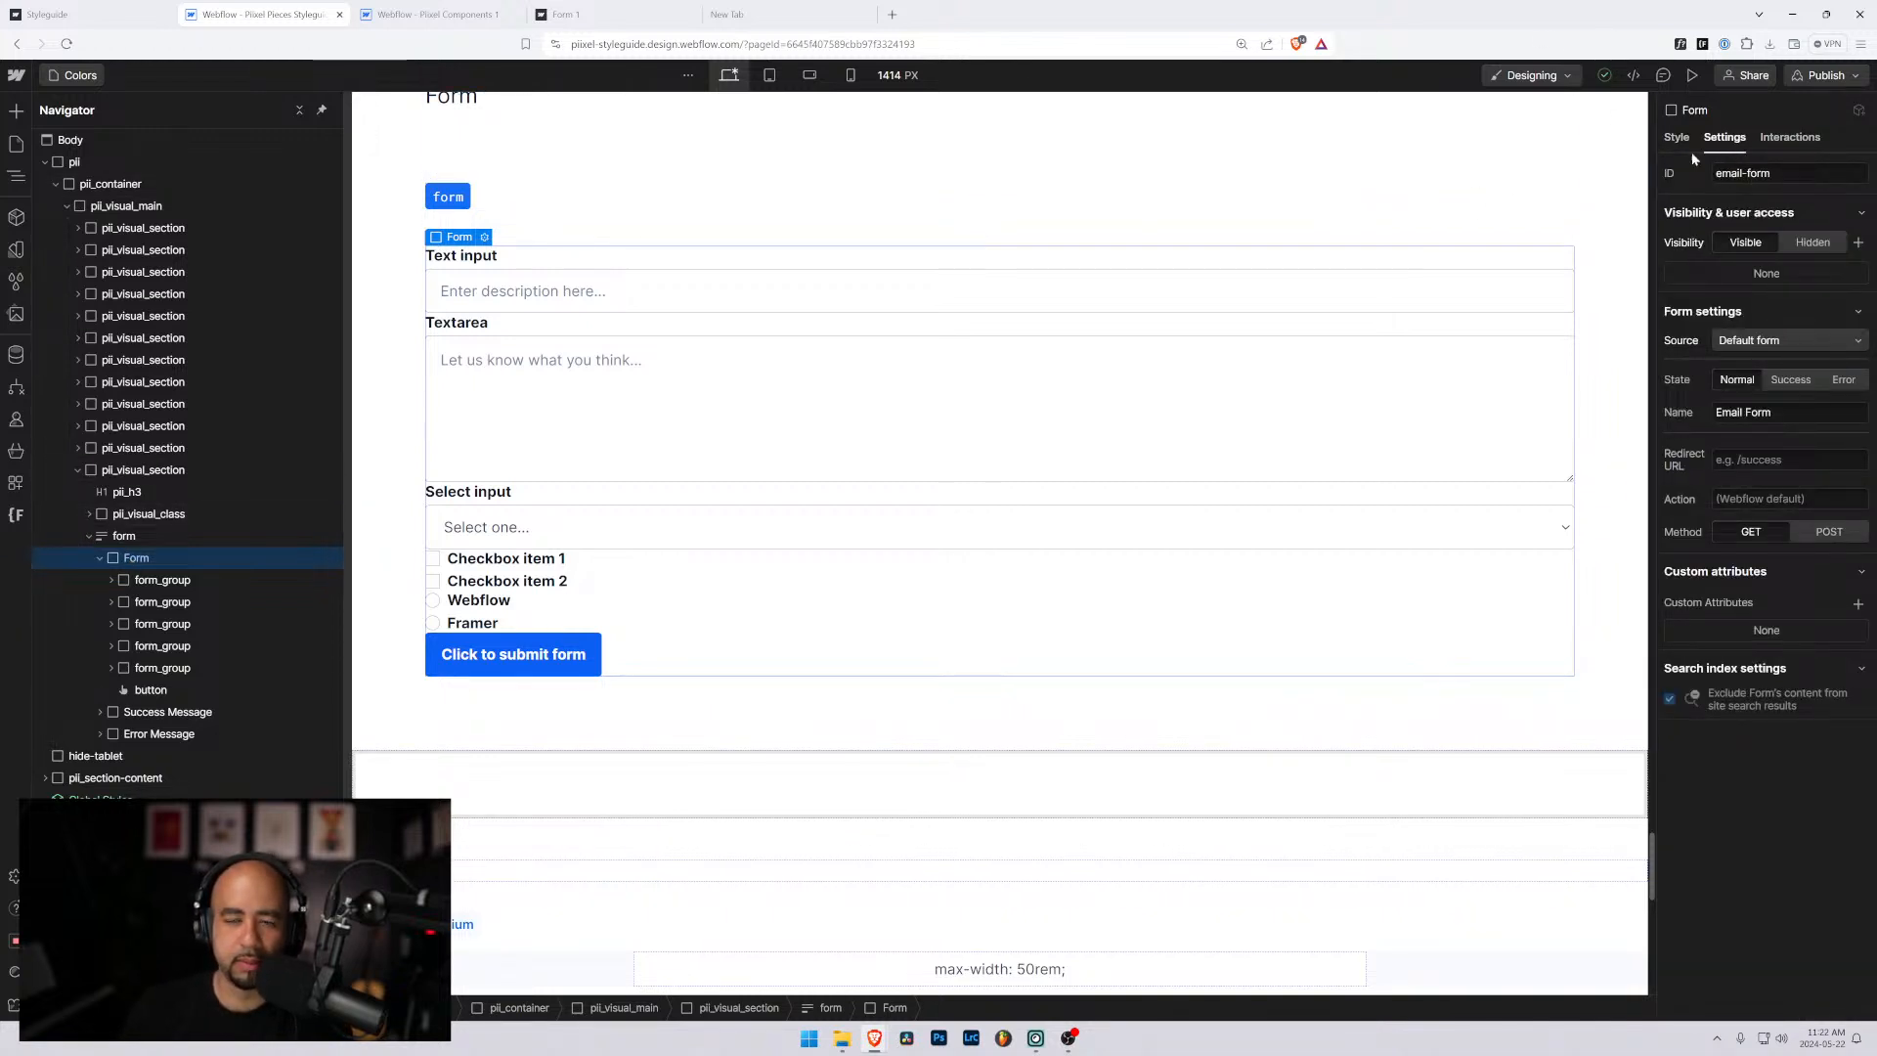
{"action": "left_click", "coordinate": [1790, 138]}
{"action": "left_click", "coordinate": [1711, 140]}
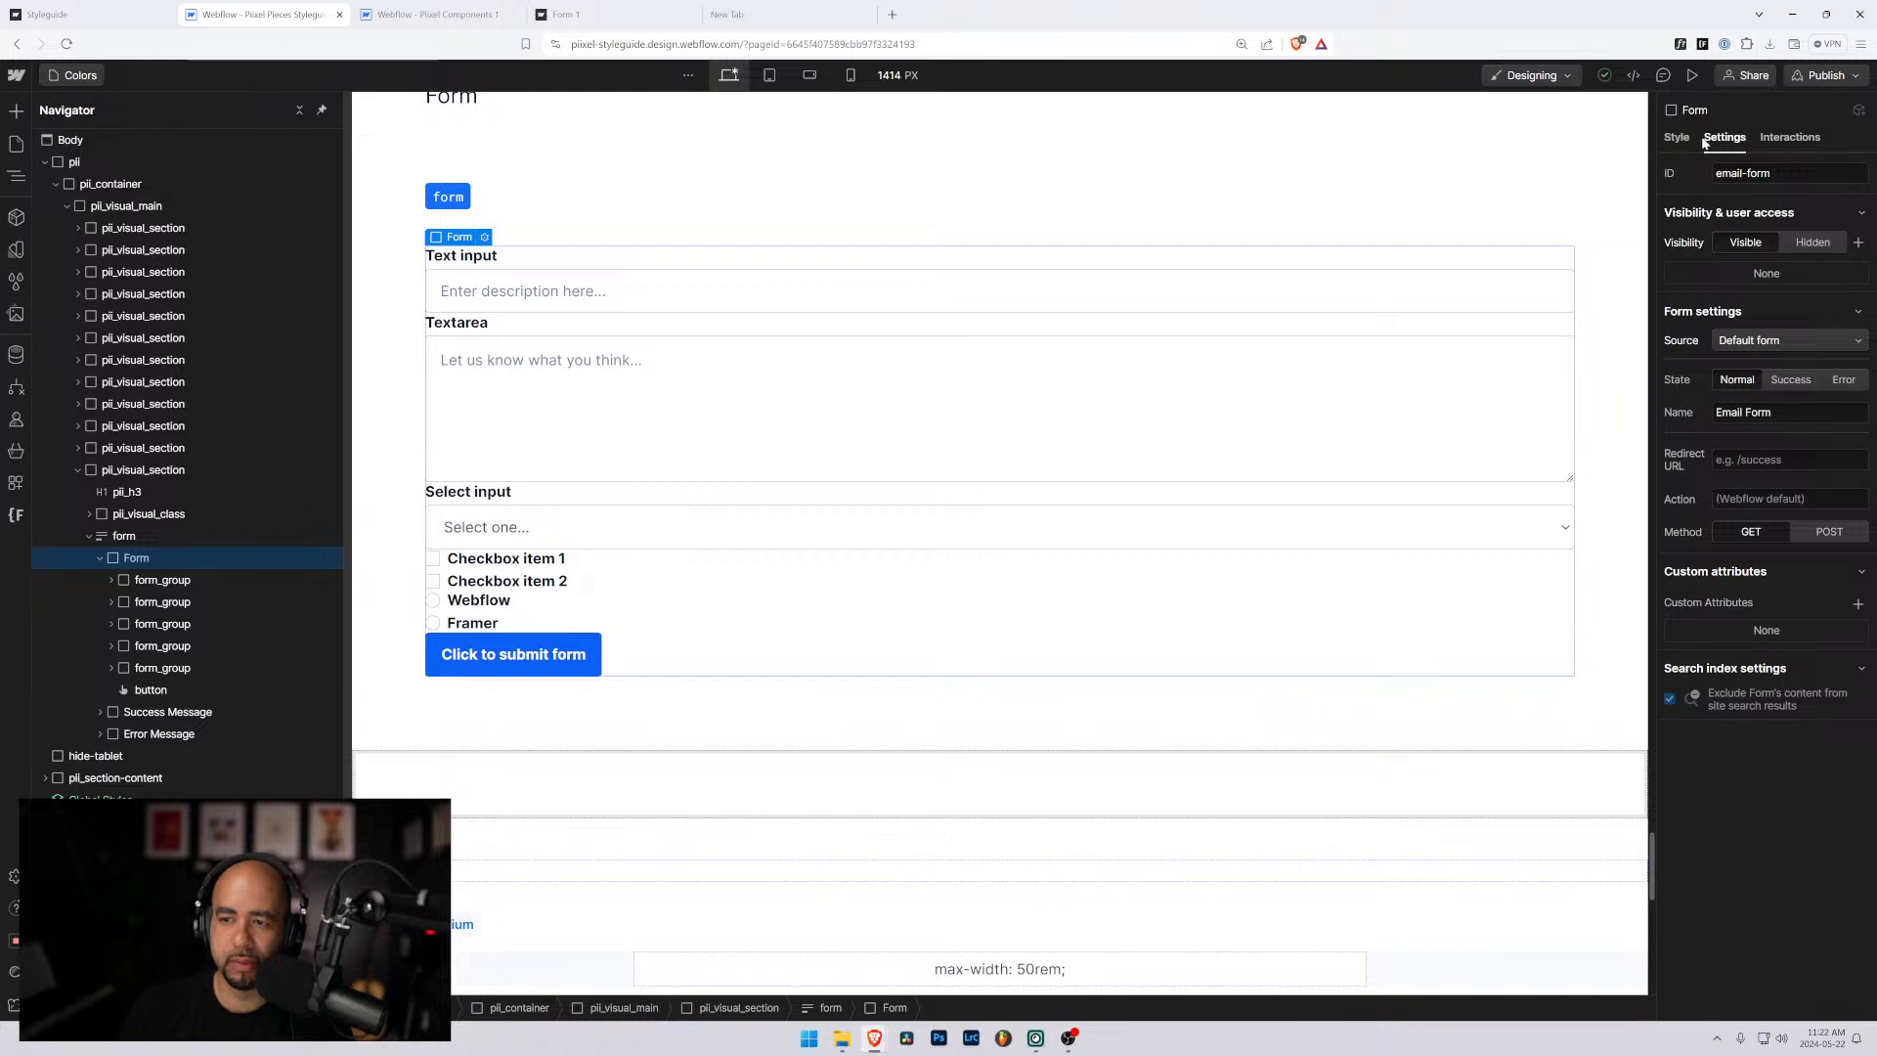
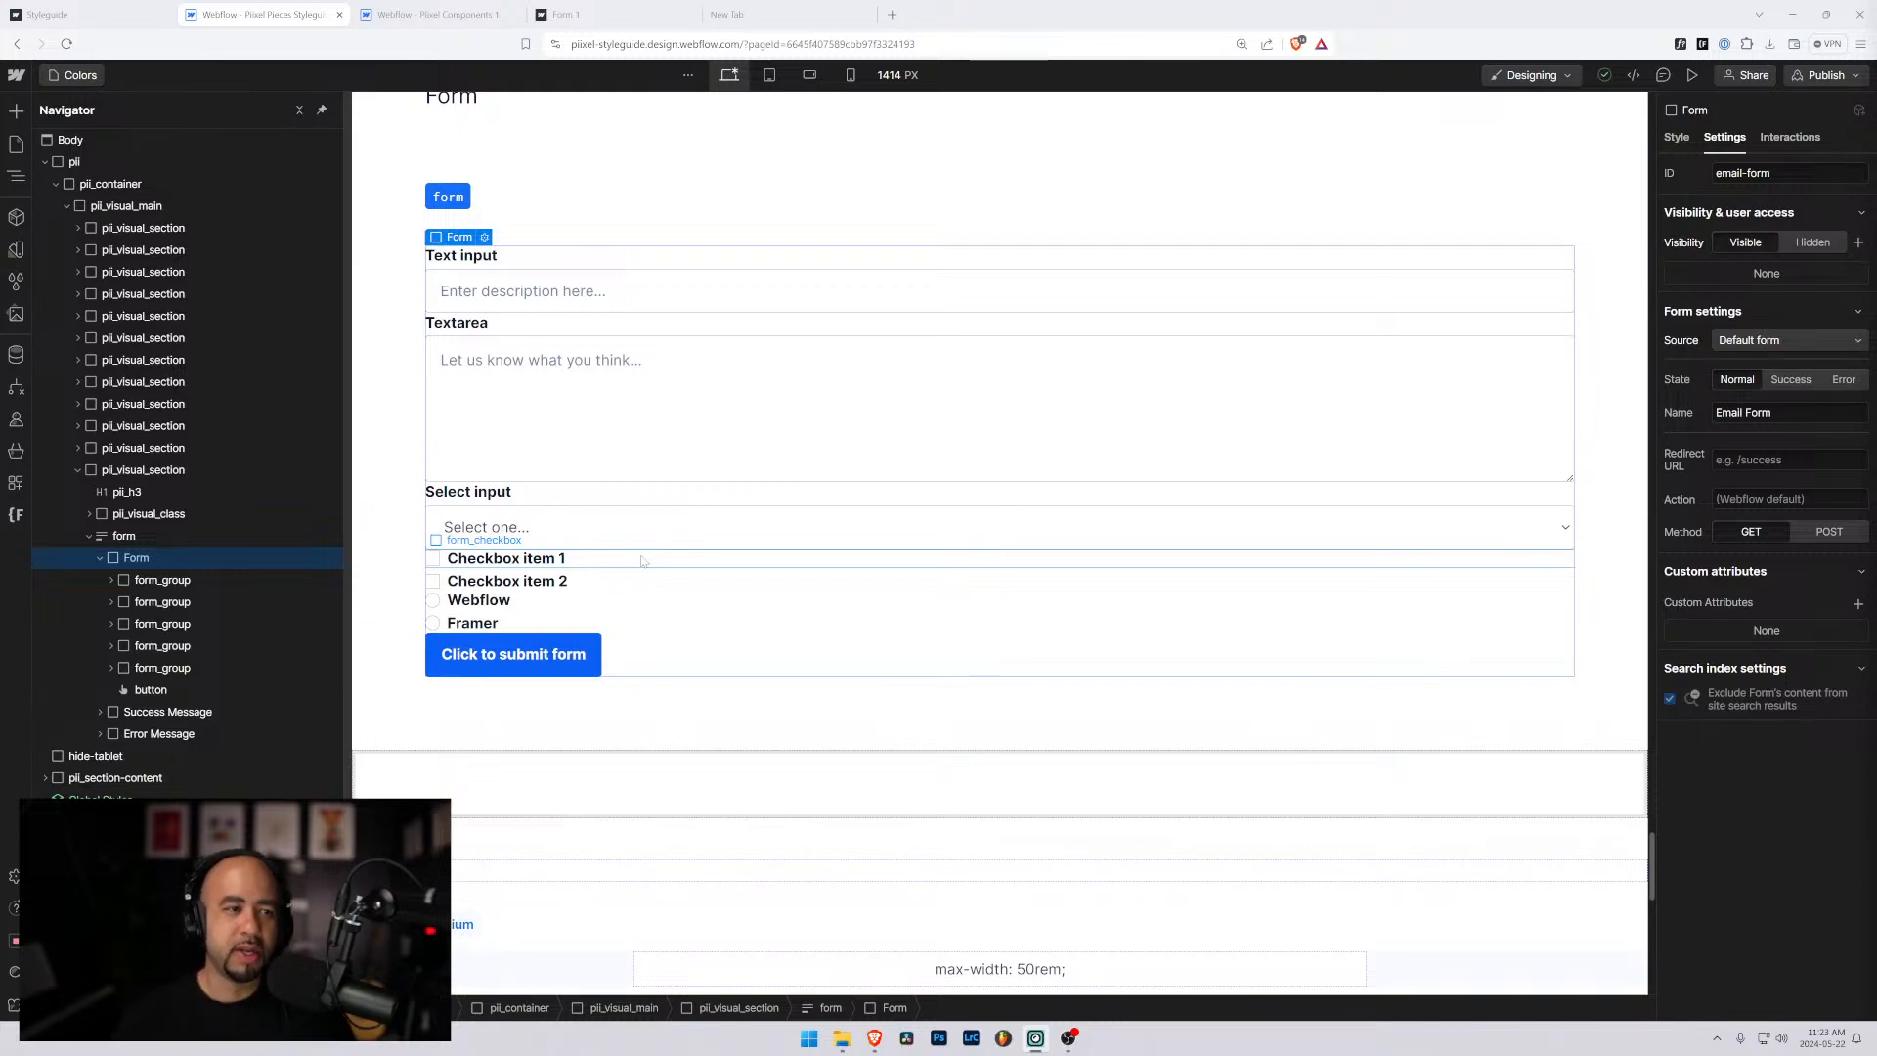
{"action": "scroll", "coordinate": [479, 400], "scroll_direction": "up", "scroll_amount": 3}
{"action": "scroll", "coordinate": [519, 421], "scroll_direction": "down", "scroll_amount": 3}
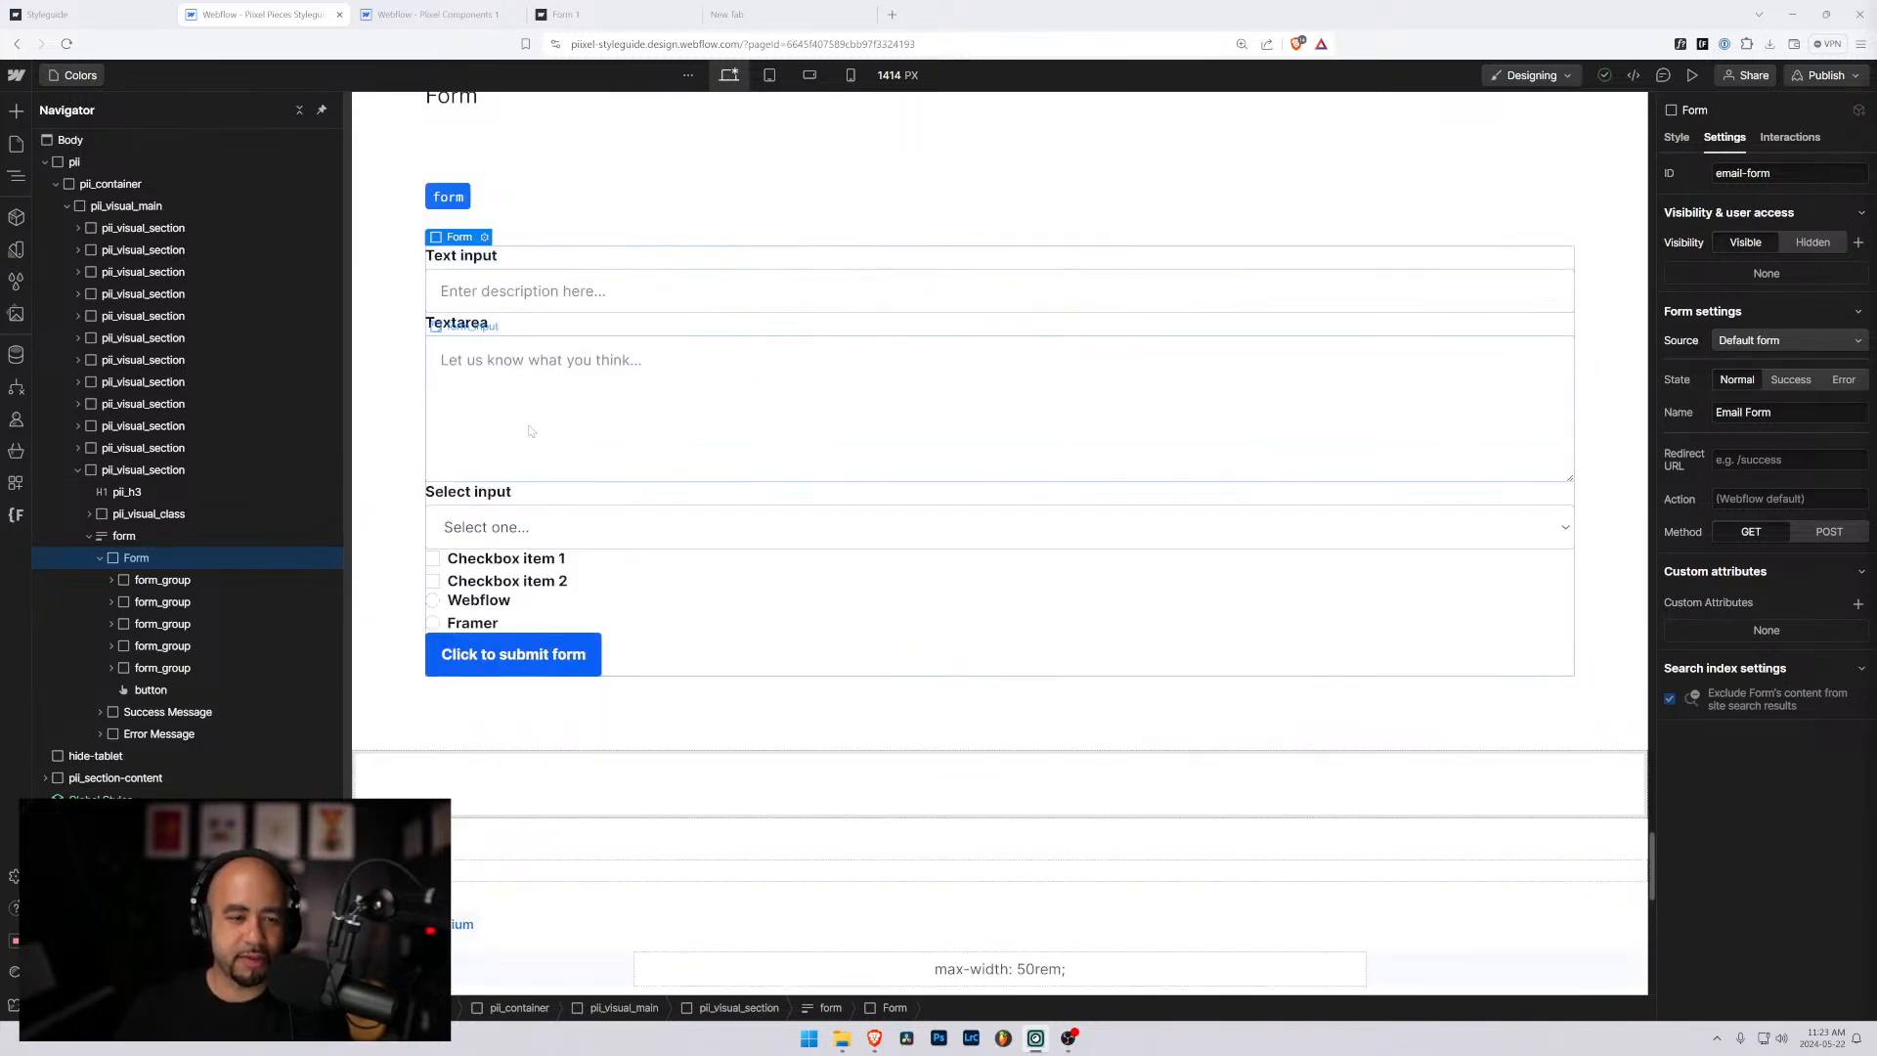
{"action": "scroll", "coordinate": [531, 415], "scroll_direction": "down", "scroll_amount": 1}
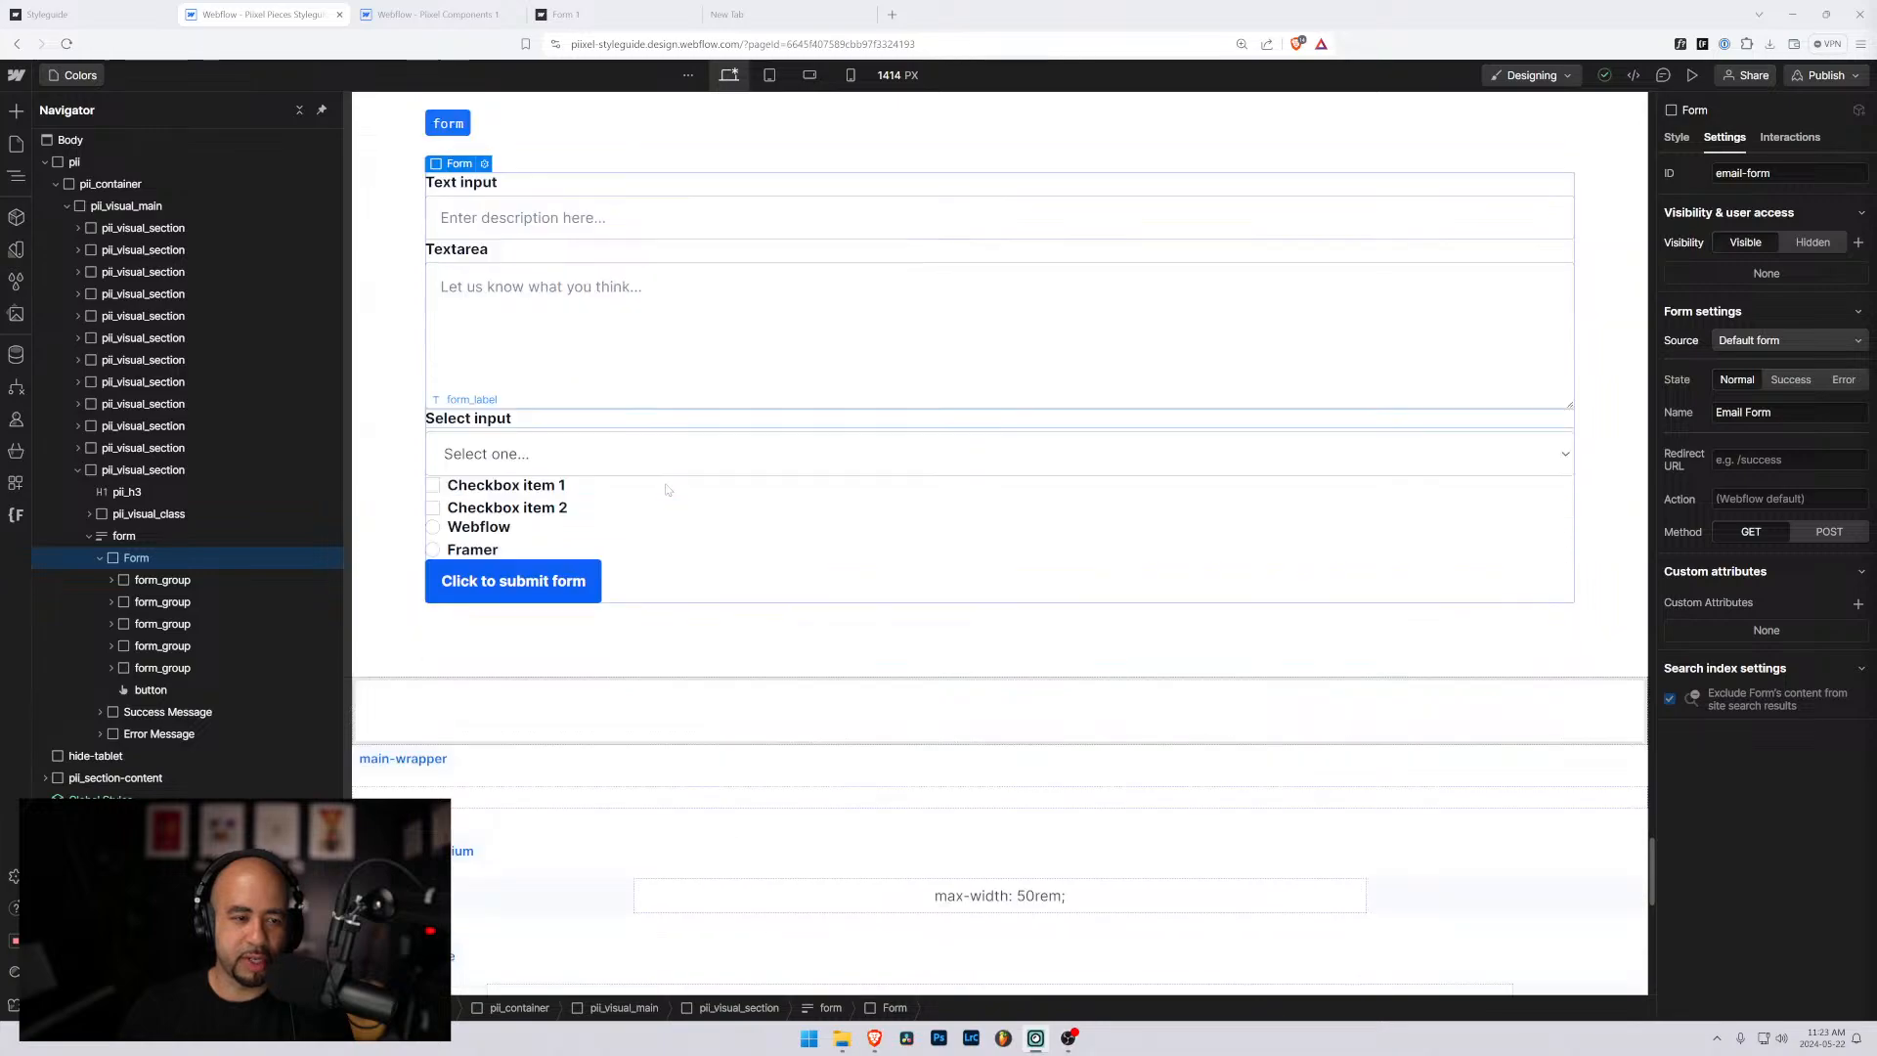
Switch to the published Styleguide site and go to its Utility classes section.
{"action": "left_click", "coordinate": [88, 14]}
{"action": "scroll", "coordinate": [576, 626], "scroll_direction": "down", "scroll_amount": 4}
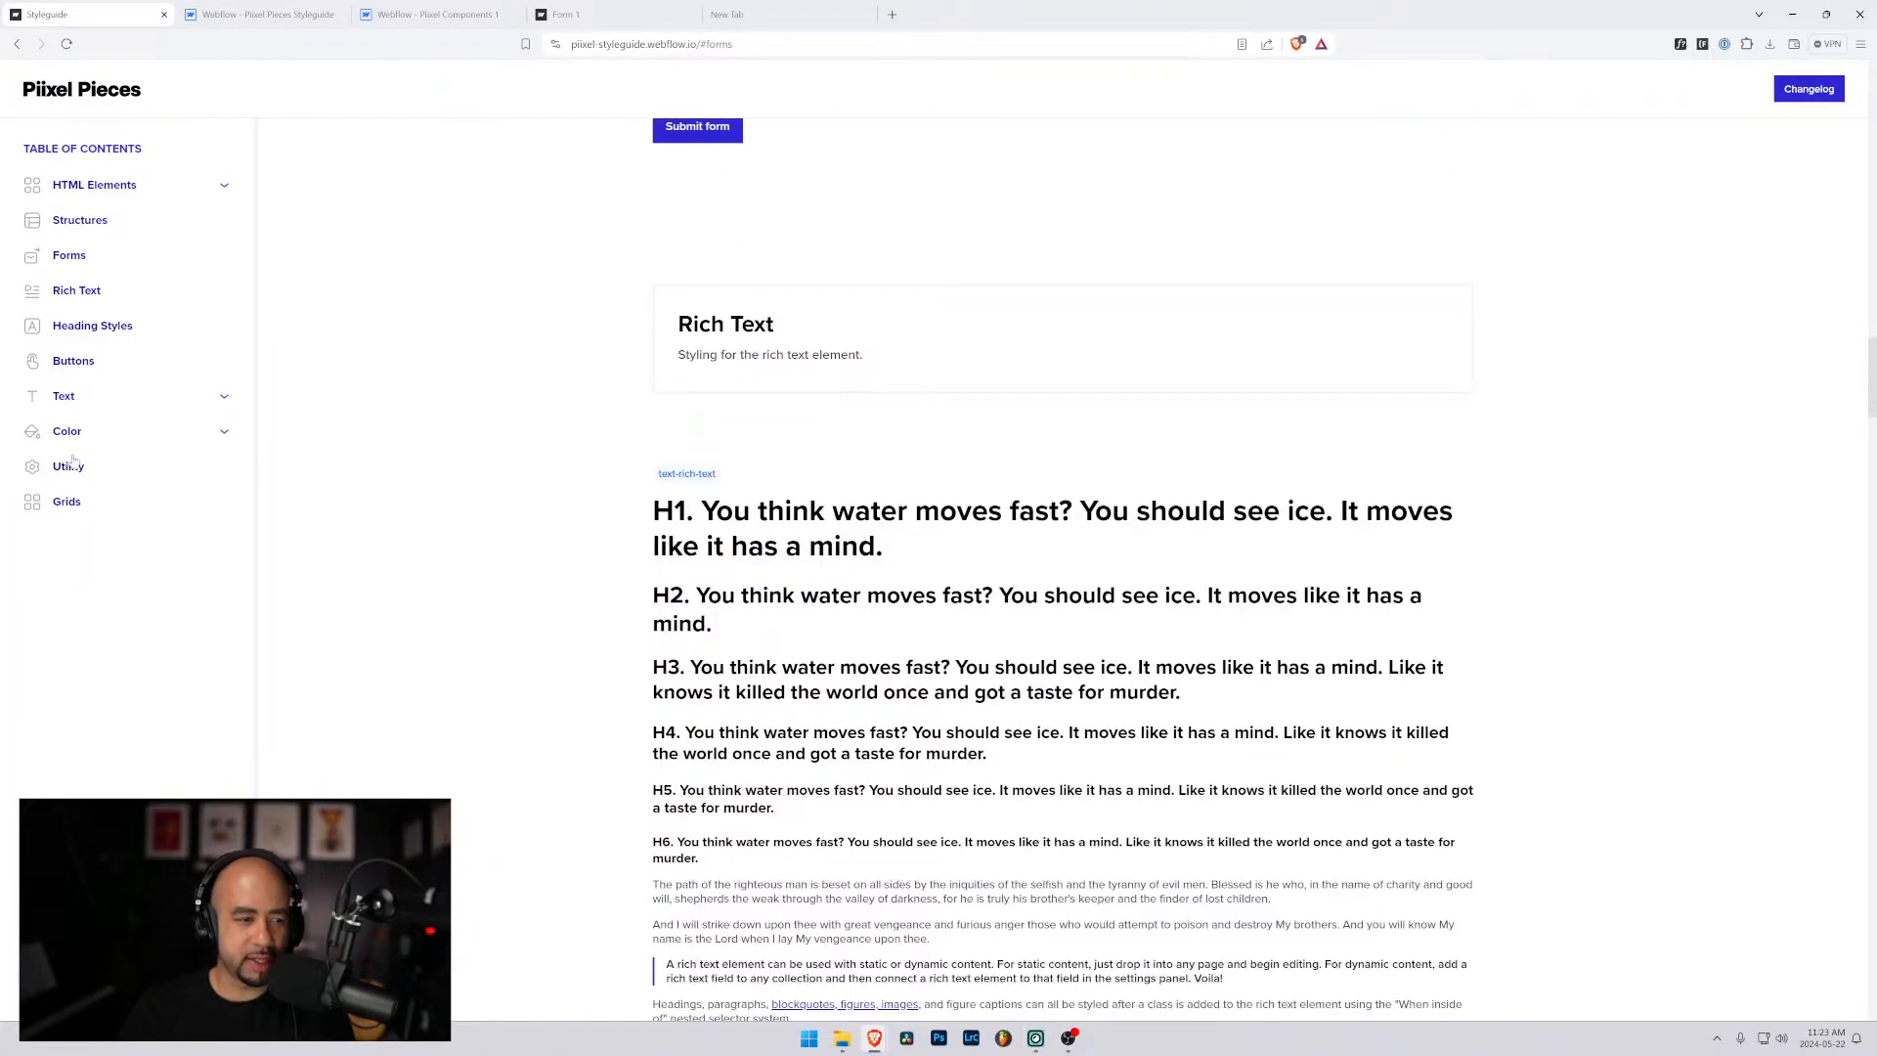
{"action": "left_click", "coordinate": [68, 466]}
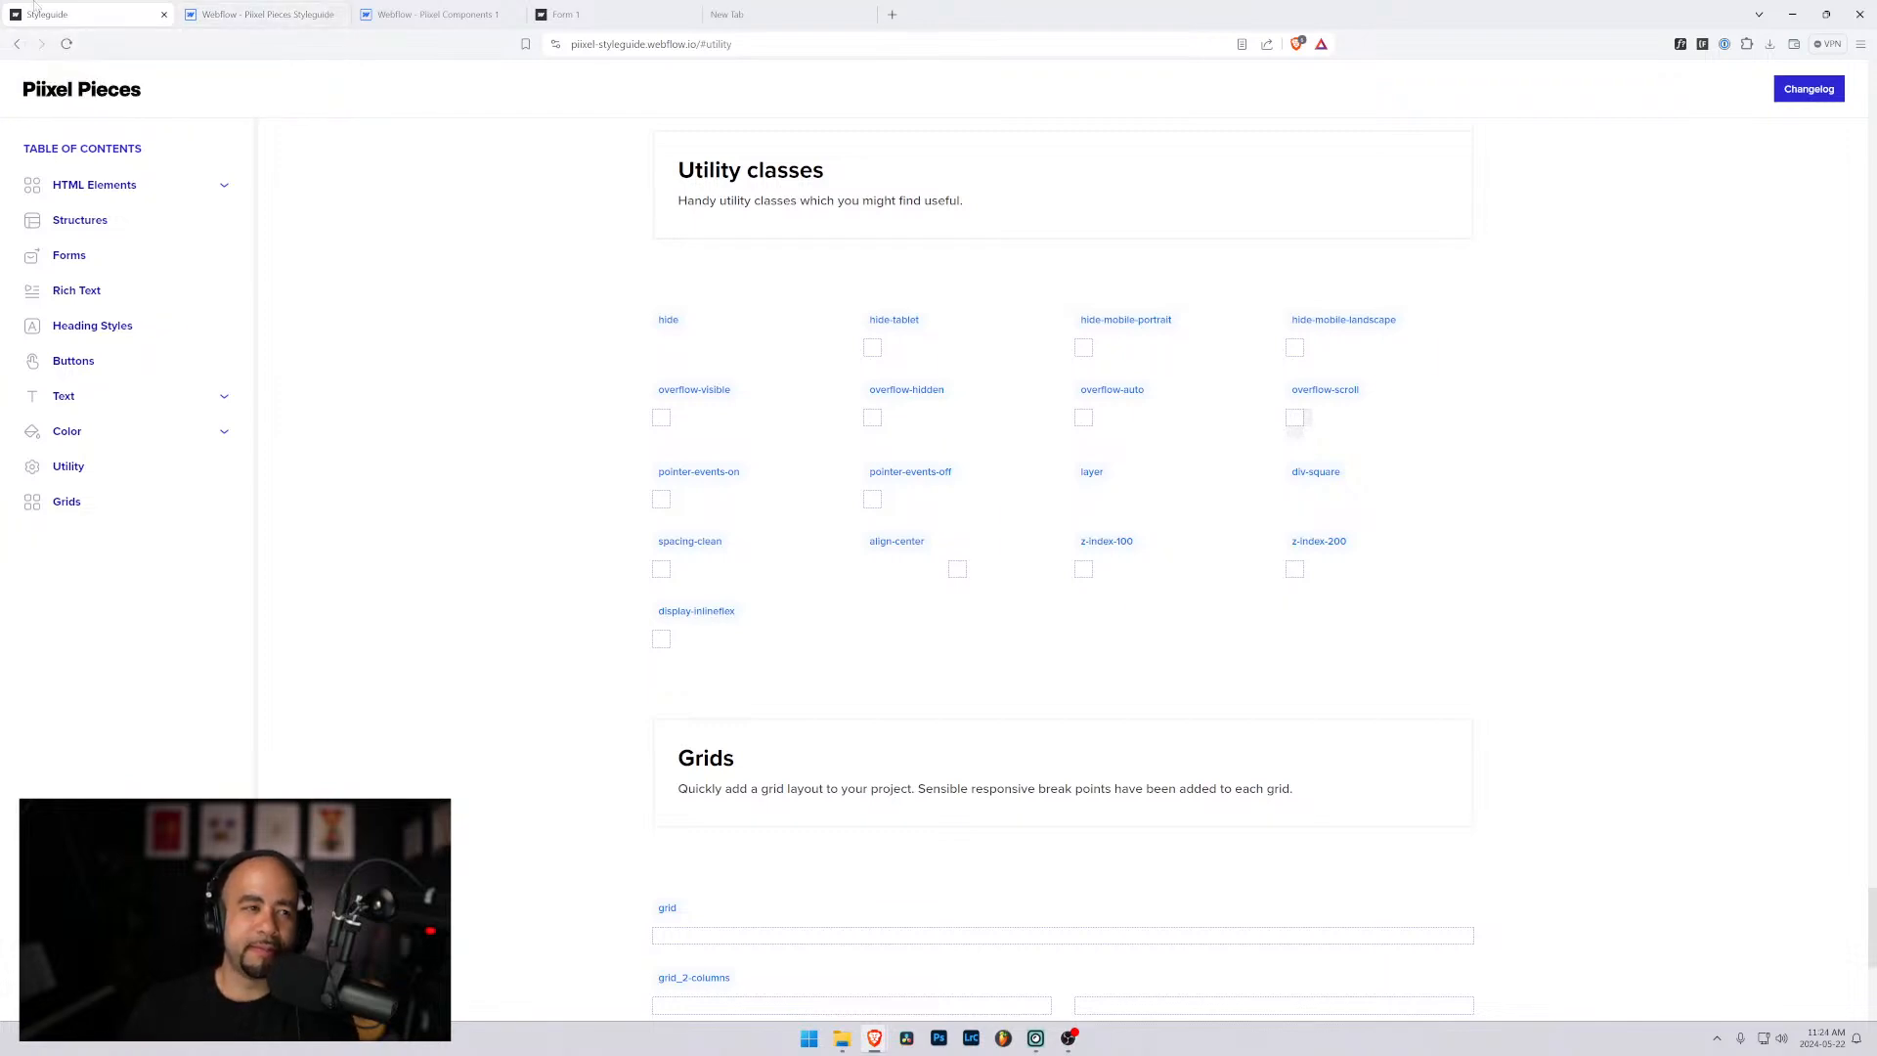
Return to the Piixel Pieces Styleguide project in Webflow, open the Style Guide page and select its introductory paragraph.
{"action": "left_click", "coordinate": [300, 8]}
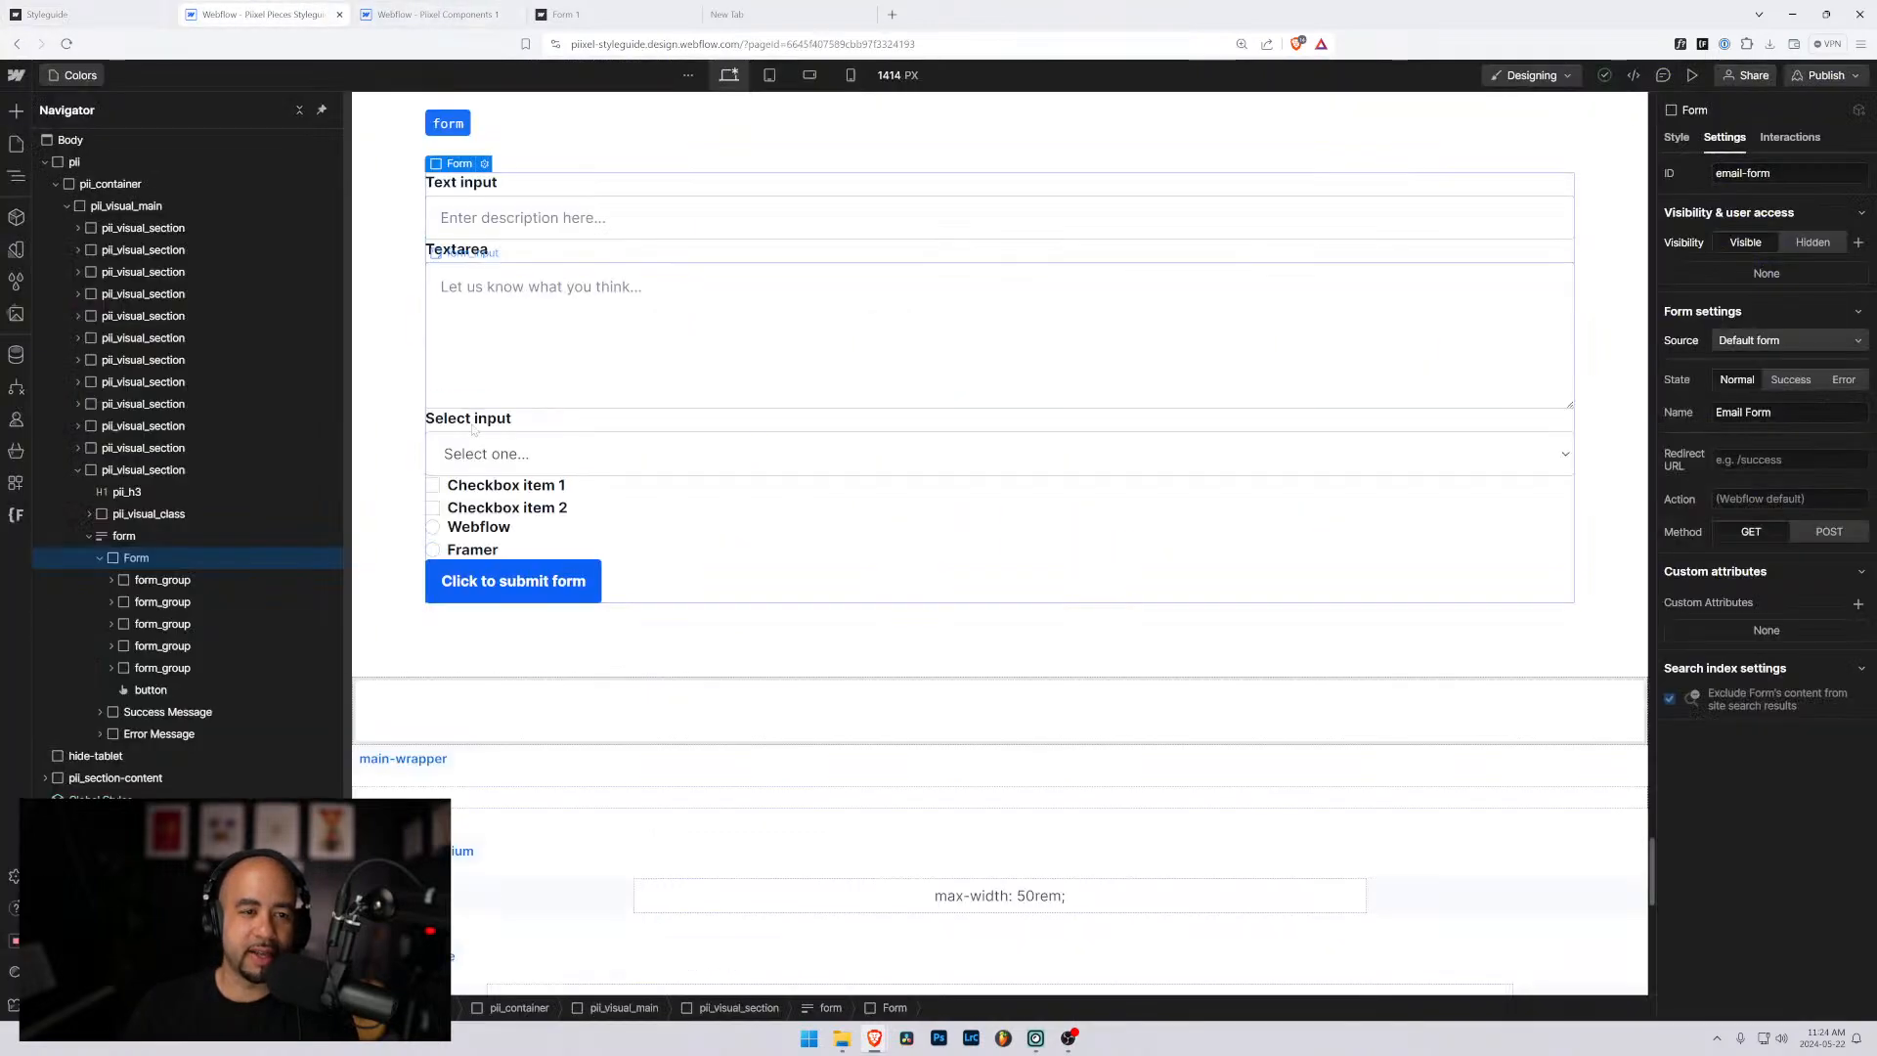
{"action": "scroll", "coordinate": [479, 434], "scroll_direction": "up", "scroll_amount": 3}
{"action": "scroll", "coordinate": [479, 434], "scroll_direction": "up", "scroll_amount": 10}
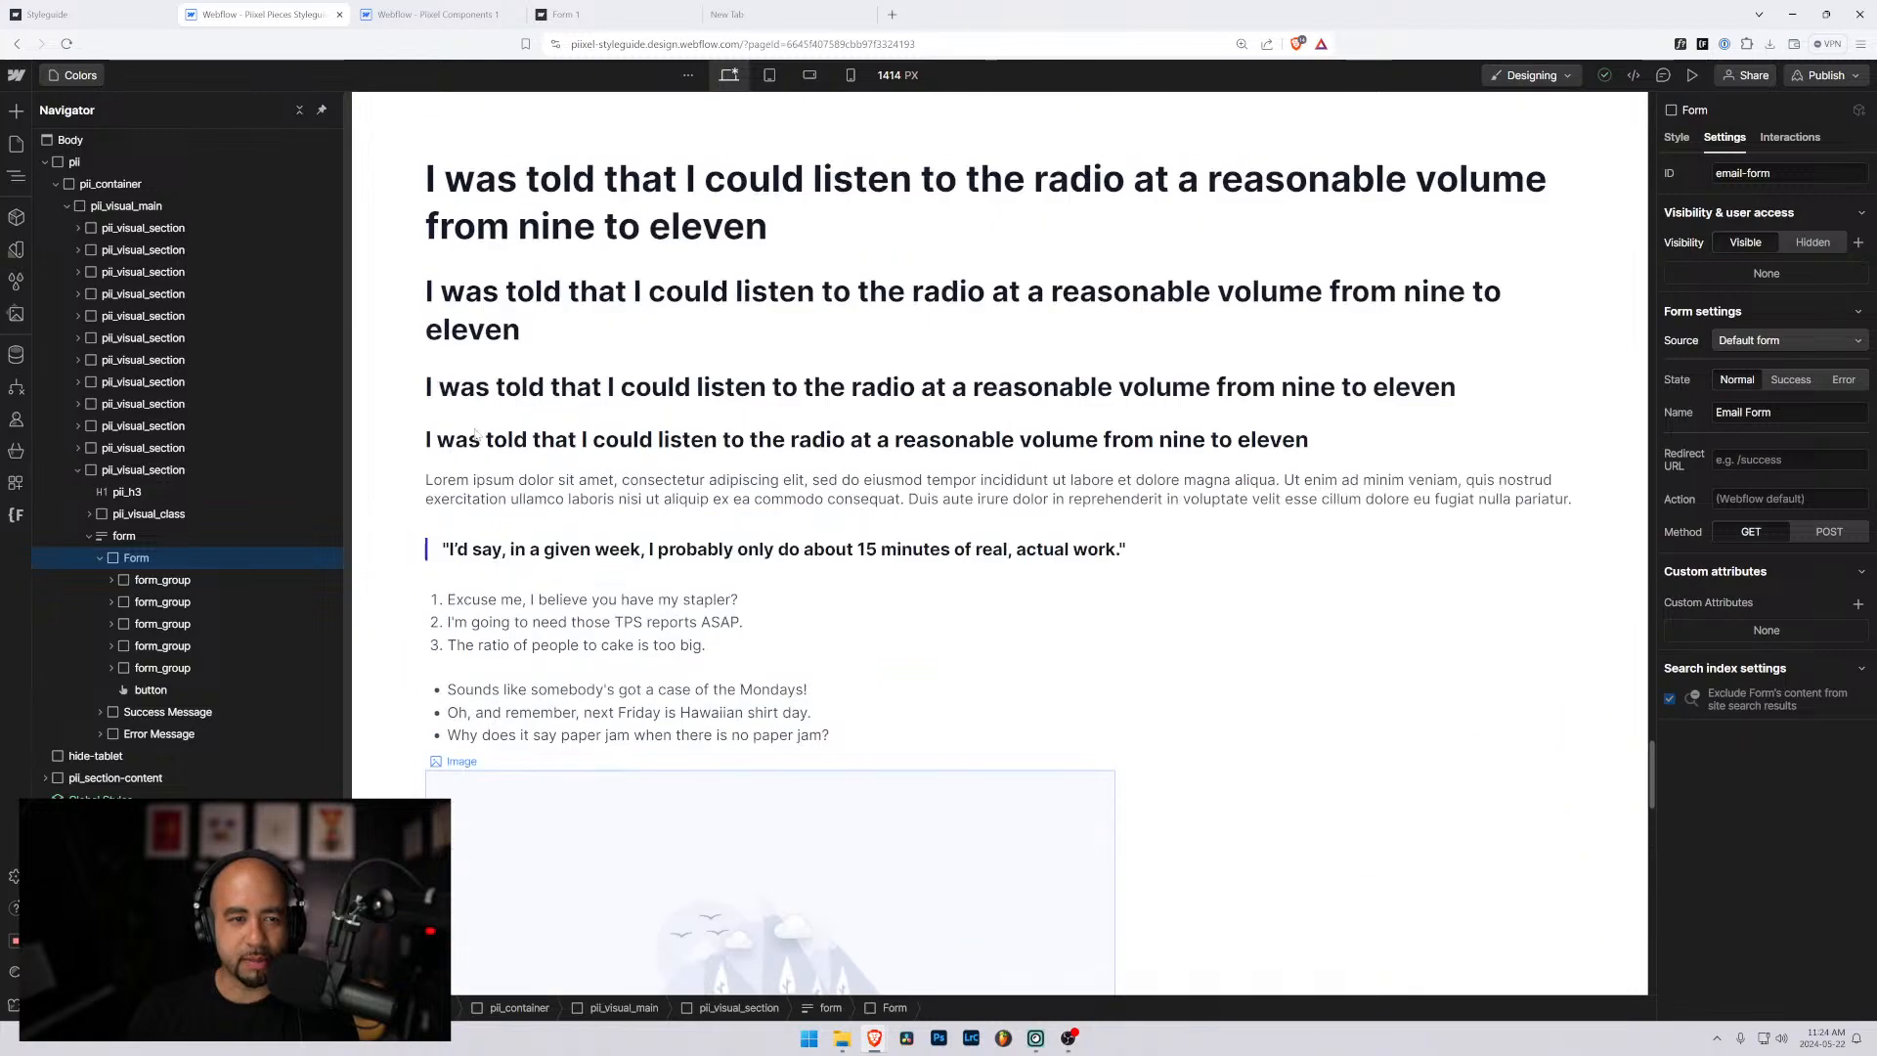
{"action": "left_click_drag", "start_coordinate": [1652, 761], "coordinate": [1635, 76]}
{"action": "left_click", "coordinate": [73, 75]}
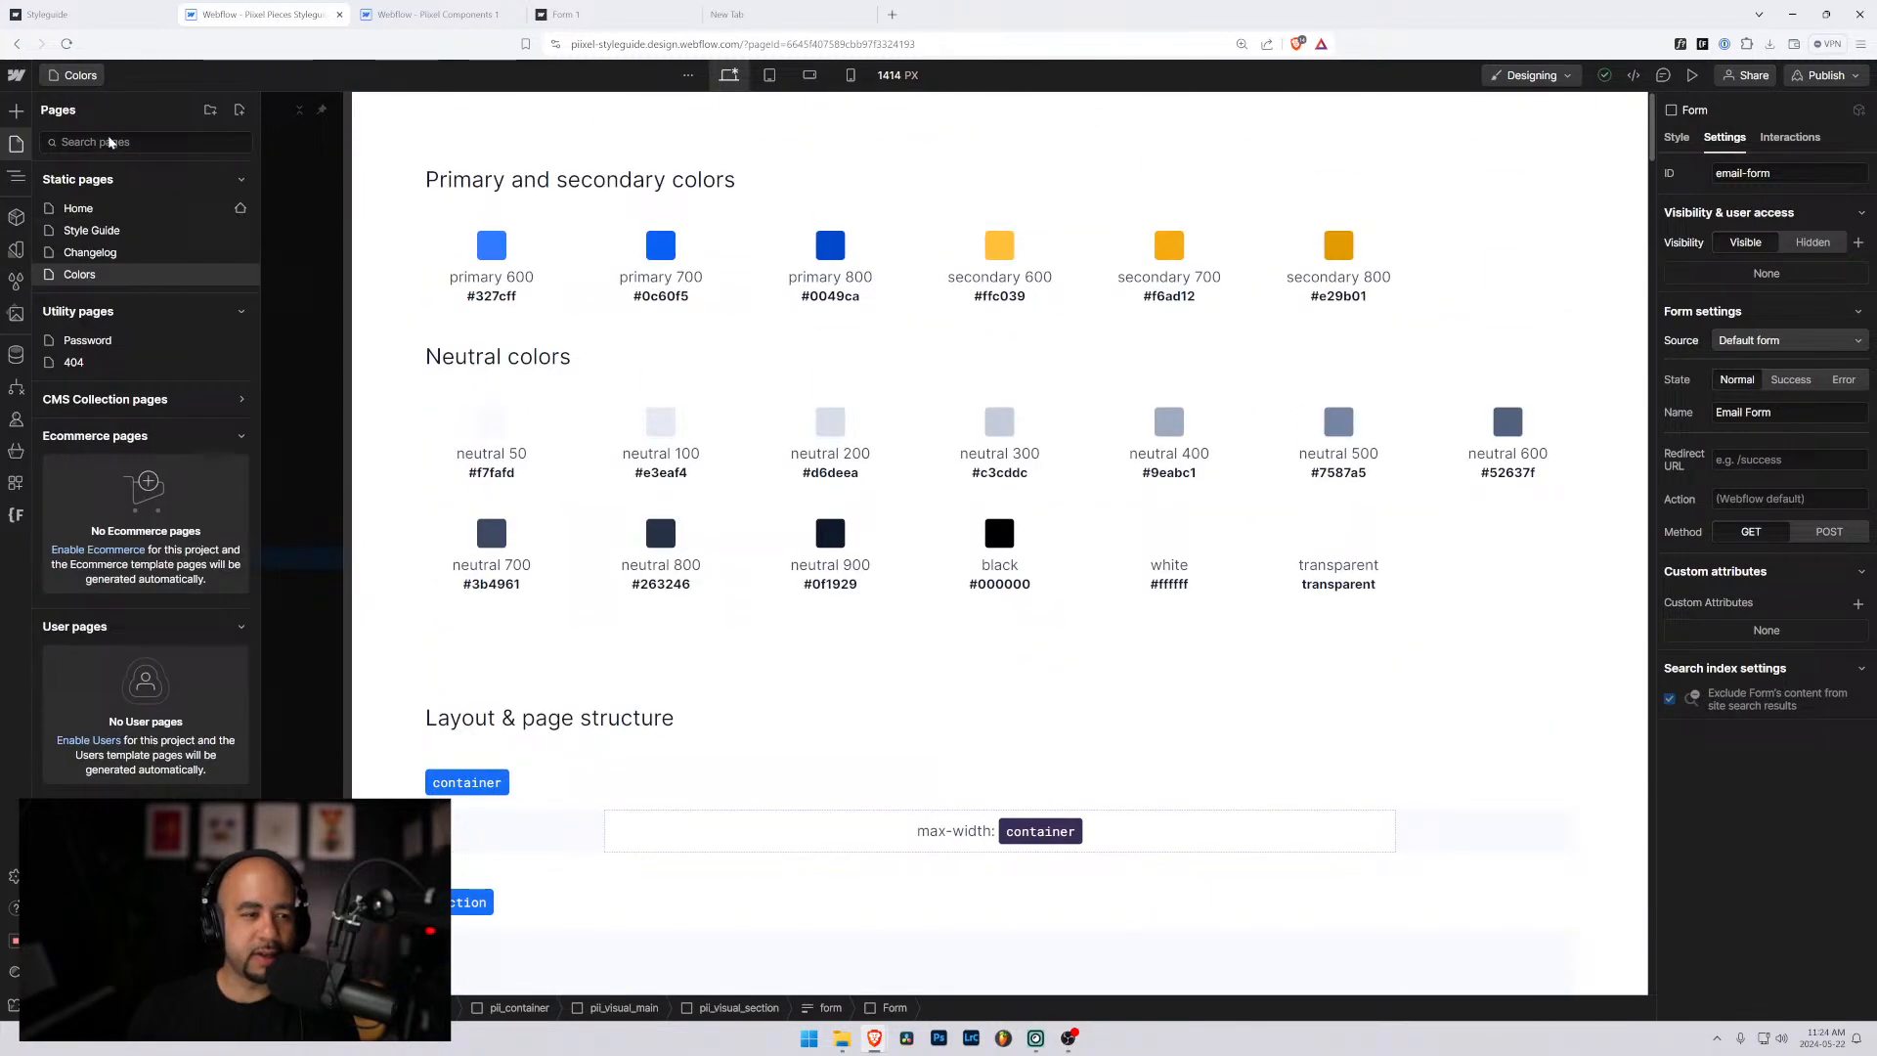
{"action": "left_click", "coordinate": [121, 252]}
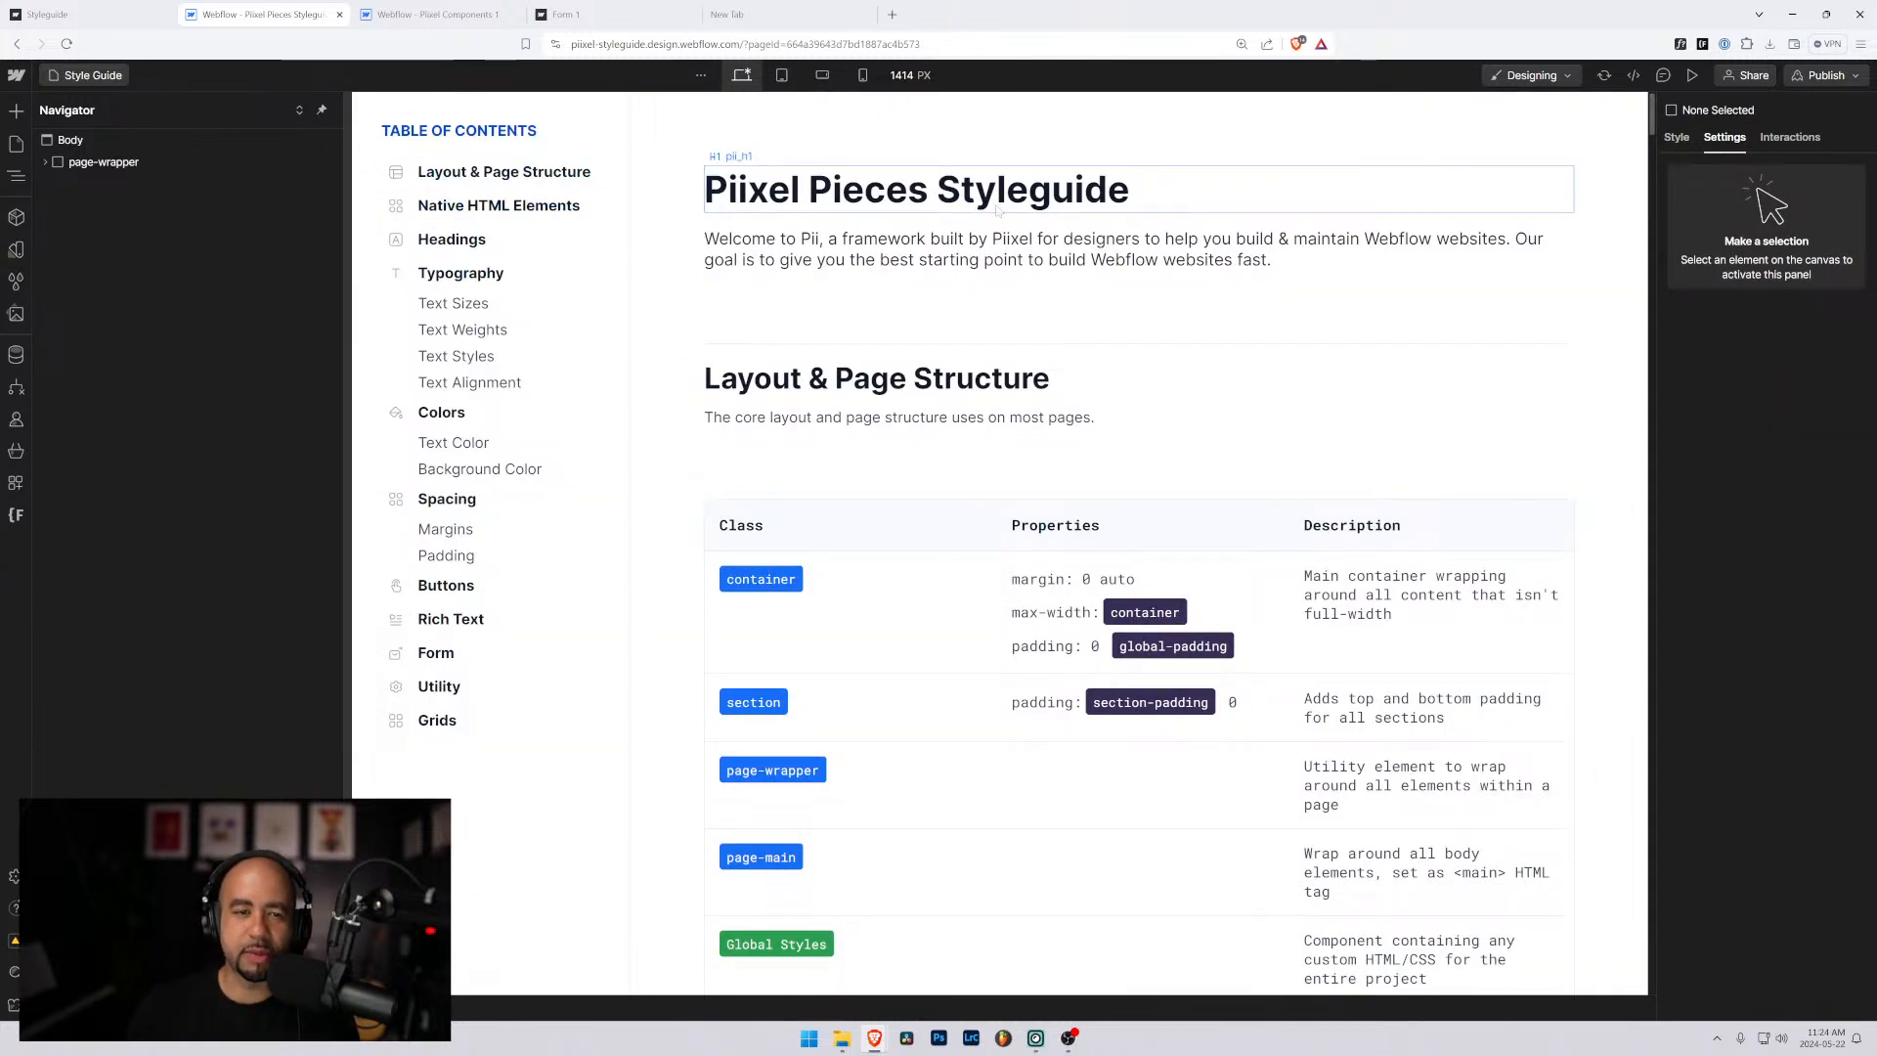
{"action": "left_click", "coordinate": [816, 248]}
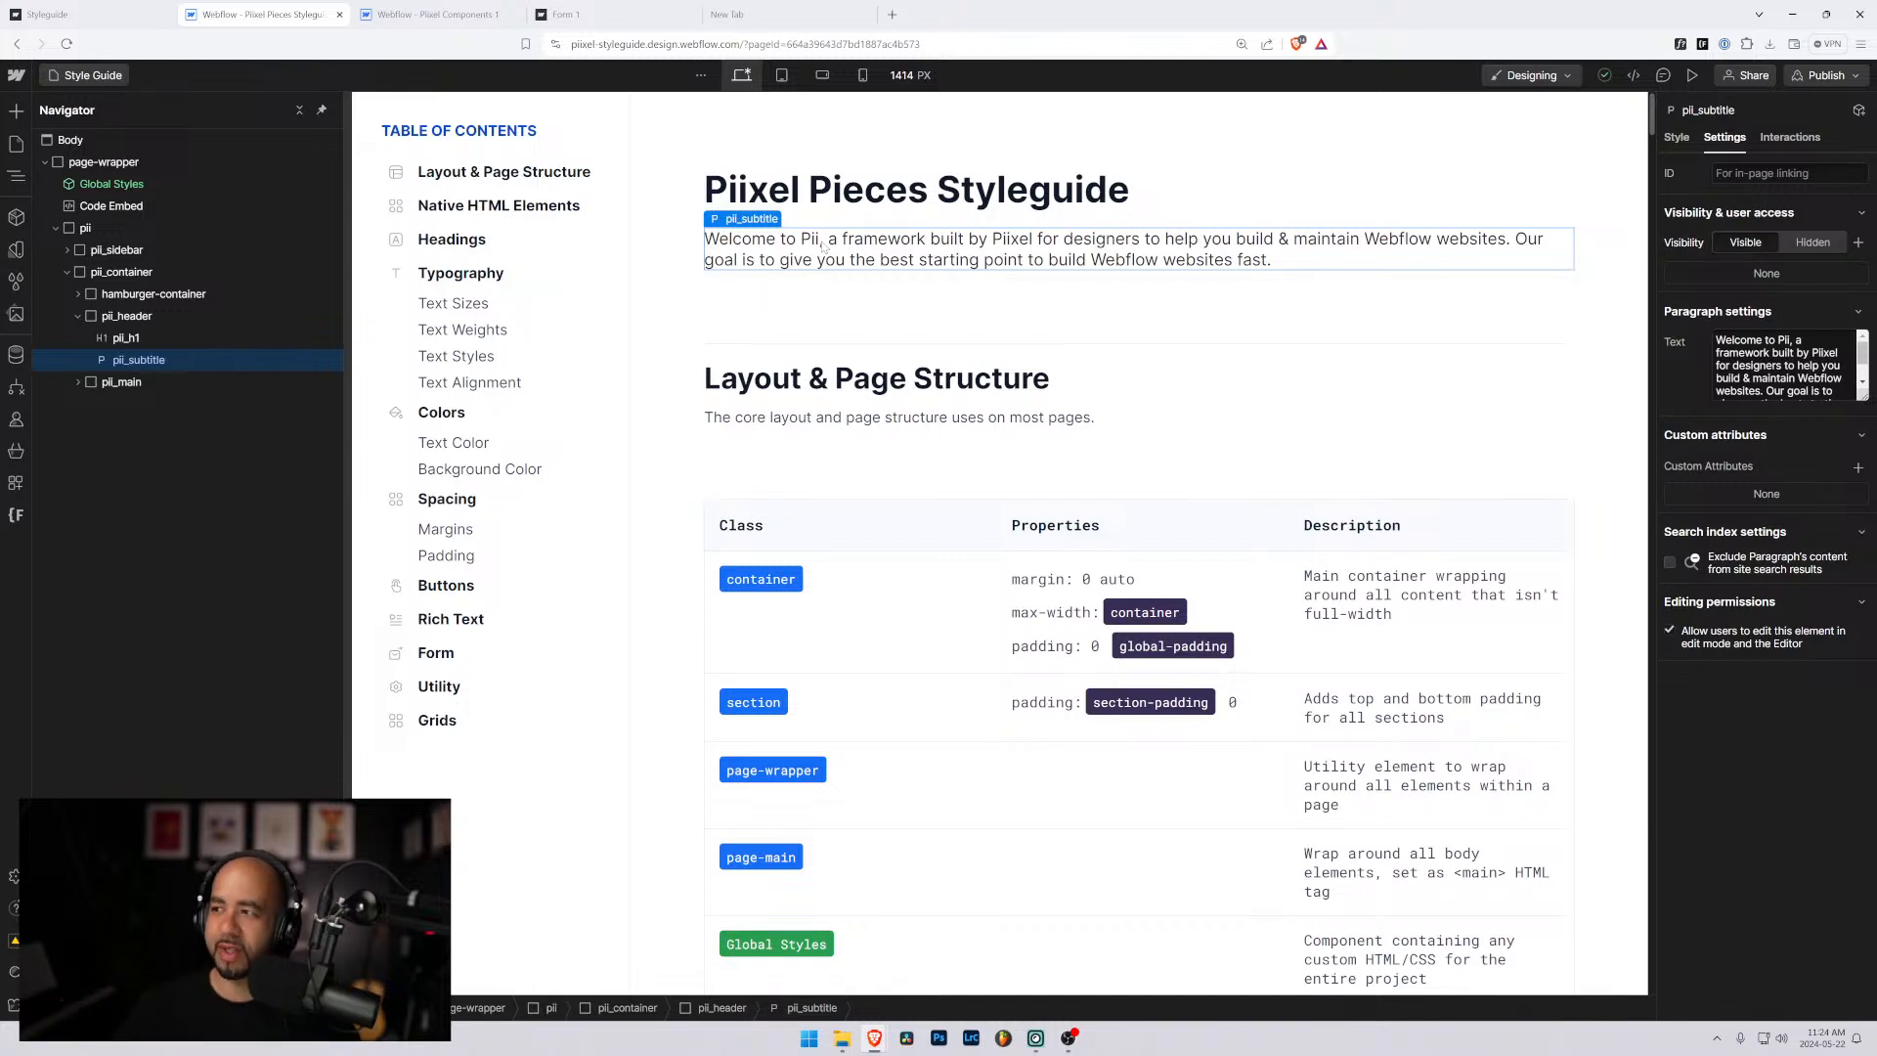
Open the Home page and review the old styleguide's introduction and Structure Classes section.
{"action": "left_click", "coordinate": [93, 75]}
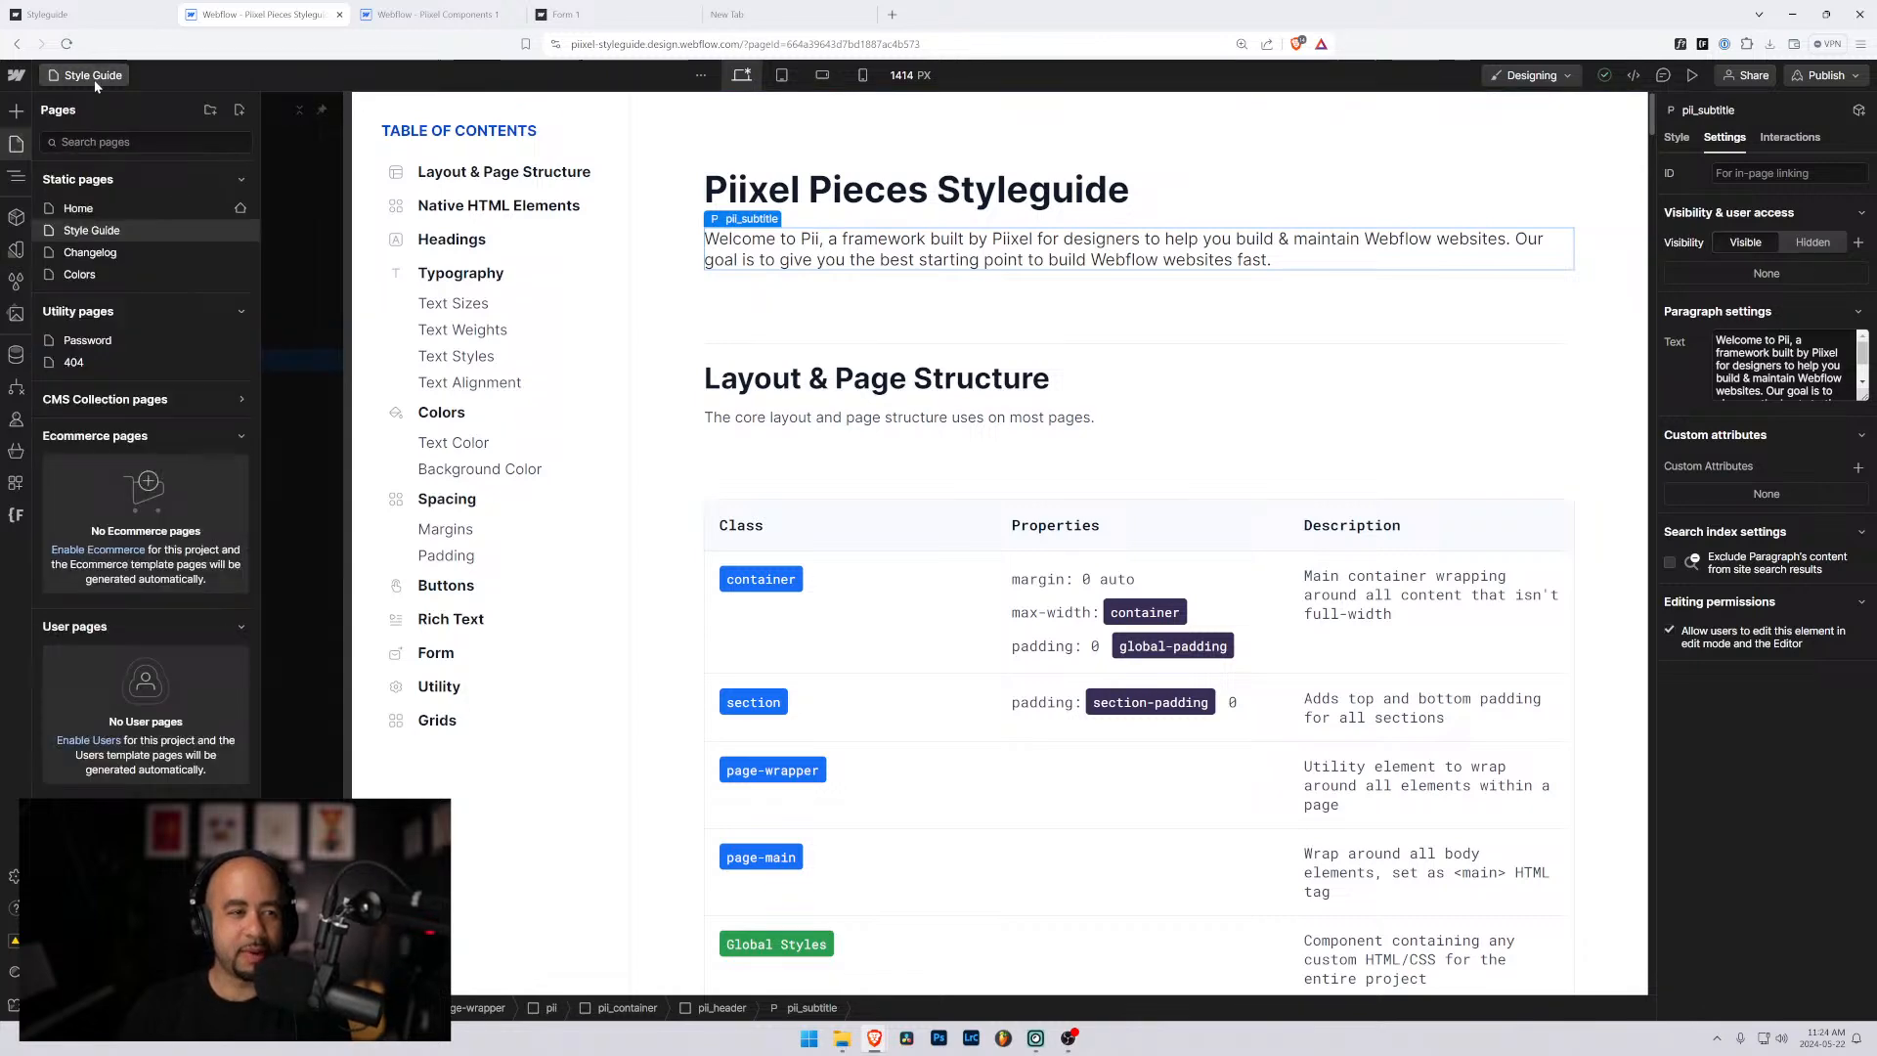
{"action": "left_click", "coordinate": [87, 211]}
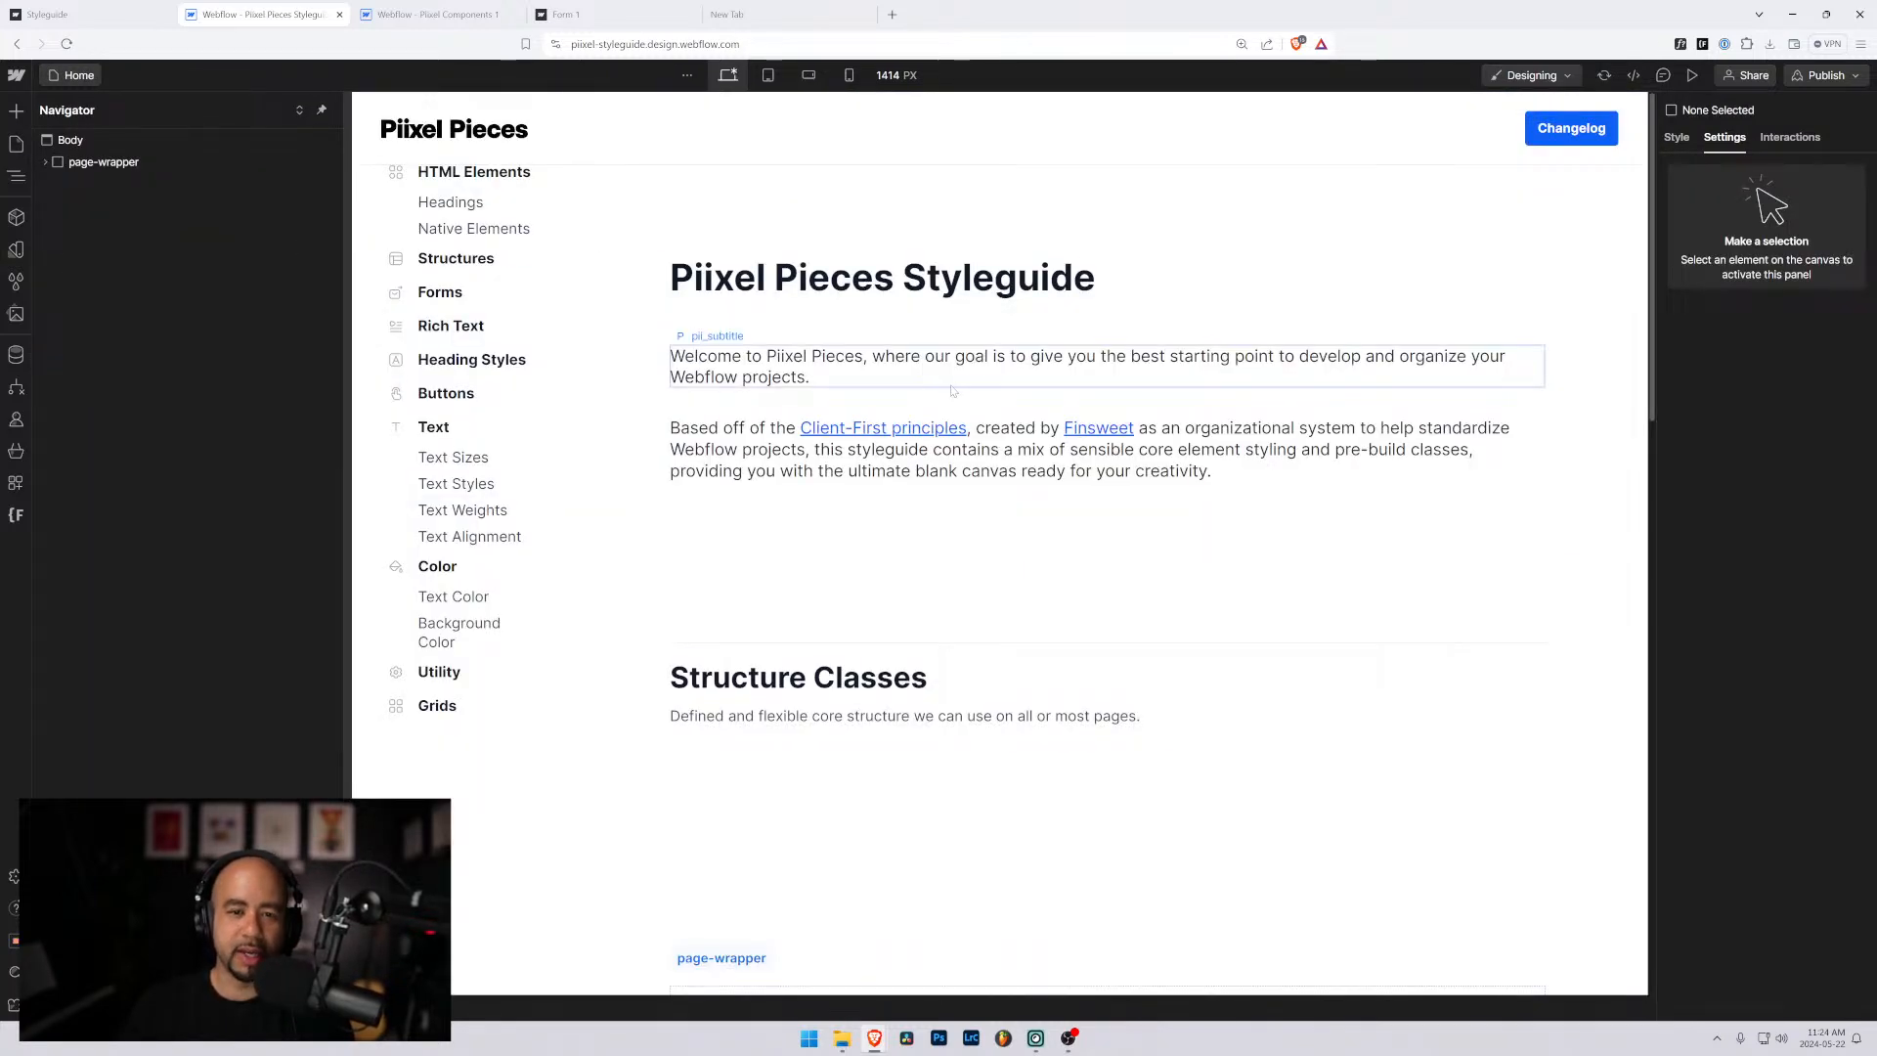
{"action": "scroll", "coordinate": [804, 543], "scroll_direction": "down", "scroll_amount": 3}
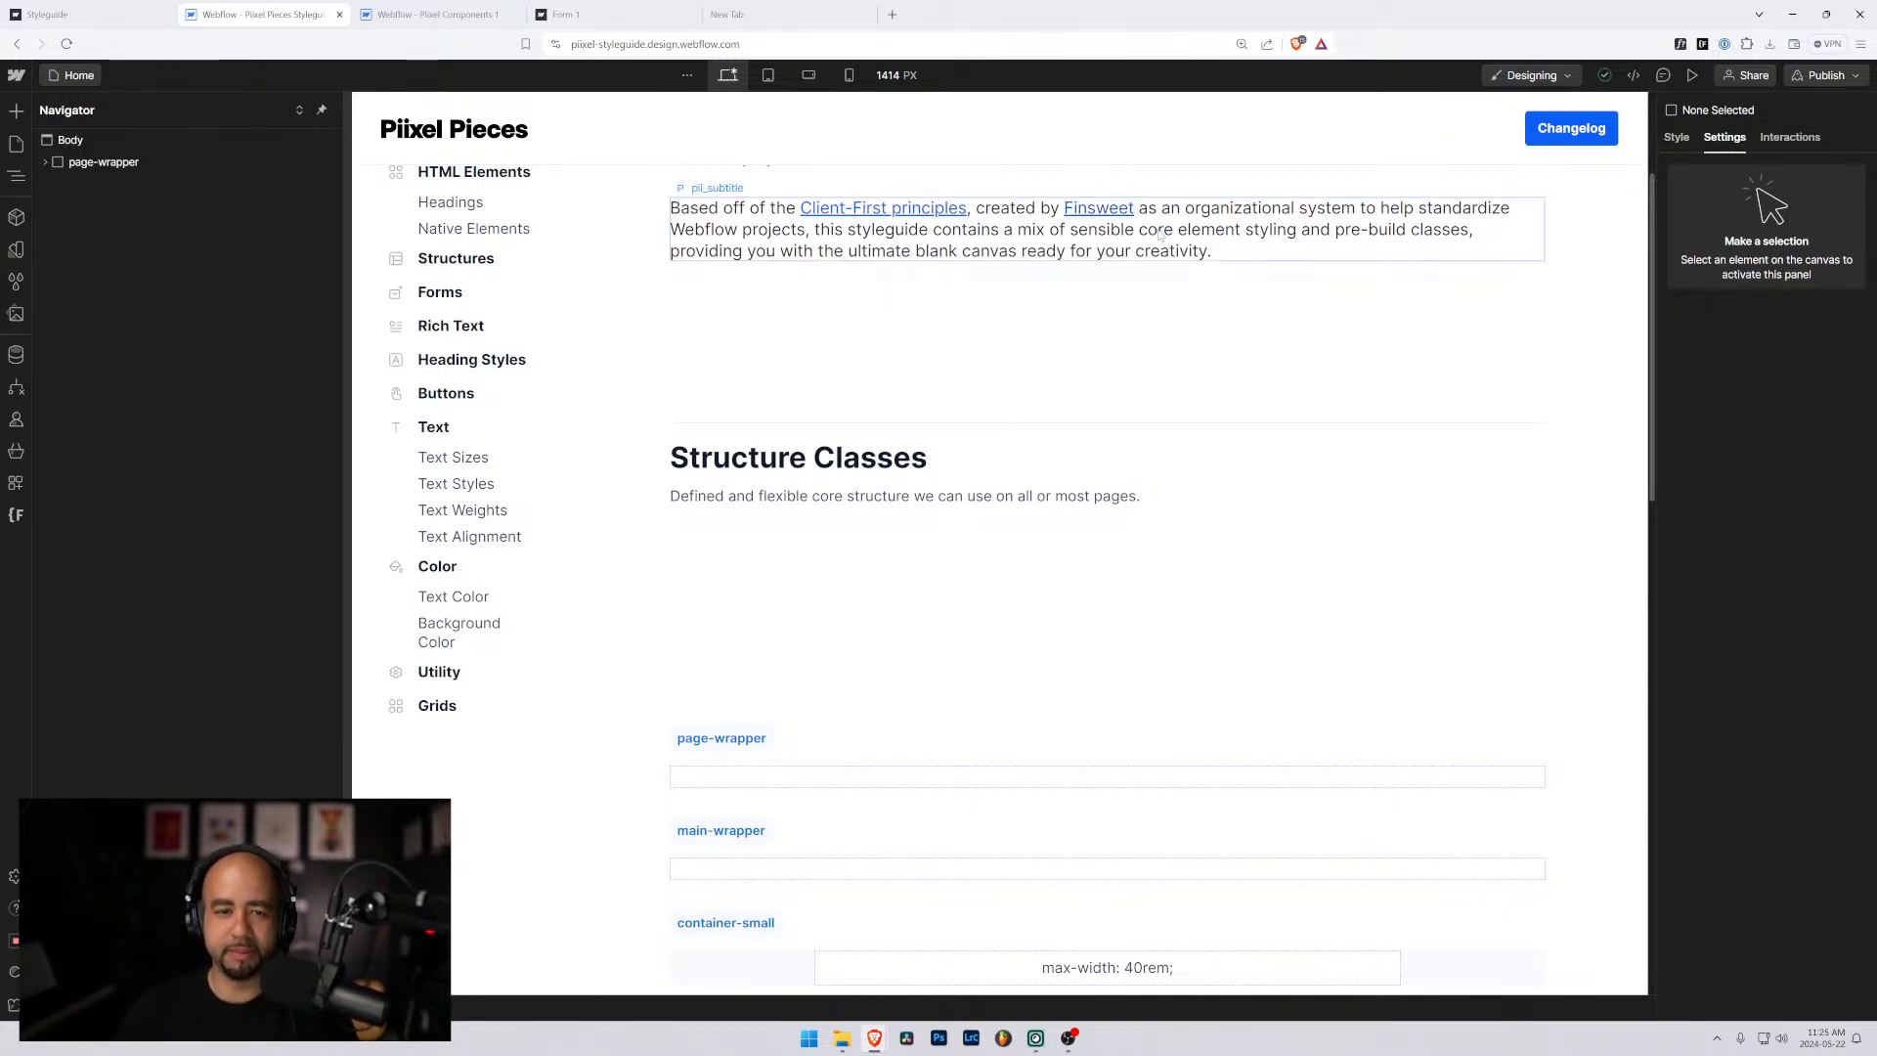
{"action": "scroll", "coordinate": [986, 327], "scroll_direction": "up", "scroll_amount": 2}
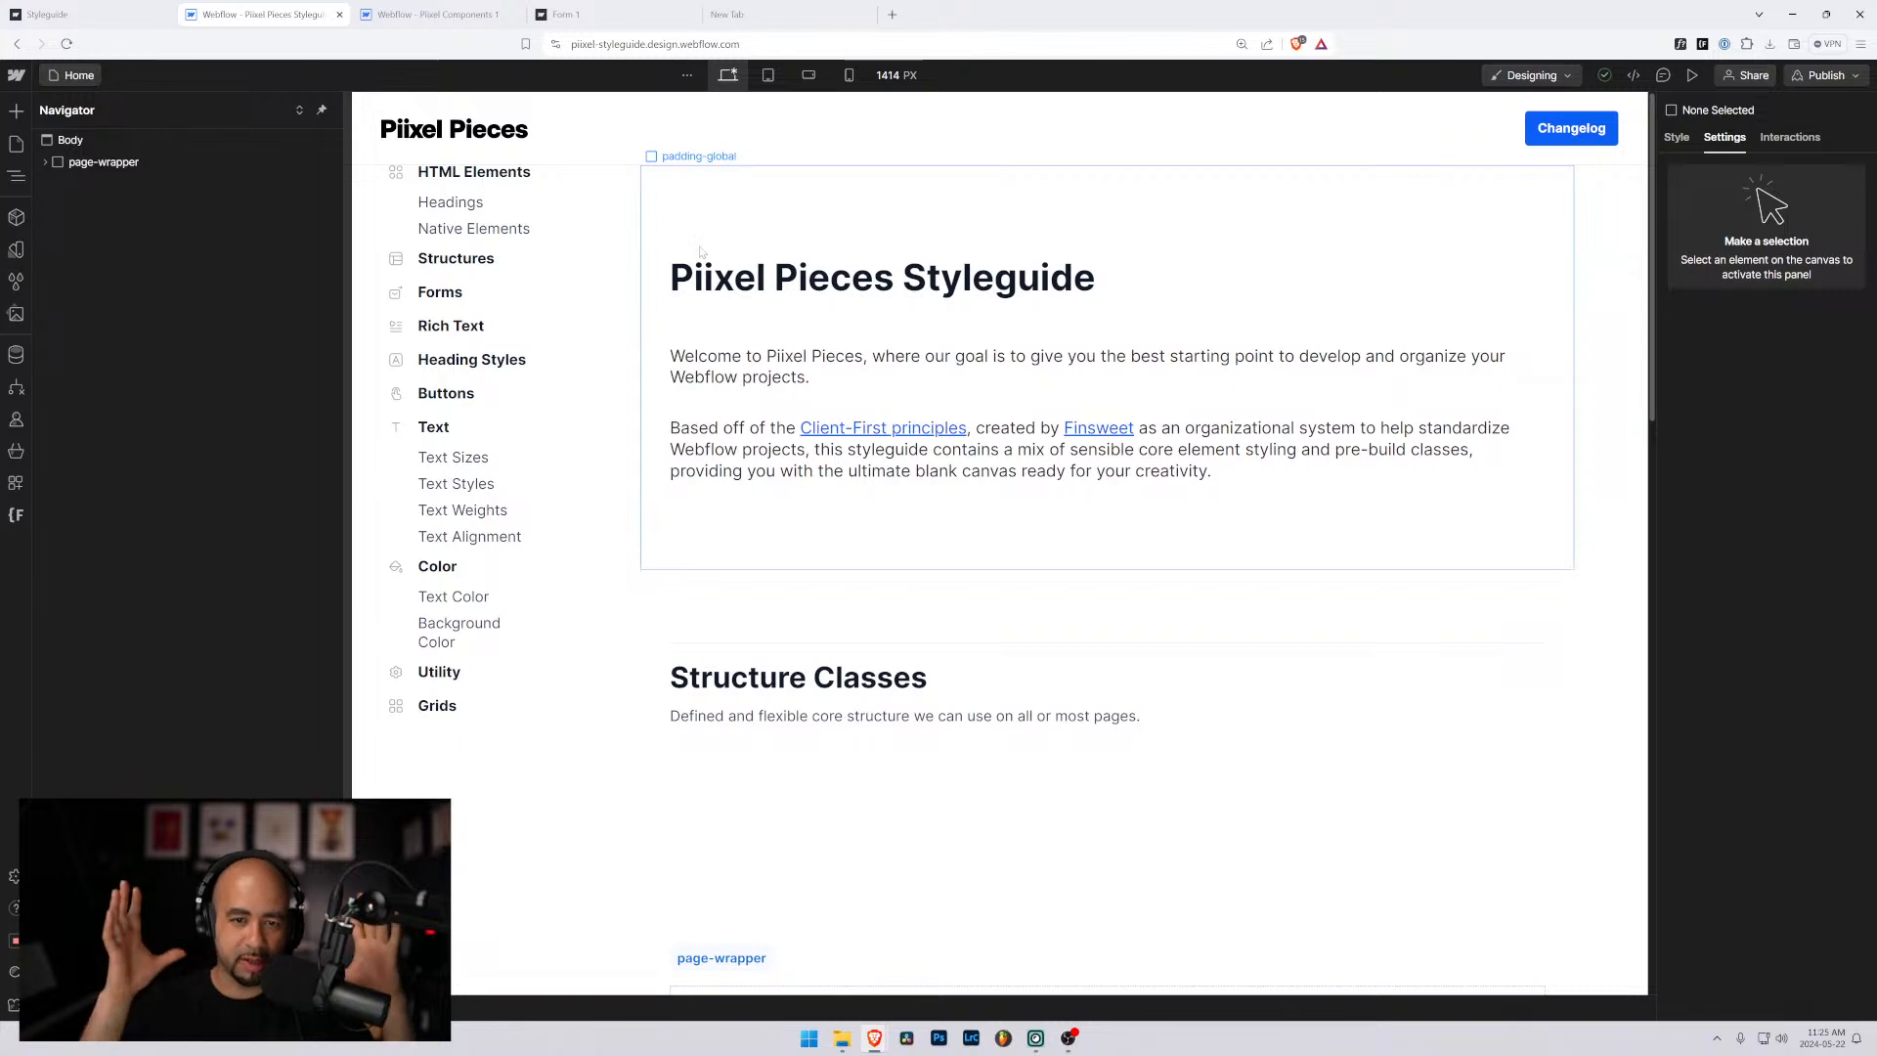
Go back to the Colors page and look over its color swatches and Layout & page structure section.
{"action": "left_click", "coordinate": [54, 81]}
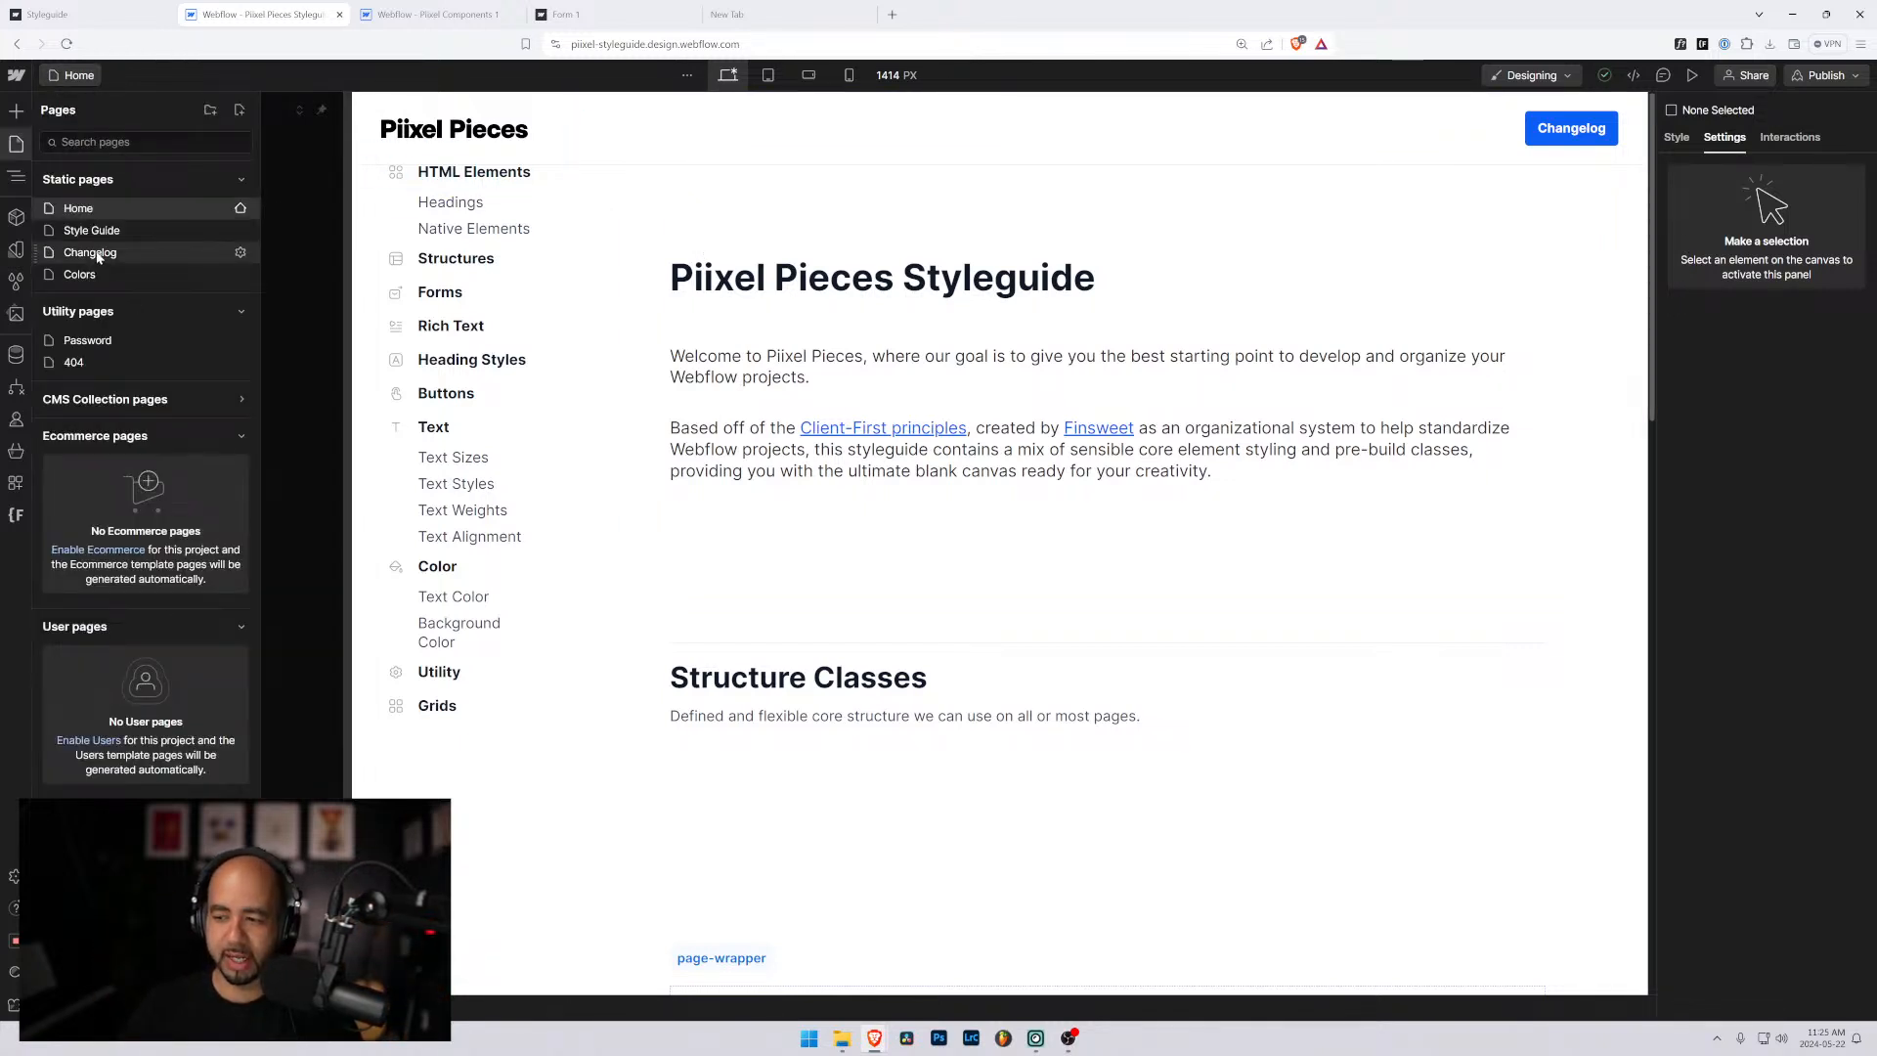
{"action": "left_click", "coordinate": [78, 275]}
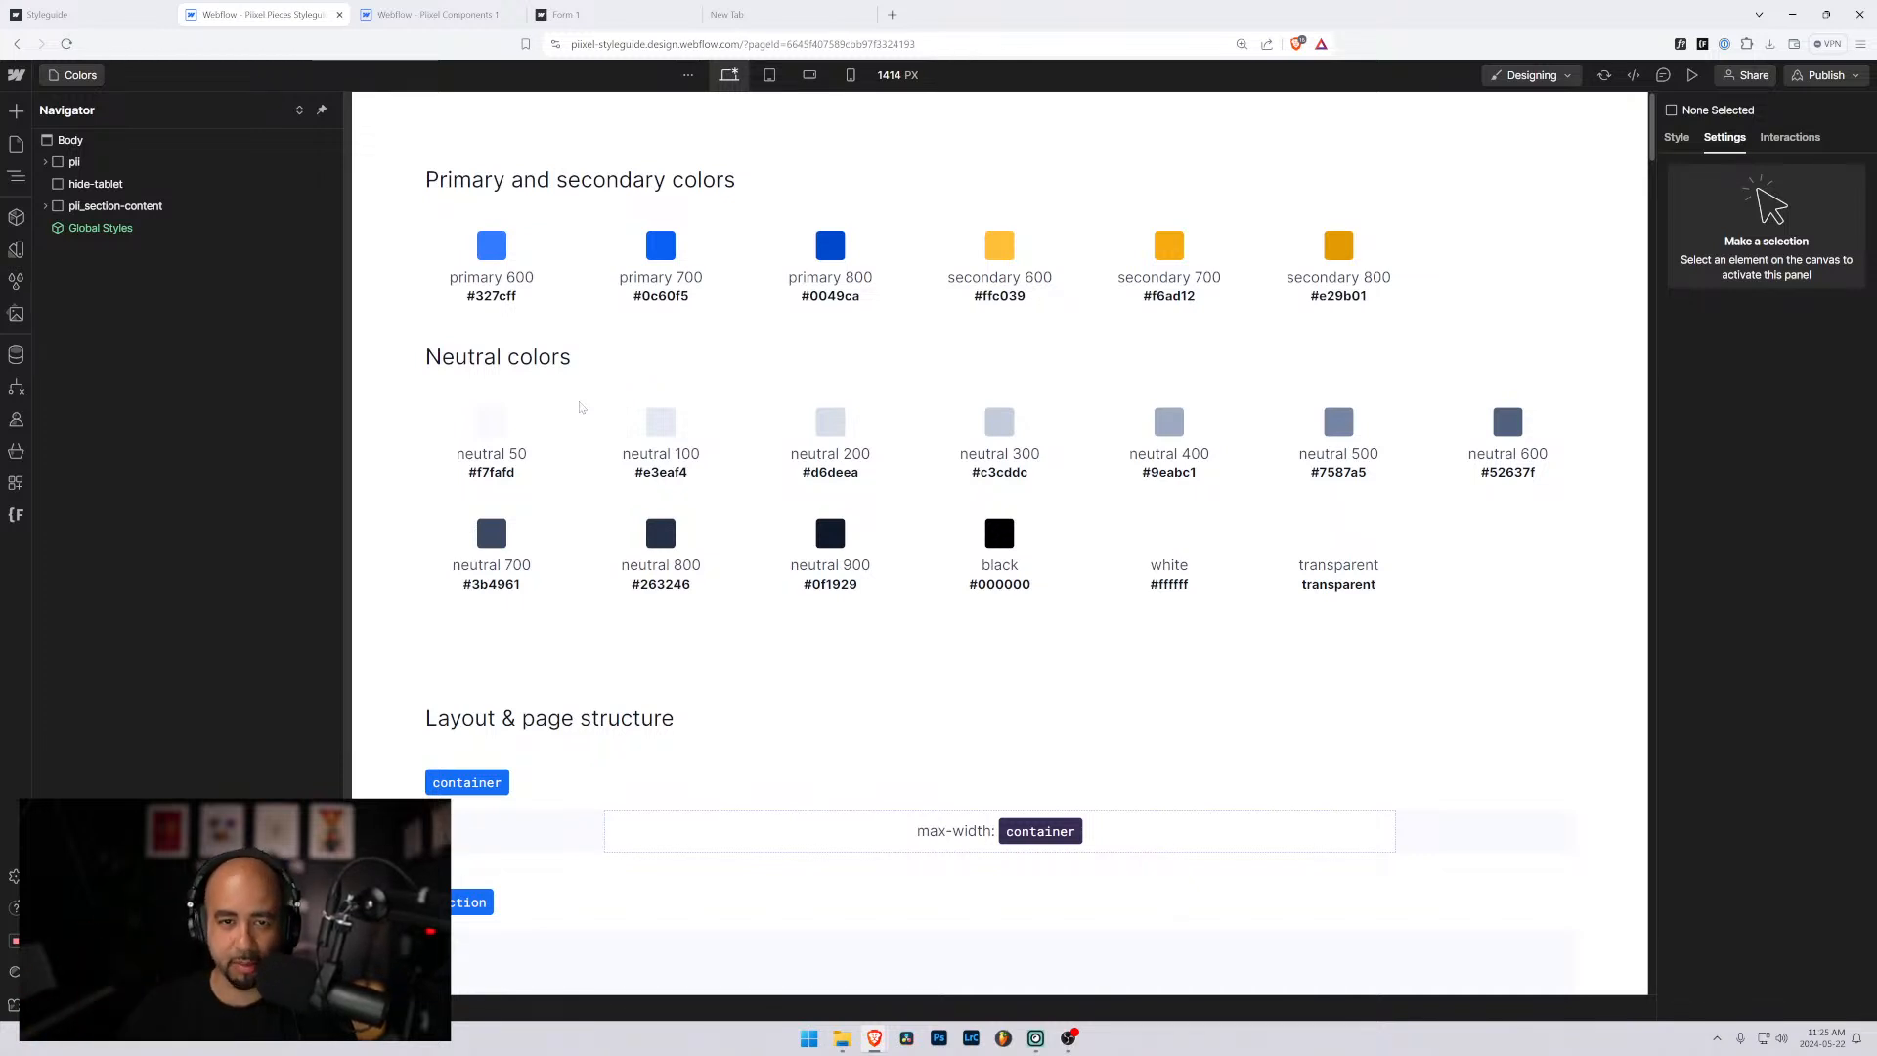
{"action": "left_click", "coordinate": [75, 76]}
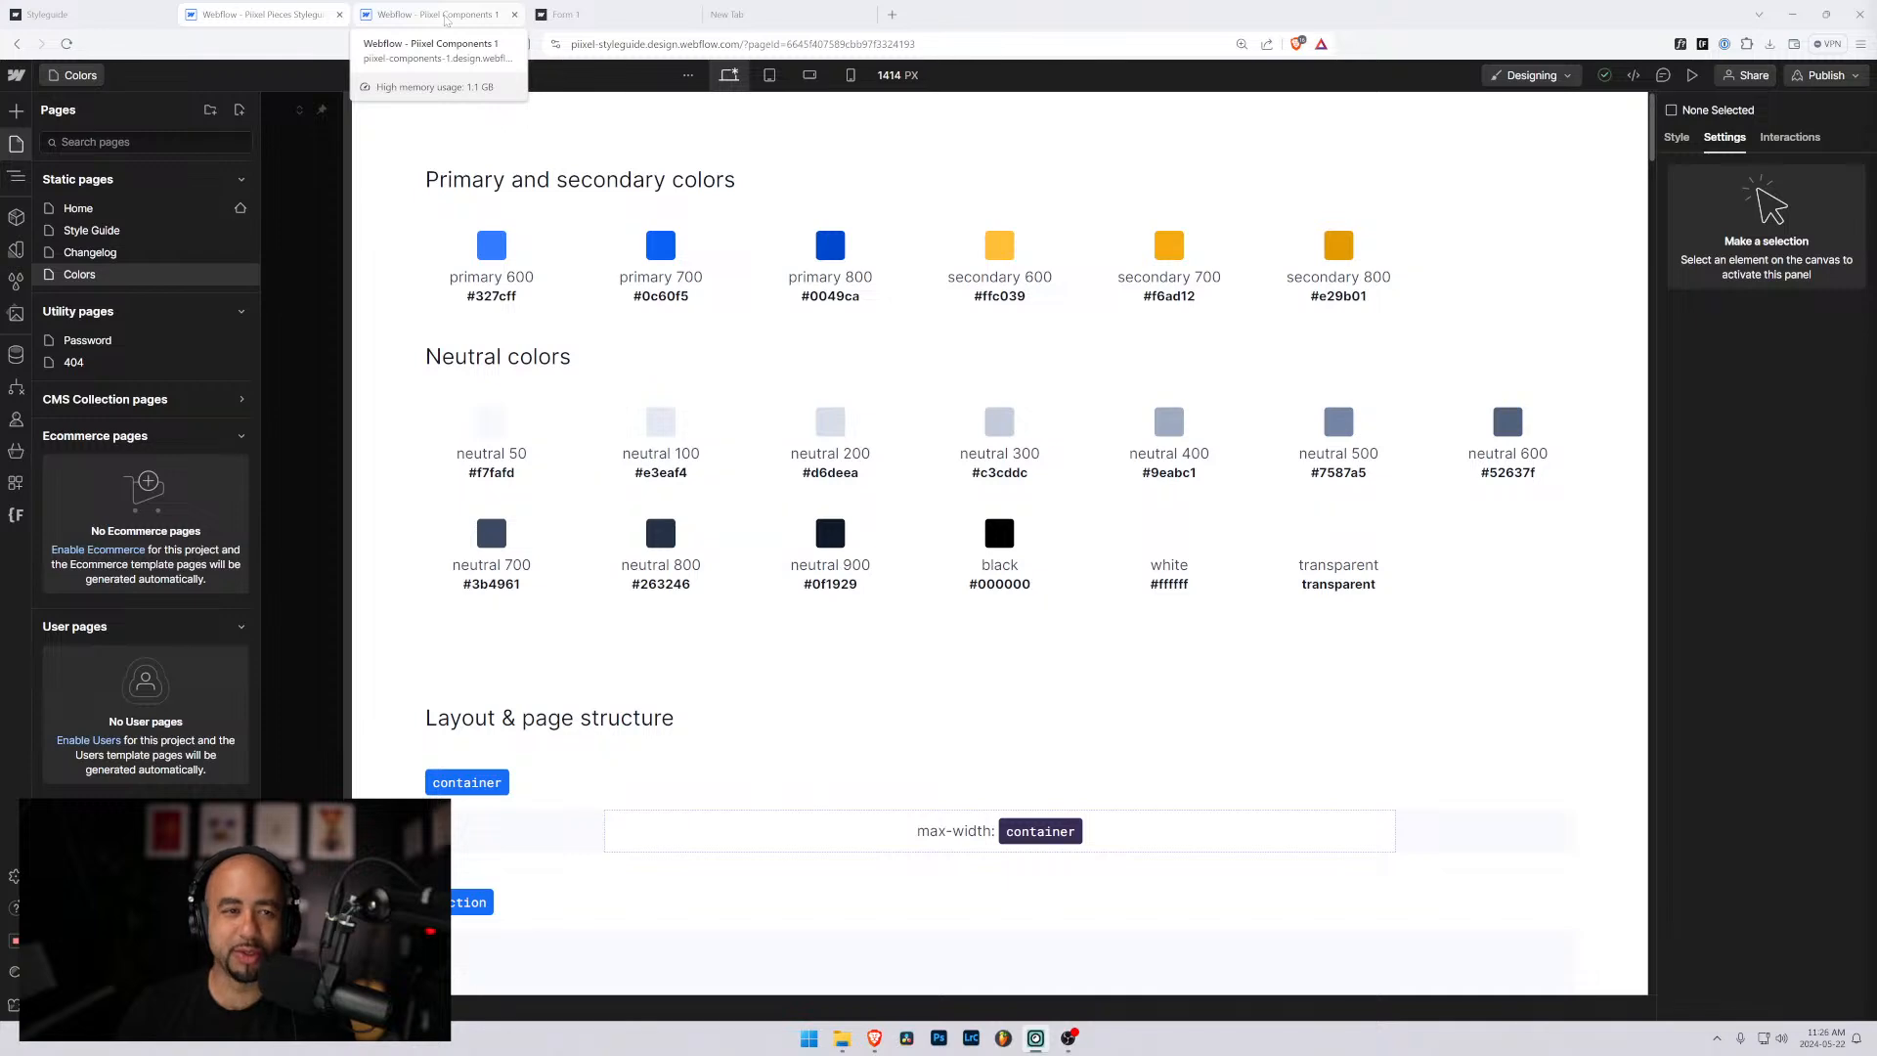
{"action": "left_click", "coordinate": [445, 20]}
{"action": "left_click", "coordinate": [259, 15]}
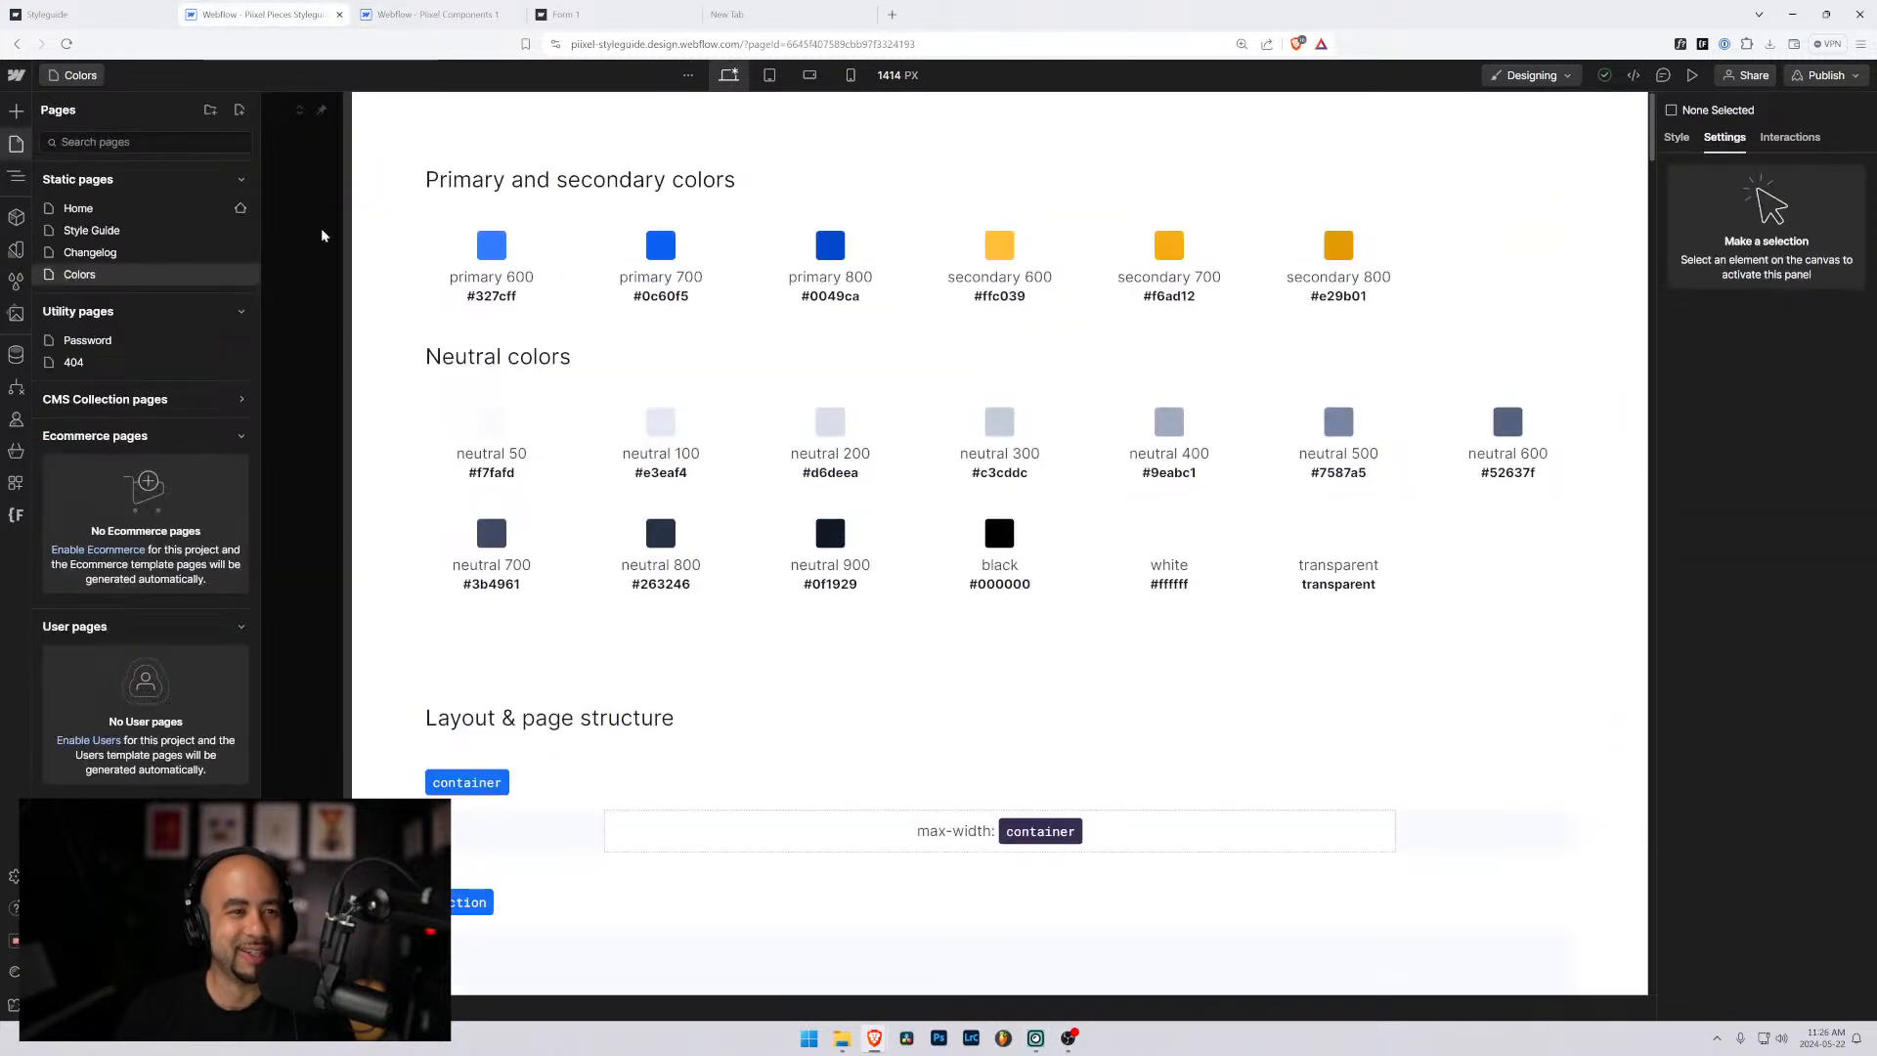
{"action": "scroll", "coordinate": [659, 479], "scroll_direction": "down", "scroll_amount": 6}
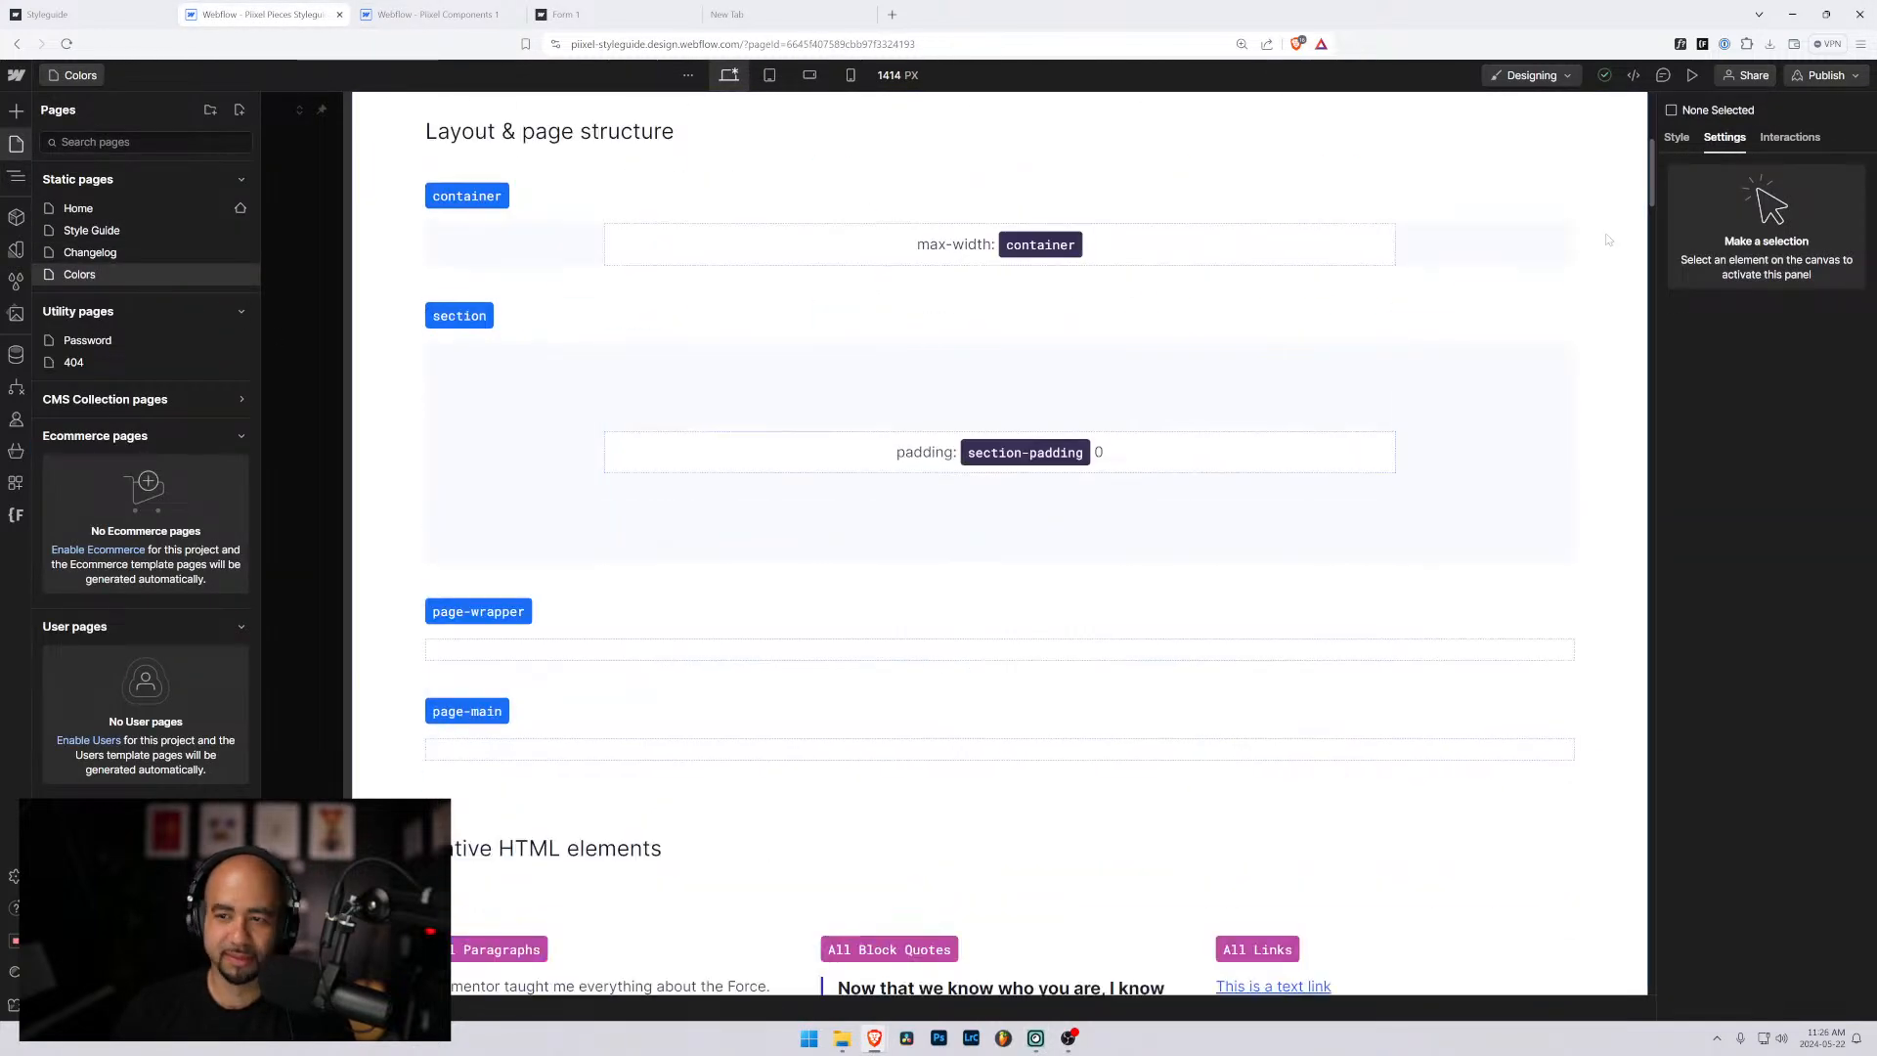
Select the Form element in the Colors page's form section and set its ID to Piixel-Form.
{"action": "left_click_drag", "start_coordinate": [1652, 171], "coordinate": [1655, 896]}
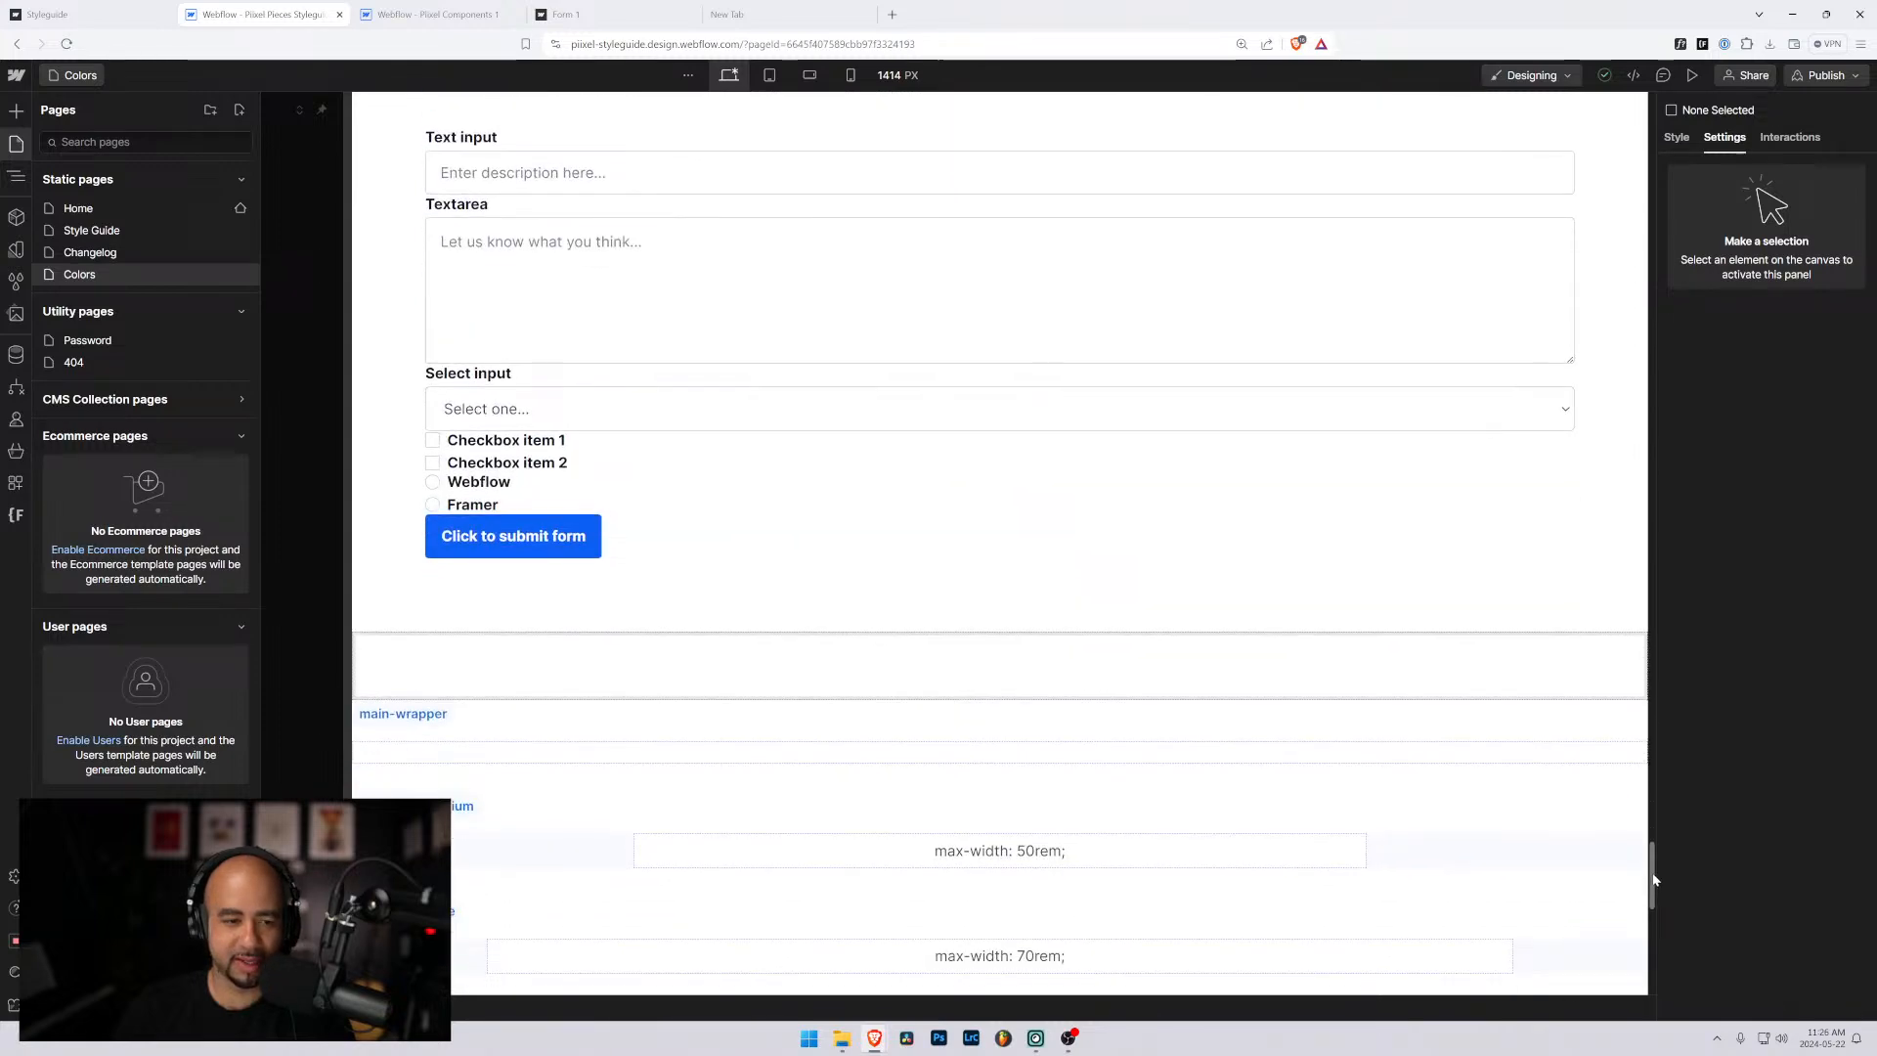
{"action": "left_click", "coordinate": [613, 380]}
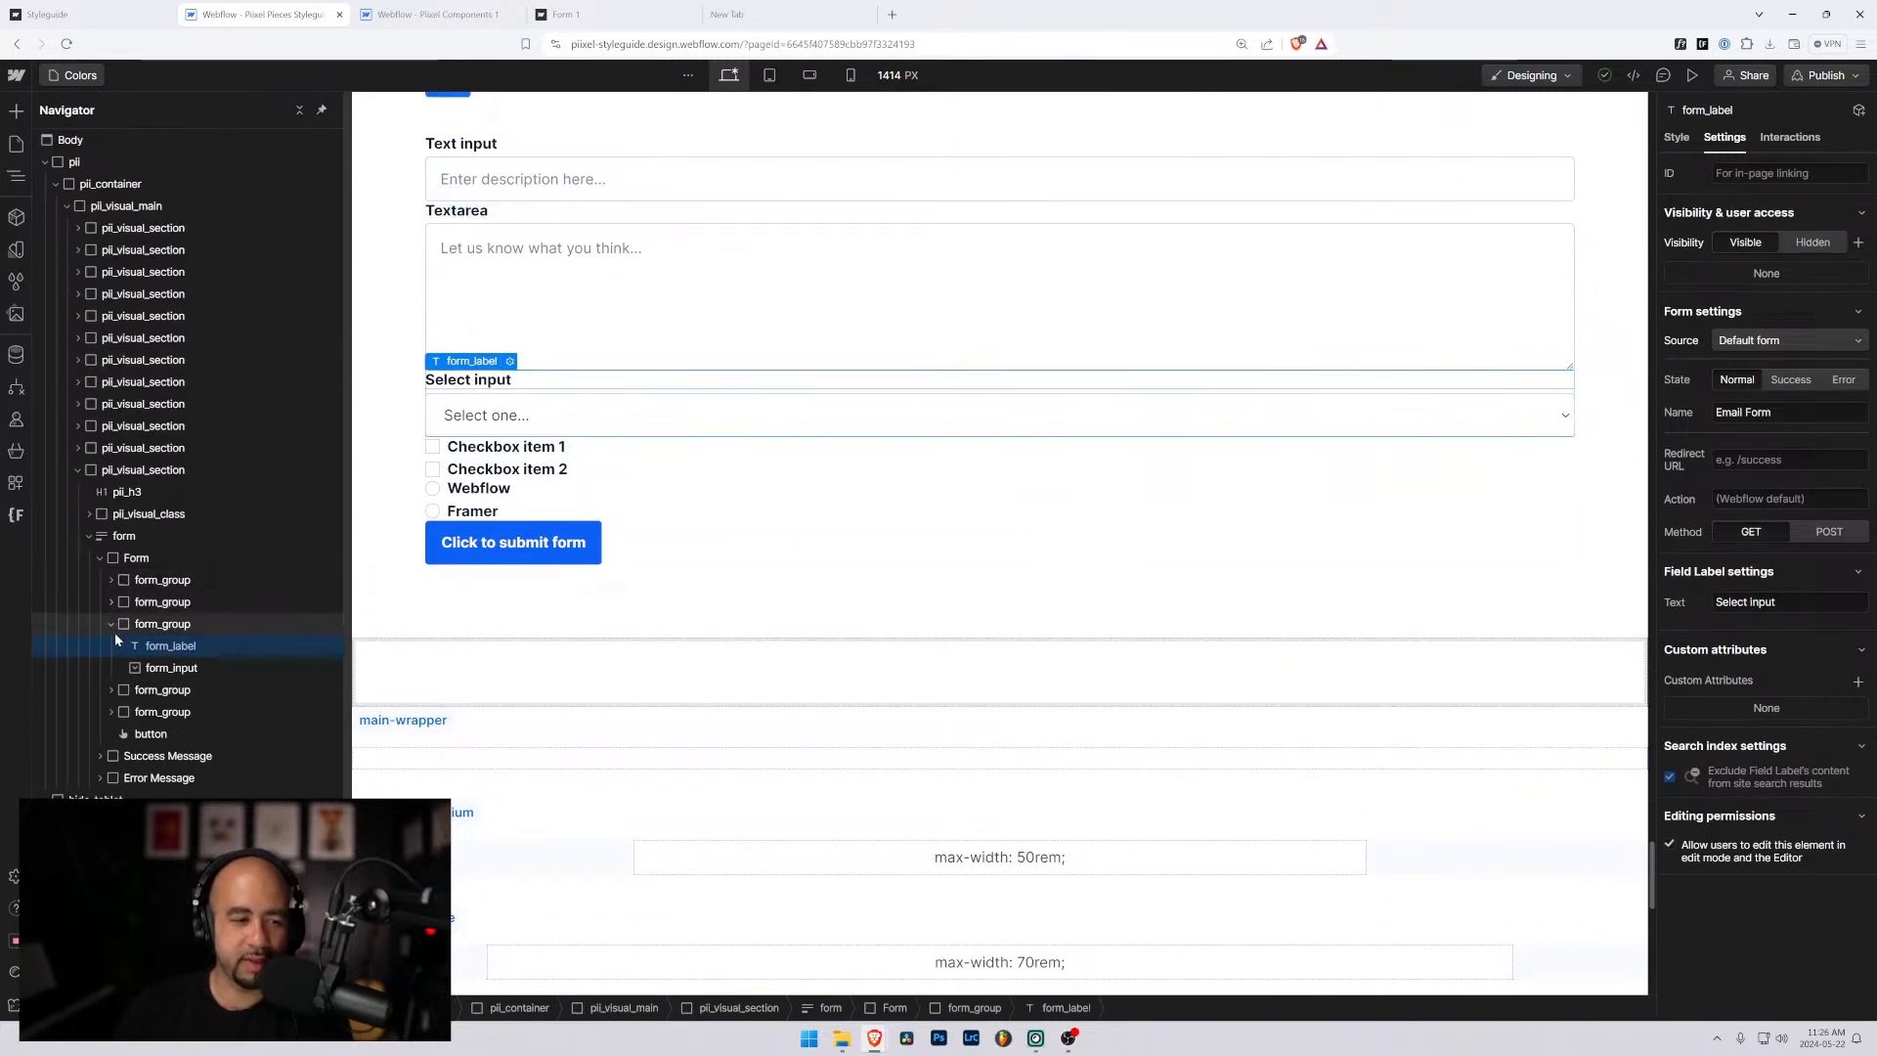
{"action": "left_click", "coordinate": [136, 557]}
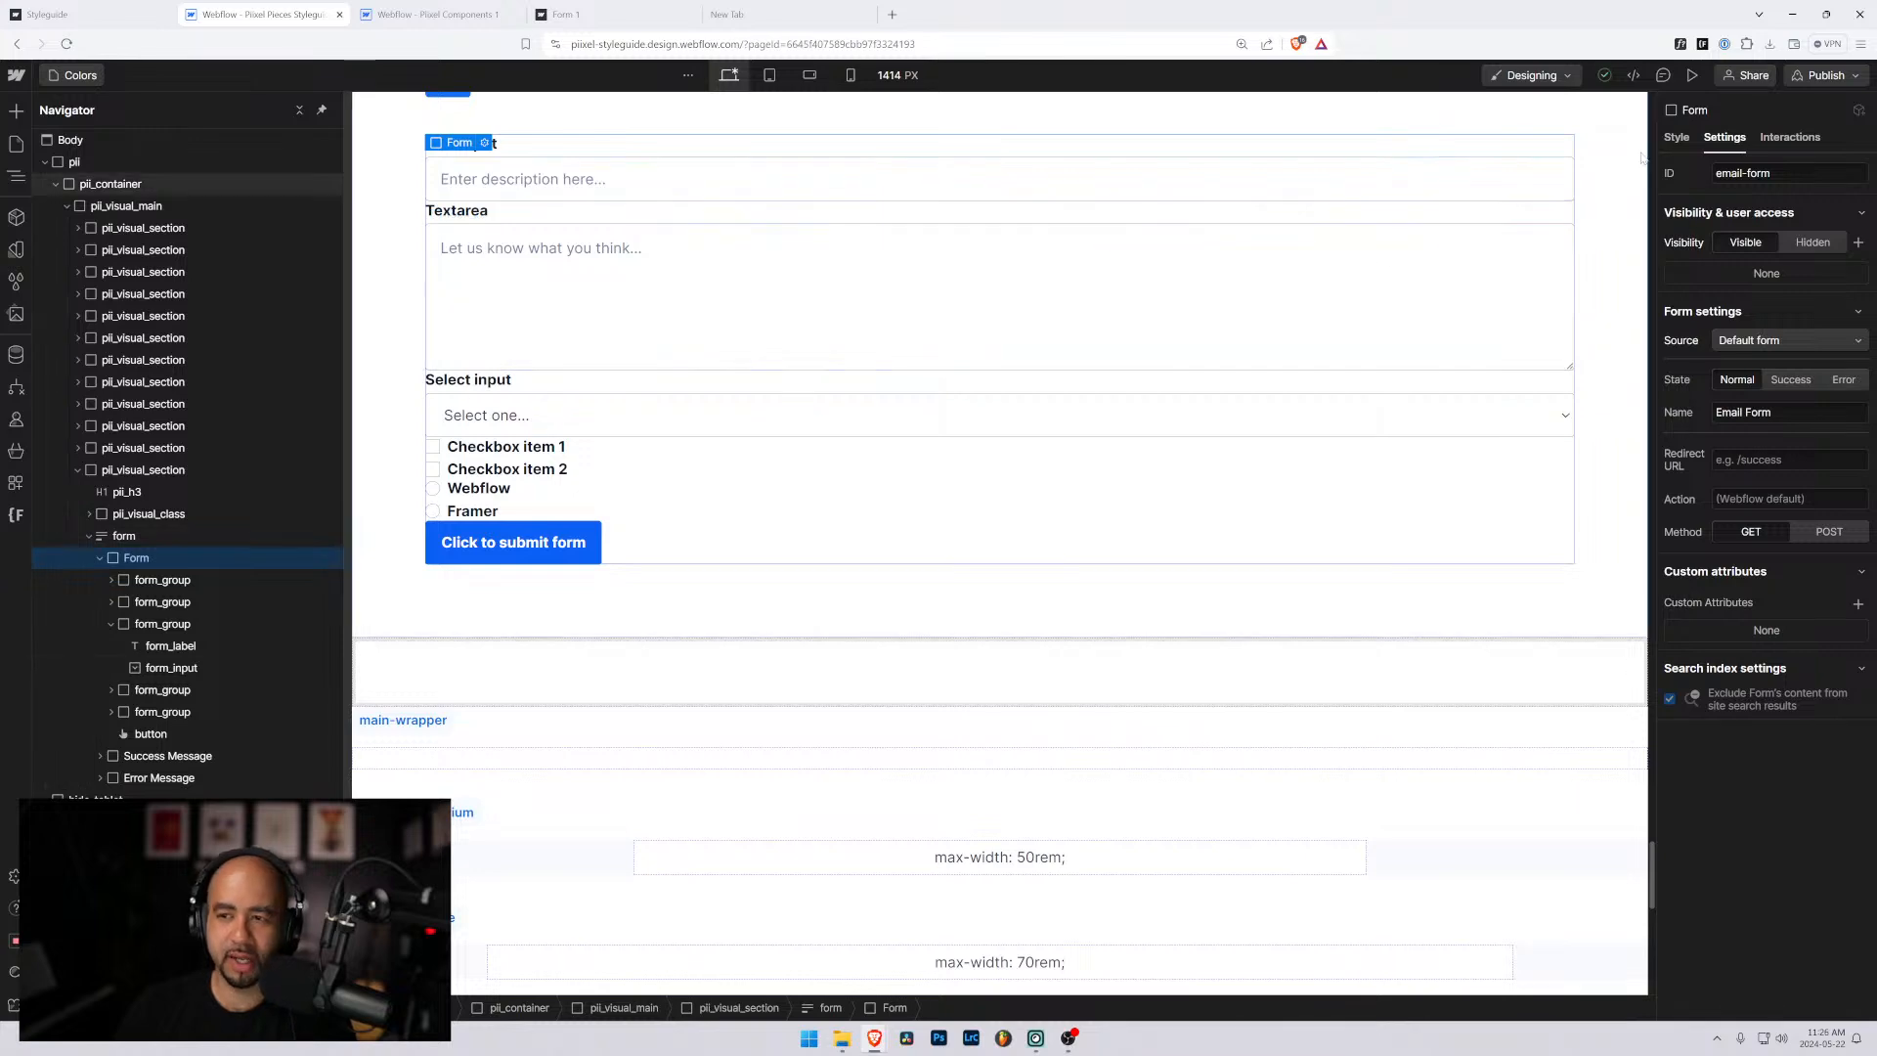
{"action": "left_click", "coordinate": [1677, 137]}
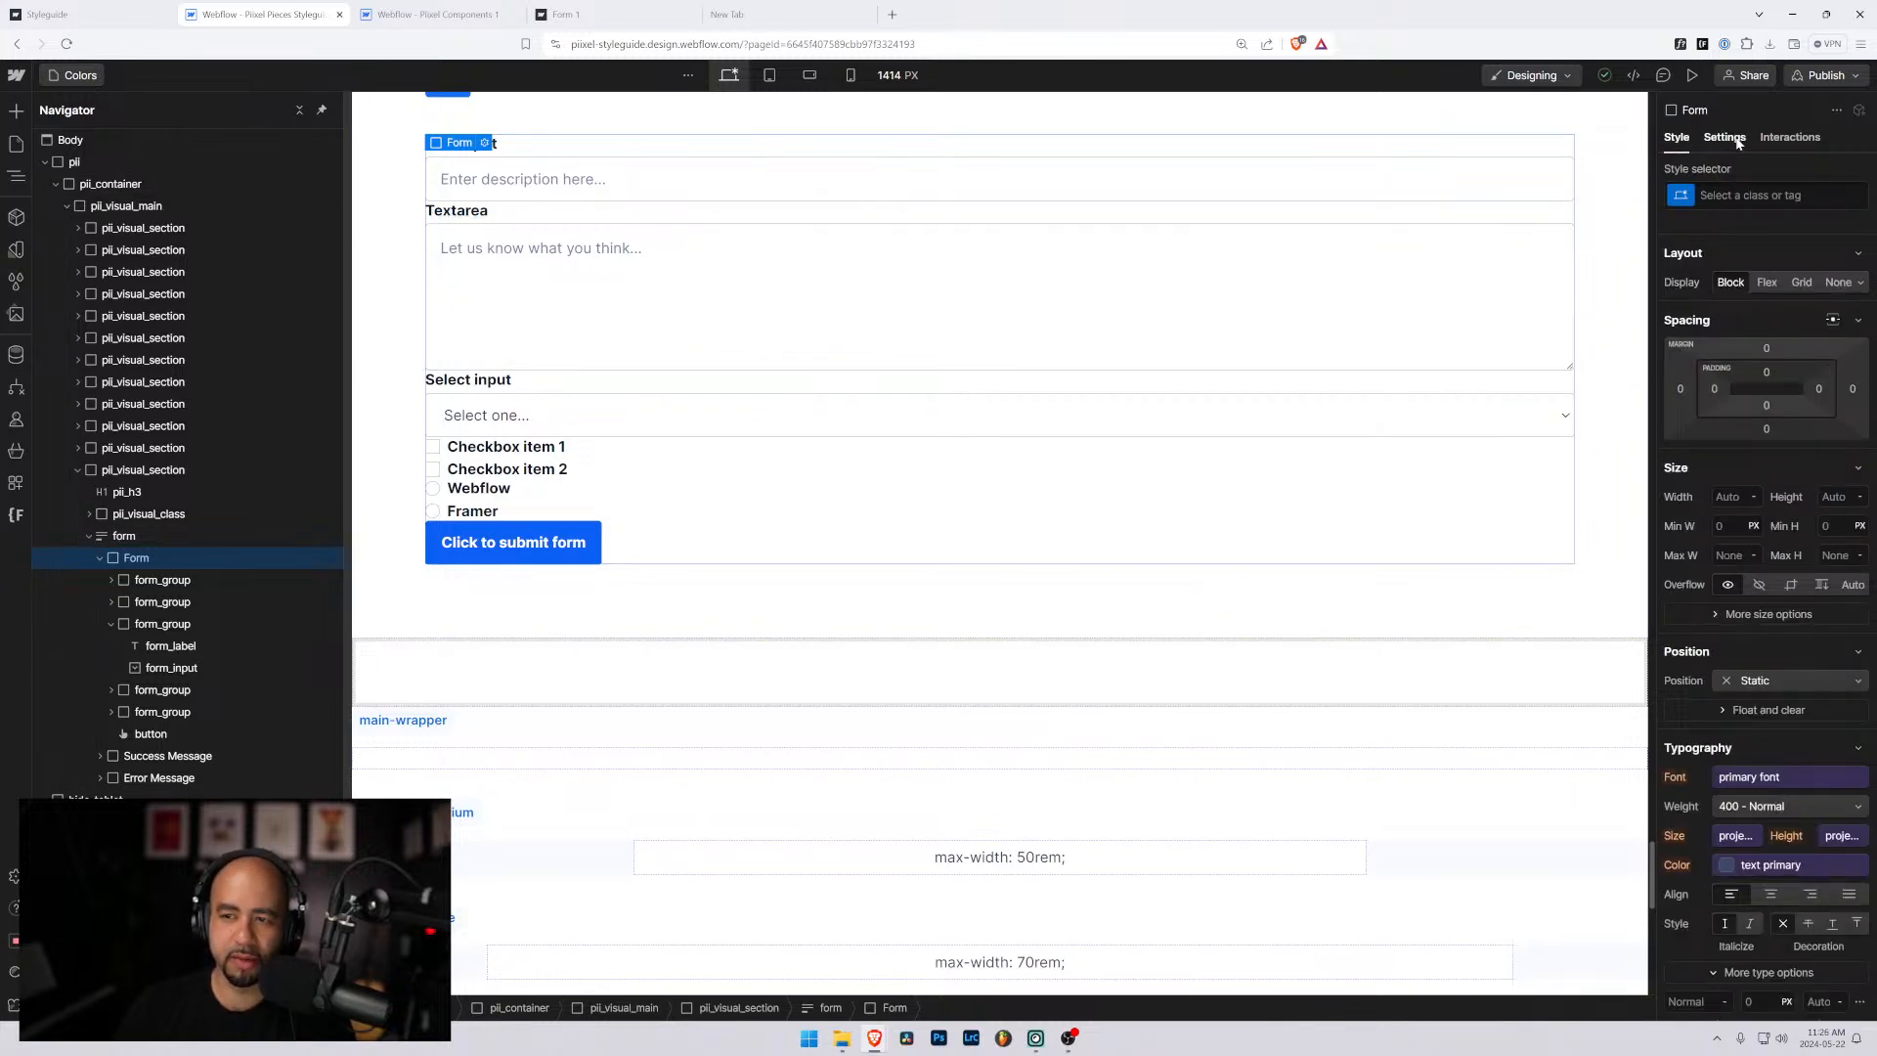
{"action": "left_click", "coordinate": [1725, 137]}
{"action": "left_click", "coordinate": [1750, 181]}
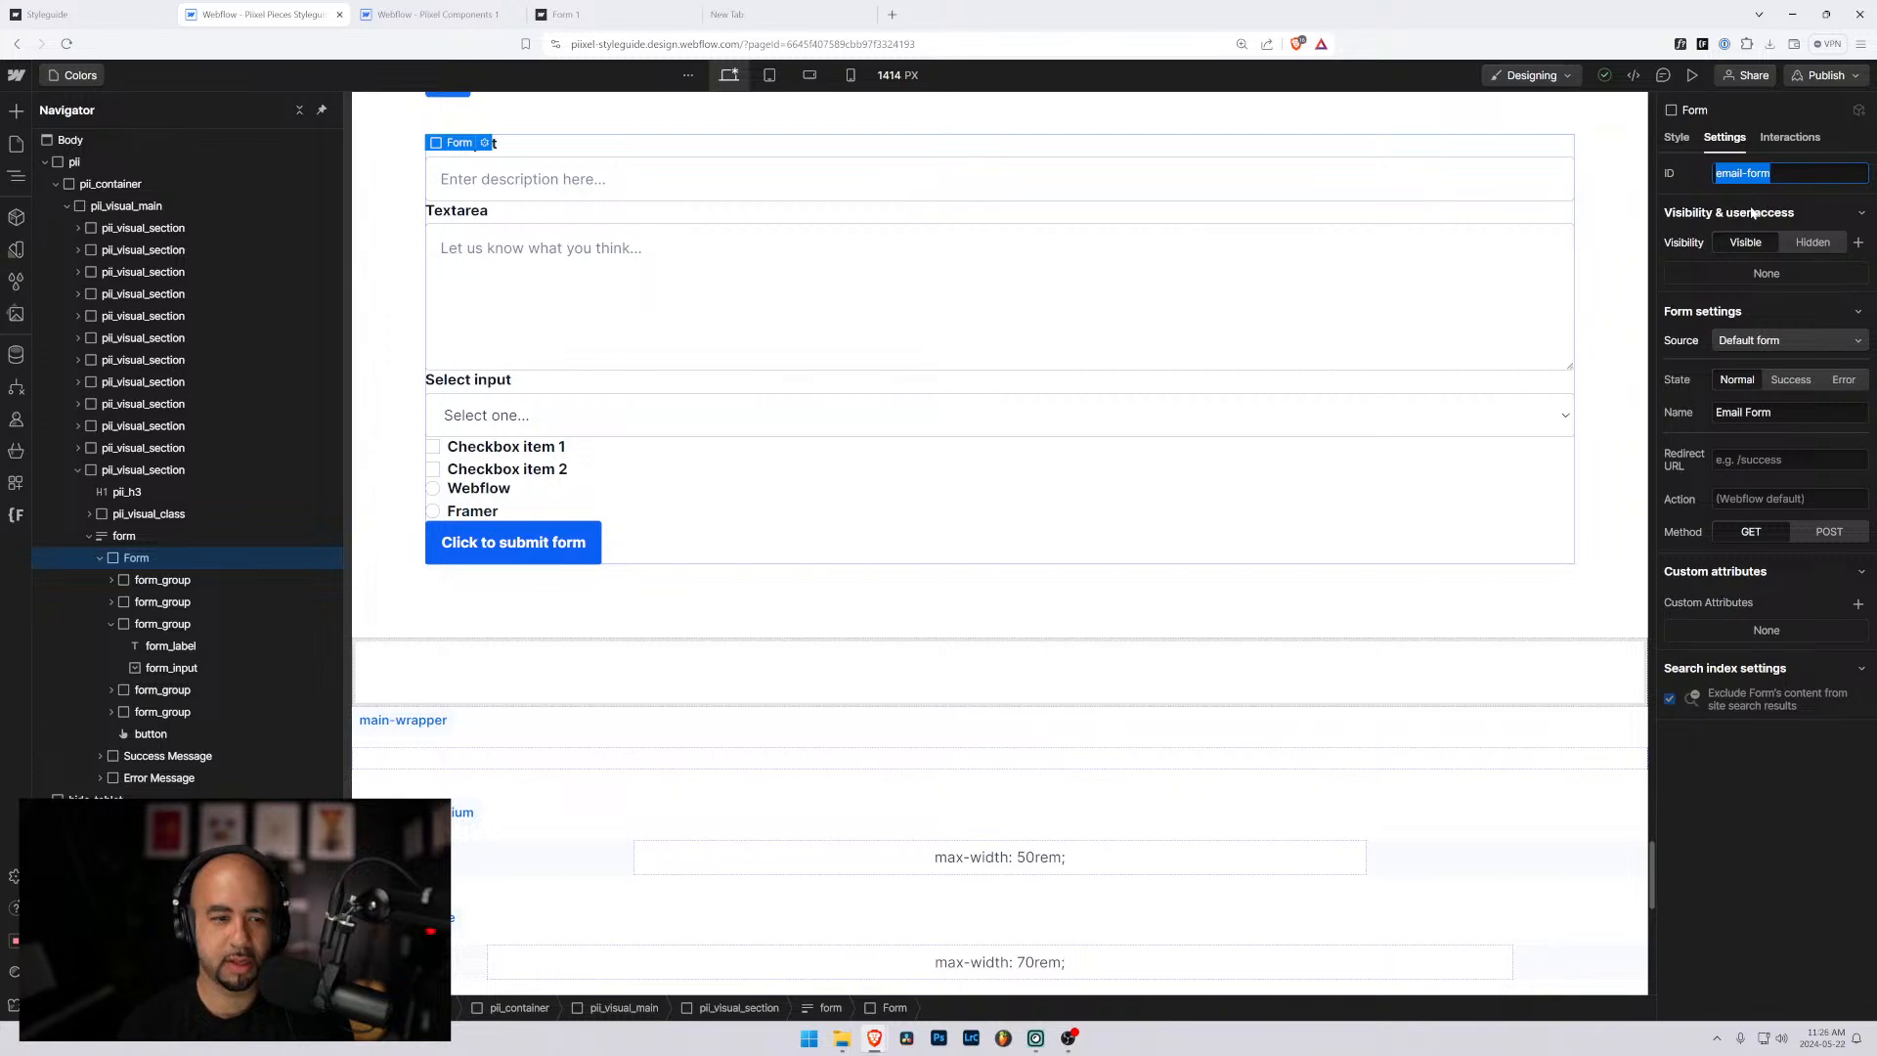
{"action": "type", "text": "Pi"}
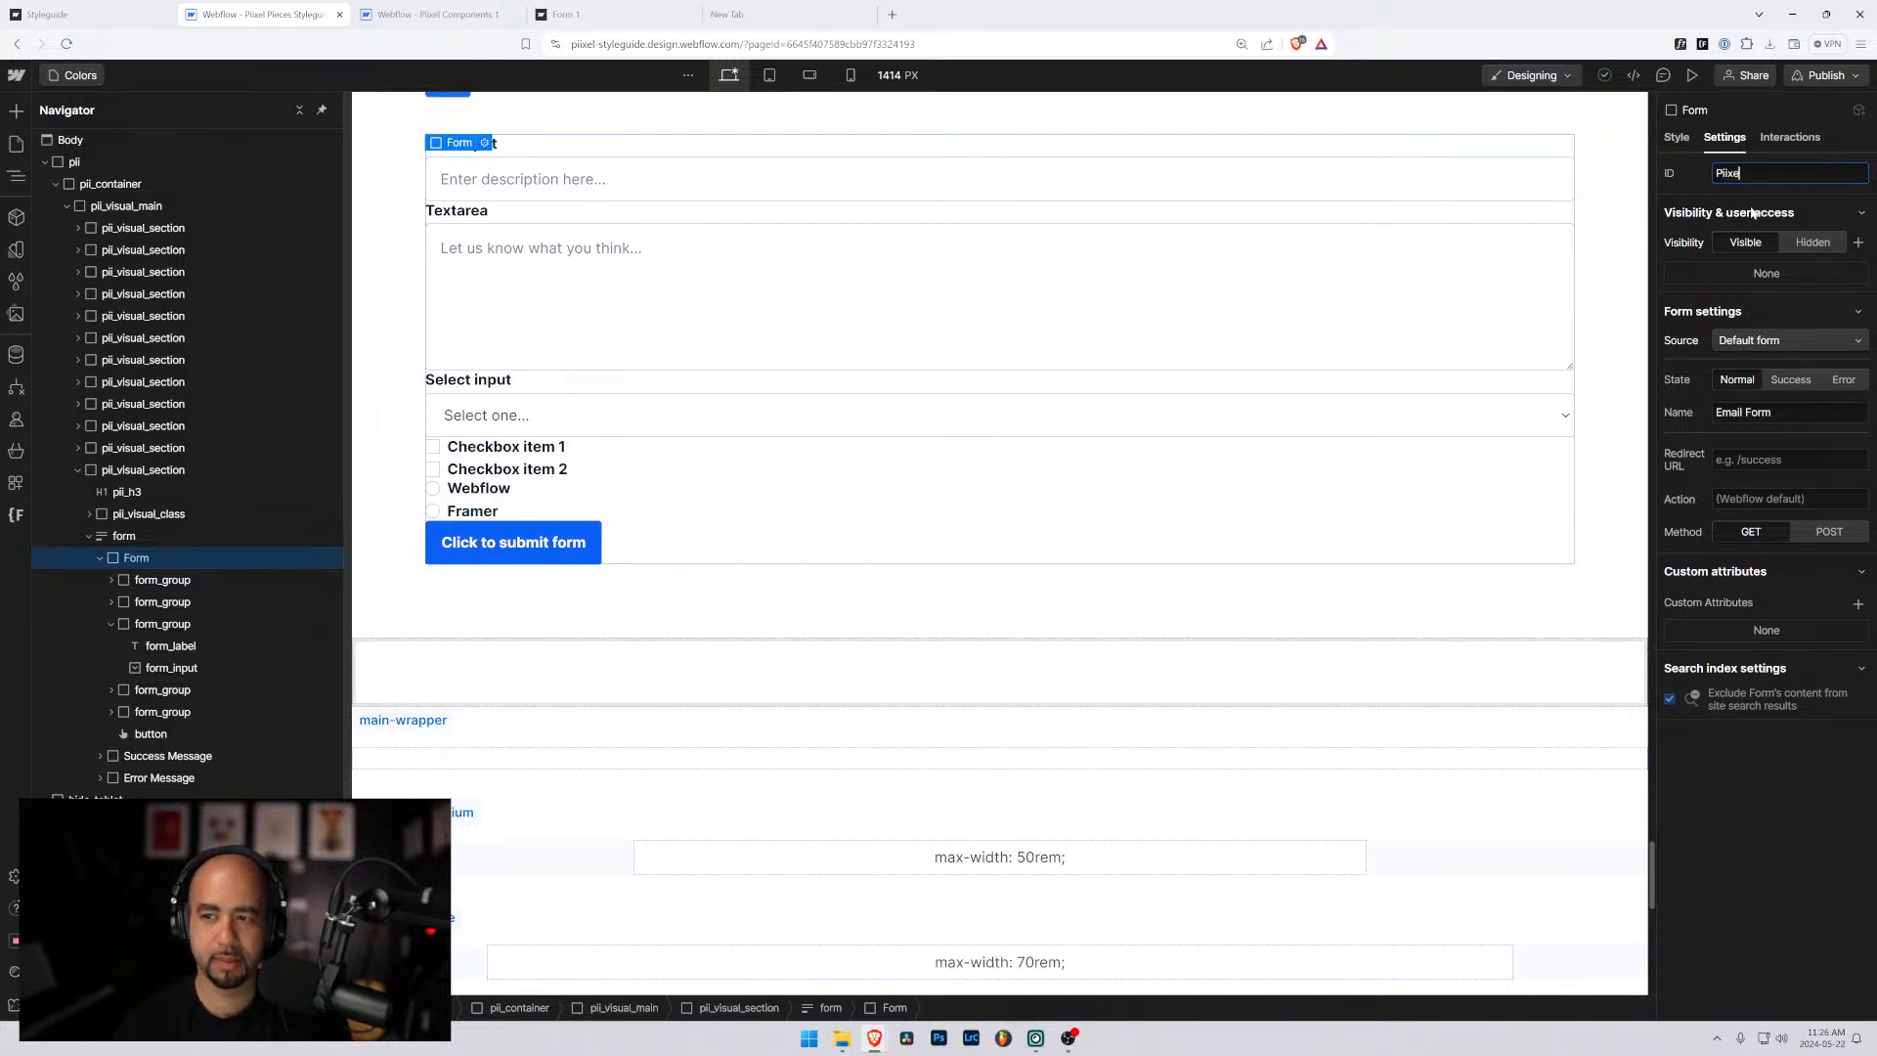
{"action": "type", "text": "ixel-Form"}
{"action": "key", "text": "Return"}
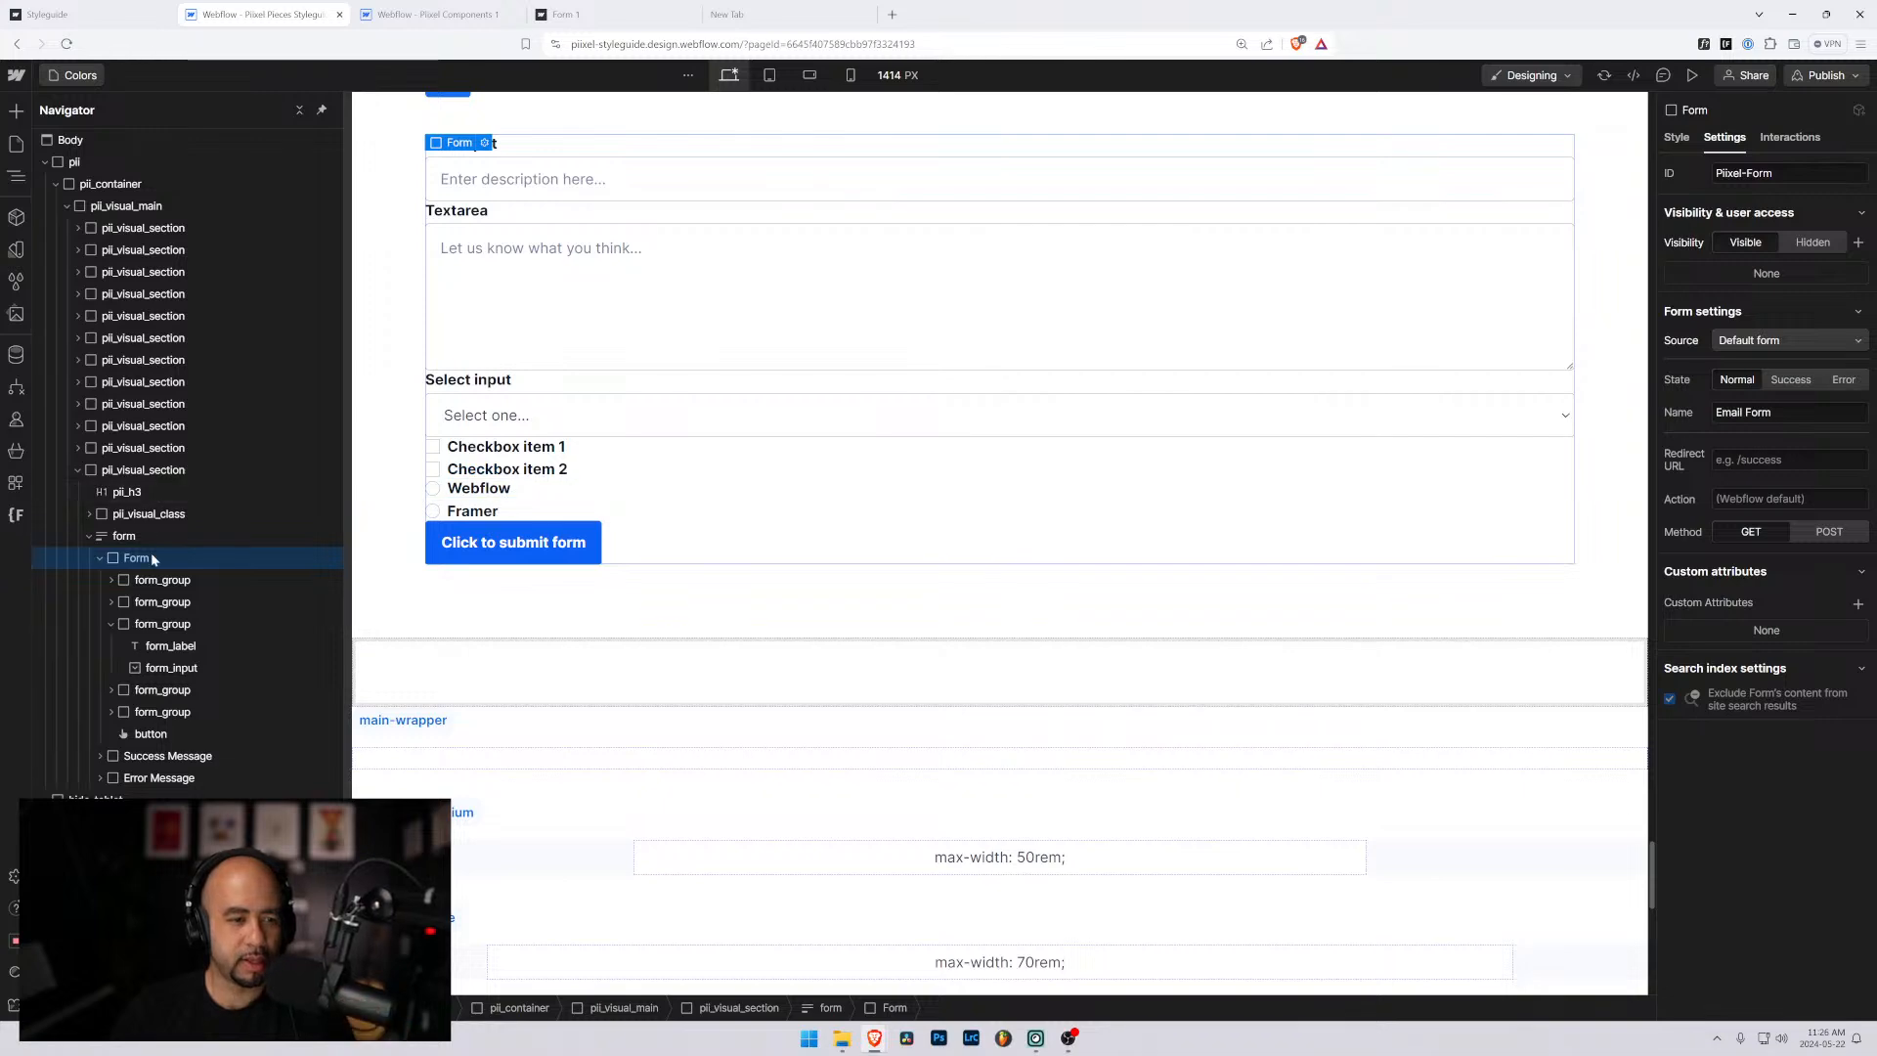
Reselect the Form element inside the form block and set its ID to piixel-form in lowercase.
{"action": "left_click", "coordinate": [123, 538]}
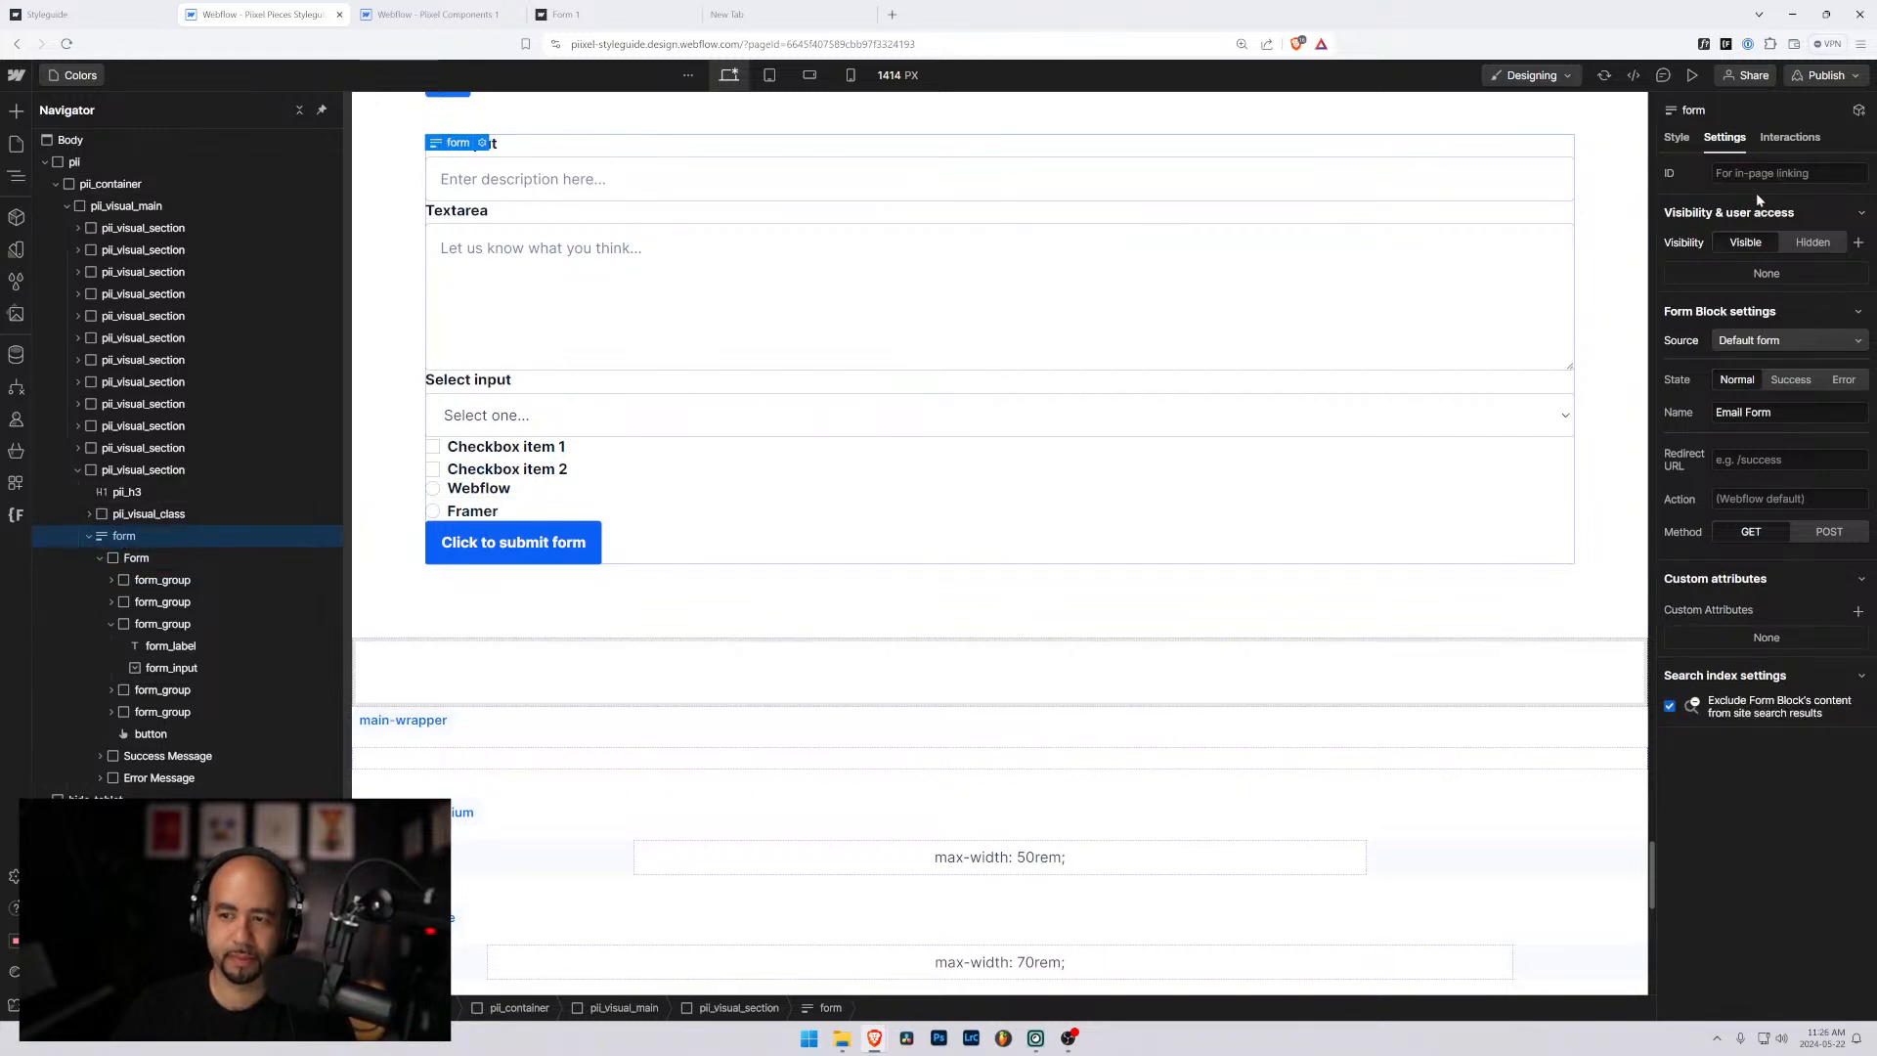
{"action": "left_click", "coordinate": [133, 557]}
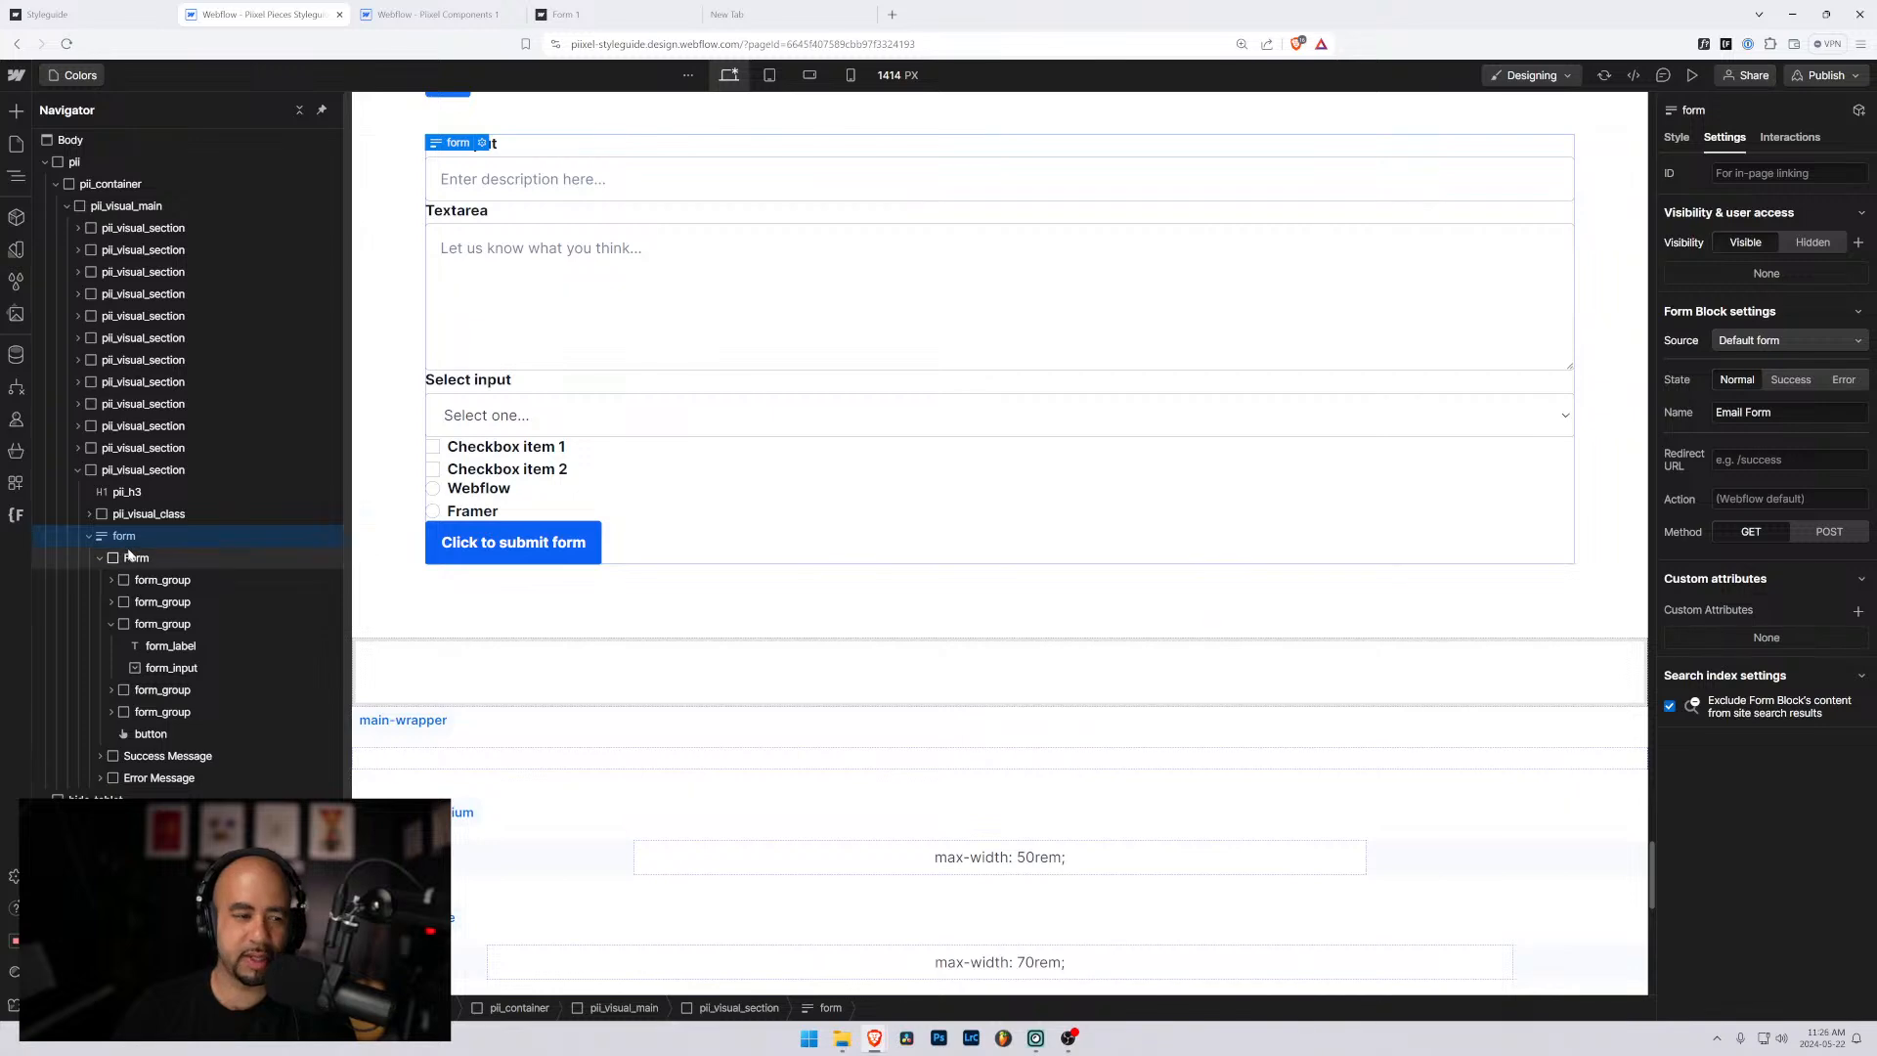
{"action": "left_click_drag", "start_coordinate": [1807, 175], "coordinate": [1618, 174]}
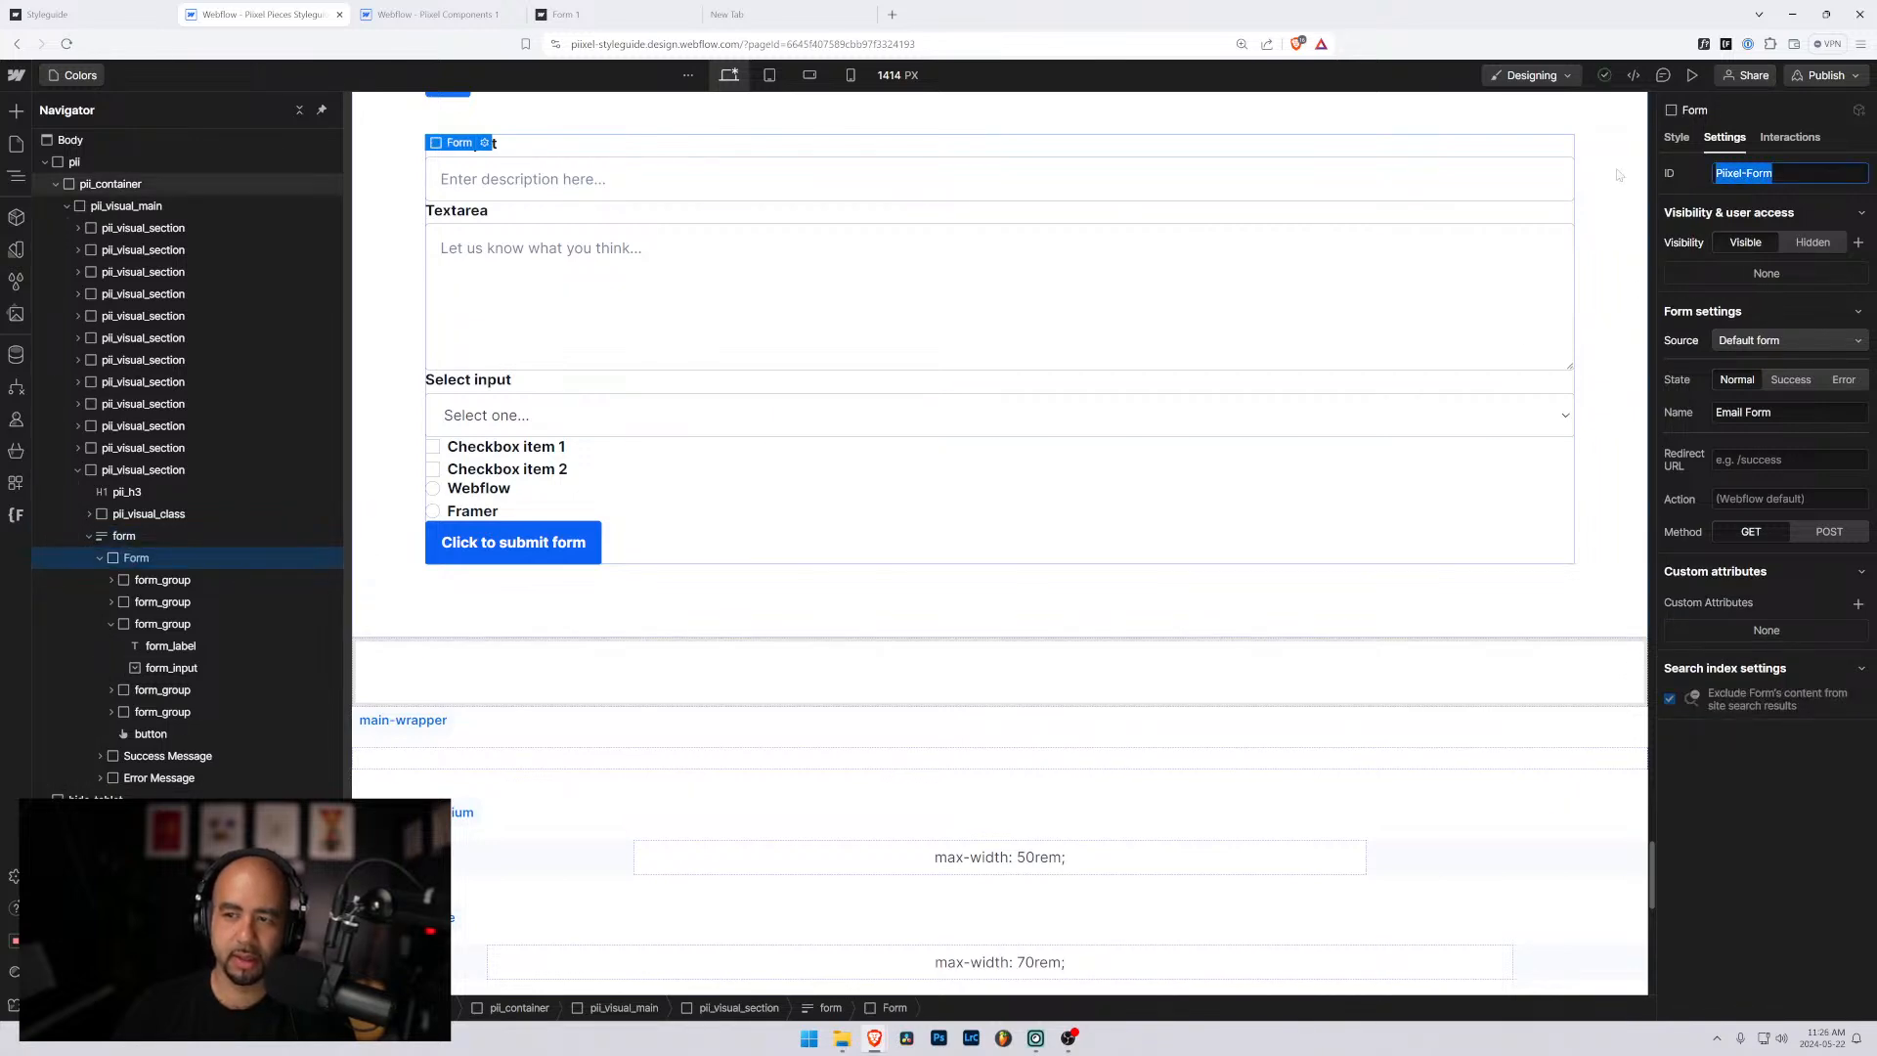
{"action": "type", "text": "piixel-"}
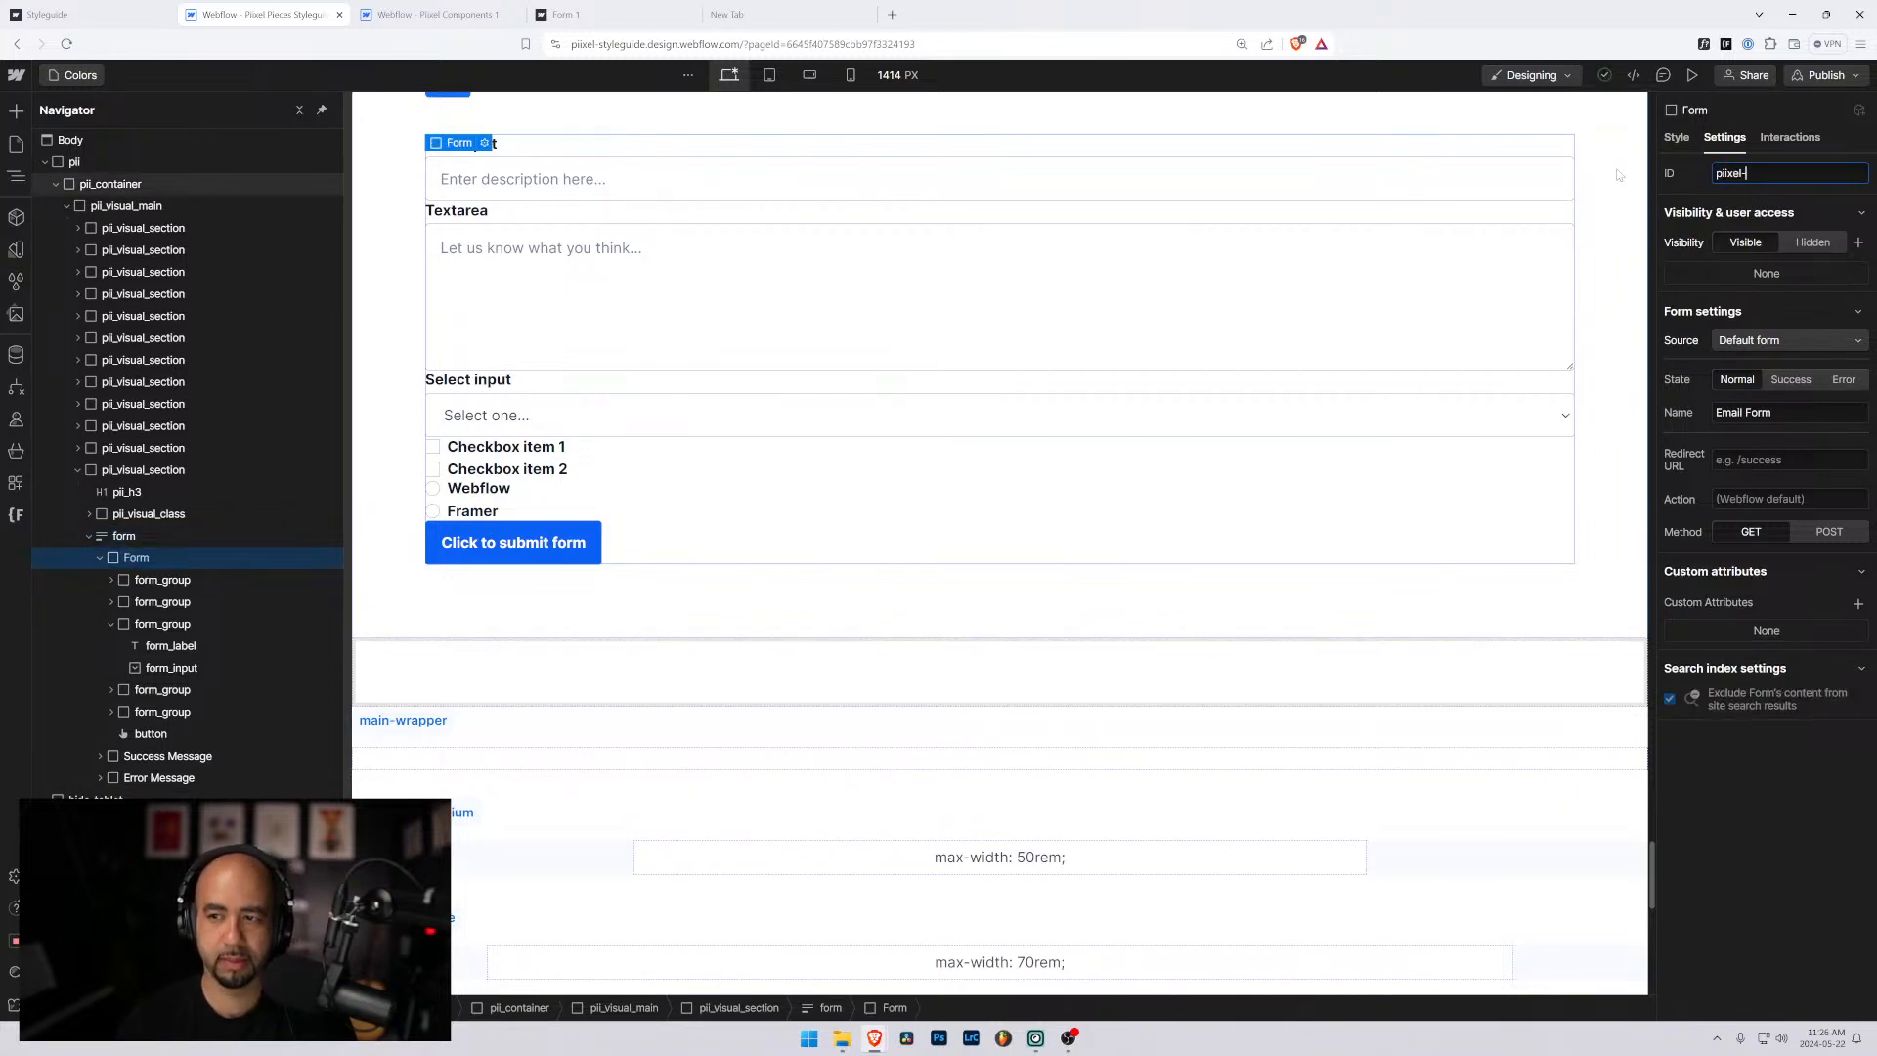
{"action": "type", "text": "form"}
Rename the form in its form settings as Piixel Form.
{"action": "left_click", "coordinate": [1794, 411]}
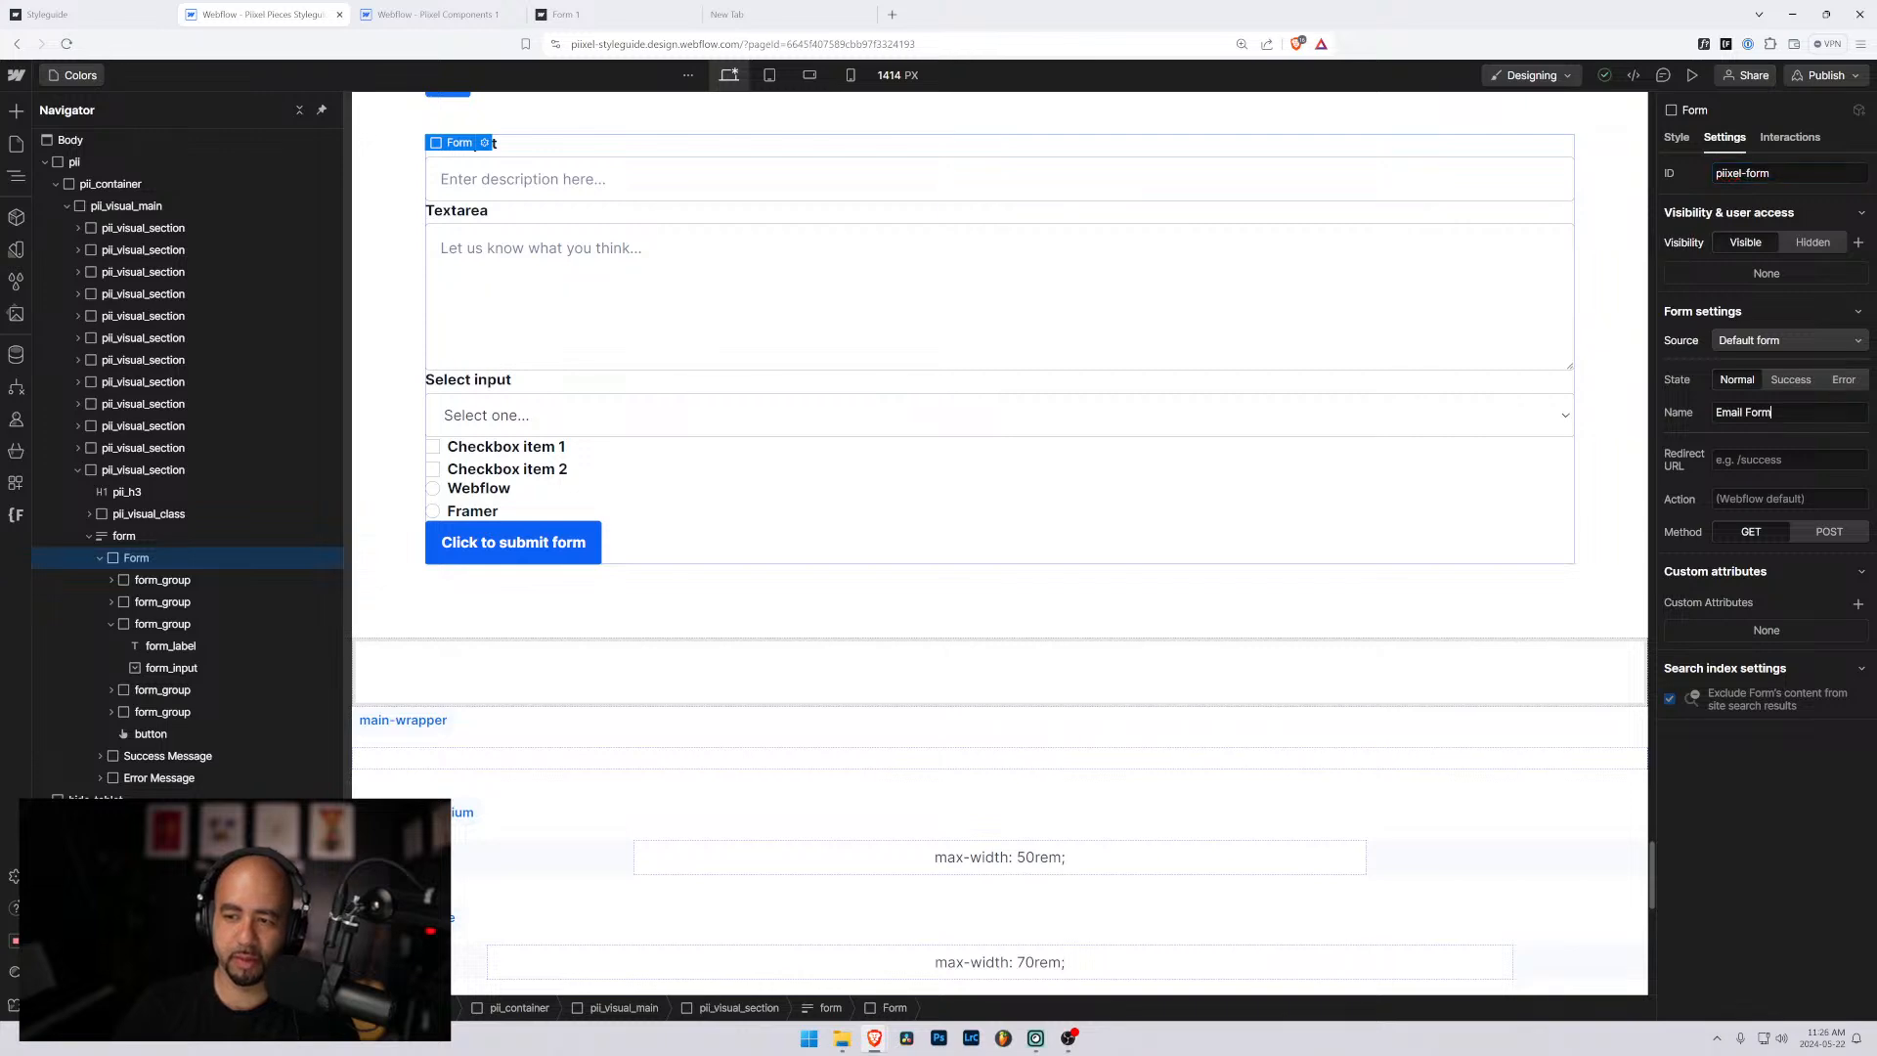
{"action": "key", "text": "ctrl+a"}
{"action": "type", "text": "Fo"}
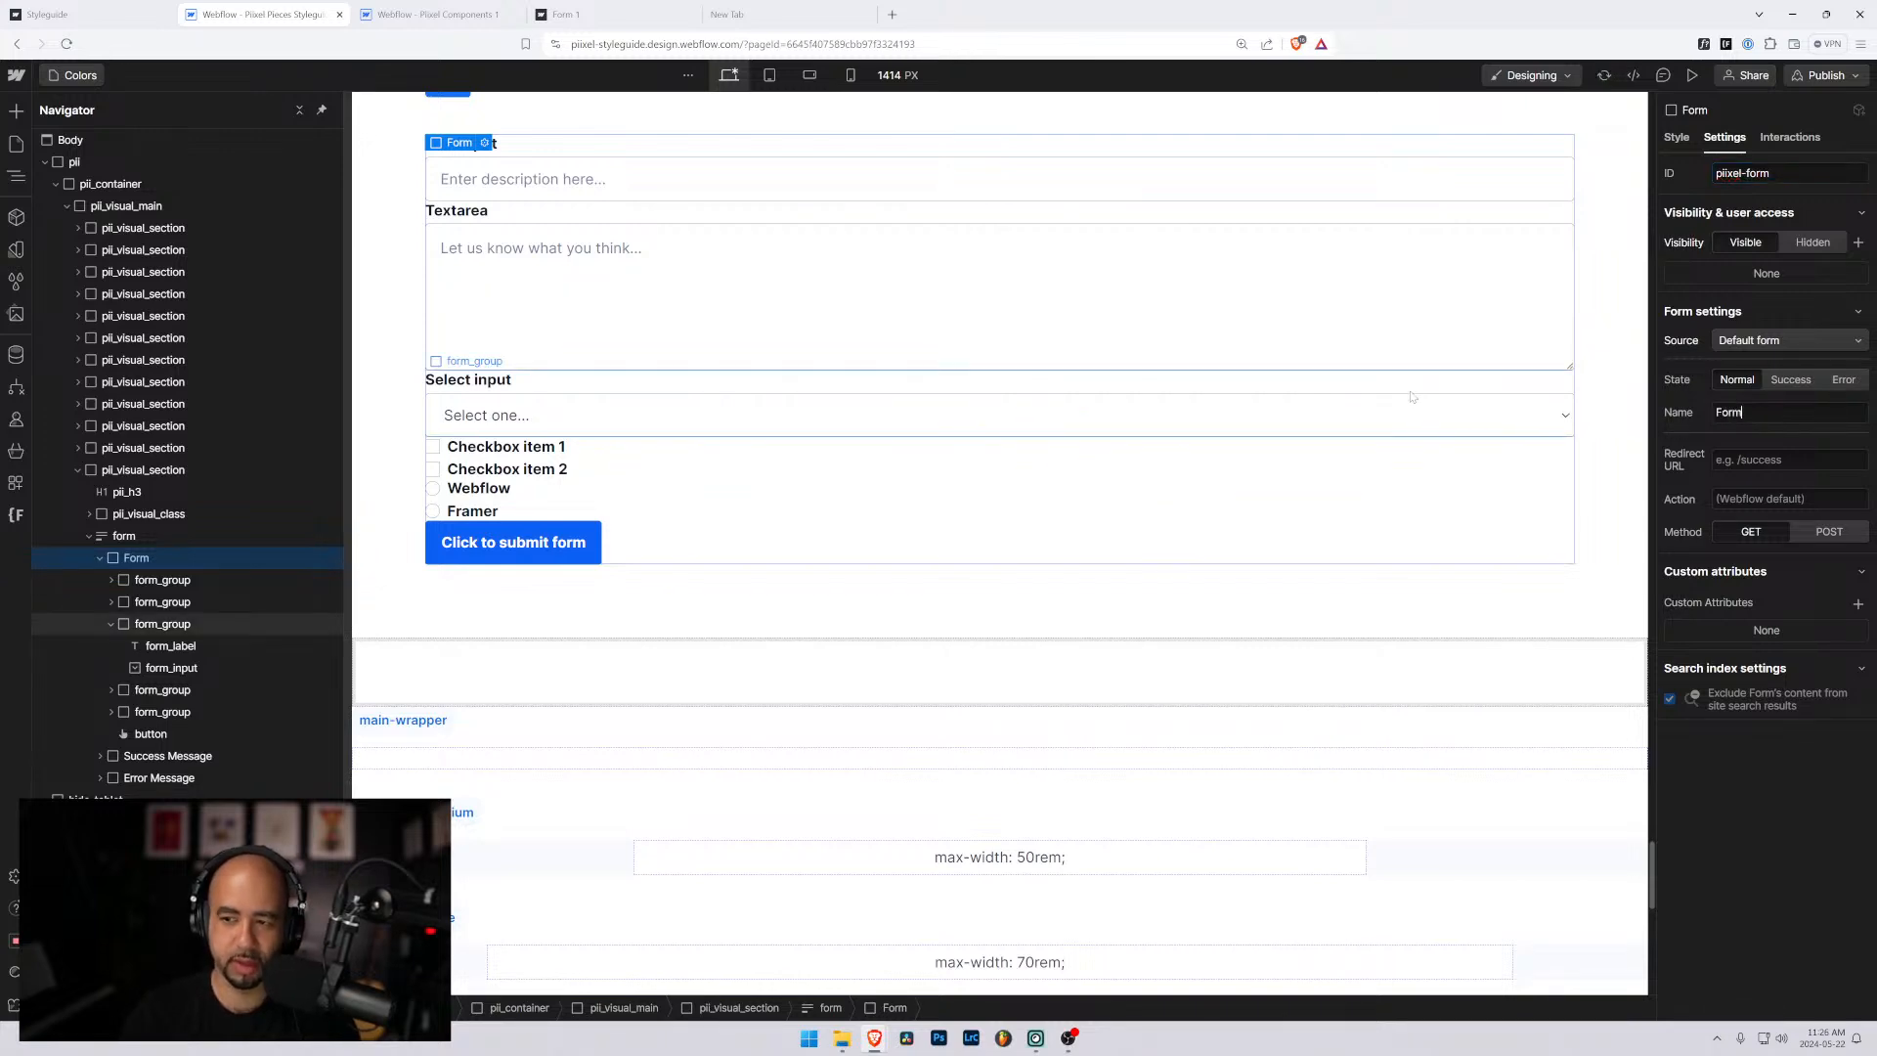
{"action": "key", "text": "BackSpace"}
{"action": "key", "text": "BackSpace"}
{"action": "type", "text": "Pixel"}
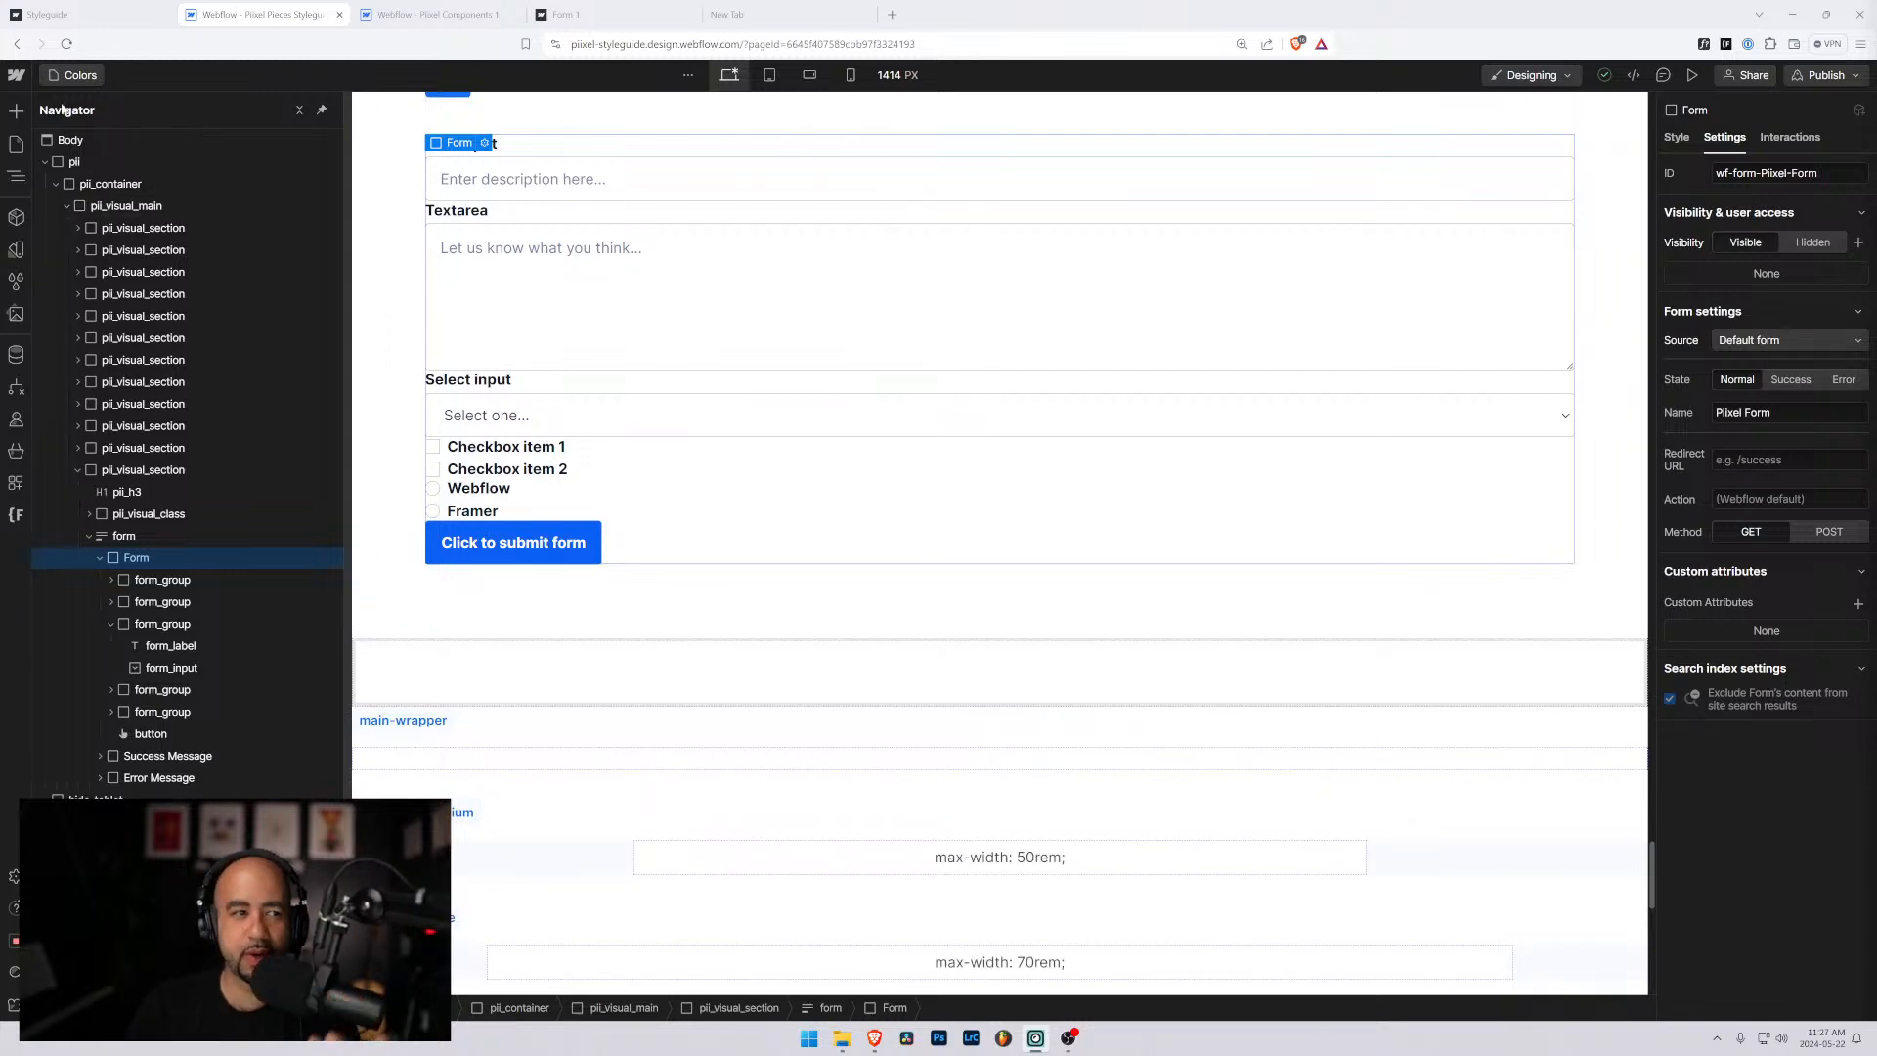
Open the Style Guide page and add the line "- Piixel Pieces Design System" below the introductory paragraph's text, after a blank line.
{"action": "left_click", "coordinate": [15, 144]}
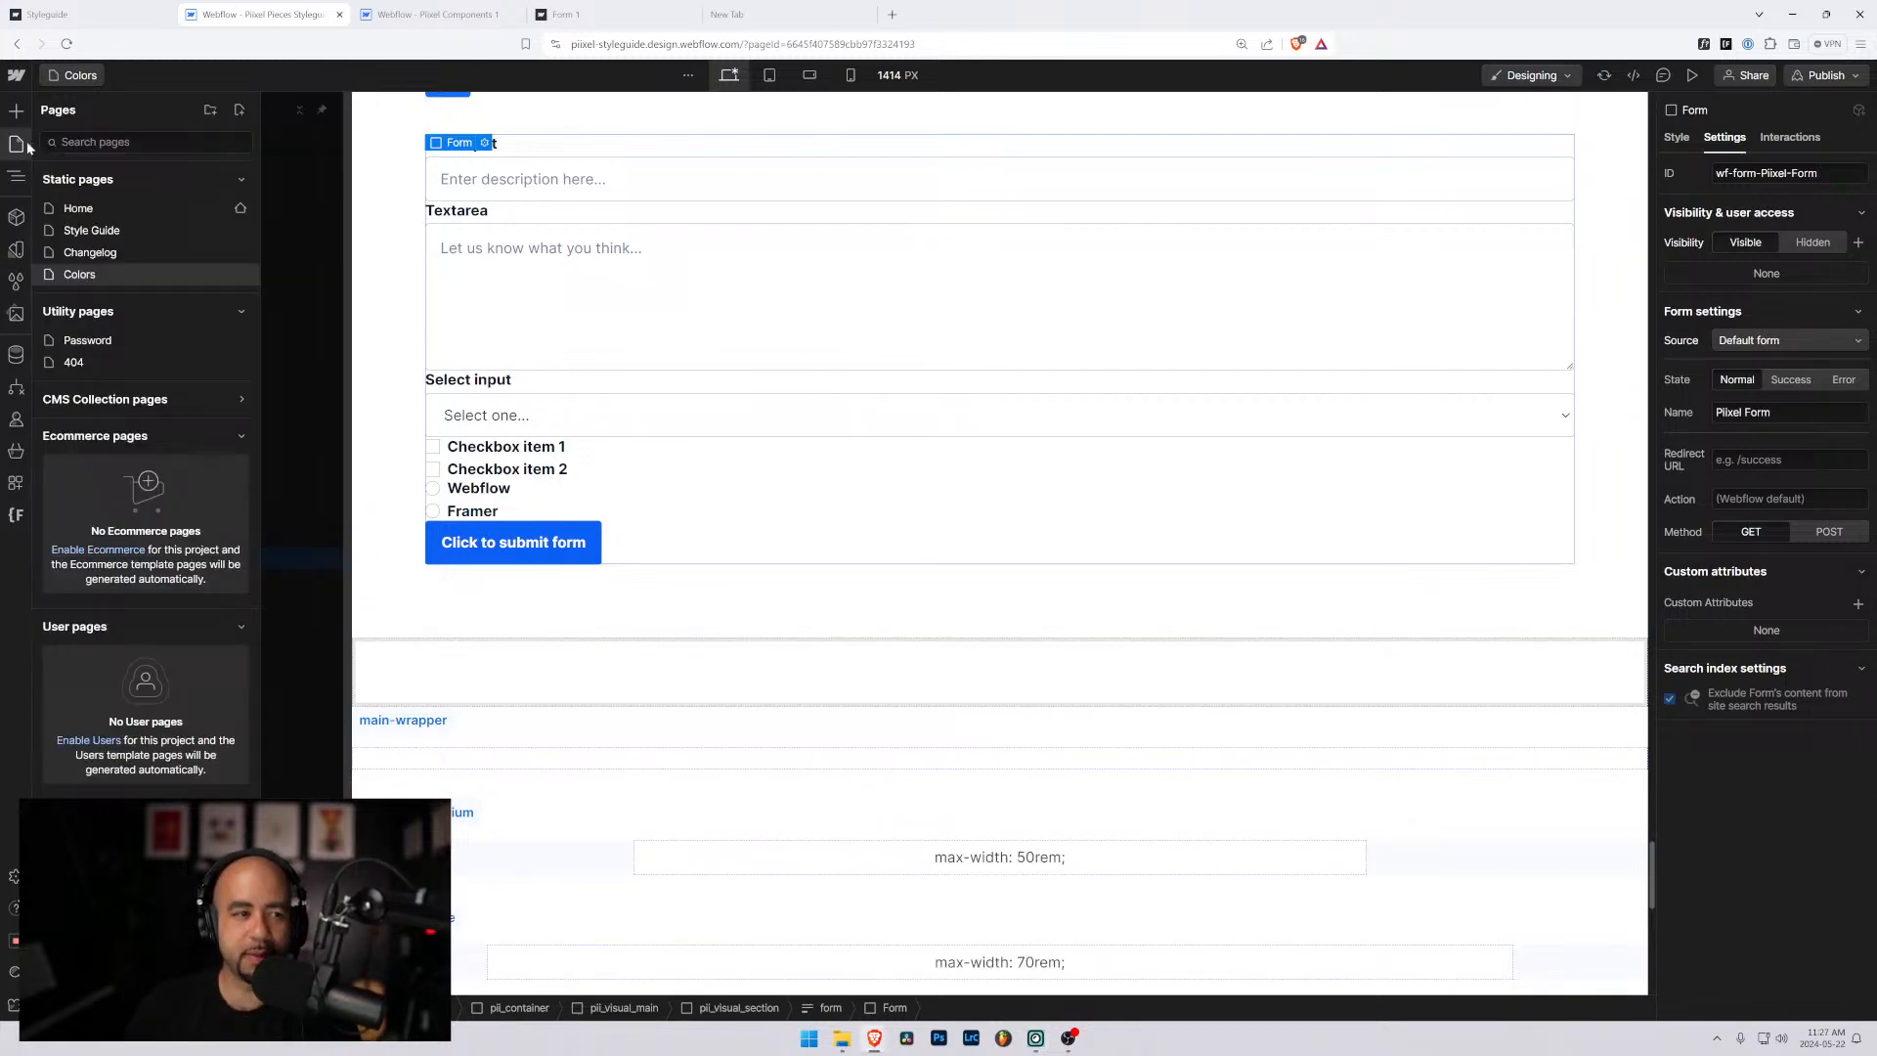
{"action": "left_click", "coordinate": [115, 230]}
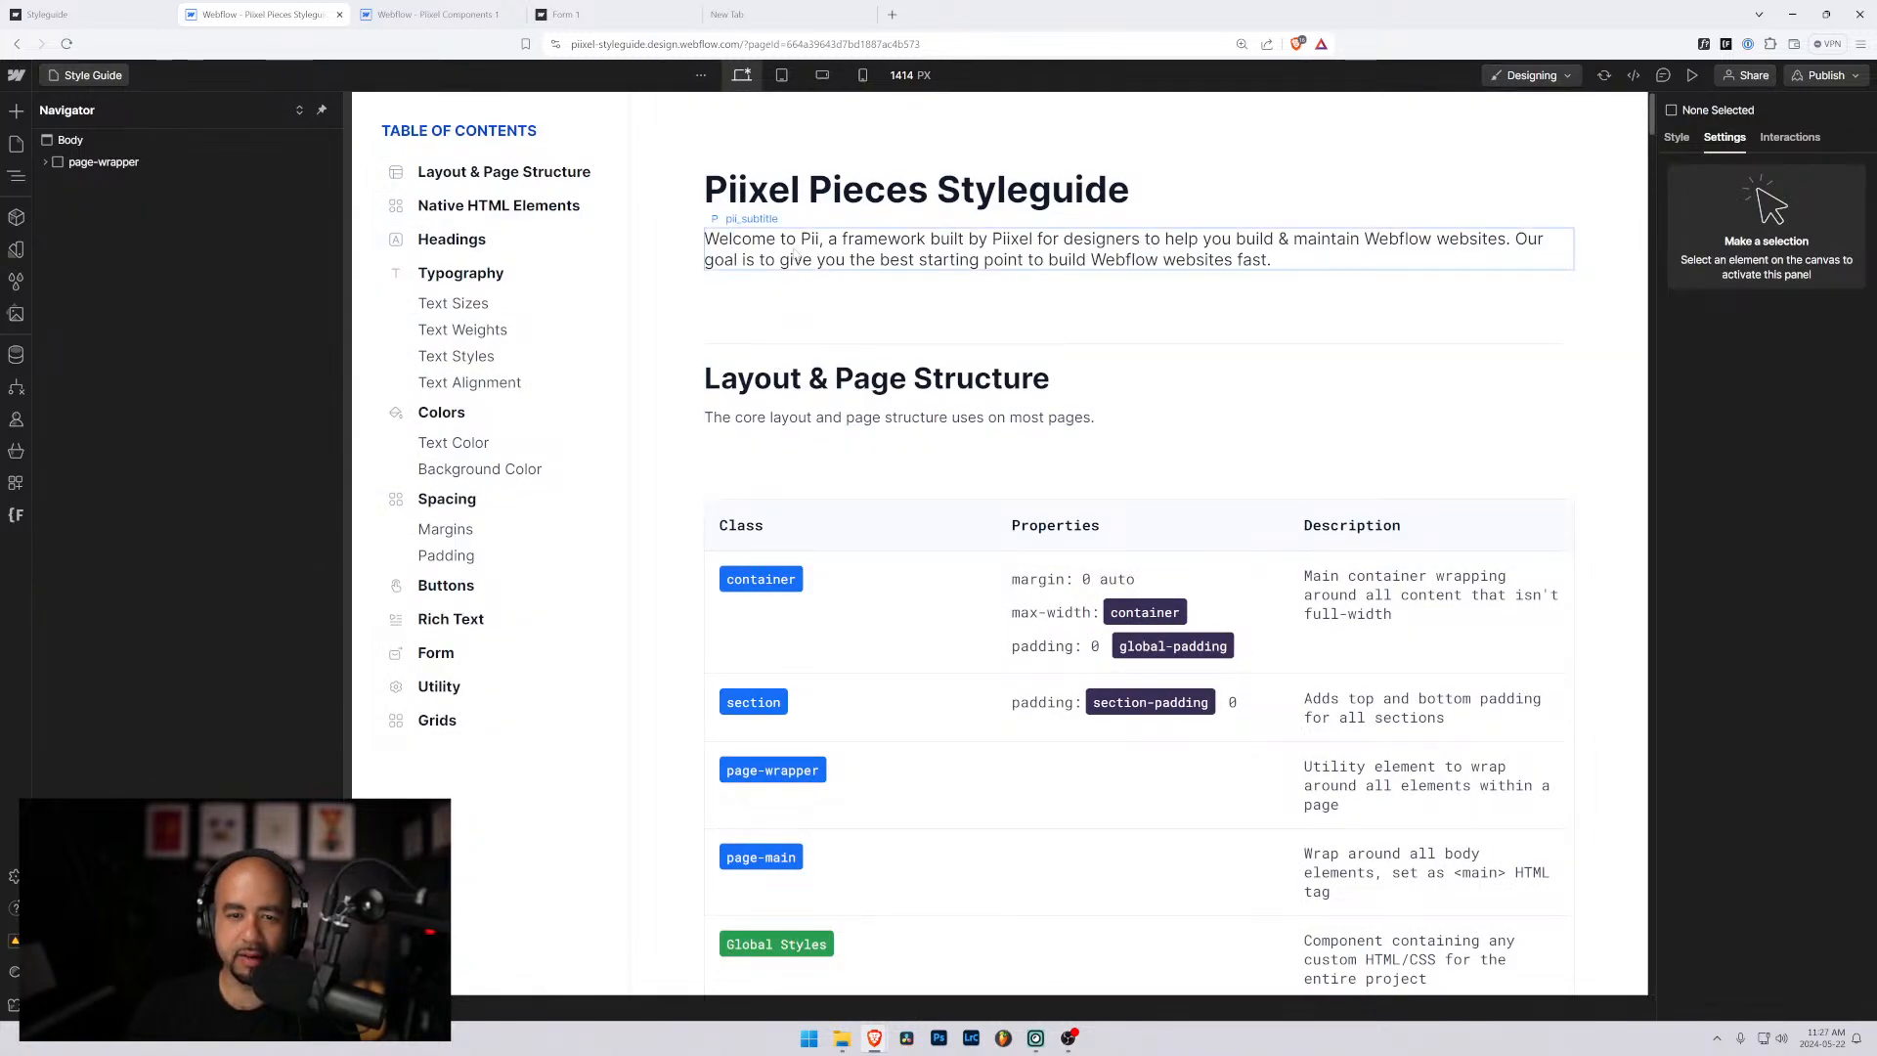
{"action": "left_click", "coordinate": [1283, 262]}
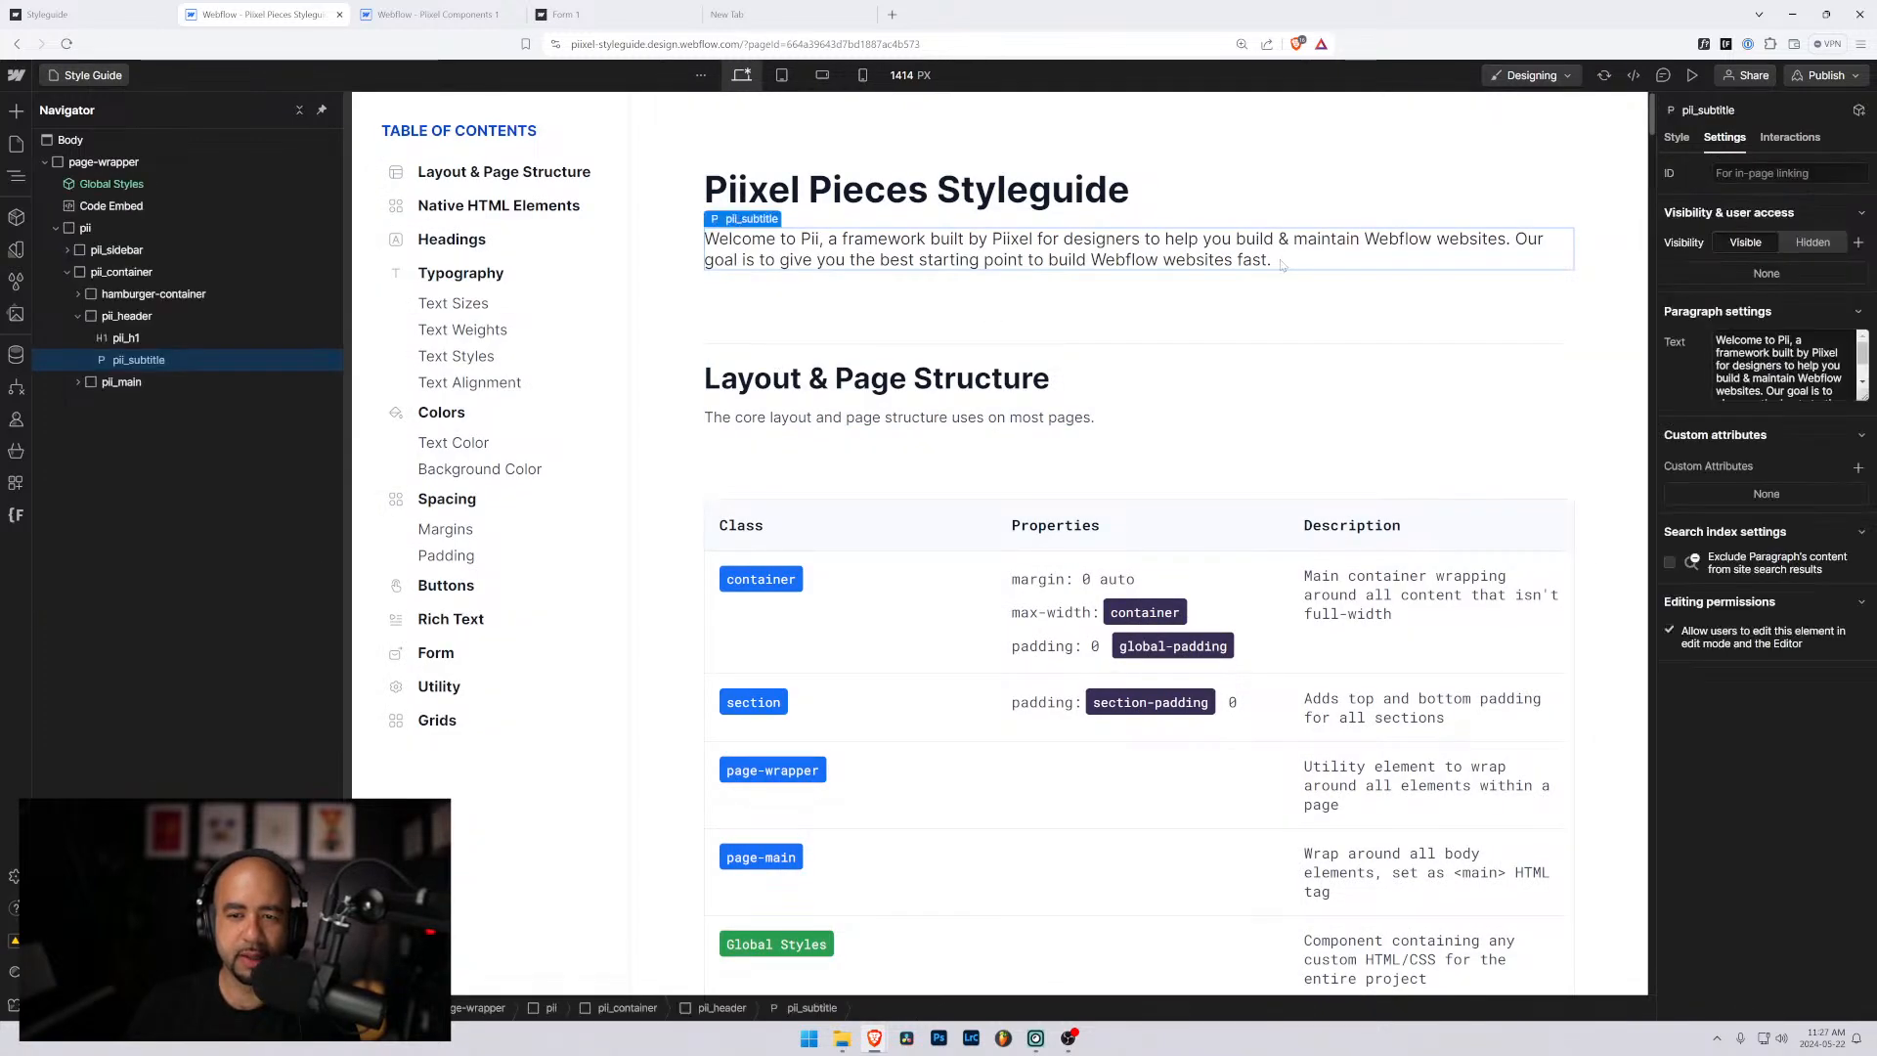
{"action": "double_click", "coordinate": [1289, 266]}
{"action": "left_click", "coordinate": [1276, 262]}
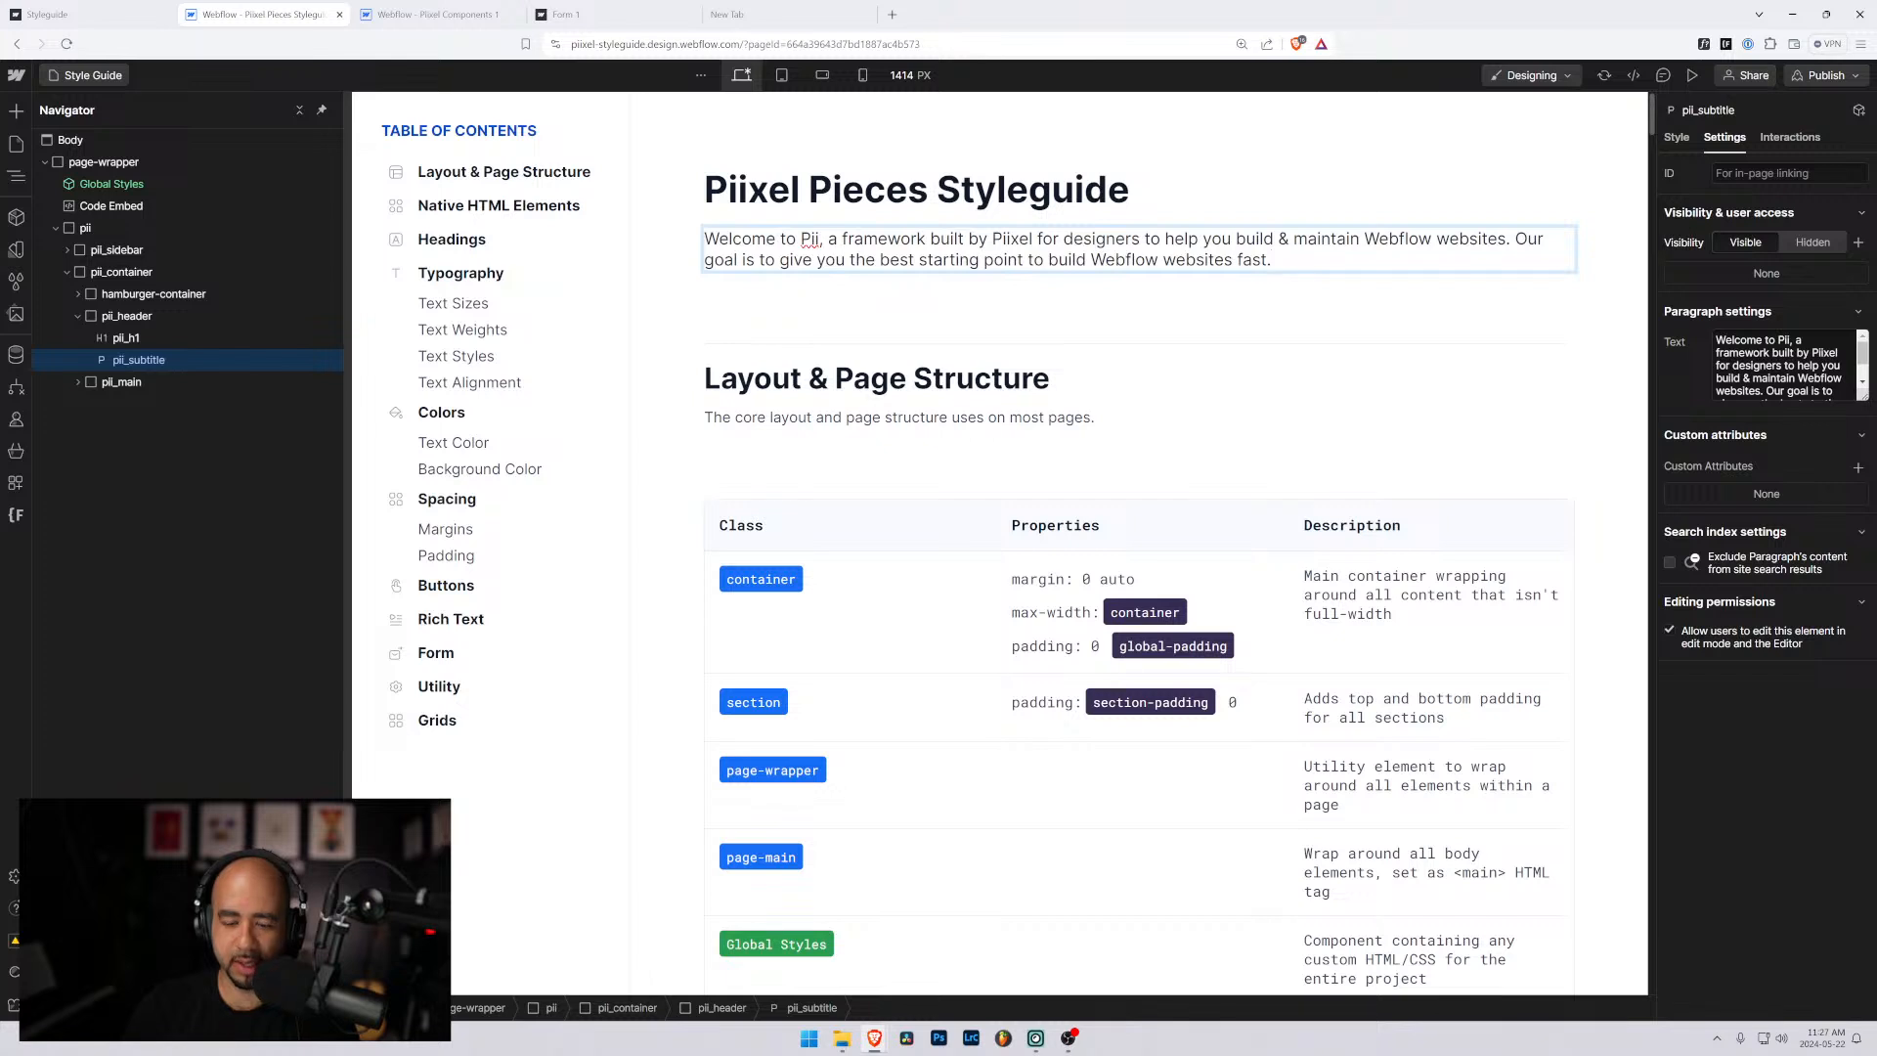
{"action": "key", "text": "shift+Return"}
{"action": "type", "text": "- Piixe"}
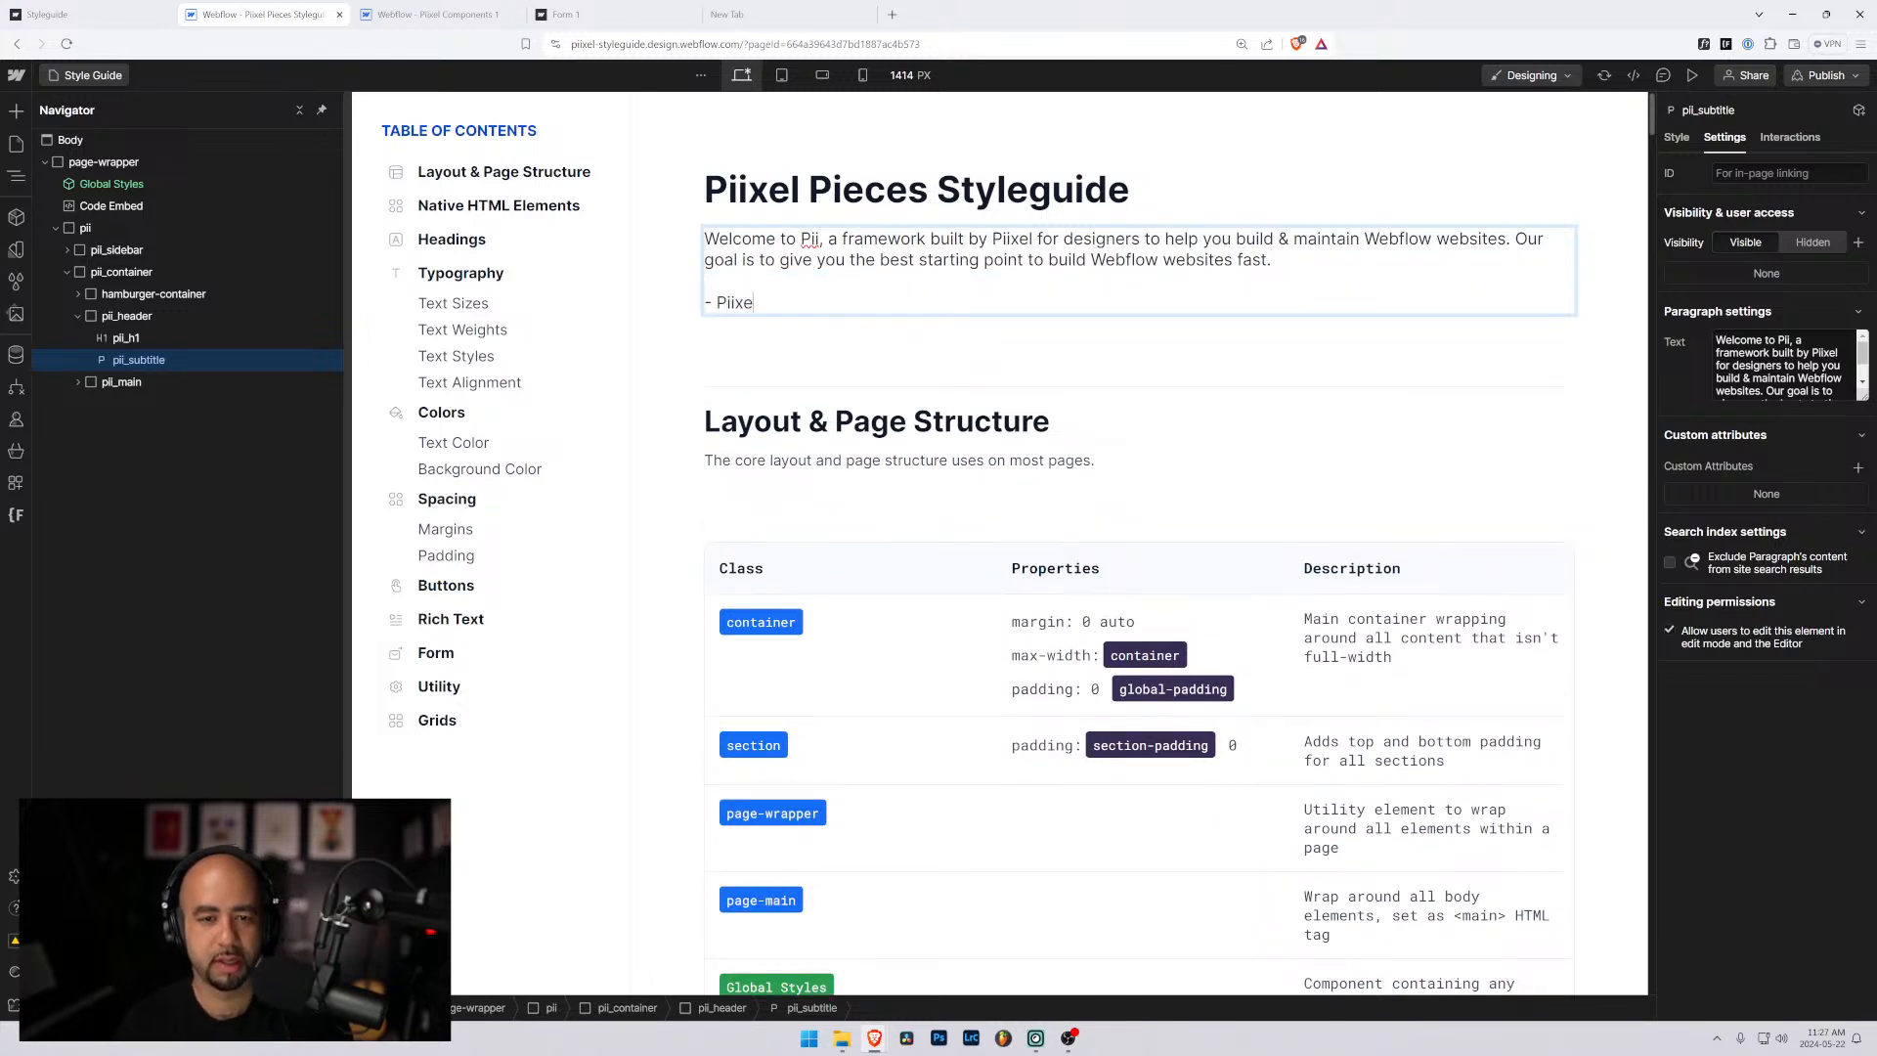
{"action": "type", "text": "l Pieces S"}
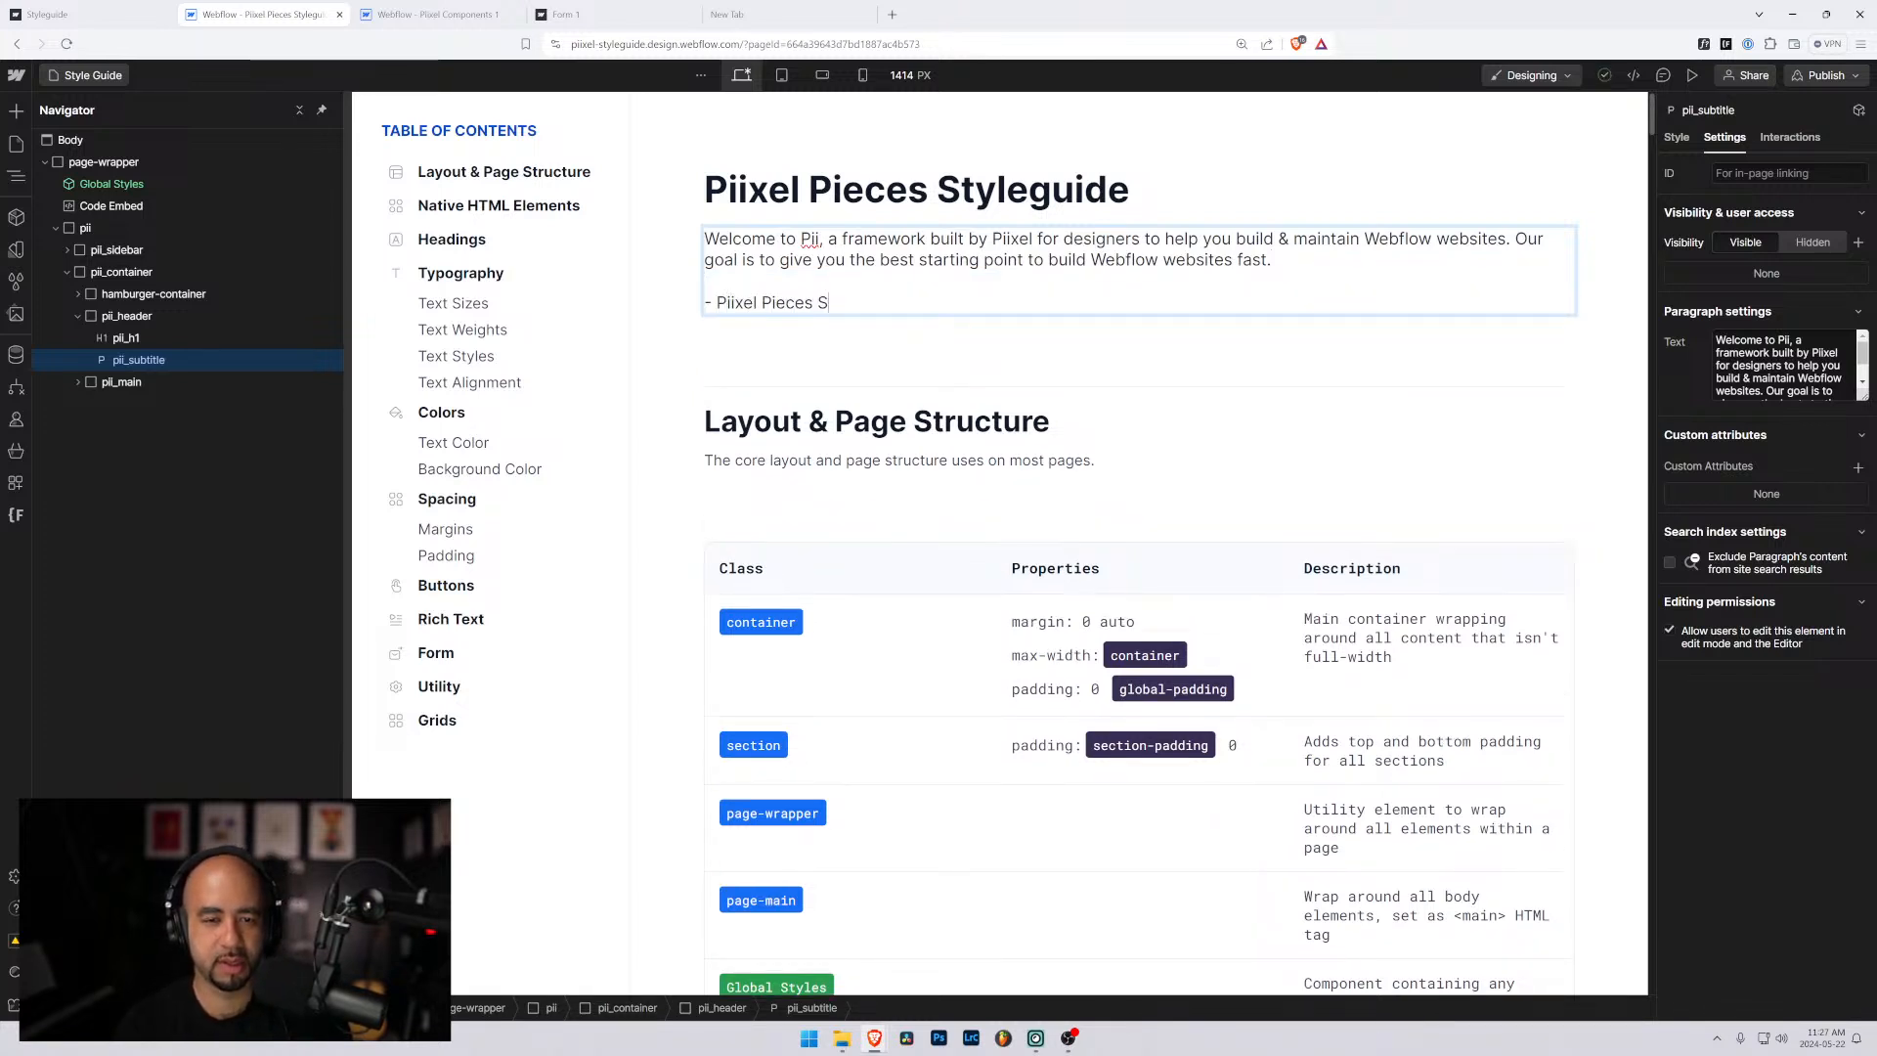
{"action": "key", "text": "BackSpace"}
{"action": "type", "text": "Design Sys"}
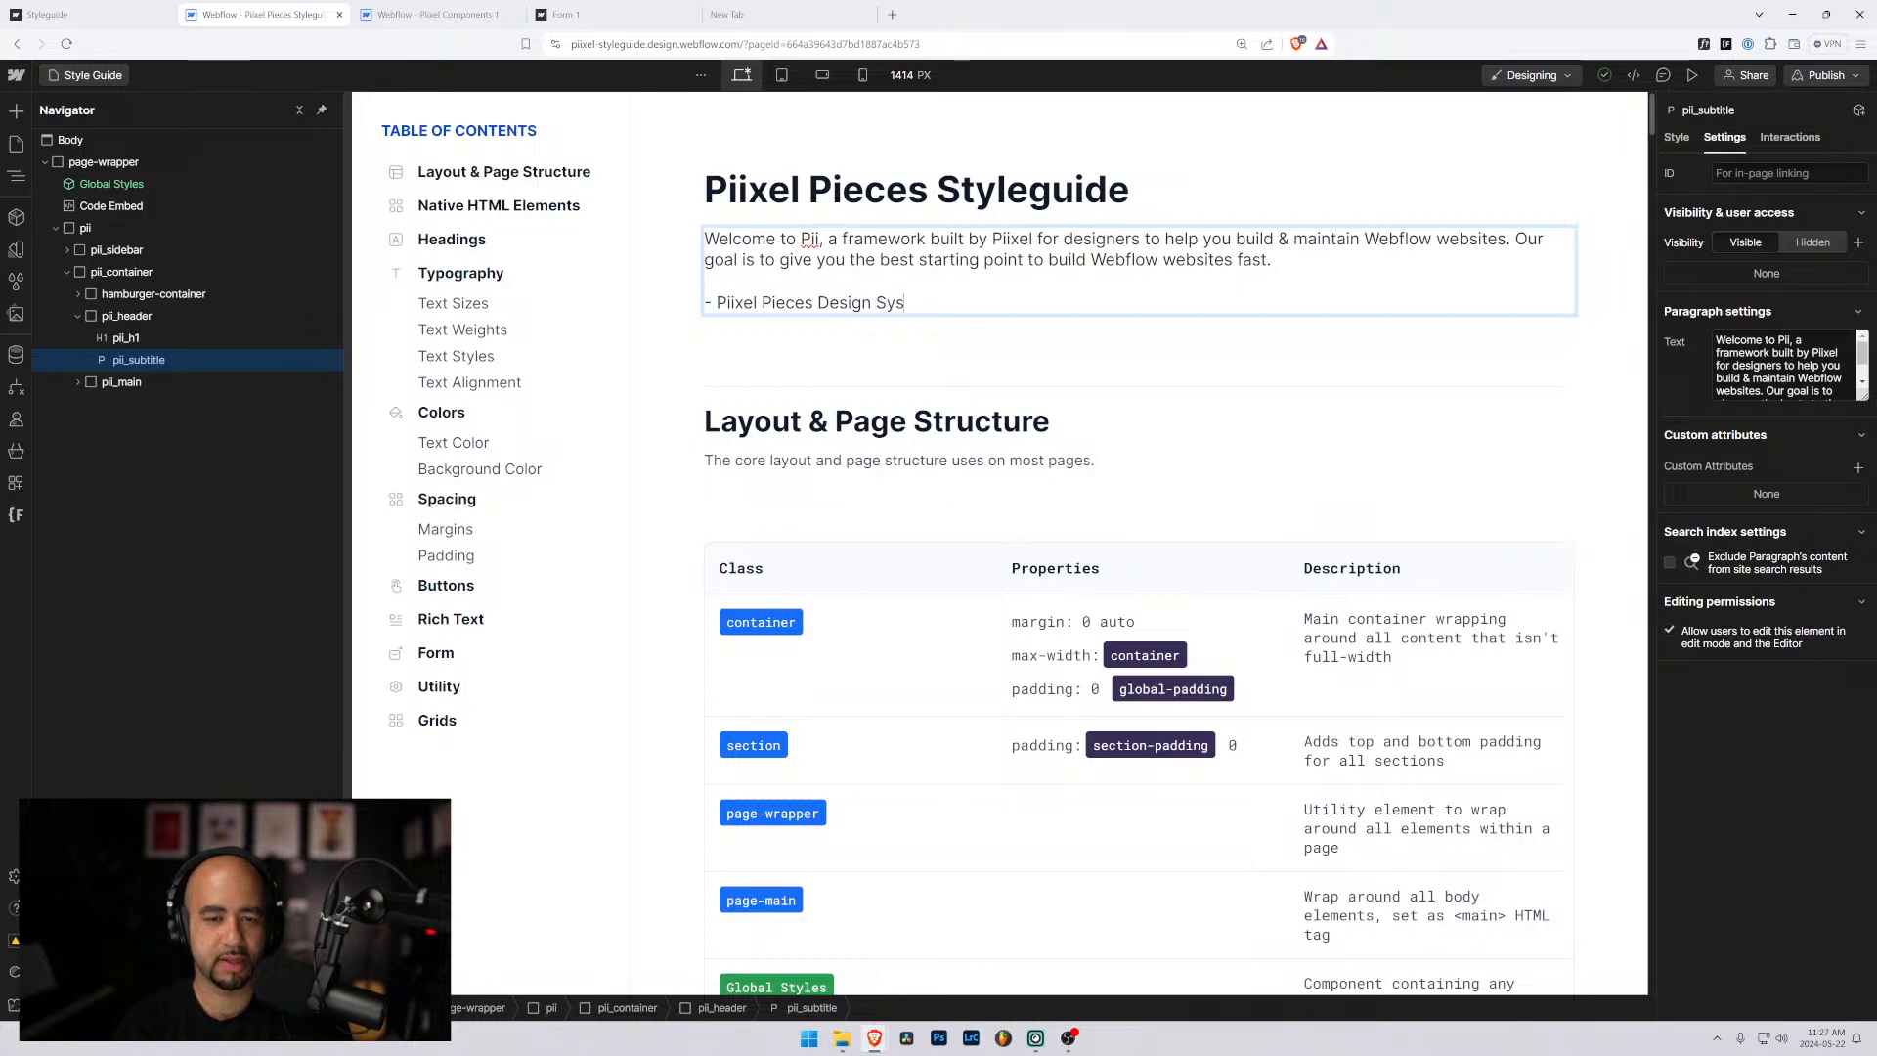
{"action": "type", "text": "tem"}
Add a second line reading "- Piixel Pieces Design Framework" at the end of the introductory paragraph.
{"action": "key", "text": "shift+Return"}
{"action": "type", "text": "- Piixel Piec"}
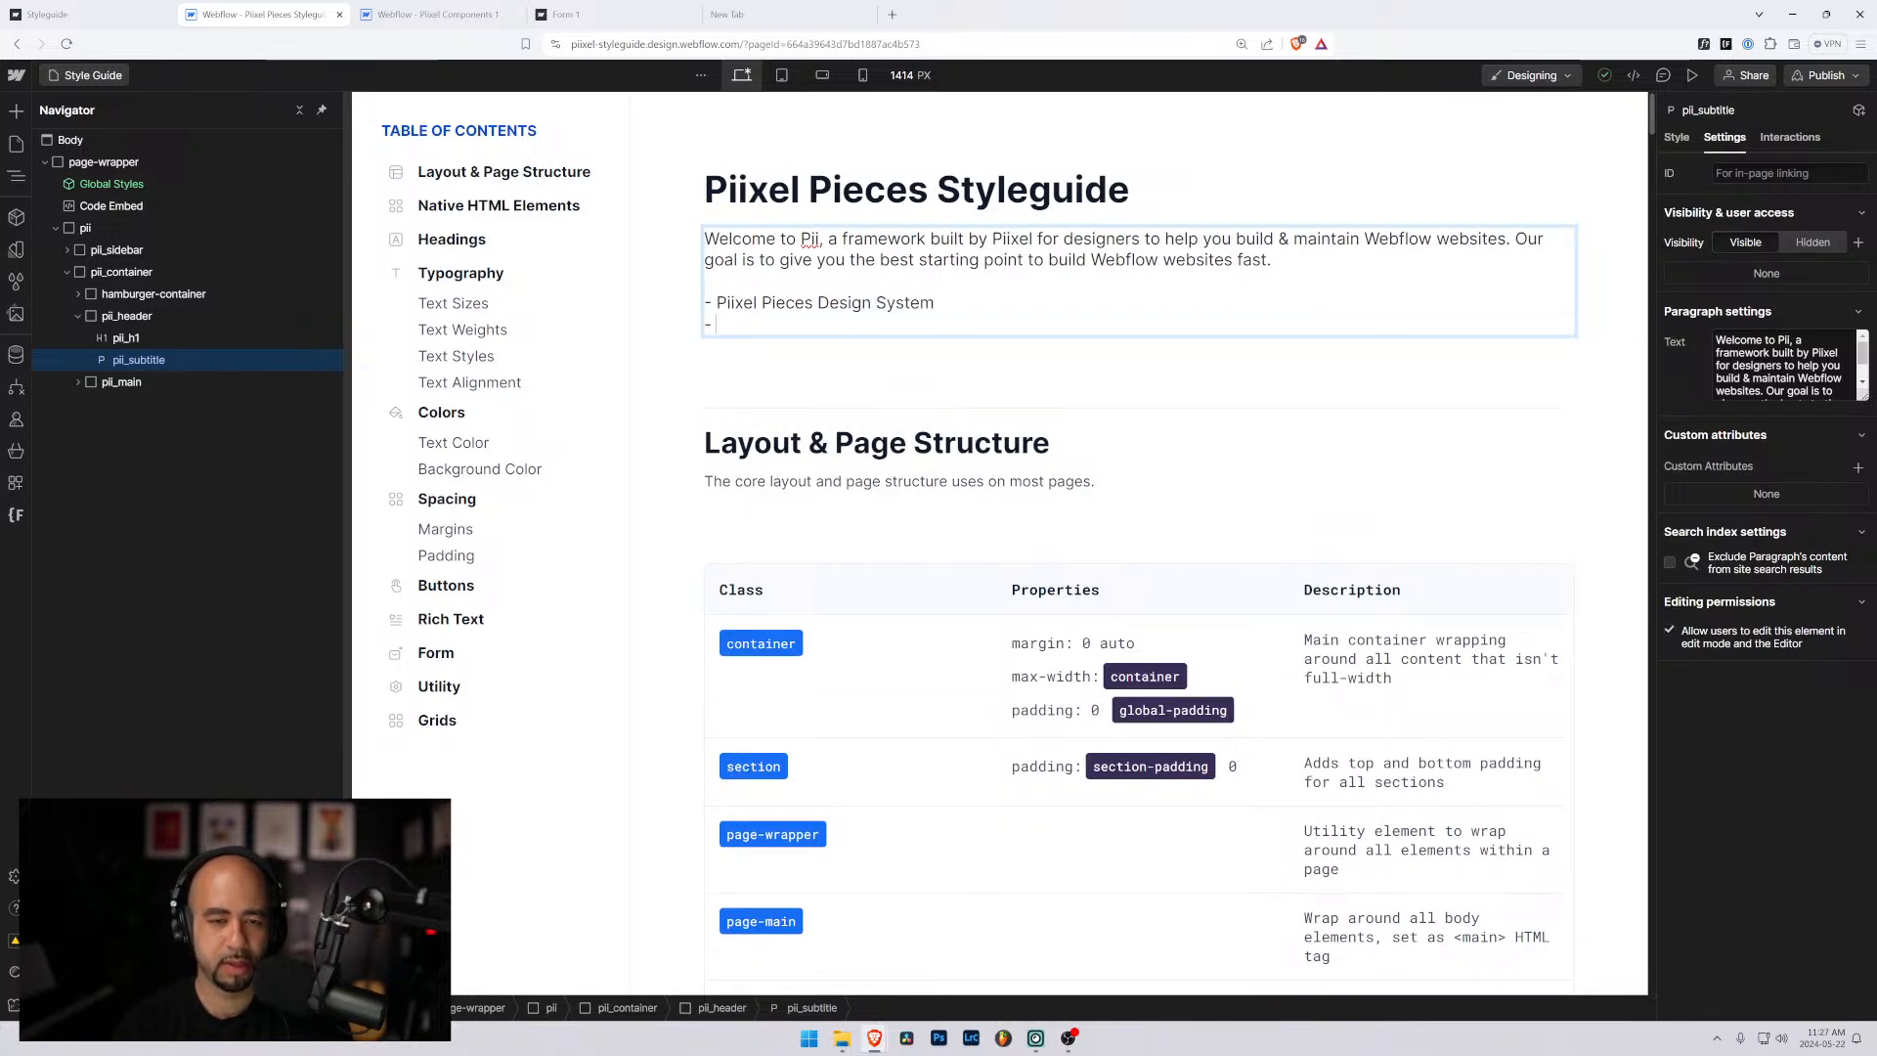
{"action": "type", "text": "s"}
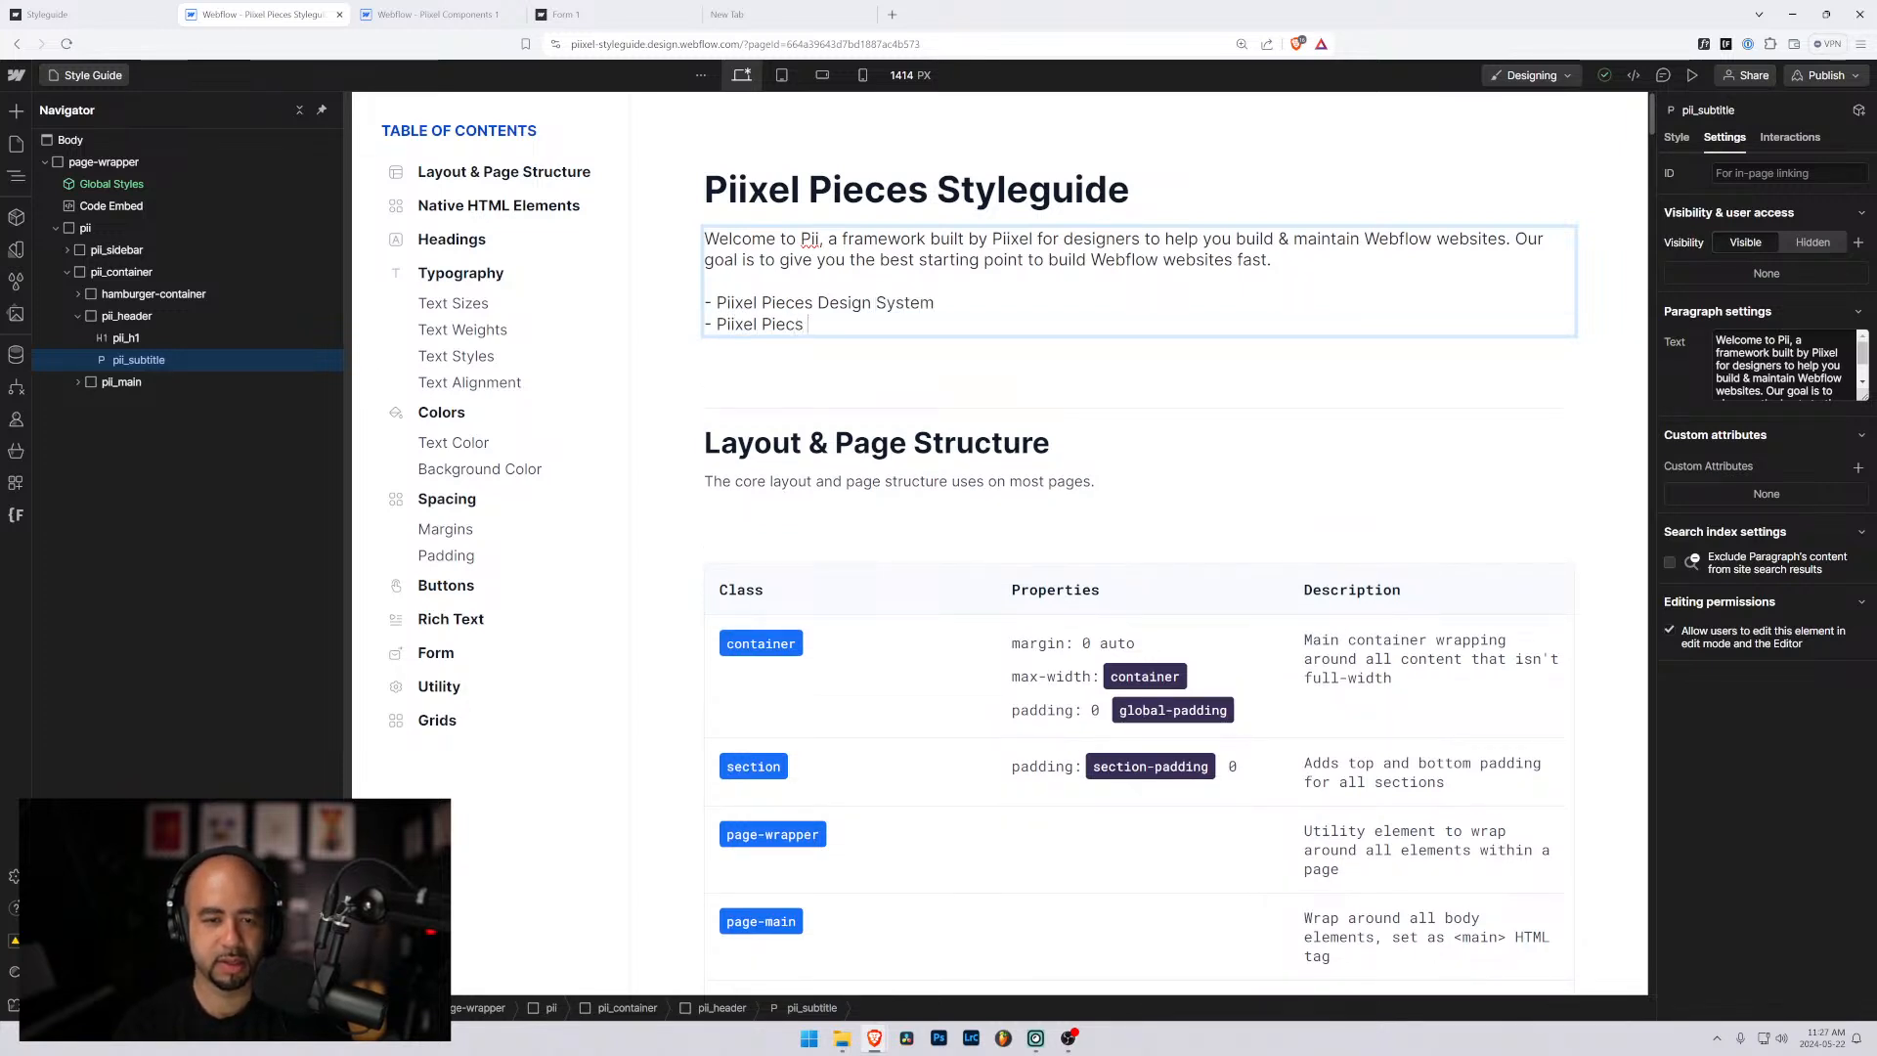
{"action": "key", "text": "BackSpace"}
{"action": "key", "text": "BackSpace"}
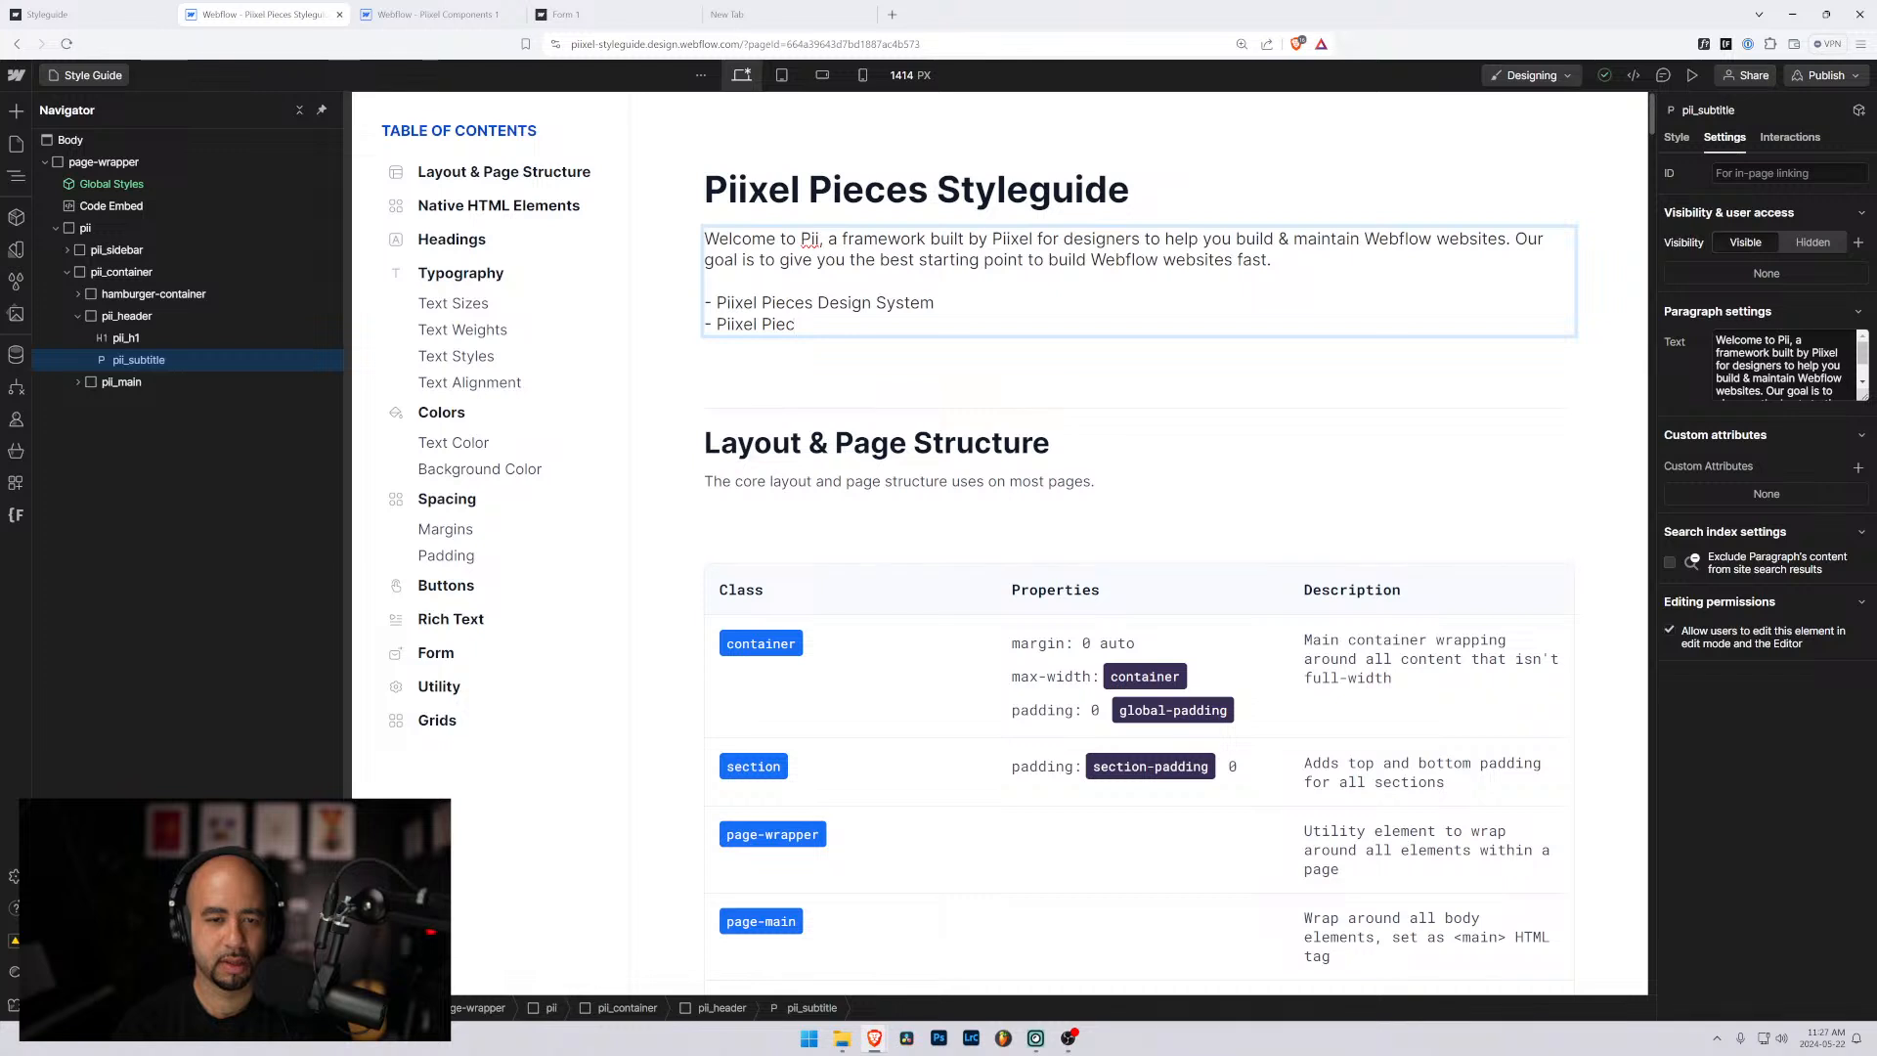
{"action": "type", "text": "es"}
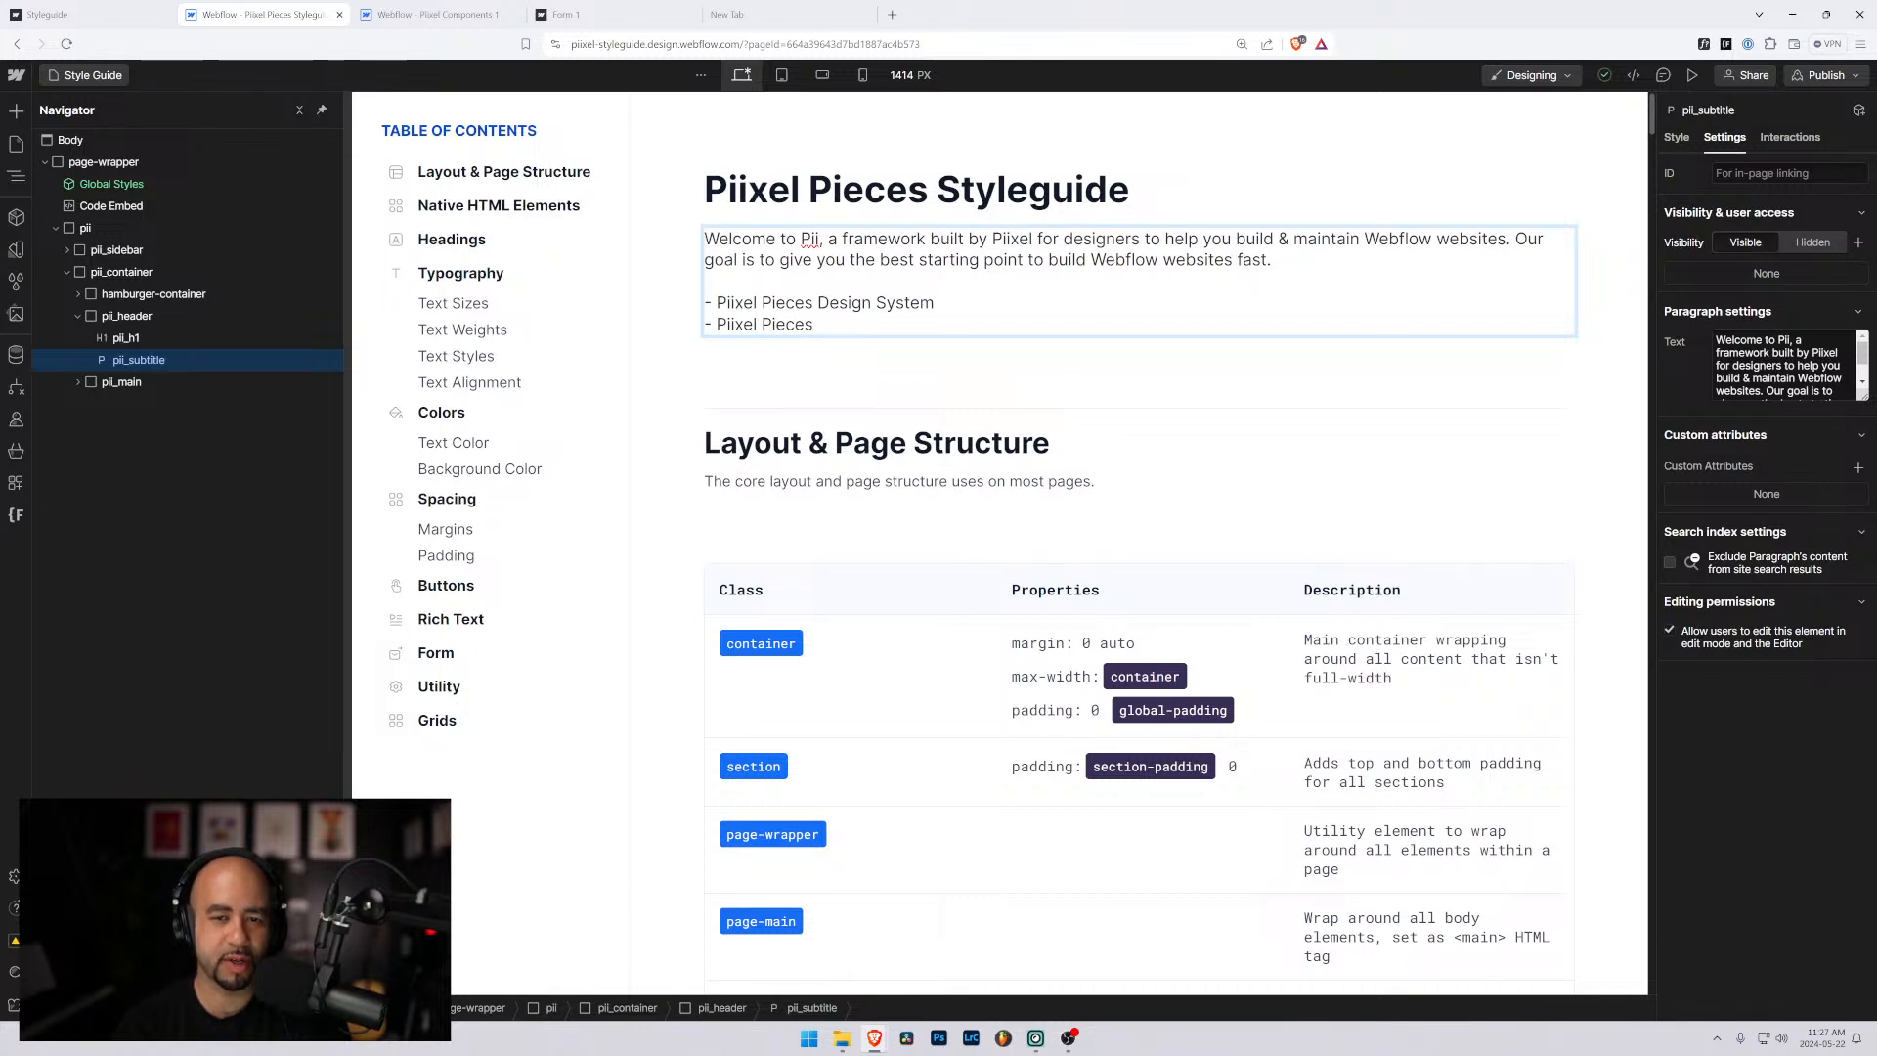
{"action": "type", "text": " Design "}
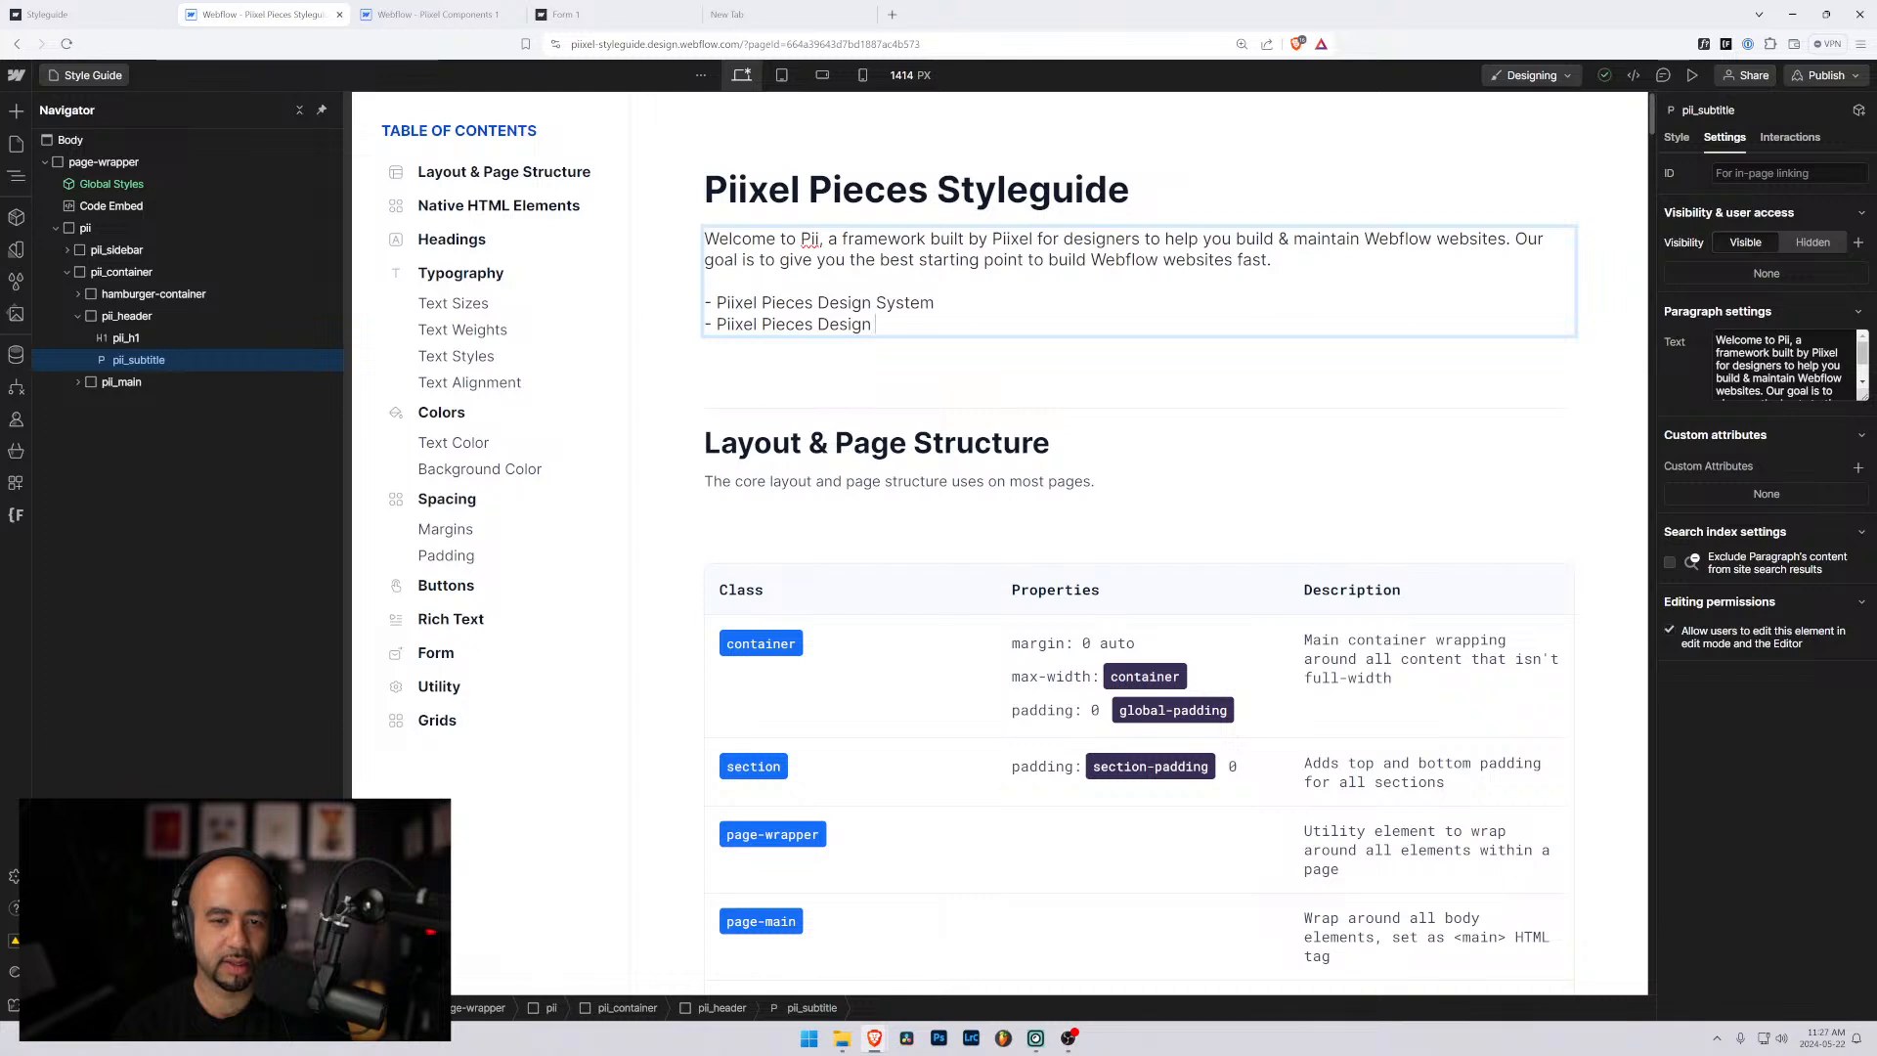
{"action": "type", "text": "Framework"}
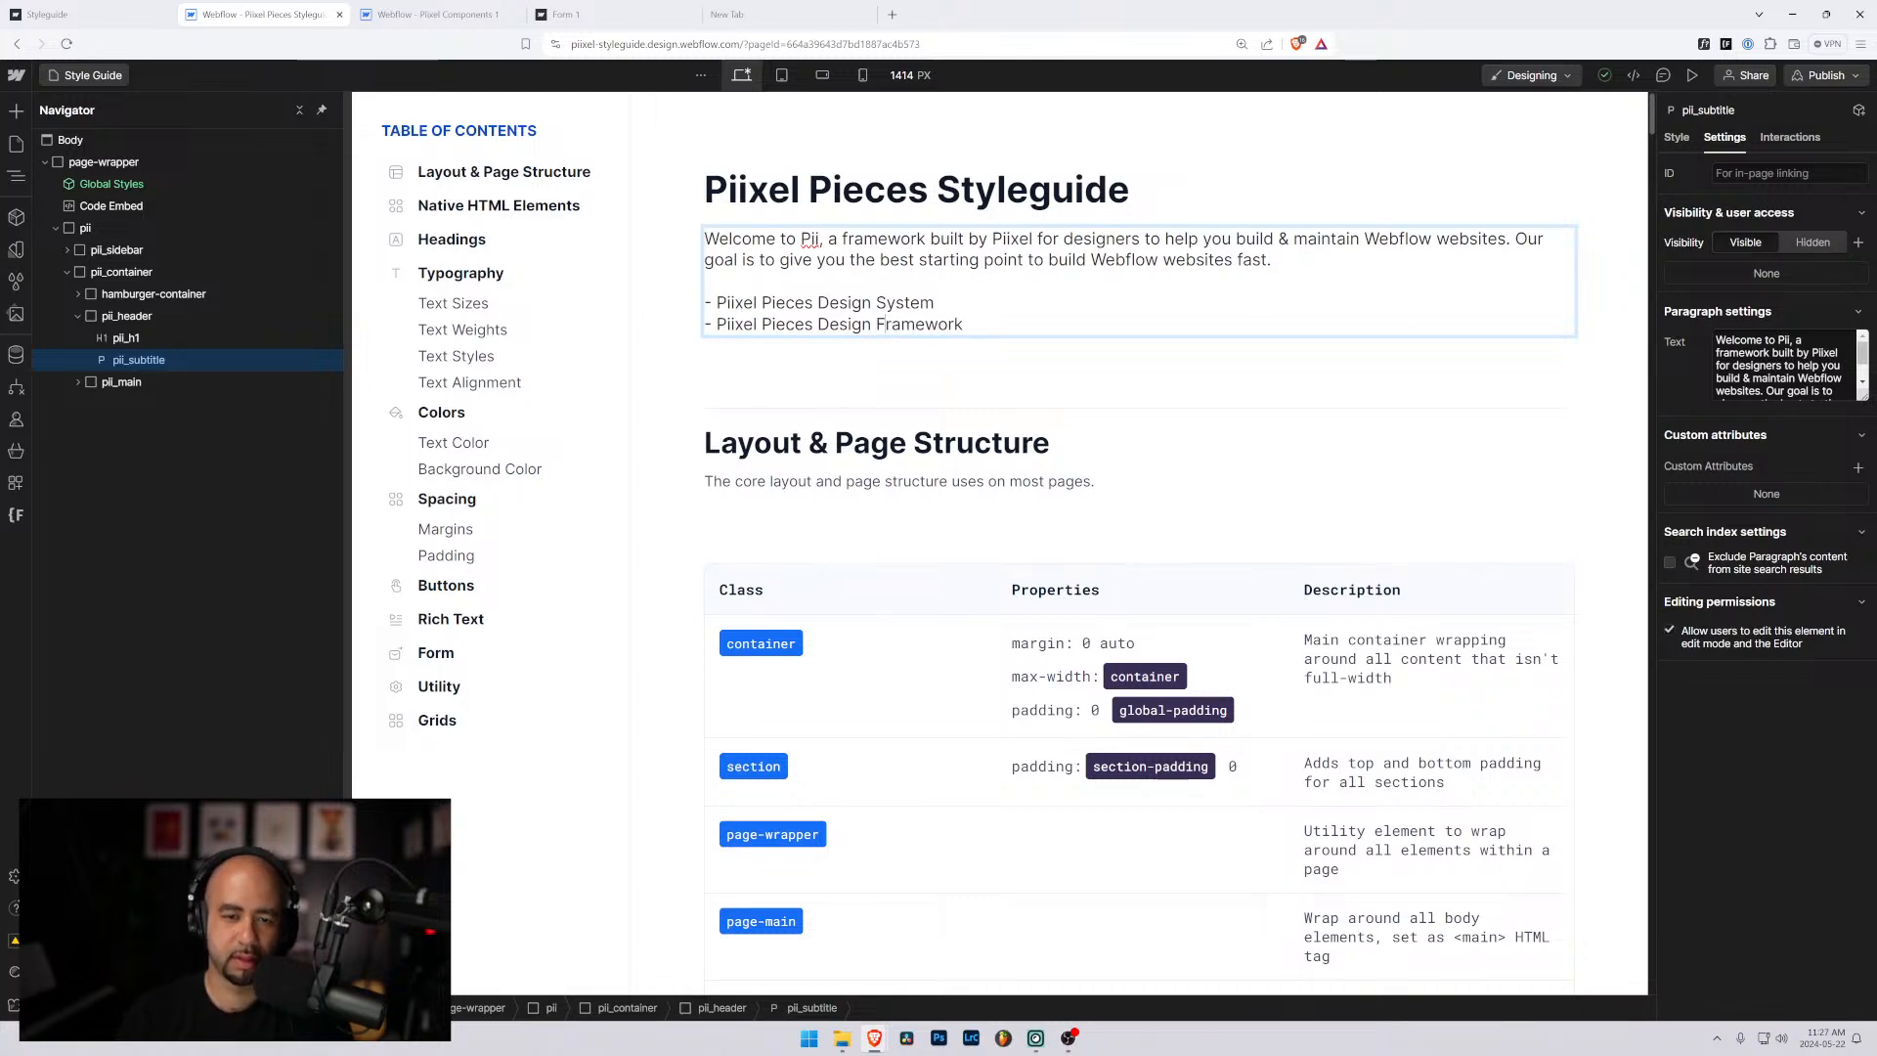
Enclose the word Design in square brackets in the "Piixel Pieces Design Framework" line.
{"action": "left_click", "coordinate": [877, 324]}
{"action": "type", "text": "("}
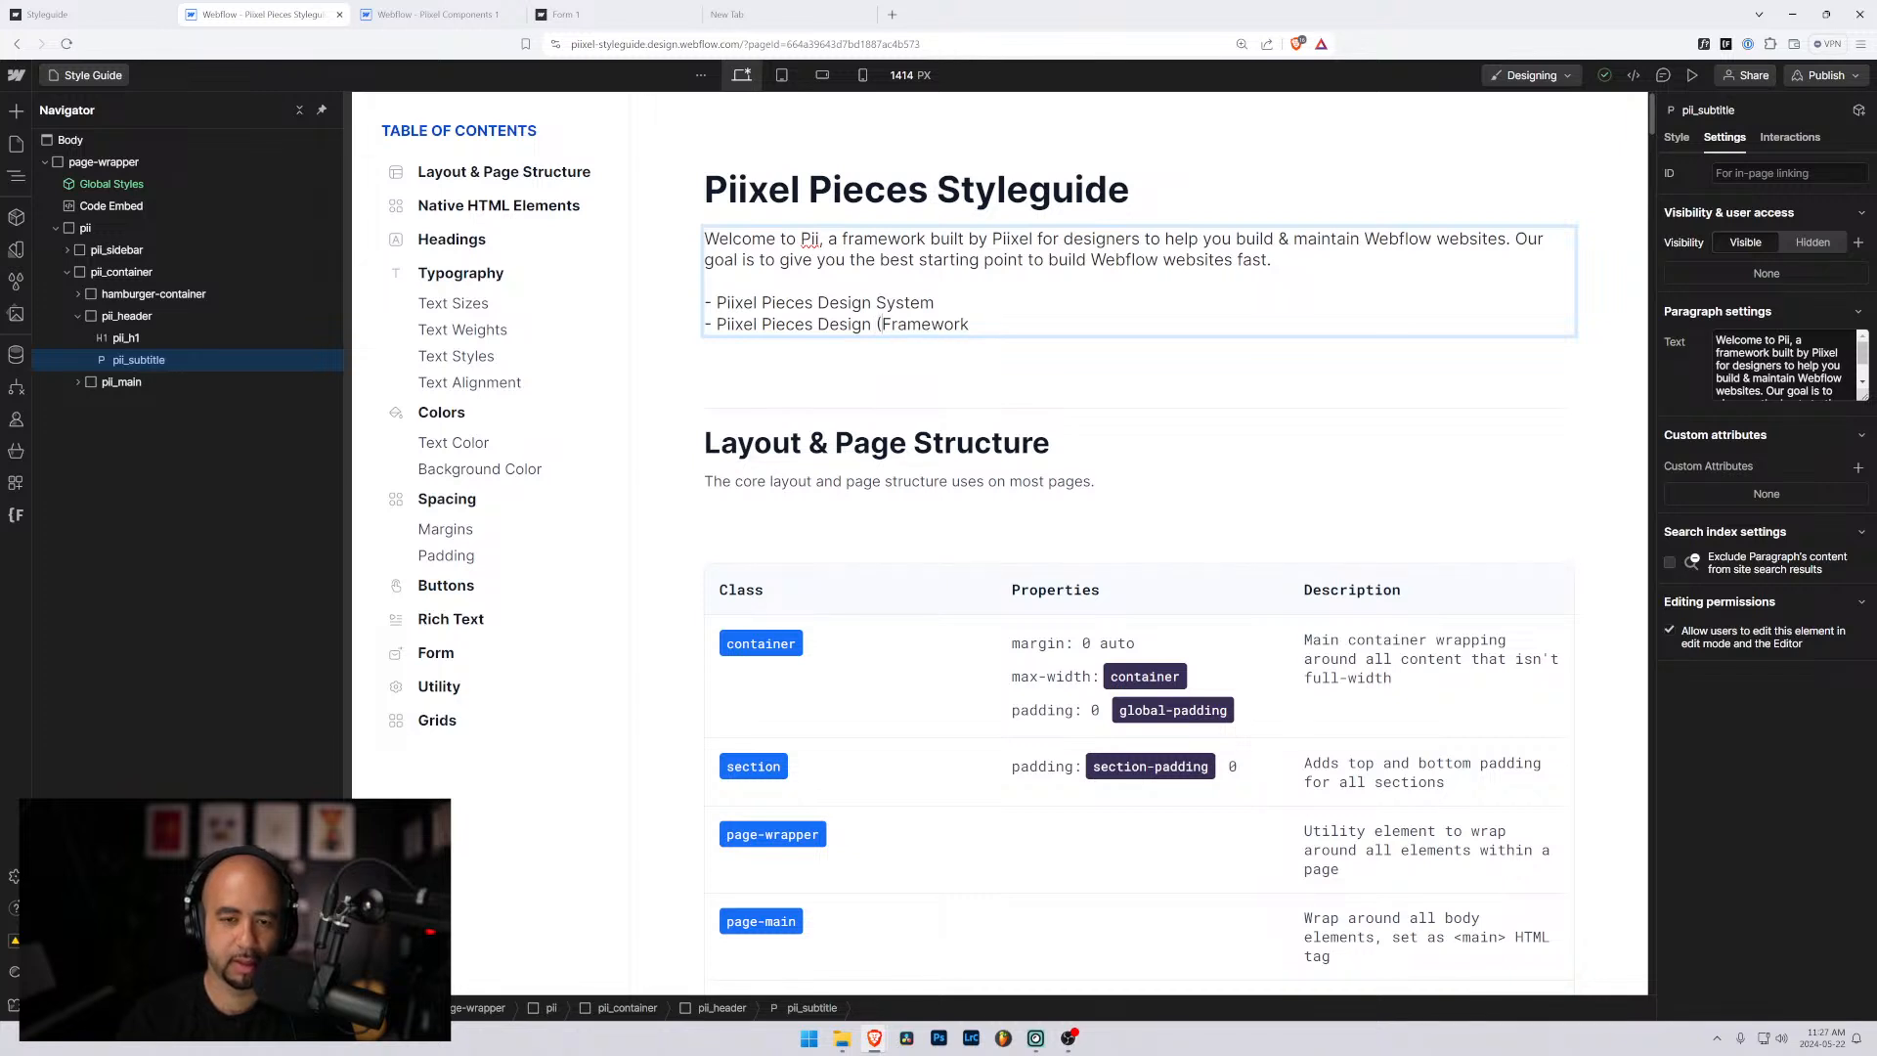
{"action": "key", "text": "BackSpace"}
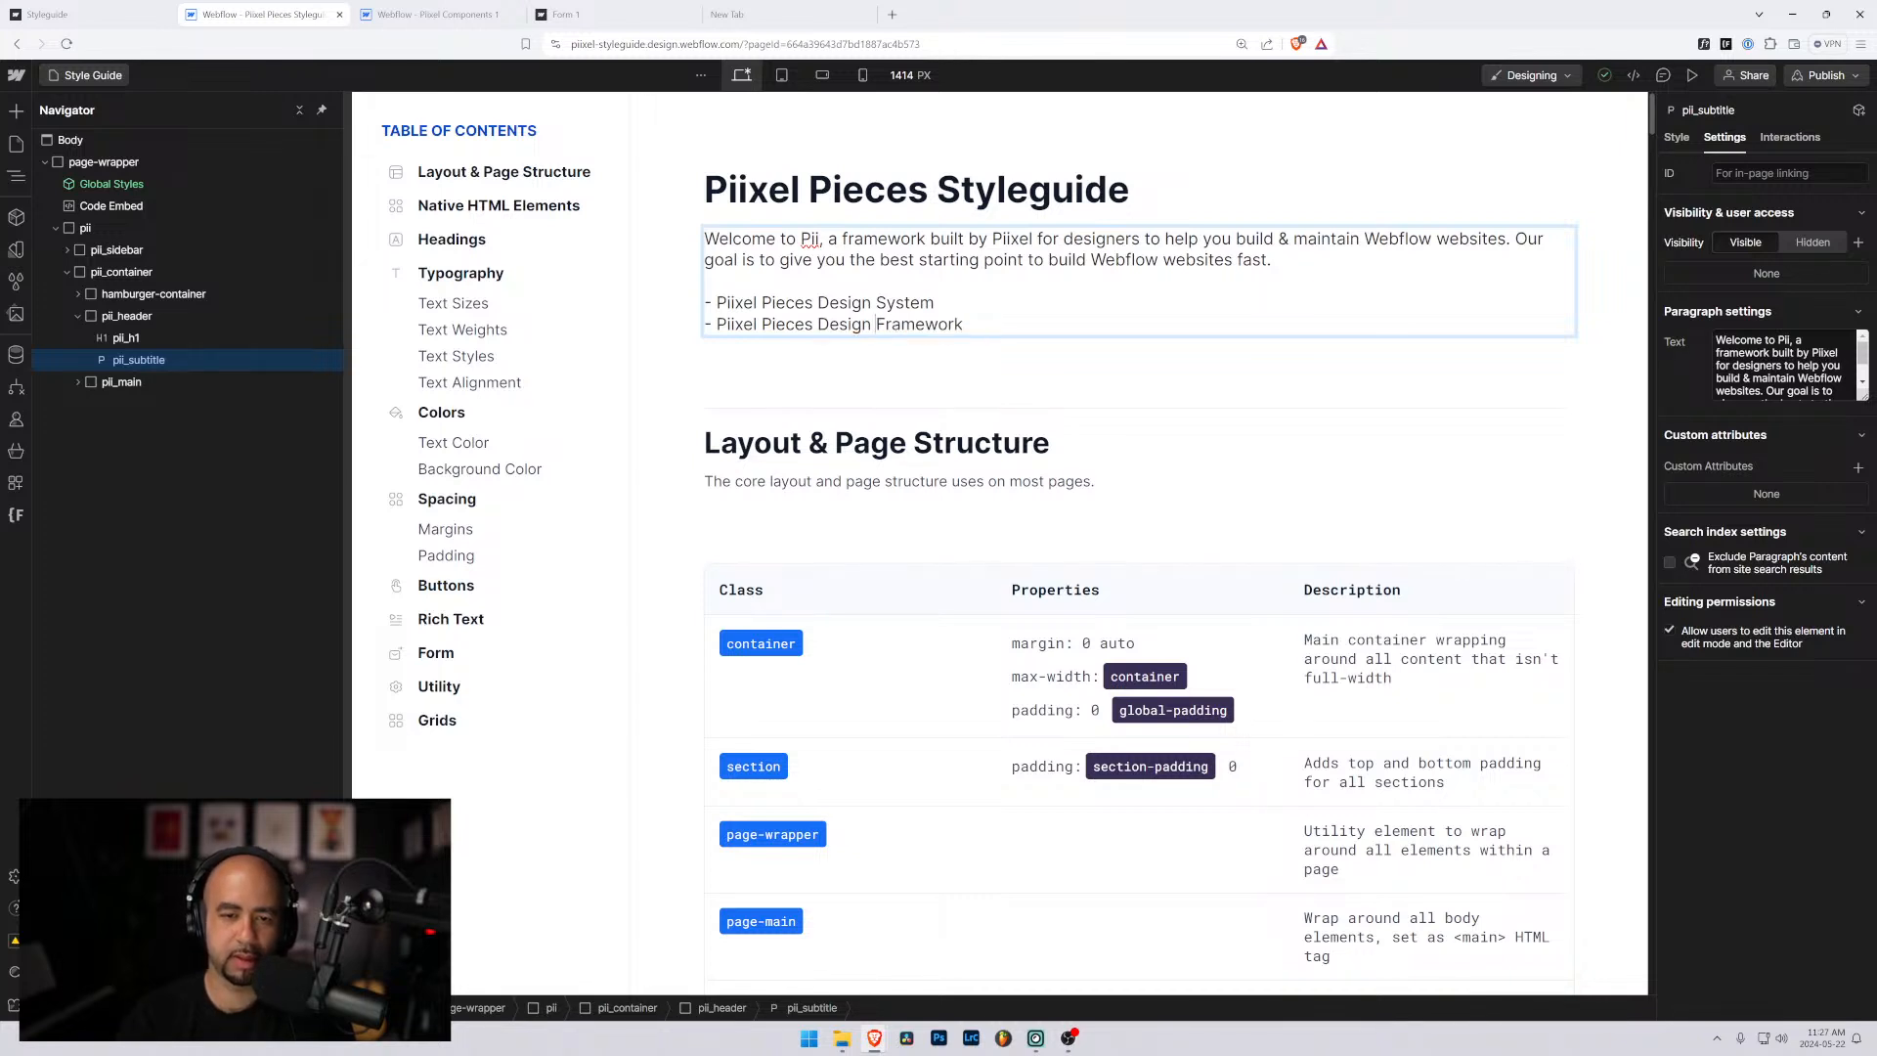
{"action": "type", "text": "]"}
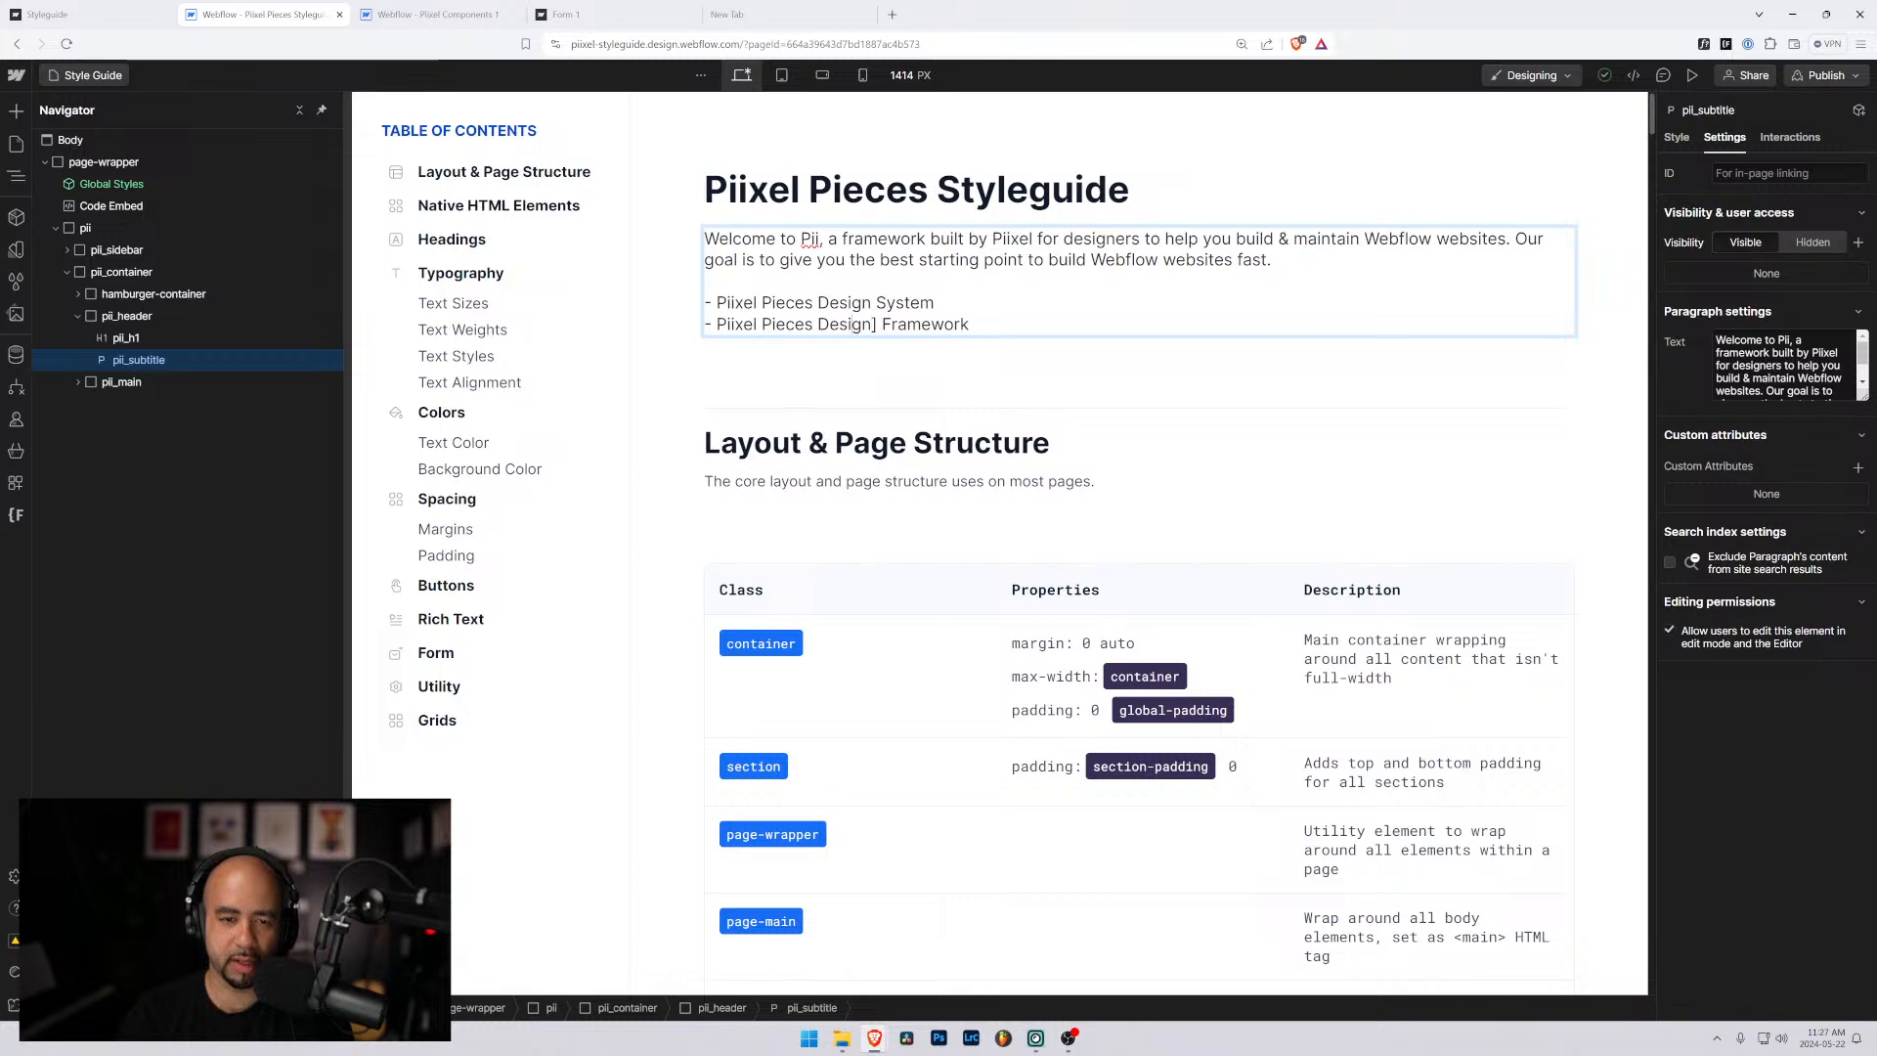
{"action": "left_click", "coordinate": [818, 324]}
{"action": "type", "text": "["}
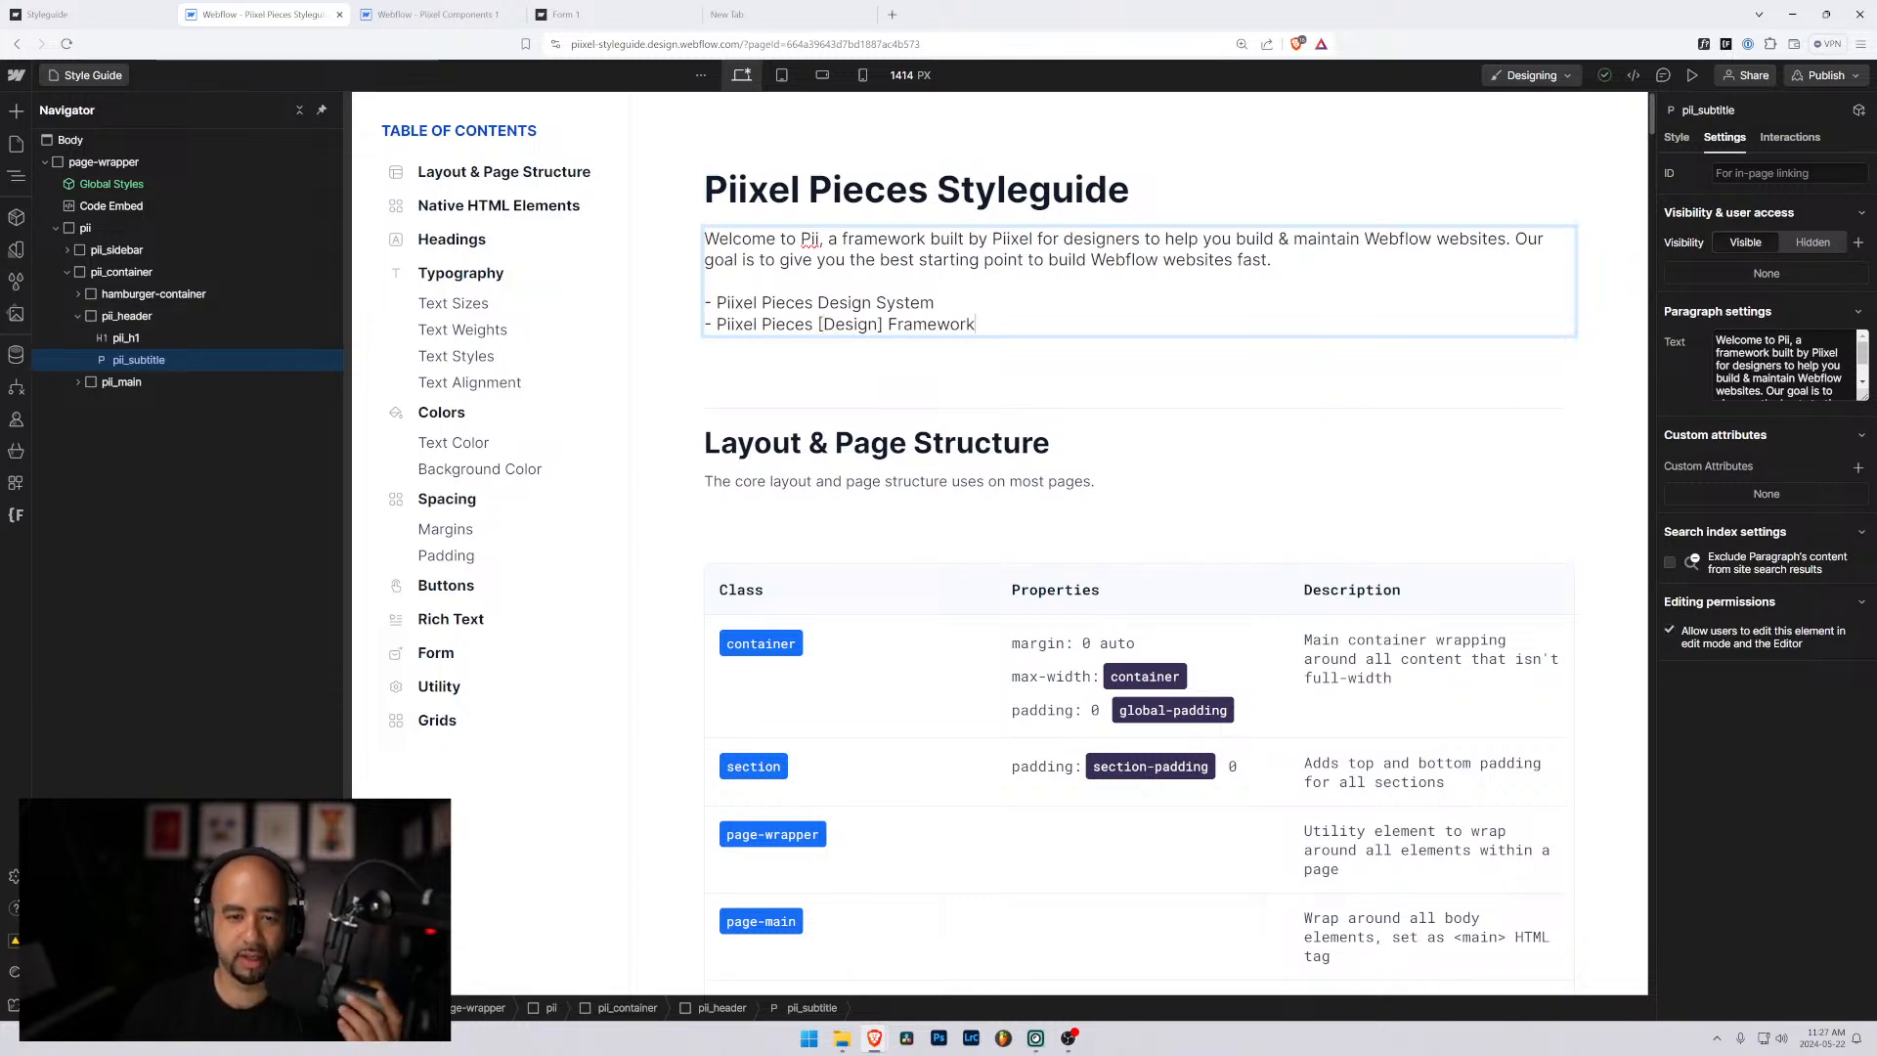
Compare the two added lines by highlighting "Design System" and "[Design] Framework" in turn.
{"action": "left_click", "coordinate": [934, 302]}
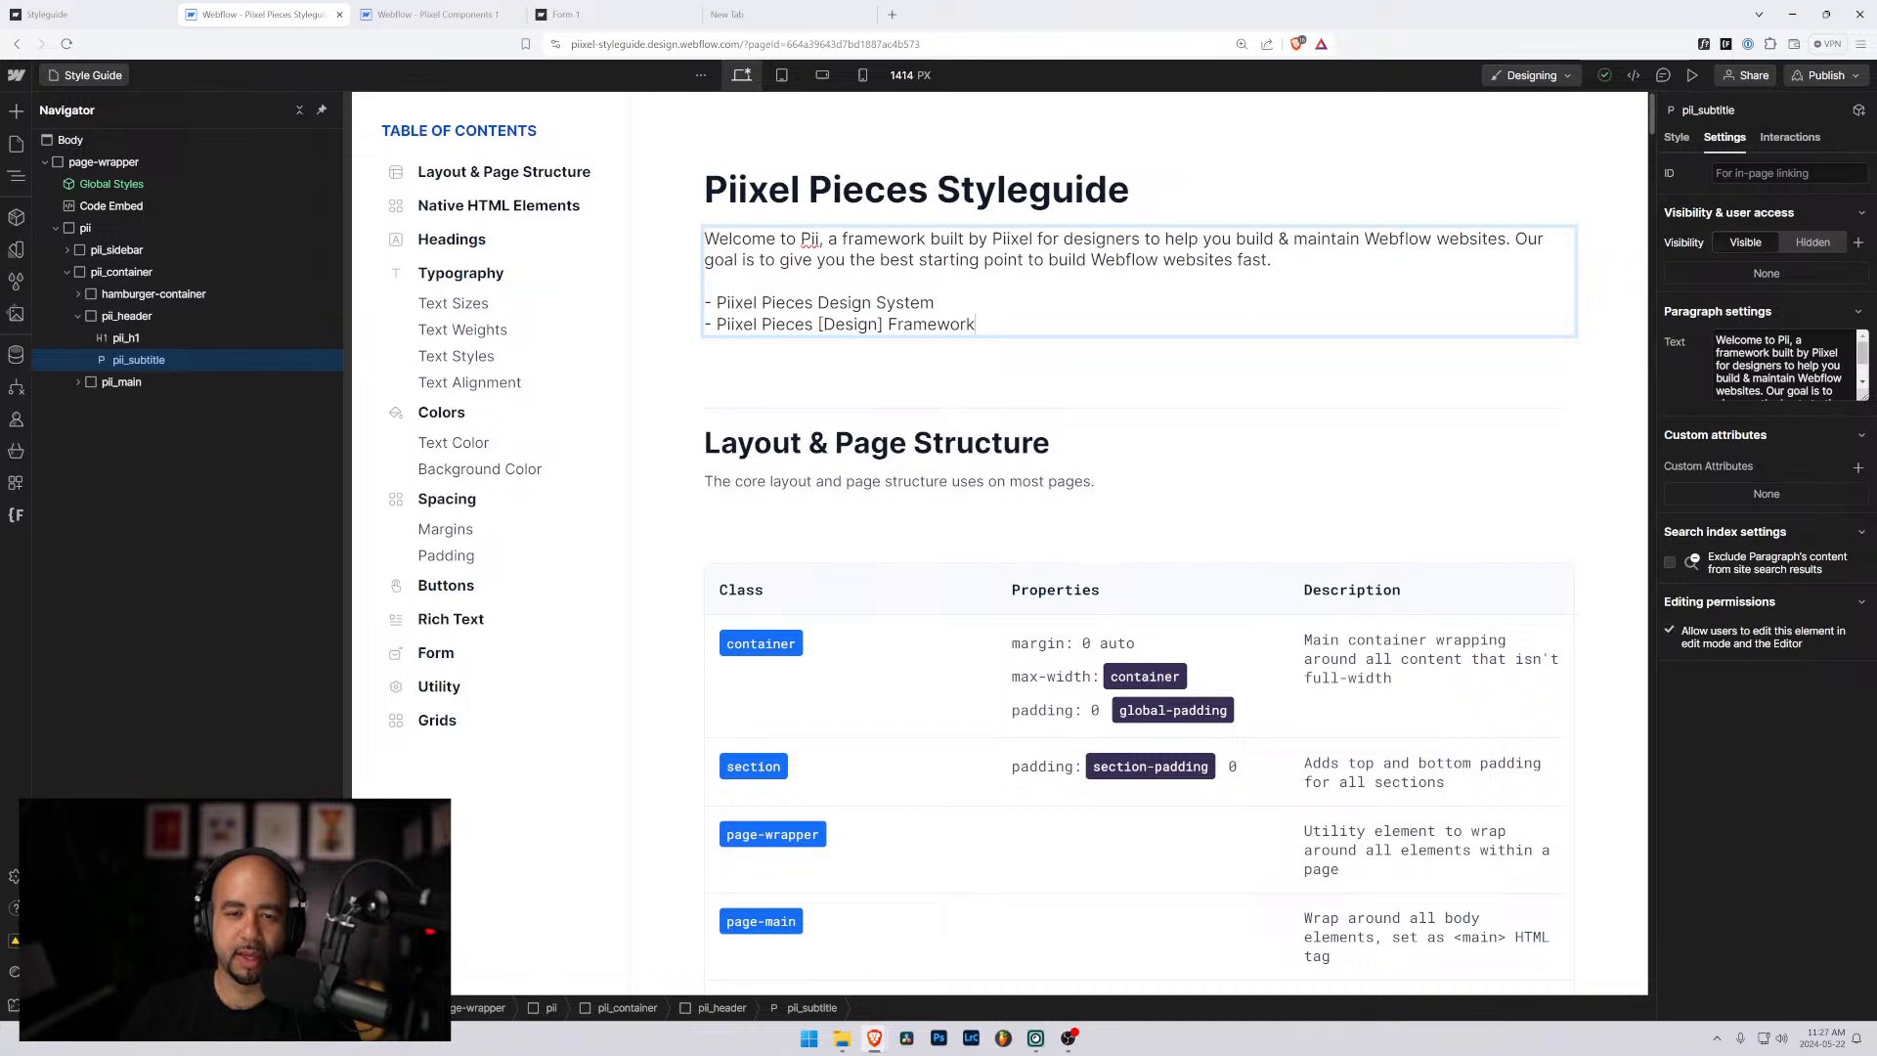
{"action": "left_click_drag", "start_coordinate": [817, 324], "coordinate": [976, 325]}
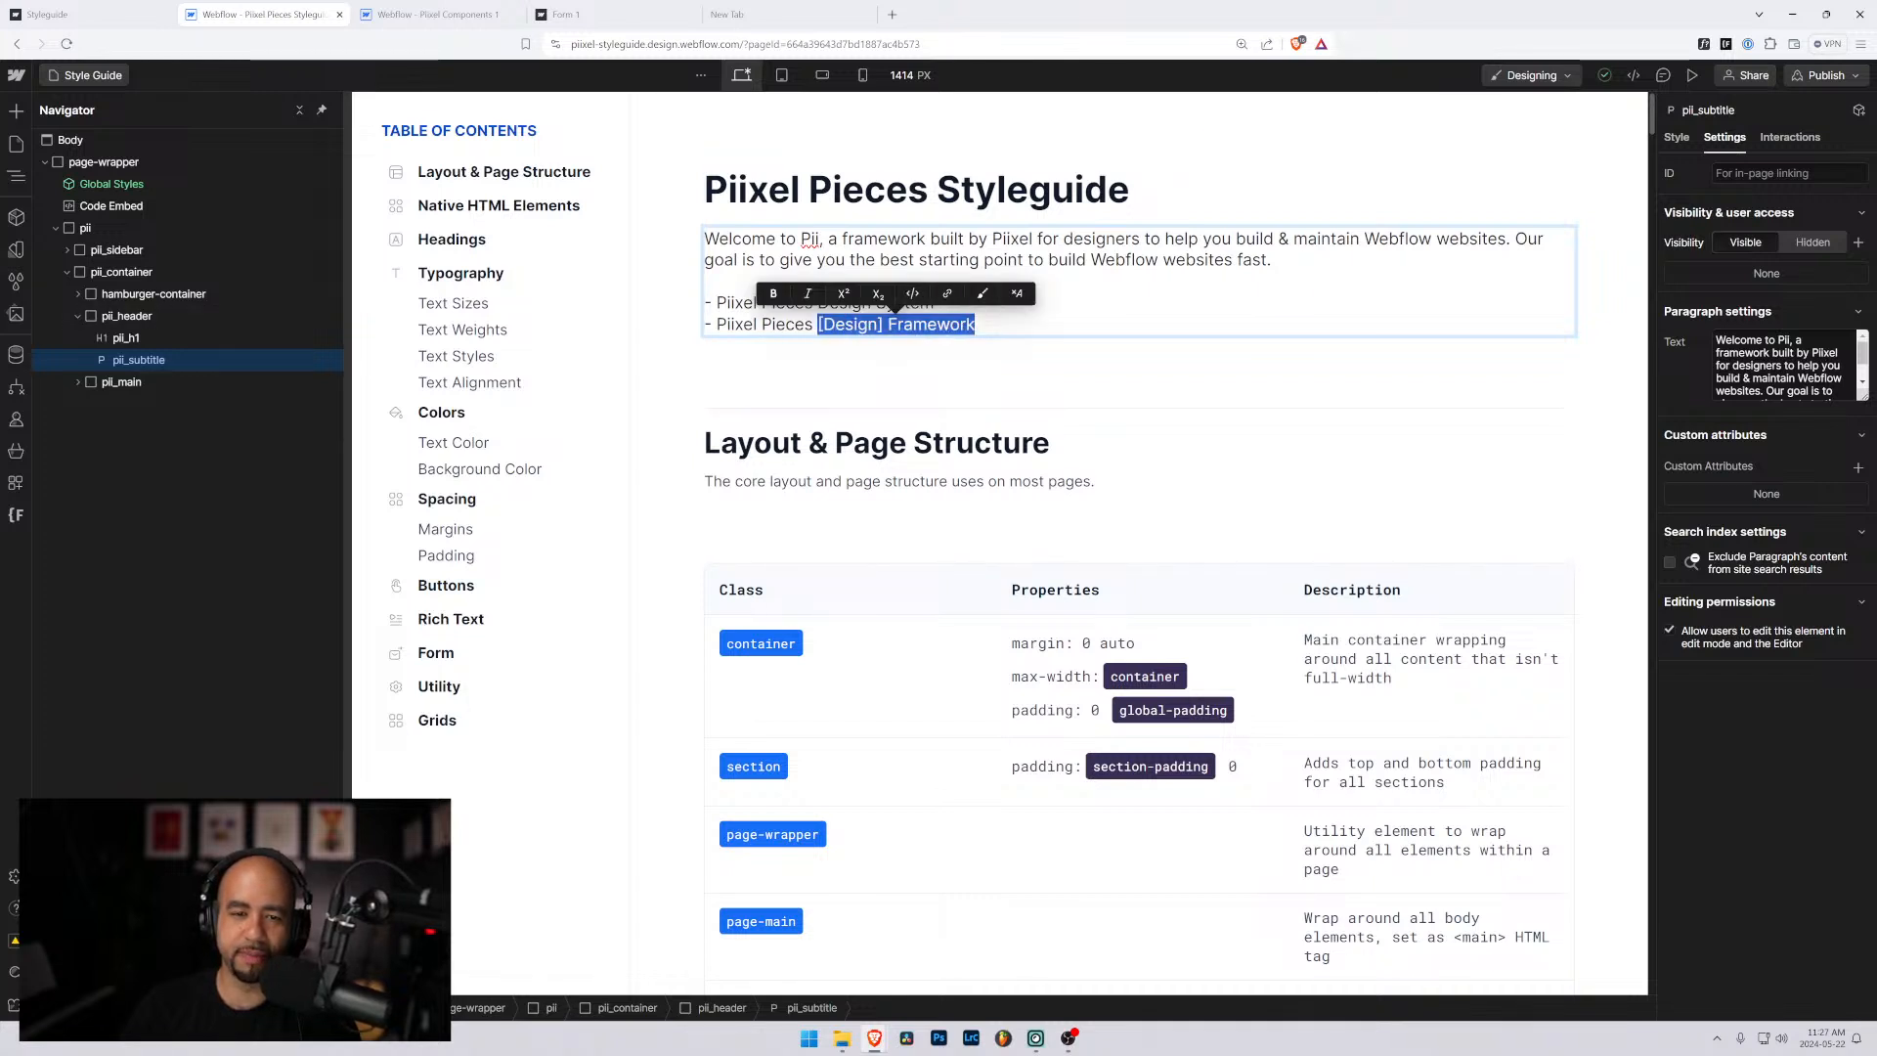
{"action": "key", "text": "Right"}
{"action": "key", "text": "Up"}
{"action": "key", "text": "ctrl+shift+Left"}
{"action": "key", "text": "ctrl+shift+Left"}
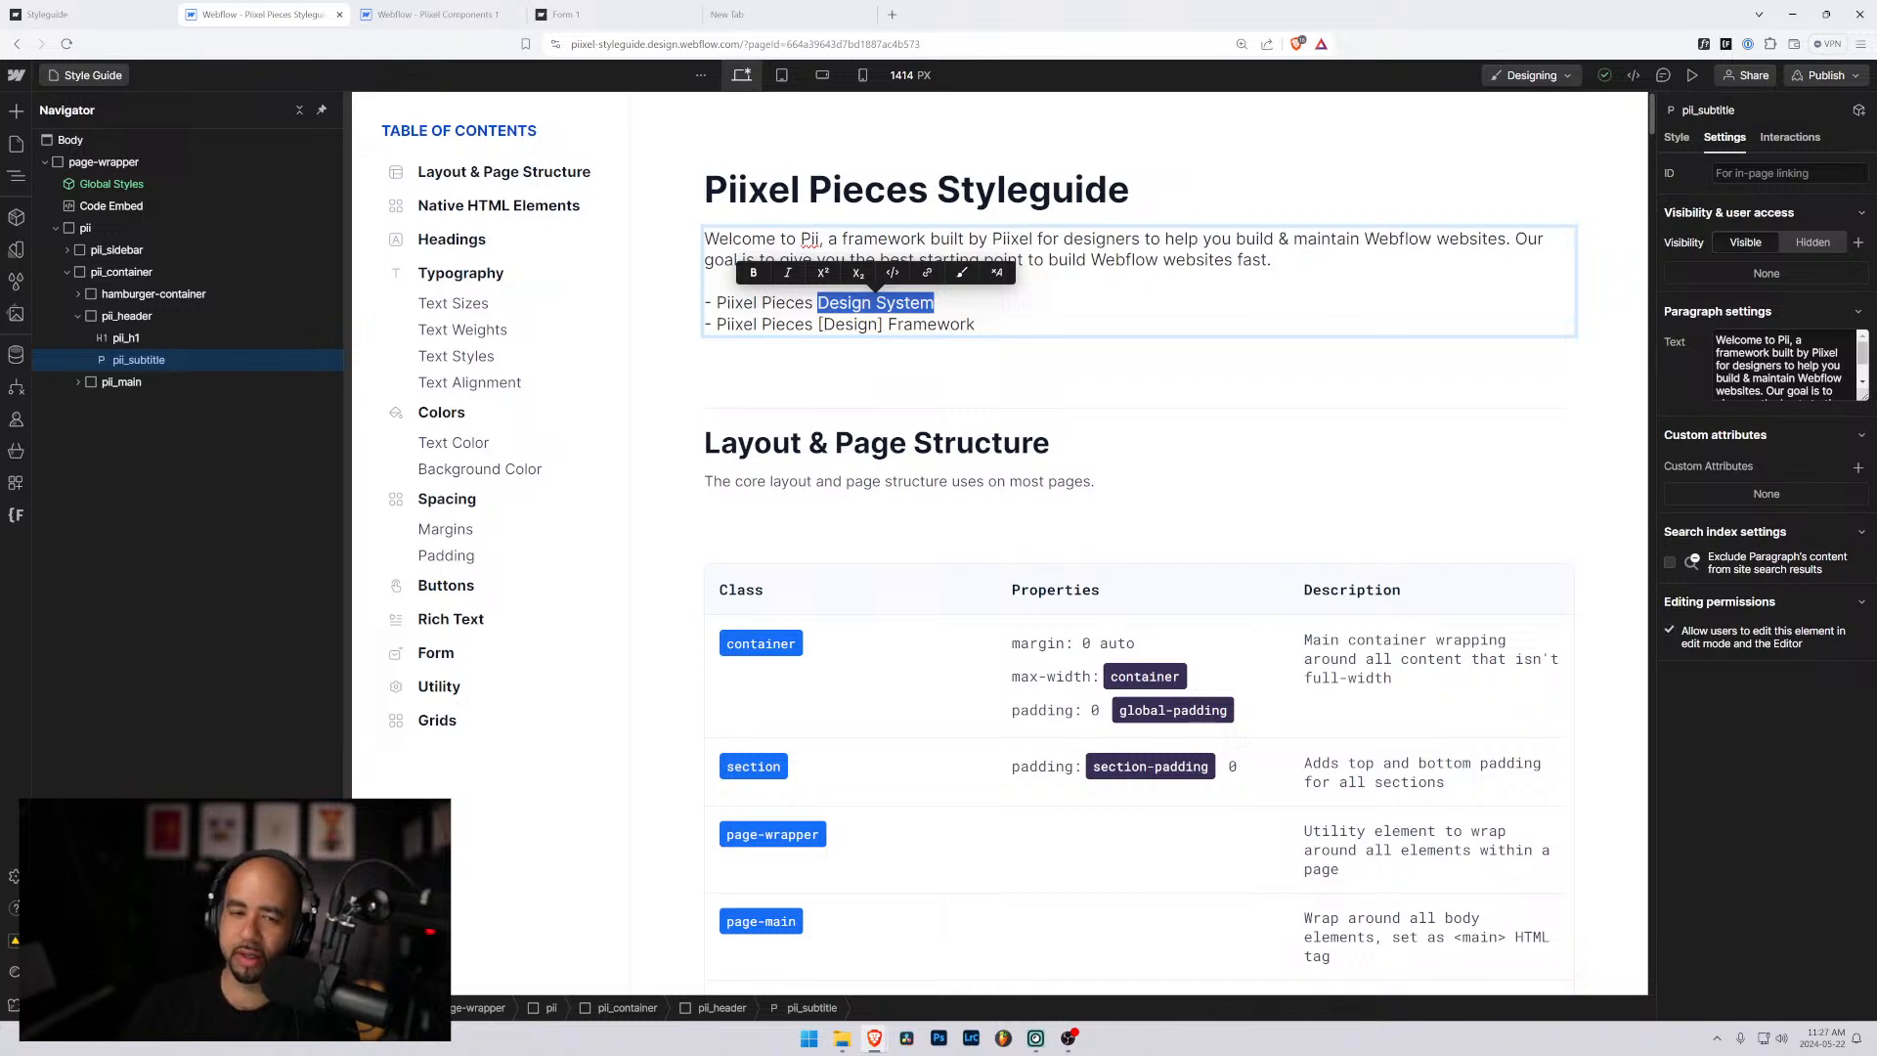
{"action": "key", "text": "Down"}
{"action": "key", "text": "ctrl+shift+Left"}
{"action": "key", "text": "ctrl+shift+Left"}
{"action": "key", "text": "ctrl+shift+Left"}
{"action": "key", "text": "ctrl+shift+Left"}
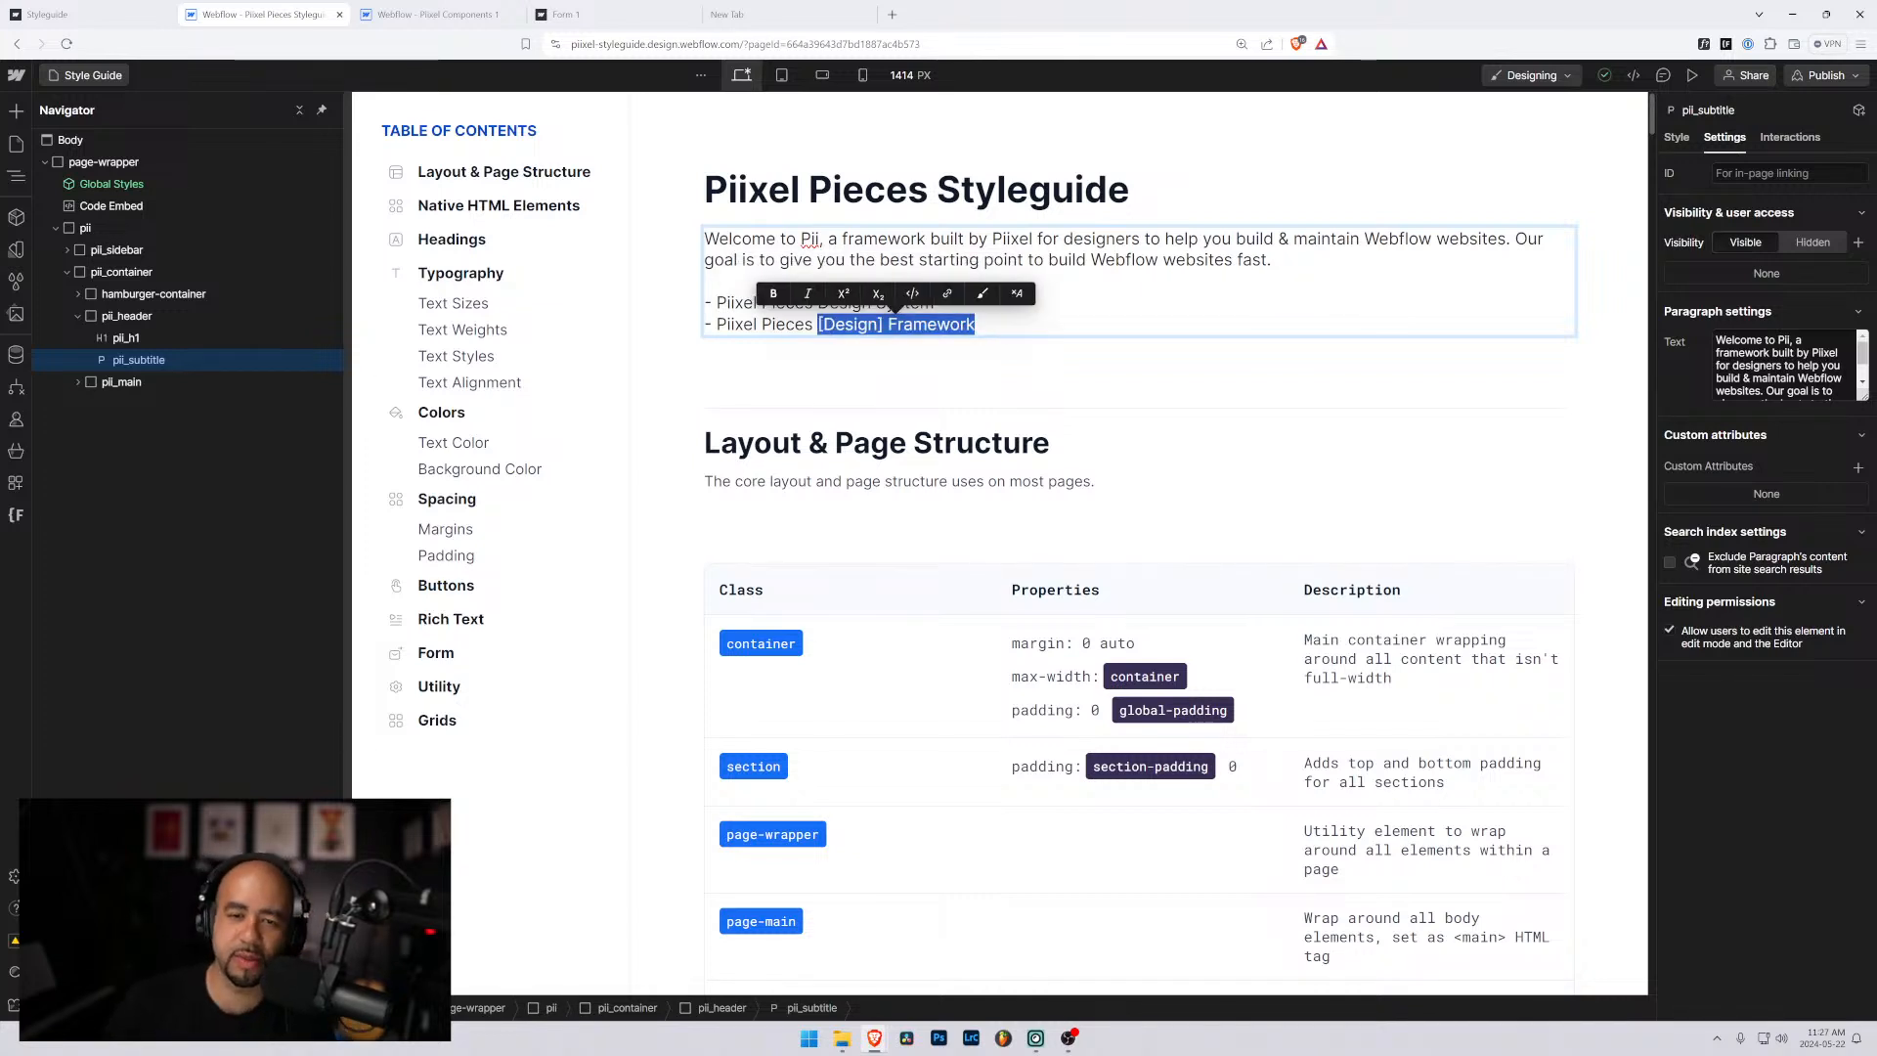
Clear the text highlight in the introductory paragraph and open the Colors page.
{"action": "key", "text": "Right"}
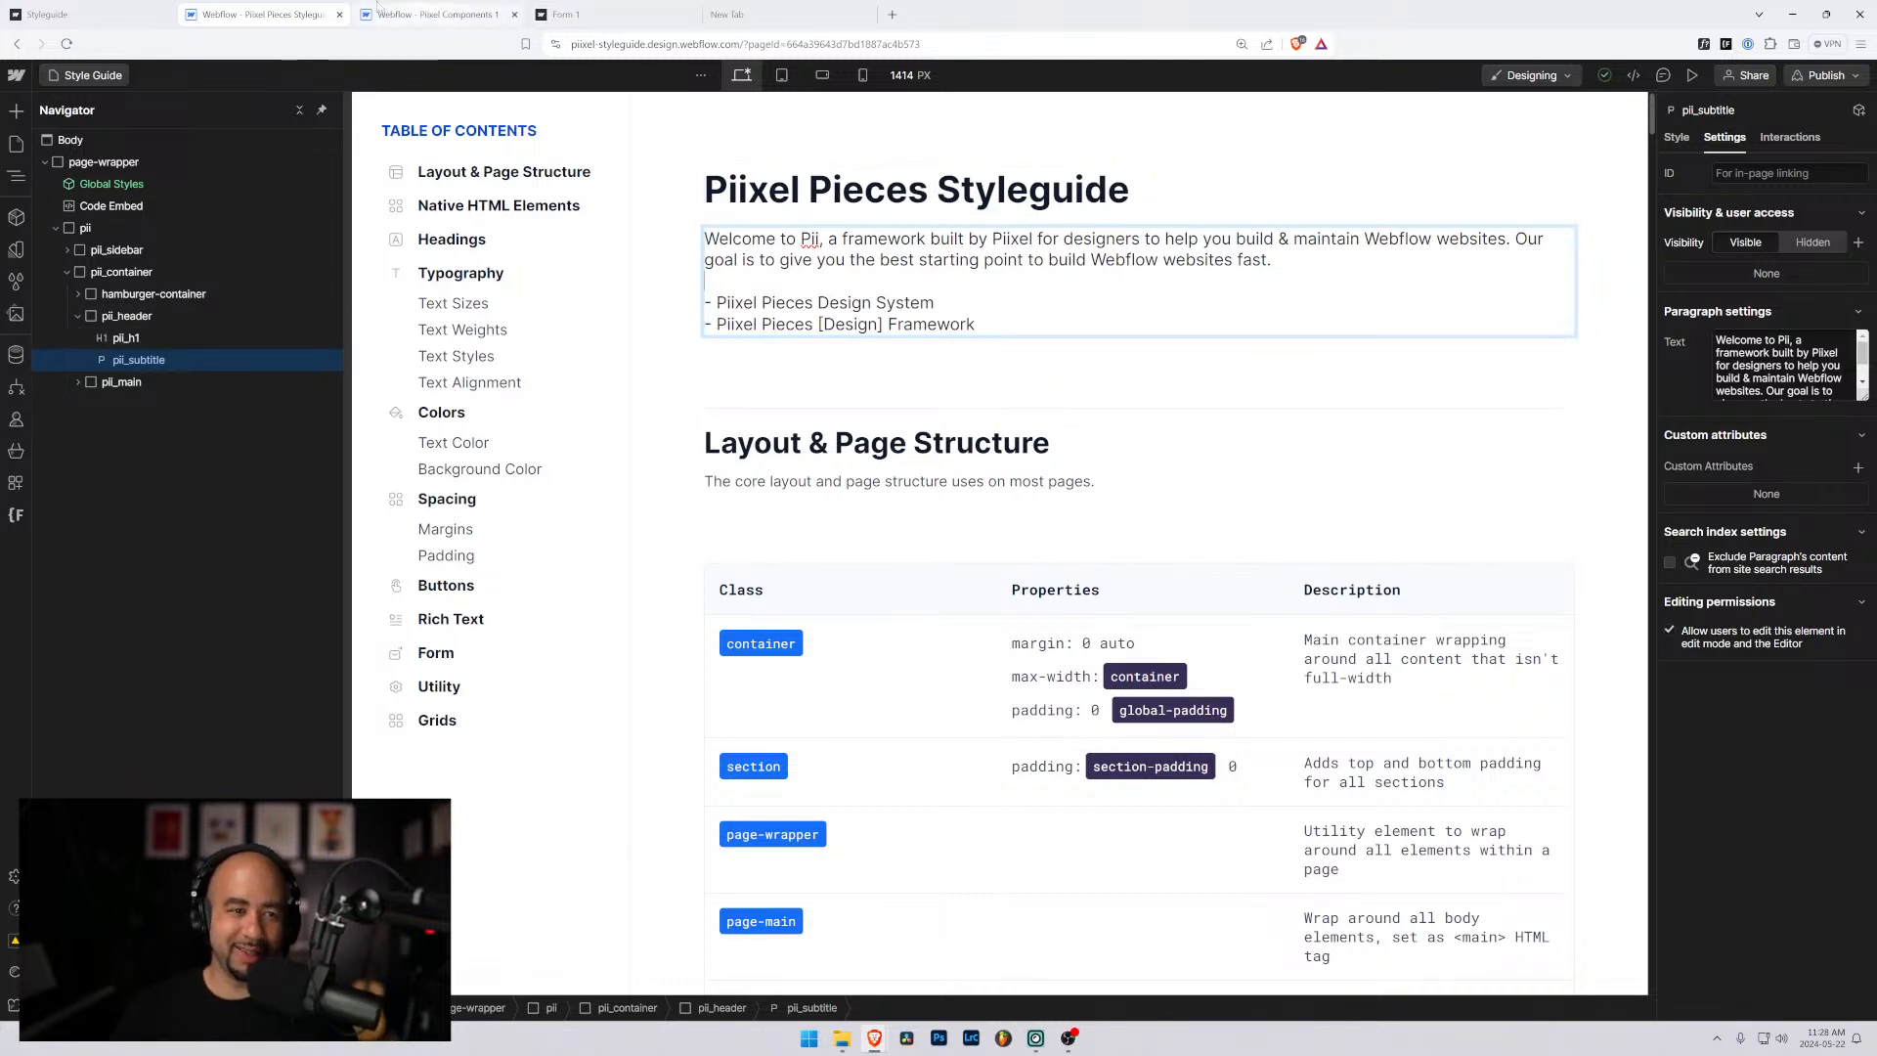
{"action": "left_click", "coordinate": [93, 75]}
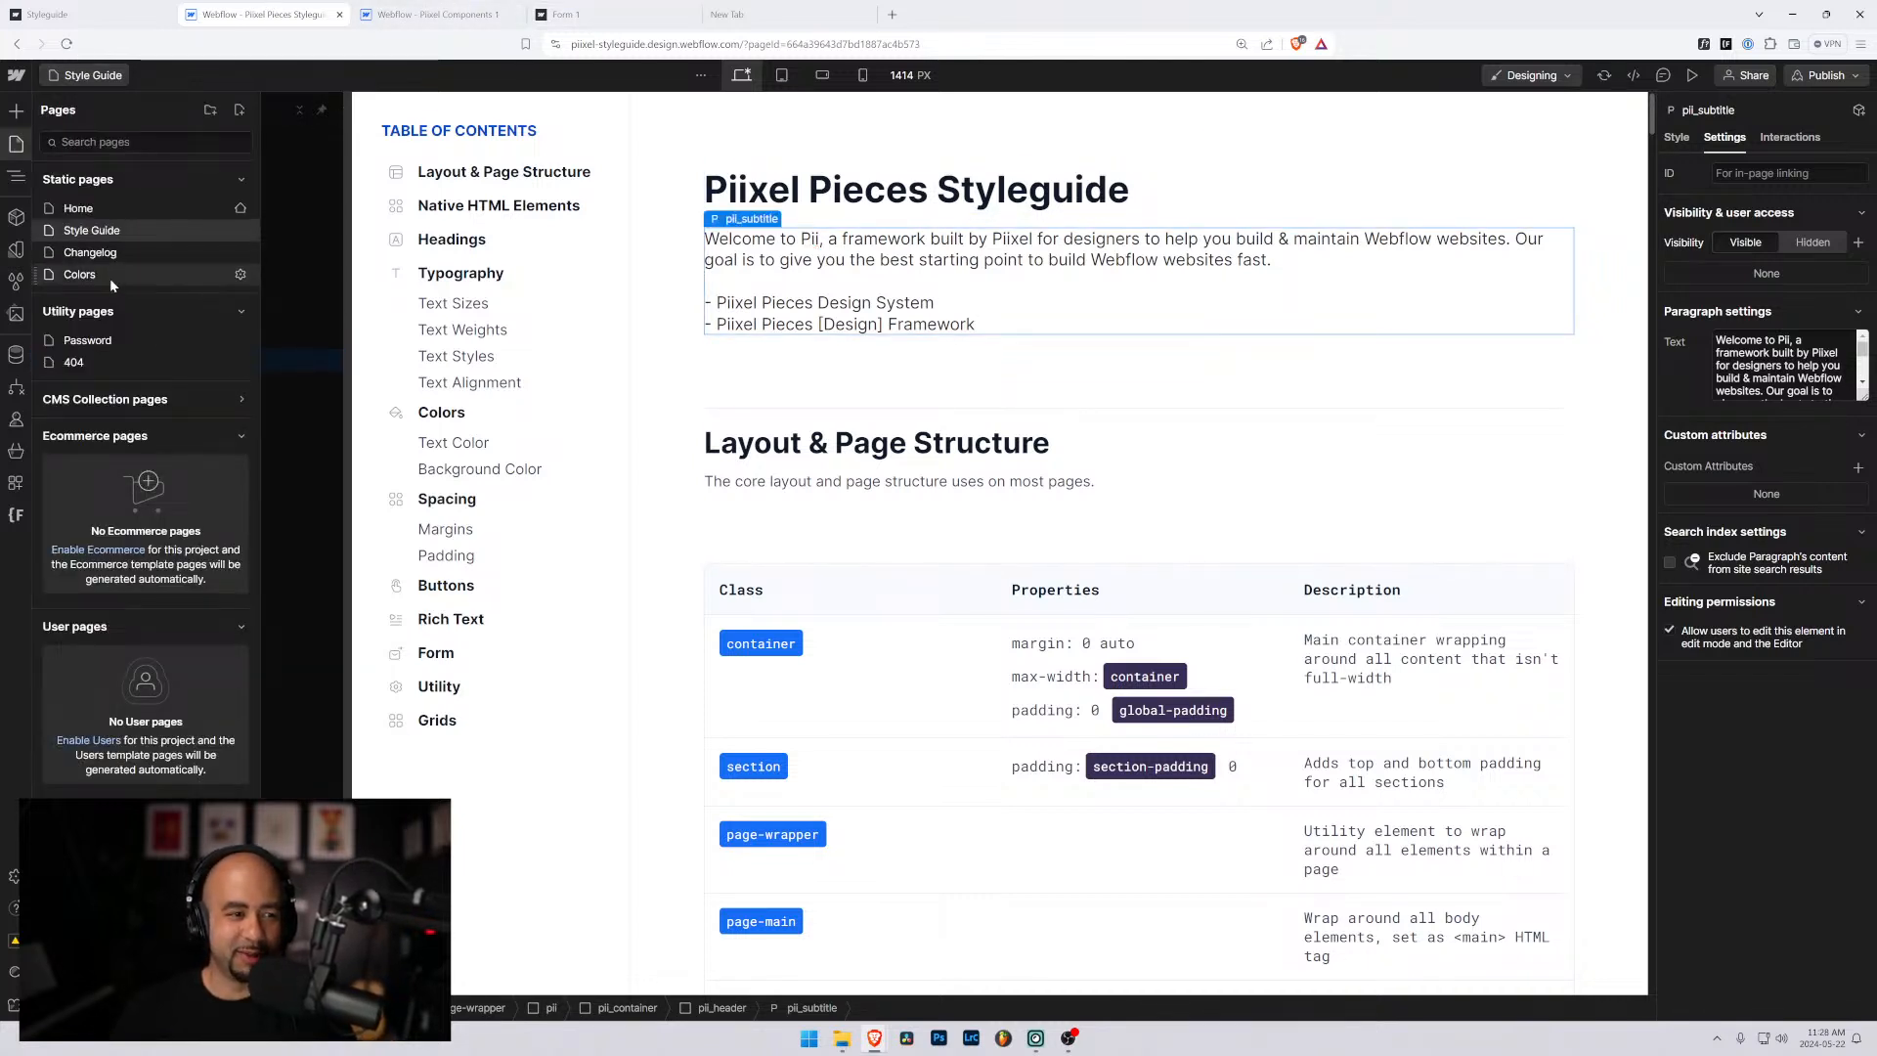
{"action": "left_click", "coordinate": [138, 279]}
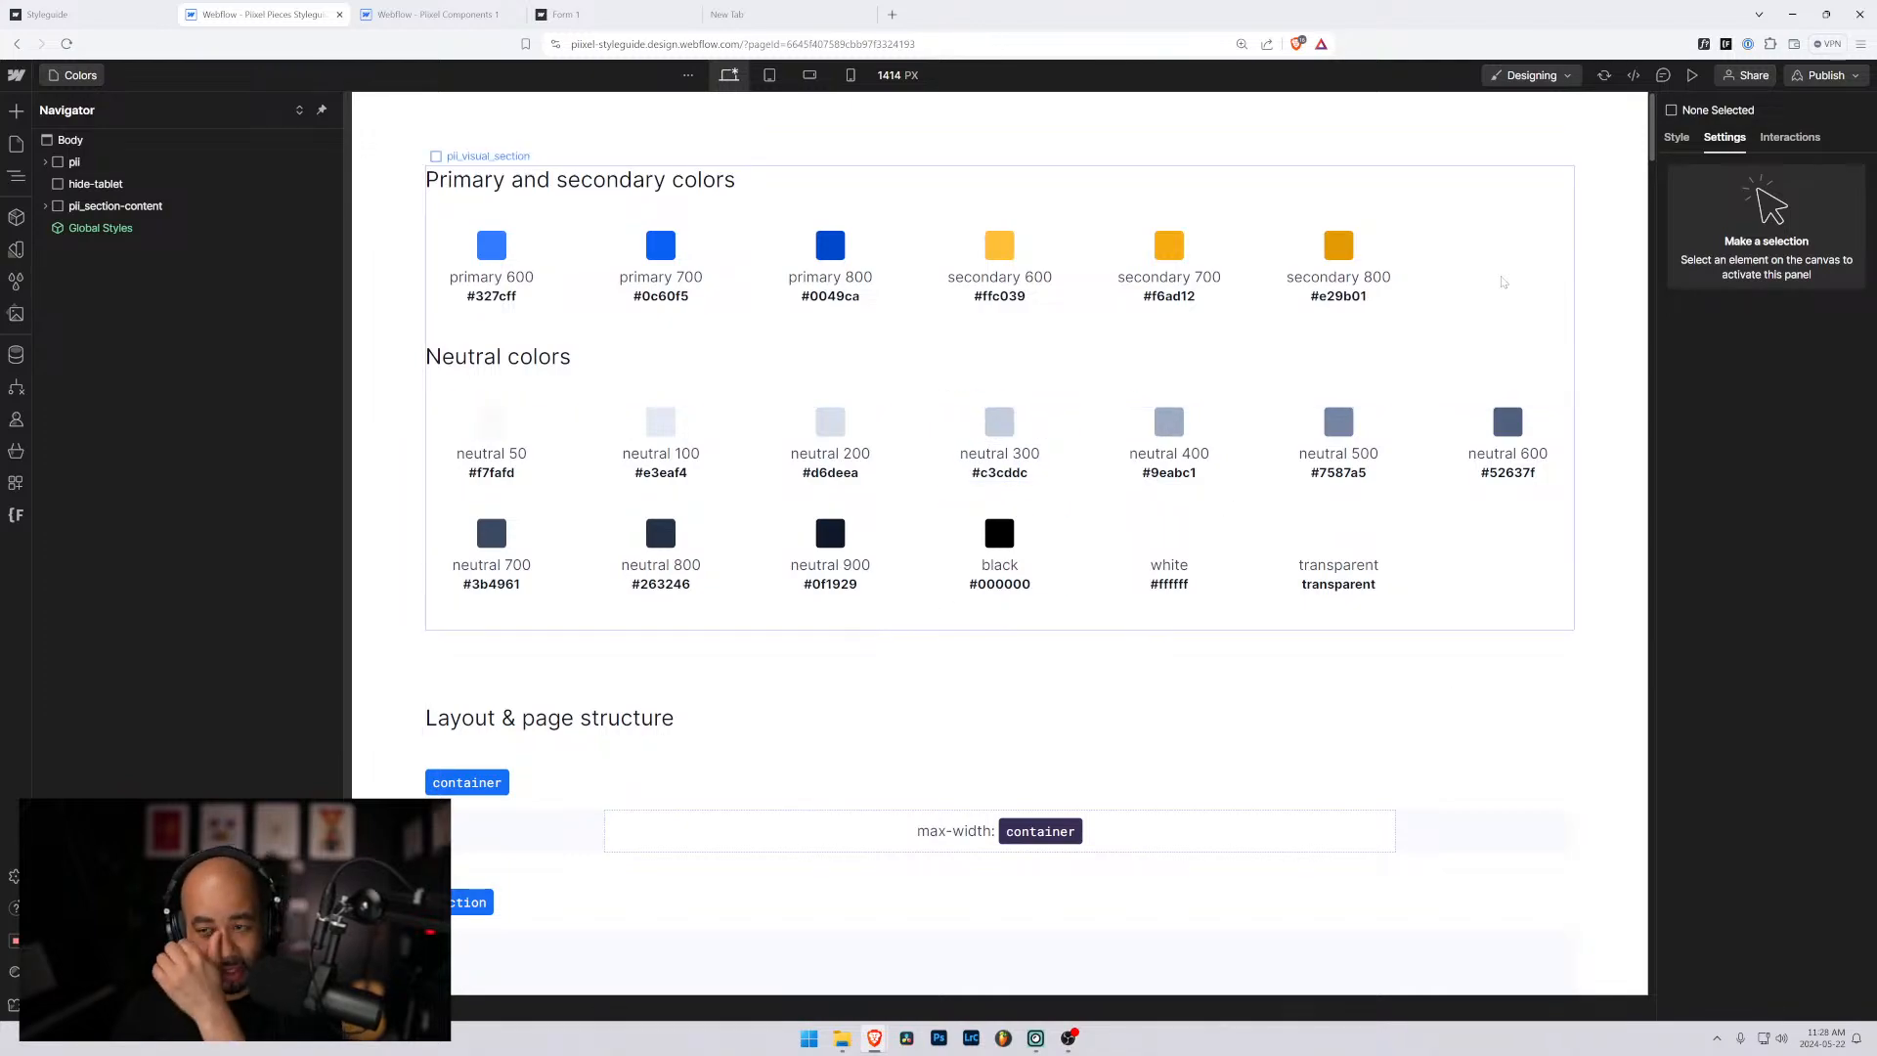
Give the Form element that wraps the form groups in the Form section a new class named form_container.
{"action": "left_click_drag", "start_coordinate": [1650, 137], "coordinate": [1652, 765]}
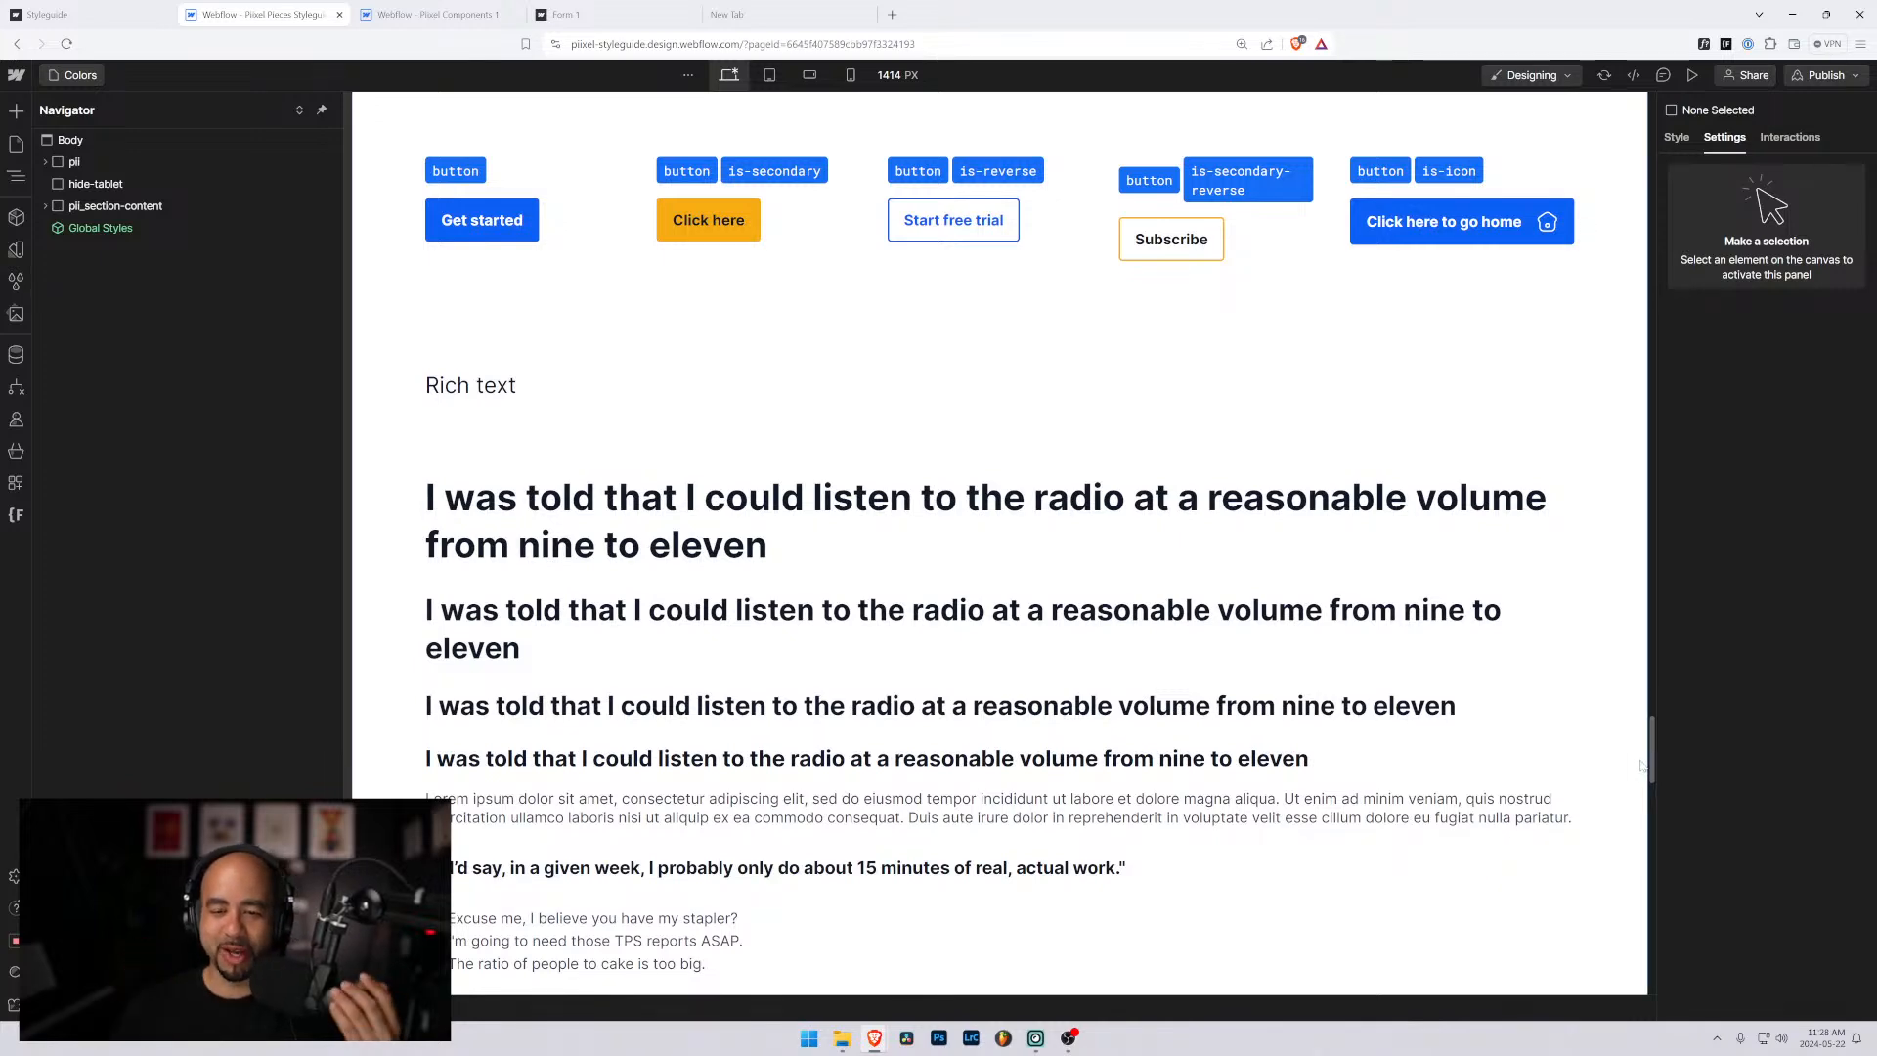
{"action": "scroll", "coordinate": [711, 583], "scroll_direction": "down", "scroll_amount": 10}
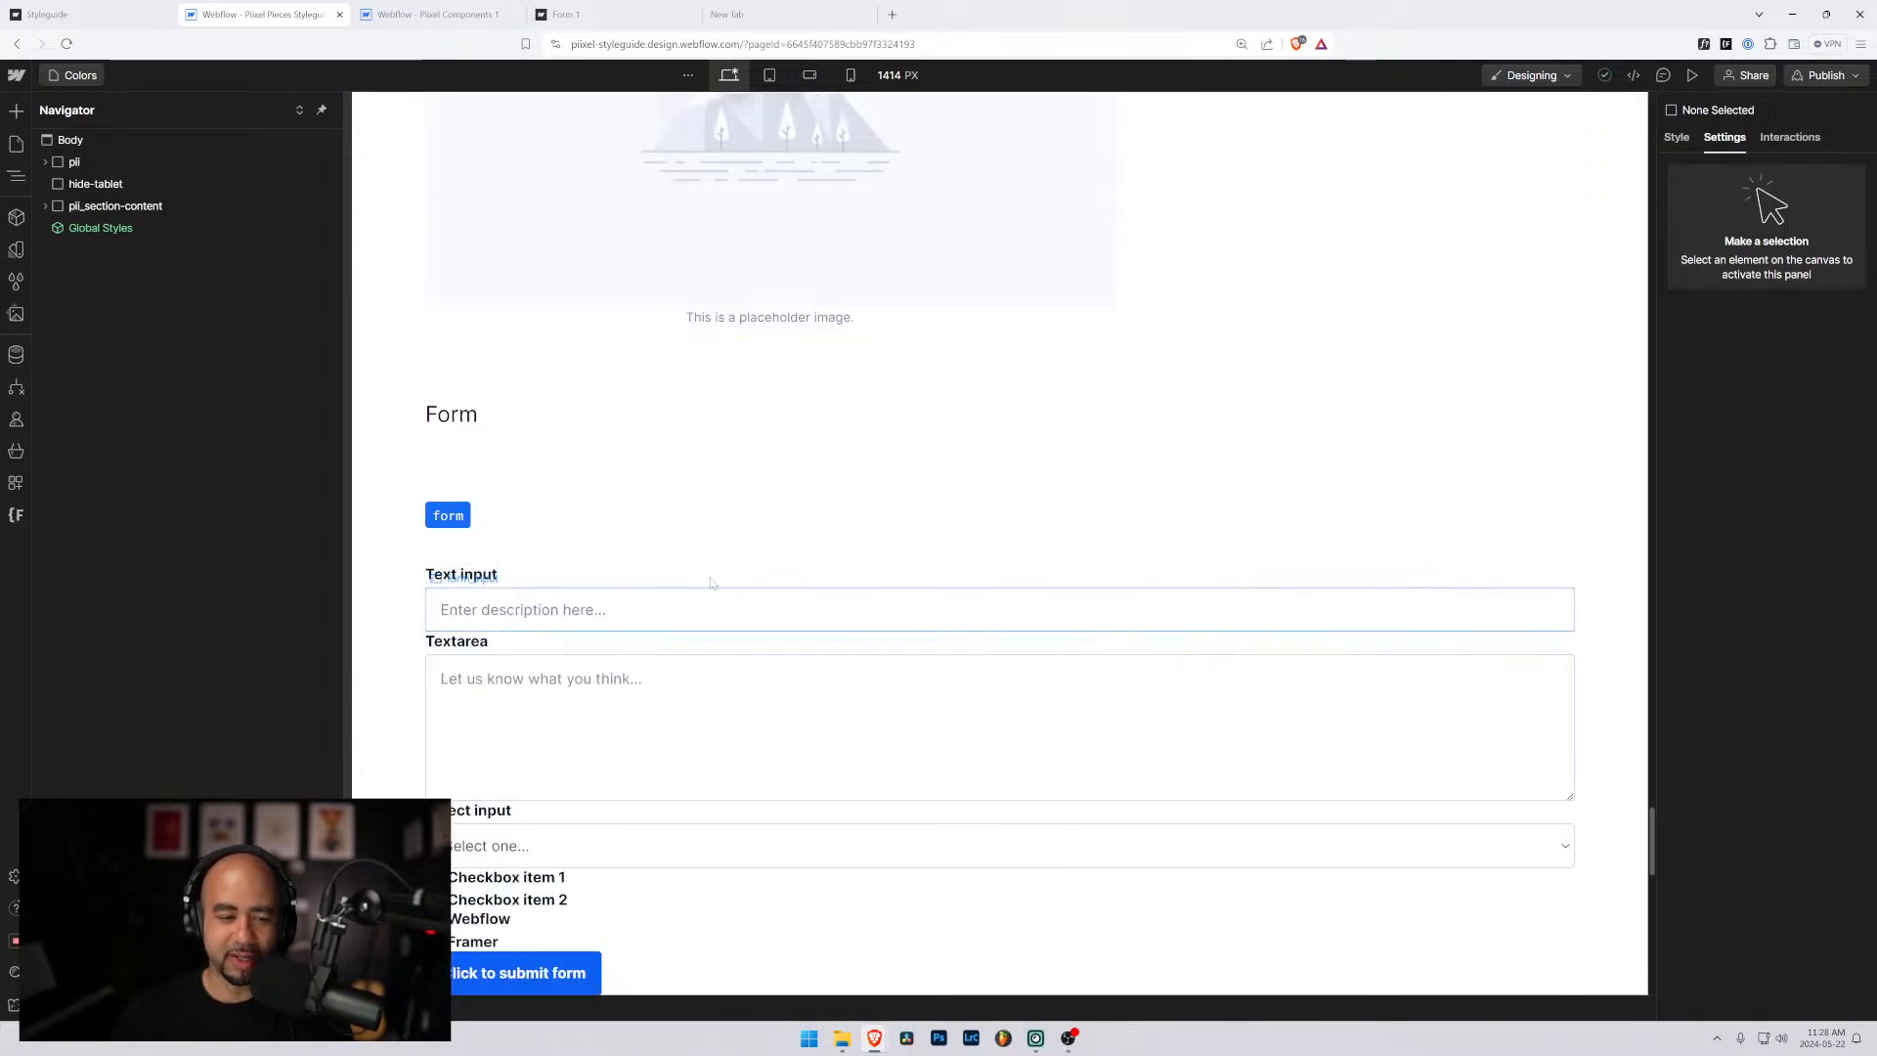
{"action": "scroll", "coordinate": [430, 538], "scroll_direction": "down", "scroll_amount": 4}
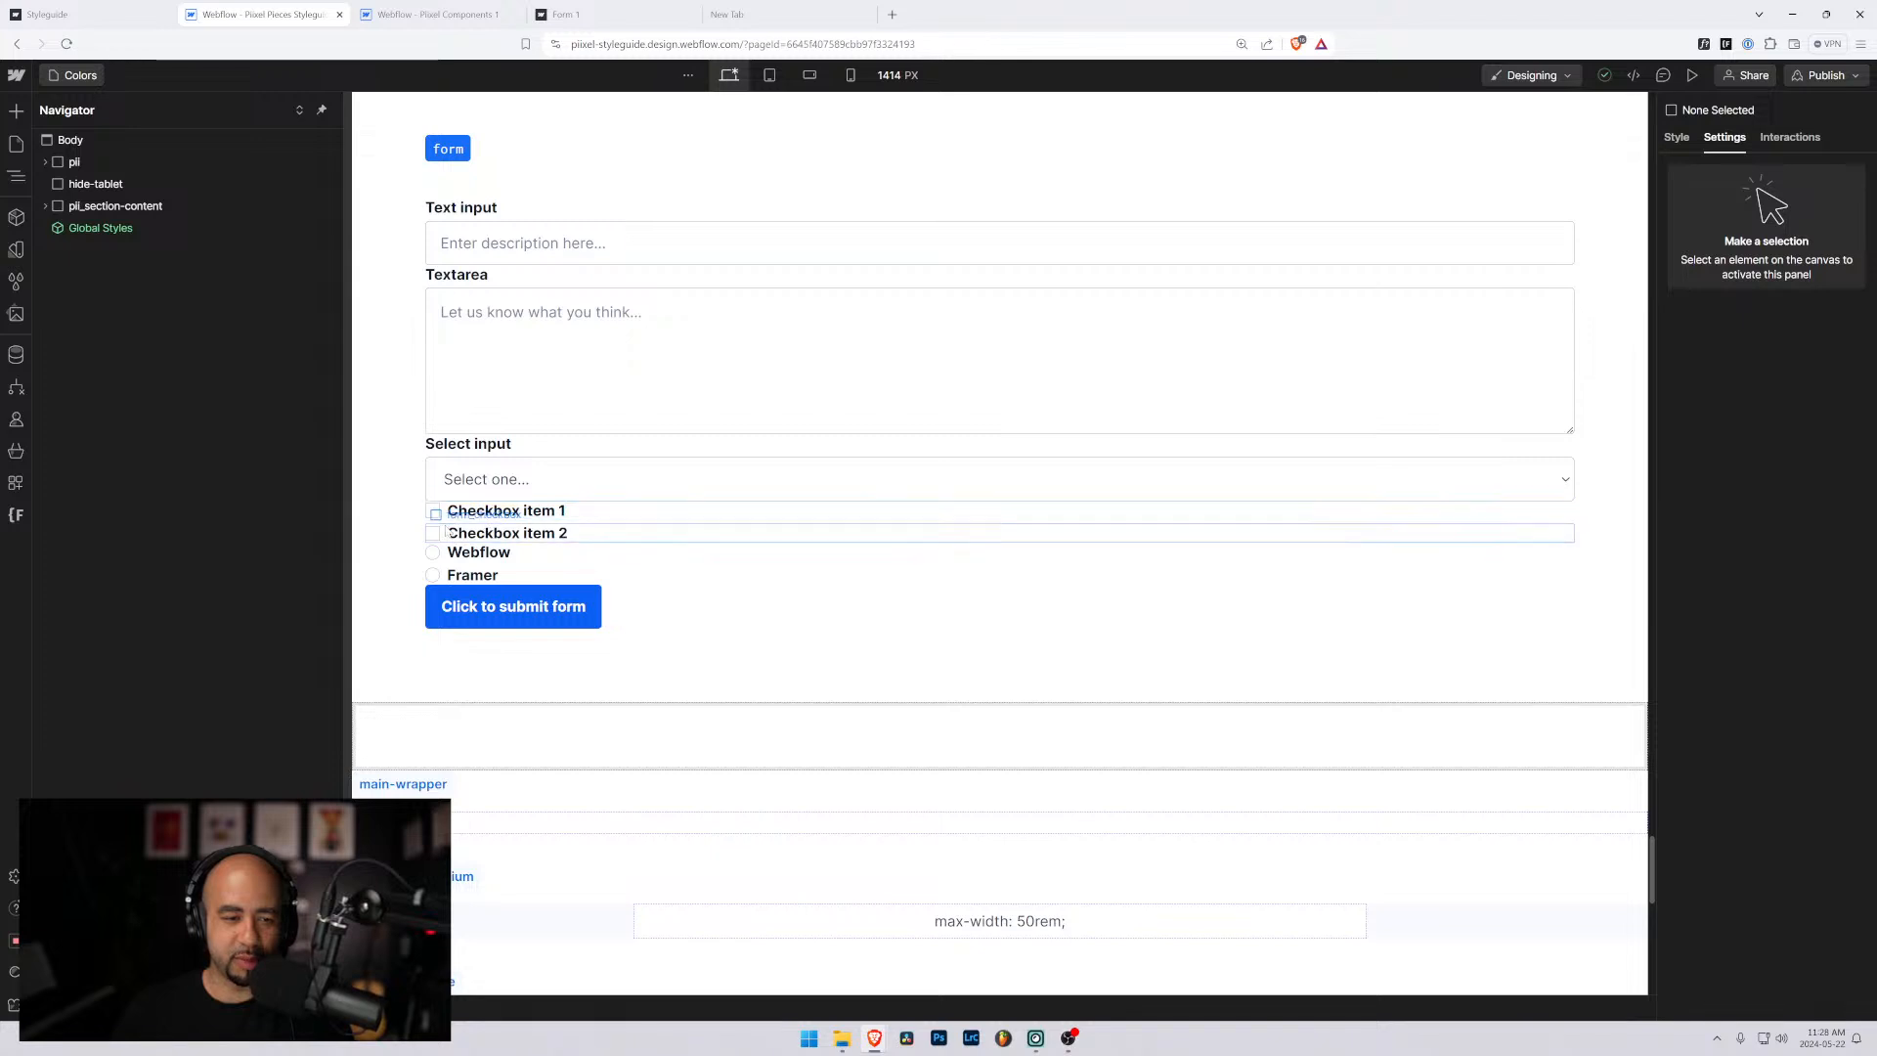
{"action": "left_click", "coordinate": [445, 532]}
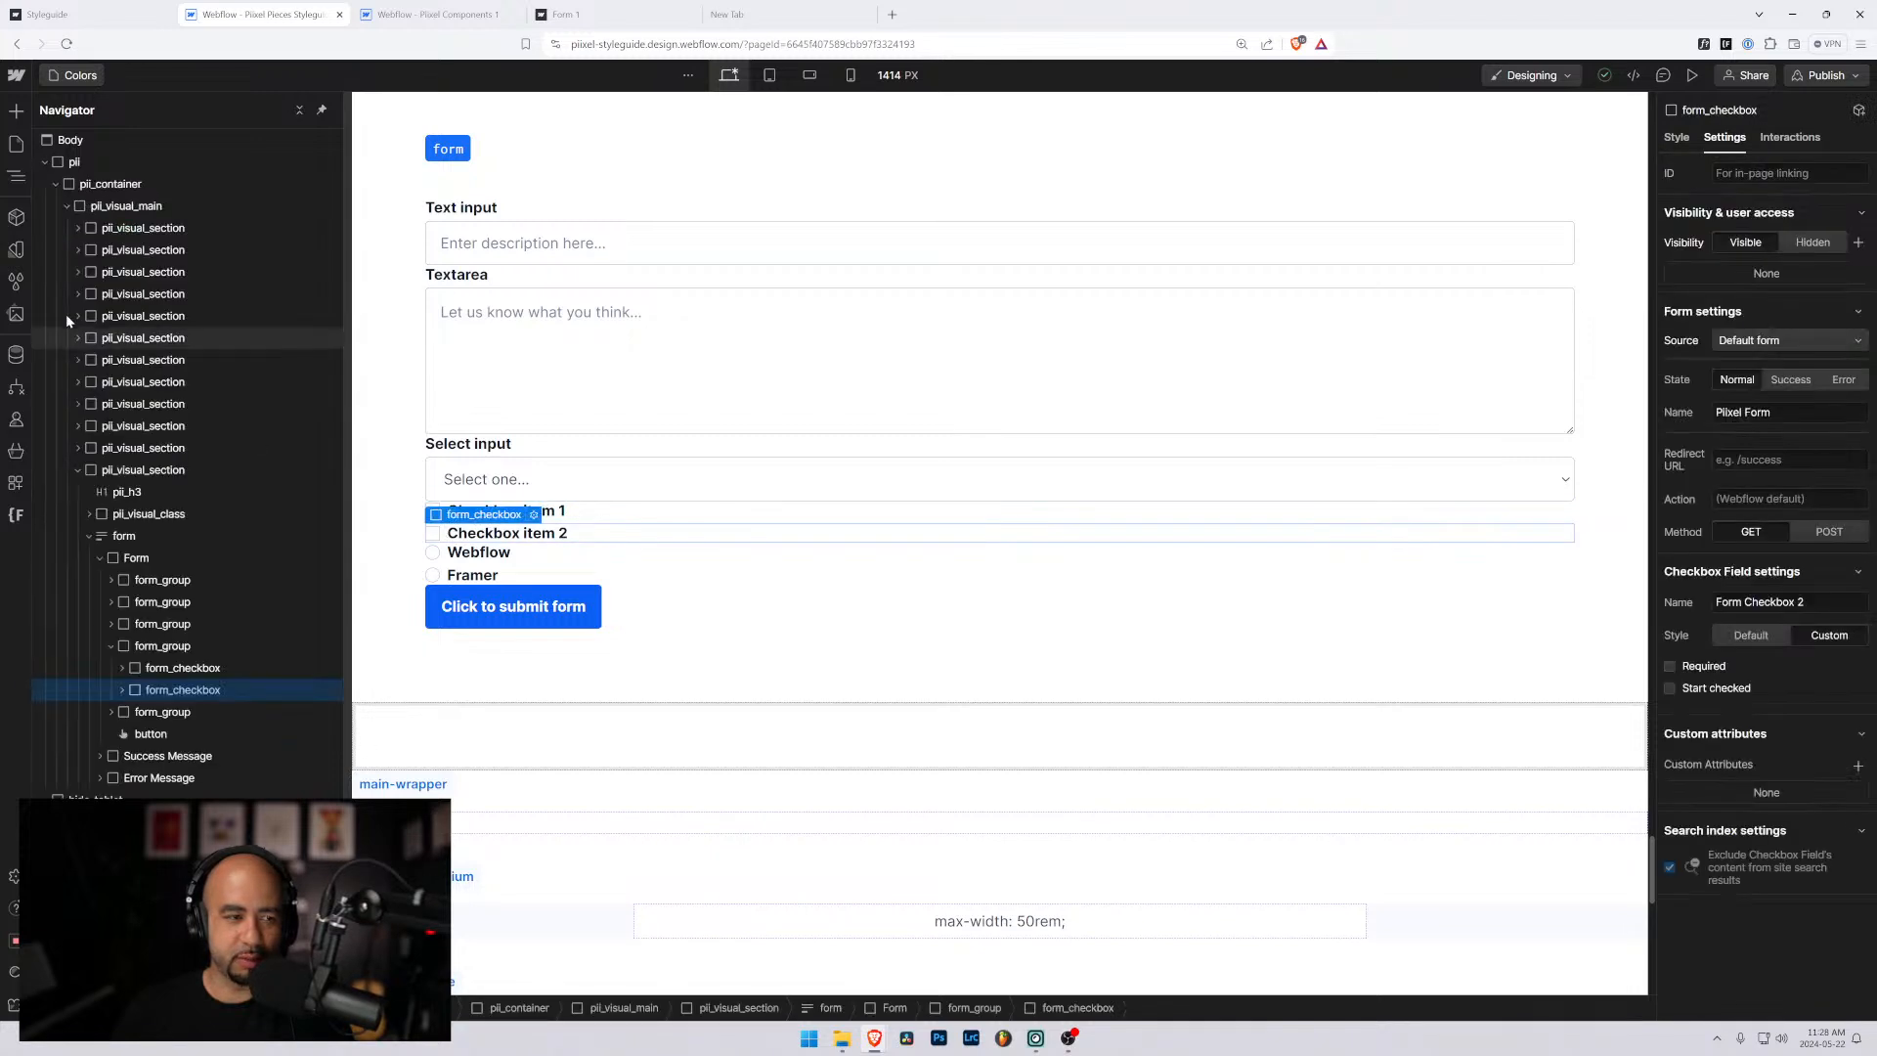
{"action": "left_click", "coordinate": [111, 647]}
{"action": "left_click", "coordinate": [136, 557]}
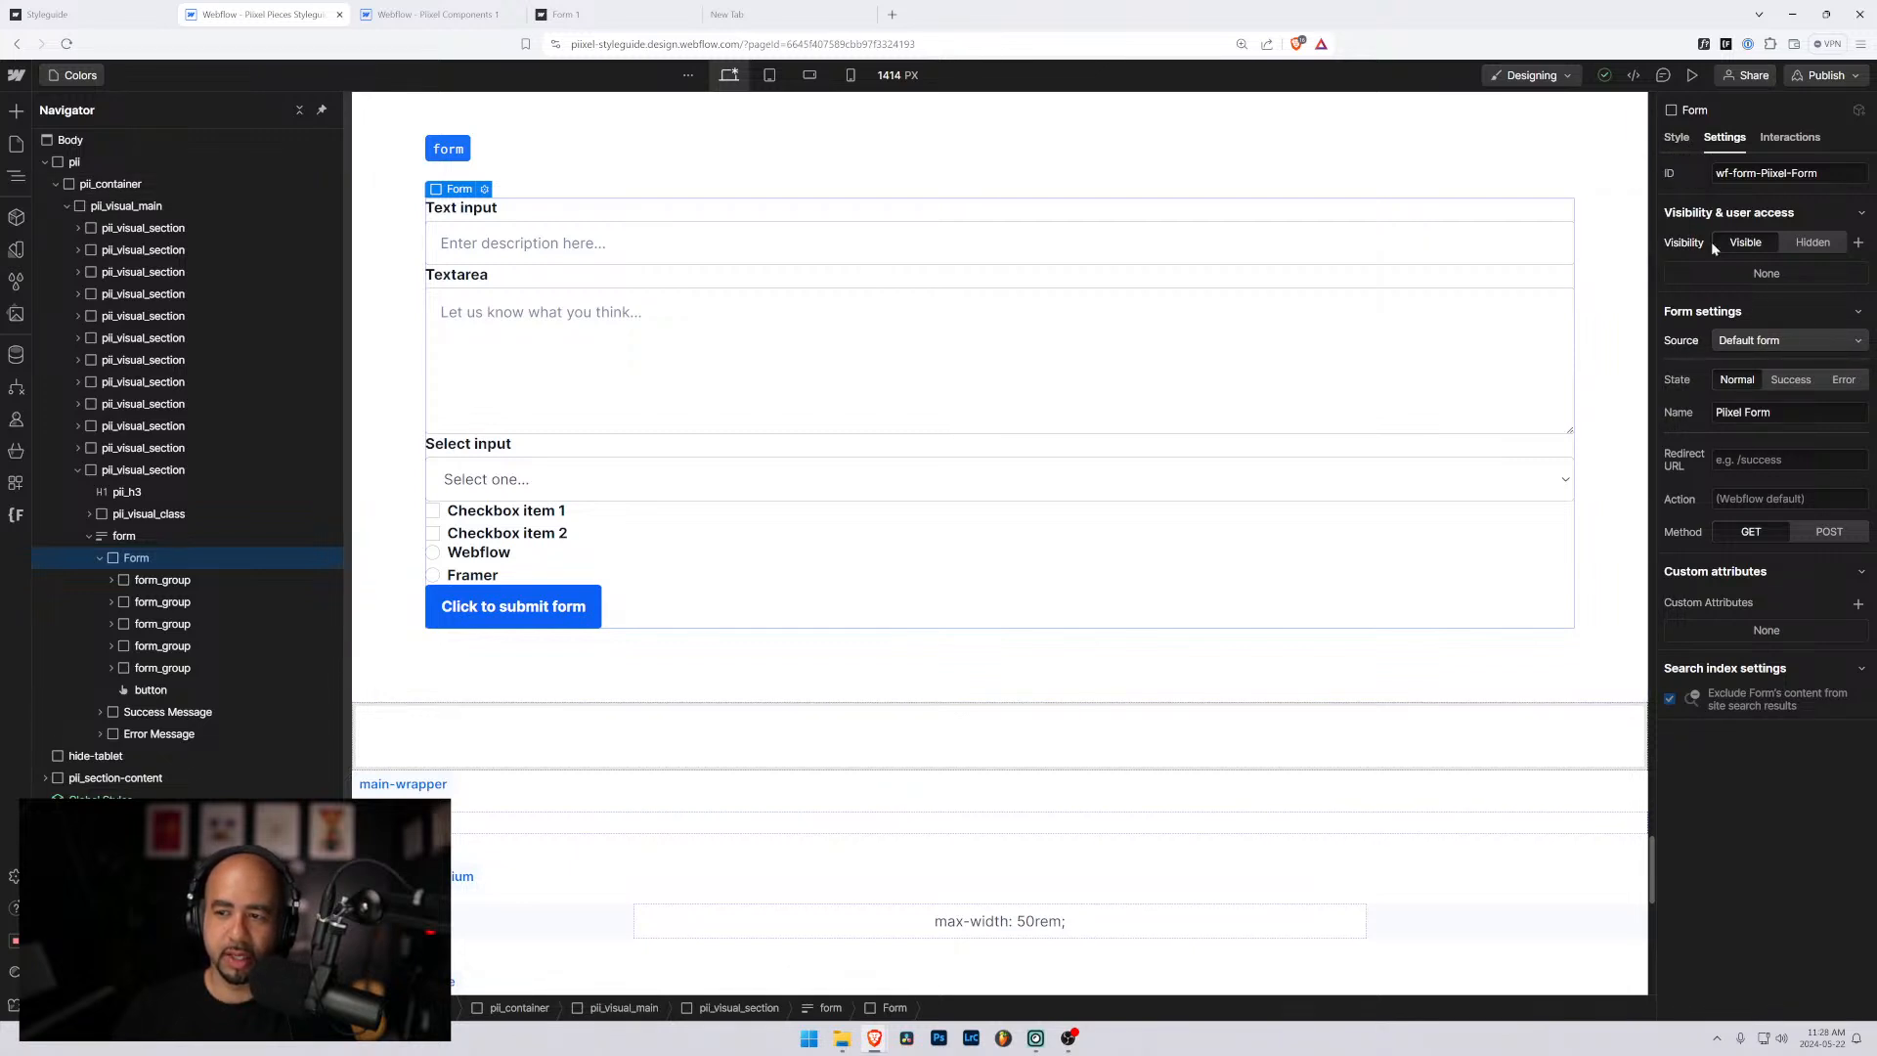
{"action": "left_click", "coordinate": [1677, 138]}
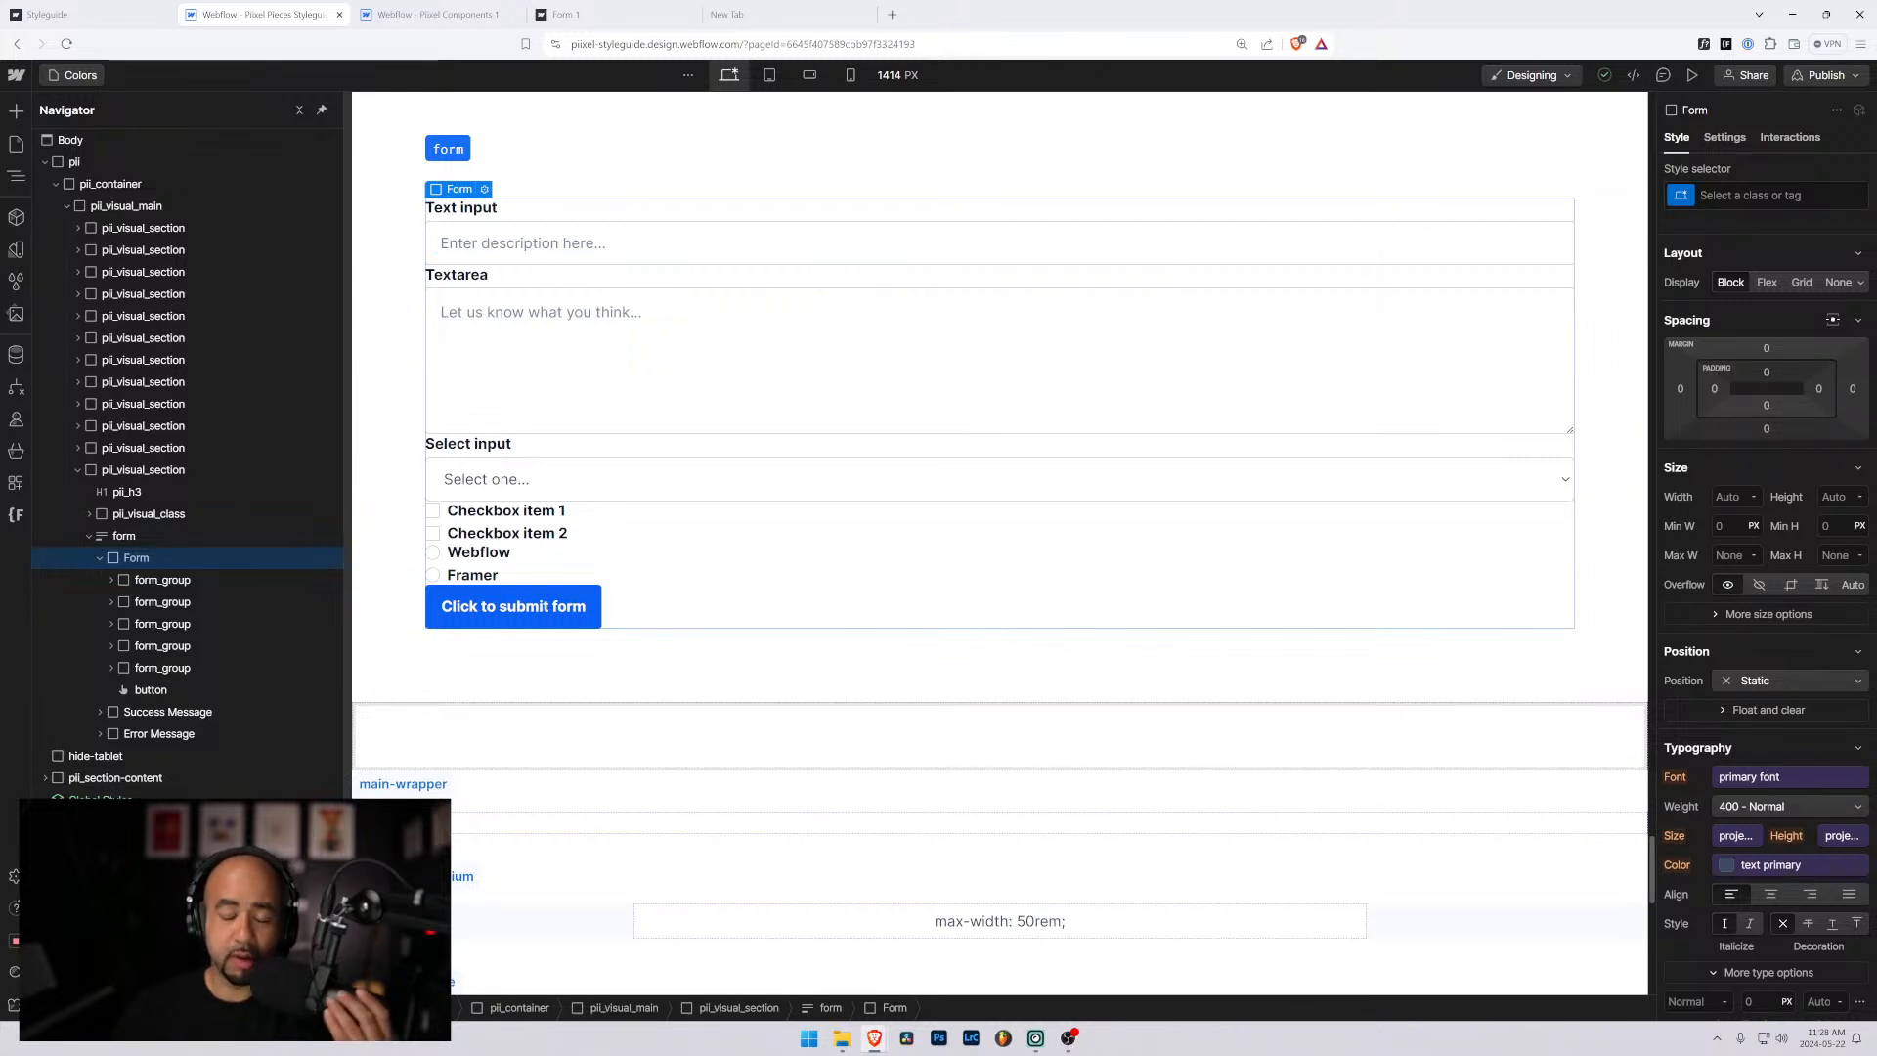
{"action": "key", "text": "ctrl+Return"}
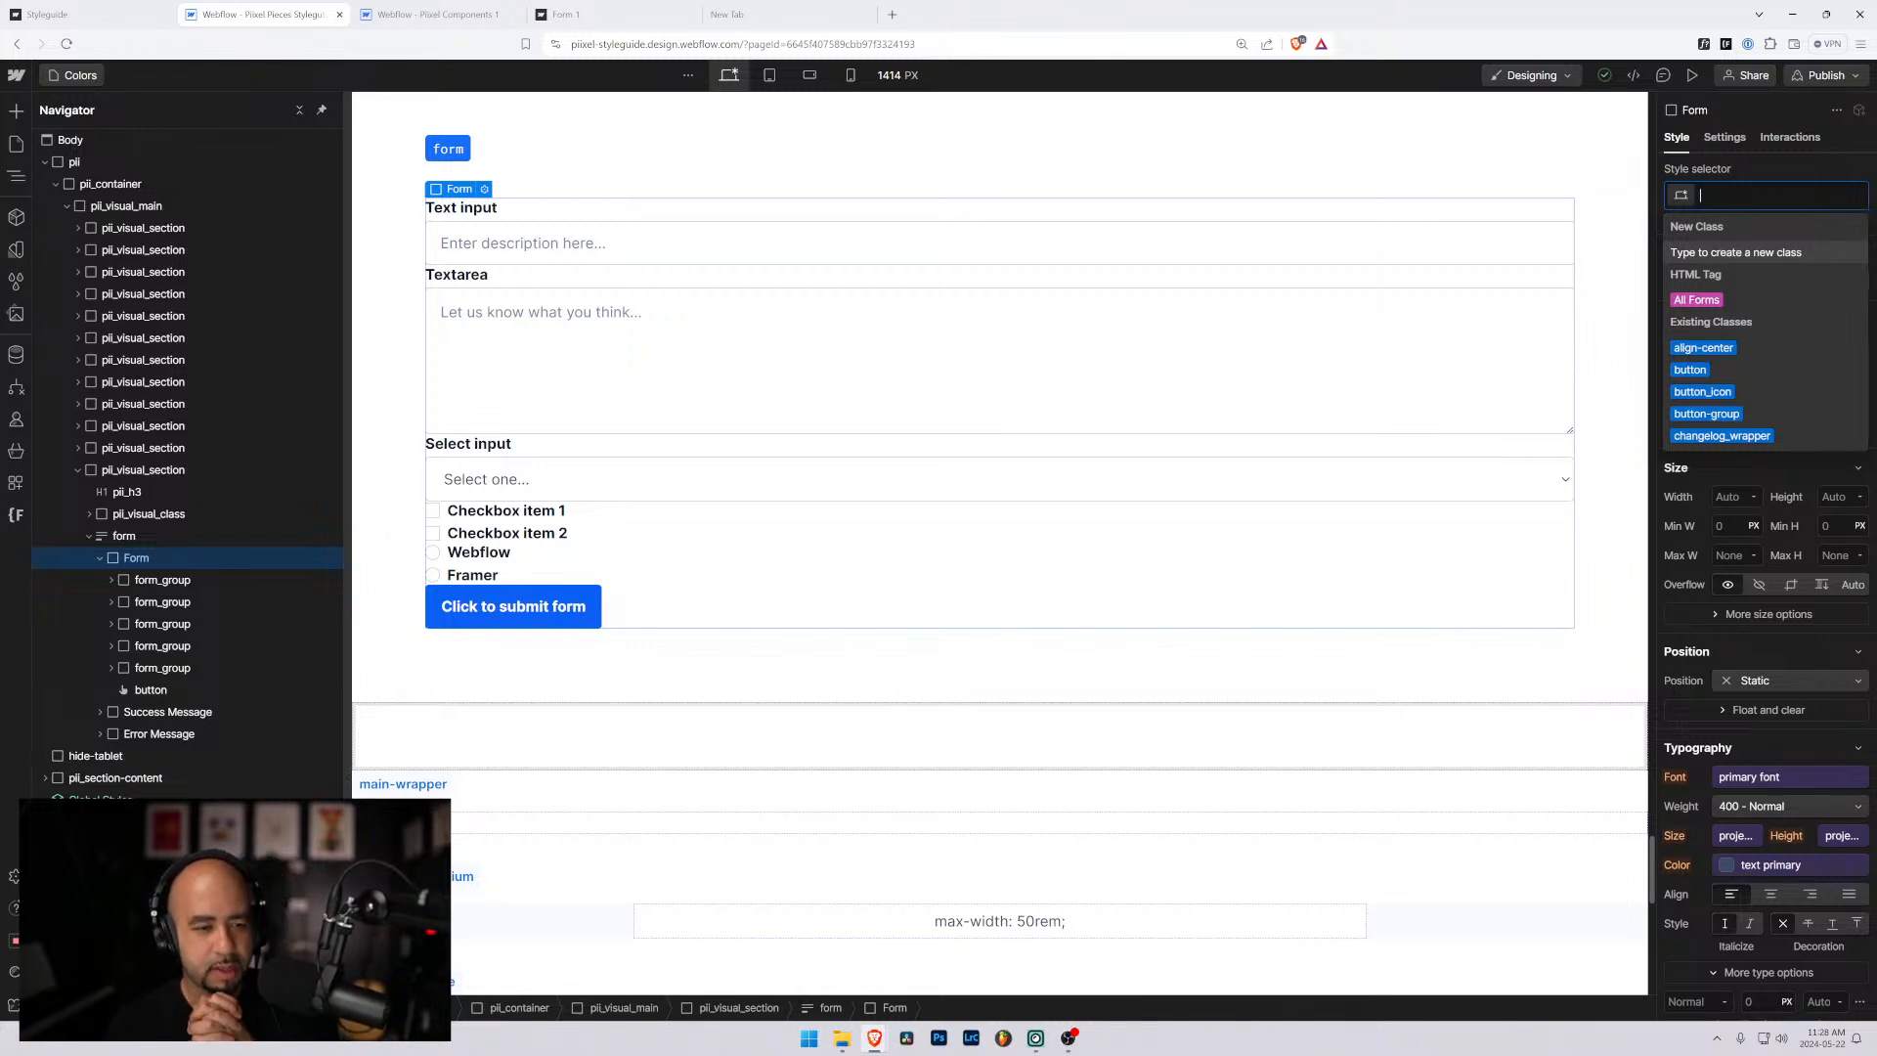
{"action": "type", "text": "form_container"}
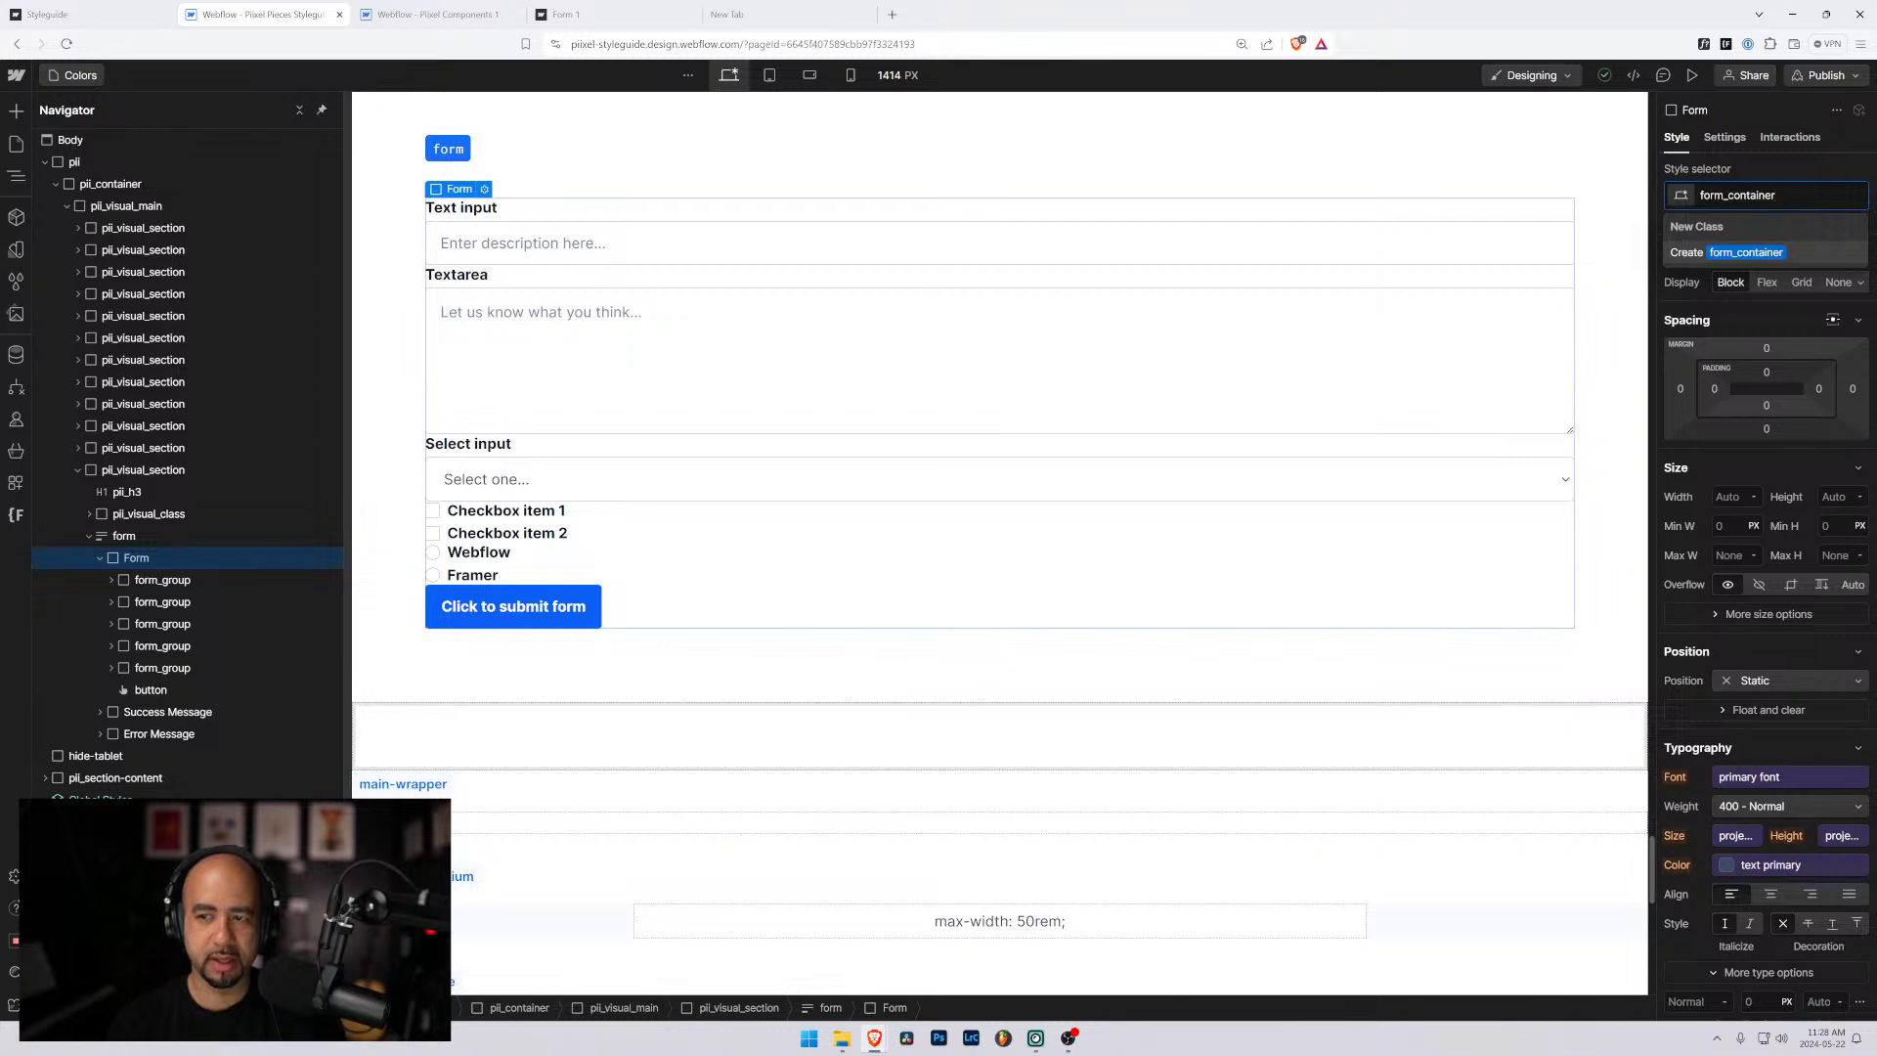
{"action": "key", "text": "Return"}
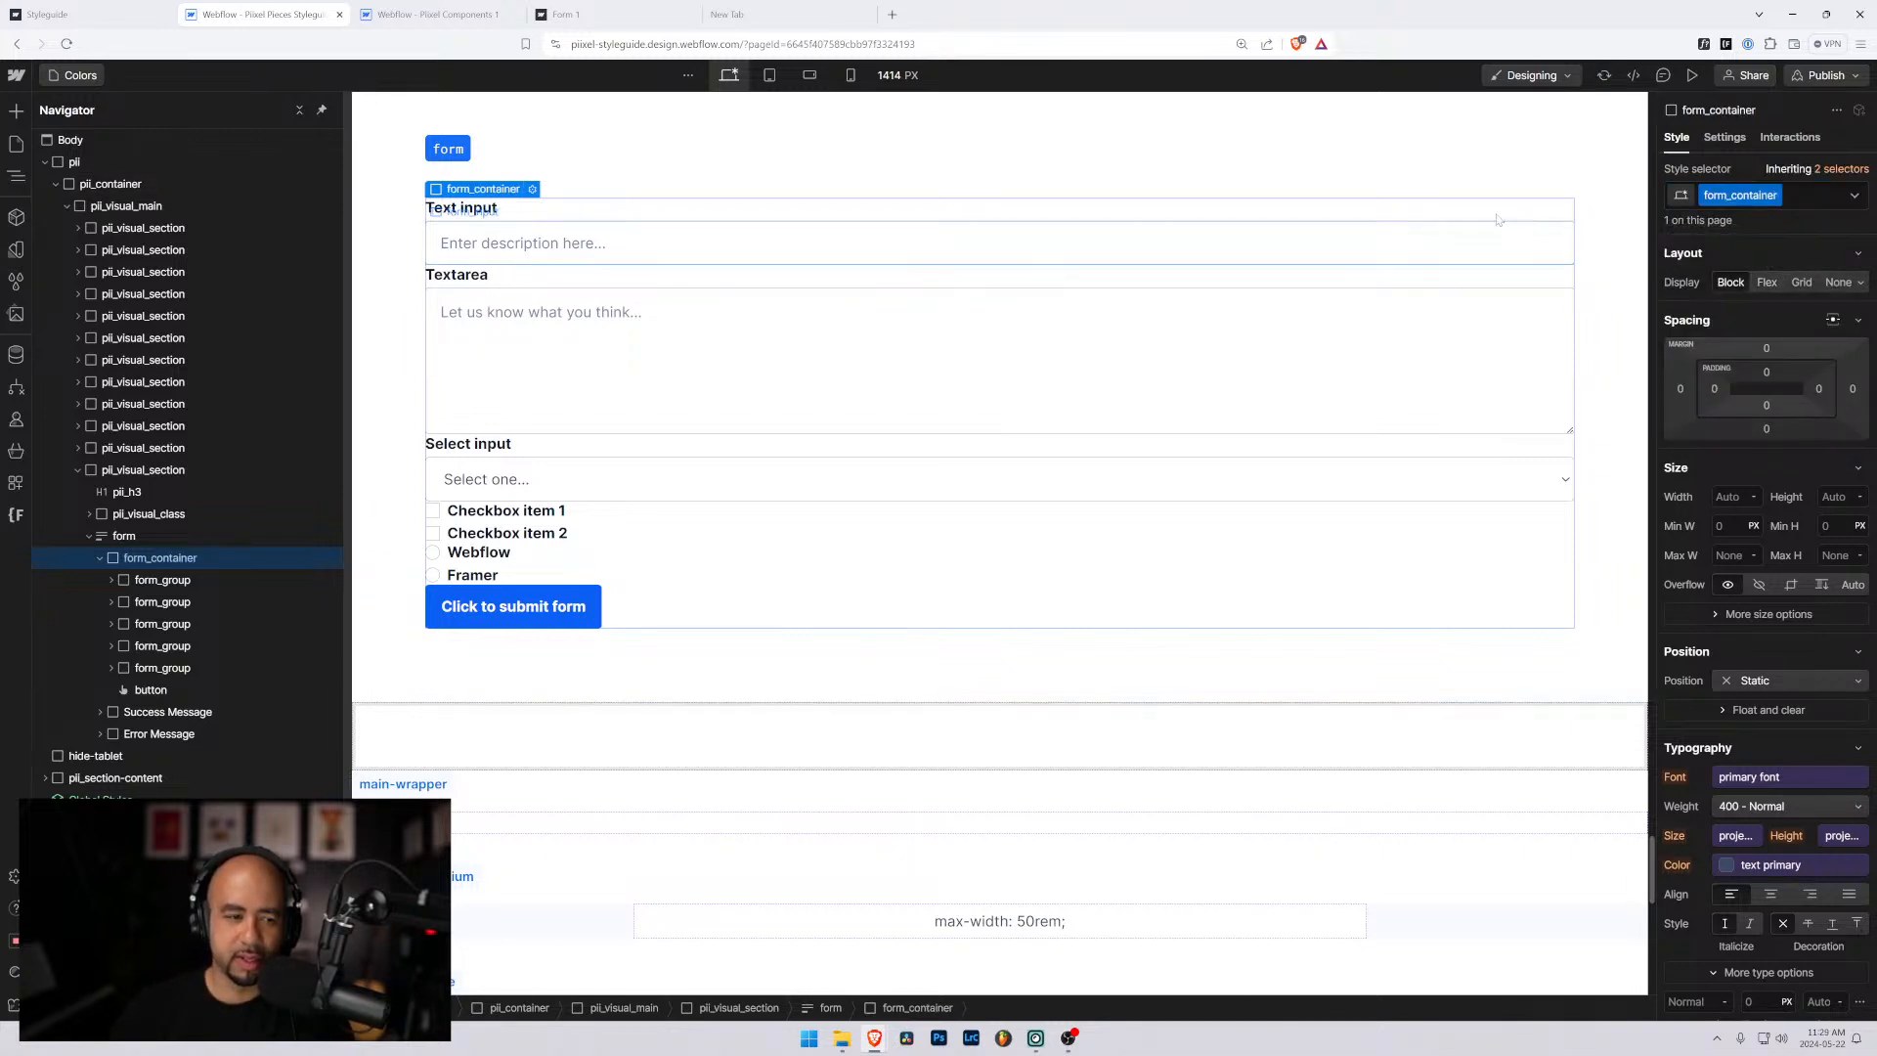
Set form_container to a vertical flex layout aligned left and top, with a gap of 1rem.
{"action": "left_click", "coordinate": [1769, 284]}
{"action": "left_click", "coordinate": [1792, 311]}
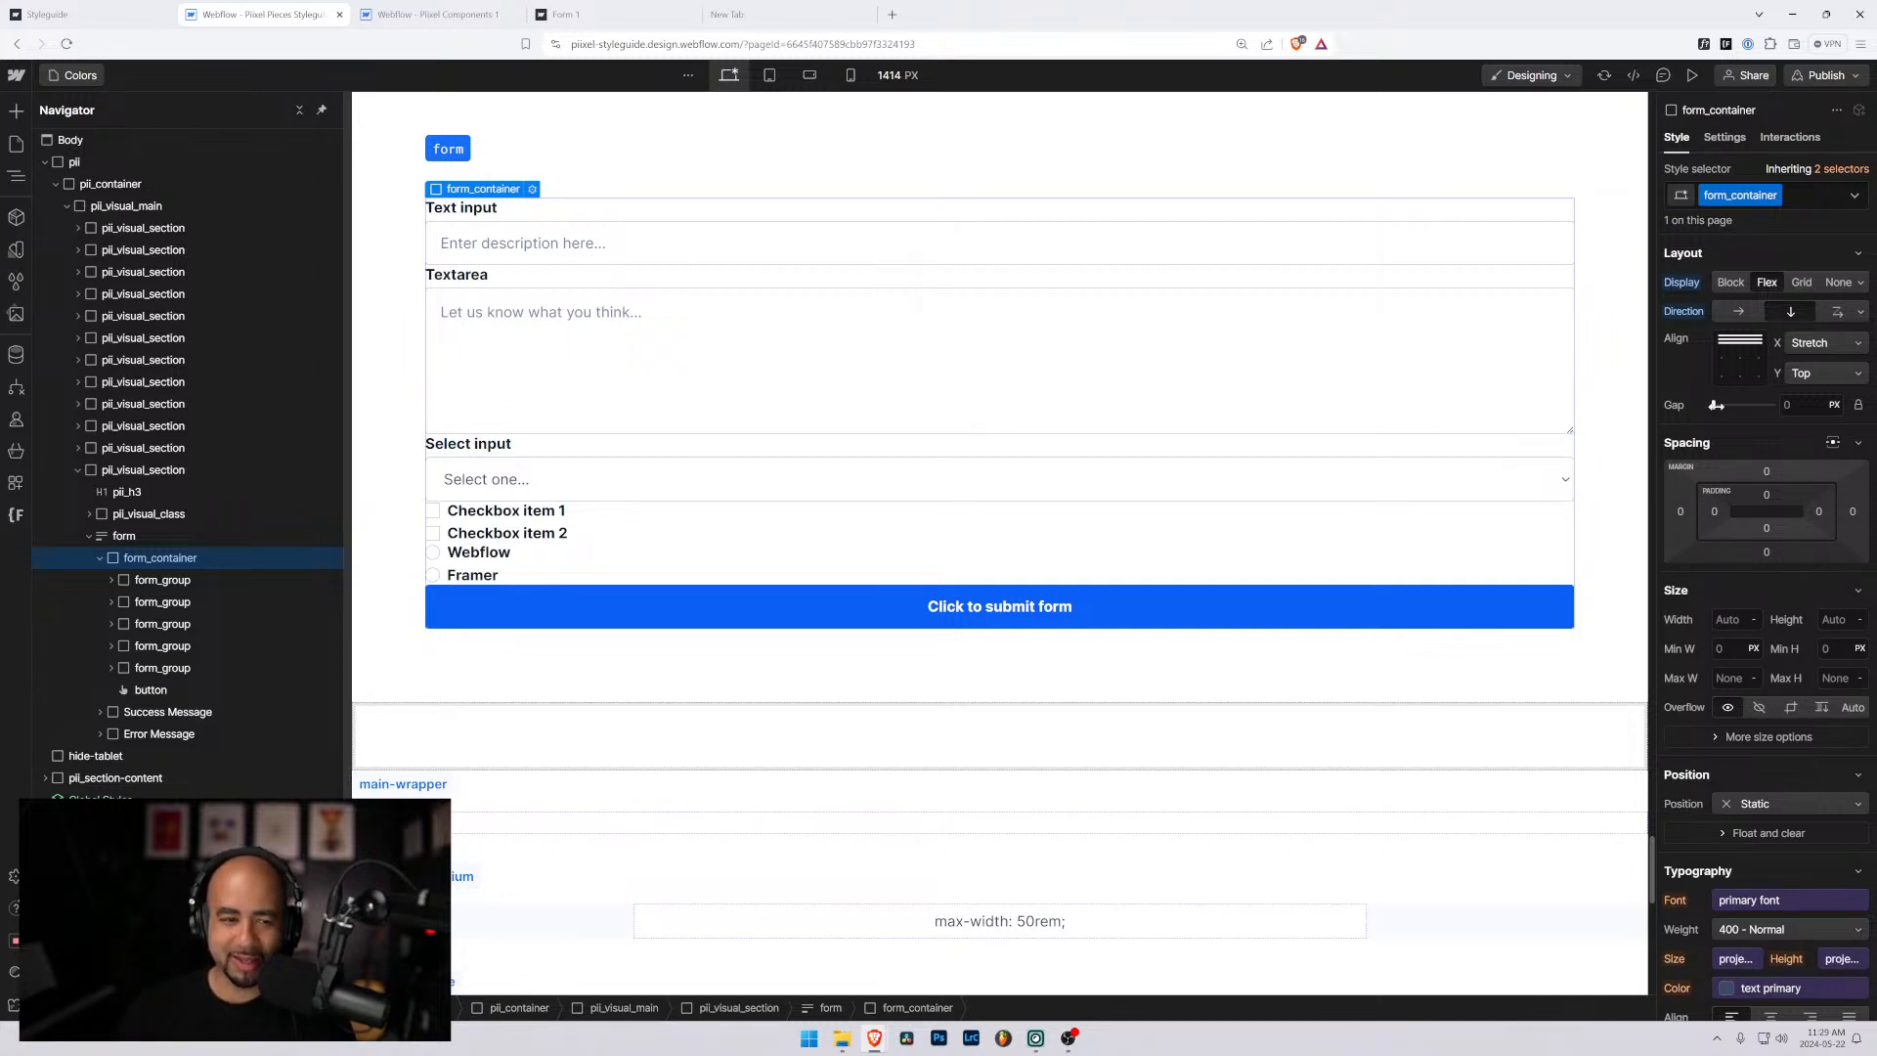
{"action": "left_click", "coordinate": [1721, 344]}
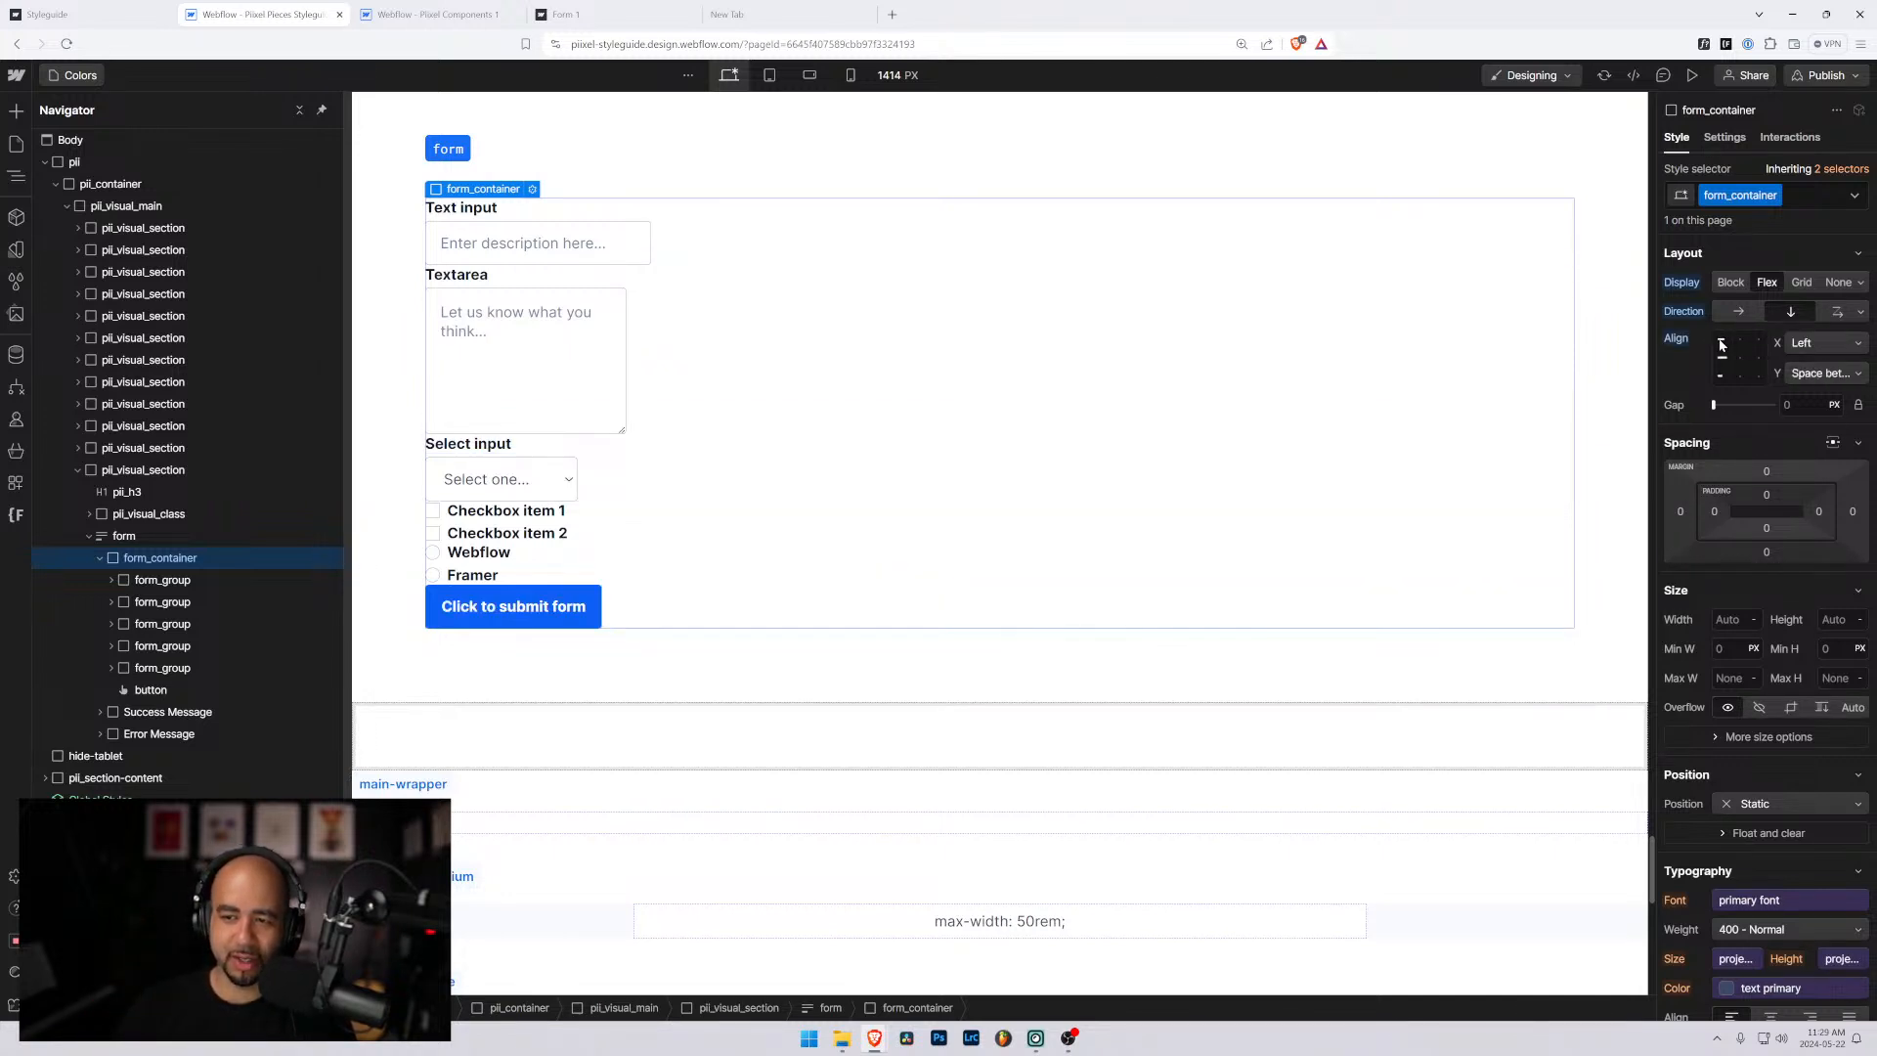
{"action": "left_click", "coordinate": [1722, 344]}
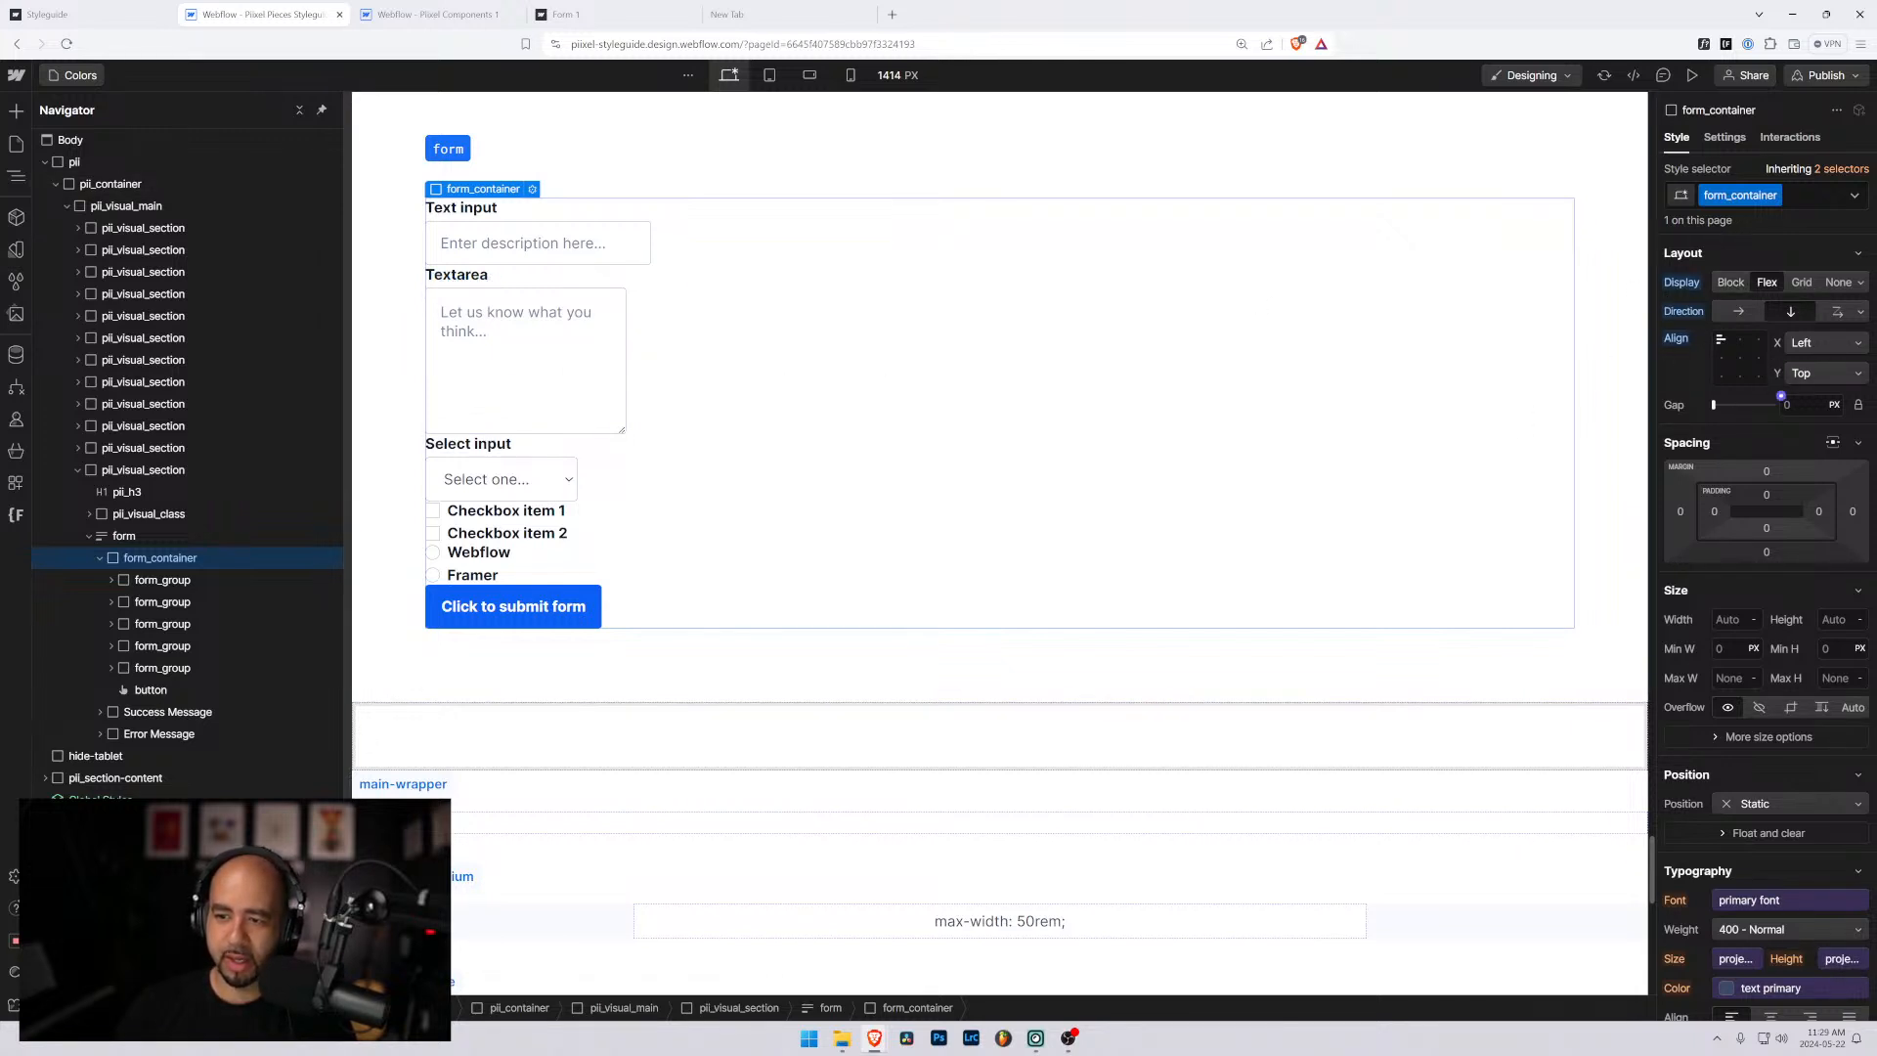
{"action": "left_click", "coordinate": [1794, 405]}
{"action": "type", "text": "1rem"}
{"action": "key", "text": "Return"}
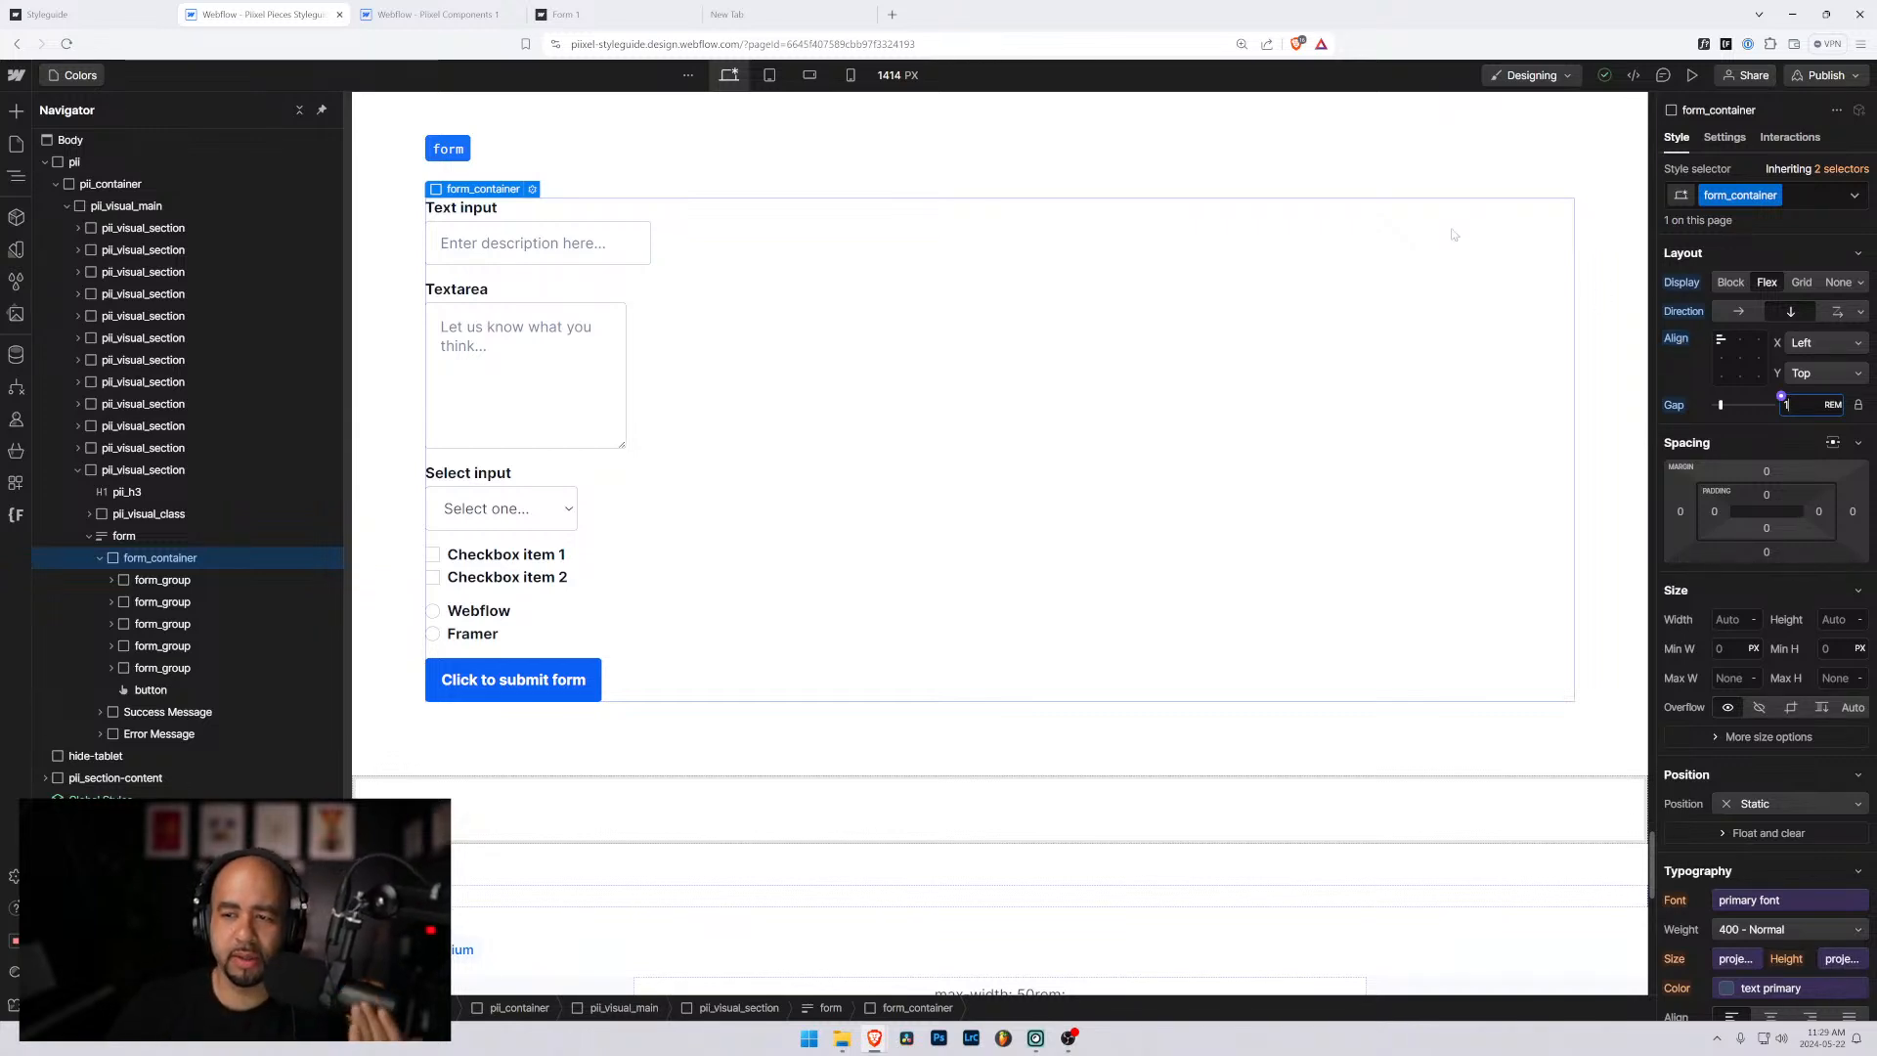
Try centring the form_container items horizontally, and switch their horizontal alignment to Stretch instead.
{"action": "left_click", "coordinate": [1741, 342]}
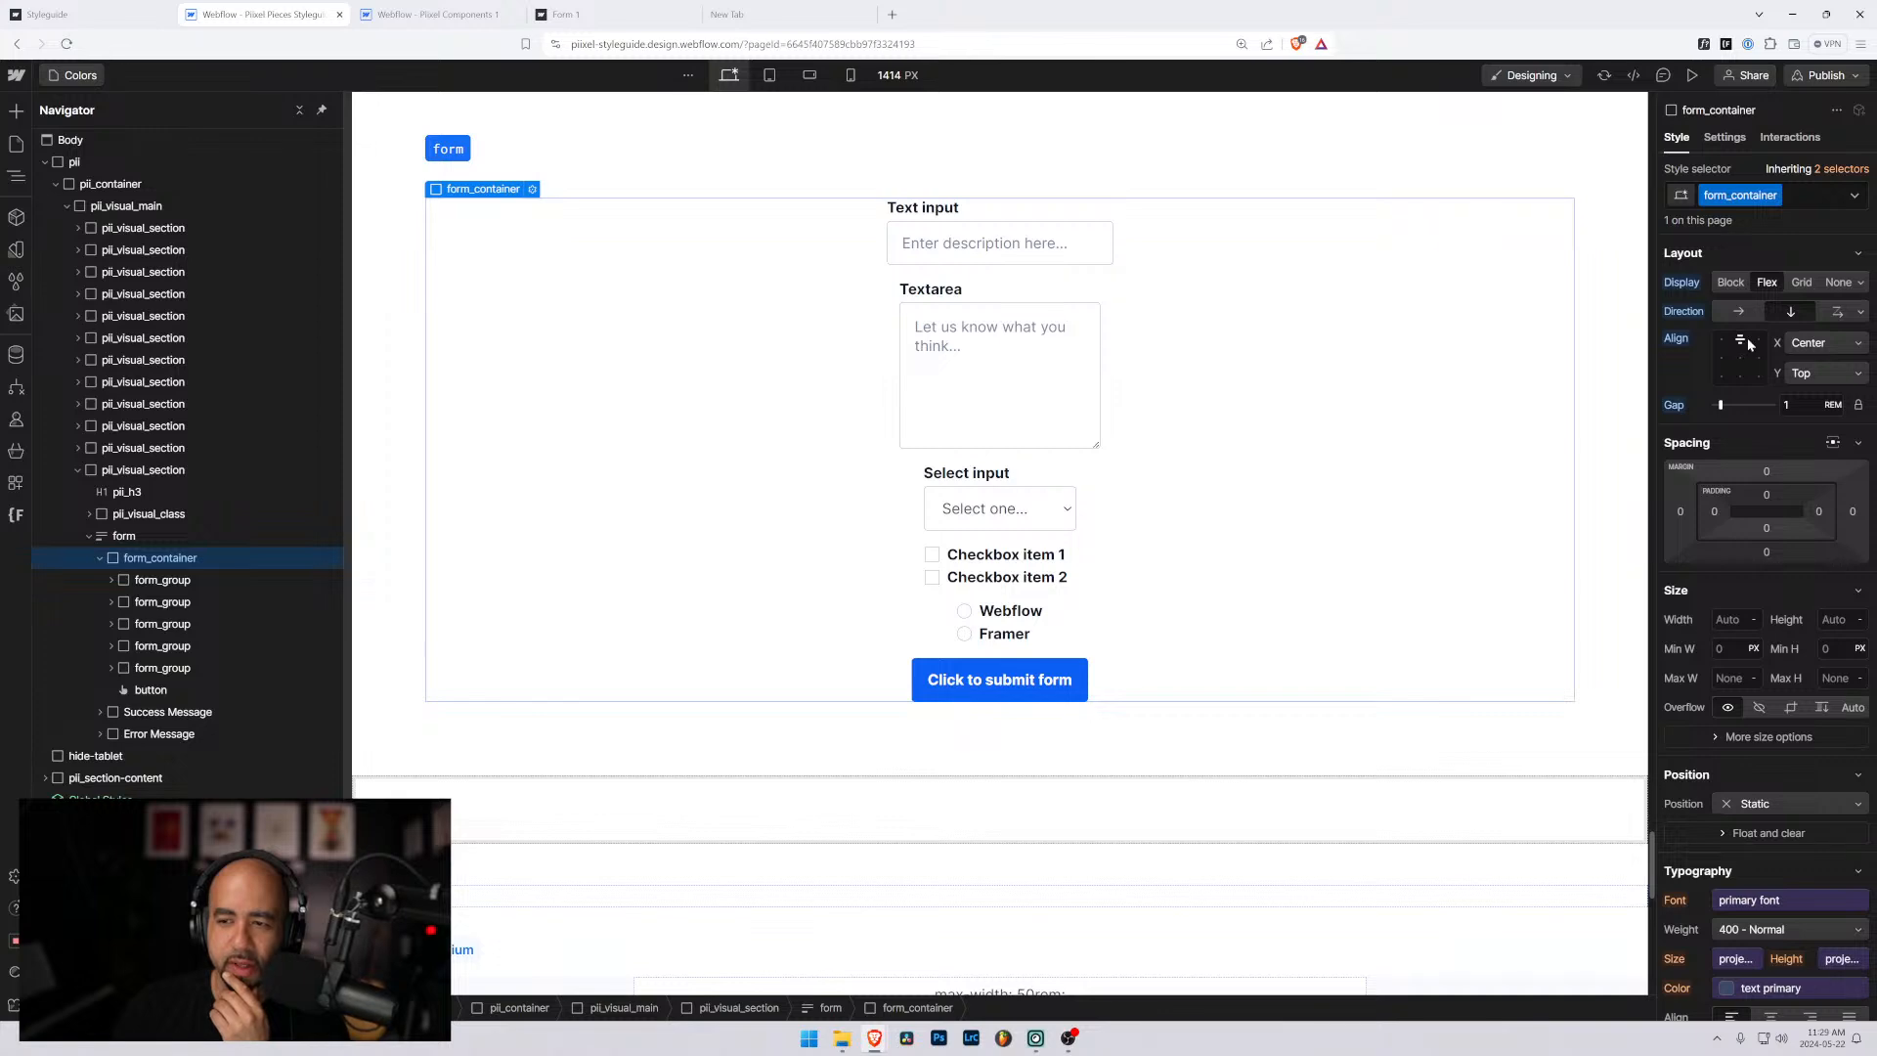
{"action": "left_click", "coordinate": [1741, 343]}
{"action": "left_click", "coordinate": [1741, 343]}
{"action": "left_click", "coordinate": [1810, 343]}
{"action": "left_click", "coordinate": [1810, 343]}
{"action": "left_click", "coordinate": [1810, 343]}
{"action": "left_click", "coordinate": [1809, 393]}
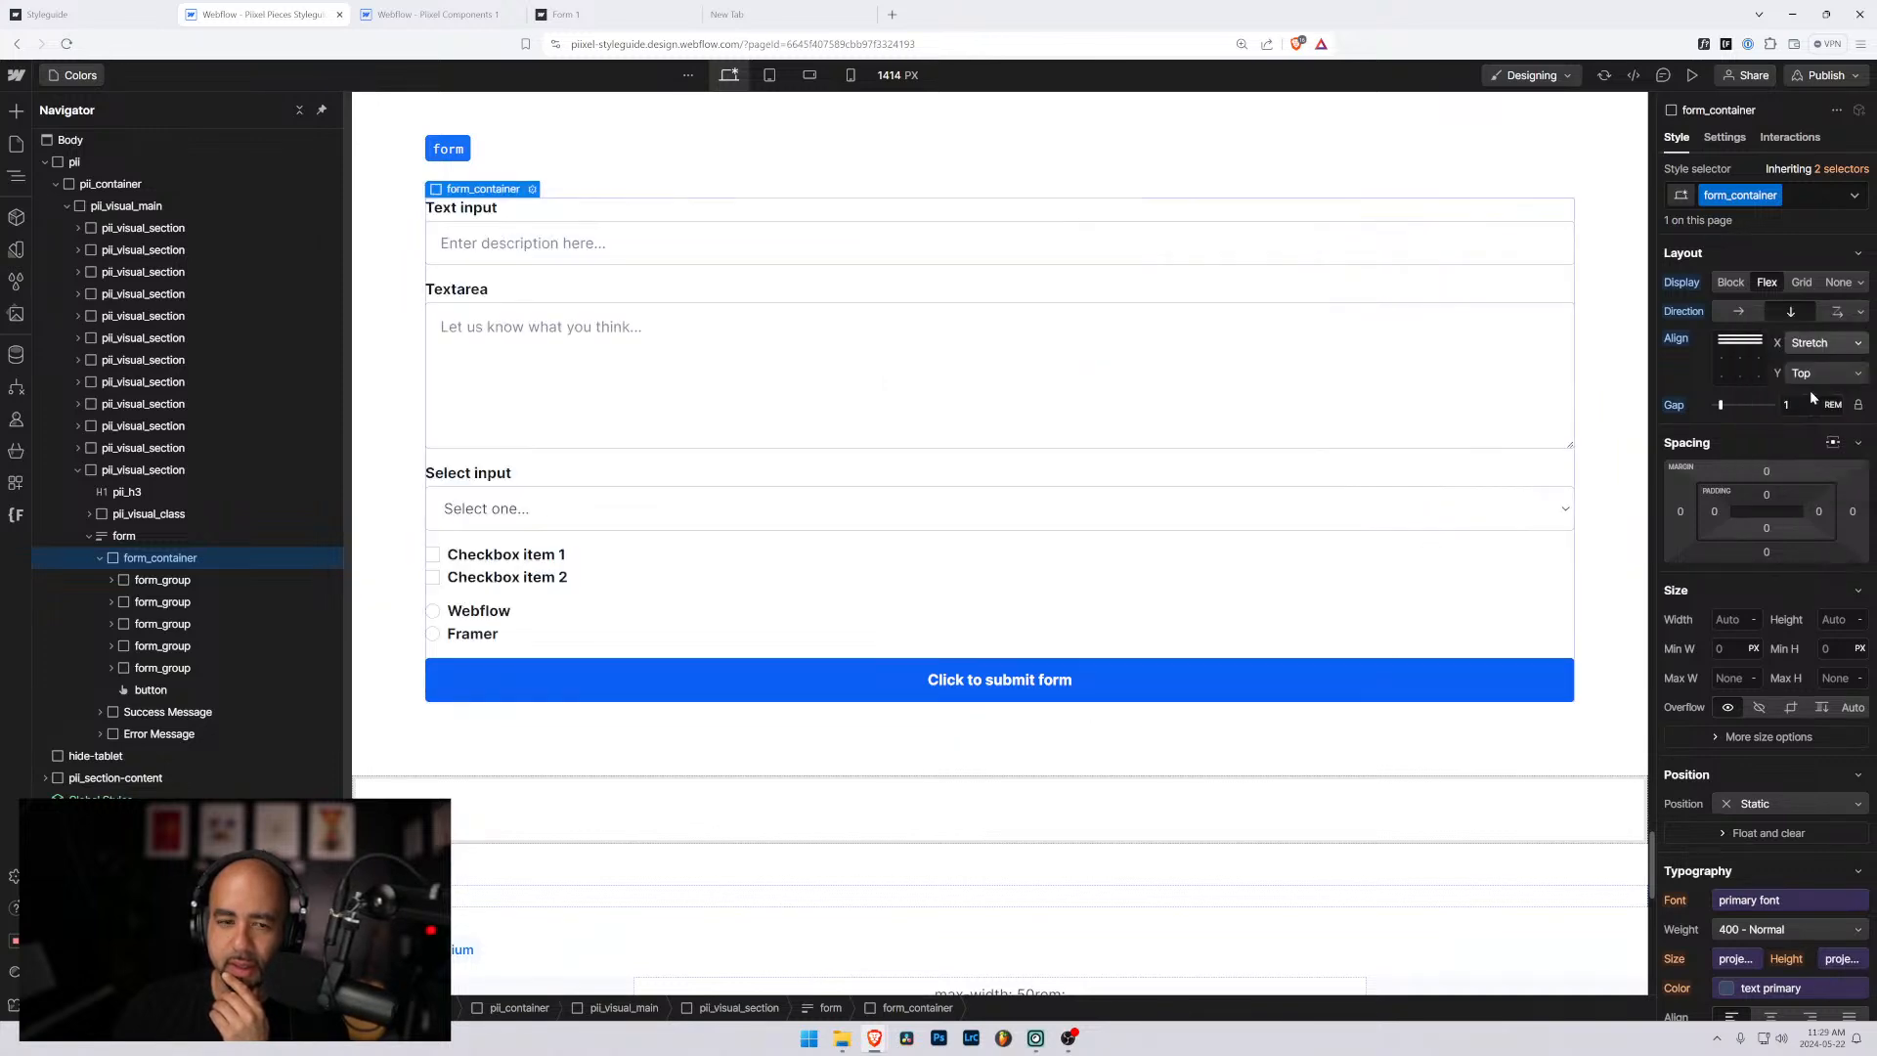
{"action": "left_click", "coordinate": [367, 595]}
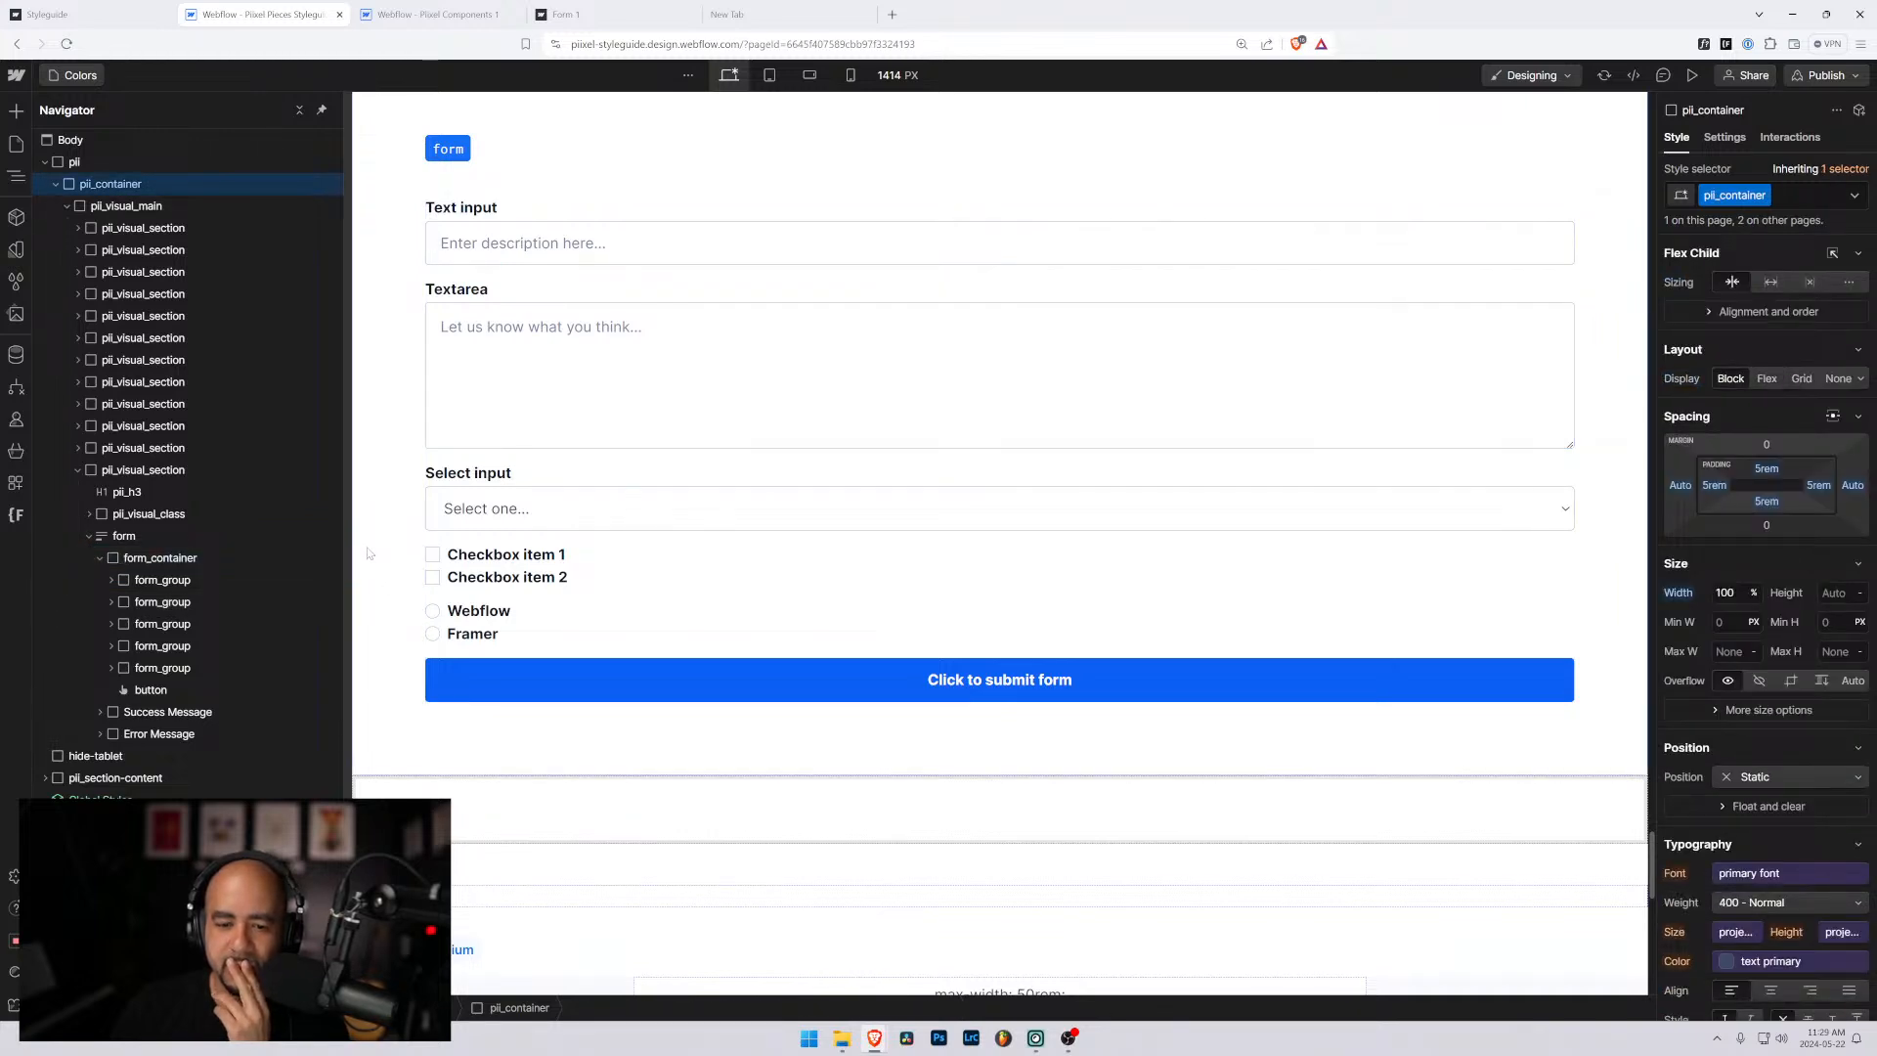
{"action": "left_click", "coordinate": [707, 274]}
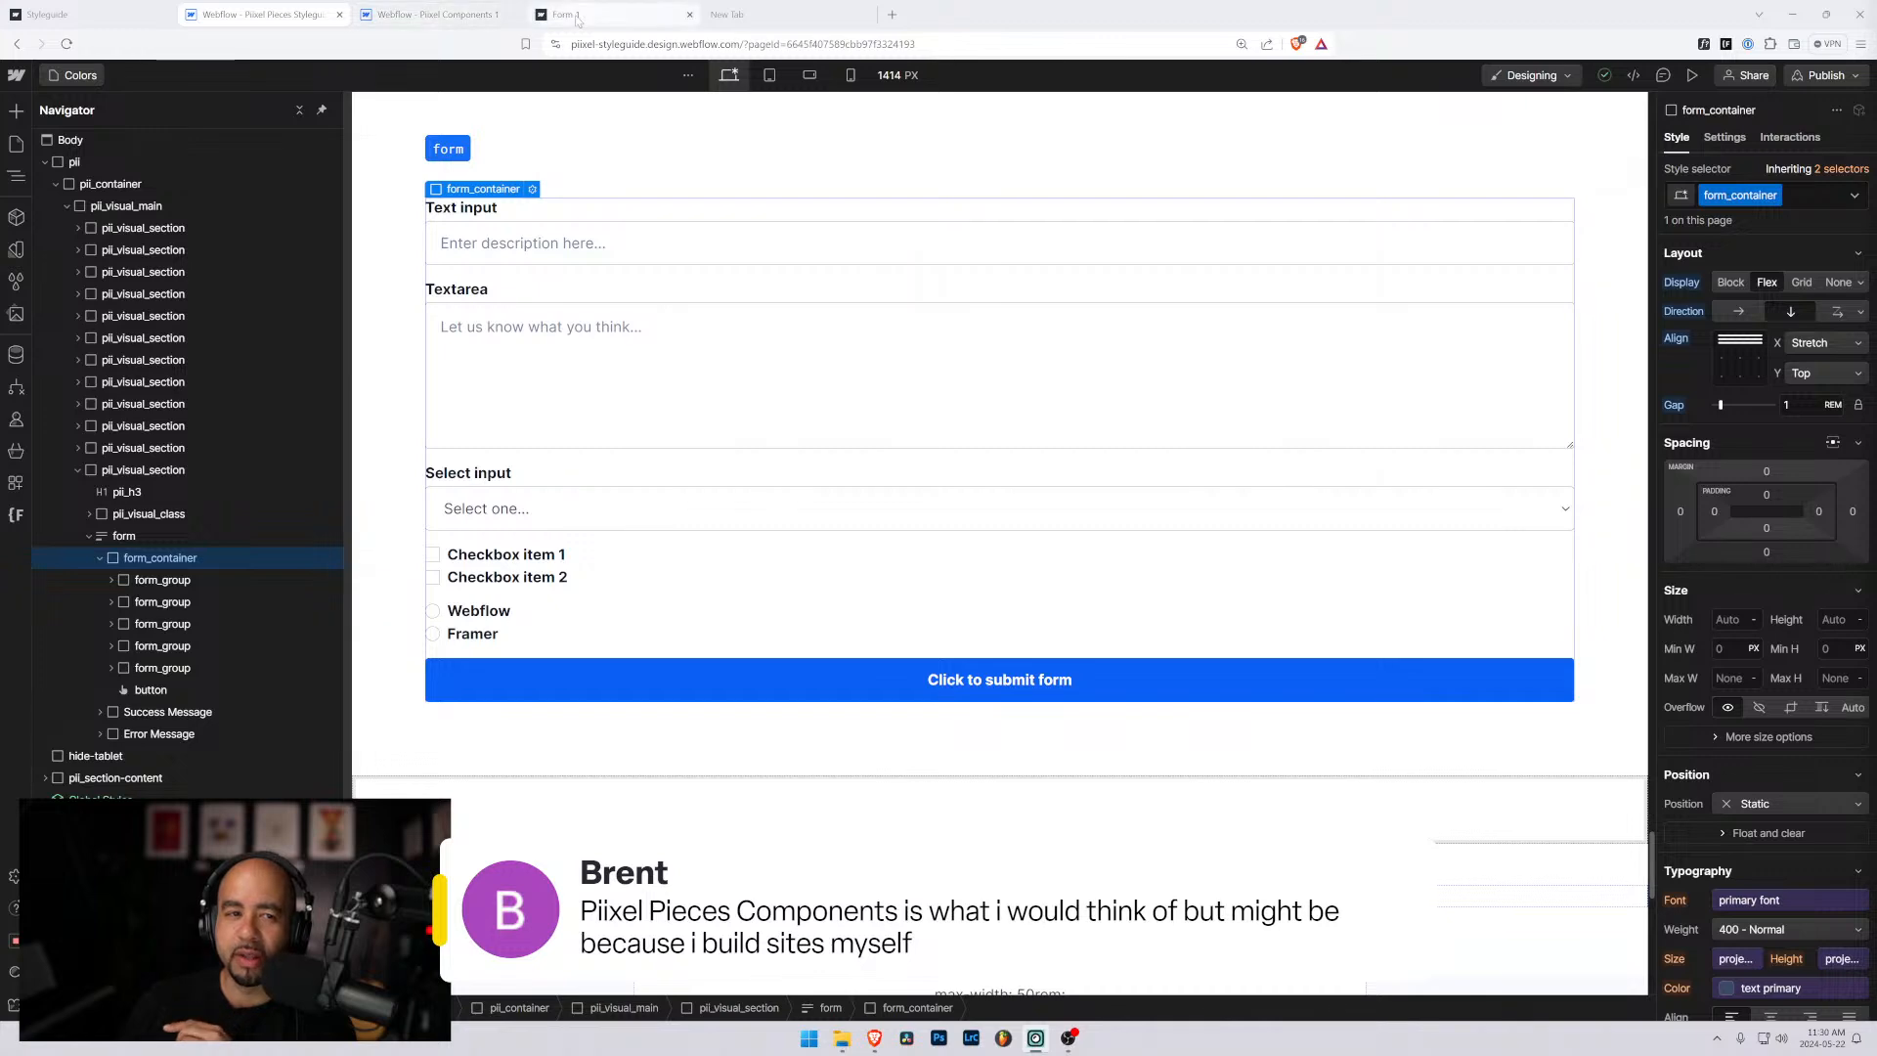
Open piixelpieces.com in the empty browser tab and look over the top of its homepage.
{"action": "left_click", "coordinate": [773, 14]}
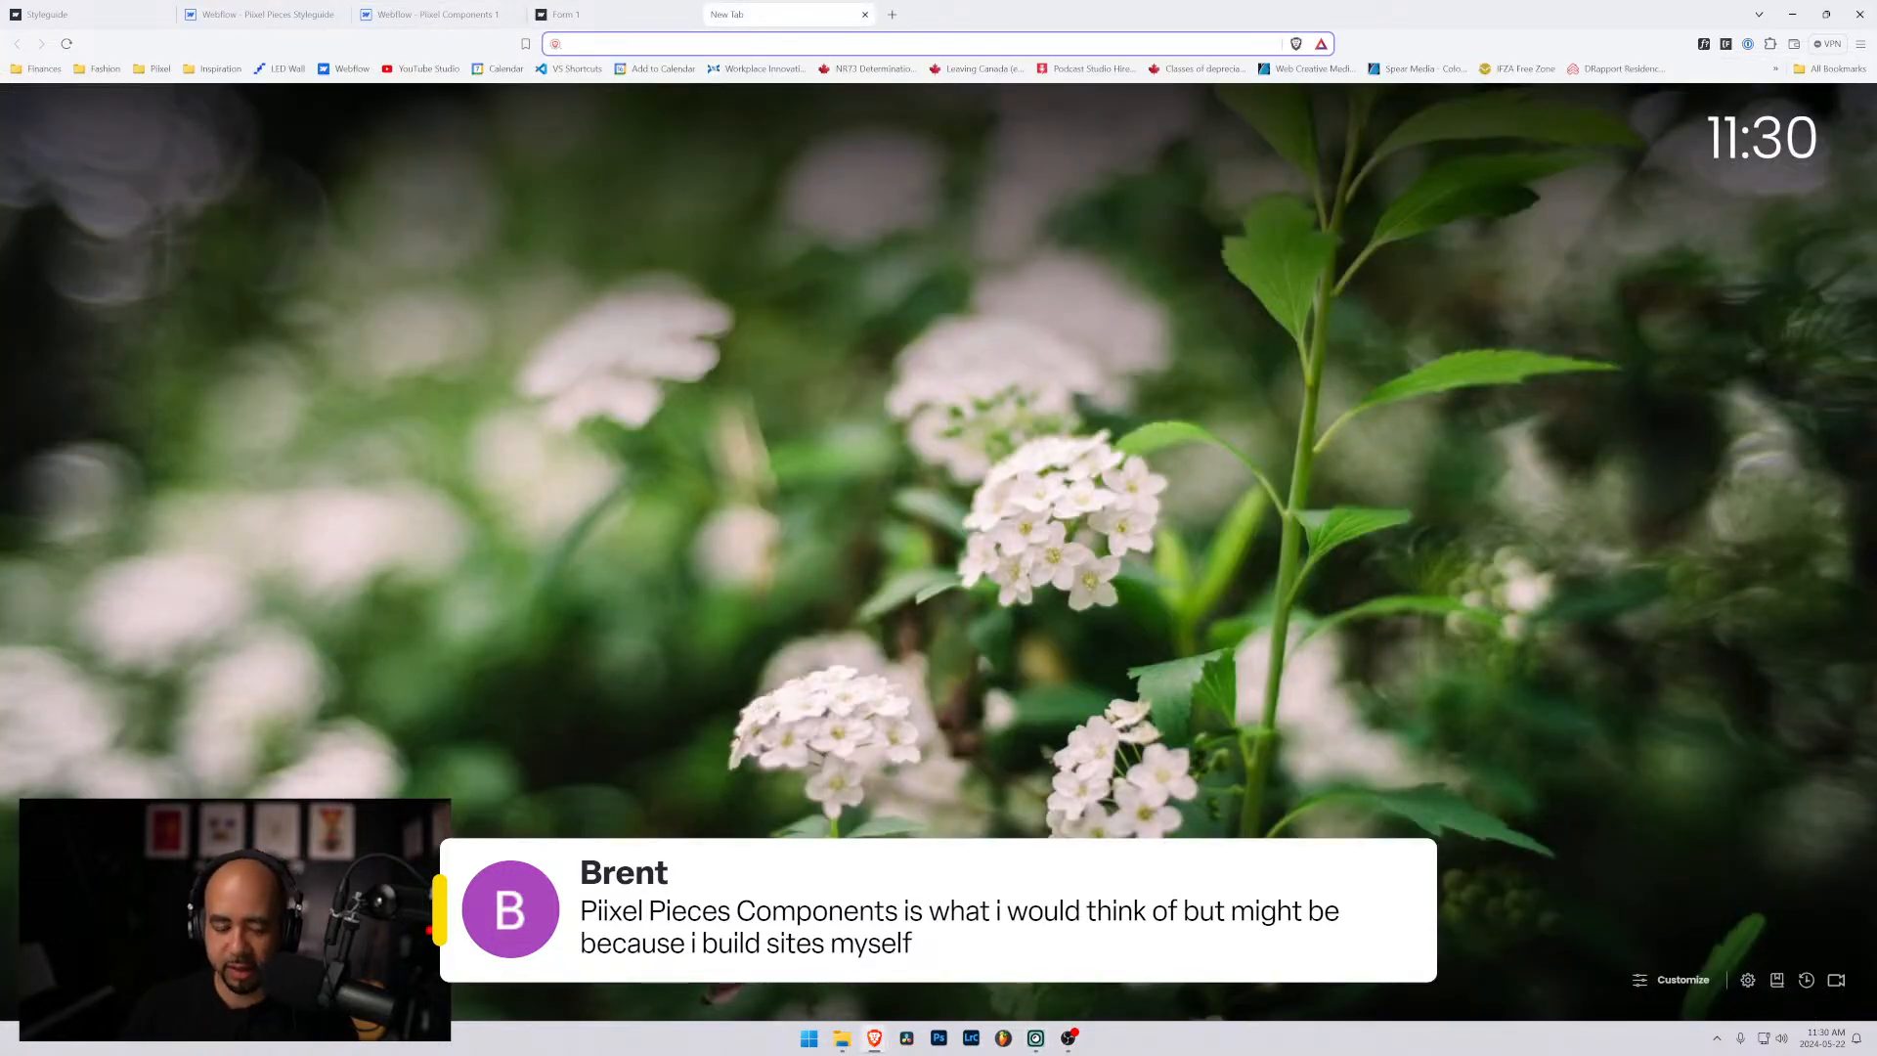
{"action": "type", "text": "piixelpieces.com"}
{"action": "key", "text": "Return"}
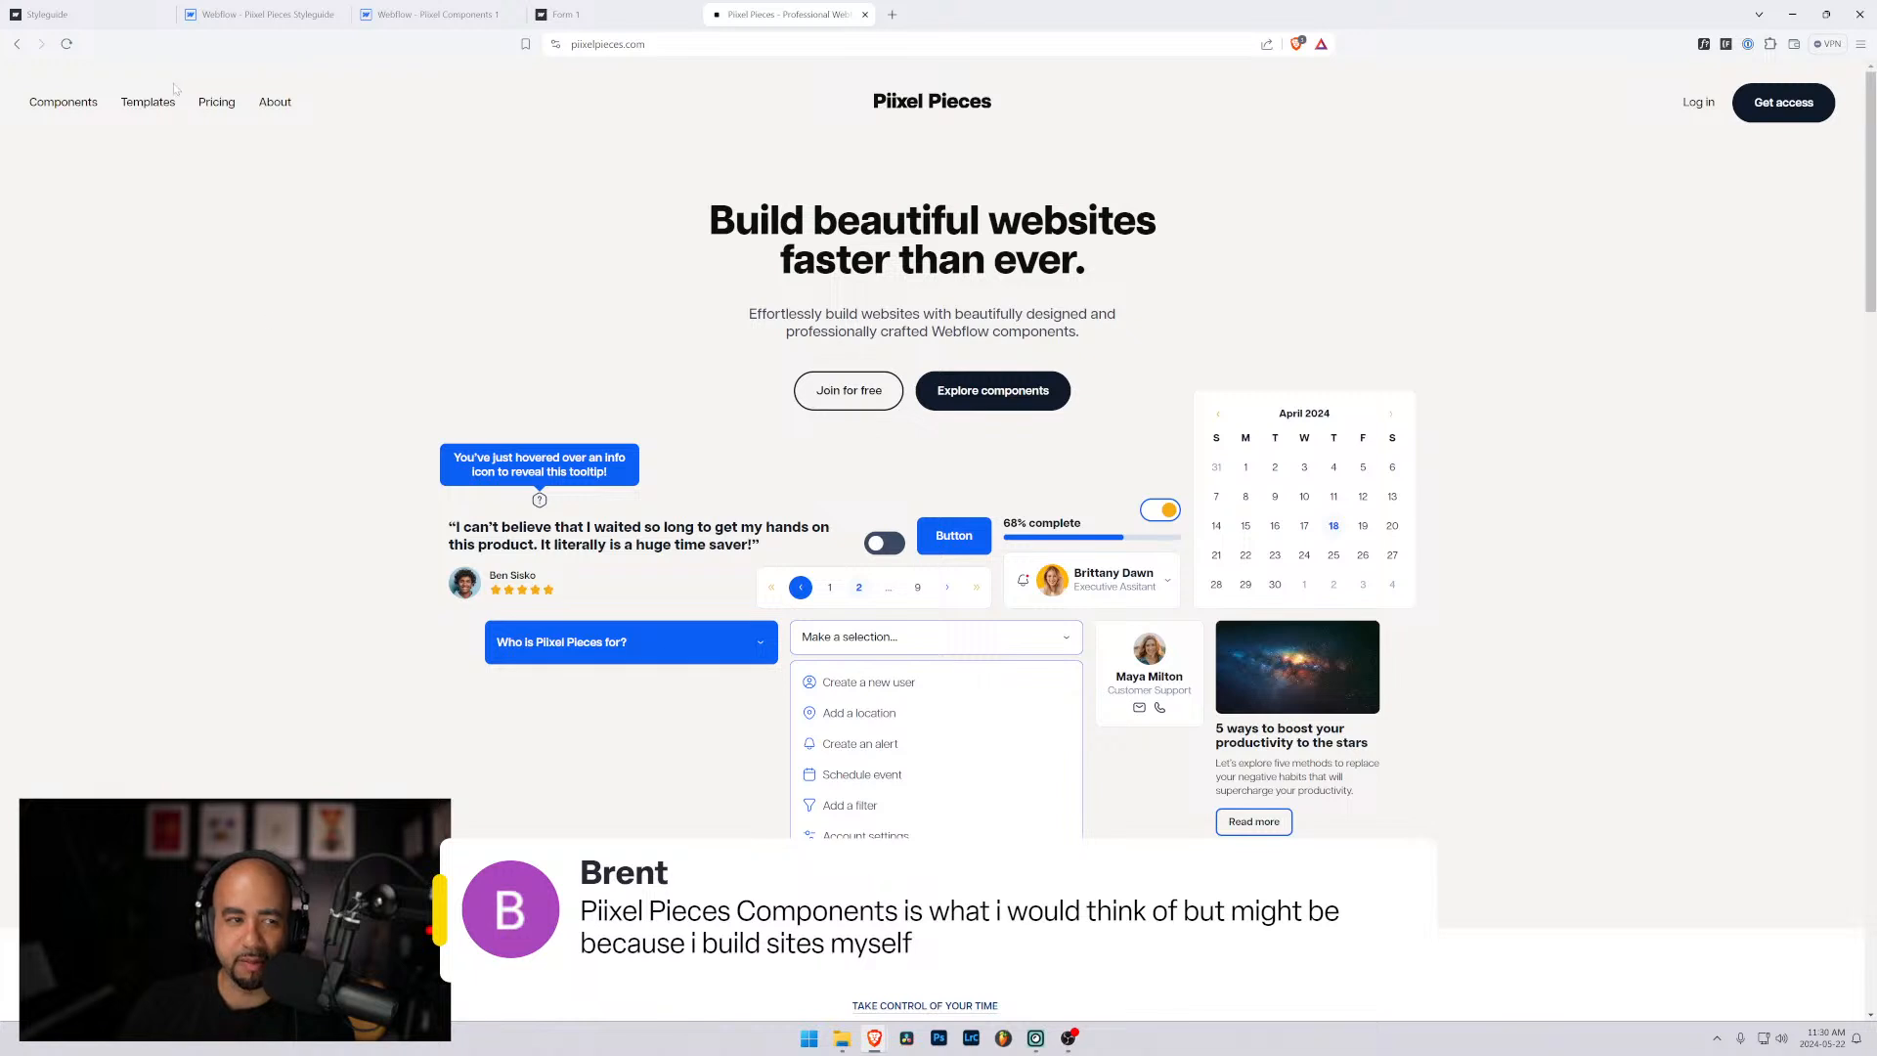
{"action": "scroll", "coordinate": [588, 415], "scroll_direction": "down", "scroll_amount": 1}
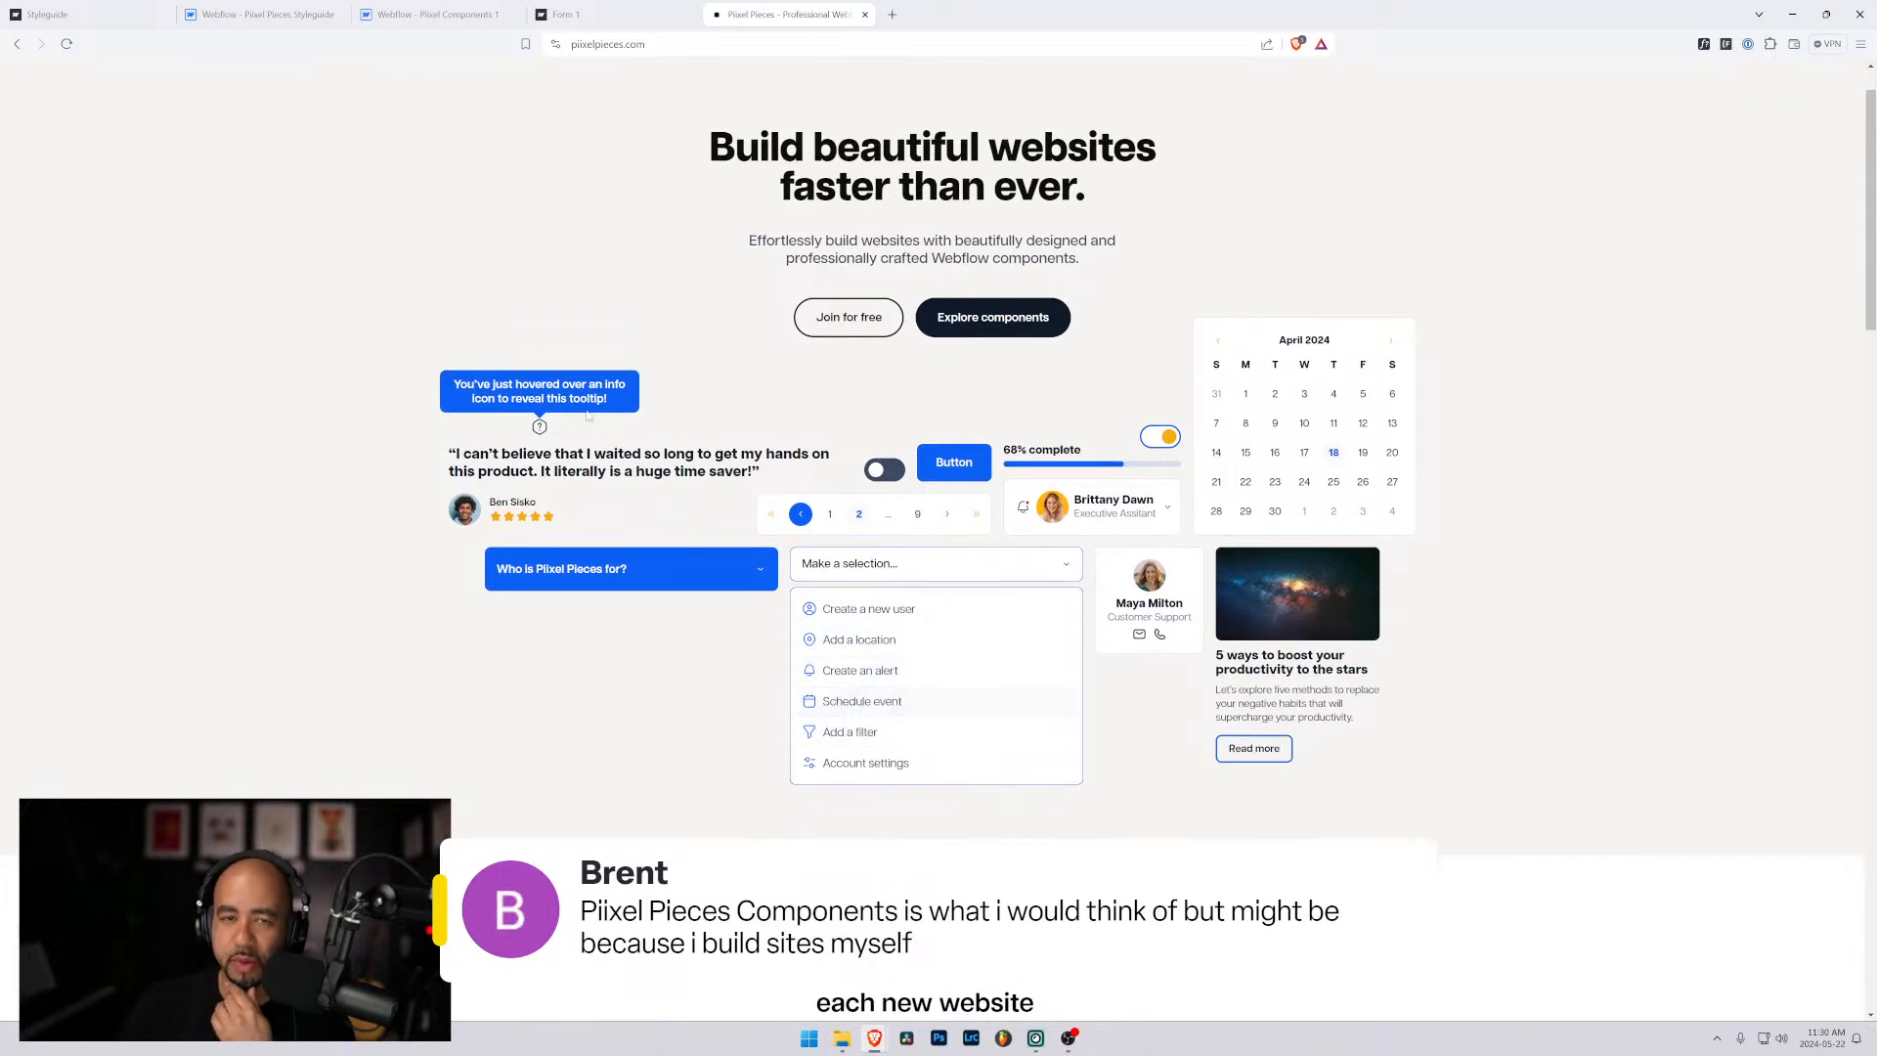
{"action": "scroll", "coordinate": [589, 416], "scroll_direction": "up", "scroll_amount": 1}
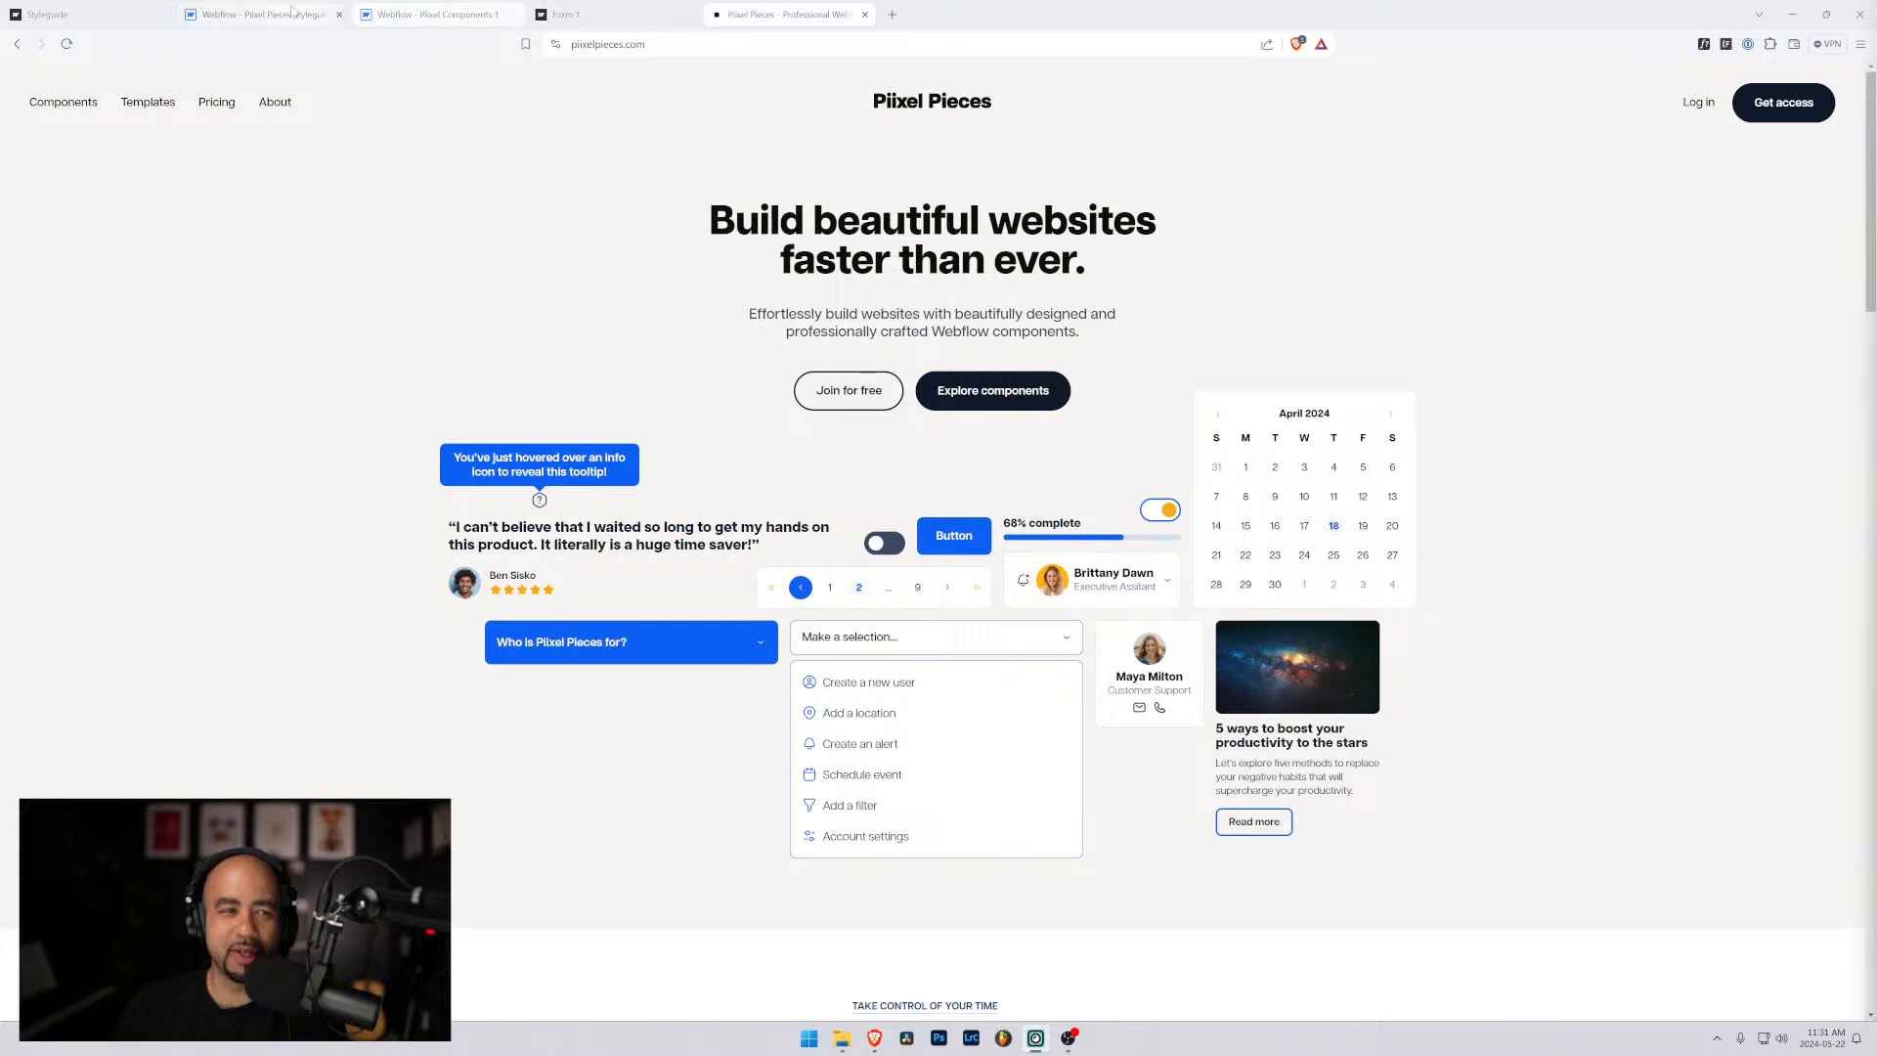
Return to the styleguide project in Webflow and align the form_container items left and top.
{"action": "left_click", "coordinate": [617, 10]}
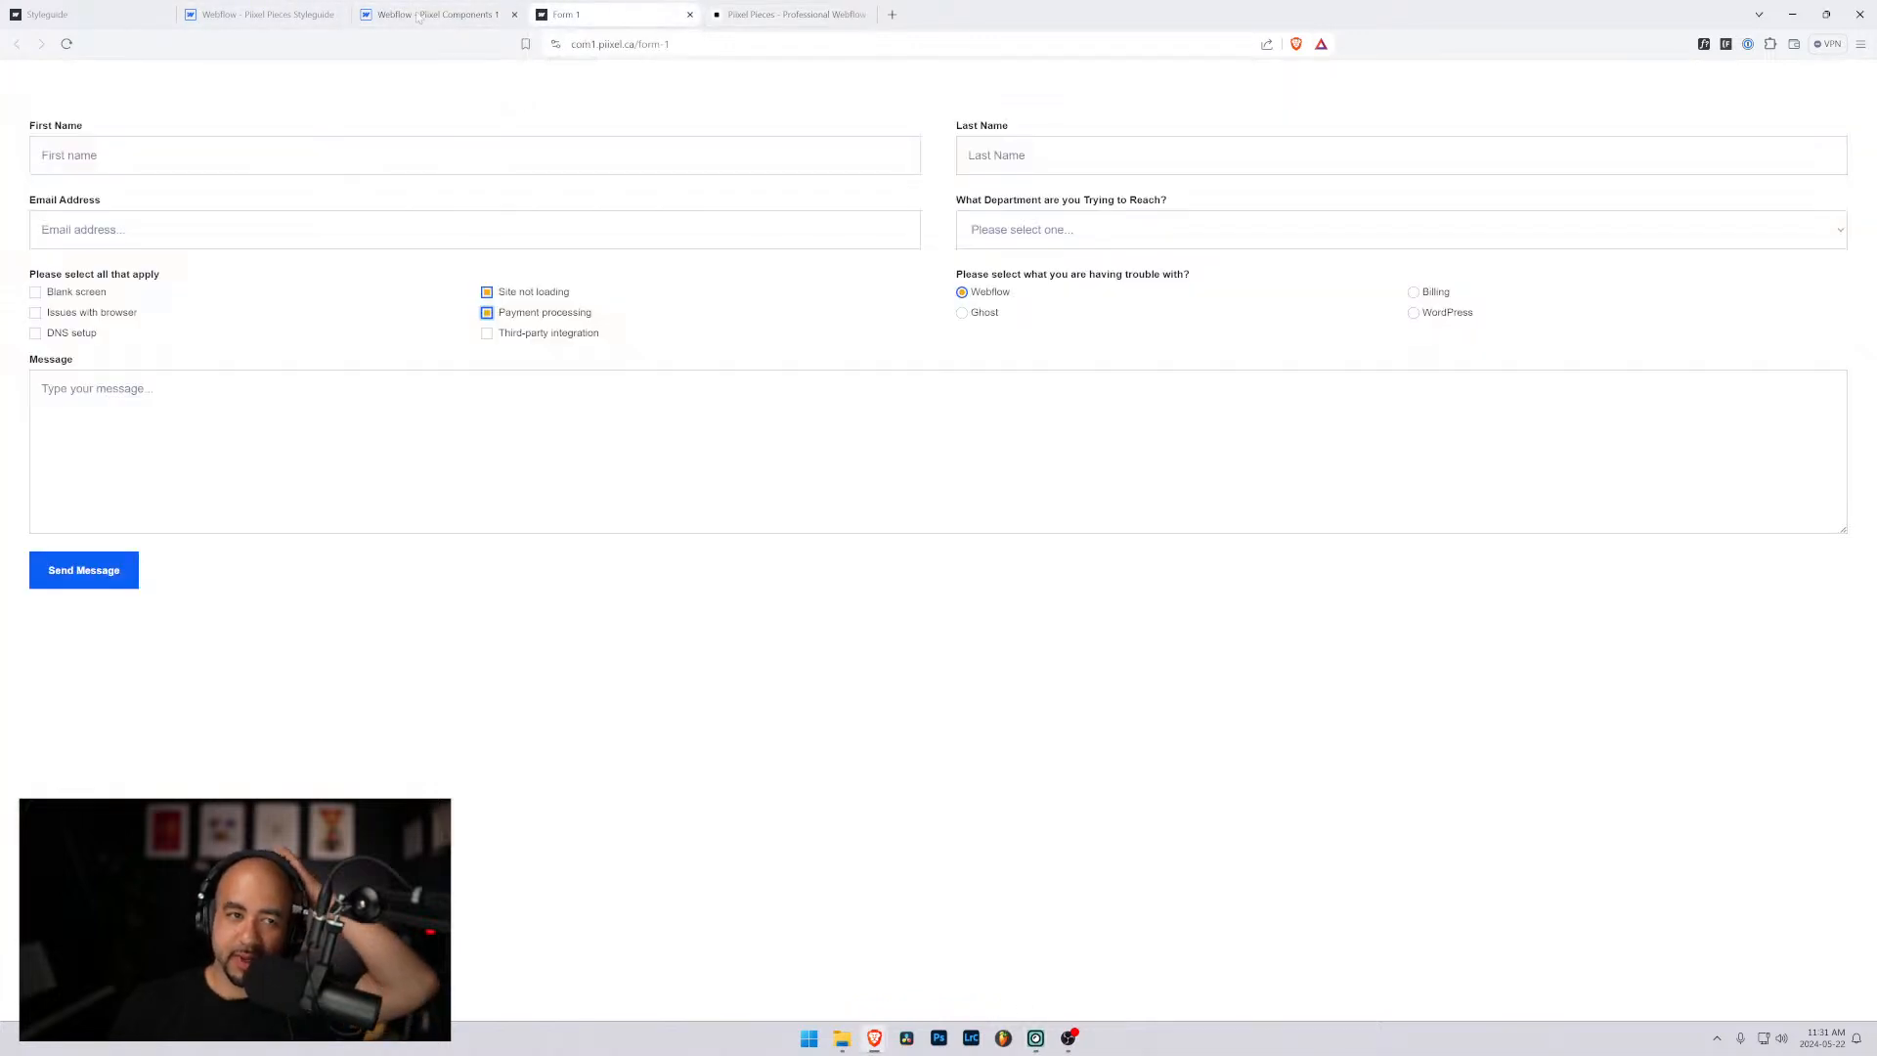
{"action": "left_click", "coordinate": [262, 13]}
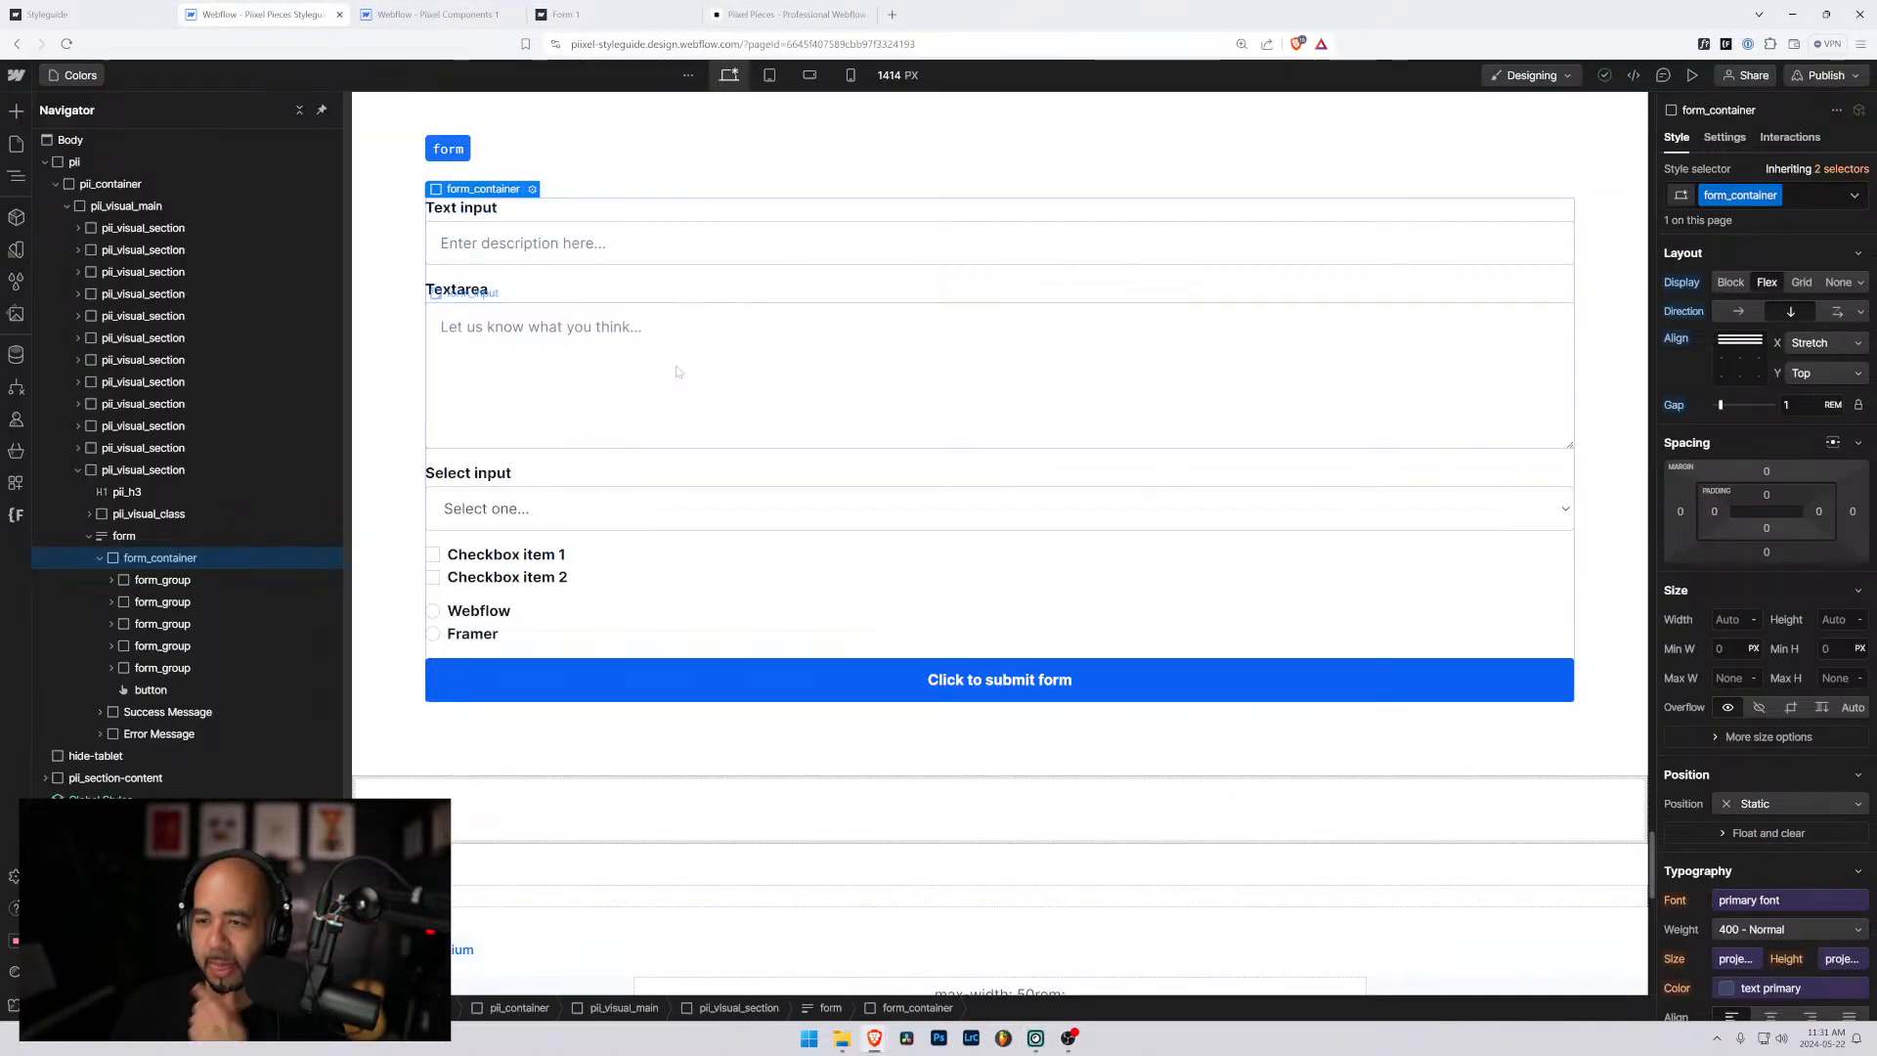
{"action": "left_click", "coordinate": [627, 180]}
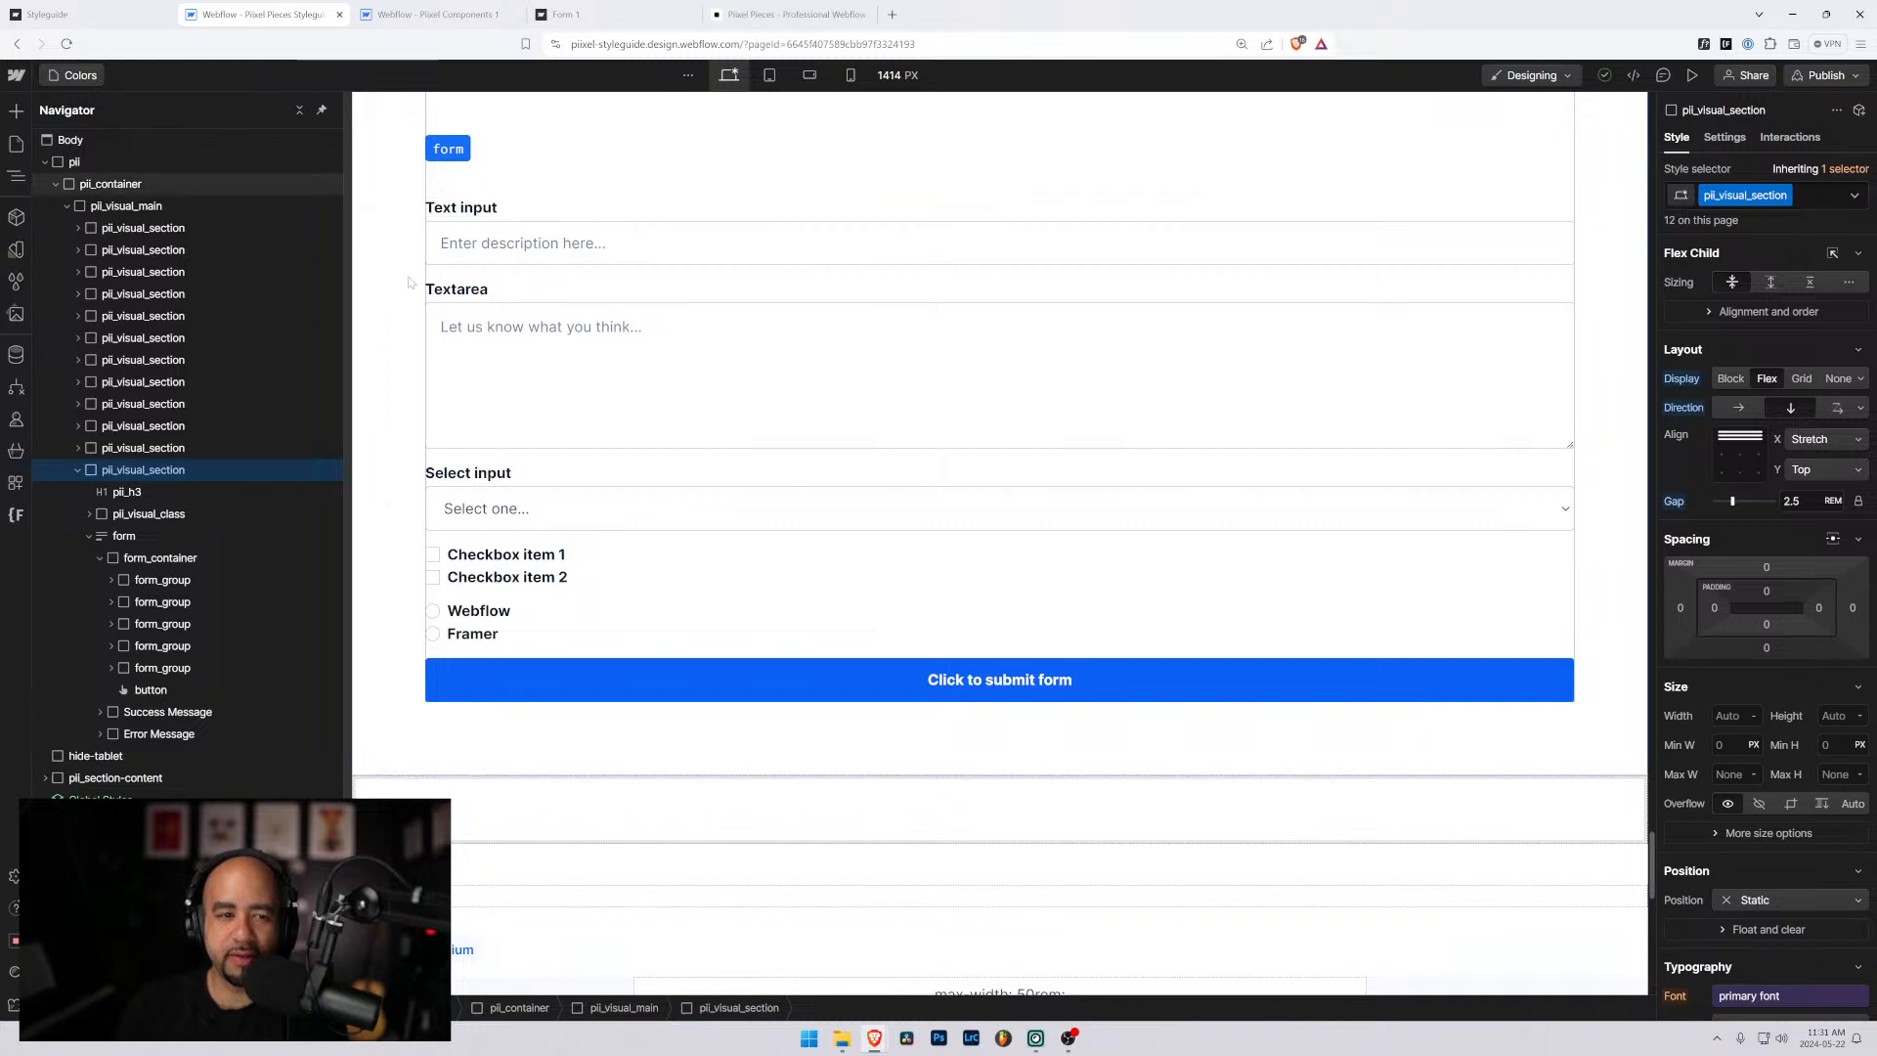
{"action": "left_click", "coordinate": [839, 282]}
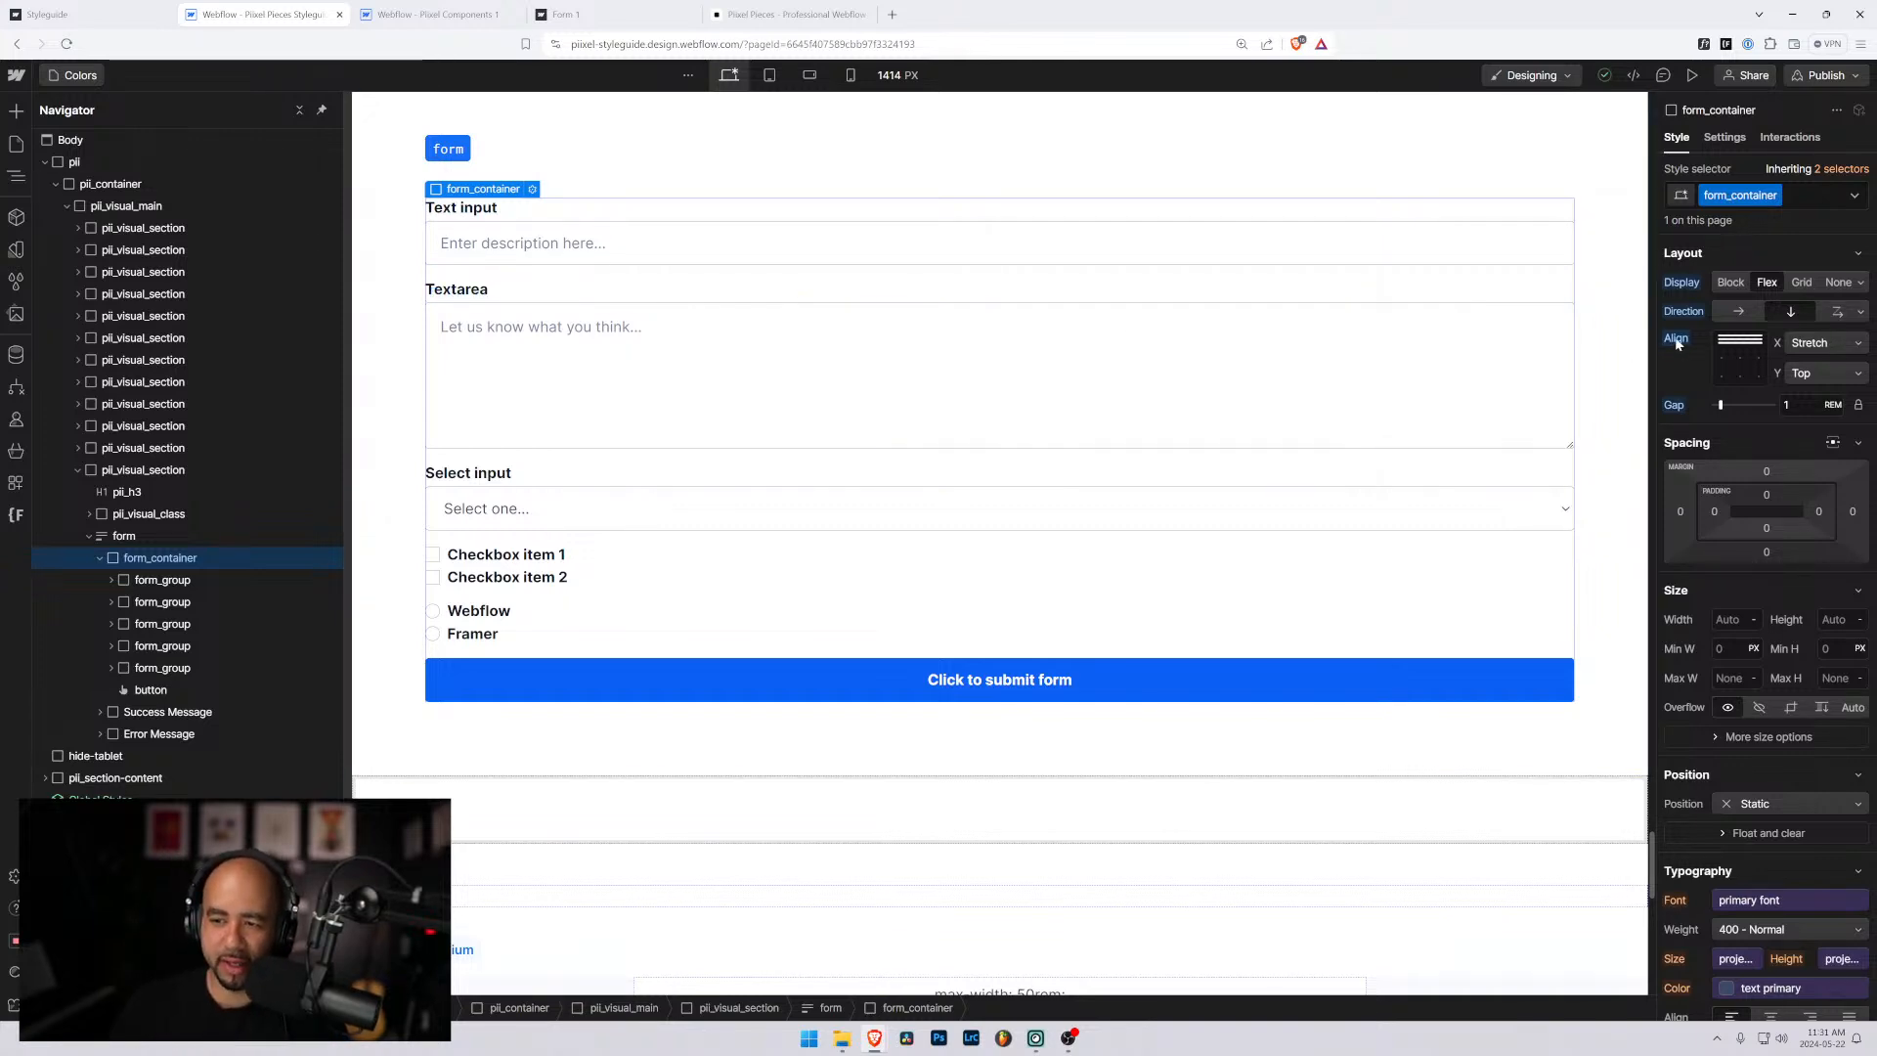
{"action": "left_click", "coordinate": [1722, 344]}
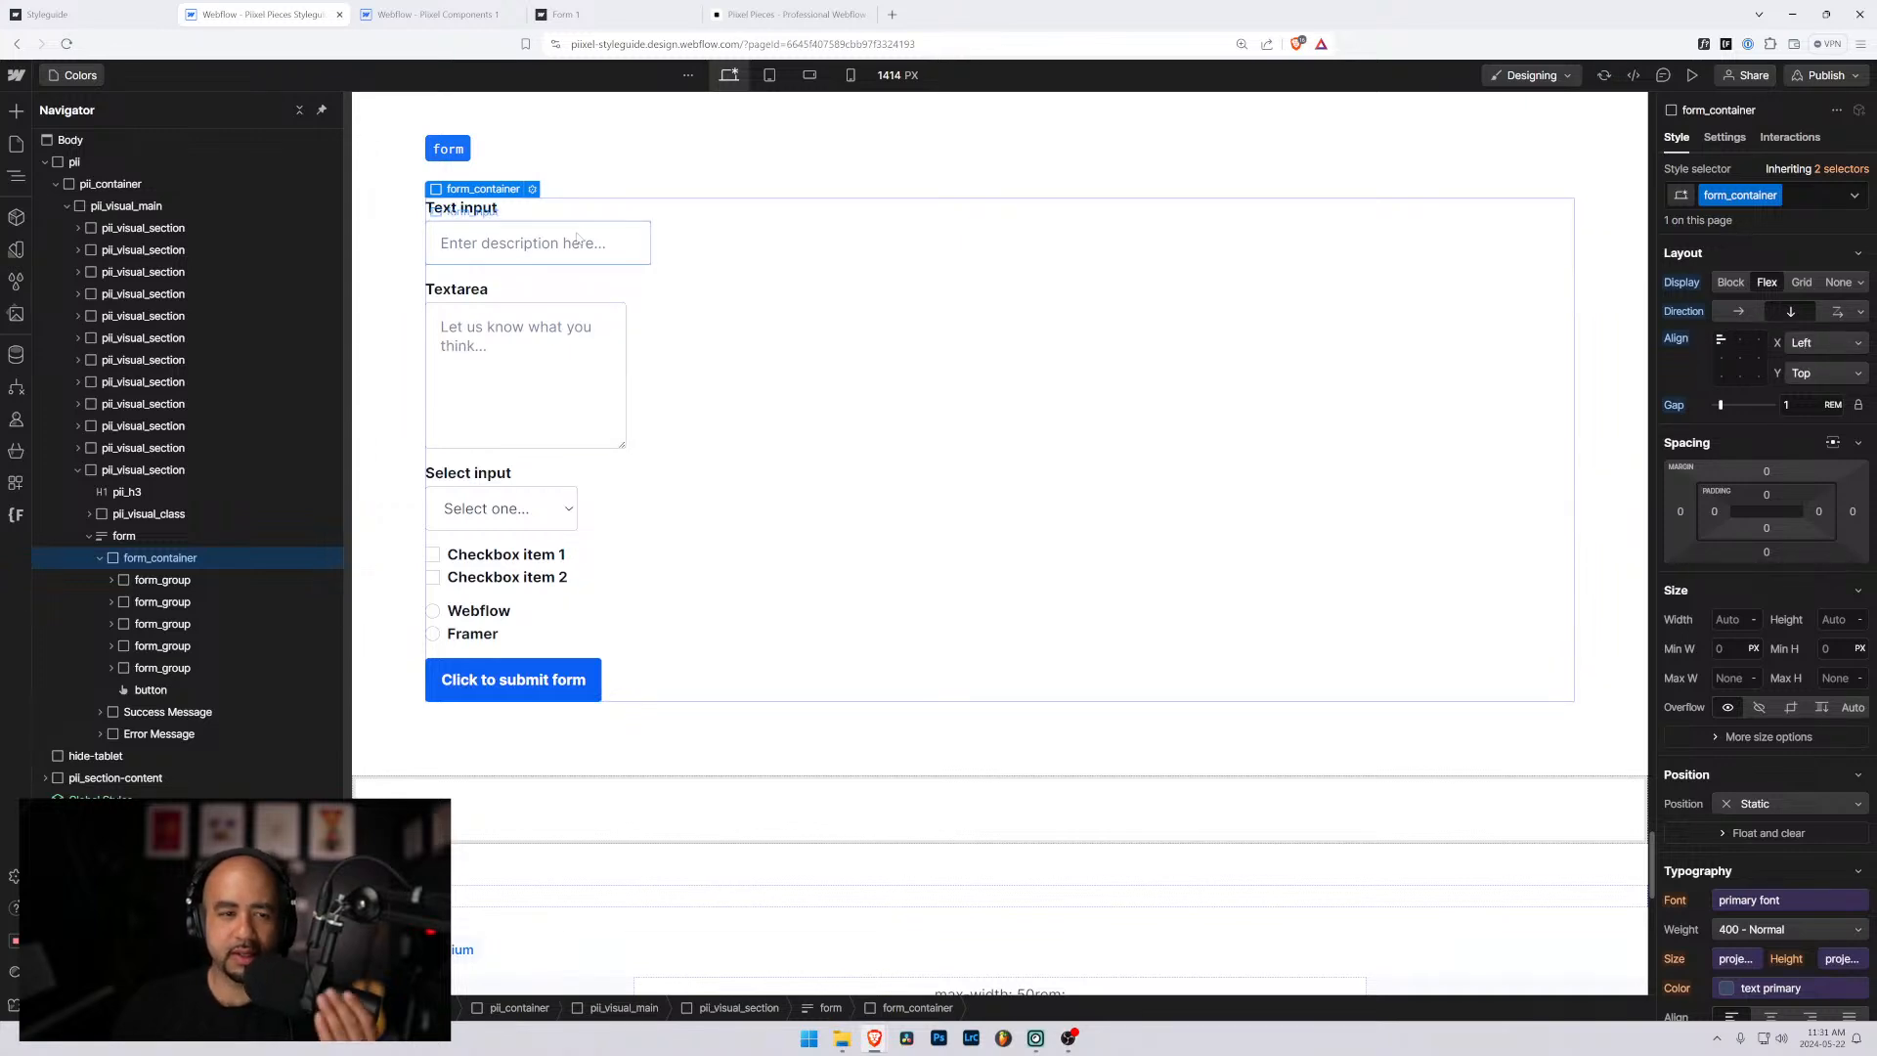
Set both the width and the minimum width of the text field's form_input class to 100%.
{"action": "left_click", "coordinate": [543, 244]}
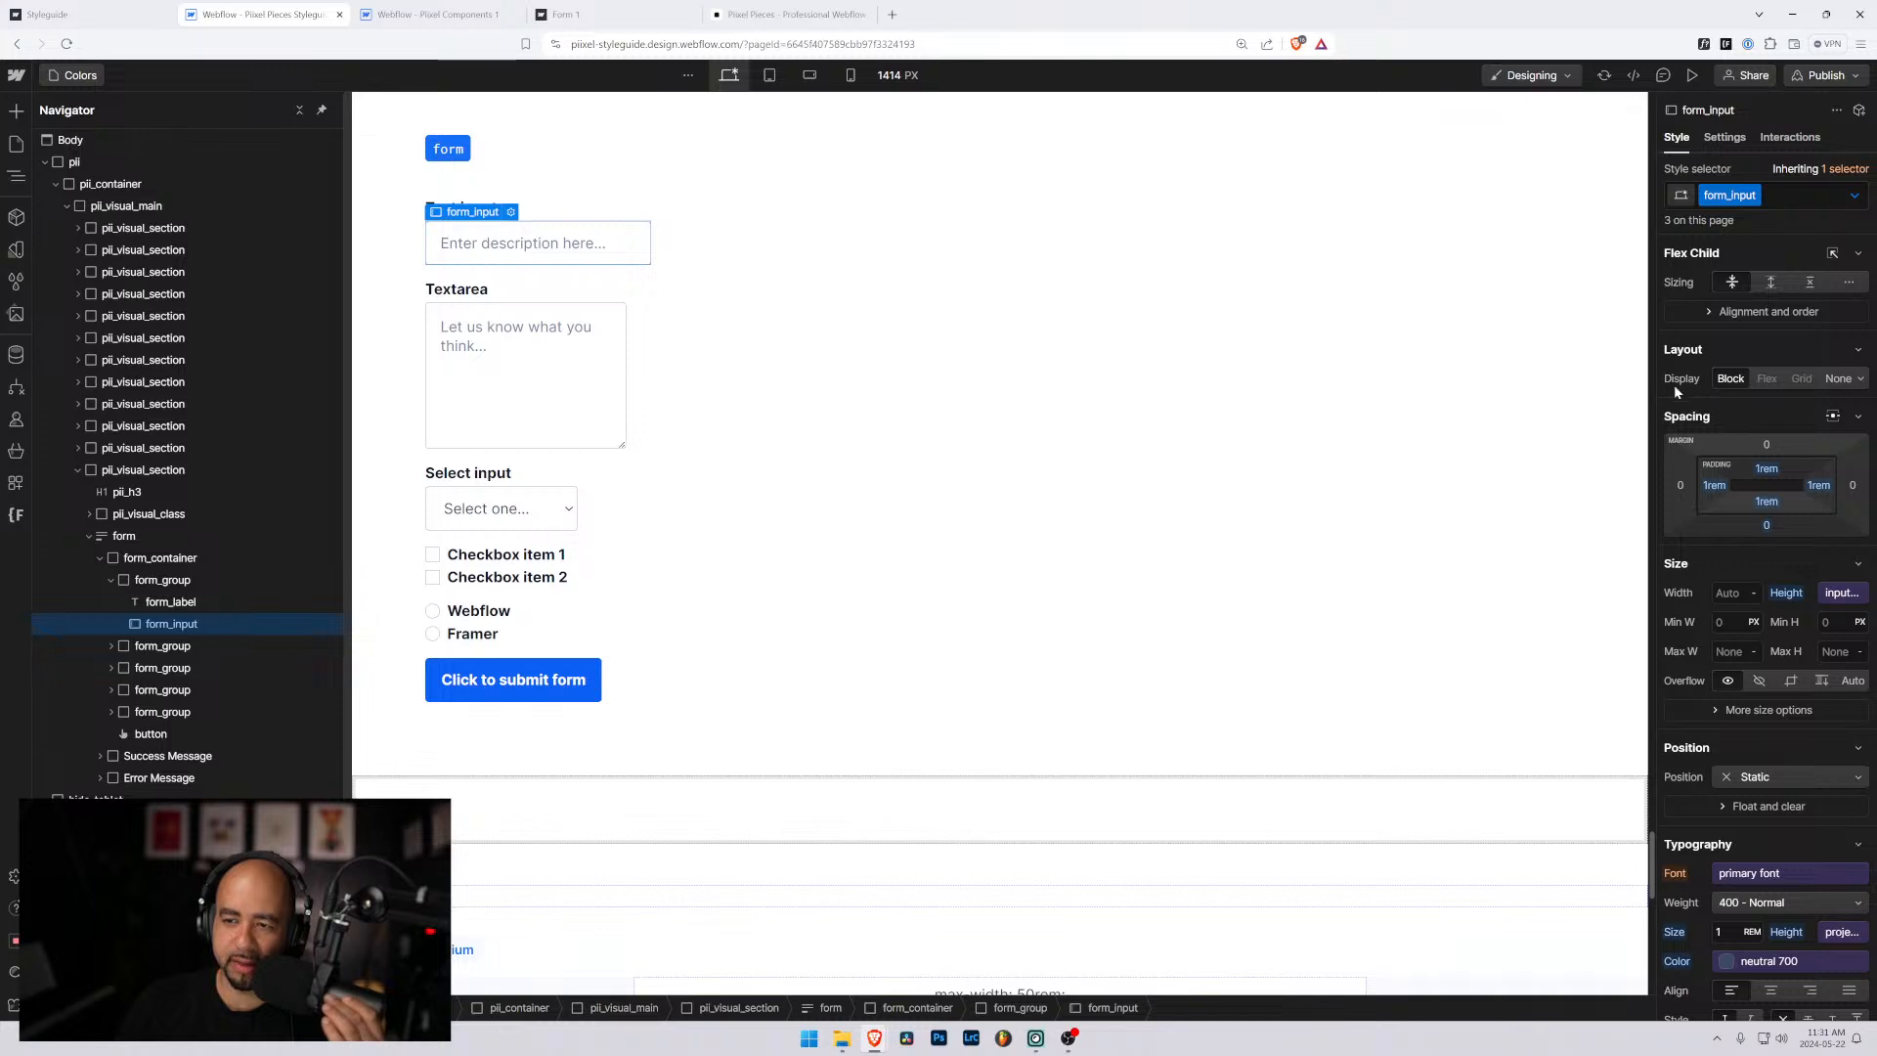
{"action": "left_click", "coordinate": [1731, 593]}
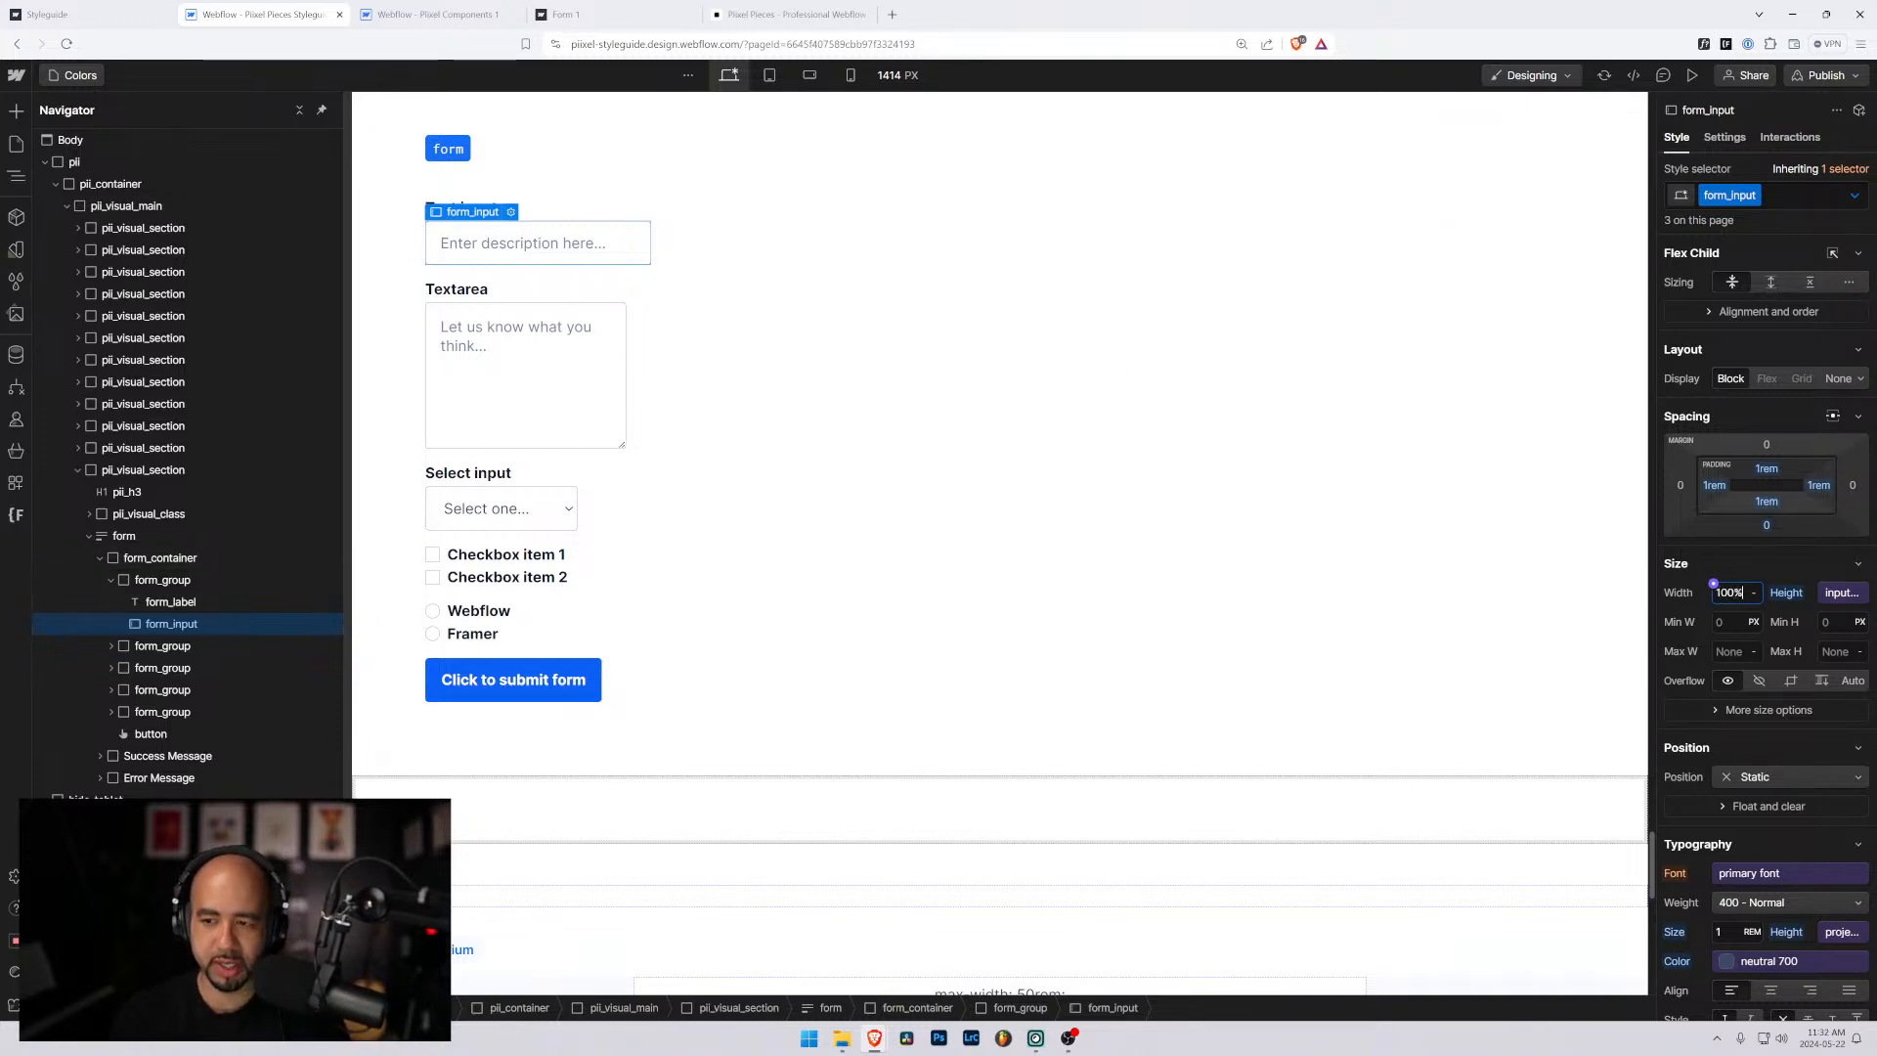
{"action": "type", "text": "100%"}
{"action": "key", "text": "Return"}
{"action": "left_click", "coordinate": [1725, 560]}
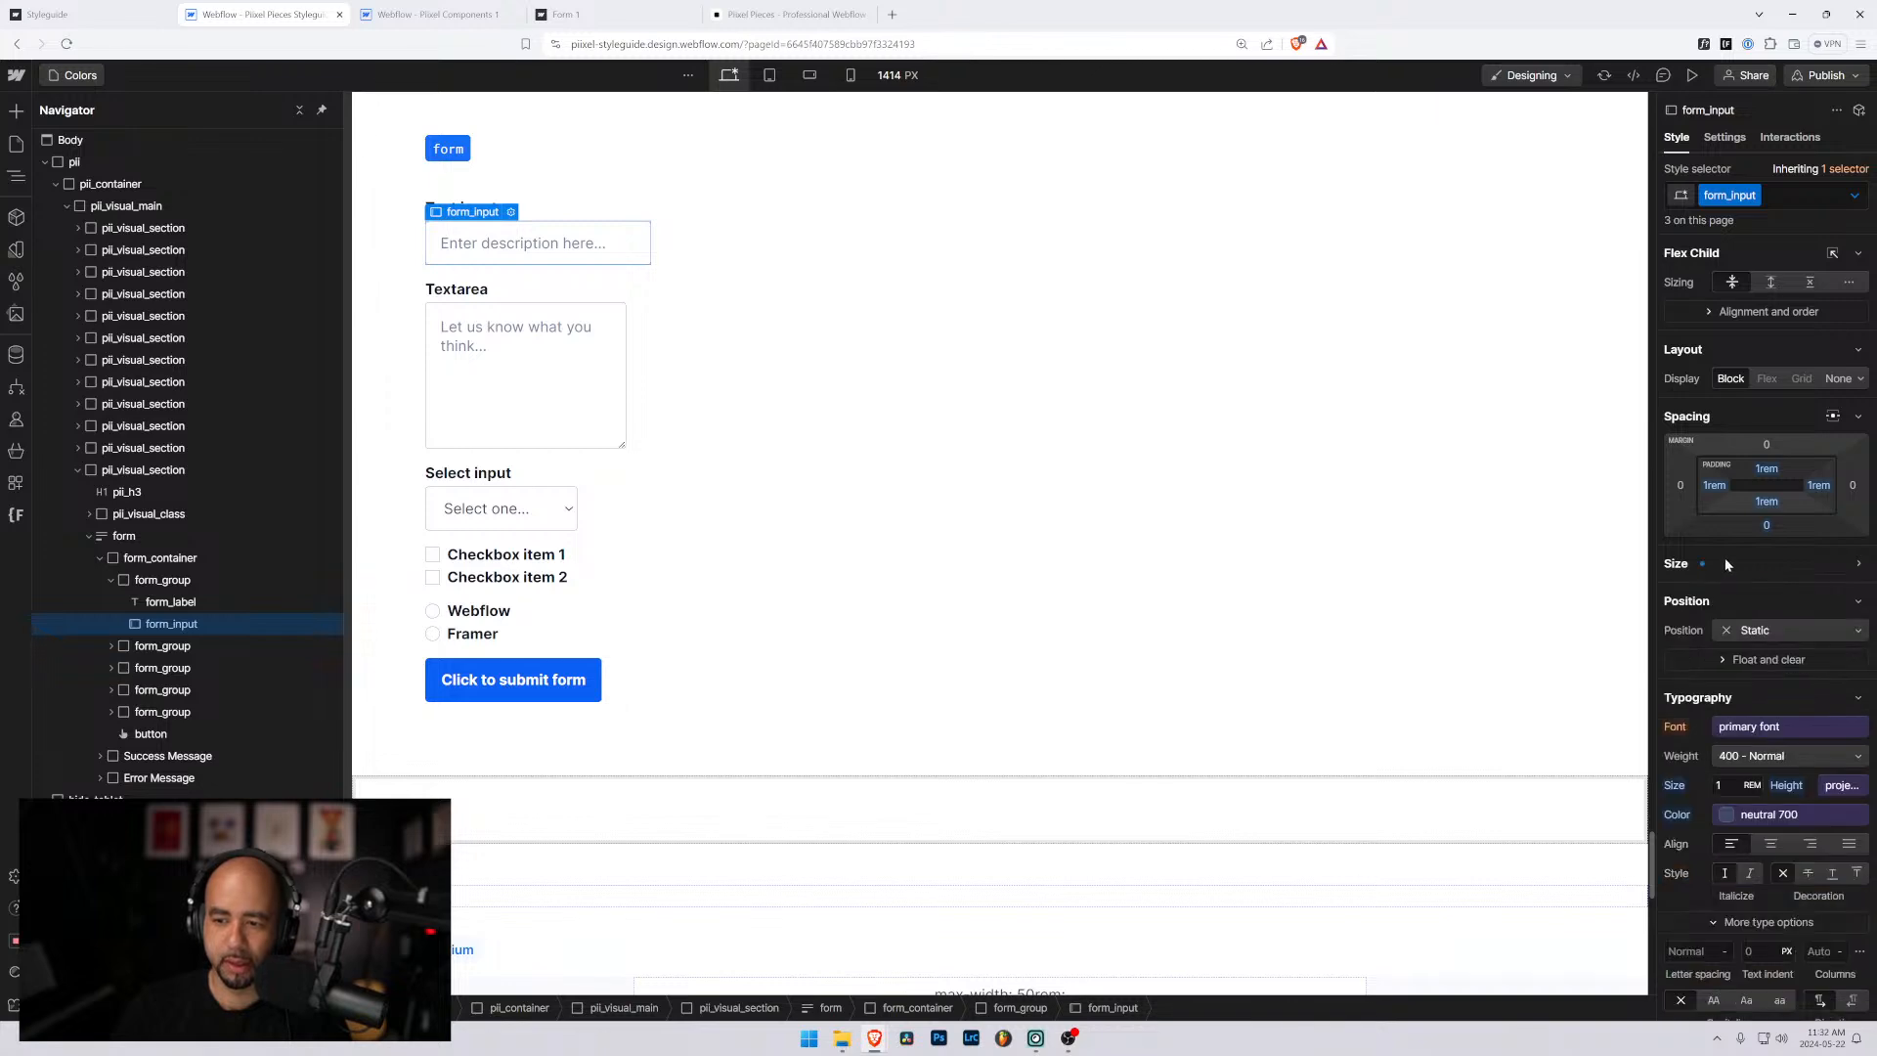
{"action": "left_click", "coordinate": [1694, 563]}
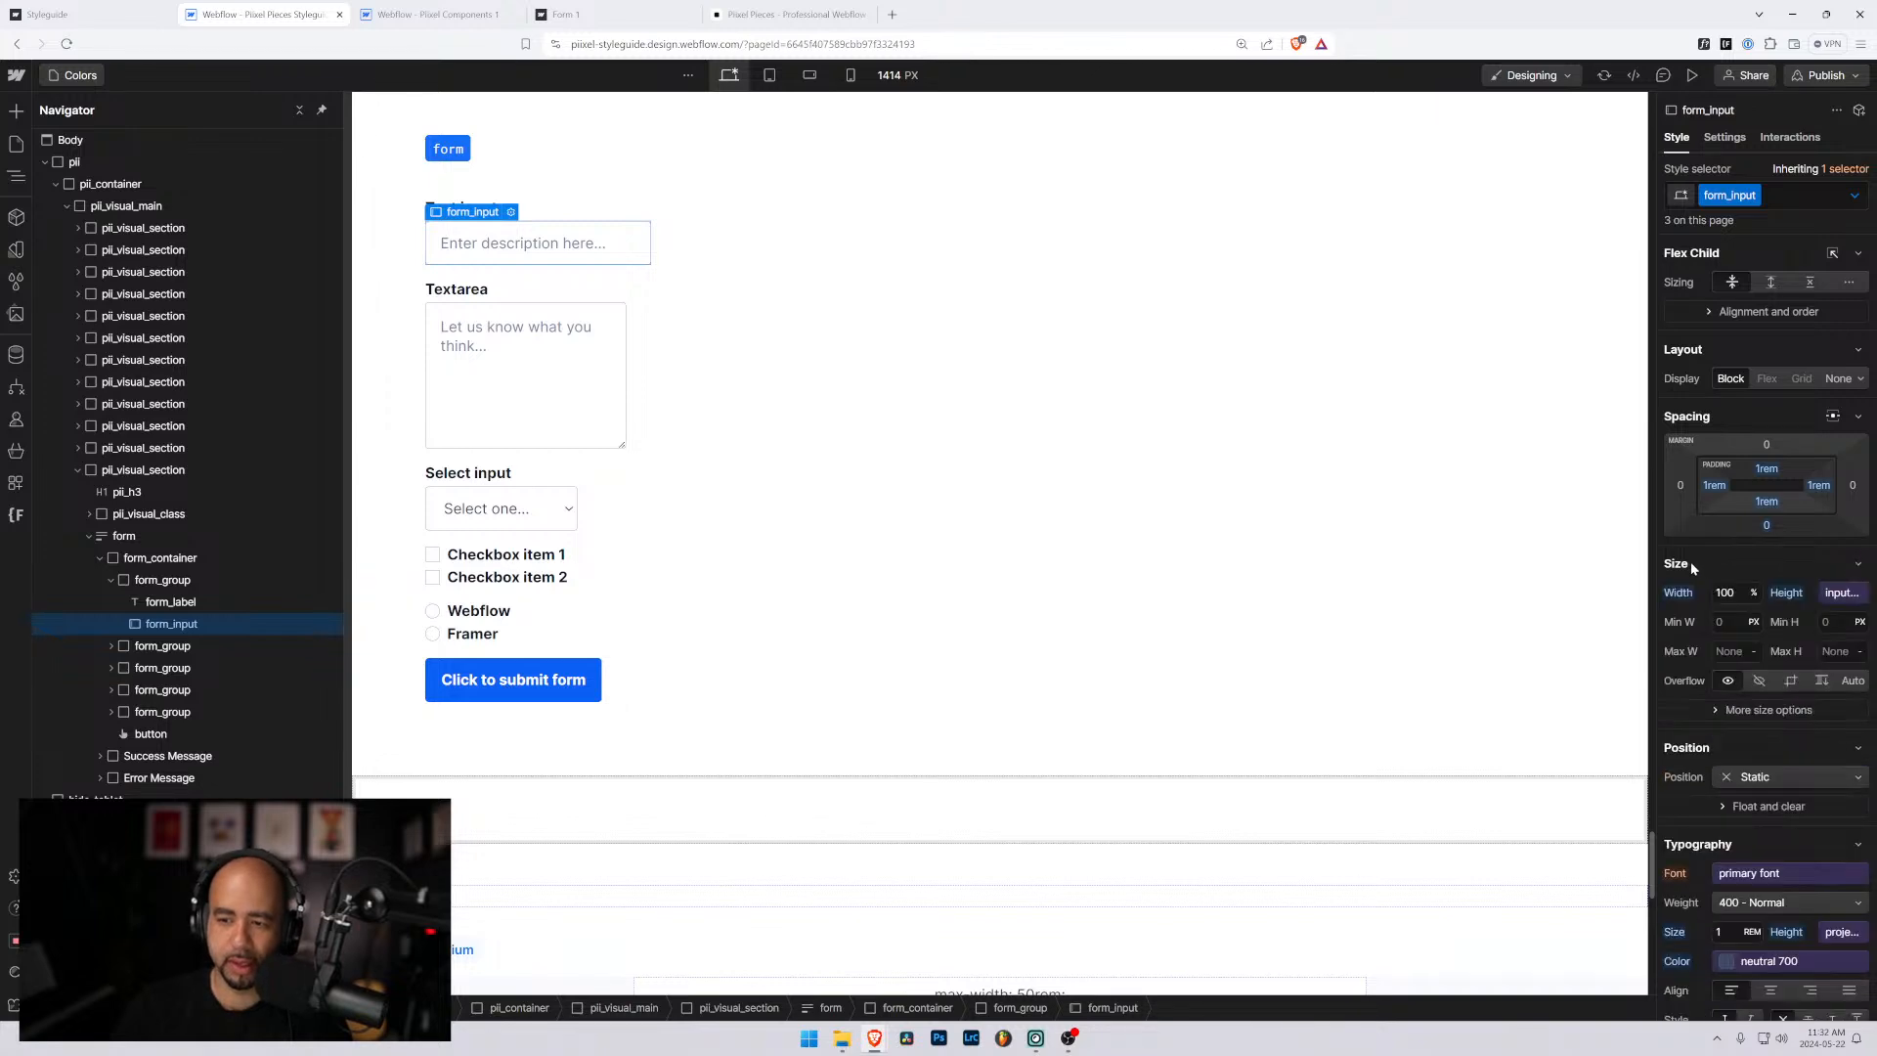
{"action": "left_click", "coordinate": [1721, 622]}
{"action": "type", "text": "100%"}
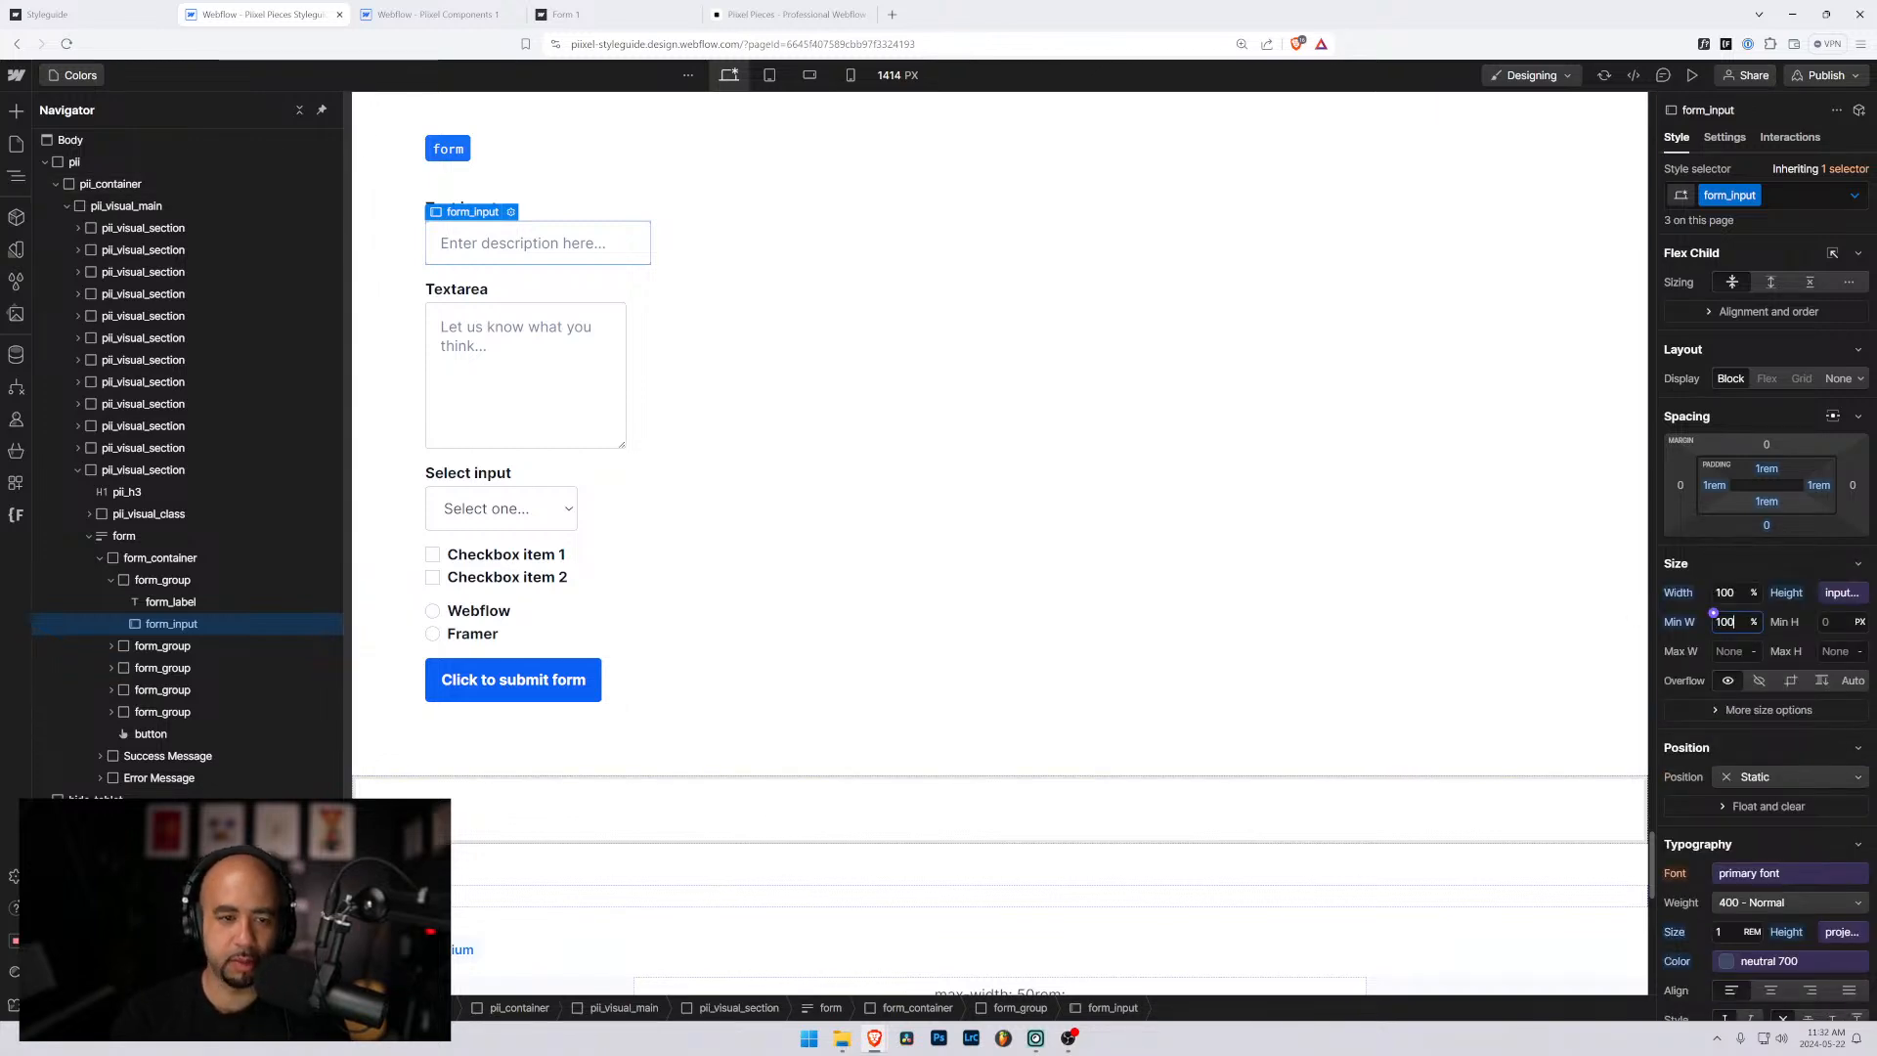
{"action": "left_click", "coordinate": [1724, 567]}
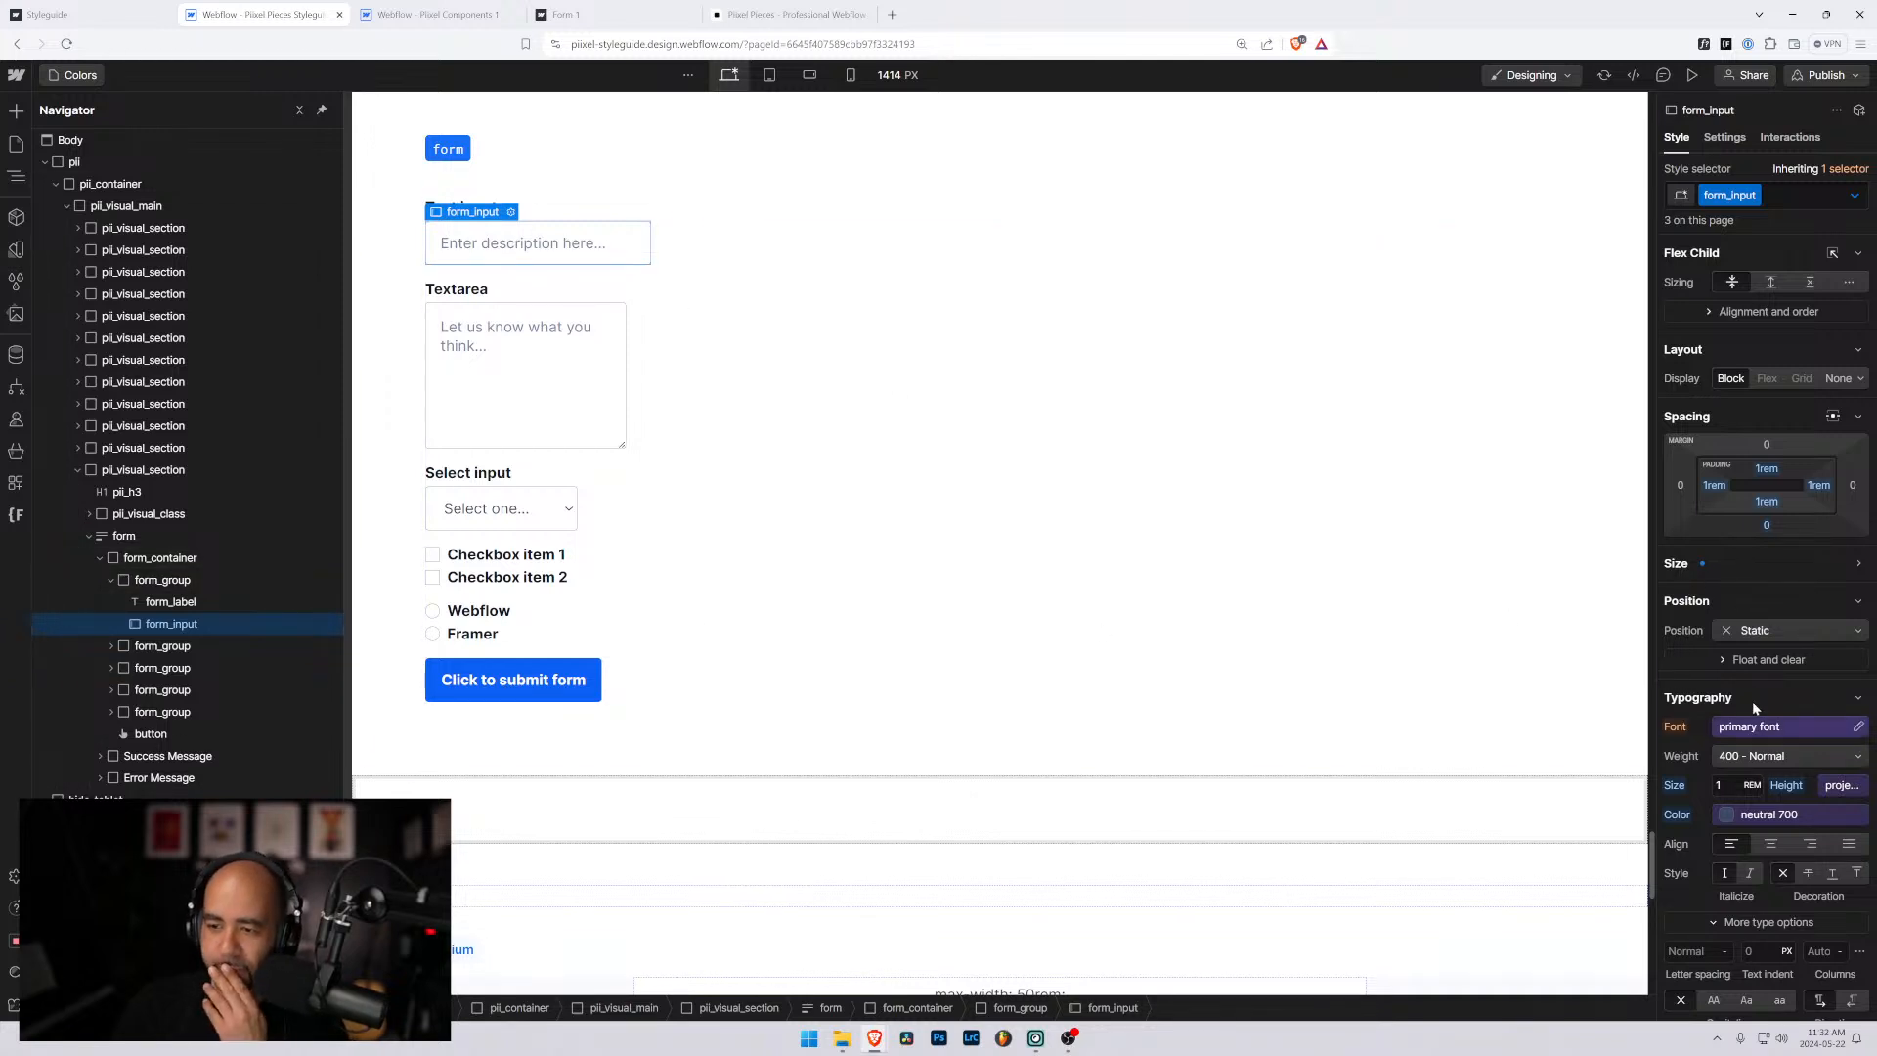
Check the sizing of the form's text, textarea and select fields, and set the form_group class width to 100%.
{"action": "left_click", "coordinate": [1725, 565]}
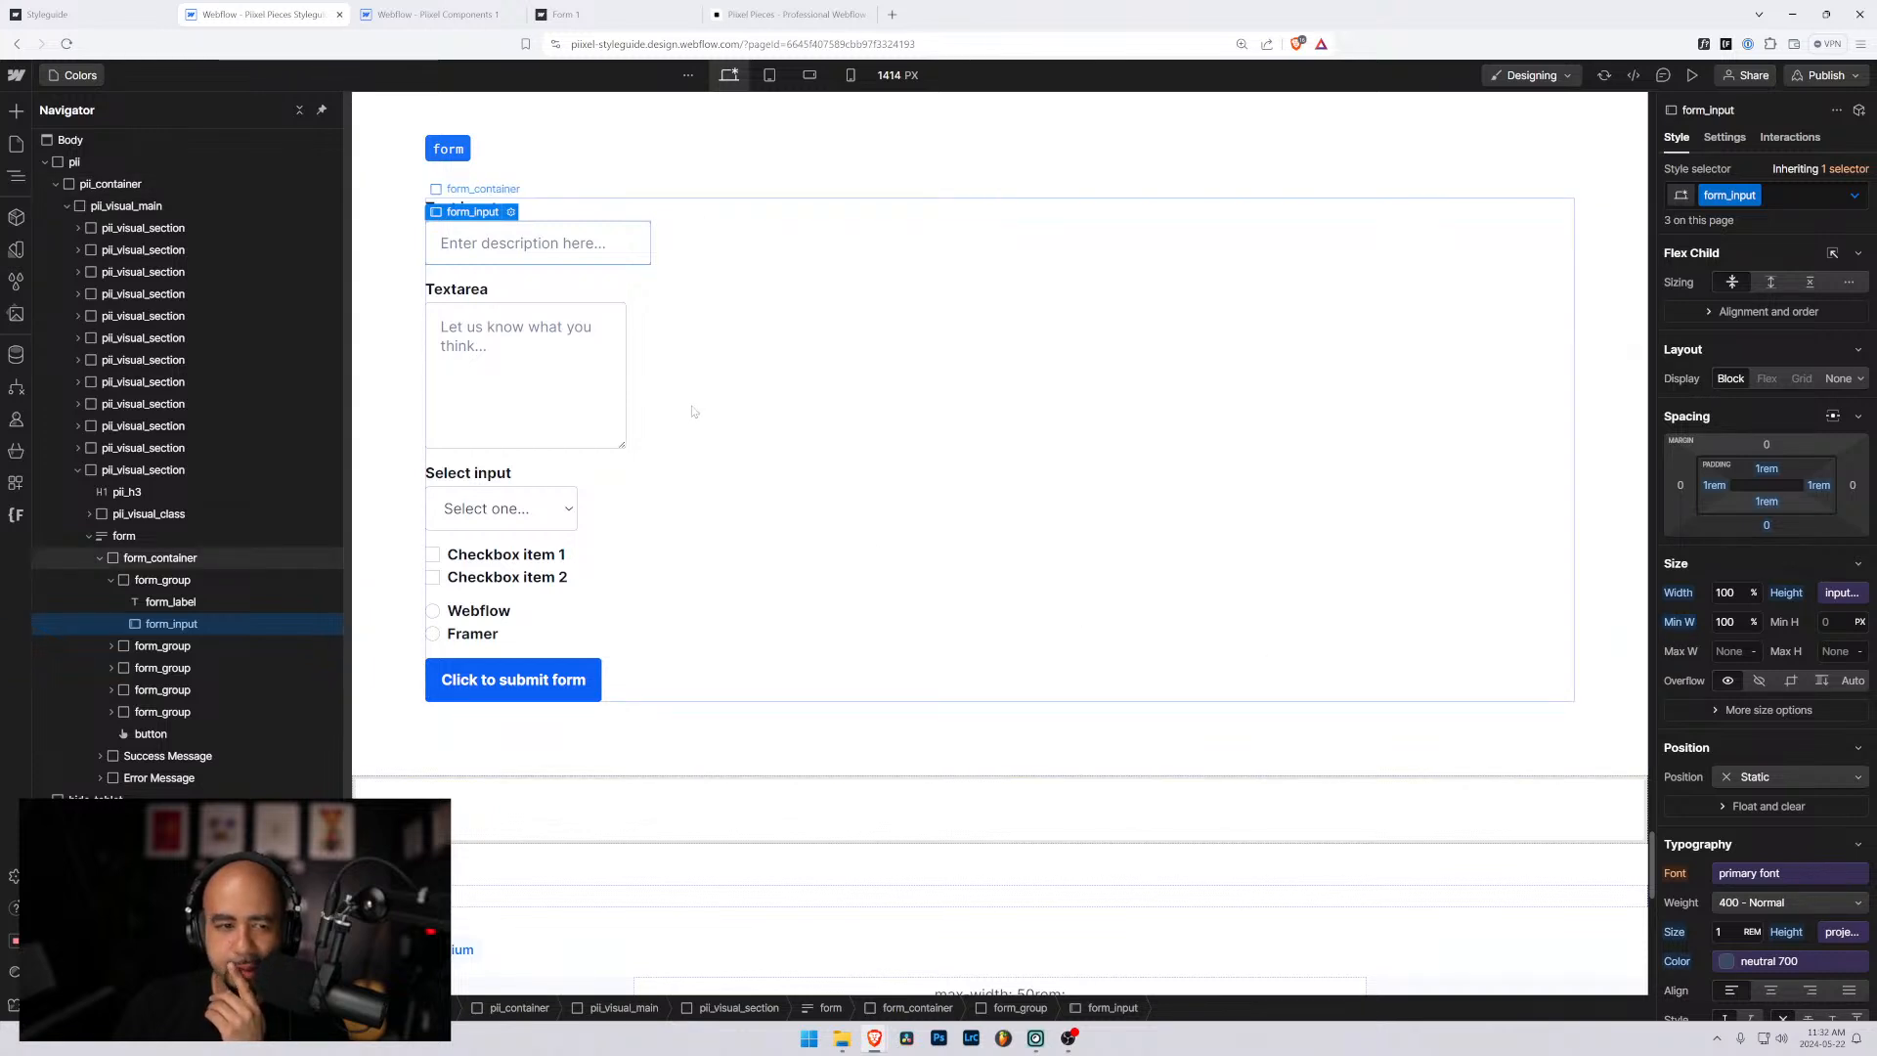
{"action": "left_click", "coordinate": [543, 521]}
{"action": "left_click", "coordinate": [550, 401]}
{"action": "left_click", "coordinate": [600, 235]}
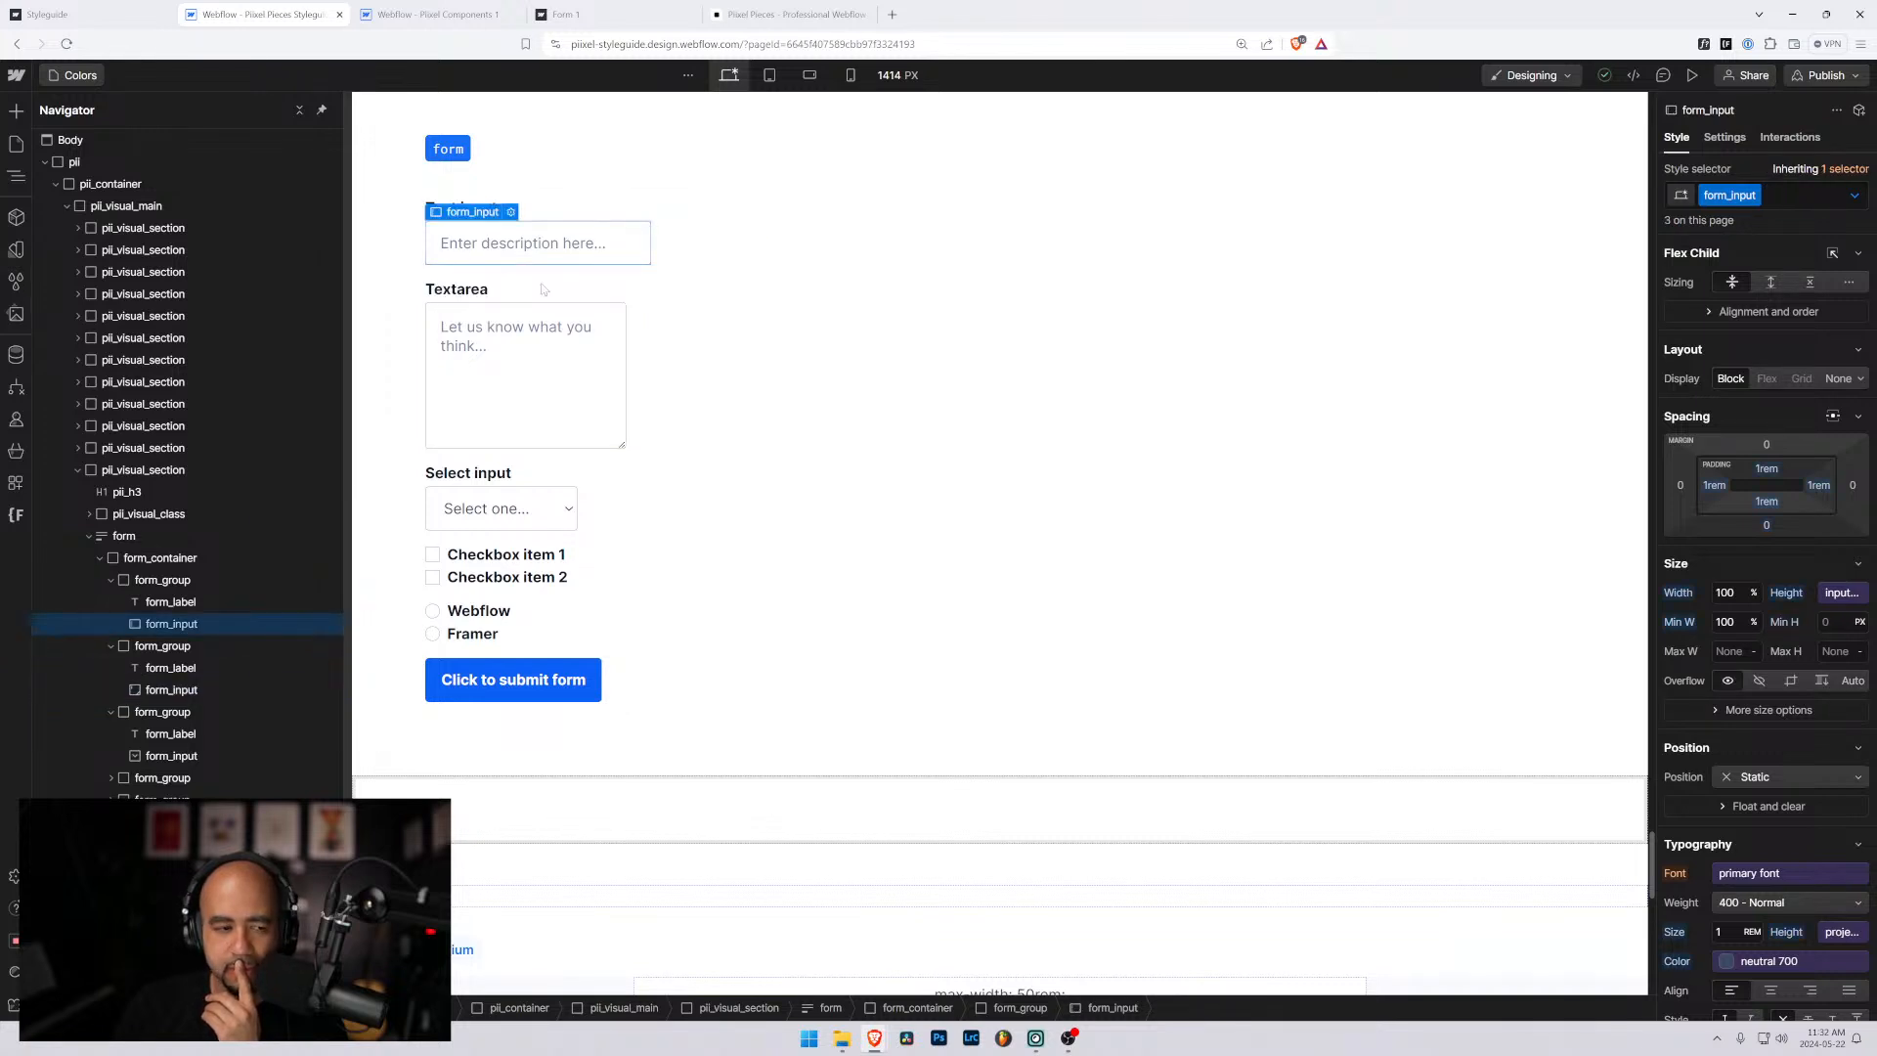
{"action": "left_click", "coordinate": [162, 581]}
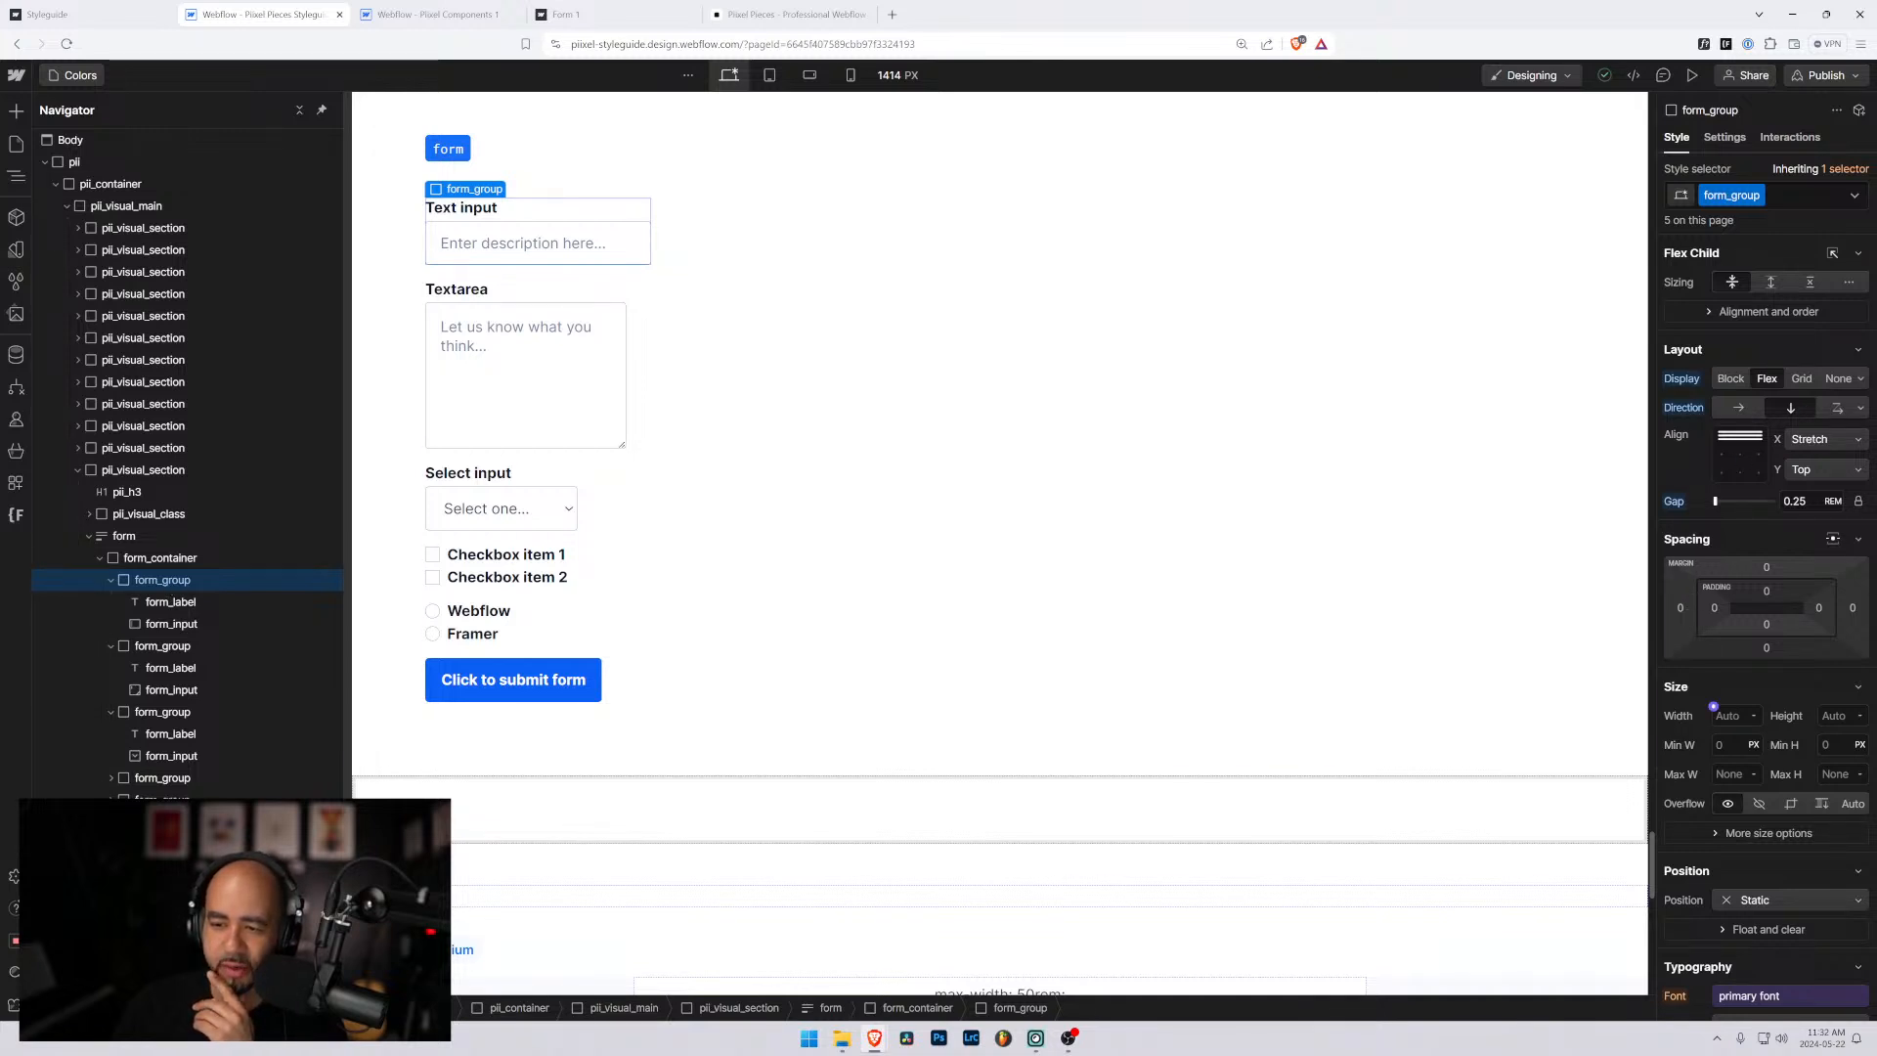
{"action": "left_click", "coordinate": [1714, 708]}
{"action": "type", "text": "100%"}
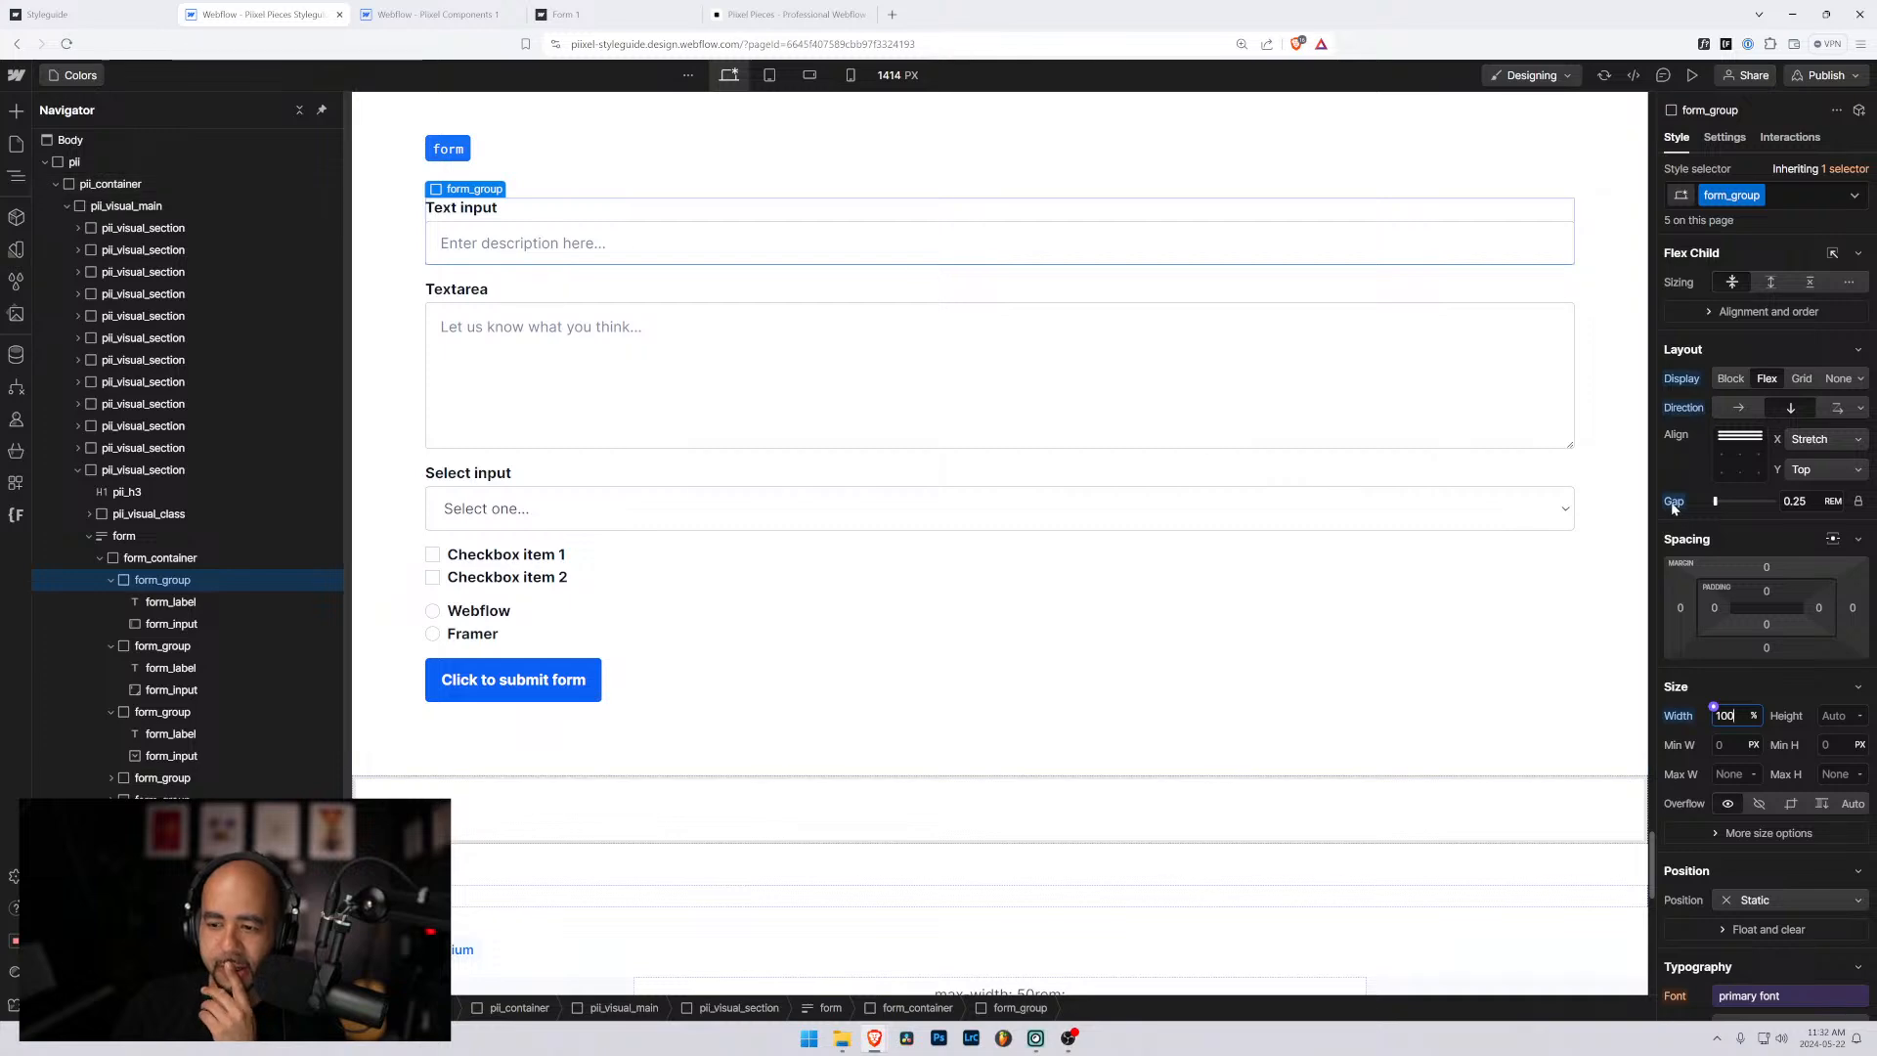
{"action": "mouse_move", "coordinate": [1674, 507]}
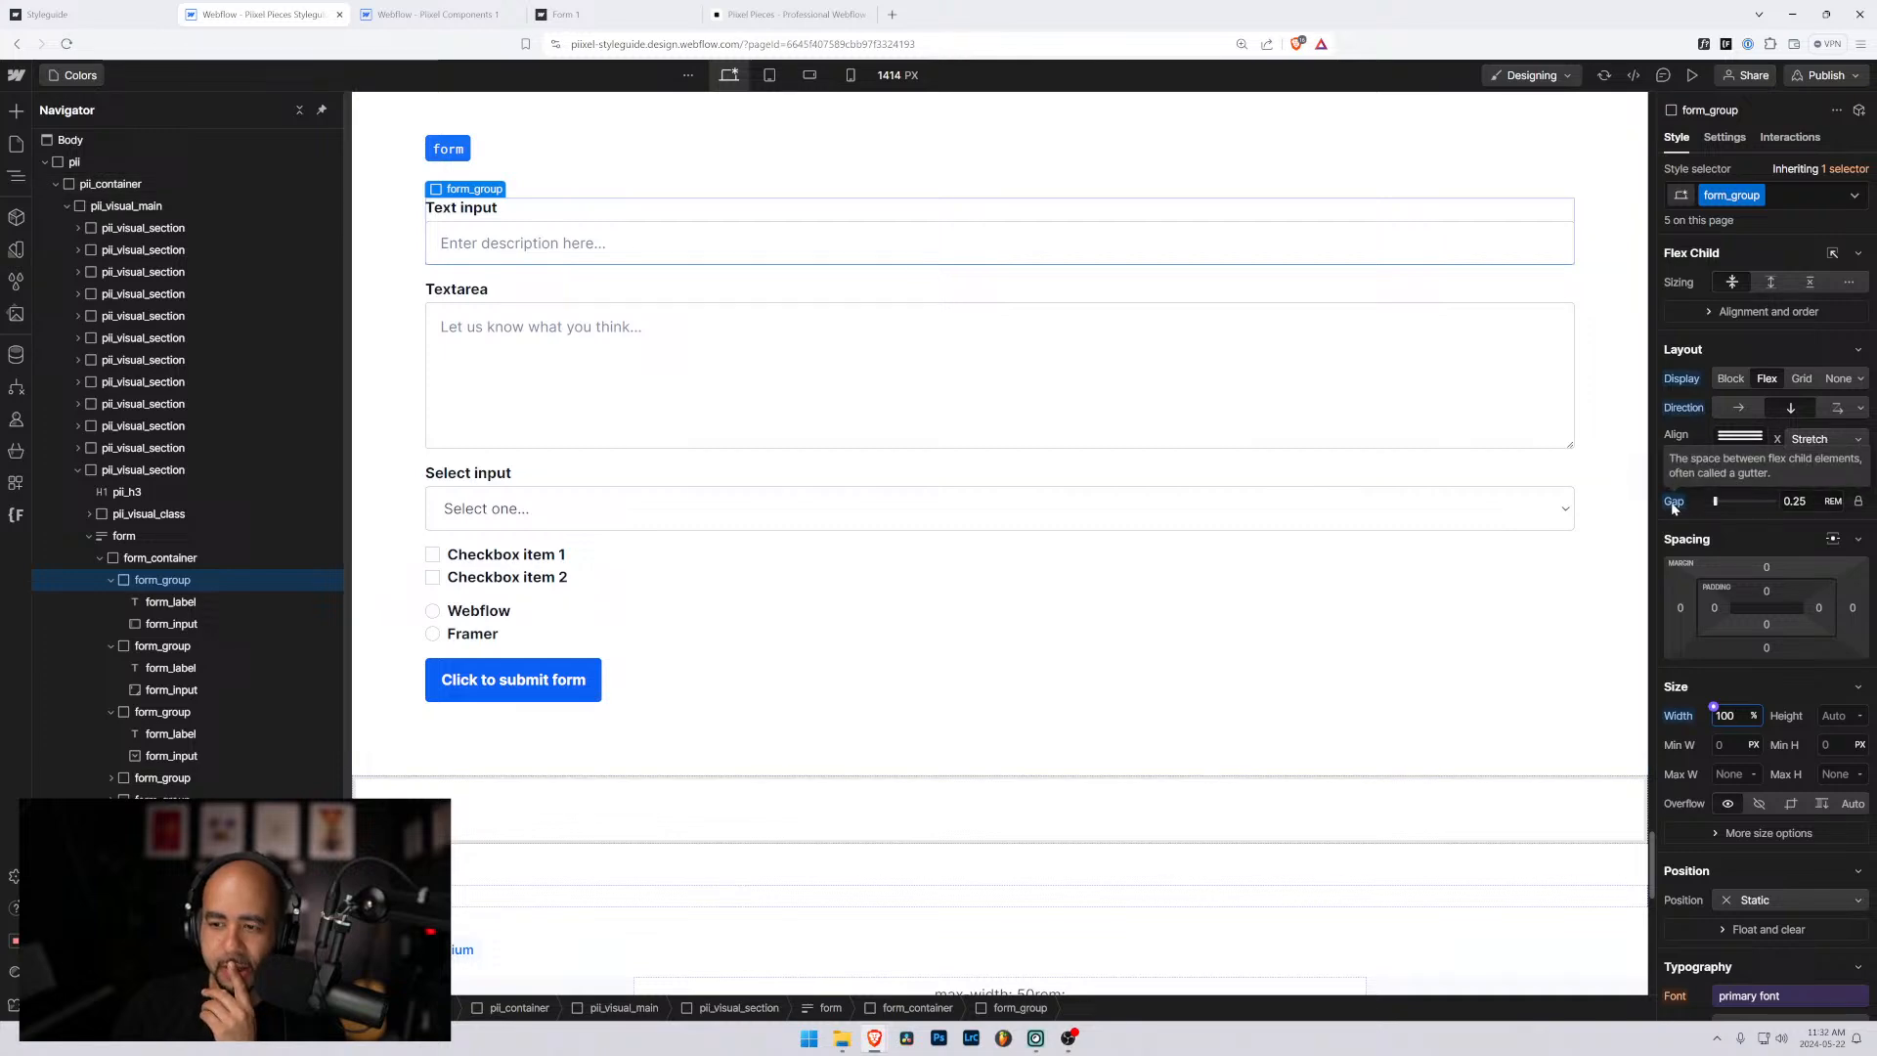
Clear the width and minimum width from the text field's form_input class, and select the select input to check its sizing.
{"action": "left_click", "coordinate": [154, 625]}
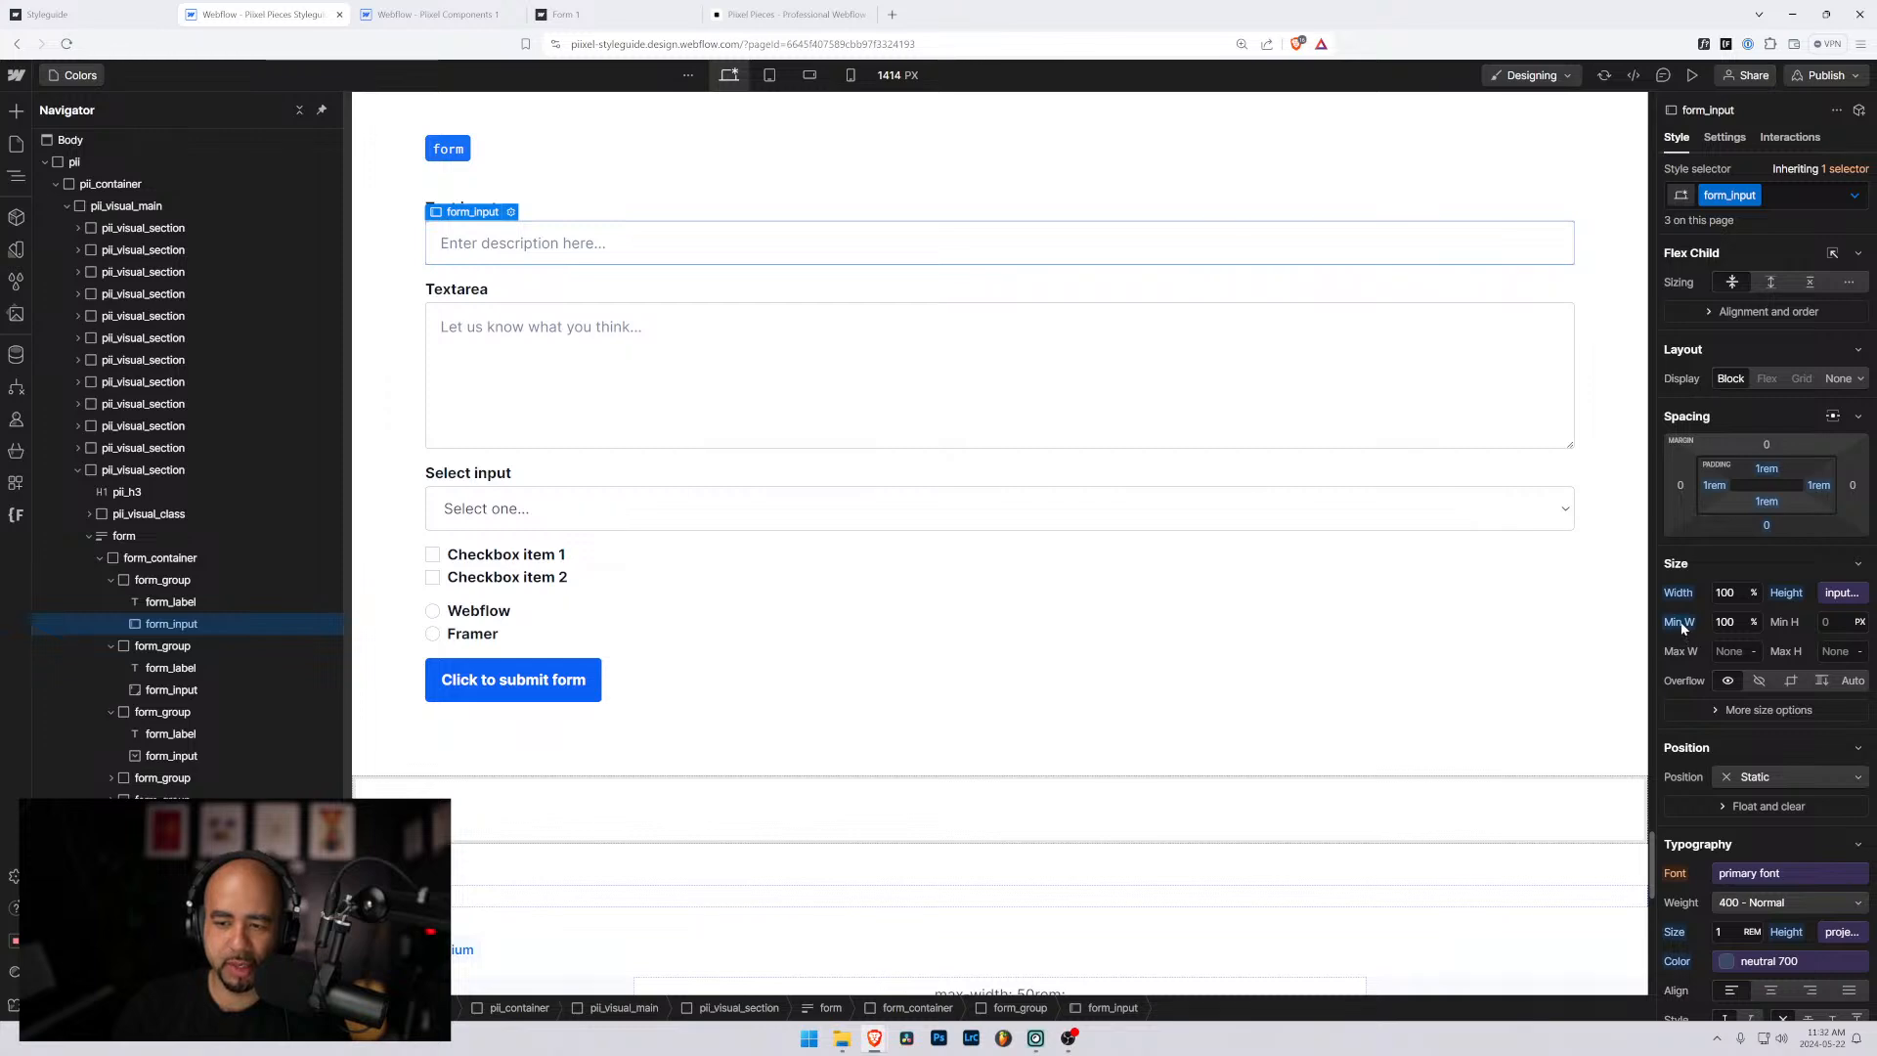
{"action": "left_click", "coordinate": [1688, 593], "text": "alt"}
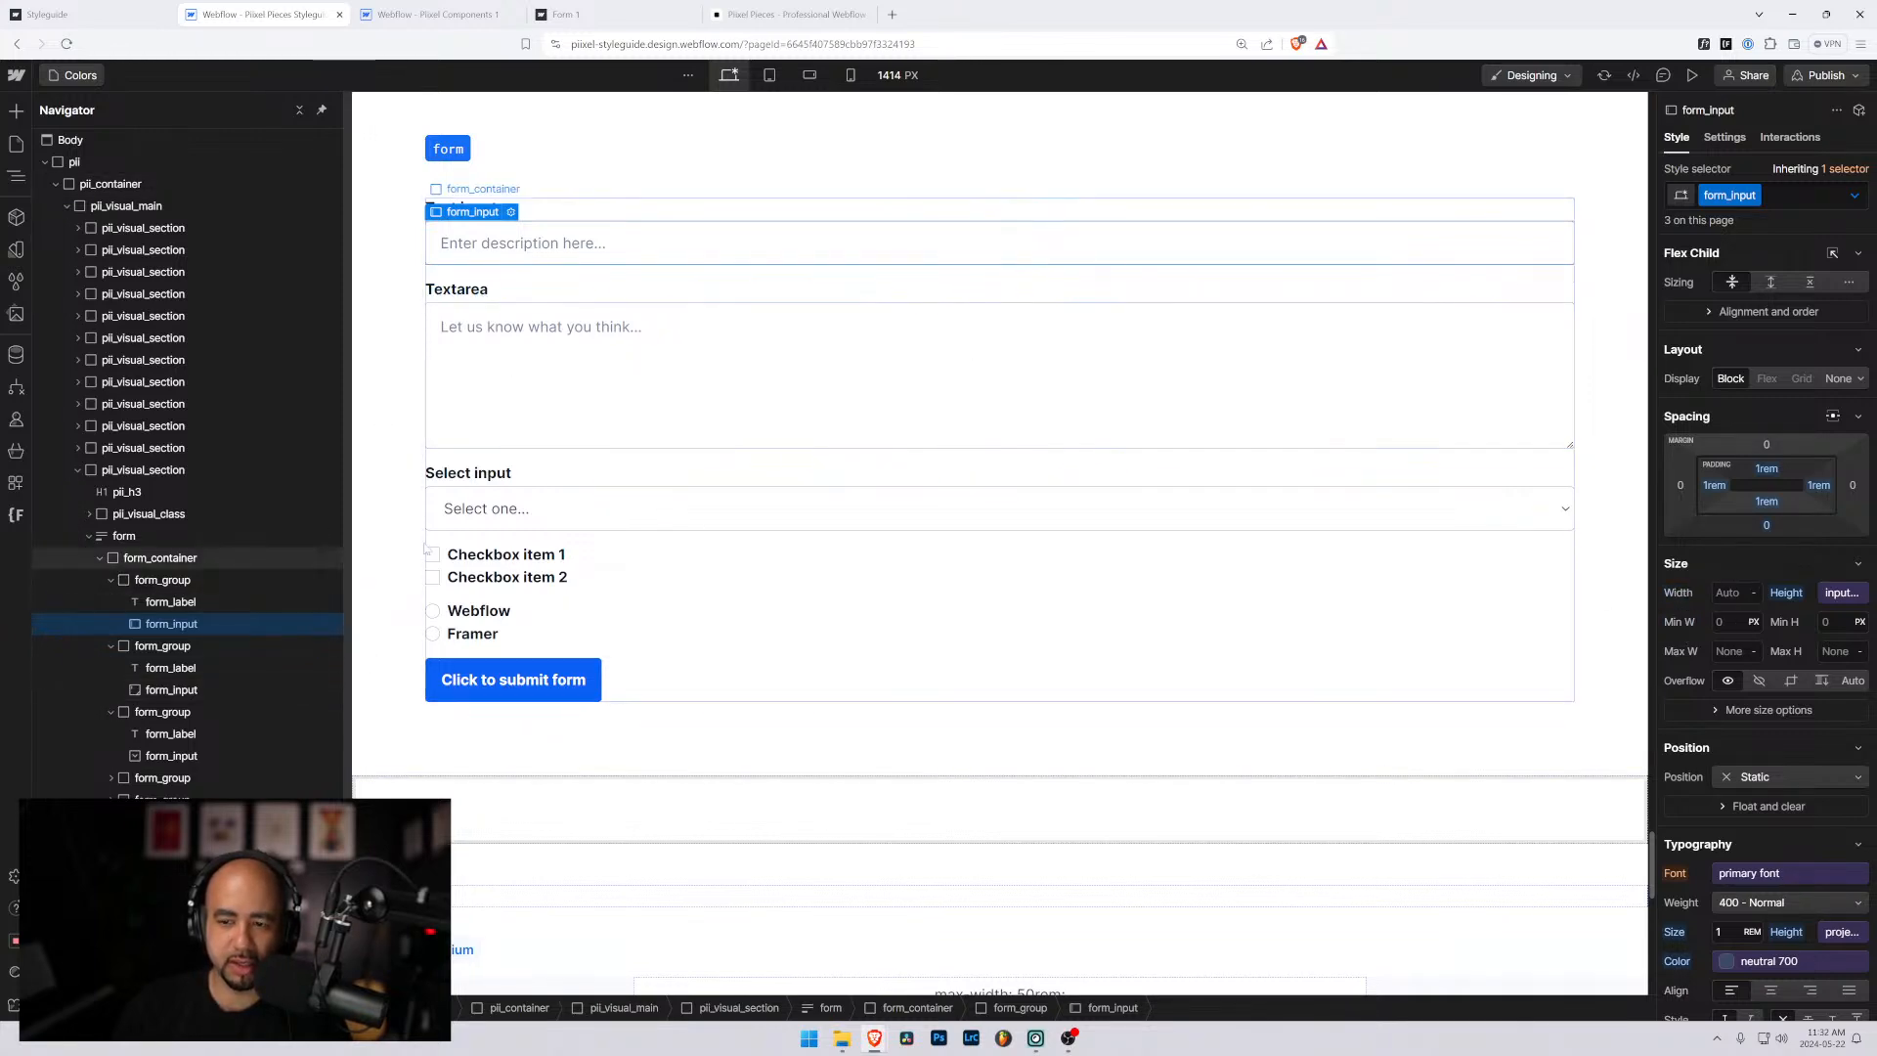
{"action": "left_click", "coordinate": [598, 502]}
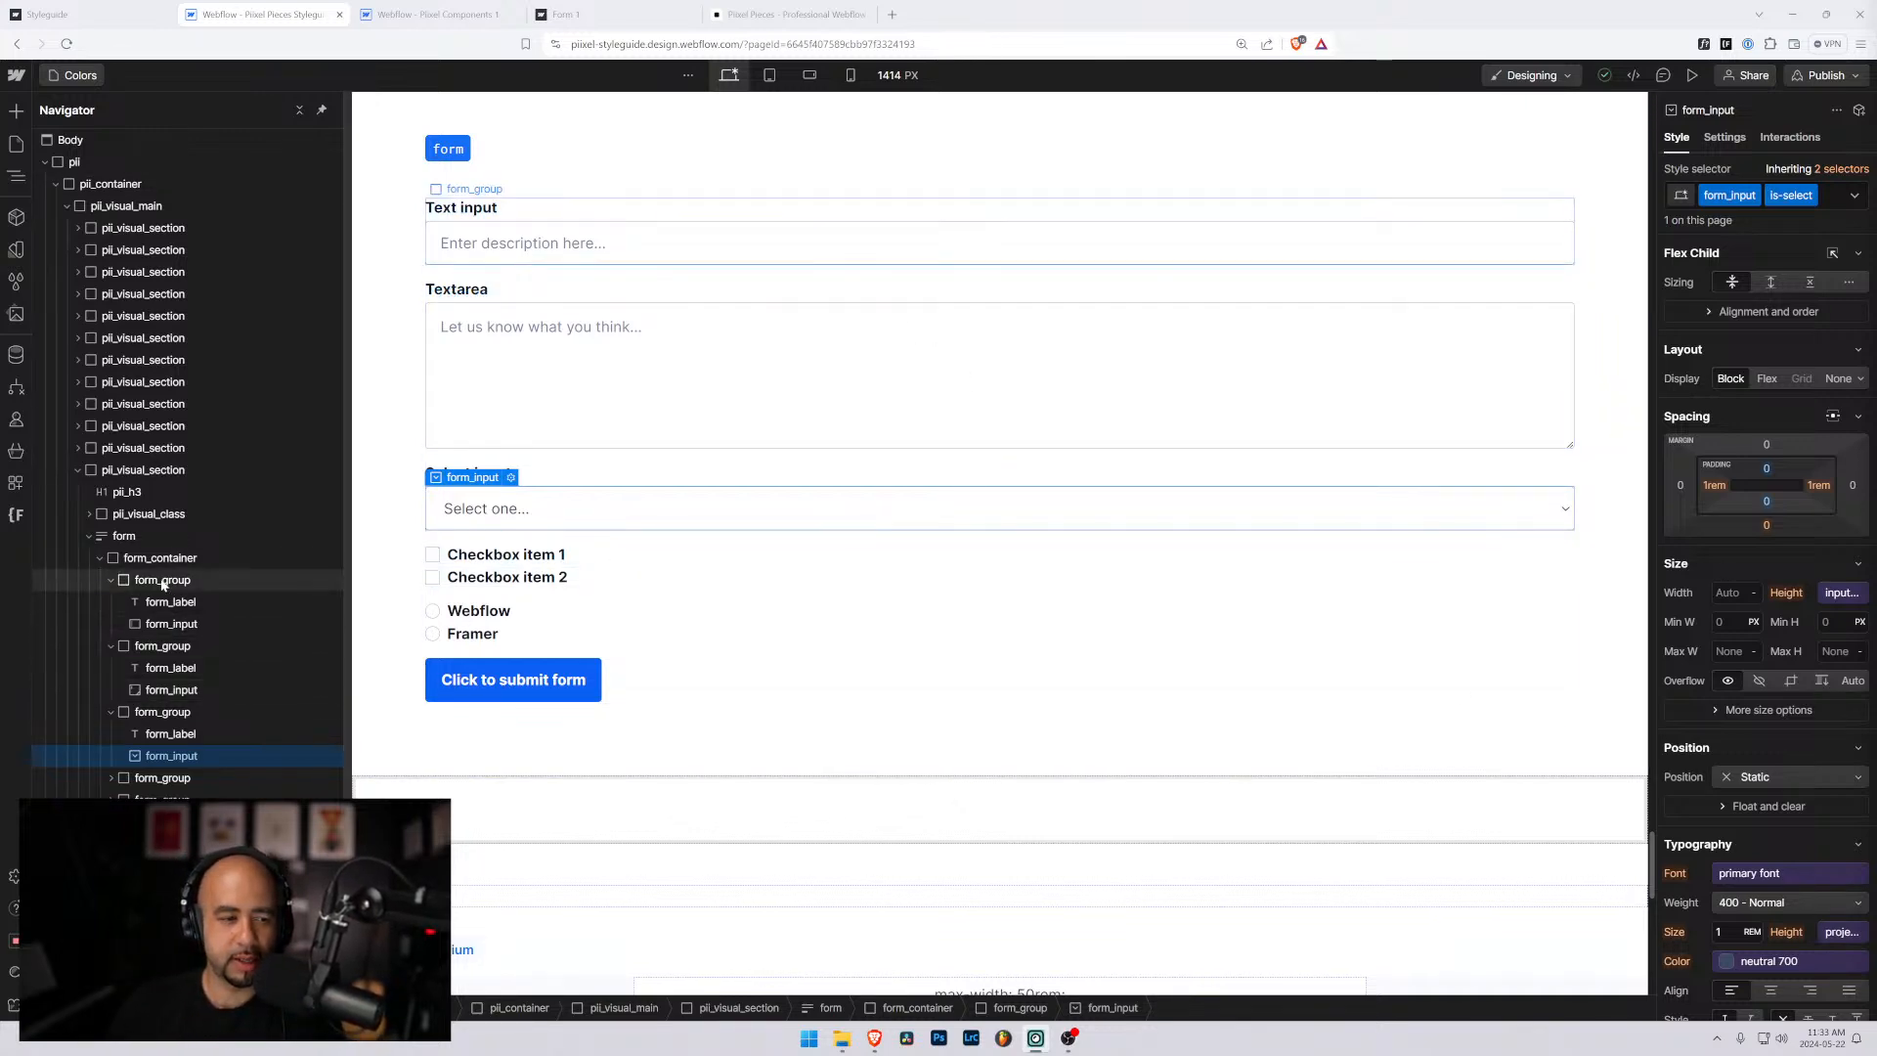
Try resetting the form_container alignment, and align its items left and top again.
{"action": "left_click", "coordinate": [137, 559]}
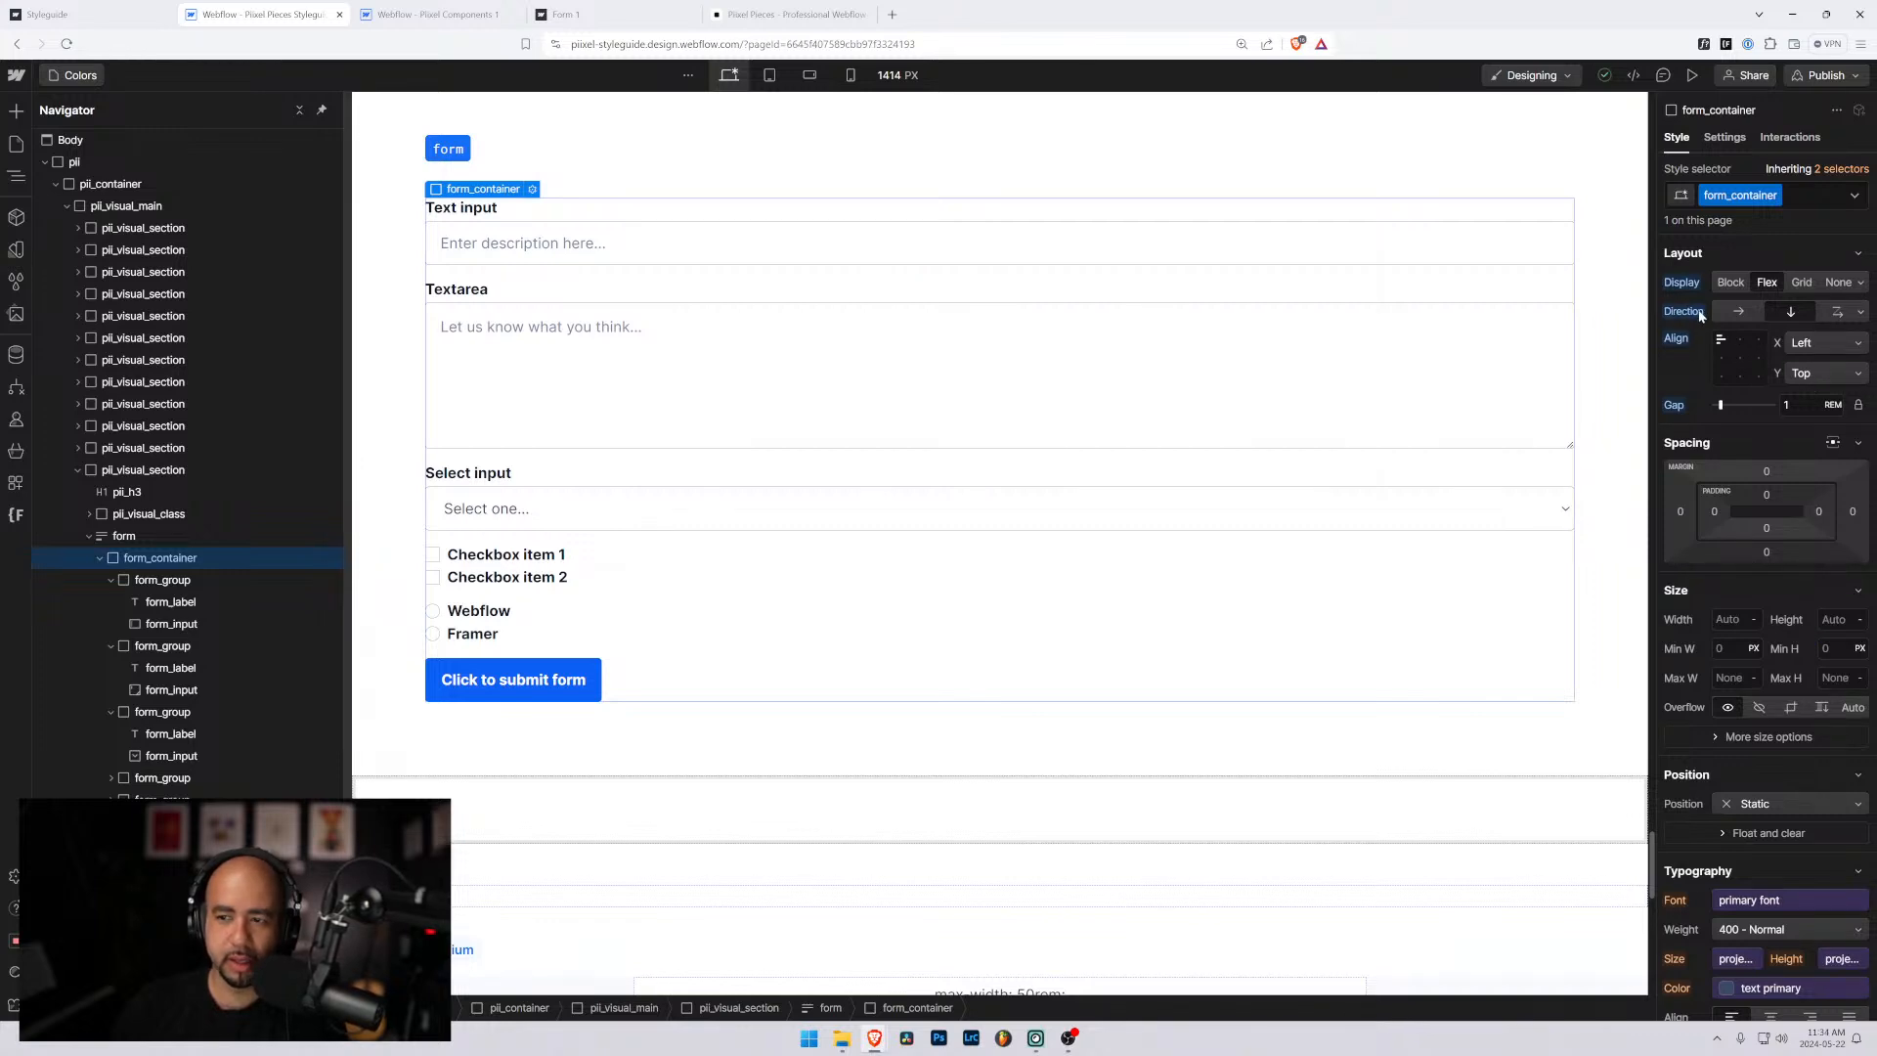
{"action": "left_click", "coordinate": [1669, 343], "text": "alt"}
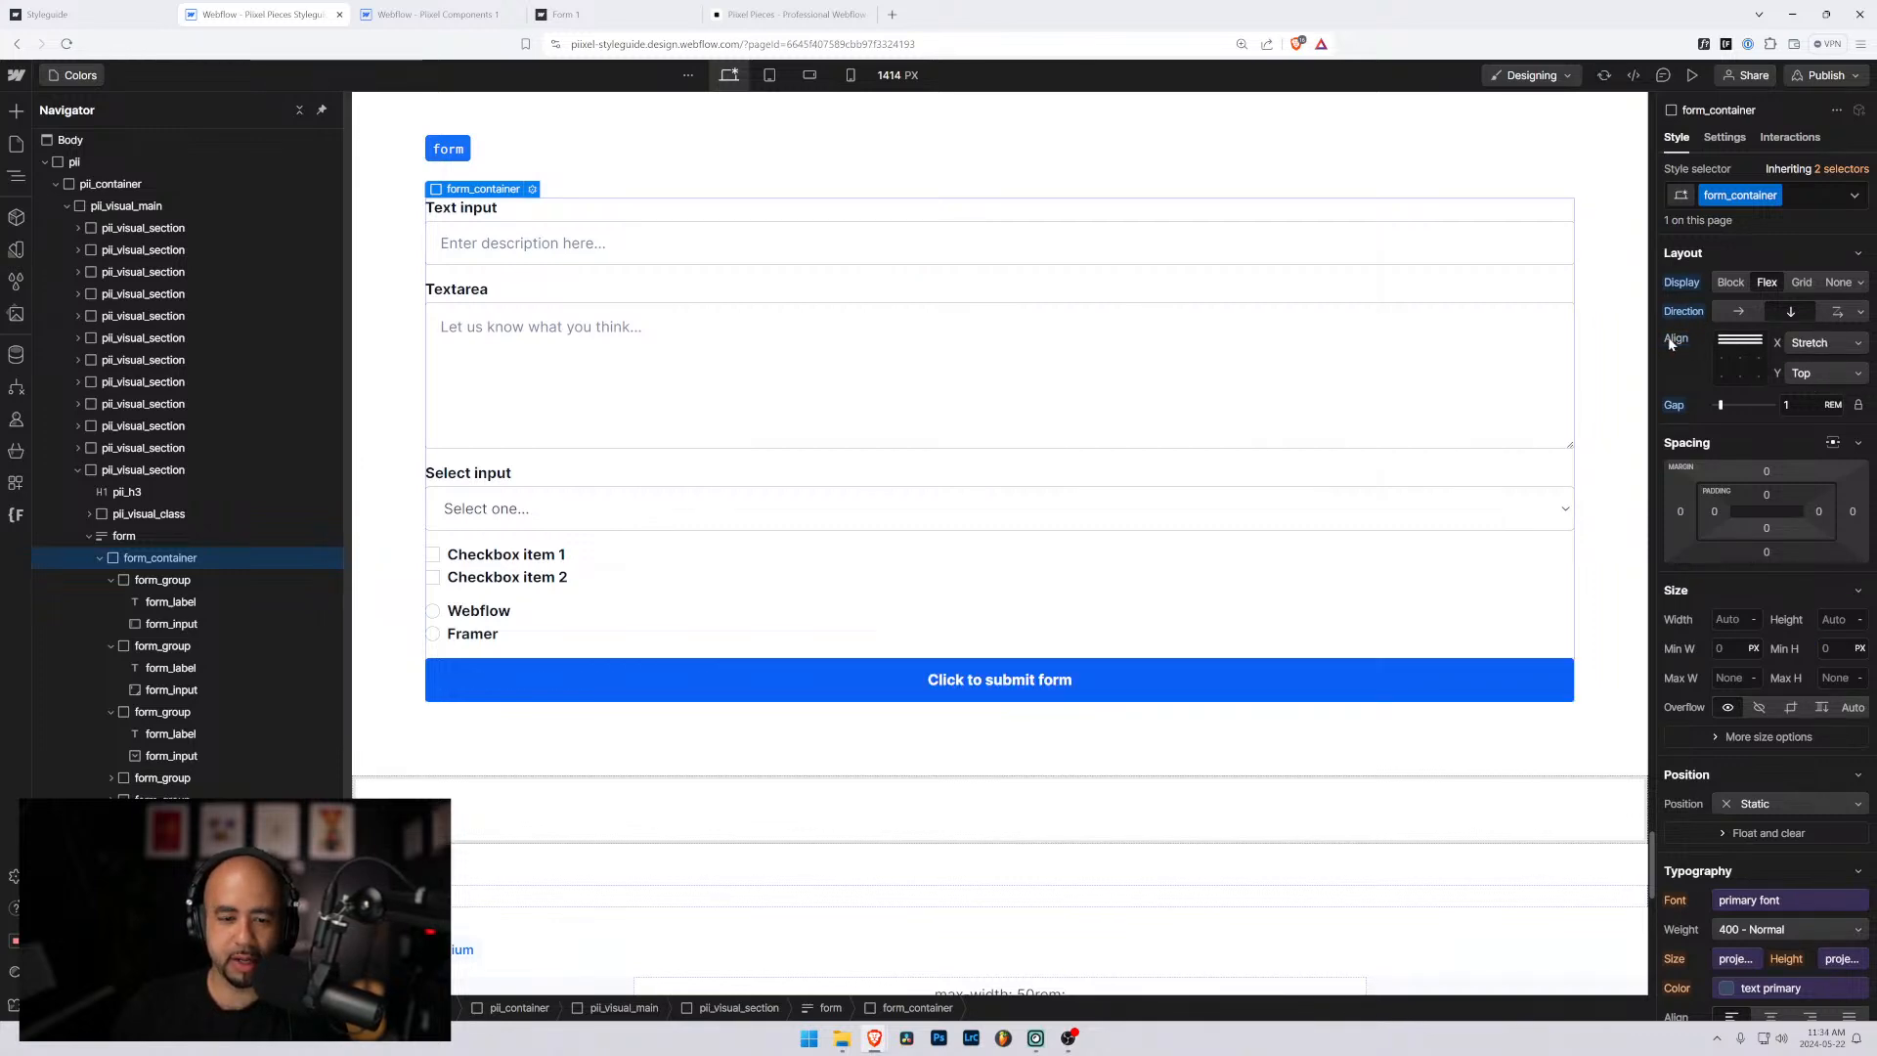
{"action": "left_click", "coordinate": [1721, 340]}
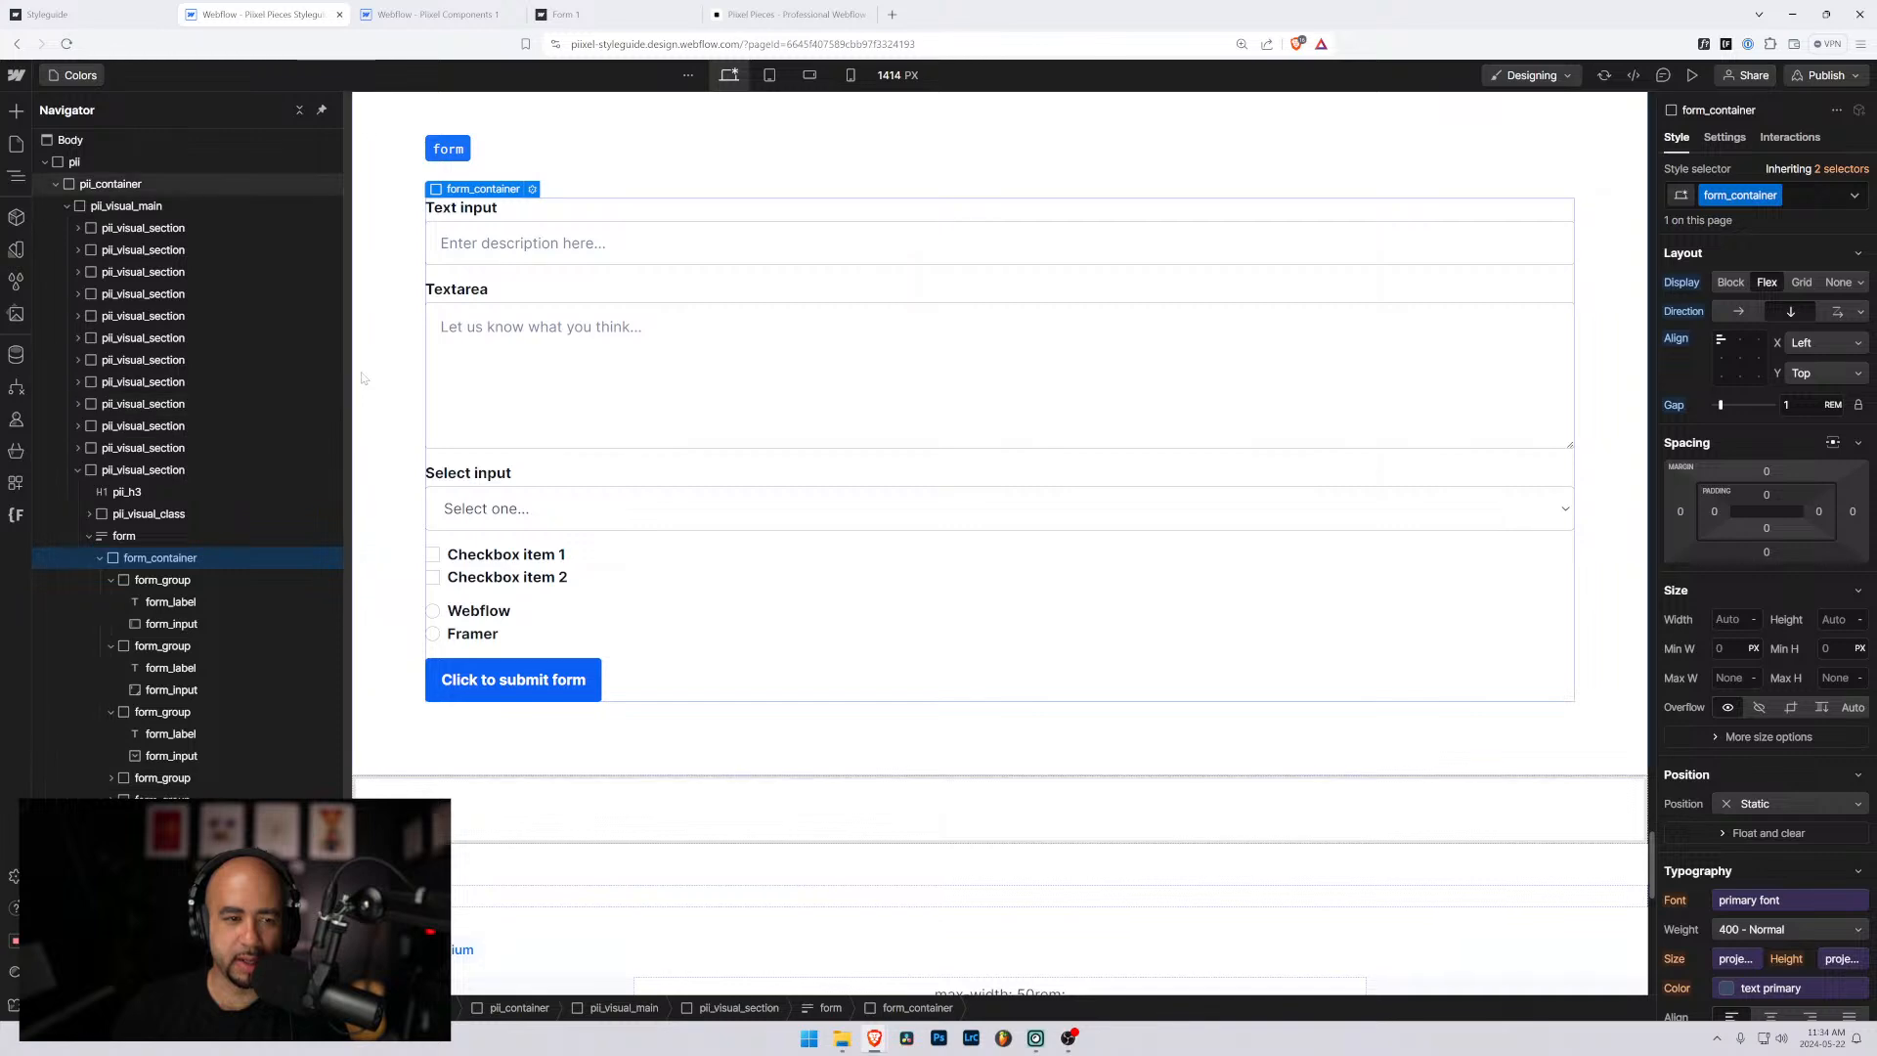
Try a 2 rem gap between the form_container items and look over the form's spacing.
{"action": "left_click", "coordinate": [1785, 404]}
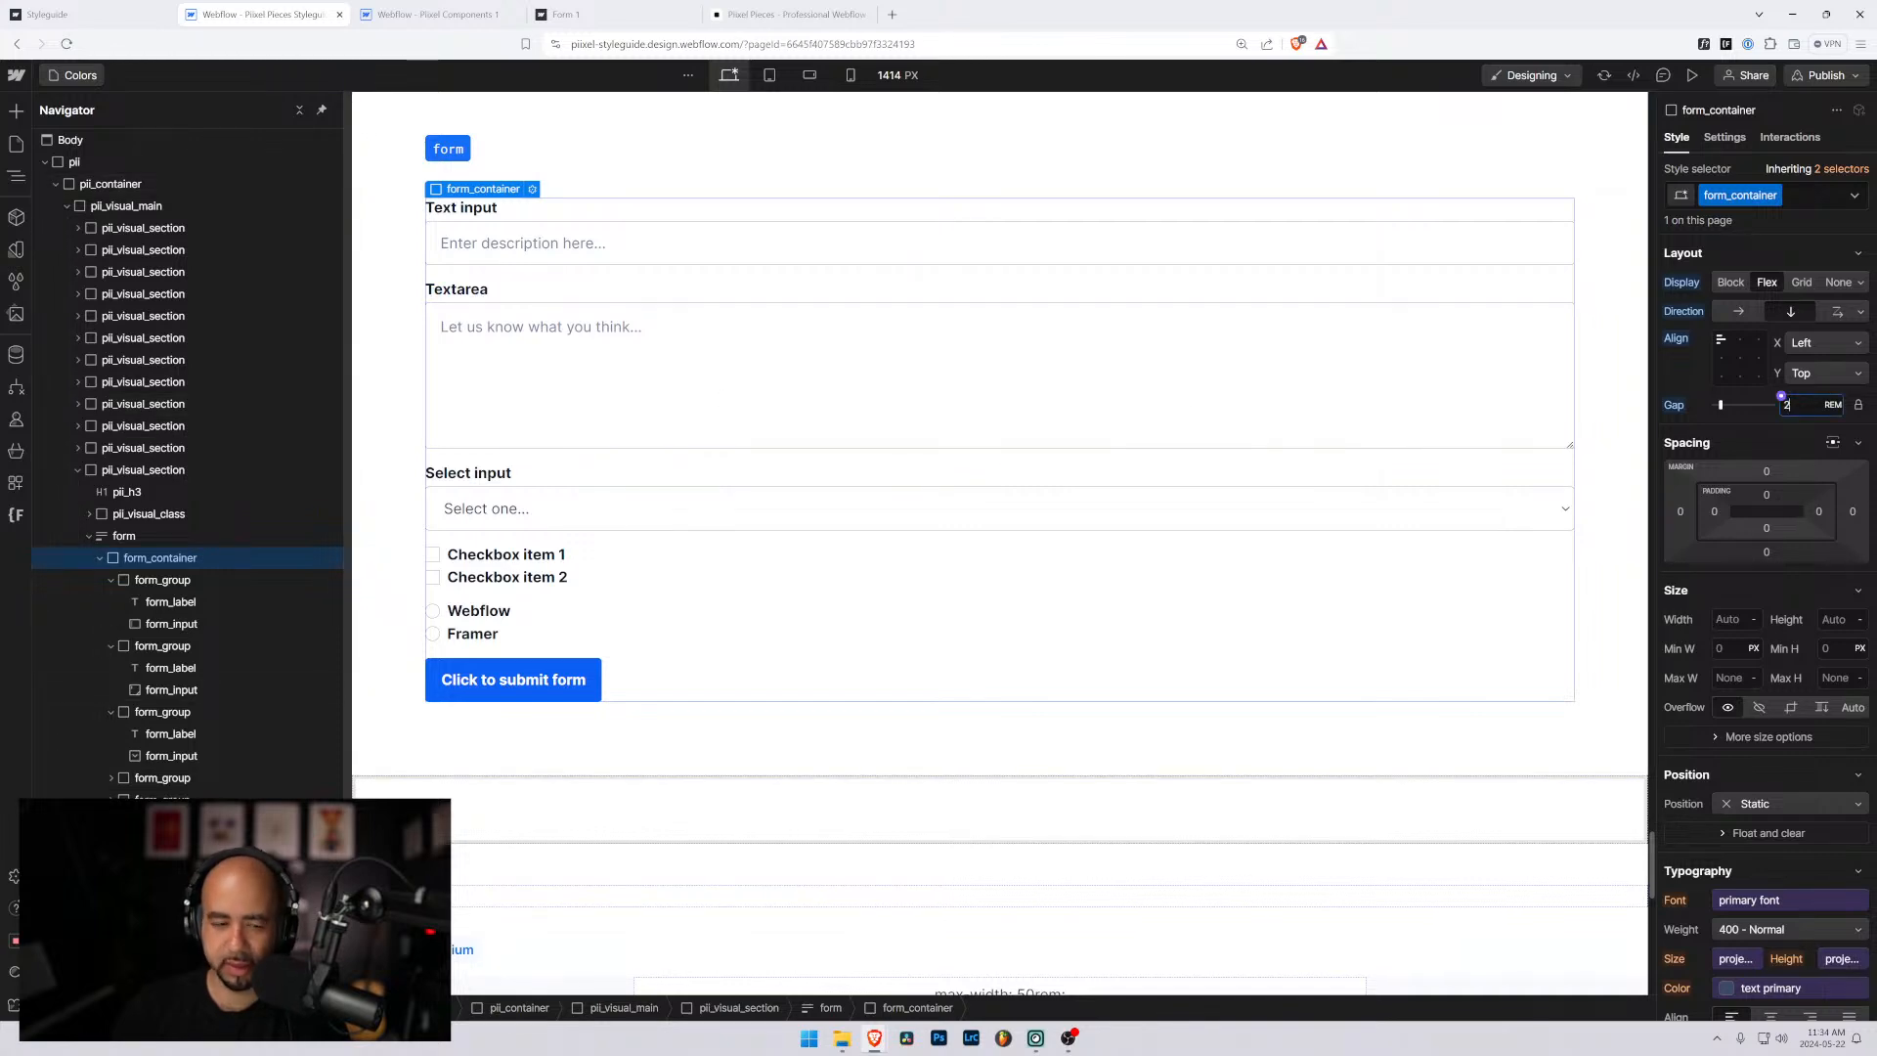
{"action": "type", "text": "2"}
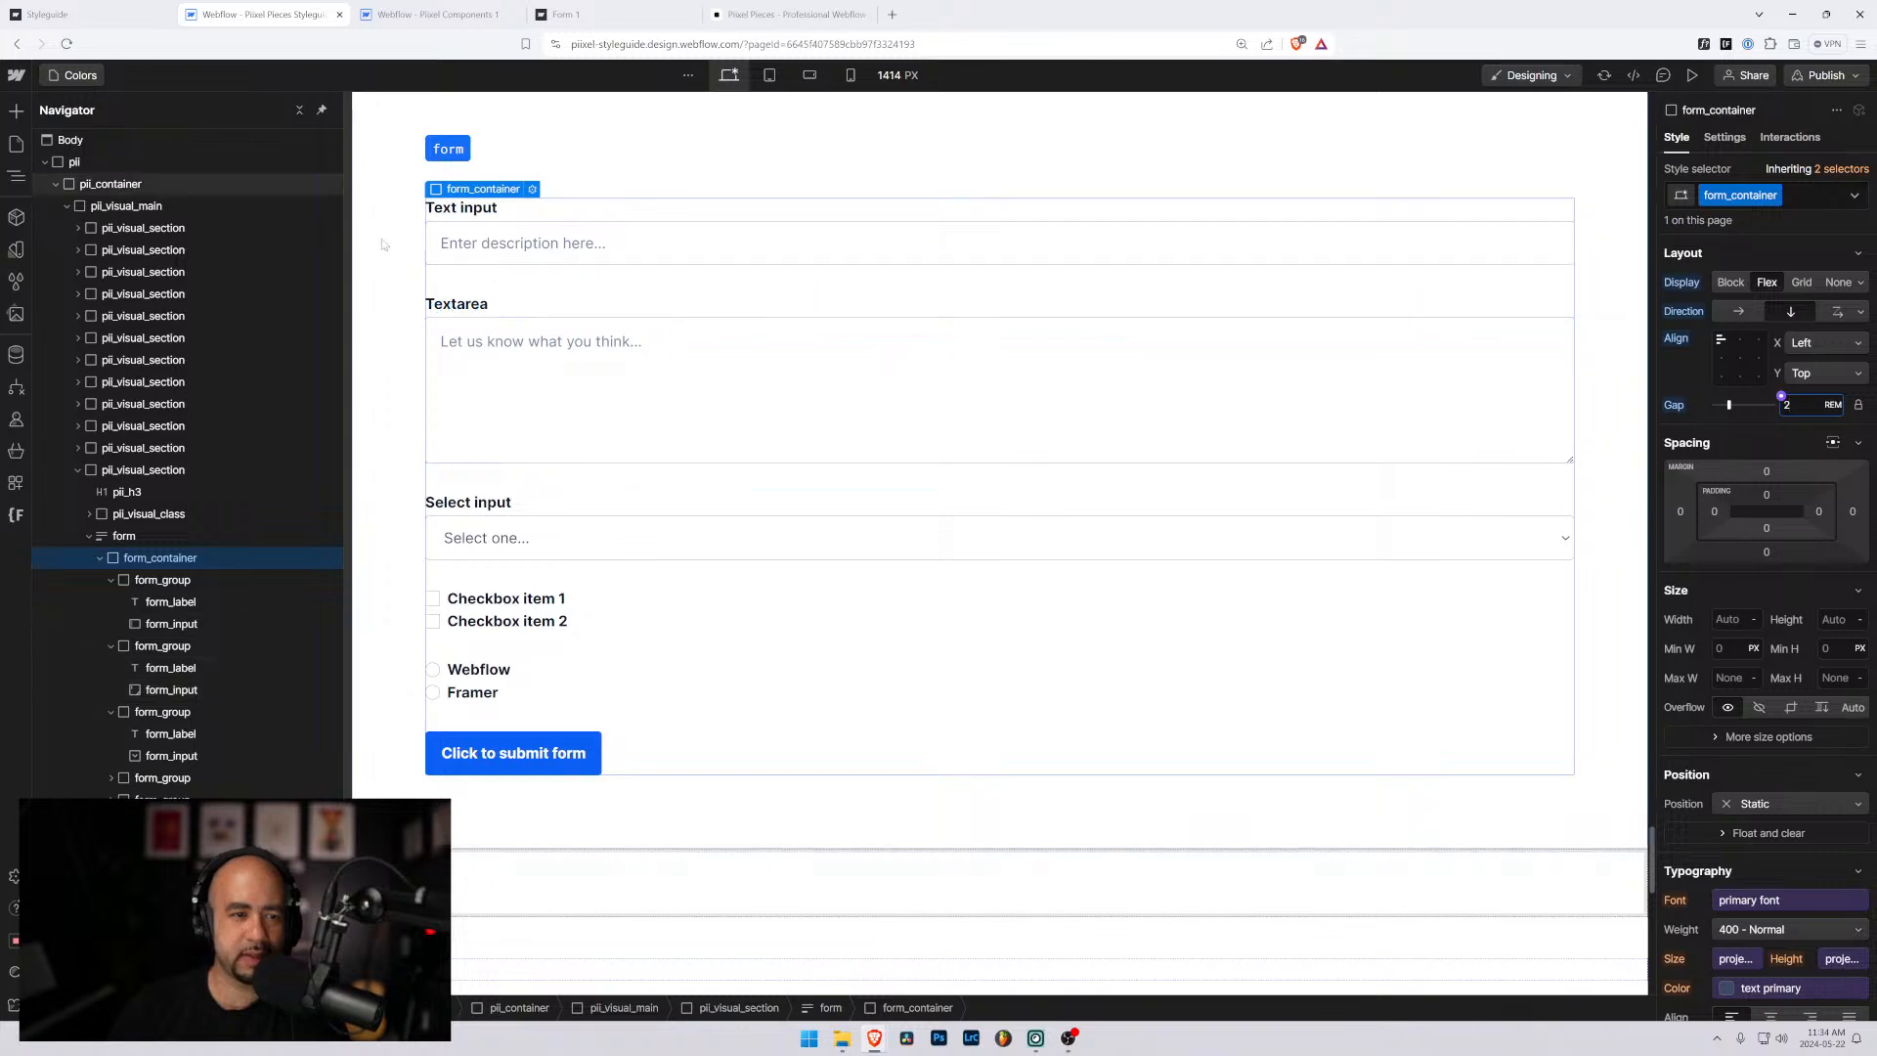
{"action": "left_click", "coordinate": [375, 284]}
{"action": "scroll", "coordinate": [374, 284], "scroll_direction": "up", "scroll_amount": 2}
{"action": "scroll", "coordinate": [362, 315], "scroll_direction": "down", "scroll_amount": 2}
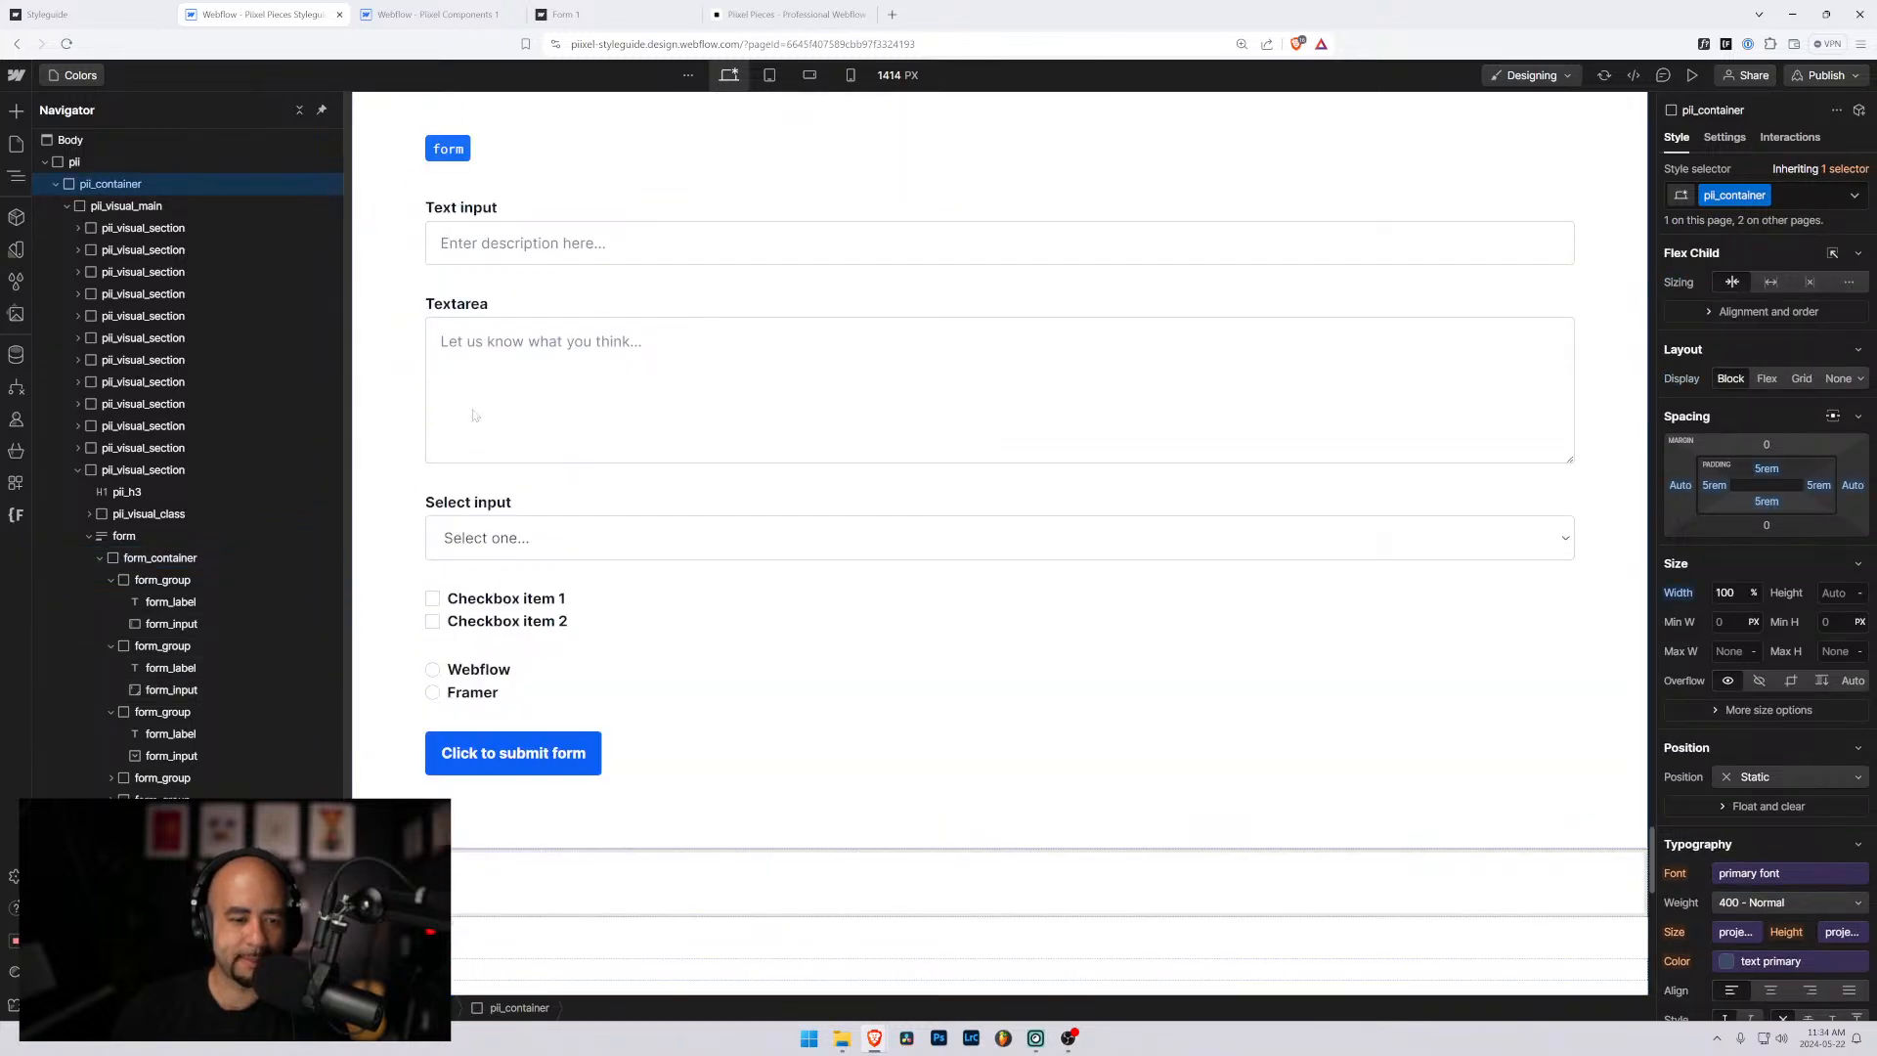
{"action": "scroll", "coordinate": [662, 545], "scroll_direction": "up", "scroll_amount": 2}
{"action": "scroll", "coordinate": [662, 545], "scroll_direction": "up", "scroll_amount": 3}
{"action": "scroll", "coordinate": [658, 536], "scroll_direction": "down", "scroll_amount": 4}
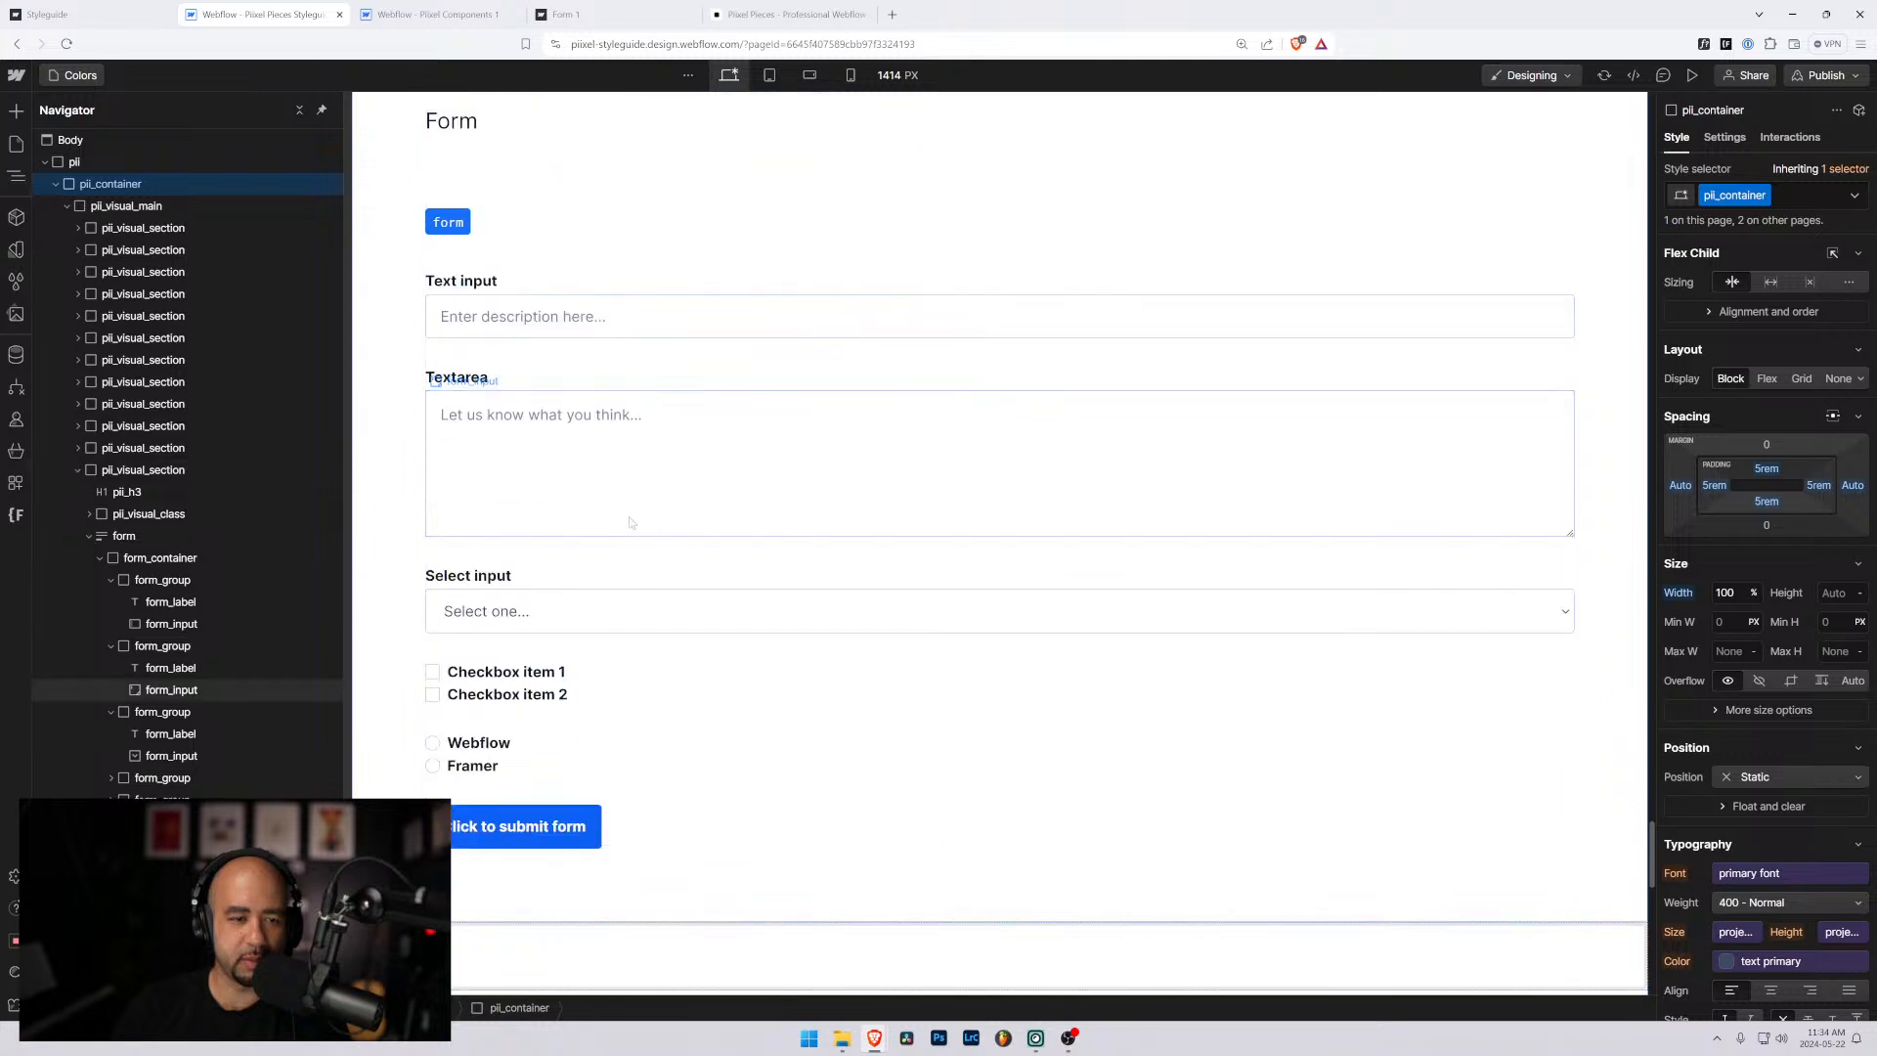
Set the form_container gap to 1 rem and compare the form with the rich text and button sections above it.
{"action": "left_click", "coordinate": [155, 560]}
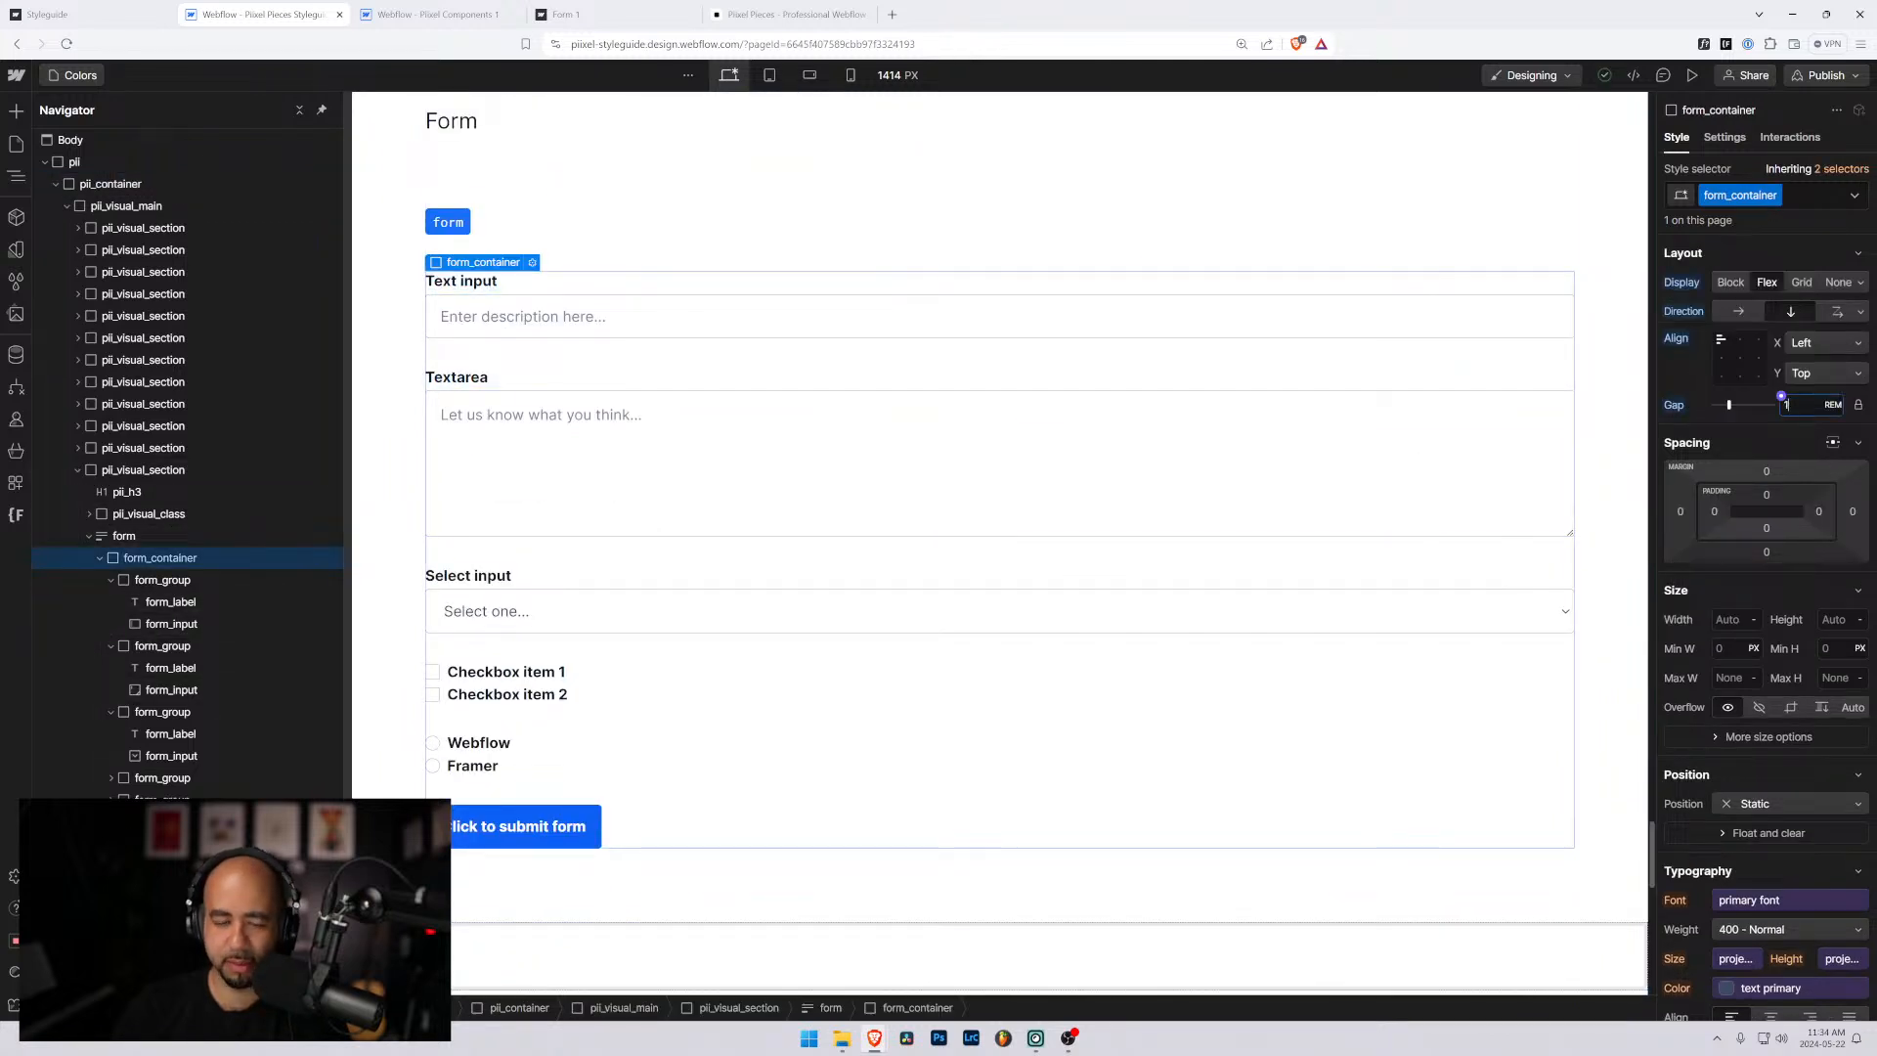
{"action": "left_click", "coordinate": [410, 493]}
{"action": "scroll", "coordinate": [411, 494], "scroll_direction": "up", "scroll_amount": 3}
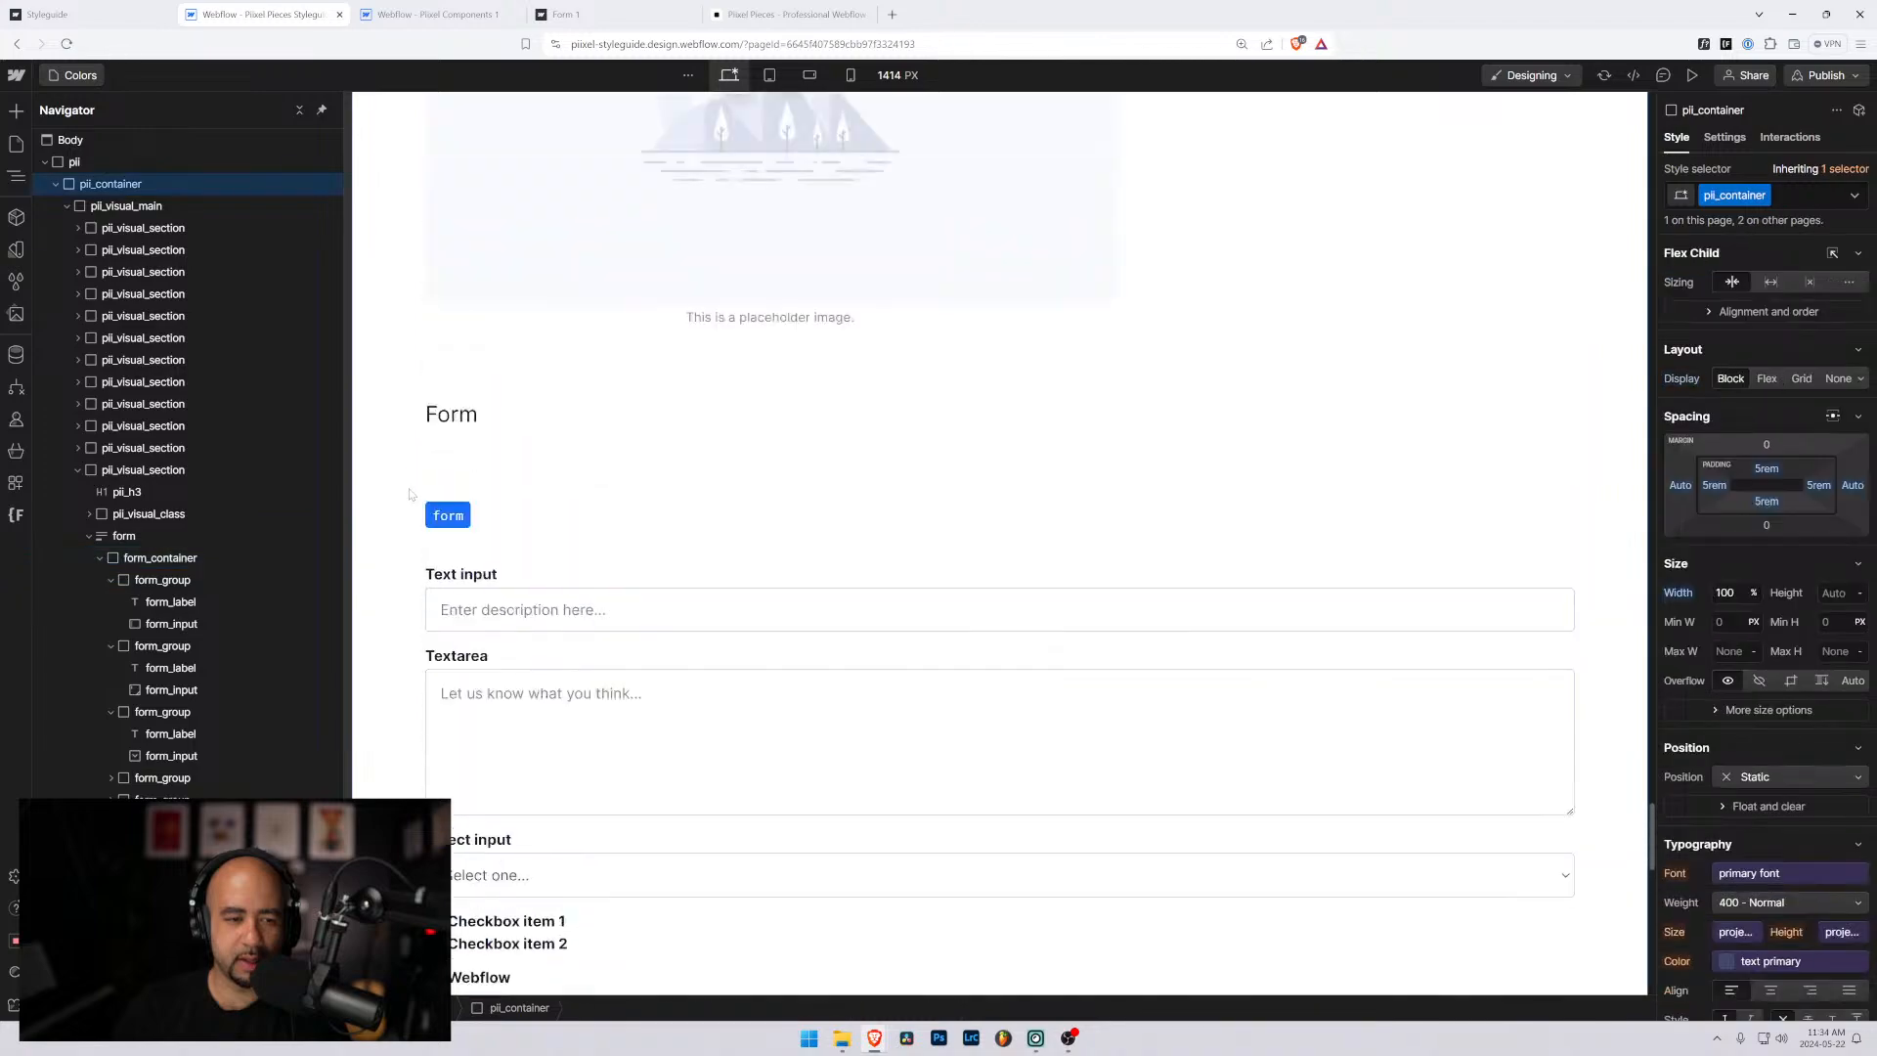
{"action": "scroll", "coordinate": [411, 494], "scroll_direction": "up", "scroll_amount": 8}
{"action": "scroll", "coordinate": [417, 496], "scroll_direction": "up", "scroll_amount": 3}
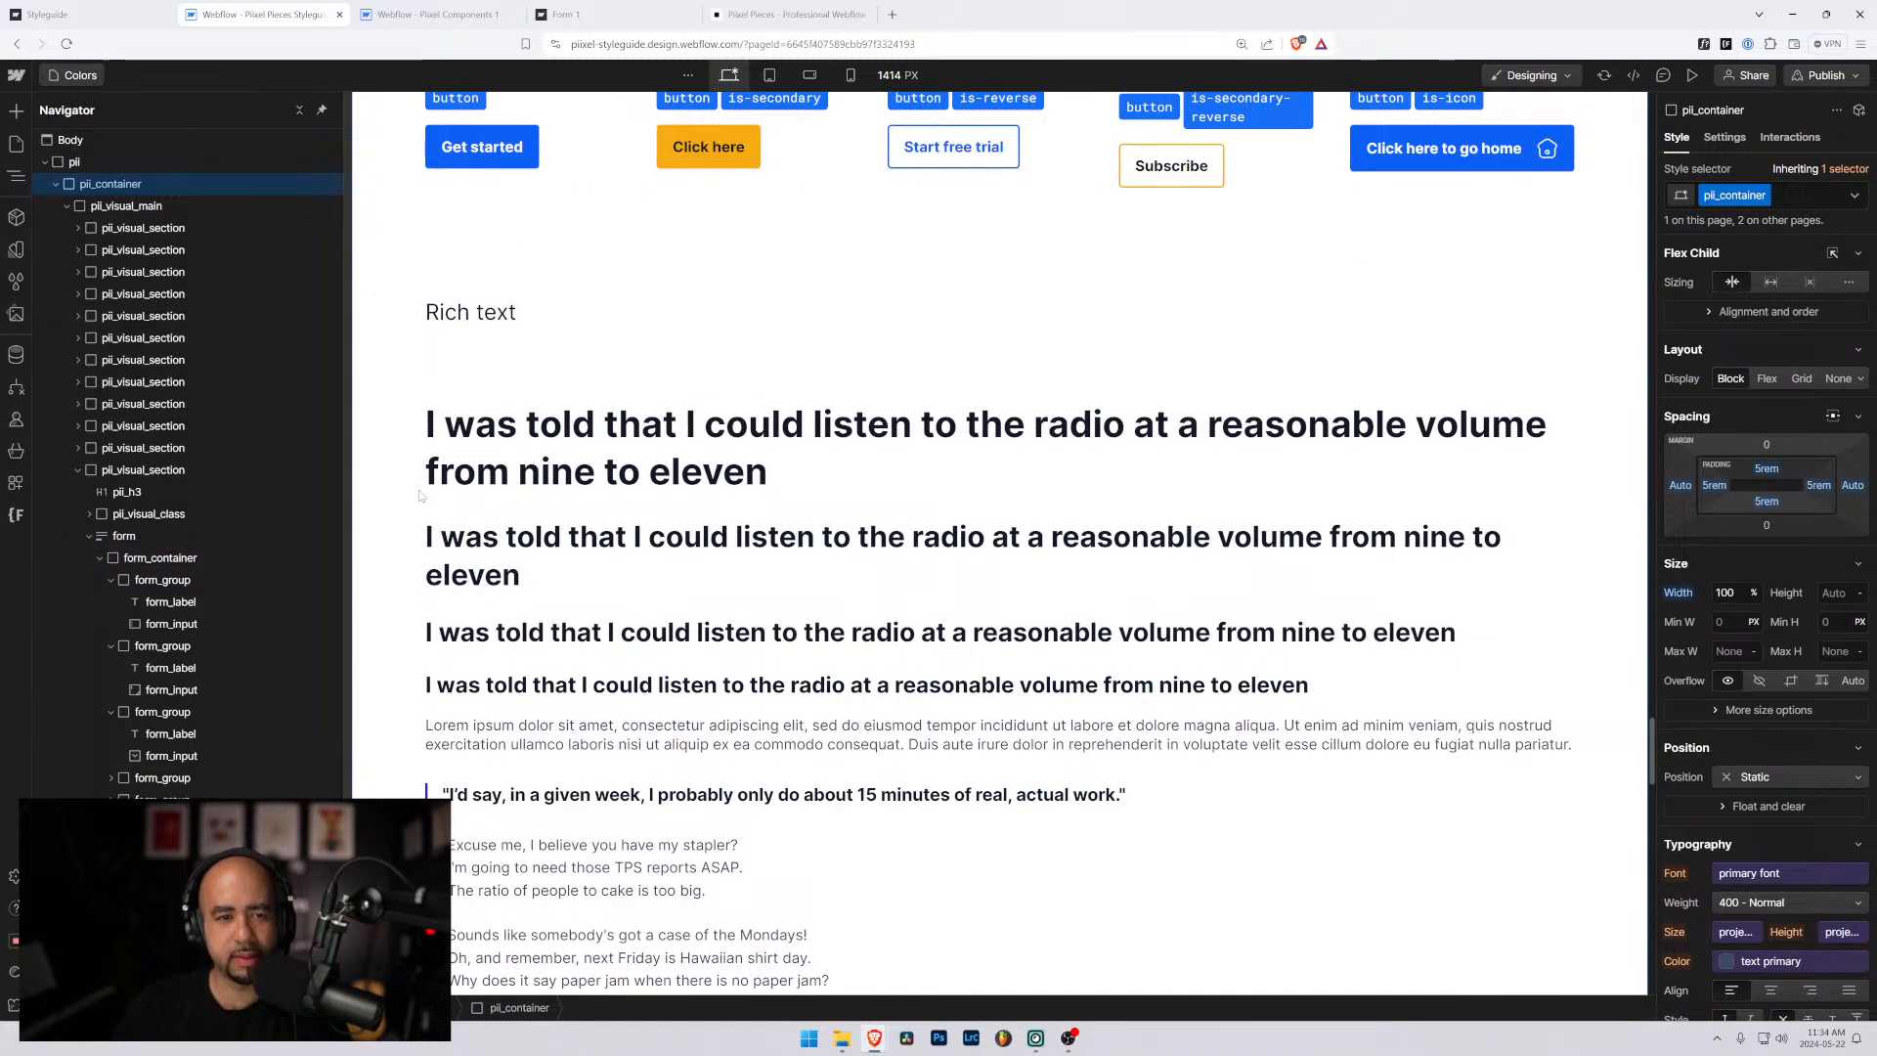
{"action": "scroll", "coordinate": [420, 496], "scroll_direction": "down", "scroll_amount": 15}
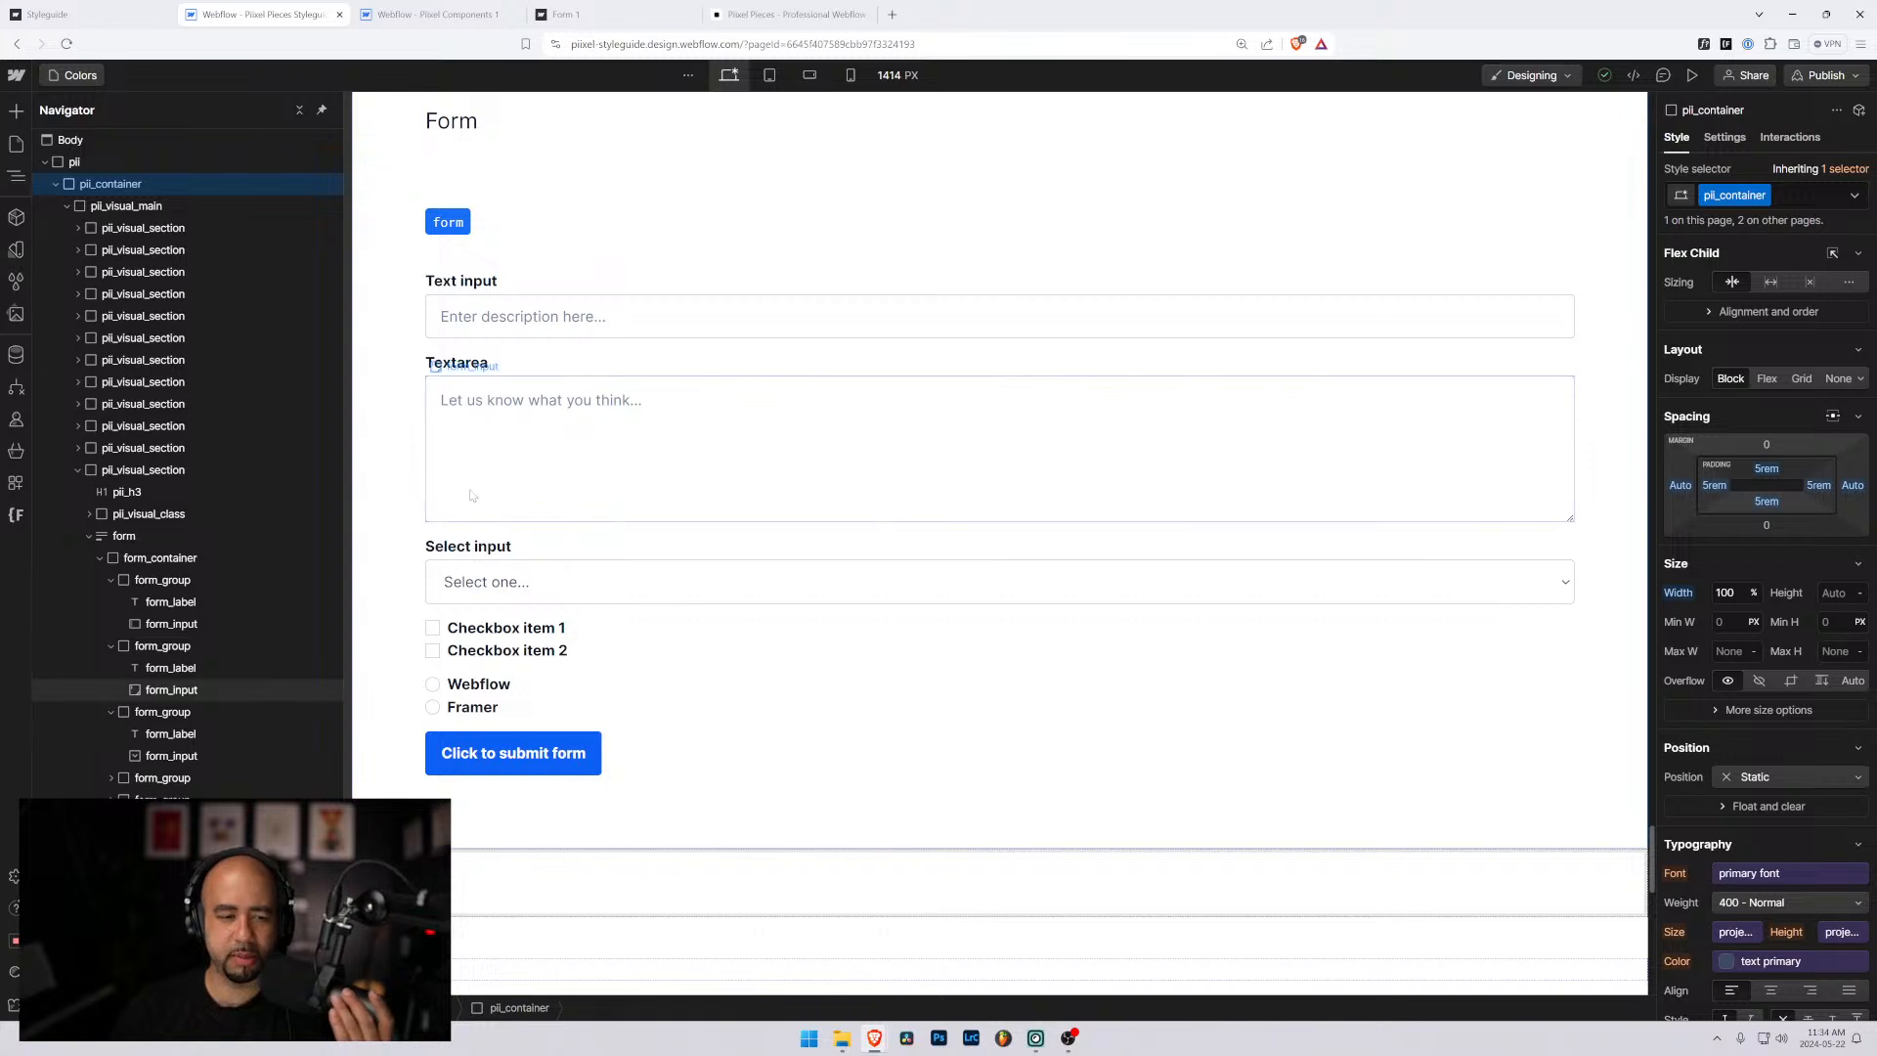
Rename the form's two checkbox labels as Wordpress and Ghost.
{"action": "left_click", "coordinate": [557, 630]}
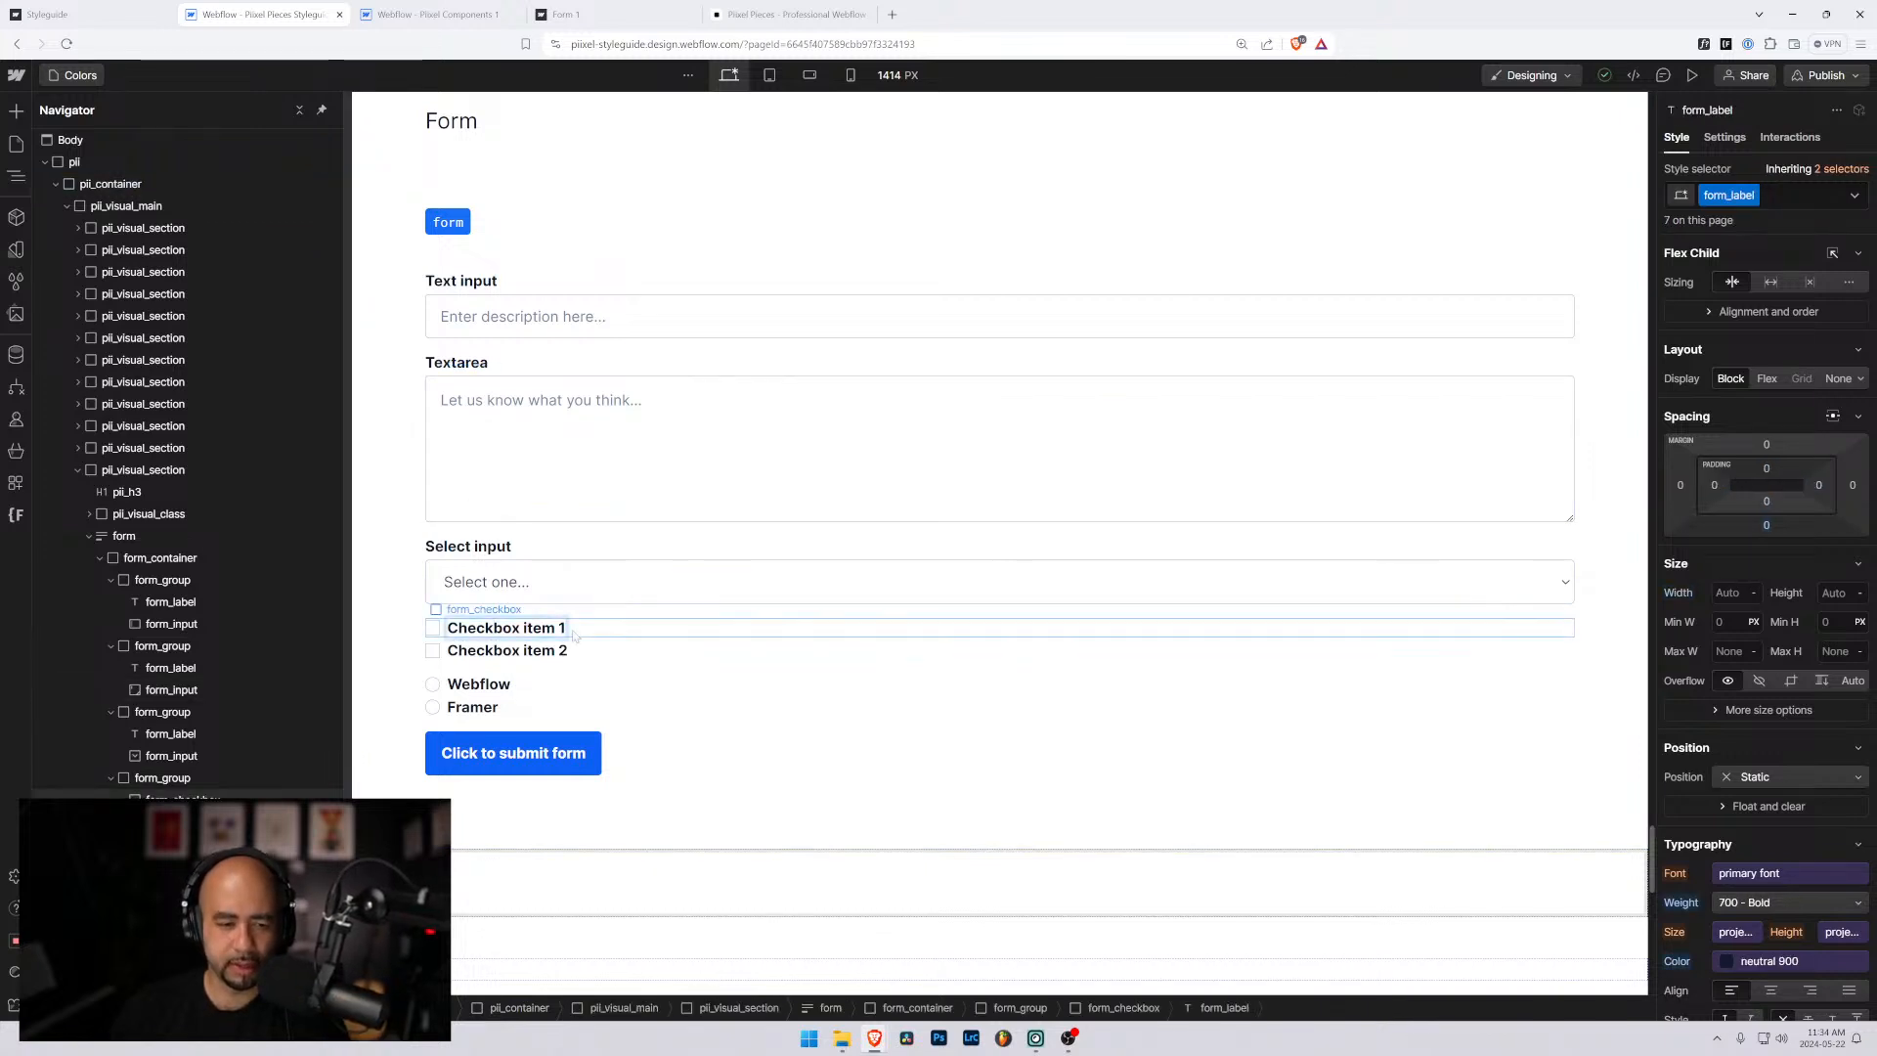
{"action": "left_click_drag", "start_coordinate": [575, 630], "coordinate": [406, 621]}
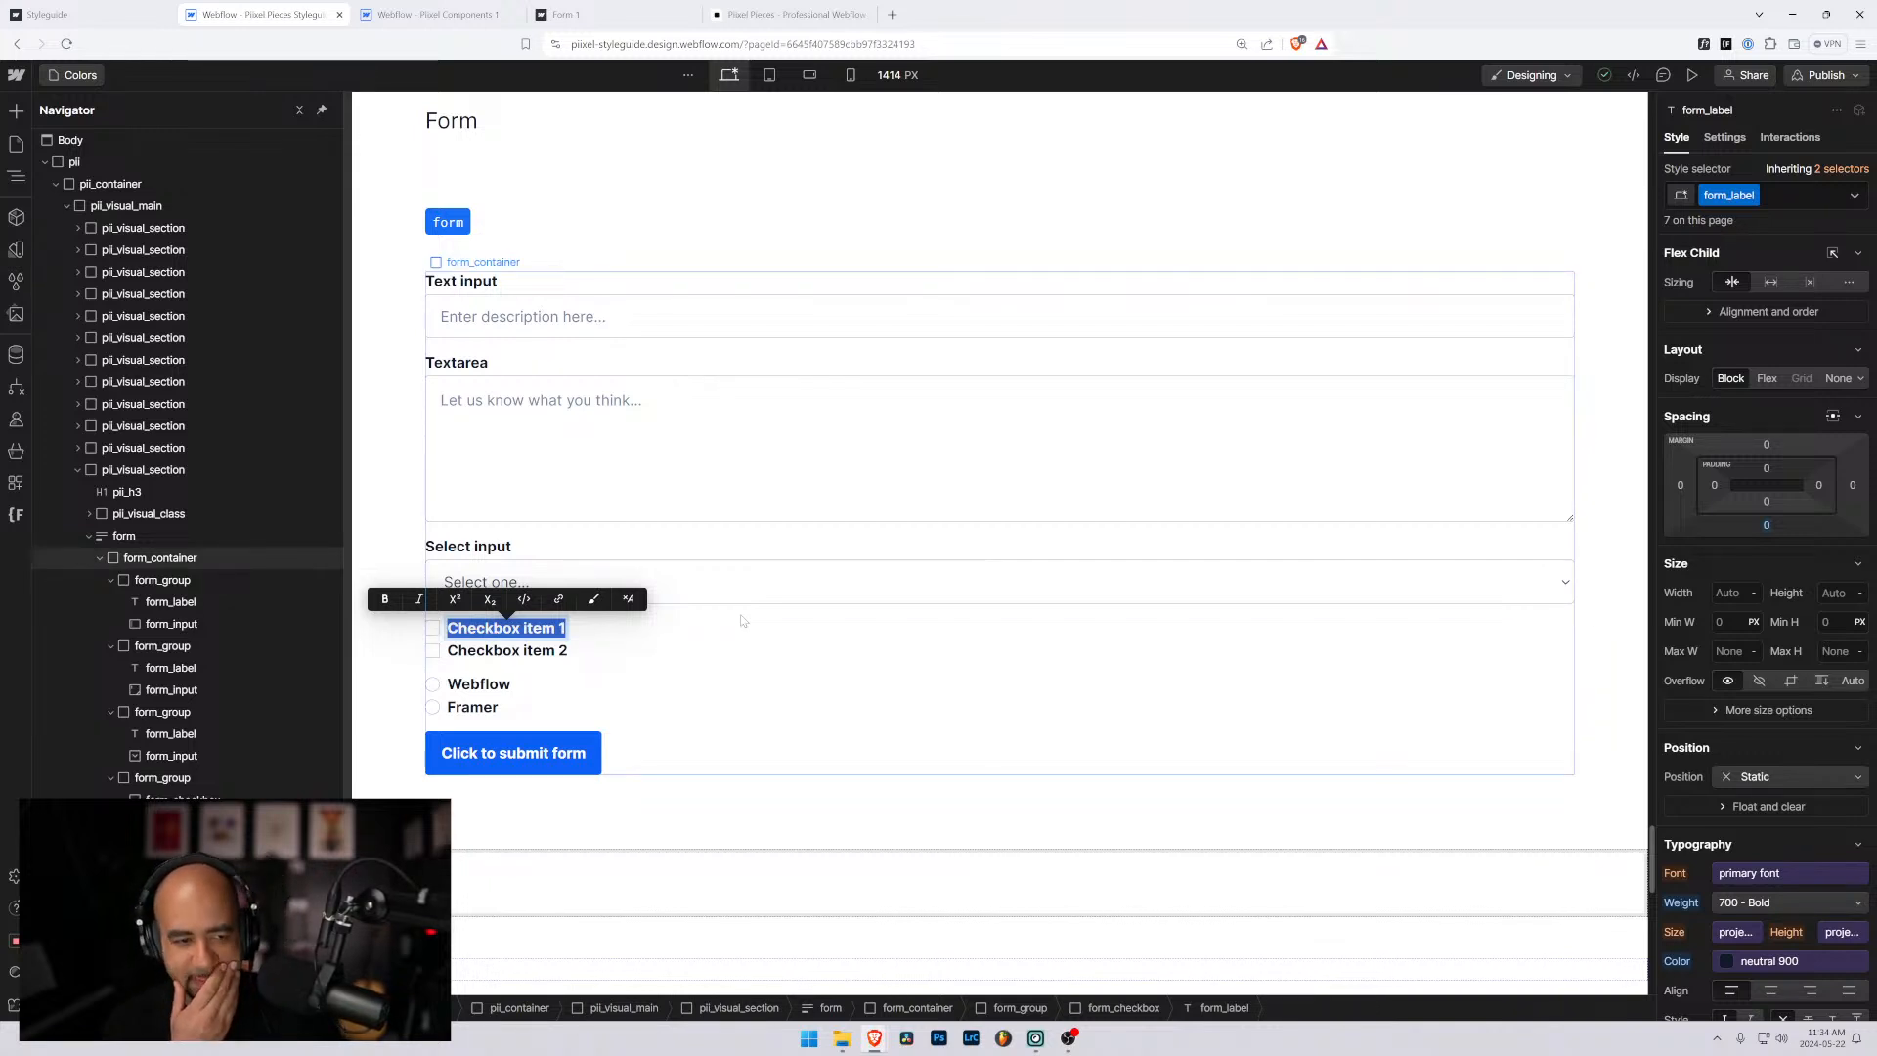
{"action": "type", "text": "Wordpress"}
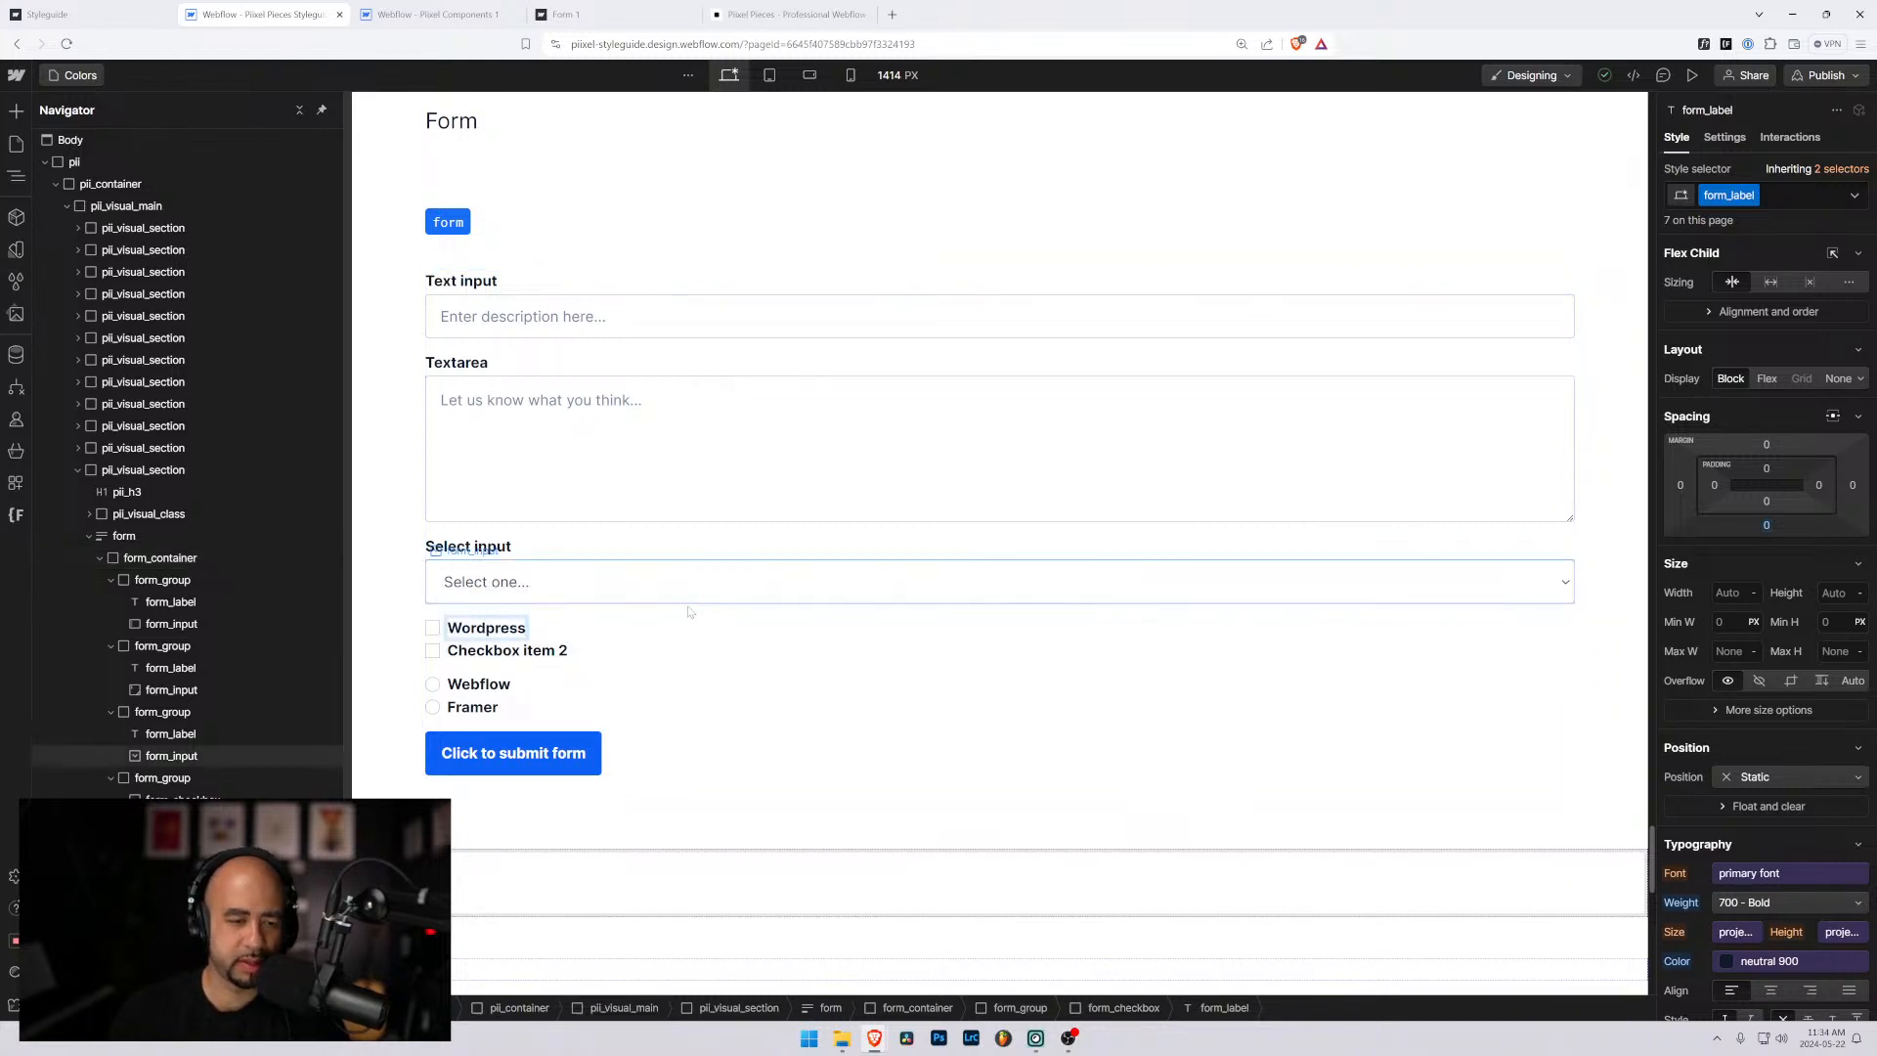
{"action": "double_click", "coordinate": [508, 650]}
{"action": "type", "text": "Ghost"}
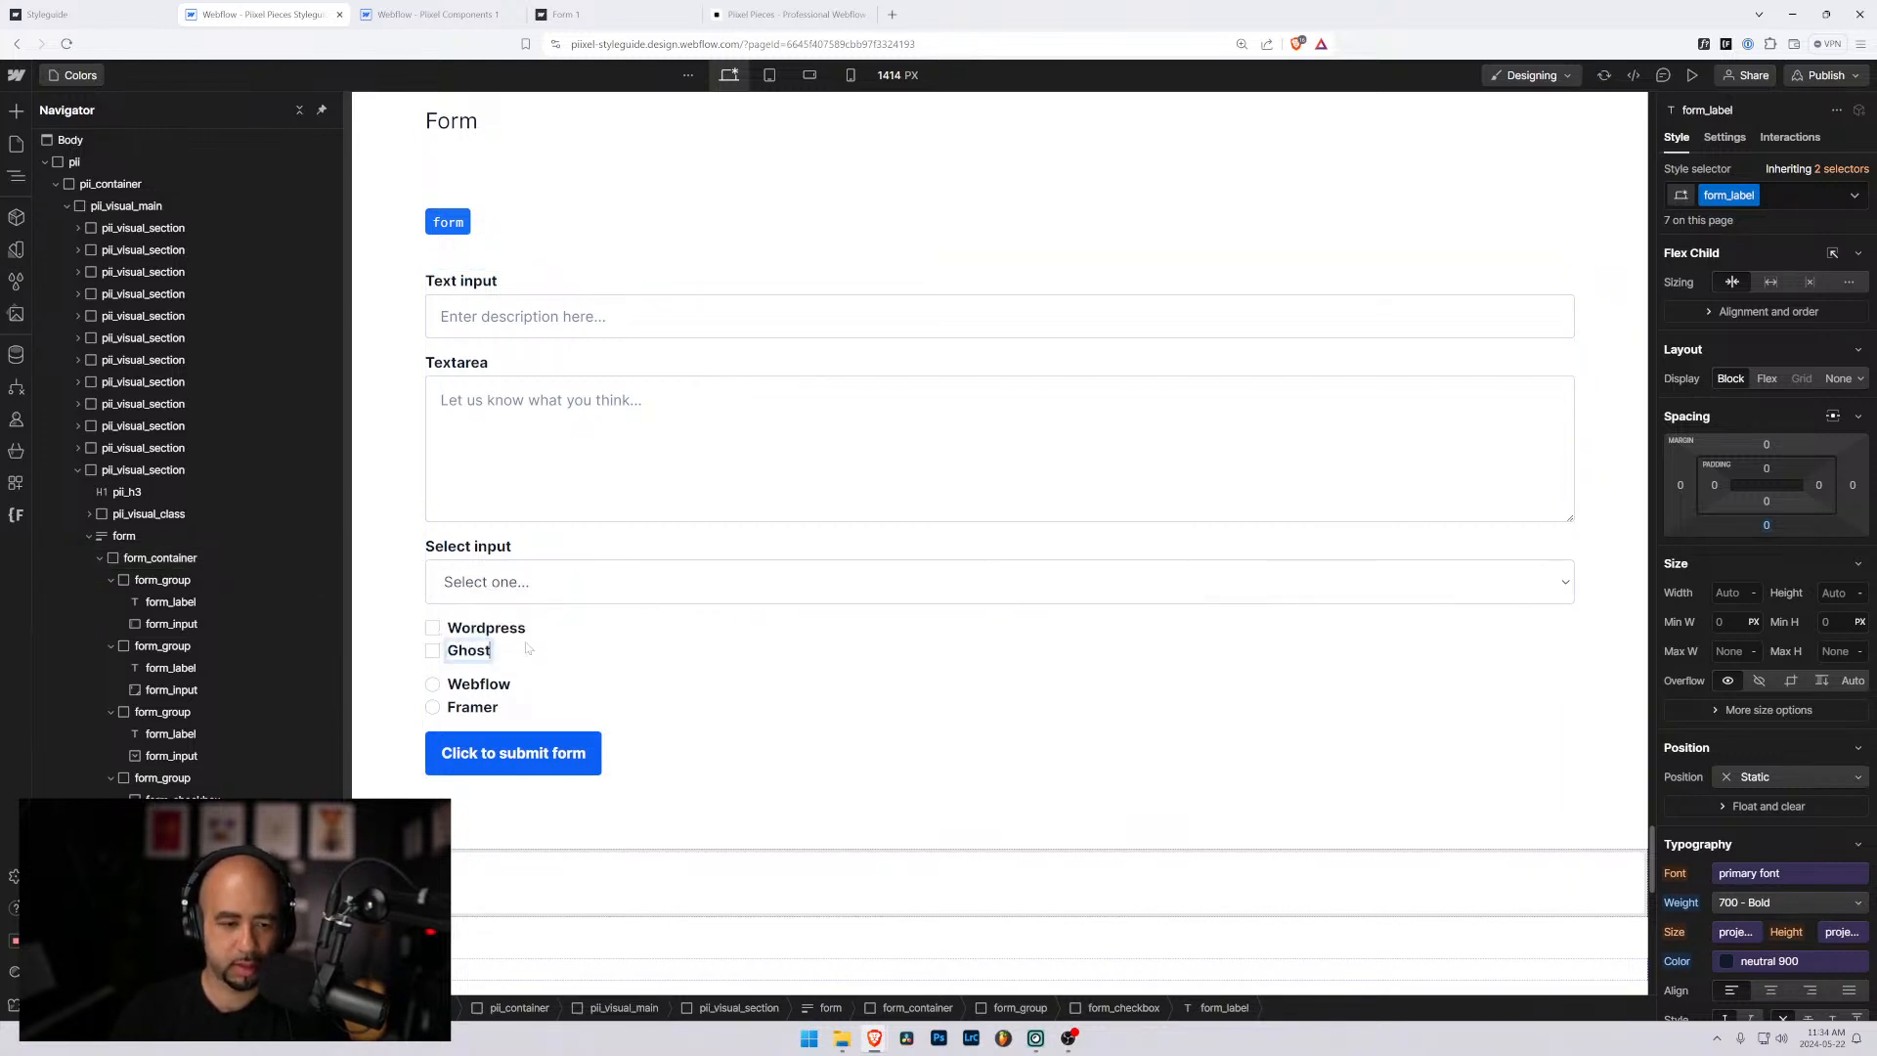
{"action": "left_click", "coordinate": [384, 594]}
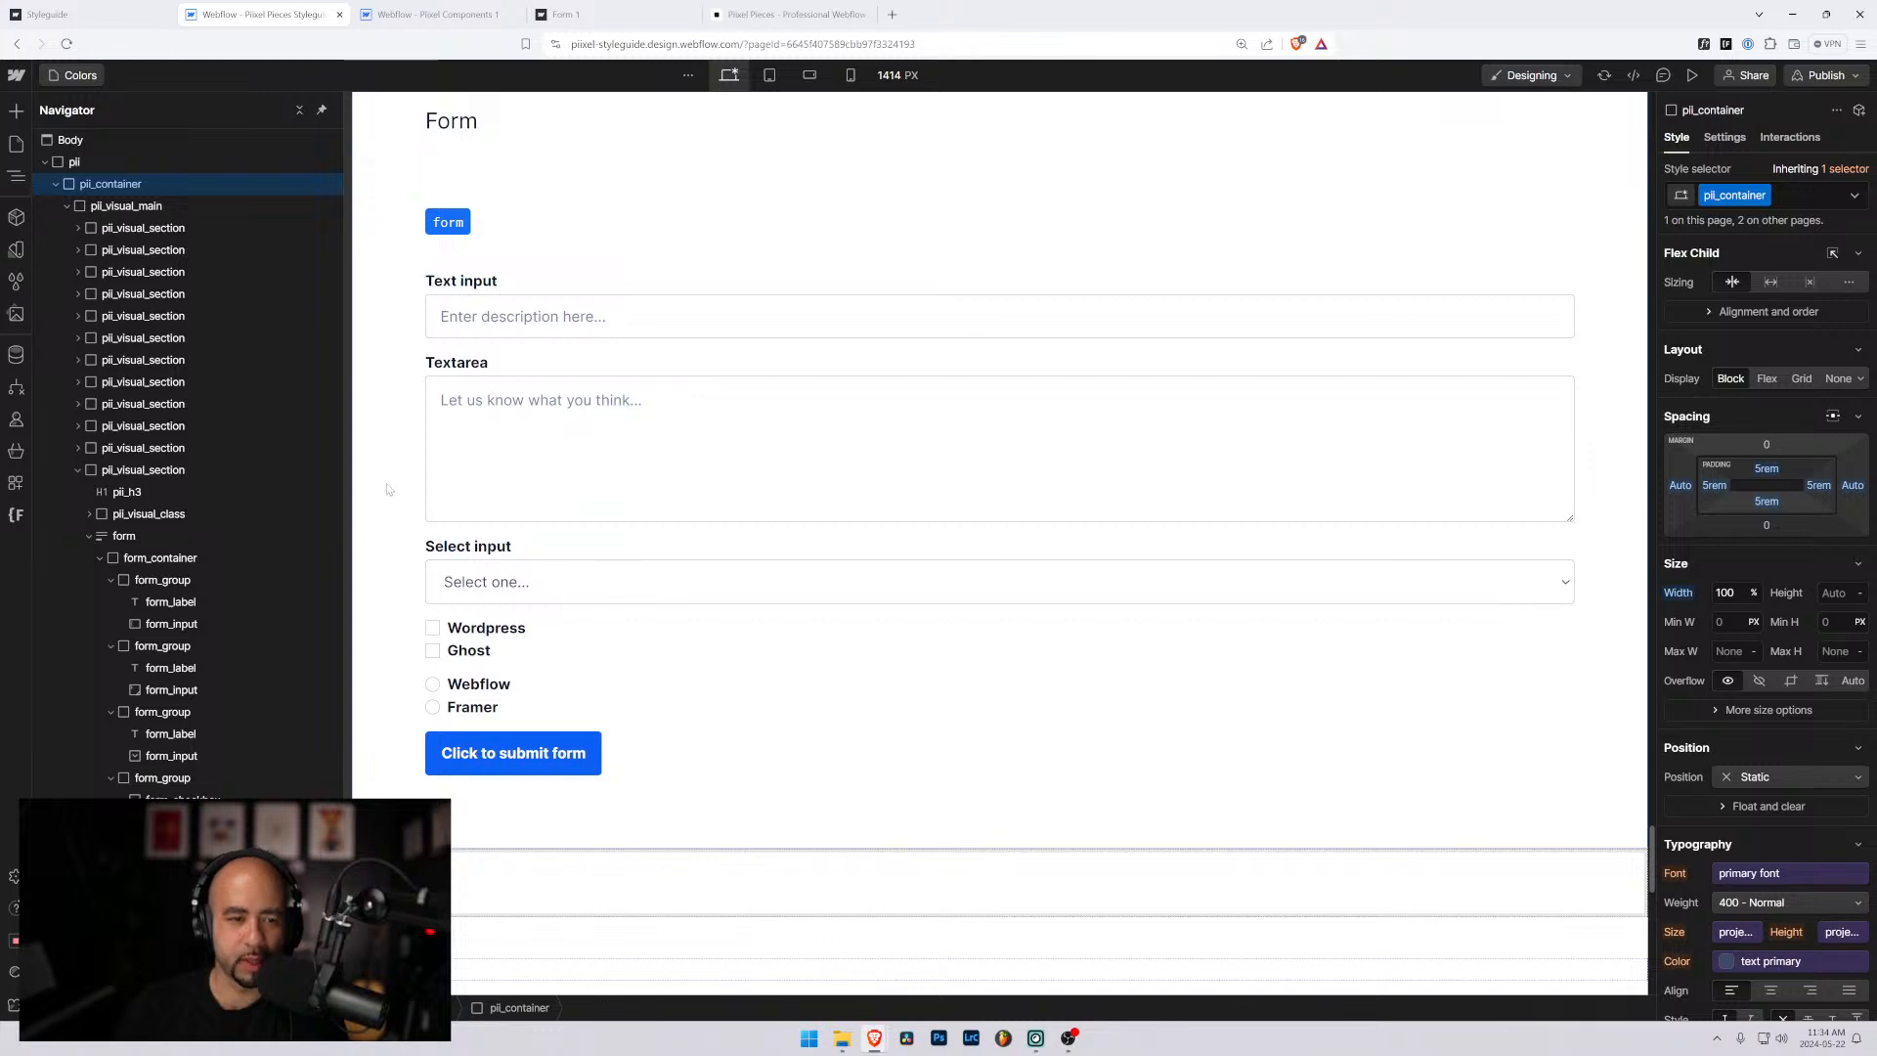
Look over the area below the form, and switch to the Style Guide window to examine the form_radio-icon properties.
{"action": "scroll", "coordinate": [386, 489], "scroll_direction": "down", "scroll_amount": 2}
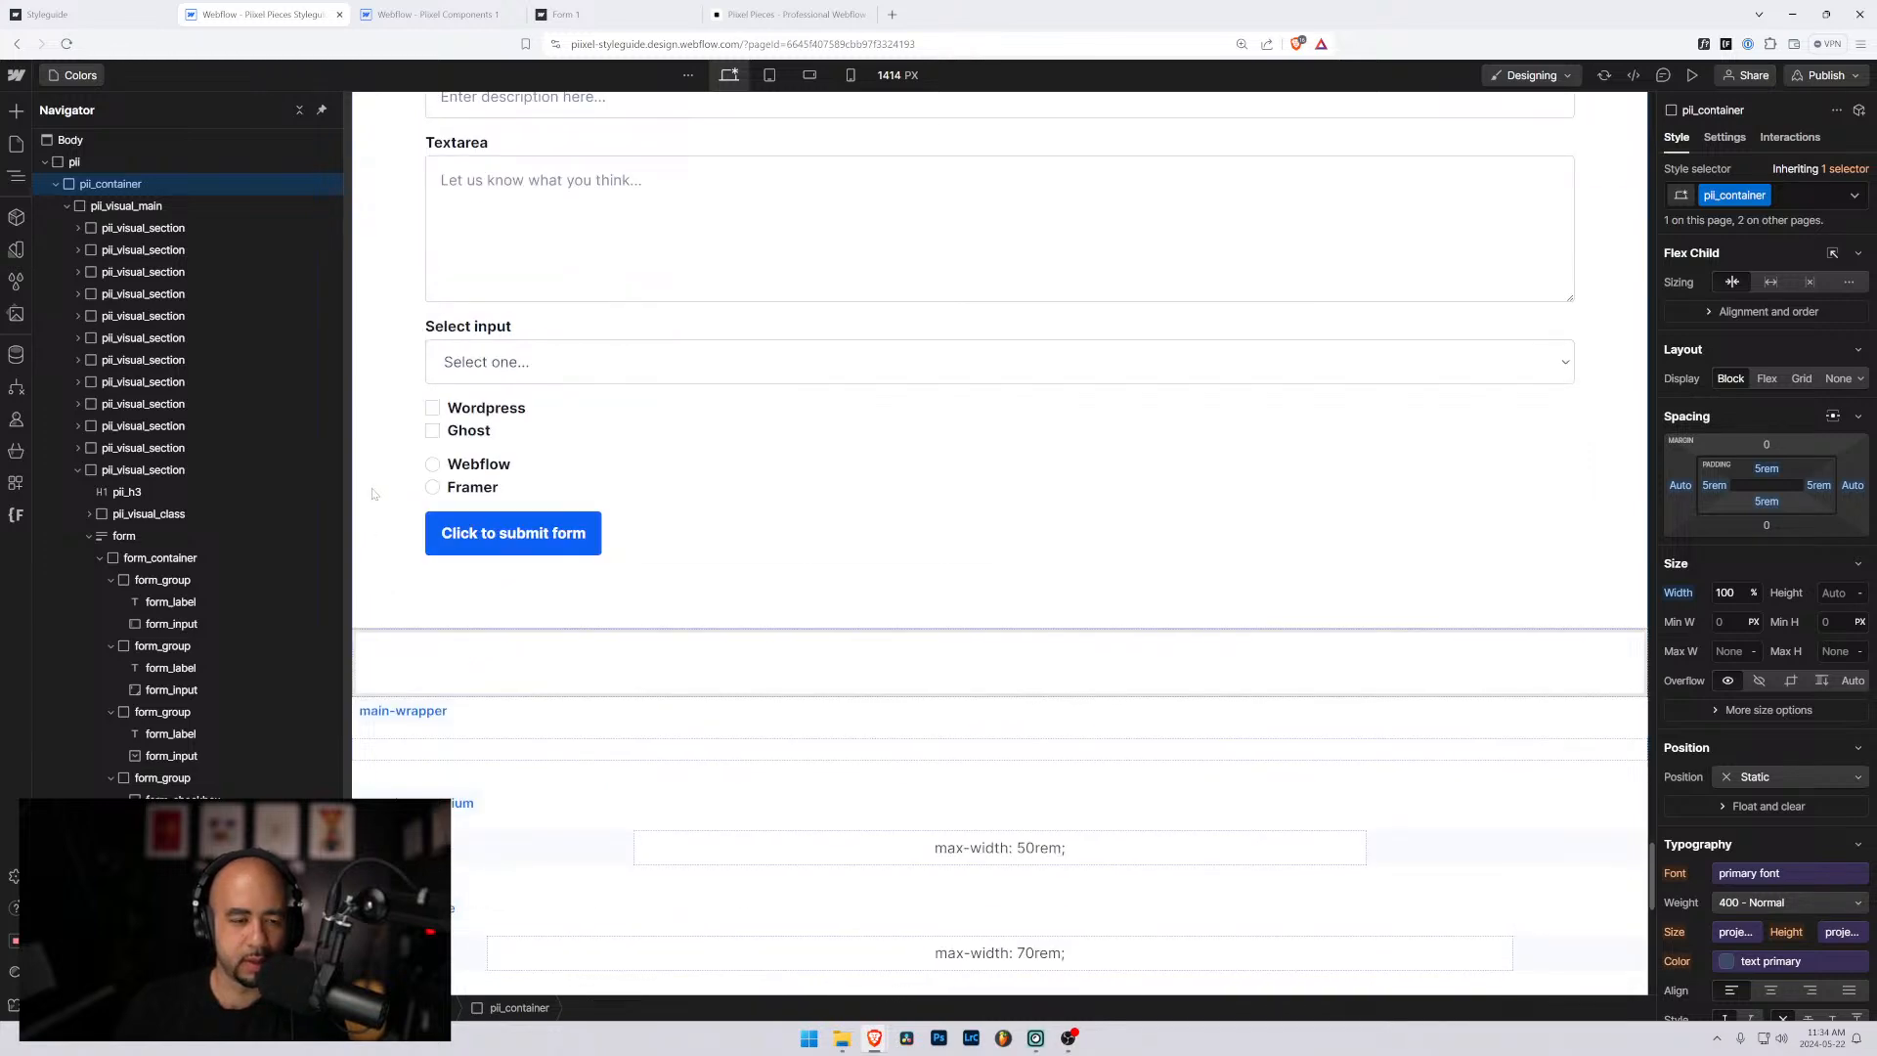
{"action": "scroll", "coordinate": [374, 499], "scroll_direction": "up", "scroll_amount": 2}
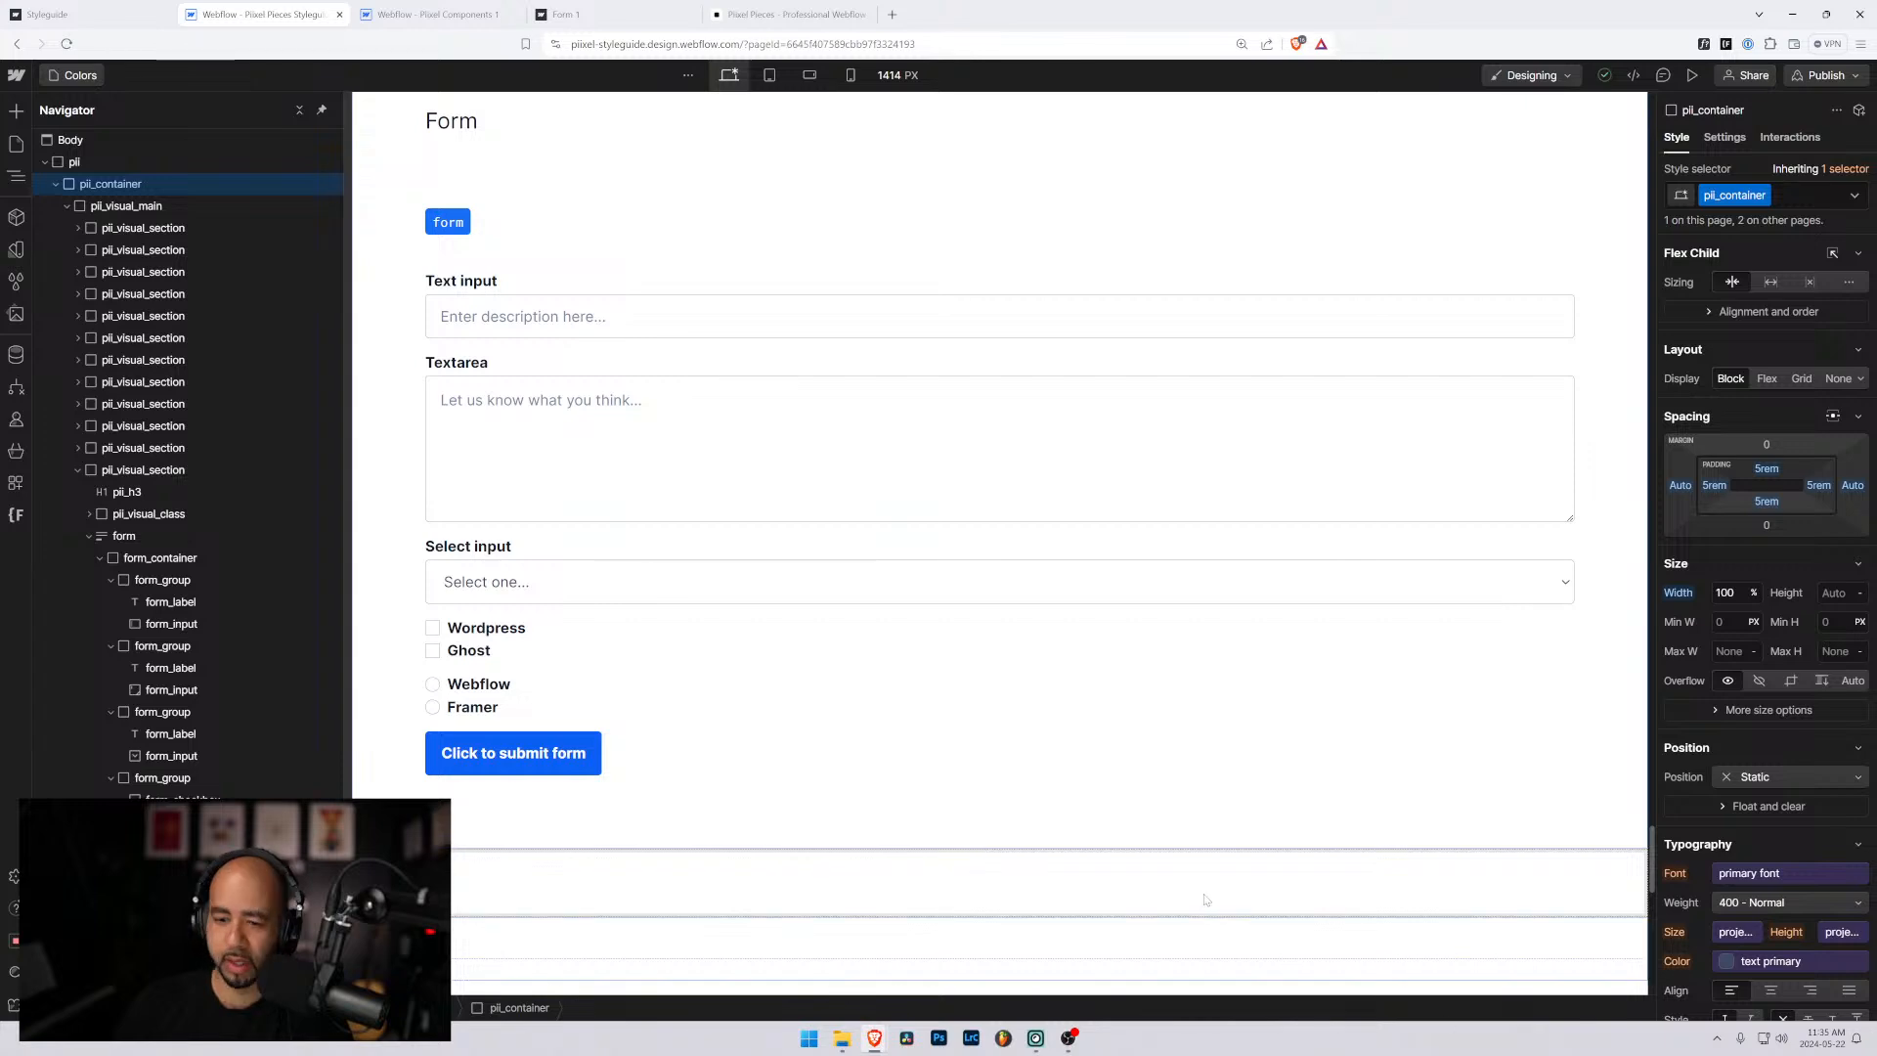
{"action": "mouse_move", "coordinate": [1067, 1038]}
{"action": "mouse_move", "coordinate": [888, 1031]}
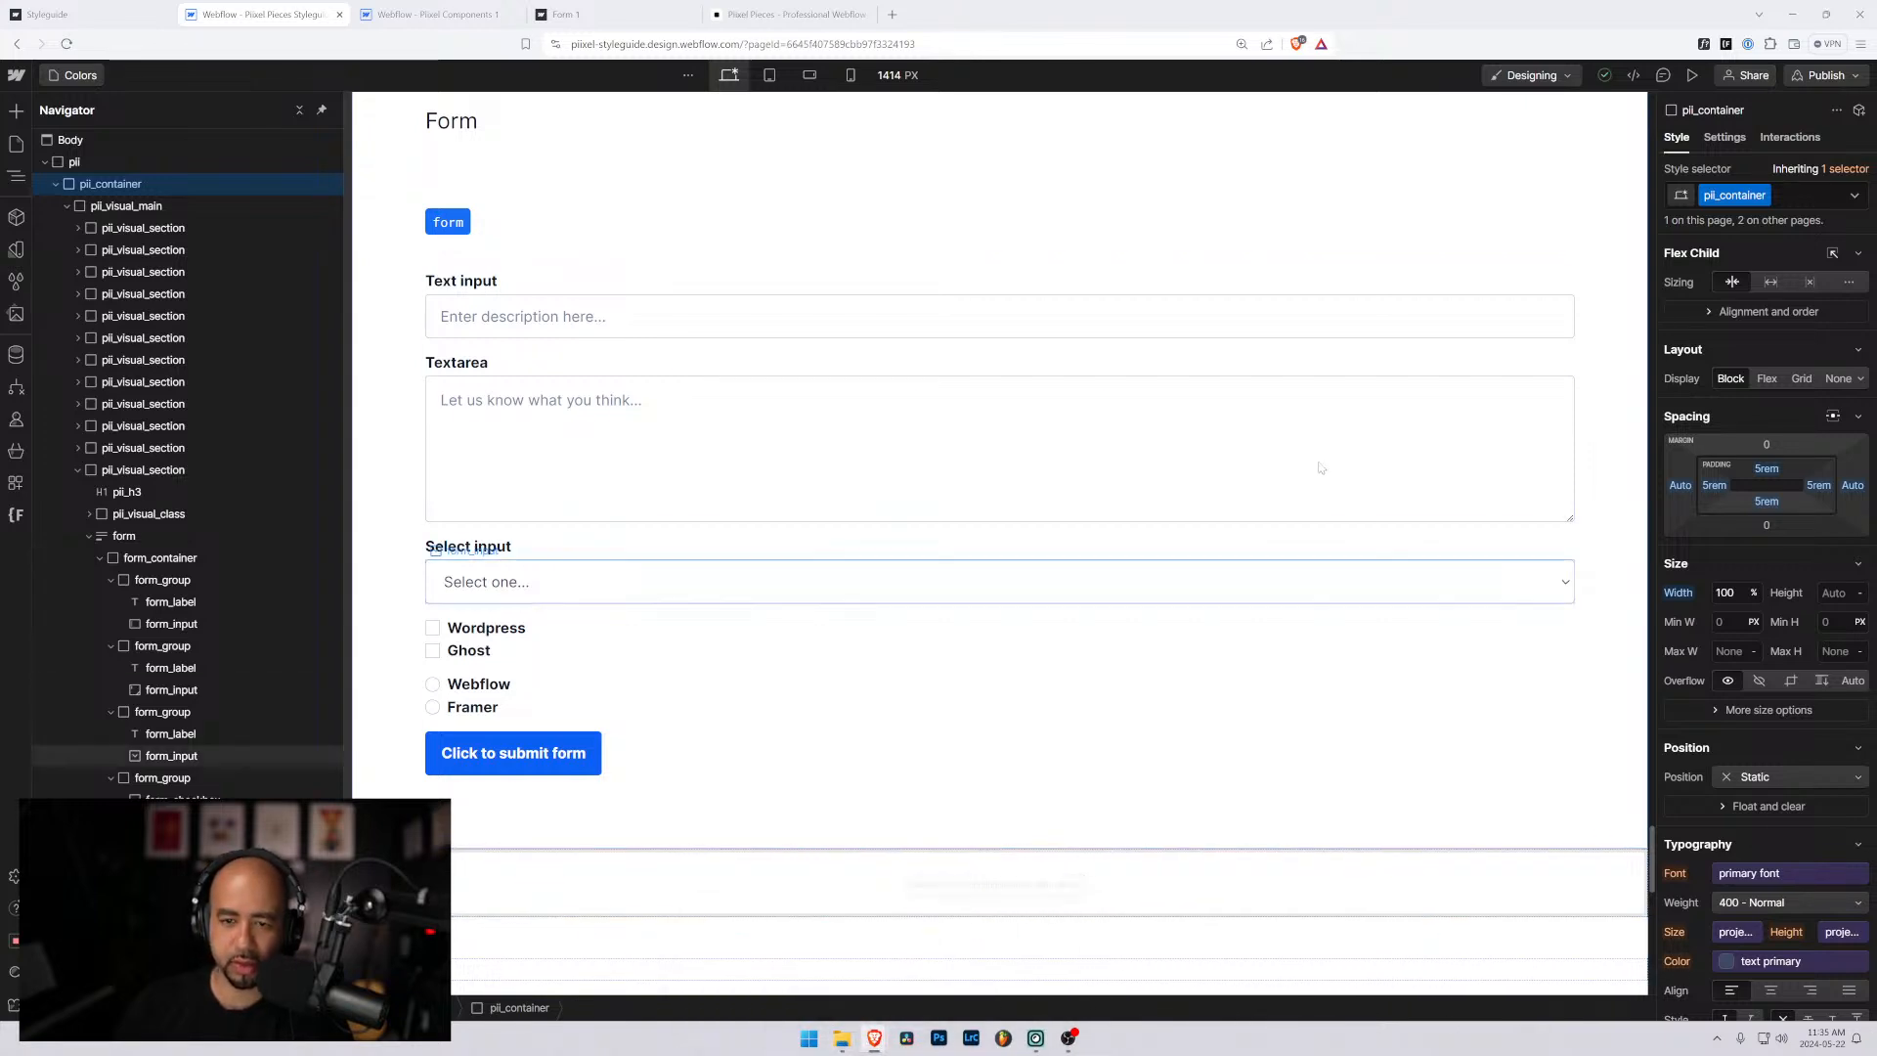
{"action": "key", "text": "alt+Tab"}
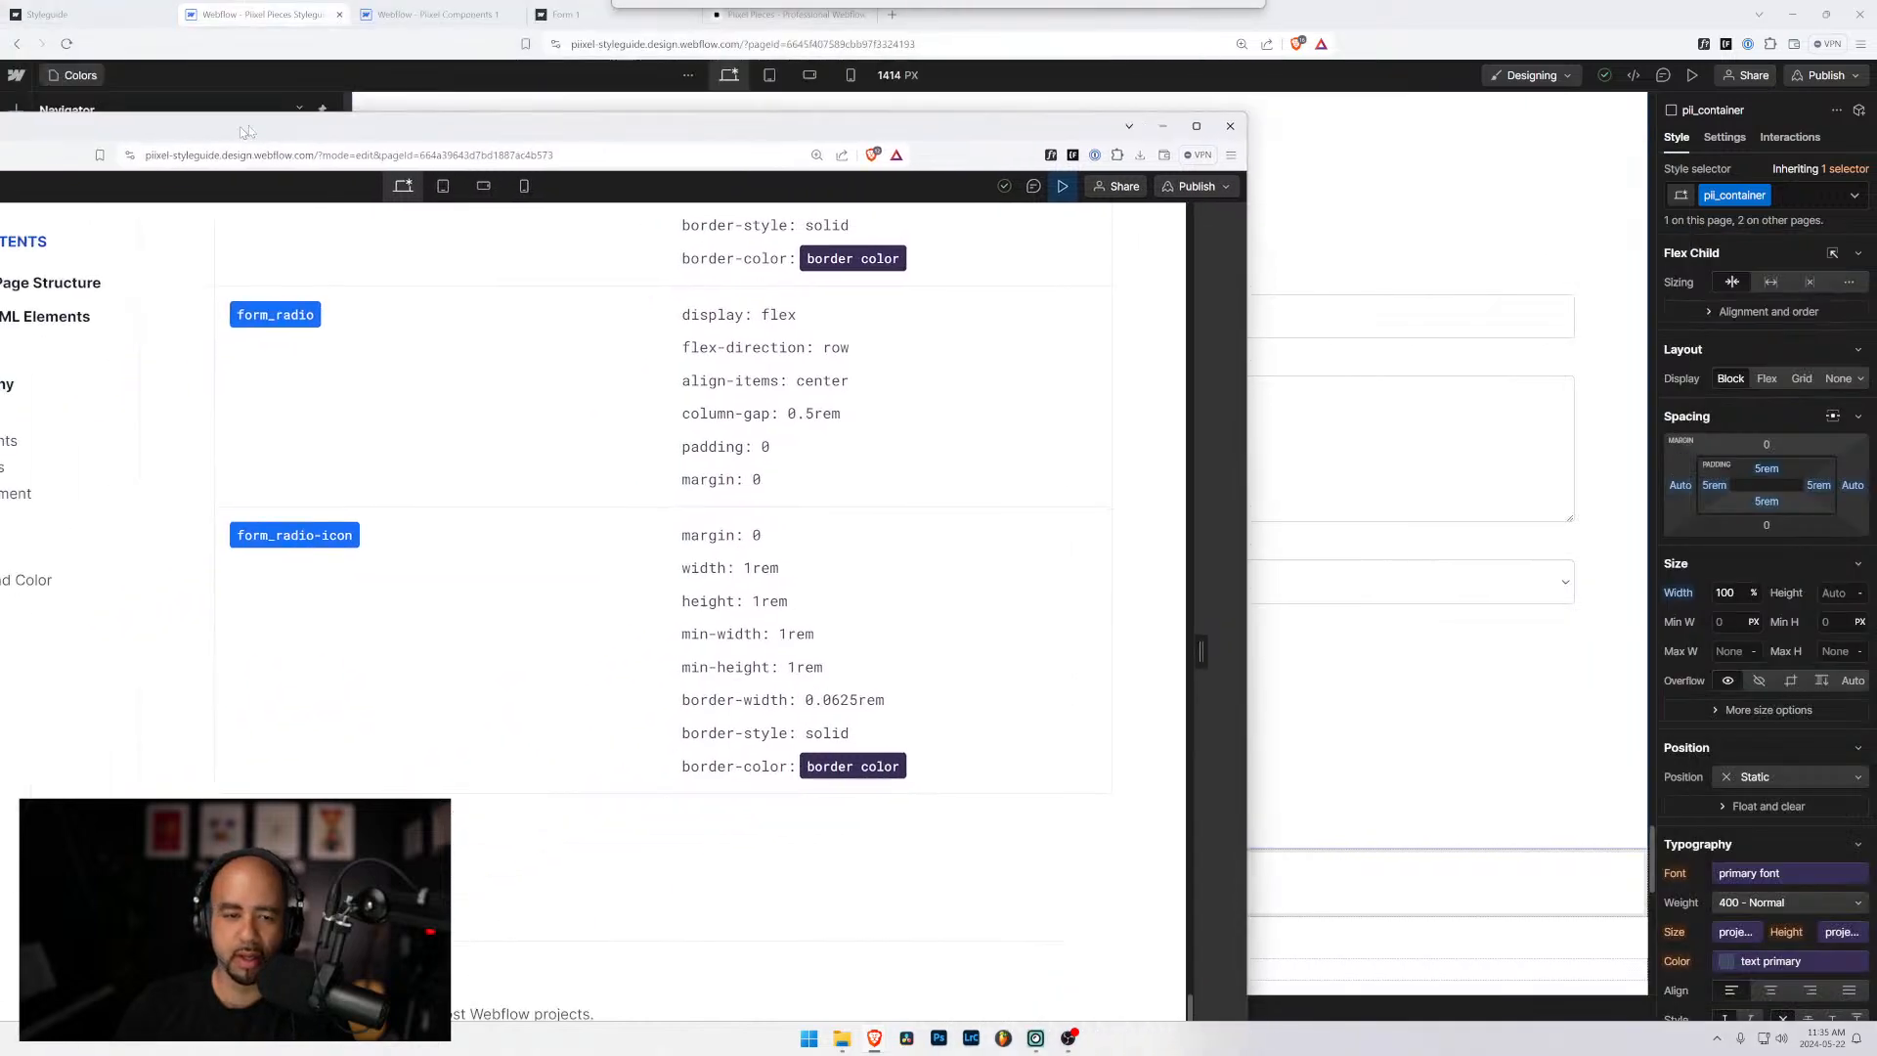
{"action": "scroll", "coordinate": [824, 557], "scroll_direction": "down", "scroll_amount": 3}
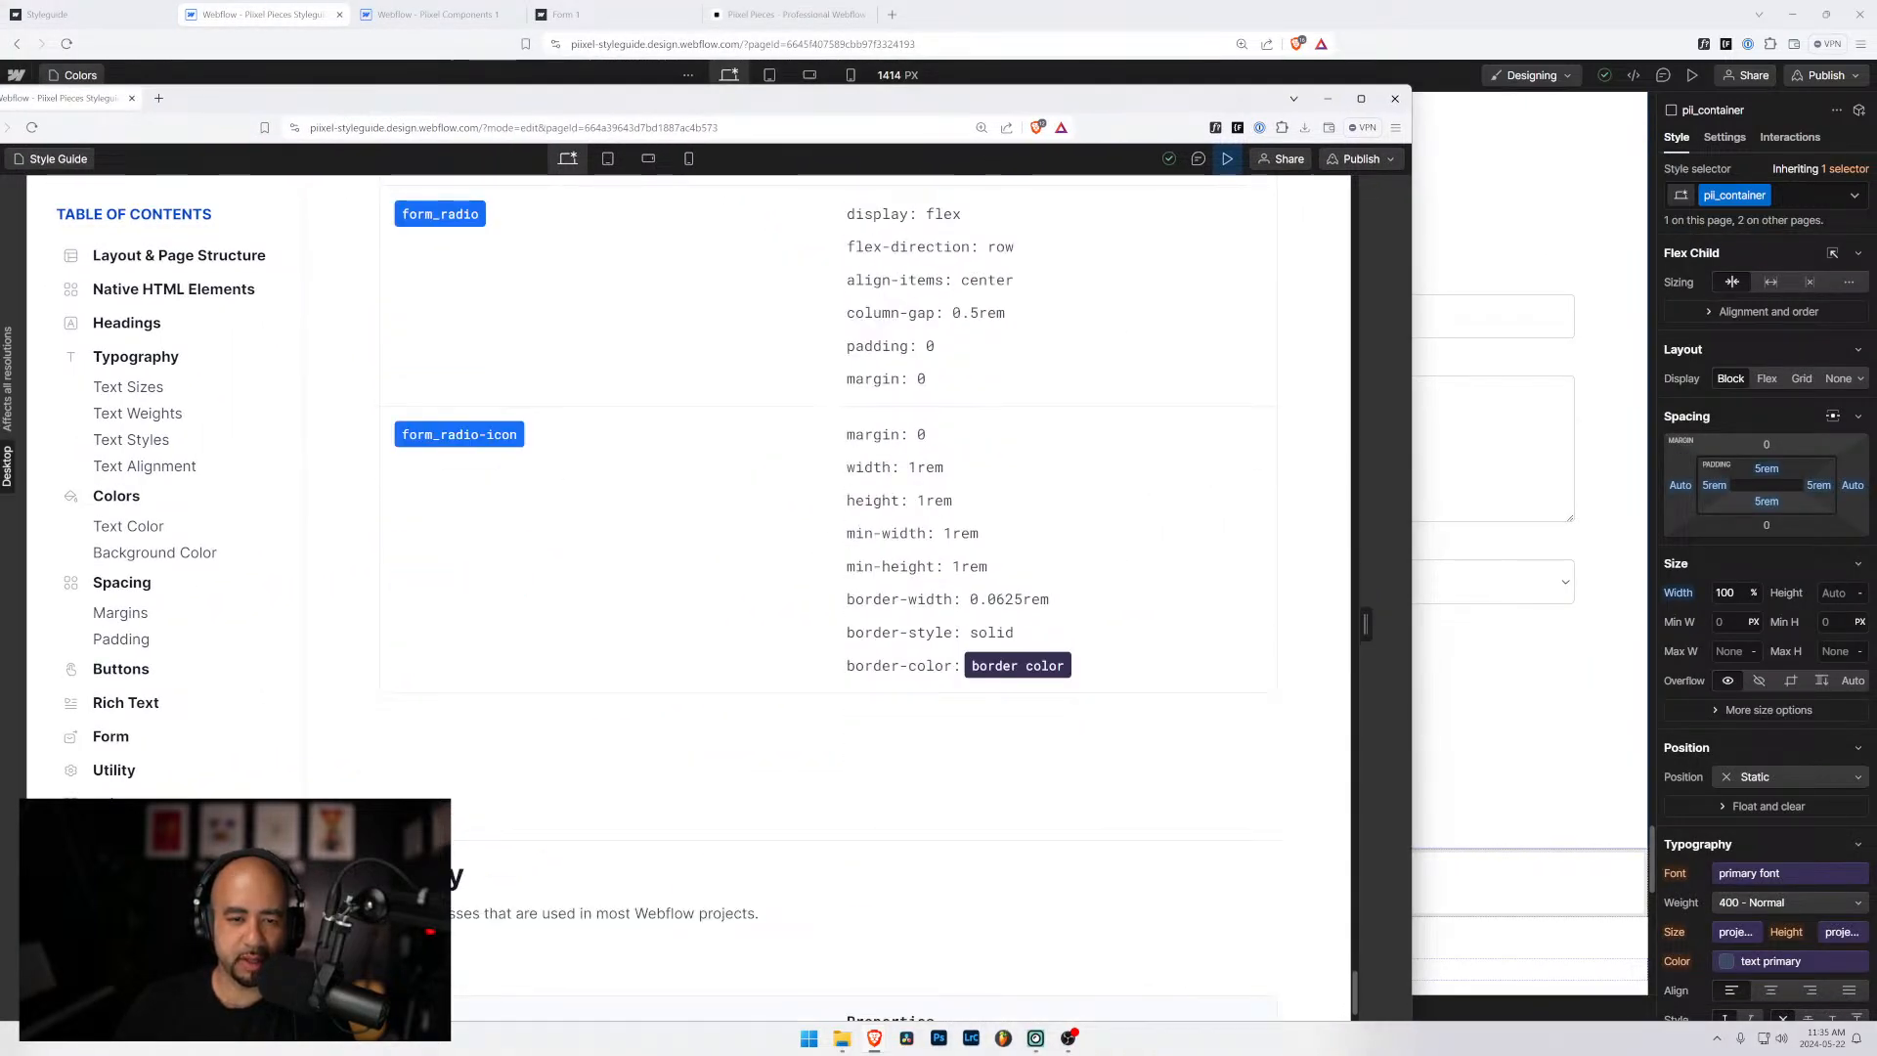
{"action": "left_click_drag", "start_coordinate": [855, 434], "coordinate": [997, 632]}
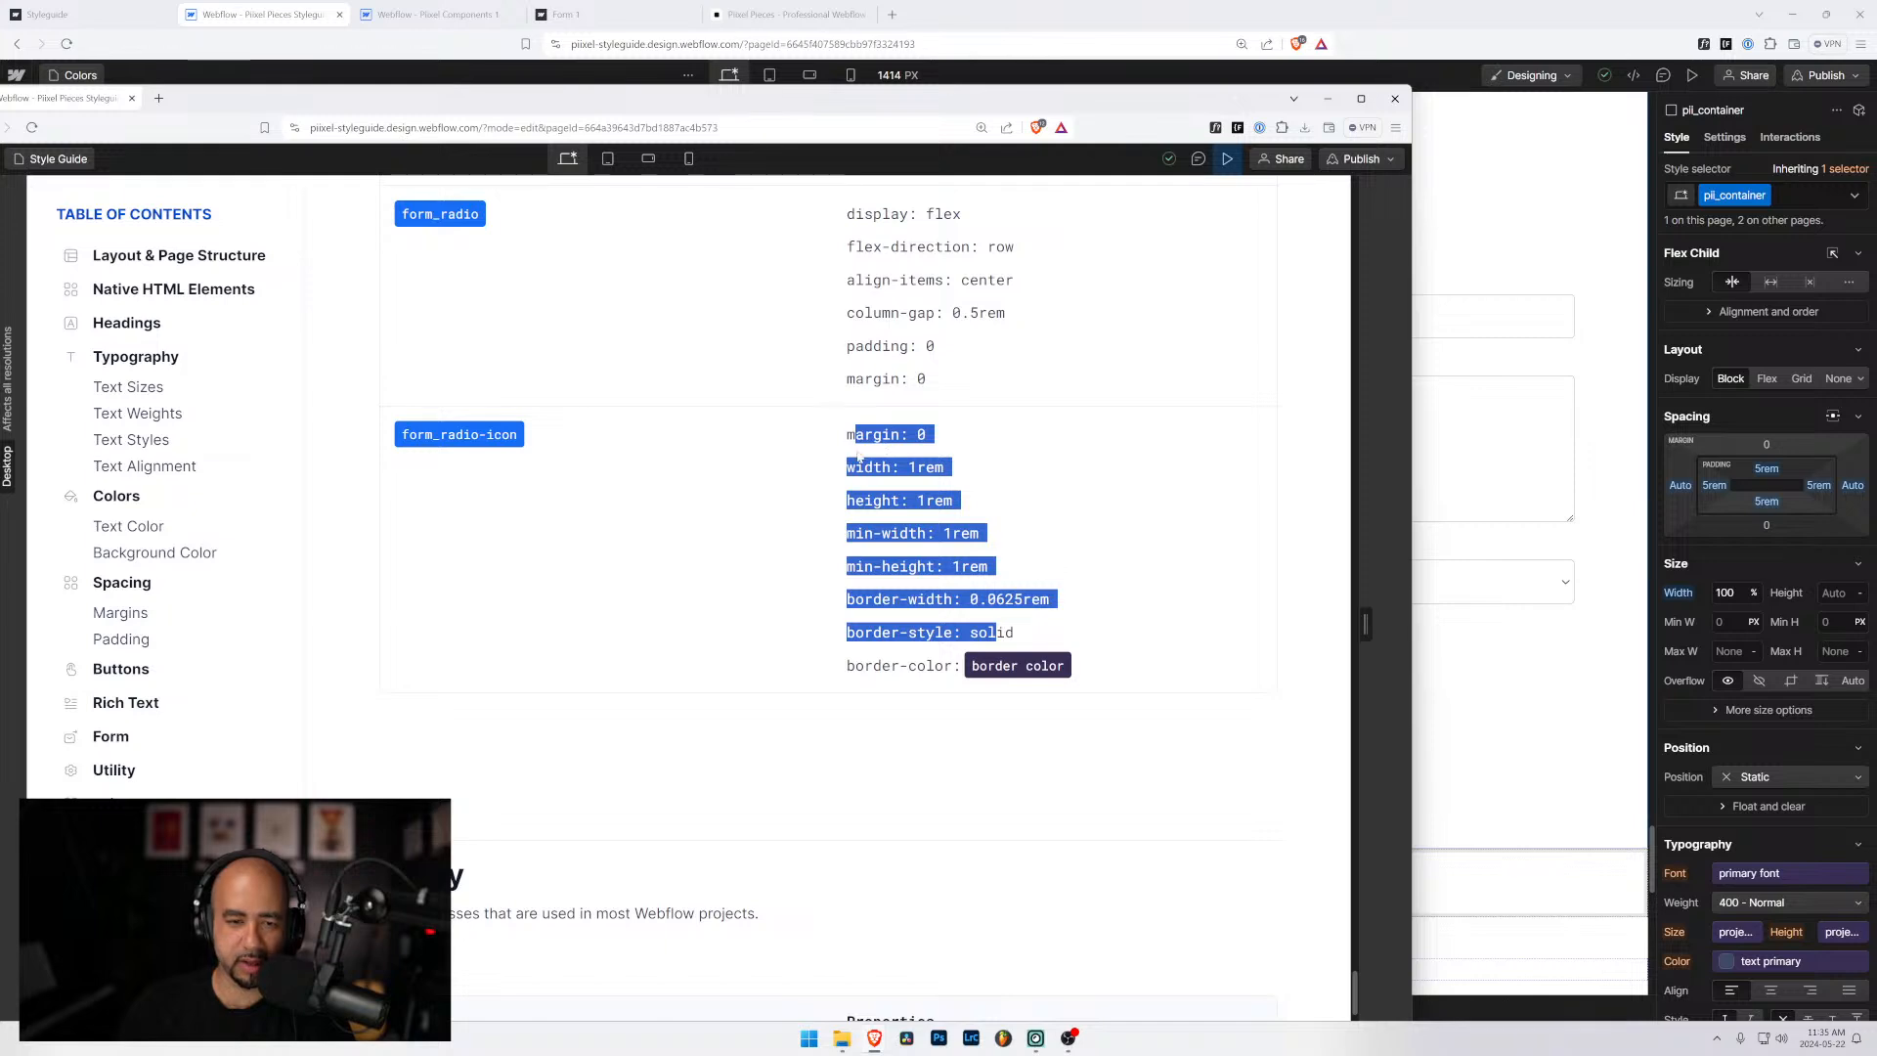
{"action": "left_click", "coordinate": [855, 520]}
Examine the Utility class table in the Style Guide, and reopen that page in the main browser window.
{"action": "left_click_drag", "start_coordinate": [167, 102], "coordinate": [630, 115]}
{"action": "scroll", "coordinate": [990, 714], "scroll_direction": "down", "scroll_amount": 5}
{"action": "scroll", "coordinate": [990, 715], "scroll_direction": "down", "scroll_amount": 4}
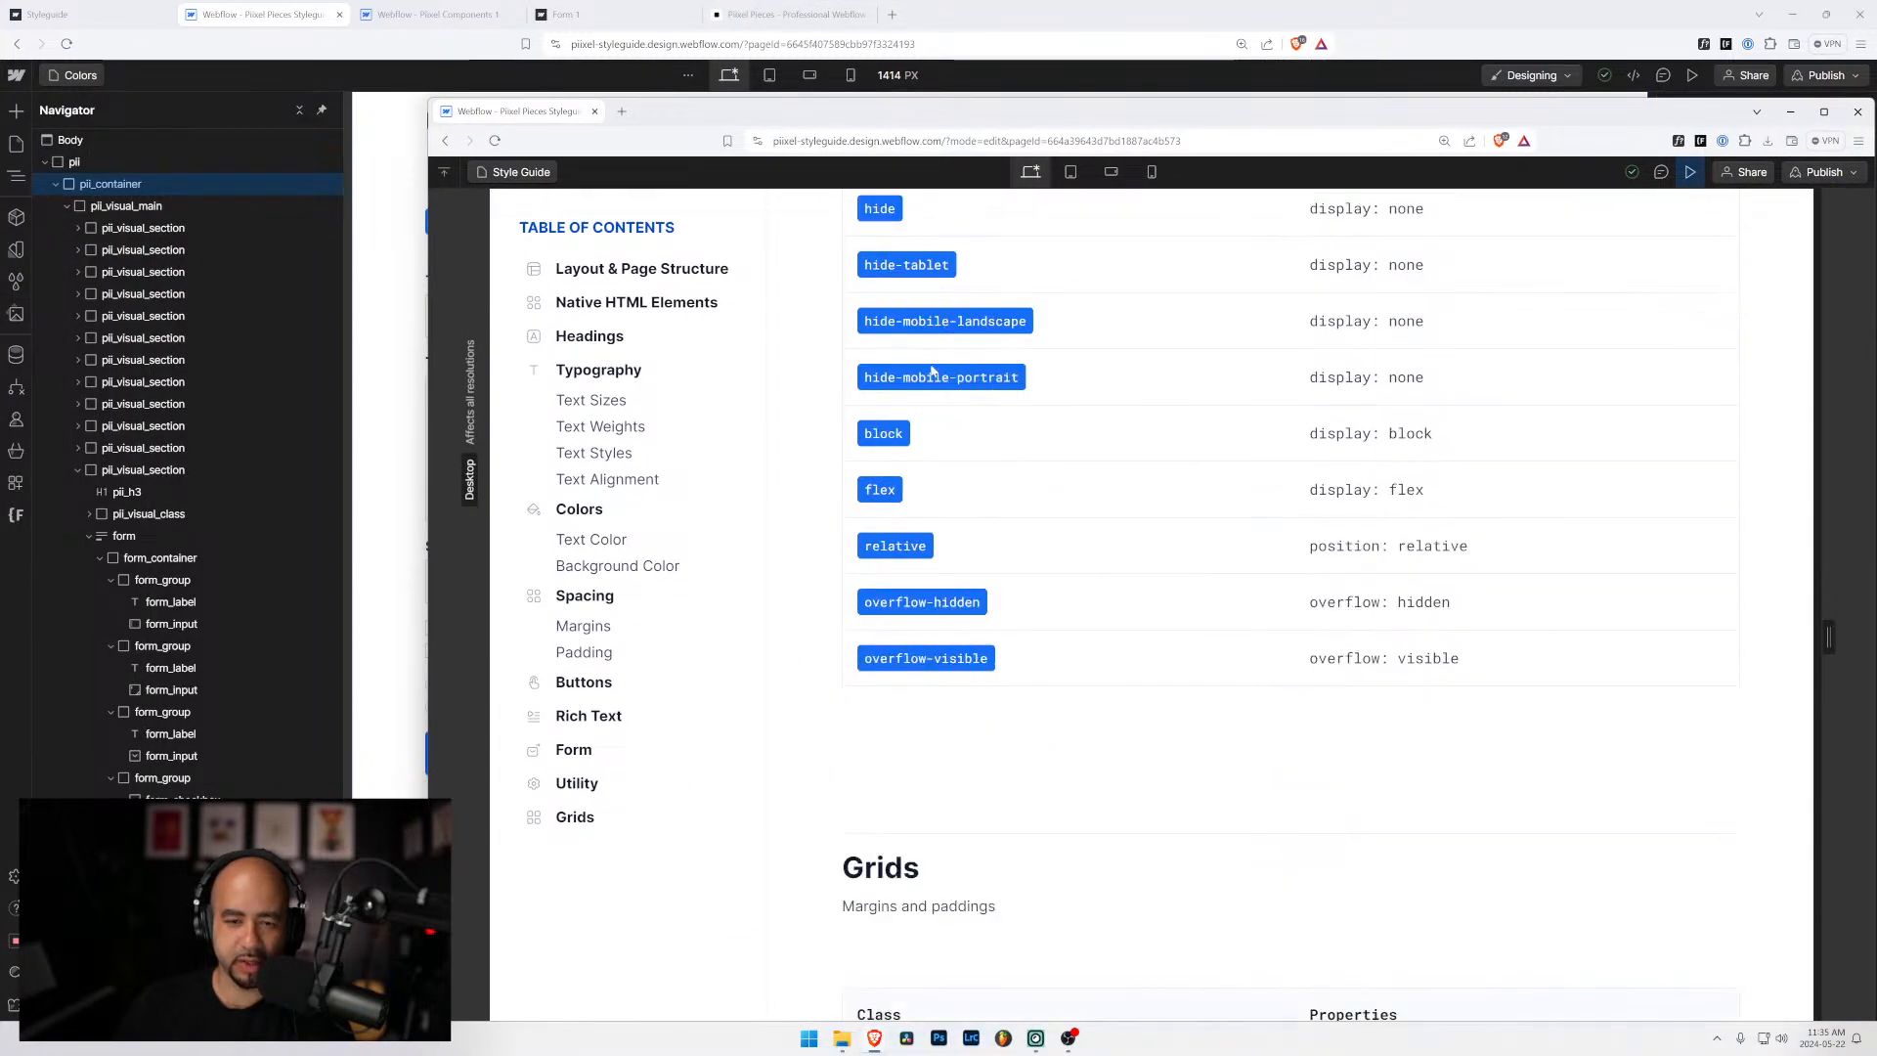
{"action": "scroll", "coordinate": [889, 349], "scroll_direction": "up", "scroll_amount": 2}
{"action": "left_click_drag", "start_coordinate": [860, 415], "coordinate": [1097, 891]}
{"action": "left_click", "coordinate": [1097, 892]}
{"action": "key", "text": "alt+Tab"}
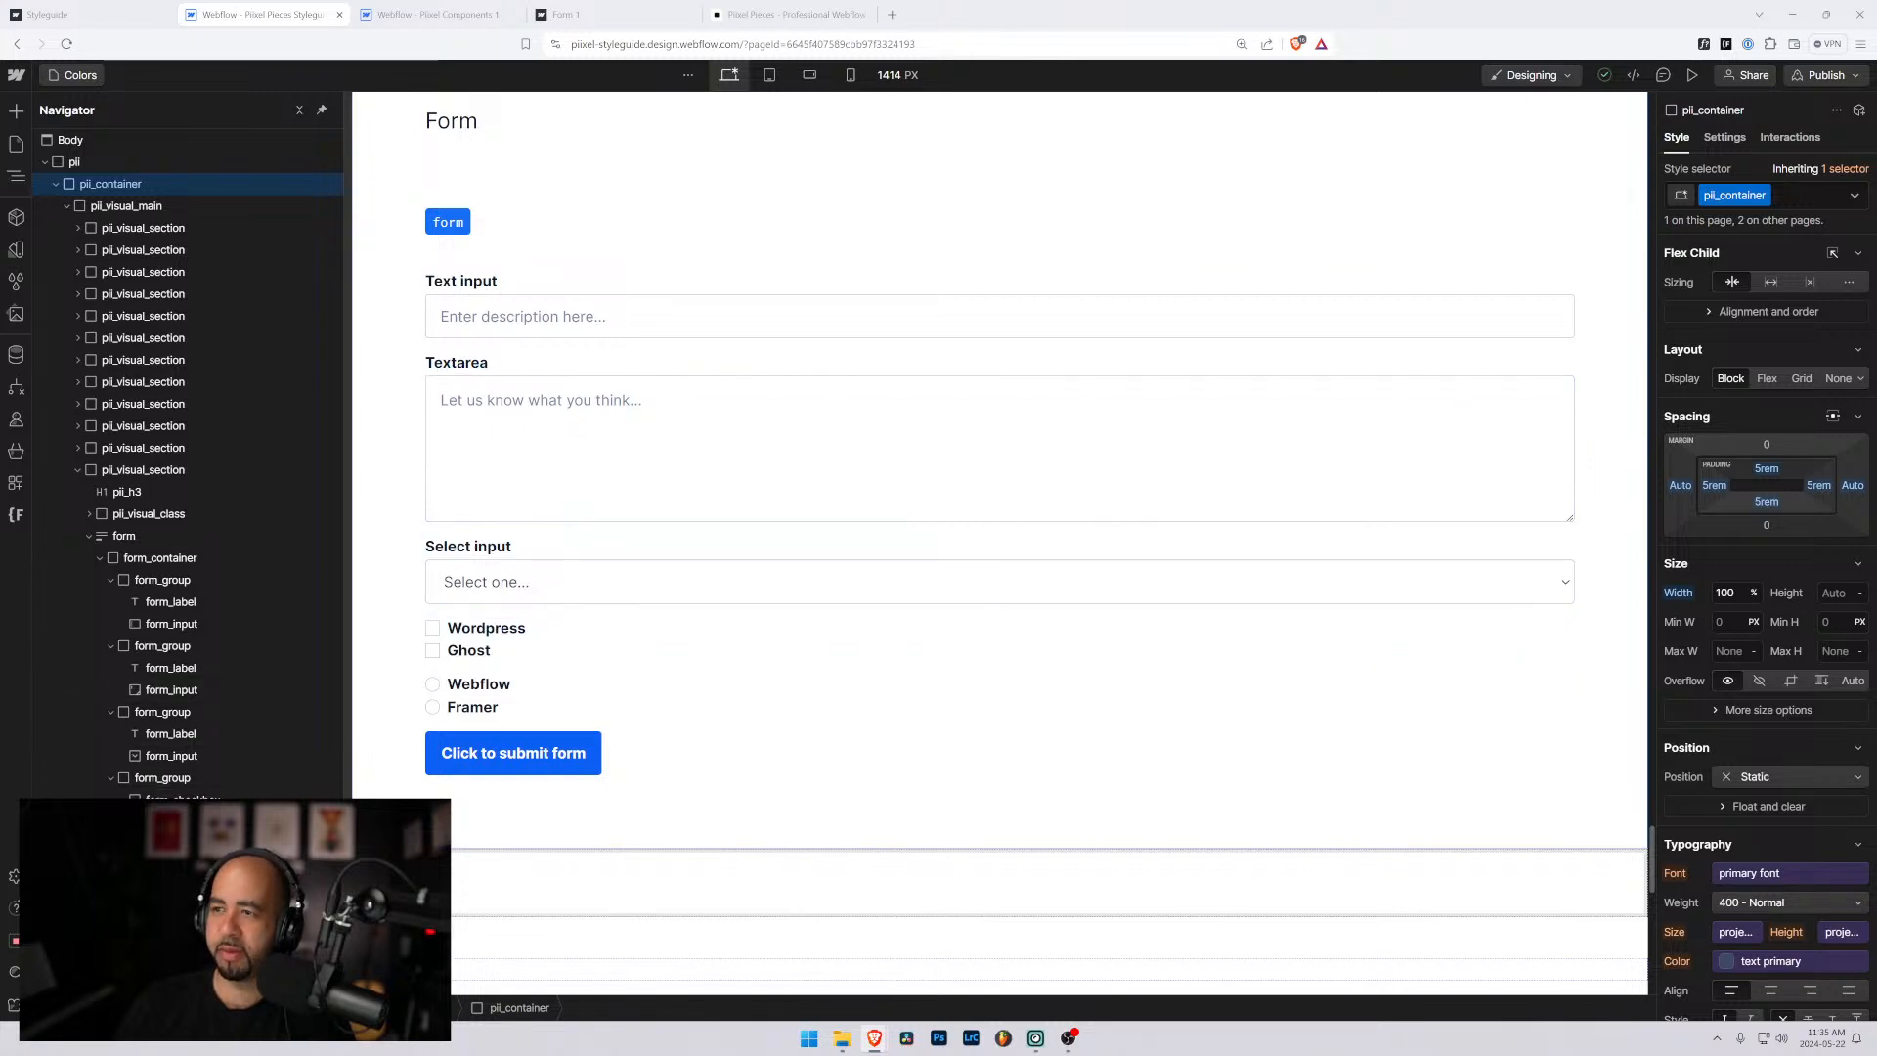
{"action": "key", "text": "alt+Tab"}
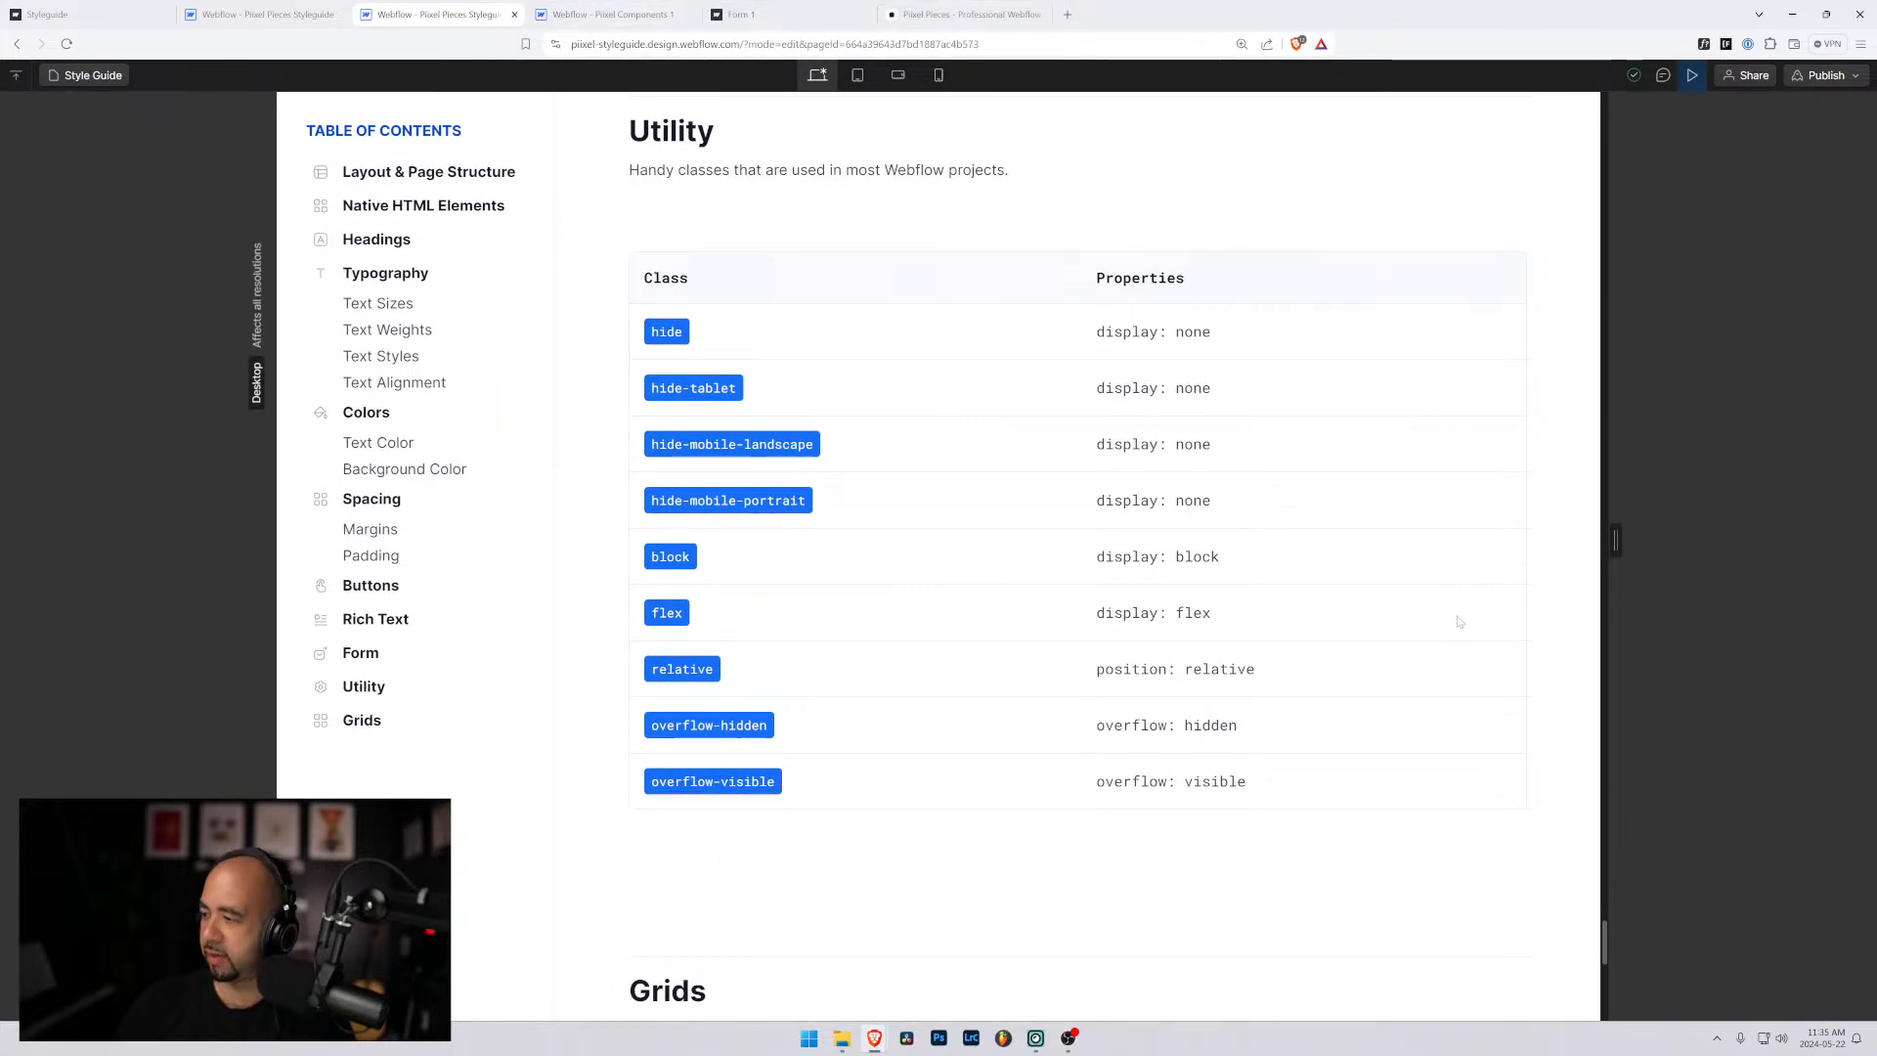